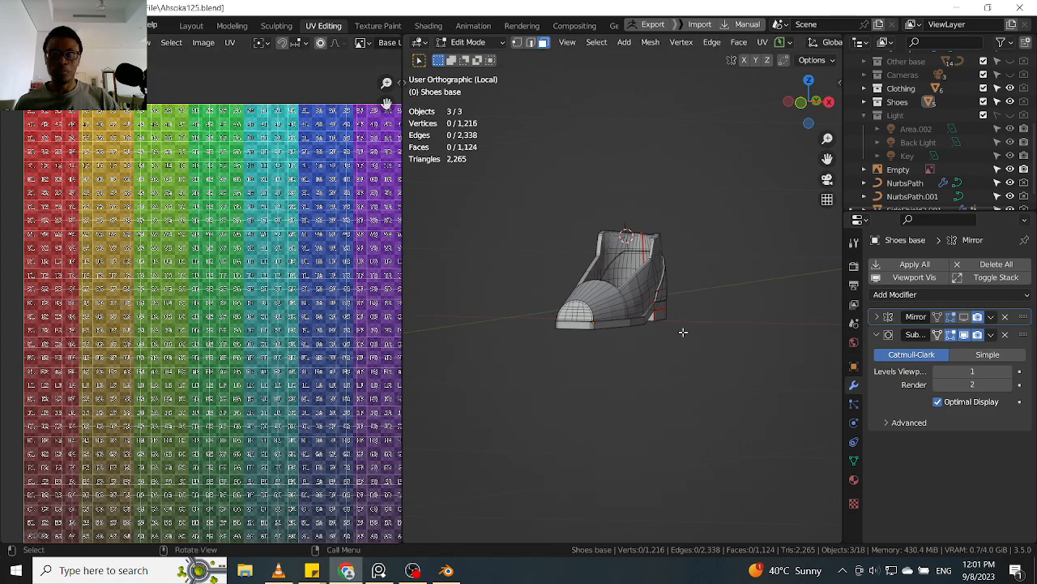
# - Examine the overall shape of the shoe from its outer side in Object Mode
pyautogui.moveTo(685, 332); pyautogui.dragTo(637, 338, button='middle')
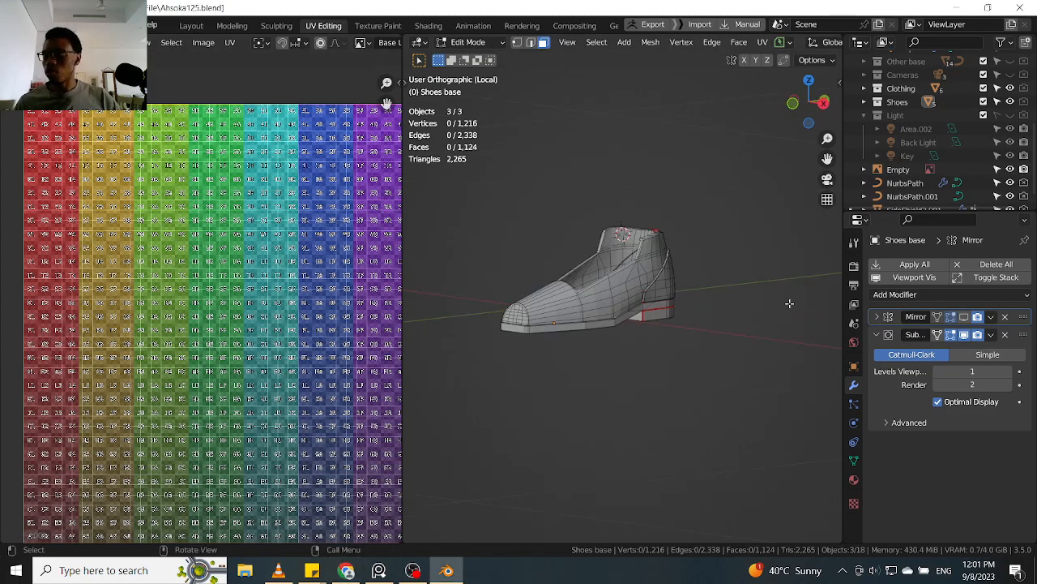
pyautogui.scroll(5, 583, 329)
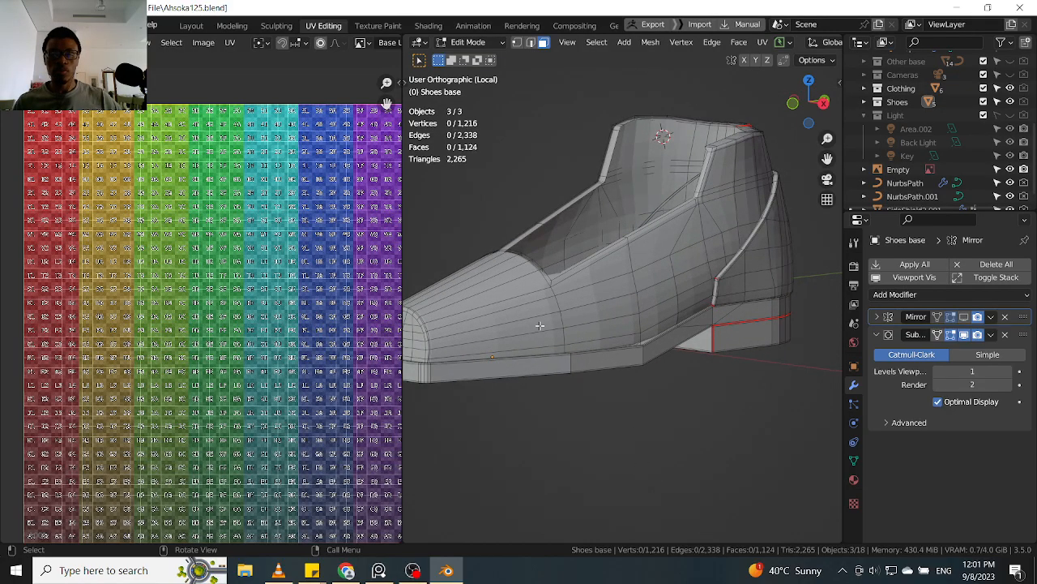
pyautogui.scroll(-5, 539, 325)
pyautogui.keyDown('shift'); pyautogui.moveTo(539, 325); pyautogui.dragTo(598, 351, button='middle'); pyautogui.keyUp('shift')
pyautogui.press('Tab')
pyautogui.click(657, 141)
pyautogui.scroll(4, 636, 347)
pyautogui.scroll(-1, 636, 345)
pyautogui.keyDown('shift'); pyautogui.moveTo(578, 353); pyautogui.dragTo(653, 343, button='middle'); pyautogui.keyUp('shift')
pyautogui.scroll(2, 650, 345)
pyautogui.scroll(-2, 644, 347)
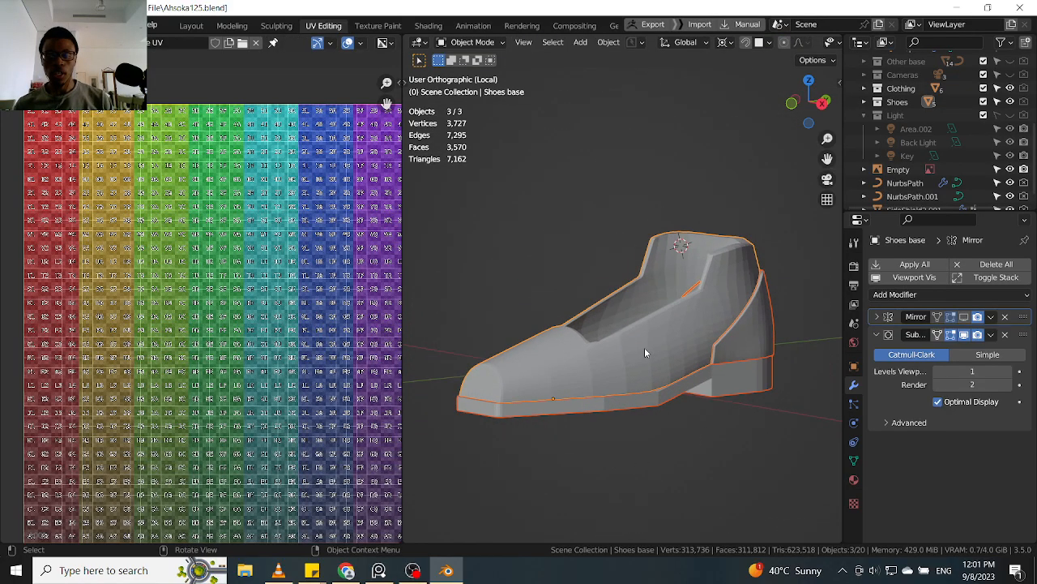
pyautogui.scroll(1, 644, 347)
pyautogui.scroll(3, 576, 376)
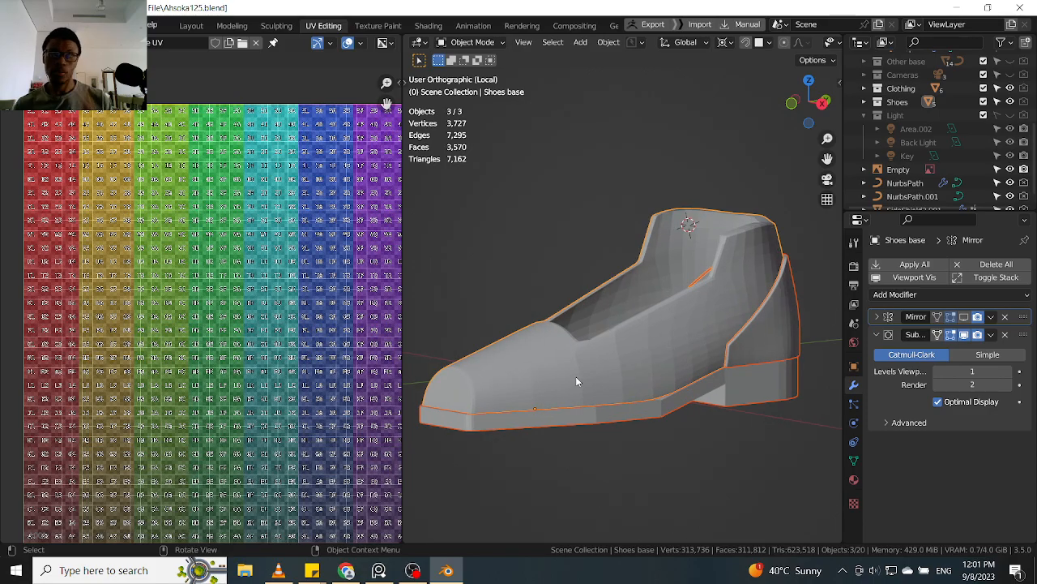
# - Examine the shoe base's toe topology in Edit Mode from the side, front and underneath
pyautogui.press('Tab')
pyautogui.click(569, 375)
pyautogui.moveTo(576, 429); pyautogui.dragTo(545, 399, button='middle')
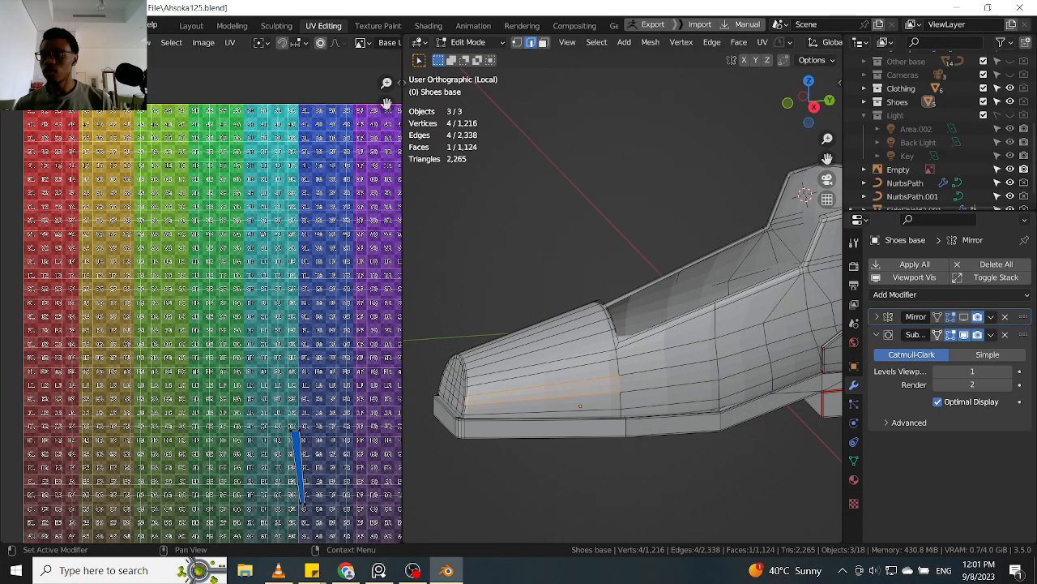
pyautogui.hotkey('alt', 'Tab')
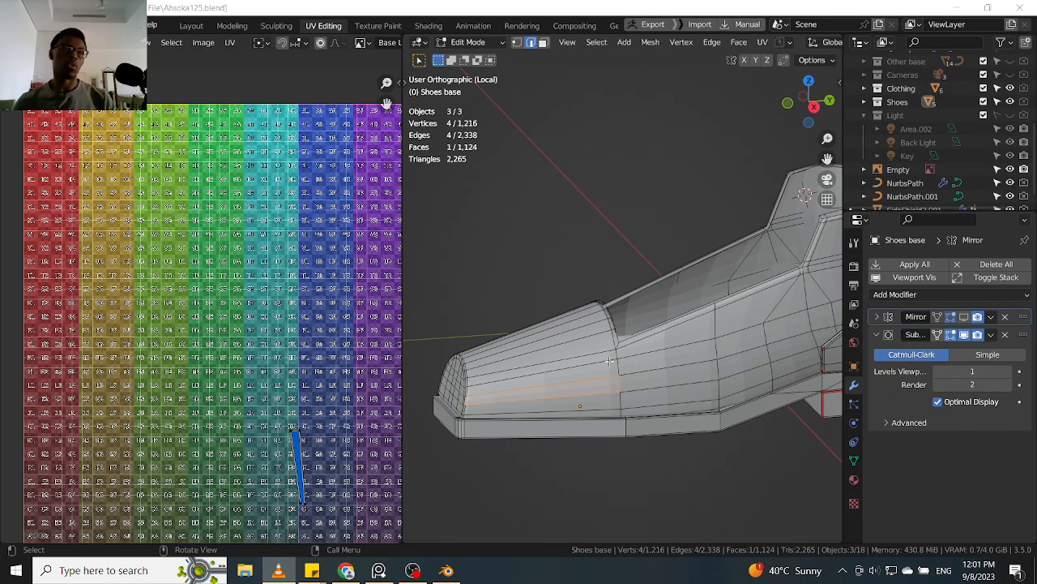
pyautogui.moveTo(600, 365); pyautogui.dragTo(567, 340, button='middle')
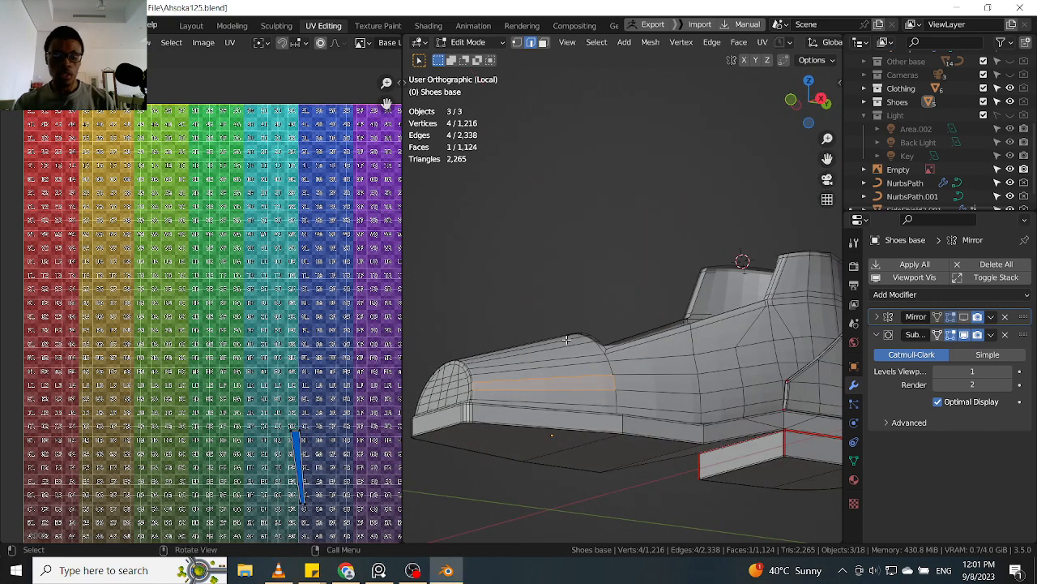
pyautogui.press('XF86AudioLowerVolume')
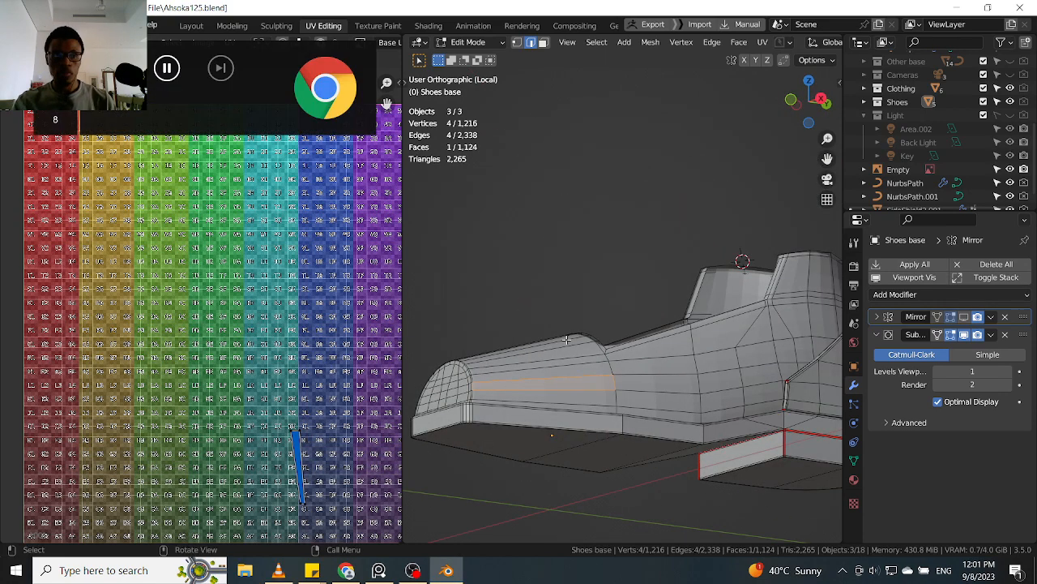
pyautogui.moveTo(559, 343); pyautogui.dragTo(542, 436, button='middle')
pyautogui.moveTo(561, 364); pyautogui.dragTo(631, 377, button='middle')
pyautogui.scroll(1, 537, 383)
pyautogui.moveTo(673, 425); pyautogui.dragTo(554, 375, button='middle')
pyautogui.scroll(-3, 601, 386)
pyautogui.scroll(3, 671, 375)
pyautogui.moveTo(616, 522); pyautogui.dragTo(607, 384, button='middle')
pyautogui.scroll(3, 623, 437)
pyautogui.scroll(-2, 620, 452)
pyautogui.moveTo(646, 411); pyautogui.dragTo(646, 359, button='middle')
pyautogui.scroll(3, 646, 359)
# - Examine the corner vertices at the sole's toe end and the rounded heel face underneath the sole
pyautogui.press('1')
pyautogui.scroll(2, 483, 335)
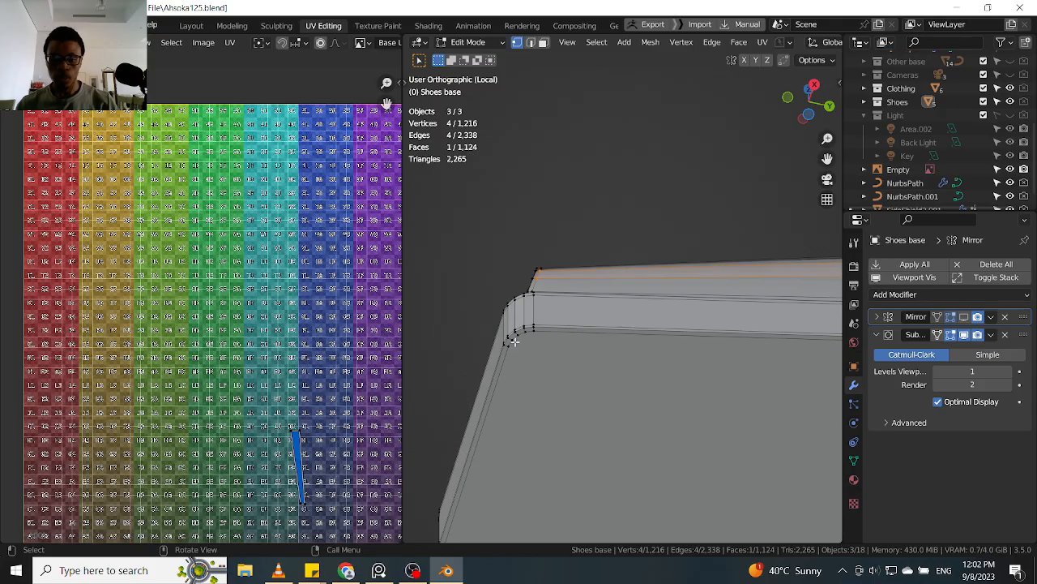
pyautogui.click(510, 341)
pyautogui.scroll(-3, 510, 342)
pyautogui.moveTo(510, 342); pyautogui.dragTo(603, 403, button='middle')
pyautogui.scroll(-4, 539, 418)
pyautogui.scroll(4, 758, 382)
pyautogui.press('Tab')
pyautogui.click(738, 345)
pyautogui.click(658, 383)
pyautogui.scroll(-5, 659, 403)
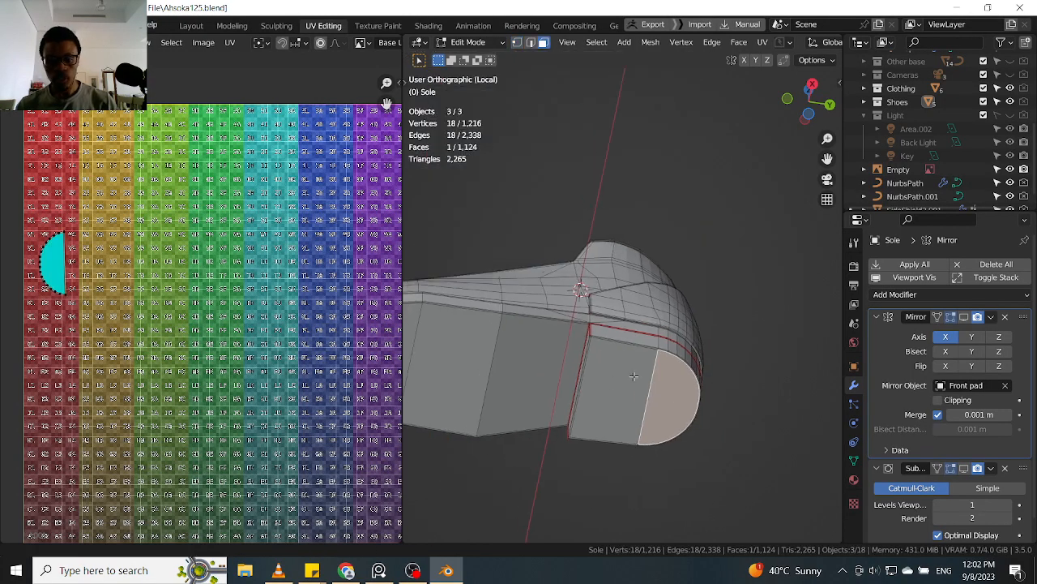
pyautogui.keyDown('shift'); pyautogui.moveTo(611, 375); pyautogui.dragTo(721, 386, button='middle'); pyautogui.keyUp('shift')
pyautogui.keyDown('shift'); pyautogui.moveTo(500, 371); pyautogui.dragTo(549, 471, button='middle'); pyautogui.keyUp('shift')
pyautogui.scroll(6, 534, 318)
pyautogui.scroll(-5, 544, 329)
# - Try five evenly spaced loop cuts across the toe section of the shoe base and undo them
pyautogui.press('Tab')
pyautogui.click(551, 410)
pyautogui.press('Tab')
pyautogui.click(545, 406)
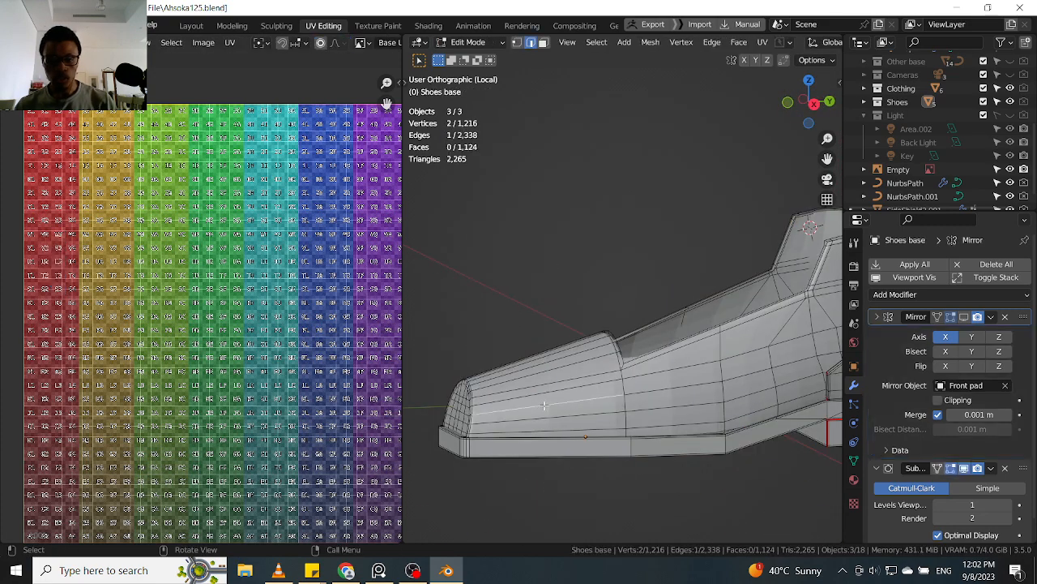
pyautogui.click(544, 405)
pyautogui.scroll(2, 545, 406)
pyautogui.hotkey('ctrl', 'r')
pyautogui.scroll(3, 544, 402)
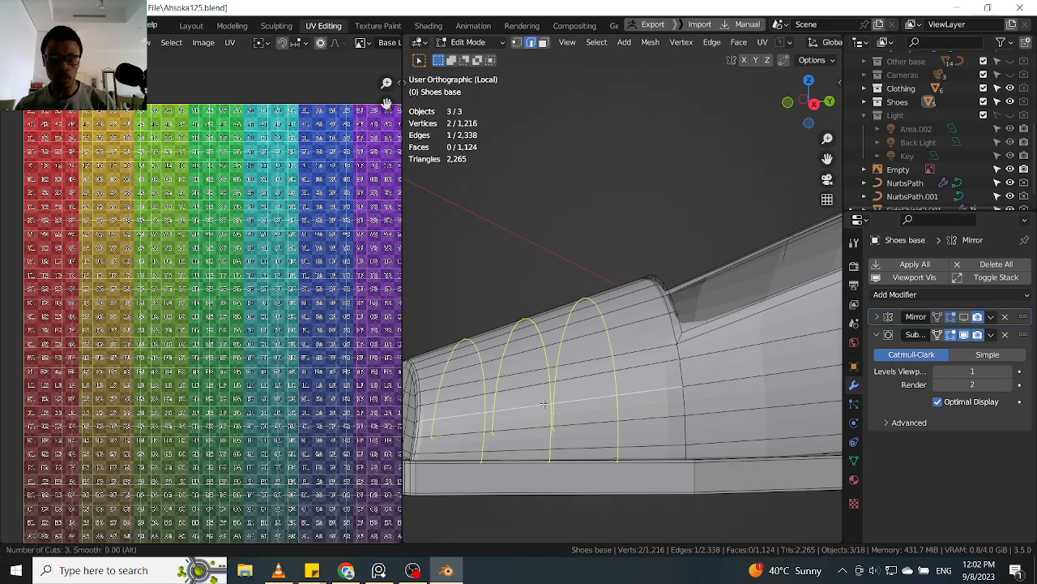
pyautogui.scroll(1, 544, 402)
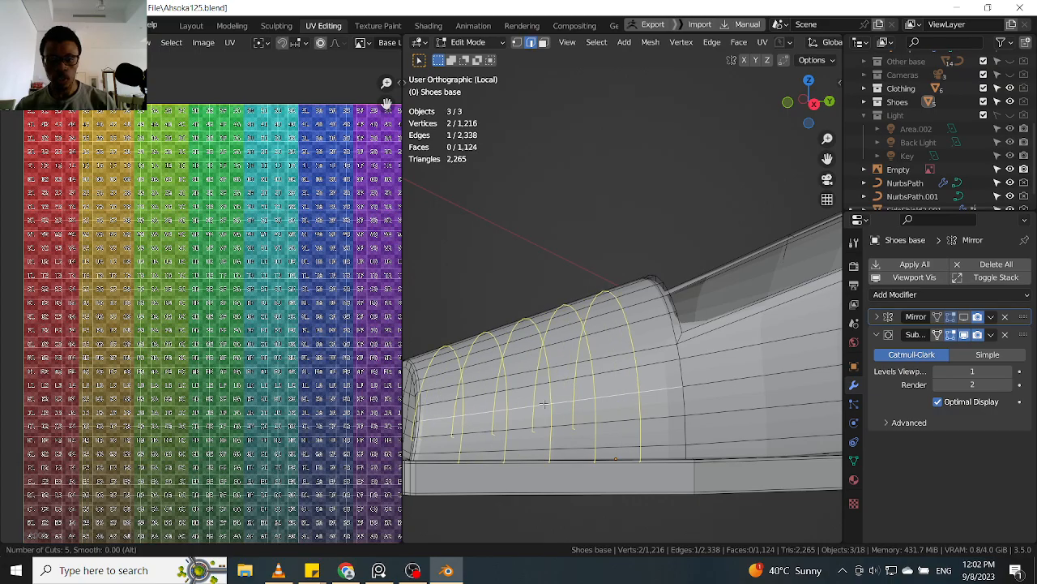
pyautogui.click(543, 404)
pyautogui.rightClick(544, 407)
pyautogui.moveTo(672, 364); pyautogui.dragTo(633, 281, button='middle')
pyautogui.click(621, 252)
pyautogui.keyDown('shift'); pyautogui.moveTo(639, 348); pyautogui.dragTo(640, 308, button='middle'); pyautogui.keyUp('shift')
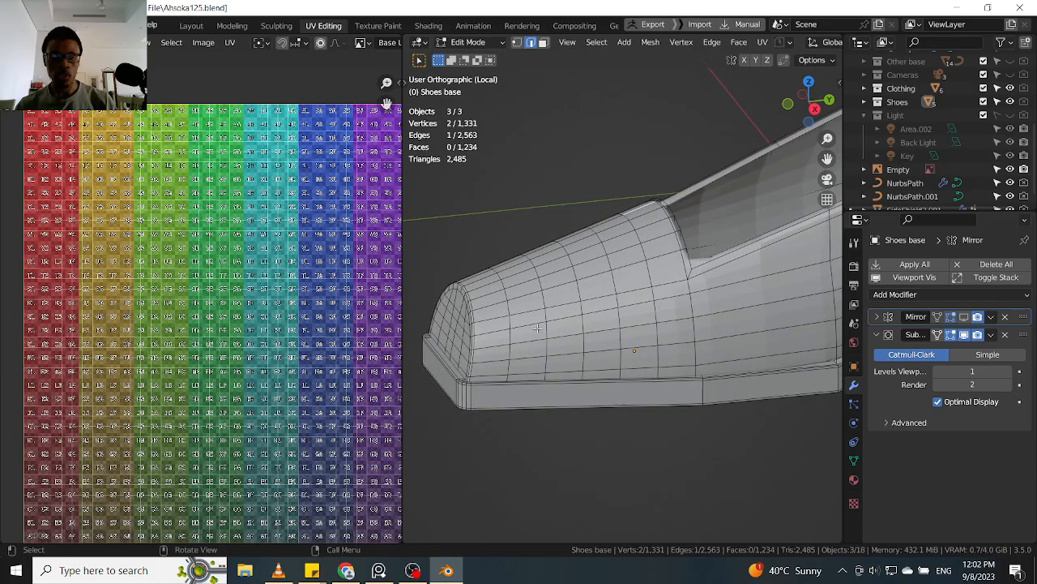
pyautogui.moveTo(538, 328); pyautogui.dragTo(578, 331, button='middle')
pyautogui.hotkey('ctrl', 'z')
pyautogui.hotkey('ctrl', 'z')
# - Try ten evenly spaced loop cuts across the toe section of the shoe base and undo them
pyautogui.hotkey('ctrl', 'r')
pyautogui.scroll(6, 578, 329)
pyautogui.scroll(3, 577, 330)
pyautogui.click(578, 330)
pyautogui.rightClick(578, 330)
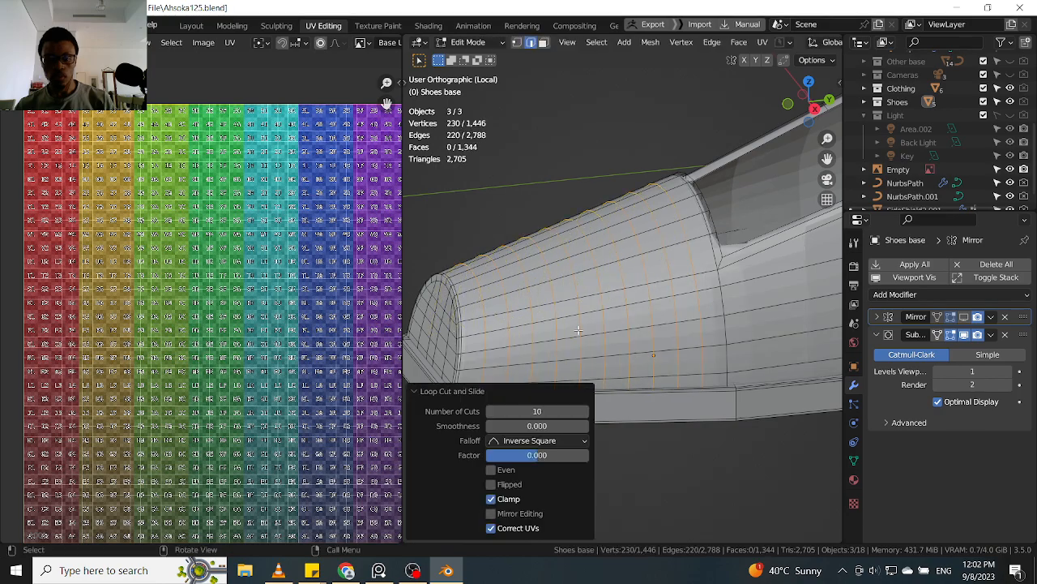
pyautogui.moveTo(647, 343); pyautogui.dragTo(699, 336, button='middle')
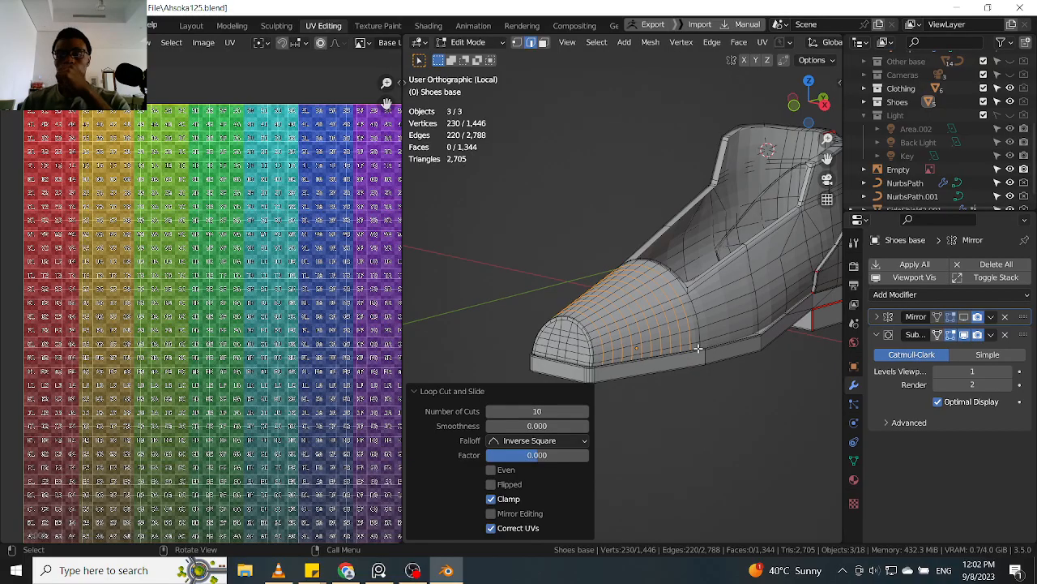
pyautogui.scroll(2, 698, 347)
pyautogui.moveTo(698, 348); pyautogui.dragTo(733, 336, button='middle')
pyautogui.hotkey('ctrl', 'z')
pyautogui.scroll(-2, 655, 339)
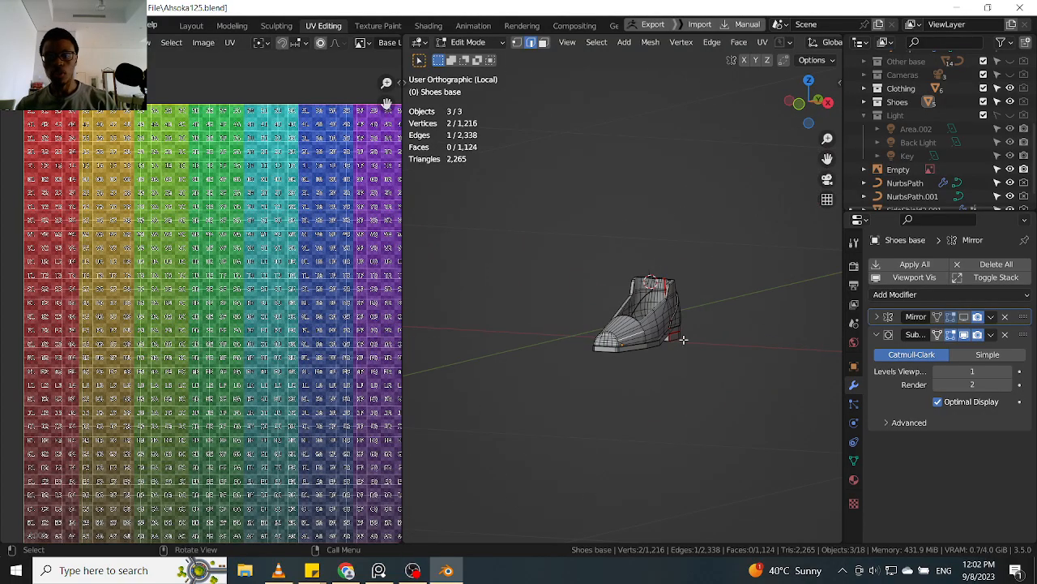
# - Duplicate the three selected shoe objects in place in Object Mode
pyautogui.press('Tab')
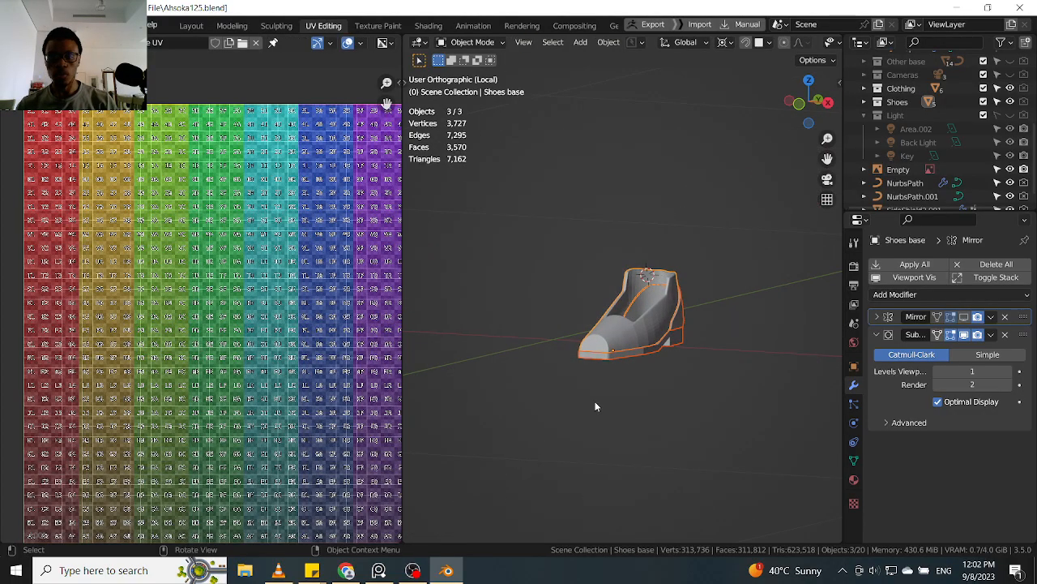
pyautogui.hotkey('shift', 'd')
pyautogui.press('Escape')
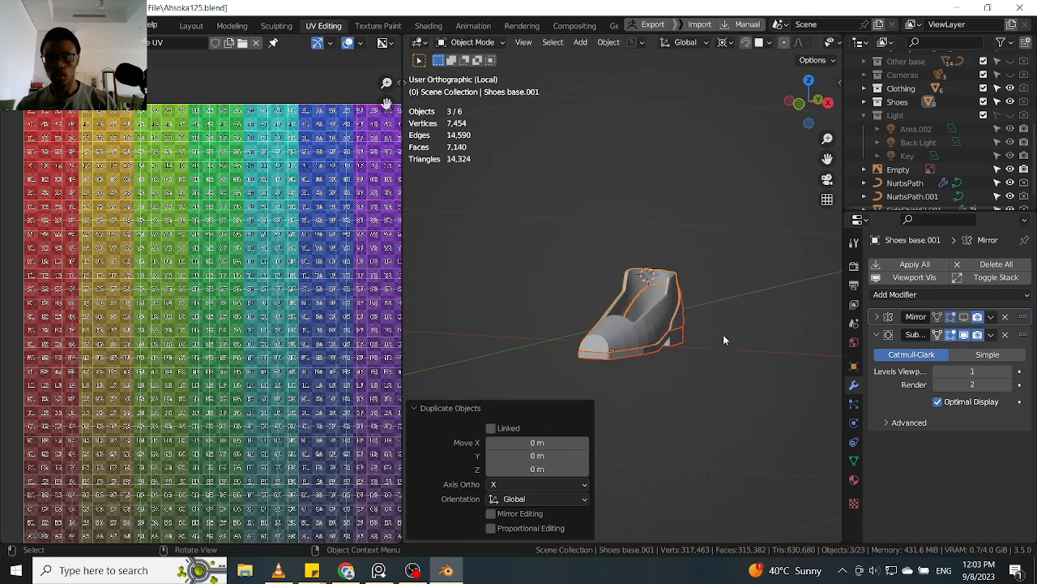
pyautogui.moveTo(693, 359); pyautogui.dragTo(677, 339, button='middle')
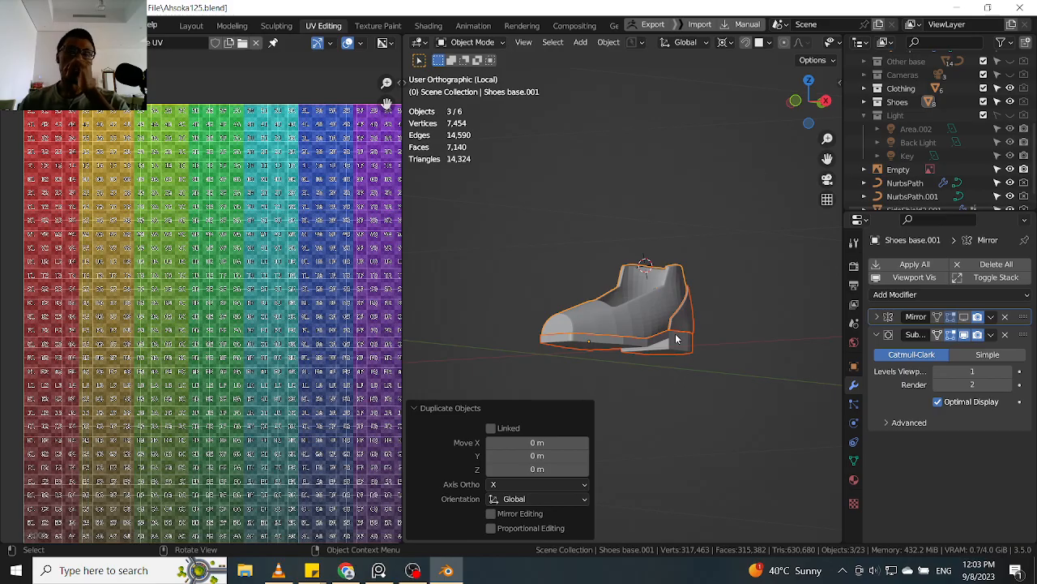
# - Move the duplicates to a new collection named Shoes, collapse it, and hide the original Shoes collection
pyautogui.press('m')
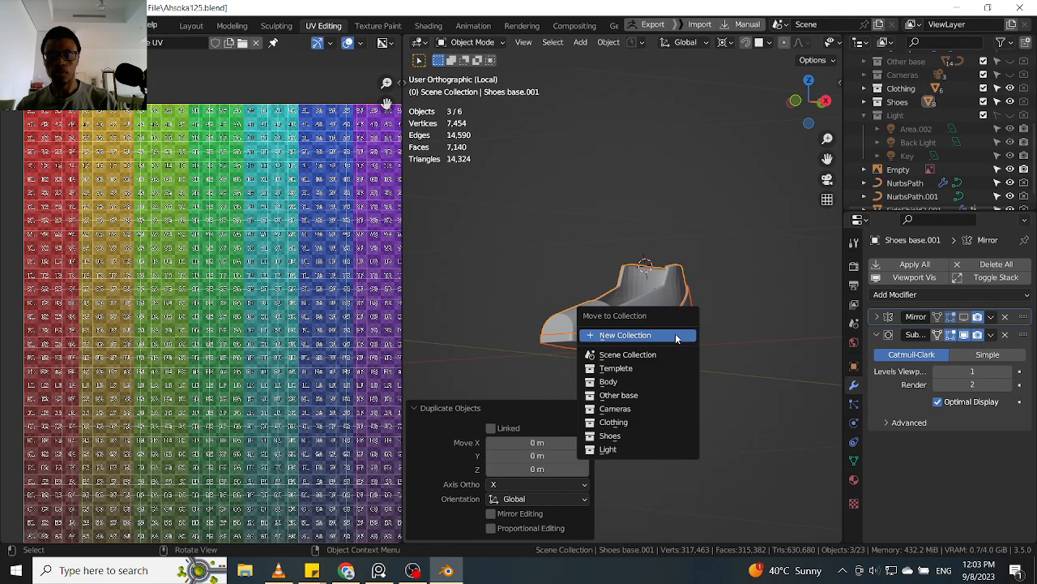
pyautogui.click(676, 335)
pyautogui.write('Shoes')
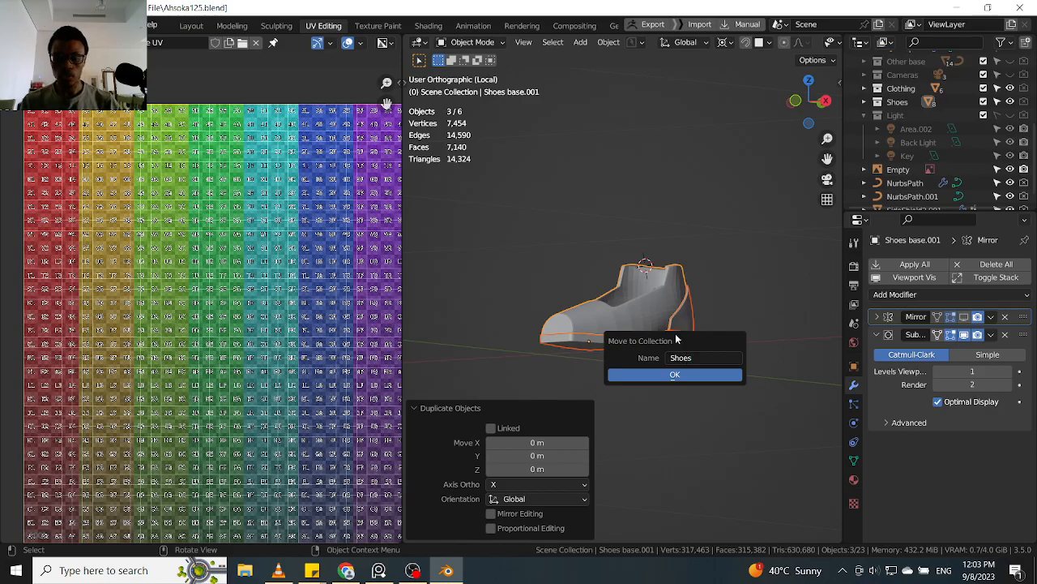
pyautogui.press('Return')
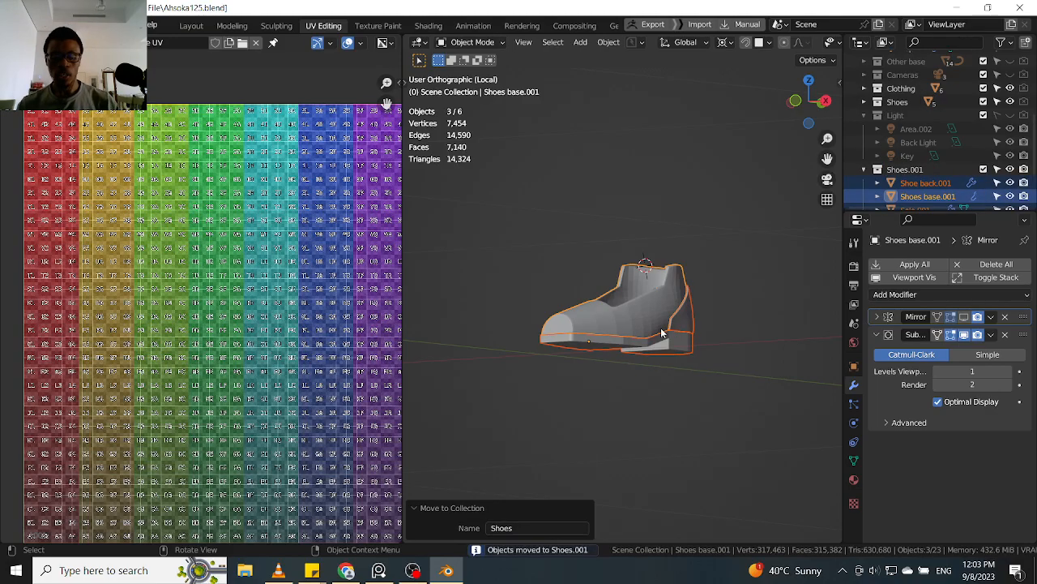
pyautogui.click(865, 168)
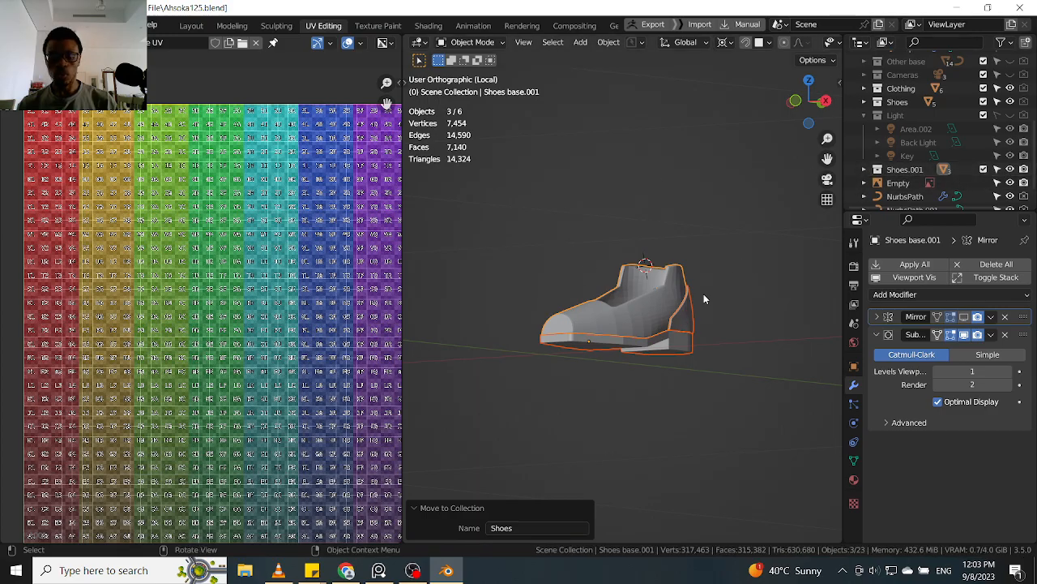
pyautogui.click(1010, 102)
# - Add eight evenly spaced loop cuts across the toe section of the duplicated shoe base
pyautogui.moveTo(766, 254); pyautogui.dragTo(719, 284, button='middle')
pyautogui.scroll(5, 718, 286)
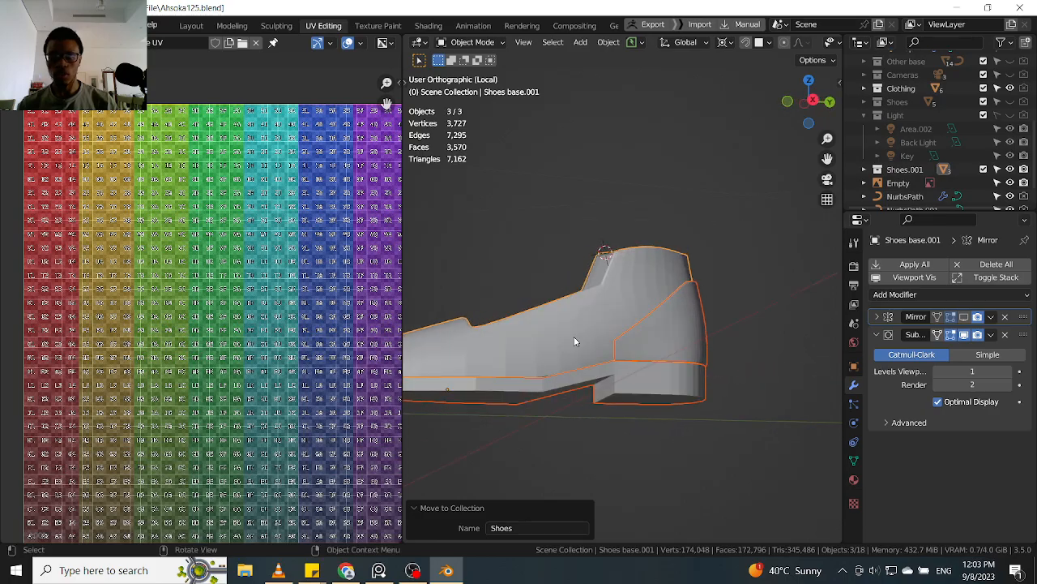
pyautogui.moveTo(596, 332); pyautogui.dragTo(566, 308, button='middle')
pyautogui.scroll(4, 566, 308)
pyautogui.press('Tab')
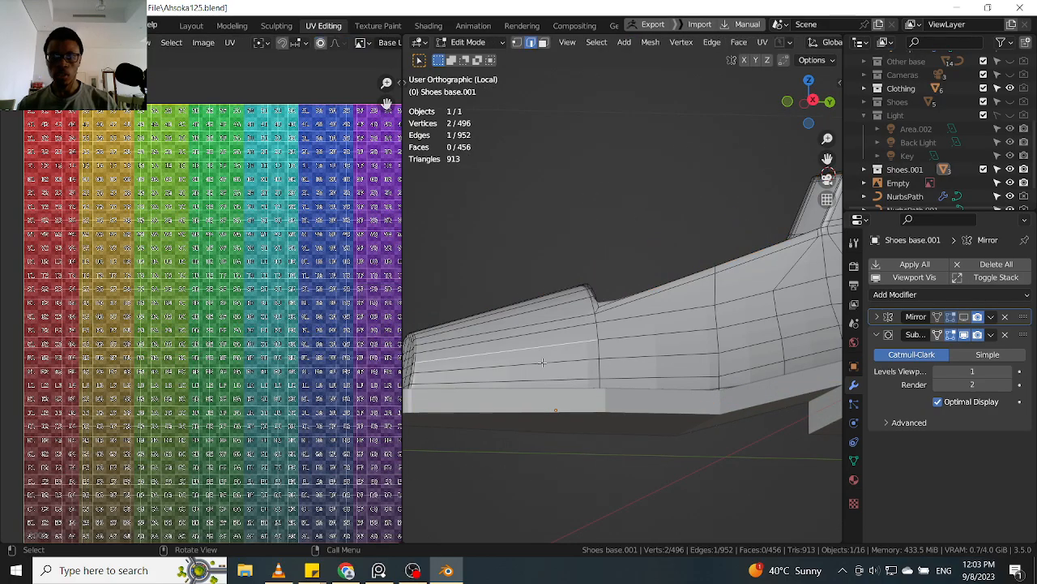
pyautogui.moveTo(542, 360); pyautogui.dragTo(583, 312, button='middle')
pyautogui.hotkey('ctrl', 'r')
pyautogui.scroll(7, 583, 312)
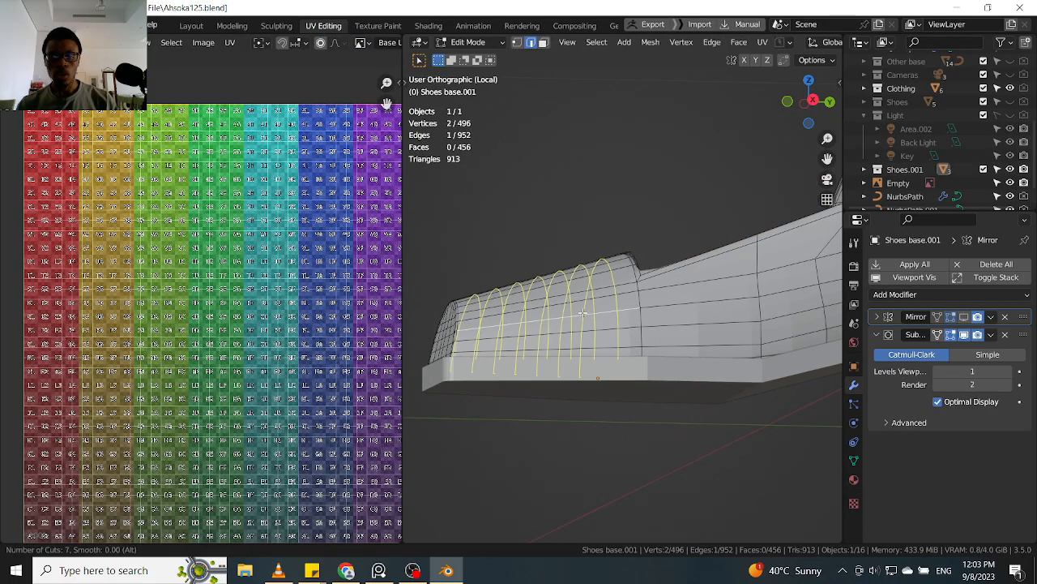
pyautogui.click(582, 312)
pyautogui.rightClick(583, 312)
pyautogui.moveTo(583, 312); pyautogui.dragTo(475, 320, button='middle')
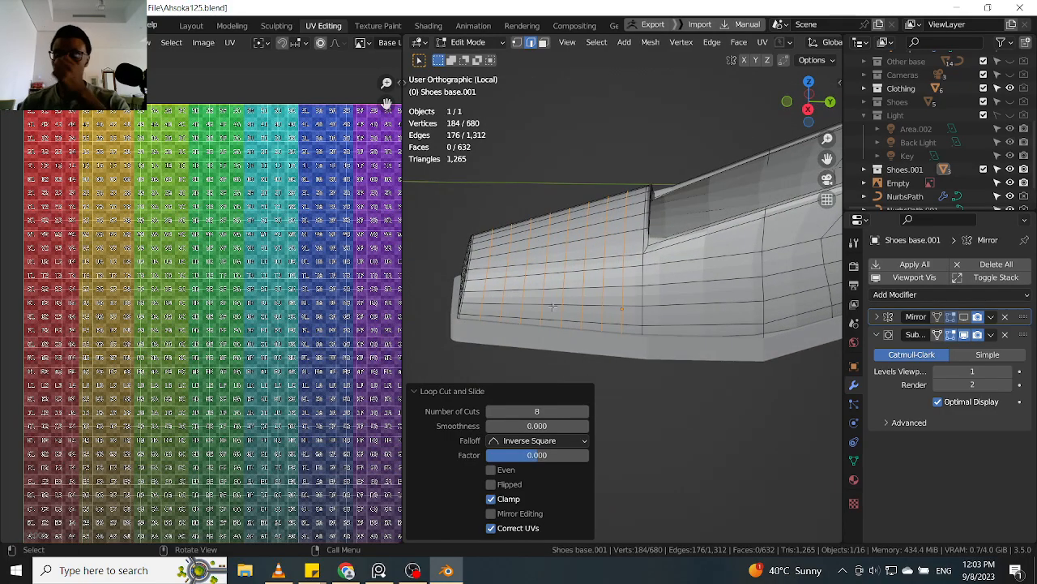
pyautogui.moveTo(552, 317); pyautogui.dragTo(595, 229, button='middle')
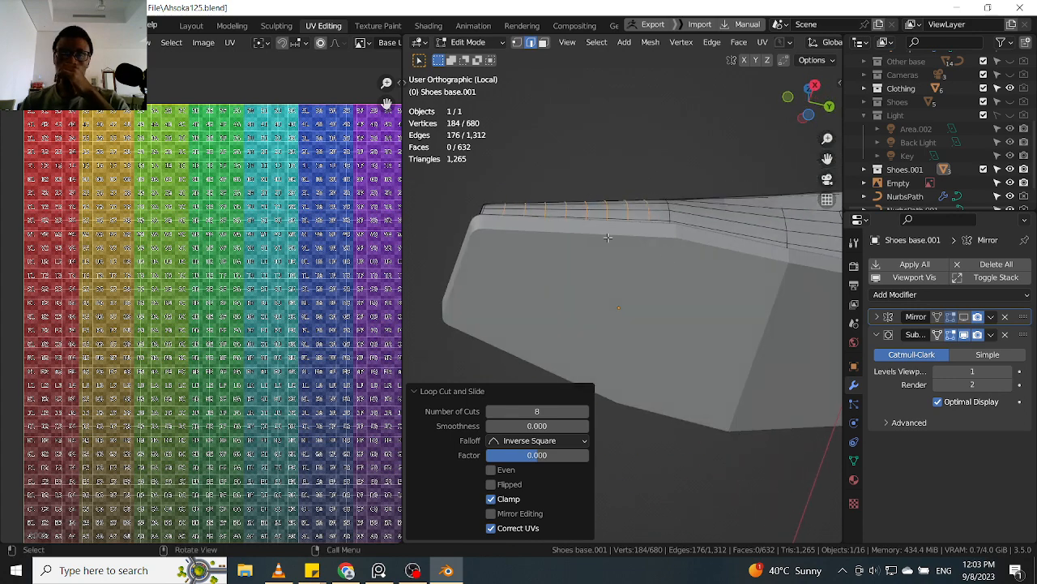
# - Add three centred loop cuts to each side wall of the shoe base, directly behind the toe section
pyautogui.moveTo(695, 251); pyautogui.dragTo(641, 261, button='middle')
pyautogui.hotkey('ctrl', 'r')
pyautogui.scroll(2, 643, 260)
pyautogui.click(643, 260)
pyautogui.hotkey('ctrl', 'r')
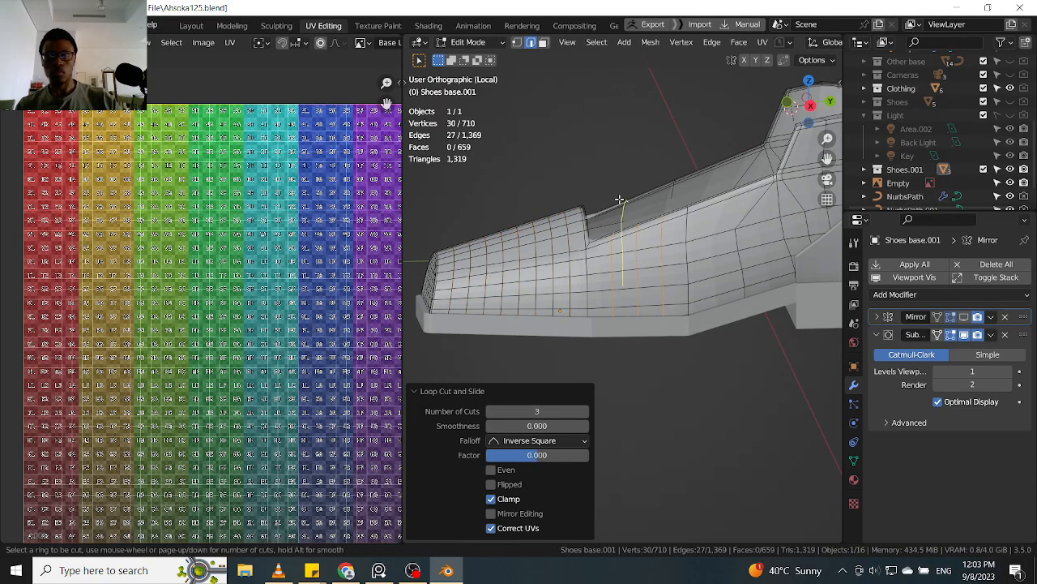
pyautogui.click(619, 199)
pyautogui.moveTo(619, 199); pyautogui.dragTo(622, 256, button='middle')
# - Add two centred loop cuts to each side wall of the shoe base in the next section towards the heel
pyautogui.hotkey('ctrl', 'r')
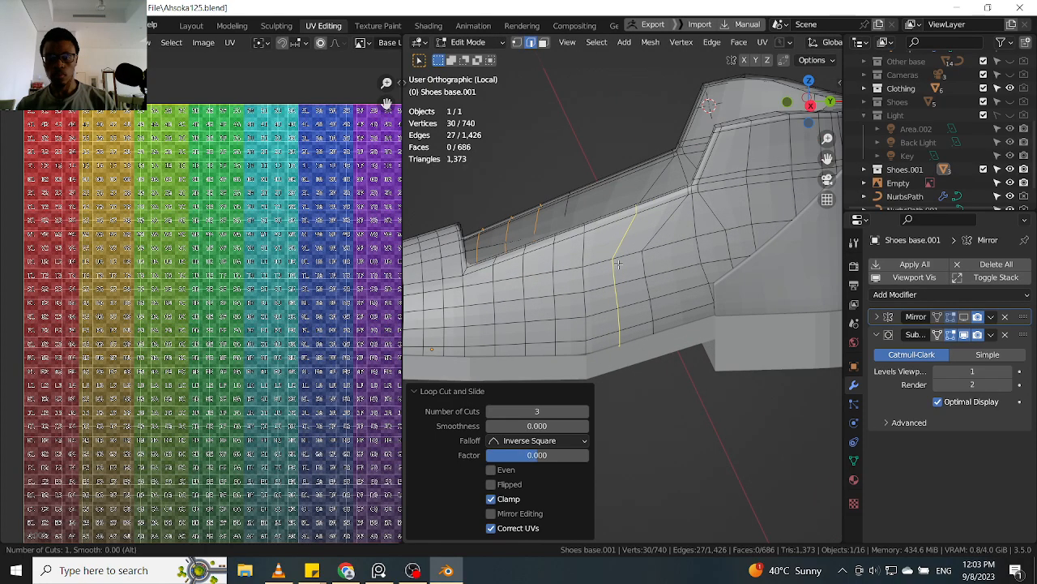
pyautogui.click(618, 264)
pyautogui.moveTo(618, 264); pyautogui.dragTo(625, 287, button='middle')
pyautogui.hotkey('ctrl', 'r')
pyautogui.click(549, 276)
pyautogui.click(549, 272)
pyautogui.hotkey('ctrl', 'r')
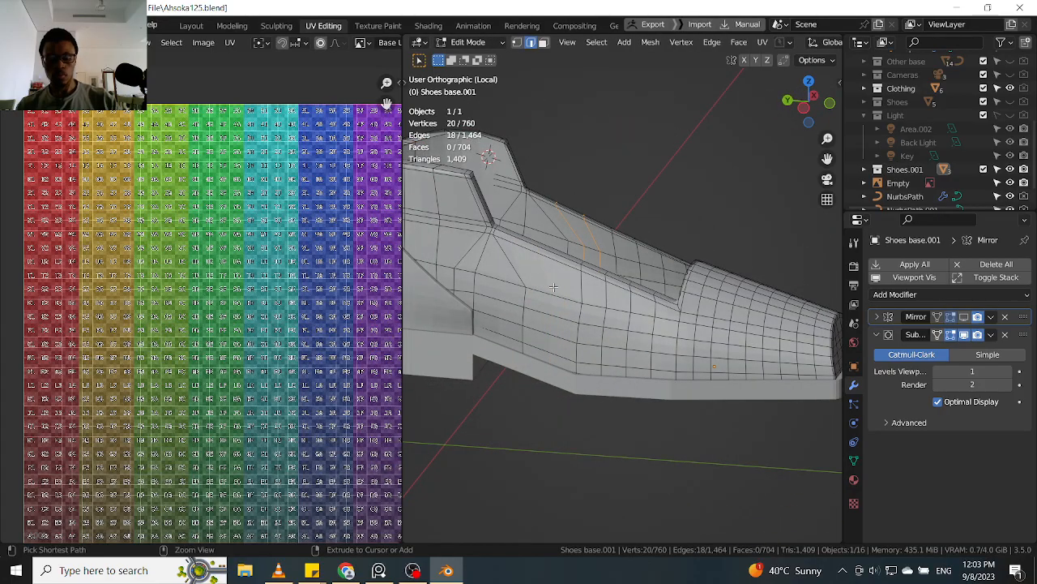
pyautogui.click(552, 286)
pyautogui.rightClick(552, 286)
# - Switch mesh editing from the shoe base to the duplicated shoe back piece
pyautogui.moveTo(552, 286); pyautogui.dragTo(649, 300, button='middle')
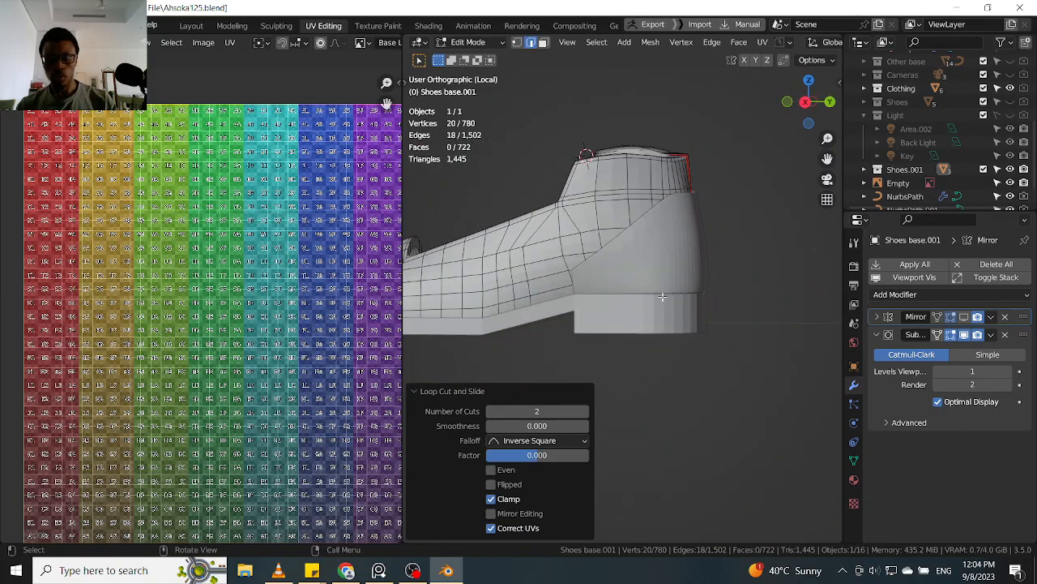
pyautogui.press('Tab')
pyautogui.click(687, 243)
pyautogui.press('Tab')
pyautogui.moveTo(695, 257); pyautogui.dragTo(609, 263, button='middle')
pyautogui.hotkey('ctrl', 'r')
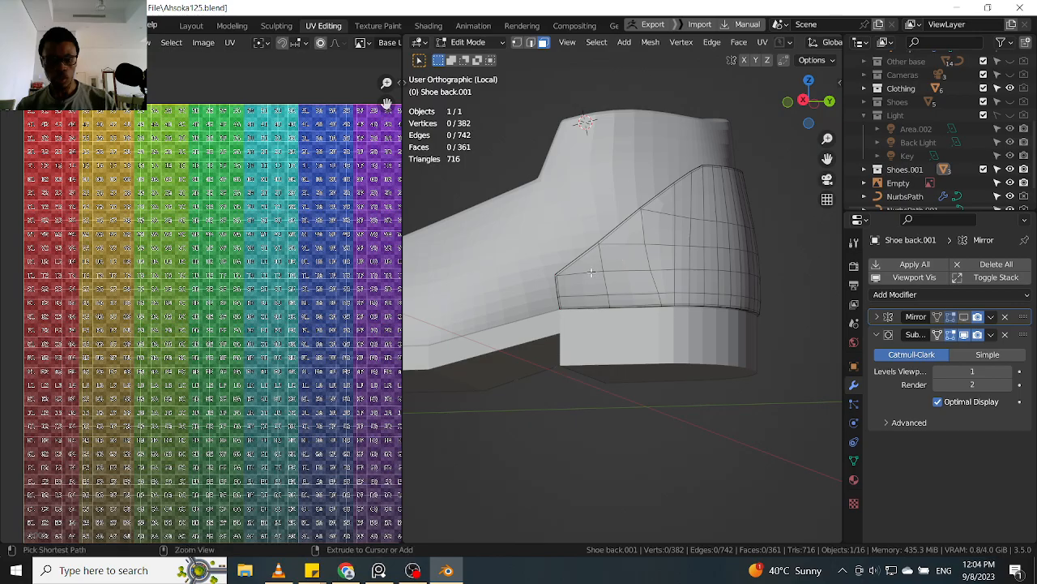
pyautogui.press('Escape')
# - Add one centred vertical loop cut in each of the two front columns on one side of the shoe back
pyautogui.moveTo(591, 273)
pyautogui.mouseDown(button='middle')
pyautogui.moveTo(625, 231)
pyautogui.moveTo(599, 233)
pyautogui.moveTo(616, 268)
pyautogui.moveTo(585, 267)
pyautogui.mouseUp(button='middle')
pyautogui.scroll(4, 599, 232)
pyautogui.scroll(-5, 644, 236)
pyautogui.scroll(6, 585, 268)
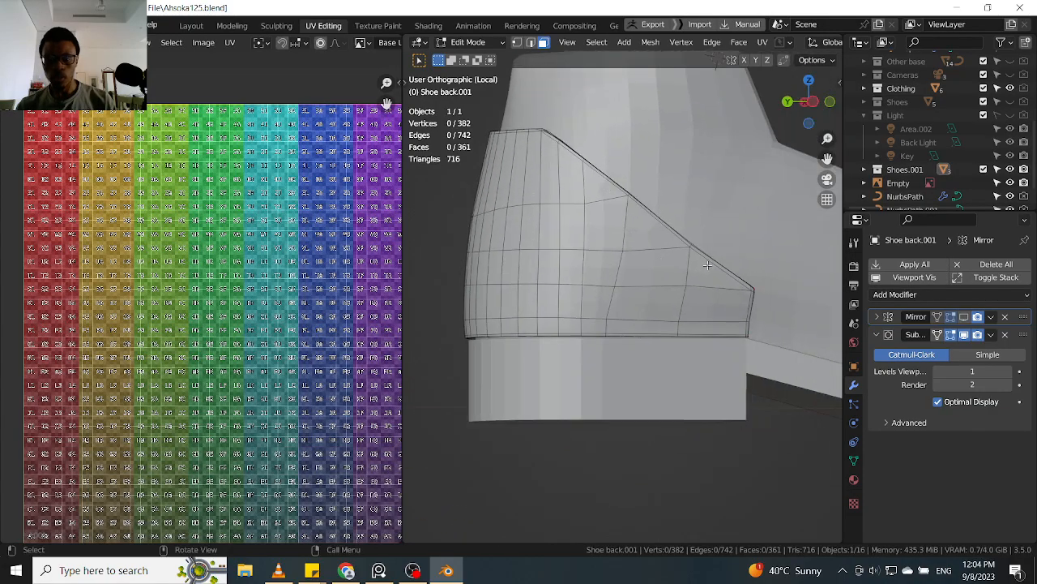
pyautogui.scroll(-3, 640, 249)
pyautogui.moveTo(641, 250); pyautogui.dragTo(661, 250, button='middle')
pyautogui.hotkey('ctrl', 'r')
pyautogui.click(635, 252)
pyautogui.rightClick(635, 252)
pyautogui.hotkey('ctrl', 'r')
pyautogui.click(688, 294)
pyautogui.rightClick(687, 294)
# - Add one centred vertical loop cut to each of the two matching front columns on the shoe back's opposite side
pyautogui.moveTo(688, 294)
pyautogui.mouseDown(button='middle')
pyautogui.moveTo(659, 293)
pyautogui.moveTo(679, 283)
pyautogui.mouseUp(button='middle')
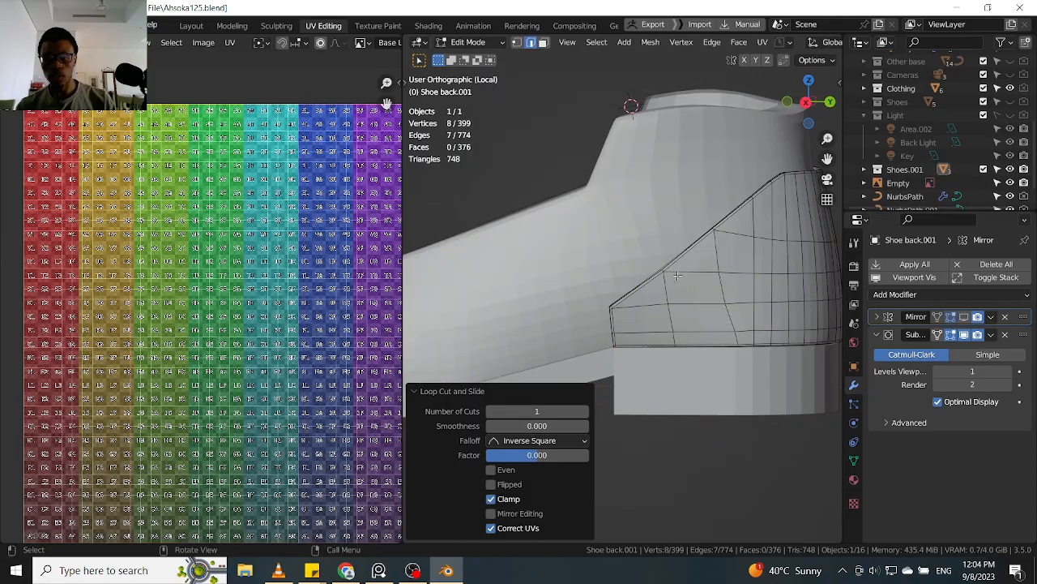
pyautogui.scroll(1, 679, 283)
pyautogui.hotkey('ctrl', 'r')
pyautogui.click(690, 278)
pyautogui.rightClick(690, 277)
pyautogui.hotkey('ctrl', 'r')
pyautogui.click(641, 319)
pyautogui.rightClick(641, 318)
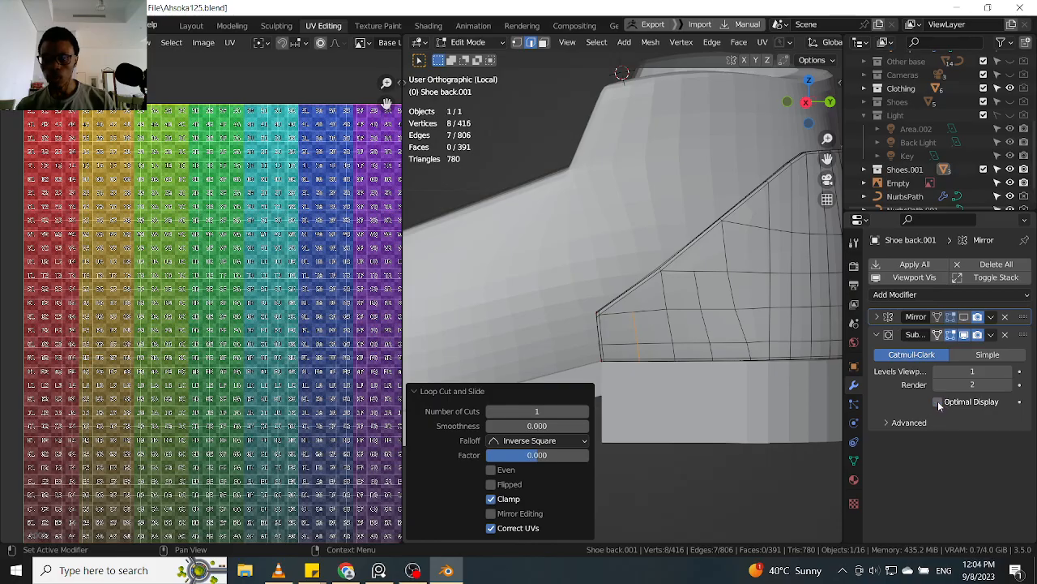
# - Turn on the wireframe overlay for all the shoe parts
pyautogui.press('q')
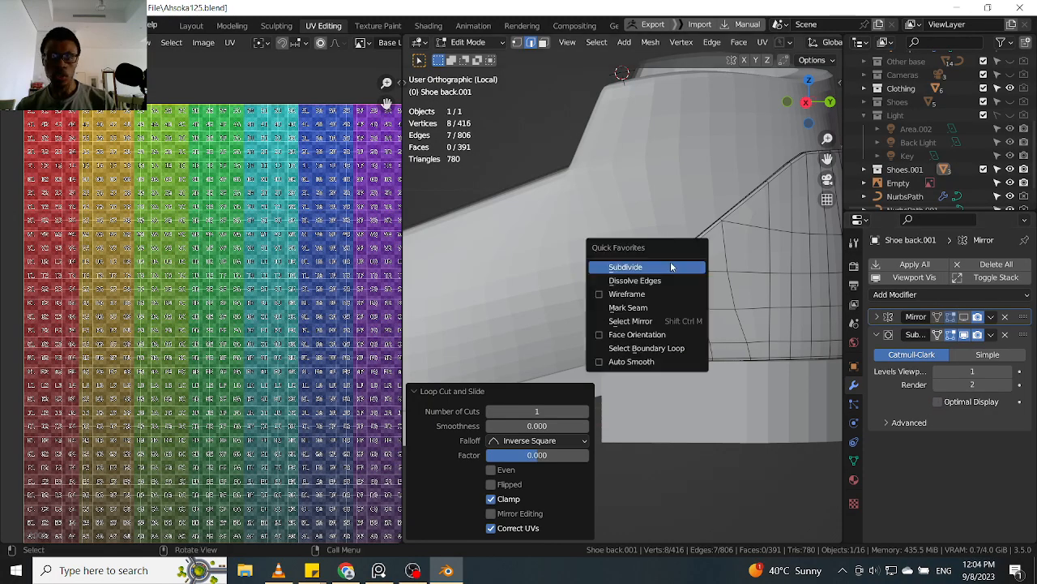
pyautogui.click(604, 296)
pyautogui.moveTo(721, 289); pyautogui.dragTo(689, 266, button='middle')
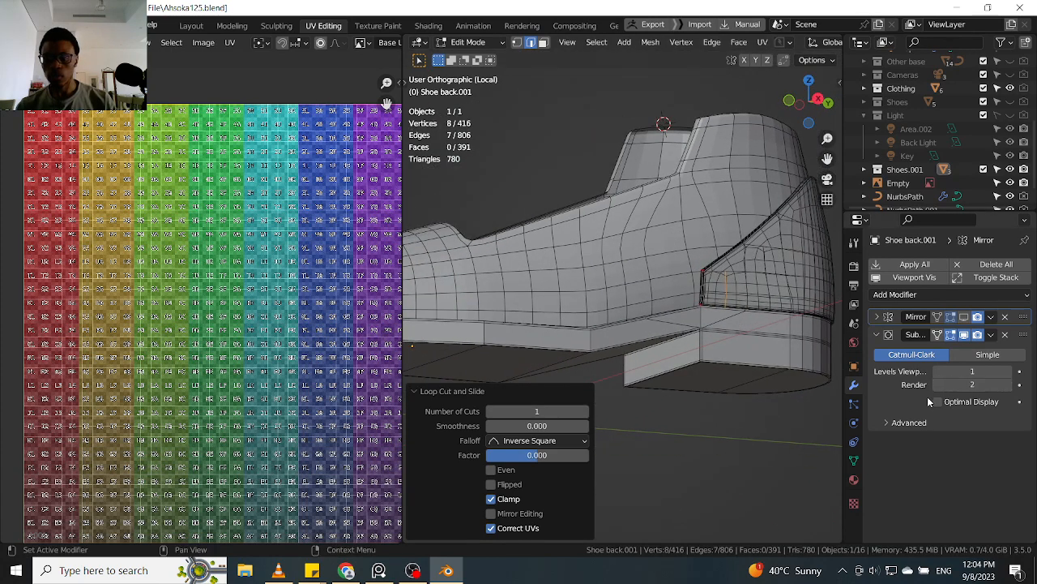
# - Leave mesh editing, select the shoe base, and turn off Optimal Display in its Subdivision modifier
pyautogui.press('Tab')
pyautogui.click(696, 239)
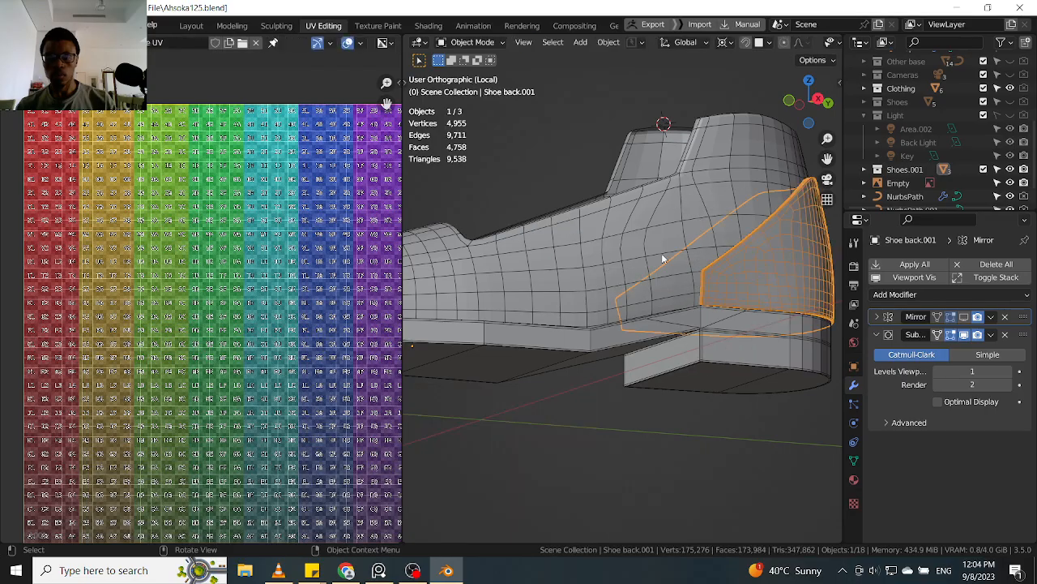
pyautogui.click(662, 257)
pyautogui.click(937, 402)
# - Select the sole and collapse its Mirror modifier settings
pyautogui.moveTo(697, 306); pyautogui.dragTo(548, 272, button='middle')
pyautogui.scroll(2, 543, 276)
pyautogui.moveTo(613, 267); pyautogui.dragTo(519, 287, button='middle')
pyautogui.moveTo(664, 264); pyautogui.dragTo(616, 229, button='middle')
pyautogui.click(616, 234)
pyautogui.scroll(-2, 648, 244)
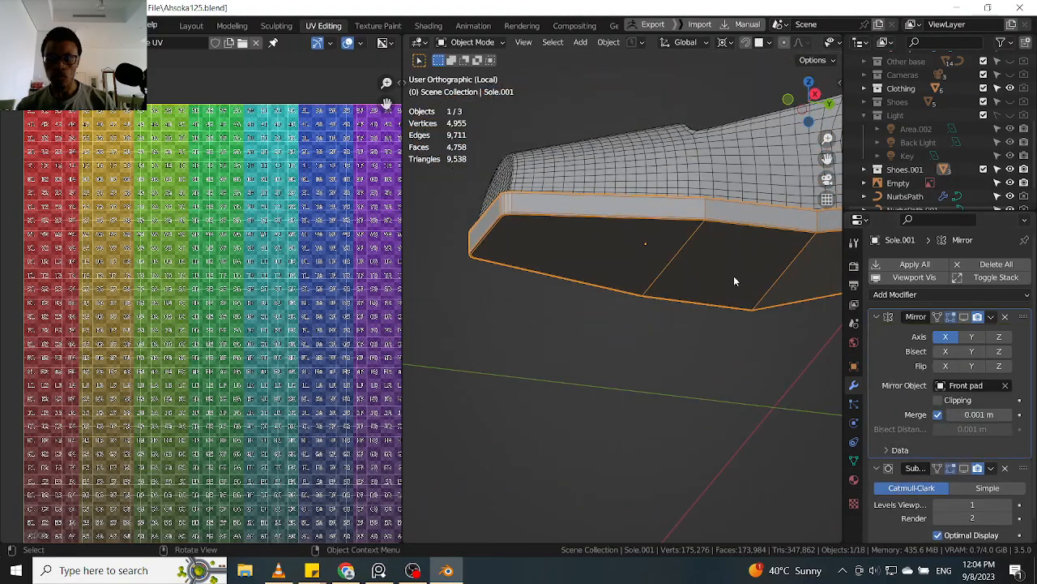
pyautogui.click(876, 317)
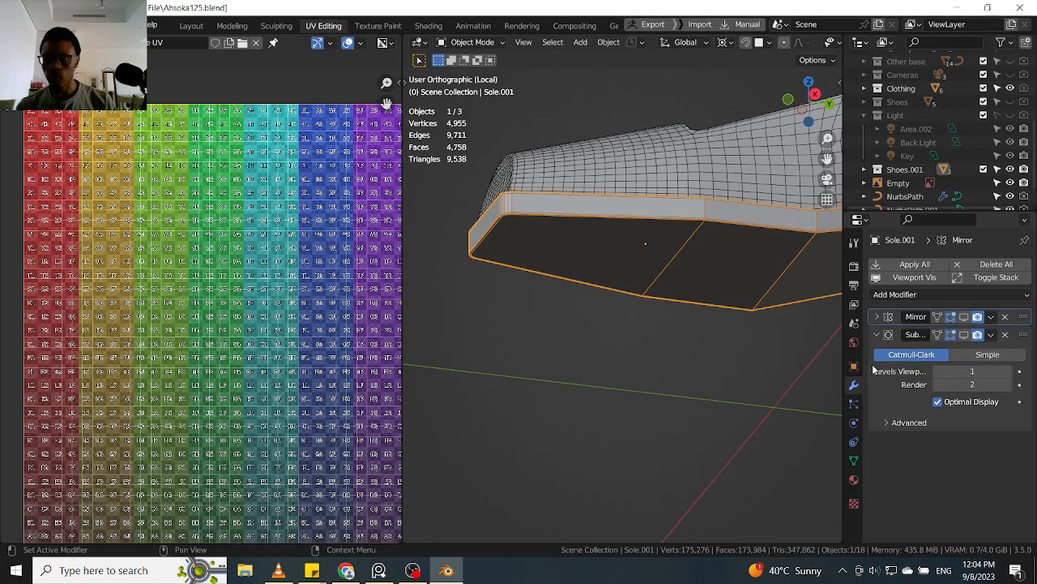
# - Turn off Optimal Display in the sole's Subdivision modifier, previewing the subdivision in the viewport and hiding it again
pyautogui.click(963, 335)
pyautogui.moveTo(811, 332); pyautogui.dragTo(674, 318, button='middle')
pyautogui.keyDown('shift'); pyautogui.moveTo(745, 317); pyautogui.dragTo(708, 317, button='middle'); pyautogui.keyUp('shift')
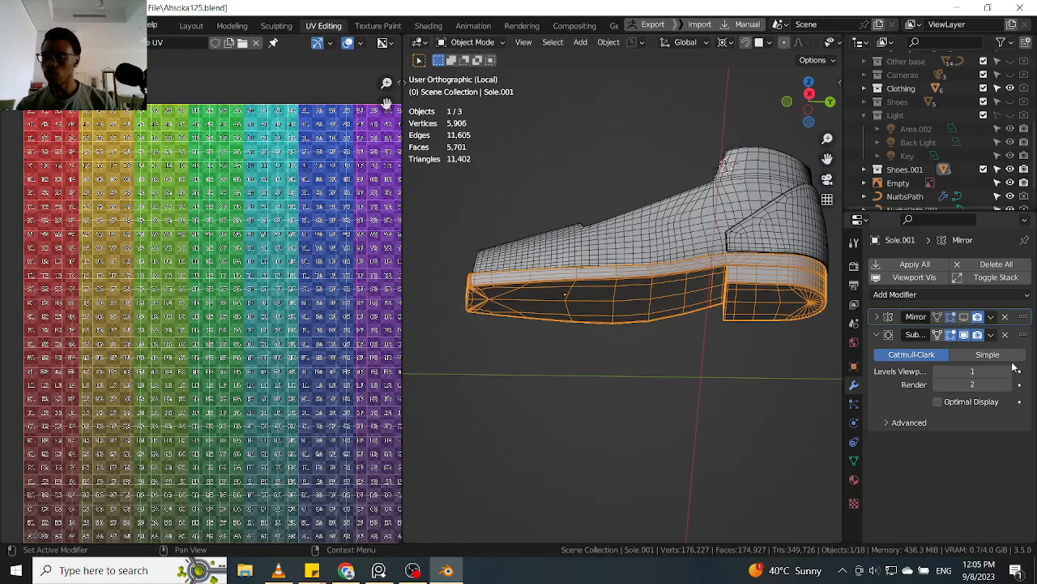
pyautogui.click(964, 335)
# - Enter mesh editing on the sole and add four centred loop cuts running lengthwise along its underside
pyautogui.scroll(3, 764, 315)
pyautogui.keyDown('shift'); pyautogui.moveTo(794, 304); pyautogui.dragTo(747, 274, button='middle'); pyautogui.keyUp('shift')
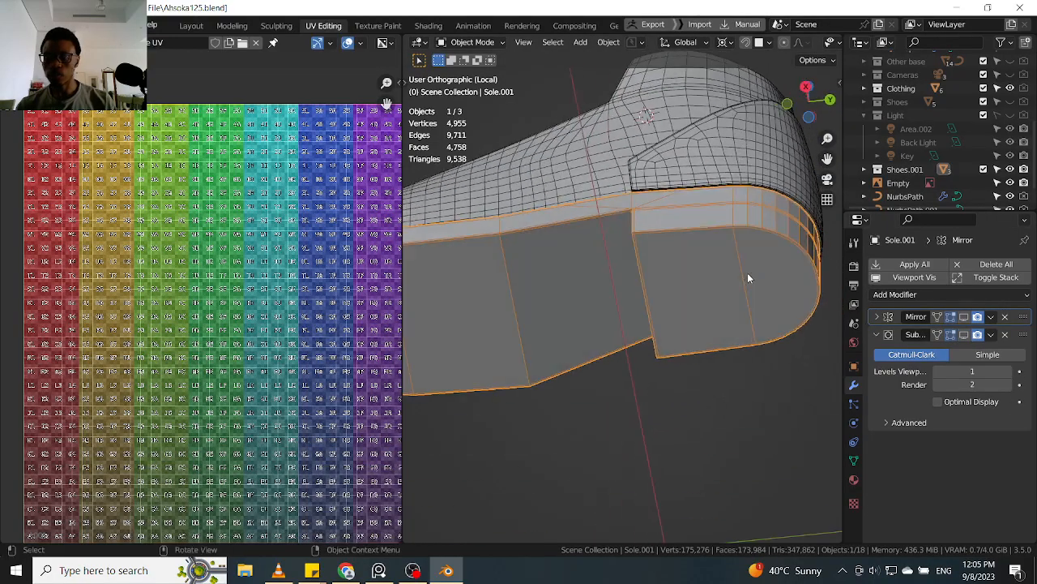
pyautogui.scroll(-2, 714, 298)
pyautogui.moveTo(629, 318)
pyautogui.keyDown('shift'); pyautogui.mouseDown(button='middle')
pyautogui.moveTo(745, 303)
pyautogui.moveTo(636, 290)
pyautogui.moveTo(635, 308)
pyautogui.mouseUp(button='middle'); pyautogui.keyUp('shift')
pyautogui.scroll(1, 666, 292)
pyautogui.press('Tab')
pyautogui.hotkey('ctrl', 'r')
pyautogui.scroll(3, 635, 308)
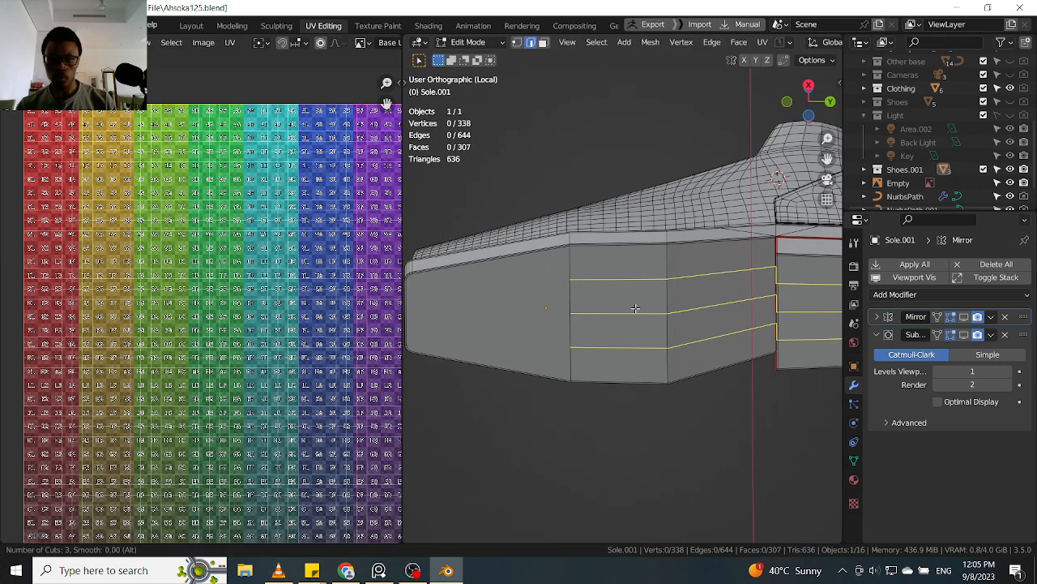
pyautogui.click(636, 308)
pyautogui.rightClick(636, 308)
# - Add four centred crosswise loop cuts to the sole section directly behind the toe section
pyautogui.moveTo(636, 308); pyautogui.dragTo(595, 259, button='middle')
pyautogui.hotkey('ctrl', 'r')
pyautogui.scroll(1, 591, 253)
pyautogui.click(591, 252)
pyautogui.rightClick(592, 252)
# - Add four centred crosswise loop cuts to the sloped sole section directly in front of the heel
pyautogui.moveTo(697, 261); pyautogui.dragTo(661, 271, button='middle')
pyautogui.hotkey('ctrl', 'r')
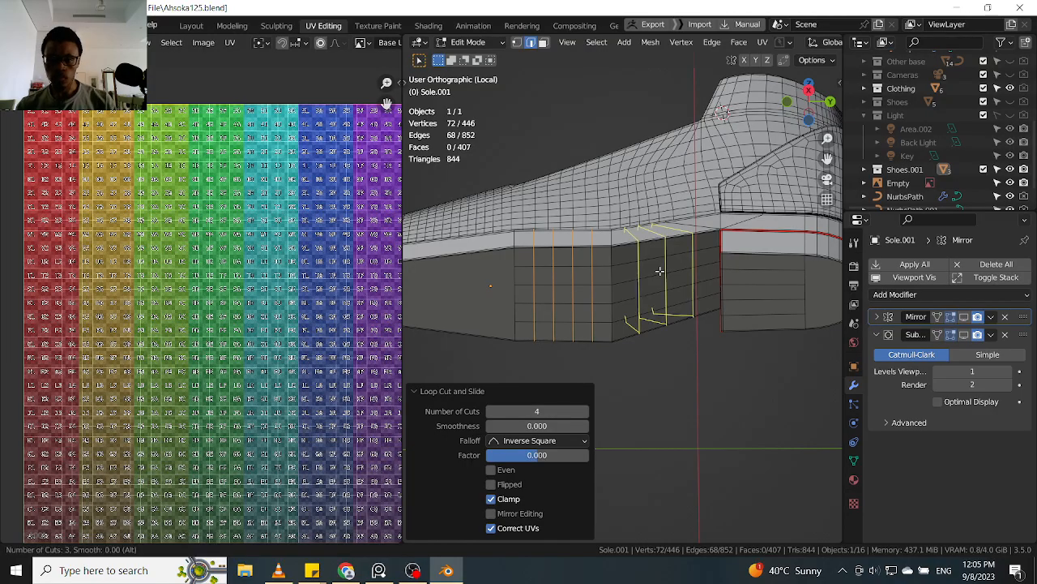
pyautogui.scroll(1, 659, 271)
pyautogui.click(659, 270)
pyautogui.moveTo(659, 271)
pyautogui.mouseDown(button='middle')
pyautogui.moveTo(685, 287)
pyautogui.moveTo(730, 285)
pyautogui.moveTo(661, 283)
pyautogui.mouseUp(button='middle')
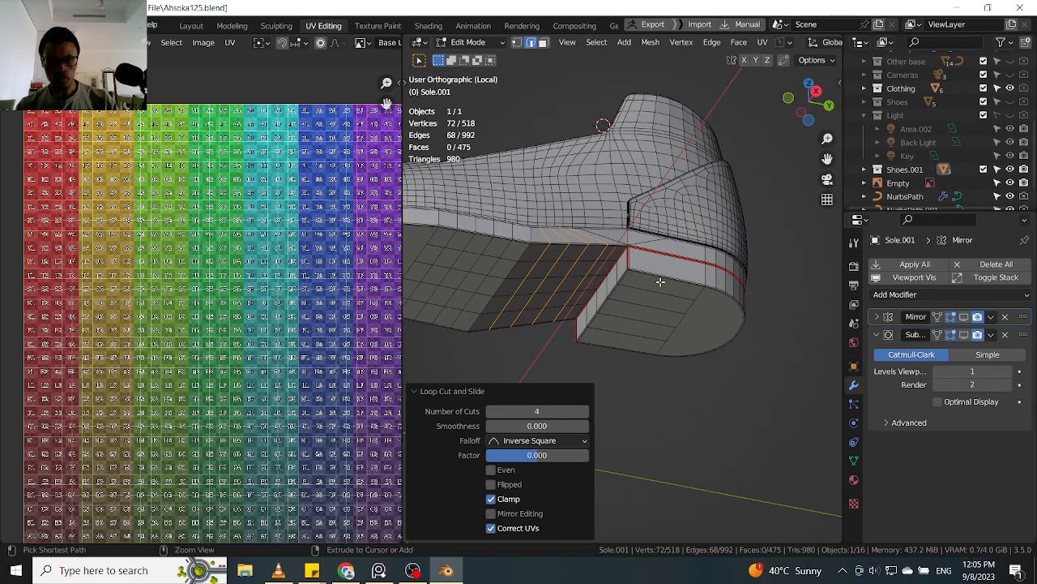
# - Add centred, evenly spaced loop cuts to the heel part of the sole
pyautogui.hotkey('ctrl', 'r')
pyautogui.scroll(1, 661, 282)
pyautogui.click(660, 281)
pyautogui.rightClick(661, 281)
# - In vertex selection, connect the opposite rounded-corner vertices of the sole's toe with two edges across its underside
pyautogui.moveTo(730, 306); pyautogui.dragTo(649, 295, button='middle')
pyautogui.scroll(-3, 648, 295)
pyautogui.scroll(2, 684, 299)
pyautogui.keyDown('shift'); pyautogui.moveTo(560, 294); pyautogui.dragTo(457, 249, button='middle'); pyautogui.keyUp('shift')
pyautogui.press('1')
pyautogui.click(741, 268)
pyautogui.scroll(-3, 530, 267)
pyautogui.moveTo(690, 271); pyautogui.dragTo(679, 255, button='middle')
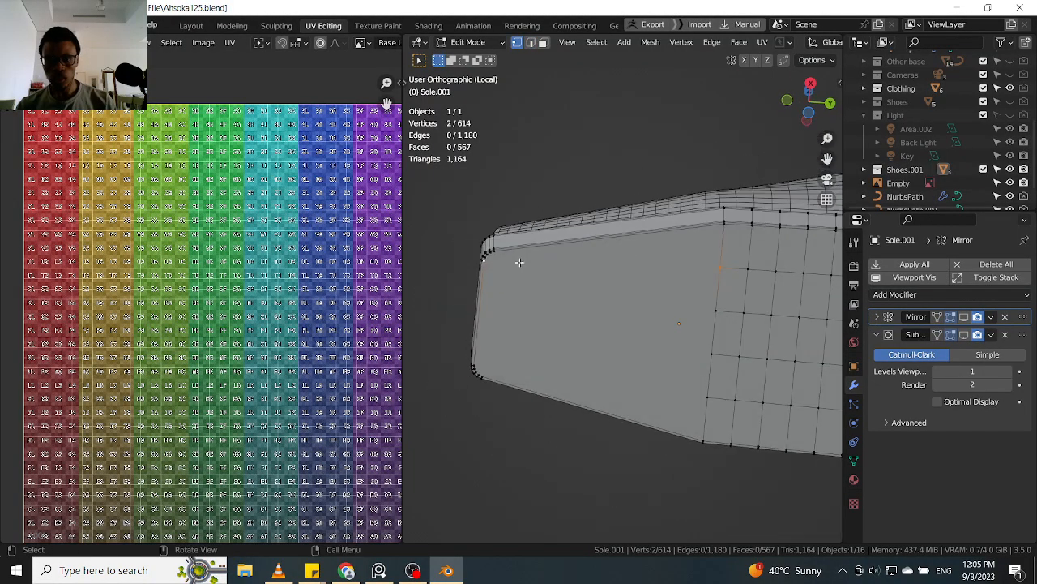
pyautogui.scroll(3, 490, 250)
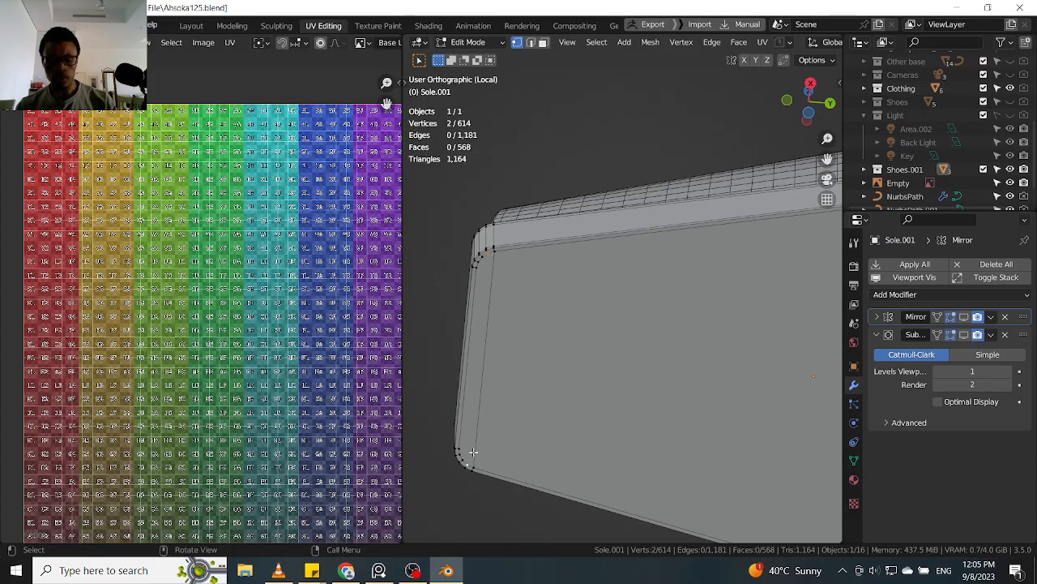
pyautogui.scroll(1, 482, 266)
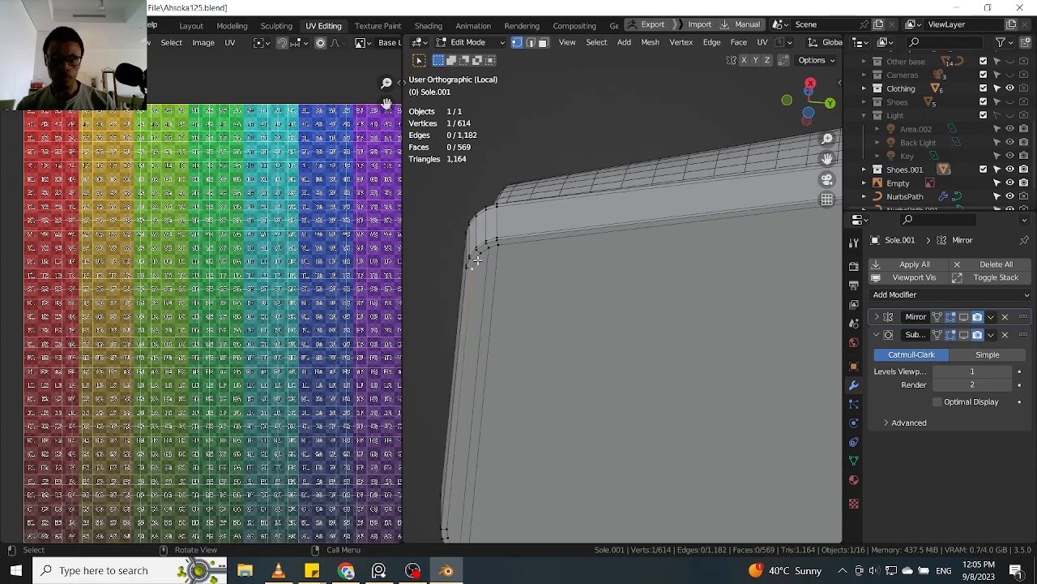
# - Try connecting the outermost lengthwise grid row to a toe corner vertex, and undo the connection
pyautogui.scroll(-2, 478, 259)
pyautogui.scroll(3, 671, 275)
pyautogui.scroll(-3, 720, 277)
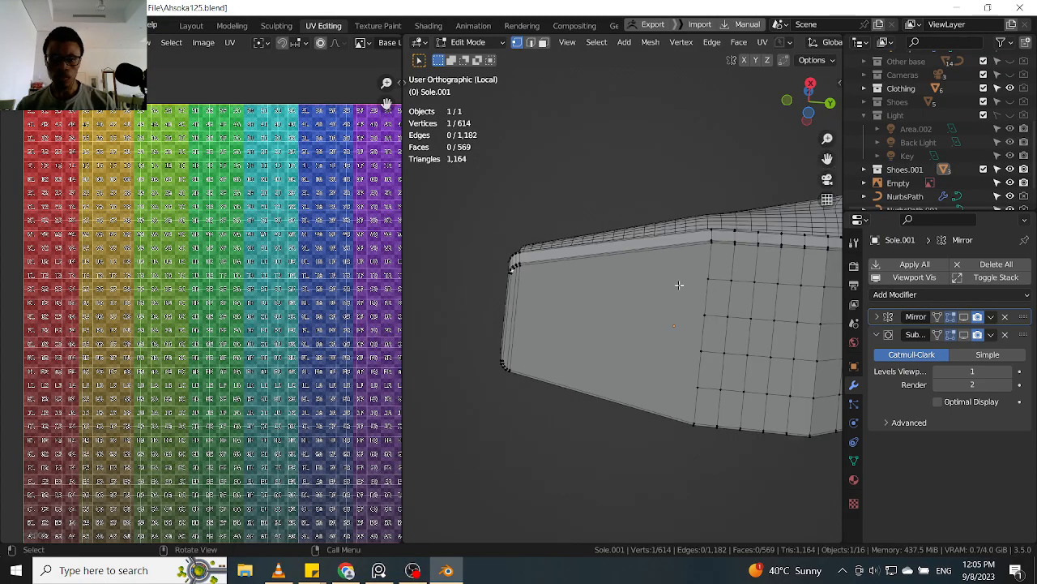
pyautogui.scroll(2, 714, 282)
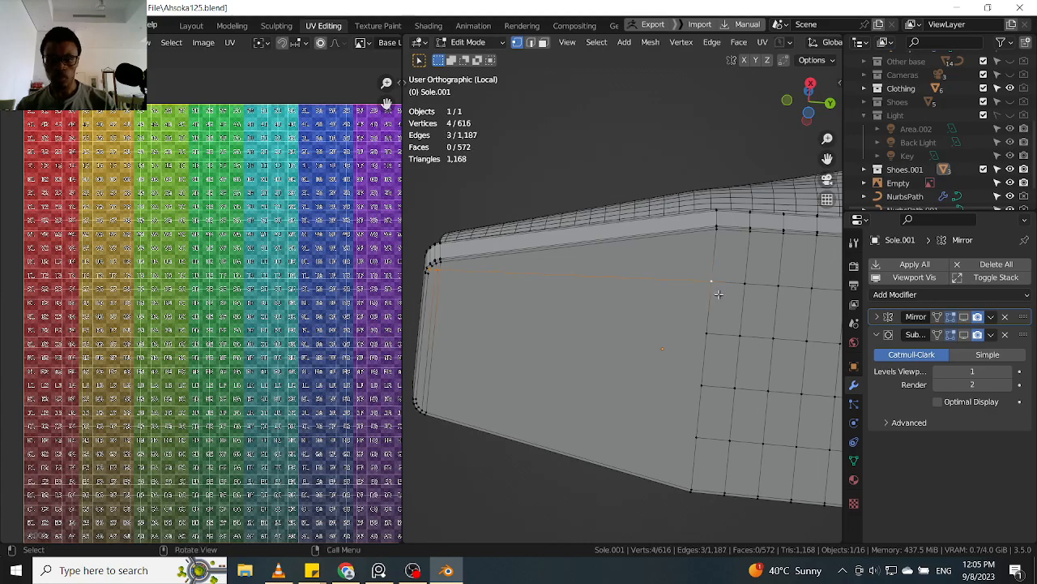
pyautogui.click(706, 331)
pyautogui.keyDown('shift'); pyautogui.moveTo(524, 300); pyautogui.dragTo(654, 323, button='middle'); pyautogui.keyUp('shift')
pyautogui.scroll(5, 544, 299)
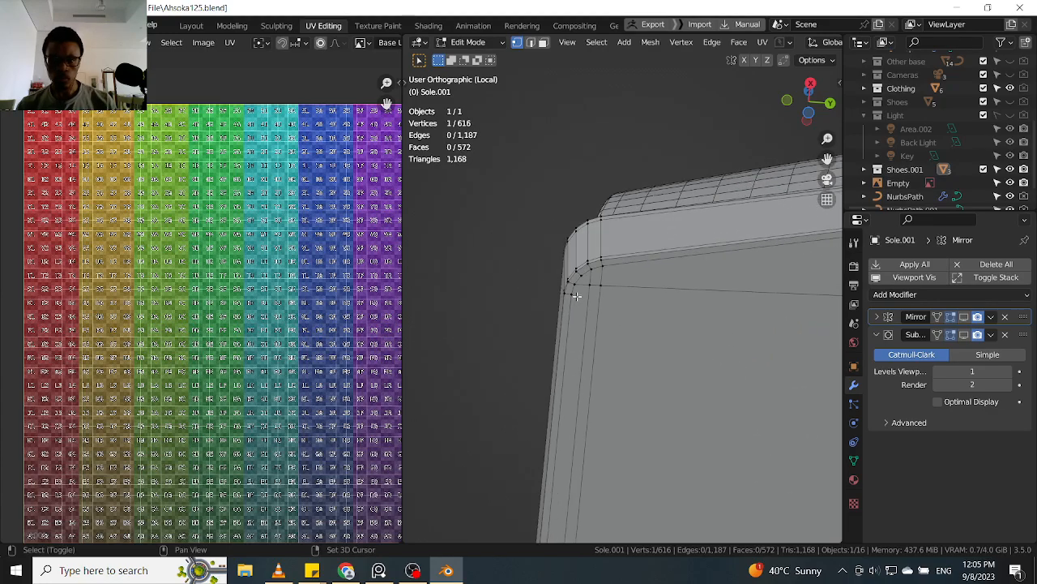
pyautogui.moveTo(574, 296); pyautogui.dragTo(658, 343, button='middle')
pyautogui.scroll(3, 598, 316)
pyautogui.scroll(3, 565, 260)
pyautogui.moveTo(523, 248); pyautogui.dragTo(532, 288, button='middle')
pyautogui.scroll(3, 602, 265)
pyautogui.moveTo(600, 262)
pyautogui.mouseDown(button='middle')
pyautogui.moveTo(581, 246)
pyautogui.moveTo(562, 266)
pyautogui.moveTo(608, 259)
pyautogui.mouseUp(button='middle')
pyautogui.scroll(-2, 561, 265)
pyautogui.scroll(4, 546, 232)
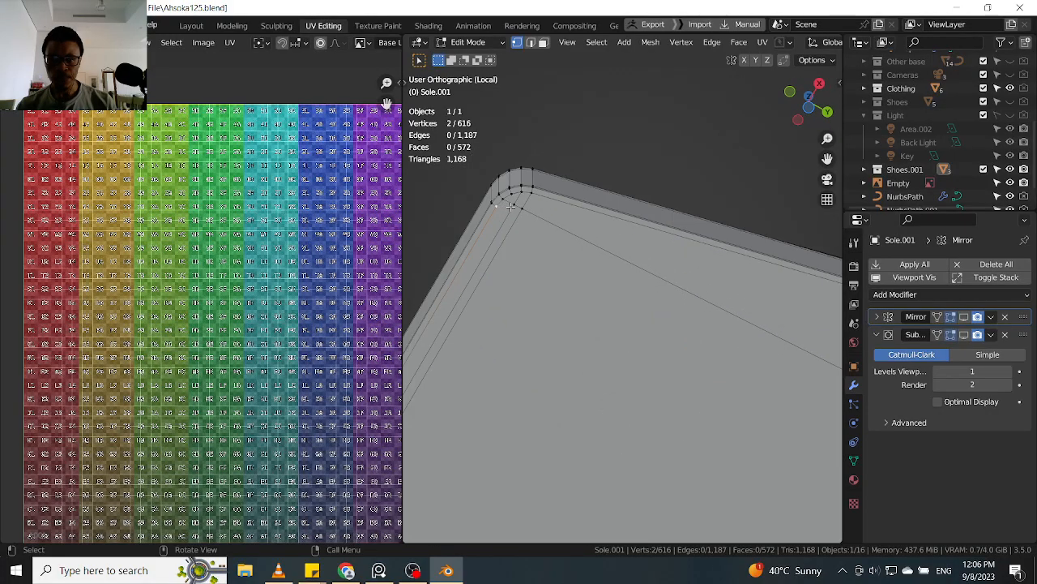
pyautogui.scroll(-2, 546, 232)
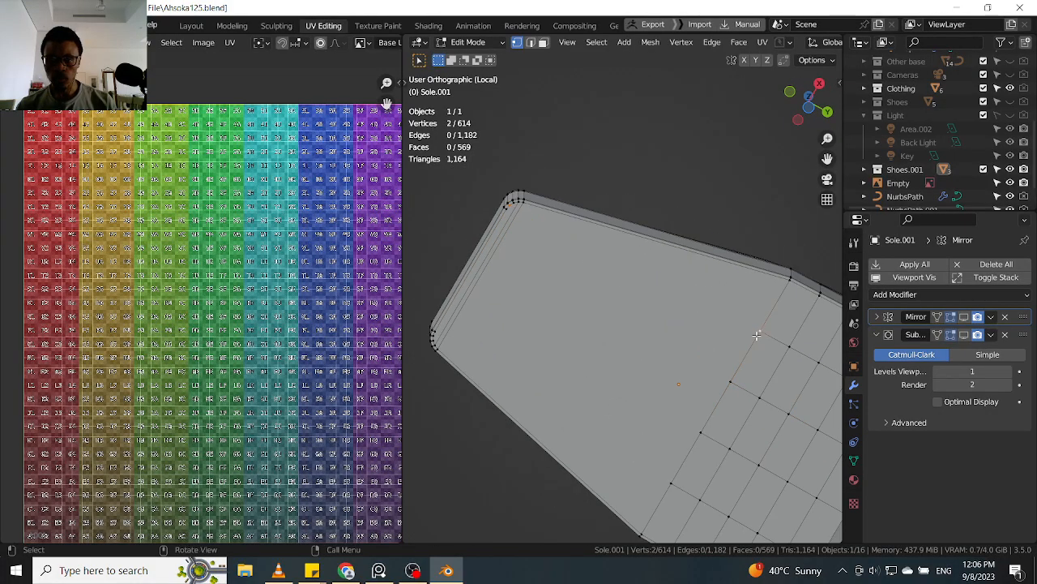
# - Connect the outermost grid row vertex to a toe corner vertex, and join another pair of facing corner vertices across the toe
pyautogui.scroll(2, 504, 205)
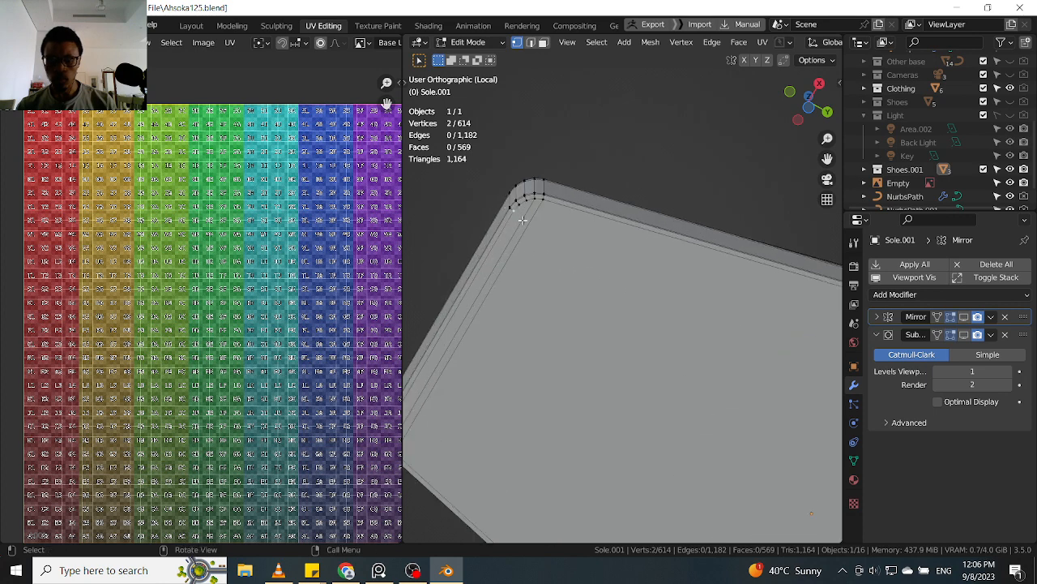
pyautogui.scroll(1, 519, 211)
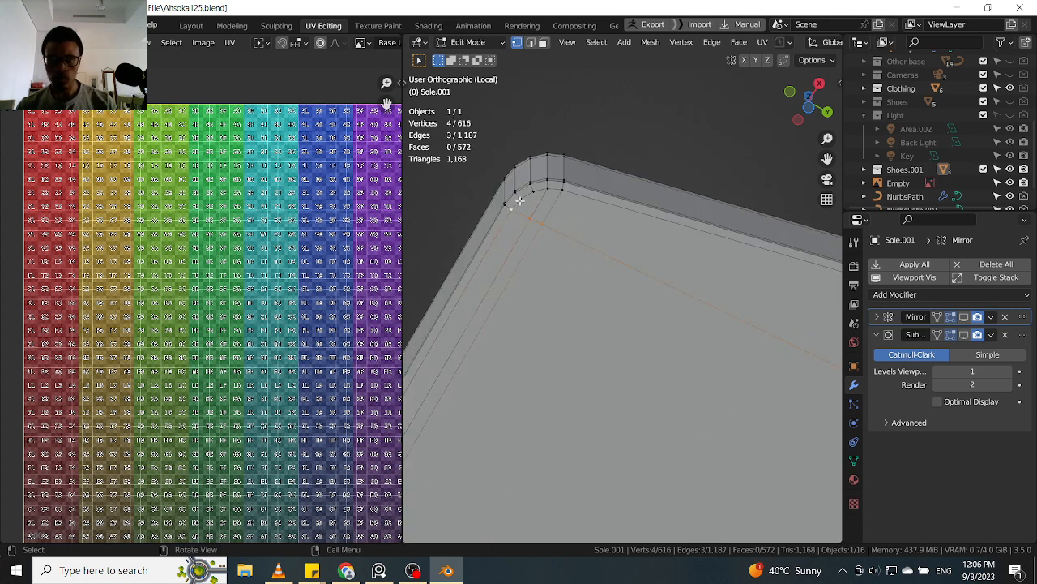
pyautogui.scroll(-3, 523, 201)
pyautogui.moveTo(523, 202); pyautogui.dragTo(519, 213, button='middle')
pyautogui.scroll(-3, 519, 213)
pyautogui.scroll(5, 437, 292)
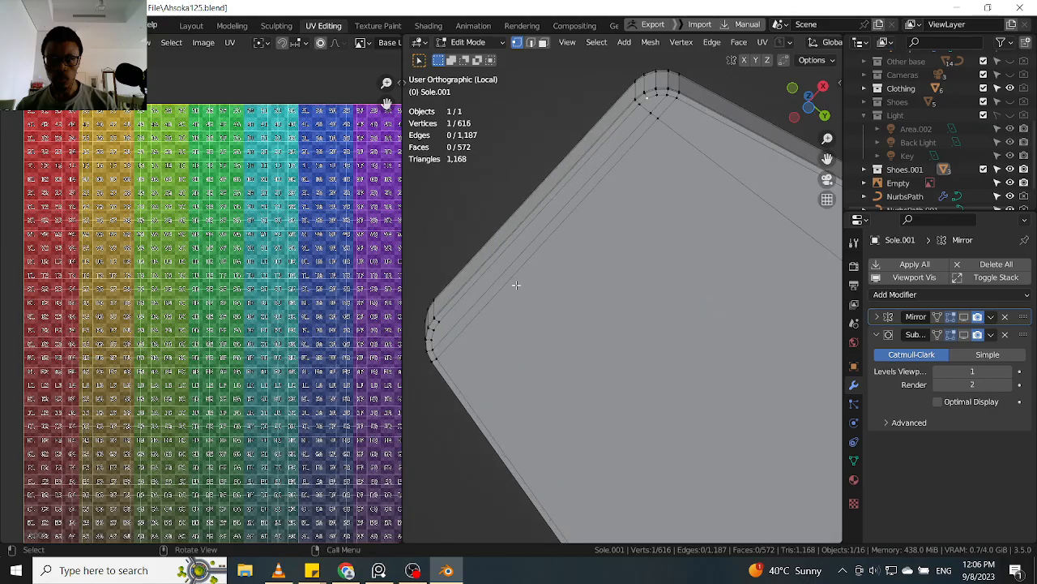
pyautogui.keyDown('shift'); pyautogui.moveTo(457, 318); pyautogui.dragTo(506, 295, button='middle'); pyautogui.keyUp('shift')
pyautogui.scroll(3, 483, 318)
pyautogui.scroll(-2, 506, 298)
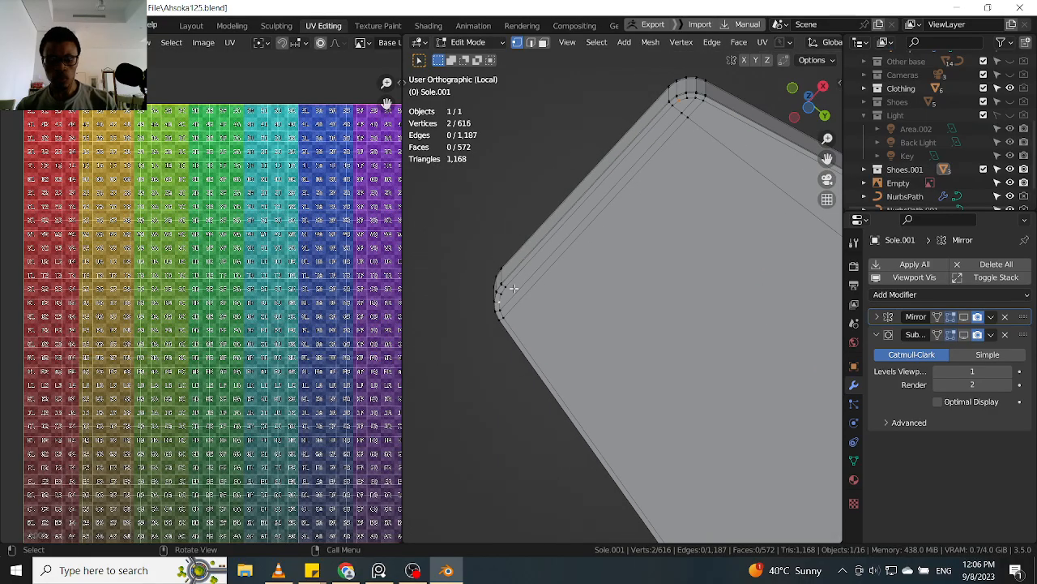
pyautogui.click(503, 288)
# - Connect the outermost grid row vertex on the sole's opposite side to the other toe corner
pyautogui.scroll(-6, 503, 288)
pyautogui.keyDown('shift'); pyautogui.moveTo(504, 289); pyautogui.dragTo(483, 234, button='middle'); pyautogui.keyUp('shift')
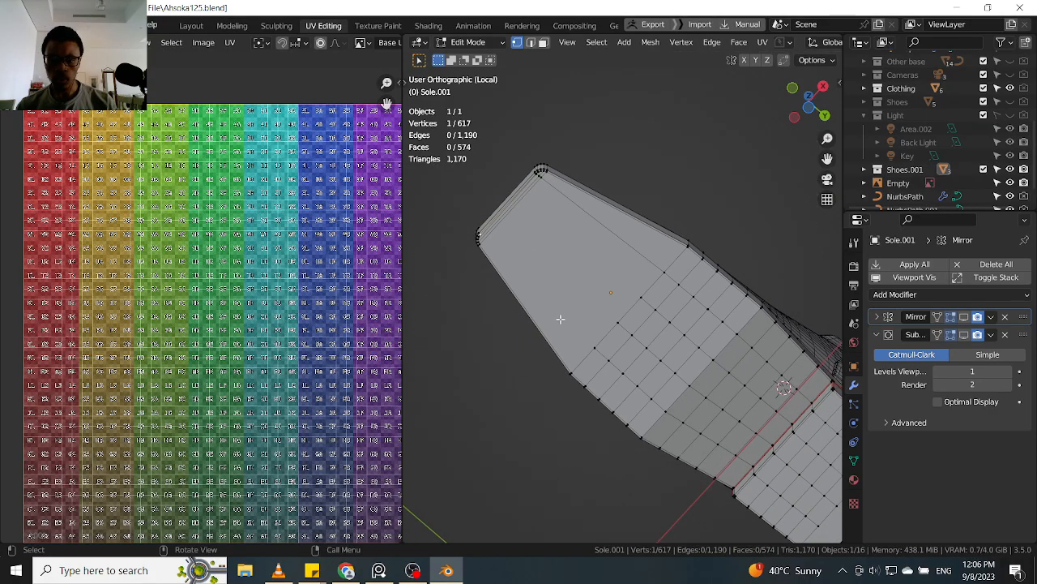
pyautogui.scroll(3, 593, 347)
pyautogui.scroll(-3, 594, 344)
pyautogui.moveTo(571, 307); pyautogui.dragTo(538, 341, button='middle')
# - Add two centred vertical loop cuts across the front edge of the sole's toe
pyautogui.hotkey('ctrl', 'r')
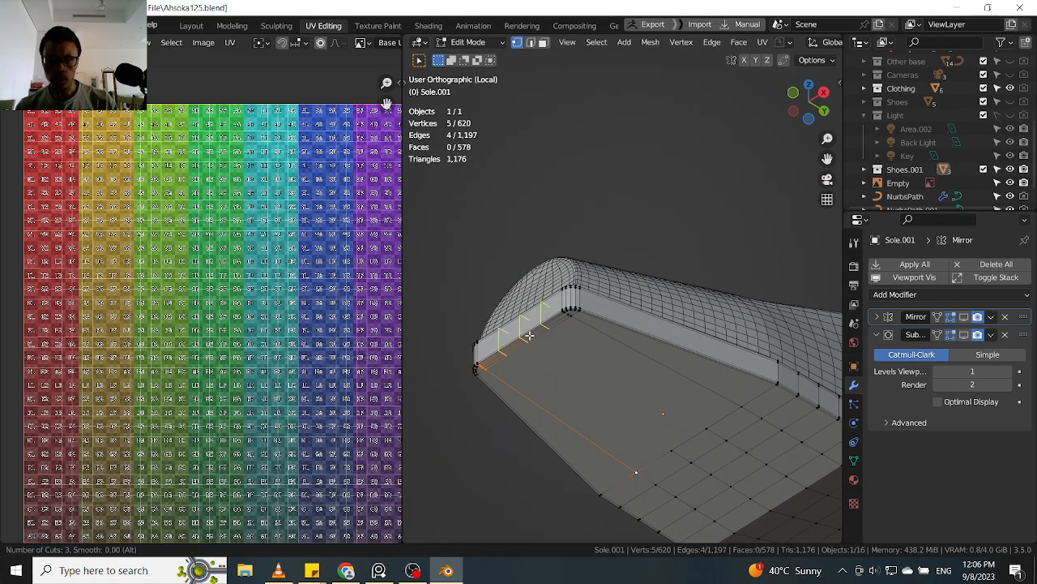
pyautogui.click(530, 335)
pyautogui.rightClick(530, 335)
# - Connect the two toe front-edge cut vertices to the two middle row vertices of the sole grid
pyautogui.moveTo(573, 357); pyautogui.dragTo(646, 414, button='middle')
pyautogui.click(556, 278)
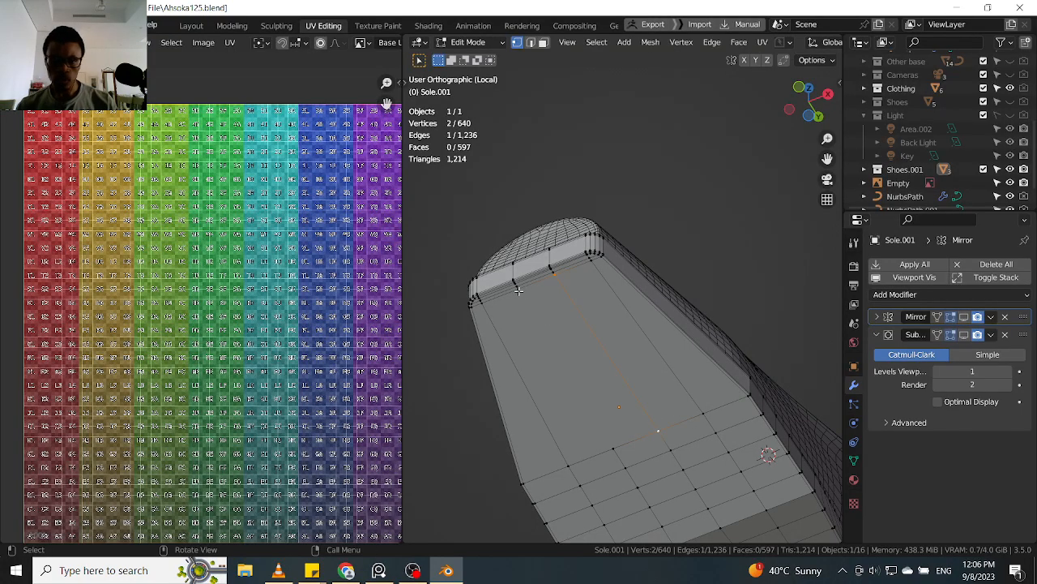
pyautogui.moveTo(613, 435); pyautogui.dragTo(535, 302, button='middle')
# - Preview the sole's subdivision in the viewport to inspect the toe topology, and hide the preview again
pyautogui.click(965, 335)
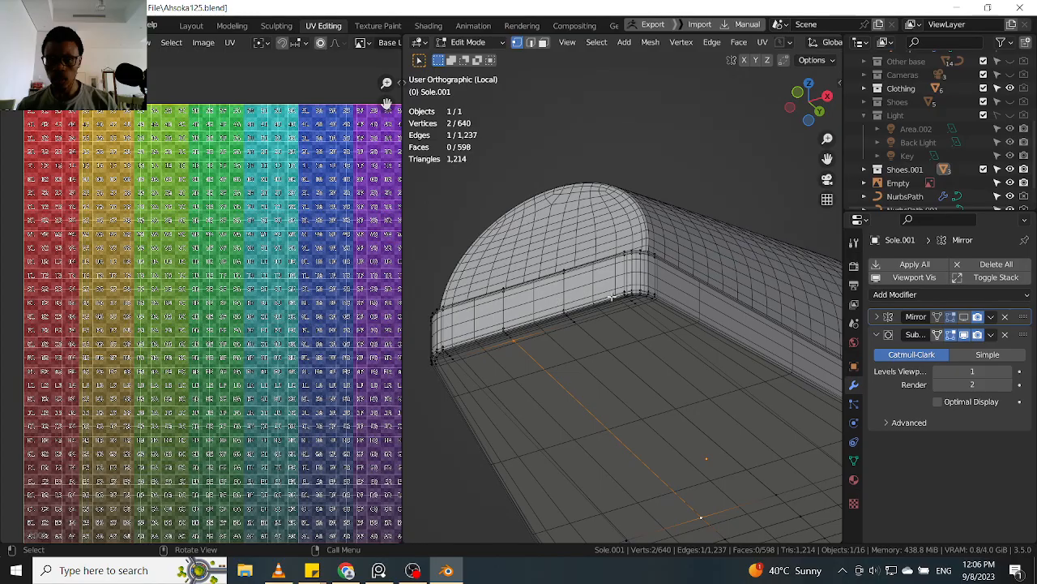
pyautogui.scroll(-1, 596, 296)
pyautogui.moveTo(578, 324); pyautogui.dragTo(574, 285, button='middle')
pyautogui.scroll(-3, 574, 284)
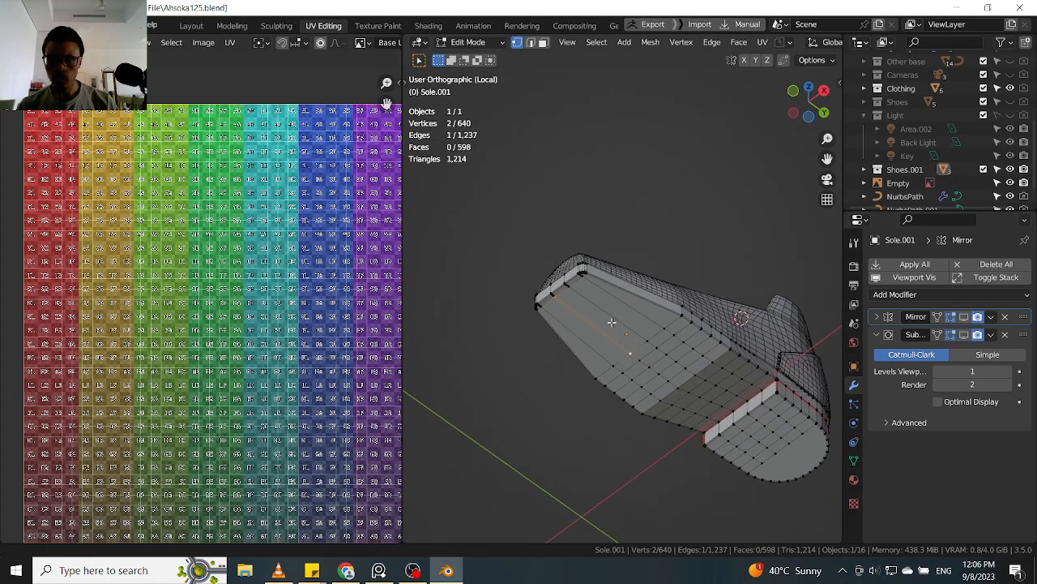
# - Add six centred crosswise loop cuts to the sole's front section between the toe edge and the existing grid
pyautogui.scroll(4, 555, 273)
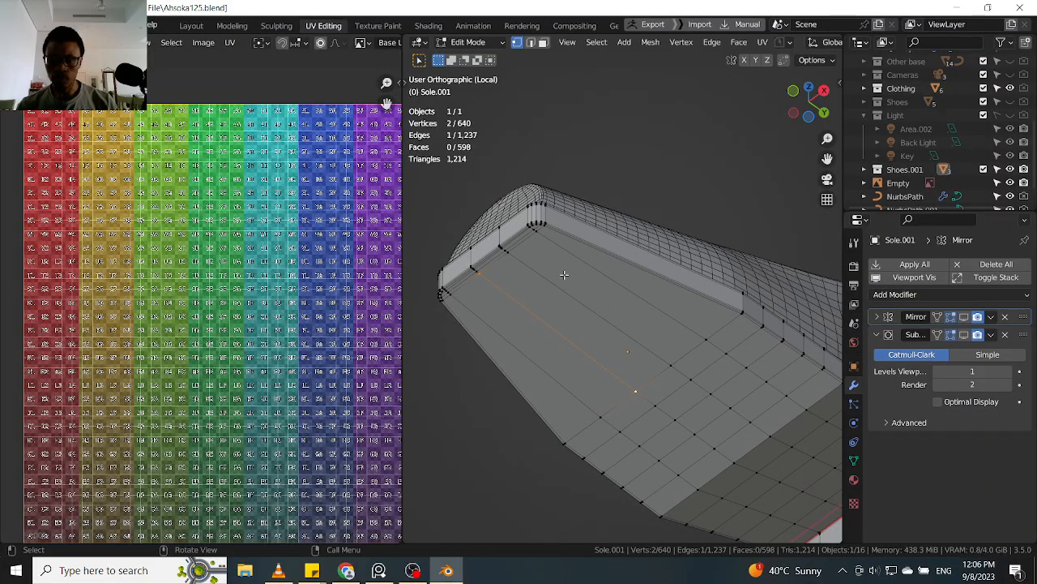
pyautogui.hotkey('ctrl', 'r')
pyautogui.scroll(3, 599, 277)
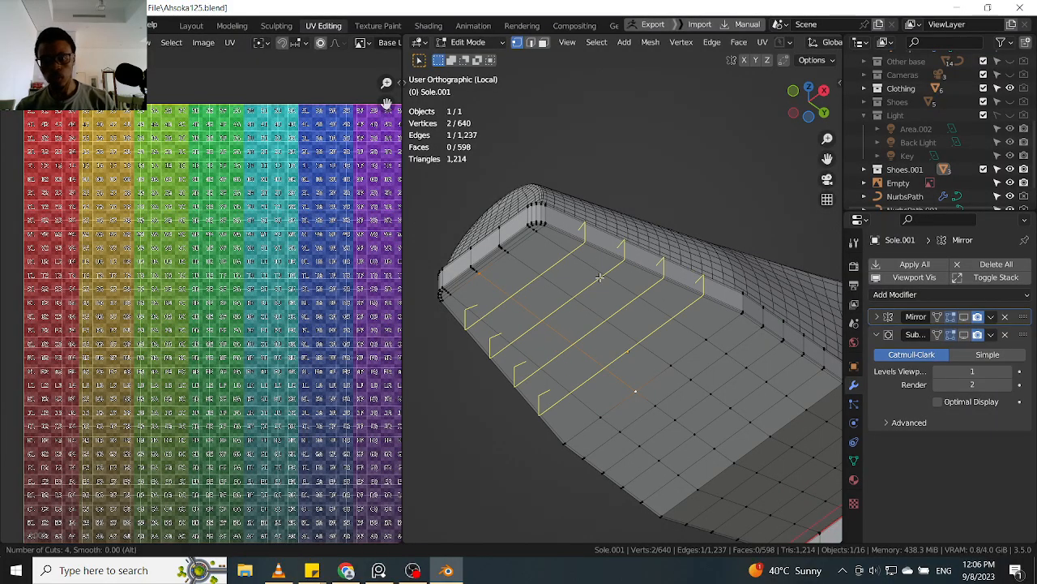
pyautogui.click(599, 278)
pyautogui.rightClick(629, 291)
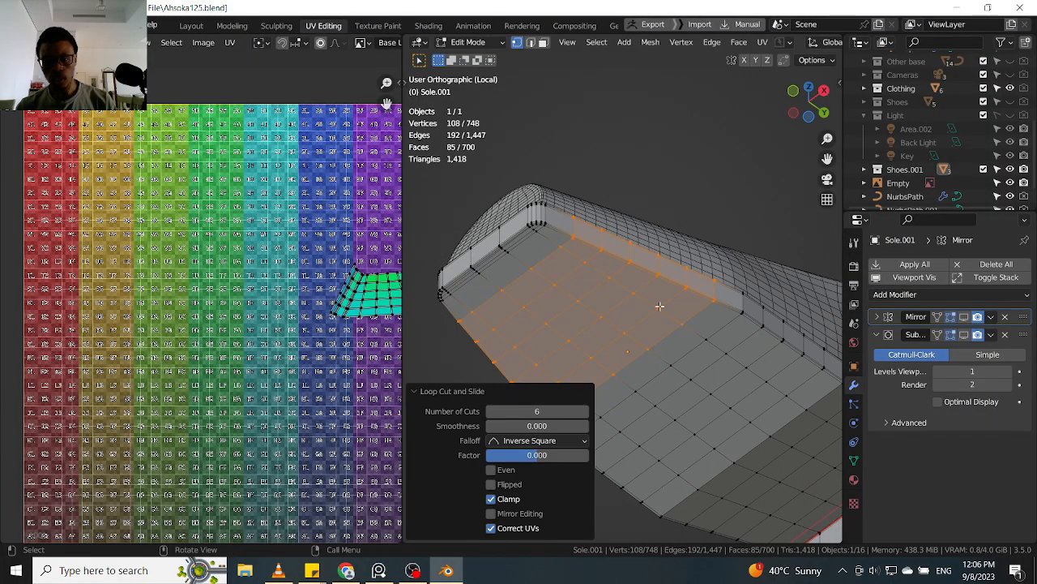
# - Preview the sole's subdivision to inspect the new front grid and the toe's side wall, and turn the preview off
pyautogui.click(963, 336)
pyautogui.moveTo(496, 266); pyautogui.dragTo(537, 282, button='middle')
pyautogui.scroll(5, 550, 269)
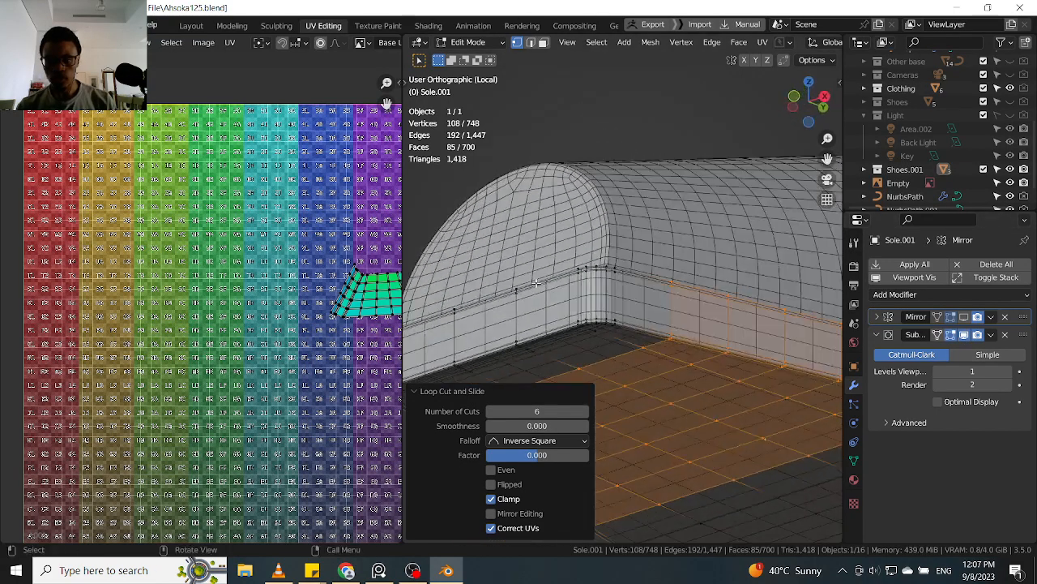
pyautogui.click(964, 336)
# - Try two horizontal loop cuts around the sole's side wall, and undo them
pyautogui.hotkey('ctrl', 'r')
pyautogui.scroll(1, 589, 302)
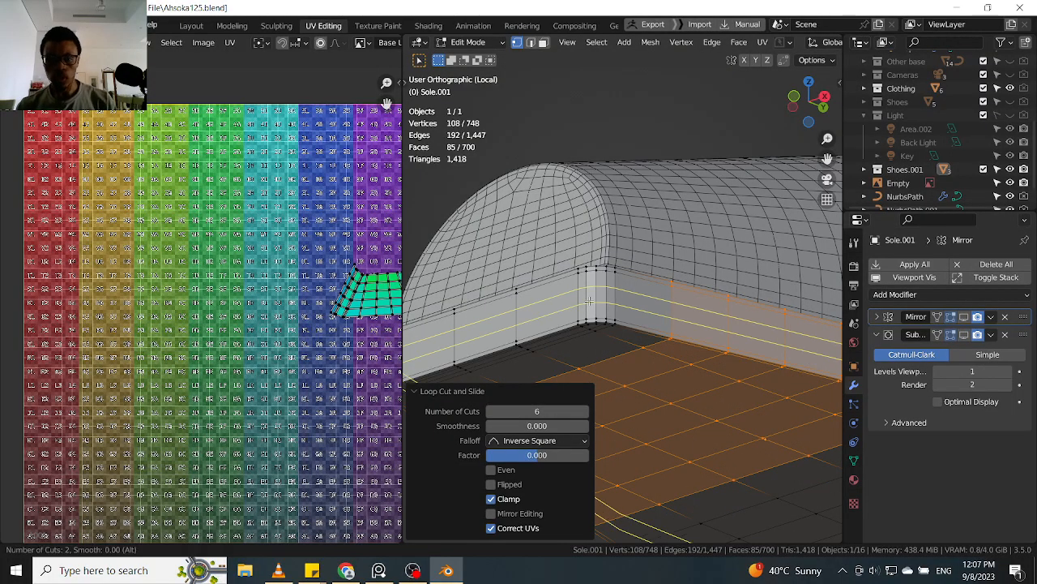
pyautogui.click(589, 302)
pyautogui.moveTo(589, 302); pyautogui.dragTo(689, 319, button='middle')
pyautogui.hotkey('ctrl', 'z')
# - Add one centred horizontal loop cut around the sole's side wall
pyautogui.hotkey('ctrl', 'r')
pyautogui.click(670, 295)
pyautogui.rightClick(670, 301)
pyautogui.scroll(-2, 670, 308)
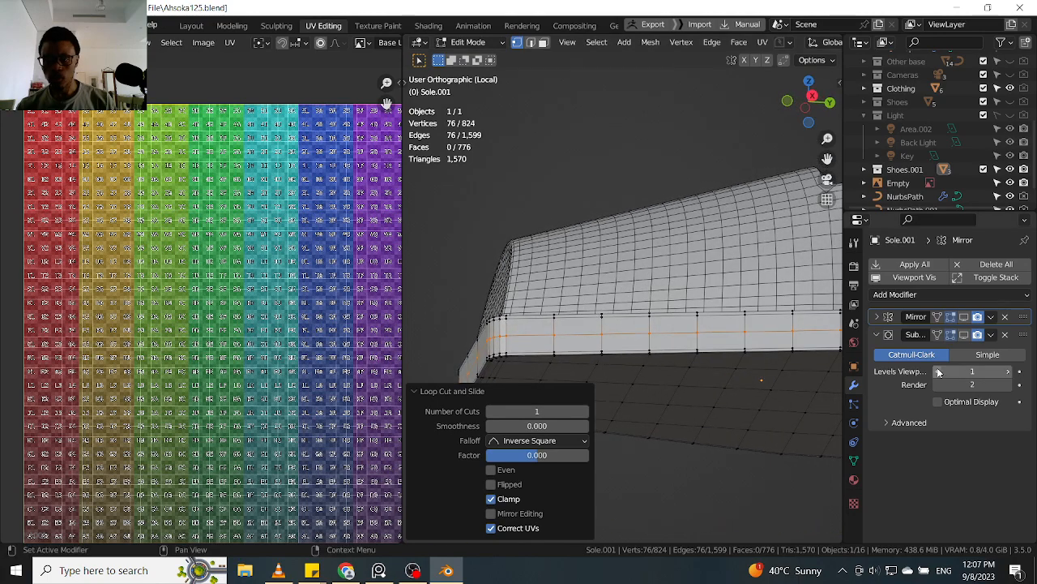
# - Examine the edge spacing along the subdivided sole's side wall, from the toe to the heel
pyautogui.moveTo(503, 300); pyautogui.dragTo(551, 291, button='middle')
pyautogui.scroll(3, 527, 294)
pyautogui.scroll(-3, 526, 294)
pyautogui.scroll(4, 547, 290)
pyautogui.moveTo(696, 284); pyautogui.dragTo(626, 296, button='middle')
pyautogui.scroll(4, 626, 297)
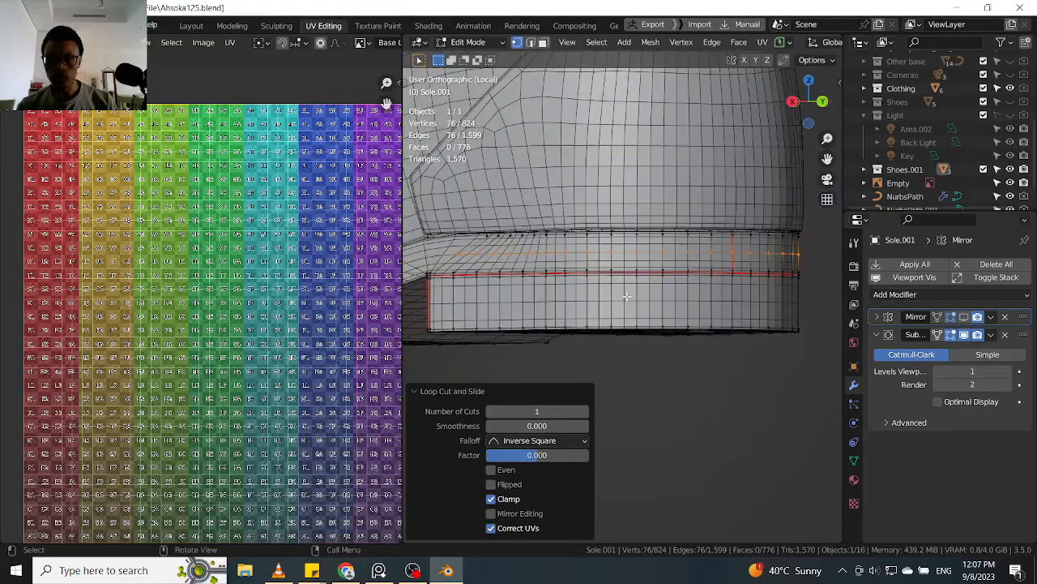
pyautogui.scroll(-2, 612, 272)
pyautogui.moveTo(571, 272); pyautogui.dragTo(663, 257, button='middle')
pyautogui.scroll(-3, 628, 276)
# - Return to Object Mode and join the shoe's base, back and sole into one object, with the sole as the active object
pyautogui.press('Tab')
pyautogui.press('a')
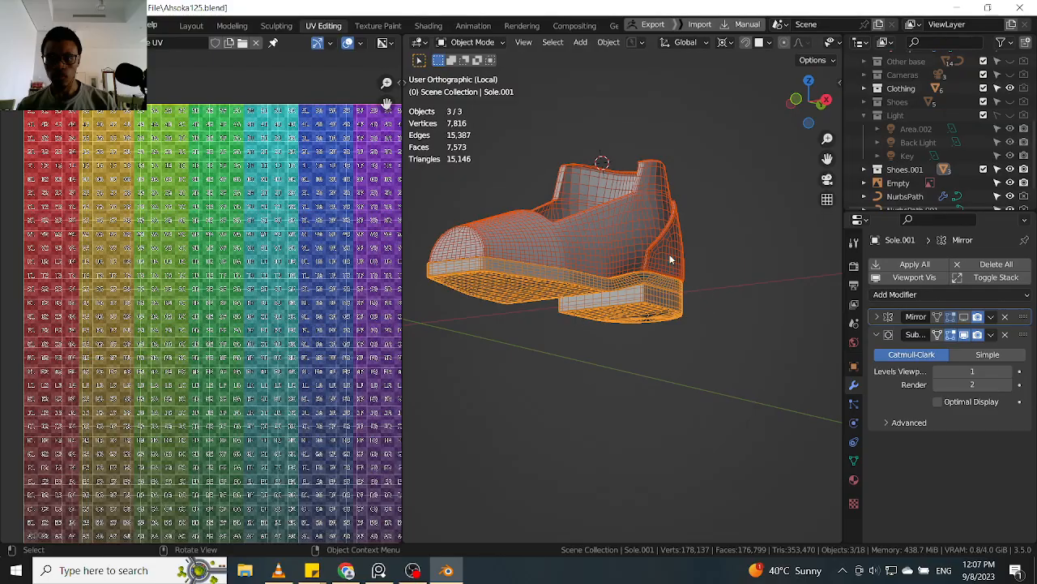
pyautogui.click(723, 219)
pyautogui.press('a')
pyautogui.moveTo(709, 251); pyautogui.dragTo(679, 262, button='middle')
pyautogui.click(653, 243)
pyautogui.press('a')
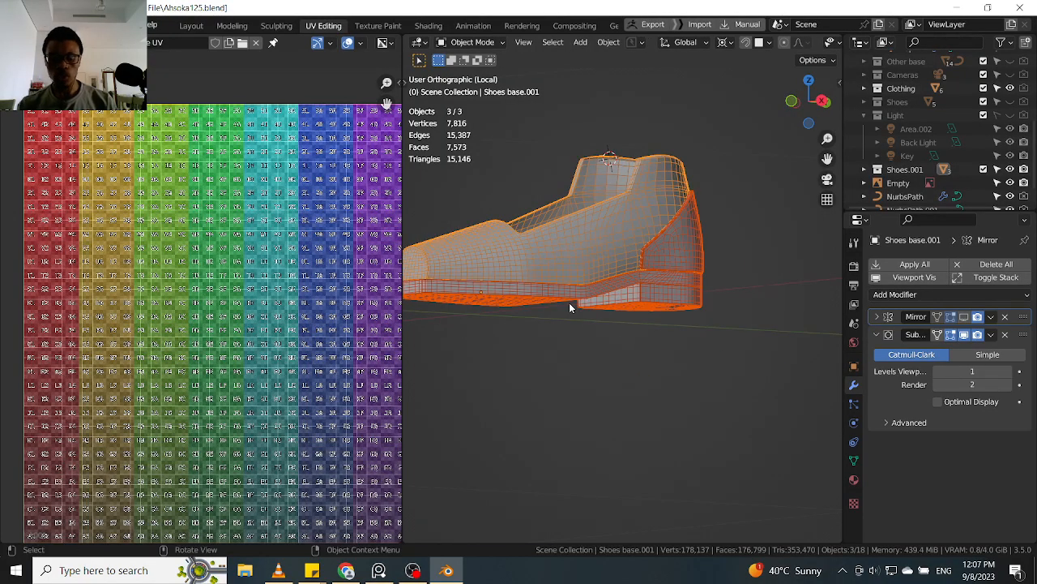
pyautogui.keyDown('shift'); pyautogui.click(651, 292); pyautogui.keyUp('shift')
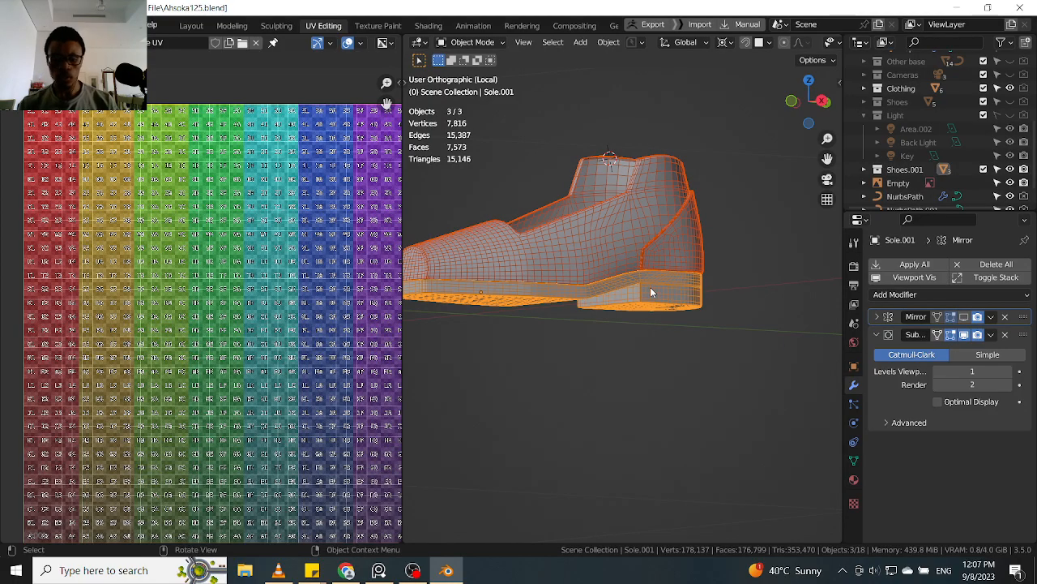
pyautogui.hotkey('ctrl', 'j')
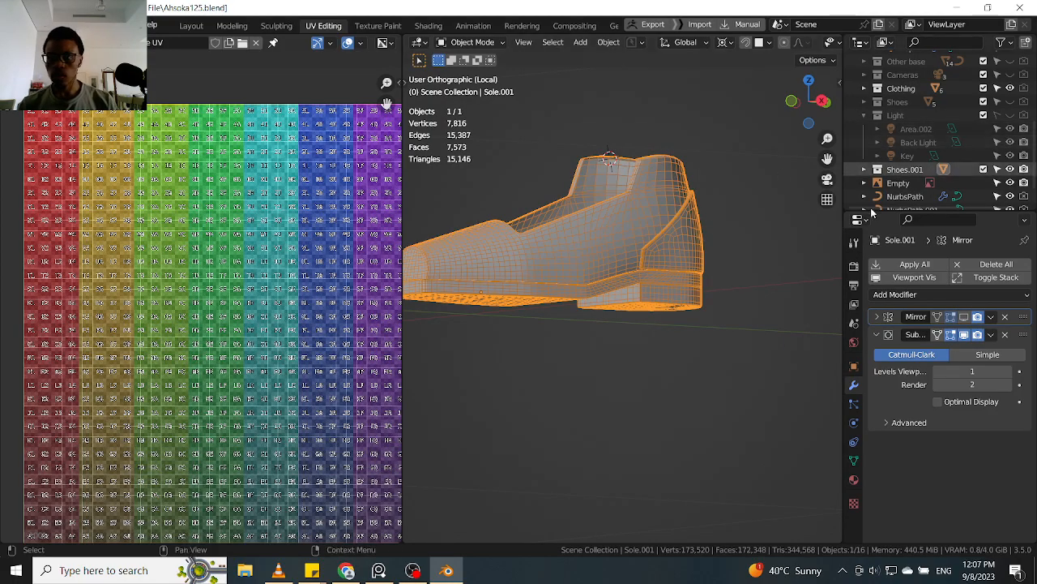
# - Select the joined shoe and all of its faces in Edit Mode to display its complete UV layout
pyautogui.moveTo(598, 263); pyautogui.dragTo(633, 227, button='middle')
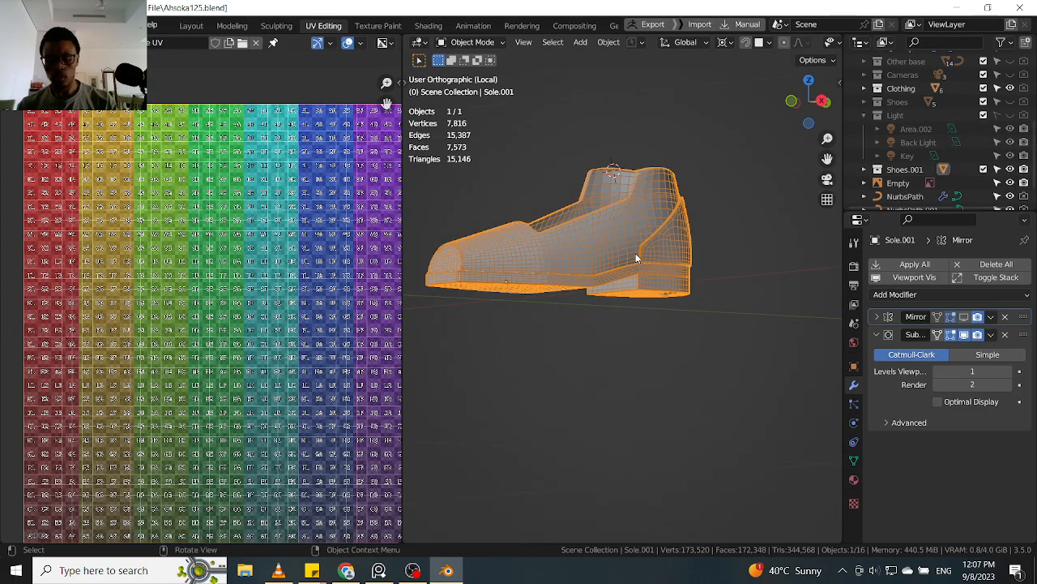
pyautogui.scroll(1, 630, 255)
pyautogui.click(709, 270)
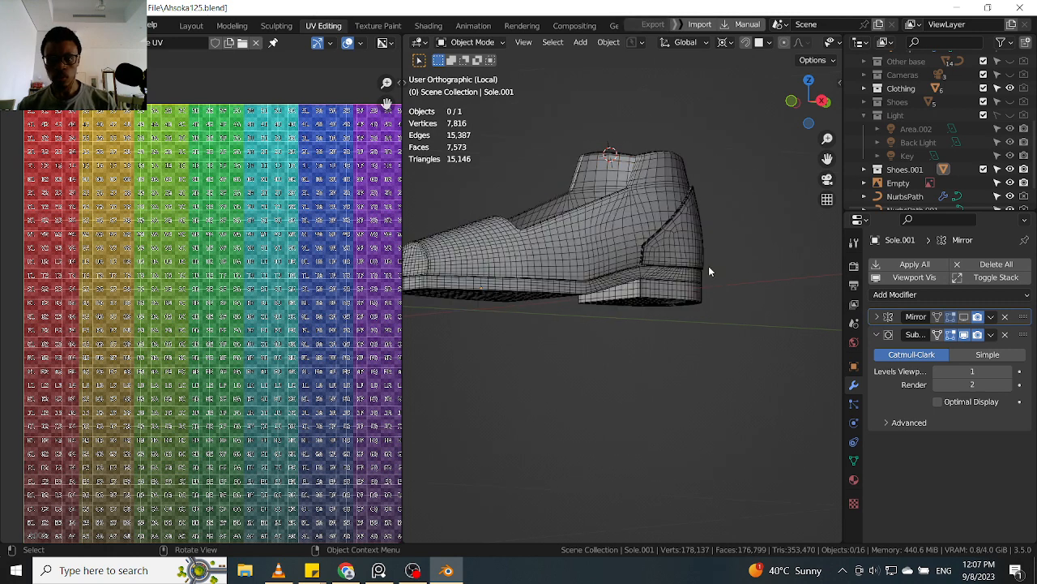
pyautogui.scroll(-1, 709, 234)
pyautogui.click(647, 267)
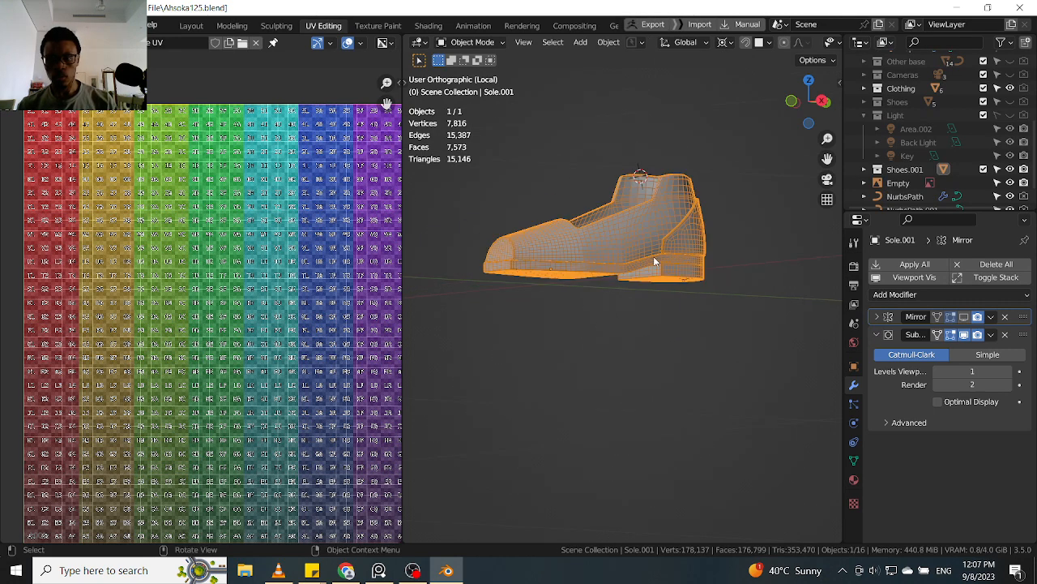
pyautogui.hotkey('ctrl', 'Tab')
pyautogui.click(749, 251)
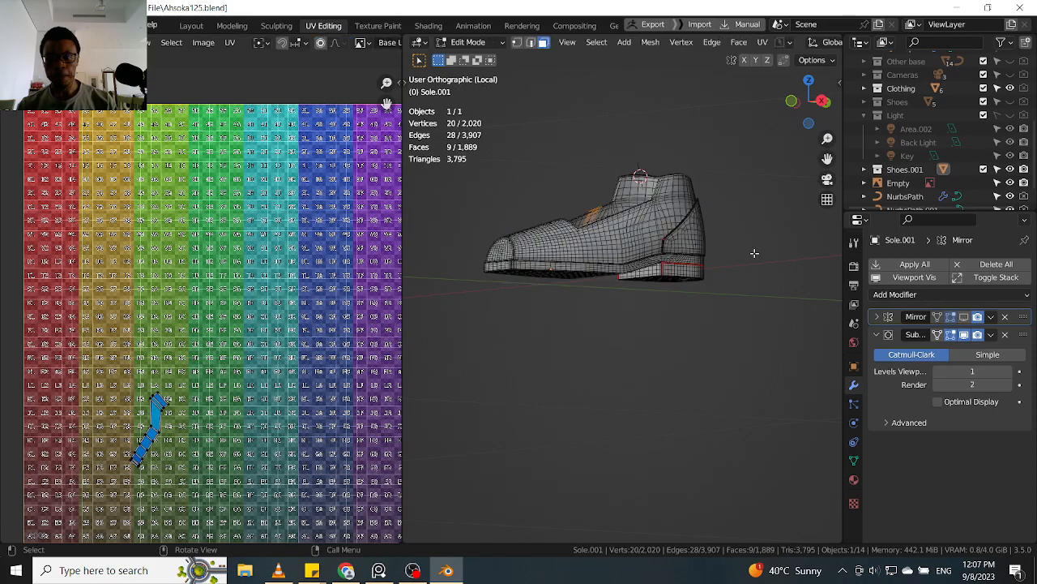
pyautogui.scroll(-2, 649, 242)
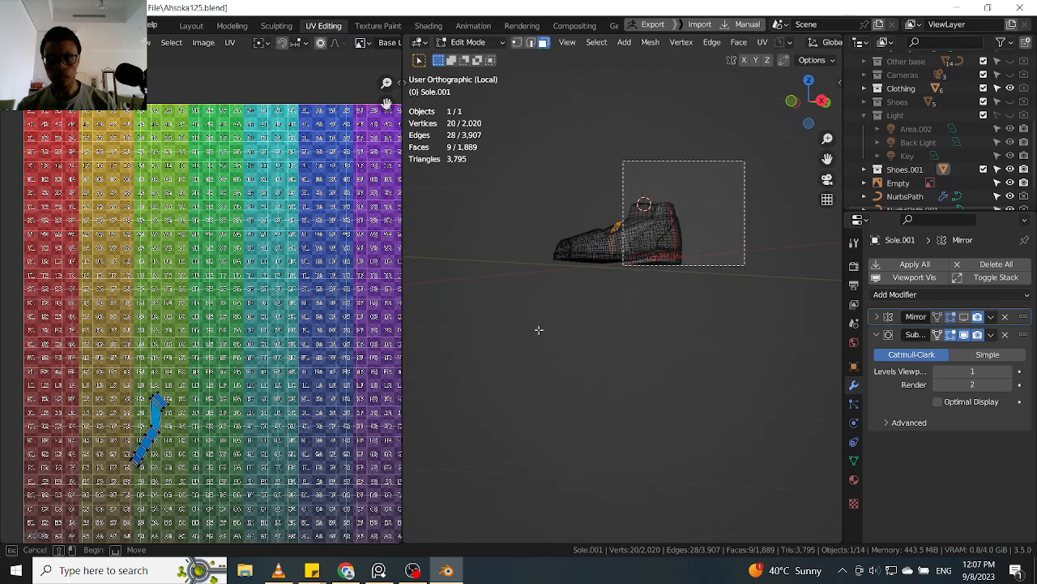
pyautogui.press('a')
pyautogui.moveTo(755, 141); pyautogui.dragTo(511, 364)
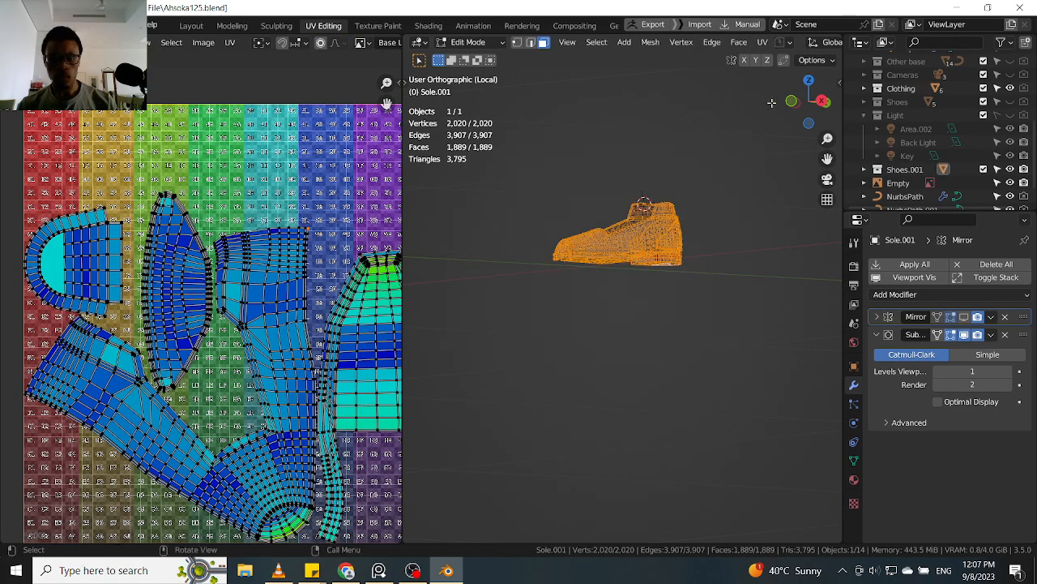
# - Examine the joined shoe's UV islands and their stretching in the UV editor, and return to Object Mode
pyautogui.scroll(-2, 271, 333)
pyautogui.moveTo(269, 341); pyautogui.dragTo(214, 294, button='middle')
pyautogui.scroll(4, 306, 328)
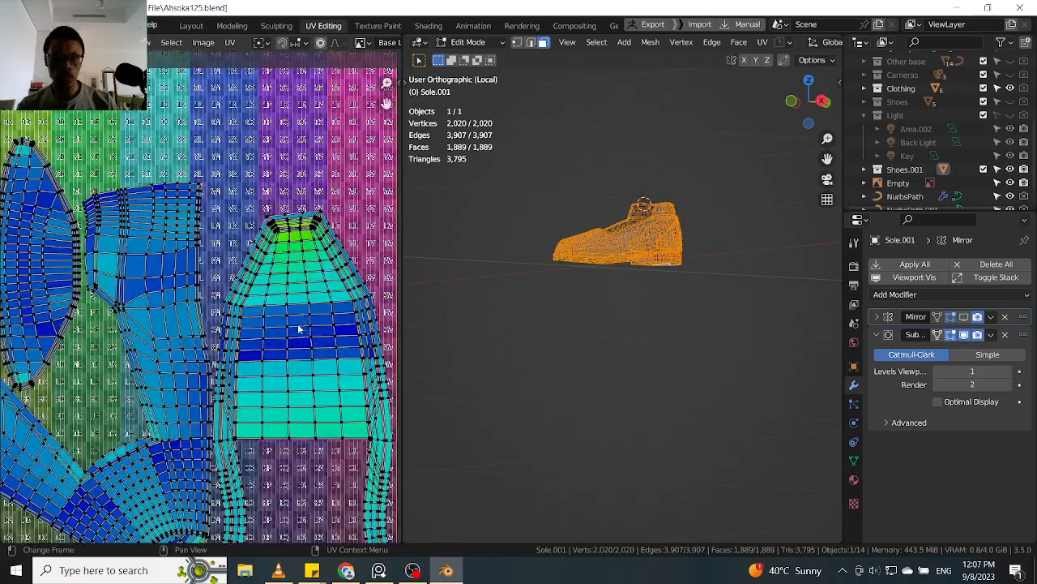
pyautogui.scroll(3, 268, 389)
pyautogui.scroll(-5, 300, 243)
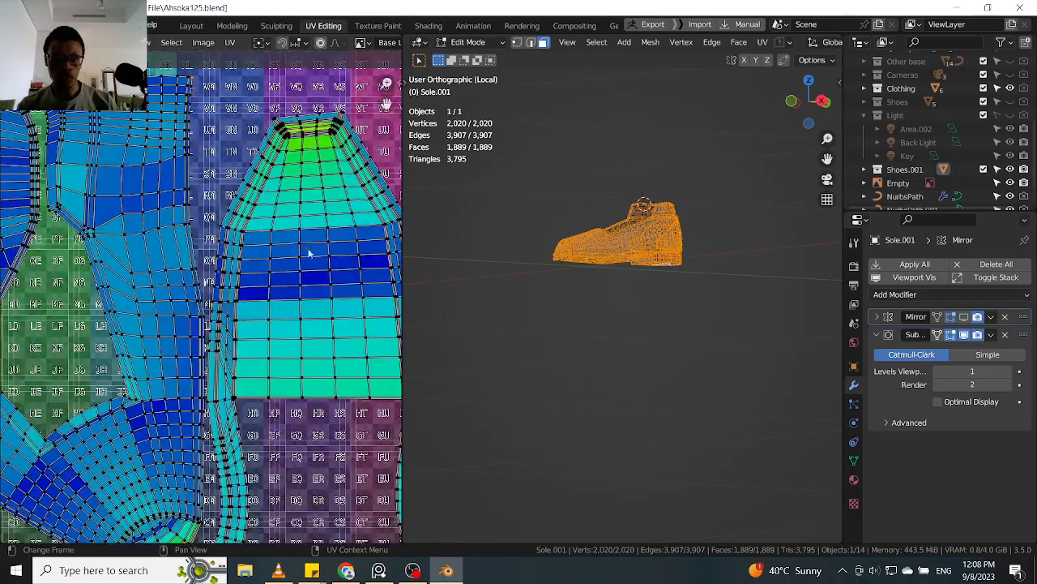
pyautogui.scroll(-4, 235, 215)
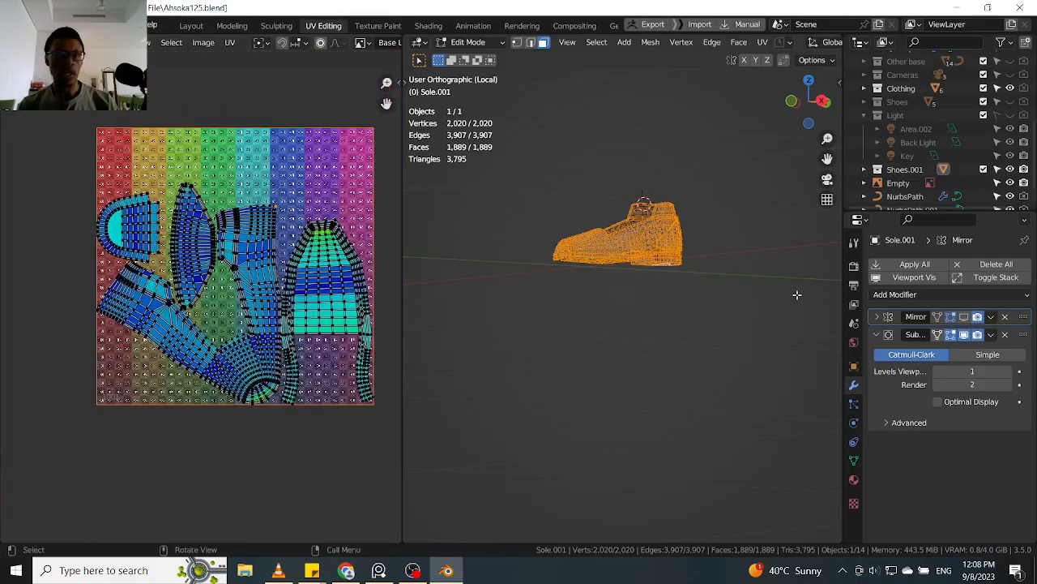
pyautogui.scroll(3, 658, 296)
pyautogui.moveTo(658, 296); pyautogui.dragTo(667, 359, button='middle')
pyautogui.press('Tab')
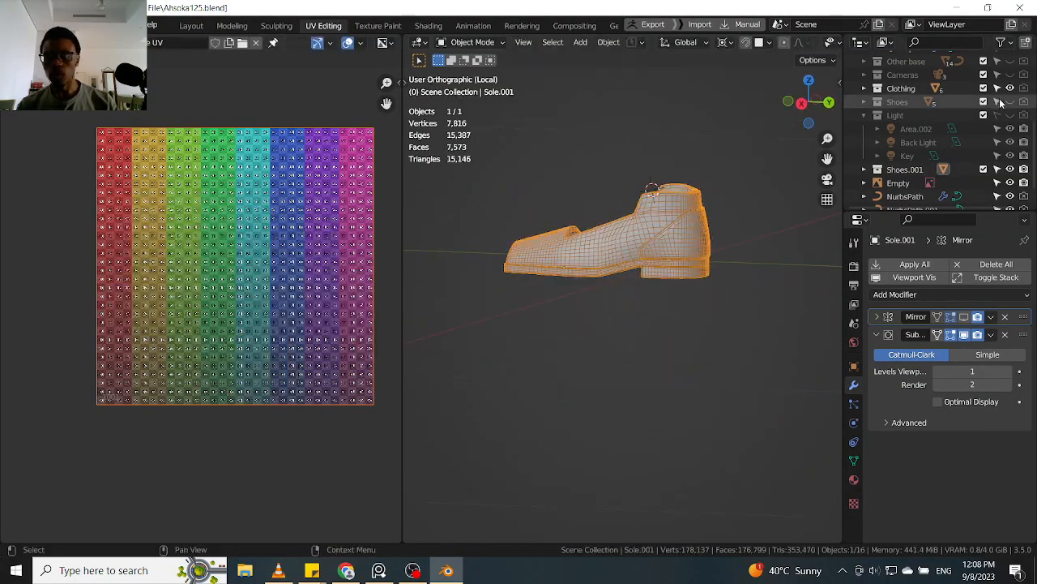
# - Hide the Shoes.001 collection and show the original Shoes collection for comparison
pyautogui.click(1010, 169)
pyautogui.click(1008, 114)
pyautogui.click(1009, 102)
pyautogui.moveTo(616, 241); pyautogui.dragTo(702, 238, button='middle')
# - Compare the UV layout of the original shoe's three parts by selecting all their faces in Edit Mode, and leave them deselected in Object Mode
pyautogui.click(643, 248)
pyautogui.keyDown('shift'); pyautogui.click(664, 270); pyautogui.keyUp('shift')
pyautogui.keyDown('shift'); pyautogui.click(648, 241); pyautogui.keyUp('shift')
pyautogui.press('Tab')
pyautogui.click(776, 250)
pyautogui.hotkey('alt', 'z')
pyautogui.moveTo(765, 131); pyautogui.dragTo(437, 356)
pyautogui.moveTo(558, 261); pyautogui.dragTo(586, 217, button='middle')
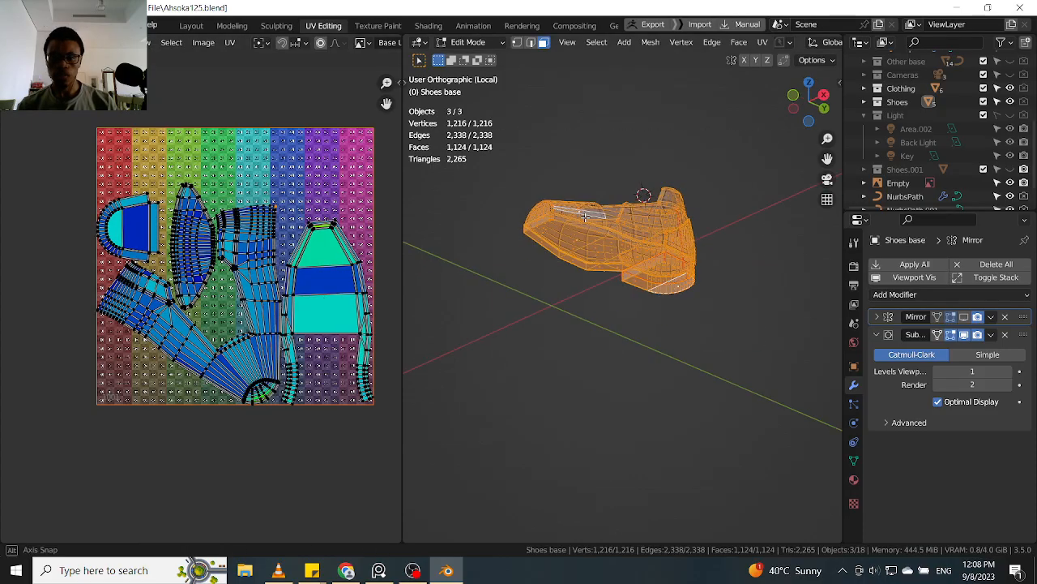
pyautogui.press('Tab')
pyautogui.moveTo(617, 175); pyautogui.dragTo(636, 259, button='middle')
pyautogui.click(613, 324)
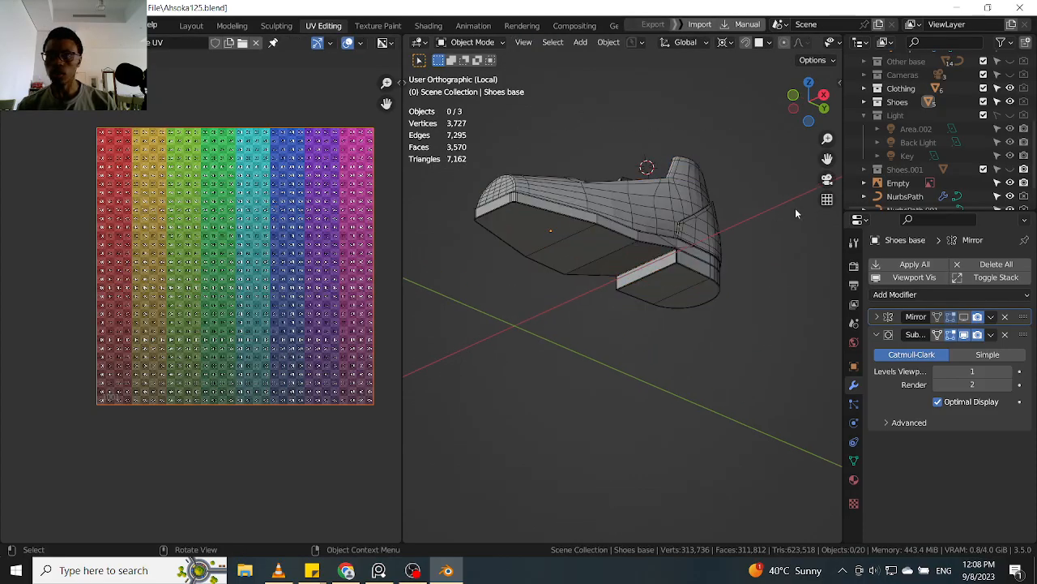
pyautogui.hotkey('ctrl', 'shift', 's')
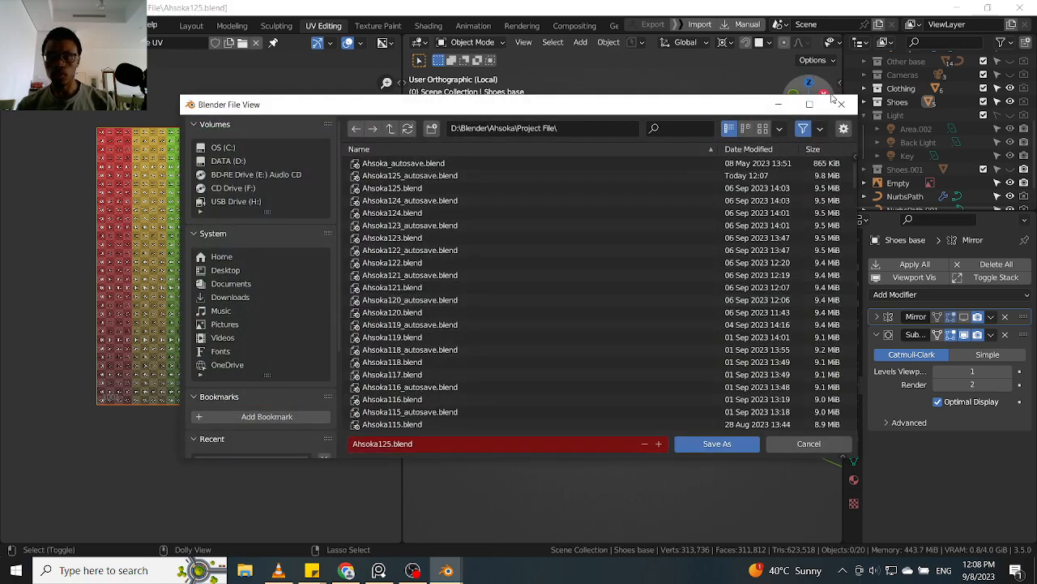
pyautogui.click(843, 105)
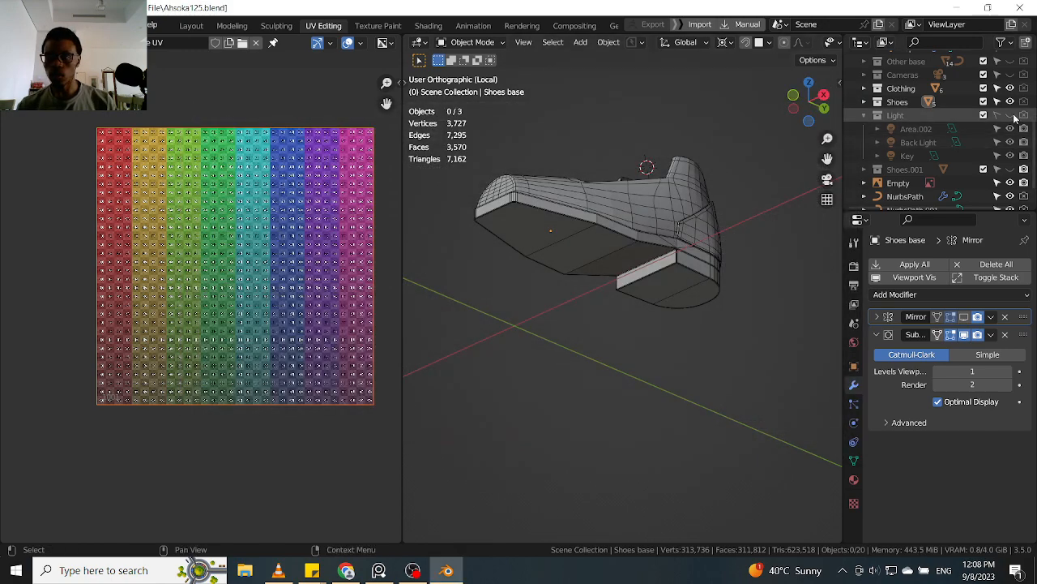
# - Hide the original Shoes collection, show Shoes.001 again and select the joined shoe
pyautogui.click(1010, 101)
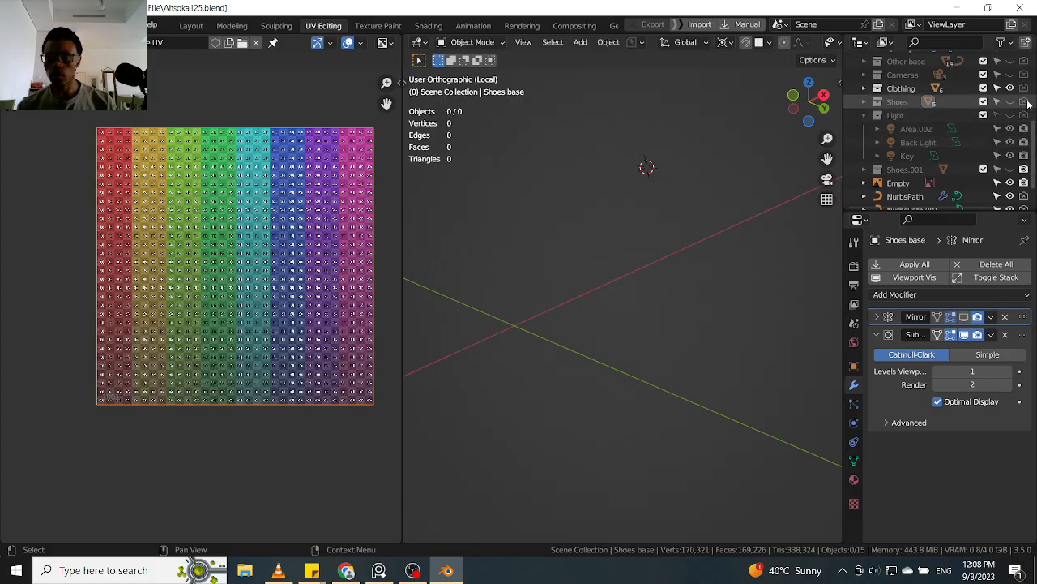
pyautogui.scroll(-1, 1013, 162)
pyautogui.click(1010, 148)
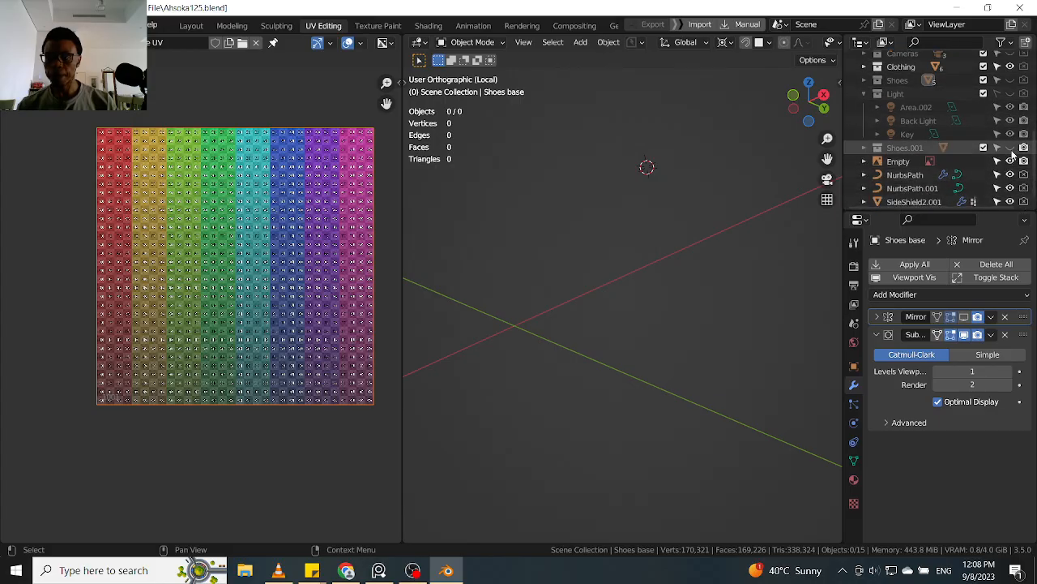
pyautogui.click(1010, 147)
pyautogui.click(600, 221)
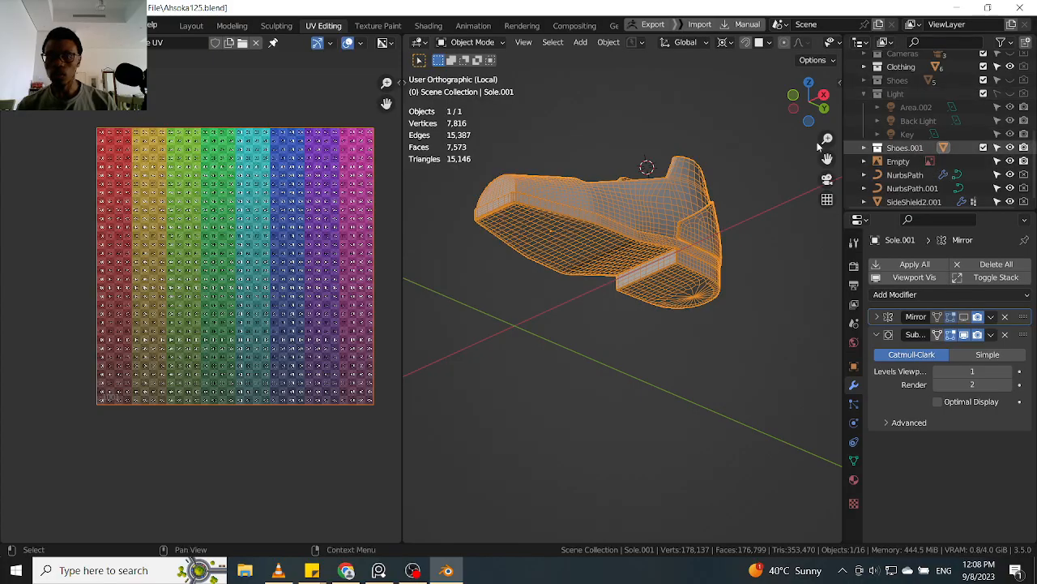
# - Rename the joined shoe object as Shoe mod
pyautogui.press('F3')
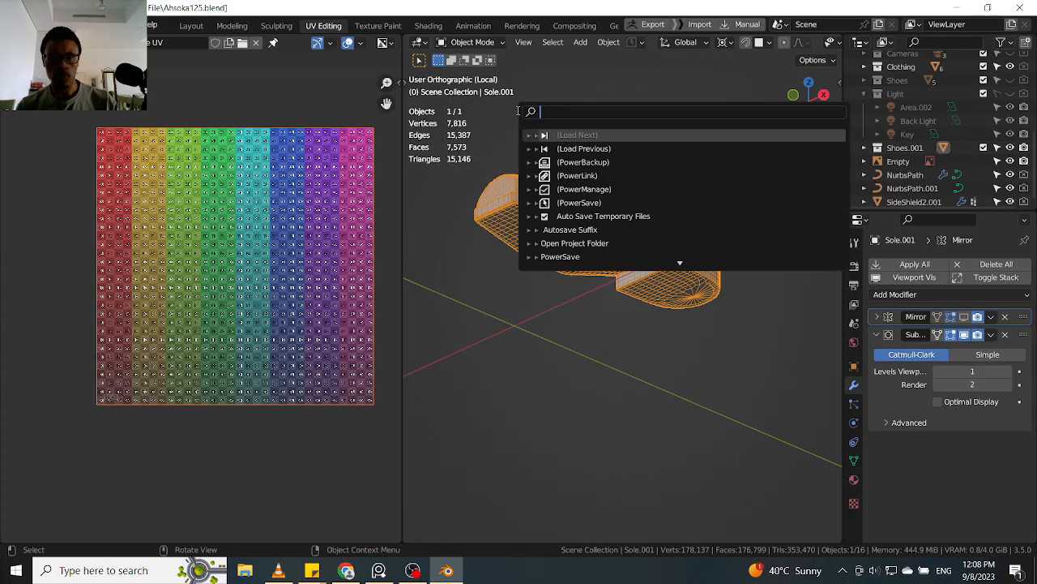
pyautogui.press('Escape')
pyautogui.press('F2')
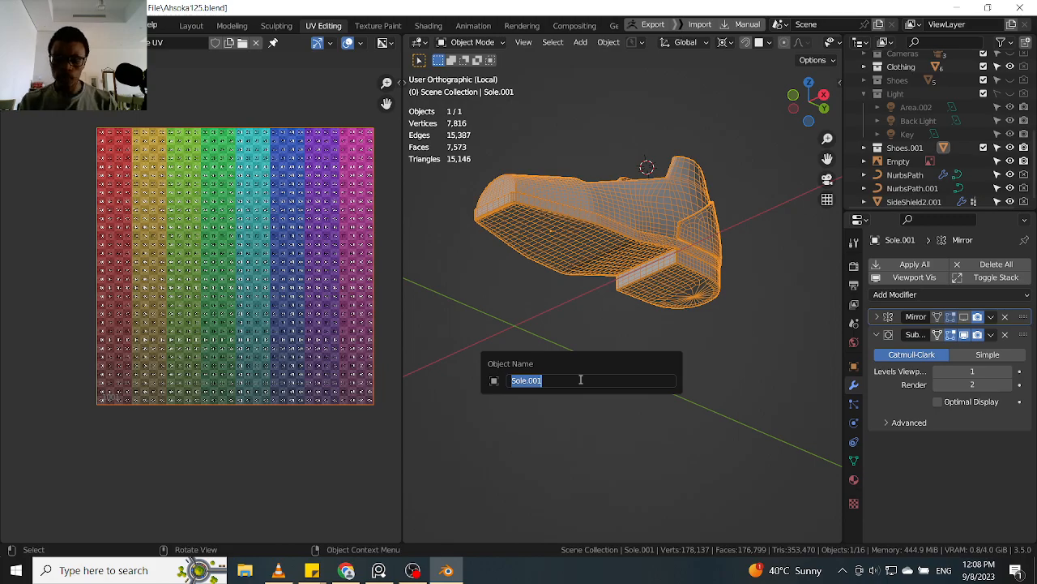
pyautogui.write('Sh')
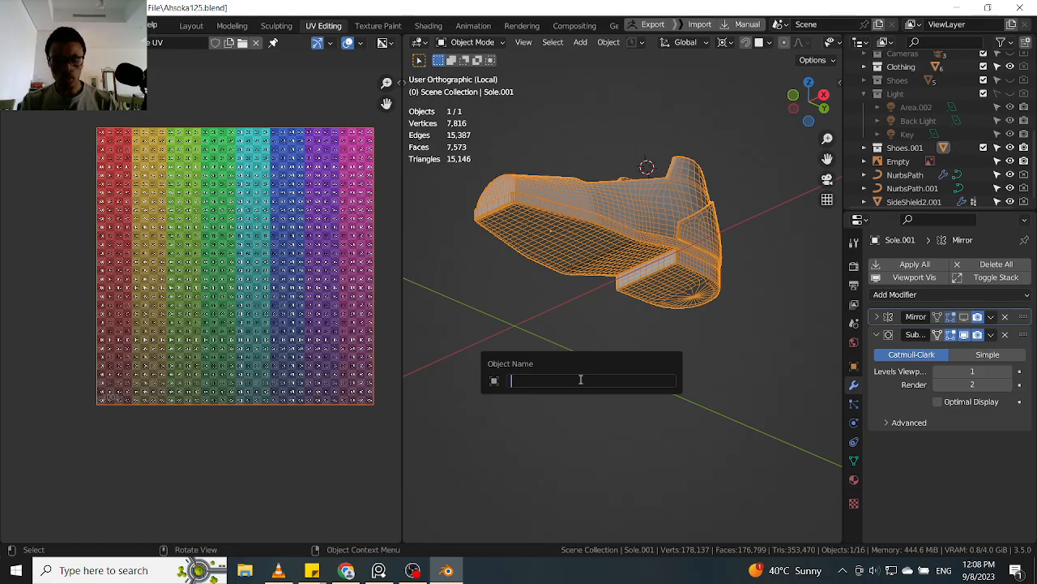
pyautogui.write('Shoe mod')
pyautogui.press('Return')
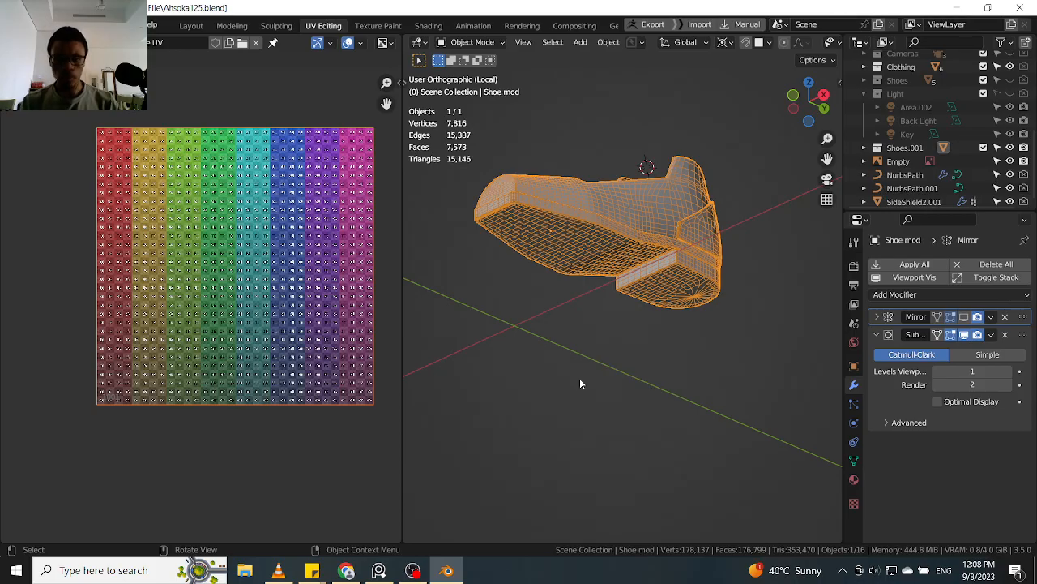
pyautogui.moveTo(642, 313); pyautogui.dragTo(644, 330, button='middle')
pyautogui.scroll(2, 602, 241)
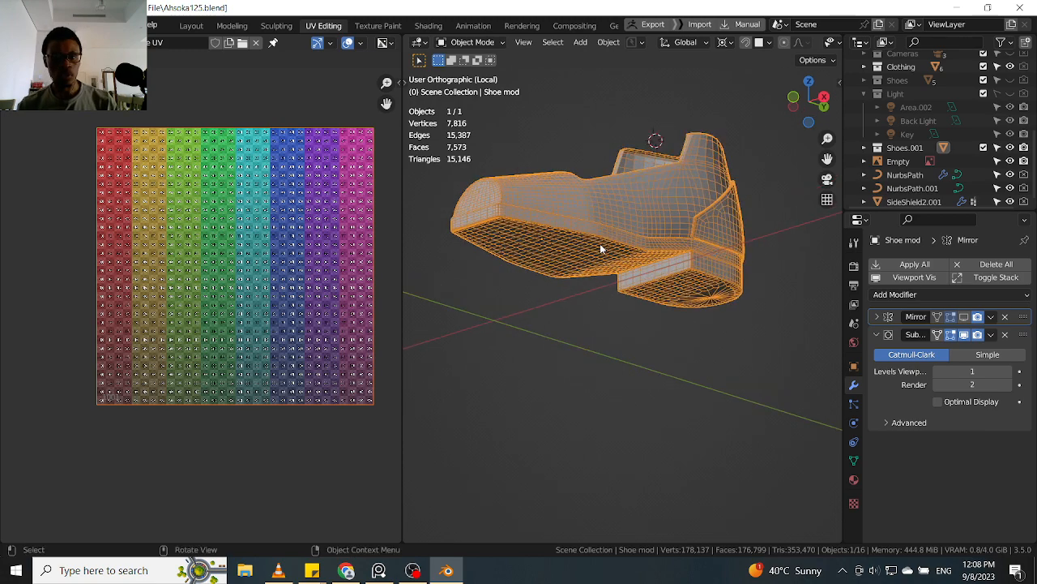
pyautogui.scroll(-1, 602, 232)
pyautogui.moveTo(602, 232); pyautogui.dragTo(530, 235, button='middle')
pyautogui.click(511, 233)
pyautogui.click(611, 279)
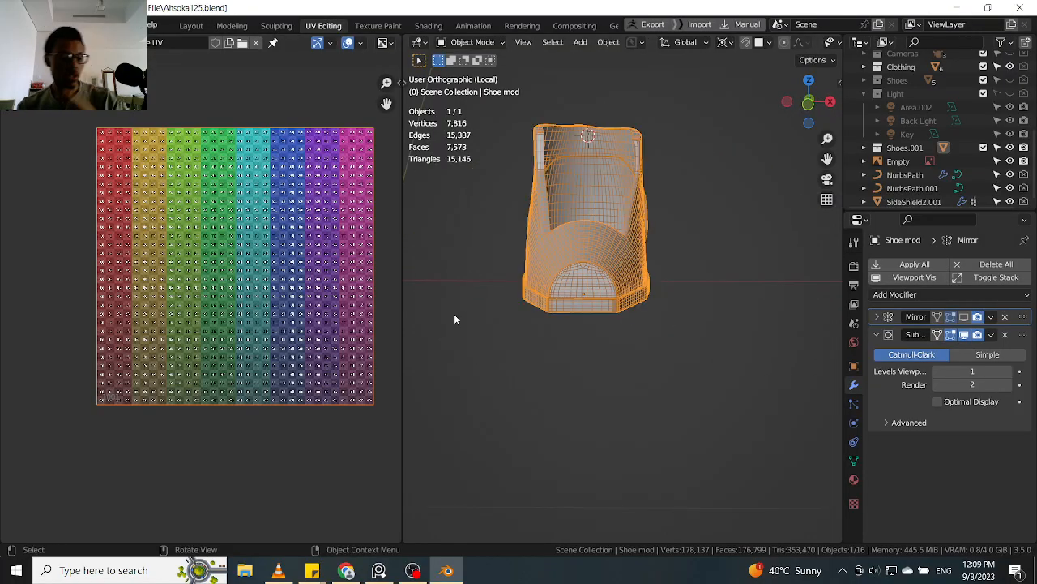
# - Save the project as a new incremental version, Ahsoka126.blend, and check for it in the project folder
pyautogui.hotkey('ctrl', 'shift', 's')
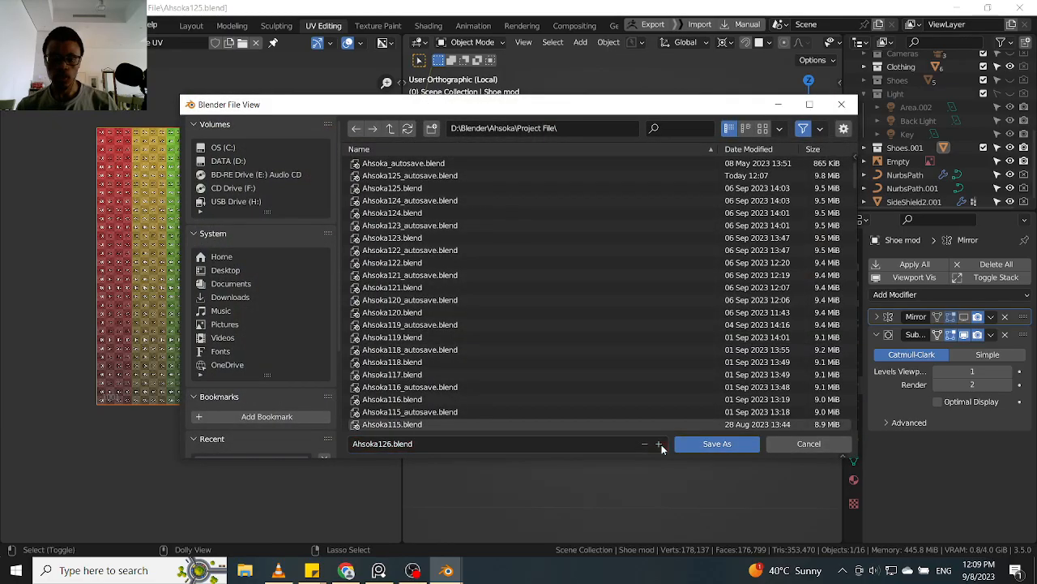
pyautogui.click(672, 440)
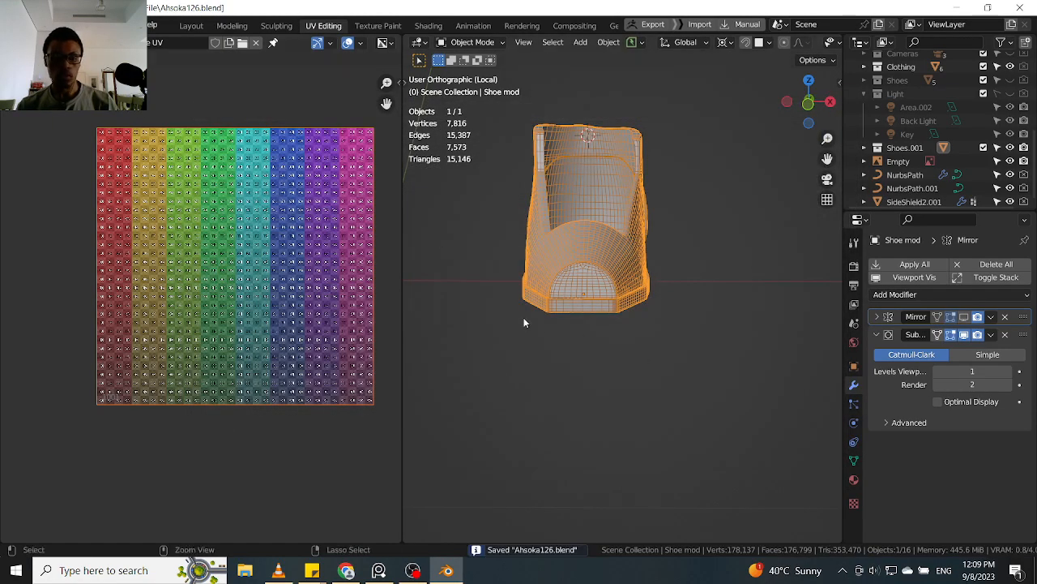
pyautogui.hotkey('ctrl', 'shift', 's')
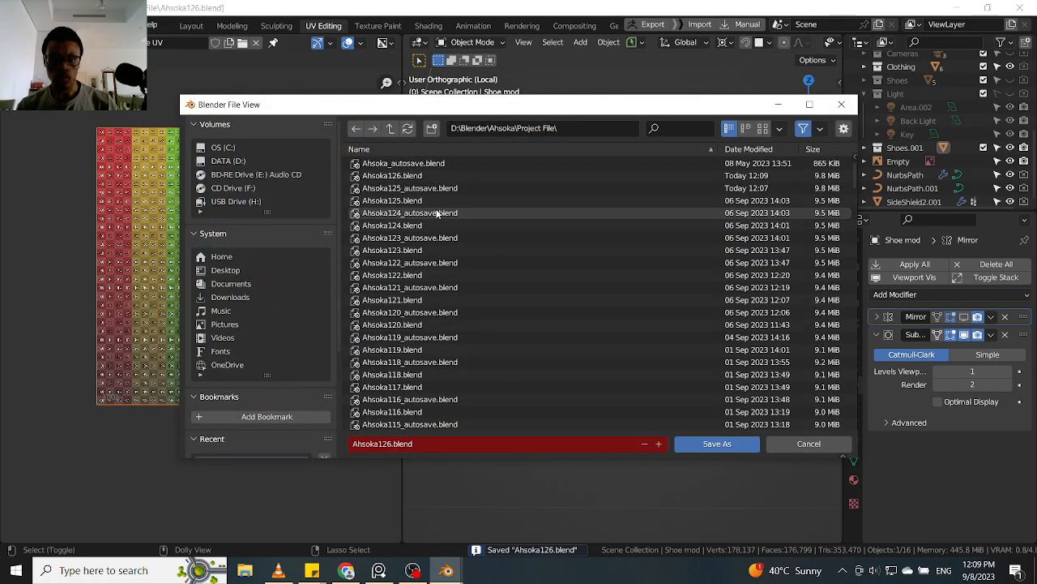
pyautogui.click(799, 445)
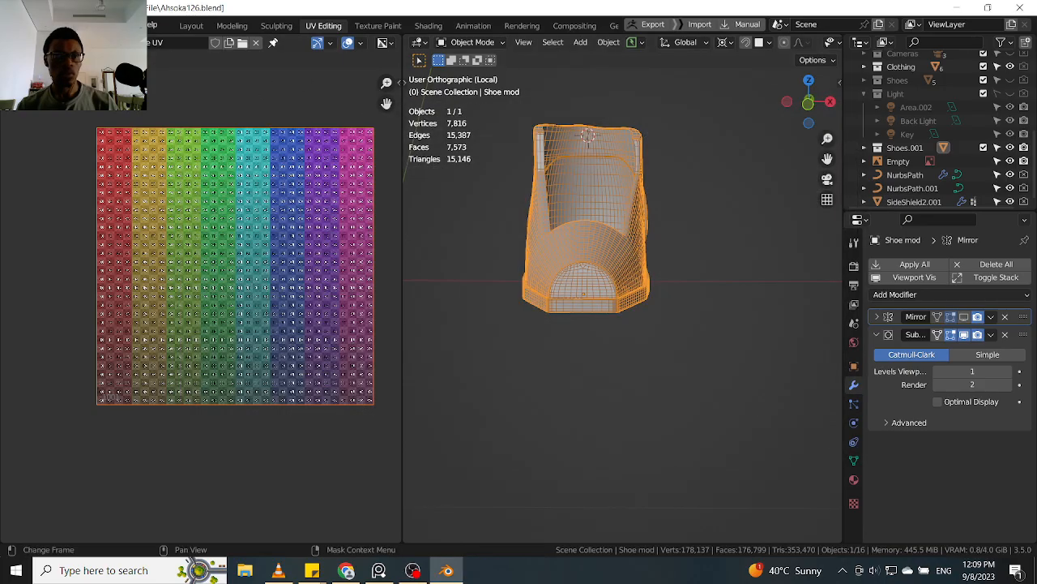
# - Start a new General file, saving the changes to Ahsoka126.blend, and delete all of the default objects
pyautogui.click(33, 25)
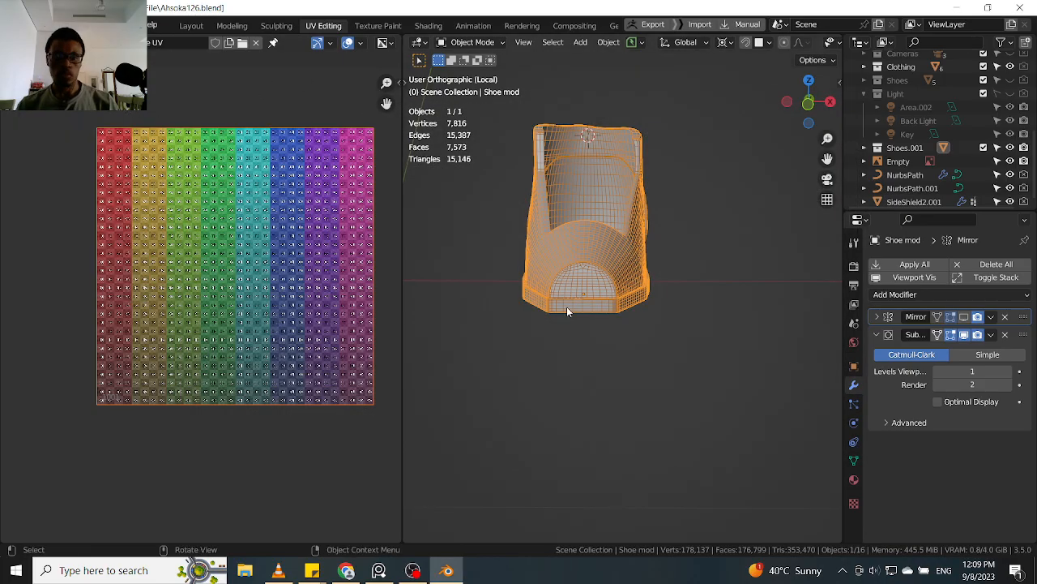
pyautogui.hotkey('ctrl', 'n')
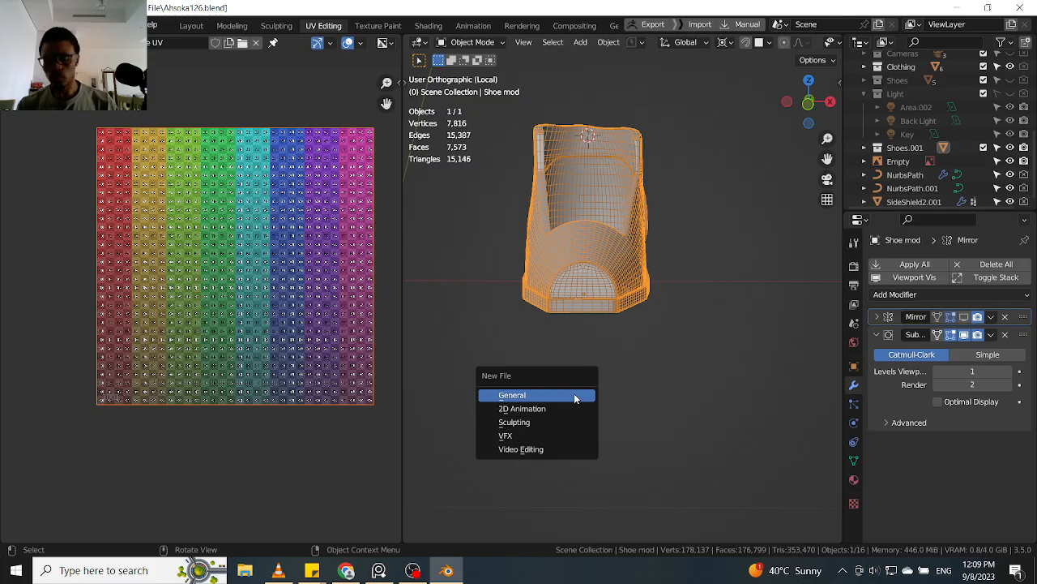
pyautogui.click(575, 395)
pyautogui.click(474, 308)
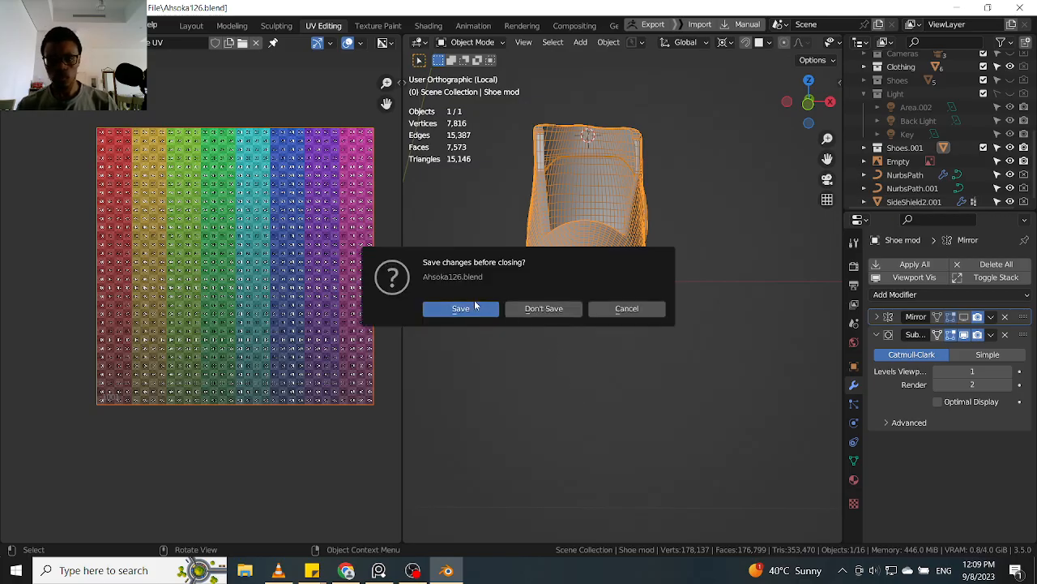
pyautogui.press('a')
pyautogui.press('Delete')
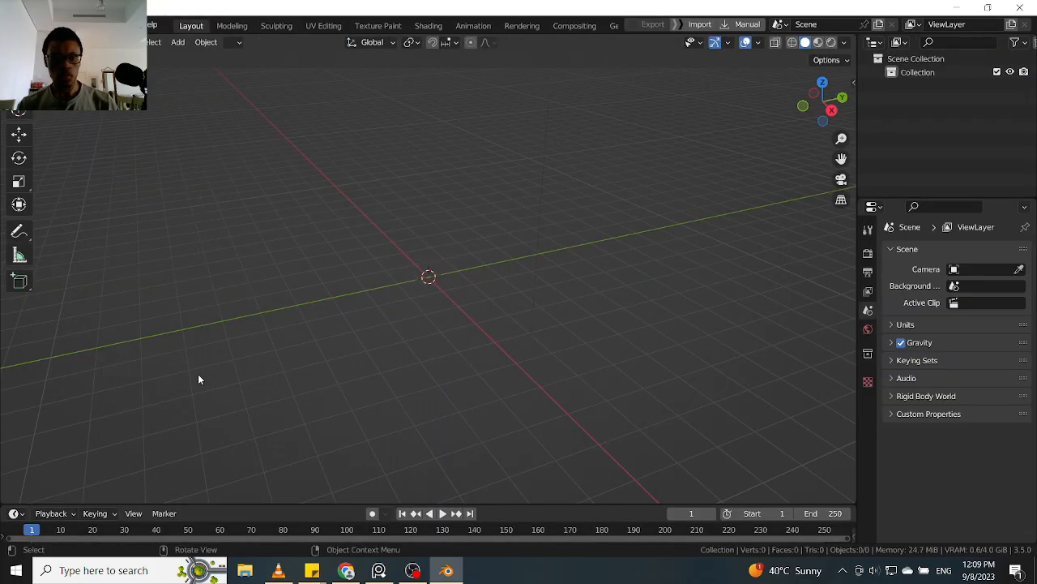
# - Start appending from a library file and browse to the D:\Blender\Ahsoka\Project File folder
pyautogui.click(31, 24)
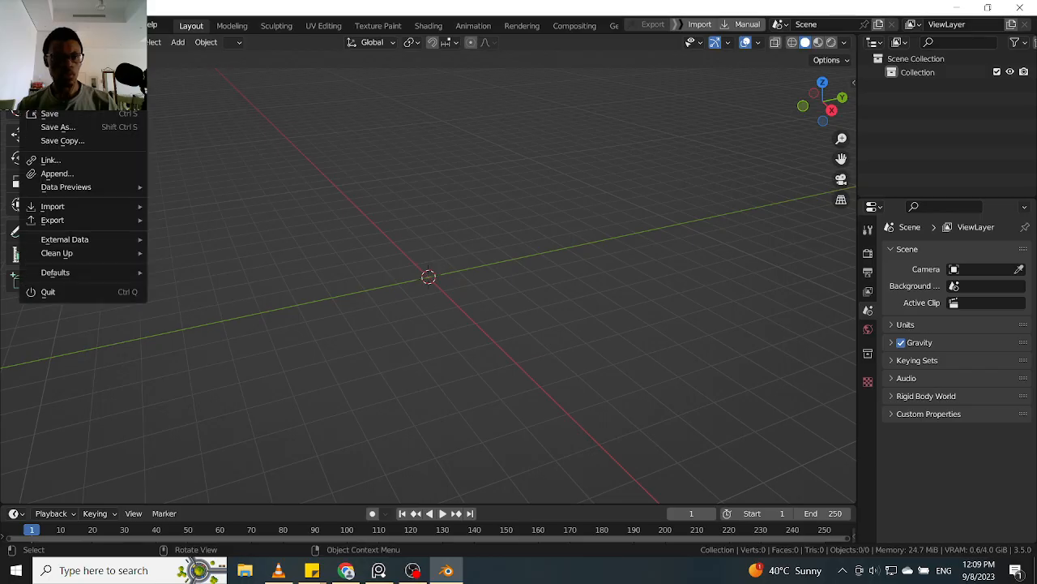
pyautogui.click(55, 173)
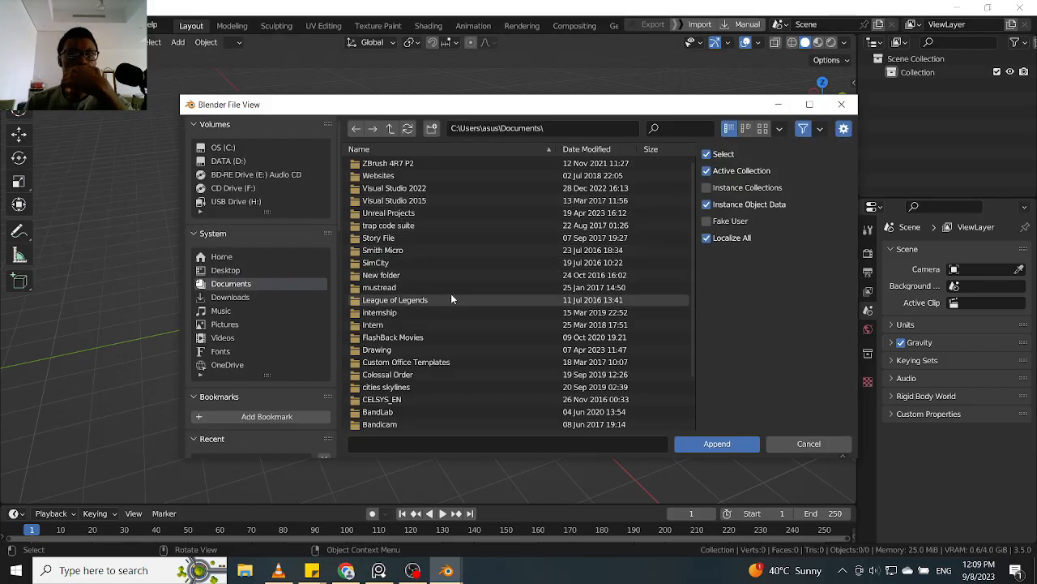
pyautogui.click(248, 161)
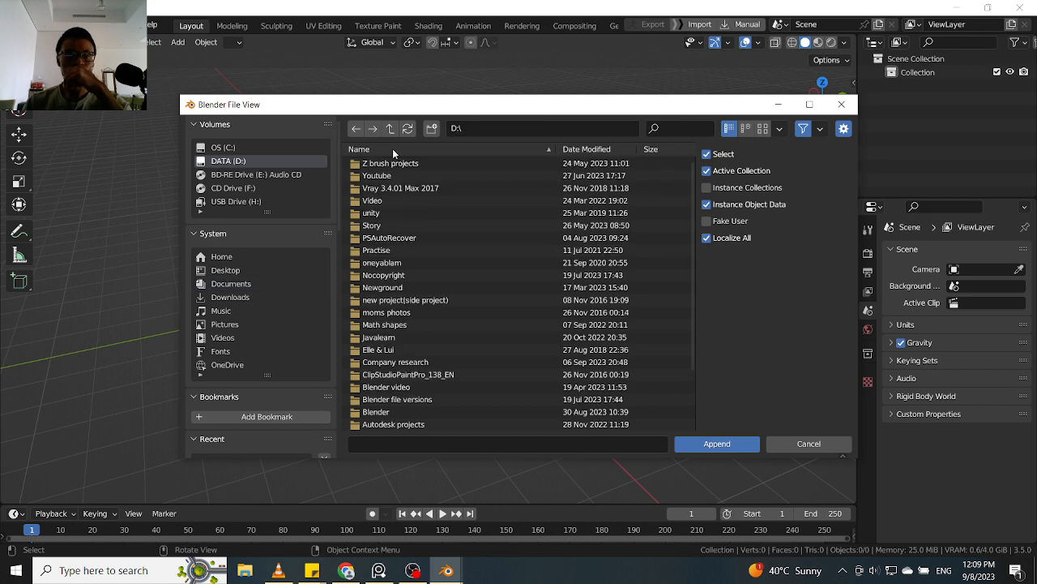
pyautogui.click(391, 151)
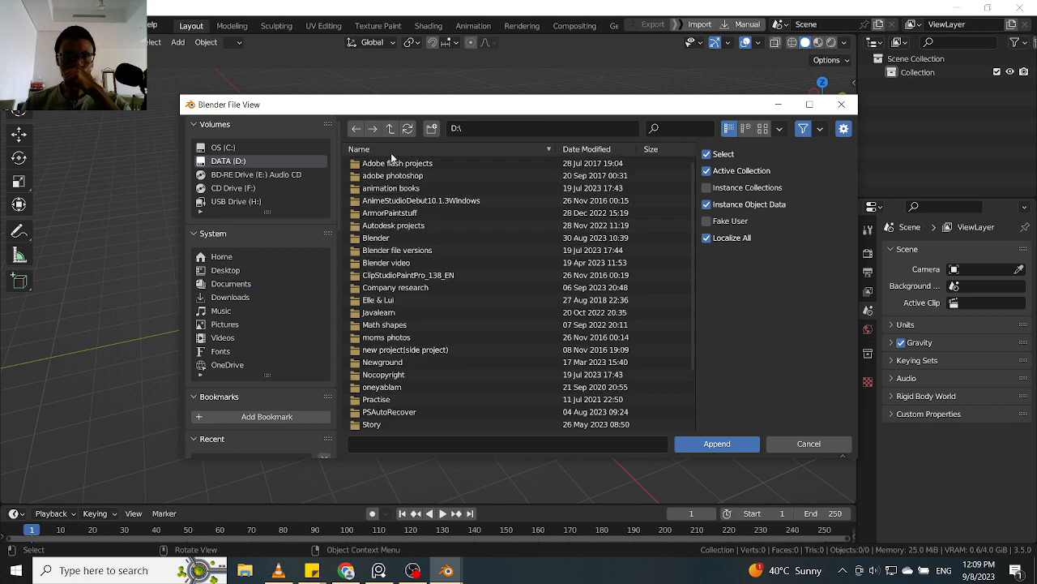
pyautogui.doubleClick(403, 237)
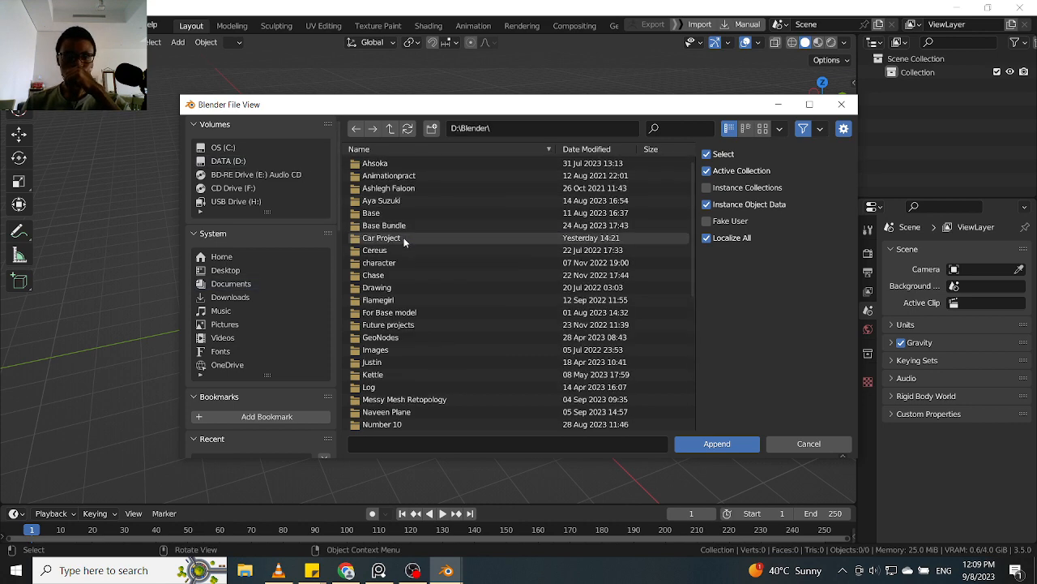
pyautogui.doubleClick(398, 164)
pyautogui.doubleClick(394, 176)
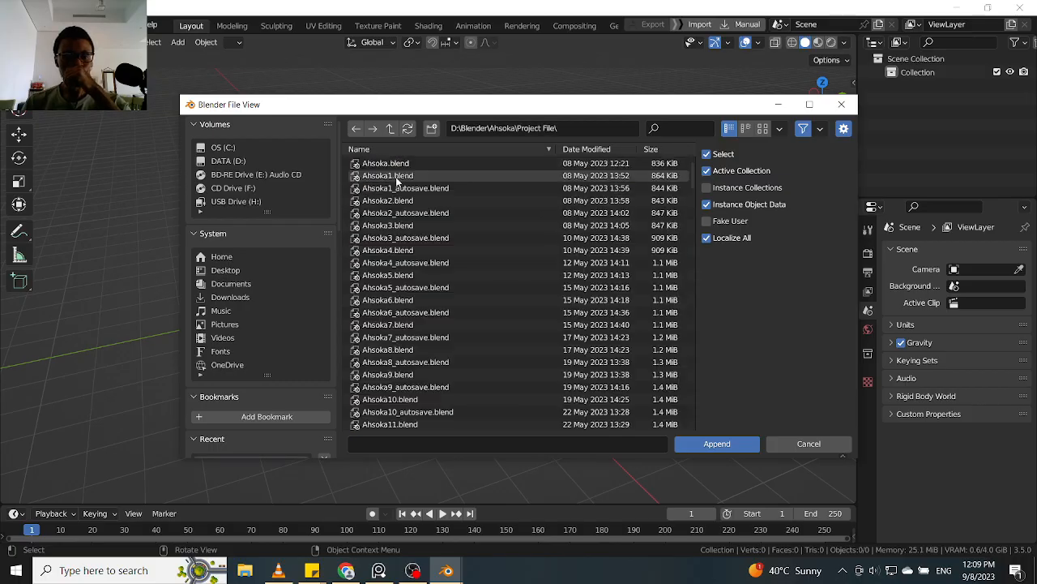
# - Append the Shoe mod object from Ahsoka126.blend into the new scene
pyautogui.click(413, 150)
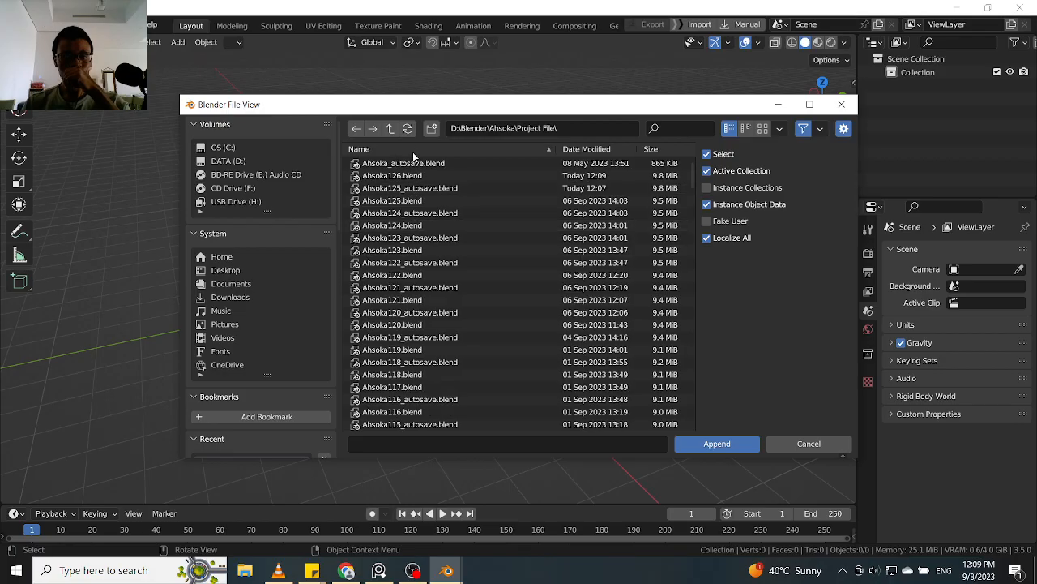
pyautogui.click(408, 176)
pyautogui.doubleClick(407, 177)
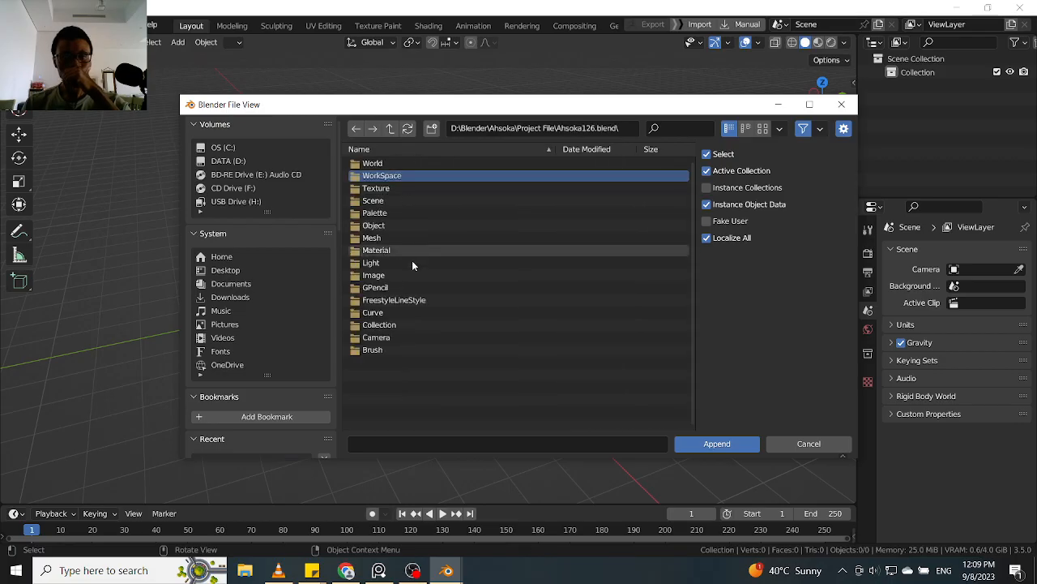
pyautogui.doubleClick(402, 225)
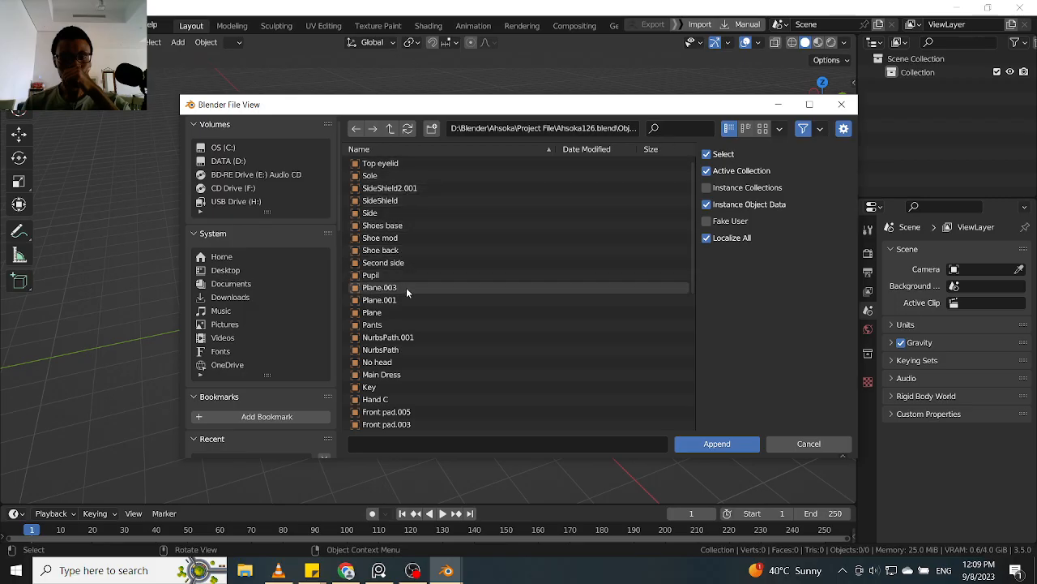
pyautogui.click(409, 237)
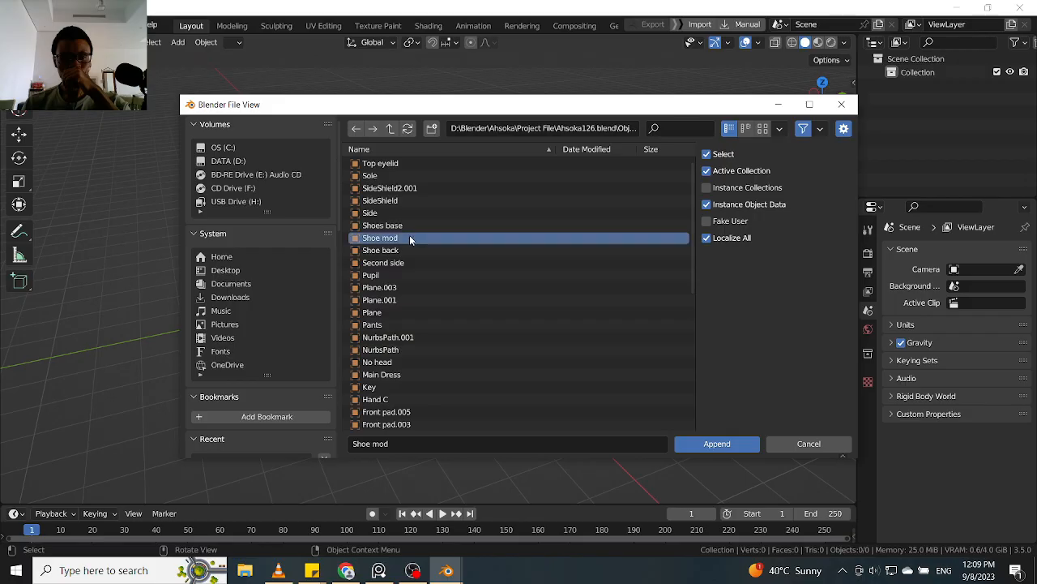
pyautogui.doubleClick(409, 240)
pyautogui.scroll(10, 468, 316)
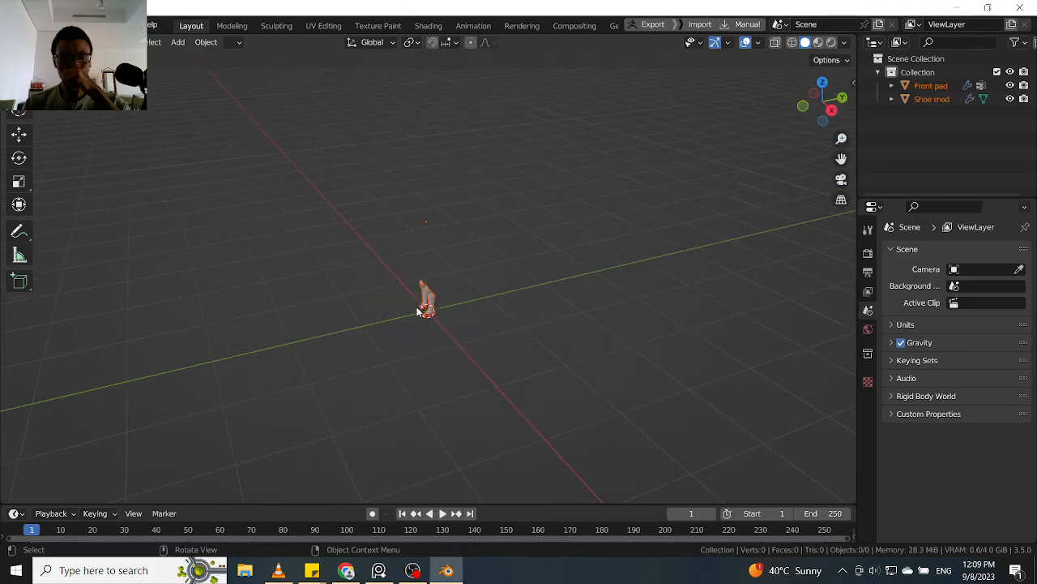
# - Try deleting the Front pad object that came in with the appended shoe
pyautogui.moveTo(468, 314); pyautogui.dragTo(504, 282, button='middle')
pyautogui.click(557, 285)
pyautogui.scroll(1, 527, 261)
pyautogui.click(459, 278)
pyautogui.press('x')
pyautogui.click(507, 284)
# - Examine the shape and surface of the shoe from several sides, and leave it deselected
pyautogui.scroll(4, 479, 328)
pyautogui.click(477, 338)
pyautogui.moveTo(478, 338); pyautogui.dragTo(435, 399, button='middle')
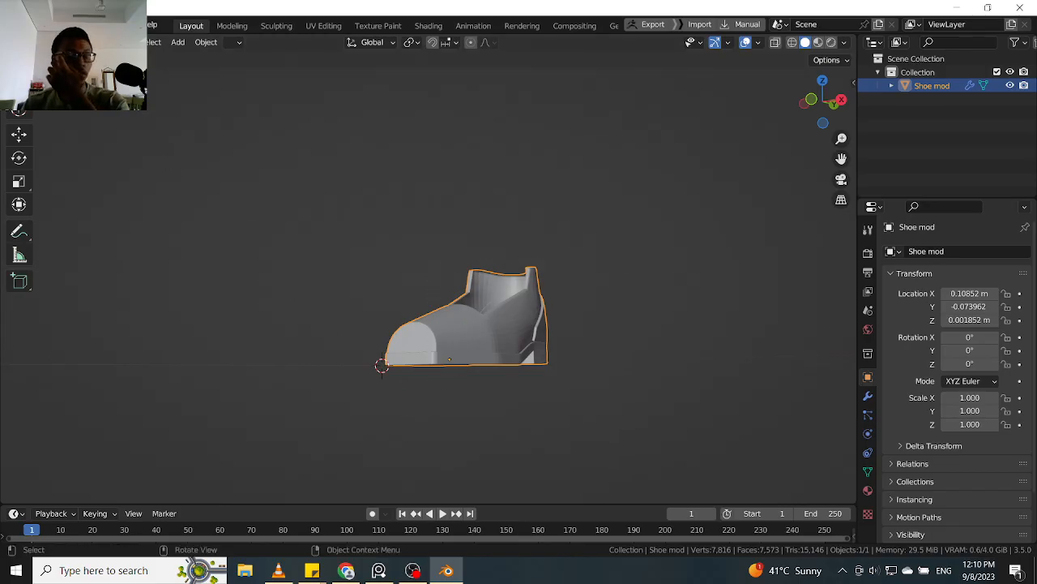
pyautogui.moveTo(585, 382); pyautogui.dragTo(571, 383, button='middle')
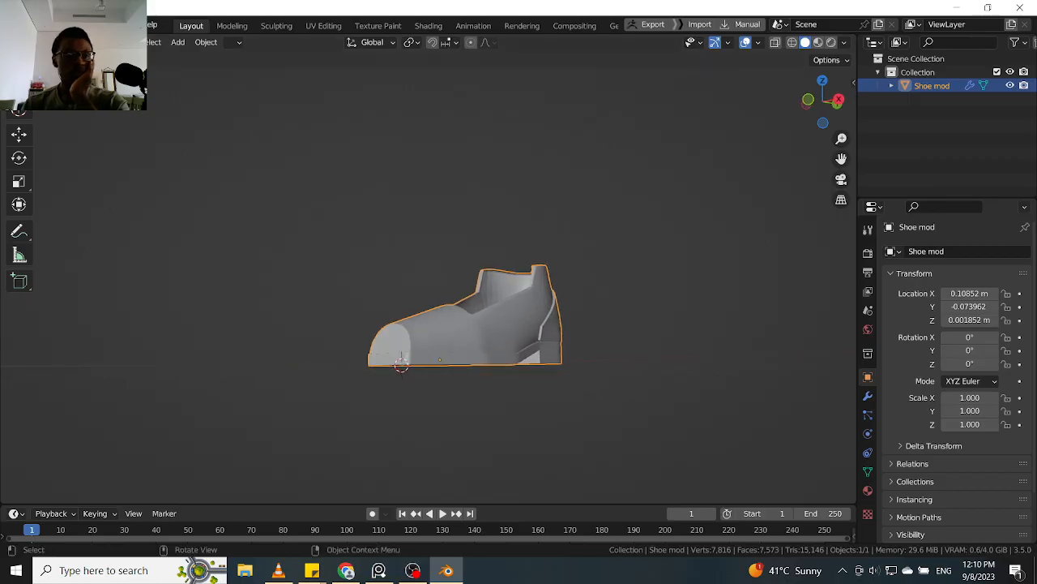
pyautogui.moveTo(498, 299); pyautogui.dragTo(608, 337, button='middle')
pyautogui.scroll(2, 547, 325)
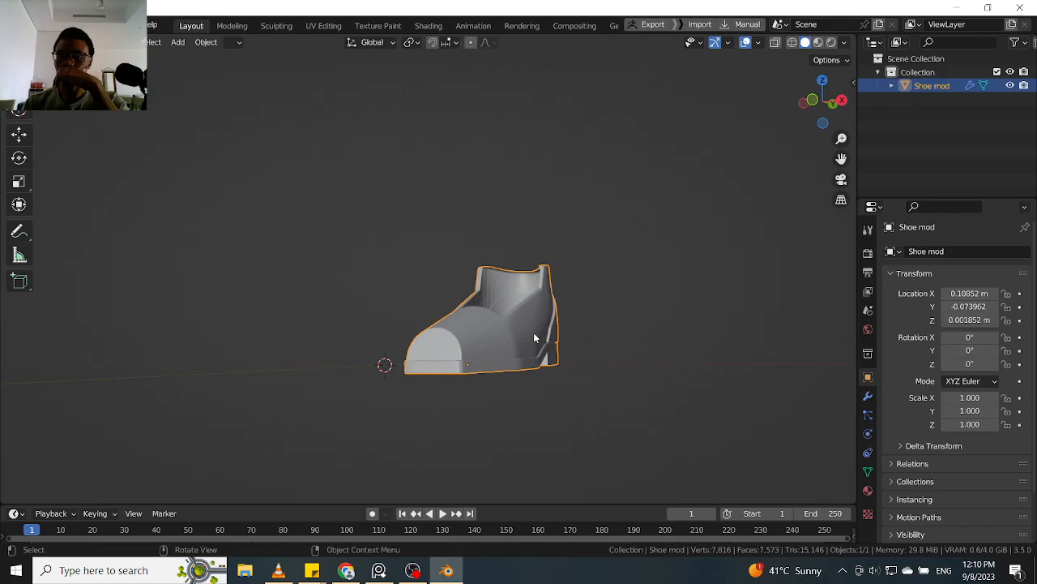
pyautogui.moveTo(547, 334); pyautogui.dragTo(541, 329, button='middle')
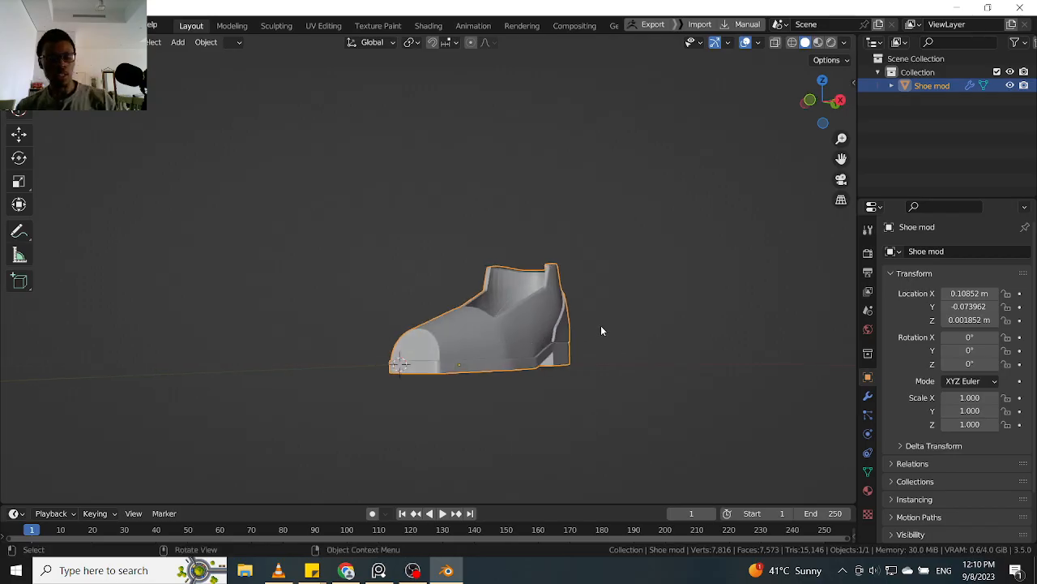
pyautogui.click(612, 329)
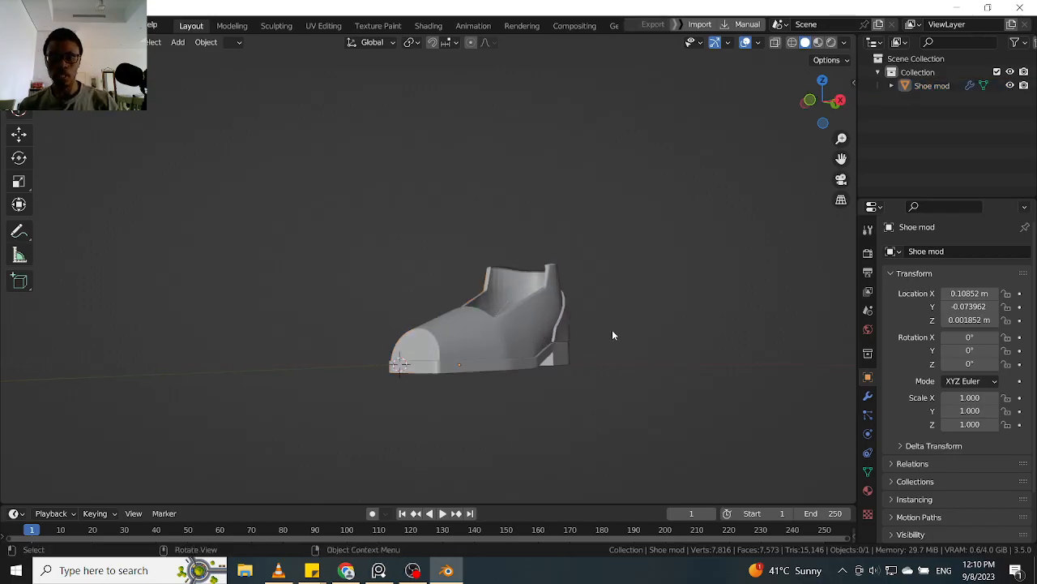
pyautogui.scroll(-1, 613, 330)
# - Undo the last changes back to before the Front pad was deleted
pyautogui.hotkey('ctrl', 'z')
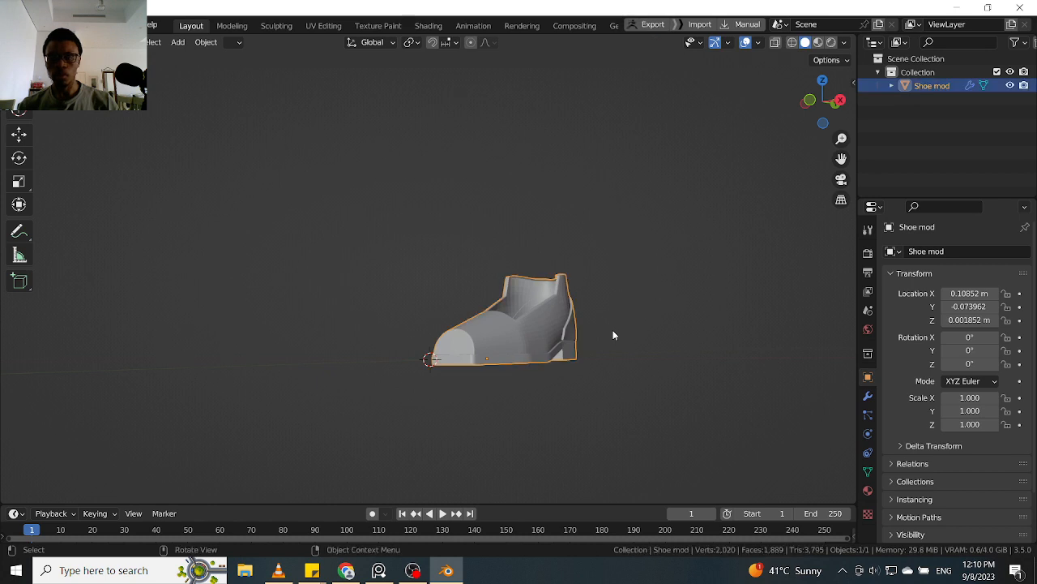
pyautogui.hotkey('ctrl', 'z')
pyautogui.hotkey('ctrl', 'z')
# - Select the Front pad object again and delete it, keeping only Shoe mod in the scene
pyautogui.scroll(-2, 613, 330)
pyautogui.moveTo(613, 330); pyautogui.dragTo(592, 328, button='middle')
pyautogui.click(551, 229)
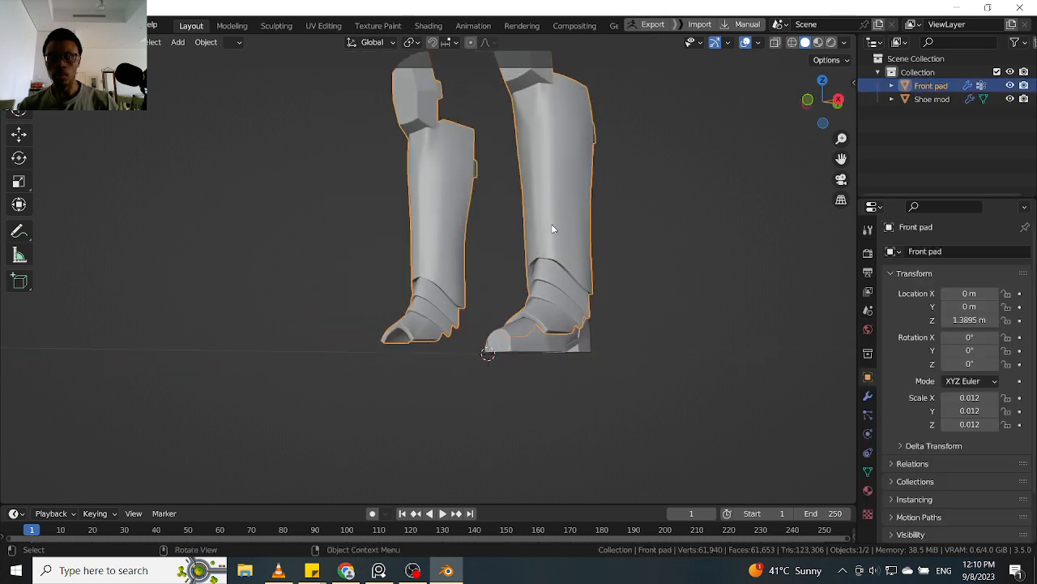
pyautogui.moveTo(593, 273); pyautogui.dragTo(562, 329, button='middle')
pyautogui.press('x')
pyautogui.click(630, 298)
# - Set the shoe's viewport subdivision to level 1 and show its modifier stack
pyautogui.click(560, 354)
pyautogui.press('KP_1')
pyautogui.hotkey('ctrl', '1')
pyautogui.click(868, 396)
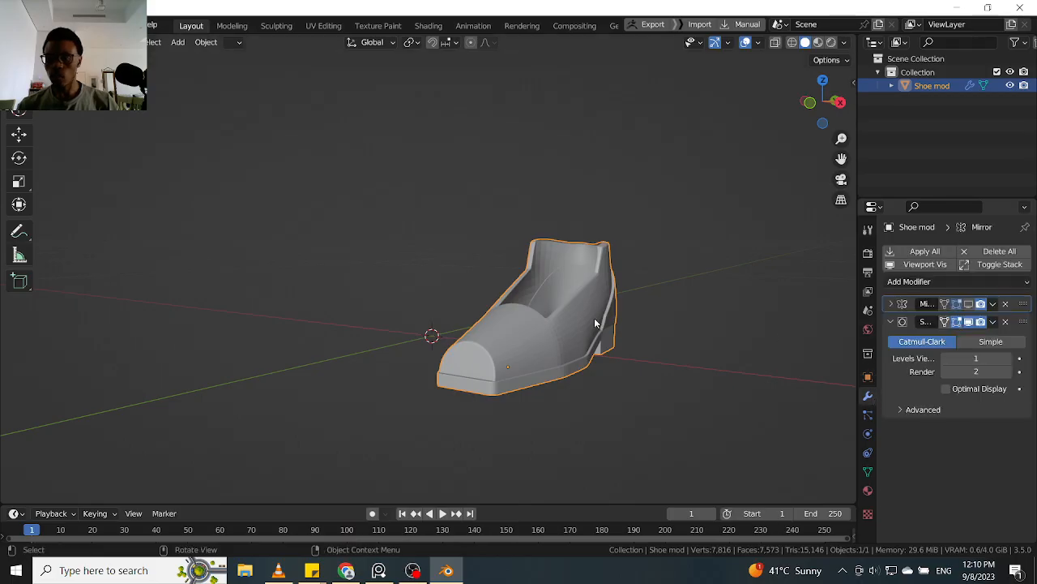
# - Turn on the Wireframe overlay to show the shoe's mesh edges
pyautogui.scroll(2, 587, 337)
pyautogui.scroll(-2, 587, 337)
pyautogui.moveTo(587, 337); pyautogui.dragTo(582, 331, button='middle')
pyautogui.press('q')
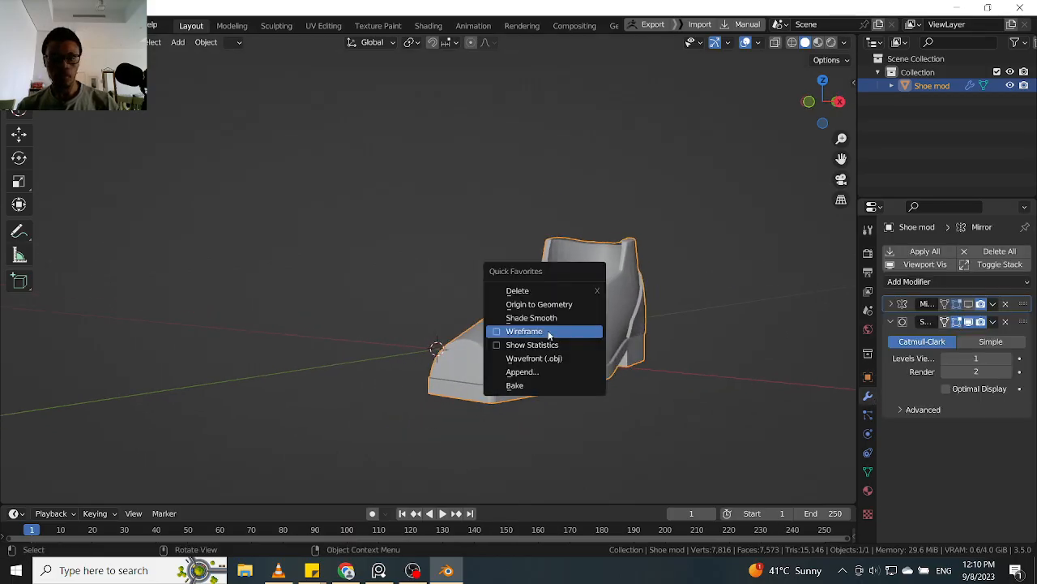
pyautogui.click(496, 332)
pyautogui.scroll(4, 567, 350)
pyautogui.scroll(-2, 618, 349)
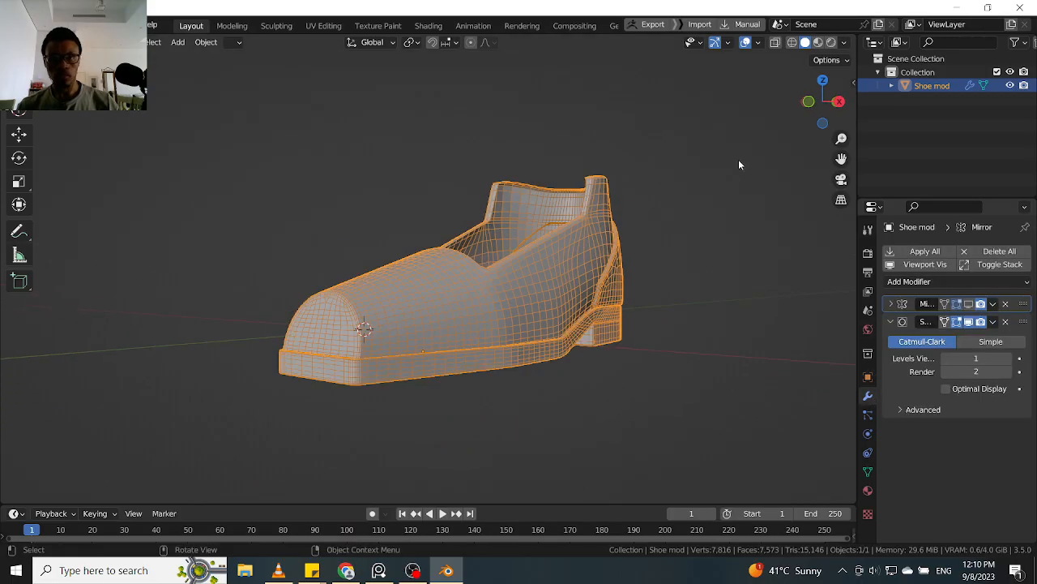
# - Enable the scene statistics overlay and keep the shoe selected
pyautogui.press('q')
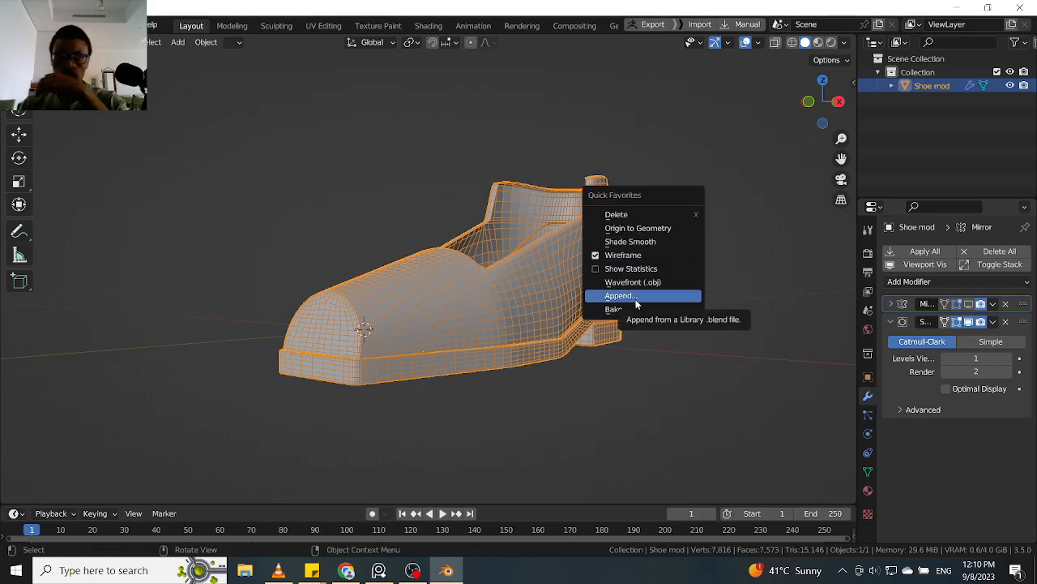
pyautogui.click(609, 270)
pyautogui.click(709, 346)
pyautogui.click(548, 298)
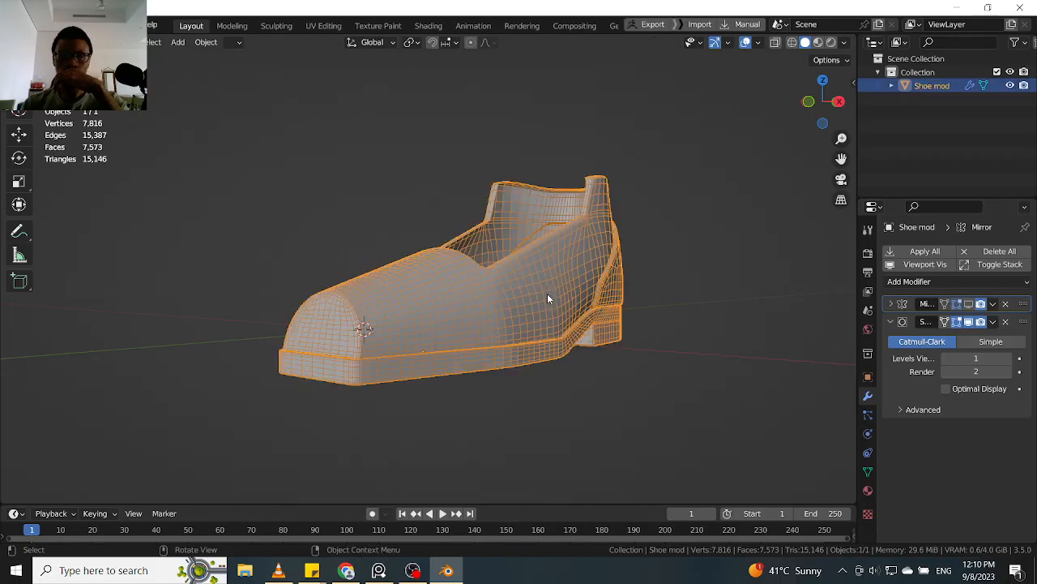
# - Raise the shoe's viewport subdivision to level 2 and examine the mesh density on the upper and sole
pyautogui.click(1013, 357)
pyautogui.click(712, 364)
pyautogui.click(458, 326)
pyautogui.moveTo(621, 350); pyautogui.dragTo(671, 319, button='middle')
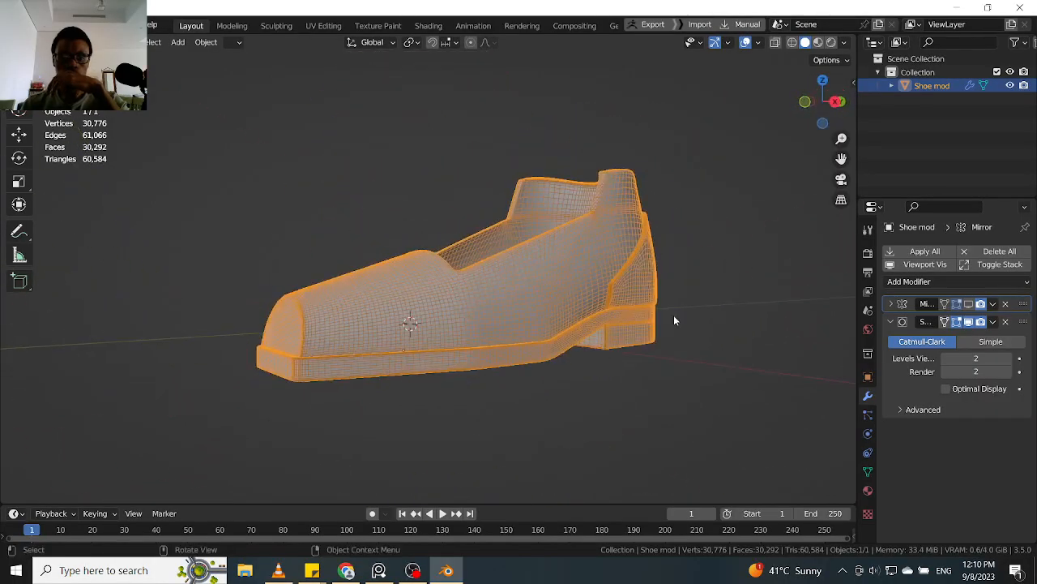
pyautogui.scroll(6, 624, 298)
pyautogui.scroll(-4, 562, 304)
pyautogui.scroll(-3, 550, 303)
pyautogui.moveTo(550, 303)
pyautogui.mouseDown(button='middle')
pyautogui.moveTo(615, 306)
pyautogui.moveTo(547, 302)
pyautogui.mouseUp(button='middle')
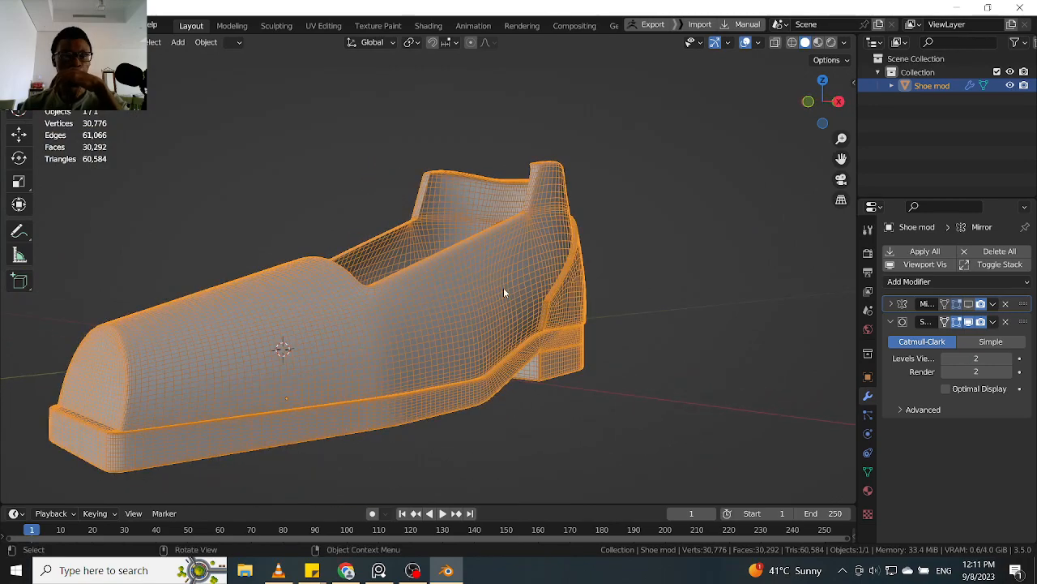
pyautogui.scroll(-1, 503, 290)
pyautogui.hotkey('alt', 'a')
pyautogui.click(518, 308)
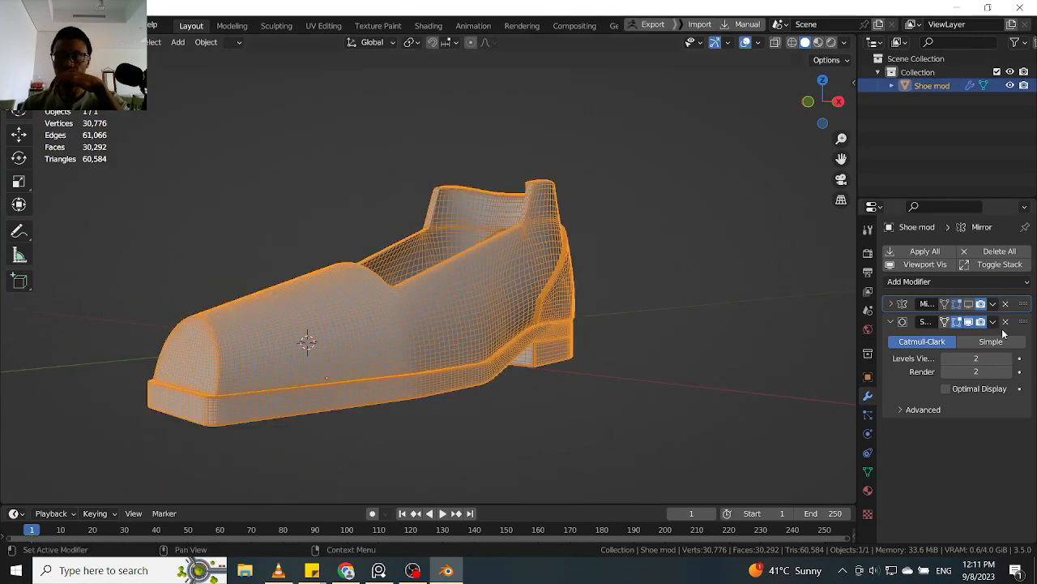
# - Raise the shoe's viewport subdivision to level 3, check the wireframe density, and deselect the shoe
pyautogui.click(1012, 359)
pyautogui.scroll(2, 399, 376)
pyautogui.moveTo(386, 325); pyautogui.dragTo(362, 313, button='middle')
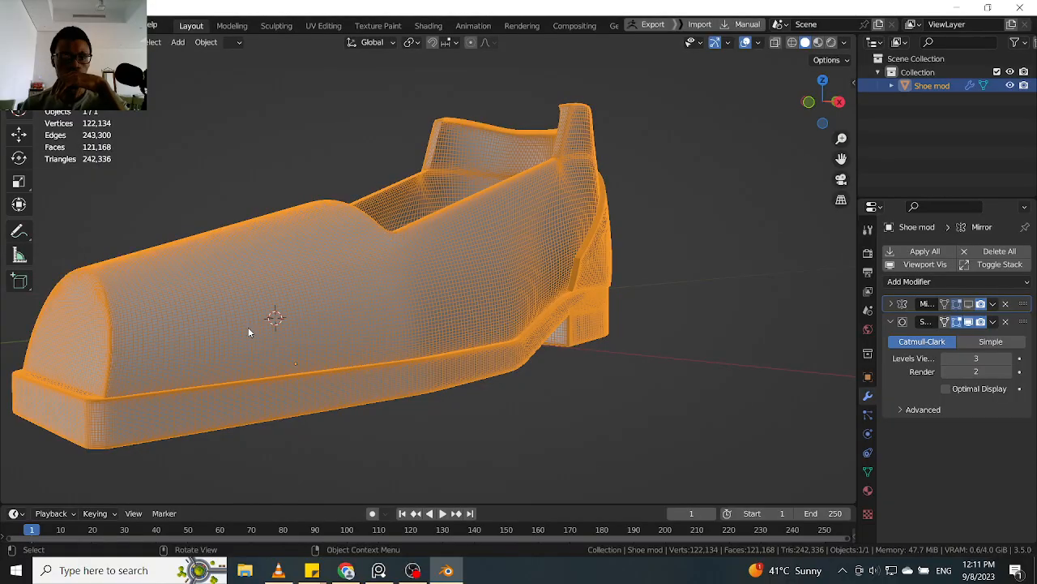
pyautogui.scroll(-2, 249, 328)
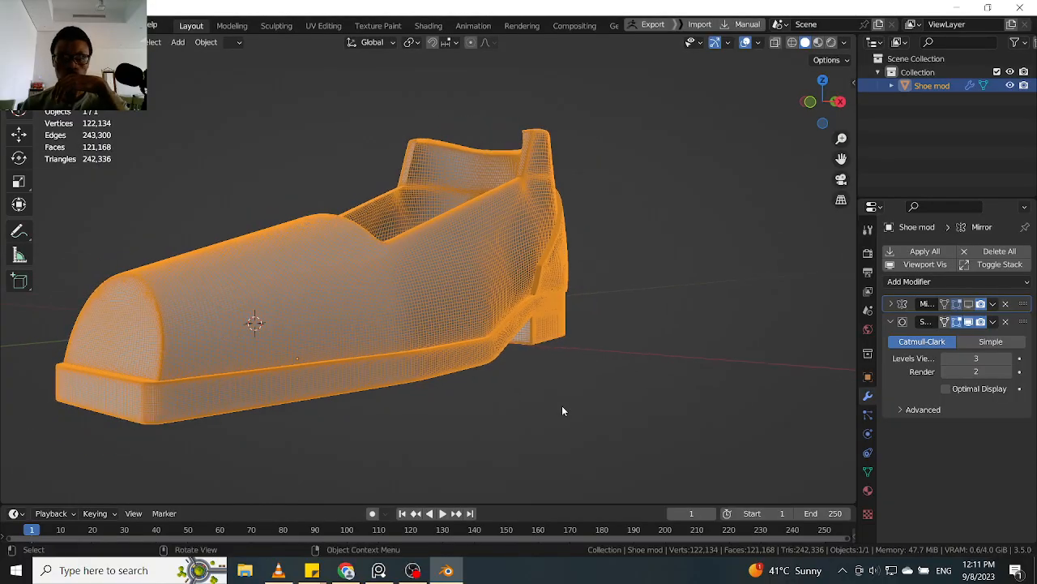
pyautogui.click(562, 405)
# - Raise the shoe's viewport subdivision to level 4 and inspect the wireframe around the toe, side and sole
pyautogui.click(1009, 358)
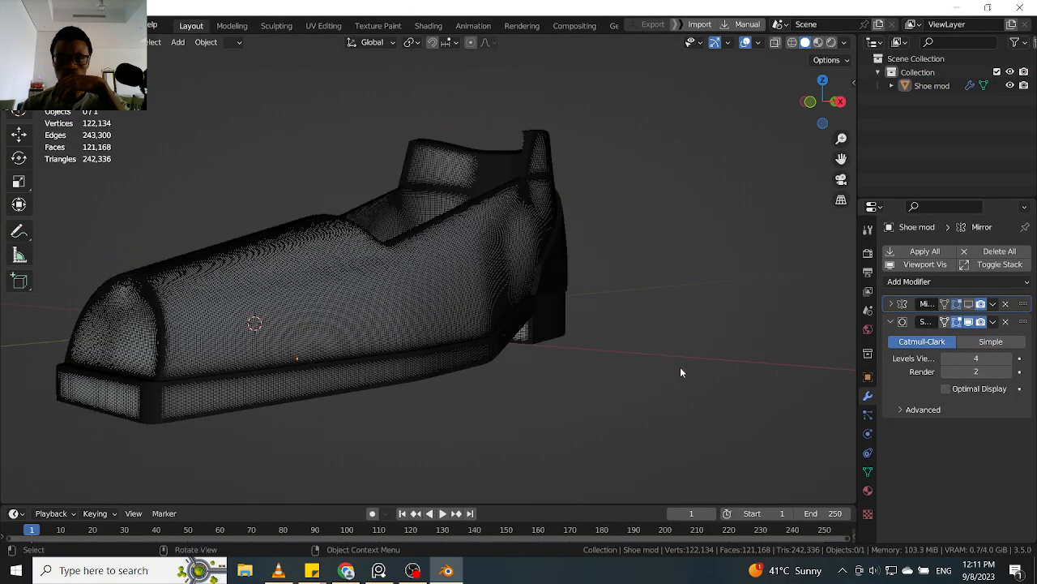
pyautogui.moveTo(725, 371); pyautogui.dragTo(551, 370, button='middle')
pyautogui.click(446, 307)
pyautogui.moveTo(463, 365); pyautogui.dragTo(510, 369, button='middle')
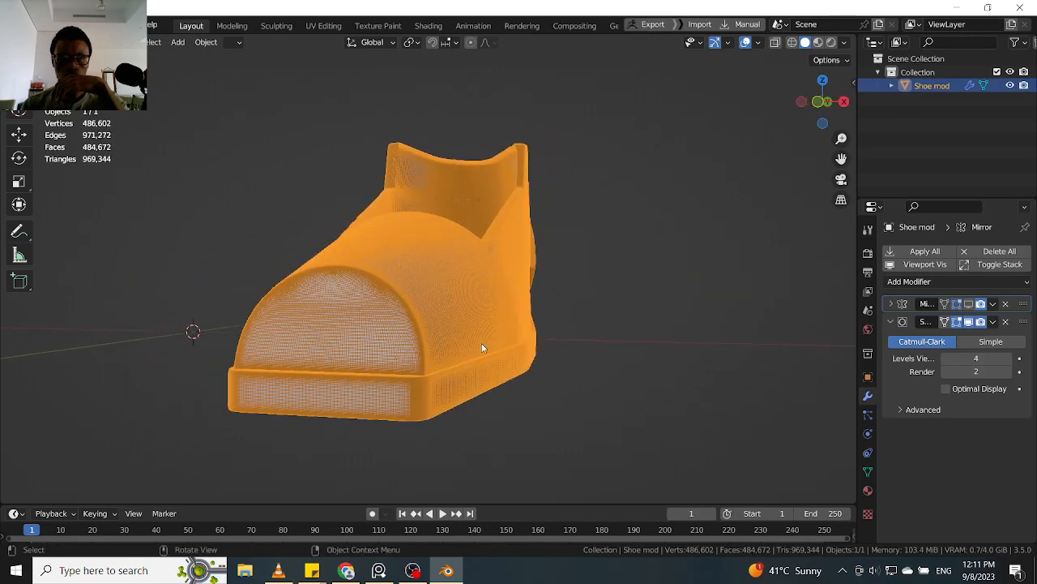
pyautogui.scroll(3, 391, 328)
pyautogui.scroll(-2, 391, 328)
pyautogui.moveTo(390, 328); pyautogui.dragTo(345, 334, button='middle')
pyautogui.scroll(2, 336, 332)
pyautogui.moveTo(401, 319); pyautogui.dragTo(454, 312, button='middle')
pyautogui.scroll(2, 330, 395)
pyautogui.scroll(-3, 332, 395)
pyautogui.moveTo(333, 395); pyautogui.dragTo(321, 386, button='middle')
pyautogui.scroll(3, 321, 386)
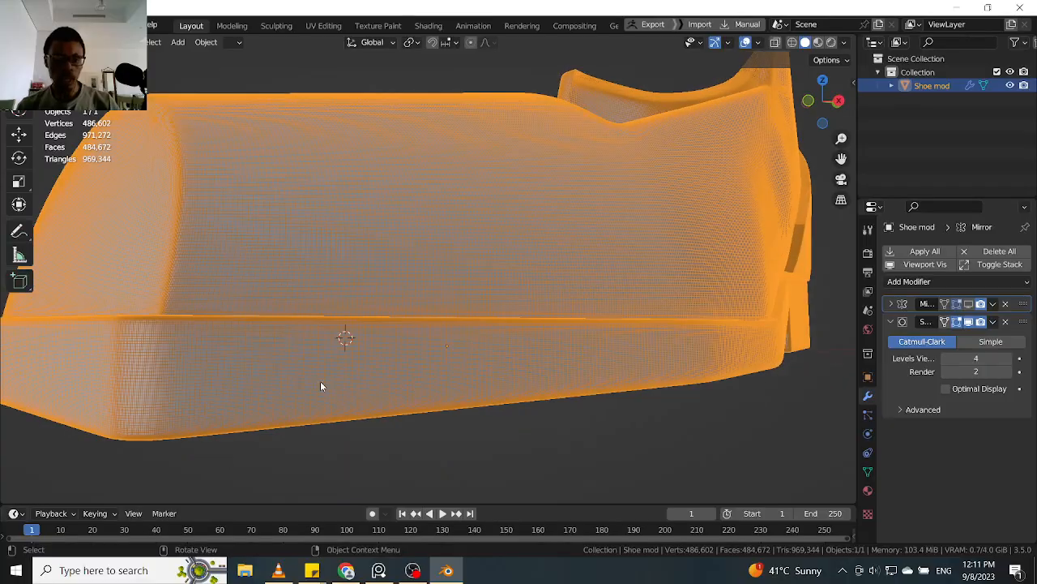
# - Compare the shoe's wireframe density at viewport subdivision levels 3 and 4, leaving it at level 4 with the shoe selected
pyautogui.click(945, 359)
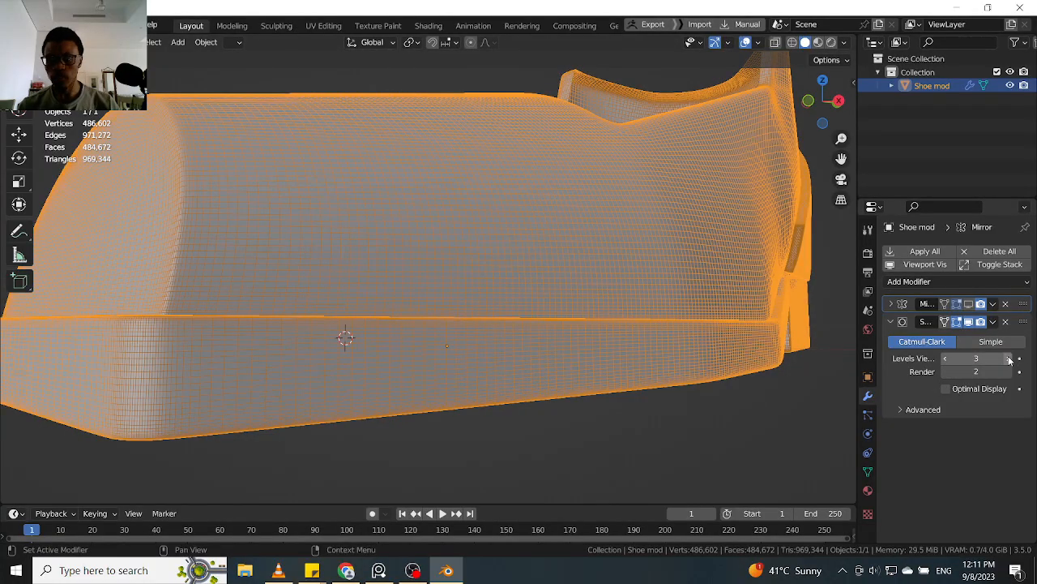
pyautogui.click(1010, 359)
pyautogui.scroll(-3, 546, 406)
pyautogui.click(546, 407)
pyautogui.click(434, 247)
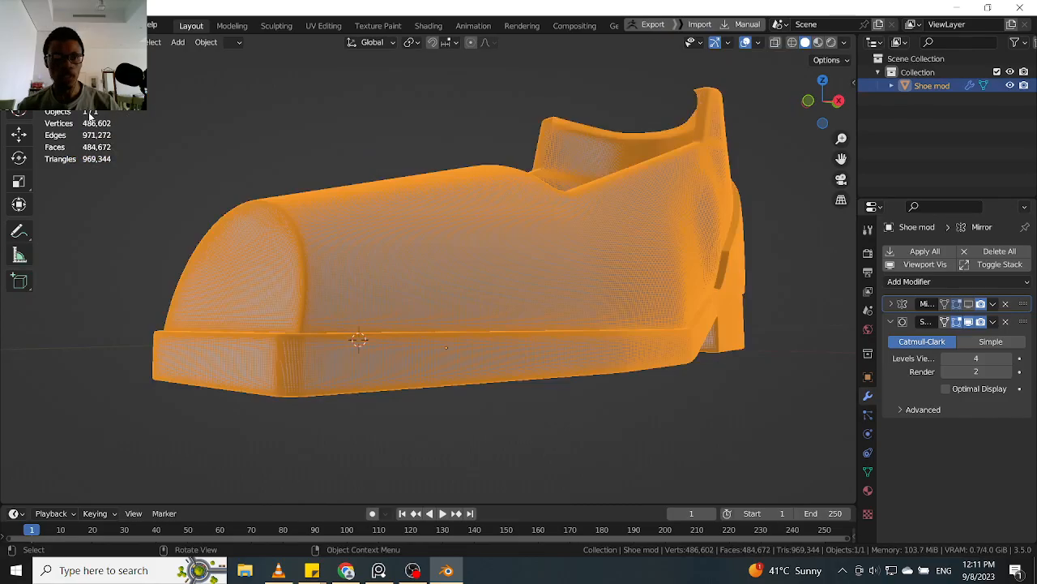
# - Examine the level 4 wireframe along the shoe's side, heel and ankle opening for evenly spaced quads
pyautogui.moveTo(360, 336); pyautogui.dragTo(333, 344, button='middle')
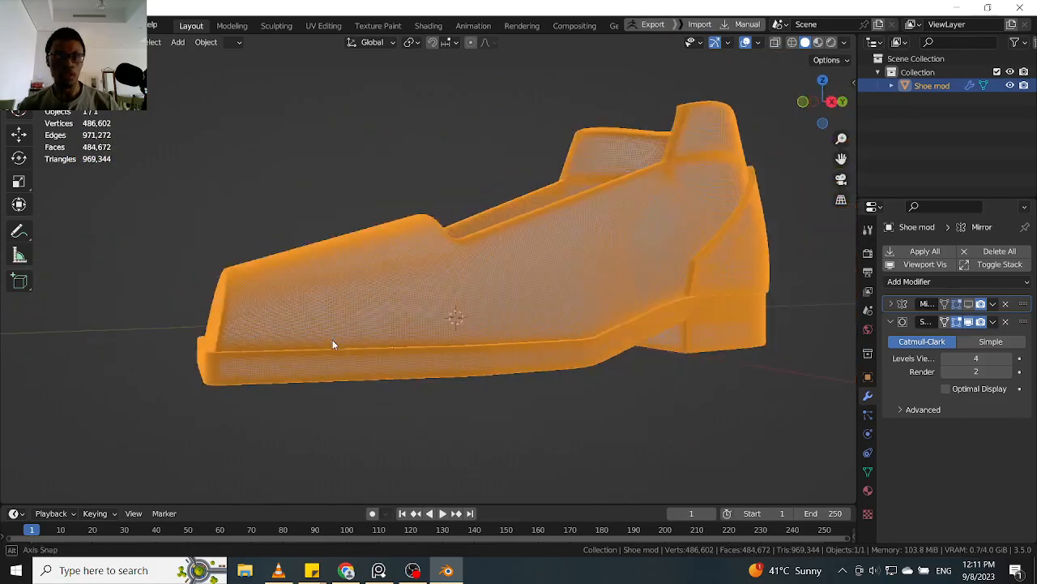
pyautogui.moveTo(410, 268); pyautogui.dragTo(562, 288, button='middle')
pyautogui.scroll(3, 567, 275)
pyautogui.scroll(-4, 512, 316)
pyautogui.scroll(3, 462, 299)
pyautogui.scroll(-2, 488, 286)
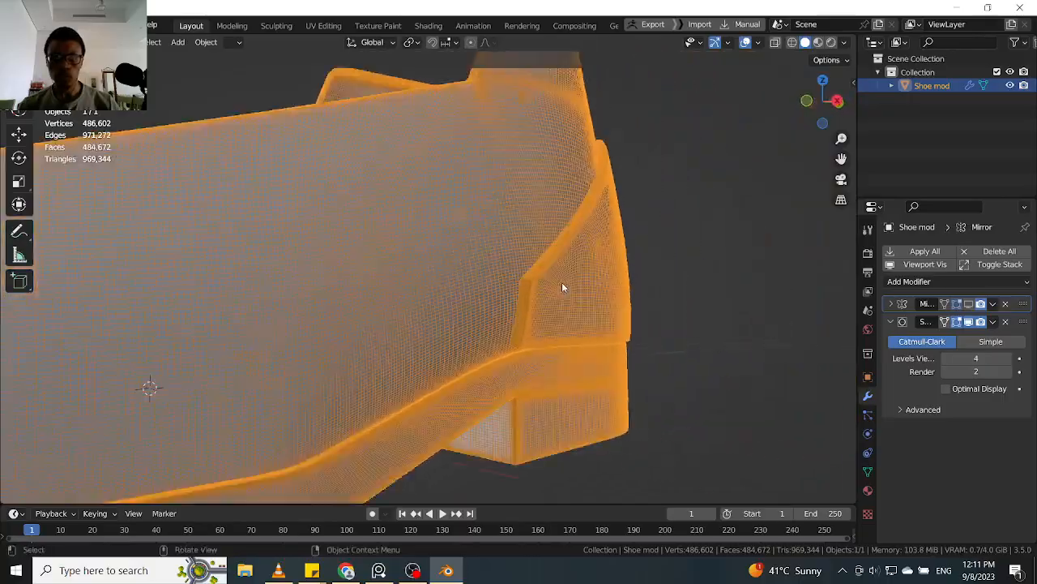
pyautogui.scroll(5, 541, 289)
pyautogui.scroll(-7, 540, 258)
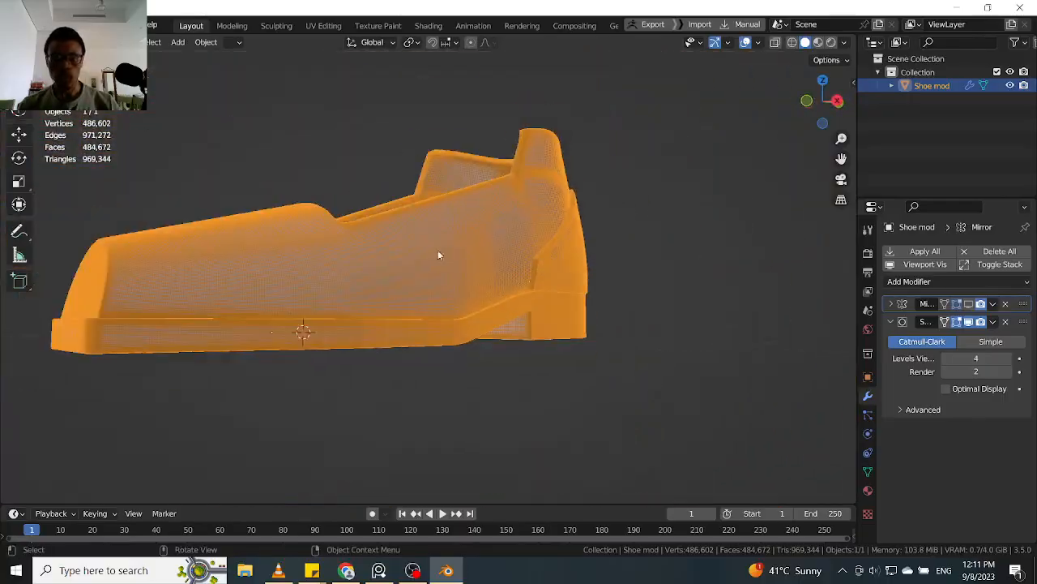
pyautogui.moveTo(458, 257); pyautogui.dragTo(359, 262, button='middle')
pyautogui.scroll(5, 423, 283)
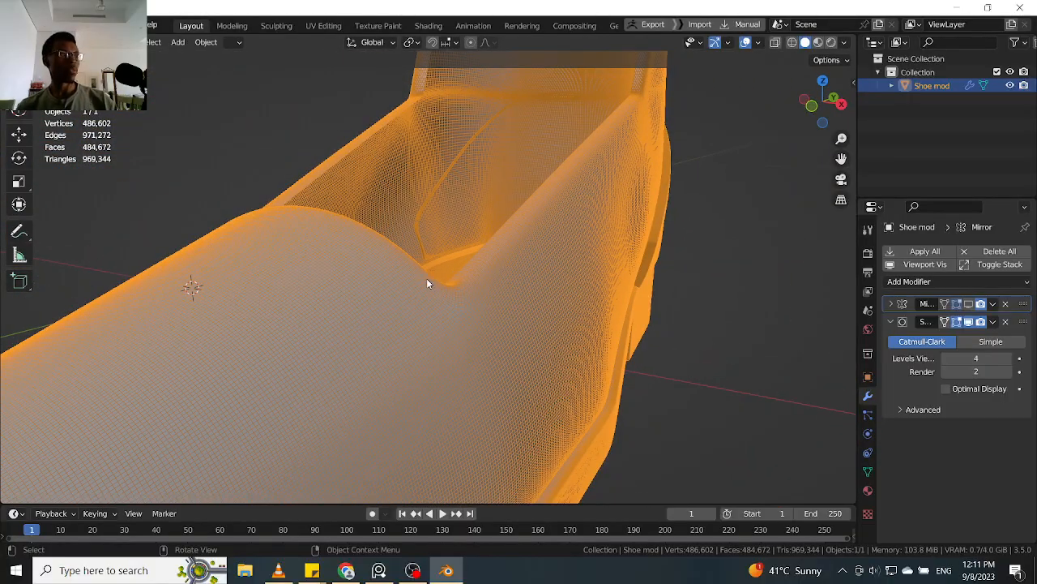
pyautogui.scroll(-5, 438, 274)
pyautogui.scroll(5, 454, 275)
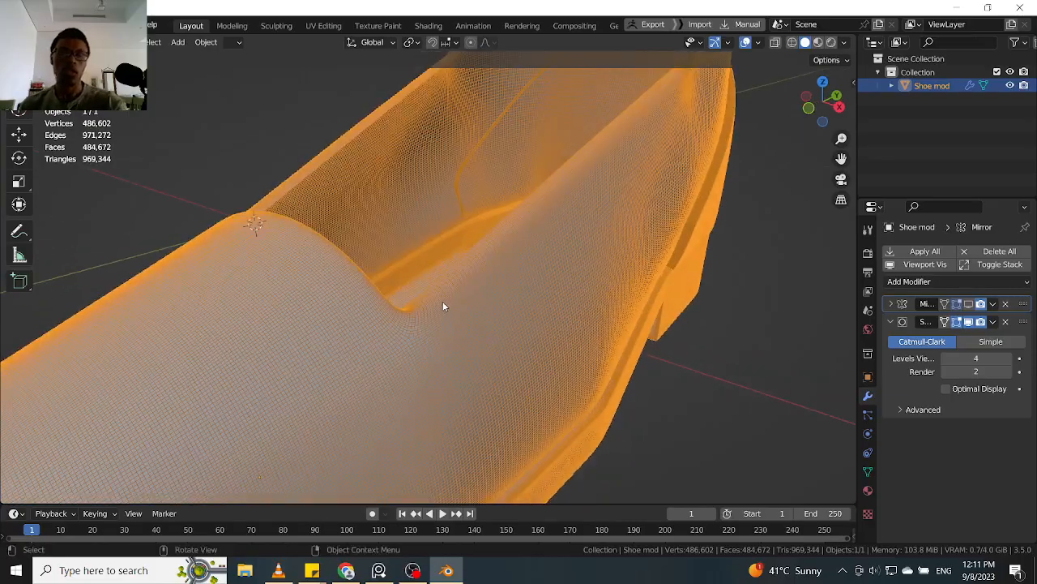
pyautogui.scroll(1, 441, 302)
pyautogui.scroll(-3, 445, 290)
pyautogui.moveTo(446, 293); pyautogui.dragTo(291, 268, button='middle')
pyautogui.scroll(3, 451, 271)
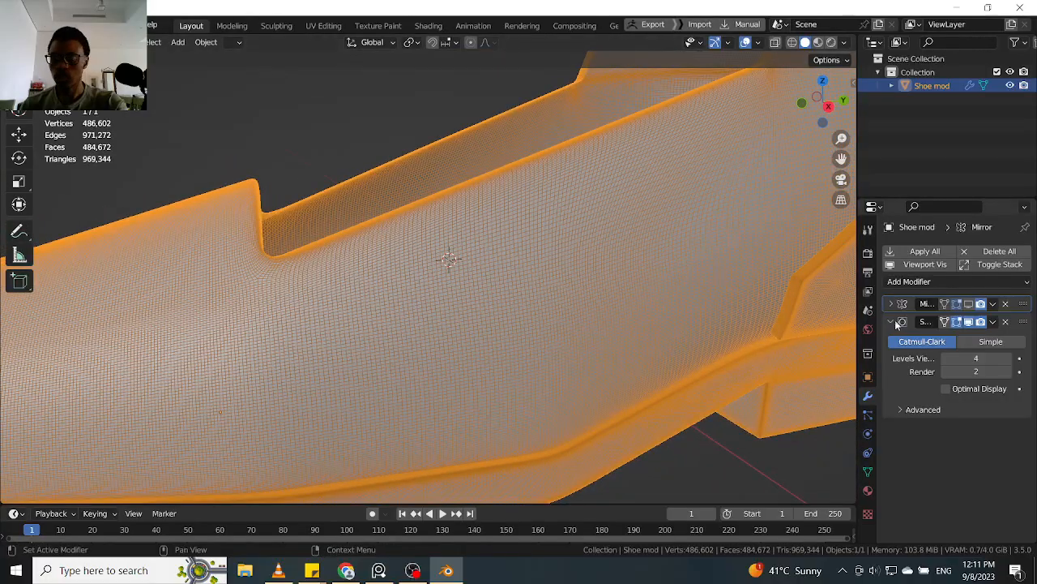
# - Set UV Smooth to Keep Corners in the Subdivision modifier's advanced options
pyautogui.click(890, 322)
pyautogui.click(890, 327)
pyautogui.click(905, 410)
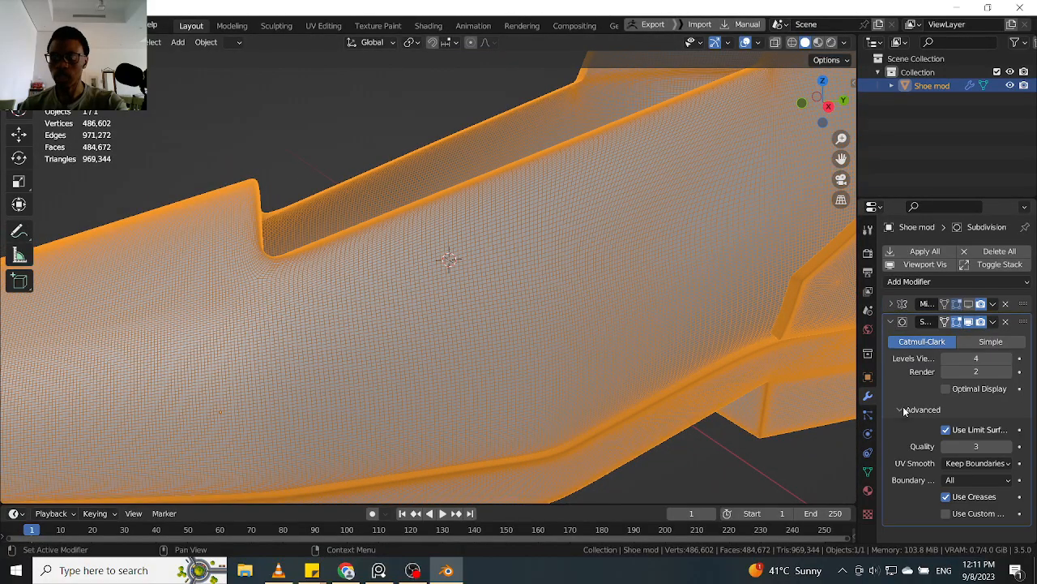
pyautogui.click(977, 465)
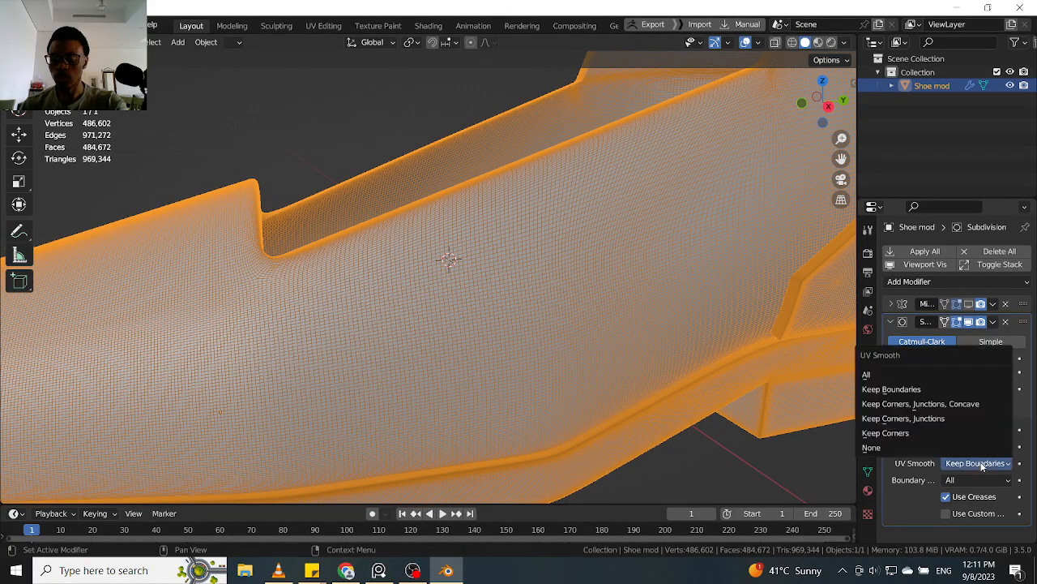
pyautogui.click(936, 434)
# - Switch the viewport to Material Preview shading with the whole shoe in view
pyautogui.scroll(-3, 484, 275)
pyautogui.moveTo(484, 275); pyautogui.dragTo(520, 264, button='middle')
pyautogui.press('z')
pyautogui.press('z')
pyautogui.click(520, 344)
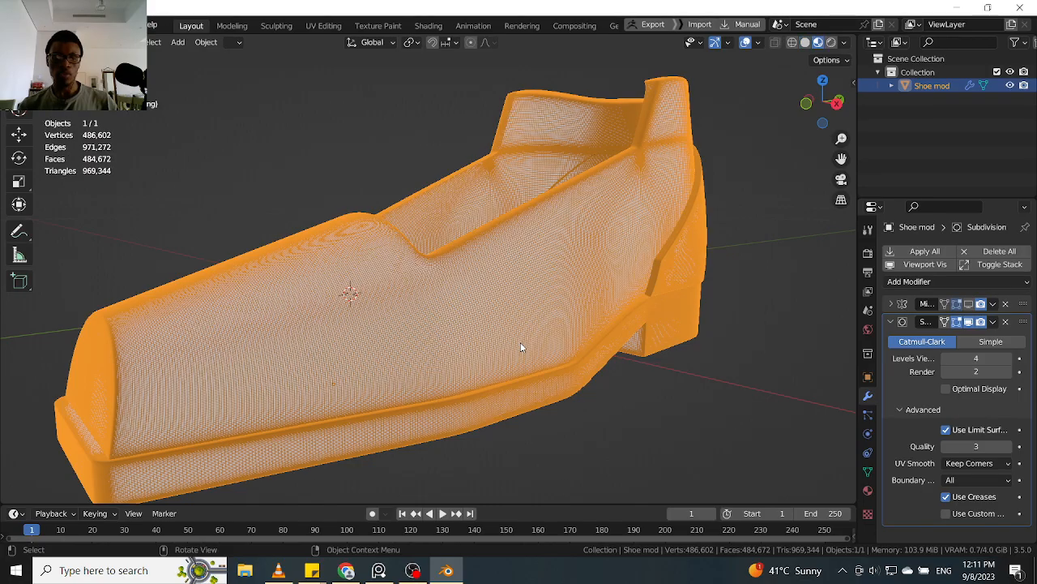
# - Inspect the UV checker texture for distortion around the shoe's ankle opening, upper, side and toe
pyautogui.scroll(8, 406, 324)
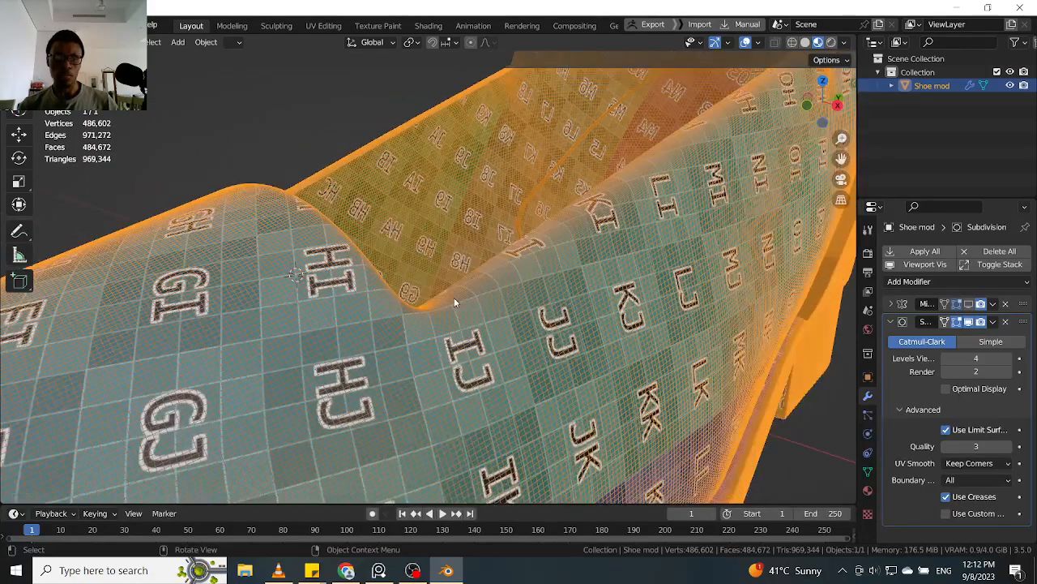
pyautogui.moveTo(430, 314); pyautogui.dragTo(259, 246, button='middle')
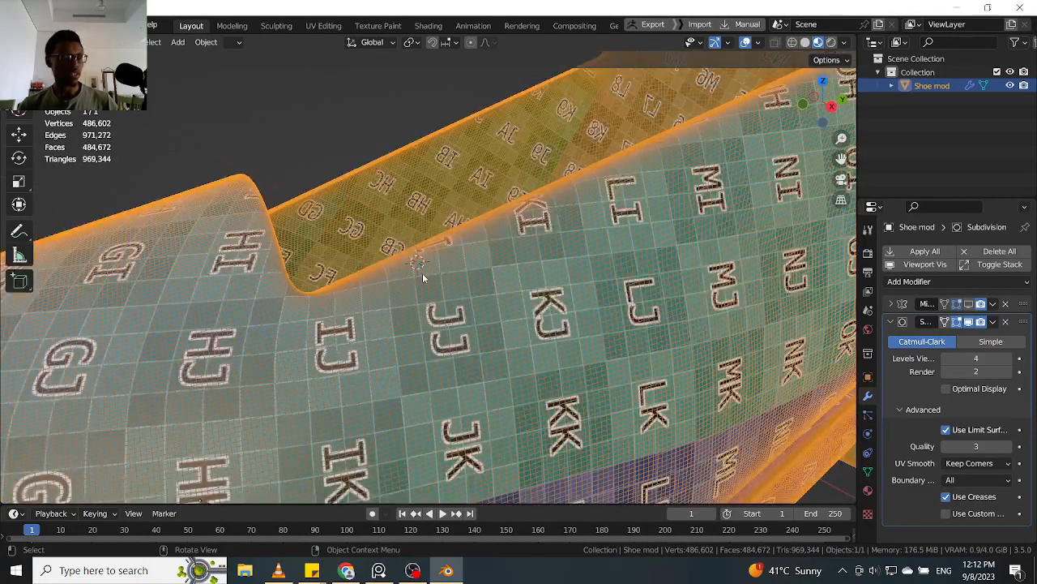
pyautogui.scroll(-1, 420, 273)
pyautogui.moveTo(420, 273); pyautogui.dragTo(505, 313, button='middle')
pyautogui.scroll(-5, 467, 280)
pyautogui.scroll(2, 470, 283)
pyautogui.scroll(4, 462, 264)
pyautogui.scroll(-4, 509, 258)
pyautogui.scroll(4, 507, 272)
pyautogui.scroll(-3, 435, 301)
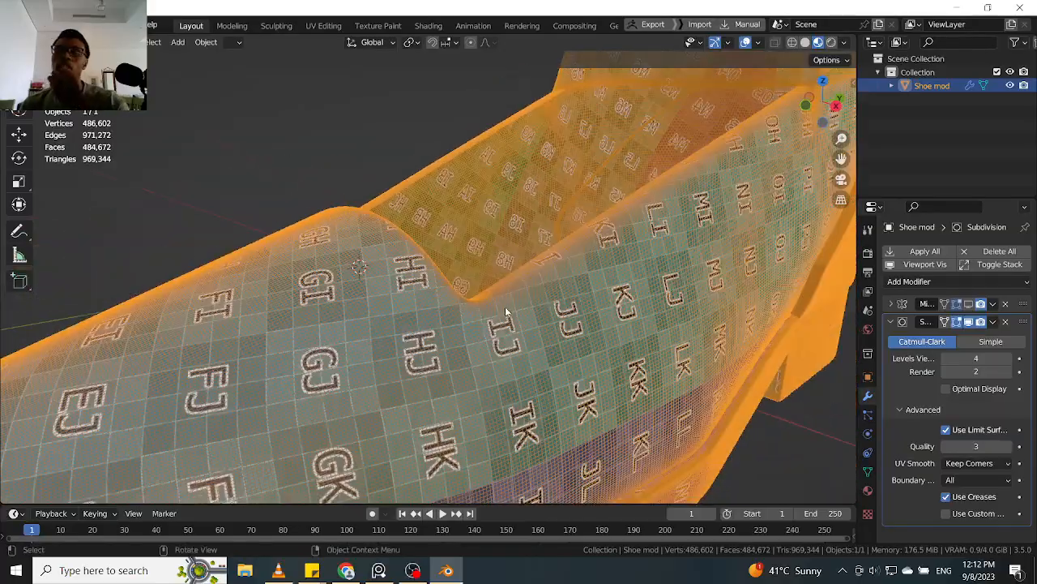
pyautogui.scroll(-3, 472, 308)
pyautogui.scroll(2, 485, 285)
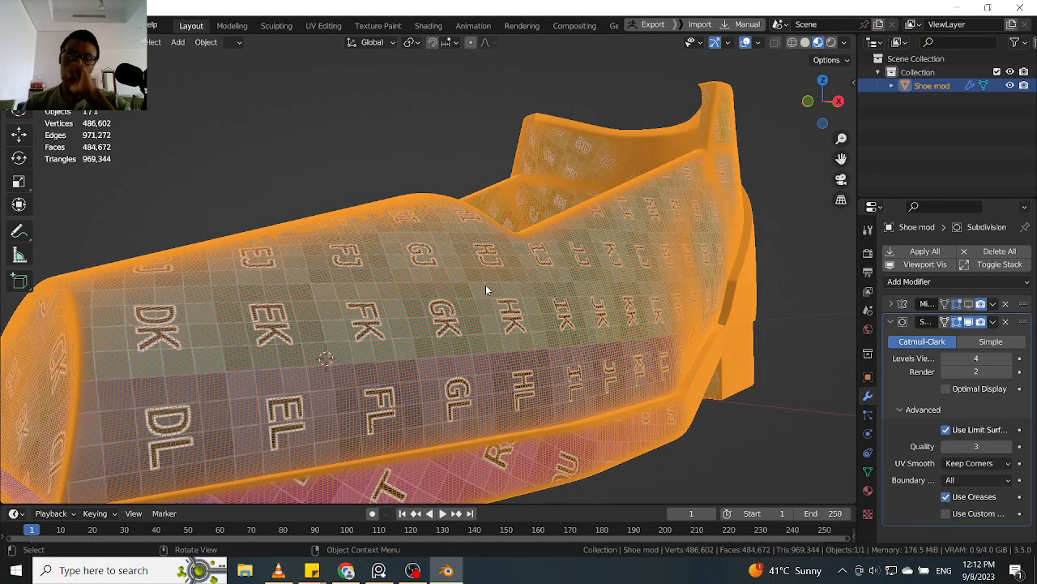
pyautogui.scroll(-3, 537, 289)
pyautogui.scroll(2, 567, 304)
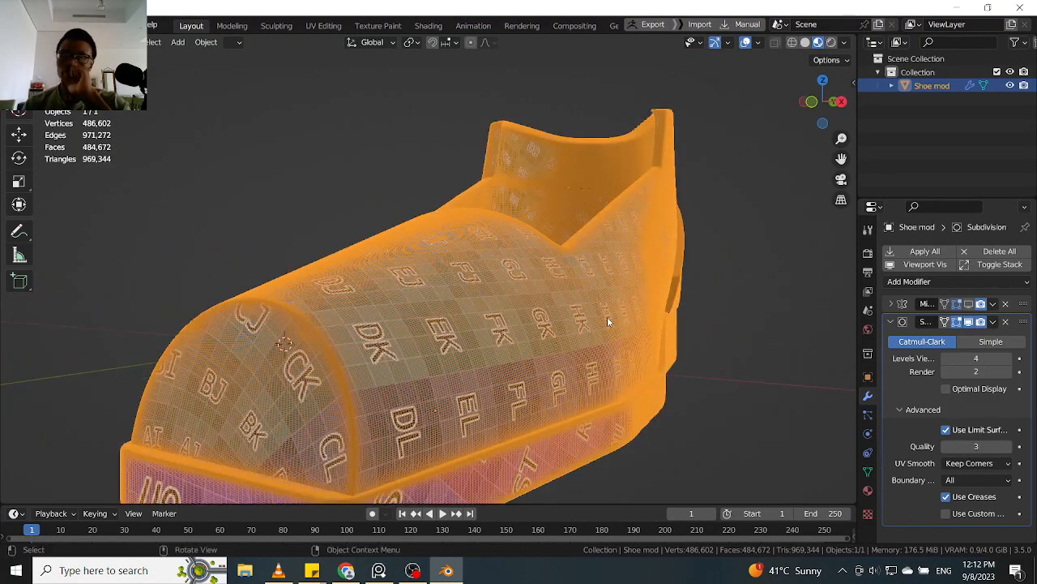
pyautogui.scroll(-4, 609, 322)
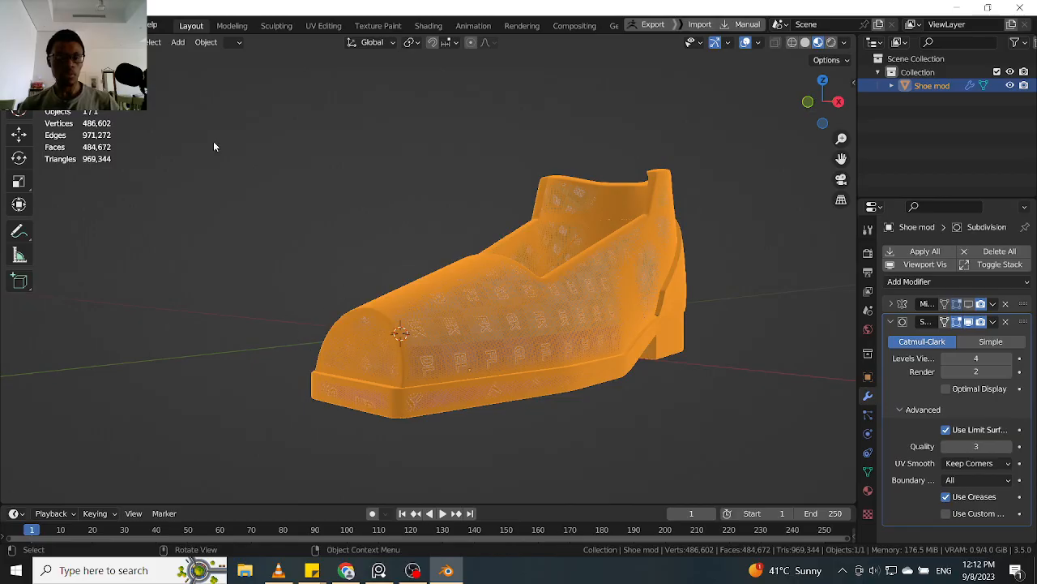
# - Split the 3D viewport into a narrow and a wide area side by side
pyautogui.moveTo(3, 37); pyautogui.dragTo(184, 66)
pyautogui.click(418, 319)
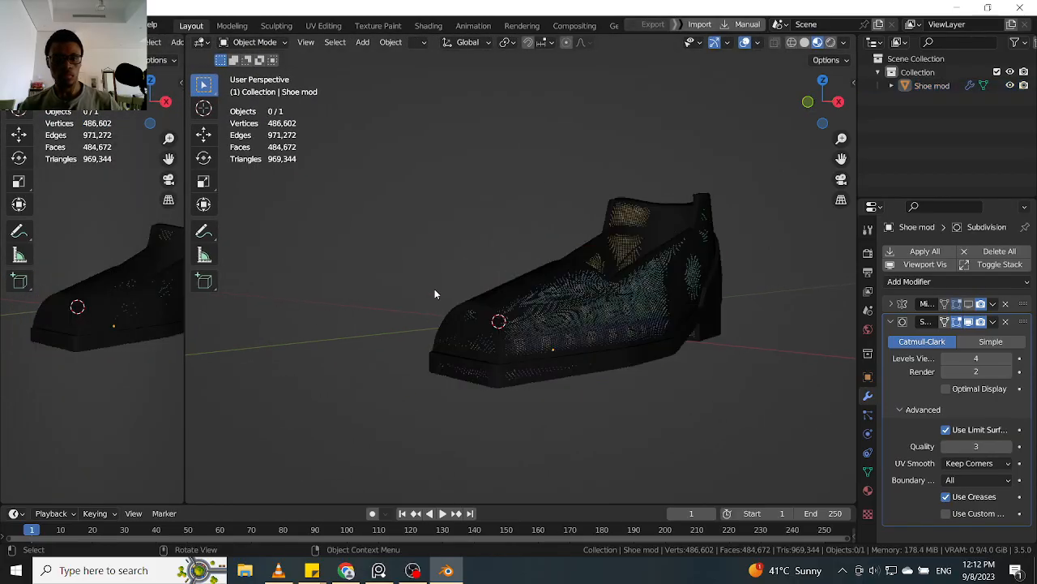
pyautogui.press('Tab')
pyautogui.click(535, 270)
pyautogui.hotkey('ctrl', 'Tab')
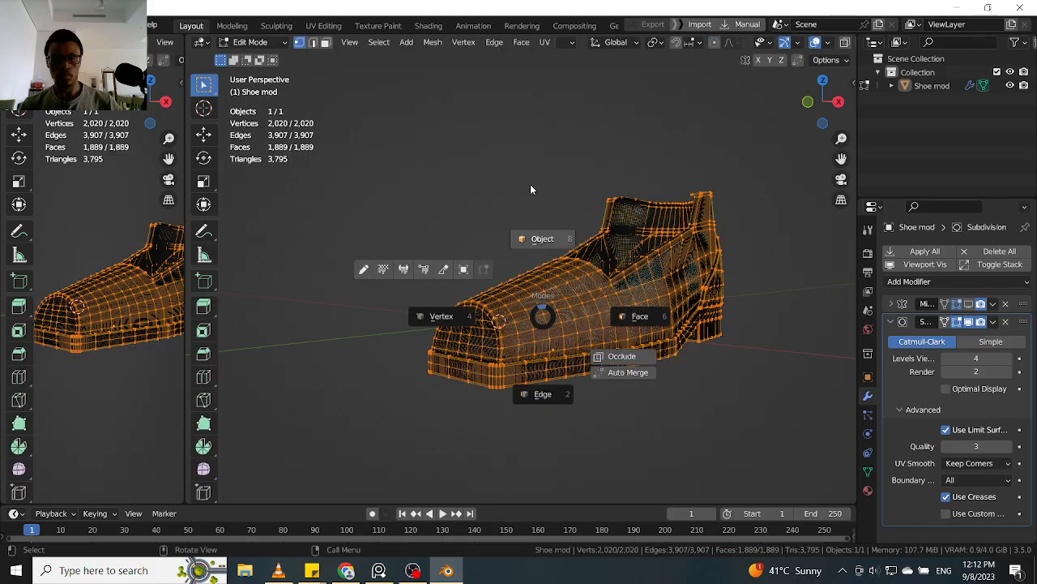
pyautogui.click(543, 241)
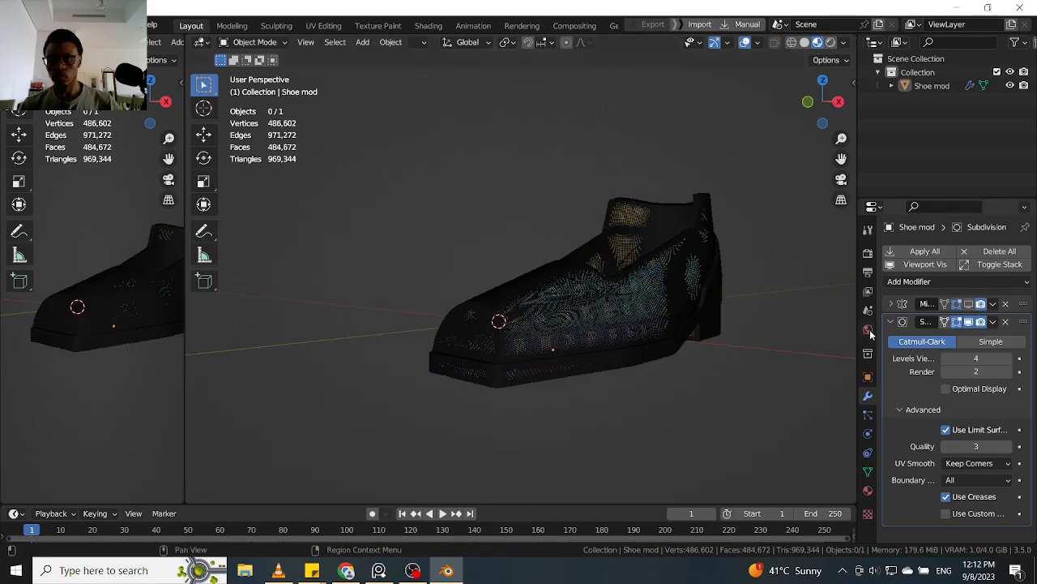
pyautogui.click(574, 344)
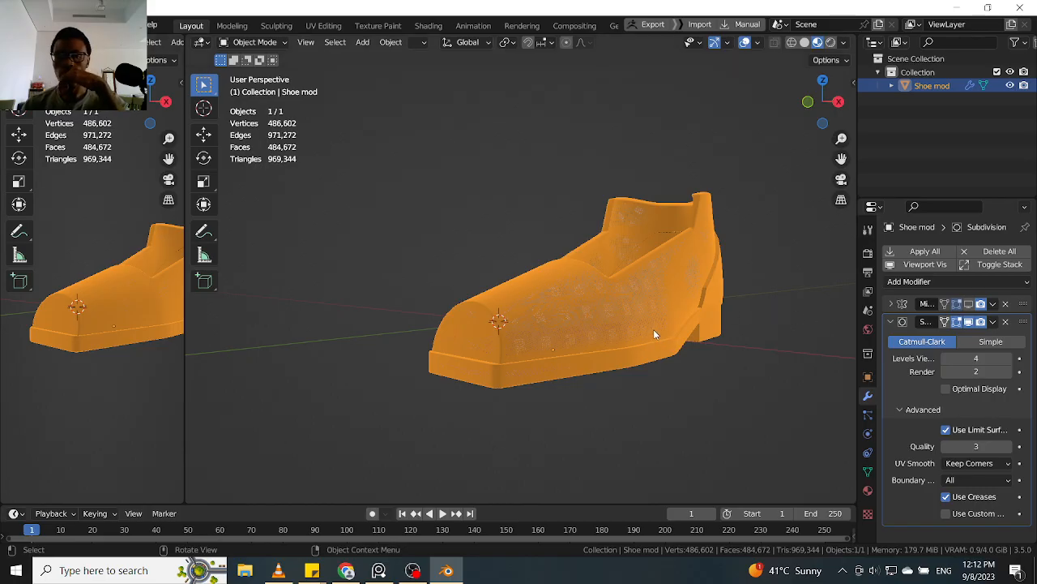
pyautogui.moveTo(711, 346); pyautogui.dragTo(405, 242, button='middle')
pyautogui.click(386, 193)
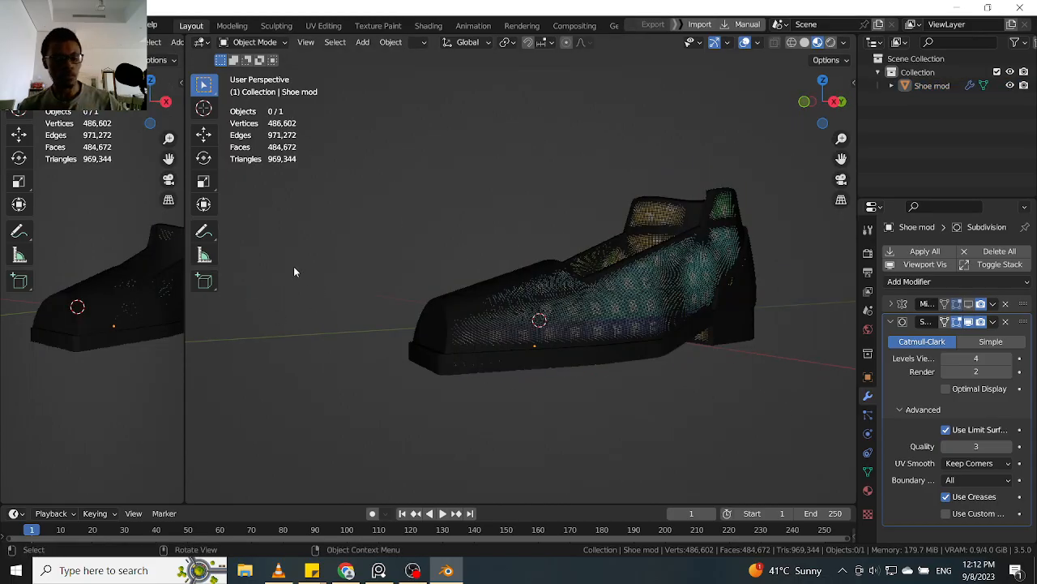
pyautogui.hotkey('shift', 'F3')
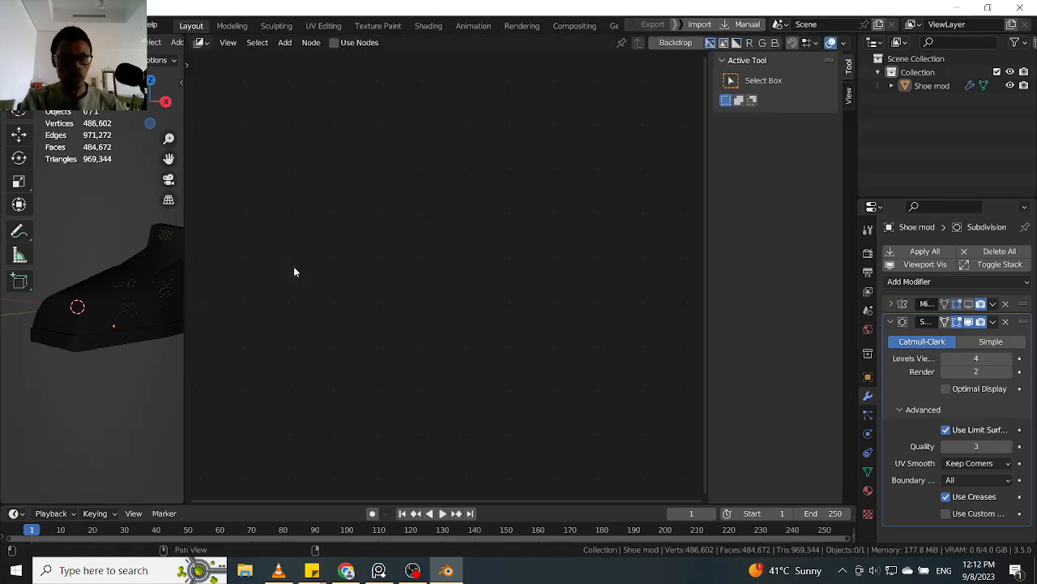
pyautogui.hotkey('shift', 'F3')
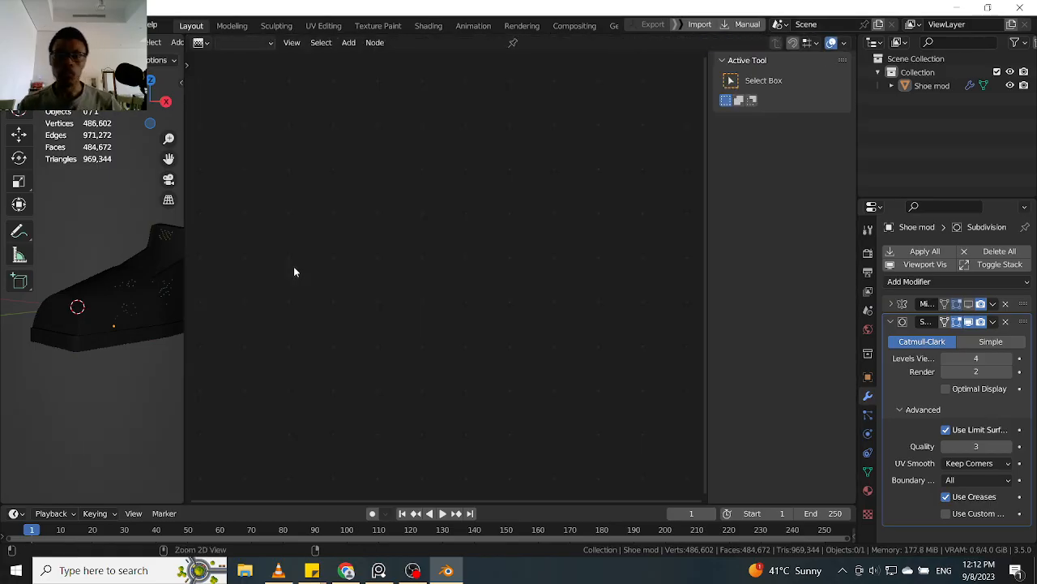
pyautogui.click(205, 44)
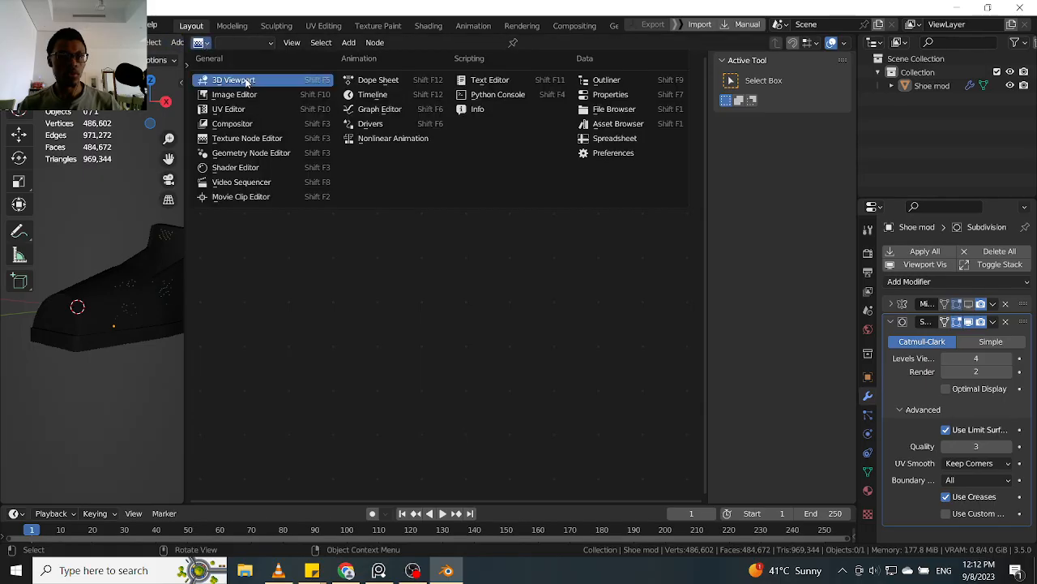
pyautogui.click(247, 79)
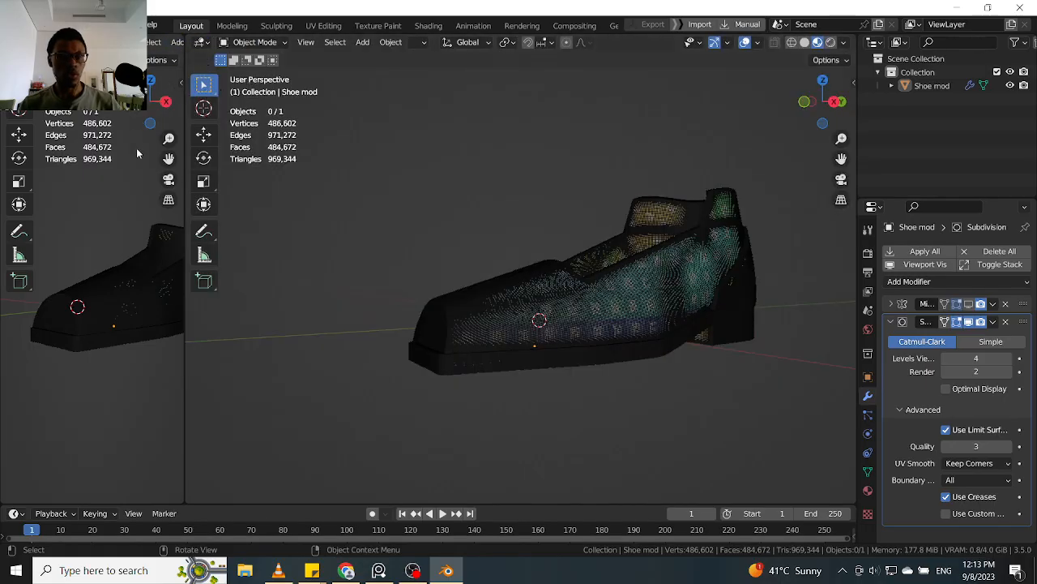
# - Turn the narrow viewport area into a Shader Editor, hide its sidebar and widen it to about two thirds of the workspace
pyautogui.press('shift')
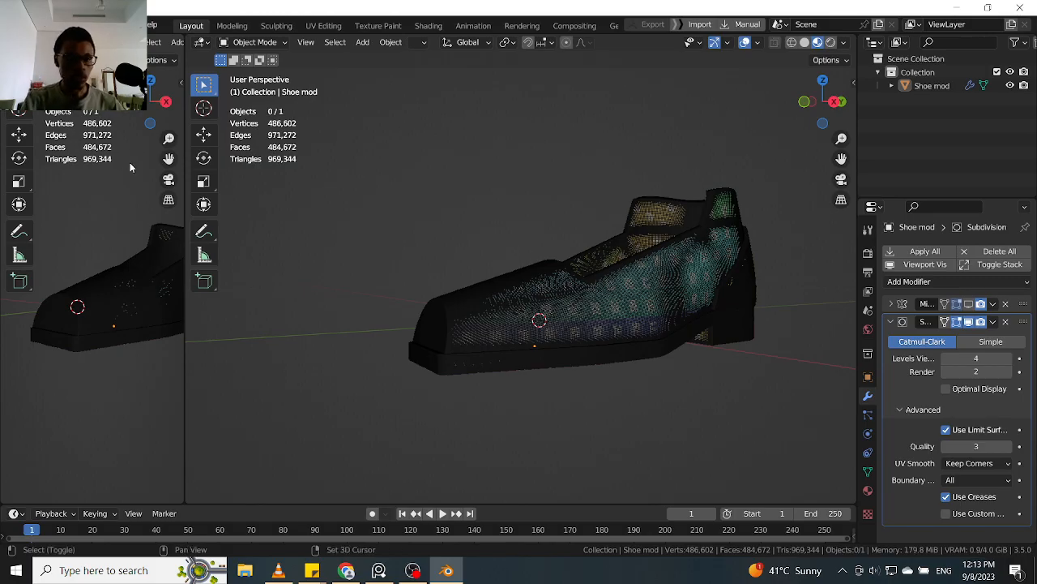
pyautogui.hotkey('shift', 'F3')
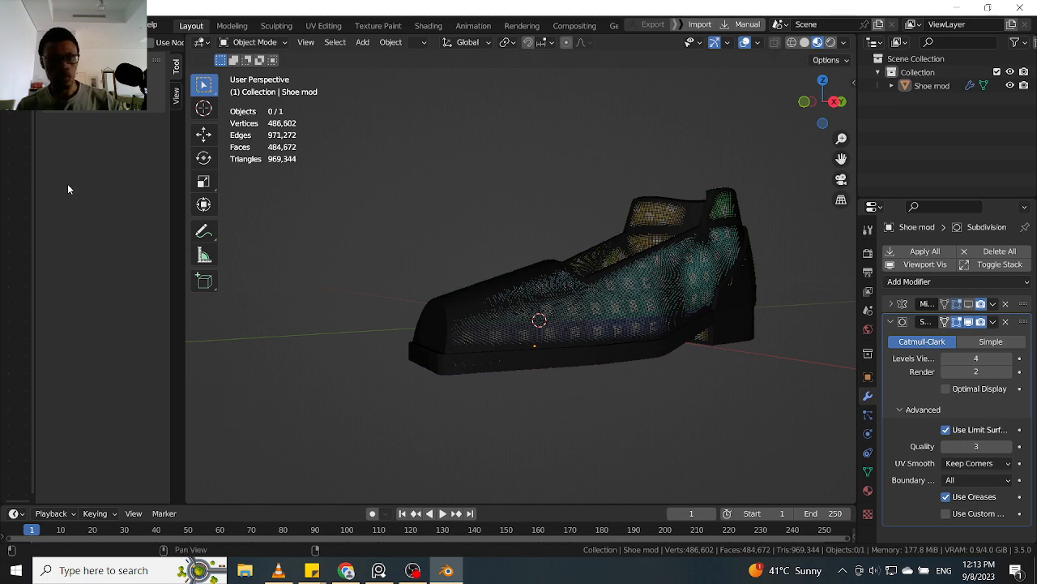
pyautogui.press('n')
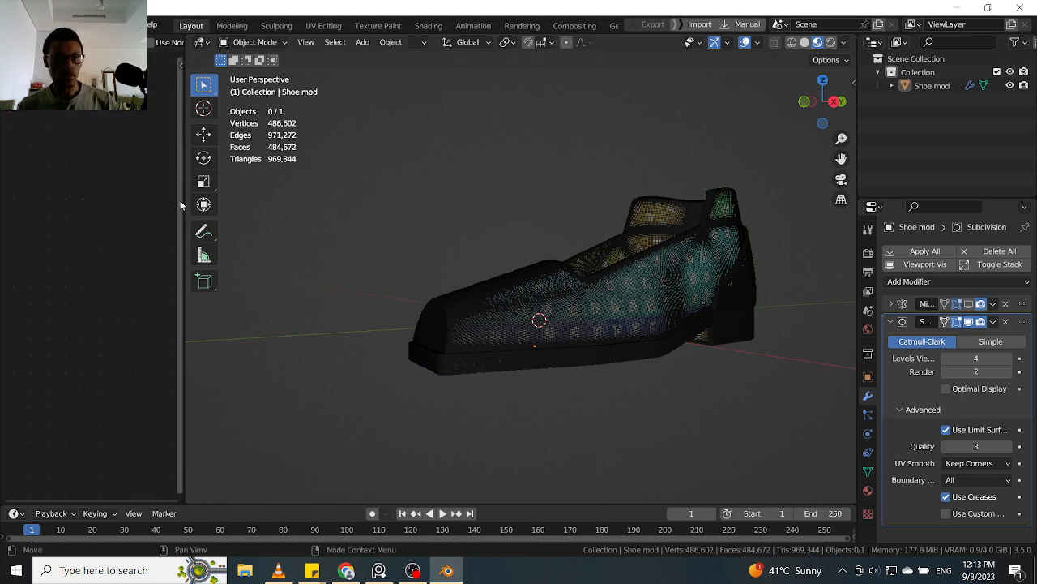
pyautogui.moveTo(185, 207); pyautogui.dragTo(570, 208)
pyautogui.hotkey('shift', 'F3')
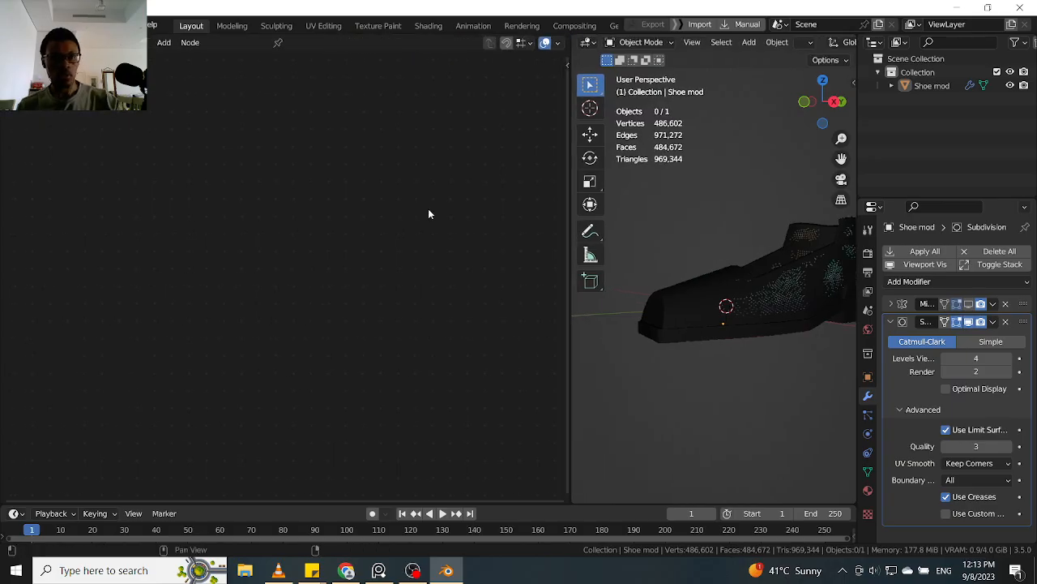
pyautogui.hotkey('shift', 'F3')
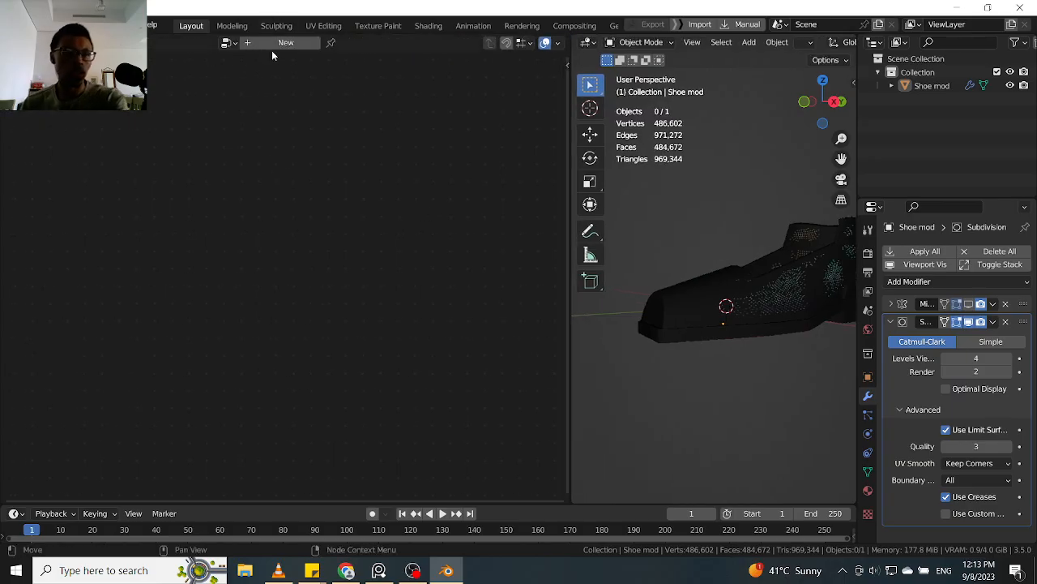
pyautogui.click(14, 42)
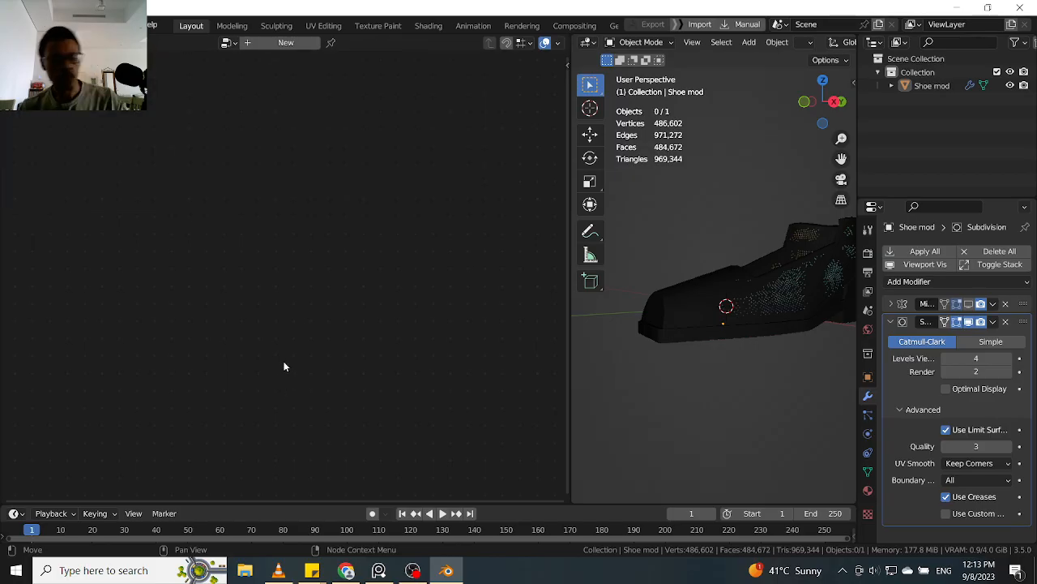
pyautogui.hotkey('shift', 'F3')
# - Reposition the Uv material's Principled BSDF and Material Output nodes and delete the Texture Coordinate, Mapping and Image Texture nodes
pyautogui.scroll(10, 272, 306)
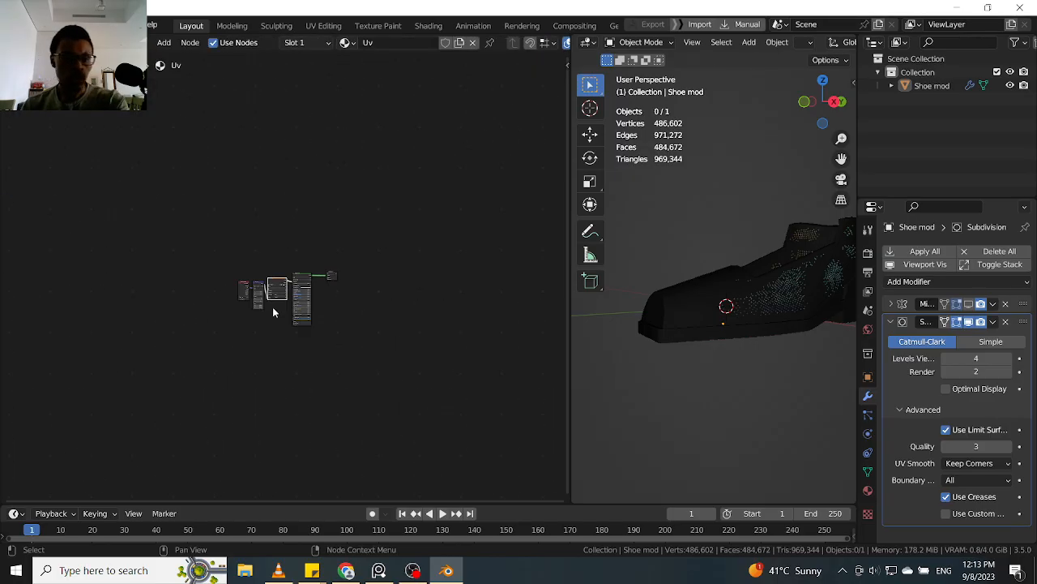
pyautogui.scroll(-1, 293, 274)
pyautogui.moveTo(299, 261); pyautogui.dragTo(296, 299, button='middle')
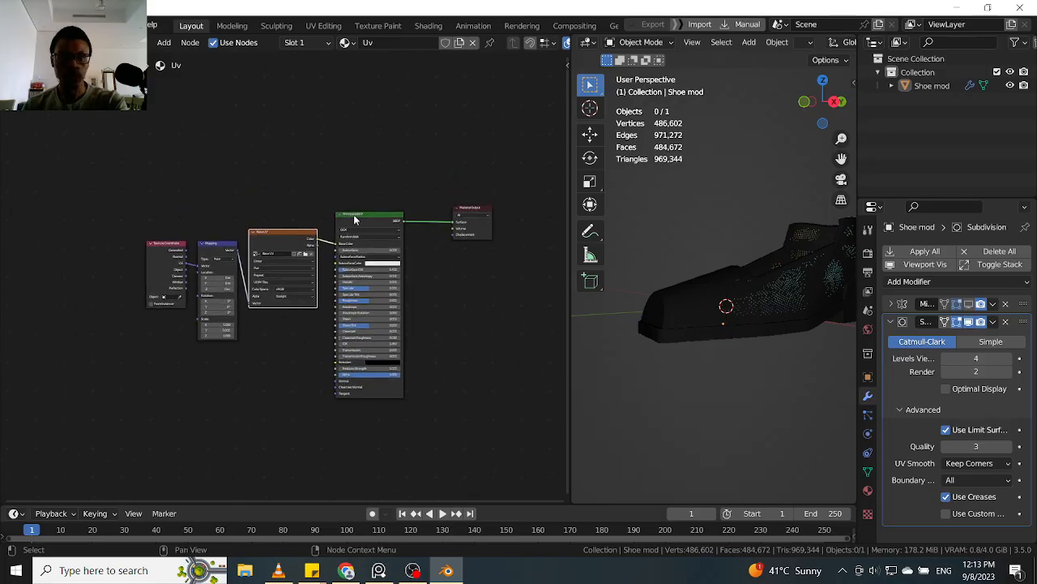
pyautogui.moveTo(364, 213)
pyautogui.mouseDown()
pyautogui.moveTo(382, 211)
pyautogui.moveTo(372, 211)
pyautogui.mouseUp()
pyautogui.moveTo(469, 210); pyautogui.dragTo(453, 209)
pyautogui.moveTo(384, 217); pyautogui.dragTo(376, 222)
pyautogui.moveTo(293, 240); pyautogui.dragTo(294, 244)
pyautogui.moveTo(97, 426); pyautogui.dragTo(312, 225)
pyautogui.press('x')
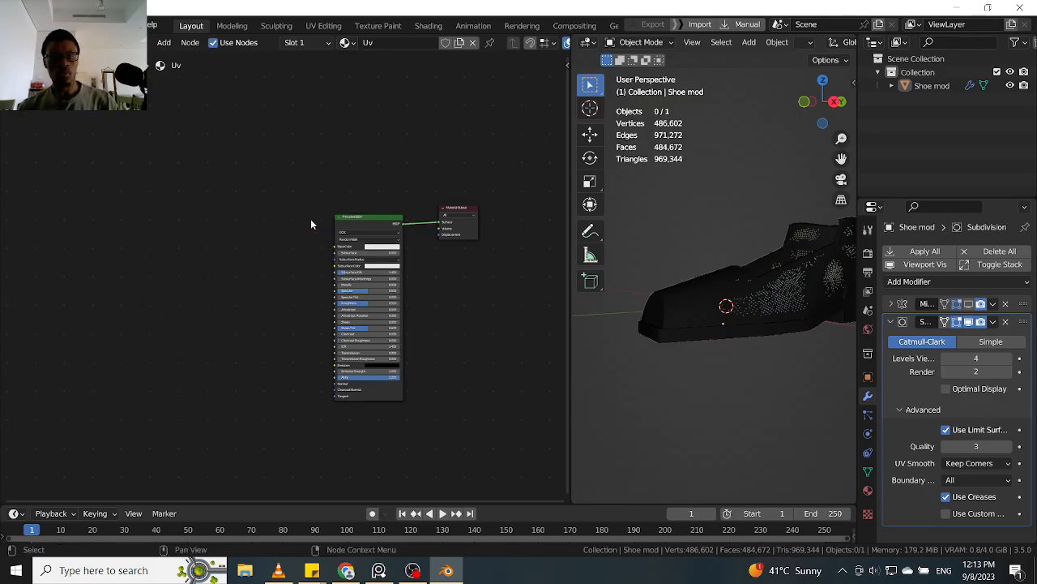
# - Move the Principled BSDF and Material Output nodes aside together and widen the 3D viewport to about half the workspace
pyautogui.moveTo(809, 298); pyautogui.dragTo(760, 329, button='middle')
pyautogui.moveTo(507, 193); pyautogui.dragTo(360, 272)
pyautogui.moveTo(379, 224); pyautogui.dragTo(262, 220)
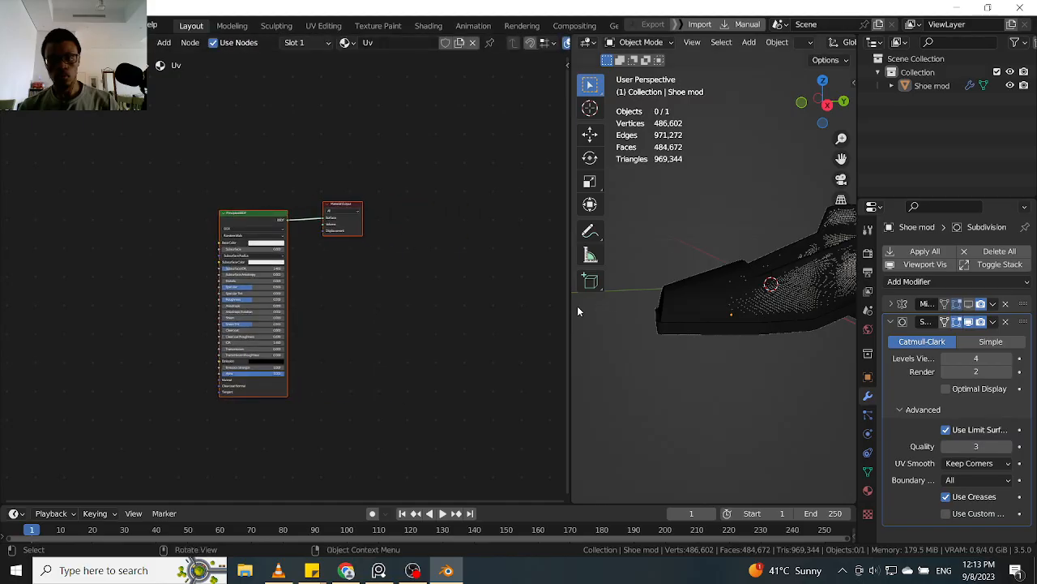
pyautogui.moveTo(570, 308); pyautogui.dragTo(405, 317)
pyautogui.moveTo(616, 324); pyautogui.dragTo(649, 354, button='middle')
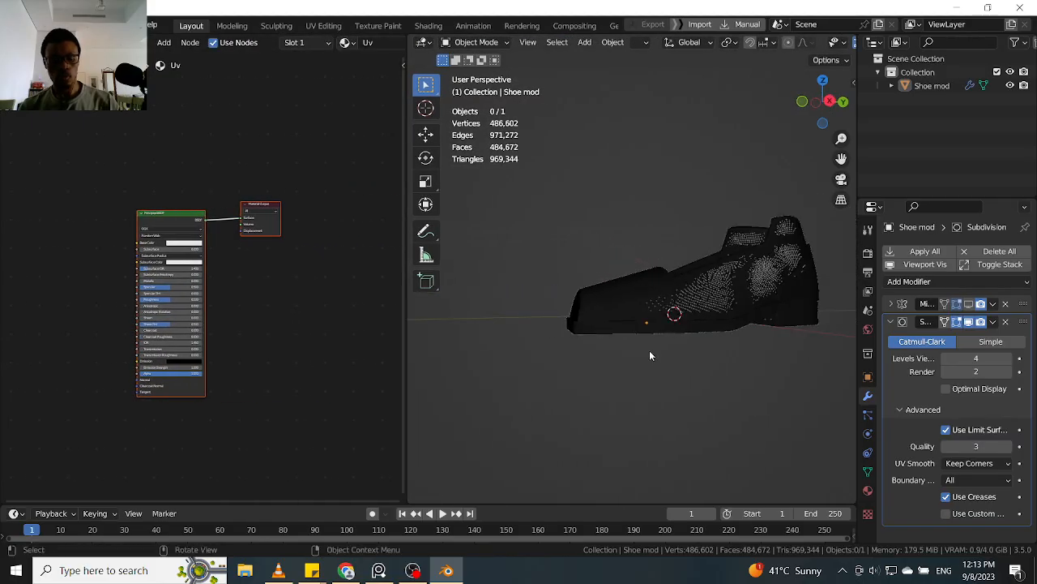
# - Switch the 3D viewport's display of the shoe to solid shading
pyautogui.press('q')
pyautogui.click(565, 338)
pyautogui.moveTo(716, 318); pyautogui.dragTo(726, 297, button='middle')
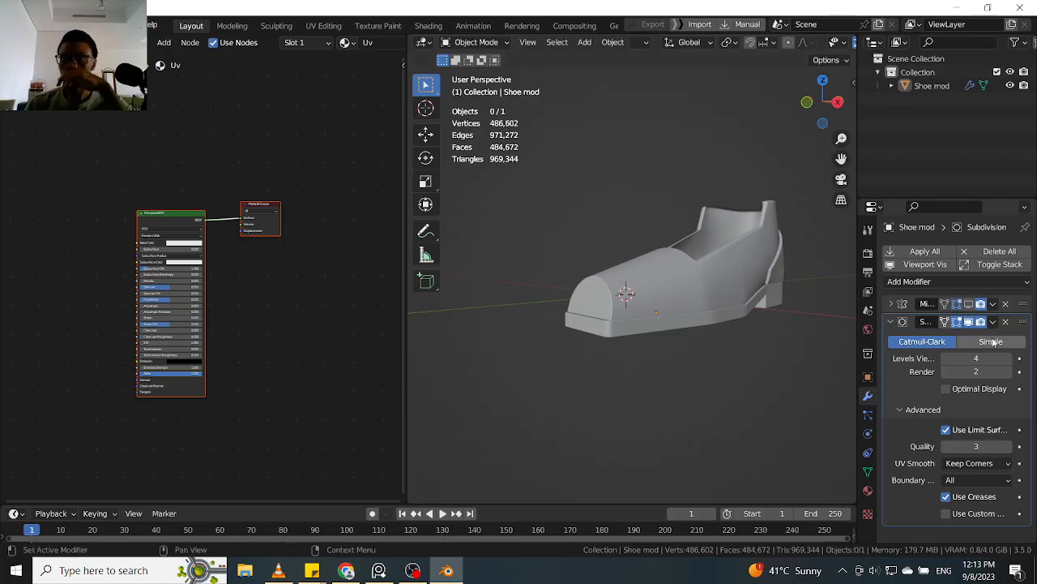
# - Apply the shoe's Subdivision modifier and inspect the mesh around the toe and ankle opening
pyautogui.click(891, 322)
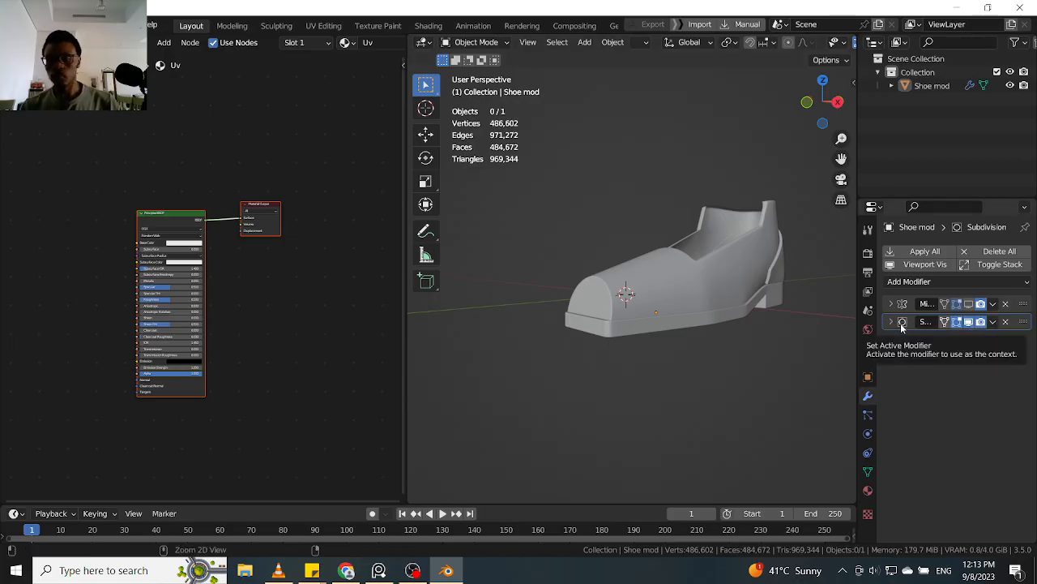
pyautogui.hotkey('ctrl', 'a')
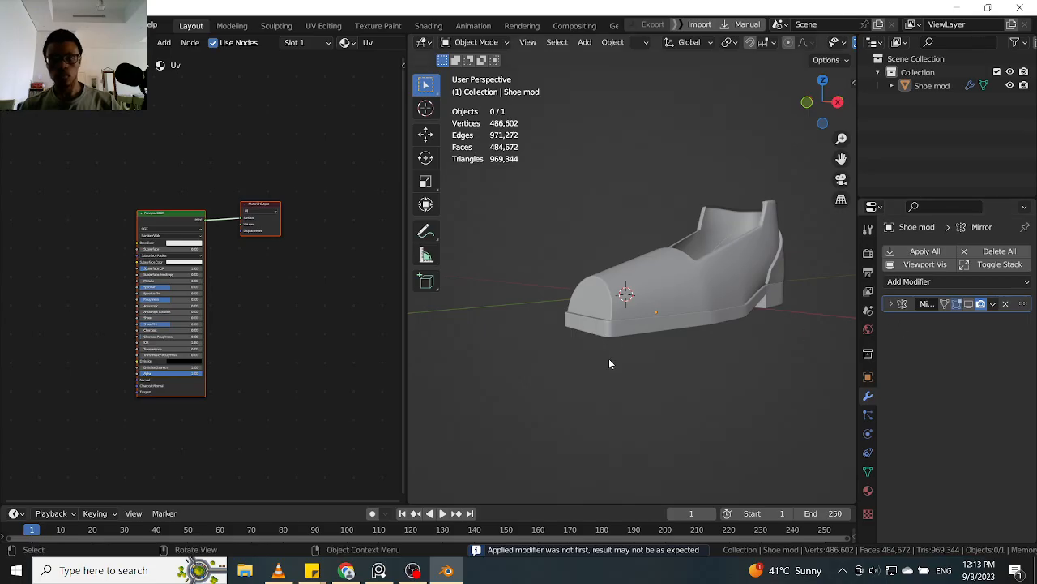
pyautogui.scroll(3, 626, 302)
pyautogui.scroll(-2, 626, 302)
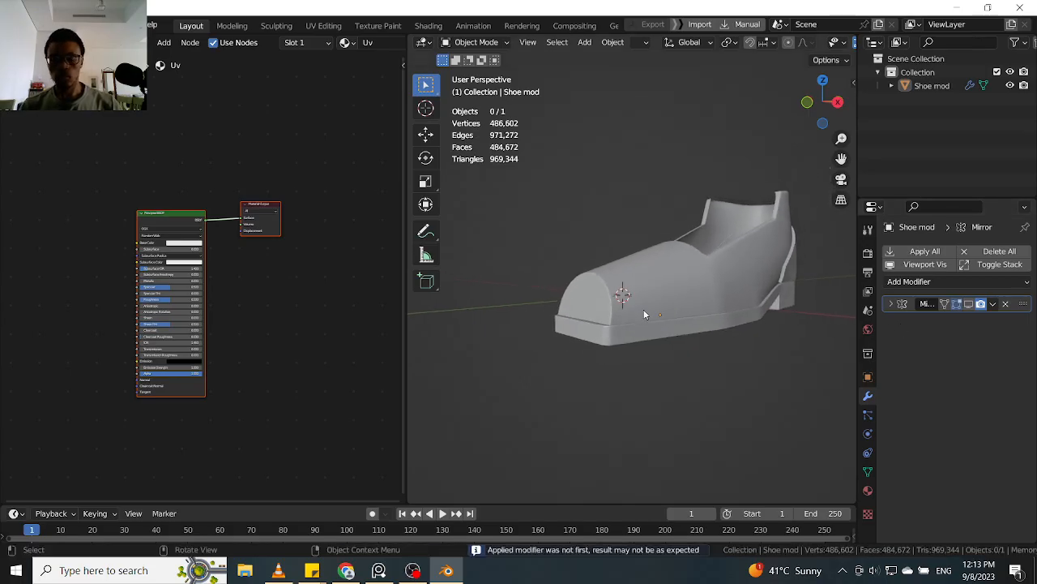
pyautogui.moveTo(645, 319); pyautogui.dragTo(627, 360, button='middle')
pyautogui.scroll(5, 597, 319)
pyautogui.moveTo(606, 271); pyautogui.dragTo(657, 290, button='middle')
pyautogui.scroll(3, 615, 278)
pyautogui.scroll(-6, 613, 280)
pyautogui.scroll(-8, 614, 279)
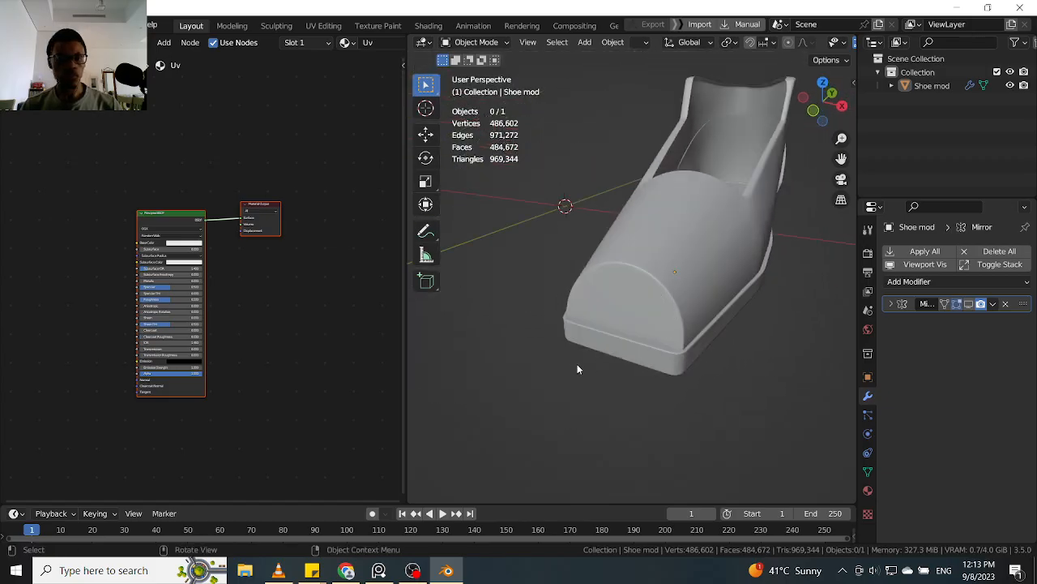
pyautogui.click(170, 216)
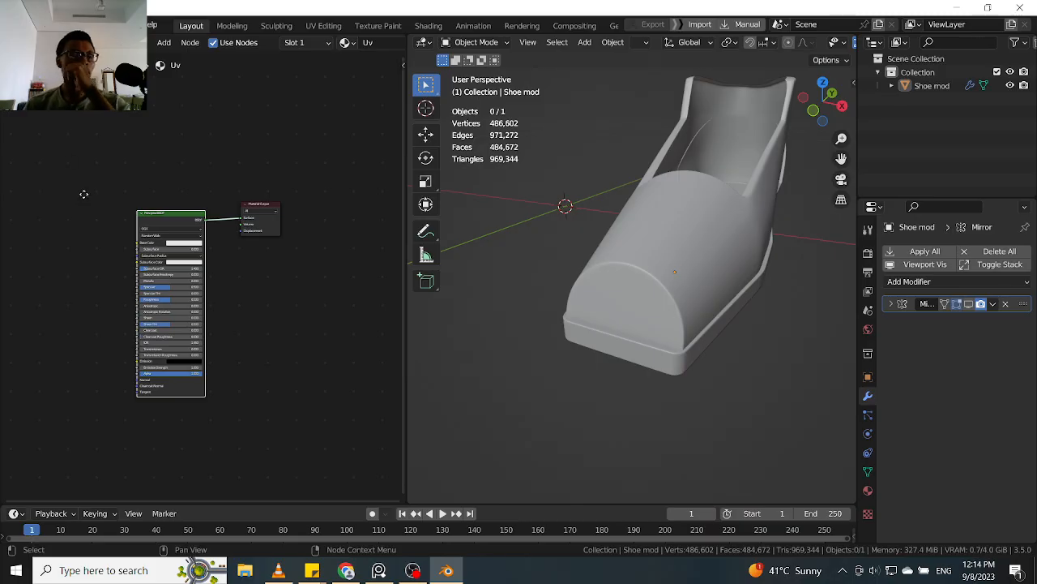
pyautogui.moveTo(79, 193); pyautogui.dragTo(171, 190, button='middle')
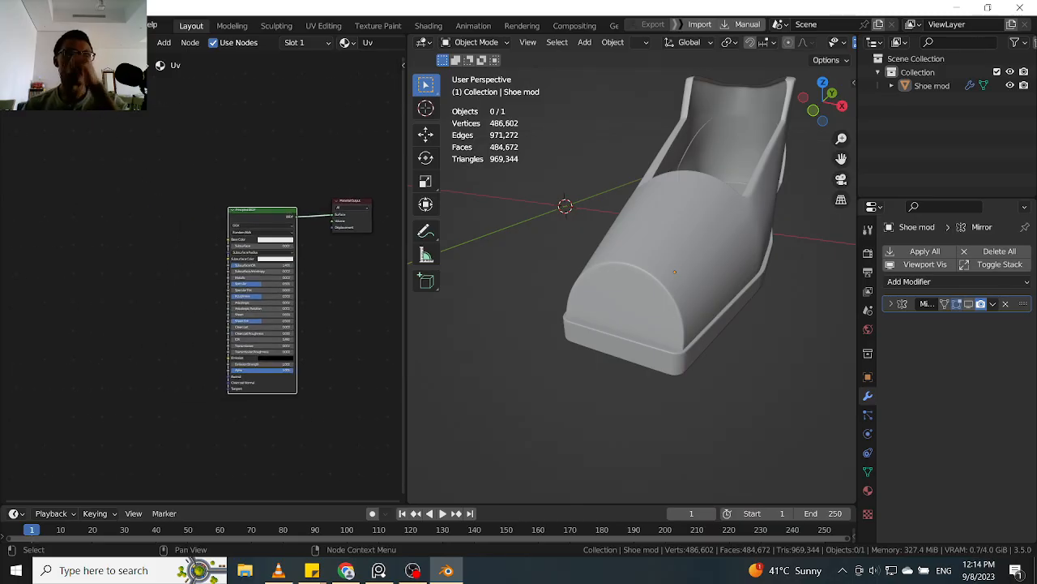
pyautogui.click(20, 25)
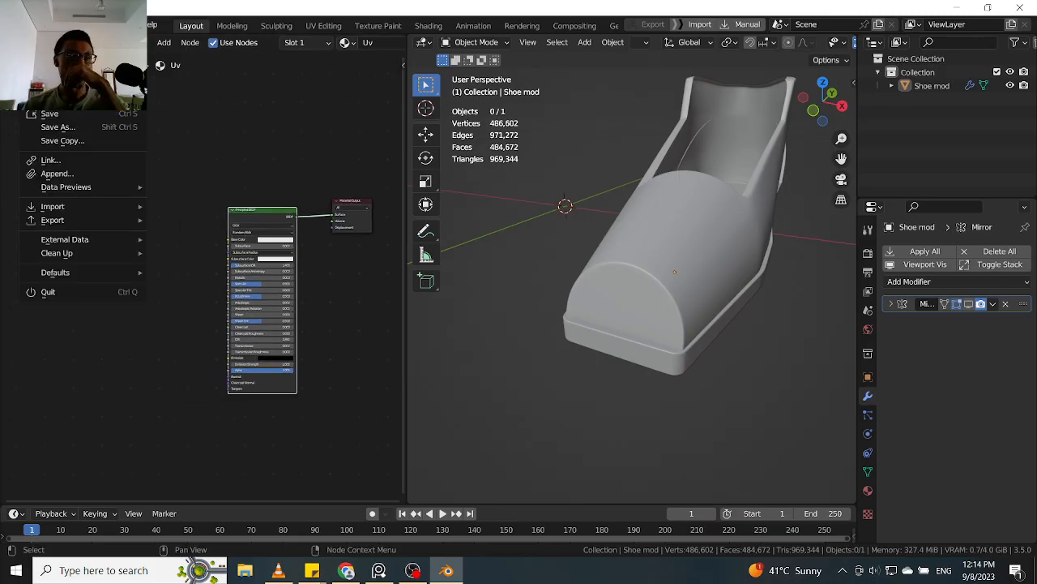
pyautogui.click(87, 173)
pyautogui.click(391, 131)
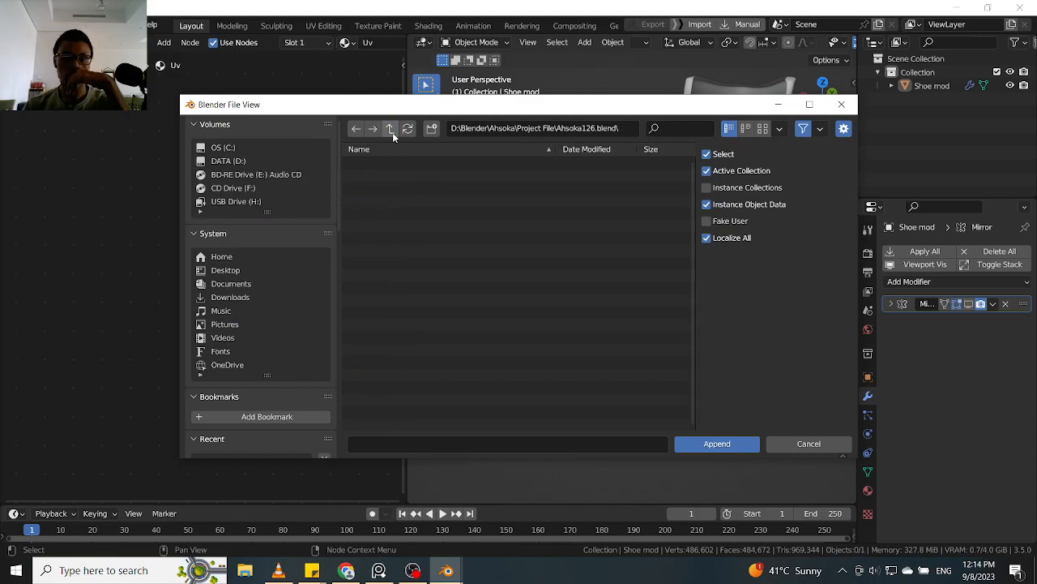
pyautogui.click(390, 130)
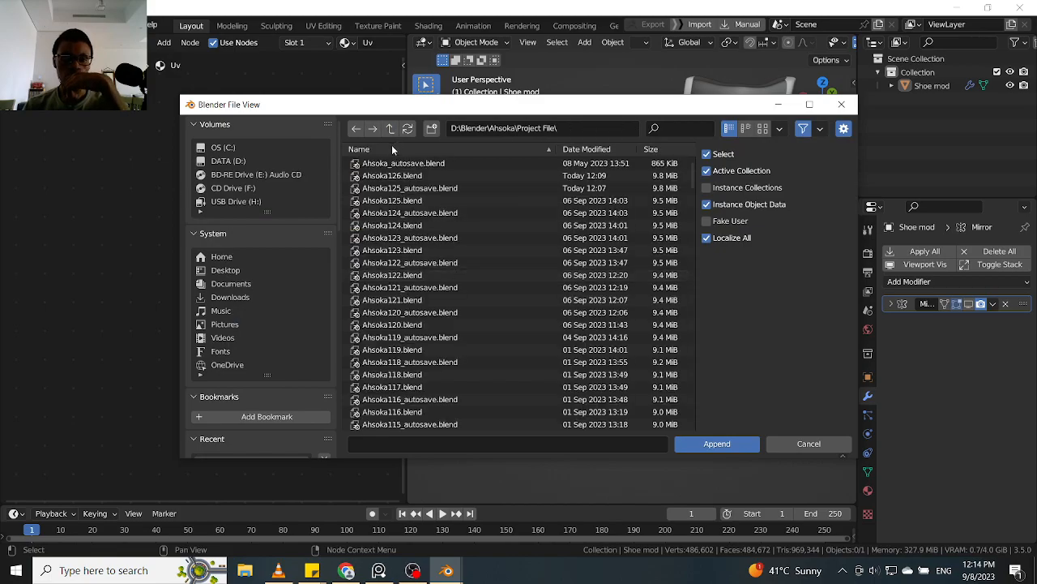
pyautogui.click(389, 130)
pyautogui.click(395, 163)
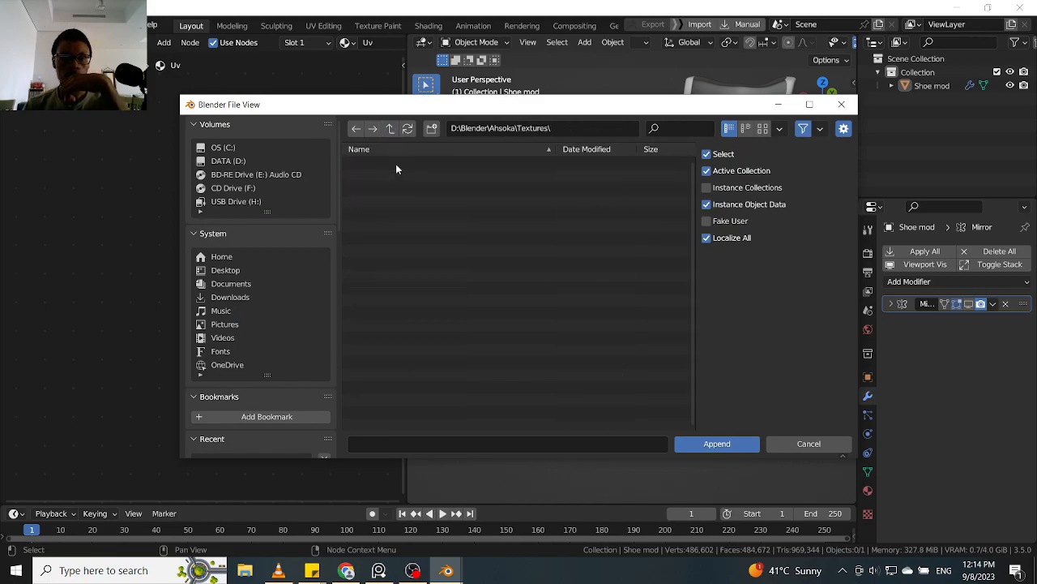
pyautogui.click(390, 129)
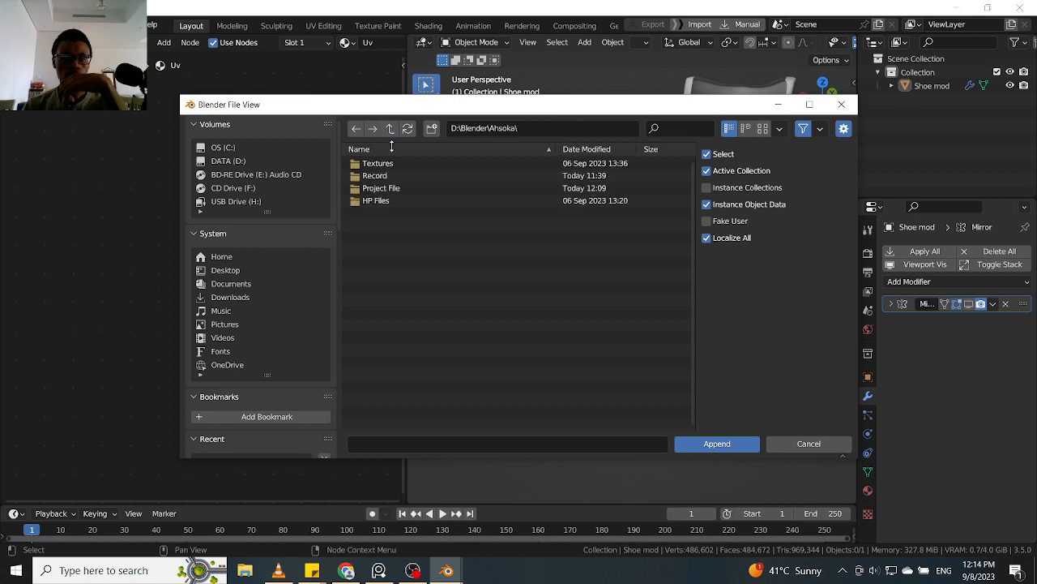
pyautogui.click(392, 201)
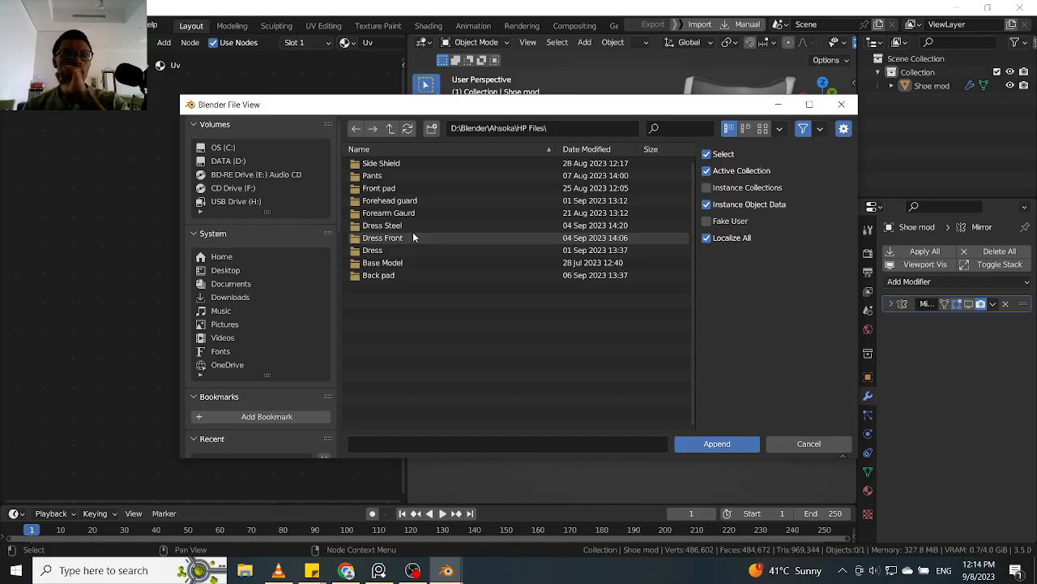
pyautogui.click(841, 104)
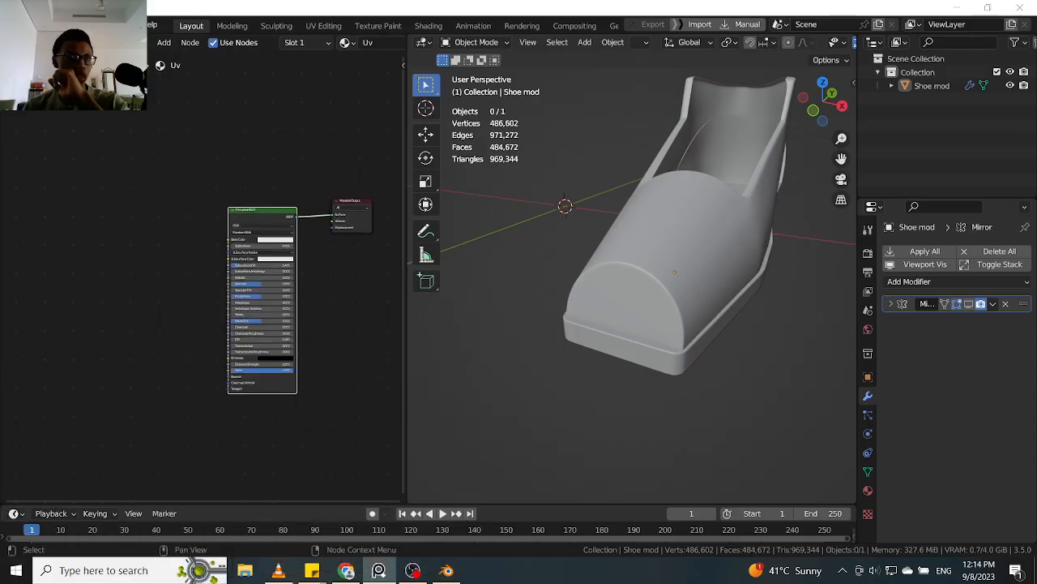
# - Select the shoe and add an RGB node to its Uv material, placed to the left of the Principled BSDF
pyautogui.moveTo(567, 357); pyautogui.dragTo(631, 311, button='middle')
pyautogui.click(631, 311)
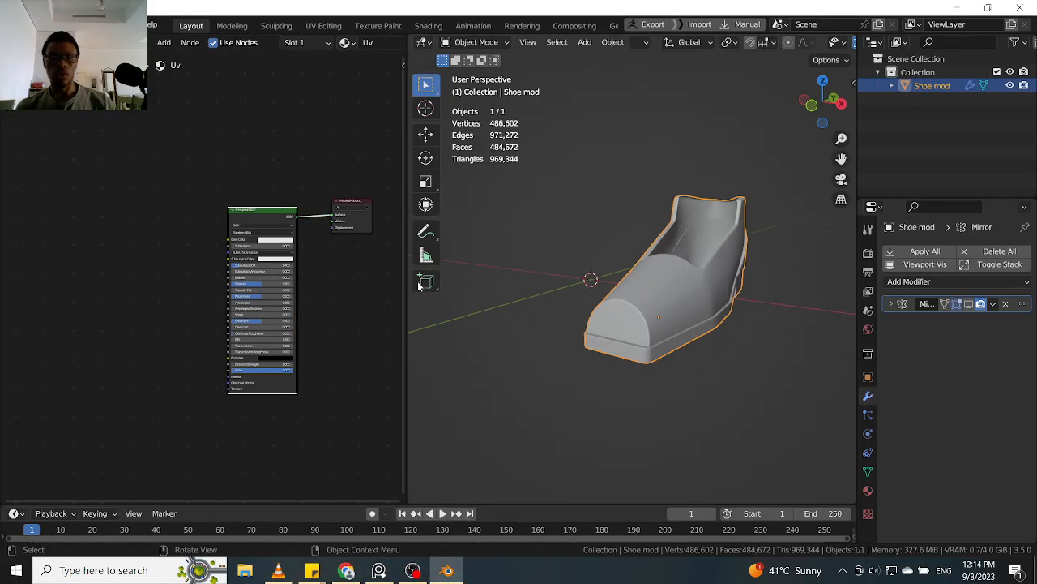
pyautogui.moveTo(748, 208); pyautogui.dragTo(737, 190, button='middle')
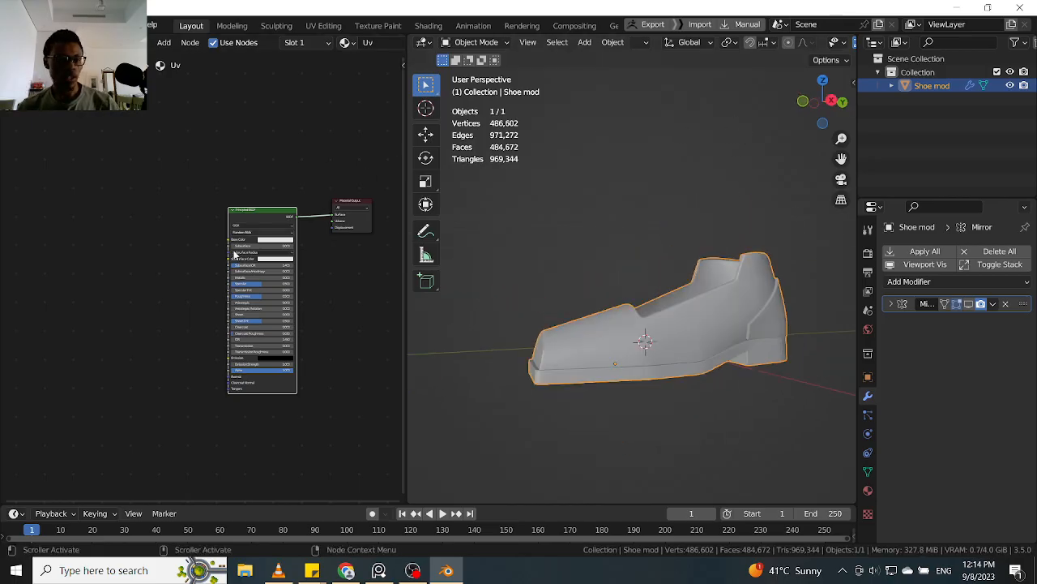
pyautogui.hotkey('shift', 'a')
pyautogui.click(105, 285)
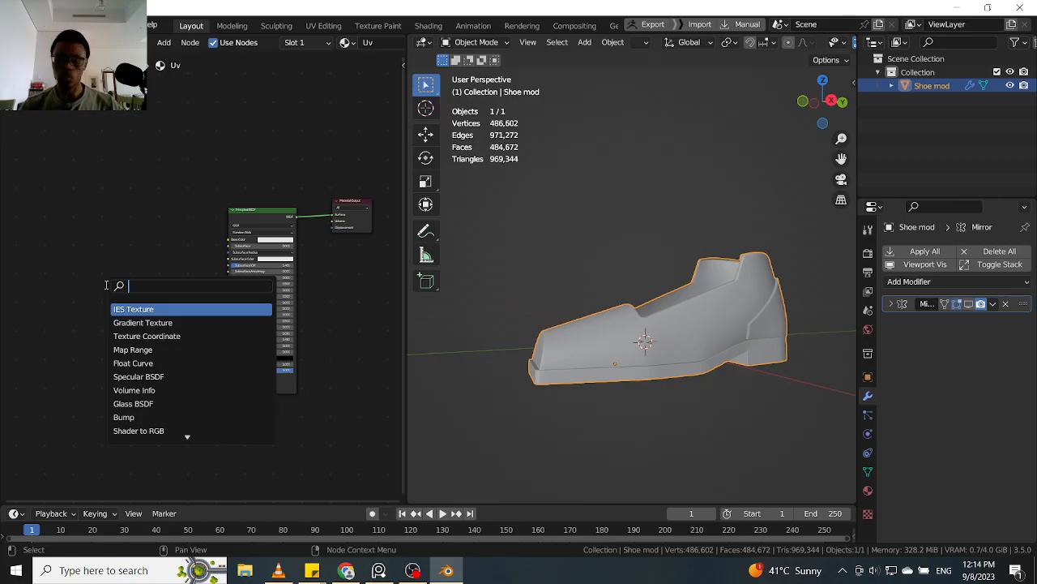
pyautogui.write('rgb')
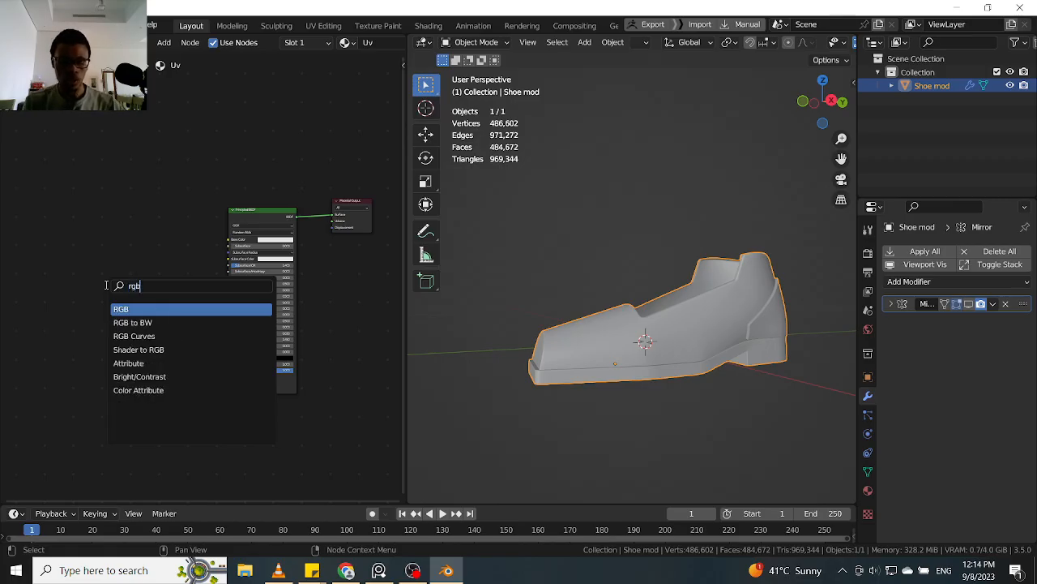
pyautogui.press('Return')
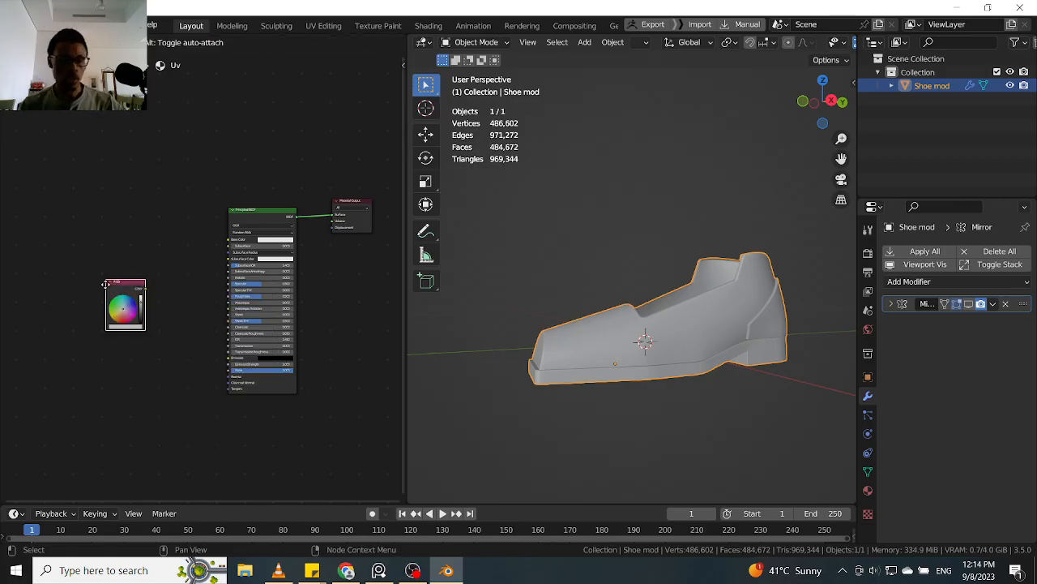
pyautogui.scroll(1, 113, 284)
pyautogui.click(122, 284)
pyautogui.press('g')
pyautogui.click(144, 282)
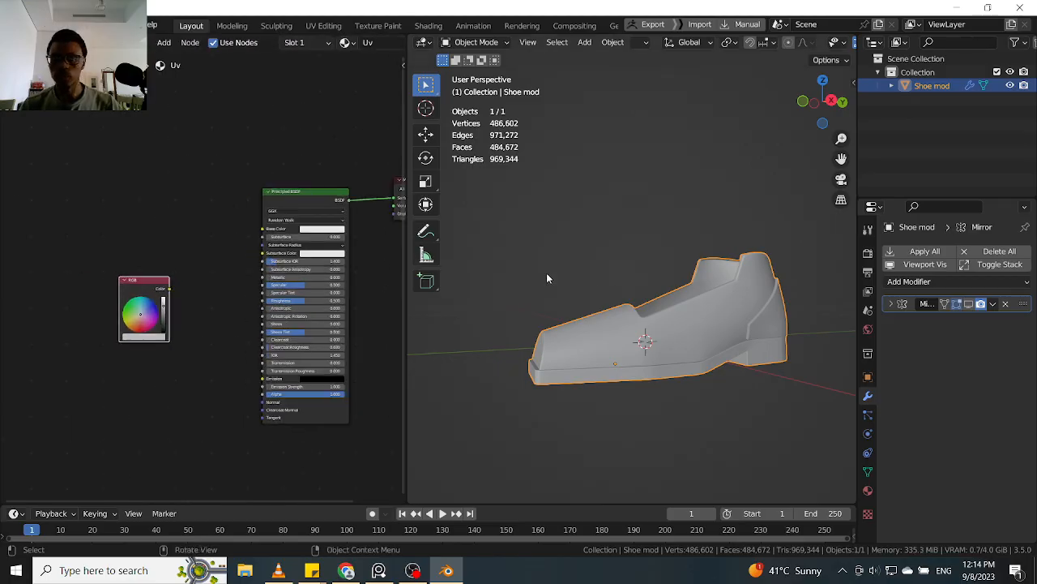
# - In front view, add the full-body Ahsoka character image from D:\Blender\Ahsoka as a reference image
pyautogui.click(290, 195)
pyautogui.scroll(-3, 601, 253)
pyautogui.moveTo(601, 249); pyautogui.dragTo(678, 248, button='middle')
pyautogui.press('KP_1')
pyautogui.scroll(-3, 606, 226)
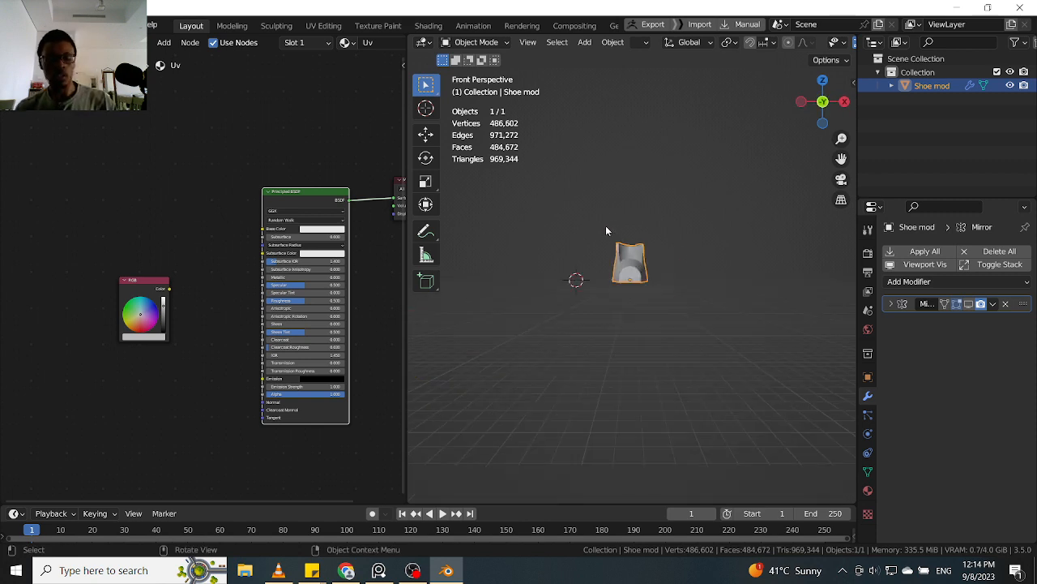
pyautogui.hotkey('shift', 'a')
pyautogui.moveTo(601, 361)
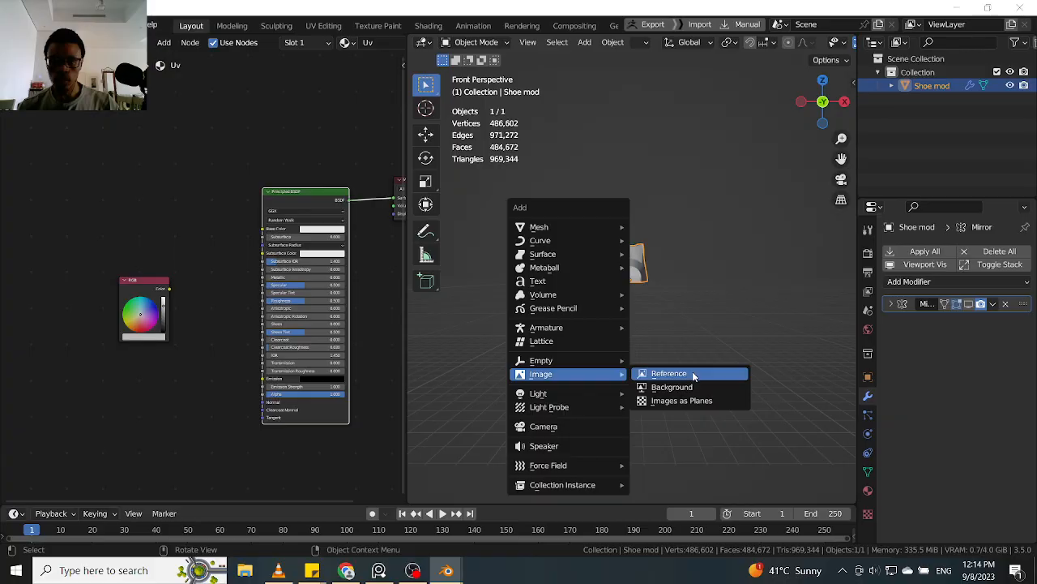
pyautogui.click(669, 374)
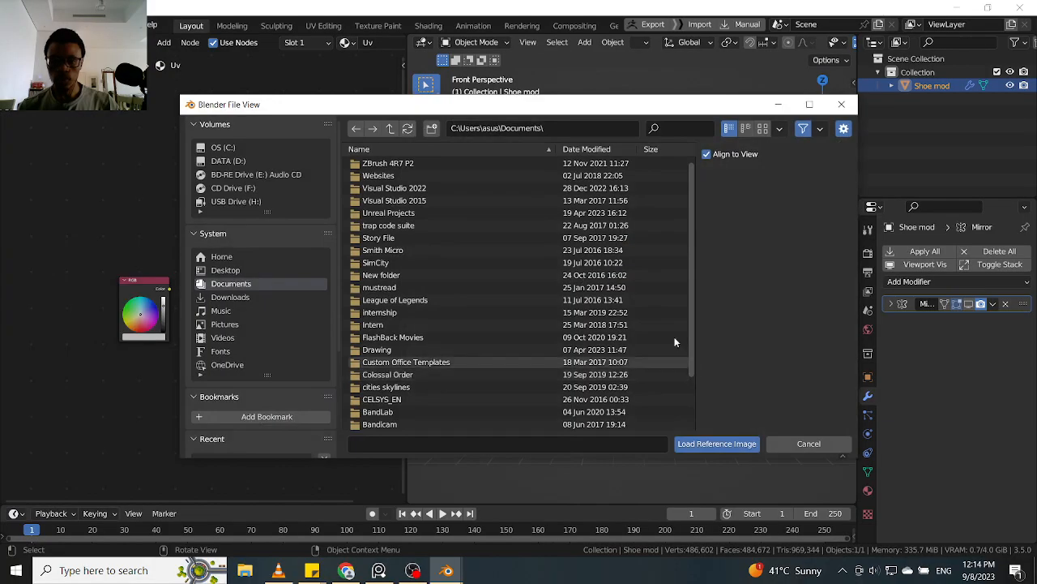
pyautogui.click(264, 159)
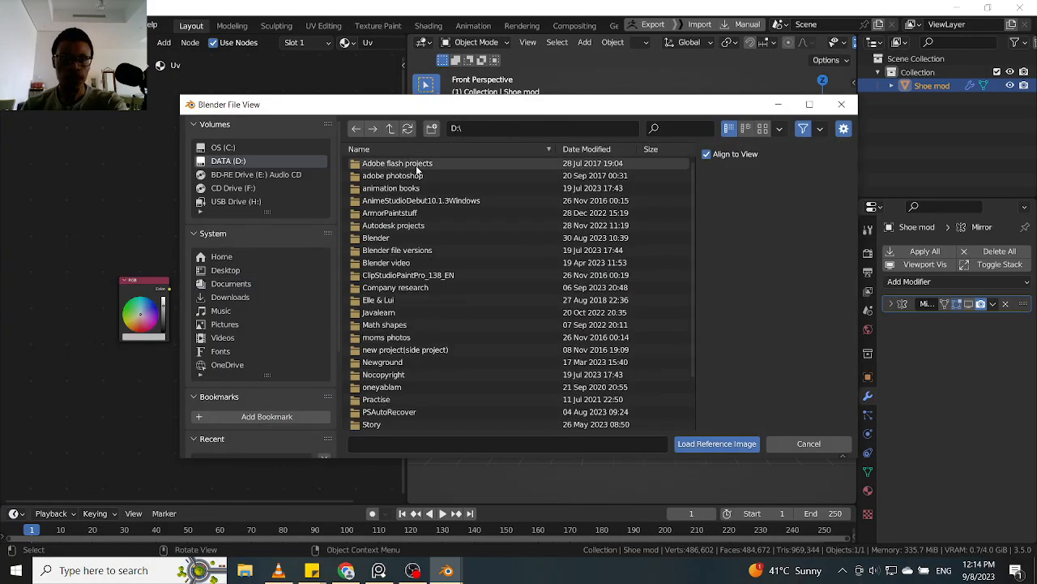
pyautogui.doubleClick(425, 237)
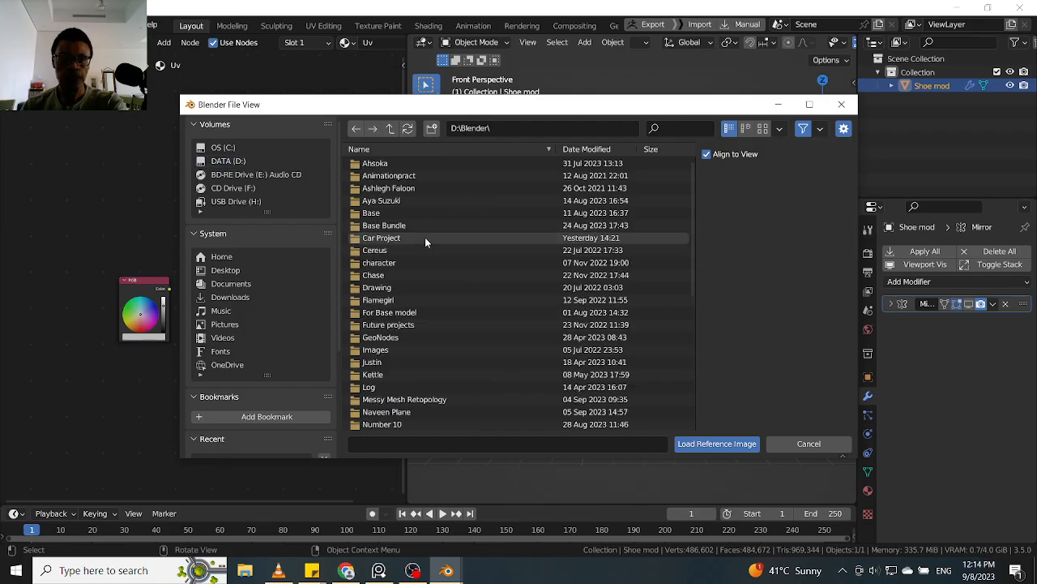
pyautogui.doubleClick(415, 163)
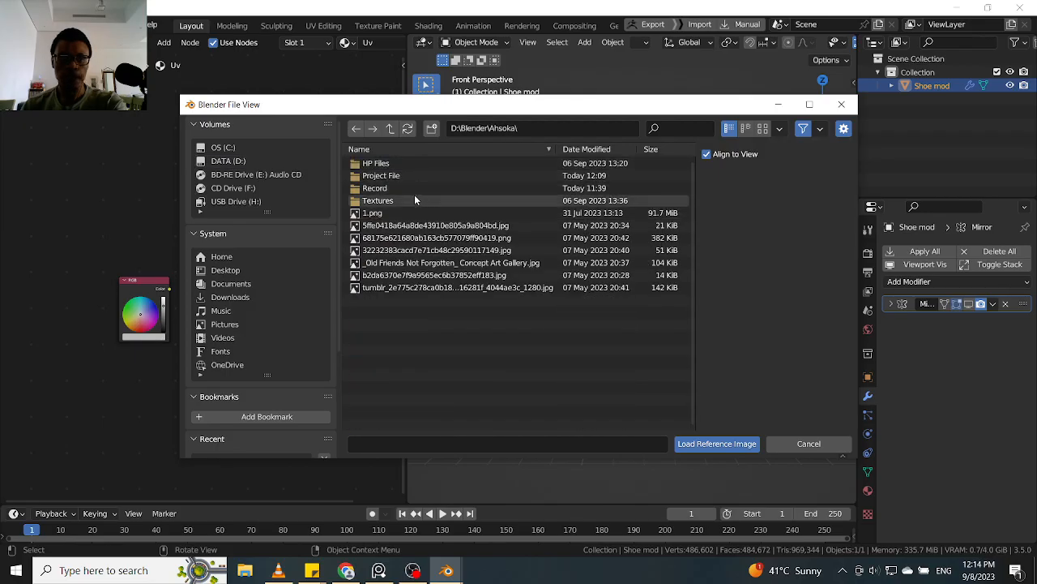
pyautogui.doubleClick(414, 199)
pyautogui.doubleClick(379, 190)
pyautogui.scroll(-10, 651, 302)
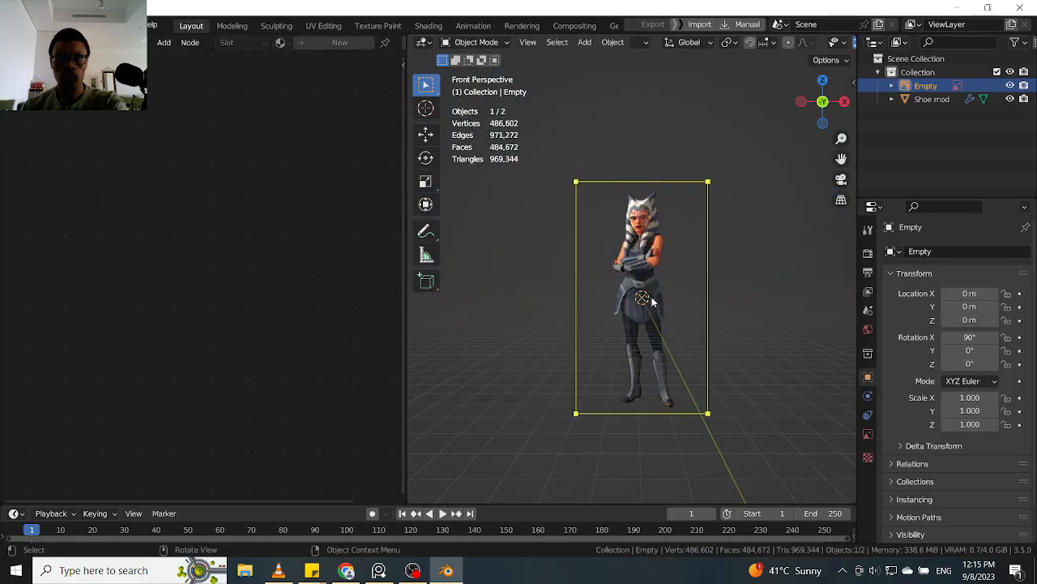
# - Move the reference image back along the Y axis to about 1.66 m
pyautogui.moveTo(716, 285)
pyautogui.mouseDown(button='middle')
pyautogui.moveTo(656, 335)
pyautogui.moveTo(720, 291)
pyautogui.mouseUp(button='middle')
pyautogui.press('g')
pyautogui.press('y')
pyautogui.click(718, 293)
pyautogui.press('KP_1')
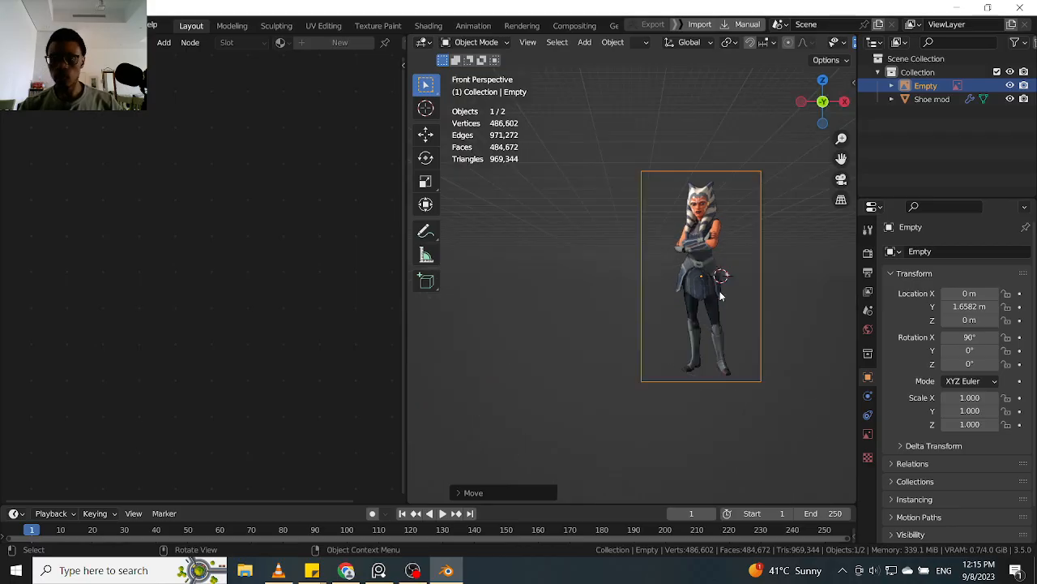
# - In orthographic front view, move the reference image to about -1.33 m in X and 2.54 m in Z
pyautogui.press('KP_5')
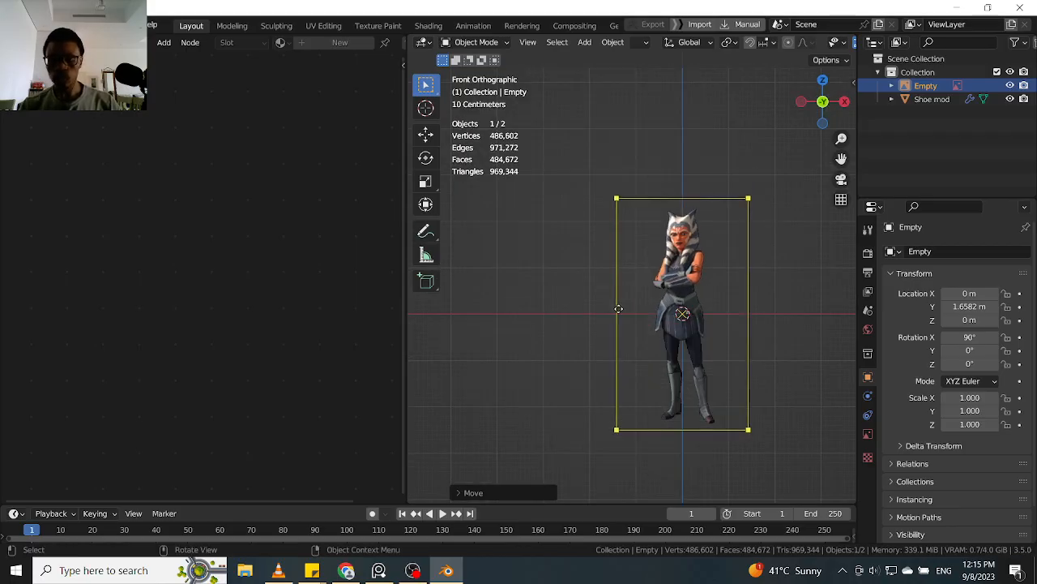
pyautogui.press('g')
pyautogui.press('z')
pyautogui.click(739, 262)
pyautogui.press('g')
pyautogui.click(640, 297)
pyautogui.scroll(4, 640, 297)
pyautogui.press('g')
pyautogui.click(729, 301)
# - Show the selectability toggles for the scene's objects and make the reference image unselectable
pyautogui.moveTo(729, 301); pyautogui.dragTo(692, 338, button='middle')
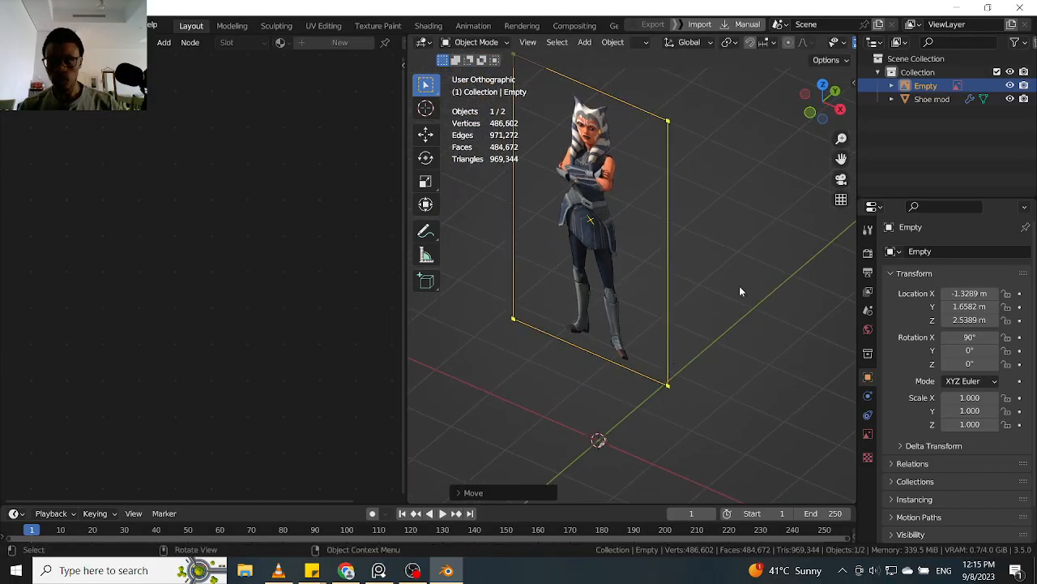
pyautogui.click(1023, 43)
pyautogui.click(911, 85)
pyautogui.click(997, 85)
pyautogui.scroll(2, 680, 267)
pyautogui.moveTo(685, 228); pyautogui.dragTo(588, 313)
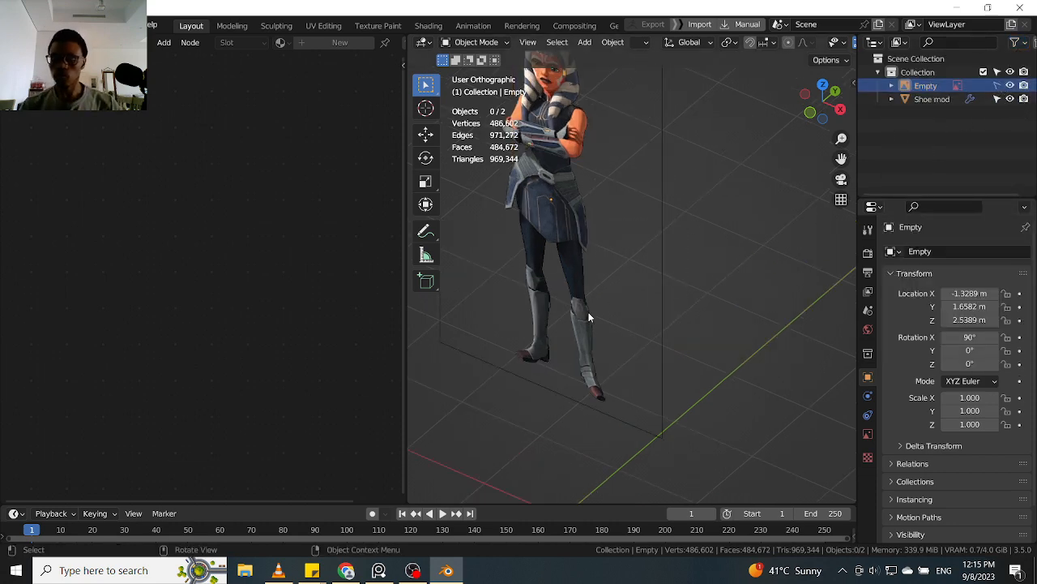
# - Examine the boots in the reference image from the front and compare their size with the shoe model
pyautogui.press('KP_1')
pyautogui.scroll(-4, 588, 312)
pyautogui.keyDown('shift'); pyautogui.moveTo(626, 394); pyautogui.dragTo(632, 304, button='middle'); pyautogui.keyUp('shift')
pyautogui.scroll(8, 632, 302)
pyautogui.moveTo(555, 254); pyautogui.dragTo(611, 298)
pyautogui.keyDown('shift'); pyautogui.moveTo(613, 299); pyautogui.dragTo(732, 315, button='middle'); pyautogui.keyUp('shift')
pyautogui.scroll(-3, 631, 260)
pyautogui.keyDown('shift'); pyautogui.moveTo(634, 280); pyautogui.dragTo(666, 356, button='middle'); pyautogui.keyUp('shift')
pyautogui.click(680, 232)
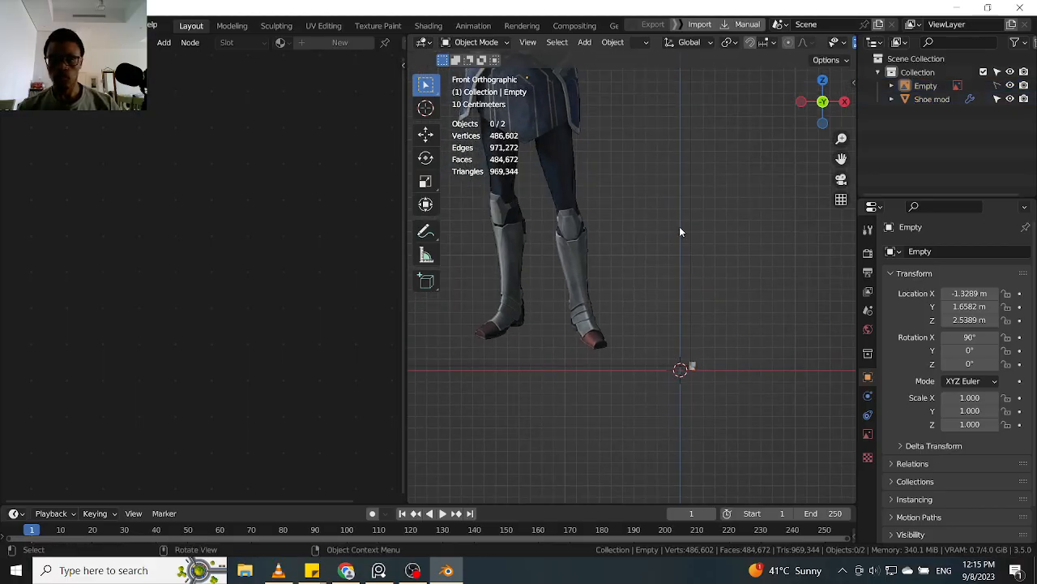
# - Make the reference image selectable again
pyautogui.click(999, 86)
pyautogui.scroll(-3, 659, 220)
pyautogui.keyDown('shift'); pyautogui.moveTo(656, 229); pyautogui.dragTo(670, 282, button='middle'); pyautogui.keyUp('shift')
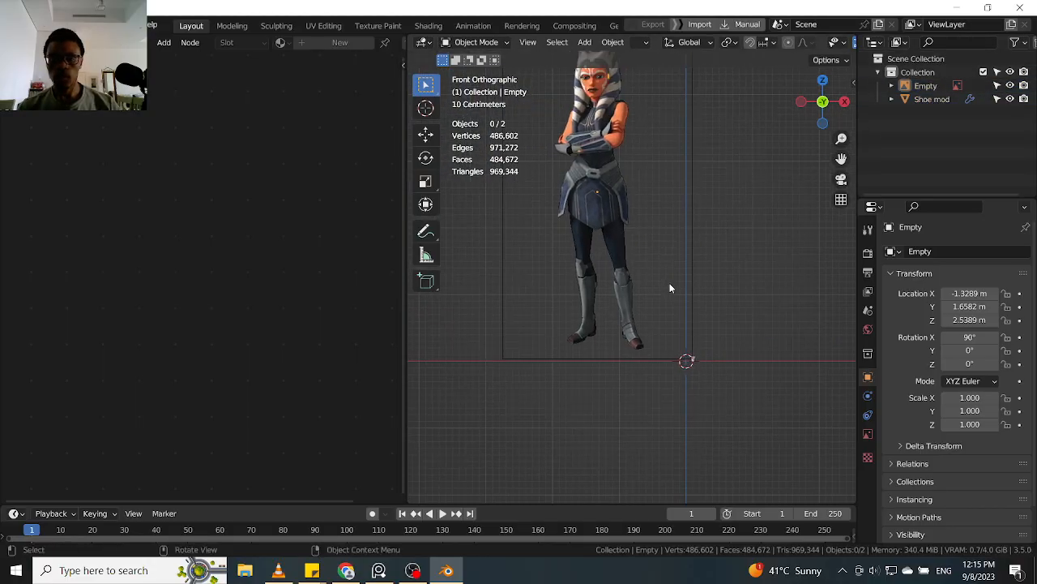
# - Scale the reference image to about 0.328 and move it down next to the shoe model
pyautogui.click(694, 266)
pyautogui.press('s')
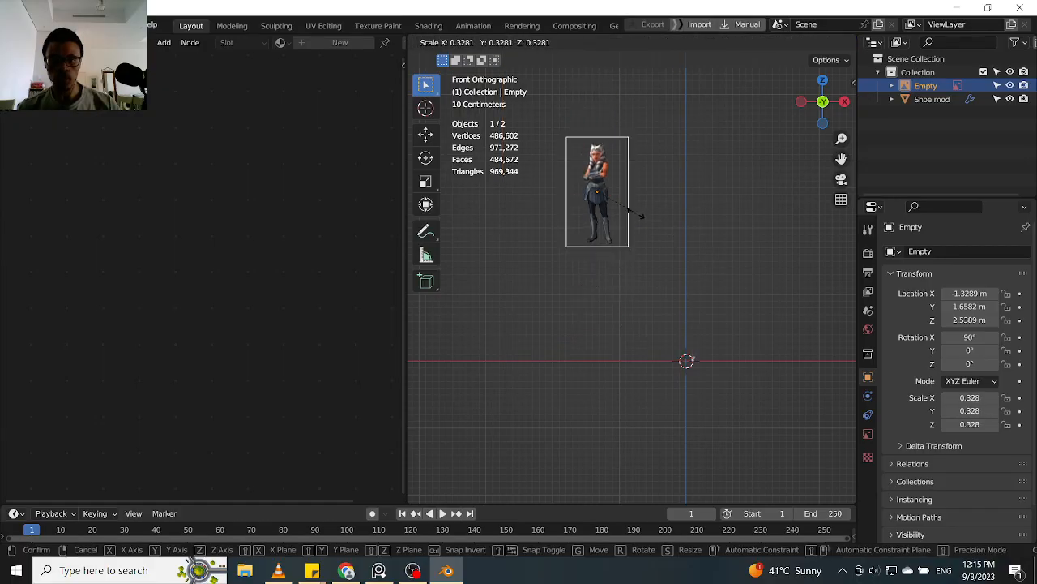
pyautogui.click(631, 211)
pyautogui.press('g')
pyautogui.click(722, 411)
pyautogui.scroll(3, 746, 412)
pyautogui.keyDown('shift'); pyautogui.moveTo(746, 412); pyautogui.dragTo(710, 352, button='middle'); pyautogui.keyUp('shift')
# - Scale the reference image to about 0.221 and move it to about -0.126 m in X and 0.554 m in Z
pyautogui.press('s')
pyautogui.click(665, 318)
pyautogui.press('g')
pyautogui.click(707, 347)
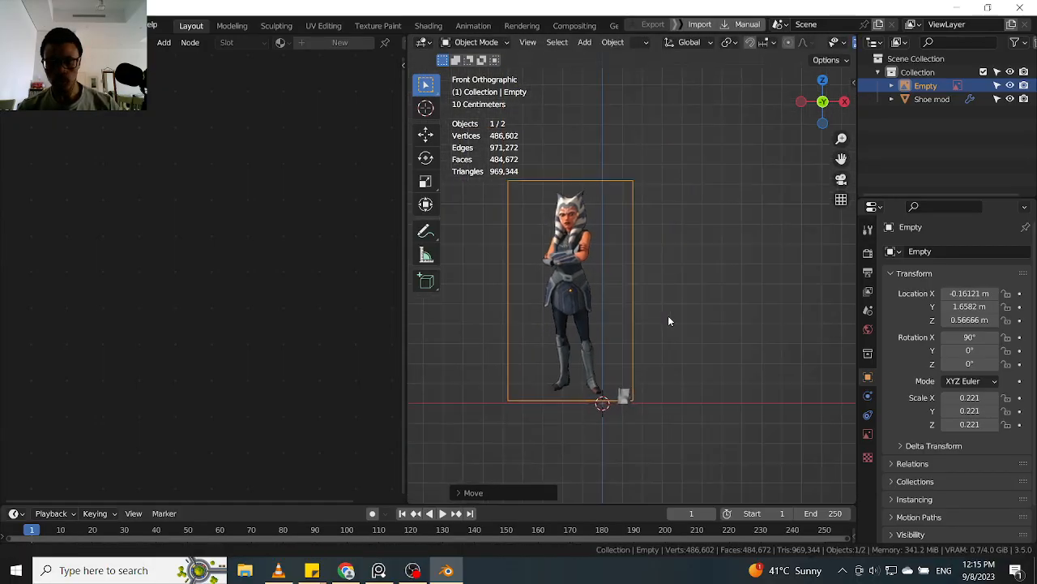
pyautogui.scroll(3, 627, 297)
pyautogui.press('g')
pyautogui.click(658, 318)
pyautogui.keyDown('shift'); pyautogui.moveTo(655, 314); pyautogui.dragTo(819, 243, button='middle'); pyautogui.keyUp('shift')
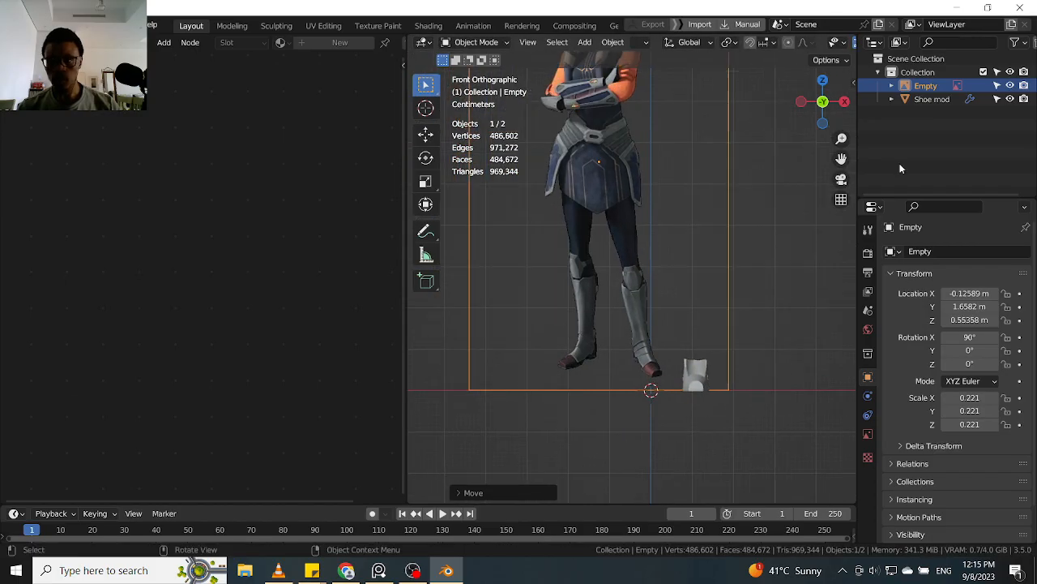
# - Make the reference image unselectable and select the shoe model
pyautogui.click(867, 169)
pyautogui.scroll(-3, 686, 254)
pyautogui.scroll(3, 695, 394)
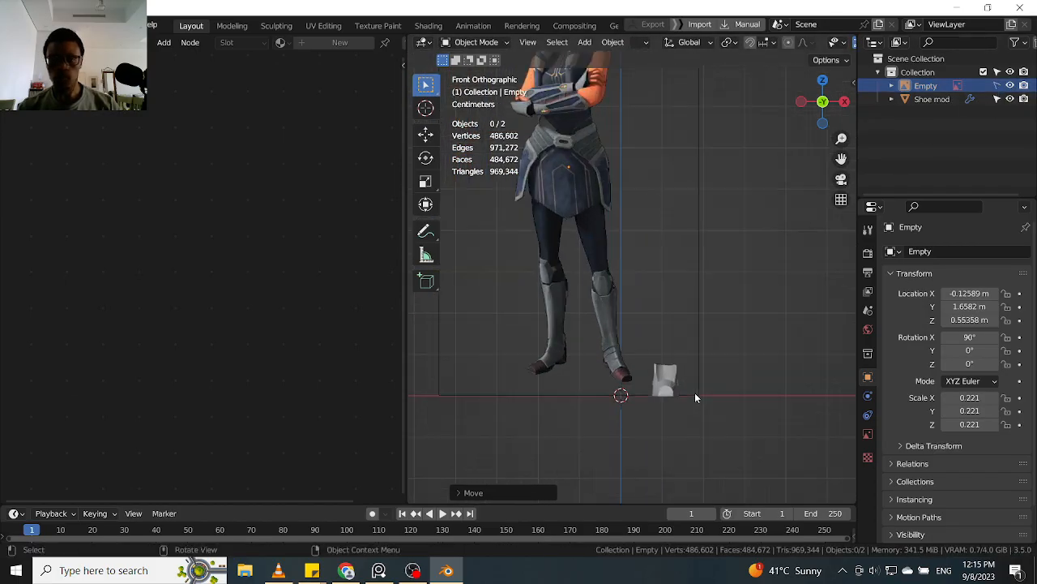
pyautogui.click(685, 387)
# - Set the Ahsoka reference image to display on its front side only
pyautogui.moveTo(702, 387)
pyautogui.mouseDown(button='middle')
pyautogui.moveTo(656, 418)
pyautogui.moveTo(709, 389)
pyautogui.mouseUp(button='middle')
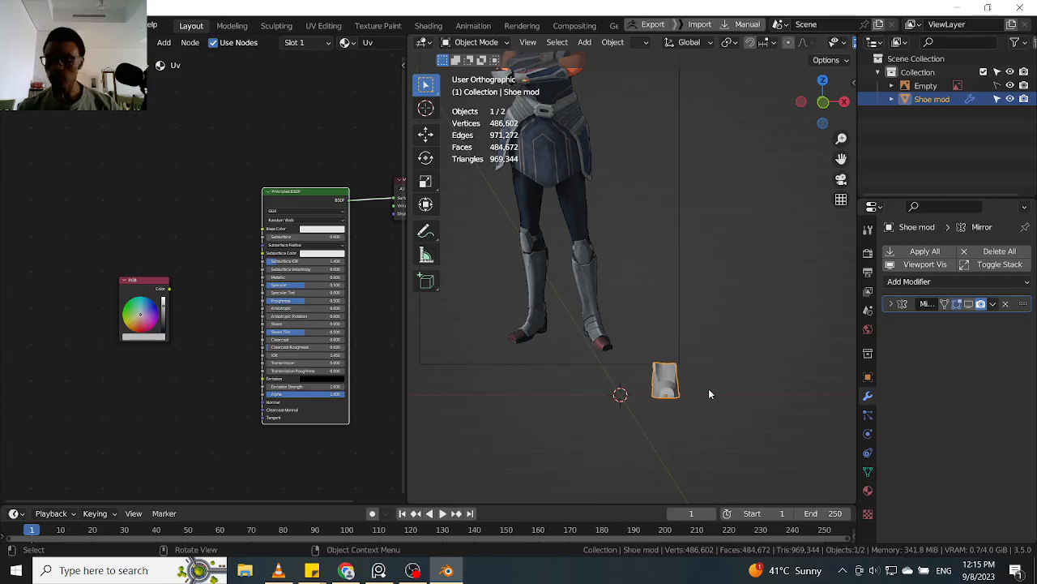
pyautogui.press('KP_1')
pyautogui.scroll(2, 697, 375)
pyautogui.moveTo(692, 372); pyautogui.dragTo(714, 270, button='middle')
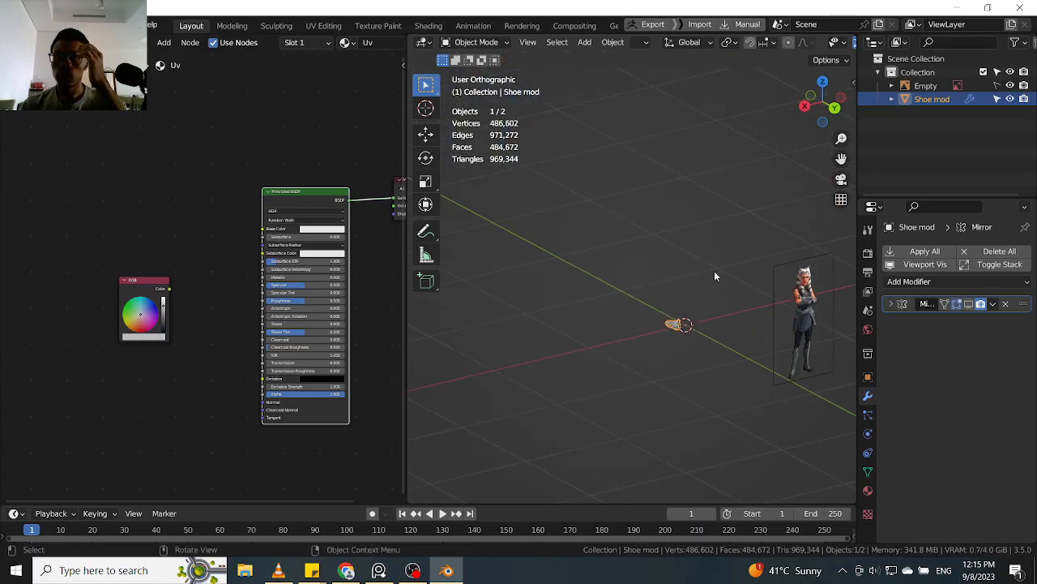
pyautogui.click(998, 99)
pyautogui.click(928, 86)
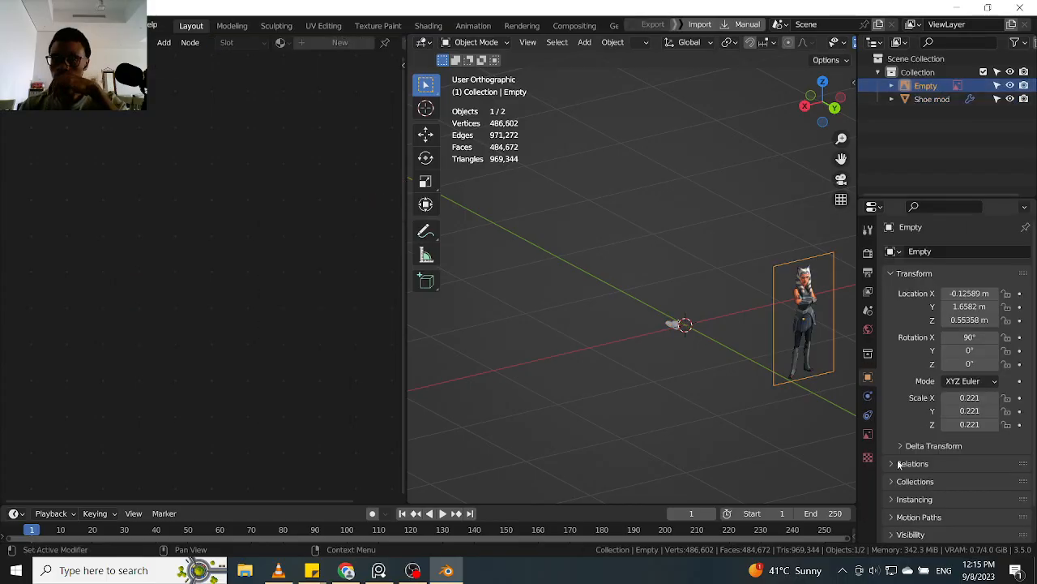
pyautogui.click(868, 435)
pyautogui.click(975, 347)
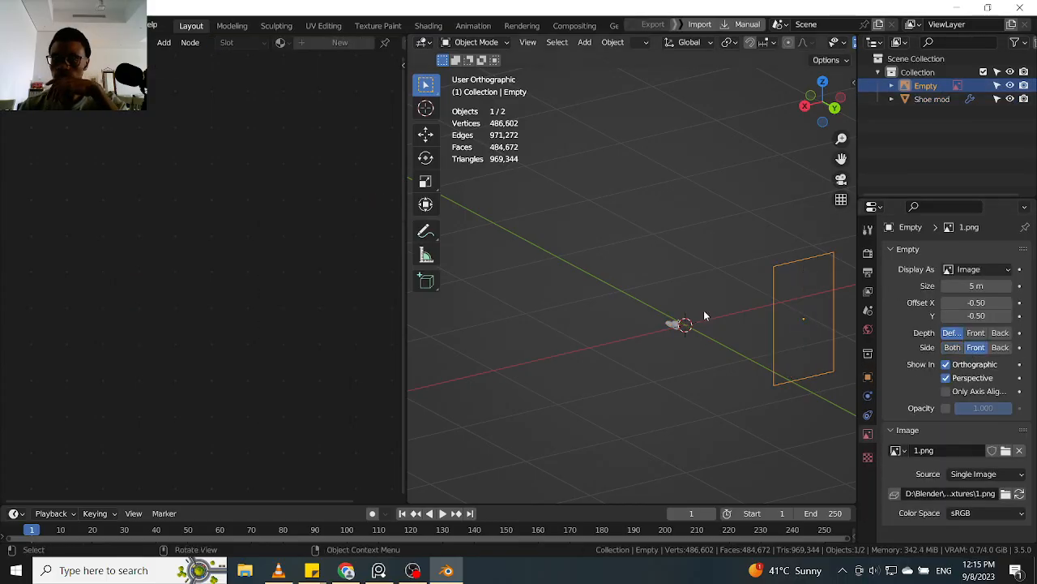
# - Select the shoe model and sample the reference boot's reddish toe colour into the material's RGB node
pyautogui.click(997, 86)
pyautogui.scroll(-3, 632, 347)
pyautogui.moveTo(632, 347); pyautogui.dragTo(753, 294, button='middle')
pyautogui.scroll(4, 616, 260)
pyautogui.scroll(10, 614, 278)
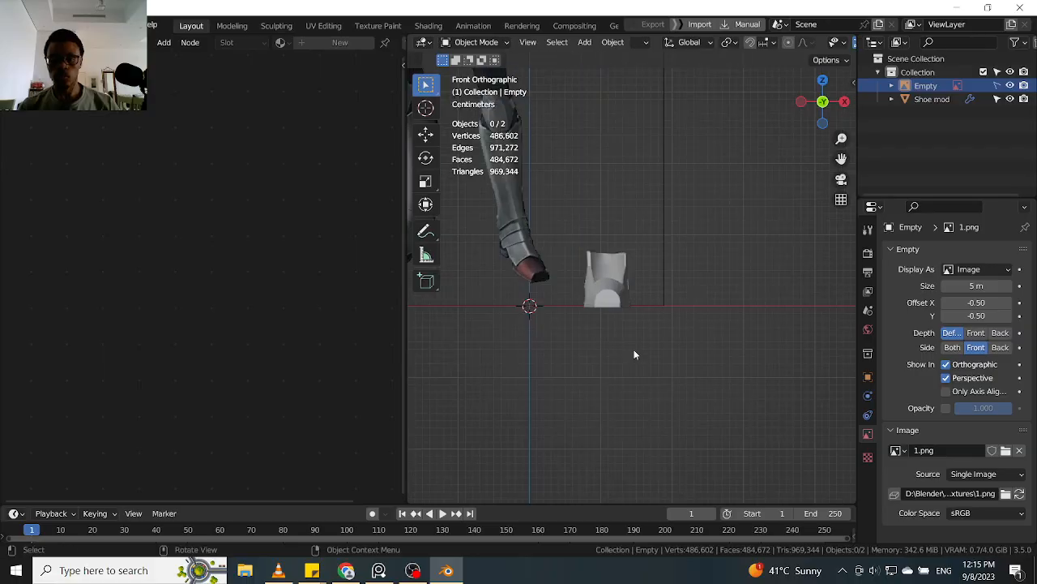
pyautogui.keyDown('shift'); pyautogui.moveTo(608, 266); pyautogui.dragTo(667, 322, button='middle'); pyautogui.keyUp('shift')
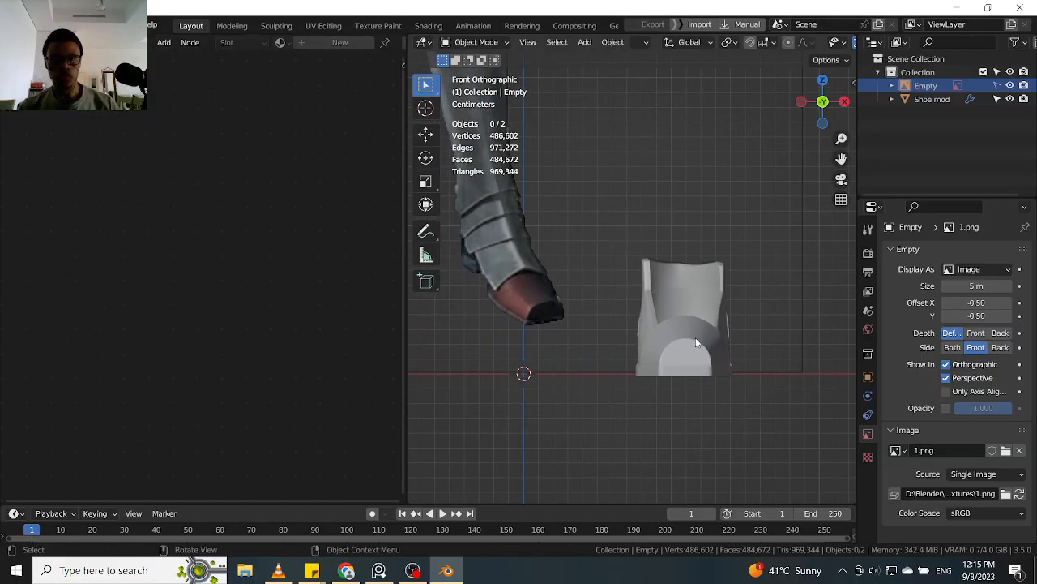
pyautogui.click(693, 336)
pyautogui.moveTo(137, 291); pyautogui.dragTo(157, 287, button='middle')
pyautogui.scroll(3, 187, 324)
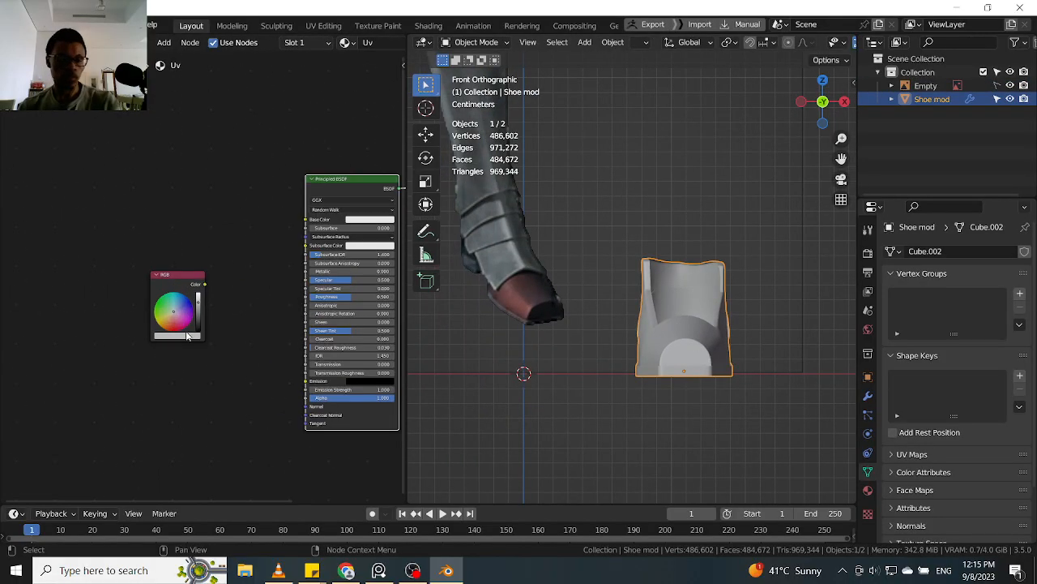
pyautogui.click(218, 302)
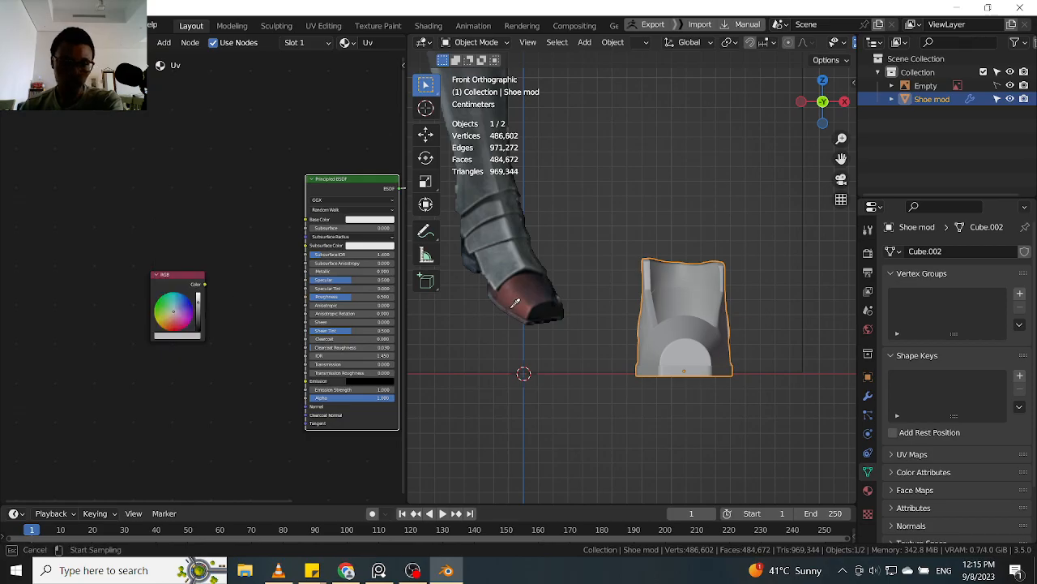
pyautogui.click(527, 299)
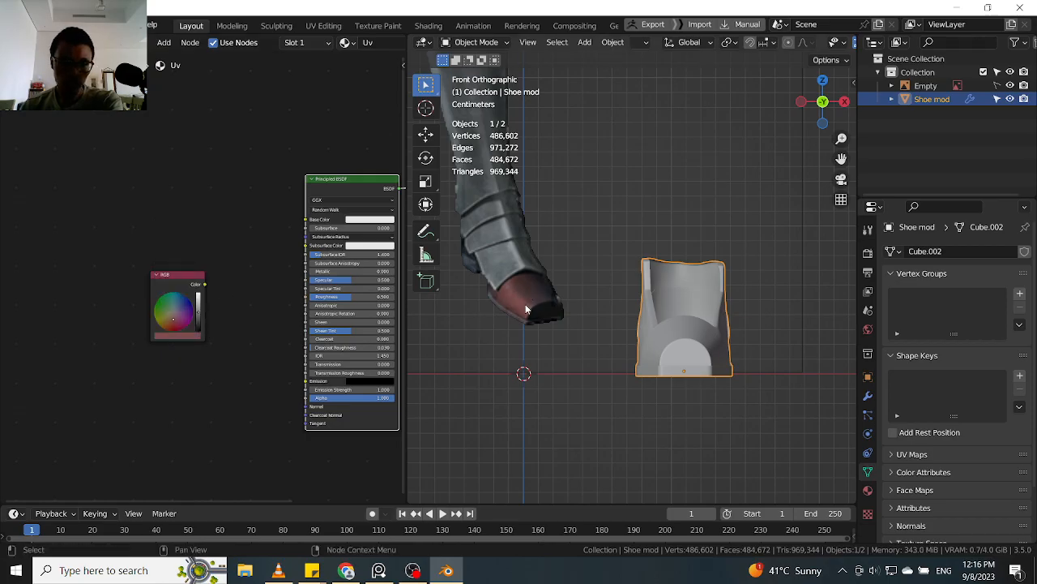
# - Resample the RGB node's colour from the darker red edge of the reference boot's toe
pyautogui.scroll(2, 193, 321)
pyautogui.scroll(4, 499, 308)
pyautogui.scroll(-5, 513, 305)
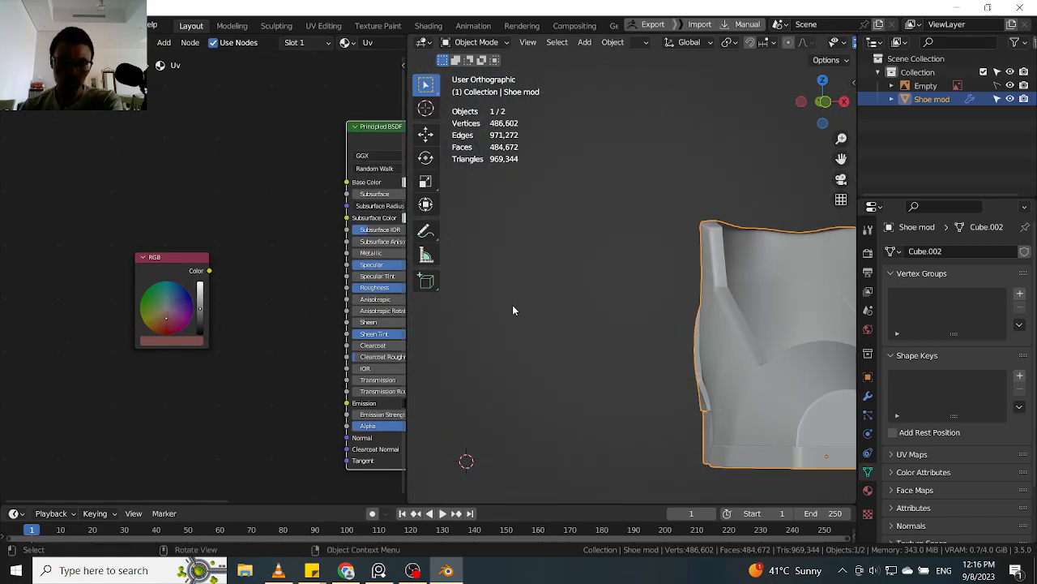
pyautogui.scroll(8, 547, 291)
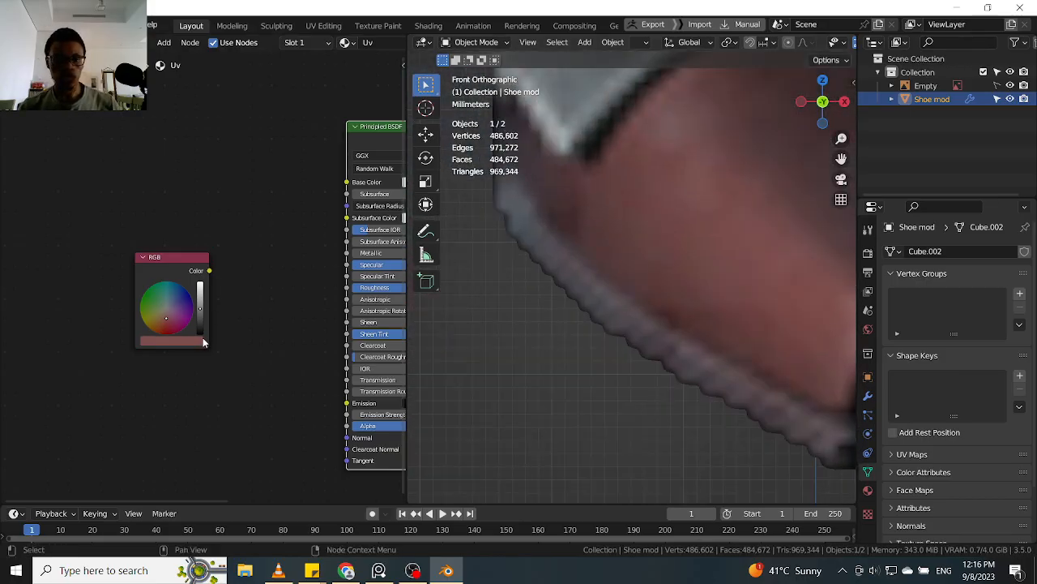
pyautogui.click(194, 342)
pyautogui.click(229, 294)
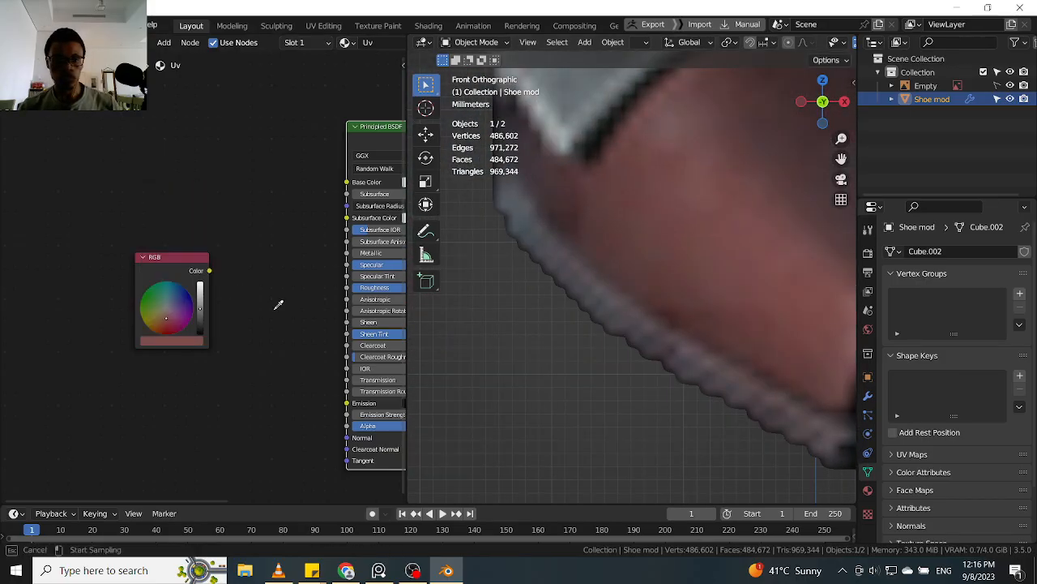
pyautogui.click(670, 319)
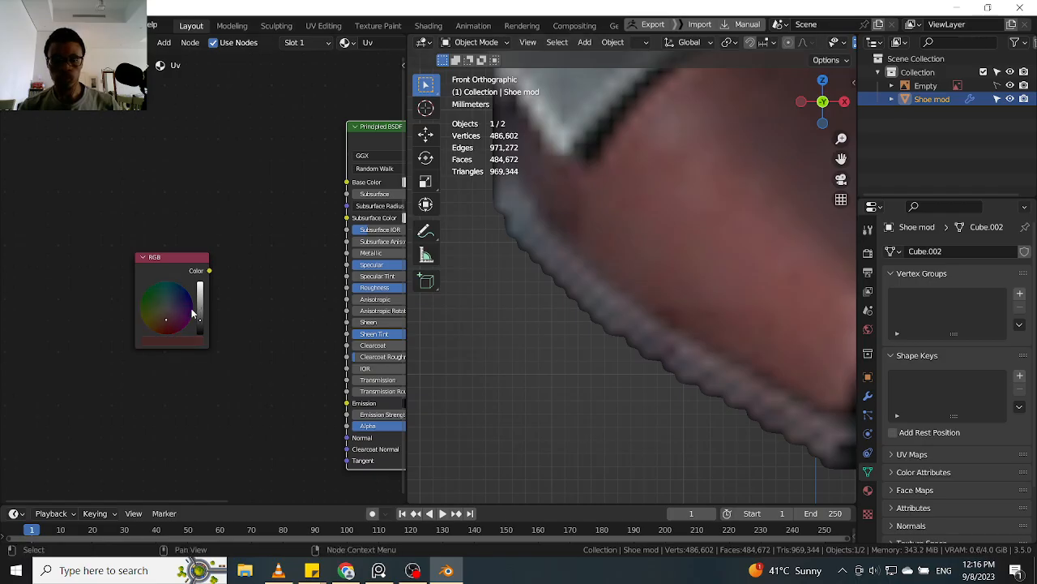
# - Duplicate the RGB node, place the copy above the original, and connect both to a new Mix node
pyautogui.scroll(-3, 301, 296)
pyautogui.scroll(-2, 218, 284)
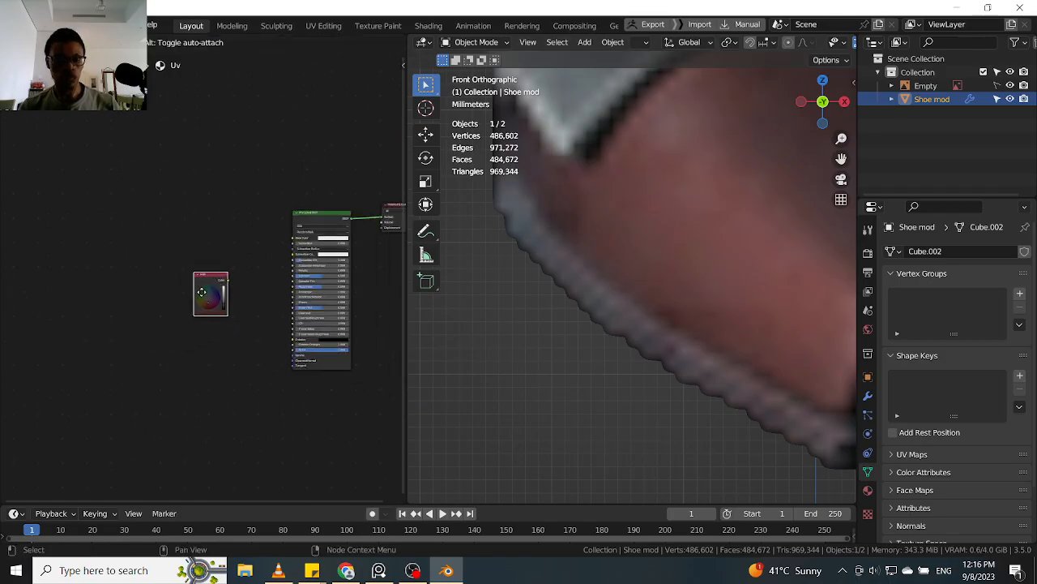
pyautogui.moveTo(219, 284); pyautogui.dragTo(166, 366)
pyautogui.hotkey('shift', 'd')
pyautogui.click(166, 256)
pyautogui.scroll(1, 185, 286)
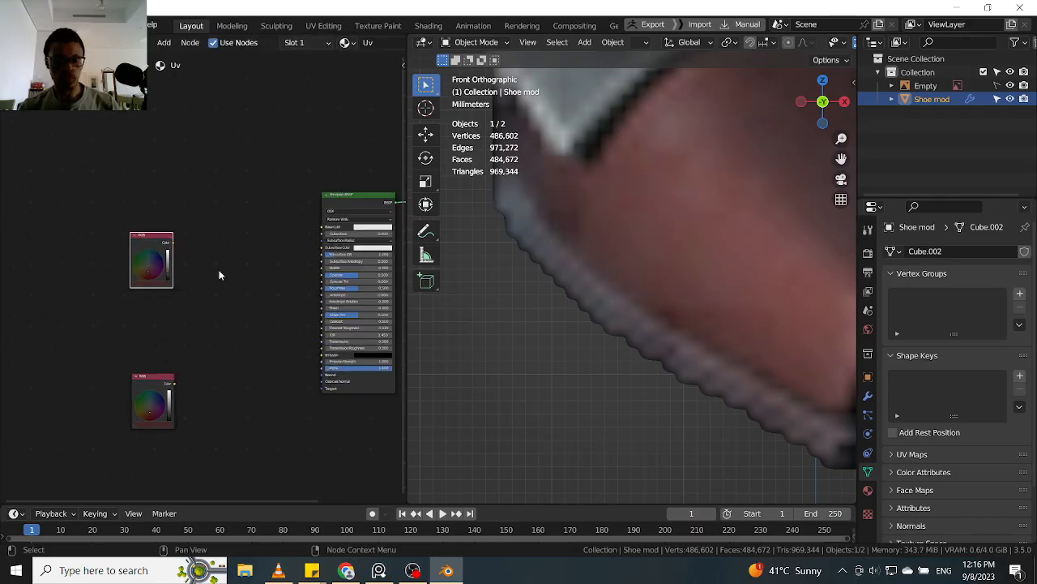
pyautogui.keyDown('shift'); pyautogui.moveTo(153, 257); pyautogui.dragTo(153, 368, button='right'); pyautogui.keyUp('shift')
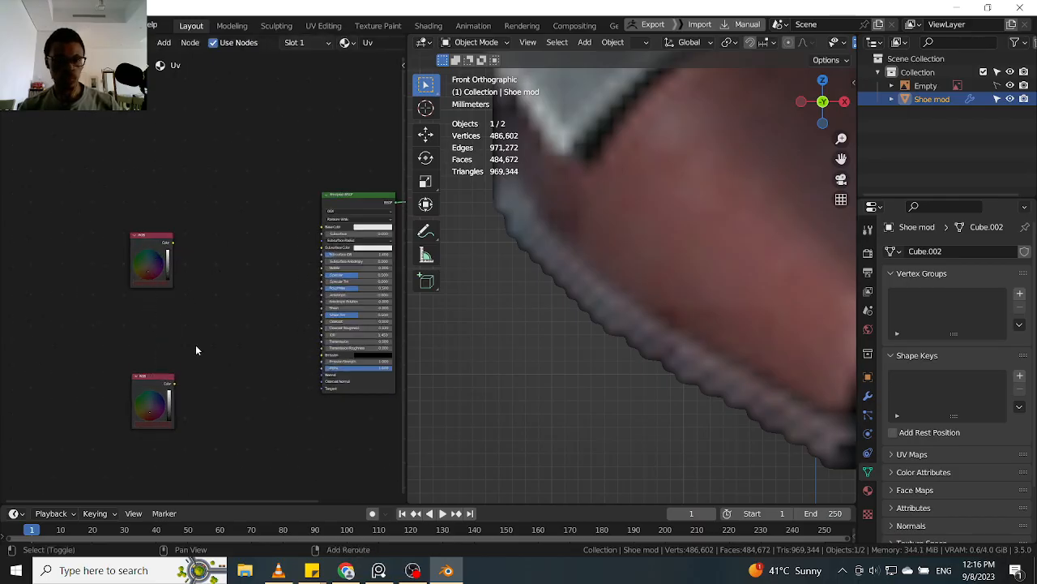
pyautogui.keyDown('ctrl'); pyautogui.keyDown('shift'); pyautogui.moveTo(159, 278); pyautogui.dragTo(162, 405, button='right'); pyautogui.keyUp('shift'); pyautogui.keyUp('ctrl')
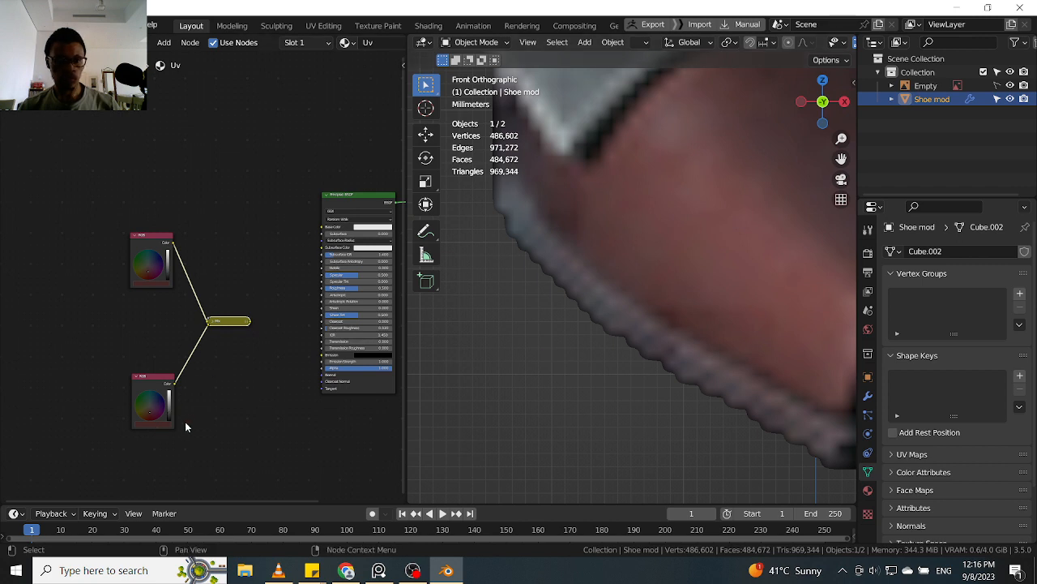
# - Set the lower RGB node to a lighter red sampled from the reference boot's toe
pyautogui.press('e')
pyautogui.moveTo(729, 320); pyautogui.dragTo(711, 323)
pyautogui.scroll(-12, 615, 339)
pyautogui.scroll(-5, 615, 344)
pyautogui.scroll(8, 698, 357)
pyautogui.scroll(-4, 646, 356)
pyautogui.moveTo(646, 357)
pyautogui.mouseDown(button='middle')
pyautogui.moveTo(592, 370)
pyautogui.moveTo(646, 357)
pyautogui.mouseUp(button='middle')
pyautogui.scroll(3, 162, 395)
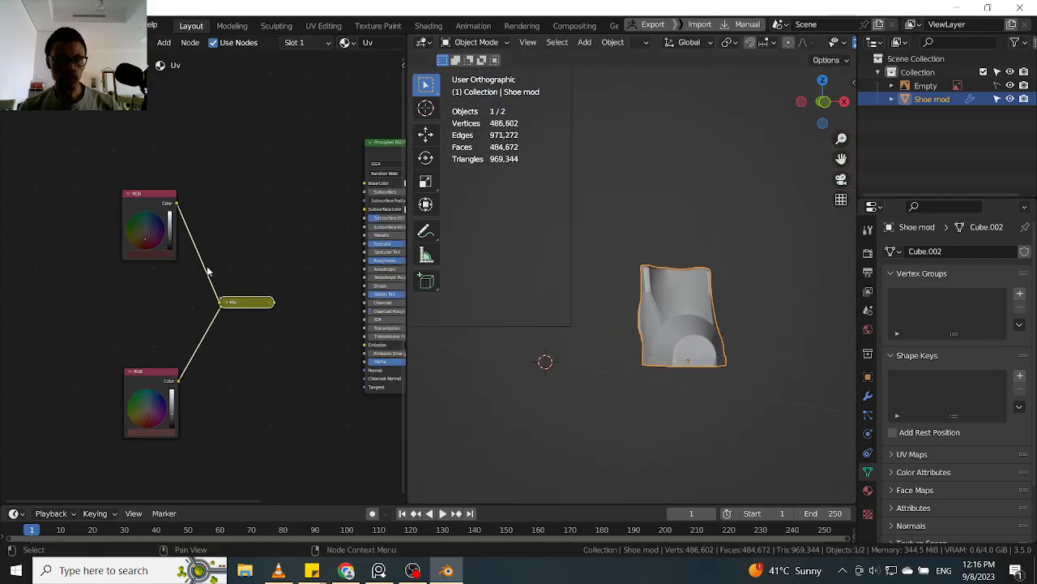
# - Expand the Mix node and arrange the two RGB nodes stacked in front of it, away from the Principled BSDF
pyautogui.press('h')
pyautogui.moveTo(245, 315); pyautogui.dragTo(246, 233)
pyautogui.moveTo(140, 378); pyautogui.dragTo(92, 373)
pyautogui.scroll(-4, 227, 287)
pyautogui.moveTo(245, 247); pyautogui.dragTo(297, 233, button='middle')
pyautogui.moveTo(301, 204); pyautogui.dragTo(151, 402)
pyautogui.moveTo(290, 231); pyautogui.dragTo(174, 271)
pyautogui.click(98, 257)
pyautogui.moveTo(101, 251); pyautogui.dragTo(73, 300)
pyautogui.moveTo(89, 381); pyautogui.dragTo(90, 365)
pyautogui.click(174, 268)
pyautogui.click(158, 236)
pyautogui.moveTo(152, 232); pyautogui.dragTo(191, 247, button='middle')
# - Add an Attribute node and place it above the Mix node
pyautogui.hotkey('shift', 'a')
pyautogui.click(188, 245)
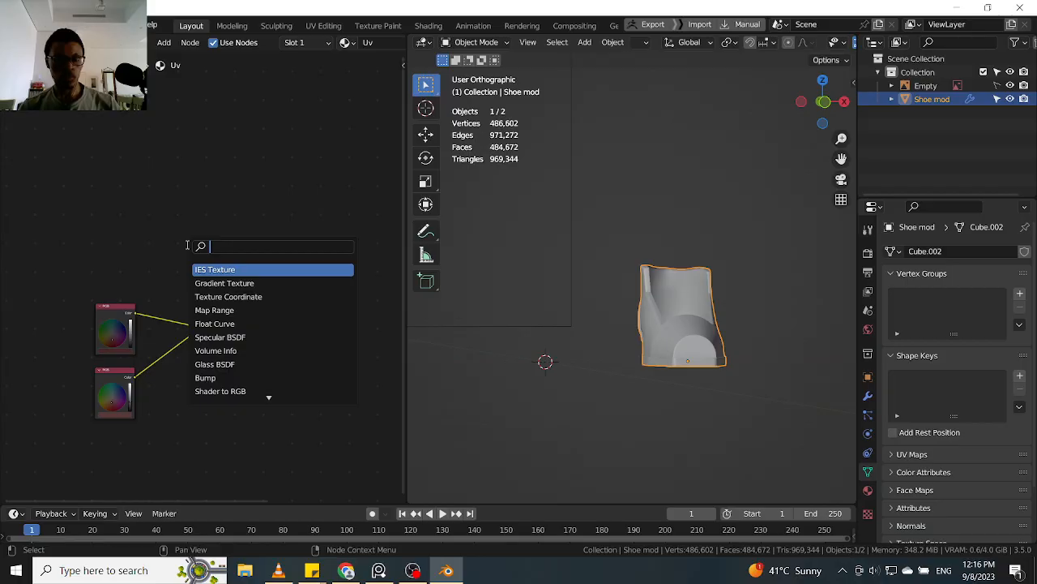
pyautogui.write('atr')
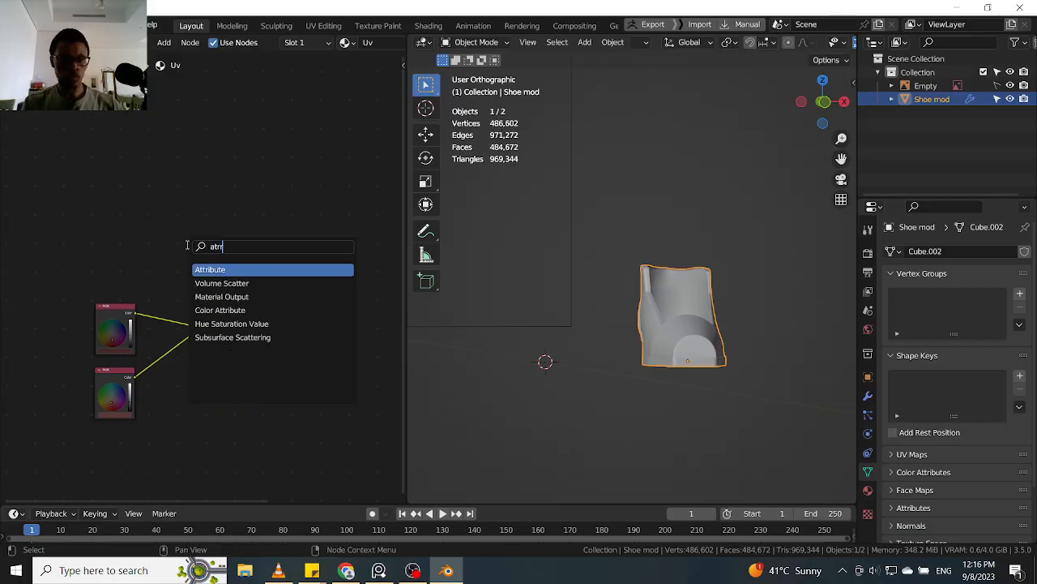
pyautogui.press('Return')
pyautogui.click(162, 209)
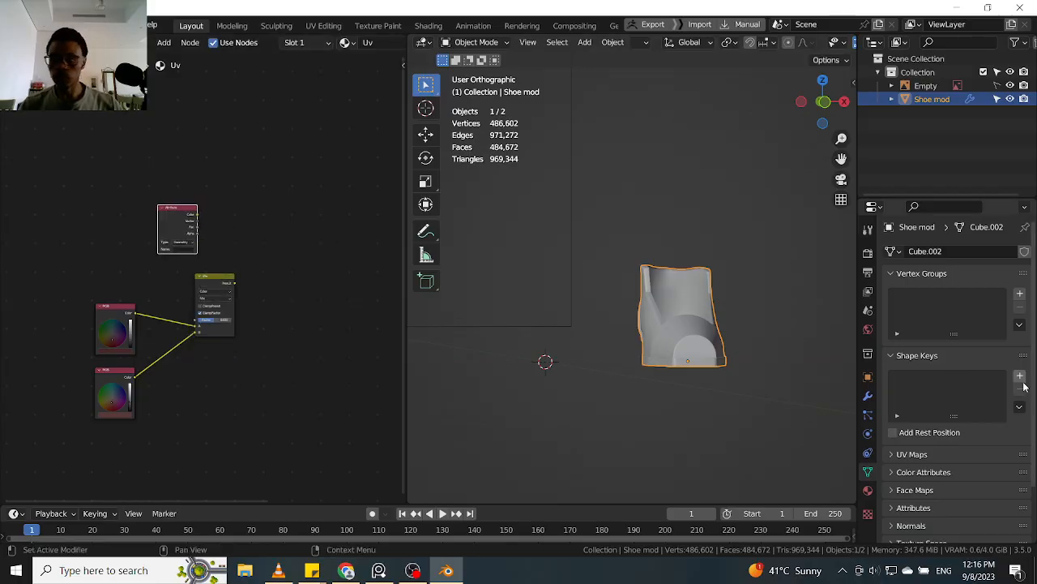
# - Add a colour attribute named Dark Brown to the shoe mesh, with Vertex domain and Color data type
pyautogui.click(868, 397)
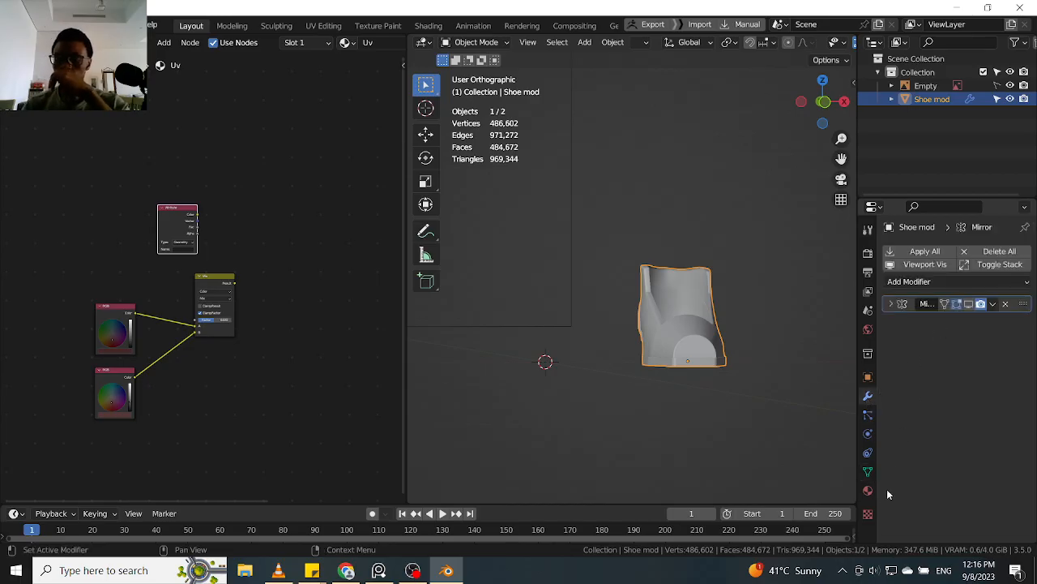
pyautogui.click(868, 471)
pyautogui.click(888, 273)
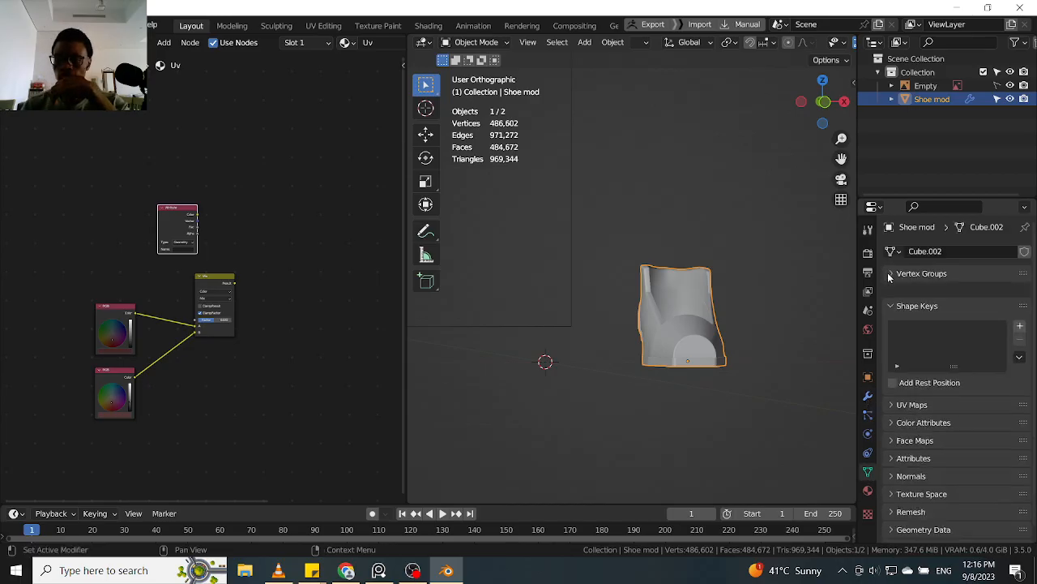
pyautogui.click(891, 291)
pyautogui.click(894, 327)
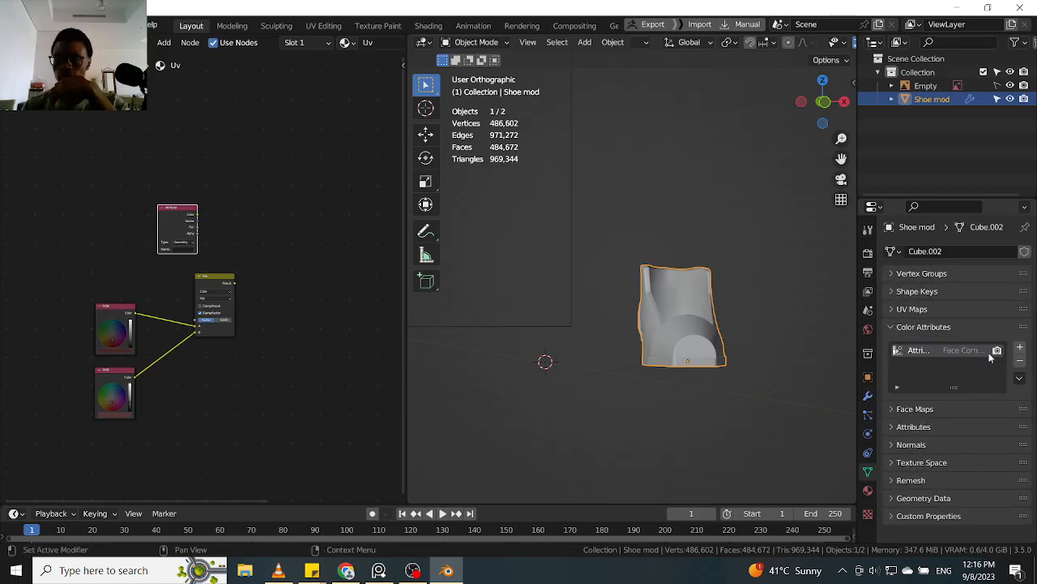
pyautogui.click(1019, 347)
pyautogui.click(950, 366)
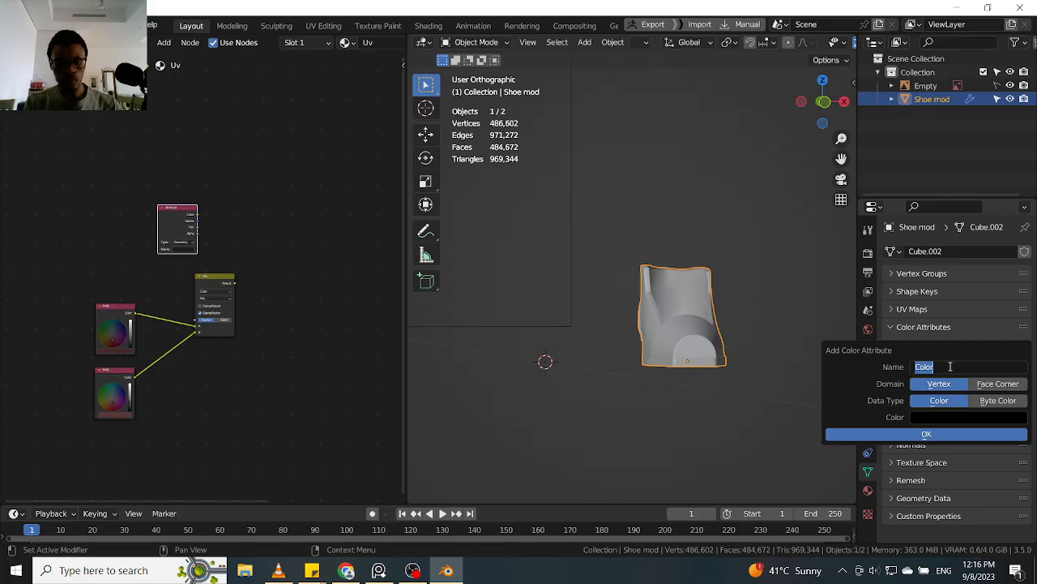
pyautogui.write('Brown')
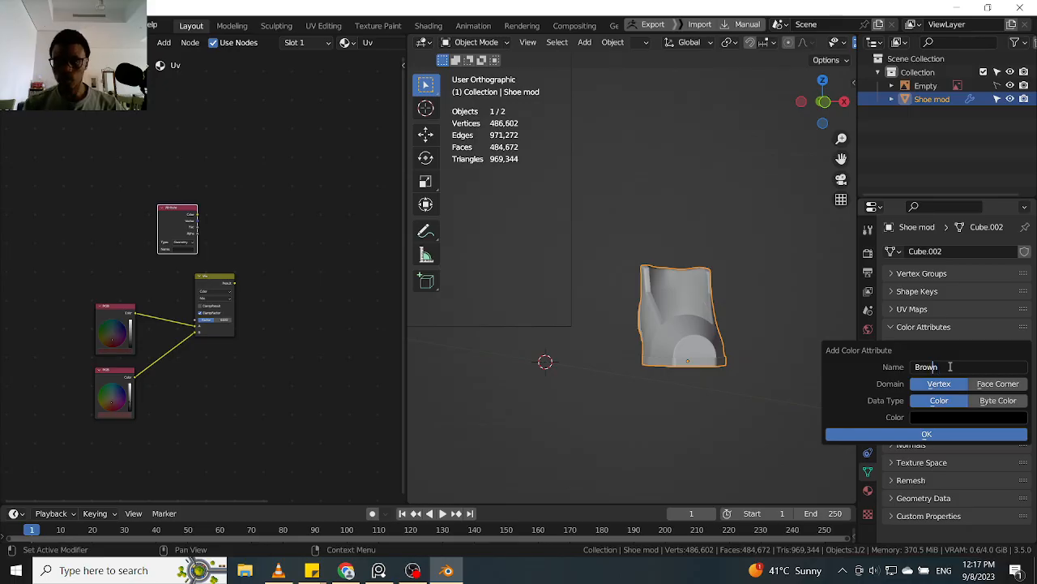
pyautogui.write('Dark')
pyautogui.press('Return')
pyautogui.press('Return')
# - Examine the toe colours of the reference boots next to the shoe model, ending in front view
pyautogui.moveTo(662, 343); pyautogui.dragTo(680, 362, button='middle')
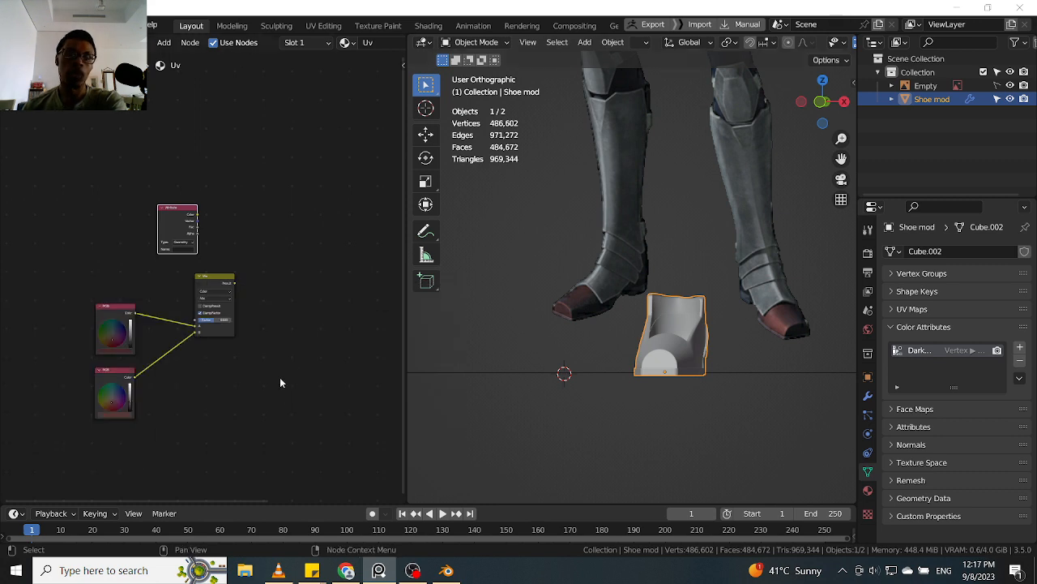
pyautogui.moveTo(615, 316); pyautogui.dragTo(607, 324, button='middle')
pyautogui.scroll(2, 672, 385)
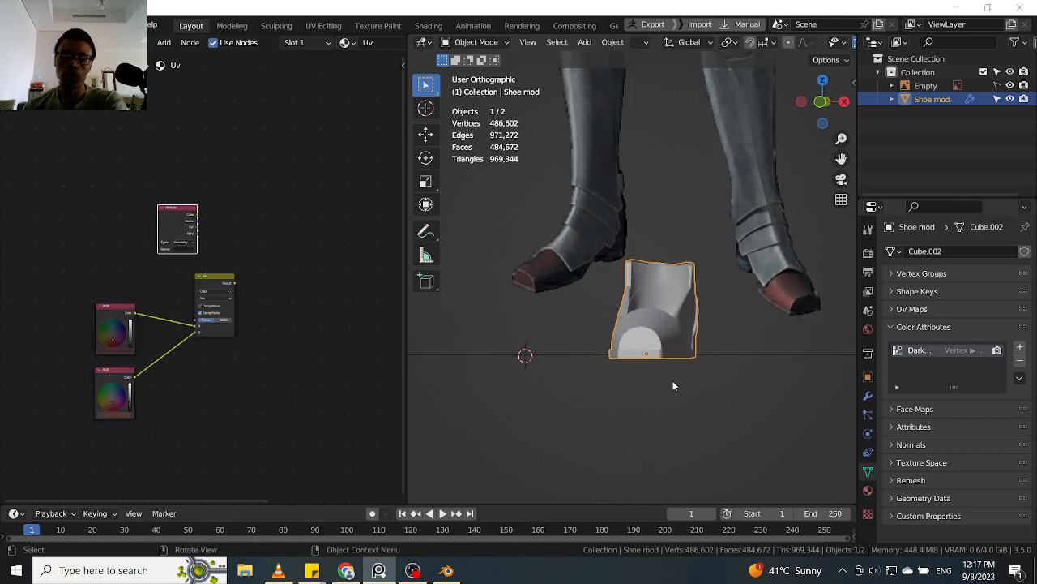
pyautogui.moveTo(674, 313); pyautogui.dragTo(730, 322, button='middle')
pyautogui.press('KP_1')
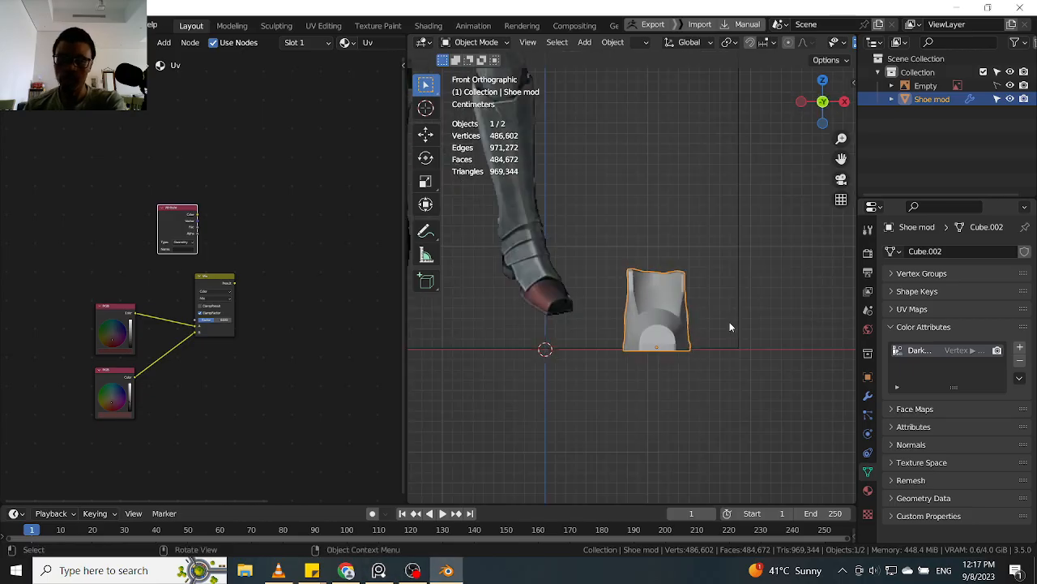
pyautogui.scroll(2, 567, 286)
pyautogui.scroll(-3, 496, 219)
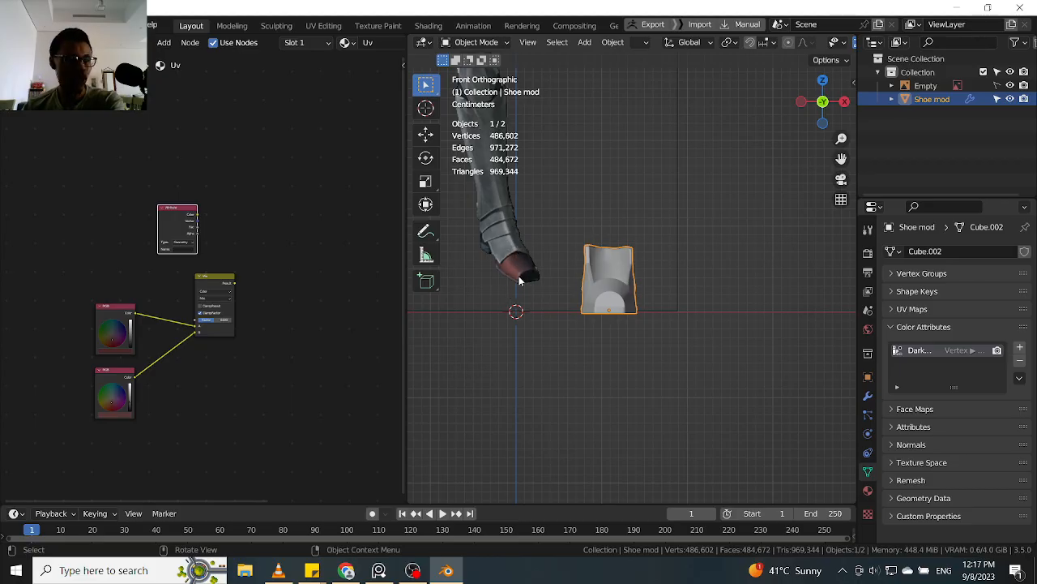
pyautogui.scroll(4, 527, 259)
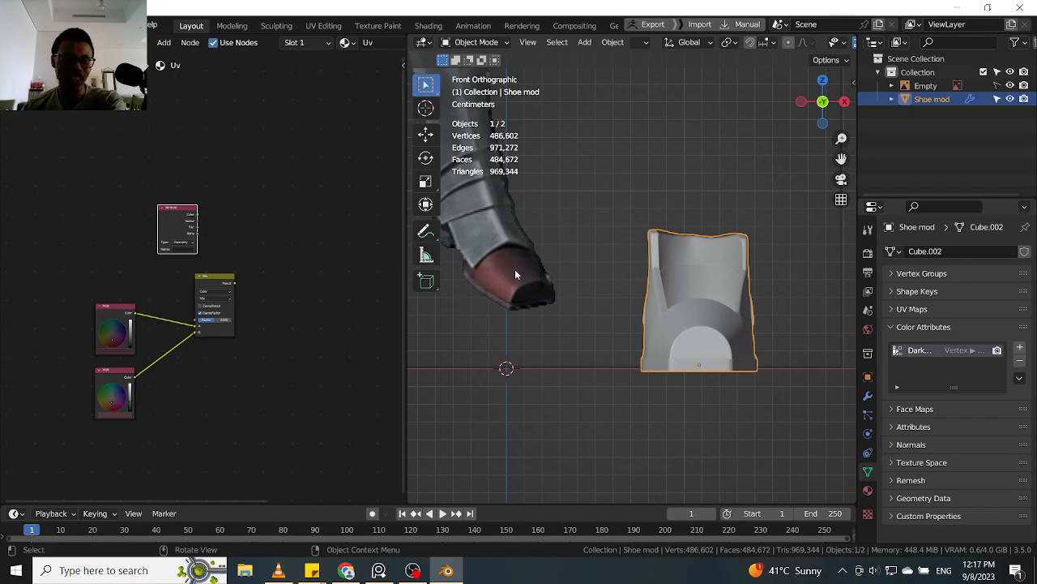
# - Look over the shoe beside the reference boots and check the mouse settings in the Input preferences
pyautogui.scroll(-3, 515, 273)
pyautogui.scroll(-2, 523, 258)
pyautogui.scroll(5, 572, 274)
pyautogui.moveTo(560, 306); pyautogui.dragTo(525, 332, button='middle')
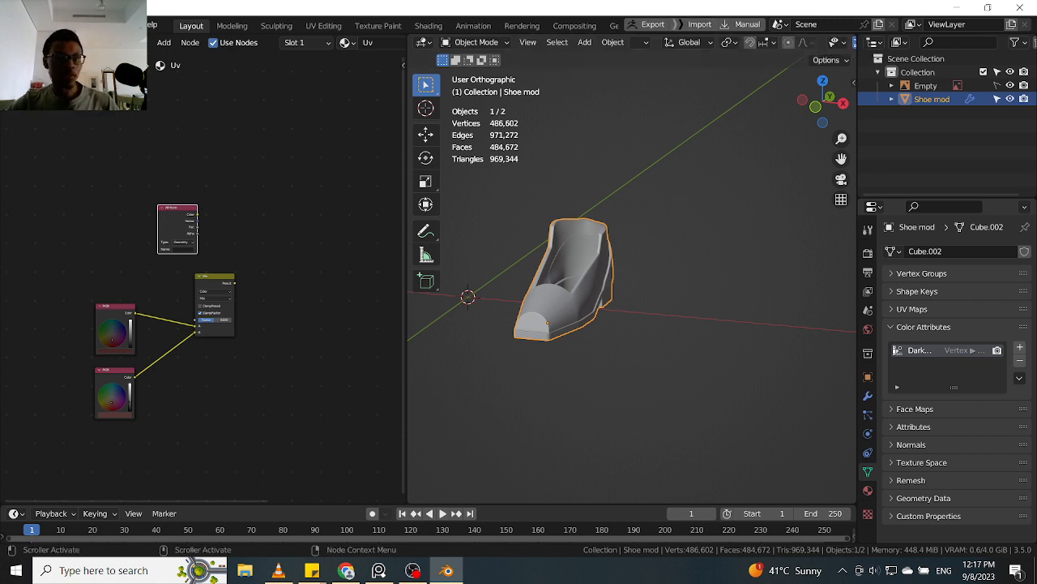
pyautogui.click(53, 24)
pyautogui.click(81, 222)
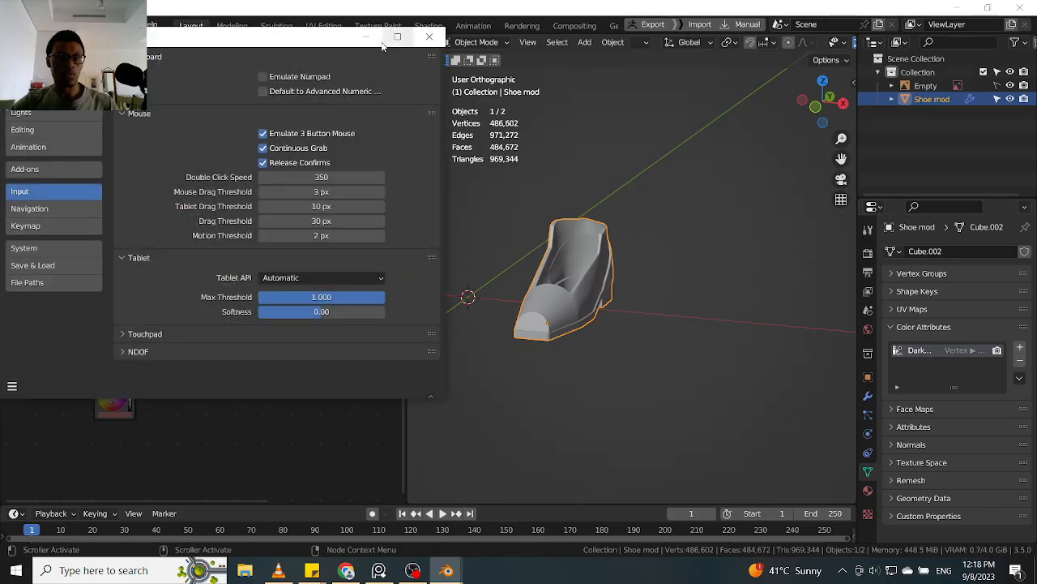
pyautogui.click(429, 36)
# - Hide the 3D viewport's toolbar and navigation gizmos, and widen the viewport at the shader editor's expense
pyautogui.moveTo(649, 297); pyautogui.dragTo(688, 233, button='middle')
pyautogui.press('KP_1')
pyautogui.keyDown('shift'); pyautogui.moveTo(612, 279); pyautogui.dragTo(715, 280, button='middle'); pyautogui.keyUp('shift')
pyautogui.scroll(1, 726, 257)
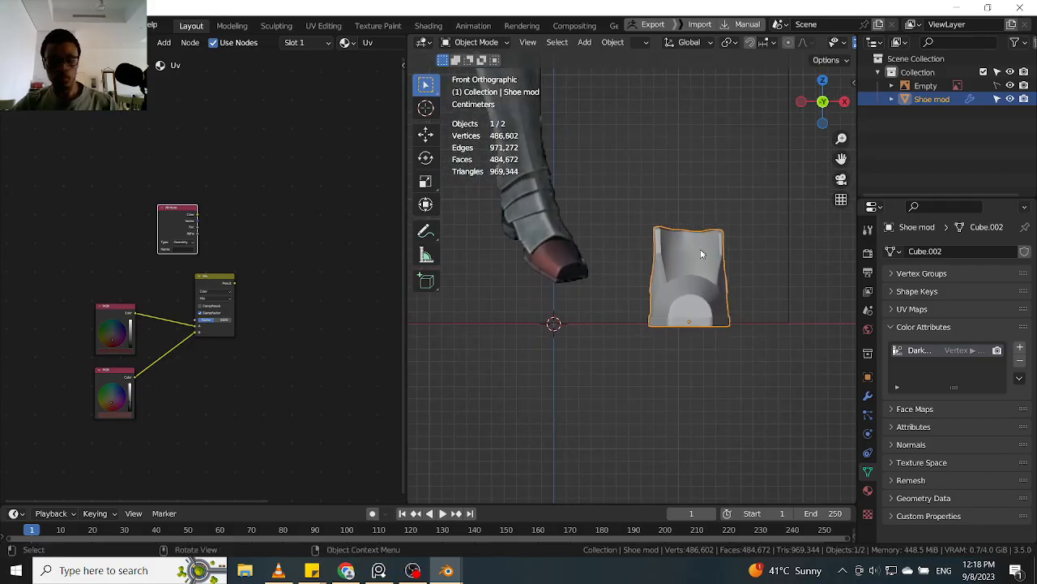
pyautogui.press('t')
pyautogui.scroll(1, 675, 248)
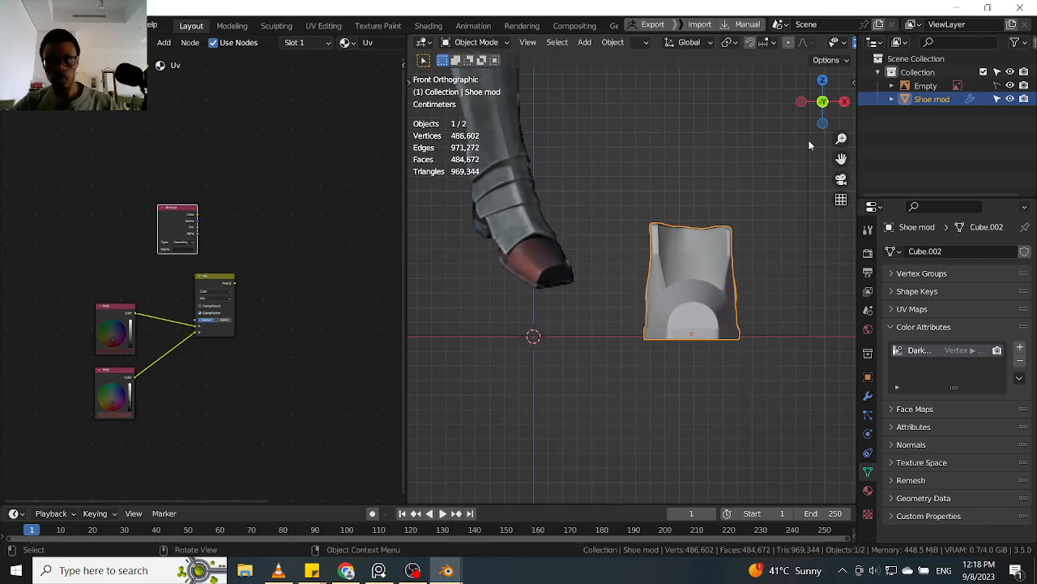
pyautogui.keyDown('shift'); pyautogui.moveTo(763, 220); pyautogui.dragTo(735, 243, button='middle'); pyautogui.keyUp('shift')
pyautogui.moveTo(402, 186); pyautogui.dragTo(316, 187)
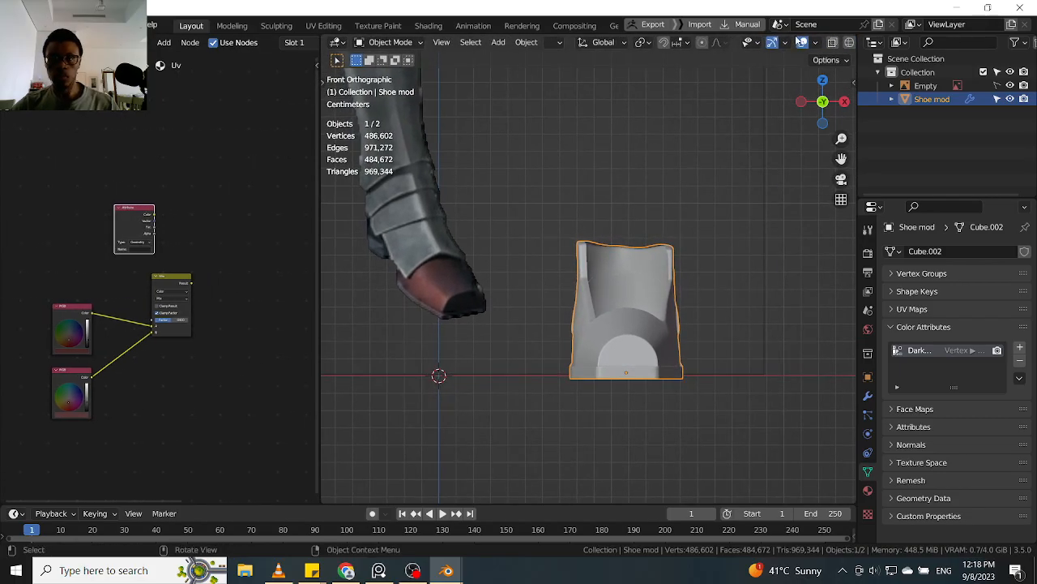
pyautogui.click(772, 43)
# - Switch the shoe to Sculpt Mode and activate the Paint brush
pyautogui.moveTo(637, 228); pyautogui.dragTo(677, 254, button='middle')
pyautogui.press('KP_1')
pyautogui.hotkey('ctrl', 'Tab')
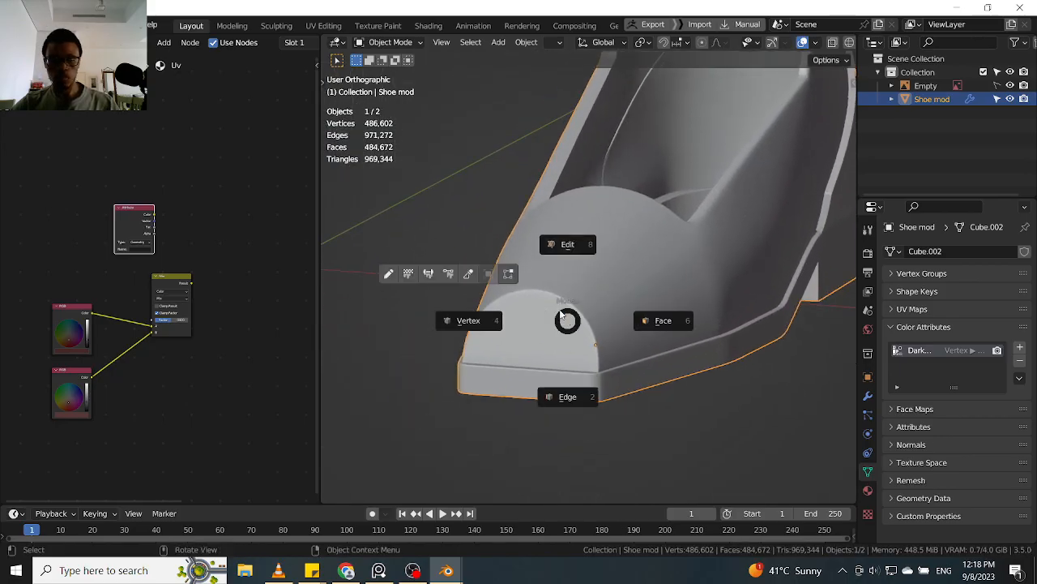
pyautogui.click(559, 303)
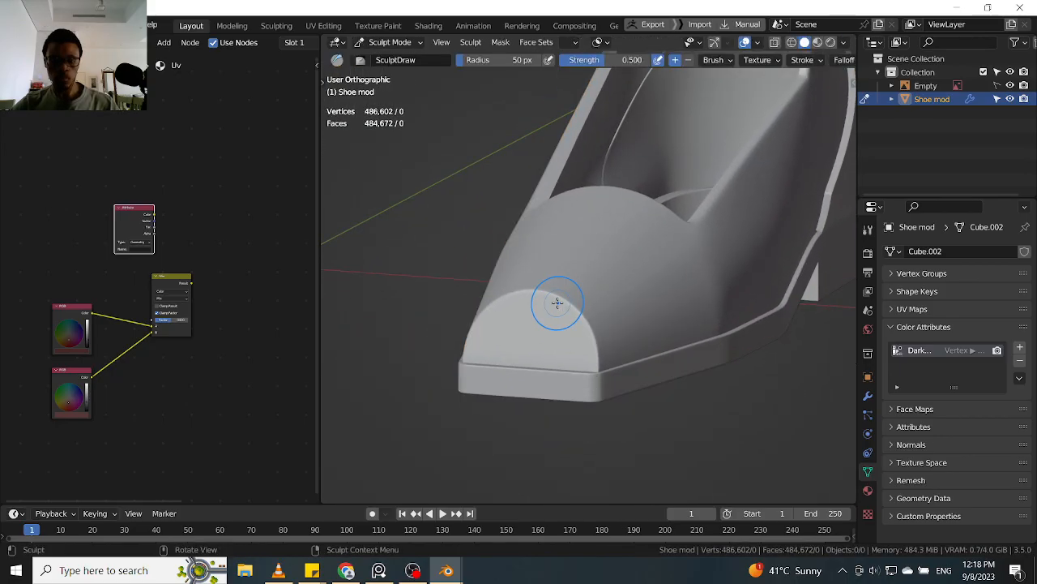
pyautogui.hotkey('shift', 'space')
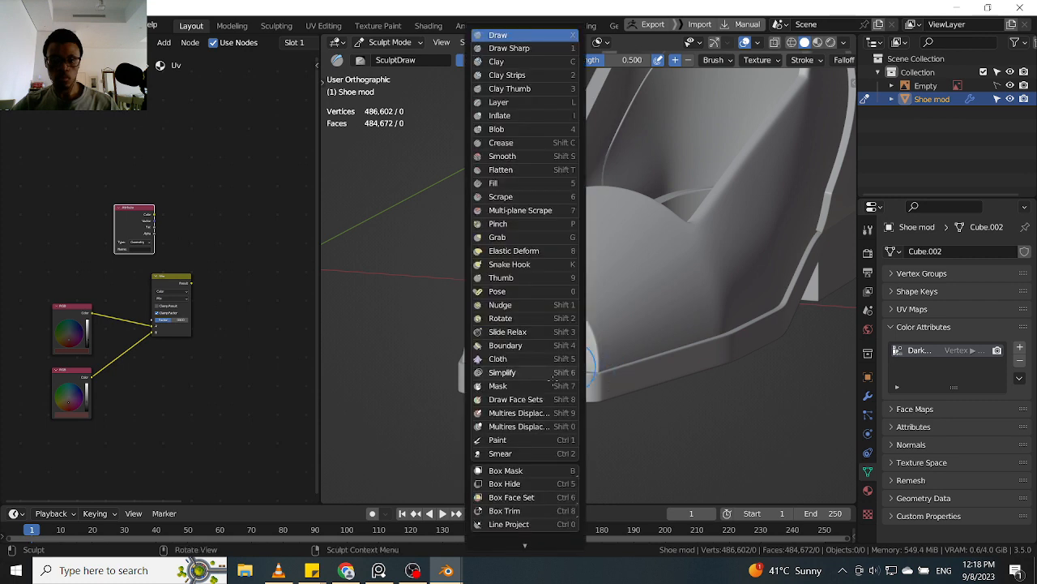
pyautogui.click(499, 439)
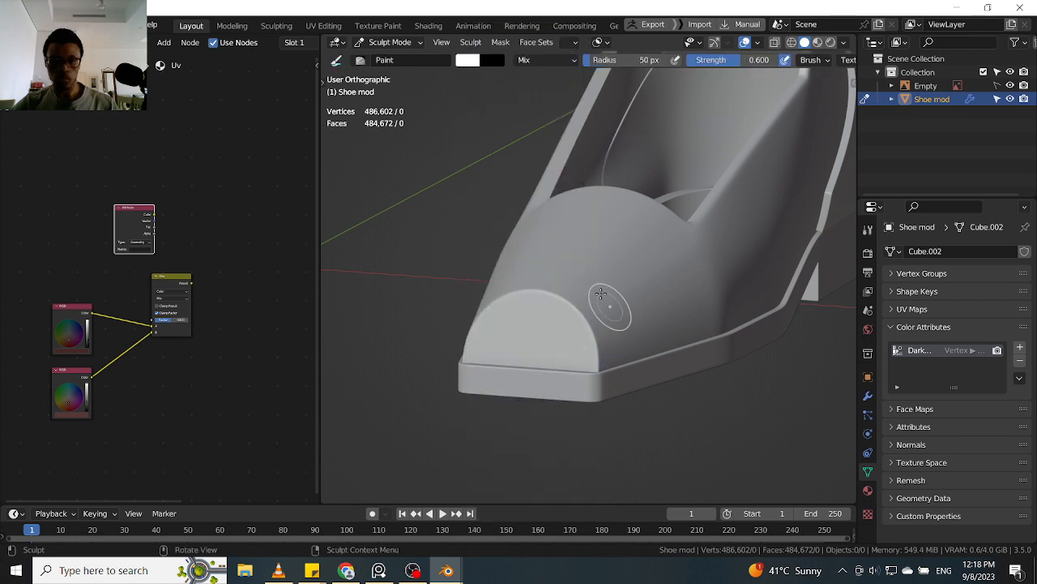
# - Display the shoe with Material Preview shading in front view
pyautogui.press('KP_1')
pyautogui.press('z')
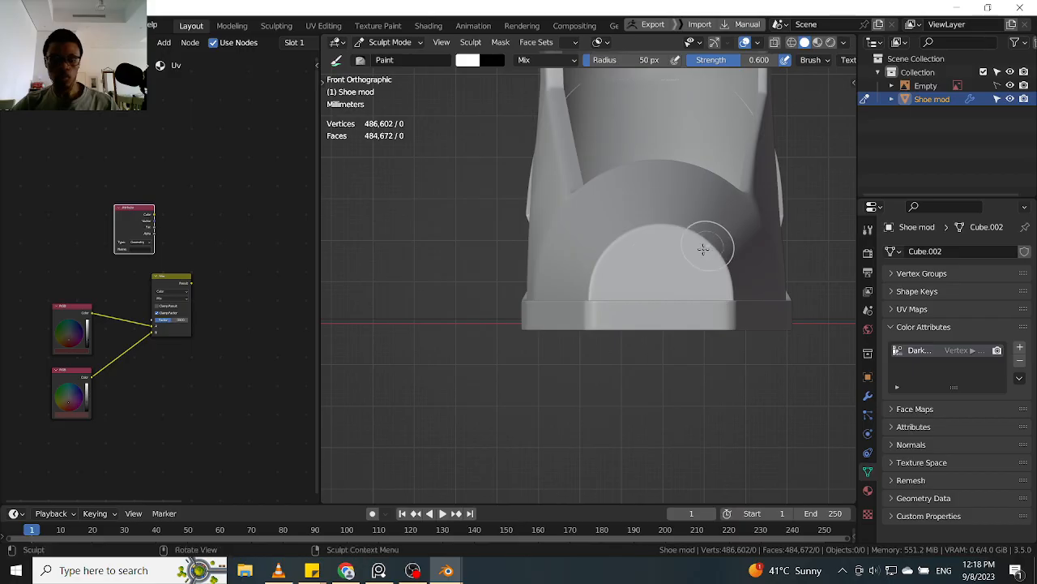
pyautogui.click(689, 327)
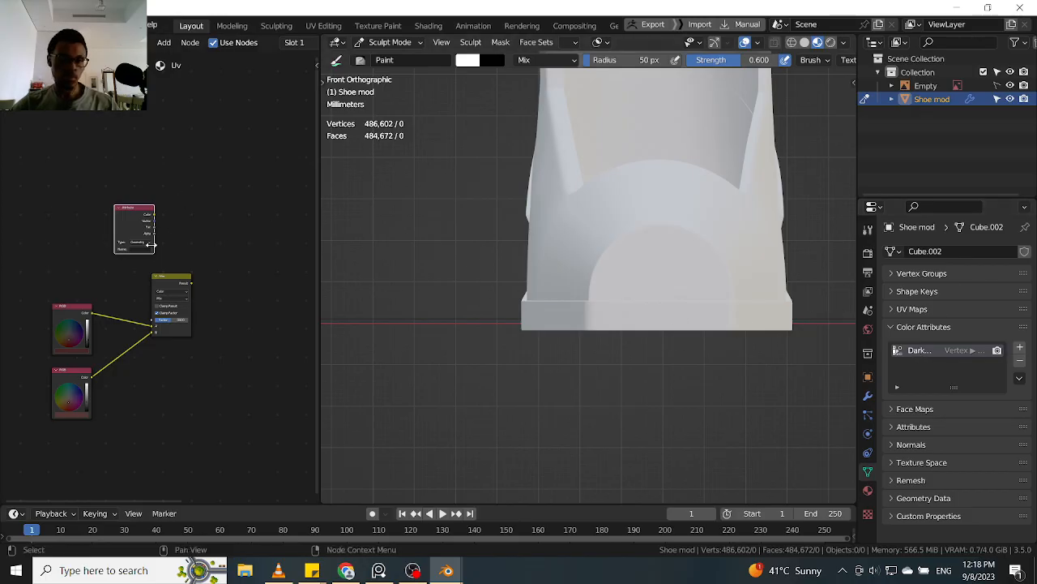
# - Move the Attribute node away from the Mix node, name its attribute Dark Brown and link its Fac output to the Mix Factor
pyautogui.moveTo(144, 219); pyautogui.dragTo(96, 215)
pyautogui.keyDown('shift'); pyautogui.click(166, 280); pyautogui.keyUp('shift')
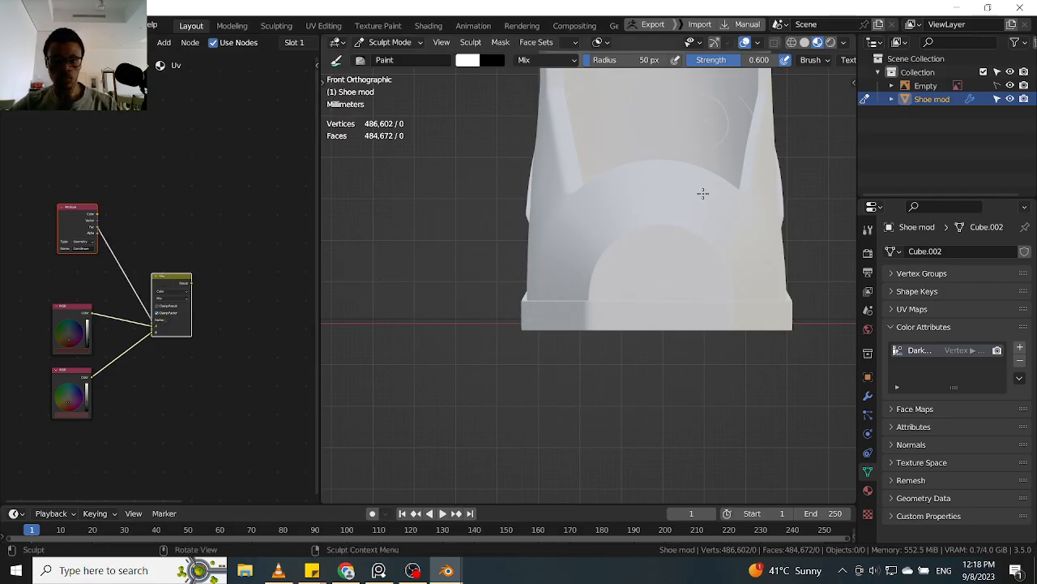
# - Paint a white test dab on the side of the shoe's toe
pyautogui.keyDown('ctrl'); pyautogui.moveTo(489, 345); pyautogui.dragTo(493, 340, button='middle'); pyautogui.keyUp('ctrl')
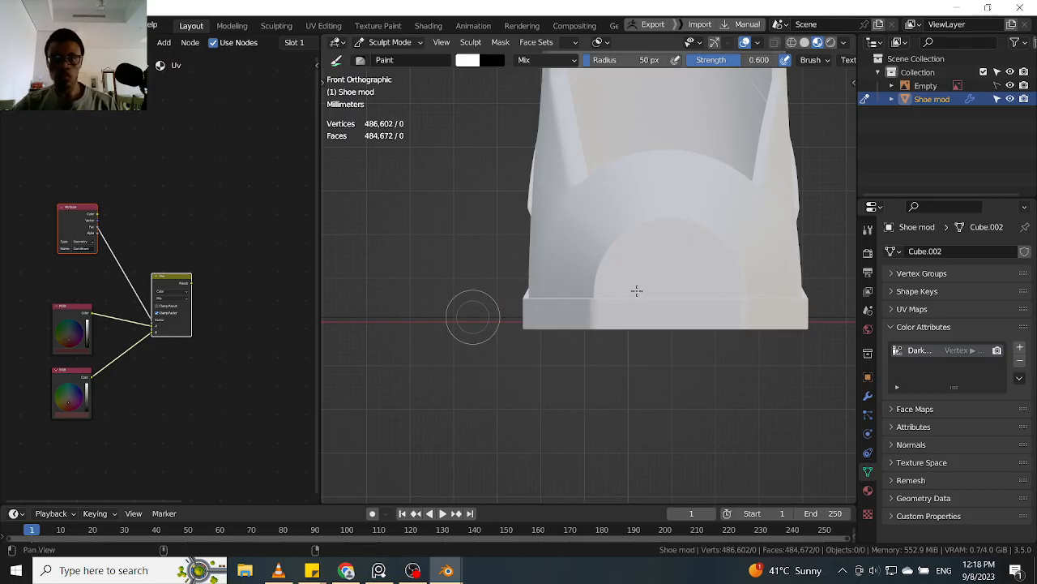
pyautogui.keyDown('ctrl'); pyautogui.moveTo(776, 245); pyautogui.dragTo(774, 290, button='middle'); pyautogui.keyUp('ctrl')
pyautogui.keyDown('shift'); pyautogui.moveTo(759, 251); pyautogui.dragTo(560, 299, button='middle'); pyautogui.keyUp('shift')
pyautogui.click(570, 322)
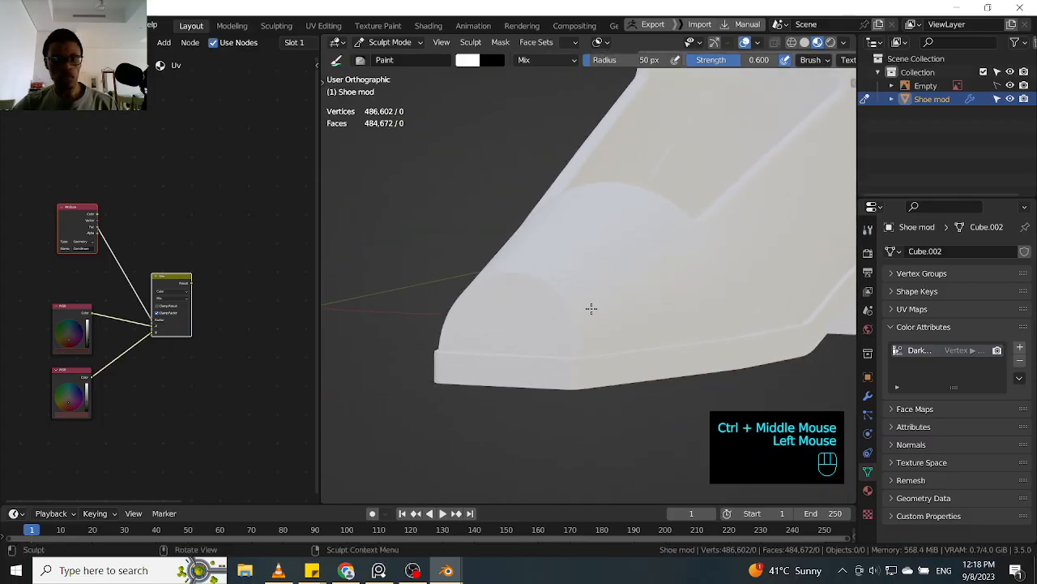
# - Preview the Mix node's result directly on the shoe
pyautogui.press('z')
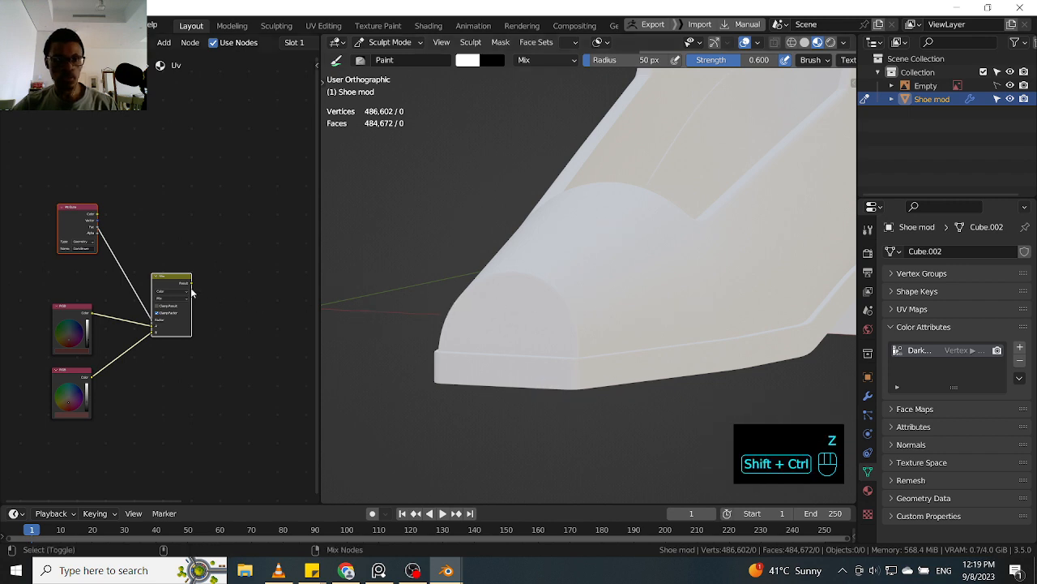
pyautogui.keyDown('ctrl'); pyautogui.keyDown('shift'); pyautogui.click(179, 276); pyautogui.keyUp('shift'); pyautogui.keyUp('ctrl')
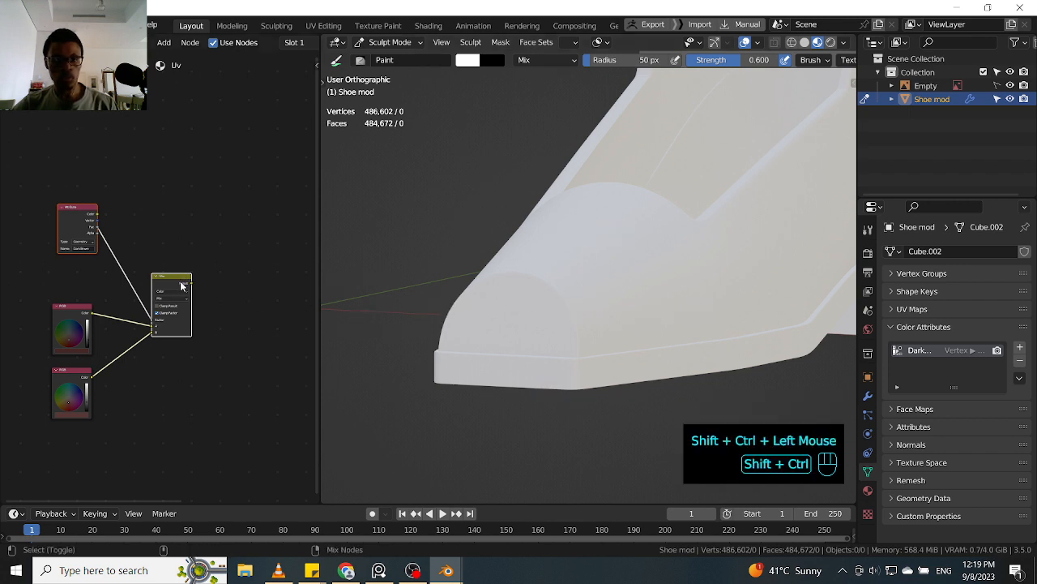
pyautogui.keyDown('ctrl'); pyautogui.keyDown('shift'); pyautogui.click(185, 293); pyautogui.keyUp('shift'); pyautogui.keyUp('ctrl')
pyautogui.keyDown('ctrl'); pyautogui.moveTo(587, 294); pyautogui.dragTo(563, 283, button='middle'); pyautogui.keyUp('ctrl')
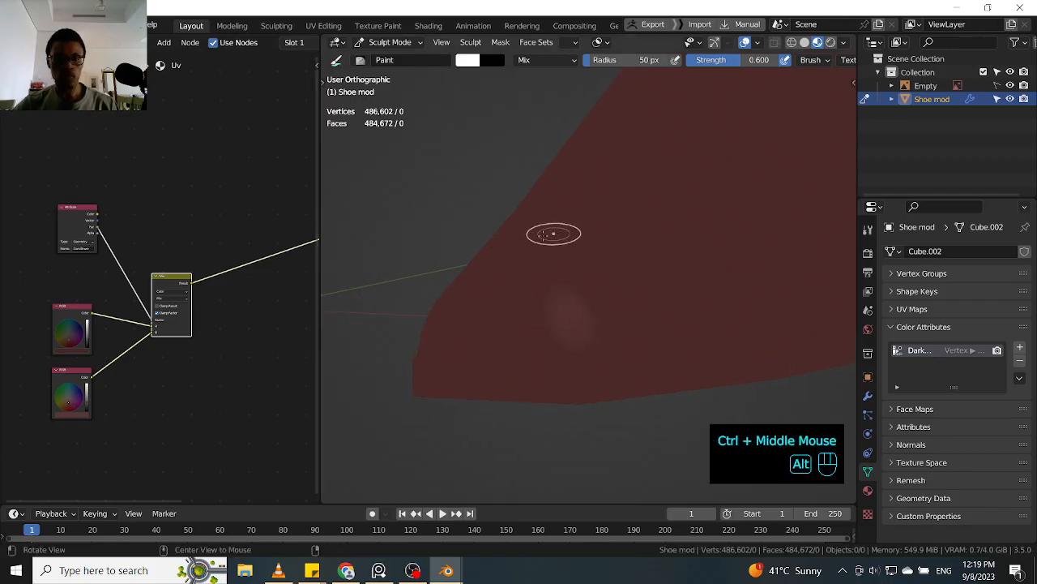
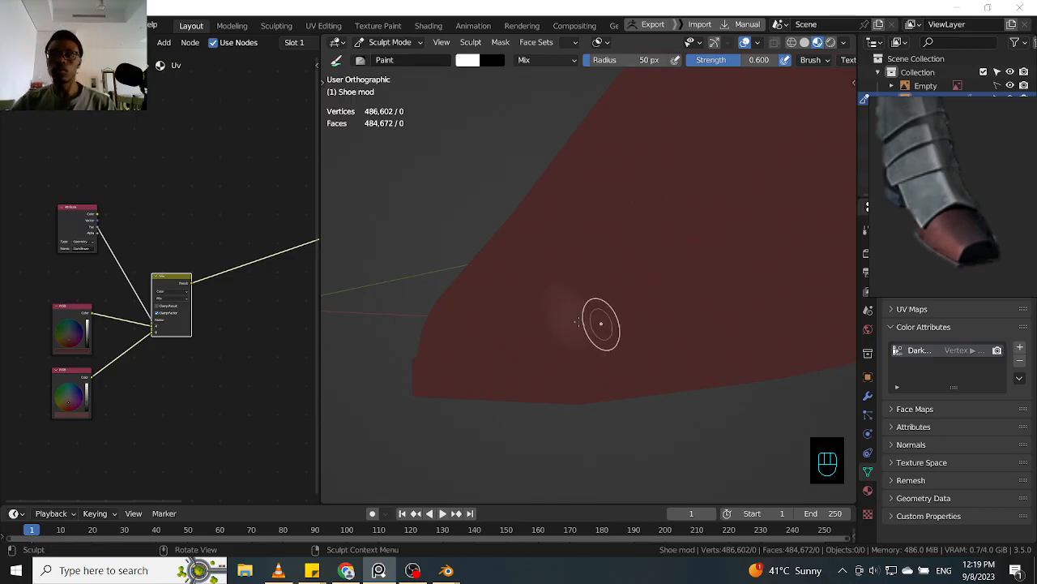
# - Add another test dab on the toe and erase all test marks by painting with the secondary black colour
pyautogui.click(417, 235)
pyautogui.moveTo(418, 235)
pyautogui.keyDown('alt'); pyautogui.mouseDown(button='middle')
pyautogui.moveTo(481, 220)
pyautogui.moveTo(421, 225)
pyautogui.mouseUp(button='middle'); pyautogui.keyUp('alt')
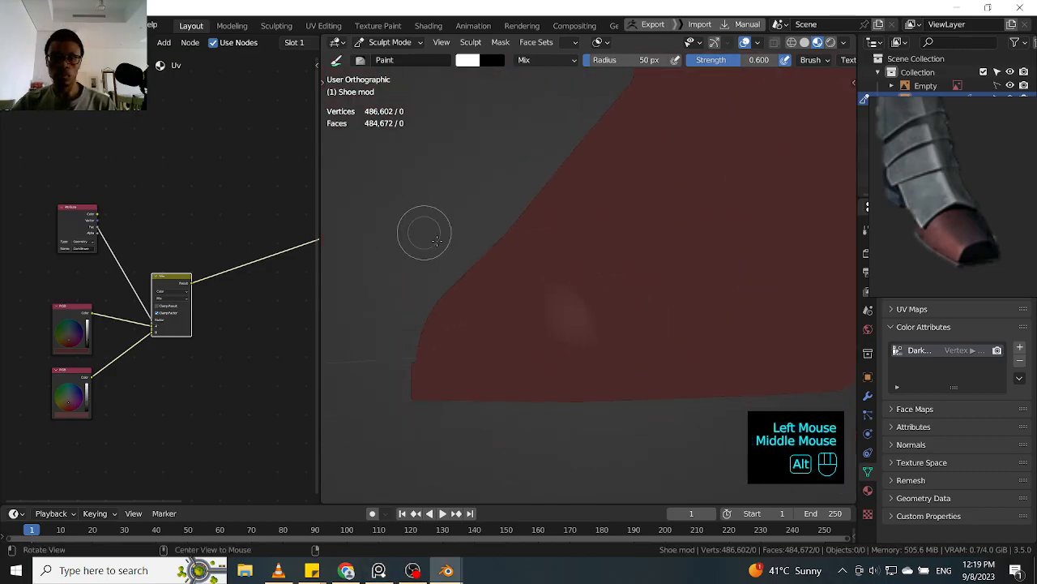
pyautogui.click(527, 312)
pyautogui.keyDown('ctrl'); pyautogui.click(598, 322); pyautogui.keyUp('ctrl')
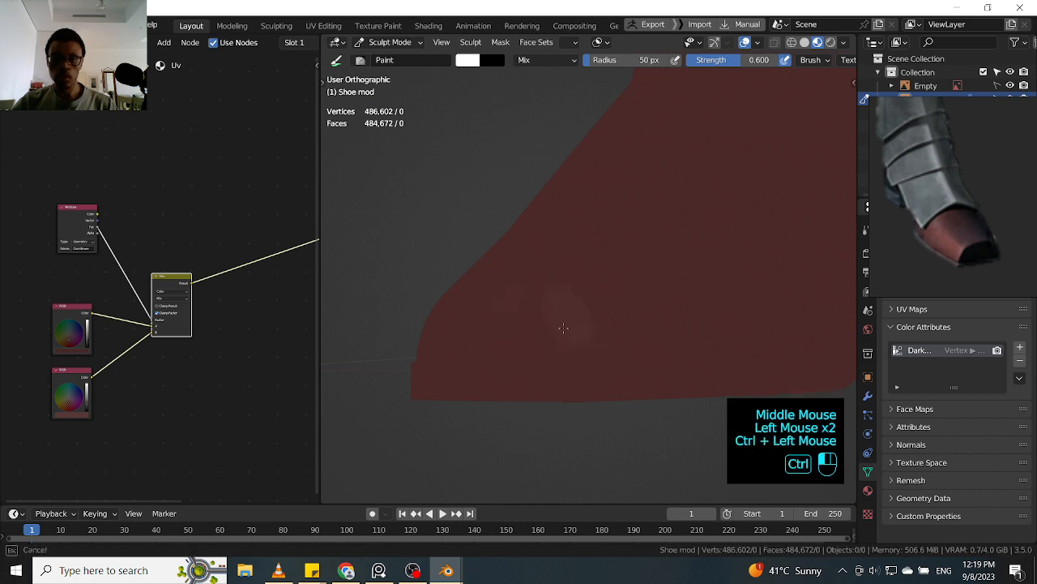
pyautogui.keyDown('ctrl'); pyautogui.click(539, 299); pyautogui.keyUp('ctrl')
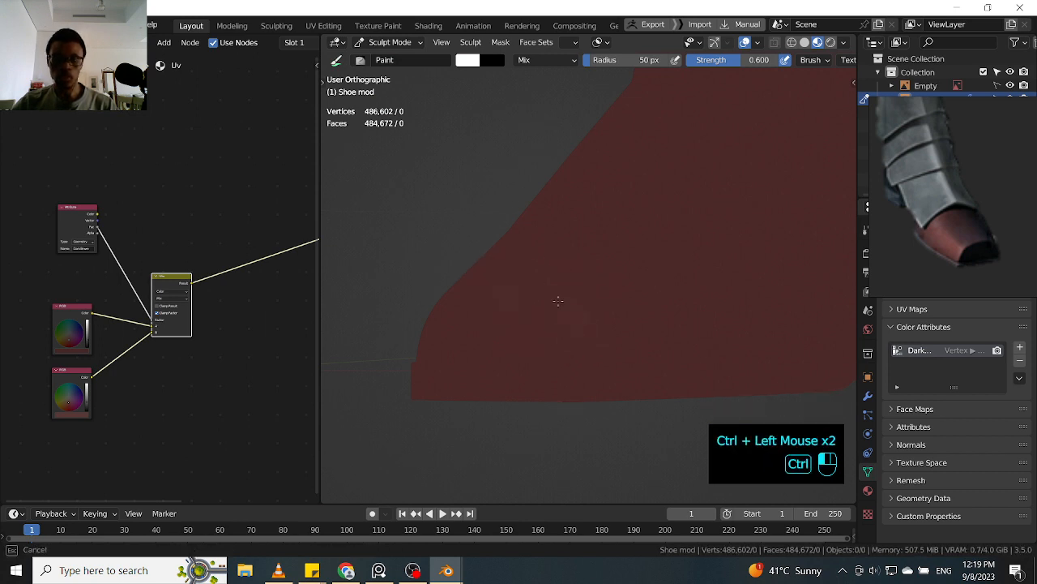
pyautogui.keyDown('ctrl'); pyautogui.click(572, 292); pyautogui.keyUp('ctrl')
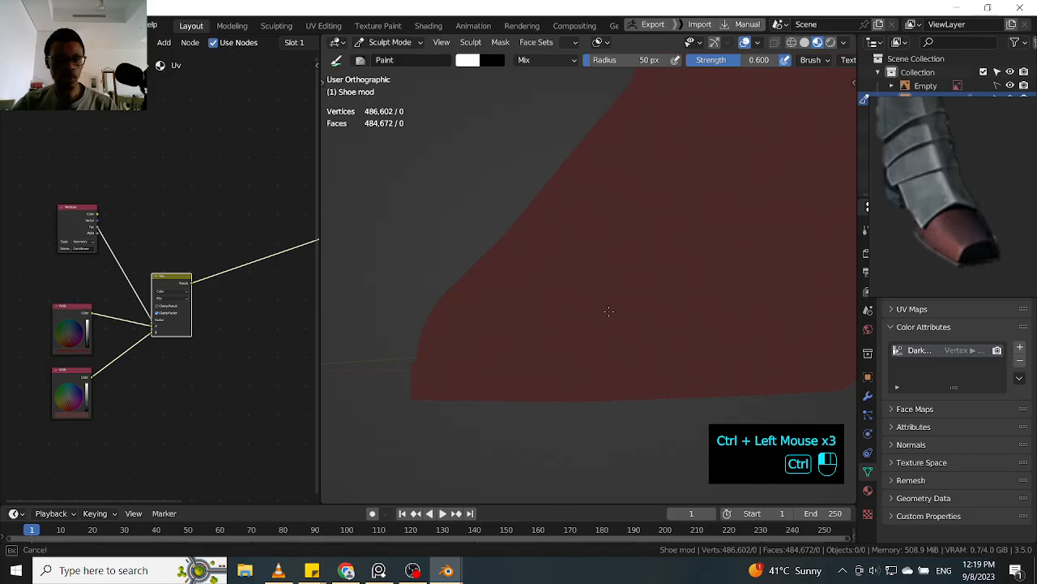
# - Shift the lower RGB node slightly closer to the Mix node
pyautogui.press('KP_1')
pyautogui.keyDown('ctrl'); pyautogui.moveTo(544, 209); pyautogui.dragTo(653, 232, button='middle'); pyautogui.keyUp('ctrl')
pyautogui.keyDown('ctrl'); pyautogui.moveTo(94, 308); pyautogui.dragTo(144, 367, button='middle'); pyautogui.keyUp('ctrl')
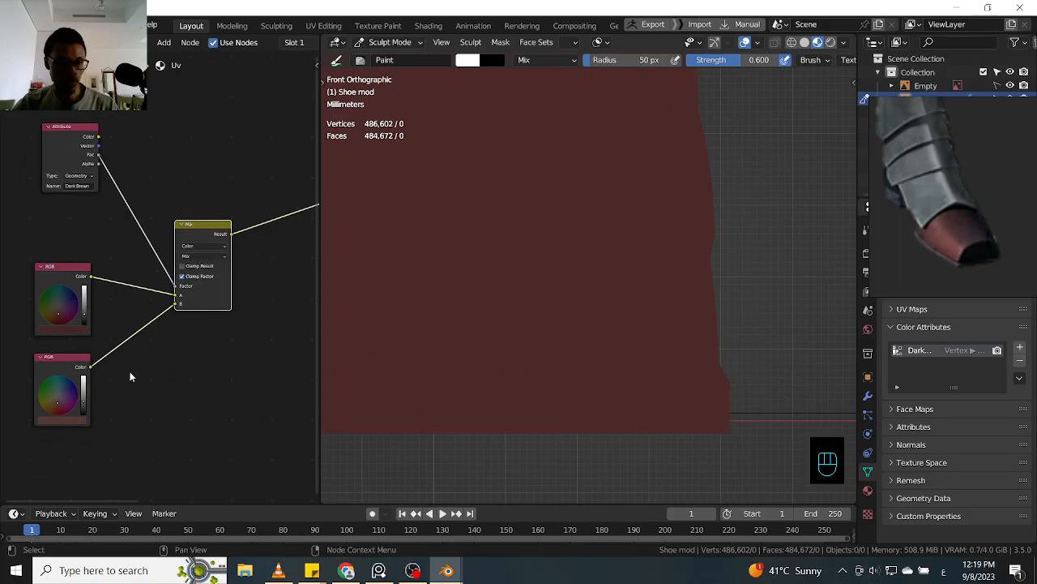
pyautogui.moveTo(78, 372); pyautogui.dragTo(104, 356)
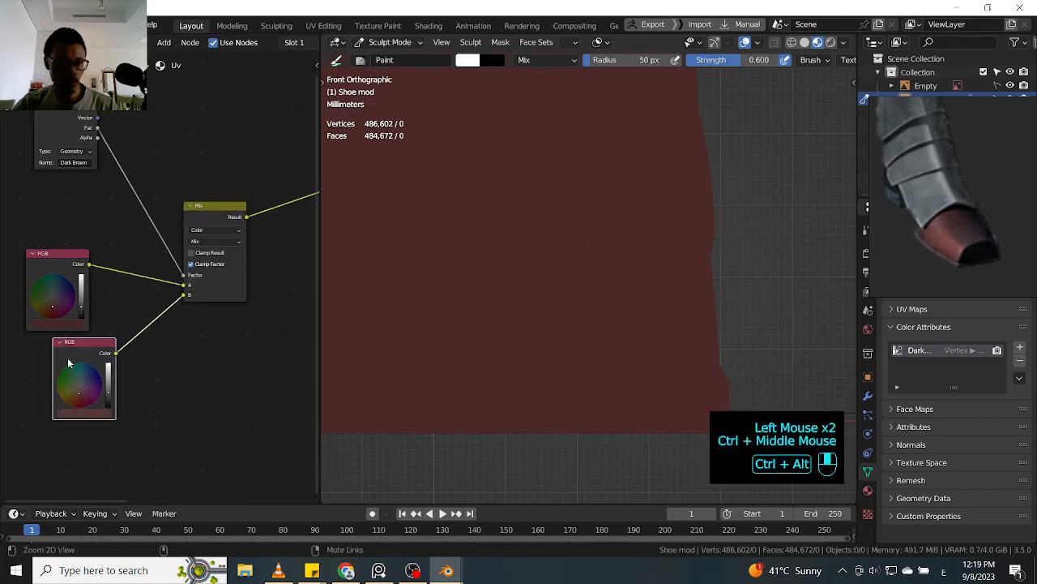
pyautogui.keyDown('ctrl'); pyautogui.moveTo(68, 364); pyautogui.dragTo(62, 362, button='middle'); pyautogui.keyUp('ctrl')
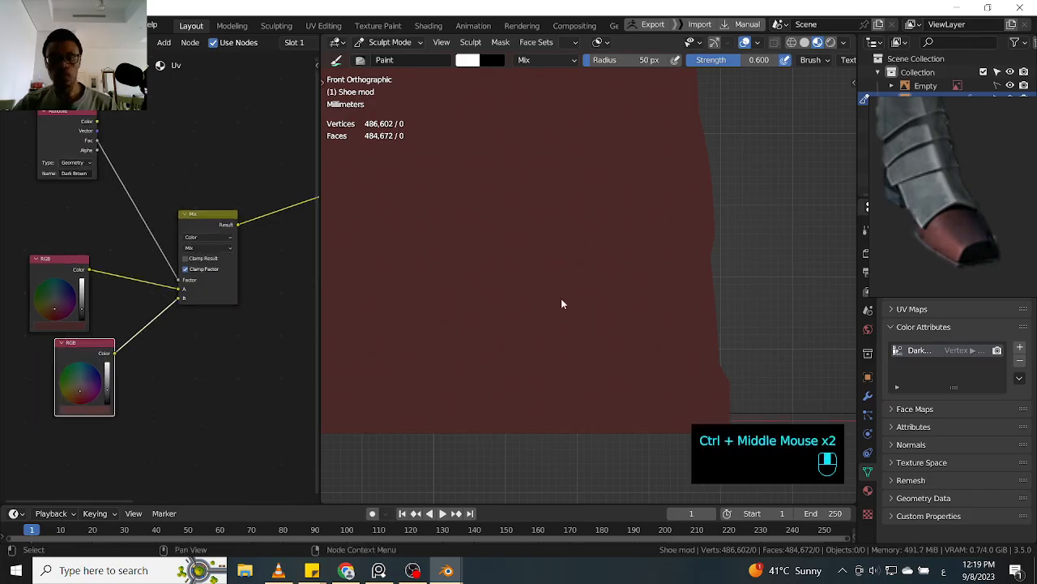
# - Start saving the project under a new name and browse to the Ahsoka project's HP Files folder
pyautogui.hotkey('ctrl', 'shift', 's')
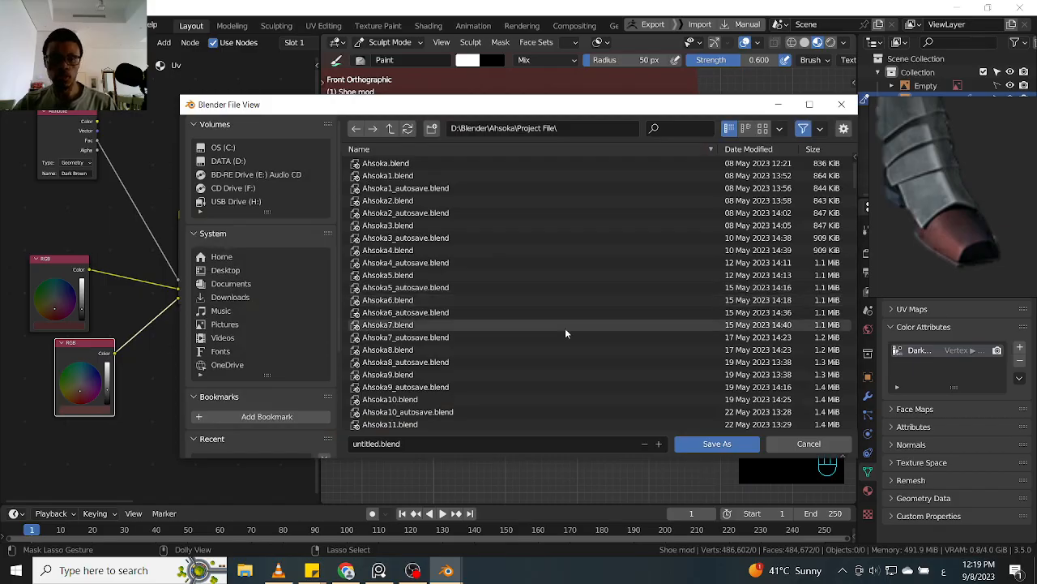
pyautogui.click(391, 128)
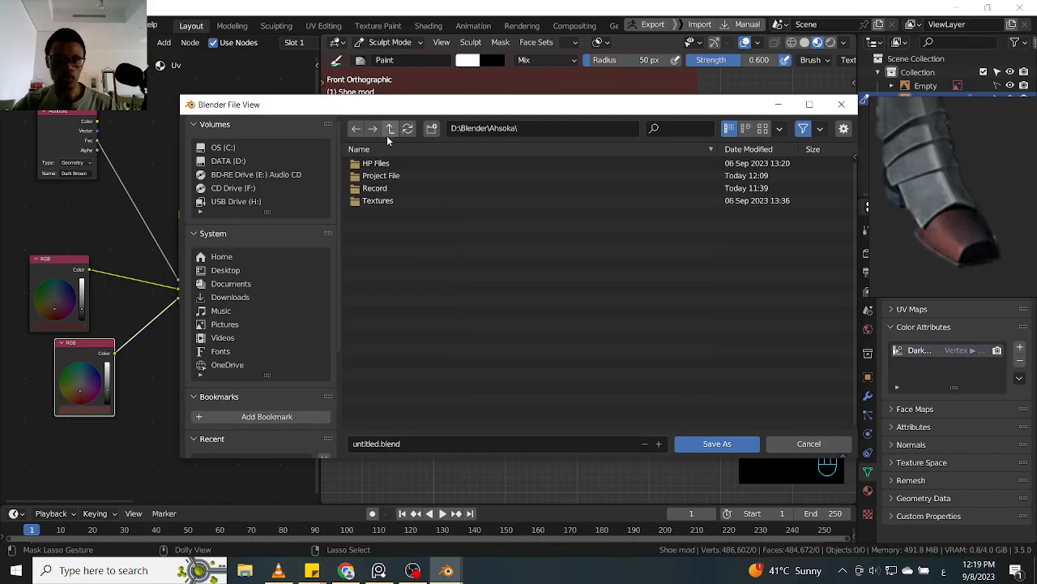
pyautogui.click(393, 165)
pyautogui.doubleClick(392, 164)
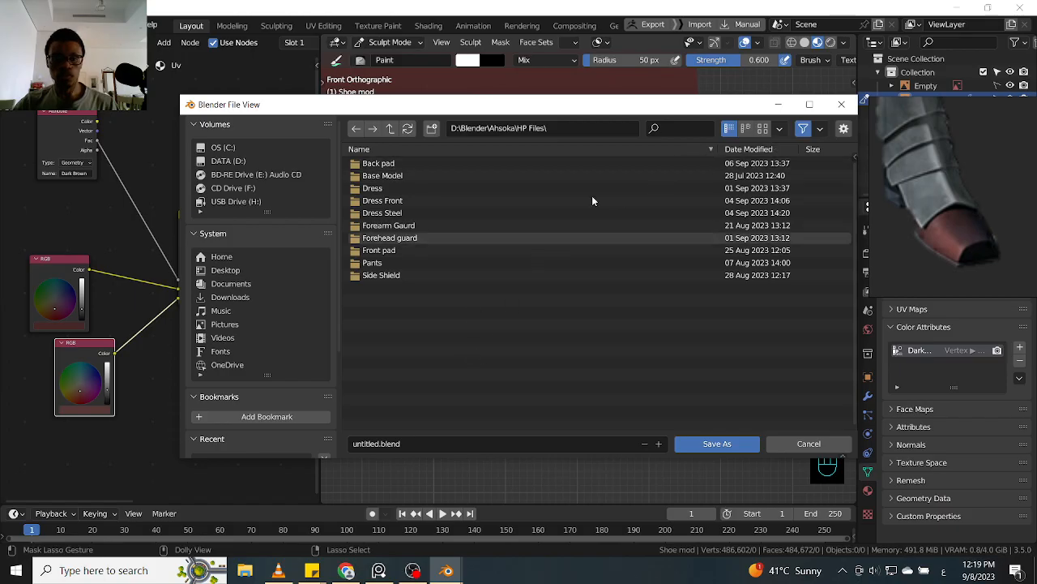
# - Create a new folder named Shoe inside HP Files
pyautogui.click(434, 130)
pyautogui.press('BackSpace')
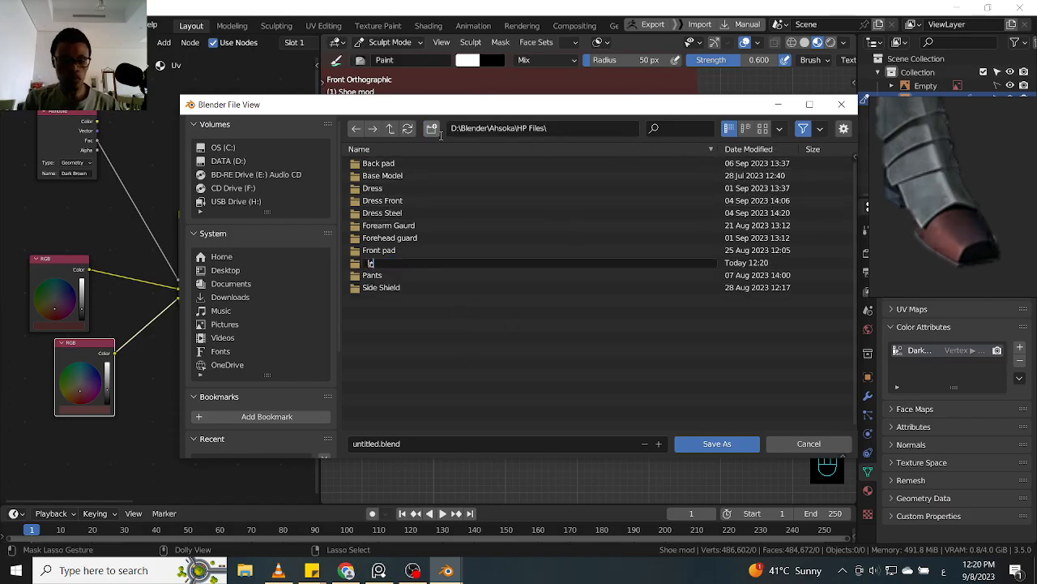
pyautogui.press('super+space')
pyautogui.press('super+space')
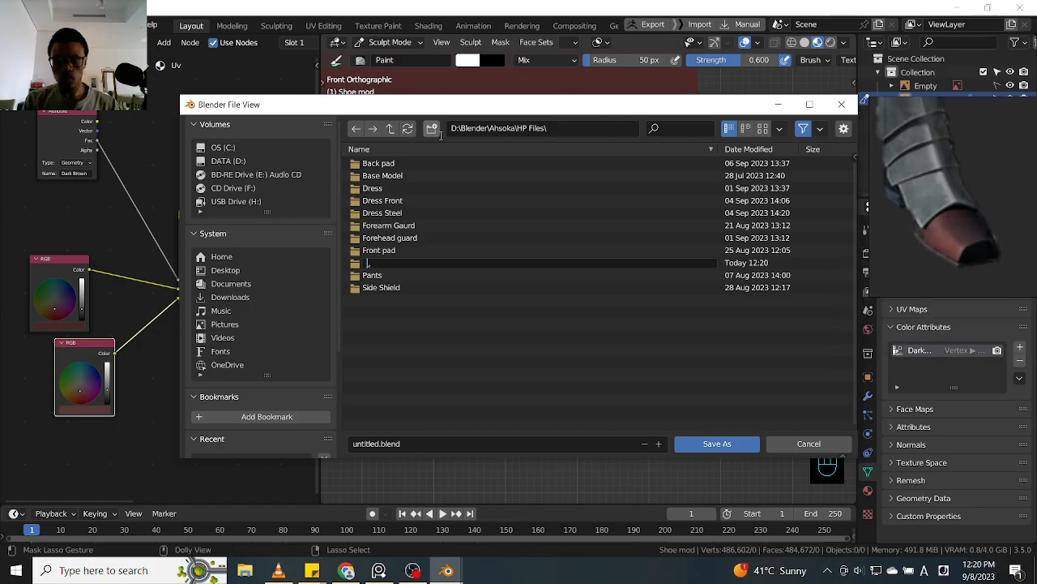
pyautogui.press('super+space')
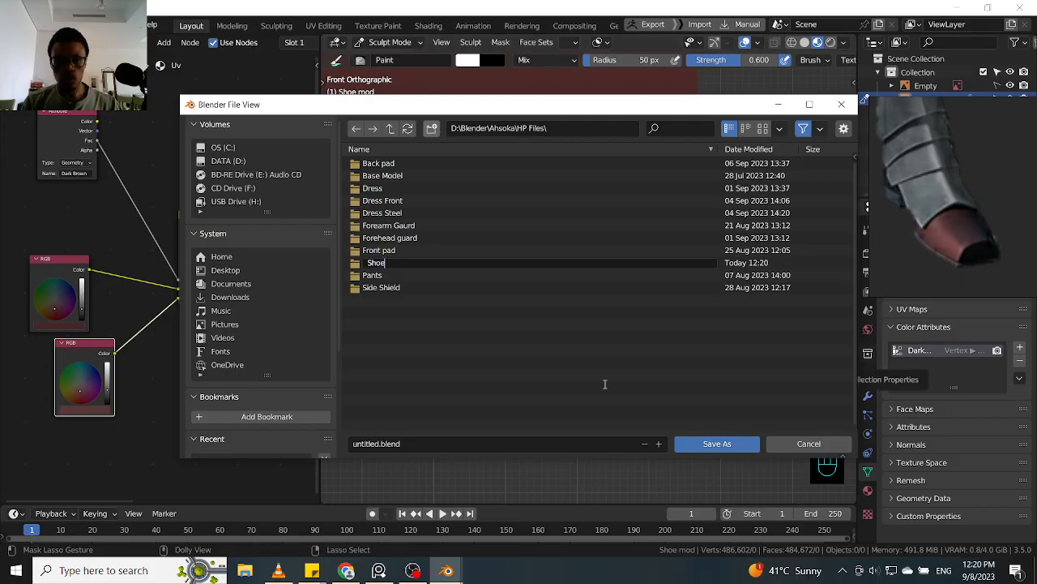
pyautogui.press('Return')
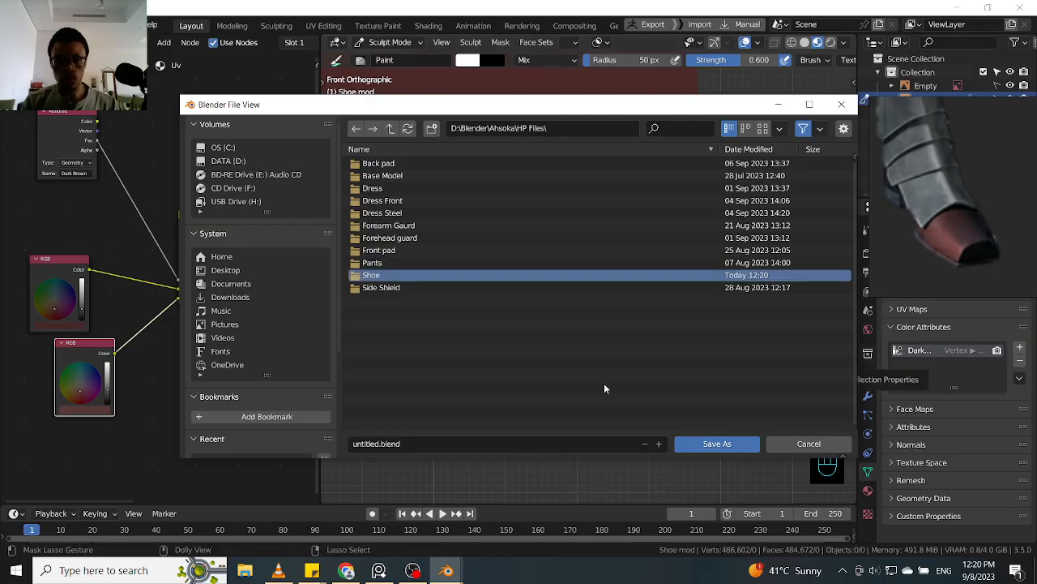
# - Save the file as SHoe in the new Shoe folder
pyautogui.doubleClick(446, 276)
pyautogui.click(418, 438)
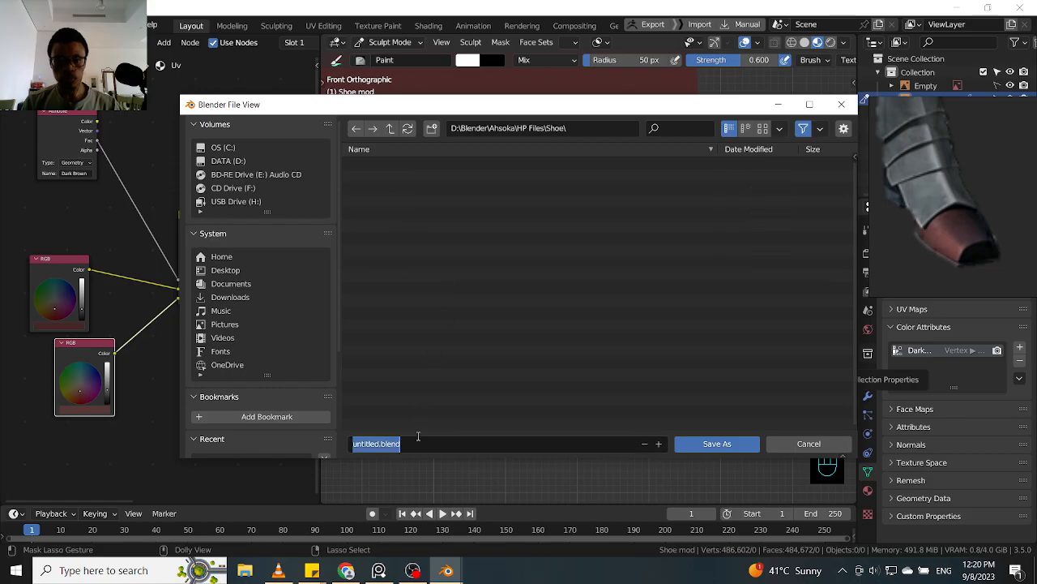
pyautogui.write('SHpe')
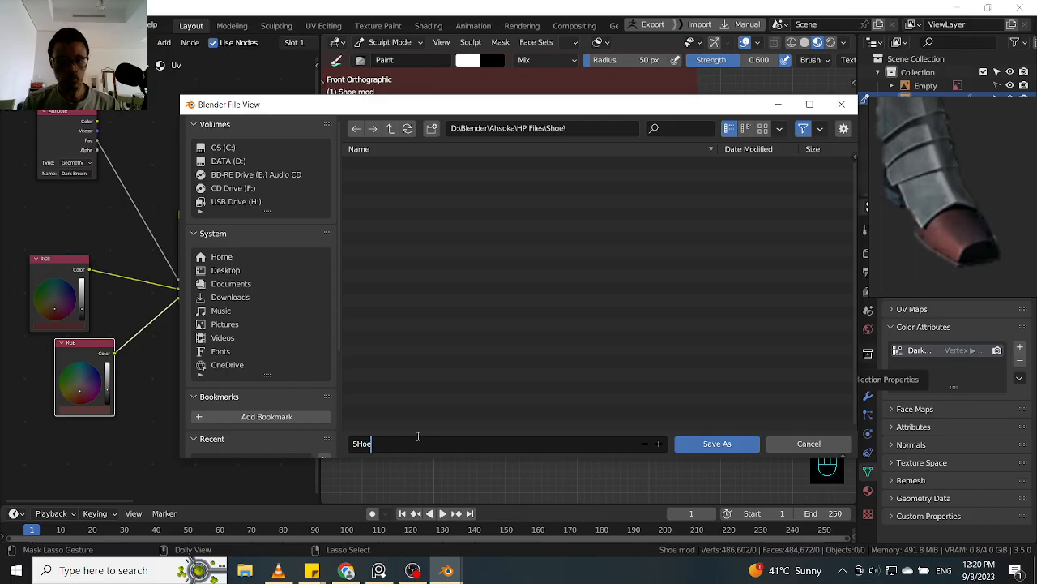
pyautogui.click(706, 445)
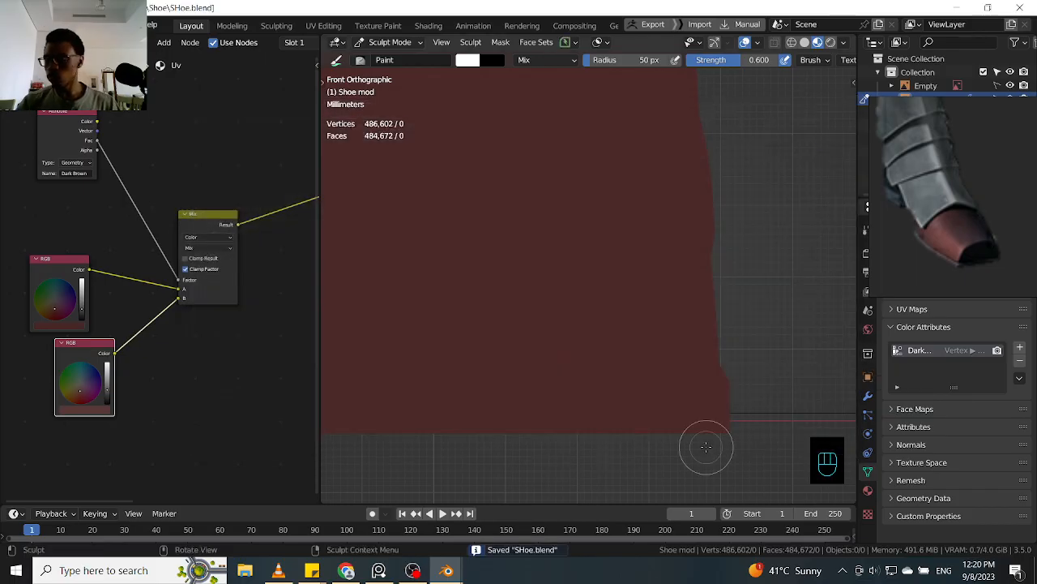
# - Resample the lower RGB node's colour from the darker brown near the rear edge of the reference shoe
pyautogui.moveTo(725, 315)
pyautogui.keyDown('ctrl'); pyautogui.mouseDown(button='middle')
pyautogui.moveTo(771, 254)
pyautogui.moveTo(718, 315)
pyautogui.moveTo(719, 330)
pyautogui.mouseUp(button='middle'); pyautogui.keyUp('ctrl')
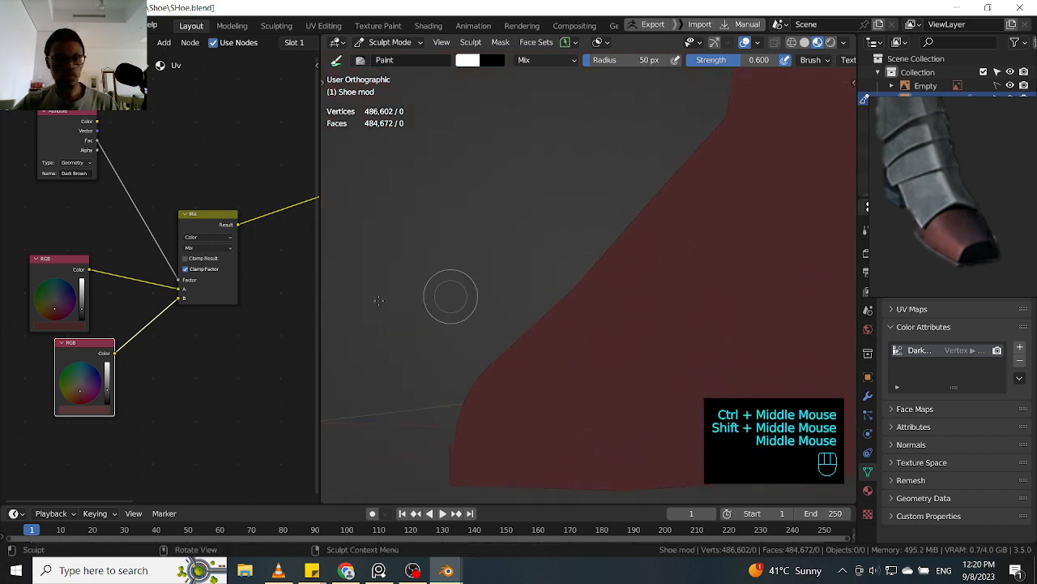
pyautogui.keyDown('ctrl'); pyautogui.moveTo(548, 203); pyautogui.dragTo(480, 223, button='middle'); pyautogui.keyUp('ctrl')
pyautogui.press('KP_1')
pyautogui.keyDown('shift'); pyautogui.moveTo(480, 222); pyautogui.dragTo(414, 320, button='middle'); pyautogui.keyUp('shift')
pyautogui.click(92, 409)
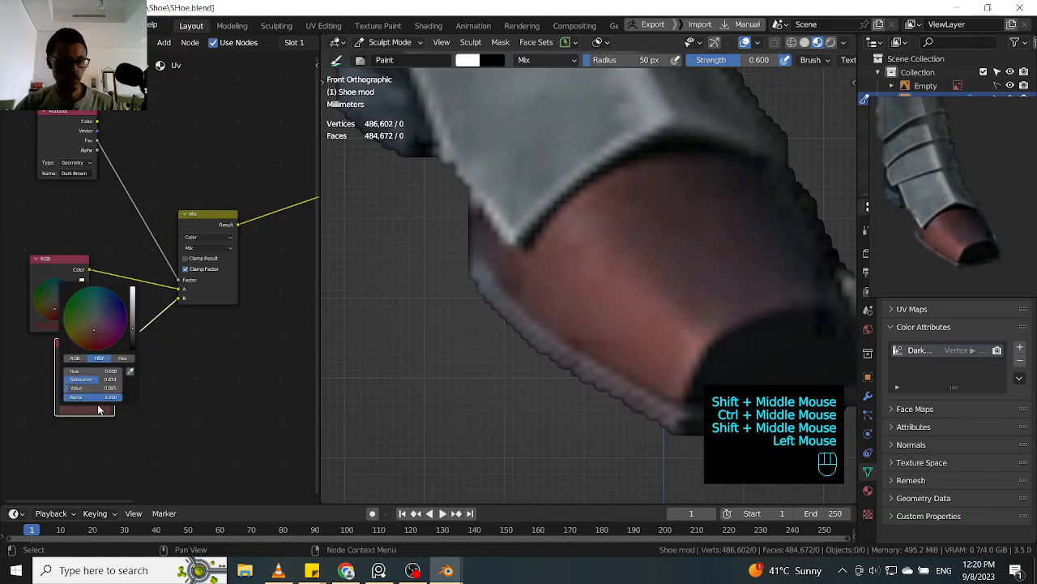
pyautogui.click(137, 374)
pyautogui.click(516, 280)
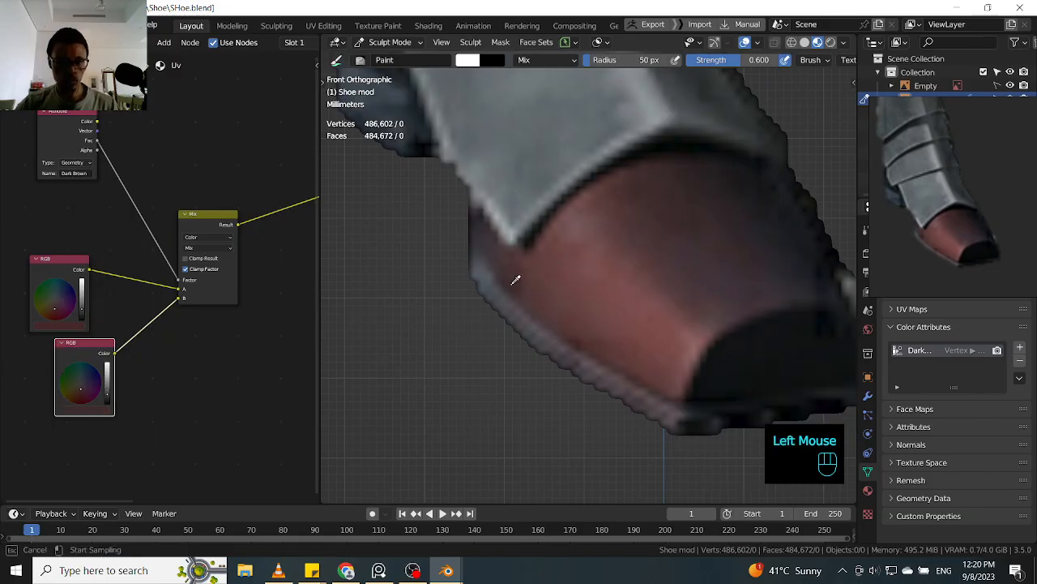
# - Dab the second brown onto the side of the shoe with the Paint brush, using short overlapping touches
pyautogui.keyDown('ctrl'); pyautogui.moveTo(518, 243); pyautogui.dragTo(484, 364, button='middle'); pyautogui.keyUp('ctrl')
pyautogui.keyDown('shift'); pyautogui.moveTo(592, 288); pyautogui.dragTo(461, 237, button='middle'); pyautogui.keyUp('shift')
pyautogui.keyDown('ctrl'); pyautogui.moveTo(460, 236); pyautogui.dragTo(493, 311, button='middle'); pyautogui.keyUp('ctrl')
pyautogui.moveTo(697, 270); pyautogui.dragTo(602, 294, button='middle')
pyautogui.keyDown('shift'); pyautogui.moveTo(700, 319); pyautogui.dragTo(646, 317, button='middle'); pyautogui.keyUp('shift')
pyautogui.click(623, 327)
pyautogui.click(623, 328)
pyautogui.click(623, 331)
pyautogui.click(621, 332)
pyautogui.click(652, 328)
pyautogui.click(616, 326)
pyautogui.click(614, 324)
pyautogui.click(660, 316)
# - Paint a blended brown patch along the lower side of the shoe, between the toe and midfoot
pyautogui.moveTo(684, 302)
pyautogui.keyDown('shift'); pyautogui.mouseDown(button='middle')
pyautogui.moveTo(609, 336)
pyautogui.moveTo(609, 312)
pyautogui.mouseUp(button='middle'); pyautogui.keyUp('shift')
pyautogui.click(554, 364)
pyautogui.click(572, 356)
pyautogui.click(595, 349)
pyautogui.click(624, 340)
pyautogui.click(637, 338)
pyautogui.moveTo(615, 344)
pyautogui.mouseDown()
pyautogui.moveTo(576, 346)
pyautogui.moveTo(624, 332)
pyautogui.mouseUp()
pyautogui.keyDown('ctrl'); pyautogui.moveTo(678, 316); pyautogui.dragTo(694, 325, button='middle'); pyautogui.keyUp('ctrl')
pyautogui.keyDown('shift'); pyautogui.moveTo(713, 306); pyautogui.dragTo(706, 329, button='middle'); pyautogui.keyUp('shift')
pyautogui.moveTo(650, 352); pyautogui.dragTo(605, 379)
pyautogui.moveTo(605, 379); pyautogui.dragTo(643, 359)
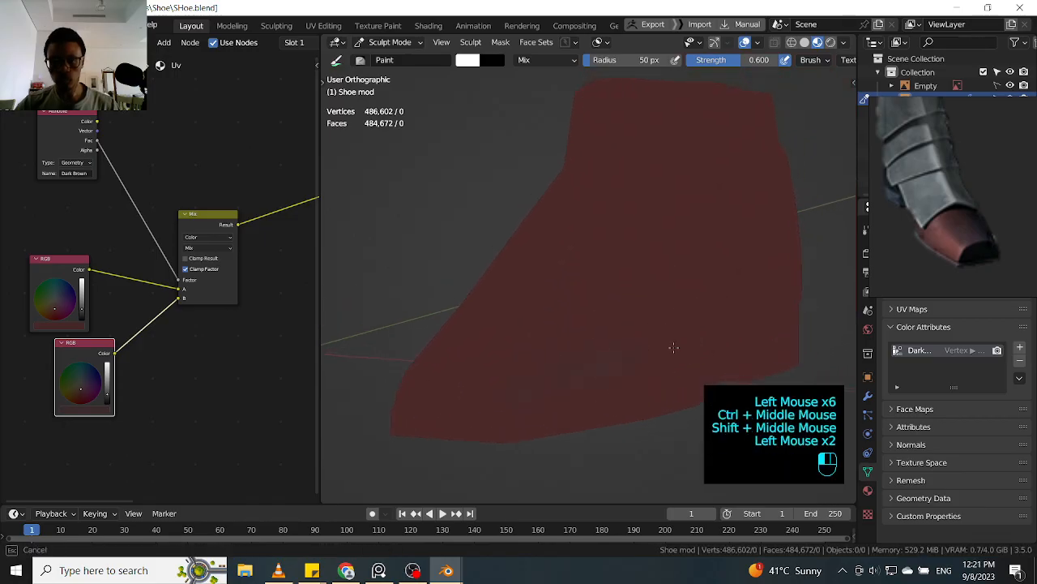
pyautogui.moveTo(552, 399); pyautogui.dragTo(679, 353)
# - Extend the painted brown band from the toe area back along the midfoot side
pyautogui.moveTo(679, 353)
pyautogui.mouseDown(button='middle')
pyautogui.moveTo(648, 341)
pyautogui.moveTo(636, 365)
pyautogui.mouseUp(button='middle')
pyautogui.keyDown('shift'); pyautogui.moveTo(636, 364); pyautogui.dragTo(551, 359, button='middle'); pyautogui.keyUp('shift')
pyautogui.moveTo(651, 333); pyautogui.dragTo(622, 341)
pyautogui.click(597, 343)
pyautogui.click(597, 332)
pyautogui.click(597, 329)
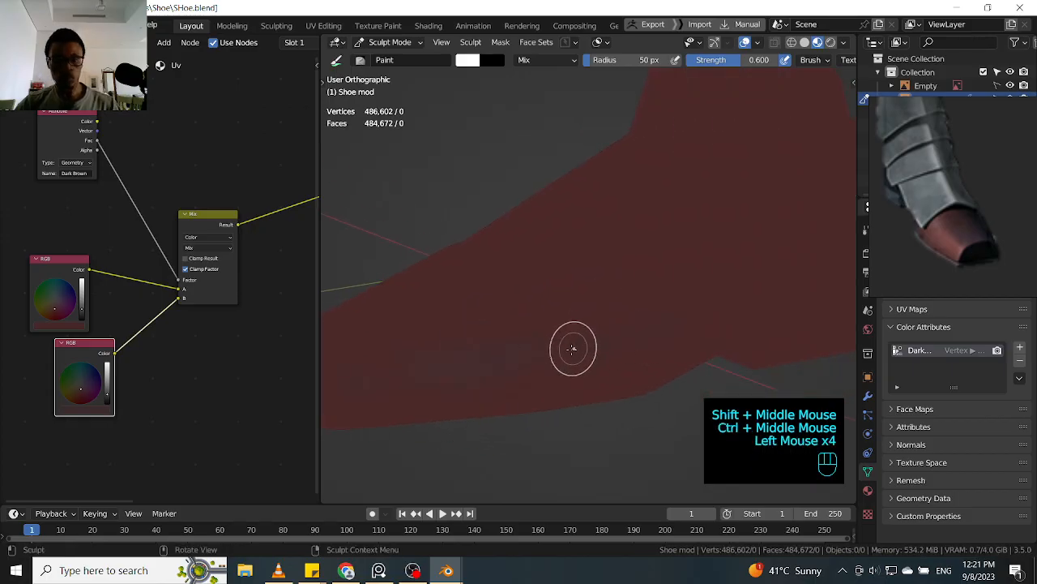
# - Try the wireframe overlay on the shoe with a reduced wireframe opacity
pyautogui.press('q')
pyautogui.click(486, 349)
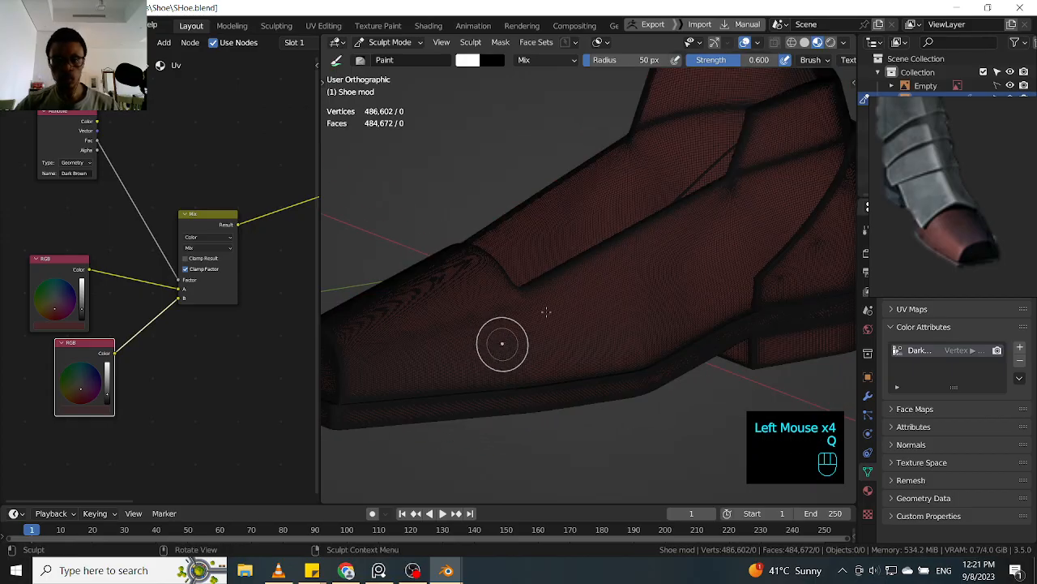
pyautogui.click(759, 43)
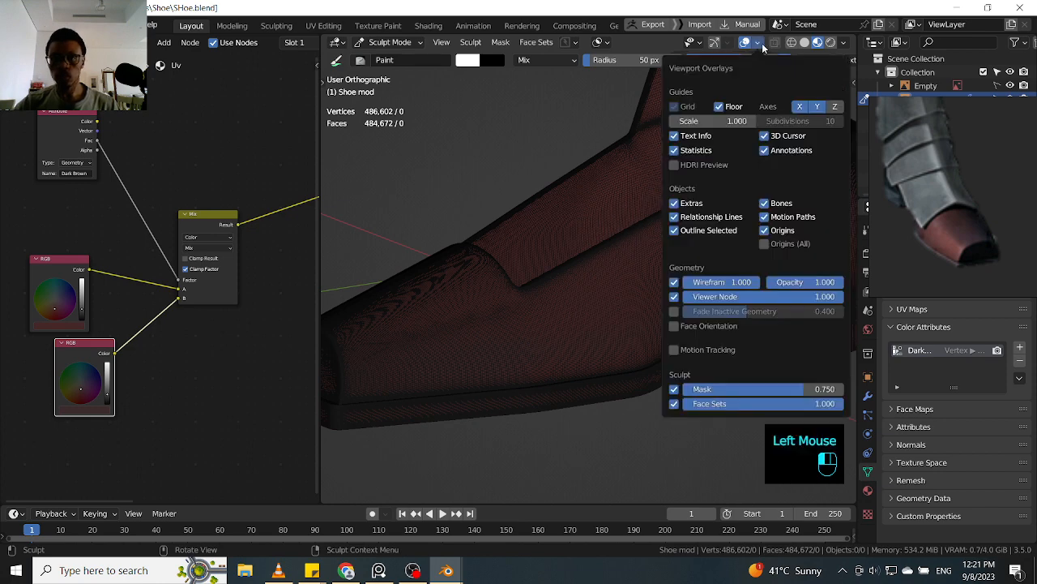
pyautogui.moveTo(811, 282); pyautogui.dragTo(731, 290)
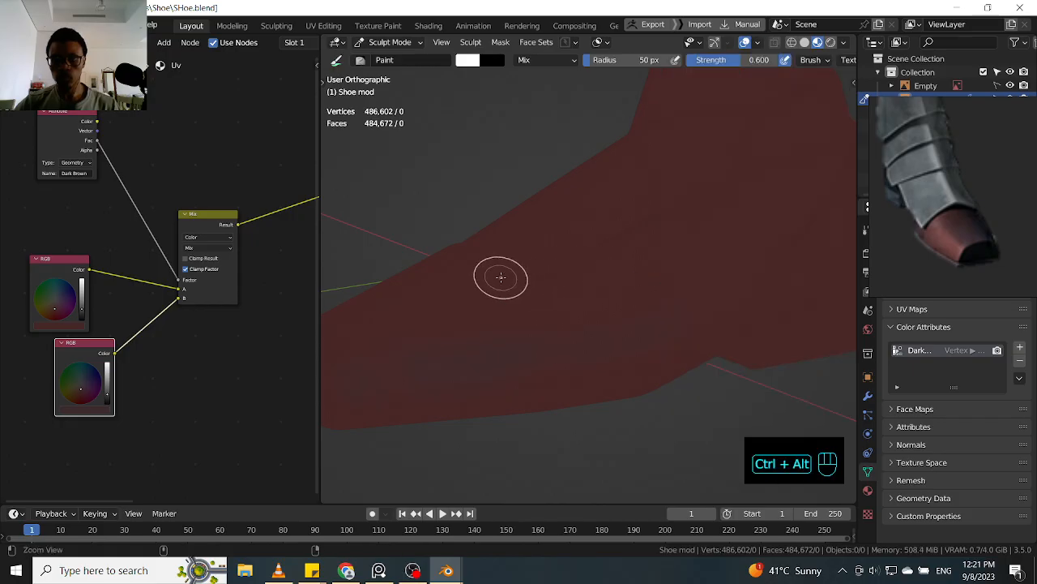
# - Build up the brown shading along the lower side of the shoe with more strokes from toe to midfoot
pyautogui.moveTo(572, 283)
pyautogui.keyDown('ctrl'); pyautogui.mouseDown(button='middle')
pyautogui.moveTo(581, 297)
pyautogui.moveTo(623, 265)
pyautogui.mouseUp(button='middle'); pyautogui.keyUp('ctrl')
pyautogui.click(535, 392)
pyautogui.moveTo(633, 366); pyautogui.dragTo(648, 358)
pyautogui.moveTo(577, 395); pyautogui.dragTo(605, 369)
pyautogui.keyDown('shift'); pyautogui.moveTo(679, 342); pyautogui.dragTo(642, 346, button='middle'); pyautogui.keyUp('shift')
pyautogui.moveTo(642, 346)
pyautogui.mouseDown(button='middle')
pyautogui.moveTo(614, 336)
pyautogui.moveTo(577, 343)
pyautogui.mouseUp(button='middle')
pyautogui.keyDown('ctrl'); pyautogui.moveTo(577, 346); pyautogui.dragTo(616, 357); pyautogui.keyUp('ctrl')
pyautogui.keyDown('shift'); pyautogui.moveTo(754, 305); pyautogui.dragTo(675, 340, button='middle'); pyautogui.keyUp('shift')
pyautogui.moveTo(648, 368); pyautogui.dragTo(616, 383)
pyautogui.moveTo(608, 388)
pyautogui.mouseDown()
pyautogui.moveTo(581, 396)
pyautogui.moveTo(620, 391)
pyautogui.mouseUp()
pyautogui.moveTo(644, 389); pyautogui.dragTo(678, 386)
pyautogui.keyDown('shift'); pyautogui.moveTo(690, 384); pyautogui.dragTo(577, 392, button='middle'); pyautogui.keyUp('shift')
# - Brush back and forth over the rear lower side to carry the shading toward the heel
pyautogui.keyDown('ctrl'); pyautogui.moveTo(665, 300); pyautogui.dragTo(657, 328, button='middle'); pyautogui.keyUp('ctrl')
pyautogui.moveTo(707, 293)
pyautogui.mouseDown()
pyautogui.moveTo(681, 327)
pyautogui.moveTo(663, 331)
pyautogui.mouseUp()
pyautogui.moveTo(666, 324); pyautogui.dragTo(702, 297)
pyautogui.moveTo(698, 297); pyautogui.dragTo(662, 325)
pyautogui.moveTo(661, 325); pyautogui.dragTo(707, 287)
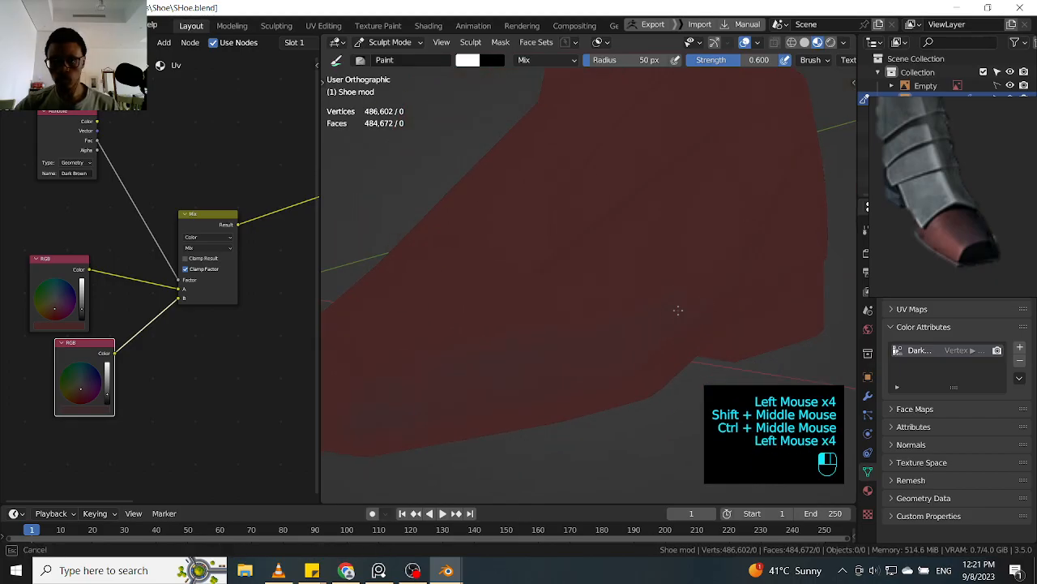
# - Paint the brown shading up the middle of the shoe's side toward the ankle and back down
pyautogui.moveTo(633, 288); pyautogui.dragTo(603, 298)
pyautogui.moveTo(604, 298); pyautogui.dragTo(573, 305)
pyautogui.moveTo(574, 305)
pyautogui.mouseDown()
pyautogui.moveTo(544, 310)
pyautogui.moveTo(596, 288)
pyautogui.mouseUp()
pyautogui.moveTo(596, 289)
pyautogui.mouseDown()
pyautogui.moveTo(646, 267)
pyautogui.moveTo(584, 261)
pyautogui.moveTo(622, 243)
pyautogui.mouseUp()
pyautogui.moveTo(622, 243); pyautogui.dragTo(679, 236)
pyautogui.keyDown('shift'); pyautogui.moveTo(761, 204); pyautogui.dragTo(683, 269, button='middle'); pyautogui.keyUp('shift')
pyautogui.moveTo(695, 227)
pyautogui.mouseDown()
pyautogui.moveTo(609, 327)
pyautogui.moveTo(590, 331)
pyautogui.mouseUp()
pyautogui.moveTo(590, 331); pyautogui.dragTo(571, 333)
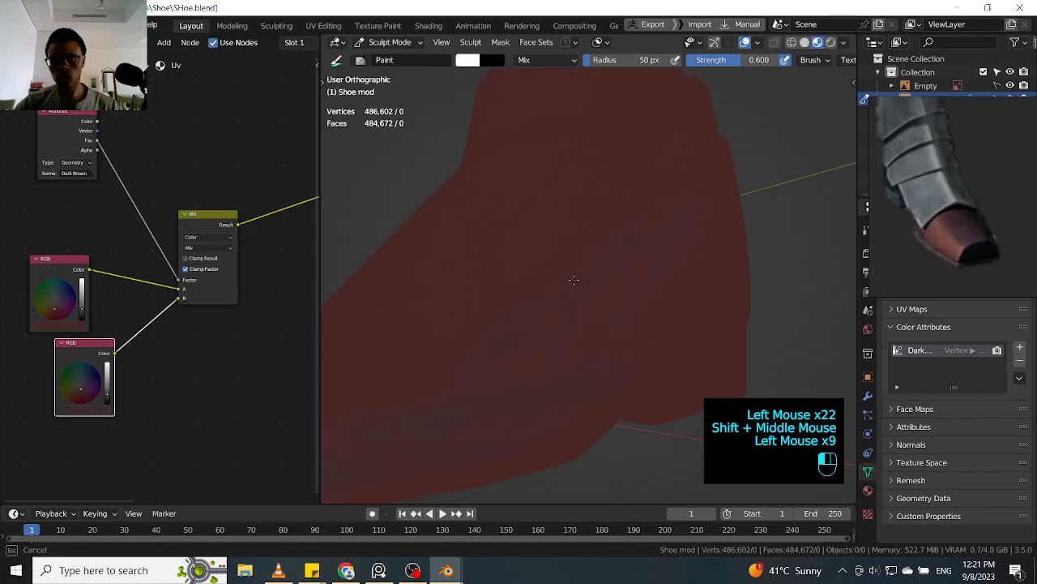
# - Fill the shoe's side between midfoot and heel with overlapping brown dabs and strokes
pyautogui.click(551, 297)
pyautogui.moveTo(702, 255)
pyautogui.mouseDown(button='middle')
pyautogui.moveTo(689, 282)
pyautogui.moveTo(614, 282)
pyautogui.moveTo(708, 273)
pyautogui.moveTo(648, 332)
pyautogui.mouseUp(button='middle')
pyautogui.click(554, 343)
pyautogui.click(556, 344)
pyautogui.click(563, 344)
pyautogui.click(568, 345)
pyautogui.click(574, 345)
pyautogui.click(564, 361)
pyautogui.click(553, 375)
pyautogui.click(591, 340)
pyautogui.click(632, 312)
pyautogui.click(674, 281)
pyautogui.click(645, 339)
pyautogui.moveTo(644, 340); pyautogui.dragTo(681, 283)
pyautogui.moveTo(681, 284); pyautogui.dragTo(705, 243)
pyautogui.moveTo(705, 243)
pyautogui.mouseDown()
pyautogui.moveTo(727, 205)
pyautogui.moveTo(671, 291)
pyautogui.mouseUp()
# - Paint the ankle side and blend the shading down across the instep
pyautogui.moveTo(671, 292)
pyautogui.mouseDown()
pyautogui.moveTo(688, 257)
pyautogui.moveTo(695, 157)
pyautogui.mouseUp()
pyautogui.click(695, 159)
pyautogui.click(689, 171)
pyautogui.keyDown('shift'); pyautogui.moveTo(702, 160); pyautogui.dragTo(671, 219, button='middle'); pyautogui.keyUp('shift')
pyautogui.moveTo(658, 203)
pyautogui.mouseDown()
pyautogui.moveTo(662, 174)
pyautogui.moveTo(599, 173)
pyautogui.mouseUp()
pyautogui.click(652, 169)
pyautogui.click(636, 166)
pyautogui.click(597, 228)
pyautogui.keyDown('ctrl'); pyautogui.click(600, 191); pyautogui.keyUp('ctrl')
pyautogui.click(559, 243)
pyautogui.moveTo(518, 282); pyautogui.dragTo(491, 324)
pyautogui.click(511, 295)
pyautogui.click(502, 308)
# - Work the brown shading from the ankle down to the lower side, using an orbited view of the shoe
pyautogui.moveTo(667, 263)
pyautogui.keyDown('ctrl'); pyautogui.mouseDown(button='middle')
pyautogui.moveTo(656, 308)
pyautogui.moveTo(620, 308)
pyautogui.mouseUp(button='middle'); pyautogui.keyUp('ctrl')
pyautogui.moveTo(620, 308); pyautogui.dragTo(584, 308, button='middle')
pyautogui.moveTo(746, 322)
pyautogui.keyDown('shift'); pyautogui.mouseDown(button='middle')
pyautogui.moveTo(625, 301)
pyautogui.moveTo(657, 296)
pyautogui.mouseUp(button='middle'); pyautogui.keyUp('shift')
pyautogui.moveTo(625, 166); pyautogui.dragTo(640, 188)
pyautogui.moveTo(653, 185)
pyautogui.mouseDown()
pyautogui.moveTo(678, 219)
pyautogui.moveTo(648, 247)
pyautogui.mouseUp()
pyautogui.click(615, 271)
pyautogui.click(580, 299)
pyautogui.click(541, 332)
pyautogui.moveTo(489, 383); pyautogui.dragTo(510, 424)
pyautogui.click(557, 405)
pyautogui.click(583, 357)
pyautogui.moveTo(572, 284)
pyautogui.keyDown('ctrl'); pyautogui.mouseDown(button='middle')
pyautogui.moveTo(560, 341)
pyautogui.moveTo(673, 300)
pyautogui.moveTo(597, 294)
pyautogui.moveTo(521, 323)
pyautogui.moveTo(567, 322)
pyautogui.moveTo(560, 313)
pyautogui.mouseUp(button='middle'); pyautogui.keyUp('ctrl')
pyautogui.keyDown('shift'); pyautogui.moveTo(502, 330); pyautogui.dragTo(585, 317, button='middle'); pyautogui.keyUp('shift')
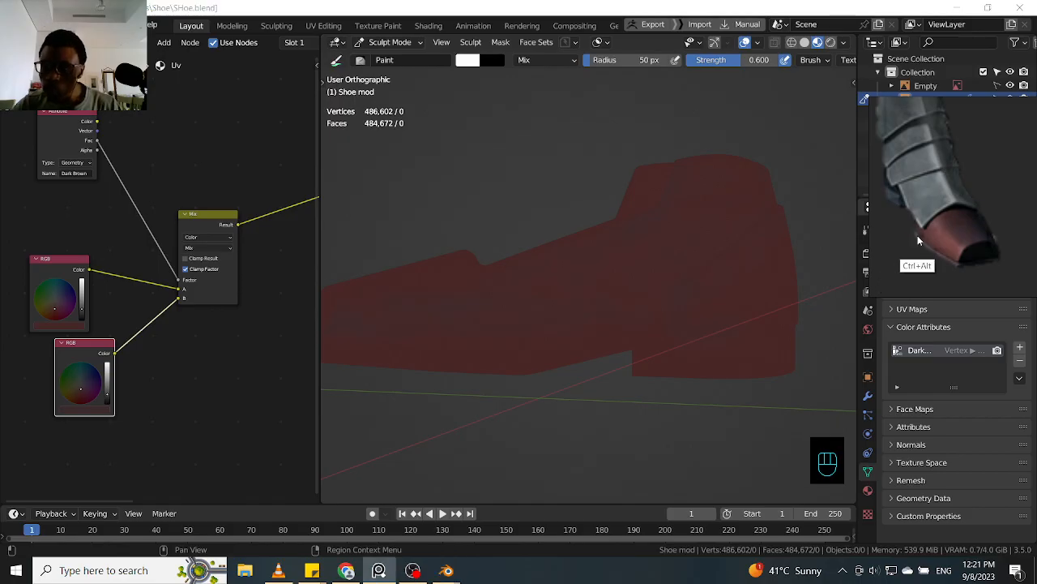
# - Compare the shoe with the reference and add brown dabs diagonally up the rear side near the heel
pyautogui.click(711, 302)
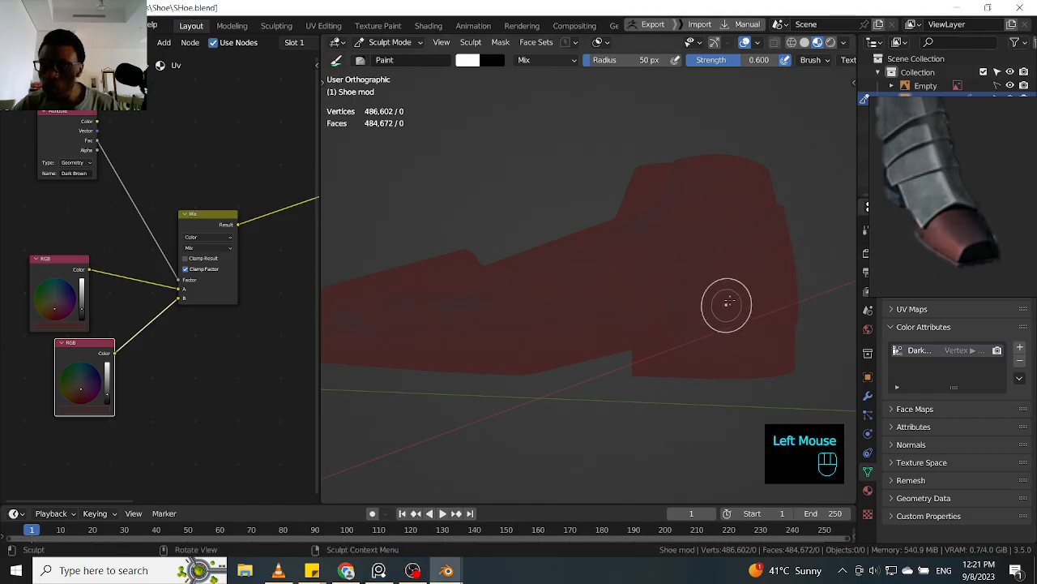
pyautogui.moveTo(736, 292)
pyautogui.keyDown('alt'); pyautogui.mouseDown(button='middle')
pyautogui.moveTo(739, 333)
pyautogui.moveTo(691, 327)
pyautogui.moveTo(758, 322)
pyautogui.moveTo(771, 300)
pyautogui.mouseUp(button='middle'); pyautogui.keyUp('alt')
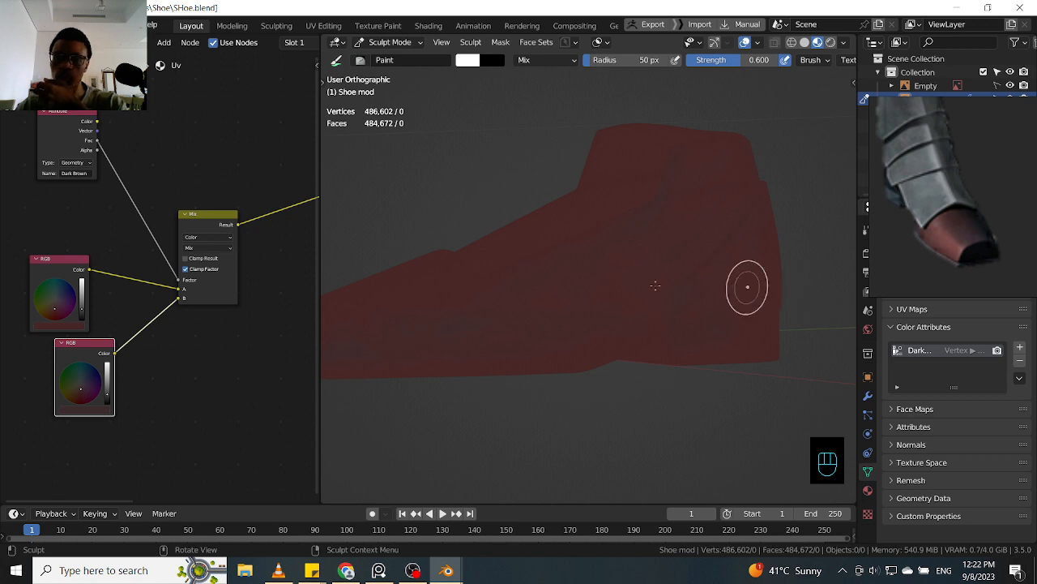
pyautogui.keyDown('ctrl'); pyautogui.moveTo(747, 282); pyautogui.dragTo(713, 276, button='middle'); pyautogui.keyUp('ctrl')
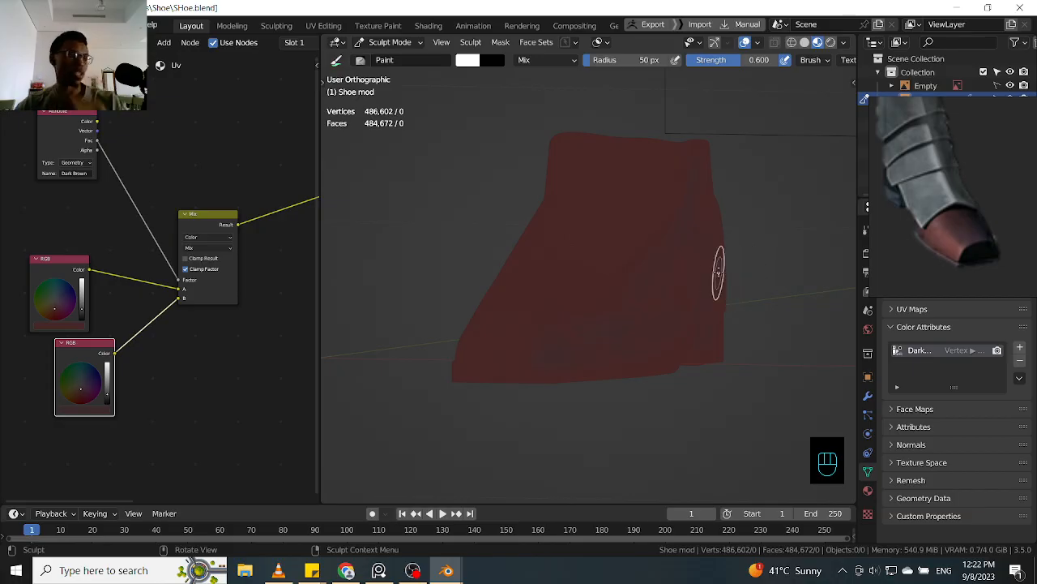
pyautogui.moveTo(731, 303)
pyautogui.keyDown('ctrl'); pyautogui.mouseDown(button='middle')
pyautogui.moveTo(751, 284)
pyautogui.moveTo(724, 297)
pyautogui.moveTo(762, 284)
pyautogui.moveTo(782, 298)
pyautogui.moveTo(702, 284)
pyautogui.moveTo(790, 277)
pyautogui.moveTo(746, 278)
pyautogui.moveTo(758, 295)
pyautogui.moveTo(741, 297)
pyautogui.moveTo(740, 258)
pyautogui.mouseUp(button='middle'); pyautogui.keyUp('ctrl')
pyautogui.click(664, 343)
pyautogui.click(684, 313)
pyautogui.click(707, 280)
pyautogui.moveTo(720, 258); pyautogui.dragTo(723, 248)
pyautogui.click(723, 248)
pyautogui.click(729, 268)
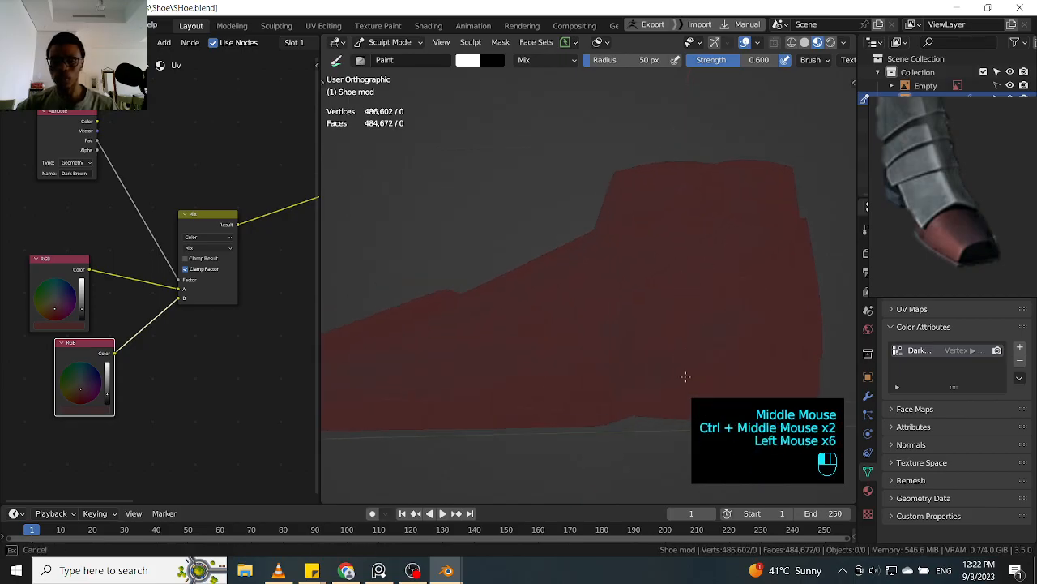
# - Darken the heel side with further strokes and continue the shading up onto the ankle
pyautogui.click(737, 280)
pyautogui.click(714, 296)
pyautogui.moveTo(694, 315); pyautogui.dragTo(732, 277)
pyautogui.click(713, 260)
pyautogui.click(685, 239)
pyautogui.moveTo(665, 227); pyautogui.dragTo(655, 216)
pyautogui.click(745, 287)
pyautogui.keyDown('ctrl'); pyautogui.moveTo(746, 287); pyautogui.dragTo(730, 281, button='middle'); pyautogui.keyUp('ctrl')
pyautogui.moveTo(658, 301); pyautogui.dragTo(769, 289, button='middle')
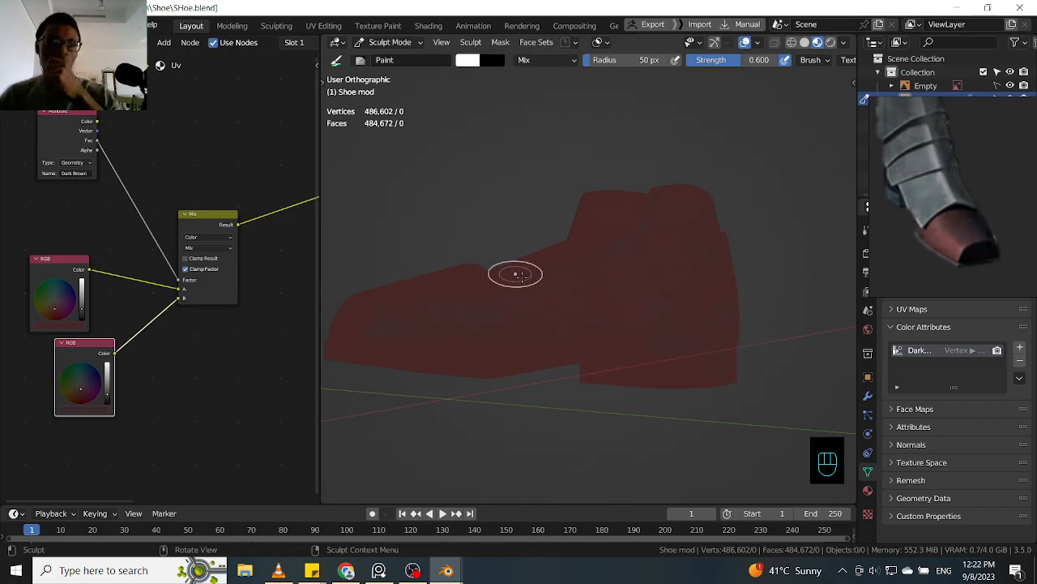
# - Paint Dark Brown strokes down the side of the shoe between the ankle and the sole, just ahead of the heel
pyautogui.moveTo(727, 271)
pyautogui.keyDown('ctrl'); pyautogui.mouseDown(button='middle')
pyautogui.moveTo(754, 232)
pyautogui.moveTo(775, 248)
pyautogui.moveTo(716, 255)
pyautogui.mouseUp(button='middle'); pyautogui.keyUp('ctrl')
pyautogui.moveTo(683, 289)
pyautogui.keyDown('ctrl'); pyautogui.mouseDown(button='middle')
pyautogui.moveTo(710, 283)
pyautogui.moveTo(686, 274)
pyautogui.moveTo(637, 283)
pyautogui.moveTo(665, 260)
pyautogui.mouseUp(button='middle'); pyautogui.keyUp('ctrl')
pyautogui.moveTo(664, 261); pyautogui.dragTo(663, 302)
pyautogui.moveTo(659, 308)
pyautogui.mouseDown()
pyautogui.moveTo(665, 343)
pyautogui.moveTo(616, 364)
pyautogui.mouseUp()
pyautogui.moveTo(600, 373)
pyautogui.mouseDown()
pyautogui.moveTo(632, 348)
pyautogui.moveTo(683, 350)
pyautogui.mouseUp()
pyautogui.click(679, 348)
pyautogui.click(672, 343)
pyautogui.click(697, 336)
# - Extend the painted shading over the heel side, working up from the sole edge towards the ankle
pyautogui.moveTo(713, 332)
pyautogui.mouseDown(button='middle')
pyautogui.moveTo(743, 273)
pyautogui.moveTo(778, 272)
pyautogui.moveTo(722, 249)
pyautogui.mouseUp(button='middle')
pyautogui.moveTo(645, 241)
pyautogui.mouseDown()
pyautogui.moveTo(656, 193)
pyautogui.moveTo(680, 261)
pyautogui.mouseUp()
pyautogui.moveTo(680, 261); pyautogui.dragTo(669, 284)
pyautogui.moveTo(664, 288); pyautogui.dragTo(632, 349)
pyautogui.click(637, 327)
pyautogui.moveTo(628, 361)
pyautogui.mouseDown()
pyautogui.moveTo(624, 380)
pyautogui.moveTo(597, 348)
pyautogui.moveTo(678, 244)
pyautogui.mouseUp()
pyautogui.moveTo(681, 235)
pyautogui.mouseDown()
pyautogui.moveTo(689, 203)
pyautogui.moveTo(644, 318)
pyautogui.mouseUp()
pyautogui.moveTo(645, 318)
pyautogui.mouseDown()
pyautogui.moveTo(637, 284)
pyautogui.moveTo(649, 341)
pyautogui.mouseUp()
pyautogui.moveTo(665, 316); pyautogui.dragTo(697, 259)
pyautogui.moveTo(709, 239); pyautogui.dragTo(730, 205)
# - Paint short strokes around the ankle collar and shade the lower side below it from an orbited view
pyautogui.moveTo(730, 206)
pyautogui.mouseDown(button='middle')
pyautogui.moveTo(718, 235)
pyautogui.moveTo(655, 251)
pyautogui.mouseUp(button='middle')
pyautogui.click(681, 180)
pyautogui.moveTo(687, 182); pyautogui.dragTo(711, 185)
pyautogui.moveTo(713, 186)
pyautogui.mouseDown()
pyautogui.moveTo(730, 190)
pyautogui.moveTo(670, 187)
pyautogui.mouseUp()
pyautogui.click(722, 199)
pyautogui.click(704, 212)
pyautogui.moveTo(637, 364); pyautogui.dragTo(635, 357)
pyautogui.moveTo(635, 357); pyautogui.dragTo(634, 347)
pyautogui.moveTo(634, 347)
pyautogui.mouseDown()
pyautogui.moveTo(632, 337)
pyautogui.moveTo(617, 356)
pyautogui.mouseUp()
pyautogui.moveTo(617, 356); pyautogui.dragTo(604, 375)
pyautogui.moveTo(604, 374)
pyautogui.mouseDown()
pyautogui.moveTo(590, 393)
pyautogui.moveTo(670, 264)
pyautogui.mouseUp()
pyautogui.moveTo(694, 343); pyautogui.dragTo(720, 319)
# - Paint the rear of the shoe with long strokes from the heel area up to the ankle
pyautogui.moveTo(720, 320)
pyautogui.keyDown('shift'); pyautogui.mouseDown(button='middle')
pyautogui.moveTo(632, 259)
pyautogui.moveTo(666, 295)
pyautogui.mouseUp(button='middle'); pyautogui.keyUp('shift')
pyautogui.keyDown('ctrl'); pyautogui.moveTo(627, 268); pyautogui.dragTo(627, 247, button='middle'); pyautogui.keyUp('ctrl')
pyautogui.moveTo(664, 276)
pyautogui.mouseDown()
pyautogui.moveTo(676, 278)
pyautogui.moveTo(616, 287)
pyautogui.mouseUp()
pyautogui.moveTo(586, 291); pyautogui.dragTo(604, 251)
pyautogui.moveTo(608, 243)
pyautogui.mouseDown()
pyautogui.moveTo(625, 202)
pyautogui.moveTo(648, 186)
pyautogui.mouseUp()
pyautogui.moveTo(648, 186)
pyautogui.mouseDown()
pyautogui.moveTo(675, 171)
pyautogui.moveTo(711, 256)
pyautogui.mouseUp()
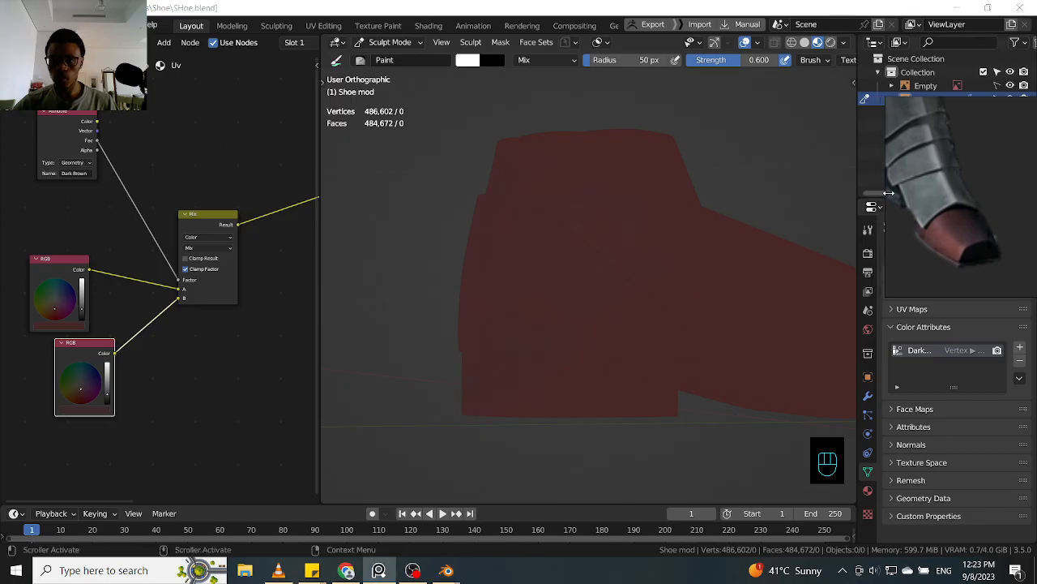
# - Set the scene's colour management view transform to Standard
pyautogui.click(868, 230)
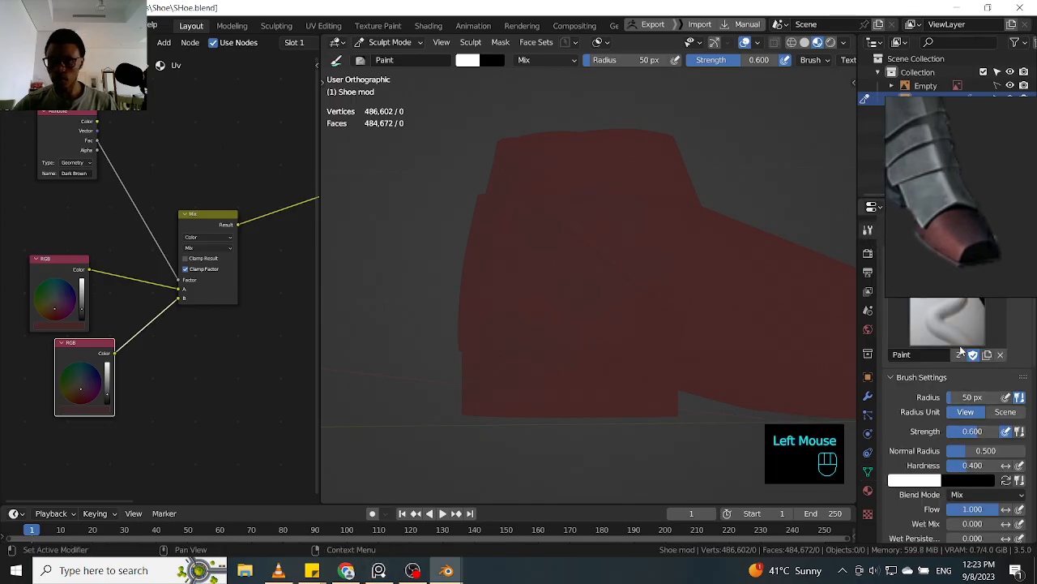
pyautogui.click(880, 251)
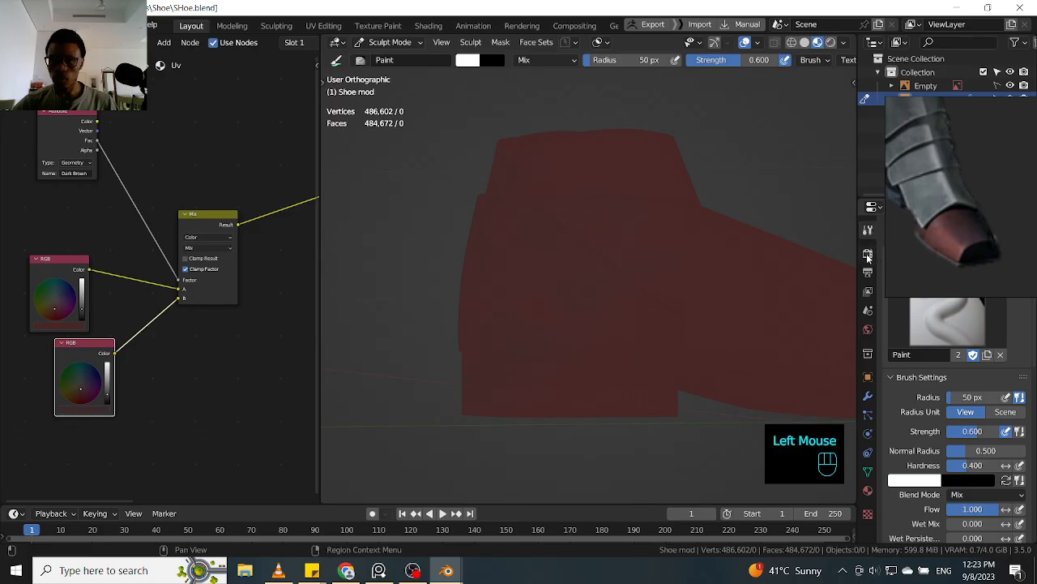
pyautogui.click(868, 254)
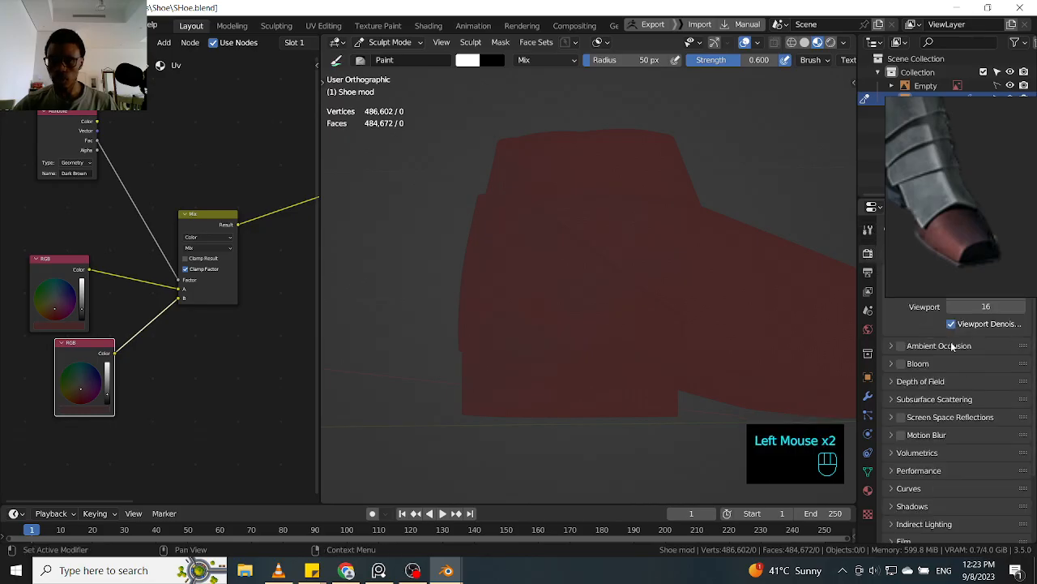
pyautogui.scroll(-4, 973, 421)
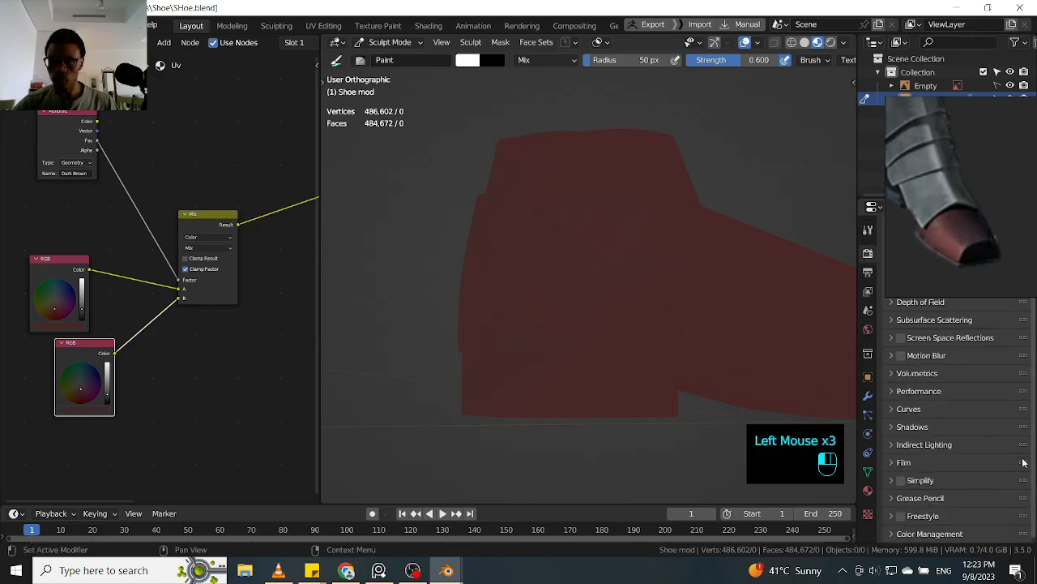
pyautogui.click(930, 533)
pyautogui.scroll(-6, 988, 478)
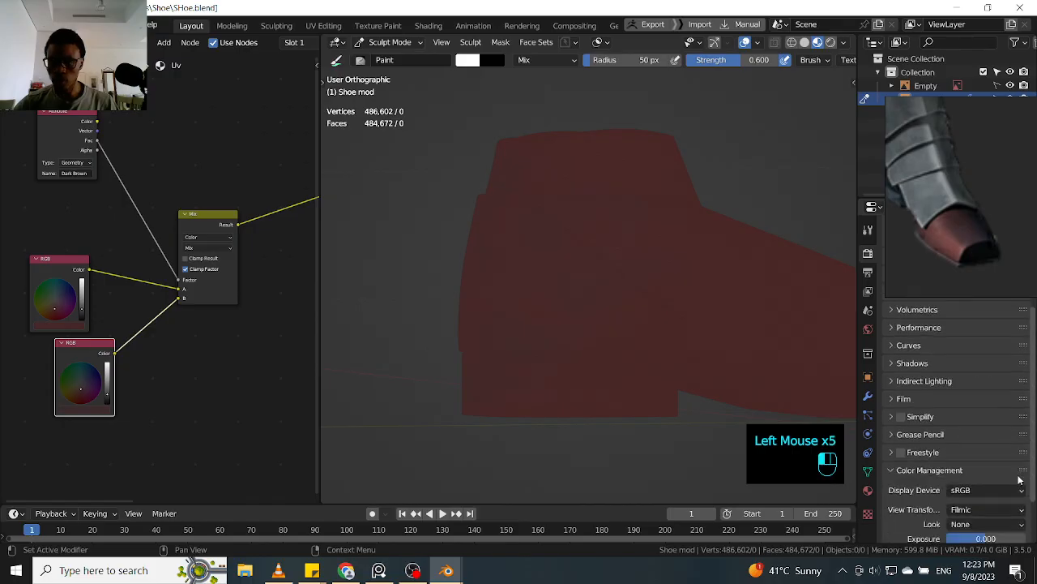
pyautogui.click(989, 456)
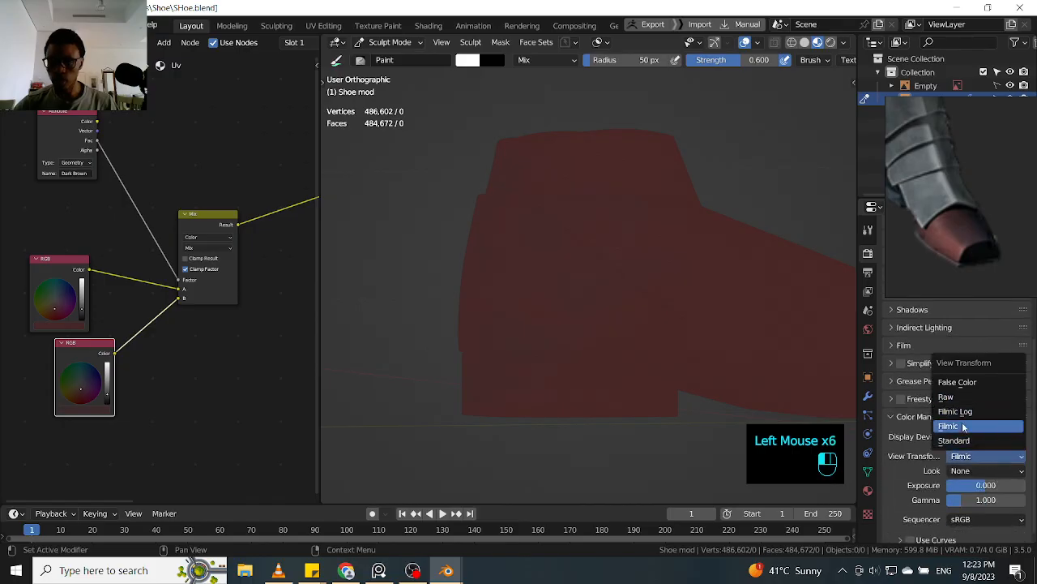
pyautogui.click(961, 441)
# - Paint broad strokes across the lower heel side, close to the sole edge
pyautogui.moveTo(600, 365); pyautogui.dragTo(628, 320, button='middle')
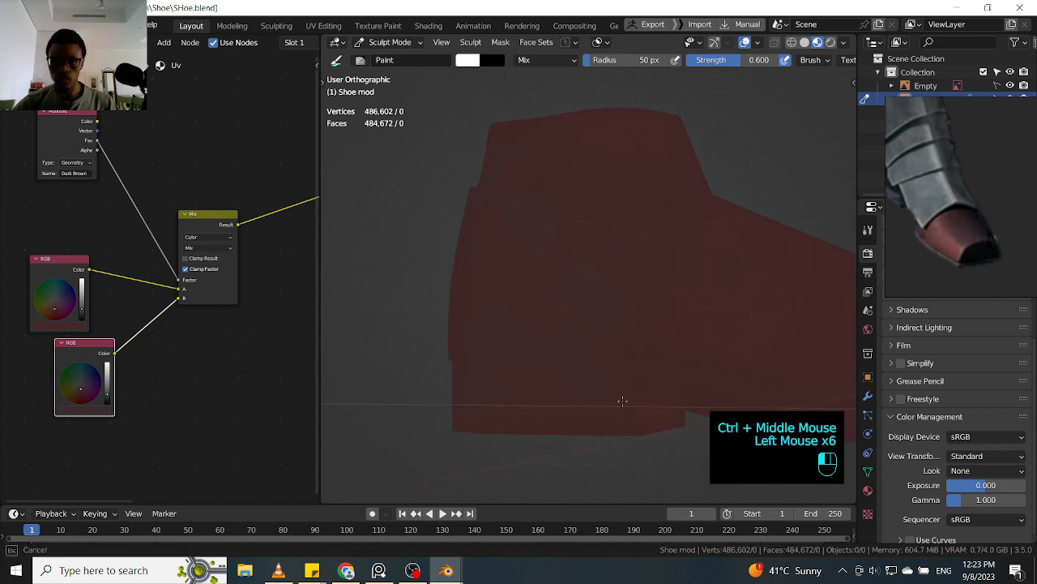
pyautogui.moveTo(612, 360); pyautogui.dragTo(561, 397)
pyautogui.moveTo(561, 397); pyautogui.dragTo(616, 357)
pyautogui.moveTo(616, 357); pyautogui.dragTo(706, 348)
pyautogui.moveTo(705, 348); pyautogui.dragTo(669, 304)
pyautogui.moveTo(669, 304); pyautogui.dragTo(694, 400)
# - Add shading beside the heel block and carry it up the side towards the ankle
pyautogui.moveTo(695, 400); pyautogui.dragTo(661, 388, button='middle')
pyautogui.moveTo(661, 388); pyautogui.dragTo(616, 373, button='middle')
pyautogui.keyDown('shift'); pyautogui.moveTo(693, 359); pyautogui.dragTo(611, 352, button='middle'); pyautogui.keyUp('shift')
pyautogui.click(683, 366)
pyautogui.moveTo(683, 365)
pyautogui.mouseDown(button='middle')
pyautogui.moveTo(706, 345)
pyautogui.moveTo(696, 380)
pyautogui.mouseUp(button='middle')
pyautogui.moveTo(624, 305)
pyautogui.mouseDown()
pyautogui.moveTo(657, 275)
pyautogui.moveTo(658, 243)
pyautogui.mouseUp()
pyautogui.moveTo(653, 239); pyautogui.dragTo(658, 191)
# - Shade the ankle collar with short overlapping strokes just below its upper rim
pyautogui.moveTo(648, 166)
pyautogui.mouseDown(button='middle')
pyautogui.moveTo(586, 143)
pyautogui.moveTo(519, 150)
pyautogui.mouseUp(button='middle')
pyautogui.moveTo(519, 150); pyautogui.dragTo(441, 154, button='middle')
pyautogui.moveTo(559, 153); pyautogui.dragTo(539, 142)
pyautogui.moveTo(531, 138)
pyautogui.mouseDown()
pyautogui.moveTo(507, 123)
pyautogui.moveTo(478, 145)
pyautogui.mouseUp()
pyautogui.moveTo(486, 133); pyautogui.dragTo(476, 146)
pyautogui.moveTo(478, 144); pyautogui.dragTo(506, 138)
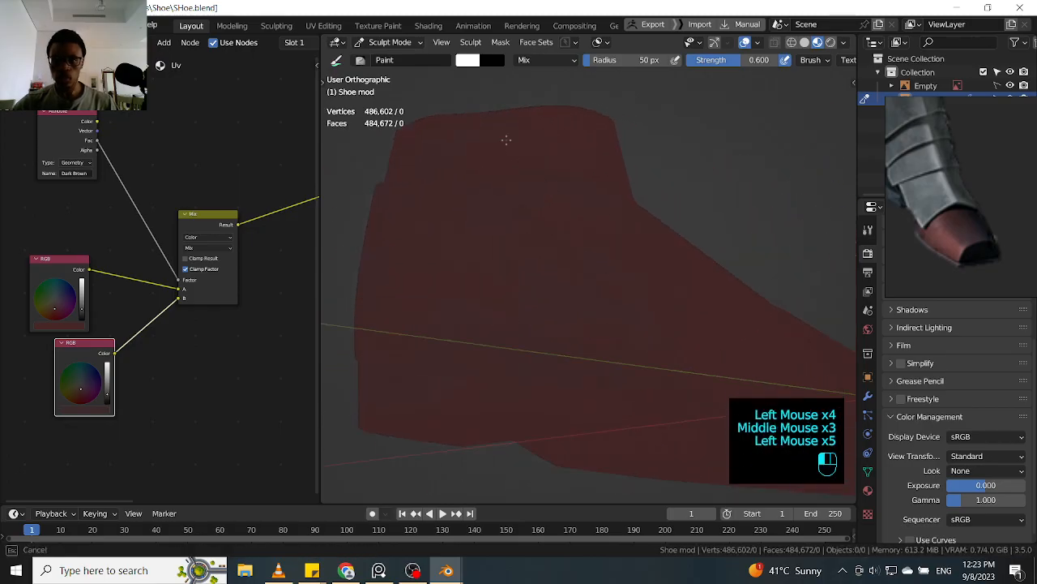
# - Continue the shading from the ankle down the instep and fill the midfoot side with overlapping strokes
pyautogui.moveTo(616, 194); pyautogui.dragTo(648, 227)
pyautogui.moveTo(656, 236); pyautogui.dragTo(689, 263)
pyautogui.moveTo(699, 273)
pyautogui.mouseDown(button='middle')
pyautogui.moveTo(702, 260)
pyautogui.moveTo(646, 270)
pyautogui.moveTo(546, 268)
pyautogui.mouseUp(button='middle')
pyautogui.moveTo(580, 275); pyautogui.dragTo(616, 253)
pyautogui.moveTo(632, 247)
pyautogui.mouseDown()
pyautogui.moveTo(657, 240)
pyautogui.moveTo(670, 273)
pyautogui.mouseUp()
pyautogui.moveTo(660, 287)
pyautogui.mouseDown()
pyautogui.moveTo(626, 323)
pyautogui.moveTo(616, 304)
pyautogui.mouseUp()
pyautogui.moveTo(616, 300)
pyautogui.mouseDown()
pyautogui.moveTo(619, 283)
pyautogui.moveTo(646, 326)
pyautogui.mouseUp()
pyautogui.moveTo(672, 332)
pyautogui.mouseDown()
pyautogui.moveTo(710, 347)
pyautogui.moveTo(701, 324)
pyautogui.mouseUp()
pyautogui.moveTo(695, 312); pyautogui.dragTo(685, 294)
pyautogui.moveTo(680, 283); pyautogui.dragTo(668, 263)
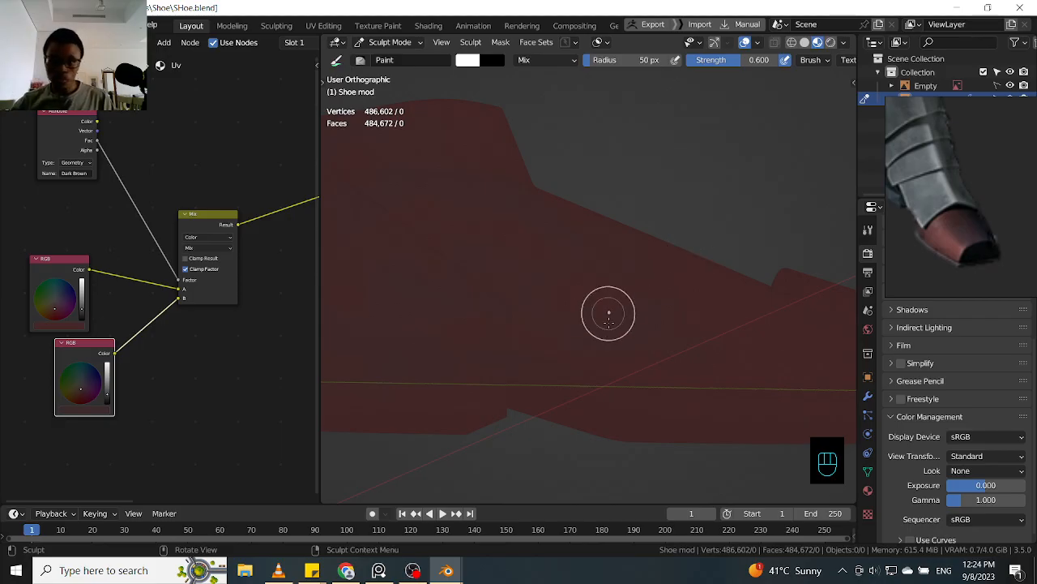
# - Dab paint along the side below the instep, working towards the forefoot
pyautogui.keyDown('ctrl'); pyautogui.moveTo(630, 357); pyautogui.dragTo(681, 356, button='middle'); pyautogui.keyUp('ctrl')
pyautogui.moveTo(681, 356); pyautogui.dragTo(658, 334, button='middle')
pyautogui.keyDown('shift'); pyautogui.moveTo(658, 334); pyautogui.dragTo(650, 336, button='middle'); pyautogui.keyUp('shift')
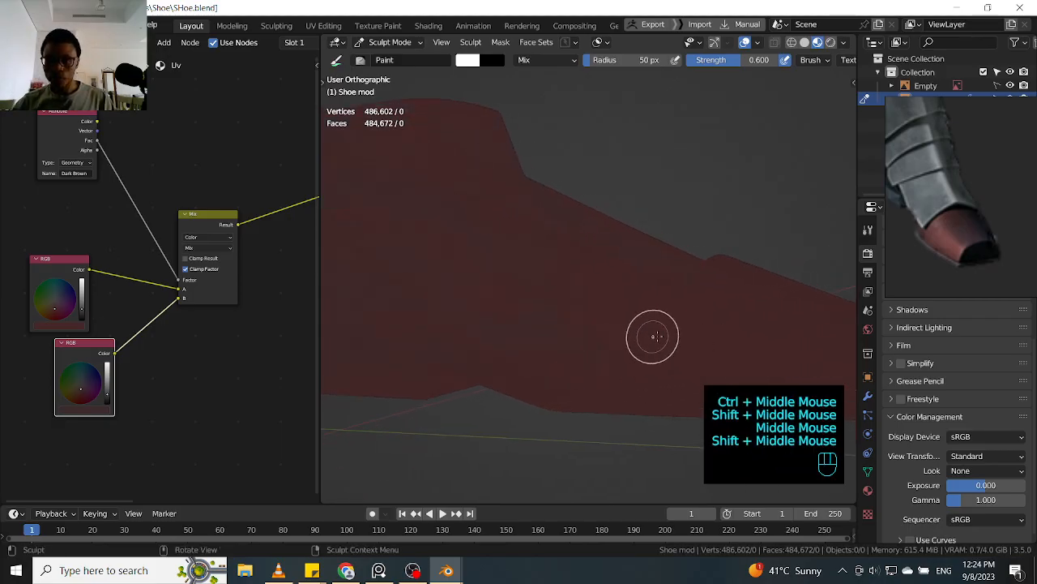
pyautogui.click(603, 279)
pyautogui.click(625, 286)
pyautogui.moveTo(636, 290); pyautogui.dragTo(646, 293)
pyautogui.click(680, 354)
pyautogui.click(687, 357)
pyautogui.click(693, 359)
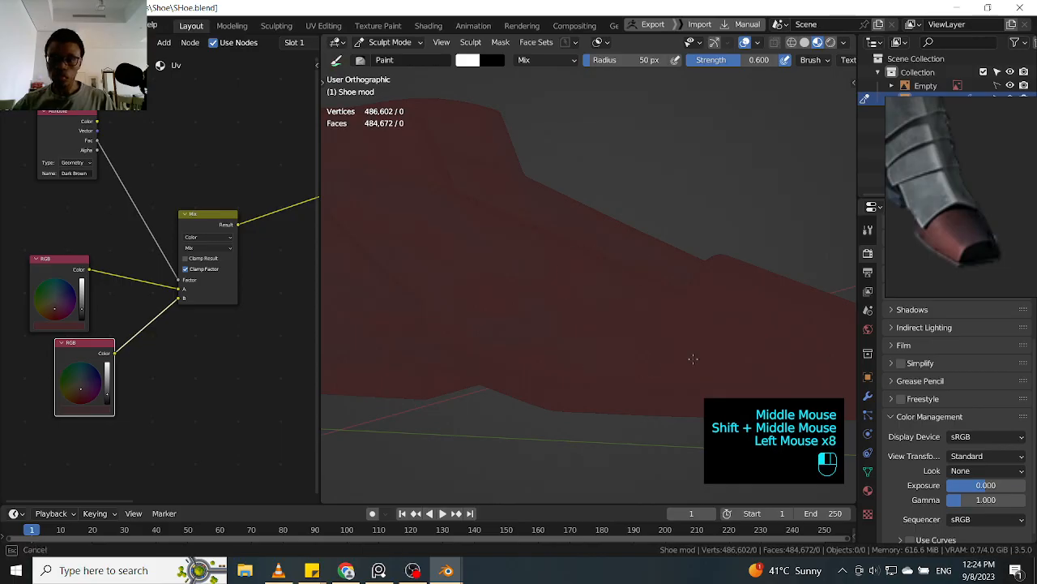
# - Paint a row of dabs back along the lower midfoot side and add a few near the forefoot
pyautogui.click(670, 359)
pyautogui.click(641, 360)
pyautogui.click(612, 361)
pyautogui.click(591, 363)
pyautogui.moveTo(572, 366); pyautogui.dragTo(557, 369)
pyautogui.click(736, 321)
pyautogui.click(733, 325)
pyautogui.click(705, 365)
pyautogui.click(683, 336)
# - Blend the forefoot side with short strokes and dabs between the instep and the sole
pyautogui.keyDown('shift'); pyautogui.moveTo(683, 335); pyautogui.dragTo(642, 335, button='middle'); pyautogui.keyUp('shift')
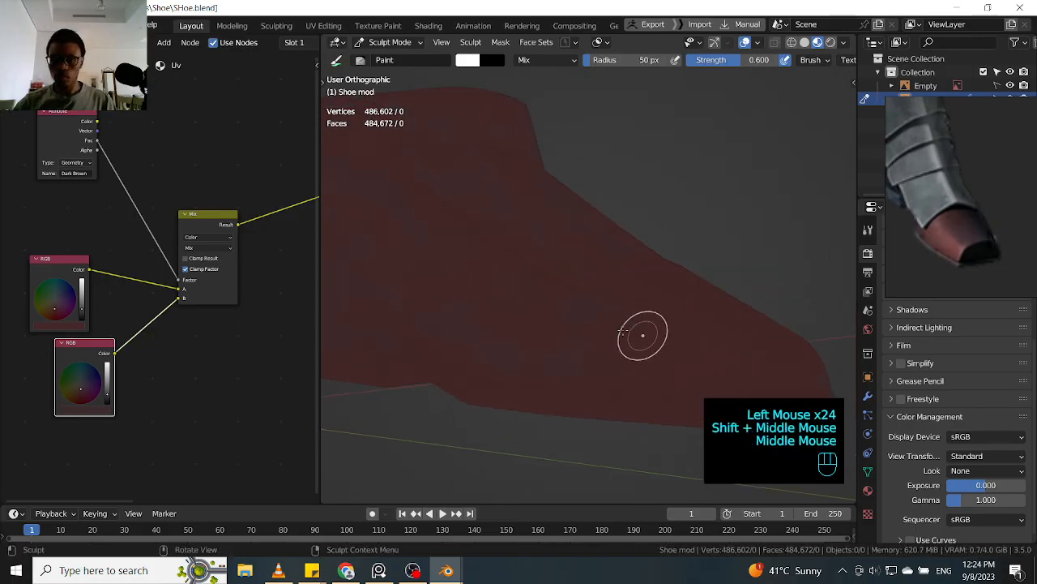
pyautogui.click(664, 340)
pyautogui.moveTo(687, 343); pyautogui.dragTo(635, 345)
pyautogui.click(670, 362)
pyautogui.moveTo(738, 318)
pyautogui.mouseDown()
pyautogui.moveTo(690, 294)
pyautogui.moveTo(696, 338)
pyautogui.moveTo(672, 337)
pyautogui.mouseUp()
pyautogui.click(719, 299)
pyautogui.click(728, 358)
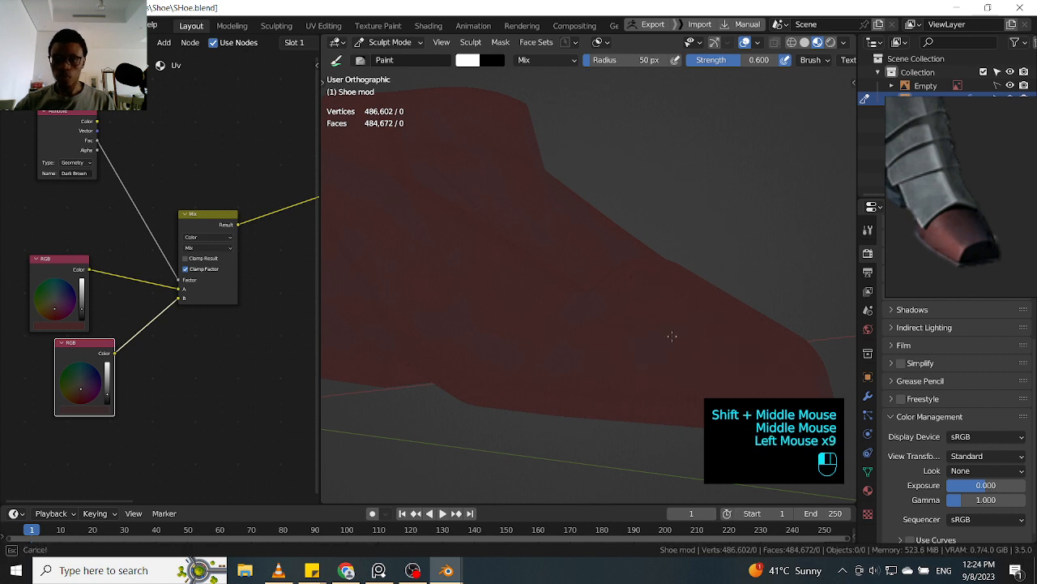
# - Extend the shading over the forefoot and upper instep with diagonal strokes from a rotated view
pyautogui.click(689, 334)
pyautogui.click(710, 332)
pyautogui.moveTo(778, 336)
pyautogui.keyDown('alt'); pyautogui.mouseDown(button='middle')
pyautogui.moveTo(670, 337)
pyautogui.moveTo(689, 334)
pyautogui.mouseUp(button='middle'); pyautogui.keyUp('alt')
pyautogui.moveTo(689, 334); pyautogui.dragTo(704, 323, button='middle')
pyautogui.moveTo(702, 327)
pyautogui.mouseDown()
pyautogui.moveTo(667, 348)
pyautogui.moveTo(627, 345)
pyautogui.mouseUp()
pyautogui.click(667, 348)
pyautogui.click(706, 322)
pyautogui.moveTo(689, 276)
pyautogui.mouseDown()
pyautogui.moveTo(675, 246)
pyautogui.moveTo(632, 267)
pyautogui.mouseUp()
pyautogui.click(616, 271)
pyautogui.moveTo(600, 272); pyautogui.dragTo(548, 297)
pyautogui.moveTo(608, 227); pyautogui.dragTo(577, 261)
pyautogui.moveTo(648, 284)
pyautogui.mouseDown()
pyautogui.moveTo(614, 305)
pyautogui.moveTo(616, 296)
pyautogui.mouseUp()
pyautogui.click(608, 300)
pyautogui.moveTo(592, 304); pyautogui.dragTo(551, 322)
# - Shade the front of the shoe with short strokes running across the forefoot
pyautogui.keyDown('ctrl'); pyautogui.moveTo(611, 311); pyautogui.dragTo(673, 307, button='middle'); pyautogui.keyUp('ctrl')
pyautogui.moveTo(673, 306); pyautogui.dragTo(657, 278, button='middle')
pyautogui.moveTo(577, 292); pyautogui.dragTo(669, 297, button='middle')
pyautogui.moveTo(669, 296)
pyautogui.keyDown('ctrl'); pyautogui.mouseDown(button='middle')
pyautogui.moveTo(665, 286)
pyautogui.moveTo(681, 284)
pyautogui.mouseUp(button='middle'); pyautogui.keyUp('ctrl')
pyautogui.moveTo(616, 304); pyautogui.dragTo(560, 323)
pyautogui.moveTo(543, 327); pyautogui.dragTo(500, 340)
pyautogui.moveTo(605, 296); pyautogui.dragTo(578, 299)
pyautogui.moveTo(579, 299); pyautogui.dragTo(595, 295)
pyautogui.moveTo(608, 294); pyautogui.dragTo(640, 286)
pyautogui.moveTo(644, 285); pyautogui.dragTo(657, 281)
# - Paint inverted strokes across the lower front of the shoe to soften the shading near the toe
pyautogui.moveTo(657, 280); pyautogui.dragTo(706, 282, button='middle')
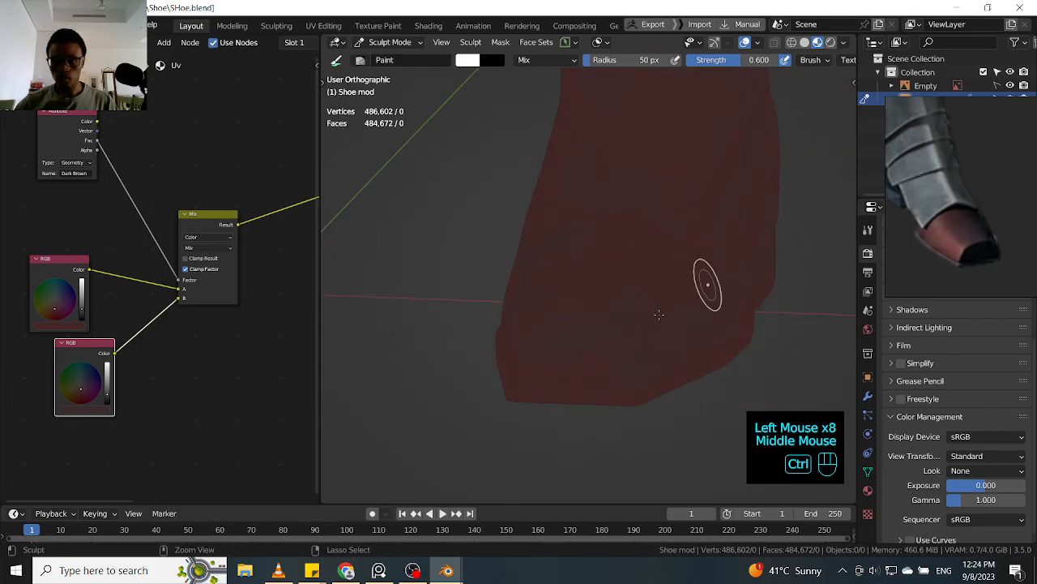
pyautogui.keyDown('ctrl'); pyautogui.moveTo(657, 320); pyautogui.dragTo(677, 306); pyautogui.keyUp('ctrl')
pyautogui.keyDown('ctrl'); pyautogui.moveTo(677, 305); pyautogui.dragTo(718, 297); pyautogui.keyUp('ctrl')
pyautogui.moveTo(599, 318)
pyautogui.keyDown('ctrl'); pyautogui.mouseDown()
pyautogui.moveTo(614, 300)
pyautogui.moveTo(623, 328)
pyautogui.mouseUp(); pyautogui.keyUp('ctrl')
pyautogui.keyDown('ctrl'); pyautogui.moveTo(622, 328); pyautogui.dragTo(567, 324); pyautogui.keyUp('ctrl')
pyautogui.keyDown('ctrl'); pyautogui.moveTo(567, 323); pyautogui.dragTo(625, 337); pyautogui.keyUp('ctrl')
pyautogui.keyDown('ctrl'); pyautogui.moveTo(625, 336); pyautogui.dragTo(683, 349); pyautogui.keyUp('ctrl')
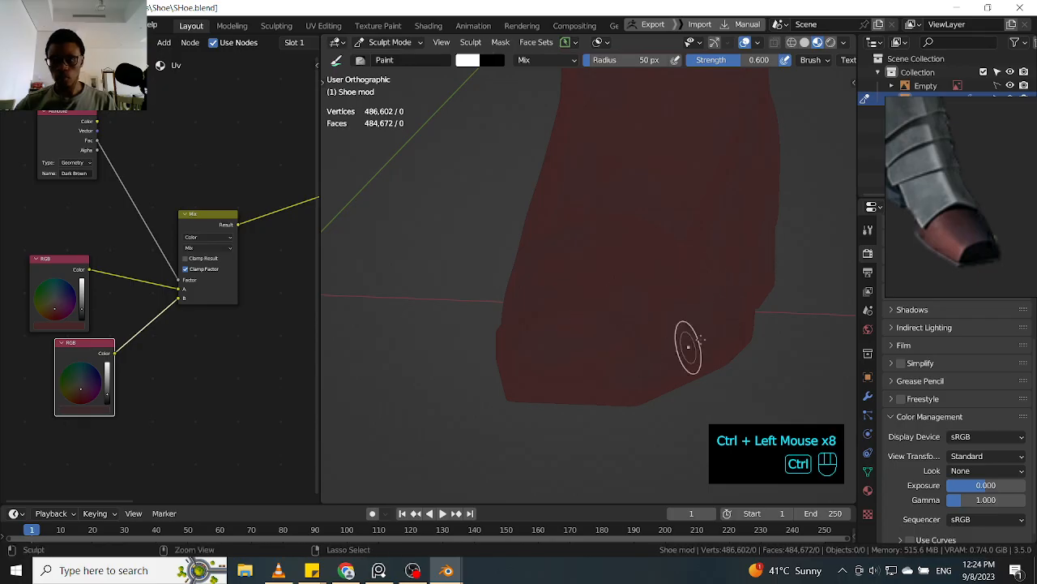
# - Work inverted strokes down the middle of the forefoot and back up beside it
pyautogui.keyDown('shift'); pyautogui.moveTo(736, 299); pyautogui.dragTo(554, 335, button='middle'); pyautogui.keyUp('shift')
pyautogui.moveTo(671, 315); pyautogui.dragTo(578, 317, button='middle')
pyautogui.keyDown('ctrl'); pyautogui.moveTo(578, 316); pyautogui.dragTo(584, 346); pyautogui.keyUp('ctrl')
pyautogui.keyDown('ctrl'); pyautogui.moveTo(584, 346); pyautogui.dragTo(589, 376); pyautogui.keyUp('ctrl')
pyautogui.keyDown('ctrl'); pyautogui.moveTo(589, 376); pyautogui.dragTo(594, 406); pyautogui.keyUp('ctrl')
pyautogui.keyDown('ctrl'); pyautogui.moveTo(593, 360); pyautogui.dragTo(625, 310); pyautogui.keyUp('ctrl')
# - Paint regular strokes across the toe area and blend them back up the forefoot
pyautogui.moveTo(572, 326); pyautogui.dragTo(579, 356, button='middle')
pyautogui.moveTo(579, 357); pyautogui.dragTo(541, 354)
pyautogui.moveTo(541, 354); pyautogui.dragTo(505, 352)
pyautogui.moveTo(505, 351)
pyautogui.mouseDown()
pyautogui.moveTo(467, 349)
pyautogui.moveTo(447, 378)
pyautogui.mouseUp()
pyautogui.moveTo(446, 377); pyautogui.dragTo(493, 406)
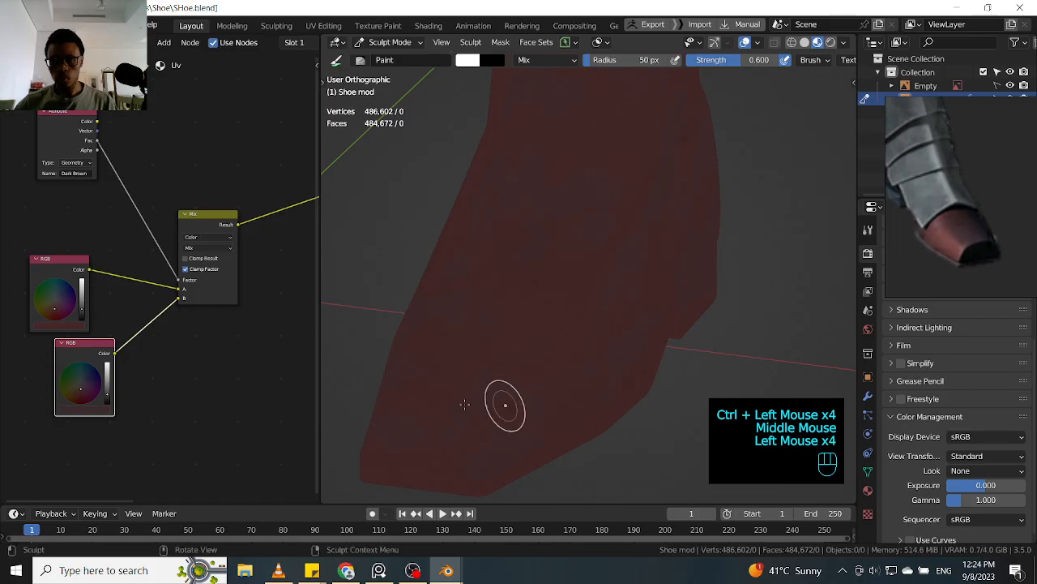
pyautogui.moveTo(548, 340); pyautogui.dragTo(521, 405)
pyautogui.moveTo(520, 405)
pyautogui.mouseDown()
pyautogui.moveTo(567, 343)
pyautogui.moveTo(466, 297)
pyautogui.moveTo(555, 336)
pyautogui.moveTo(559, 373)
pyautogui.mouseUp()
# - Refine the forefoot shading with dabs and a diagonal stroke, alternating with inverted strokes up the side
pyautogui.moveTo(635, 312)
pyautogui.mouseDown(button='middle')
pyautogui.moveTo(574, 307)
pyautogui.moveTo(636, 326)
pyautogui.mouseUp(button='middle')
pyautogui.moveTo(646, 322)
pyautogui.keyDown('shift'); pyautogui.mouseDown(button='middle')
pyautogui.moveTo(544, 321)
pyautogui.moveTo(554, 319)
pyautogui.mouseUp(button='middle'); pyautogui.keyUp('shift')
pyautogui.keyDown('ctrl'); pyautogui.moveTo(616, 339); pyautogui.dragTo(646, 324, button='middle'); pyautogui.keyUp('ctrl')
pyautogui.click(584, 334)
pyautogui.click(571, 339)
pyautogui.click(564, 343)
pyautogui.moveTo(564, 343)
pyautogui.mouseDown()
pyautogui.moveTo(599, 331)
pyautogui.moveTo(603, 295)
pyautogui.mouseUp()
pyautogui.keyDown('ctrl'); pyautogui.click(579, 321); pyautogui.keyUp('ctrl')
pyautogui.keyDown('ctrl'); pyautogui.moveTo(642, 346); pyautogui.dragTo(658, 324); pyautogui.keyUp('ctrl')
pyautogui.keyDown('ctrl'); pyautogui.moveTo(663, 318); pyautogui.dragTo(677, 298); pyautogui.keyUp('ctrl')
pyautogui.keyDown('ctrl'); pyautogui.moveTo(683, 290); pyautogui.dragTo(695, 270); pyautogui.keyUp('ctrl')
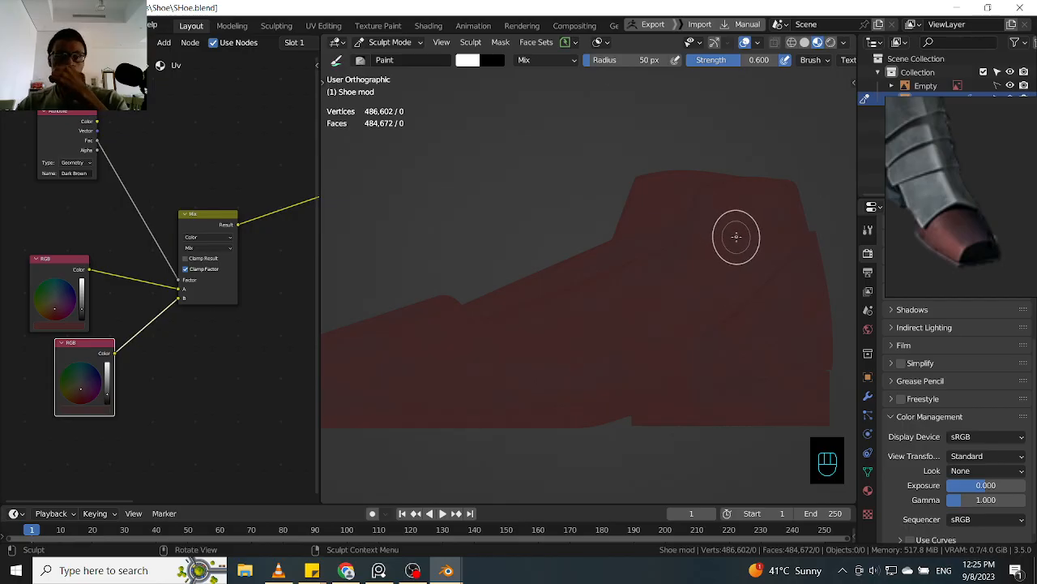
# - Paint regular diagonal strokes between the ankle collar and the midfoot on the shoe's side, then over the heel
pyautogui.keyDown('ctrl'); pyautogui.moveTo(733, 290); pyautogui.dragTo(732, 271, button='middle'); pyautogui.keyUp('ctrl')
pyautogui.moveTo(741, 232); pyautogui.dragTo(622, 337)
pyautogui.moveTo(621, 336)
pyautogui.mouseDown()
pyautogui.moveTo(736, 216)
pyautogui.moveTo(622, 336)
pyautogui.mouseUp()
pyautogui.moveTo(622, 336); pyautogui.dragTo(736, 216)
pyautogui.moveTo(737, 215)
pyautogui.mouseDown()
pyautogui.moveTo(619, 338)
pyautogui.moveTo(752, 243)
pyautogui.moveTo(741, 255)
pyautogui.moveTo(549, 359)
pyautogui.moveTo(623, 304)
pyautogui.mouseUp()
pyautogui.moveTo(646, 347)
pyautogui.mouseDown(button='middle')
pyautogui.moveTo(672, 313)
pyautogui.moveTo(685, 255)
pyautogui.mouseUp(button='middle')
pyautogui.moveTo(685, 255)
pyautogui.mouseDown()
pyautogui.moveTo(689, 176)
pyautogui.moveTo(686, 325)
pyautogui.moveTo(741, 350)
pyautogui.mouseUp()
# - Paint inverted strokes from the middle of the shoe's side forward to the instep to break up the shading
pyautogui.keyDown('shift'); pyautogui.moveTo(741, 350); pyautogui.dragTo(684, 340, button='middle'); pyautogui.keyUp('shift')
pyautogui.moveTo(685, 340)
pyautogui.mouseDown(button='middle')
pyautogui.moveTo(635, 324)
pyautogui.moveTo(635, 308)
pyautogui.mouseUp(button='middle')
pyautogui.keyDown('ctrl'); pyautogui.moveTo(635, 308); pyautogui.dragTo(612, 301); pyautogui.keyUp('ctrl')
pyautogui.moveTo(611, 301)
pyautogui.keyDown('ctrl'); pyautogui.mouseDown()
pyautogui.moveTo(588, 294)
pyautogui.moveTo(565, 259)
pyautogui.mouseUp(); pyautogui.keyUp('ctrl')
pyautogui.moveTo(566, 260)
pyautogui.keyDown('ctrl'); pyautogui.mouseDown()
pyautogui.moveTo(540, 204)
pyautogui.moveTo(475, 298)
pyautogui.mouseUp(); pyautogui.keyUp('ctrl')
# - Paint regular strokes down the heel side and finish with one inverted stroke across the lower side
pyautogui.moveTo(675, 256); pyautogui.dragTo(630, 284, button='middle')
pyautogui.moveTo(611, 236)
pyautogui.mouseDown()
pyautogui.moveTo(640, 232)
pyautogui.moveTo(572, 361)
pyautogui.moveTo(643, 351)
pyautogui.mouseUp()
pyautogui.moveTo(644, 352); pyautogui.dragTo(672, 340)
pyautogui.moveTo(673, 340); pyautogui.dragTo(660, 338)
pyautogui.moveTo(648, 334)
pyautogui.keyDown('ctrl'); pyautogui.mouseDown()
pyautogui.moveTo(609, 322)
pyautogui.moveTo(560, 349)
pyautogui.mouseUp(); pyautogui.keyUp('ctrl')
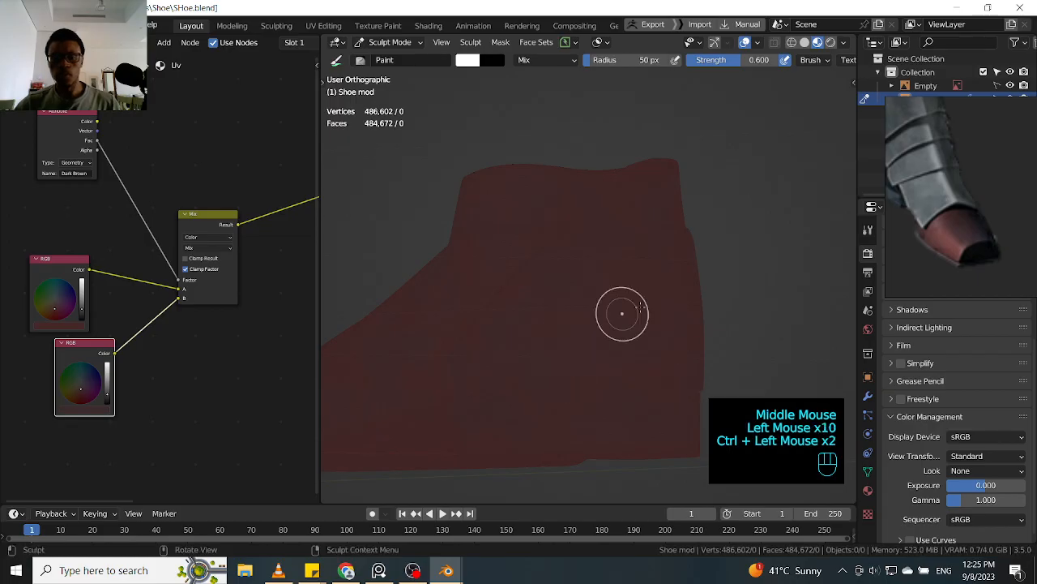
# - Paint strokes along the rear of the shoe and dab around the ankle collar
pyautogui.moveTo(582, 280)
pyautogui.mouseDown()
pyautogui.moveTo(709, 329)
pyautogui.moveTo(642, 327)
pyautogui.moveTo(682, 267)
pyautogui.mouseUp()
pyautogui.moveTo(682, 251)
pyautogui.mouseDown()
pyautogui.moveTo(683, 219)
pyautogui.moveTo(658, 201)
pyautogui.moveTo(714, 217)
pyautogui.mouseUp()
pyautogui.click(595, 203)
pyautogui.keyDown('shift'); pyautogui.moveTo(713, 216); pyautogui.dragTo(639, 243, button='middle'); pyautogui.keyUp('shift')
pyautogui.click(628, 192)
pyautogui.click(568, 202)
pyautogui.click(525, 211)
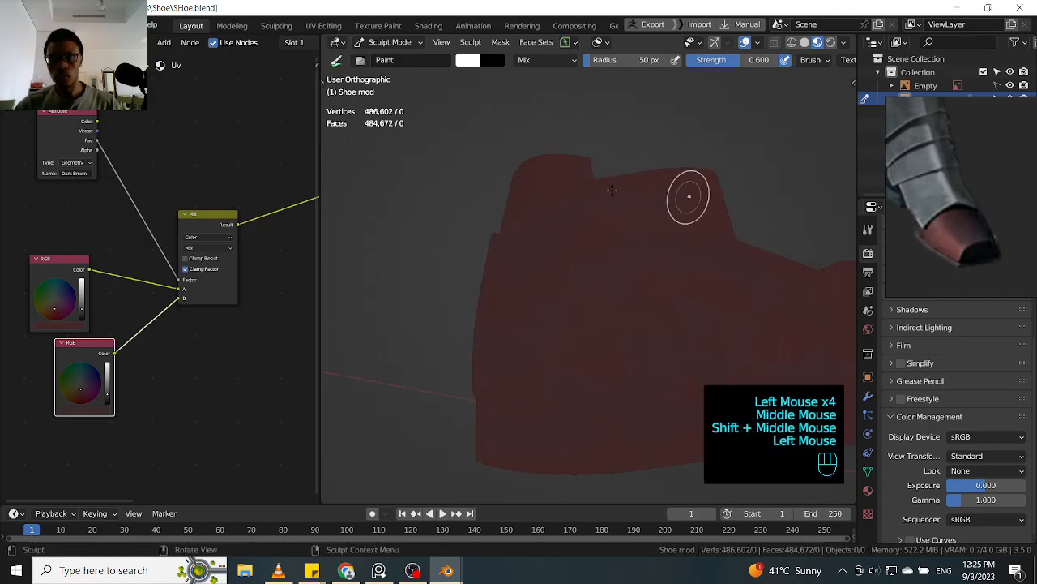
# - Paint short strokes down the area beside the heel, then soften that area with inverted dabs
pyautogui.moveTo(642, 325); pyautogui.dragTo(637, 341)
pyautogui.moveTo(634, 350); pyautogui.dragTo(631, 363)
pyautogui.moveTo(628, 371); pyautogui.dragTo(623, 386)
pyautogui.moveTo(600, 332)
pyautogui.mouseDown()
pyautogui.moveTo(553, 257)
pyautogui.moveTo(540, 281)
pyautogui.mouseUp()
pyautogui.keyDown('ctrl'); pyautogui.click(554, 257); pyautogui.keyUp('ctrl')
pyautogui.keyDown('ctrl'); pyautogui.click(547, 268); pyautogui.keyUp('ctrl')
pyautogui.keyDown('ctrl'); pyautogui.moveTo(635, 340); pyautogui.dragTo(639, 364); pyautogui.keyUp('ctrl')
pyautogui.keyDown('ctrl'); pyautogui.click(549, 337); pyautogui.keyUp('ctrl')
pyautogui.keyDown('ctrl'); pyautogui.click(676, 281); pyautogui.keyUp('ctrl')
# - Paint regular strokes and dabs across the shoe's other side, from below the ankle collar toward the midfoot
pyautogui.moveTo(676, 281); pyautogui.dragTo(632, 289, button='middle')
pyautogui.keyDown('shift'); pyautogui.moveTo(778, 332); pyautogui.dragTo(631, 299, button='middle'); pyautogui.keyUp('shift')
pyautogui.moveTo(536, 254); pyautogui.dragTo(568, 268)
pyautogui.moveTo(591, 280); pyautogui.dragTo(616, 300)
pyautogui.moveTo(632, 316); pyautogui.dragTo(693, 335)
pyautogui.click(694, 336)
pyautogui.click(628, 283)
pyautogui.click(559, 231)
pyautogui.click(573, 233)
pyautogui.click(587, 236)
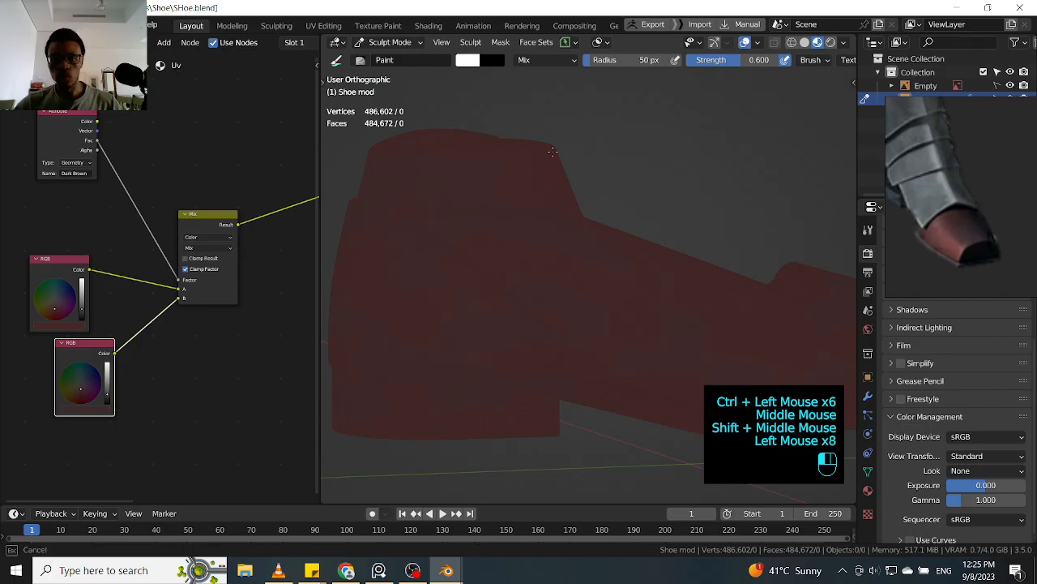
# - Build up the shading with a short stroke and a run of regular dabs from a turned view of the shoe
pyautogui.keyDown('alt'); pyautogui.moveTo(604, 199); pyautogui.dragTo(681, 193); pyautogui.keyUp('alt')
pyautogui.keyDown('shift'); pyautogui.moveTo(624, 190); pyautogui.dragTo(733, 233, button='middle'); pyautogui.keyUp('shift')
pyautogui.moveTo(733, 234); pyautogui.dragTo(518, 247, button='middle')
pyautogui.moveTo(656, 250)
pyautogui.mouseDown()
pyautogui.moveTo(502, 229)
pyautogui.moveTo(648, 239)
pyautogui.mouseUp()
pyautogui.moveTo(708, 241)
pyautogui.keyDown('alt'); pyautogui.mouseDown()
pyautogui.moveTo(612, 235)
pyautogui.moveTo(662, 250)
pyautogui.mouseUp(); pyautogui.keyUp('alt')
pyautogui.click(604, 260)
pyautogui.click(691, 257)
pyautogui.click(683, 255)
pyautogui.click(672, 255)
pyautogui.click(665, 253)
pyautogui.click(653, 251)
pyautogui.click(653, 264)
pyautogui.click(616, 319)
pyautogui.click(616, 302)
pyautogui.click(609, 286)
# - Paint regular dabs and diagonal strokes over the forefoot, then blend them with an inverted stroke and dab
pyautogui.keyDown('alt'); pyautogui.moveTo(609, 285); pyautogui.dragTo(725, 265); pyautogui.keyUp('alt')
pyautogui.keyDown('alt'); pyautogui.keyDown('shift'); pyautogui.moveTo(661, 294); pyautogui.dragTo(707, 203); pyautogui.keyUp('shift'); pyautogui.keyUp('alt')
pyautogui.click(648, 267)
pyautogui.click(648, 267)
pyautogui.click(628, 346)
pyautogui.keyDown('ctrl'); pyautogui.keyDown('alt'); pyautogui.moveTo(630, 271); pyautogui.dragTo(581, 345); pyautogui.keyUp('alt'); pyautogui.keyUp('ctrl')
pyautogui.moveTo(517, 351)
pyautogui.keyDown('alt'); pyautogui.keyDown('shift'); pyautogui.mouseDown()
pyautogui.moveTo(648, 248)
pyautogui.moveTo(572, 308)
pyautogui.moveTo(600, 251)
pyautogui.mouseUp(); pyautogui.keyUp('shift'); pyautogui.keyUp('alt')
pyautogui.keyDown('ctrl'); pyautogui.keyDown('alt'); pyautogui.moveTo(648, 324); pyautogui.dragTo(662, 278); pyautogui.keyUp('alt'); pyautogui.keyUp('ctrl')
pyautogui.click(648, 288)
pyautogui.click(624, 300)
pyautogui.moveTo(612, 309)
pyautogui.mouseDown()
pyautogui.moveTo(625, 365)
pyautogui.moveTo(538, 346)
pyautogui.mouseUp()
pyautogui.moveTo(551, 340)
pyautogui.mouseDown()
pyautogui.moveTo(697, 283)
pyautogui.moveTo(621, 343)
pyautogui.moveTo(657, 291)
pyautogui.mouseUp()
pyautogui.click(709, 280)
pyautogui.moveTo(657, 290)
pyautogui.keyDown('ctrl'); pyautogui.mouseDown()
pyautogui.moveTo(625, 331)
pyautogui.moveTo(634, 332)
pyautogui.moveTo(600, 345)
pyautogui.mouseUp(); pyautogui.keyUp('ctrl')
pyautogui.keyDown('ctrl'); pyautogui.click(640, 312); pyautogui.keyUp('ctrl')
# - Paint regular strokes and dabs along the lower side of the forefoot and back up across it
pyautogui.moveTo(590, 318)
pyautogui.keyDown('alt'); pyautogui.mouseDown()
pyautogui.moveTo(669, 305)
pyautogui.moveTo(652, 309)
pyautogui.moveTo(644, 283)
pyautogui.mouseUp(); pyautogui.keyUp('alt')
pyautogui.click(567, 333)
pyautogui.moveTo(535, 327)
pyautogui.mouseDown()
pyautogui.moveTo(499, 319)
pyautogui.moveTo(504, 331)
pyautogui.mouseUp()
pyautogui.moveTo(556, 353); pyautogui.dragTo(628, 359)
pyautogui.click(610, 357)
pyautogui.click(592, 345)
pyautogui.moveTo(583, 332); pyautogui.dragTo(557, 292)
pyautogui.click(557, 285)
pyautogui.moveTo(565, 284)
pyautogui.mouseDown()
pyautogui.moveTo(614, 275)
pyautogui.moveTo(662, 232)
pyautogui.moveTo(567, 290)
pyautogui.moveTo(597, 258)
pyautogui.moveTo(591, 264)
pyautogui.moveTo(635, 267)
pyautogui.moveTo(651, 291)
pyautogui.mouseUp()
# - Work regular dabs and strokes back along the midfoot, then soften them with inverted dabs
pyautogui.click(574, 281)
pyautogui.moveTo(651, 291); pyautogui.dragTo(570, 287)
pyautogui.click(551, 276)
pyautogui.click(531, 265)
pyautogui.click(510, 253)
pyautogui.moveTo(491, 250)
pyautogui.mouseDown()
pyautogui.moveTo(449, 246)
pyautogui.moveTo(478, 256)
pyautogui.mouseUp()
pyautogui.click(519, 271)
pyautogui.click(567, 288)
pyautogui.keyDown('ctrl'); pyautogui.click(572, 290); pyautogui.keyUp('ctrl')
pyautogui.keyDown('ctrl'); pyautogui.click(545, 285); pyautogui.keyUp('ctrl')
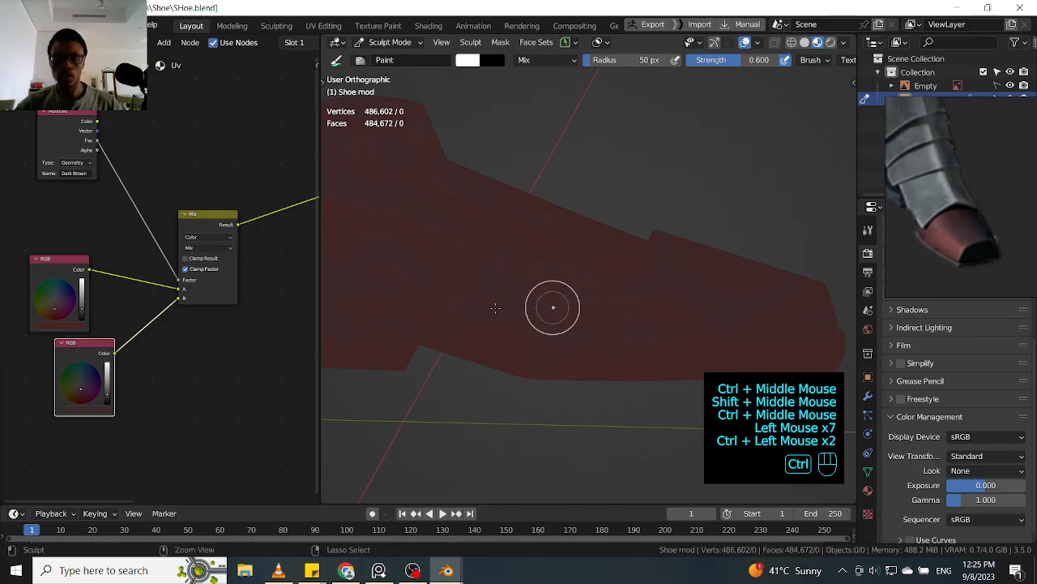
pyautogui.keyDown('ctrl'); pyautogui.click(537, 284); pyautogui.keyUp('ctrl')
pyautogui.keyDown('ctrl'); pyautogui.click(583, 303); pyautogui.keyUp('ctrl')
# - Zoom in on the midfoot area and add regular dabs and short strokes there
pyautogui.keyDown('ctrl'); pyautogui.moveTo(507, 282); pyautogui.dragTo(509, 294, button='middle'); pyautogui.keyUp('ctrl')
pyautogui.keyDown('ctrl'); pyautogui.keyDown('alt'); pyautogui.moveTo(509, 293); pyautogui.dragTo(507, 310); pyautogui.keyUp('alt'); pyautogui.keyUp('ctrl')
pyautogui.keyDown('ctrl'); pyautogui.keyDown('alt'); pyautogui.moveTo(432, 293); pyautogui.dragTo(436, 274); pyautogui.keyUp('alt'); pyautogui.keyUp('ctrl')
pyautogui.keyDown('alt'); pyautogui.keyDown('shift'); pyautogui.moveTo(474, 291); pyautogui.dragTo(604, 309); pyautogui.keyUp('shift'); pyautogui.keyUp('alt')
pyautogui.moveTo(528, 280)
pyautogui.keyDown('ctrl'); pyautogui.keyDown('alt'); pyautogui.mouseDown()
pyautogui.moveTo(525, 248)
pyautogui.moveTo(569, 262)
pyautogui.moveTo(506, 255)
pyautogui.mouseUp(); pyautogui.keyUp('alt'); pyautogui.keyUp('ctrl')
pyautogui.click(491, 285)
pyautogui.click(478, 296)
pyautogui.moveTo(470, 302); pyautogui.dragTo(464, 306)
pyautogui.moveTo(393, 250); pyautogui.dragTo(410, 271)
# - Paint inverted dabs and long sweeping strokes through the middle of the shoe's side and up its upper part
pyautogui.keyDown('ctrl'); pyautogui.click(429, 295); pyautogui.keyUp('ctrl')
pyautogui.moveTo(446, 316)
pyautogui.keyDown('ctrl'); pyautogui.mouseDown()
pyautogui.moveTo(461, 333)
pyautogui.moveTo(478, 300)
pyautogui.mouseUp(); pyautogui.keyUp('ctrl')
pyautogui.keyDown('ctrl'); pyautogui.click(495, 259); pyautogui.keyUp('ctrl')
pyautogui.keyDown('ctrl'); pyautogui.click(512, 214); pyautogui.keyUp('ctrl')
pyautogui.keyDown('ctrl'); pyautogui.moveTo(549, 302); pyautogui.dragTo(594, 308); pyautogui.keyUp('ctrl')
pyautogui.moveTo(594, 308)
pyautogui.keyDown('ctrl'); pyautogui.mouseDown()
pyautogui.moveTo(641, 295)
pyautogui.moveTo(625, 243)
pyautogui.mouseUp(); pyautogui.keyUp('ctrl')
pyautogui.keyDown('ctrl'); pyautogui.moveTo(625, 243); pyautogui.dragTo(609, 194); pyautogui.keyUp('ctrl')
pyautogui.keyDown('ctrl'); pyautogui.moveTo(582, 238); pyautogui.dragTo(688, 179); pyautogui.keyUp('ctrl')
pyautogui.moveTo(687, 179)
pyautogui.keyDown('ctrl'); pyautogui.mouseDown()
pyautogui.moveTo(548, 165)
pyautogui.moveTo(567, 203)
pyautogui.mouseUp(); pyautogui.keyUp('ctrl')
pyautogui.keyDown('ctrl'); pyautogui.moveTo(568, 202); pyautogui.dragTo(577, 229); pyautogui.keyUp('ctrl')
# - Turn off the wireframe overlay in the viewport
pyautogui.keyDown('ctrl'); pyautogui.moveTo(577, 229); pyautogui.dragTo(533, 238, button='middle'); pyautogui.keyUp('ctrl')
pyautogui.moveTo(471, 267); pyautogui.dragTo(532, 268, button='middle')
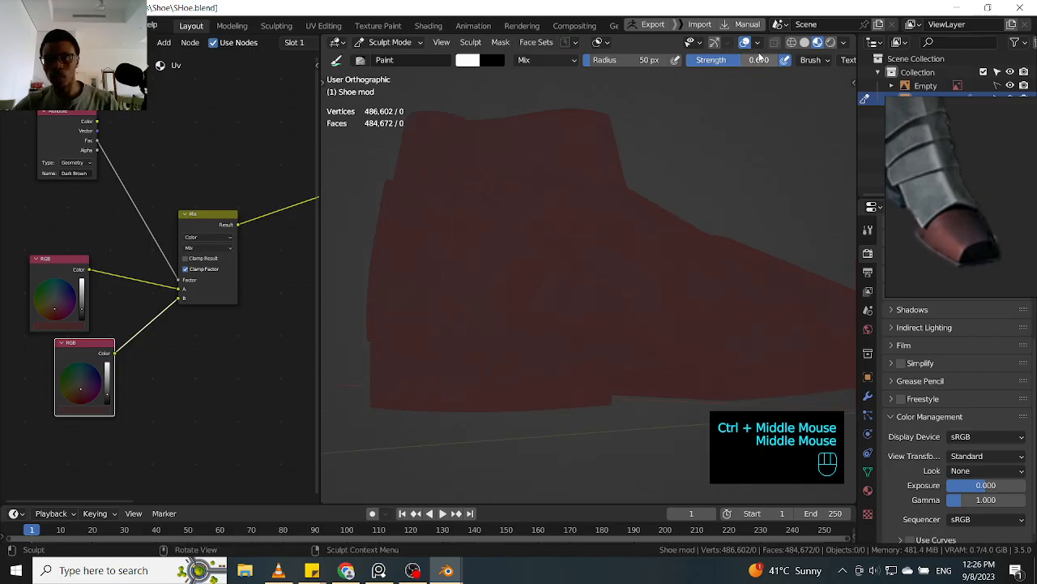
pyautogui.press('q')
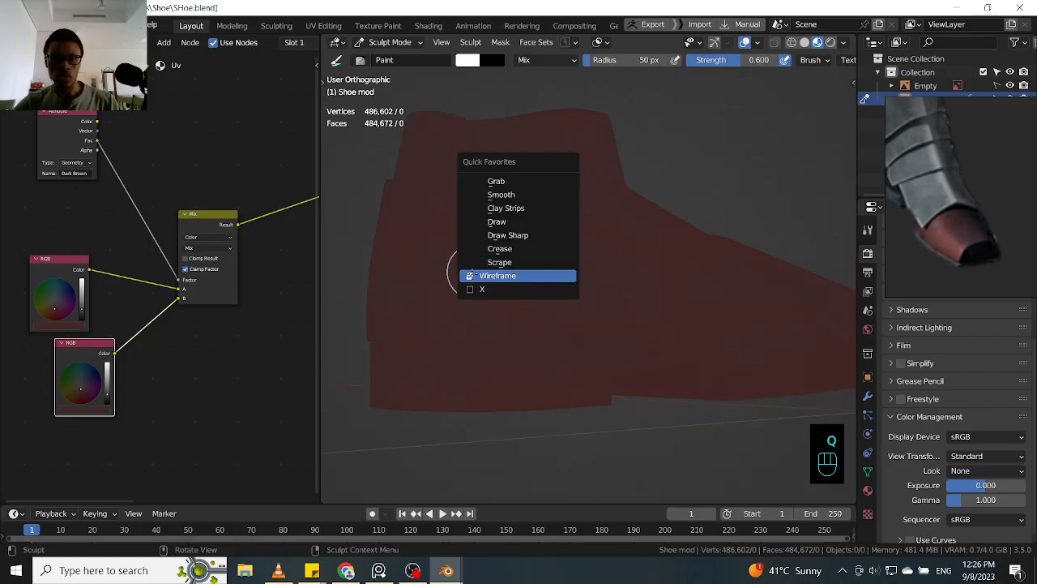
pyautogui.click(472, 275)
# - Turn to the shoe's opposite side and paint a regular stroke and repeated dabs from the ankle to the midfoot
pyautogui.moveTo(508, 252)
pyautogui.mouseDown(button='middle')
pyautogui.moveTo(639, 251)
pyautogui.moveTo(701, 272)
pyautogui.moveTo(685, 273)
pyautogui.moveTo(681, 261)
pyautogui.mouseUp(button='middle')
pyautogui.moveTo(622, 248); pyautogui.dragTo(649, 259, button='middle')
pyautogui.moveTo(648, 260)
pyautogui.keyDown('shift'); pyautogui.mouseDown(button='middle')
pyautogui.moveTo(660, 263)
pyautogui.moveTo(649, 261)
pyautogui.mouseUp(button='middle'); pyautogui.keyUp('shift')
pyautogui.moveTo(634, 259); pyautogui.dragTo(639, 251, button='middle')
pyautogui.moveTo(608, 240); pyautogui.dragTo(577, 267)
pyautogui.doubleClick(579, 157)
pyautogui.doubleClick(605, 269)
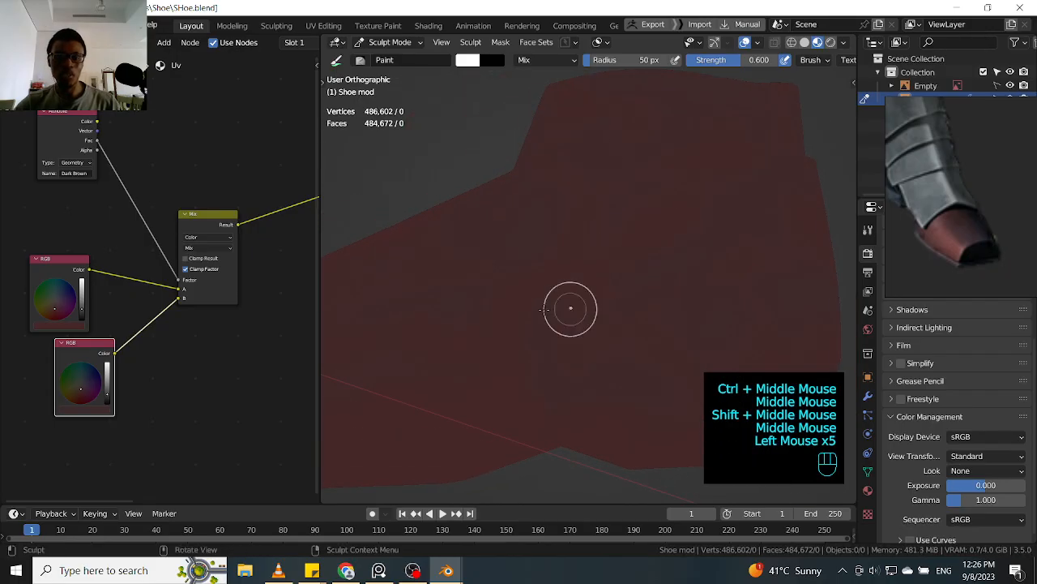
pyautogui.tripleClick(531, 319)
pyautogui.click(567, 329)
pyautogui.click(568, 301)
pyautogui.click(569, 273)
# - Soften the lower side of the shoe toward the forefoot with repeated inverted dabs
pyautogui.moveTo(569, 273)
pyautogui.keyDown('ctrl'); pyautogui.mouseDown(button='middle')
pyautogui.moveTo(592, 306)
pyautogui.moveTo(676, 312)
pyautogui.moveTo(616, 296)
pyautogui.mouseUp(button='middle'); pyautogui.keyUp('ctrl')
pyautogui.keyDown('shift'); pyautogui.moveTo(616, 296); pyautogui.dragTo(653, 281, button='middle'); pyautogui.keyUp('shift')
pyautogui.keyDown('ctrl'); pyautogui.click(658, 350); pyautogui.keyUp('ctrl')
pyautogui.keyDown('ctrl'); pyautogui.doubleClick(658, 350); pyautogui.keyUp('ctrl')
pyautogui.keyDown('ctrl'); pyautogui.moveTo(658, 350); pyautogui.dragTo(618, 328, button='middle'); pyautogui.keyUp('ctrl')
pyautogui.moveTo(569, 350)
pyautogui.keyDown('ctrl'); pyautogui.mouseDown(button='middle')
pyautogui.moveTo(512, 340)
pyautogui.moveTo(527, 350)
pyautogui.moveTo(597, 317)
pyautogui.moveTo(671, 325)
pyautogui.moveTo(598, 274)
pyautogui.moveTo(586, 338)
pyautogui.moveTo(553, 340)
pyautogui.moveTo(565, 346)
pyautogui.mouseUp(button='middle'); pyautogui.keyUp('ctrl')
pyautogui.keyDown('ctrl'); pyautogui.doubleClick(570, 351); pyautogui.keyUp('ctrl')
pyautogui.keyDown('ctrl'); pyautogui.click(560, 347); pyautogui.keyUp('ctrl')
# - Add regular dabs near the toe and run inverted dabs down the toe's edge
pyautogui.click(517, 403)
pyautogui.click(534, 352)
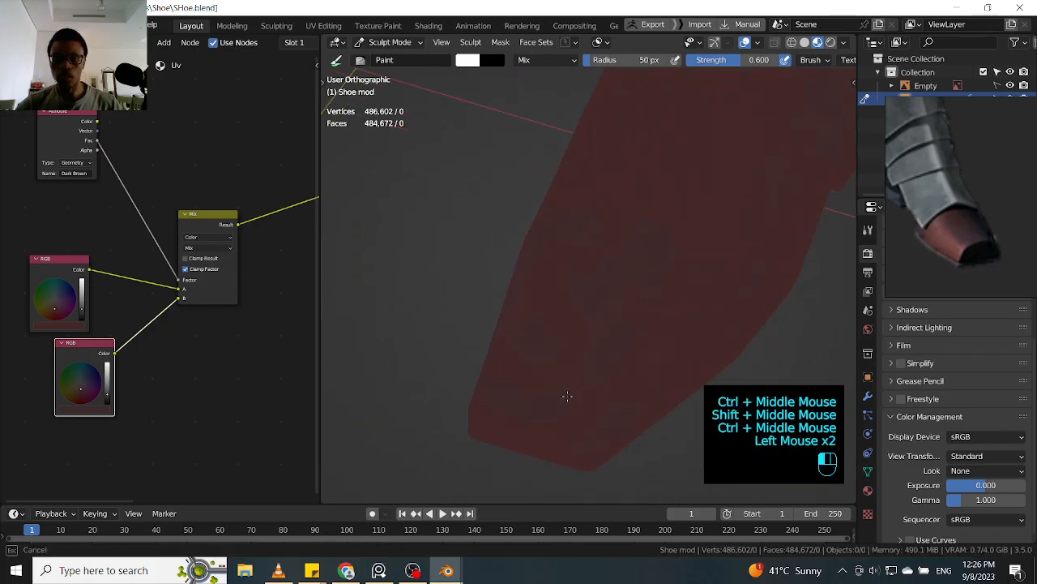
pyautogui.keyDown('ctrl'); pyautogui.click(519, 359); pyautogui.keyUp('ctrl')
pyautogui.keyDown('ctrl'); pyautogui.click(512, 371); pyautogui.keyUp('ctrl')
pyautogui.keyDown('ctrl'); pyautogui.click(506, 381); pyautogui.keyUp('ctrl')
pyautogui.keyDown('ctrl'); pyautogui.click(496, 397); pyautogui.keyUp('ctrl')
pyautogui.keyDown('ctrl'); pyautogui.click(491, 407); pyautogui.keyUp('ctrl')
# - Dab regular paint over the forefoot and then across the heel side below the ankle collar
pyautogui.keyDown('ctrl'); pyautogui.moveTo(506, 325); pyautogui.dragTo(523, 349, button='middle'); pyautogui.keyUp('ctrl')
pyautogui.moveTo(523, 348); pyautogui.dragTo(592, 310, button='middle')
pyautogui.click(542, 323)
pyautogui.click(500, 326)
pyautogui.keyDown('shift'); pyautogui.moveTo(500, 327); pyautogui.dragTo(642, 351, button='middle'); pyautogui.keyUp('shift')
pyautogui.keyDown('shift'); pyautogui.moveTo(489, 298); pyautogui.dragTo(560, 352, button='middle'); pyautogui.keyUp('shift')
pyautogui.click(532, 349)
pyautogui.click(503, 344)
pyautogui.click(475, 341)
pyautogui.click(503, 338)
pyautogui.click(474, 320)
pyautogui.click(442, 296)
pyautogui.click(429, 312)
pyautogui.click(430, 324)
pyautogui.click(454, 312)
pyautogui.click(486, 320)
pyautogui.click(517, 328)
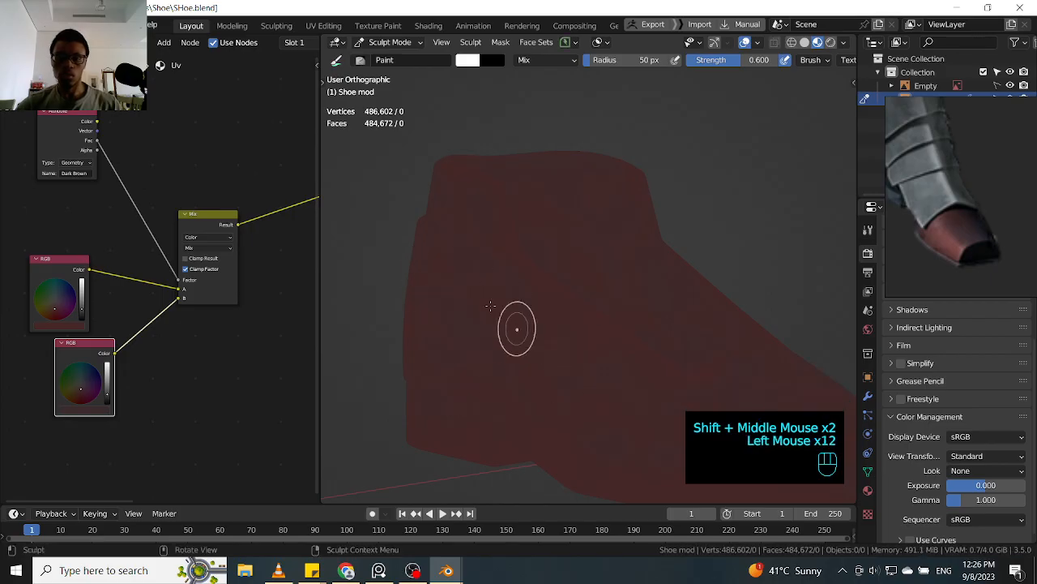
# - Dab regular paint over the shoe's side below the ankle collar and around the back of the heel
pyautogui.click(498, 300)
pyautogui.click(474, 260)
pyautogui.keyDown('ctrl'); pyautogui.moveTo(453, 322); pyautogui.dragTo(536, 280, button='middle'); pyautogui.keyUp('ctrl')
pyautogui.moveTo(537, 280)
pyautogui.keyDown('shift'); pyautogui.mouseDown(button='middle')
pyautogui.moveTo(484, 315)
pyautogui.moveTo(496, 301)
pyautogui.moveTo(500, 328)
pyautogui.mouseUp(button='middle'); pyautogui.keyUp('shift')
pyautogui.click(478, 262)
pyautogui.click(542, 301)
pyautogui.click(497, 288)
pyautogui.click(451, 276)
pyautogui.click(467, 314)
pyautogui.click(481, 352)
pyautogui.click(492, 315)
pyautogui.click(501, 327)
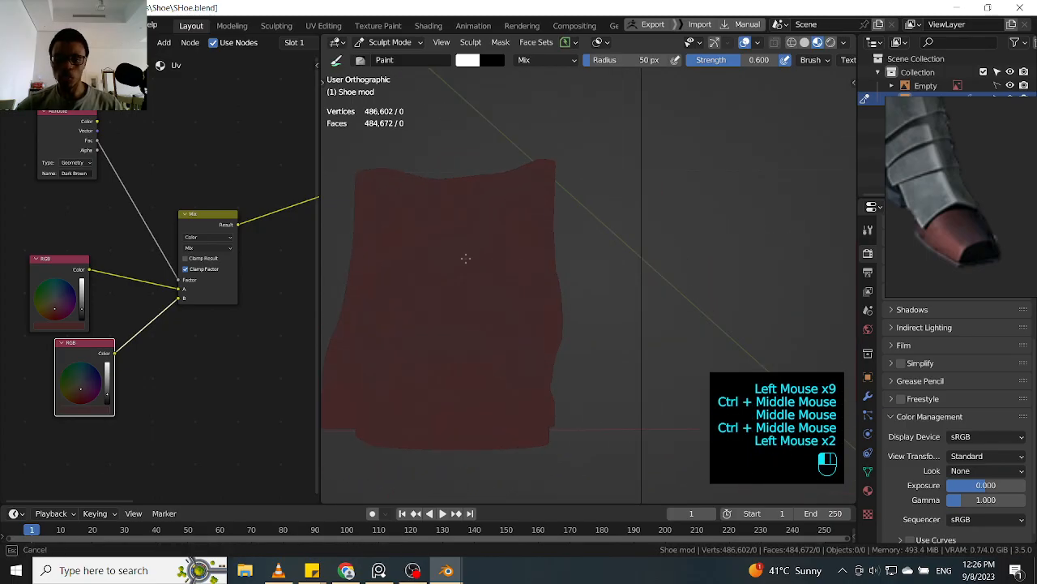
# - Soften the back of the heel with a few inverted dabs
pyautogui.keyDown('ctrl'); pyautogui.click(446, 320); pyautogui.keyUp('ctrl')
pyautogui.keyDown('ctrl'); pyautogui.click(451, 349); pyautogui.keyUp('ctrl')
pyautogui.keyDown('ctrl'); pyautogui.click(414, 276); pyautogui.keyUp('ctrl')
pyautogui.keyDown('ctrl'); pyautogui.click(538, 248); pyautogui.keyUp('ctrl')
# - Lower the brush strength to 0.181 and blend the shoe's ankle and heel side with inverted strokes
pyautogui.moveTo(537, 248); pyautogui.dragTo(521, 278, button='middle')
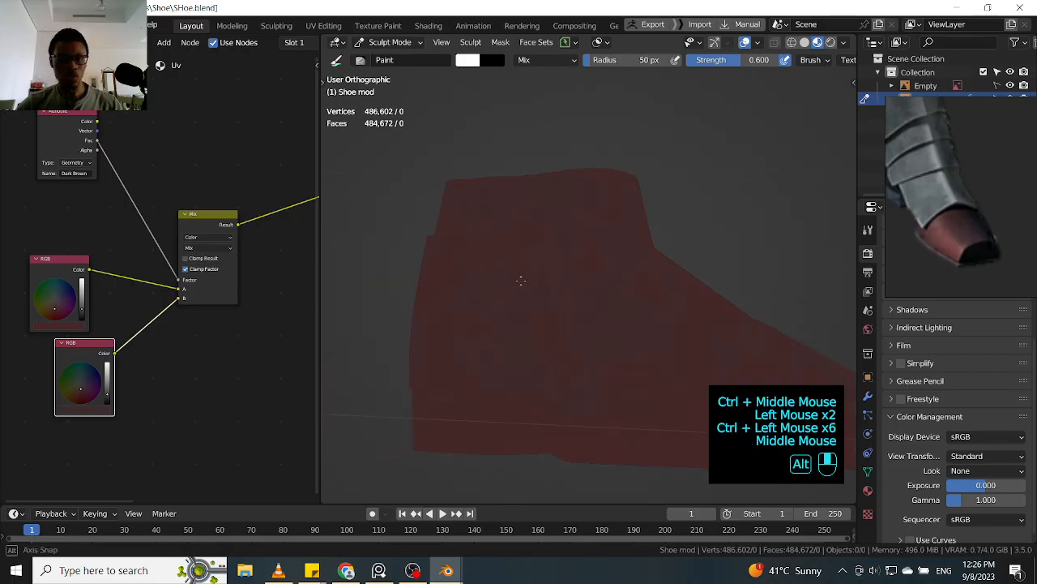
pyautogui.hotkey('shift', 'f')
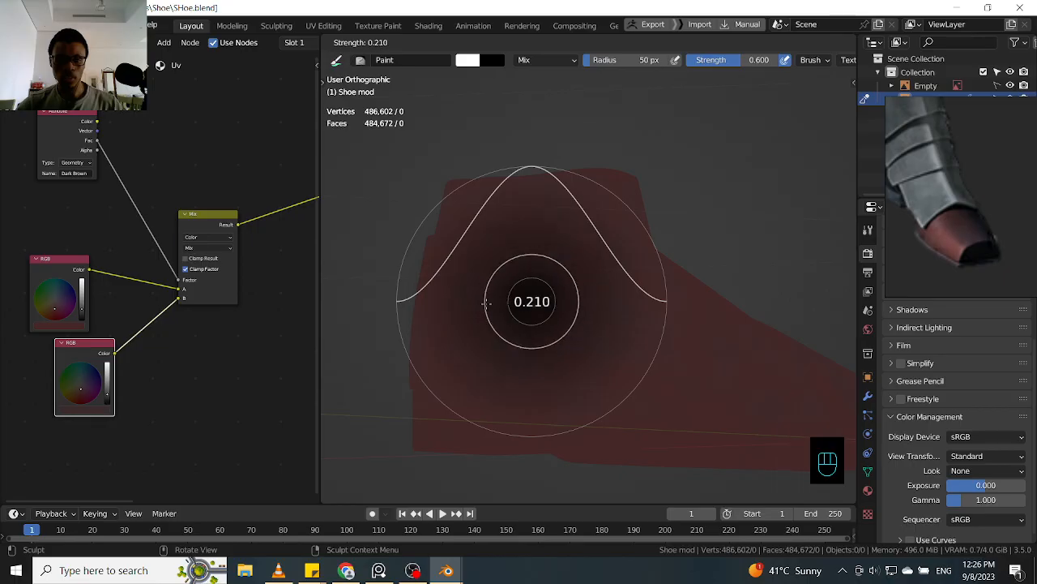
pyautogui.click(579, 297)
pyautogui.keyDown('ctrl'); pyautogui.click(597, 373); pyautogui.keyUp('ctrl')
pyautogui.keyDown('ctrl'); pyautogui.moveTo(595, 372); pyautogui.dragTo(601, 332); pyautogui.keyUp('ctrl')
pyautogui.keyDown('ctrl'); pyautogui.moveTo(602, 332); pyautogui.dragTo(605, 295); pyautogui.keyUp('ctrl')
pyautogui.moveTo(605, 296)
pyautogui.keyDown('ctrl'); pyautogui.mouseDown()
pyautogui.moveTo(607, 257)
pyautogui.moveTo(649, 300)
pyautogui.mouseUp(); pyautogui.keyUp('ctrl')
pyautogui.moveTo(649, 299)
pyautogui.keyDown('ctrl'); pyautogui.mouseDown()
pyautogui.moveTo(686, 341)
pyautogui.moveTo(595, 302)
pyautogui.mouseUp(); pyautogui.keyUp('ctrl')
pyautogui.moveTo(595, 302)
pyautogui.keyDown('ctrl'); pyautogui.mouseDown()
pyautogui.moveTo(503, 262)
pyautogui.moveTo(549, 216)
pyautogui.moveTo(511, 268)
pyautogui.mouseUp(); pyautogui.keyUp('ctrl')
pyautogui.keyDown('ctrl'); pyautogui.moveTo(510, 268); pyautogui.dragTo(485, 301); pyautogui.keyUp('ctrl')
pyautogui.keyDown('ctrl'); pyautogui.moveTo(485, 301); pyautogui.dragTo(484, 243); pyautogui.keyUp('ctrl')
pyautogui.keyDown('ctrl'); pyautogui.moveTo(484, 243); pyautogui.dragTo(484, 186); pyautogui.keyUp('ctrl')
pyautogui.keyDown('ctrl'); pyautogui.click(469, 280); pyautogui.keyUp('ctrl')
# - Turn to the shoe's opposite side and blend its ankle, heel and midfoot with light inverted dabs and short strokes
pyautogui.keyDown('ctrl'); pyautogui.moveTo(469, 279); pyautogui.dragTo(558, 272, button='middle'); pyautogui.keyUp('ctrl')
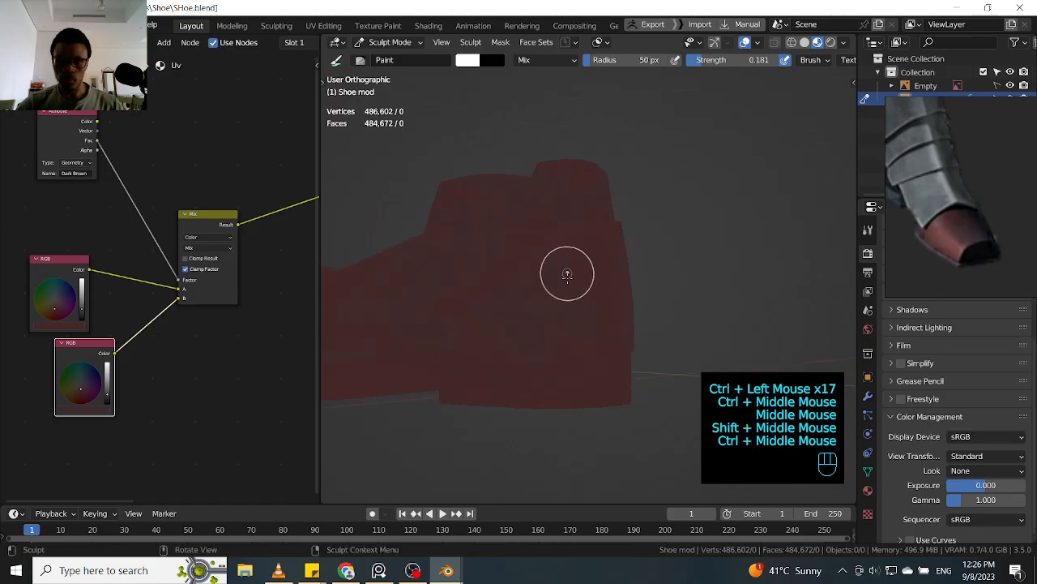
pyautogui.click(558, 271)
pyautogui.keyDown('ctrl'); pyautogui.click(553, 235); pyautogui.keyUp('ctrl')
pyautogui.keyDown('ctrl'); pyautogui.moveTo(553, 235); pyautogui.dragTo(547, 199); pyautogui.keyUp('ctrl')
pyautogui.keyDown('ctrl'); pyautogui.click(425, 265); pyautogui.keyUp('ctrl')
pyautogui.keyDown('shift'); pyautogui.moveTo(424, 265); pyautogui.dragTo(688, 262, button='middle'); pyautogui.keyUp('shift')
pyautogui.keyDown('ctrl'); pyautogui.click(535, 271); pyautogui.keyUp('ctrl')
pyautogui.keyDown('ctrl'); pyautogui.click(535, 271); pyautogui.keyUp('ctrl')
pyautogui.keyDown('ctrl'); pyautogui.click(535, 271); pyautogui.keyUp('ctrl')
pyautogui.keyDown('ctrl'); pyautogui.click(562, 320); pyautogui.keyUp('ctrl')
pyautogui.moveTo(482, 266)
pyautogui.keyDown('ctrl'); pyautogui.mouseDown()
pyautogui.moveTo(455, 321)
pyautogui.moveTo(473, 264)
pyautogui.mouseUp(); pyautogui.keyUp('ctrl')
pyautogui.keyDown('ctrl'); pyautogui.moveTo(473, 264); pyautogui.dragTo(478, 298, button='middle'); pyautogui.keyUp('ctrl')
pyautogui.moveTo(478, 298); pyautogui.dragTo(689, 276, button='middle')
pyautogui.keyDown('shift'); pyautogui.moveTo(552, 269); pyautogui.dragTo(510, 278, button='middle'); pyautogui.keyUp('shift')
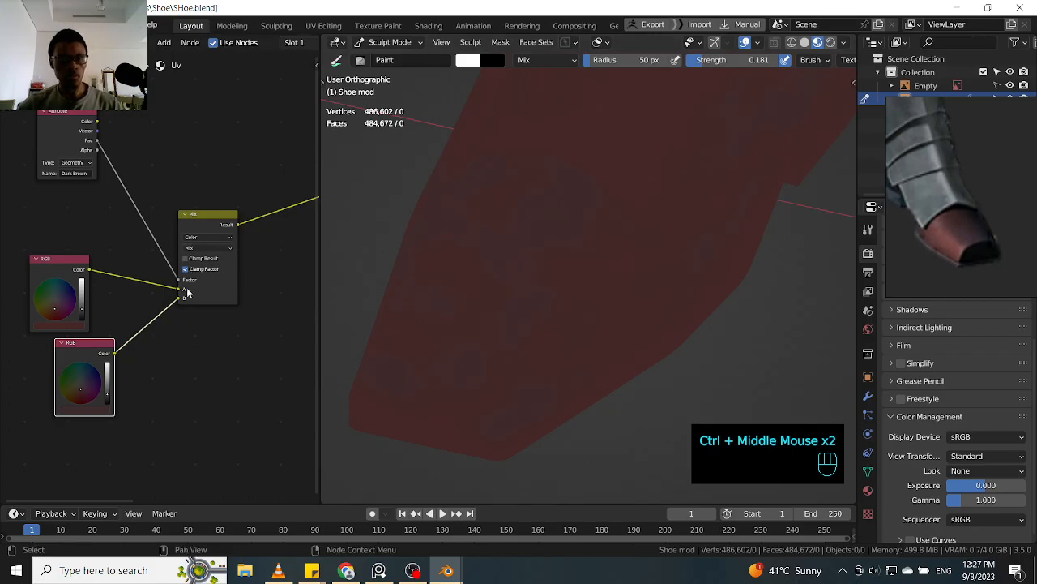
# - Check the reference shoe in front view and add a vertex-domain colour attribute named Gray to the shoe
pyautogui.keyDown('ctrl'); pyautogui.moveTo(232, 319); pyautogui.dragTo(201, 343, button='middle'); pyautogui.keyUp('ctrl')
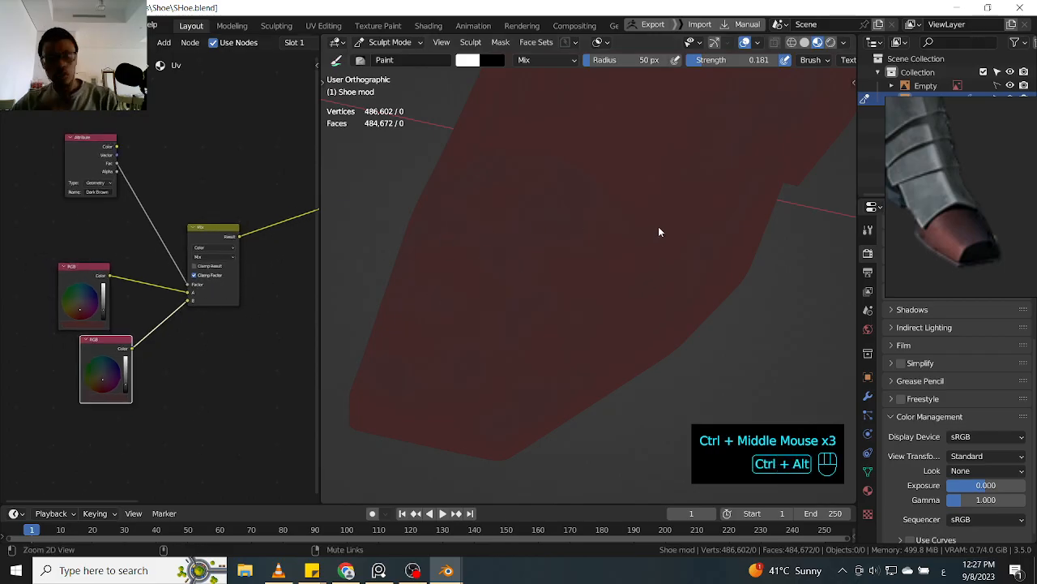
pyautogui.press('KP_1')
pyautogui.keyDown('ctrl'); pyautogui.moveTo(668, 235); pyautogui.dragTo(653, 310, button='middle'); pyautogui.keyUp('ctrl')
pyautogui.keyDown('shift'); pyautogui.moveTo(543, 265); pyautogui.dragTo(599, 292, button='middle'); pyautogui.keyUp('shift')
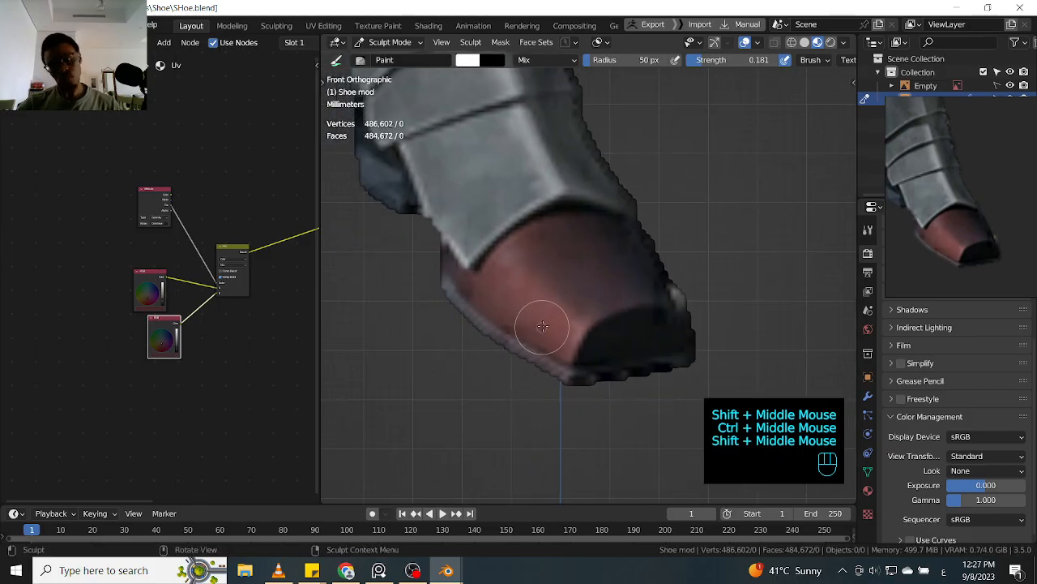
pyautogui.keyDown('shift'); pyautogui.moveTo(528, 331); pyautogui.dragTo(565, 309, button='middle'); pyautogui.keyUp('shift')
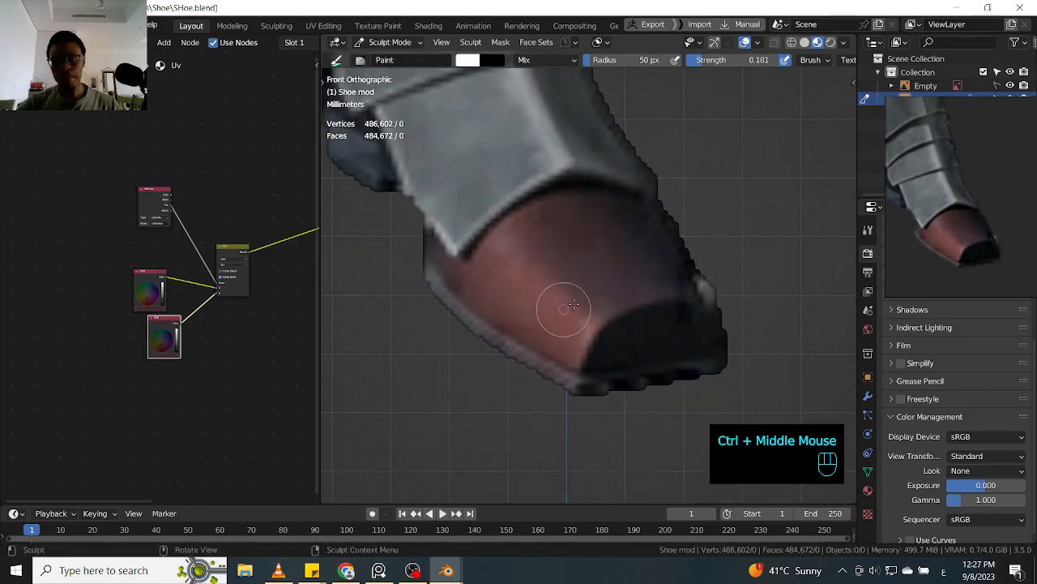
pyautogui.click(867, 396)
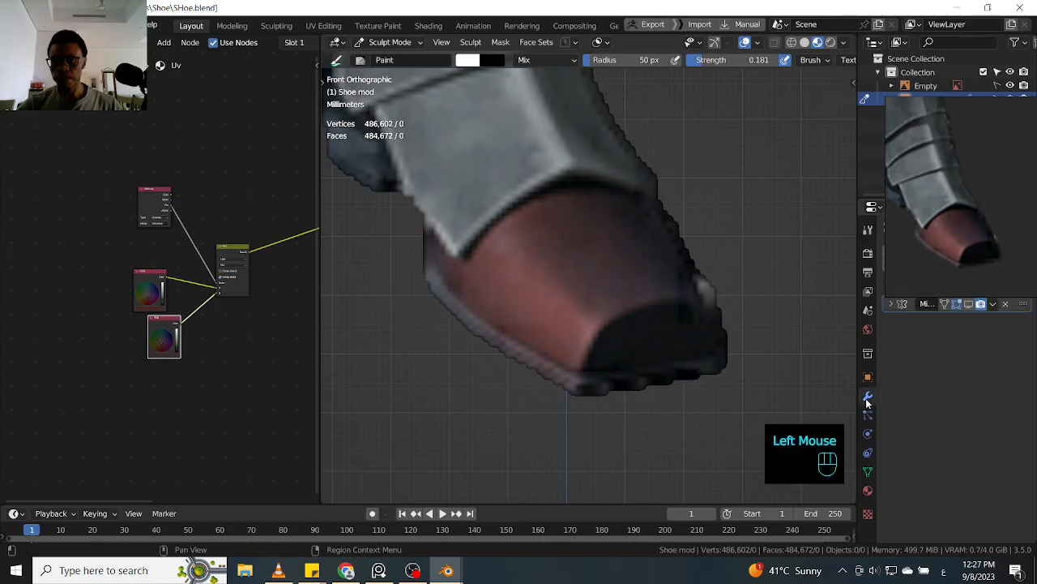
pyautogui.click(868, 469)
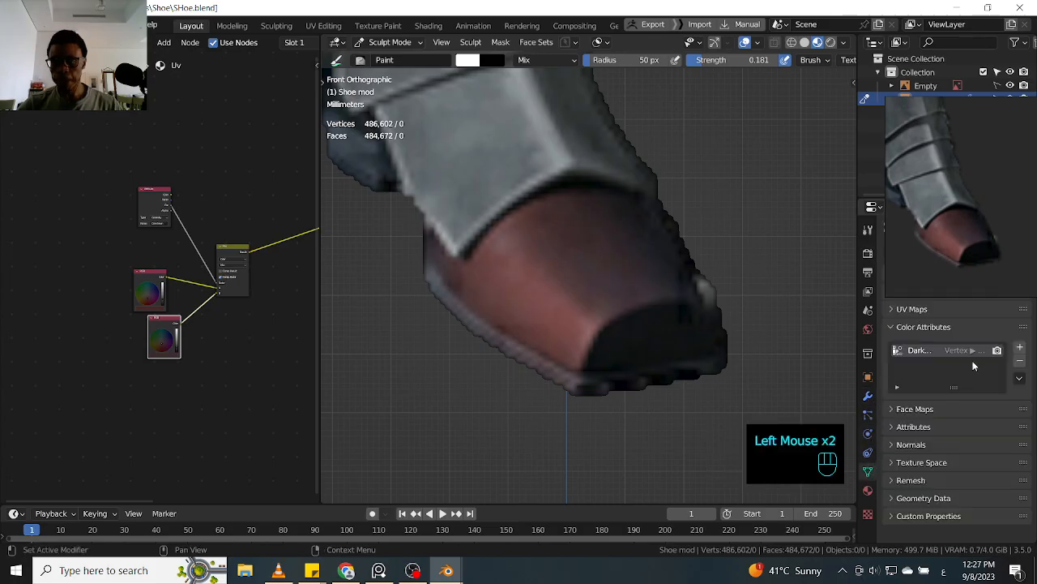
pyautogui.click(1018, 348)
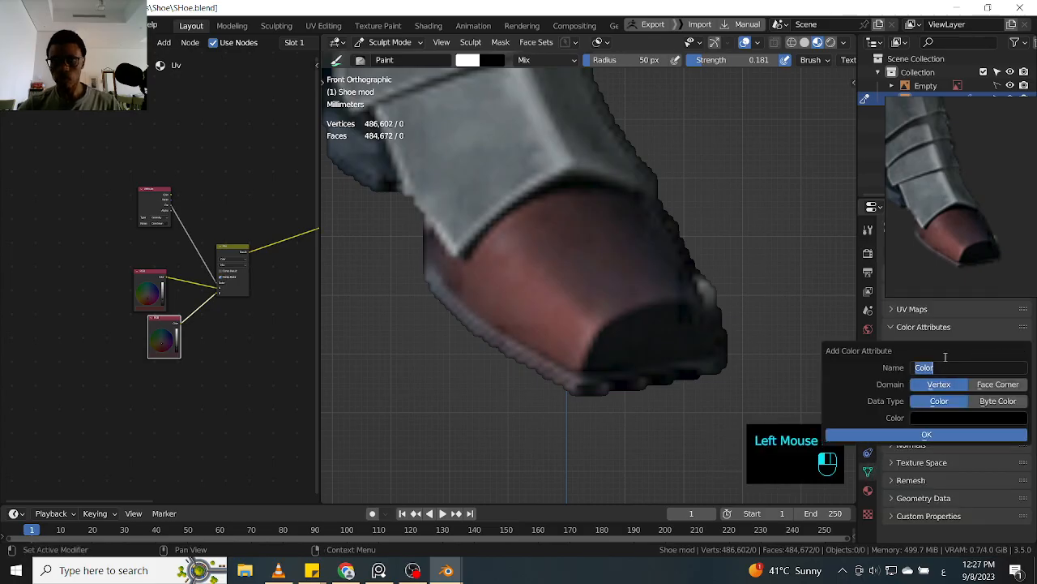
pyautogui.write('لقش')
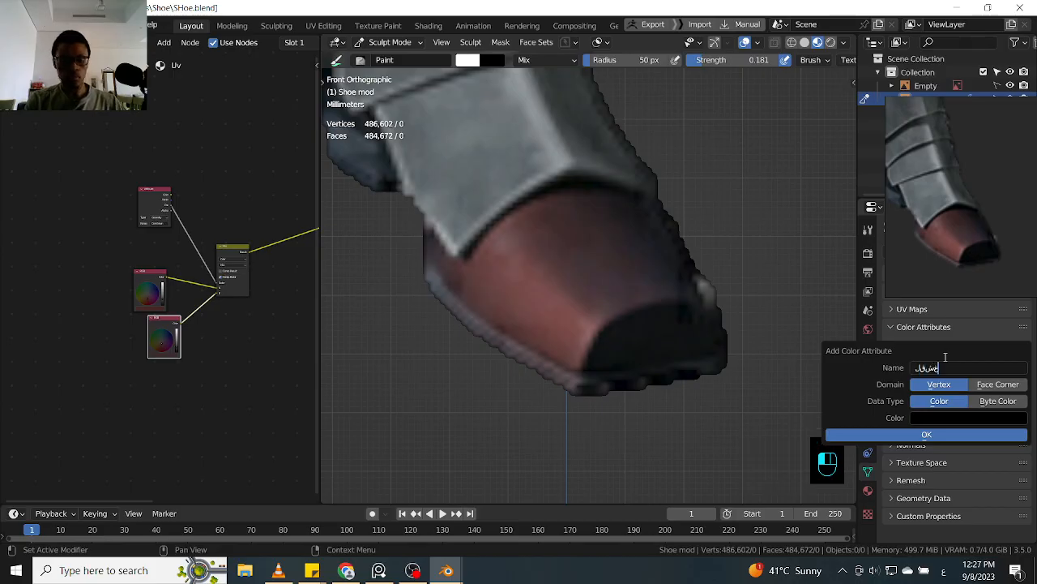
pyautogui.press('BackSpace')
pyautogui.press('BackSpace')
pyautogui.press('BackSpace')
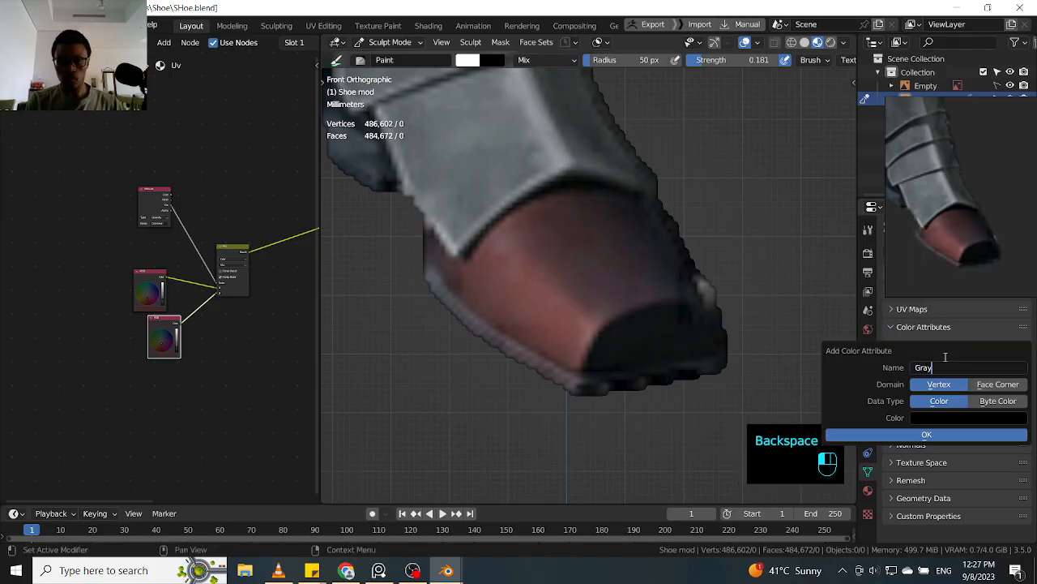
pyautogui.press('Return')
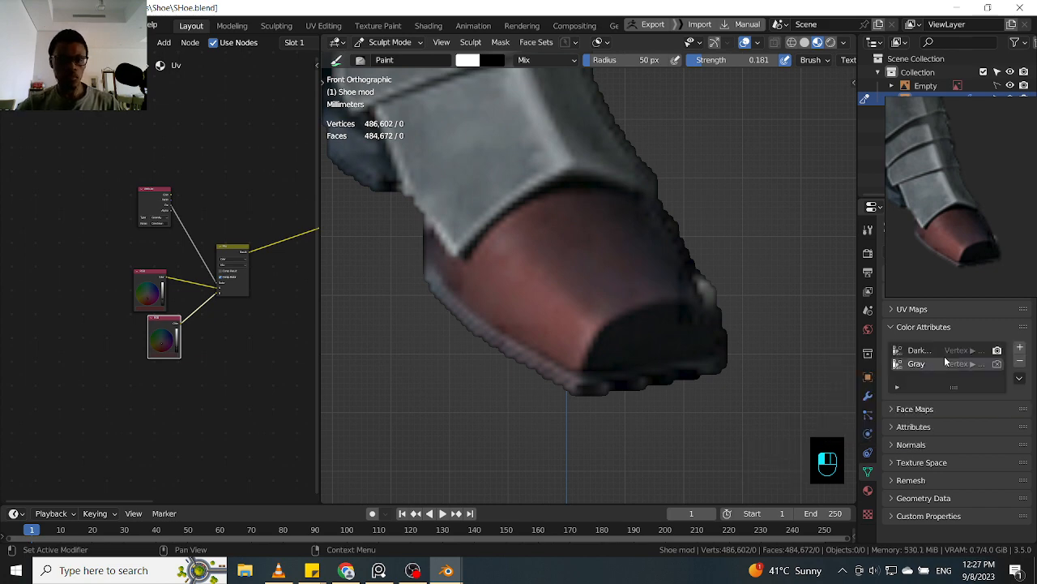
# - Duplicate the Dark Brown Attribute node above the Mix node and set the copy's attribute name to Gray
pyautogui.keyDown('ctrl'); pyautogui.moveTo(216, 330); pyautogui.dragTo(244, 287, button='middle'); pyautogui.keyUp('ctrl')
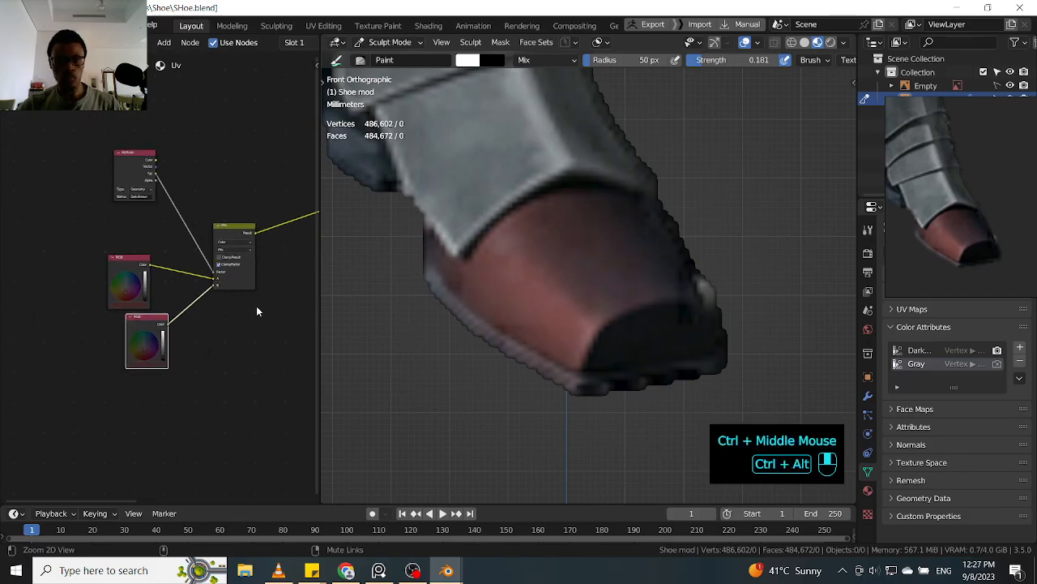
pyautogui.keyDown('ctrl'); pyautogui.moveTo(147, 187); pyautogui.dragTo(146, 190, button='middle'); pyautogui.keyUp('ctrl')
pyautogui.click(146, 189)
pyautogui.keyDown('ctrl'); pyautogui.moveTo(238, 225); pyautogui.dragTo(257, 154, button='middle'); pyautogui.keyUp('ctrl')
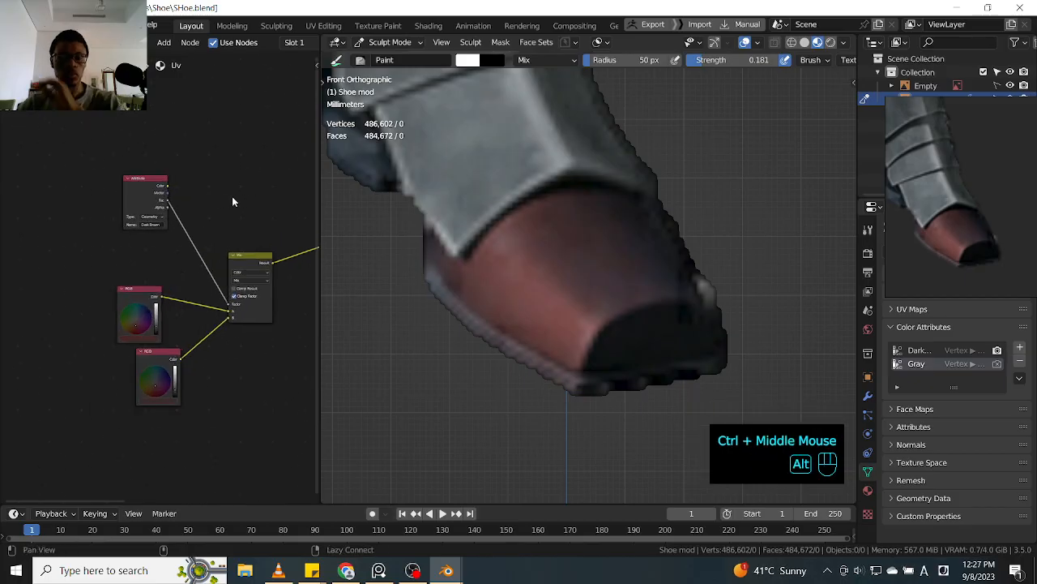
pyautogui.moveTo(230, 198); pyautogui.dragTo(253, 195, button='middle')
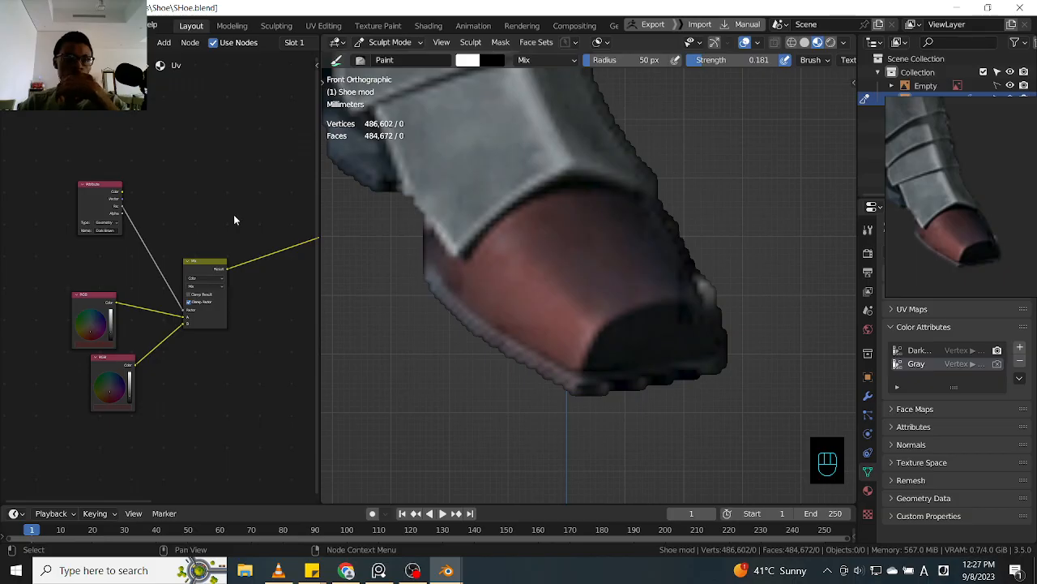
pyautogui.keyDown('ctrl'); pyautogui.moveTo(188, 209); pyautogui.dragTo(193, 194, button='middle'); pyautogui.keyUp('ctrl')
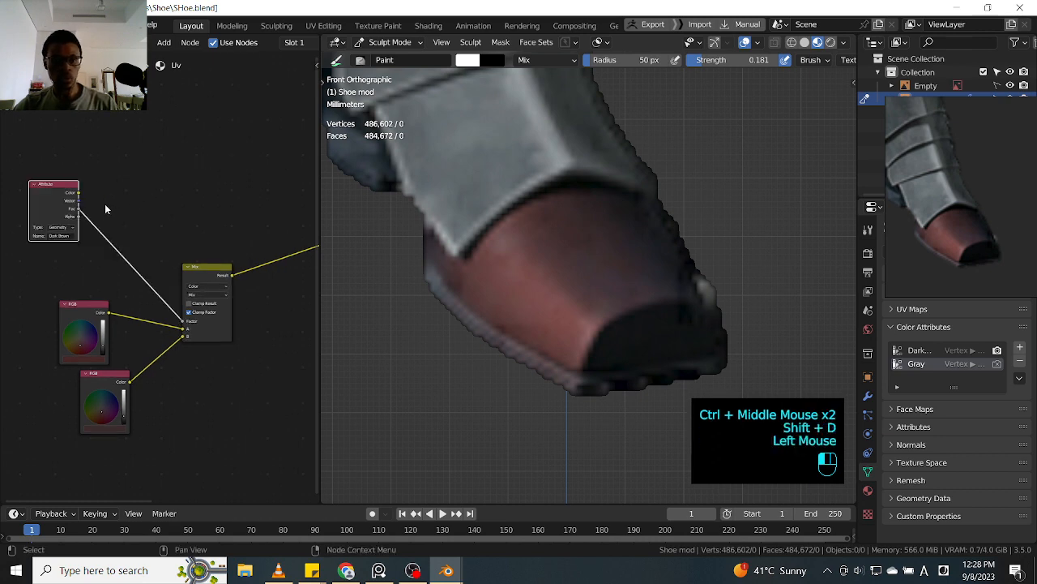
pyautogui.click(96, 206)
pyautogui.click(60, 208)
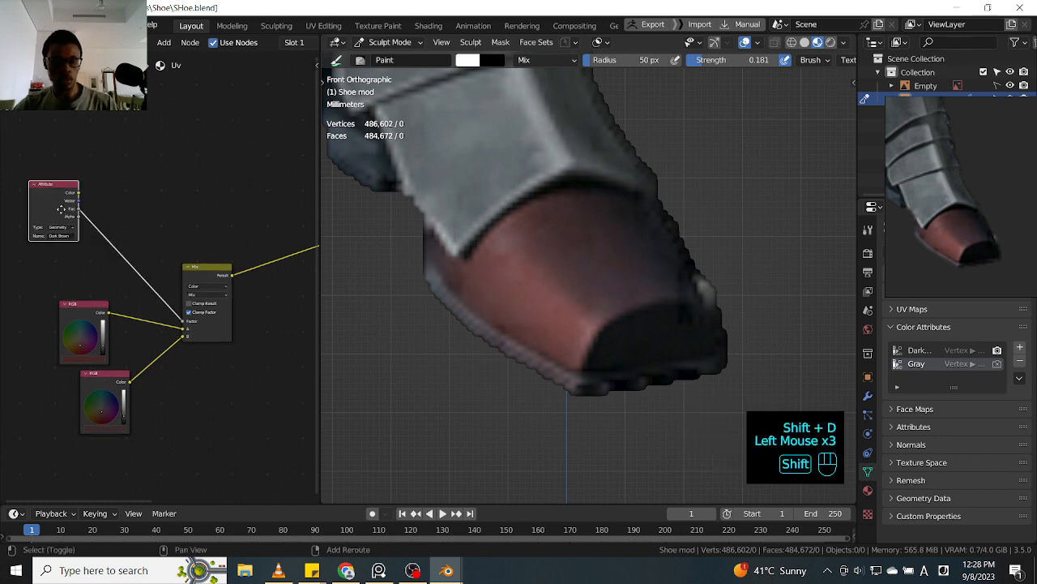
pyautogui.hotkey('shift', 'd')
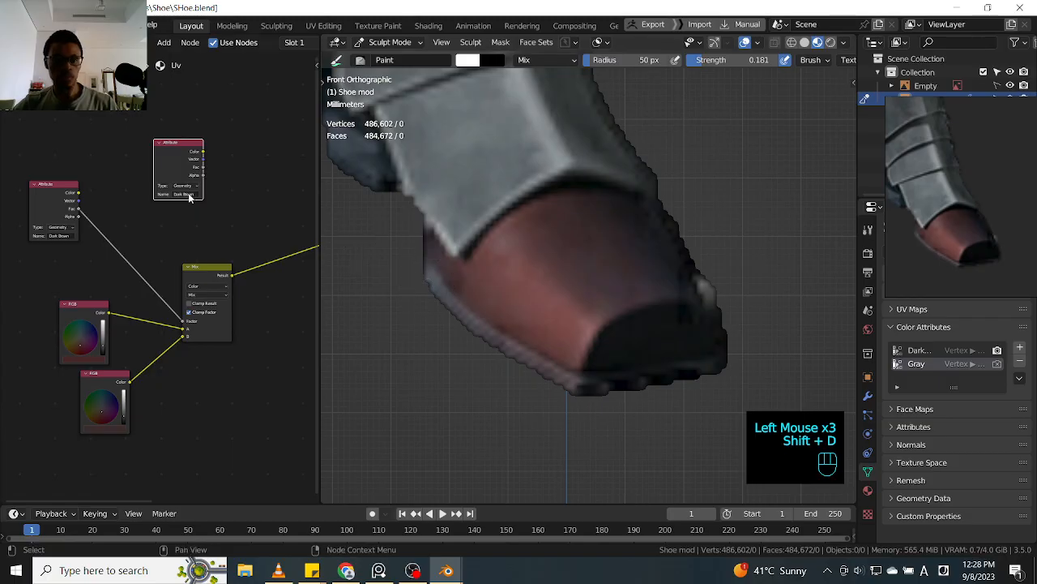
pyautogui.hotkey('ctrl', 'v')
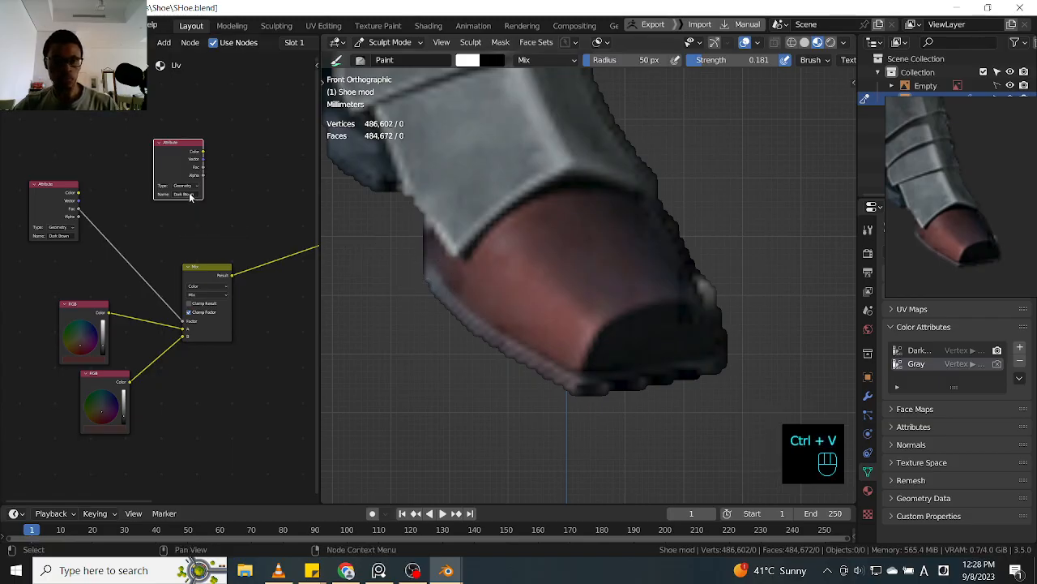
pyautogui.hotkey('ctrl', 'v')
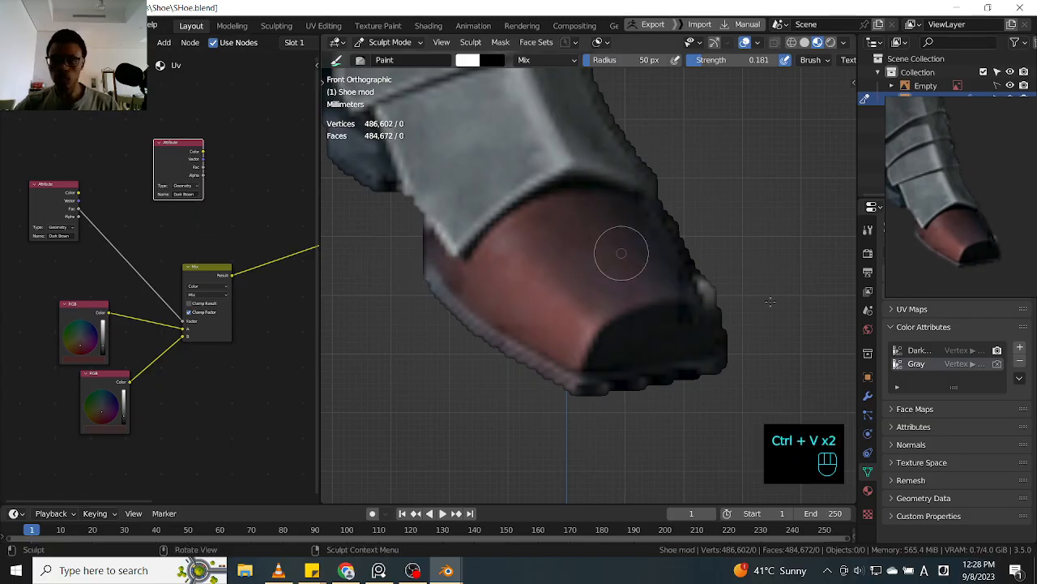
pyautogui.hotkey('ctrl', 'c')
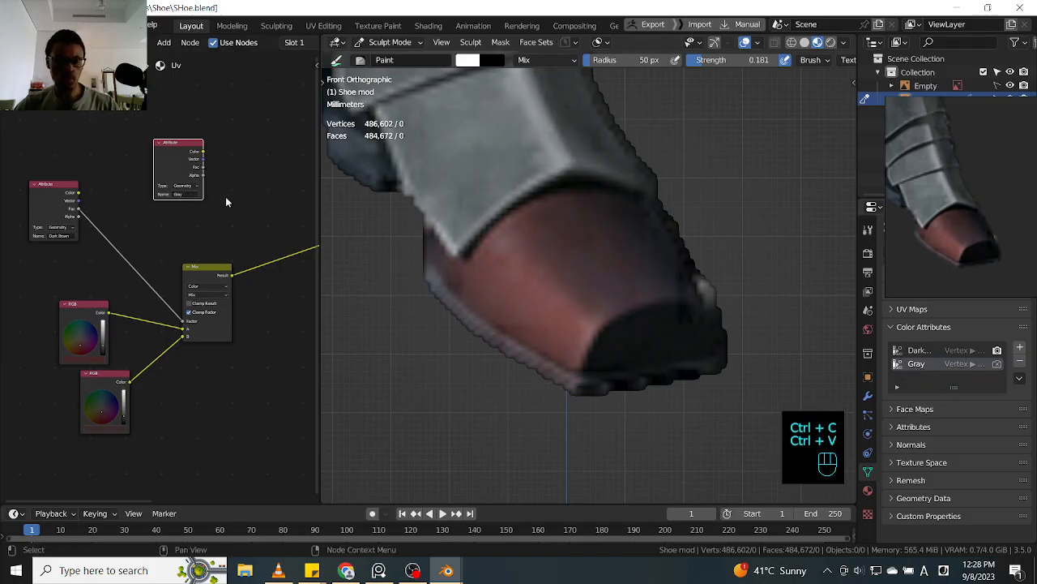
# - Reposition the Gray Attribute node and duplicate the lower RGB node to the area beyond the Mix node
pyautogui.click(211, 263)
pyautogui.keyDown('shift'); pyautogui.moveTo(250, 248); pyautogui.dragTo(213, 261, button='middle'); pyautogui.keyUp('shift')
pyautogui.moveTo(156, 175); pyautogui.dragTo(199, 165)
pyautogui.moveTo(243, 214)
pyautogui.keyDown('shift'); pyautogui.mouseDown(button='middle')
pyautogui.moveTo(182, 223)
pyautogui.moveTo(182, 242)
pyautogui.moveTo(230, 203)
pyautogui.mouseUp(button='middle'); pyautogui.keyUp('shift')
pyautogui.click(71, 366)
pyautogui.hotkey('shift', 'd')
pyautogui.click(243, 354)
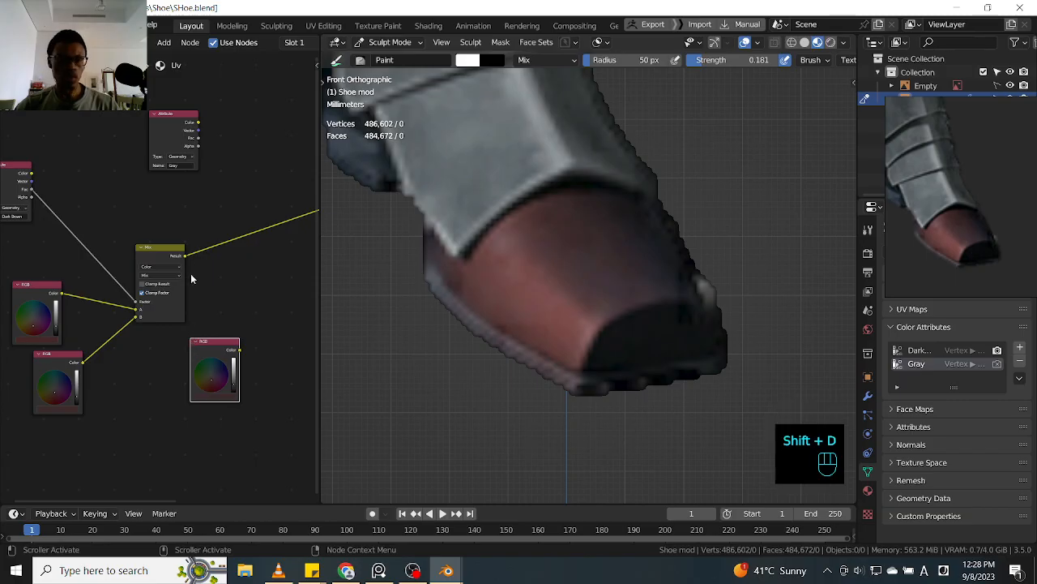
# - Combine the first Mix result with the duplicated RGB node in a new Mix node, expand it and move it up
pyautogui.keyDown('ctrl'); pyautogui.keyDown('shift'); pyautogui.moveTo(192, 285); pyautogui.dragTo(233, 336, button='right'); pyautogui.keyUp('shift'); pyautogui.keyUp('ctrl')
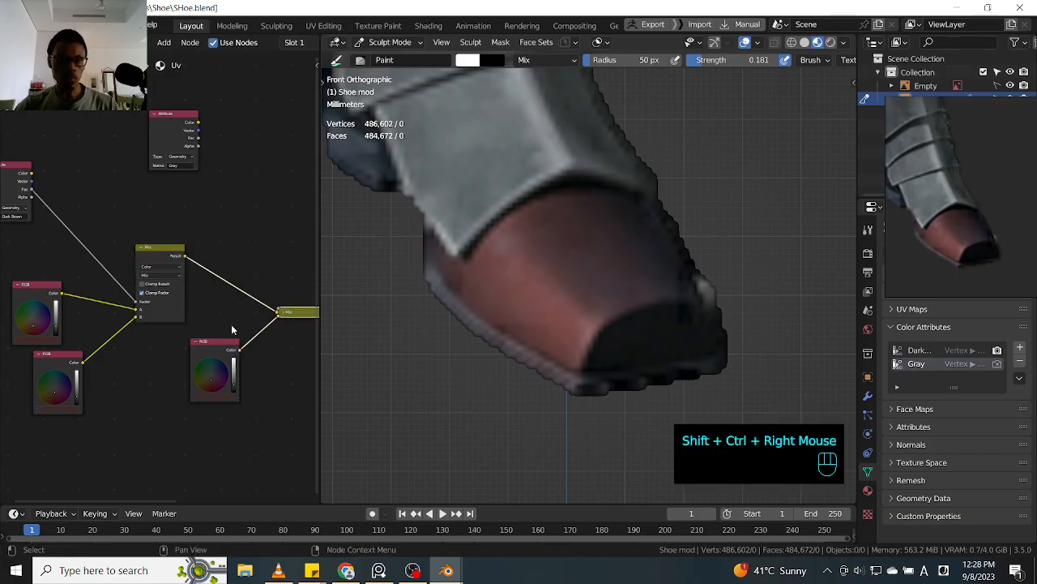
pyautogui.keyDown('shift'); pyautogui.moveTo(300, 280); pyautogui.dragTo(227, 274, button='middle'); pyautogui.keyUp('shift')
pyautogui.click(216, 305)
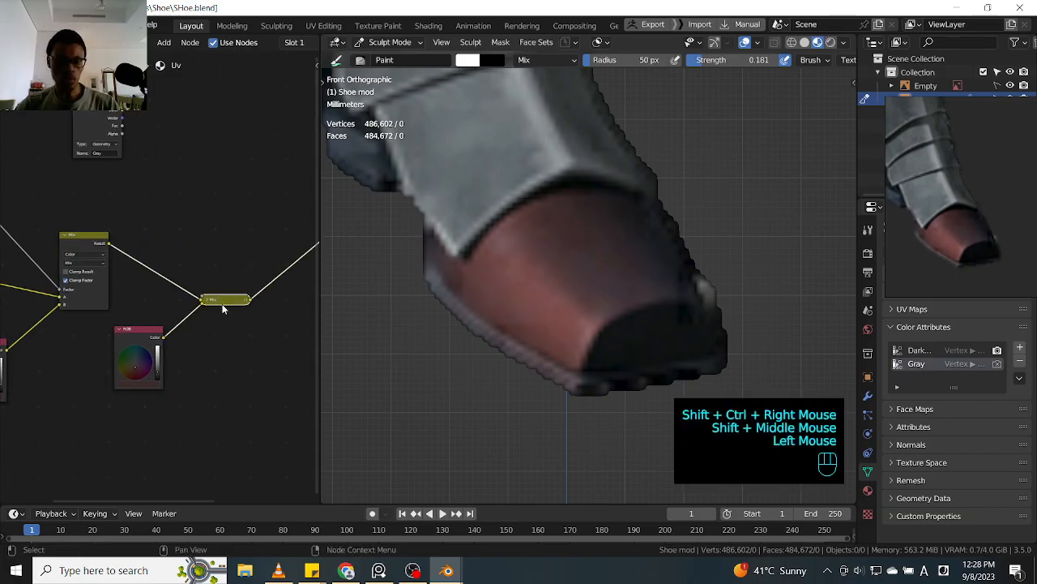
pyautogui.press('h')
pyautogui.moveTo(212, 325); pyautogui.dragTo(198, 235)
pyautogui.click(142, 349)
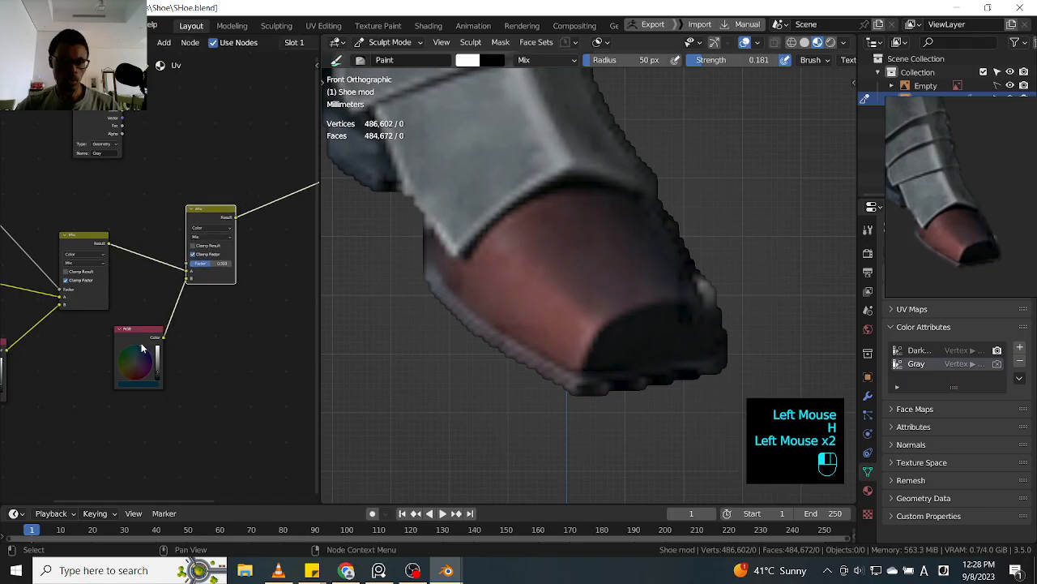
pyautogui.hotkey('ctrl', 'z')
pyautogui.moveTo(214, 309); pyautogui.dragTo(196, 235)
# - Adjust the duplicated RGB node's position and sample its colour from the dark greyish area above the reference shoe's toe cap
pyautogui.moveTo(151, 332); pyautogui.dragTo(138, 333)
pyautogui.moveTo(146, 377); pyautogui.dragTo(136, 383)
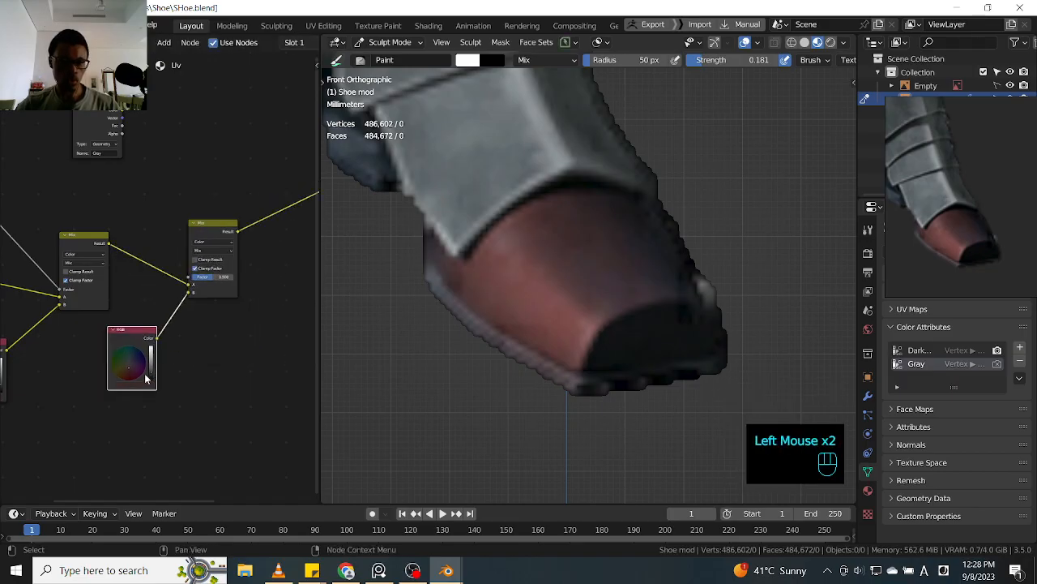
pyautogui.click(143, 388)
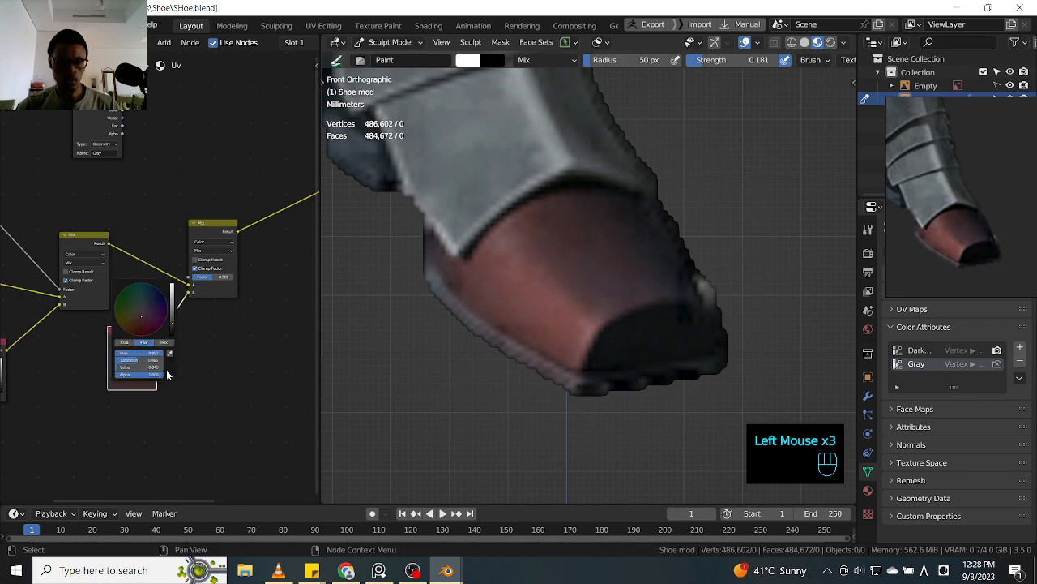
pyautogui.click(171, 355)
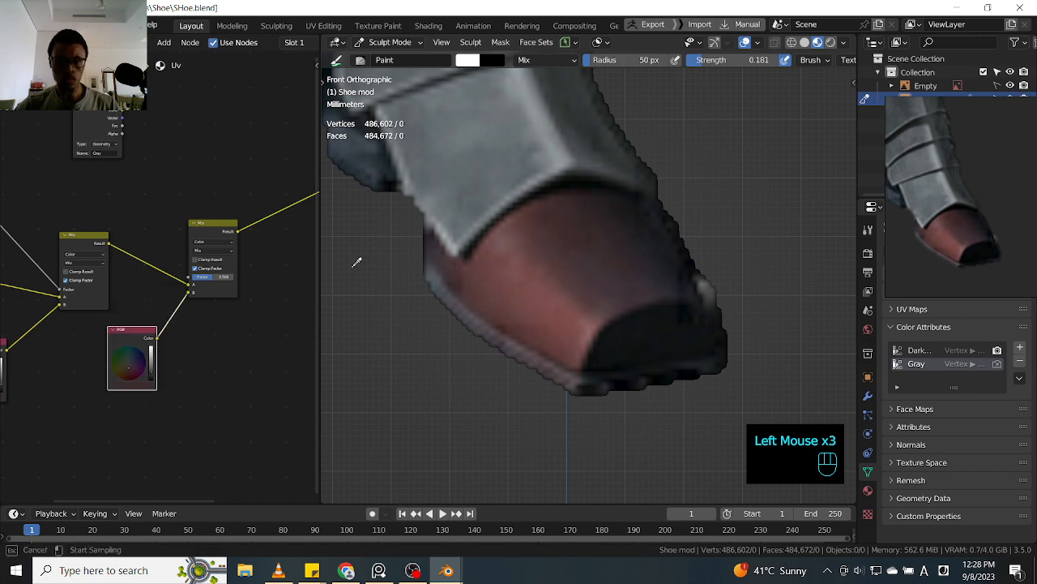
pyautogui.click(645, 278)
pyautogui.keyDown('ctrl'); pyautogui.moveTo(180, 348); pyautogui.dragTo(198, 328, button='middle'); pyautogui.keyUp('ctrl')
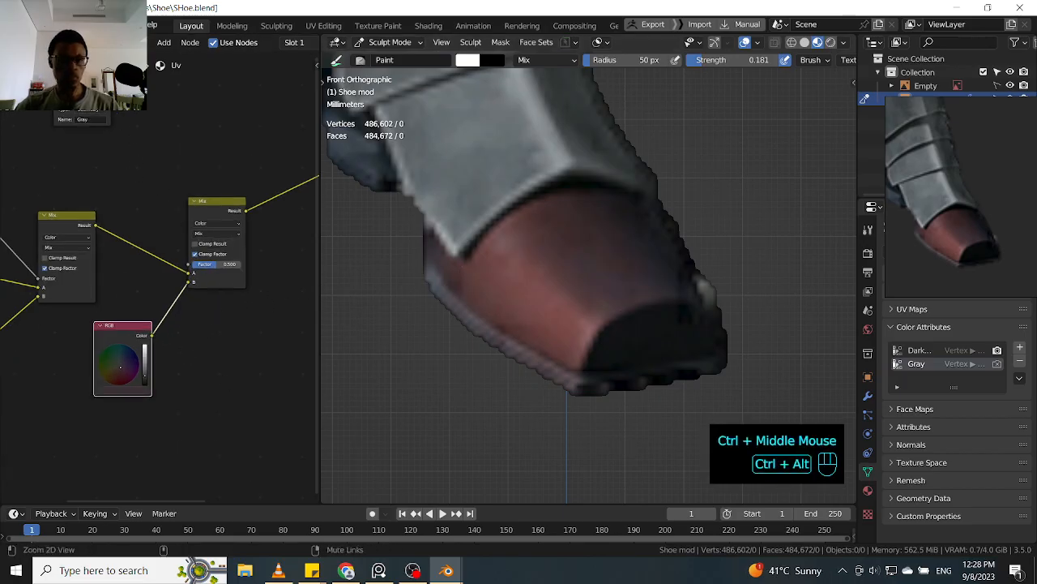
# - Connect the Fac output of the Gray Attribute node to the Factor input of the second Mix node
pyautogui.keyDown('ctrl'); pyautogui.moveTo(80, 121); pyautogui.dragTo(75, 134, button='middle'); pyautogui.keyUp('ctrl')
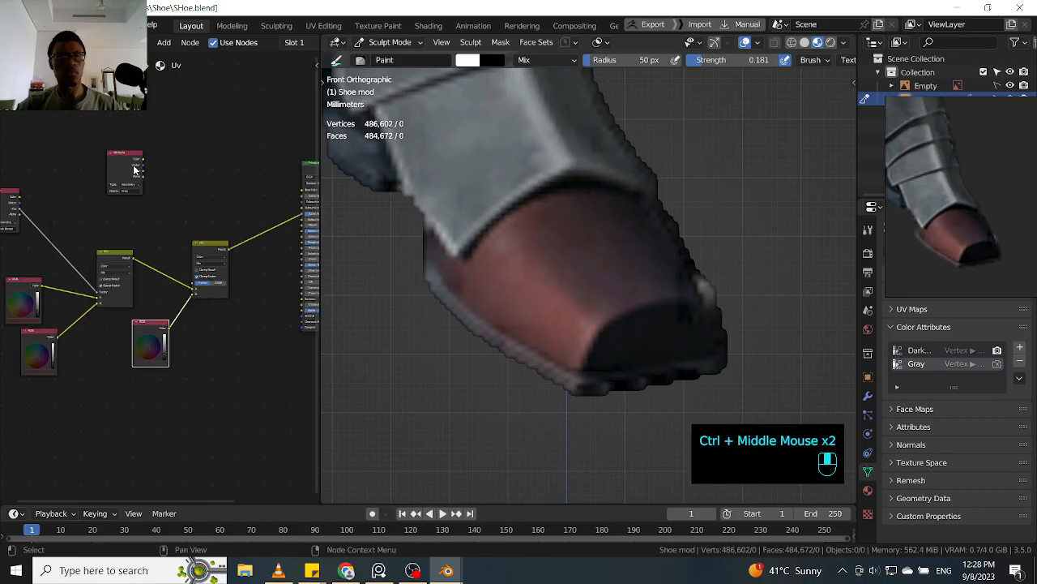
pyautogui.click(170, 136)
pyautogui.moveTo(149, 190); pyautogui.dragTo(177, 123)
pyautogui.click(172, 146)
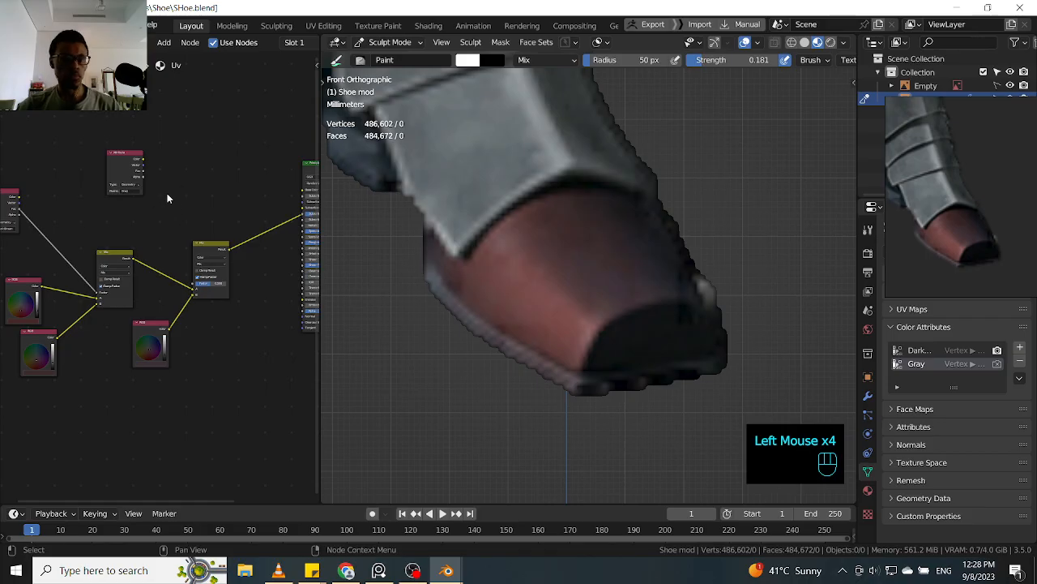
pyautogui.click(130, 169)
pyautogui.keyDown('ctrl'); pyautogui.moveTo(180, 180); pyautogui.dragTo(171, 148, button='middle'); pyautogui.keyUp('ctrl')
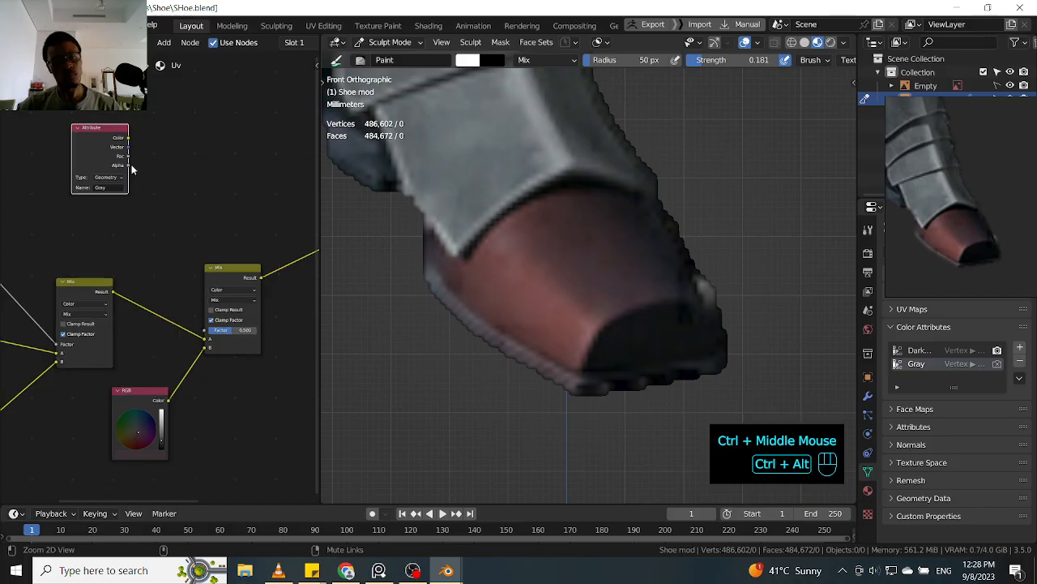
pyautogui.keyDown('shift'); pyautogui.click(225, 278); pyautogui.keyUp('shift')
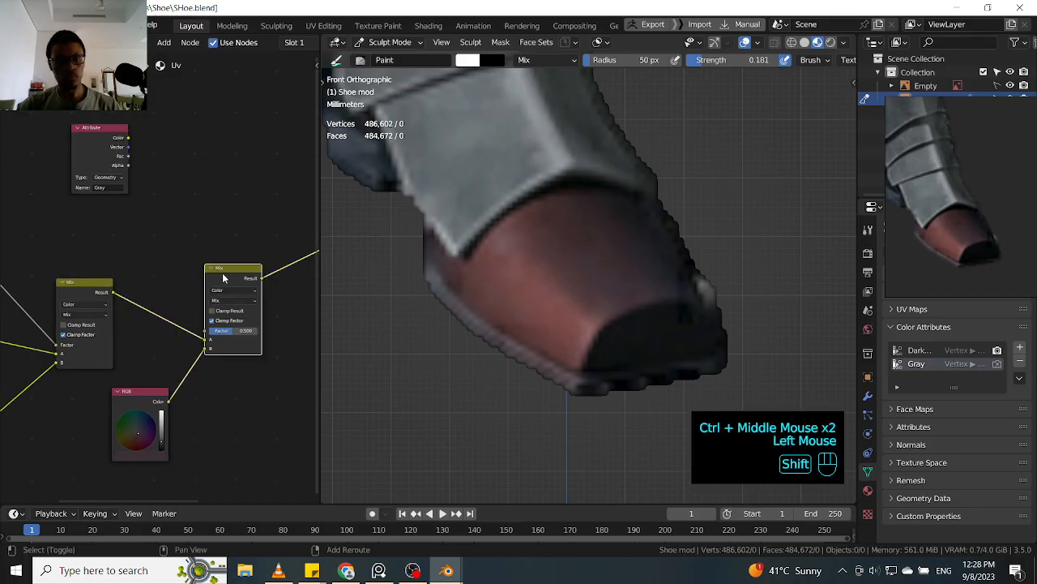
pyautogui.keyDown('shift'); pyautogui.click(107, 152); pyautogui.keyUp('shift')
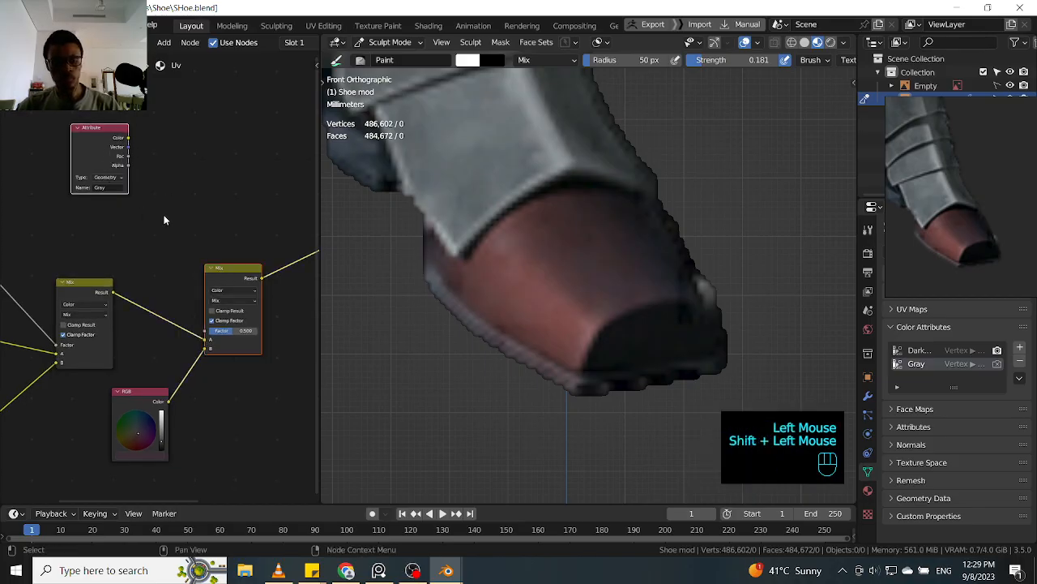
pyautogui.press('f')
pyautogui.moveTo(104, 147); pyautogui.dragTo(84, 221)
pyautogui.hotkey('ctrl', 'z')
pyautogui.click(97, 152)
pyautogui.click(89, 185)
# - Paint white dabs into the Gray colour attribute around the toe area of the Shoe mod
pyautogui.click(575, 225)
pyautogui.keyDown('ctrl'); pyautogui.moveTo(575, 224); pyautogui.dragTo(673, 246, button='middle'); pyautogui.keyUp('ctrl')
pyautogui.moveTo(630, 303)
pyautogui.keyDown('ctrl'); pyautogui.mouseDown(button='middle')
pyautogui.moveTo(597, 317)
pyautogui.moveTo(694, 307)
pyautogui.moveTo(641, 302)
pyautogui.moveTo(672, 266)
pyautogui.moveTo(640, 285)
pyautogui.mouseUp(button='middle'); pyautogui.keyUp('ctrl')
pyautogui.click(596, 316)
pyautogui.click(597, 317)
pyautogui.click(593, 317)
pyautogui.click(592, 316)
pyautogui.click(589, 317)
pyautogui.click(586, 318)
pyautogui.click(600, 312)
# - Darken the RGB node feeding the second Mix slightly and check the painted area around the toe
pyautogui.keyDown('ctrl'); pyautogui.moveTo(236, 389); pyautogui.dragTo(222, 378, button='middle'); pyautogui.keyUp('ctrl')
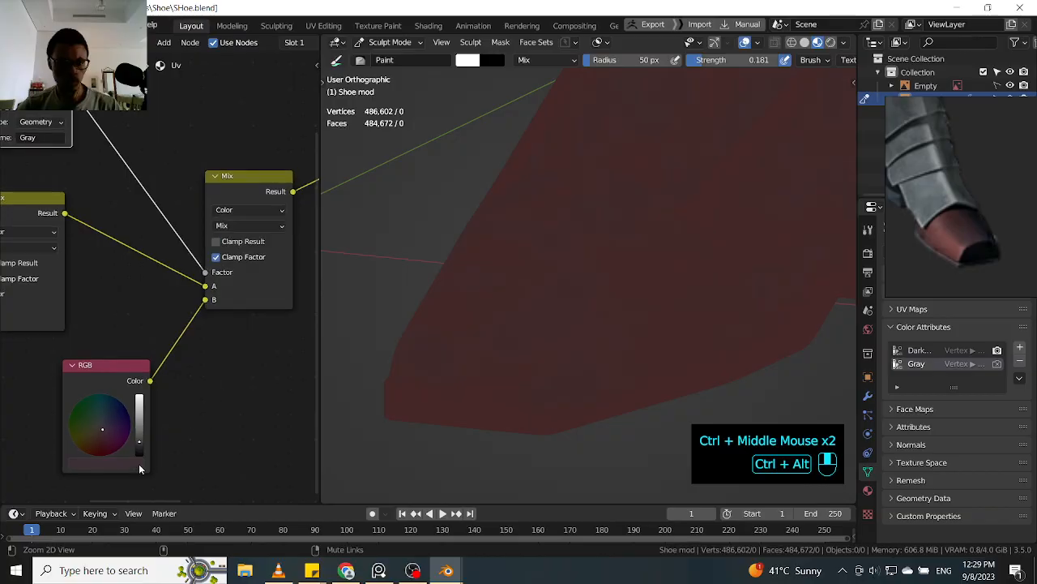
pyautogui.moveTo(138, 444)
pyautogui.mouseDown()
pyautogui.moveTo(138, 416)
pyautogui.moveTo(140, 443)
pyautogui.mouseUp()
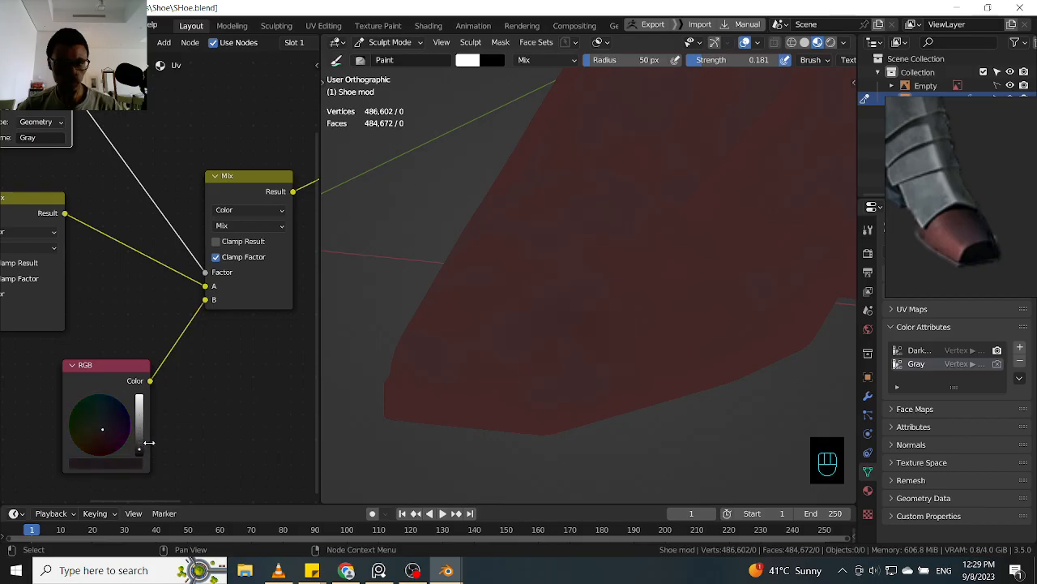
pyautogui.moveTo(141, 448); pyautogui.dragTo(140, 446)
pyautogui.keyDown('ctrl'); pyautogui.moveTo(579, 324); pyautogui.dragTo(547, 356, button='middle'); pyautogui.keyUp('ctrl')
pyautogui.click(424, 399)
# - Resample the colour of the RGB node feeding the second Mix from the upper part of the reference shoe's reddish toe cap
pyautogui.keyDown('ctrl'); pyautogui.moveTo(204, 351); pyautogui.dragTo(166, 445, button='middle'); pyautogui.keyUp('ctrl')
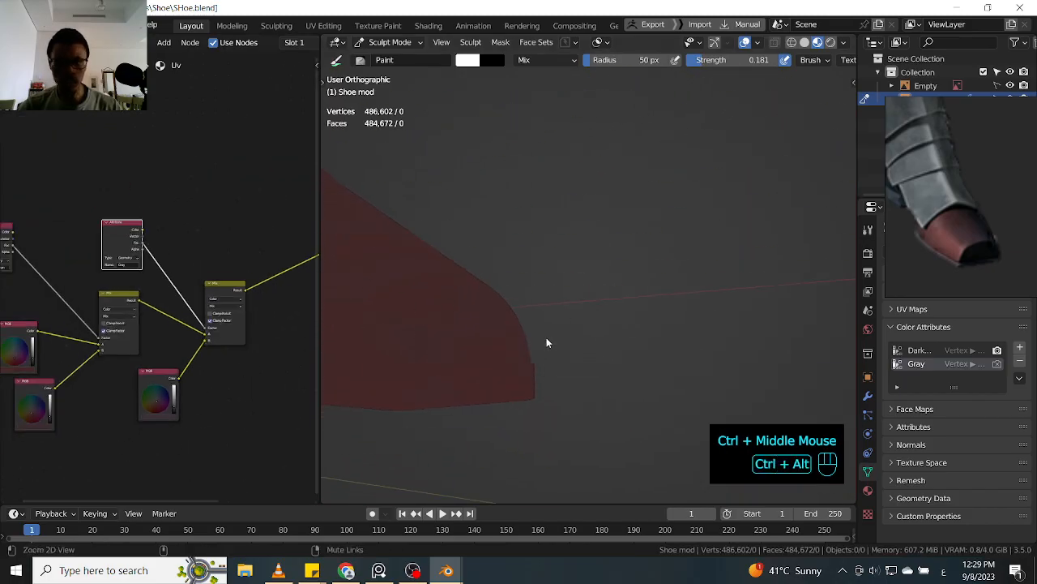
pyautogui.keyDown('ctrl'); pyautogui.moveTo(114, 451); pyautogui.dragTo(117, 414, button='middle'); pyautogui.keyUp('ctrl')
pyautogui.moveTo(729, 300); pyautogui.dragTo(607, 368, button='middle')
pyautogui.moveTo(648, 340)
pyautogui.keyDown('ctrl'); pyautogui.mouseDown(button='middle')
pyautogui.moveTo(620, 384)
pyautogui.moveTo(636, 387)
pyautogui.moveTo(551, 394)
pyautogui.moveTo(597, 252)
pyautogui.moveTo(524, 344)
pyautogui.moveTo(533, 328)
pyautogui.moveTo(583, 327)
pyautogui.mouseUp(button='middle'); pyautogui.keyUp('ctrl')
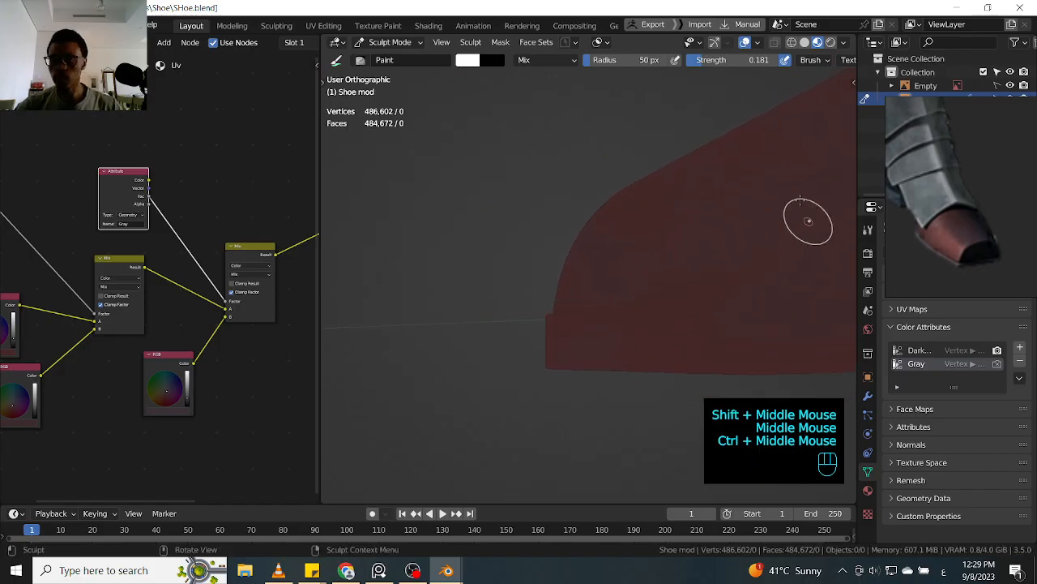
pyautogui.keyDown('ctrl'); pyautogui.moveTo(586, 247); pyautogui.dragTo(579, 325, button='middle'); pyautogui.keyUp('ctrl')
pyautogui.press('KP_1')
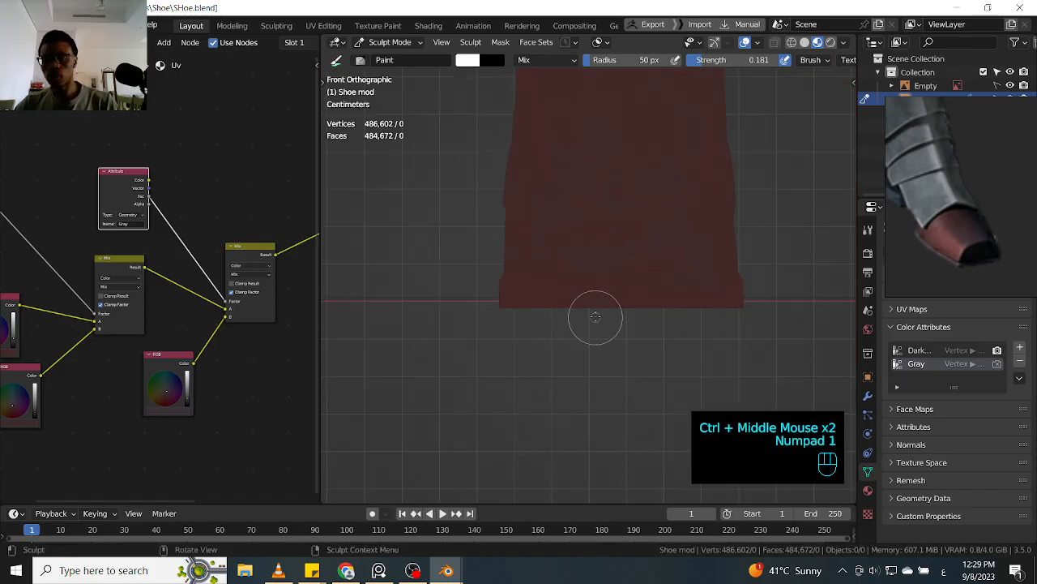
pyautogui.keyDown('ctrl'); pyautogui.moveTo(522, 270); pyautogui.dragTo(497, 289, button='middle'); pyautogui.keyUp('ctrl')
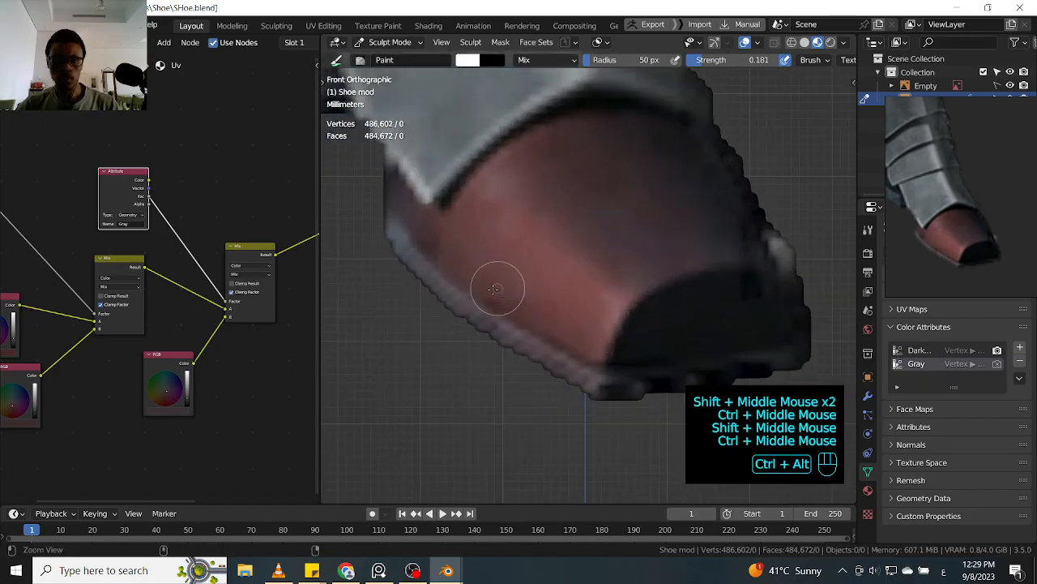
pyautogui.click(175, 412)
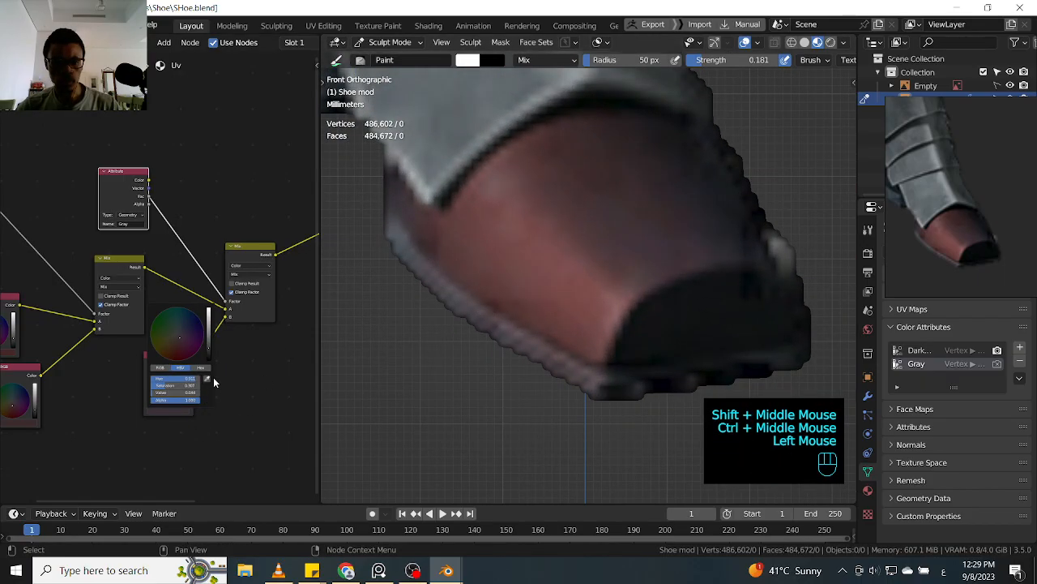
pyautogui.click(213, 379)
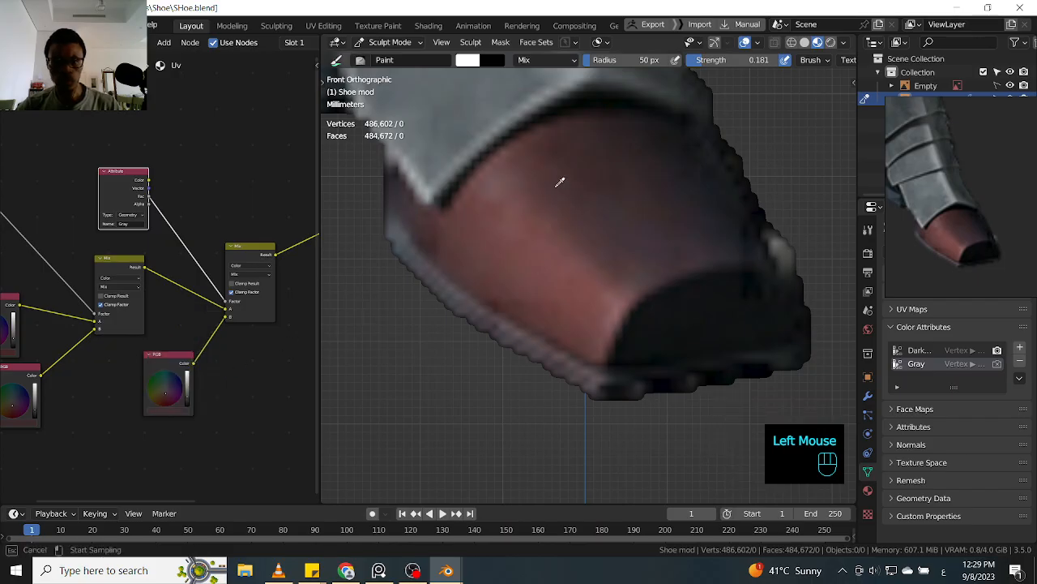
# - Paint more of the Gray colour attribute over the front and upper surface of the shoe's toe
pyautogui.keyDown('ctrl'); pyautogui.moveTo(598, 236); pyautogui.dragTo(591, 361, button='middle'); pyautogui.keyUp('ctrl')
pyautogui.keyDown('ctrl'); pyautogui.moveTo(616, 359); pyautogui.dragTo(620, 306, button='middle'); pyautogui.keyUp('ctrl')
pyautogui.click(646, 311)
pyautogui.moveTo(611, 252); pyautogui.dragTo(607, 253)
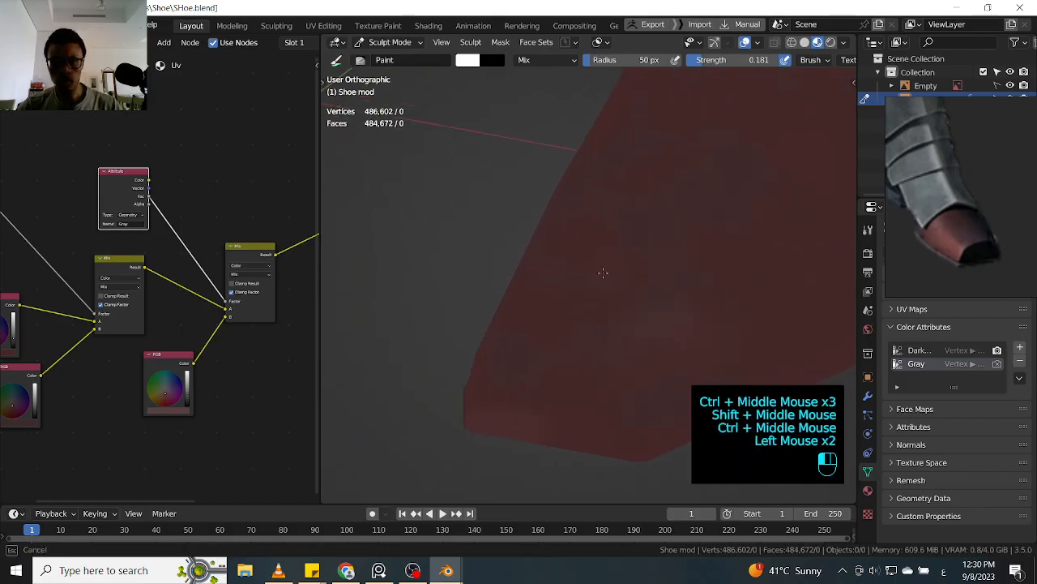
pyautogui.moveTo(560, 331); pyautogui.dragTo(523, 321)
pyautogui.click(507, 327)
pyautogui.click(519, 322)
pyautogui.click(586, 262)
pyautogui.moveTo(610, 270); pyautogui.dragTo(608, 305)
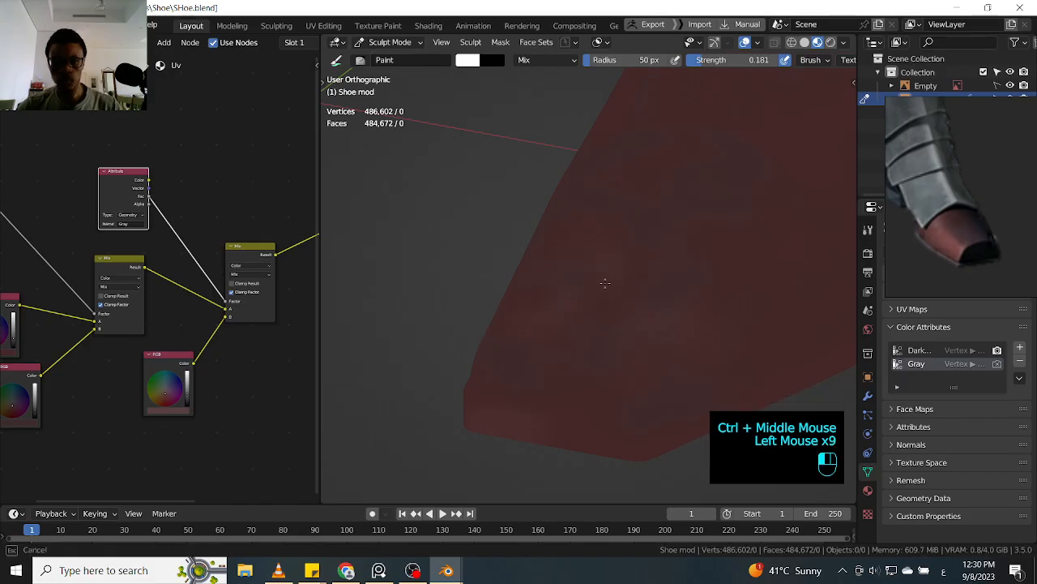
pyautogui.click(616, 302)
pyautogui.click(629, 278)
pyautogui.click(671, 288)
pyautogui.click(616, 258)
# - Lower the brightness of the resampled RGB node slightly to darken the gray tint
pyautogui.moveTo(615, 258)
pyautogui.keyDown('ctrl'); pyautogui.mouseDown(button='middle')
pyautogui.moveTo(616, 276)
pyautogui.moveTo(616, 248)
pyautogui.moveTo(565, 284)
pyautogui.moveTo(525, 290)
pyautogui.mouseUp(button='middle'); pyautogui.keyUp('ctrl')
pyautogui.keyDown('ctrl'); pyautogui.moveTo(206, 397); pyautogui.dragTo(142, 439, button='middle'); pyautogui.keyUp('ctrl')
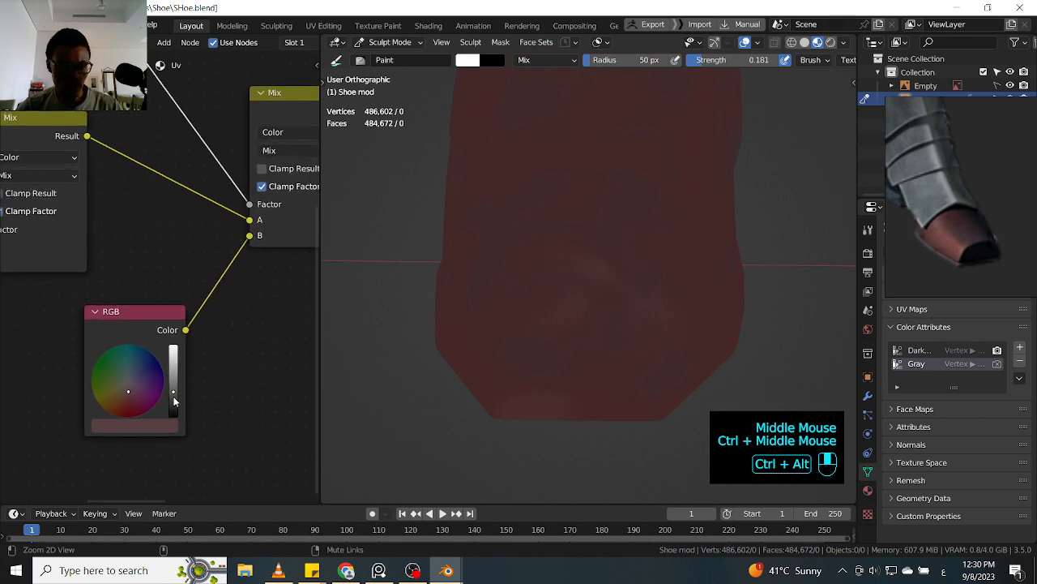
pyautogui.keyDown('ctrl'); pyautogui.moveTo(172, 394); pyautogui.dragTo(177, 386, button='middle'); pyautogui.keyUp('ctrl')
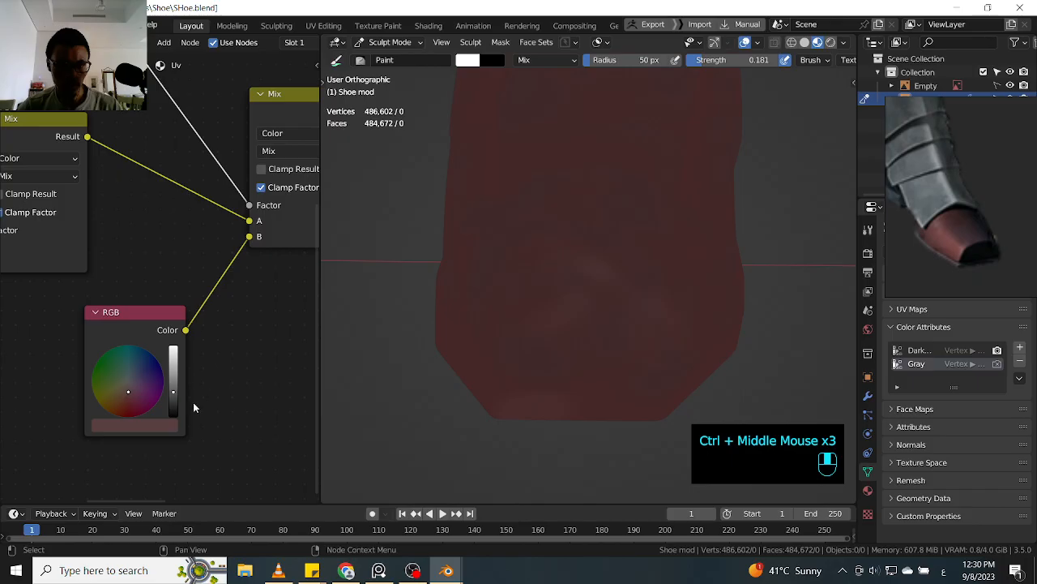
pyautogui.click(172, 397)
pyautogui.click(174, 397)
pyautogui.moveTo(174, 393); pyautogui.dragTo(173, 394)
# - Add soft Gray attribute strokes along the side and top of the shoe behind the toe
pyautogui.moveTo(735, 294)
pyautogui.keyDown('ctrl'); pyautogui.mouseDown(button='middle')
pyautogui.moveTo(724, 329)
pyautogui.moveTo(682, 314)
pyautogui.moveTo(721, 308)
pyautogui.moveTo(665, 325)
pyautogui.moveTo(672, 319)
pyautogui.mouseUp(button='middle'); pyautogui.keyUp('ctrl')
pyautogui.keyDown('shift'); pyautogui.moveTo(708, 296); pyautogui.dragTo(669, 327, button='middle'); pyautogui.keyUp('shift')
pyautogui.moveTo(654, 301); pyautogui.dragTo(651, 296)
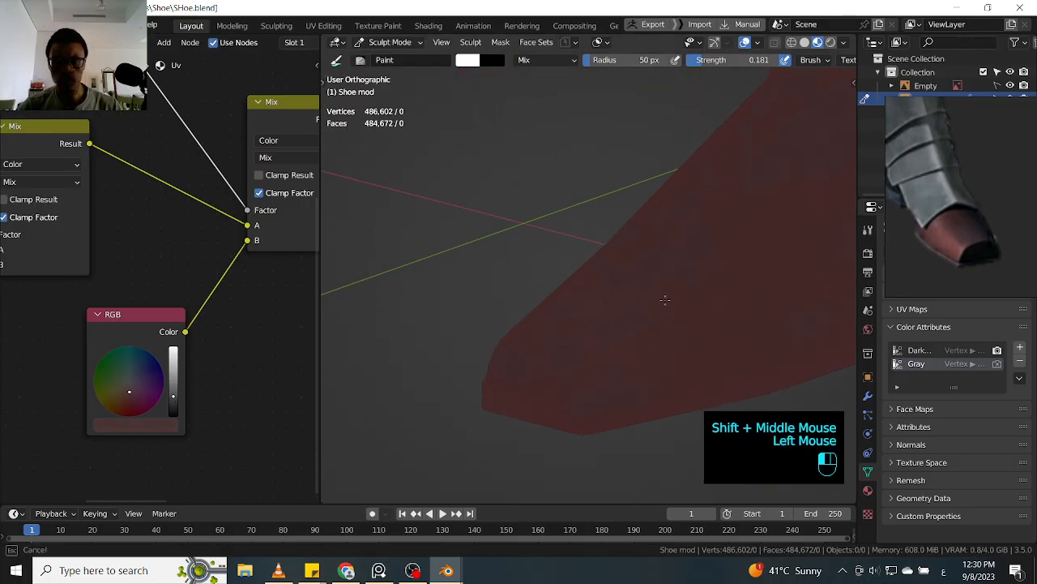
pyautogui.click(692, 301)
pyautogui.click(691, 301)
pyautogui.click(691, 301)
pyautogui.click(721, 311)
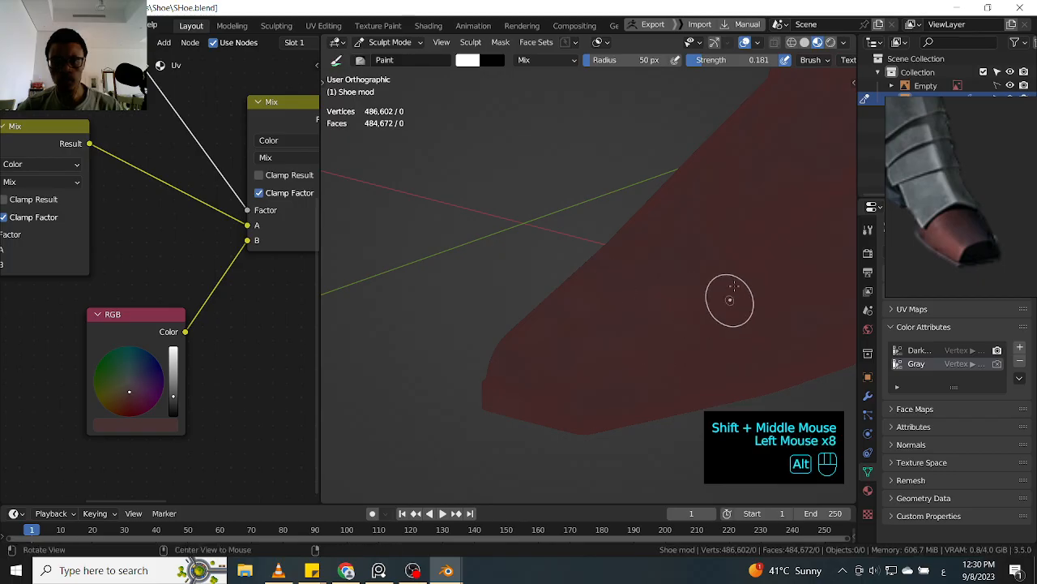
pyautogui.keyDown('shift'); pyautogui.moveTo(721, 310); pyautogui.dragTo(641, 297, button='middle'); pyautogui.keyUp('shift')
pyautogui.click(640, 300)
pyautogui.click(639, 302)
pyautogui.click(639, 305)
# - Mute and unmute the second Mix node repeatedly to compare the shoe with and without the painted gray tint
pyautogui.keyDown('shift'); pyautogui.moveTo(654, 341); pyautogui.dragTo(552, 333, button='middle'); pyautogui.keyUp('shift')
pyautogui.keyDown('ctrl'); pyautogui.moveTo(552, 333); pyautogui.dragTo(667, 308, button='middle'); pyautogui.keyUp('ctrl')
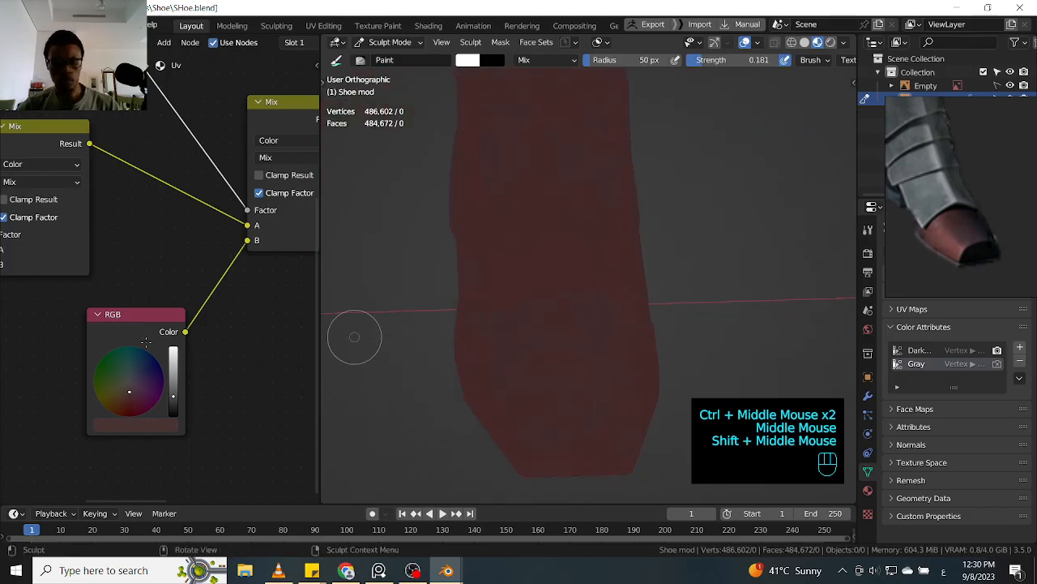
pyautogui.keyDown('ctrl'); pyautogui.moveTo(232, 332); pyautogui.dragTo(229, 370, button='middle'); pyautogui.keyUp('ctrl')
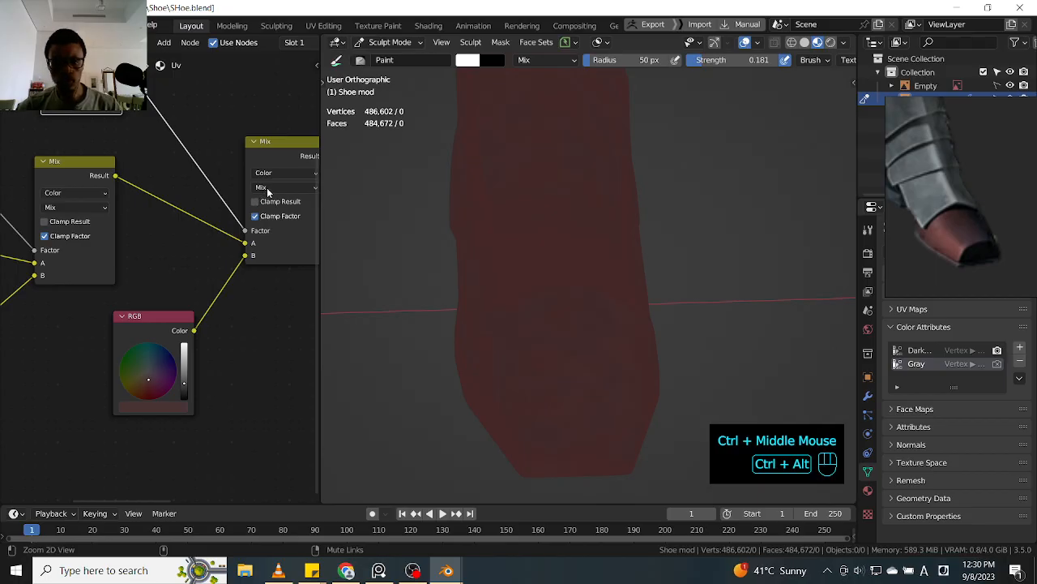
pyautogui.keyDown('ctrl'); pyautogui.moveTo(281, 153); pyautogui.dragTo(279, 160, button='middle'); pyautogui.keyUp('ctrl')
pyautogui.click(278, 159)
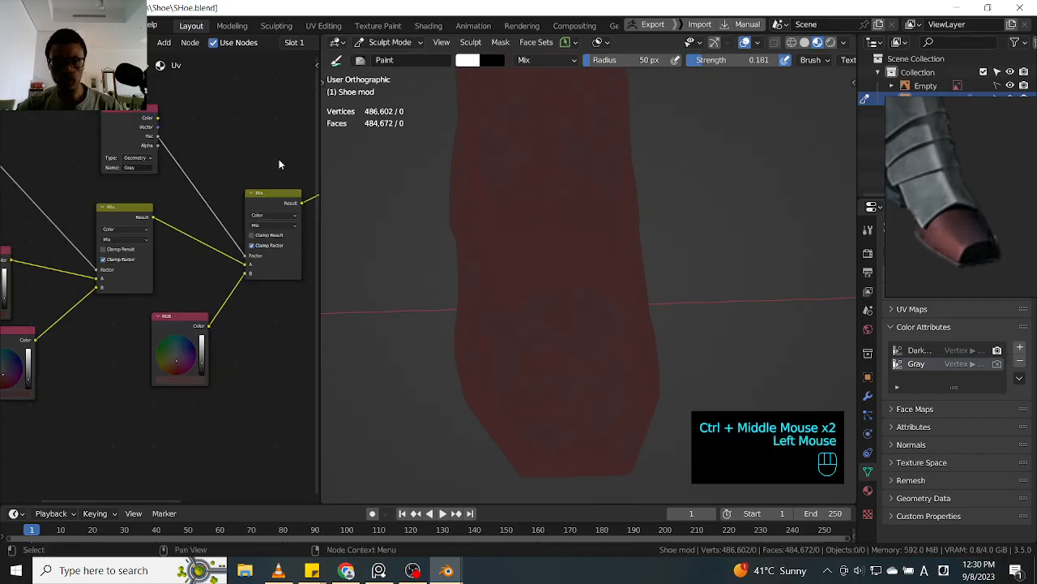
pyautogui.click(271, 205)
pyautogui.press('m')
pyautogui.press('m')
pyautogui.press('m')
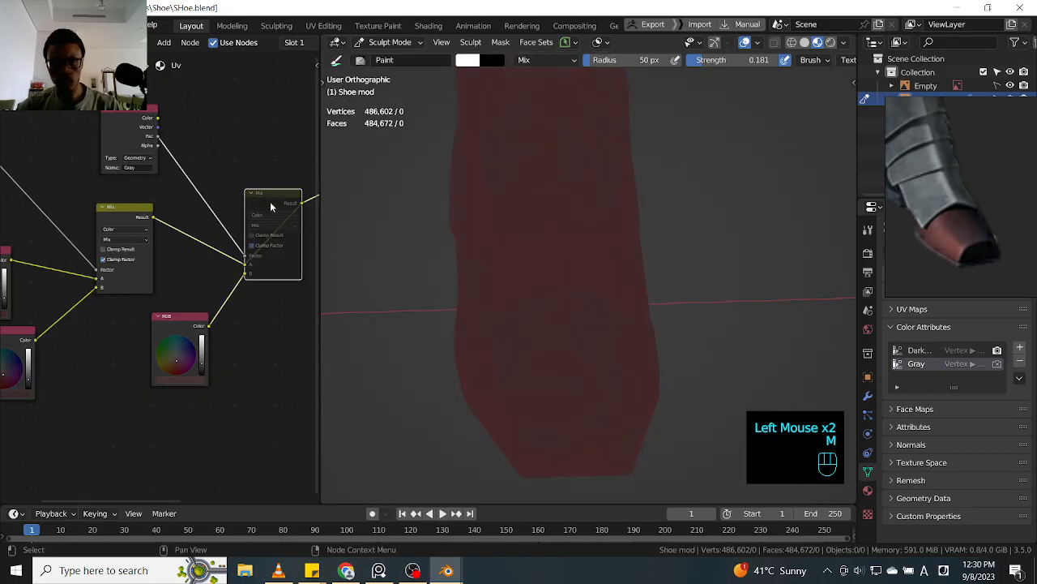
pyautogui.press('m')
pyautogui.press('m')
pyautogui.press('m')
pyautogui.press('m')
pyautogui.press('m')
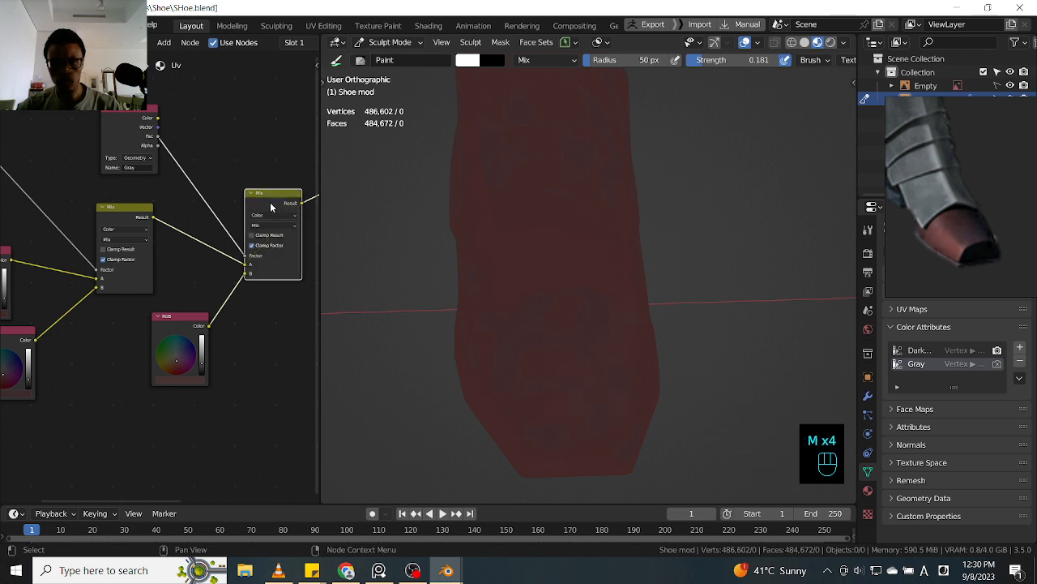
pyautogui.press('m')
pyautogui.press('m')
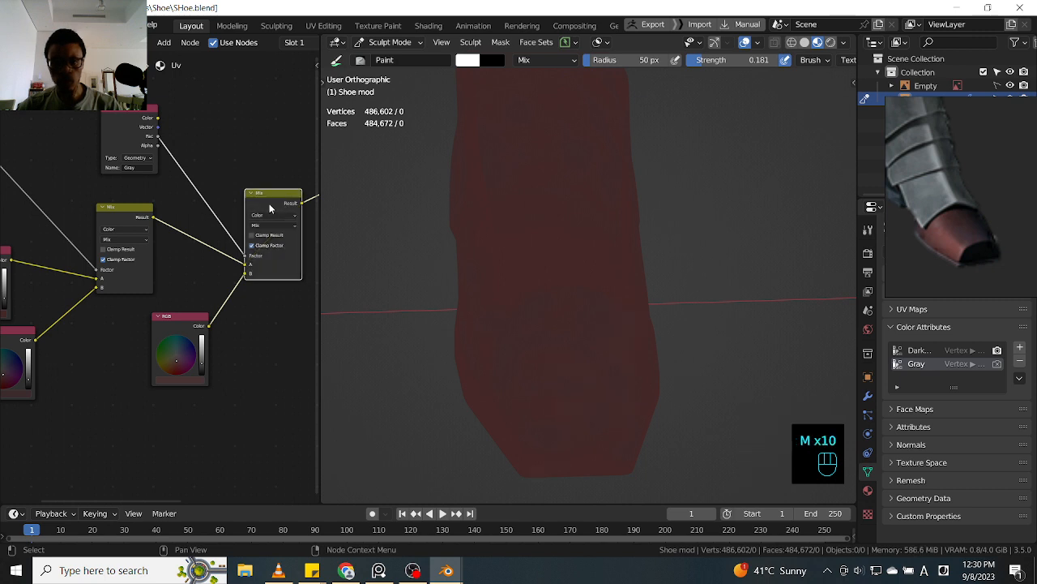
pyautogui.press('m')
pyautogui.press('m')
pyautogui.press('m')
pyautogui.press('m')
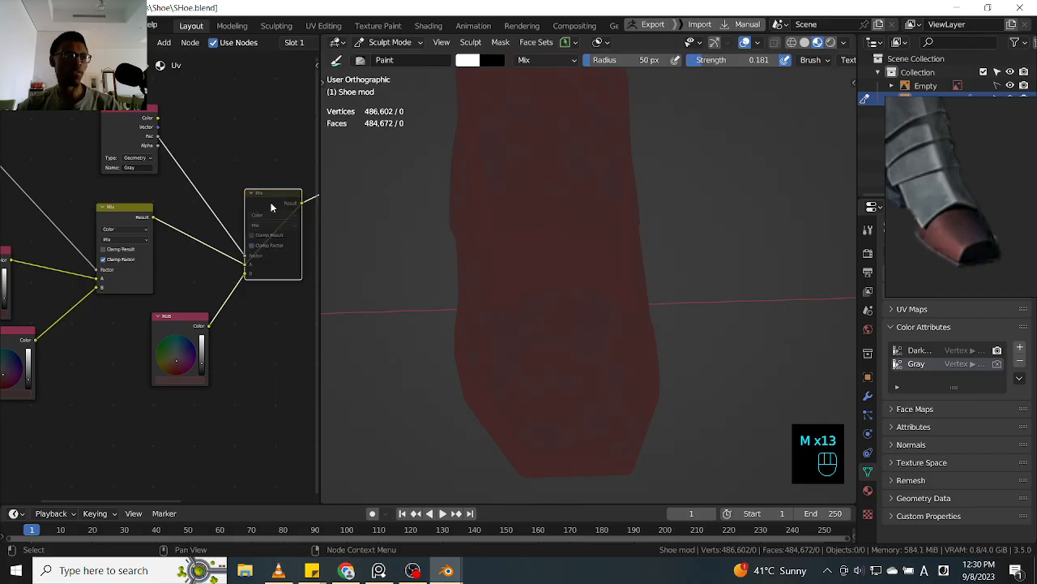
# - Toggle muting of the final Mix node to compare the shoe with and without the gray layer
pyautogui.press('m')
pyautogui.press('m')
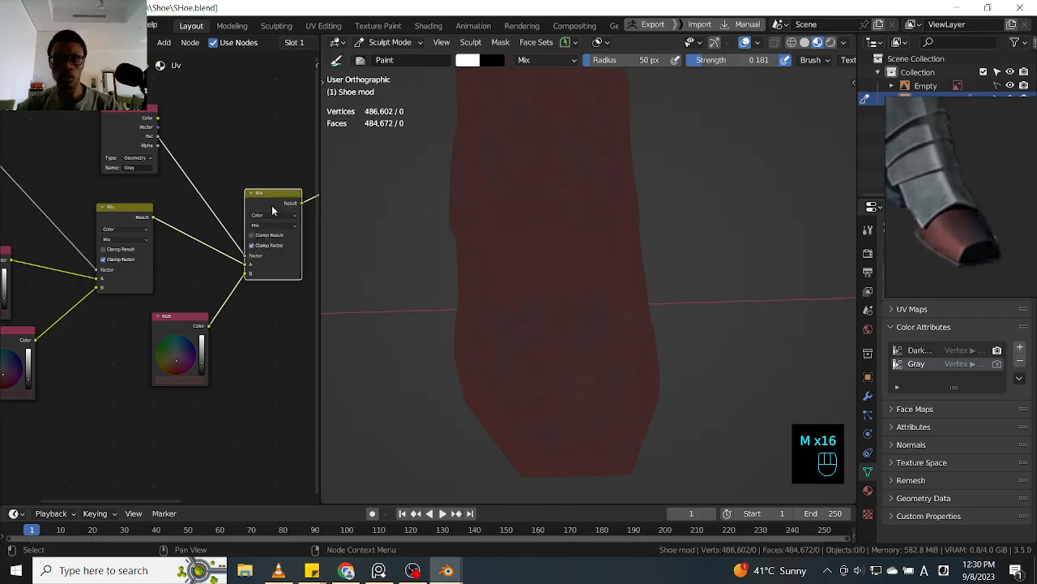
# - Paint faint white strokes into the Gray color attribute over the shoe's toe and front
pyautogui.moveTo(666, 282)
pyautogui.keyDown('ctrl'); pyautogui.mouseDown(button='middle')
pyautogui.moveTo(630, 283)
pyautogui.moveTo(607, 312)
pyautogui.moveTo(616, 310)
pyautogui.mouseUp(button='middle'); pyautogui.keyUp('ctrl')
pyautogui.moveTo(617, 311); pyautogui.dragTo(617, 311)
pyautogui.moveTo(616, 311)
pyautogui.mouseDown()
pyautogui.moveTo(591, 315)
pyautogui.moveTo(610, 312)
pyautogui.mouseUp()
pyautogui.moveTo(611, 312)
pyautogui.mouseDown()
pyautogui.moveTo(616, 273)
pyautogui.moveTo(611, 311)
pyautogui.mouseUp()
pyautogui.moveTo(611, 311)
pyautogui.mouseDown()
pyautogui.moveTo(609, 338)
pyautogui.moveTo(616, 284)
pyautogui.mouseUp()
pyautogui.moveTo(616, 283)
pyautogui.mouseDown()
pyautogui.moveTo(624, 227)
pyautogui.moveTo(634, 398)
pyautogui.moveTo(588, 270)
pyautogui.moveTo(551, 299)
pyautogui.moveTo(573, 260)
pyautogui.mouseUp()
pyautogui.moveTo(574, 260); pyautogui.dragTo(531, 269)
pyautogui.moveTo(527, 271)
pyautogui.keyDown('ctrl'); pyautogui.mouseDown(button='middle')
pyautogui.moveTo(521, 317)
pyautogui.moveTo(558, 315)
pyautogui.moveTo(569, 328)
pyautogui.mouseUp(button='middle'); pyautogui.keyUp('ctrl')
pyautogui.moveTo(568, 328); pyautogui.dragTo(592, 347)
pyautogui.moveTo(592, 347); pyautogui.dragTo(614, 367)
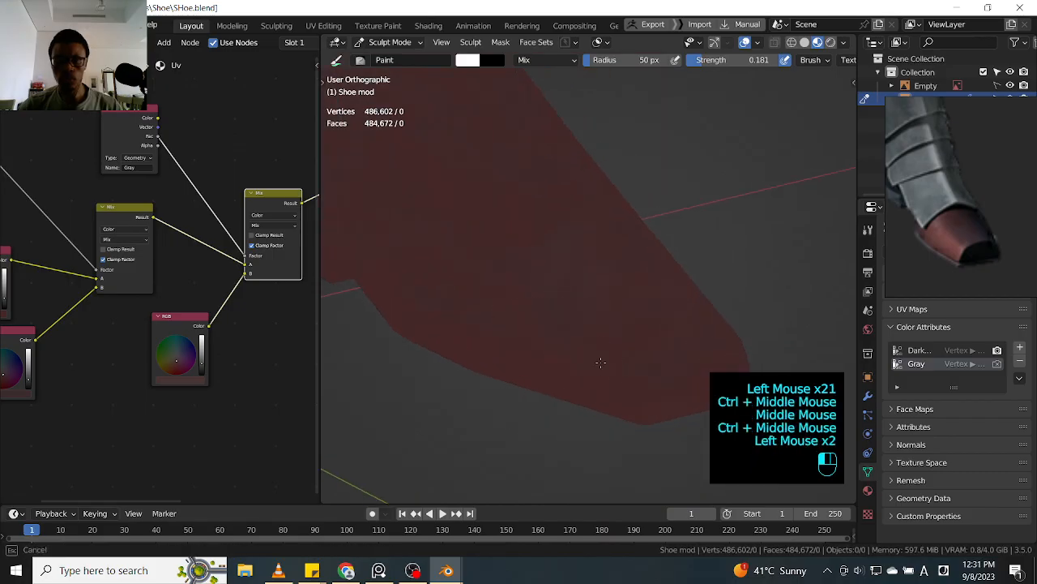
pyautogui.moveTo(541, 310); pyautogui.dragTo(526, 280)
pyautogui.moveTo(526, 280)
pyautogui.mouseDown()
pyautogui.moveTo(509, 250)
pyautogui.moveTo(495, 251)
pyautogui.mouseUp()
pyautogui.moveTo(494, 250); pyautogui.dragTo(479, 250)
pyautogui.keyDown('shift'); pyautogui.moveTo(468, 261); pyautogui.dragTo(583, 297, button='middle'); pyautogui.keyUp('shift')
pyautogui.moveTo(573, 301); pyautogui.dragTo(554, 306)
pyautogui.moveTo(555, 306)
pyautogui.mouseDown()
pyautogui.moveTo(540, 315)
pyautogui.moveTo(495, 270)
pyautogui.moveTo(580, 340)
pyautogui.moveTo(537, 216)
pyautogui.mouseUp()
pyautogui.moveTo(537, 217)
pyautogui.keyDown('ctrl'); pyautogui.mouseDown(button='middle')
pyautogui.moveTo(581, 265)
pyautogui.moveTo(559, 243)
pyautogui.moveTo(567, 236)
pyautogui.mouseUp(button='middle'); pyautogui.keyUp('ctrl')
pyautogui.press('q')
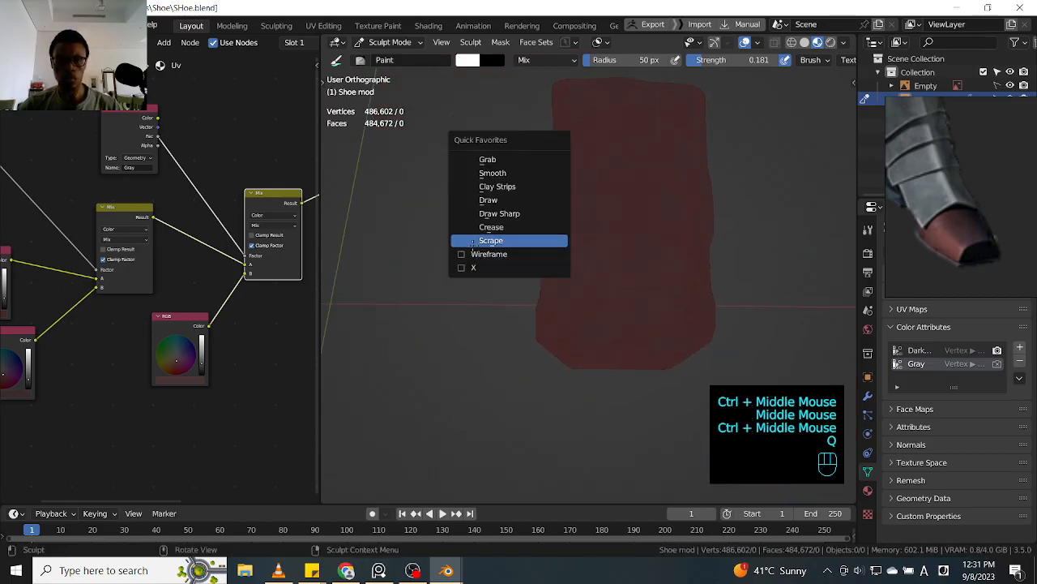
# - Paint subtle gray variation along the shoe's side, from the forefoot up to the ankle
pyautogui.keyDown('ctrl'); pyautogui.moveTo(447, 272); pyautogui.dragTo(478, 259, button='middle'); pyautogui.keyUp('ctrl')
pyautogui.keyDown('ctrl'); pyautogui.moveTo(478, 260); pyautogui.dragTo(568, 276, button='middle'); pyautogui.keyUp('ctrl')
pyautogui.keyDown('ctrl'); pyautogui.moveTo(568, 276); pyautogui.dragTo(624, 316, button='middle'); pyautogui.keyUp('ctrl')
pyautogui.moveTo(625, 317); pyautogui.dragTo(583, 296)
pyautogui.moveTo(583, 296)
pyautogui.mouseDown()
pyautogui.moveTo(548, 278)
pyautogui.moveTo(526, 230)
pyautogui.moveTo(487, 230)
pyautogui.mouseUp()
pyautogui.keyDown('shift'); pyautogui.moveTo(486, 229); pyautogui.dragTo(564, 278, button='middle'); pyautogui.keyUp('shift')
pyautogui.moveTo(564, 278); pyautogui.dragTo(548, 274)
pyautogui.moveTo(588, 364)
pyautogui.mouseDown()
pyautogui.moveTo(526, 352)
pyautogui.moveTo(526, 375)
pyautogui.mouseUp()
pyautogui.moveTo(480, 271)
pyautogui.mouseDown()
pyautogui.moveTo(514, 308)
pyautogui.moveTo(533, 269)
pyautogui.mouseUp()
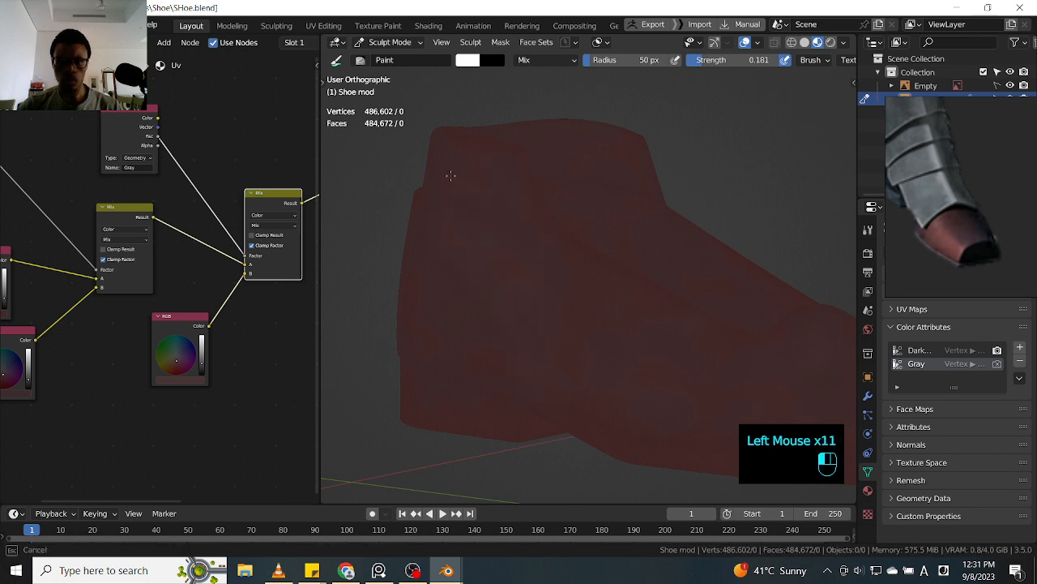
pyautogui.moveTo(467, 302); pyautogui.dragTo(468, 324)
pyautogui.moveTo(469, 325)
pyautogui.mouseDown()
pyautogui.moveTo(474, 361)
pyautogui.moveTo(437, 332)
pyautogui.mouseUp()
pyautogui.moveTo(438, 333)
pyautogui.mouseDown()
pyautogui.moveTo(401, 306)
pyautogui.moveTo(417, 330)
pyautogui.mouseUp()
# - Continue the subtle gray variation around the heel and rear side of the shoe
pyautogui.keyDown('ctrl'); pyautogui.moveTo(417, 330); pyautogui.dragTo(430, 377, button='middle'); pyautogui.keyUp('ctrl')
pyautogui.moveTo(430, 377)
pyautogui.mouseDown(button='middle')
pyautogui.moveTo(493, 292)
pyautogui.moveTo(567, 295)
pyautogui.mouseUp(button='middle')
pyautogui.moveTo(567, 295)
pyautogui.keyDown('shift'); pyautogui.mouseDown(button='middle')
pyautogui.moveTo(581, 299)
pyautogui.moveTo(514, 281)
pyautogui.mouseUp(button='middle'); pyautogui.keyUp('shift')
pyautogui.moveTo(514, 281); pyautogui.dragTo(488, 317)
pyautogui.moveTo(488, 317)
pyautogui.mouseDown()
pyautogui.moveTo(532, 373)
pyautogui.moveTo(502, 255)
pyautogui.mouseUp()
pyautogui.moveTo(502, 255); pyautogui.dragTo(480, 302)
pyautogui.moveTo(481, 303)
pyautogui.mouseDown()
pyautogui.moveTo(460, 349)
pyautogui.moveTo(524, 355)
pyautogui.mouseUp()
pyautogui.moveTo(524, 355)
pyautogui.mouseDown()
pyautogui.moveTo(479, 375)
pyautogui.moveTo(500, 371)
pyautogui.moveTo(470, 209)
pyautogui.moveTo(431, 340)
pyautogui.mouseUp()
pyautogui.moveTo(431, 339); pyautogui.dragTo(472, 358)
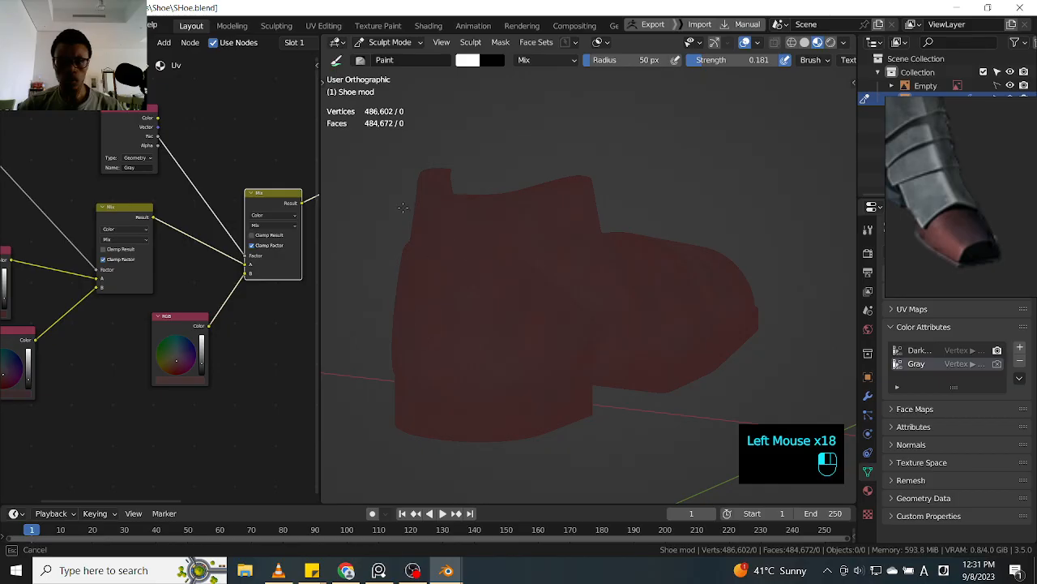
pyautogui.keyDown('ctrl'); pyautogui.moveTo(370, 213); pyautogui.dragTo(429, 223, button='middle'); pyautogui.keyUp('ctrl')
pyautogui.moveTo(429, 222); pyautogui.dragTo(489, 234, button='middle')
pyautogui.keyDown('ctrl'); pyautogui.moveTo(504, 260); pyautogui.dragTo(511, 243, button='middle'); pyautogui.keyUp('ctrl')
# - Add diagonal strokes of gray across the shoe's heel, rear side and ankle area
pyautogui.moveTo(541, 278)
pyautogui.mouseDown()
pyautogui.moveTo(542, 322)
pyautogui.moveTo(519, 315)
pyautogui.mouseUp()
pyautogui.keyDown('ctrl'); pyautogui.moveTo(518, 314); pyautogui.dragTo(536, 284, button='middle'); pyautogui.keyUp('ctrl')
pyautogui.moveTo(536, 284); pyautogui.dragTo(505, 368)
pyautogui.moveTo(537, 306); pyautogui.dragTo(487, 361)
pyautogui.moveTo(508, 308); pyautogui.dragTo(462, 360)
pyautogui.moveTo(478, 312); pyautogui.dragTo(438, 351)
pyautogui.moveTo(470, 300); pyautogui.dragTo(429, 345)
pyautogui.moveTo(466, 146); pyautogui.dragTo(403, 212)
pyautogui.moveTo(537, 263); pyautogui.dragTo(478, 324)
pyautogui.moveTo(457, 198); pyautogui.dragTo(397, 267)
pyautogui.moveTo(429, 272)
pyautogui.mouseDown()
pyautogui.moveTo(383, 323)
pyautogui.moveTo(410, 325)
pyautogui.mouseUp()
pyautogui.moveTo(442, 280); pyautogui.dragTo(397, 336)
pyautogui.moveTo(429, 292)
pyautogui.mouseDown()
pyautogui.moveTo(384, 350)
pyautogui.moveTo(405, 312)
pyautogui.mouseUp()
# - Paint gray patches on the opposite side of the shoe, around the ankle and midfoot
pyautogui.moveTo(411, 275)
pyautogui.keyDown('ctrl'); pyautogui.mouseDown(button='middle')
pyautogui.moveTo(408, 313)
pyautogui.moveTo(432, 273)
pyautogui.moveTo(571, 271)
pyautogui.mouseUp(button='middle'); pyautogui.keyUp('ctrl')
pyautogui.moveTo(572, 272)
pyautogui.keyDown('ctrl'); pyautogui.mouseDown(button='middle')
pyautogui.moveTo(548, 251)
pyautogui.moveTo(521, 273)
pyautogui.moveTo(513, 260)
pyautogui.moveTo(524, 246)
pyautogui.mouseUp(button='middle'); pyautogui.keyUp('ctrl')
pyautogui.click(531, 227)
pyautogui.click(509, 288)
pyautogui.click(509, 288)
pyautogui.moveTo(524, 245); pyautogui.dragTo(486, 283)
pyautogui.moveTo(486, 218); pyautogui.dragTo(437, 276)
pyautogui.moveTo(486, 260); pyautogui.dragTo(464, 288)
pyautogui.moveTo(463, 288); pyautogui.dragTo(429, 316)
pyautogui.moveTo(474, 212); pyautogui.dragTo(463, 223)
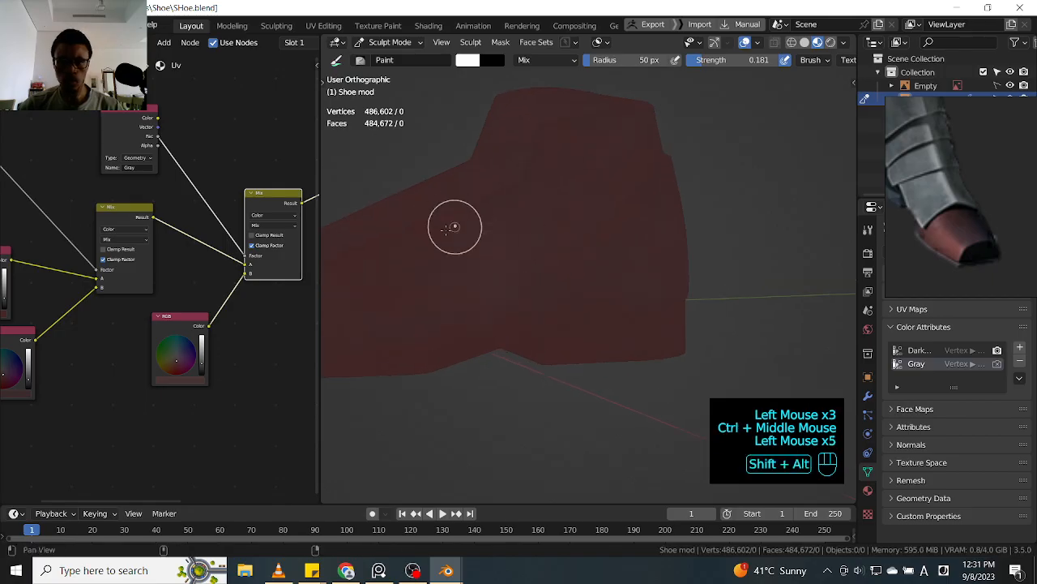
# - Balance the gray on the opposite side by removing some near the heel and adding patches toward the toe
pyautogui.keyDown('shift'); pyautogui.moveTo(454, 218); pyautogui.dragTo(646, 227, button='middle'); pyautogui.keyUp('shift')
pyautogui.keyDown('ctrl'); pyautogui.click(655, 278); pyautogui.keyUp('ctrl')
pyautogui.keyDown('ctrl'); pyautogui.click(655, 278); pyautogui.keyUp('ctrl')
pyautogui.keyDown('ctrl'); pyautogui.click(662, 284); pyautogui.keyUp('ctrl')
pyautogui.keyDown('ctrl'); pyautogui.click(662, 285); pyautogui.keyUp('ctrl')
pyautogui.keyDown('ctrl'); pyautogui.click(576, 250); pyautogui.keyUp('ctrl')
pyautogui.click(502, 276)
pyautogui.click(437, 300)
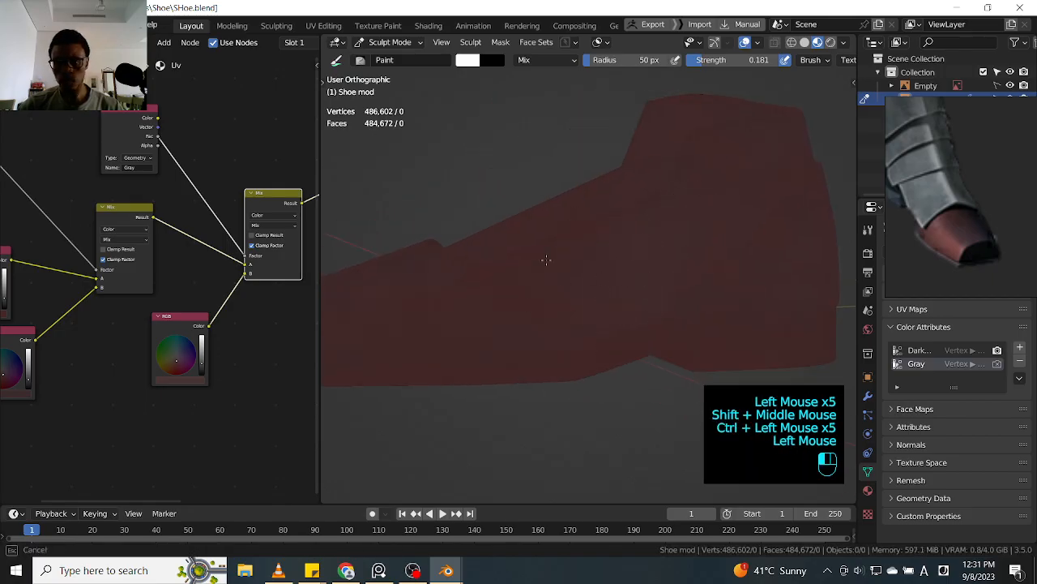
pyautogui.click(491, 255)
# - Refine the gray patches on the opposite side's midfoot and ankle by painting and removing small spots
pyautogui.keyDown('ctrl'); pyautogui.moveTo(491, 255); pyautogui.dragTo(527, 244, button='middle'); pyautogui.keyUp('ctrl')
pyautogui.moveTo(527, 244)
pyautogui.mouseDown(button='middle')
pyautogui.moveTo(598, 267)
pyautogui.moveTo(429, 312)
pyautogui.mouseUp(button='middle')
pyautogui.click(445, 308)
pyautogui.click(457, 304)
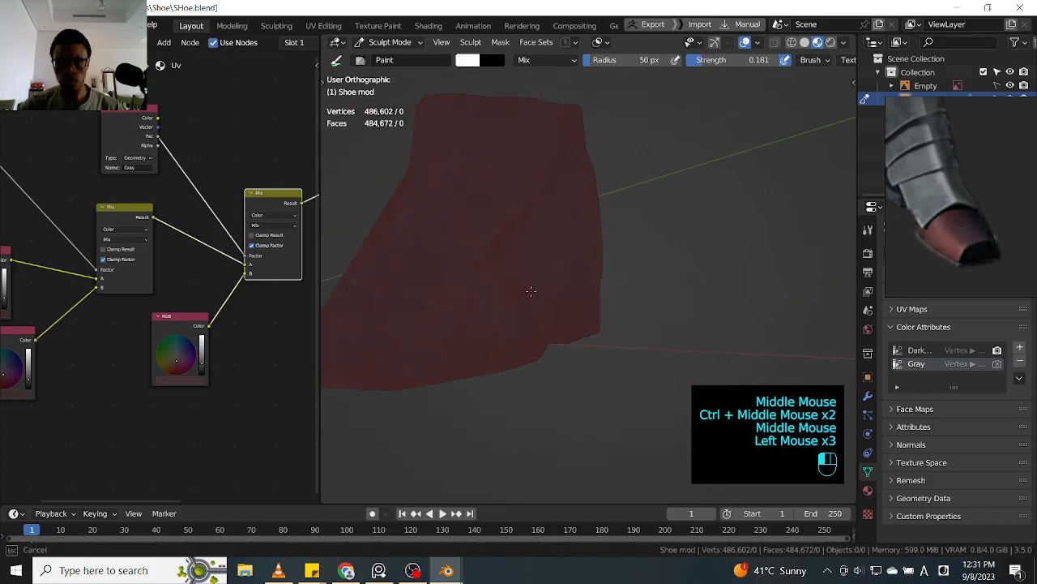
pyautogui.click(505, 301)
pyautogui.keyDown('ctrl'); pyautogui.click(494, 284); pyautogui.keyUp('ctrl')
pyautogui.keyDown('ctrl'); pyautogui.click(493, 285); pyautogui.keyUp('ctrl')
pyautogui.keyDown('ctrl'); pyautogui.click(493, 284); pyautogui.keyUp('ctrl')
pyautogui.keyDown('ctrl'); pyautogui.click(380, 314); pyautogui.keyUp('ctrl')
pyautogui.keyDown('ctrl'); pyautogui.click(479, 301); pyautogui.keyUp('ctrl')
pyautogui.moveTo(592, 145)
pyautogui.keyDown('shift'); pyautogui.mouseDown(button='middle')
pyautogui.moveTo(568, 232)
pyautogui.moveTo(514, 162)
pyautogui.moveTo(562, 216)
pyautogui.mouseUp(button='middle'); pyautogui.keyUp('shift')
pyautogui.click(502, 212)
pyautogui.click(502, 212)
pyautogui.click(507, 200)
pyautogui.keyDown('ctrl'); pyautogui.click(510, 194); pyautogui.keyUp('ctrl')
pyautogui.keyDown('alt'); pyautogui.moveTo(549, 266); pyautogui.dragTo(648, 274, button='middle'); pyautogui.keyUp('alt')
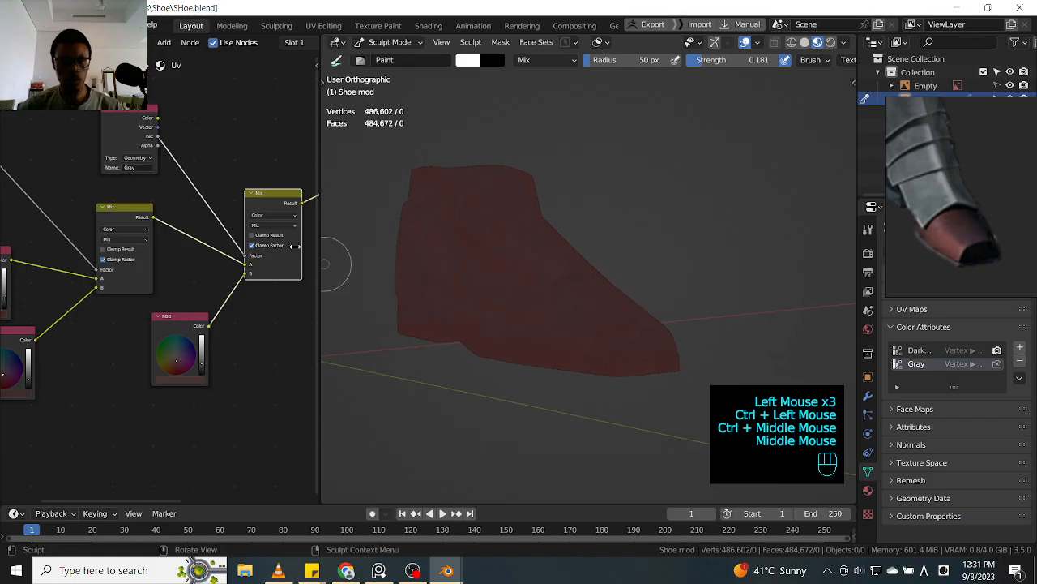
# - Mute and unmute the final Mix node repeatedly to examine the painted gray layer's effect on the shoe
pyautogui.click(273, 213)
pyautogui.press('m')
pyautogui.press('m')
pyautogui.press('m')
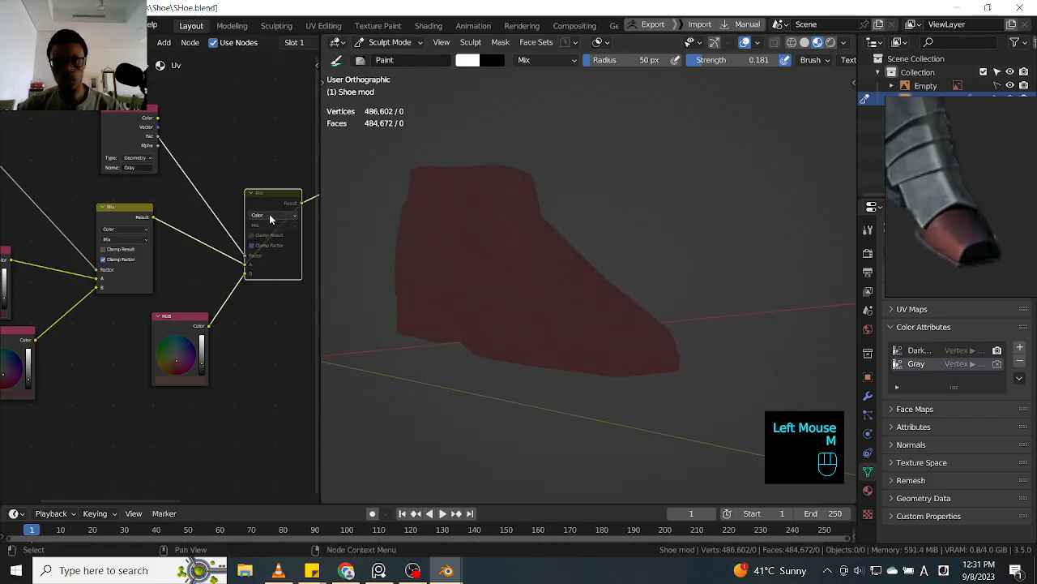
pyautogui.press('m')
pyautogui.press('m')
pyautogui.press('m')
pyautogui.press('m')
pyautogui.press('m')
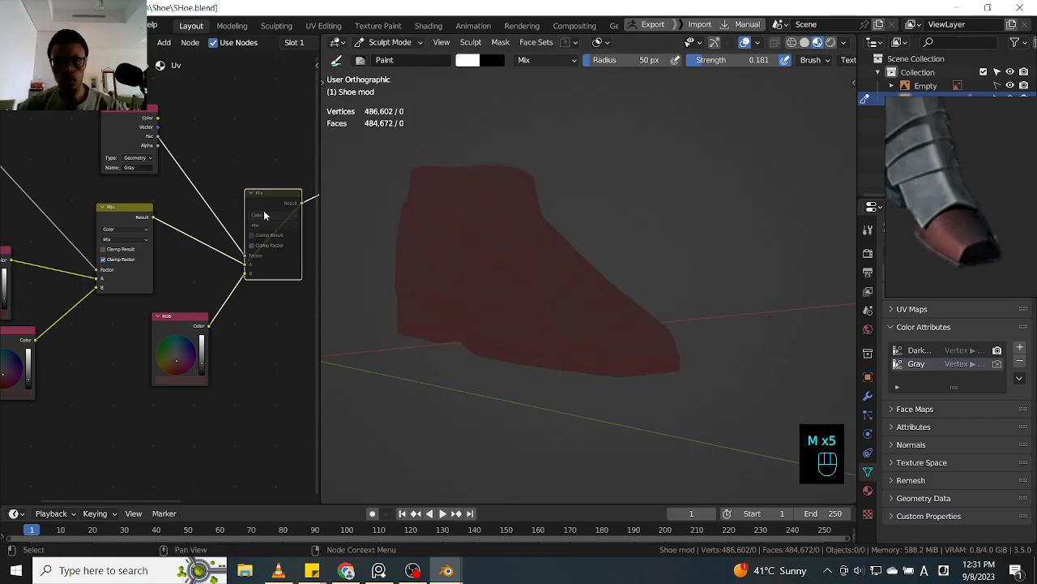
pyautogui.press('m')
pyautogui.press('m')
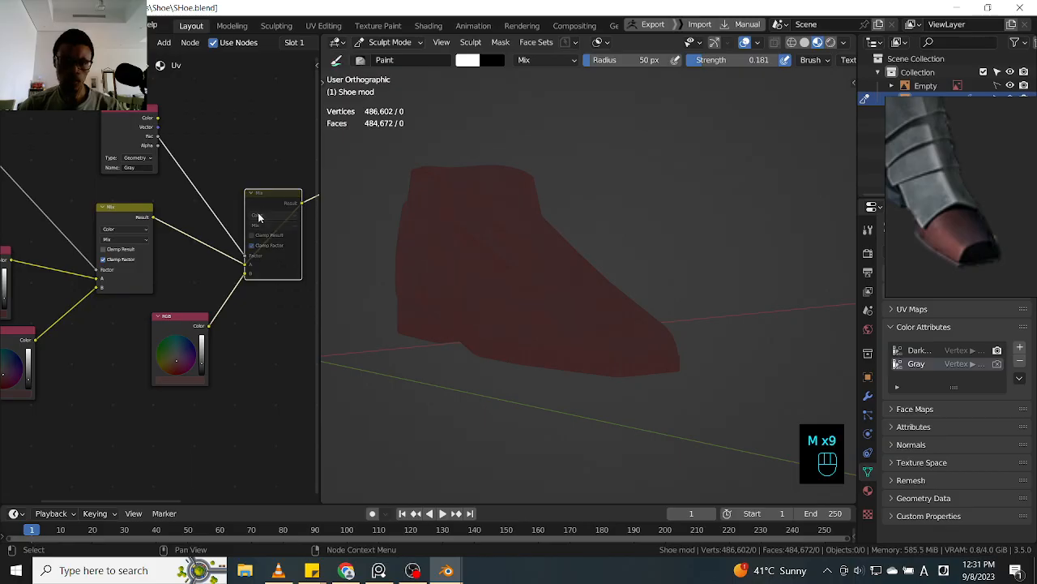
pyautogui.press('m')
pyautogui.press('m')
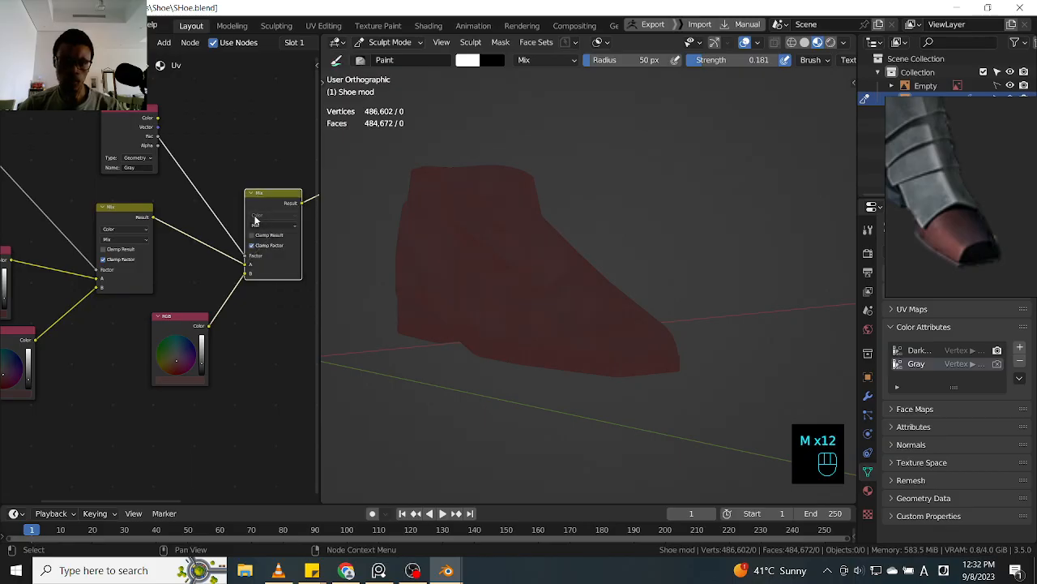
pyautogui.press('m')
pyautogui.press('m')
pyautogui.press('m')
pyautogui.press('m')
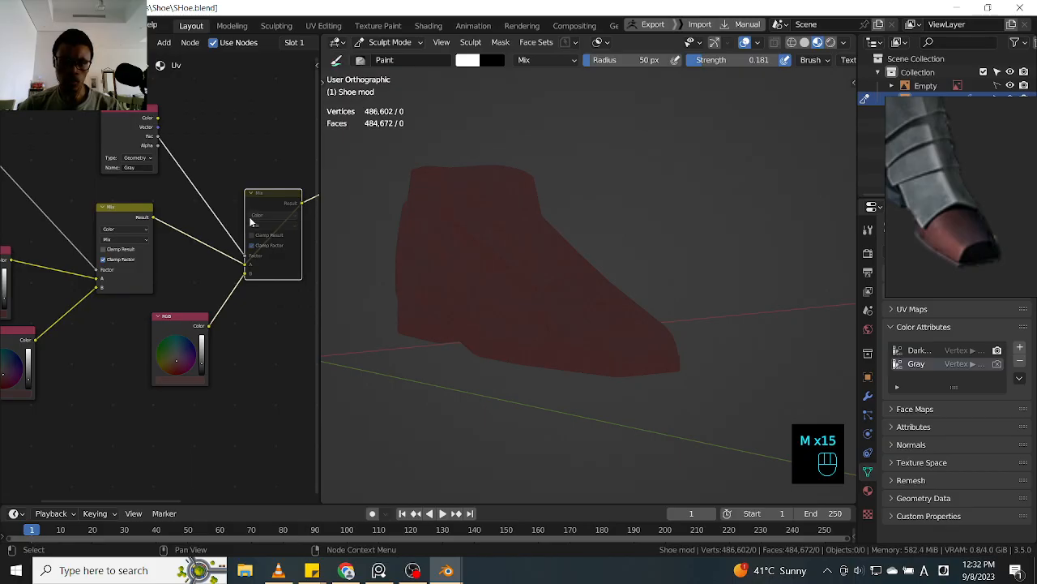
pyautogui.press('m')
pyautogui.press('m')
pyautogui.press('m')
pyautogui.press('m')
# - Duplicate the Gray Attribute node and its RGB node, placing the copies above and below the final Mix node's output
pyautogui.keyDown('ctrl'); pyautogui.moveTo(248, 366); pyautogui.dragTo(249, 334, button='middle'); pyautogui.keyUp('ctrl')
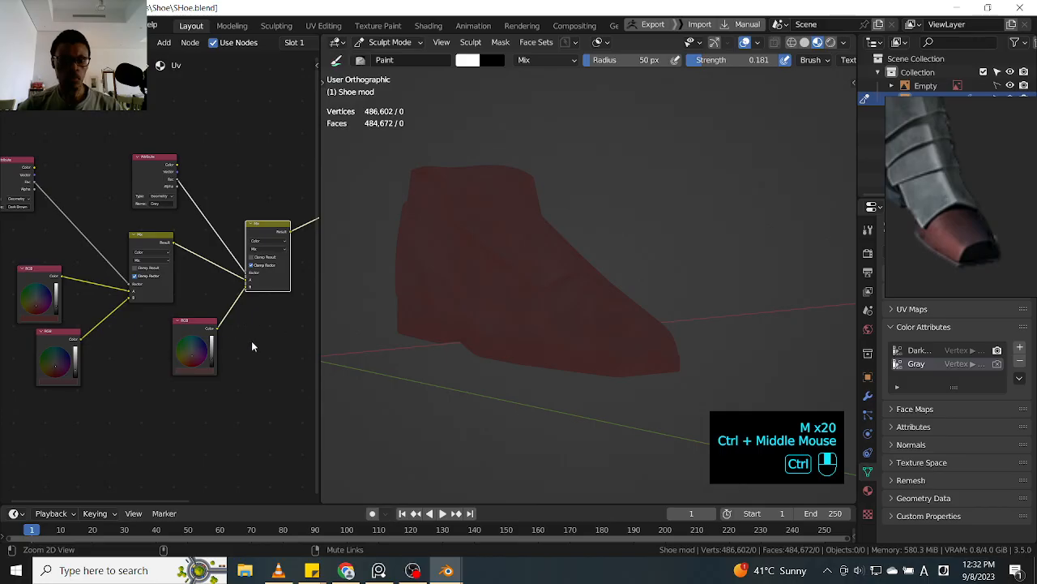
pyautogui.moveTo(235, 209)
pyautogui.keyDown('ctrl'); pyautogui.mouseDown(button='middle')
pyautogui.moveTo(178, 233)
pyautogui.moveTo(199, 225)
pyautogui.moveTo(222, 190)
pyautogui.moveTo(242, 200)
pyautogui.mouseUp(button='middle'); pyautogui.keyUp('ctrl')
pyautogui.click(249, 209)
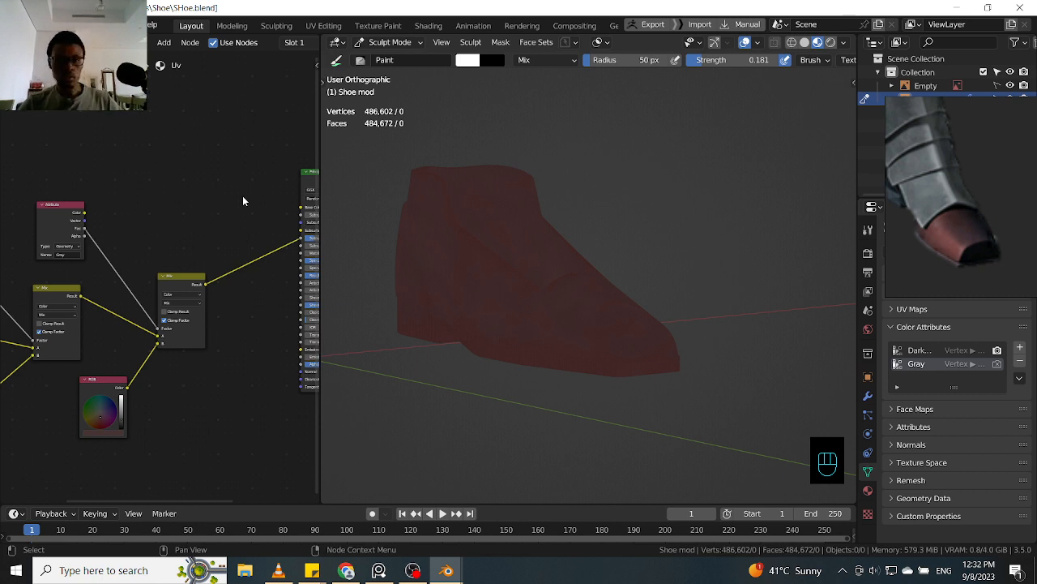
pyautogui.moveTo(224, 203)
pyautogui.keyDown('ctrl'); pyautogui.mouseDown(button='middle')
pyautogui.moveTo(248, 151)
pyautogui.moveTo(225, 183)
pyautogui.mouseUp(button='middle'); pyautogui.keyUp('ctrl')
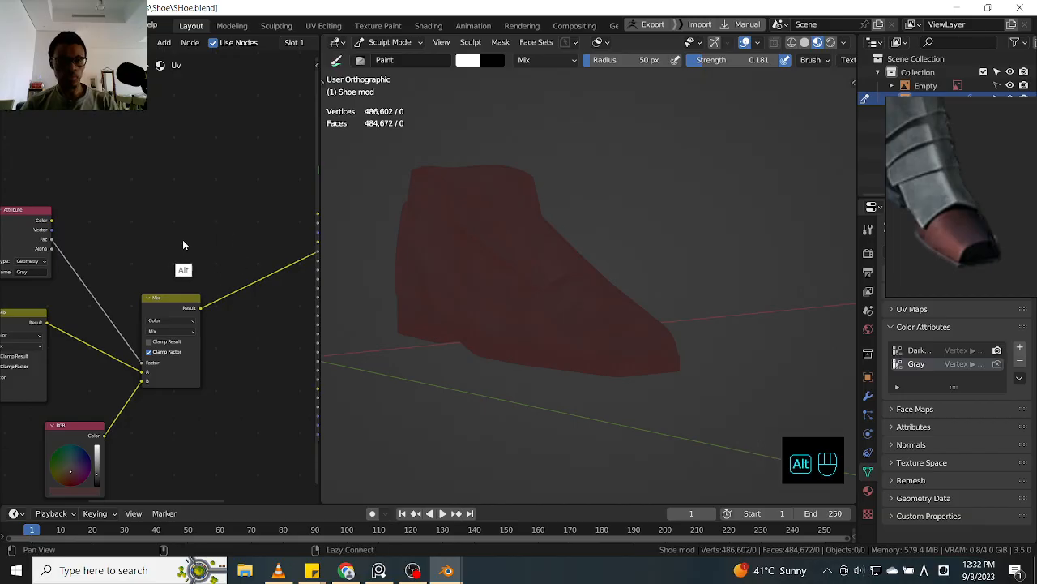
pyautogui.keyDown('shift'); pyautogui.moveTo(185, 240); pyautogui.dragTo(206, 232, button='middle'); pyautogui.keyUp('shift')
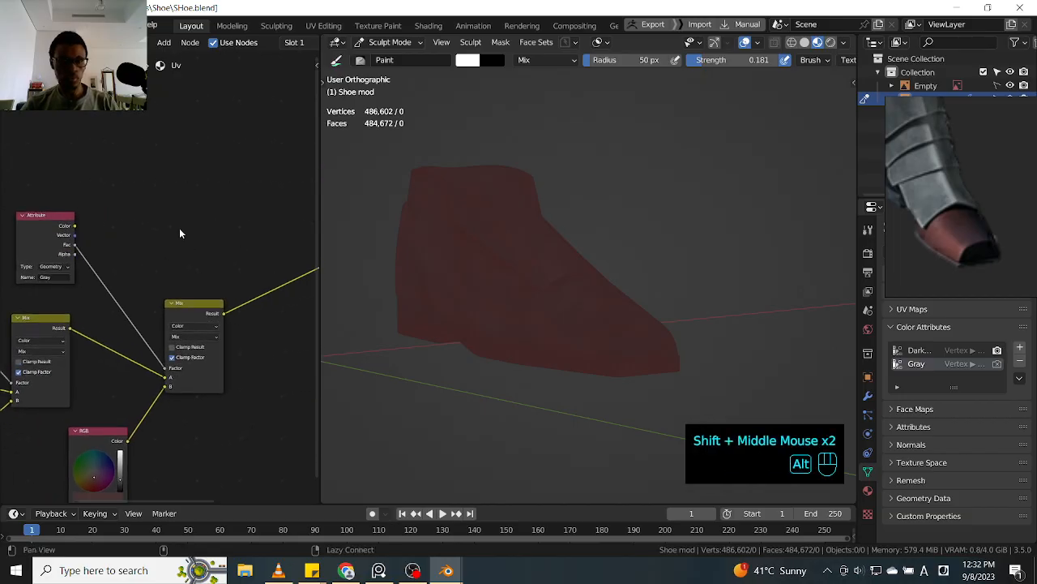
pyautogui.keyDown('shift'); pyautogui.click(65, 242); pyautogui.keyUp('shift')
pyautogui.hotkey('shift', 'd')
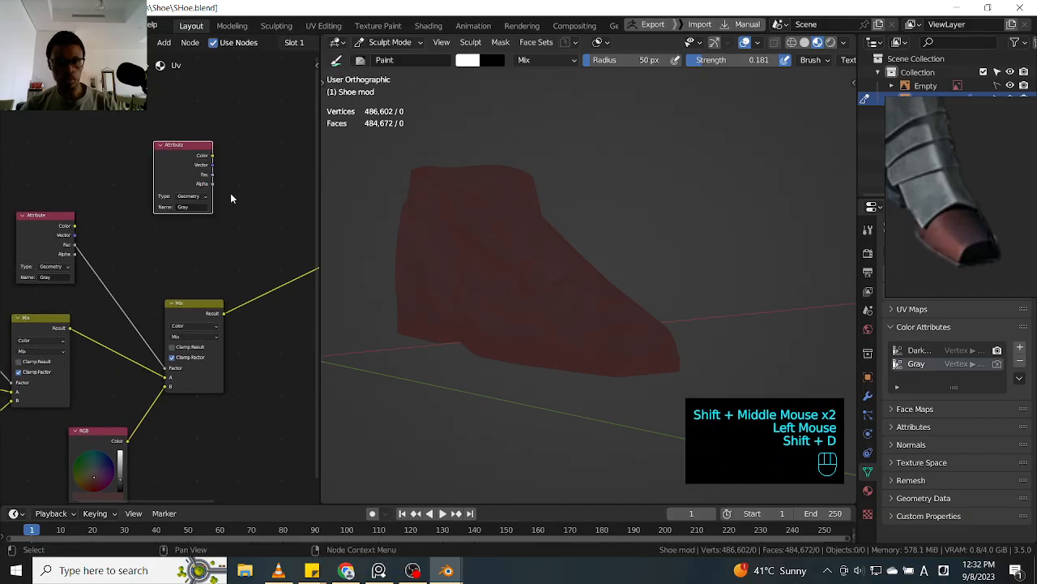
pyautogui.click(221, 277)
pyautogui.keyDown('shift'); pyautogui.moveTo(223, 278); pyautogui.dragTo(175, 223, button='middle'); pyautogui.keyUp('shift')
pyautogui.click(63, 366)
pyautogui.hotkey('shift', 'd')
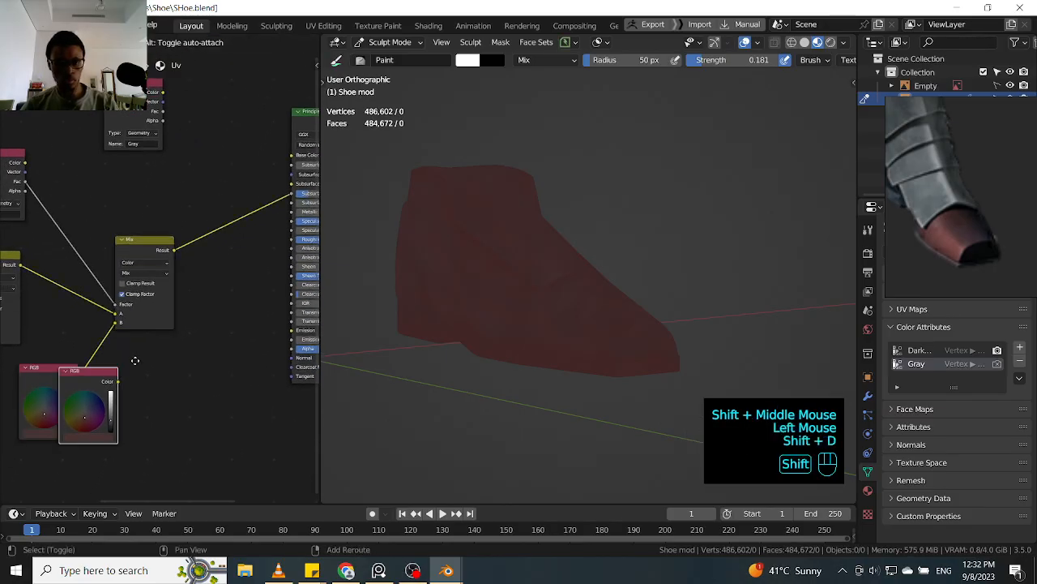
pyautogui.click(240, 326)
pyautogui.keyDown('ctrl'); pyautogui.moveTo(252, 237); pyautogui.dragTo(253, 236, button='middle'); pyautogui.keyUp('ctrl')
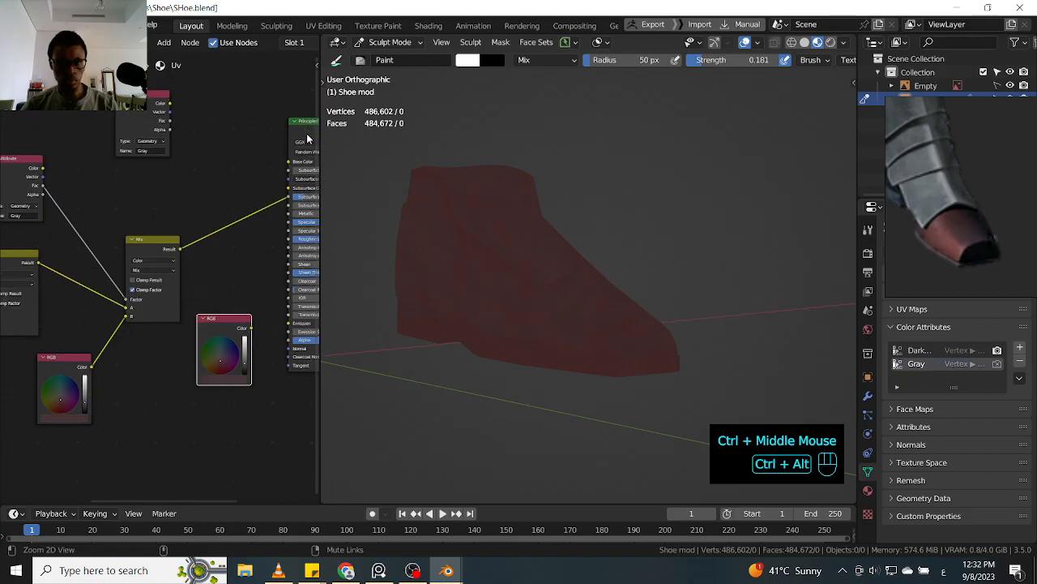
# - Move the Principled BSDF node farther from the Mix node to make room for another color layer
pyautogui.keyDown('ctrl'); pyautogui.moveTo(255, 167); pyautogui.dragTo(180, 206, button='middle'); pyautogui.keyUp('ctrl')
pyautogui.click(252, 167)
pyautogui.keyDown('shift'); pyautogui.moveTo(233, 178); pyautogui.dragTo(151, 196, button='middle'); pyautogui.keyUp('shift')
pyautogui.moveTo(246, 171); pyautogui.dragTo(340, 372)
pyautogui.keyDown('shift'); pyautogui.moveTo(97, 275); pyautogui.dragTo(168, 278, button='middle'); pyautogui.keyUp('shift')
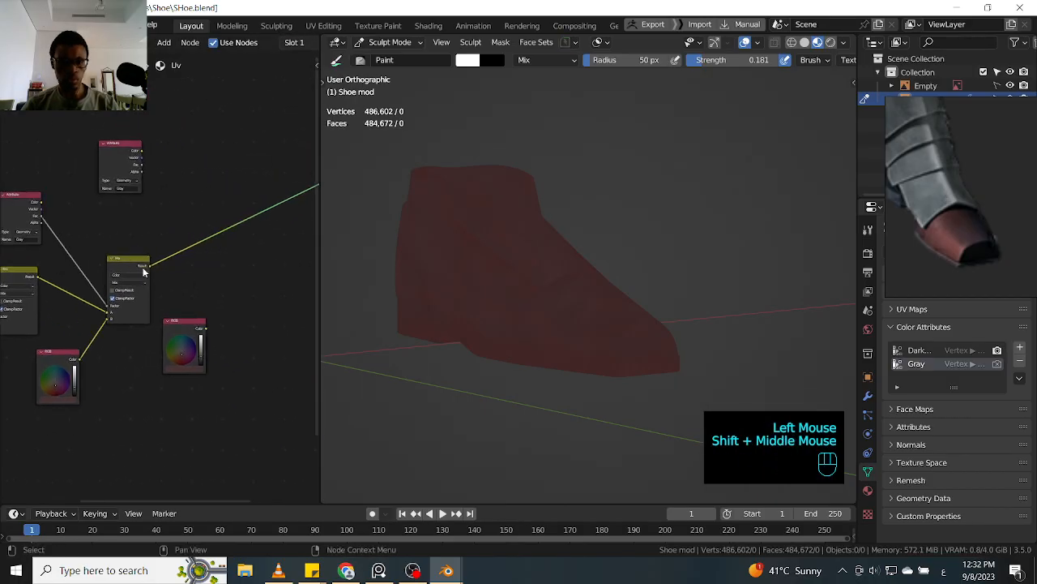
# - Add a Mix node blending the previous Mix result with the duplicated RGB color, and drive its Factor with the duplicated Attribute's Fac
pyautogui.keyDown('shift'); pyautogui.moveTo(134, 266); pyautogui.dragTo(177, 333, button='right'); pyautogui.keyUp('shift')
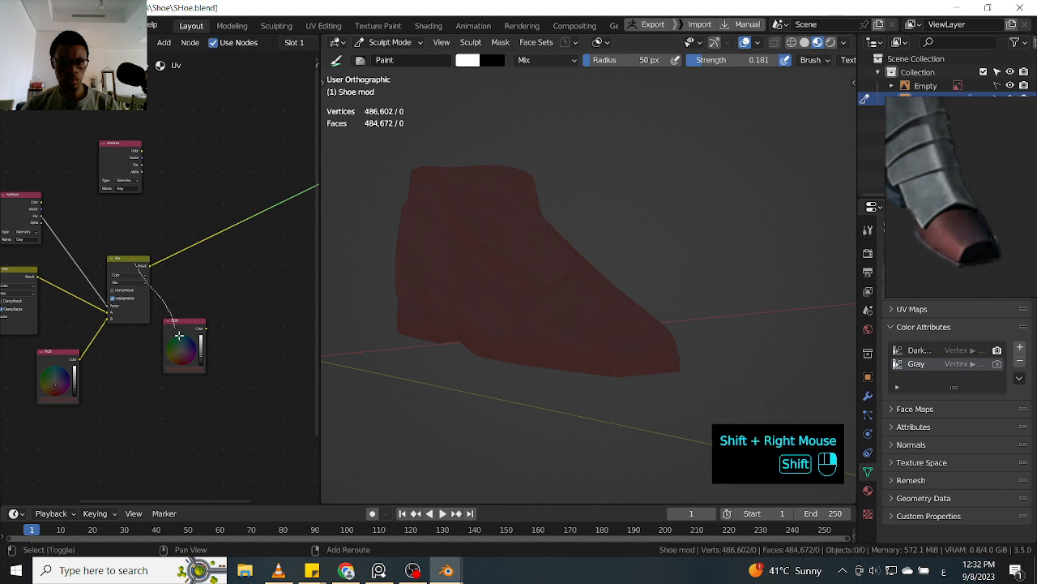
pyautogui.keyDown('ctrl'); pyautogui.keyDown('shift'); pyautogui.moveTo(143, 277); pyautogui.dragTo(224, 252, button='right'); pyautogui.keyUp('shift'); pyautogui.keyUp('ctrl')
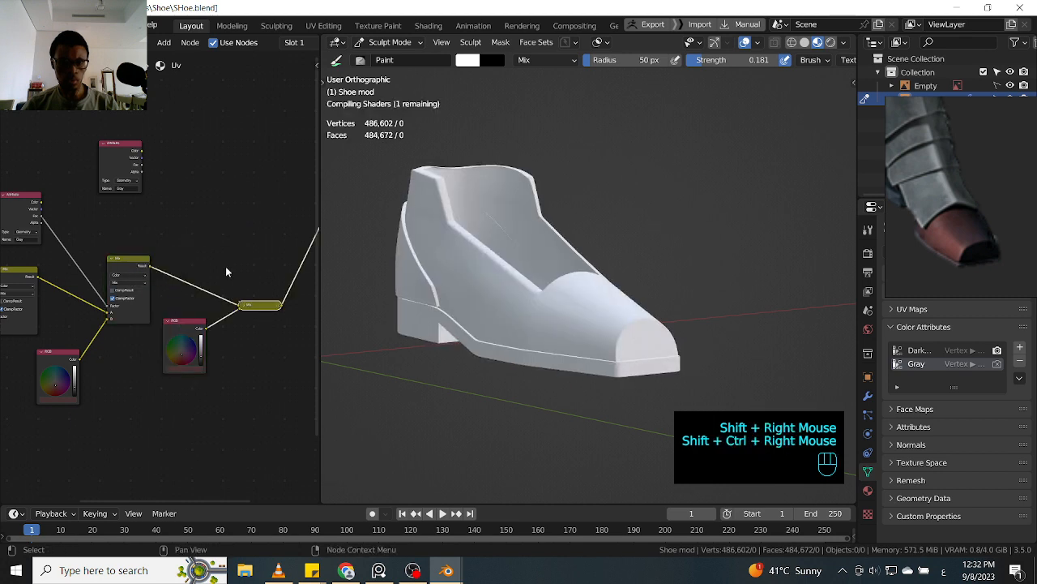
pyautogui.press('g')
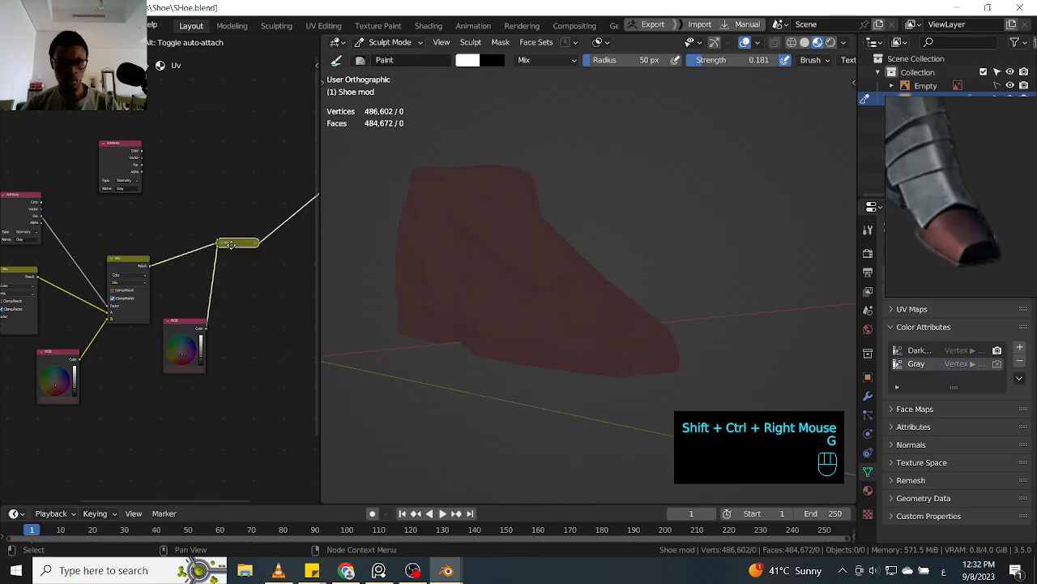
pyautogui.press('h')
pyautogui.click(245, 230)
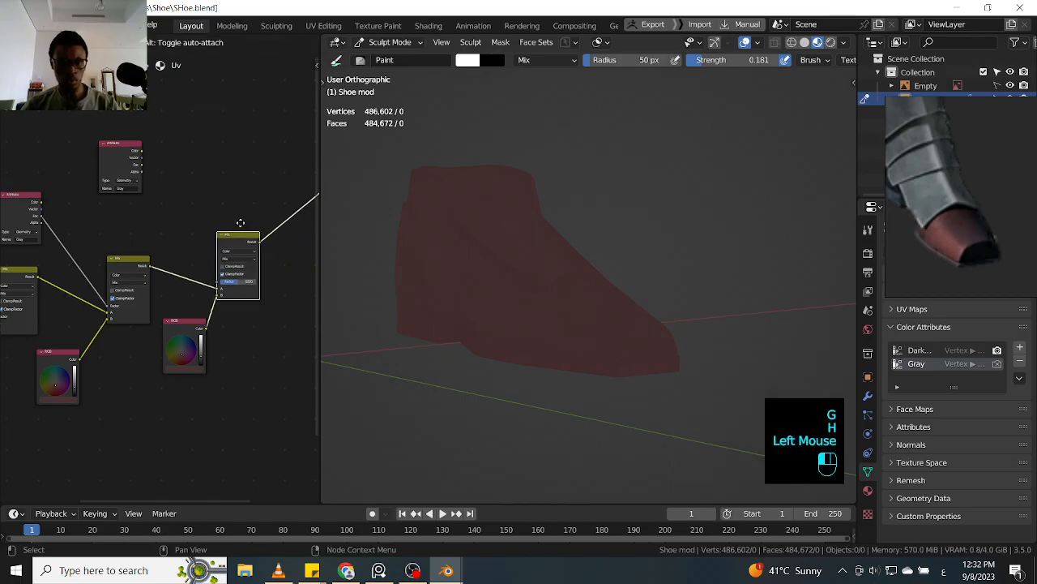
pyautogui.keyDown('shift'); pyautogui.click(131, 153); pyautogui.keyUp('shift')
pyautogui.press('f')
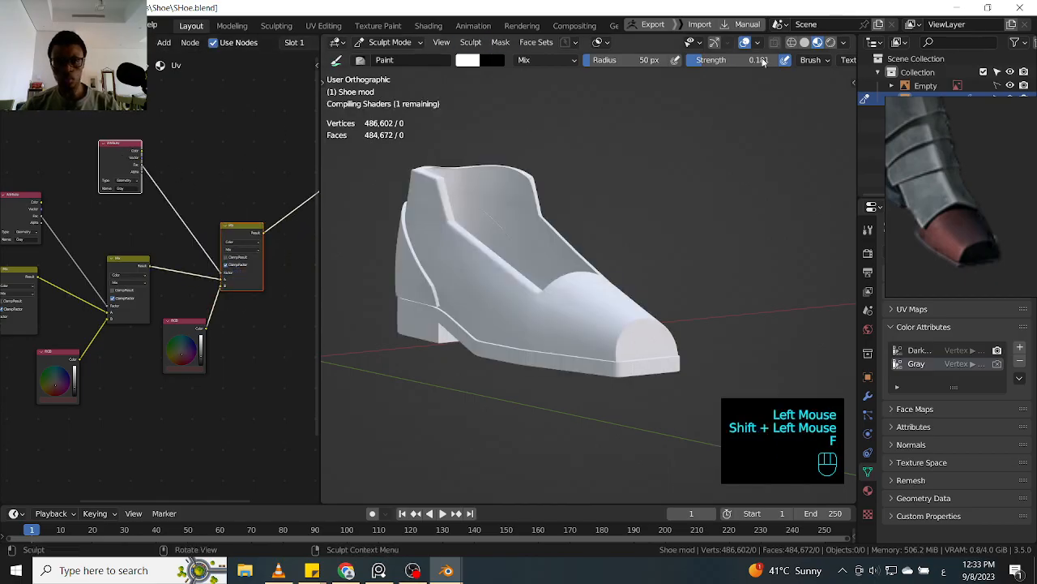
# - Adjust the duplicated RGB node to a dark red based on the toe in the front-view reference image
pyautogui.click(1020, 349)
pyautogui.click(781, 266)
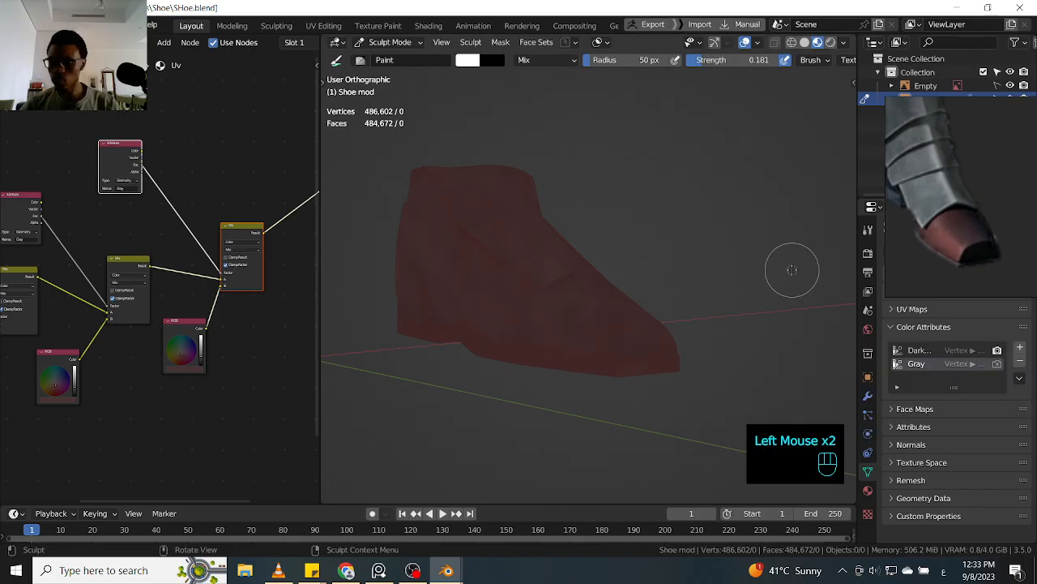
pyautogui.press('KP_1')
pyautogui.moveTo(678, 189)
pyautogui.keyDown('ctrl'); pyautogui.mouseDown(button='middle')
pyautogui.moveTo(651, 259)
pyautogui.moveTo(741, 243)
pyautogui.moveTo(548, 179)
pyautogui.moveTo(640, 197)
pyautogui.moveTo(650, 179)
pyautogui.moveTo(638, 189)
pyautogui.moveTo(642, 203)
pyautogui.moveTo(655, 166)
pyautogui.mouseUp(button='middle'); pyautogui.keyUp('ctrl')
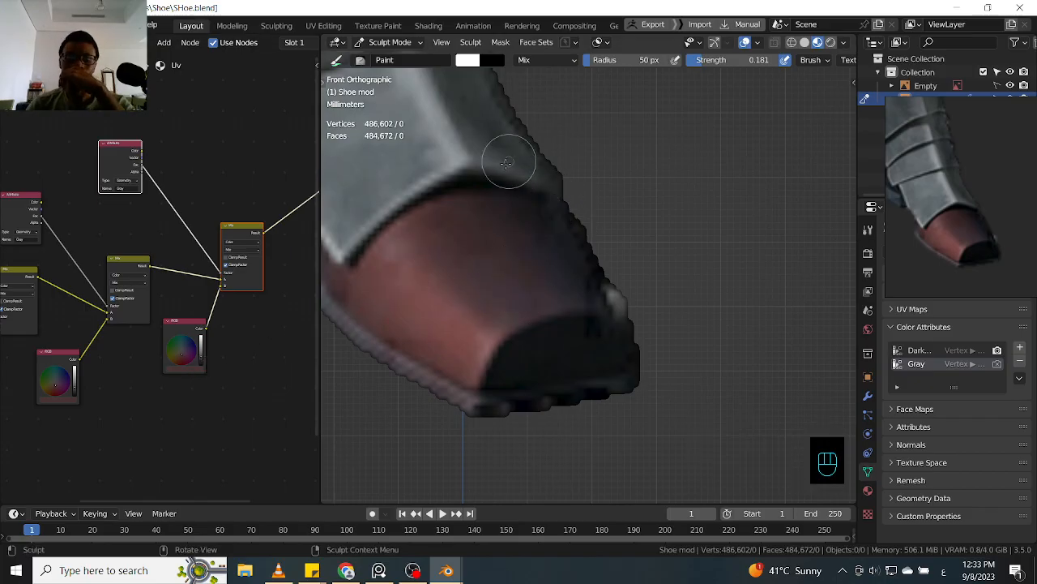
pyautogui.click(198, 367)
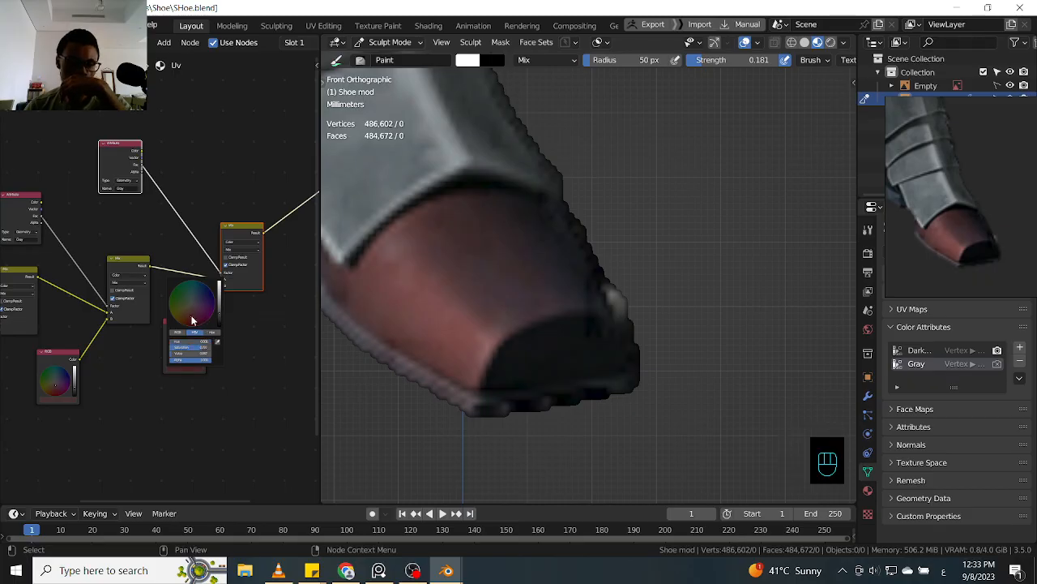
pyautogui.moveTo(217, 318); pyautogui.dragTo(219, 321)
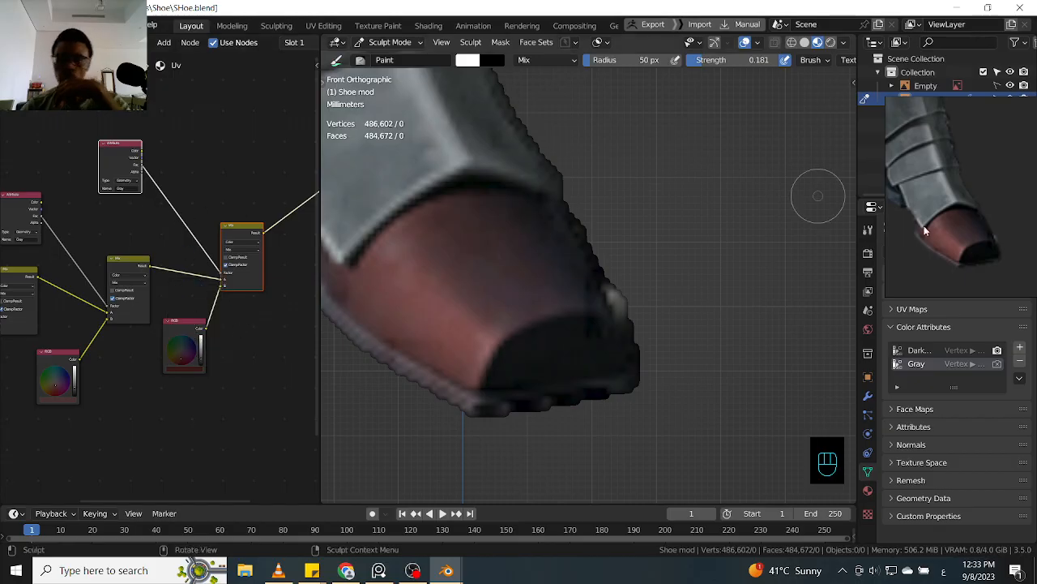
# - Add a black vertex color attribute named Red to the shoe
pyautogui.click(1020, 347)
pyautogui.click(940, 366)
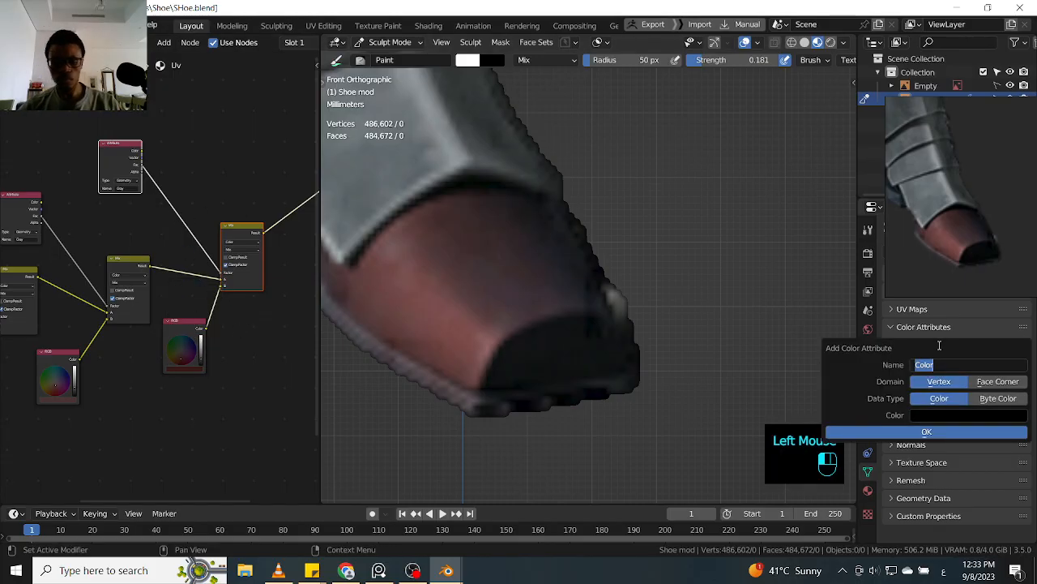
pyautogui.press('BackSpace')
pyautogui.press('BackSpace')
pyautogui.press('BackSpace')
pyautogui.hotkey('shift', 'alt')
pyautogui.write('re')
pyautogui.press('BackSpace')
pyautogui.write('Red')
pyautogui.press('Return')
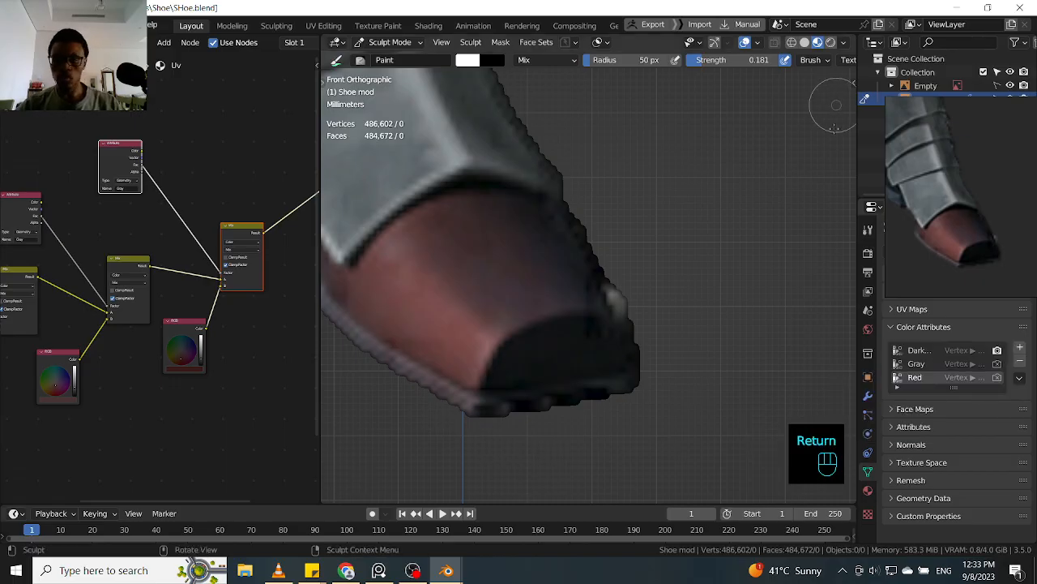
# - Copy the Red color attribute's name and set it as the name in the duplicated Attribute node
pyautogui.click(915, 379)
pyautogui.hotkey('ctrl', 'x')
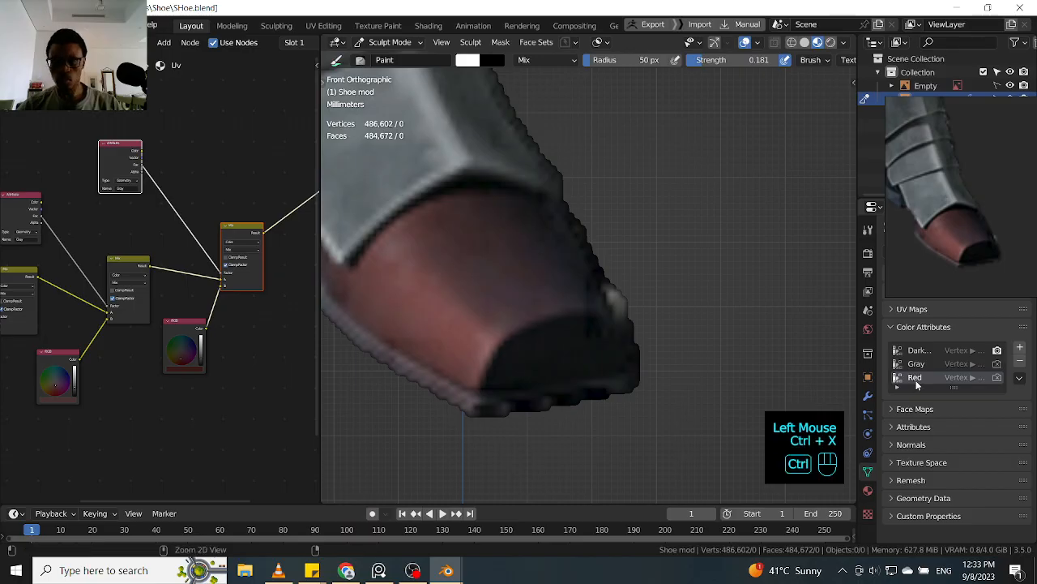
pyautogui.hotkey('ctrl', 'c')
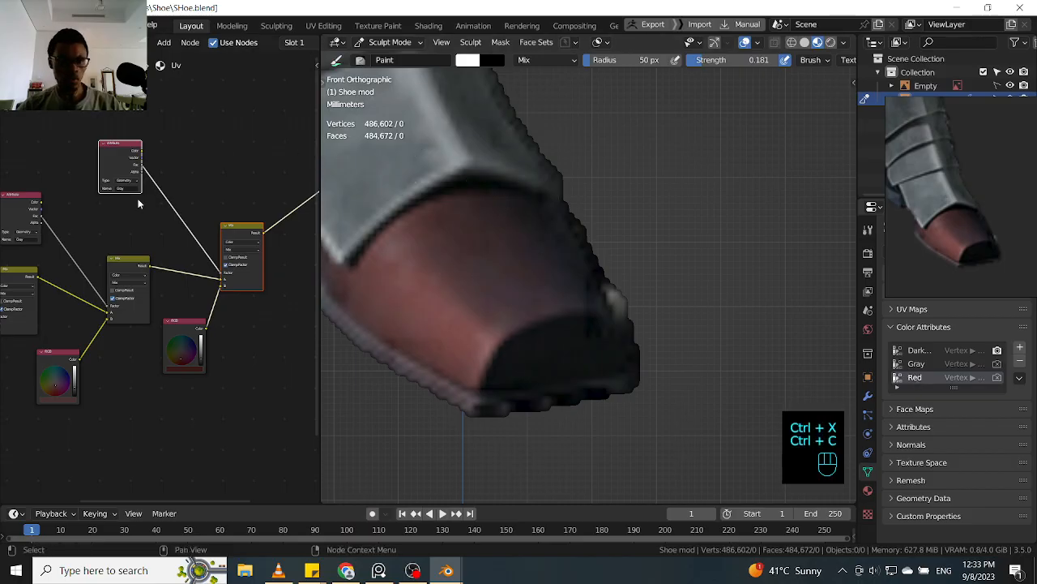
pyautogui.hotkey('ctrl', 'v')
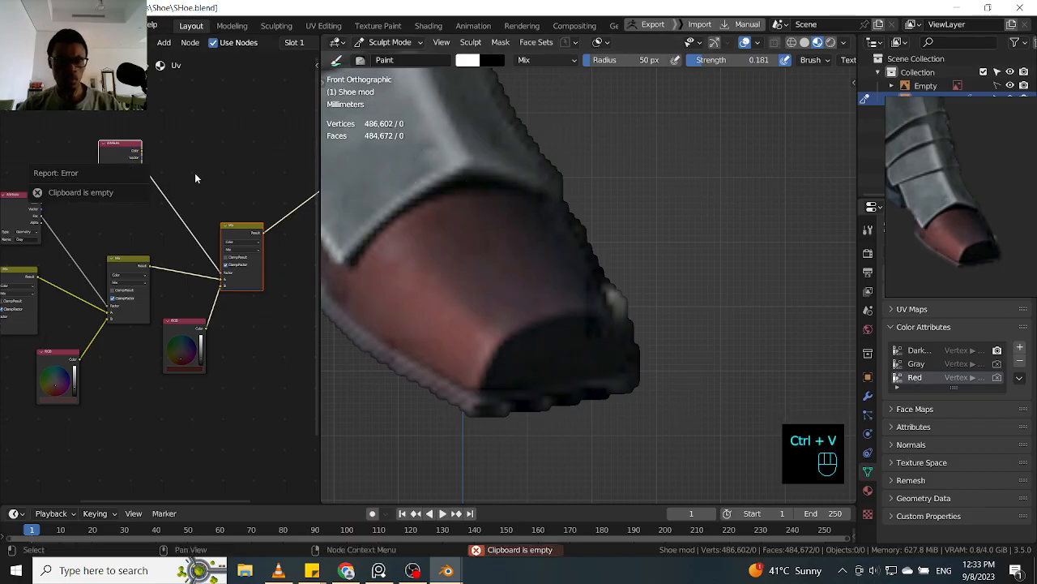
pyautogui.hotkey('ctrl', 'c')
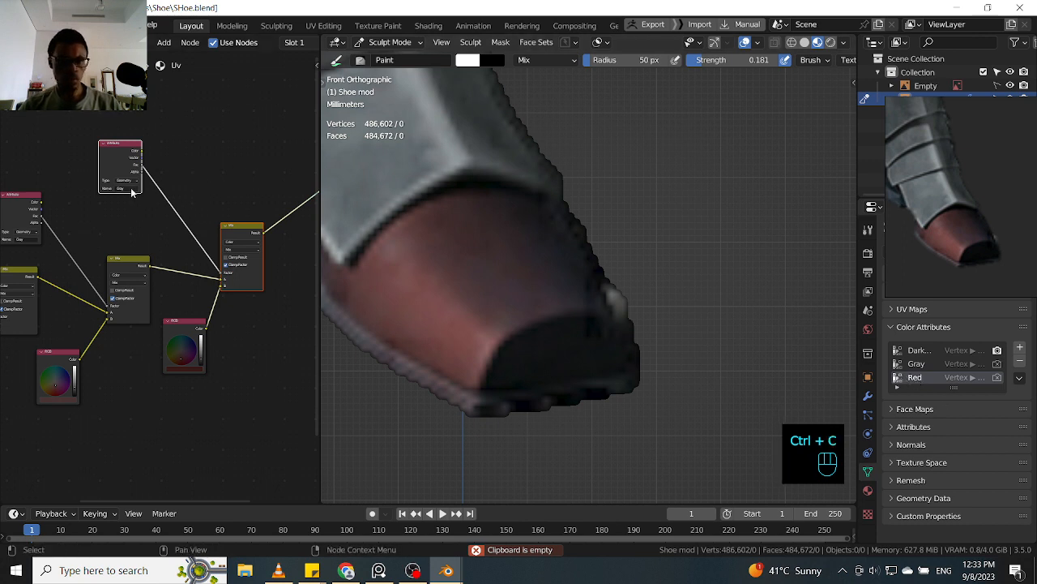
pyautogui.keyDown('ctrl'); pyautogui.click(130, 188); pyautogui.keyUp('ctrl')
pyautogui.hotkey('ctrl', 'v')
pyautogui.click(173, 178)
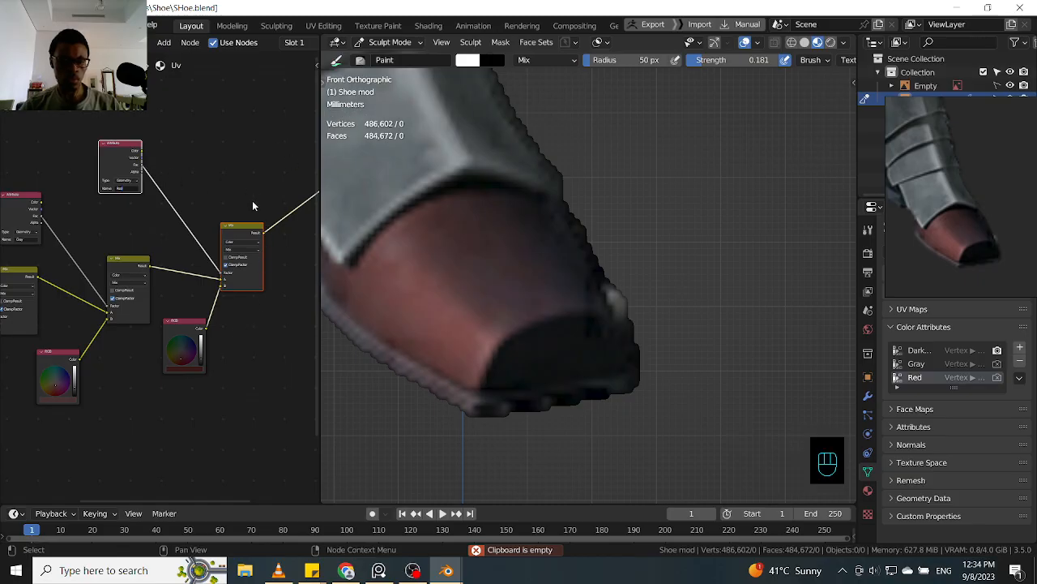
# - Paint first strokes of the Red layer in white on the upper surface of the shoe's toe
pyautogui.moveTo(787, 222)
pyautogui.keyDown('ctrl'); pyautogui.mouseDown(button='middle')
pyautogui.moveTo(770, 308)
pyautogui.moveTo(729, 321)
pyautogui.mouseUp(button='middle'); pyautogui.keyUp('ctrl')
pyautogui.keyDown('shift'); pyautogui.moveTo(851, 241); pyautogui.dragTo(607, 234, button='middle'); pyautogui.keyUp('shift')
pyautogui.keyDown('ctrl'); pyautogui.moveTo(601, 274); pyautogui.dragTo(672, 236, button='middle'); pyautogui.keyUp('ctrl')
pyautogui.moveTo(694, 275); pyautogui.dragTo(671, 288, button='middle')
pyautogui.keyDown('ctrl'); pyautogui.moveTo(671, 288); pyautogui.dragTo(667, 231, button='middle'); pyautogui.keyUp('ctrl')
pyautogui.keyDown('ctrl'); pyautogui.moveTo(598, 255); pyautogui.dragTo(600, 242, button='middle'); pyautogui.keyUp('ctrl')
pyautogui.moveTo(605, 306)
pyautogui.mouseDown()
pyautogui.moveTo(608, 340)
pyautogui.moveTo(672, 312)
pyautogui.mouseUp()
pyautogui.moveTo(721, 284)
pyautogui.mouseDown(button='middle')
pyautogui.moveTo(696, 252)
pyautogui.moveTo(686, 268)
pyautogui.mouseUp(button='middle')
pyautogui.keyDown('ctrl'); pyautogui.moveTo(613, 325); pyautogui.dragTo(621, 294, button='middle'); pyautogui.keyUp('ctrl')
pyautogui.moveTo(603, 303); pyautogui.dragTo(616, 359)
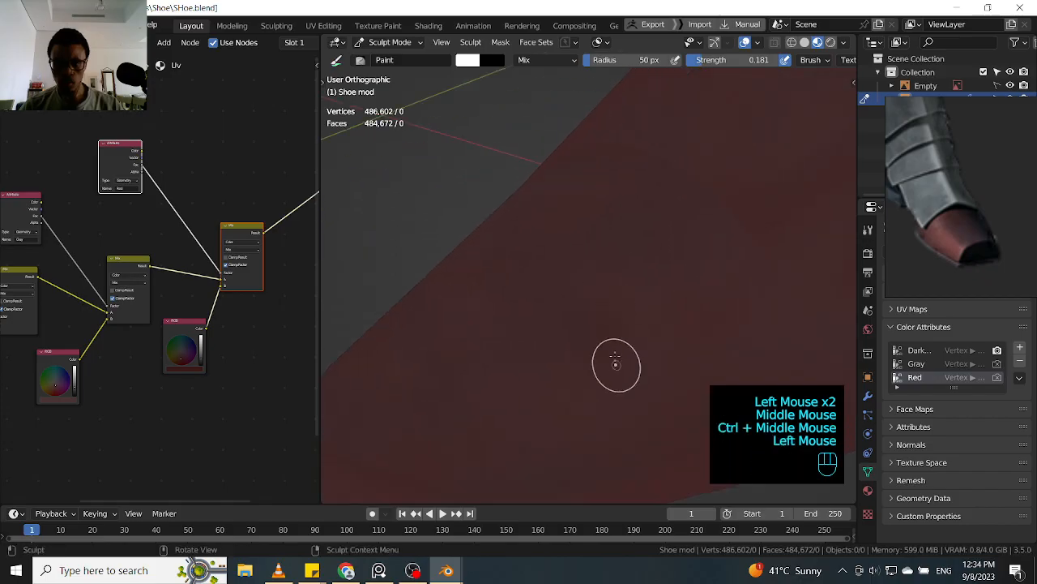
# - Brighten the dark red in the RGB node feeding the last Mix node so the painted strokes stand out
pyautogui.keyDown('ctrl'); pyautogui.moveTo(219, 381); pyautogui.dragTo(170, 331, button='middle'); pyautogui.keyUp('ctrl')
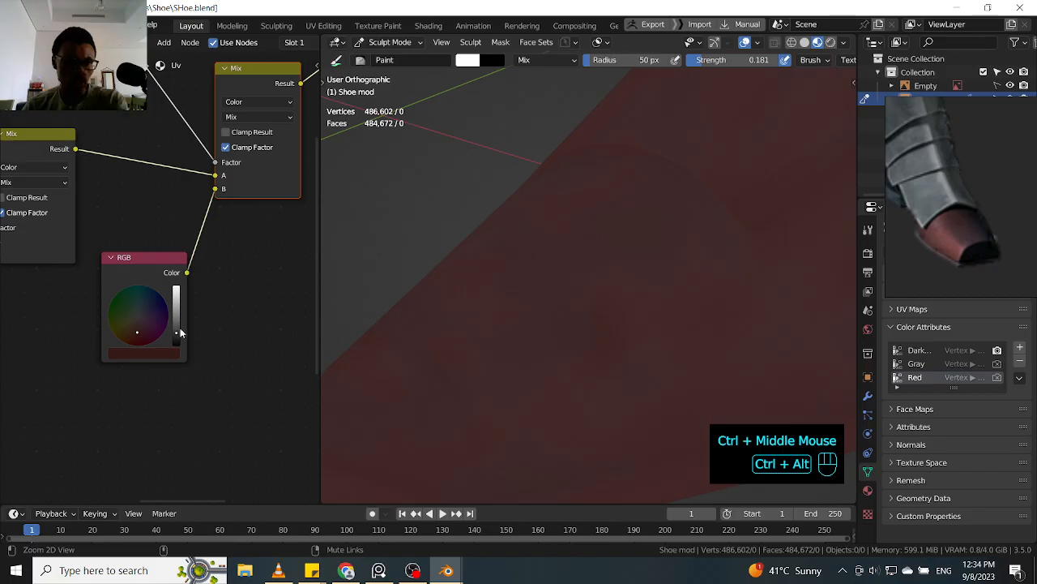
pyautogui.keyDown('ctrl'); pyautogui.moveTo(180, 338); pyautogui.dragTo(181, 339, button='middle'); pyautogui.keyUp('ctrl')
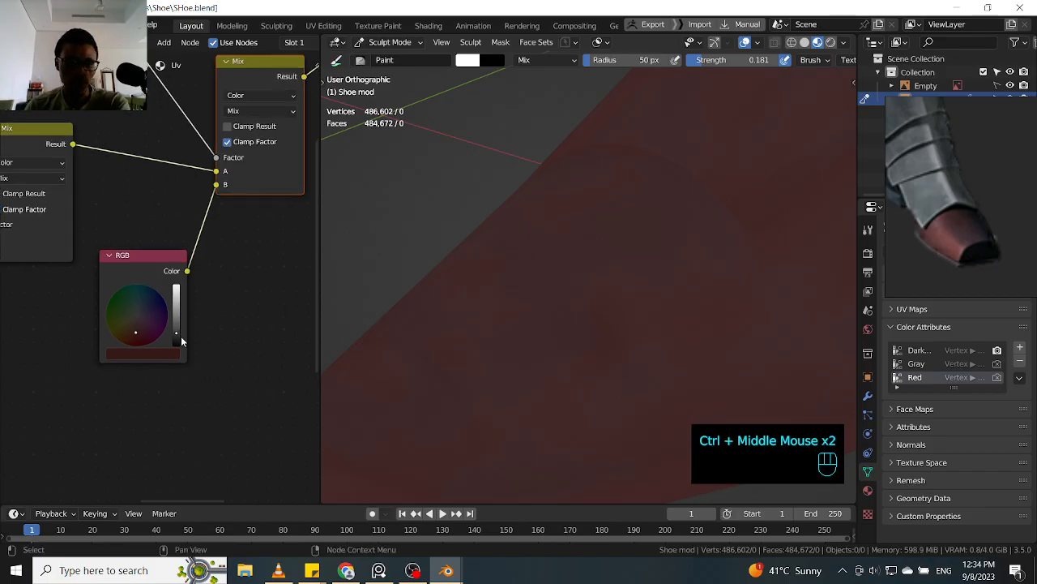
pyautogui.click(177, 329)
pyautogui.click(177, 323)
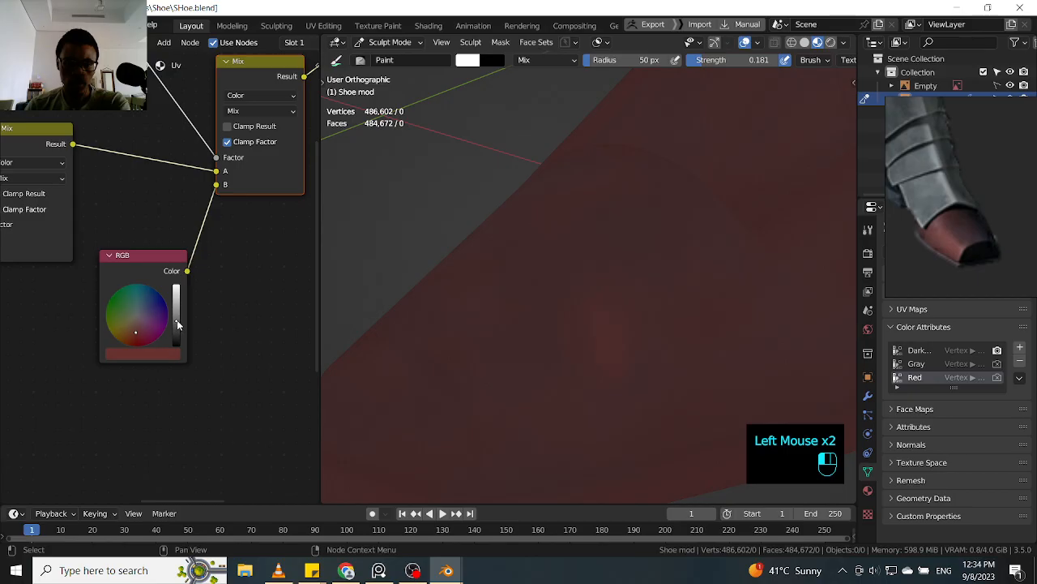
# - Paint short red strokes in several patches across the toe and front of the shoe
pyautogui.moveTo(665, 251)
pyautogui.keyDown('ctrl'); pyautogui.mouseDown(button='middle')
pyautogui.moveTo(658, 260)
pyautogui.moveTo(662, 251)
pyautogui.mouseUp(button='middle'); pyautogui.keyUp('ctrl')
pyautogui.moveTo(648, 289); pyautogui.dragTo(595, 299)
pyautogui.moveTo(567, 303)
pyautogui.mouseDown()
pyautogui.moveTo(544, 308)
pyautogui.moveTo(549, 323)
pyautogui.mouseUp()
pyautogui.moveTo(557, 333)
pyautogui.mouseDown()
pyautogui.moveTo(577, 354)
pyautogui.moveTo(567, 333)
pyautogui.mouseUp()
pyautogui.moveTo(567, 333); pyautogui.dragTo(585, 295)
pyautogui.moveTo(580, 308)
pyautogui.mouseDown()
pyautogui.moveTo(540, 391)
pyautogui.moveTo(527, 376)
pyautogui.mouseUp()
pyautogui.moveTo(527, 377); pyautogui.dragTo(496, 349)
pyautogui.moveTo(490, 347)
pyautogui.mouseDown()
pyautogui.moveTo(476, 335)
pyautogui.moveTo(496, 361)
pyautogui.mouseUp()
pyautogui.moveTo(503, 369)
pyautogui.mouseDown()
pyautogui.moveTo(510, 412)
pyautogui.moveTo(534, 389)
pyautogui.mouseUp()
pyautogui.moveTo(543, 389); pyautogui.dragTo(566, 426)
pyautogui.moveTo(566, 425); pyautogui.dragTo(607, 389)
pyautogui.moveTo(624, 381); pyautogui.dragTo(654, 366)
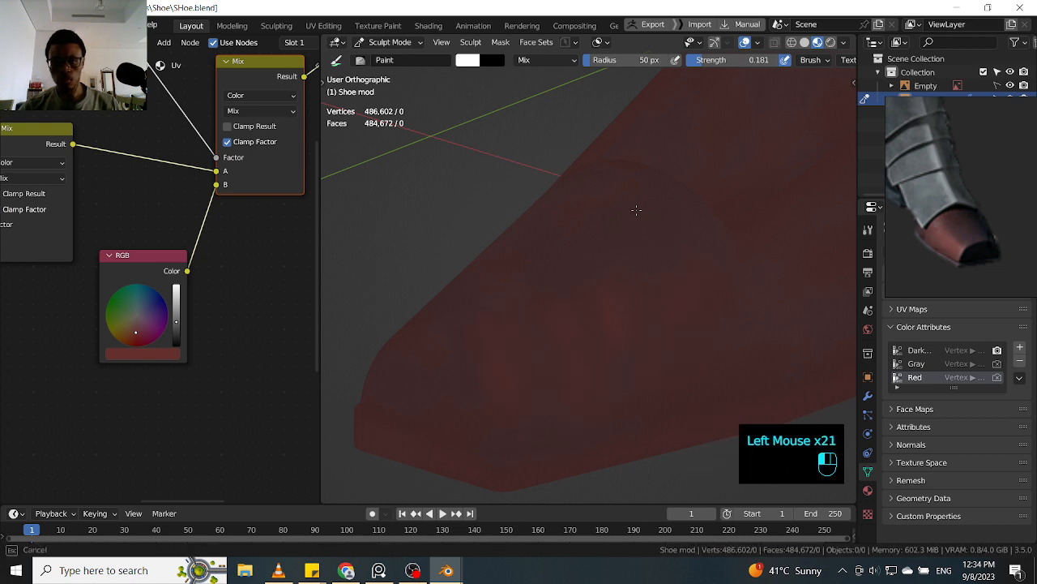
pyautogui.moveTo(609, 200); pyautogui.dragTo(592, 187)
# - Tone down the red patches on the toe with strokes of the black secondary color
pyautogui.keyDown('ctrl'); pyautogui.moveTo(578, 178); pyautogui.dragTo(613, 194, button='middle'); pyautogui.keyUp('ctrl')
pyautogui.keyDown('ctrl'); pyautogui.moveTo(632, 261); pyautogui.dragTo(602, 301); pyautogui.keyUp('ctrl')
pyautogui.keyDown('ctrl'); pyautogui.moveTo(603, 300); pyautogui.dragTo(610, 315); pyautogui.keyUp('ctrl')
pyautogui.keyDown('ctrl'); pyautogui.click(556, 310); pyautogui.keyUp('ctrl')
pyautogui.keyDown('ctrl'); pyautogui.moveTo(561, 275); pyautogui.dragTo(572, 232, button='middle'); pyautogui.keyUp('ctrl')
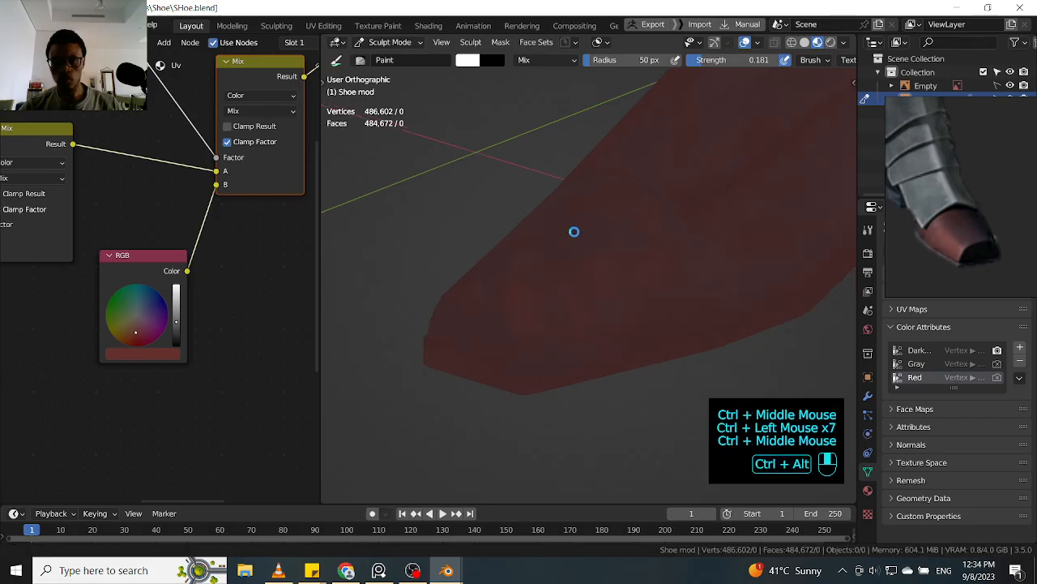
# - Paint scattered red patches over the toe tip and forefoot from a turned view of the shoe
pyautogui.keyDown('ctrl'); pyautogui.moveTo(555, 196); pyautogui.dragTo(499, 167, button='middle'); pyautogui.keyUp('ctrl')
pyautogui.moveTo(486, 222); pyautogui.dragTo(577, 221, button='middle')
pyautogui.keyDown('ctrl'); pyautogui.moveTo(577, 221); pyautogui.dragTo(545, 196, button='middle'); pyautogui.keyUp('ctrl')
pyautogui.click(529, 183)
pyautogui.moveTo(530, 185)
pyautogui.mouseDown()
pyautogui.moveTo(556, 210)
pyautogui.moveTo(535, 301)
pyautogui.mouseUp()
pyautogui.click(556, 211)
pyautogui.click(530, 206)
pyautogui.click(540, 272)
pyautogui.click(543, 263)
pyautogui.moveTo(545, 258)
pyautogui.mouseDown()
pyautogui.moveTo(551, 238)
pyautogui.moveTo(584, 230)
pyautogui.moveTo(523, 203)
pyautogui.moveTo(488, 223)
pyautogui.moveTo(454, 218)
pyautogui.moveTo(454, 283)
pyautogui.mouseUp()
pyautogui.click(548, 245)
pyautogui.click(583, 229)
pyautogui.click(481, 223)
pyautogui.click(455, 217)
pyautogui.click(484, 222)
pyautogui.moveTo(484, 223); pyautogui.dragTo(552, 327)
pyautogui.moveTo(552, 327); pyautogui.dragTo(523, 350)
pyautogui.moveTo(486, 381); pyautogui.dragTo(564, 382)
pyautogui.moveTo(564, 383)
pyautogui.mouseDown()
pyautogui.moveTo(572, 368)
pyautogui.moveTo(605, 372)
pyautogui.mouseUp()
pyautogui.moveTo(497, 378); pyautogui.dragTo(551, 375)
pyautogui.moveTo(551, 375); pyautogui.dragTo(590, 372)
# - Soften the new forefoot patches with strokes of the black secondary color
pyautogui.moveTo(590, 372)
pyautogui.keyDown('ctrl'); pyautogui.mouseDown()
pyautogui.moveTo(519, 322)
pyautogui.moveTo(521, 341)
pyautogui.mouseUp(); pyautogui.keyUp('ctrl')
pyautogui.keyDown('ctrl'); pyautogui.moveTo(521, 340); pyautogui.dragTo(523, 361); pyautogui.keyUp('ctrl')
pyautogui.keyDown('ctrl'); pyautogui.moveTo(523, 361); pyautogui.dragTo(526, 380); pyautogui.keyUp('ctrl')
pyautogui.moveTo(526, 381)
pyautogui.keyDown('ctrl'); pyautogui.mouseDown()
pyautogui.moveTo(528, 400)
pyautogui.moveTo(567, 397)
pyautogui.mouseUp(); pyautogui.keyUp('ctrl')
pyautogui.keyDown('ctrl'); pyautogui.moveTo(567, 397); pyautogui.dragTo(558, 353); pyautogui.keyUp('ctrl')
# - Paint red patches along the side of the shoe behind the toe
pyautogui.keyDown('ctrl'); pyautogui.moveTo(520, 267); pyautogui.dragTo(520, 284, button='middle'); pyautogui.keyUp('ctrl')
pyautogui.moveTo(520, 283); pyautogui.dragTo(600, 264, button='middle')
pyautogui.keyDown('shift'); pyautogui.moveTo(567, 243); pyautogui.dragTo(616, 234, button='middle'); pyautogui.keyUp('shift')
pyautogui.click(519, 252)
pyautogui.click(487, 263)
pyautogui.click(455, 272)
pyautogui.keyDown('shift'); pyautogui.moveTo(500, 244); pyautogui.dragTo(622, 251, button='middle'); pyautogui.keyUp('shift')
pyautogui.click(550, 282)
pyautogui.click(535, 329)
pyautogui.click(494, 272)
pyautogui.moveTo(454, 217)
pyautogui.mouseDown()
pyautogui.moveTo(587, 213)
pyautogui.moveTo(503, 195)
pyautogui.mouseUp()
pyautogui.click(593, 202)
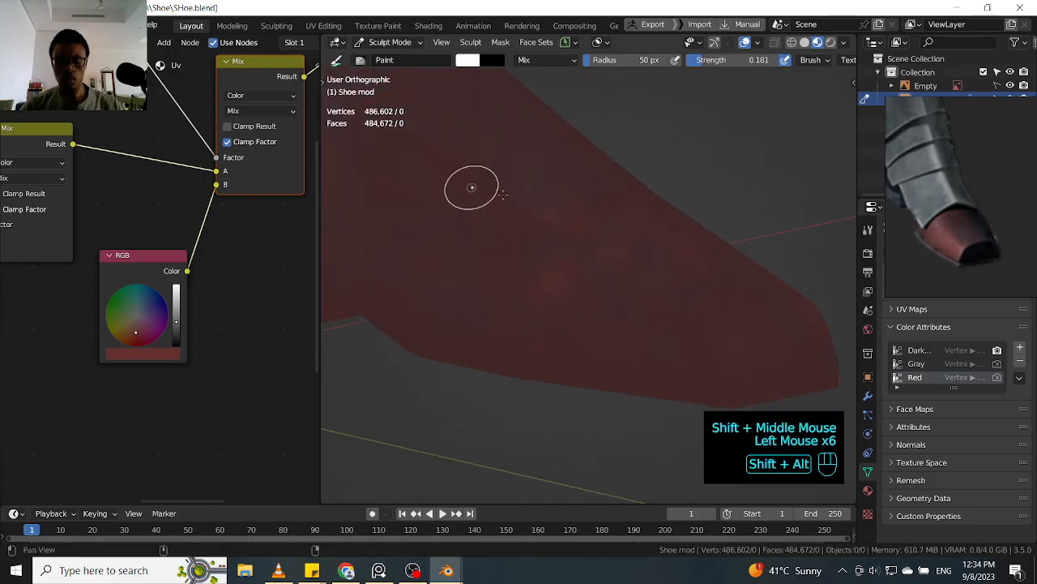
# - Paint red patches on the shoe's side toward the heel and soften them with the black secondary color
pyautogui.keyDown('shift'); pyautogui.moveTo(472, 187); pyautogui.dragTo(556, 228, button='middle'); pyautogui.keyUp('shift')
pyautogui.click(525, 210)
pyautogui.moveTo(519, 265); pyautogui.dragTo(485, 228)
pyautogui.click(483, 226)
pyautogui.click(498, 232)
pyautogui.keyDown('shift'); pyautogui.moveTo(446, 206); pyautogui.dragTo(542, 232, button='middle'); pyautogui.keyUp('shift')
pyautogui.click(542, 243)
pyautogui.moveTo(543, 275)
pyautogui.mouseDown()
pyautogui.moveTo(544, 319)
pyautogui.moveTo(488, 206)
pyautogui.moveTo(514, 255)
pyautogui.mouseUp()
pyautogui.click(553, 348)
pyautogui.click(487, 270)
pyautogui.click(496, 235)
pyautogui.keyDown('ctrl'); pyautogui.click(504, 267); pyautogui.keyUp('ctrl')
pyautogui.keyDown('ctrl'); pyautogui.click(519, 276); pyautogui.keyUp('ctrl')
pyautogui.keyDown('ctrl'); pyautogui.click(510, 260); pyautogui.keyUp('ctrl')
pyautogui.keyDown('ctrl'); pyautogui.click(525, 245); pyautogui.keyUp('ctrl')
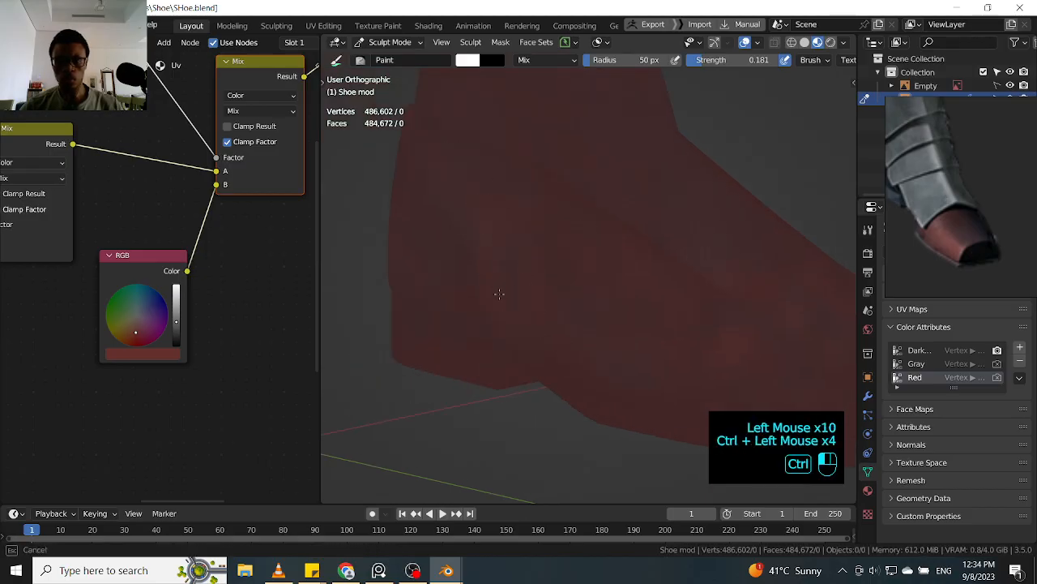
# - Tone down the red on the forefoot and toe with dabs of the black secondary color
pyautogui.keyDown('ctrl'); pyautogui.moveTo(478, 293); pyautogui.dragTo(667, 208, button='middle'); pyautogui.keyUp('ctrl')
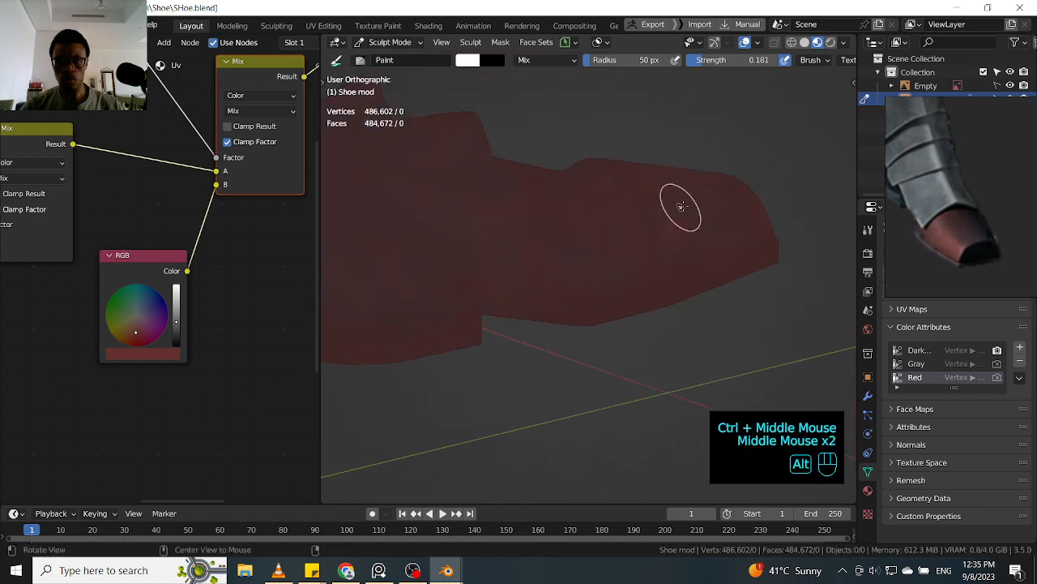
pyautogui.keyDown('ctrl'); pyautogui.click(637, 248); pyautogui.keyUp('ctrl')
pyautogui.keyDown('ctrl'); pyautogui.click(597, 222); pyautogui.keyUp('ctrl')
pyautogui.keyDown('ctrl'); pyautogui.click(586, 222); pyautogui.keyUp('ctrl')
pyautogui.keyDown('ctrl'); pyautogui.click(707, 188); pyautogui.keyUp('ctrl')
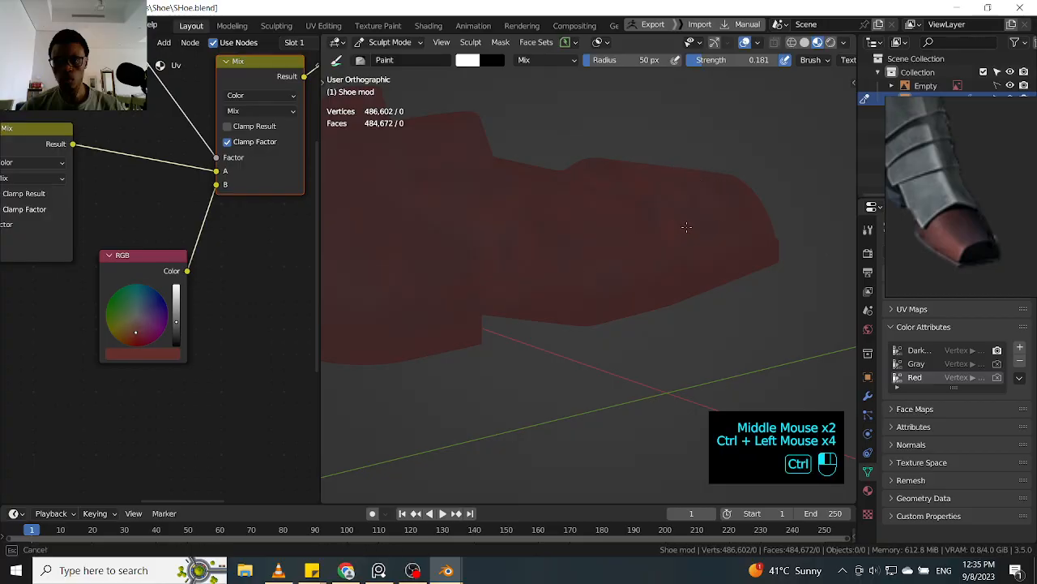
pyautogui.keyDown('ctrl'); pyautogui.click(711, 168); pyautogui.keyUp('ctrl')
pyautogui.keyDown('ctrl'); pyautogui.click(672, 186); pyautogui.keyUp('ctrl')
pyautogui.keyDown('ctrl'); pyautogui.click(632, 197); pyautogui.keyUp('ctrl')
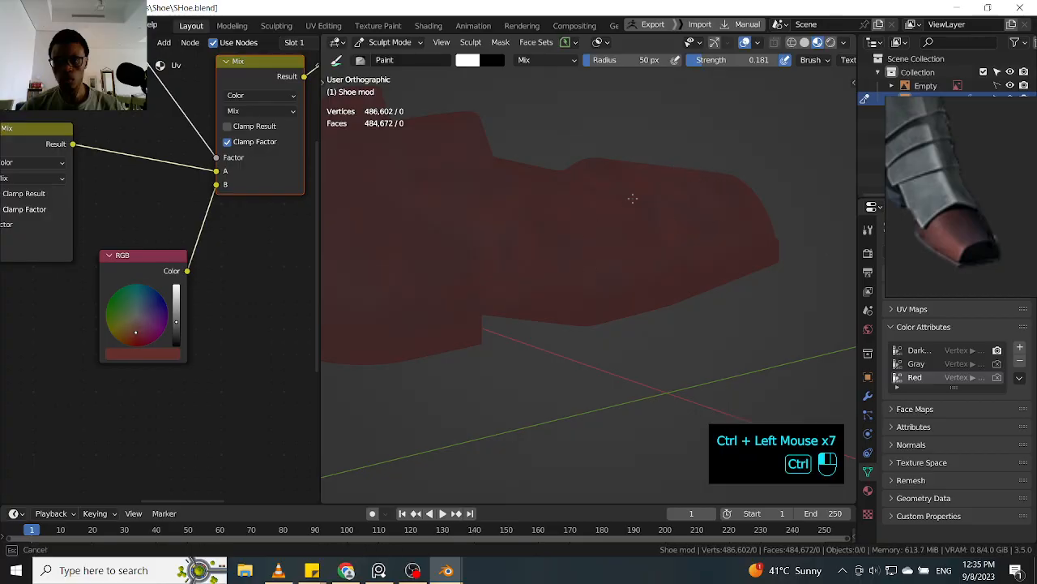
# - Paint red patches over the ankle and heel side, and tone some down with the black secondary color
pyautogui.keyDown('shift'); pyautogui.moveTo(563, 224); pyautogui.dragTo(607, 211, button='middle'); pyautogui.keyUp('shift')
pyautogui.click(532, 206)
pyautogui.click(539, 149)
pyautogui.click(561, 201)
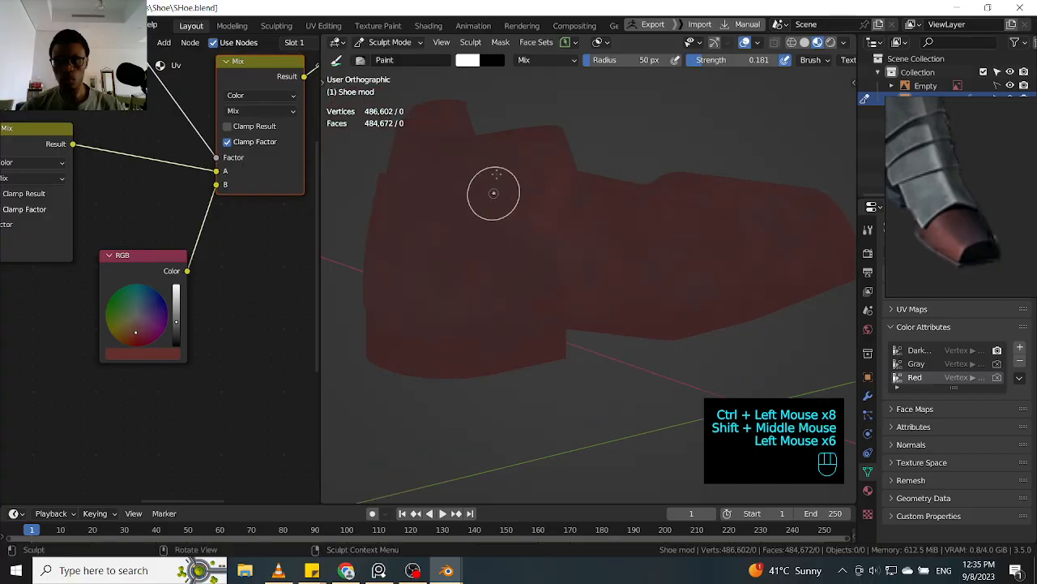
pyautogui.click(516, 190)
pyautogui.click(512, 199)
pyautogui.click(509, 207)
pyautogui.click(506, 215)
pyautogui.click(468, 223)
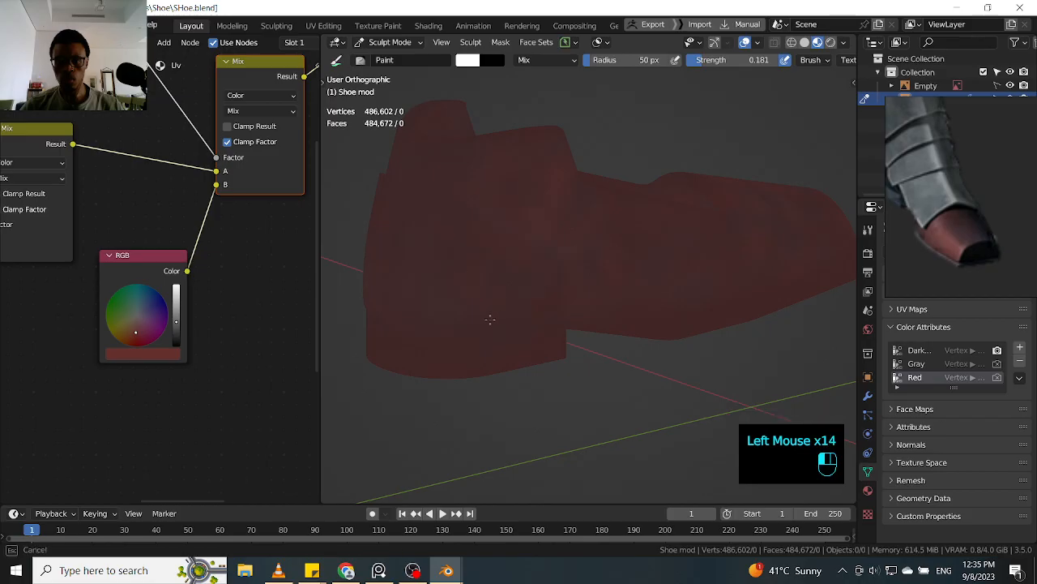
pyautogui.moveTo(418, 173); pyautogui.dragTo(476, 230)
pyautogui.click(428, 224)
pyautogui.click(431, 235)
pyautogui.keyDown('ctrl'); pyautogui.click(437, 263); pyautogui.keyUp('ctrl')
pyautogui.keyDown('ctrl'); pyautogui.moveTo(442, 280); pyautogui.dragTo(448, 293); pyautogui.keyUp('ctrl')
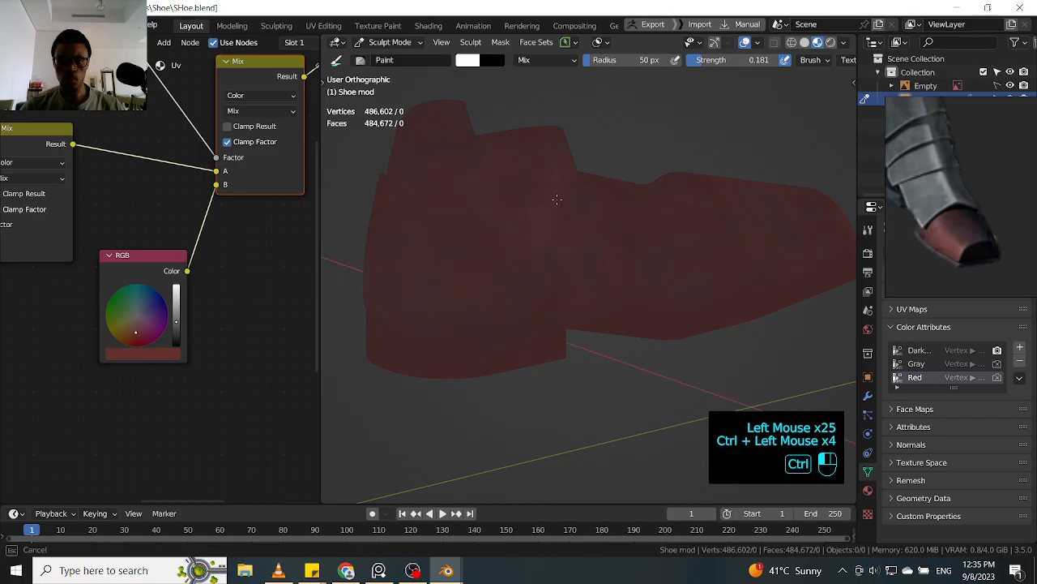
# - Paint red variation on the back of the heel and soften it with the black secondary color
pyautogui.moveTo(486, 236)
pyautogui.keyDown('ctrl'); pyautogui.mouseDown(button='middle')
pyautogui.moveTo(475, 199)
pyautogui.moveTo(578, 188)
pyautogui.moveTo(527, 188)
pyautogui.mouseUp(button='middle'); pyautogui.keyUp('ctrl')
pyautogui.keyDown('shift'); pyautogui.moveTo(479, 197); pyautogui.dragTo(560, 218, button='middle'); pyautogui.keyUp('shift')
pyautogui.moveTo(633, 216)
pyautogui.mouseDown(button='middle')
pyautogui.moveTo(553, 206)
pyautogui.moveTo(540, 191)
pyautogui.mouseUp(button='middle')
pyautogui.moveTo(540, 191)
pyautogui.mouseDown()
pyautogui.moveTo(491, 188)
pyautogui.moveTo(486, 213)
pyautogui.mouseUp()
pyautogui.moveTo(486, 212)
pyautogui.mouseDown()
pyautogui.moveTo(530, 255)
pyautogui.moveTo(518, 235)
pyautogui.mouseUp()
pyautogui.moveTo(519, 235); pyautogui.dragTo(502, 212)
pyautogui.moveTo(502, 212); pyautogui.dragTo(511, 217)
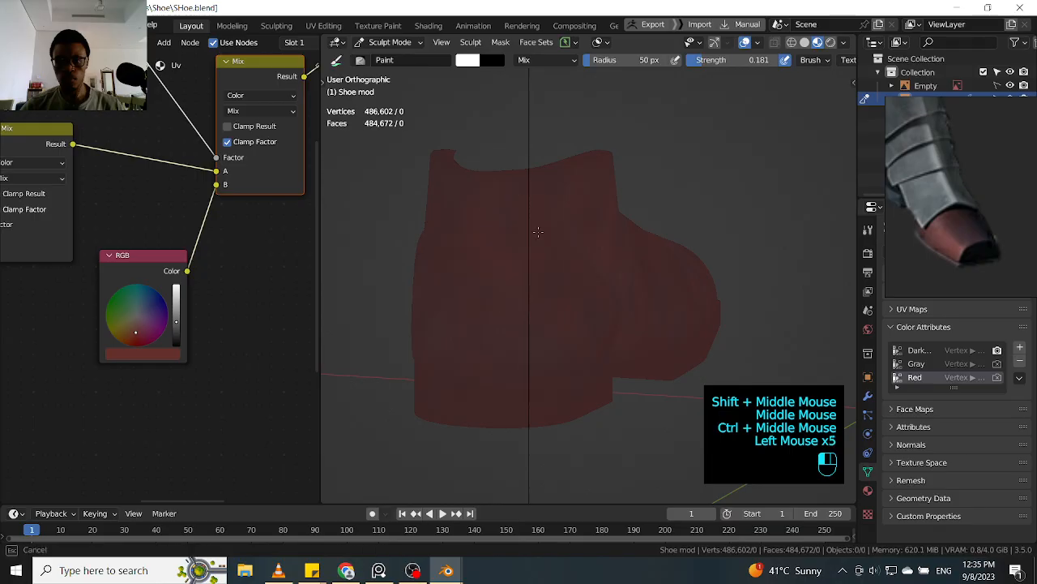
pyautogui.moveTo(504, 337)
pyautogui.mouseDown()
pyautogui.moveTo(495, 352)
pyautogui.moveTo(479, 203)
pyautogui.moveTo(460, 342)
pyautogui.moveTo(478, 267)
pyautogui.mouseUp()
pyautogui.moveTo(478, 267); pyautogui.dragTo(521, 335)
pyautogui.moveTo(522, 335)
pyautogui.mouseDown()
pyautogui.moveTo(507, 190)
pyautogui.moveTo(490, 242)
pyautogui.mouseUp()
pyautogui.moveTo(491, 242)
pyautogui.keyDown('ctrl'); pyautogui.mouseDown()
pyautogui.moveTo(486, 227)
pyautogui.moveTo(498, 292)
pyautogui.mouseUp(); pyautogui.keyUp('ctrl')
pyautogui.moveTo(499, 292)
pyautogui.keyDown('ctrl'); pyautogui.mouseDown()
pyautogui.moveTo(521, 223)
pyautogui.moveTo(468, 305)
pyautogui.mouseUp(); pyautogui.keyUp('ctrl')
# - Paint red patches around the heel and along the shoe's opposite side, fading the last ones with black
pyautogui.moveTo(472, 206); pyautogui.dragTo(551, 203, button='middle')
pyautogui.keyDown('shift'); pyautogui.moveTo(449, 230); pyautogui.dragTo(551, 206, button='middle'); pyautogui.keyUp('shift')
pyautogui.moveTo(551, 206); pyautogui.dragTo(535, 264)
pyautogui.moveTo(534, 264)
pyautogui.mouseDown()
pyautogui.moveTo(515, 322)
pyautogui.moveTo(429, 302)
pyautogui.moveTo(475, 248)
pyautogui.moveTo(435, 271)
pyautogui.moveTo(447, 313)
pyautogui.moveTo(422, 213)
pyautogui.moveTo(486, 216)
pyautogui.mouseUp()
pyautogui.keyDown('shift'); pyautogui.moveTo(487, 216); pyautogui.dragTo(497, 203, button='middle'); pyautogui.keyUp('shift')
pyautogui.moveTo(497, 203)
pyautogui.mouseDown()
pyautogui.moveTo(435, 277)
pyautogui.moveTo(451, 250)
pyautogui.mouseUp()
pyautogui.moveTo(450, 251); pyautogui.dragTo(497, 299)
pyautogui.moveTo(497, 299); pyautogui.dragTo(458, 311)
pyautogui.moveTo(472, 251); pyautogui.dragTo(459, 271)
pyautogui.moveTo(458, 271); pyautogui.dragTo(448, 288)
pyautogui.moveTo(447, 288)
pyautogui.mouseDown(button='middle')
pyautogui.moveTo(502, 241)
pyautogui.moveTo(442, 269)
pyautogui.mouseUp(button='middle')
pyautogui.keyDown('shift'); pyautogui.moveTo(442, 269); pyautogui.dragTo(556, 236, button='middle'); pyautogui.keyUp('shift')
pyautogui.moveTo(556, 235); pyautogui.dragTo(531, 243)
pyautogui.moveTo(531, 243)
pyautogui.mouseDown()
pyautogui.moveTo(505, 249)
pyautogui.moveTo(477, 314)
pyautogui.moveTo(449, 297)
pyautogui.moveTo(470, 246)
pyautogui.mouseUp()
pyautogui.keyDown('shift'); pyautogui.moveTo(470, 247); pyautogui.dragTo(557, 232, button='middle'); pyautogui.keyUp('shift')
pyautogui.moveTo(557, 233)
pyautogui.mouseDown()
pyautogui.moveTo(576, 238)
pyautogui.moveTo(497, 302)
pyautogui.mouseUp()
pyautogui.moveTo(498, 302); pyautogui.dragTo(448, 270)
pyautogui.moveTo(543, 230)
pyautogui.mouseDown()
pyautogui.moveTo(542, 262)
pyautogui.moveTo(529, 262)
pyautogui.moveTo(535, 254)
pyautogui.mouseUp()
pyautogui.moveTo(484, 309)
pyautogui.keyDown('ctrl'); pyautogui.mouseDown()
pyautogui.moveTo(547, 237)
pyautogui.moveTo(540, 288)
pyautogui.mouseUp(); pyautogui.keyUp('ctrl')
# - Set the brush strength to 0.389 and tone down the red around the ankle with the black secondary color
pyautogui.hotkey('shift', 'f')
pyautogui.keyDown('ctrl'); pyautogui.click(510, 259); pyautogui.keyUp('ctrl')
pyautogui.keyDown('ctrl'); pyautogui.click(621, 313); pyautogui.keyUp('ctrl')
pyautogui.moveTo(621, 312); pyautogui.dragTo(568, 273, button='middle')
pyautogui.keyDown('ctrl'); pyautogui.moveTo(621, 211); pyautogui.dragTo(588, 243, button='middle'); pyautogui.keyUp('ctrl')
pyautogui.moveTo(588, 243)
pyautogui.keyDown('shift'); pyautogui.mouseDown(button='middle')
pyautogui.moveTo(554, 282)
pyautogui.moveTo(627, 206)
pyautogui.moveTo(535, 225)
pyautogui.mouseUp(button='middle'); pyautogui.keyUp('shift')
pyautogui.click(535, 225)
pyautogui.moveTo(518, 243)
pyautogui.keyDown('ctrl'); pyautogui.mouseDown()
pyautogui.moveTo(479, 297)
pyautogui.moveTo(557, 242)
pyautogui.mouseUp(); pyautogui.keyUp('ctrl')
pyautogui.moveTo(557, 242)
pyautogui.keyDown('ctrl'); pyautogui.mouseDown()
pyautogui.moveTo(482, 292)
pyautogui.moveTo(557, 241)
pyautogui.mouseUp(); pyautogui.keyUp('ctrl')
pyautogui.moveTo(557, 242)
pyautogui.keyDown('ctrl'); pyautogui.mouseDown()
pyautogui.moveTo(477, 288)
pyautogui.moveTo(561, 218)
pyautogui.mouseUp(); pyautogui.keyUp('ctrl')
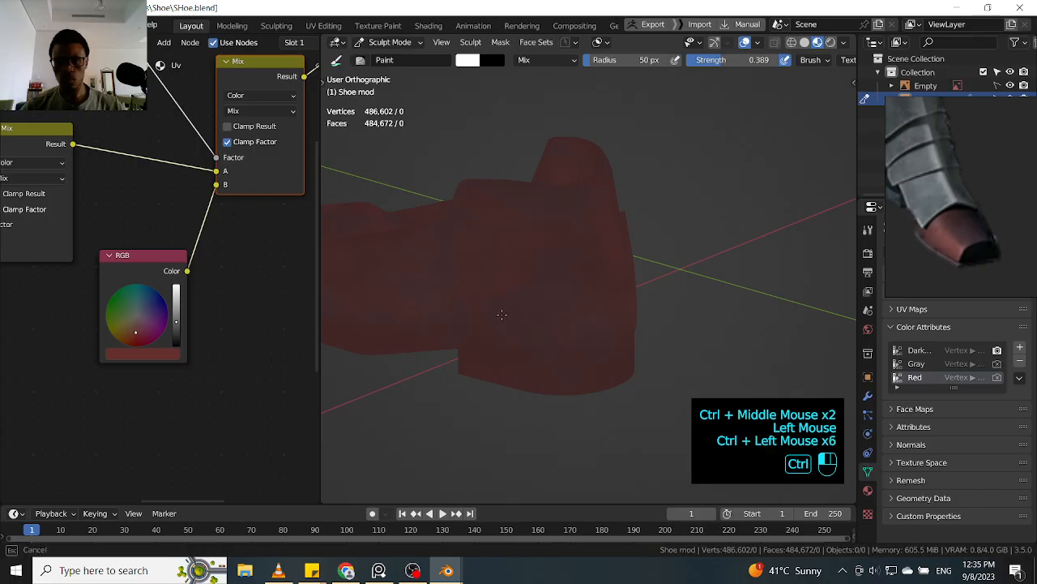
# - Tone down the red around the heel and both ankle sides with the black secondary color
pyautogui.moveTo(636, 232); pyautogui.dragTo(594, 295, button='middle')
pyautogui.keyDown('ctrl'); pyautogui.click(593, 295); pyautogui.keyUp('ctrl')
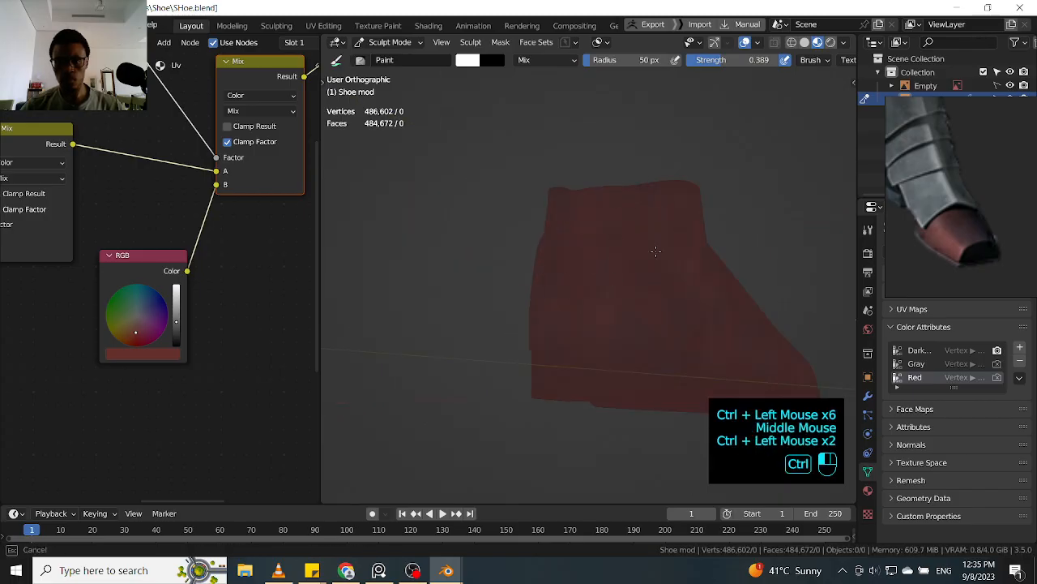
pyautogui.moveTo(696, 246); pyautogui.dragTo(556, 273, button='middle')
pyautogui.keyDown('ctrl'); pyautogui.click(587, 304); pyautogui.keyUp('ctrl')
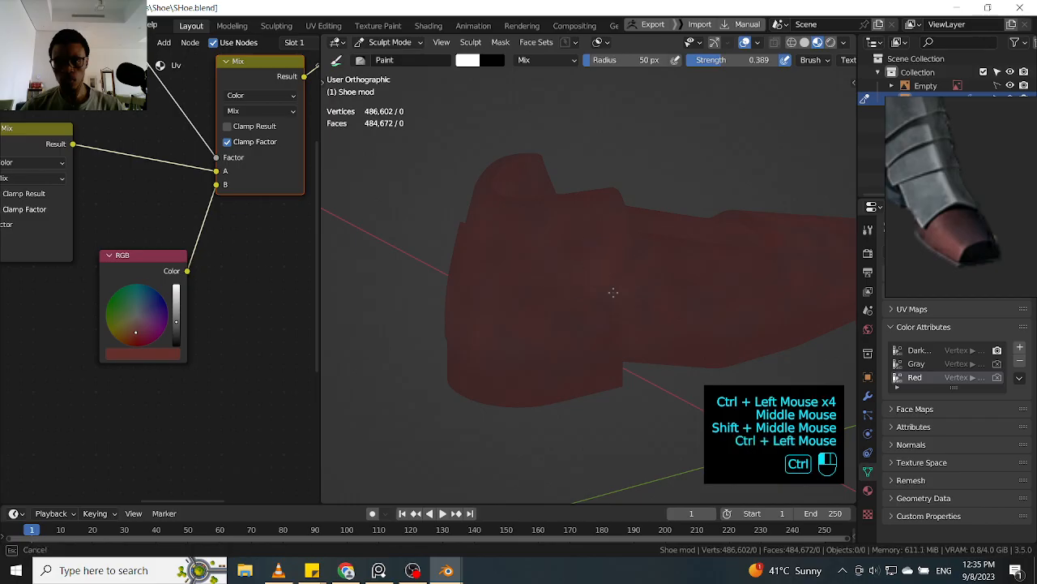
pyautogui.keyDown('ctrl'); pyautogui.click(479, 232); pyautogui.keyUp('ctrl')
# - Compare the shoe with and without the red layer by repeatedly muting and unmuting its Mix node
pyautogui.keyDown('shift'); pyautogui.moveTo(262, 98); pyautogui.dragTo(225, 171, button='middle'); pyautogui.keyUp('shift')
pyautogui.click(226, 152)
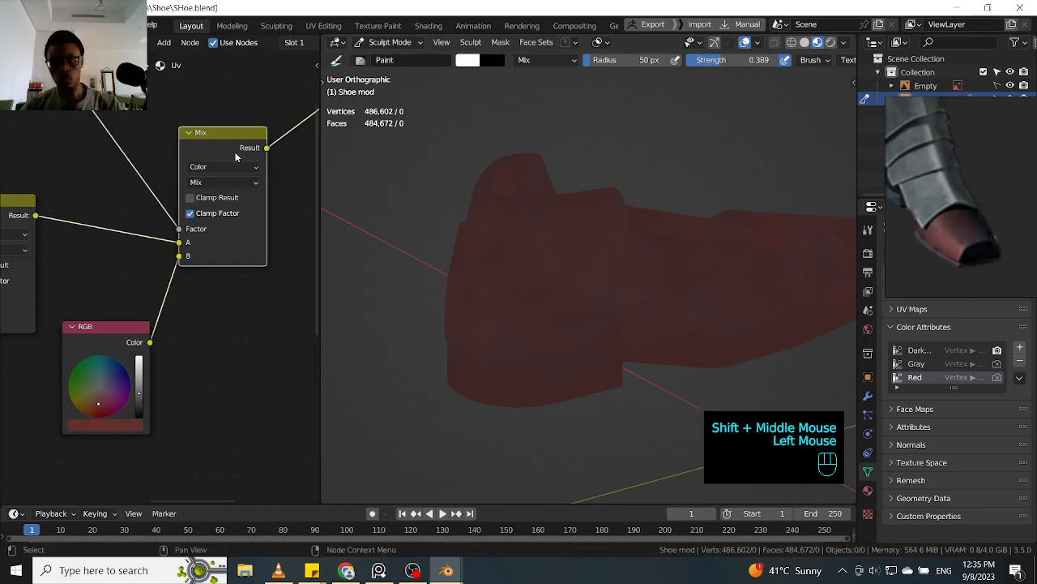
pyautogui.press('m')
pyautogui.press('m')
pyautogui.press('m')
pyautogui.press('m')
pyautogui.press('m')
pyautogui.press('m')
pyautogui.press('m')
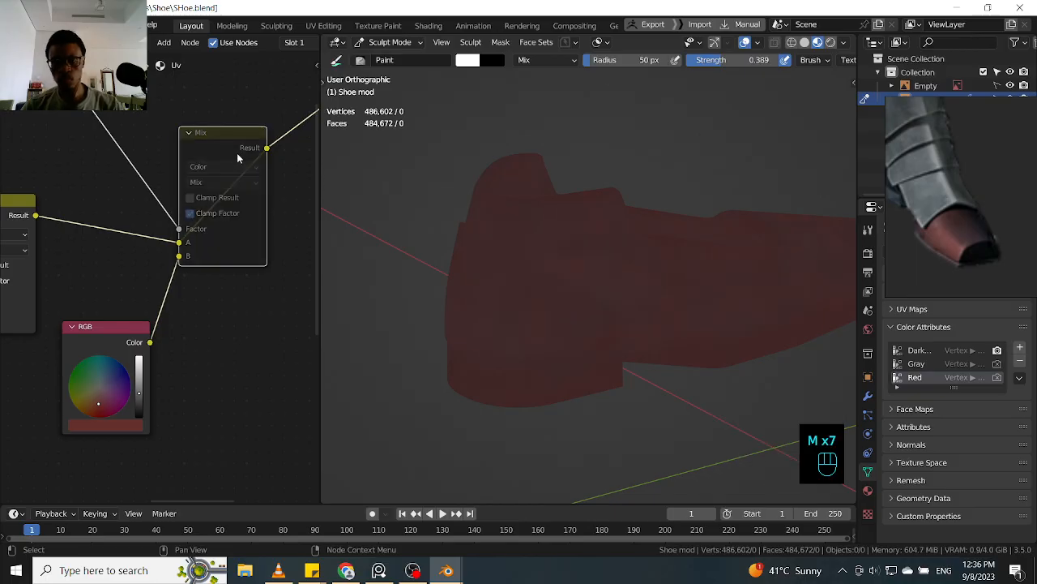
pyautogui.press('m')
# - Smooth the red paint on top of the toe and tone it down with the black secondary color
pyautogui.keyDown('alt'); pyautogui.moveTo(734, 225); pyautogui.dragTo(616, 206, button='middle'); pyautogui.keyUp('alt')
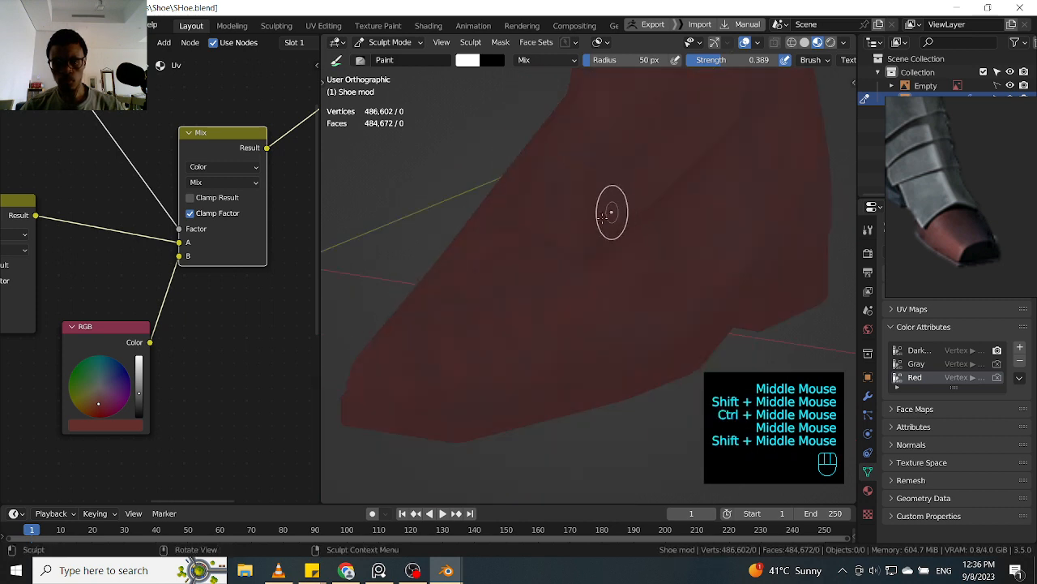
pyautogui.moveTo(508, 291); pyautogui.dragTo(564, 268, button='middle')
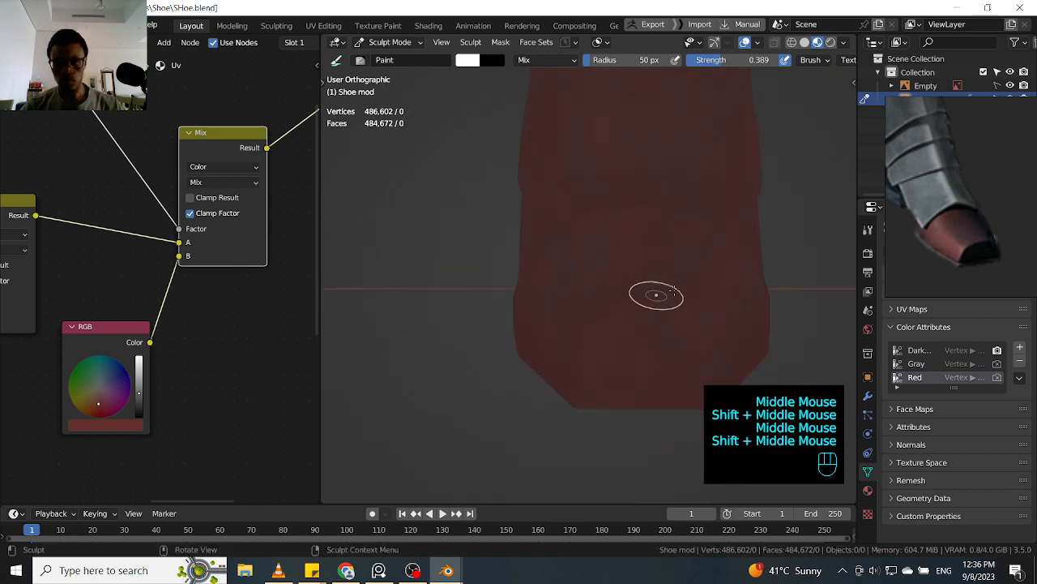
pyautogui.keyDown('shift'); pyautogui.click(650, 290); pyautogui.keyUp('shift')
pyautogui.keyDown('shift'); pyautogui.click(650, 291); pyautogui.keyUp('shift')
pyautogui.keyDown('shift'); pyautogui.click(649, 275); pyautogui.keyUp('shift')
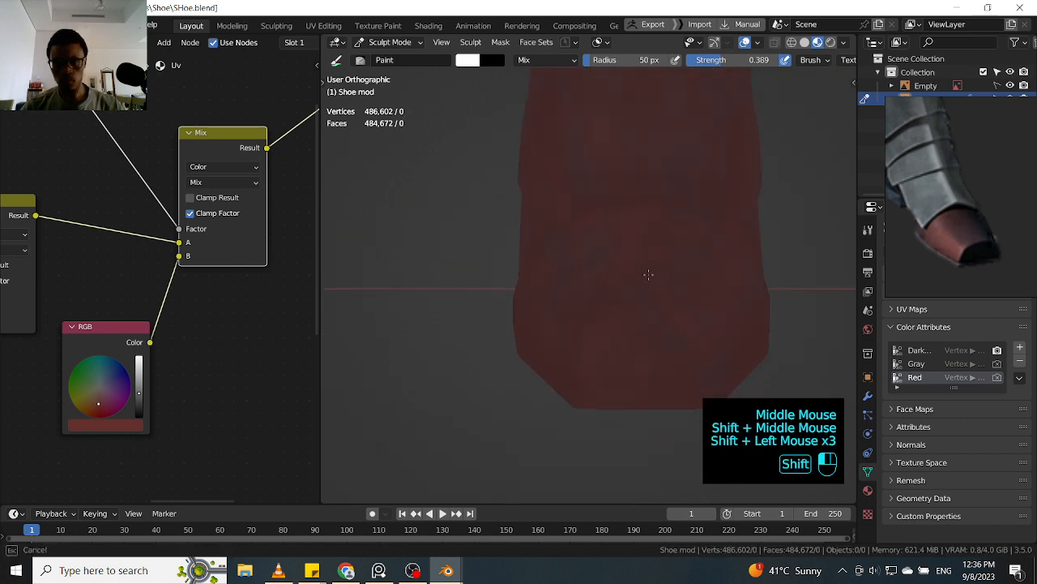
pyautogui.keyDown('ctrl'); pyautogui.click(677, 325); pyautogui.keyUp('ctrl')
pyautogui.keyDown('ctrl'); pyautogui.click(641, 331); pyautogui.keyUp('ctrl')
pyautogui.keyDown('ctrl'); pyautogui.moveTo(616, 334); pyautogui.dragTo(592, 338); pyautogui.keyUp('ctrl')
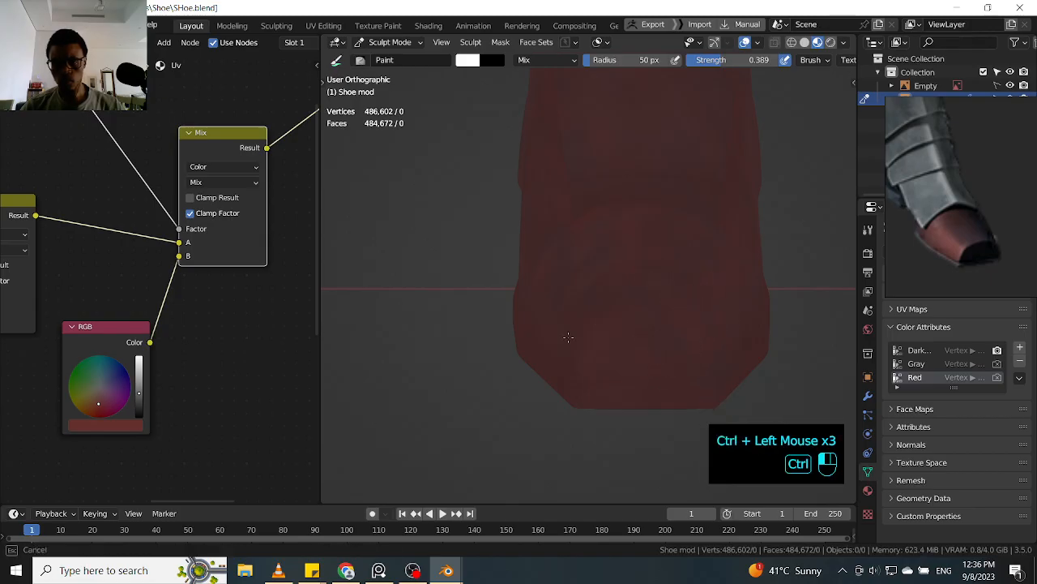
# - Fade the red across the toe and along the instep with black strokes
pyautogui.moveTo(727, 273); pyautogui.dragTo(599, 353, button='middle')
pyautogui.click(598, 353)
pyautogui.keyDown('ctrl'); pyautogui.click(586, 359); pyautogui.keyUp('ctrl')
pyautogui.keyDown('ctrl'); pyautogui.click(597, 350); pyautogui.keyUp('ctrl')
pyautogui.keyDown('ctrl'); pyautogui.moveTo(658, 341); pyautogui.dragTo(608, 354); pyautogui.keyUp('ctrl')
pyautogui.keyDown('ctrl'); pyautogui.moveTo(697, 258); pyautogui.dragTo(632, 340); pyautogui.keyUp('ctrl')
pyautogui.moveTo(681, 308)
pyautogui.keyDown('ctrl'); pyautogui.mouseDown()
pyautogui.moveTo(650, 354)
pyautogui.moveTo(616, 352)
pyautogui.mouseUp(); pyautogui.keyUp('ctrl')
pyautogui.keyDown('ctrl'); pyautogui.moveTo(726, 248); pyautogui.dragTo(689, 297); pyautogui.keyUp('ctrl')
pyautogui.keyDown('ctrl'); pyautogui.moveTo(717, 243); pyautogui.dragTo(665, 302, button='middle'); pyautogui.keyUp('ctrl')
pyautogui.keyDown('shift'); pyautogui.moveTo(788, 251); pyautogui.dragTo(651, 279, button='middle'); pyautogui.keyUp('shift')
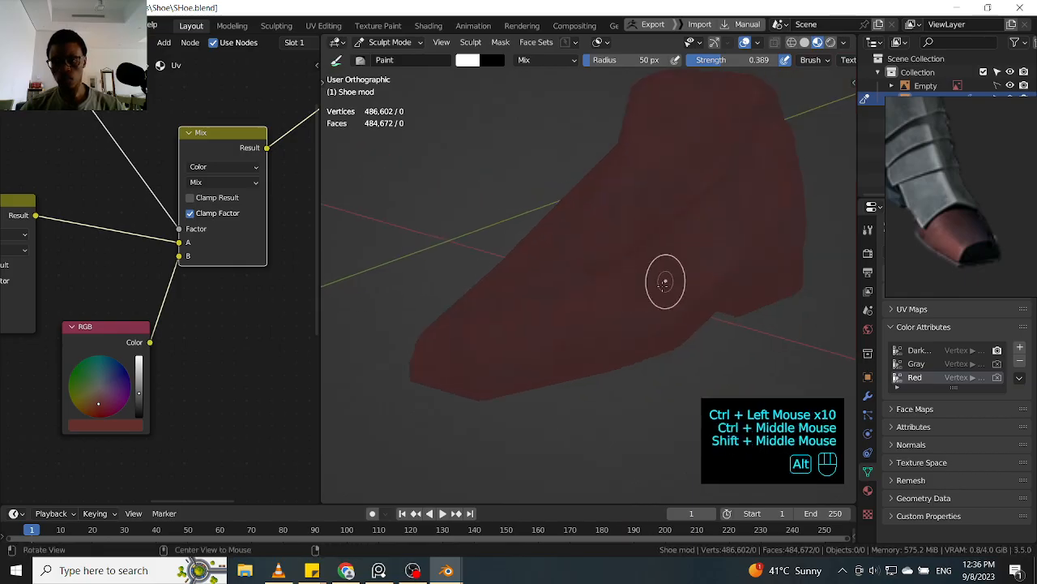
# - Tone down the red on the shoe's side and up around the ankle with the black secondary color
pyautogui.keyDown('ctrl'); pyautogui.click(628, 291); pyautogui.keyUp('ctrl')
pyautogui.keyDown('ctrl'); pyautogui.click(648, 283); pyautogui.keyUp('ctrl')
pyautogui.keyDown('ctrl'); pyautogui.click(680, 275); pyautogui.keyUp('ctrl')
pyautogui.keyDown('ctrl'); pyautogui.click(769, 184); pyautogui.keyUp('ctrl')
pyautogui.keyDown('ctrl'); pyautogui.click(762, 211); pyautogui.keyUp('ctrl')
pyautogui.keyDown('ctrl'); pyautogui.click(754, 235); pyautogui.keyUp('ctrl')
pyautogui.keyDown('ctrl'); pyautogui.moveTo(752, 251); pyautogui.dragTo(733, 284); pyautogui.keyUp('ctrl')
pyautogui.moveTo(780, 164)
pyautogui.keyDown('ctrl'); pyautogui.mouseDown()
pyautogui.moveTo(727, 203)
pyautogui.moveTo(718, 235)
pyautogui.mouseUp(); pyautogui.keyUp('ctrl')
pyautogui.keyDown('ctrl'); pyautogui.click(710, 257); pyautogui.keyUp('ctrl')
pyautogui.moveTo(711, 257)
pyautogui.mouseDown(button='middle')
pyautogui.moveTo(748, 209)
pyautogui.moveTo(664, 250)
pyautogui.mouseUp(button='middle')
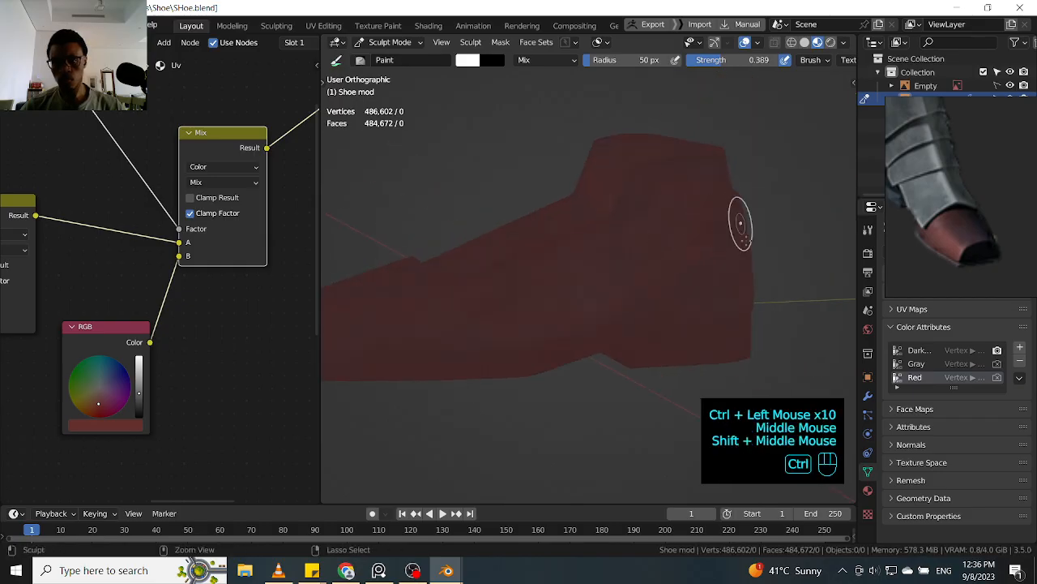
# - Fade the red on the rear heel side with black and repaint a few light red strokes there
pyautogui.moveTo(748, 213); pyautogui.dragTo(731, 238, button='middle')
pyautogui.keyDown('ctrl'); pyautogui.moveTo(732, 227); pyautogui.dragTo(694, 259); pyautogui.keyUp('ctrl')
pyautogui.keyDown('ctrl'); pyautogui.moveTo(750, 203); pyautogui.dragTo(705, 260); pyautogui.keyUp('ctrl')
pyautogui.keyDown('ctrl'); pyautogui.moveTo(729, 252); pyautogui.dragTo(701, 284); pyautogui.keyUp('ctrl')
pyautogui.moveTo(722, 279)
pyautogui.keyDown('ctrl'); pyautogui.mouseDown()
pyautogui.moveTo(697, 305)
pyautogui.moveTo(713, 312)
pyautogui.mouseUp(); pyautogui.keyUp('ctrl')
pyautogui.keyDown('ctrl'); pyautogui.moveTo(746, 284); pyautogui.dragTo(714, 316); pyautogui.keyUp('ctrl')
pyautogui.moveTo(742, 288); pyautogui.dragTo(717, 320)
pyautogui.moveTo(754, 275); pyautogui.dragTo(729, 320)
pyautogui.keyDown('ctrl'); pyautogui.moveTo(749, 296); pyautogui.dragTo(723, 326); pyautogui.keyUp('ctrl')
# - Examine the painted color variation on the shoe from several sides
pyautogui.keyDown('ctrl'); pyautogui.moveTo(707, 282); pyautogui.dragTo(713, 244, button='middle'); pyautogui.keyUp('ctrl')
pyautogui.keyDown('shift'); pyautogui.moveTo(713, 243); pyautogui.dragTo(584, 233, button='middle'); pyautogui.keyUp('shift')
pyautogui.keyDown('ctrl'); pyautogui.moveTo(644, 231); pyautogui.dragTo(652, 202, button='middle'); pyautogui.keyUp('ctrl')
pyautogui.moveTo(657, 219); pyautogui.dragTo(792, 234, button='middle')
pyautogui.moveTo(616, 234); pyautogui.dragTo(898, 184, button='middle')
pyautogui.moveTo(663, 234)
pyautogui.keyDown('ctrl'); pyautogui.mouseDown(button='middle')
pyautogui.moveTo(630, 225)
pyautogui.moveTo(704, 246)
pyautogui.moveTo(754, 220)
pyautogui.moveTo(678, 210)
pyautogui.moveTo(677, 235)
pyautogui.mouseUp(button='middle'); pyautogui.keyUp('ctrl')
pyautogui.moveTo(677, 235); pyautogui.dragTo(500, 247, button='middle')
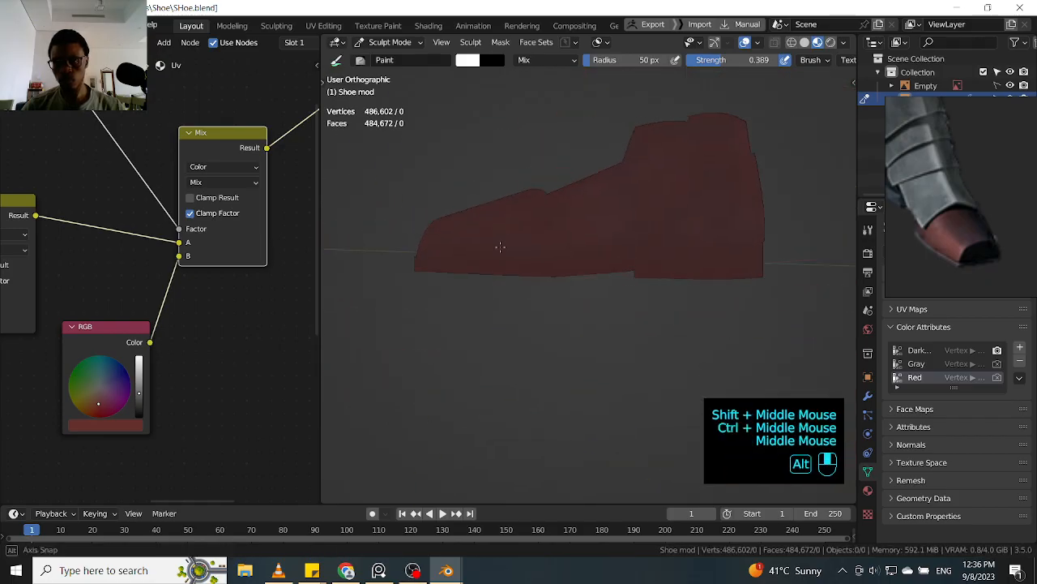
pyautogui.moveTo(670, 223); pyautogui.dragTo(700, 174, button='middle')
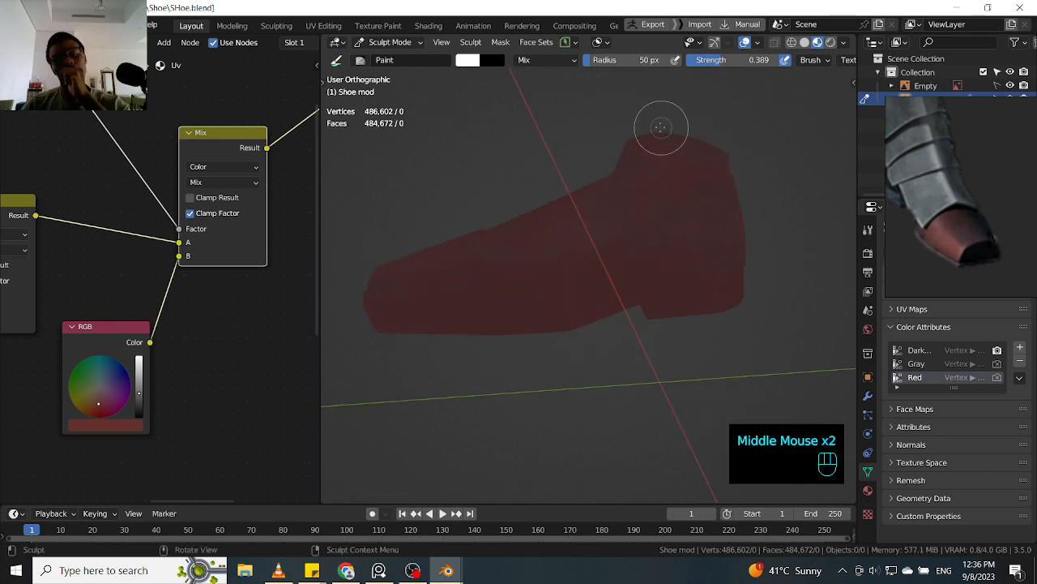
# - Bring up the reference image in front view and enlarge the color attributes list
pyautogui.keyDown('ctrl'); pyautogui.moveTo(287, 214); pyautogui.dragTo(268, 289, button='middle'); pyautogui.keyUp('ctrl')
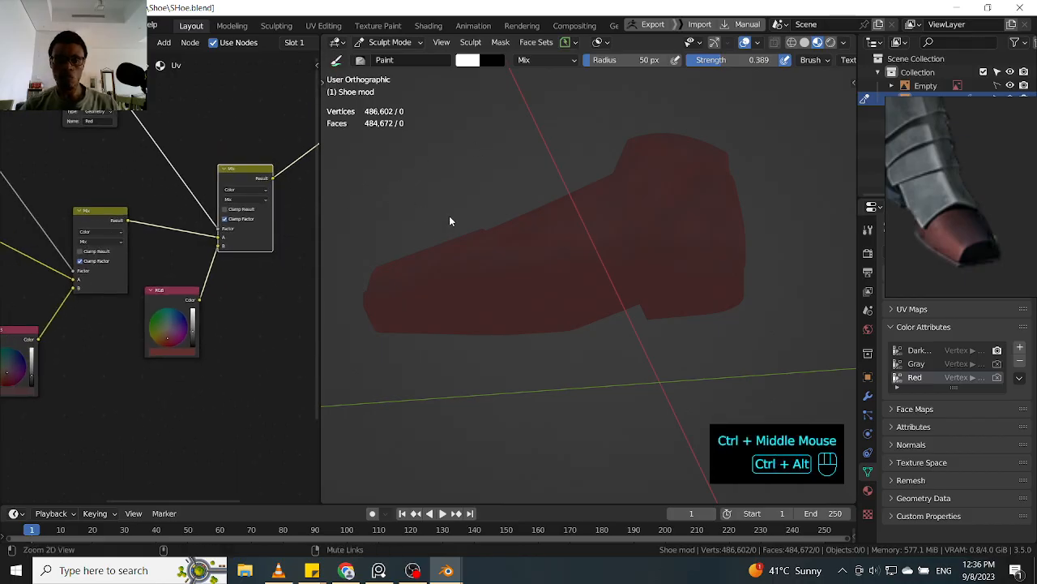
pyautogui.moveTo(424, 190); pyautogui.dragTo(520, 197, button='middle')
pyautogui.press('KP_1')
pyautogui.keyDown('ctrl'); pyautogui.moveTo(447, 204); pyautogui.dragTo(452, 225, button='middle'); pyautogui.keyUp('ctrl')
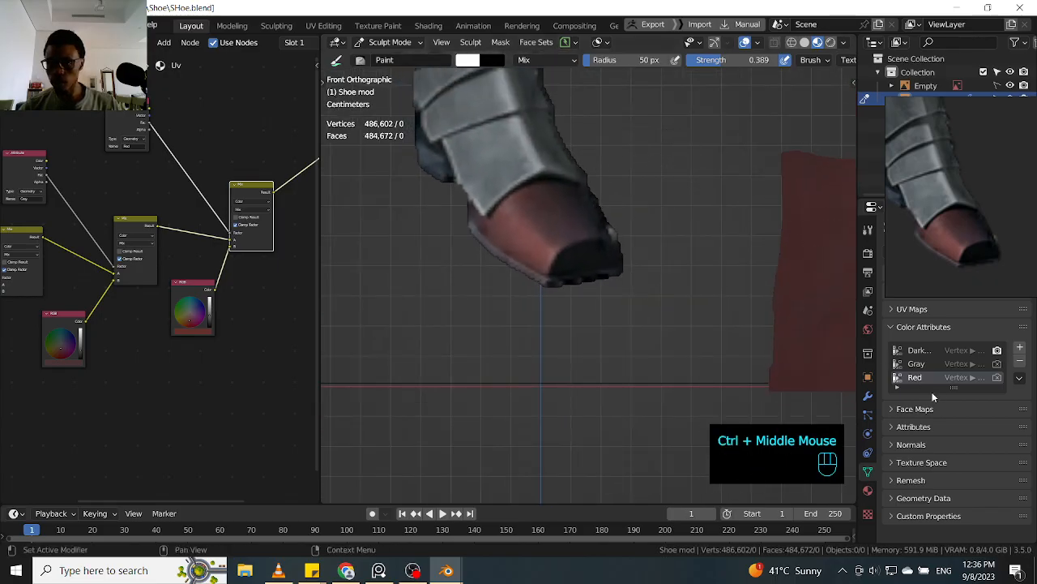
pyautogui.moveTo(954, 387); pyautogui.dragTo(949, 445)
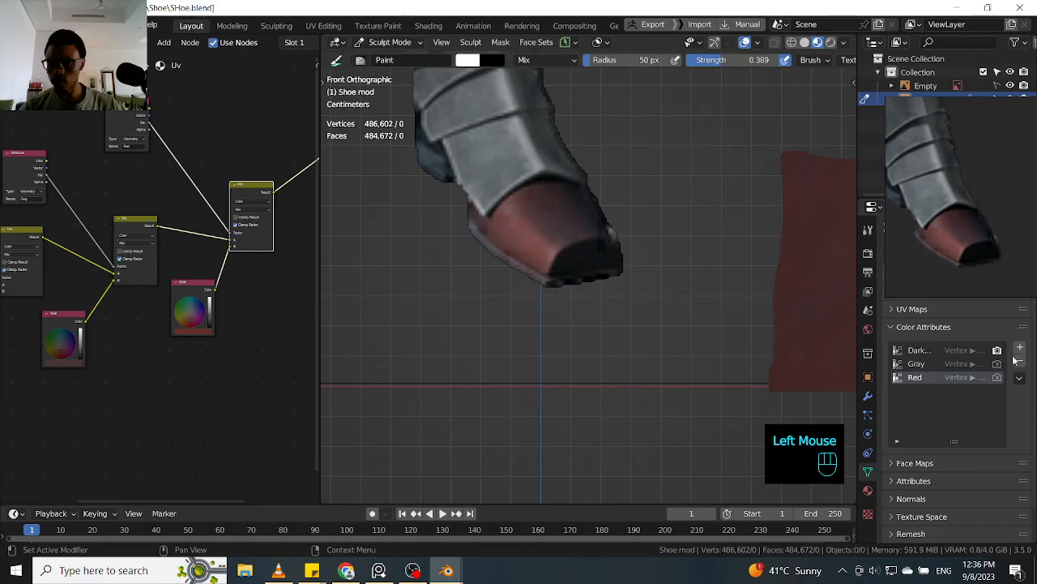
pyautogui.keyDown('ctrl'); pyautogui.moveTo(597, 220); pyautogui.dragTo(657, 217, button='middle'); pyautogui.keyUp('ctrl')
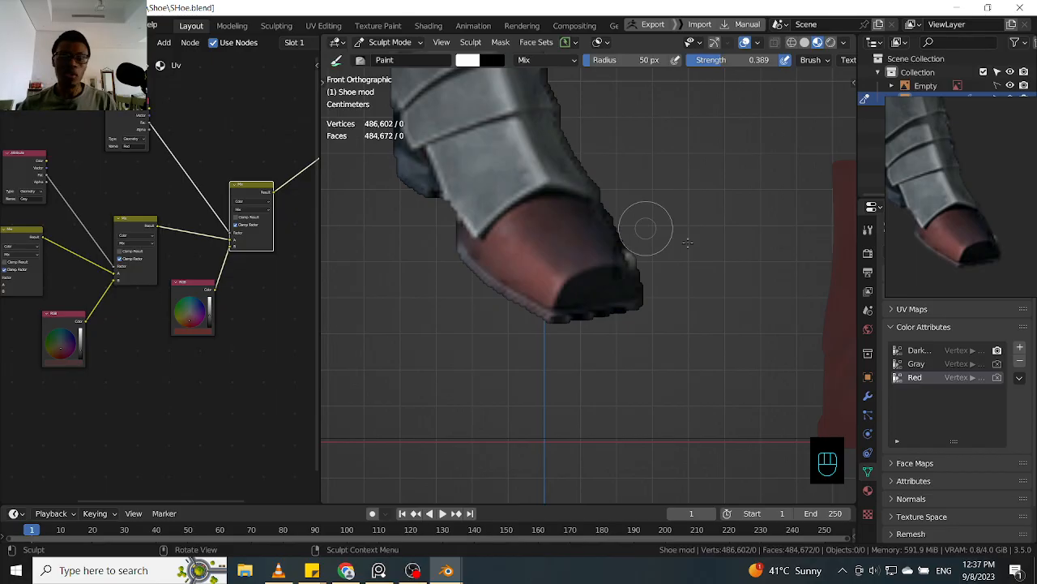
# - Apply more black secondary color strokes to soften the red along the shoe's sides
pyautogui.keyDown('ctrl'); pyautogui.moveTo(732, 305); pyautogui.dragTo(640, 203, button='middle'); pyautogui.keyUp('ctrl')
pyautogui.keyDown('shift'); pyautogui.moveTo(706, 224); pyautogui.dragTo(681, 243, button='middle'); pyautogui.keyUp('shift')
pyautogui.moveTo(680, 243); pyautogui.dragTo(657, 257, button='middle')
pyautogui.moveTo(743, 245); pyautogui.dragTo(698, 254, button='middle')
pyautogui.keyDown('shift'); pyautogui.moveTo(774, 250); pyautogui.dragTo(700, 253, button='middle'); pyautogui.keyUp('shift')
pyautogui.moveTo(700, 253)
pyautogui.mouseDown(button='middle')
pyautogui.moveTo(694, 241)
pyautogui.moveTo(562, 232)
pyautogui.moveTo(588, 230)
pyautogui.moveTo(616, 271)
pyautogui.mouseUp(button='middle')
pyautogui.moveTo(778, 259)
pyautogui.keyDown('shift'); pyautogui.mouseDown(button='middle')
pyautogui.moveTo(696, 259)
pyautogui.moveTo(687, 271)
pyautogui.mouseUp(button='middle'); pyautogui.keyUp('shift')
pyautogui.keyDown('ctrl'); pyautogui.moveTo(687, 270); pyautogui.dragTo(695, 243, button='middle'); pyautogui.keyUp('ctrl')
pyautogui.keyDown('ctrl'); pyautogui.moveTo(695, 243); pyautogui.dragTo(697, 261); pyautogui.keyUp('ctrl')
pyautogui.moveTo(697, 260)
pyautogui.keyDown('ctrl'); pyautogui.mouseDown()
pyautogui.moveTo(700, 278)
pyautogui.moveTo(699, 243)
pyautogui.mouseUp(); pyautogui.keyUp('ctrl')
pyautogui.keyDown('ctrl'); pyautogui.moveTo(699, 243); pyautogui.dragTo(733, 264); pyautogui.keyUp('ctrl')
pyautogui.moveTo(733, 264)
pyautogui.mouseDown(button='middle')
pyautogui.moveTo(637, 236)
pyautogui.moveTo(716, 236)
pyautogui.moveTo(633, 233)
pyautogui.mouseUp(button='middle')
pyautogui.keyDown('ctrl'); pyautogui.moveTo(611, 234); pyautogui.dragTo(640, 268); pyautogui.keyUp('ctrl')
pyautogui.moveTo(640, 268)
pyautogui.keyDown('ctrl'); pyautogui.mouseDown()
pyautogui.moveTo(677, 245)
pyautogui.moveTo(594, 287)
pyautogui.moveTo(620, 316)
pyautogui.mouseUp(); pyautogui.keyUp('ctrl')
pyautogui.keyDown('ctrl'); pyautogui.moveTo(620, 316); pyautogui.dragTo(571, 303); pyautogui.keyUp('ctrl')
pyautogui.keyDown('ctrl'); pyautogui.moveTo(571, 303); pyautogui.dragTo(656, 245, button='middle'); pyautogui.keyUp('ctrl')
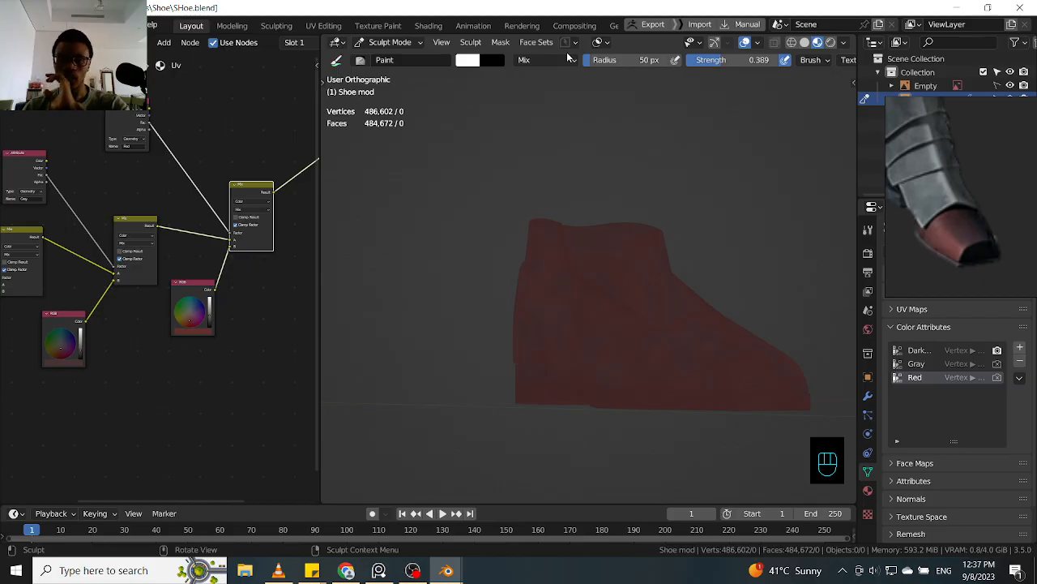
# - Move the Material Output node farther from the last Mix node to make room in the node tree
pyautogui.keyDown('ctrl'); pyautogui.moveTo(648, 158); pyautogui.dragTo(618, 165, button='middle'); pyautogui.keyUp('ctrl')
pyautogui.press('KP_1')
pyautogui.keyDown('ctrl'); pyautogui.moveTo(478, 135); pyautogui.dragTo(583, 199, button='middle'); pyautogui.keyUp('ctrl')
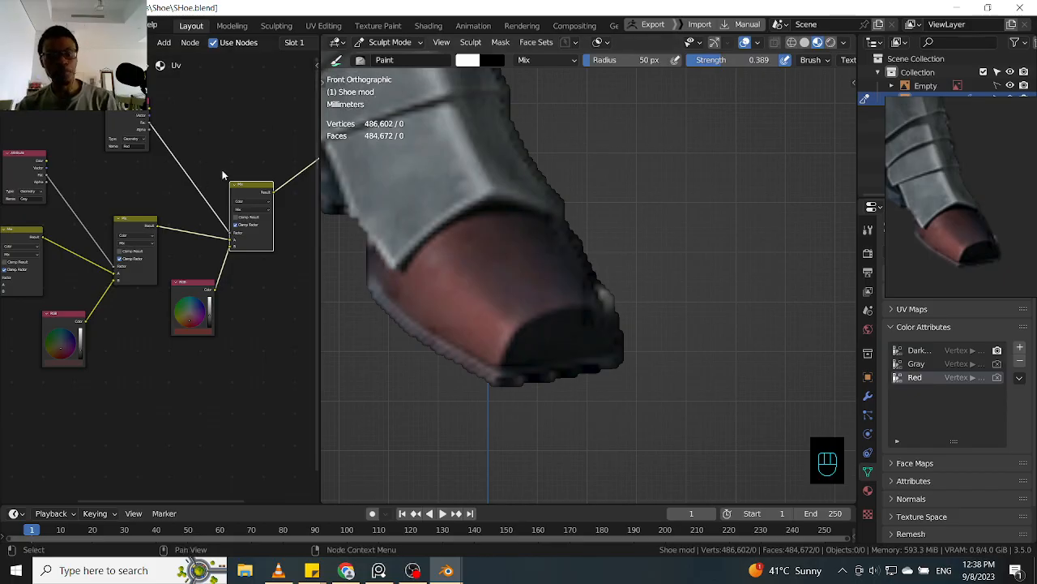
pyautogui.keyDown('shift'); pyautogui.moveTo(274, 150); pyautogui.dragTo(255, 198, button='middle'); pyautogui.keyUp('shift')
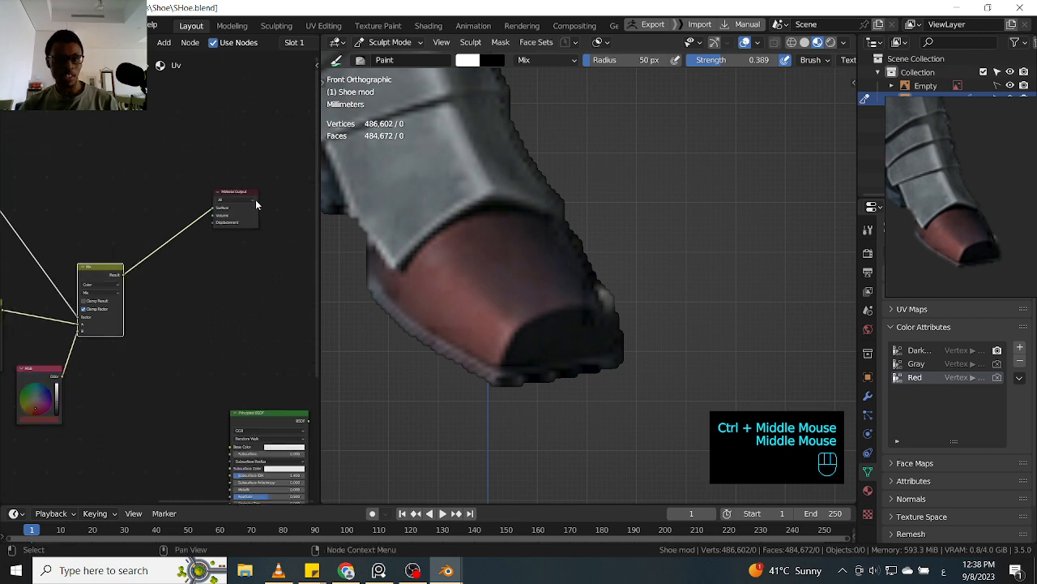
pyautogui.click(250, 193)
pyautogui.press('g')
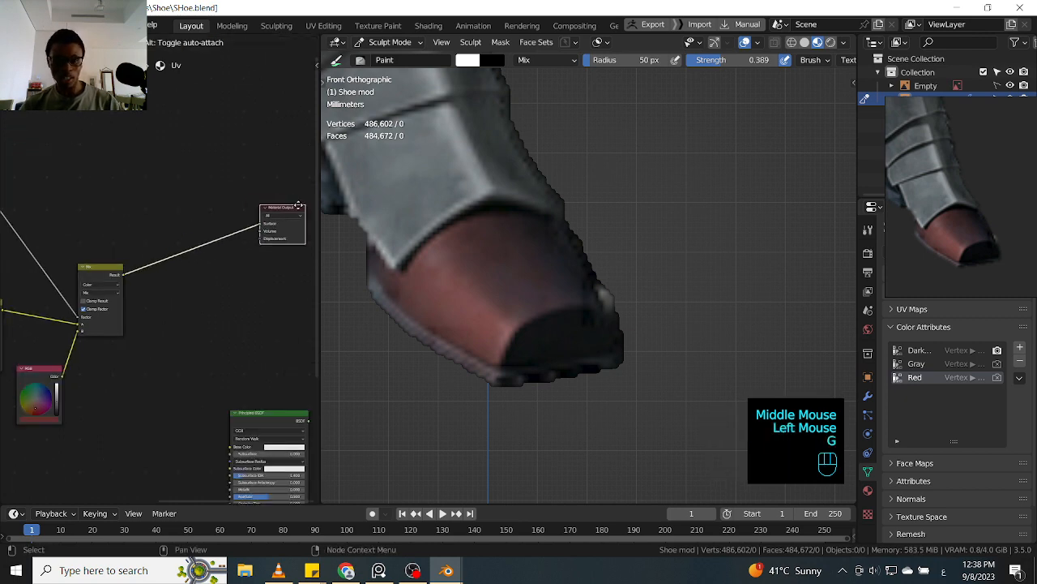
pyautogui.press('g')
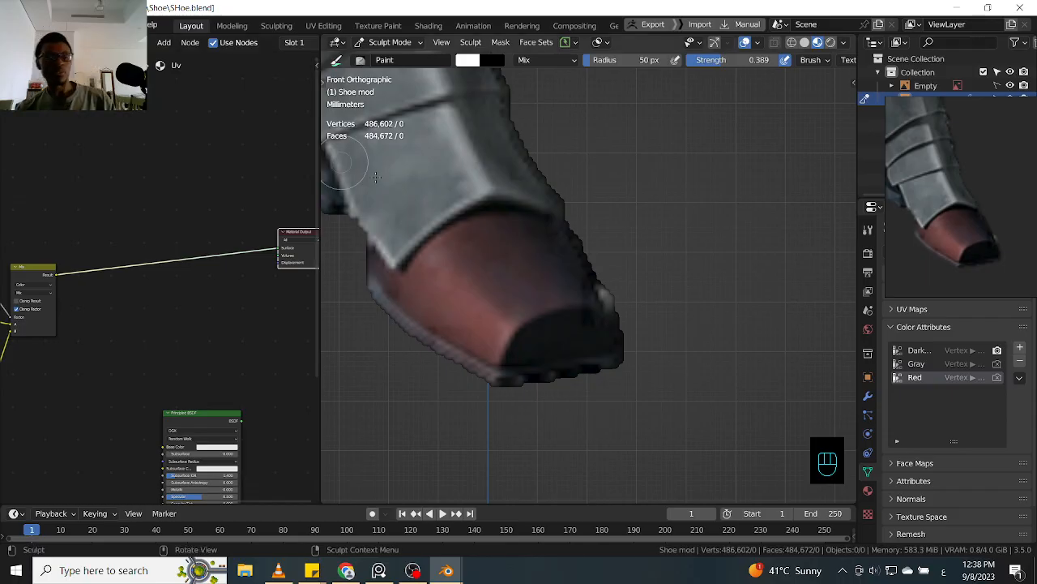
# - Examine the color mixing nodes and compare the painted shoe with the reference image in front view
pyautogui.keyDown('ctrl'); pyautogui.moveTo(220, 226); pyautogui.dragTo(256, 238, button='middle'); pyautogui.keyUp('ctrl')
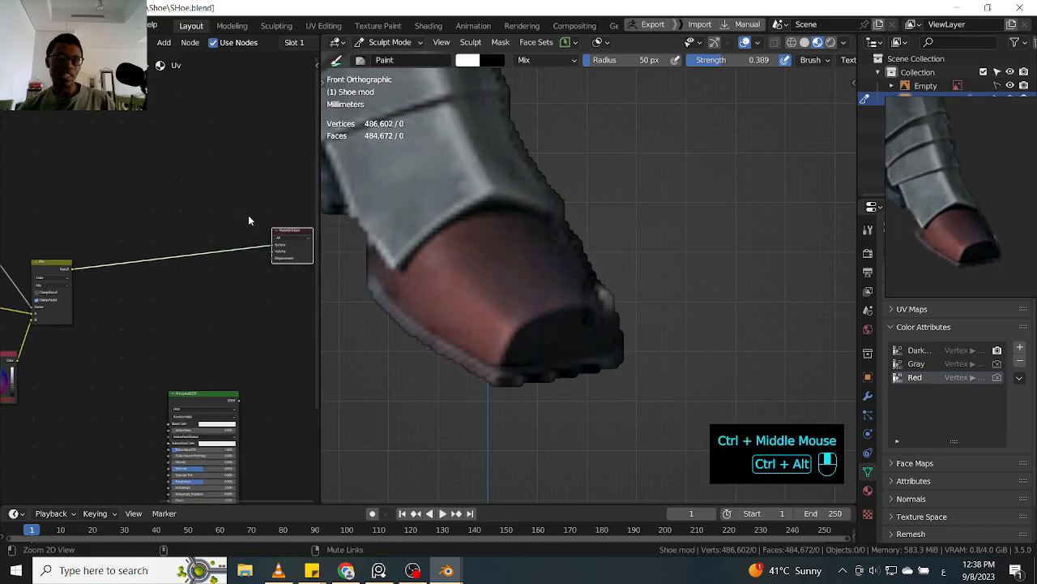
pyautogui.hotkey('alt', 'shift')
pyautogui.moveTo(34, 214); pyautogui.dragTo(158, 221, button='middle')
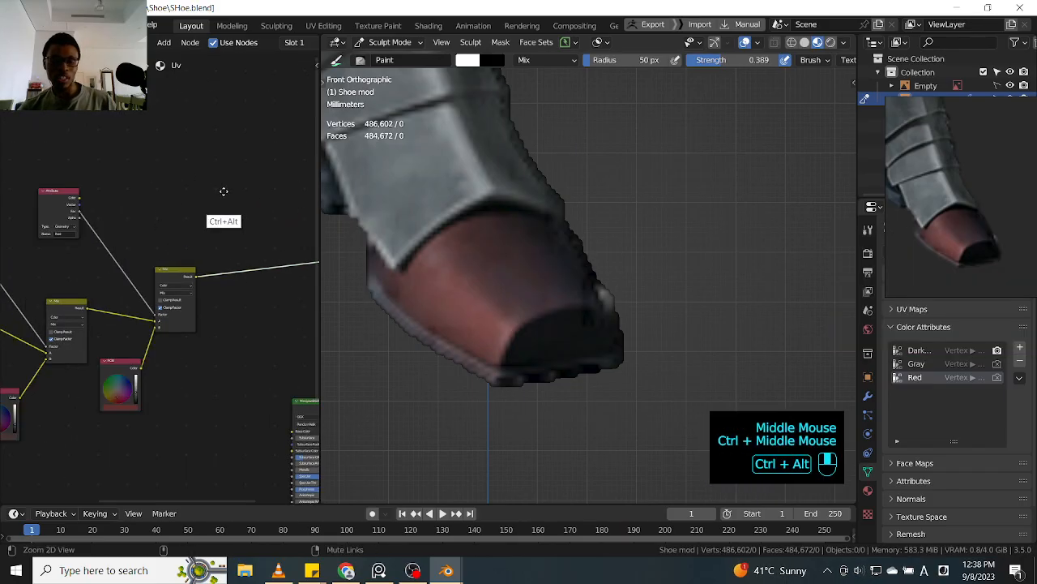
pyautogui.keyDown('ctrl'); pyautogui.moveTo(213, 214); pyautogui.dragTo(215, 211, button='middle'); pyautogui.keyUp('ctrl')
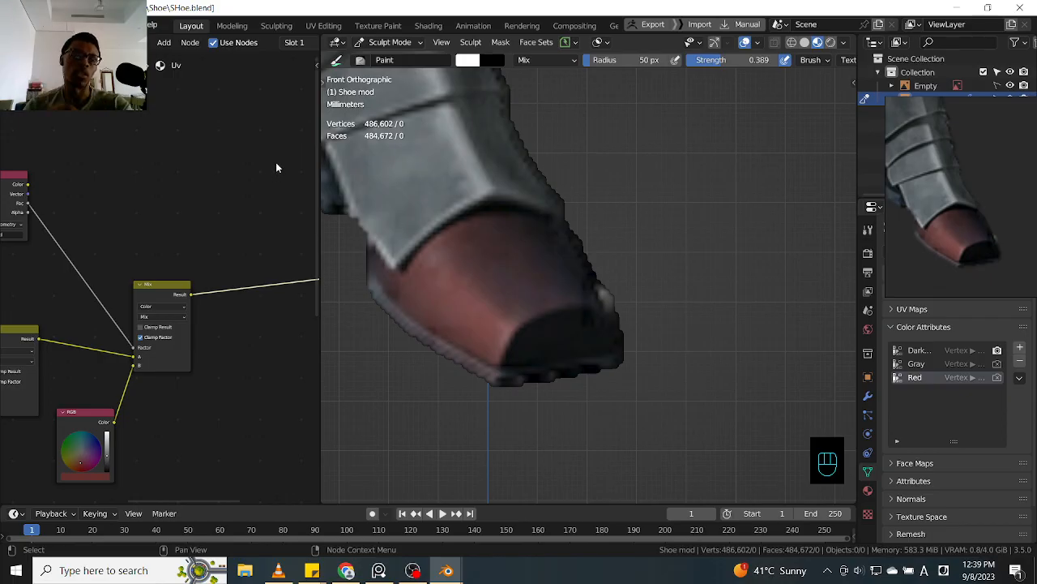
pyautogui.keyDown('ctrl'); pyautogui.moveTo(210, 271); pyautogui.dragTo(227, 230, button='middle'); pyautogui.keyUp('ctrl')
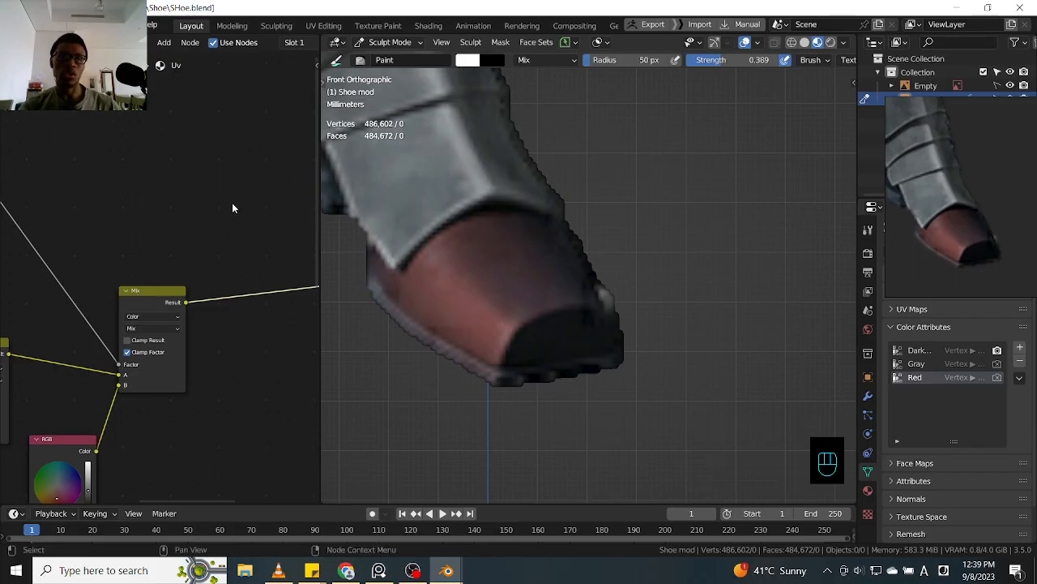
pyautogui.keyDown('ctrl'); pyautogui.moveTo(213, 232); pyautogui.dragTo(200, 256, button='middle'); pyautogui.keyUp('ctrl')
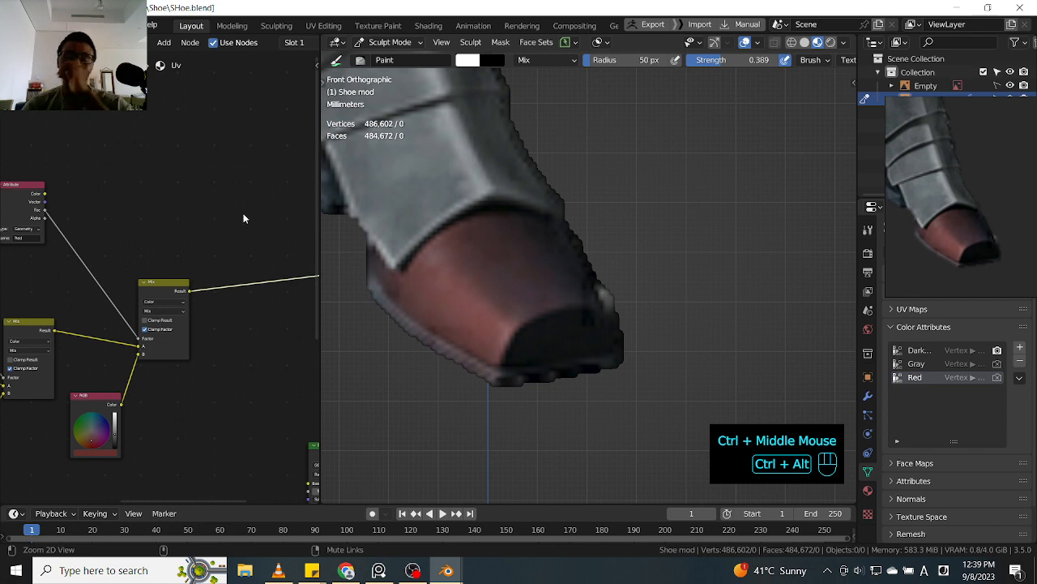
pyautogui.keyDown('ctrl'); pyautogui.moveTo(249, 205); pyautogui.dragTo(251, 209, button='middle'); pyautogui.keyUp('ctrl')
pyautogui.keyDown('ctrl'); pyautogui.moveTo(694, 213); pyautogui.dragTo(632, 242, button='middle'); pyautogui.keyUp('ctrl')
pyautogui.keyDown('ctrl'); pyautogui.moveTo(632, 241); pyautogui.dragTo(638, 228, button='middle'); pyautogui.keyUp('ctrl')
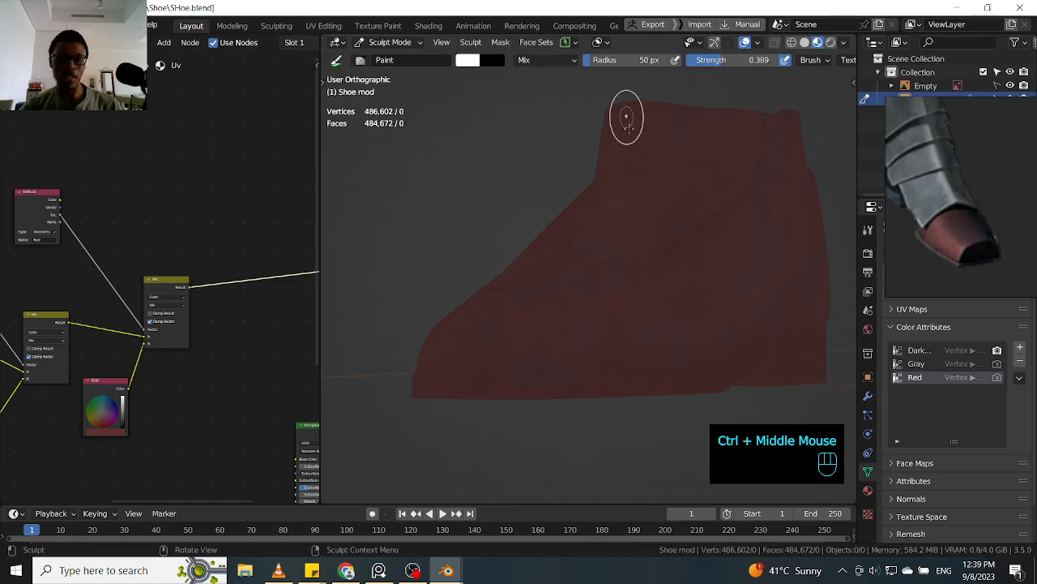
pyautogui.press('KP_1')
pyautogui.keyDown('shift'); pyautogui.moveTo(475, 190); pyautogui.dragTo(668, 248, button='middle'); pyautogui.keyUp('shift')
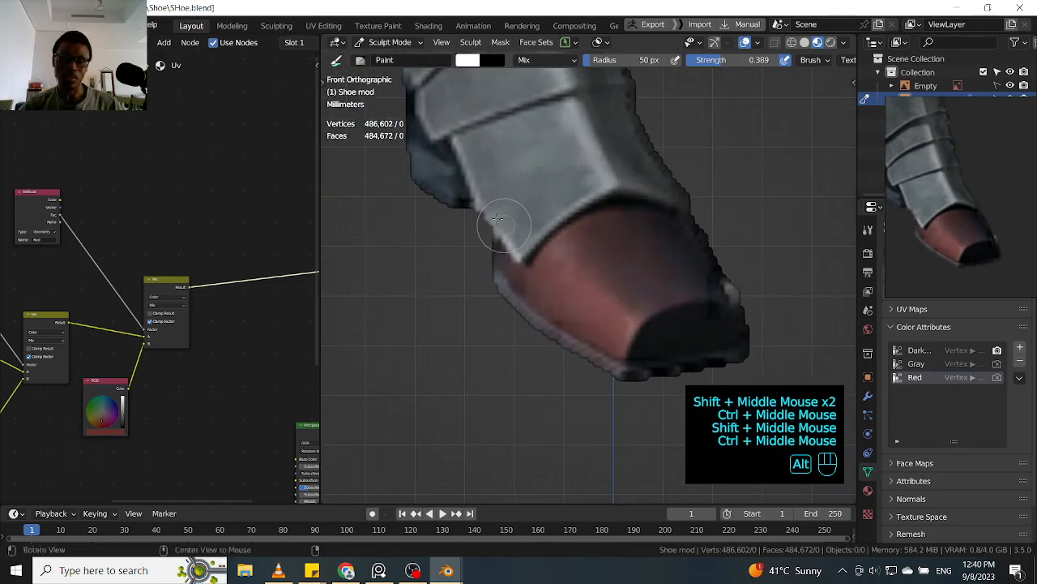
pyautogui.keyDown('ctrl'); pyautogui.moveTo(200, 232); pyautogui.dragTo(208, 190, button='middle'); pyautogui.keyUp('ctrl')
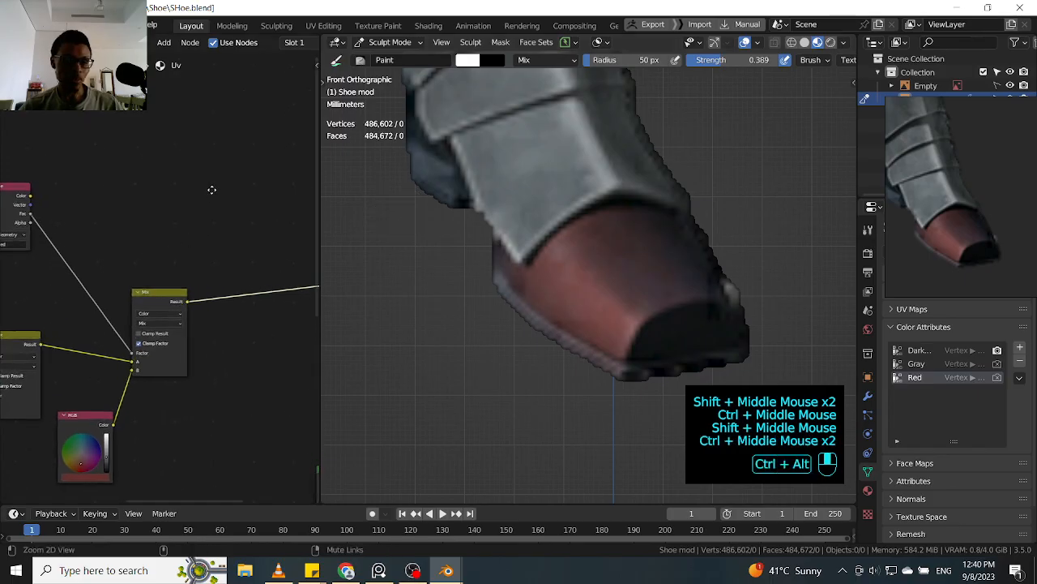
# - Duplicate the red RGB node and the Red Attribute node, placing the copies near the last Mix node
pyautogui.click(106, 417)
pyautogui.hotkey('shift', 'd')
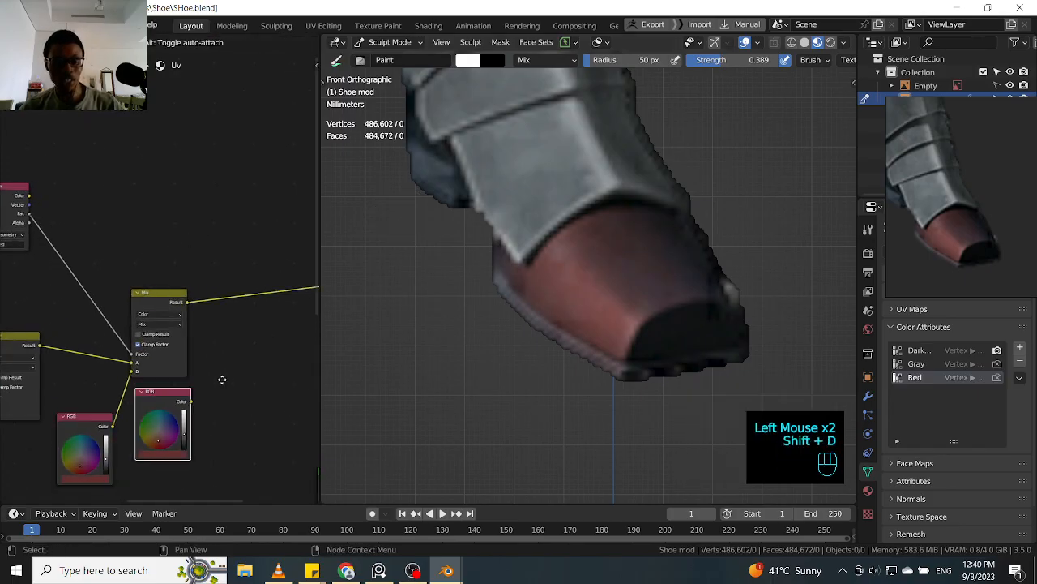
pyautogui.click(275, 397)
pyautogui.keyDown('ctrl'); pyautogui.moveTo(276, 397); pyautogui.dragTo(206, 330, button='middle'); pyautogui.keyUp('ctrl')
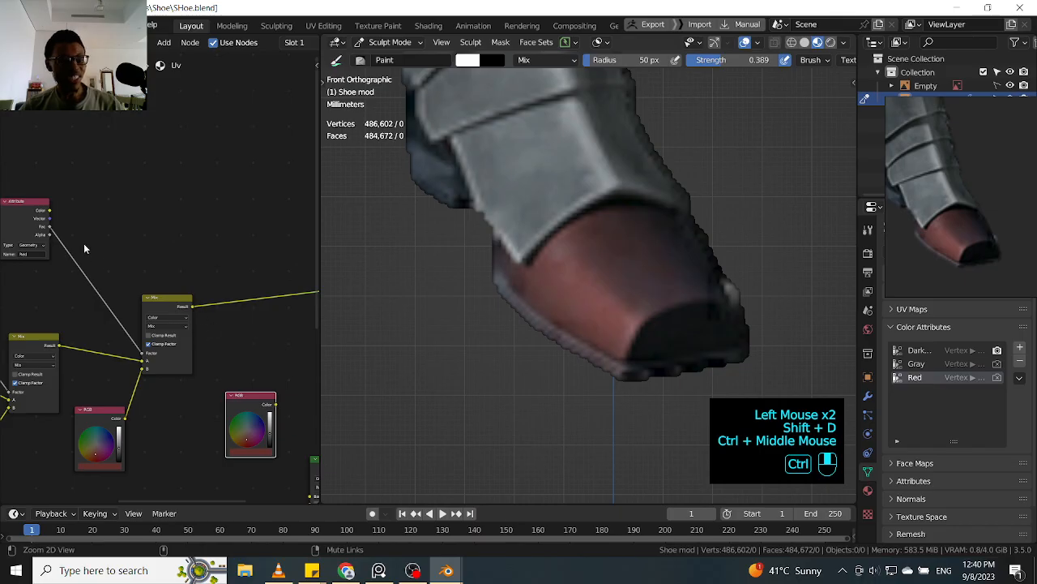
pyautogui.moveTo(32, 204); pyautogui.dragTo(27, 202, button='middle')
pyautogui.click(28, 203)
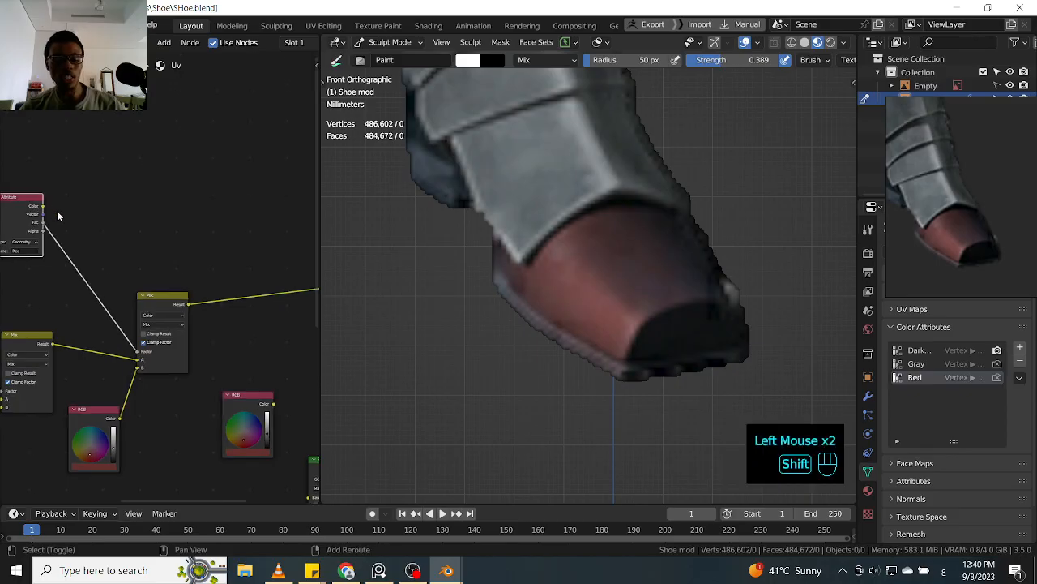
pyautogui.hotkey('shift', 'd')
pyautogui.click(209, 175)
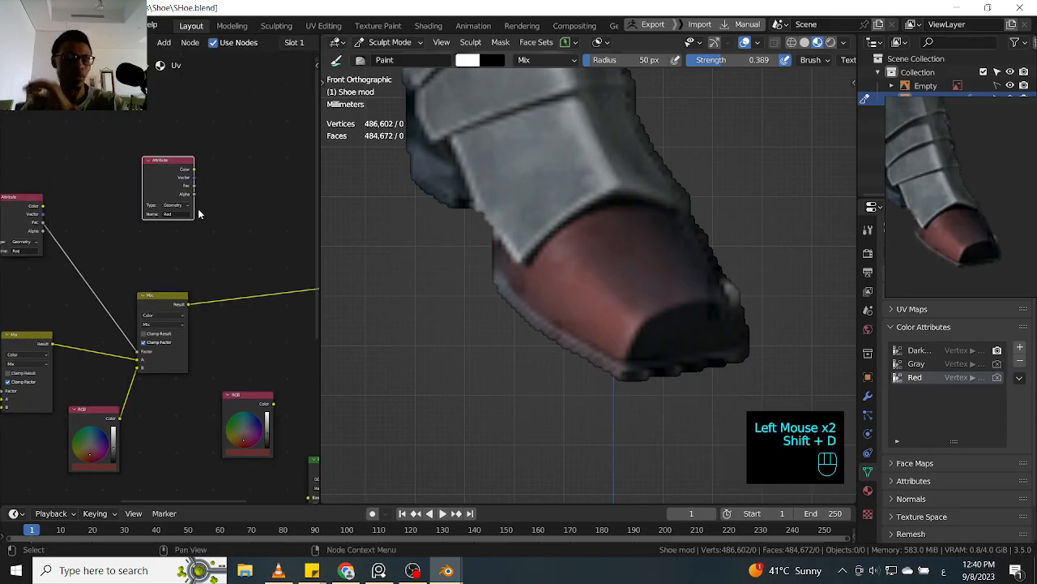
# - Combine the last Mix node with the duplicated RGB node through a new Mix node, expand it and position it before the Material Output
pyautogui.keyDown('shift'); pyautogui.moveTo(172, 298); pyautogui.dragTo(250, 424, button='right'); pyautogui.keyUp('shift')
pyautogui.keyDown('ctrl'); pyautogui.keyDown('shift'); pyautogui.moveTo(166, 320); pyautogui.dragTo(243, 420, button='right'); pyautogui.keyUp('shift'); pyautogui.keyUp('ctrl')
pyautogui.keyDown('shift'); pyautogui.moveTo(265, 306); pyautogui.dragTo(200, 310, button='middle'); pyautogui.keyUp('shift')
pyautogui.click(261, 362)
pyautogui.click(261, 361)
pyautogui.press('g')
pyautogui.press('h')
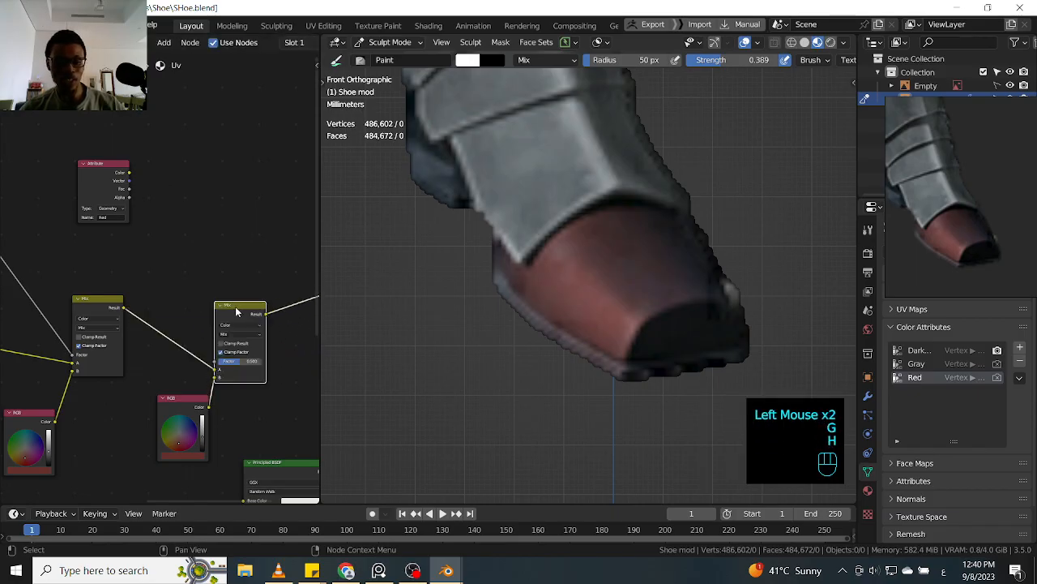
pyautogui.press('g')
pyautogui.click(243, 288)
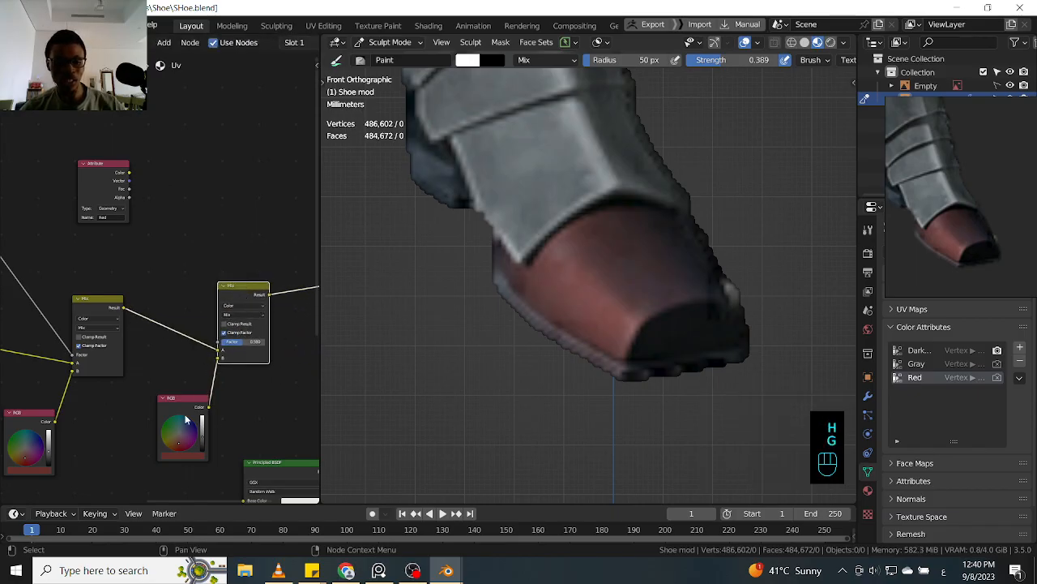
# - Move the duplicated RGB node away from the new Mix node and reposition that Mix node slightly higher
pyautogui.moveTo(194, 408); pyautogui.dragTo(154, 410)
pyautogui.doubleClick(256, 286)
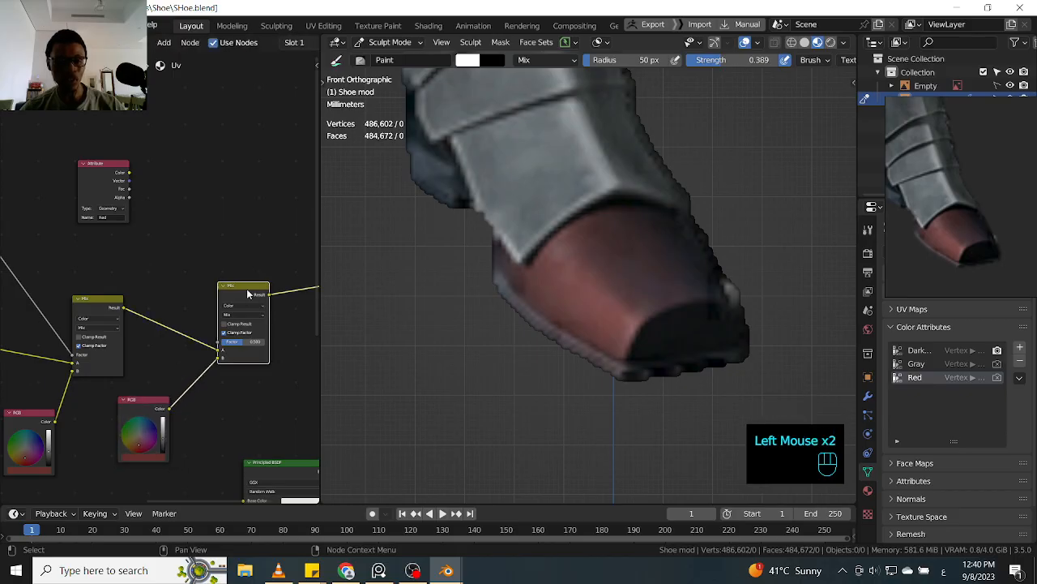
pyautogui.press('g')
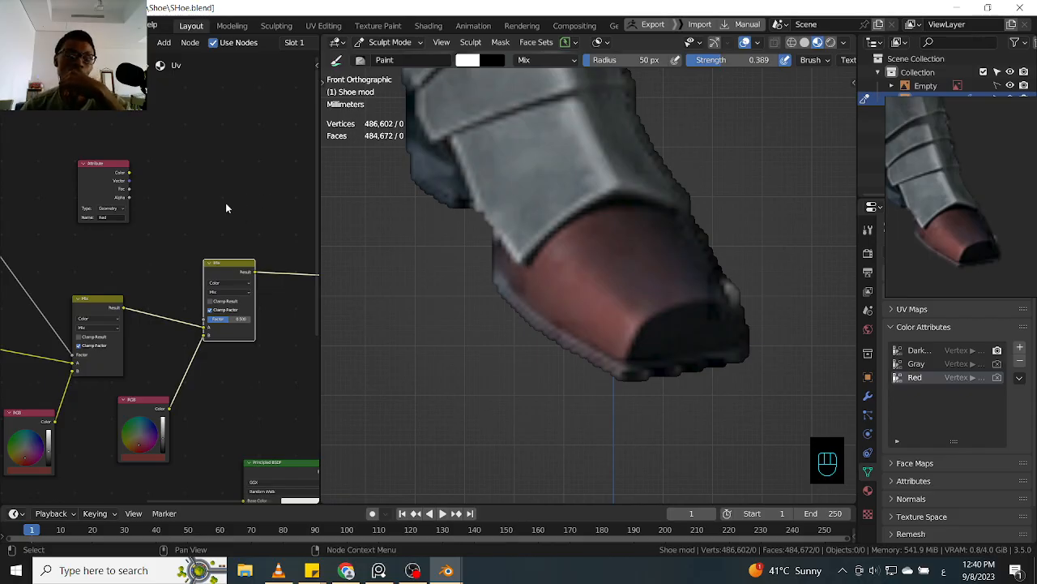
# - Connect the duplicated Attribute node's Fac output to the Factor input of the new Mix node
pyautogui.keyDown('shift'); pyautogui.click(109, 173); pyautogui.keyUp('shift')
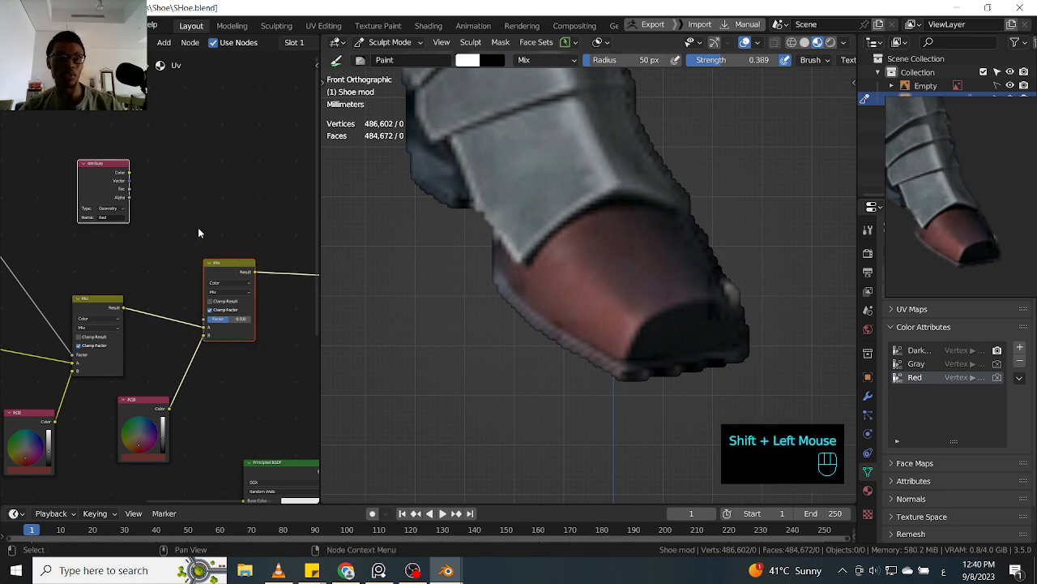
pyautogui.press('f')
pyautogui.keyDown('ctrl'); pyautogui.moveTo(211, 239); pyautogui.dragTo(221, 212, button='middle'); pyautogui.keyUp('ctrl')
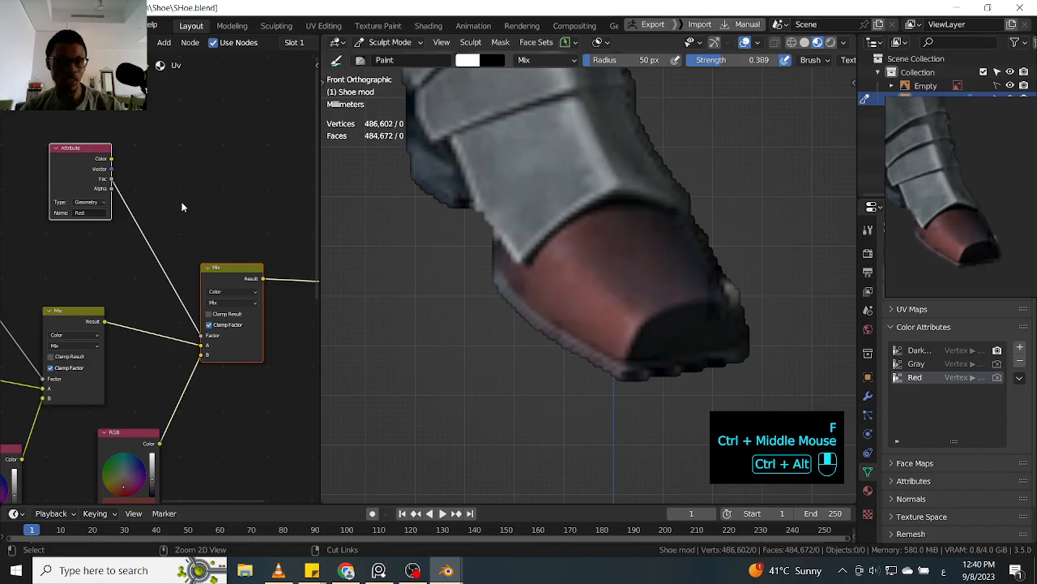
# - Move the duplicated Attribute node down, closer to the two Mix nodes
pyautogui.click(80, 175)
pyautogui.click(82, 174)
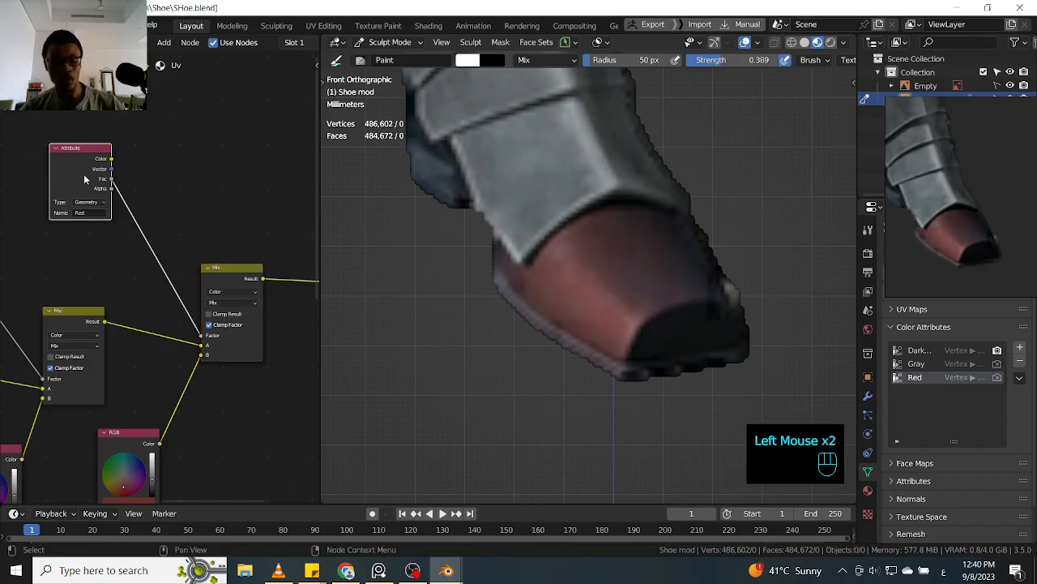
pyautogui.press('g')
pyautogui.click(101, 250)
pyautogui.keyDown('ctrl'); pyautogui.moveTo(150, 217); pyautogui.dragTo(158, 213, button='middle'); pyautogui.keyUp('ctrl')
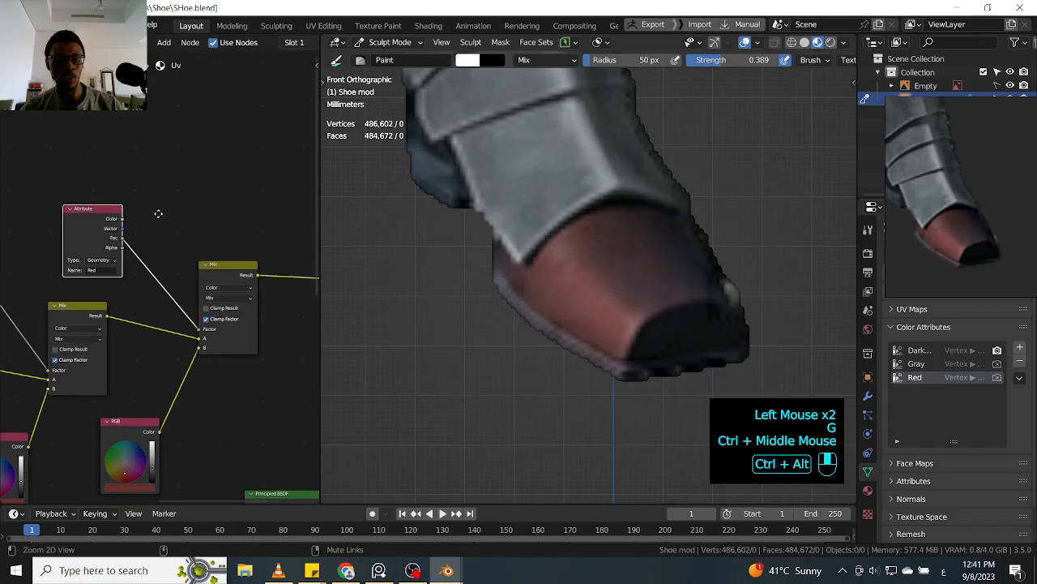
# - Move the duplicated RGB node up between the two Mix nodes and shift the new Mix node to make room
pyautogui.keyDown('ctrl'); pyautogui.moveTo(143, 424); pyautogui.dragTo(142, 424, button='middle'); pyautogui.keyUp('ctrl')
pyautogui.click(142, 424)
pyautogui.keyDown('ctrl'); pyautogui.moveTo(186, 209); pyautogui.dragTo(154, 380, button='middle'); pyautogui.keyUp('ctrl')
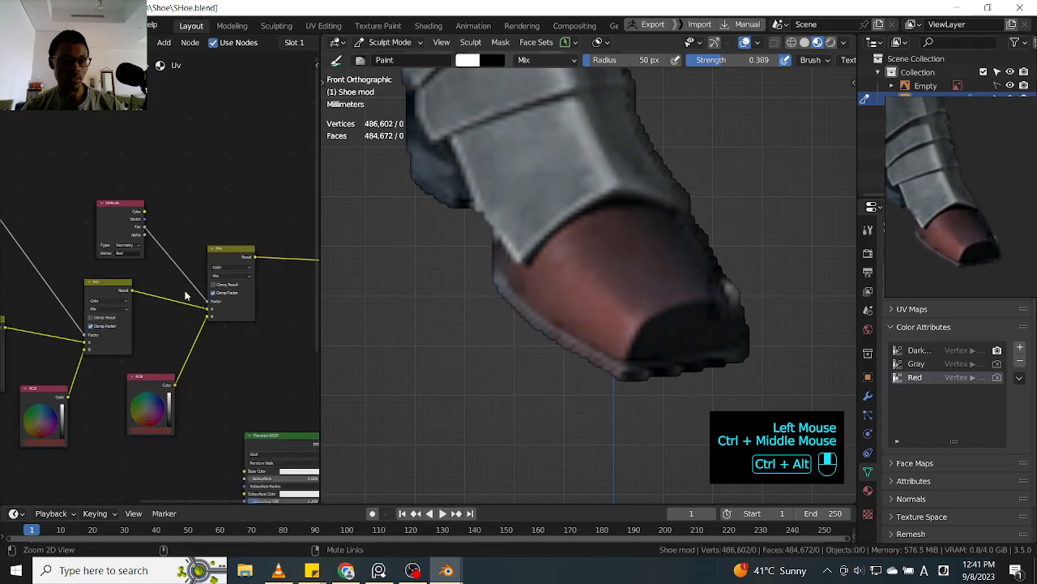
pyautogui.click(160, 380)
pyautogui.press('g')
pyautogui.click(176, 347)
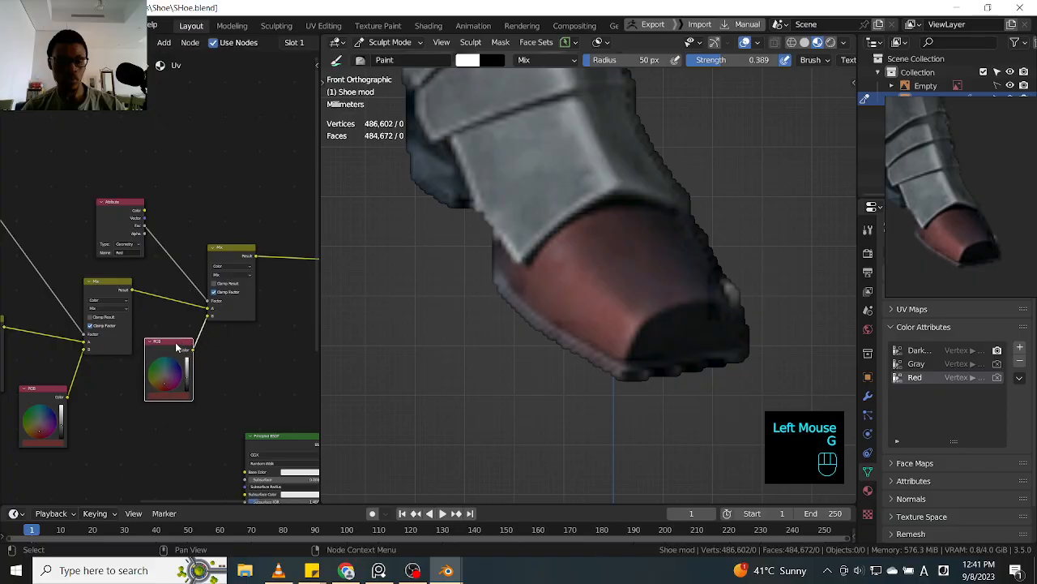
pyautogui.click(236, 249)
pyautogui.press('g')
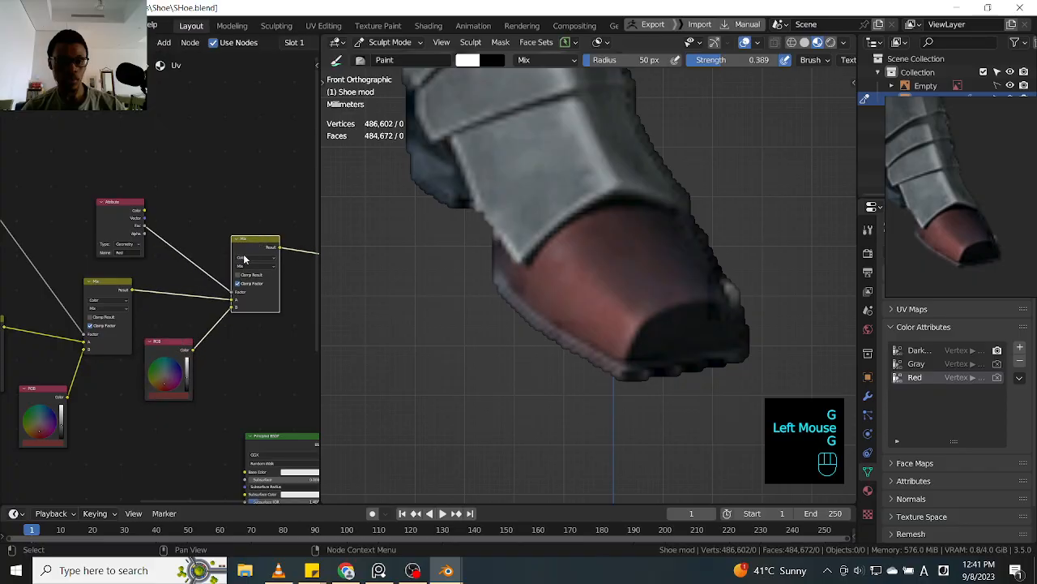
pyautogui.click(181, 346)
pyautogui.press('g')
pyautogui.click(184, 322)
# - Bring the new Mix node and its Attribute node closer together to compact the layout
pyautogui.click(247, 241)
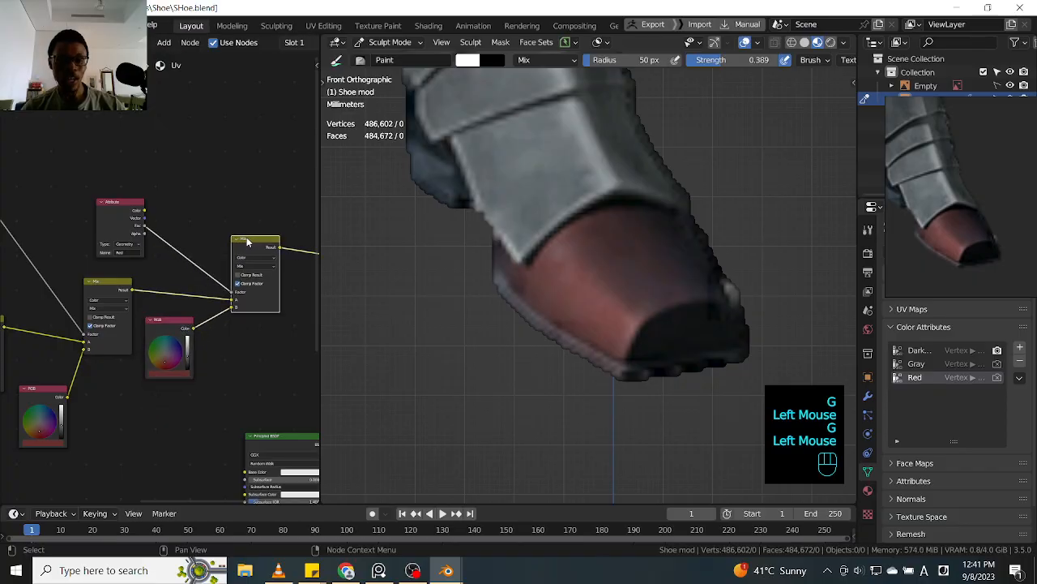
pyautogui.press('g')
pyautogui.click(231, 240)
pyautogui.click(128, 226)
pyautogui.press('g')
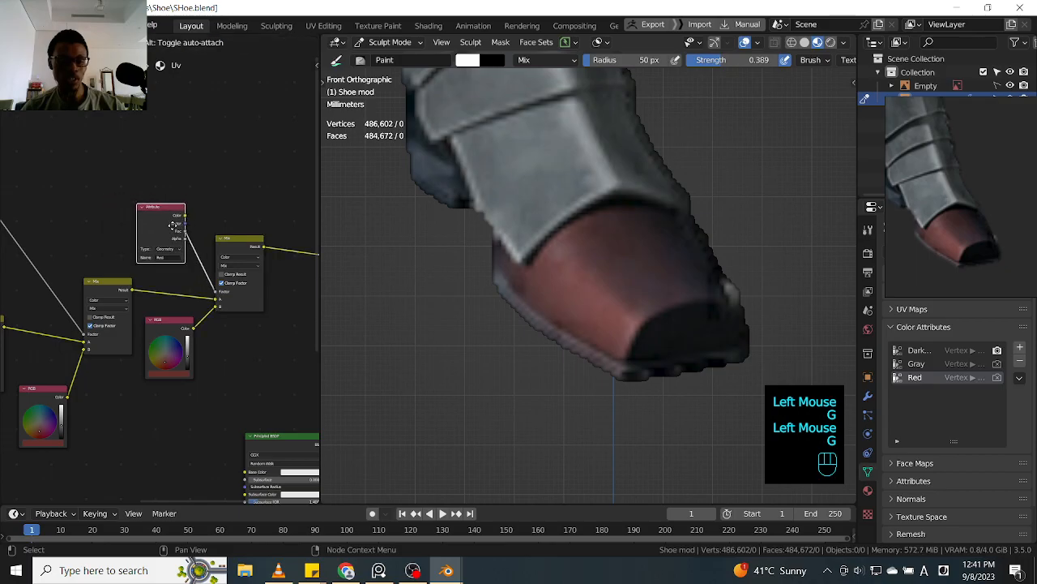
pyautogui.click(166, 217)
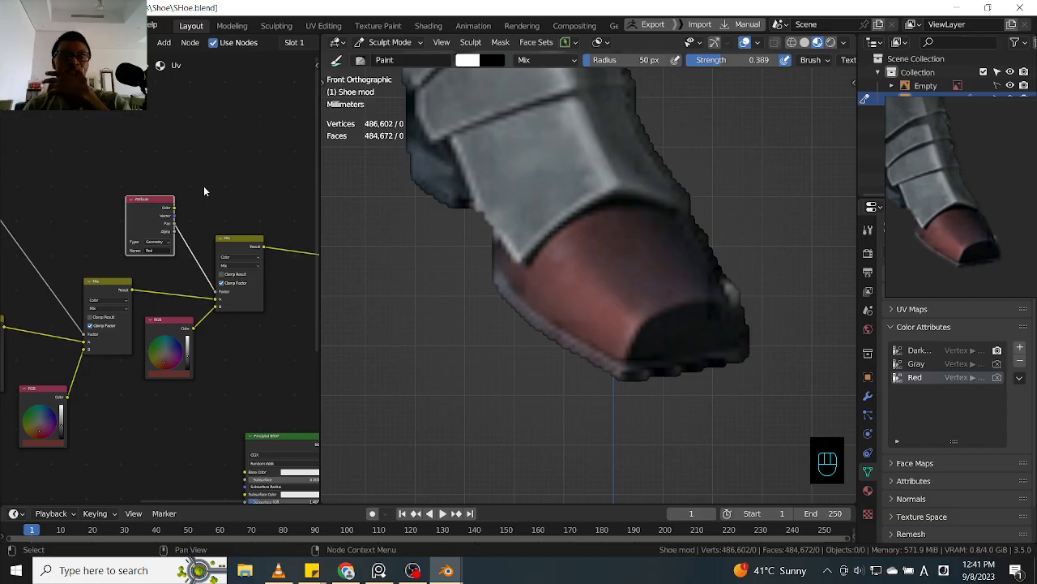
# - Set the duplicated RGB node's color by sampling the lighter red-brown near the toe cap in the reference image
pyautogui.keyDown('ctrl'); pyautogui.moveTo(724, 178); pyautogui.dragTo(697, 213, button='middle'); pyautogui.keyUp('ctrl')
pyautogui.press('KP_1')
pyautogui.moveTo(597, 179)
pyautogui.keyDown('shift'); pyautogui.mouseDown(button='middle')
pyautogui.moveTo(639, 185)
pyautogui.moveTo(640, 257)
pyautogui.moveTo(535, 197)
pyautogui.mouseUp(button='middle'); pyautogui.keyUp('shift')
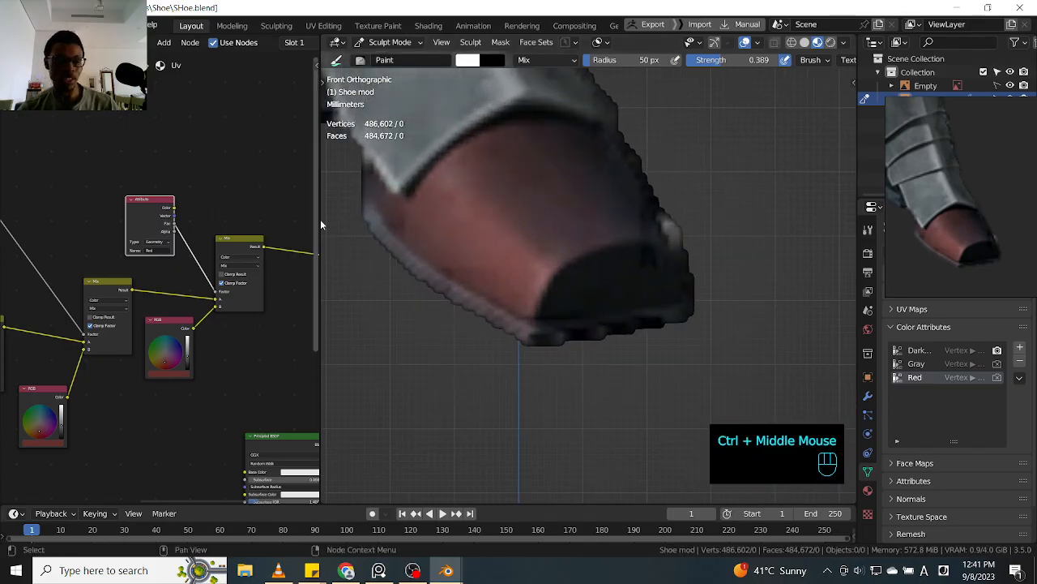
pyautogui.keyDown('ctrl'); pyautogui.moveTo(413, 255); pyautogui.dragTo(416, 247, button='middle'); pyautogui.keyUp('ctrl')
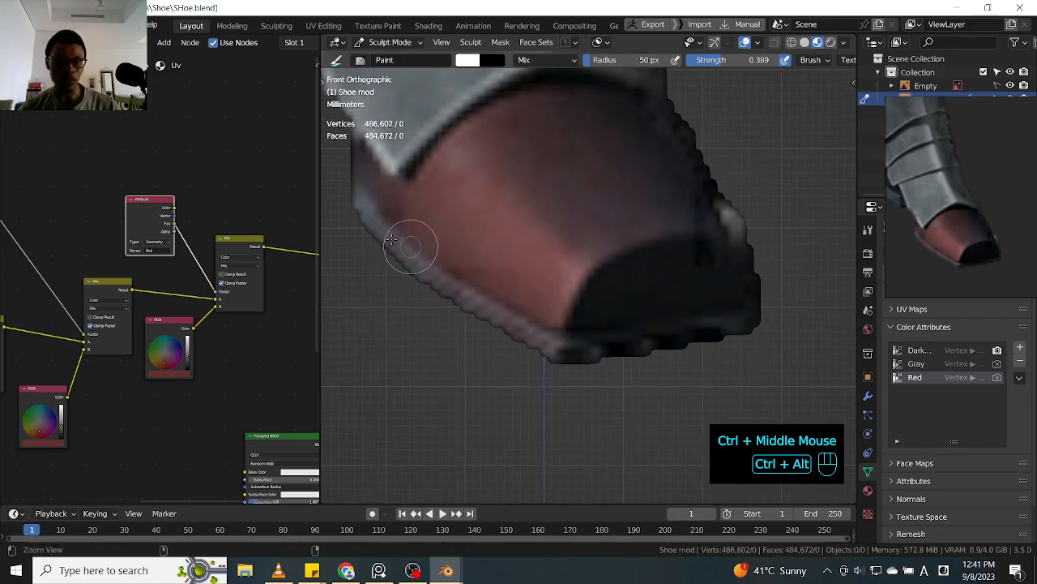
pyautogui.click(189, 377)
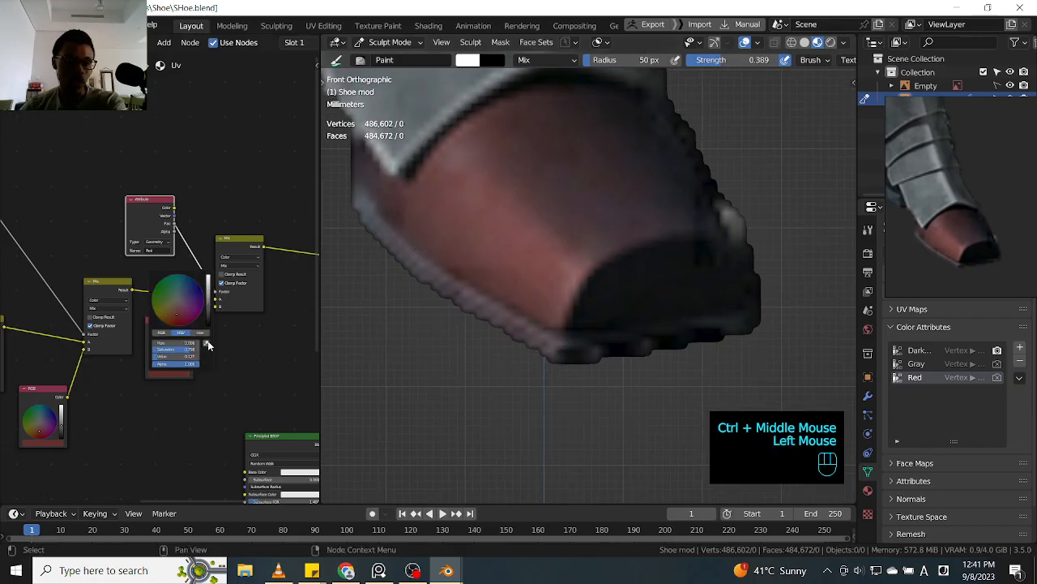
pyautogui.click(211, 340)
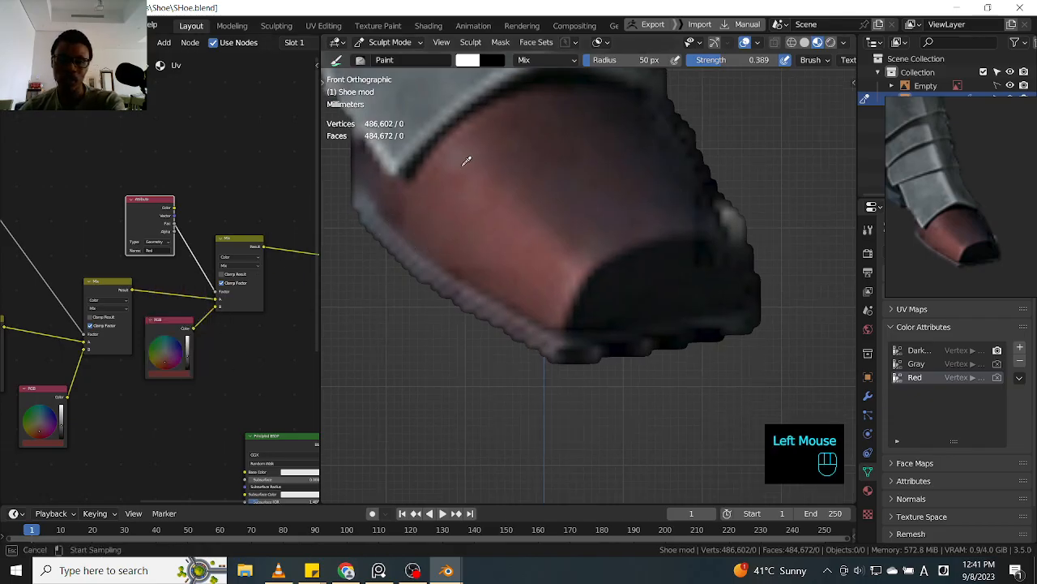
pyautogui.click(542, 266)
# - Add a vertex color attribute named "Light brown" to the shoe, keeping the Color data type and black fill
pyautogui.moveTo(653, 116)
pyautogui.keyDown('ctrl'); pyautogui.mouseDown(button='middle')
pyautogui.moveTo(653, 213)
pyautogui.moveTo(655, 192)
pyautogui.moveTo(591, 208)
pyautogui.moveTo(591, 167)
pyautogui.mouseUp(button='middle'); pyautogui.keyUp('ctrl')
pyautogui.moveTo(591, 166)
pyautogui.mouseDown(button='middle')
pyautogui.moveTo(584, 186)
pyautogui.moveTo(581, 142)
pyautogui.moveTo(537, 204)
pyautogui.mouseUp(button='middle')
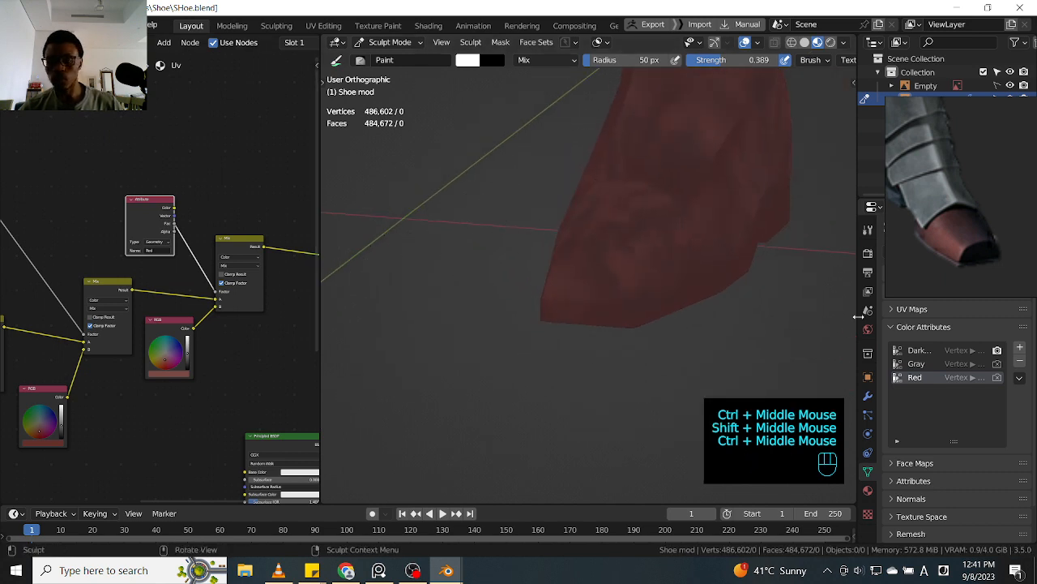
pyautogui.click(1019, 347)
pyautogui.click(965, 377)
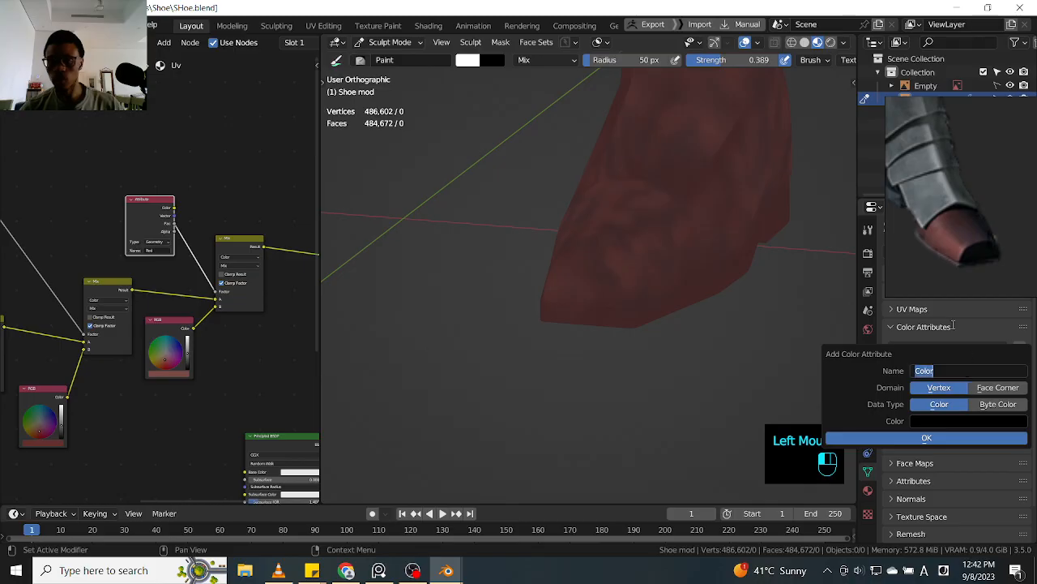
pyautogui.write('Lihgt')
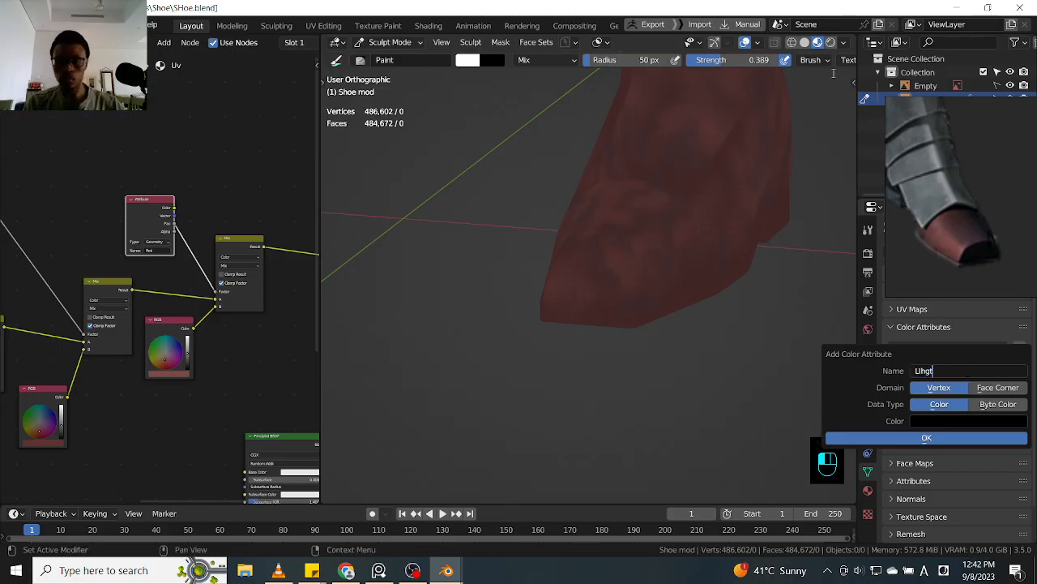
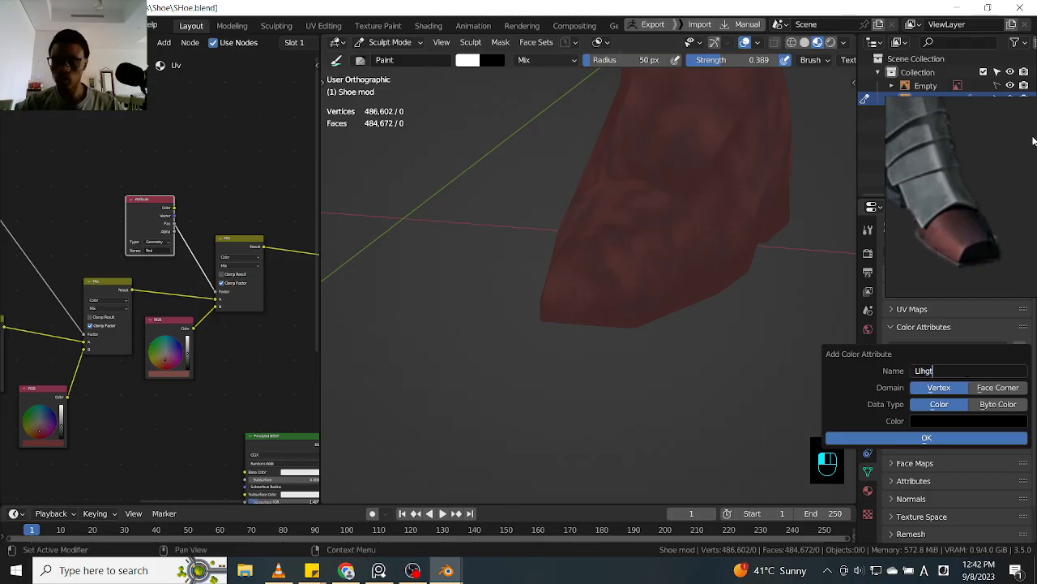
pyautogui.press('BackSpace')
pyautogui.press('BackSpace')
pyautogui.press('BackSpace')
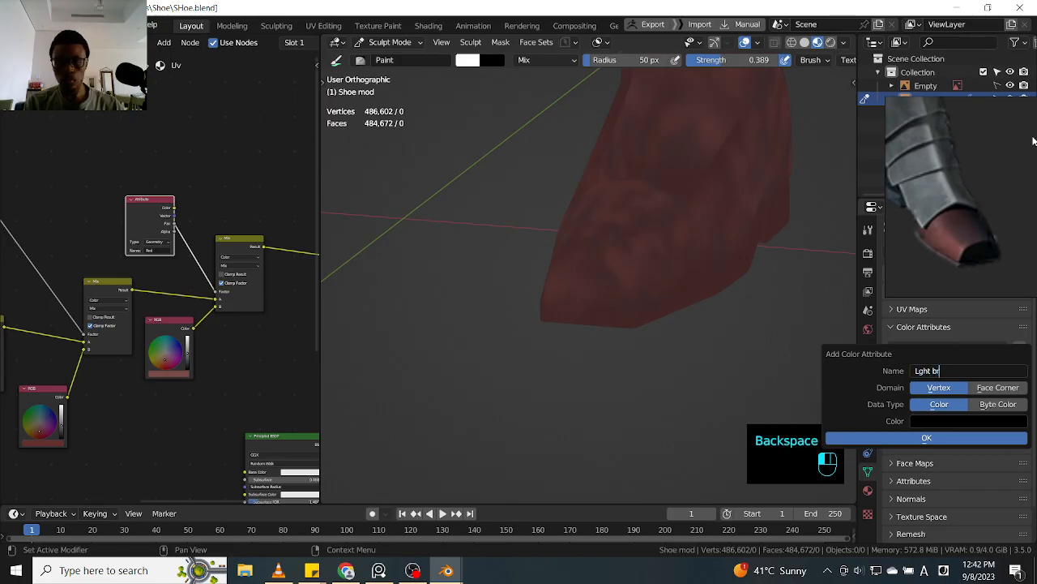
pyautogui.write('won')
pyautogui.press('BackSpace')
pyautogui.press('BackSpace')
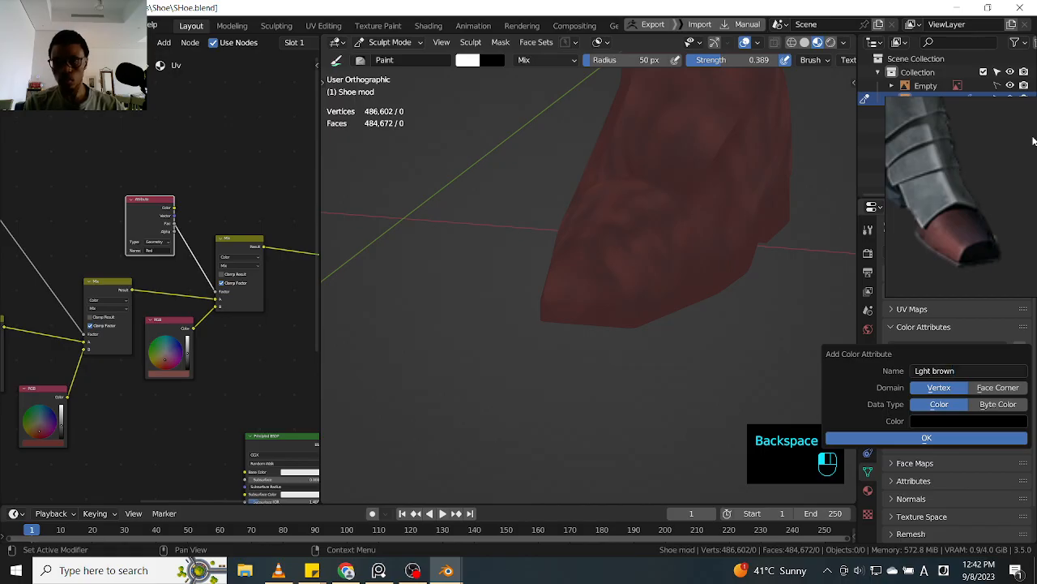
pyautogui.press('Return')
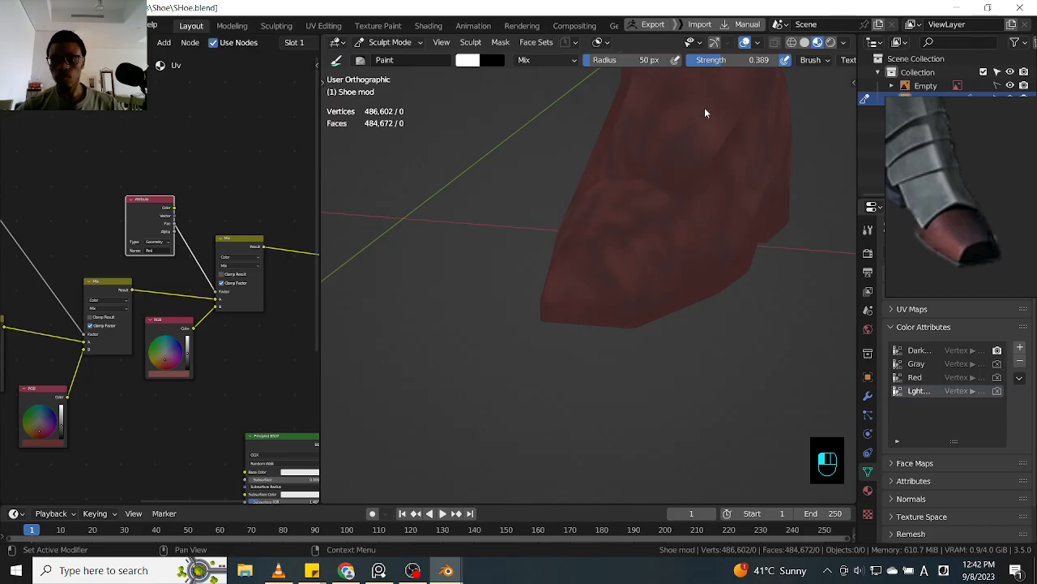
# - Replace the name in the duplicated Attribute node with the copied Light brown attribute name and select the new Mix node
pyautogui.keyDown('ctrl'); pyautogui.moveTo(237, 329); pyautogui.dragTo(238, 312, button='middle'); pyautogui.keyUp('ctrl')
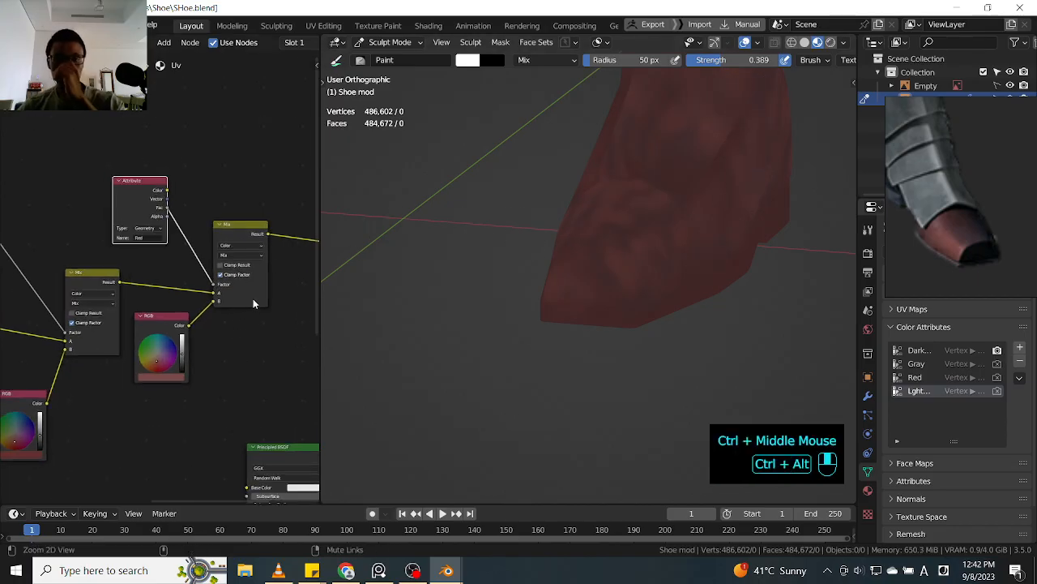
pyautogui.click(259, 280)
pyautogui.doubleClick(155, 209)
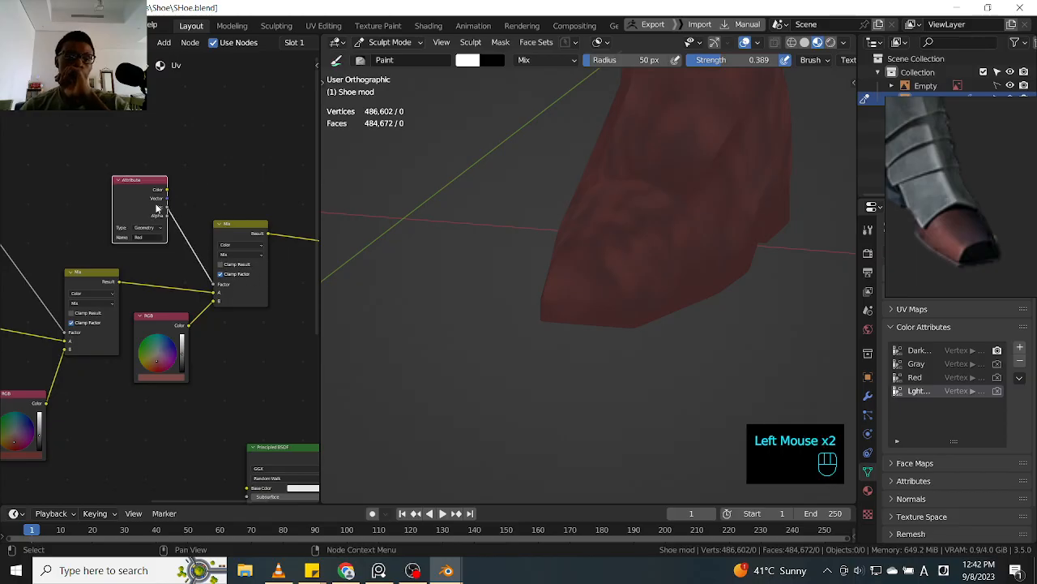
pyautogui.click(918, 392)
pyautogui.hotkey('ctrl', 'c')
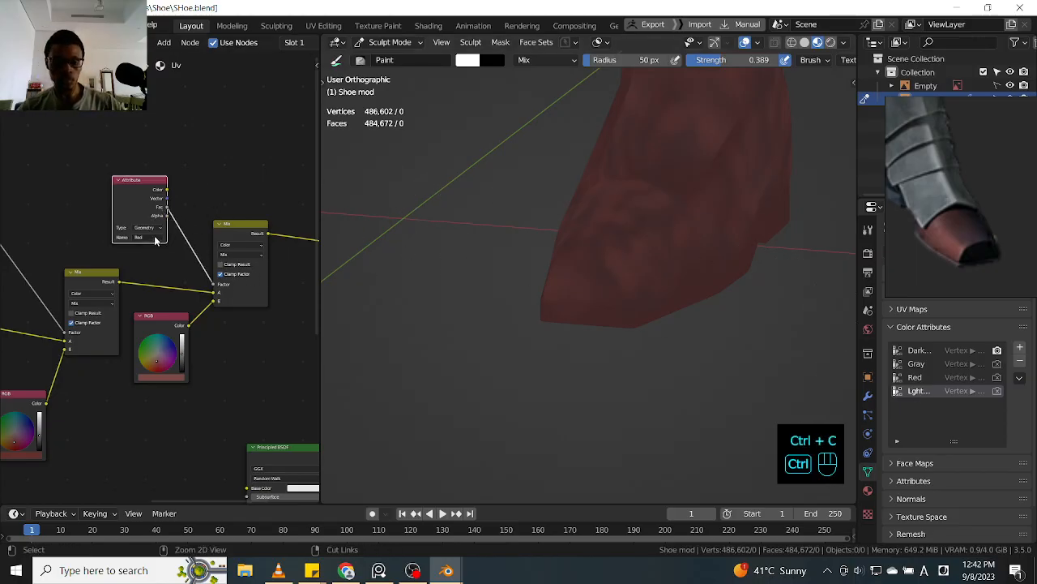
pyautogui.hotkey('ctrl', 'v')
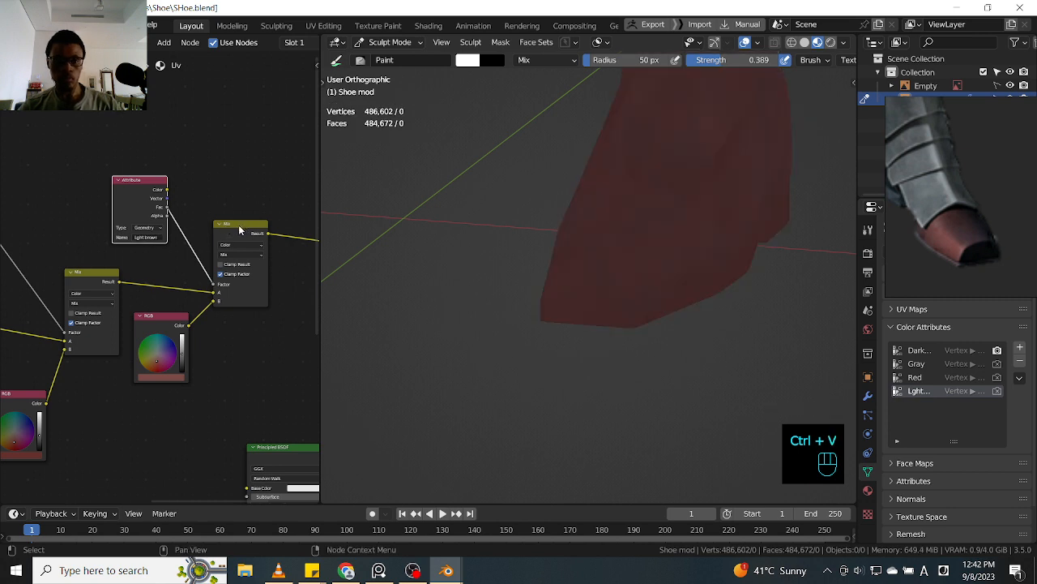
pyautogui.keyDown('ctrl'); pyautogui.keyDown('shift'); pyautogui.click(240, 230); pyautogui.keyUp('shift'); pyautogui.keyUp('ctrl')
# - Set the Paint brush radius to 43 px and brush first light brown strokes on the toe of the shoe
pyautogui.moveTo(663, 257)
pyautogui.keyDown('ctrl'); pyautogui.mouseDown(button='middle')
pyautogui.moveTo(669, 225)
pyautogui.moveTo(616, 315)
pyautogui.mouseUp(button='middle'); pyautogui.keyUp('ctrl')
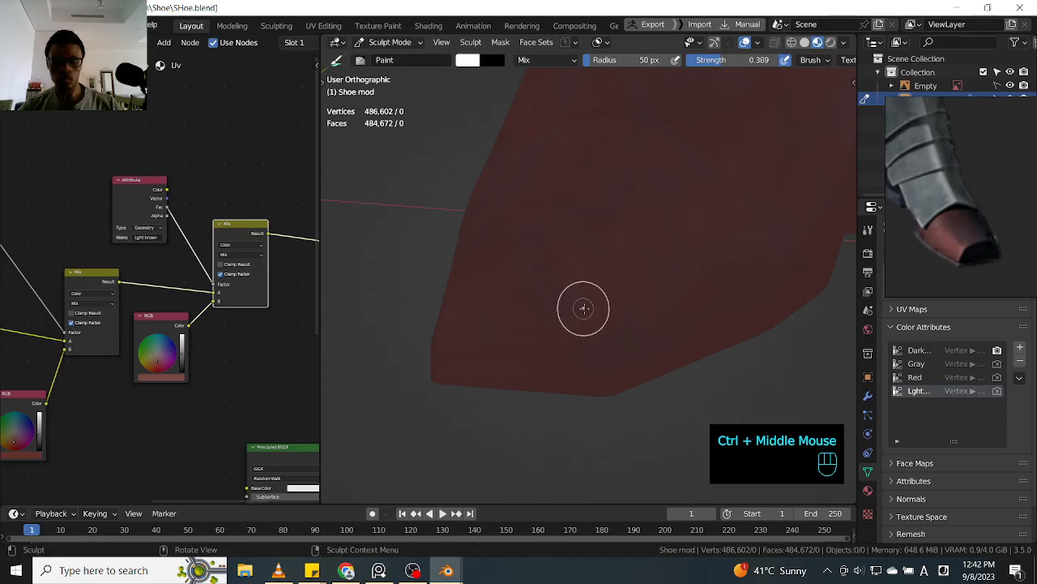
pyautogui.press('f')
pyautogui.click(580, 307)
pyautogui.moveTo(552, 292)
pyautogui.mouseDown()
pyautogui.moveTo(574, 320)
pyautogui.moveTo(559, 288)
pyautogui.mouseUp()
pyautogui.moveTo(559, 287); pyautogui.dragTo(582, 328)
pyautogui.moveTo(576, 312)
pyautogui.mouseDown()
pyautogui.moveTo(515, 264)
pyautogui.moveTo(553, 302)
pyautogui.moveTo(566, 259)
pyautogui.mouseUp()
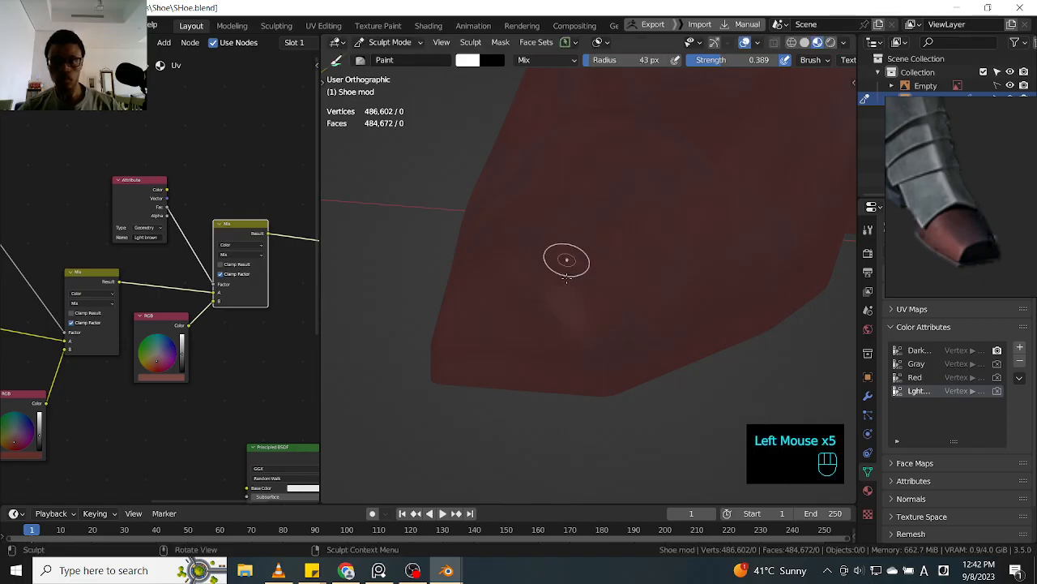
pyautogui.click(574, 324)
pyautogui.click(571, 308)
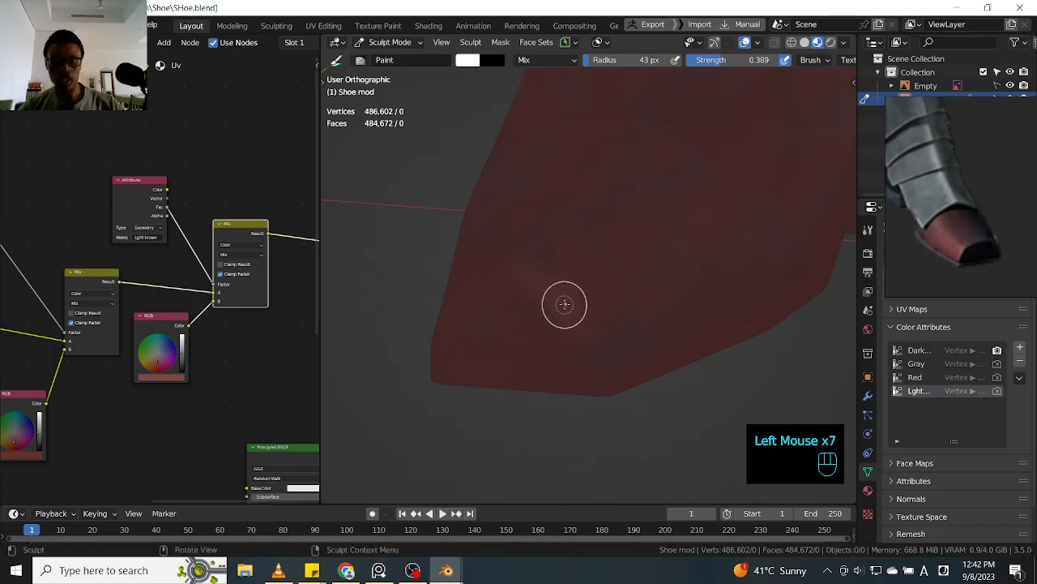
# - Reduce the Paint brush radius to 26 px and dab a narrow light brown highlight along the toe ridge
pyautogui.press('f')
pyautogui.click(556, 297)
pyautogui.moveTo(555, 297)
pyautogui.keyDown('alt'); pyautogui.mouseDown(button='middle')
pyautogui.moveTo(573, 309)
pyautogui.moveTo(591, 303)
pyautogui.moveTo(581, 294)
pyautogui.mouseUp(button='middle'); pyautogui.keyUp('alt')
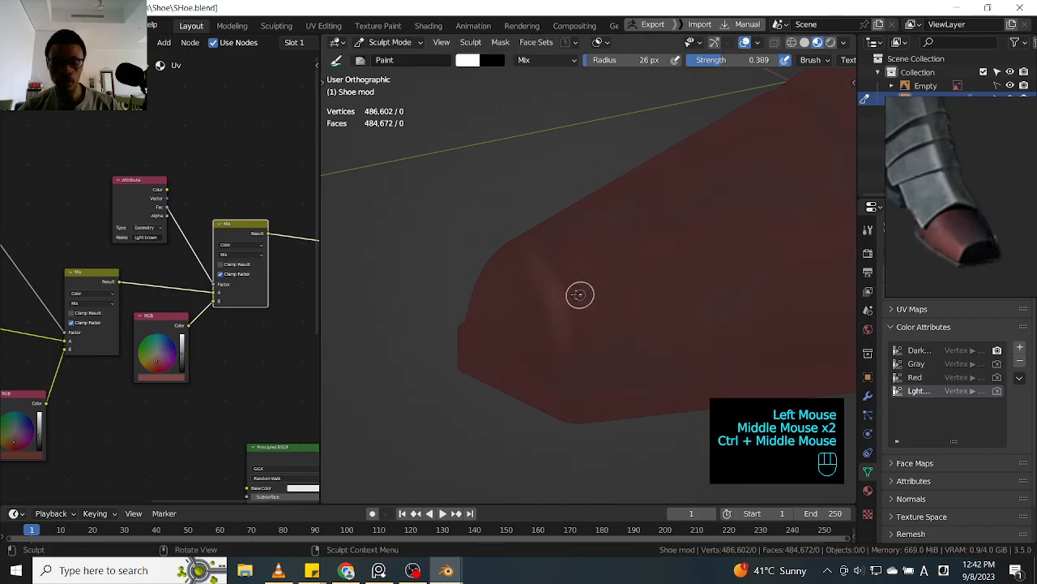
pyautogui.press('q')
pyautogui.moveTo(608, 204)
pyautogui.keyDown('ctrl'); pyautogui.mouseDown(button='middle')
pyautogui.moveTo(600, 250)
pyautogui.moveTo(556, 273)
pyautogui.moveTo(572, 285)
pyautogui.moveTo(559, 276)
pyautogui.mouseUp(button='middle'); pyautogui.keyUp('ctrl')
pyautogui.doubleClick(561, 288)
pyautogui.tripleClick(562, 288)
pyautogui.doubleClick(562, 287)
pyautogui.click(558, 246)
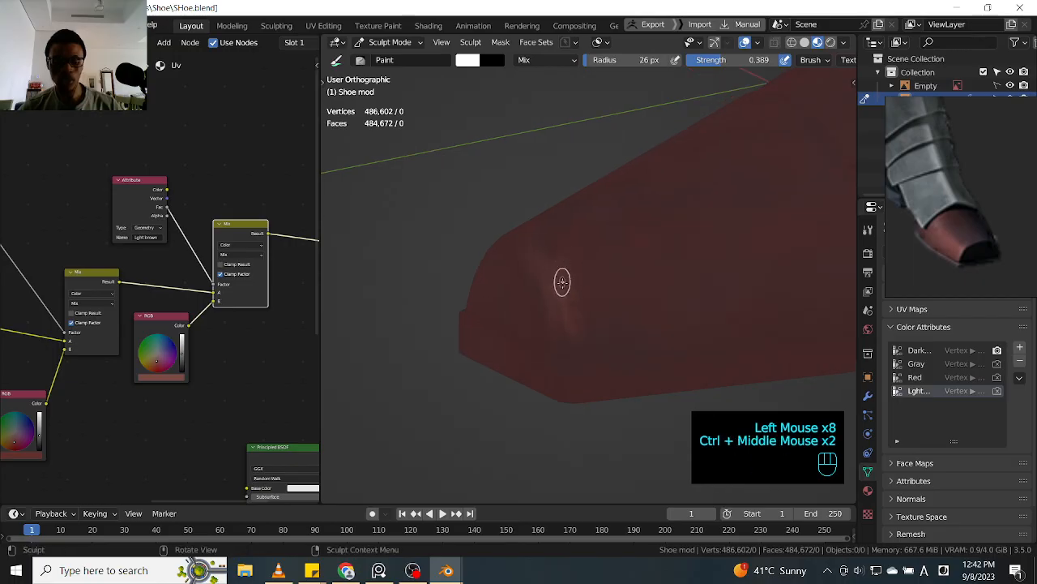
# - Set the Paint brush radius to 30 px and extend the light brown highlight along the toe ridge
pyautogui.write('f10')
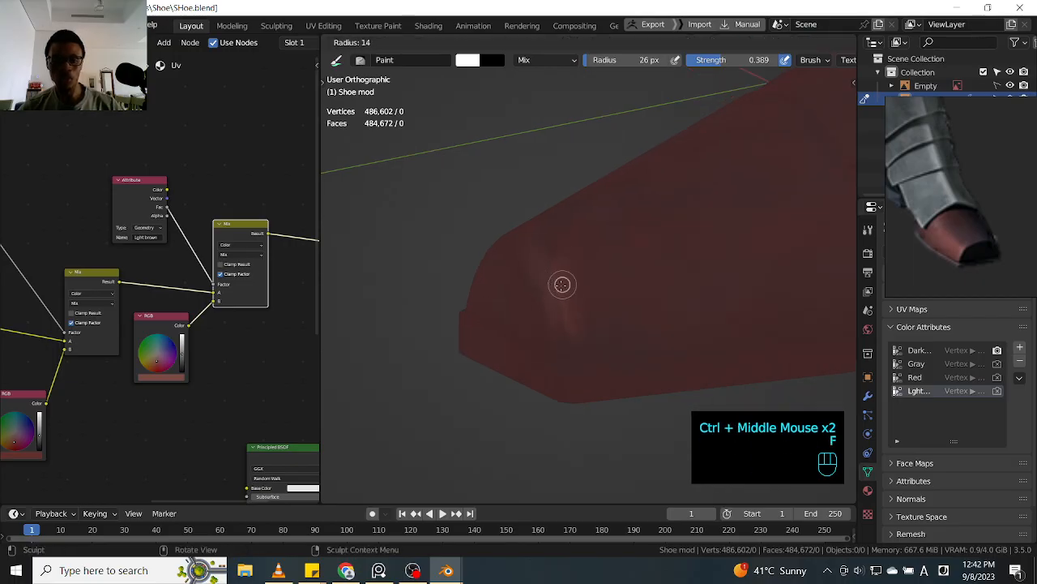
pyautogui.click(565, 289)
pyautogui.moveTo(559, 284)
pyautogui.mouseDown(button='middle')
pyautogui.moveTo(565, 308)
pyautogui.moveTo(551, 257)
pyautogui.mouseUp(button='middle')
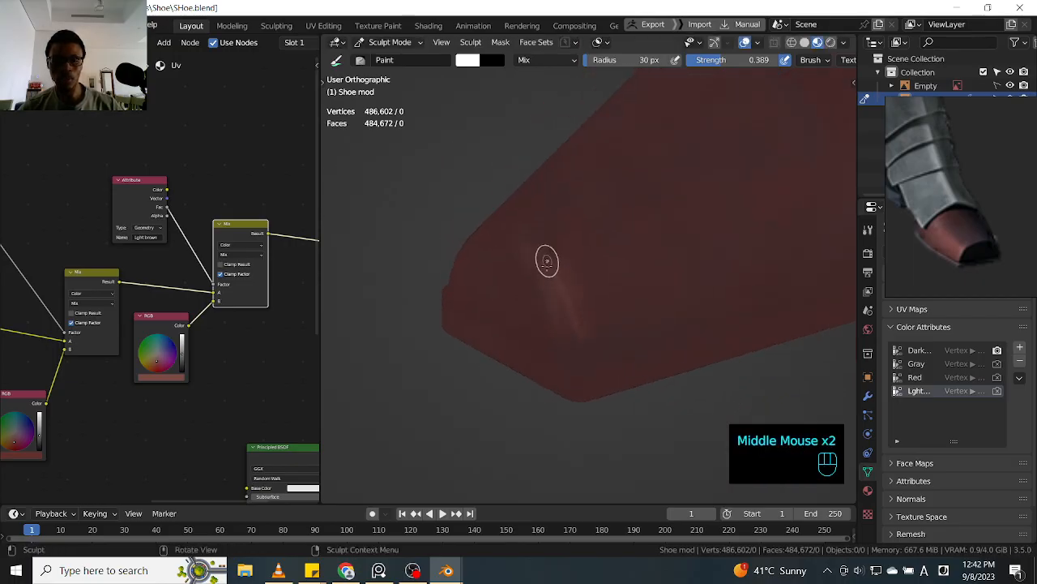
pyautogui.keyDown('ctrl'); pyautogui.moveTo(546, 255); pyautogui.dragTo(555, 296); pyautogui.keyUp('ctrl')
pyautogui.moveTo(531, 246)
pyautogui.keyDown('ctrl'); pyautogui.mouseDown()
pyautogui.moveTo(592, 313)
pyautogui.moveTo(522, 241)
pyautogui.moveTo(578, 327)
pyautogui.mouseUp(); pyautogui.keyUp('ctrl')
pyautogui.moveTo(556, 267)
pyautogui.mouseDown()
pyautogui.moveTo(536, 231)
pyautogui.moveTo(516, 223)
pyautogui.mouseUp()
# - Paint the light brown highlight around the curved edge of the toe cap to the shoe's other side
pyautogui.moveTo(516, 223); pyautogui.dragTo(599, 213, button='middle')
pyautogui.moveTo(518, 237); pyautogui.dragTo(565, 232, button='middle')
pyautogui.moveTo(519, 248)
pyautogui.mouseDown()
pyautogui.moveTo(494, 244)
pyautogui.moveTo(474, 277)
pyautogui.mouseUp()
pyautogui.moveTo(483, 268); pyautogui.dragTo(465, 326)
pyautogui.moveTo(467, 320); pyautogui.dragTo(482, 275)
pyautogui.moveTo(486, 267); pyautogui.dragTo(512, 243)
pyautogui.moveTo(471, 302); pyautogui.dragTo(469, 323)
pyautogui.moveTo(478, 288); pyautogui.dragTo(478, 320)
pyautogui.moveTo(486, 304)
pyautogui.mouseDown()
pyautogui.moveTo(498, 326)
pyautogui.moveTo(468, 312)
pyautogui.mouseUp()
pyautogui.moveTo(468, 312)
pyautogui.mouseDown()
pyautogui.moveTo(481, 248)
pyautogui.moveTo(462, 276)
pyautogui.mouseUp()
pyautogui.keyDown('ctrl'); pyautogui.moveTo(461, 276); pyautogui.dragTo(460, 293, button='middle'); pyautogui.keyUp('ctrl')
pyautogui.moveTo(466, 272)
pyautogui.keyDown('shift'); pyautogui.mouseDown(button='middle')
pyautogui.moveTo(496, 281)
pyautogui.moveTo(486, 297)
pyautogui.mouseUp(button='middle'); pyautogui.keyUp('shift')
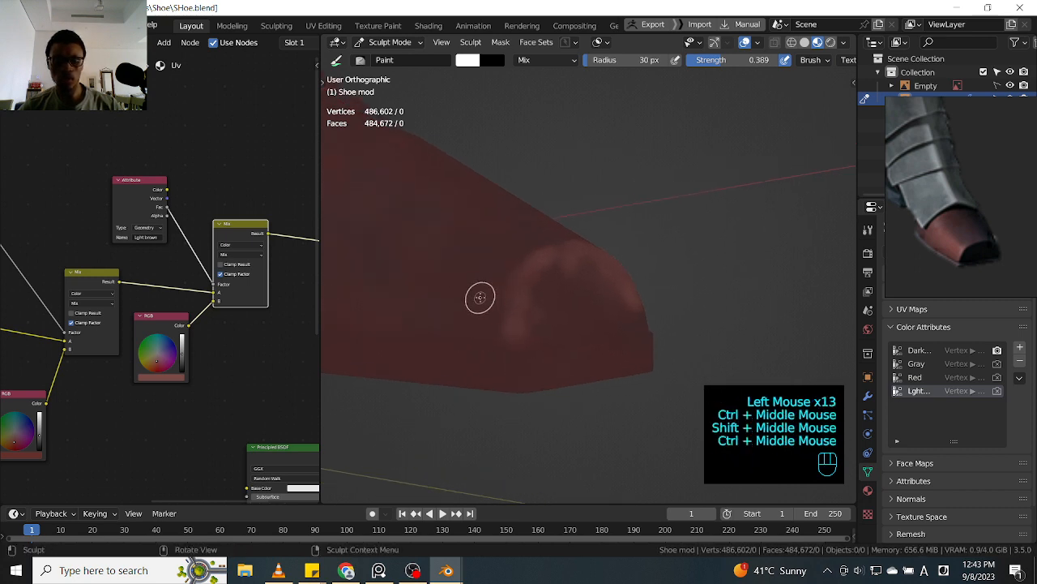
# - Set the Paint brush radius to 44 px and dab light brown strokes on the shoe's side just behind the toe highlight
pyautogui.press('f')
pyautogui.moveTo(484, 283); pyautogui.dragTo(478, 307)
pyautogui.moveTo(480, 305); pyautogui.dragTo(472, 294)
pyautogui.moveTo(470, 296); pyautogui.dragTo(462, 284)
pyautogui.moveTo(459, 285)
pyautogui.mouseDown()
pyautogui.moveTo(491, 275)
pyautogui.moveTo(478, 292)
pyautogui.mouseUp()
# - Lower the brush strength to 0.156 and brush faint light brown strokes farther back along the forefoot's side
pyautogui.hotkey('shift', 'f')
pyautogui.click(432, 259)
pyautogui.moveTo(462, 281); pyautogui.dragTo(450, 295)
pyautogui.moveTo(440, 292)
pyautogui.mouseDown()
pyautogui.moveTo(450, 321)
pyautogui.moveTo(417, 265)
pyautogui.mouseUp()
pyautogui.moveTo(417, 265); pyautogui.dragTo(410, 256)
# - Paint soft, short light brown streaks along the side of the shoe from behind the toe back toward the instep
pyautogui.keyDown('shift'); pyautogui.moveTo(451, 250); pyautogui.dragTo(539, 258, button='middle'); pyautogui.keyUp('shift')
pyautogui.moveTo(518, 292)
pyautogui.mouseDown()
pyautogui.moveTo(516, 308)
pyautogui.moveTo(468, 284)
pyautogui.mouseUp()
pyautogui.moveTo(510, 279); pyautogui.dragTo(510, 302)
pyautogui.moveTo(491, 284); pyautogui.dragTo(485, 298)
pyautogui.moveTo(466, 279); pyautogui.dragTo(458, 294)
pyautogui.moveTo(527, 289); pyautogui.dragTo(518, 305)
pyautogui.moveTo(503, 276); pyautogui.dragTo(494, 294)
pyautogui.moveTo(479, 261); pyautogui.dragTo(471, 282)
pyautogui.moveTo(445, 241); pyautogui.dragTo(431, 266)
pyautogui.moveTo(434, 213); pyautogui.dragTo(430, 229)
pyautogui.moveTo(462, 250)
pyautogui.mouseDown()
pyautogui.moveTo(451, 267)
pyautogui.moveTo(382, 285)
pyautogui.mouseUp()
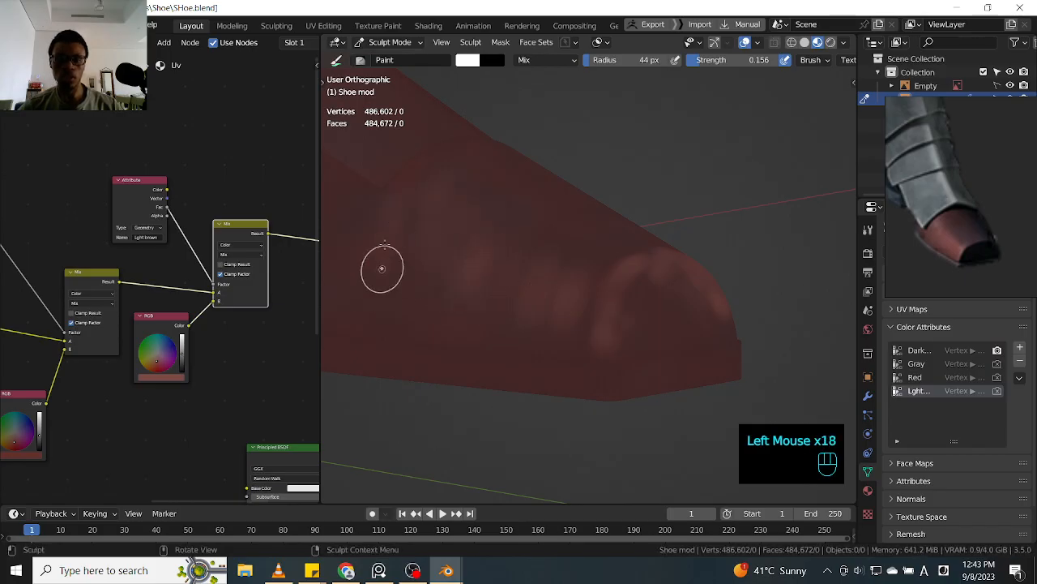
# - Blend the streaks behind the toe highlight, mainly with inverted strokes that remove some of the light brown
pyautogui.moveTo(537, 285); pyautogui.dragTo(531, 304)
pyautogui.keyDown('ctrl'); pyautogui.moveTo(544, 293); pyautogui.dragTo(542, 315); pyautogui.keyUp('ctrl')
pyautogui.moveTo(558, 308)
pyautogui.keyDown('ctrl'); pyautogui.mouseDown()
pyautogui.moveTo(559, 326)
pyautogui.moveTo(567, 316)
pyautogui.mouseUp(); pyautogui.keyUp('ctrl')
pyautogui.keyDown('ctrl'); pyautogui.moveTo(582, 308); pyautogui.dragTo(592, 302); pyautogui.keyUp('ctrl')
pyautogui.keyDown('ctrl'); pyautogui.moveTo(597, 299); pyautogui.dragTo(606, 285); pyautogui.keyUp('ctrl')
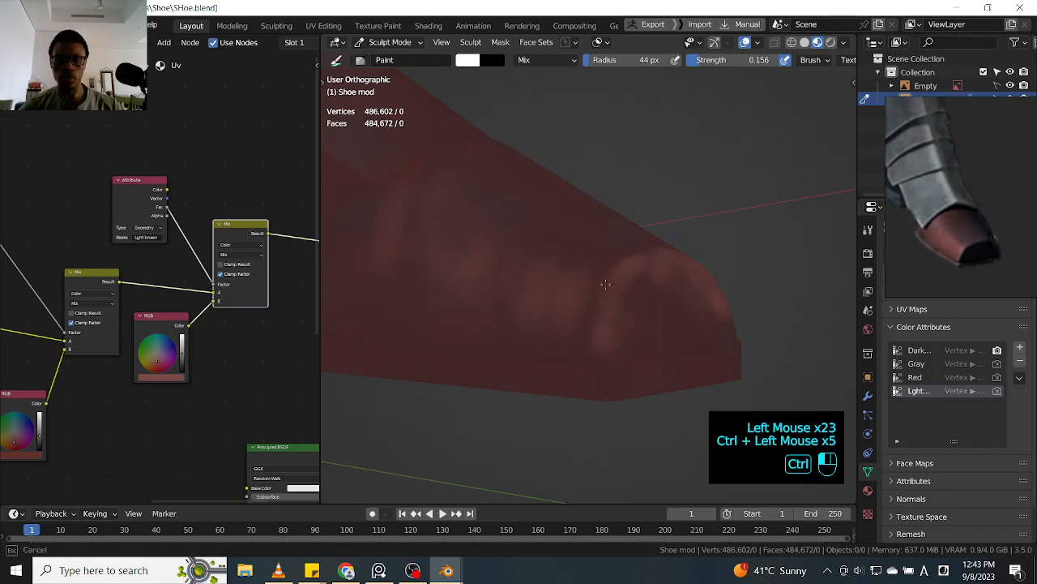
# - Brush diagonal light brown strokes up the side of the shoe toward the instep
pyautogui.keyDown('ctrl'); pyautogui.moveTo(345, 240); pyautogui.dragTo(520, 241, button='middle'); pyautogui.keyUp('ctrl')
pyautogui.moveTo(521, 241); pyautogui.dragTo(492, 266)
pyautogui.moveTo(487, 269); pyautogui.dragTo(512, 236)
pyautogui.moveTo(483, 267); pyautogui.dragTo(527, 215)
pyautogui.moveTo(507, 235); pyautogui.dragTo(545, 182)
pyautogui.moveTo(527, 211); pyautogui.dragTo(535, 187)
pyautogui.moveTo(551, 235); pyautogui.dragTo(583, 194)
pyautogui.moveTo(551, 190); pyautogui.dragTo(569, 148)
pyautogui.moveTo(569, 148)
pyautogui.mouseDown()
pyautogui.moveTo(592, 174)
pyautogui.moveTo(608, 227)
pyautogui.mouseUp()
pyautogui.moveTo(608, 239); pyautogui.dragTo(621, 268)
# - Dab light brown along the toe highlight's edge on the opposite side of the shoe
pyautogui.moveTo(570, 254)
pyautogui.mouseDown(button='middle')
pyautogui.moveTo(581, 232)
pyautogui.moveTo(600, 261)
pyautogui.mouseUp(button='middle')
pyautogui.click(523, 294)
pyautogui.click(519, 297)
pyautogui.click(525, 308)
pyautogui.click(531, 320)
pyautogui.click(538, 335)
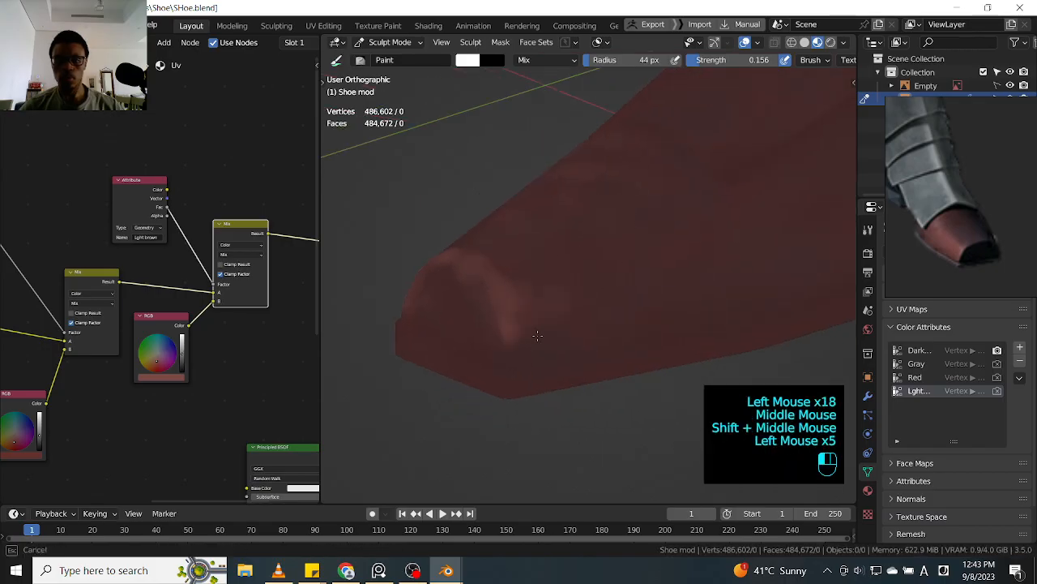
# - Add light brown dabs inside the toe cap and soften the highlight's outer edge with inverted strokes
pyautogui.click(456, 320)
pyautogui.click(444, 299)
pyautogui.click(435, 281)
pyautogui.keyDown('ctrl'); pyautogui.click(463, 298); pyautogui.keyUp('ctrl')
pyautogui.keyDown('ctrl'); pyautogui.click(467, 293); pyautogui.keyUp('ctrl')
pyautogui.keyDown('ctrl'); pyautogui.click(471, 290); pyautogui.keyUp('ctrl')
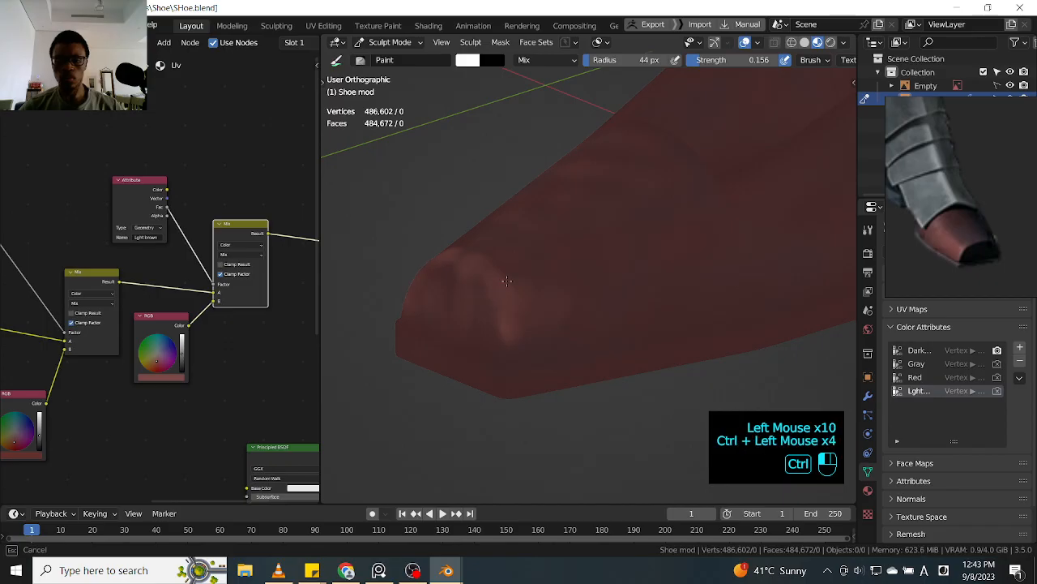
pyautogui.keyDown('ctrl'); pyautogui.moveTo(499, 289); pyautogui.dragTo(527, 334); pyautogui.keyUp('ctrl')
# - Dab faint light brown from behind the toe cap up the opposite side of the forefoot
pyautogui.moveTo(628, 268)
pyautogui.mouseDown(button='middle')
pyautogui.moveTo(625, 245)
pyautogui.moveTo(558, 328)
pyautogui.mouseUp(button='middle')
pyautogui.moveTo(620, 210); pyautogui.dragTo(588, 243, button='middle')
pyautogui.moveTo(588, 243)
pyautogui.keyDown('ctrl'); pyautogui.mouseDown(button='middle')
pyautogui.moveTo(593, 274)
pyautogui.moveTo(577, 250)
pyautogui.moveTo(562, 259)
pyautogui.mouseUp(button='middle'); pyautogui.keyUp('ctrl')
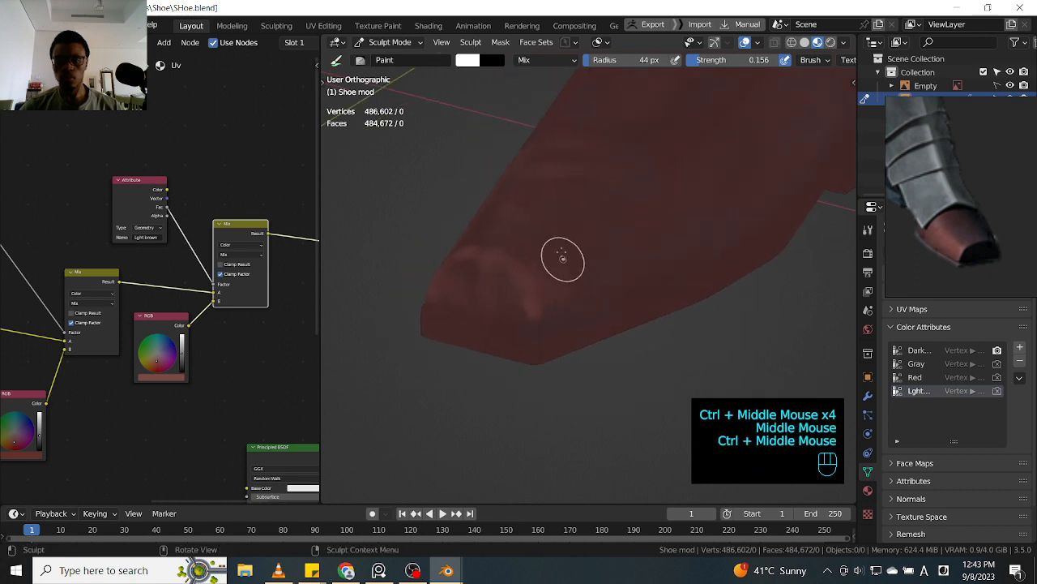
pyautogui.click(564, 263)
pyautogui.click(578, 300)
pyautogui.click(586, 258)
pyautogui.click(616, 230)
pyautogui.click(650, 201)
# - Build up light brown streaks across the top and opposite side of the forefoot
pyautogui.moveTo(629, 203); pyautogui.dragTo(596, 231)
pyautogui.moveTo(560, 234)
pyautogui.mouseDown()
pyautogui.moveTo(560, 208)
pyautogui.moveTo(557, 227)
pyautogui.mouseUp()
pyautogui.moveTo(568, 223)
pyautogui.mouseDown()
pyautogui.moveTo(556, 190)
pyautogui.moveTo(600, 231)
pyautogui.mouseUp()
pyautogui.moveTo(624, 210); pyautogui.dragTo(649, 241)
pyautogui.moveTo(665, 223); pyautogui.dragTo(689, 192)
pyautogui.moveTo(610, 283); pyautogui.dragTo(632, 235)
pyautogui.moveTo(632, 235); pyautogui.dragTo(654, 188)
pyautogui.moveTo(654, 188)
pyautogui.mouseDown()
pyautogui.moveTo(660, 243)
pyautogui.moveTo(648, 211)
pyautogui.mouseUp()
pyautogui.moveTo(648, 211)
pyautogui.mouseDown()
pyautogui.moveTo(629, 246)
pyautogui.moveTo(645, 185)
pyautogui.mouseUp()
pyautogui.moveTo(645, 184); pyautogui.dragTo(527, 221)
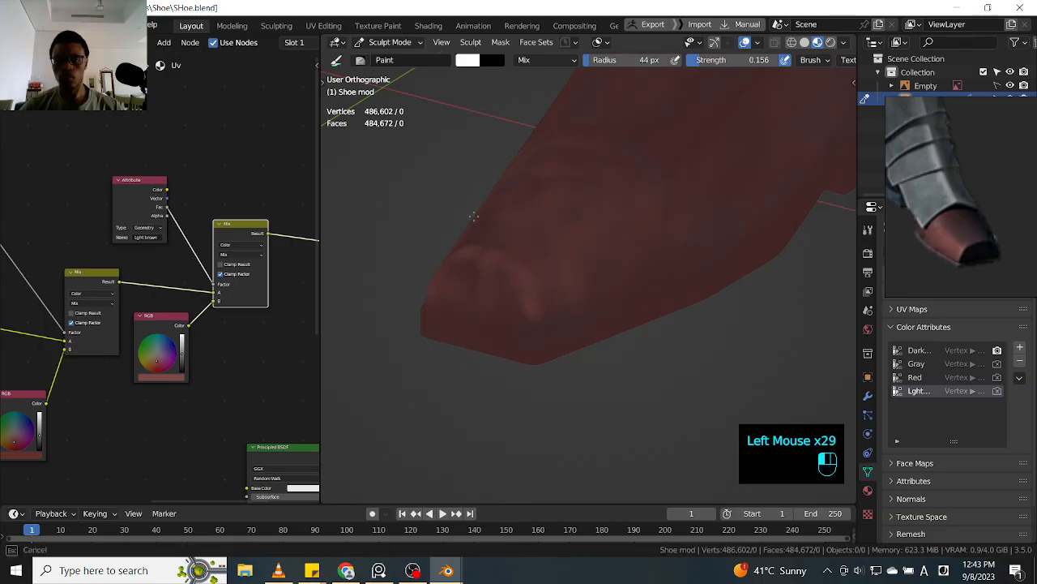
# - Extend the light brown streaks over the top of the forefoot and down its opposite side
pyautogui.moveTo(539, 162); pyautogui.dragTo(545, 185)
pyautogui.moveTo(551, 194); pyautogui.dragTo(561, 213)
pyautogui.moveTo(560, 212); pyautogui.dragTo(570, 229)
pyautogui.moveTo(681, 154)
pyautogui.keyDown('ctrl'); pyautogui.mouseDown(button='middle')
pyautogui.moveTo(681, 178)
pyautogui.moveTo(592, 203)
pyautogui.mouseUp(button='middle'); pyautogui.keyUp('ctrl')
pyautogui.moveTo(592, 203); pyautogui.dragTo(527, 221, button='middle')
pyautogui.keyDown('shift'); pyautogui.moveTo(527, 220); pyautogui.dragTo(552, 221, button='middle'); pyautogui.keyUp('shift')
pyautogui.keyDown('ctrl'); pyautogui.moveTo(537, 286); pyautogui.dragTo(540, 268, button='middle'); pyautogui.keyUp('ctrl')
pyautogui.moveTo(540, 269); pyautogui.dragTo(539, 284)
pyautogui.moveTo(539, 284); pyautogui.dragTo(538, 296)
pyautogui.moveTo(538, 297); pyautogui.dragTo(538, 311)
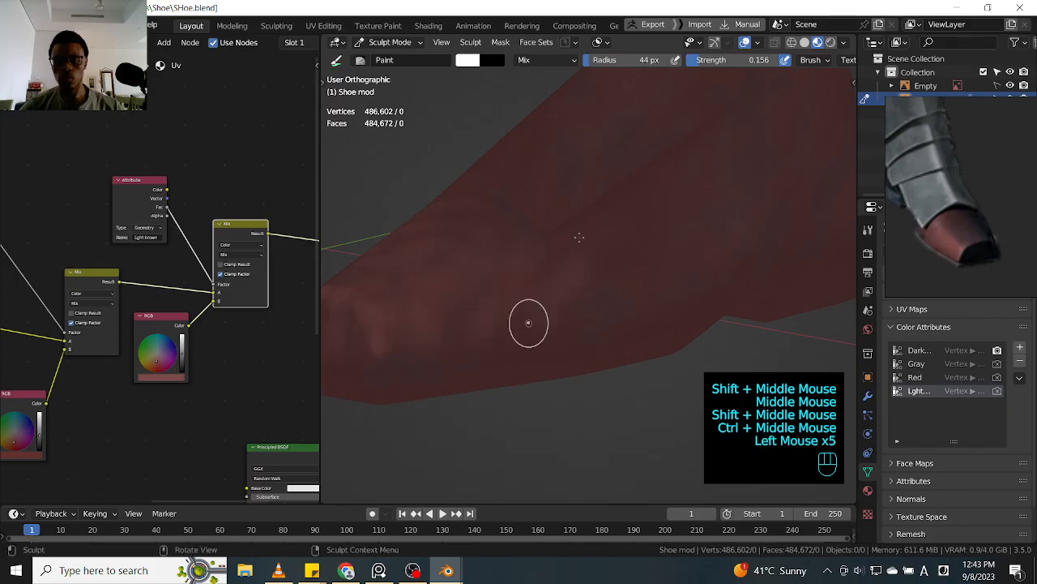
# - Brush light brown strokes over the opposite side of the midfoot, toward the instep
pyautogui.moveTo(603, 253); pyautogui.dragTo(579, 286)
pyautogui.moveTo(578, 286)
pyautogui.mouseDown()
pyautogui.moveTo(625, 213)
pyautogui.moveTo(573, 267)
pyautogui.mouseUp()
pyautogui.moveTo(573, 266)
pyautogui.mouseDown()
pyautogui.moveTo(611, 282)
pyautogui.moveTo(641, 222)
pyautogui.moveTo(598, 229)
pyautogui.mouseUp()
pyautogui.moveTo(599, 230)
pyautogui.mouseDown()
pyautogui.moveTo(642, 200)
pyautogui.moveTo(596, 243)
pyautogui.moveTo(633, 173)
pyautogui.moveTo(706, 121)
pyautogui.moveTo(645, 264)
pyautogui.mouseUp()
pyautogui.moveTo(614, 308); pyautogui.dragTo(653, 212)
pyautogui.moveTo(652, 212); pyautogui.dragTo(616, 239)
pyautogui.moveTo(616, 239); pyautogui.dragTo(591, 206)
# - Fade the end of the toe cap highlight with an inverted brush stroke
pyautogui.keyDown('ctrl'); pyautogui.moveTo(590, 205); pyautogui.dragTo(568, 243, button='middle'); pyautogui.keyUp('ctrl')
pyautogui.moveTo(567, 243)
pyautogui.mouseDown(button='middle')
pyautogui.moveTo(532, 241)
pyautogui.moveTo(584, 246)
pyautogui.moveTo(581, 227)
pyautogui.mouseUp(button='middle')
pyautogui.keyDown('ctrl'); pyautogui.moveTo(567, 312); pyautogui.dragTo(560, 302); pyautogui.keyUp('ctrl')
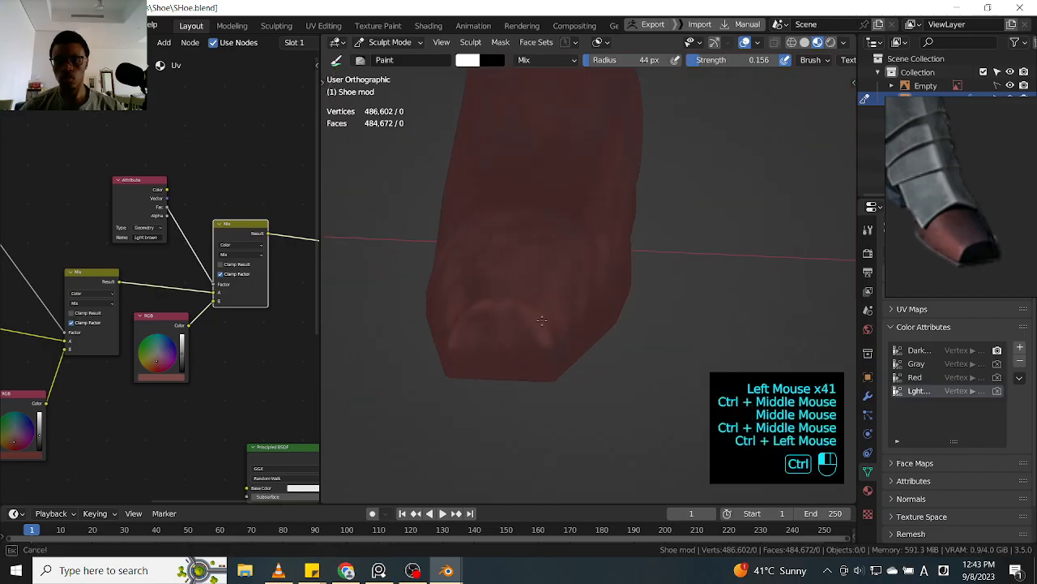
# - Paint long diagonal light brown strokes up the first side of the midfoot
pyautogui.keyDown('ctrl'); pyautogui.moveTo(475, 266); pyautogui.dragTo(519, 248, button='middle'); pyautogui.keyUp('ctrl')
pyautogui.keyDown('ctrl'); pyautogui.moveTo(518, 247); pyautogui.dragTo(605, 285, button='middle'); pyautogui.keyUp('ctrl')
pyautogui.moveTo(549, 280); pyautogui.dragTo(519, 227)
pyautogui.moveTo(547, 281); pyautogui.dragTo(503, 199)
pyautogui.moveTo(541, 261); pyautogui.dragTo(507, 211)
pyautogui.moveTo(544, 297)
pyautogui.mouseDown()
pyautogui.moveTo(511, 227)
pyautogui.moveTo(472, 205)
pyautogui.moveTo(486, 227)
pyautogui.mouseUp()
pyautogui.moveTo(551, 292); pyautogui.dragTo(495, 203)
# - Layer repeated light brown strokes from the midfoot's side up toward the ankle
pyautogui.keyDown('shift'); pyautogui.moveTo(469, 169); pyautogui.dragTo(542, 202, button='middle'); pyautogui.keyUp('shift')
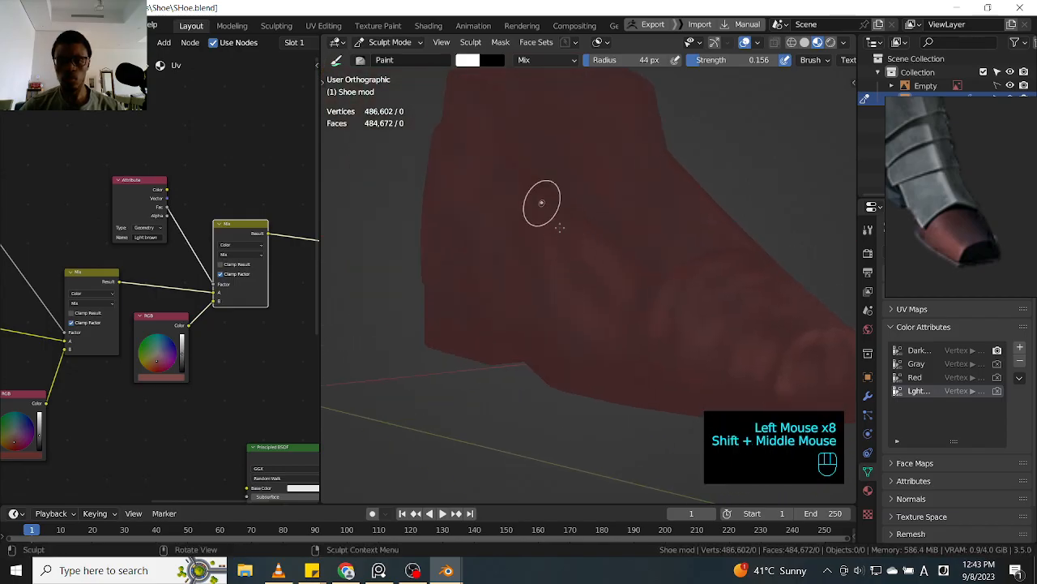
pyautogui.moveTo(577, 298); pyautogui.dragTo(550, 256)
pyautogui.moveTo(579, 299); pyautogui.dragTo(551, 254)
pyautogui.moveTo(580, 300); pyautogui.dragTo(548, 253)
pyautogui.moveTo(581, 297); pyautogui.dragTo(575, 274)
pyautogui.moveTo(532, 199); pyautogui.dragTo(518, 187)
pyautogui.moveTo(545, 316); pyautogui.dragTo(511, 211)
pyautogui.moveTo(545, 316); pyautogui.dragTo(509, 207)
pyautogui.moveTo(553, 337); pyautogui.dragTo(549, 330)
pyautogui.moveTo(522, 281); pyautogui.dragTo(512, 243)
pyautogui.moveTo(541, 320); pyautogui.dragTo(515, 243)
pyautogui.moveTo(544, 333); pyautogui.dragTo(512, 243)
pyautogui.moveTo(502, 300); pyautogui.dragTo(484, 235)
# - Brush light brown streaks over the area between the arch and the front of the ankle
pyautogui.moveTo(486, 247)
pyautogui.mouseDown(button='middle')
pyautogui.moveTo(552, 240)
pyautogui.moveTo(540, 257)
pyautogui.mouseUp(button='middle')
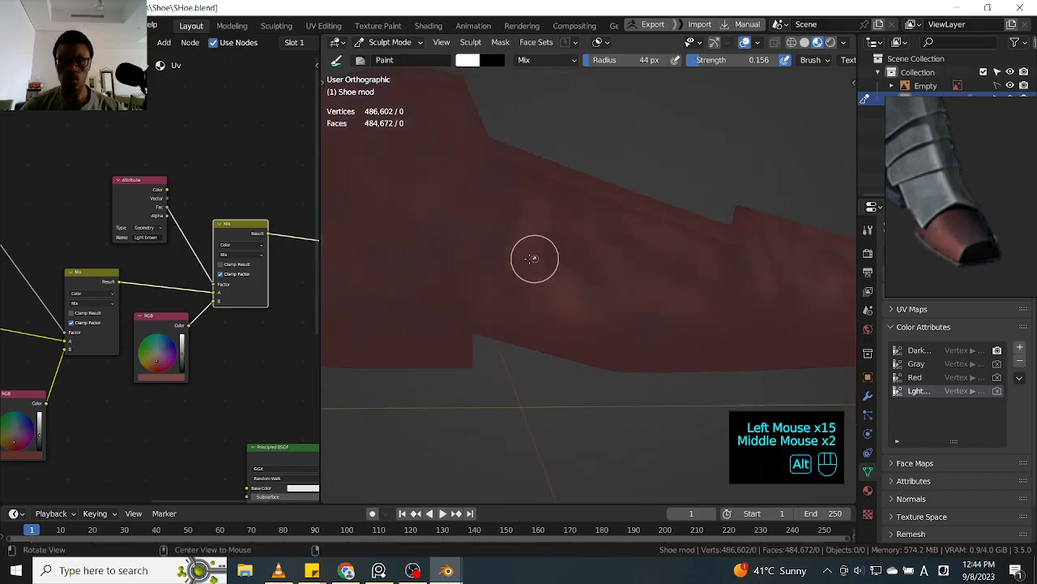
pyautogui.keyDown('shift'); pyautogui.moveTo(482, 230); pyautogui.dragTo(536, 256, button='middle'); pyautogui.keyUp('shift')
pyautogui.moveTo(567, 283); pyautogui.dragTo(545, 236)
pyautogui.moveTo(579, 280); pyautogui.dragTo(551, 235)
pyautogui.moveTo(608, 271)
pyautogui.mouseDown()
pyautogui.moveTo(592, 243)
pyautogui.moveTo(567, 230)
pyautogui.mouseUp()
pyautogui.moveTo(587, 300); pyautogui.dragTo(539, 218)
pyautogui.moveTo(560, 267)
pyautogui.mouseDown()
pyautogui.moveTo(517, 210)
pyautogui.moveTo(535, 178)
pyautogui.mouseUp()
pyautogui.moveTo(545, 185)
pyautogui.mouseDown()
pyautogui.moveTo(559, 199)
pyautogui.moveTo(541, 182)
pyautogui.mouseUp()
pyautogui.moveTo(551, 197)
pyautogui.mouseDown()
pyautogui.moveTo(523, 171)
pyautogui.moveTo(514, 132)
pyautogui.mouseUp()
# - Add light brown strokes to the ankle and tone down the midfoot's side with inverted strokes
pyautogui.moveTo(514, 132); pyautogui.dragTo(541, 183, button='middle')
pyautogui.moveTo(539, 196); pyautogui.dragTo(536, 193)
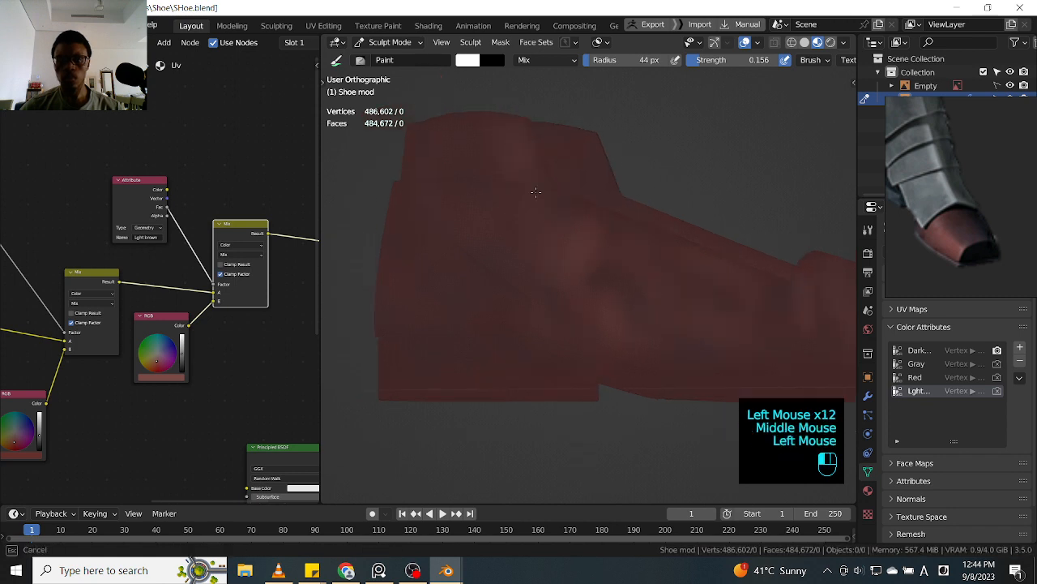
pyautogui.moveTo(593, 242); pyautogui.dragTo(535, 170)
pyautogui.moveTo(619, 144); pyautogui.dragTo(618, 176, button='middle')
pyautogui.keyDown('ctrl'); pyautogui.moveTo(607, 292); pyautogui.dragTo(583, 247); pyautogui.keyUp('ctrl')
pyautogui.keyDown('ctrl'); pyautogui.moveTo(579, 321); pyautogui.dragTo(547, 264); pyautogui.keyUp('ctrl')
pyautogui.keyDown('ctrl'); pyautogui.moveTo(620, 287); pyautogui.dragTo(606, 257); pyautogui.keyUp('ctrl')
pyautogui.moveTo(587, 296)
pyautogui.keyDown('ctrl'); pyautogui.mouseDown()
pyautogui.moveTo(573, 252)
pyautogui.moveTo(593, 204)
pyautogui.mouseUp(); pyautogui.keyUp('ctrl')
# - Paint short light brown strokes across the lower side of the shoe toward the heel
pyautogui.moveTo(593, 204)
pyautogui.keyDown('ctrl'); pyautogui.mouseDown(button='middle')
pyautogui.moveTo(605, 270)
pyautogui.moveTo(596, 280)
pyautogui.mouseUp(button='middle'); pyautogui.keyUp('ctrl')
pyautogui.moveTo(596, 280)
pyautogui.keyDown('ctrl'); pyautogui.mouseDown(button='middle')
pyautogui.moveTo(588, 292)
pyautogui.moveTo(600, 275)
pyautogui.mouseUp(button='middle'); pyautogui.keyUp('ctrl')
pyautogui.moveTo(595, 303); pyautogui.dragTo(586, 290)
pyautogui.moveTo(586, 301); pyautogui.dragTo(557, 280)
pyautogui.moveTo(554, 293); pyautogui.dragTo(542, 277)
pyautogui.moveTo(534, 293); pyautogui.dragTo(498, 267)
pyautogui.moveTo(499, 275); pyautogui.dragTo(484, 260)
pyautogui.moveTo(527, 292); pyautogui.dragTo(518, 279)
# - Continue the light brown strokes up the heel side and around the ankle collar
pyautogui.moveTo(524, 281); pyautogui.dragTo(491, 241)
pyautogui.moveTo(486, 239); pyautogui.dragTo(476, 215)
pyautogui.moveTo(496, 243)
pyautogui.mouseDown()
pyautogui.moveTo(487, 231)
pyautogui.moveTo(501, 220)
pyautogui.mouseUp()
pyautogui.moveTo(510, 166); pyautogui.dragTo(475, 125)
pyautogui.click(459, 199)
pyautogui.click(516, 197)
pyautogui.moveTo(515, 197)
pyautogui.keyDown('alt'); pyautogui.mouseDown(button='middle')
pyautogui.moveTo(607, 196)
pyautogui.moveTo(519, 203)
pyautogui.moveTo(378, 189)
pyautogui.mouseUp(button='middle'); pyautogui.keyUp('alt')
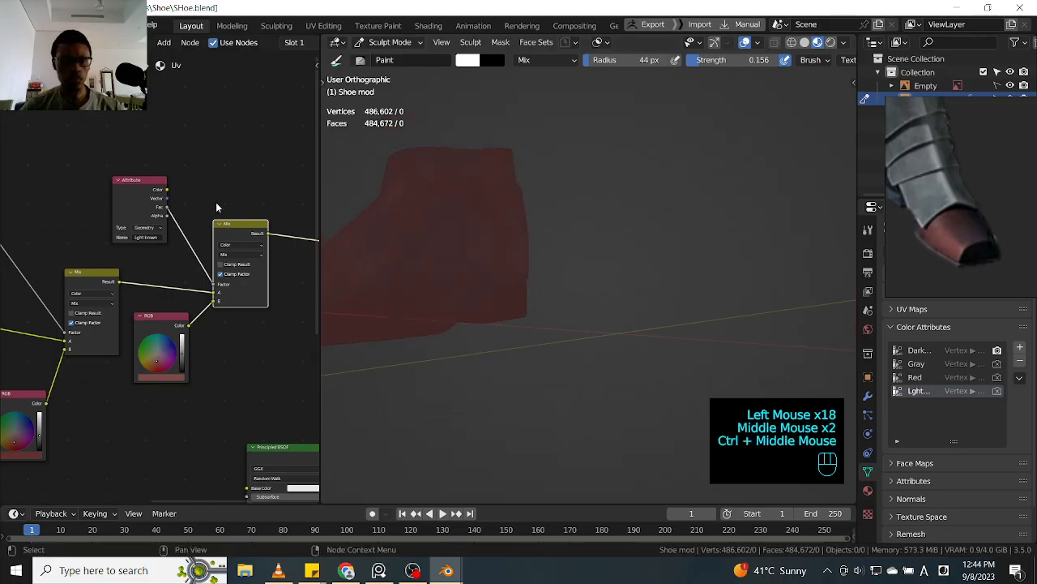
# - Mute and unmute the Mix node driven by the Light brown attribute to compare the shoe with and without highlights
pyautogui.click(235, 235)
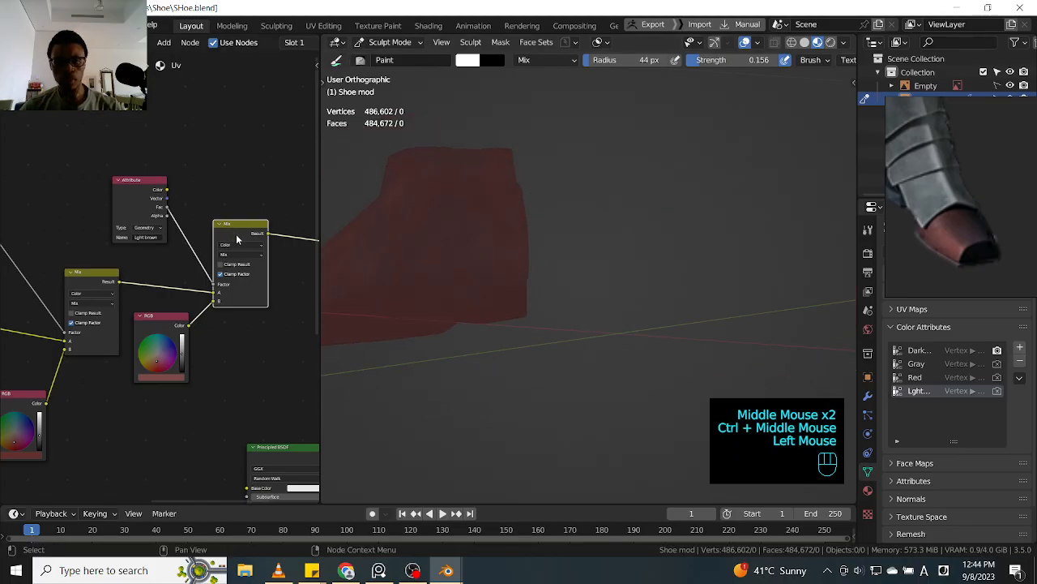
pyautogui.press('m')
pyautogui.keyDown('alt'); pyautogui.moveTo(492, 201); pyautogui.dragTo(583, 202, button='middle'); pyautogui.keyUp('alt')
pyautogui.moveTo(499, 236); pyautogui.dragTo(479, 261, button='middle')
pyautogui.keyDown('ctrl'); pyautogui.moveTo(478, 261); pyautogui.dragTo(521, 232, button='middle'); pyautogui.keyUp('ctrl')
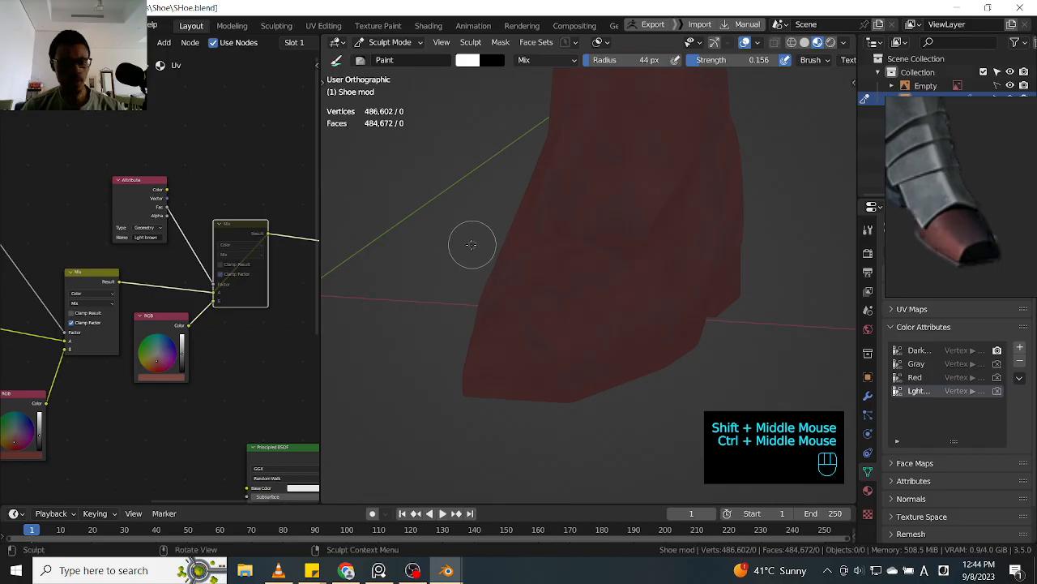
pyautogui.press('m')
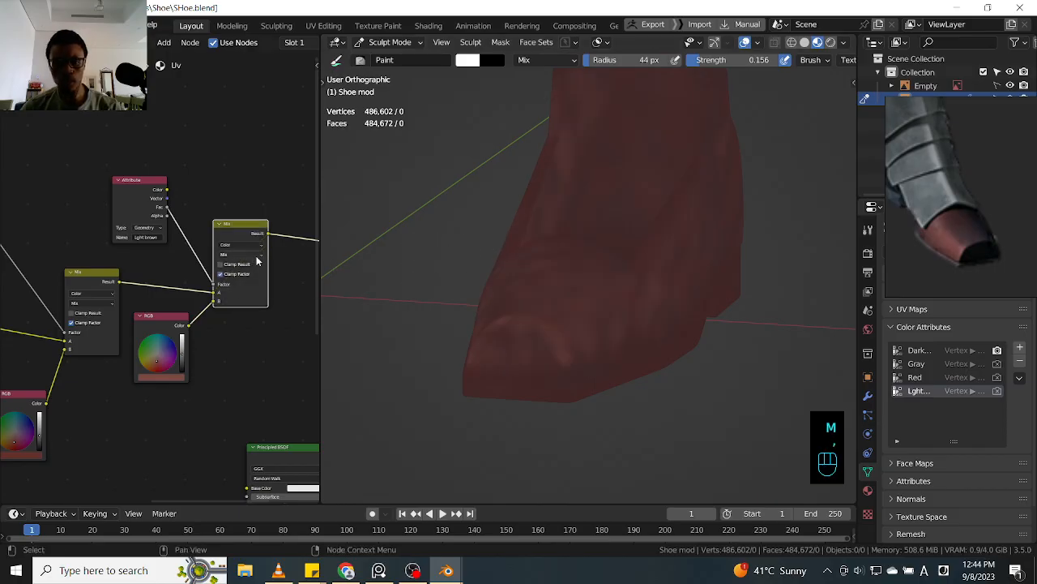
pyautogui.press('n')
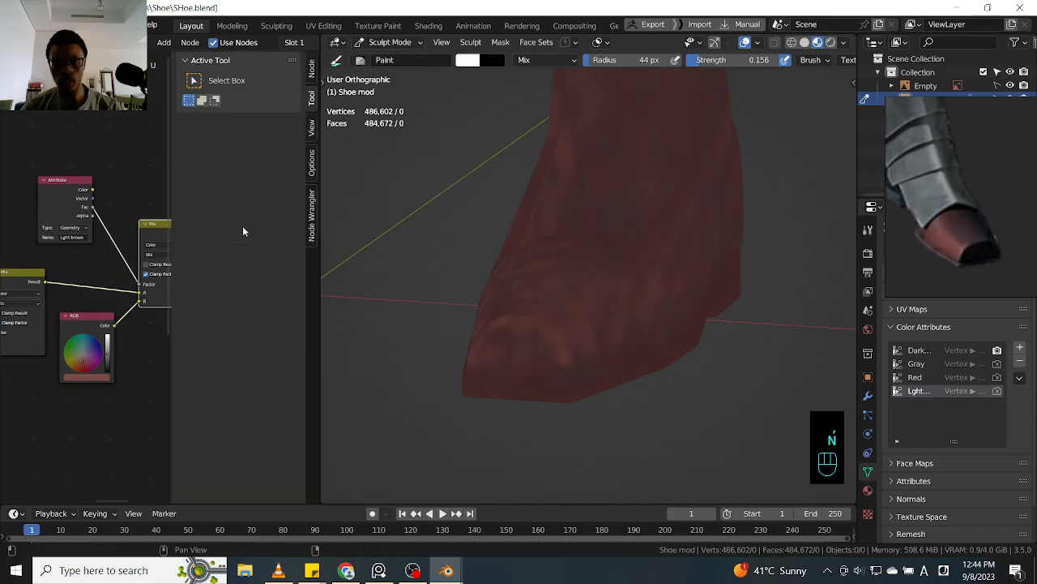
pyautogui.click(146, 325)
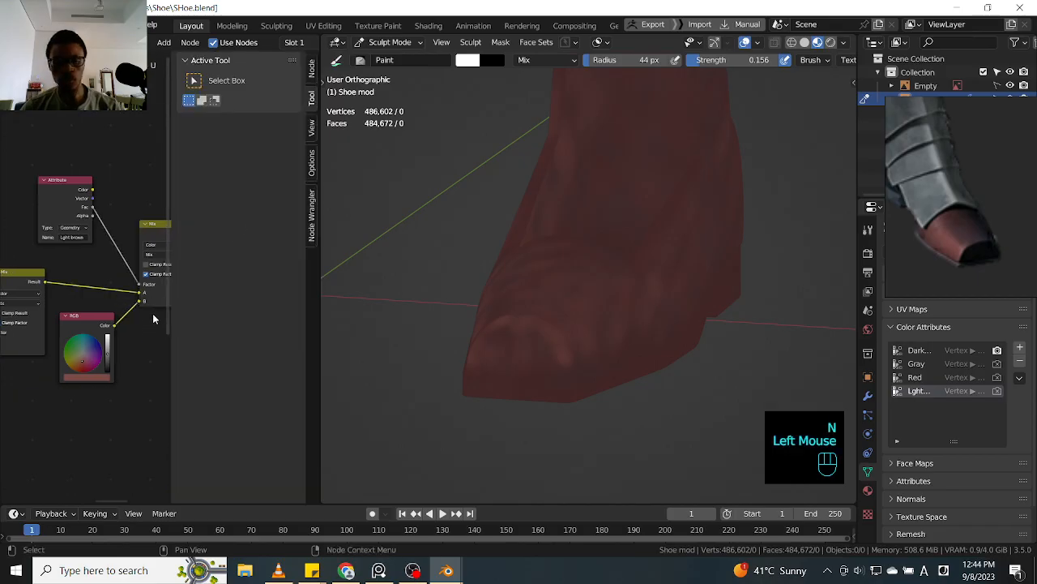
pyautogui.press('n')
# - Toggle muting of the preceding Mix node to compare the shoe with and without its color layer, leaving the node enabled
pyautogui.click(93, 284)
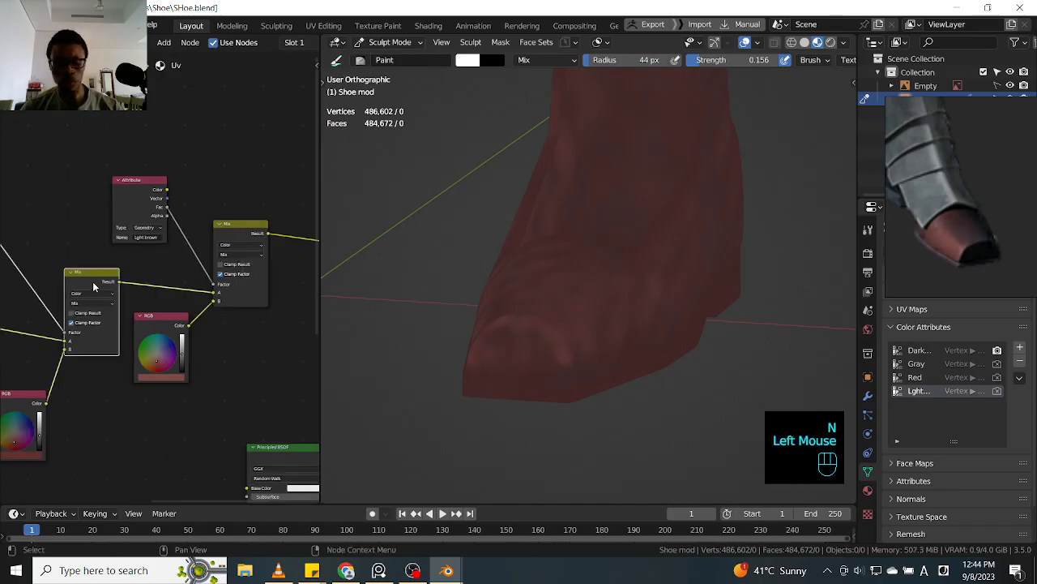
pyautogui.press('m')
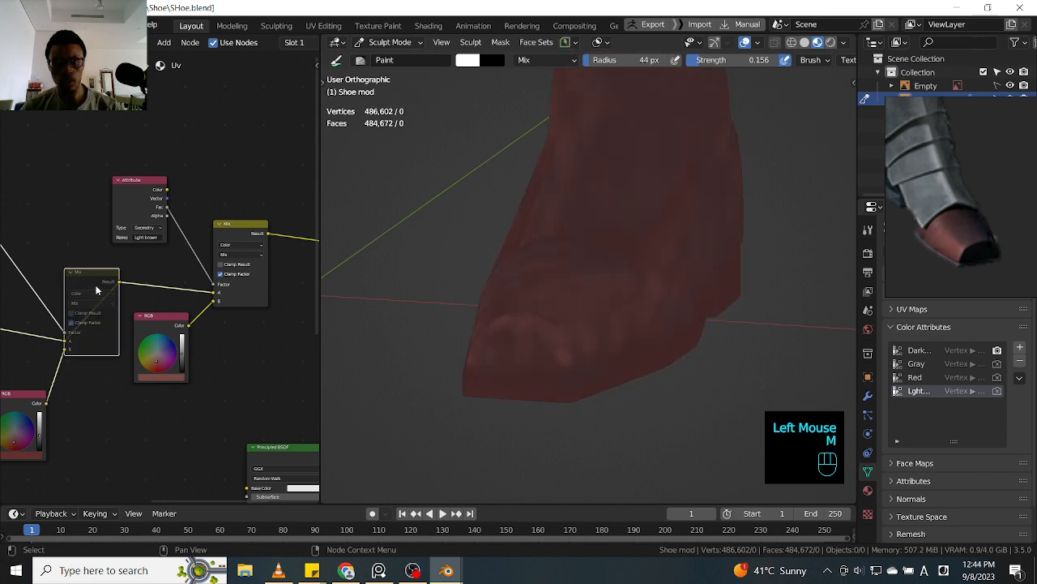
pyautogui.press('m')
pyautogui.press('m')
pyautogui.press('m')
pyautogui.press('m')
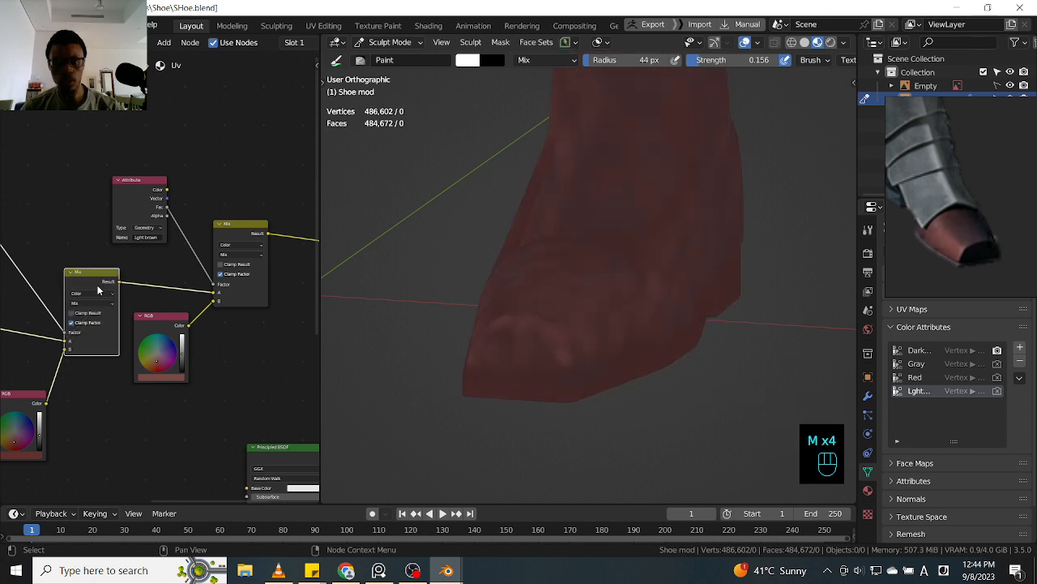
# - Repeatedly mute and unmute the Mix node feeding the Light brown mix to judge its color layer's contribution
pyautogui.press('m')
pyautogui.press('m')
pyautogui.press('m')
pyautogui.press('m')
pyautogui.press('m')
pyautogui.press('m')
pyautogui.press('m')
pyautogui.press('m')
pyautogui.press('m')
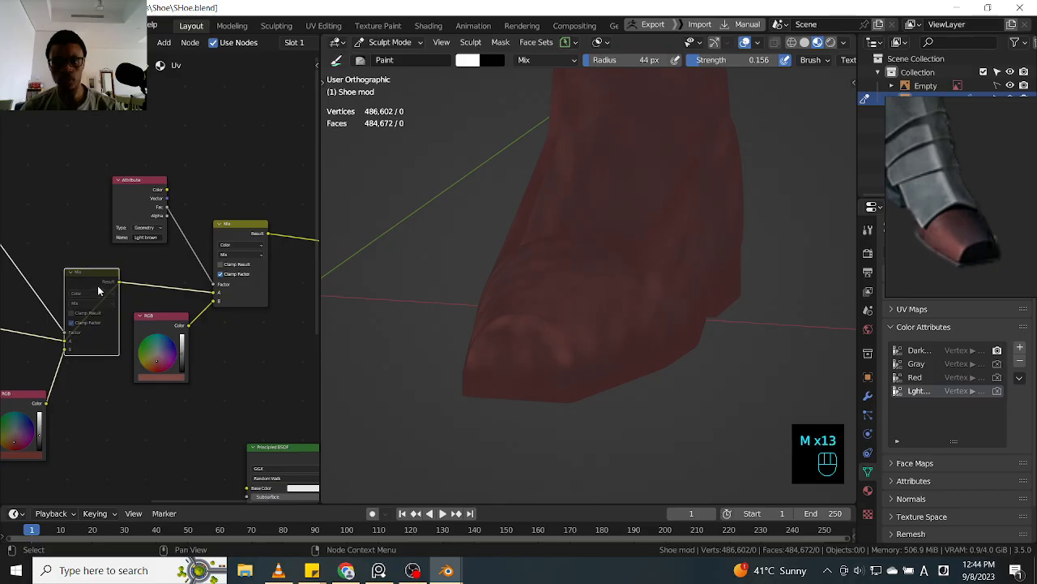
pyautogui.press('m')
pyautogui.press('m')
pyautogui.press('m')
pyautogui.press('m')
# - Brush light brown strokes along the midfoot side of the shoe at 0.156 strength
pyautogui.click(251, 231)
pyautogui.keyDown('ctrl'); pyautogui.moveTo(590, 167); pyautogui.dragTo(601, 208, button='middle'); pyautogui.keyUp('ctrl')
pyautogui.keyDown('alt'); pyautogui.moveTo(577, 252); pyautogui.dragTo(495, 253); pyautogui.keyUp('alt')
pyautogui.moveTo(495, 253)
pyautogui.keyDown('alt'); pyautogui.keyDown('shift'); pyautogui.mouseDown()
pyautogui.moveTo(551, 232)
pyautogui.moveTo(528, 262)
pyautogui.mouseUp(); pyautogui.keyUp('shift'); pyautogui.keyUp('alt')
pyautogui.moveTo(528, 263)
pyautogui.mouseDown()
pyautogui.moveTo(465, 303)
pyautogui.moveTo(558, 256)
pyautogui.moveTo(479, 317)
pyautogui.moveTo(496, 294)
pyautogui.mouseUp()
pyautogui.moveTo(496, 294)
pyautogui.mouseDown()
pyautogui.moveTo(514, 271)
pyautogui.moveTo(573, 280)
pyautogui.mouseUp()
pyautogui.moveTo(572, 280); pyautogui.dragTo(556, 213)
pyautogui.moveTo(556, 213); pyautogui.dragTo(542, 187)
# - Add short vertical light brown strokes across the shoe's side from midfoot toward the heel
pyautogui.moveTo(541, 187); pyautogui.dragTo(559, 166)
pyautogui.moveTo(567, 227); pyautogui.dragTo(574, 195)
pyautogui.moveTo(587, 248); pyautogui.dragTo(595, 194)
pyautogui.moveTo(601, 224); pyautogui.dragTo(602, 187)
pyautogui.moveTo(626, 227); pyautogui.dragTo(637, 195)
pyautogui.moveTo(646, 198); pyautogui.dragTo(651, 176)
pyautogui.moveTo(651, 176); pyautogui.dragTo(639, 240)
pyautogui.moveTo(639, 240); pyautogui.dragTo(635, 267)
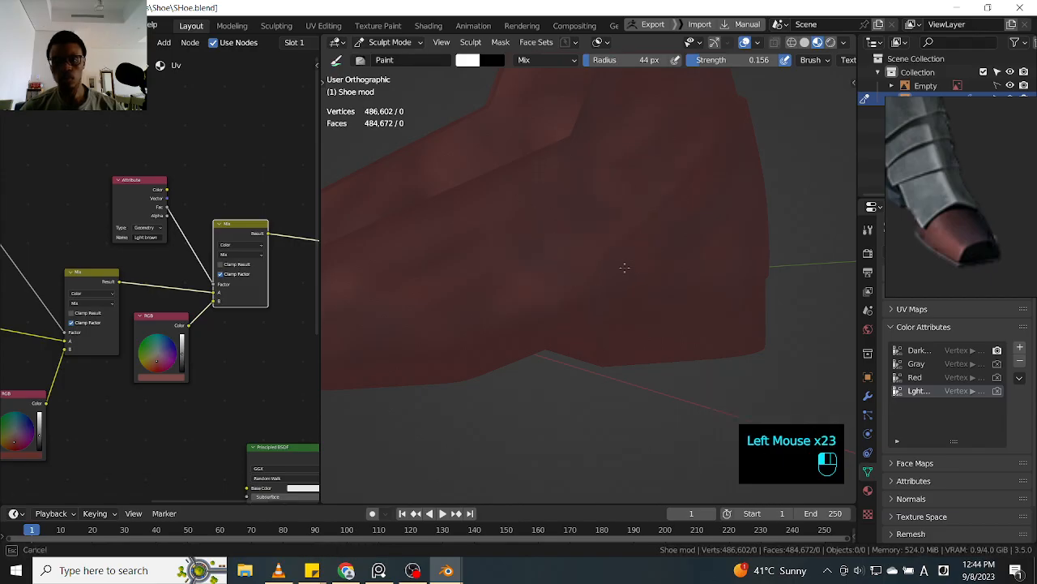
pyautogui.click(659, 240)
# - Paint light brown strokes around the ankle collar and the upper heel
pyautogui.moveTo(622, 241); pyautogui.dragTo(611, 192, button='middle')
pyautogui.keyDown('shift'); pyautogui.moveTo(663, 168); pyautogui.dragTo(607, 278, button='middle'); pyautogui.keyUp('shift')
pyautogui.moveTo(607, 278); pyautogui.dragTo(590, 193)
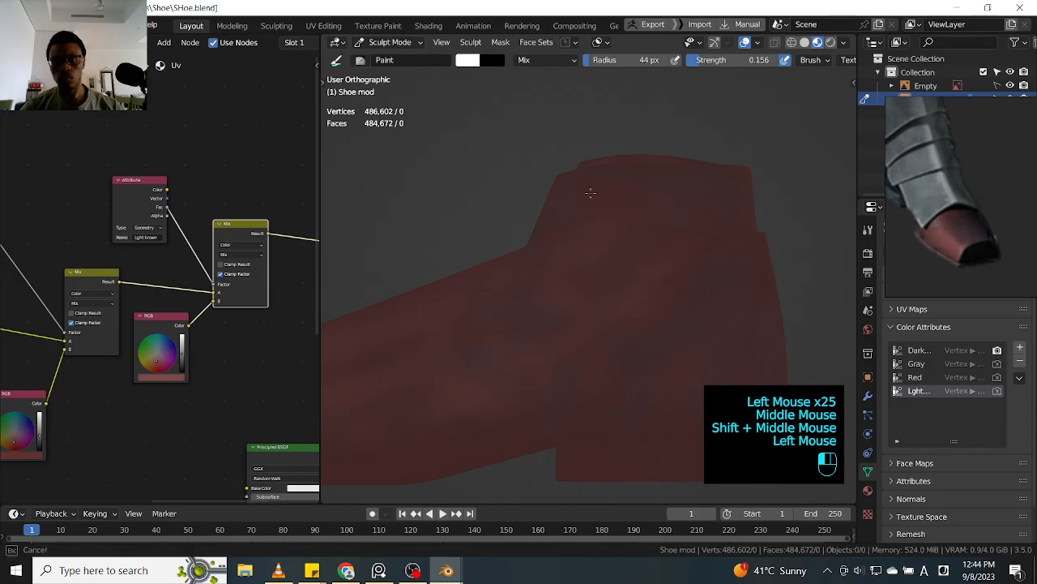
pyautogui.moveTo(705, 171); pyautogui.dragTo(718, 189)
pyautogui.moveTo(713, 183); pyautogui.dragTo(695, 202)
pyautogui.moveTo(685, 195); pyautogui.dragTo(669, 215)
pyautogui.moveTo(669, 215); pyautogui.dragTo(710, 201, button='middle')
pyautogui.keyDown('shift'); pyautogui.moveTo(710, 202); pyautogui.dragTo(651, 185, button='middle'); pyautogui.keyUp('shift')
pyautogui.moveTo(650, 186); pyautogui.dragTo(640, 191)
pyautogui.moveTo(636, 182)
pyautogui.mouseDown()
pyautogui.moveTo(628, 195)
pyautogui.moveTo(656, 212)
pyautogui.mouseUp()
pyautogui.moveTo(661, 215); pyautogui.dragTo(667, 248)
# - Continue the light brown strokes from the collar down toward the rear of the shoe
pyautogui.keyDown('shift'); pyautogui.moveTo(690, 267); pyautogui.dragTo(662, 209, button='middle'); pyautogui.keyUp('shift')
pyautogui.moveTo(662, 210); pyautogui.dragTo(656, 236, button='middle')
pyautogui.moveTo(648, 244); pyautogui.dragTo(628, 276)
pyautogui.moveTo(624, 288)
pyautogui.mouseDown()
pyautogui.moveTo(602, 322)
pyautogui.moveTo(616, 296)
pyautogui.mouseUp()
pyautogui.moveTo(628, 287)
pyautogui.mouseDown()
pyautogui.moveTo(639, 271)
pyautogui.moveTo(662, 310)
pyautogui.mouseUp()
pyautogui.moveTo(643, 243); pyautogui.dragTo(658, 241)
pyautogui.moveTo(664, 241); pyautogui.dragTo(679, 240)
# - Paint light brown strokes up and down the back of the heel
pyautogui.moveTo(679, 240); pyautogui.dragTo(644, 222, button='middle')
pyautogui.moveTo(713, 231)
pyautogui.keyDown('shift'); pyautogui.mouseDown(button='middle')
pyautogui.moveTo(689, 246)
pyautogui.moveTo(653, 241)
pyautogui.mouseUp(button='middle'); pyautogui.keyUp('shift')
pyautogui.moveTo(652, 241); pyautogui.dragTo(640, 268, button='middle')
pyautogui.moveTo(612, 288); pyautogui.dragTo(594, 305)
pyautogui.moveTo(594, 316)
pyautogui.mouseDown()
pyautogui.moveTo(591, 358)
pyautogui.moveTo(607, 284)
pyautogui.mouseUp()
pyautogui.moveTo(608, 284)
pyautogui.mouseDown()
pyautogui.moveTo(623, 202)
pyautogui.moveTo(614, 284)
pyautogui.mouseUp()
pyautogui.moveTo(614, 285); pyautogui.dragTo(620, 235)
pyautogui.moveTo(619, 235); pyautogui.dragTo(621, 183)
pyautogui.moveTo(621, 184)
pyautogui.mouseDown()
pyautogui.moveTo(556, 132)
pyautogui.moveTo(652, 286)
pyautogui.moveTo(662, 217)
pyautogui.mouseUp()
# - Extend the light brown strokes past the heel onto the adjoining side of the shoe
pyautogui.moveTo(653, 258); pyautogui.dragTo(580, 247, button='middle')
pyautogui.keyDown('shift'); pyautogui.moveTo(689, 231); pyautogui.dragTo(621, 203, button='middle'); pyautogui.keyUp('shift')
pyautogui.moveTo(621, 204); pyautogui.dragTo(604, 259)
pyautogui.moveTo(603, 260); pyautogui.dragTo(591, 309)
pyautogui.moveTo(592, 309); pyautogui.dragTo(621, 279)
pyautogui.moveTo(620, 279)
pyautogui.mouseDown()
pyautogui.moveTo(650, 249)
pyautogui.moveTo(642, 221)
pyautogui.mouseUp()
pyautogui.moveTo(643, 220); pyautogui.dragTo(635, 192)
pyautogui.moveTo(717, 291); pyautogui.dragTo(636, 262)
pyautogui.moveTo(637, 261); pyautogui.dragTo(640, 78)
pyautogui.moveTo(702, 304); pyautogui.dragTo(645, 266)
pyautogui.moveTo(645, 266)
pyautogui.mouseDown()
pyautogui.moveTo(637, 320)
pyautogui.moveTo(660, 267)
pyautogui.mouseUp()
# - Tone down patches of the new side strokes with the black secondary color and repaint light brown accents
pyautogui.keyDown('ctrl'); pyautogui.moveTo(660, 267); pyautogui.dragTo(656, 296, button='middle'); pyautogui.keyUp('ctrl')
pyautogui.moveTo(657, 295)
pyautogui.keyDown('shift'); pyautogui.mouseDown(button='middle')
pyautogui.moveTo(542, 275)
pyautogui.moveTo(564, 231)
pyautogui.mouseUp(button='middle'); pyautogui.keyUp('shift')
pyautogui.moveTo(578, 215)
pyautogui.mouseDown()
pyautogui.moveTo(627, 199)
pyautogui.moveTo(610, 213)
pyautogui.mouseUp()
pyautogui.keyDown('ctrl'); pyautogui.moveTo(610, 213); pyautogui.dragTo(595, 228); pyautogui.keyUp('ctrl')
pyautogui.keyDown('ctrl'); pyautogui.moveTo(571, 233); pyautogui.dragTo(548, 238); pyautogui.keyUp('ctrl')
pyautogui.moveTo(617, 204)
pyautogui.keyDown('ctrl'); pyautogui.mouseDown()
pyautogui.moveTo(588, 137)
pyautogui.moveTo(654, 214)
pyautogui.moveTo(578, 289)
pyautogui.mouseUp(); pyautogui.keyUp('ctrl')
pyautogui.keyDown('ctrl'); pyautogui.moveTo(558, 323); pyautogui.dragTo(576, 311); pyautogui.keyUp('ctrl')
pyautogui.moveTo(576, 310); pyautogui.dragTo(609, 277)
pyautogui.moveTo(609, 278); pyautogui.dragTo(608, 267)
pyautogui.moveTo(608, 267); pyautogui.dragTo(612, 230)
# - Blend further along the shoe, alternating a black secondary stroke with light brown strokes
pyautogui.moveTo(612, 229)
pyautogui.mouseDown(button='middle')
pyautogui.moveTo(683, 253)
pyautogui.moveTo(695, 248)
pyautogui.mouseUp(button='middle')
pyautogui.moveTo(615, 236)
pyautogui.keyDown('ctrl'); pyautogui.mouseDown()
pyautogui.moveTo(542, 212)
pyautogui.moveTo(587, 268)
pyautogui.moveTo(670, 260)
pyautogui.mouseUp(); pyautogui.keyUp('ctrl')
pyautogui.moveTo(670, 260); pyautogui.dragTo(655, 231, button='middle')
pyautogui.keyDown('shift'); pyautogui.moveTo(655, 231); pyautogui.dragTo(586, 251, button='middle'); pyautogui.keyUp('shift')
pyautogui.moveTo(586, 251); pyautogui.dragTo(585, 237, button='middle')
pyautogui.moveTo(512, 234); pyautogui.dragTo(544, 257)
pyautogui.moveTo(544, 256); pyautogui.dragTo(580, 278)
pyautogui.moveTo(579, 278)
pyautogui.mouseDown()
pyautogui.moveTo(613, 301)
pyautogui.moveTo(509, 234)
pyautogui.moveTo(592, 222)
pyautogui.mouseUp()
# - Reduce the light brown highlights across the front of the toe with the black secondary color
pyautogui.keyDown('ctrl'); pyautogui.moveTo(591, 254); pyautogui.dragTo(591, 292, button='middle'); pyautogui.keyUp('ctrl')
pyautogui.moveTo(591, 292)
pyautogui.mouseDown(button='middle')
pyautogui.moveTo(555, 265)
pyautogui.moveTo(553, 290)
pyautogui.moveTo(572, 290)
pyautogui.mouseUp(button='middle')
pyautogui.keyDown('ctrl'); pyautogui.moveTo(572, 290); pyautogui.dragTo(572, 264, button='middle'); pyautogui.keyUp('ctrl')
pyautogui.keyDown('shift'); pyautogui.moveTo(625, 295); pyautogui.dragTo(582, 259, button='middle'); pyautogui.keyUp('shift')
pyautogui.keyDown('ctrl'); pyautogui.moveTo(597, 320); pyautogui.dragTo(540, 338); pyautogui.keyUp('ctrl')
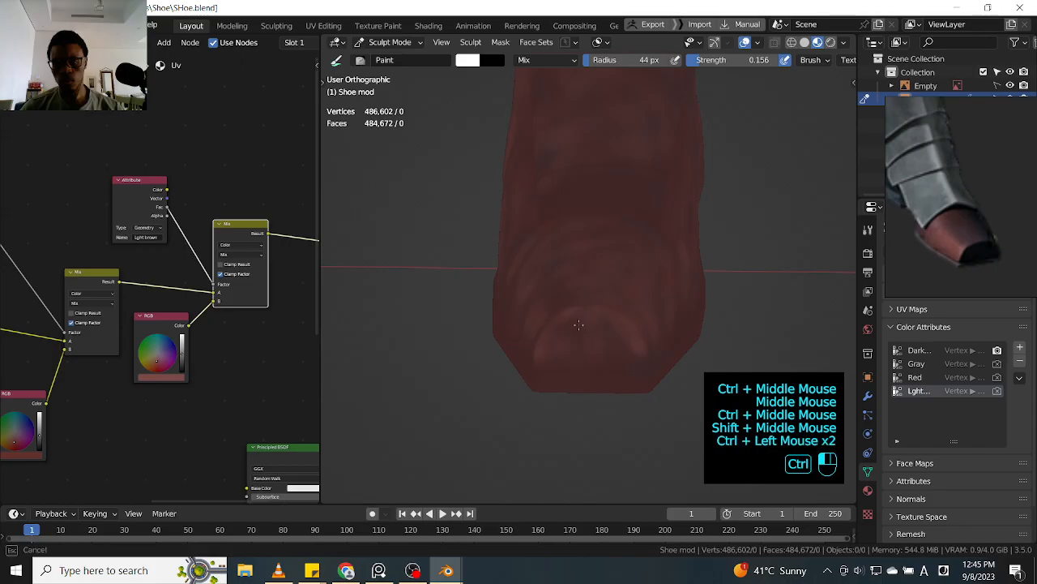
pyautogui.moveTo(501, 293)
pyautogui.keyDown('ctrl'); pyautogui.mouseDown()
pyautogui.moveTo(551, 250)
pyautogui.moveTo(516, 294)
pyautogui.mouseUp(); pyautogui.keyUp('ctrl')
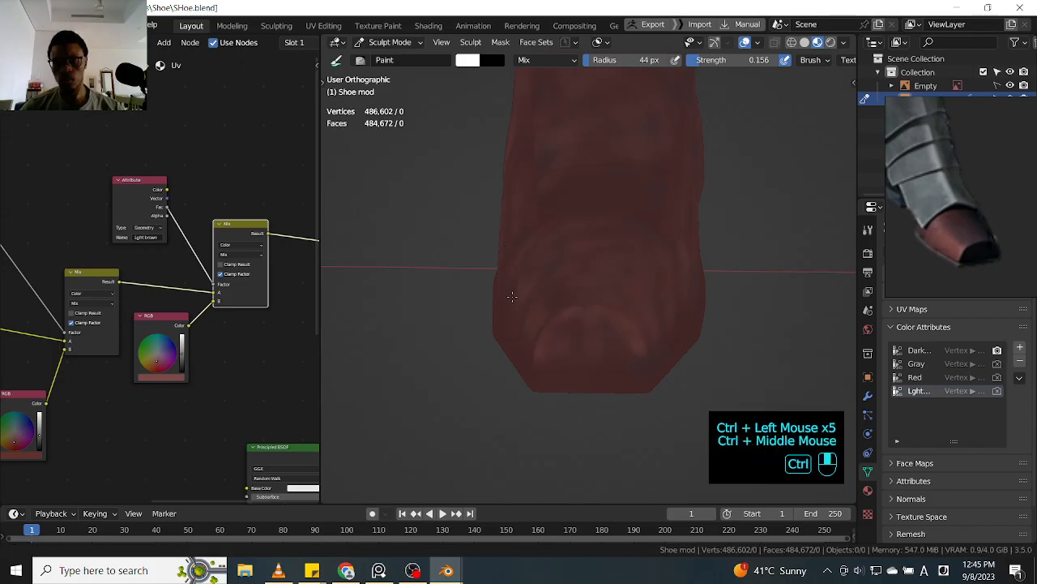
# - Brush the black secondary color over the side of the toe area to soften the light brown layer
pyautogui.keyDown('ctrl'); pyautogui.moveTo(514, 296); pyautogui.dragTo(511, 344, button='middle'); pyautogui.keyUp('ctrl')
pyautogui.keyDown('ctrl'); pyautogui.moveTo(481, 259); pyautogui.dragTo(483, 292, button='middle'); pyautogui.keyUp('ctrl')
pyautogui.moveTo(483, 292); pyautogui.dragTo(625, 294, button='middle')
pyautogui.keyDown('shift'); pyautogui.moveTo(507, 262); pyautogui.dragTo(563, 281, button='middle'); pyautogui.keyUp('shift')
pyautogui.keyDown('ctrl'); pyautogui.moveTo(563, 282); pyautogui.dragTo(529, 281); pyautogui.keyUp('ctrl')
pyautogui.moveTo(529, 281)
pyautogui.keyDown('ctrl'); pyautogui.mouseDown()
pyautogui.moveTo(495, 284)
pyautogui.moveTo(515, 254)
pyautogui.mouseUp(); pyautogui.keyUp('ctrl')
pyautogui.moveTo(514, 254)
pyautogui.keyDown('ctrl'); pyautogui.mouseDown()
pyautogui.moveTo(583, 274)
pyautogui.moveTo(587, 286)
pyautogui.mouseUp(); pyautogui.keyUp('ctrl')
# - Dab the black secondary color on remaining light brown spots from different sides of the shoe
pyautogui.moveTo(587, 285); pyautogui.dragTo(530, 259, button='middle')
pyautogui.keyDown('ctrl'); pyautogui.click(497, 302); pyautogui.keyUp('ctrl')
pyautogui.keyDown('ctrl'); pyautogui.click(497, 303); pyautogui.keyUp('ctrl')
pyautogui.moveTo(498, 302); pyautogui.dragTo(626, 266, button='middle')
pyautogui.keyDown('ctrl'); pyautogui.moveTo(626, 266); pyautogui.dragTo(628, 265); pyautogui.keyUp('ctrl')
pyautogui.keyDown('ctrl'); pyautogui.click(628, 265); pyautogui.keyUp('ctrl')
pyautogui.keyDown('ctrl'); pyautogui.click(628, 265); pyautogui.keyUp('ctrl')
pyautogui.keyDown('ctrl'); pyautogui.click(636, 259); pyautogui.keyUp('ctrl')
pyautogui.keyDown('ctrl'); pyautogui.click(636, 259); pyautogui.keyUp('ctrl')
# - Mute and unmute the Mix node driven by the Light brown attribute to compare the touched-up highlights
pyautogui.click(231, 233)
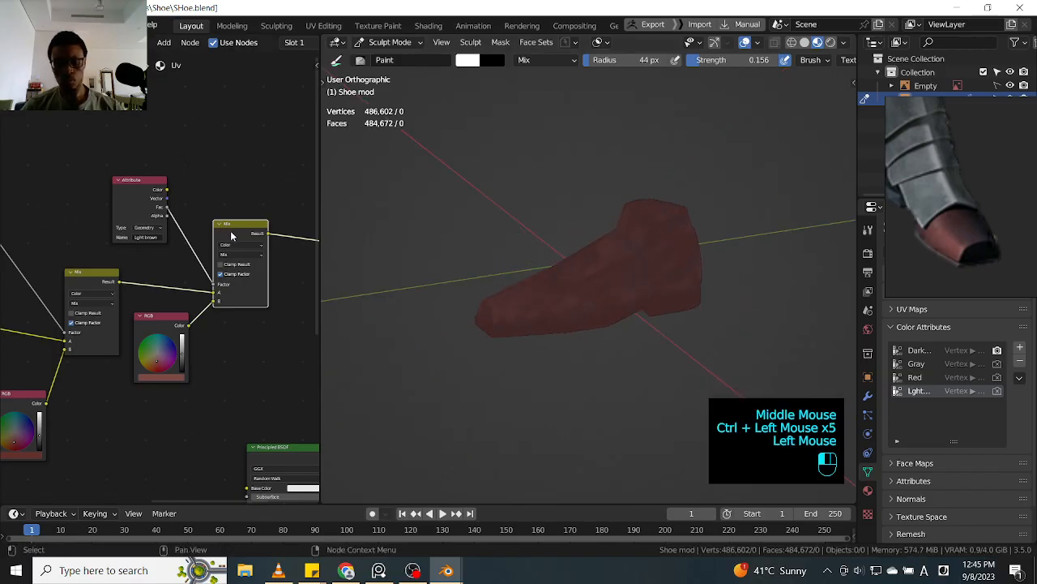
pyautogui.press('m')
pyautogui.press('m')
pyautogui.press('m')
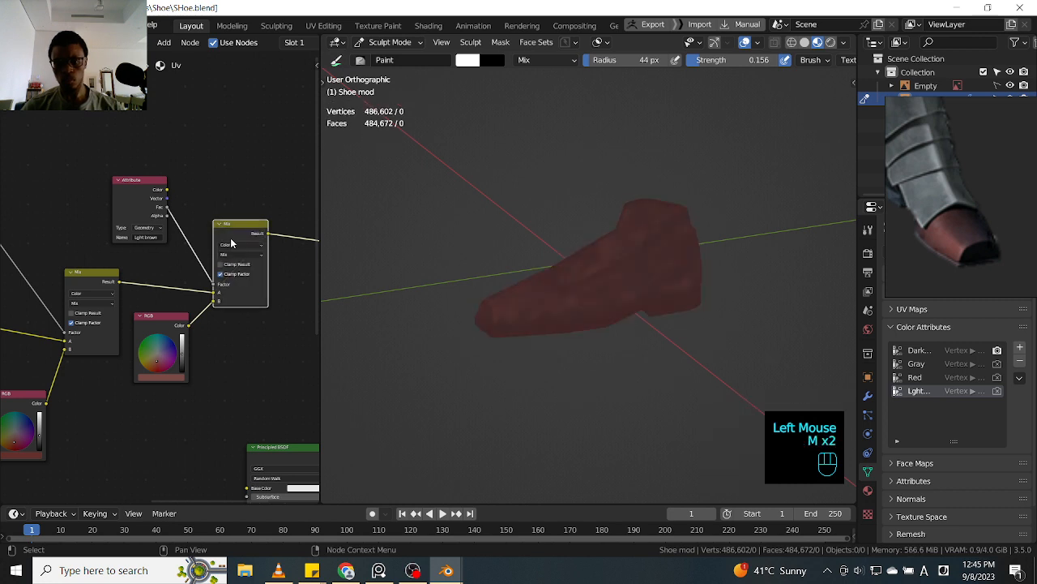
pyautogui.press('m')
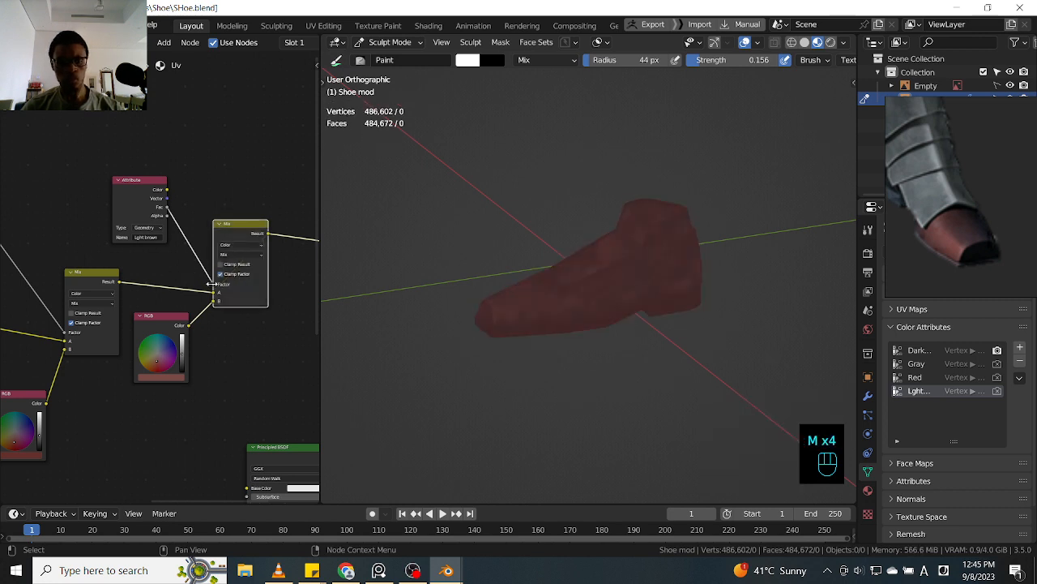
# - Examine the painted shoe up close and review the chain of Attribute, RGB and Mix nodes
pyautogui.keyDown('ctrl'); pyautogui.moveTo(170, 304); pyautogui.dragTo(138, 305, button='middle'); pyautogui.keyUp('ctrl')
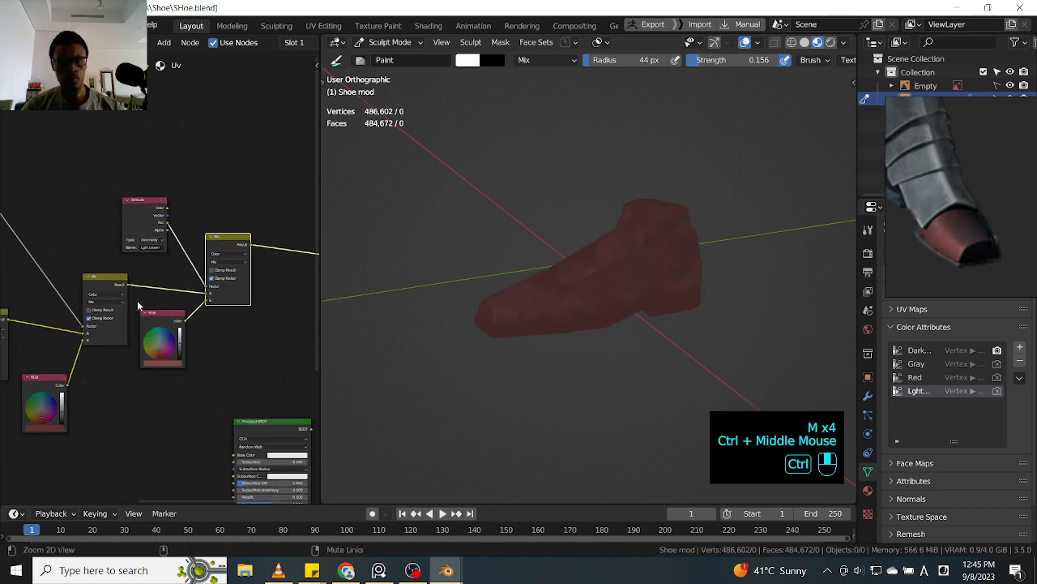
pyautogui.keyDown('ctrl'); pyautogui.middleClick(445, 291); pyautogui.keyUp('ctrl')
pyautogui.keyDown('alt'); pyautogui.moveTo(427, 292); pyautogui.dragTo(592, 312, button='middle'); pyautogui.keyUp('alt')
pyautogui.keyDown('ctrl'); pyautogui.moveTo(530, 302); pyautogui.dragTo(527, 268, button='middle'); pyautogui.keyUp('ctrl')
pyautogui.keyDown('shift'); pyautogui.moveTo(515, 277); pyautogui.dragTo(431, 261, button='middle'); pyautogui.keyUp('shift')
pyautogui.keyDown('ctrl'); pyautogui.moveTo(454, 293); pyautogui.dragTo(454, 242, button='middle'); pyautogui.keyUp('ctrl')
pyautogui.moveTo(753, 277); pyautogui.dragTo(651, 243, button='middle')
pyautogui.keyDown('ctrl'); pyautogui.moveTo(130, 405); pyautogui.dragTo(123, 452, button='middle'); pyautogui.keyUp('ctrl')
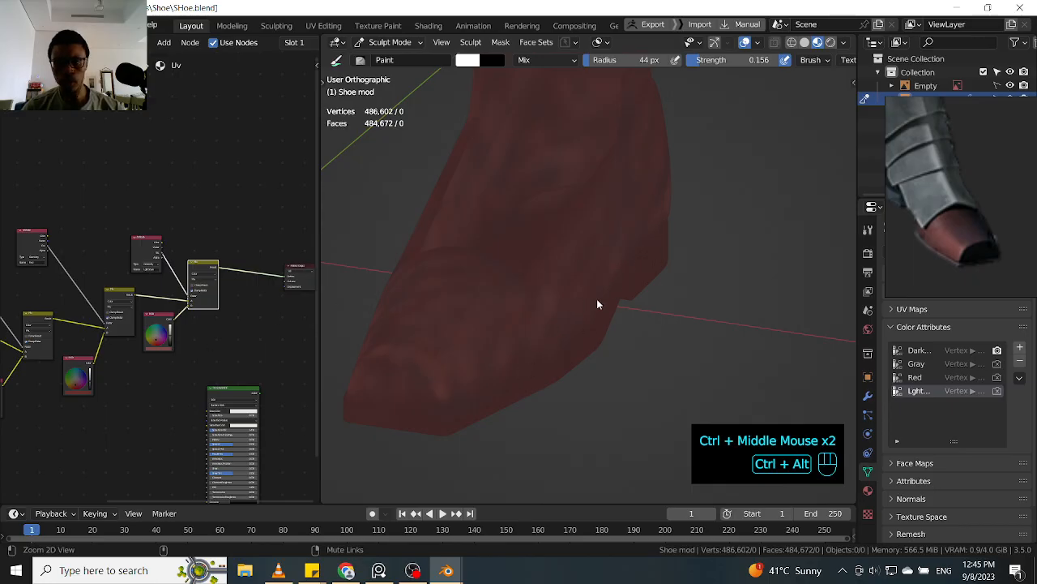
pyautogui.keyDown('ctrl'); pyautogui.moveTo(127, 374); pyautogui.dragTo(123, 413, button='middle'); pyautogui.keyUp('ctrl')
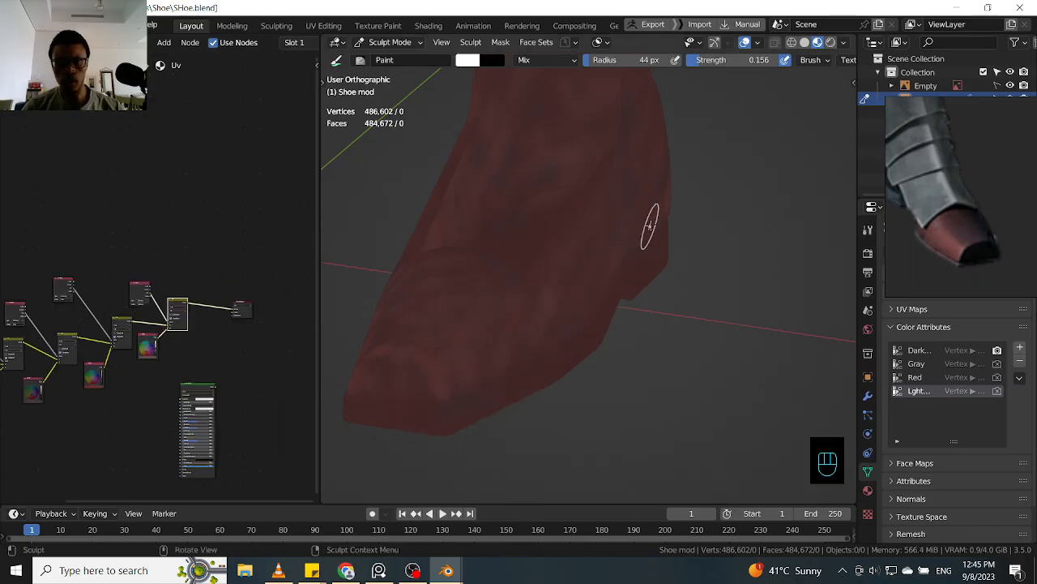
pyautogui.keyDown('ctrl'); pyautogui.moveTo(83, 369); pyautogui.dragTo(107, 374, button='middle'); pyautogui.keyUp('ctrl')
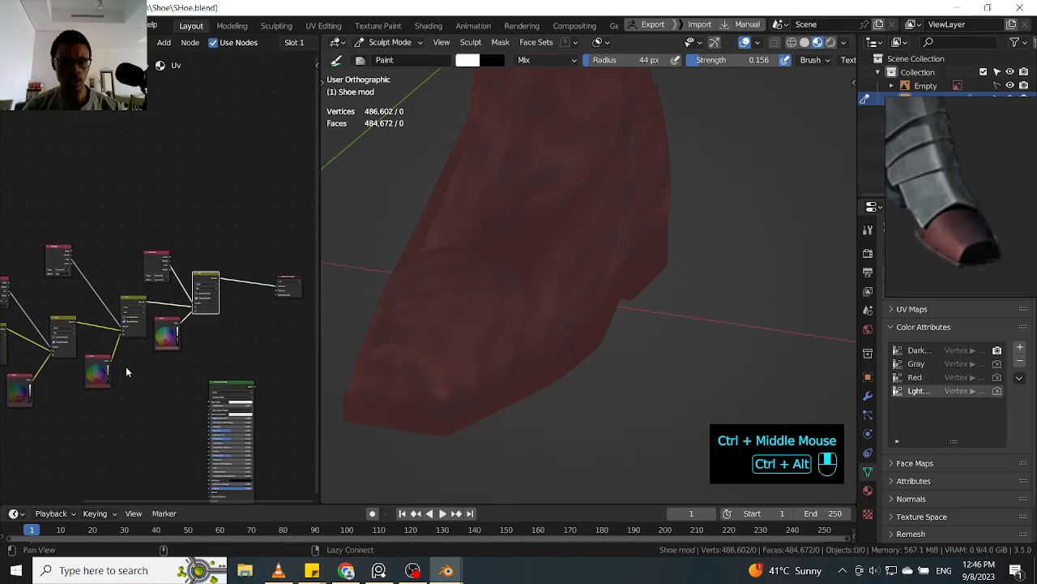
pyautogui.moveTo(177, 336); pyautogui.dragTo(187, 332, button='middle')
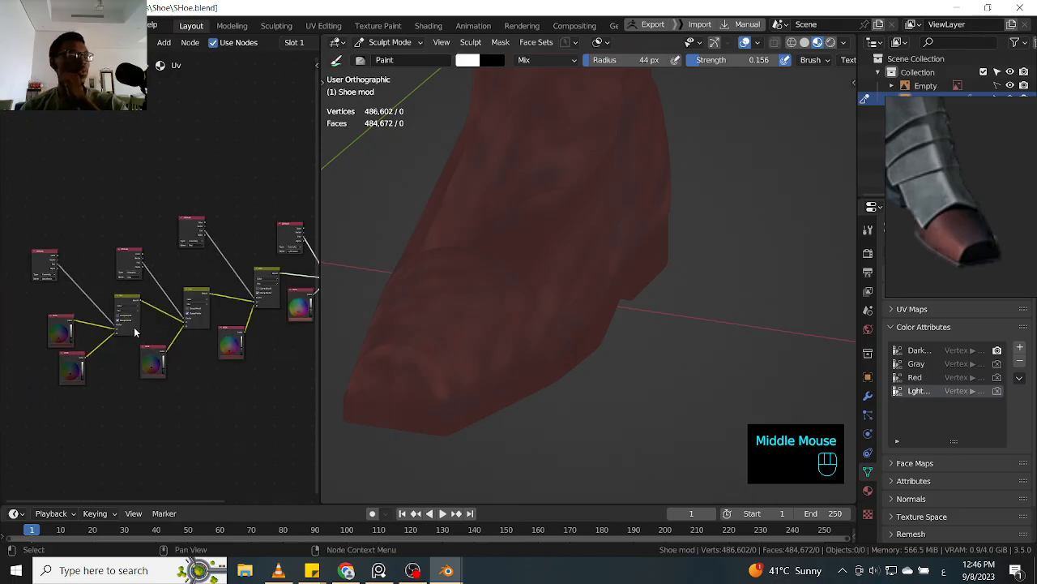
pyautogui.keyDown('ctrl'); pyautogui.moveTo(119, 341); pyautogui.dragTo(172, 344, button='middle'); pyautogui.keyUp('ctrl')
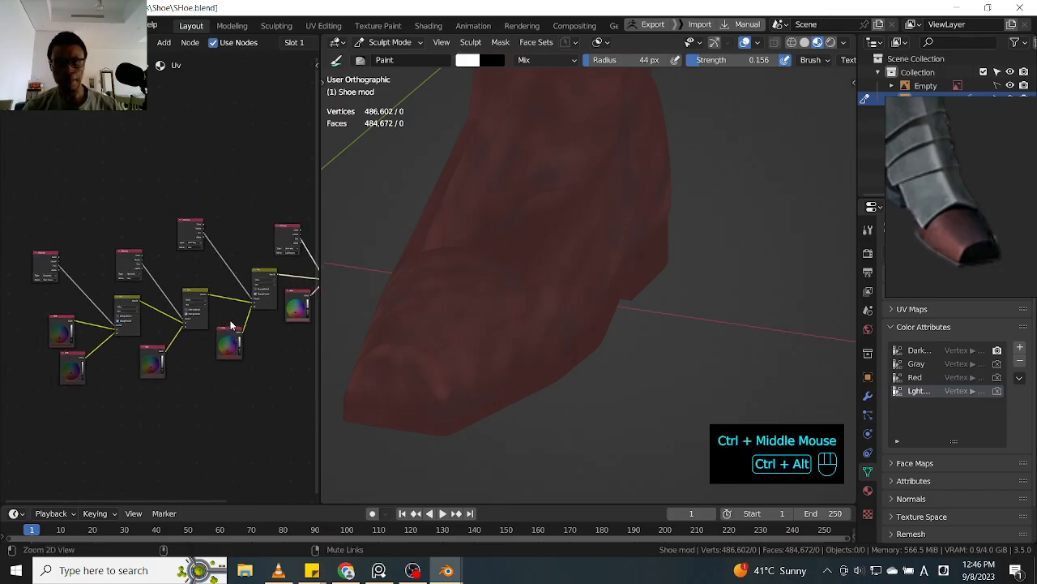
pyautogui.keyDown('ctrl'); pyautogui.moveTo(231, 326); pyautogui.dragTo(231, 322, button='middle'); pyautogui.keyUp('ctrl')
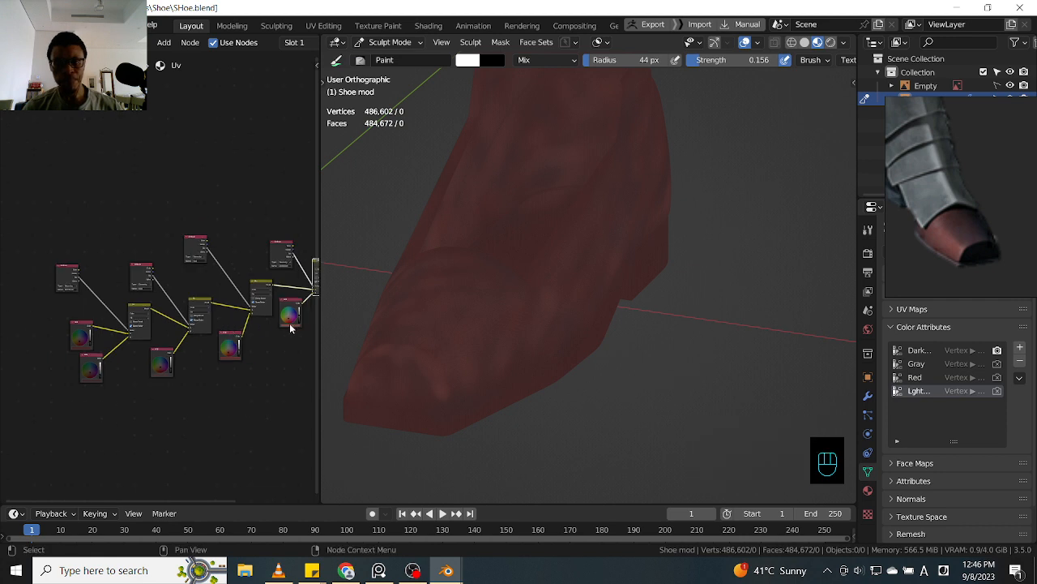
pyautogui.moveTo(284, 352)
pyautogui.keyDown('shift'); pyautogui.mouseDown(button='middle')
pyautogui.moveTo(194, 387)
pyautogui.moveTo(189, 373)
pyautogui.moveTo(216, 329)
pyautogui.moveTo(202, 299)
pyautogui.mouseUp(button='middle'); pyautogui.keyUp('shift')
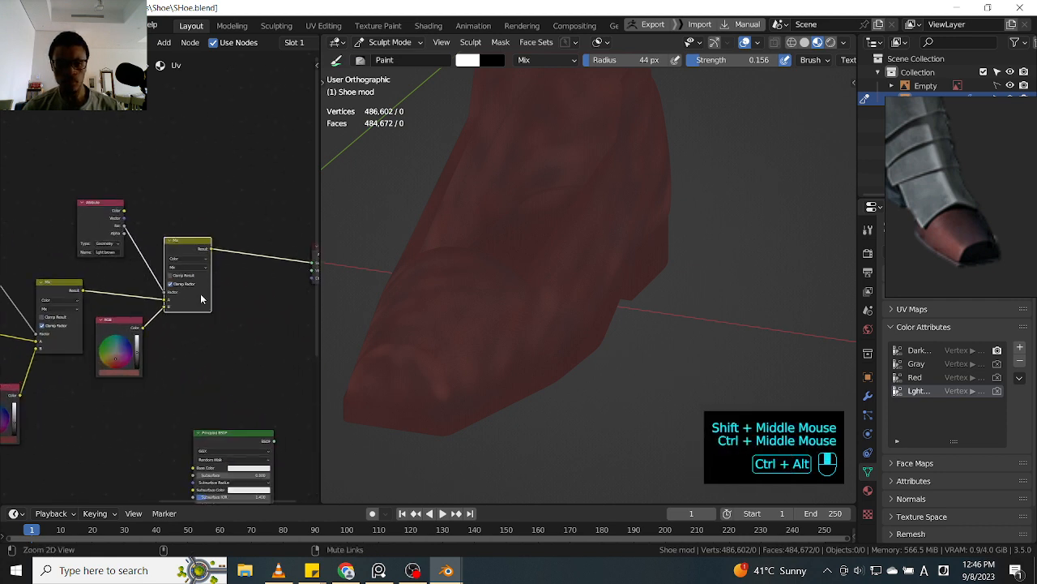
# - Duplicate the last RGB node and the Light brown Attribute node, placing the copies beside the final Mix node
pyautogui.click(133, 324)
pyautogui.hotkey('shift', 'd')
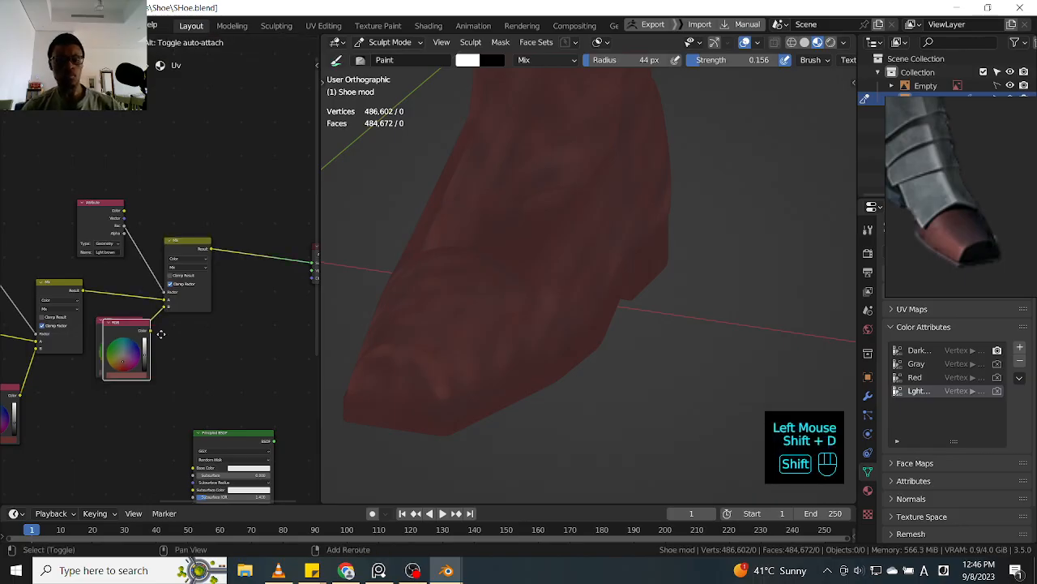
pyautogui.click(270, 316)
pyautogui.click(112, 228)
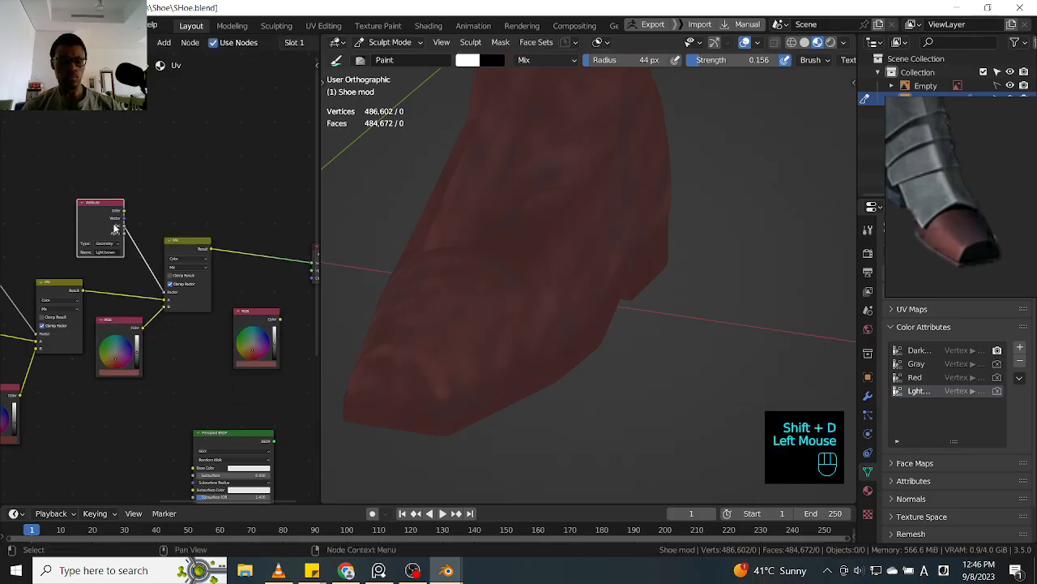
pyautogui.hotkey('shift', 'd')
pyautogui.click(203, 154)
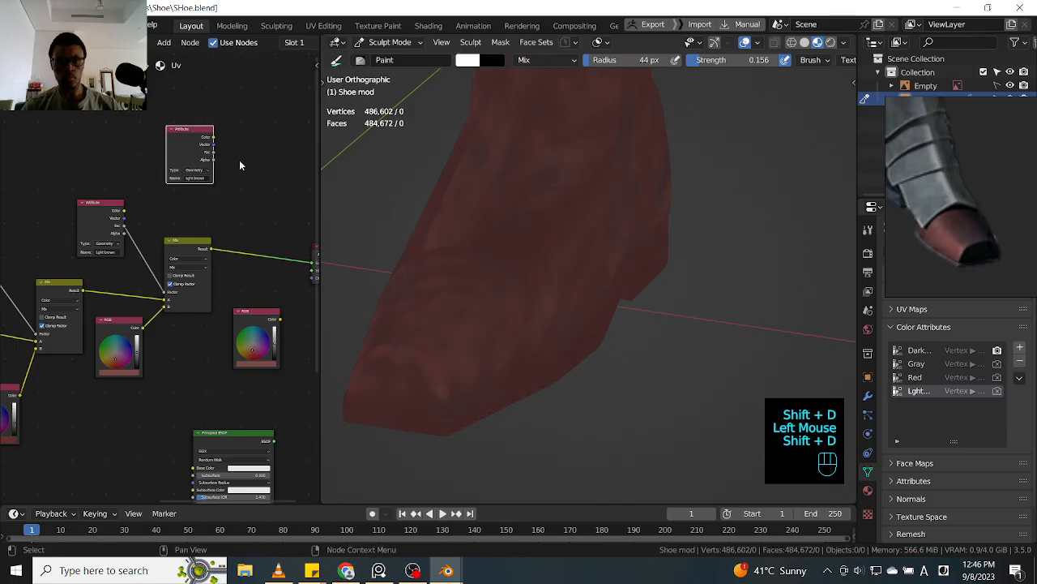
# - Add a black vertex color attribute named AO
pyautogui.click(1018, 348)
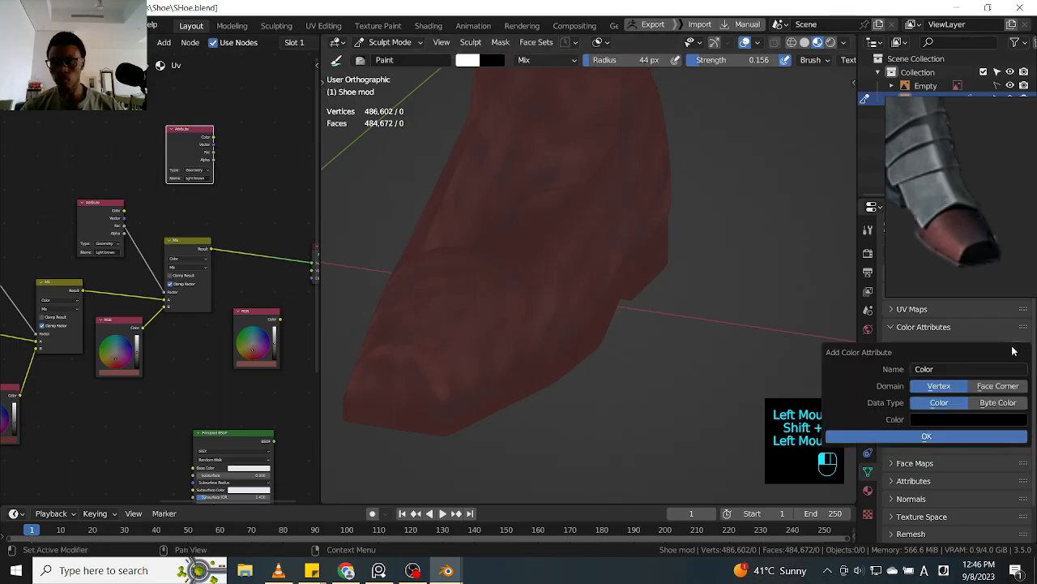
pyautogui.click(957, 339)
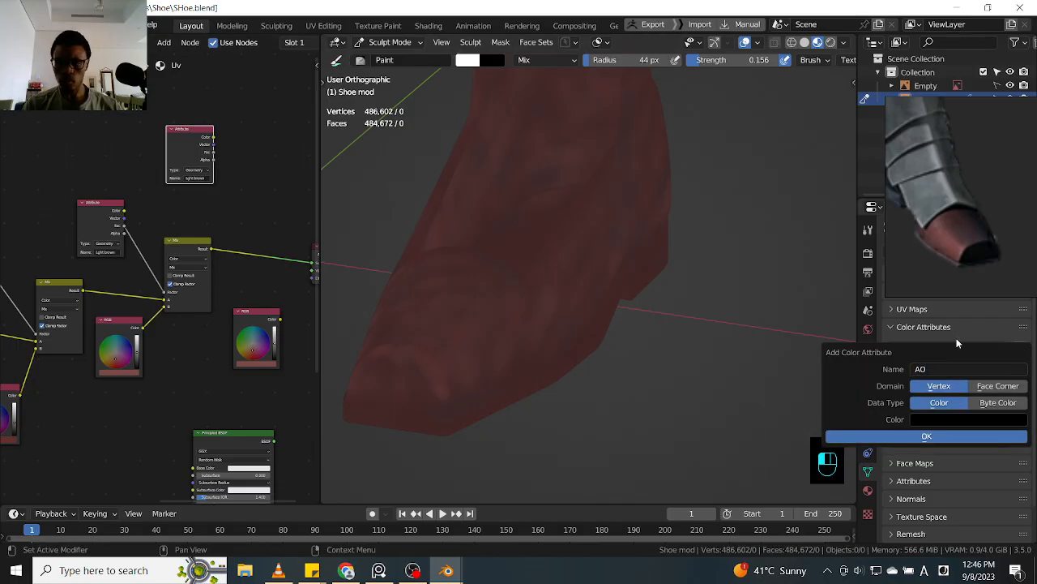
pyautogui.press('Return')
pyautogui.press('Return')
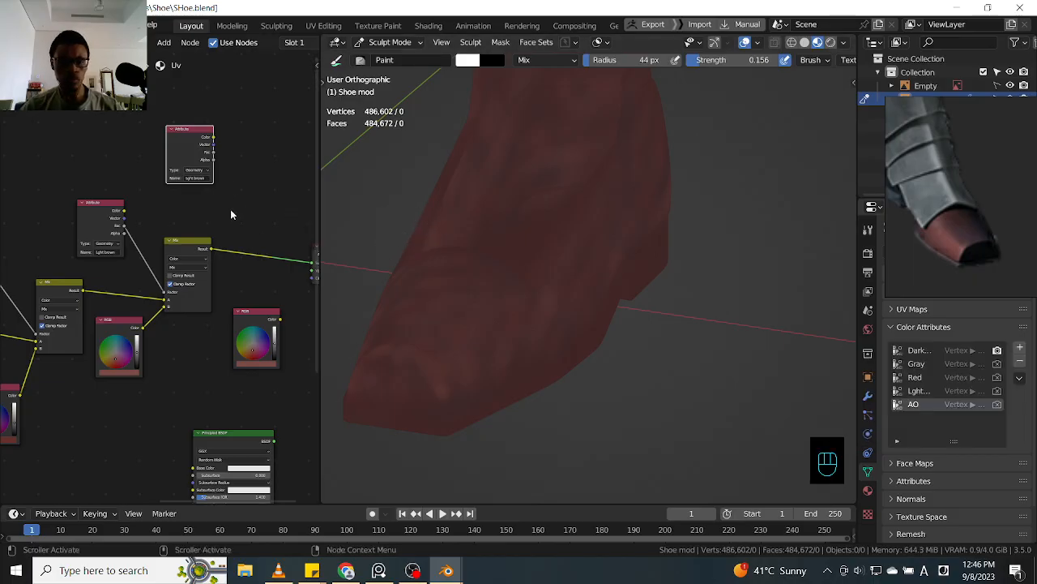
# - Combine the last Mix result with the duplicated RGB color in a new Mix node and move the Material Output aside
pyautogui.keyDown('shift'); pyautogui.moveTo(253, 278); pyautogui.dragTo(203, 280, button='middle'); pyautogui.keyUp('shift')
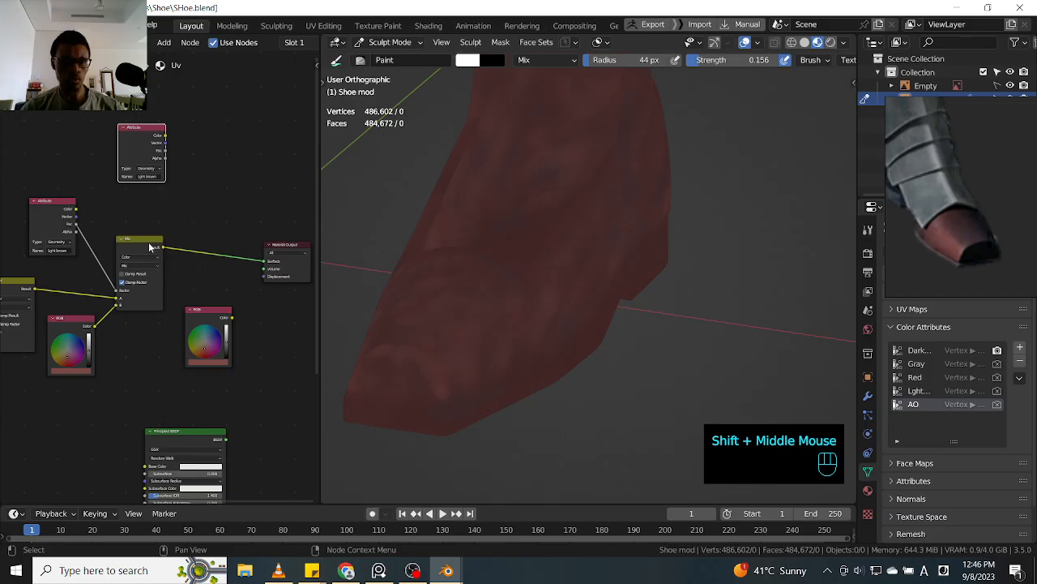
pyautogui.keyDown('shift'); pyautogui.moveTo(153, 254); pyautogui.dragTo(153, 254, button='right'); pyautogui.keyUp('shift')
pyautogui.moveTo(216, 341)
pyautogui.keyDown('shift'); pyautogui.mouseDown(button='right')
pyautogui.moveTo(172, 270)
pyautogui.moveTo(207, 334)
pyautogui.mouseUp(button='right'); pyautogui.keyUp('shift')
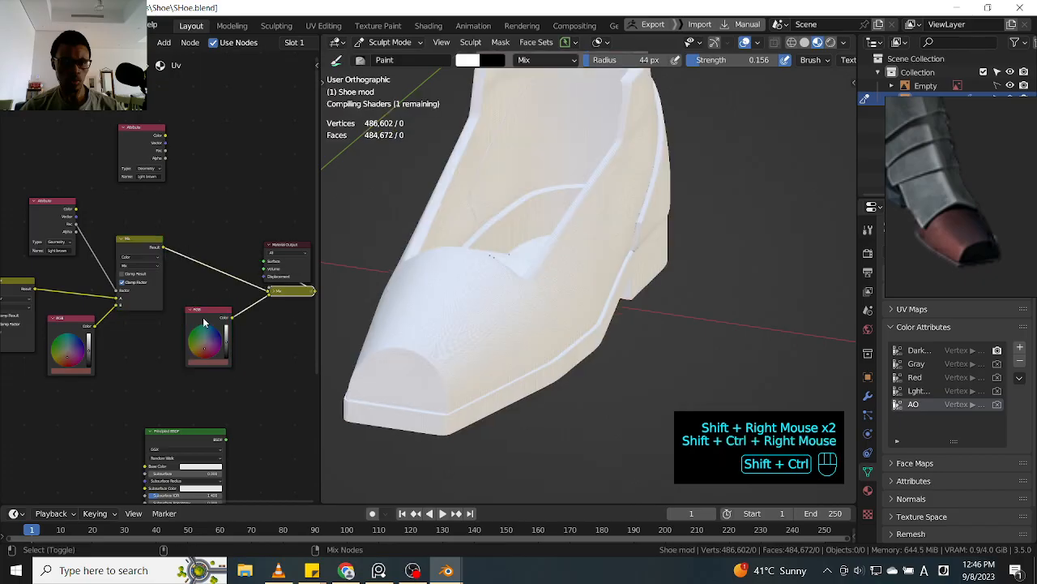
pyautogui.keyDown('shift'); pyautogui.moveTo(243, 261); pyautogui.dragTo(139, 258, button='middle'); pyautogui.keyUp('shift')
pyautogui.moveTo(220, 250); pyautogui.dragTo(308, 257)
pyautogui.keyDown('shift'); pyautogui.moveTo(124, 302); pyautogui.dragTo(230, 290, button='middle'); pyautogui.keyUp('shift')
# - Expand the collapsed new Mix node and position it above and beyond the duplicated RGB node
pyautogui.click(230, 292)
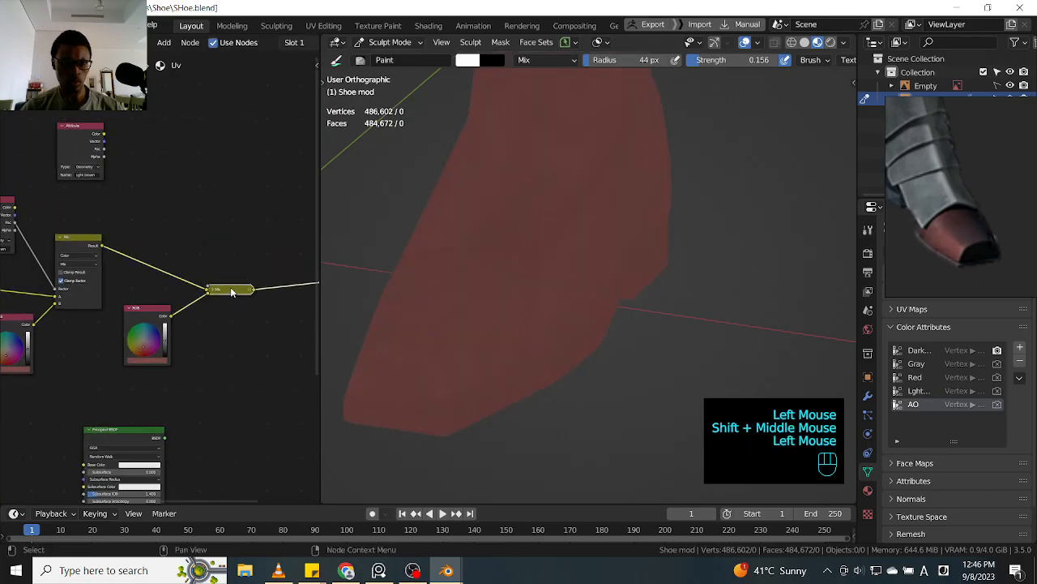
pyautogui.press('g')
pyautogui.click(215, 256)
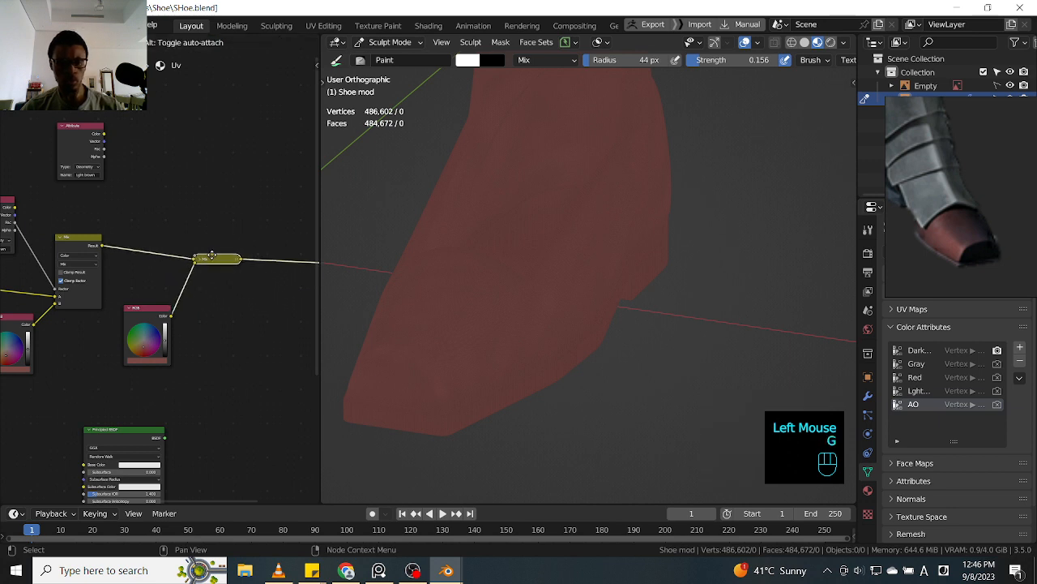
pyautogui.press('h')
pyautogui.press('h')
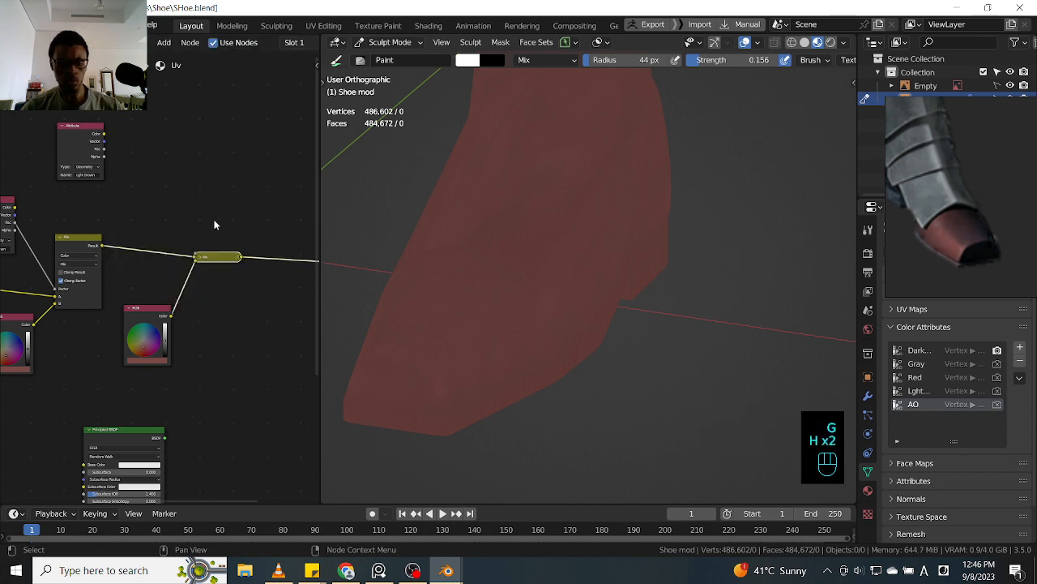
pyautogui.press('h')
pyautogui.press('g')
pyautogui.click(213, 183)
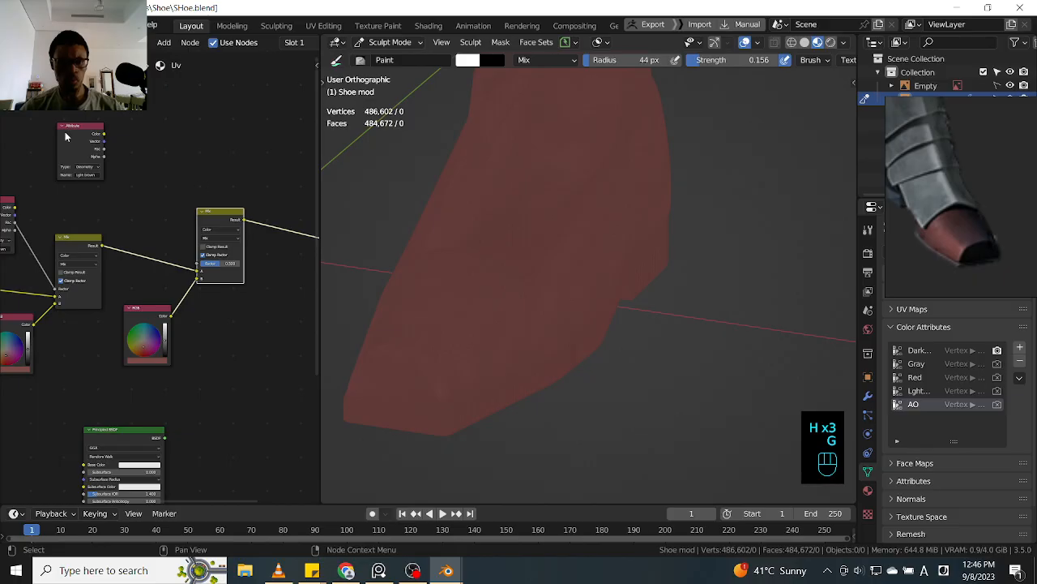
# - Set the duplicated Attribute node's name to AO and connect its Color output to the new Mix node's Factor
pyautogui.click(99, 163)
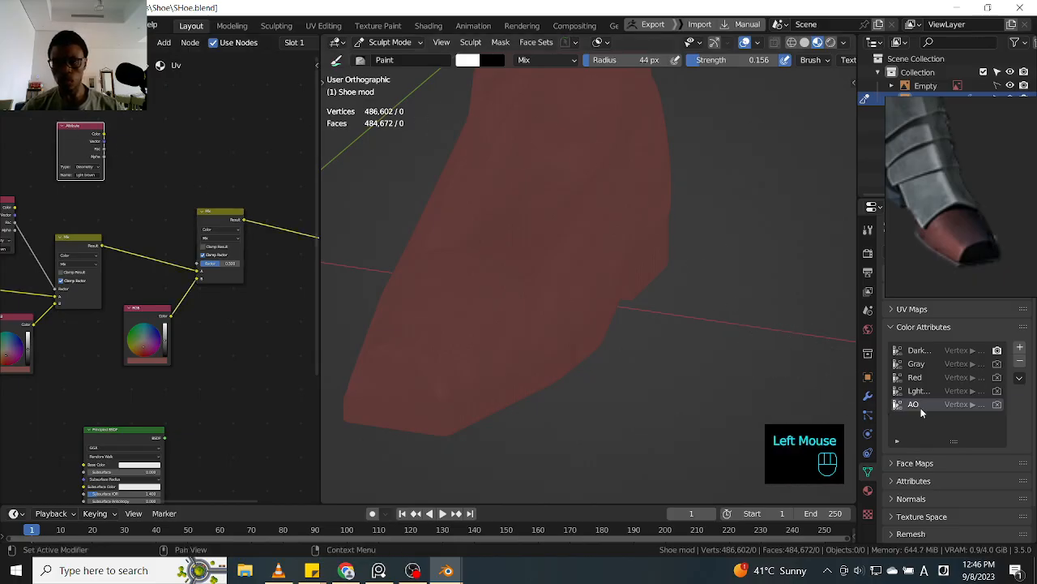
pyautogui.hotkey('ctrl', 'c')
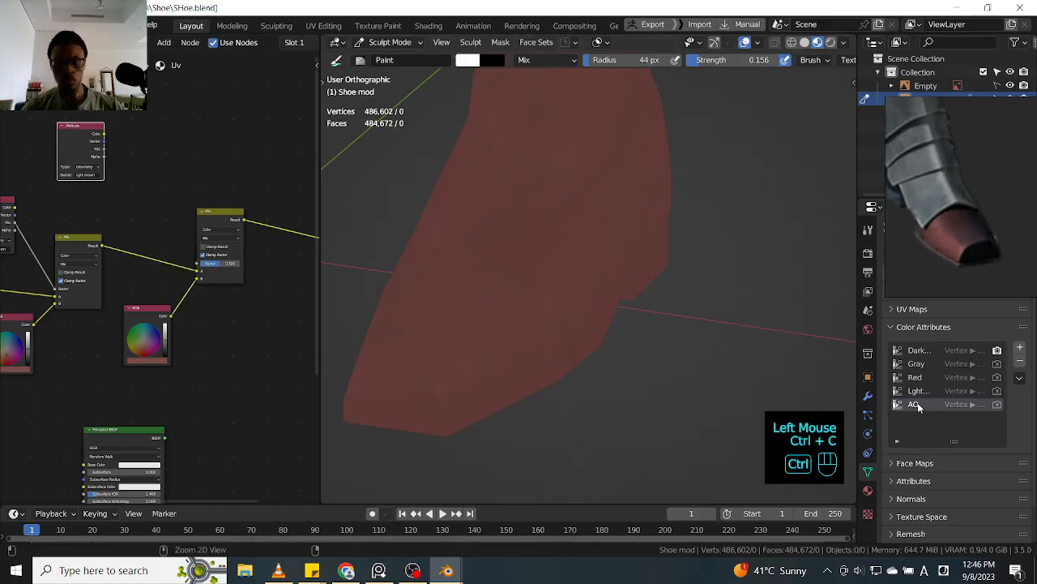
pyautogui.keyDown('ctrl'); pyautogui.click(98, 175); pyautogui.keyUp('ctrl')
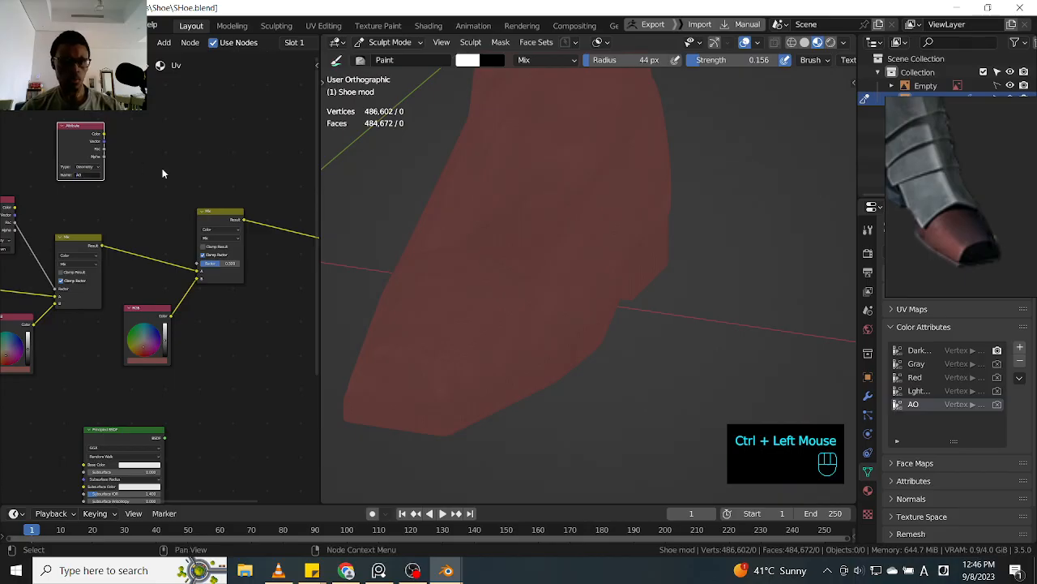
pyautogui.click(86, 141)
pyautogui.moveTo(86, 139); pyautogui.dragTo(105, 169)
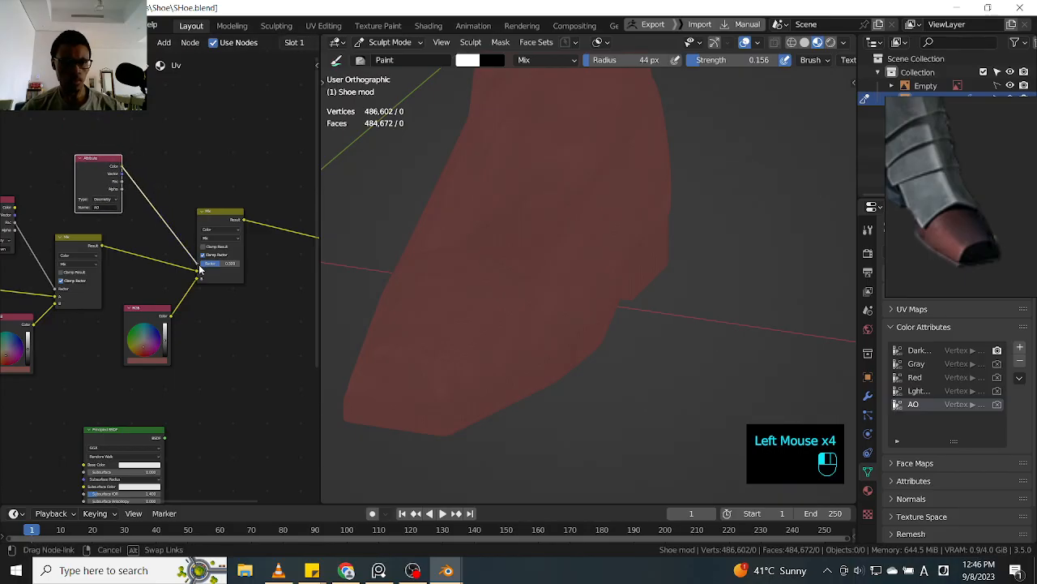
pyautogui.moveTo(201, 270); pyautogui.dragTo(201, 271)
# - Paint light test strokes of AO along the crease on the shoe's side near the toe
pyautogui.keyDown('ctrl'); pyautogui.moveTo(651, 269); pyautogui.dragTo(644, 290, button='middle'); pyautogui.keyUp('ctrl')
pyautogui.keyDown('ctrl'); pyautogui.moveTo(644, 290); pyautogui.dragTo(691, 253, button='middle'); pyautogui.keyUp('ctrl')
pyautogui.click(592, 308)
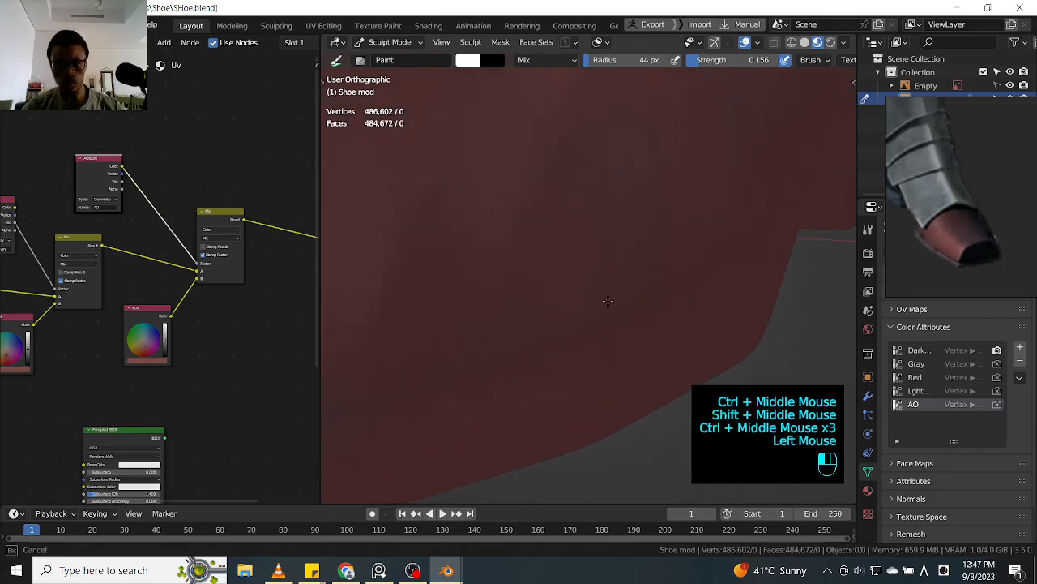
pyautogui.click(621, 294)
pyautogui.keyDown('ctrl'); pyautogui.moveTo(65, 327); pyautogui.dragTo(574, 235, button='middle'); pyautogui.keyUp('ctrl')
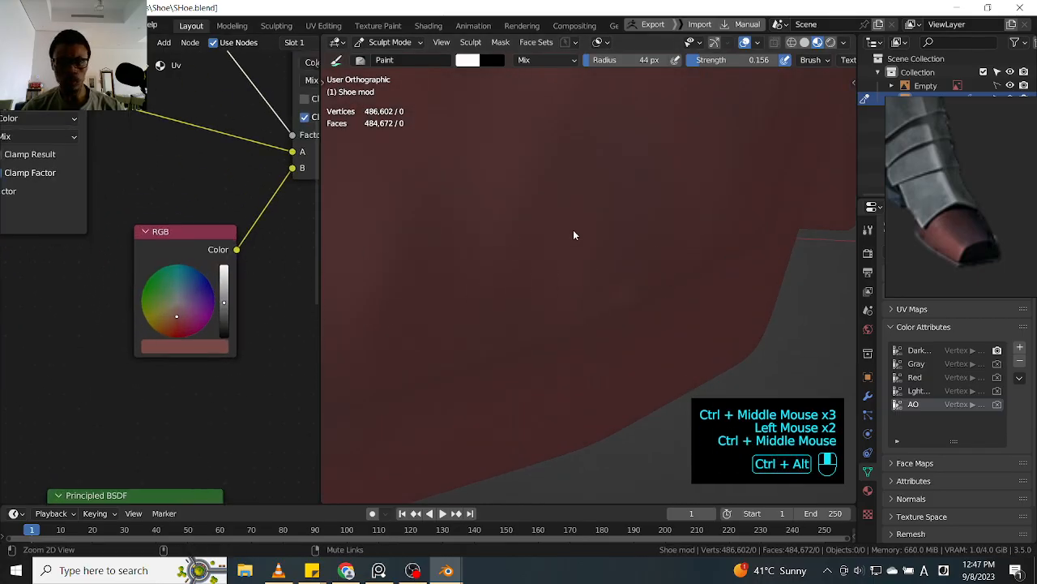
pyautogui.click(600, 313)
pyautogui.click(594, 311)
pyautogui.moveTo(592, 310); pyautogui.dragTo(598, 317)
# - Sample a dark color from the reference shoe's edge beneath the armor plate for the AO layer's RGB node
pyautogui.keyDown('ctrl'); pyautogui.moveTo(653, 271); pyautogui.dragTo(603, 296, button='middle'); pyautogui.keyUp('ctrl')
pyautogui.keyDown('ctrl'); pyautogui.moveTo(397, 292); pyautogui.dragTo(412, 239, button='middle'); pyautogui.keyUp('ctrl')
pyautogui.press('KP_1')
pyautogui.press('KP_2')
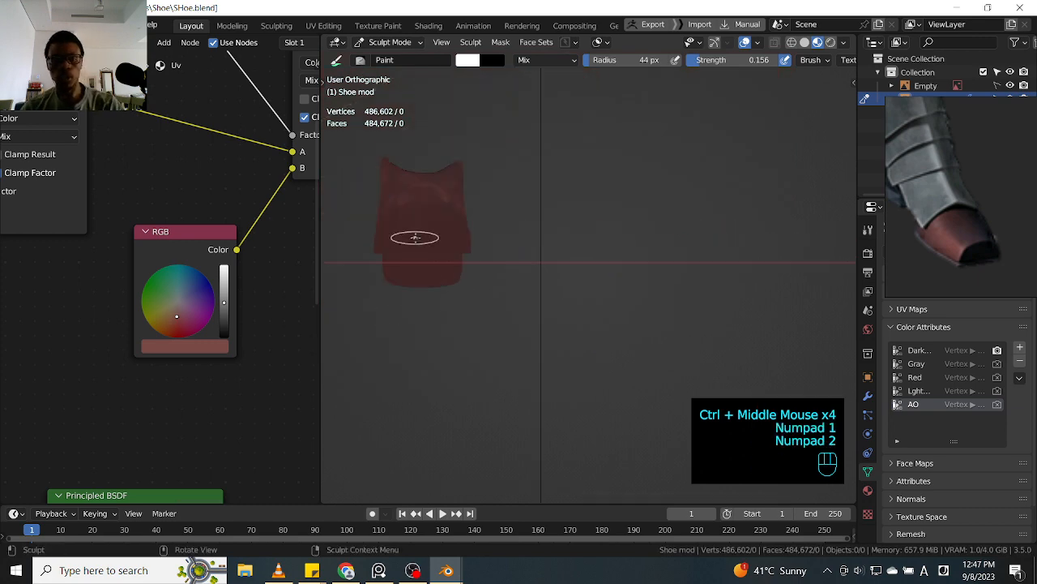
pyautogui.press('KP_1')
pyautogui.keyDown('ctrl'); pyautogui.moveTo(405, 202); pyautogui.dragTo(494, 231, button='middle'); pyautogui.keyUp('ctrl')
pyautogui.moveTo(494, 231)
pyautogui.keyDown('ctrl'); pyautogui.mouseDown(button='middle')
pyautogui.moveTo(526, 184)
pyautogui.moveTo(524, 240)
pyautogui.moveTo(431, 232)
pyautogui.moveTo(494, 224)
pyautogui.mouseUp(button='middle'); pyautogui.keyUp('ctrl')
pyautogui.click(220, 346)
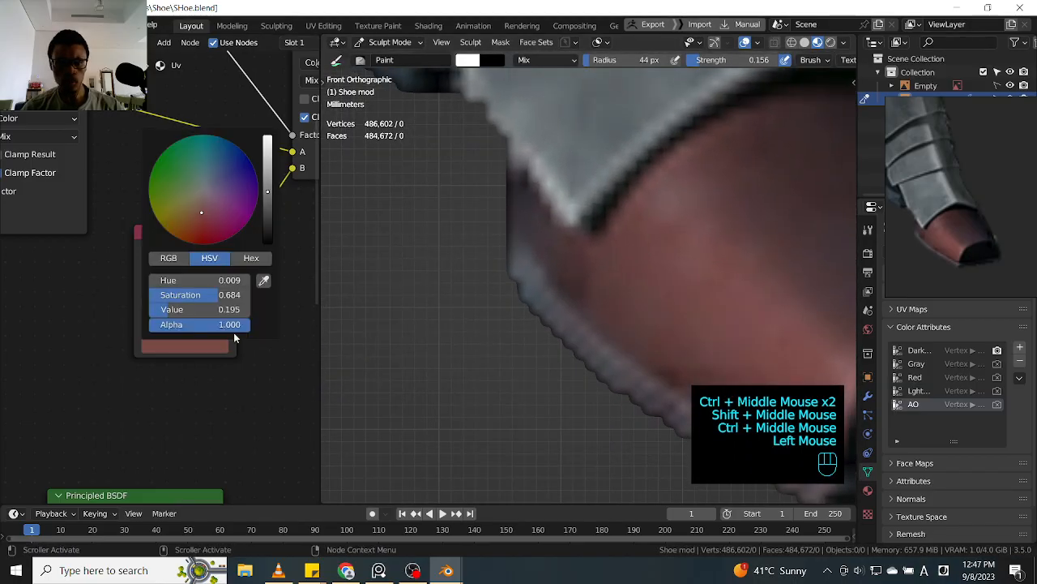
pyautogui.click(265, 280)
pyautogui.click(557, 279)
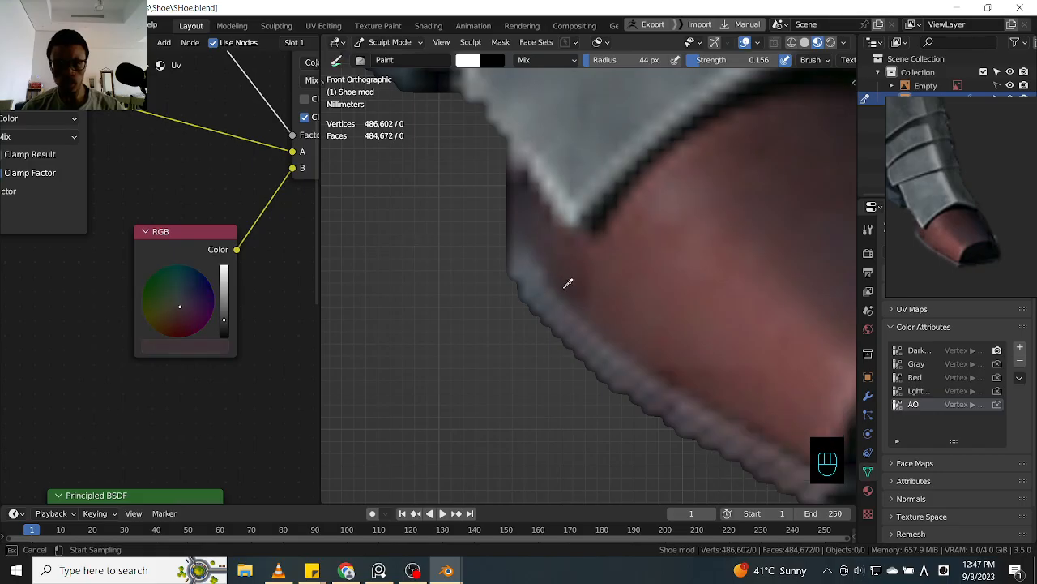
# - Resample the AO layer's RGB color from the toe cap of the other shoe in the front reference
pyautogui.keyDown('ctrl'); pyautogui.moveTo(530, 262); pyautogui.dragTo(423, 384, button='middle'); pyautogui.keyUp('ctrl')
pyautogui.keyDown('shift'); pyautogui.moveTo(411, 323); pyautogui.dragTo(595, 304, button='middle'); pyautogui.keyUp('shift')
pyautogui.keyDown('shift'); pyautogui.moveTo(431, 292); pyautogui.dragTo(607, 282, button='middle'); pyautogui.keyUp('shift')
pyautogui.keyDown('ctrl'); pyautogui.moveTo(510, 335); pyautogui.dragTo(475, 290, button='middle'); pyautogui.keyUp('ctrl')
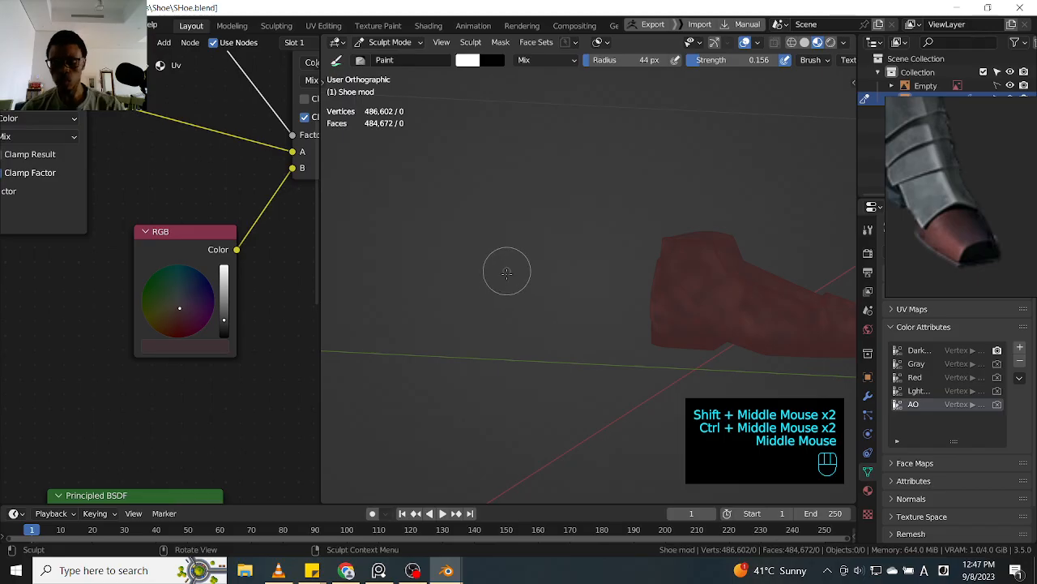
pyautogui.press('KP_1')
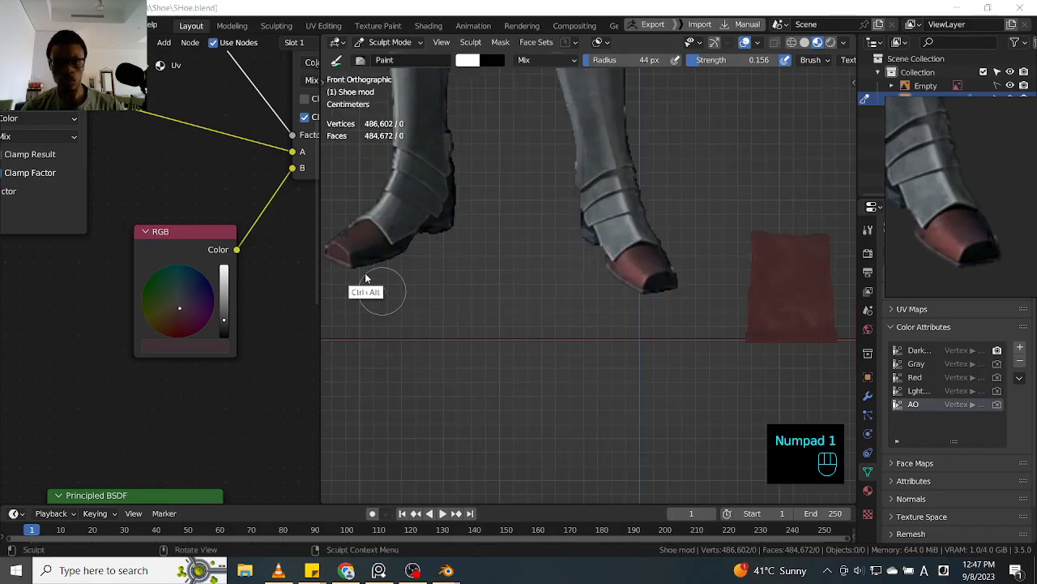
pyautogui.press('super')
pyautogui.click(674, 191)
pyautogui.moveTo(436, 272)
pyautogui.keyDown('ctrl'); pyautogui.mouseDown(button='middle')
pyautogui.moveTo(458, 212)
pyautogui.moveTo(676, 271)
pyautogui.moveTo(568, 284)
pyautogui.moveTo(567, 192)
pyautogui.moveTo(553, 210)
pyautogui.mouseUp(button='middle'); pyautogui.keyUp('ctrl')
pyautogui.click(223, 346)
pyautogui.click(263, 280)
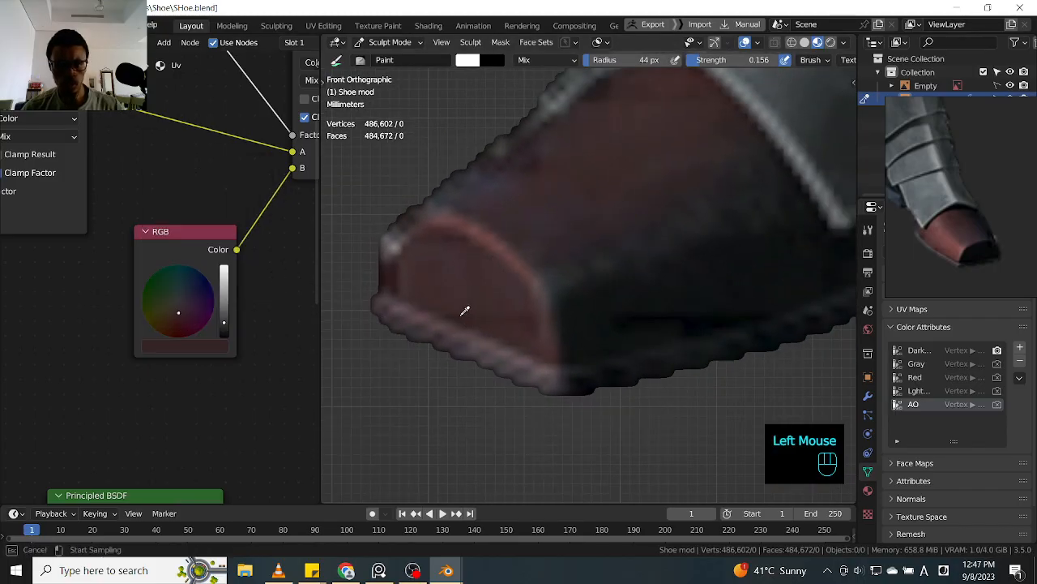
# - Pick the AO layer's RGB color from the dark outer edge of the reference shoe's toe cap
pyautogui.moveTo(207, 346); pyautogui.dragTo(212, 344)
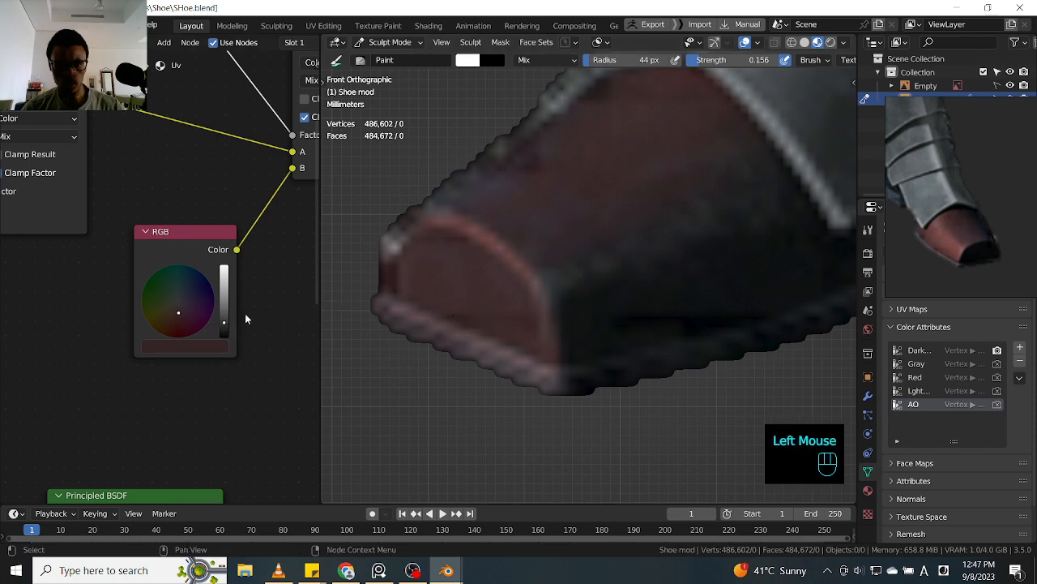
pyautogui.click(219, 347)
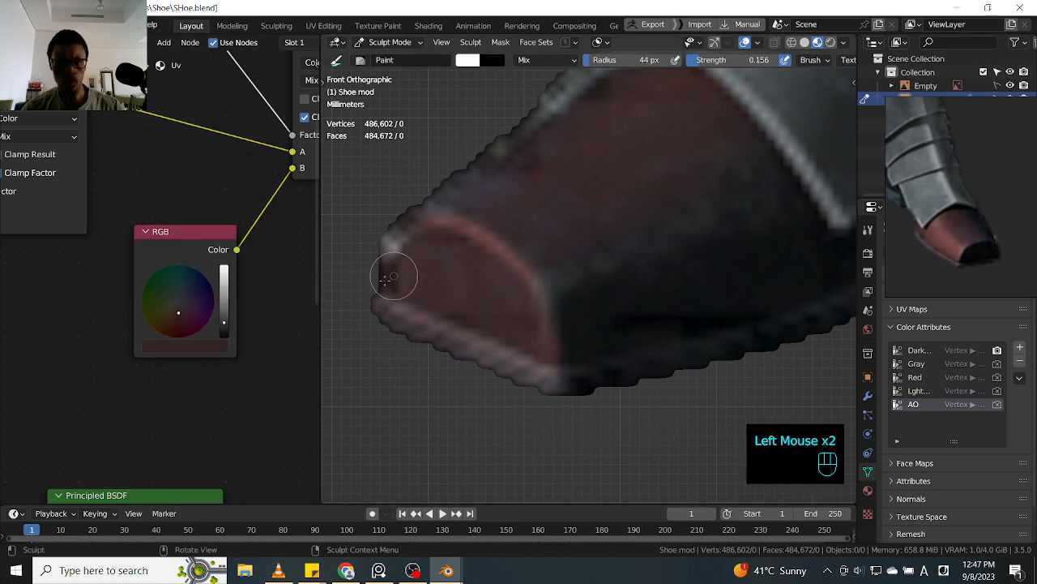
pyautogui.click(219, 349)
pyautogui.click(263, 280)
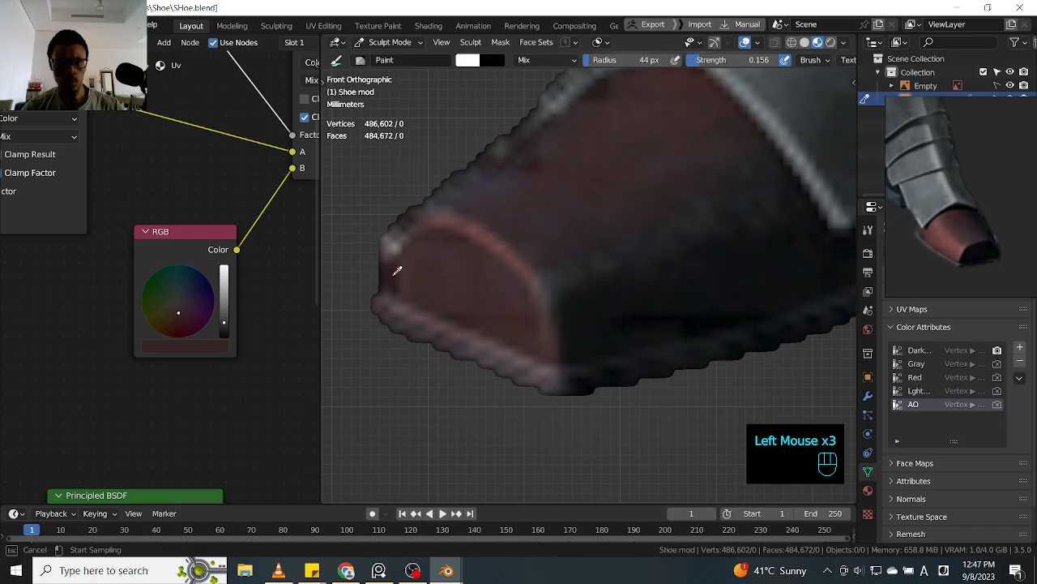
pyautogui.moveTo(392, 274)
pyautogui.keyDown('ctrl'); pyautogui.mouseDown(button='middle')
pyautogui.moveTo(414, 329)
pyautogui.moveTo(419, 392)
pyautogui.mouseUp(button='middle'); pyautogui.keyUp('ctrl')
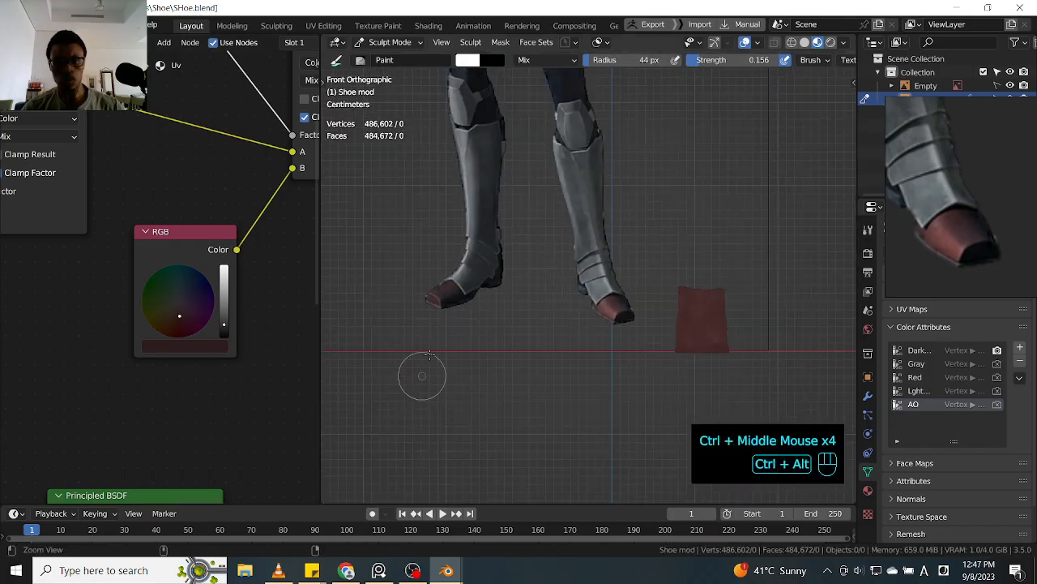
# - Paint back-and-forth AO strokes along the crease above the sole on the shoe's side
pyautogui.moveTo(555, 303)
pyautogui.keyDown('shift'); pyautogui.mouseDown(button='middle')
pyautogui.moveTo(513, 313)
pyautogui.moveTo(602, 245)
pyautogui.moveTo(599, 294)
pyautogui.moveTo(508, 267)
pyautogui.moveTo(654, 224)
pyautogui.moveTo(654, 194)
pyautogui.moveTo(628, 231)
pyautogui.mouseUp(button='middle'); pyautogui.keyUp('shift')
pyautogui.keyDown('ctrl'); pyautogui.moveTo(628, 231); pyautogui.dragTo(583, 295, button='middle'); pyautogui.keyUp('ctrl')
pyautogui.moveTo(599, 273); pyautogui.dragTo(544, 329)
pyautogui.moveTo(544, 328)
pyautogui.mouseDown()
pyautogui.moveTo(612, 253)
pyautogui.moveTo(551, 323)
pyautogui.mouseUp()
pyautogui.moveTo(551, 322); pyautogui.dragTo(600, 275)
pyautogui.moveTo(599, 276)
pyautogui.mouseDown()
pyautogui.moveTo(524, 349)
pyautogui.moveTo(633, 242)
pyautogui.moveTo(540, 331)
pyautogui.mouseUp()
# - Raise the Paint brush strength to 0.796 and darken the AO strokes along the crease above the sole
pyautogui.keyDown('ctrl'); pyautogui.moveTo(540, 332); pyautogui.dragTo(567, 302, button='middle'); pyautogui.keyUp('ctrl')
pyautogui.hotkey('shift', 'f')
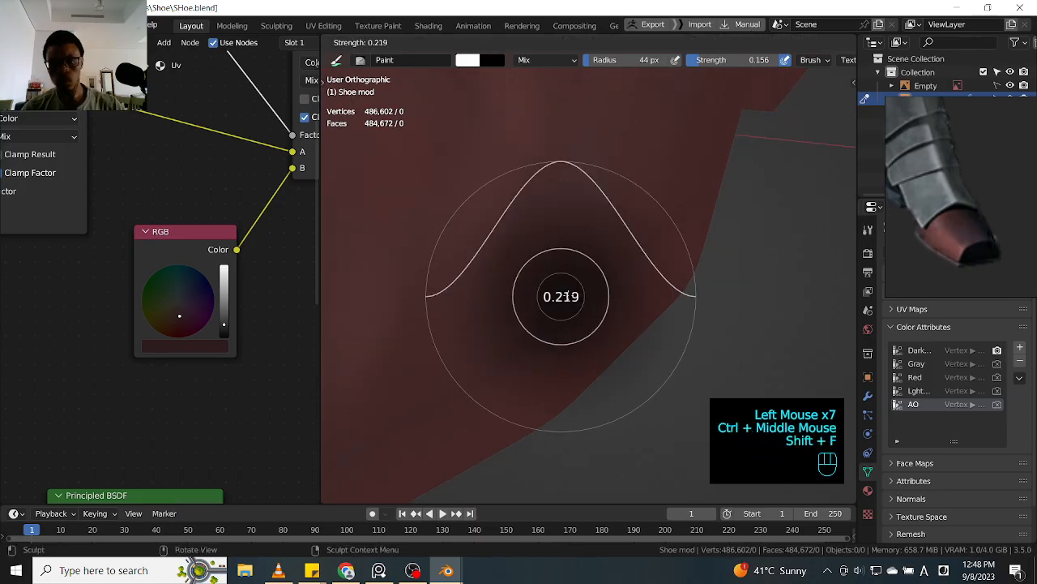
pyautogui.click(632, 271)
pyautogui.moveTo(581, 297); pyautogui.dragTo(542, 328)
pyautogui.moveTo(596, 283); pyautogui.dragTo(530, 337)
pyautogui.moveTo(595, 282); pyautogui.dragTo(511, 337)
pyautogui.moveTo(567, 299); pyautogui.dragTo(510, 336)
# - Extend the dark AO line along the side crease from the front of the shoe toward the heel
pyautogui.keyDown('shift'); pyautogui.moveTo(557, 304); pyautogui.dragTo(495, 373, button='middle'); pyautogui.keyUp('shift')
pyautogui.moveTo(494, 372); pyautogui.dragTo(539, 308, button='middle')
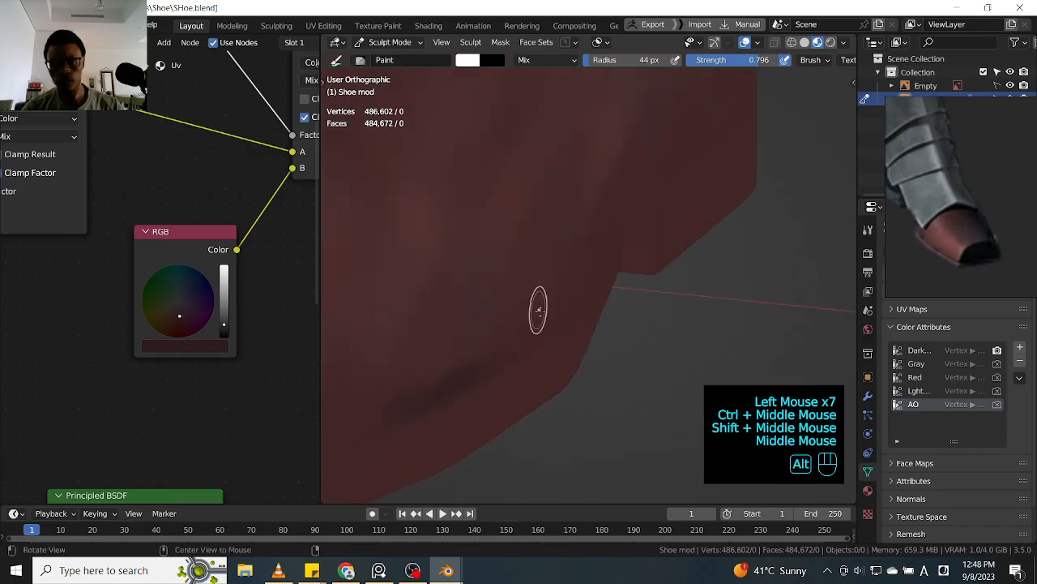
pyautogui.moveTo(540, 308); pyautogui.dragTo(493, 358)
pyautogui.moveTo(586, 257); pyautogui.dragTo(569, 279)
pyautogui.moveTo(567, 283)
pyautogui.mouseDown()
pyautogui.moveTo(549, 325)
pyautogui.moveTo(606, 204)
pyautogui.mouseUp()
pyautogui.moveTo(625, 178)
pyautogui.mouseDown(button='middle')
pyautogui.moveTo(640, 177)
pyautogui.moveTo(609, 219)
pyautogui.mouseUp(button='middle')
pyautogui.moveTo(609, 220); pyautogui.dragTo(593, 252)
pyautogui.moveTo(556, 284); pyautogui.dragTo(551, 289)
pyautogui.moveTo(551, 288); pyautogui.dragTo(633, 215)
pyautogui.click(633, 215)
pyautogui.click(624, 222)
# - Paint the AO line up the crease that branches from the side seam above the heel
pyautogui.keyDown('shift'); pyautogui.moveTo(595, 243); pyautogui.dragTo(542, 288, button='middle'); pyautogui.keyUp('shift')
pyautogui.moveTo(542, 288); pyautogui.dragTo(584, 274, button='middle')
pyautogui.moveTo(583, 274); pyautogui.dragTo(607, 252)
pyautogui.moveTo(562, 226)
pyautogui.keyDown('shift'); pyautogui.mouseDown(button='middle')
pyautogui.moveTo(532, 289)
pyautogui.moveTo(541, 333)
pyautogui.mouseUp(button='middle'); pyautogui.keyUp('shift')
pyautogui.moveTo(542, 340)
pyautogui.mouseDown()
pyautogui.moveTo(531, 341)
pyautogui.moveTo(536, 273)
pyautogui.mouseUp()
pyautogui.moveTo(570, 225); pyautogui.dragTo(585, 206)
pyautogui.moveTo(579, 214); pyautogui.dragTo(602, 192)
pyautogui.keyDown('shift'); pyautogui.moveTo(607, 176); pyautogui.dragTo(557, 269, button='middle'); pyautogui.keyUp('shift')
pyautogui.moveTo(507, 316); pyautogui.dragTo(537, 279)
pyautogui.moveTo(526, 292); pyautogui.dragTo(567, 247)
pyautogui.moveTo(560, 259)
pyautogui.mouseDown()
pyautogui.moveTo(589, 213)
pyautogui.moveTo(590, 225)
pyautogui.mouseUp()
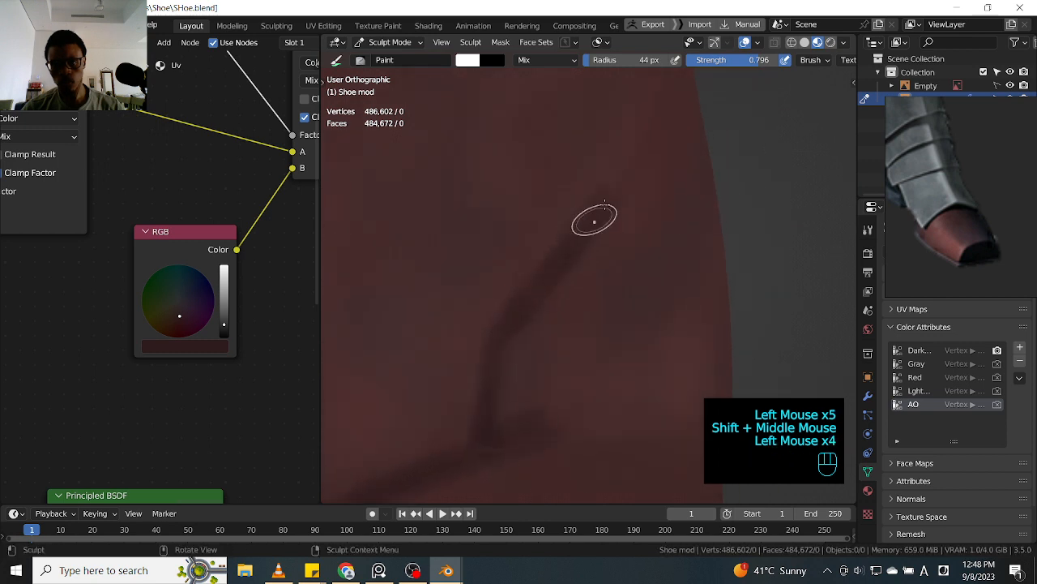
# - Continue the AO line along the branching crease up to the upper part of the shoe's side
pyautogui.keyDown('shift'); pyautogui.moveTo(641, 162); pyautogui.dragTo(572, 273, button='middle'); pyautogui.keyUp('shift')
pyautogui.moveTo(570, 243)
pyautogui.mouseDown()
pyautogui.moveTo(546, 275)
pyautogui.moveTo(581, 203)
pyautogui.mouseUp()
pyautogui.moveTo(580, 203); pyautogui.dragTo(561, 247)
pyautogui.moveTo(555, 267); pyautogui.dragTo(528, 264, button='middle')
pyautogui.keyDown('shift'); pyautogui.moveTo(604, 118); pyautogui.dragTo(589, 229, button='middle'); pyautogui.keyUp('shift')
pyautogui.moveTo(589, 229); pyautogui.dragTo(600, 207)
pyautogui.moveTo(587, 228); pyautogui.dragTo(614, 174)
pyautogui.moveTo(597, 205); pyautogui.dragTo(616, 171)
pyautogui.moveTo(648, 183); pyautogui.dragTo(623, 151, button='middle')
pyautogui.moveTo(621, 162)
pyautogui.mouseDown(button='middle')
pyautogui.moveTo(619, 171)
pyautogui.moveTo(630, 166)
pyautogui.mouseUp(button='middle')
pyautogui.moveTo(630, 166); pyautogui.dragTo(669, 144, button='middle')
pyautogui.moveTo(620, 184); pyautogui.dragTo(642, 173)
pyautogui.moveTo(626, 182); pyautogui.dragTo(648, 168)
pyautogui.moveTo(632, 178); pyautogui.dragTo(683, 146)
# - Paint the AO line along the horizontal crease above the heel block to the shoe's back edge
pyautogui.keyDown('ctrl'); pyautogui.moveTo(607, 187); pyautogui.dragTo(572, 262, button='middle'); pyautogui.keyUp('ctrl')
pyautogui.moveTo(530, 289); pyautogui.dragTo(568, 276, button='middle')
pyautogui.moveTo(567, 275)
pyautogui.keyDown('shift'); pyautogui.mouseDown(button='middle')
pyautogui.moveTo(573, 253)
pyautogui.moveTo(598, 234)
pyautogui.mouseUp(button='middle'); pyautogui.keyUp('shift')
pyautogui.moveTo(598, 234); pyautogui.dragTo(560, 250)
pyautogui.moveTo(560, 250)
pyautogui.keyDown('ctrl'); pyautogui.mouseDown(button='middle')
pyautogui.moveTo(597, 228)
pyautogui.moveTo(613, 231)
pyautogui.moveTo(524, 255)
pyautogui.mouseUp(button='middle'); pyautogui.keyUp('ctrl')
pyautogui.moveTo(524, 254); pyautogui.dragTo(628, 220)
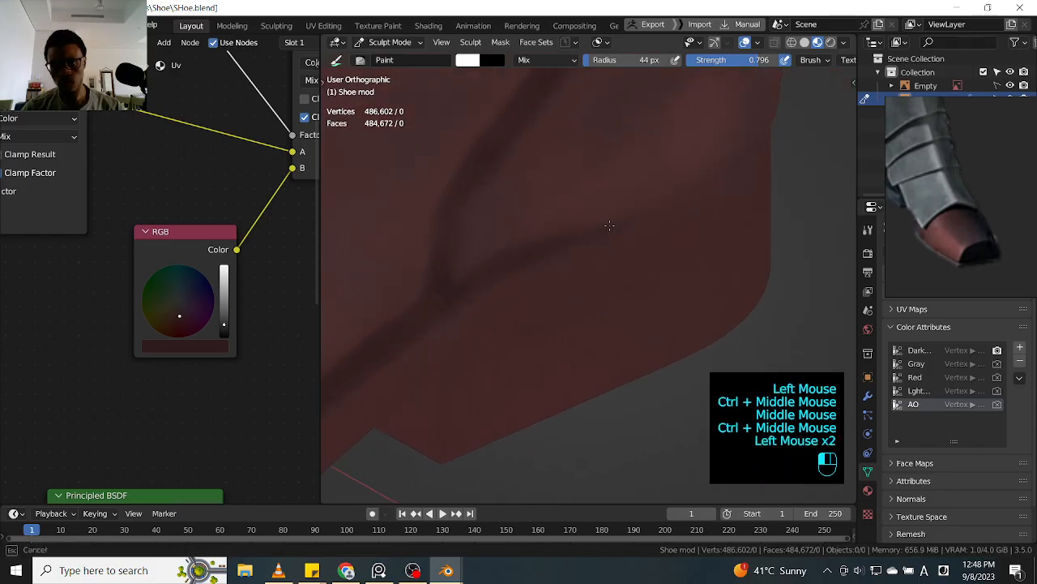
pyautogui.moveTo(520, 259); pyautogui.dragTo(577, 236)
pyautogui.moveTo(577, 237); pyautogui.dragTo(632, 212)
pyautogui.moveTo(610, 220); pyautogui.dragTo(657, 202)
pyautogui.moveTo(632, 212); pyautogui.dragTo(685, 183)
pyautogui.moveTo(685, 183)
pyautogui.keyDown('shift'); pyautogui.mouseDown(button='middle')
pyautogui.moveTo(621, 227)
pyautogui.moveTo(579, 231)
pyautogui.mouseUp(button='middle'); pyautogui.keyUp('shift')
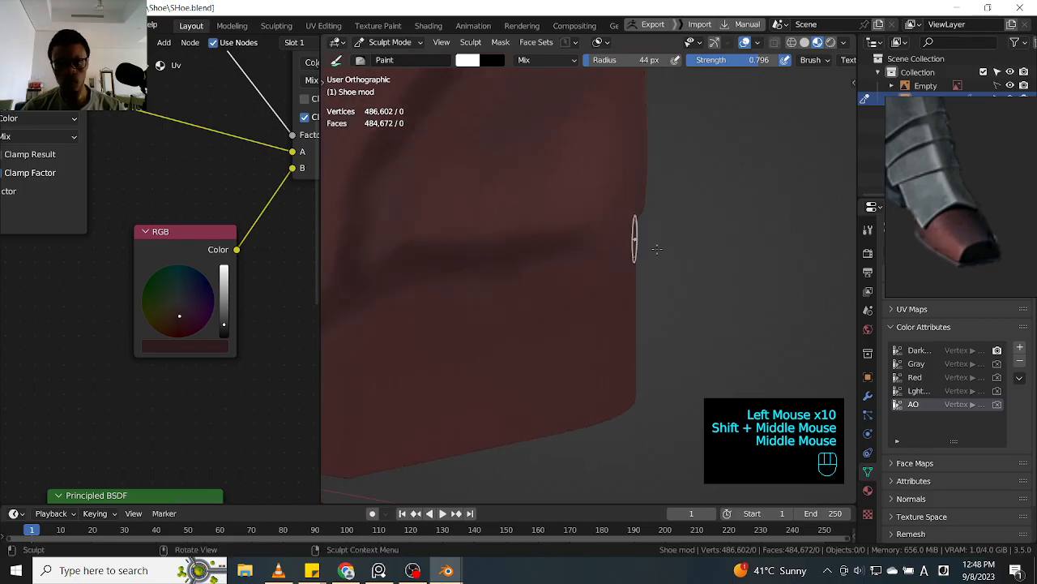
pyautogui.moveTo(636, 243); pyautogui.dragTo(690, 189)
# - Darken the crease above the heel block with AO strokes around the back corner of the shoe
pyautogui.moveTo(670, 211)
pyautogui.keyDown('ctrl'); pyautogui.mouseDown(button='middle')
pyautogui.moveTo(674, 231)
pyautogui.moveTo(712, 232)
pyautogui.moveTo(604, 217)
pyautogui.moveTo(502, 236)
pyautogui.moveTo(454, 231)
pyautogui.moveTo(514, 260)
pyautogui.moveTo(632, 229)
pyautogui.moveTo(736, 228)
pyautogui.moveTo(729, 215)
pyautogui.moveTo(695, 215)
pyautogui.moveTo(653, 246)
pyautogui.moveTo(638, 223)
pyautogui.mouseUp(button='middle'); pyautogui.keyUp('ctrl')
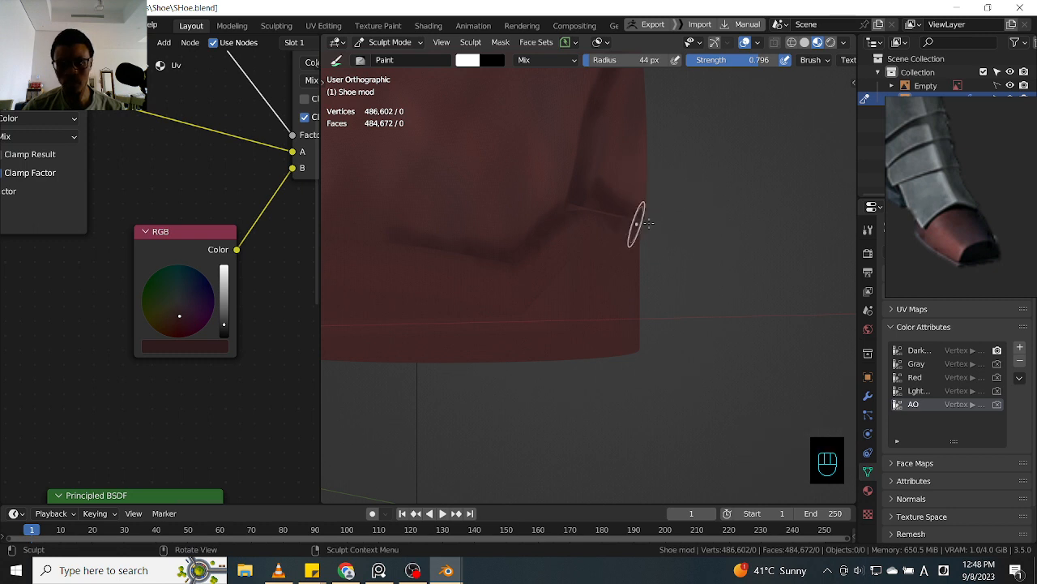
pyautogui.moveTo(686, 224)
pyautogui.keyDown('alt'); pyautogui.mouseDown(button='middle')
pyautogui.moveTo(621, 219)
pyautogui.moveTo(672, 224)
pyautogui.mouseUp(button='middle'); pyautogui.keyUp('alt')
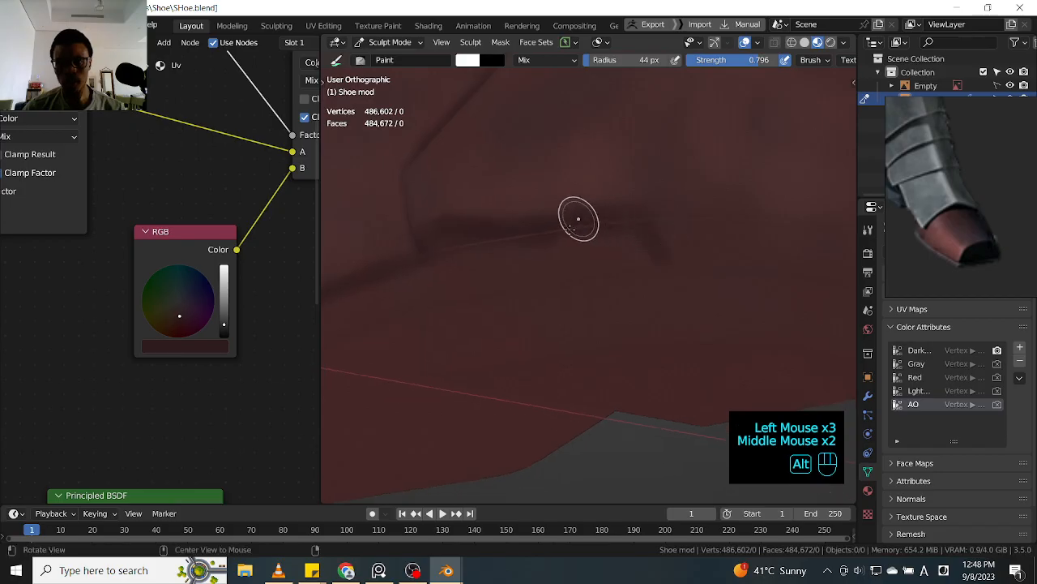
pyautogui.keyDown('alt'); pyautogui.moveTo(589, 216); pyautogui.dragTo(597, 241, button='middle'); pyautogui.keyUp('alt')
pyautogui.keyDown('shift'); pyautogui.moveTo(671, 234); pyautogui.dragTo(515, 246, button='middle'); pyautogui.keyUp('shift')
pyautogui.moveTo(598, 241); pyautogui.dragTo(596, 218, button='middle')
pyautogui.moveTo(459, 222); pyautogui.dragTo(527, 227)
pyautogui.moveTo(528, 227); pyautogui.dragTo(590, 230)
pyautogui.moveTo(585, 228); pyautogui.dragTo(630, 226)
# - Carry the AO line across the back of the heel and along the opposite side's heel crease
pyautogui.moveTo(673, 217)
pyautogui.keyDown('ctrl'); pyautogui.mouseDown(button='middle')
pyautogui.moveTo(688, 210)
pyautogui.moveTo(620, 234)
pyautogui.mouseUp(button='middle'); pyautogui.keyUp('ctrl')
pyautogui.moveTo(621, 235); pyautogui.dragTo(559, 239)
pyautogui.moveTo(680, 235)
pyautogui.mouseDown(button='middle')
pyautogui.moveTo(718, 231)
pyautogui.moveTo(551, 243)
pyautogui.mouseUp(button='middle')
pyautogui.moveTo(551, 243)
pyautogui.mouseDown()
pyautogui.moveTo(521, 239)
pyautogui.moveTo(613, 242)
pyautogui.mouseUp()
pyautogui.moveTo(614, 242); pyautogui.dragTo(699, 241)
pyautogui.moveTo(699, 241); pyautogui.dragTo(513, 234, button='middle')
pyautogui.moveTo(513, 239); pyautogui.dragTo(777, 240)
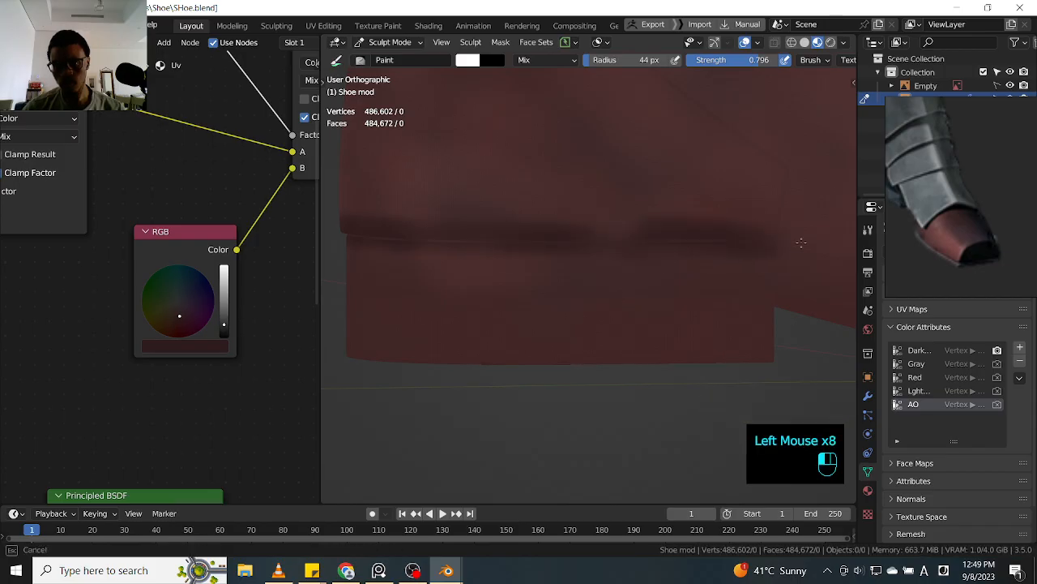
pyautogui.moveTo(535, 233); pyautogui.dragTo(628, 240)
pyautogui.moveTo(628, 239); pyautogui.dragTo(699, 238)
# - Paint AO from the end of the opposite side's heel crease up into the slanted crease
pyautogui.moveTo(699, 238)
pyautogui.keyDown('ctrl'); pyautogui.mouseDown(button='middle')
pyautogui.moveTo(714, 190)
pyautogui.moveTo(548, 292)
pyautogui.moveTo(578, 203)
pyautogui.mouseUp(button='middle'); pyautogui.keyUp('ctrl')
pyautogui.moveTo(611, 264); pyautogui.dragTo(598, 280, button='middle')
pyautogui.moveTo(598, 279)
pyautogui.keyDown('ctrl'); pyautogui.mouseDown(button='middle')
pyautogui.moveTo(595, 259)
pyautogui.moveTo(597, 290)
pyautogui.mouseUp(button='middle'); pyautogui.keyUp('ctrl')
pyautogui.moveTo(597, 292); pyautogui.dragTo(588, 336)
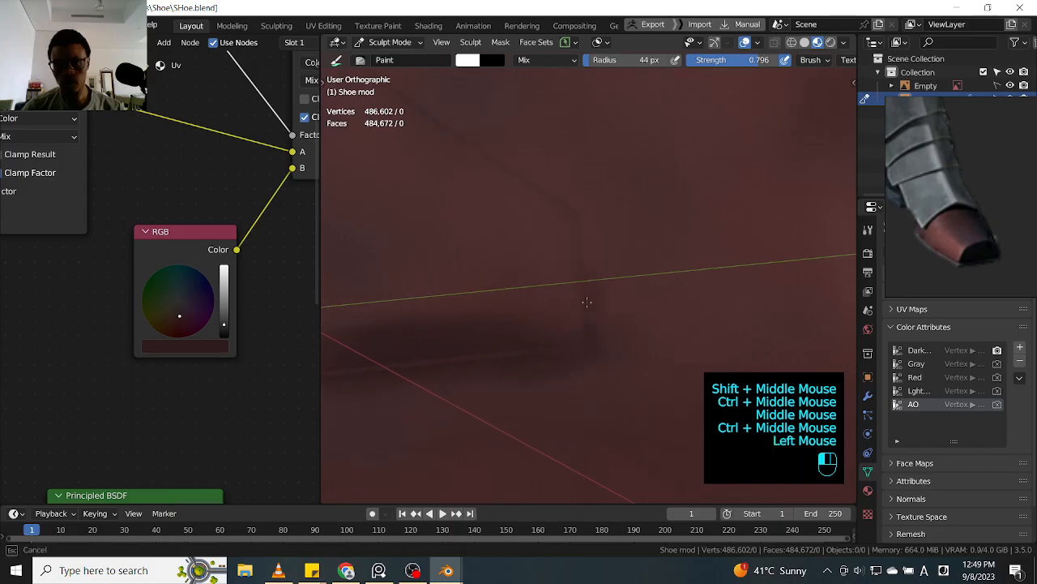
pyautogui.moveTo(589, 285); pyautogui.dragTo(589, 238, button='middle')
pyautogui.moveTo(589, 238); pyautogui.dragTo(561, 209)
pyautogui.moveTo(561, 210); pyautogui.dragTo(534, 175)
pyautogui.click(546, 189)
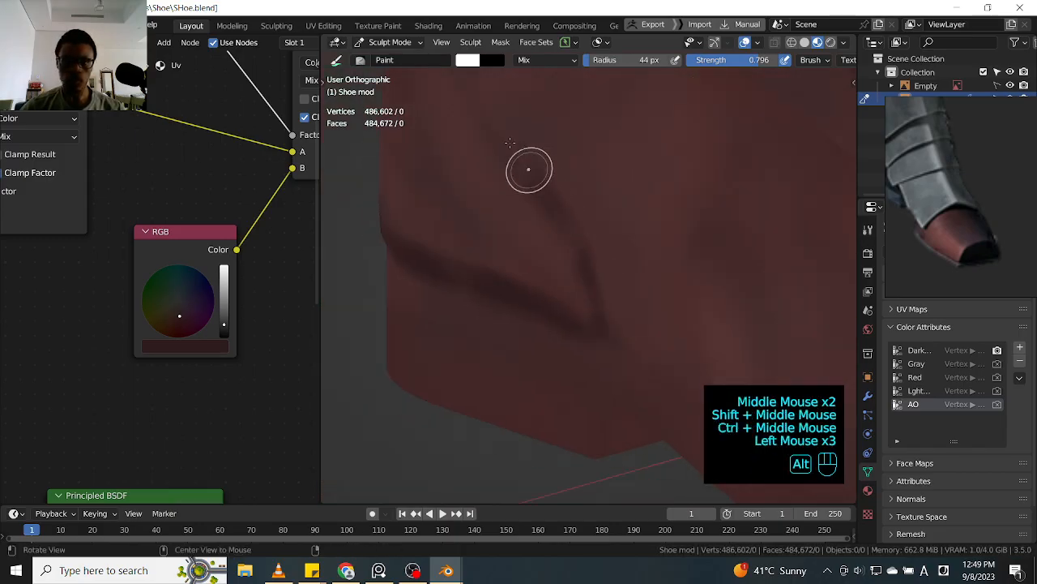
# - Darken the slanted crease on the opposite side of the shoe with overlapping AO strokes
pyautogui.keyDown('shift'); pyautogui.moveTo(516, 143); pyautogui.dragTo(589, 249, button='middle'); pyautogui.keyUp('shift')
pyautogui.moveTo(588, 250); pyautogui.dragTo(524, 148)
pyautogui.moveTo(572, 231); pyautogui.dragTo(547, 190)
pyautogui.moveTo(588, 261); pyautogui.dragTo(527, 154)
pyautogui.moveTo(637, 320); pyautogui.dragTo(629, 310)
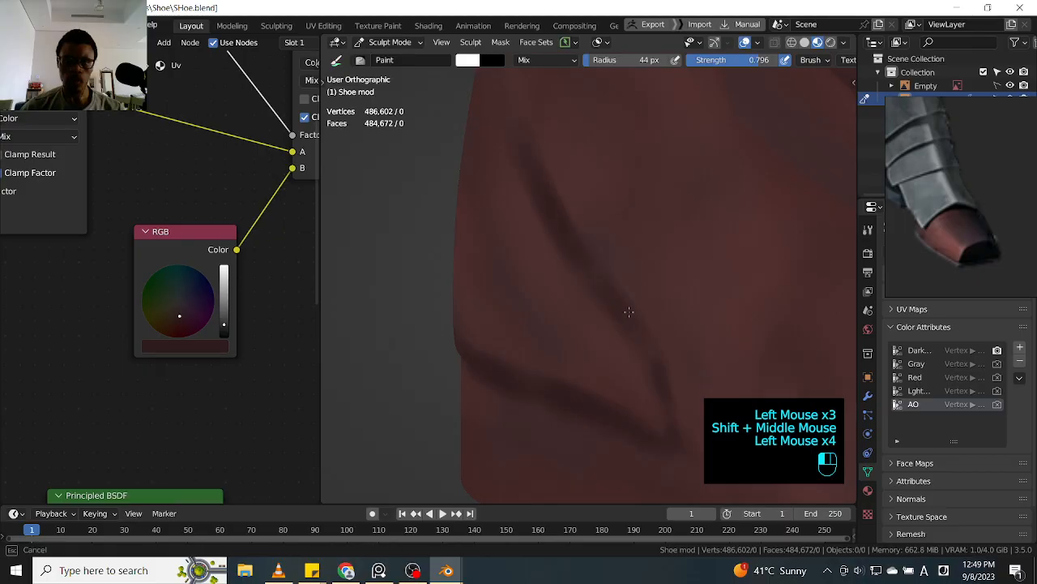
pyautogui.keyDown('shift'); pyautogui.moveTo(525, 159); pyautogui.dragTo(603, 267, button='middle'); pyautogui.keyUp('shift')
pyautogui.moveTo(603, 268); pyautogui.dragTo(598, 235, button='middle')
pyautogui.moveTo(527, 209); pyautogui.dragTo(582, 286)
pyautogui.click(543, 248)
# - Extend the AO line along the slanted crease toward the upper back edge of the shoe
pyautogui.moveTo(480, 163)
pyautogui.keyDown('shift'); pyautogui.mouseDown(button='middle')
pyautogui.moveTo(544, 248)
pyautogui.moveTo(575, 238)
pyautogui.mouseUp(button='middle'); pyautogui.keyUp('shift')
pyautogui.moveTo(574, 243); pyautogui.dragTo(594, 328)
pyautogui.moveTo(594, 328); pyautogui.dragTo(558, 248)
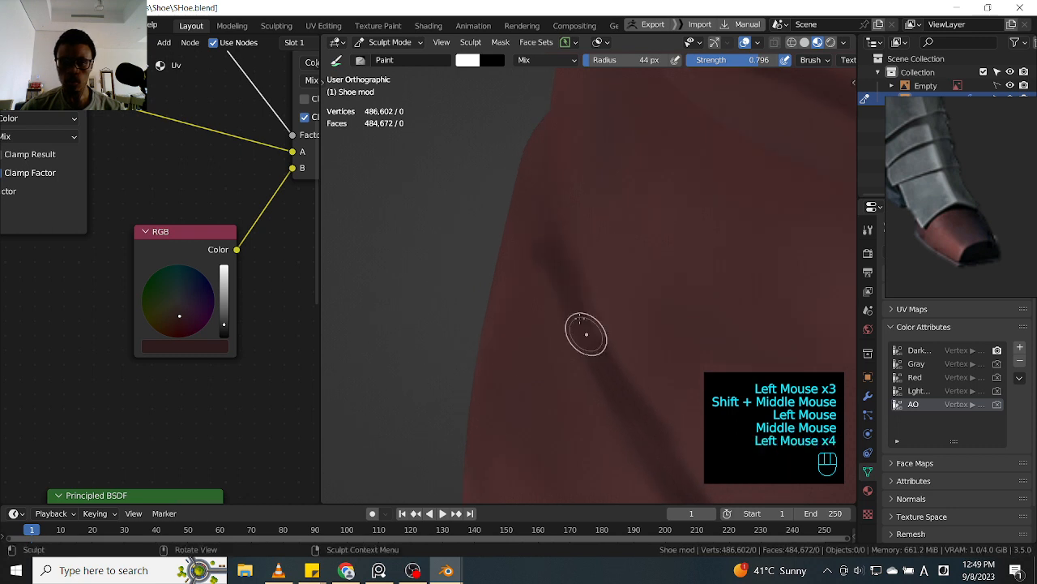
pyautogui.moveTo(588, 337); pyautogui.dragTo(561, 271)
pyautogui.moveTo(555, 258); pyautogui.dragTo(541, 219)
pyautogui.moveTo(541, 202); pyautogui.dragTo(530, 171)
# - Finish the upper end of the slanted crease with short AO strokes and fill the gaps in the line
pyautogui.moveTo(530, 171)
pyautogui.keyDown('ctrl'); pyautogui.mouseDown(button='middle')
pyautogui.moveTo(526, 227)
pyautogui.moveTo(549, 227)
pyautogui.mouseUp(button='middle'); pyautogui.keyUp('ctrl')
pyautogui.moveTo(499, 196)
pyautogui.keyDown('shift'); pyautogui.mouseDown(button='middle')
pyautogui.moveTo(542, 265)
pyautogui.moveTo(542, 247)
pyautogui.mouseUp(button='middle'); pyautogui.keyUp('shift')
pyautogui.moveTo(583, 281)
pyautogui.mouseDown()
pyautogui.moveTo(567, 259)
pyautogui.moveTo(577, 283)
pyautogui.mouseUp()
pyautogui.keyDown('ctrl'); pyautogui.moveTo(560, 271); pyautogui.dragTo(542, 231, button='middle'); pyautogui.keyUp('ctrl')
pyautogui.moveTo(593, 295); pyautogui.dragTo(570, 300)
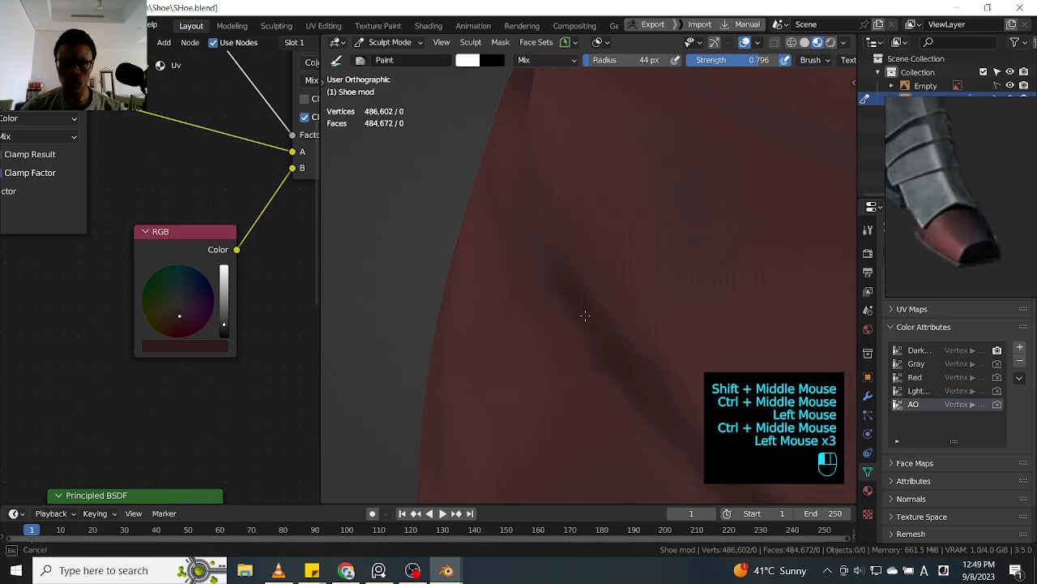
pyautogui.moveTo(533, 217); pyautogui.dragTo(527, 198)
pyautogui.moveTo(537, 223)
pyautogui.mouseDown()
pyautogui.moveTo(522, 181)
pyautogui.moveTo(531, 212)
pyautogui.mouseUp()
pyautogui.moveTo(533, 217)
pyautogui.mouseDown()
pyautogui.moveTo(524, 188)
pyautogui.moveTo(559, 259)
pyautogui.mouseUp()
pyautogui.moveTo(567, 276); pyautogui.dragTo(598, 316)
# - Paint overlapping AO strokes along the seam above the sole, extending the dark line forward from the heel
pyautogui.moveTo(600, 312)
pyautogui.keyDown('ctrl'); pyautogui.mouseDown(button='middle')
pyautogui.moveTo(625, 359)
pyautogui.moveTo(609, 273)
pyautogui.moveTo(551, 194)
pyautogui.moveTo(634, 272)
pyautogui.moveTo(650, 186)
pyautogui.moveTo(618, 146)
pyautogui.moveTo(584, 207)
pyautogui.moveTo(600, 191)
pyautogui.mouseUp(button='middle'); pyautogui.keyUp('ctrl')
pyautogui.moveTo(600, 191)
pyautogui.mouseDown(button='middle')
pyautogui.moveTo(612, 234)
pyautogui.moveTo(595, 164)
pyautogui.mouseUp(button='middle')
pyautogui.keyDown('shift'); pyautogui.moveTo(570, 202); pyautogui.dragTo(548, 299, button='middle'); pyautogui.keyUp('shift')
pyautogui.moveTo(565, 200); pyautogui.dragTo(634, 214)
pyautogui.moveTo(552, 213); pyautogui.dragTo(567, 212)
pyautogui.moveTo(561, 217)
pyautogui.mouseDown()
pyautogui.moveTo(544, 227)
pyautogui.moveTo(607, 224)
pyautogui.mouseUp()
pyautogui.moveTo(600, 224); pyautogui.dragTo(750, 232)
pyautogui.keyDown('shift'); pyautogui.moveTo(751, 232); pyautogui.dragTo(539, 209, button='middle'); pyautogui.keyUp('shift')
pyautogui.moveTo(555, 213); pyautogui.dragTo(539, 213)
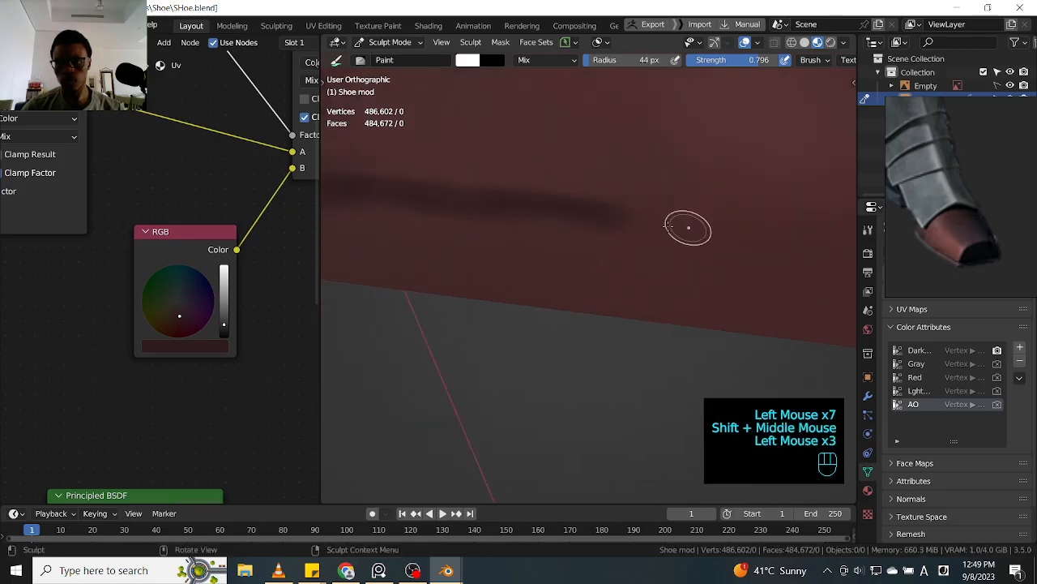
# - Continue the AO line along the sole seam toward the front bend of the shoe
pyautogui.moveTo(697, 219); pyautogui.dragTo(444, 255, button='middle')
pyautogui.moveTo(444, 255); pyautogui.dragTo(501, 251)
pyautogui.moveTo(507, 251); pyautogui.dragTo(620, 239)
pyautogui.moveTo(624, 239); pyautogui.dragTo(717, 217)
pyautogui.moveTo(722, 215); pyautogui.dragTo(757, 200)
pyautogui.moveTo(757, 199)
pyautogui.keyDown('shift'); pyautogui.mouseDown(button='middle')
pyautogui.moveTo(587, 262)
pyautogui.moveTo(585, 247)
pyautogui.mouseUp(button='middle'); pyautogui.keyUp('shift')
pyautogui.moveTo(542, 268); pyautogui.dragTo(579, 255)
pyautogui.moveTo(586, 253); pyautogui.dragTo(666, 218)
# - Paint the AO line around the bend of the sole seam near the toe, darkening it with overlapping strokes
pyautogui.moveTo(666, 218)
pyautogui.keyDown('ctrl'); pyautogui.mouseDown(button='middle')
pyautogui.moveTo(666, 235)
pyautogui.moveTo(563, 273)
pyautogui.mouseUp(button='middle'); pyautogui.keyUp('ctrl')
pyautogui.moveTo(673, 206); pyautogui.dragTo(725, 165, button='middle')
pyautogui.keyDown('shift'); pyautogui.moveTo(725, 164); pyautogui.dragTo(672, 211, button='middle'); pyautogui.keyUp('shift')
pyautogui.moveTo(670, 190); pyautogui.dragTo(574, 260)
pyautogui.moveTo(571, 264); pyautogui.dragTo(551, 284)
pyautogui.moveTo(548, 288)
pyautogui.mouseDown()
pyautogui.moveTo(526, 309)
pyautogui.moveTo(660, 187)
pyautogui.mouseUp()
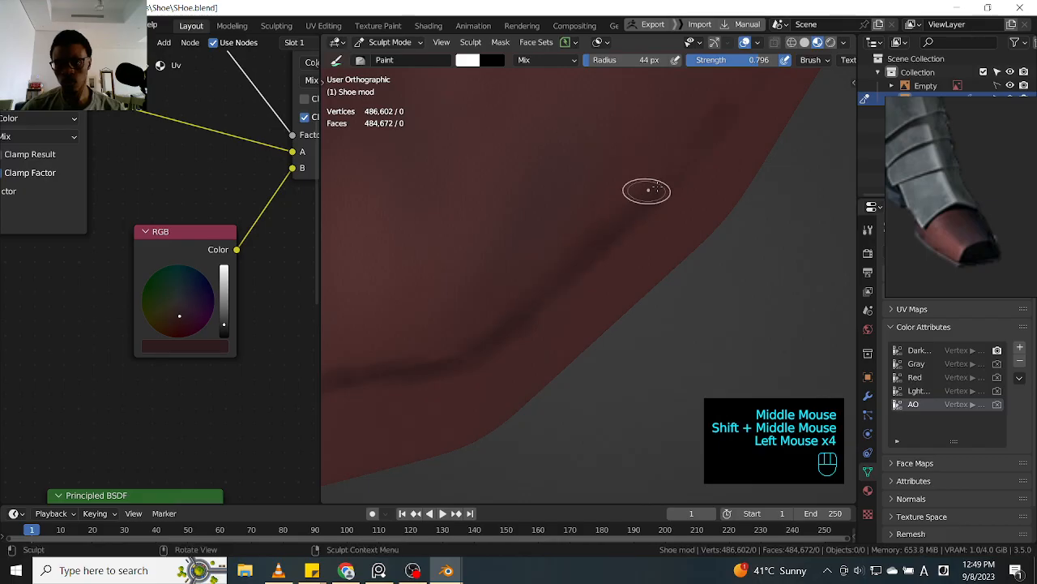
# - Extend the AO line from the bend up to the front corner of the toe and darken that stretch
pyautogui.keyDown('shift'); pyautogui.moveTo(648, 188); pyautogui.dragTo(558, 292, button='middle'); pyautogui.keyUp('shift')
pyautogui.moveTo(557, 292); pyautogui.dragTo(600, 235)
pyautogui.keyDown('shift'); pyautogui.moveTo(620, 171); pyautogui.dragTo(570, 262, button='middle'); pyautogui.keyUp('shift')
pyautogui.click(578, 271)
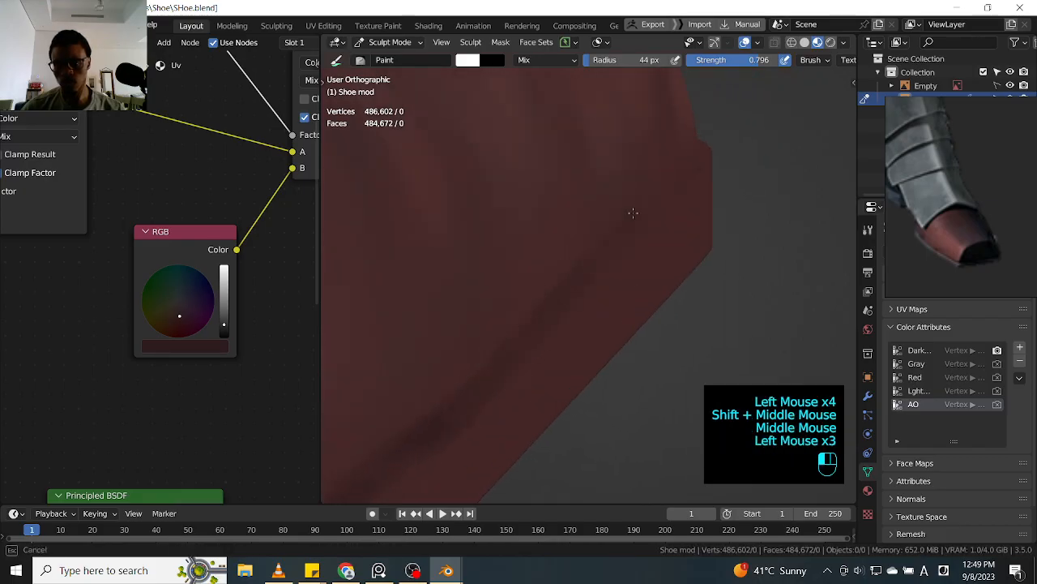
pyautogui.moveTo(692, 148); pyautogui.dragTo(648, 199)
pyautogui.moveTo(616, 231); pyautogui.dragTo(560, 290)
pyautogui.moveTo(594, 248)
pyautogui.mouseDown()
pyautogui.moveTo(562, 273)
pyautogui.moveTo(542, 312)
pyautogui.mouseUp()
pyautogui.moveTo(484, 367)
pyautogui.mouseDown()
pyautogui.moveTo(523, 336)
pyautogui.moveTo(481, 377)
pyautogui.mouseUp()
# - Fill the gap in the AO line at the toe bend with repeated back-and-forth strokes
pyautogui.moveTo(632, 235)
pyautogui.keyDown('ctrl'); pyautogui.mouseDown(button='middle')
pyautogui.moveTo(678, 238)
pyautogui.moveTo(571, 292)
pyautogui.mouseUp(button='middle'); pyautogui.keyUp('ctrl')
pyautogui.keyDown('ctrl'); pyautogui.moveTo(571, 292); pyautogui.dragTo(567, 296, button='middle'); pyautogui.keyUp('ctrl')
pyautogui.click(525, 326)
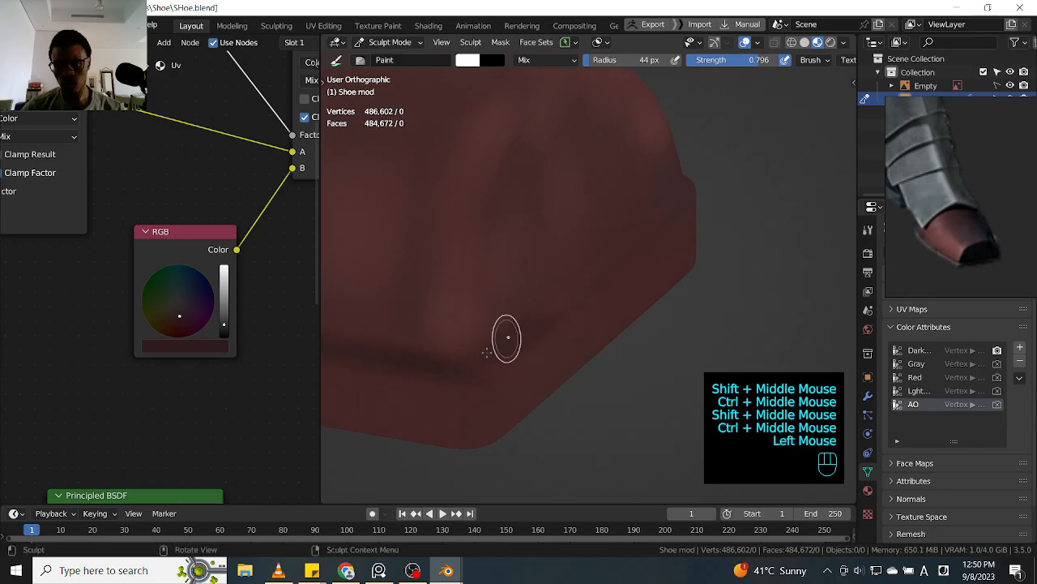
pyautogui.moveTo(619, 239); pyautogui.dragTo(585, 266)
pyautogui.moveTo(608, 247); pyautogui.dragTo(556, 289)
pyautogui.moveTo(556, 288)
pyautogui.mouseDown()
pyautogui.moveTo(648, 211)
pyautogui.moveTo(638, 216)
pyautogui.mouseUp()
pyautogui.moveTo(638, 216); pyautogui.dragTo(556, 289)
# - Darken the faint AO stretch past the toe bend along the top of the sole
pyautogui.moveTo(649, 183)
pyautogui.keyDown('ctrl'); pyautogui.mouseDown(button='middle')
pyautogui.moveTo(660, 222)
pyautogui.moveTo(551, 227)
pyautogui.moveTo(512, 281)
pyautogui.moveTo(627, 220)
pyautogui.moveTo(591, 234)
pyautogui.moveTo(583, 267)
pyautogui.mouseUp(button='middle'); pyautogui.keyUp('ctrl')
pyautogui.moveTo(582, 268)
pyautogui.mouseDown()
pyautogui.moveTo(570, 276)
pyautogui.moveTo(577, 268)
pyautogui.mouseUp()
pyautogui.moveTo(577, 267); pyautogui.dragTo(570, 271)
pyautogui.moveTo(697, 195)
pyautogui.keyDown('shift'); pyautogui.mouseDown(button='middle')
pyautogui.moveTo(574, 276)
pyautogui.moveTo(554, 263)
pyautogui.mouseUp(button='middle'); pyautogui.keyUp('shift')
pyautogui.moveTo(553, 263); pyautogui.dragTo(624, 245)
pyautogui.moveTo(624, 244); pyautogui.dragTo(519, 291)
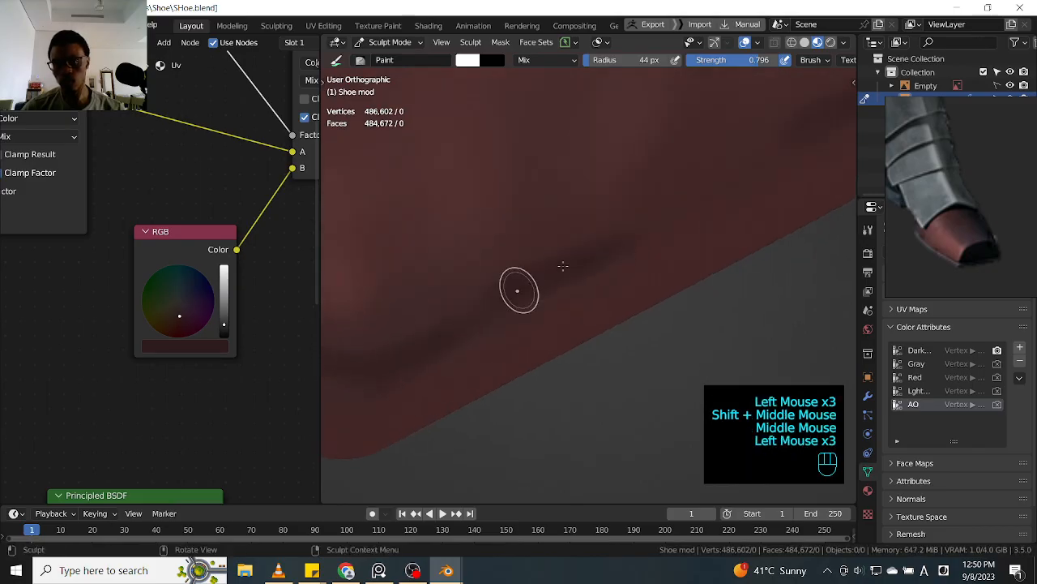
# - Join the remaining AO segments around the toe into one continuous line with long overlapping strokes
pyautogui.moveTo(589, 249)
pyautogui.mouseDown()
pyautogui.moveTo(702, 197)
pyautogui.moveTo(638, 227)
pyautogui.mouseUp()
pyautogui.moveTo(637, 227)
pyautogui.keyDown('ctrl'); pyautogui.mouseDown(button='middle')
pyautogui.moveTo(653, 219)
pyautogui.moveTo(582, 264)
pyautogui.moveTo(599, 250)
pyautogui.mouseUp(button='middle'); pyautogui.keyUp('ctrl')
pyautogui.moveTo(655, 197); pyautogui.dragTo(608, 230)
pyautogui.moveTo(607, 229)
pyautogui.mouseDown()
pyautogui.moveTo(648, 203)
pyautogui.moveTo(551, 280)
pyautogui.mouseUp()
pyautogui.moveTo(551, 280); pyautogui.dragTo(413, 359)
pyautogui.moveTo(413, 359); pyautogui.dragTo(568, 259)
pyautogui.moveTo(568, 259)
pyautogui.mouseDown()
pyautogui.moveTo(646, 213)
pyautogui.moveTo(572, 246)
pyautogui.mouseUp()
# - Add a Map Range node and insert it between the AO attribute and the Mix node's factor
pyautogui.keyDown('ctrl'); pyautogui.moveTo(572, 246); pyautogui.dragTo(616, 252, button='middle'); pyautogui.keyUp('ctrl')
pyautogui.keyDown('ctrl'); pyautogui.moveTo(267, 231); pyautogui.dragTo(254, 289, button='middle'); pyautogui.keyUp('ctrl')
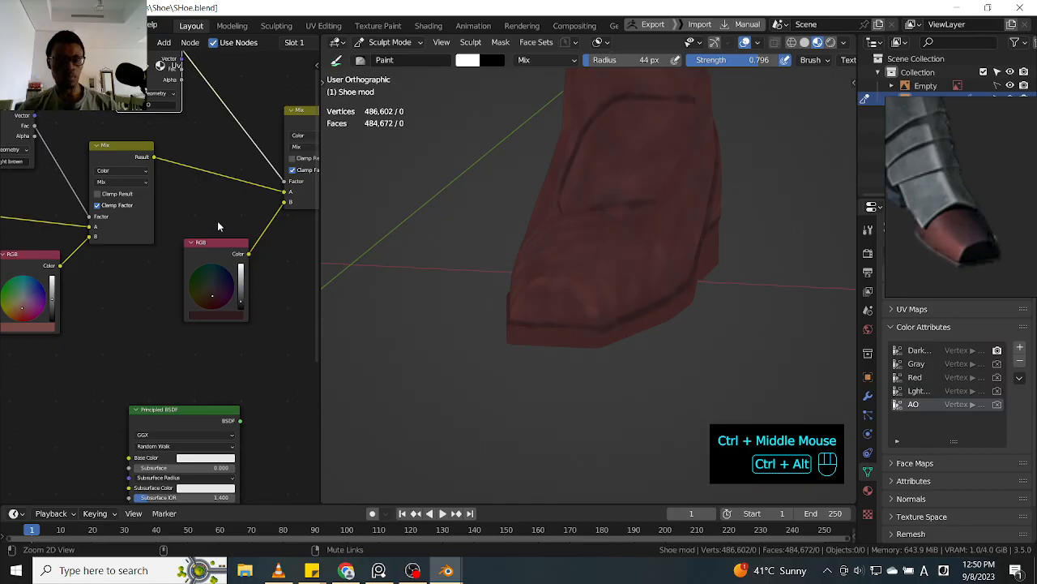
pyautogui.keyDown('ctrl'); pyautogui.moveTo(224, 218); pyautogui.dragTo(228, 202, button='middle'); pyautogui.keyUp('ctrl')
pyautogui.hotkey('shift', 'a')
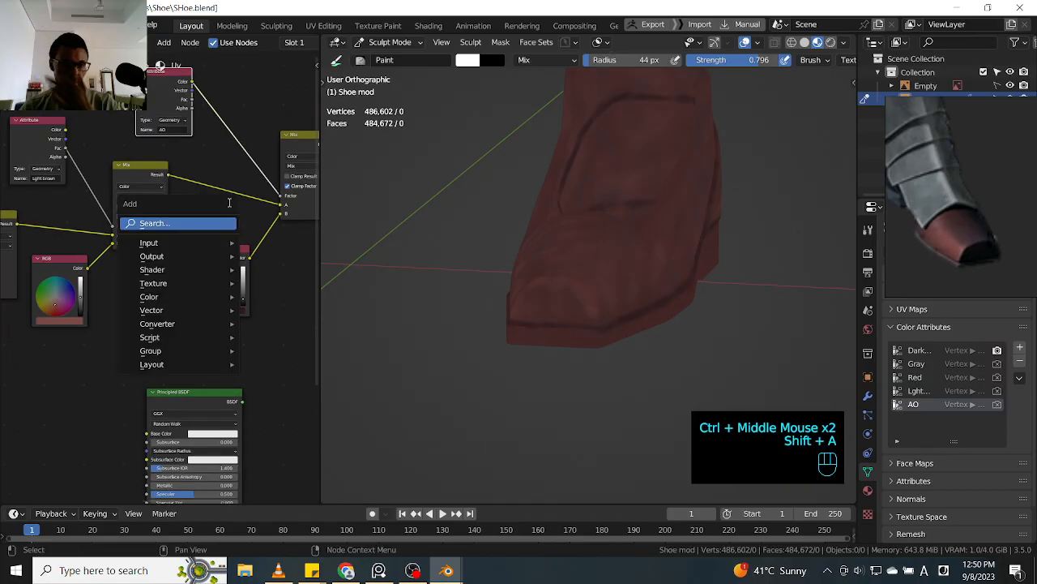
pyautogui.click(223, 223)
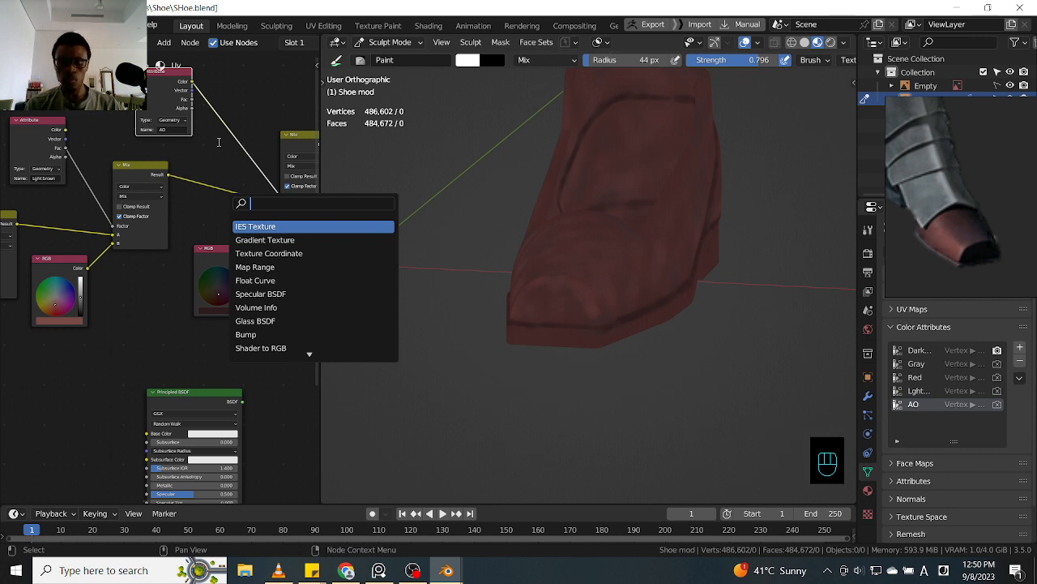
pyautogui.write('ap')
pyautogui.press('BackSpace')
pyautogui.press('BackSpace')
pyautogui.write('map range')
pyautogui.press('Return')
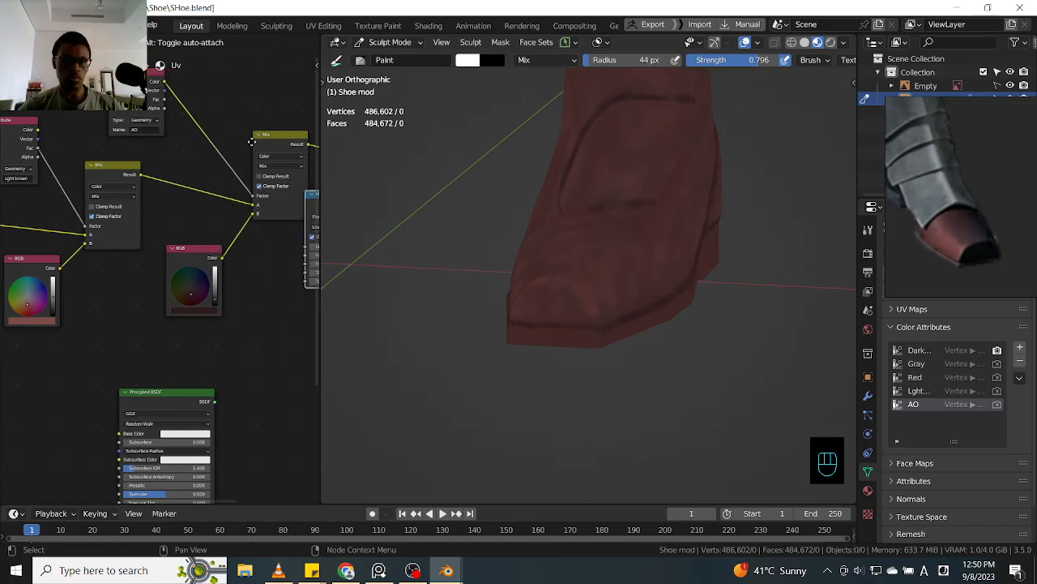
pyautogui.click(177, 159)
# - Try the AO Map Range with To Min at -0.2 and To Max at 0.4
pyautogui.keyDown('ctrl'); pyautogui.moveTo(718, 342); pyautogui.dragTo(724, 296, button='middle'); pyautogui.keyUp('ctrl')
pyautogui.keyDown('ctrl'); pyautogui.moveTo(216, 339); pyautogui.dragTo(190, 296, button='middle'); pyautogui.keyUp('ctrl')
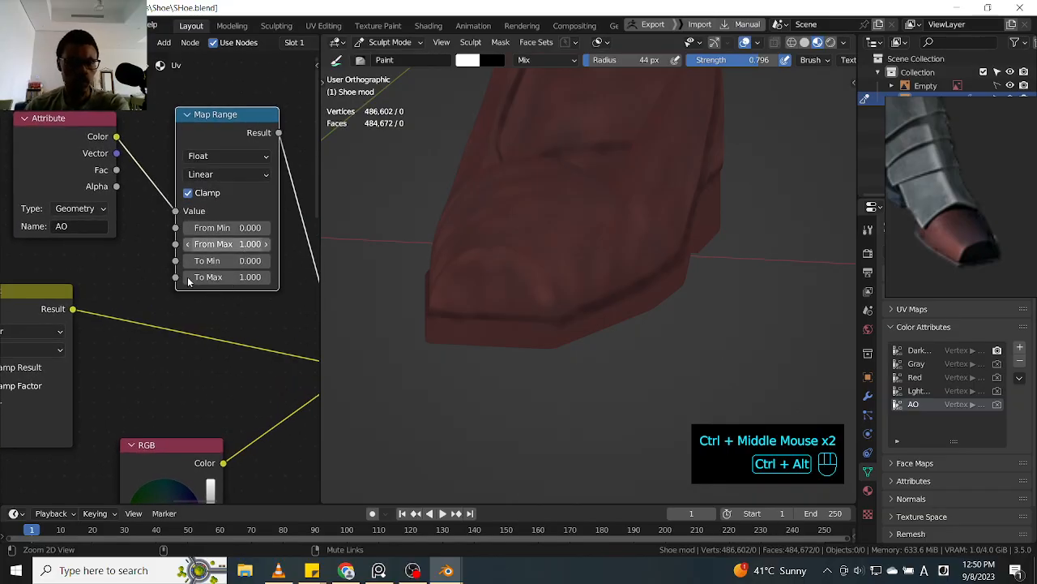
pyautogui.click(188, 277)
pyautogui.click(188, 279)
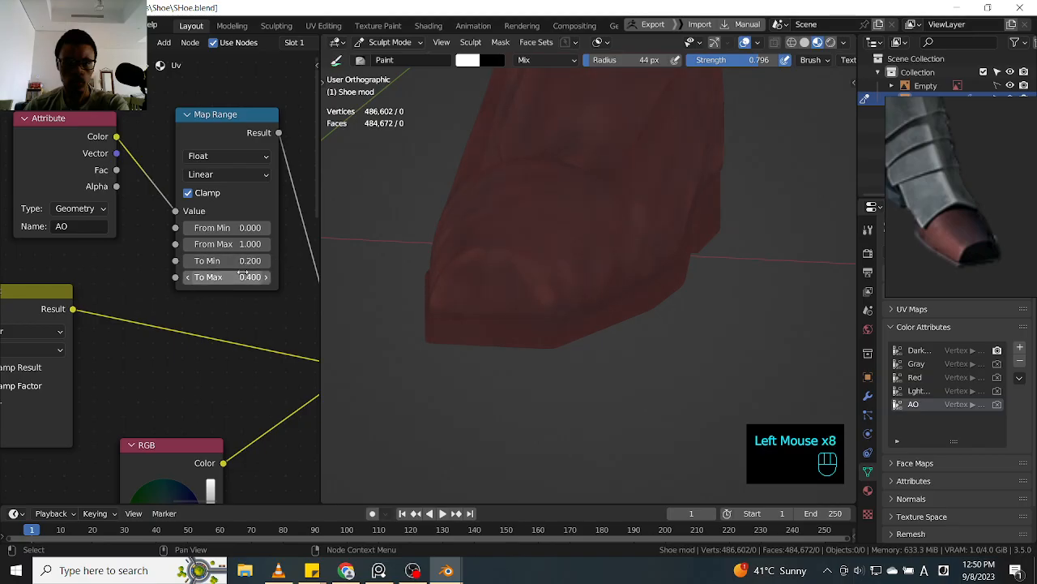
pyautogui.click(191, 275)
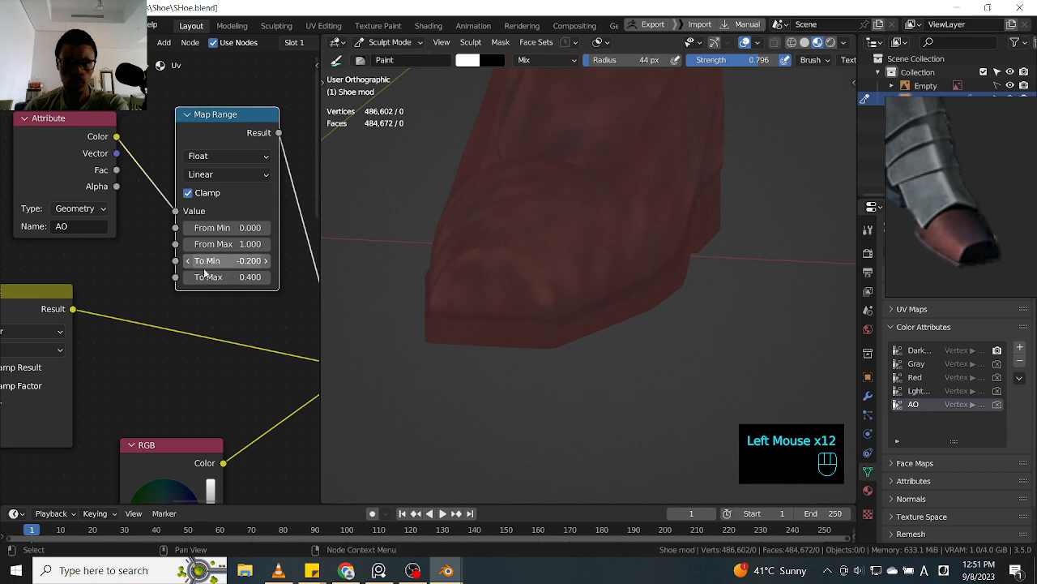
# - Preview the Map Range output on the shoe and try To Min at -0.7 and To Max at 0.3
pyautogui.keyDown('ctrl'); pyautogui.keyDown('shift'); pyautogui.click(249, 140); pyautogui.keyUp('shift'); pyautogui.keyUp('ctrl')
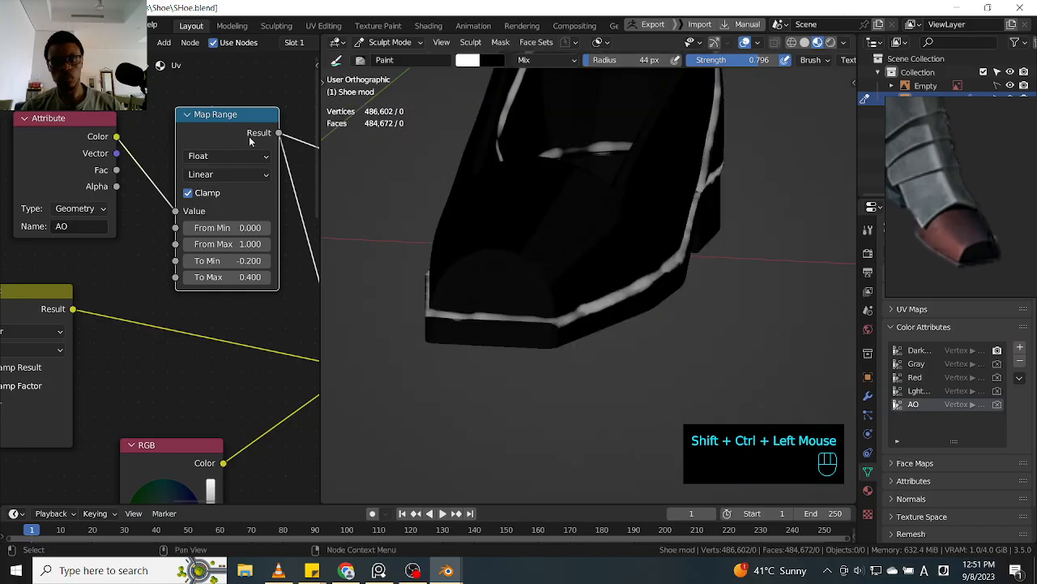
pyautogui.click(189, 261)
pyautogui.click(189, 261)
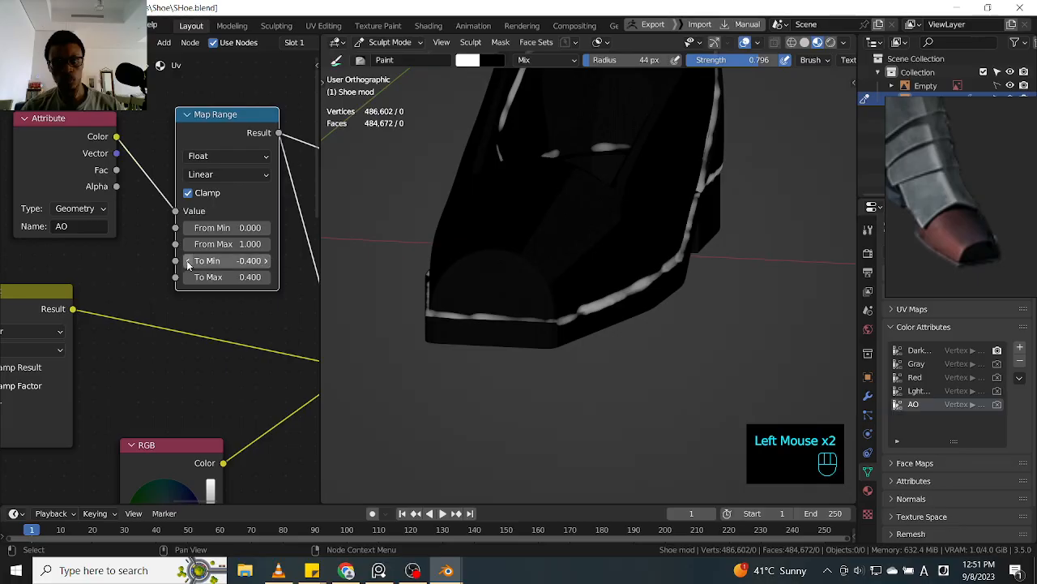
pyautogui.click(188, 260)
pyautogui.click(188, 261)
pyautogui.click(188, 261)
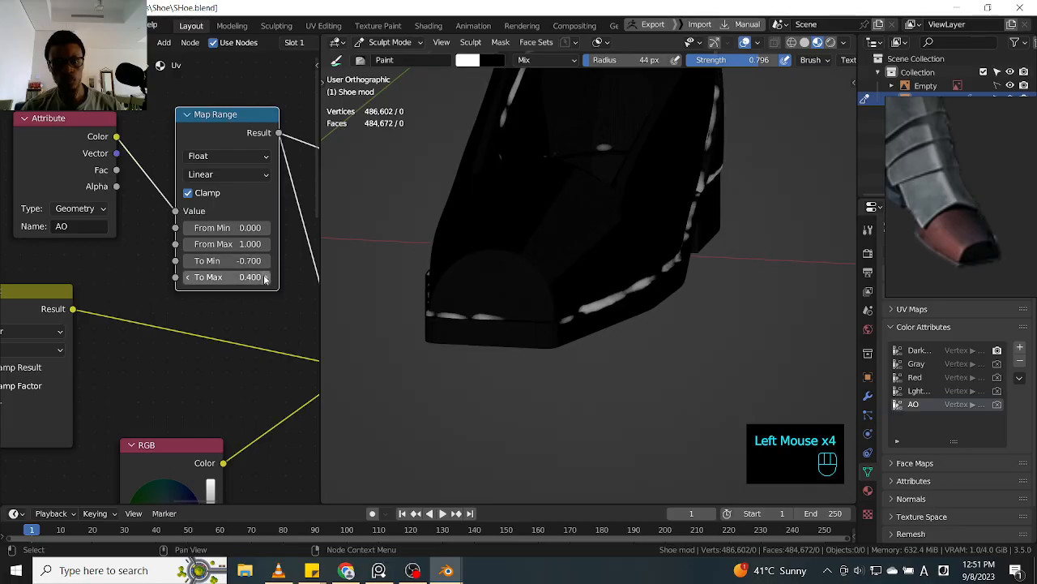
pyautogui.click(186, 278)
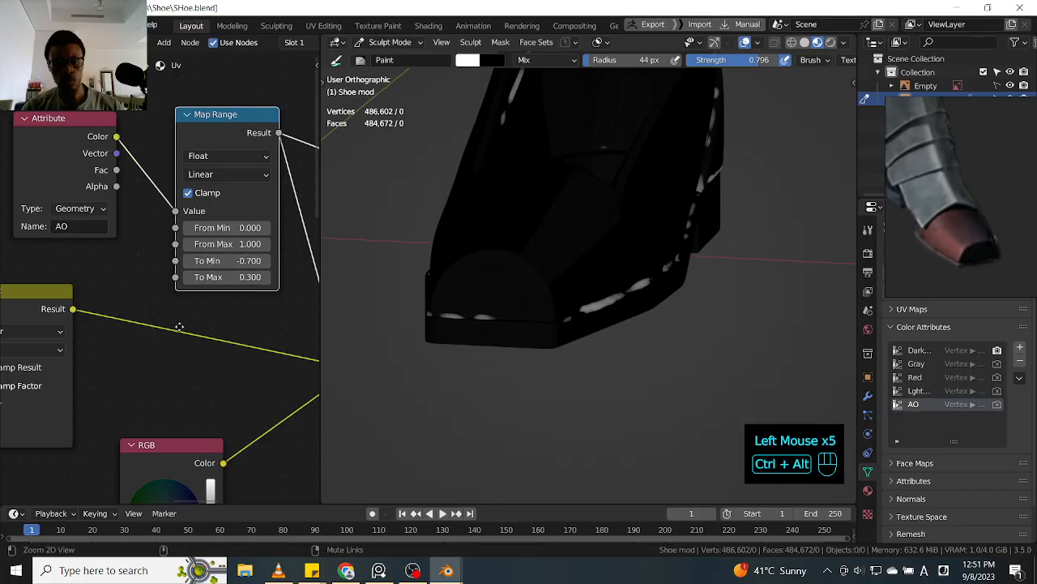
# - Preview the last Mix node's result and set the Map Range's To Min to -0.4 and To Max to 0.5
pyautogui.keyDown('ctrl'); pyautogui.moveTo(180, 323); pyautogui.dragTo(209, 312, button='middle'); pyautogui.keyUp('ctrl')
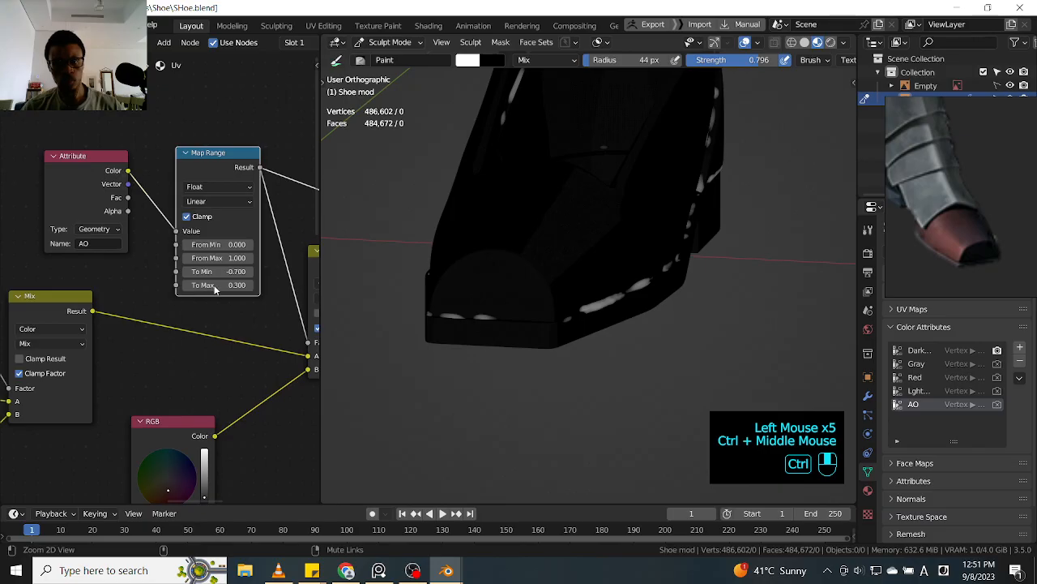
pyautogui.click(283, 209)
pyautogui.keyDown('ctrl'); pyautogui.moveTo(217, 307); pyautogui.dragTo(188, 255, button='middle'); pyautogui.keyUp('ctrl')
pyautogui.keyDown('ctrl'); pyautogui.keyDown('shift'); pyautogui.click(233, 285); pyautogui.keyUp('shift'); pyautogui.keyUp('ctrl')
pyautogui.moveTo(695, 242); pyautogui.dragTo(664, 223, button='middle')
pyautogui.moveTo(162, 293)
pyautogui.keyDown('ctrl'); pyautogui.mouseDown(button='middle')
pyautogui.moveTo(169, 280)
pyautogui.moveTo(159, 290)
pyautogui.mouseUp(button='middle'); pyautogui.keyUp('ctrl')
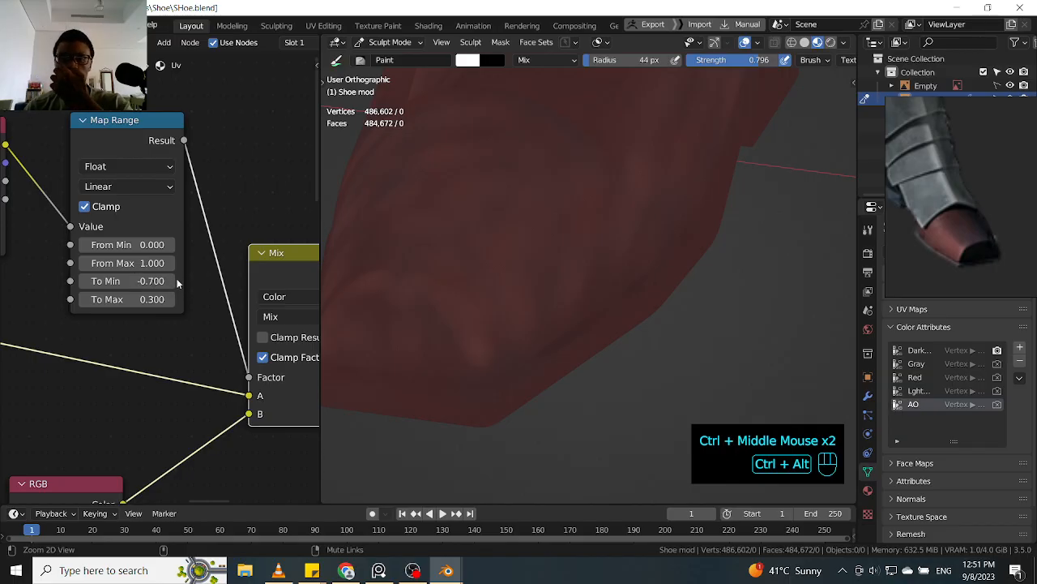
pyautogui.click(171, 281)
pyautogui.click(171, 281)
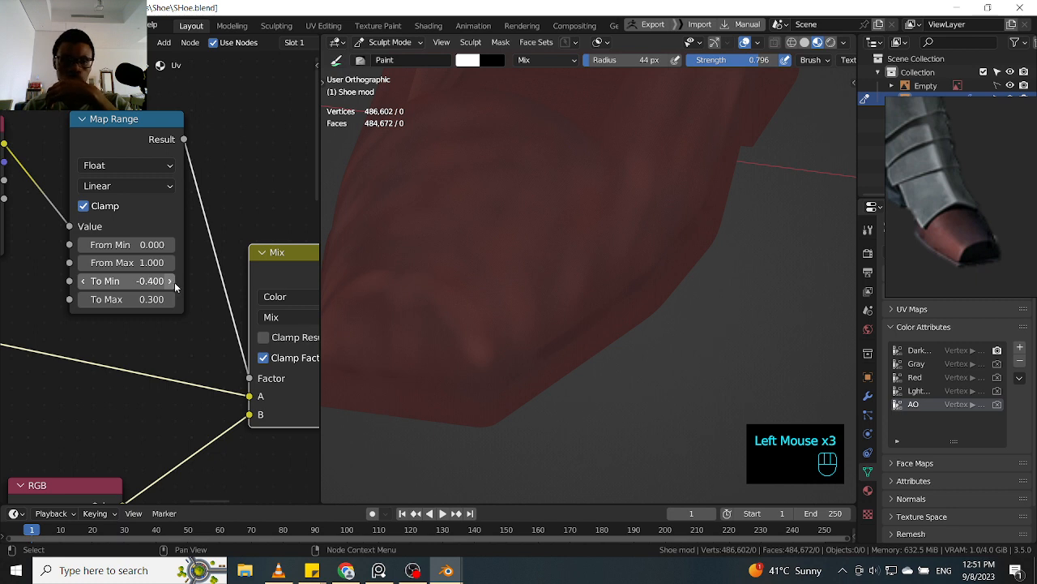
pyautogui.click(171, 300)
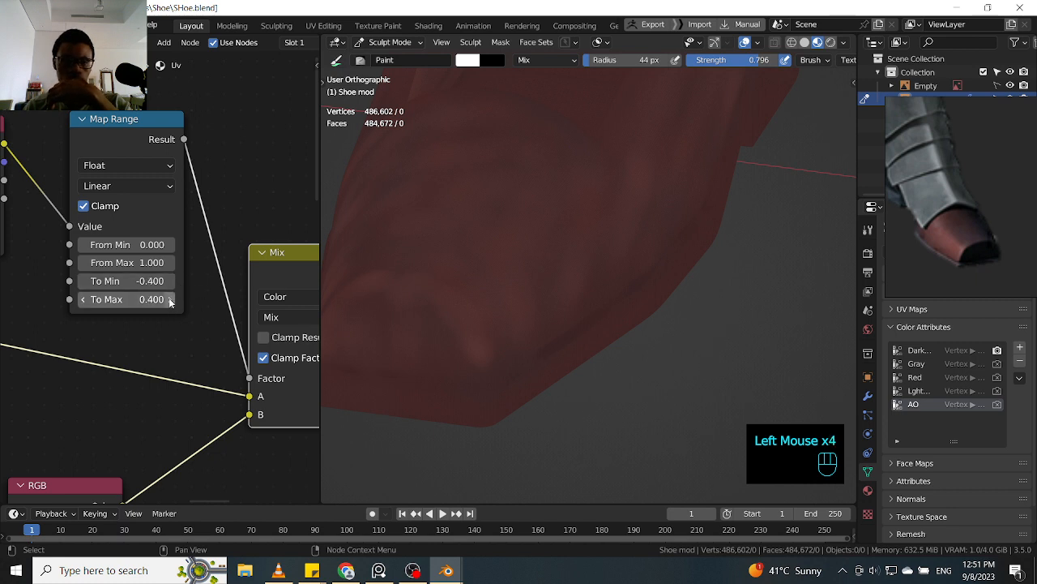
pyautogui.click(171, 300)
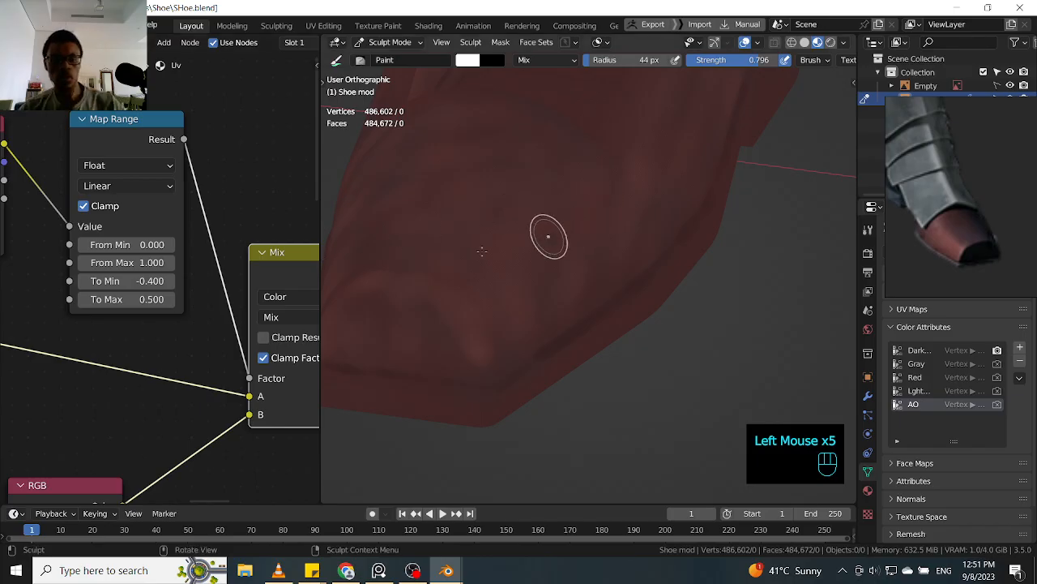
# - Preview the AO mask from the Map Range and set its From Min to 0.4 and To Min to -0.3
pyautogui.moveTo(722, 224)
pyautogui.keyDown('ctrl'); pyautogui.mouseDown(button='middle')
pyautogui.moveTo(688, 294)
pyautogui.moveTo(690, 316)
pyautogui.moveTo(637, 299)
pyautogui.moveTo(686, 266)
pyautogui.moveTo(669, 314)
pyautogui.mouseUp(button='middle'); pyautogui.keyUp('ctrl')
pyautogui.keyDown('shift'); pyautogui.moveTo(608, 308); pyautogui.dragTo(729, 336, button='middle'); pyautogui.keyUp('shift')
pyautogui.keyDown('ctrl'); pyautogui.moveTo(616, 340); pyautogui.dragTo(533, 257, button='middle'); pyautogui.keyUp('ctrl')
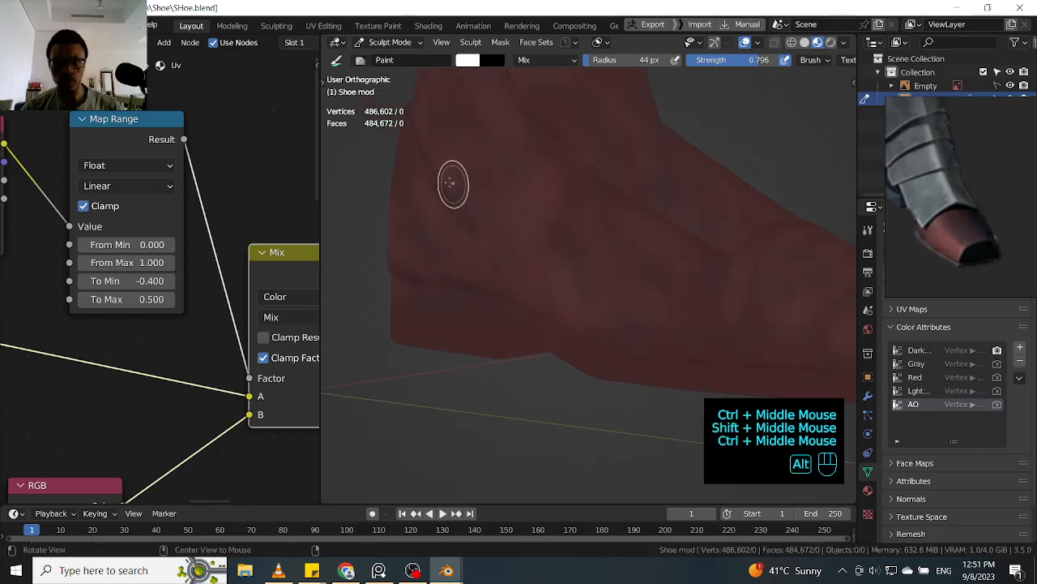
pyautogui.keyDown('ctrl'); pyautogui.moveTo(424, 155); pyautogui.dragTo(465, 230, button='middle'); pyautogui.keyUp('ctrl')
pyautogui.keyDown('ctrl'); pyautogui.keyDown('shift'); pyautogui.click(143, 127); pyautogui.keyUp('shift'); pyautogui.keyUp('ctrl')
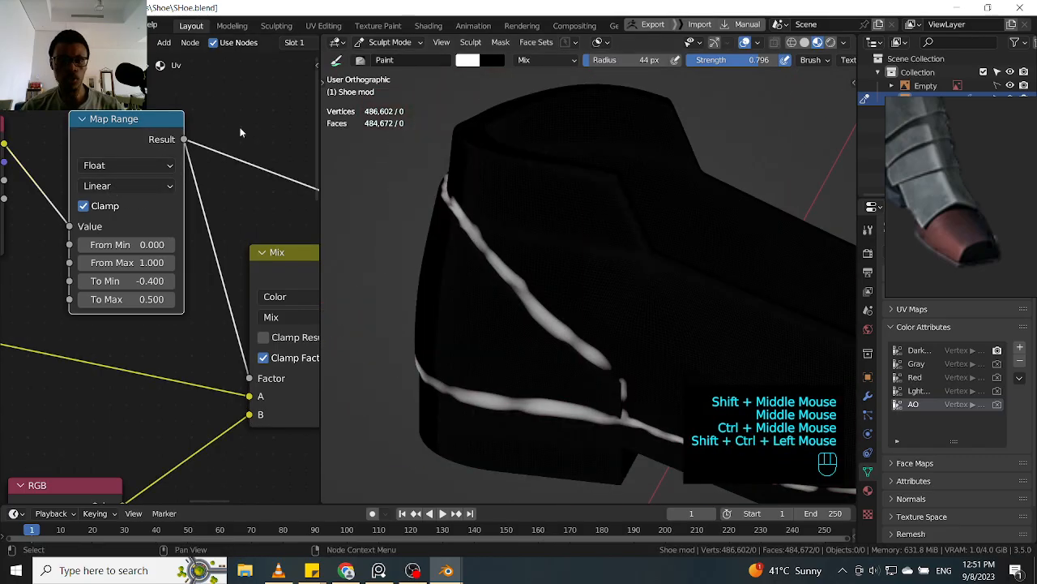
pyautogui.click(169, 245)
pyautogui.click(169, 244)
pyautogui.click(169, 245)
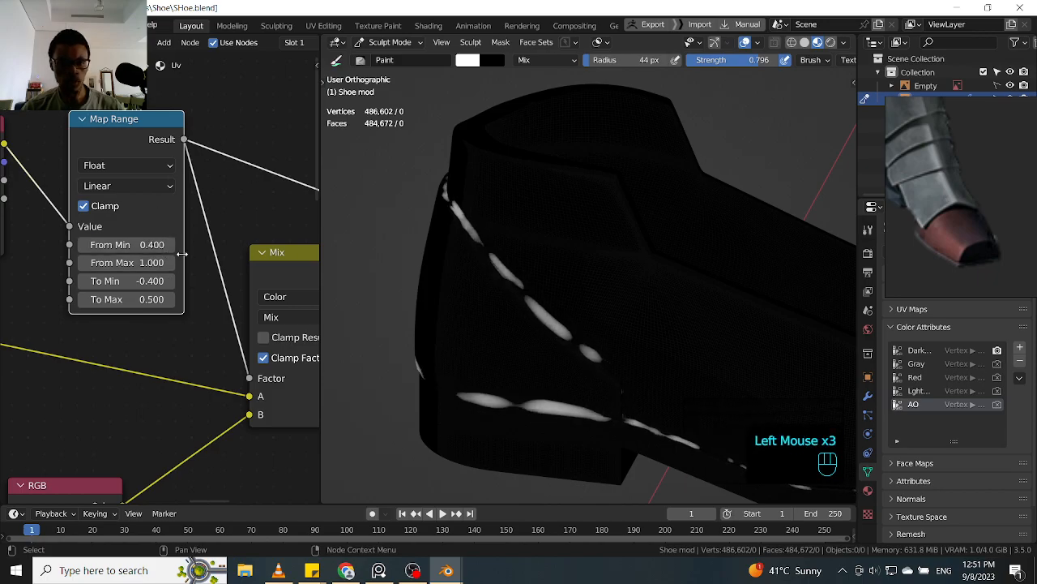
pyautogui.click(170, 281)
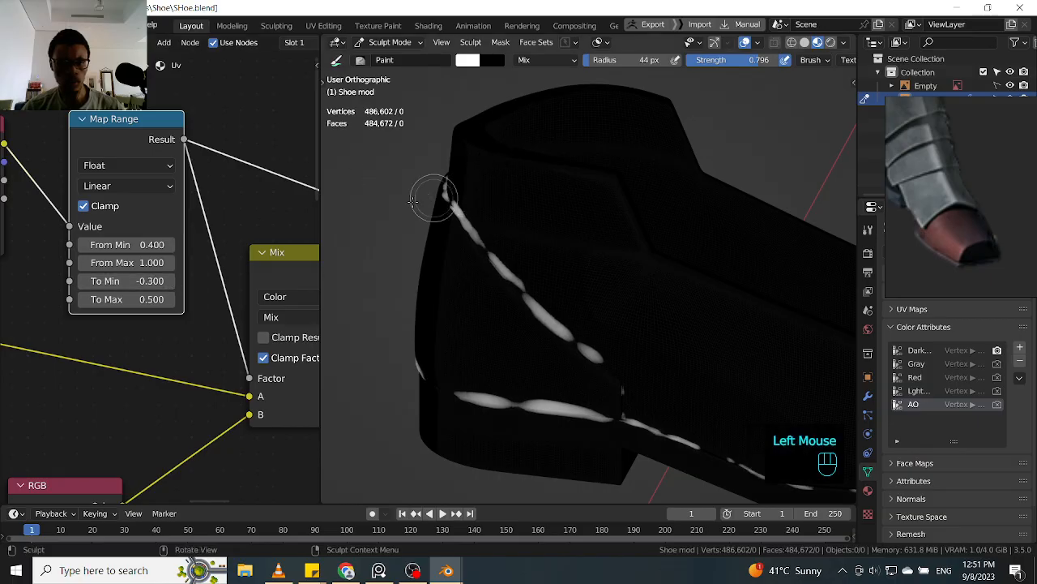
# - Check the AO mask around the shoe and switch the preview back to the last Mix node's result
pyautogui.moveTo(368, 206)
pyautogui.keyDown('ctrl'); pyautogui.mouseDown(button='middle')
pyautogui.moveTo(570, 239)
pyautogui.moveTo(369, 200)
pyautogui.mouseUp(button='middle'); pyautogui.keyUp('ctrl')
pyautogui.keyDown('shift'); pyautogui.moveTo(567, 200); pyautogui.dragTo(502, 215, button='middle'); pyautogui.keyUp('shift')
pyautogui.moveTo(502, 216); pyautogui.dragTo(411, 223, button='middle')
pyautogui.keyDown('ctrl'); pyautogui.moveTo(411, 223); pyautogui.dragTo(492, 211, button='middle'); pyautogui.keyUp('ctrl')
pyautogui.keyDown('shift'); pyautogui.moveTo(194, 274); pyautogui.dragTo(113, 265, button='middle'); pyautogui.keyUp('shift')
pyautogui.keyDown('ctrl'); pyautogui.keyDown('shift'); pyautogui.click(219, 249); pyautogui.keyUp('shift'); pyautogui.keyUp('ctrl')
# - Examine the blended AO shading on the shoe from the front, toe and sides, along with the node setup
pyautogui.moveTo(600, 222); pyautogui.dragTo(587, 242, button='middle')
pyautogui.press('KP_1')
pyautogui.keyDown('ctrl'); pyautogui.moveTo(616, 293); pyautogui.dragTo(681, 160, button='middle'); pyautogui.keyUp('ctrl')
pyautogui.keyDown('shift'); pyautogui.moveTo(681, 160); pyautogui.dragTo(580, 292, button='middle'); pyautogui.keyUp('shift')
pyautogui.keyDown('ctrl'); pyautogui.moveTo(580, 292); pyautogui.dragTo(723, 206, button='middle'); pyautogui.keyUp('ctrl')
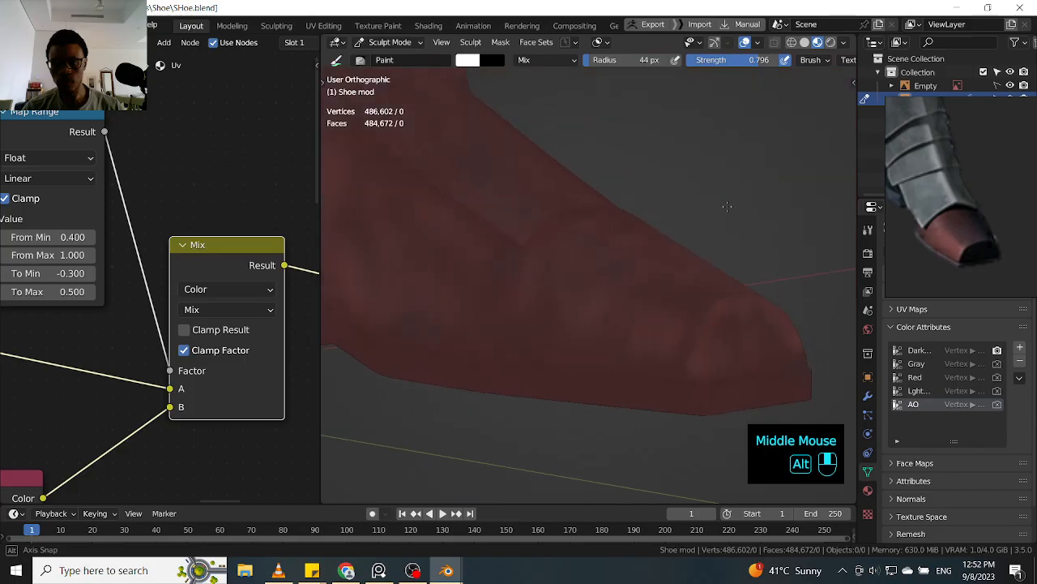
pyautogui.keyDown('ctrl'); pyautogui.moveTo(672, 186); pyautogui.dragTo(423, 240, button='middle'); pyautogui.keyUp('ctrl')
pyautogui.keyDown('ctrl'); pyautogui.moveTo(217, 280); pyautogui.dragTo(207, 317, button='middle'); pyautogui.keyUp('ctrl')
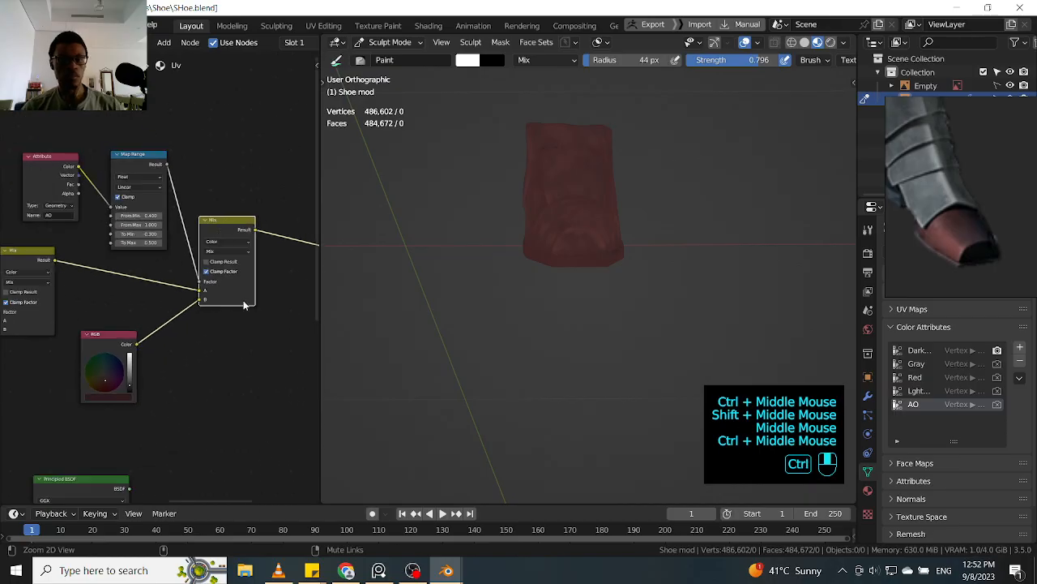
pyautogui.keyDown('ctrl'); pyautogui.moveTo(616, 188); pyautogui.dragTo(535, 241, button='middle'); pyautogui.keyUp('ctrl')
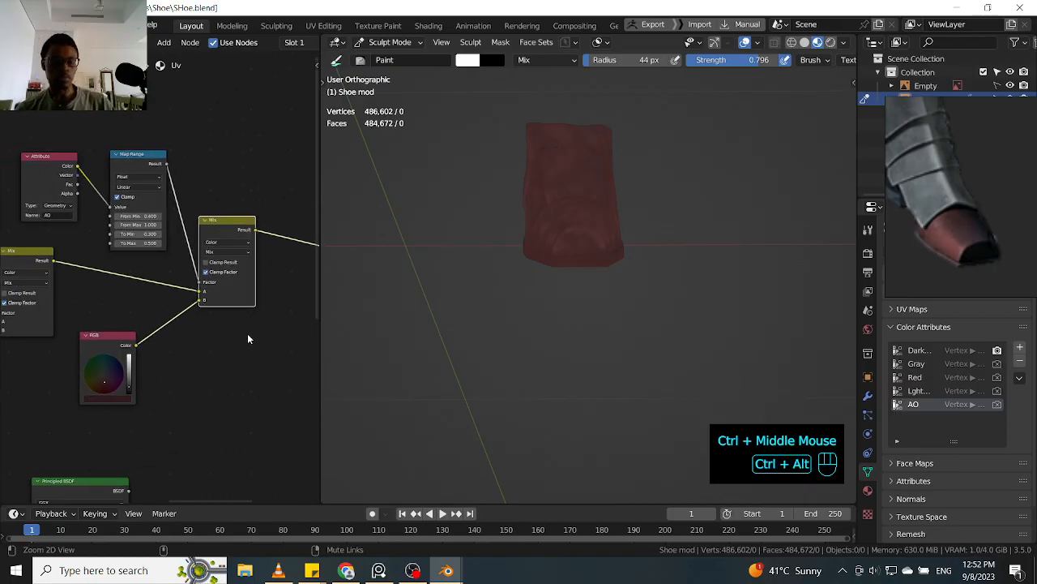
pyautogui.keyDown('ctrl'); pyautogui.moveTo(189, 330); pyautogui.dragTo(203, 308, button='middle'); pyautogui.keyUp('ctrl')
pyautogui.keyDown('alt'); pyautogui.moveTo(695, 192); pyautogui.dragTo(684, 155, button='middle'); pyautogui.keyUp('alt')
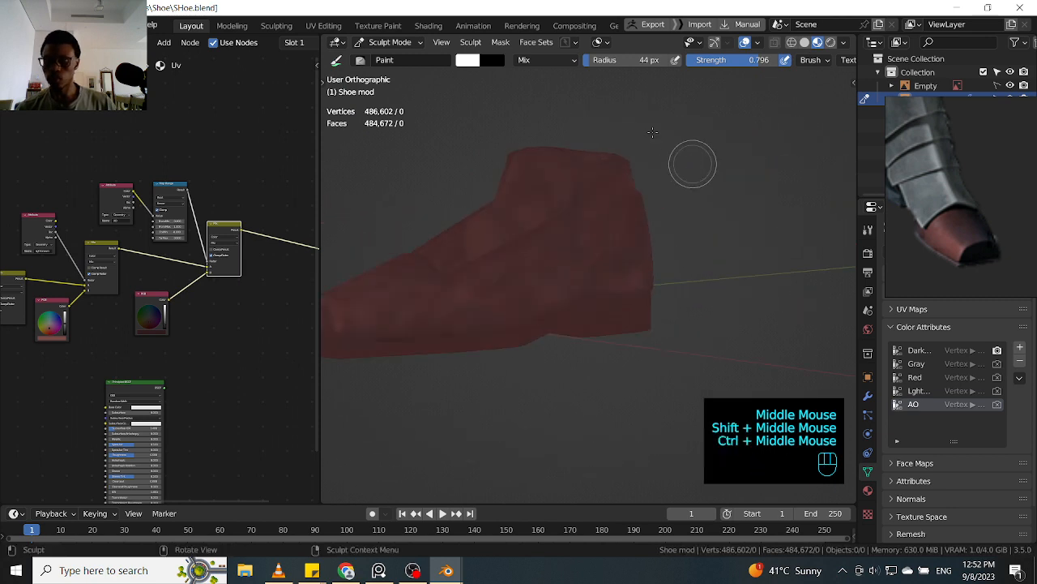
# - Enter Edit Mode on the shoe and select only the linked geometry of the sole and heel
pyautogui.press('KP_3')
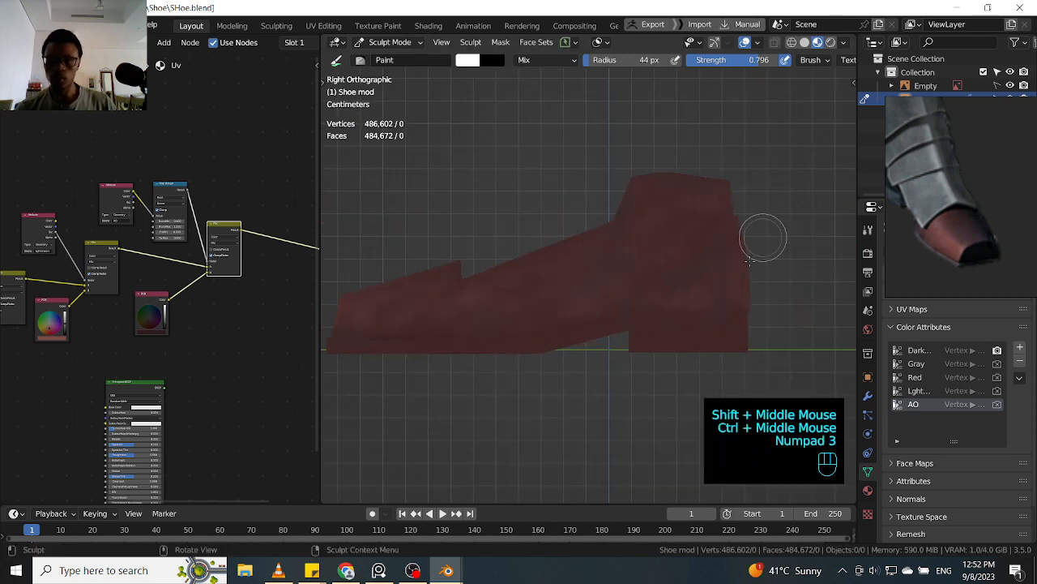
pyautogui.press('Tab')
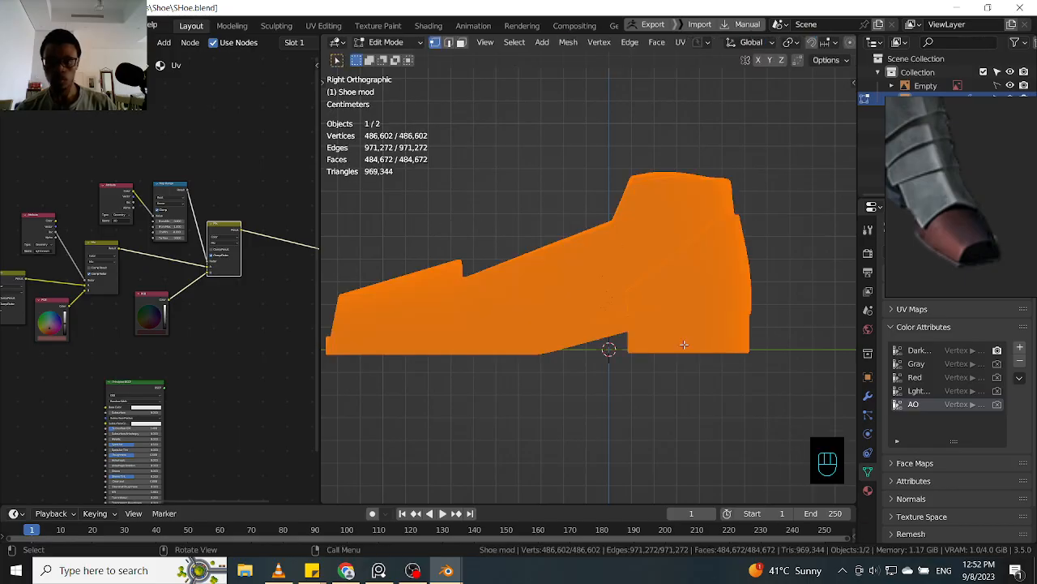
pyautogui.click(673, 369)
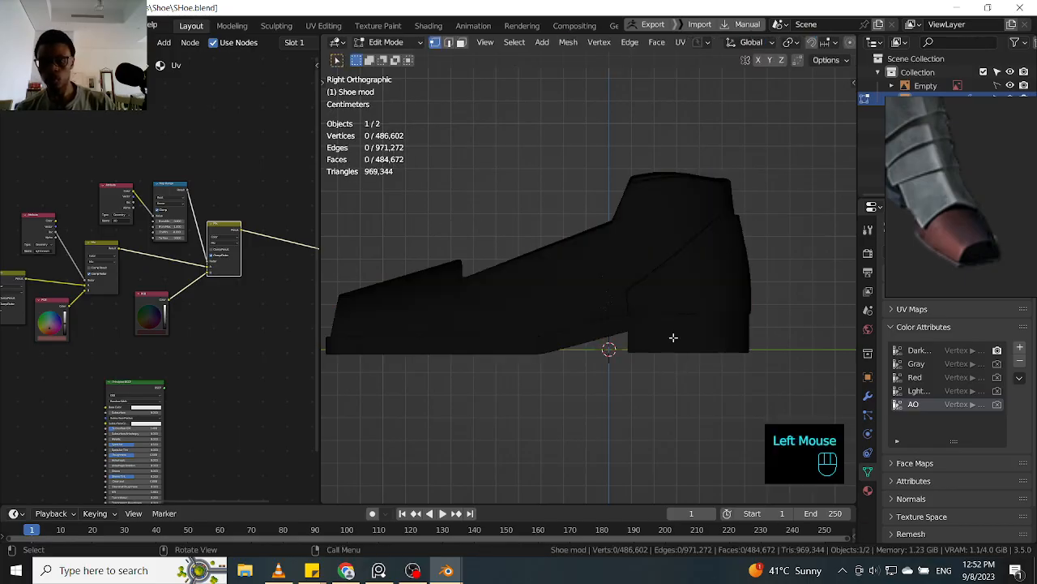
pyautogui.press('l')
pyautogui.keyDown('alt'); pyautogui.moveTo(563, 361); pyautogui.dragTo(607, 369, button='middle'); pyautogui.keyUp('alt')
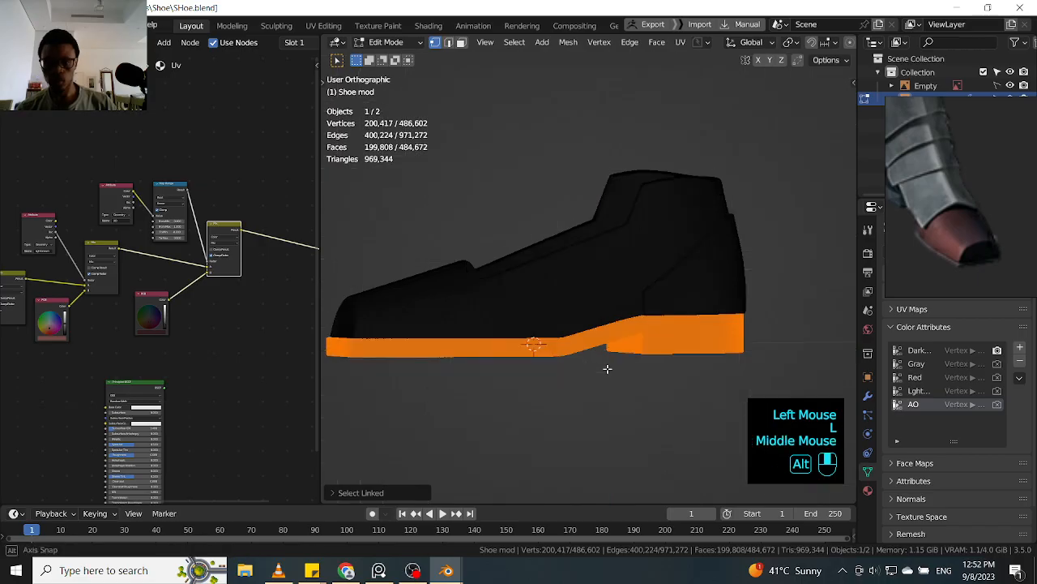
pyautogui.keyDown('alt'); pyautogui.moveTo(607, 369); pyautogui.dragTo(756, 251, button='middle'); pyautogui.keyUp('alt')
pyautogui.keyDown('shift'); pyautogui.moveTo(756, 251); pyautogui.dragTo(730, 243, button='middle'); pyautogui.keyUp('shift')
pyautogui.moveTo(730, 243); pyautogui.dragTo(754, 357, button='middle')
pyautogui.keyDown('shift'); pyautogui.moveTo(608, 316); pyautogui.dragTo(678, 405, button='middle'); pyautogui.keyUp('shift')
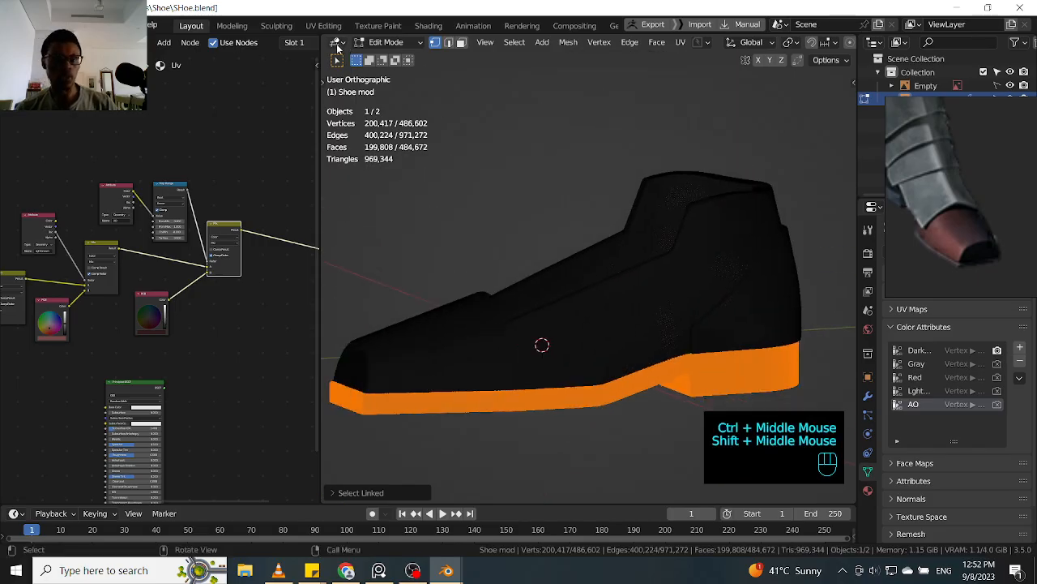
pyautogui.press('q')
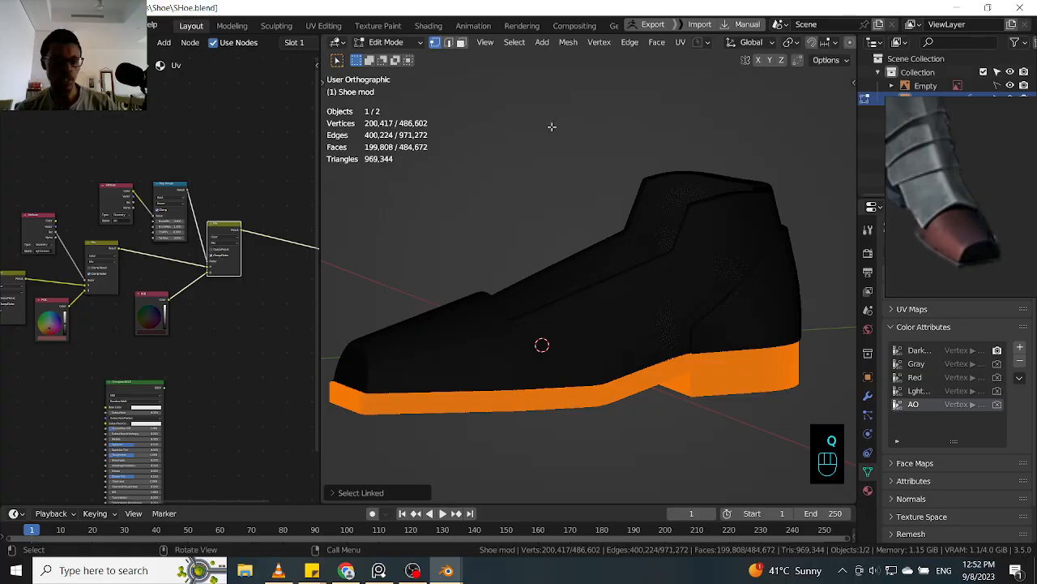
# - Add a black vertex-domain color attribute named Sole to the shoe mesh
pyautogui.press('z')
pyautogui.click(530, 182)
pyautogui.press('Tab')
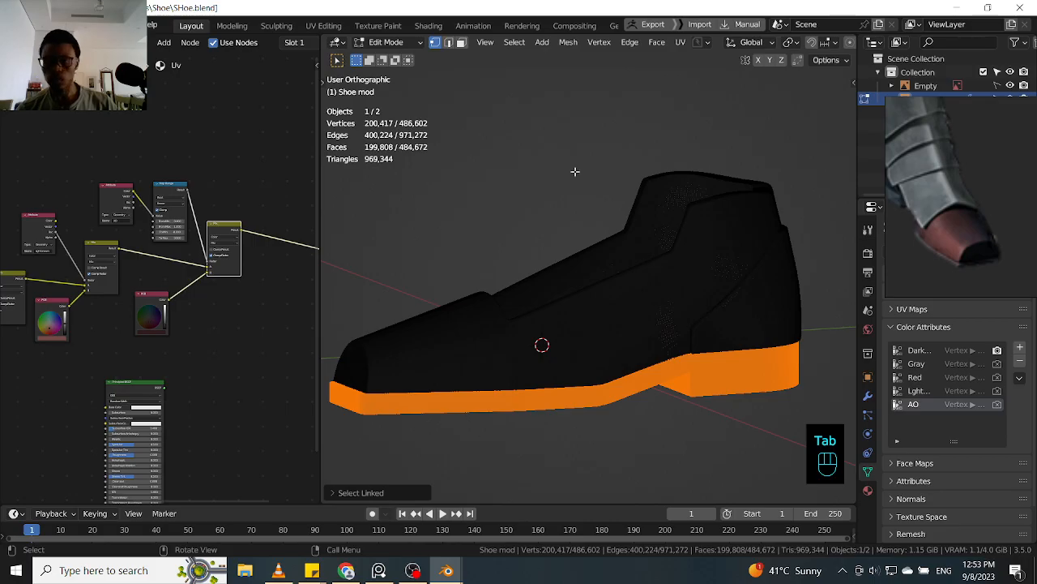
pyautogui.click(1019, 349)
pyautogui.click(955, 372)
pyautogui.write('Sk')
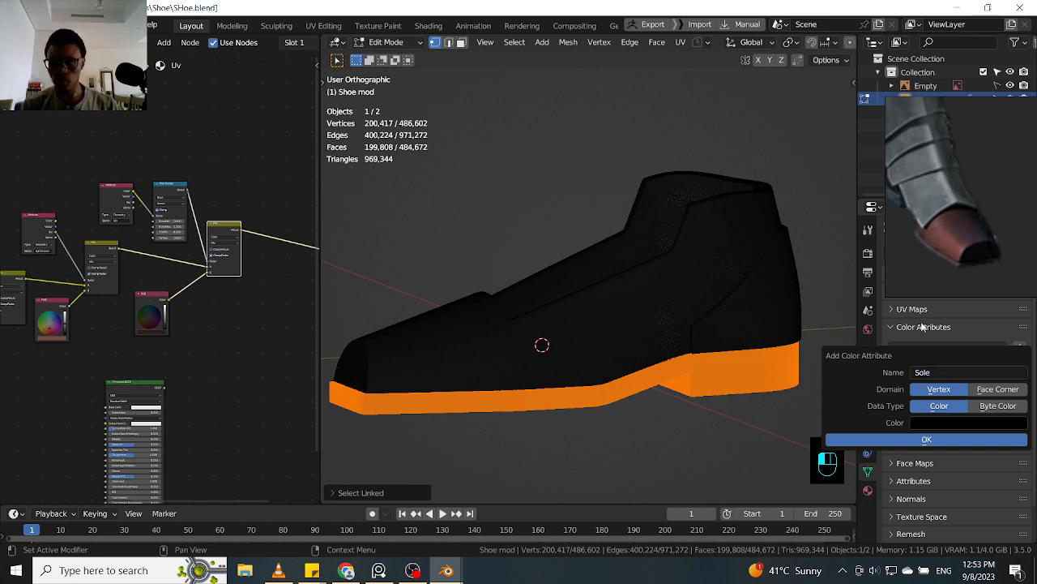
pyautogui.press('Return')
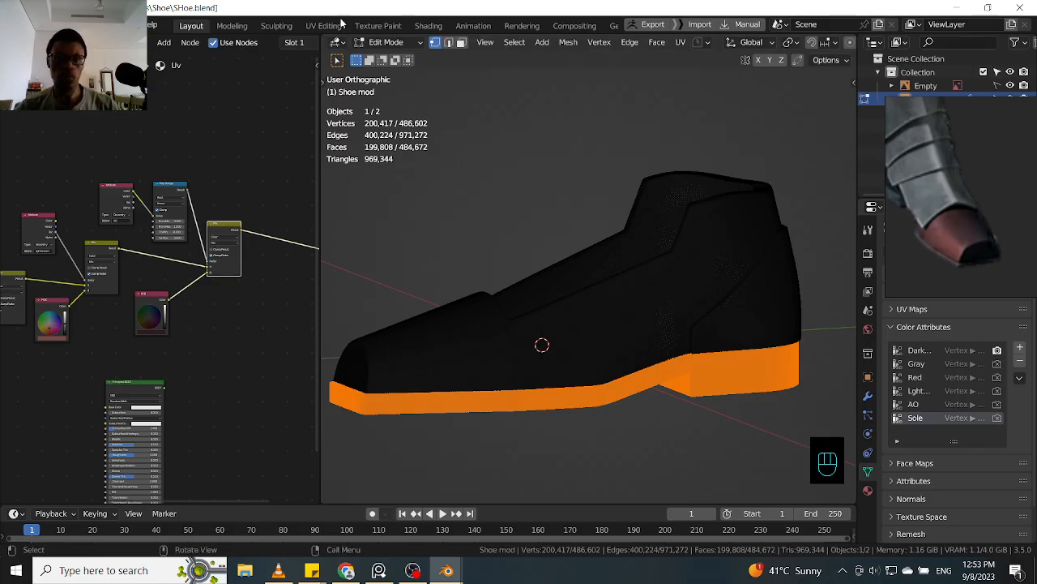
# - Switch the shoe to Vertex Paint mode and fill the Sole color attribute with white
pyautogui.click(334, 45)
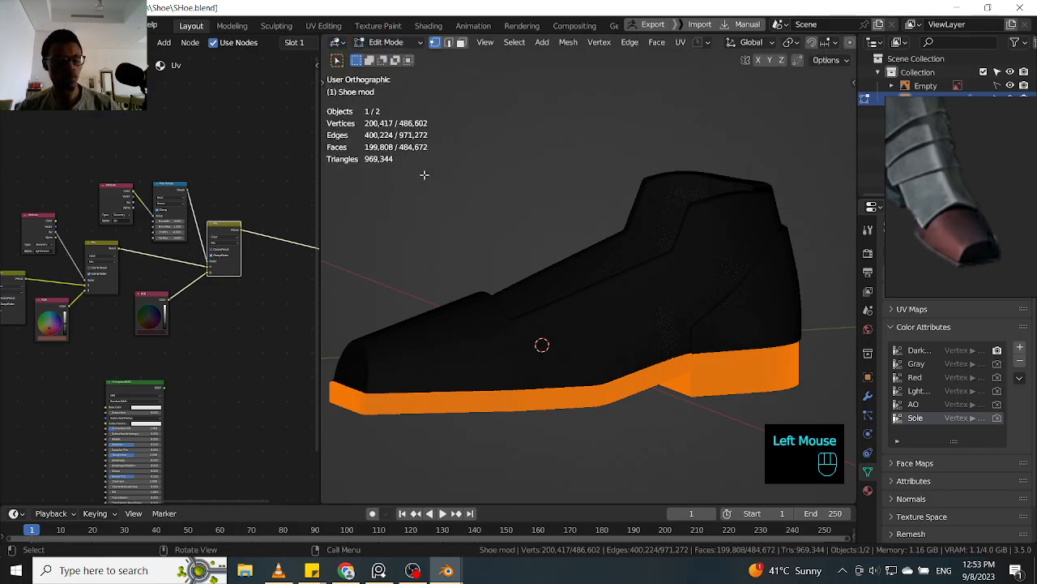
pyautogui.press('z')
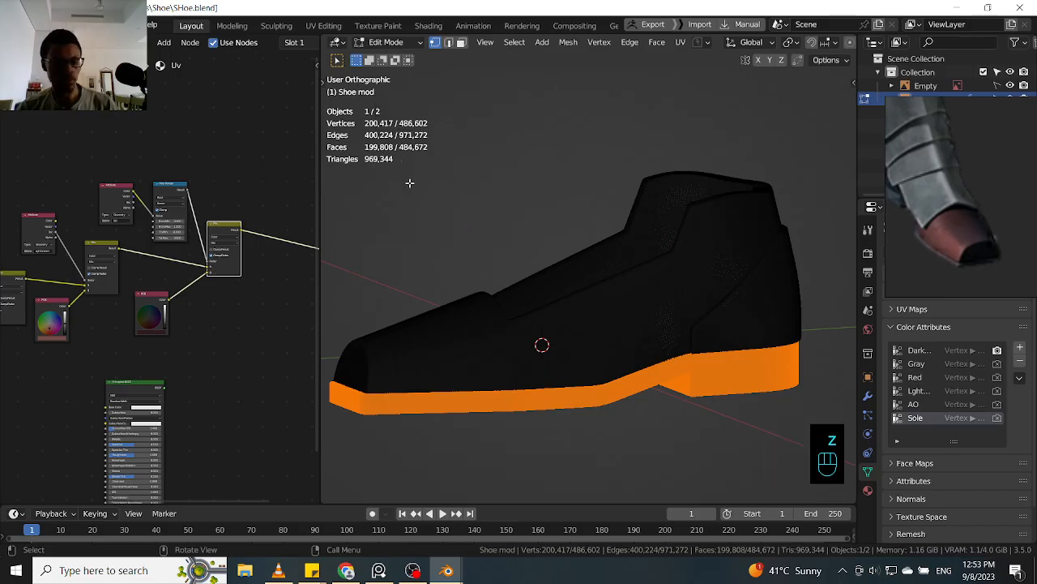
pyautogui.press('Tab')
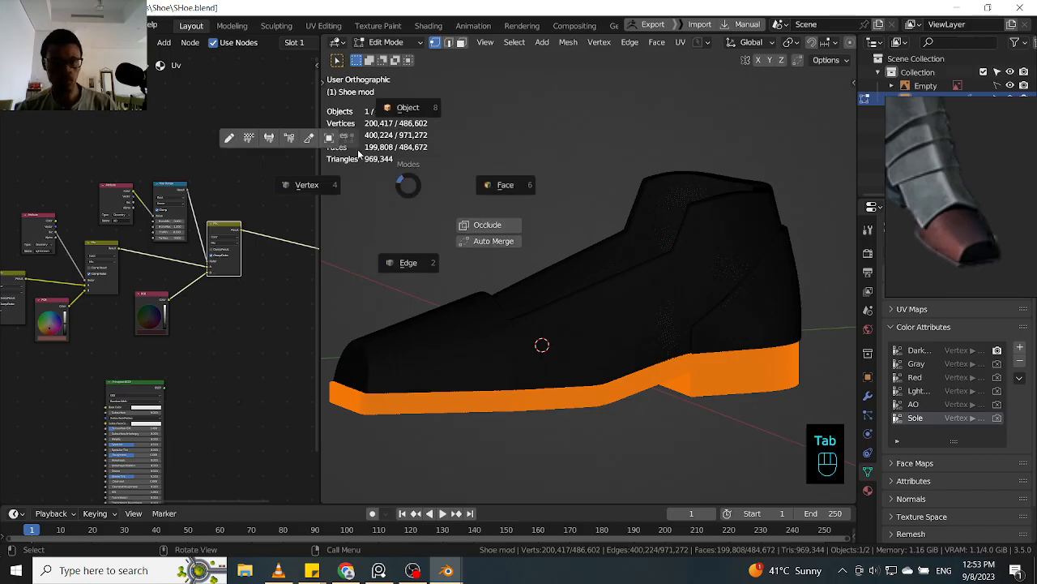
pyautogui.click(300, 137)
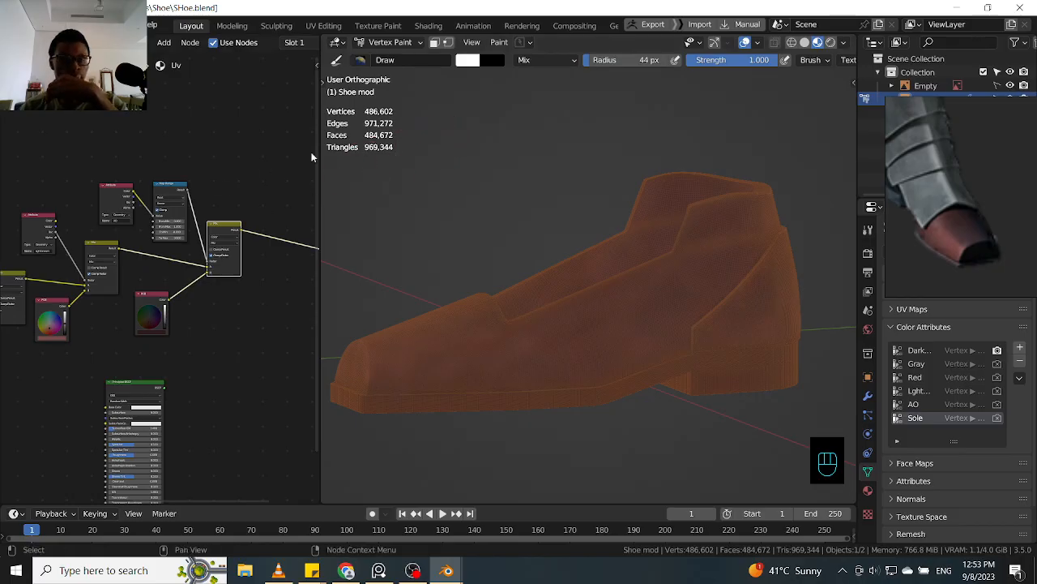
pyautogui.click(271, 165)
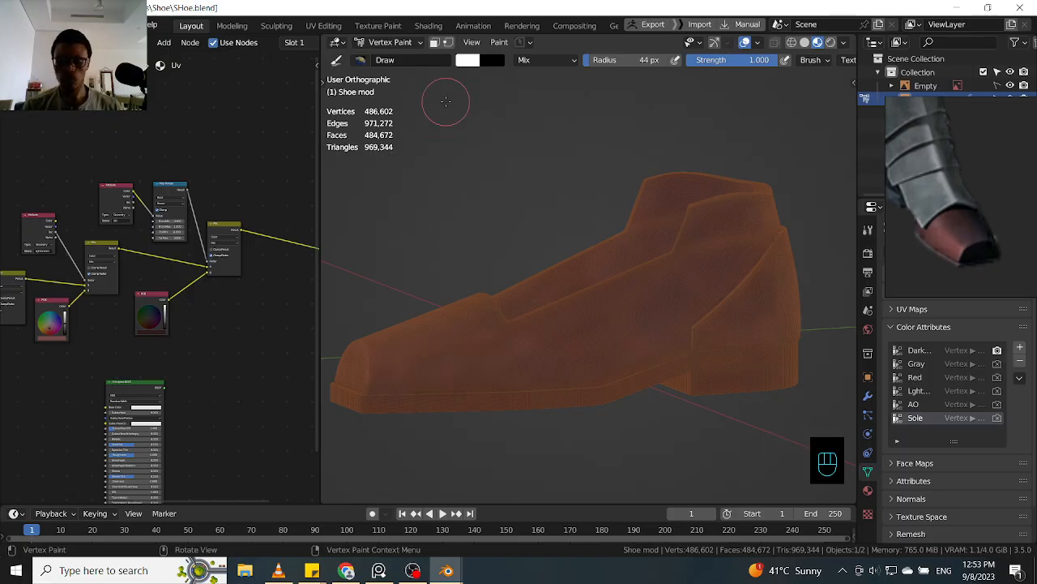
pyautogui.press('shift')
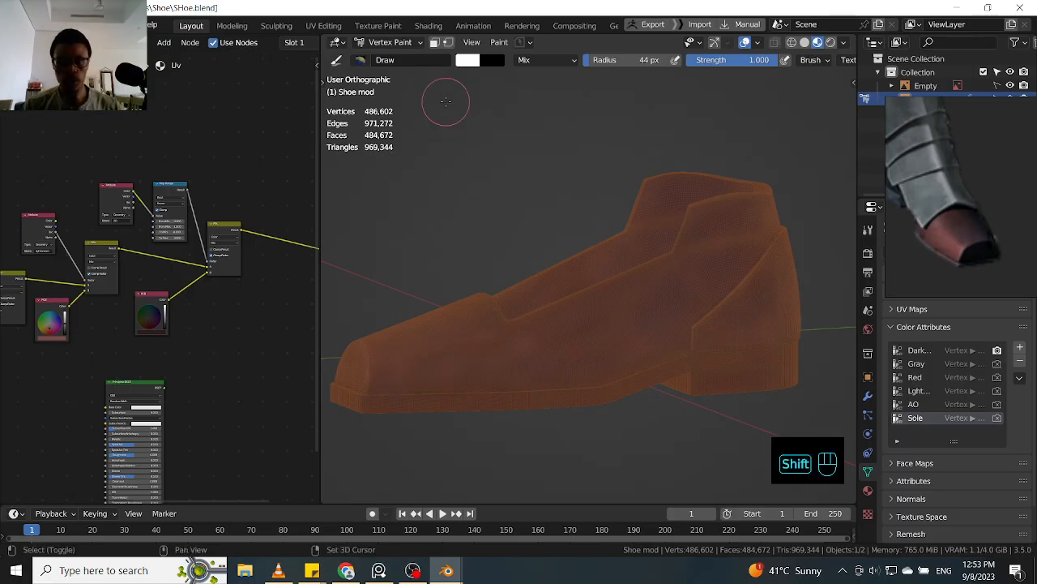
pyautogui.hotkey('shift', 'k')
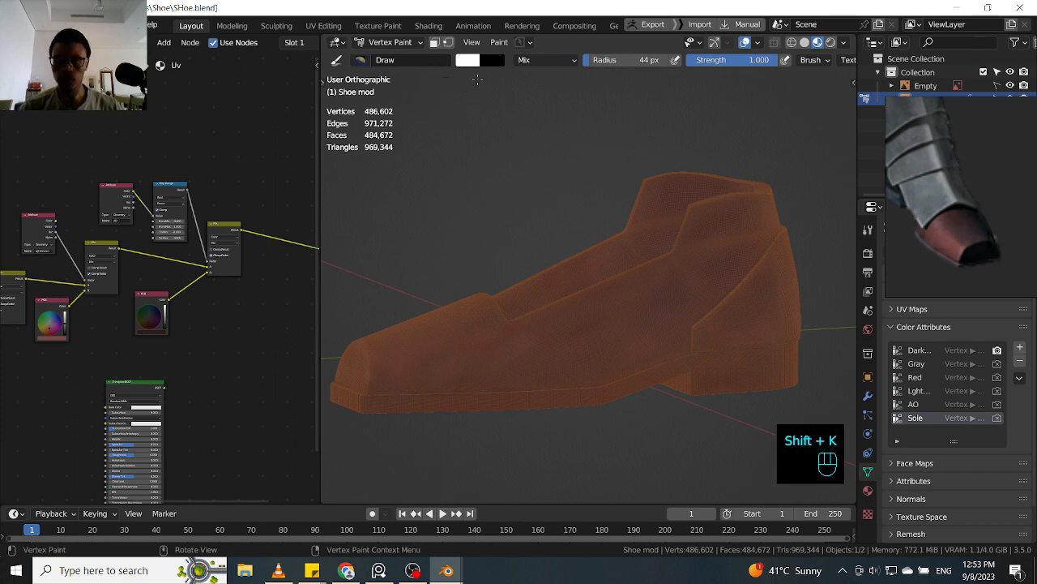
# - Enable face selection masking for painting and fill the selected sole and heel faces with white
pyautogui.moveTo(479, 211)
pyautogui.keyDown('alt'); pyautogui.mouseDown(button='middle')
pyautogui.moveTo(543, 172)
pyautogui.moveTo(514, 190)
pyautogui.mouseUp(button='middle'); pyautogui.keyUp('alt')
pyautogui.press('z')
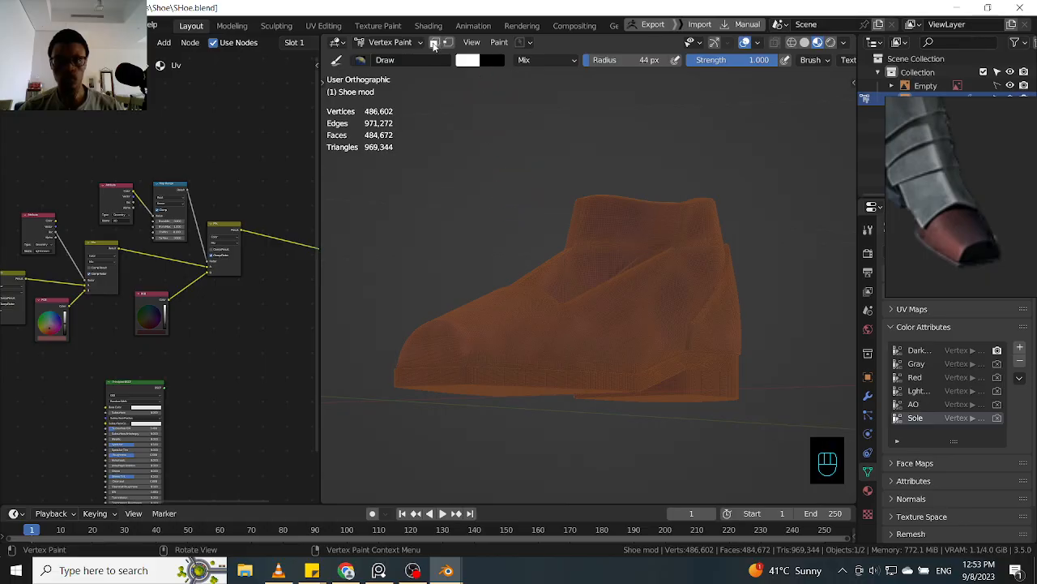
pyautogui.click(434, 43)
pyautogui.keyDown('alt'); pyautogui.moveTo(502, 161); pyautogui.dragTo(493, 170, button='middle'); pyautogui.keyUp('alt')
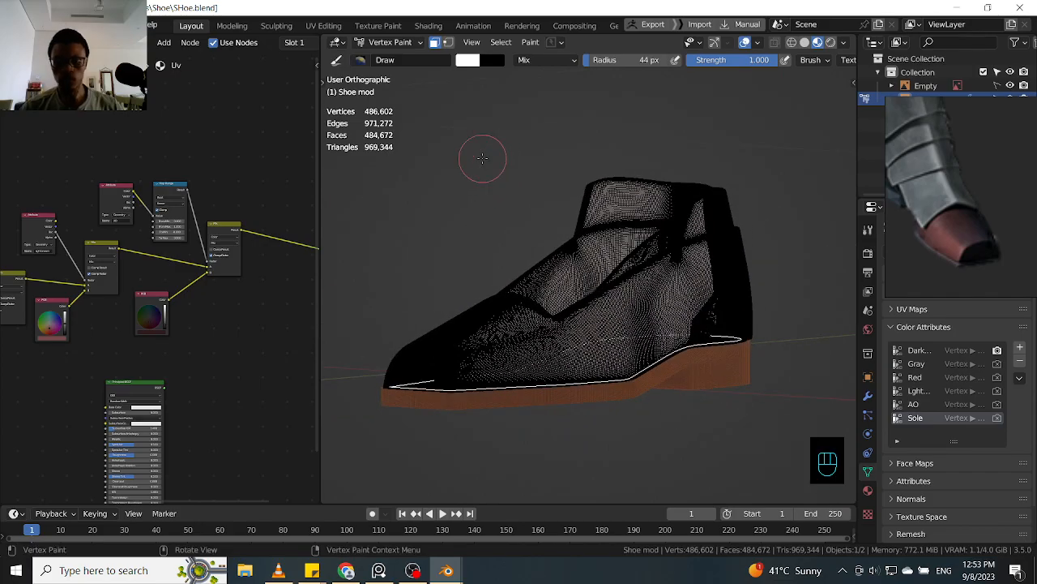
pyautogui.hotkey('shift', 'k')
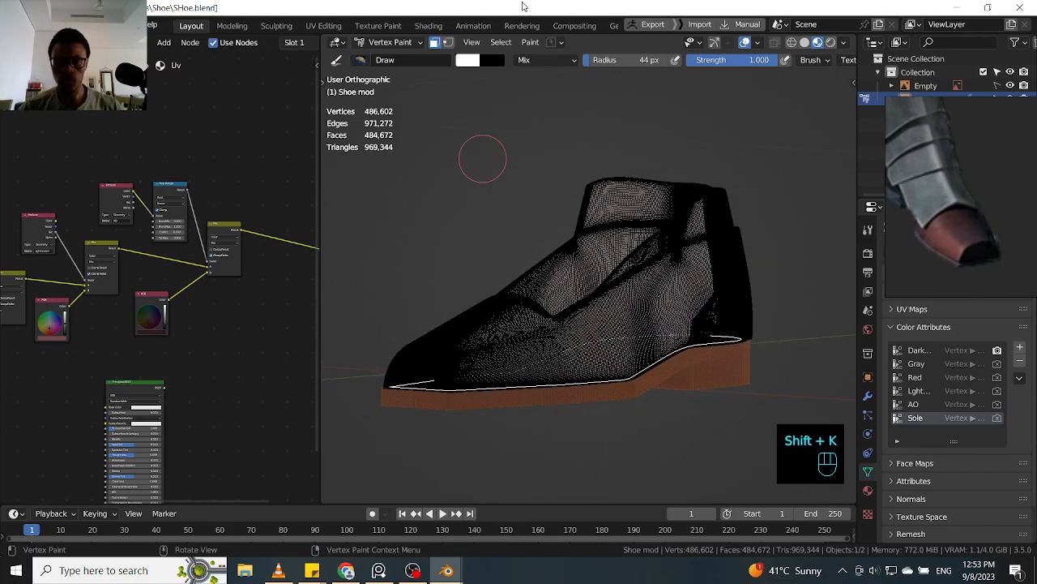
pyautogui.moveTo(491, 145); pyautogui.dragTo(483, 227, button='middle')
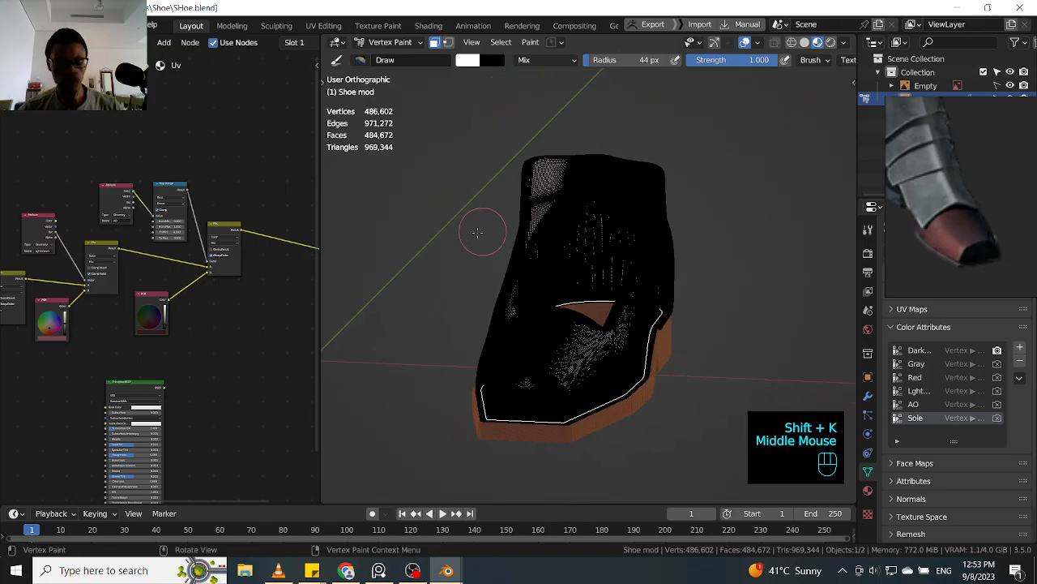
pyautogui.press('q')
pyautogui.moveTo(482, 161); pyautogui.dragTo(639, 200, button='middle')
pyautogui.press('q')
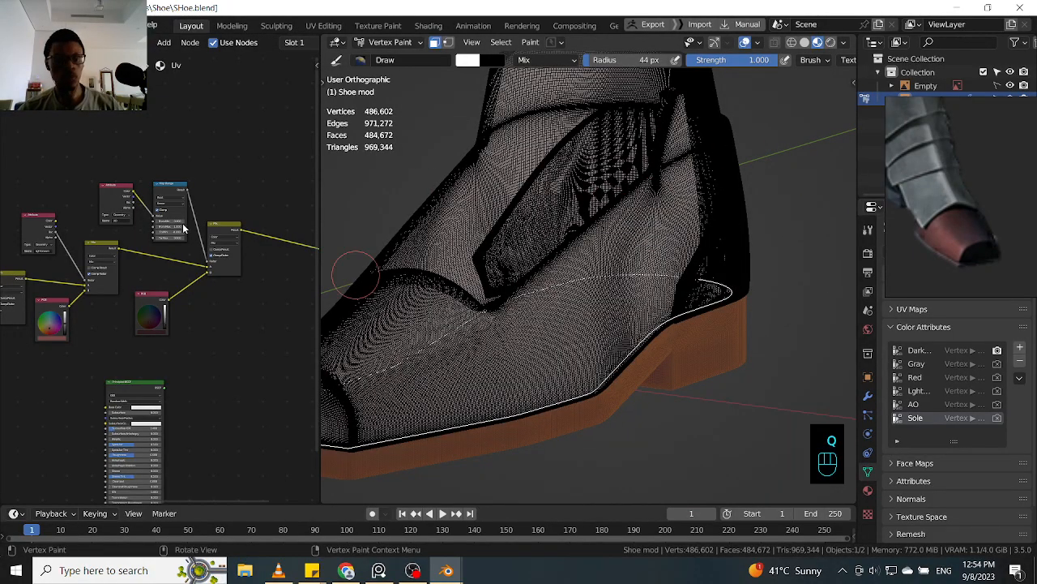
# - Duplicate the AO Attribute node above the Map Range node and set the copy's attribute name to Sole
pyautogui.click(121, 200)
pyautogui.hotkey('shift', 'd')
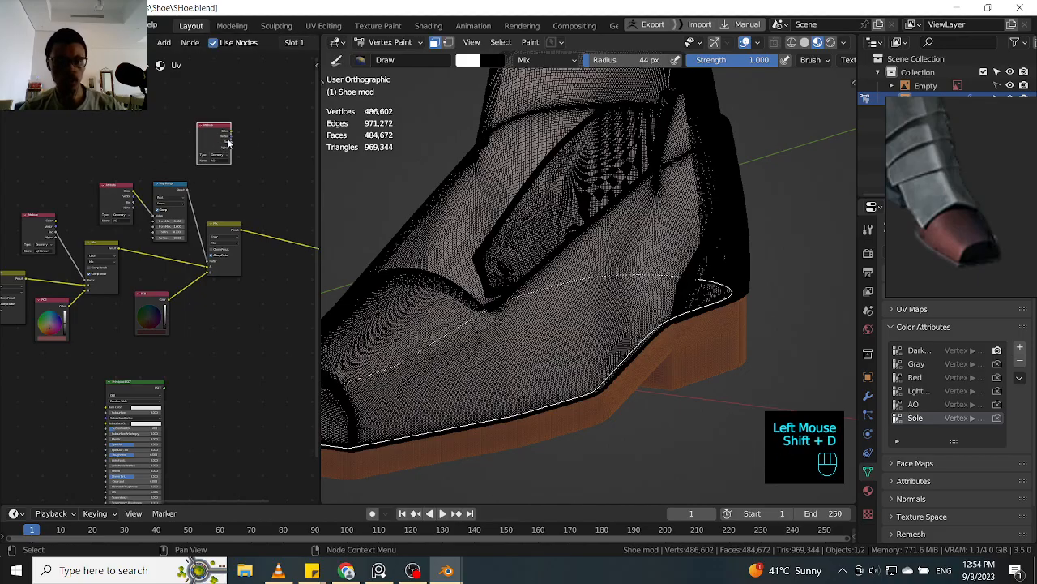
pyautogui.hotkey('ctrl', 'c')
pyautogui.keyDown('ctrl'); pyautogui.moveTo(220, 181); pyautogui.dragTo(219, 148, button='middle'); pyautogui.keyUp('ctrl')
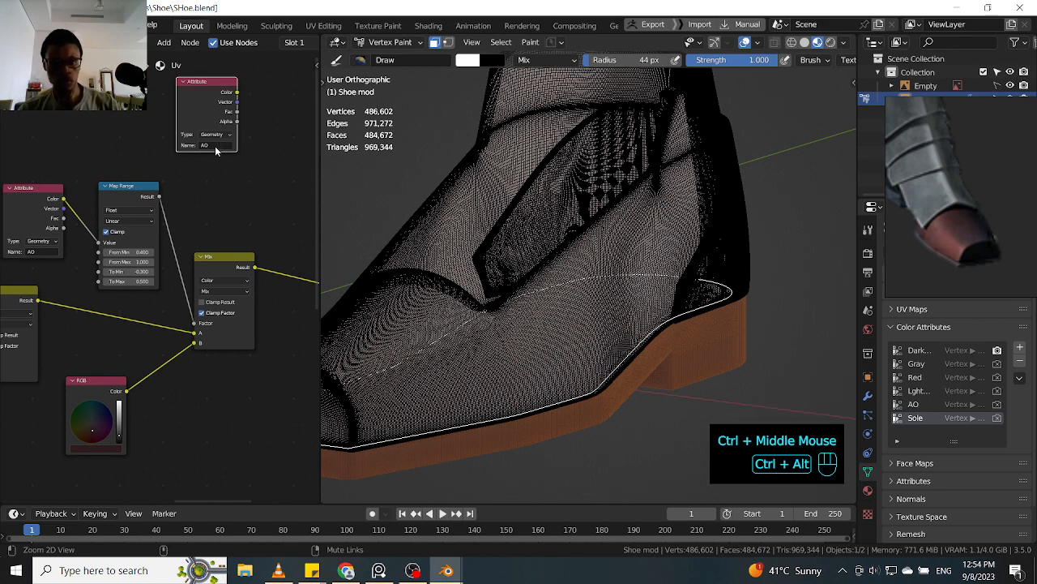
pyautogui.hotkey('ctrl', 'v')
pyautogui.press('q')
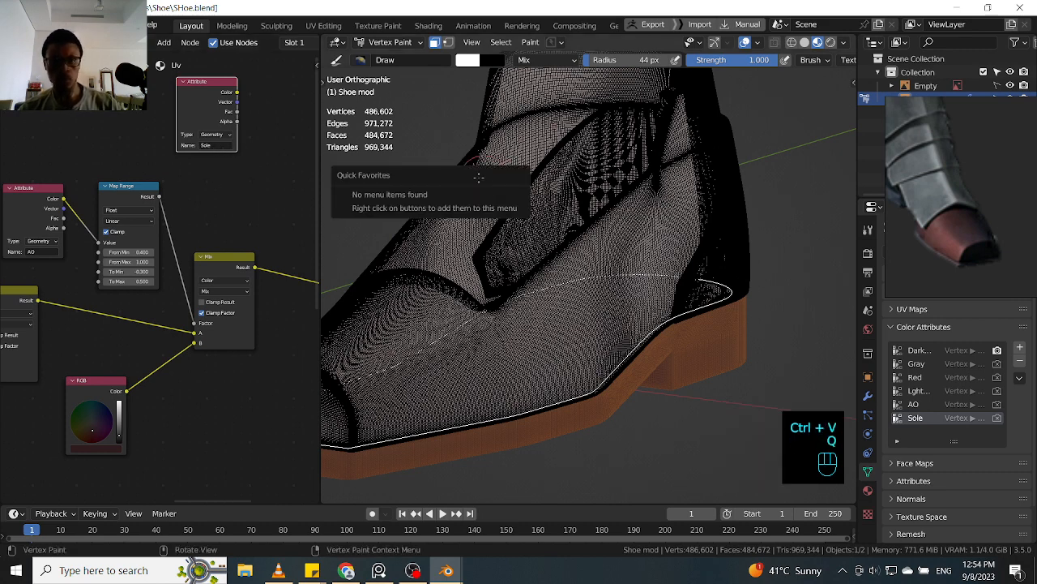
# - Switch to Sculpt Mode and preview the Sole Attribute node's color on the shoe
pyautogui.press('Tab')
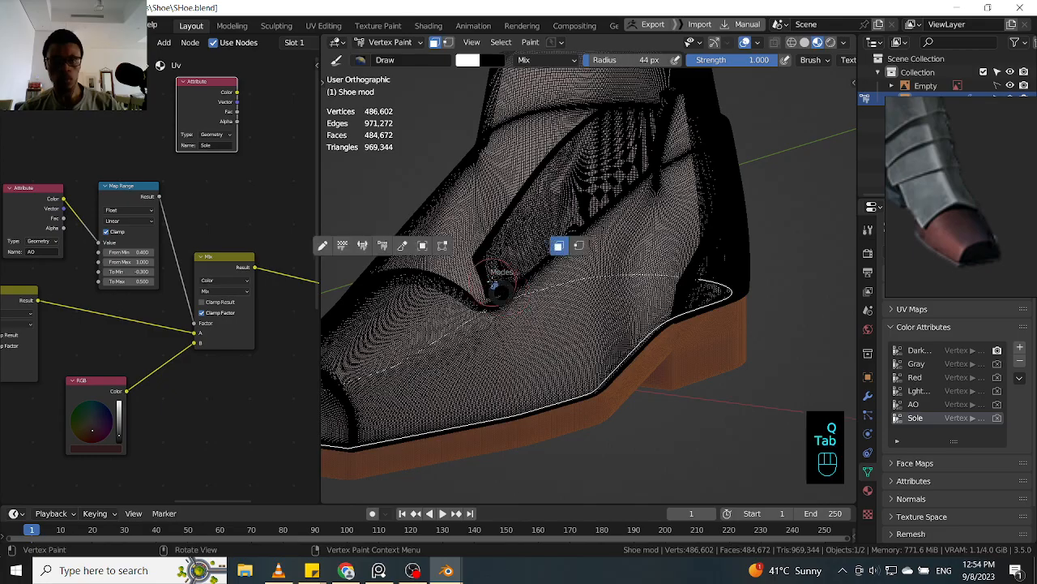
pyautogui.click(409, 246)
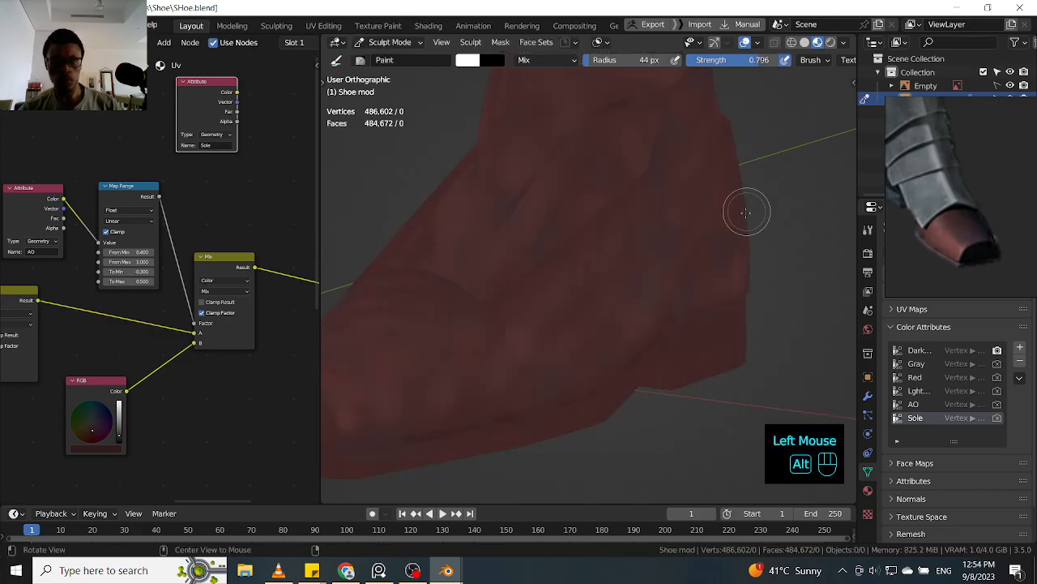
pyautogui.keyDown('alt'); pyautogui.moveTo(743, 208); pyautogui.dragTo(776, 191, button='middle'); pyautogui.keyUp('alt')
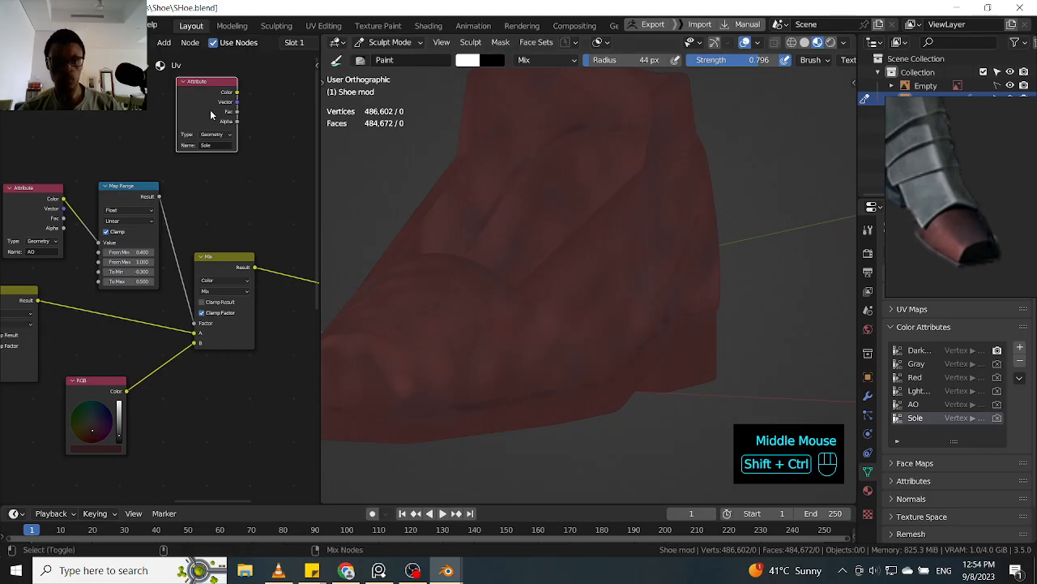
pyautogui.keyDown('ctrl'); pyautogui.keyDown('shift'); pyautogui.click(210, 110); pyautogui.keyUp('shift'); pyautogui.keyUp('ctrl')
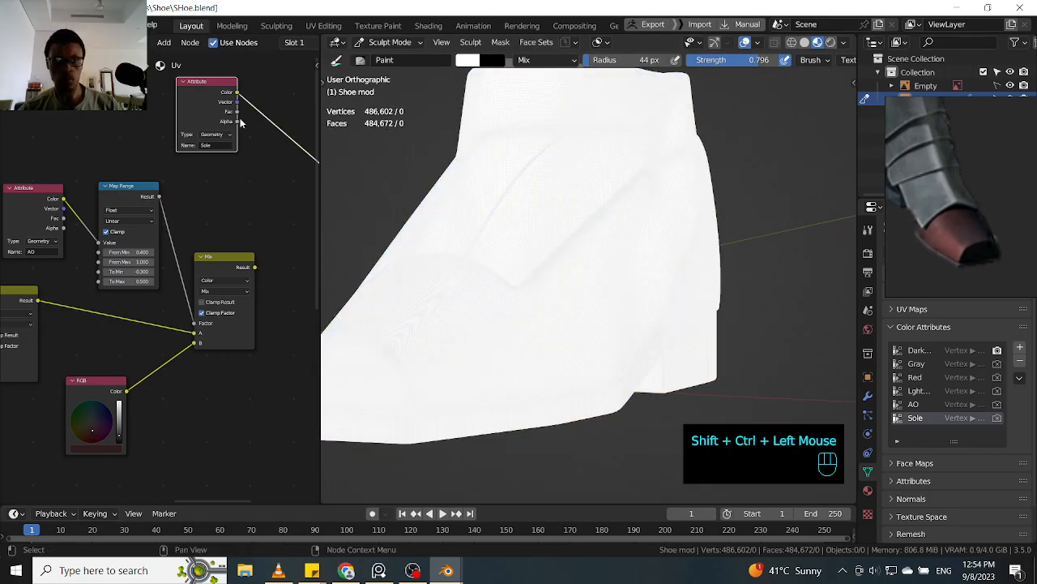
pyautogui.keyDown('ctrl'); pyautogui.moveTo(706, 197); pyautogui.dragTo(762, 219, button='middle'); pyautogui.keyUp('ctrl')
pyautogui.moveTo(762, 219)
pyautogui.mouseDown(button='middle')
pyautogui.moveTo(803, 211)
pyautogui.moveTo(793, 209)
pyautogui.mouseUp(button='middle')
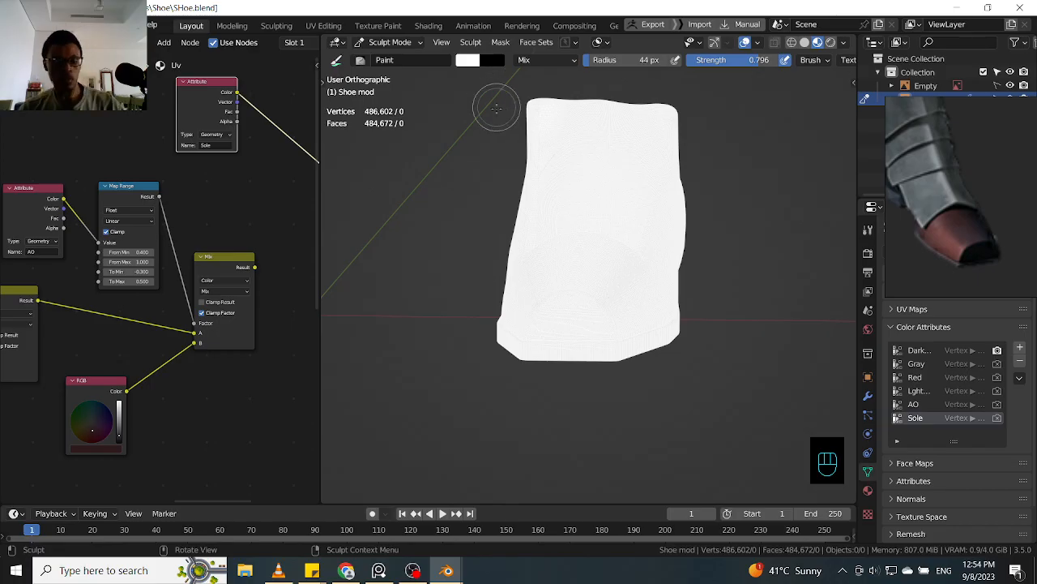
# - Return to Vertex Paint, swap to the black color, invert the face selection and fill the shoe's upper with black
pyautogui.press('Tab')
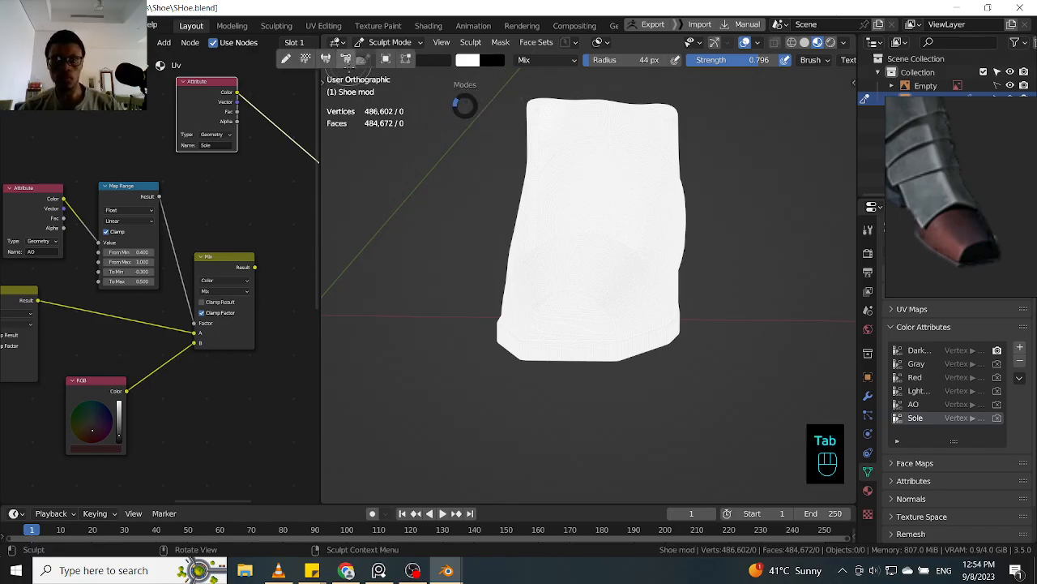
pyautogui.click(350, 72)
pyautogui.press('x')
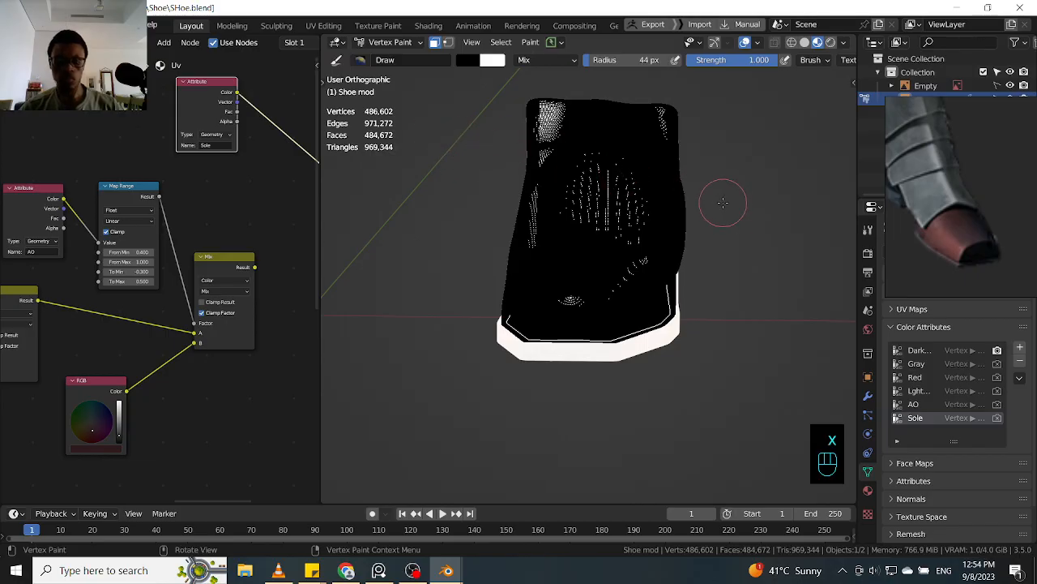
pyautogui.hotkey('ctrl', 'i')
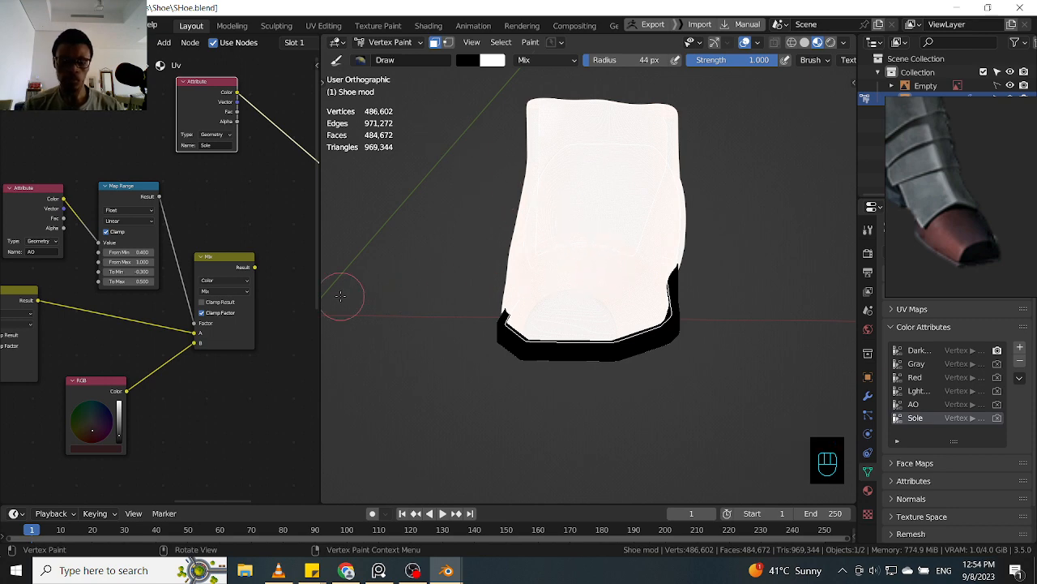
pyautogui.hotkey('shift', 'k')
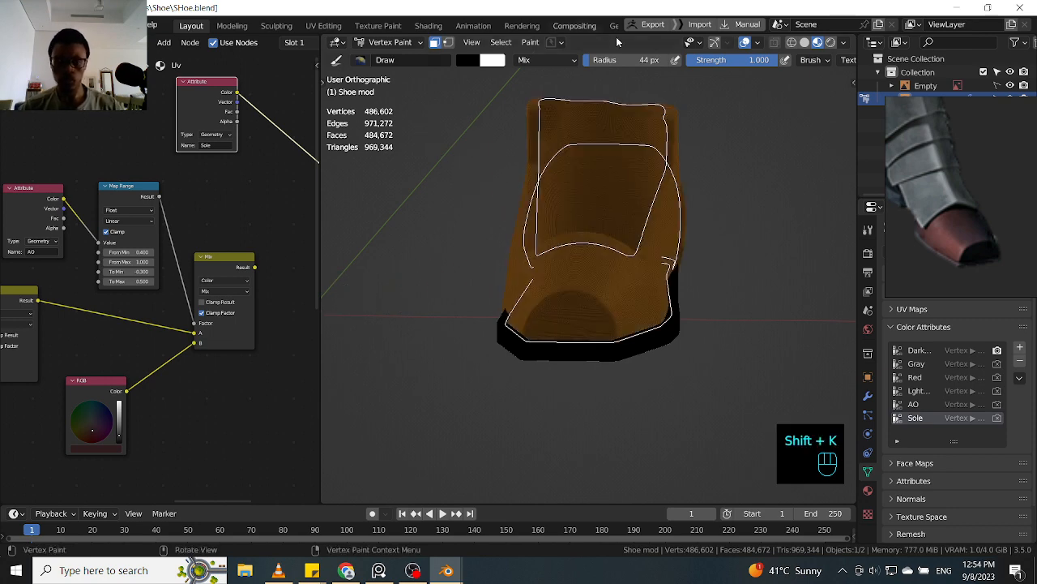
pyautogui.keyDown('alt'); pyautogui.moveTo(791, 252); pyautogui.dragTo(738, 260, button='middle'); pyautogui.keyUp('alt')
pyautogui.moveTo(671, 252); pyautogui.dragTo(515, 186, button='middle')
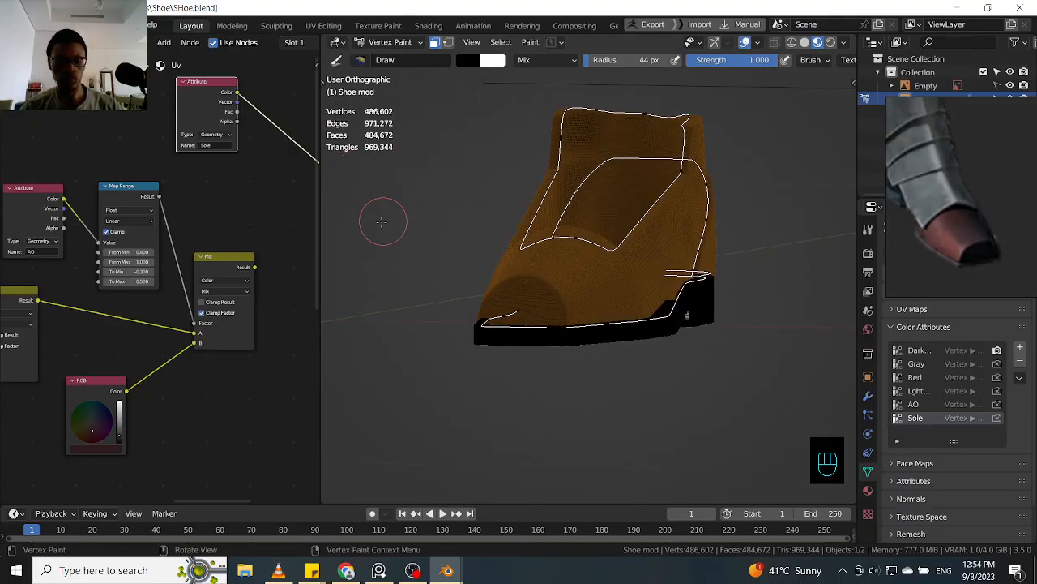
# - Switch back to Sculpt Mode and check the sole mask on the shoe from the side
pyautogui.press('Tab')
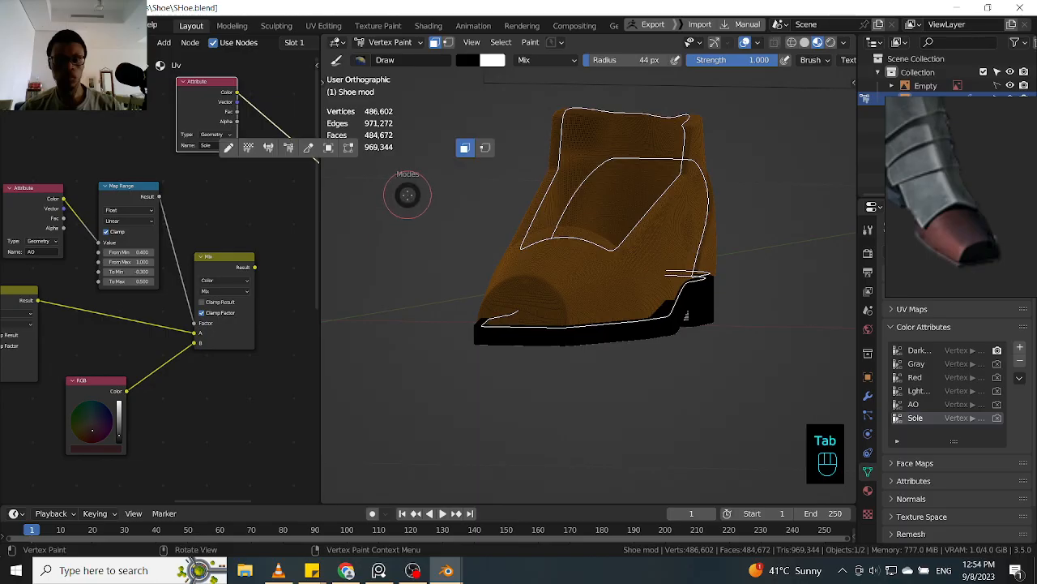
pyautogui.click(316, 159)
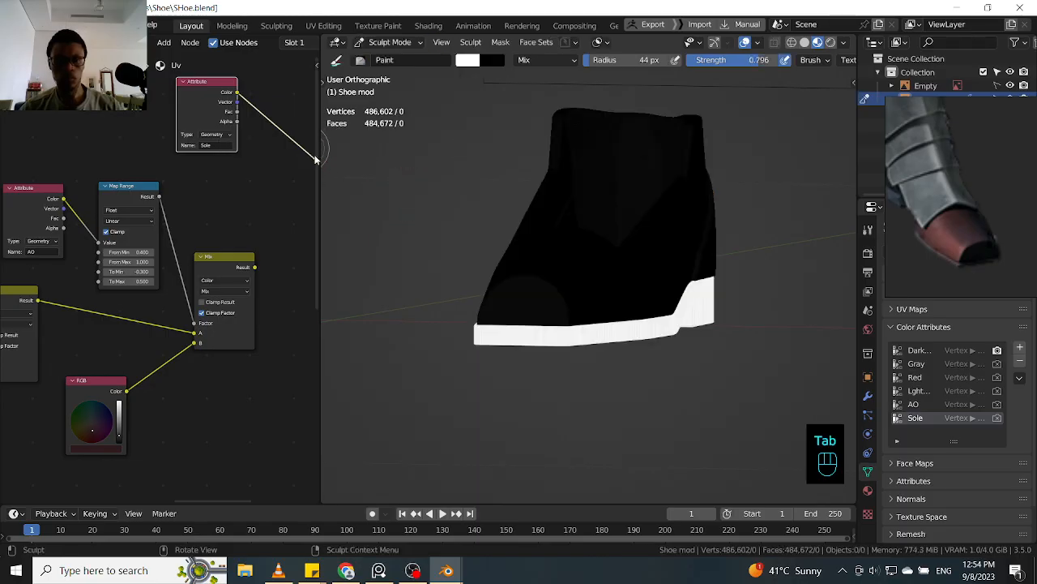
pyautogui.moveTo(675, 188)
pyautogui.keyDown('alt'); pyautogui.mouseDown(button='middle')
pyautogui.moveTo(686, 264)
pyautogui.moveTo(713, 209)
pyautogui.moveTo(803, 248)
pyautogui.moveTo(796, 214)
pyautogui.mouseUp(button='middle'); pyautogui.keyUp('alt')
# - Duplicate the RGB node feeding the last Mix node and place the copy beyond that Mix node
pyautogui.keyDown('ctrl'); pyautogui.moveTo(225, 196); pyautogui.dragTo(239, 203, button='middle'); pyautogui.keyUp('ctrl')
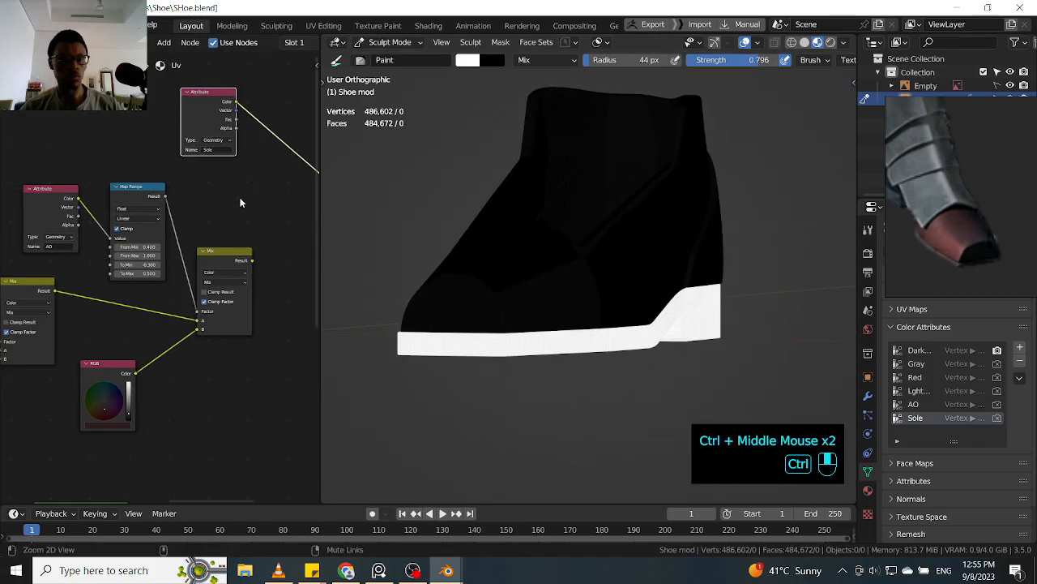
pyautogui.hotkey('ctrl', 'alt')
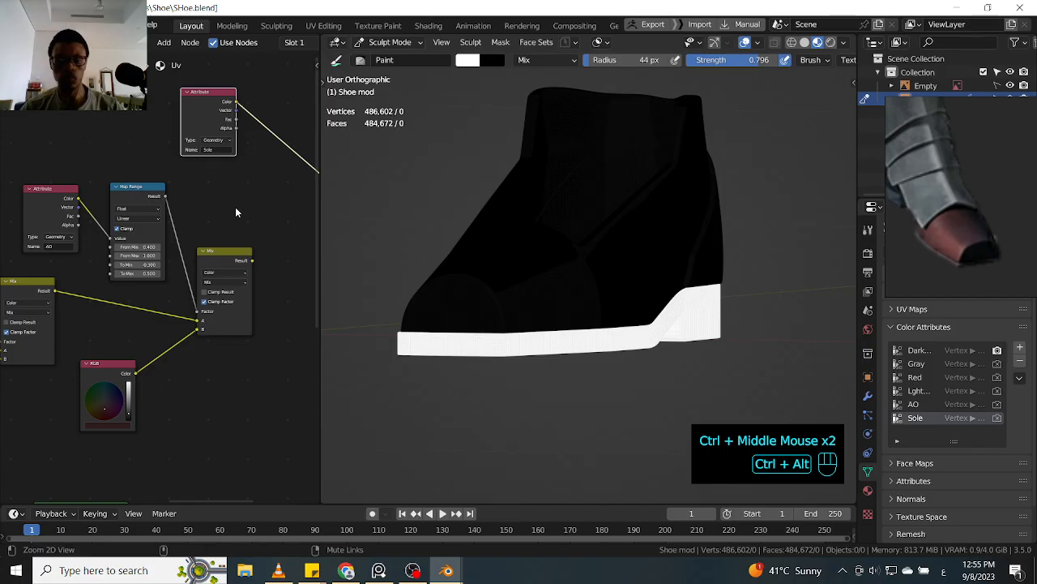
pyautogui.keyDown('ctrl'); pyautogui.moveTo(278, 189); pyautogui.dragTo(282, 192, button='middle'); pyautogui.keyUp('ctrl')
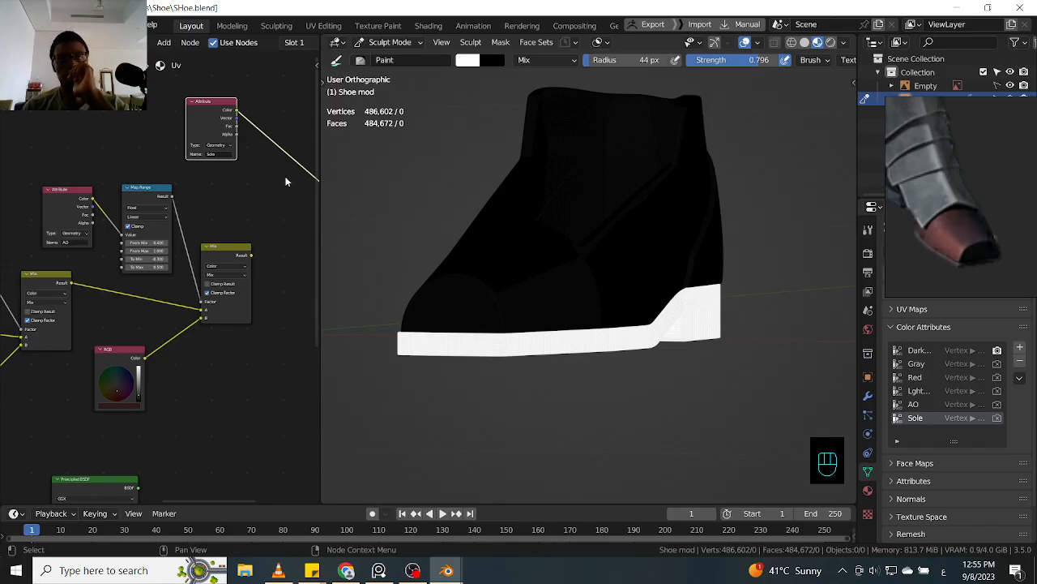
pyautogui.click(228, 248)
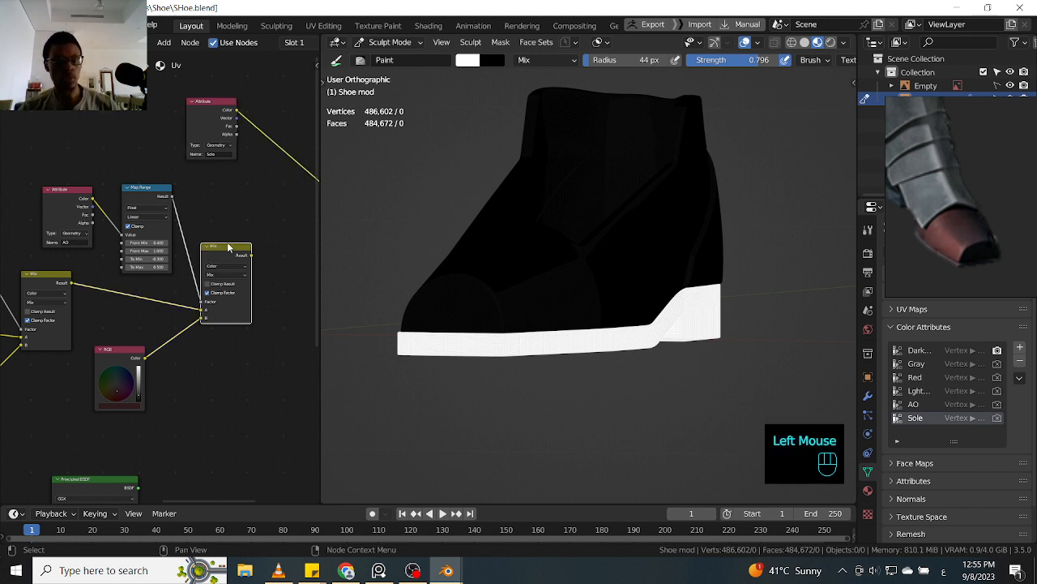
pyautogui.click(121, 369)
pyautogui.keyDown('shift'); pyautogui.moveTo(122, 370); pyautogui.dragTo(80, 384, button='middle'); pyautogui.keyUp('shift')
pyautogui.hotkey('shift', 'd')
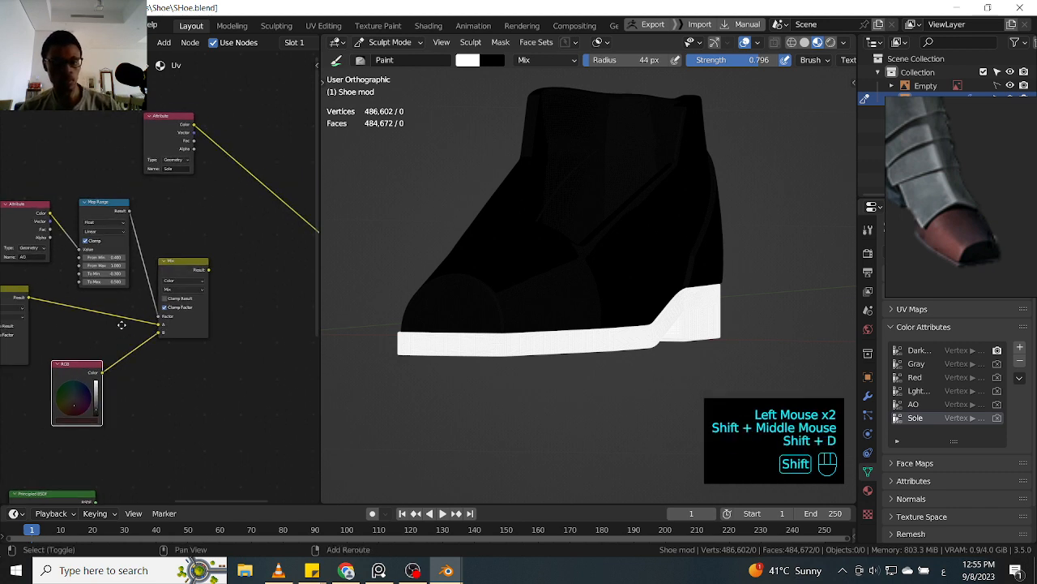
pyautogui.click(267, 309)
pyautogui.keyDown('shift'); pyautogui.moveTo(257, 290); pyautogui.dragTo(188, 313, button='middle'); pyautogui.keyUp('shift')
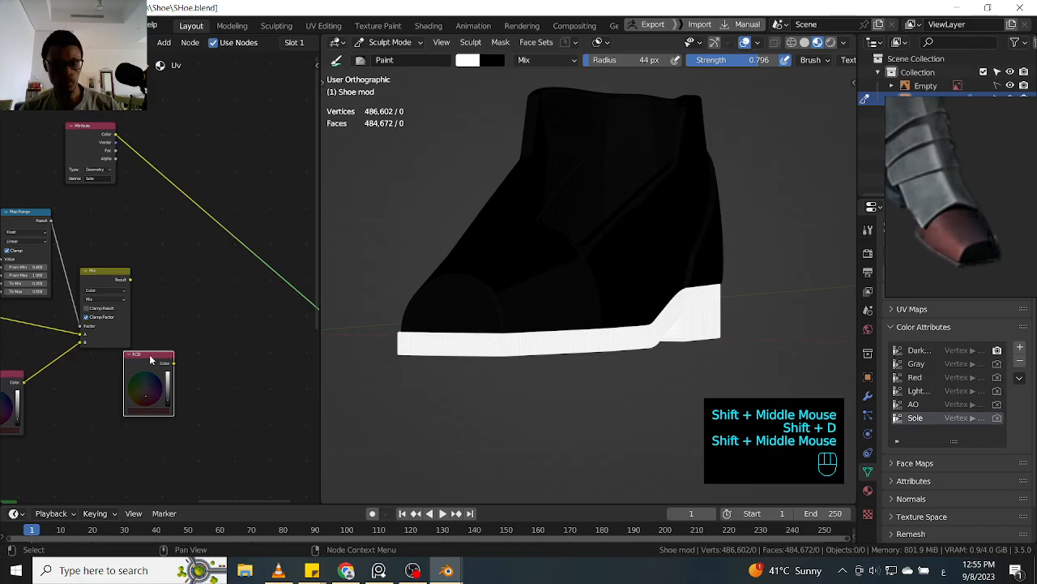
pyautogui.press('g')
pyautogui.click(208, 348)
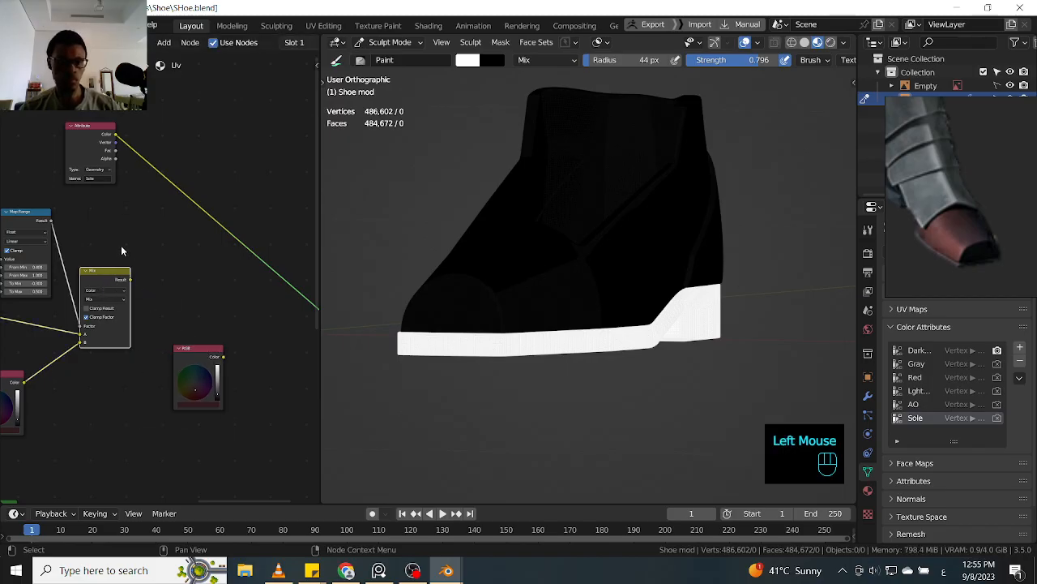
# - Combine the last Mix node's result with the copied RGB color in a new expanded Mix node, placed above the RGB copy
pyautogui.keyDown('ctrl'); pyautogui.keyDown('shift'); pyautogui.moveTo(117, 279); pyautogui.dragTo(193, 326, button='right'); pyautogui.keyUp('shift'); pyautogui.keyUp('ctrl')
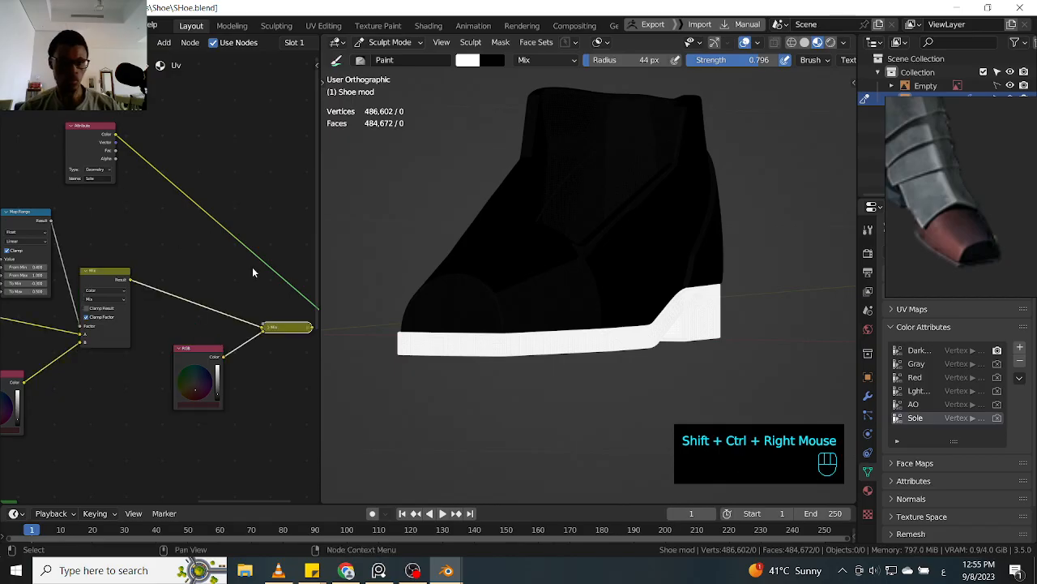
pyautogui.moveTo(284, 333); pyautogui.dragTo(269, 304)
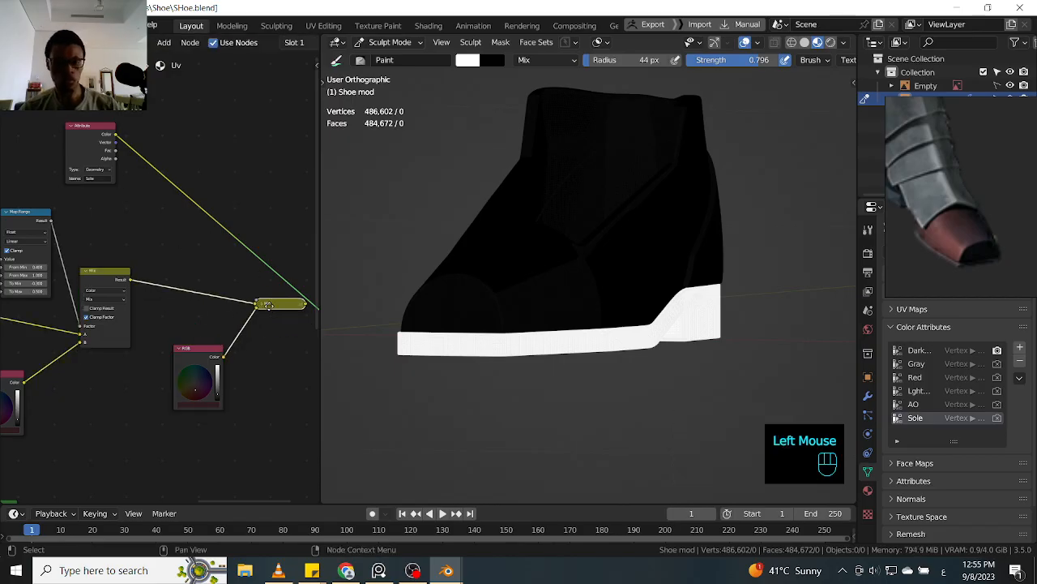
pyautogui.press('g')
pyautogui.click(259, 308)
pyautogui.press('h')
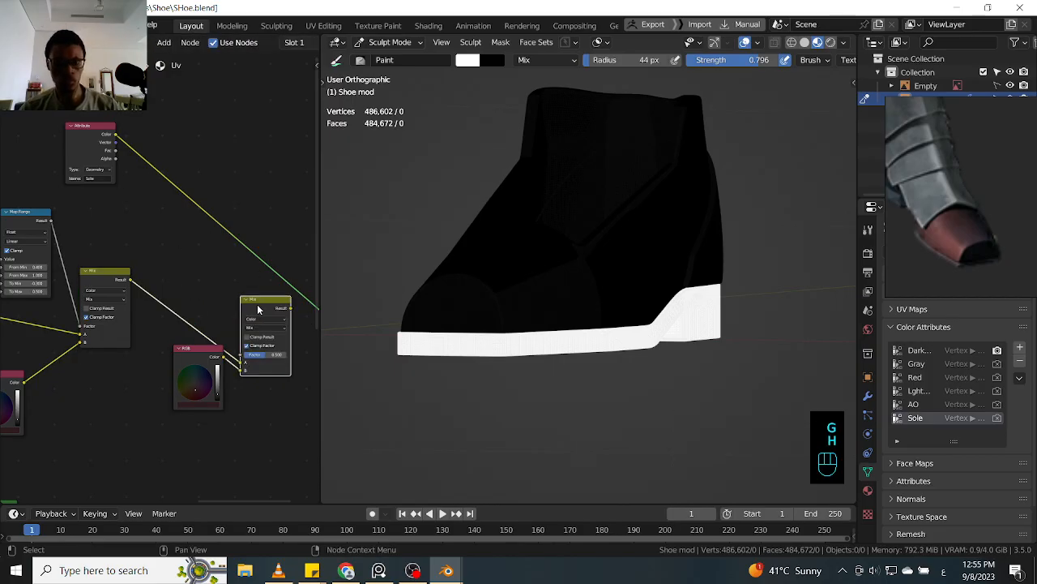
pyautogui.press('g')
pyautogui.click(258, 218)
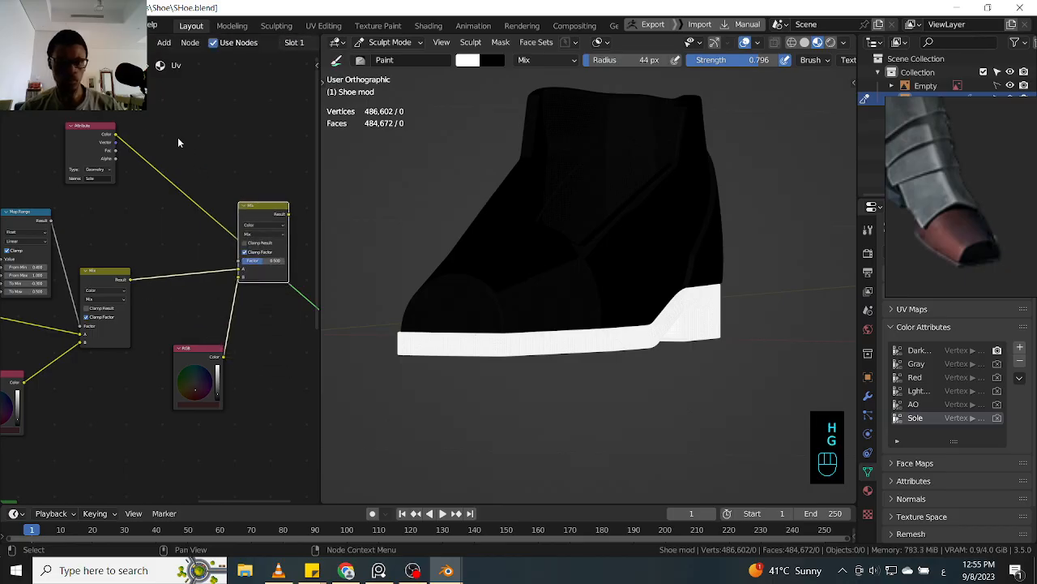
# - Link the Sole attribute's Fac output to the new Mix node's Factor and preview the mix on the shoe
pyautogui.click(112, 151)
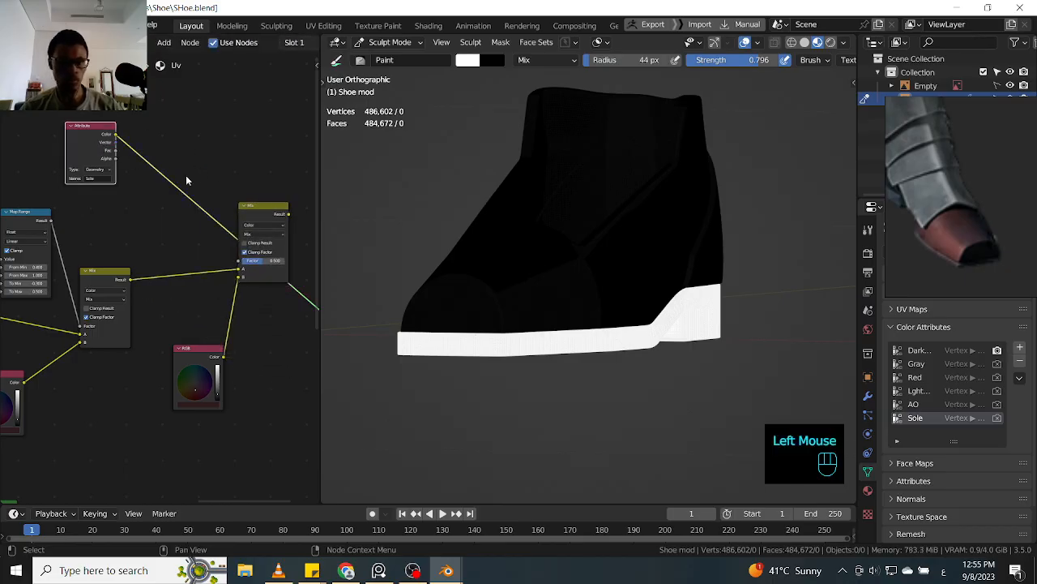
pyautogui.keyDown('shift'); pyautogui.click(252, 223); pyautogui.keyUp('shift')
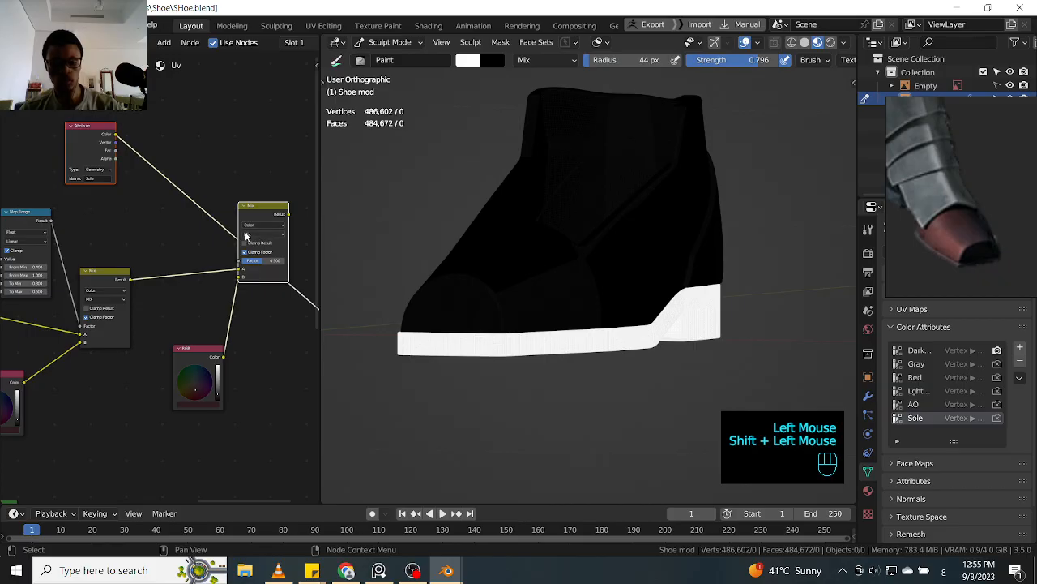
pyautogui.press('g')
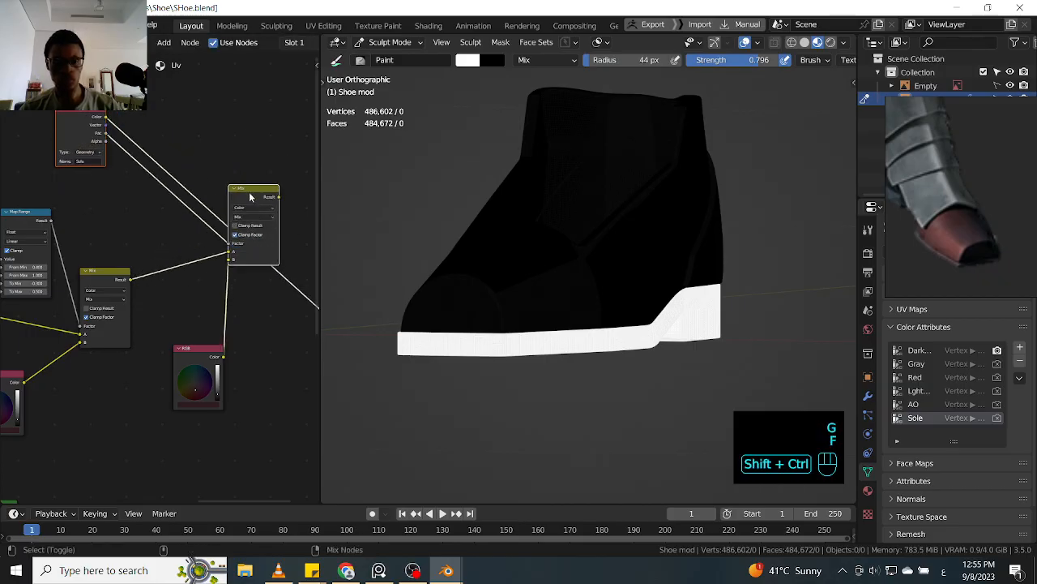
pyautogui.keyDown('ctrl'); pyautogui.keyDown('shift'); pyautogui.click(250, 196); pyautogui.keyUp('shift'); pyautogui.keyUp('ctrl')
pyautogui.keyDown('alt'); pyautogui.moveTo(770, 229); pyautogui.dragTo(762, 250, button='middle'); pyautogui.keyUp('alt')
pyautogui.moveTo(616, 243); pyautogui.dragTo(808, 232, button='middle')
pyautogui.moveTo(689, 234); pyautogui.dragTo(491, 204, button='middle')
pyautogui.keyDown('ctrl'); pyautogui.moveTo(717, 199); pyautogui.dragTo(641, 220, button='middle'); pyautogui.keyUp('ctrl')
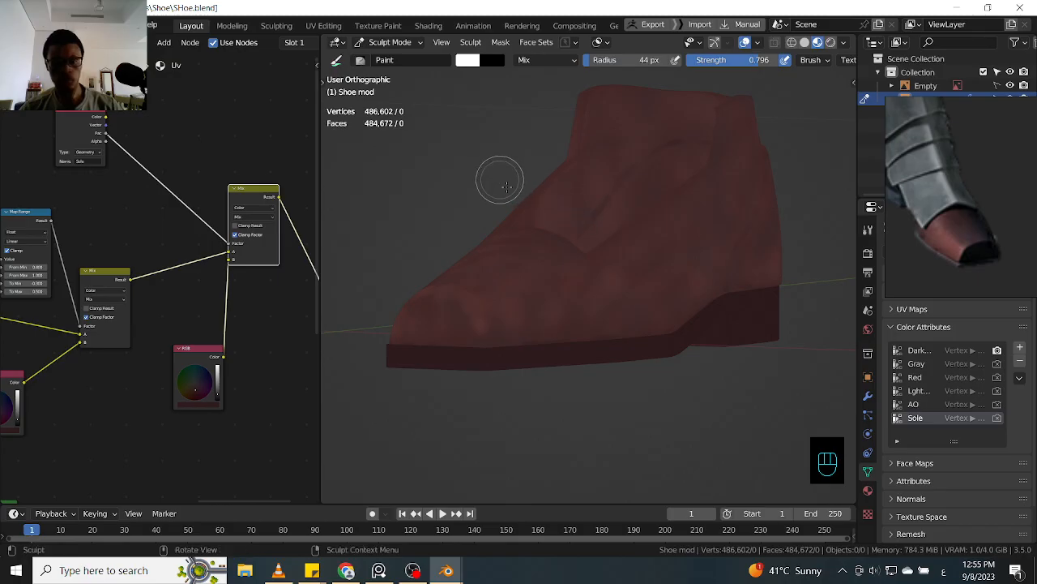
pyautogui.moveTo(797, 224)
pyautogui.keyDown('ctrl'); pyautogui.mouseDown(button='middle')
pyautogui.moveTo(792, 211)
pyautogui.moveTo(822, 248)
pyautogui.moveTo(822, 204)
pyautogui.moveTo(688, 238)
pyautogui.moveTo(818, 235)
pyautogui.moveTo(798, 239)
pyautogui.mouseUp(button='middle'); pyautogui.keyUp('ctrl')
pyautogui.keyDown('ctrl'); pyautogui.moveTo(799, 239); pyautogui.dragTo(748, 293, button='middle'); pyautogui.keyUp('ctrl')
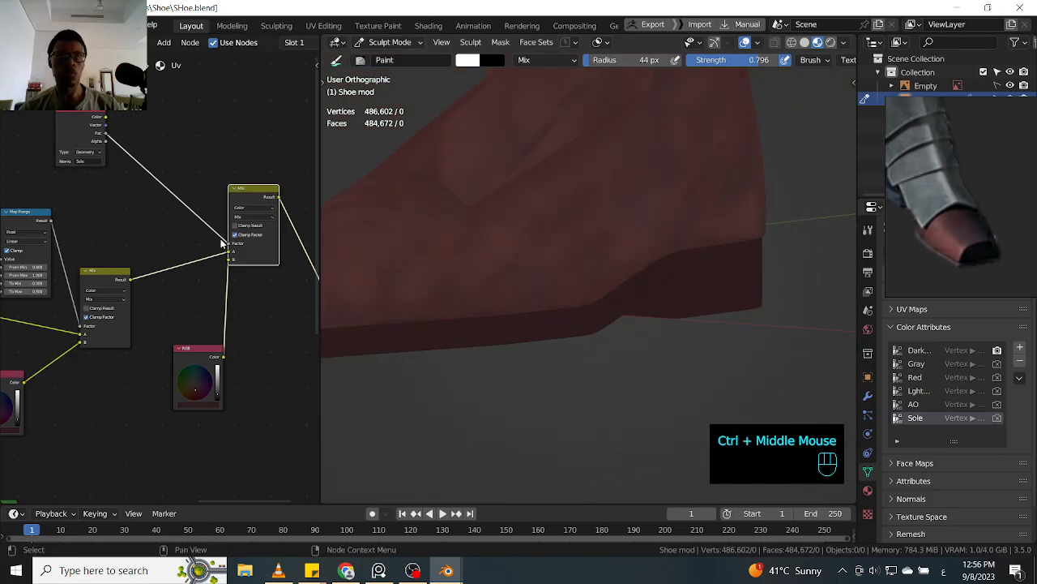
pyautogui.keyDown('ctrl'); pyautogui.moveTo(753, 244); pyautogui.dragTo(786, 218, button='middle'); pyautogui.keyUp('ctrl')
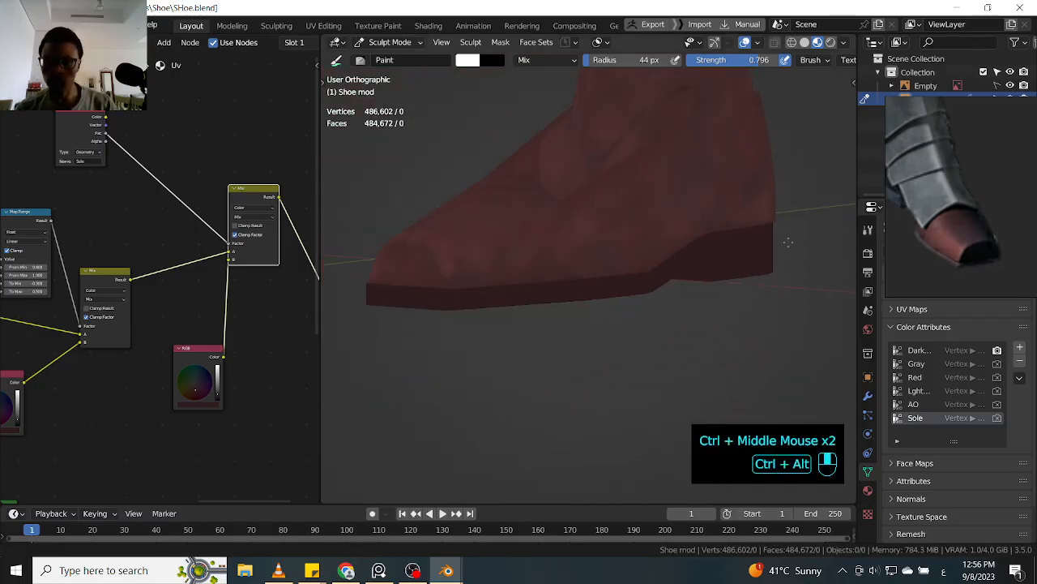
# - Tidy the node layout by moving the sole's RGB node and the Sole Attribute node into place before the new Mix node
pyautogui.keyDown('ctrl'); pyautogui.moveTo(191, 307); pyautogui.dragTo(249, 306, button='middle'); pyautogui.keyUp('ctrl')
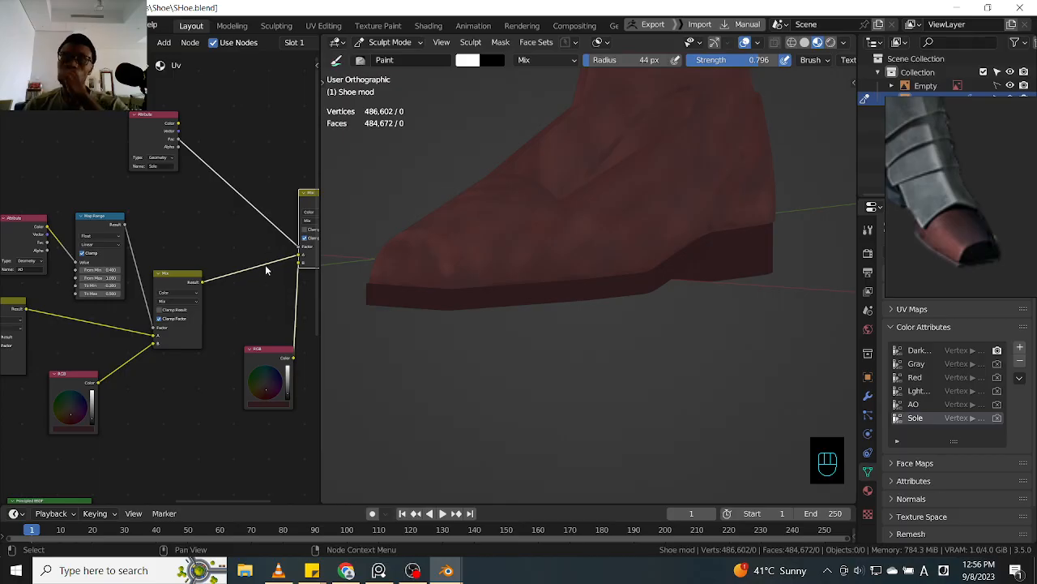
pyautogui.moveTo(261, 351); pyautogui.dragTo(237, 350)
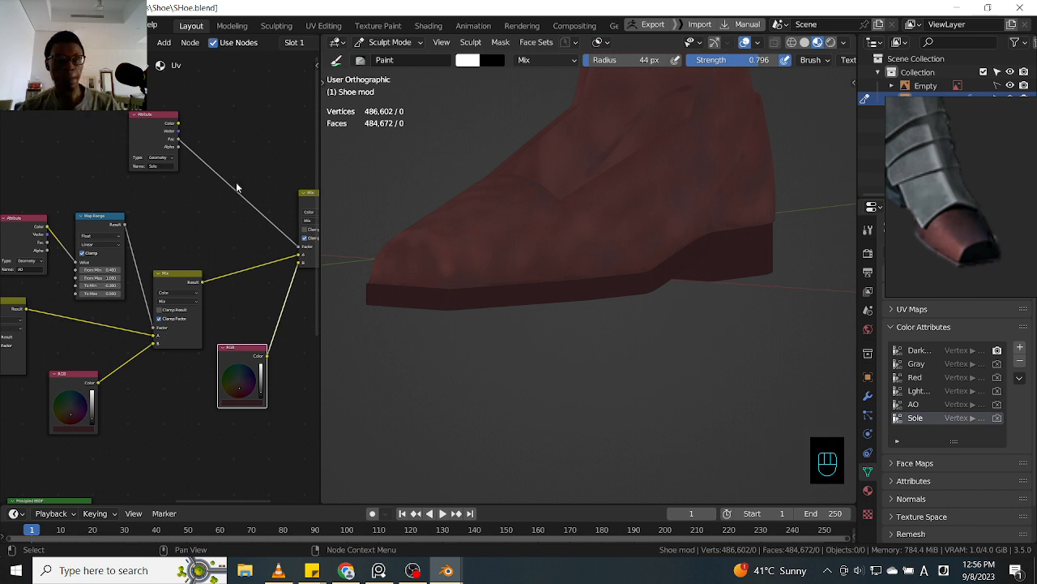
pyautogui.keyDown('ctrl'); pyautogui.moveTo(220, 234); pyautogui.dragTo(230, 251, button='middle'); pyautogui.keyUp('ctrl')
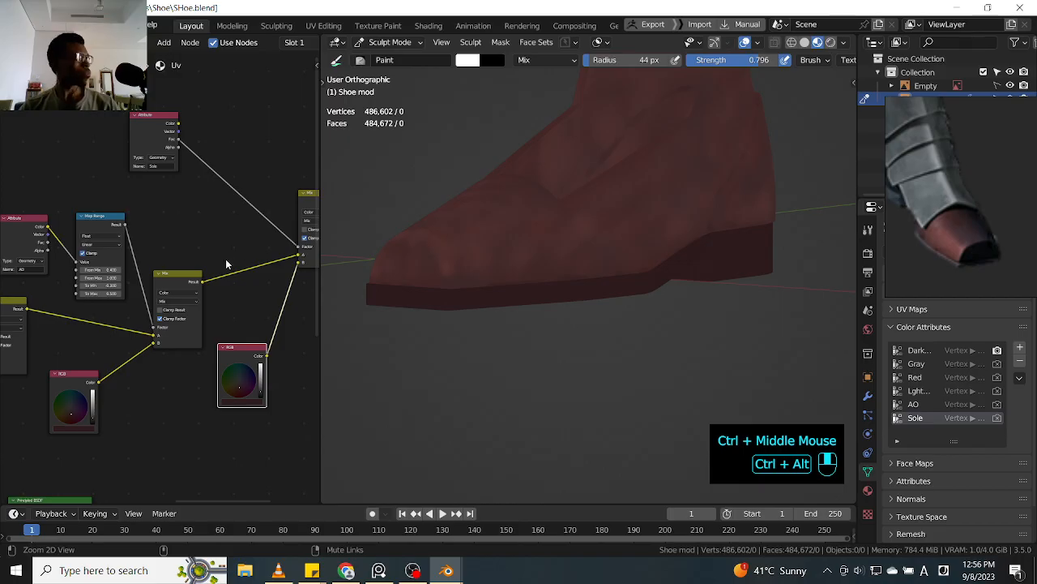
pyautogui.hotkey('alt', 'shift')
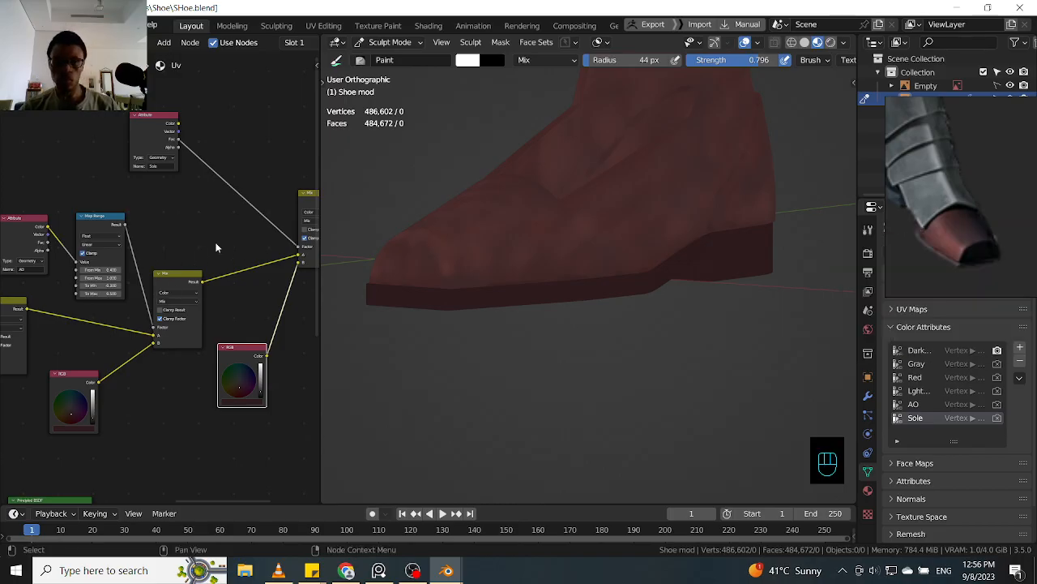
pyautogui.keyDown('shift'); pyautogui.moveTo(197, 241); pyautogui.dragTo(122, 250, button='middle'); pyautogui.keyUp('shift')
pyautogui.keyDown('shift'); pyautogui.moveTo(278, 188); pyautogui.dragTo(271, 207, button='middle'); pyautogui.keyUp('shift')
pyautogui.moveTo(81, 148); pyautogui.dragTo(118, 193)
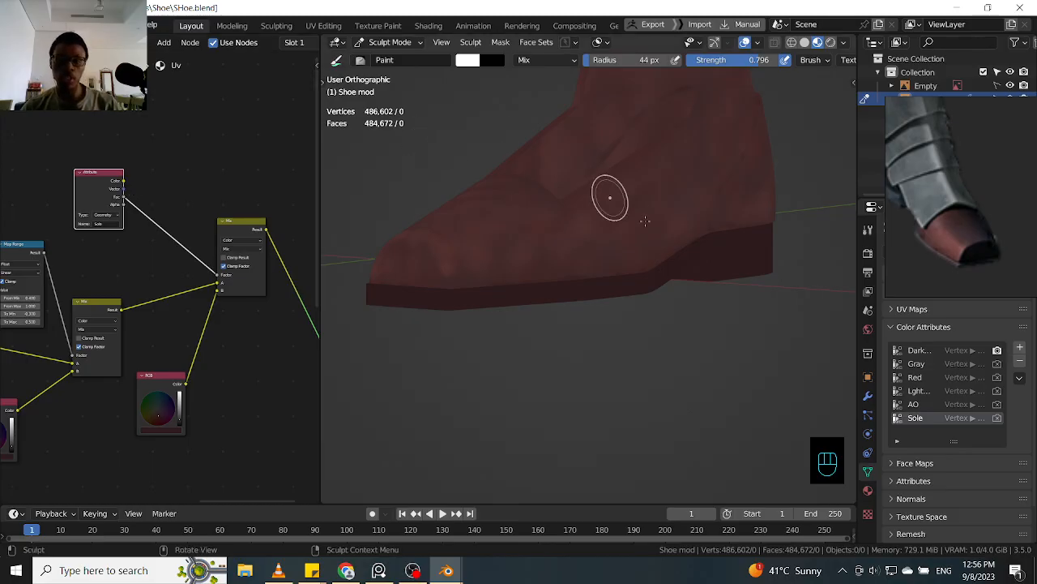
# - Toggle muting of the sole's Mix node several times to compare the shoe with and without the sole color
pyautogui.click(240, 229)
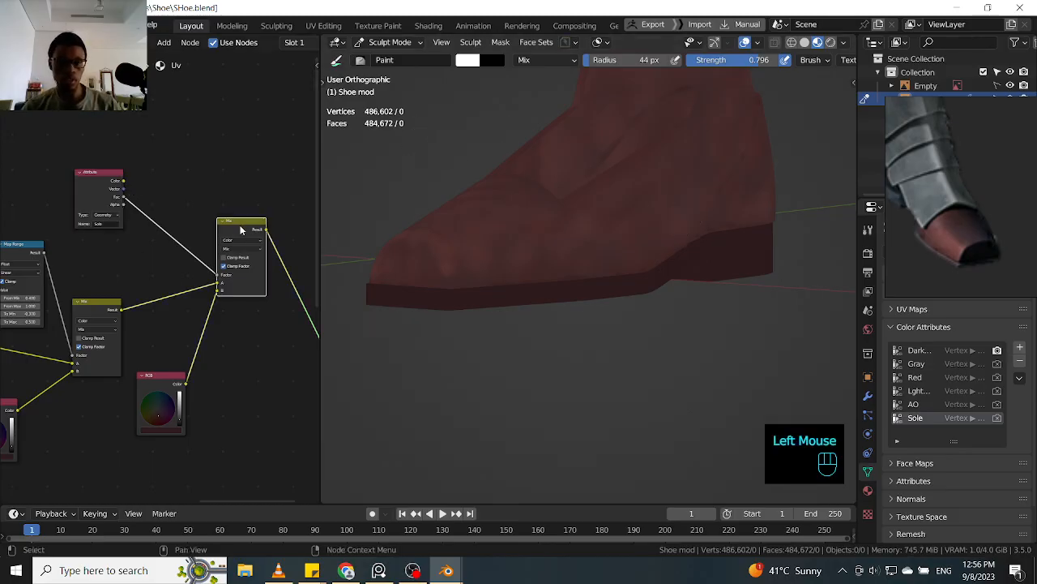
pyautogui.press('m')
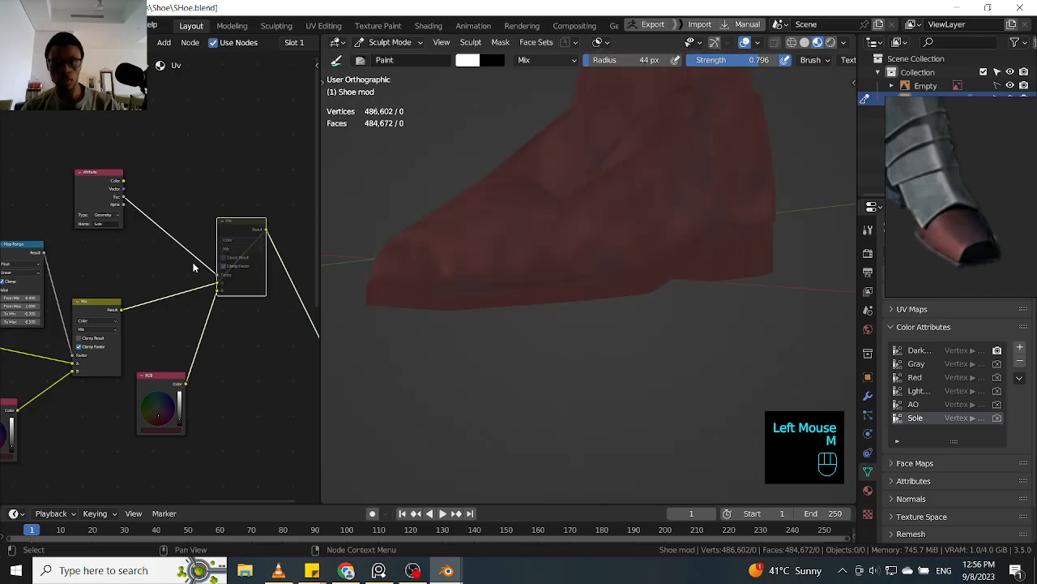
pyautogui.press('m')
pyautogui.press('m')
pyautogui.press('m')
pyautogui.press('m')
pyautogui.press('m')
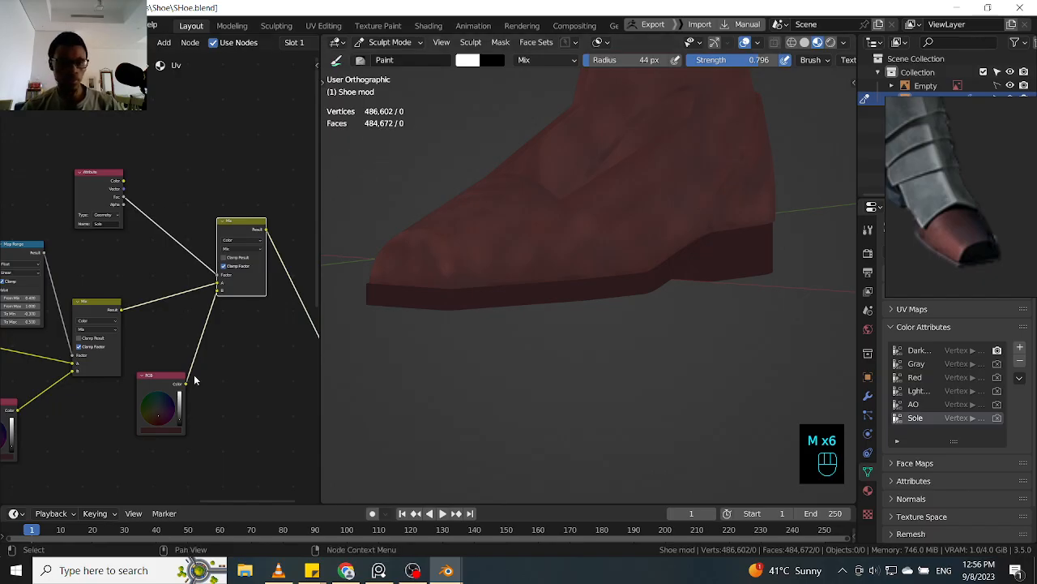
# - Darken the sole's RGB color by lowering its brightness
pyautogui.moveTo(173, 386); pyautogui.dragTo(182, 415)
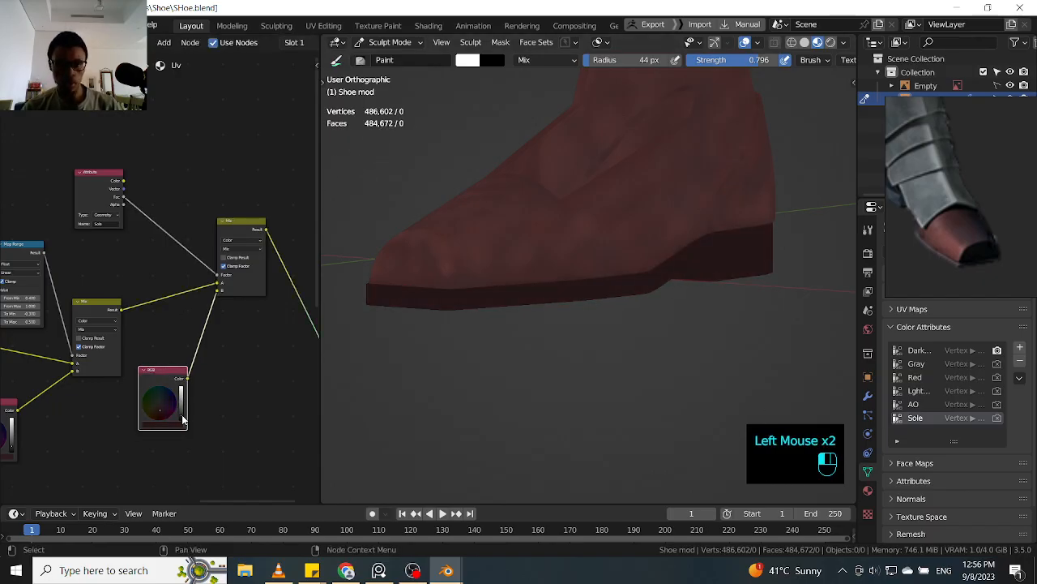
pyautogui.keyDown('ctrl'); pyautogui.moveTo(567, 332); pyautogui.dragTo(759, 232, button='middle'); pyautogui.keyUp('ctrl')
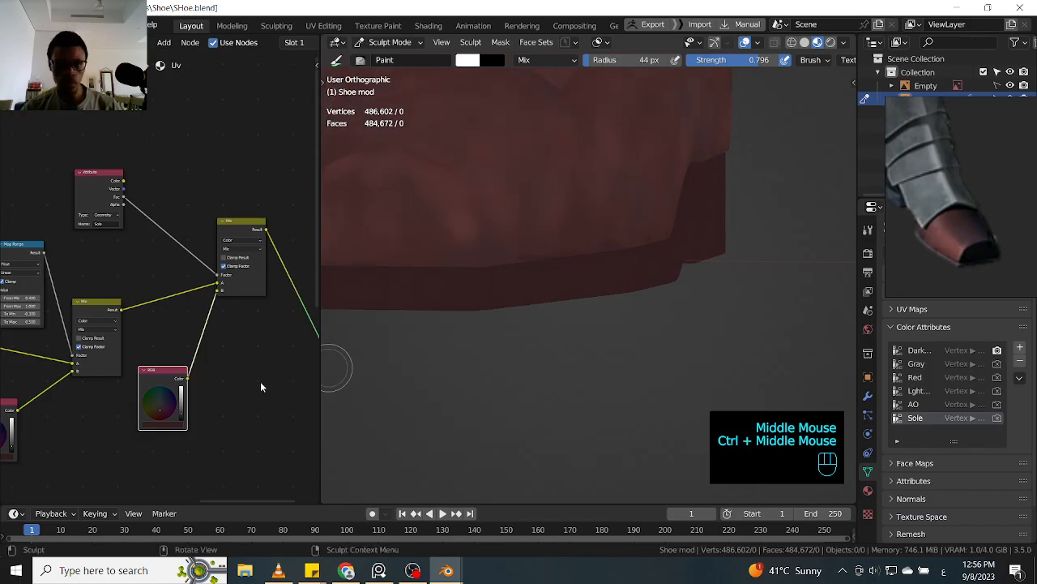
pyautogui.moveTo(182, 412); pyautogui.dragTo(181, 415)
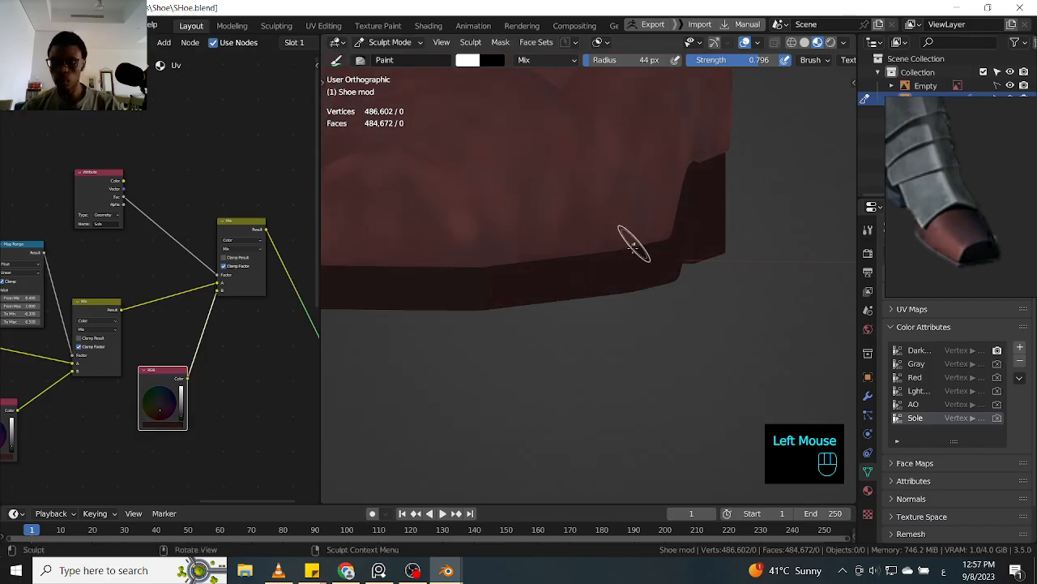
# - Sample a dark gray from the reference image's shoe in front view for the sole's RGB node and inspect the shoe
pyautogui.press('KP_1')
pyautogui.keyDown('ctrl'); pyautogui.moveTo(741, 186); pyautogui.dragTo(708, 301, button='middle'); pyautogui.keyUp('ctrl')
pyautogui.keyDown('ctrl'); pyautogui.moveTo(512, 266); pyautogui.dragTo(681, 269, button='middle'); pyautogui.keyUp('ctrl')
pyautogui.keyDown('ctrl'); pyautogui.moveTo(508, 235); pyautogui.dragTo(502, 150, button='middle'); pyautogui.keyUp('ctrl')
pyautogui.click(178, 422)
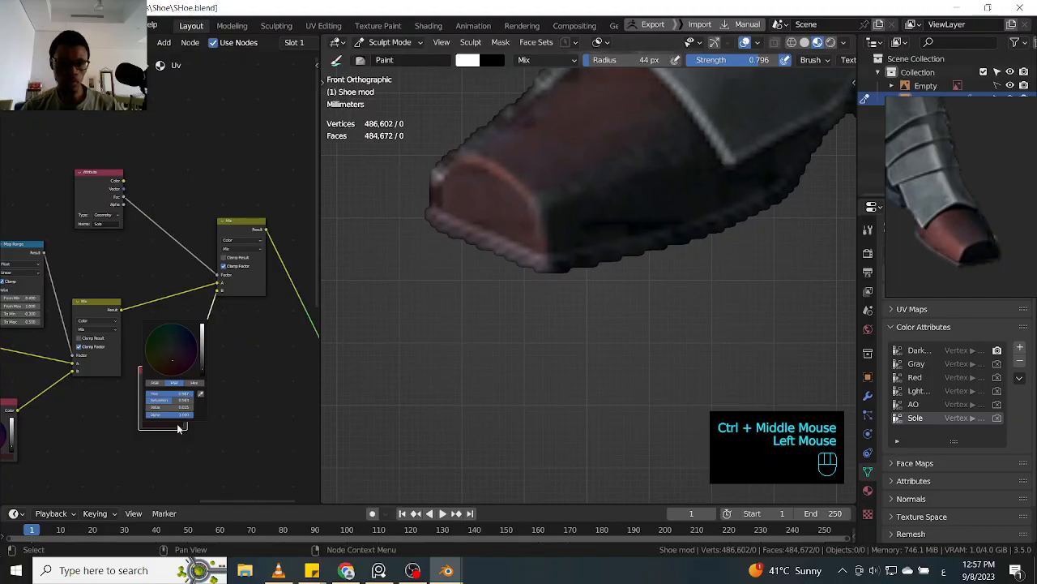
pyautogui.click(201, 394)
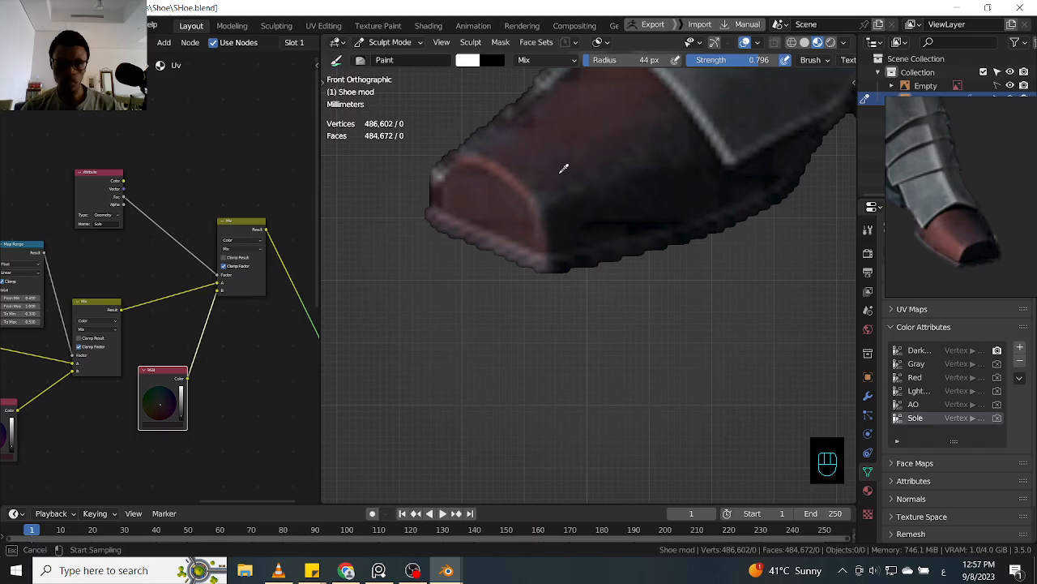
pyautogui.press('Escape')
pyautogui.keyDown('ctrl'); pyautogui.moveTo(738, 287); pyautogui.dragTo(729, 356, button='middle'); pyautogui.keyUp('ctrl')
pyautogui.keyDown('ctrl'); pyautogui.moveTo(717, 316); pyautogui.dragTo(699, 382, button='middle'); pyautogui.keyUp('ctrl')
pyautogui.keyDown('ctrl'); pyautogui.moveTo(697, 300); pyautogui.dragTo(683, 345, button='middle'); pyautogui.keyUp('ctrl')
pyautogui.keyDown('shift'); pyautogui.moveTo(801, 328); pyautogui.dragTo(649, 233, button='middle'); pyautogui.keyUp('shift')
pyautogui.keyDown('ctrl'); pyautogui.moveTo(649, 234); pyautogui.dragTo(672, 227, button='middle'); pyautogui.keyUp('ctrl')
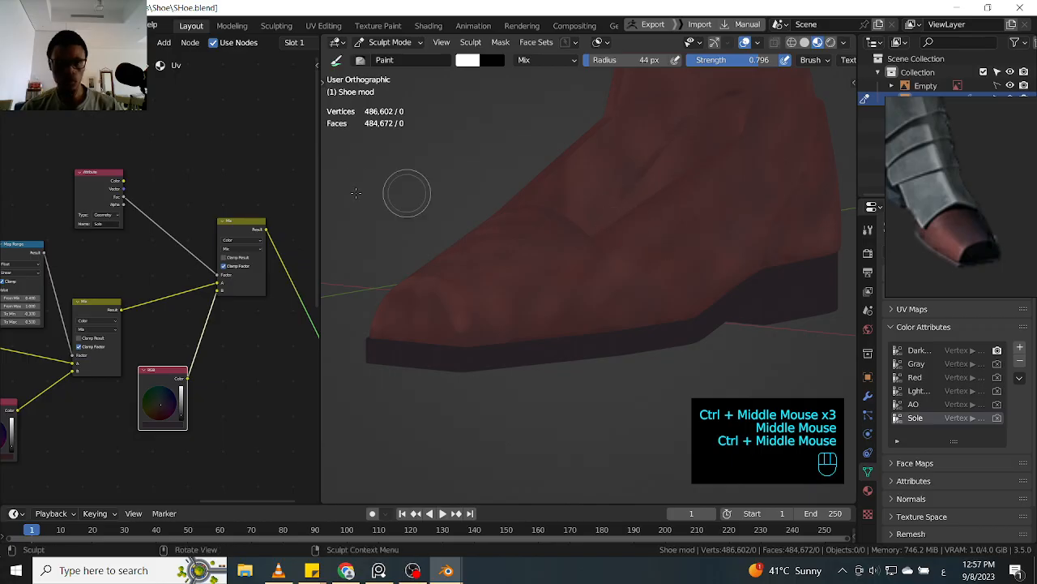
# - Add a color attribute named "Sole gray" with Vertex domain, Color data type and black fill
pyautogui.keyDown('shift'); pyautogui.moveTo(261, 179); pyautogui.dragTo(237, 199, button='middle'); pyautogui.keyUp('shift')
pyautogui.click(217, 243)
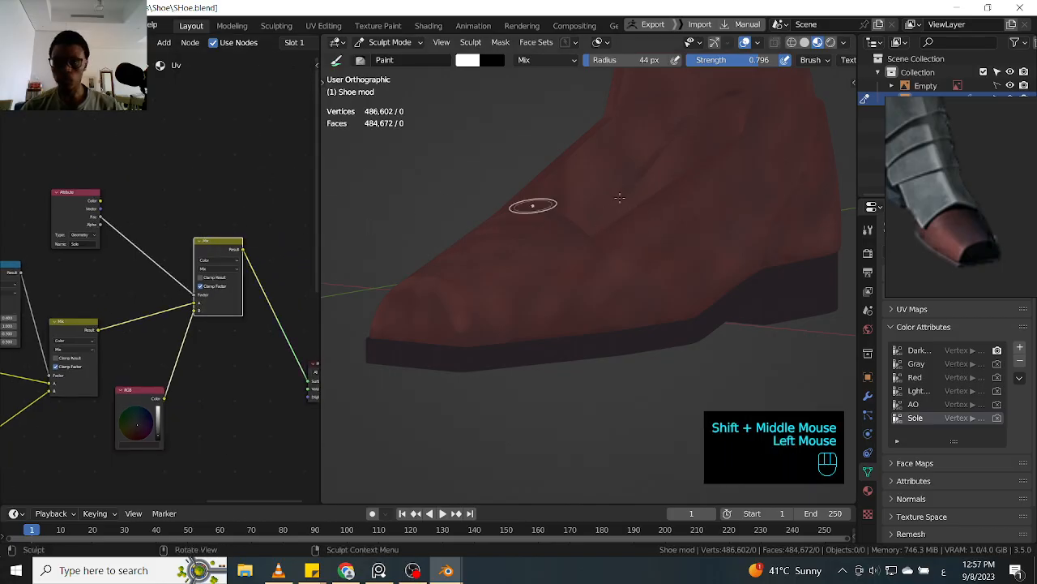
pyautogui.click(1019, 348)
pyautogui.click(971, 373)
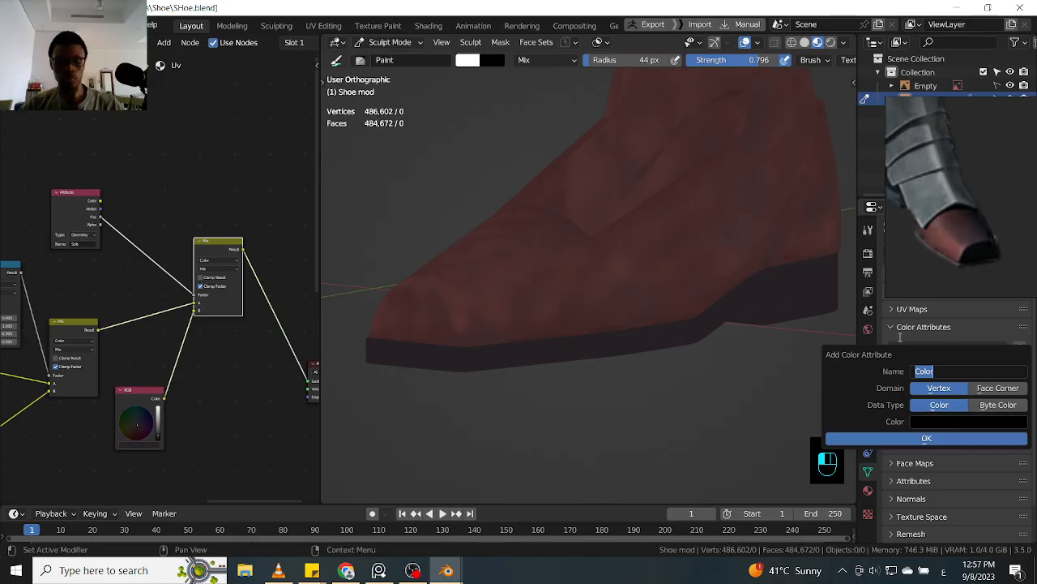
pyautogui.write('cr')
pyautogui.press('BackSpace')
pyautogui.press('BackSpace')
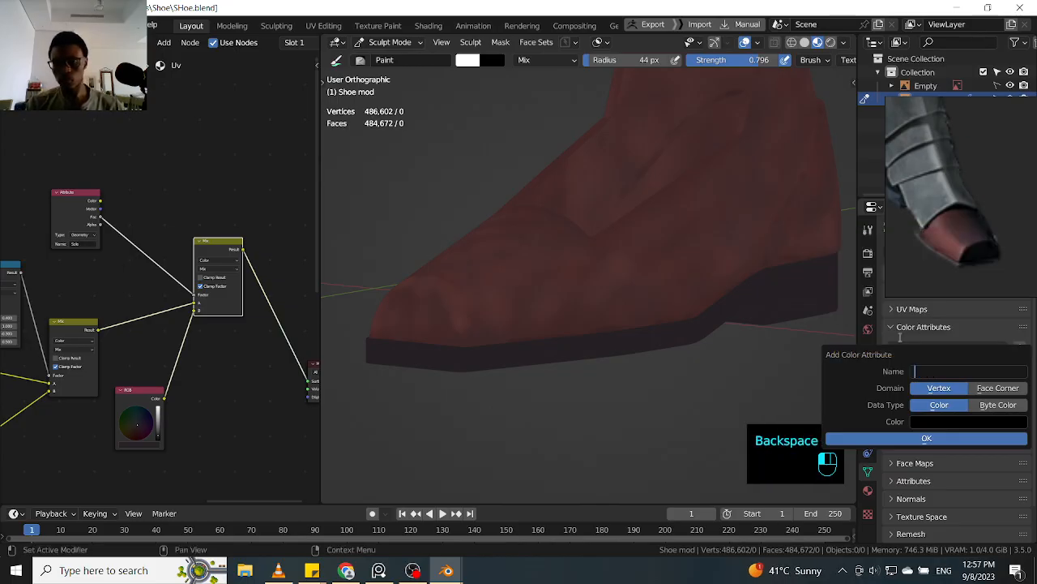
pyautogui.write('Sole gray')
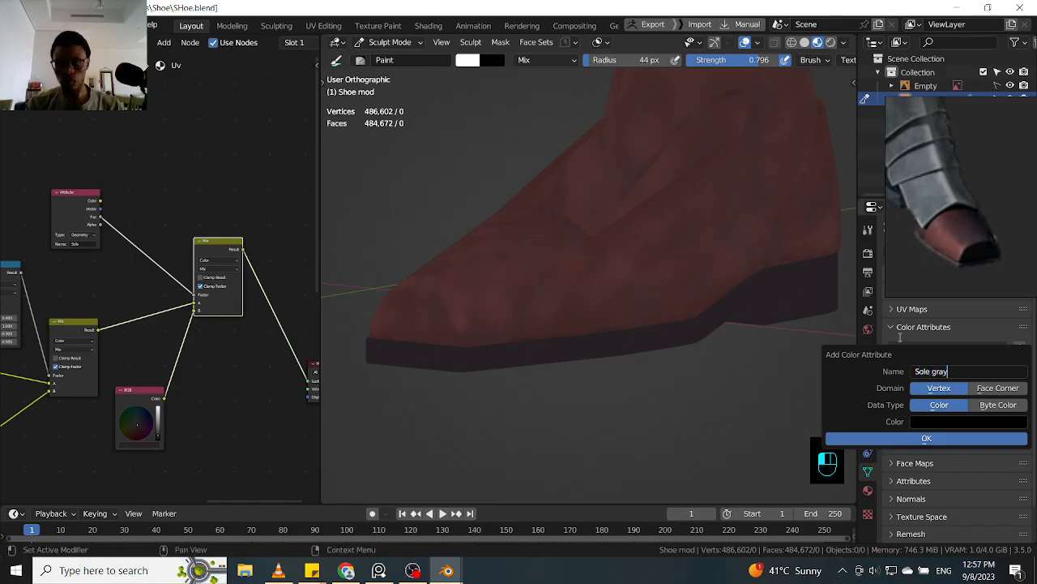
pyautogui.press('Return')
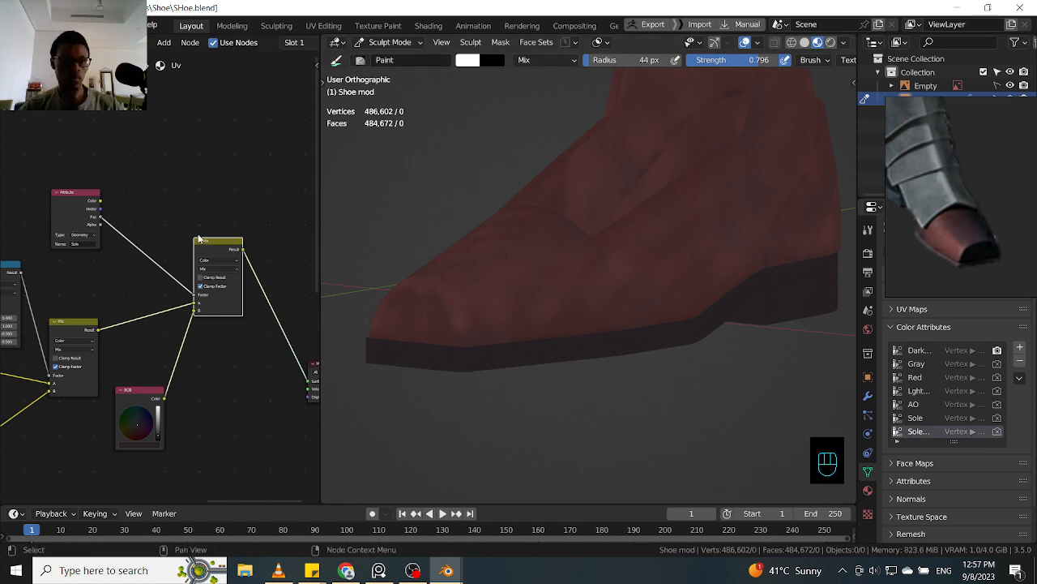
# - Move the Material Output node away from the sole's Mix node to make room for more nodes
pyautogui.click(260, 213)
pyautogui.keyDown('shift'); pyautogui.moveTo(260, 212); pyautogui.dragTo(186, 220, button='middle'); pyautogui.keyUp('shift')
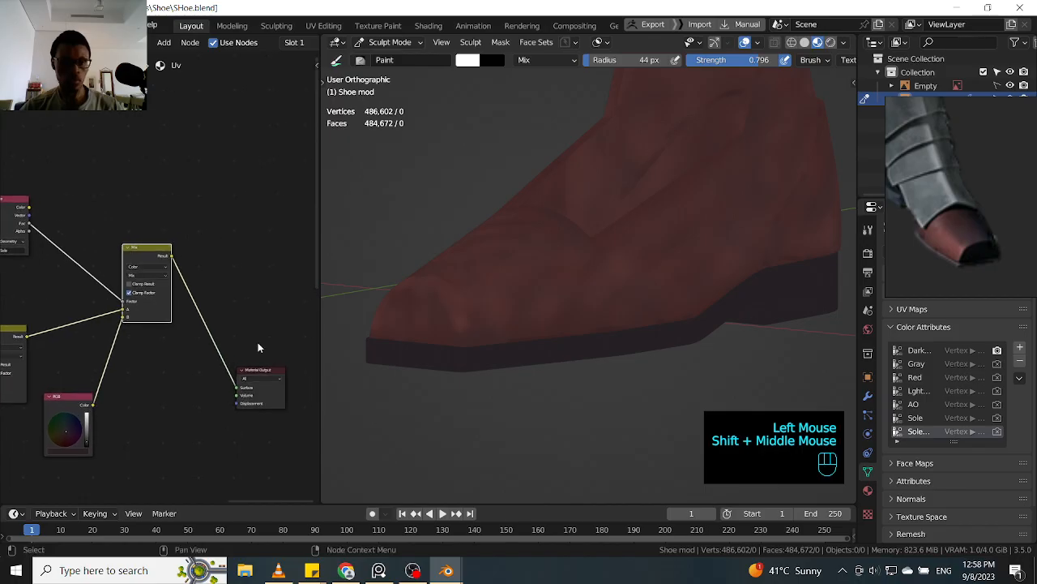
pyautogui.moveTo(256, 370); pyautogui.dragTo(316, 272)
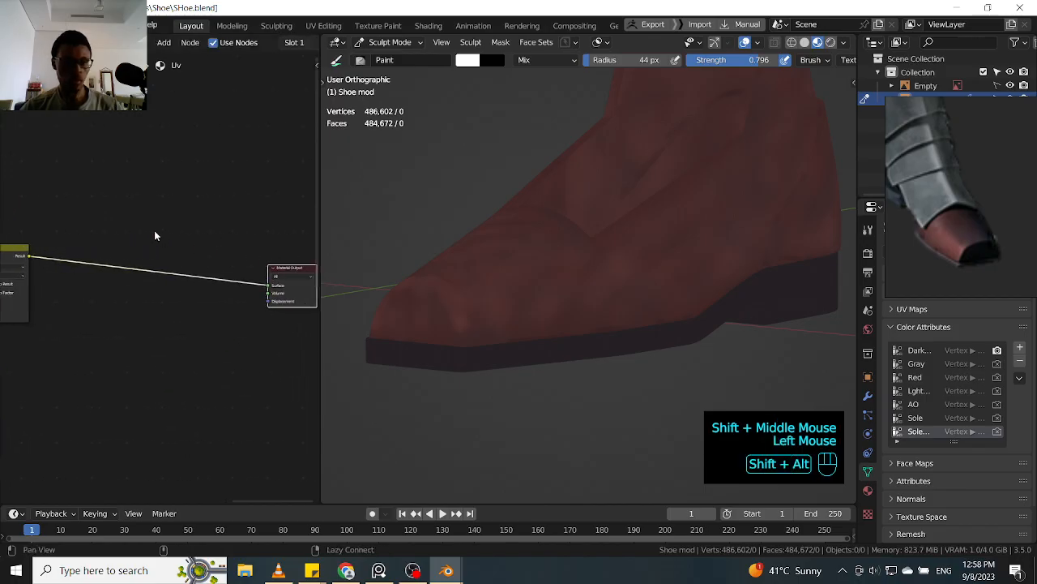
# - Duplicate the Sole Attribute node, place the copy above the sole's Mix node and set its attribute name to "Sole gray"
pyautogui.keyDown('shift'); pyautogui.moveTo(154, 231); pyautogui.dragTo(271, 268, button='middle'); pyautogui.keyUp('shift')
pyautogui.keyDown('shift'); pyautogui.moveTo(154, 262); pyautogui.dragTo(242, 249, button='middle'); pyautogui.keyUp('shift')
pyautogui.click(86, 249)
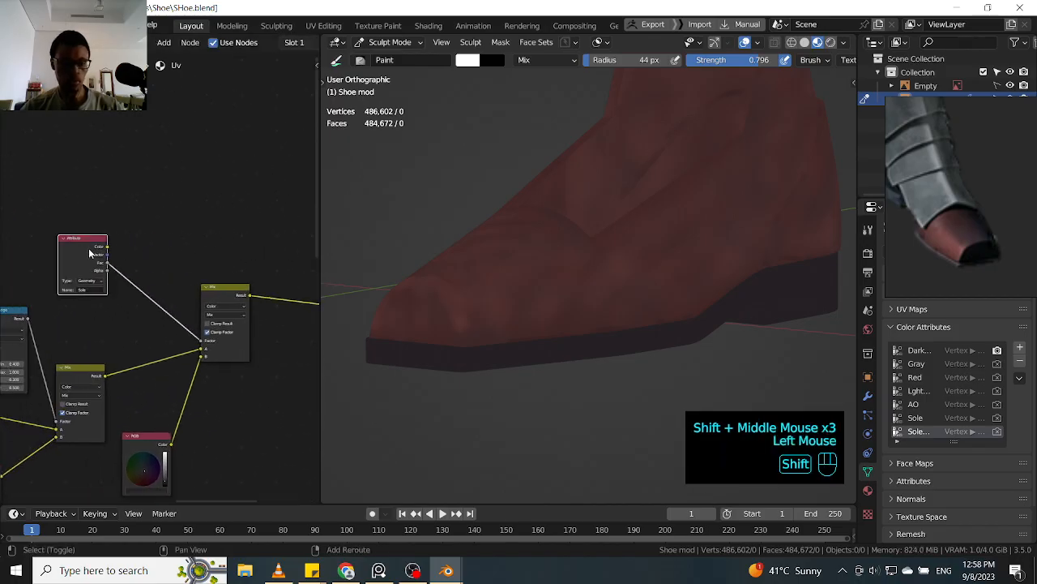
pyautogui.hotkey('shift', 'd')
pyautogui.click(191, 197)
pyautogui.press('ctrl')
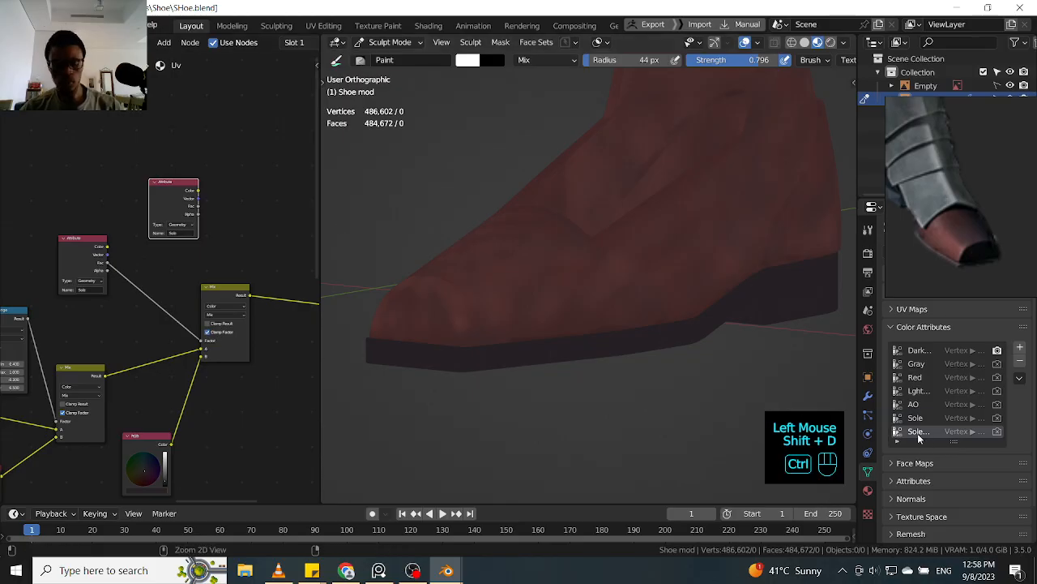
pyautogui.hotkey('ctrl', 'c')
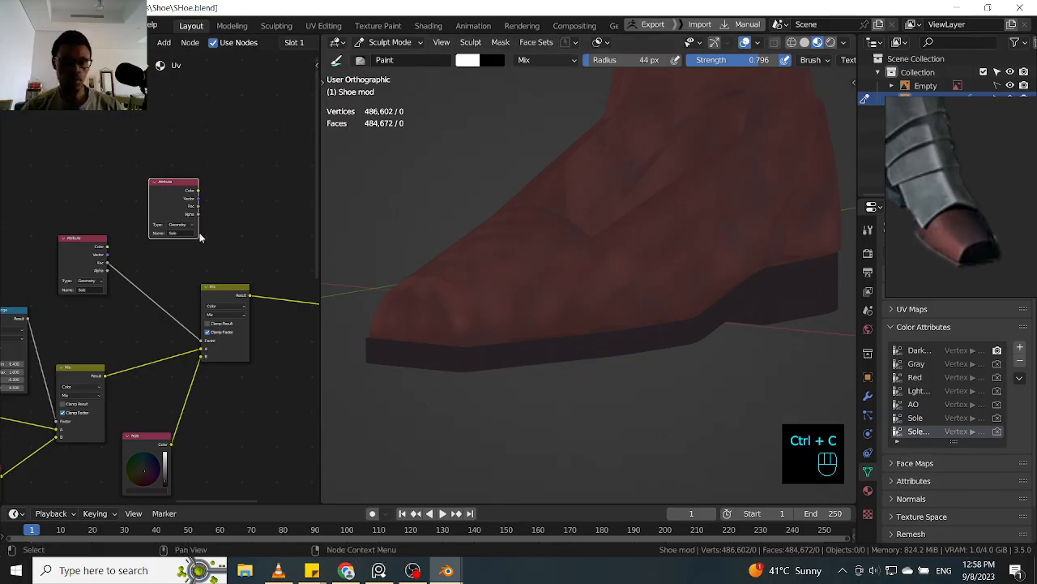
pyautogui.press('ctrl')
pyautogui.hotkey('ctrl', 'v')
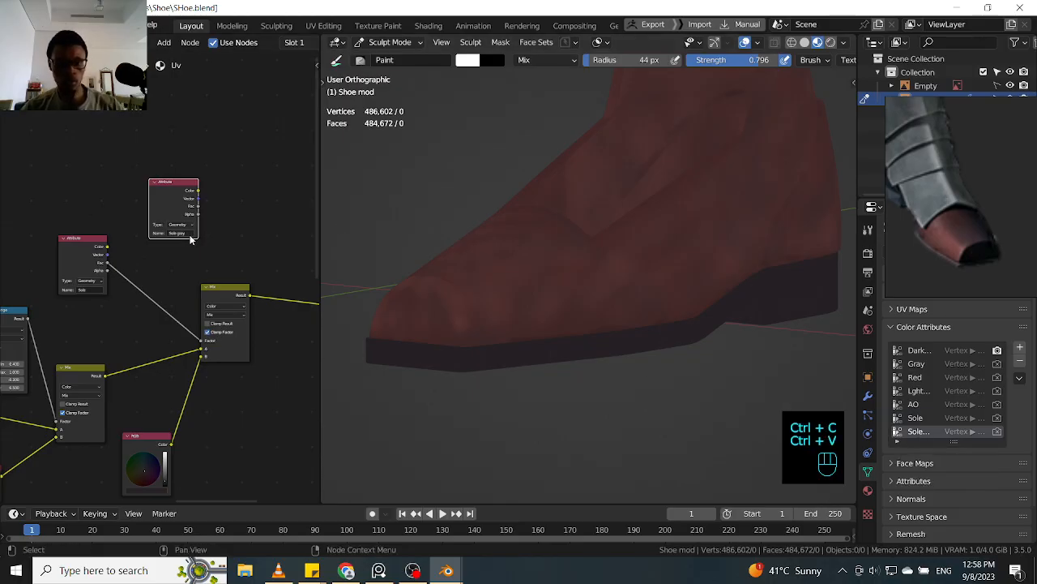
# - Duplicate the sole's RGB node and blend the copy with the sole's Mix result through a new Mix node
pyautogui.click(229, 295)
pyautogui.keyDown('shift'); pyautogui.moveTo(267, 256); pyautogui.dragTo(191, 214, button='middle'); pyautogui.keyUp('shift')
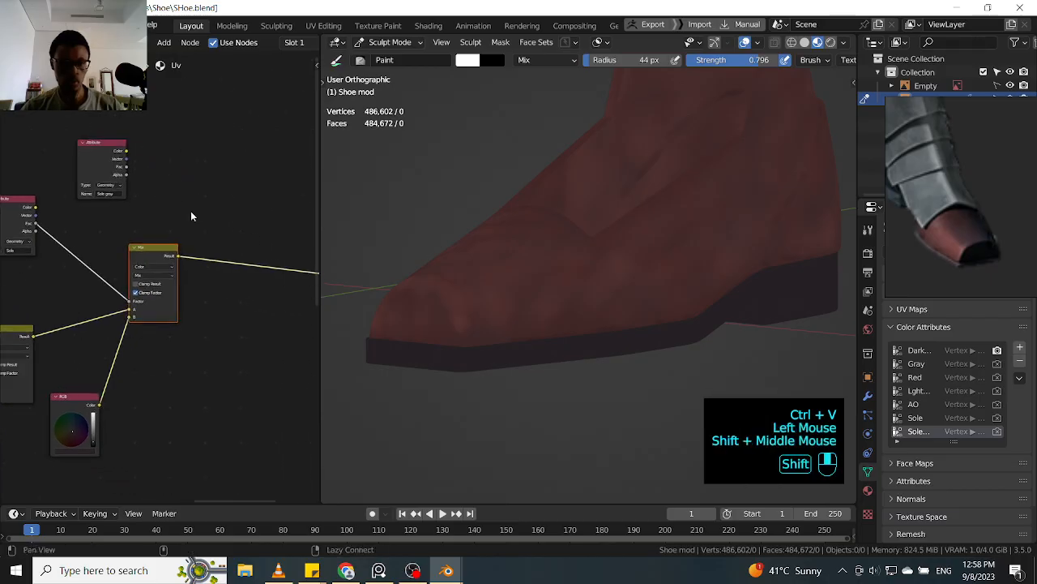
pyautogui.click(86, 413)
pyautogui.hotkey('shift', 'd')
pyautogui.click(233, 324)
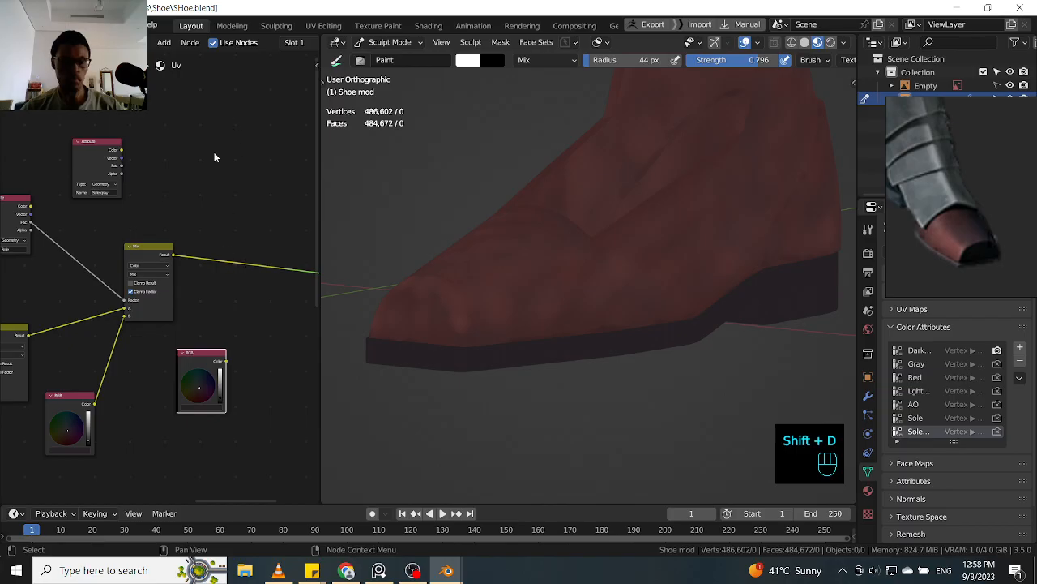
pyautogui.keyDown('ctrl'); pyautogui.keyDown('shift'); pyautogui.moveTo(157, 247); pyautogui.dragTo(201, 381, button='right'); pyautogui.keyUp('shift'); pyautogui.keyUp('ctrl')
# - Link the Sole gray Attribute node's Fac output to the new Mix node's Factor
pyautogui.click(119, 163)
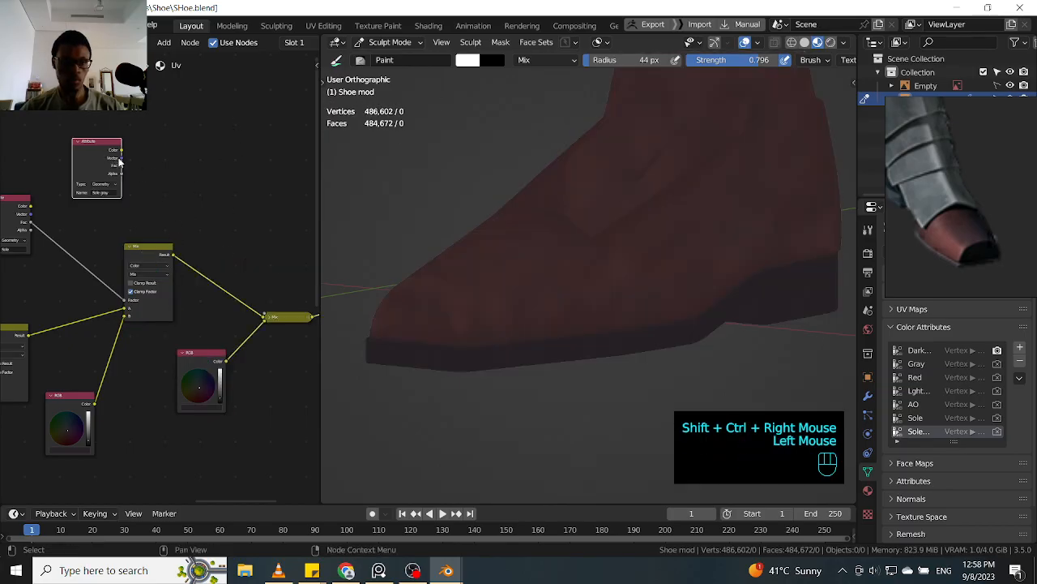
pyautogui.keyDown('shift'); pyautogui.click(288, 317); pyautogui.keyUp('shift')
pyautogui.press('f')
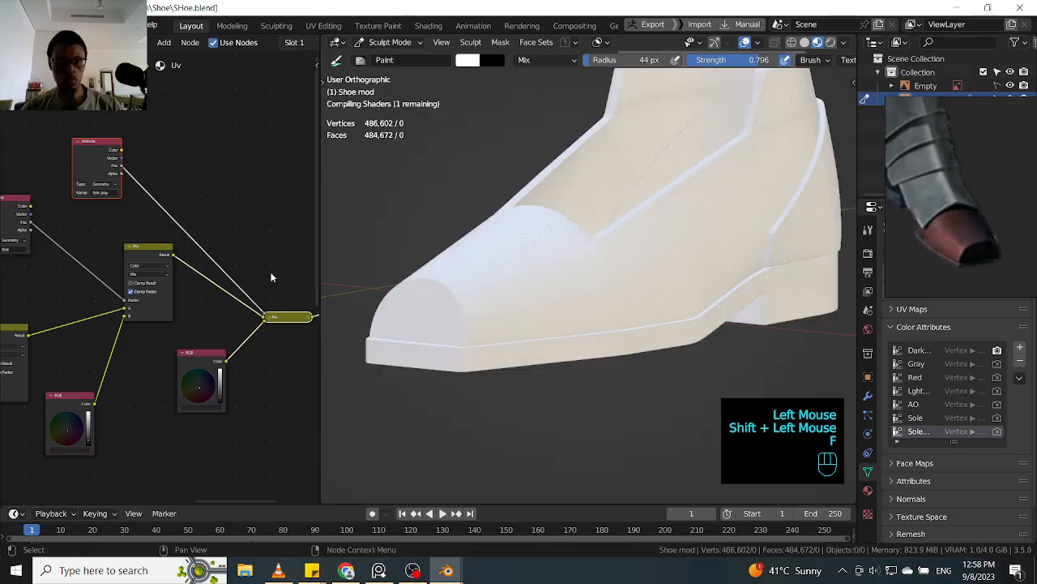
# - Expand the new Mix node and arrange it beside the sole's Mix node, with the Sole gray Attribute node above
pyautogui.press('h')
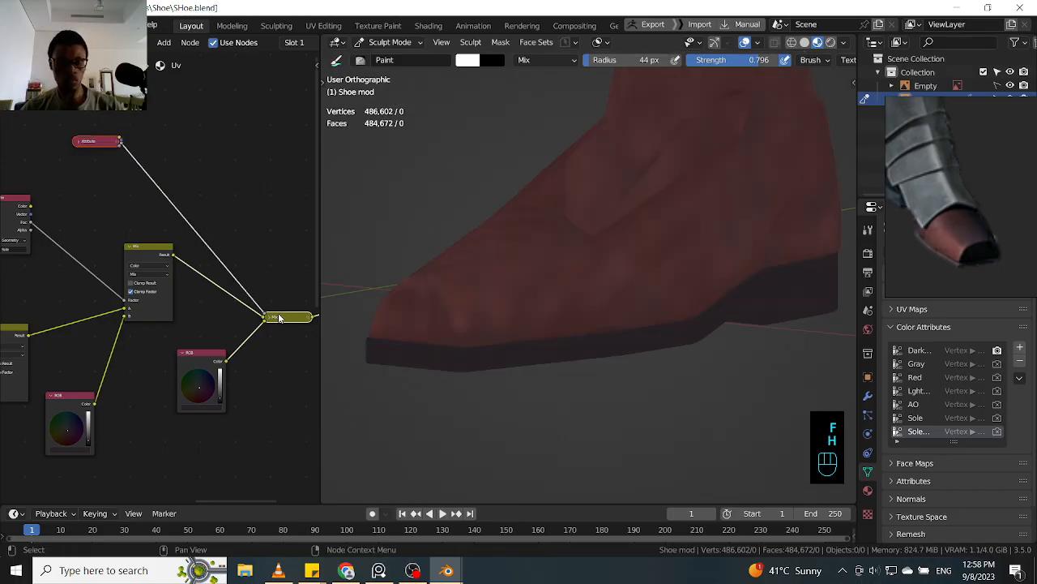
pyautogui.press('h')
pyautogui.moveTo(278, 326); pyautogui.dragTo(277, 311)
pyautogui.click(279, 313)
pyautogui.press('g')
pyautogui.click(271, 288)
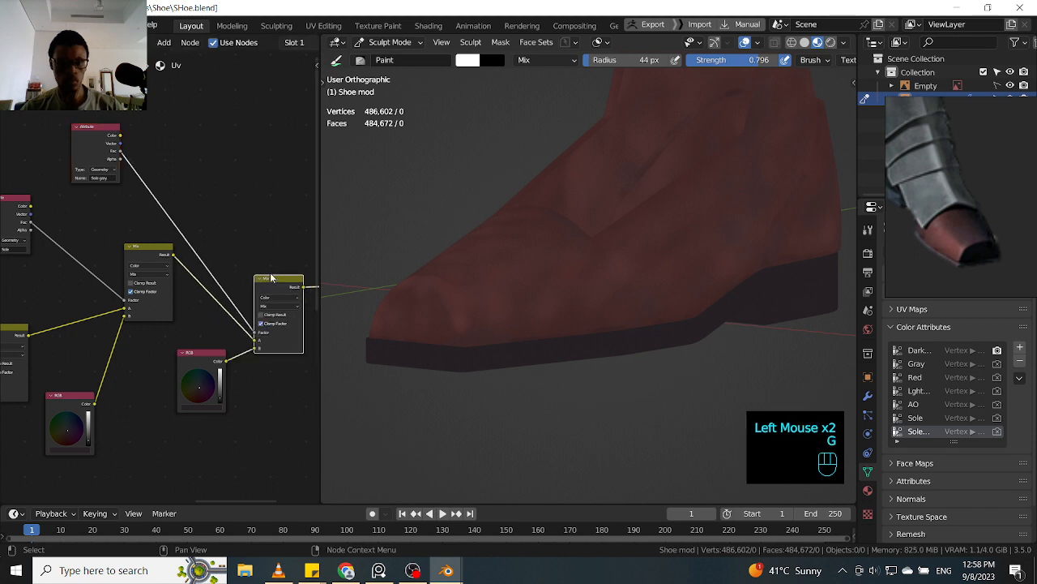
pyautogui.press('g')
pyautogui.click(264, 251)
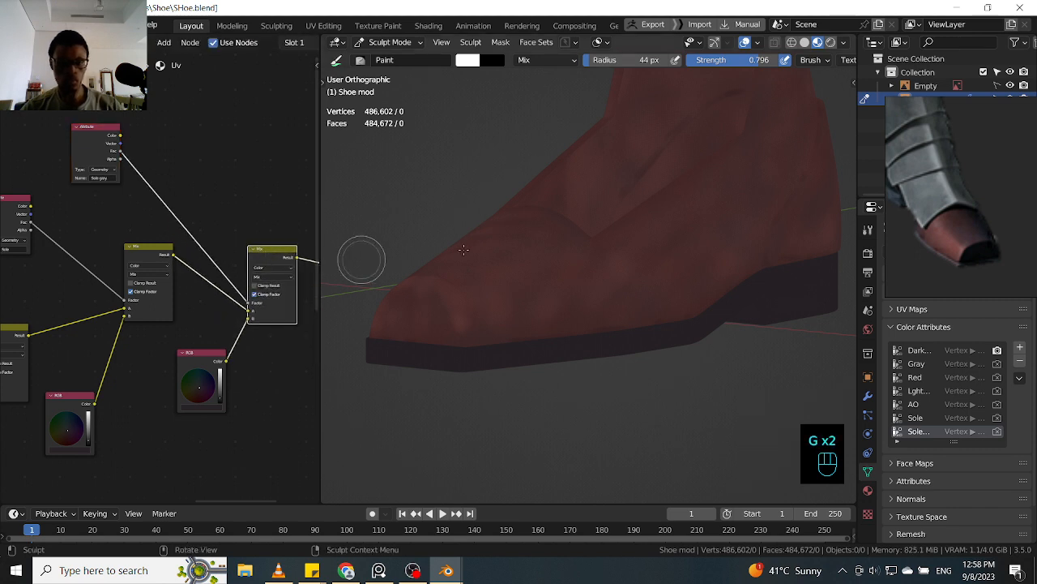
# - Sample the dark bluish gray beside the armor plates in the front-view reference image for the new RGB node
pyautogui.keyDown('ctrl'); pyautogui.moveTo(498, 403); pyautogui.dragTo(507, 389, button='middle'); pyautogui.keyUp('ctrl')
pyautogui.press('KP_1')
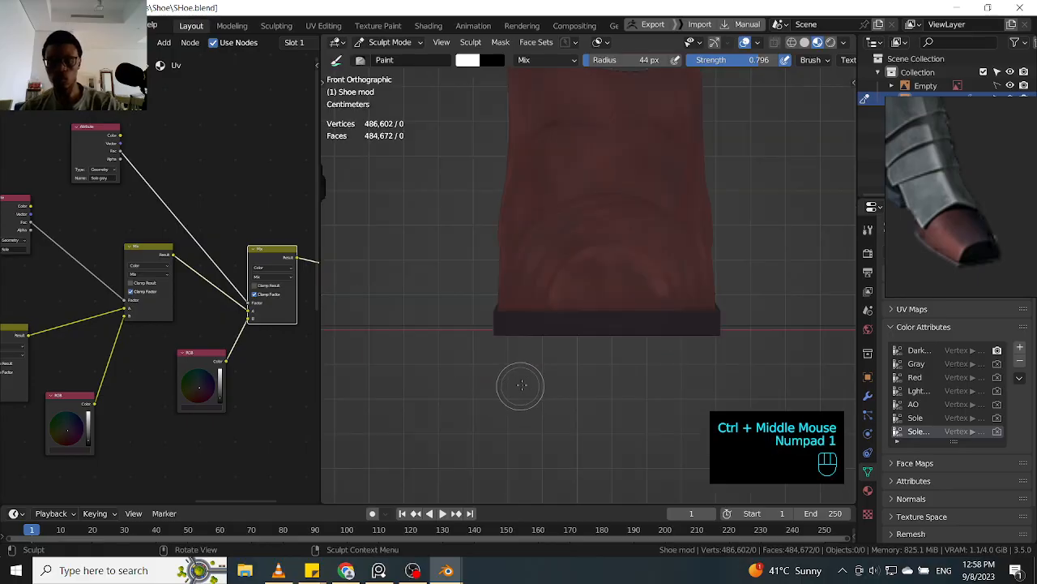
pyautogui.keyDown('ctrl'); pyautogui.moveTo(528, 271); pyautogui.dragTo(464, 274, button='middle'); pyautogui.keyUp('ctrl')
pyautogui.keyDown('ctrl'); pyautogui.moveTo(502, 307); pyautogui.dragTo(505, 282, button='middle'); pyautogui.keyUp('ctrl')
pyautogui.click(217, 417)
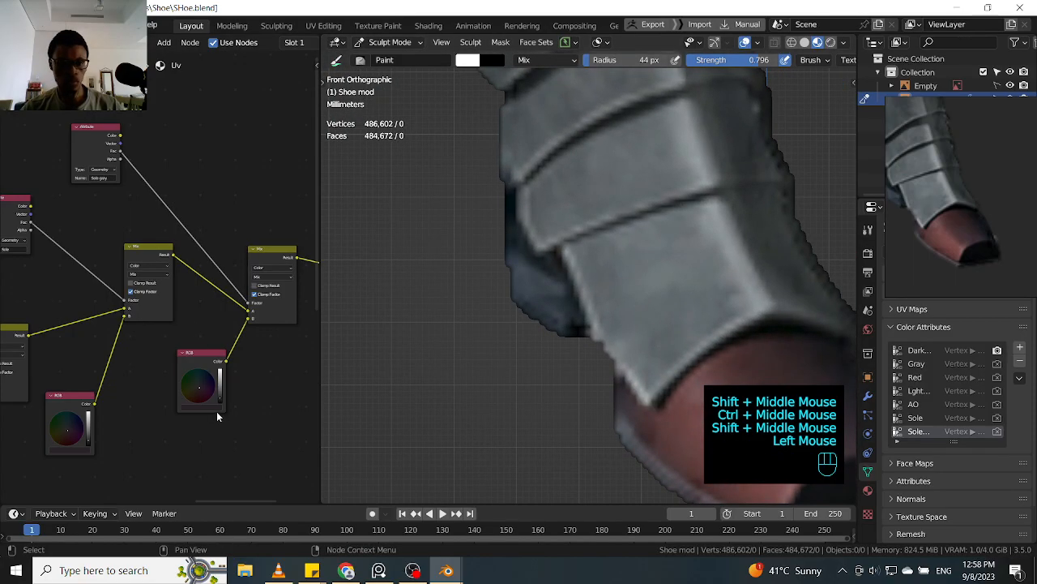
pyautogui.click(216, 408)
pyautogui.click(240, 373)
pyautogui.click(519, 287)
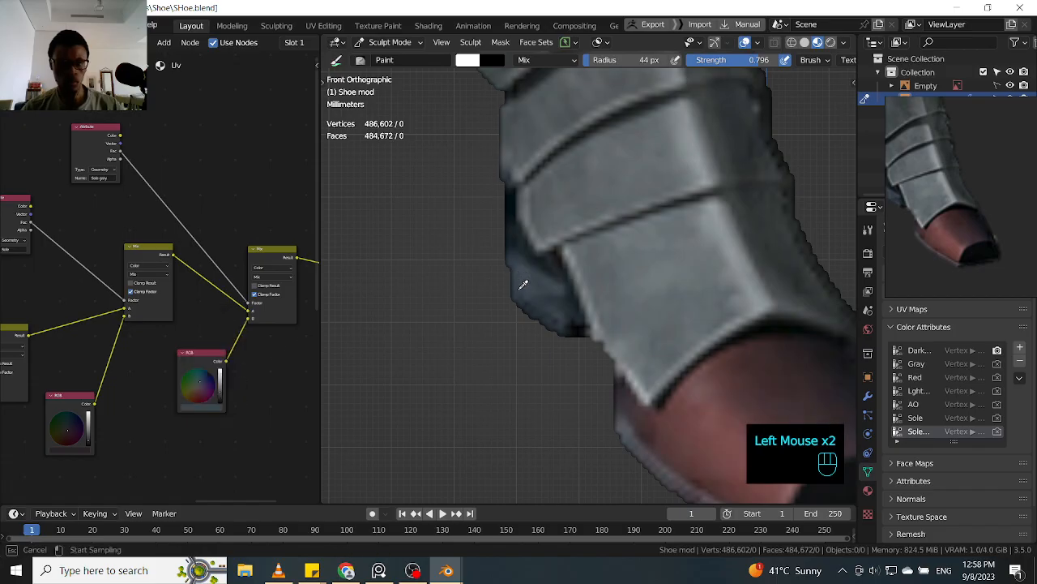
# - Paint uneven bluish-gray patches across the side of the shoe's heel on the Sole gray attribute
pyautogui.keyDown('ctrl'); pyautogui.moveTo(519, 304); pyautogui.dragTo(446, 327, button='middle'); pyautogui.keyUp('ctrl')
pyautogui.keyDown('ctrl'); pyautogui.moveTo(478, 263); pyautogui.dragTo(568, 264, button='middle'); pyautogui.keyUp('ctrl')
pyautogui.hotkey('alt', 'shift')
pyautogui.keyDown('shift'); pyautogui.moveTo(666, 275); pyautogui.dragTo(681, 113, button='middle'); pyautogui.keyUp('shift')
pyautogui.moveTo(660, 232)
pyautogui.keyDown('ctrl'); pyautogui.mouseDown(button='middle')
pyautogui.moveTo(676, 209)
pyautogui.moveTo(644, 268)
pyautogui.mouseUp(button='middle'); pyautogui.keyUp('ctrl')
pyautogui.click(535, 318)
pyautogui.click(559, 347)
pyautogui.moveTo(599, 301); pyautogui.dragTo(592, 309, button='middle')
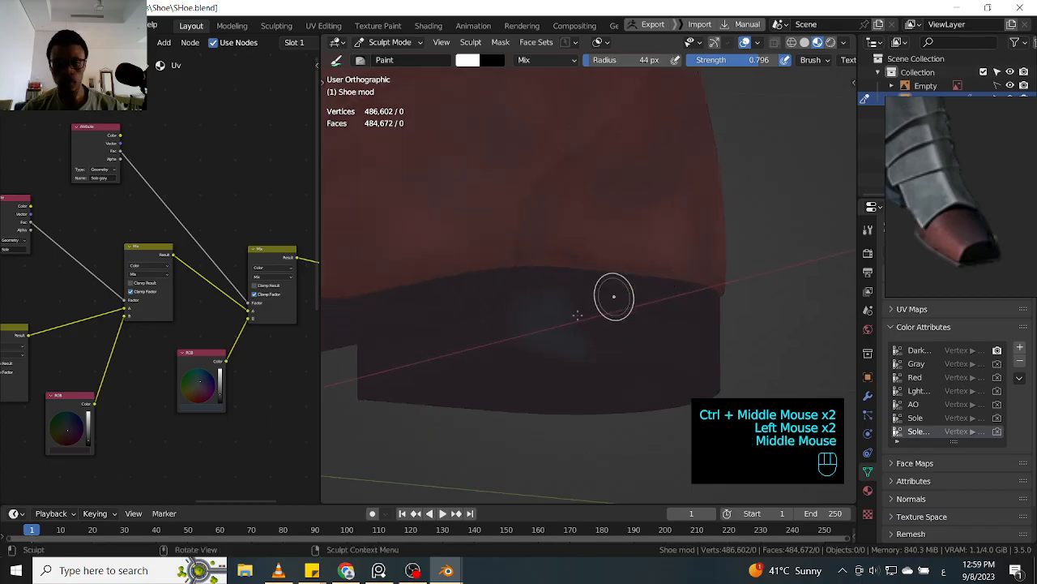
pyautogui.click(512, 321)
pyautogui.moveTo(507, 322); pyautogui.dragTo(500, 325)
pyautogui.click(568, 313)
pyautogui.moveTo(616, 313)
pyautogui.mouseDown()
pyautogui.moveTo(581, 291)
pyautogui.moveTo(590, 316)
pyautogui.mouseUp()
pyautogui.click(618, 340)
pyautogui.moveTo(649, 324)
pyautogui.mouseDown()
pyautogui.moveTo(715, 331)
pyautogui.moveTo(632, 297)
pyautogui.mouseUp()
pyautogui.click(687, 308)
pyautogui.click(698, 350)
pyautogui.click(673, 324)
pyautogui.click(526, 313)
pyautogui.moveTo(497, 316); pyautogui.dragTo(559, 294)
pyautogui.click(526, 308)
pyautogui.click(532, 296)
pyautogui.keyDown('ctrl'); pyautogui.keyDown('alt'); pyautogui.moveTo(708, 269); pyautogui.dragTo(716, 287); pyautogui.keyUp('alt'); pyautogui.keyUp('ctrl')
pyautogui.keyDown('alt'); pyautogui.moveTo(640, 282); pyautogui.dragTo(697, 277); pyautogui.keyUp('alt')
pyautogui.keyDown('shift'); pyautogui.moveTo(697, 276); pyautogui.dragTo(551, 301, button='middle'); pyautogui.keyUp('shift')
pyautogui.moveTo(551, 301)
pyautogui.mouseDown()
pyautogui.moveTo(585, 296)
pyautogui.moveTo(608, 321)
pyautogui.mouseUp()
pyautogui.moveTo(624, 324); pyautogui.dragTo(650, 338)
pyautogui.click(650, 328)
pyautogui.click(637, 301)
pyautogui.keyDown('alt'); pyautogui.moveTo(697, 290); pyautogui.dragTo(637, 314); pyautogui.keyUp('alt')
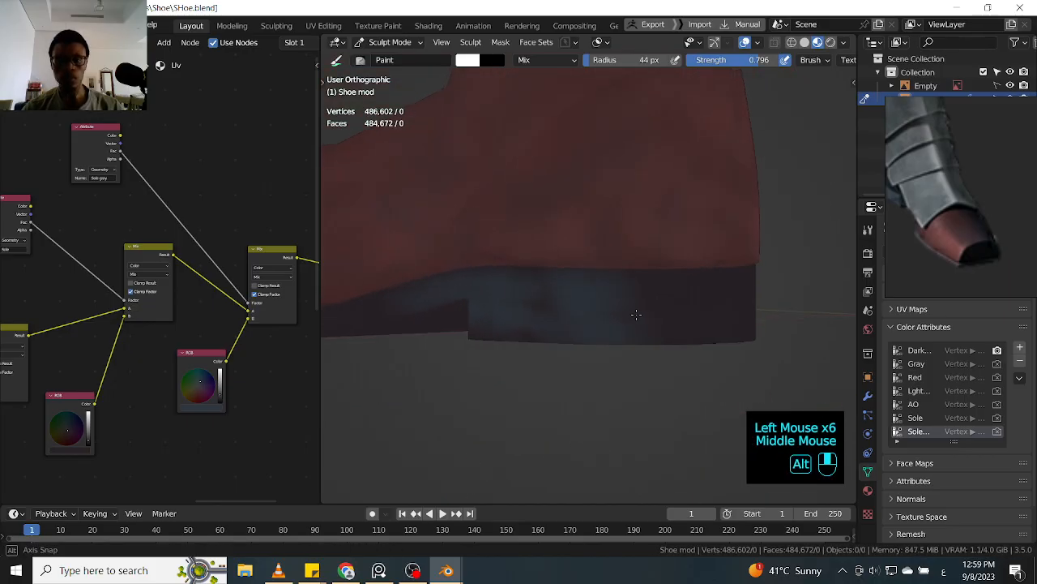
# - Paint a Sole gray stroke over the edge onto the red upper above the heel and inspect the overlap
pyautogui.keyDown('alt'); pyautogui.moveTo(636, 314); pyautogui.dragTo(654, 298, button='middle'); pyautogui.keyUp('alt')
pyautogui.moveTo(526, 252); pyautogui.dragTo(591, 246)
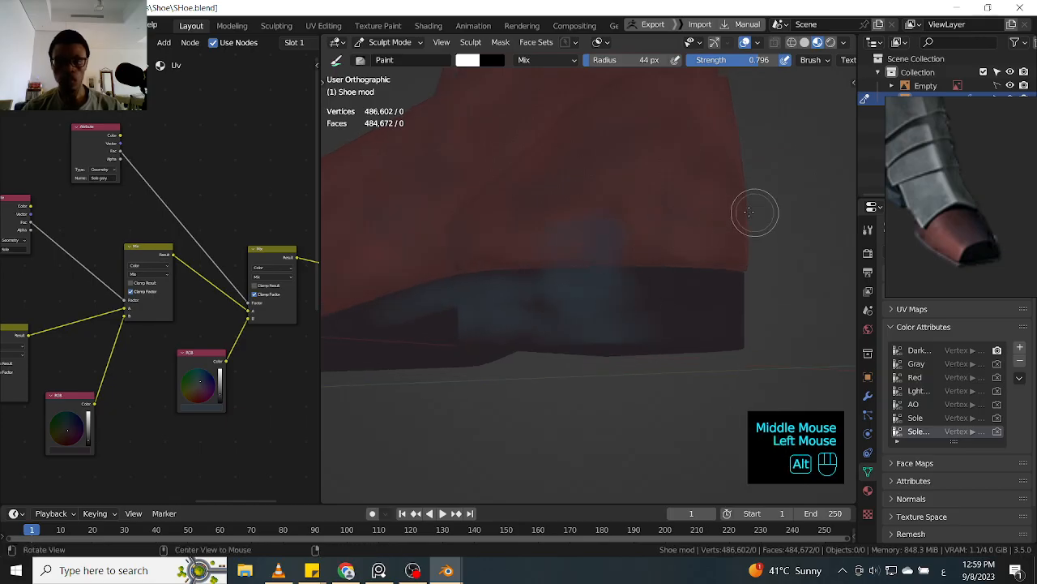
pyautogui.keyDown('alt'); pyautogui.moveTo(748, 213); pyautogui.dragTo(834, 227, button='middle'); pyautogui.keyUp('alt')
pyautogui.moveTo(697, 220)
pyautogui.keyDown('alt'); pyautogui.mouseDown(button='middle')
pyautogui.moveTo(732, 221)
pyautogui.moveTo(719, 200)
pyautogui.mouseUp(button='middle'); pyautogui.keyUp('alt')
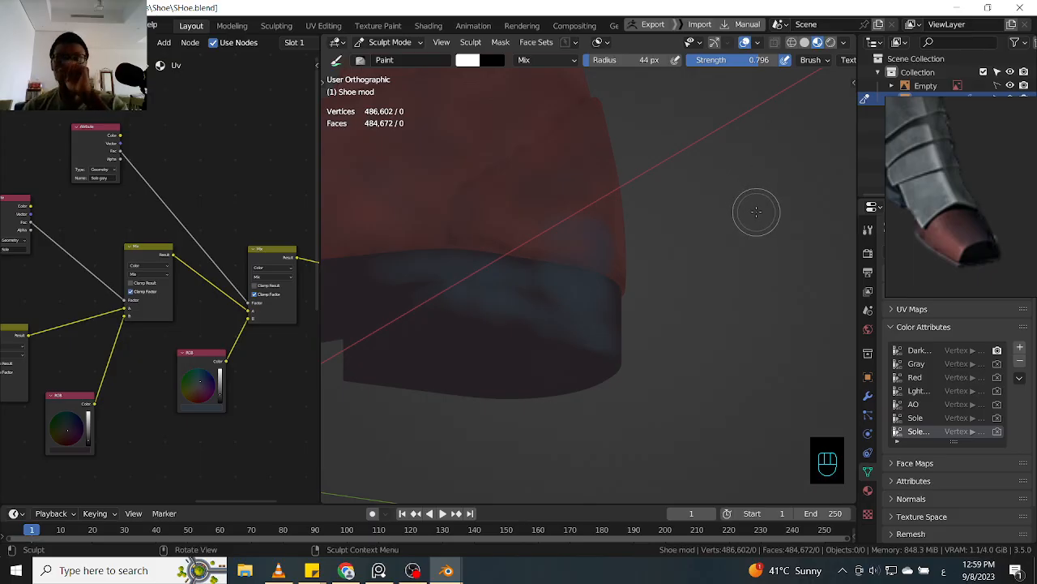
# - Duplicate the Sole Attribute node and place the copy above the Sole gray Attribute node
pyautogui.keyDown('ctrl'); pyautogui.moveTo(177, 119); pyautogui.dragTo(167, 202, button='middle'); pyautogui.keyUp('ctrl')
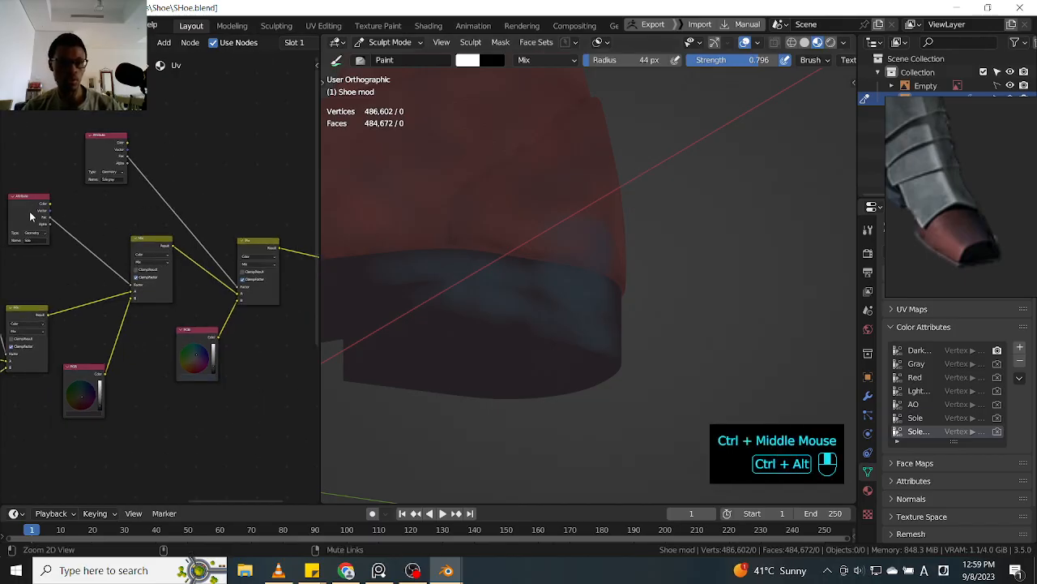
pyautogui.keyDown('ctrl'); pyautogui.moveTo(36, 207); pyautogui.dragTo(35, 208, button='middle'); pyautogui.keyUp('ctrl')
pyautogui.hotkey('shift', 'd')
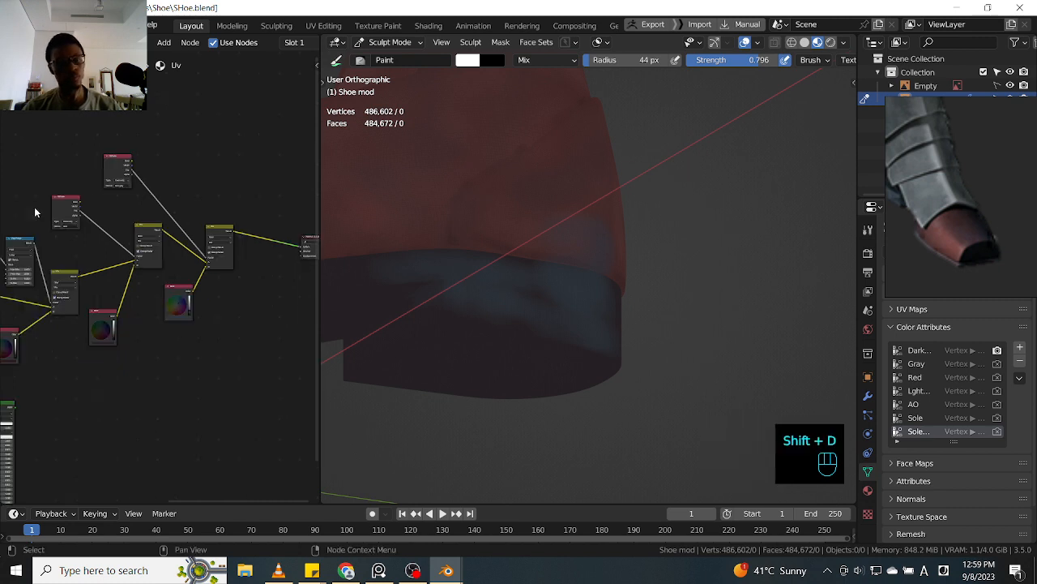
pyautogui.click(107, 190)
pyautogui.click(108, 185)
pyautogui.moveTo(110, 206)
pyautogui.keyDown('ctrl'); pyautogui.mouseDown(button='middle')
pyautogui.moveTo(114, 180)
pyautogui.moveTo(101, 208)
pyautogui.mouseUp(button='middle'); pyautogui.keyUp('ctrl')
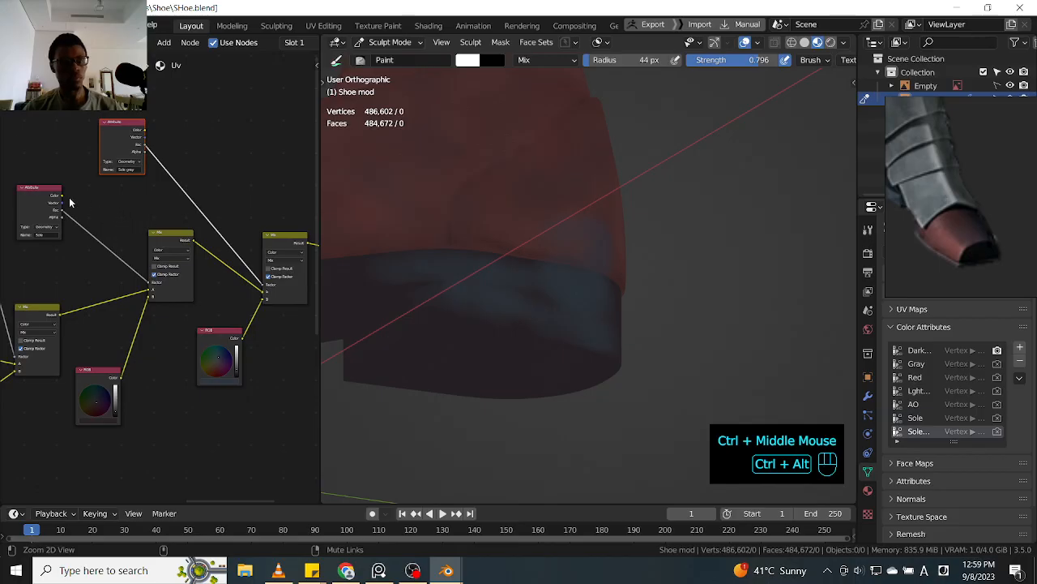
pyautogui.doubleClick(46, 210)
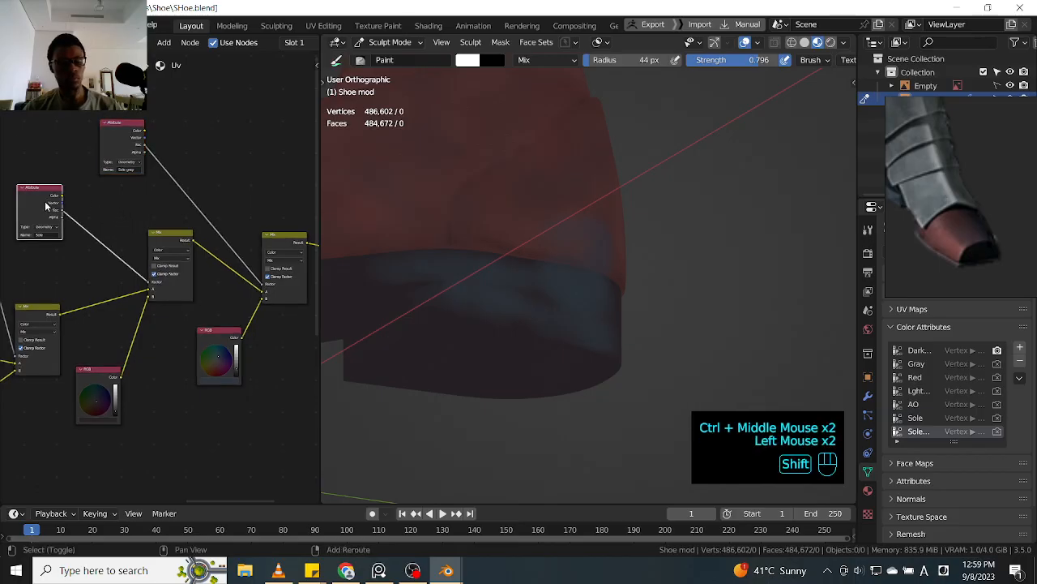
pyautogui.hotkey('shift', 'd')
pyautogui.click(259, 145)
pyautogui.moveTo(184, 110)
pyautogui.mouseDown()
pyautogui.moveTo(157, 92)
pyautogui.moveTo(176, 91)
pyautogui.mouseUp()
# - Combine the Sole Attribute copy and the Sole gray Attribute colors in a new Mix node and preview its result on the shoe
pyautogui.keyDown('ctrl'); pyautogui.keyDown('shift'); pyautogui.moveTo(175, 103); pyautogui.dragTo(150, 136, button='right'); pyautogui.keyUp('shift'); pyautogui.keyUp('ctrl')
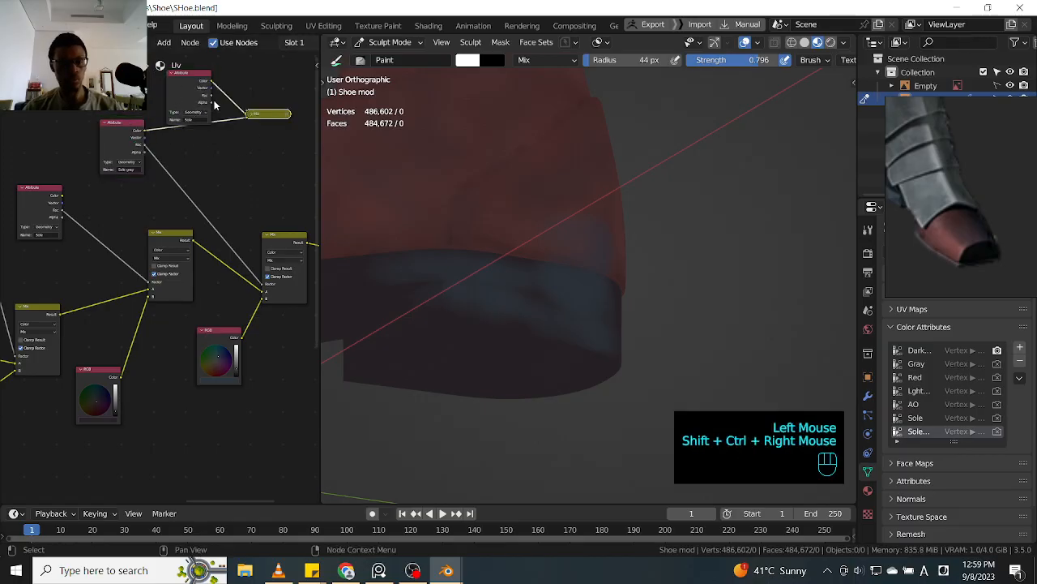
pyautogui.keyDown('ctrl'); pyautogui.keyDown('shift'); pyautogui.click(285, 115); pyautogui.keyUp('shift'); pyautogui.keyUp('ctrl')
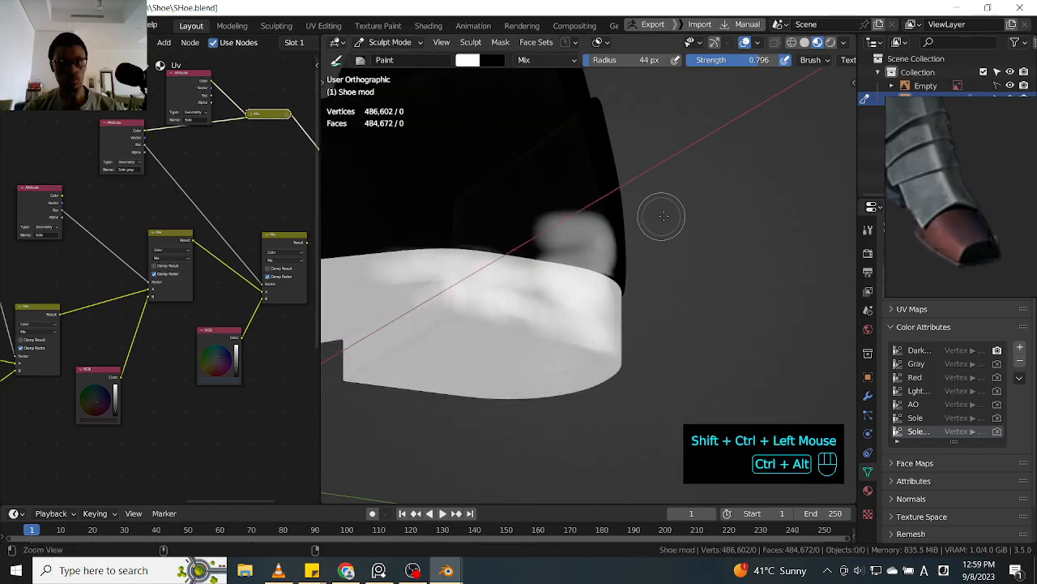
pyautogui.keyDown('ctrl'); pyautogui.moveTo(663, 219); pyautogui.dragTo(680, 217, button='middle'); pyautogui.keyUp('ctrl')
# - Move the Sole Attribute copy aside, expand the mask Mix node and place it next to the two Attribute nodes
pyautogui.keyDown('shift'); pyautogui.moveTo(260, 169); pyautogui.dragTo(98, 168, button='middle'); pyautogui.keyUp('shift')
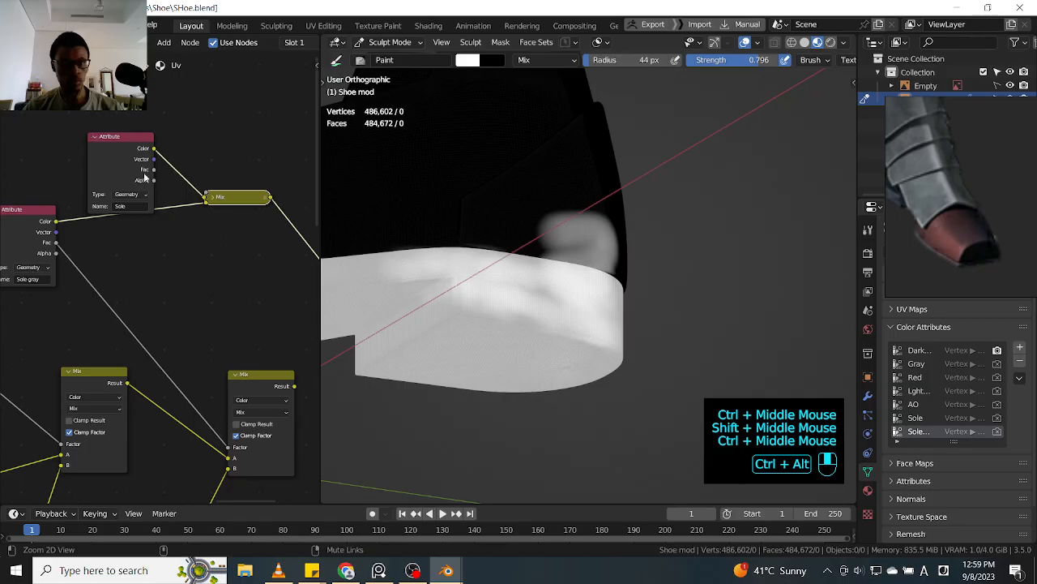
pyautogui.click(119, 172)
pyautogui.moveTo(114, 159); pyautogui.dragTo(77, 120)
pyautogui.press('h')
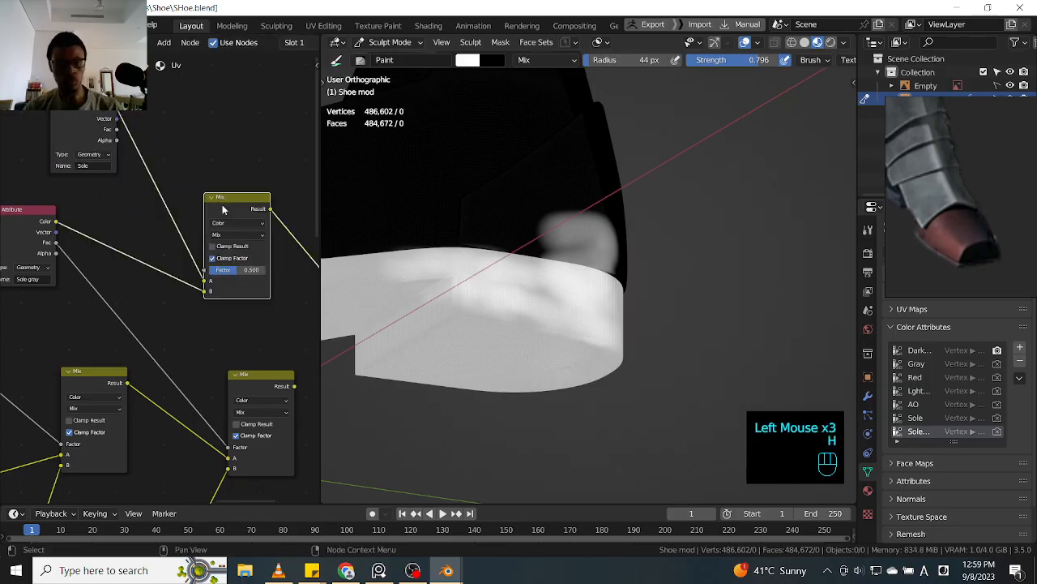
pyautogui.moveTo(252, 242); pyautogui.dragTo(217, 198)
# - Set the Mix node combining the Sole and Sole gray attributes to Multiply with a factor of 1.000
pyautogui.click(212, 187)
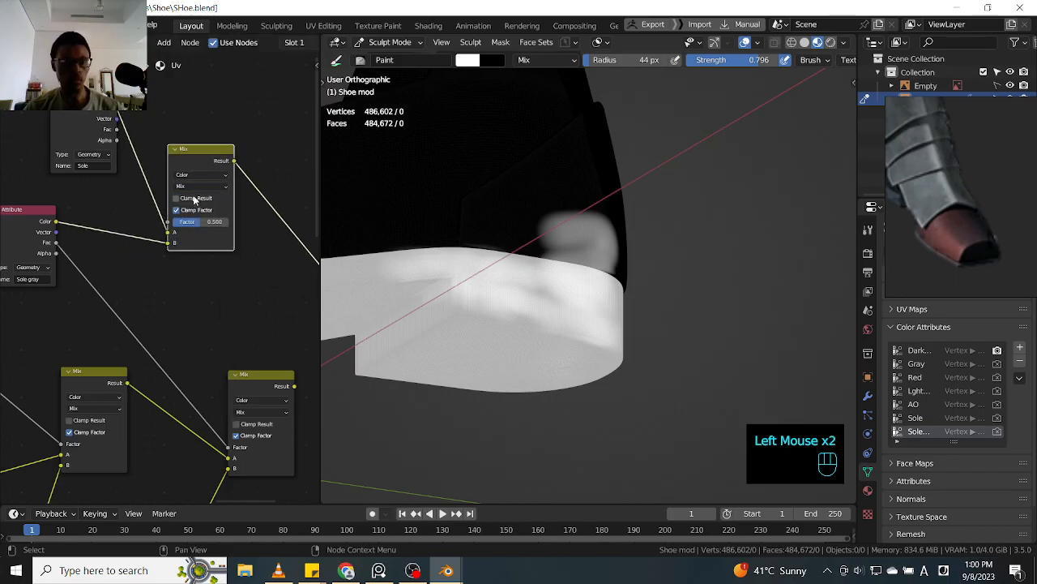
pyautogui.click(208, 187)
pyautogui.click(209, 188)
pyautogui.click(213, 188)
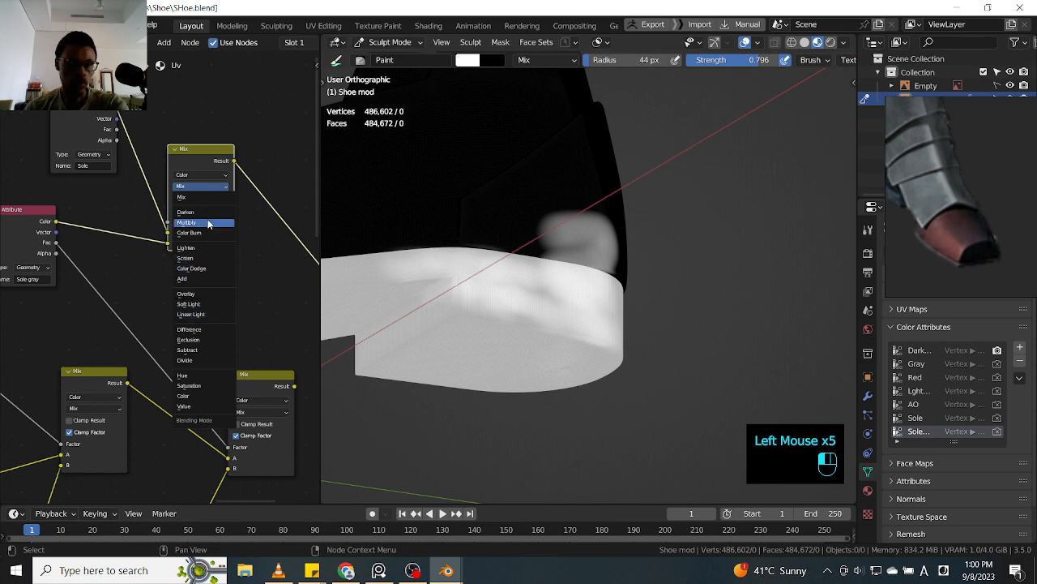
pyautogui.click(208, 223)
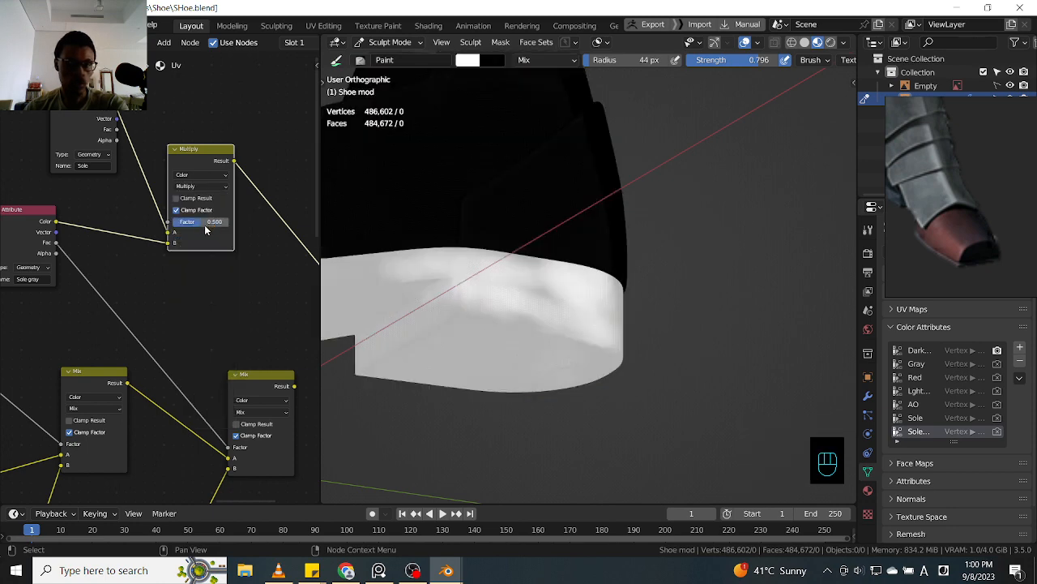
pyautogui.moveTo(185, 162); pyautogui.dragTo(182, 160)
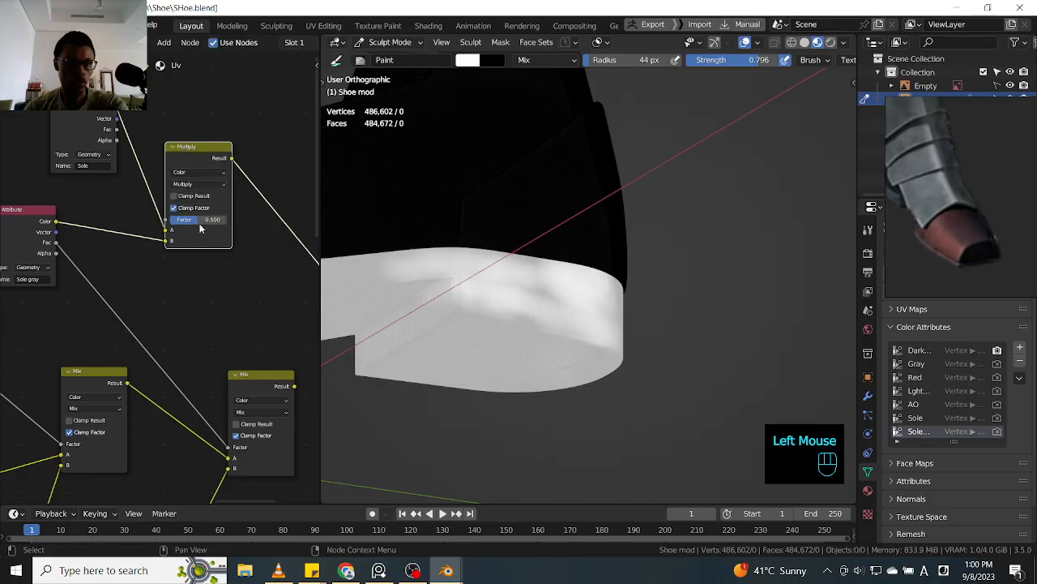
pyautogui.moveTo(201, 224); pyautogui.dragTo(261, 234)
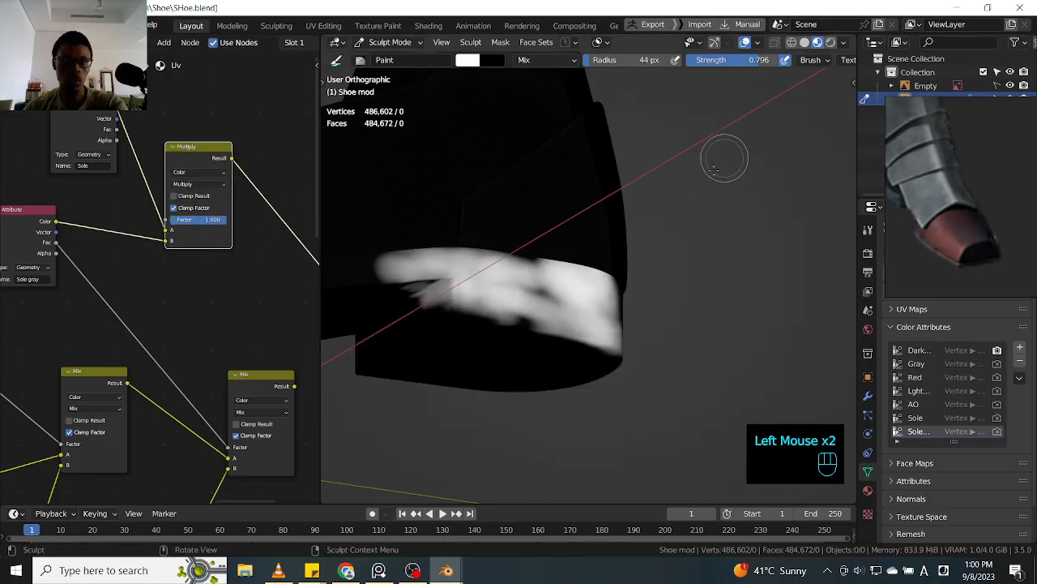
# - Connect the Multiply node's result to the Factor of the last Mix node and spread the two nodes apart
pyautogui.keyDown('ctrl'); pyautogui.moveTo(255, 257); pyautogui.dragTo(242, 277, button='middle'); pyautogui.keyUp('ctrl')
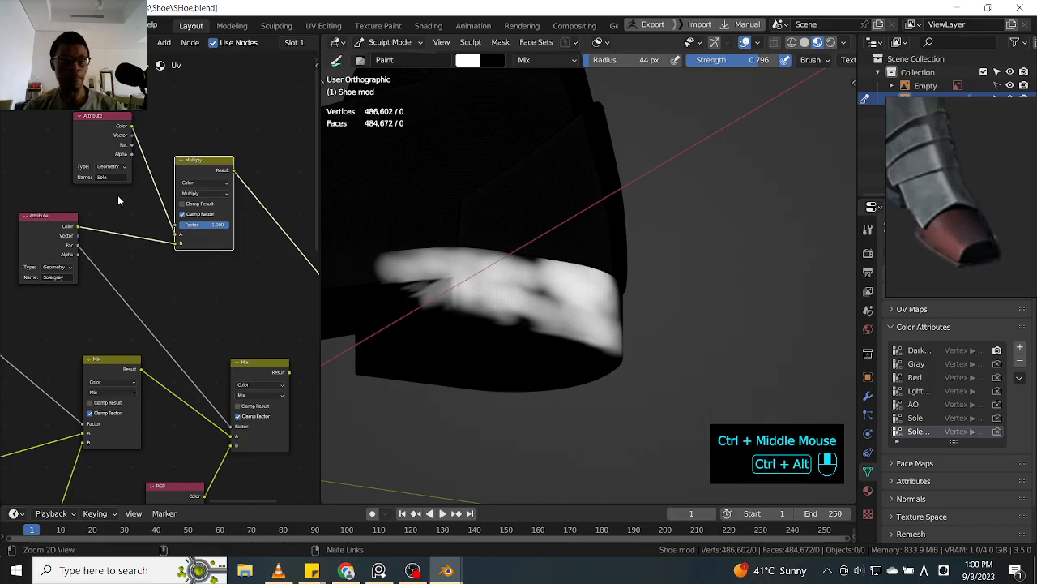
pyautogui.keyDown('ctrl'); pyautogui.moveTo(189, 214); pyautogui.dragTo(206, 167, button='middle'); pyautogui.keyUp('ctrl')
pyautogui.keyDown('ctrl'); pyautogui.moveTo(244, 229); pyautogui.dragTo(249, 259, button='middle'); pyautogui.keyUp('ctrl')
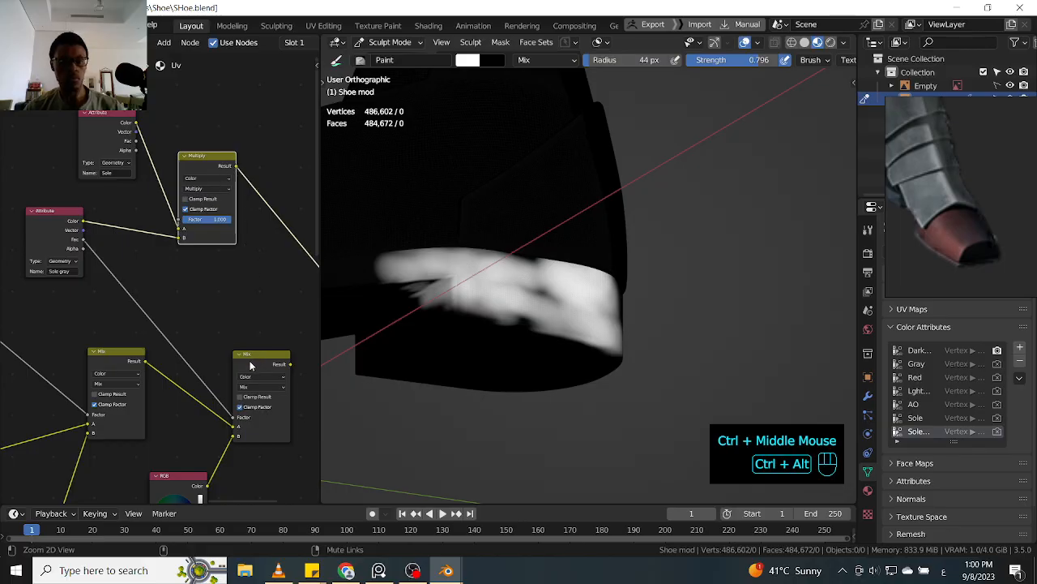
pyautogui.keyDown('ctrl'); pyautogui.moveTo(250, 361); pyautogui.dragTo(253, 315, button='middle'); pyautogui.keyUp('ctrl')
pyautogui.click(230, 183)
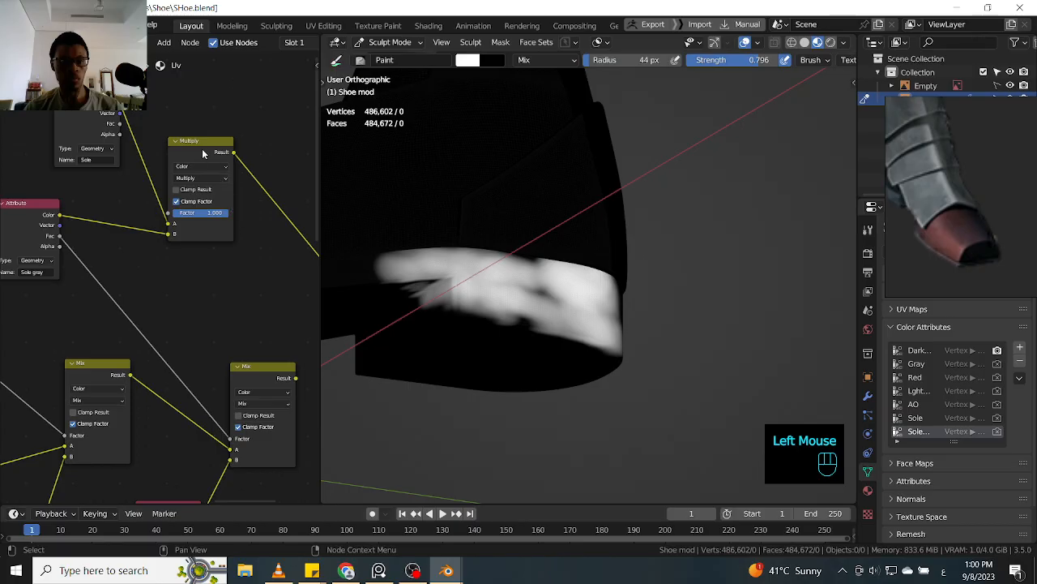
pyautogui.click(201, 157)
pyautogui.keyDown('shift'); pyautogui.click(256, 368); pyautogui.keyUp('shift')
pyautogui.press('f')
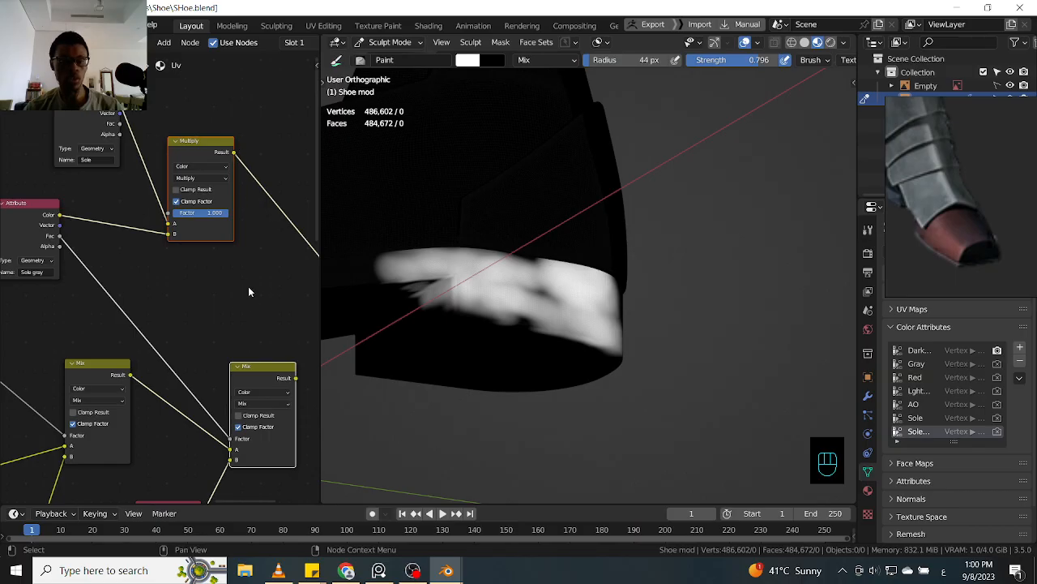
pyautogui.moveTo(233, 152); pyautogui.dragTo(231, 448)
pyautogui.moveTo(214, 152); pyautogui.dragTo(180, 148)
pyautogui.keyDown('shift'); pyautogui.moveTo(235, 322); pyautogui.dragTo(188, 328, button='middle'); pyautogui.keyUp('shift')
pyautogui.moveTo(173, 342); pyautogui.dragTo(237, 346)
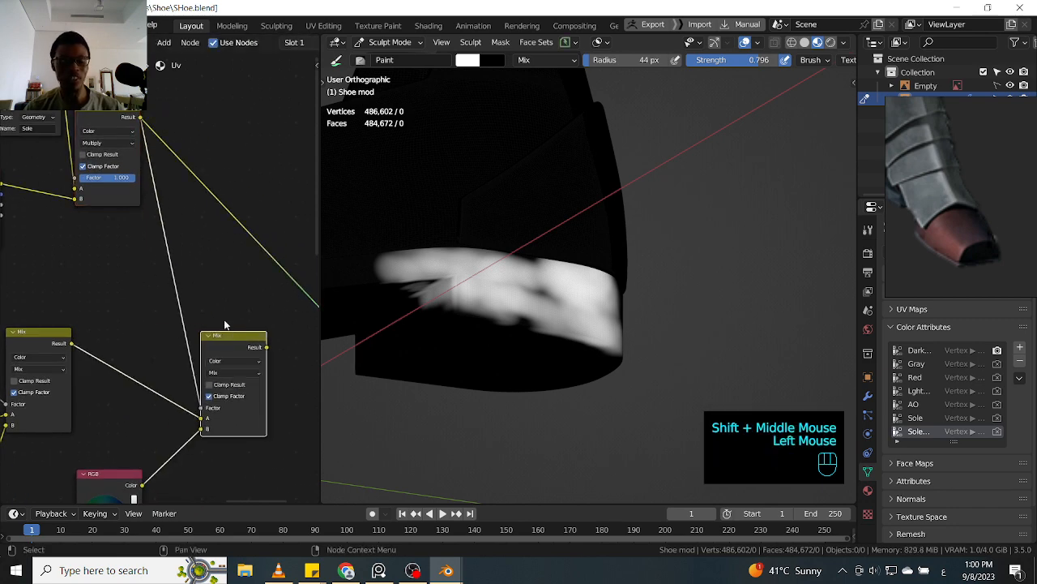
# - Preview the last Mix node's result on the shoe
pyautogui.keyDown('ctrl'); pyautogui.moveTo(174, 228); pyautogui.dragTo(219, 308, button='middle'); pyautogui.keyUp('ctrl')
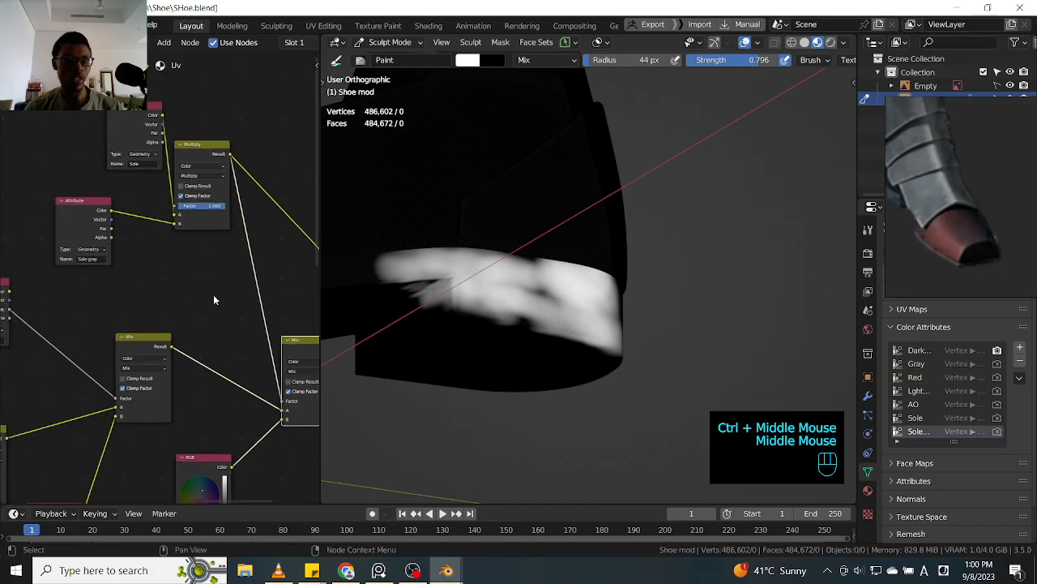
pyautogui.keyDown('ctrl'); pyautogui.moveTo(185, 276); pyautogui.dragTo(192, 273, button='middle'); pyautogui.keyUp('ctrl')
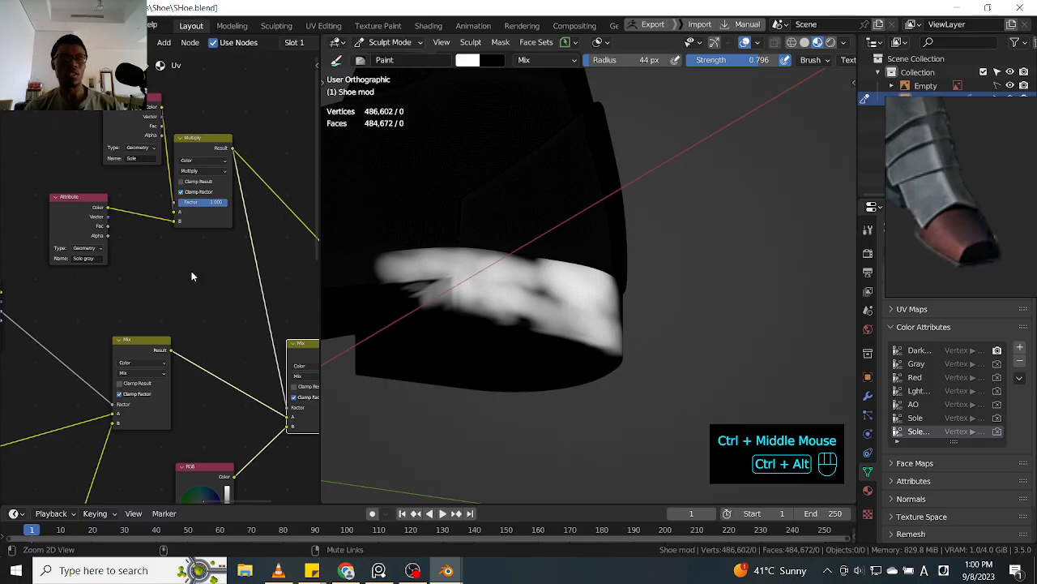
pyautogui.keyDown('ctrl'); pyautogui.moveTo(195, 304); pyautogui.dragTo(239, 252, button='middle'); pyautogui.keyUp('ctrl')
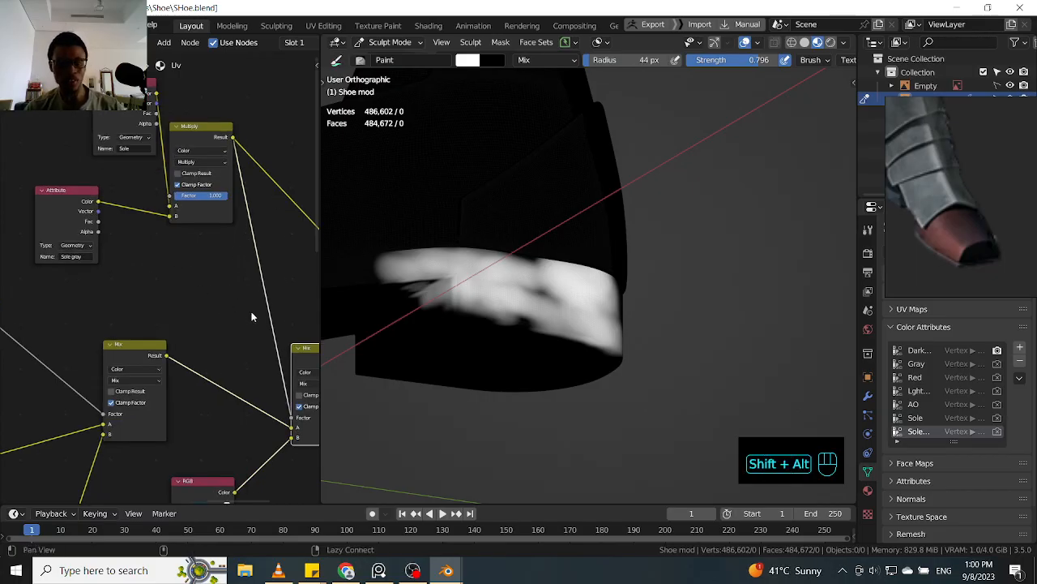
pyautogui.keyDown('shift'); pyautogui.moveTo(289, 305); pyautogui.dragTo(186, 283, button='middle'); pyautogui.keyUp('shift')
pyautogui.keyDown('shift'); pyautogui.moveTo(229, 321); pyautogui.dragTo(184, 315, button='middle'); pyautogui.keyUp('shift')
pyautogui.keyDown('ctrl'); pyautogui.keyDown('shift'); pyautogui.click(180, 328); pyautogui.keyUp('shift'); pyautogui.keyUp('ctrl')
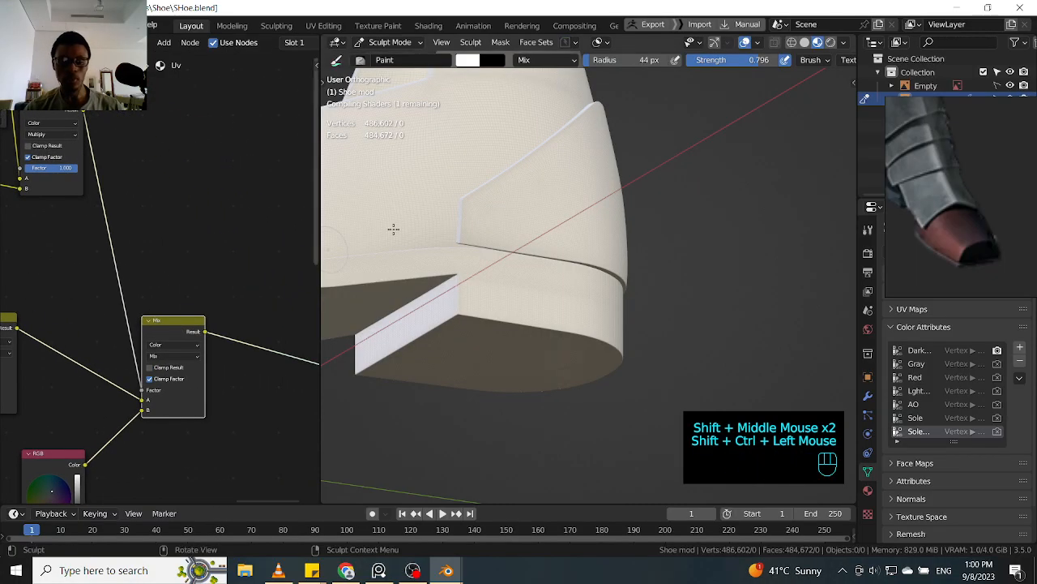
# - Paint white Sole gray strokes over the heel part of the sole
pyautogui.moveTo(673, 239); pyautogui.dragTo(598, 282, button='middle')
pyautogui.moveTo(600, 283)
pyautogui.keyDown('ctrl'); pyautogui.mouseDown(button='middle')
pyautogui.moveTo(609, 260)
pyautogui.moveTo(565, 267)
pyautogui.moveTo(598, 270)
pyautogui.moveTo(596, 281)
pyautogui.mouseUp(button='middle'); pyautogui.keyUp('ctrl')
pyautogui.moveTo(596, 282); pyautogui.dragTo(588, 327)
pyautogui.moveTo(592, 300)
pyautogui.mouseDown()
pyautogui.moveTo(603, 343)
pyautogui.moveTo(596, 291)
pyautogui.mouseUp()
pyautogui.moveTo(593, 272); pyautogui.dragTo(594, 308)
pyautogui.moveTo(592, 272); pyautogui.dragTo(616, 332)
pyautogui.moveTo(604, 292)
pyautogui.mouseDown()
pyautogui.moveTo(609, 322)
pyautogui.moveTo(648, 300)
pyautogui.mouseUp()
pyautogui.keyDown('ctrl'); pyautogui.moveTo(715, 260); pyautogui.dragTo(669, 254, button='middle'); pyautogui.keyUp('ctrl')
pyautogui.moveTo(668, 254)
pyautogui.keyDown('shift'); pyautogui.mouseDown(button='middle')
pyautogui.moveTo(621, 250)
pyautogui.moveTo(586, 275)
pyautogui.mouseUp(button='middle'); pyautogui.keyUp('shift')
pyautogui.moveTo(586, 280); pyautogui.dragTo(586, 308)
pyautogui.moveTo(586, 312)
pyautogui.mouseDown()
pyautogui.moveTo(586, 335)
pyautogui.moveTo(571, 320)
pyautogui.mouseUp()
pyautogui.moveTo(571, 321); pyautogui.dragTo(563, 308)
pyautogui.moveTo(563, 308)
pyautogui.mouseDown()
pyautogui.moveTo(559, 301)
pyautogui.moveTo(567, 328)
pyautogui.mouseUp()
pyautogui.moveTo(568, 320); pyautogui.dragTo(582, 341)
pyautogui.moveTo(582, 332); pyautogui.dragTo(593, 348)
# - Continue the white Sole gray strokes along the side of the sole, adding irregular patches
pyautogui.moveTo(677, 314)
pyautogui.keyDown('ctrl'); pyautogui.mouseDown(button='middle')
pyautogui.moveTo(673, 284)
pyautogui.moveTo(624, 265)
pyautogui.moveTo(529, 258)
pyautogui.mouseUp(button='middle'); pyautogui.keyUp('ctrl')
pyautogui.moveTo(531, 264); pyautogui.dragTo(559, 280)
pyautogui.moveTo(510, 335); pyautogui.dragTo(581, 336)
pyautogui.moveTo(519, 278); pyautogui.dragTo(541, 278)
pyautogui.moveTo(527, 279)
pyautogui.mouseDown()
pyautogui.moveTo(579, 284)
pyautogui.moveTo(567, 292)
pyautogui.mouseUp()
pyautogui.moveTo(567, 296); pyautogui.dragTo(616, 299)
pyautogui.moveTo(625, 299)
pyautogui.mouseDown()
pyautogui.moveTo(646, 301)
pyautogui.moveTo(620, 312)
pyautogui.mouseUp()
pyautogui.keyDown('ctrl'); pyautogui.moveTo(616, 300); pyautogui.dragTo(604, 345, button='middle'); pyautogui.keyUp('ctrl')
pyautogui.moveTo(605, 341); pyautogui.dragTo(640, 296, button='middle')
pyautogui.moveTo(640, 294)
pyautogui.keyDown('shift'); pyautogui.mouseDown(button='middle')
pyautogui.moveTo(539, 295)
pyautogui.moveTo(538, 272)
pyautogui.mouseUp(button='middle'); pyautogui.keyUp('shift')
pyautogui.moveTo(491, 296); pyautogui.dragTo(496, 317)
pyautogui.moveTo(492, 328); pyautogui.dragTo(501, 334)
pyautogui.moveTo(571, 295); pyautogui.dragTo(579, 298)
pyautogui.moveTo(544, 296)
pyautogui.mouseDown()
pyautogui.moveTo(576, 308)
pyautogui.moveTo(585, 328)
pyautogui.mouseUp()
# - Break up the Sole gray patches on the sole and heel with black strokes
pyautogui.keyDown('ctrl'); pyautogui.moveTo(393, 322); pyautogui.dragTo(438, 324); pyautogui.keyUp('ctrl')
pyautogui.keyDown('ctrl'); pyautogui.moveTo(406, 302); pyautogui.dragTo(536, 329); pyautogui.keyUp('ctrl')
pyautogui.keyDown('ctrl'); pyautogui.moveTo(418, 326); pyautogui.dragTo(524, 288); pyautogui.keyUp('ctrl')
pyautogui.keyDown('ctrl'); pyautogui.moveTo(436, 302); pyautogui.dragTo(447, 283); pyautogui.keyUp('ctrl')
pyautogui.moveTo(448, 284)
pyautogui.mouseDown(button='middle')
pyautogui.moveTo(572, 269)
pyautogui.moveTo(556, 270)
pyautogui.mouseUp(button='middle')
pyautogui.keyDown('shift'); pyautogui.moveTo(556, 271); pyautogui.dragTo(651, 266, button='middle'); pyautogui.keyUp('shift')
pyautogui.keyDown('ctrl'); pyautogui.moveTo(543, 321); pyautogui.dragTo(464, 320); pyautogui.keyUp('ctrl')
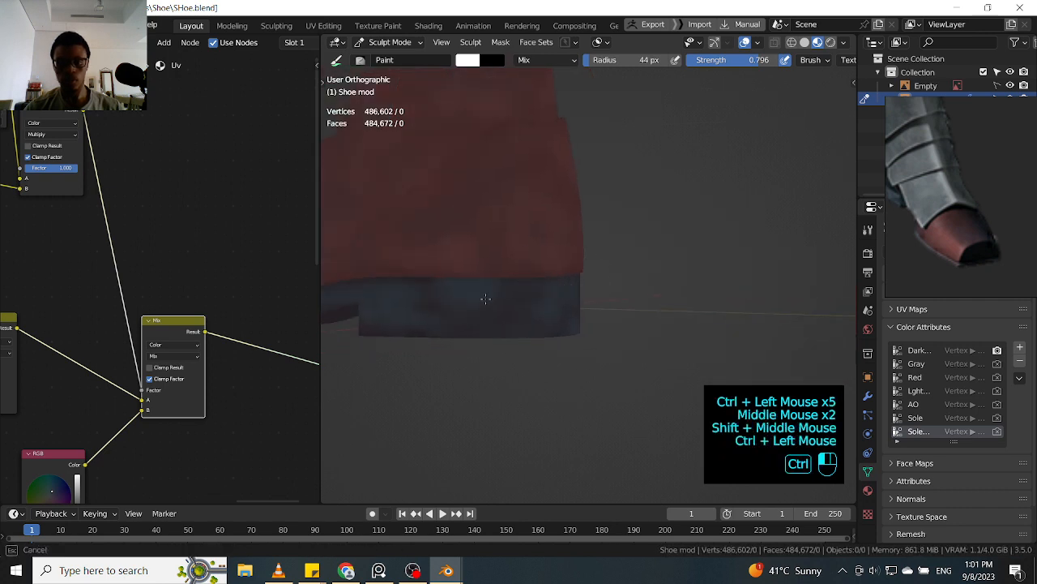
# - Lower the brush strength to 0.365 and blend the Sole gray patches around the heel with lighter strokes
pyautogui.hotkey('shift', 'f')
pyautogui.click(398, 276)
pyautogui.moveTo(383, 282)
pyautogui.keyDown('ctrl'); pyautogui.mouseDown()
pyautogui.moveTo(373, 320)
pyautogui.moveTo(462, 283)
pyautogui.mouseUp(); pyautogui.keyUp('ctrl')
pyautogui.keyDown('ctrl'); pyautogui.moveTo(579, 326); pyautogui.dragTo(516, 318); pyautogui.keyUp('ctrl')
pyautogui.moveTo(559, 281); pyautogui.dragTo(616, 280, button='middle')
pyautogui.moveTo(618, 285)
pyautogui.keyDown('ctrl'); pyautogui.mouseDown()
pyautogui.moveTo(602, 303)
pyautogui.moveTo(623, 300)
pyautogui.mouseUp(); pyautogui.keyUp('ctrl')
pyautogui.moveTo(664, 299); pyautogui.dragTo(535, 293, button='middle')
pyautogui.moveTo(633, 291)
pyautogui.mouseDown(button='middle')
pyautogui.moveTo(477, 287)
pyautogui.moveTo(576, 284)
pyautogui.moveTo(519, 255)
pyautogui.mouseUp(button='middle')
pyautogui.moveTo(545, 273); pyautogui.dragTo(594, 271)
pyautogui.moveTo(594, 271)
pyautogui.mouseDown()
pyautogui.moveTo(536, 237)
pyautogui.moveTo(567, 266)
pyautogui.mouseUp()
# - Paint soft Sole gray strokes along the side of the sole, fading some areas with black
pyautogui.moveTo(572, 269); pyautogui.dragTo(519, 227, button='middle')
pyautogui.keyDown('shift'); pyautogui.moveTo(470, 307); pyautogui.dragTo(527, 272, button='middle'); pyautogui.keyUp('shift')
pyautogui.moveTo(486, 283); pyautogui.dragTo(453, 302)
pyautogui.moveTo(494, 285)
pyautogui.mouseDown()
pyautogui.moveTo(463, 289)
pyautogui.moveTo(518, 301)
pyautogui.mouseUp()
pyautogui.moveTo(536, 311)
pyautogui.mouseDown()
pyautogui.moveTo(504, 347)
pyautogui.moveTo(478, 336)
pyautogui.mouseUp()
pyautogui.moveTo(518, 324); pyautogui.dragTo(437, 320)
pyautogui.moveTo(494, 328)
pyautogui.mouseDown()
pyautogui.moveTo(543, 313)
pyautogui.moveTo(454, 316)
pyautogui.mouseUp()
pyautogui.moveTo(399, 311)
pyautogui.mouseDown()
pyautogui.moveTo(446, 352)
pyautogui.moveTo(538, 312)
pyautogui.moveTo(494, 307)
pyautogui.mouseUp()
pyautogui.moveTo(493, 307)
pyautogui.keyDown('ctrl'); pyautogui.mouseDown()
pyautogui.moveTo(491, 299)
pyautogui.moveTo(513, 338)
pyautogui.moveTo(474, 342)
pyautogui.mouseUp(); pyautogui.keyUp('ctrl')
pyautogui.keyDown('ctrl'); pyautogui.moveTo(509, 295); pyautogui.dragTo(608, 268); pyautogui.keyUp('ctrl')
pyautogui.moveTo(616, 266)
pyautogui.keyDown('shift'); pyautogui.mouseDown(button='middle')
pyautogui.moveTo(417, 280)
pyautogui.moveTo(486, 301)
pyautogui.mouseUp(button='middle'); pyautogui.keyUp('shift')
pyautogui.moveTo(488, 301); pyautogui.dragTo(518, 305)
pyautogui.moveTo(510, 304); pyautogui.dragTo(542, 316)
pyautogui.moveTo(409, 277); pyautogui.dragTo(470, 292)
pyautogui.moveTo(478, 294); pyautogui.dragTo(527, 306)
pyautogui.moveTo(538, 311); pyautogui.dragTo(616, 312)
pyautogui.moveTo(620, 304)
pyautogui.mouseDown()
pyautogui.moveTo(729, 306)
pyautogui.moveTo(713, 300)
pyautogui.mouseUp()
pyautogui.keyDown('shift'); pyautogui.moveTo(723, 297); pyautogui.dragTo(545, 277, button='middle'); pyautogui.keyUp('shift')
# - Add short Sole gray strokes and dabs along the thin front part of the sole's side
pyautogui.moveTo(543, 295); pyautogui.dragTo(477, 306)
pyautogui.click(528, 299)
pyautogui.click(623, 297)
pyautogui.click(623, 297)
pyautogui.click(639, 297)
pyautogui.click(673, 322)
pyautogui.click(673, 323)
pyautogui.moveTo(665, 322); pyautogui.dragTo(533, 313, button='middle')
pyautogui.moveTo(545, 309)
pyautogui.mouseDown()
pyautogui.moveTo(641, 317)
pyautogui.moveTo(681, 306)
pyautogui.mouseUp()
pyautogui.click(614, 313)
pyautogui.click(681, 306)
pyautogui.click(662, 309)
pyautogui.moveTo(662, 309)
pyautogui.keyDown('alt'); pyautogui.mouseDown(button='middle')
pyautogui.moveTo(581, 329)
pyautogui.moveTo(553, 306)
pyautogui.moveTo(570, 320)
pyautogui.mouseUp(button='middle'); pyautogui.keyUp('alt')
pyautogui.click(574, 306)
pyautogui.click(571, 305)
pyautogui.click(616, 308)
pyautogui.click(569, 303)
pyautogui.keyDown('shift'); pyautogui.moveTo(705, 284); pyautogui.dragTo(489, 320, button='middle'); pyautogui.keyUp('shift')
pyautogui.click(578, 328)
pyautogui.click(614, 324)
pyautogui.click(601, 323)
pyautogui.moveTo(651, 321); pyautogui.dragTo(601, 325)
pyautogui.moveTo(567, 328); pyautogui.dragTo(526, 335)
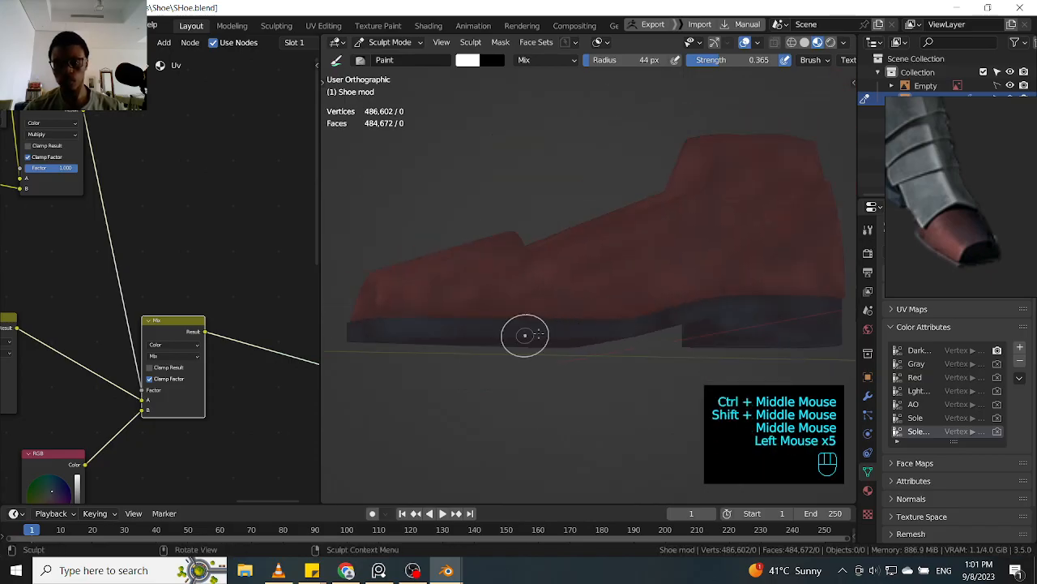
# - Dab Sole gray onto the front of the sole's edge and its underside
pyautogui.click(527, 335)
pyautogui.click(553, 333)
pyautogui.moveTo(553, 334); pyautogui.dragTo(544, 294, button='middle')
pyautogui.click(589, 333)
pyautogui.moveTo(551, 341)
pyautogui.mouseDown()
pyautogui.moveTo(481, 352)
pyautogui.moveTo(492, 399)
pyautogui.mouseUp()
pyautogui.click(558, 379)
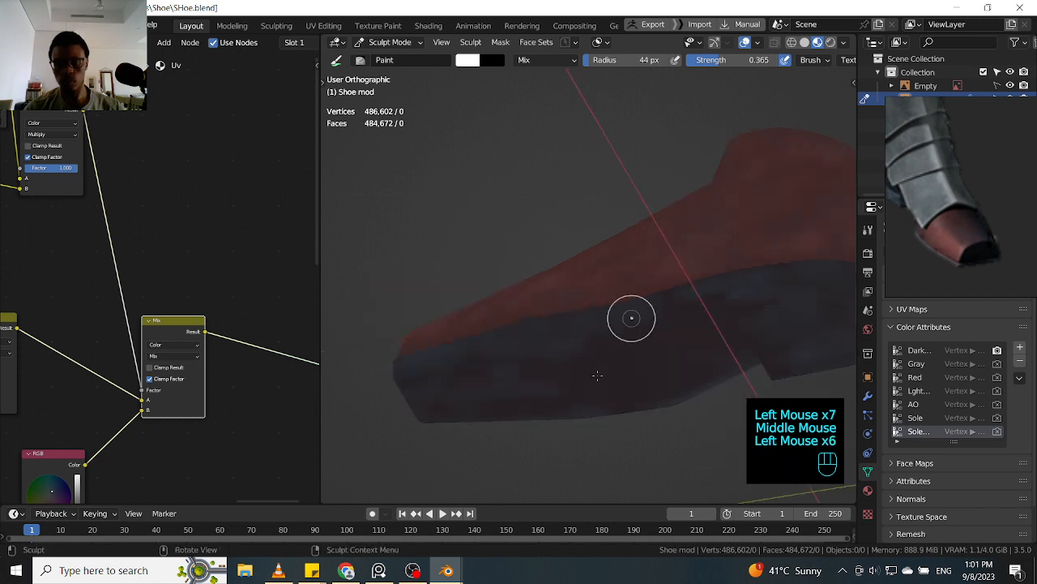
pyautogui.click(597, 368)
pyautogui.click(646, 359)
# - Mottle the sole's underside by breaking up the Sole gray with black dabs and a few white ones
pyautogui.keyDown('ctrl'); pyautogui.click(667, 343); pyautogui.keyUp('ctrl')
pyautogui.keyDown('ctrl'); pyautogui.click(637, 368); pyautogui.keyUp('ctrl')
pyautogui.keyDown('ctrl'); pyautogui.click(664, 369); pyautogui.keyUp('ctrl')
pyautogui.keyDown('ctrl'); pyautogui.moveTo(637, 356); pyautogui.dragTo(578, 338); pyautogui.keyUp('ctrl')
pyautogui.click(685, 347)
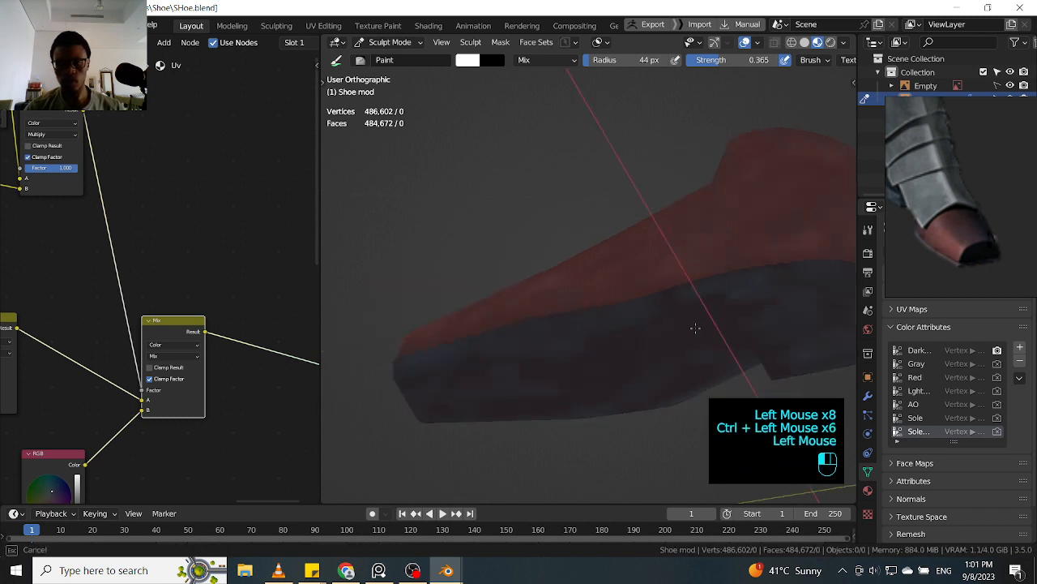
pyautogui.keyDown('ctrl'); pyautogui.click(575, 354); pyautogui.keyUp('ctrl')
pyautogui.keyDown('ctrl'); pyautogui.click(562, 398); pyautogui.keyUp('ctrl')
pyautogui.keyDown('ctrl'); pyautogui.click(531, 369); pyautogui.keyUp('ctrl')
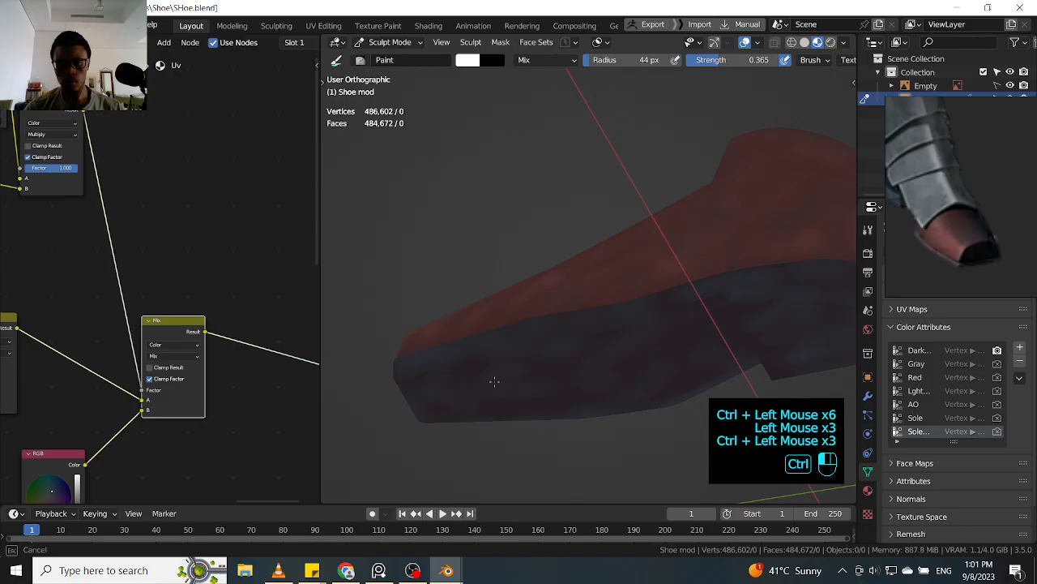
pyautogui.moveTo(498, 269)
pyautogui.keyDown('ctrl'); pyautogui.mouseDown(button='middle')
pyautogui.moveTo(486, 280)
pyautogui.moveTo(641, 303)
pyautogui.moveTo(641, 323)
pyautogui.moveTo(621, 329)
pyautogui.mouseUp(button='middle'); pyautogui.keyUp('ctrl')
pyautogui.click(621, 329)
pyautogui.click(629, 352)
pyautogui.keyDown('ctrl'); pyautogui.click(629, 352); pyautogui.keyUp('ctrl')
pyautogui.keyDown('ctrl'); pyautogui.moveTo(612, 369); pyautogui.dragTo(650, 339); pyautogui.keyUp('ctrl')
pyautogui.keyDown('ctrl'); pyautogui.click(608, 375); pyautogui.keyUp('ctrl')
pyautogui.keyDown('ctrl'); pyautogui.click(624, 356); pyautogui.keyUp('ctrl')
# - Vary the Sole gray along the opposite side of the sole from heel to toe, mostly with black strokes
pyautogui.moveTo(613, 290)
pyautogui.keyDown('alt'); pyautogui.mouseDown(button='middle')
pyautogui.moveTo(717, 326)
pyautogui.moveTo(611, 262)
pyautogui.mouseUp(button='middle'); pyautogui.keyUp('alt')
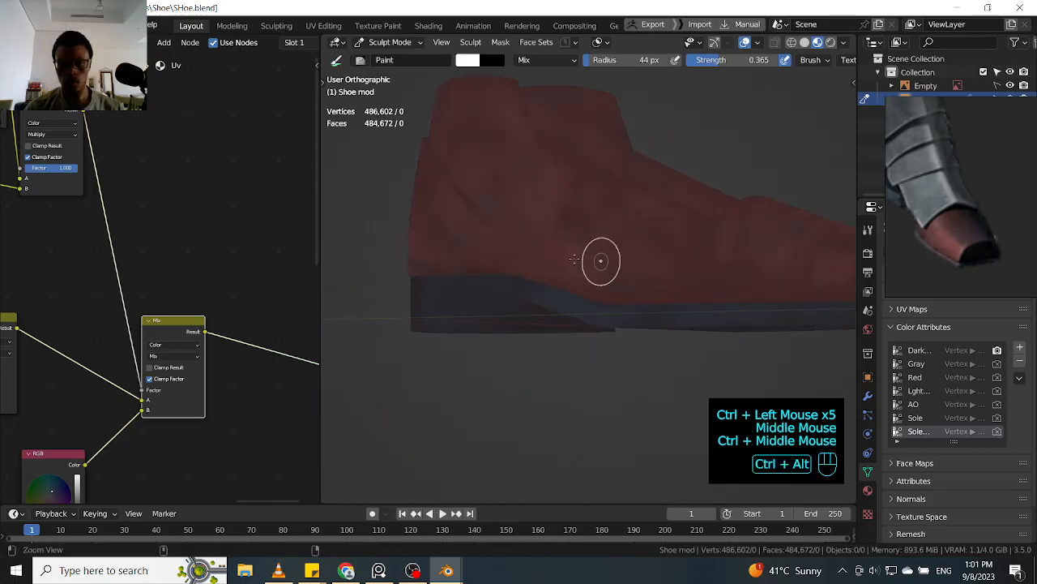
pyautogui.keyDown('ctrl'); pyautogui.moveTo(440, 185); pyautogui.dragTo(666, 260, button='middle'); pyautogui.keyUp('ctrl')
pyautogui.moveTo(540, 296)
pyautogui.keyDown('ctrl'); pyautogui.mouseDown()
pyautogui.moveTo(567, 324)
pyautogui.moveTo(494, 287)
pyautogui.moveTo(513, 357)
pyautogui.mouseUp(); pyautogui.keyUp('ctrl')
pyautogui.moveTo(513, 356)
pyautogui.mouseDown()
pyautogui.moveTo(520, 292)
pyautogui.moveTo(482, 289)
pyautogui.moveTo(524, 320)
pyautogui.moveTo(590, 287)
pyautogui.moveTo(609, 303)
pyautogui.mouseUp()
pyautogui.keyDown('ctrl'); pyautogui.click(482, 289); pyautogui.keyUp('ctrl')
pyautogui.keyDown('ctrl'); pyautogui.moveTo(681, 304); pyautogui.dragTo(616, 300); pyautogui.keyUp('ctrl')
pyautogui.keyDown('ctrl'); pyautogui.moveTo(616, 299); pyautogui.dragTo(672, 295); pyautogui.keyUp('ctrl')
pyautogui.moveTo(673, 296)
pyautogui.keyDown('ctrl'); pyautogui.mouseDown()
pyautogui.moveTo(623, 287)
pyautogui.moveTo(692, 264)
pyautogui.mouseUp(); pyautogui.keyUp('ctrl')
pyautogui.keyDown('shift'); pyautogui.moveTo(692, 264); pyautogui.dragTo(532, 248, button='middle'); pyautogui.keyUp('shift')
pyautogui.keyDown('shift'); pyautogui.moveTo(664, 268); pyautogui.dragTo(580, 230, button='middle'); pyautogui.keyUp('shift')
pyautogui.moveTo(527, 267)
pyautogui.keyDown('ctrl'); pyautogui.mouseDown()
pyautogui.moveTo(493, 278)
pyautogui.moveTo(770, 269)
pyautogui.mouseUp(); pyautogui.keyUp('ctrl')
pyautogui.keyDown('ctrl'); pyautogui.moveTo(847, 262); pyautogui.dragTo(759, 244); pyautogui.keyUp('ctrl')
# - Examine the painted shoe from several sides and the reference image in the front view
pyautogui.moveTo(713, 276)
pyautogui.keyDown('ctrl'); pyautogui.mouseDown(button='middle')
pyautogui.moveTo(653, 290)
pyautogui.moveTo(583, 283)
pyautogui.mouseUp(button='middle'); pyautogui.keyUp('ctrl')
pyautogui.moveTo(681, 261); pyautogui.dragTo(510, 264, button='middle')
pyautogui.moveTo(795, 261)
pyautogui.keyDown('shift'); pyautogui.mouseDown(button='middle')
pyautogui.moveTo(537, 287)
pyautogui.moveTo(557, 337)
pyautogui.mouseUp(button='middle'); pyautogui.keyUp('shift')
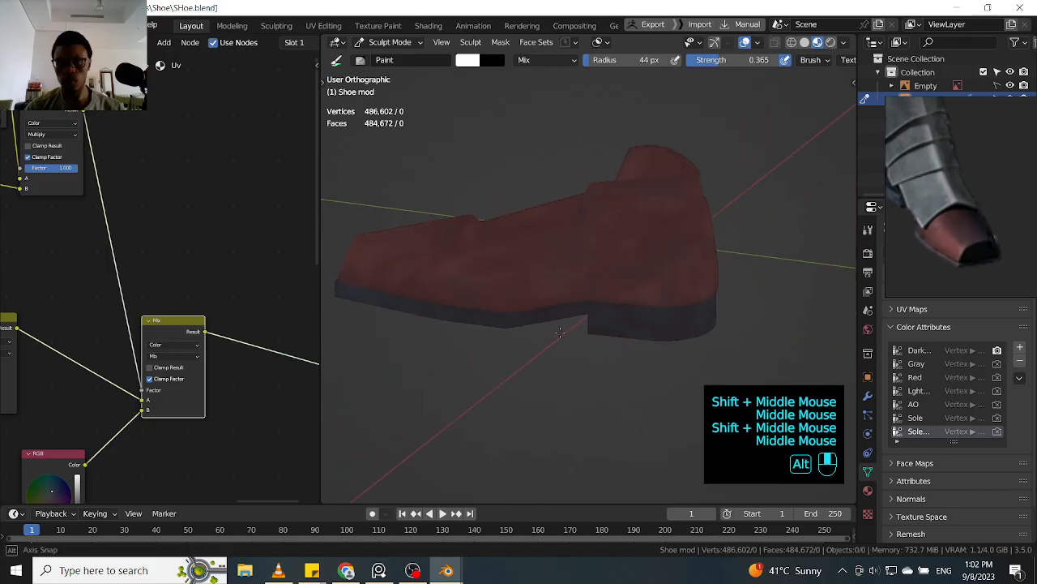
pyautogui.moveTo(510, 248)
pyautogui.keyDown('ctrl'); pyautogui.mouseDown(button='middle')
pyautogui.moveTo(486, 270)
pyautogui.moveTo(506, 251)
pyautogui.moveTo(538, 273)
pyautogui.moveTo(599, 265)
pyautogui.moveTo(500, 264)
pyautogui.moveTo(472, 320)
pyautogui.moveTo(489, 284)
pyautogui.mouseUp(button='middle'); pyautogui.keyUp('ctrl')
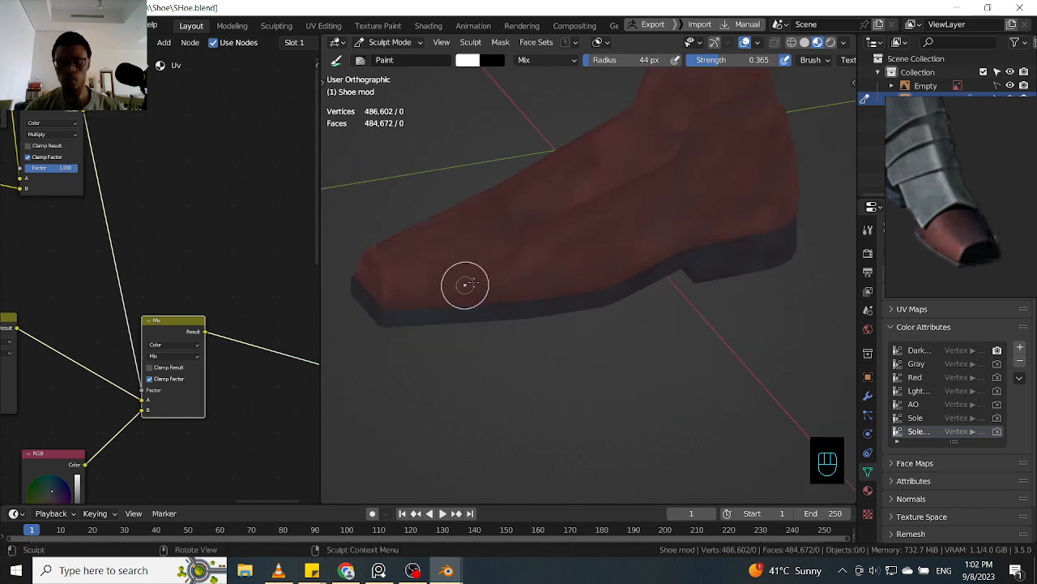
pyautogui.press('KP_1')
pyautogui.keyDown('alt'); pyautogui.keyDown('shift'); pyautogui.moveTo(381, 220); pyautogui.dragTo(559, 276, button='middle'); pyautogui.keyUp('shift'); pyautogui.keyUp('alt')
pyautogui.moveTo(454, 259)
pyautogui.keyDown('alt'); pyautogui.keyDown('shift'); pyautogui.mouseDown(button='middle')
pyautogui.moveTo(546, 255)
pyautogui.moveTo(527, 223)
pyautogui.mouseUp(button='middle'); pyautogui.keyUp('shift'); pyautogui.keyUp('alt')
# - Move the Sole gray Attribute node closer to the Multiply node
pyautogui.keyDown('shift'); pyautogui.moveTo(156, 209); pyautogui.dragTo(222, 277, button='middle'); pyautogui.keyUp('shift')
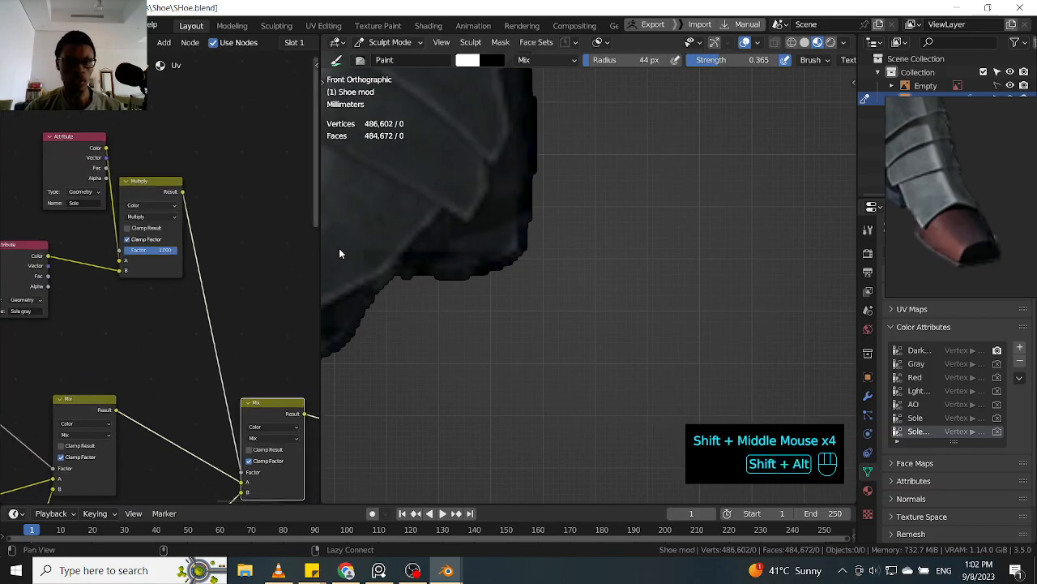
pyautogui.keyDown('shift'); pyautogui.moveTo(18, 257); pyautogui.dragTo(58, 249, button='middle'); pyautogui.keyUp('shift')
pyautogui.click(57, 257)
pyautogui.moveTo(56, 258); pyautogui.dragTo(94, 254)
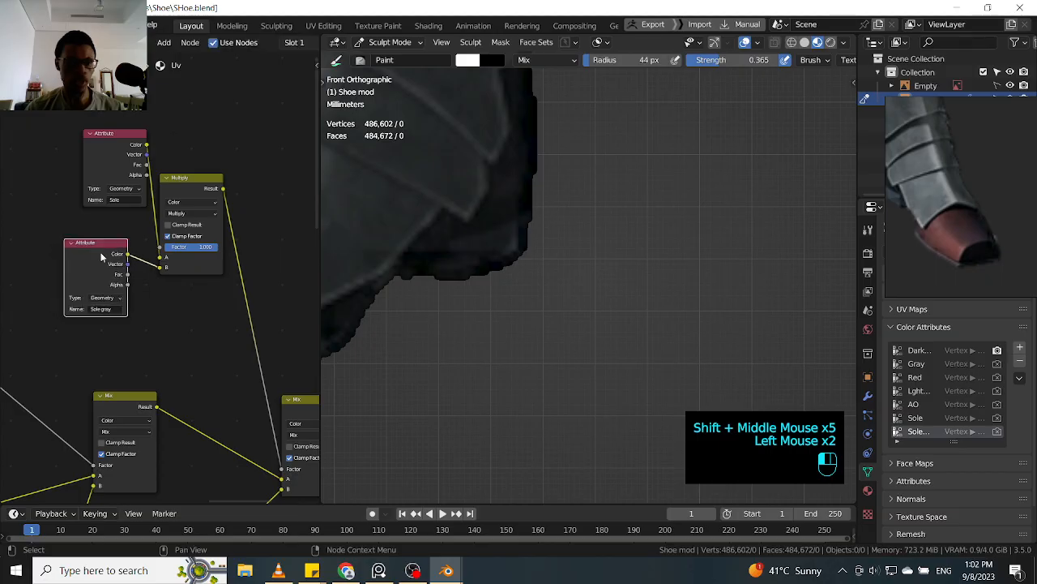
# - Duplicate the Sole and Sole gray Attribute nodes together with their Multiply node and place the copies beside the originals
pyautogui.keyDown('shift'); pyautogui.moveTo(199, 165); pyautogui.dragTo(145, 172, button='middle'); pyautogui.keyUp('shift')
pyautogui.moveTo(144, 173); pyautogui.dragTo(38, 306)
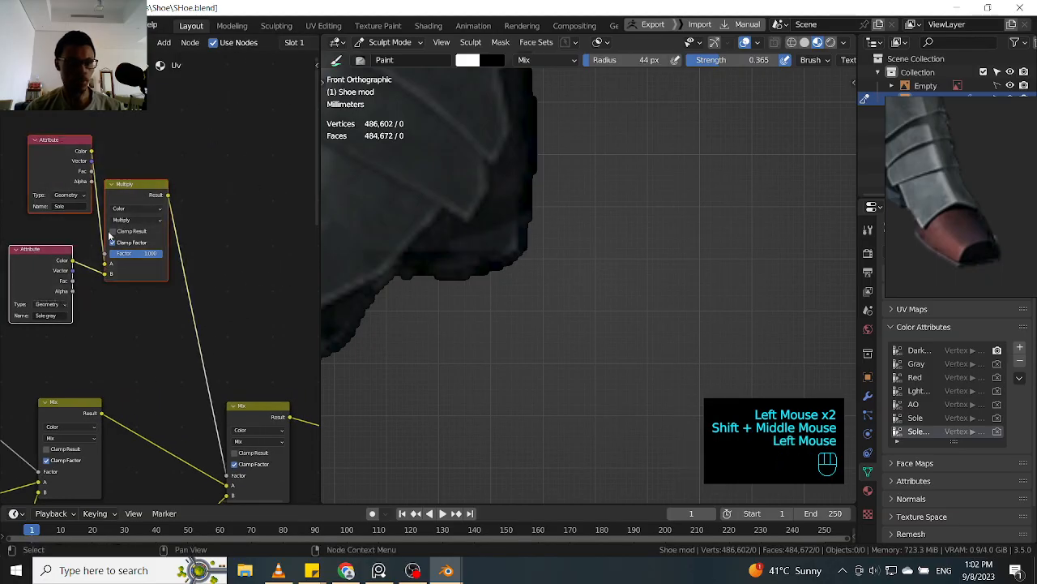
pyautogui.hotkey('shift', 'd')
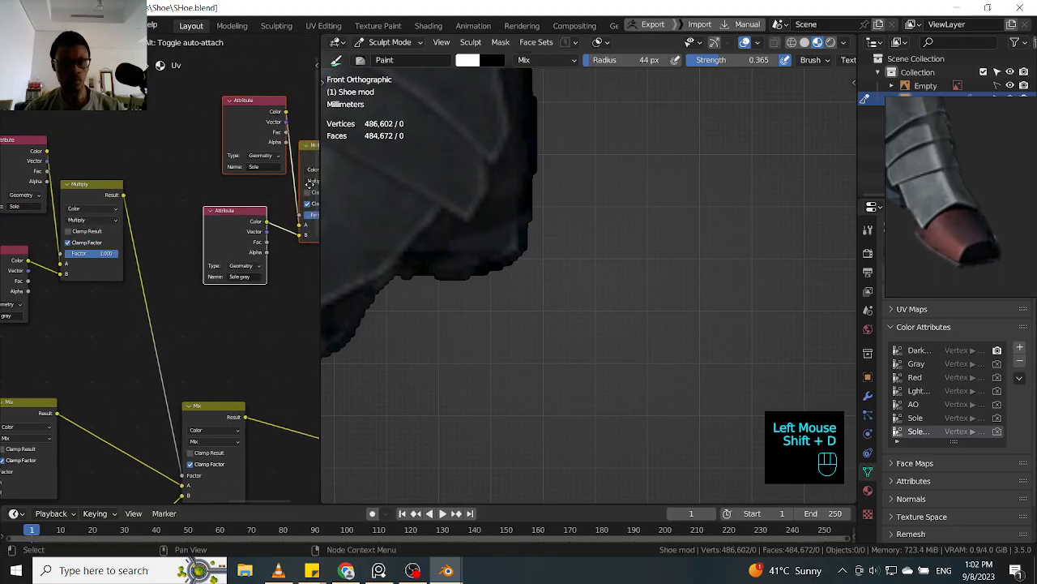
pyautogui.click(274, 197)
pyautogui.click(204, 336)
# - Duplicate the RGB node feeding the last Mix node and place the copy below the Material Output
pyautogui.keyDown('shift'); pyautogui.moveTo(197, 375); pyautogui.dragTo(125, 339, button='middle'); pyautogui.keyUp('shift')
pyautogui.click(131, 337)
pyautogui.hotkey('shift', 'd')
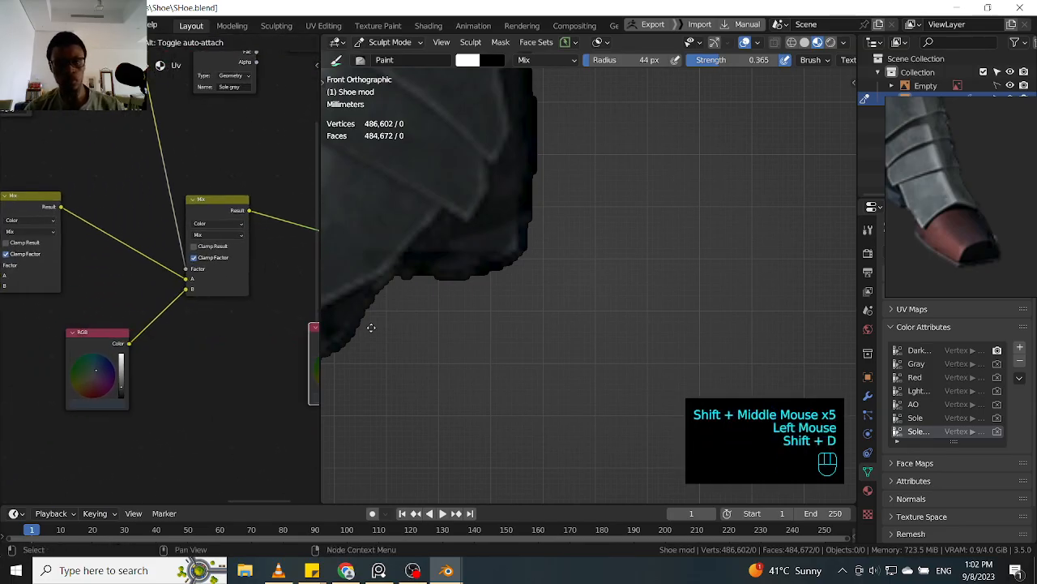
pyautogui.click(228, 297)
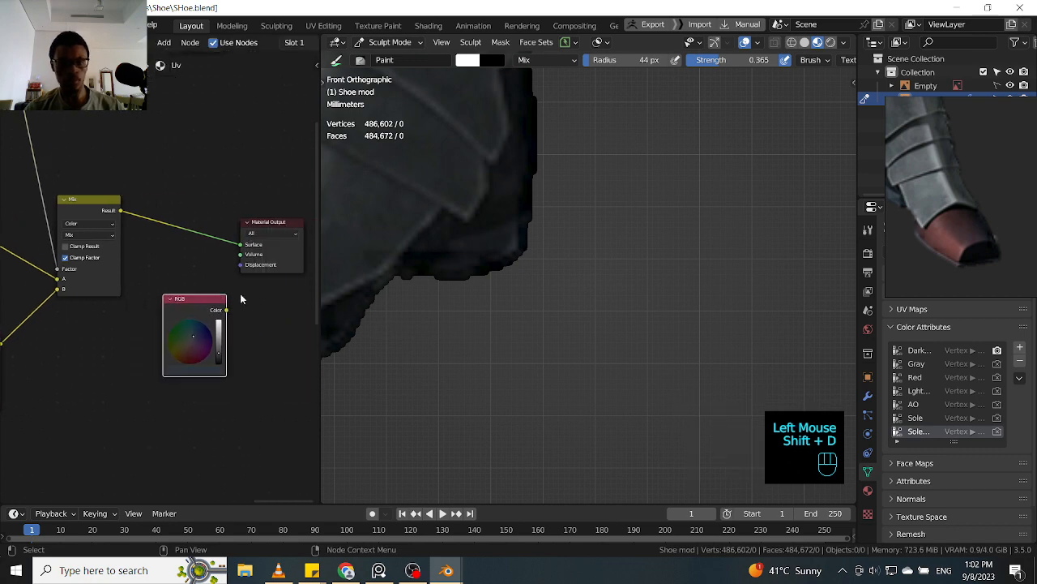
# - Try sampling dark colors from the reference boot's heel and sole into the duplicated RGB node
pyautogui.click(215, 374)
pyautogui.click(240, 358)
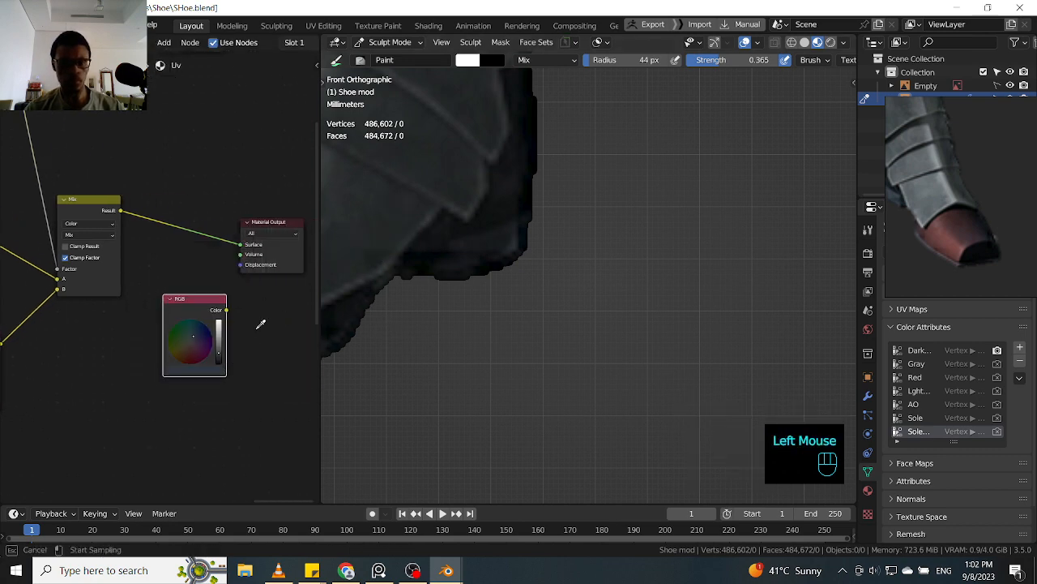
pyautogui.click(492, 230)
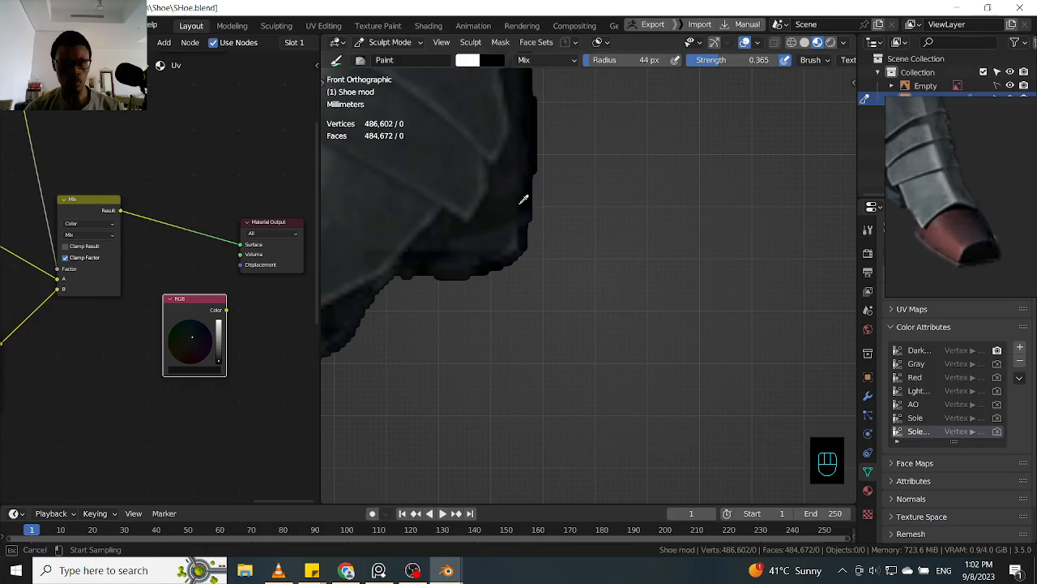
pyautogui.moveTo(652, 191)
pyautogui.keyDown('ctrl'); pyautogui.mouseDown(button='middle')
pyautogui.moveTo(618, 254)
pyautogui.moveTo(714, 236)
pyautogui.mouseUp(button='middle'); pyautogui.keyUp('ctrl')
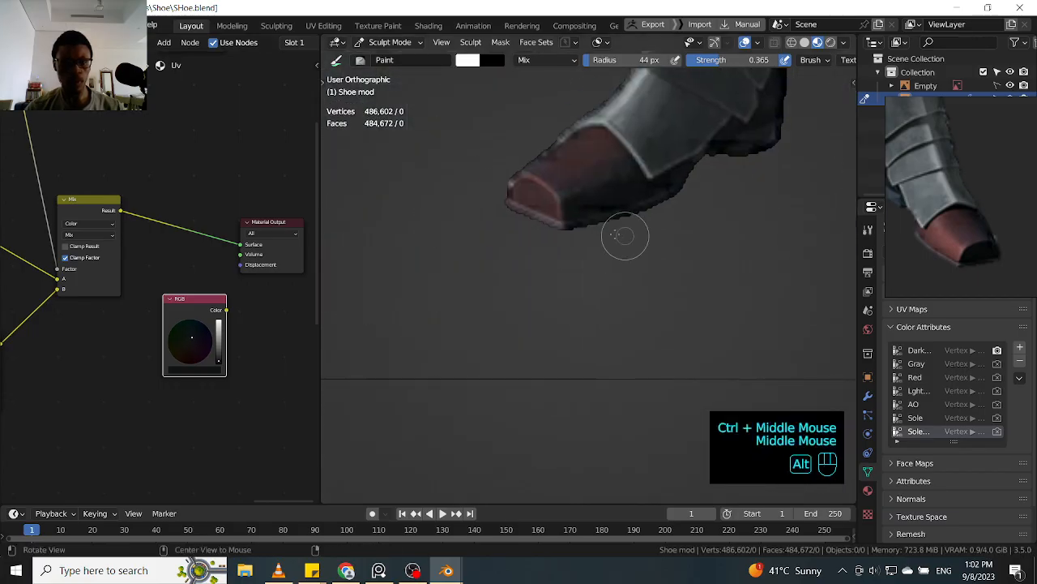
pyautogui.click(216, 371)
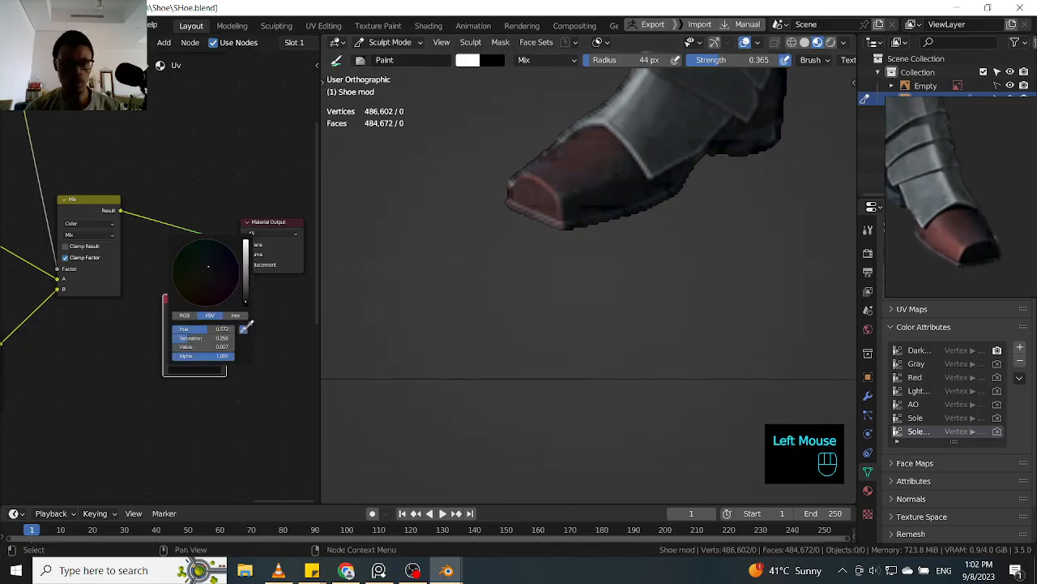
pyautogui.click(244, 331)
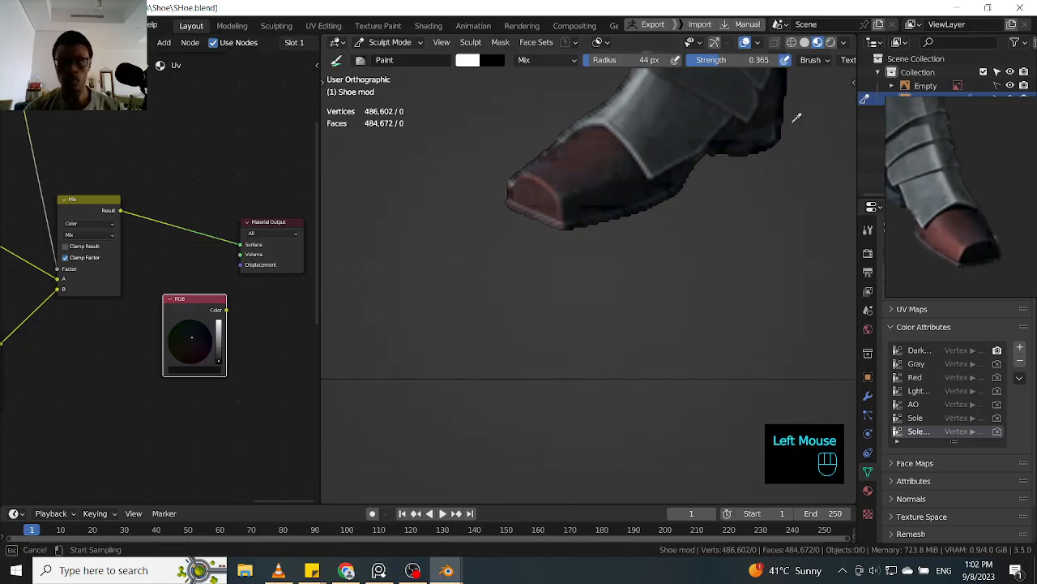
pyautogui.click(627, 186)
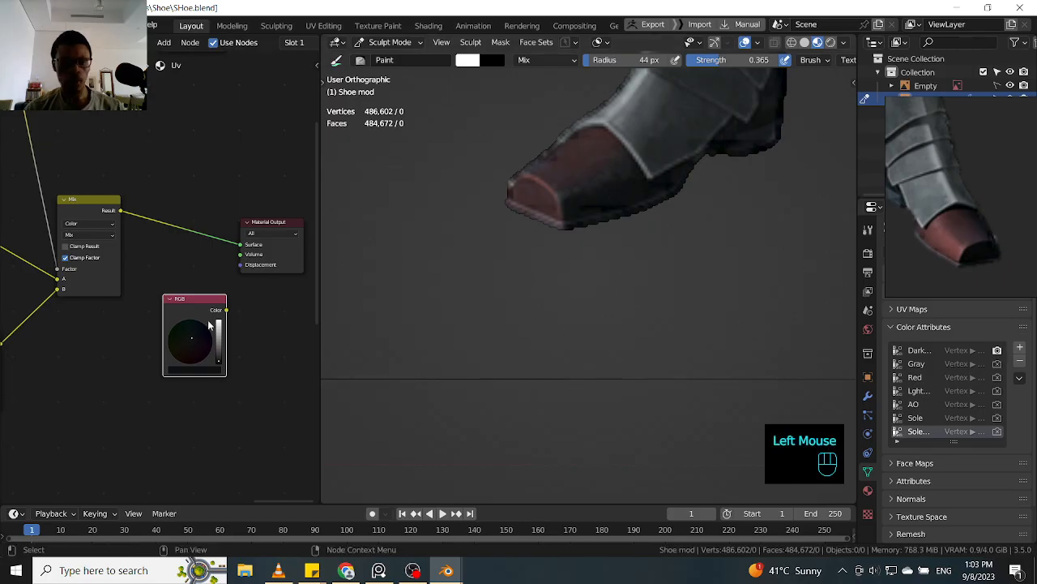
pyautogui.click(202, 369)
pyautogui.click(241, 330)
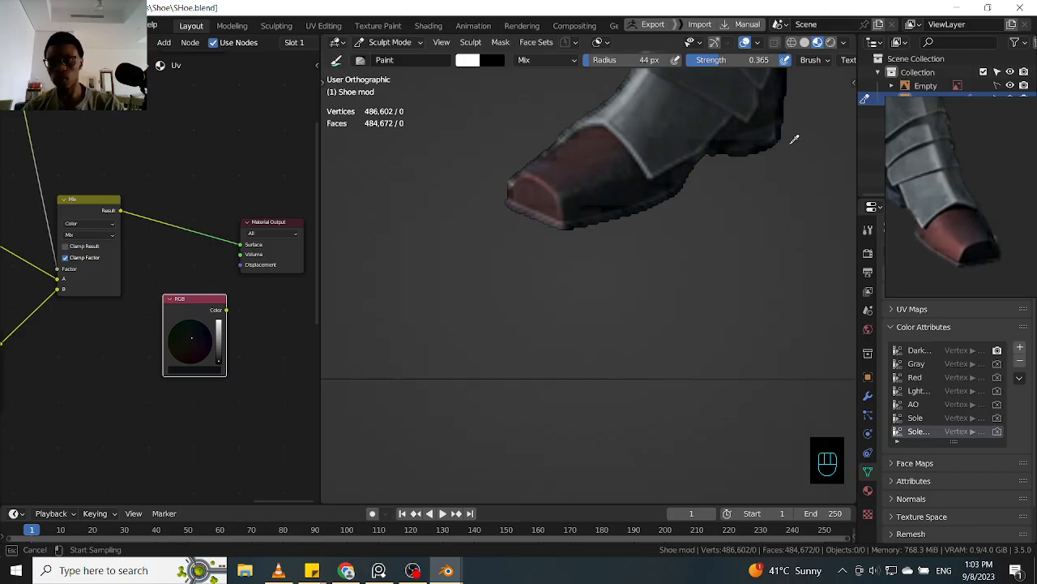
pyautogui.click(754, 161)
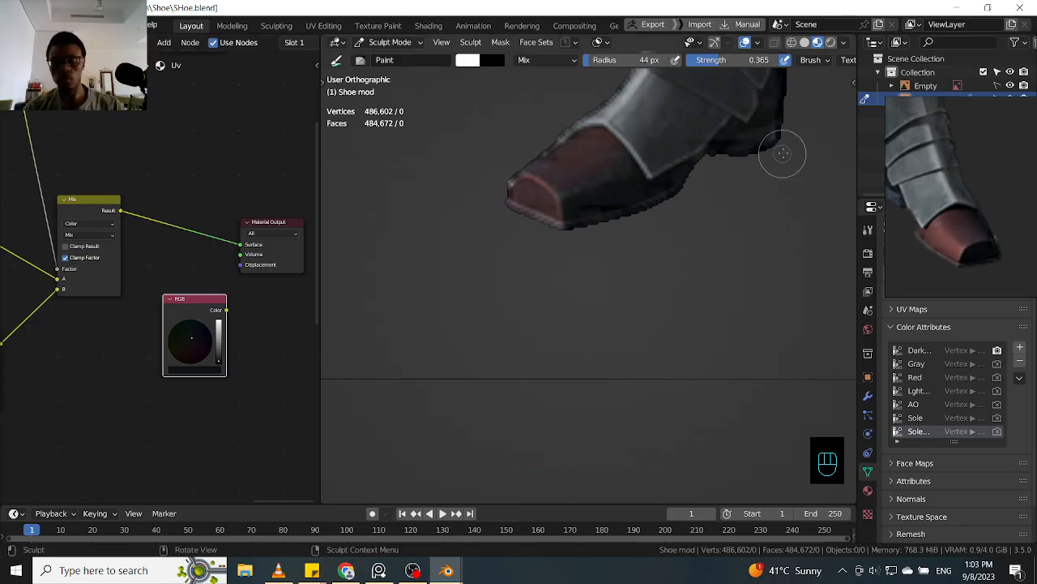
# - Sample the reference heel's dark color in the front view into the duplicated RGB node, brighten it slightly, and compare it with the shoe
pyautogui.press('KP_1')
pyautogui.keyDown('ctrl'); pyautogui.moveTo(648, 192); pyautogui.dragTo(556, 186, button='middle'); pyautogui.keyUp('ctrl')
pyautogui.click(210, 373)
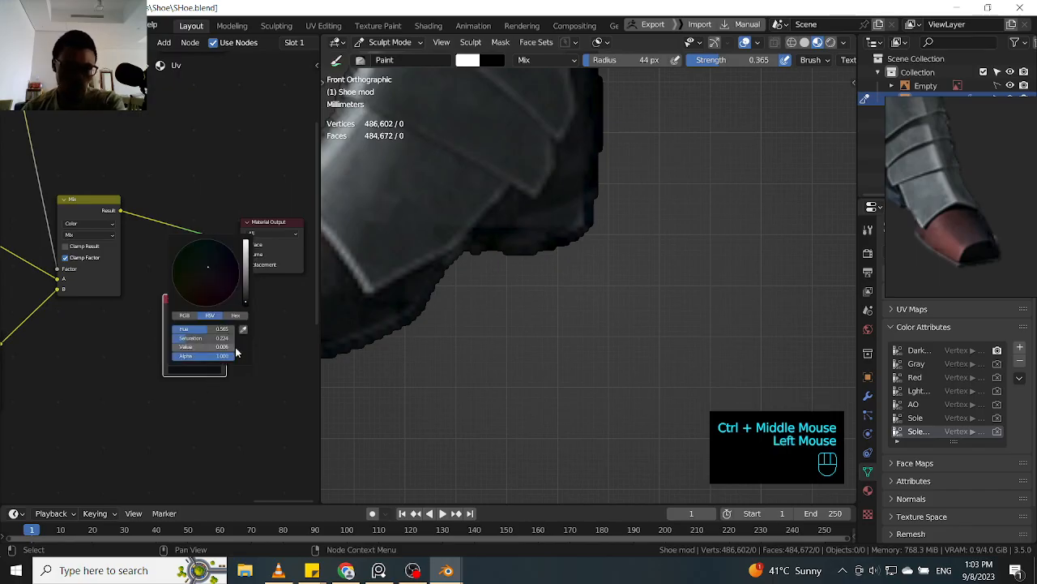
pyautogui.click(245, 330)
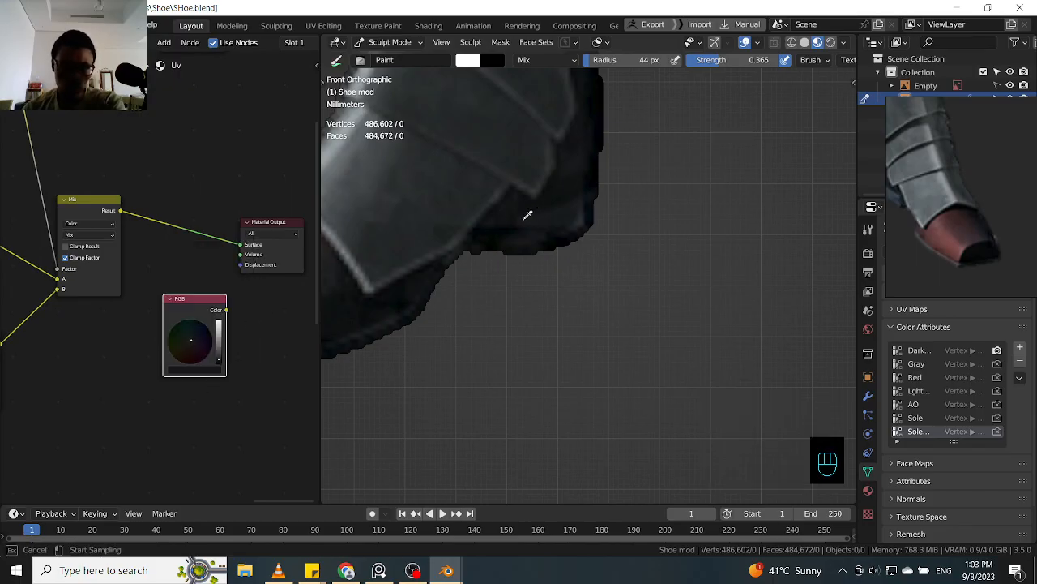
pyautogui.click(530, 212)
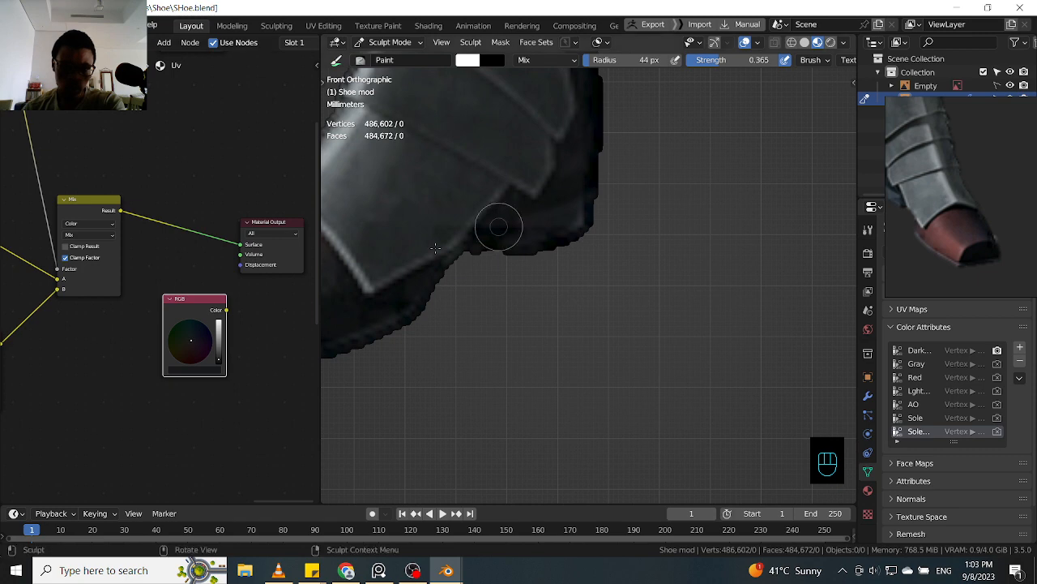
pyautogui.click(219, 364)
pyautogui.moveTo(217, 355); pyautogui.dragTo(217, 352)
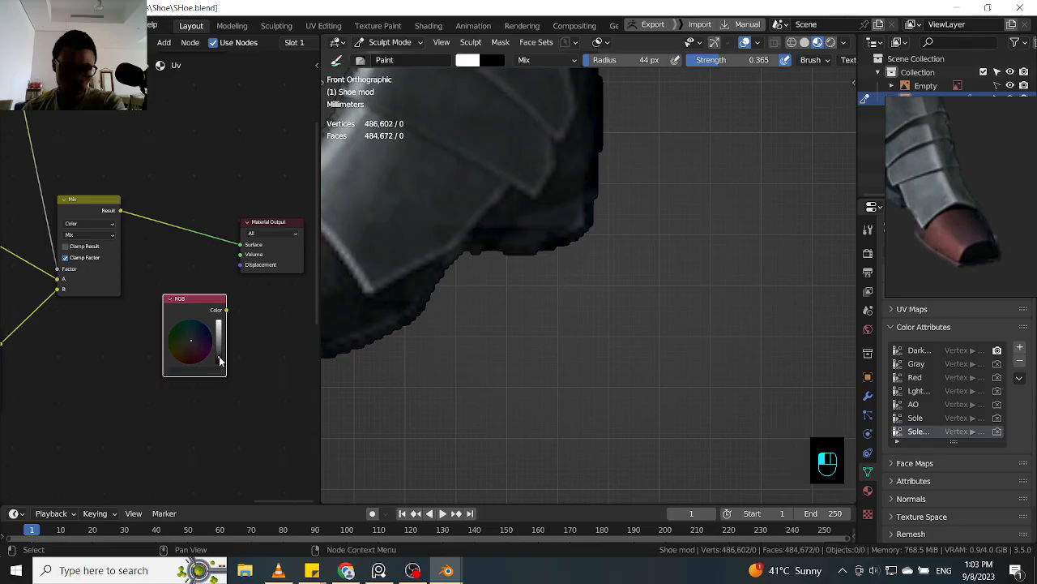
pyautogui.keyDown('ctrl'); pyautogui.moveTo(679, 222); pyautogui.dragTo(563, 262, button='middle'); pyautogui.keyUp('ctrl')
pyautogui.keyDown('shift'); pyautogui.moveTo(563, 262); pyautogui.dragTo(583, 248, button='middle'); pyautogui.keyUp('shift')
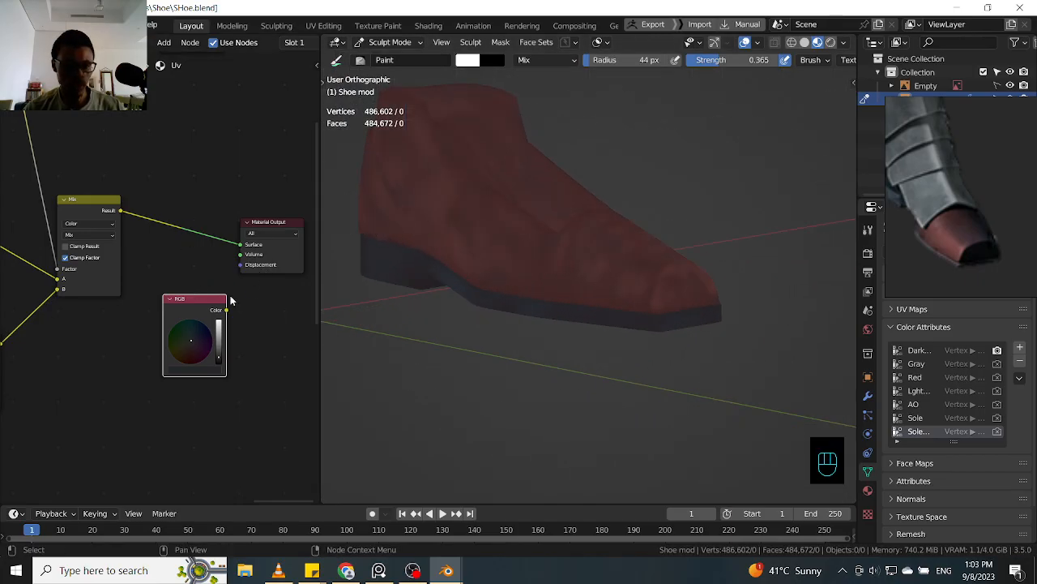
pyautogui.press('KP_1')
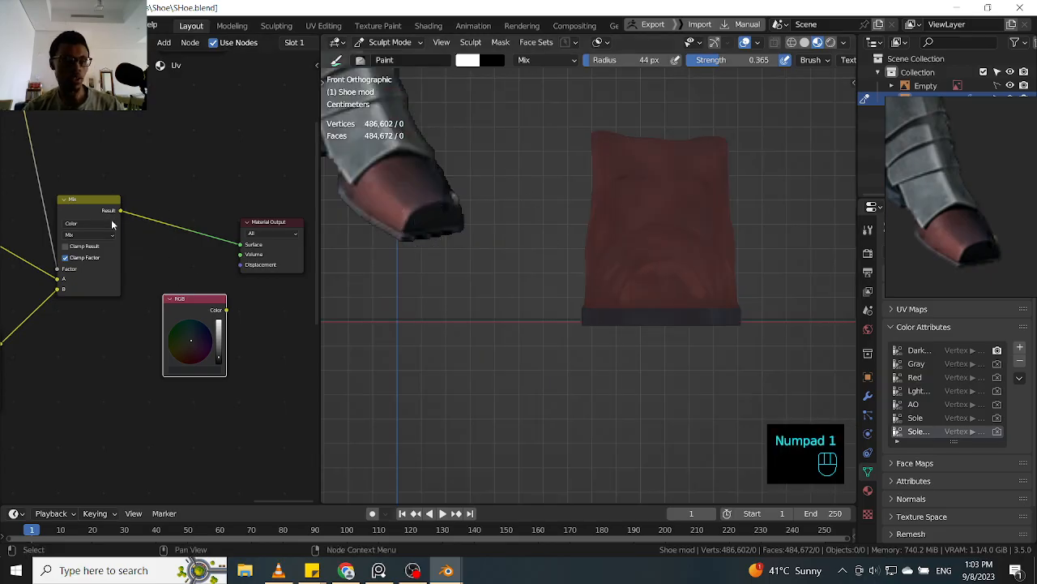
# - Combine the last Mix node and the duplicated RGB node in a new Mix node that feeds the Material Output
pyautogui.keyDown('ctrl'); pyautogui.keyDown('shift'); pyautogui.moveTo(102, 201); pyautogui.dragTo(189, 276, button='right'); pyautogui.keyUp('shift'); pyautogui.keyUp('ctrl')
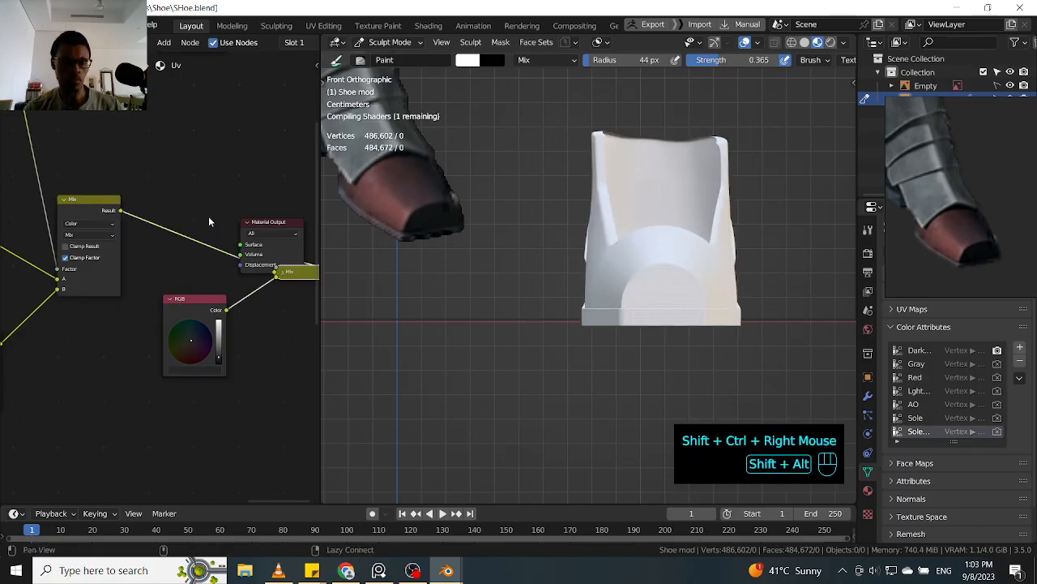
pyautogui.keyDown('alt'); pyautogui.keyDown('shift'); pyautogui.moveTo(210, 222); pyautogui.dragTo(80, 250); pyautogui.keyUp('shift'); pyautogui.keyUp('alt')
pyautogui.moveTo(160, 251); pyautogui.dragTo(365, 231)
pyautogui.keyDown('shift'); pyautogui.moveTo(159, 221); pyautogui.dragTo(280, 261, button='middle'); pyautogui.keyUp('shift')
pyautogui.keyDown('shift'); pyautogui.moveTo(245, 258); pyautogui.dragTo(317, 291, button='middle'); pyautogui.keyUp('shift')
pyautogui.keyDown('shift'); pyautogui.moveTo(231, 221); pyautogui.dragTo(203, 394, button='middle'); pyautogui.keyUp('shift')
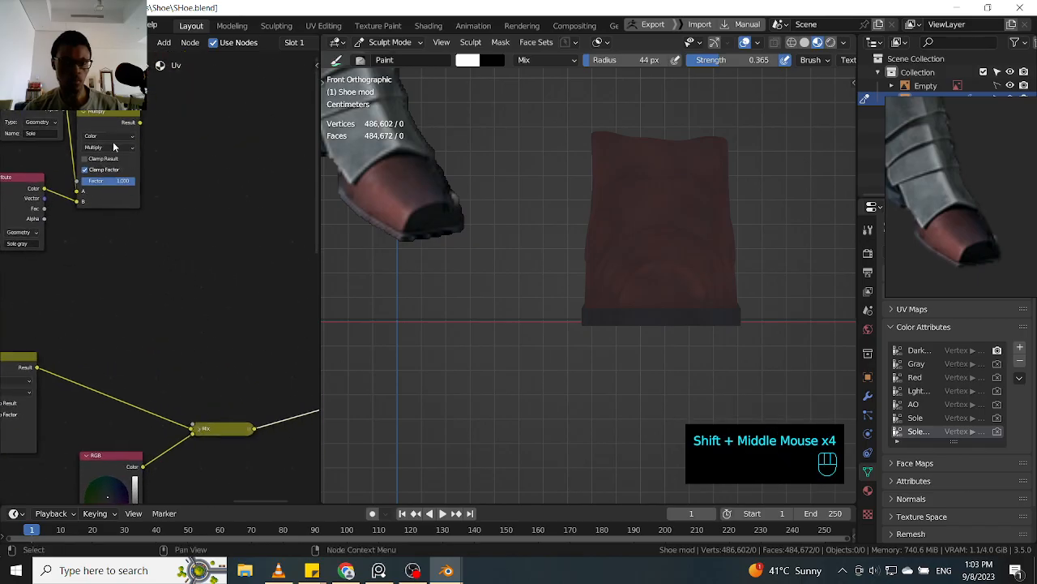
# - Expand the new Mix node, move it up beneath the duplicated Multiply node, and connect the Multiply result to its Factor
pyautogui.click(211, 429)
pyautogui.press('h')
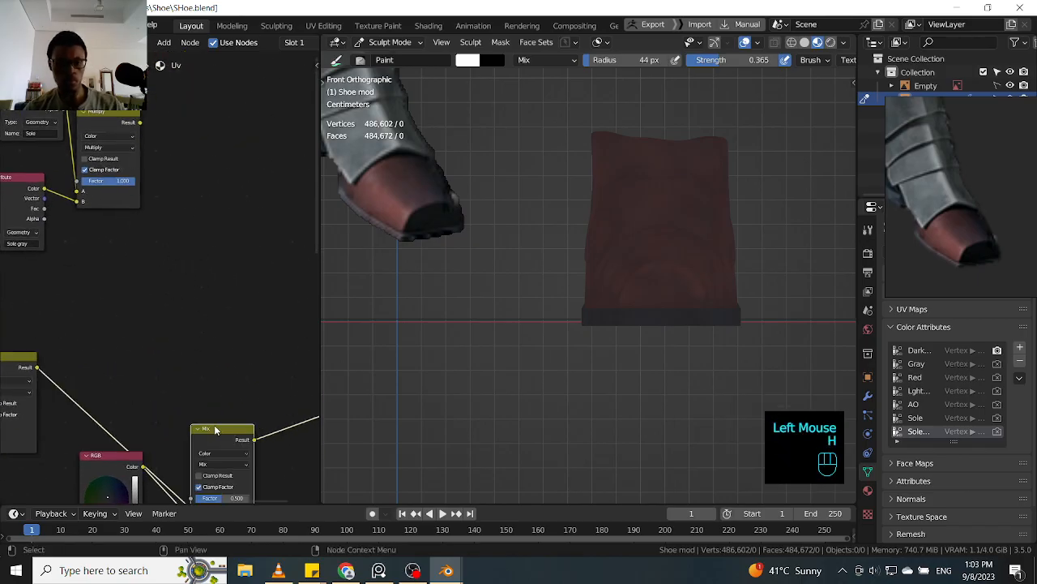
pyautogui.press('f')
pyautogui.press('g')
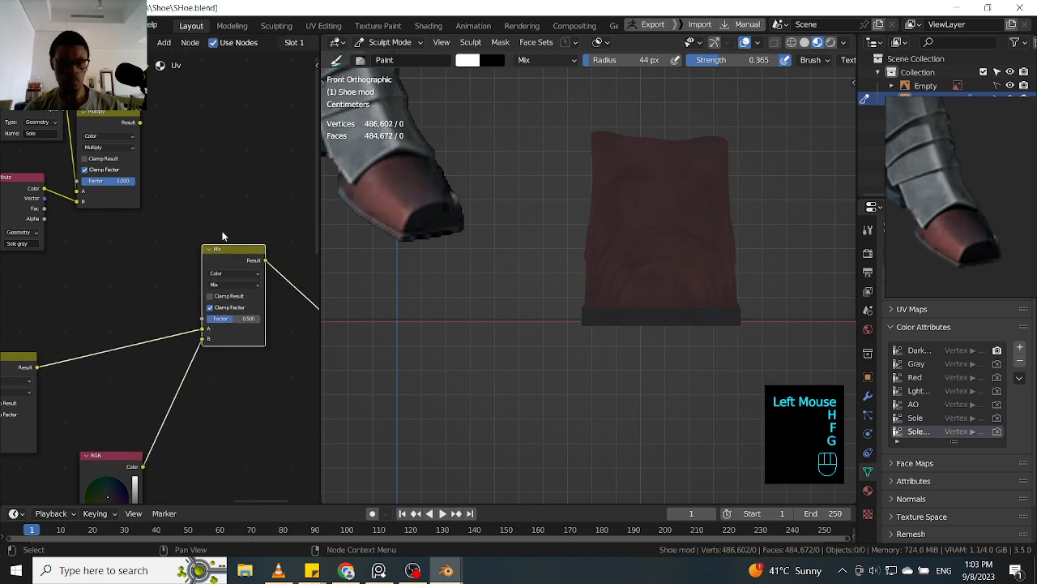
pyautogui.click(227, 242)
pyautogui.moveTo(140, 121); pyautogui.dragTo(203, 319)
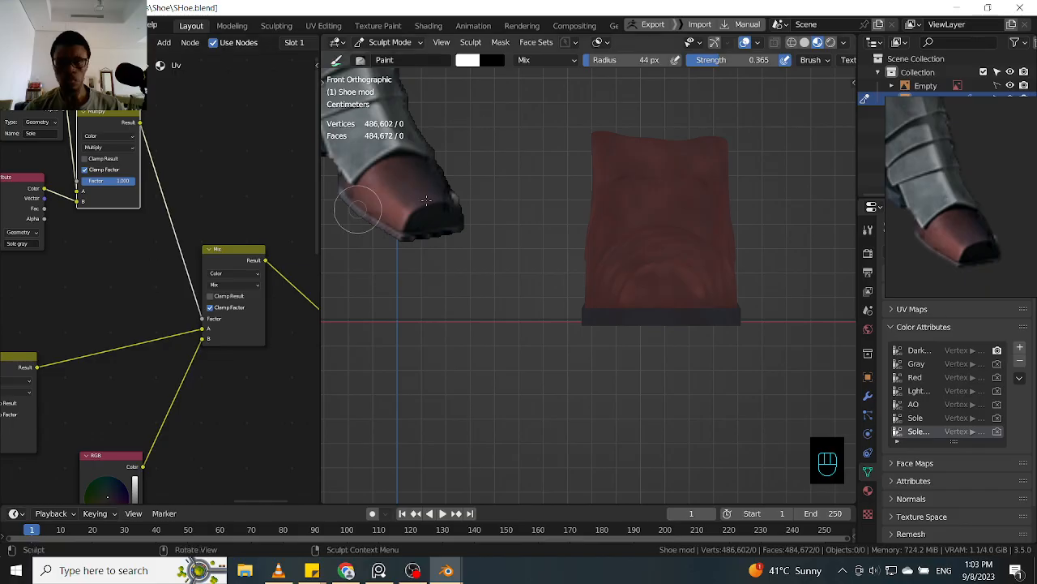
# - Enlarge the color attributes list and add a vertex color attribute named Sole Gray 2
pyautogui.click(932, 447)
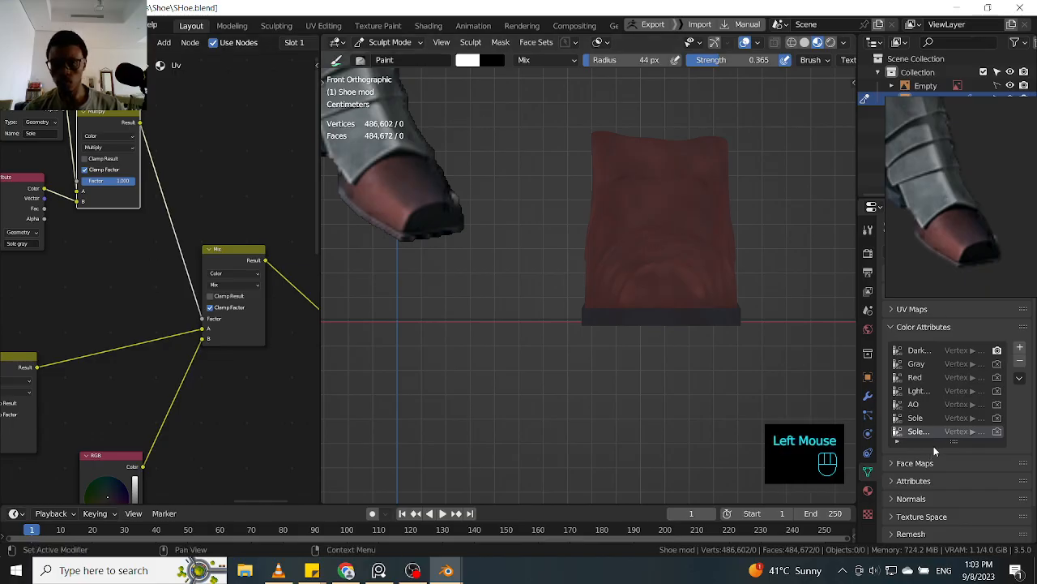
pyautogui.click(934, 447)
pyautogui.moveTo(951, 442); pyautogui.dragTo(951, 470)
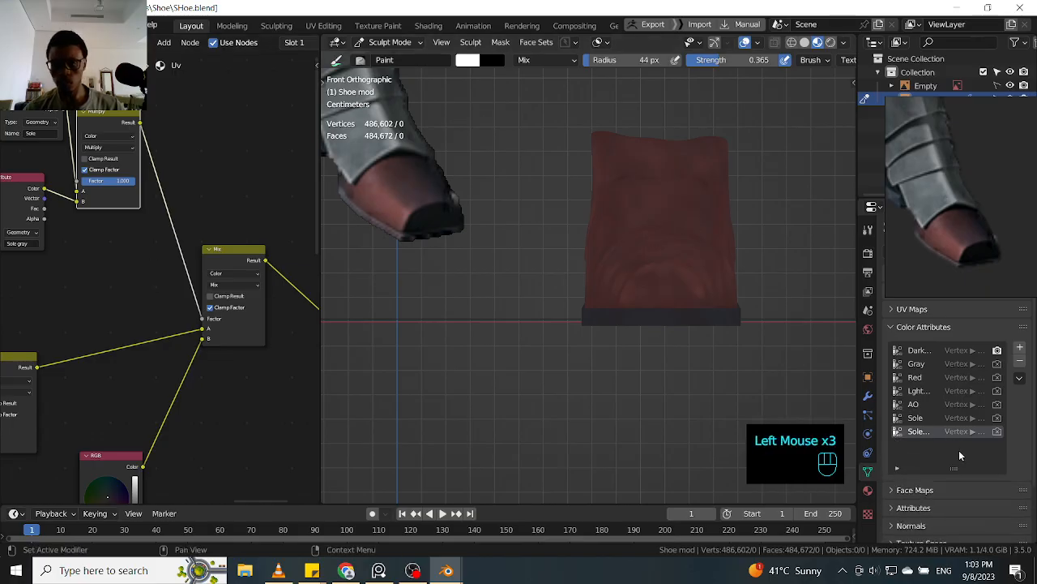
pyautogui.click(1019, 347)
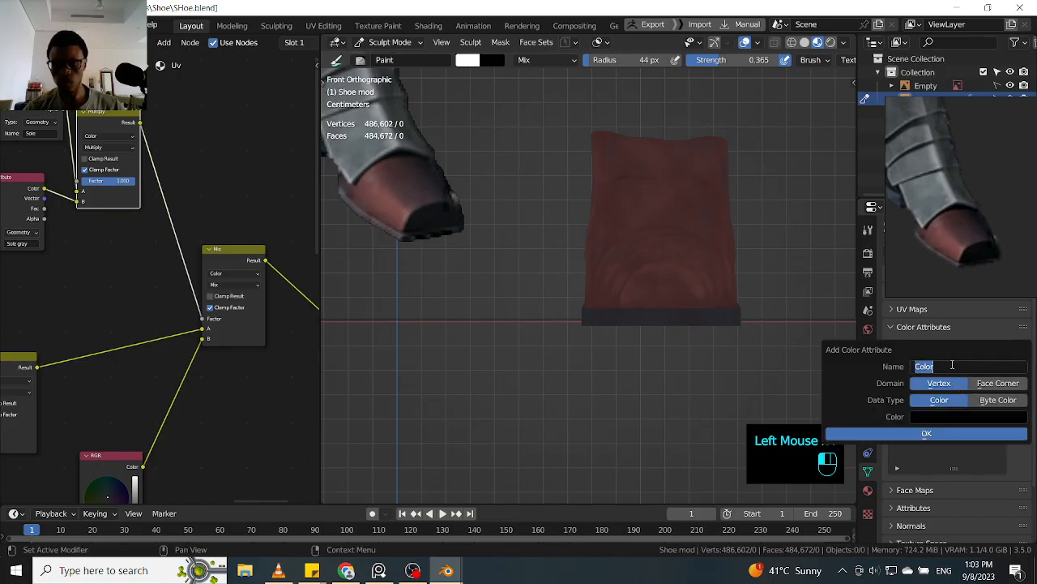
pyautogui.write('Sole Gray b')
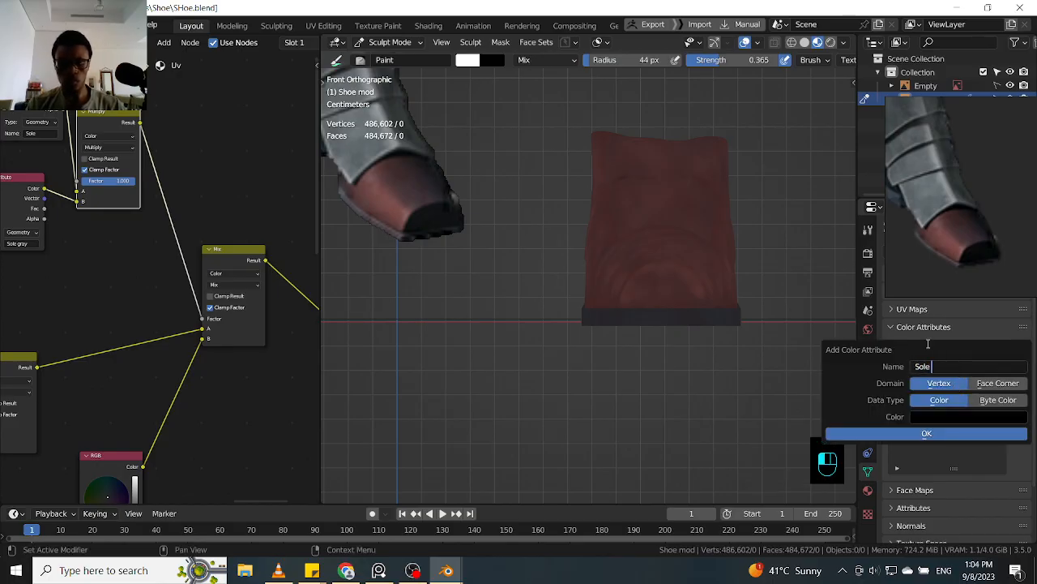
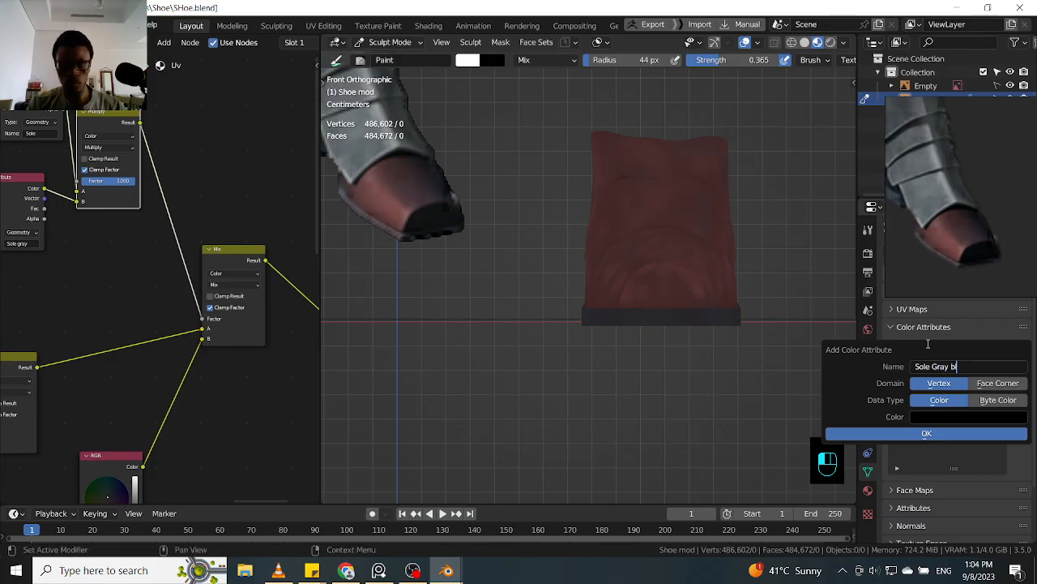
pyautogui.press('BackSpace')
pyautogui.press('BackSpace')
pyautogui.press('BackSpace')
pyautogui.press('BackSpace')
pyautogui.press('BackSpace')
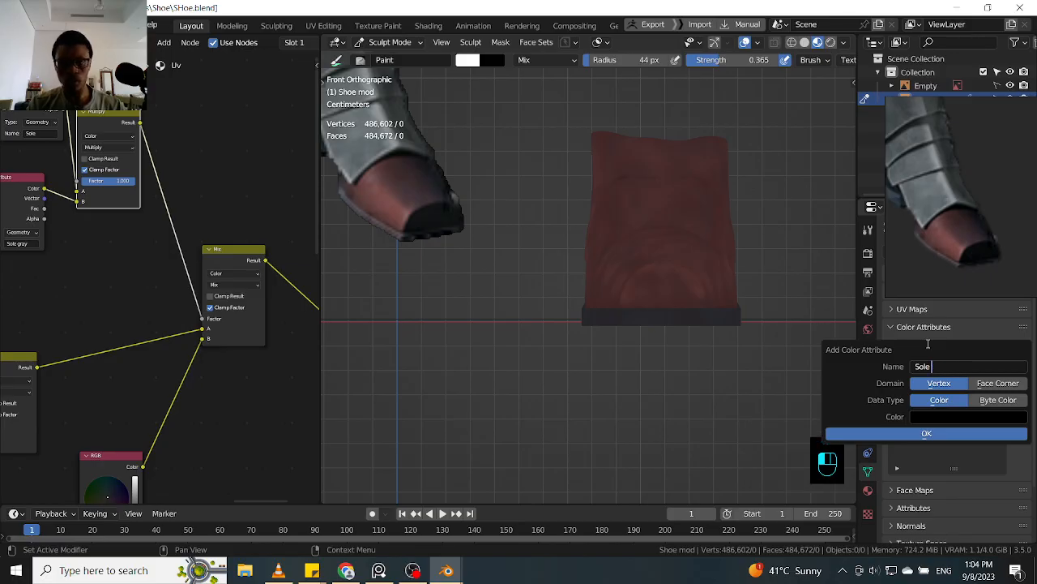
pyautogui.write('Gray 2')
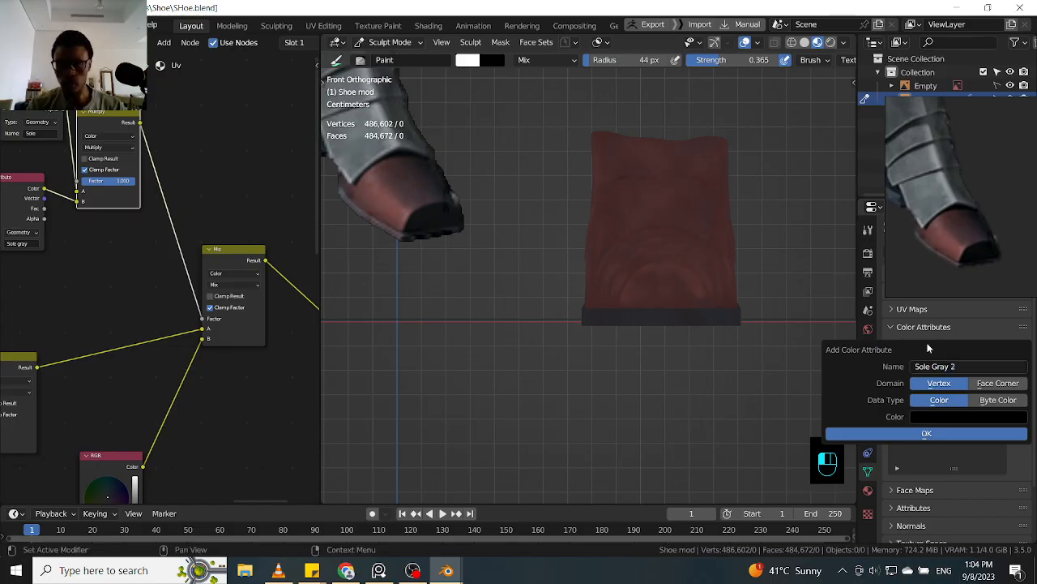
pyautogui.press('Return')
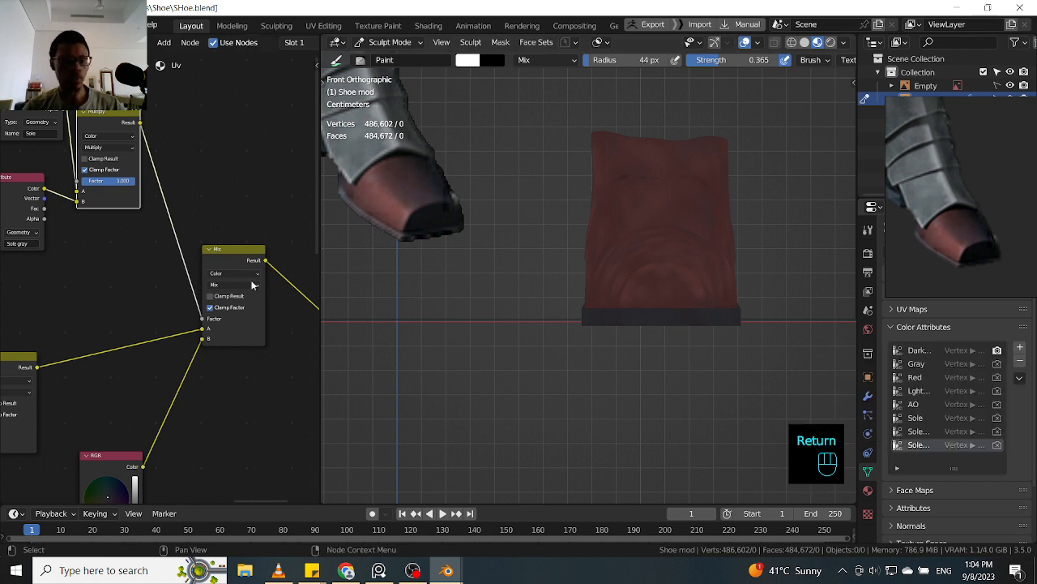
# - Rename the Sole gray color attribute to Sole gray Blue
pyautogui.click(928, 435)
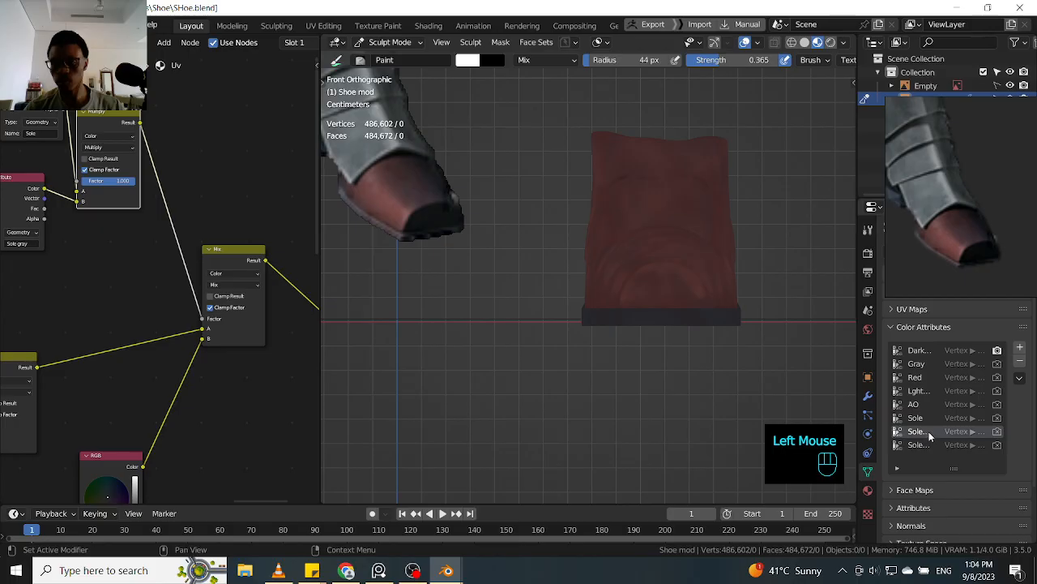
pyautogui.click(927, 436)
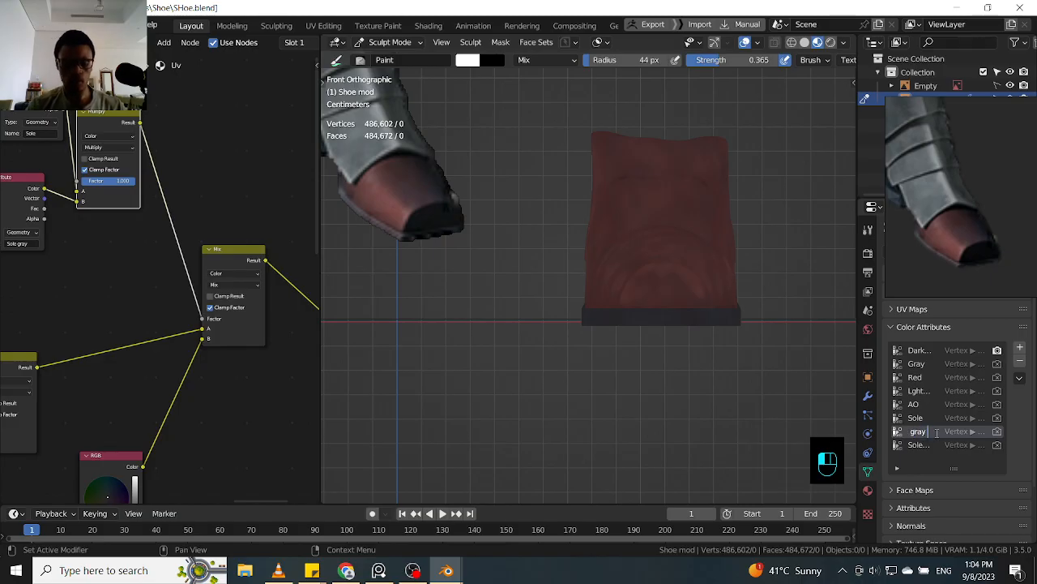
pyautogui.write('B')
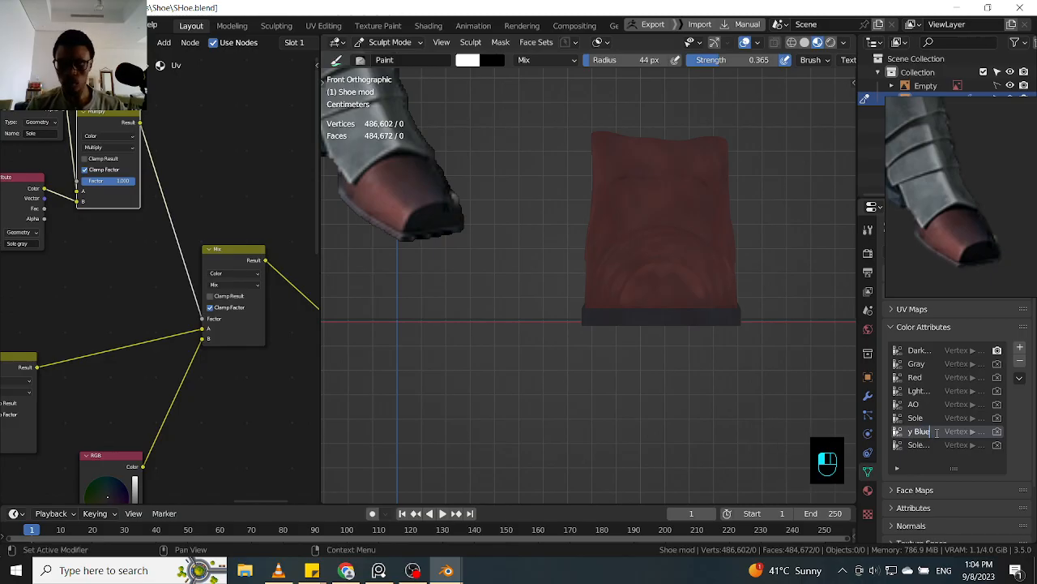
pyautogui.write('lue')
pyautogui.press('Return')
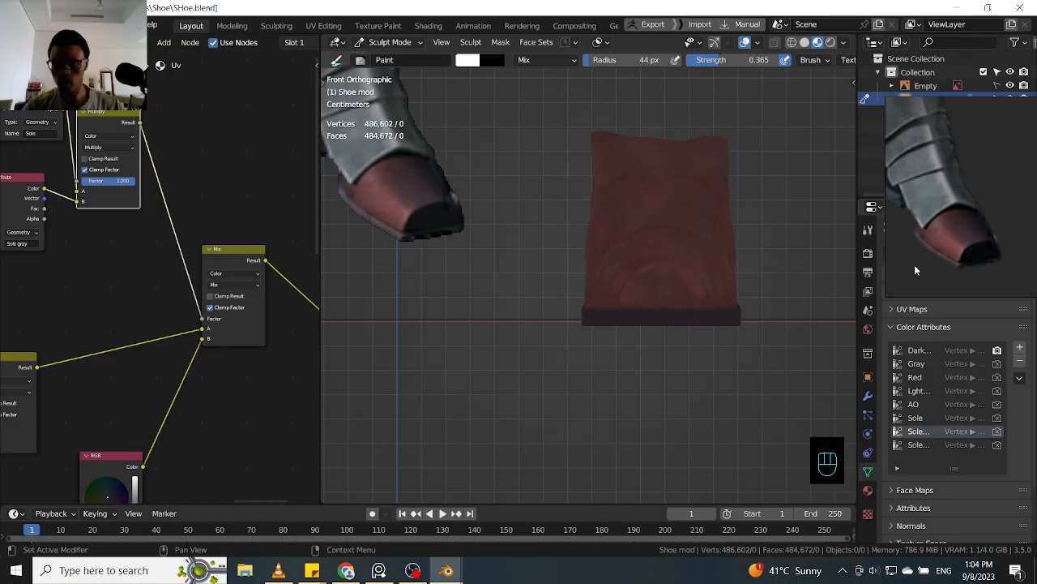
# - Copy the Sole gray Blue attribute name into the earlier Attribute node that reads Sole gray
pyautogui.keyDown('ctrl'); pyautogui.click(917, 433); pyautogui.keyUp('ctrl')
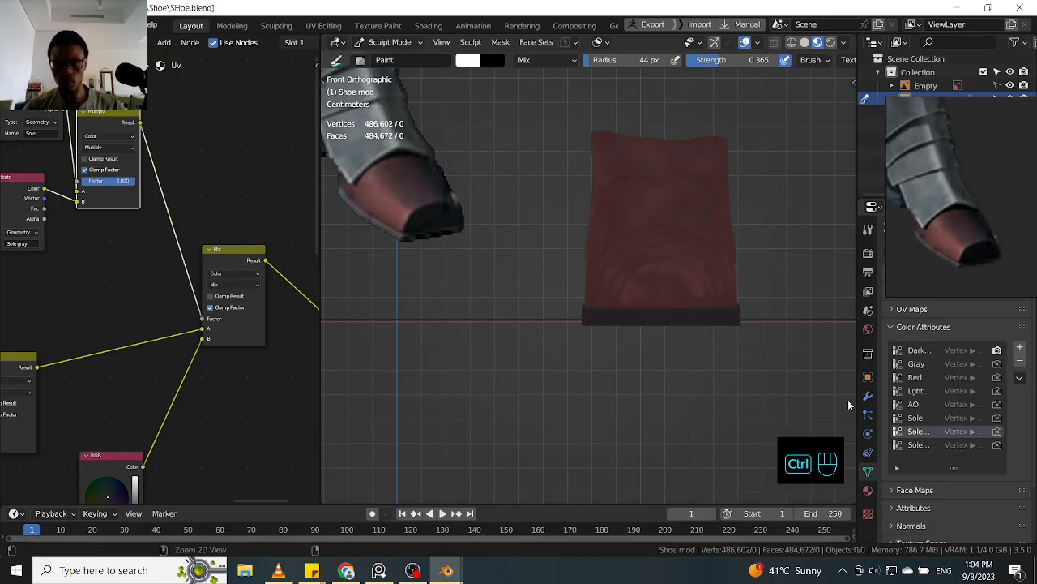
pyautogui.hotkey('ctrl', 'c')
pyautogui.click(136, 278)
pyautogui.keyDown('shift'); pyautogui.moveTo(136, 278); pyautogui.dragTo(274, 318, button='middle'); pyautogui.keyUp('shift')
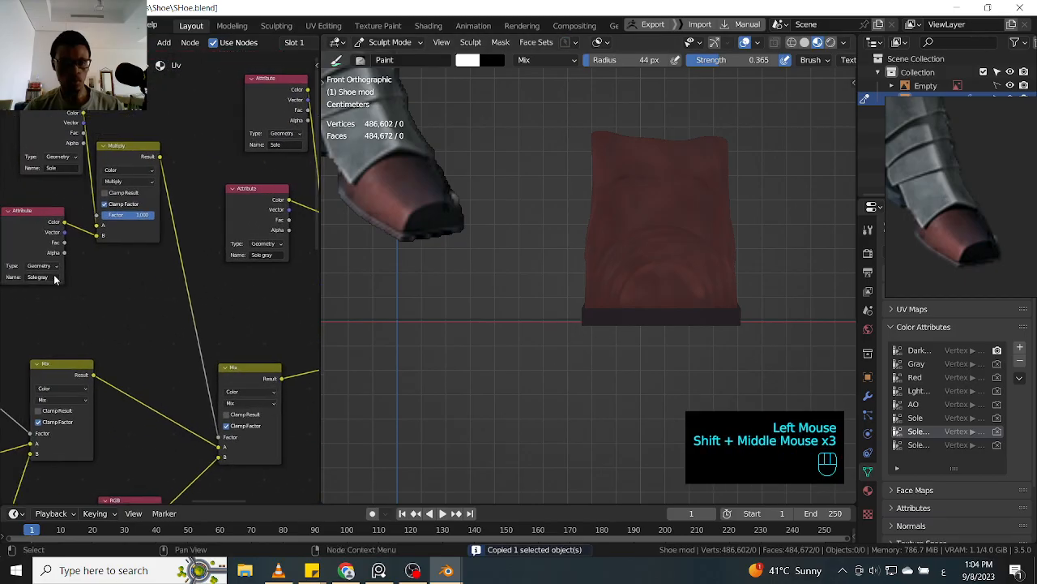
pyautogui.hotkey('ctrl', 'v')
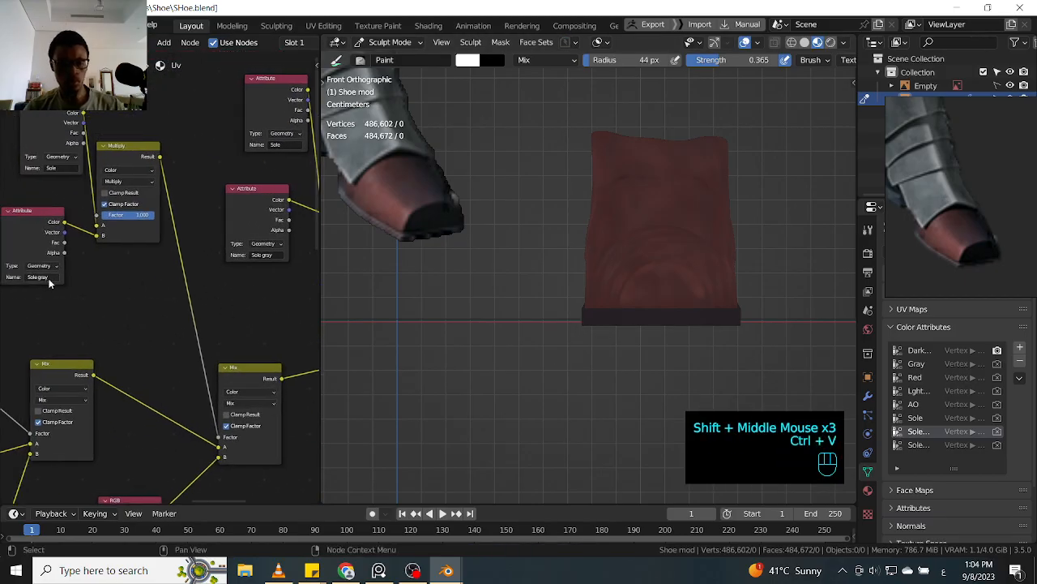
pyautogui.hotkey('ctrl', 'v')
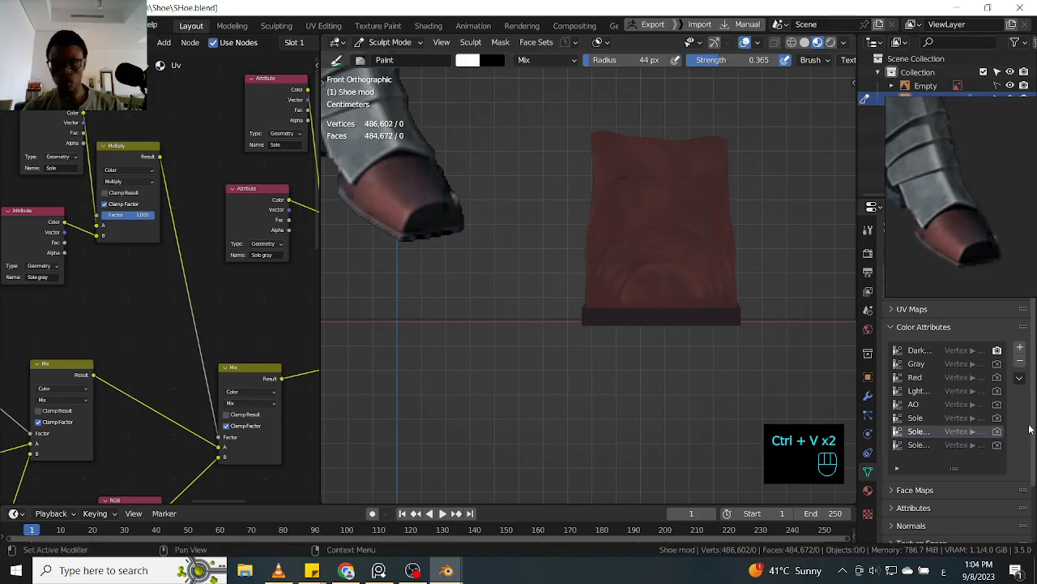
pyautogui.hotkey('ctrl', 'c')
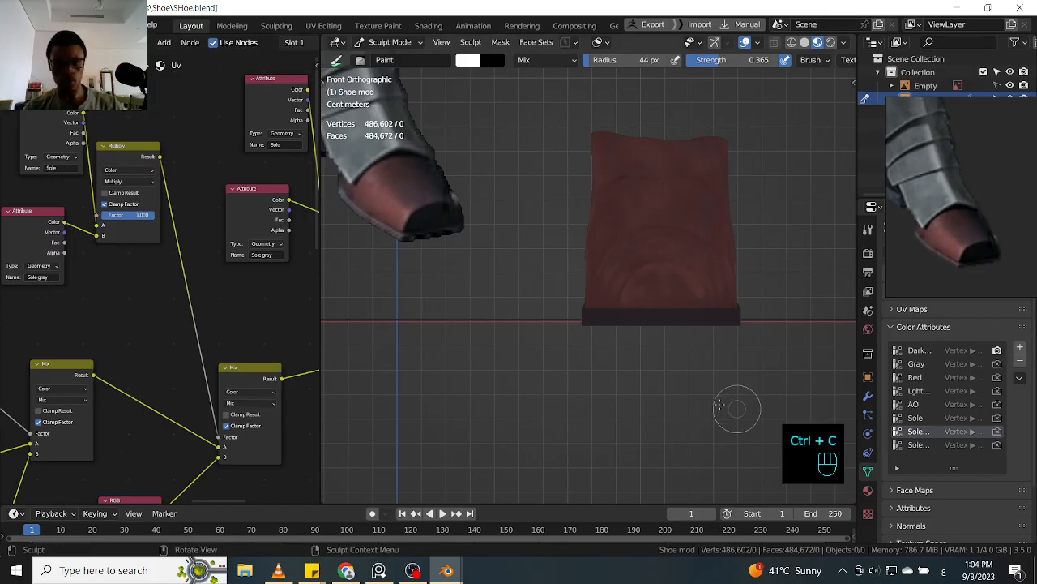
pyautogui.hotkey('ctrl', 'v')
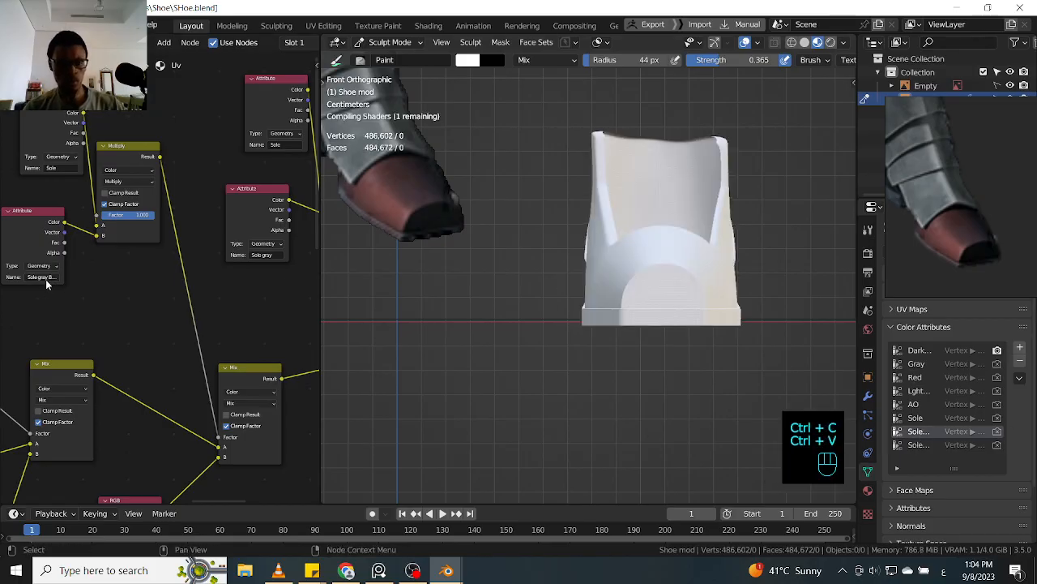
# - Rename the Sole Gray 2 color attribute to Sole Gray and copy its name into the Attribute node feeding the final Mix's Multiply node
pyautogui.keyDown('shift'); pyautogui.moveTo(219, 297); pyautogui.dragTo(131, 313, button='middle'); pyautogui.keyUp('shift')
pyautogui.keyDown('shift'); pyautogui.moveTo(294, 300); pyautogui.dragTo(167, 295, button='middle'); pyautogui.keyUp('shift')
pyautogui.moveTo(233, 295)
pyautogui.keyDown('shift'); pyautogui.mouseDown(button='middle')
pyautogui.moveTo(151, 295)
pyautogui.moveTo(157, 305)
pyautogui.moveTo(219, 299)
pyautogui.mouseUp(button='middle'); pyautogui.keyUp('shift')
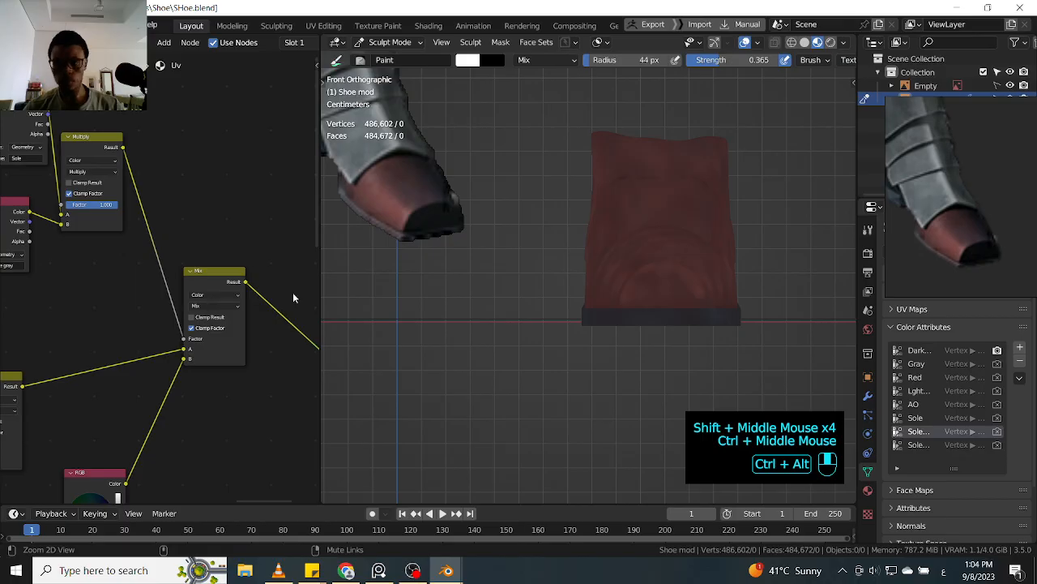
pyautogui.click(919, 446)
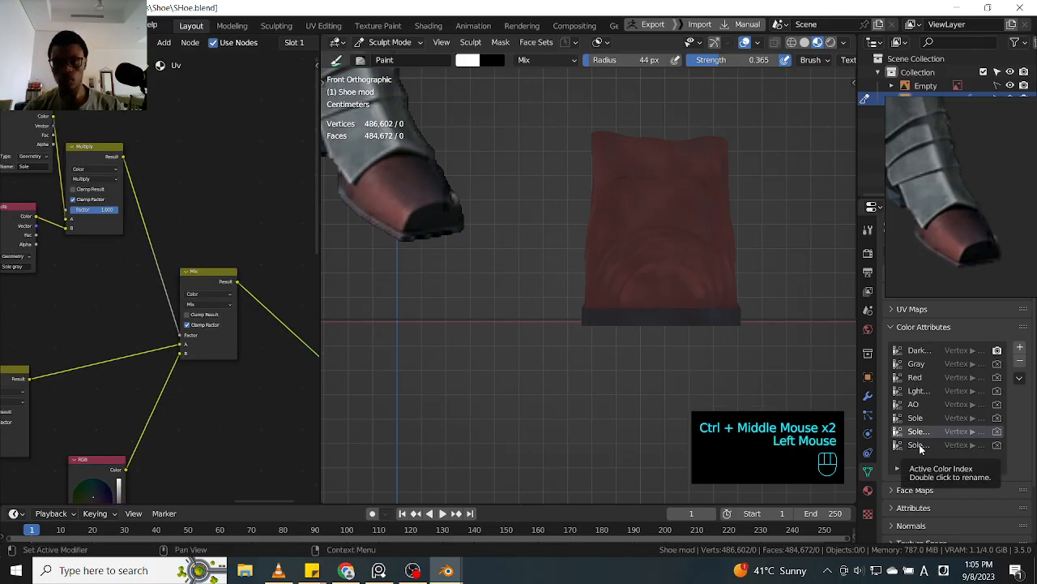
pyautogui.click(917, 445)
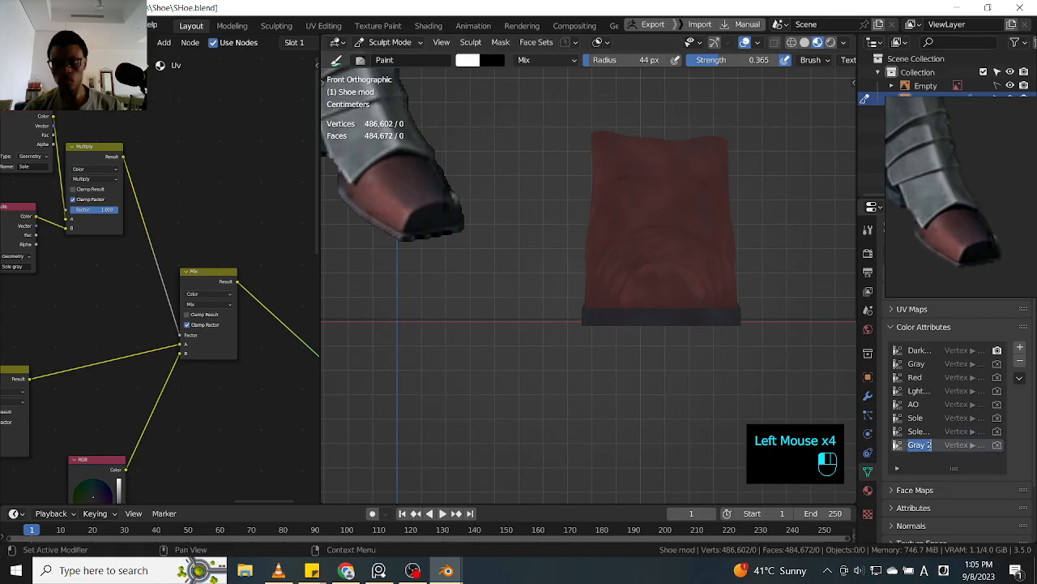
pyautogui.click(932, 444)
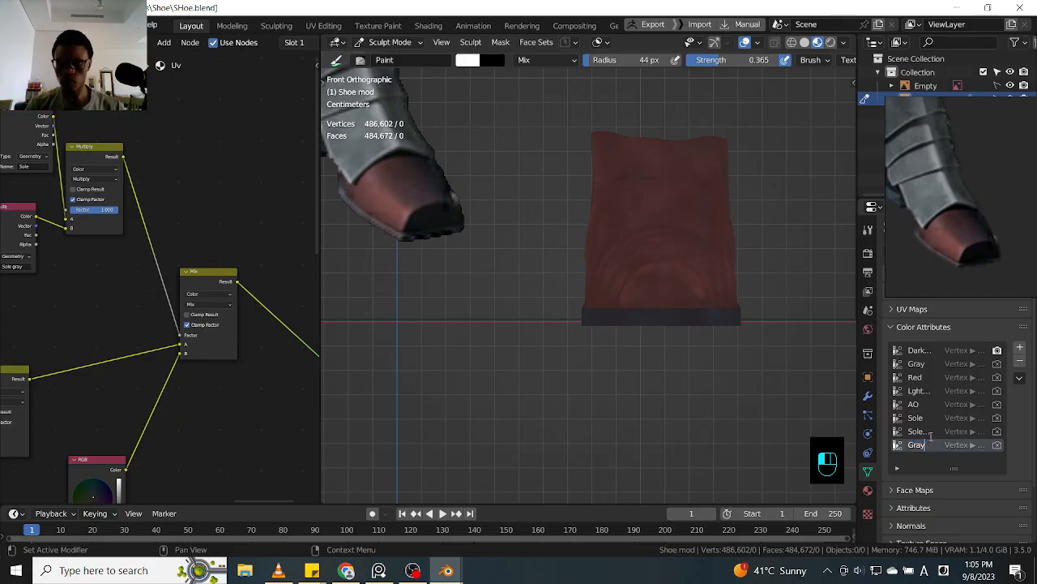
pyautogui.click(583, 136)
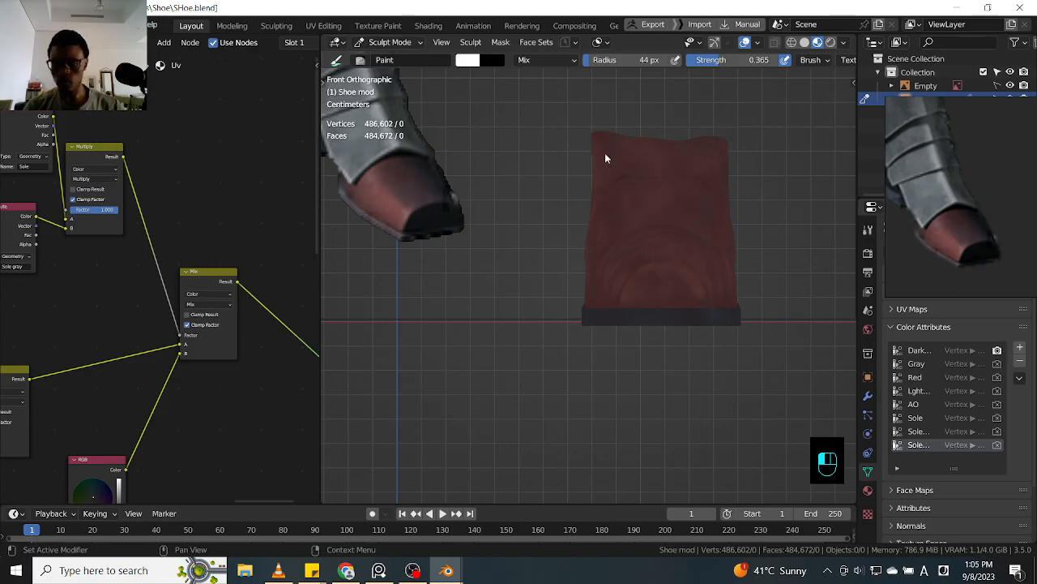
pyautogui.press('ctrl')
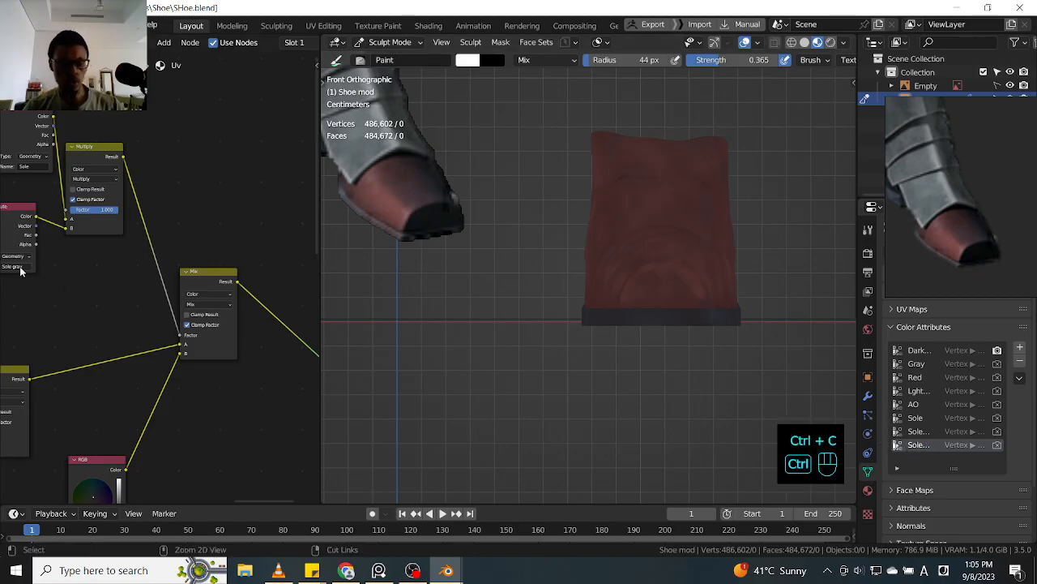
pyautogui.hotkey('ctrl', 'v')
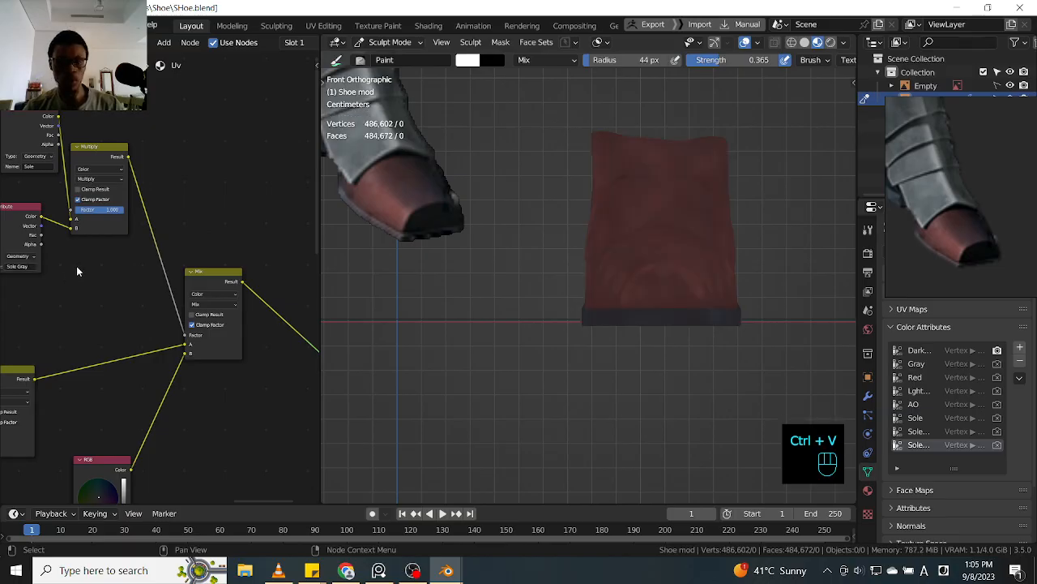
# - Paint a first white stroke on the sole's front corner and brighten the RGB node's color to a lighter gray
pyautogui.keyDown('ctrl'); pyautogui.moveTo(769, 262); pyautogui.dragTo(744, 314, button='middle'); pyautogui.keyUp('ctrl')
pyautogui.keyDown('ctrl'); pyautogui.moveTo(594, 363); pyautogui.dragTo(583, 324, button='middle'); pyautogui.keyUp('ctrl')
pyautogui.keyDown('shift'); pyautogui.moveTo(577, 304); pyautogui.dragTo(570, 215, button='middle'); pyautogui.keyUp('shift')
pyautogui.keyDown('ctrl'); pyautogui.moveTo(570, 308); pyautogui.dragTo(613, 254, button='middle'); pyautogui.keyUp('ctrl')
pyautogui.doubleClick(595, 265)
pyautogui.moveTo(572, 248)
pyautogui.mouseDown()
pyautogui.moveTo(598, 271)
pyautogui.moveTo(574, 294)
pyautogui.mouseUp()
pyautogui.keyDown('shift'); pyautogui.moveTo(209, 427); pyautogui.dragTo(215, 320, button='middle'); pyautogui.keyUp('shift')
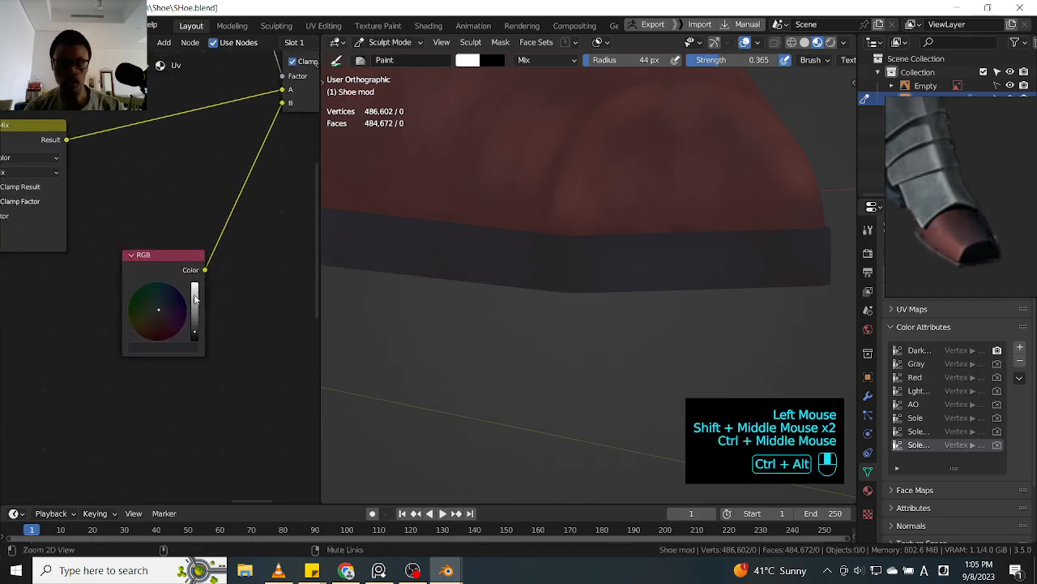
pyautogui.click(194, 316)
pyautogui.moveTo(195, 314)
pyautogui.mouseDown()
pyautogui.moveTo(197, 337)
pyautogui.moveTo(197, 325)
pyautogui.mouseUp()
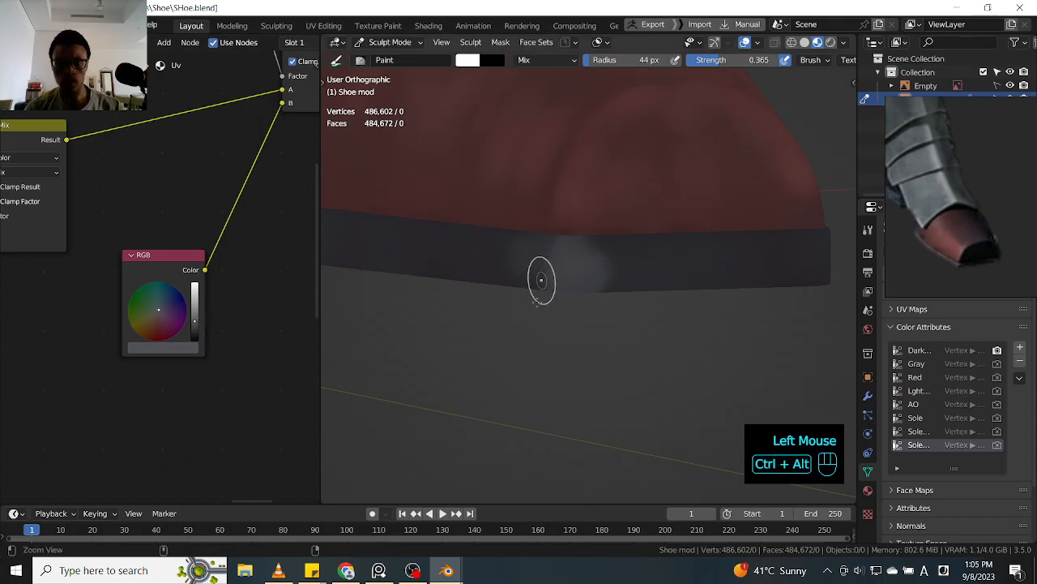
# - Tone down the highlight on the sole's front corner with black and paint white patches along the toe edge
pyautogui.keyDown('ctrl'); pyautogui.moveTo(544, 270); pyautogui.dragTo(556, 271, button='middle'); pyautogui.keyUp('ctrl')
pyautogui.keyDown('shift'); pyautogui.moveTo(556, 270); pyautogui.dragTo(531, 304, button='middle'); pyautogui.keyUp('shift')
pyautogui.keyDown('ctrl'); pyautogui.moveTo(532, 302); pyautogui.dragTo(533, 278); pyautogui.keyUp('ctrl')
pyautogui.keyDown('ctrl'); pyautogui.moveTo(596, 301); pyautogui.dragTo(613, 292); pyautogui.keyUp('ctrl')
pyautogui.moveTo(681, 303)
pyautogui.mouseDown(button='middle')
pyautogui.moveTo(603, 280)
pyautogui.moveTo(533, 277)
pyautogui.mouseUp(button='middle')
pyautogui.moveTo(610, 308); pyautogui.dragTo(660, 311)
pyautogui.moveTo(653, 311); pyautogui.dragTo(685, 305)
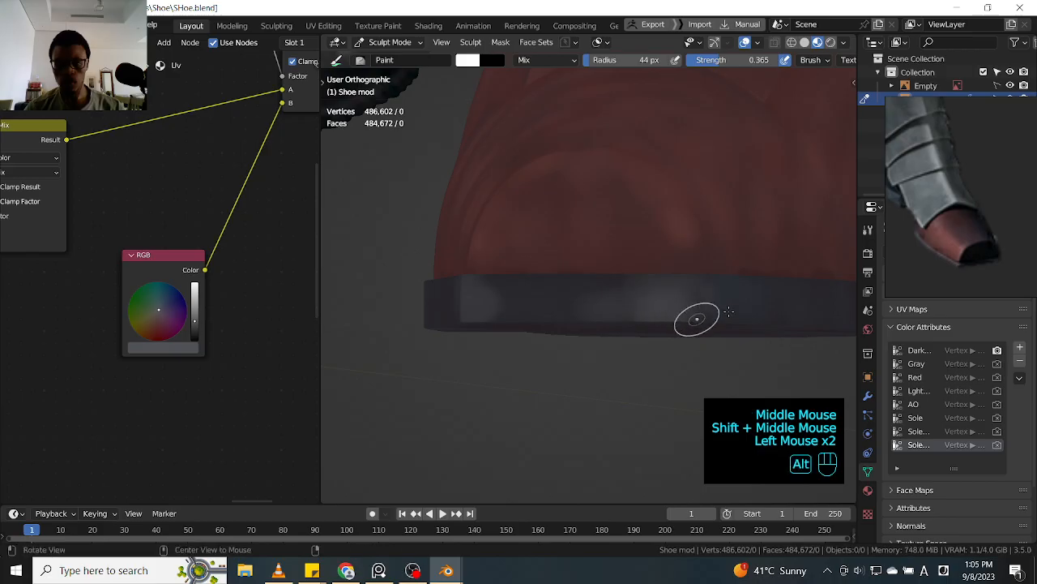
# - Paint further highlight patches along the toe edge of the sole, softening them with inverted strokes
pyautogui.keyDown('shift'); pyautogui.moveTo(723, 303); pyautogui.dragTo(614, 291, button='middle'); pyautogui.keyUp('shift')
pyautogui.moveTo(683, 297); pyautogui.dragTo(637, 271, button='middle')
pyautogui.moveTo(486, 276); pyautogui.dragTo(598, 311)
pyautogui.keyDown('ctrl'); pyautogui.moveTo(579, 312); pyautogui.dragTo(592, 312); pyautogui.keyUp('ctrl')
pyautogui.keyDown('ctrl'); pyautogui.moveTo(577, 311); pyautogui.dragTo(588, 310); pyautogui.keyUp('ctrl')
pyautogui.moveTo(586, 273)
pyautogui.keyDown('ctrl'); pyautogui.mouseDown(button='middle')
pyautogui.moveTo(607, 287)
pyautogui.moveTo(567, 302)
pyautogui.mouseUp(button='middle'); pyautogui.keyUp('ctrl')
pyautogui.keyDown('shift'); pyautogui.moveTo(568, 302); pyautogui.dragTo(497, 299, button='middle'); pyautogui.keyUp('shift')
pyautogui.keyDown('ctrl'); pyautogui.moveTo(626, 299); pyautogui.dragTo(610, 283, button='middle'); pyautogui.keyUp('ctrl')
pyautogui.moveTo(610, 283); pyautogui.dragTo(624, 304)
pyautogui.moveTo(503, 290); pyautogui.dragTo(551, 289)
pyautogui.keyDown('ctrl'); pyautogui.moveTo(567, 287); pyautogui.dragTo(605, 286); pyautogui.keyUp('ctrl')
pyautogui.moveTo(567, 293)
pyautogui.keyDown('ctrl'); pyautogui.mouseDown()
pyautogui.moveTo(511, 303)
pyautogui.moveTo(568, 303)
pyautogui.mouseUp(); pyautogui.keyUp('ctrl')
pyautogui.keyDown('ctrl'); pyautogui.moveTo(600, 303); pyautogui.dragTo(660, 298); pyautogui.keyUp('ctrl')
# - Paint and soften gray highlights along the thin side edge of the sole behind the toe
pyautogui.keyDown('shift'); pyautogui.moveTo(671, 280); pyautogui.dragTo(563, 270, button='middle'); pyautogui.keyUp('shift')
pyautogui.moveTo(567, 283); pyautogui.dragTo(495, 288)
pyautogui.moveTo(495, 288); pyautogui.dragTo(567, 291)
pyautogui.keyDown('ctrl'); pyautogui.moveTo(648, 294); pyautogui.dragTo(632, 293); pyautogui.keyUp('ctrl')
pyautogui.keyDown('ctrl'); pyautogui.moveTo(632, 293); pyautogui.dragTo(592, 297); pyautogui.keyUp('ctrl')
pyautogui.moveTo(592, 297)
pyautogui.keyDown('ctrl'); pyautogui.mouseDown()
pyautogui.moveTo(647, 285)
pyautogui.moveTo(624, 294)
pyautogui.mouseUp(); pyautogui.keyUp('ctrl')
pyautogui.keyDown('ctrl'); pyautogui.moveTo(648, 293); pyautogui.dragTo(602, 303); pyautogui.keyUp('ctrl')
pyautogui.keyDown('shift'); pyautogui.moveTo(657, 287); pyautogui.dragTo(605, 289, button='middle'); pyautogui.keyUp('shift')
pyautogui.moveTo(604, 289); pyautogui.dragTo(641, 291)
pyautogui.moveTo(616, 290); pyautogui.dragTo(648, 288)
pyautogui.moveTo(632, 288)
pyautogui.mouseDown()
pyautogui.moveTo(683, 278)
pyautogui.moveTo(575, 282)
pyautogui.mouseUp()
pyautogui.moveTo(584, 283)
pyautogui.mouseDown()
pyautogui.moveTo(690, 310)
pyautogui.moveTo(542, 285)
pyautogui.moveTo(705, 283)
pyautogui.mouseUp()
pyautogui.keyDown('shift'); pyautogui.moveTo(778, 276); pyautogui.dragTo(637, 289, button='middle'); pyautogui.keyUp('shift')
pyautogui.moveTo(609, 296); pyautogui.dragTo(641, 276)
pyautogui.moveTo(624, 288)
pyautogui.mouseDown()
pyautogui.moveTo(655, 259)
pyautogui.moveTo(621, 288)
pyautogui.mouseUp()
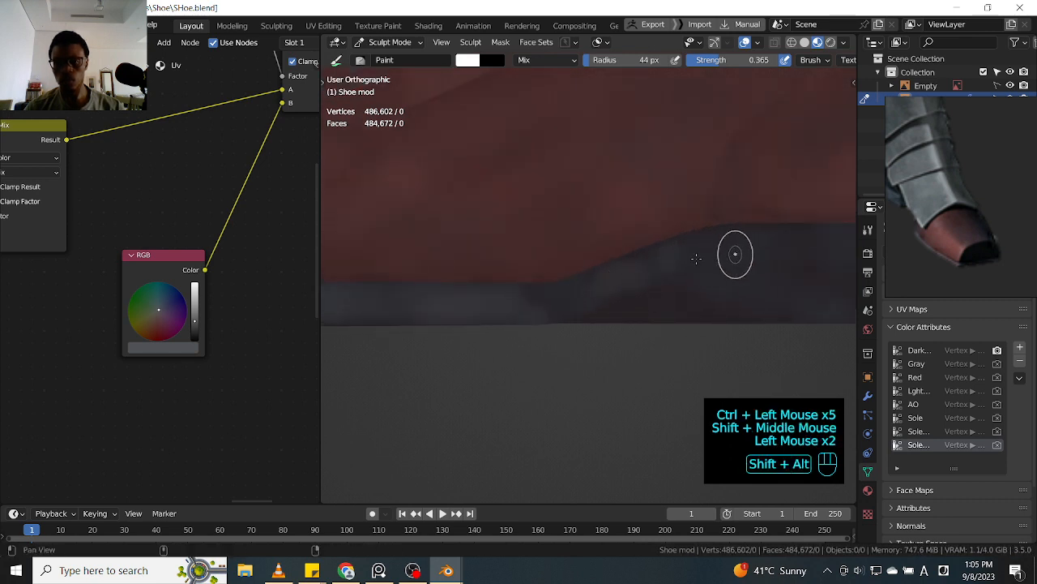
pyautogui.keyDown('shift'); pyautogui.moveTo(743, 253); pyautogui.dragTo(586, 283, button='middle'); pyautogui.keyUp('shift')
pyautogui.hotkey('ctrl', 'z')
pyautogui.hotkey('ctrl', 'z')
# - Paint uneven gray highlights on the side of the heel and soften them with inverted strokes
pyautogui.moveTo(651, 276); pyautogui.dragTo(620, 265, button='middle')
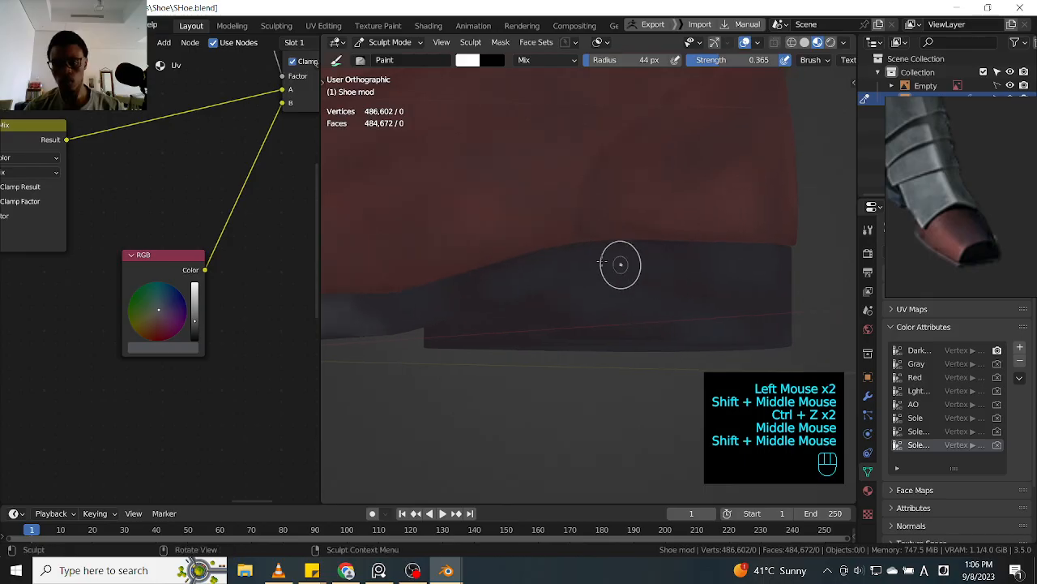
pyautogui.moveTo(655, 268)
pyautogui.mouseDown()
pyautogui.moveTo(664, 296)
pyautogui.moveTo(658, 288)
pyautogui.mouseUp()
pyautogui.moveTo(653, 261); pyautogui.dragTo(649, 282)
pyautogui.moveTo(624, 260)
pyautogui.mouseDown()
pyautogui.moveTo(611, 266)
pyautogui.moveTo(636, 276)
pyautogui.mouseUp()
pyautogui.keyDown('ctrl'); pyautogui.moveTo(647, 274); pyautogui.dragTo(640, 275); pyautogui.keyUp('ctrl')
pyautogui.moveTo(580, 262); pyautogui.dragTo(606, 267)
pyautogui.moveTo(604, 253); pyautogui.dragTo(608, 270)
pyautogui.moveTo(609, 266); pyautogui.dragTo(593, 257)
pyautogui.moveTo(634, 300); pyautogui.dragTo(628, 322)
pyautogui.keyDown('ctrl'); pyautogui.moveTo(596, 283); pyautogui.dragTo(560, 272); pyautogui.keyUp('ctrl')
pyautogui.moveTo(667, 320)
pyautogui.keyDown('ctrl'); pyautogui.mouseDown()
pyautogui.moveTo(625, 263)
pyautogui.moveTo(678, 272)
pyautogui.mouseUp(); pyautogui.keyUp('ctrl')
pyautogui.moveTo(678, 272)
pyautogui.keyDown('ctrl'); pyautogui.mouseDown(button='middle')
pyautogui.moveTo(677, 285)
pyautogui.moveTo(582, 271)
pyautogui.mouseUp(button='middle'); pyautogui.keyUp('ctrl')
# - Build up mottled highlights toward the rear of the heel's side, toning down overly bright spots
pyautogui.keyDown('shift'); pyautogui.moveTo(581, 271); pyautogui.dragTo(527, 240, button='middle'); pyautogui.keyUp('shift')
pyautogui.moveTo(527, 240); pyautogui.dragTo(577, 248, button='middle')
pyautogui.moveTo(677, 267)
pyautogui.mouseDown()
pyautogui.moveTo(643, 250)
pyautogui.moveTo(623, 267)
pyautogui.mouseUp()
pyautogui.moveTo(692, 244); pyautogui.dragTo(695, 260)
pyautogui.moveTo(695, 260)
pyautogui.mouseDown()
pyautogui.moveTo(672, 251)
pyautogui.moveTo(676, 227)
pyautogui.moveTo(666, 229)
pyautogui.moveTo(689, 240)
pyautogui.mouseUp()
pyautogui.keyDown('ctrl'); pyautogui.click(671, 250); pyautogui.keyUp('ctrl')
pyautogui.keyDown('ctrl'); pyautogui.click(673, 248); pyautogui.keyUp('ctrl')
pyautogui.keyDown('ctrl'); pyautogui.moveTo(689, 241); pyautogui.dragTo(644, 250); pyautogui.keyUp('ctrl')
pyautogui.moveTo(624, 268)
pyautogui.keyDown('ctrl'); pyautogui.mouseDown()
pyautogui.moveTo(610, 289)
pyautogui.moveTo(670, 286)
pyautogui.moveTo(762, 253)
pyautogui.mouseUp(); pyautogui.keyUp('ctrl')
pyautogui.click(678, 288)
pyautogui.click(690, 293)
pyautogui.click(709, 285)
pyautogui.moveTo(764, 248)
pyautogui.mouseDown()
pyautogui.moveTo(743, 231)
pyautogui.moveTo(708, 269)
pyautogui.mouseUp()
pyautogui.click(722, 270)
pyautogui.keyDown('ctrl'); pyautogui.click(718, 251); pyautogui.keyUp('ctrl')
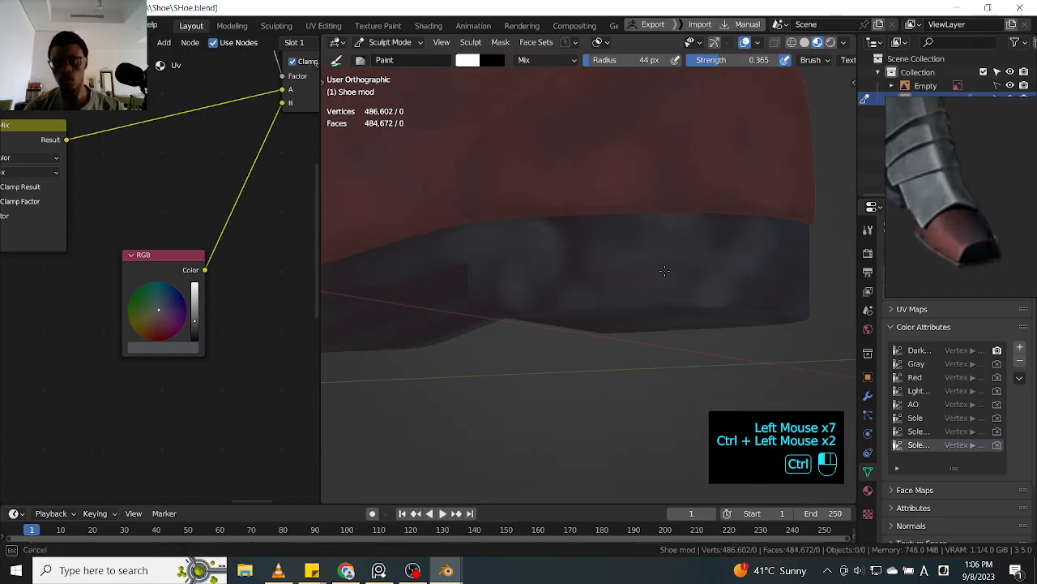
# - Soften the highlights near the heel's rear corner and add a light dab there
pyautogui.moveTo(737, 248)
pyautogui.mouseDown(button='middle')
pyautogui.moveTo(732, 229)
pyautogui.moveTo(756, 251)
pyautogui.moveTo(650, 258)
pyautogui.mouseUp(button='middle')
pyautogui.keyDown('ctrl'); pyautogui.click(733, 233); pyautogui.keyUp('ctrl')
pyautogui.keyDown('ctrl'); pyautogui.click(734, 234); pyautogui.keyUp('ctrl')
pyautogui.keyDown('ctrl'); pyautogui.moveTo(570, 289); pyautogui.dragTo(560, 297); pyautogui.keyUp('ctrl')
pyautogui.click(694, 248)
# - Paint highlights across the upper back of the heel and along its side, then soften them with inverted strokes
pyautogui.moveTo(730, 249); pyautogui.dragTo(669, 257, button='middle')
pyautogui.moveTo(688, 227); pyautogui.dragTo(753, 237)
pyautogui.moveTo(709, 237); pyautogui.dragTo(742, 237)
pyautogui.moveTo(733, 236); pyautogui.dragTo(699, 237)
pyautogui.moveTo(698, 237); pyautogui.dragTo(727, 287)
pyautogui.click(730, 287)
pyautogui.click(739, 287)
pyautogui.click(749, 286)
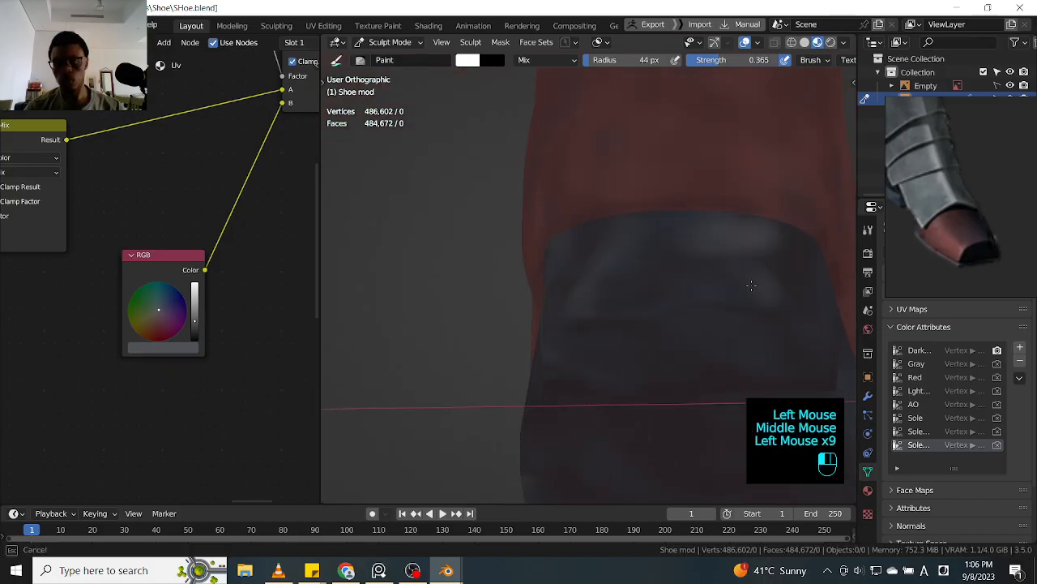
pyautogui.click(738, 260)
pyautogui.click(733, 260)
pyautogui.keyDown('ctrl'); pyautogui.click(725, 261); pyautogui.keyUp('ctrl')
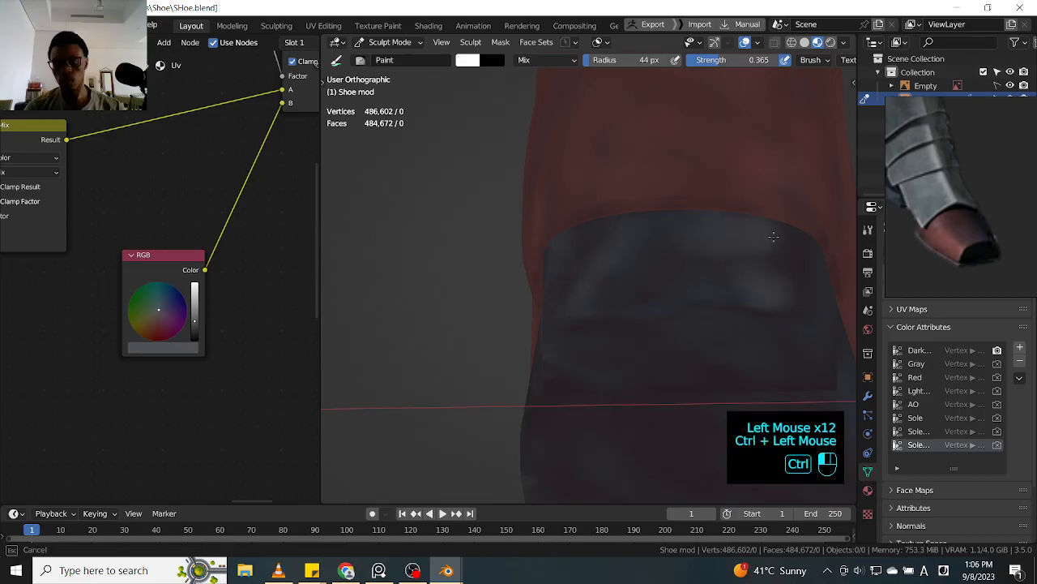
pyautogui.keyDown('ctrl'); pyautogui.click(695, 289); pyautogui.keyUp('ctrl')
# - Dab highlights onto the back face of the heel and tone them down with inverted strokes
pyautogui.moveTo(695, 290)
pyautogui.mouseDown(button='middle')
pyautogui.moveTo(636, 301)
pyautogui.moveTo(695, 294)
pyautogui.moveTo(693, 280)
pyautogui.moveTo(673, 276)
pyautogui.mouseUp(button='middle')
pyautogui.click(636, 301)
pyautogui.click(628, 297)
pyautogui.click(621, 293)
pyautogui.keyDown('ctrl'); pyautogui.click(602, 292); pyautogui.keyUp('ctrl')
pyautogui.keyDown('ctrl'); pyautogui.click(609, 295); pyautogui.keyUp('ctrl')
pyautogui.keyDown('ctrl'); pyautogui.click(616, 295); pyautogui.keyUp('ctrl')
pyautogui.keyDown('ctrl'); pyautogui.moveTo(673, 276); pyautogui.dragTo(623, 283, button='middle'); pyautogui.keyUp('ctrl')
# - Paint small highlights where the heel's back curves into its side, then soften them with inverted strokes
pyautogui.click(535, 256)
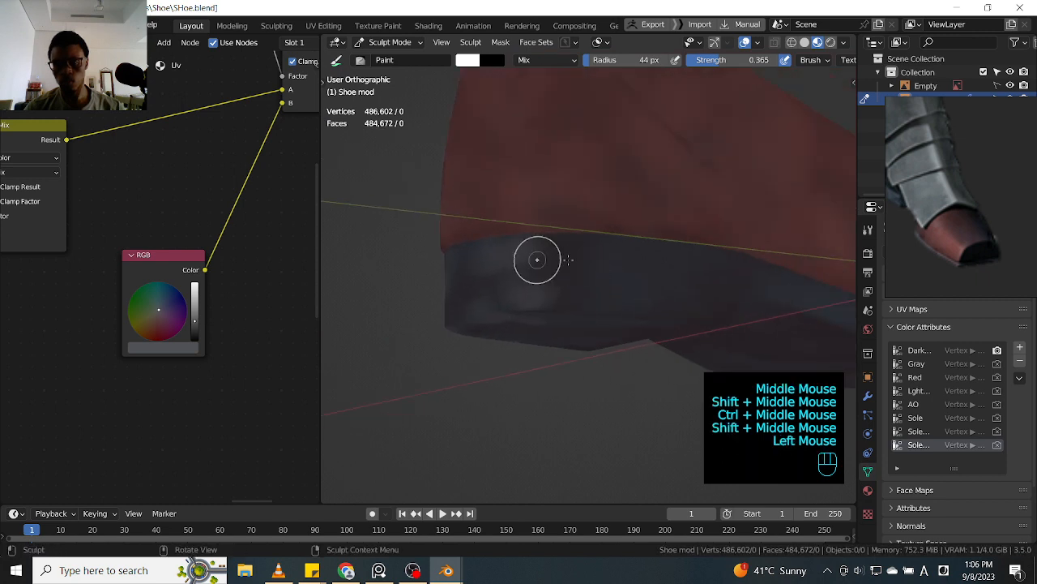
pyautogui.click(559, 279)
pyautogui.click(575, 294)
pyautogui.keyDown('ctrl'); pyautogui.click(572, 293); pyautogui.keyUp('ctrl')
pyautogui.keyDown('ctrl'); pyautogui.click(574, 296); pyautogui.keyUp('ctrl')
pyautogui.keyDown('ctrl'); pyautogui.click(557, 259); pyautogui.keyUp('ctrl')
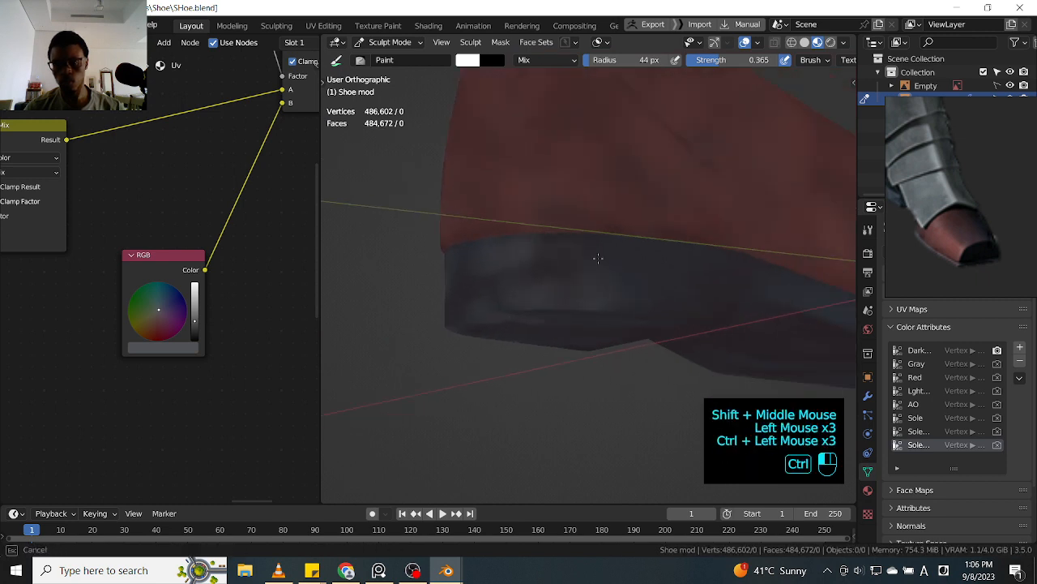
# - Paint uneven highlights along the heel's side toward its front edge and darken parts of them with inverted strokes
pyautogui.moveTo(515, 271); pyautogui.dragTo(590, 290, button='middle')
pyautogui.click(633, 293)
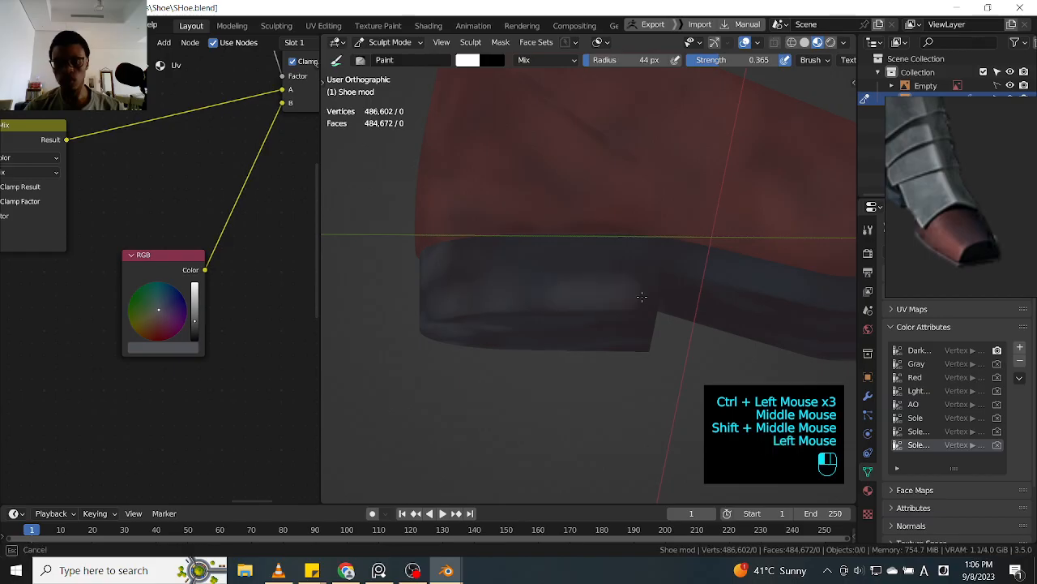
pyautogui.click(518, 243)
pyautogui.click(475, 232)
pyautogui.click(535, 237)
pyautogui.click(559, 243)
pyautogui.click(648, 267)
pyautogui.click(662, 273)
pyautogui.keyDown('ctrl'); pyautogui.click(568, 267); pyautogui.keyUp('ctrl')
pyautogui.keyDown('ctrl'); pyautogui.click(528, 264); pyautogui.keyUp('ctrl')
pyautogui.keyDown('ctrl'); pyautogui.click(605, 269); pyautogui.keyUp('ctrl')
# - Brush highlights along the side of the sole just ahead of the heel and blend them with inverted strokes
pyautogui.keyDown('ctrl'); pyautogui.moveTo(606, 269); pyautogui.dragTo(573, 264, button='middle'); pyautogui.keyUp('ctrl')
pyautogui.doubleClick(598, 290)
pyautogui.moveTo(578, 275); pyautogui.dragTo(636, 284)
pyautogui.moveTo(598, 277); pyautogui.dragTo(645, 289)
pyautogui.moveTo(608, 279)
pyautogui.mouseDown()
pyautogui.moveTo(655, 294)
pyautogui.moveTo(610, 272)
pyautogui.mouseUp()
pyautogui.moveTo(690, 308); pyautogui.dragTo(628, 282)
pyautogui.moveTo(628, 282)
pyautogui.keyDown('ctrl'); pyautogui.mouseDown()
pyautogui.moveTo(598, 275)
pyautogui.moveTo(648, 285)
pyautogui.mouseUp(); pyautogui.keyUp('ctrl')
pyautogui.keyDown('ctrl'); pyautogui.moveTo(628, 281); pyautogui.dragTo(679, 293); pyautogui.keyUp('ctrl')
# - Add a highlight along the sole's side beyond the arch and break it up with inverted strokes
pyautogui.keyDown('ctrl'); pyautogui.moveTo(629, 255); pyautogui.dragTo(640, 267, button='middle'); pyautogui.keyUp('ctrl')
pyautogui.keyDown('shift'); pyautogui.moveTo(641, 267); pyautogui.dragTo(671, 297, button='middle'); pyautogui.keyUp('shift')
pyautogui.click(631, 307)
pyautogui.keyDown('ctrl'); pyautogui.moveTo(672, 297); pyautogui.dragTo(712, 320); pyautogui.keyUp('ctrl')
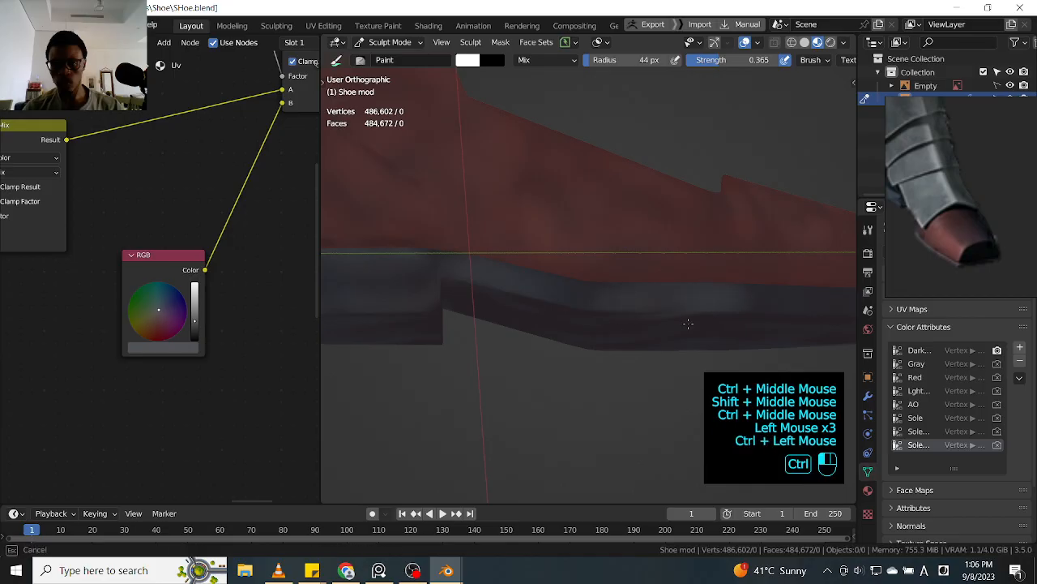
pyautogui.keyDown('ctrl'); pyautogui.moveTo(601, 303); pyautogui.dragTo(657, 300); pyautogui.keyUp('ctrl')
# - Build up highlights on the sole's side farther toward the toe, then tone them down with inverted strokes
pyautogui.moveTo(706, 282); pyautogui.dragTo(649, 280, button='middle')
pyautogui.moveTo(648, 281)
pyautogui.keyDown('shift'); pyautogui.mouseDown(button='middle')
pyautogui.moveTo(560, 281)
pyautogui.moveTo(649, 297)
pyautogui.mouseUp(button='middle'); pyautogui.keyUp('shift')
pyautogui.click(640, 288)
pyautogui.click(632, 275)
pyautogui.click(632, 276)
pyautogui.click(631, 273)
pyautogui.click(630, 272)
pyautogui.click(640, 280)
pyautogui.keyDown('ctrl'); pyautogui.click(672, 289); pyautogui.keyUp('ctrl')
pyautogui.keyDown('ctrl'); pyautogui.click(672, 290); pyautogui.keyUp('ctrl')
pyautogui.keyDown('ctrl'); pyautogui.click(671, 289); pyautogui.keyUp('ctrl')
# - Mute and unmute the second-to-last Mix node repeatedly to compare its effect on the shoe
pyautogui.keyDown('ctrl'); pyautogui.moveTo(697, 246); pyautogui.dragTo(699, 259, button='middle'); pyautogui.keyUp('ctrl')
pyautogui.moveTo(698, 260)
pyautogui.mouseDown(button='middle')
pyautogui.moveTo(700, 276)
pyautogui.moveTo(713, 222)
pyautogui.moveTo(721, 244)
pyautogui.mouseUp(button='middle')
pyautogui.moveTo(621, 216); pyautogui.dragTo(629, 268, button='middle')
pyautogui.keyDown('ctrl'); pyautogui.moveTo(139, 218); pyautogui.dragTo(137, 218, button='middle'); pyautogui.keyUp('ctrl')
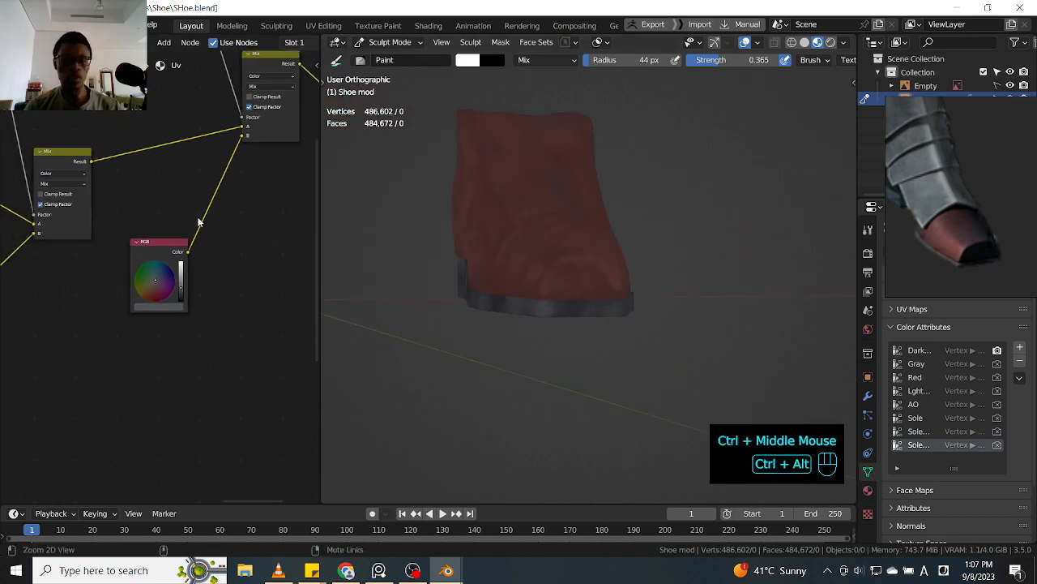
pyautogui.keyDown('ctrl'); pyautogui.moveTo(201, 219); pyautogui.dragTo(202, 217, button='middle'); pyautogui.keyUp('ctrl')
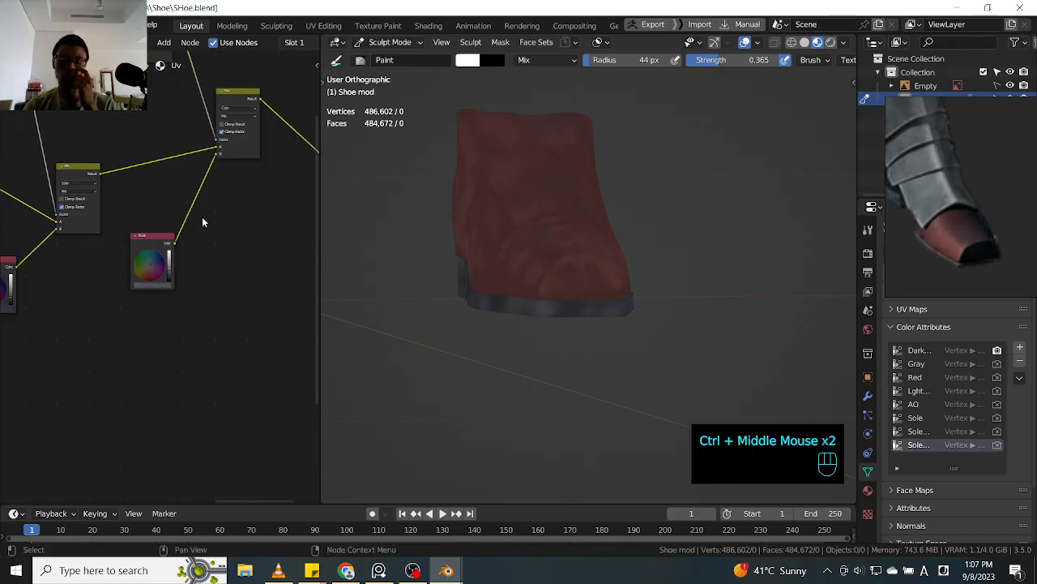
pyautogui.click(89, 168)
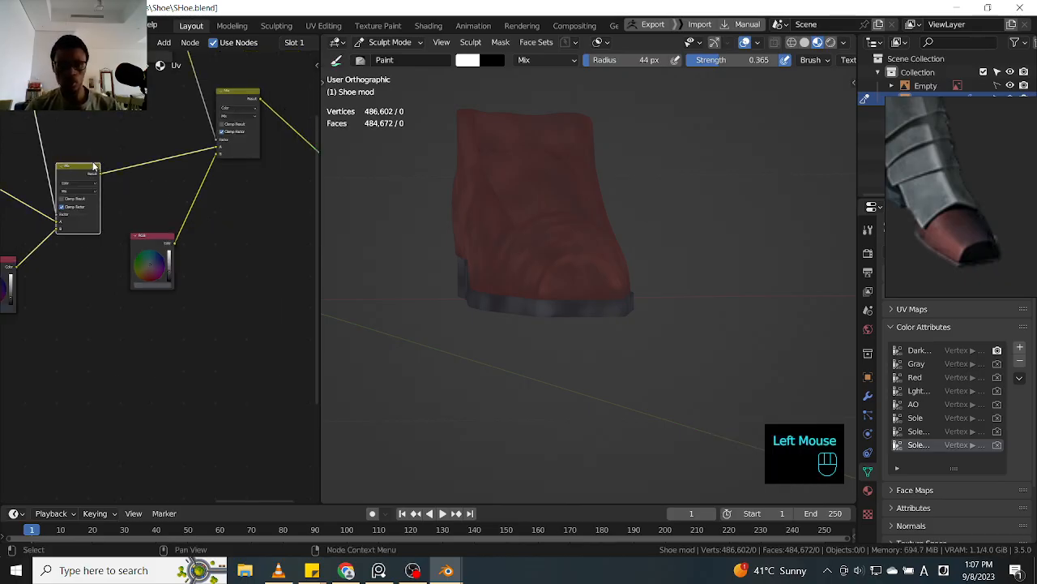
pyautogui.press('m')
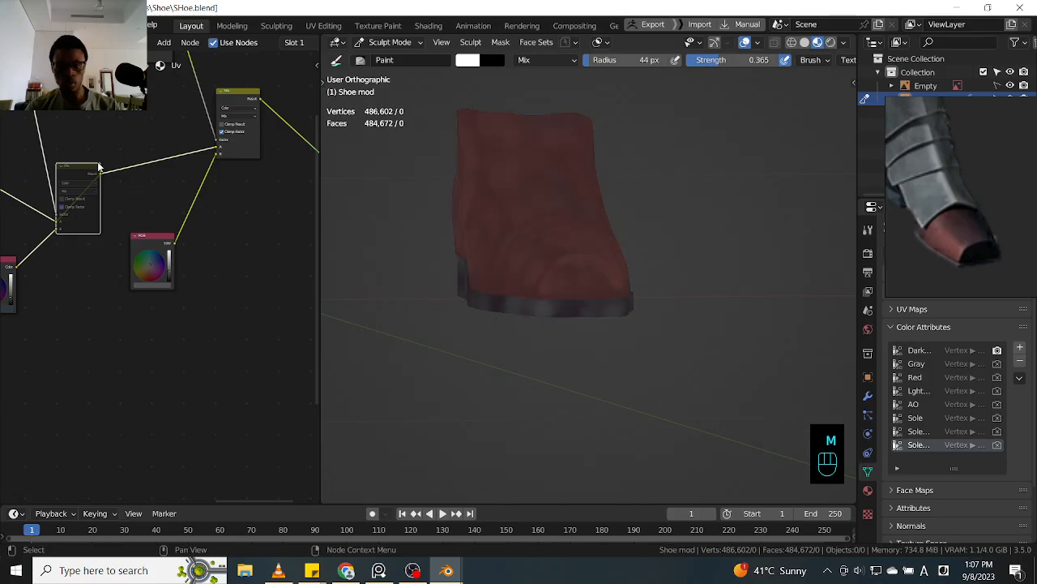
pyautogui.press('m')
pyautogui.press('m')
pyautogui.press('m')
pyautogui.press('m')
pyautogui.press('m')
pyautogui.press('m')
pyautogui.press('m')
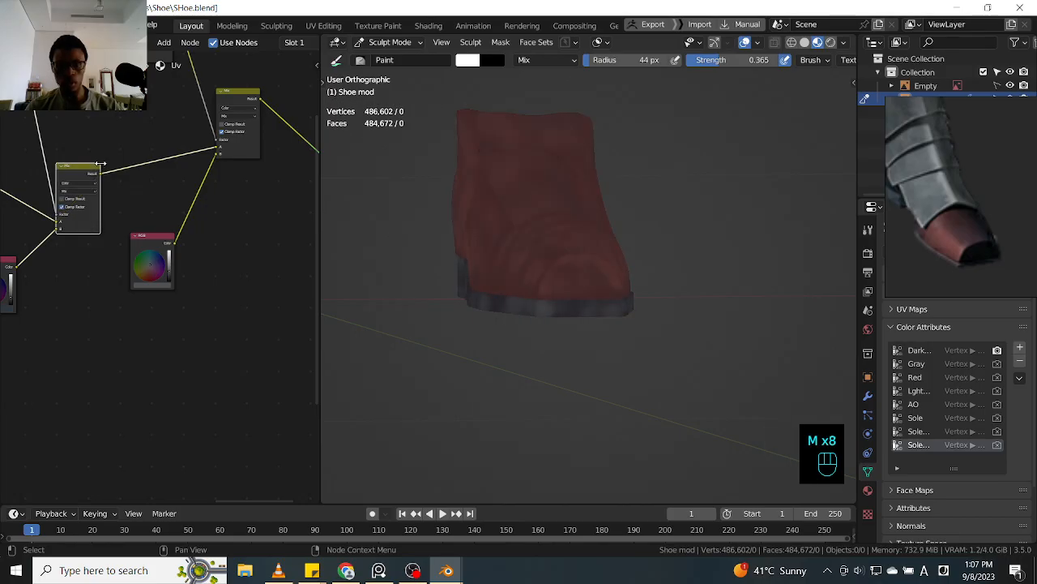
# - Toggle muting on the final Mix node to compare the shoe with and without the painted sole highlights
pyautogui.click(230, 103)
pyautogui.press('m')
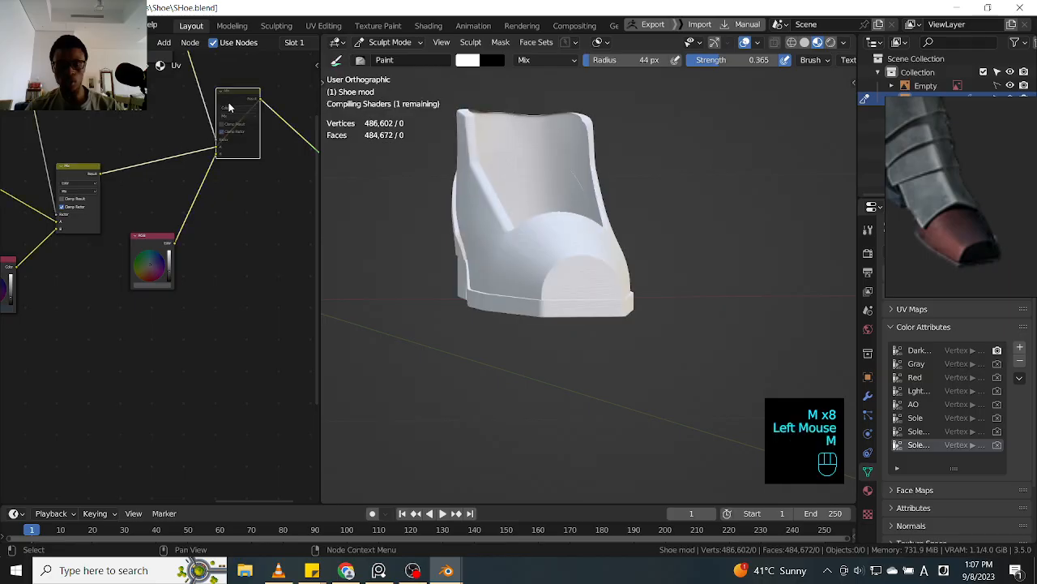
pyautogui.press('m')
pyautogui.press('m')
pyautogui.press('m')
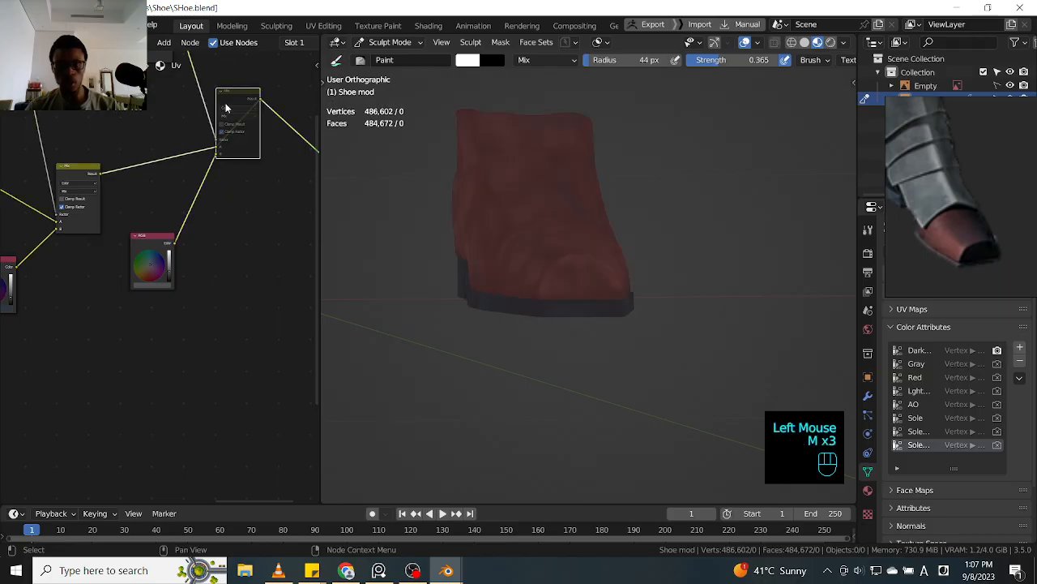
pyautogui.press('m')
pyautogui.press('m')
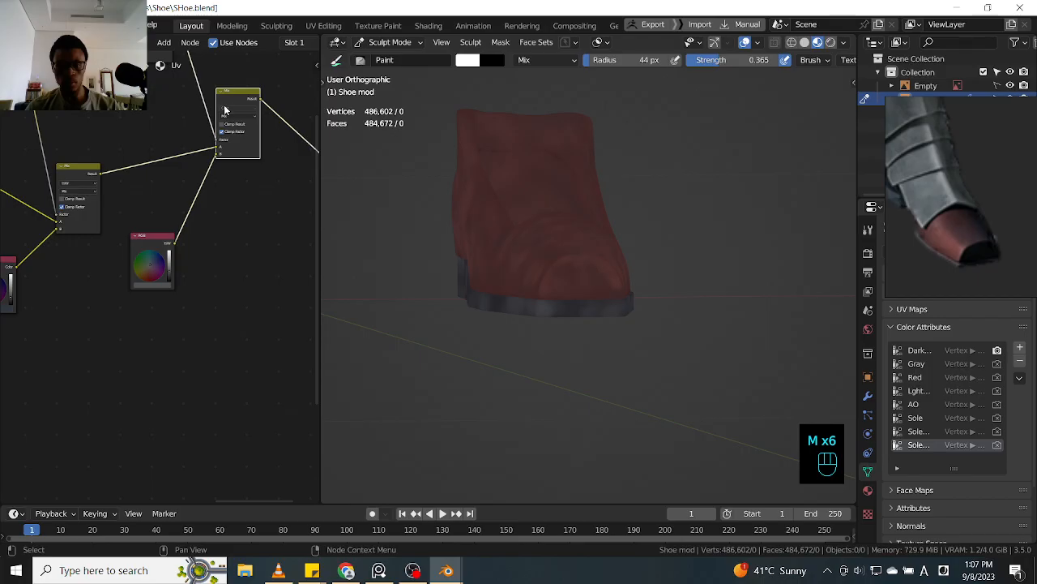
# - Move the unused Principled BSDF node onto the link between the final Mix node and the Material Output node
pyautogui.keyDown('ctrl'); pyautogui.moveTo(251, 241); pyautogui.dragTo(284, 253, button='middle'); pyautogui.keyUp('ctrl')
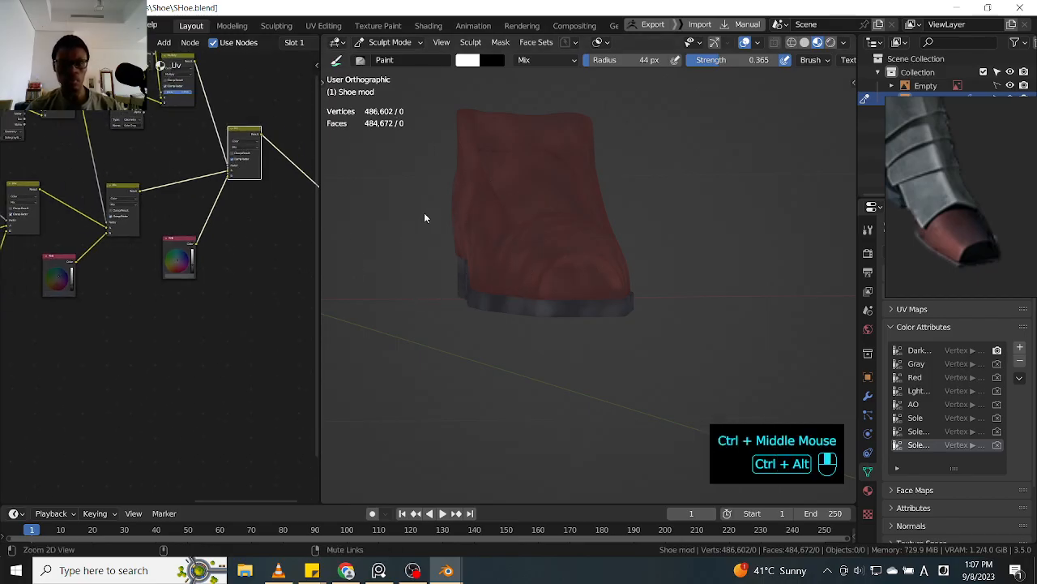
pyautogui.moveTo(658, 228)
pyautogui.keyDown('ctrl'); pyautogui.mouseDown(button='middle')
pyautogui.moveTo(655, 259)
pyautogui.moveTo(640, 271)
pyautogui.moveTo(644, 338)
pyautogui.moveTo(602, 354)
pyautogui.moveTo(627, 315)
pyautogui.moveTo(613, 345)
pyautogui.moveTo(624, 291)
pyautogui.moveTo(616, 357)
pyautogui.moveTo(604, 324)
pyautogui.moveTo(618, 245)
pyautogui.moveTo(579, 309)
pyautogui.moveTo(597, 319)
pyautogui.moveTo(567, 332)
pyautogui.moveTo(602, 321)
pyautogui.moveTo(641, 224)
pyautogui.moveTo(641, 244)
pyautogui.moveTo(664, 244)
pyautogui.mouseUp(button='middle'); pyautogui.keyUp('ctrl')
pyautogui.keyDown('ctrl'); pyautogui.moveTo(664, 244); pyautogui.dragTo(648, 279, button='middle'); pyautogui.keyUp('ctrl')
pyautogui.keyDown('ctrl'); pyautogui.moveTo(628, 239); pyautogui.dragTo(573, 332, button='middle'); pyautogui.keyUp('ctrl')
pyautogui.keyDown('ctrl'); pyautogui.moveTo(231, 274); pyautogui.dragTo(208, 335, button='middle'); pyautogui.keyUp('ctrl')
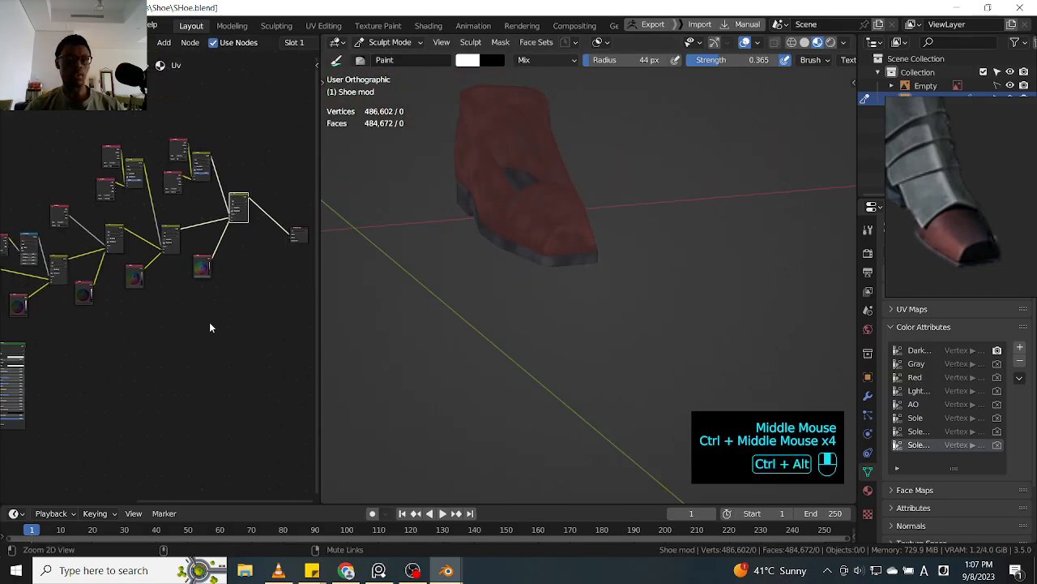
pyautogui.keyDown('ctrl'); pyautogui.moveTo(19, 347); pyautogui.dragTo(32, 344, button='middle'); pyautogui.keyUp('ctrl')
pyautogui.click(32, 344)
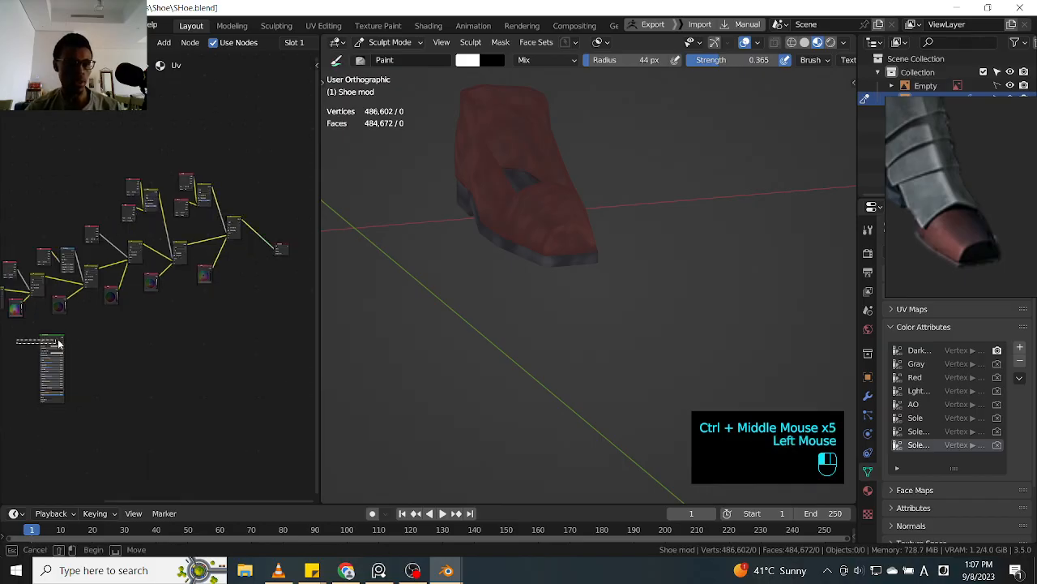
pyautogui.moveTo(62, 338); pyautogui.dragTo(242, 280)
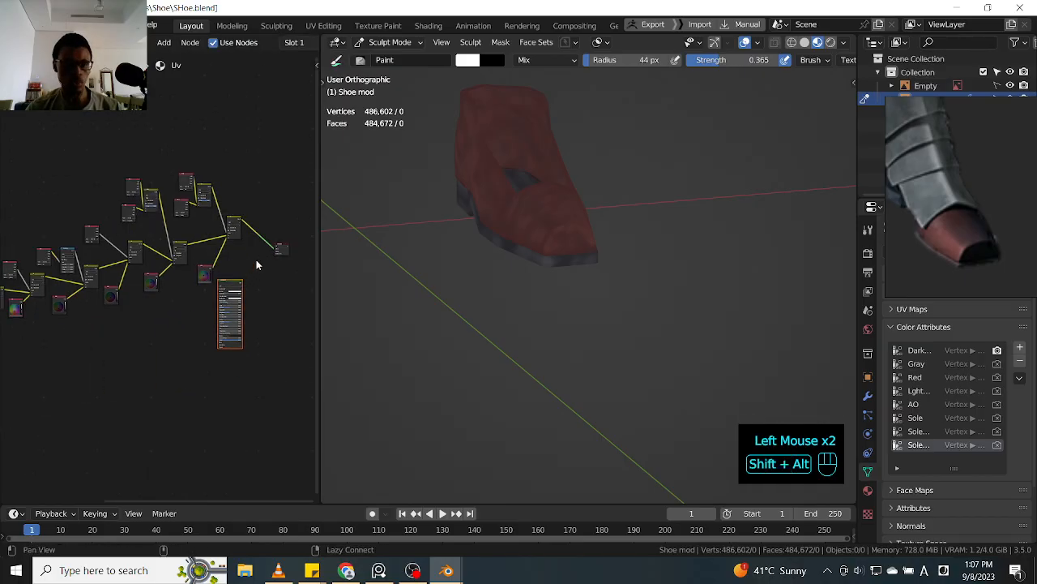
pyautogui.keyDown('shift'); pyautogui.moveTo(248, 266); pyautogui.dragTo(165, 299, button='middle'); pyautogui.keyUp('shift')
pyautogui.moveTo(164, 305); pyautogui.dragTo(154, 261)
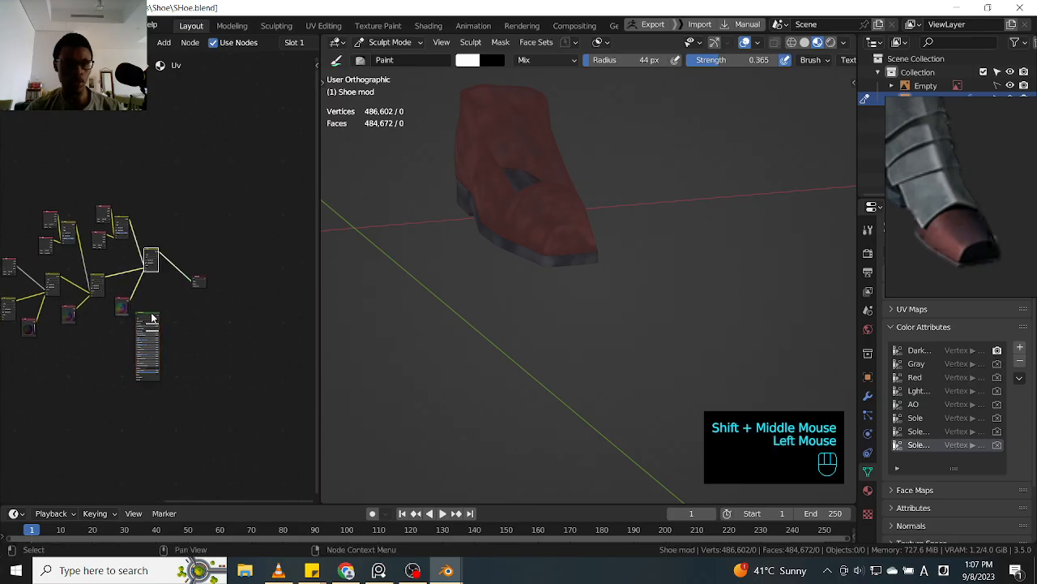
pyautogui.moveTo(152, 316); pyautogui.dragTo(190, 247)
pyautogui.click(193, 264)
# - Collapse and re-expand the Principled BSDF and Material Output nodes, then space them out with Material Output beside the shader
pyautogui.press('h')
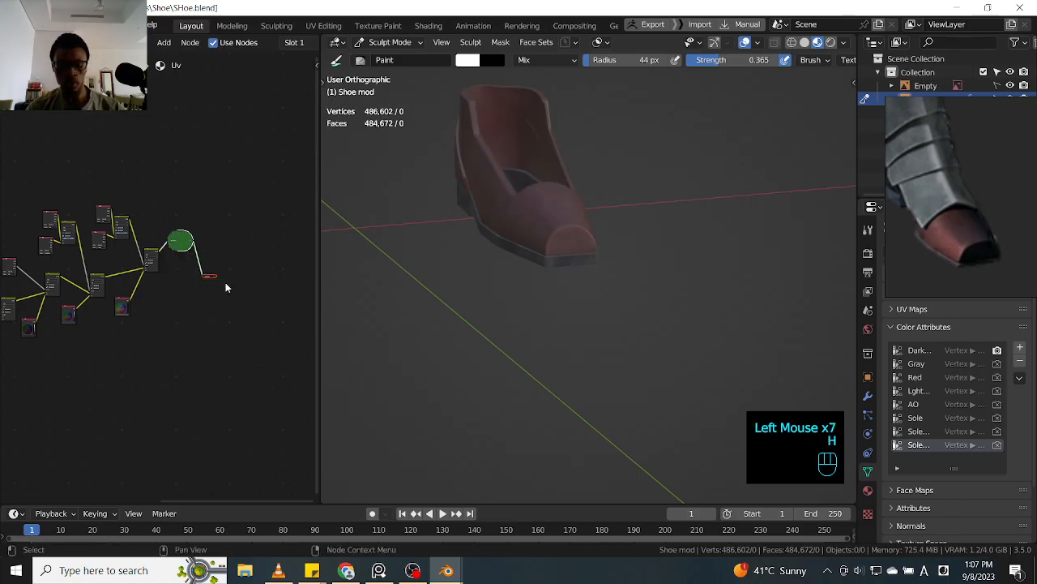
pyautogui.press('h')
pyautogui.press('g')
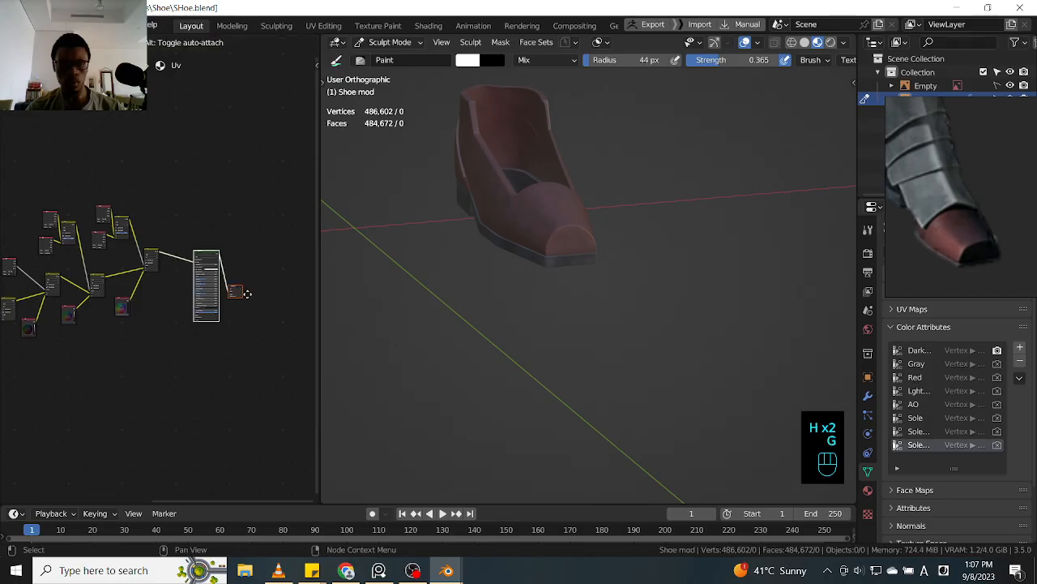
pyautogui.click(244, 298)
pyautogui.press('g')
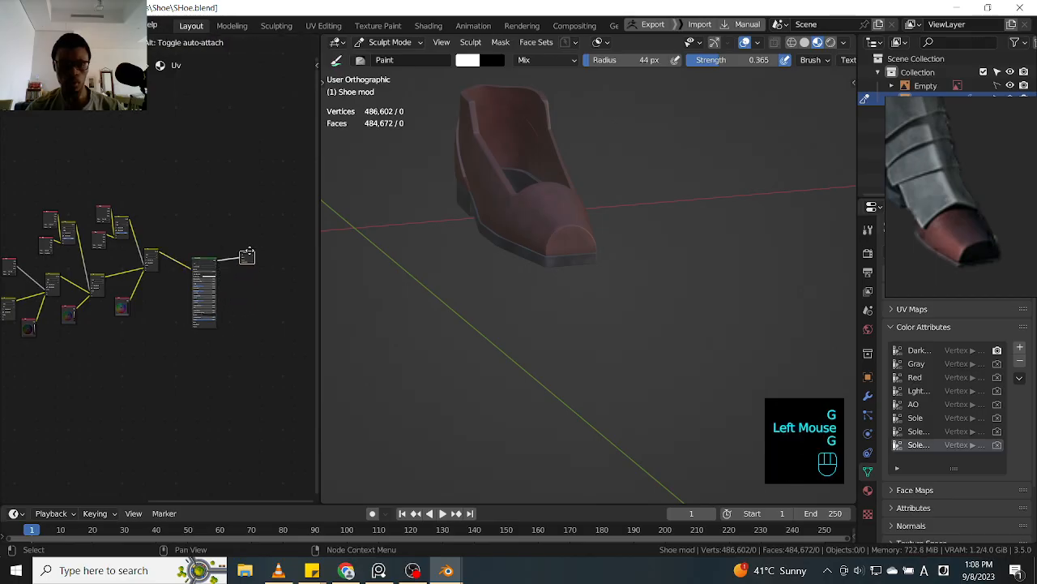
# - Create a Mix node combining the Color outputs of the first two Attribute nodes at the start of the node tree
pyautogui.keyDown('ctrl'); pyautogui.moveTo(250, 259); pyautogui.dragTo(193, 276, button='middle'); pyautogui.keyUp('ctrl')
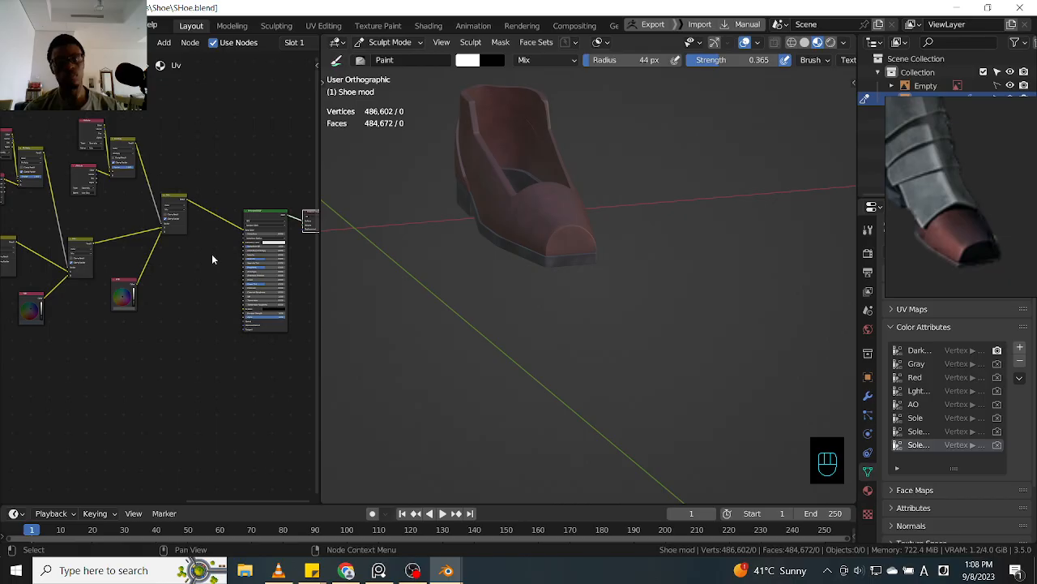
pyautogui.keyDown('shift'); pyautogui.moveTo(186, 280); pyautogui.dragTo(174, 340, button='middle'); pyautogui.keyUp('shift')
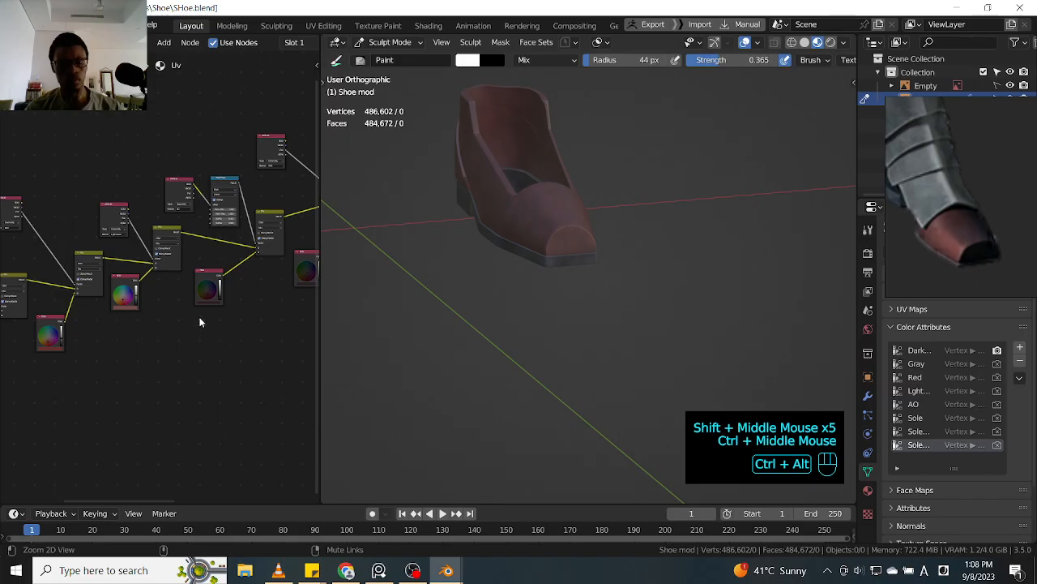
pyautogui.keyDown('ctrl'); pyautogui.moveTo(200, 322); pyautogui.dragTo(144, 336, button='middle'); pyautogui.keyUp('ctrl')
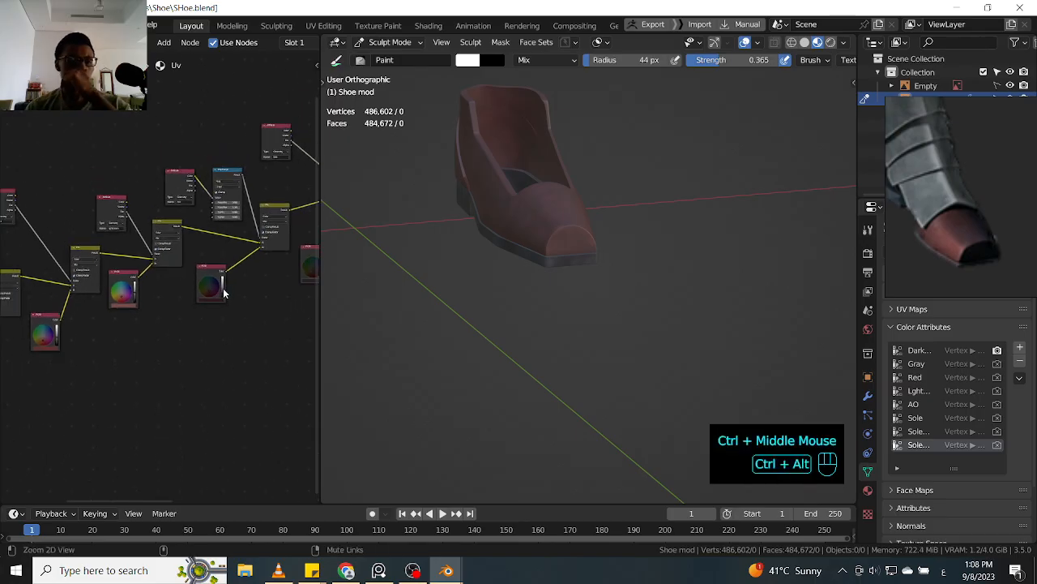
pyautogui.keyDown('ctrl'); pyautogui.moveTo(226, 295); pyautogui.dragTo(228, 285, button='middle'); pyautogui.keyUp('ctrl')
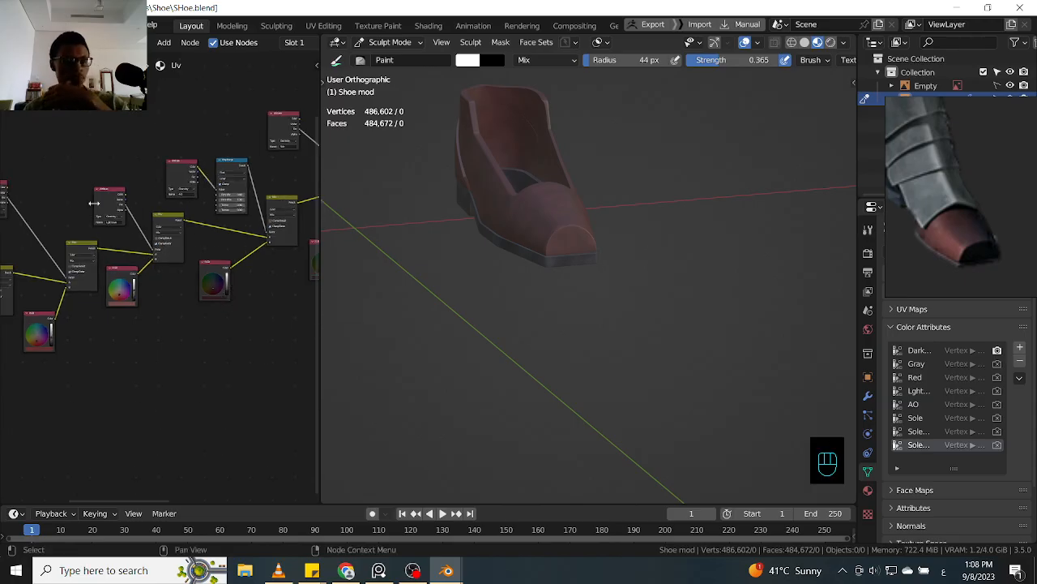
pyautogui.keyDown('shift'); pyautogui.moveTo(65, 208); pyautogui.dragTo(301, 203, button='middle'); pyautogui.keyUp('shift')
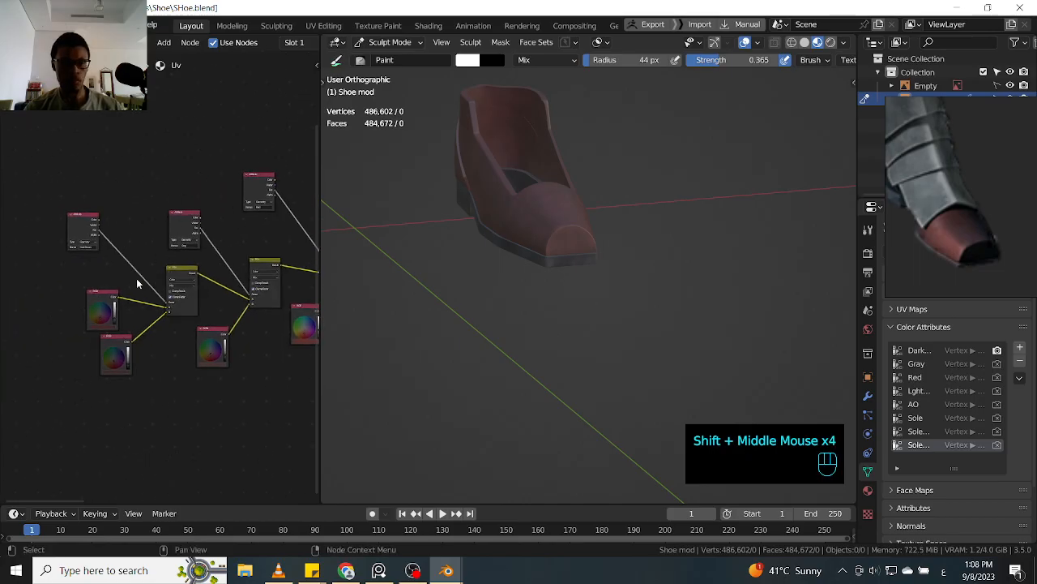
pyautogui.click(142, 231)
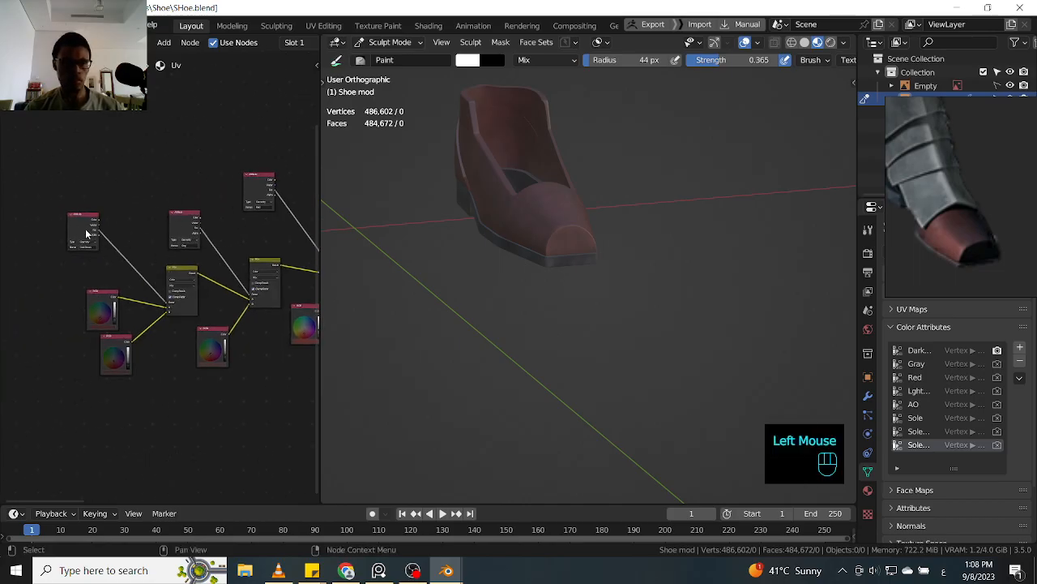
pyautogui.keyDown('ctrl'); pyautogui.keyDown('shift'); pyautogui.moveTo(86, 232); pyautogui.dragTo(192, 223, button='right'); pyautogui.keyUp('shift'); pyautogui.keyUp('ctrl')
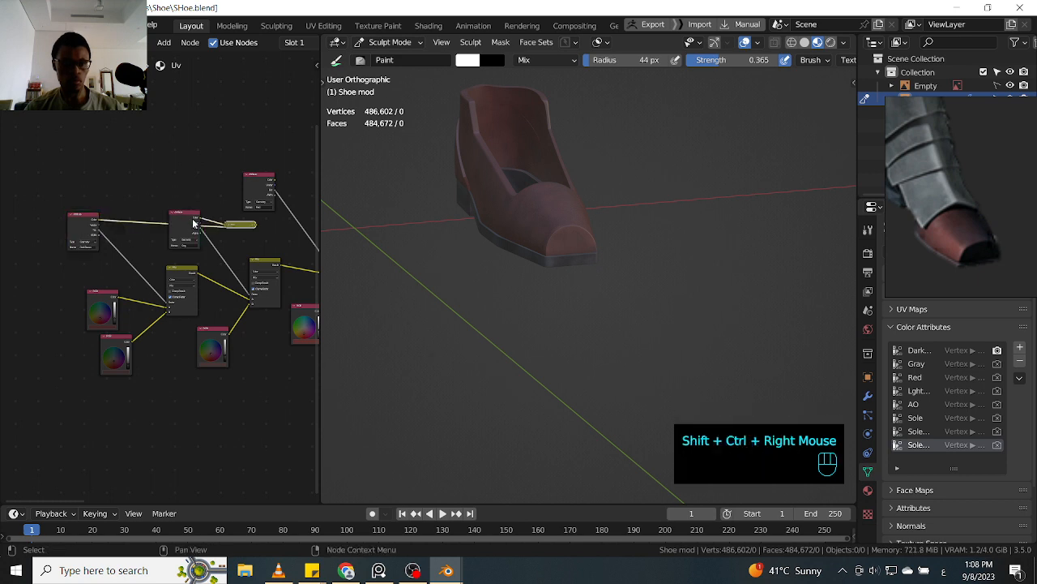
pyautogui.click(241, 230)
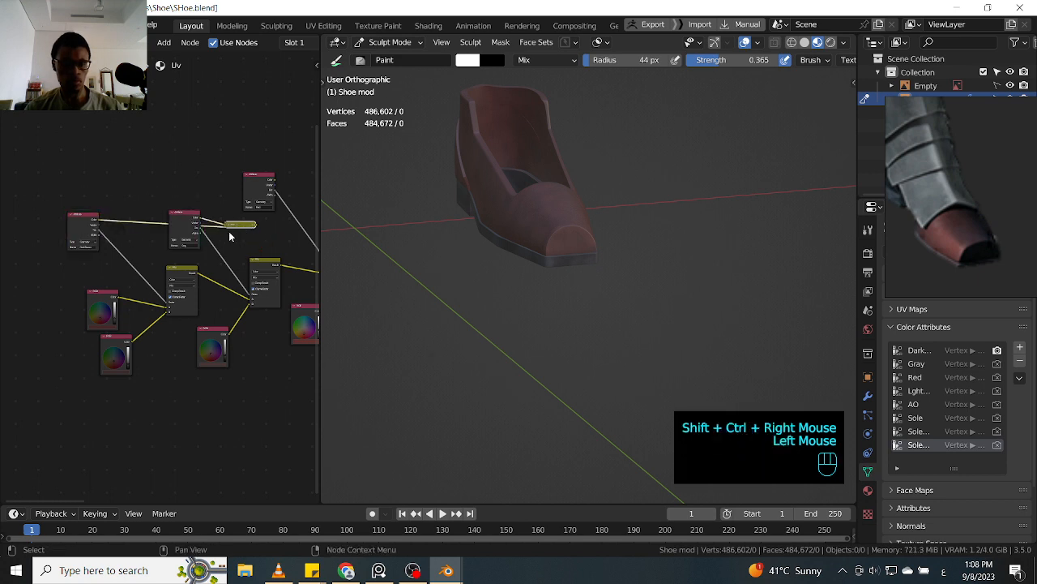
pyautogui.click(243, 233)
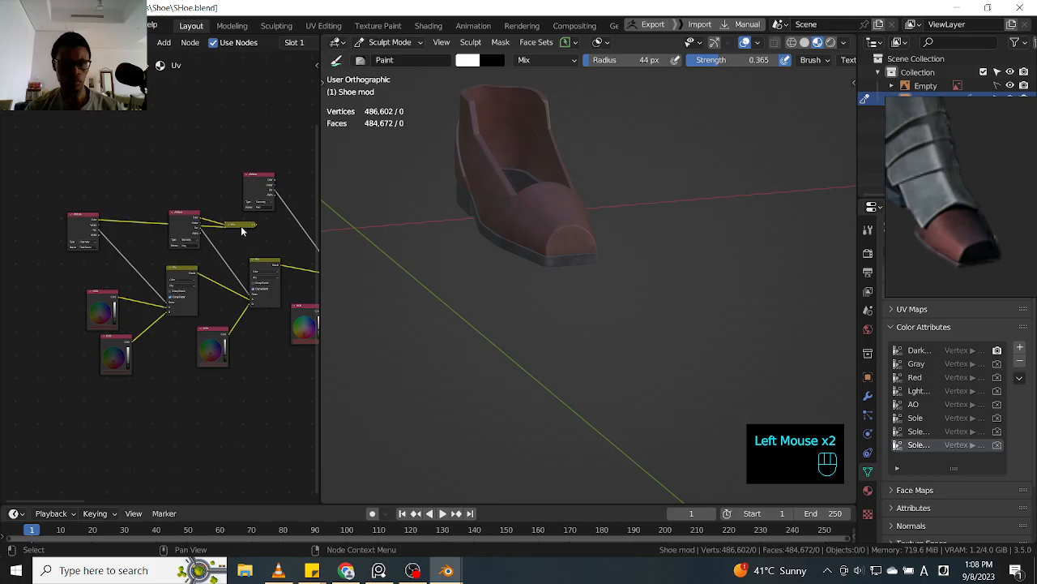
# - Move the new Mix node into the empty space below the main color chain and expand it
pyautogui.keyDown('shift'); pyautogui.moveTo(247, 231); pyautogui.dragTo(201, 227, button='middle'); pyautogui.keyUp('shift')
pyautogui.press('g')
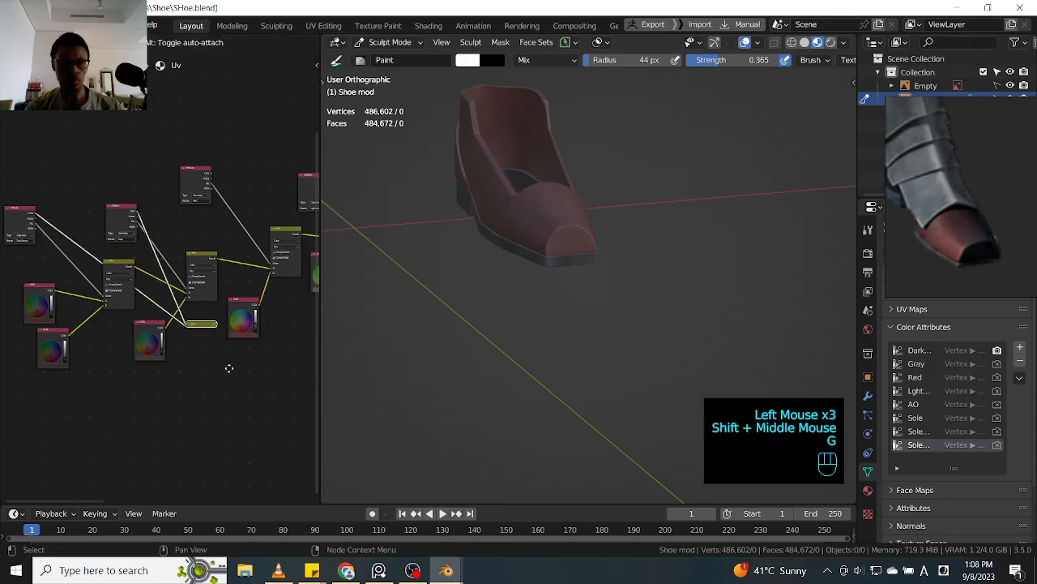
pyautogui.click(264, 382)
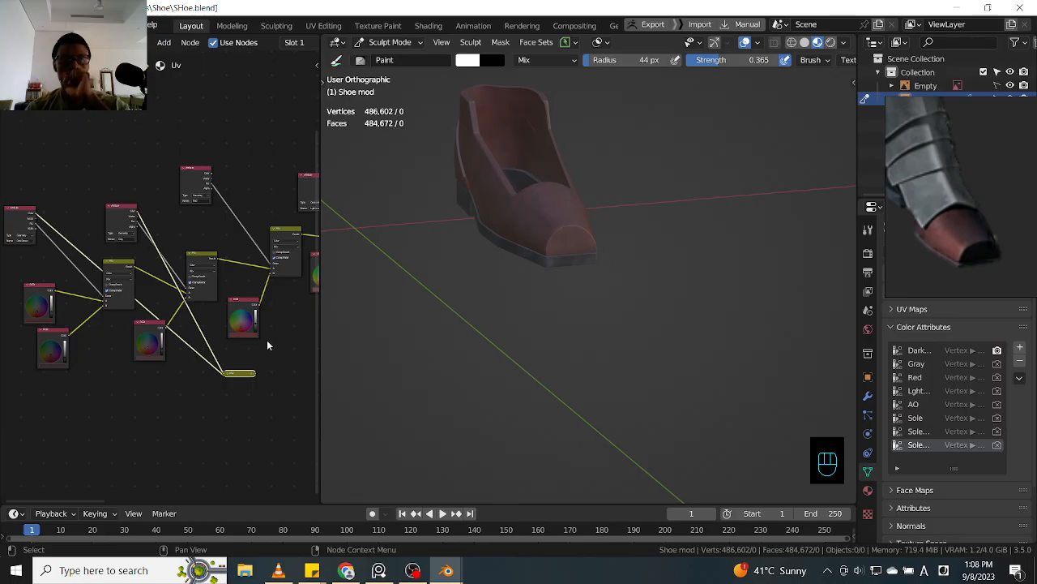
pyautogui.keyDown('ctrl'); pyautogui.moveTo(261, 346); pyautogui.dragTo(252, 366, button='middle'); pyautogui.keyUp('ctrl')
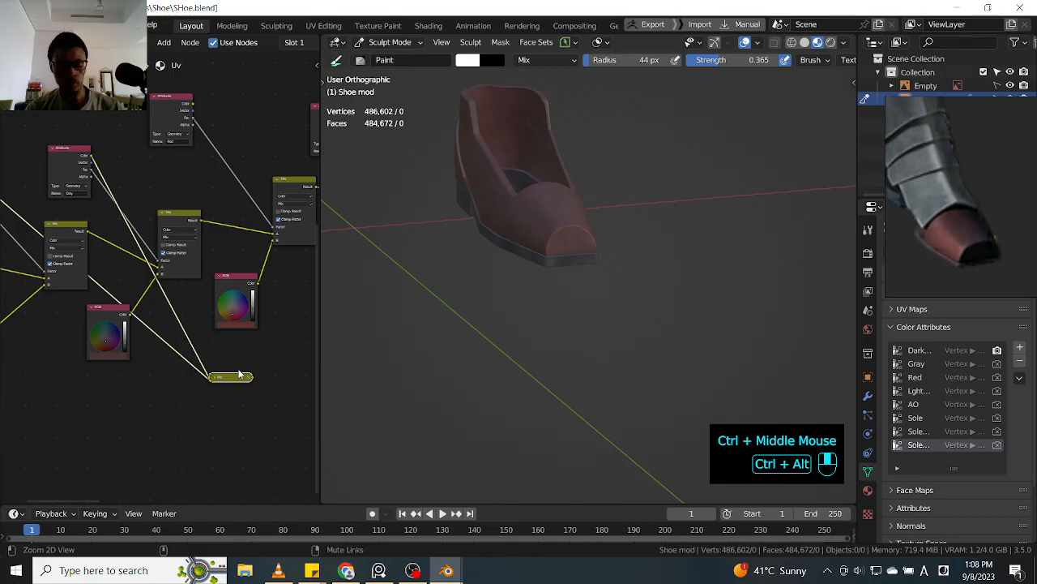
pyautogui.press('h')
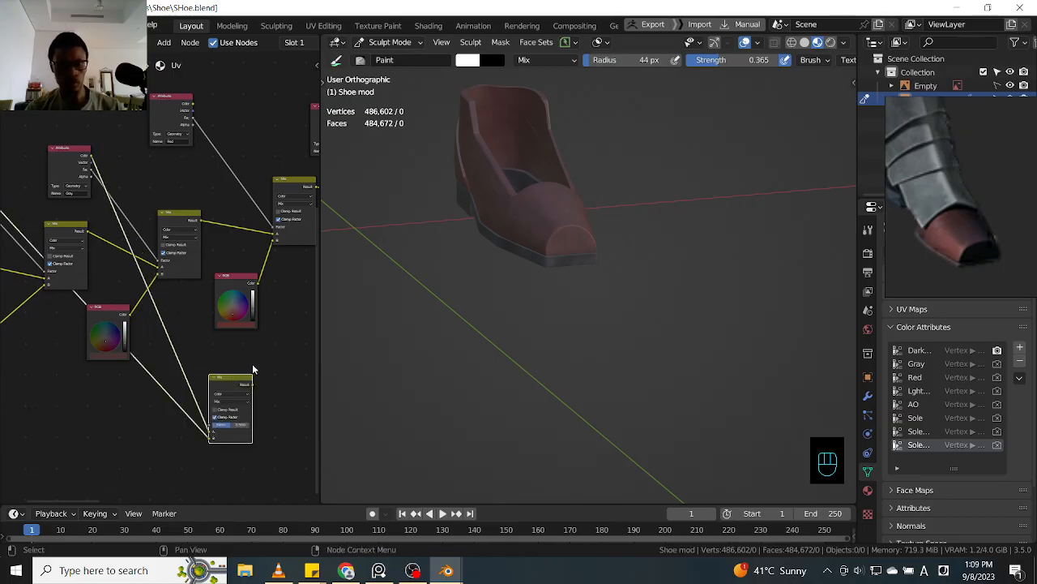
# - Duplicate the new Mix node and place the copy just below the original
pyautogui.keyDown('shift'); pyautogui.moveTo(251, 364); pyautogui.dragTo(258, 315, button='middle'); pyautogui.keyUp('shift')
pyautogui.click(243, 324)
pyautogui.hotkey('shift', 'd')
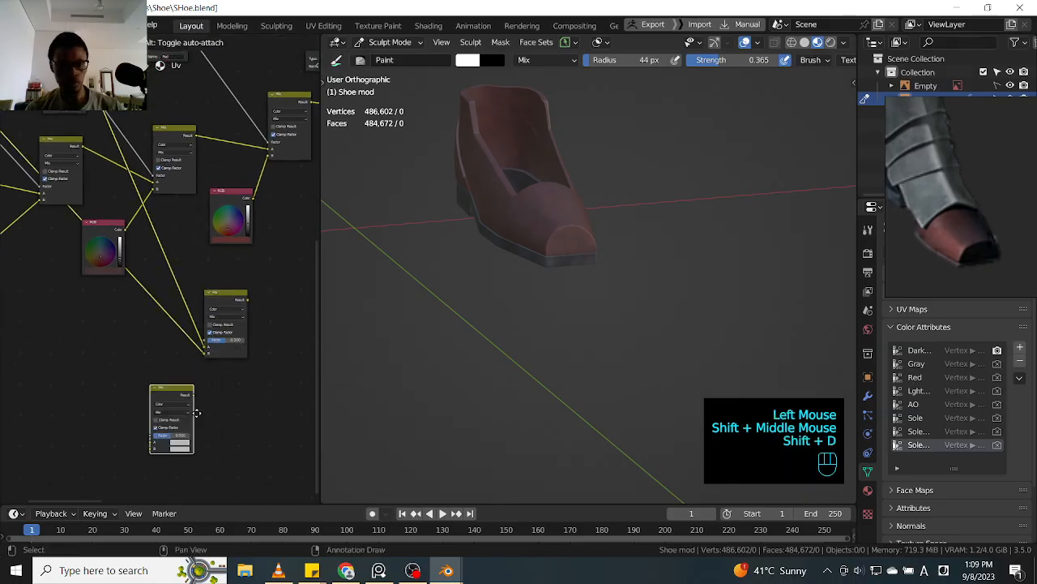
pyautogui.click(204, 405)
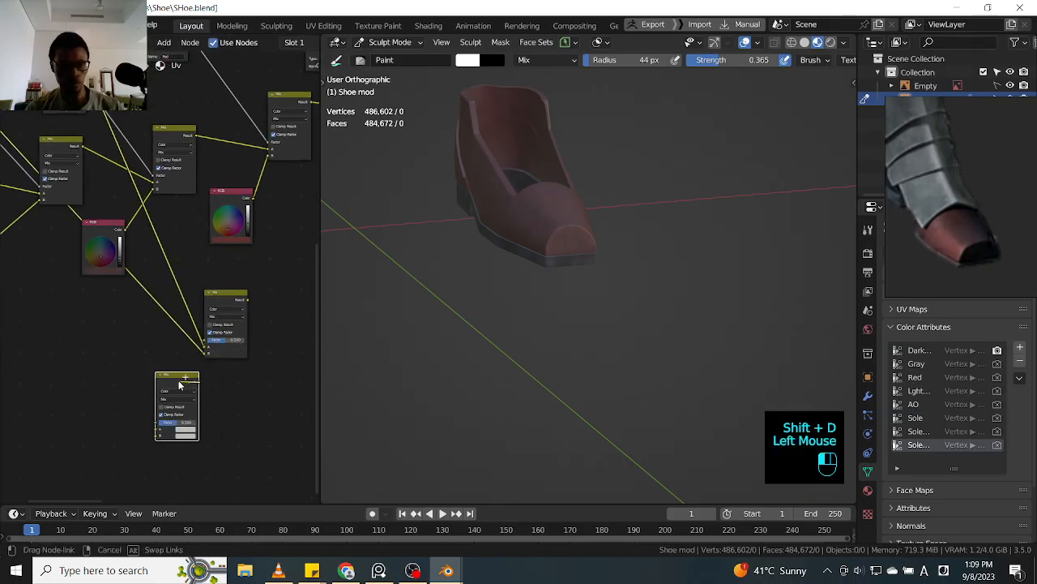
# - Add reroute points on both links feeding the upper Mix node and plug the lower Mix node's Result into its B input
pyautogui.moveTo(197, 382); pyautogui.dragTo(193, 377)
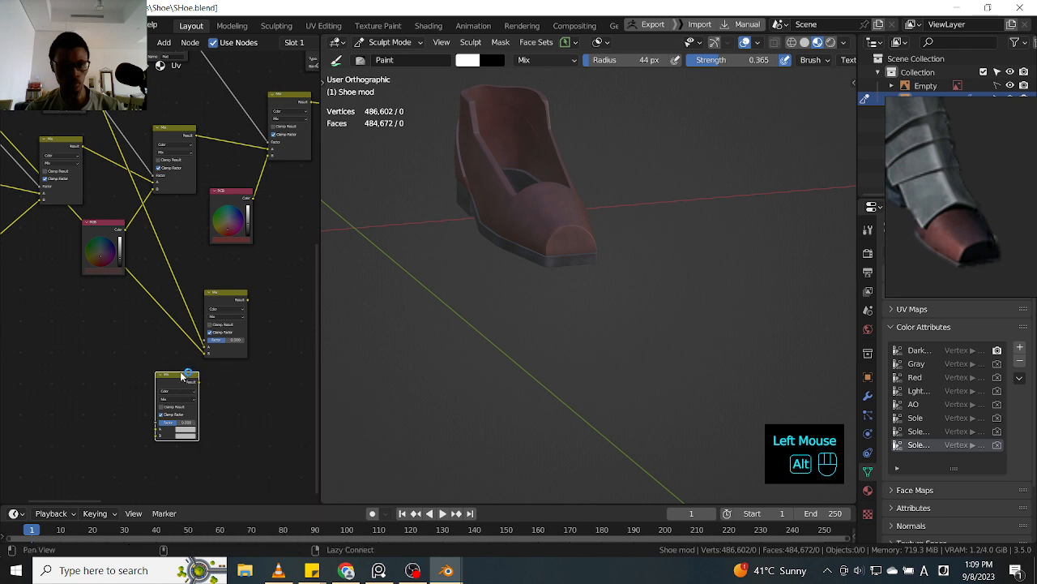
pyautogui.keyDown('shift'); pyautogui.moveTo(181, 327); pyautogui.dragTo(193, 340, button='middle'); pyautogui.keyUp('shift')
pyautogui.moveTo(192, 275)
pyautogui.keyDown('ctrl'); pyautogui.keyDown('shift'); pyautogui.mouseDown(button='right')
pyautogui.moveTo(184, 308)
pyautogui.moveTo(207, 273)
pyautogui.moveTo(170, 347)
pyautogui.moveTo(184, 324)
pyautogui.mouseUp(button='right'); pyautogui.keyUp('shift'); pyautogui.keyUp('ctrl')
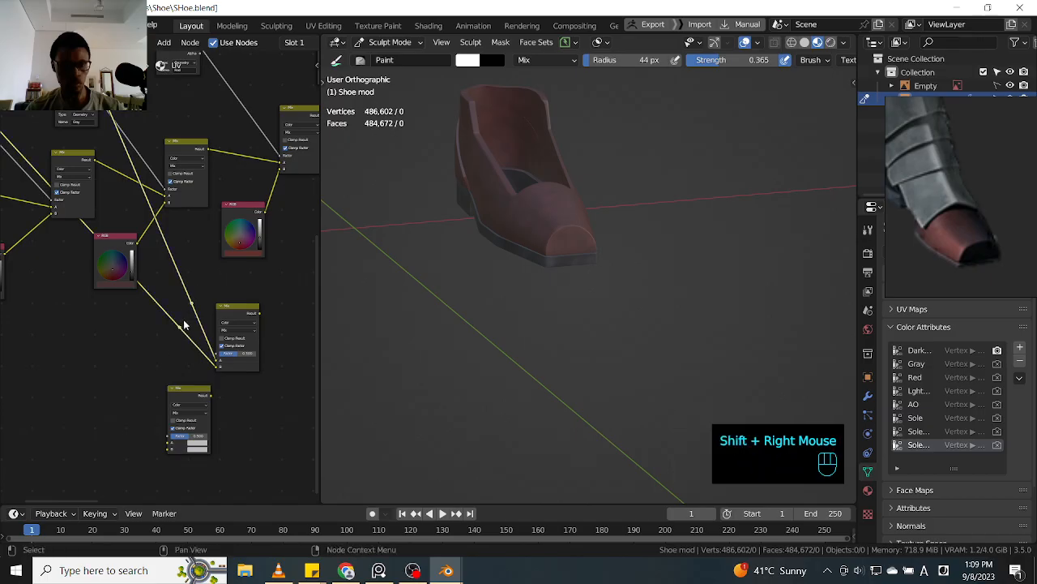
pyautogui.click(186, 334)
pyautogui.moveTo(215, 367)
pyautogui.mouseDown()
pyautogui.moveTo(189, 368)
pyautogui.moveTo(187, 390)
pyautogui.moveTo(162, 385)
pyautogui.moveTo(216, 368)
pyautogui.mouseUp()
# - Duplicate the RGB node below the color chain and place the copy beside the lower Mix node
pyautogui.keyDown('shift'); pyautogui.moveTo(109, 386); pyautogui.dragTo(158, 355, button='middle'); pyautogui.keyUp('shift')
pyautogui.hotkey('shift', 'a')
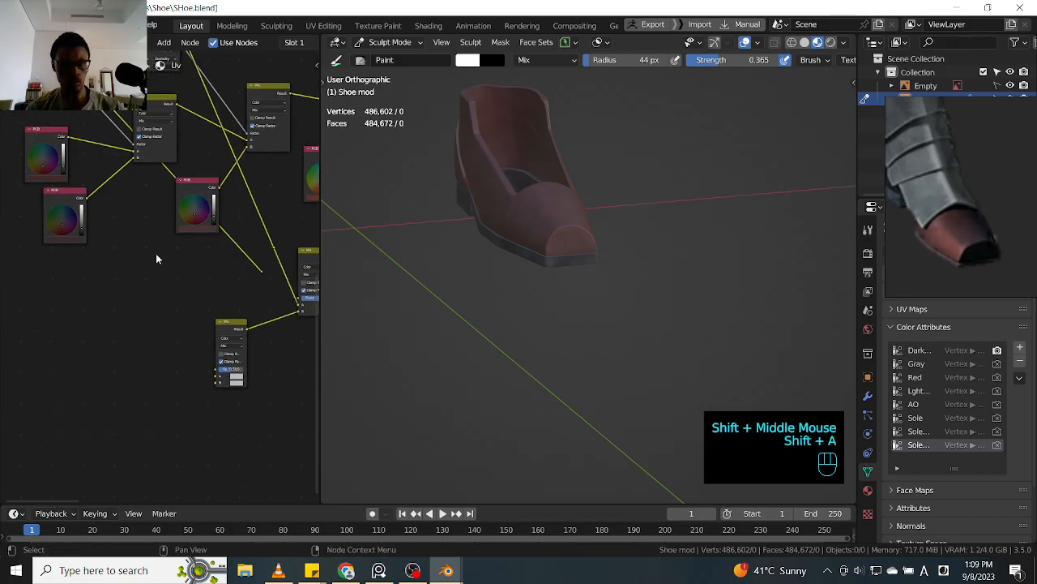
pyautogui.click(189, 187)
pyautogui.hotkey('shift', 'd')
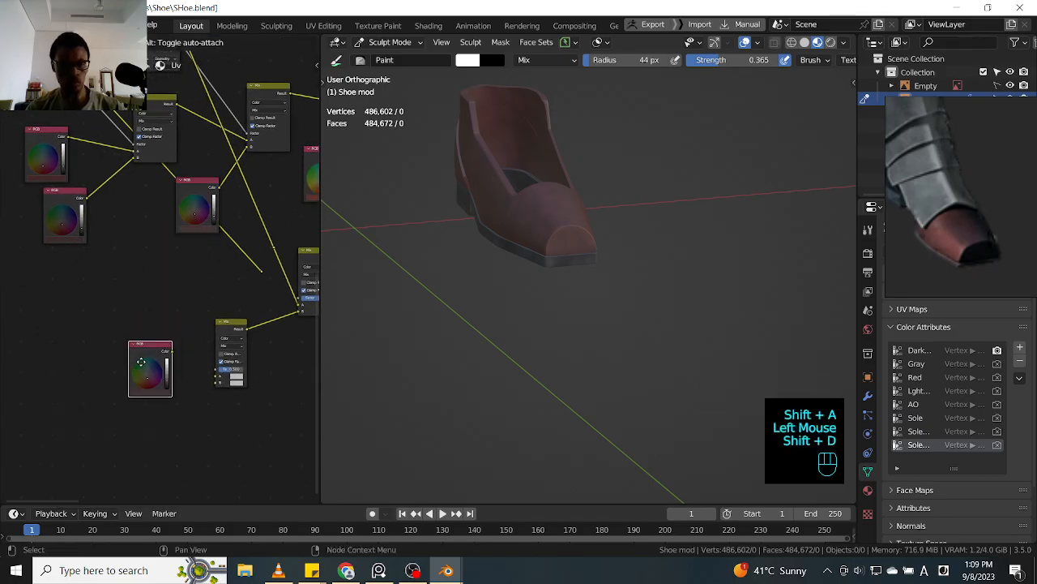
pyautogui.click(145, 362)
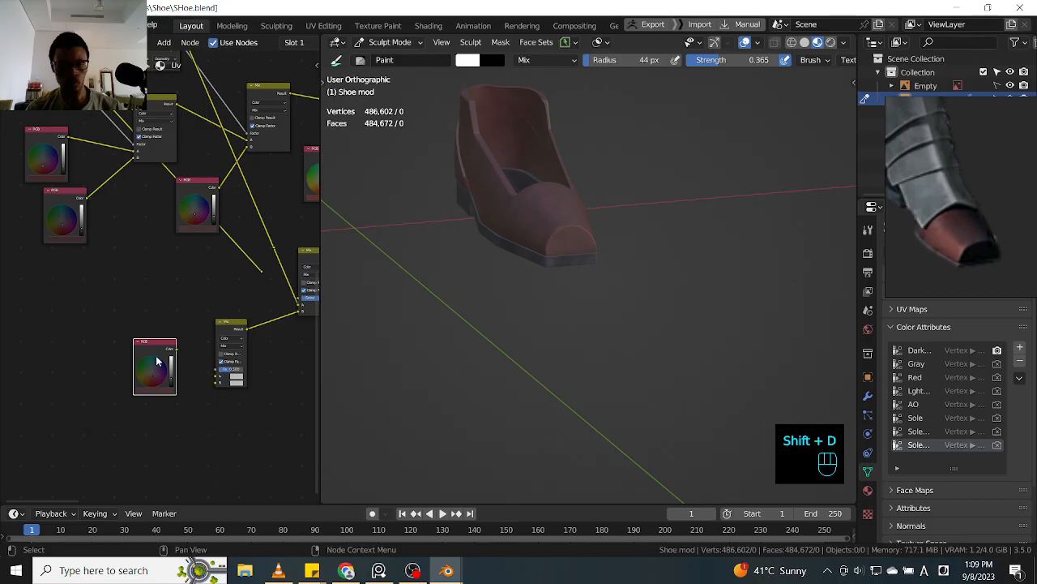
pyautogui.rightClick(158, 352)
# - Reset the duplicated RGB node to its default color and darken it to a medium gray
pyautogui.keyDown('ctrl'); pyautogui.moveTo(180, 315); pyautogui.dragTo(168, 359, button='middle'); pyautogui.keyUp('ctrl')
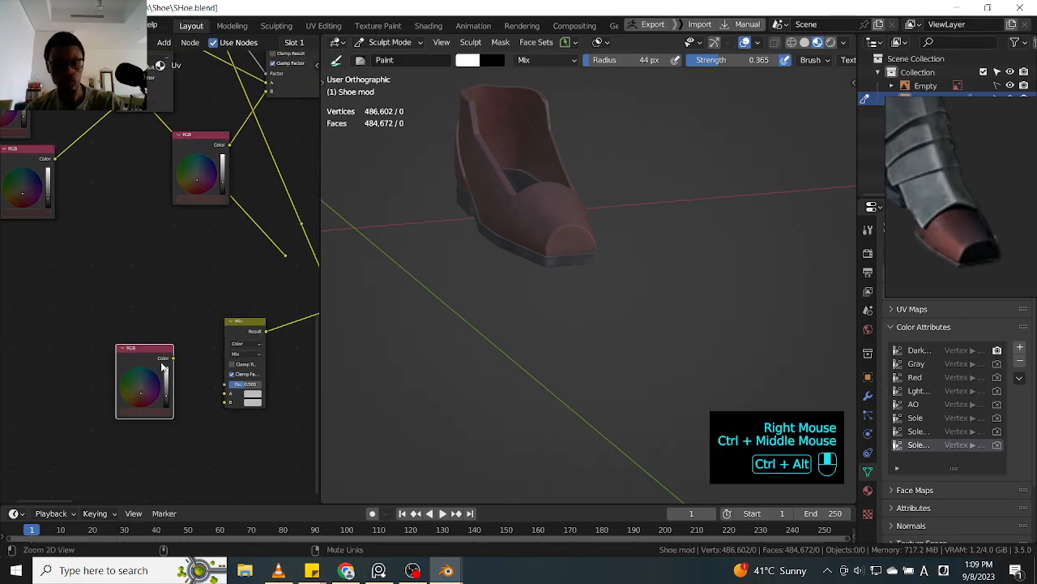
pyautogui.press('BackSpace')
pyautogui.press('Delete')
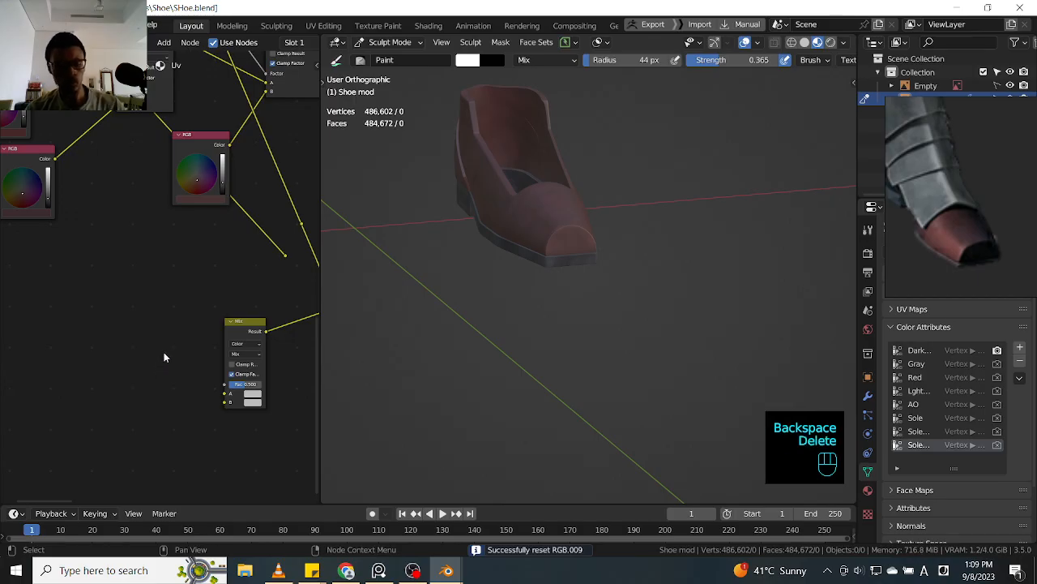
pyautogui.hotkey('ctrl', 'z')
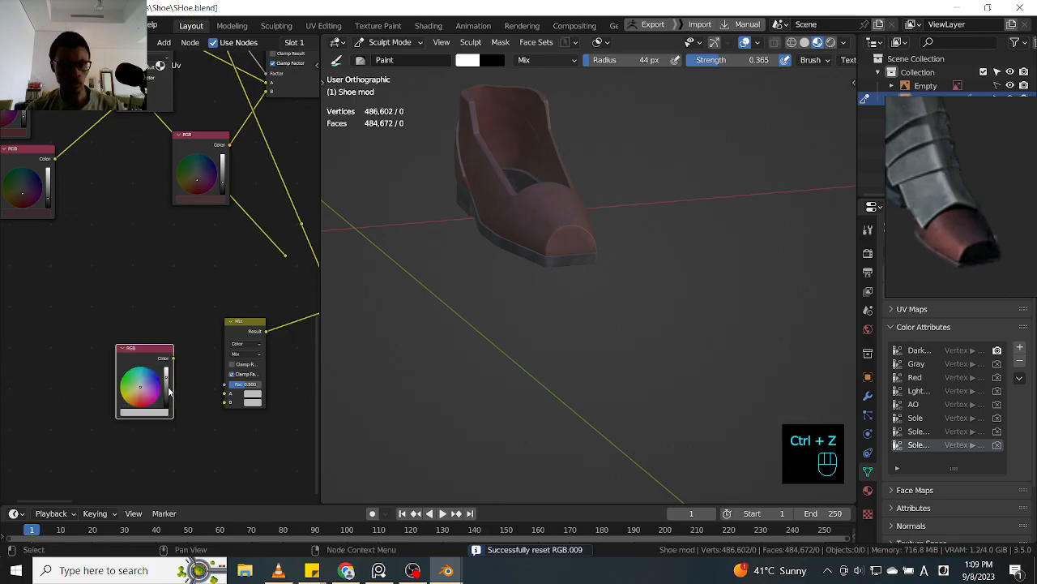
pyautogui.click(166, 386)
# - Delete the lower Mix node and connect the gray RGB node's Color directly to the remaining Mix node's B input
pyautogui.keyDown('shift'); pyautogui.moveTo(198, 355); pyautogui.dragTo(152, 322, button='middle'); pyautogui.keyUp('shift')
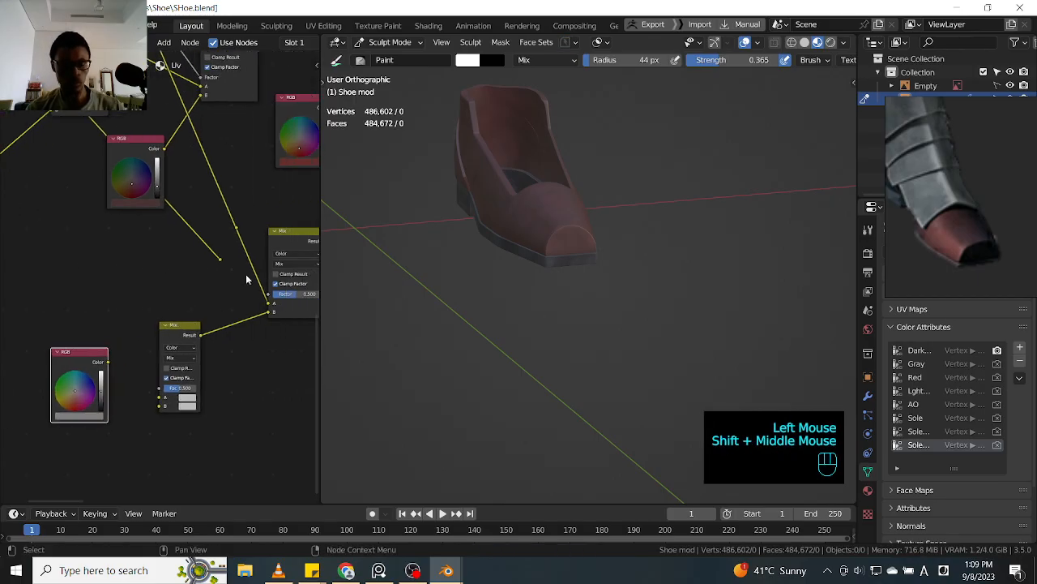
pyautogui.moveTo(108, 362); pyautogui.dragTo(158, 397)
pyautogui.moveTo(90, 362); pyautogui.dragTo(158, 286)
pyautogui.click(196, 338)
pyautogui.keyDown('shift'); pyautogui.moveTo(199, 319); pyautogui.dragTo(173, 343, button='middle'); pyautogui.keyUp('shift')
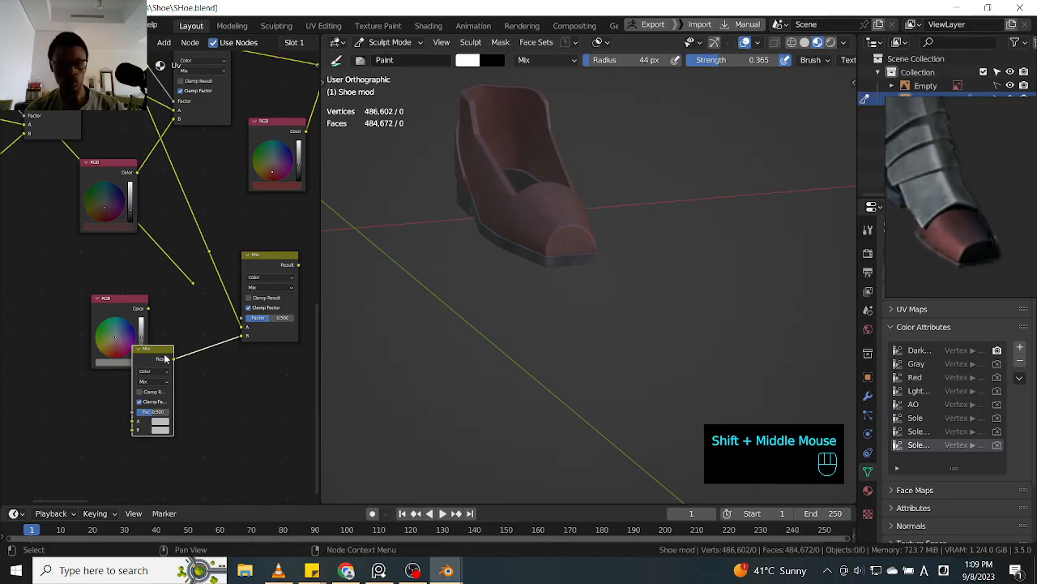
pyautogui.press('x')
pyautogui.moveTo(137, 307); pyautogui.dragTo(241, 335)
# - Move the Principled BSDF node from the end of the color chain to beside the isolated Mix node
pyautogui.keyDown('shift'); pyautogui.moveTo(306, 231); pyautogui.dragTo(153, 308, button='middle'); pyautogui.keyUp('shift')
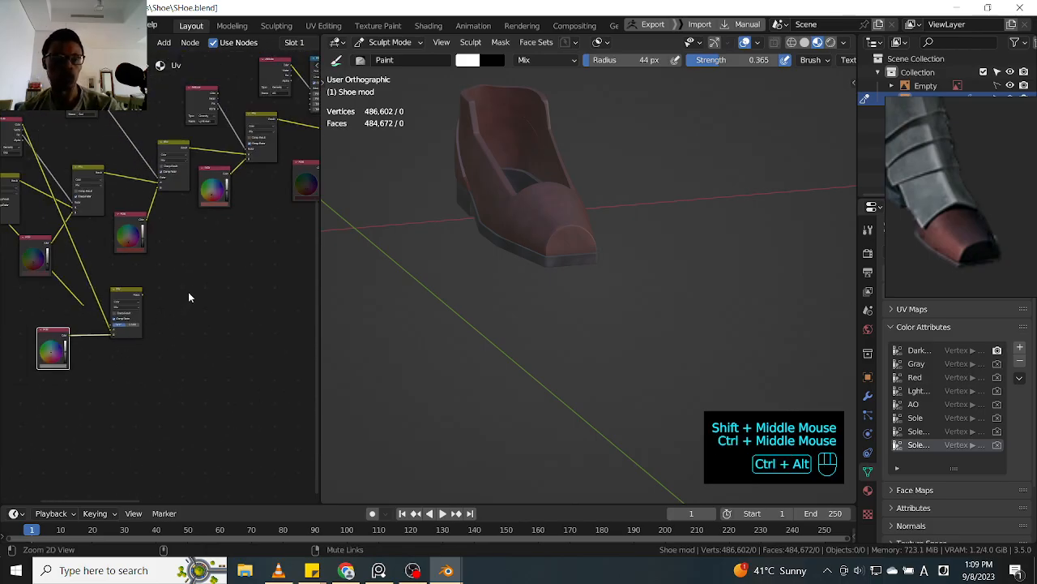
pyautogui.keyDown('ctrl'); pyautogui.moveTo(193, 291); pyautogui.dragTo(23, 351, button='middle'); pyautogui.keyUp('ctrl')
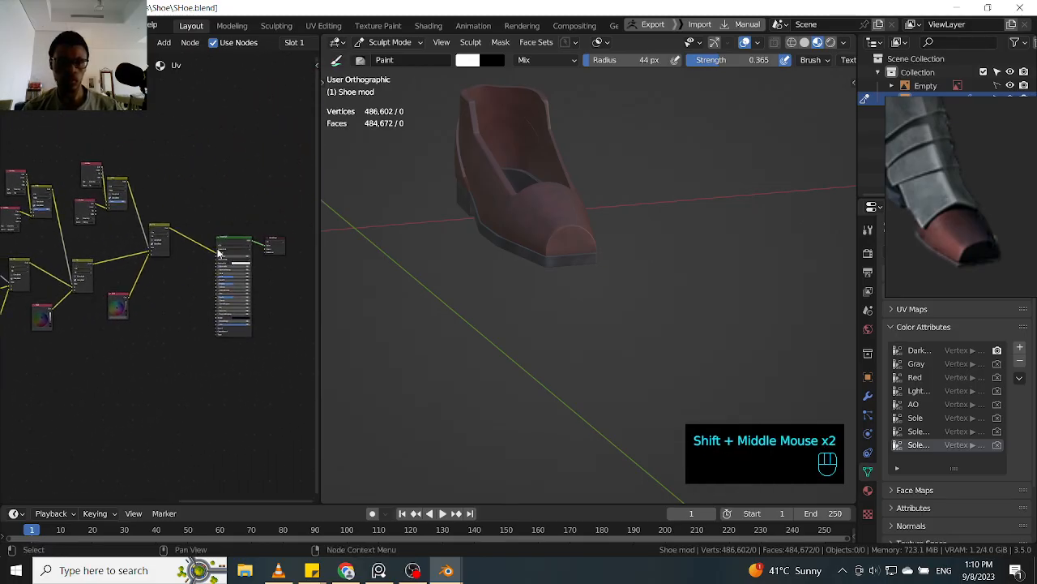
pyautogui.moveTo(232, 244); pyautogui.dragTo(43, 448)
pyautogui.keyDown('shift'); pyautogui.moveTo(29, 397); pyautogui.dragTo(210, 300, button='middle'); pyautogui.keyUp('shift')
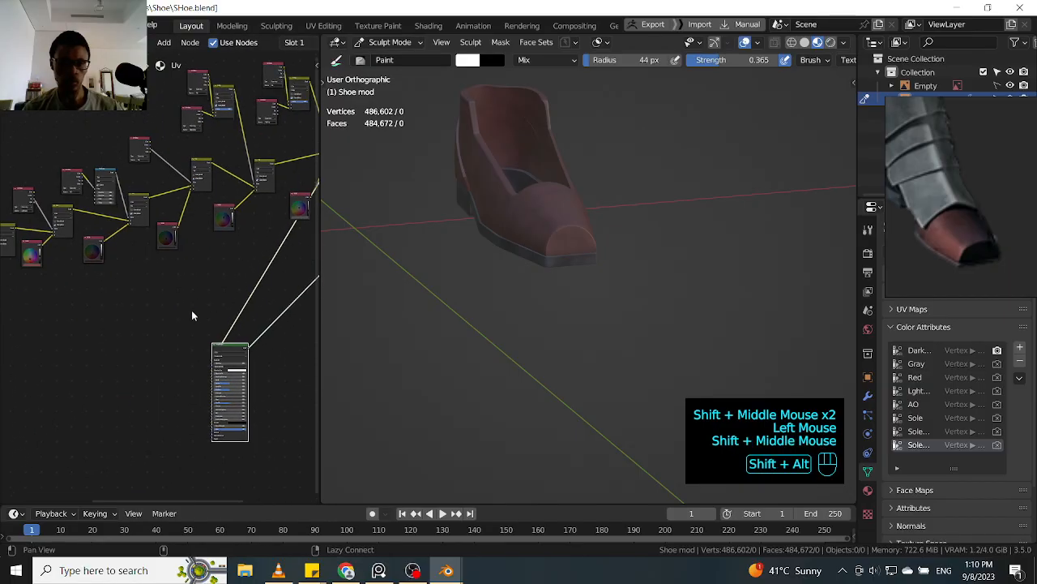
pyautogui.keyDown('shift'); pyautogui.moveTo(175, 350); pyautogui.dragTo(265, 303, button='middle'); pyautogui.keyUp('shift')
pyautogui.moveTo(308, 302); pyautogui.dragTo(132, 294)
pyautogui.keyDown('shift'); pyautogui.moveTo(132, 294); pyautogui.dragTo(220, 239, button='middle'); pyautogui.keyUp('shift')
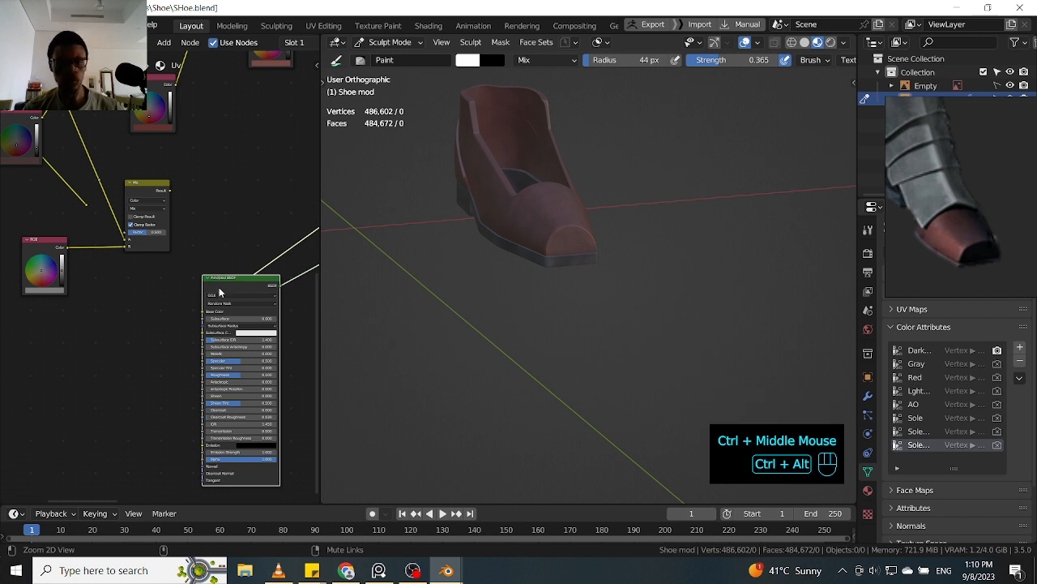
pyautogui.keyDown('ctrl'); pyautogui.moveTo(222, 281); pyautogui.dragTo(223, 283, button='middle'); pyautogui.keyUp('ctrl')
pyautogui.moveTo(222, 283); pyautogui.dragTo(225, 134)
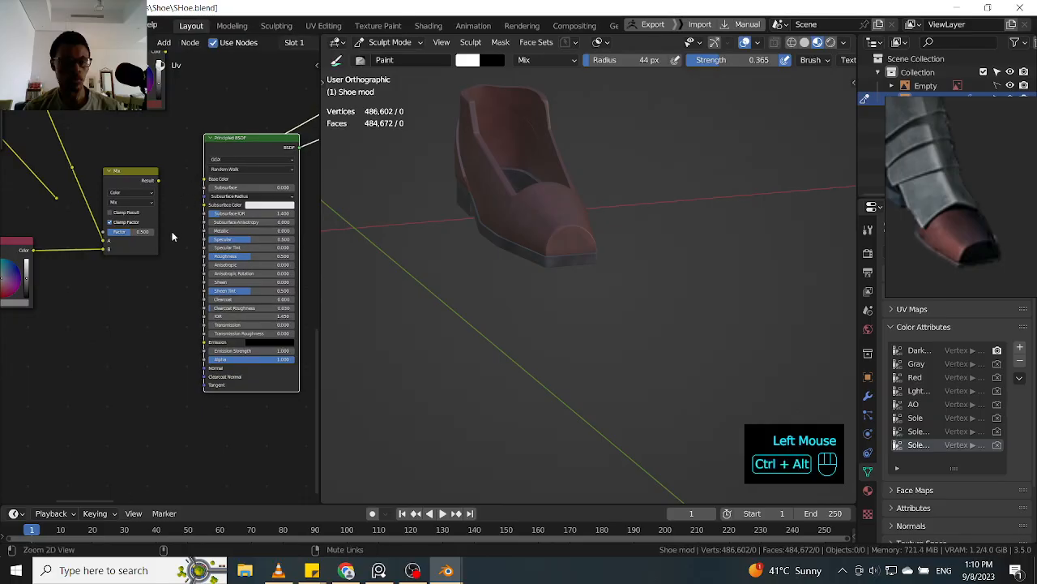
# - Connect the Mix node's Result to the Principled BSDF's Roughness and shift the Mix node slightly lower
pyautogui.keyDown('ctrl'); pyautogui.moveTo(171, 230); pyautogui.dragTo(175, 212, button='middle'); pyautogui.keyUp('ctrl')
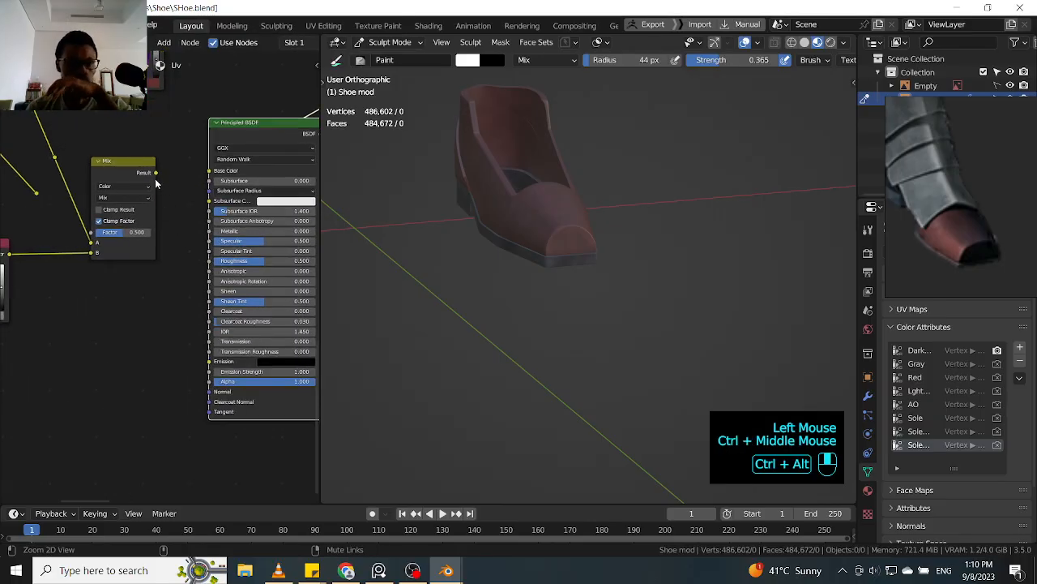
pyautogui.moveTo(156, 173); pyautogui.dragTo(208, 261)
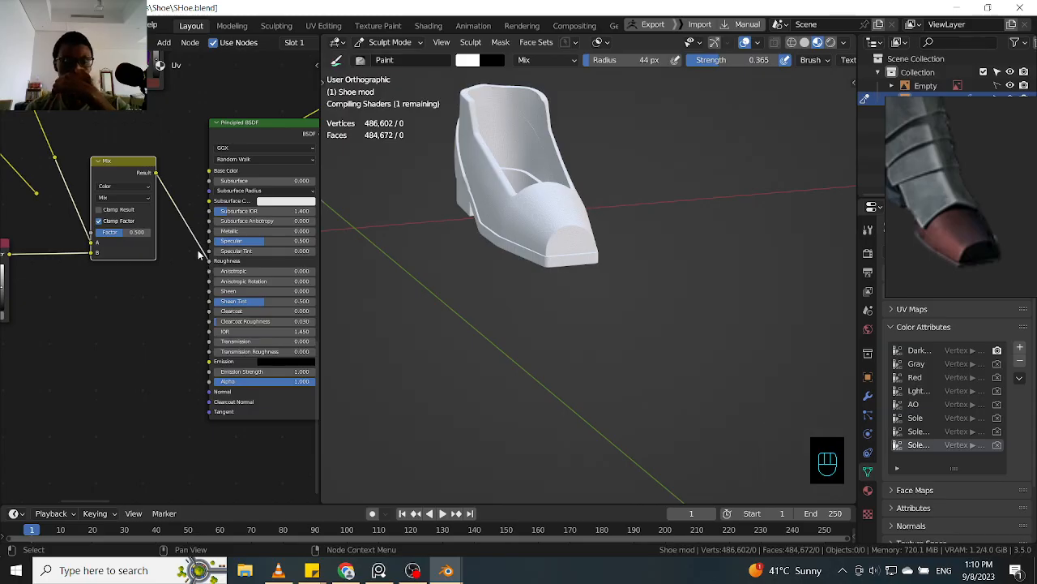
pyautogui.moveTo(143, 168); pyautogui.dragTo(133, 222)
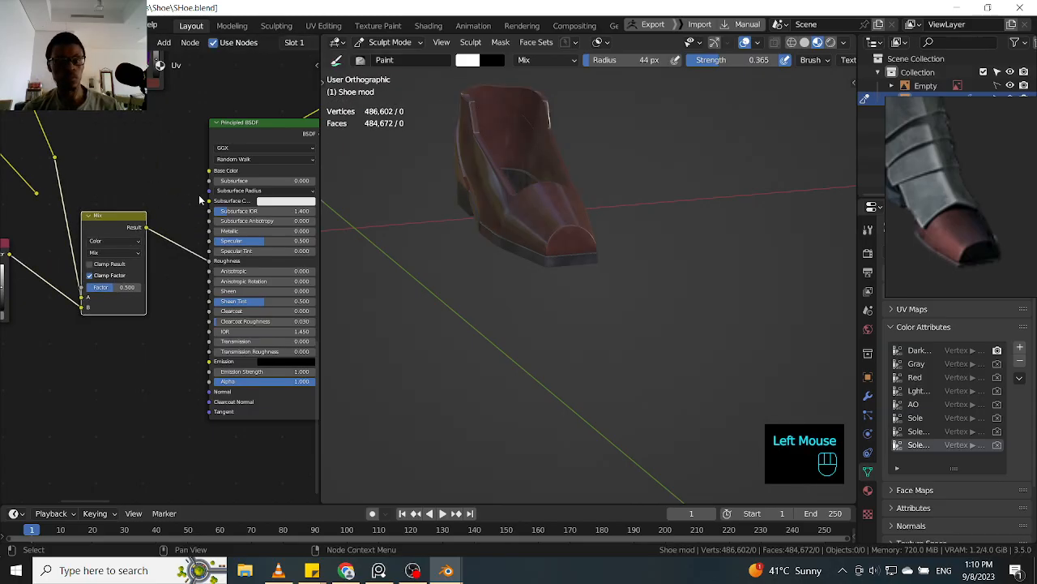
# - Disconnect the color chain from the Principled BSDF's Base Color and set Base Color to black
pyautogui.keyDown('alt'); pyautogui.moveTo(500, 227); pyautogui.dragTo(582, 231); pyautogui.keyUp('alt')
pyautogui.keyDown('ctrl'); pyautogui.keyDown('alt'); pyautogui.moveTo(454, 284); pyautogui.dragTo(484, 305); pyautogui.keyUp('alt'); pyautogui.keyUp('ctrl')
pyautogui.keyDown('alt'); pyautogui.keyDown('shift'); pyautogui.moveTo(174, 197); pyautogui.dragTo(109, 257); pyautogui.keyUp('shift'); pyautogui.keyUp('alt')
pyautogui.keyDown('shift'); pyautogui.moveTo(163, 219); pyautogui.dragTo(169, 297, button='middle'); pyautogui.keyUp('shift')
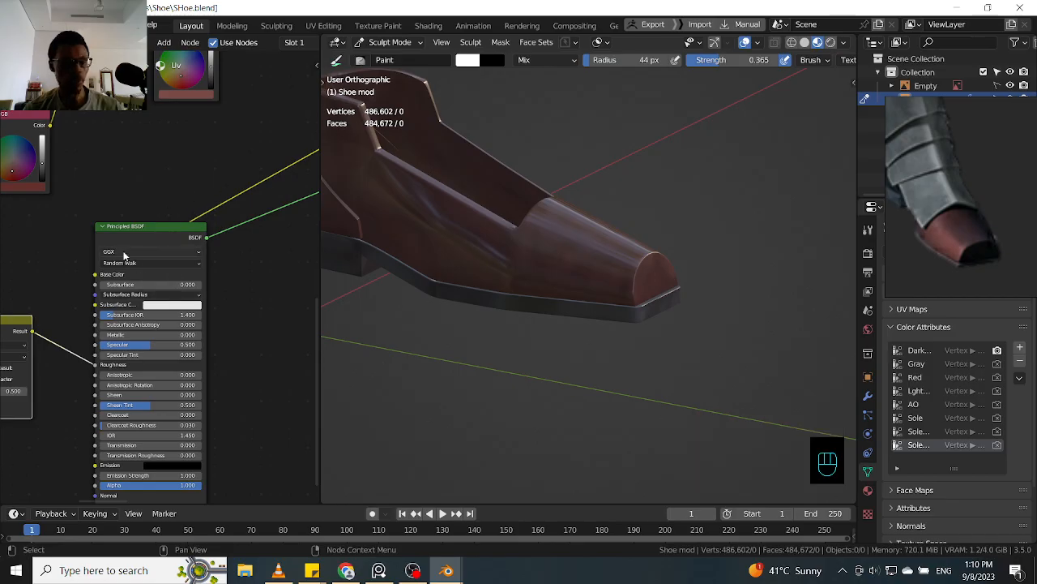
pyautogui.moveTo(99, 275); pyautogui.dragTo(124, 252)
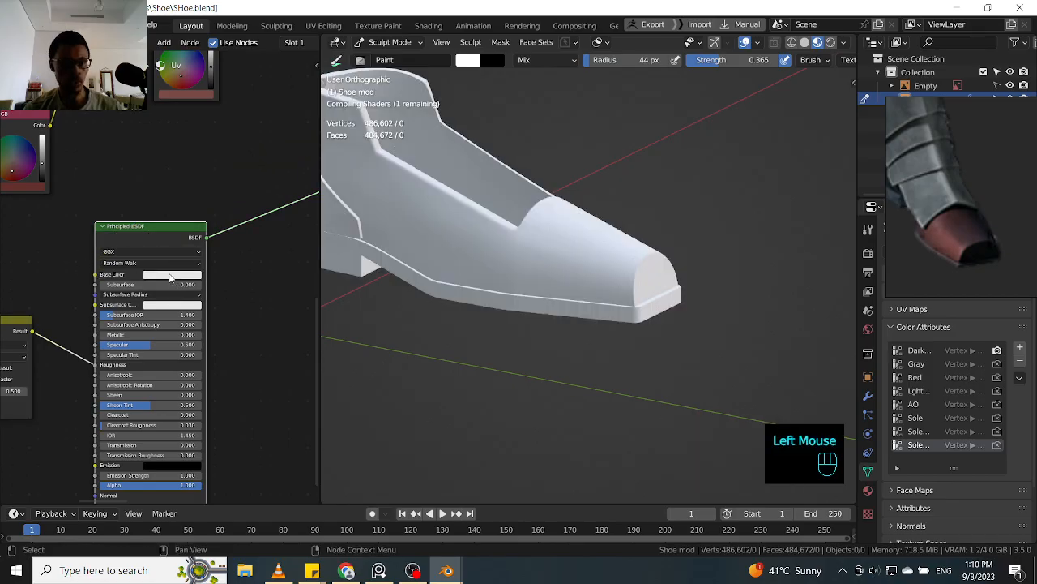
pyautogui.click(171, 276)
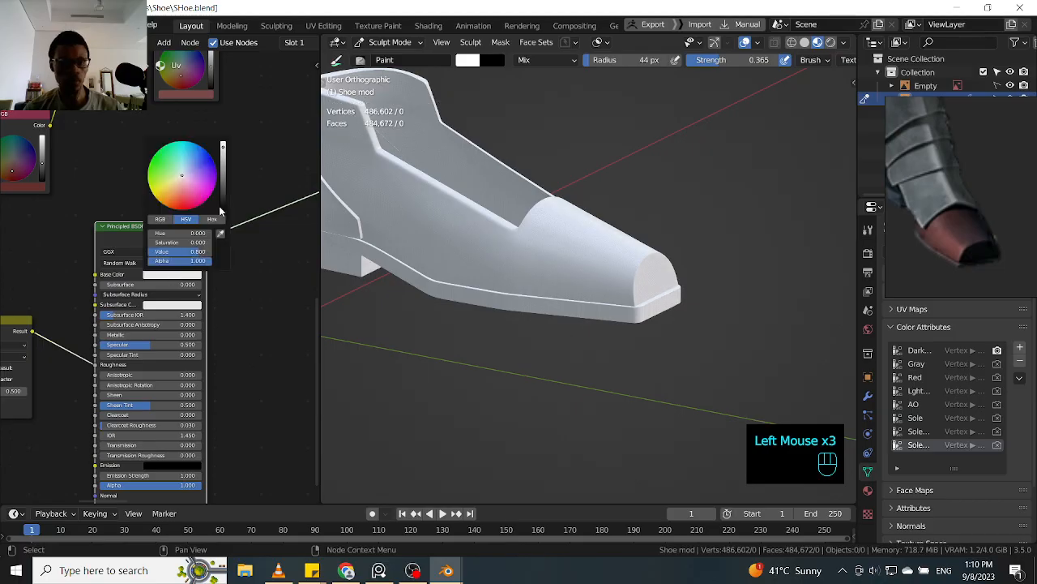
pyautogui.click(222, 208)
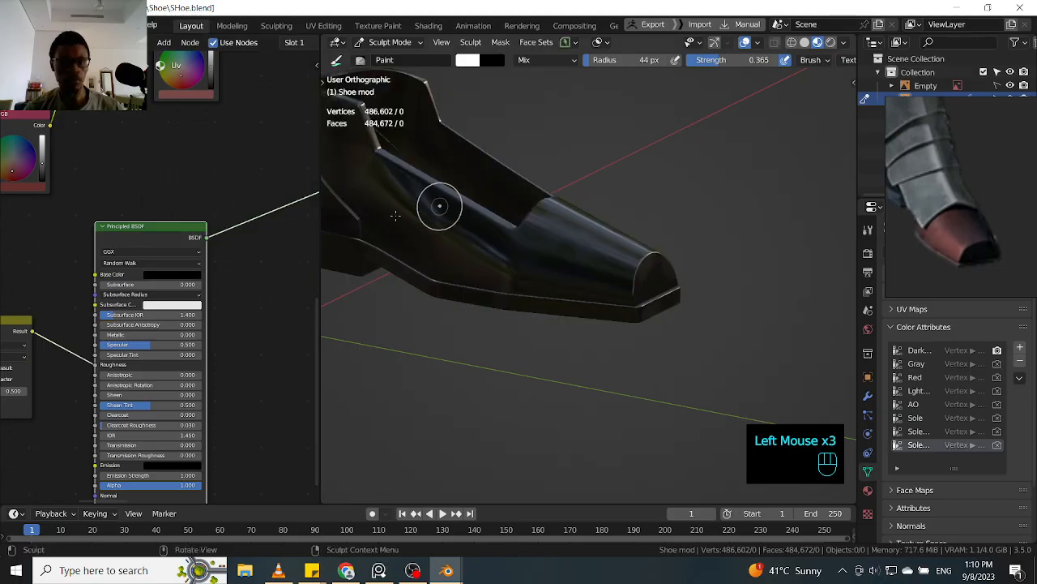
# - Move the gray RGB node closer to the Mix node and lower the Mix node slightly beside it
pyautogui.keyDown('shift'); pyautogui.moveTo(259, 359); pyautogui.dragTo(287, 270, button='middle'); pyautogui.keyUp('shift')
pyautogui.keyDown('ctrl'); pyautogui.moveTo(686, 157); pyautogui.dragTo(624, 185, button='middle'); pyautogui.keyUp('ctrl')
pyautogui.moveTo(269, 305)
pyautogui.keyDown('ctrl'); pyautogui.mouseDown(button='middle')
pyautogui.moveTo(276, 281)
pyautogui.moveTo(253, 302)
pyautogui.mouseUp(button='middle'); pyautogui.keyUp('ctrl')
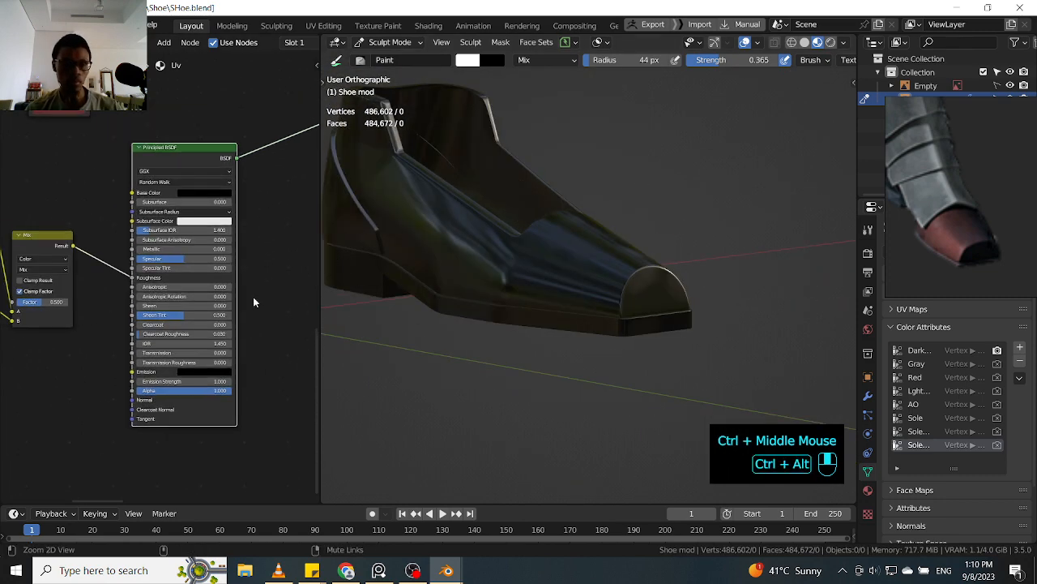
pyautogui.moveTo(42, 370); pyautogui.dragTo(112, 373, button='middle')
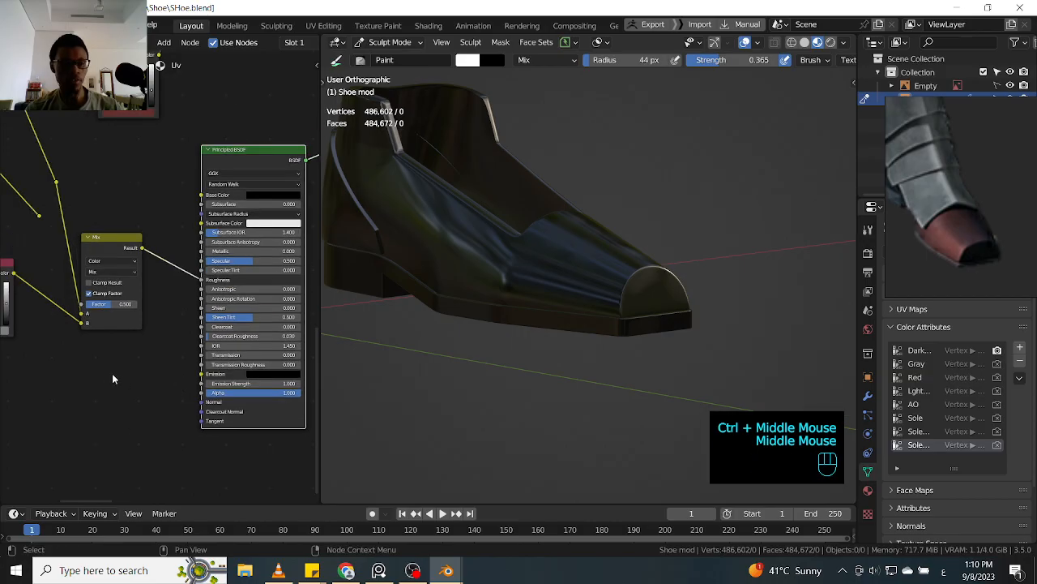
pyautogui.keyDown('shift'); pyautogui.moveTo(144, 284); pyautogui.dragTo(236, 285, button='middle'); pyautogui.keyUp('shift')
pyautogui.moveTo(79, 272); pyautogui.dragTo(121, 337)
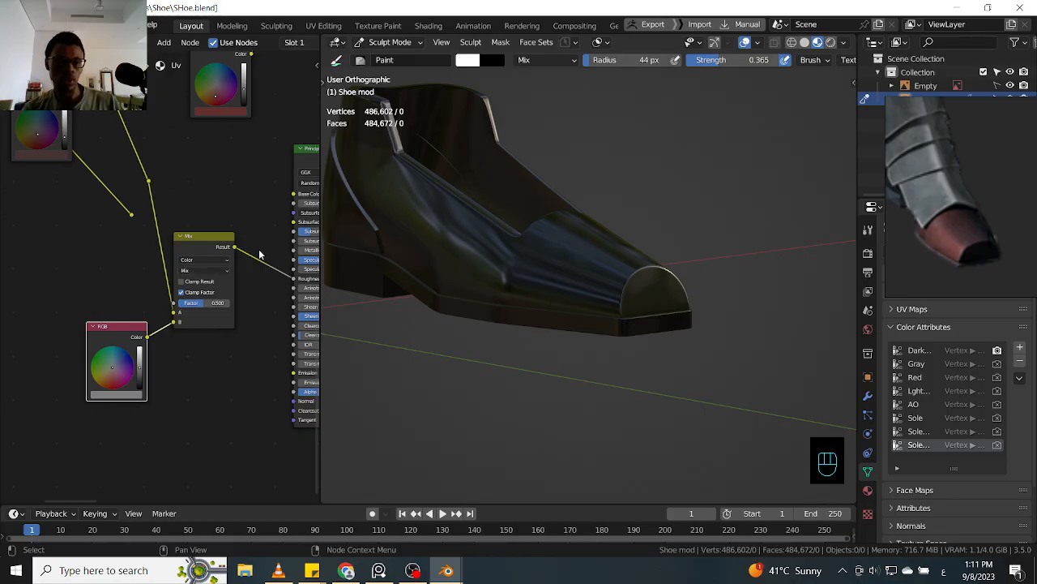
pyautogui.moveTo(210, 247); pyautogui.dragTo(209, 258)
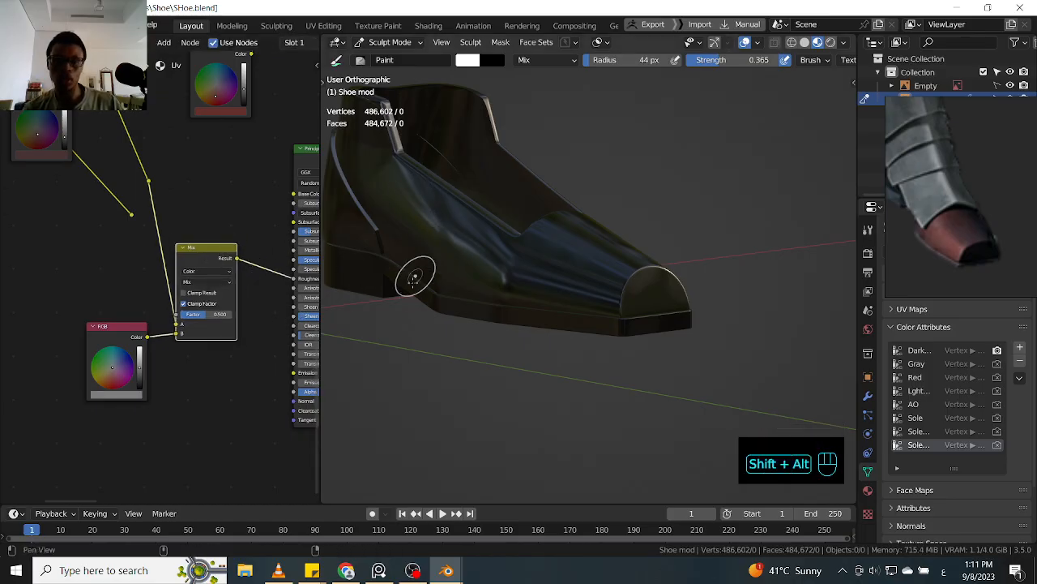
pyautogui.keyDown('alt'); pyautogui.moveTo(711, 245); pyautogui.dragTo(657, 246, button='middle'); pyautogui.keyUp('alt')
# - Try Multiply as the Mix node's blend mode, and change it to Add
pyautogui.keyDown('shift'); pyautogui.moveTo(227, 356); pyautogui.dragTo(188, 294, button='middle'); pyautogui.keyUp('shift')
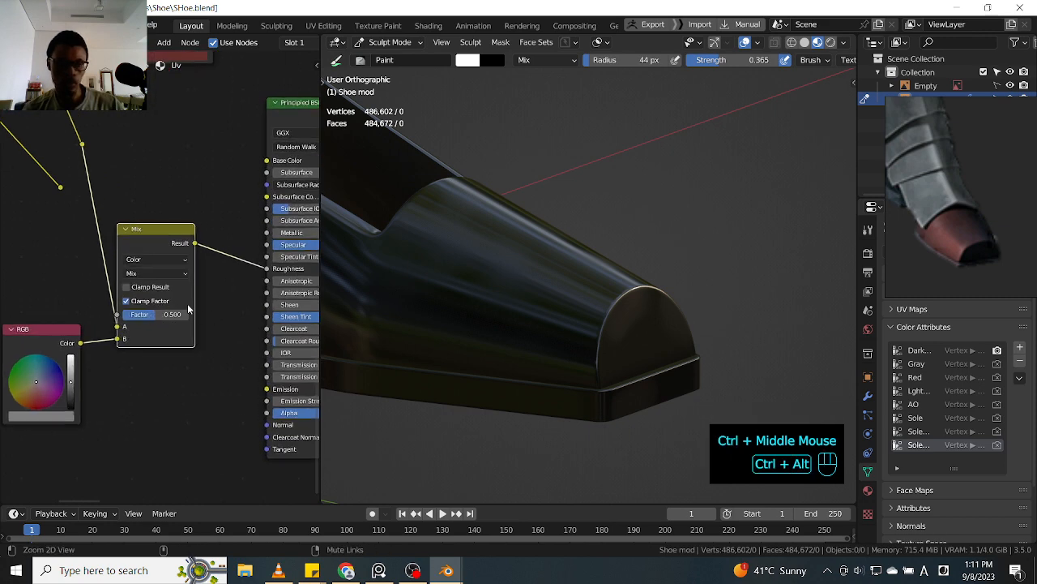
pyautogui.click(170, 277)
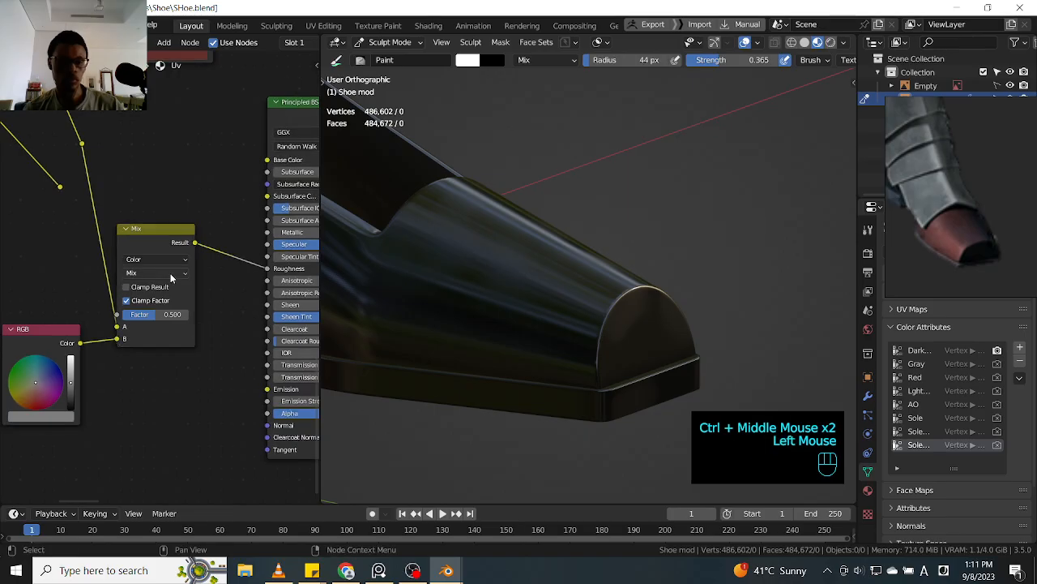
pyautogui.click(170, 277)
pyautogui.click(171, 315)
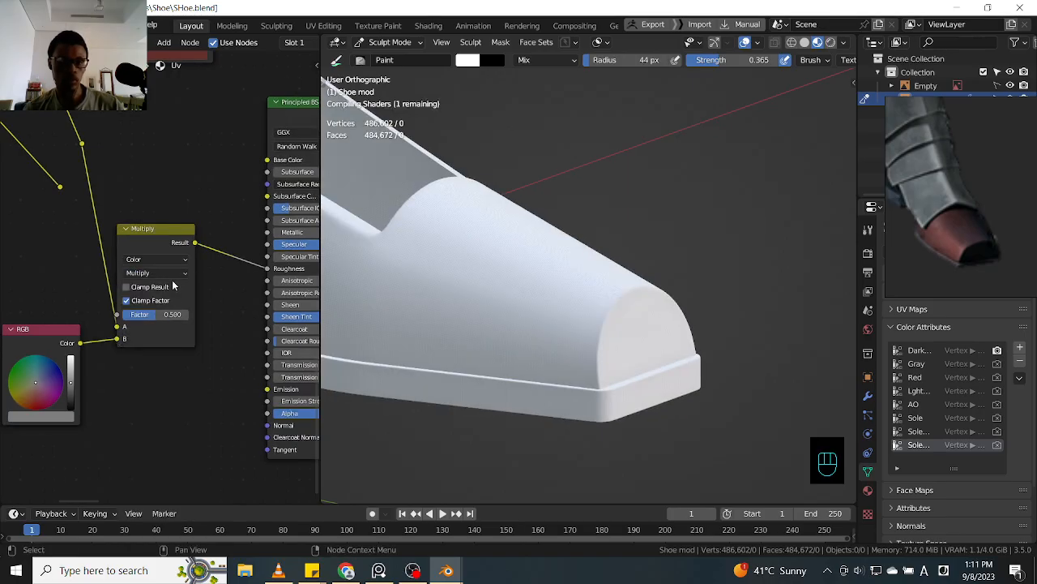
pyautogui.click(176, 276)
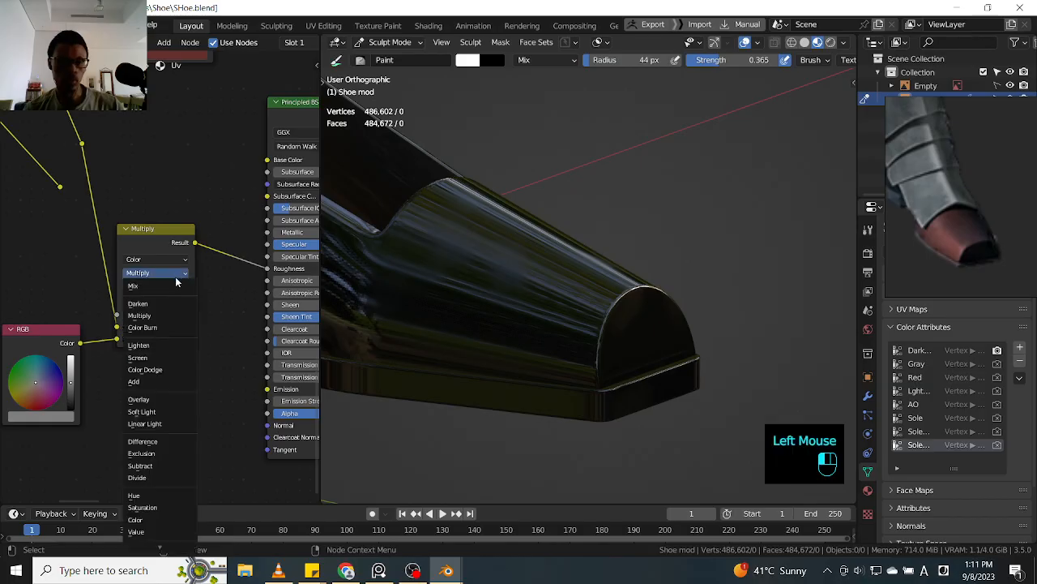
pyautogui.click(164, 382)
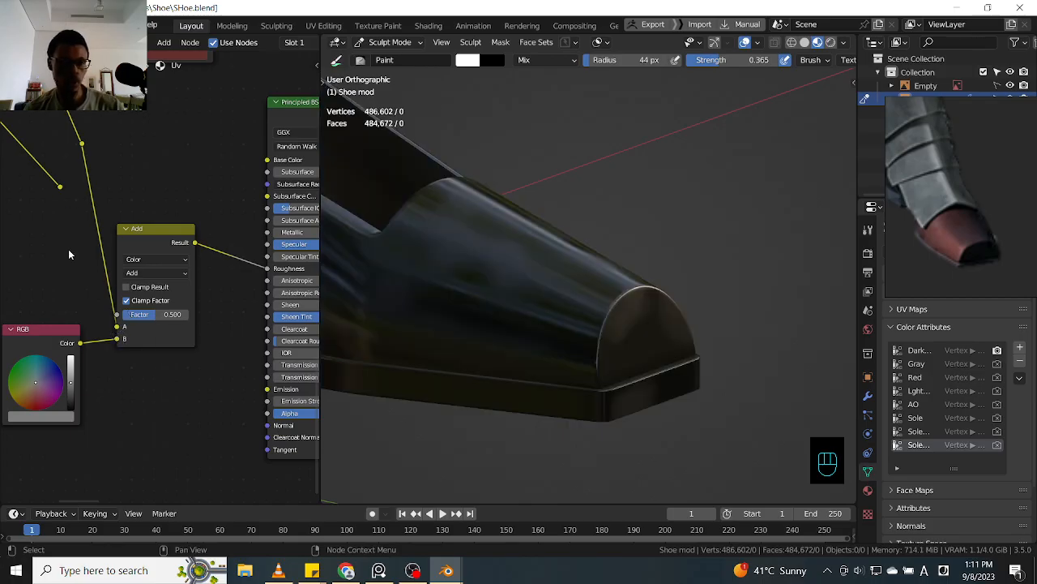
# - Preview the Add and RGB node outputs, and rewire the Add node with RGB into A and the loose reroute into B
pyautogui.keyDown('ctrl'); pyautogui.keyDown('shift'); pyautogui.click(160, 242); pyautogui.keyUp('shift'); pyautogui.keyUp('ctrl')
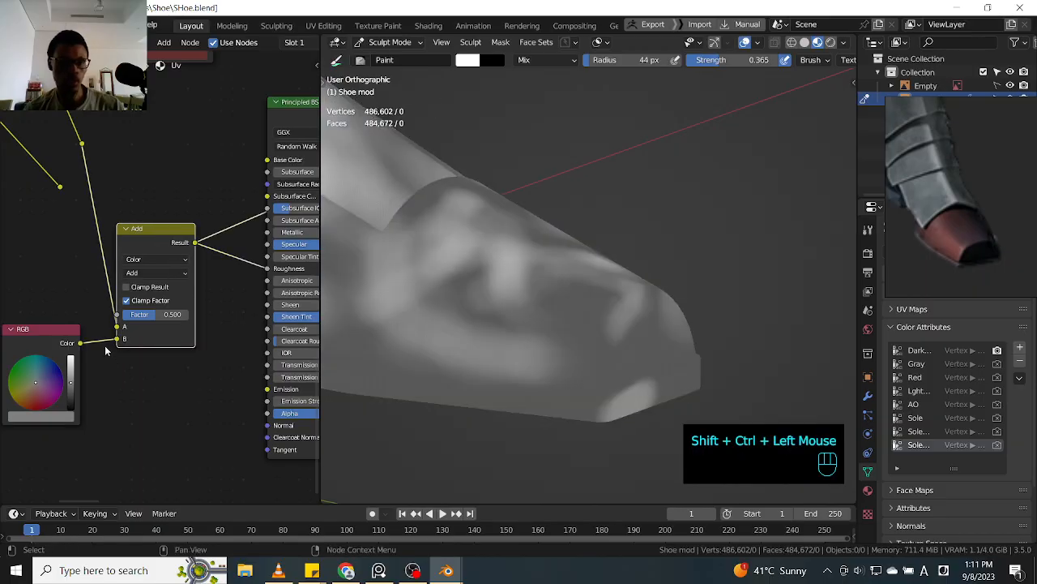
pyautogui.keyDown('ctrl'); pyautogui.keyDown('shift'); pyautogui.doubleClick(72, 336); pyautogui.keyUp('shift'); pyautogui.keyUp('ctrl')
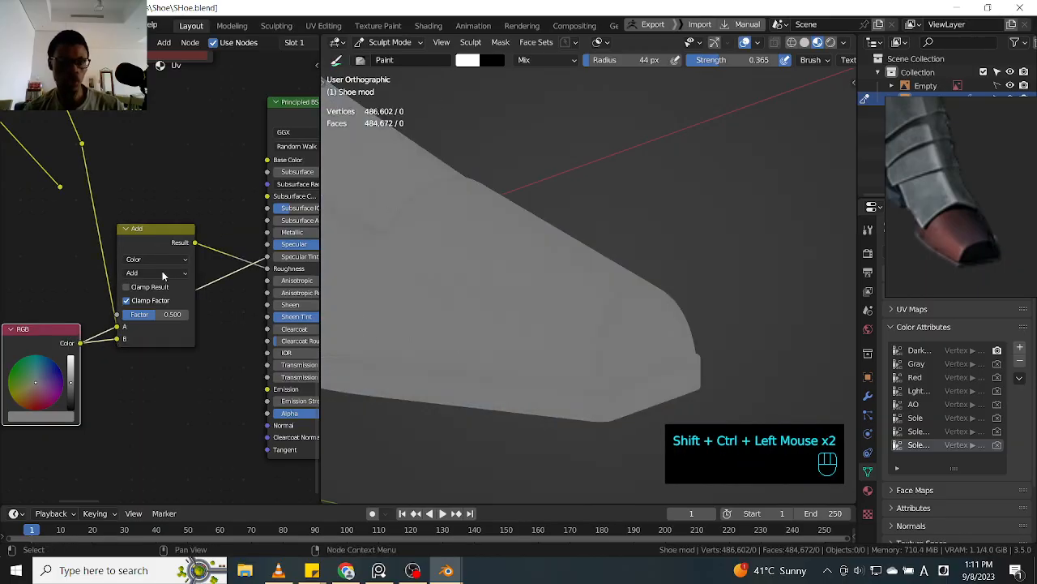
pyautogui.moveTo(113, 339)
pyautogui.mouseDown()
pyautogui.moveTo(136, 355)
pyautogui.moveTo(116, 326)
pyautogui.mouseUp()
pyautogui.click(115, 326)
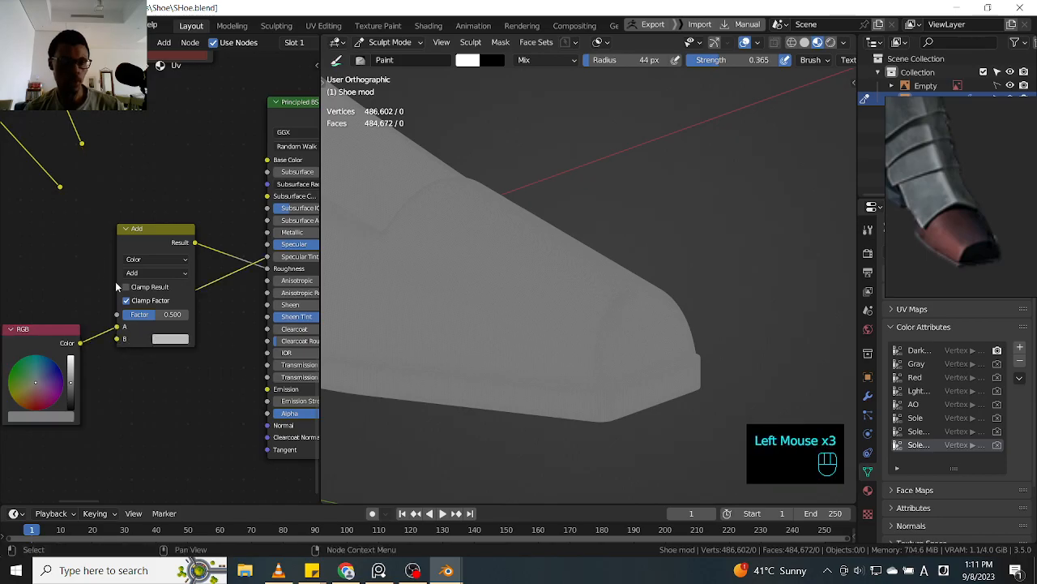
pyautogui.moveTo(64, 192); pyautogui.dragTo(122, 340)
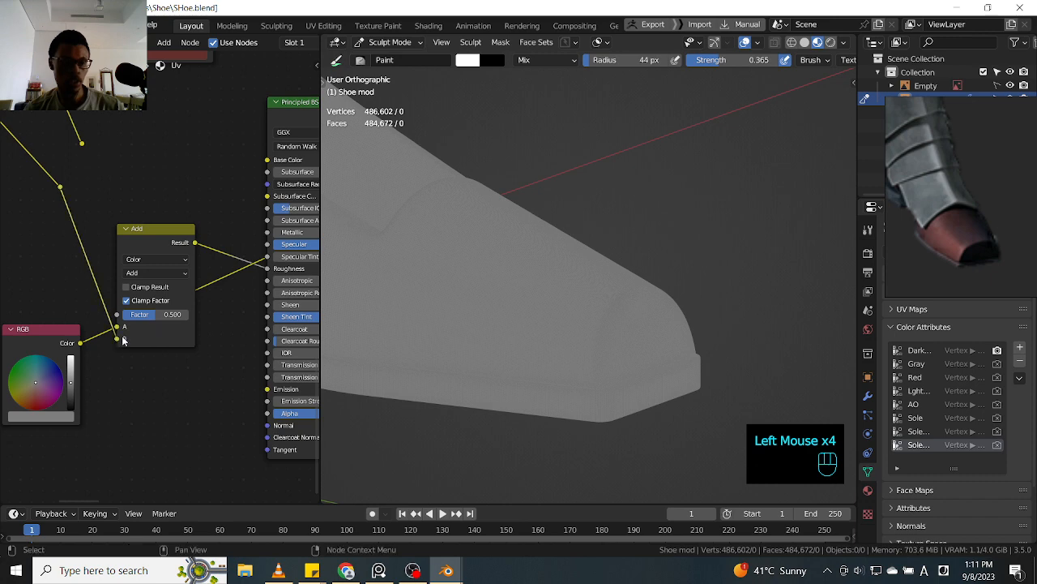
# - Preview the Add node's result on the shoe and set its Factor to 1.000
pyautogui.keyDown('ctrl'); pyautogui.keyDown('shift'); pyautogui.click(170, 231); pyautogui.keyUp('shift'); pyautogui.keyUp('ctrl')
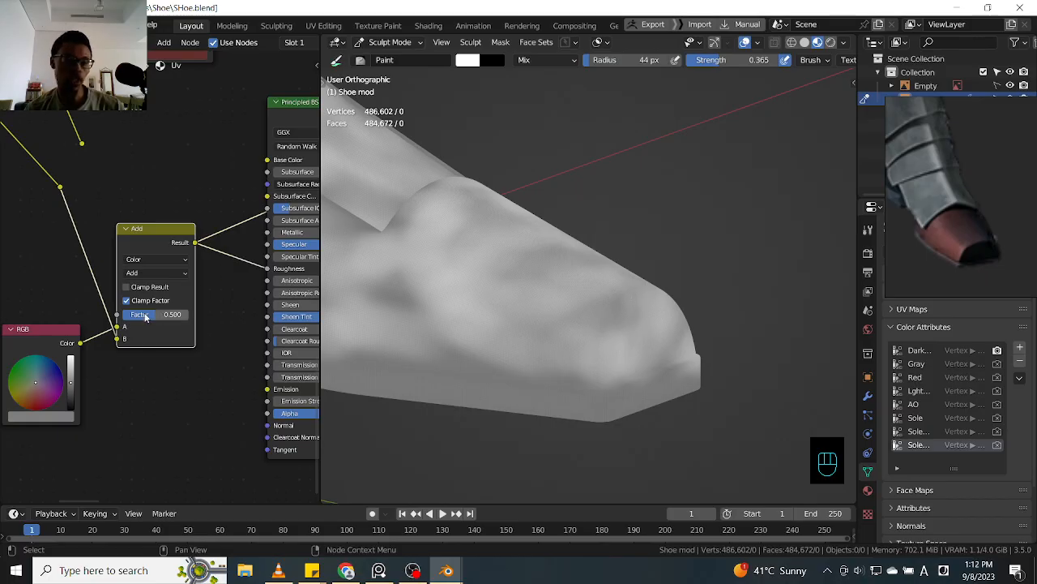
pyautogui.moveTo(154, 314); pyautogui.dragTo(225, 323)
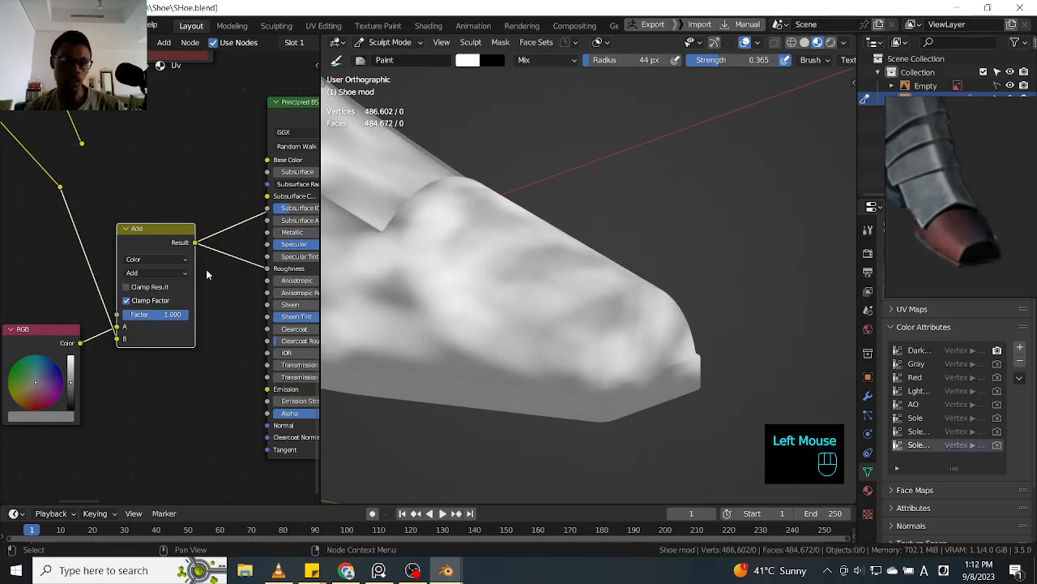
# - Move the gray RGB node slightly up beside the Add node
pyautogui.keyDown('ctrl'); pyautogui.moveTo(203, 265); pyautogui.dragTo(202, 300, button='middle'); pyautogui.keyUp('ctrl')
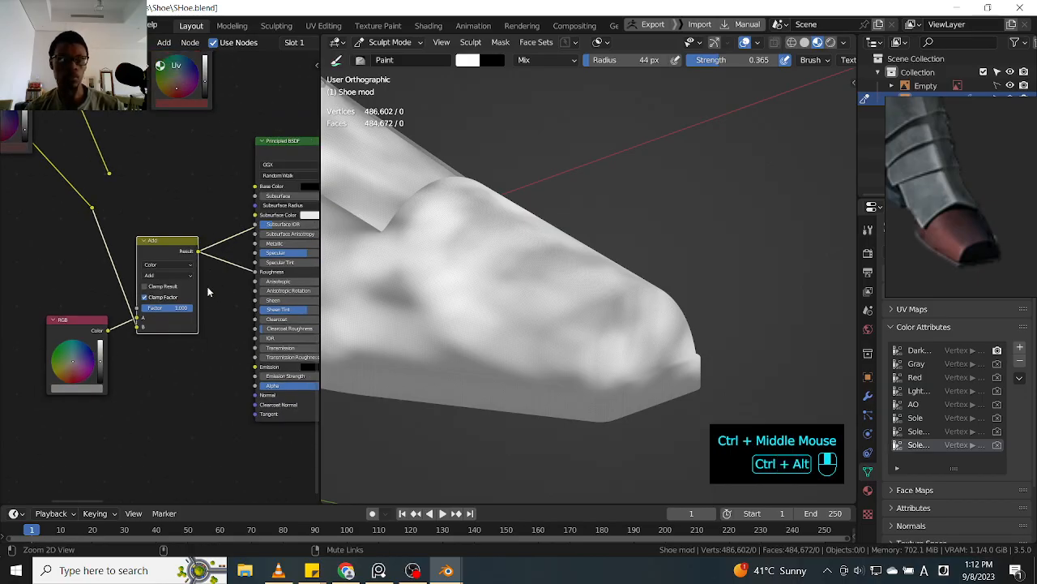
pyautogui.keyDown('ctrl'); pyautogui.moveTo(95, 323); pyautogui.dragTo(100, 314, button='middle'); pyautogui.keyUp('ctrl')
pyautogui.doubleClick(100, 314)
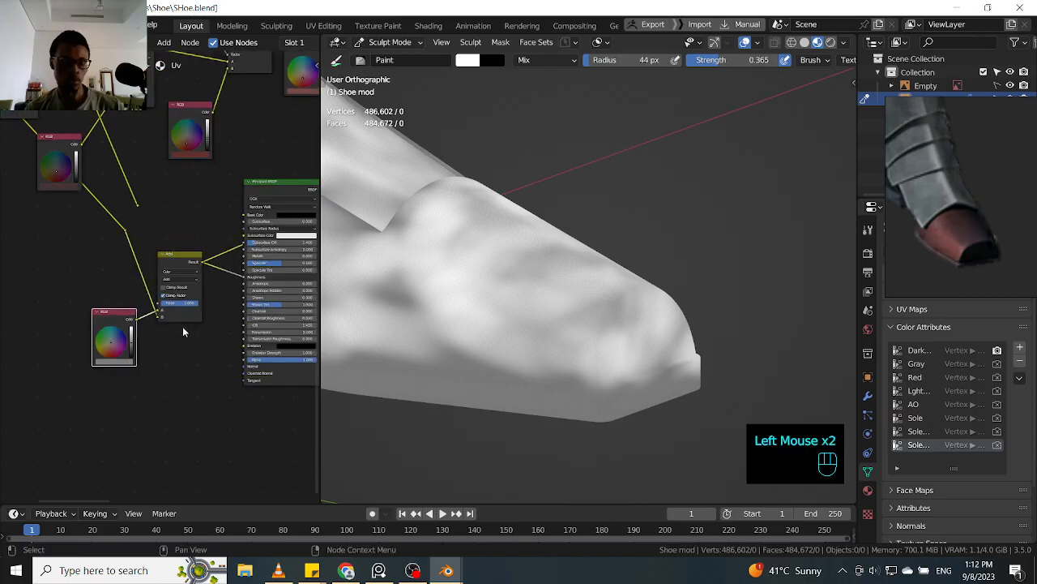
pyautogui.press('g')
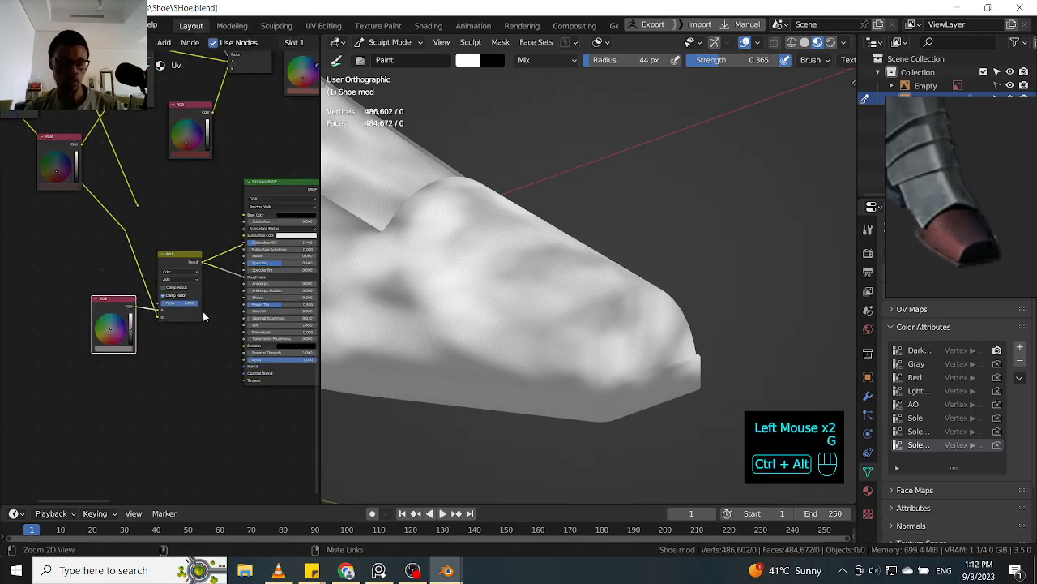
# - Try a lighter gray in the RGB node feeding the Add node, and settle its brightness on a mid gray
pyautogui.keyDown('ctrl'); pyautogui.moveTo(201, 318); pyautogui.dragTo(211, 305, button='middle'); pyautogui.keyUp('ctrl')
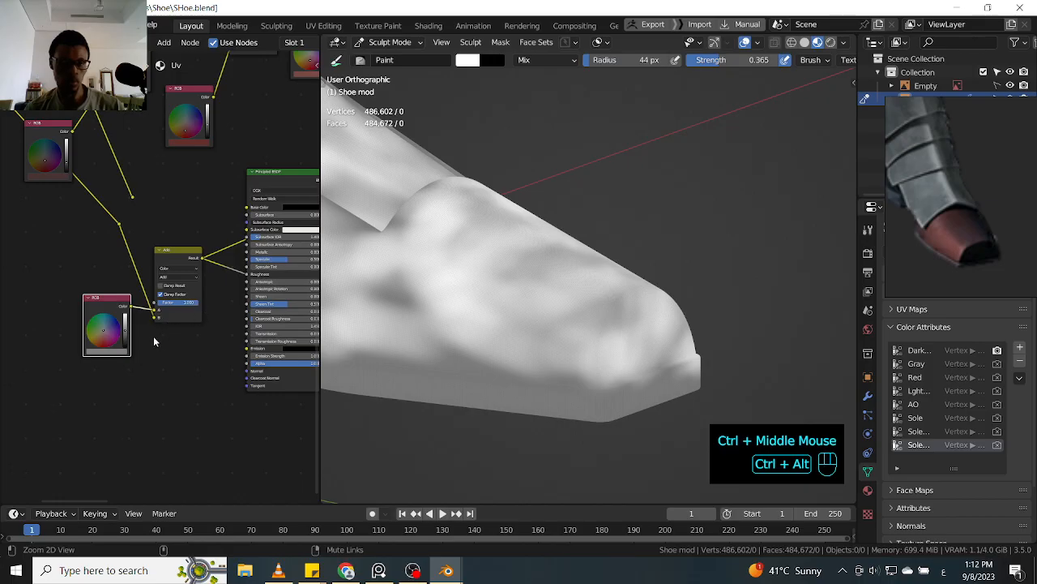
pyautogui.keyDown('ctrl'); pyautogui.moveTo(157, 335); pyautogui.dragTo(152, 337, button='middle'); pyautogui.keyUp('ctrl')
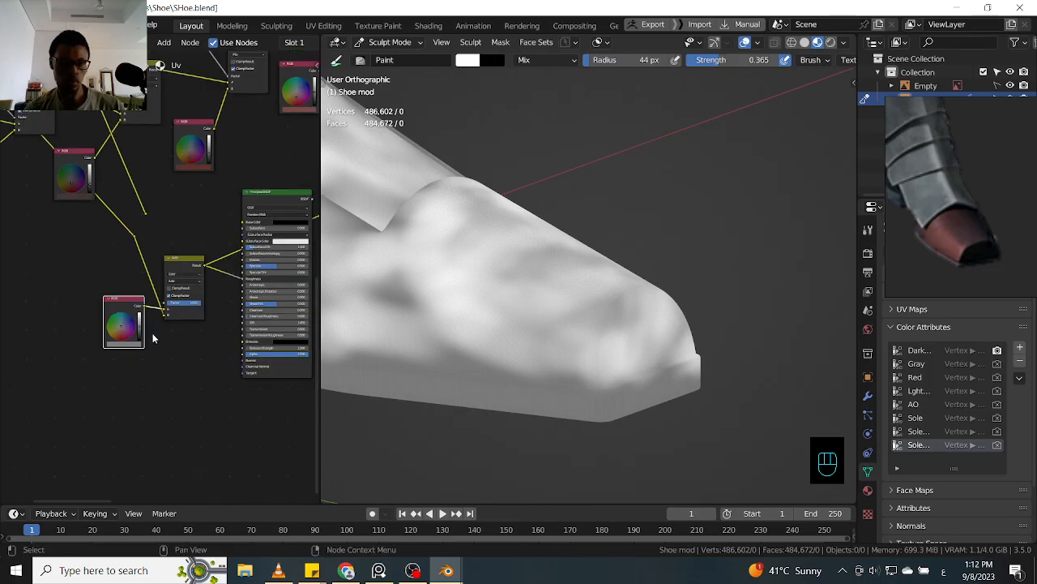
pyautogui.click(142, 331)
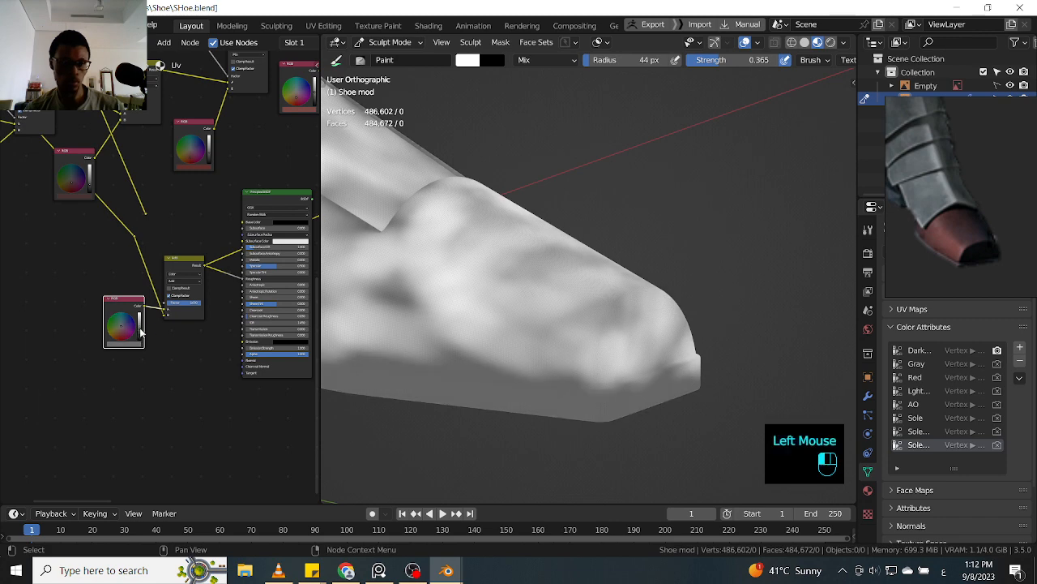
pyautogui.click(142, 330)
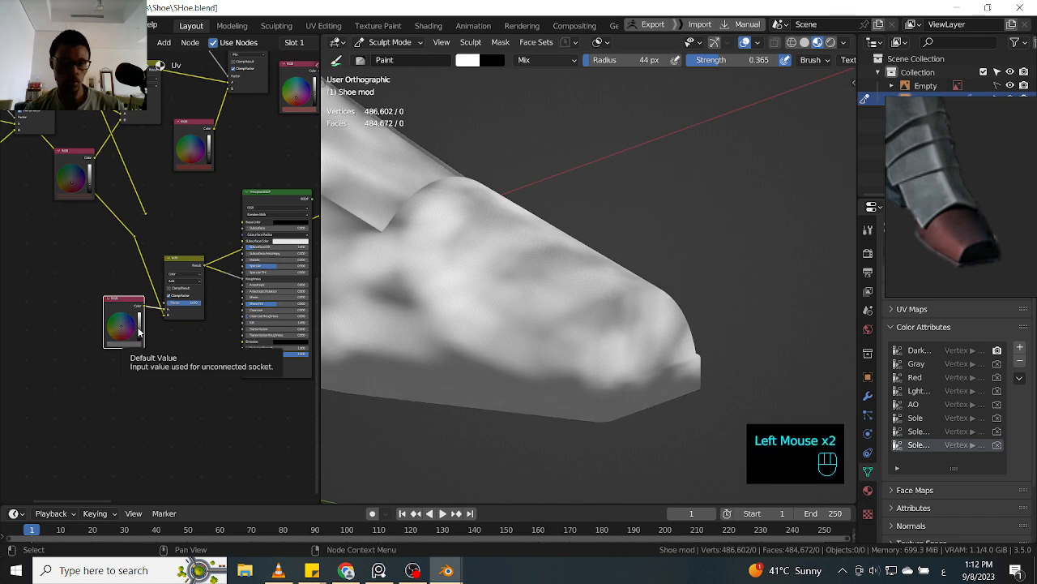
pyautogui.click(140, 328)
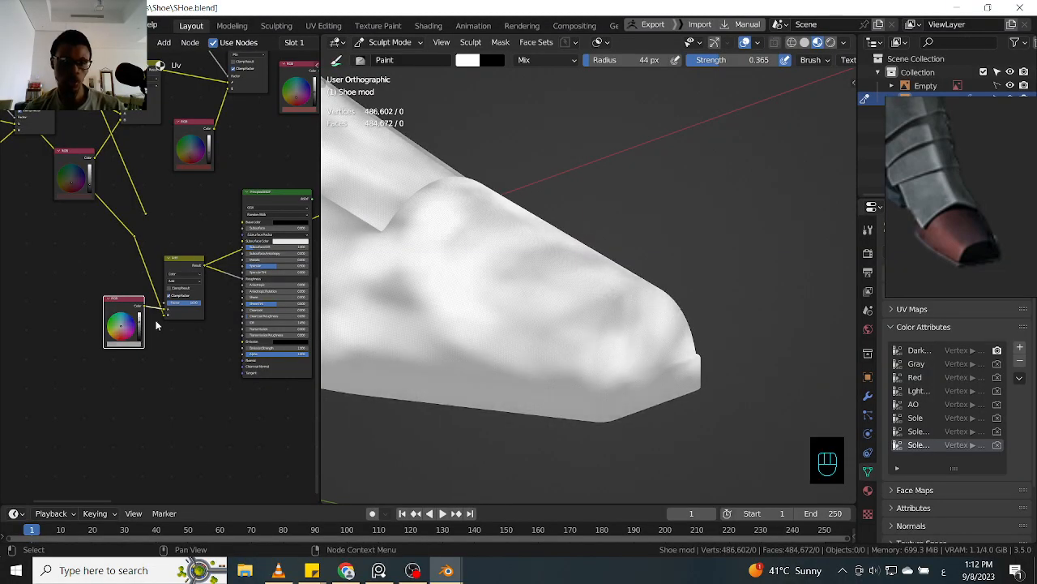
pyautogui.keyDown('ctrl'); pyautogui.moveTo(185, 348); pyautogui.dragTo(215, 267, button='middle'); pyautogui.keyUp('ctrl')
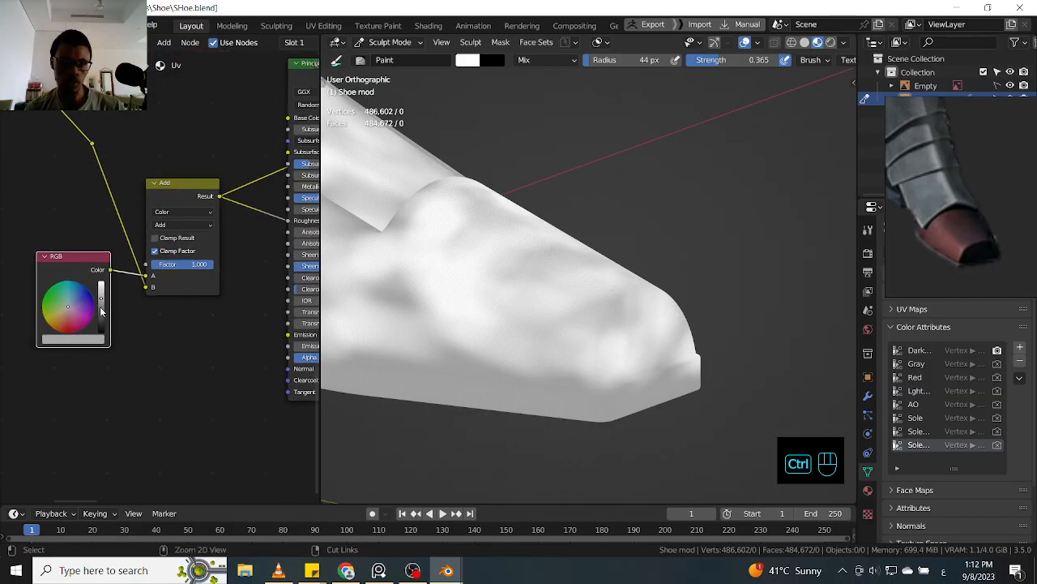
pyautogui.keyDown('ctrl'); pyautogui.click(102, 305); pyautogui.keyUp('ctrl')
pyautogui.click(101, 306)
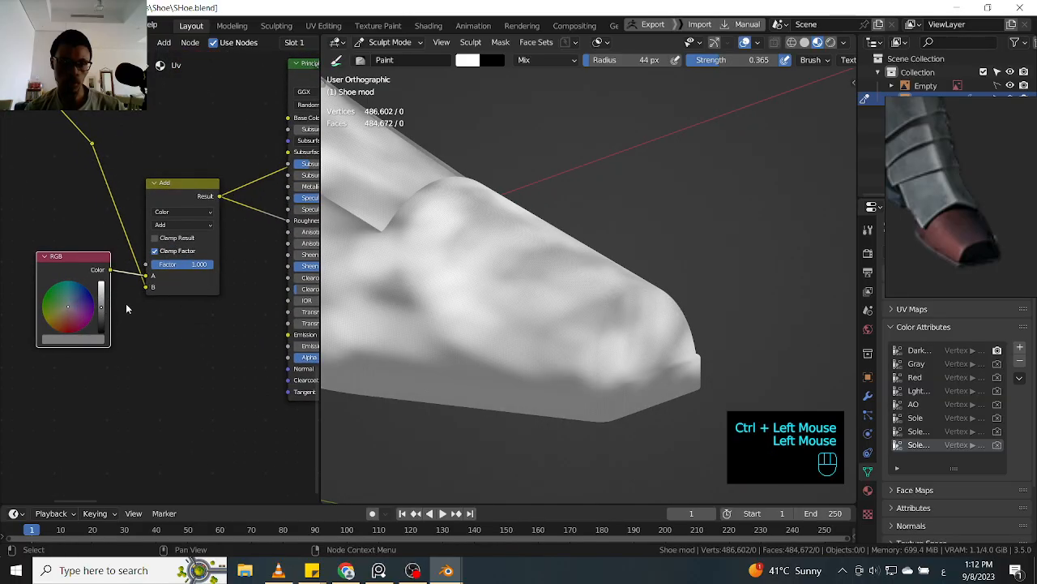
# - Move the Principled BSDF farther away from the Add node to make room for another node
pyautogui.keyDown('shift'); pyautogui.moveTo(244, 266); pyautogui.dragTo(171, 309, button='middle'); pyautogui.keyUp('shift')
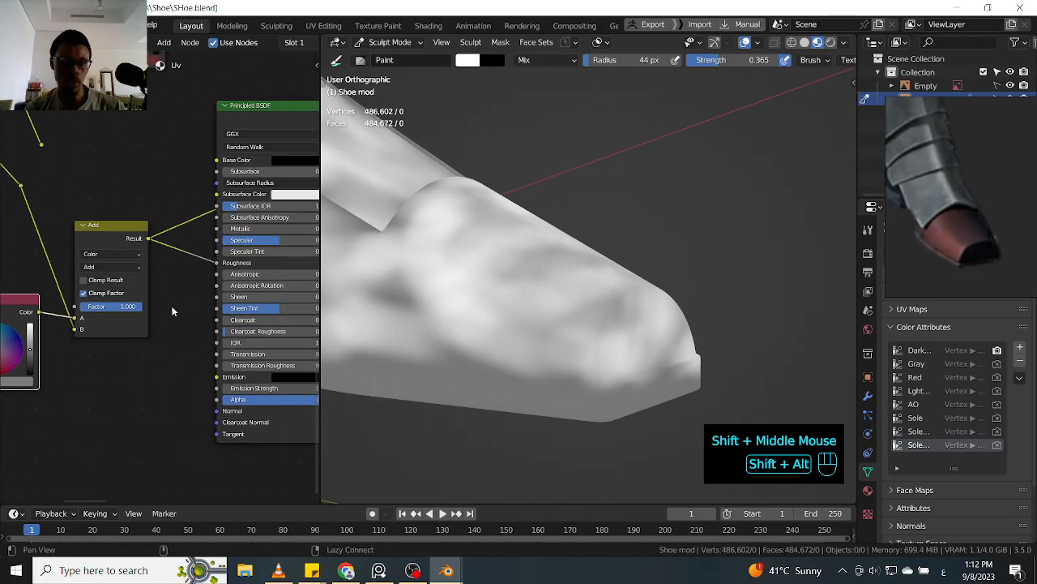
pyautogui.keyDown('shift'); pyautogui.moveTo(224, 228); pyautogui.dragTo(160, 292, button='middle'); pyautogui.keyUp('shift')
pyautogui.moveTo(207, 182); pyautogui.dragTo(301, 165)
# - Duplicate the Add node and insert the copy between the first Add node and the Principled BSDF's Roughness
pyautogui.keyDown('shift'); pyautogui.moveTo(143, 220); pyautogui.dragTo(292, 173, button='middle'); pyautogui.keyUp('shift')
pyautogui.keyDown('shift'); pyautogui.moveTo(226, 202); pyautogui.dragTo(186, 250, button='middle'); pyautogui.keyUp('shift')
pyautogui.click(158, 294)
pyautogui.click(159, 294)
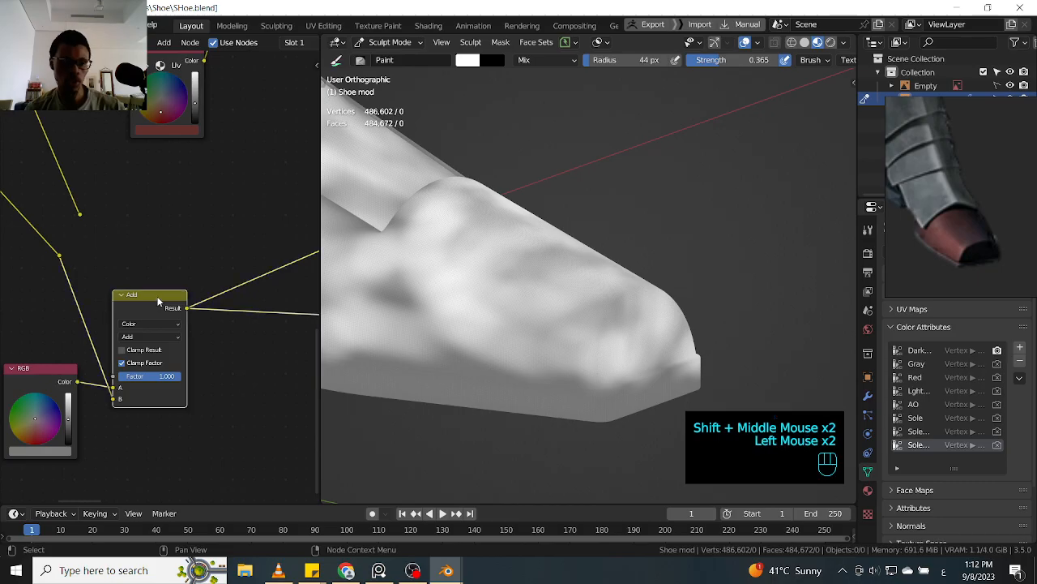
pyautogui.hotkey('shift', 'd')
pyautogui.click(269, 298)
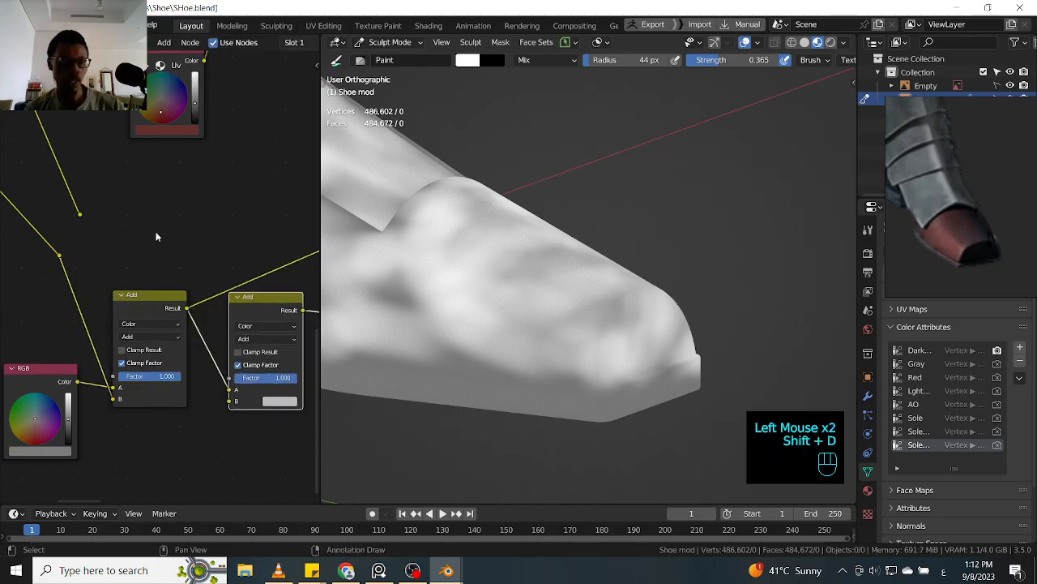
# - Connect the loose reroute to the second Add node's B input and preview that node's result
pyautogui.click(79, 215)
pyautogui.moveTo(79, 215); pyautogui.dragTo(231, 400)
pyautogui.keyDown('ctrl'); pyautogui.keyDown('shift'); pyautogui.click(270, 297); pyautogui.keyUp('shift'); pyautogui.keyUp('ctrl')
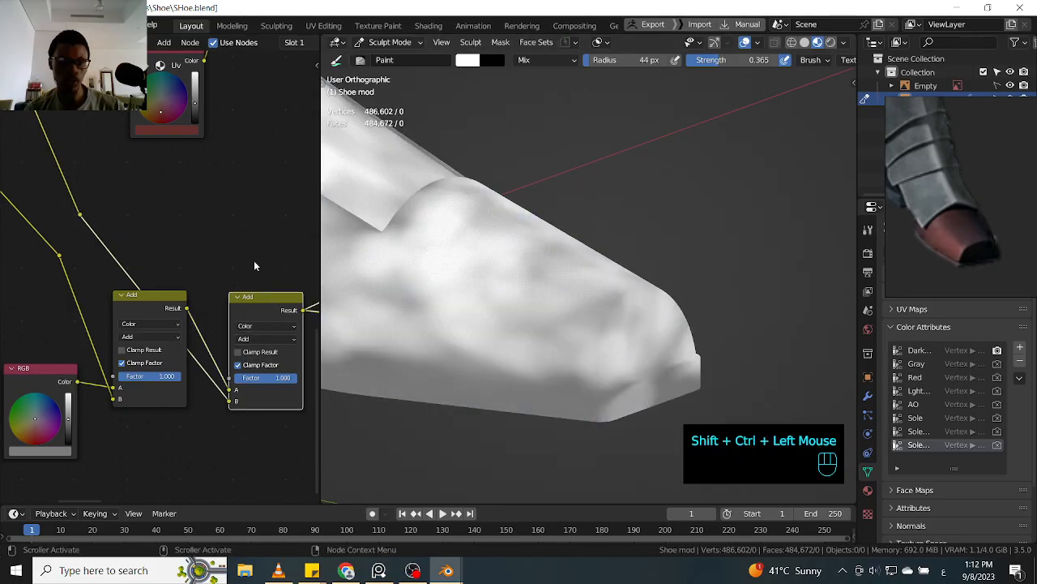
# - Compare the previews of the first and second Add nodes on the shoe
pyautogui.keyDown('ctrl'); pyautogui.keyDown('shift'); pyautogui.click(162, 299); pyautogui.keyUp('shift'); pyautogui.keyUp('ctrl')
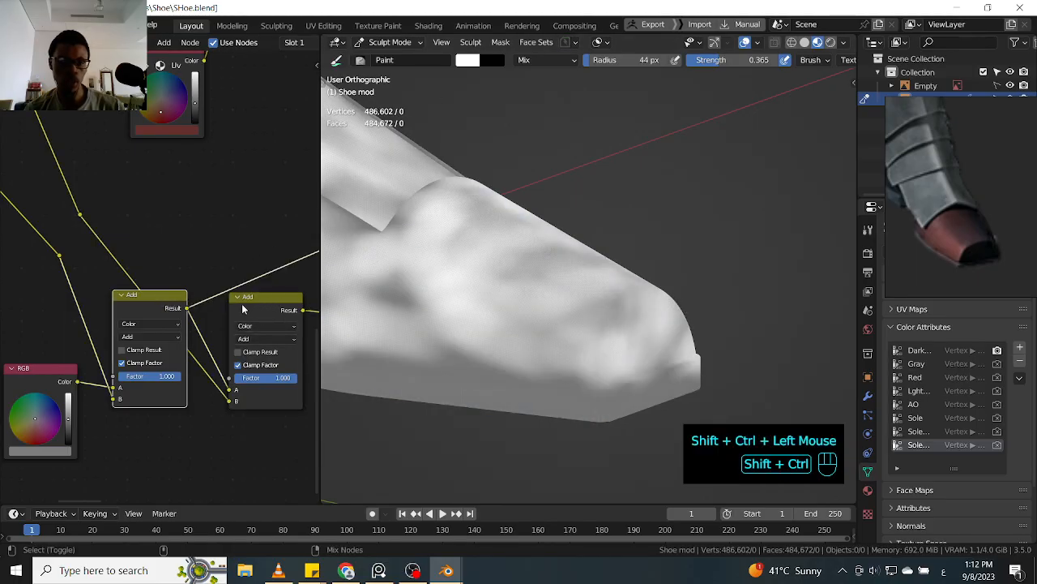
pyautogui.keyDown('ctrl'); pyautogui.keyDown('shift'); pyautogui.click(247, 299); pyautogui.keyUp('shift'); pyautogui.keyUp('ctrl')
pyautogui.keyDown('ctrl'); pyautogui.keyDown('shift'); pyautogui.click(169, 306); pyautogui.keyUp('shift'); pyautogui.keyUp('ctrl')
pyautogui.keyDown('ctrl'); pyautogui.keyDown('shift'); pyautogui.click(244, 305); pyautogui.keyUp('shift'); pyautogui.keyUp('ctrl')
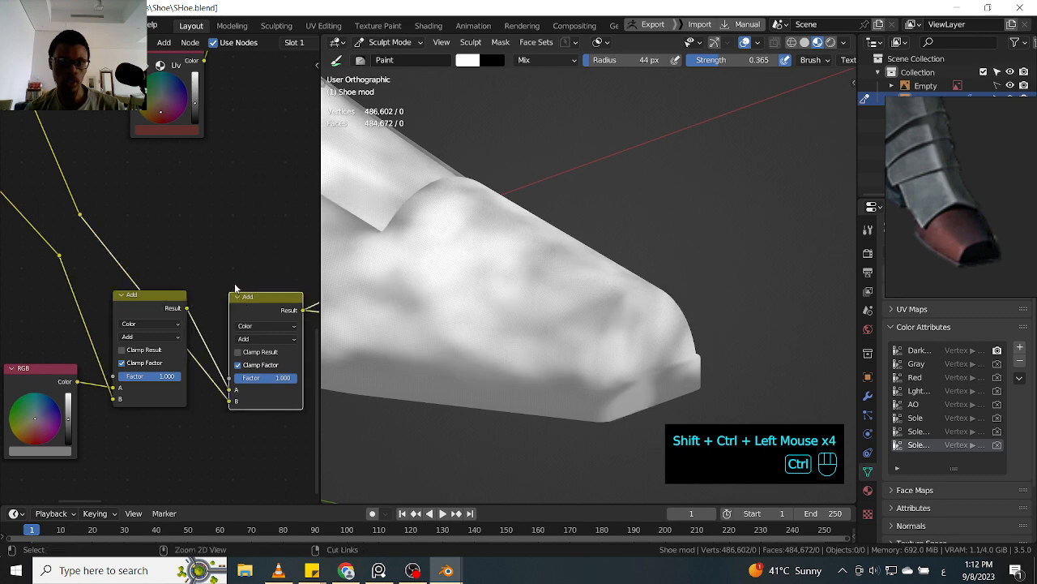
pyautogui.keyDown('shift'); pyautogui.moveTo(232, 244); pyautogui.dragTo(128, 252, button='middle'); pyautogui.keyUp('shift')
pyautogui.keyDown('ctrl'); pyautogui.keyDown('shift'); pyautogui.click(71, 307); pyautogui.keyUp('shift'); pyautogui.keyUp('ctrl')
pyautogui.keyDown('ctrl'); pyautogui.keyDown('shift'); pyautogui.click(154, 311); pyautogui.keyUp('shift'); pyautogui.keyUp('ctrl')
# - Try Multiply as the second Add node's blend mode and compare its preview with the first Add node's
pyautogui.click(174, 342)
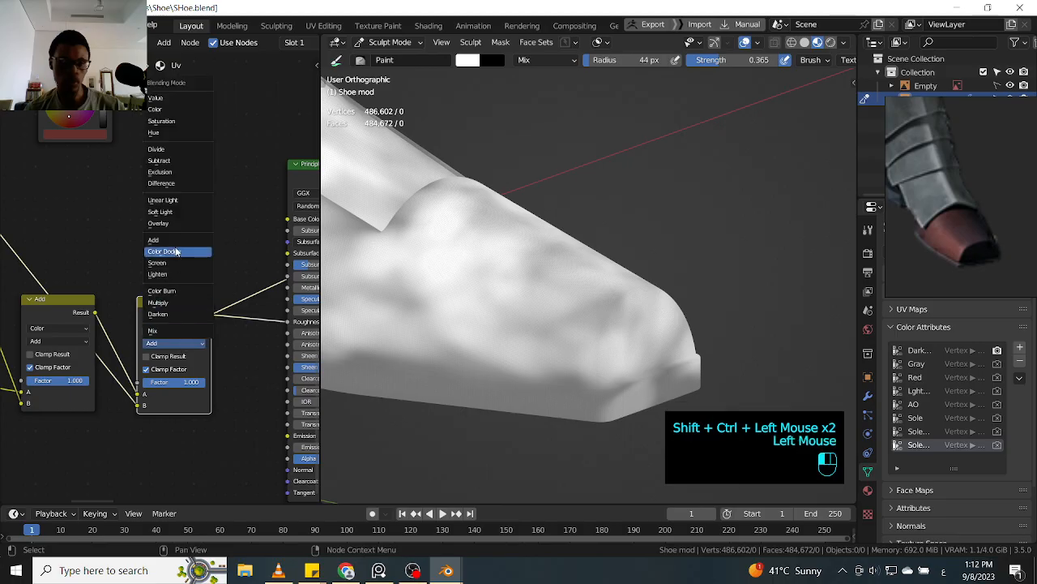
pyautogui.click(179, 301)
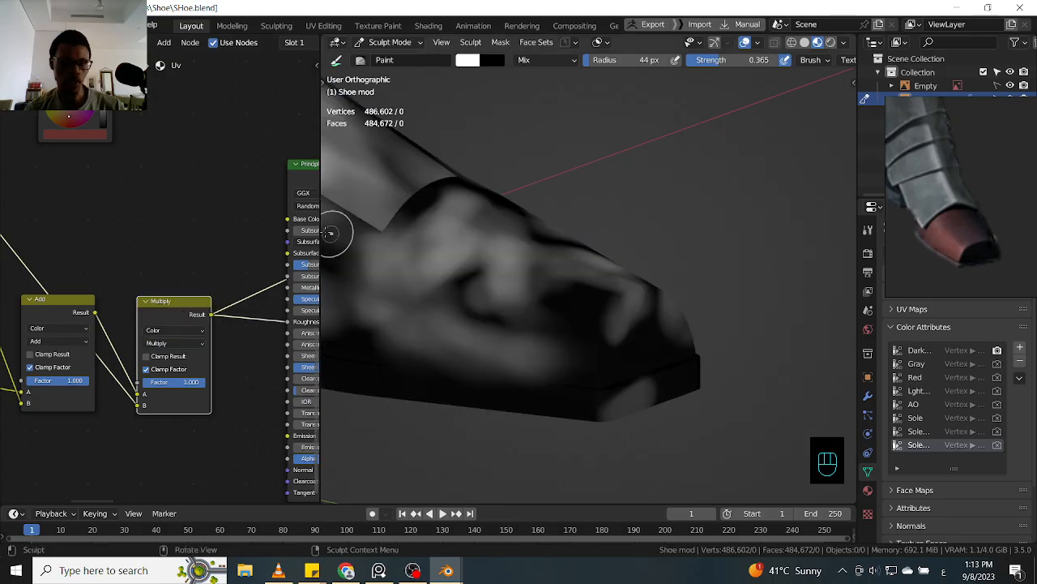
pyautogui.keyDown('ctrl'); pyautogui.keyDown('shift'); pyautogui.click(84, 312); pyautogui.keyUp('shift'); pyautogui.keyUp('ctrl')
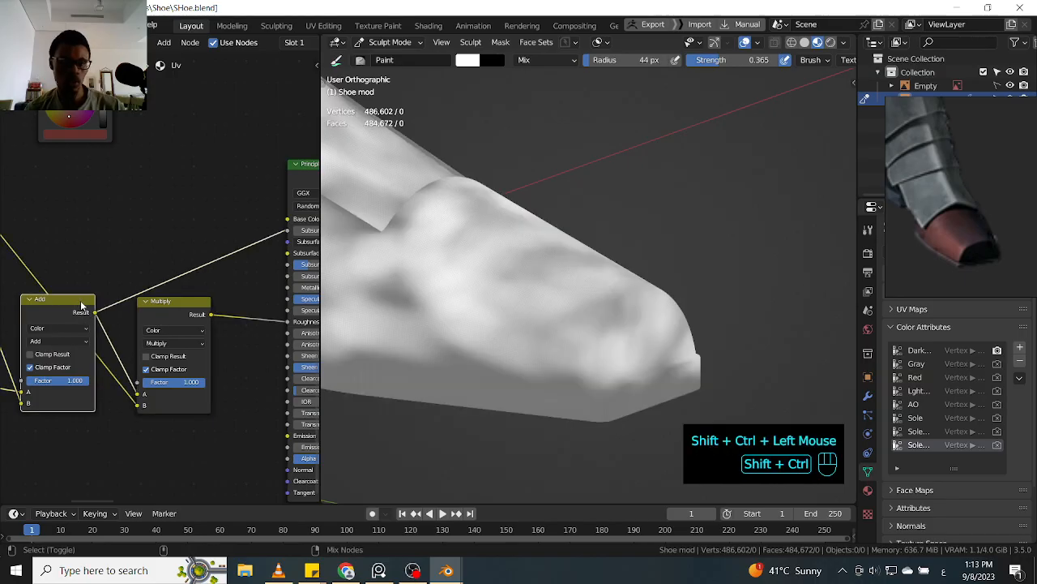
pyautogui.keyDown('ctrl'); pyautogui.keyDown('shift'); pyautogui.click(140, 305); pyautogui.keyUp('shift'); pyautogui.keyUp('ctrl')
pyautogui.keyDown('ctrl'); pyautogui.keyDown('shift'); pyautogui.click(79, 308); pyautogui.keyUp('shift'); pyautogui.keyUp('ctrl')
pyautogui.keyDown('ctrl'); pyautogui.keyDown('shift'); pyautogui.click(146, 312); pyautogui.keyUp('shift'); pyautogui.keyUp('ctrl')
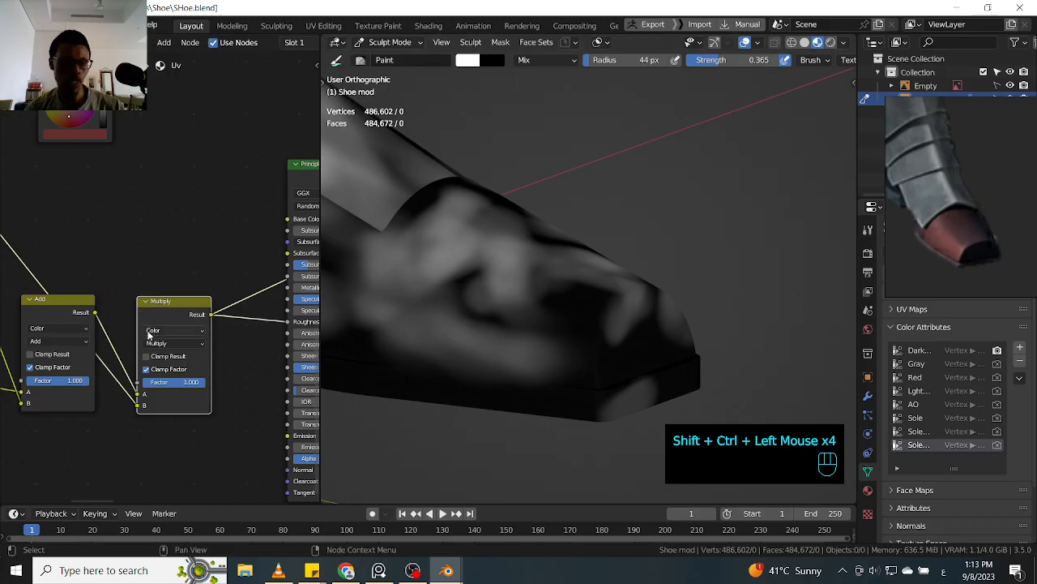
# - Set the second mix node's blend mode to Screen
pyautogui.click(166, 344)
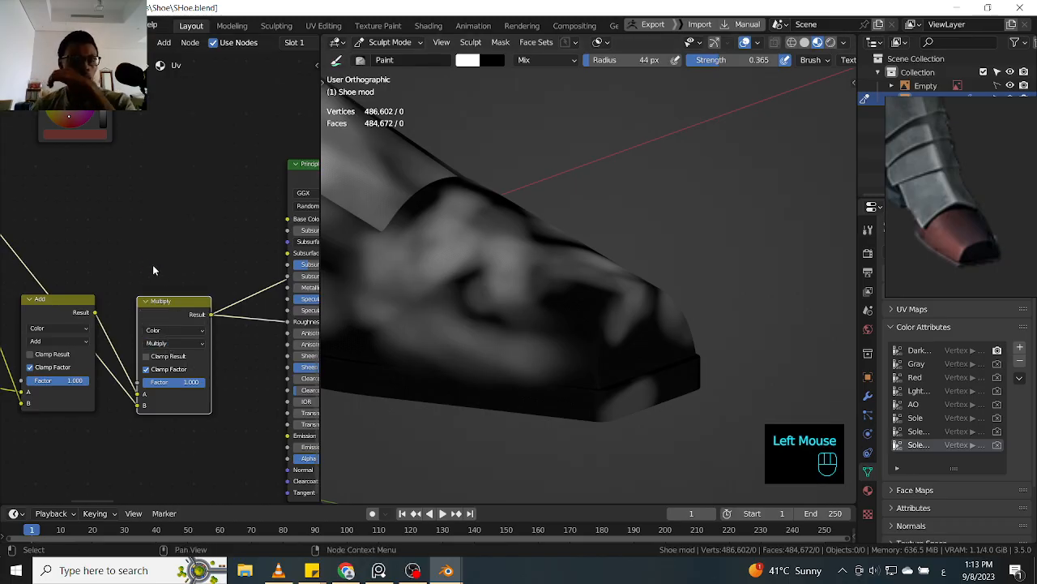
pyautogui.click(170, 343)
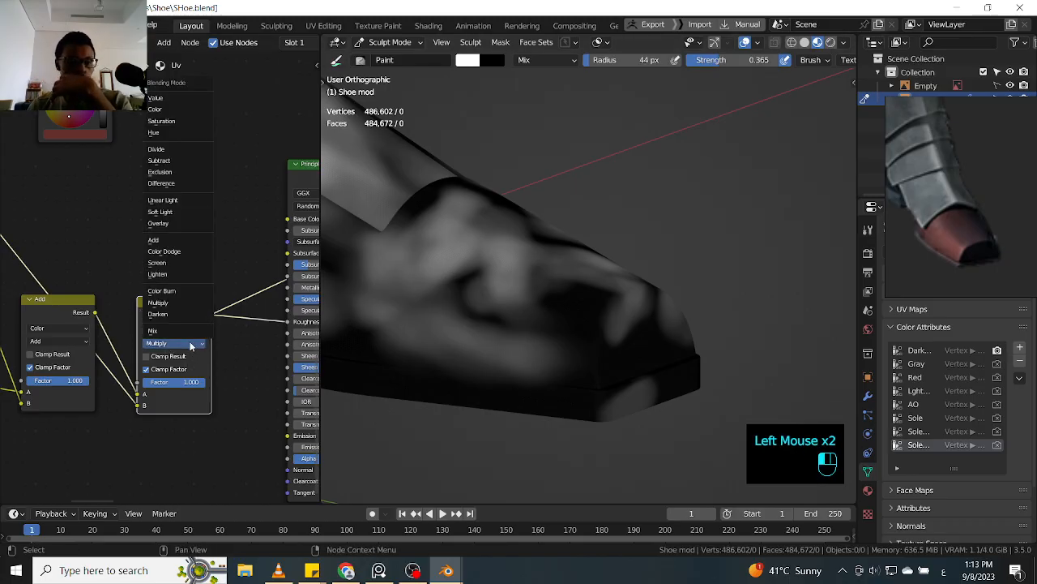
pyautogui.click(179, 264)
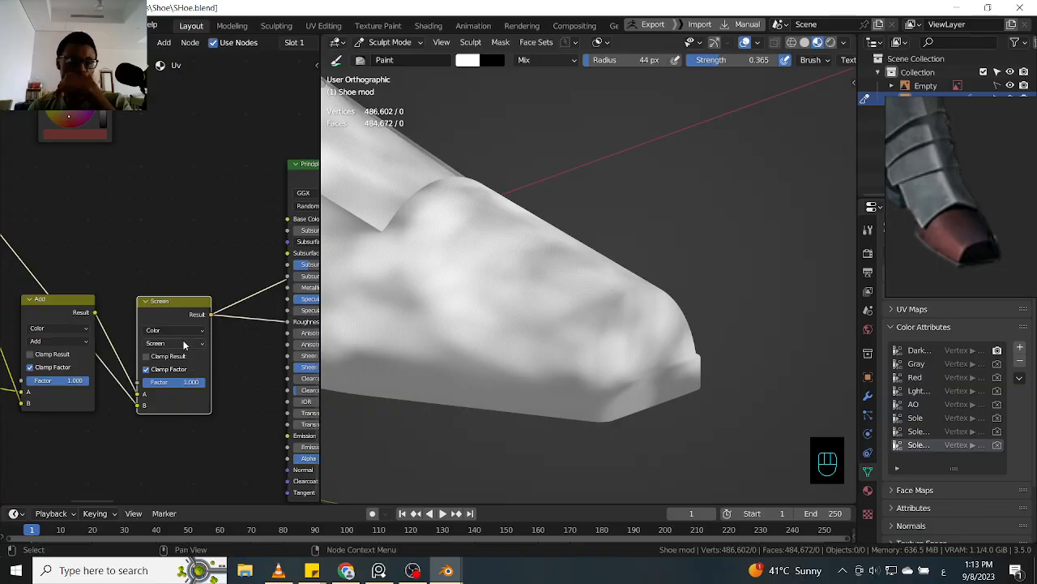
# - Mute and unmute the second mix node repeatedly to judge the Screen blend's effect on the shoe
pyautogui.click(182, 313)
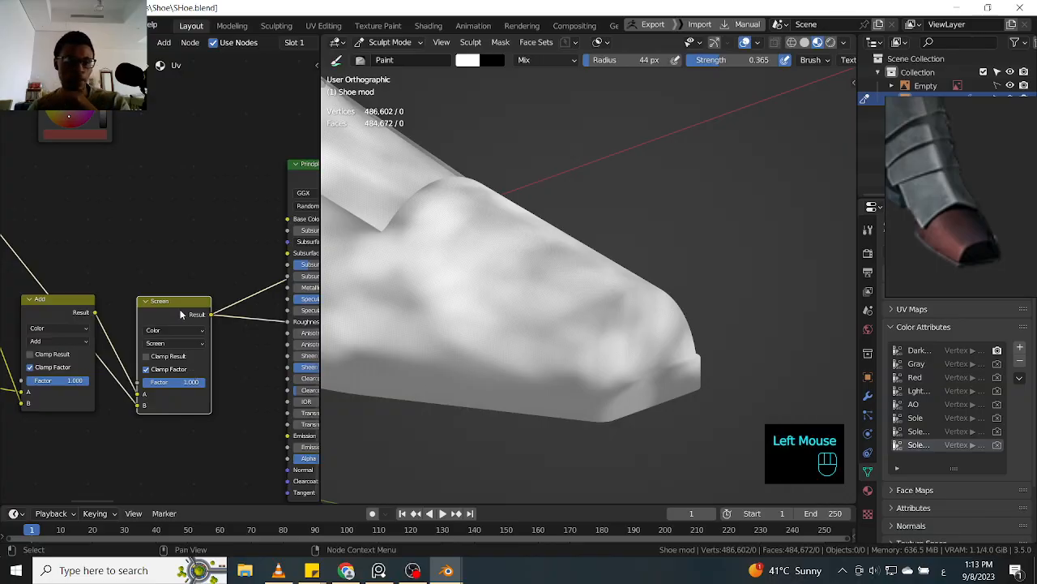
pyautogui.press('m')
pyautogui.press('m')
pyautogui.press('m')
pyautogui.press('m')
pyautogui.press('m')
pyautogui.press('m')
pyautogui.press('m')
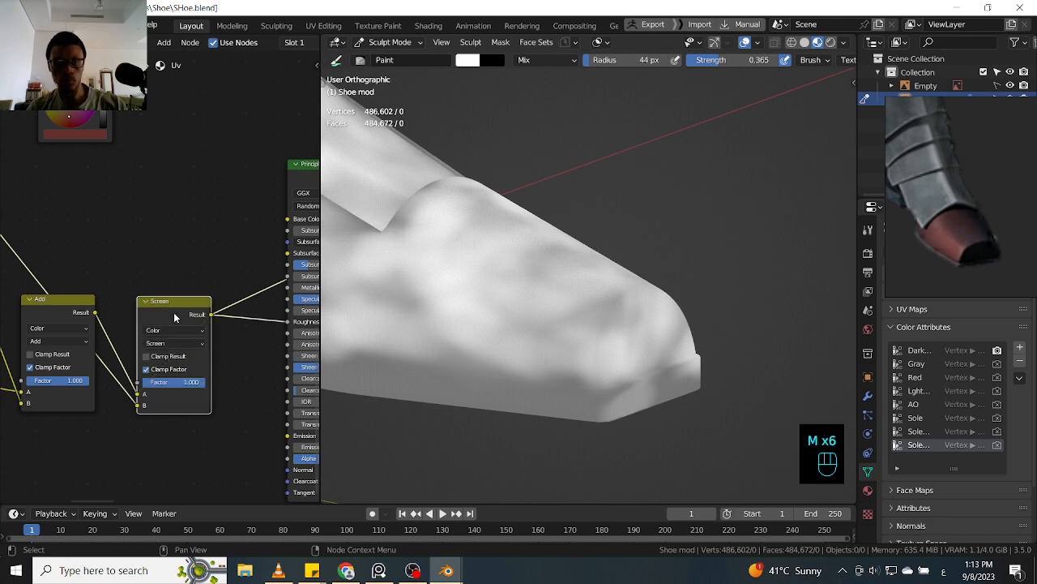
pyautogui.press('m')
pyautogui.press('m')
pyautogui.press('m')
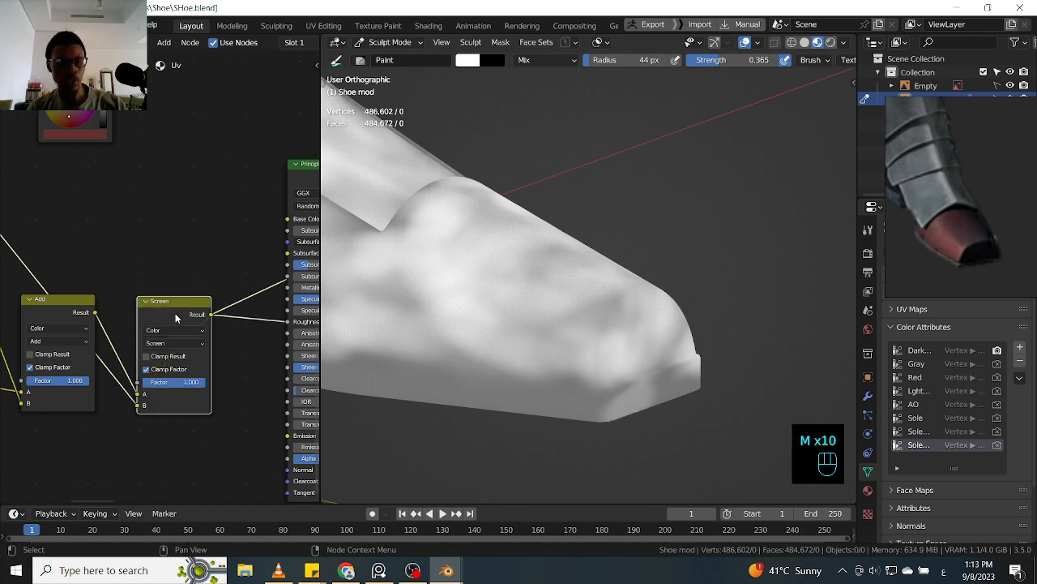
# - Preview the first Add node and change its blend mode to Screen
pyautogui.click(60, 309)
pyautogui.keyDown('shift'); pyautogui.moveTo(59, 303); pyautogui.dragTo(131, 293, button='middle'); pyautogui.keyUp('shift')
pyautogui.keyDown('ctrl'); pyautogui.keyDown('shift'); pyautogui.click(152, 302); pyautogui.keyUp('shift'); pyautogui.keyUp('ctrl')
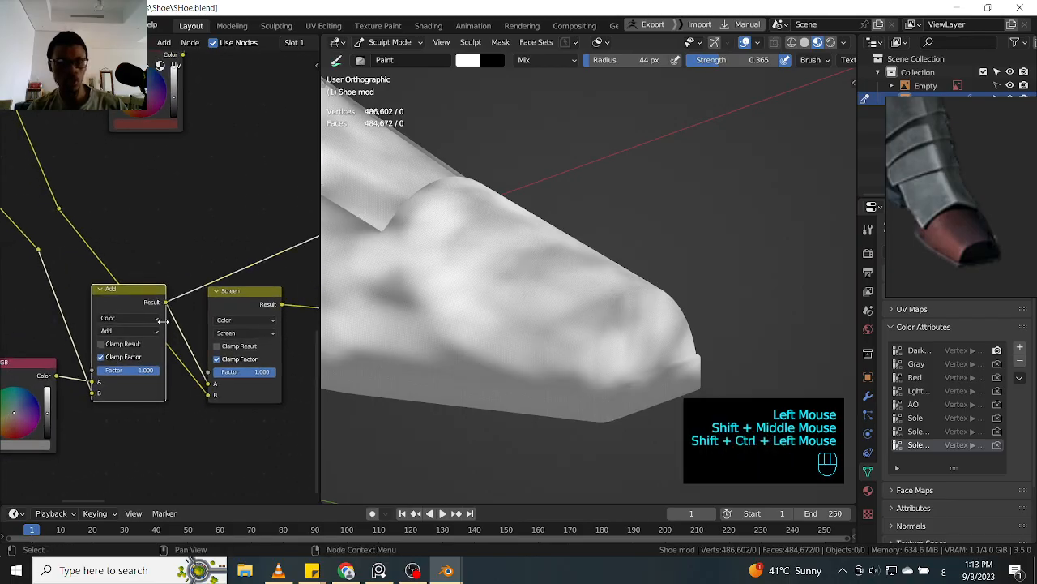
pyautogui.click(146, 331)
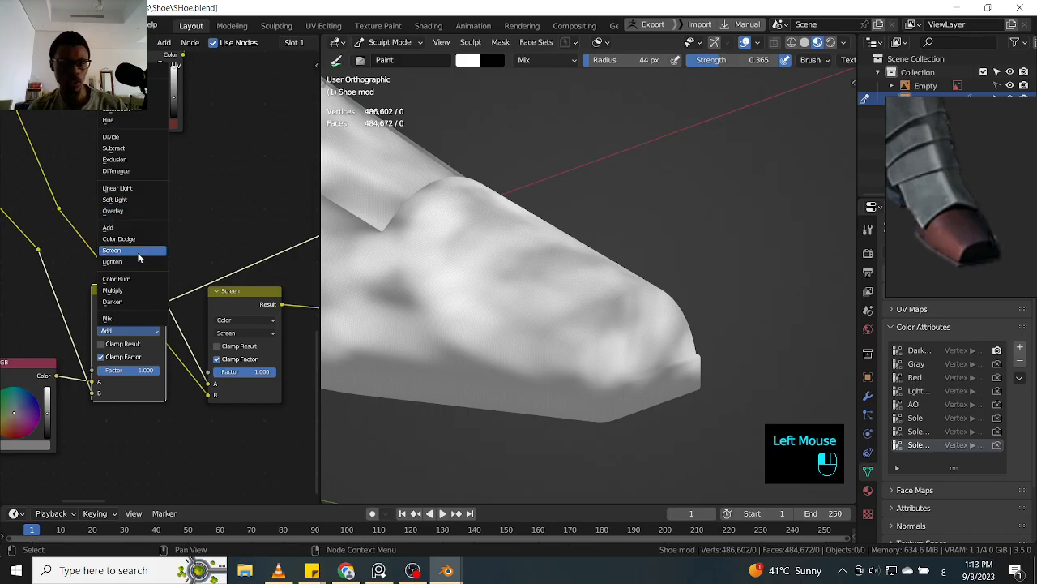
pyautogui.click(135, 251)
# - Mute and unmute the first Screen node repeatedly to compare the shoe with and without it
pyautogui.click(146, 304)
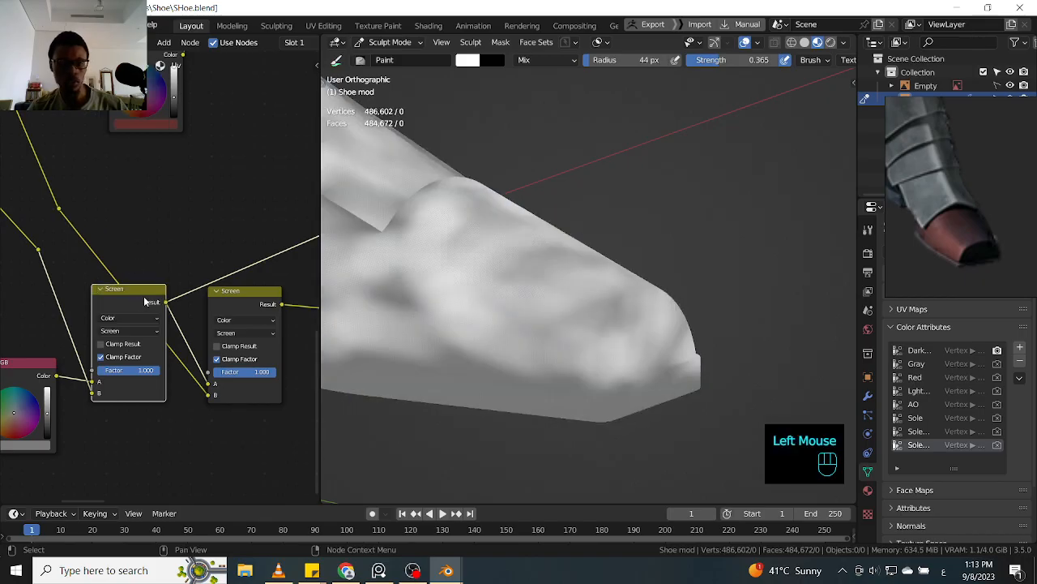
pyautogui.press('m')
pyautogui.press('m')
pyautogui.press('m')
pyautogui.press('m')
pyautogui.press('m')
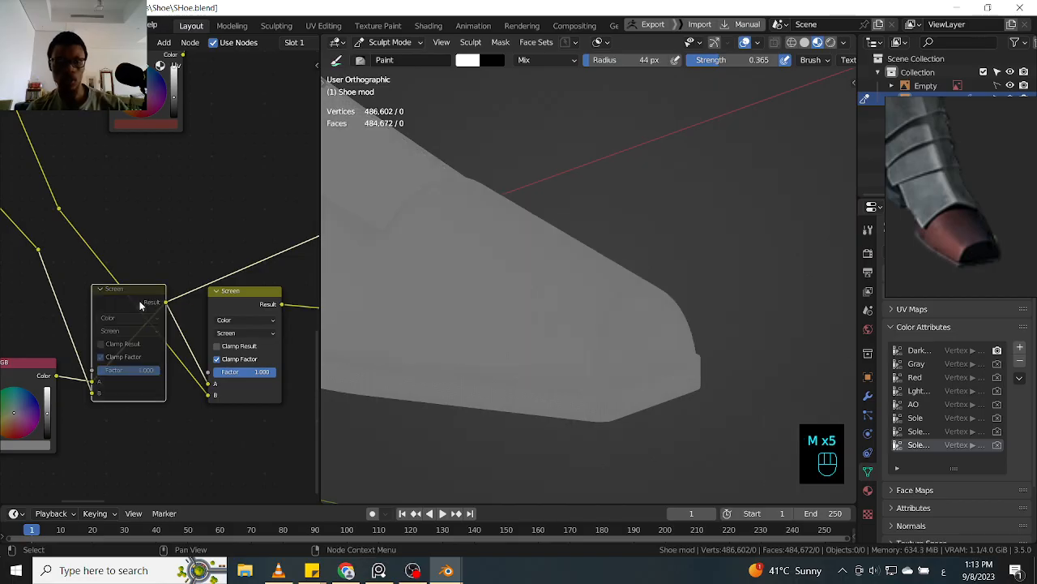
pyautogui.press('m')
pyautogui.press('m')
pyautogui.press('m')
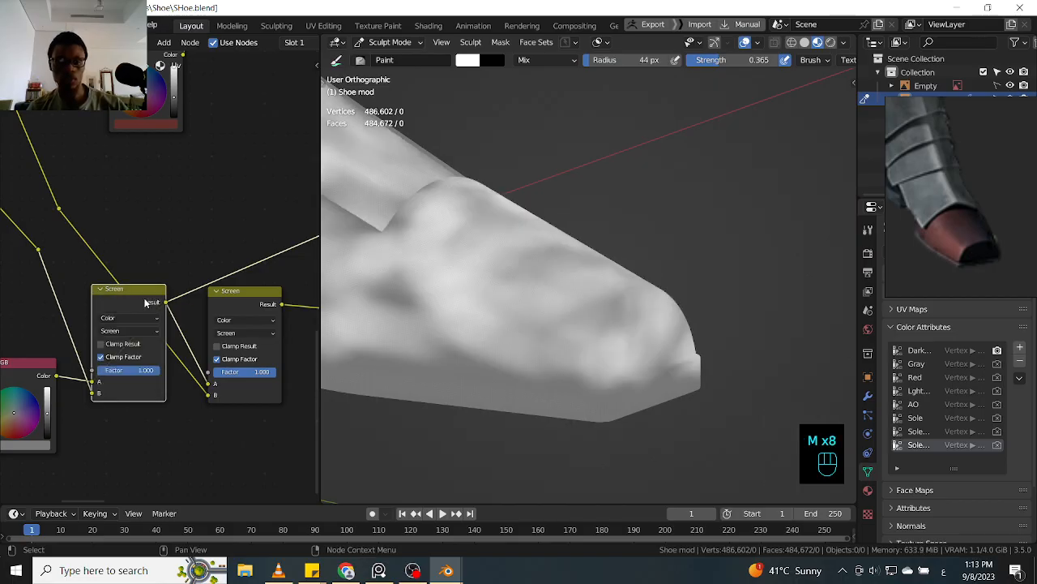
# - Preview the second Screen node's result and toggle its muting to check its contribution
pyautogui.keyDown('ctrl'); pyautogui.keyDown('shift'); pyautogui.click(224, 302); pyautogui.keyUp('shift'); pyautogui.keyUp('ctrl')
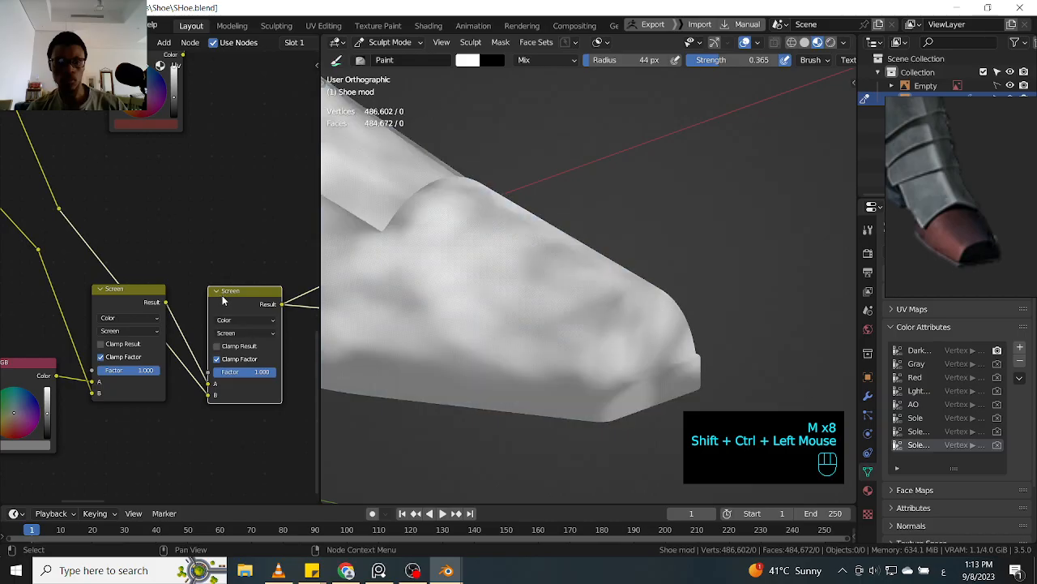
pyautogui.press('m')
pyautogui.press('m')
pyautogui.press('m')
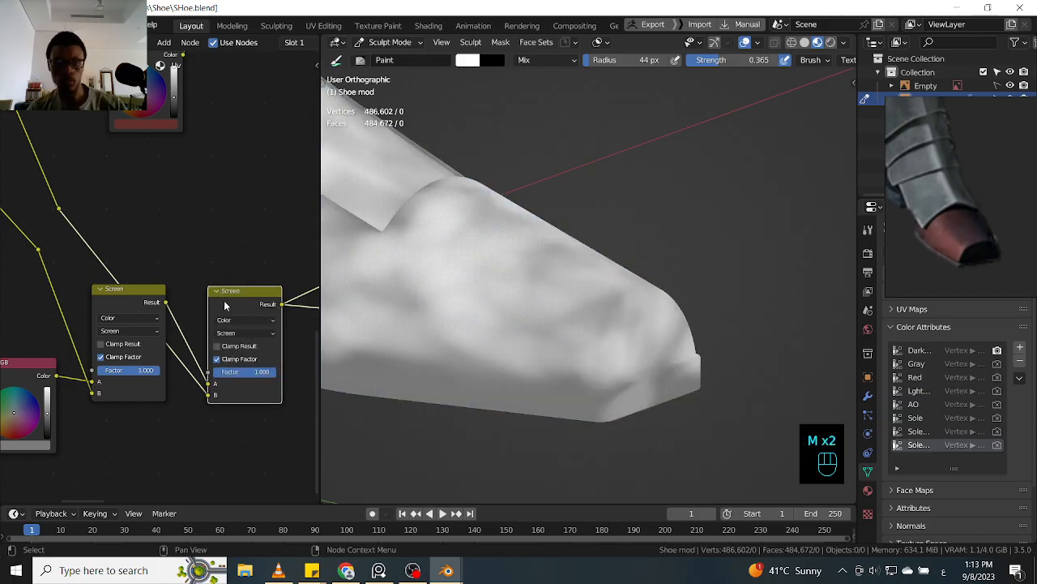
# - Mute and unmute the second Screen node repeatedly to compare the grayscale map with and without it
pyautogui.press('m')
pyautogui.press('m')
pyautogui.press('m')
pyautogui.press('m')
pyautogui.press('m')
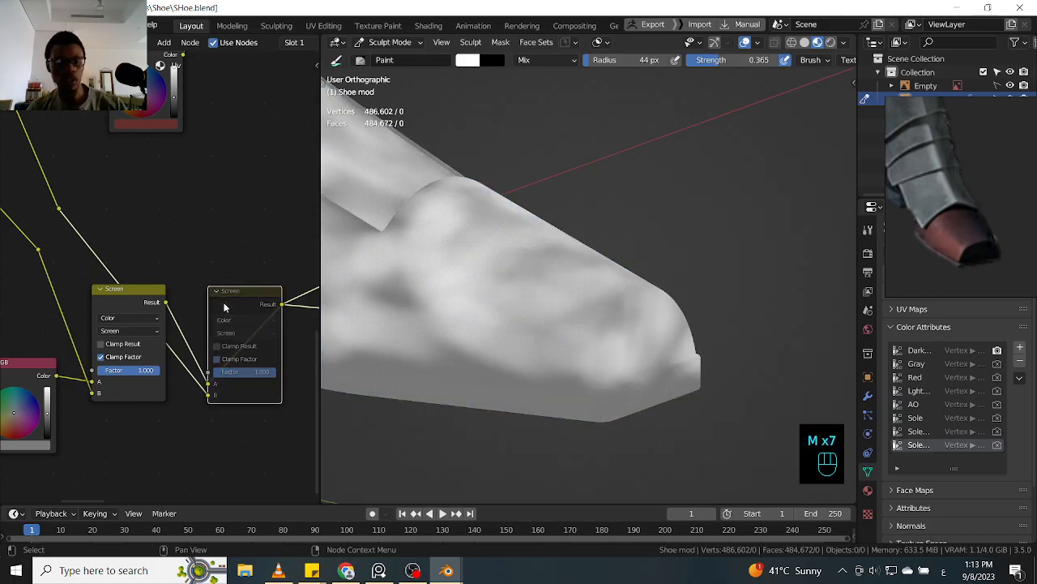
pyautogui.press('m')
pyautogui.press('m')
pyautogui.press('m')
pyautogui.press('m')
pyautogui.press('m')
pyautogui.press('m')
pyautogui.press('m')
pyautogui.press('m')
pyautogui.press('m')
pyautogui.press('m')
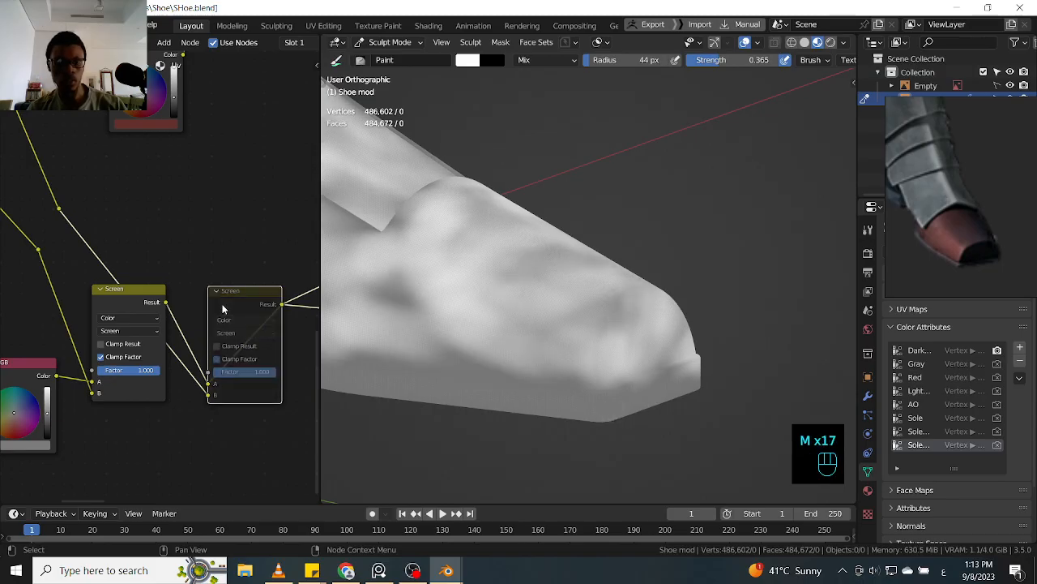
# - Preview the Principled BSDF on the shoe and inspect the shine around the toe
pyautogui.keyDown('ctrl'); pyautogui.moveTo(227, 255); pyautogui.dragTo(228, 273, button='middle'); pyautogui.keyUp('ctrl')
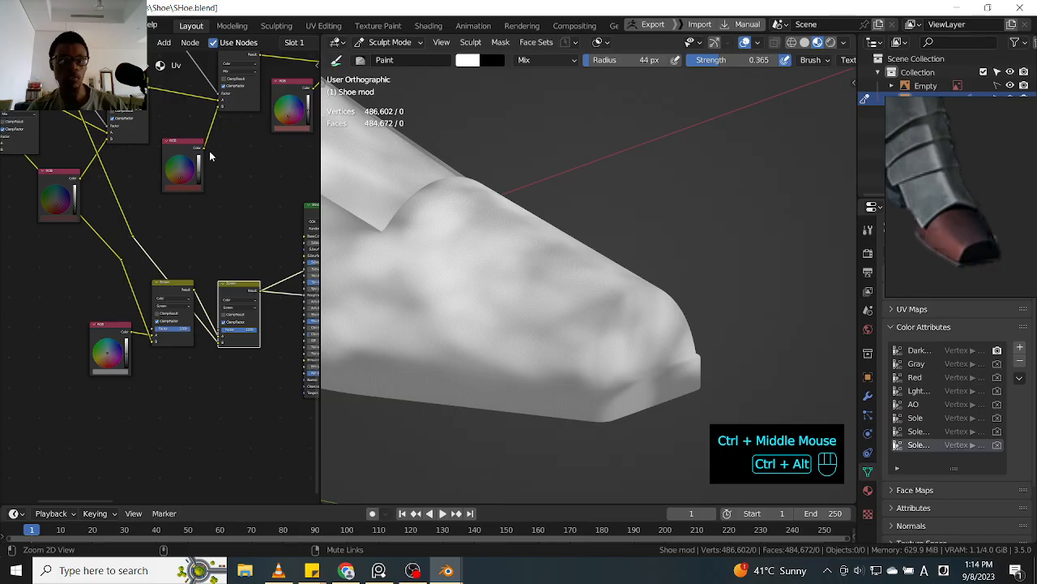
pyautogui.keyDown('ctrl'); pyautogui.moveTo(228, 213); pyautogui.dragTo(245, 240, button='middle'); pyautogui.keyUp('ctrl')
pyautogui.keyDown('ctrl'); pyautogui.keyDown('shift'); pyautogui.click(246, 241); pyautogui.keyUp('shift'); pyautogui.keyUp('ctrl')
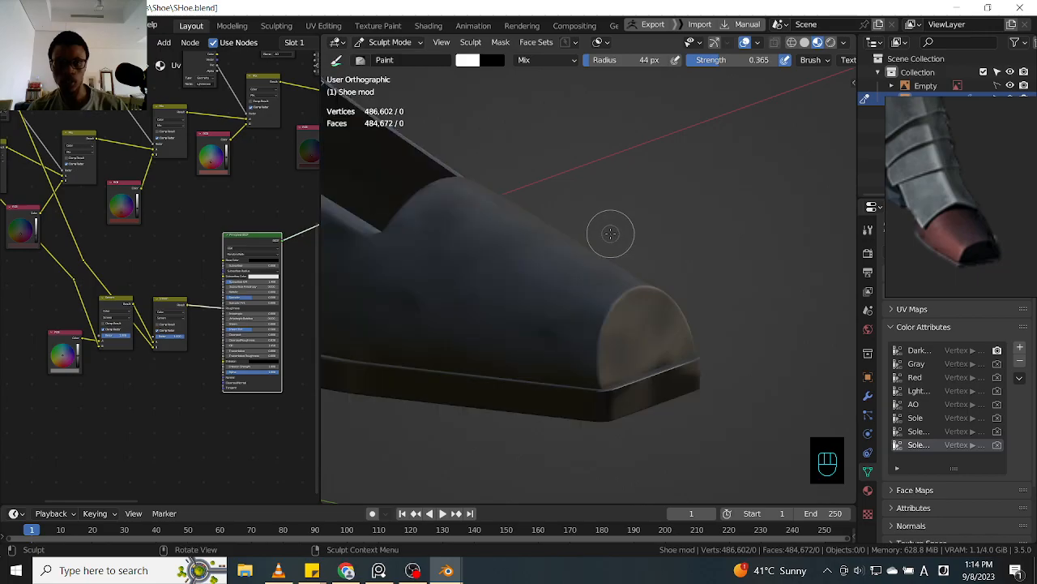
pyautogui.keyDown('ctrl'); pyautogui.moveTo(613, 231); pyautogui.dragTo(629, 202, button='middle'); pyautogui.keyUp('ctrl')
# - Fine-tune the brightness of the gray RGB node feeding the first Screen node while checking the shoe's shine
pyautogui.moveTo(106, 358)
pyautogui.keyDown('ctrl'); pyautogui.mouseDown(button='middle')
pyautogui.moveTo(80, 330)
pyautogui.moveTo(63, 346)
pyautogui.mouseUp(button='middle'); pyautogui.keyUp('ctrl')
pyautogui.click(64, 347)
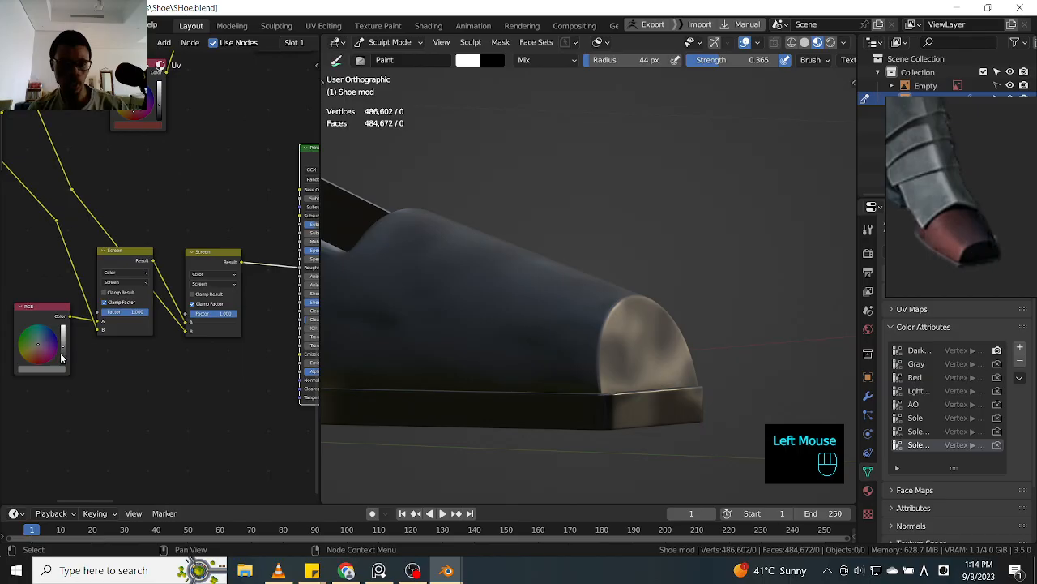
pyautogui.click(61, 354)
pyautogui.click(63, 349)
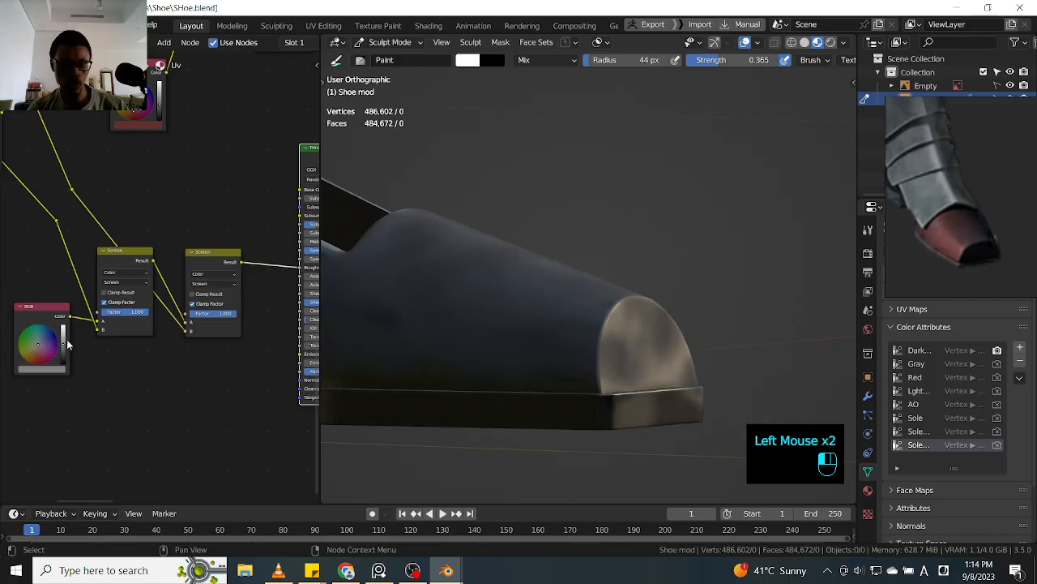
pyautogui.moveTo(573, 204)
pyautogui.keyDown('alt'); pyautogui.mouseDown(button='middle')
pyautogui.moveTo(512, 234)
pyautogui.moveTo(547, 210)
pyautogui.moveTo(564, 216)
pyautogui.mouseUp(button='middle'); pyautogui.keyUp('alt')
# - Move the Principled BSDF node farther away from the Screen nodes to make room for more mix nodes
pyautogui.keyDown('ctrl'); pyautogui.moveTo(211, 217); pyautogui.dragTo(134, 296, button='middle'); pyautogui.keyUp('ctrl')
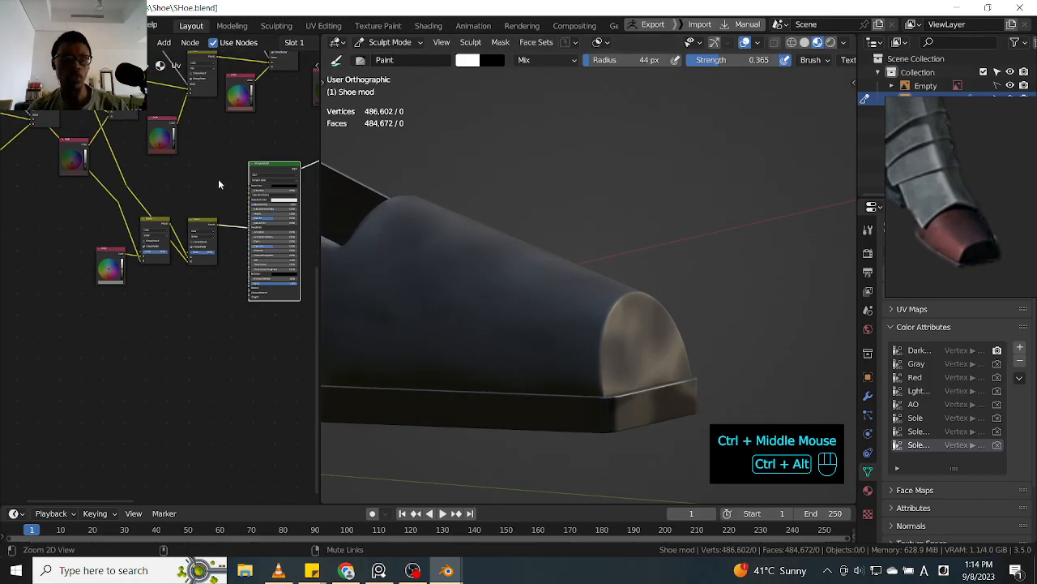
pyautogui.keyDown('ctrl'); pyautogui.moveTo(267, 134); pyautogui.dragTo(235, 160, button='middle'); pyautogui.keyUp('ctrl')
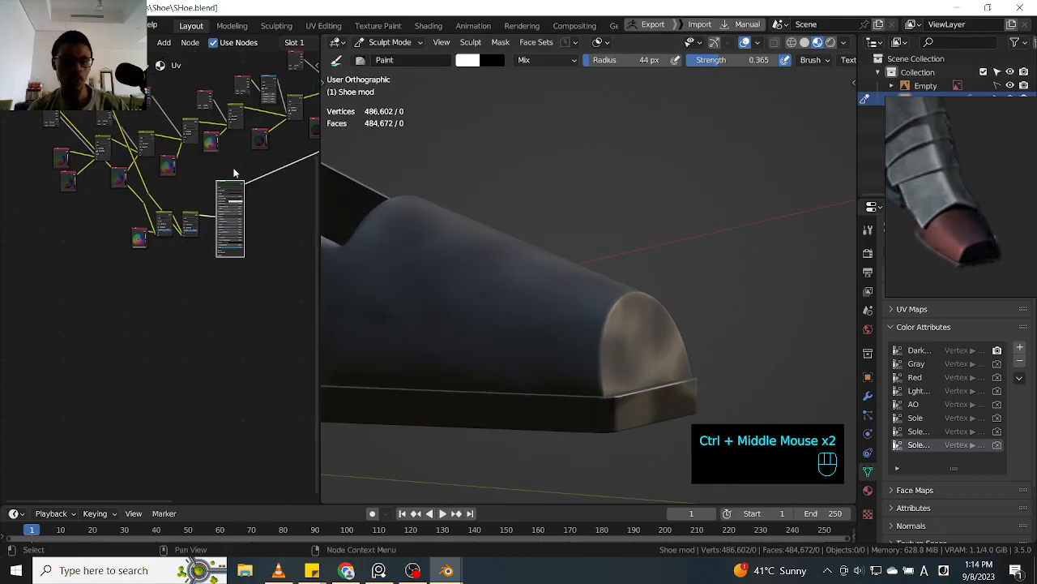
pyautogui.keyDown('shift'); pyautogui.moveTo(267, 199); pyautogui.dragTo(164, 302, button='middle'); pyautogui.keyUp('shift')
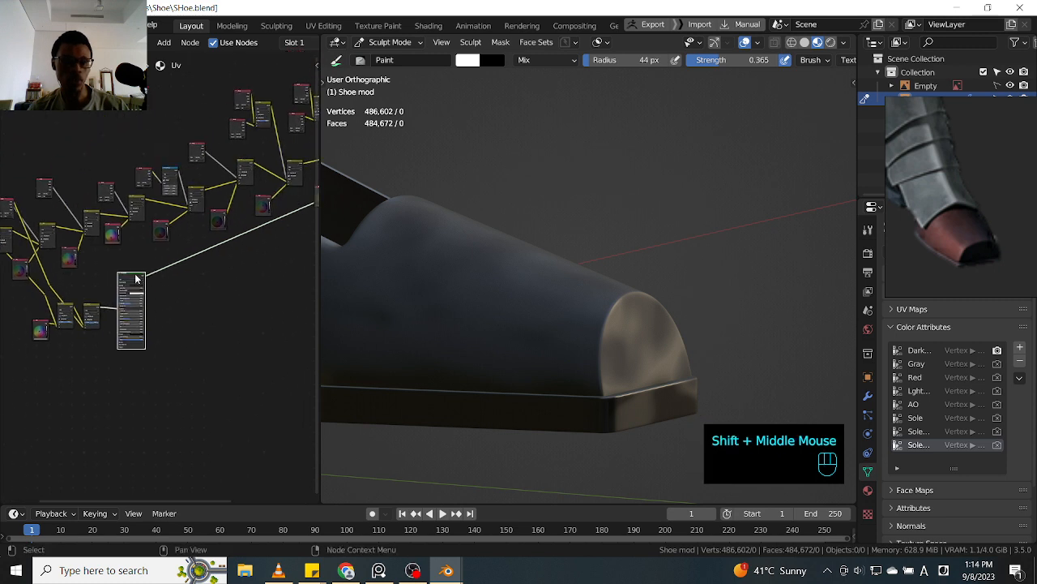
pyautogui.click(137, 278)
pyautogui.press('g')
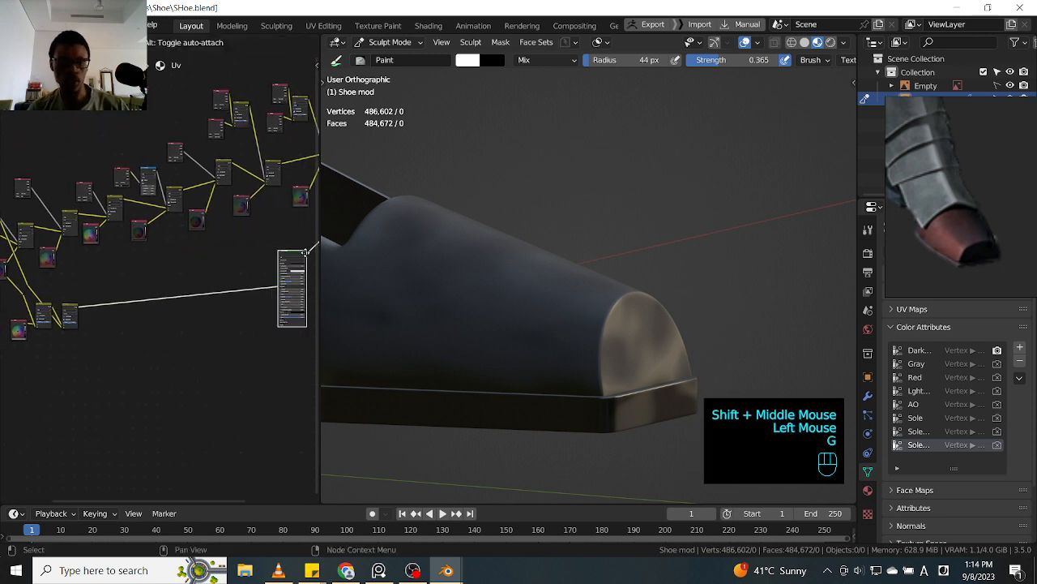
pyautogui.click(299, 263)
pyautogui.keyDown('shift'); pyautogui.moveTo(122, 263); pyautogui.dragTo(196, 221, button='middle'); pyautogui.keyUp('shift')
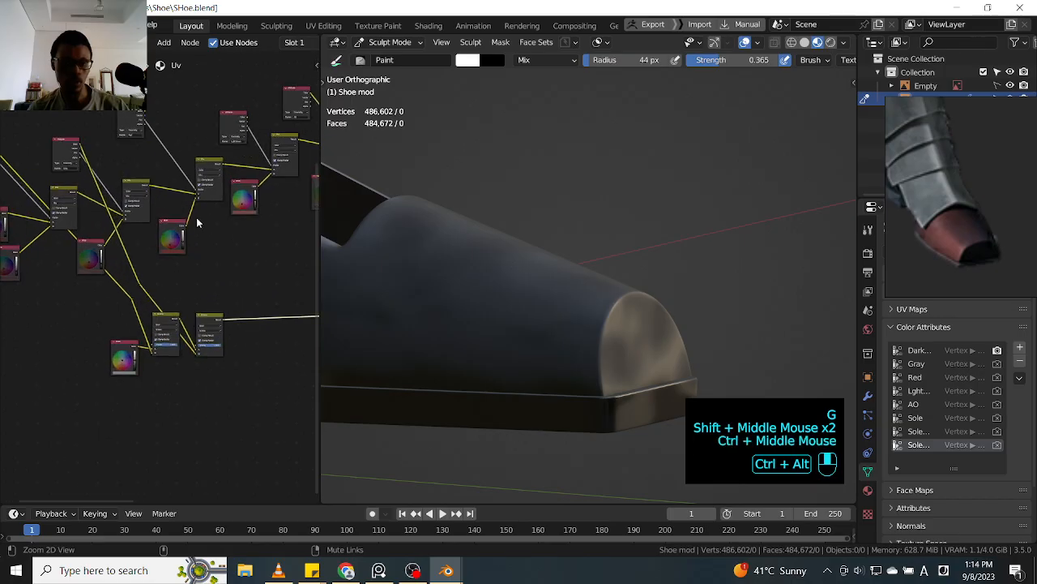
pyautogui.keyDown('ctrl'); pyautogui.moveTo(147, 284); pyautogui.dragTo(136, 244, button='middle'); pyautogui.keyUp('ctrl')
pyautogui.doubleClick(130, 285)
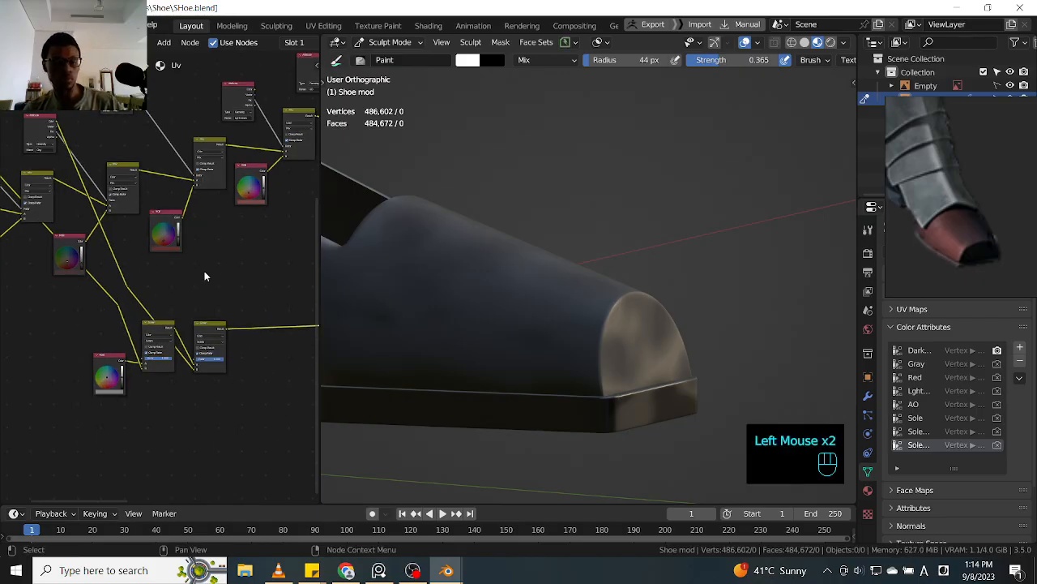
# - Save the project as a new incremental version named SHoe1.blend
pyautogui.hotkey('ctrl', 'shift', 's')
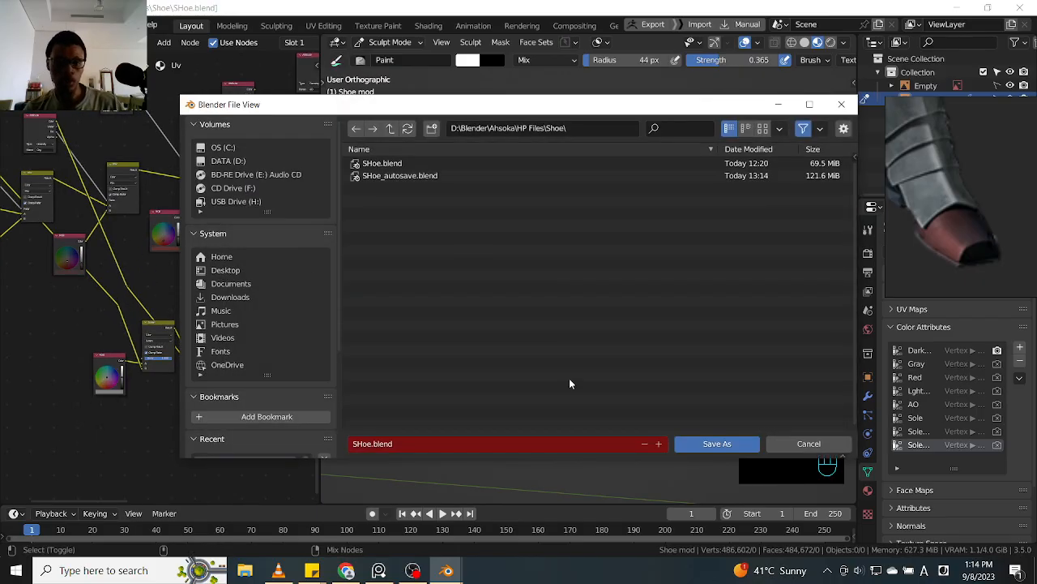
pyautogui.click(659, 444)
pyautogui.click(717, 443)
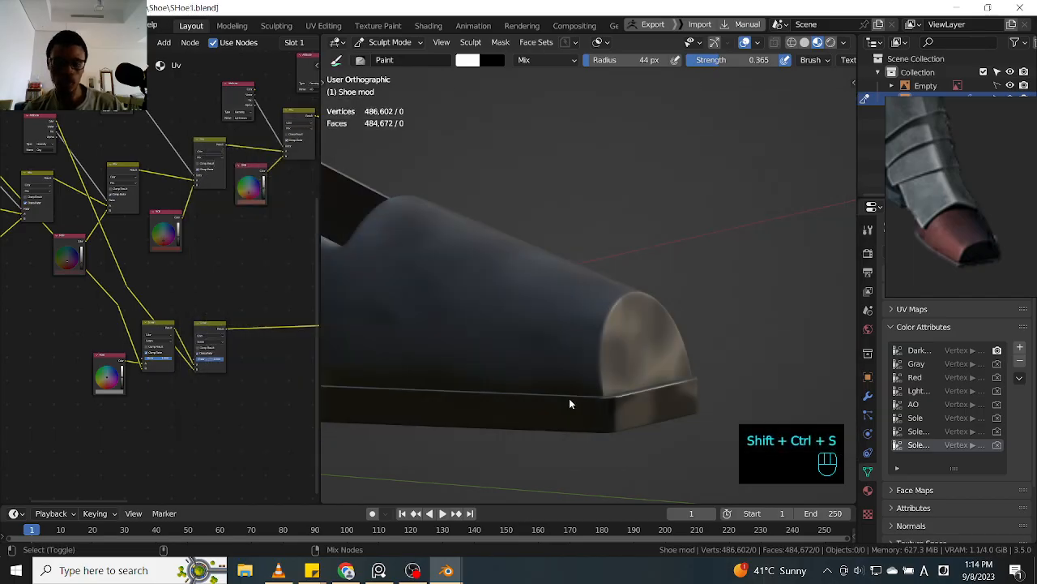
# - Dissolve the two reroute points on the links into the Screen nodes and reposition the second Screen node slightly higher
pyautogui.click(110, 315)
pyautogui.moveTo(94, 324); pyautogui.dragTo(135, 274)
pyautogui.hotkey('ctrl', 'x')
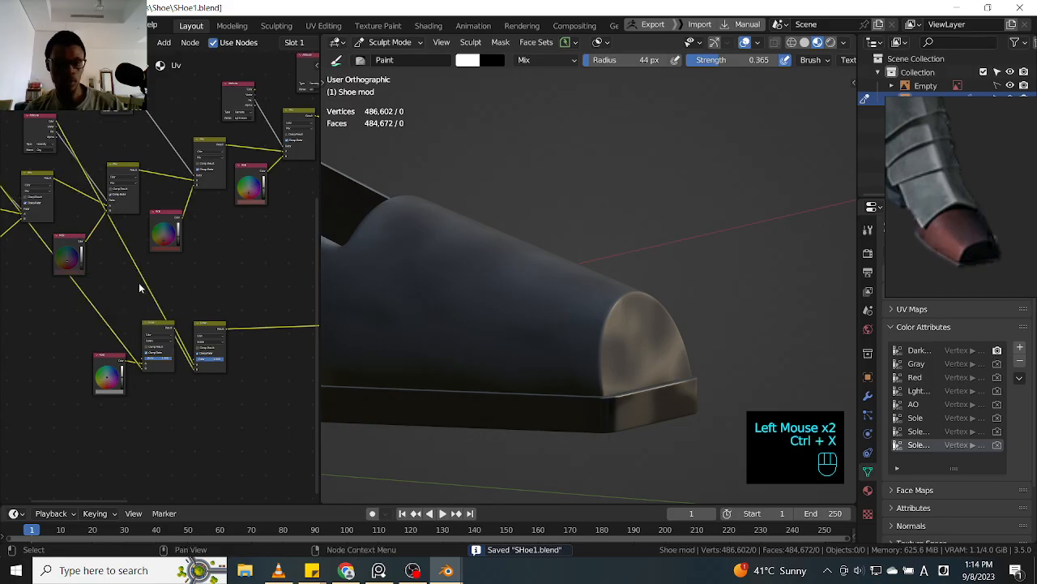
pyautogui.moveTo(213, 324); pyautogui.dragTo(222, 301)
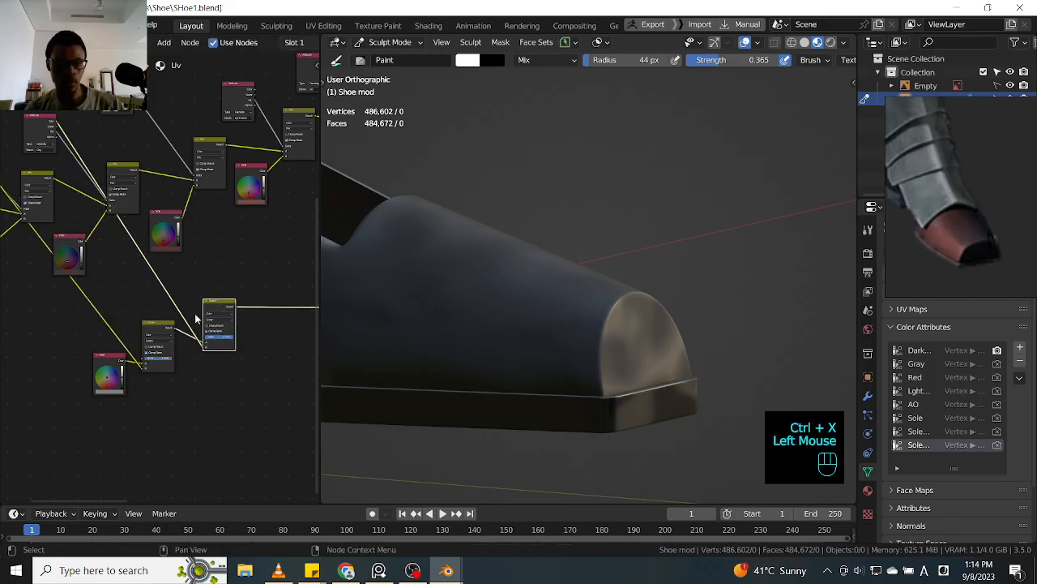
pyautogui.keyDown('ctrl'); pyautogui.moveTo(209, 279); pyautogui.dragTo(217, 277, button='middle'); pyautogui.keyUp('ctrl')
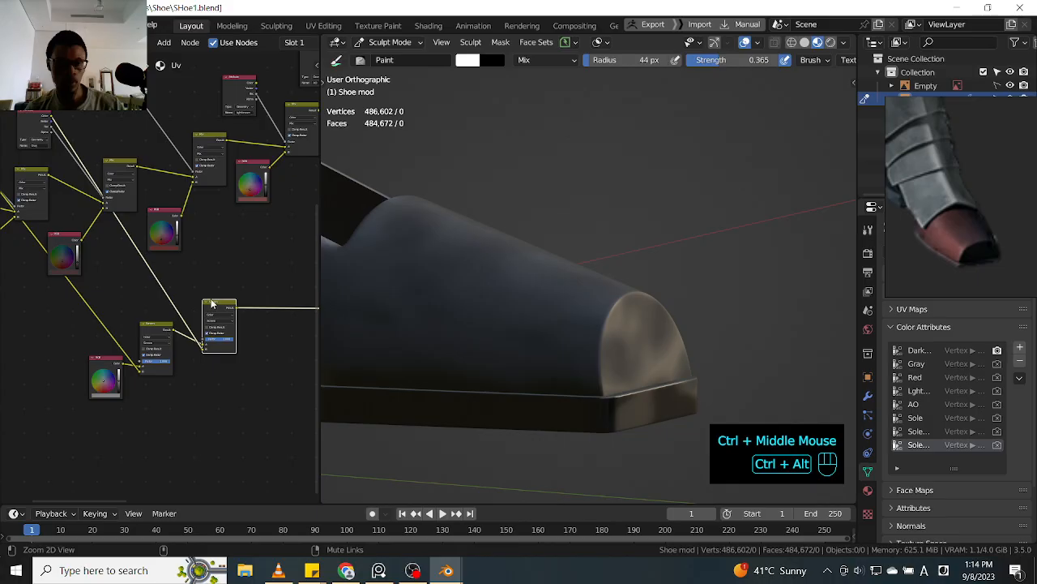
# - Duplicate the second Screen node and insert the copy on its link to the Principled BSDF
pyautogui.click(214, 302)
pyautogui.keyDown('ctrl'); pyautogui.moveTo(216, 294); pyautogui.dragTo(159, 303, button='middle'); pyautogui.keyUp('ctrl')
pyautogui.click(161, 311)
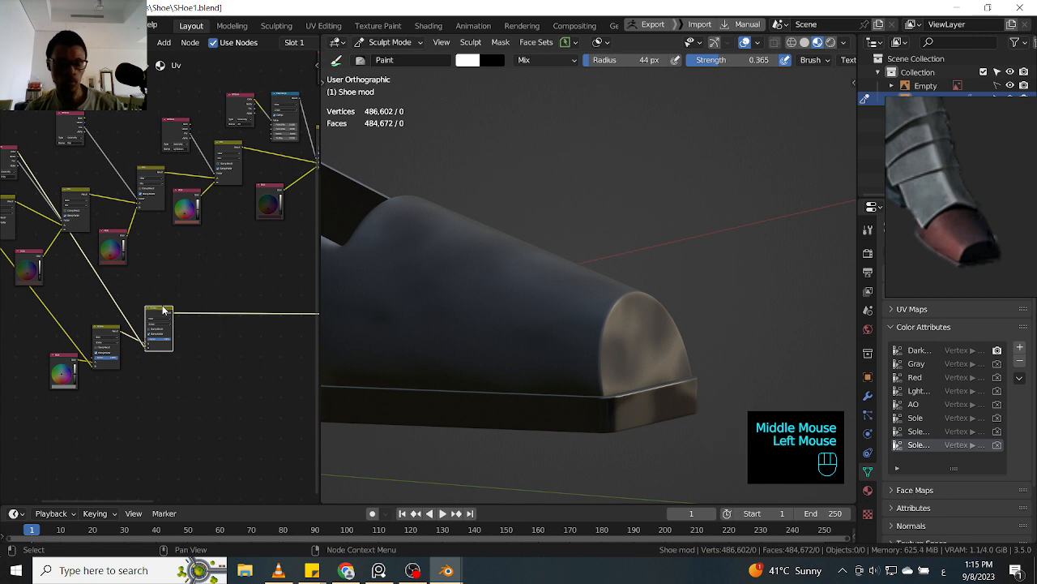
pyautogui.hotkey('shift', 'd')
pyautogui.click(224, 306)
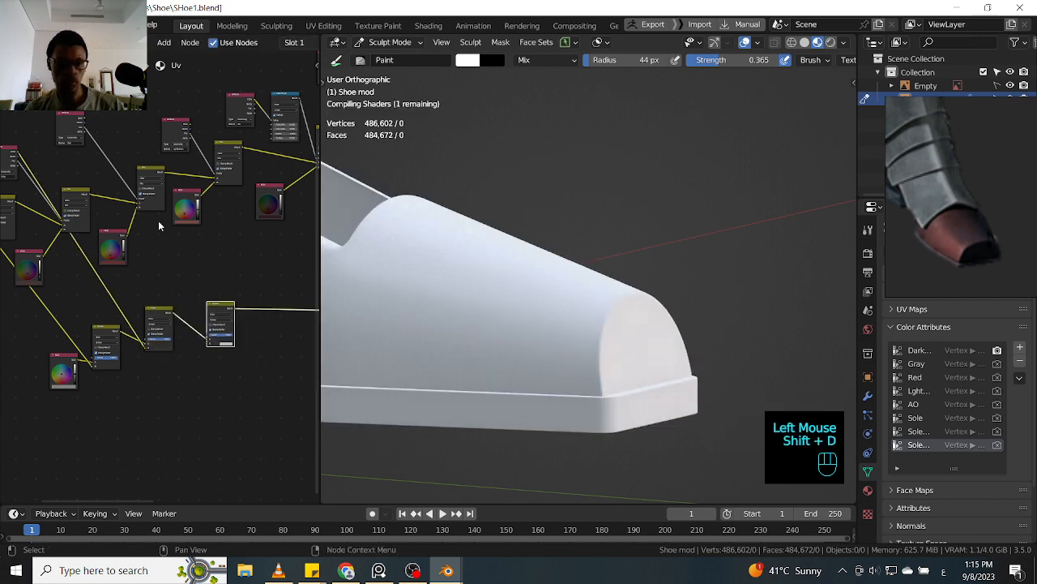
# - Connect the next color attribute node in the base color chain to the third Screen node's free color input
pyautogui.click(77, 129)
pyautogui.click(216, 306)
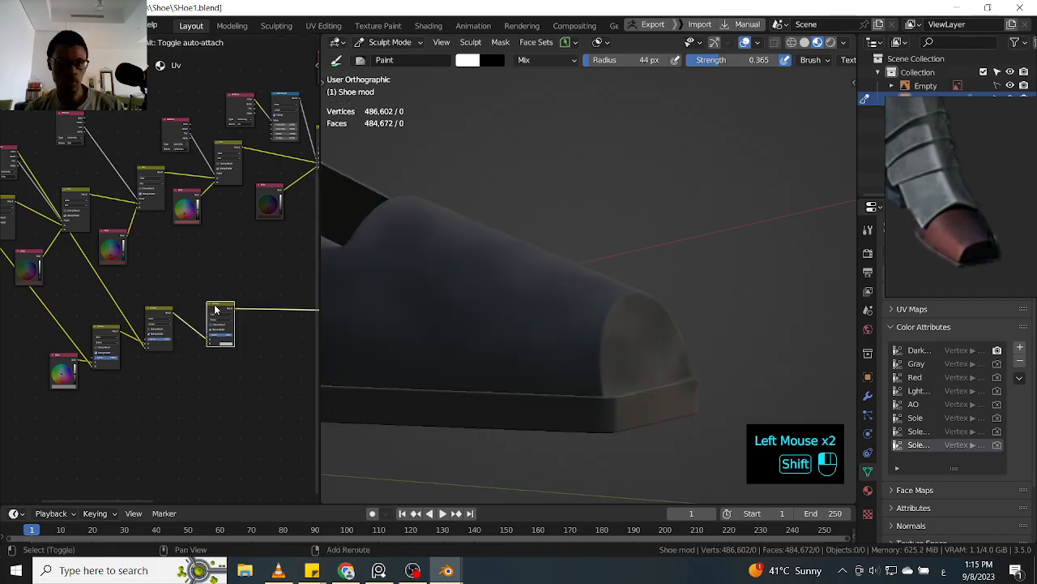
pyautogui.press('f')
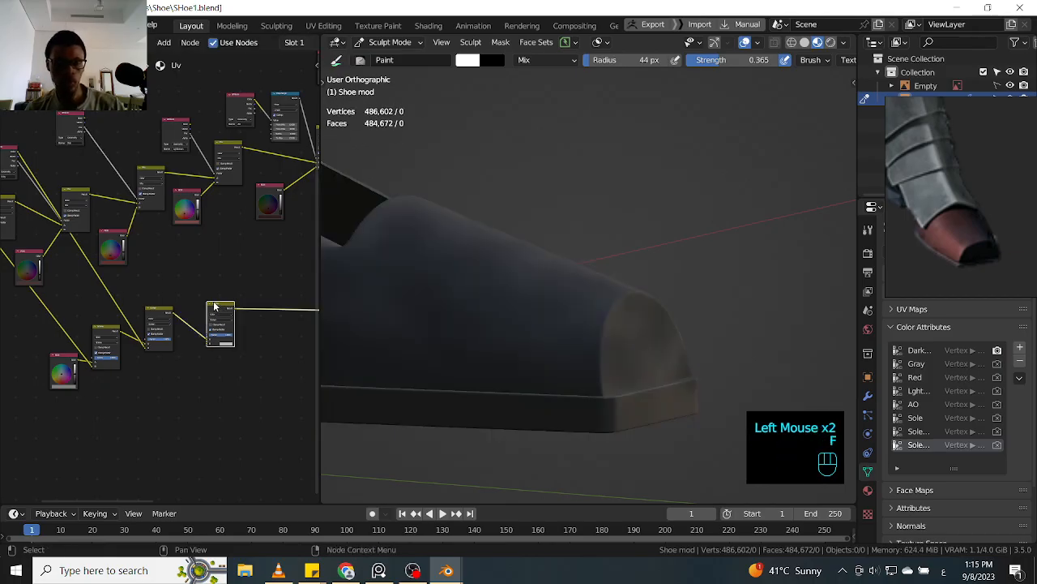
pyautogui.keyDown('shift'); pyautogui.click(75, 128); pyautogui.keyUp('shift')
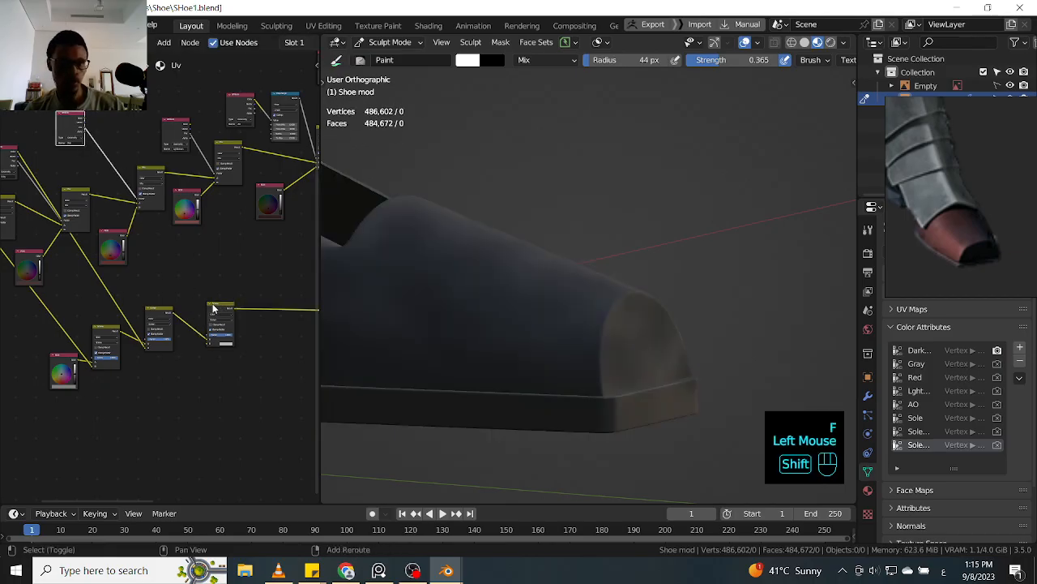
pyautogui.keyDown('shift'); pyautogui.click(214, 308); pyautogui.keyUp('shift')
pyautogui.press('f')
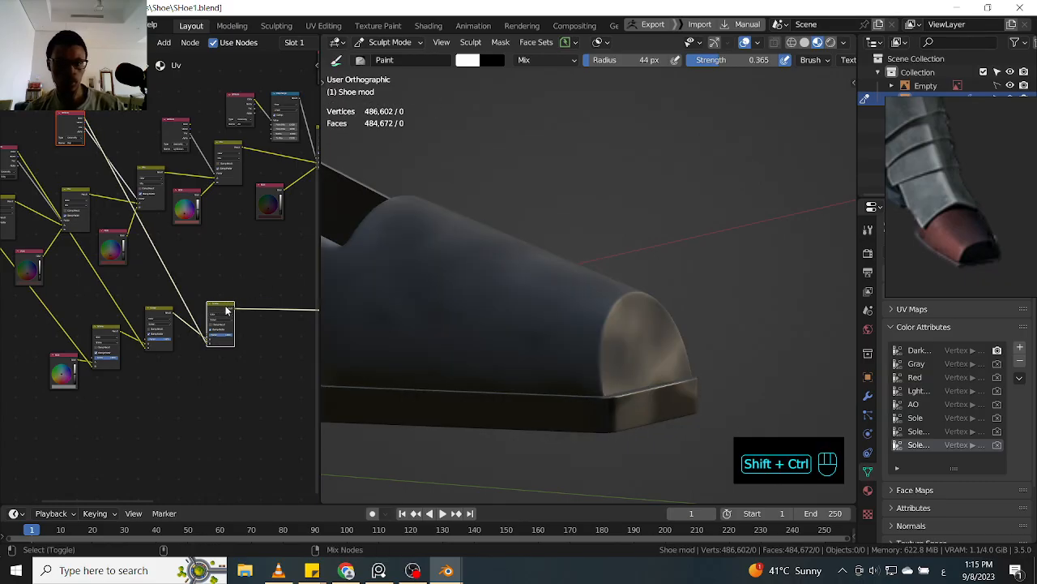
# - Preview the third Screen node and toggle its muting repeatedly to compare the map with and without it
pyautogui.keyDown('ctrl'); pyautogui.keyDown('shift'); pyautogui.click(224, 312); pyautogui.keyUp('shift'); pyautogui.keyUp('ctrl')
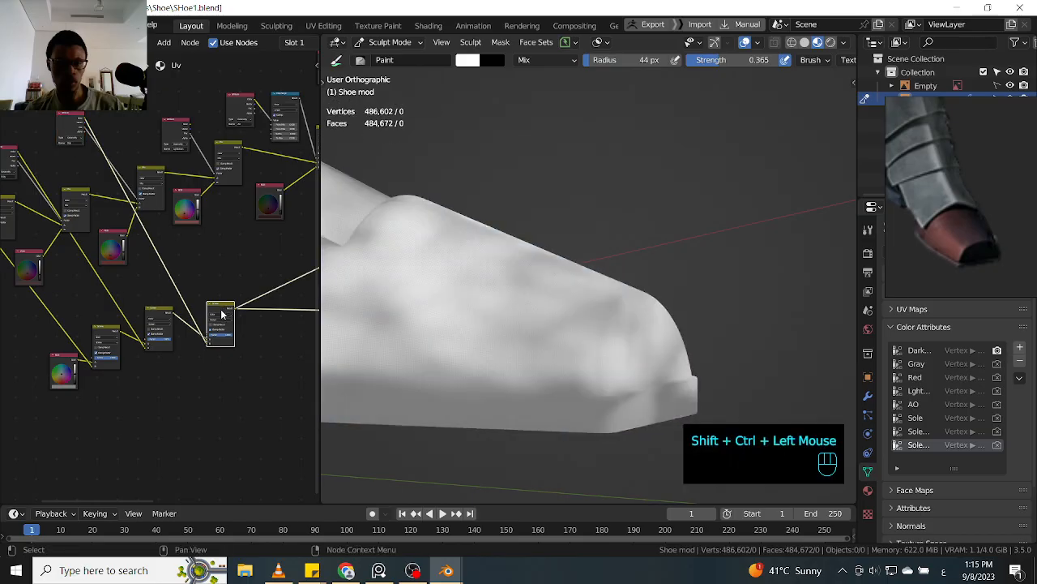
pyautogui.press('m')
pyautogui.press('m')
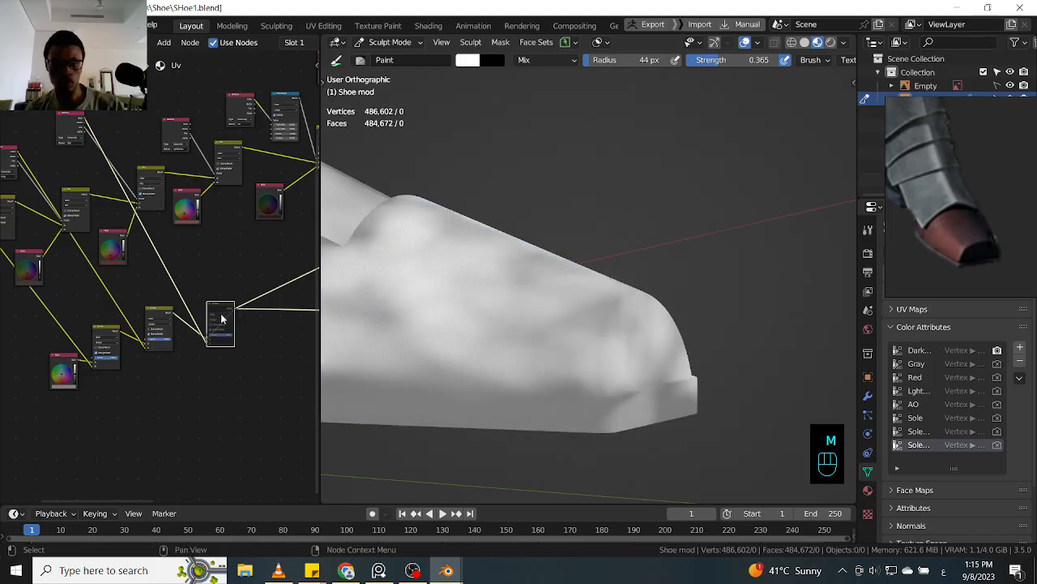
pyautogui.press('m')
pyautogui.press('m')
pyautogui.press('m')
pyautogui.press('m')
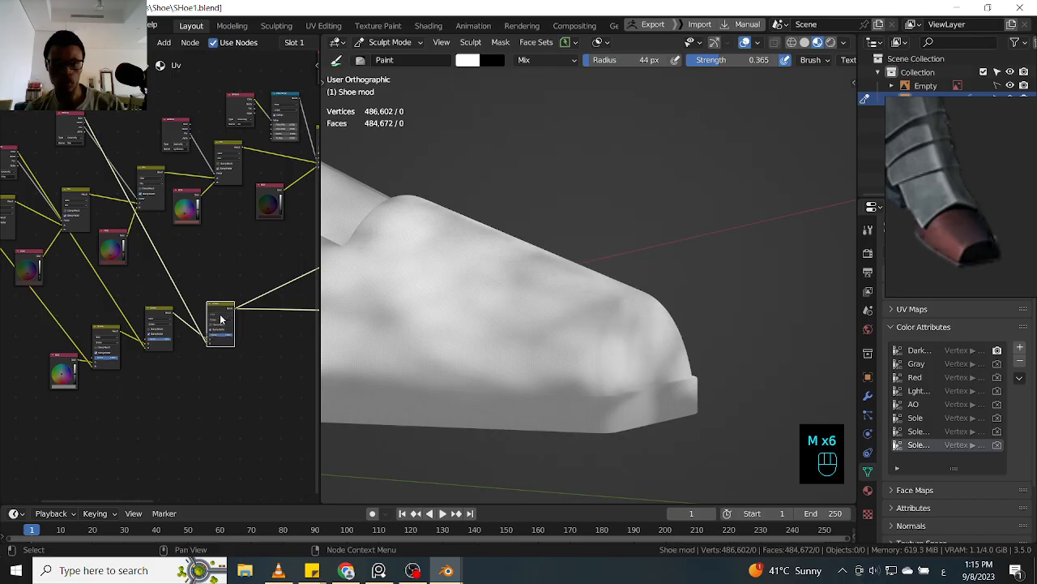
pyautogui.press('m')
pyautogui.press('m')
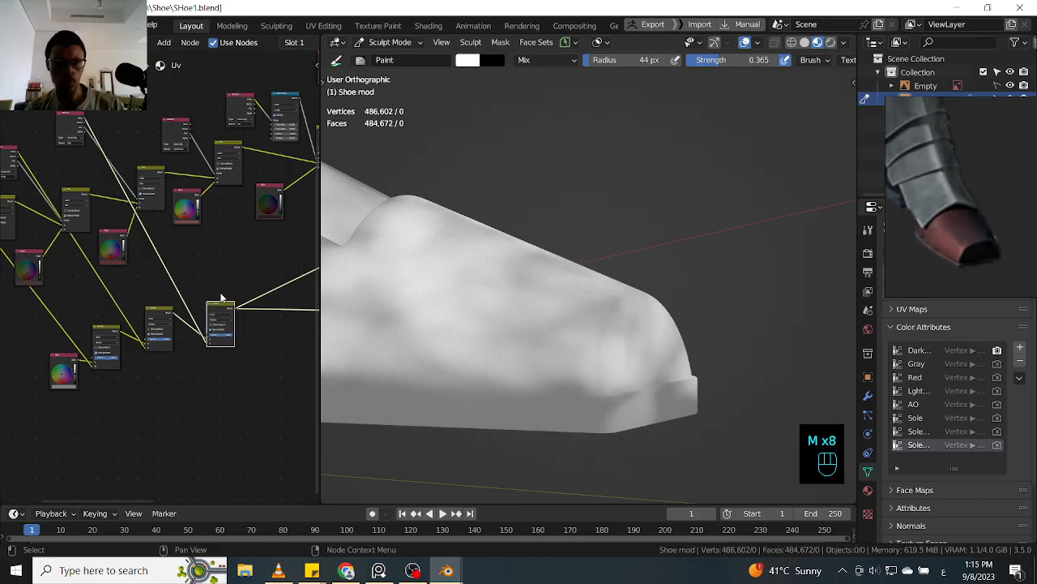
# - Duplicate the third Screen node and insert the copy on the link to the Principled BSDF
pyautogui.keyDown('shift'); pyautogui.moveTo(226, 287); pyautogui.dragTo(167, 278, button='middle'); pyautogui.keyUp('shift')
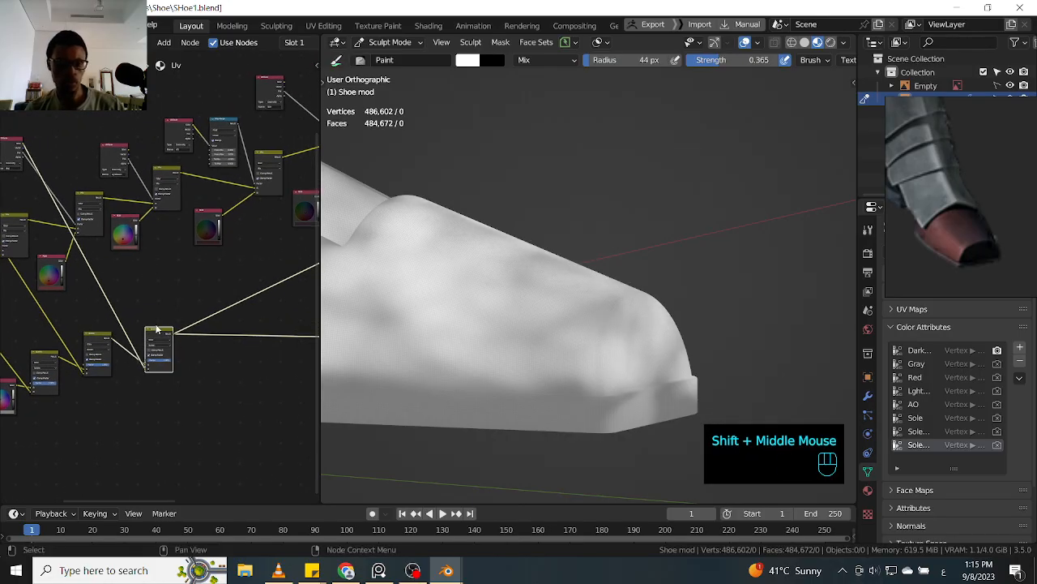
pyautogui.hotkey('shift', 'd')
pyautogui.click(228, 328)
pyautogui.keyDown('shift'); pyautogui.click(225, 332); pyautogui.keyUp('shift')
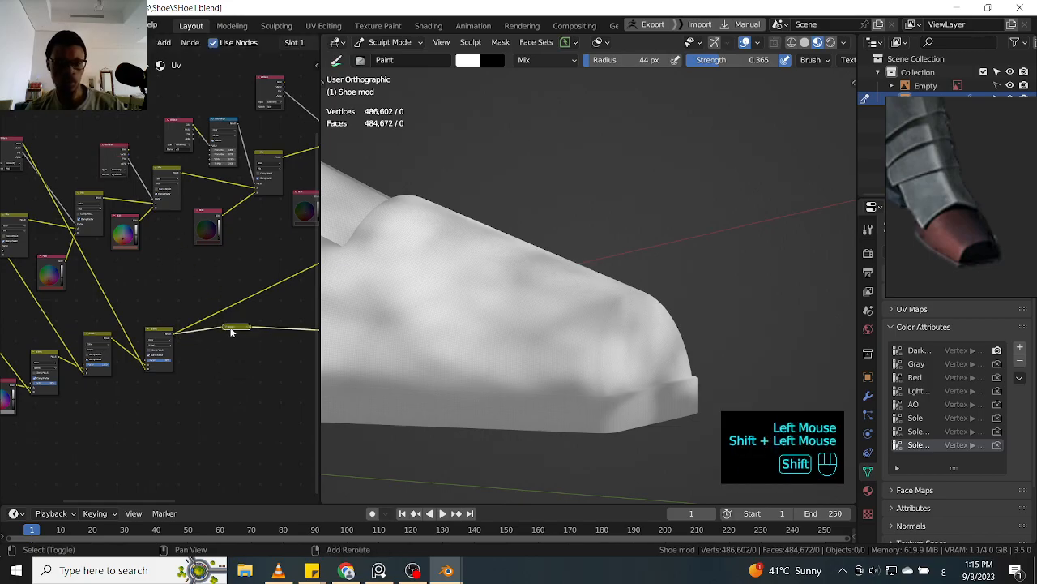
pyautogui.press('f')
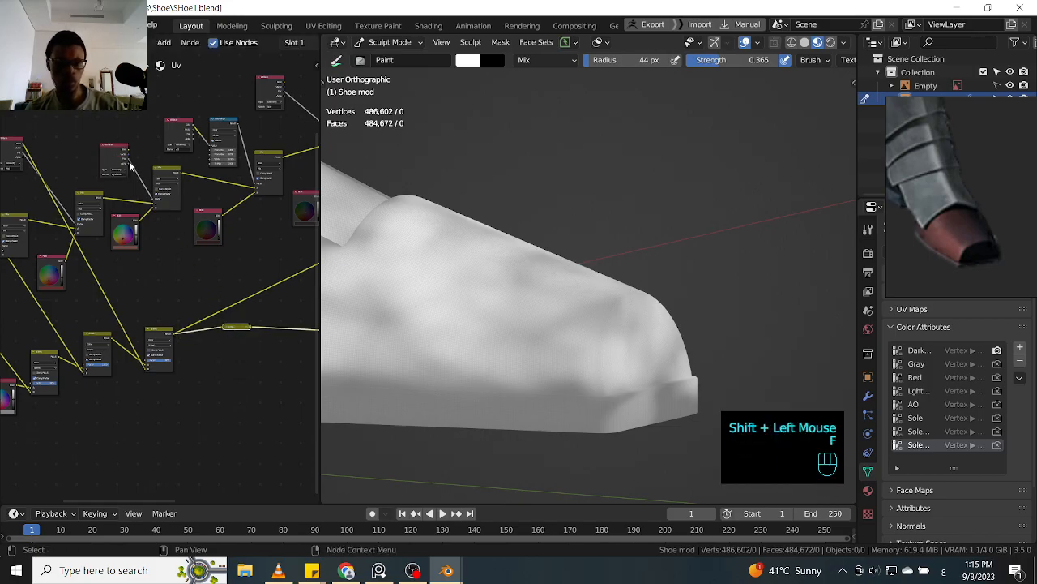
# - Connect the following color attribute node in the base color chain to the fourth Screen node and expand the collapsed Screen node
pyautogui.click(124, 170)
pyautogui.keyDown('shift'); pyautogui.click(230, 327); pyautogui.keyUp('shift')
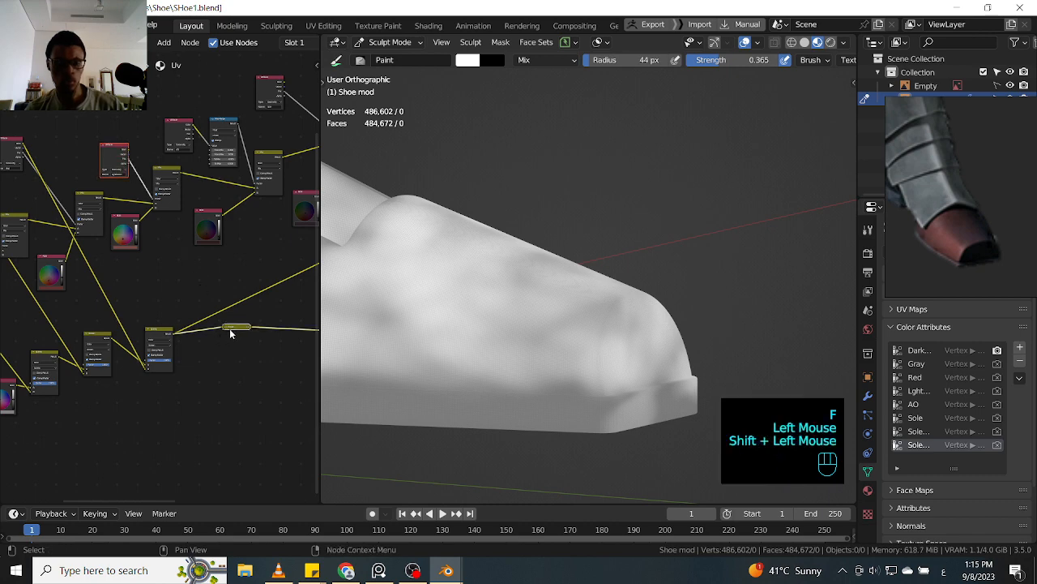
pyautogui.press('f')
pyautogui.click(234, 329)
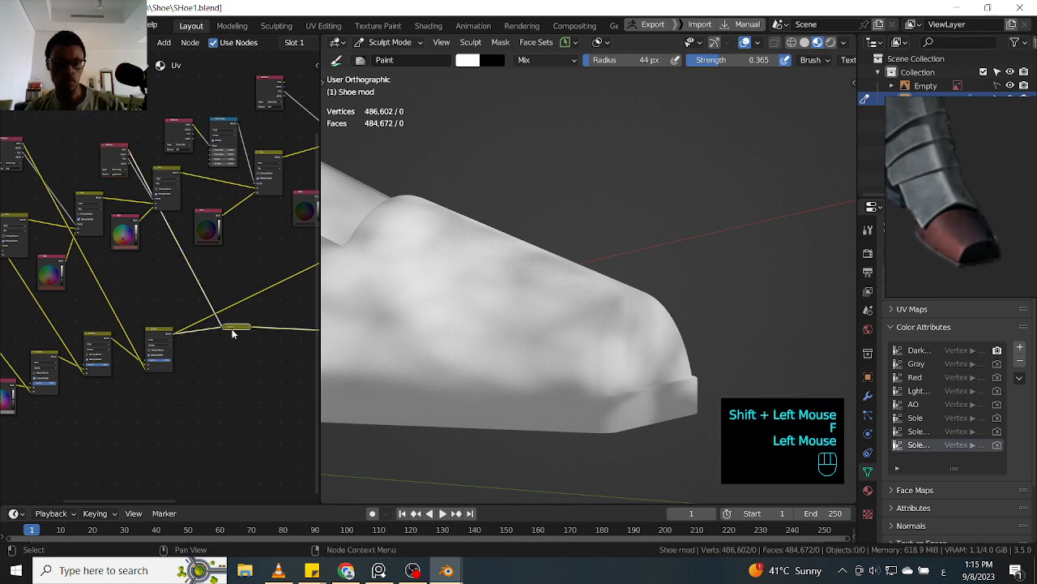
pyautogui.press('h')
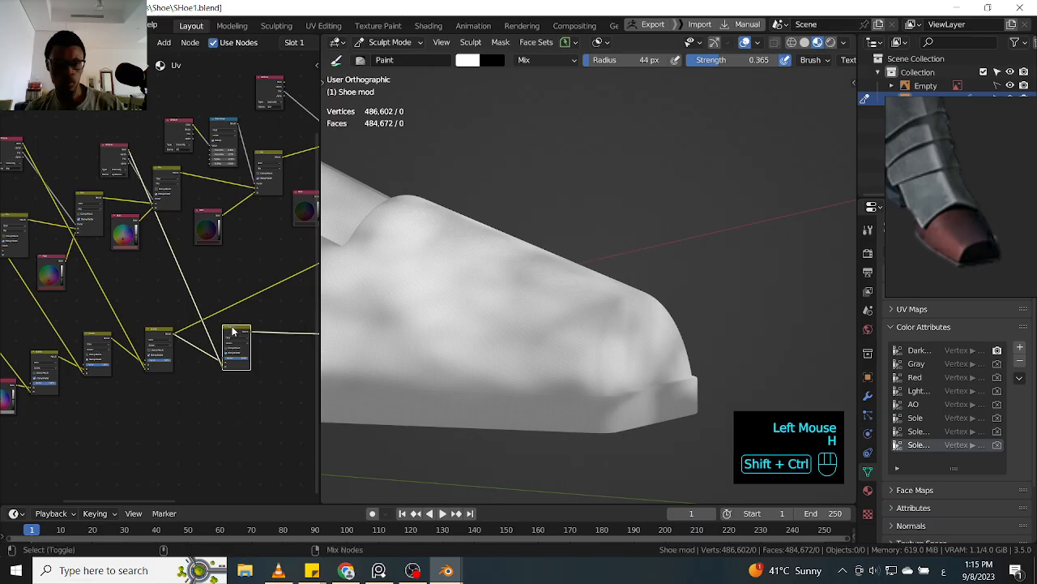
# - Preview the fourth Screen node and toggle its muting to check its effect on the map
pyautogui.keyDown('ctrl'); pyautogui.keyDown('shift'); pyautogui.click(232, 332); pyautogui.keyUp('shift'); pyautogui.keyUp('ctrl')
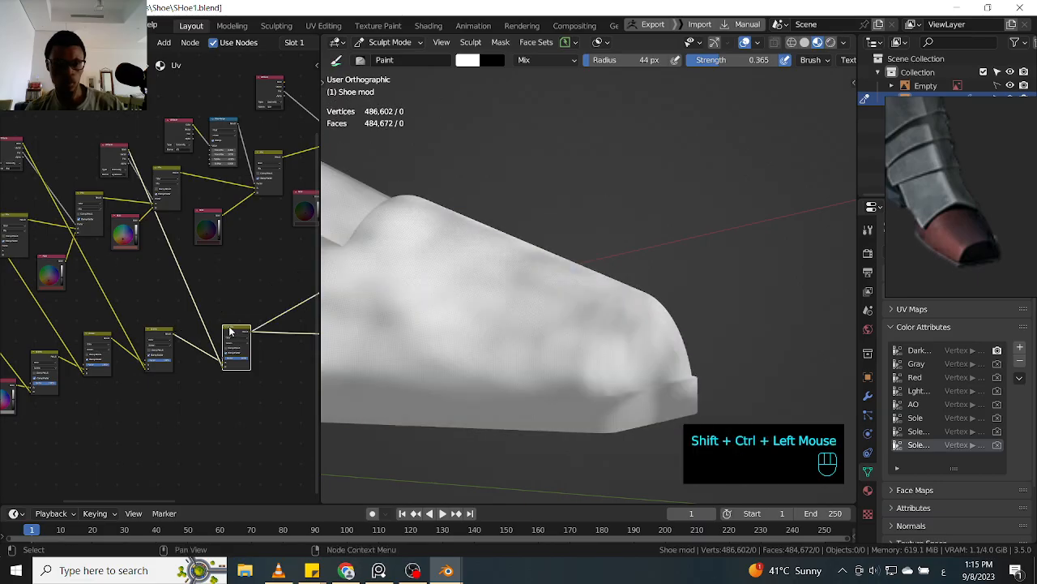
pyautogui.press('m')
pyautogui.press('m')
pyautogui.press('m')
pyautogui.press('m')
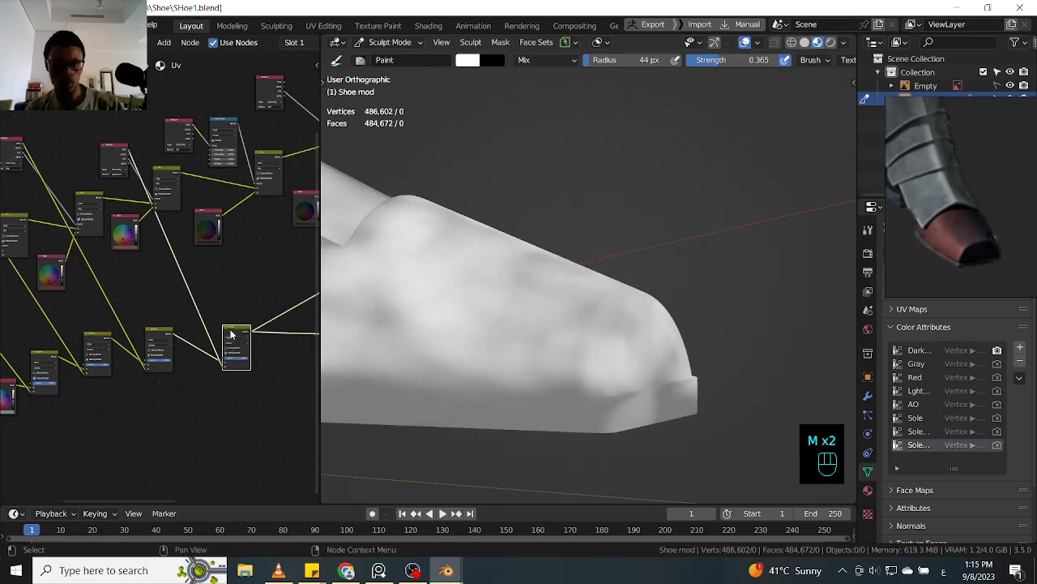
# - Toggle the fourth Screen node's muting several more times to compare the map on the toe area
pyautogui.press('m')
pyautogui.press('m')
pyautogui.press('m')
pyautogui.press('m')
pyautogui.press('m')
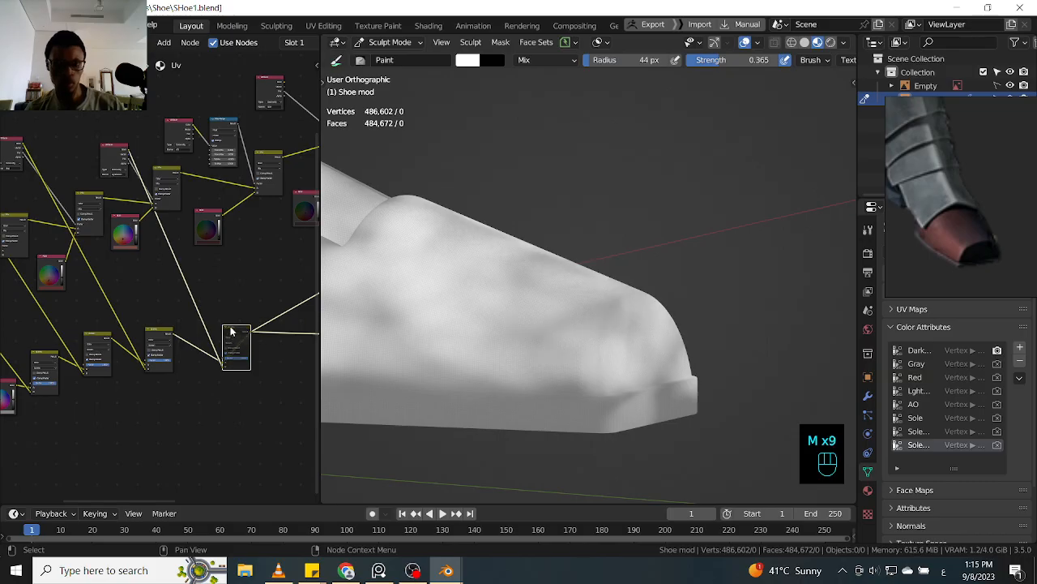
pyautogui.press('m')
# - Duplicate the fourth Screen node onto its output link, connect the AO attribute node to the copy, and expand both collapsed nodes
pyautogui.keyDown('shift'); pyautogui.moveTo(252, 301); pyautogui.dragTo(144, 325, button='middle'); pyautogui.keyUp('shift')
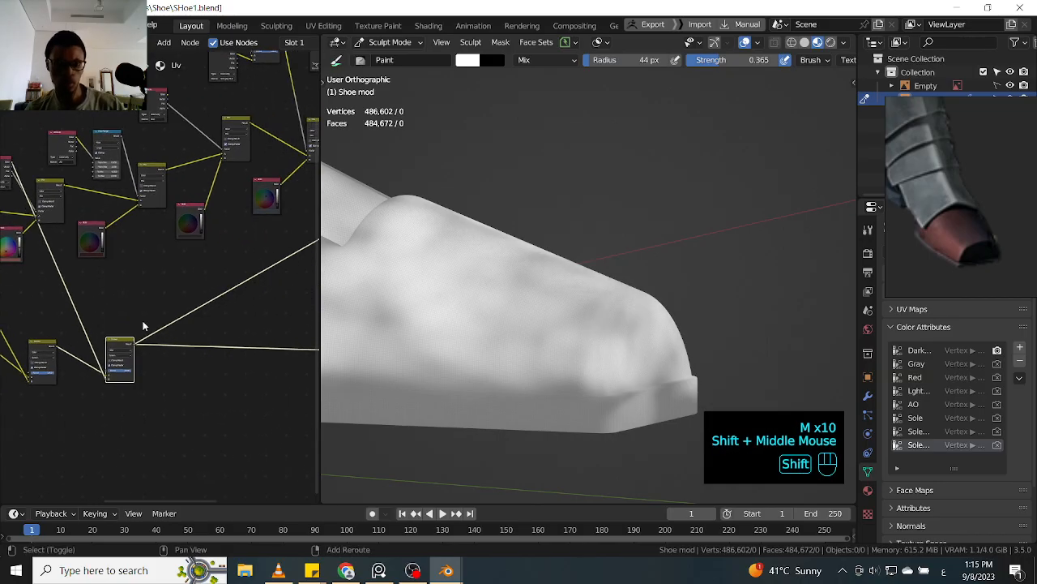
pyautogui.hotkey('shift', 'd')
pyautogui.click(237, 315)
pyautogui.keyDown('shift'); pyautogui.moveTo(156, 280); pyautogui.dragTo(199, 303, button='middle'); pyautogui.keyUp('shift')
pyautogui.click(110, 170)
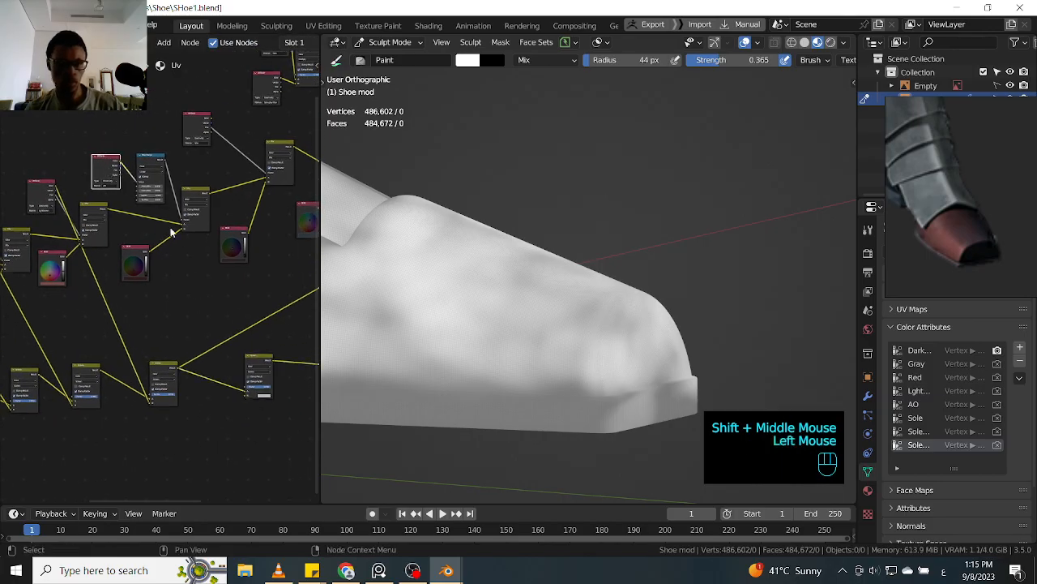
pyautogui.keyDown('shift'); pyautogui.click(247, 357); pyautogui.keyUp('shift')
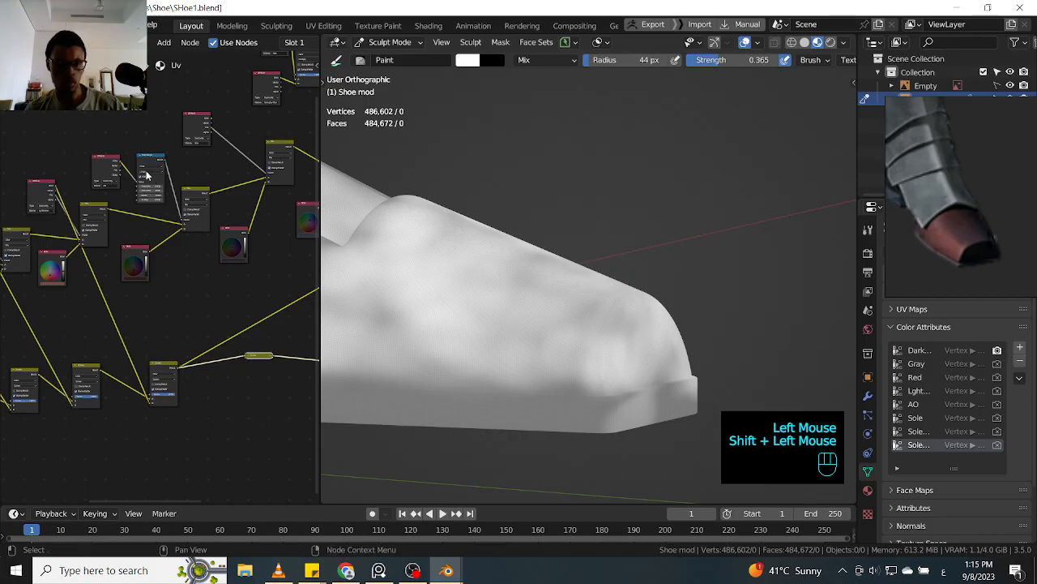
pyautogui.keyDown('shift'); pyautogui.click(101, 170); pyautogui.keyUp('shift')
pyautogui.press('f')
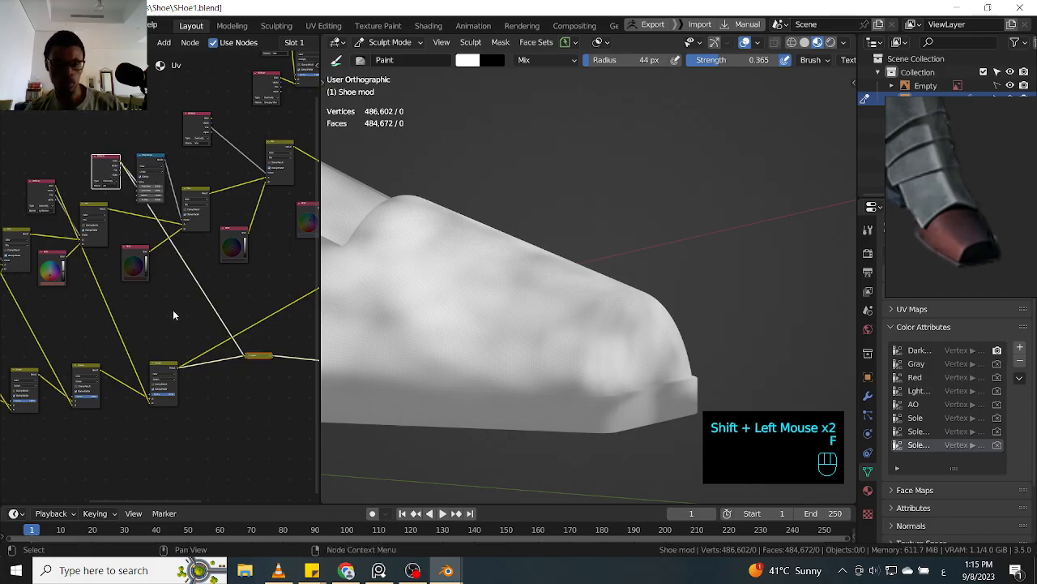
pyautogui.press('h')
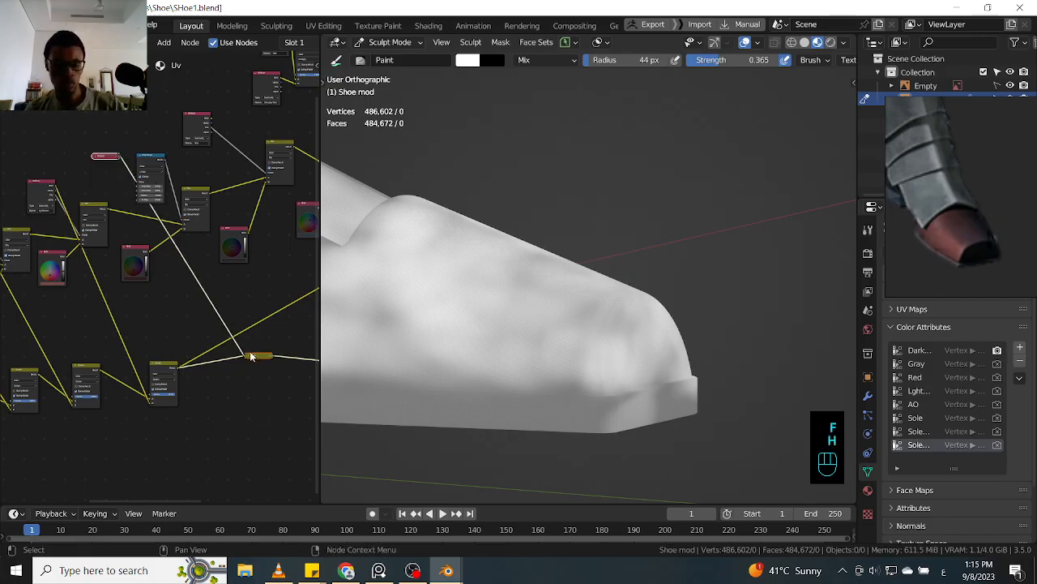
pyautogui.press('h')
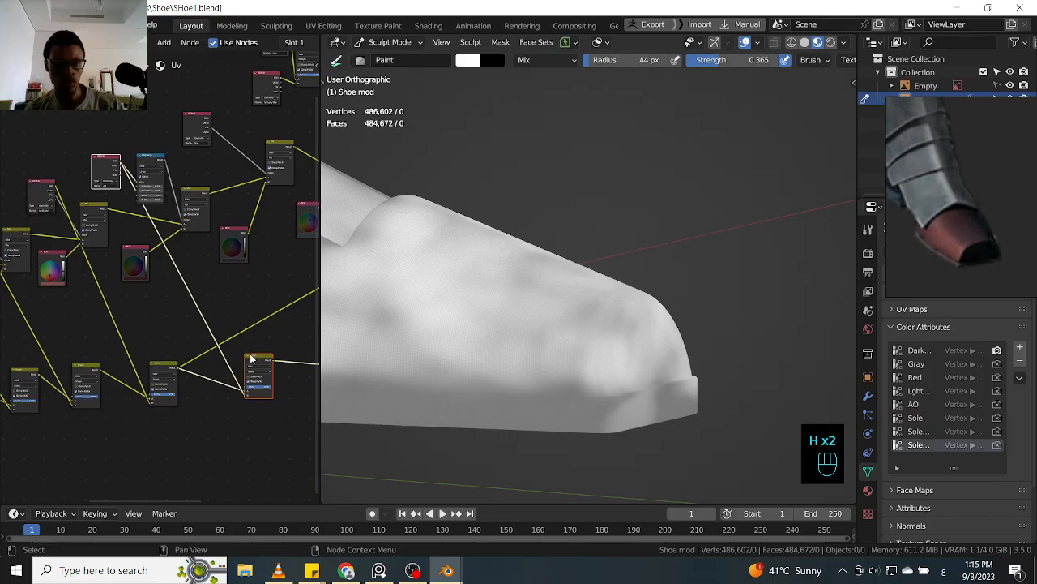
pyautogui.click(254, 358)
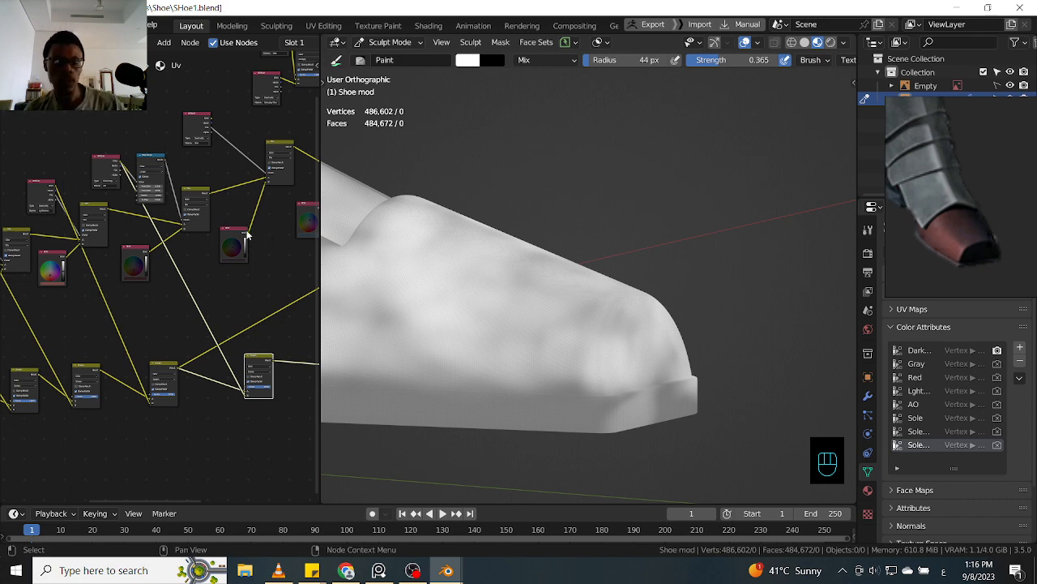
# - Preview the fifth Screen node and toggle its muting repeatedly to compare the map along the sole edge
pyautogui.moveTo(255, 227)
pyautogui.keyDown('ctrl'); pyautogui.mouseDown(button='middle')
pyautogui.moveTo(268, 217)
pyautogui.moveTo(269, 231)
pyautogui.mouseUp(button='middle'); pyautogui.keyUp('ctrl')
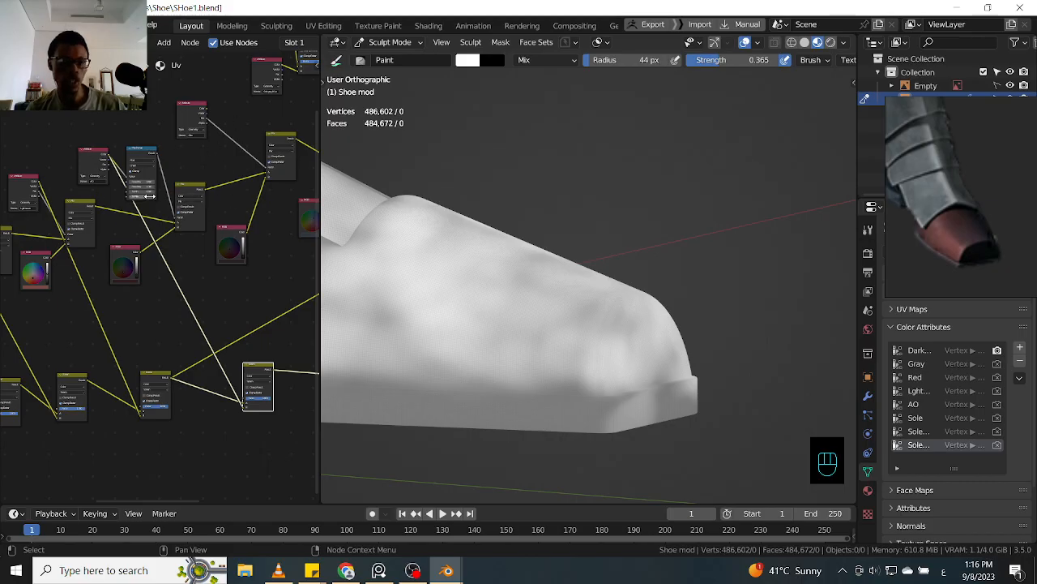
pyautogui.keyDown('ctrl'); pyautogui.keyDown('shift'); pyautogui.click(255, 368); pyautogui.keyUp('shift'); pyautogui.keyUp('ctrl')
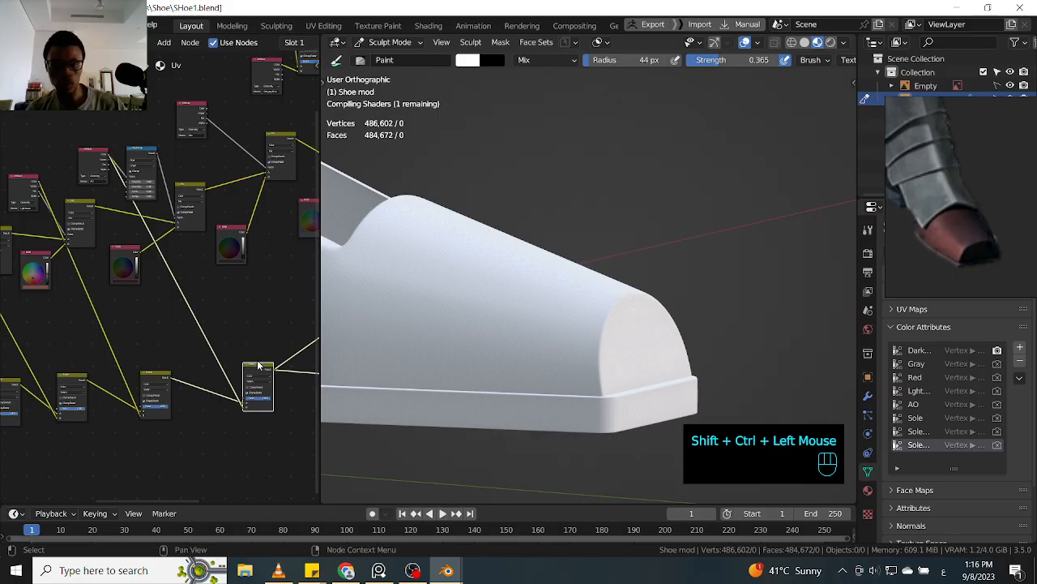
pyautogui.press('m')
pyautogui.press('m')
pyautogui.press('m')
pyautogui.press('m')
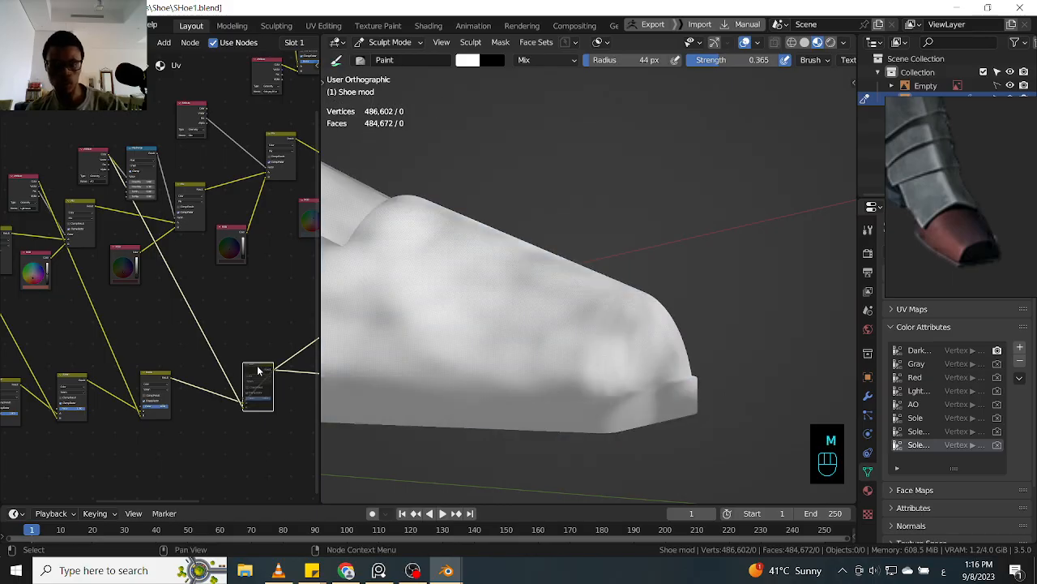
pyautogui.press('m')
pyautogui.press('m')
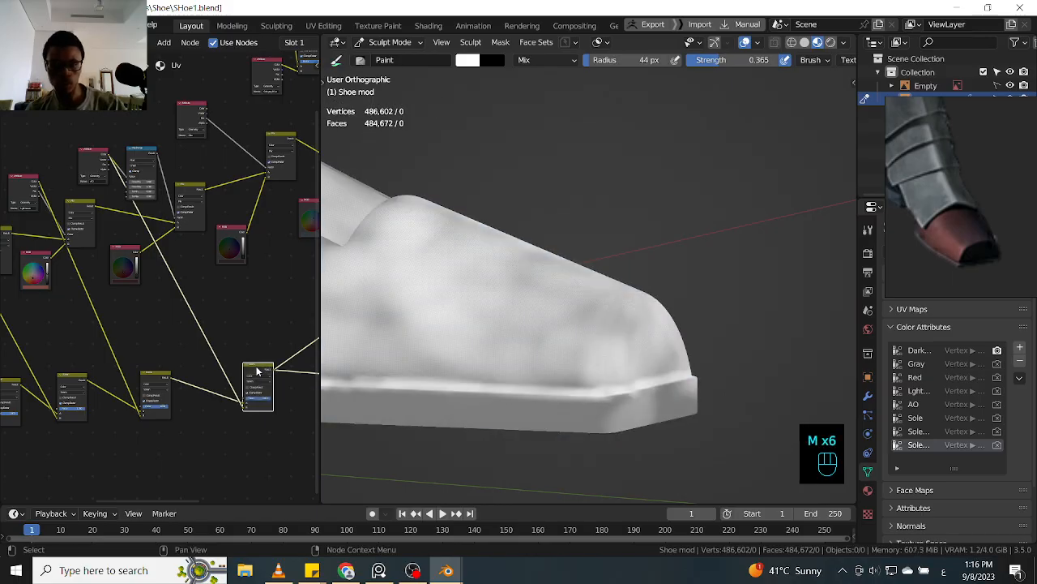
pyautogui.press('m')
pyautogui.press('m')
pyautogui.press('m')
pyautogui.press('m')
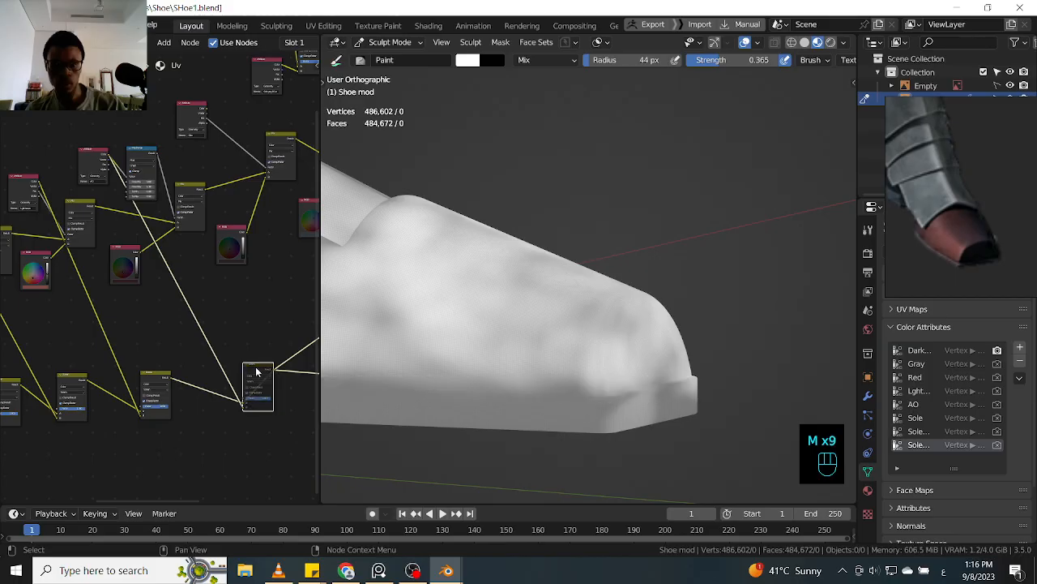
# - Connect the Mix node preceding the AO Mix directly to the Sole Mix node, and move the AO Mix node past it
pyautogui.keyDown('ctrl'); pyautogui.moveTo(213, 251); pyautogui.dragTo(192, 261, button='middle'); pyautogui.keyUp('ctrl')
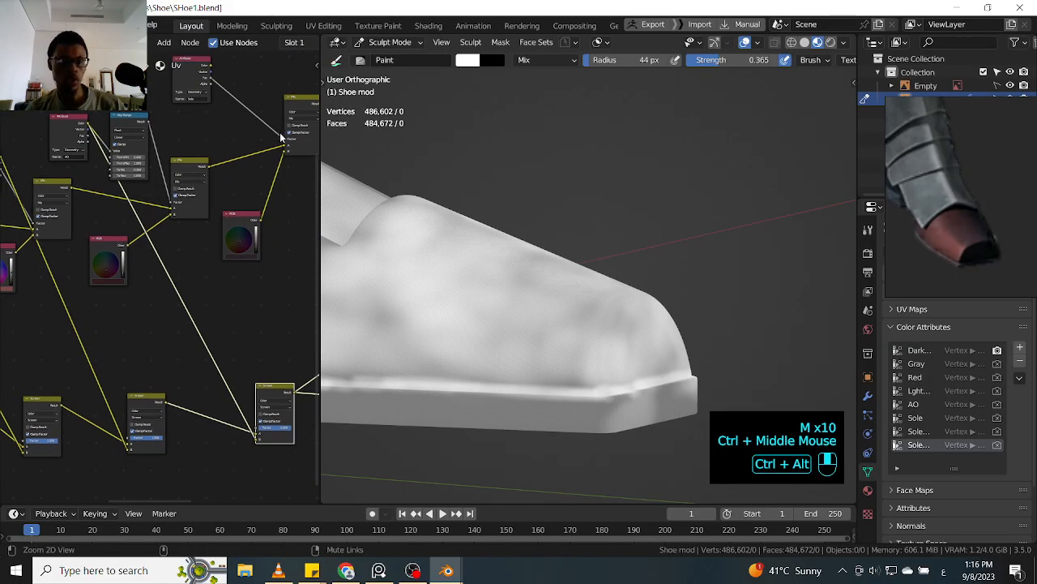
pyautogui.hotkey('alt', 'shift')
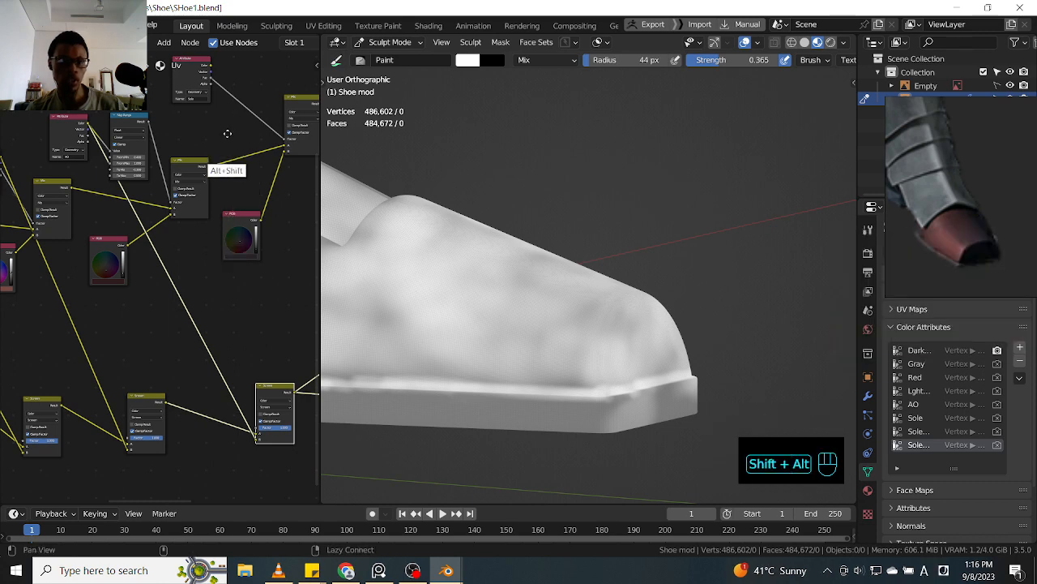
pyautogui.keyDown('shift'); pyautogui.moveTo(228, 136); pyautogui.dragTo(228, 174, button='middle'); pyautogui.keyUp('shift')
pyautogui.keyDown('shift'); pyautogui.moveTo(250, 220); pyautogui.dragTo(183, 210, button='middle'); pyautogui.keyUp('shift')
pyautogui.moveTo(280, 175); pyautogui.dragTo(213, 176)
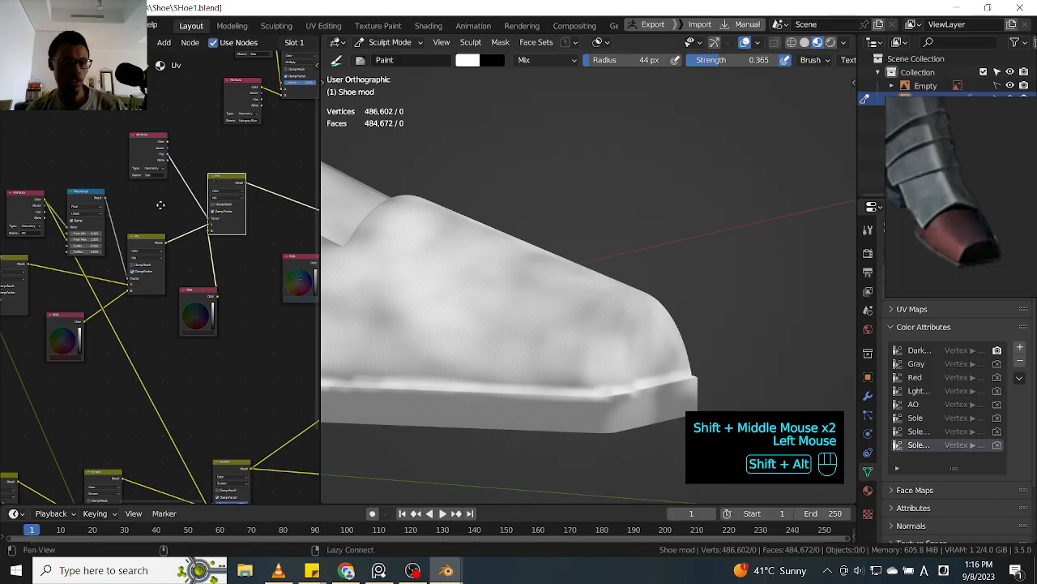
pyautogui.keyDown('shift'); pyautogui.moveTo(162, 207); pyautogui.dragTo(189, 205, button='middle'); pyautogui.keyUp('shift')
pyautogui.moveTo(56, 261); pyautogui.dragTo(207, 240)
pyautogui.click(187, 245)
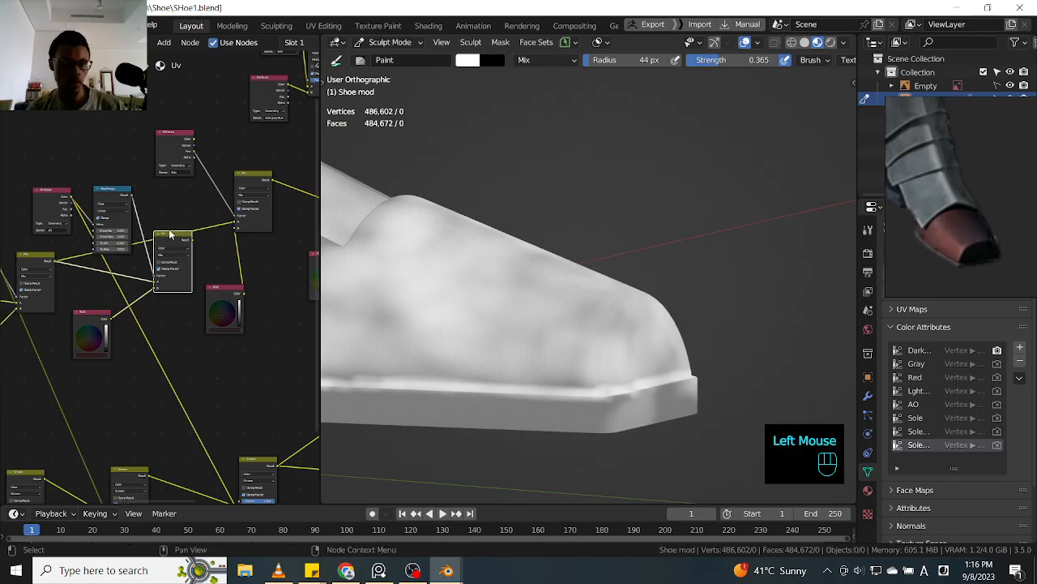
pyautogui.keyDown('shift'); pyautogui.moveTo(221, 199); pyautogui.dragTo(185, 213, button='middle'); pyautogui.keyUp('shift')
pyautogui.press('g')
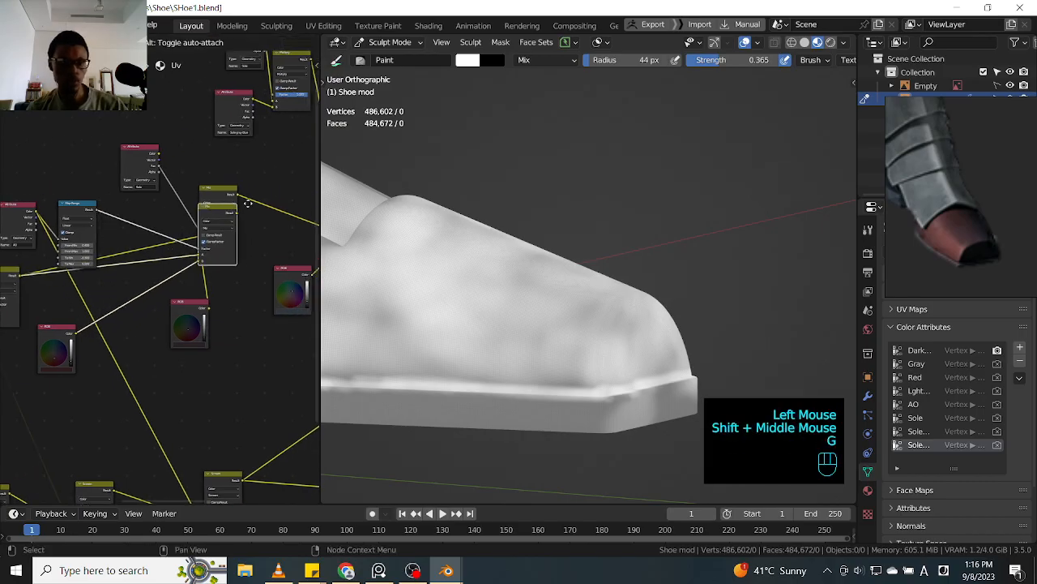
pyautogui.click(296, 175)
# - Move the Sole Mix node and its RGB node ahead in the chain, and place the AO RGB node beside the AO Mix
pyautogui.moveTo(213, 199); pyautogui.dragTo(124, 271)
pyautogui.moveTo(186, 308); pyautogui.dragTo(108, 360)
pyautogui.click(65, 328)
pyautogui.moveTo(73, 328); pyautogui.dragTo(245, 280)
# - Arrange the AO attribute and Map Range nodes before the AO Mix, and the Sole attribute node before the Sole Mix
pyautogui.moveTo(78, 212); pyautogui.dragTo(217, 169)
pyautogui.moveTo(16, 216); pyautogui.dragTo(218, 182)
pyautogui.moveTo(133, 171); pyautogui.dragTo(47, 217)
pyautogui.moveTo(126, 274); pyautogui.dragTo(120, 275)
pyautogui.moveTo(182, 191); pyautogui.dragTo(133, 162)
pyautogui.moveTo(212, 165); pyautogui.dragTo(195, 168)
pyautogui.moveTo(275, 177); pyautogui.dragTo(272, 178)
# - Connect the Sole Mix result to the AO Mix node's A input and preview the AO Mix on the shoe's toe
pyautogui.click(157, 279)
pyautogui.moveTo(146, 262); pyautogui.dragTo(261, 213)
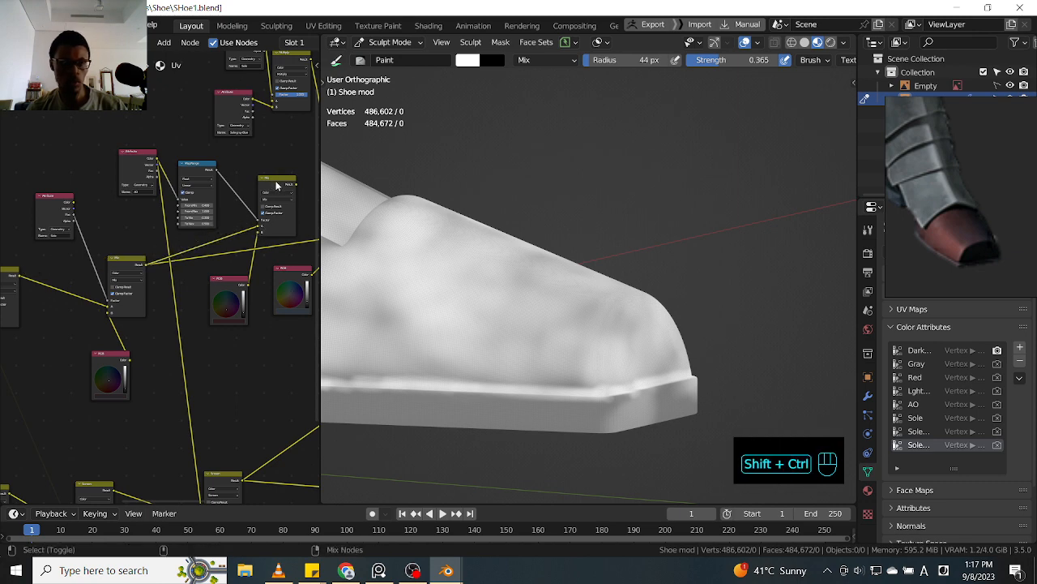
pyautogui.keyDown('ctrl'); pyautogui.keyDown('shift'); pyautogui.click(275, 186); pyautogui.keyUp('shift'); pyautogui.keyUp('ctrl')
pyautogui.moveTo(584, 151); pyautogui.dragTo(582, 263, button='middle')
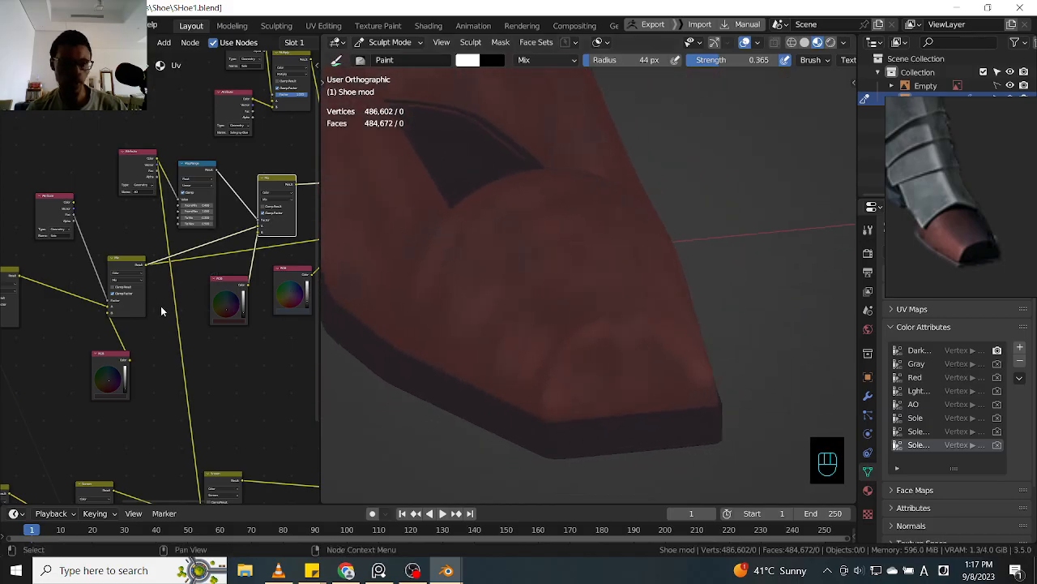
pyautogui.keyDown('ctrl'); pyautogui.moveTo(694, 262); pyautogui.dragTo(620, 233, button='middle'); pyautogui.keyUp('ctrl')
pyautogui.moveTo(620, 233); pyautogui.dragTo(486, 267, button='middle')
pyautogui.keyDown('shift'); pyautogui.moveTo(683, 315); pyautogui.dragTo(331, 224, button='middle'); pyautogui.keyUp('shift')
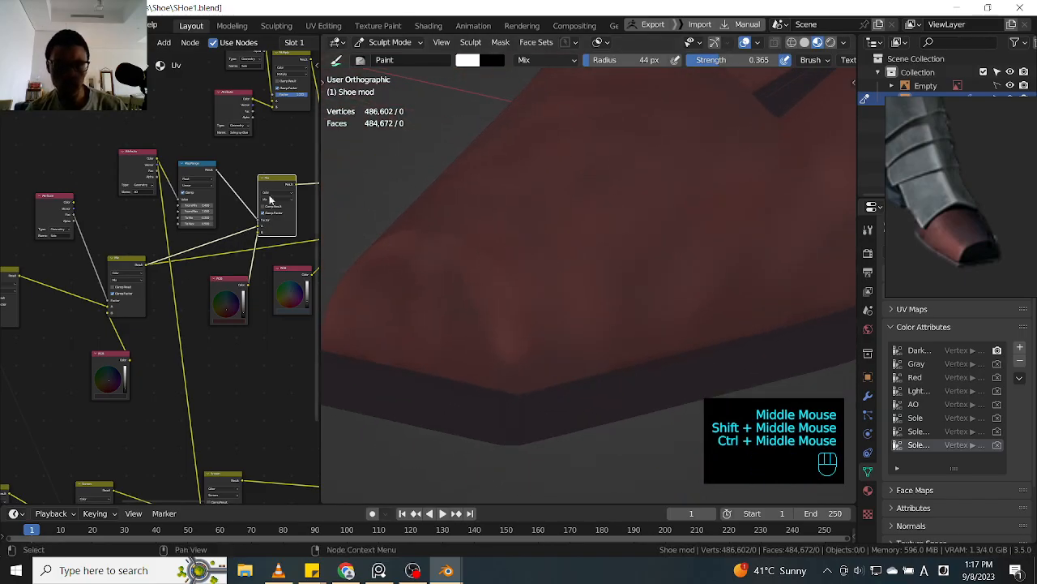
# - Mute and unmute the AO Map Range node to compare the darkening along the sole edge
pyautogui.click(194, 173)
pyautogui.press('m')
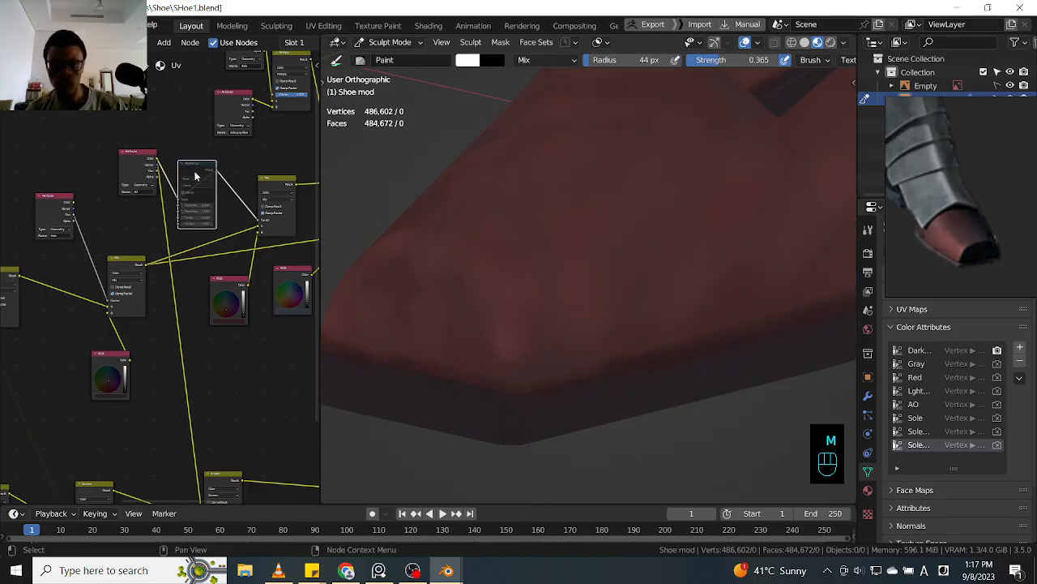
pyautogui.press('m')
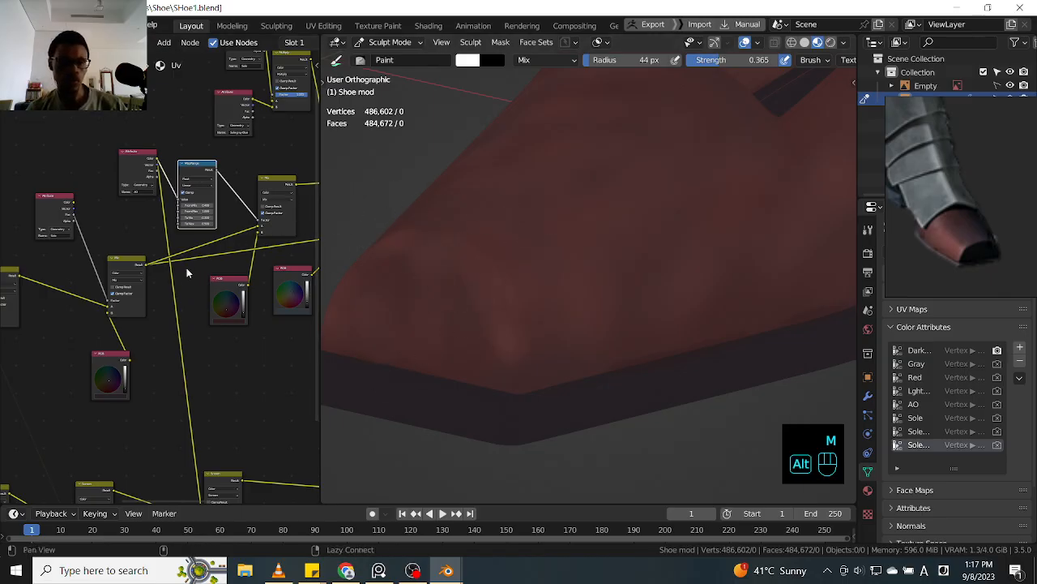
# - Connect the AO Map Range result to the fifth Screen node in place of the direct AO attribute link
pyautogui.keyDown('shift'); pyautogui.moveTo(134, 343); pyautogui.dragTo(135, 282, button='middle'); pyautogui.keyUp('shift')
pyautogui.click(194, 100)
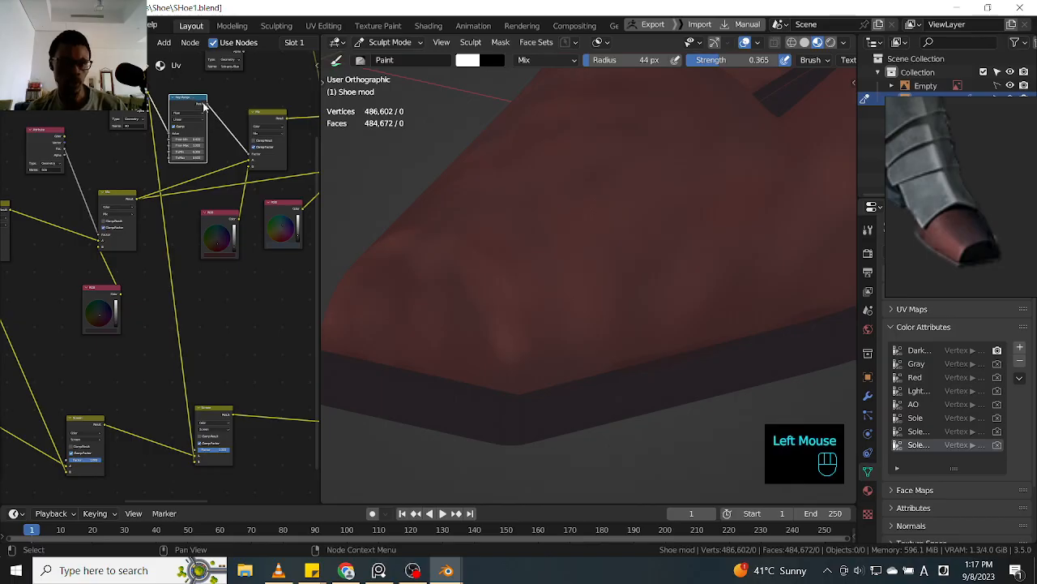
pyautogui.click(204, 103)
pyautogui.moveTo(205, 104); pyautogui.dragTo(199, 448)
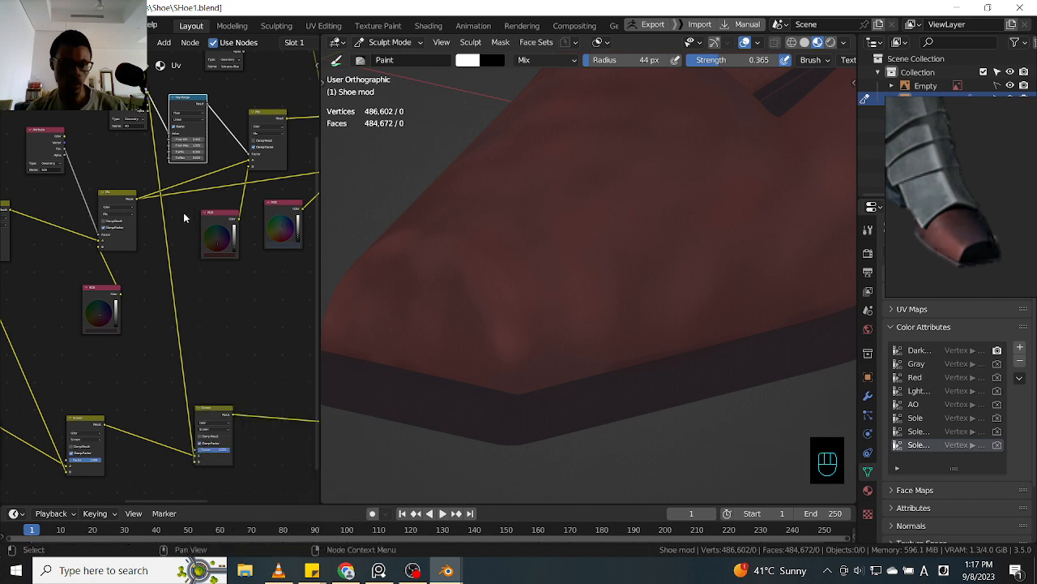
pyautogui.click(209, 100)
pyautogui.moveTo(208, 106); pyautogui.dragTo(198, 464)
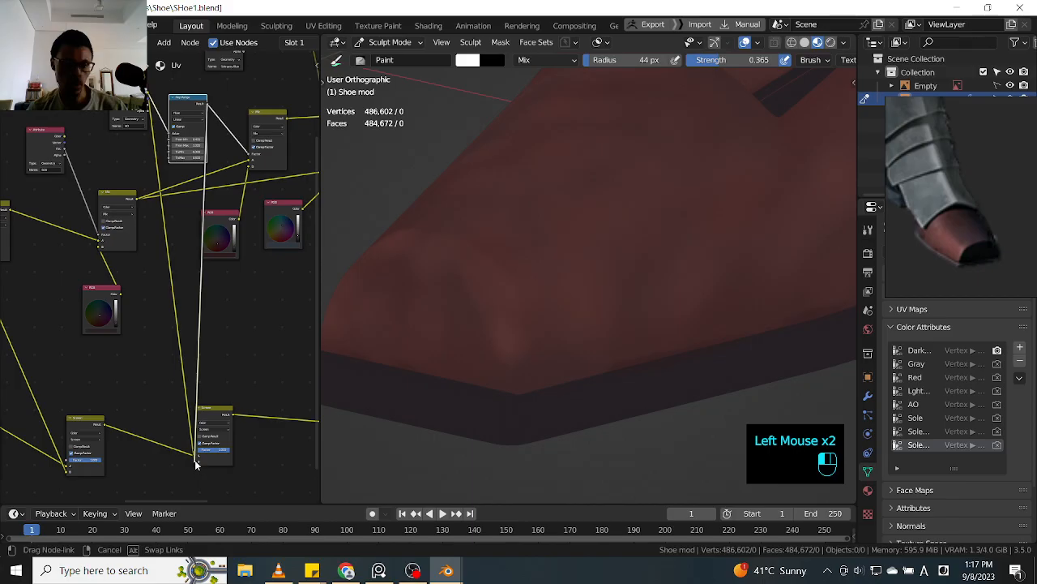
# - Move the fifth Screen node farther along the chain and insert a duplicate of it on the link from the fourth Screen node
pyautogui.keyDown('shift'); pyautogui.moveTo(173, 306); pyautogui.dragTo(183, 374, button='middle'); pyautogui.keyUp('shift')
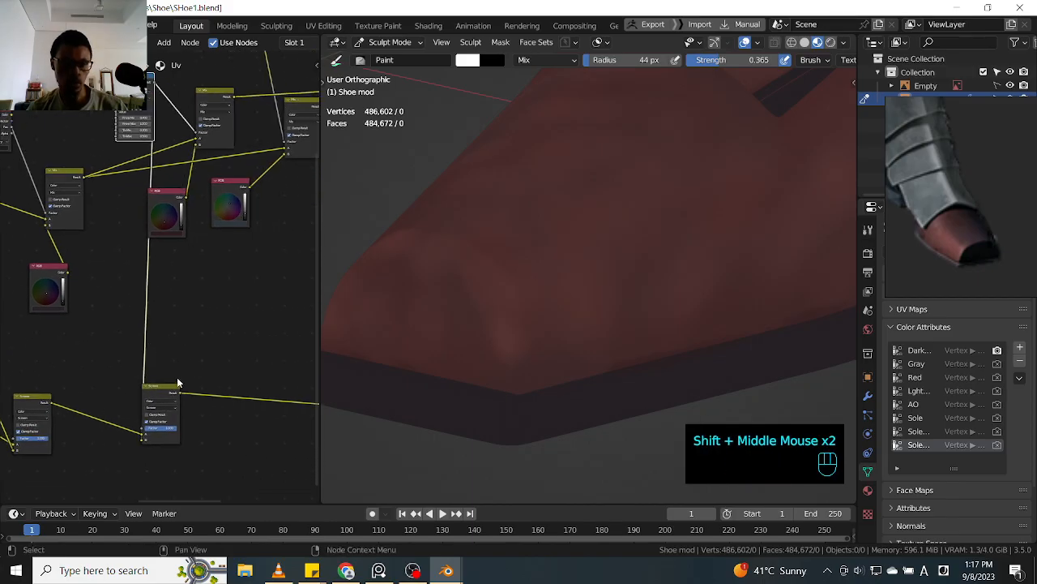
pyautogui.click(168, 387)
pyautogui.press('g')
pyautogui.click(247, 374)
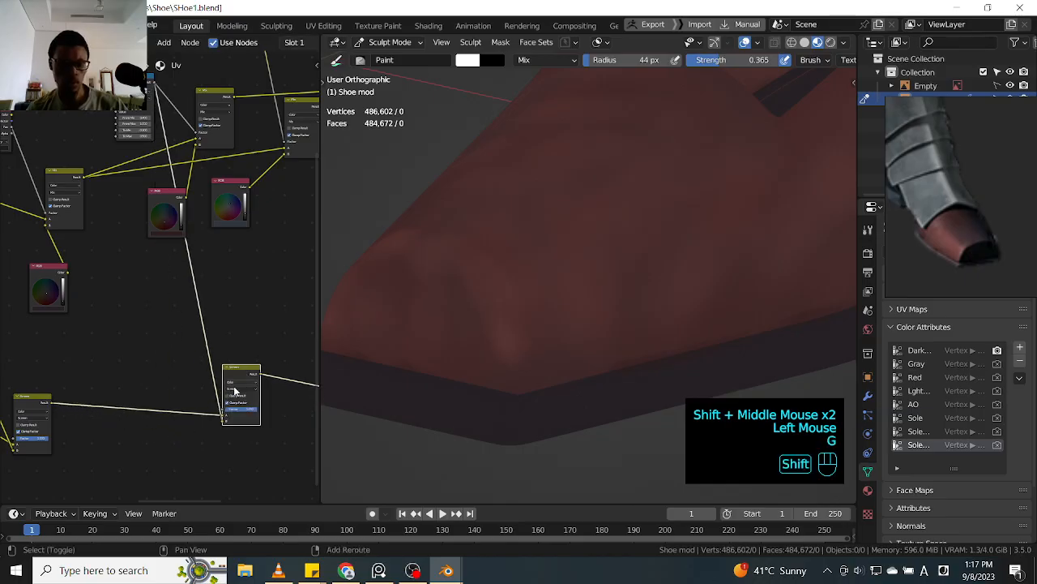
pyautogui.hotkey('shift', 'd')
pyautogui.keyDown('shift'); pyautogui.moveTo(140, 312); pyautogui.dragTo(207, 309, button='middle'); pyautogui.keyUp('shift')
pyautogui.click(60, 114)
pyautogui.keyDown('shift'); pyautogui.click(209, 365); pyautogui.keyUp('shift')
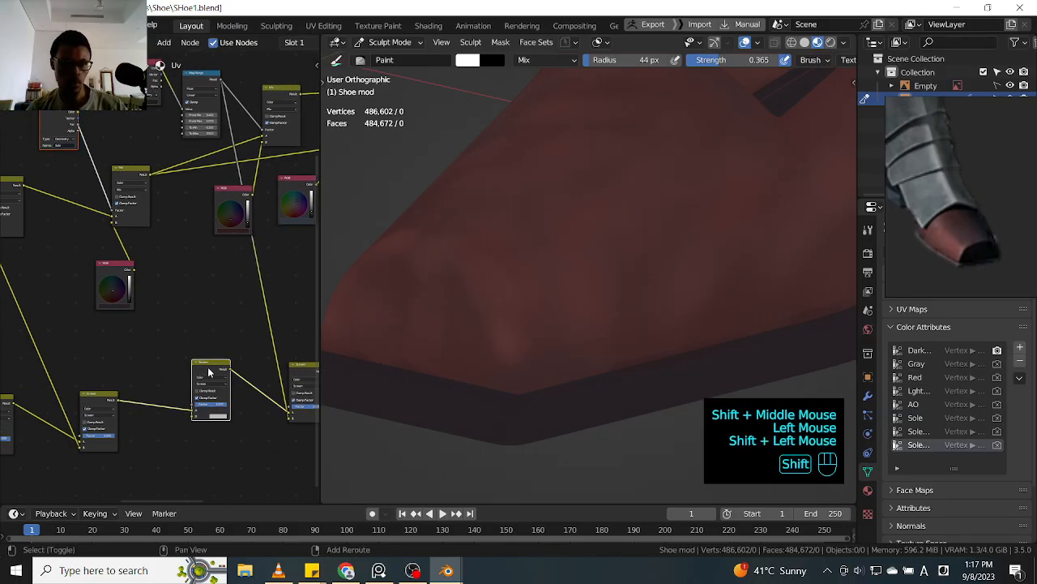
pyautogui.press('f')
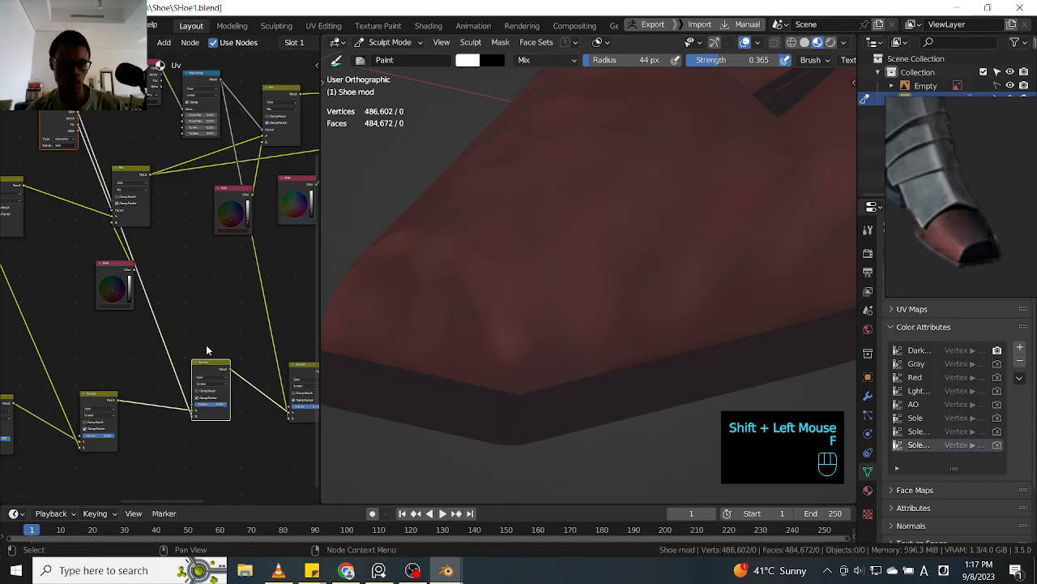
pyautogui.hotkey('ctrl', 'z')
# - Connect the Sole attribute node to the newly inserted Screen node
pyautogui.click(84, 132)
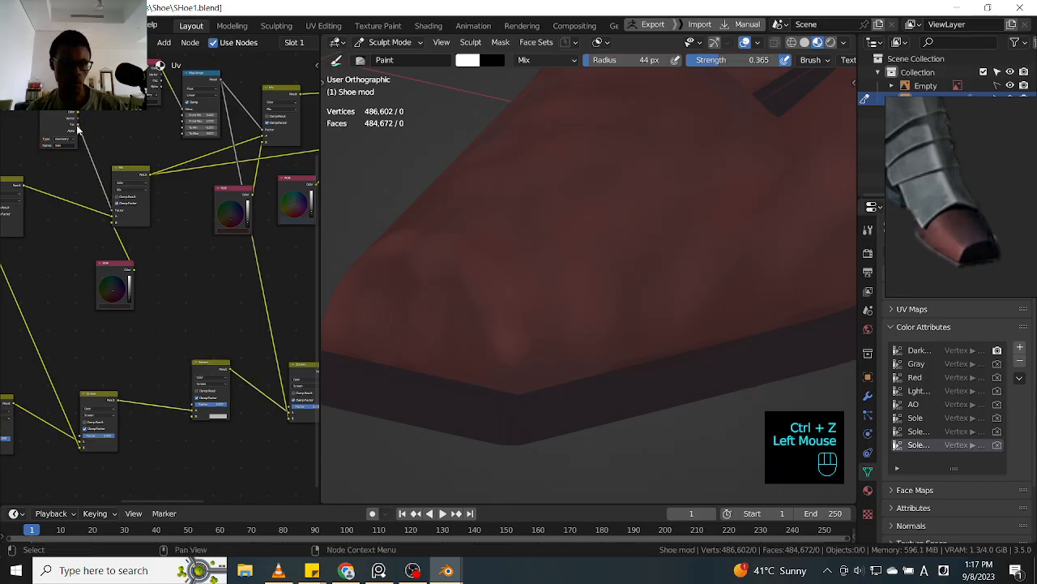
pyautogui.keyDown('shift'); pyautogui.click(65, 122); pyautogui.keyUp('shift')
pyautogui.keyDown('shift'); pyautogui.click(212, 365); pyautogui.keyUp('shift')
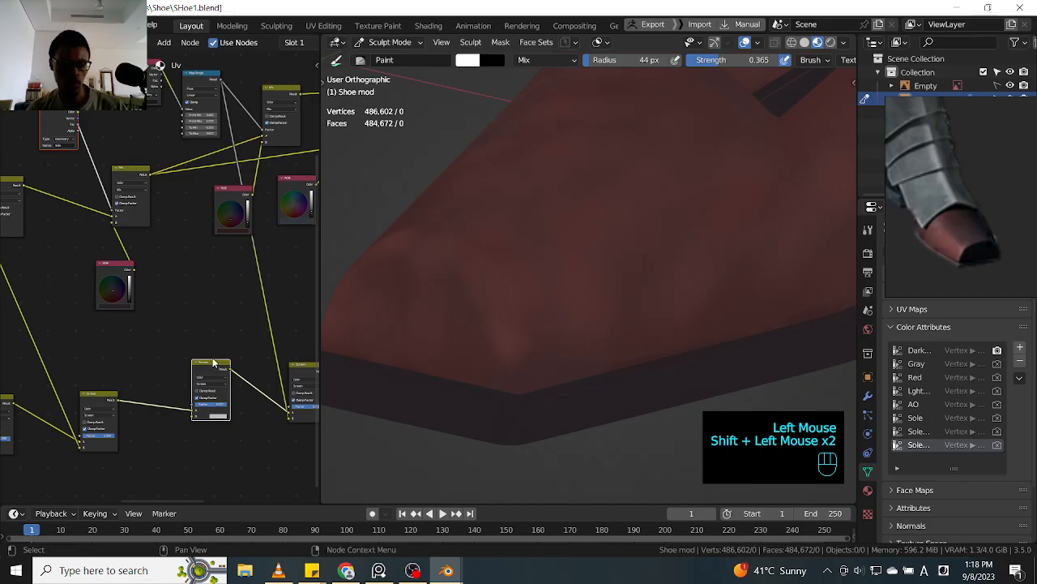
pyautogui.press('f')
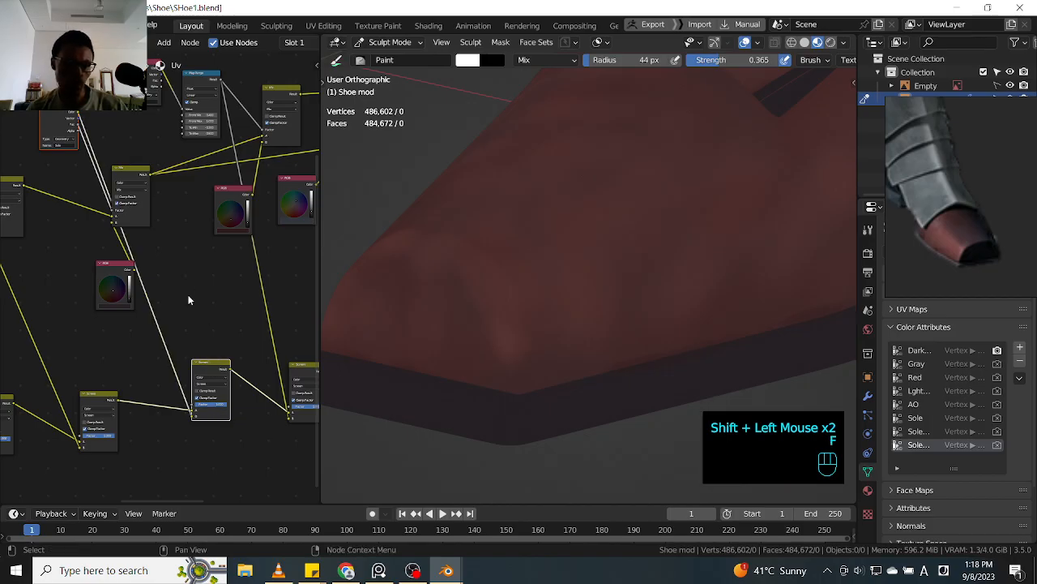
# - Preview the Sole Screen node and toggle its muting repeatedly to check its effect on the sole
pyautogui.moveTo(207, 362)
pyautogui.mouseDown()
pyautogui.moveTo(209, 338)
pyautogui.moveTo(208, 362)
pyautogui.mouseUp()
pyautogui.click(218, 370)
pyautogui.keyDown('ctrl'); pyautogui.keyDown('shift'); pyautogui.click(217, 370); pyautogui.keyUp('shift'); pyautogui.keyUp('ctrl')
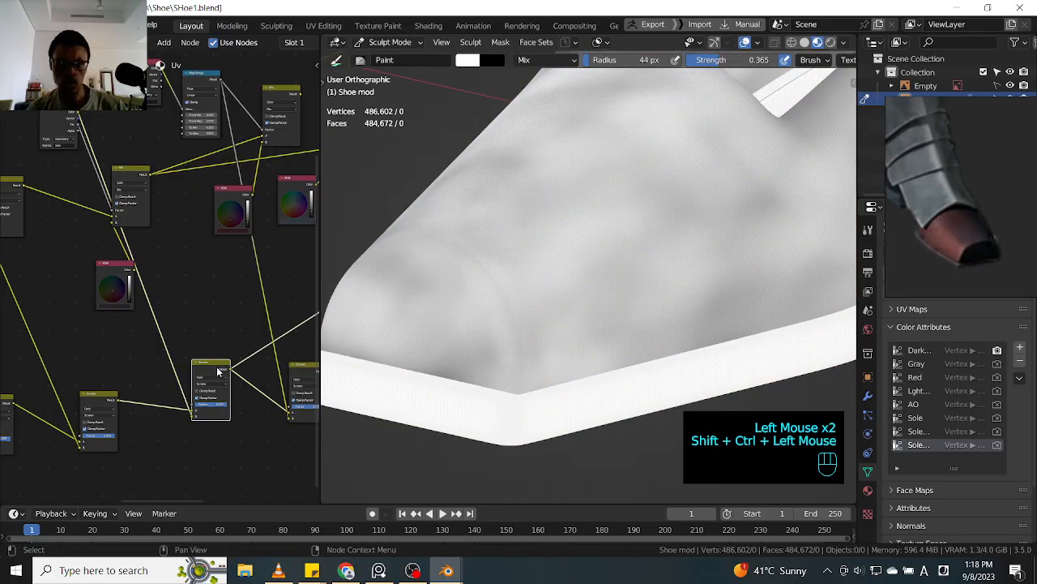
pyautogui.press('m')
pyautogui.press('m')
pyautogui.press('m')
pyautogui.press('m')
pyautogui.press('m')
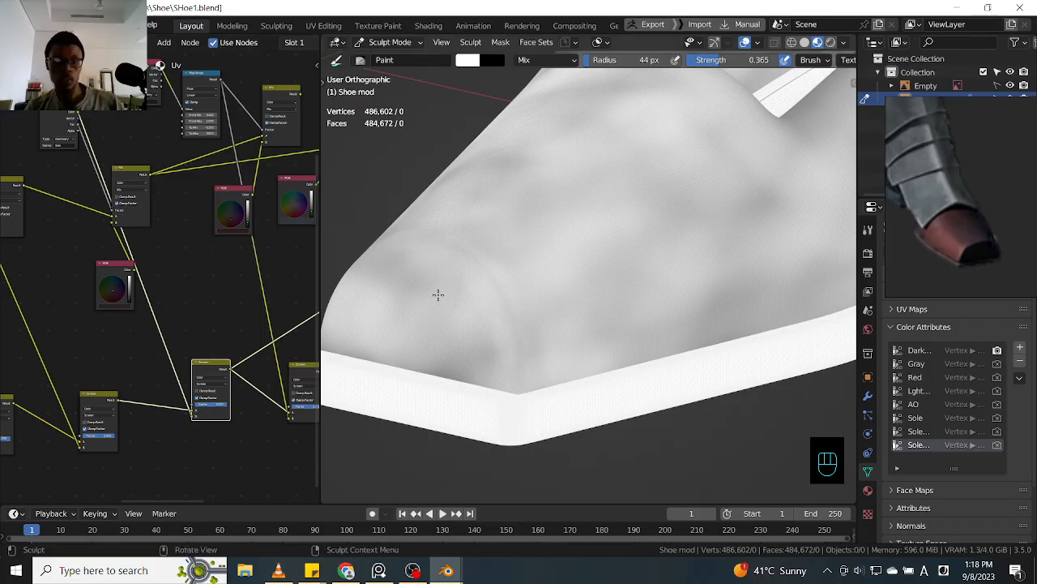
# - Connect the Sole Screen node's result directly to the Principled BSDF's Roughness input, bypassing the AO Screen node, and preview the shaded shoe
pyautogui.keyDown('shift'); pyautogui.moveTo(226, 354); pyautogui.dragTo(121, 303, button='middle'); pyautogui.keyUp('shift')
pyautogui.moveTo(37, 317)
pyautogui.mouseDown()
pyautogui.moveTo(82, 302)
pyautogui.moveTo(394, 363)
pyautogui.moveTo(201, 338)
pyautogui.moveTo(199, 354)
pyautogui.mouseUp()
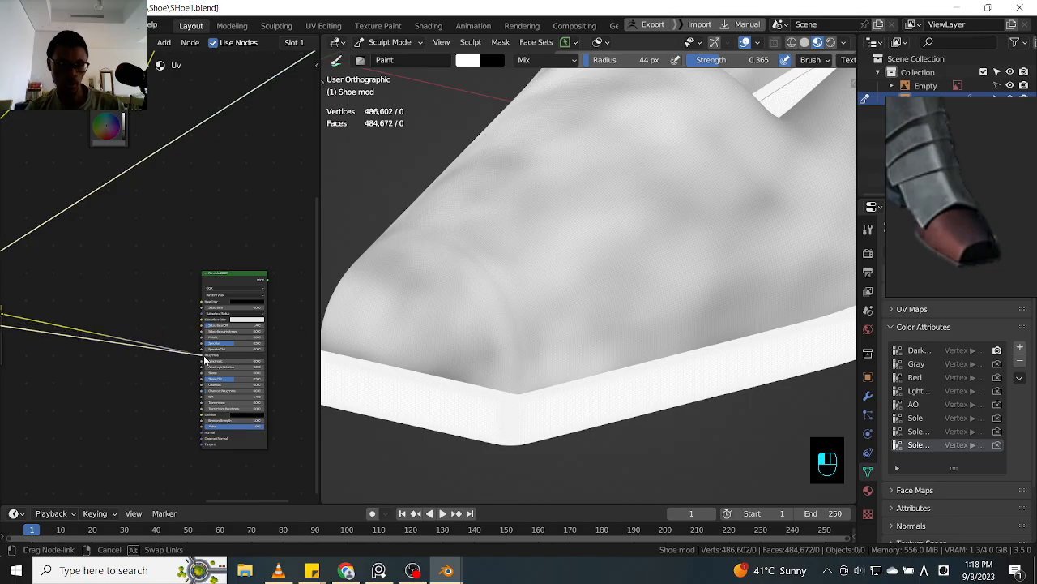
pyautogui.keyDown('ctrl'); pyautogui.keyDown('shift'); pyautogui.click(238, 283); pyautogui.keyUp('shift'); pyautogui.keyUp('ctrl')
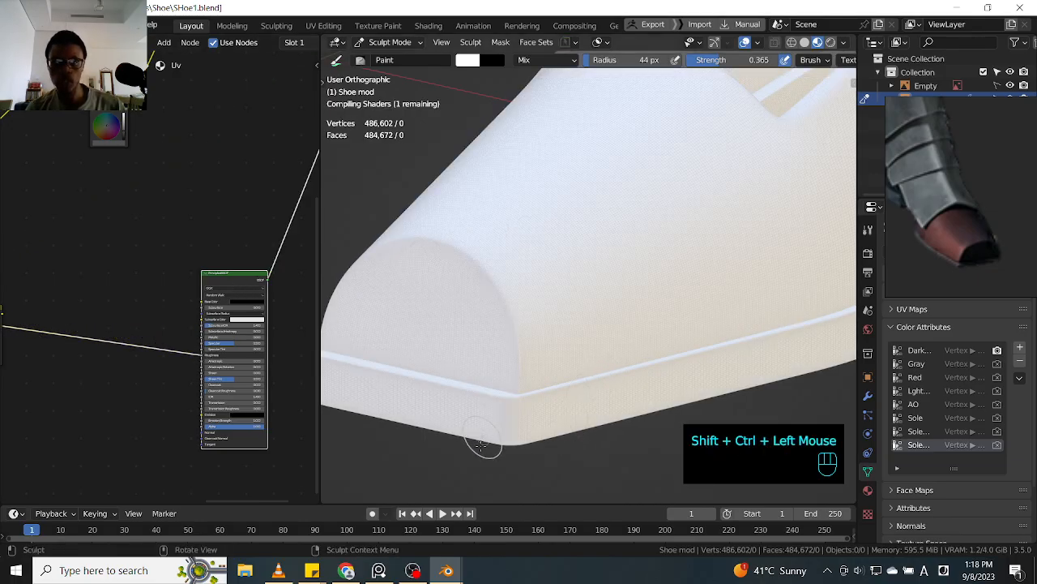
pyautogui.moveTo(410, 433)
pyautogui.keyDown('alt'); pyautogui.mouseDown(button='middle')
pyautogui.moveTo(484, 395)
pyautogui.moveTo(432, 399)
pyautogui.moveTo(497, 384)
pyautogui.mouseUp(button='middle'); pyautogui.keyUp('alt')
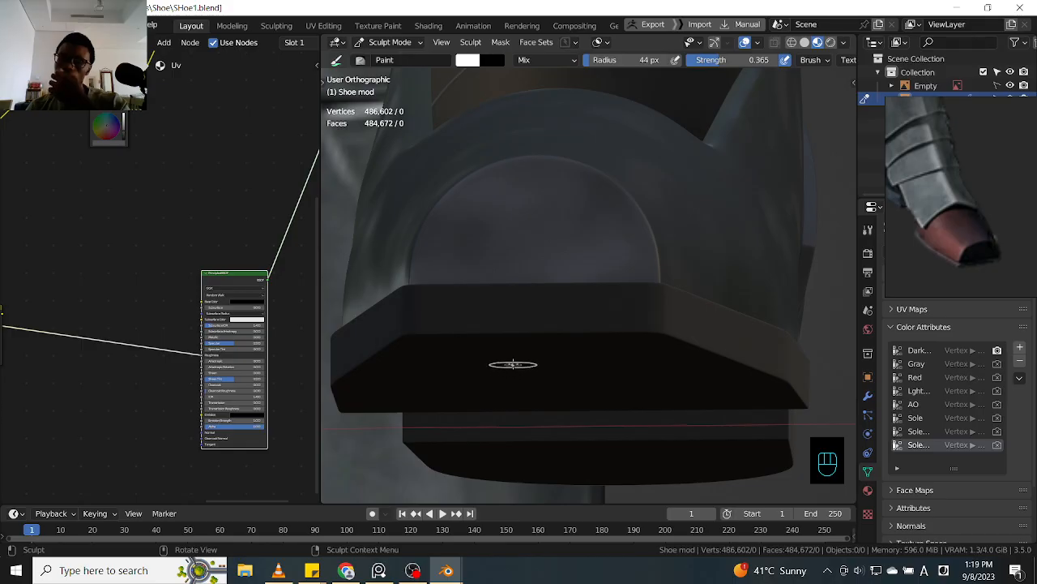
# - Rewire the Red attribute from the B input to the Factor input of its Screen node
pyautogui.keyDown('shift'); pyautogui.moveTo(133, 290); pyautogui.dragTo(206, 267, button='middle'); pyautogui.keyUp('shift')
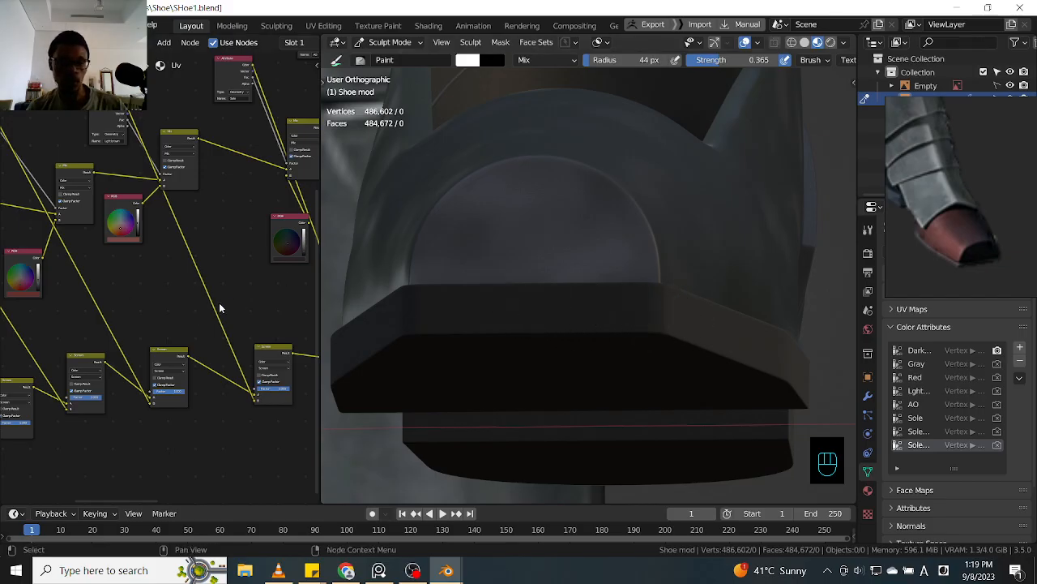
pyautogui.moveTo(588, 202)
pyautogui.keyDown('alt'); pyautogui.mouseDown(button='middle')
pyautogui.moveTo(597, 241)
pyautogui.moveTo(583, 234)
pyautogui.mouseUp(button='middle'); pyautogui.keyUp('alt')
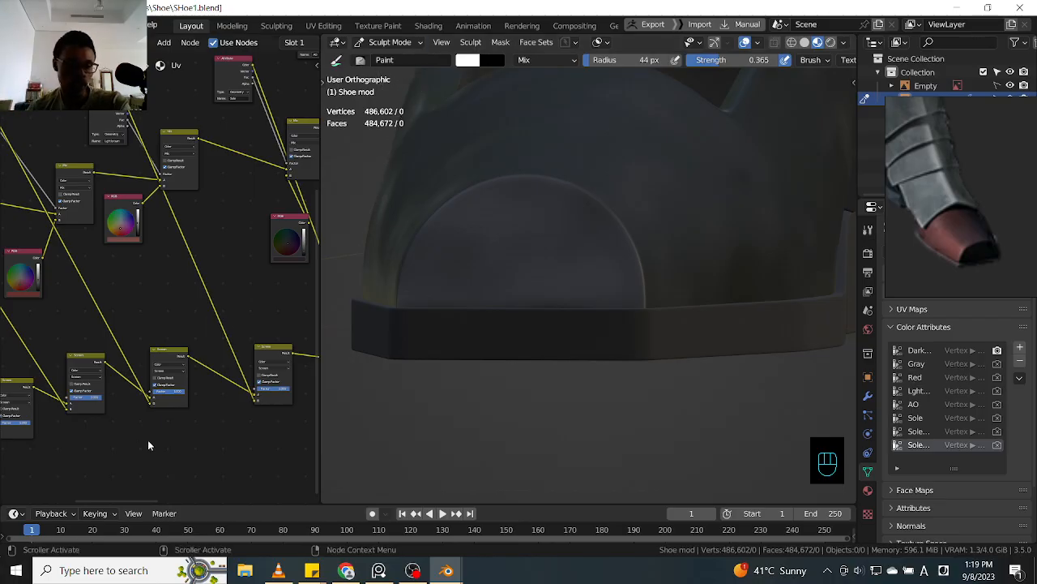
pyautogui.moveTo(150, 407); pyautogui.dragTo(151, 394)
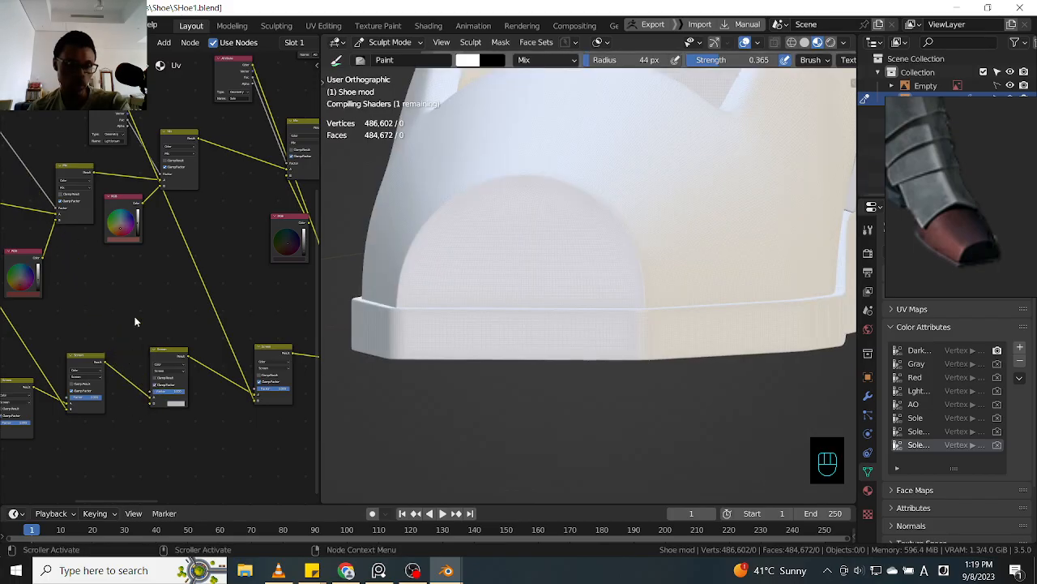
pyautogui.moveTo(195, 298); pyautogui.dragTo(188, 297, button='middle')
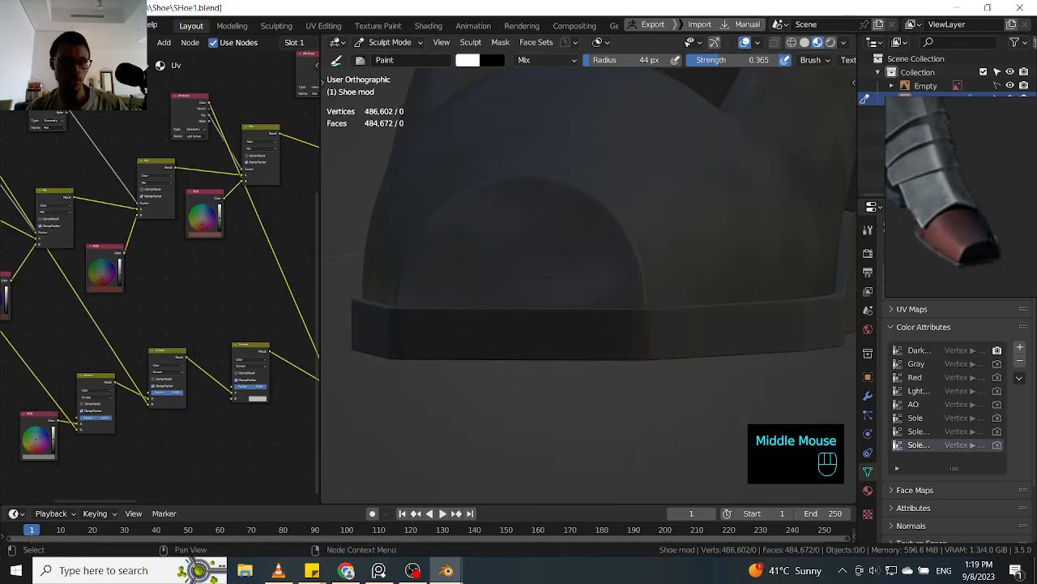
pyautogui.click(47, 118)
pyautogui.moveTo(105, 152); pyautogui.dragTo(112, 178)
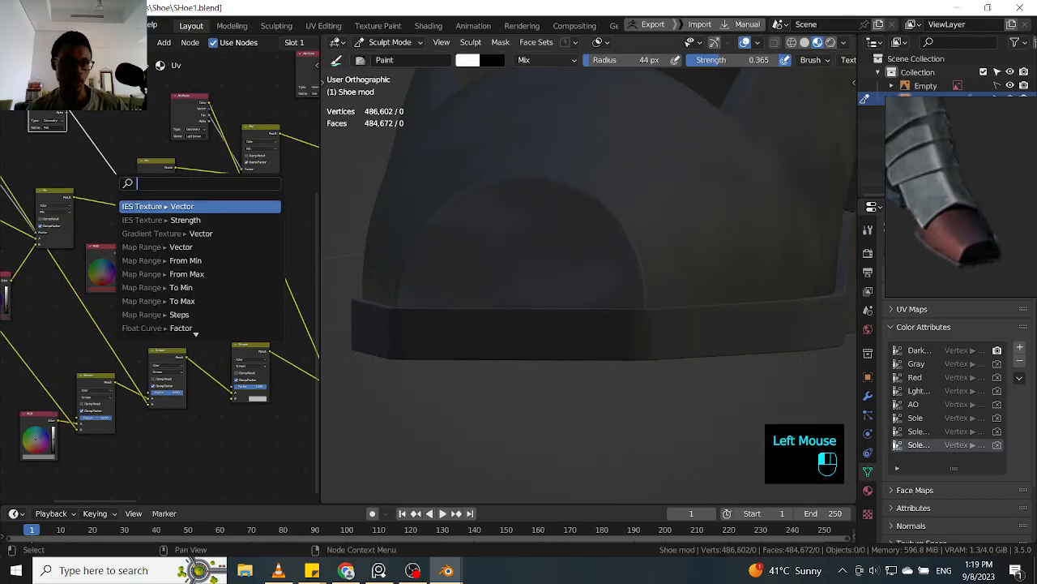
pyautogui.moveTo(70, 111); pyautogui.dragTo(233, 384)
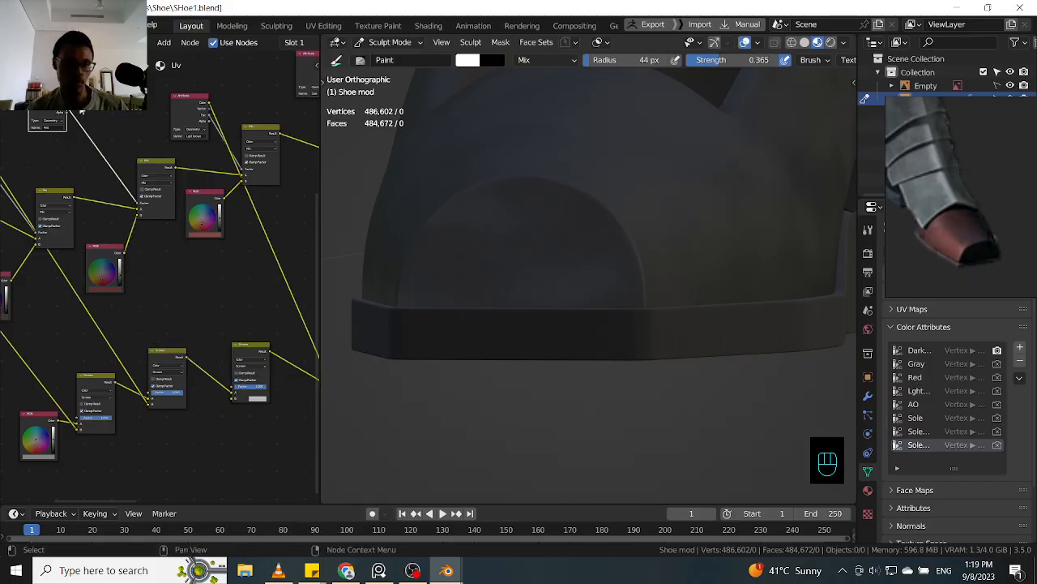
pyautogui.moveTo(69, 111); pyautogui.dragTo(235, 388)
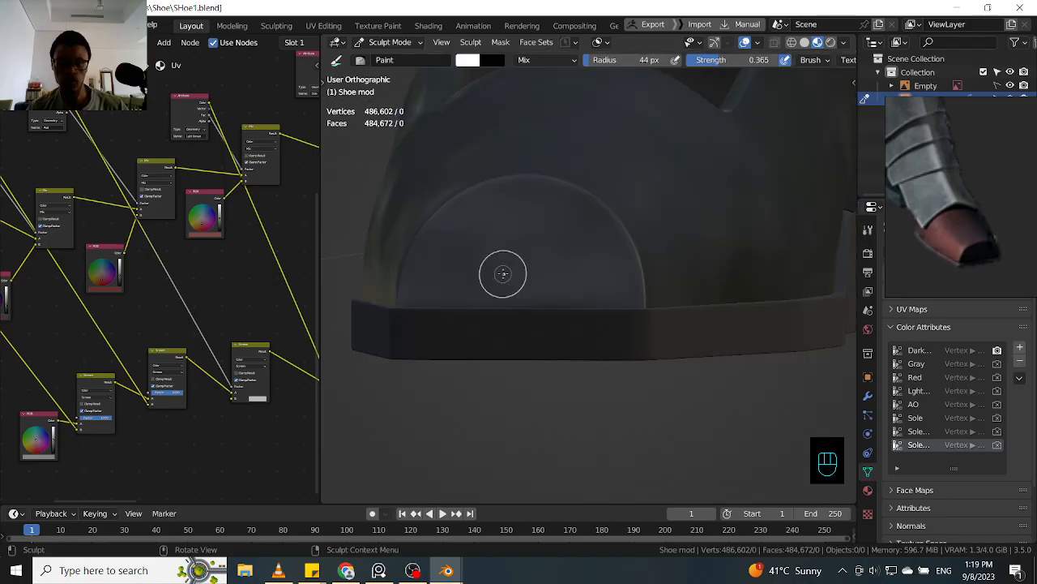
# - Preview the Red Screen node's output and examine its roughness values around the toe and side of the shoe
pyautogui.moveTo(524, 262)
pyautogui.keyDown('ctrl'); pyautogui.mouseDown(button='middle')
pyautogui.moveTo(563, 254)
pyautogui.moveTo(526, 248)
pyautogui.mouseUp(button='middle'); pyautogui.keyUp('ctrl')
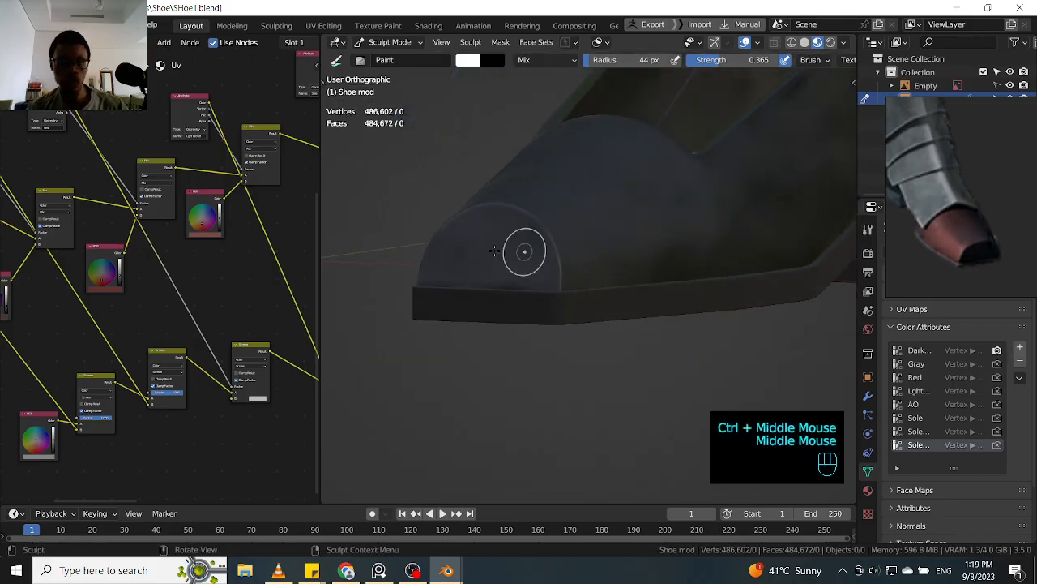
pyautogui.click(183, 352)
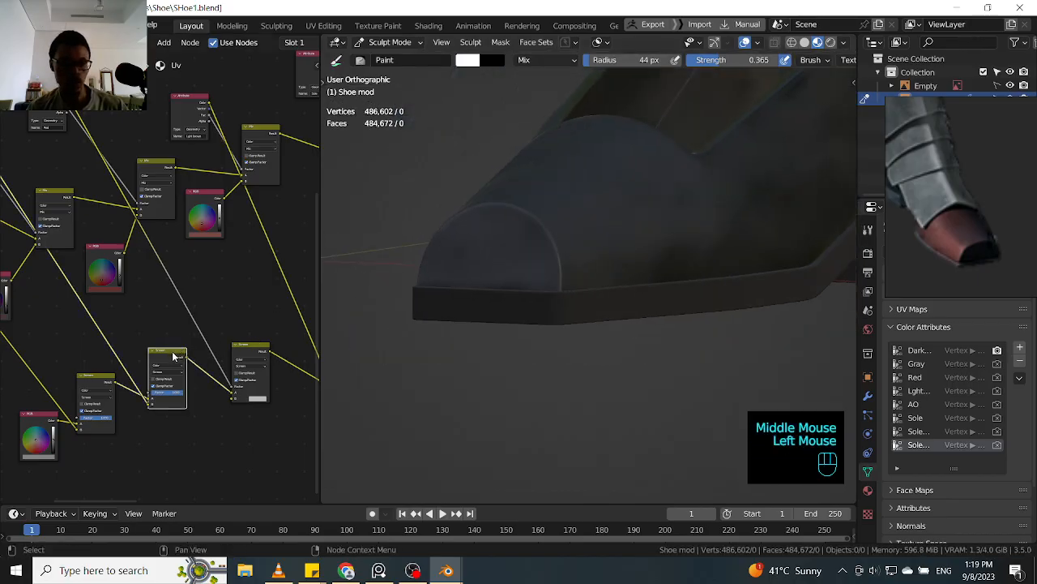
pyautogui.click(182, 352)
pyautogui.keyDown('ctrl'); pyautogui.keyDown('shift'); pyautogui.click(250, 350); pyautogui.keyUp('shift'); pyautogui.keyUp('ctrl')
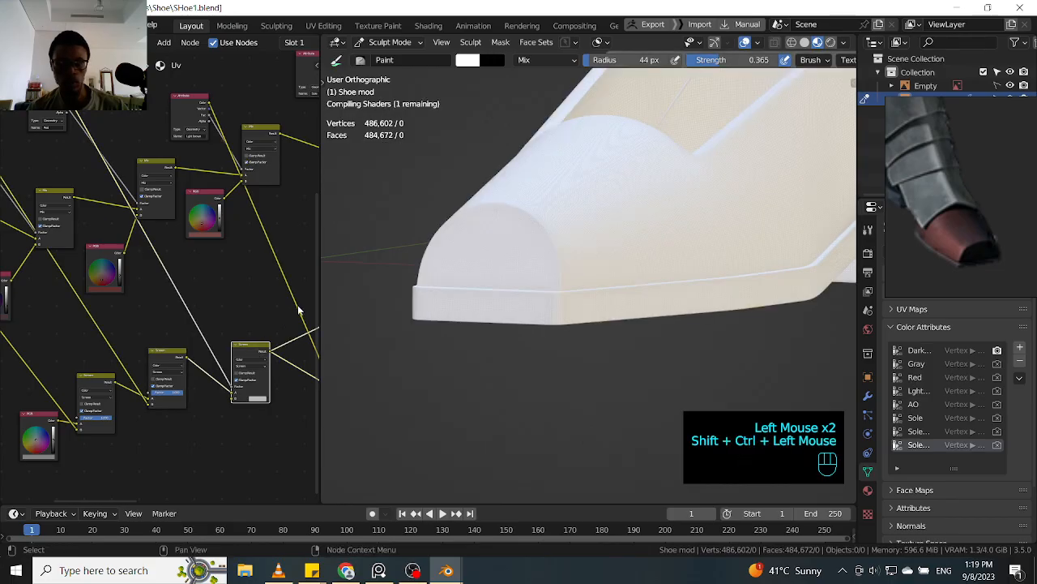
pyautogui.keyDown('alt'); pyautogui.moveTo(521, 215); pyautogui.dragTo(543, 224, button='middle'); pyautogui.keyUp('alt')
pyautogui.keyDown('ctrl'); pyautogui.moveTo(424, 303); pyautogui.dragTo(494, 273, button='middle'); pyautogui.keyUp('ctrl')
pyautogui.moveTo(657, 235)
pyautogui.keyDown('alt'); pyautogui.mouseDown(button='middle')
pyautogui.moveTo(507, 227)
pyautogui.moveTo(675, 236)
pyautogui.moveTo(560, 220)
pyautogui.moveTo(655, 220)
pyautogui.mouseUp(button='middle'); pyautogui.keyUp('alt')
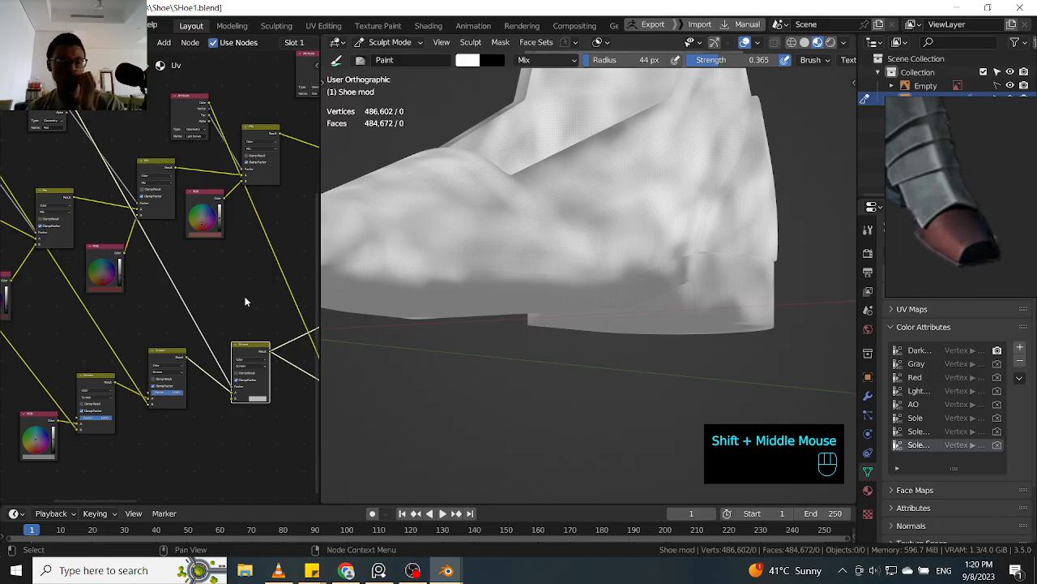
# - Compare the Red Screen node with the Screen node before it by previewing them alternately
pyautogui.keyDown('ctrl'); pyautogui.keyDown('shift'); pyautogui.click(167, 351); pyautogui.keyUp('shift'); pyautogui.keyUp('ctrl')
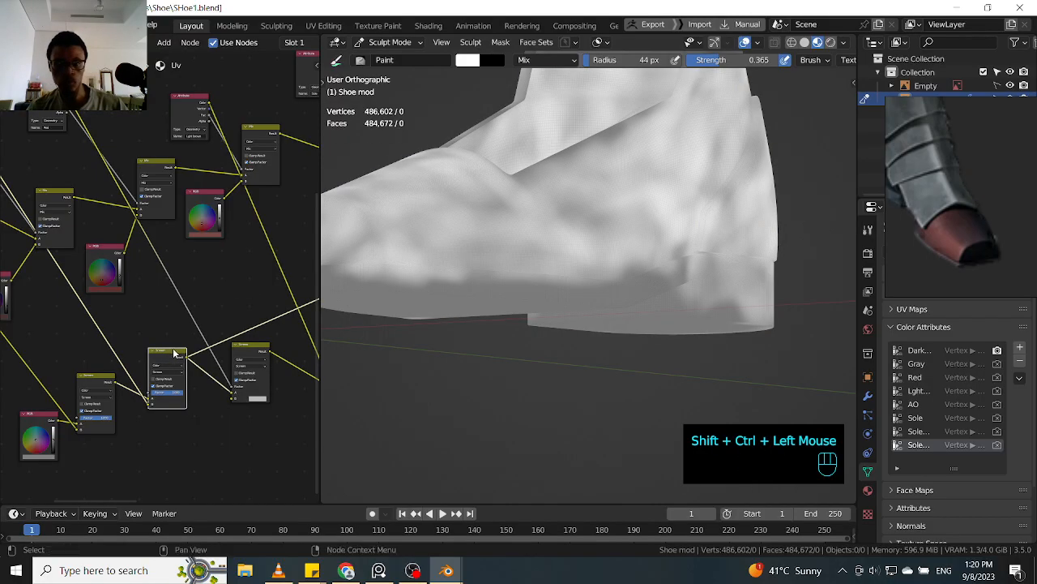
pyautogui.keyDown('shift'); pyautogui.moveTo(196, 328); pyautogui.dragTo(222, 325, button='middle'); pyautogui.keyUp('shift')
pyautogui.keyDown('ctrl'); pyautogui.keyDown('shift'); pyautogui.click(266, 342); pyautogui.keyUp('shift'); pyautogui.keyUp('ctrl')
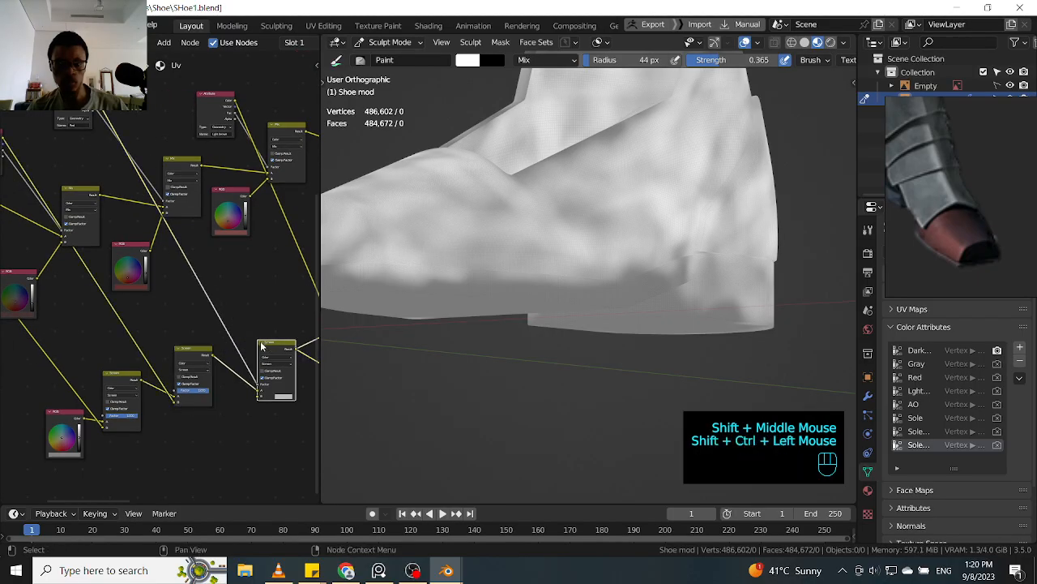
pyautogui.keyDown('ctrl'); pyautogui.keyDown('shift'); pyautogui.click(271, 344); pyautogui.keyUp('shift'); pyautogui.keyUp('ctrl')
pyautogui.keyDown('ctrl'); pyautogui.keyDown('shift'); pyautogui.click(199, 354); pyautogui.keyUp('shift'); pyautogui.keyUp('ctrl')
pyautogui.keyDown('ctrl'); pyautogui.keyDown('shift'); pyautogui.click(271, 350); pyautogui.keyUp('shift'); pyautogui.keyUp('ctrl')
pyautogui.moveTo(208, 359); pyautogui.dragTo(185, 367, button='middle')
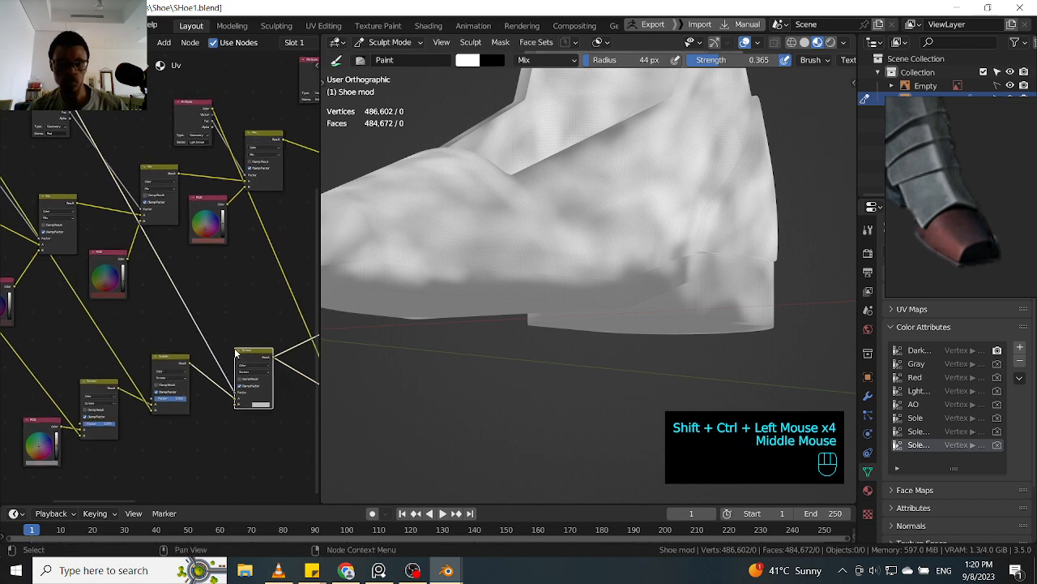
pyautogui.keyDown('ctrl'); pyautogui.keyDown('shift'); pyautogui.click(178, 359); pyautogui.keyUp('shift'); pyautogui.keyUp('ctrl')
pyautogui.keyDown('ctrl'); pyautogui.keyDown('shift'); pyautogui.click(240, 357); pyautogui.keyUp('shift'); pyautogui.keyUp('ctrl')
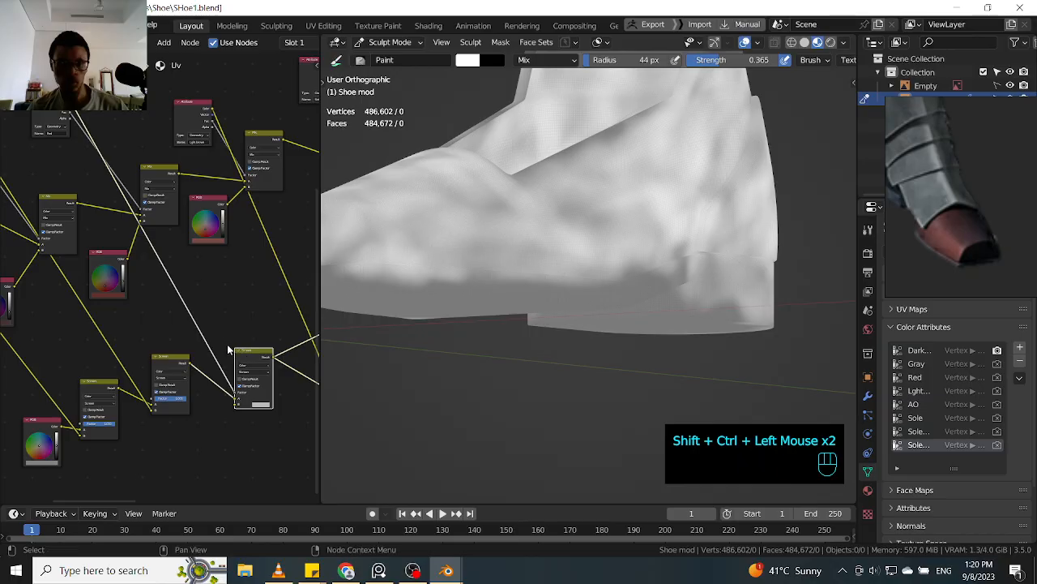
# - Move the Sole attribute link from the B input to the Factor input of its Screen node and preview that node
pyautogui.keyDown('shift'); pyautogui.moveTo(215, 339); pyautogui.dragTo(175, 344, button='middle'); pyautogui.keyUp('shift')
pyautogui.keyDown('shift'); pyautogui.moveTo(175, 344); pyautogui.dragTo(214, 307, button='middle'); pyautogui.keyUp('shift')
pyautogui.moveTo(220, 393); pyautogui.dragTo(218, 404)
pyautogui.keyDown('shift'); pyautogui.moveTo(234, 327); pyautogui.dragTo(214, 318, button='middle'); pyautogui.keyUp('shift')
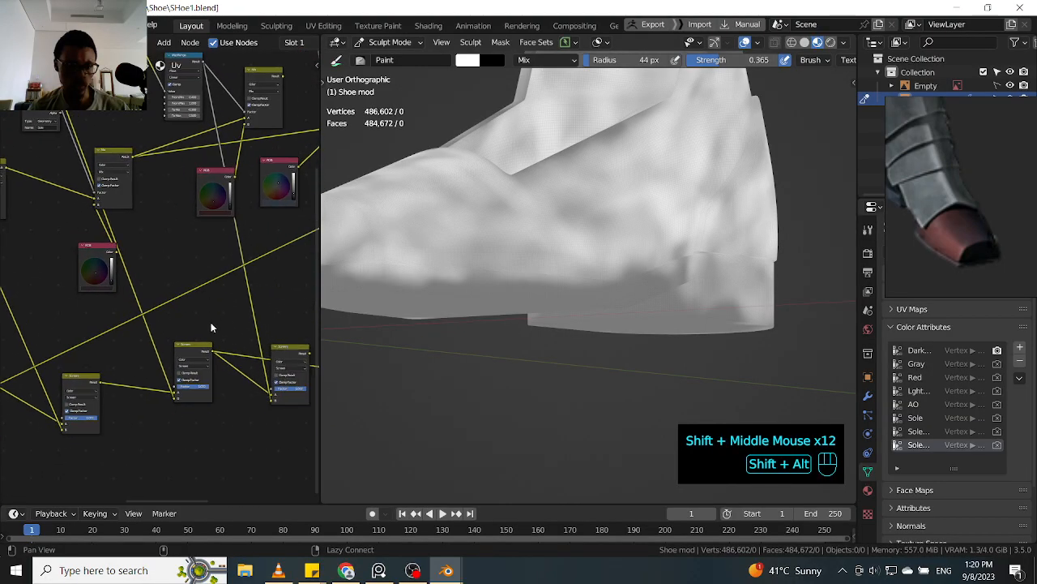
pyautogui.moveTo(172, 400)
pyautogui.mouseDown()
pyautogui.moveTo(157, 389)
pyautogui.moveTo(177, 394)
pyautogui.mouseUp()
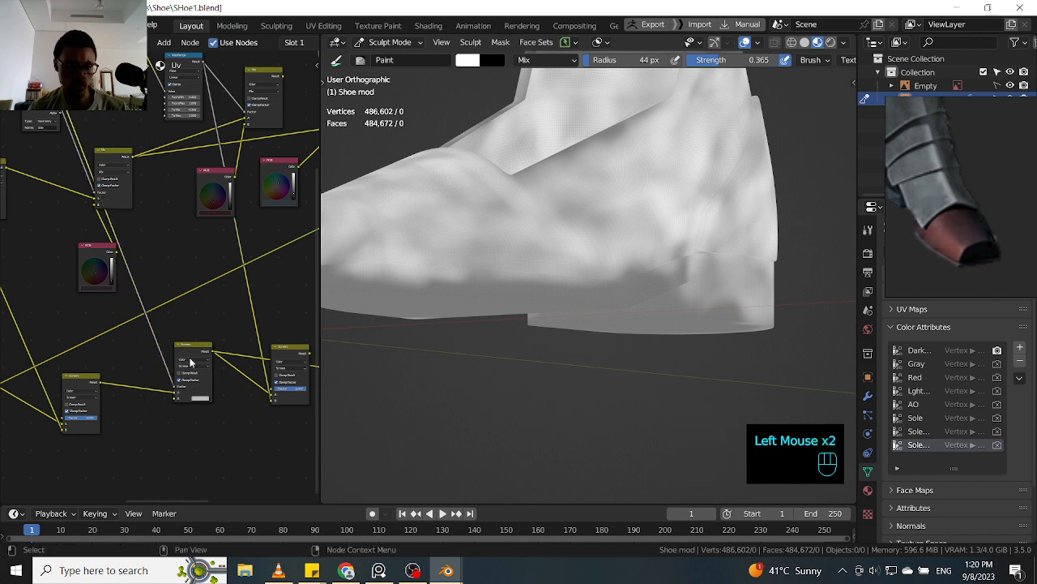
pyautogui.keyDown('ctrl'); pyautogui.keyDown('shift'); pyautogui.click(194, 348); pyautogui.keyUp('shift'); pyautogui.keyUp('ctrl')
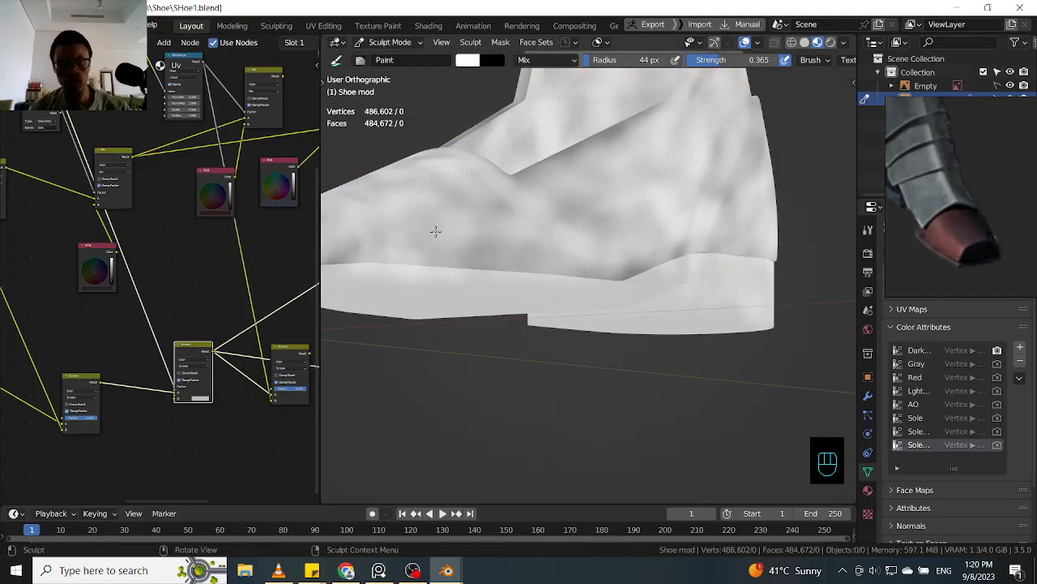
# - Darken the Sole Screen node's B color to black and check the heel
pyautogui.keyDown('alt'); pyautogui.moveTo(738, 281); pyautogui.dragTo(599, 320, button='middle'); pyautogui.keyUp('alt')
pyautogui.keyDown('ctrl'); pyautogui.moveTo(537, 336); pyautogui.dragTo(535, 333, button='middle'); pyautogui.keyUp('ctrl')
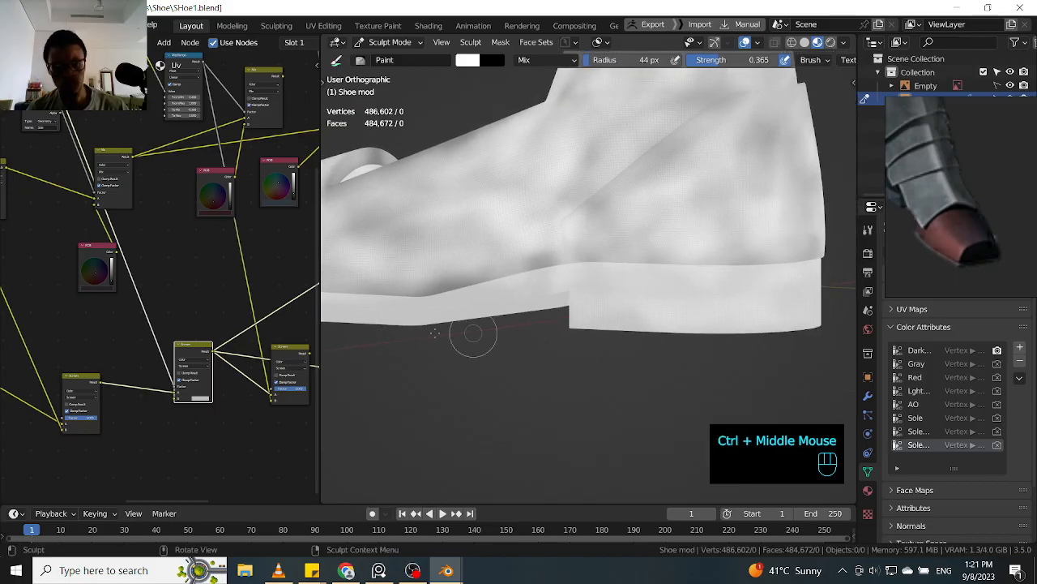
pyautogui.click(200, 400)
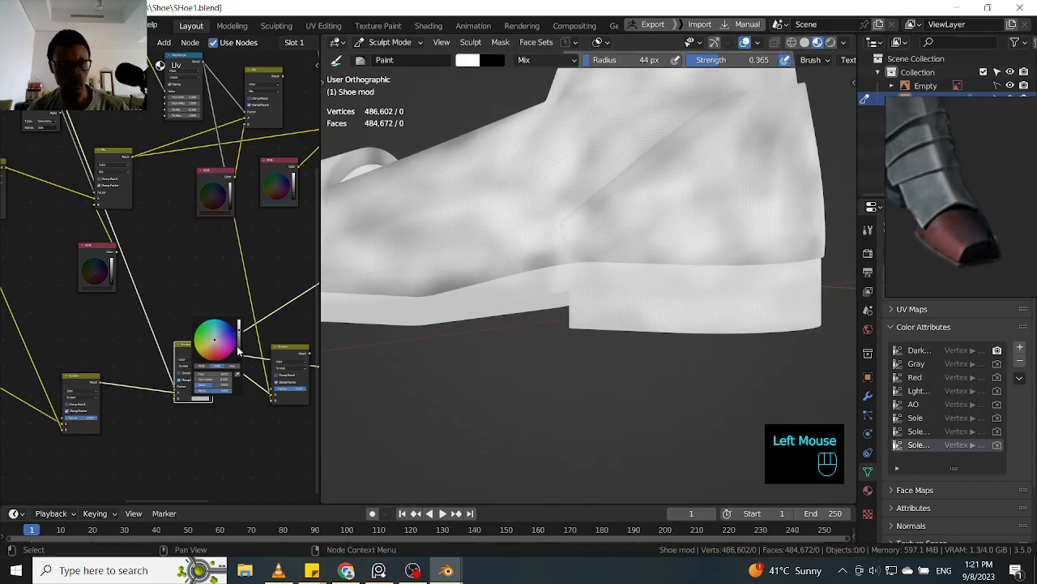
pyautogui.moveTo(237, 350); pyautogui.dragTo(239, 364)
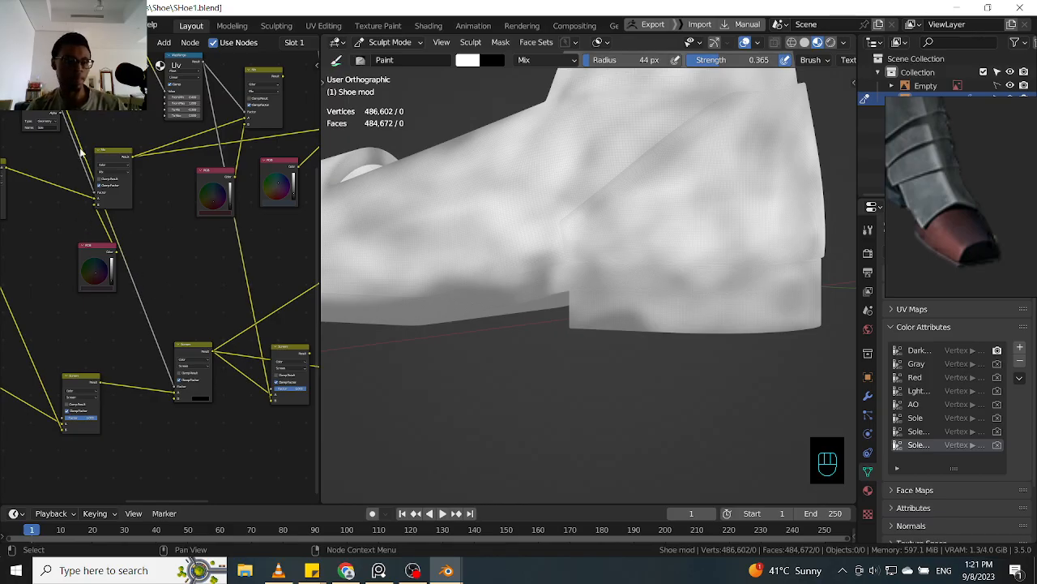
# - Insert an Invert node on the link from the Sole attribute to the Screen node's Factor and place it above that Screen node
pyautogui.click(41, 119)
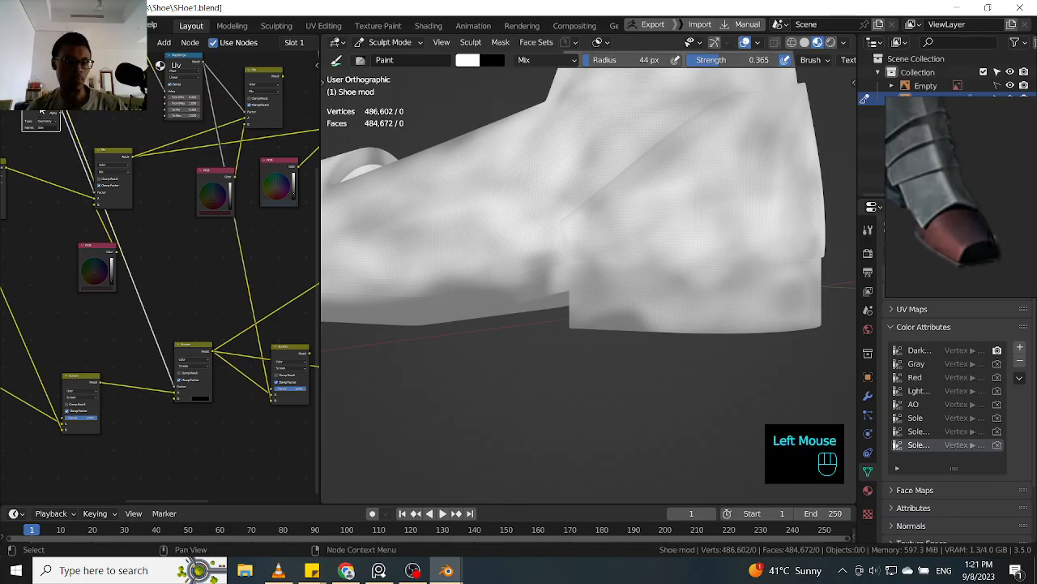
pyautogui.hotkey('shift', 'a')
pyautogui.click(146, 284)
pyautogui.write('inve')
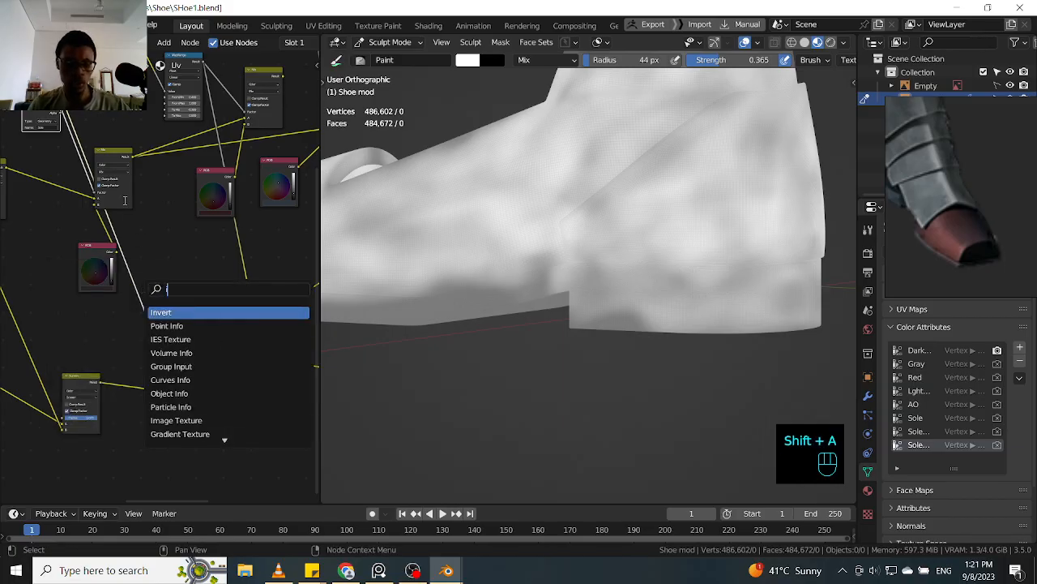
pyautogui.press('Return')
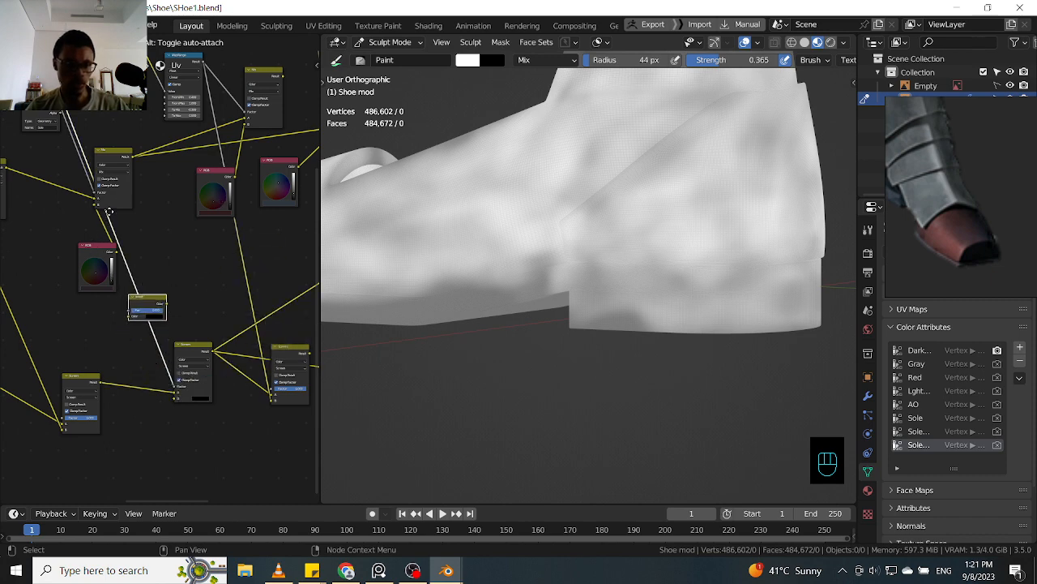
pyautogui.click(111, 219)
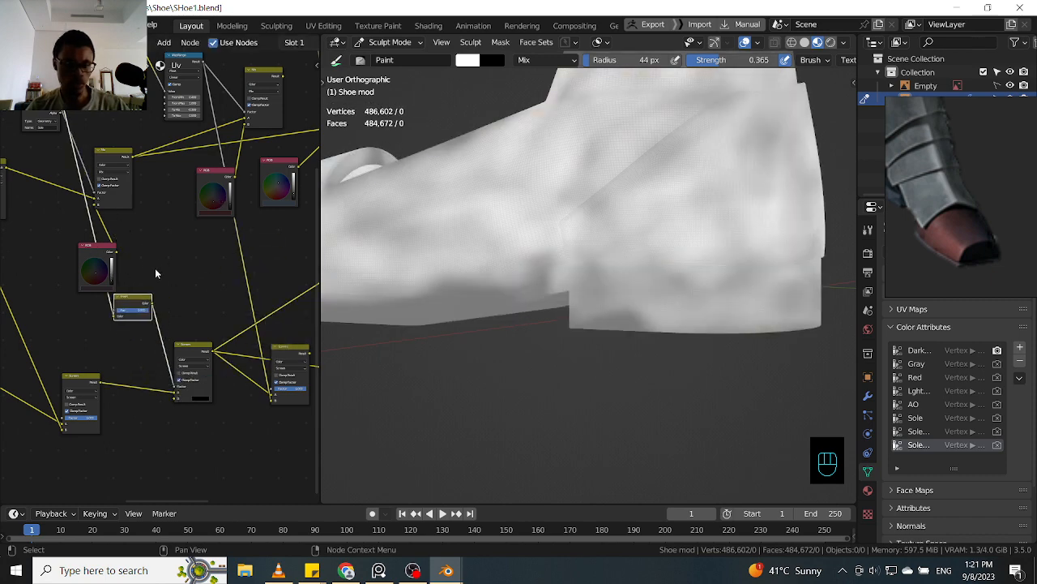
pyautogui.moveTo(138, 301); pyautogui.dragTo(167, 286)
pyautogui.moveTo(179, 280); pyautogui.dragTo(181, 277)
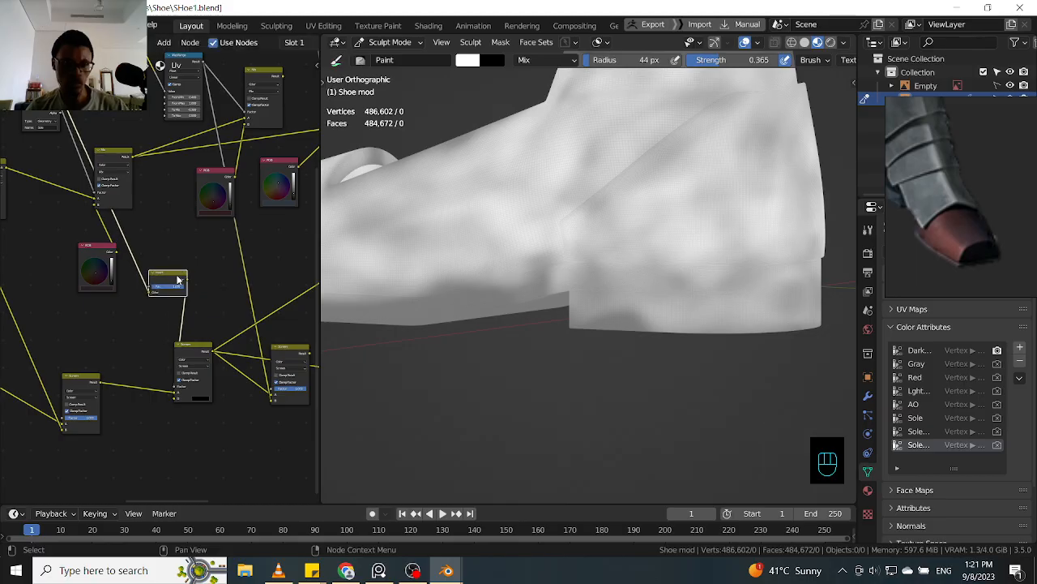
# - Preview the inverted sole mask and the Sole Screen node, and set the Screen node's B color to white
pyautogui.keyDown('ctrl'); pyautogui.keyDown('shift'); pyautogui.click(176, 281); pyautogui.keyUp('shift'); pyautogui.keyUp('ctrl')
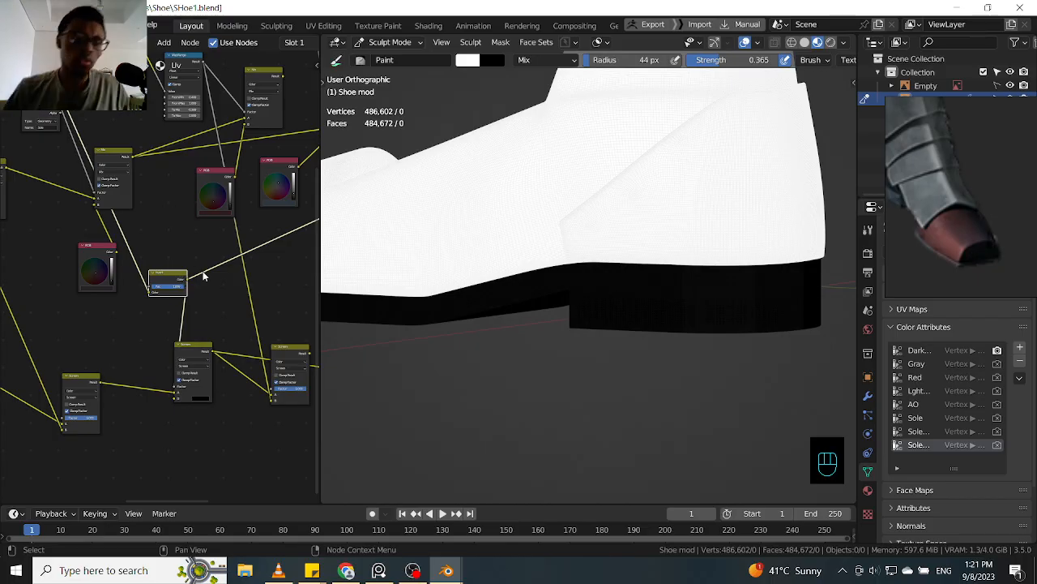
pyautogui.keyDown('ctrl'); pyautogui.click(195, 350); pyautogui.keyUp('ctrl')
pyautogui.keyDown('ctrl'); pyautogui.keyDown('shift'); pyautogui.click(195, 350); pyautogui.keyUp('shift'); pyautogui.keyUp('ctrl')
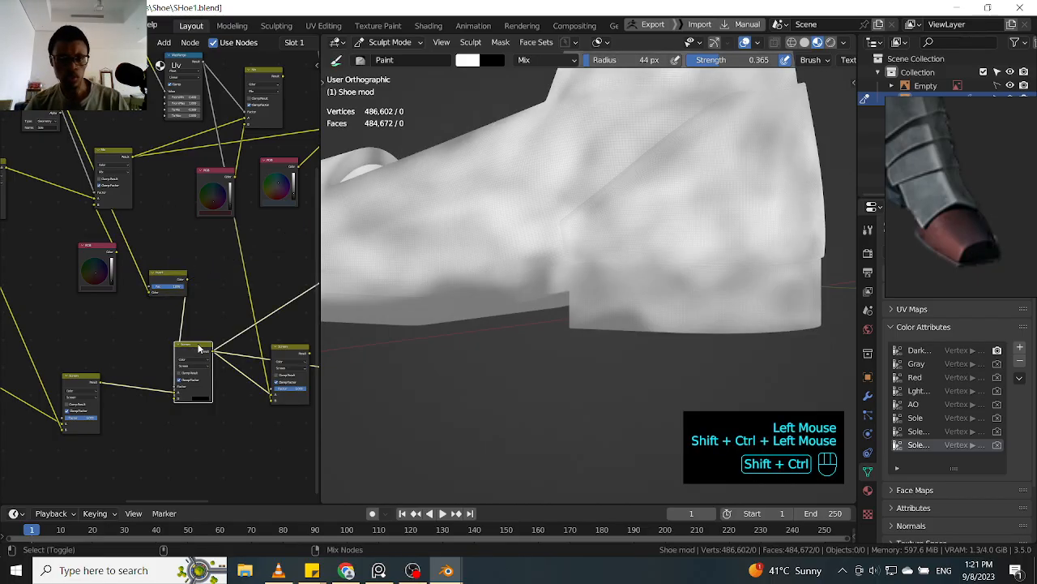
pyautogui.click(198, 398)
pyautogui.moveTo(239, 344); pyautogui.dragTo(243, 292)
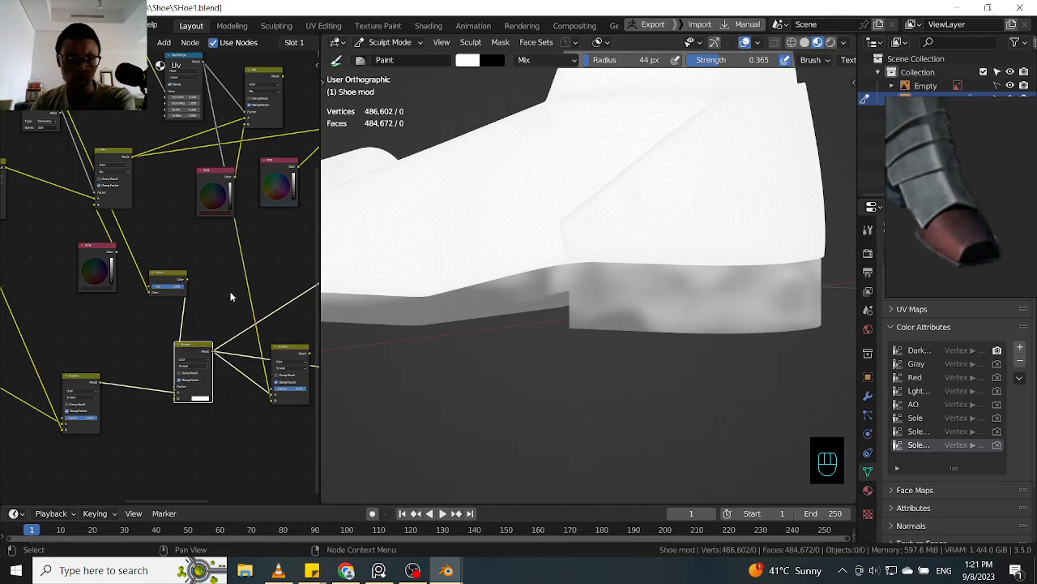
# - Delete the Invert node while keeping the Sole attribute linked to the Screen node's Factor
pyautogui.click(181, 282)
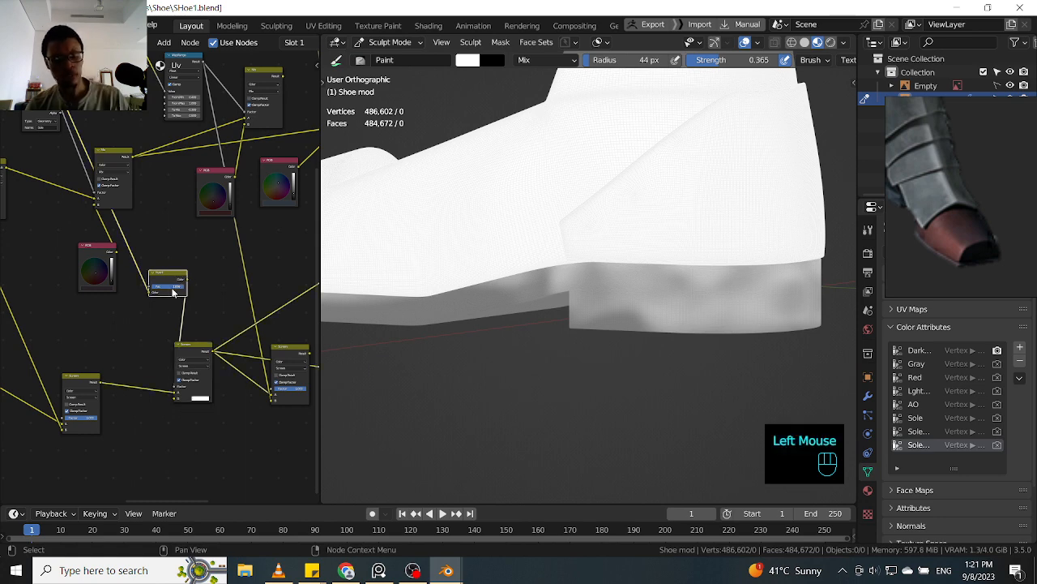
pyautogui.hotkey('ctrl', 'x')
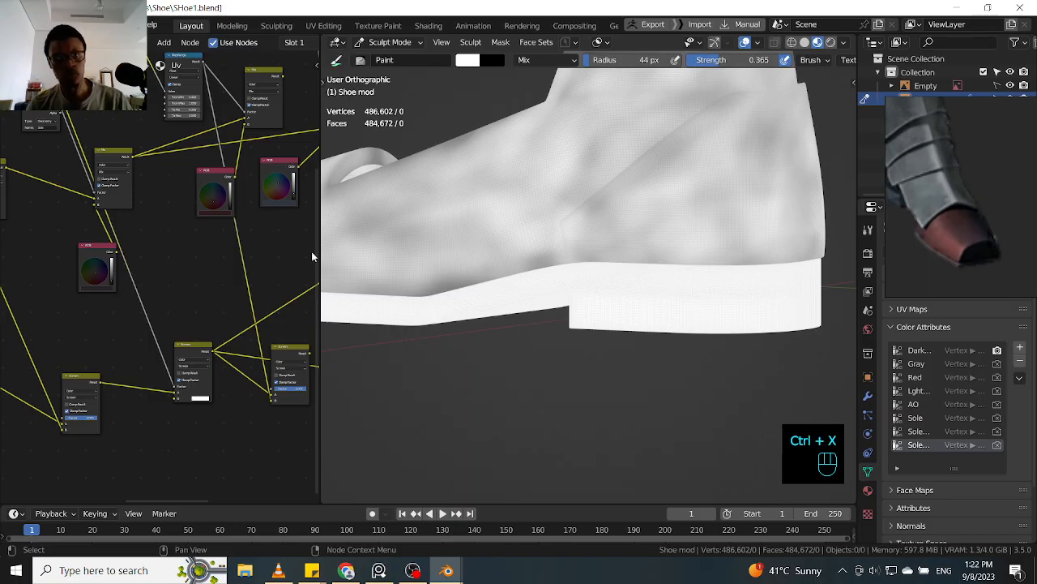
# - Set the Sole Screen node's B color to full white and move the dark RGB node closer to its Mix node
pyautogui.click(199, 398)
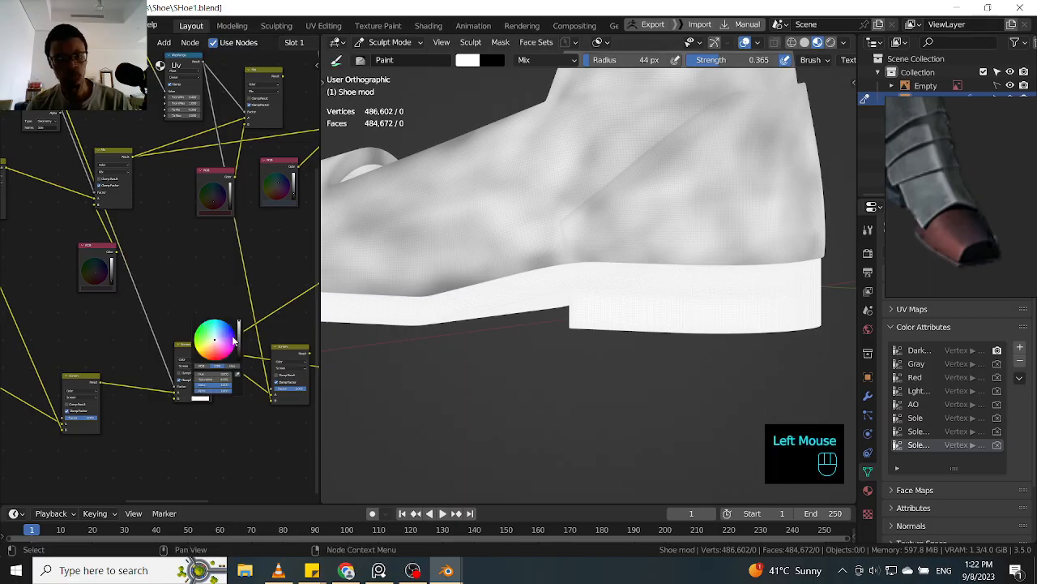
pyautogui.moveTo(240, 343)
pyautogui.mouseDown()
pyautogui.moveTo(239, 373)
pyautogui.moveTo(236, 290)
pyautogui.mouseUp()
pyautogui.keyDown('alt'); pyautogui.moveTo(458, 369); pyautogui.dragTo(433, 325, button='middle'); pyautogui.keyUp('alt')
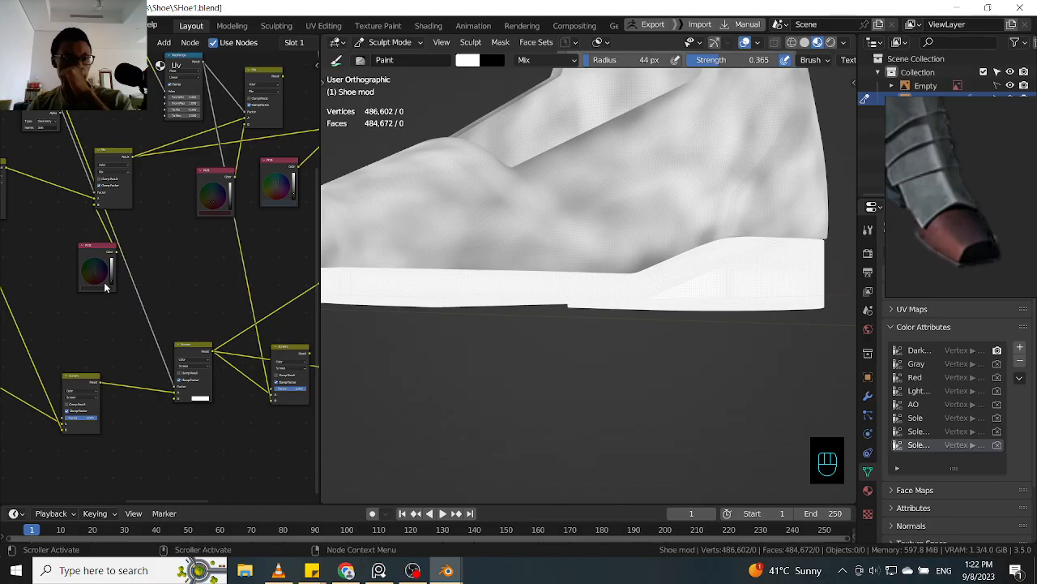
pyautogui.moveTo(102, 256); pyautogui.dragTo(53, 225)
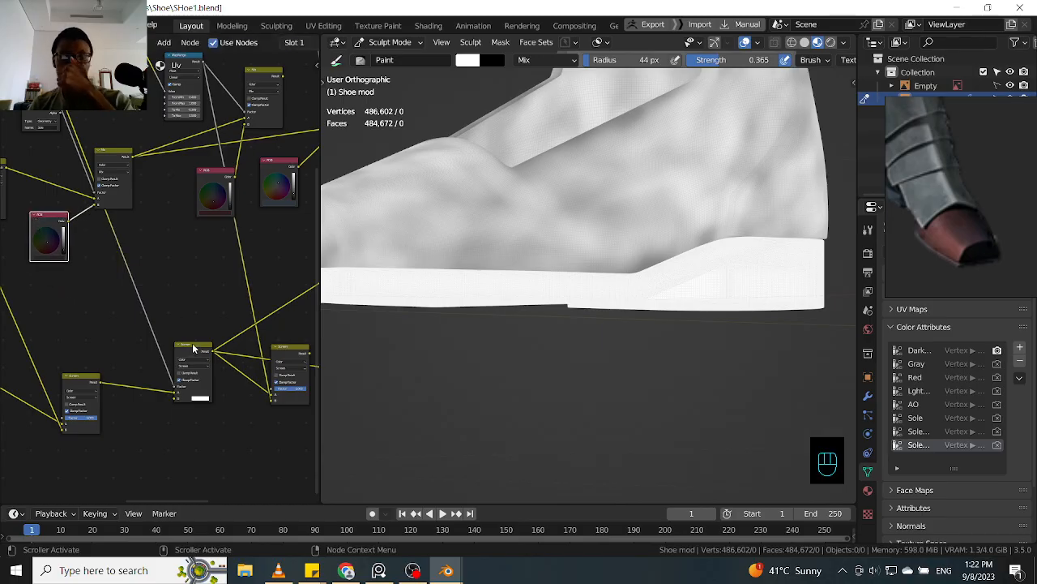
pyautogui.click(121, 347)
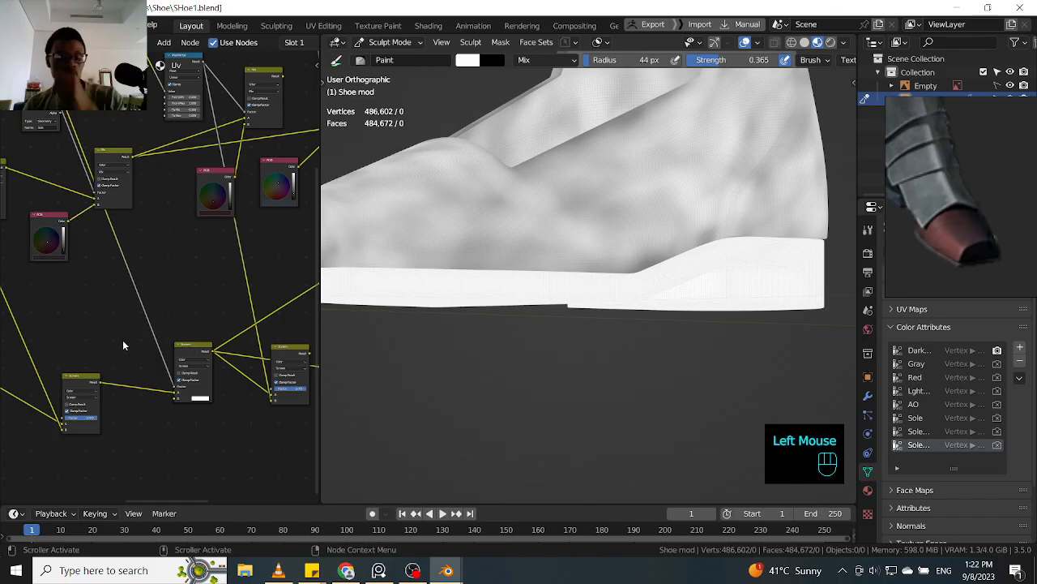
# - Duplicate the first Screen node's gray RGB node and connect the copy to the Sole Screen node's B input
pyautogui.keyDown('shift'); pyautogui.moveTo(105, 337); pyautogui.dragTo(179, 312, button='middle'); pyautogui.keyUp('shift')
pyautogui.keyDown('shift'); pyautogui.moveTo(103, 330); pyautogui.dragTo(190, 308, button='middle'); pyautogui.keyUp('shift')
pyautogui.keyDown('shift'); pyautogui.moveTo(81, 337); pyautogui.dragTo(86, 308, button='middle'); pyautogui.keyUp('shift')
pyautogui.click(99, 347)
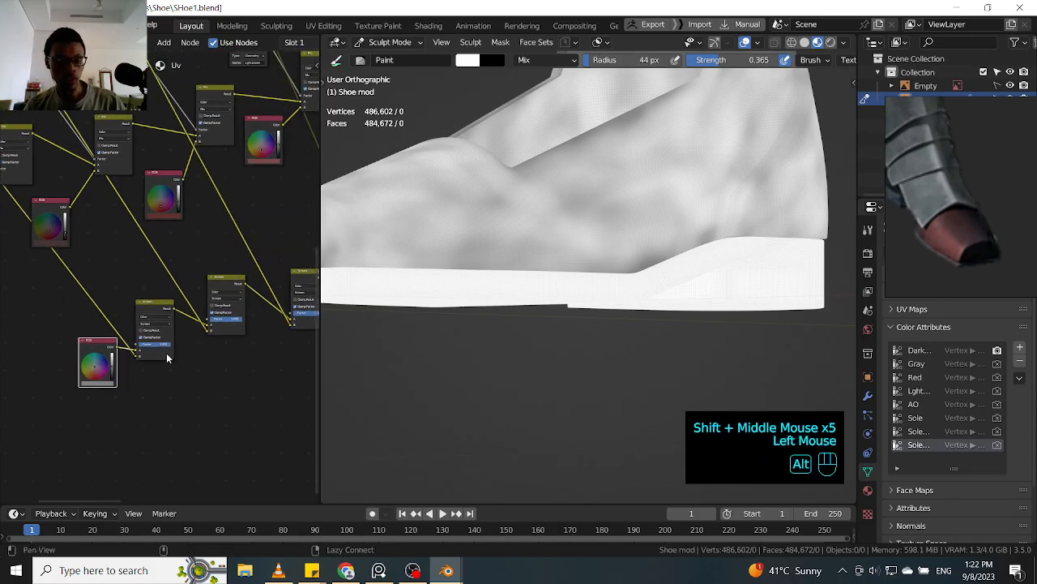
pyautogui.keyDown('shift'); pyautogui.moveTo(183, 360); pyautogui.dragTo(136, 359, button='middle'); pyautogui.keyUp('shift')
pyautogui.hotkey('shift', 'd')
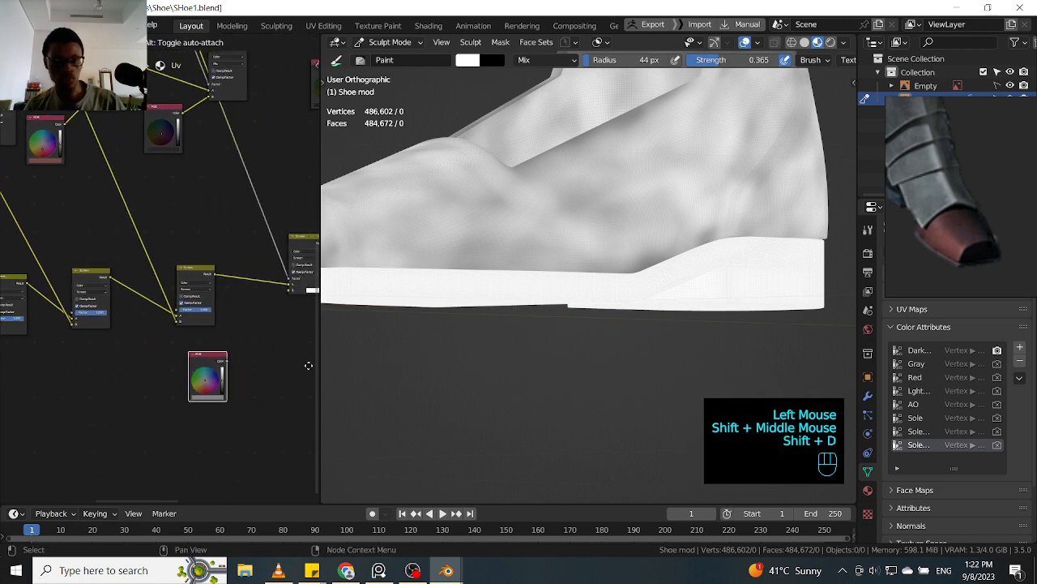
pyautogui.click(198, 335)
pyautogui.moveTo(145, 327); pyautogui.dragTo(162, 295)
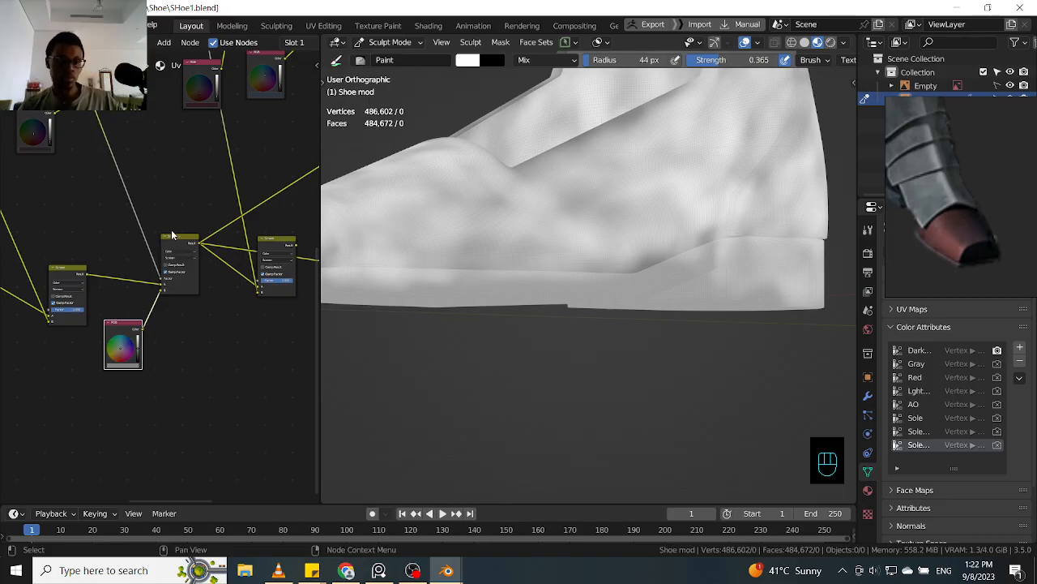
# - Try an Invert node between the Sole attribute and the Sole Screen node's Factor, and delete it again
pyautogui.moveTo(182, 320)
pyautogui.keyDown('ctrl'); pyautogui.mouseDown(button='middle')
pyautogui.moveTo(179, 209)
pyautogui.moveTo(197, 330)
pyautogui.mouseUp(button='middle'); pyautogui.keyUp('ctrl')
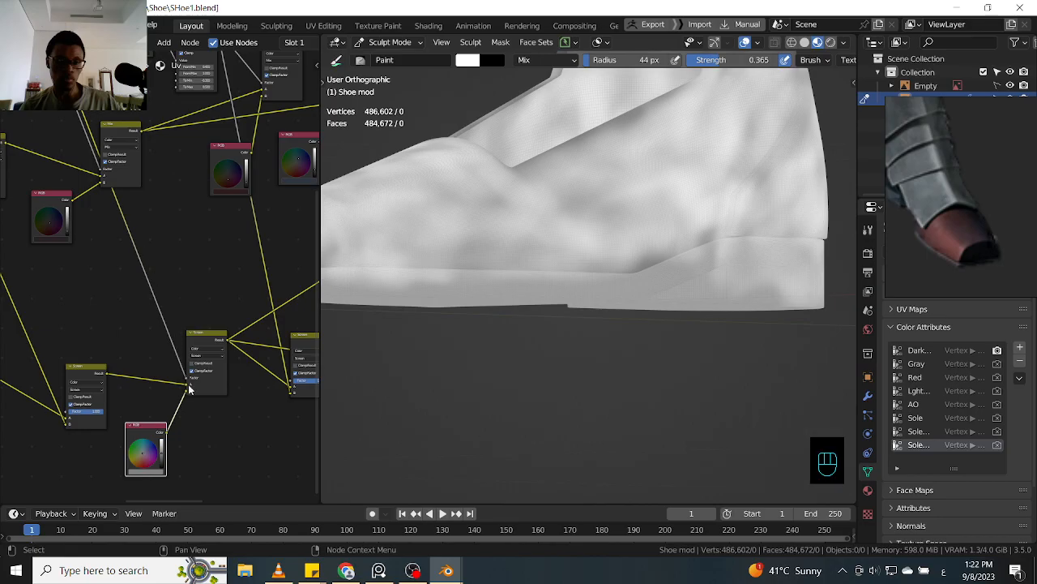
pyautogui.hotkey('shift', 'a')
pyautogui.click(166, 305)
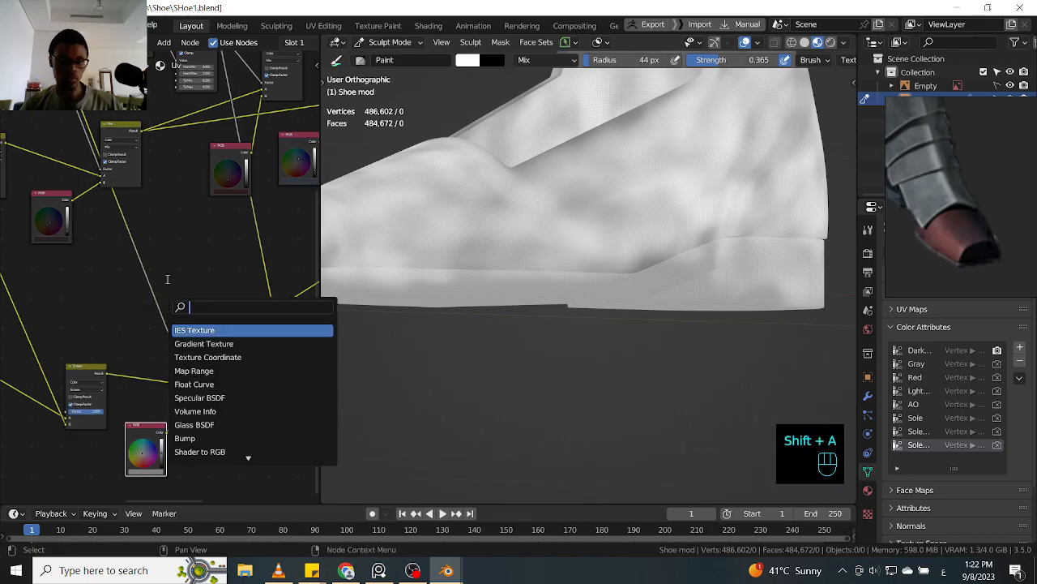
pyautogui.write('هىرثقف')
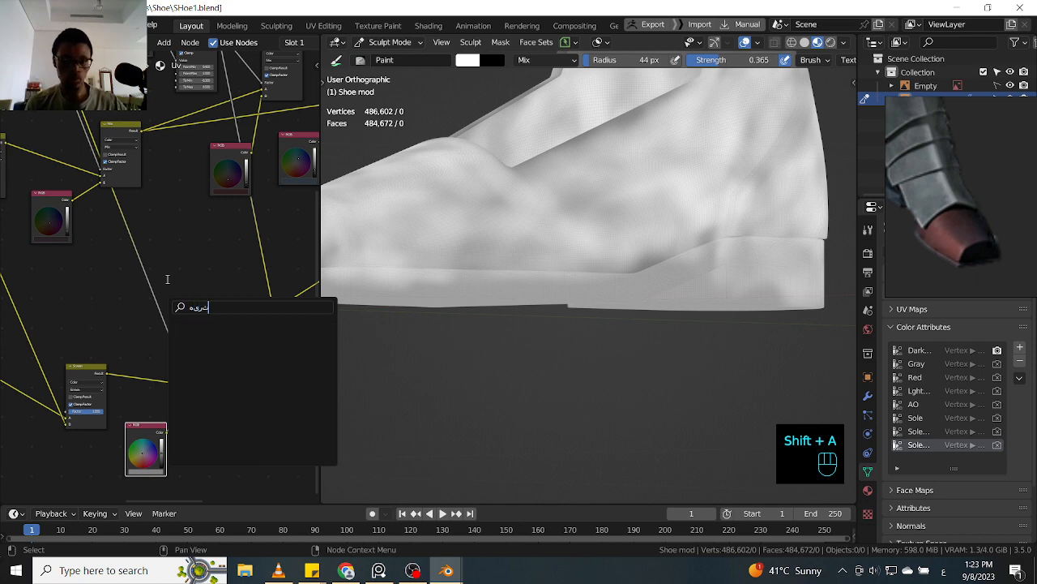
pyautogui.press('BackSpace')
pyautogui.press('BackSpace')
pyautogui.press('BackSpace')
pyautogui.press('BackSpace')
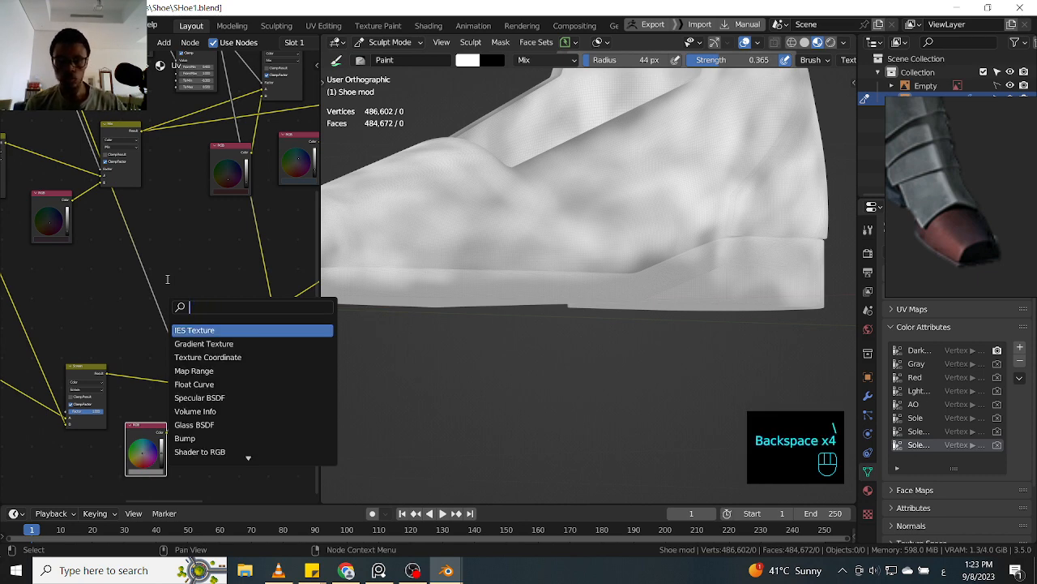
pyautogui.hotkey('shift', 'alt')
pyautogui.write('Inve')
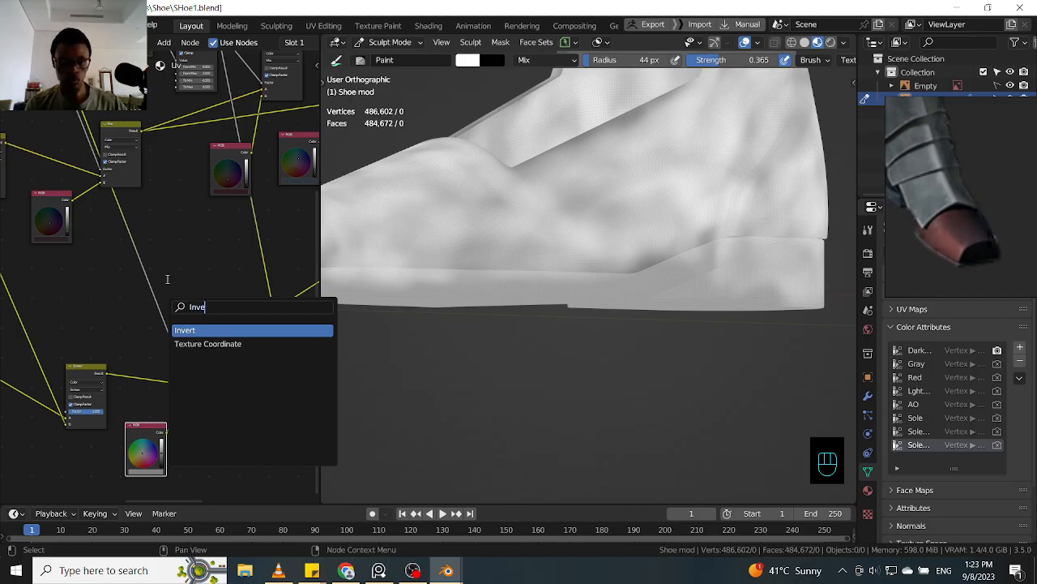
pyautogui.press('Return')
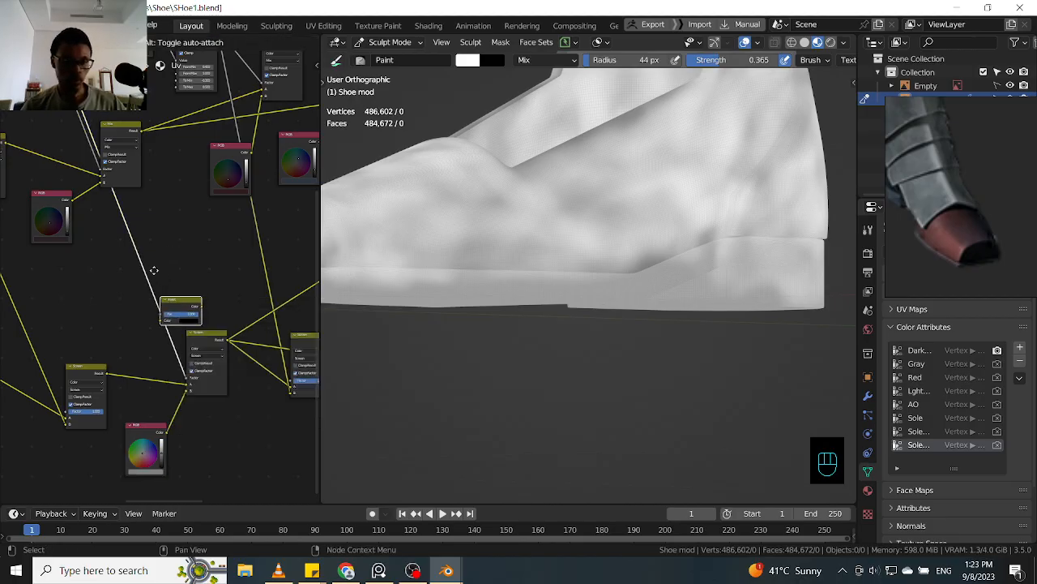
pyautogui.click(132, 263)
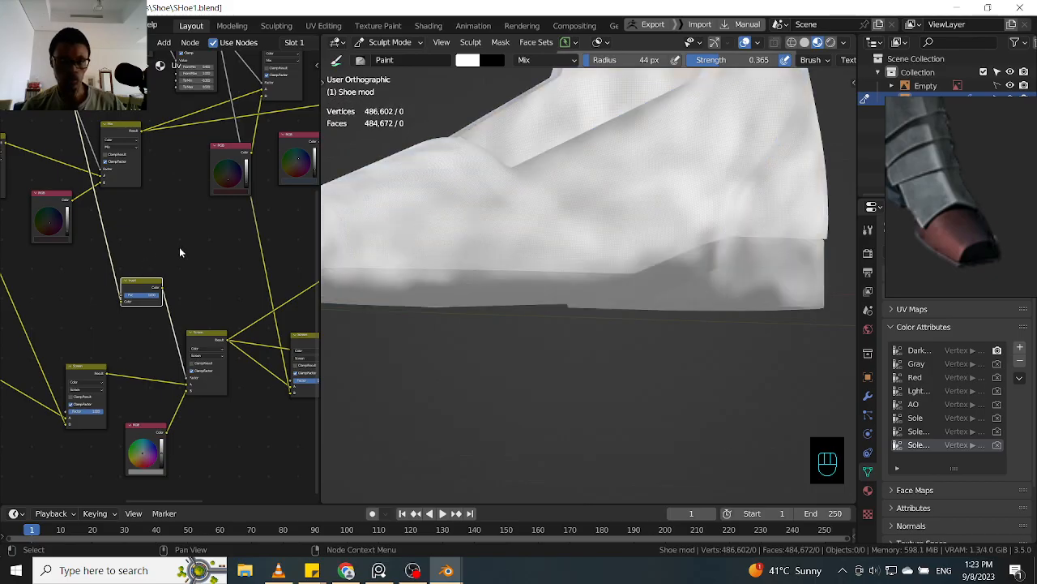
pyautogui.click(178, 269)
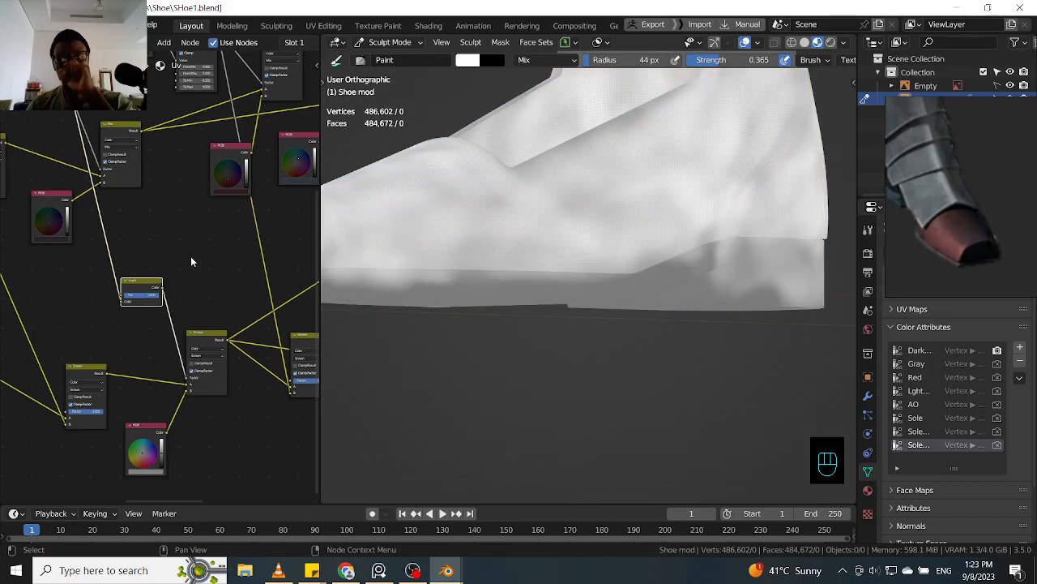
pyautogui.hotkey('ctrl', 'x')
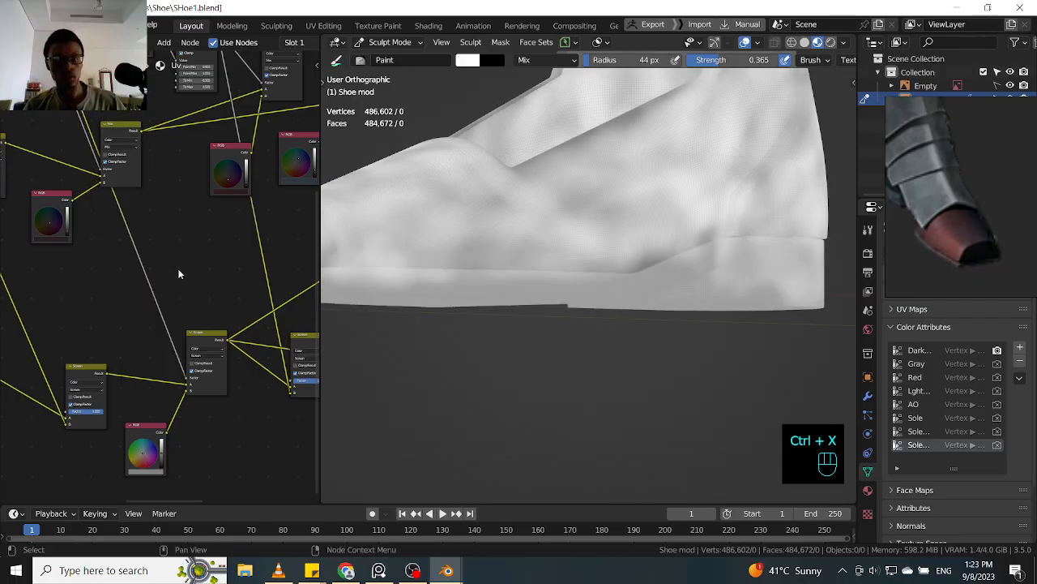
# - Disconnect the Sole attribute from the Screen node's Factor and the gray RGB node from its B input
pyautogui.click(209, 335)
pyautogui.keyDown('shift'); pyautogui.moveTo(209, 335); pyautogui.dragTo(231, 270, button='middle'); pyautogui.keyUp('shift')
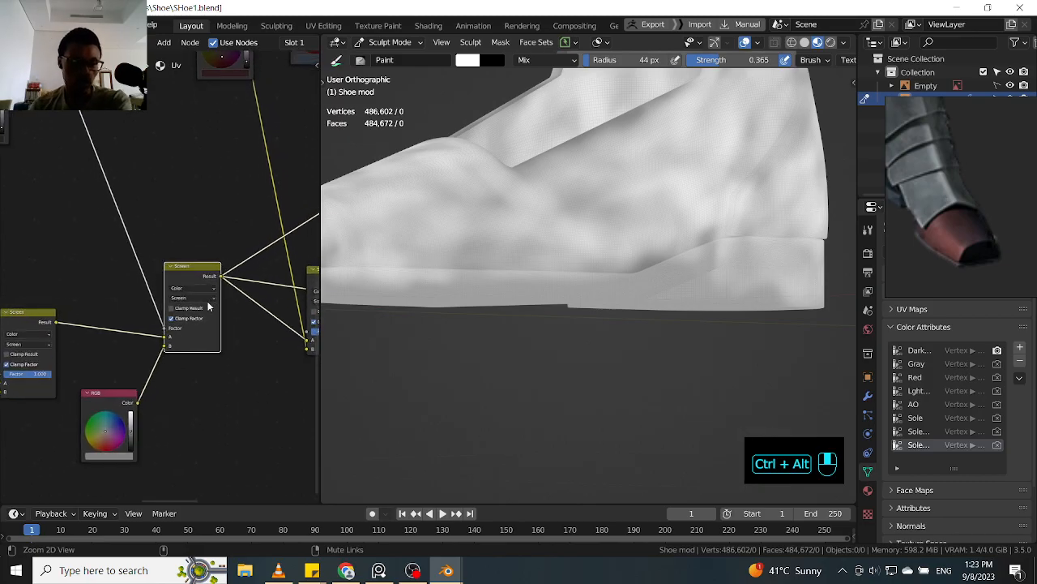
pyautogui.click(160, 357)
pyautogui.moveTo(160, 357)
pyautogui.mouseDown()
pyautogui.moveTo(148, 303)
pyautogui.moveTo(159, 295)
pyautogui.mouseUp()
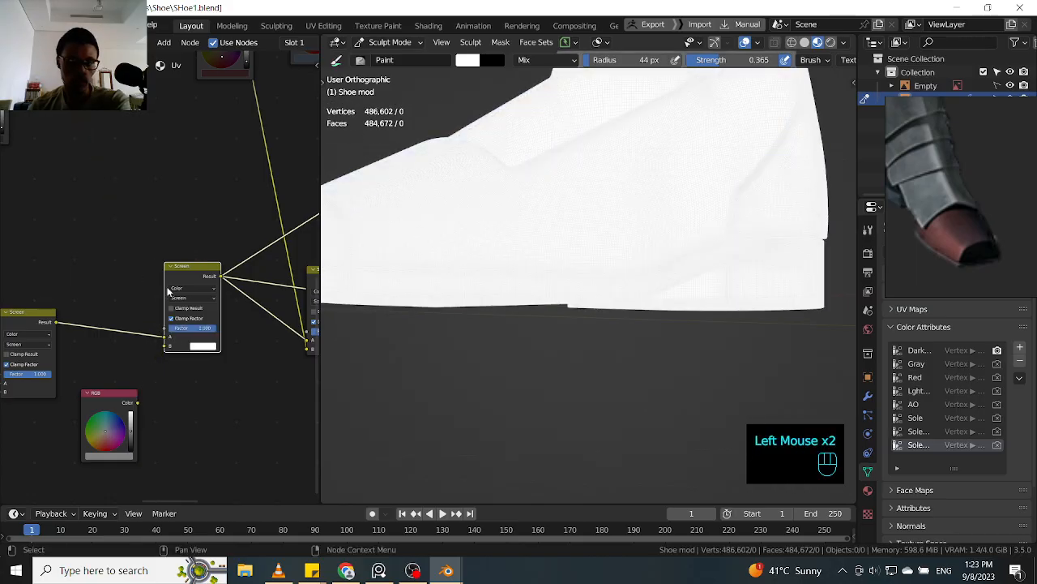
# - Preview the Screen node that feeds the disconnected Sole Screen node on the shoe
pyautogui.keyDown('ctrl'); pyautogui.keyDown('shift'); pyautogui.click(47, 318); pyautogui.keyUp('shift'); pyautogui.keyUp('ctrl')
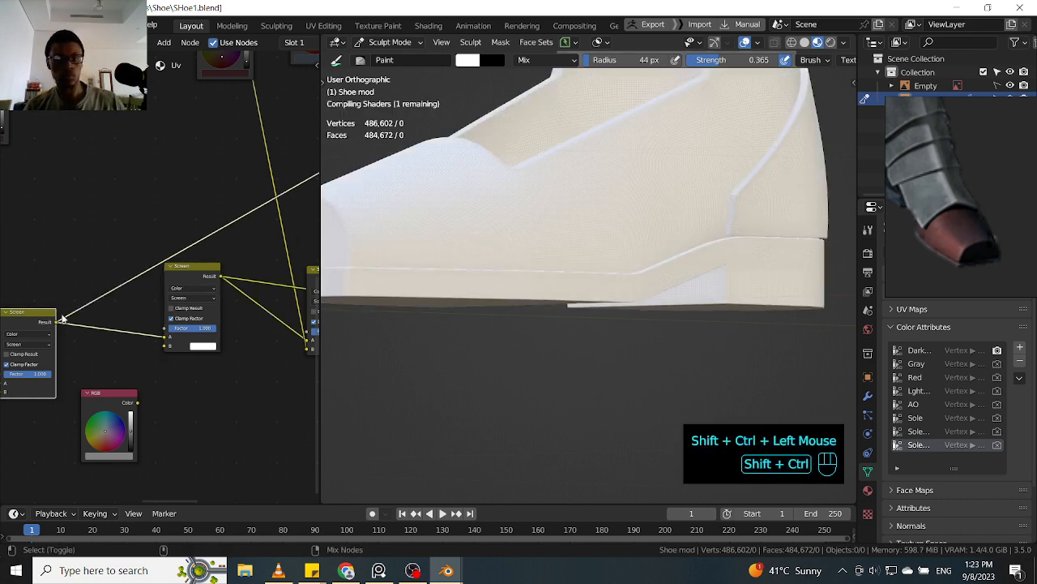
pyautogui.keyDown('ctrl'); pyautogui.moveTo(142, 257); pyautogui.dragTo(130, 248, button='middle'); pyautogui.keyUp('ctrl')
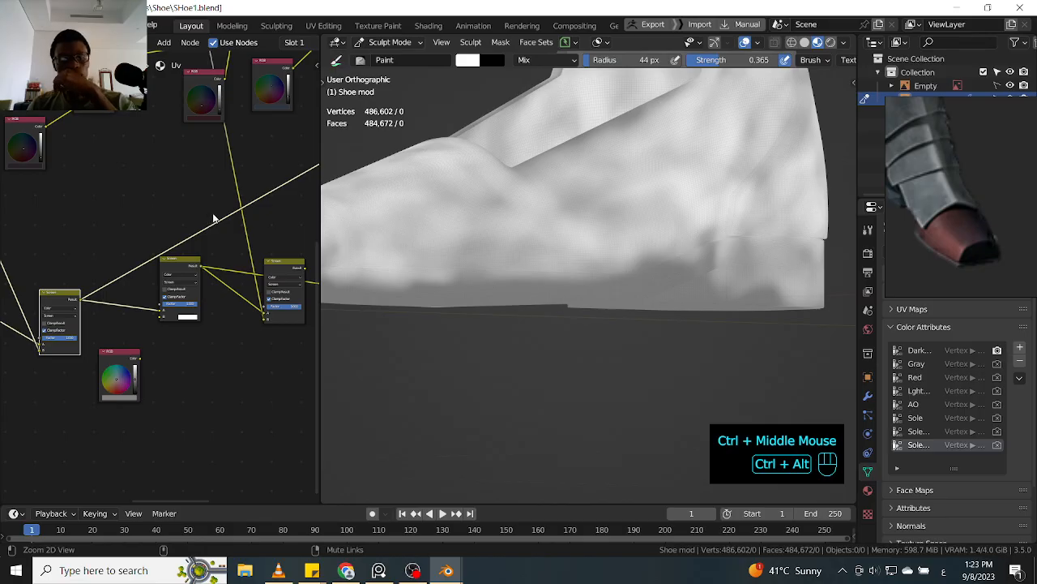
pyautogui.keyDown('ctrl'); pyautogui.moveTo(215, 217); pyautogui.dragTo(219, 214, button='middle'); pyautogui.keyUp('ctrl')
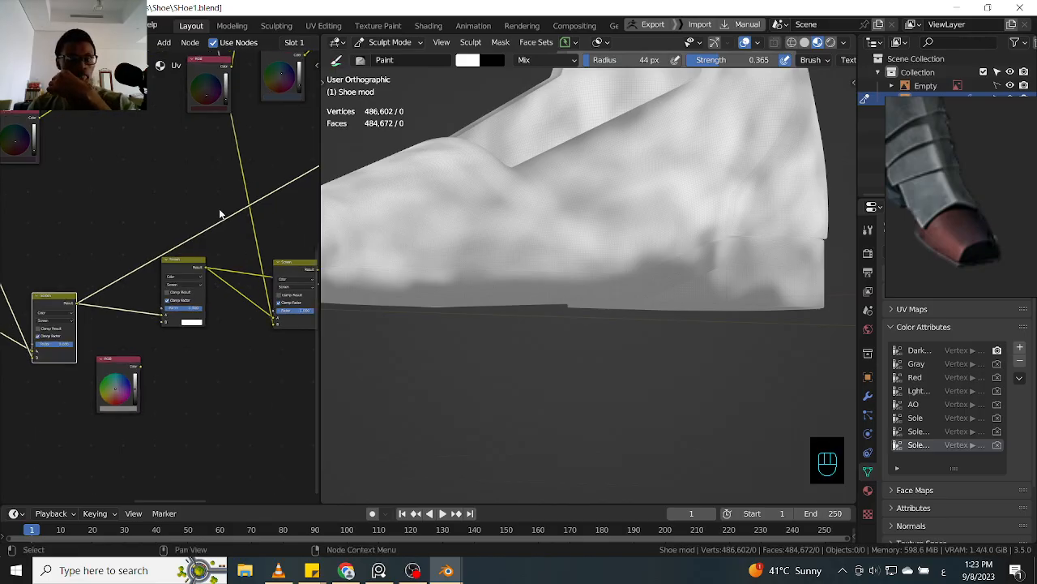
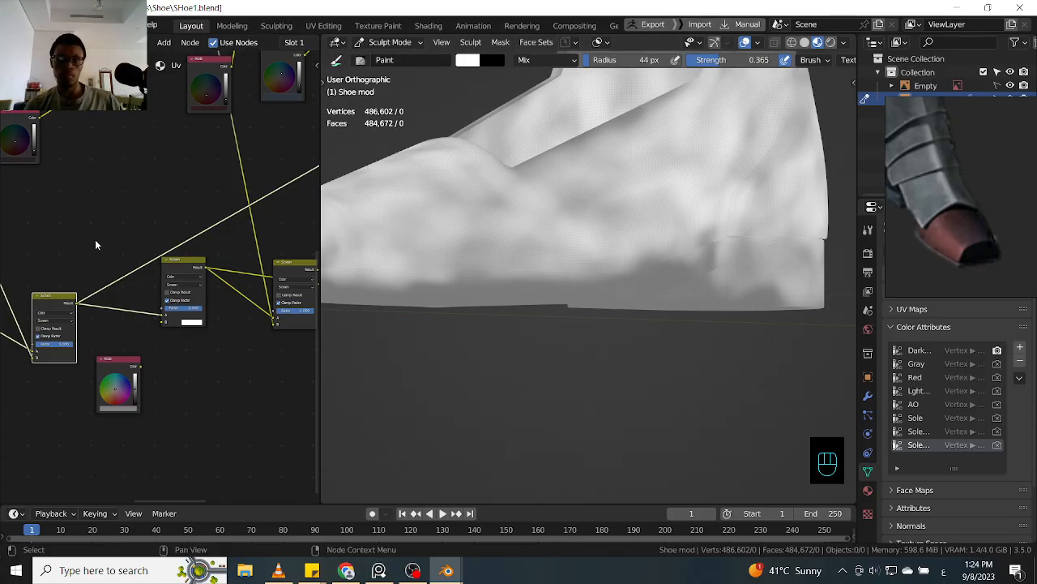
# - Duplicate the Sole attribute node and drop the copy at the start of the node tree
pyautogui.keyDown('shift'); pyautogui.moveTo(69, 239); pyautogui.dragTo(221, 301, button='middle'); pyautogui.keyUp('shift')
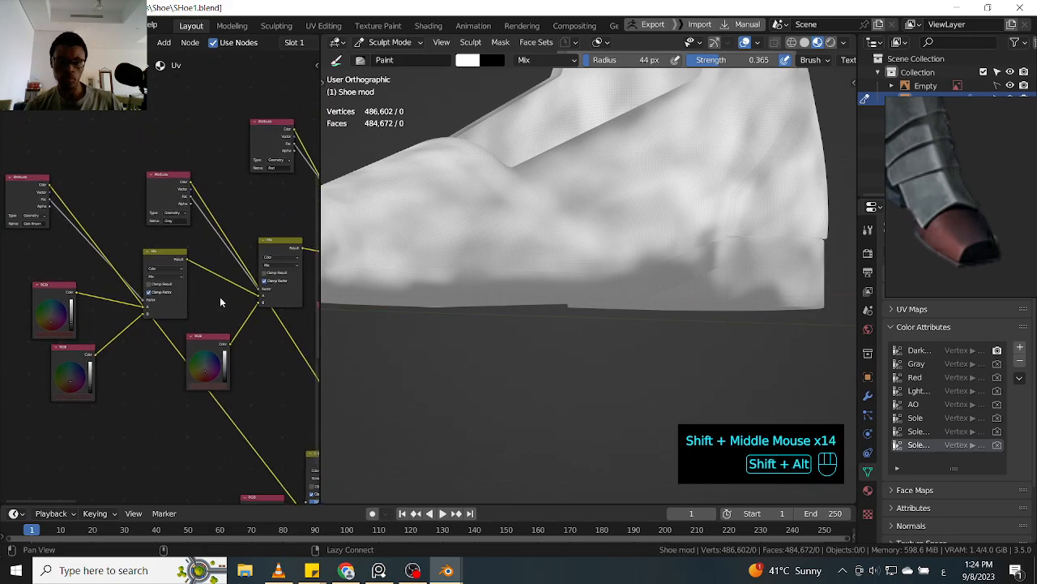
pyautogui.keyDown('shift'); pyautogui.moveTo(141, 264); pyautogui.dragTo(184, 282, button='middle'); pyautogui.keyUp('shift')
pyautogui.click(87, 280)
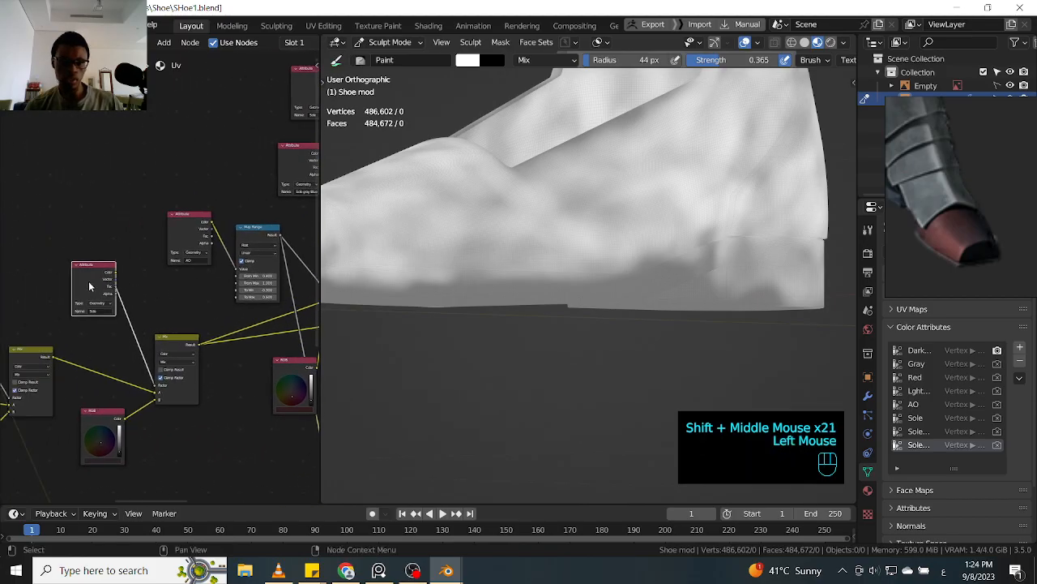
pyautogui.keyDown('shift'); pyautogui.moveTo(39, 294); pyautogui.dragTo(123, 291, button='middle'); pyautogui.keyUp('shift')
pyautogui.hotkey('shift', 'd')
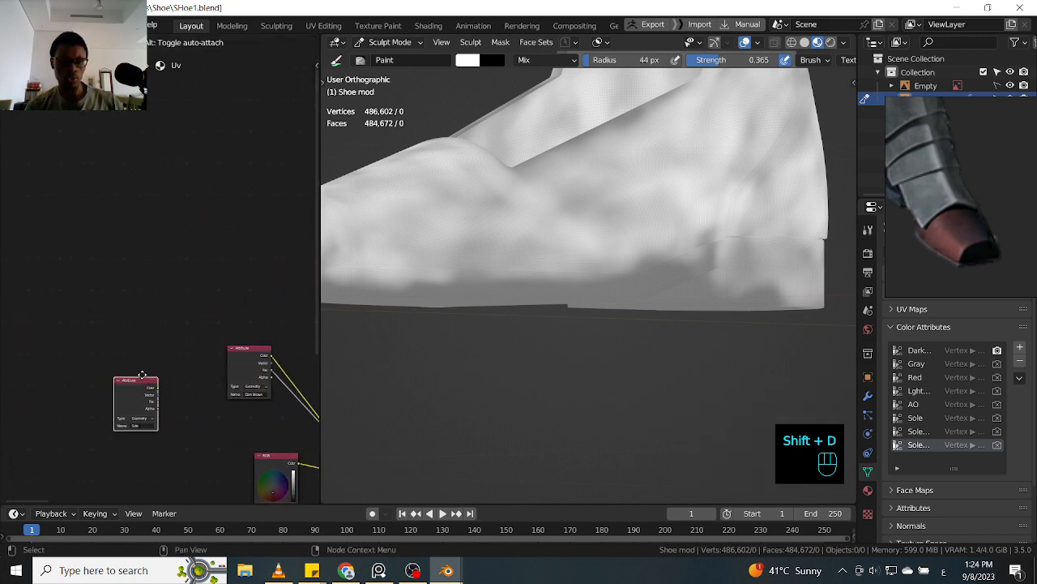
pyautogui.click(158, 469)
# - Place the duplicated Sole attribute node directly above the Dark Brown attribute node
pyautogui.keyDown('shift'); pyautogui.moveTo(158, 469); pyautogui.dragTo(57, 425, button='middle'); pyautogui.keyUp('shift')
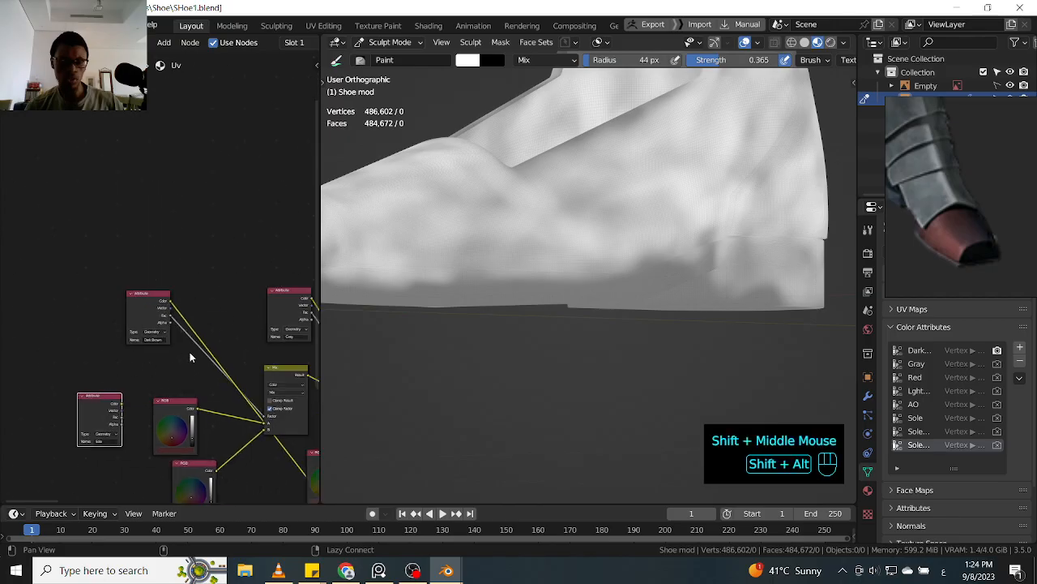
pyautogui.keyDown('shift'); pyautogui.moveTo(161, 366); pyautogui.dragTo(100, 268, button='middle'); pyautogui.keyUp('shift')
pyautogui.moveTo(23, 317); pyautogui.dragTo(156, 494)
pyautogui.keyDown('shift'); pyautogui.moveTo(200, 434); pyautogui.dragTo(166, 357, button='middle'); pyautogui.keyUp('shift')
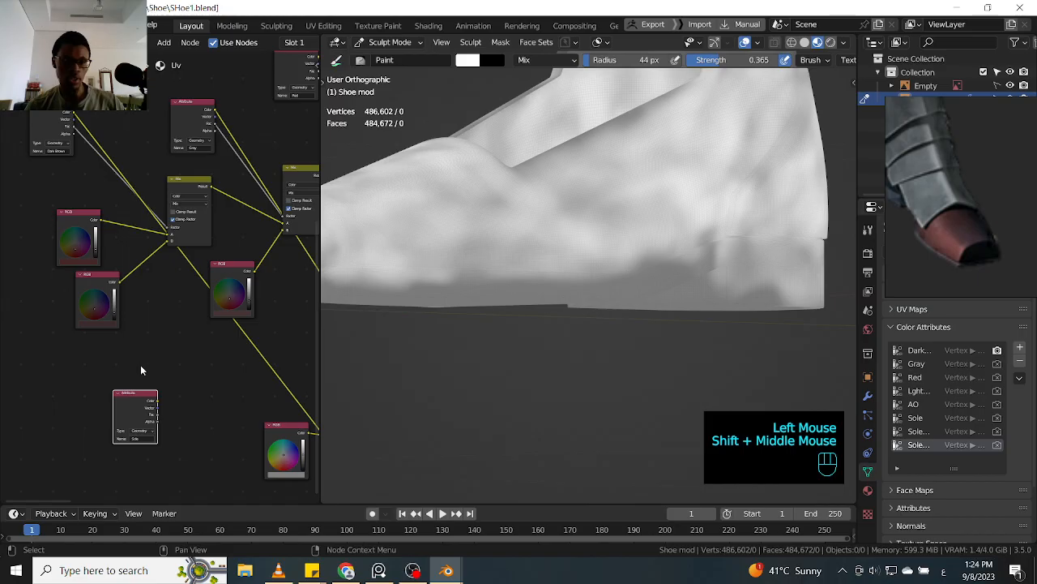
pyautogui.moveTo(140, 394); pyautogui.dragTo(145, 370)
pyautogui.moveTo(186, 474); pyautogui.dragTo(114, 134)
pyautogui.keyDown('shift'); pyautogui.moveTo(114, 134); pyautogui.dragTo(200, 266, button='middle'); pyautogui.keyUp('shift')
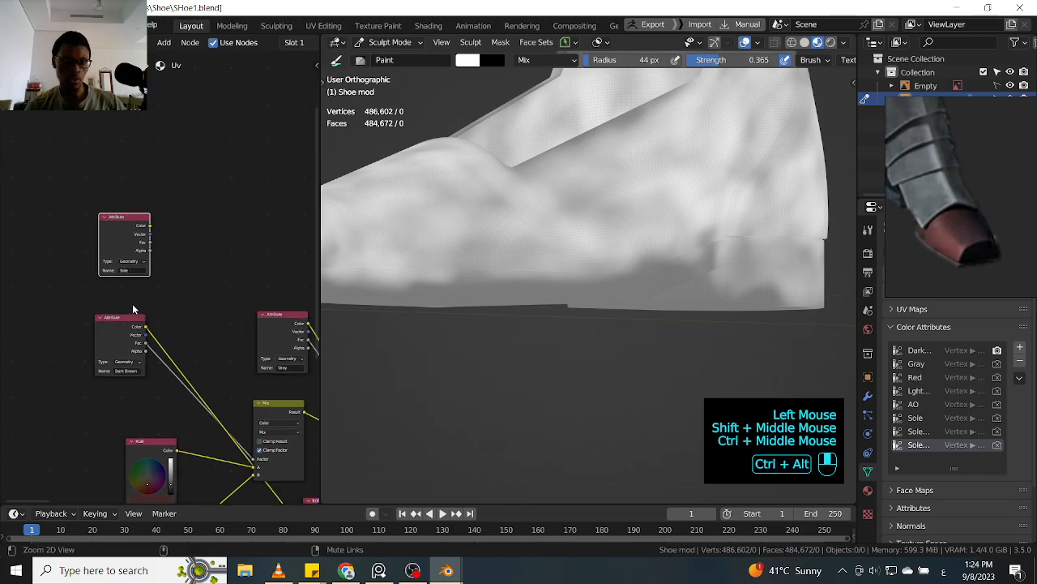
pyautogui.keyDown('ctrl'); pyautogui.moveTo(119, 236); pyautogui.dragTo(112, 229, button='middle'); pyautogui.keyUp('ctrl')
pyautogui.click(106, 240)
pyautogui.moveTo(105, 240)
pyautogui.mouseDown()
pyautogui.moveTo(110, 253)
pyautogui.moveTo(109, 242)
pyautogui.mouseUp()
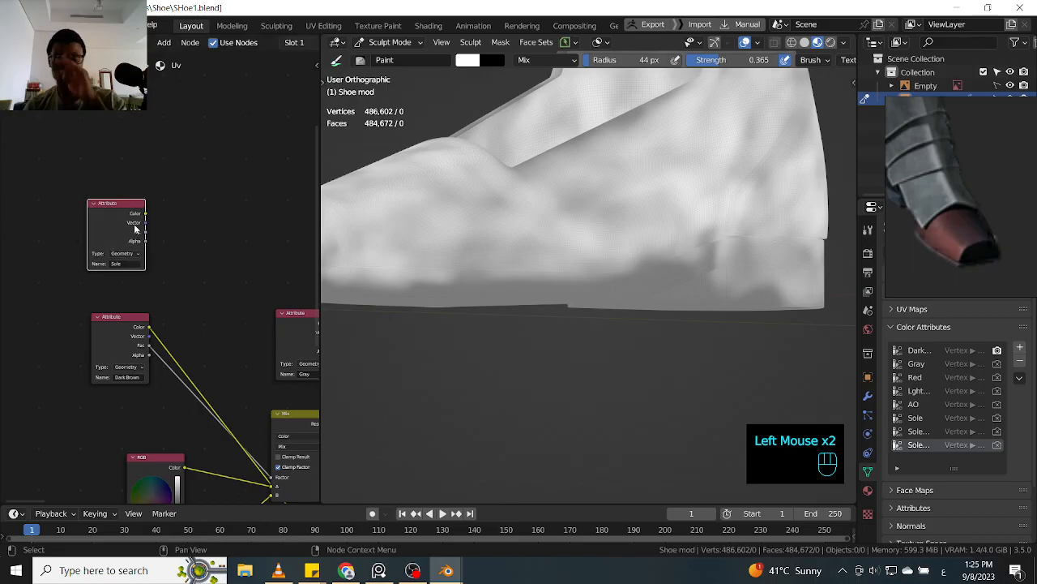
# - Combine the Sole and Dark Brown attribute colors in a new Mix node, expand it and place it beside the Sole attribute
pyautogui.moveTo(115, 264)
pyautogui.keyDown('ctrl'); pyautogui.keyDown('shift'); pyautogui.mouseDown(button='right')
pyautogui.moveTo(134, 340)
pyautogui.moveTo(138, 316)
pyautogui.mouseUp(button='right'); pyautogui.keyUp('shift'); pyautogui.keyUp('ctrl')
pyautogui.moveTo(234, 219)
pyautogui.keyDown('shift'); pyautogui.mouseDown(button='middle')
pyautogui.moveTo(187, 203)
pyautogui.moveTo(174, 158)
pyautogui.moveTo(209, 347)
pyautogui.mouseUp(button='middle'); pyautogui.keyUp('shift')
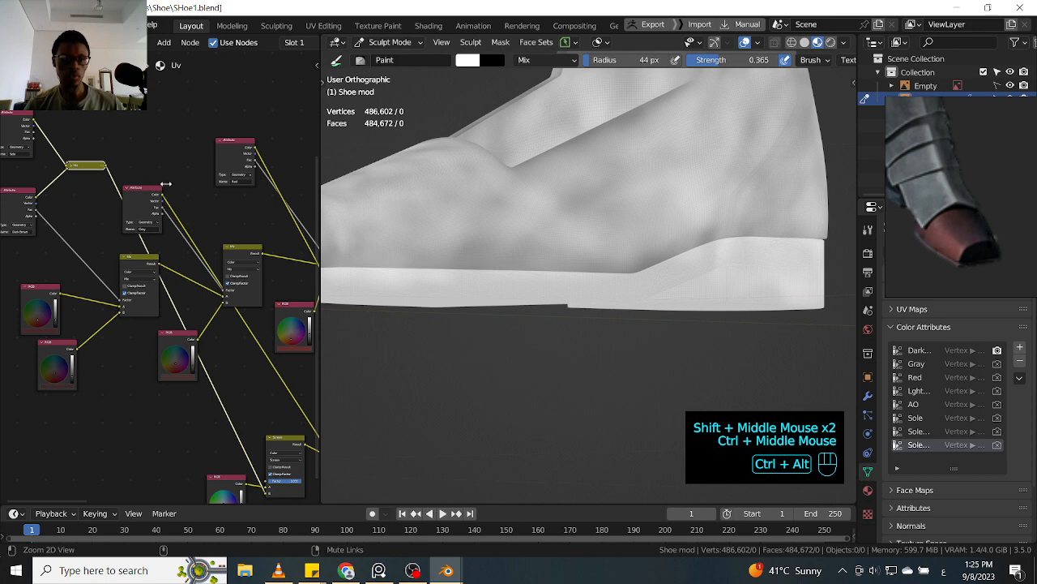
pyautogui.keyDown('ctrl'); pyautogui.moveTo(127, 231); pyautogui.dragTo(138, 146, button='middle'); pyautogui.keyUp('ctrl')
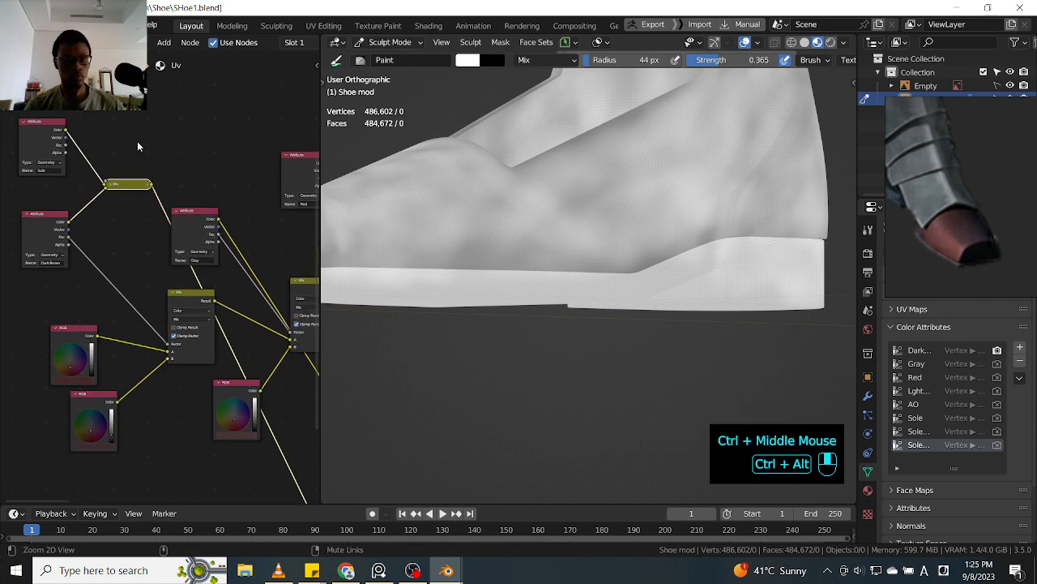
pyautogui.click(114, 184)
pyautogui.press('h')
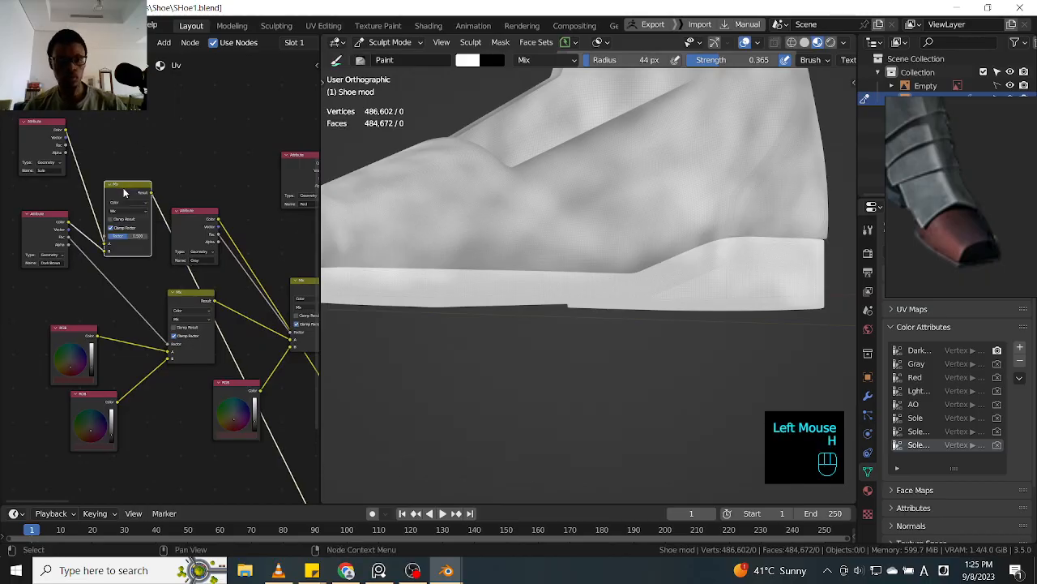
pyautogui.press('g')
pyautogui.click(130, 138)
# - Preview the Mix node combining Sole and Dark Brown, and set its blend mode to Multiply with a factor of 1.000
pyautogui.keyDown('ctrl'); pyautogui.keyDown('shift'); pyautogui.click(130, 138); pyautogui.keyUp('shift'); pyautogui.keyUp('ctrl')
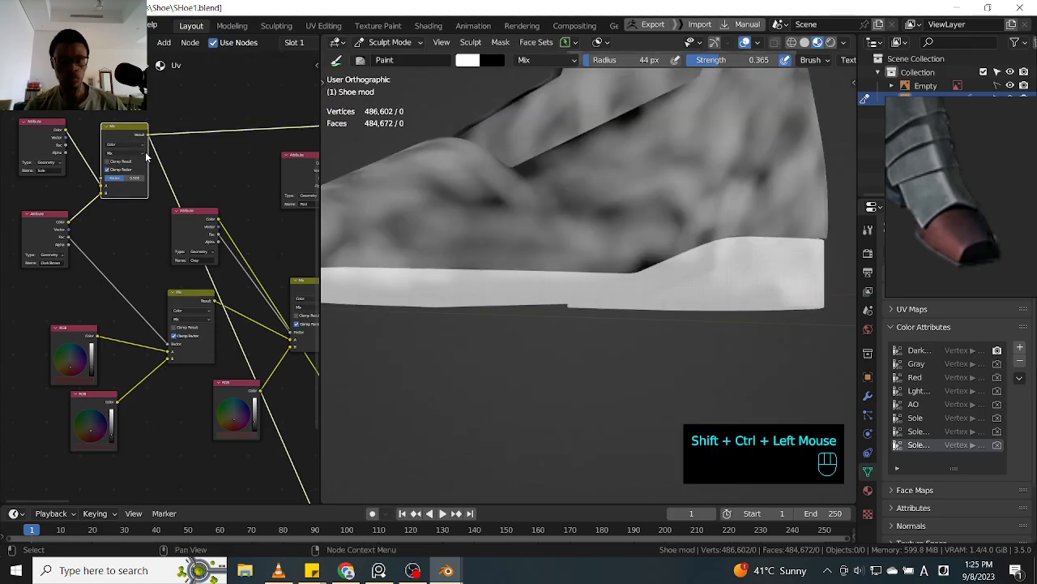
pyautogui.keyDown('ctrl'); pyautogui.moveTo(116, 212); pyautogui.dragTo(126, 180, button='middle'); pyautogui.keyUp('ctrl')
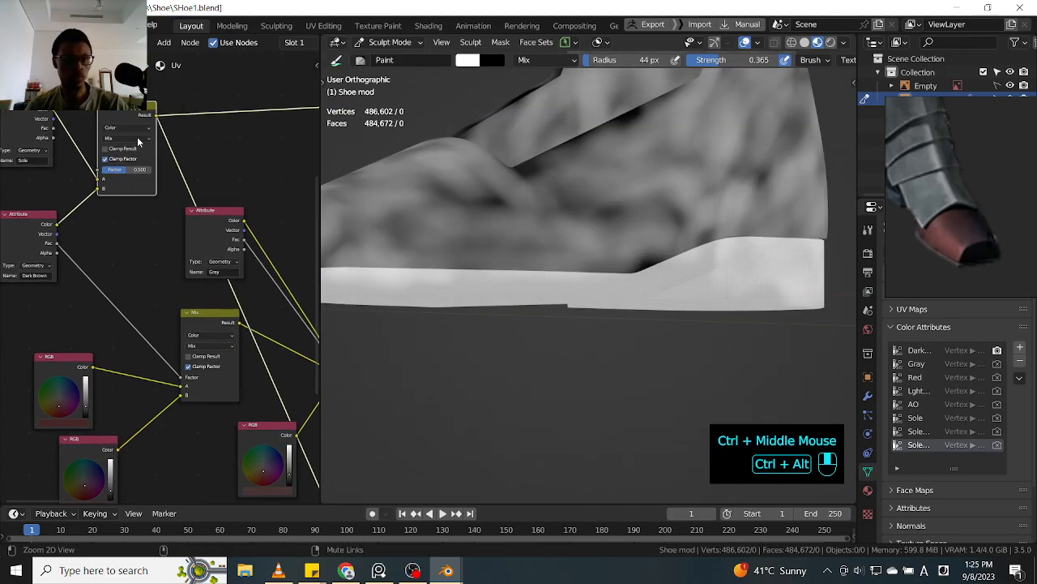
pyautogui.click(126, 138)
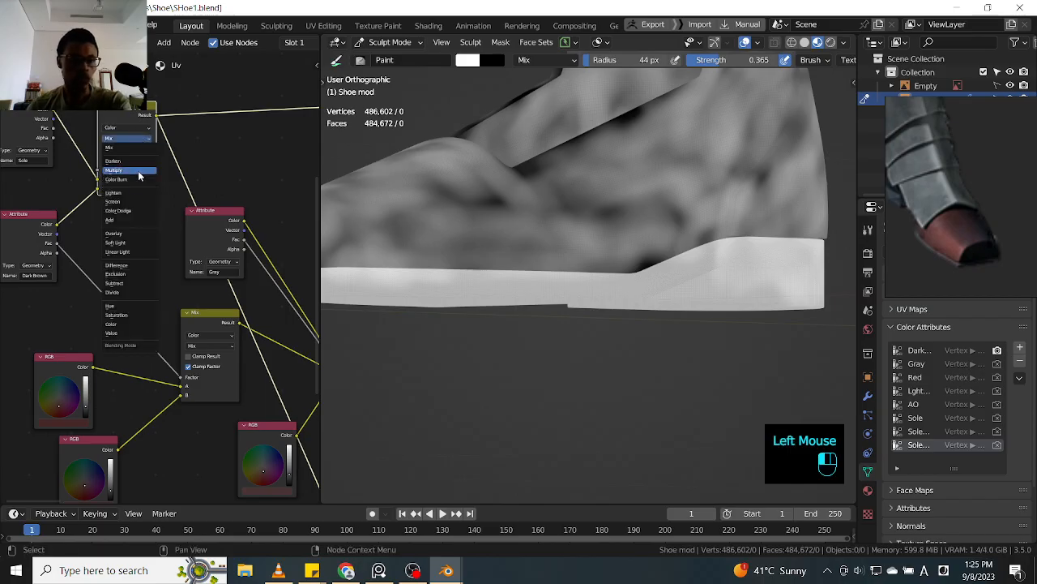
pyautogui.click(141, 170)
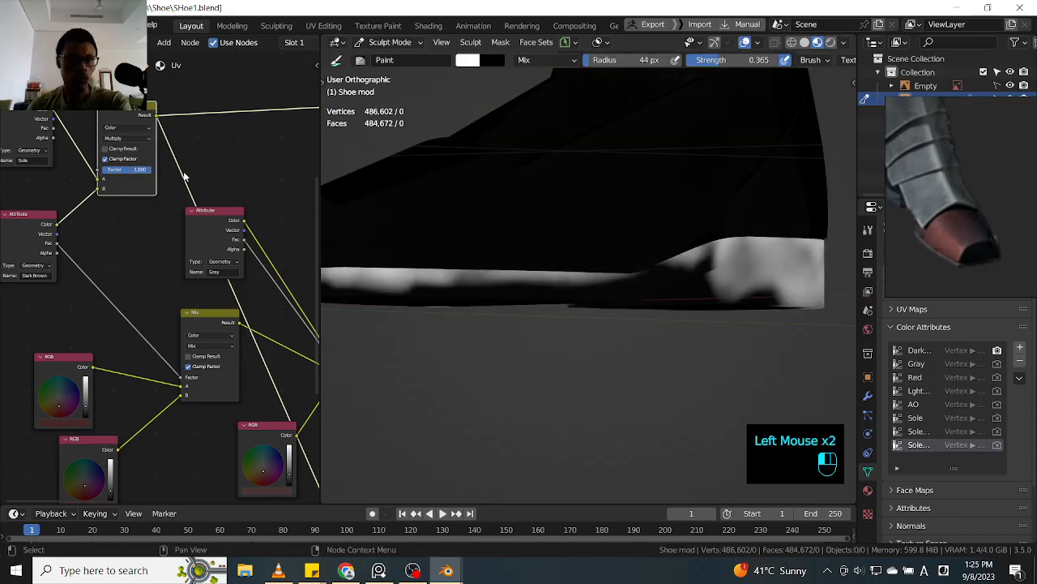
# - Swap the Sole and Dark Brown inputs of the Multiply node and preview the Sole attribute on the shoe
pyautogui.moveTo(165, 176)
pyautogui.mouseDown()
pyautogui.moveTo(143, 171)
pyautogui.moveTo(158, 172)
pyautogui.mouseUp()
pyautogui.moveTo(95, 193)
pyautogui.mouseDown()
pyautogui.moveTo(100, 183)
pyautogui.moveTo(57, 136)
pyautogui.moveTo(76, 141)
pyautogui.moveTo(104, 190)
pyautogui.mouseUp()
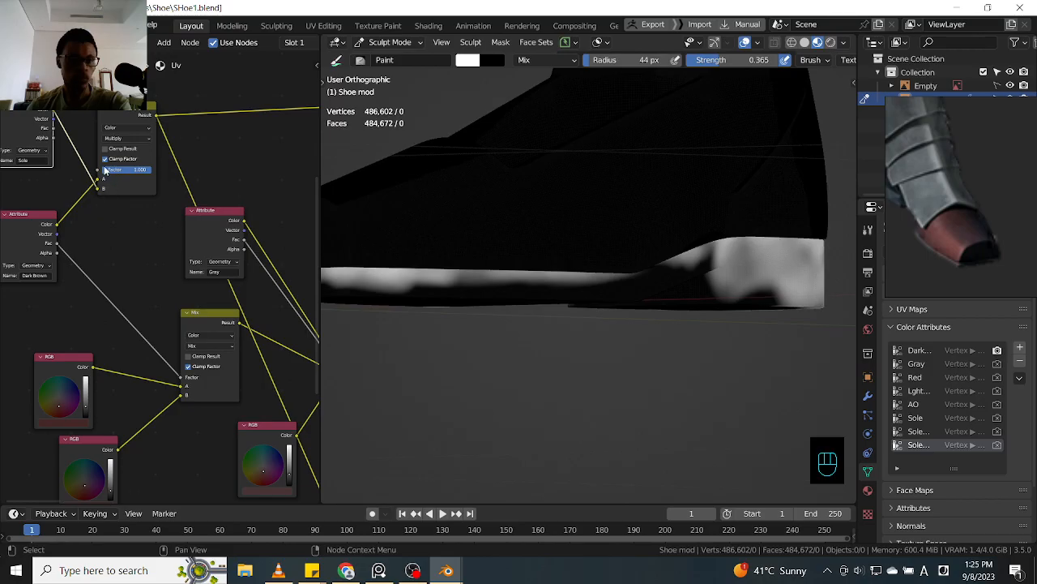
pyautogui.moveTo(134, 176)
pyautogui.mouseDown()
pyautogui.moveTo(70, 169)
pyautogui.moveTo(179, 183)
pyautogui.mouseUp()
pyautogui.keyDown('ctrl'); pyautogui.keyDown('shift'); pyautogui.click(41, 113); pyautogui.keyUp('shift'); pyautogui.keyUp('ctrl')
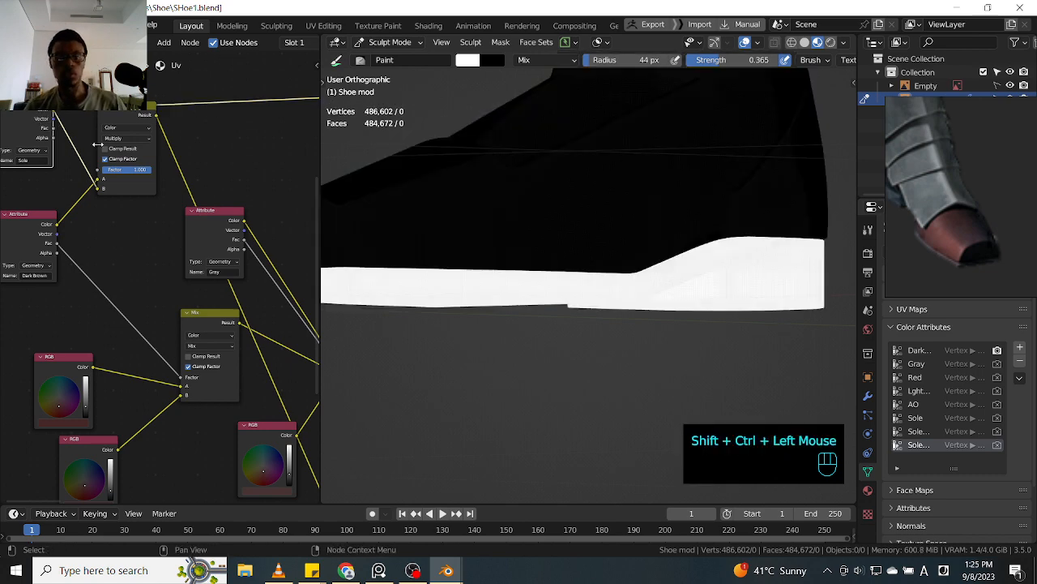
# - Reposition the Multiply node, connect Sole to A and Dark Brown to B, and preview the Multiply result
pyautogui.keyDown('shift'); pyautogui.moveTo(123, 128); pyautogui.dragTo(200, 138, button='middle'); pyautogui.keyUp('shift')
pyautogui.click(200, 138)
pyautogui.moveTo(200, 138); pyautogui.dragTo(209, 169)
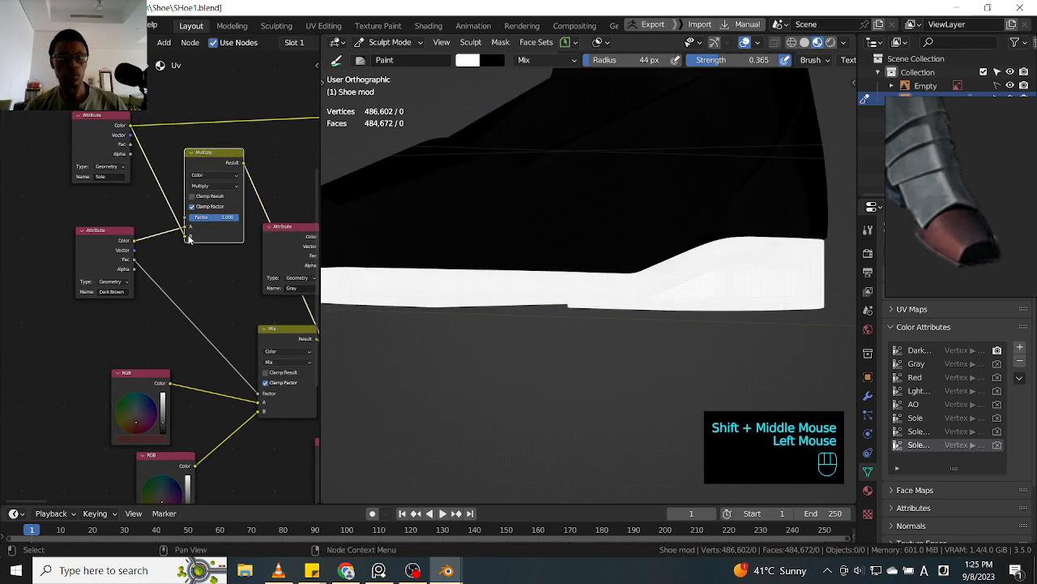
pyautogui.moveTo(188, 236)
pyautogui.mouseDown()
pyautogui.moveTo(168, 240)
pyautogui.moveTo(180, 245)
pyautogui.moveTo(185, 235)
pyautogui.mouseUp()
pyautogui.keyDown('ctrl'); pyautogui.keyDown('shift'); pyautogui.click(213, 154); pyautogui.keyUp('shift'); pyautogui.keyUp('ctrl')
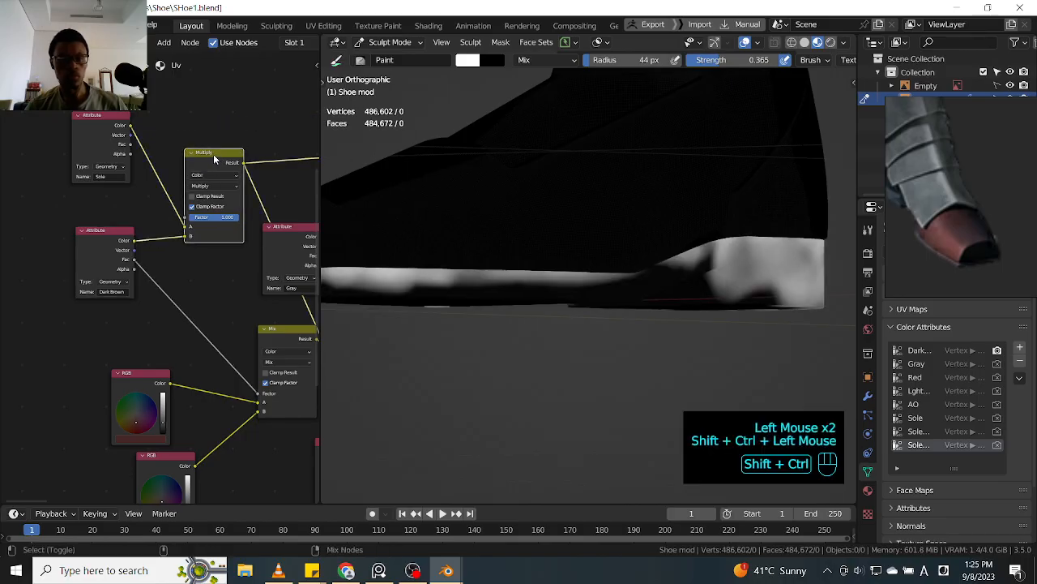
pyautogui.moveTo(214, 152); pyautogui.dragTo(214, 139)
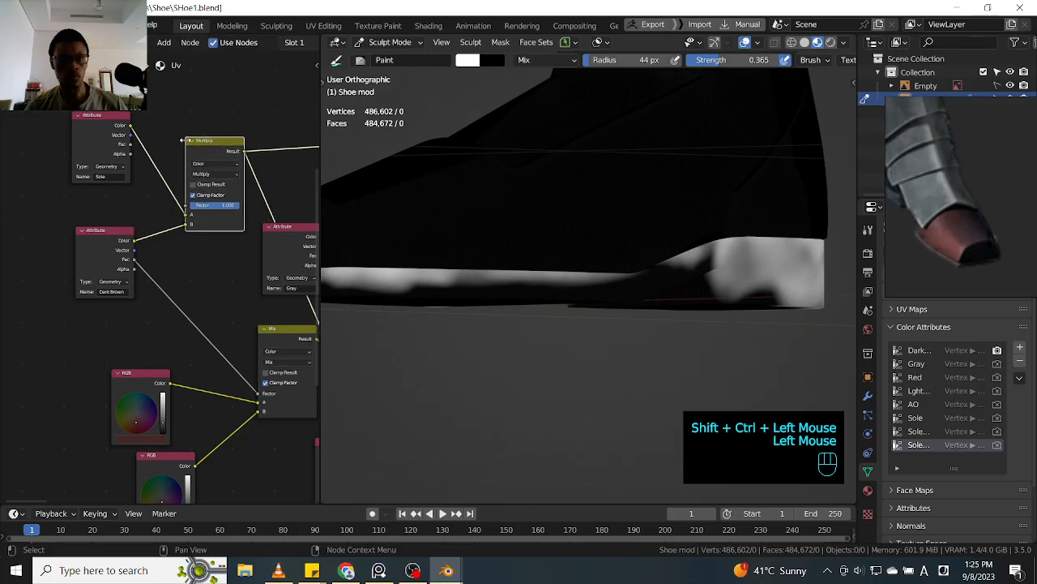
# - Move the Sole attribute node farther from the Multiply node and preview both nodes in turn on the shoe
pyautogui.moveTo(98, 129); pyautogui.dragTo(78, 125)
pyautogui.click(87, 127)
pyautogui.keyDown('ctrl'); pyautogui.keyDown('shift'); pyautogui.click(88, 127); pyautogui.keyUp('shift'); pyautogui.keyUp('ctrl')
pyautogui.keyDown('ctrl'); pyautogui.keyDown('shift'); pyautogui.click(87, 127); pyautogui.keyUp('shift'); pyautogui.keyUp('ctrl')
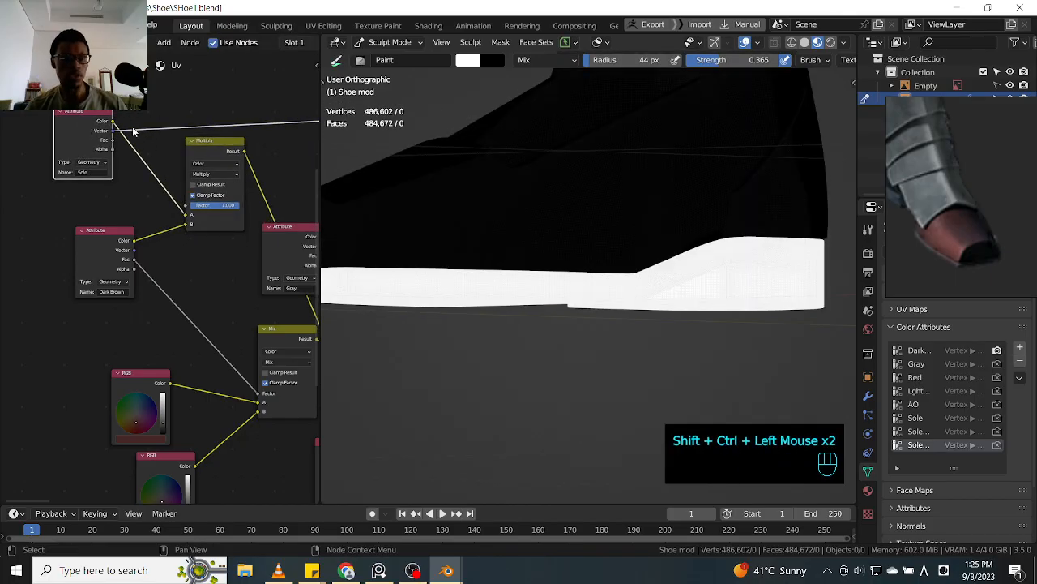
pyautogui.keyDown('ctrl'); pyautogui.keyDown('shift'); pyautogui.click(209, 149); pyautogui.keyUp('shift'); pyautogui.keyUp('ctrl')
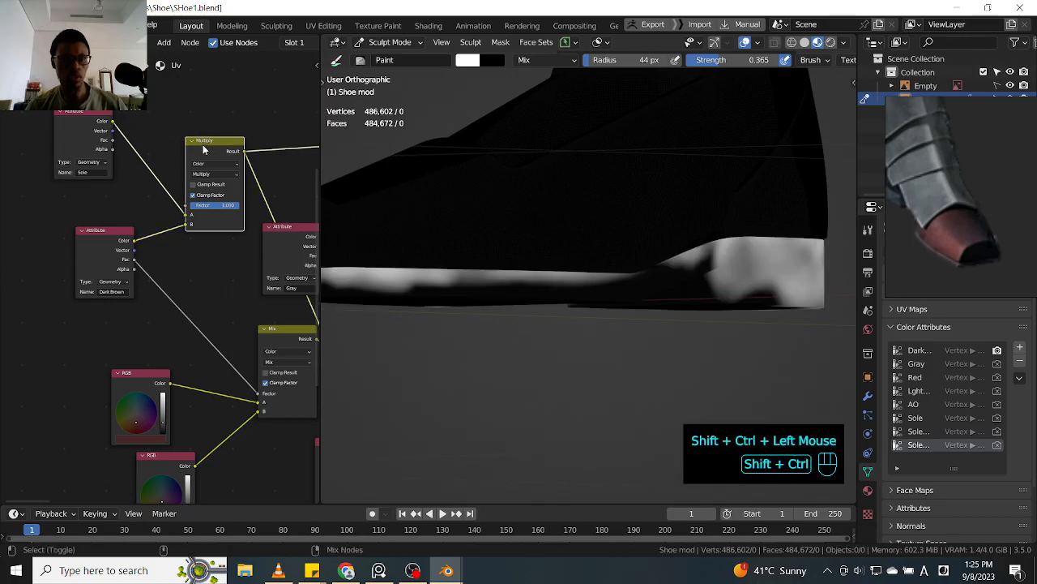
# - Add an Invert node on the link between the Sole attribute's color and the Multiply node
pyautogui.hotkey('shift', 'a')
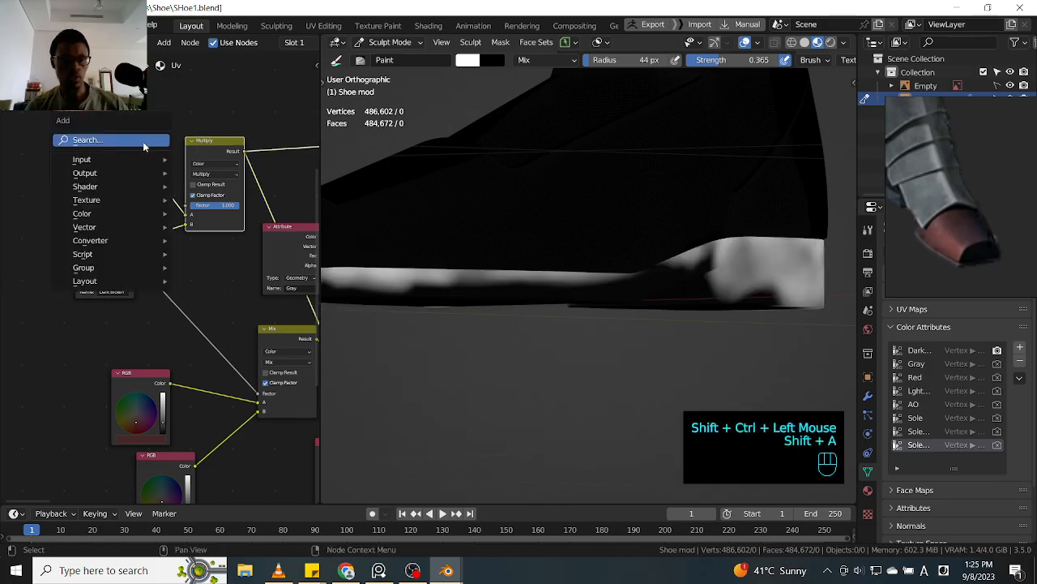
pyautogui.click(145, 141)
pyautogui.write('inve')
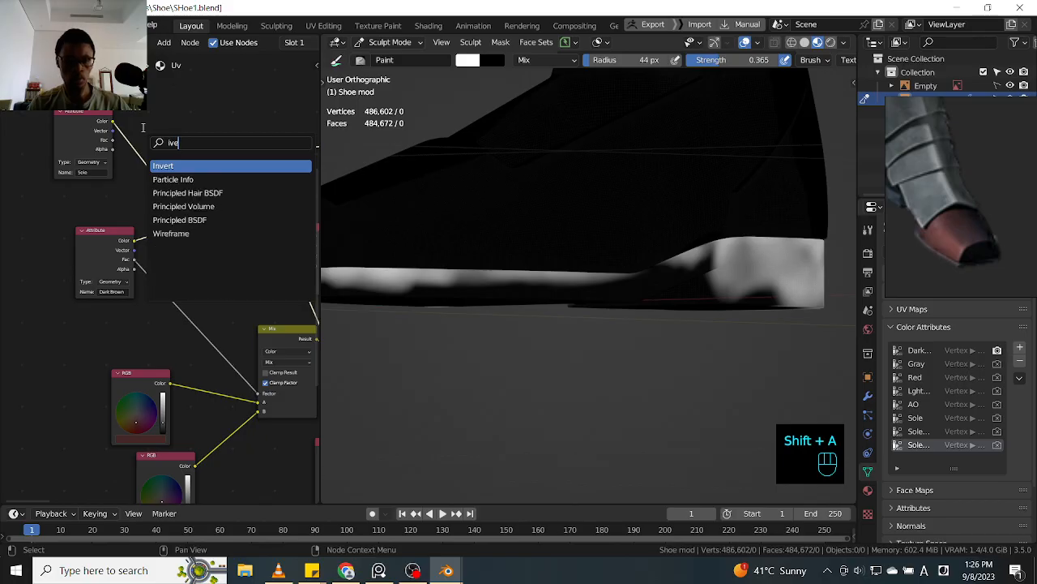
pyautogui.press('Return')
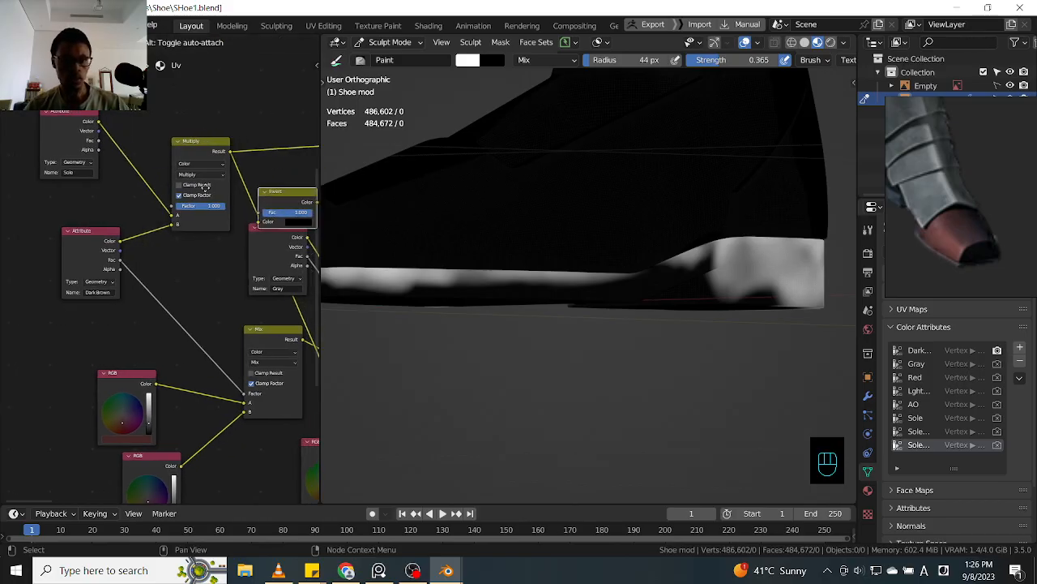
pyautogui.click(113, 138)
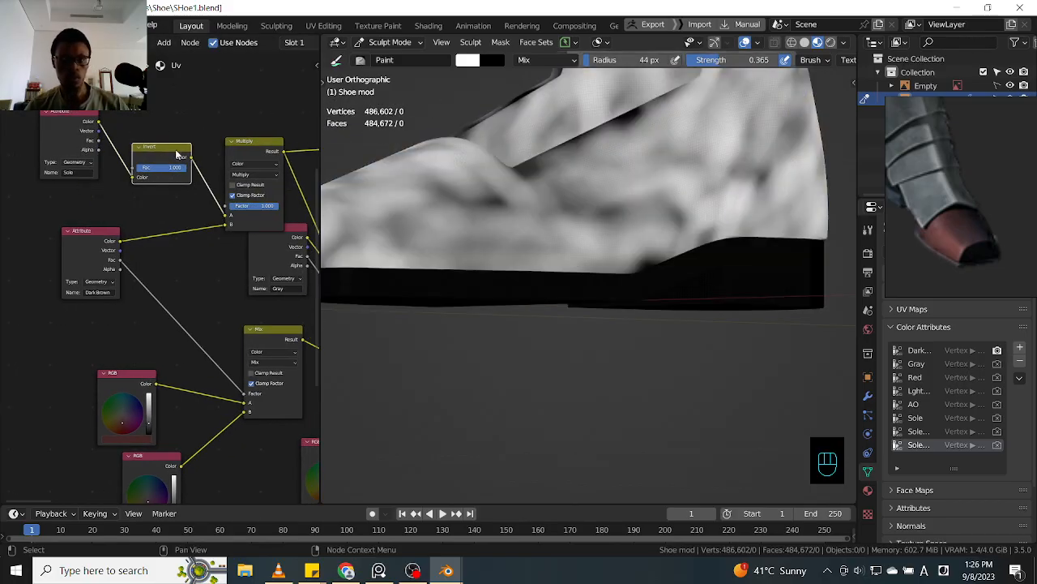
# - Space out the Sole, Dark Brown, Invert and Multiply nodes at the start of the node tree
pyautogui.keyDown('shift'); pyautogui.moveTo(260, 99); pyautogui.dragTo(180, 104, button='middle'); pyautogui.keyUp('shift')
pyautogui.moveTo(191, 144); pyautogui.dragTo(169, 132)
pyautogui.moveTo(73, 159); pyautogui.dragTo(64, 157)
pyautogui.keyDown('shift'); pyautogui.moveTo(67, 237); pyautogui.dragTo(162, 239, button='middle'); pyautogui.keyUp('shift')
pyautogui.moveTo(121, 237); pyautogui.dragTo(73, 230)
pyautogui.click(149, 149)
pyautogui.moveTo(149, 149); pyautogui.dragTo(62, 129)
pyautogui.keyDown('shift'); pyautogui.moveTo(177, 193); pyautogui.dragTo(122, 185, button='middle'); pyautogui.keyUp('shift')
pyautogui.click(176, 134)
pyautogui.moveTo(176, 134); pyautogui.dragTo(163, 151)
pyautogui.keyDown('shift'); pyautogui.moveTo(254, 193); pyautogui.dragTo(224, 198, button='middle'); pyautogui.keyUp('shift')
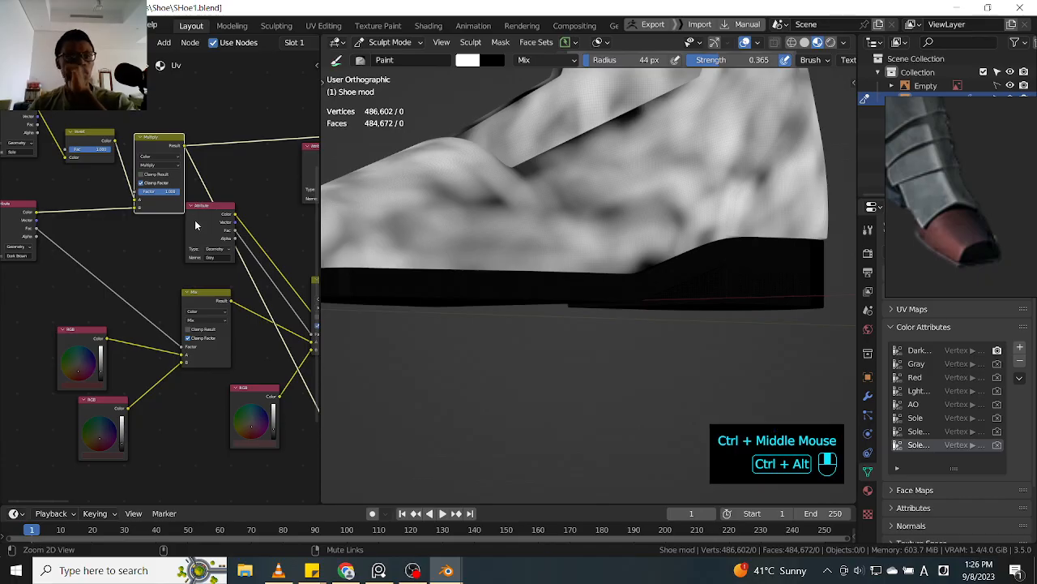
pyautogui.moveTo(161, 151); pyautogui.dragTo(157, 151)
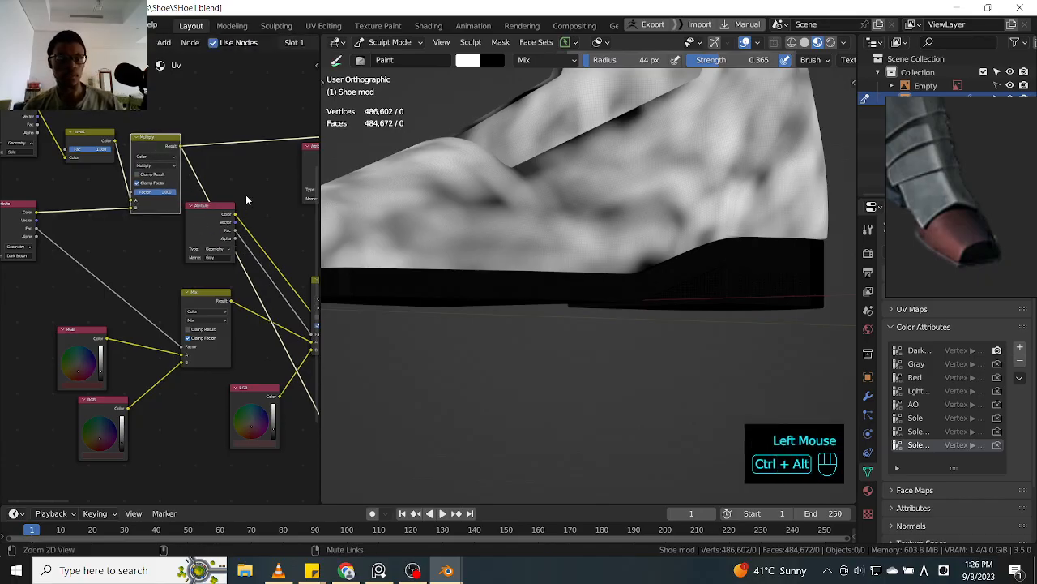
# - Preview the first Screen node, which combines the Multiply result with the gray RGB color
pyautogui.keyDown('ctrl'); pyautogui.moveTo(244, 194); pyautogui.dragTo(256, 230, button='middle'); pyautogui.keyUp('ctrl')
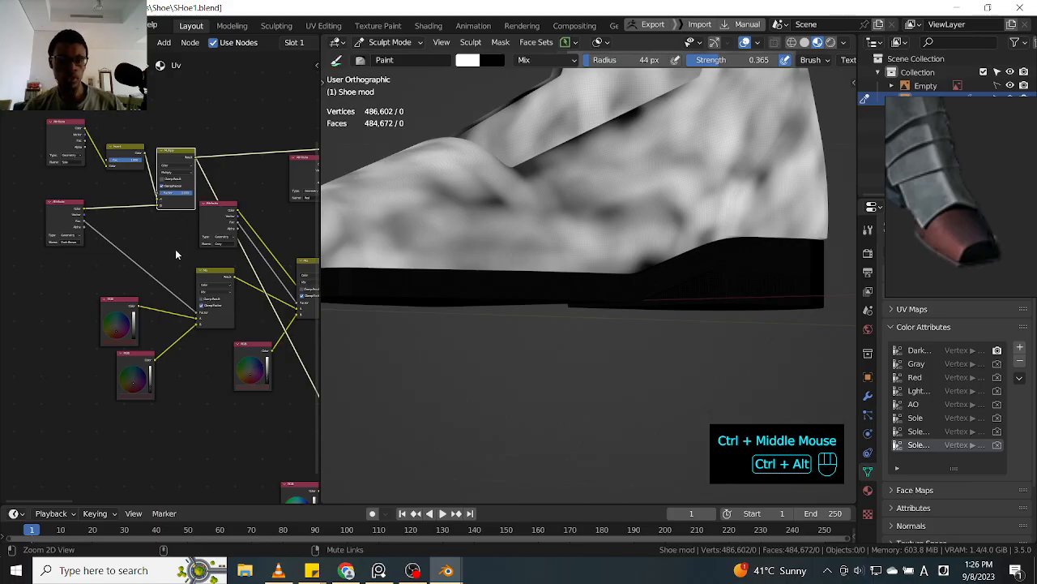
pyautogui.keyDown('ctrl'); pyautogui.moveTo(176, 254); pyautogui.dragTo(166, 255, button='middle'); pyautogui.keyUp('ctrl')
pyautogui.hotkey('alt', 'shift')
pyautogui.keyDown('shift'); pyautogui.moveTo(267, 316); pyautogui.dragTo(230, 272, button='middle'); pyautogui.keyUp('shift')
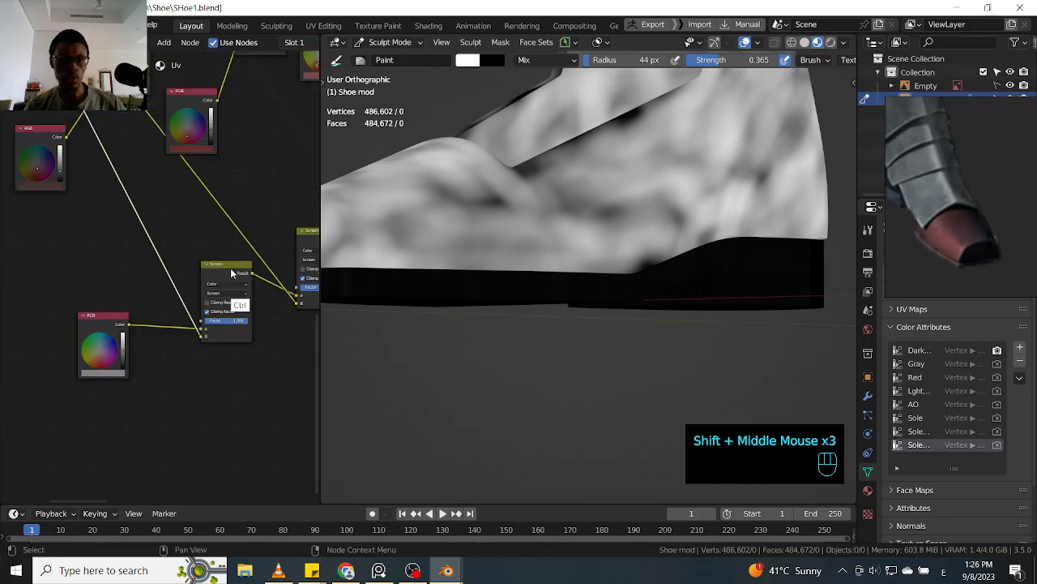
pyautogui.keyDown('ctrl'); pyautogui.keyDown('shift'); pyautogui.click(227, 274); pyautogui.keyUp('shift'); pyautogui.keyUp('ctrl')
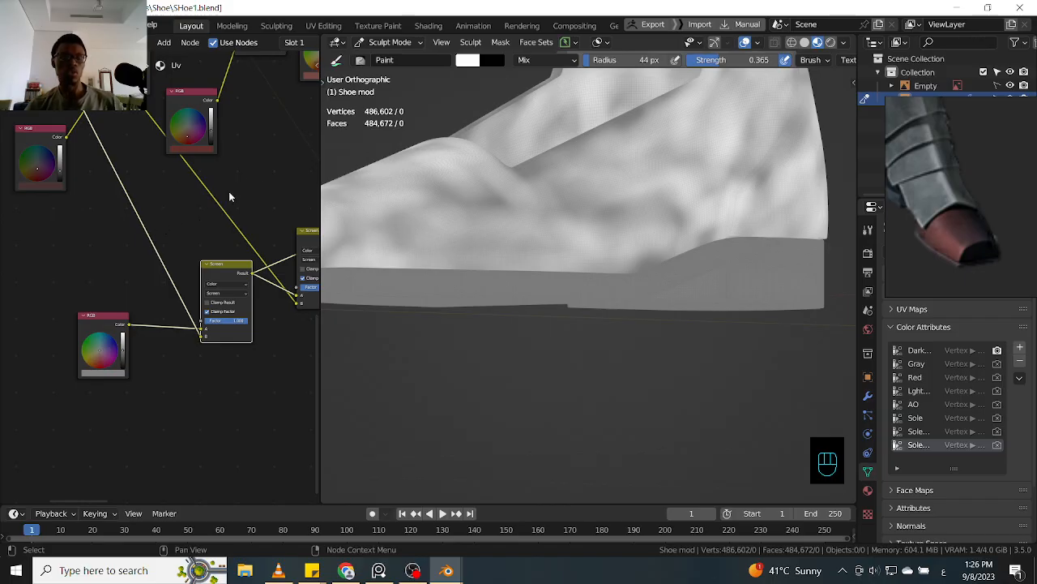
# - Examine the Gray and Red attribute nodes and where their outputs connect
pyautogui.keyDown('shift'); pyautogui.moveTo(154, 170); pyautogui.dragTo(208, 284, button='middle'); pyautogui.keyUp('shift')
pyautogui.keyDown('shift'); pyautogui.moveTo(181, 240); pyautogui.dragTo(253, 346, button='middle'); pyautogui.keyUp('shift')
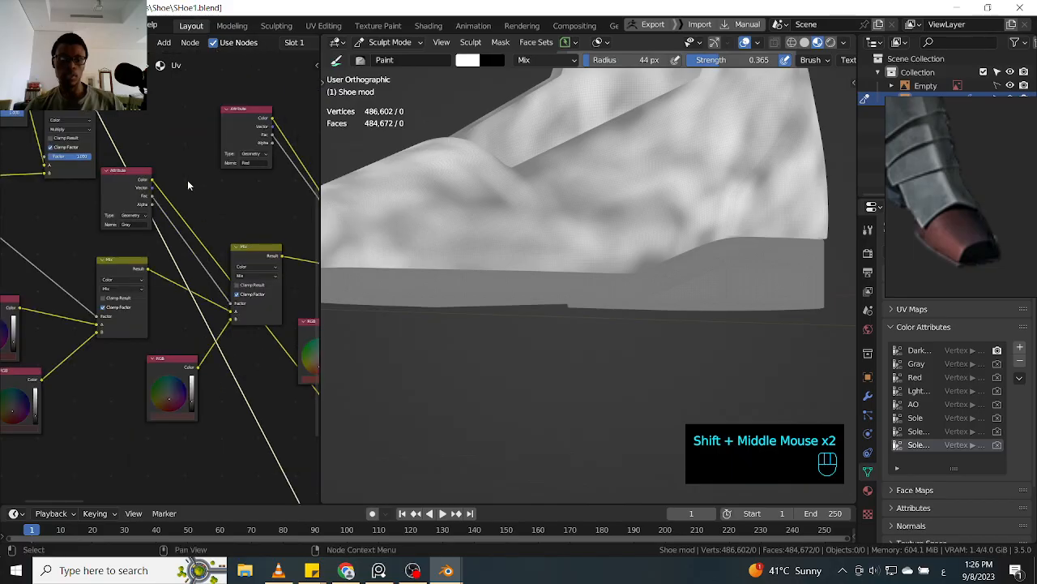
pyautogui.click(146, 180)
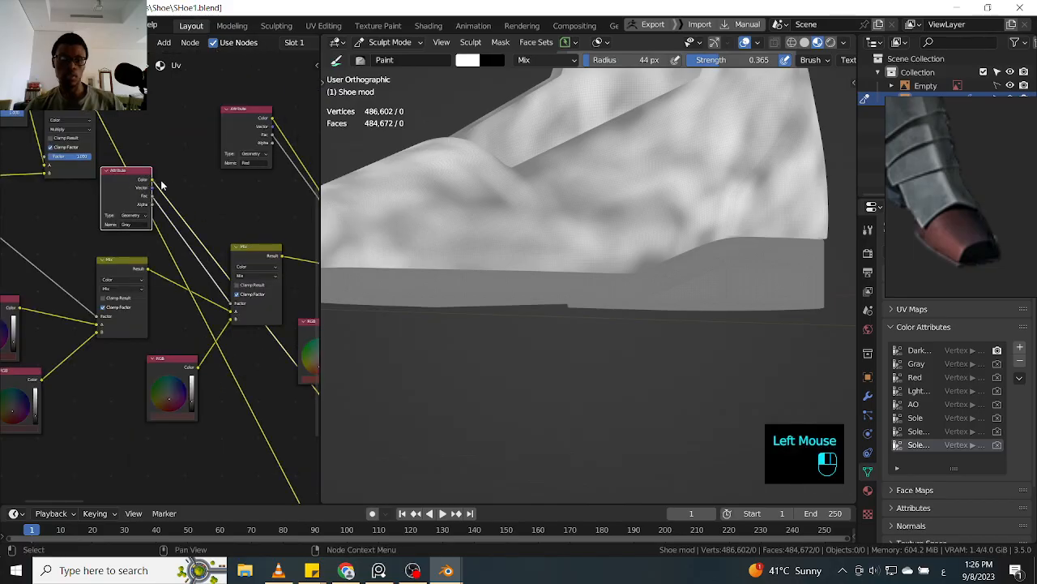
pyautogui.click(142, 190)
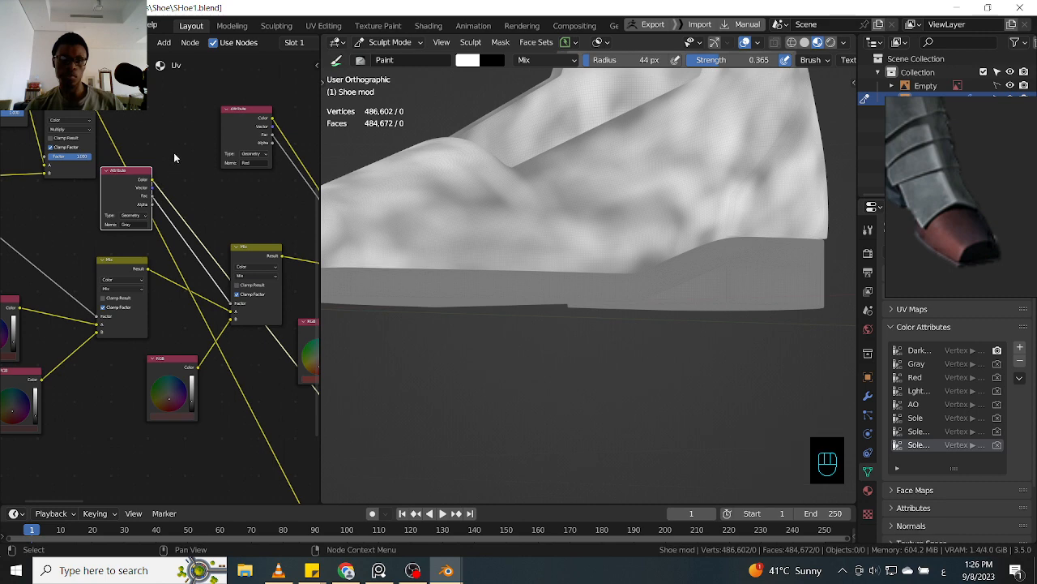
pyautogui.click(137, 190)
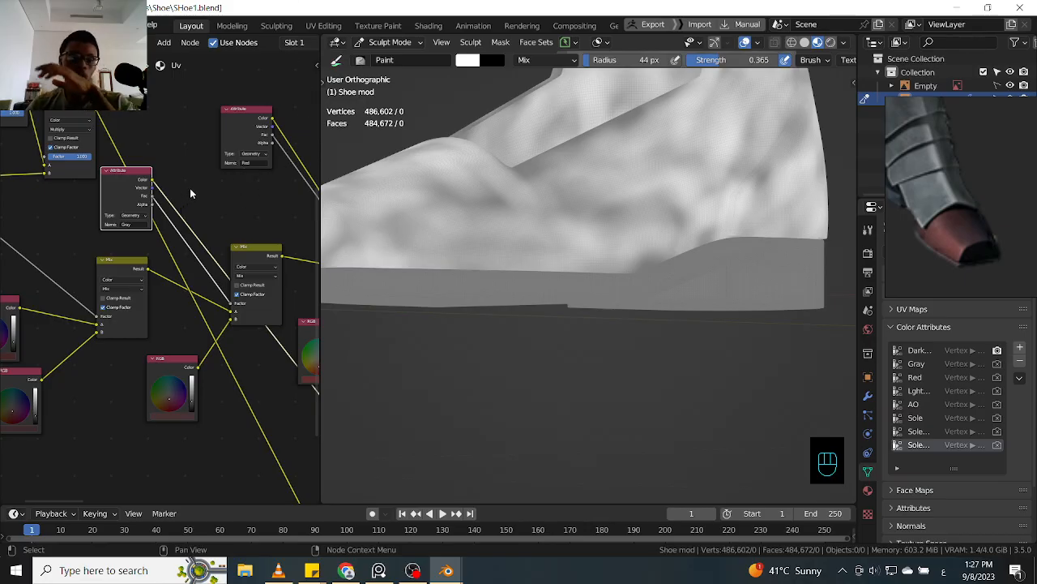
pyautogui.click(241, 142)
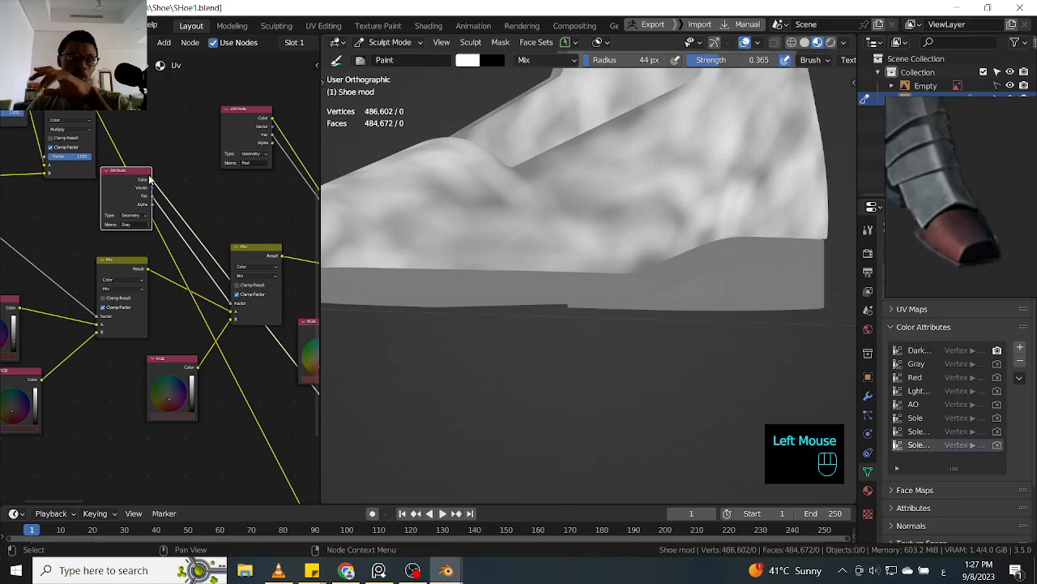
pyautogui.click(240, 131)
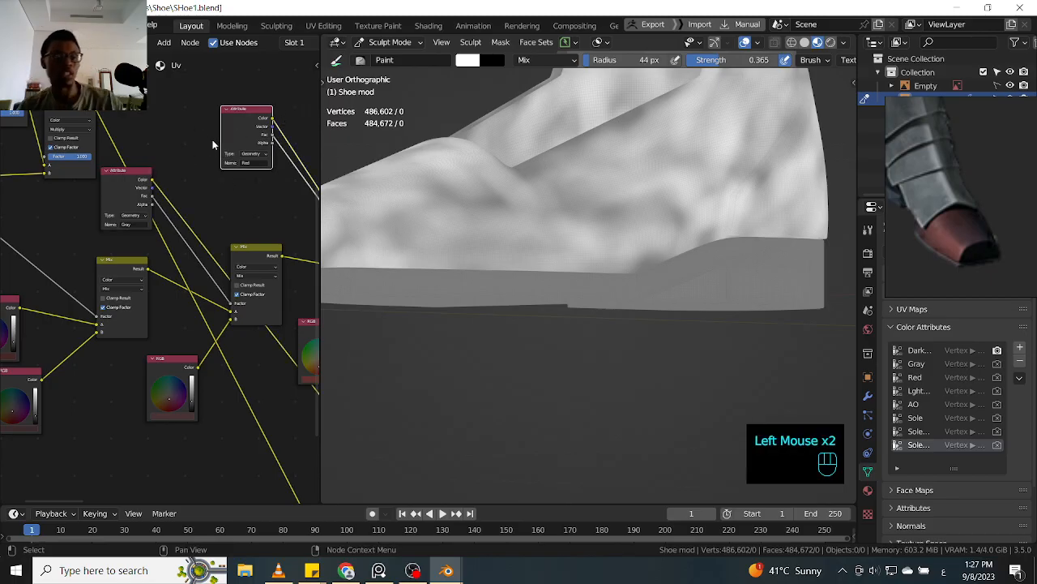
pyautogui.keyDown('ctrl'); pyautogui.moveTo(194, 154); pyautogui.dragTo(191, 175, button='middle'); pyautogui.keyUp('ctrl')
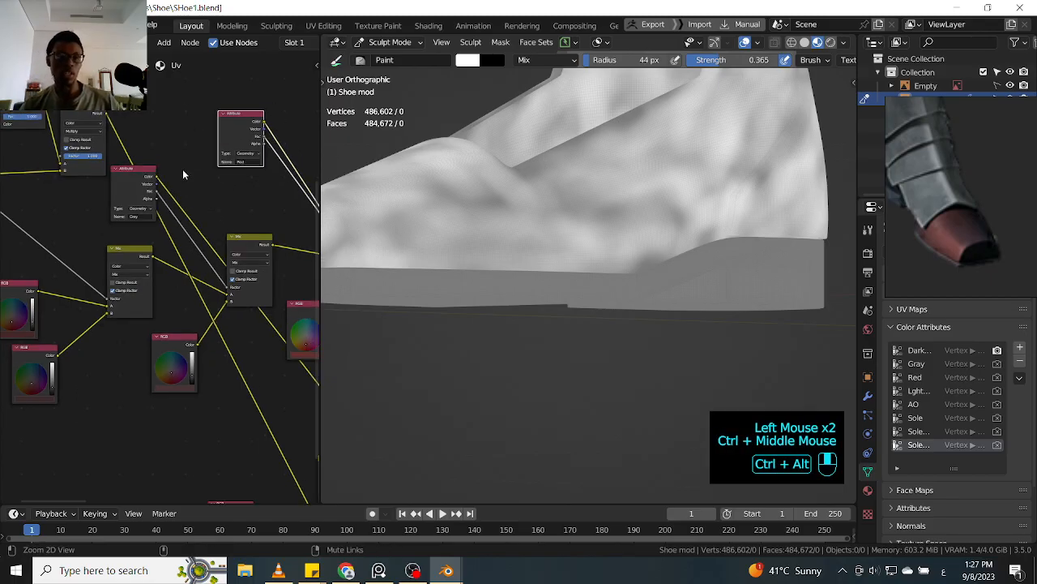
pyautogui.click(195, 167)
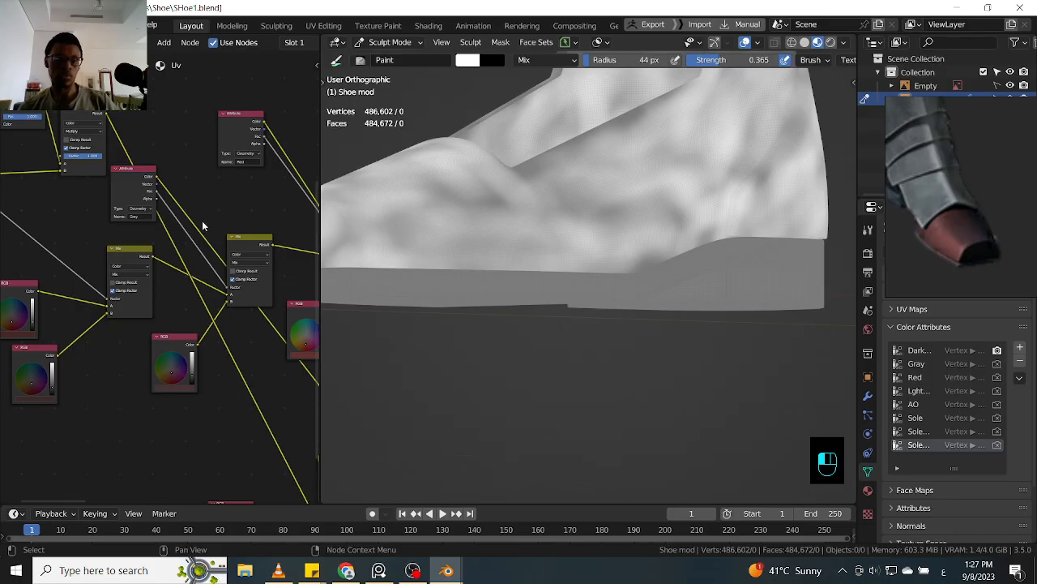
# - Move the Gray attribute node slightly up beside the Multiply node, then select the Multiply node
pyautogui.keyDown('ctrl'); pyautogui.moveTo(216, 209); pyautogui.dragTo(198, 241, button='middle'); pyautogui.keyUp('ctrl')
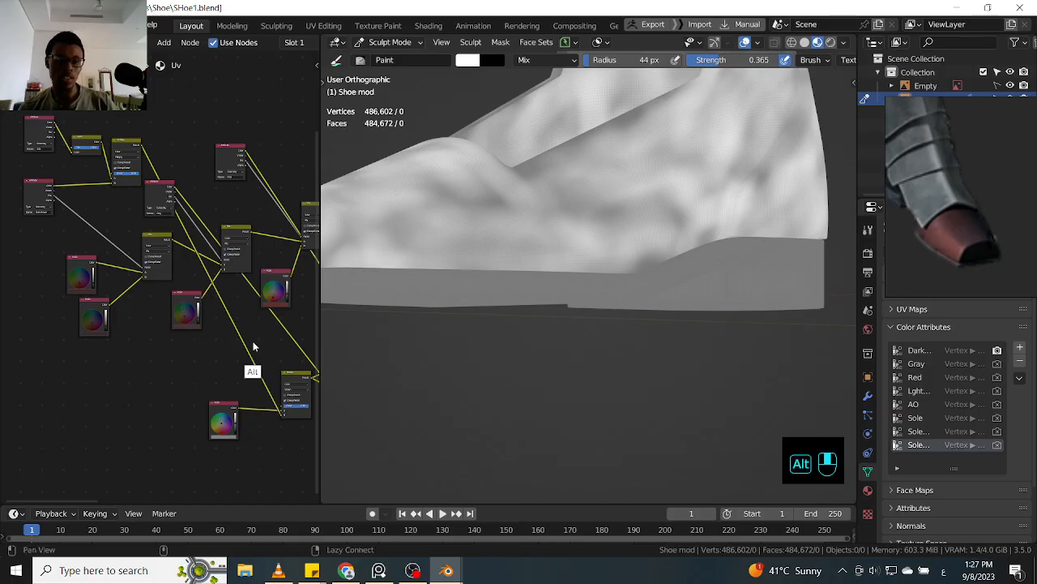
pyautogui.click(161, 194)
pyautogui.click(162, 192)
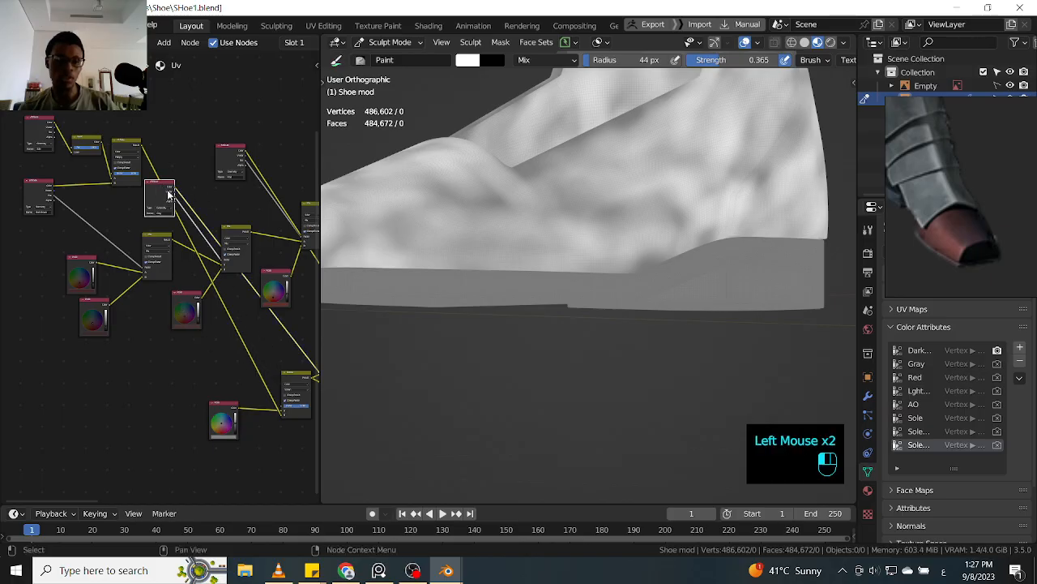
pyautogui.press('g')
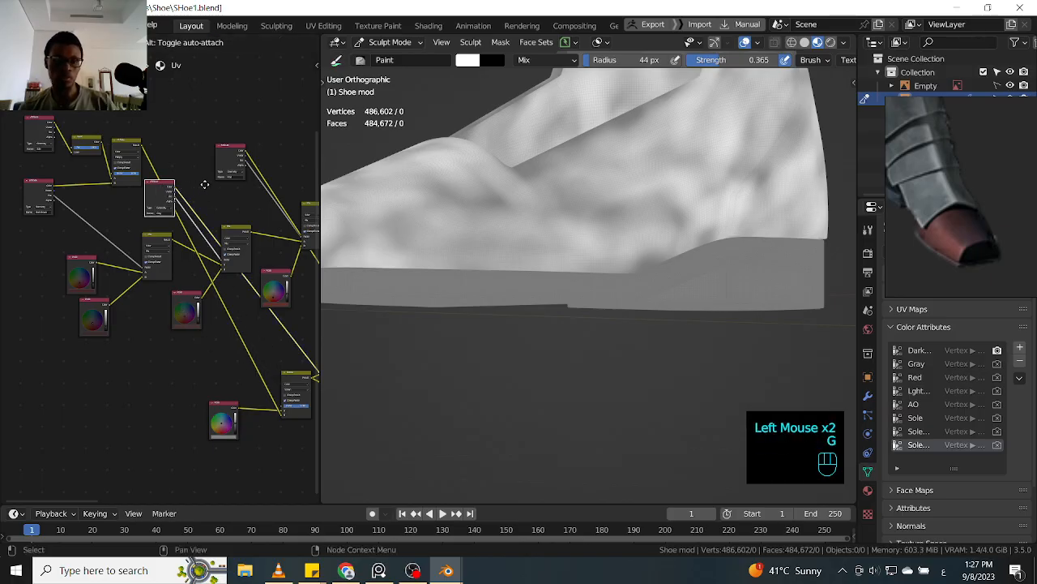
pyautogui.press('g')
pyautogui.press('g')
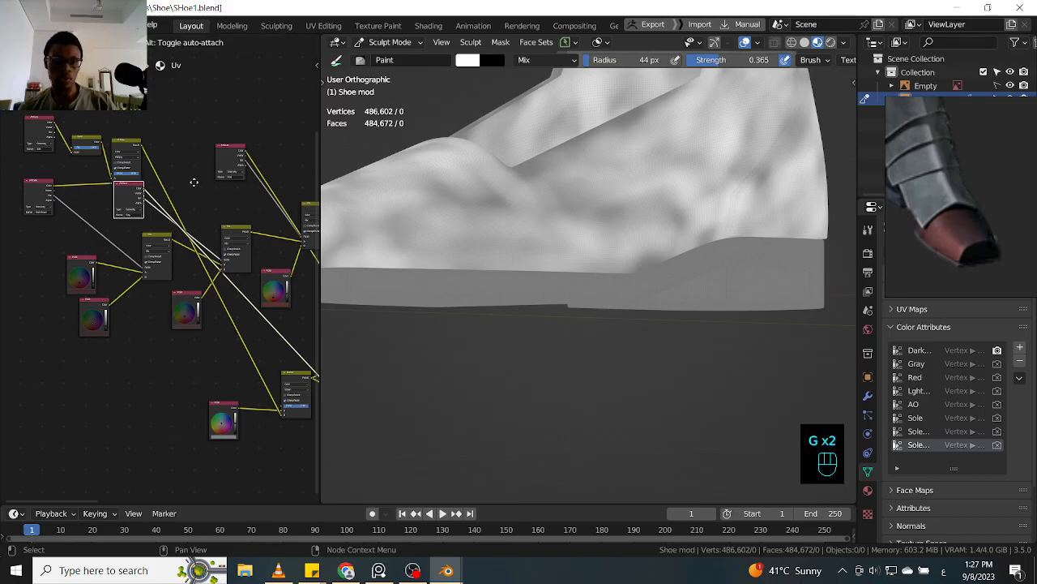
pyautogui.click(203, 185)
pyautogui.click(135, 152)
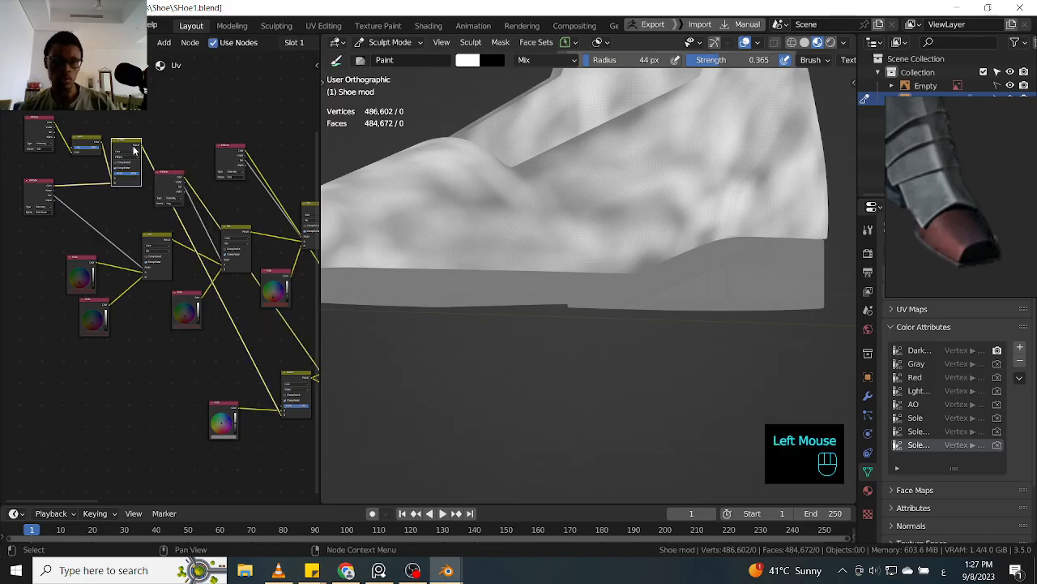
# - Save the project as a new incremental version named SHoe2.blend
pyautogui.keyDown('shift'); pyautogui.moveTo(250, 204); pyautogui.dragTo(136, 204, button='middle'); pyautogui.keyUp('shift')
pyautogui.keyDown('shift'); pyautogui.moveTo(263, 153); pyautogui.dragTo(204, 173, button='middle'); pyautogui.keyUp('shift')
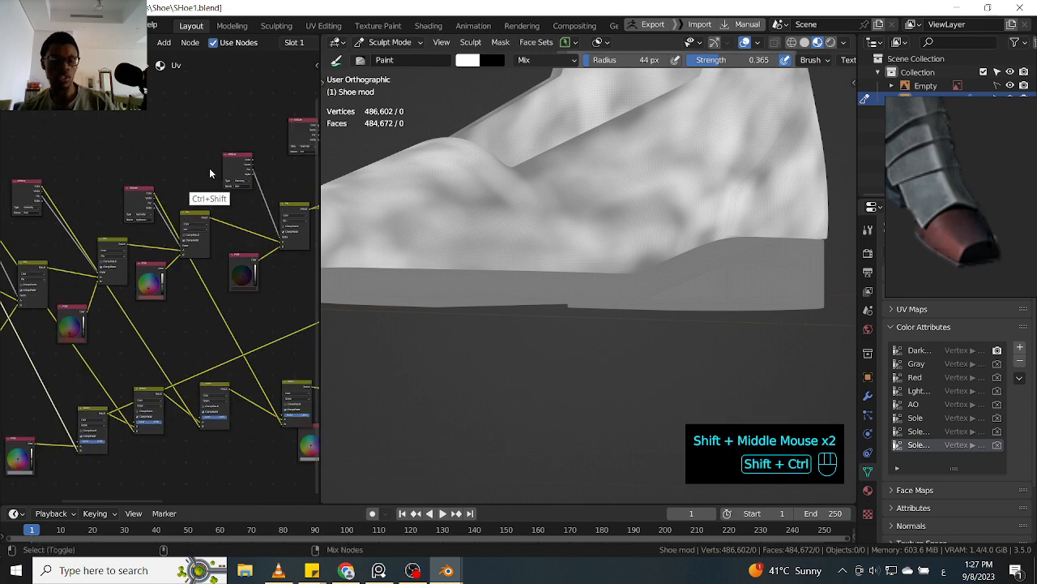
pyautogui.hotkey('ctrl', 'shift', 's')
pyautogui.click(658, 444)
pyautogui.click(717, 444)
# - Delete the RGB color node sitting just below the fourth Screen node of the roughness chain
pyautogui.keyDown('shift'); pyautogui.moveTo(204, 211); pyautogui.dragTo(199, 241, button='middle'); pyautogui.keyUp('shift')
pyautogui.keyDown('shift'); pyautogui.moveTo(110, 240); pyautogui.dragTo(162, 234, button='middle'); pyautogui.keyUp('shift')
pyautogui.click(150, 227)
pyautogui.click(117, 247)
pyautogui.keyDown('shift'); pyautogui.moveTo(123, 352); pyautogui.dragTo(225, 305, button='middle'); pyautogui.keyUp('shift')
pyautogui.keyDown('shift'); pyautogui.moveTo(63, 204); pyautogui.dragTo(122, 212, button='middle'); pyautogui.keyUp('shift')
pyautogui.keyDown('shift'); pyautogui.moveTo(154, 267); pyautogui.dragTo(99, 239, button='middle'); pyautogui.keyUp('shift')
pyautogui.keyDown('shift'); pyautogui.moveTo(194, 309); pyautogui.dragTo(225, 270, button='middle'); pyautogui.keyUp('shift')
pyautogui.click(199, 353)
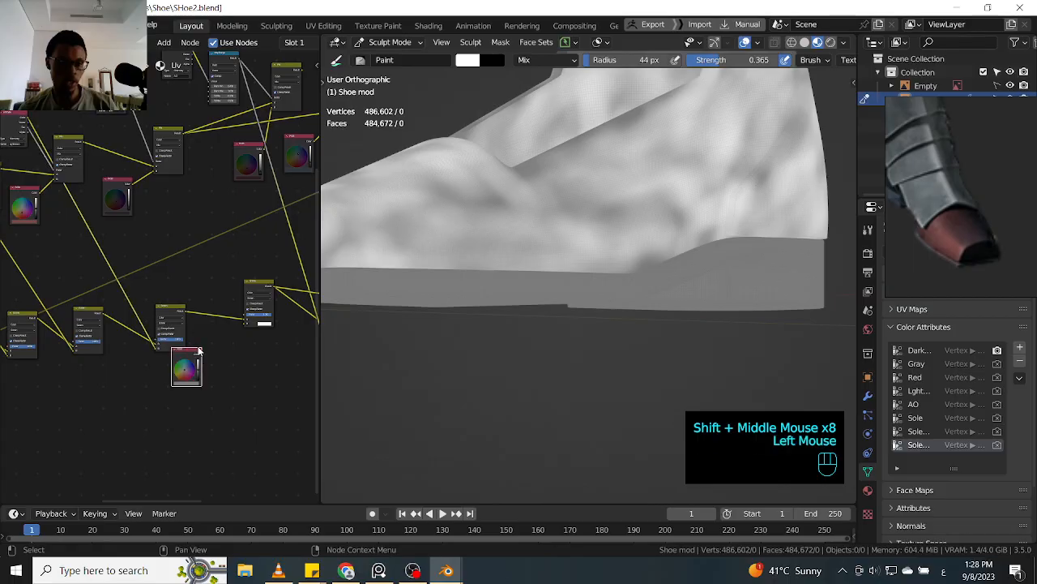
pyautogui.hotkey('ctrl', 'x')
# - Disconnect the lower Attribute node's color from the Multiply node that carries the inverted Sole mask
pyautogui.keyDown('shift'); pyautogui.moveTo(203, 329); pyautogui.dragTo(248, 283, button='middle'); pyautogui.keyUp('shift')
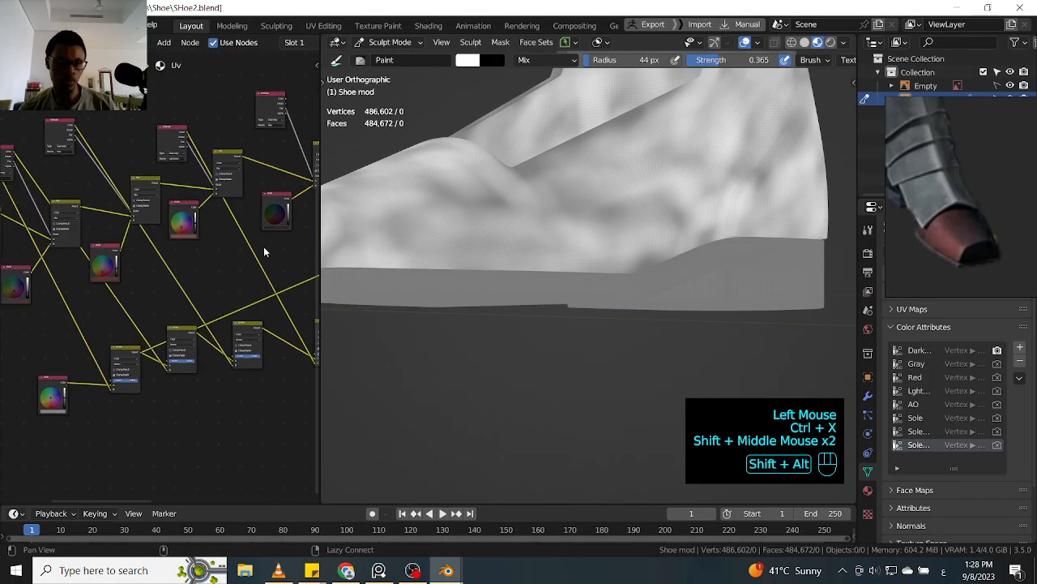
pyautogui.keyDown('shift'); pyautogui.moveTo(227, 326); pyautogui.dragTo(177, 298, button='middle'); pyautogui.keyUp('shift')
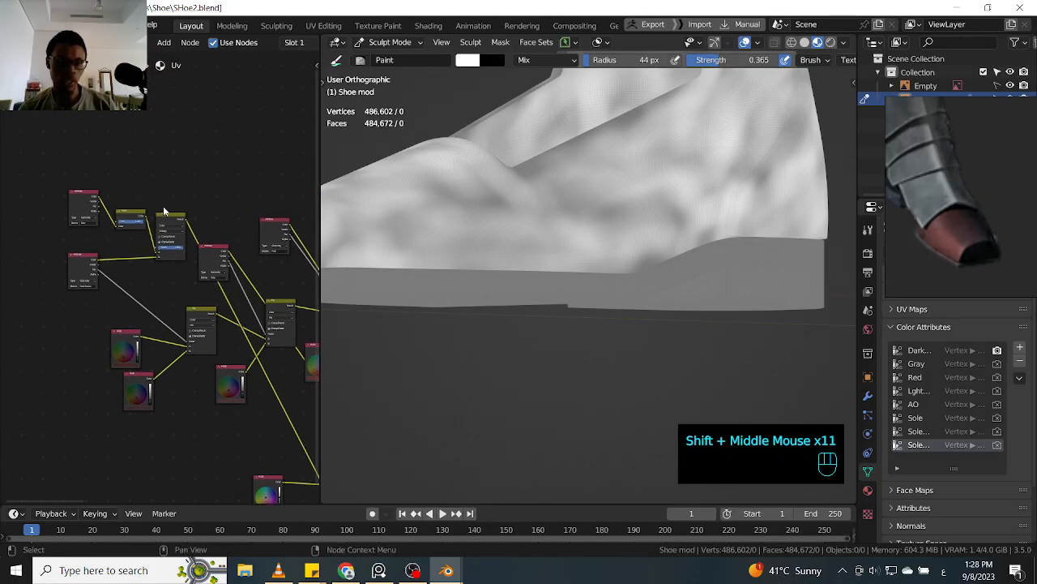
pyautogui.keyDown('shift'); pyautogui.moveTo(169, 238); pyautogui.dragTo(78, 171, button='middle'); pyautogui.keyUp('shift')
pyautogui.keyDown('alt'); pyautogui.keyDown('shift'); pyautogui.moveTo(253, 280); pyautogui.dragTo(306, 278, button='middle'); pyautogui.keyUp('shift'); pyautogui.keyUp('alt')
pyautogui.keyDown('shift'); pyautogui.moveTo(12, 227); pyautogui.dragTo(242, 273, button='middle'); pyautogui.keyUp('shift')
pyautogui.keyDown('shift'); pyautogui.moveTo(156, 252); pyautogui.dragTo(184, 272, button='middle'); pyautogui.keyUp('shift')
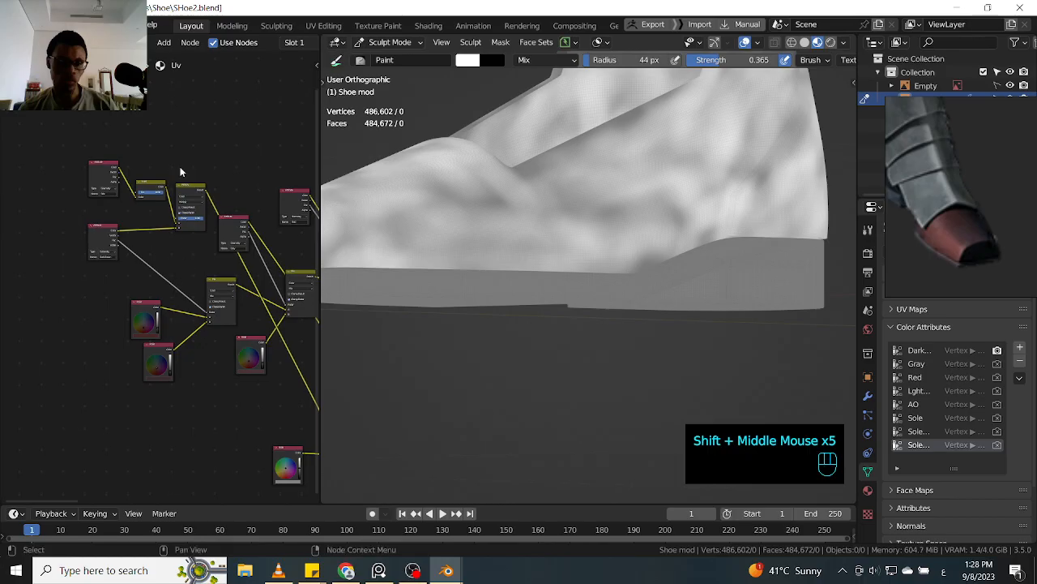
pyautogui.moveTo(193, 167); pyautogui.dragTo(90, 207)
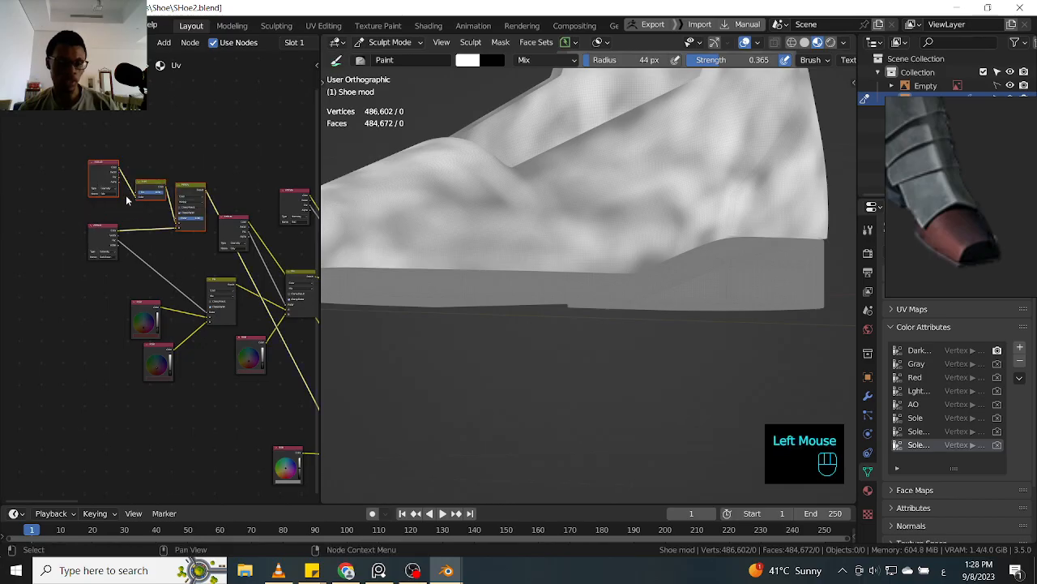
pyautogui.doubleClick(174, 236)
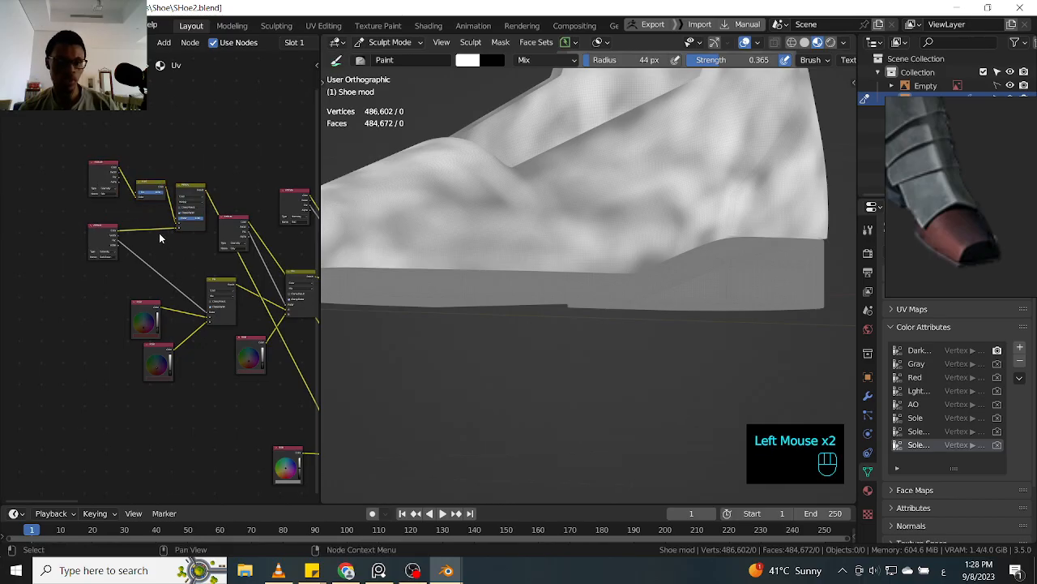
pyautogui.keyDown('shift'); pyautogui.moveTo(208, 263); pyautogui.dragTo(102, 187, button='middle'); pyautogui.keyUp('shift')
pyautogui.moveTo(102, 187); pyautogui.dragTo(107, 217)
pyautogui.moveTo(261, 418); pyautogui.dragTo(273, 417)
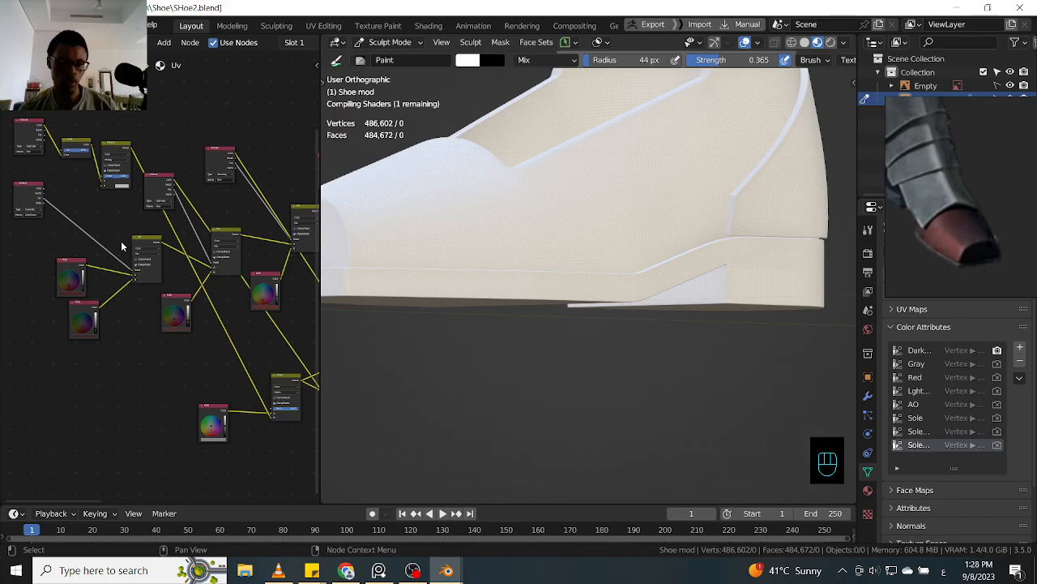
# - Connect the disconnected Attribute node directly to the first Screen node, replacing the Multiply result
pyautogui.click(44, 187)
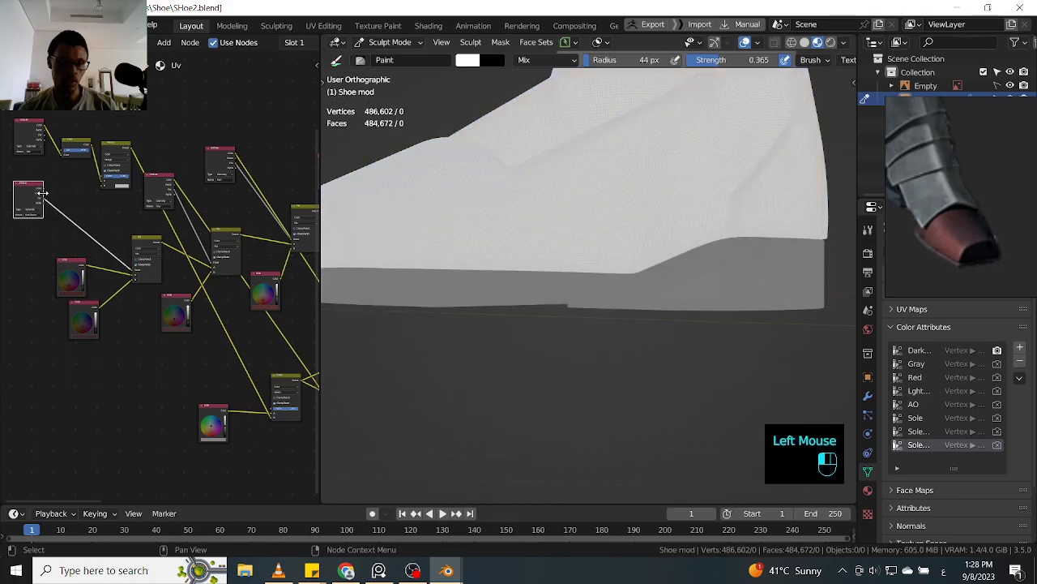
pyautogui.moveTo(37, 192); pyautogui.dragTo(277, 421)
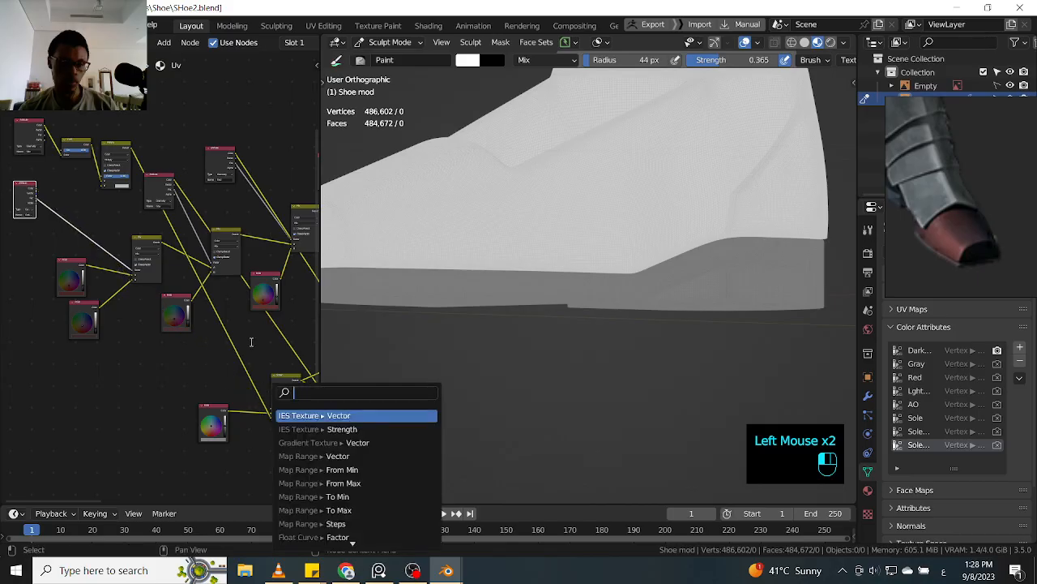
pyautogui.click(31, 187)
pyautogui.keyDown('shift'); pyautogui.click(283, 387); pyautogui.keyUp('shift')
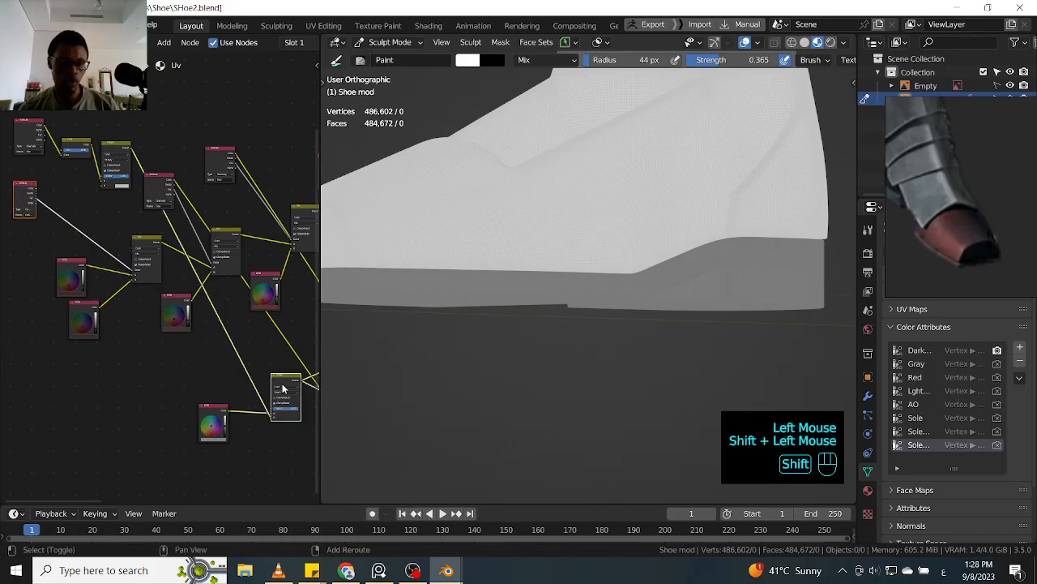
pyautogui.press('f')
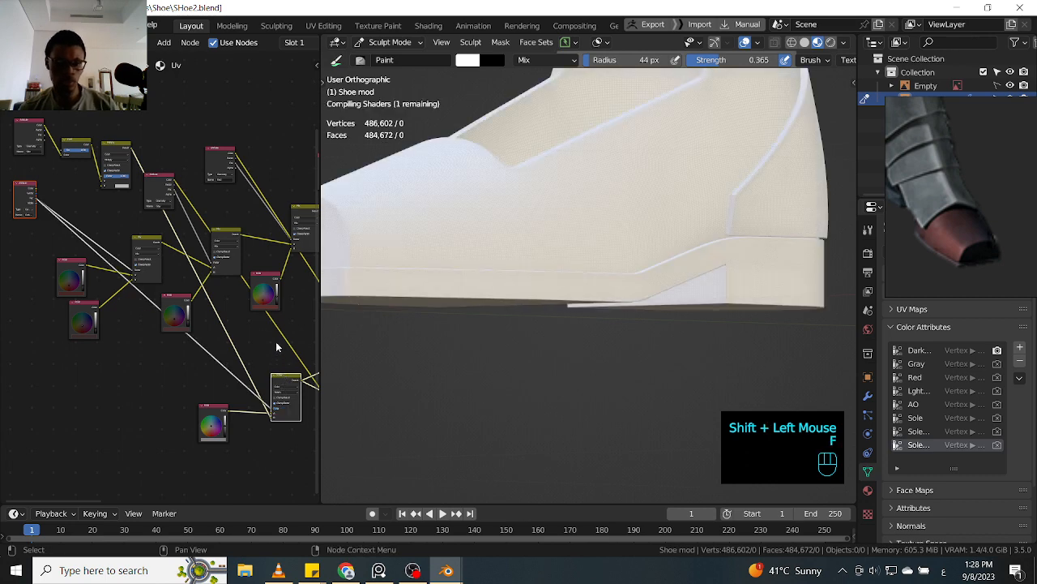
pyautogui.moveTo(272, 413); pyautogui.dragTo(272, 420)
# - Move the Sole Attribute, Invert and Multiply nodes together down beneath the later Screen nodes
pyautogui.moveTo(136, 109); pyautogui.dragTo(41, 162)
pyautogui.press('g')
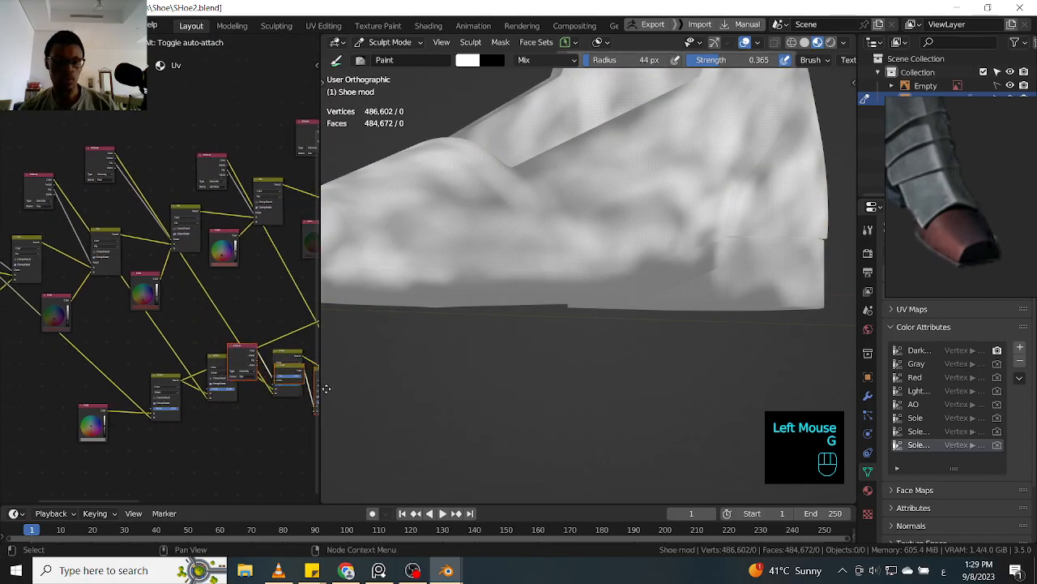
pyautogui.click(128, 456)
pyautogui.keyDown('ctrl'); pyautogui.moveTo(142, 403); pyautogui.dragTo(137, 373, button='middle'); pyautogui.keyUp('ctrl')
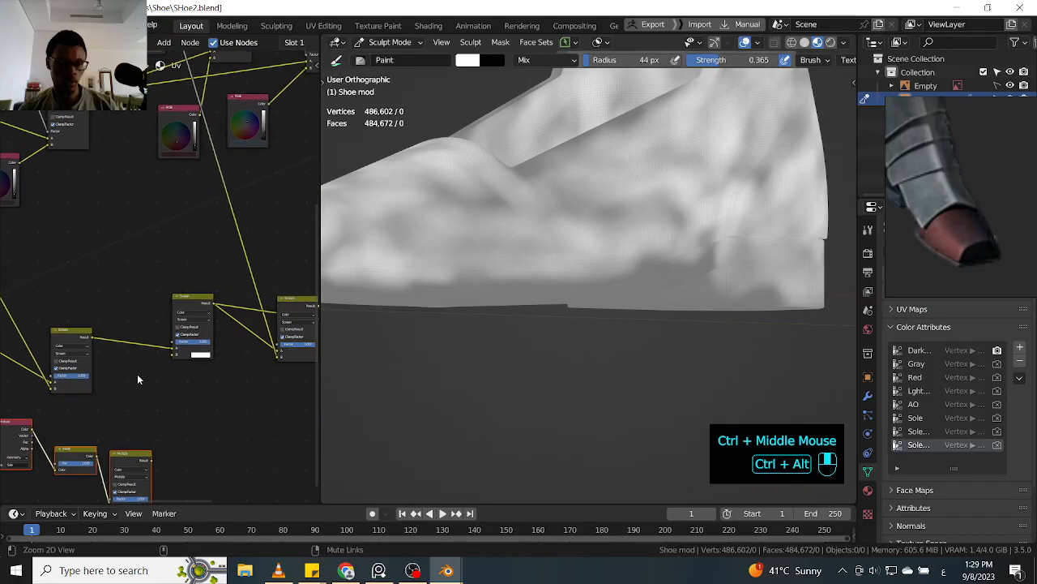
pyautogui.middleClick(129, 344)
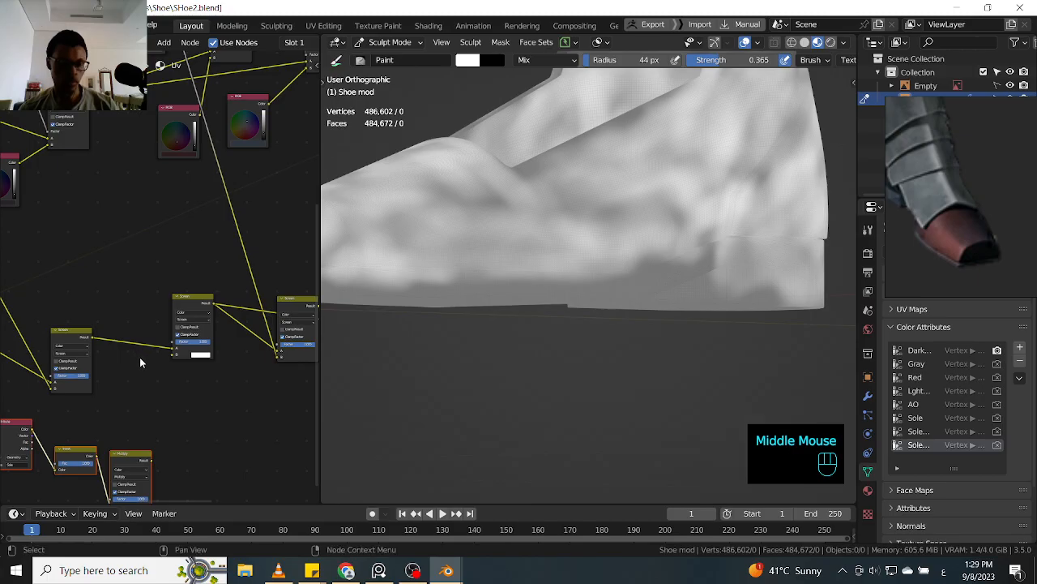
# - Arrange the Sole mask nodes below the fourth Screen node, raising Multiply between the fourth and fifth Screen nodes with Invert beside it
pyautogui.keyDown('shift'); pyautogui.moveTo(139, 372); pyautogui.dragTo(186, 306, button='middle'); pyautogui.keyUp('shift')
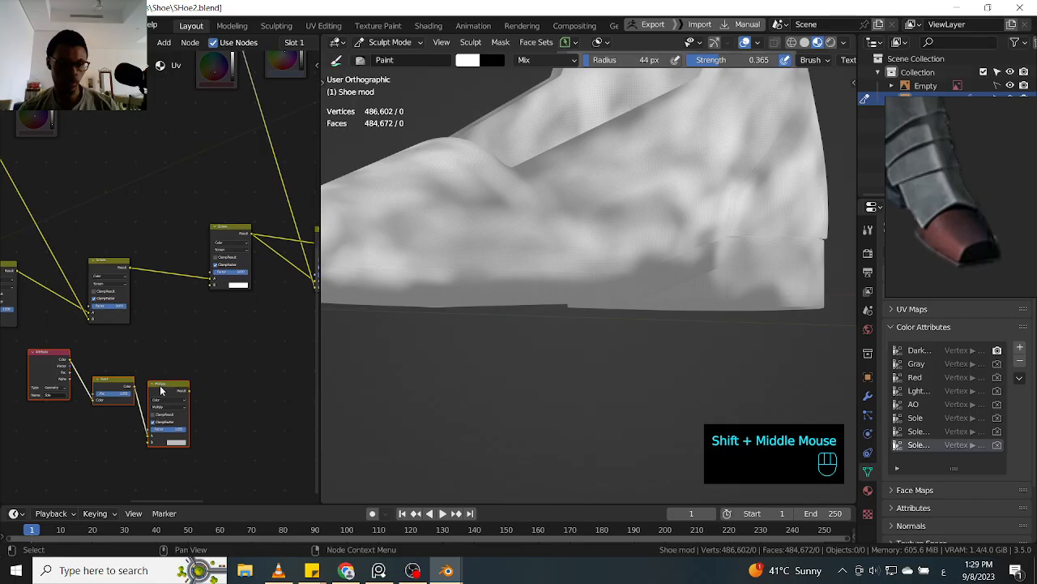
pyautogui.click(162, 385)
pyautogui.moveTo(171, 346); pyautogui.dragTo(50, 439)
pyautogui.press('g')
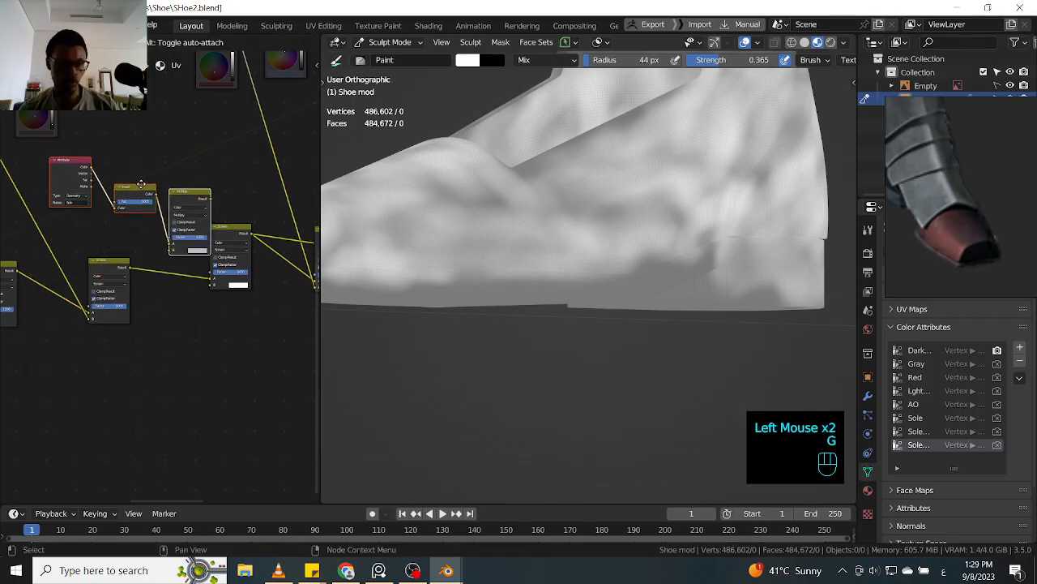
pyautogui.click(142, 379)
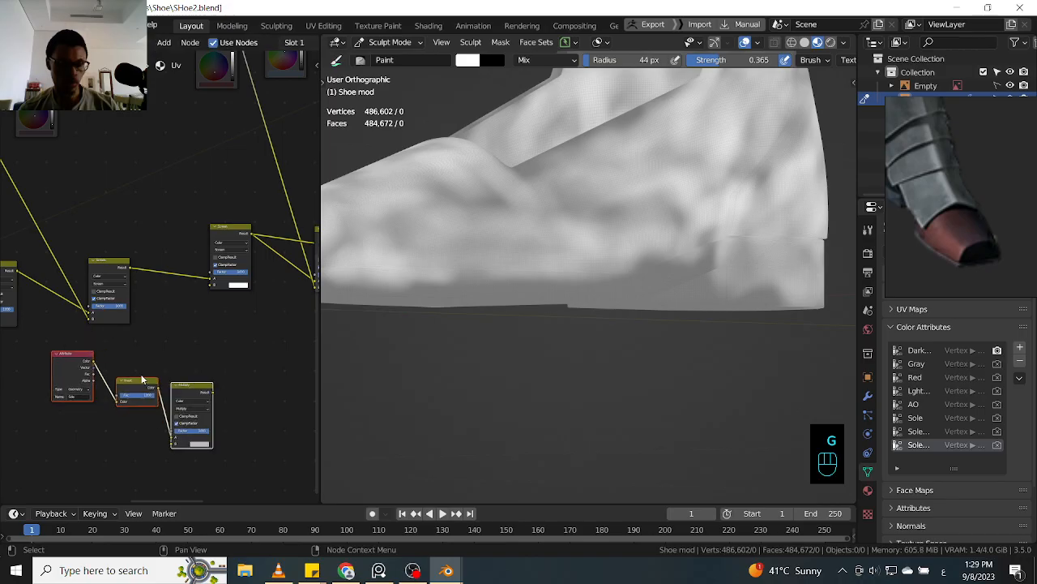
pyautogui.click(186, 393)
pyautogui.moveTo(186, 393); pyautogui.dragTo(183, 328)
pyautogui.moveTo(150, 386); pyautogui.dragTo(135, 361)
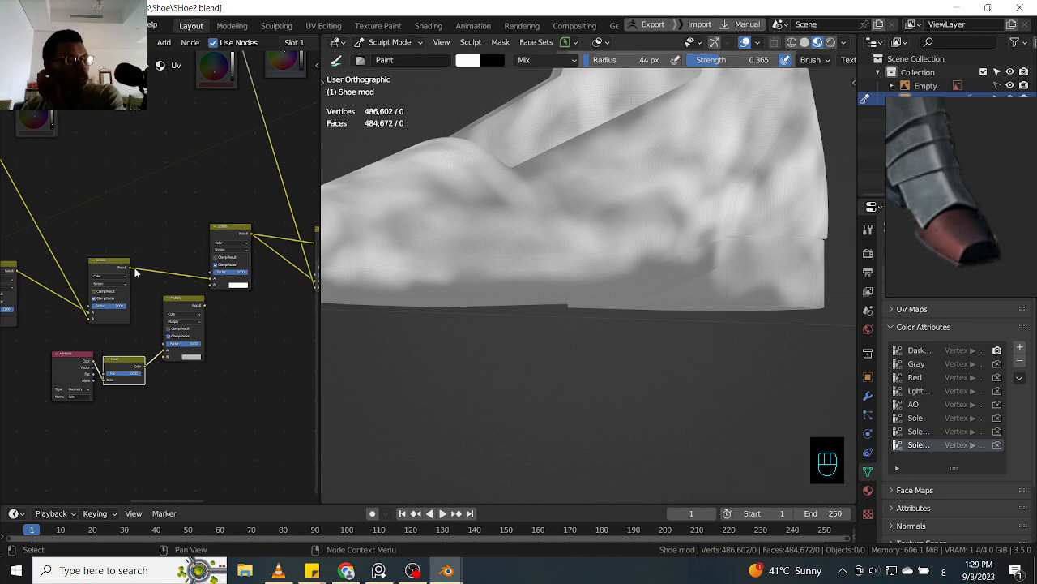
# - Multiply the fourth Screen node's result in input A by the inverted Sole mask in input B, and preview it
pyautogui.moveTo(132, 268); pyautogui.dragTo(141, 299)
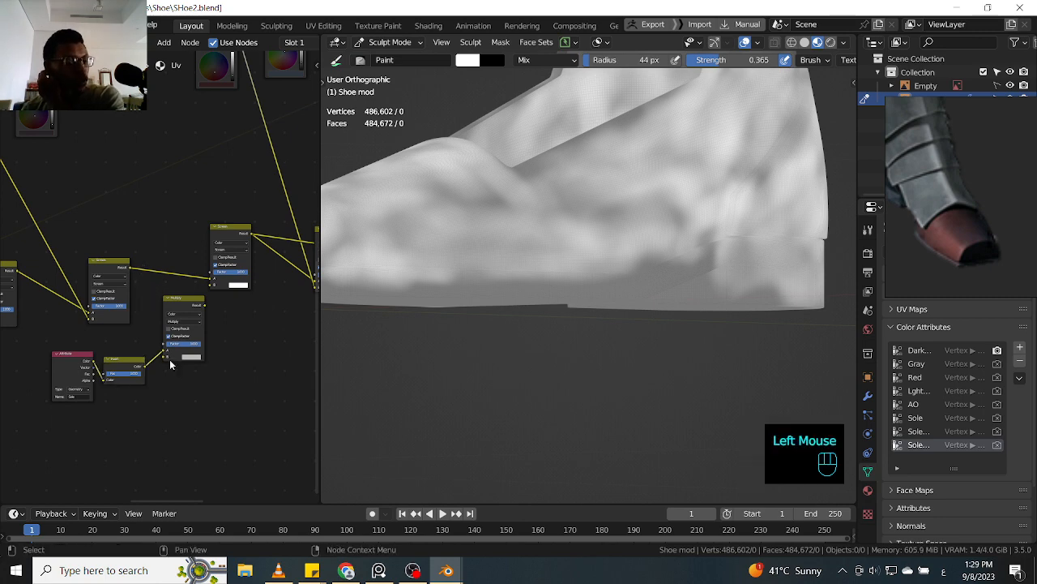
pyautogui.click(162, 360)
pyautogui.moveTo(161, 359); pyautogui.dragTo(157, 354)
pyautogui.moveTo(129, 269); pyautogui.dragTo(163, 350)
pyautogui.click(177, 310)
pyautogui.keyDown('ctrl'); pyautogui.keyDown('shift'); pyautogui.click(175, 306); pyautogui.keyUp('shift'); pyautogui.keyUp('ctrl')
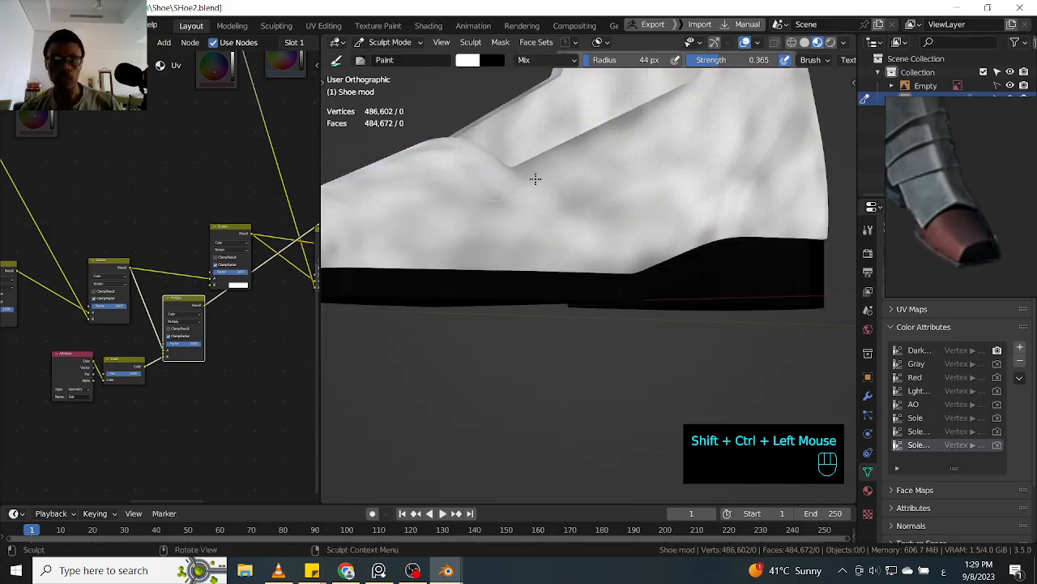
# - Connect the masked Multiply result to input A of the fifth Screen node and shift that Screen node aside for space
pyautogui.keyDown('ctrl'); pyautogui.moveTo(230, 357); pyautogui.dragTo(235, 344, button='middle'); pyautogui.keyUp('ctrl')
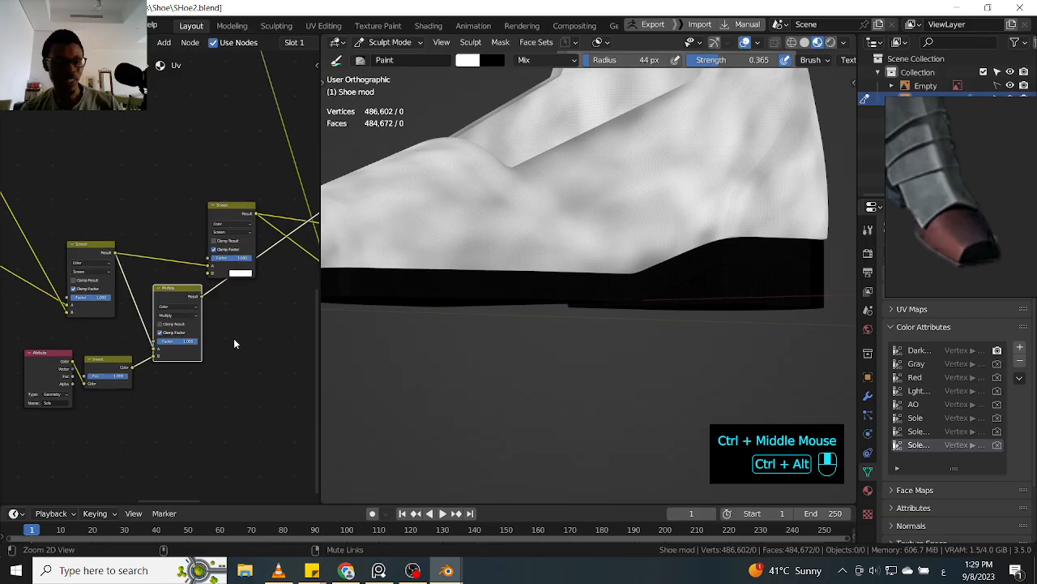
pyautogui.keyDown('ctrl'); pyautogui.click(186, 292); pyautogui.keyUp('ctrl')
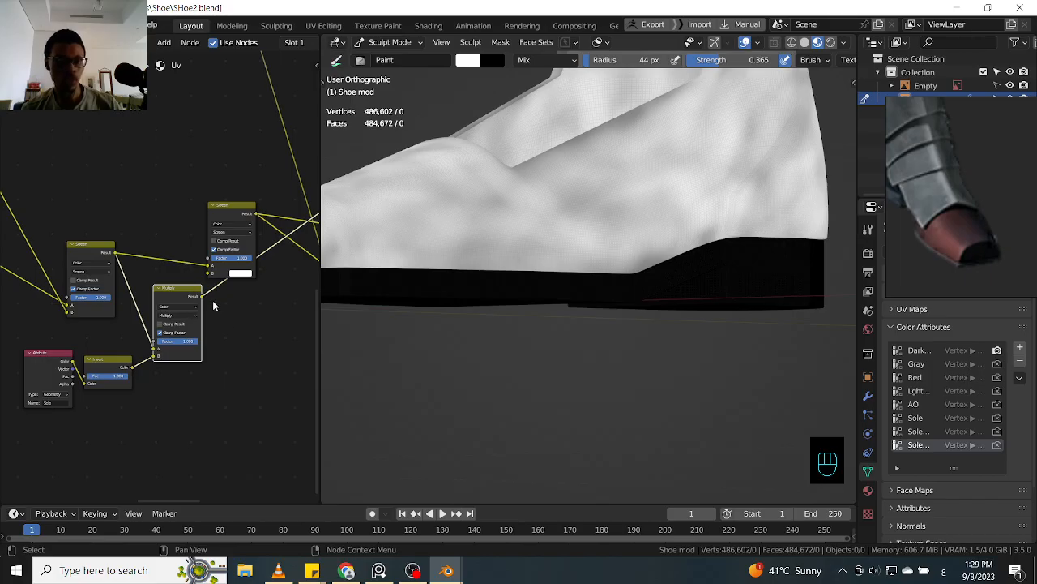
pyautogui.moveTo(39, 440); pyautogui.dragTo(183, 347)
pyautogui.press('g')
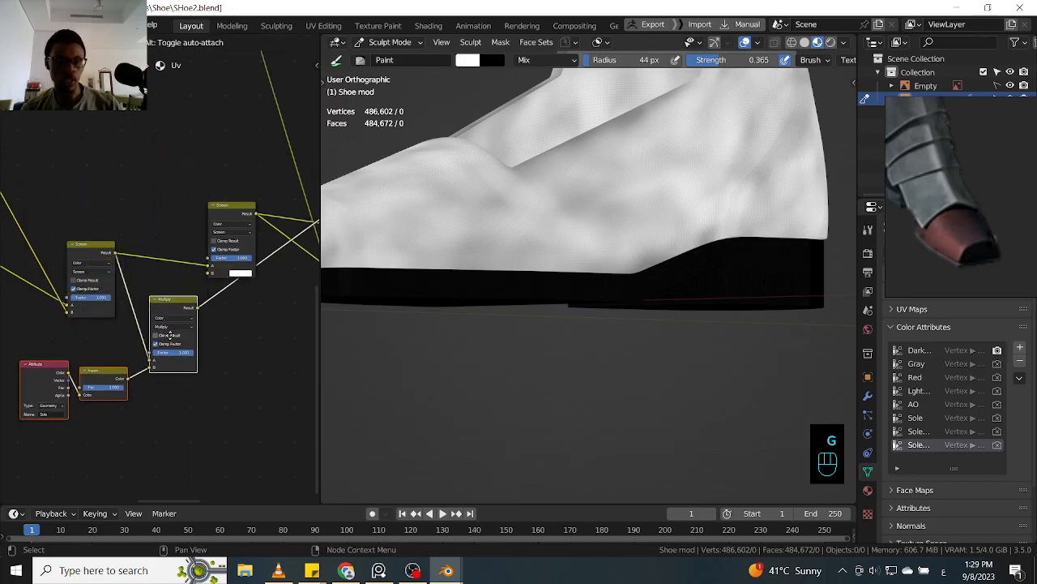
pyautogui.click(192, 316)
pyautogui.moveTo(209, 272)
pyautogui.mouseDown()
pyautogui.moveTo(207, 261)
pyautogui.moveTo(209, 272)
pyautogui.mouseUp()
pyautogui.moveTo(237, 204); pyautogui.dragTo(285, 247)
pyautogui.moveTo(260, 215)
pyautogui.keyDown('shift'); pyautogui.mouseDown(button='middle')
pyautogui.moveTo(194, 204)
pyautogui.moveTo(247, 206)
pyautogui.mouseUp(button='middle'); pyautogui.keyUp('shift')
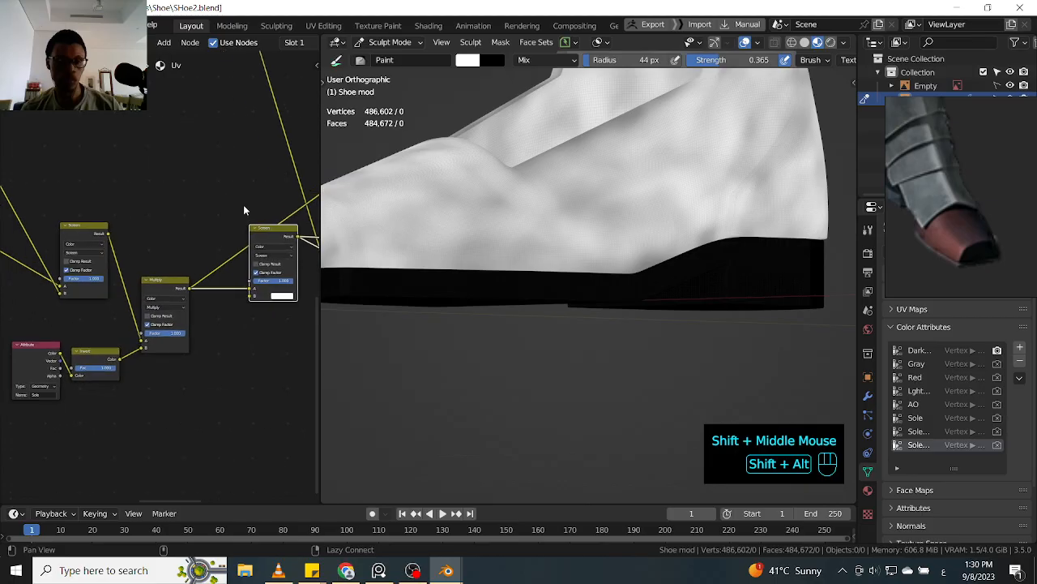
# - Tidy the spacing between the masking Multiply node and the fifth Screen node
pyautogui.click(90, 226)
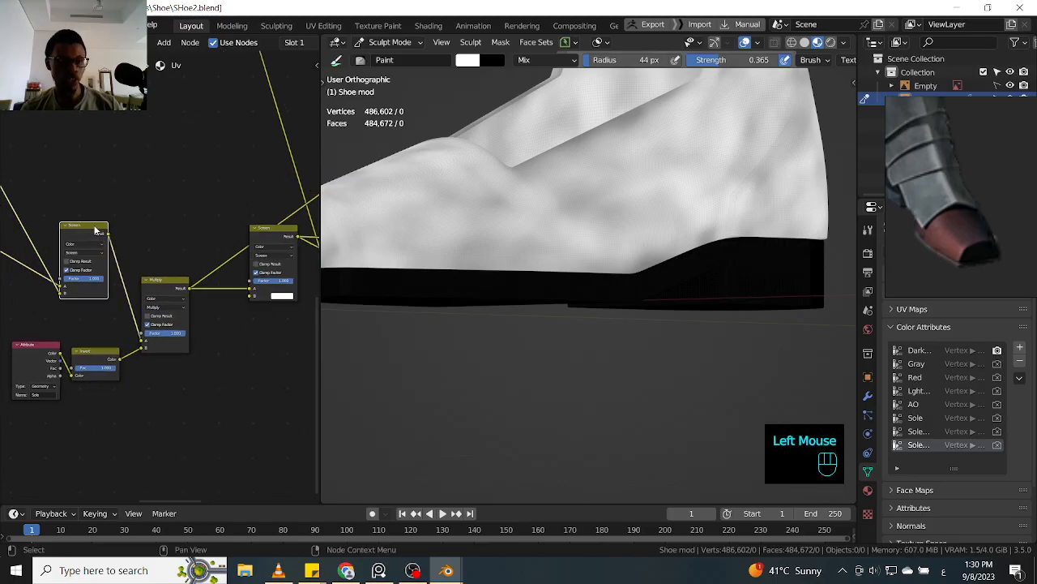
pyautogui.keyDown('shift'); pyautogui.moveTo(121, 232); pyautogui.dragTo(53, 357, button='middle'); pyautogui.keyUp('shift')
pyautogui.moveTo(61, 268); pyautogui.dragTo(89, 275)
pyautogui.keyDown('shift'); pyautogui.moveTo(218, 289); pyautogui.dragTo(276, 330, button='middle'); pyautogui.keyUp('shift')
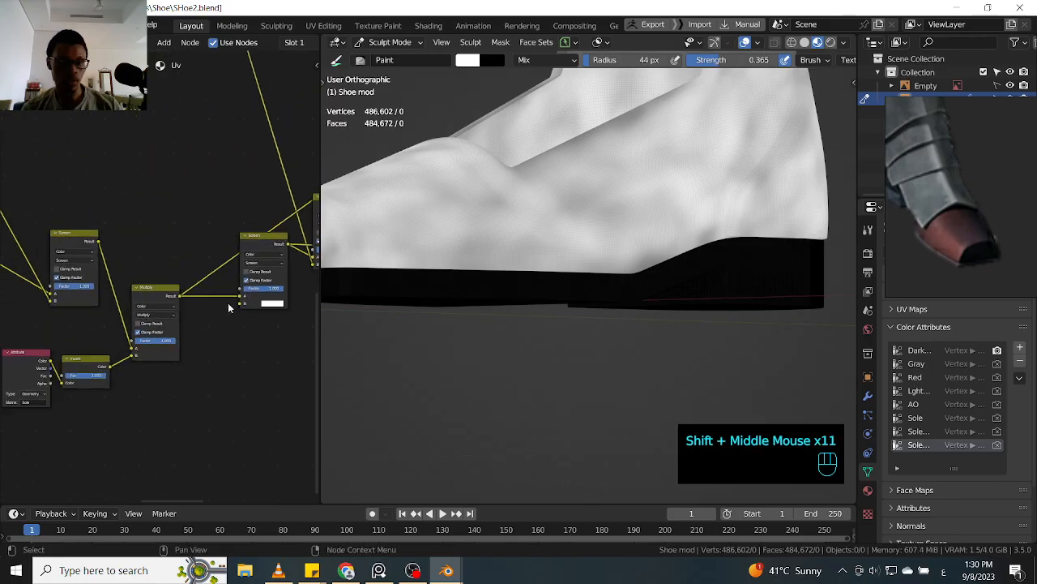
pyautogui.moveTo(261, 242); pyautogui.dragTo(246, 255)
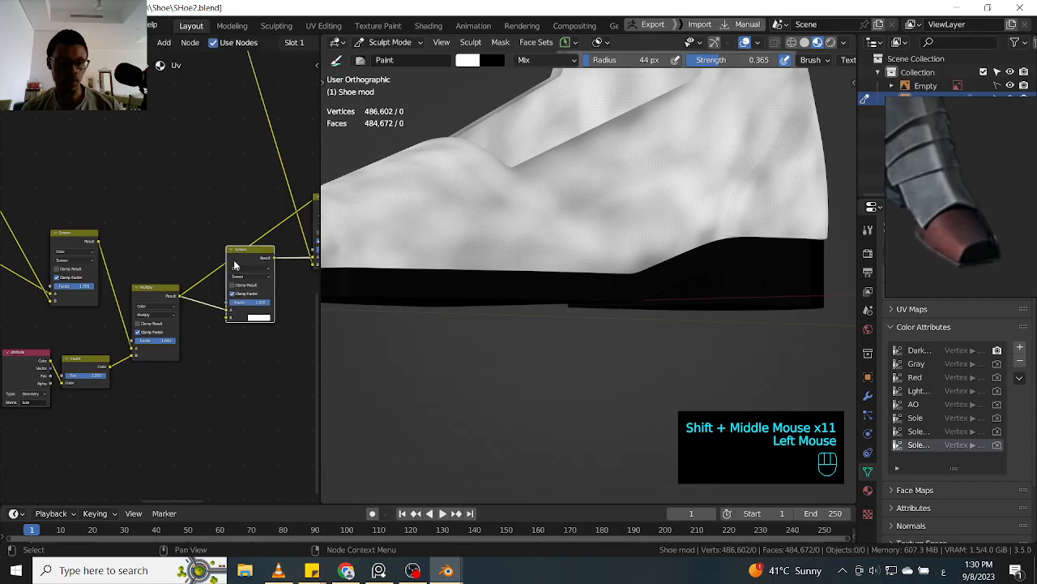
pyautogui.click(164, 297)
pyautogui.moveTo(162, 289); pyautogui.dragTo(167, 290)
pyautogui.moveTo(256, 248); pyautogui.dragTo(254, 233)
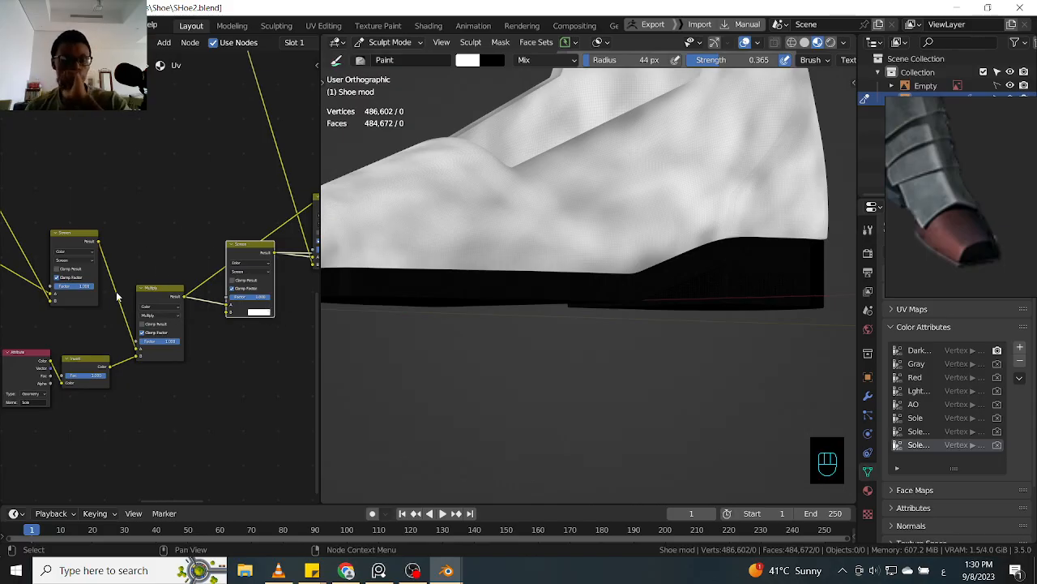
pyautogui.keyDown('shift'); pyautogui.moveTo(186, 241); pyautogui.dragTo(122, 243, button='middle'); pyautogui.keyUp('shift')
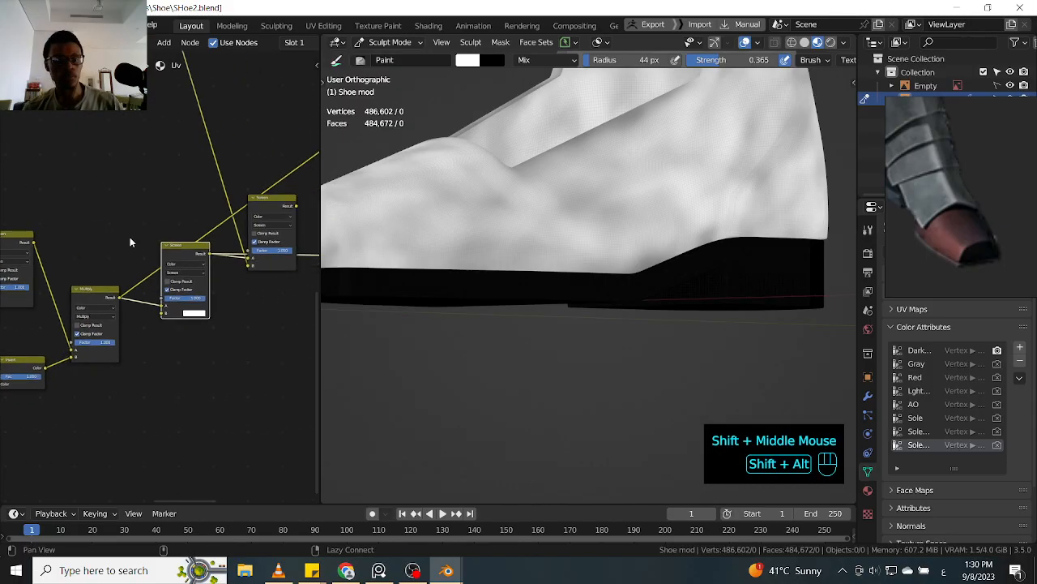
pyautogui.moveTo(200, 245); pyautogui.dragTo(197, 228)
# - Connect the gray RGB color to input B of the fifth Screen node and preview that node
pyautogui.keyDown('shift'); pyautogui.moveTo(170, 229); pyautogui.dragTo(267, 216, button='middle'); pyautogui.keyUp('shift')
pyautogui.keyDown('shift'); pyautogui.moveTo(121, 246); pyautogui.dragTo(294, 242, button='middle'); pyautogui.keyUp('shift')
pyautogui.keyDown('shift'); pyautogui.moveTo(152, 323); pyautogui.dragTo(162, 326, button='middle'); pyautogui.keyUp('shift')
pyautogui.moveTo(144, 312); pyautogui.dragTo(141, 269)
pyautogui.keyDown('ctrl'); pyautogui.keyDown('shift'); pyautogui.click(165, 212); pyautogui.keyUp('shift'); pyautogui.keyUp('ctrl')
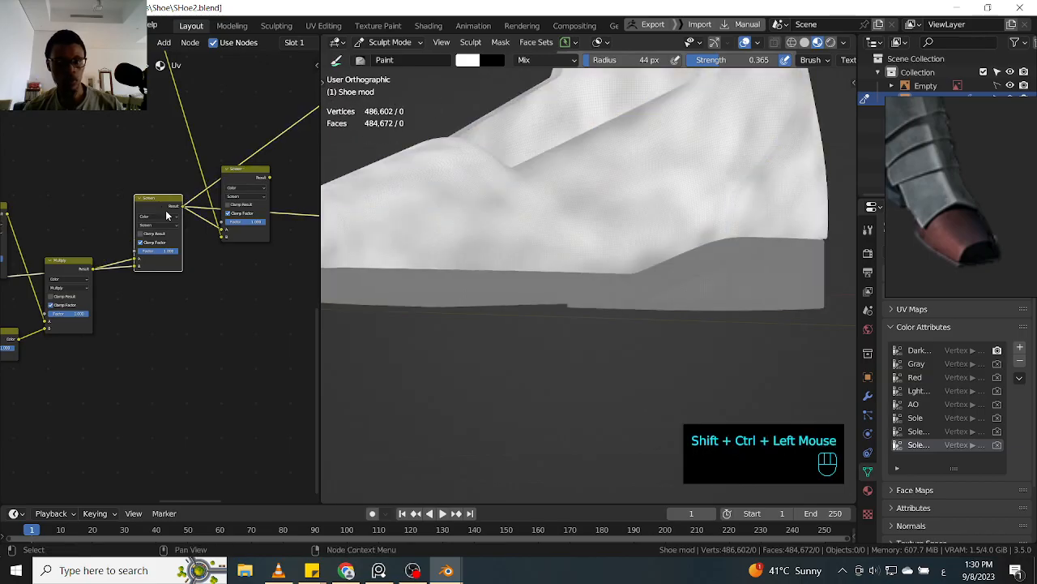
# - Space the last Screen node farther from the fifth one and preview its combined result on the shoe
pyautogui.keyDown('shift'); pyautogui.moveTo(254, 248); pyautogui.dragTo(206, 292, button='middle'); pyautogui.keyUp('shift')
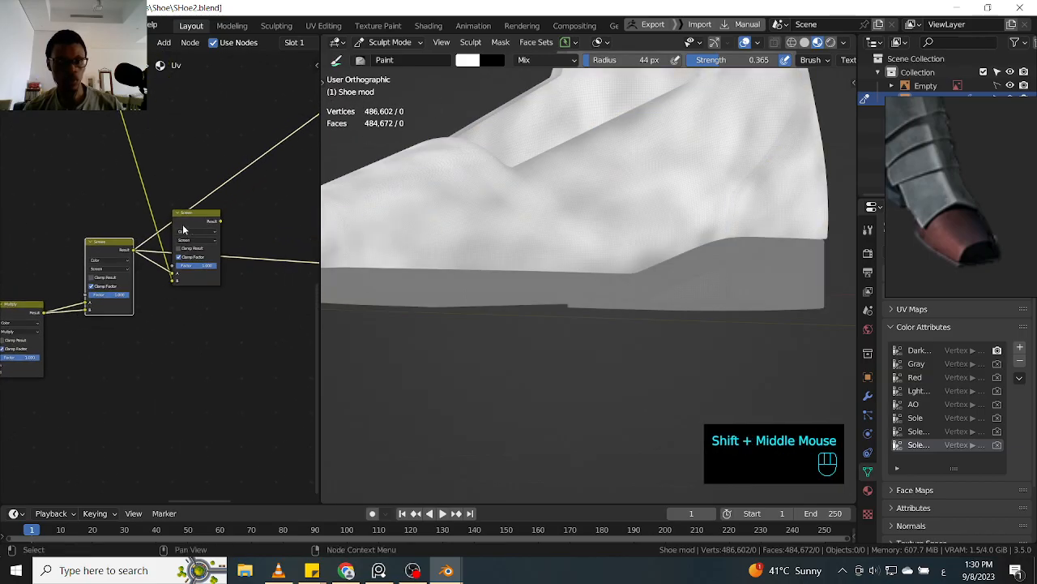
pyautogui.moveTo(112, 254); pyautogui.dragTo(114, 267)
pyautogui.moveTo(215, 222); pyautogui.dragTo(268, 223)
pyautogui.moveTo(139, 214)
pyautogui.keyDown('ctrl'); pyautogui.mouseDown(button='middle')
pyautogui.moveTo(154, 230)
pyautogui.moveTo(166, 203)
pyautogui.moveTo(159, 214)
pyautogui.mouseUp(button='middle'); pyautogui.keyUp('ctrl')
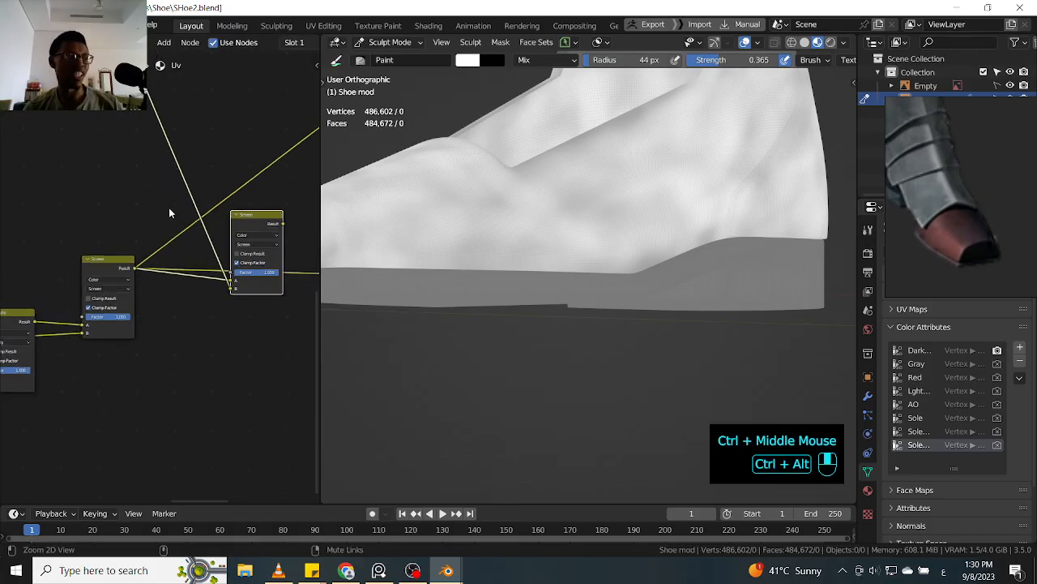
pyautogui.moveTo(250, 215); pyautogui.dragTo(262, 173)
pyautogui.keyDown('shift'); pyautogui.moveTo(201, 189); pyautogui.dragTo(108, 197, button='middle'); pyautogui.keyUp('shift')
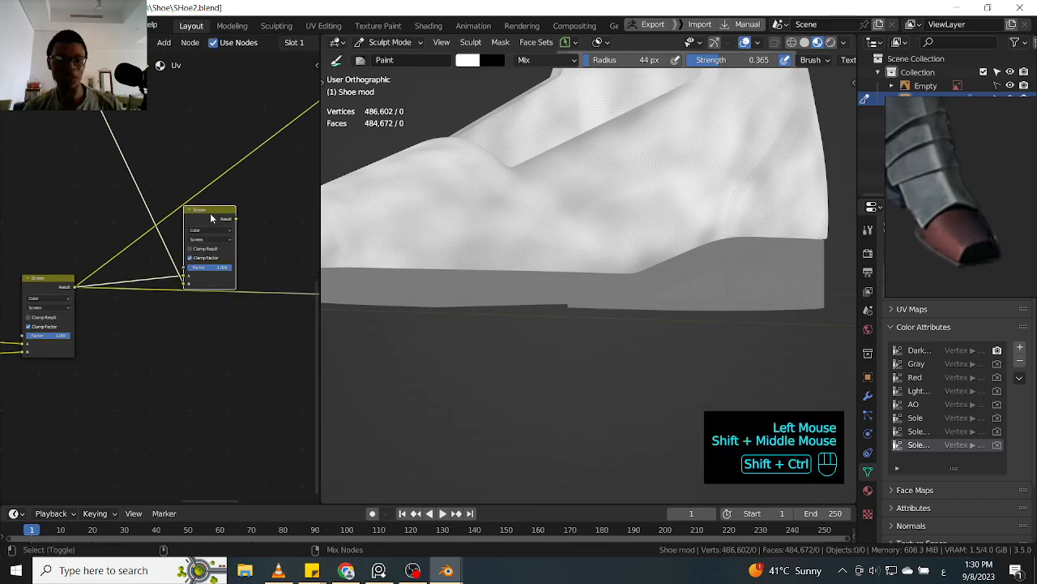
pyautogui.keyDown('ctrl'); pyautogui.keyDown('shift'); pyautogui.click(212, 215); pyautogui.keyUp('shift'); pyautogui.keyUp('ctrl')
pyautogui.keyDown('shift'); pyautogui.moveTo(264, 245); pyautogui.dragTo(239, 249, button='middle'); pyautogui.keyUp('shift')
pyautogui.moveTo(195, 215); pyautogui.dragTo(195, 232)
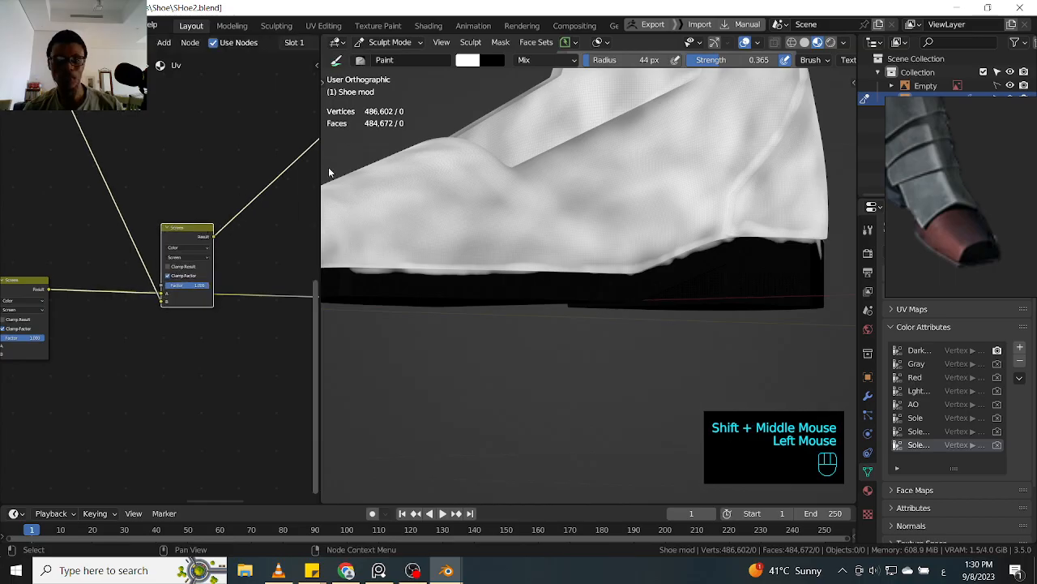
pyautogui.keyDown('shift'); pyautogui.moveTo(93, 254); pyautogui.dragTo(138, 264, button='middle'); pyautogui.keyUp('shift')
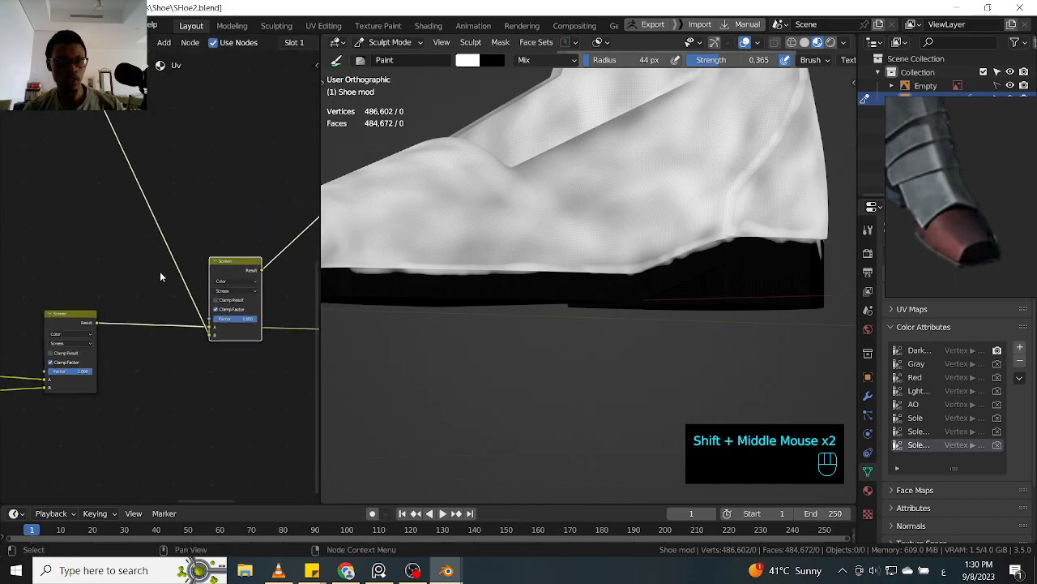
# - Preview the node feeding the last Screen node's B input and the last Screen node's own output on the shoe
pyautogui.keyDown('shift'); pyautogui.moveTo(178, 217); pyautogui.dragTo(261, 397, button='middle'); pyautogui.keyUp('shift')
pyautogui.keyDown('shift'); pyautogui.moveTo(140, 288); pyautogui.dragTo(123, 217, button='middle'); pyautogui.keyUp('shift')
pyautogui.keyDown('ctrl'); pyautogui.keyDown('shift'); pyautogui.click(156, 209); pyautogui.keyUp('shift'); pyautogui.keyUp('ctrl')
pyautogui.keyDown('shift'); pyautogui.moveTo(193, 337); pyautogui.dragTo(110, 205, button='middle'); pyautogui.keyUp('shift')
pyautogui.keyDown('shift'); pyautogui.moveTo(230, 391); pyautogui.dragTo(159, 264, button='middle'); pyautogui.keyUp('shift')
pyautogui.keyDown('ctrl'); pyautogui.keyDown('shift'); pyautogui.click(159, 212); pyautogui.keyUp('shift'); pyautogui.keyUp('ctrl')
pyautogui.keyDown('shift'); pyautogui.moveTo(94, 209); pyautogui.dragTo(128, 242, button='middle'); pyautogui.keyUp('shift')
pyautogui.keyDown('shift'); pyautogui.moveTo(214, 252); pyautogui.dragTo(227, 281, button='middle'); pyautogui.keyUp('shift')
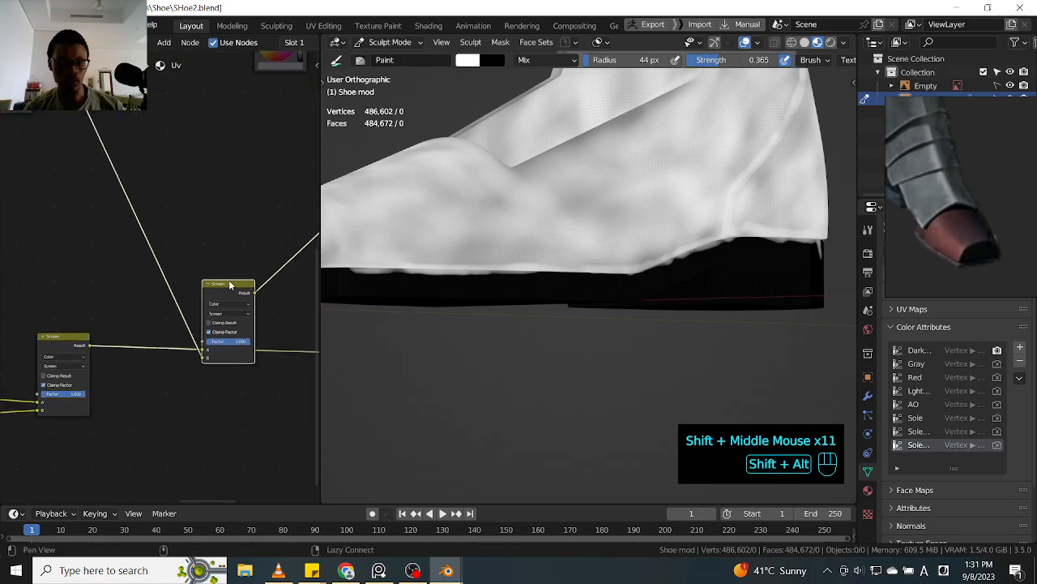
# - Set the last Screen node's factor to 0.5
pyautogui.moveTo(245, 344); pyautogui.dragTo(215, 348)
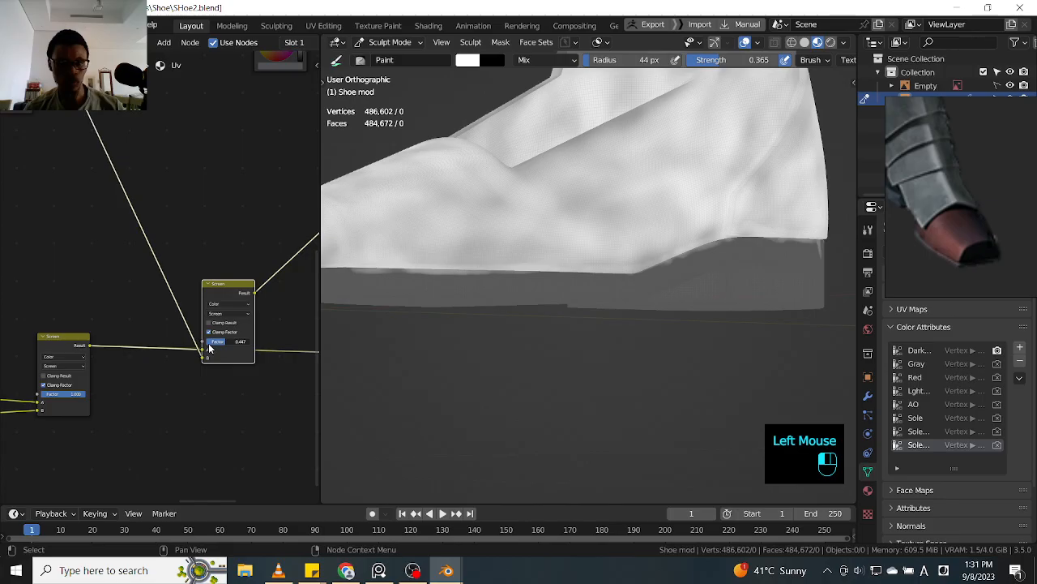
pyautogui.moveTo(209, 344)
pyautogui.mouseDown()
pyautogui.moveTo(238, 345)
pyautogui.moveTo(160, 340)
pyautogui.moveTo(216, 350)
pyautogui.moveTo(206, 349)
pyautogui.mouseUp()
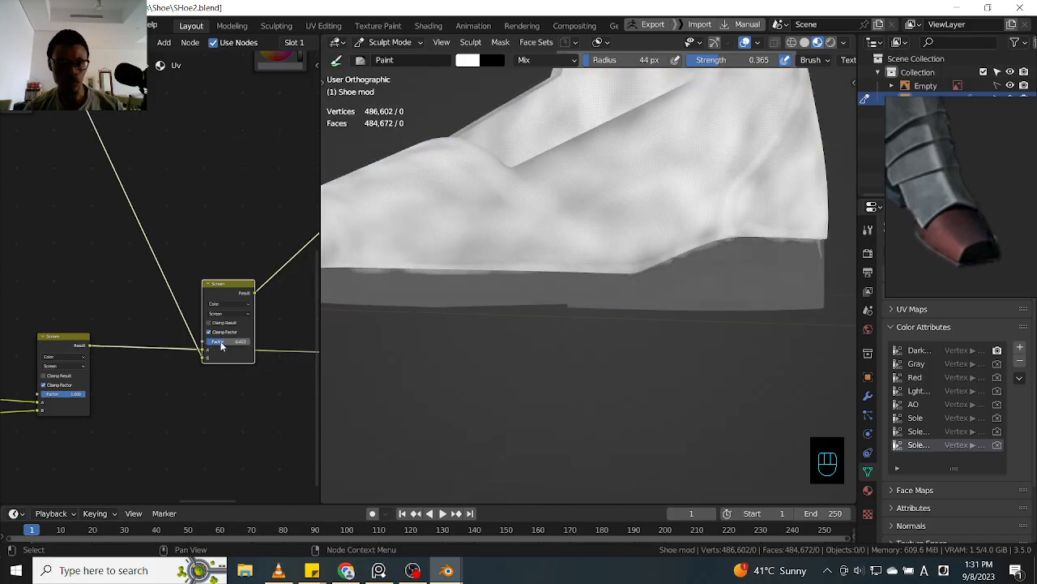
pyautogui.click(221, 344)
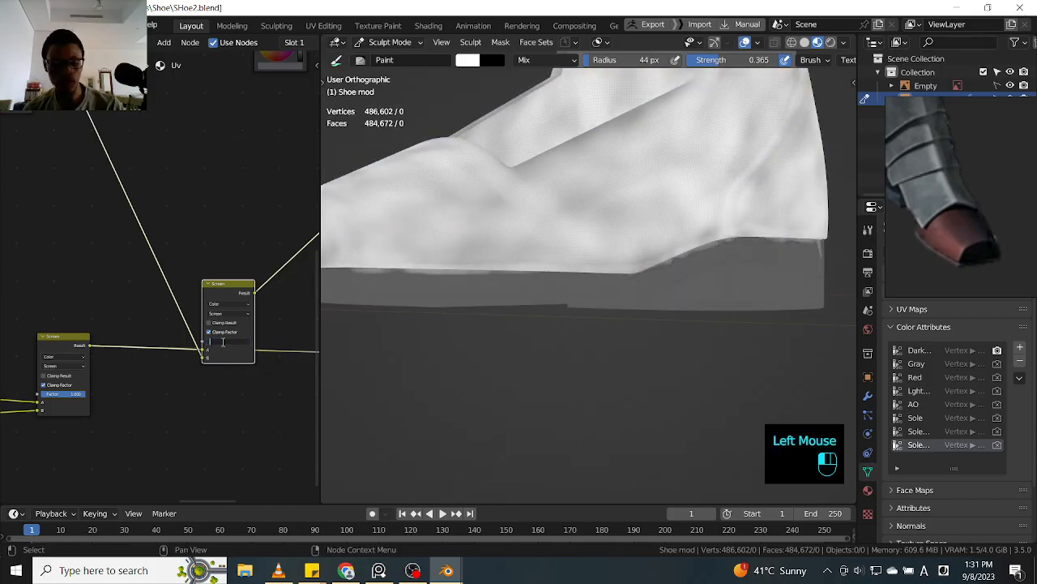
pyautogui.write('.5')
pyautogui.press('Return')
pyautogui.click(256, 394)
pyautogui.keyDown('ctrl'); pyautogui.moveTo(253, 379); pyautogui.dragTo(261, 312, button='middle'); pyautogui.keyUp('ctrl')
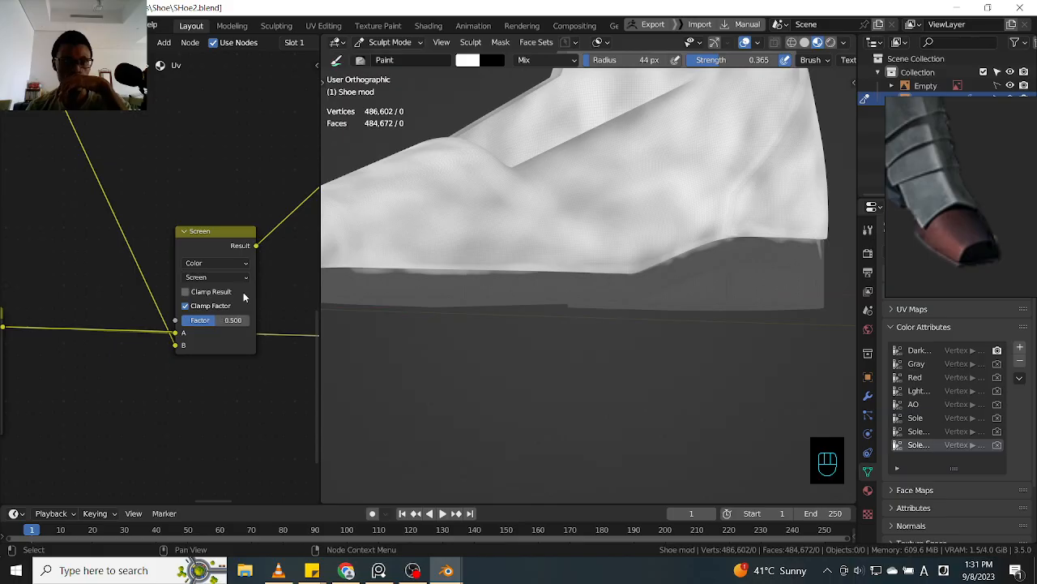
# - Try the Multiply and Lighten blend modes on the last Screen node
pyautogui.click(244, 280)
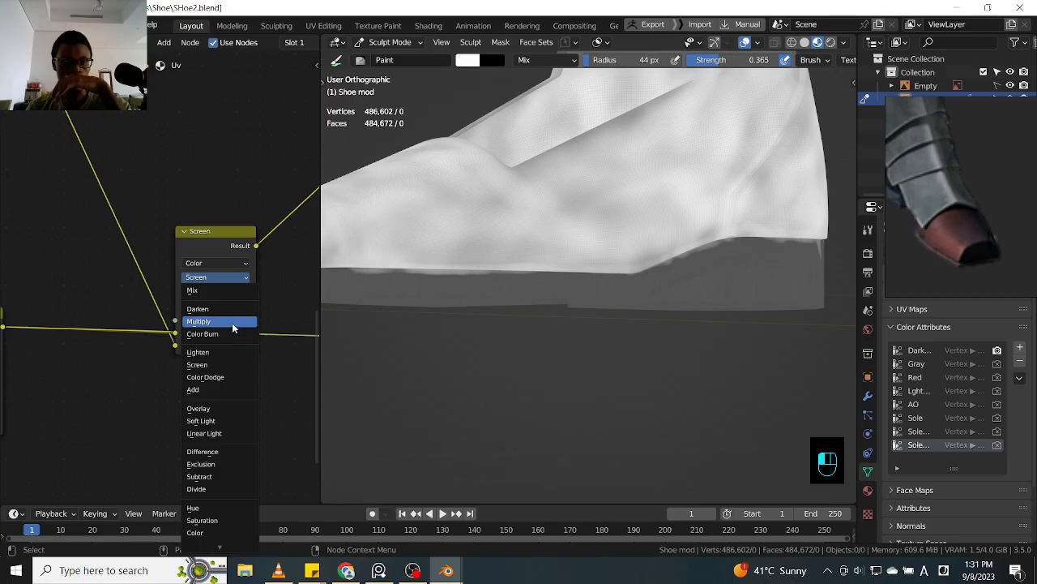
pyautogui.click(232, 322)
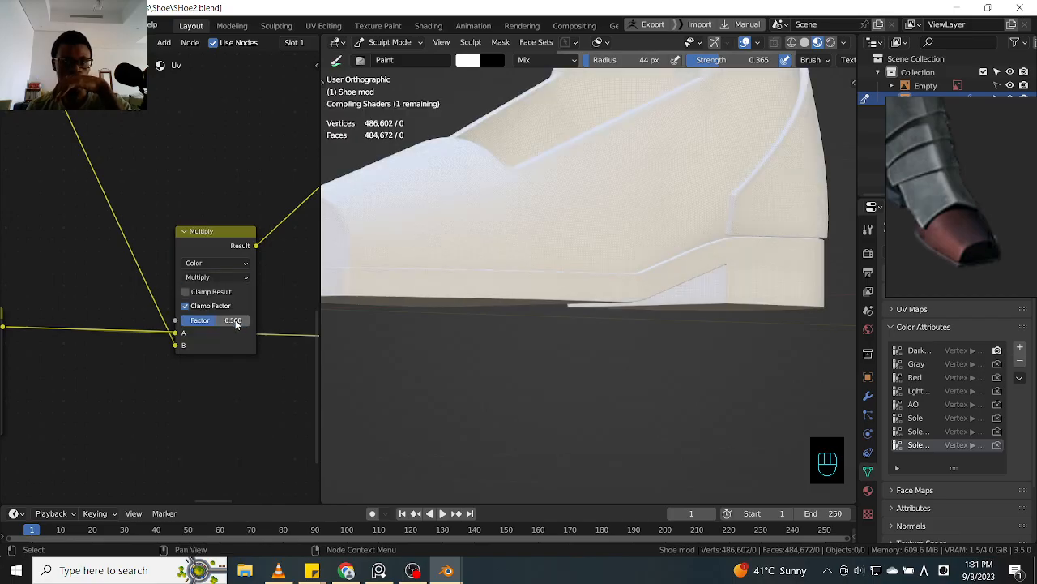
pyautogui.click(246, 278)
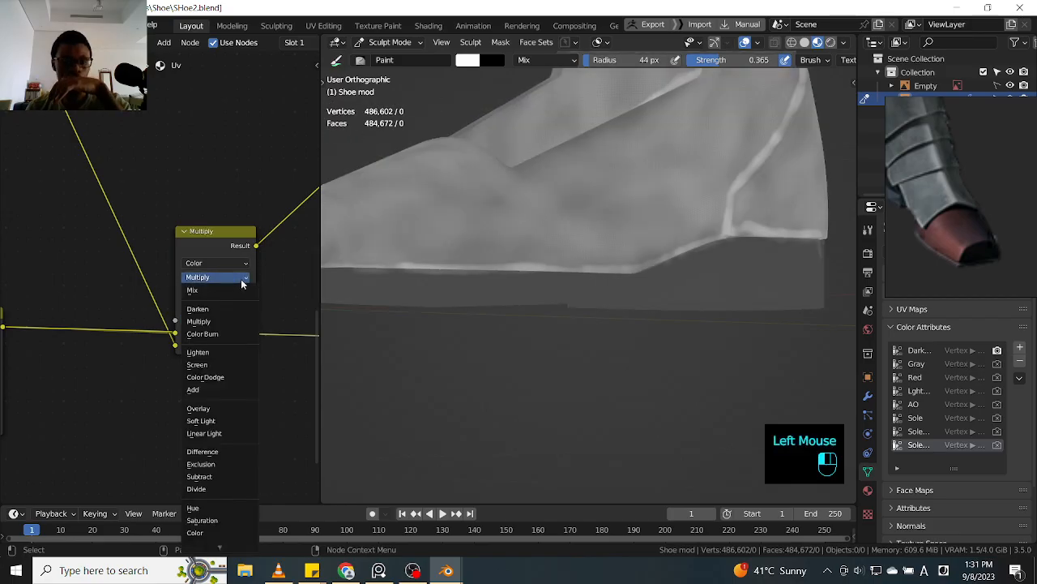
pyautogui.click(225, 352)
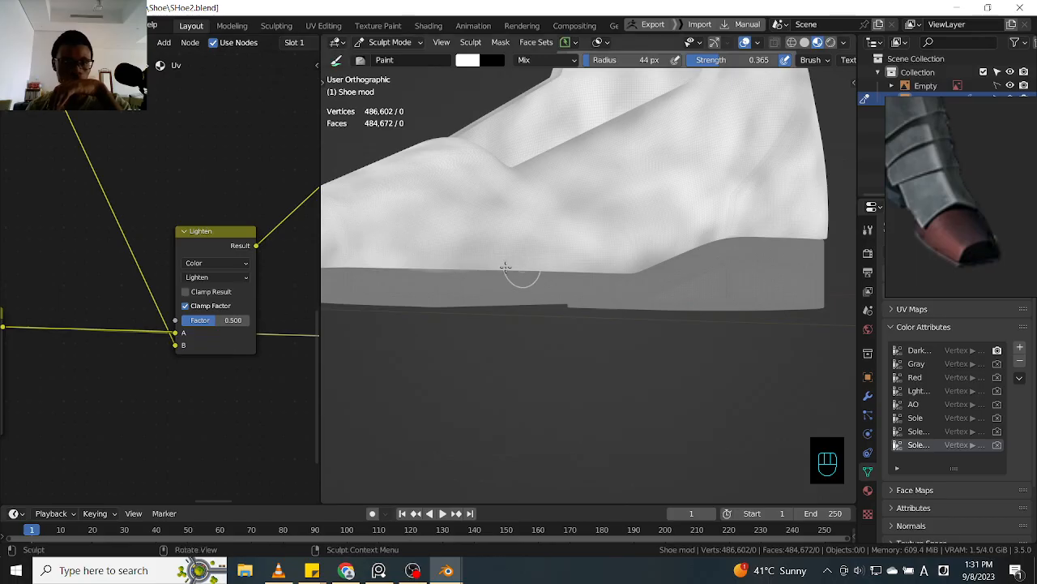
# - Raise the Lighten node's factor to 1.000 and set its blend mode to Color Dodge after comparing it with Screen
pyautogui.moveTo(211, 324); pyautogui.dragTo(265, 326)
pyautogui.click(243, 278)
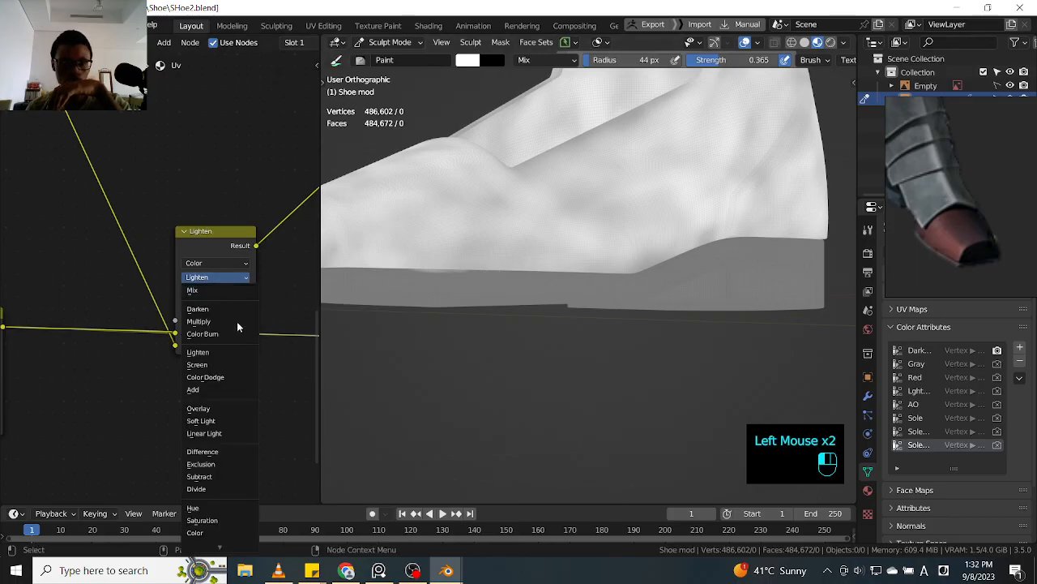
pyautogui.click(224, 365)
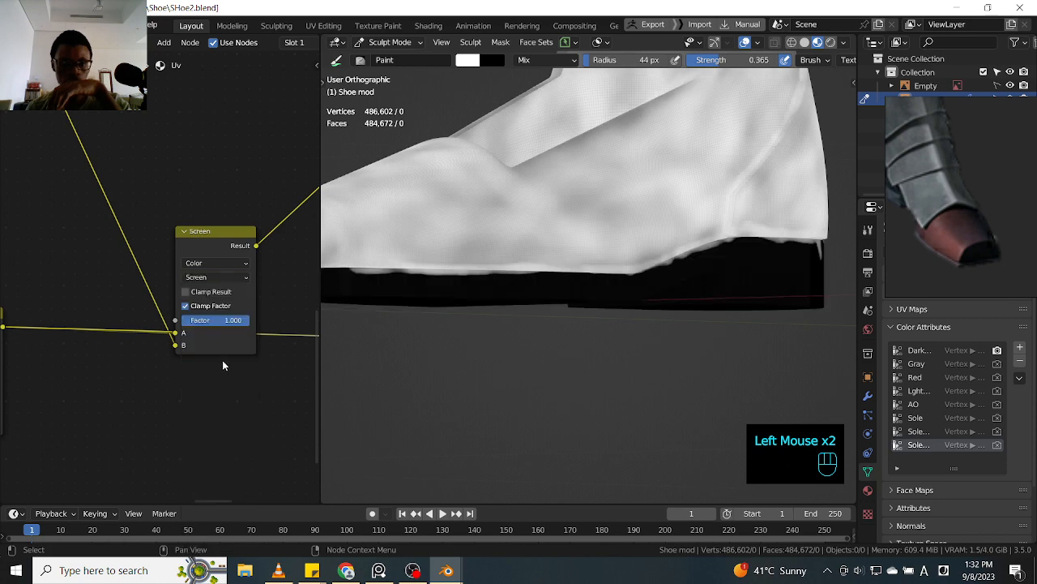
pyautogui.click(243, 278)
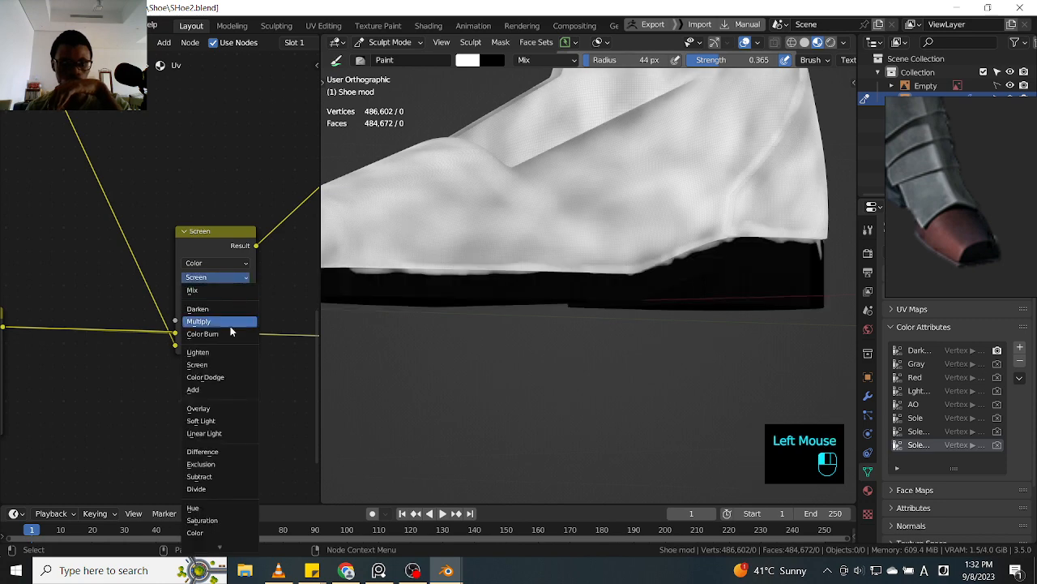
pyautogui.click(219, 377)
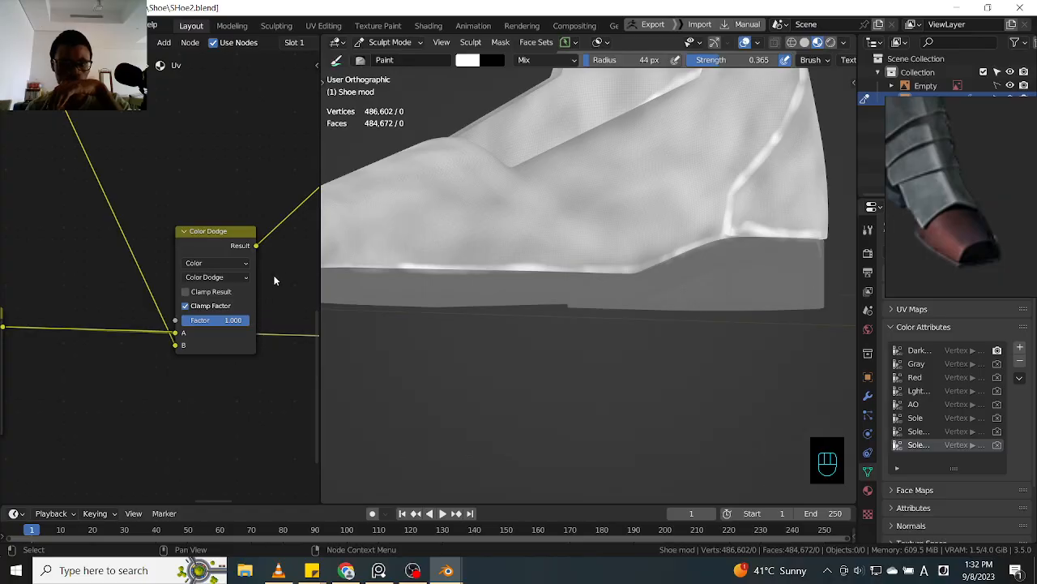
pyautogui.click(230, 280)
pyautogui.click(217, 365)
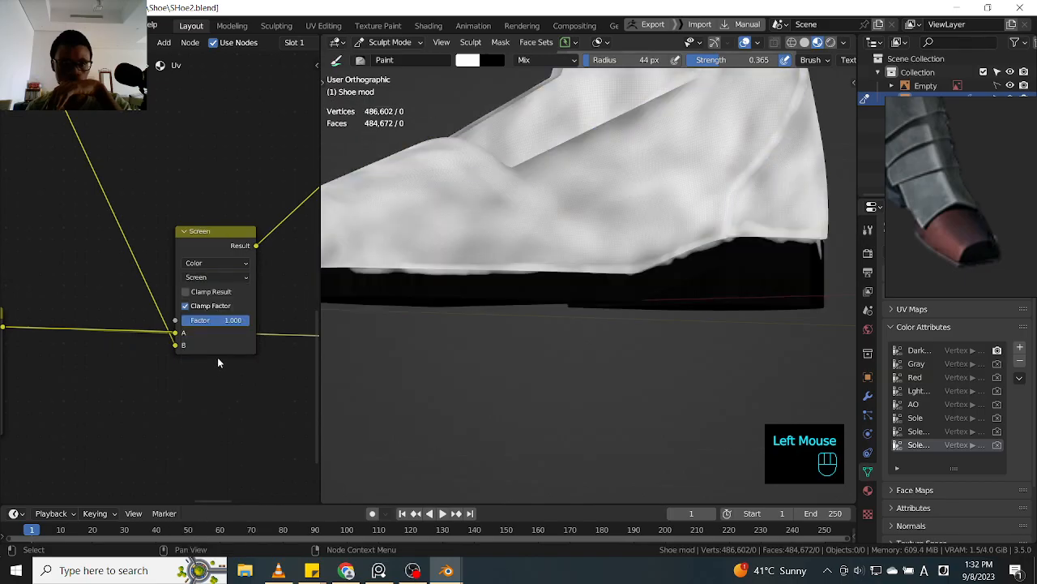
pyautogui.click(245, 279)
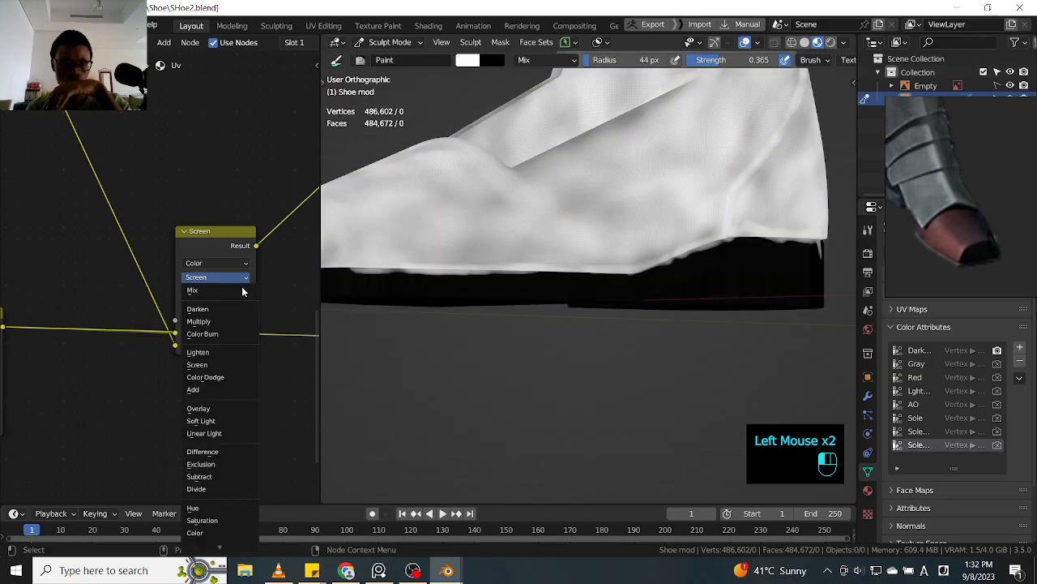
pyautogui.click(220, 375)
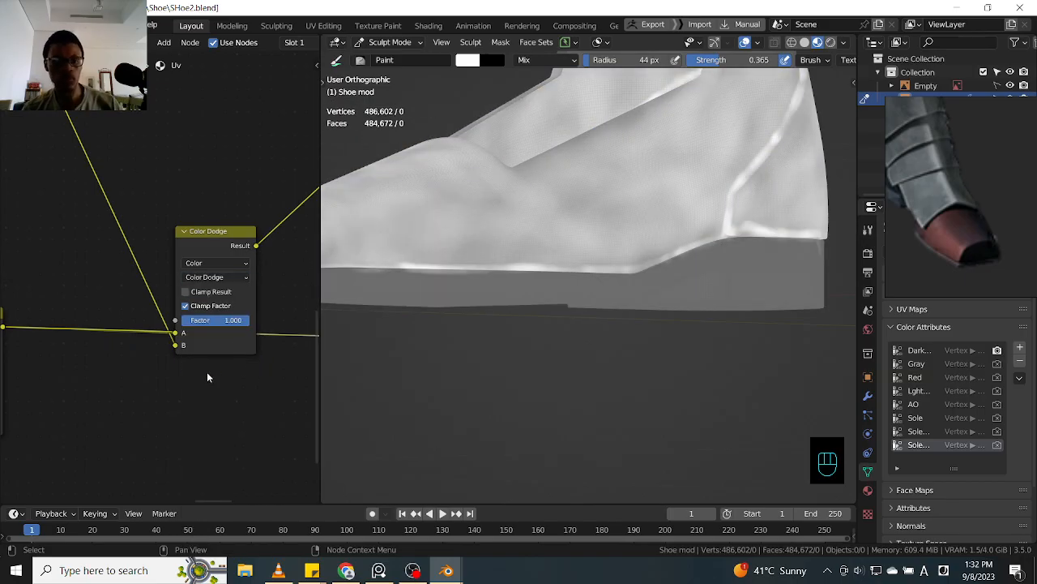
# - Reposition the Color Dodge node and compare its preview with that of the preceding Screen node
pyautogui.moveTo(200, 373)
pyautogui.keyDown('shift'); pyautogui.mouseDown(button='middle')
pyautogui.moveTo(248, 400)
pyautogui.moveTo(216, 415)
pyautogui.mouseUp(button='middle'); pyautogui.keyUp('shift')
pyautogui.moveTo(234, 281)
pyautogui.mouseDown()
pyautogui.moveTo(210, 260)
pyautogui.moveTo(217, 256)
pyautogui.mouseUp()
pyautogui.keyDown('shift'); pyautogui.moveTo(110, 337); pyautogui.dragTo(169, 333, button='middle'); pyautogui.keyUp('shift')
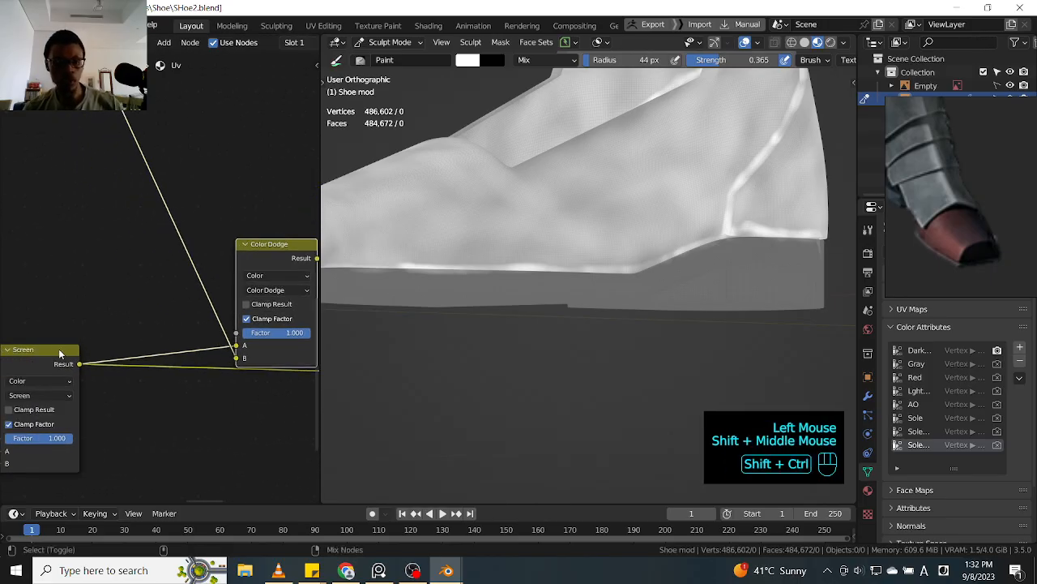
pyautogui.keyDown('ctrl'); pyautogui.keyDown('shift'); pyautogui.click(67, 347); pyautogui.keyUp('shift'); pyautogui.keyUp('ctrl')
pyautogui.keyDown('ctrl'); pyautogui.keyDown('shift'); pyautogui.click(265, 257); pyautogui.keyUp('shift'); pyautogui.keyUp('ctrl')
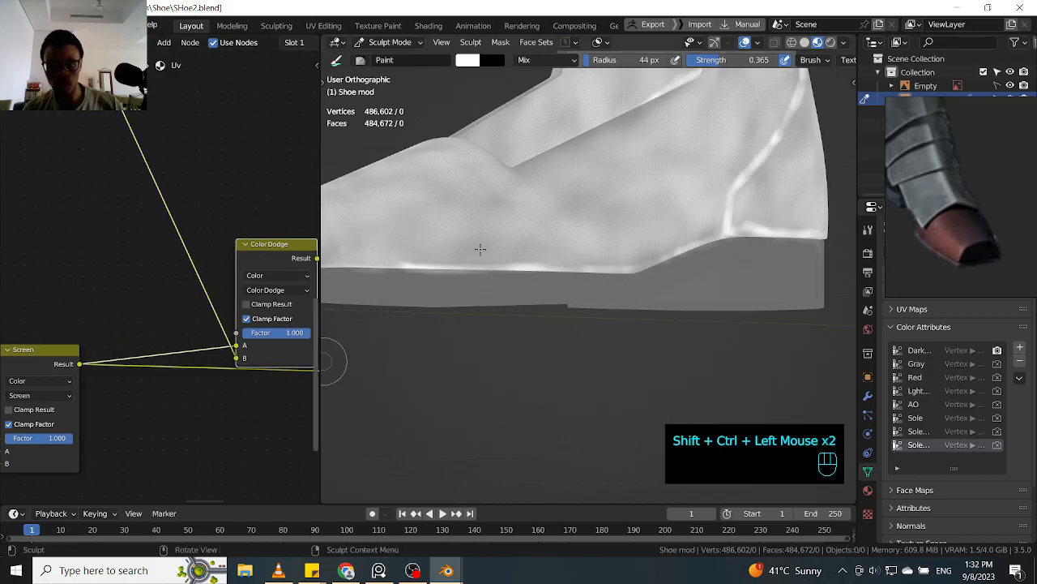
# - Turn off the wireframe display and compare the previews of the preceding Screen node and the Color Dodge node near the sole
pyautogui.moveTo(640, 308)
pyautogui.keyDown('ctrl'); pyautogui.mouseDown(button='middle')
pyautogui.moveTo(705, 234)
pyautogui.moveTo(673, 264)
pyautogui.mouseUp(button='middle'); pyautogui.keyUp('ctrl')
pyautogui.press('q')
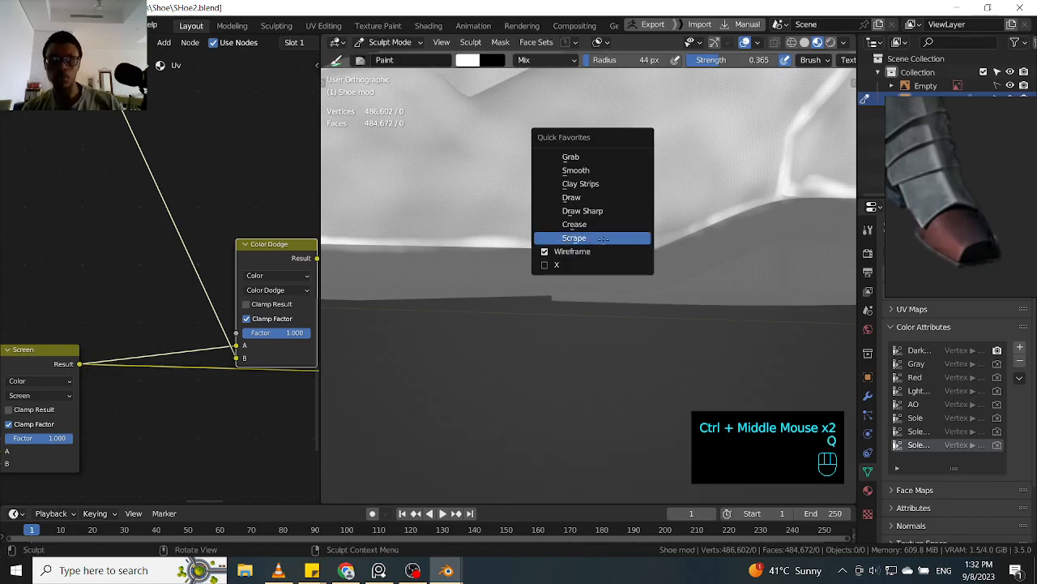
pyautogui.click(547, 251)
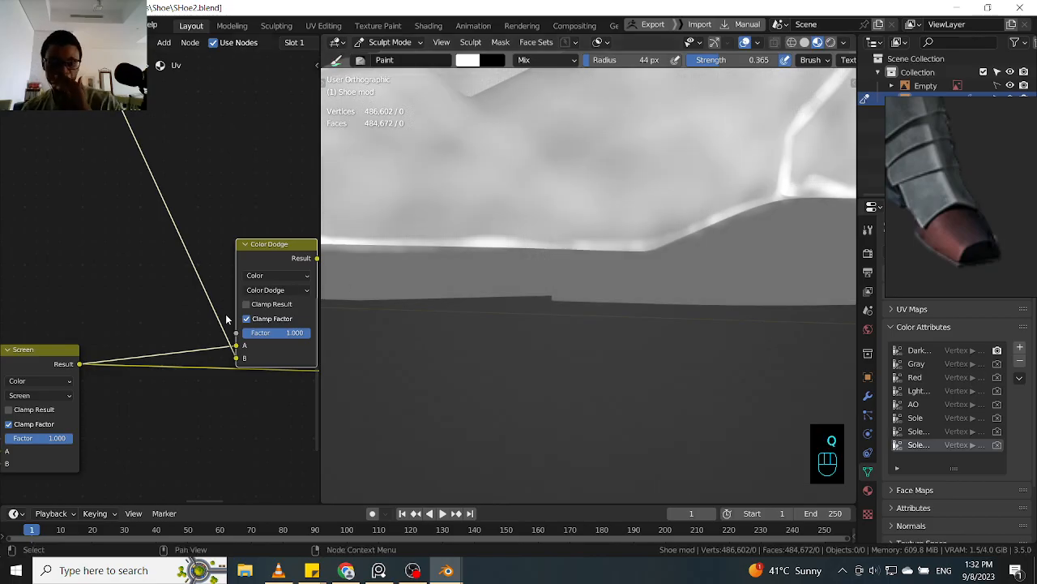
pyautogui.keyDown('ctrl'); pyautogui.keyDown('shift'); pyautogui.click(67, 352); pyautogui.keyUp('shift'); pyautogui.keyUp('ctrl')
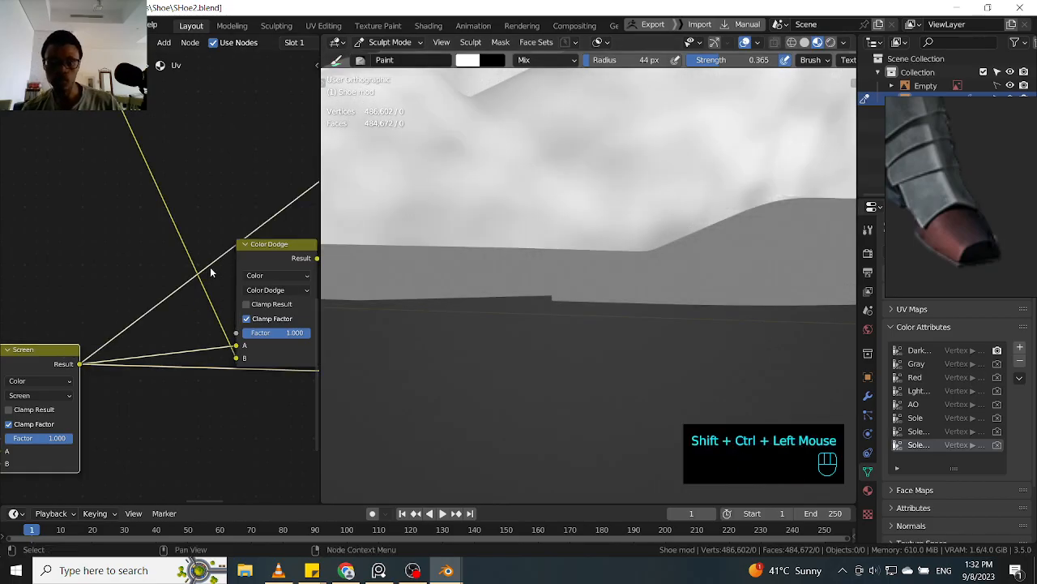
pyautogui.keyDown('ctrl'); pyautogui.keyDown('shift'); pyautogui.click(265, 254); pyautogui.keyUp('shift'); pyautogui.keyUp('ctrl')
pyautogui.keyDown('shift'); pyautogui.moveTo(200, 411); pyautogui.dragTo(190, 381, button='middle'); pyautogui.keyUp('shift')
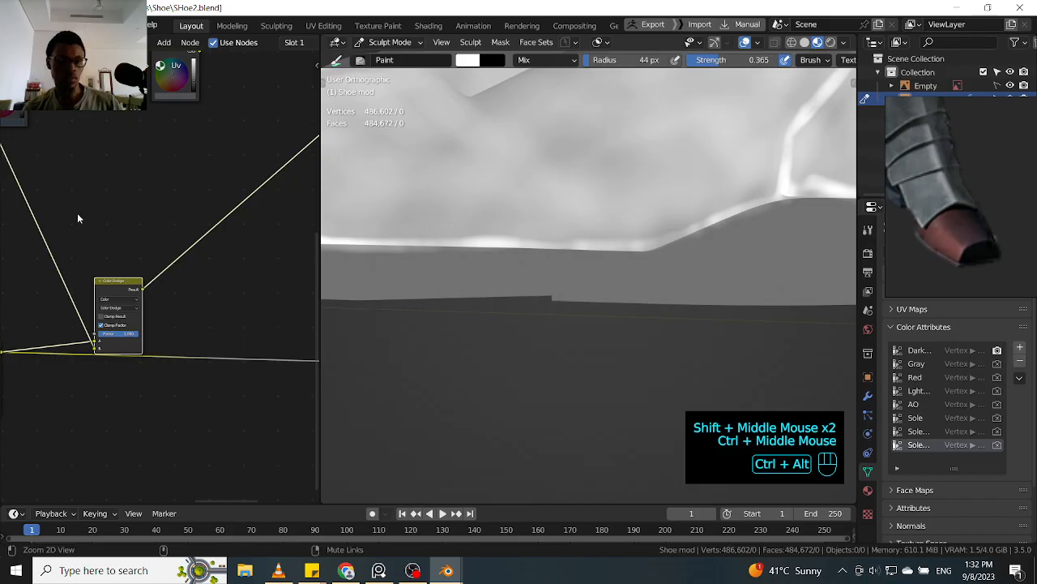
# - Move the Color Dodge node closer to the Screen node that precedes it
pyautogui.keyDown('ctrl'); pyautogui.moveTo(135, 293); pyautogui.dragTo(131, 253, button='middle'); pyautogui.keyUp('ctrl')
pyautogui.click(130, 284)
pyautogui.moveTo(128, 287)
pyautogui.mouseDown()
pyautogui.moveTo(104, 306)
pyautogui.moveTo(85, 298)
pyautogui.mouseUp()
pyautogui.moveTo(97, 243)
pyautogui.keyDown('shift'); pyautogui.mouseDown(button='middle')
pyautogui.moveTo(172, 245)
pyautogui.moveTo(169, 265)
pyautogui.mouseUp(button='middle'); pyautogui.keyUp('shift')
pyautogui.hotkey('shift', 'd')
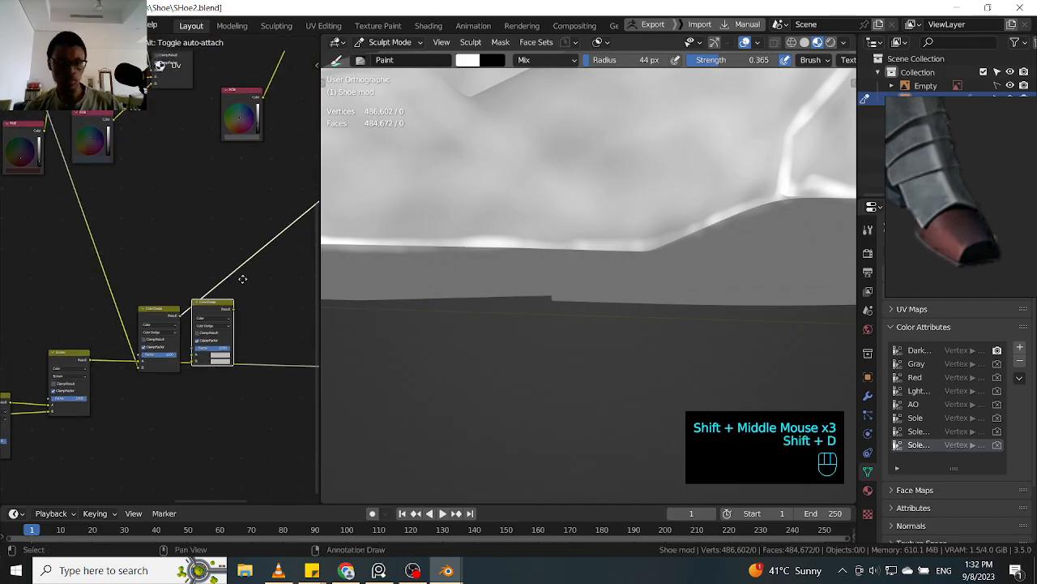
pyautogui.click(170, 201)
pyautogui.hotkey('ctrl', 'x')
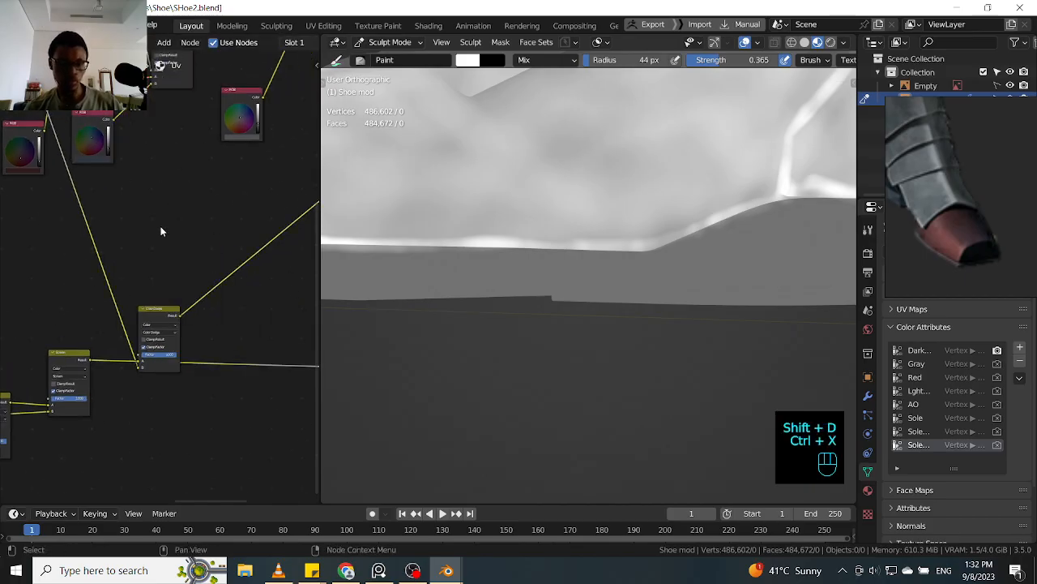
# - Duplicate the preceding Screen node and chain the copy after the Color Dodge node, leaving space between them
pyautogui.keyDown('shift'); pyautogui.moveTo(162, 225); pyautogui.dragTo(223, 226, button='middle'); pyautogui.keyUp('shift')
pyautogui.click(162, 315)
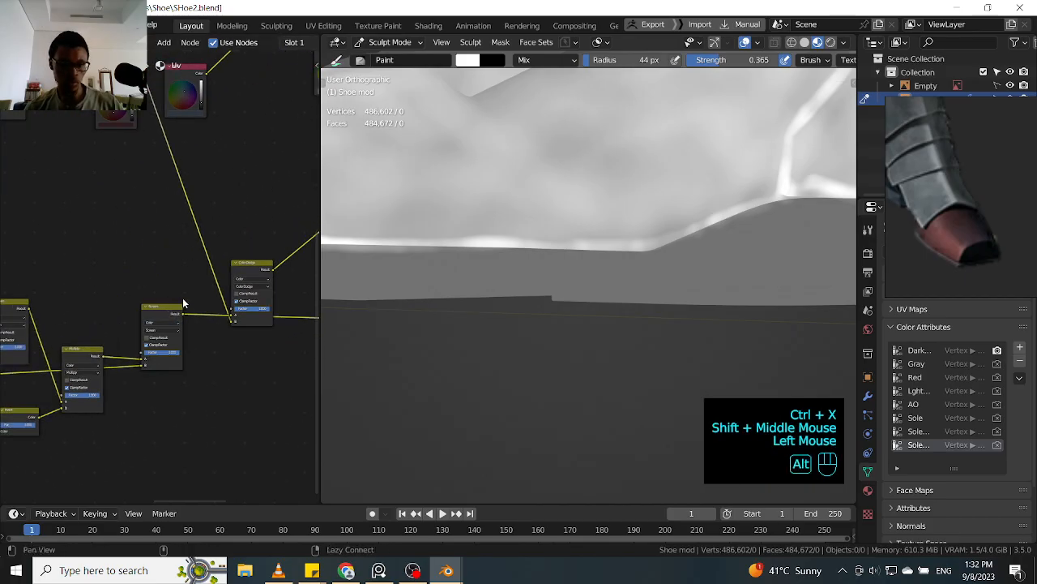
pyautogui.keyDown('shift'); pyautogui.moveTo(189, 294); pyautogui.dragTo(151, 299, button='middle'); pyautogui.keyUp('shift')
pyautogui.click(114, 318)
pyautogui.hotkey('shift', 'd')
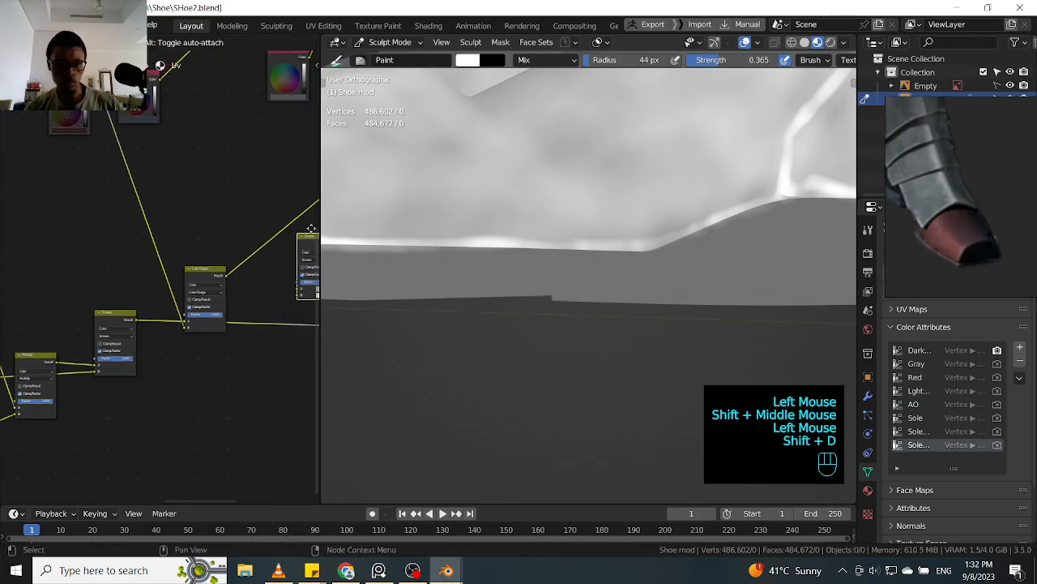
pyautogui.click(297, 306)
pyautogui.click(294, 297)
pyautogui.moveTo(281, 291); pyautogui.dragTo(269, 267)
# - Preview the second gray sole Attribute node's mask on the shoe
pyautogui.keyDown('ctrl'); pyautogui.moveTo(202, 227); pyautogui.dragTo(213, 379, button='middle'); pyautogui.keyUp('ctrl')
pyautogui.hotkey('alt', 'shift')
pyautogui.moveTo(155, 238)
pyautogui.keyDown('shift'); pyautogui.mouseDown(button='middle')
pyautogui.moveTo(153, 276)
pyautogui.moveTo(147, 227)
pyautogui.mouseUp(button='middle'); pyautogui.keyUp('shift')
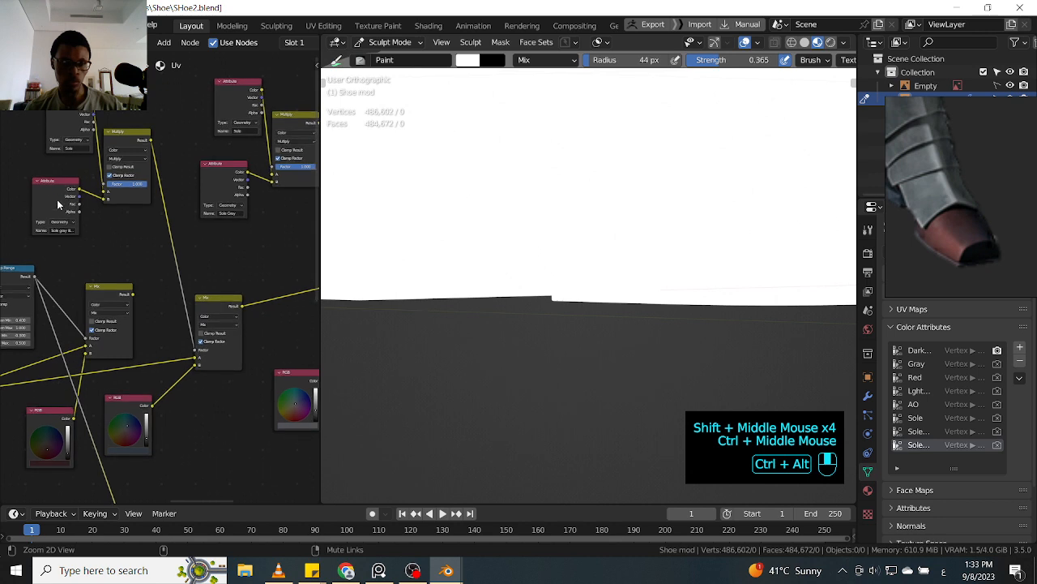
pyautogui.moveTo(58, 197); pyautogui.dragTo(60, 198, button='middle')
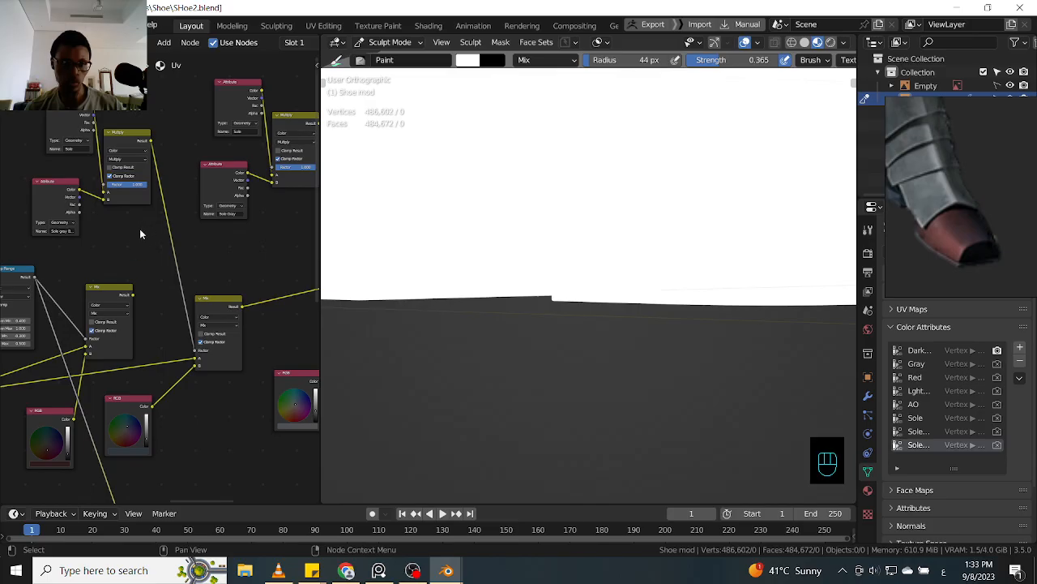
pyautogui.click(58, 199)
pyautogui.keyDown('ctrl'); pyautogui.keyDown('shift'); pyautogui.click(58, 197); pyautogui.keyUp('shift'); pyautogui.keyUp('ctrl')
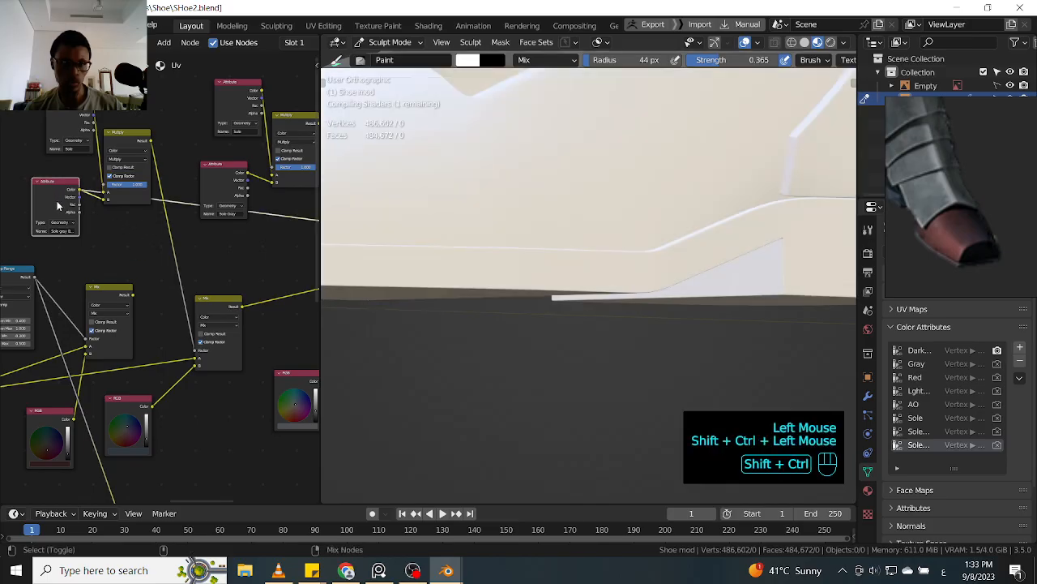
pyautogui.keyDown('ctrl'); pyautogui.moveTo(141, 238); pyautogui.dragTo(138, 261, button='middle'); pyautogui.keyUp('ctrl')
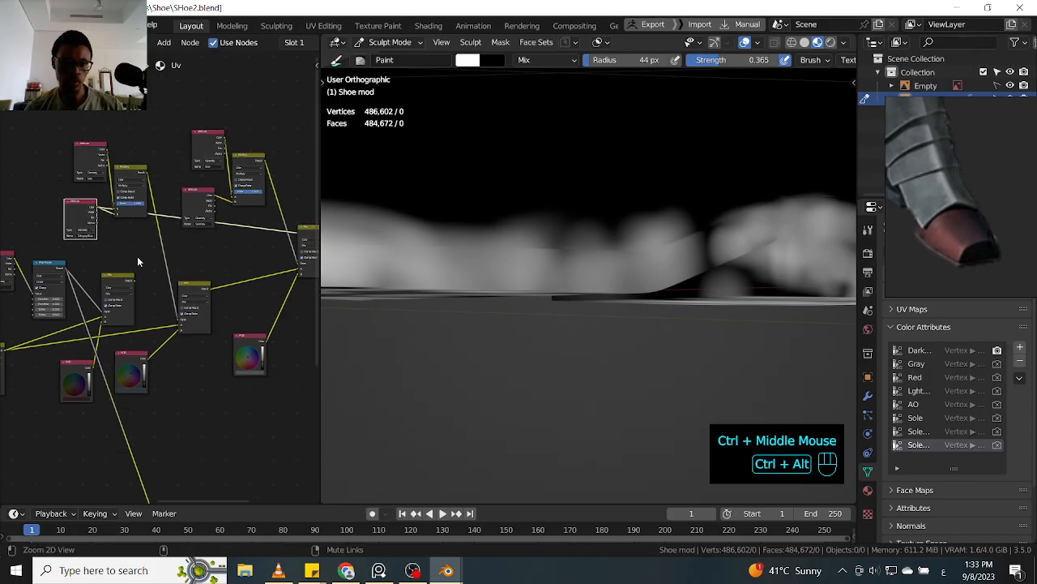
# - Connect the previewed gray sole Attribute's color to input B of the new Screen node and preview that node's result
pyautogui.keyDown('ctrl'); pyautogui.moveTo(142, 267); pyautogui.dragTo(92, 224, button='middle'); pyautogui.keyUp('ctrl')
pyautogui.keyDown('shift'); pyautogui.moveTo(186, 403); pyautogui.dragTo(150, 231, button='middle'); pyautogui.keyUp('shift')
pyautogui.keyDown('shift'); pyautogui.click(274, 395); pyautogui.keyUp('shift')
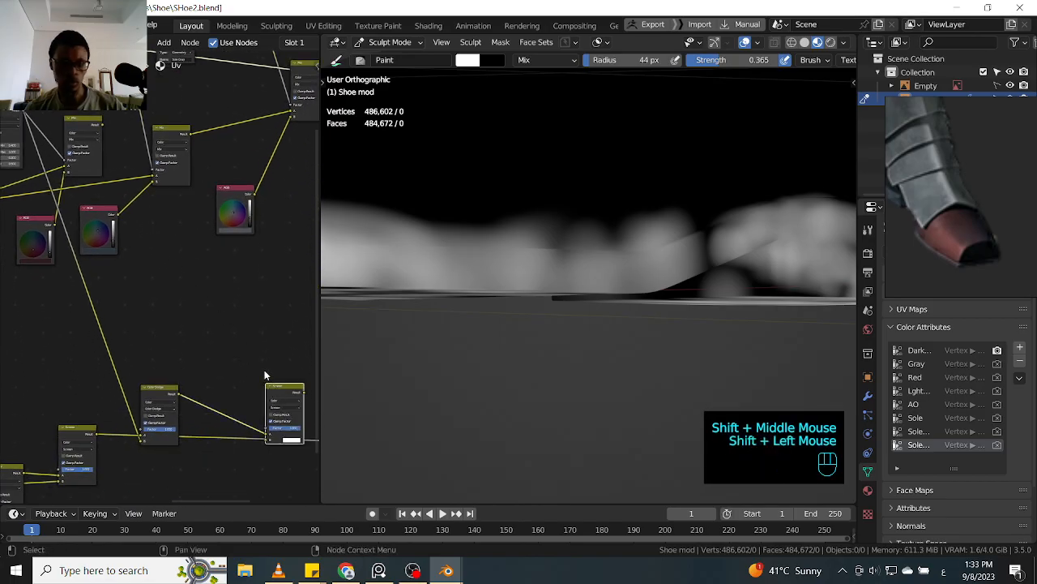
pyautogui.press('f')
pyautogui.keyDown('shift'); pyautogui.moveTo(176, 259); pyautogui.dragTo(154, 254, button='middle'); pyautogui.keyUp('shift')
pyautogui.keyDown('shift'); pyautogui.moveTo(210, 325); pyautogui.dragTo(172, 316, button='middle'); pyautogui.keyUp('shift')
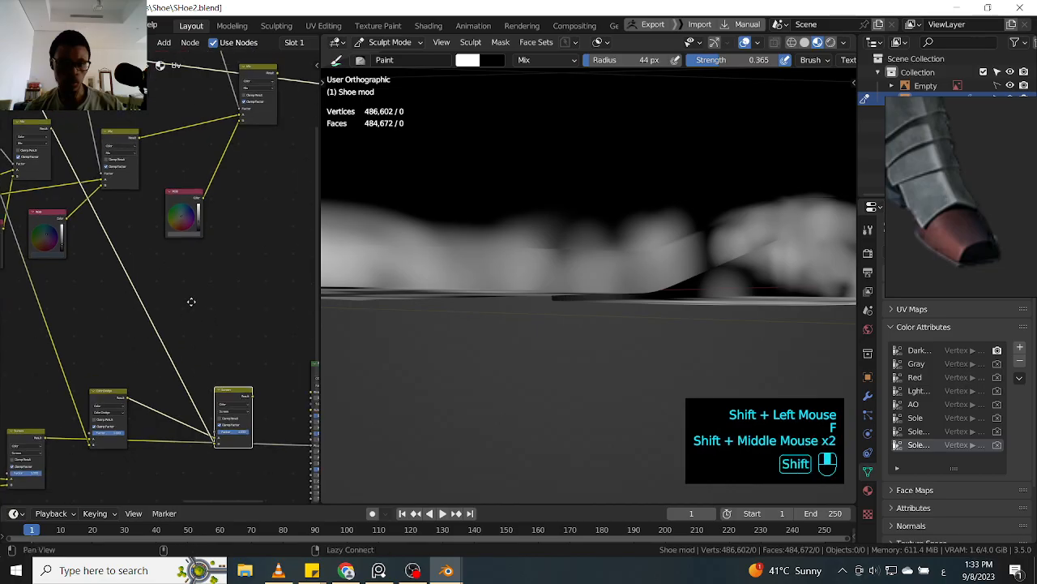
pyautogui.keyDown('ctrl'); pyautogui.keyDown('shift'); pyautogui.click(225, 374); pyautogui.keyUp('shift'); pyautogui.keyUp('ctrl')
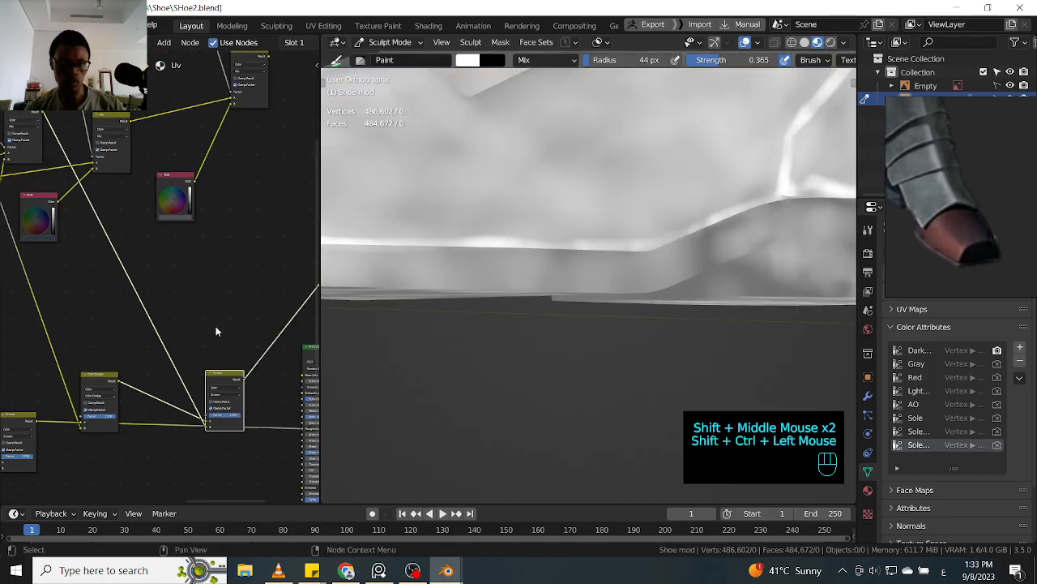
# - Disconnect the link running from the attribute node to the B input of the last Screen node
pyautogui.keyDown('shift'); pyautogui.moveTo(229, 271); pyautogui.dragTo(248, 301, button='middle'); pyautogui.keyUp('shift')
pyautogui.click(184, 334)
pyautogui.moveTo(223, 336); pyautogui.dragTo(196, 305)
pyautogui.keyDown('shift'); pyautogui.moveTo(134, 212); pyautogui.dragTo(181, 354, button='middle'); pyautogui.keyUp('shift')
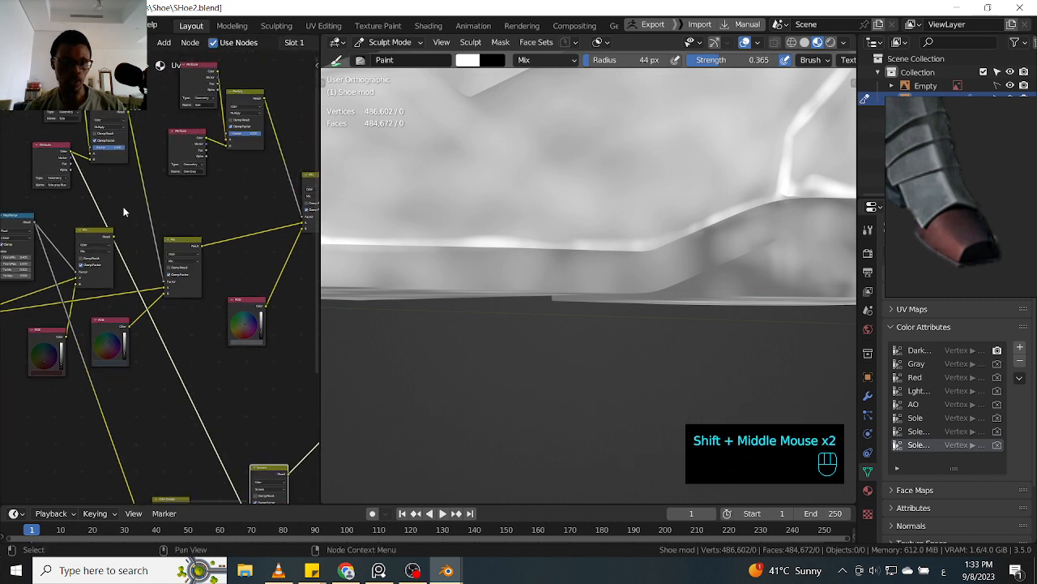
pyautogui.click(110, 110)
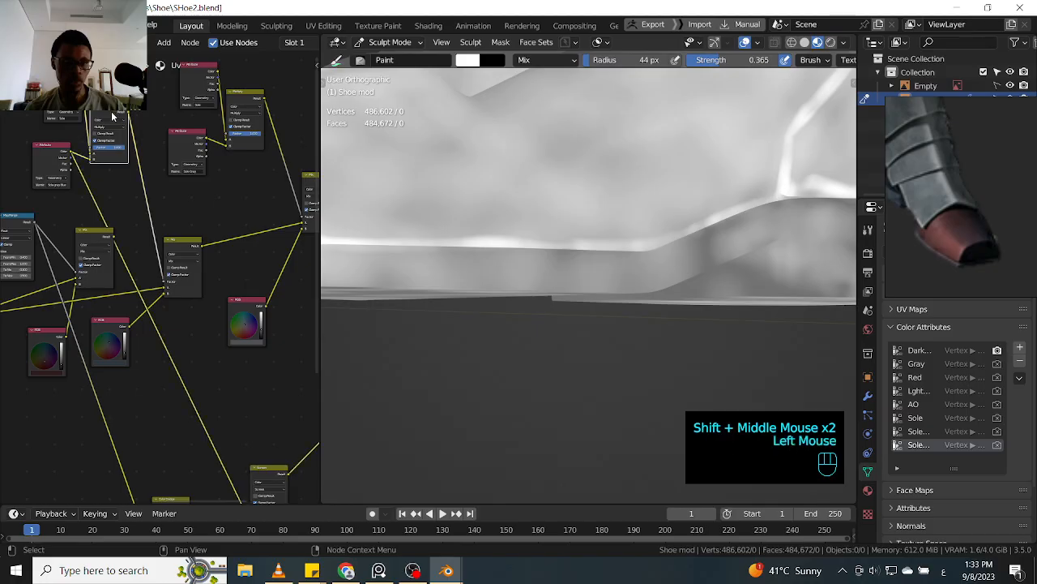
pyautogui.keyDown('shift'); pyautogui.moveTo(129, 212); pyautogui.dragTo(122, 219, button='middle'); pyautogui.keyUp('shift')
pyautogui.keyDown('shift'); pyautogui.moveTo(233, 206); pyautogui.dragTo(186, 185, button='middle'); pyautogui.keyUp('shift')
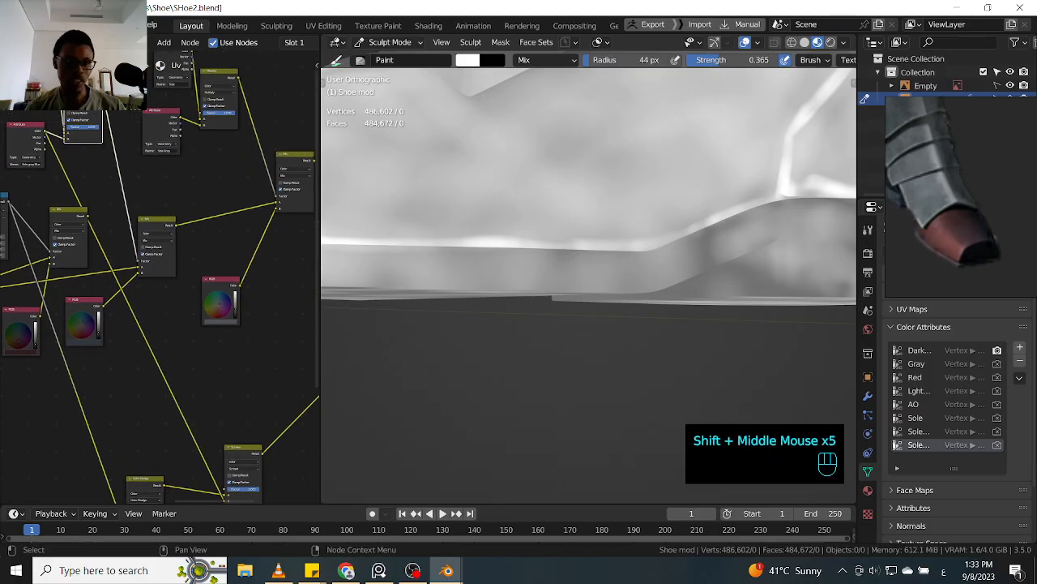
pyautogui.keyDown('shift'); pyautogui.moveTo(221, 450); pyautogui.dragTo(204, 371, button='middle'); pyautogui.keyUp('shift')
pyautogui.moveTo(207, 418); pyautogui.dragTo(183, 294)
# - Connect the Multiply node that drives the middle Mix node's factor to the last Screen node's free input
pyautogui.keyDown('shift'); pyautogui.moveTo(163, 185); pyautogui.dragTo(176, 292, button='middle'); pyautogui.keyUp('shift')
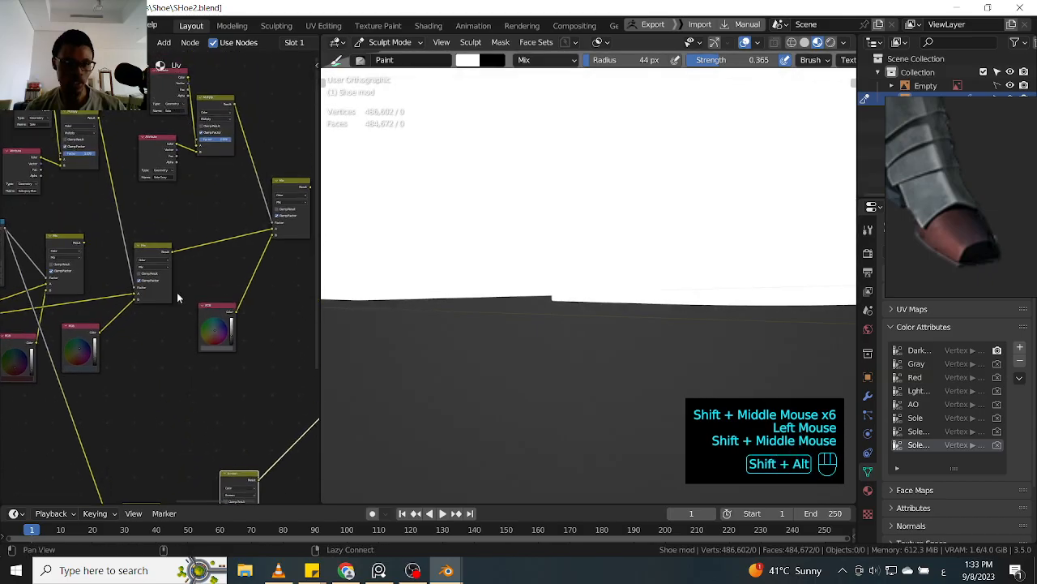
pyautogui.click(90, 123)
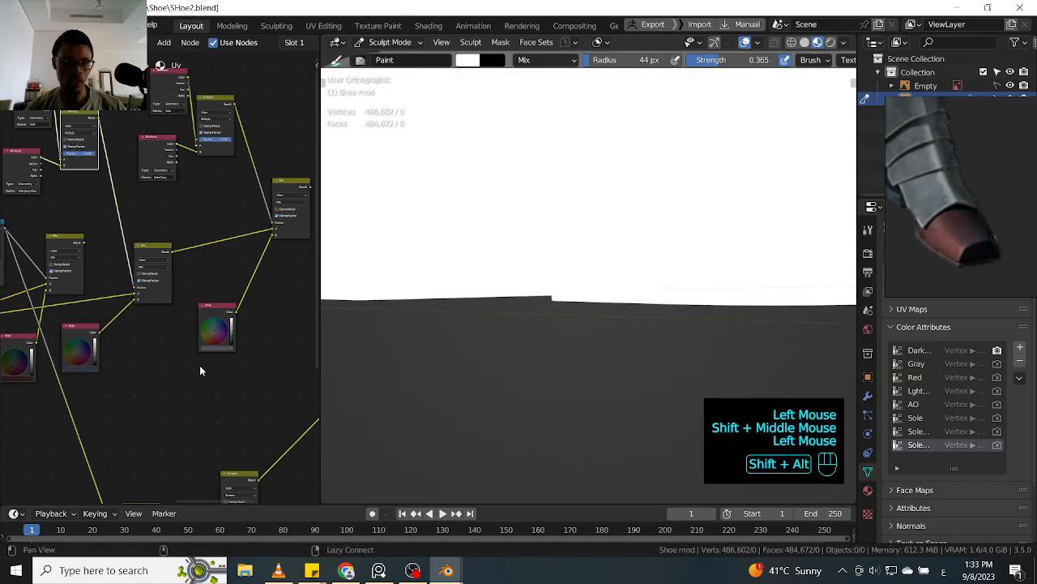
pyautogui.keyDown('shift'); pyautogui.moveTo(191, 474); pyautogui.dragTo(189, 347, button='middle'); pyautogui.keyUp('shift')
pyautogui.keyDown('shift'); pyautogui.click(230, 355); pyautogui.keyUp('shift')
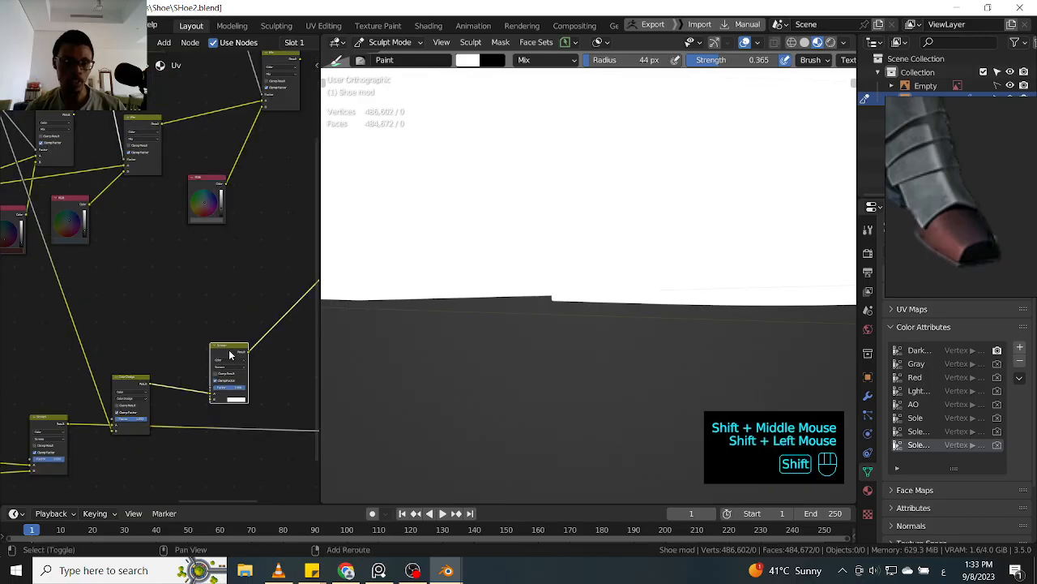
pyautogui.press('f')
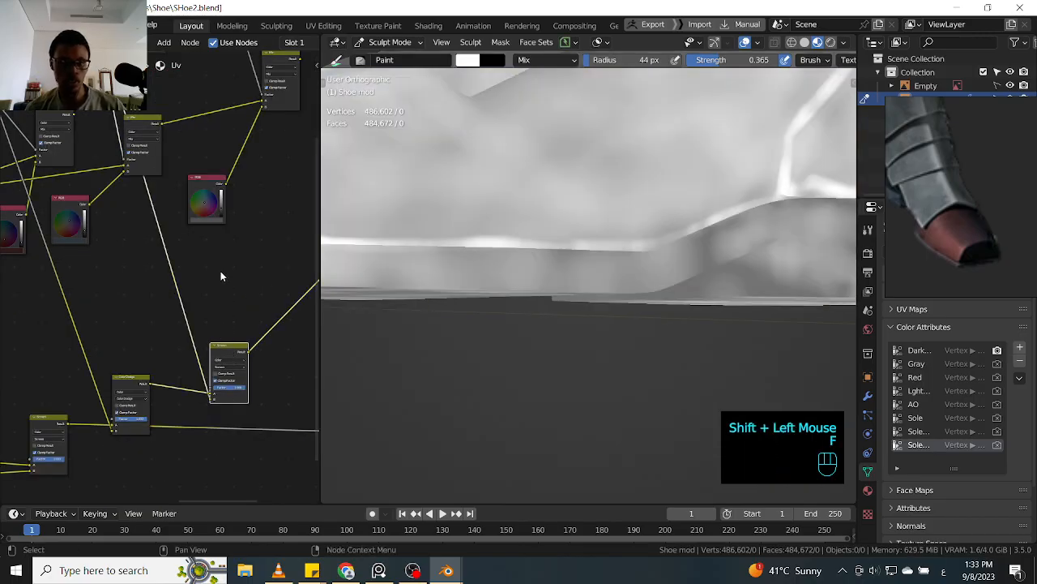
# - Duplicate the last Screen node and insert the copy on its output link, just after the original
pyautogui.moveTo(206, 251)
pyautogui.keyDown('shift'); pyautogui.mouseDown(button='middle')
pyautogui.moveTo(152, 281)
pyautogui.moveTo(122, 270)
pyautogui.moveTo(173, 260)
pyautogui.moveTo(167, 294)
pyautogui.moveTo(192, 294)
pyautogui.moveTo(176, 254)
pyautogui.moveTo(237, 271)
pyautogui.moveTo(208, 285)
pyautogui.moveTo(185, 231)
pyautogui.mouseUp(button='middle'); pyautogui.keyUp('shift')
pyautogui.keyDown('ctrl'); pyautogui.keyDown('shift'); pyautogui.click(118, 146); pyautogui.keyUp('shift'); pyautogui.keyUp('ctrl')
pyautogui.keyDown('ctrl'); pyautogui.keyDown('shift'); pyautogui.click(174, 256); pyautogui.keyUp('shift'); pyautogui.keyUp('ctrl')
pyautogui.hotkey('shift', 'd')
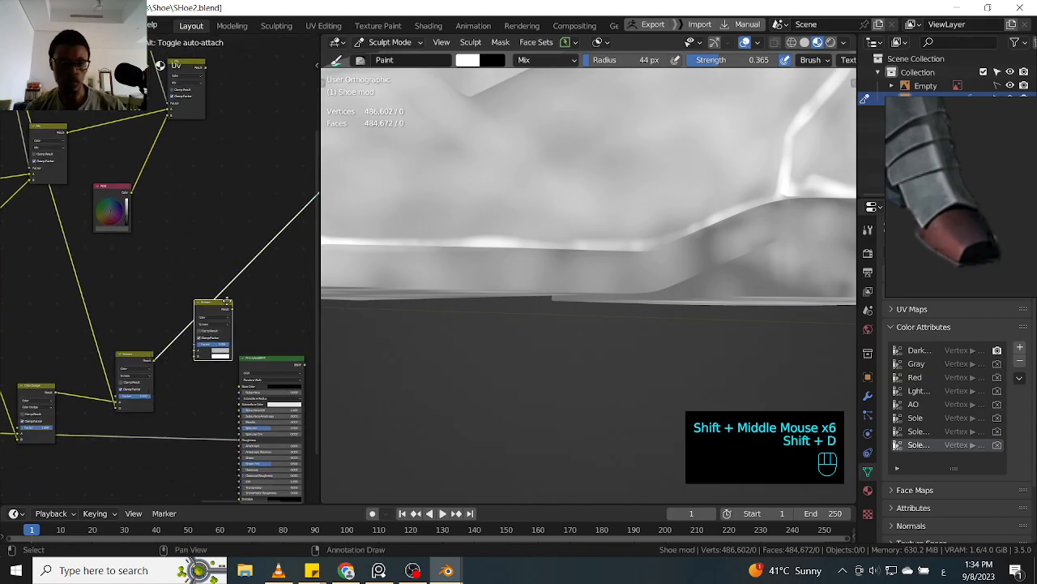
pyautogui.click(230, 294)
# - Connect the Multiply node that drives the final Mix node's factor to the duplicated Screen node
pyautogui.moveTo(197, 211)
pyautogui.keyDown('shift'); pyautogui.mouseDown(button='middle')
pyautogui.moveTo(217, 278)
pyautogui.moveTo(196, 302)
pyautogui.moveTo(164, 231)
pyautogui.mouseUp(button='middle'); pyautogui.keyUp('shift')
pyautogui.keyDown('shift'); pyautogui.click(195, 293); pyautogui.keyUp('shift')
pyautogui.press('f')
pyautogui.keyDown('shift'); pyautogui.moveTo(198, 267); pyautogui.dragTo(251, 197, button='middle'); pyautogui.keyUp('shift')
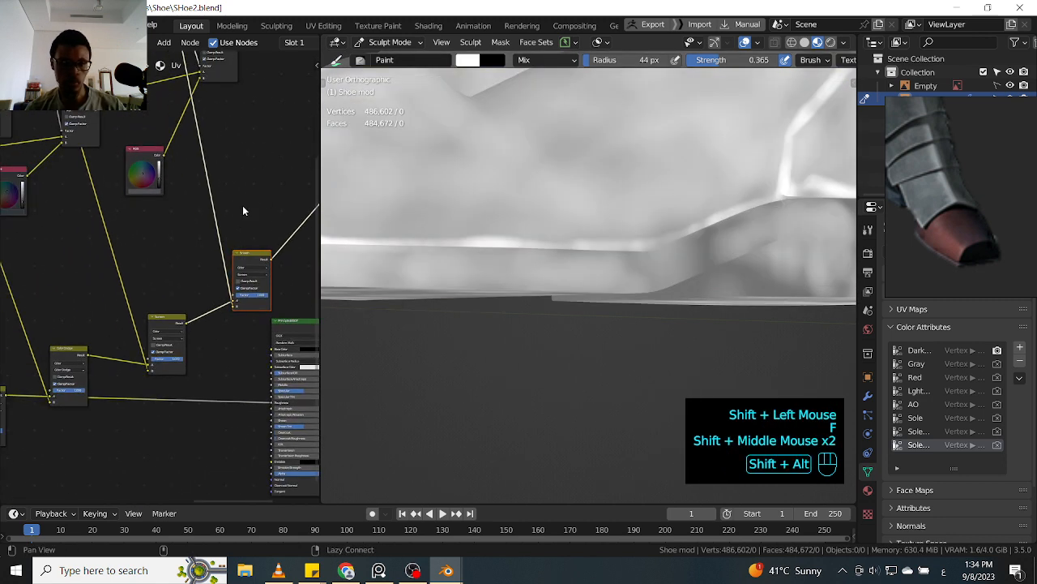
# - Connect the new Screen node's result to the Principled BSDF's Roughness and preview the Principled BSDF on the shoe
pyautogui.keyDown('shift'); pyautogui.moveTo(315, 334); pyautogui.dragTo(222, 329, button='middle'); pyautogui.keyUp('shift')
pyautogui.moveTo(222, 329); pyautogui.dragTo(291, 312)
pyautogui.keyDown('shift'); pyautogui.moveTo(226, 269); pyautogui.dragTo(197, 223, button='middle'); pyautogui.keyUp('shift')
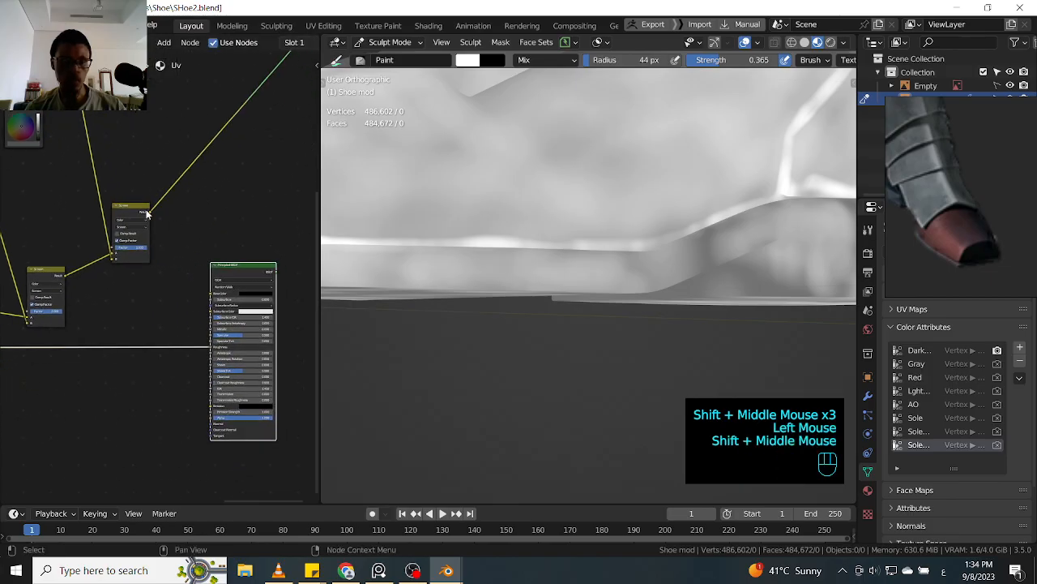
pyautogui.click(134, 218)
pyautogui.moveTo(133, 217); pyautogui.dragTo(134, 253)
pyautogui.keyDown('shift'); pyautogui.moveTo(203, 250); pyautogui.dragTo(120, 230, button='middle'); pyautogui.keyUp('shift')
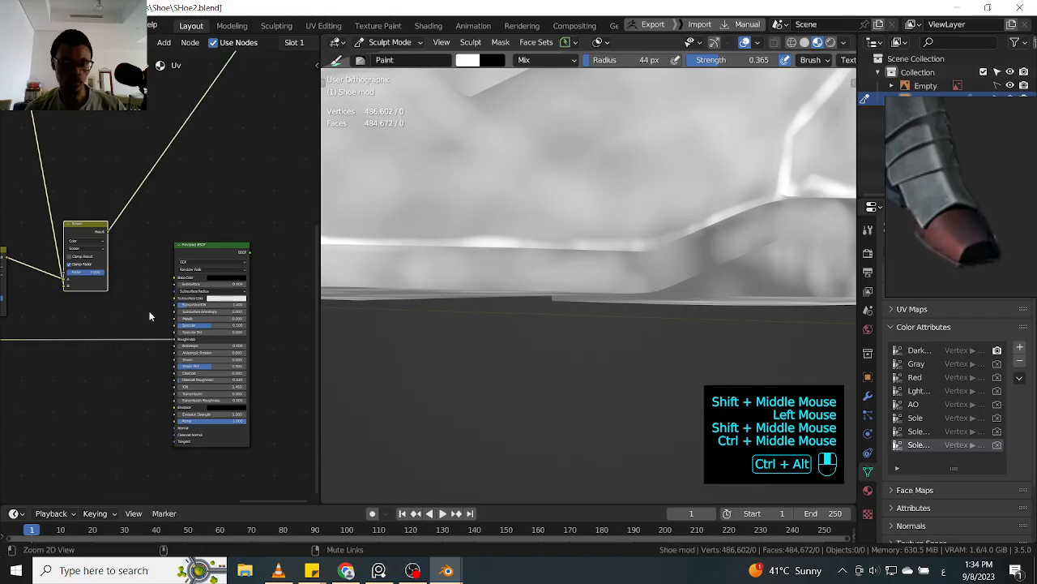
pyautogui.keyDown('ctrl'); pyautogui.moveTo(114, 233); pyautogui.dragTo(108, 232, button='middle'); pyautogui.keyUp('ctrl')
pyautogui.moveTo(109, 231); pyautogui.dragTo(154, 301)
pyautogui.keyDown('ctrl'); pyautogui.keyDown('shift'); pyautogui.click(173, 239); pyautogui.keyUp('shift'); pyautogui.keyUp('ctrl')
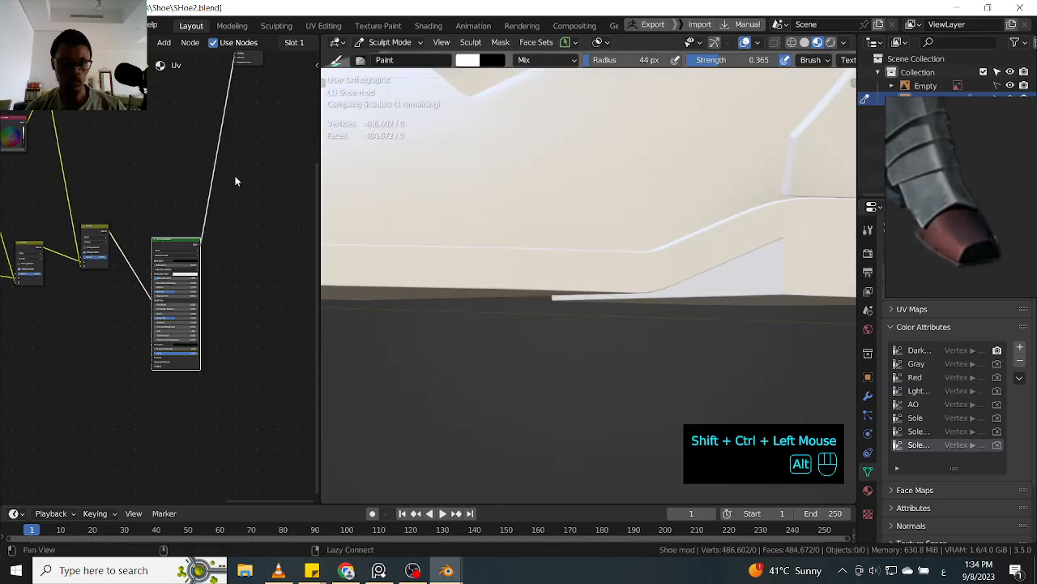
# - Reposition the Material Output node and inspect the shading on the shoe's toe and side
pyautogui.keyDown('shift'); pyautogui.moveTo(231, 181); pyautogui.dragTo(170, 312, button='middle'); pyautogui.keyUp('shift')
pyautogui.moveTo(239, 145); pyautogui.dragTo(185, 236)
pyautogui.press('g')
pyautogui.click(236, 250)
pyautogui.keyDown('ctrl'); pyautogui.moveTo(576, 413); pyautogui.dragTo(644, 382, button='middle'); pyautogui.keyUp('ctrl')
pyautogui.keyDown('shift'); pyautogui.moveTo(586, 356); pyautogui.dragTo(658, 361, button='middle'); pyautogui.keyUp('shift')
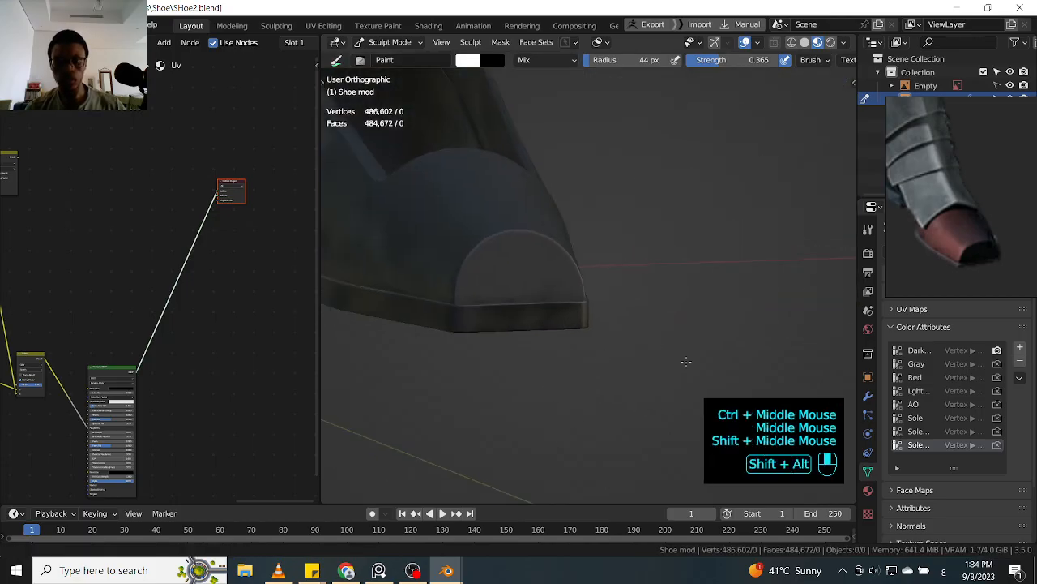
pyautogui.moveTo(507, 352); pyautogui.dragTo(628, 351, button='middle')
pyautogui.keyDown('ctrl'); pyautogui.moveTo(538, 327); pyautogui.dragTo(552, 294, button='middle'); pyautogui.keyUp('ctrl')
pyautogui.keyDown('shift'); pyautogui.moveTo(551, 293); pyautogui.dragTo(648, 301, button='middle'); pyautogui.keyUp('shift')
pyautogui.moveTo(648, 302); pyautogui.dragTo(551, 347, button='middle')
# - Move the Principled BSDF up beside the final Mix node and connect that Mix result to its Base Color
pyautogui.keyDown('shift'); pyautogui.moveTo(102, 347); pyautogui.dragTo(216, 289, button='middle'); pyautogui.keyUp('shift')
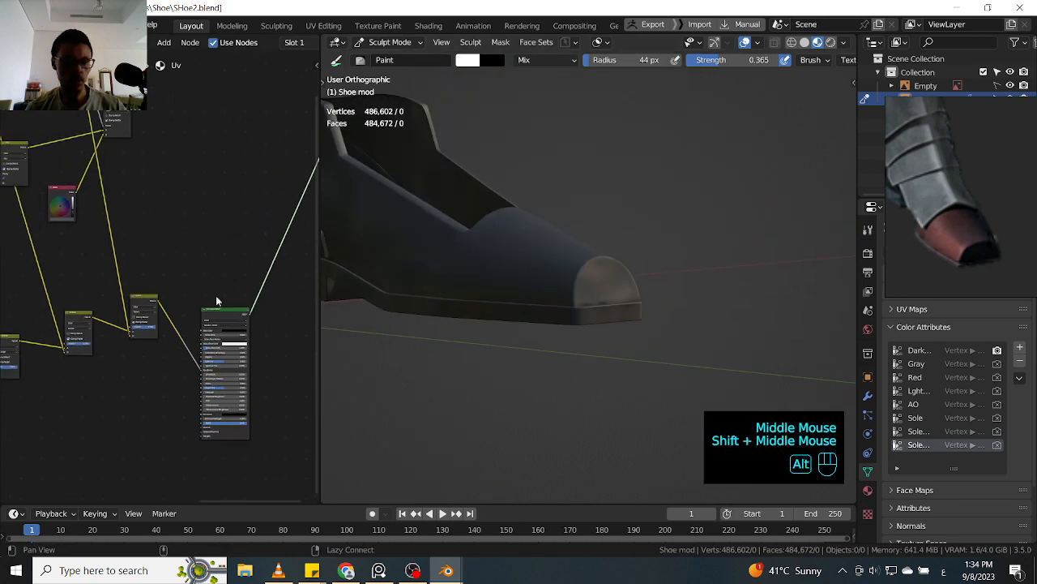
pyautogui.moveTo(217, 312); pyautogui.dragTo(223, 200)
pyautogui.moveTo(227, 125); pyautogui.dragTo(226, 106)
pyautogui.keyDown('shift'); pyautogui.moveTo(226, 106); pyautogui.dragTo(123, 157, button='middle'); pyautogui.keyUp('shift')
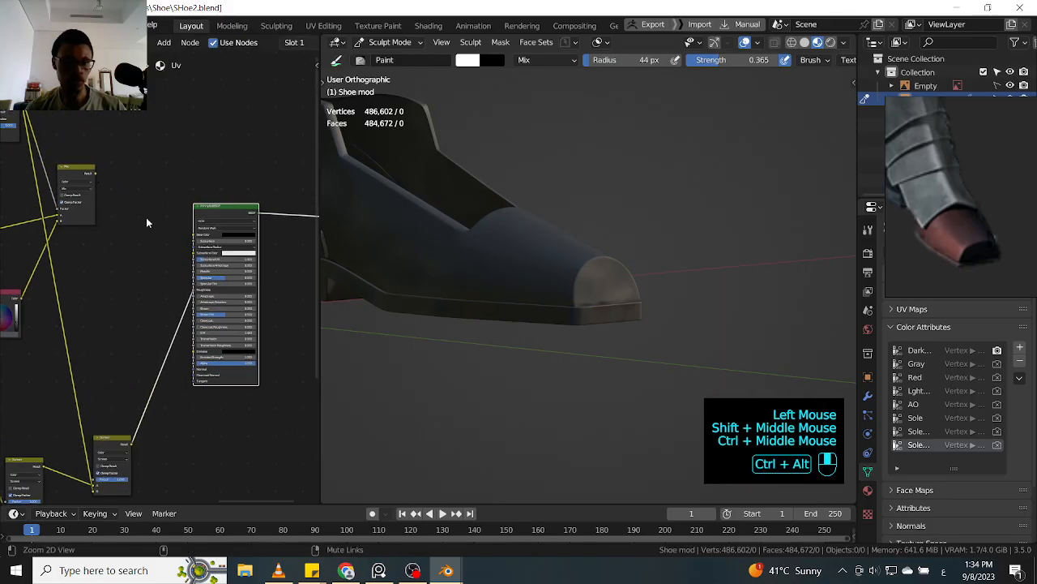
pyautogui.moveTo(54, 110); pyautogui.dragTo(117, 172, button='middle')
pyautogui.click(160, 233)
pyautogui.click(156, 237)
pyautogui.moveTo(158, 237); pyautogui.dragTo(258, 298)
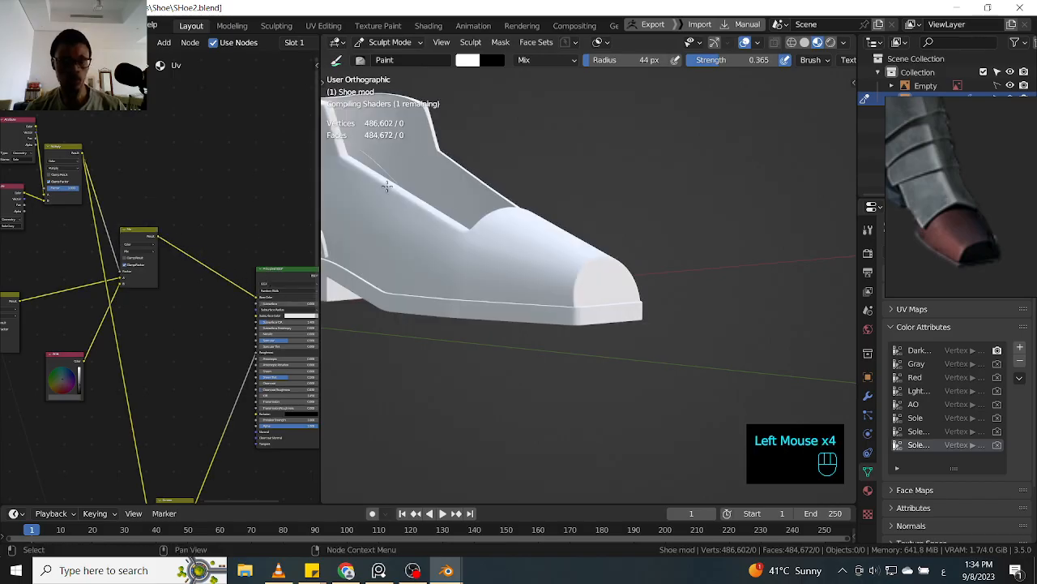
pyautogui.keyDown('alt'); pyautogui.moveTo(640, 218); pyautogui.dragTo(552, 230, button='middle'); pyautogui.keyUp('alt')
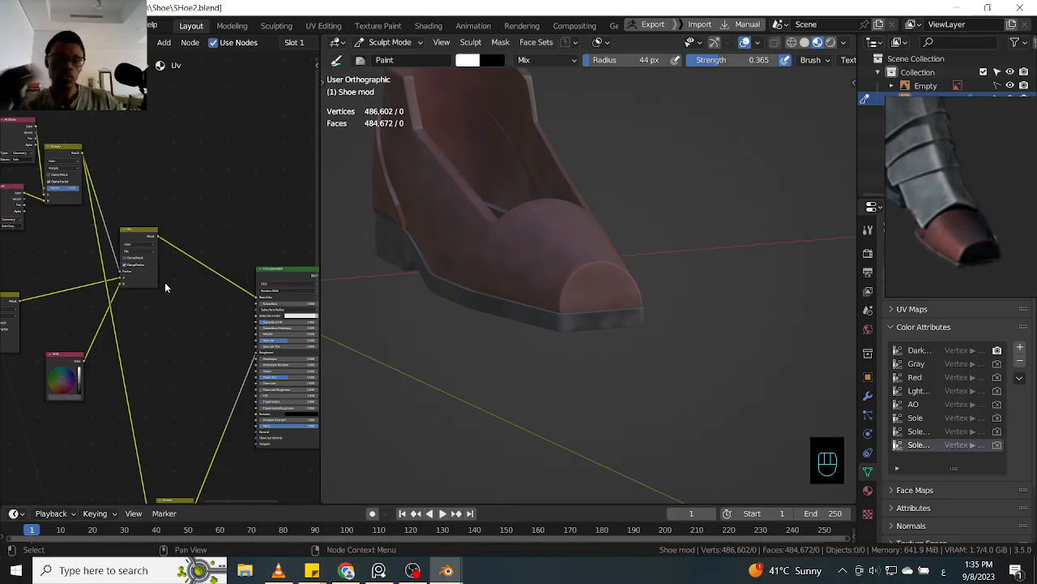
# - Preview the final Screen node's roughness output directly on the shoe
pyautogui.keyDown('shift'); pyautogui.moveTo(188, 377); pyautogui.dragTo(149, 366, button='middle'); pyautogui.keyUp('shift')
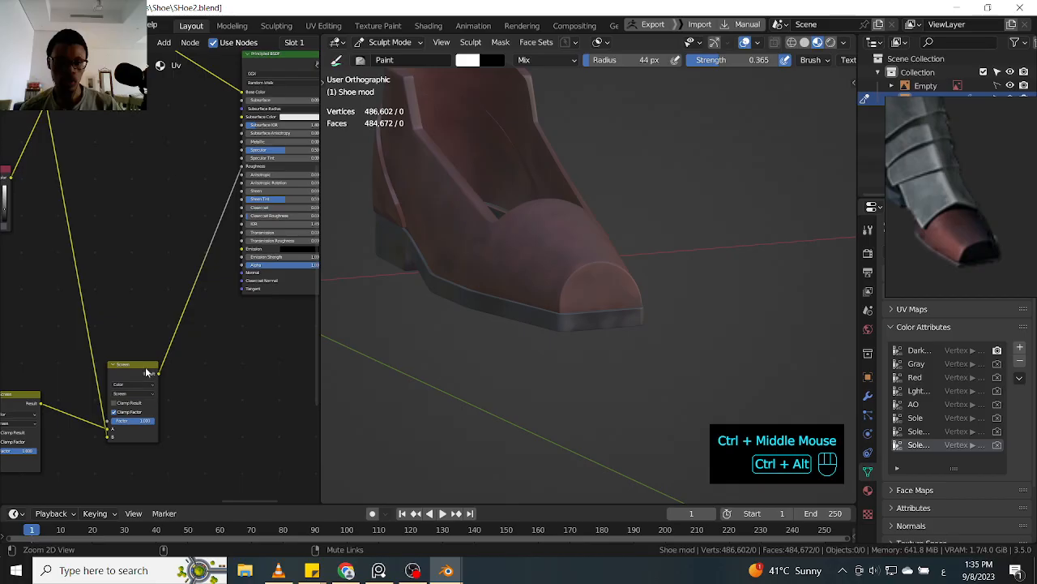
pyautogui.keyDown('ctrl'); pyautogui.moveTo(148, 368); pyautogui.dragTo(148, 368, button='middle'); pyautogui.keyUp('ctrl')
pyautogui.click(146, 368)
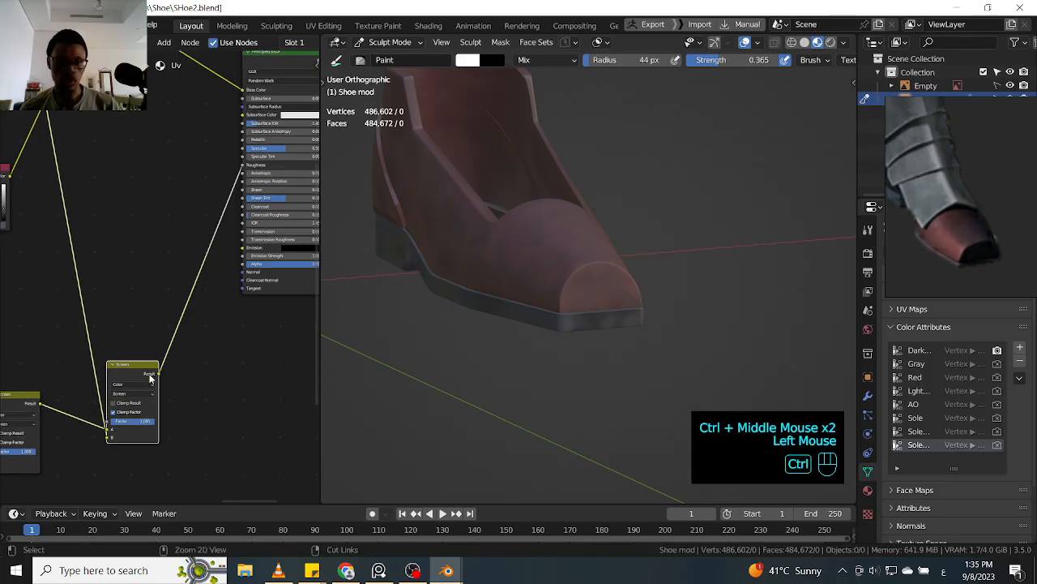
pyautogui.keyDown('ctrl'); pyautogui.keyDown('shift'); pyautogui.click(146, 372); pyautogui.keyUp('shift'); pyautogui.keyUp('ctrl')
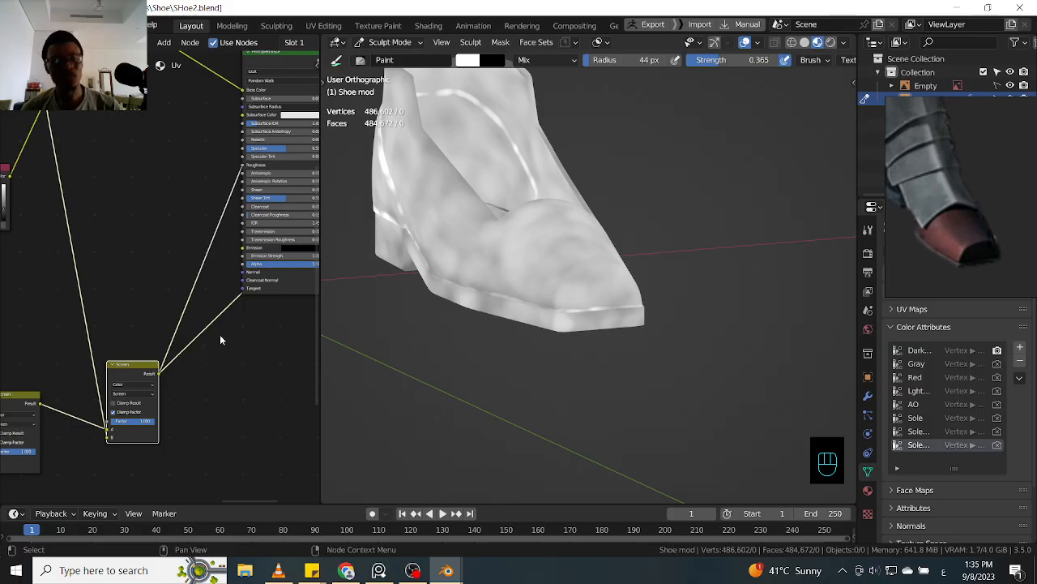
pyautogui.keyDown('shift'); pyautogui.moveTo(194, 286); pyautogui.dragTo(209, 215, button='middle'); pyautogui.keyUp('shift')
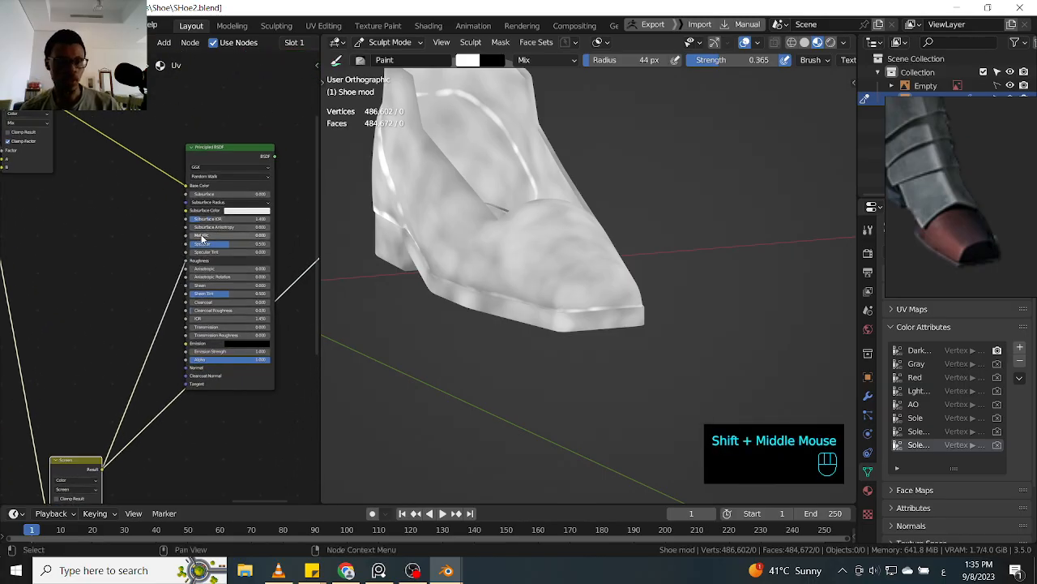
pyautogui.keyDown('shift'); pyautogui.moveTo(121, 259); pyautogui.dragTo(171, 262, button='middle'); pyautogui.keyUp('shift')
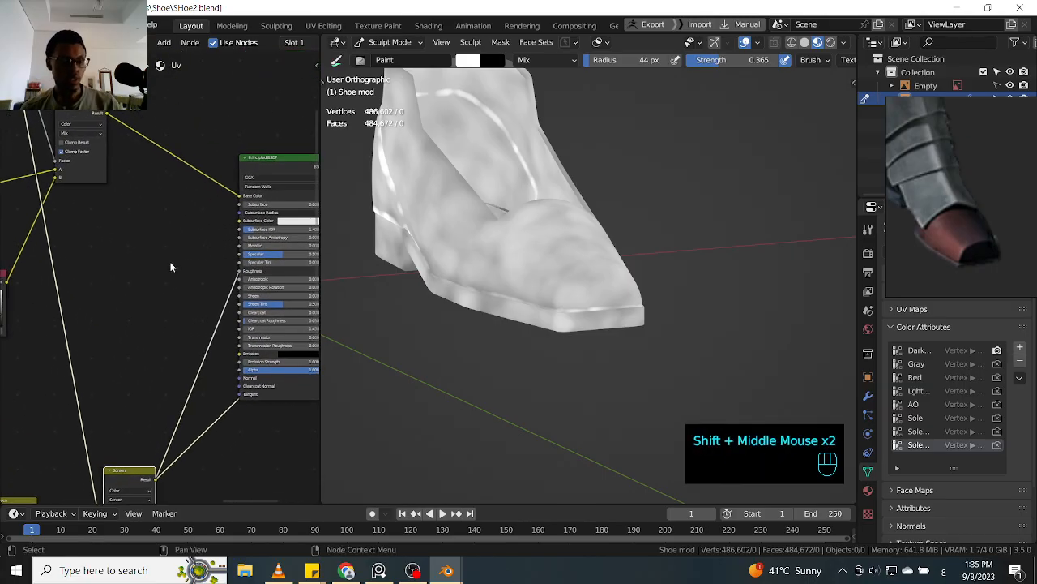
# - Duplicate the RGB node feeding the final Mix node and place the copy next to the Principled BSDF
pyautogui.keyDown('shift'); pyautogui.moveTo(68, 275); pyautogui.dragTo(144, 287, button='middle'); pyautogui.keyUp('shift')
pyautogui.click(69, 274)
pyautogui.hotkey('shift', 's')
pyautogui.click(26, 309)
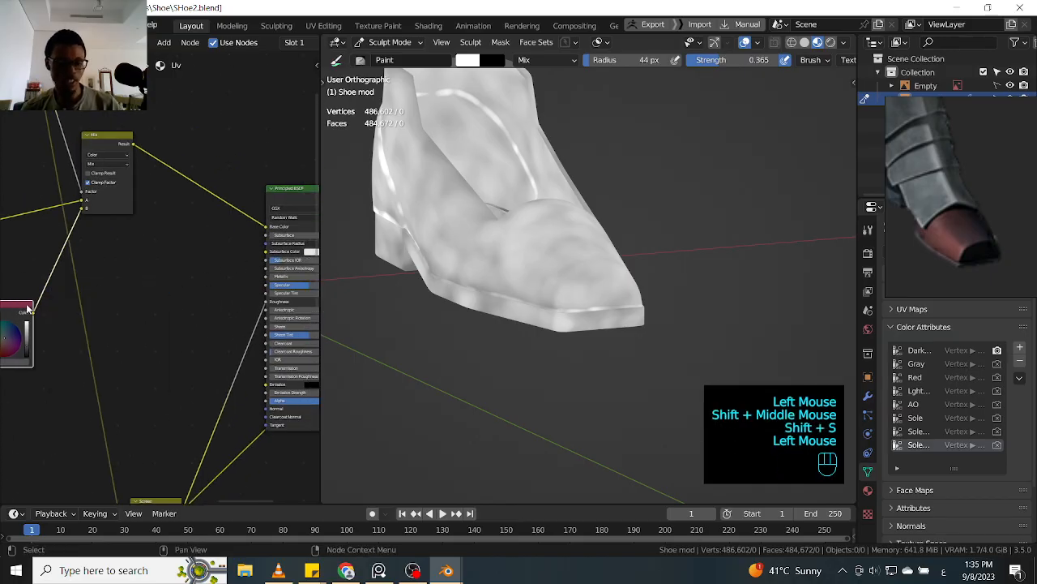
pyautogui.hotkey('shift', 'd')
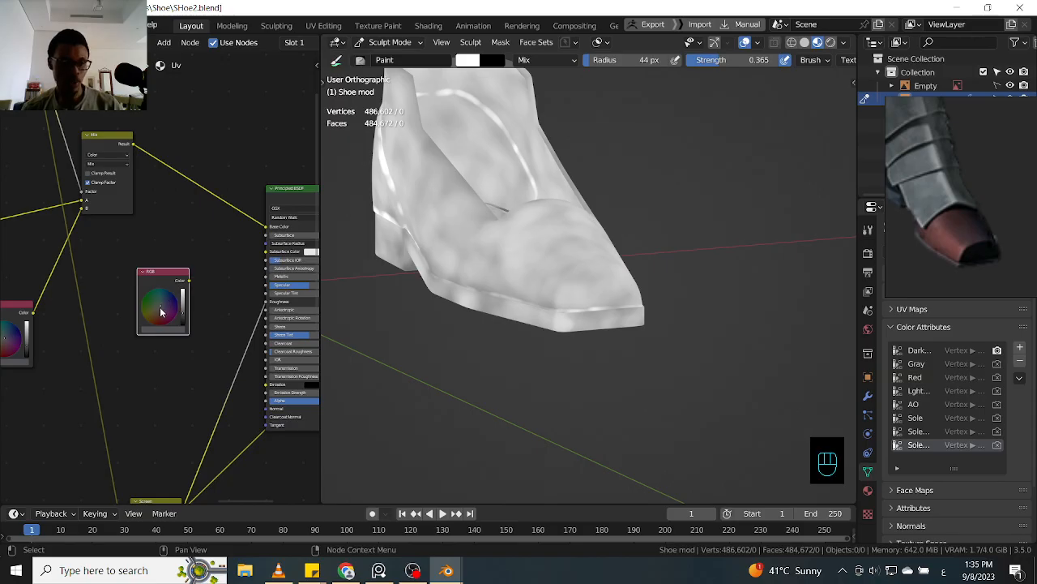
# - Set the duplicated RGB node's color to a neutral light gray
pyautogui.click(162, 310)
pyautogui.click(183, 309)
pyautogui.click(183, 300)
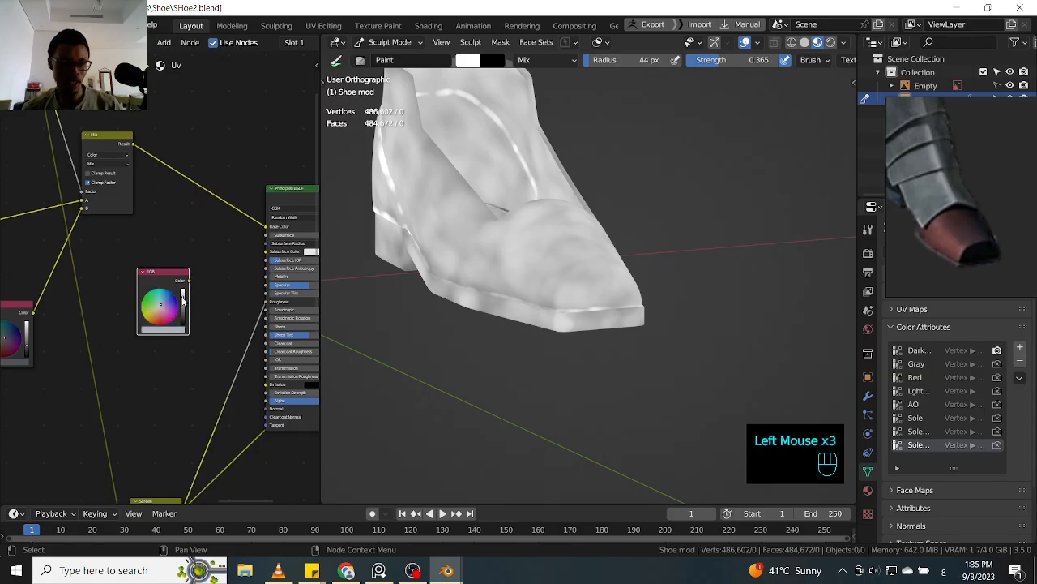
pyautogui.click(159, 309)
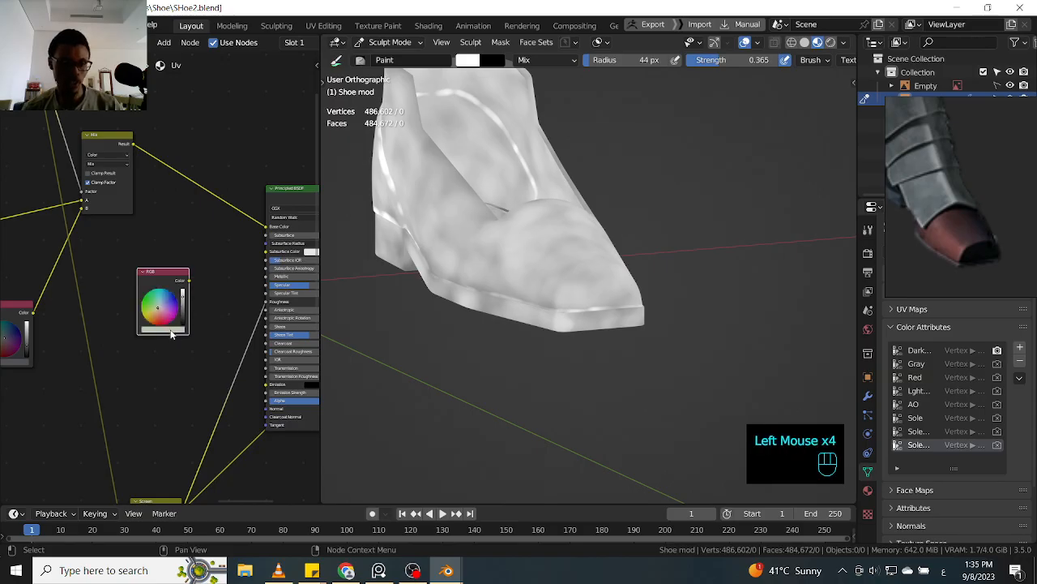
pyautogui.click(171, 331)
pyautogui.moveTo(160, 303); pyautogui.dragTo(116, 305)
pyautogui.moveTo(188, 311)
pyautogui.mouseDown()
pyautogui.moveTo(151, 311)
pyautogui.moveTo(198, 316)
pyautogui.moveTo(177, 311)
pyautogui.mouseUp()
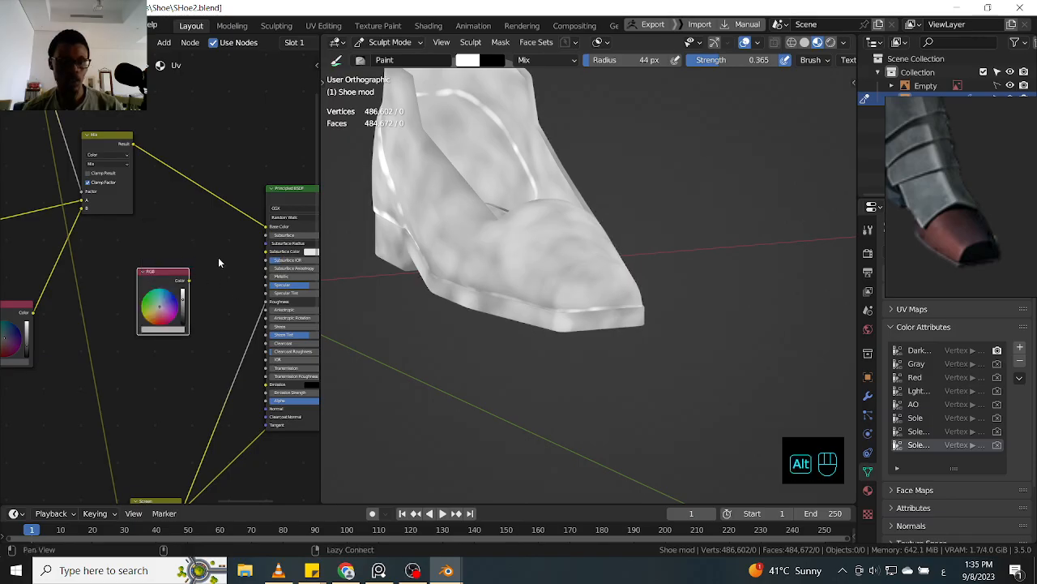
# - Add reroute points on the Base Color and Roughness links of the Principled BSDF and align them vertically
pyautogui.moveTo(231, 240); pyautogui.dragTo(176, 257, button='middle')
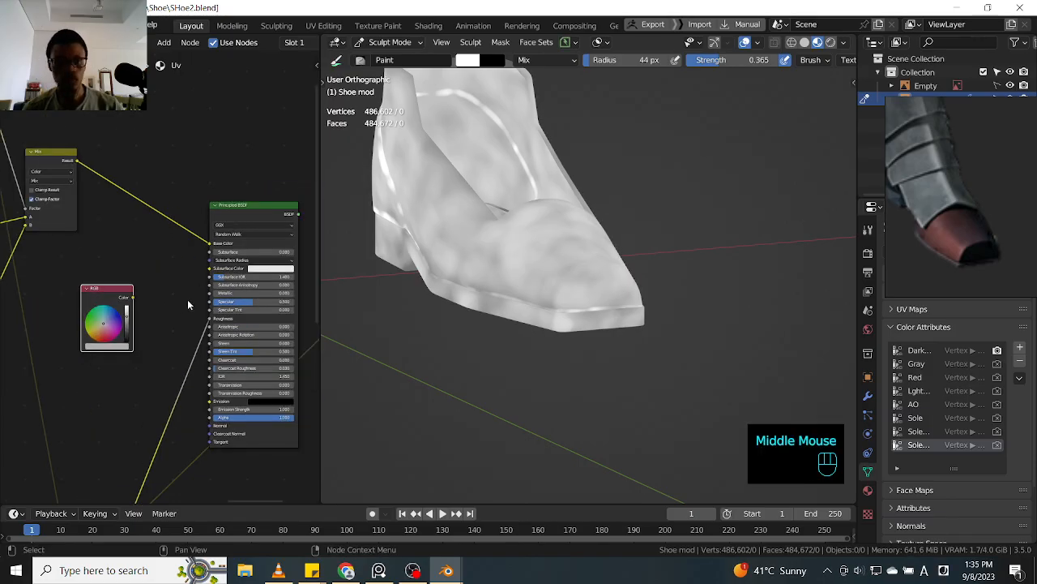
pyautogui.click(212, 247)
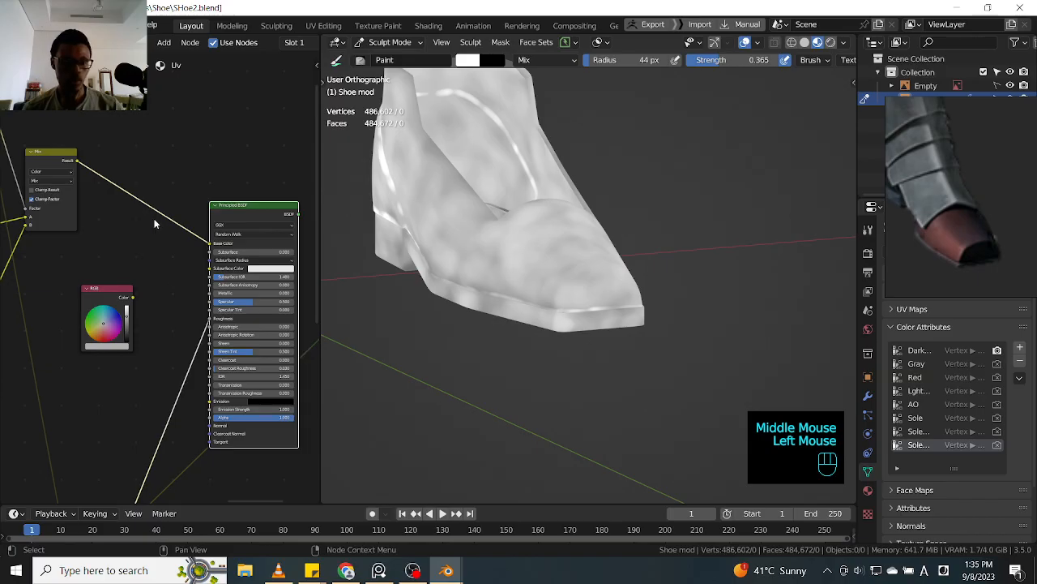
pyautogui.keyDown('shift'); pyautogui.moveTo(143, 177); pyautogui.dragTo(184, 388, button='right'); pyautogui.keyUp('shift')
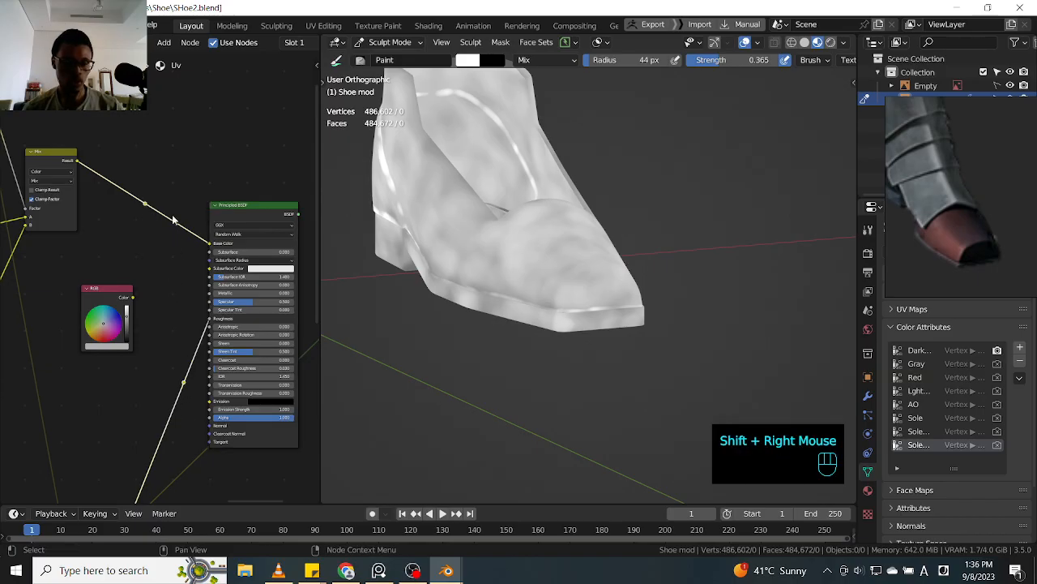
pyautogui.press('m')
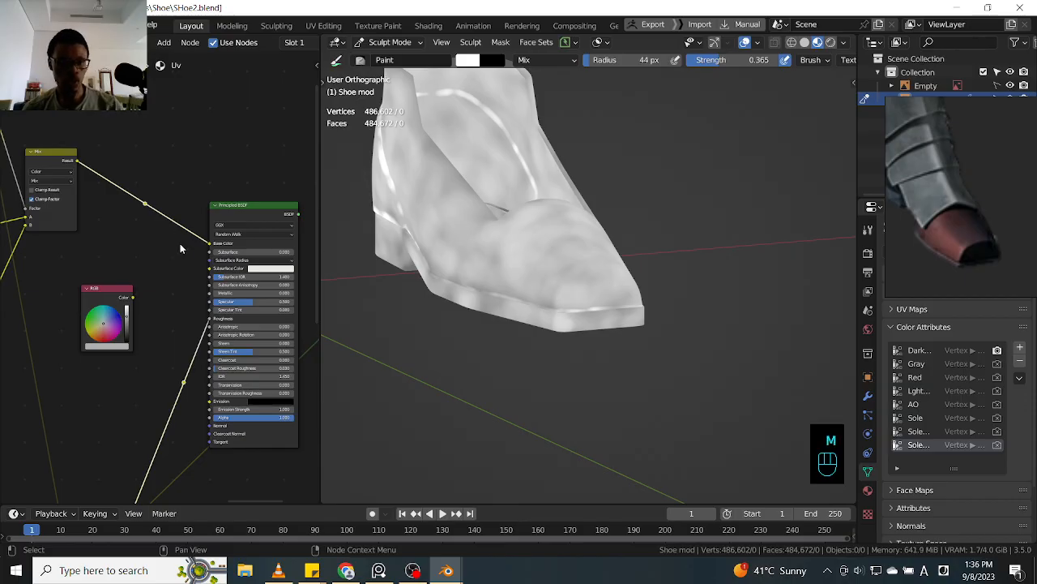
pyautogui.press('s')
pyautogui.click(177, 310)
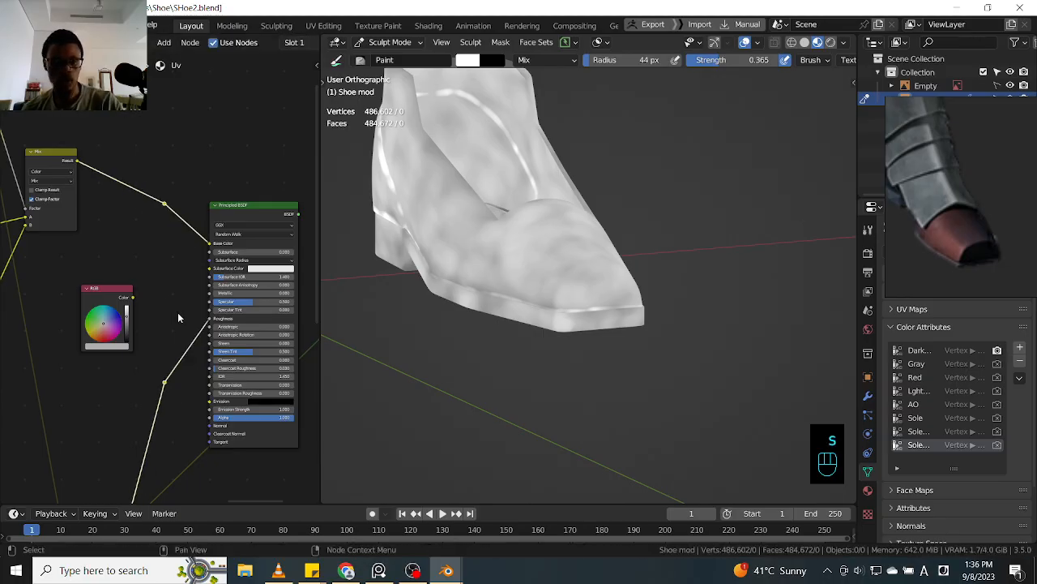
pyautogui.press('m')
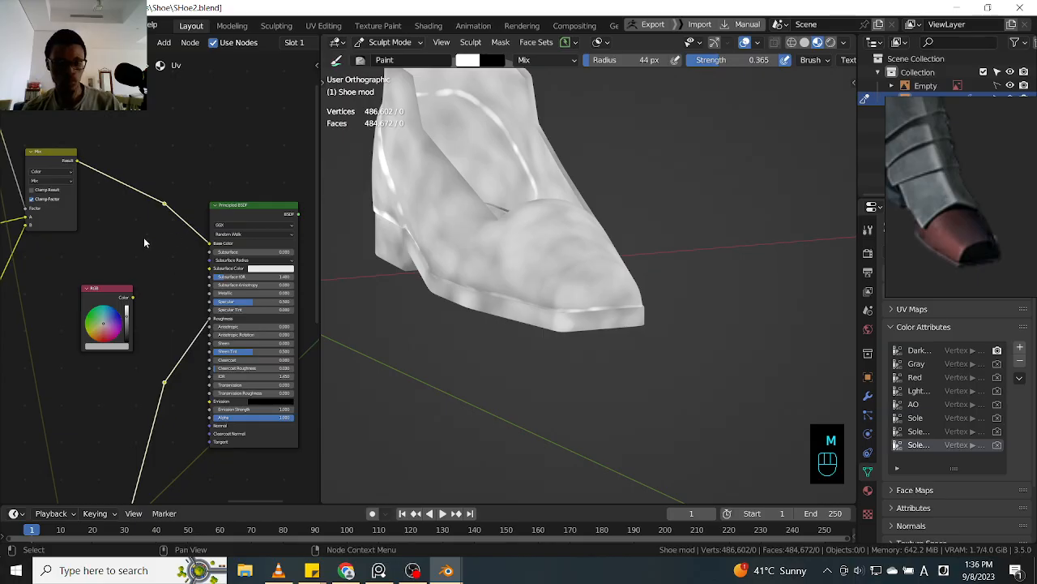
pyautogui.hotkey('ctrl', 'm')
pyautogui.moveTo(192, 172); pyautogui.dragTo(156, 417)
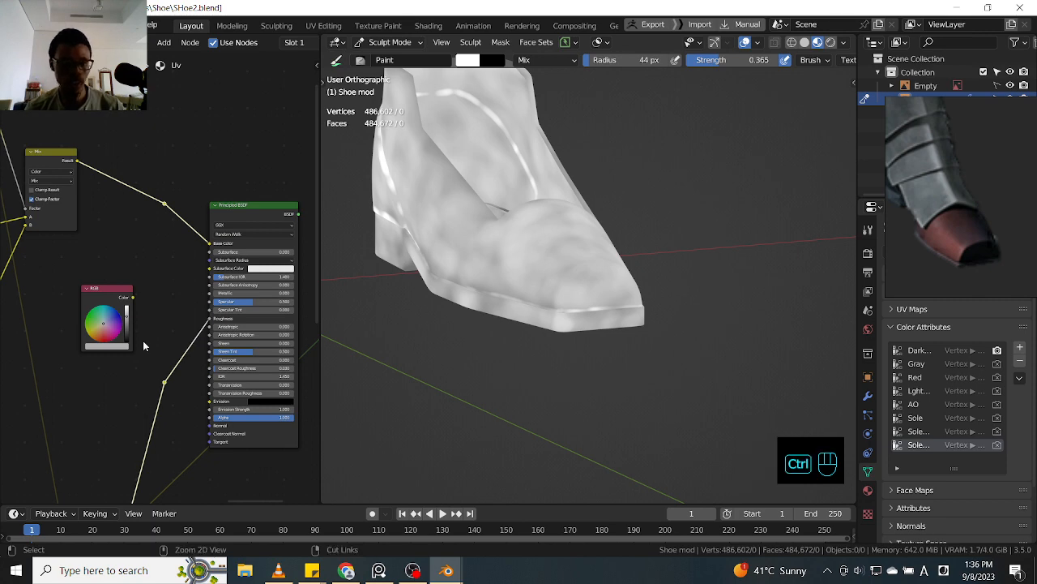
pyautogui.hotkey('ctrl', 'n')
pyautogui.moveTo(286, 62); pyautogui.dragTo(243, 162)
pyautogui.click(188, 141)
# - Save the project as a new incremental version named SHoe3.blend
pyautogui.hotkey('ctrl', 'shift', 's')
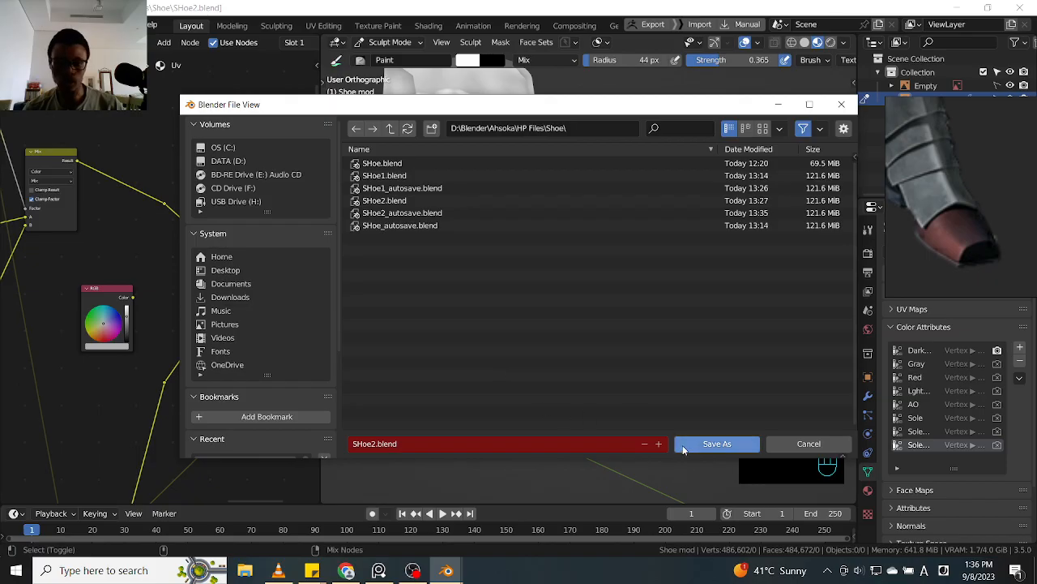
pyautogui.click(658, 445)
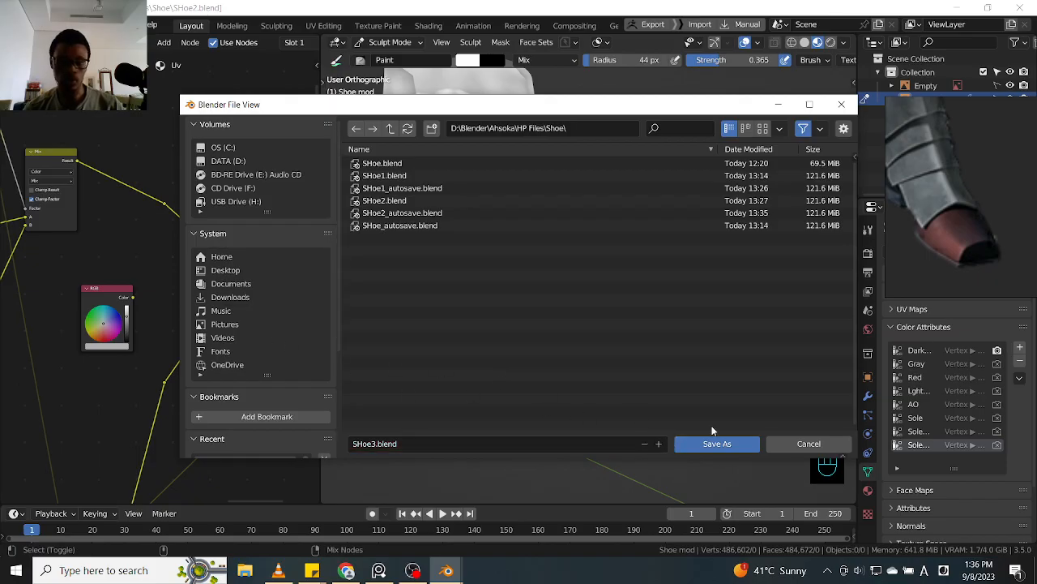
pyautogui.click(717, 444)
# - Mute the links feeding the Base Color and Roughness reroutes, keeping both reroutes connected to the Principled BSDF
pyautogui.moveTo(208, 240); pyautogui.dragTo(192, 262)
pyautogui.moveTo(209, 322); pyautogui.dragTo(189, 273)
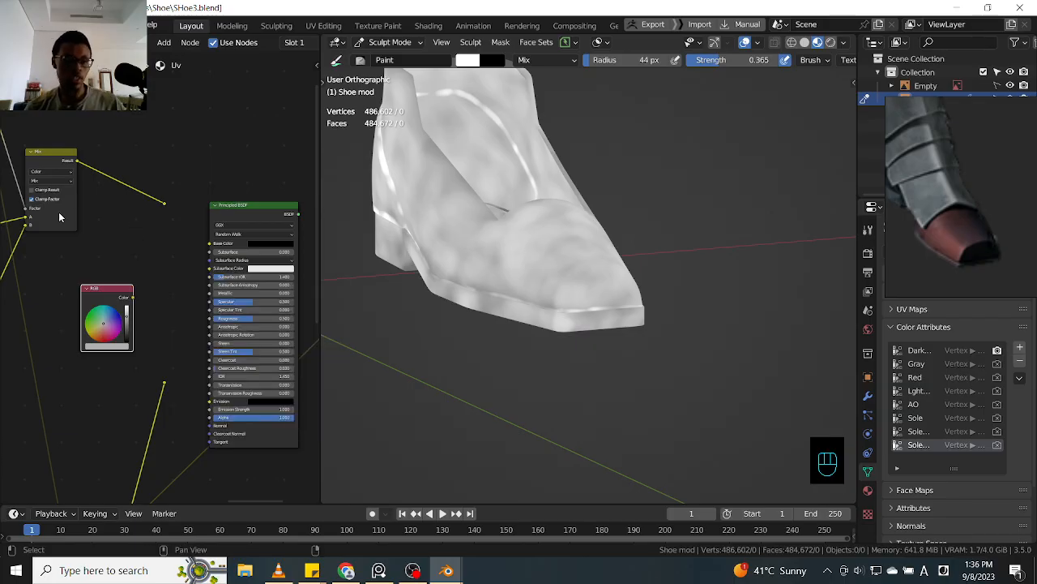
pyautogui.keyDown('alt'); pyautogui.keyDown('shift'); pyautogui.moveTo(119, 167); pyautogui.dragTo(172, 141, button='right'); pyautogui.keyUp('shift'); pyautogui.keyUp('alt')
pyautogui.moveTo(133, 172)
pyautogui.keyDown('ctrl'); pyautogui.keyDown('shift'); pyautogui.mouseDown(button='right')
pyautogui.moveTo(128, 222)
pyautogui.moveTo(141, 174)
pyautogui.moveTo(140, 191)
pyautogui.mouseUp(button='right'); pyautogui.keyUp('shift'); pyautogui.keyUp('ctrl')
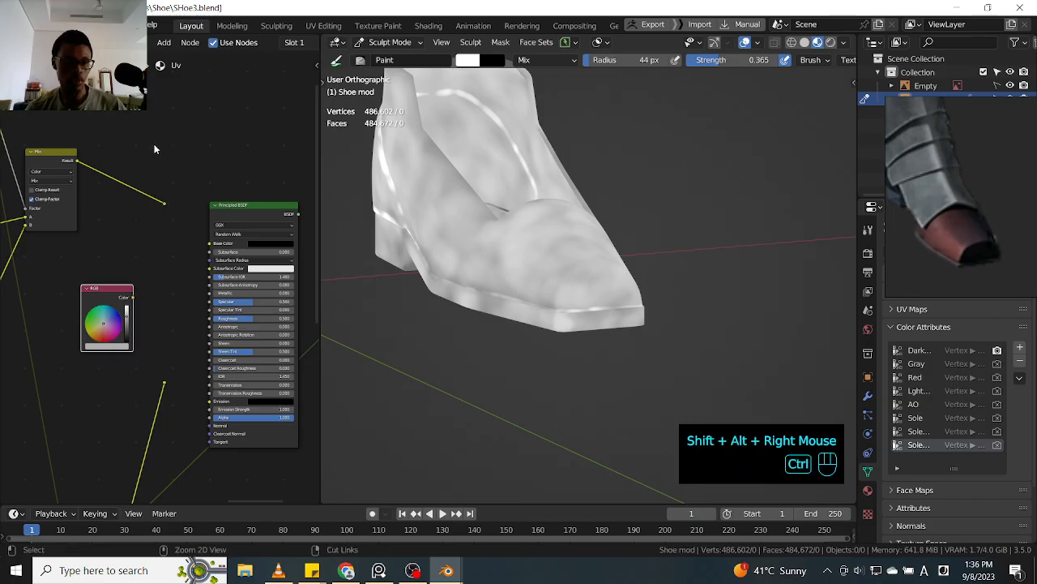
pyautogui.keyDown('ctrl'); pyautogui.keyDown('shift'); pyautogui.moveTo(147, 154); pyautogui.dragTo(115, 224, button='right'); pyautogui.keyUp('shift'); pyautogui.keyUp('ctrl')
pyautogui.moveTo(138, 143)
pyautogui.keyDown('ctrl'); pyautogui.keyDown('alt'); pyautogui.mouseDown(button='right')
pyautogui.moveTo(118, 241)
pyautogui.moveTo(136, 179)
pyautogui.mouseUp(button='right'); pyautogui.keyUp('alt'); pyautogui.keyUp('ctrl')
pyautogui.keyDown('ctrl'); pyautogui.keyDown('alt'); pyautogui.moveTo(143, 393); pyautogui.dragTo(158, 472, button='right'); pyautogui.keyUp('alt'); pyautogui.keyUp('ctrl')
pyautogui.moveTo(163, 381); pyautogui.dragTo(209, 318)
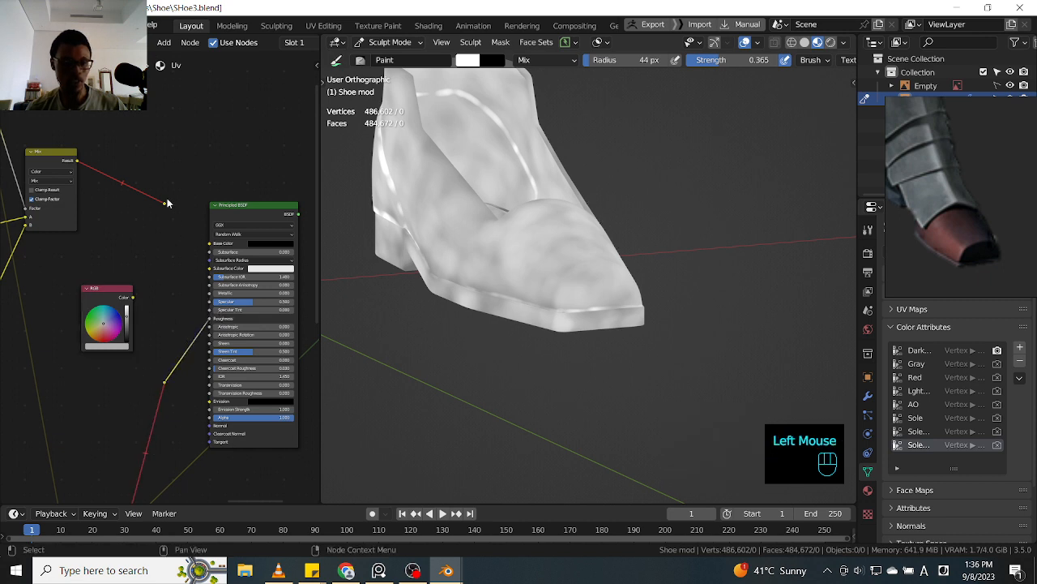
pyautogui.moveTo(165, 203); pyautogui.dragTo(208, 243)
# - Connect the duplicated RGB node's color to the Principled BSDF's Metallic input and preview the shader on the shoe
pyautogui.click(135, 299)
pyautogui.moveTo(133, 298); pyautogui.dragTo(209, 294)
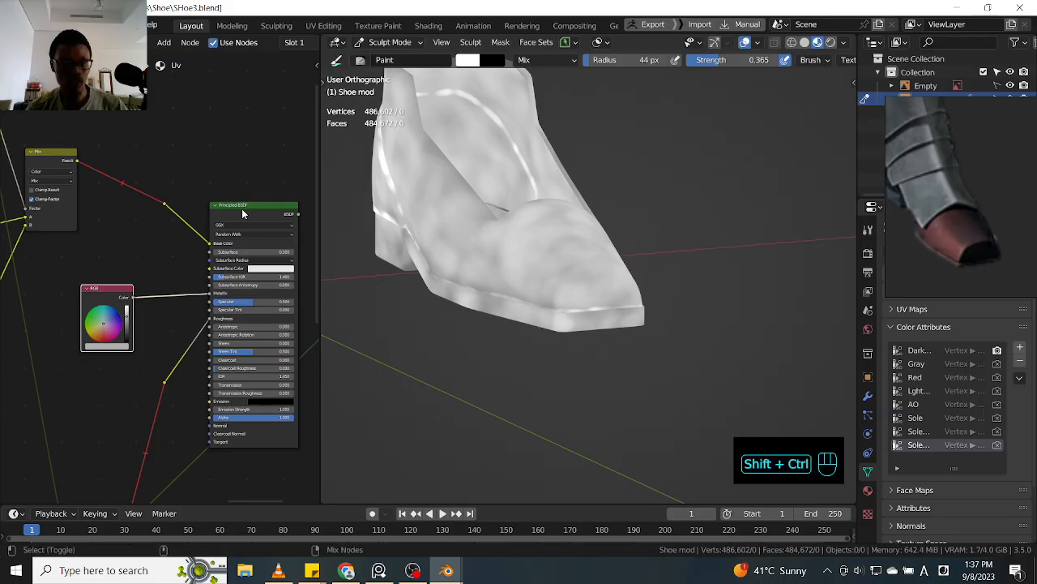
pyautogui.keyDown('ctrl'); pyautogui.keyDown('shift'); pyautogui.click(242, 213); pyautogui.keyUp('shift'); pyautogui.keyUp('ctrl')
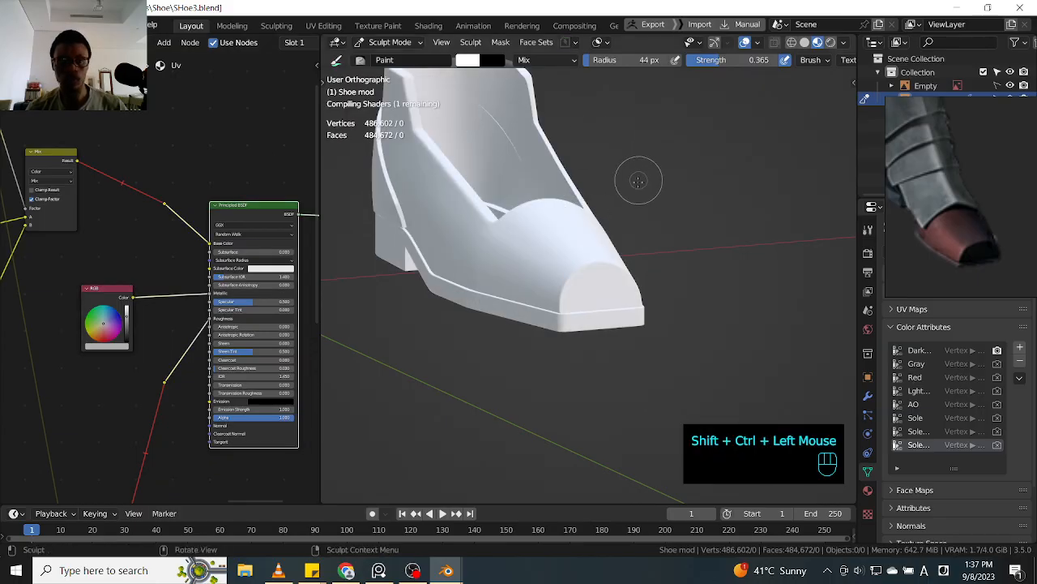
pyautogui.keyDown('alt'); pyautogui.moveTo(638, 194); pyautogui.dragTo(663, 177, button='middle'); pyautogui.keyUp('alt')
pyautogui.keyDown('shift'); pyautogui.moveTo(574, 214); pyautogui.dragTo(656, 186, button='middle'); pyautogui.keyUp('shift')
# - Test the Metallic input by setting its RGB node to full white and then to black
pyautogui.moveTo(128, 318)
pyautogui.mouseDown()
pyautogui.moveTo(124, 300)
pyautogui.moveTo(127, 361)
pyautogui.moveTo(126, 300)
pyautogui.mouseUp()
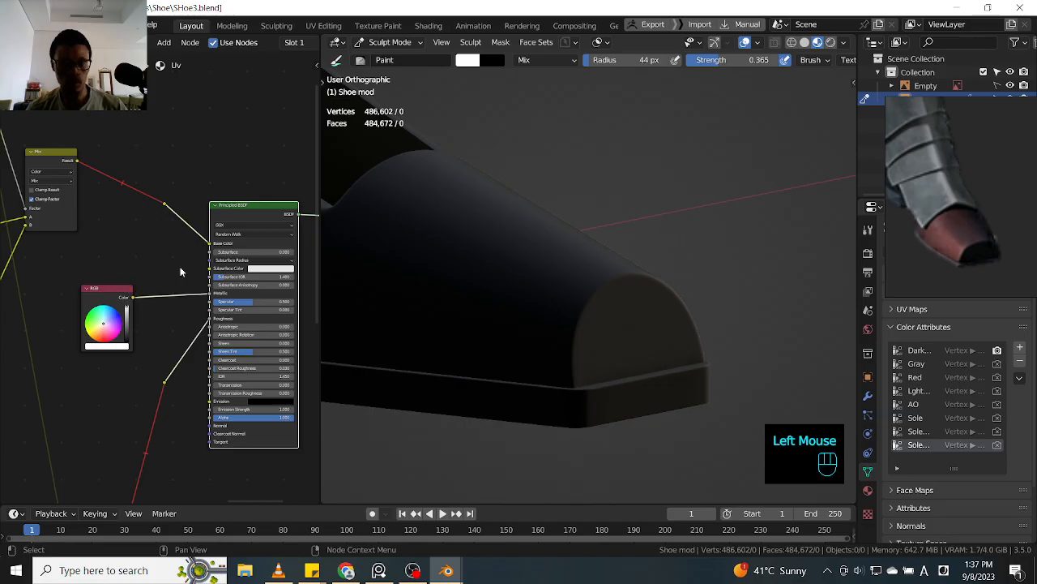
pyautogui.keyDown('alt'); pyautogui.moveTo(621, 170); pyautogui.dragTo(567, 174, button='middle'); pyautogui.keyUp('alt')
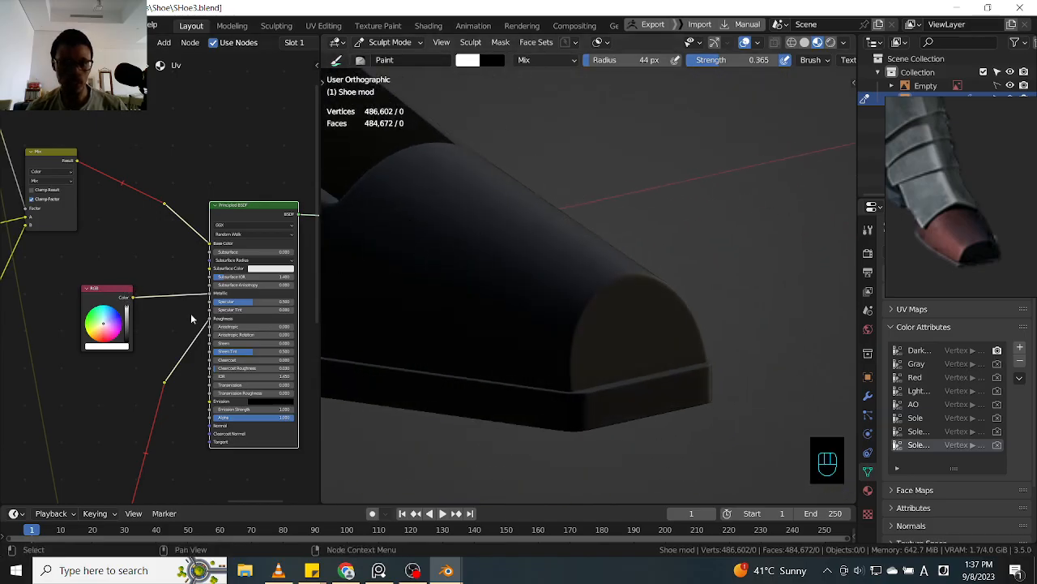
pyautogui.moveTo(124, 318); pyautogui.dragTo(124, 348)
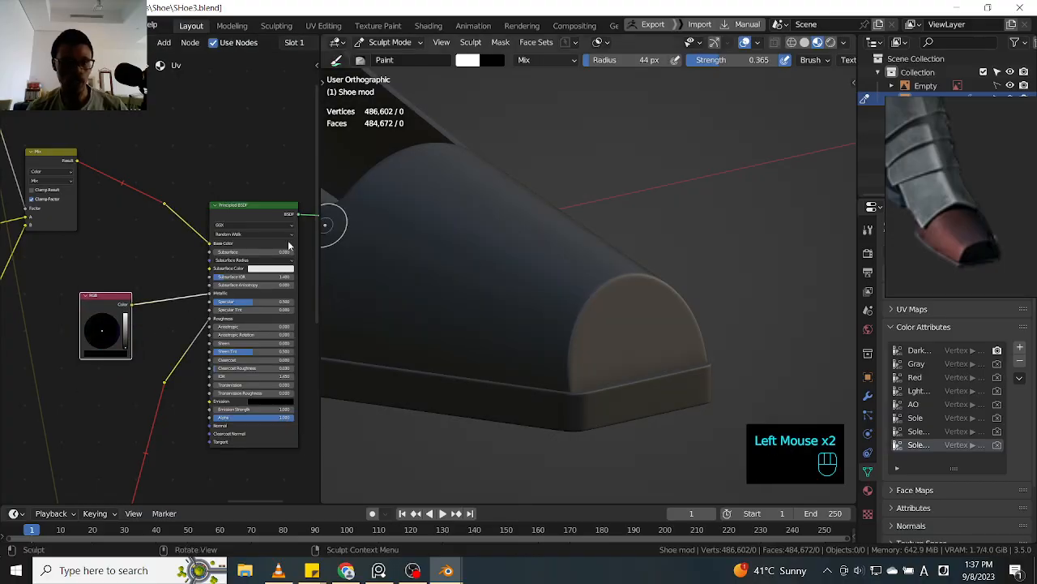
# - Disconnect the Base Color link from the Principled BSDF and set its Base Color to a neutral mid gray
pyautogui.moveTo(209, 244); pyautogui.dragTo(212, 248)
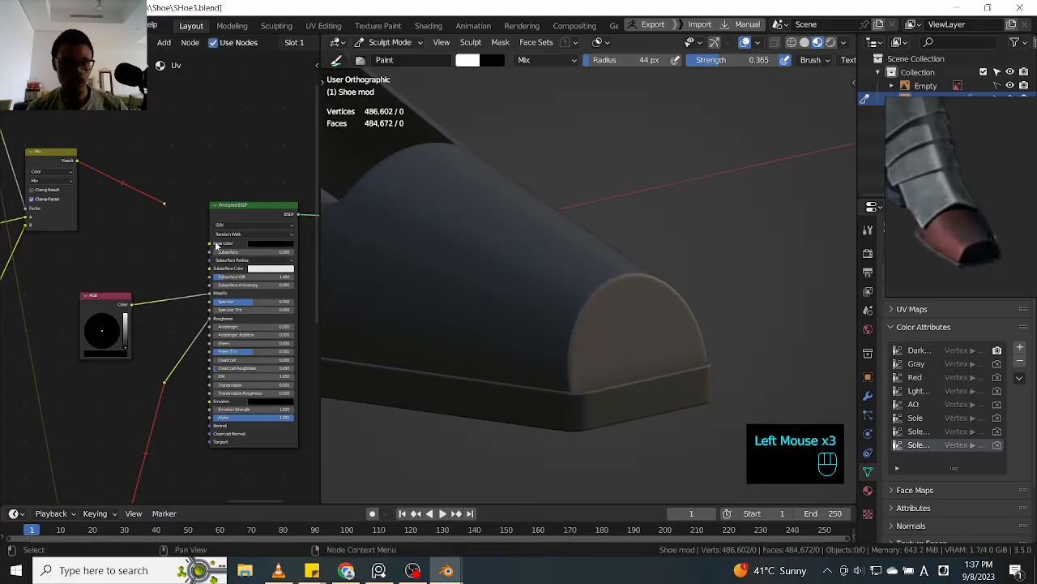
pyautogui.click(279, 245)
pyautogui.moveTo(311, 167)
pyautogui.mouseDown()
pyautogui.moveTo(309, 143)
pyautogui.moveTo(307, 162)
pyautogui.moveTo(299, 146)
pyautogui.moveTo(302, 185)
pyautogui.moveTo(304, 174)
pyautogui.mouseUp()
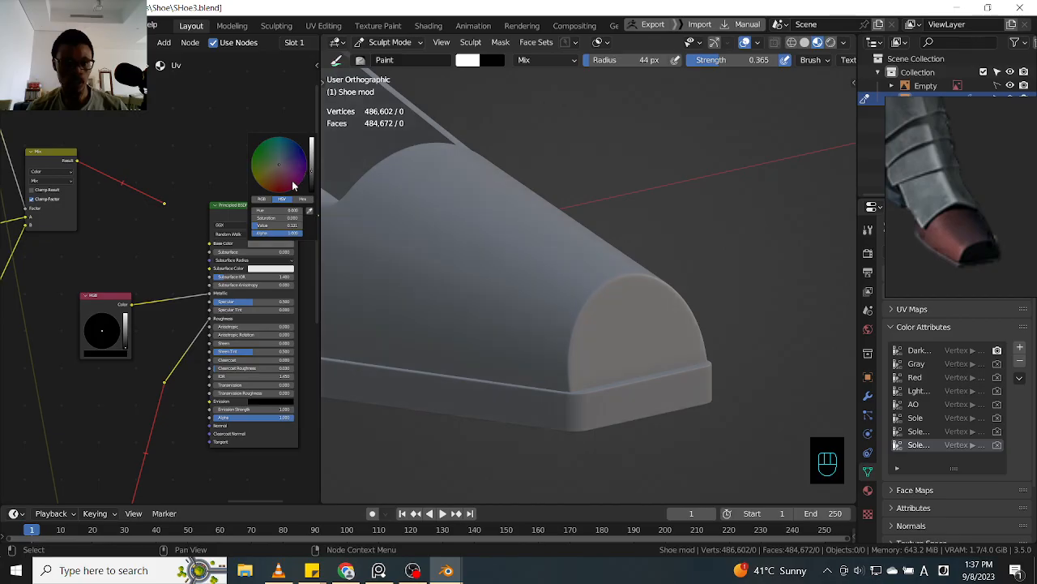
# - Raise the Metallic RGB node's color back to full white and inspect the shoe's metallic look
pyautogui.click(124, 341)
pyautogui.moveTo(128, 341); pyautogui.dragTo(125, 280)
pyautogui.keyDown('alt'); pyautogui.moveTo(556, 121); pyautogui.dragTo(517, 178, button='middle'); pyautogui.keyUp('alt')
pyautogui.moveTo(126, 303)
pyautogui.mouseDown()
pyautogui.moveTo(116, 341)
pyautogui.moveTo(124, 290)
pyautogui.moveTo(127, 326)
pyautogui.moveTo(126, 266)
pyautogui.mouseUp()
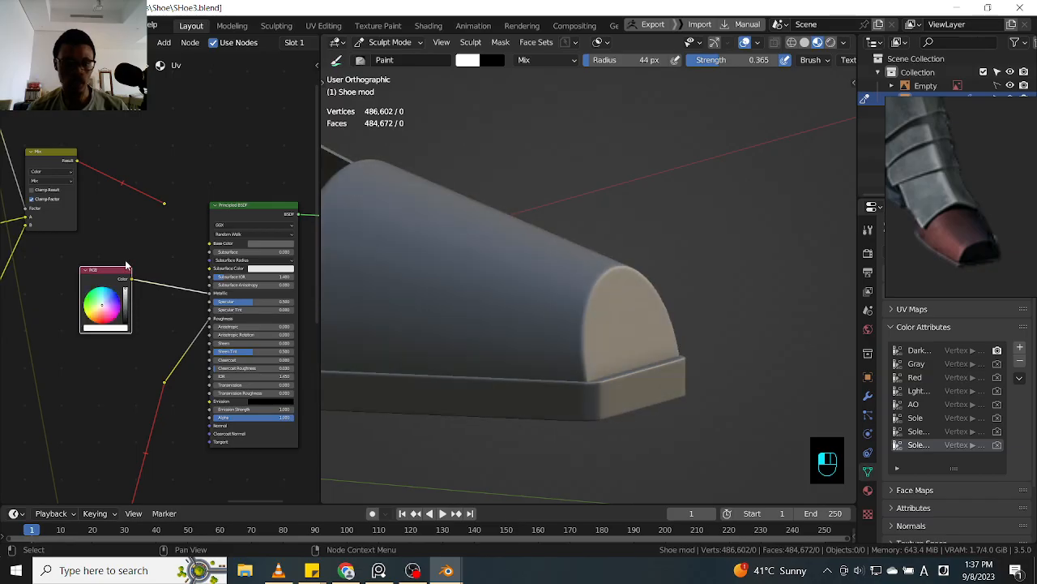
pyautogui.click(161, 257)
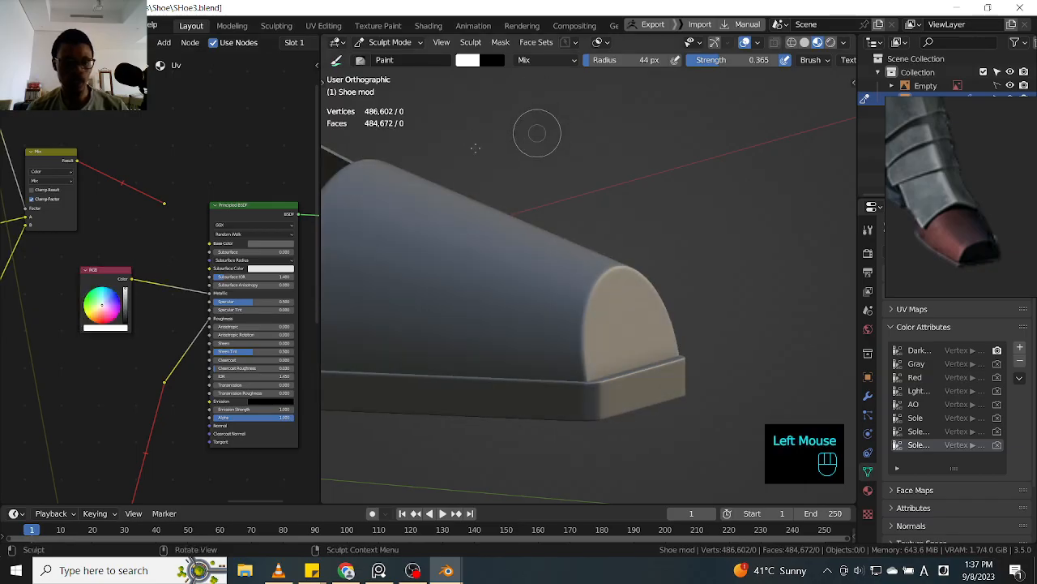
# - Move the final Screen node up and to the left beneath the Metallic RGB node
pyautogui.keyDown('ctrl'); pyautogui.moveTo(166, 319); pyautogui.dragTo(162, 324, button='middle'); pyautogui.keyUp('ctrl')
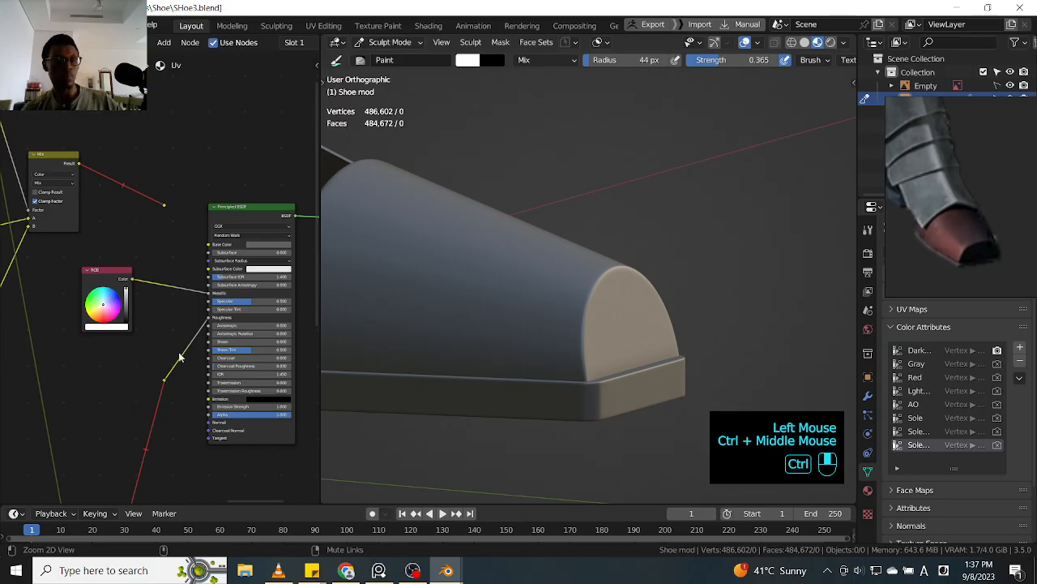
pyautogui.keyDown('ctrl'); pyautogui.moveTo(154, 423); pyautogui.dragTo(154, 423, button='middle'); pyautogui.keyUp('ctrl')
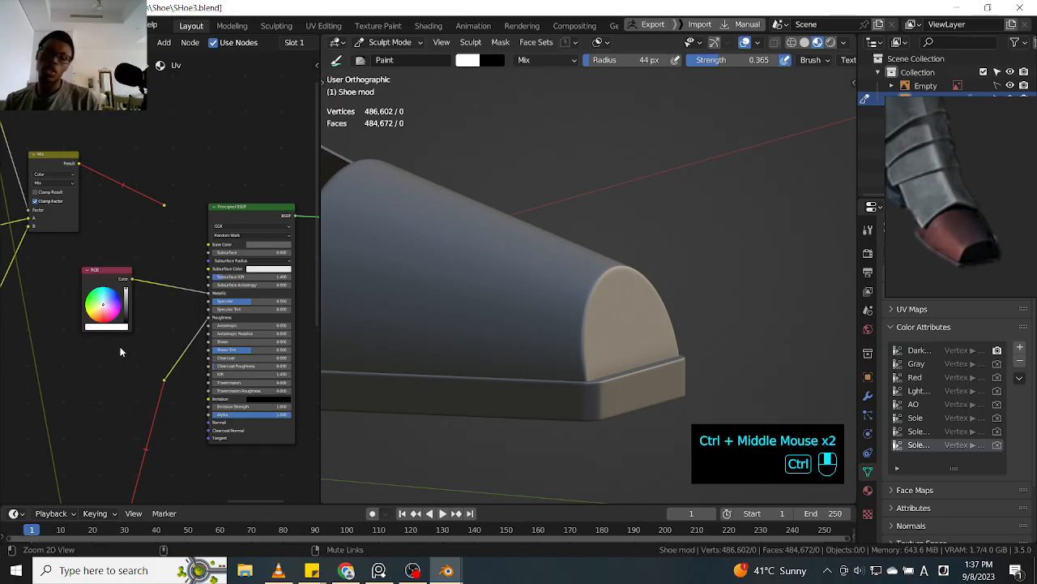
pyautogui.keyDown('ctrl'); pyautogui.moveTo(120, 352); pyautogui.dragTo(120, 352, button='middle'); pyautogui.keyUp('ctrl')
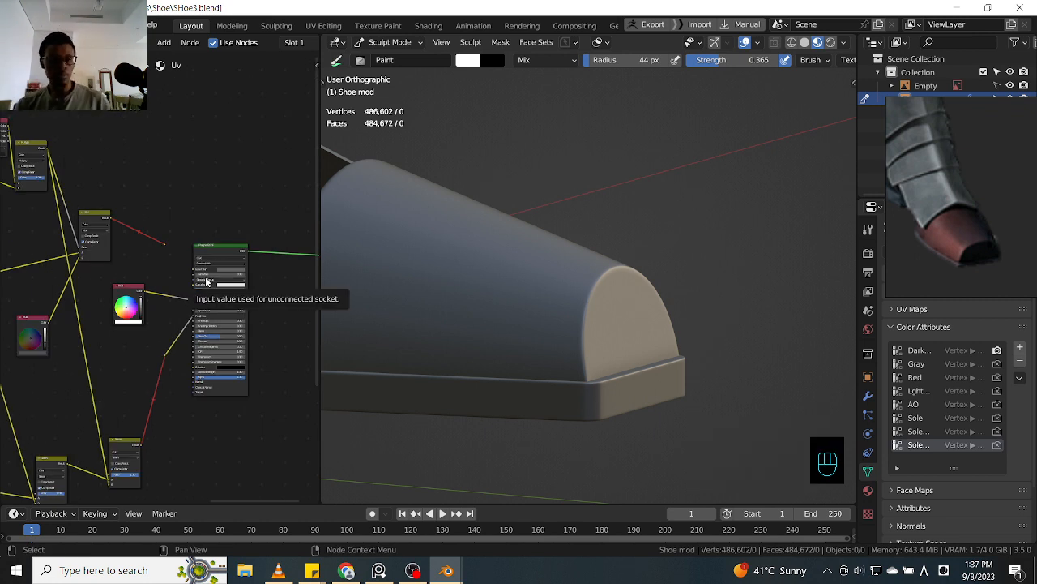
pyautogui.click(161, 405)
pyautogui.keyDown('ctrl'); pyautogui.moveTo(163, 401); pyautogui.dragTo(167, 207, button='middle'); pyautogui.keyUp('ctrl')
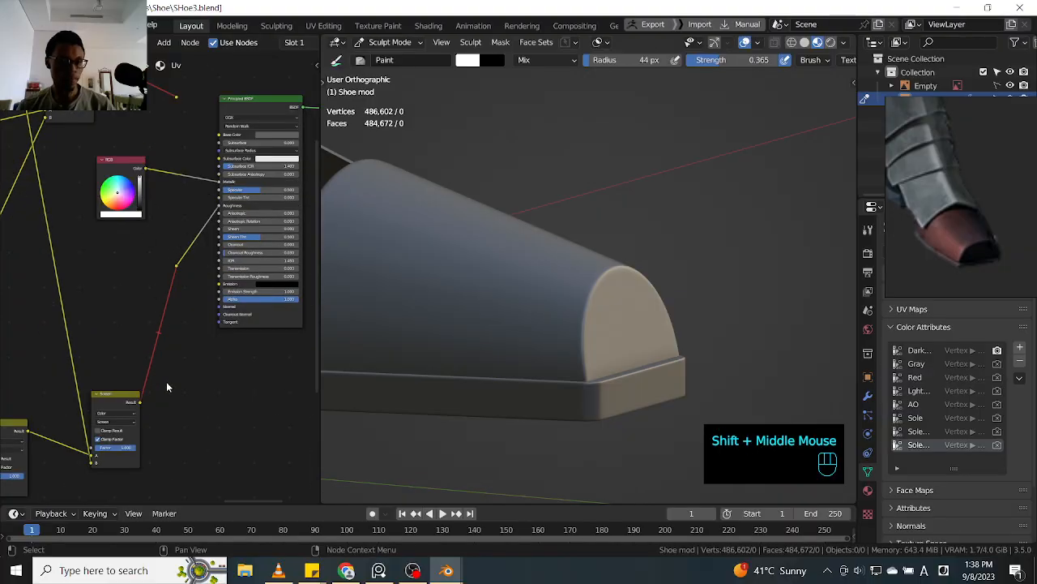
pyautogui.click(120, 399)
pyautogui.press('g')
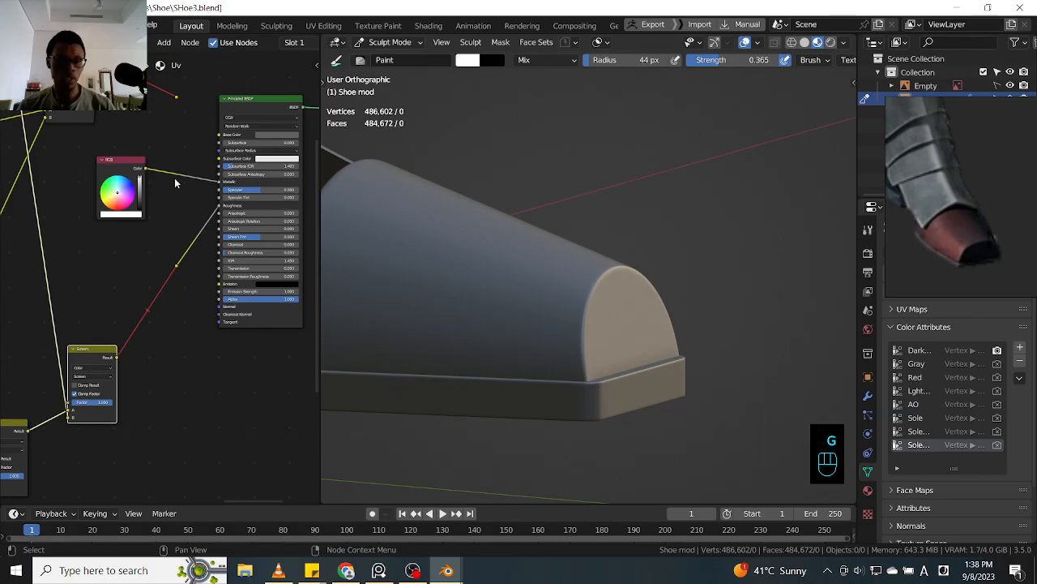
# - Preview the final Screen node's output on the shoe and inspect it around the toe
pyautogui.keyDown('ctrl'); pyautogui.keyDown('shift'); pyautogui.click(111, 354); pyautogui.keyUp('shift'); pyautogui.keyUp('ctrl')
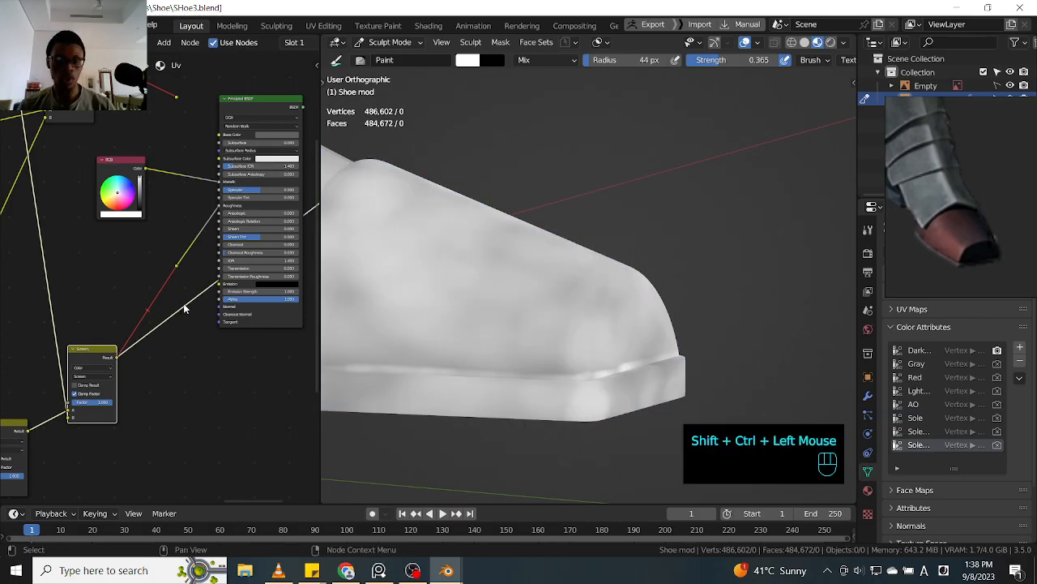
pyautogui.moveTo(506, 208); pyautogui.dragTo(437, 197, button='middle')
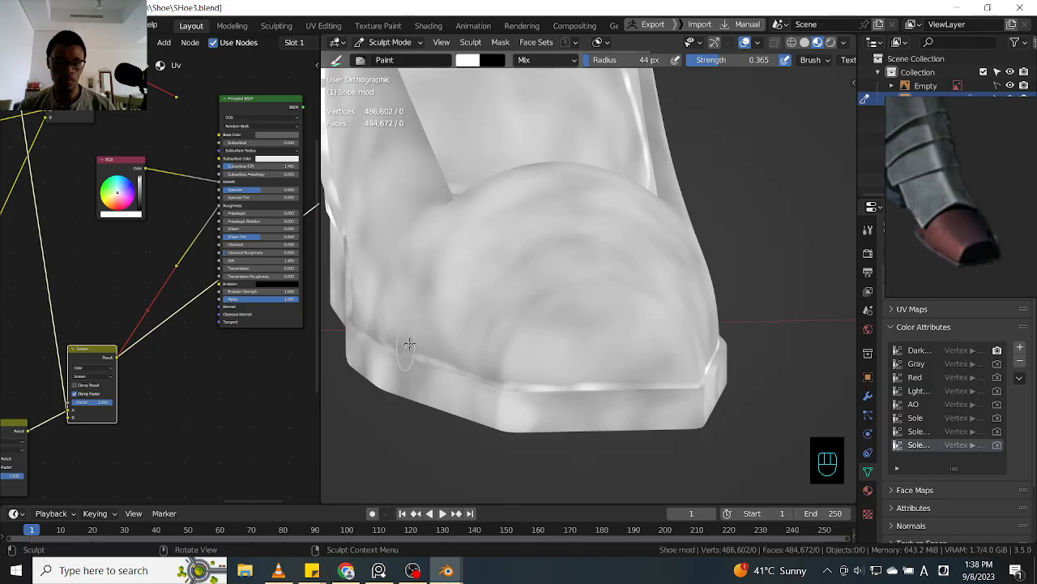
pyautogui.moveTo(747, 185); pyautogui.dragTo(463, 224, button='middle')
# - Connect the final Screen node's Result to the Metallic input in place of the RGB node and preview the Principled BSDF
pyautogui.moveTo(124, 356); pyautogui.dragTo(212, 185)
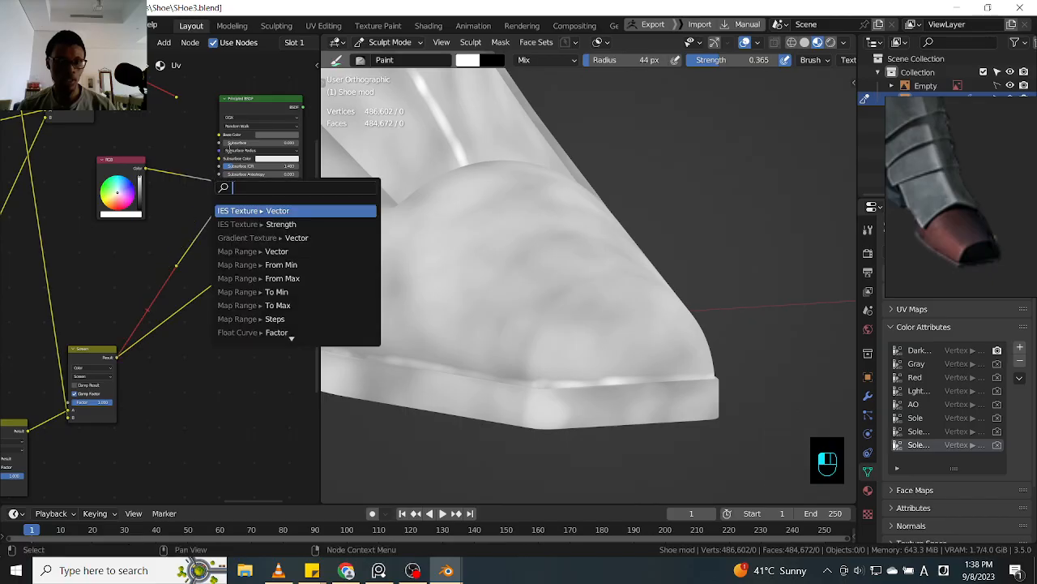
pyautogui.click(114, 354)
pyautogui.moveTo(117, 357); pyautogui.dragTo(176, 201)
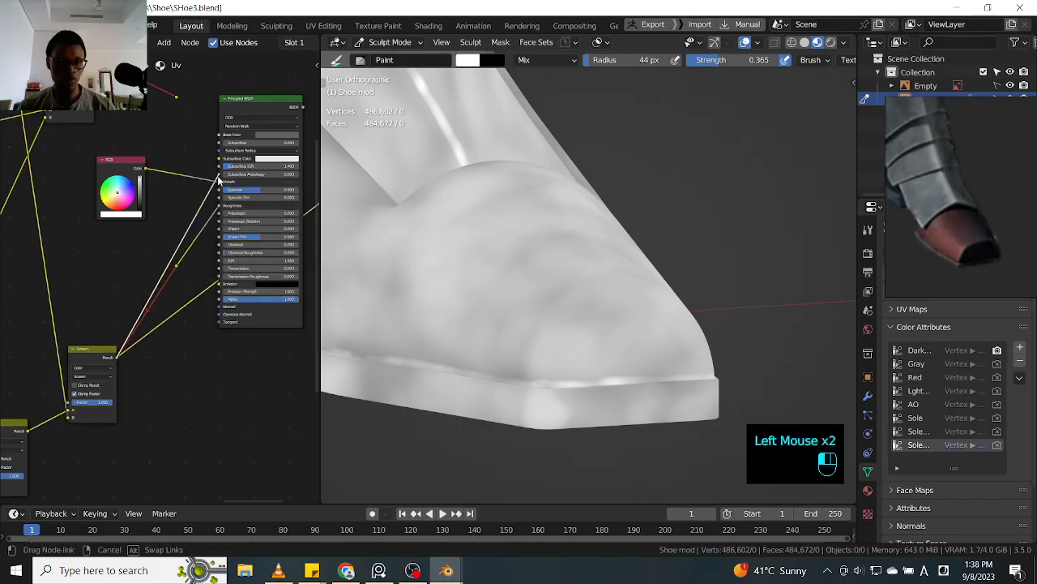
pyautogui.moveTo(256, 103); pyautogui.dragTo(259, 95)
pyautogui.keyDown('ctrl'); pyautogui.keyDown('shift'); pyautogui.click(256, 103); pyautogui.keyUp('shift'); pyautogui.keyUp('ctrl')
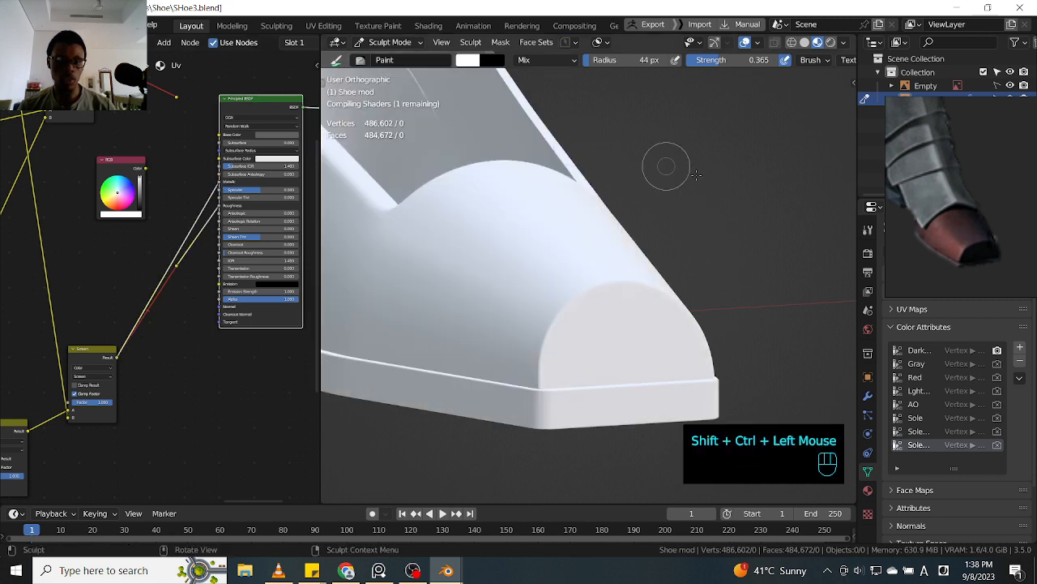
pyautogui.moveTo(627, 185)
pyautogui.keyDown('alt'); pyautogui.mouseDown(button='middle')
pyautogui.moveTo(688, 197)
pyautogui.moveTo(632, 190)
pyautogui.moveTo(730, 191)
pyautogui.moveTo(743, 180)
pyautogui.moveTo(584, 175)
pyautogui.moveTo(684, 190)
pyautogui.moveTo(693, 175)
pyautogui.moveTo(568, 171)
pyautogui.moveTo(620, 169)
pyautogui.moveTo(616, 160)
pyautogui.mouseUp(button='middle'); pyautogui.keyUp('alt')
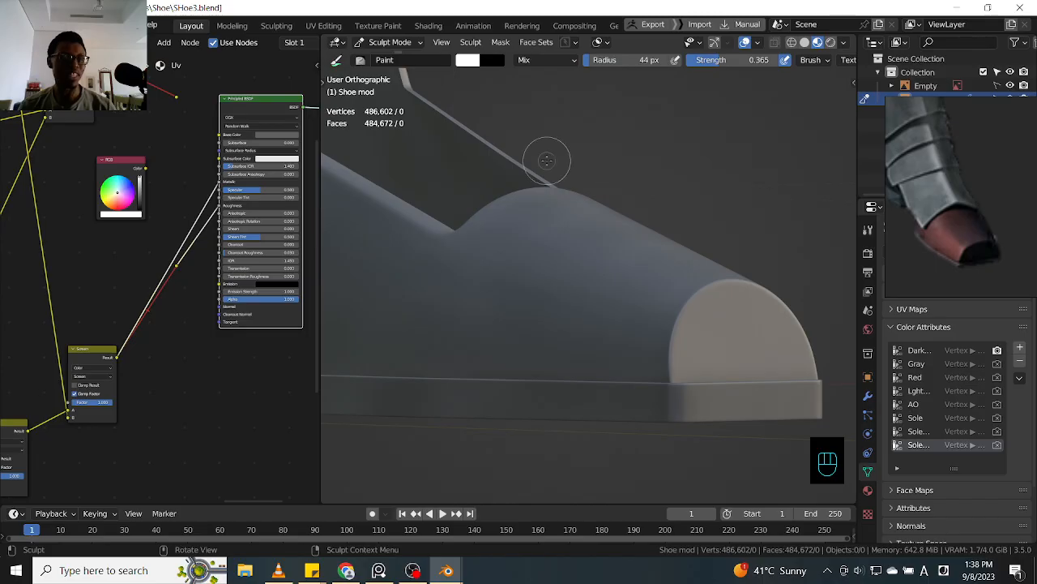
# - Move the final Screen node up level with the Roughness reroute and unmute the link between them
pyautogui.click(178, 271)
pyautogui.moveTo(171, 283); pyautogui.dragTo(188, 263)
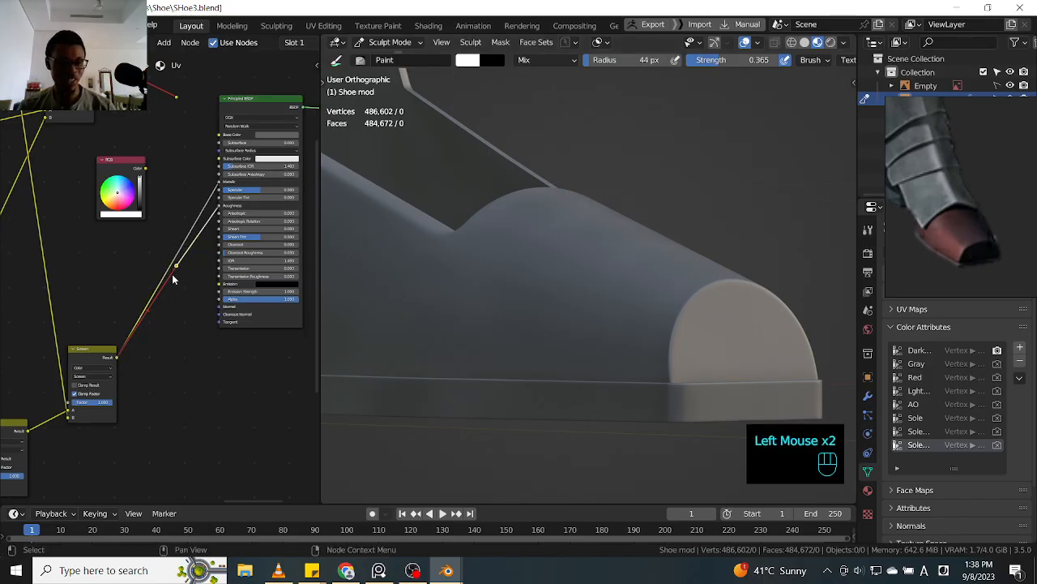
pyautogui.click(104, 353)
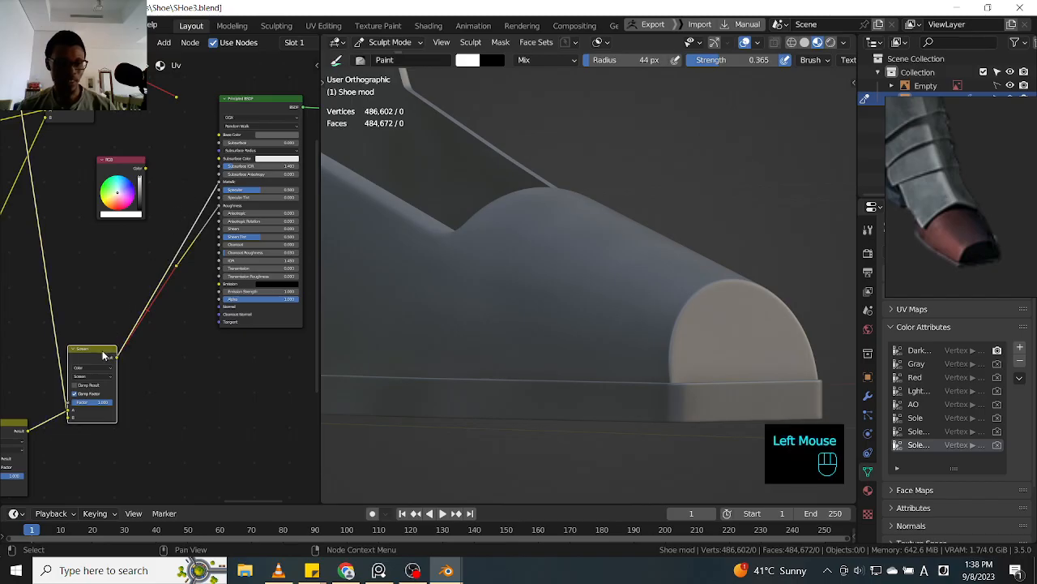
pyautogui.press('g')
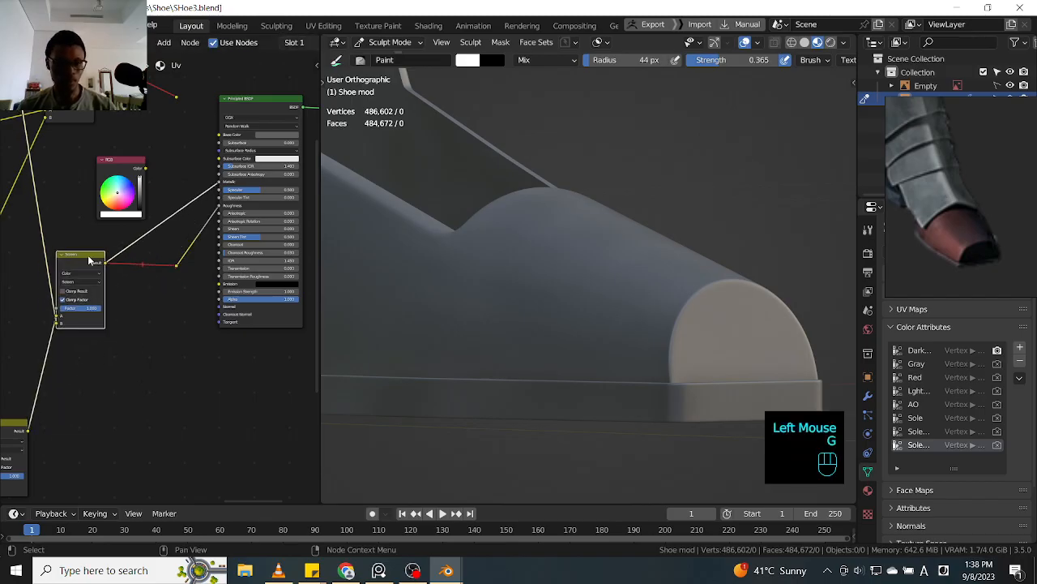
pyautogui.moveTo(143, 251)
pyautogui.keyDown('ctrl'); pyautogui.keyDown('shift'); pyautogui.mouseDown(button='right')
pyautogui.moveTo(144, 281)
pyautogui.moveTo(155, 198)
pyautogui.mouseUp(button='right'); pyautogui.keyUp('shift'); pyautogui.keyUp('ctrl')
# - Reconnect the Mix node's reroute to Base Color and unmute its link to bring back the shoe's colors
pyautogui.keyDown('shift'); pyautogui.moveTo(164, 172); pyautogui.dragTo(177, 234, button='middle'); pyautogui.keyUp('shift')
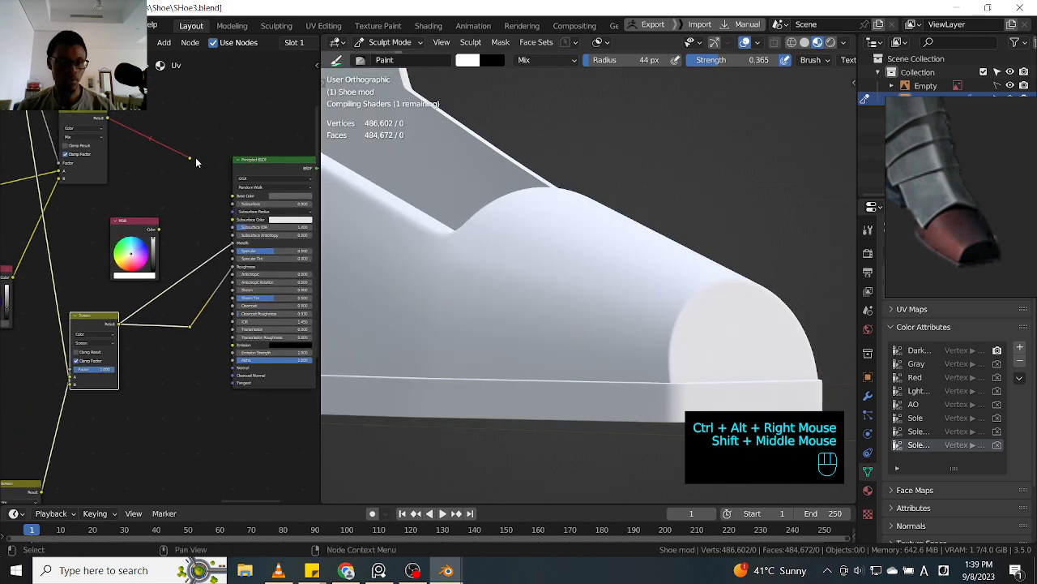
pyautogui.moveTo(191, 159); pyautogui.dragTo(233, 197)
pyautogui.keyDown('ctrl'); pyautogui.keyDown('alt'); pyautogui.moveTo(170, 131); pyautogui.dragTo(158, 177, button='right'); pyautogui.keyUp('alt'); pyautogui.keyUp('ctrl')
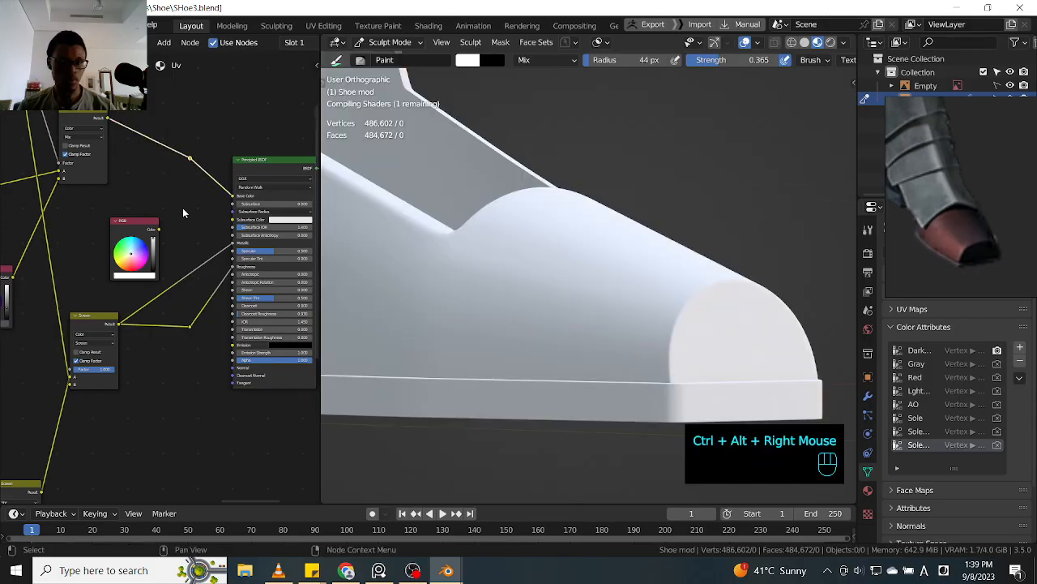
pyautogui.moveTo(602, 144)
pyautogui.keyDown('alt'); pyautogui.mouseDown(button='middle')
pyautogui.moveTo(685, 178)
pyautogui.moveTo(672, 174)
pyautogui.moveTo(705, 170)
pyautogui.moveTo(673, 170)
pyautogui.mouseUp(button='middle'); pyautogui.keyUp('alt')
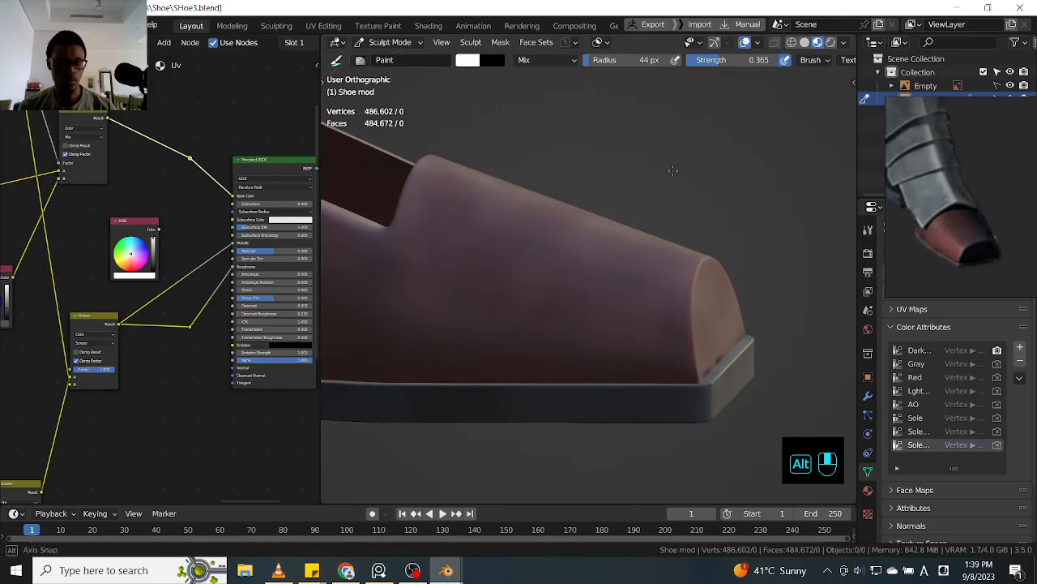
# - Delete the unused RGB node beside the Principled BSDF
pyautogui.click(136, 231)
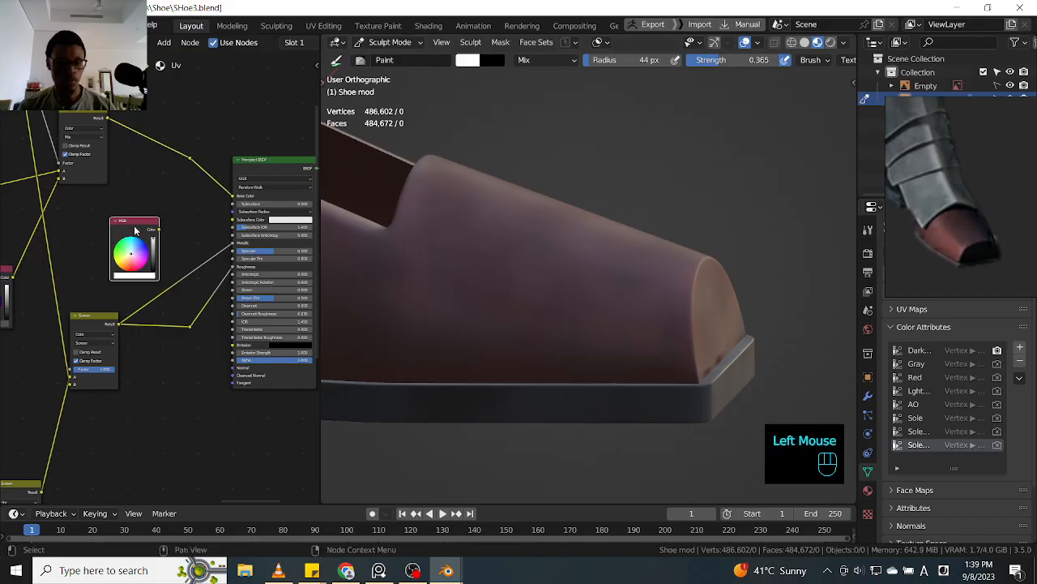
pyautogui.press('x')
# - Preview the final Screen node and insert a ColorRamp between its Result and the Principled BSDF's Metallic input
pyautogui.click(108, 324)
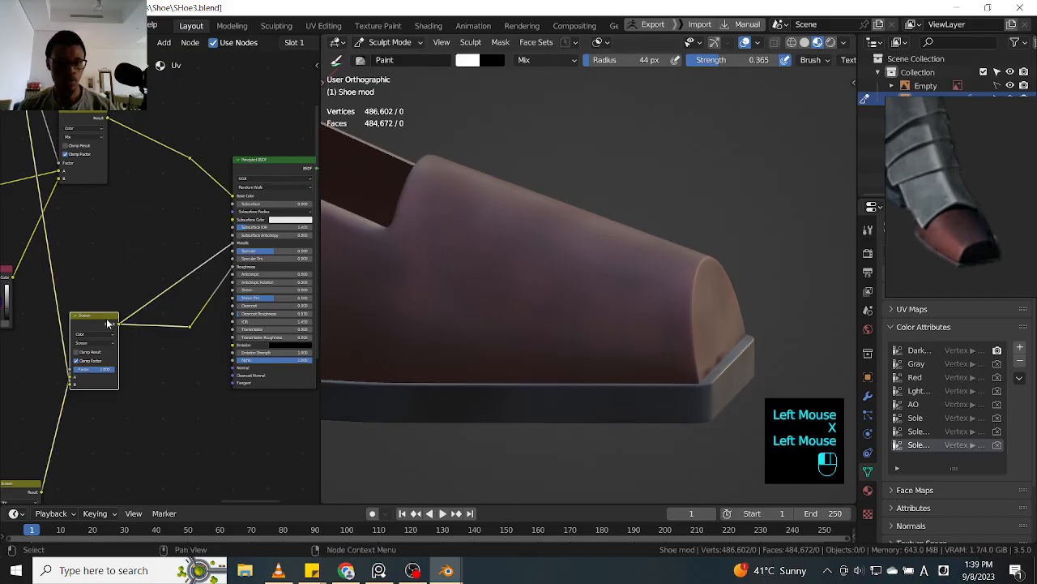
pyautogui.keyDown('ctrl'); pyautogui.keyDown('shift'); pyautogui.click(108, 319); pyautogui.keyUp('shift'); pyautogui.keyUp('ctrl')
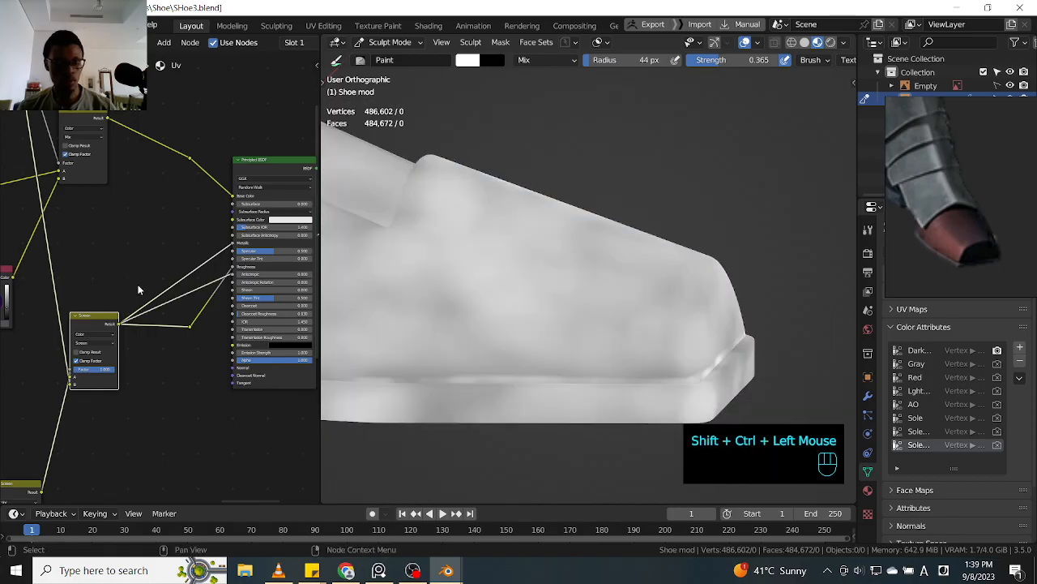
pyautogui.hotkey('shift', 'a')
pyautogui.click(136, 284)
pyautogui.write('color')
pyautogui.press('Return')
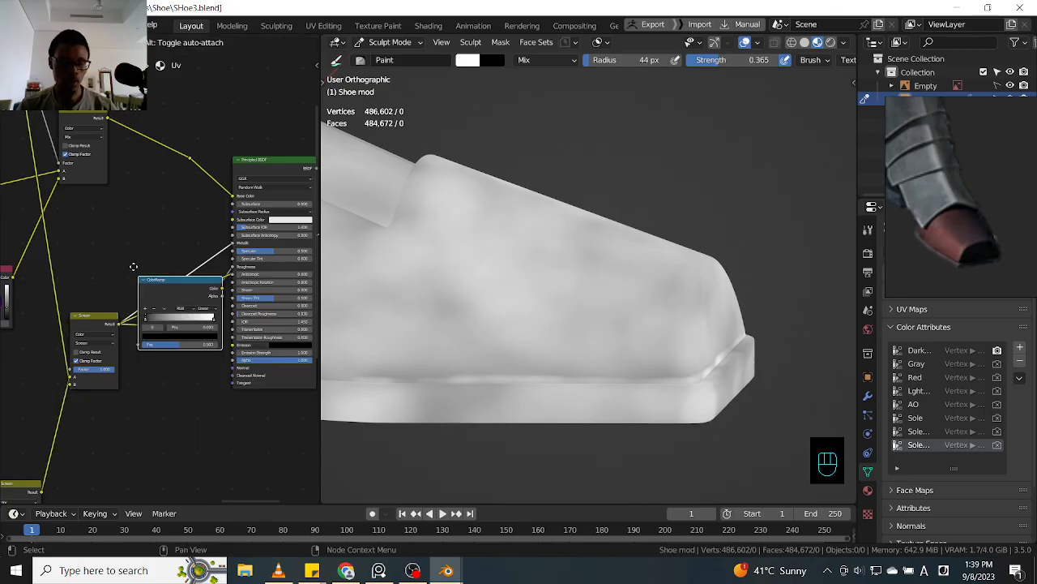
pyautogui.click(95, 220)
pyautogui.click(97, 209)
pyautogui.moveTo(169, 227); pyautogui.dragTo(140, 203)
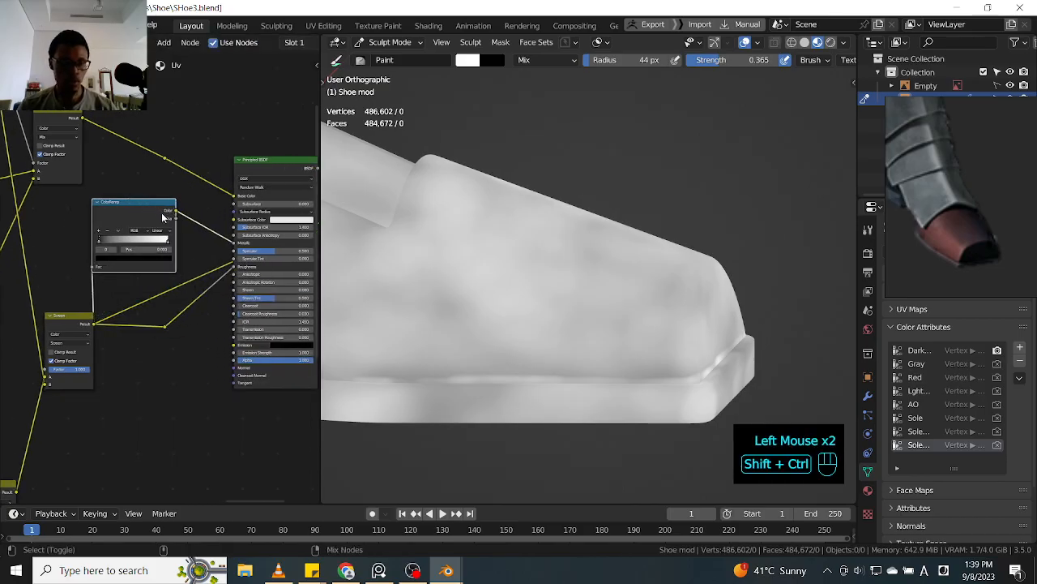
# - Preview the ColorRamp and lighten its black stop to a grey with a value of 0.277
pyautogui.keyDown('ctrl'); pyautogui.keyDown('shift'); pyautogui.click(164, 216); pyautogui.keyUp('shift'); pyautogui.keyUp('ctrl')
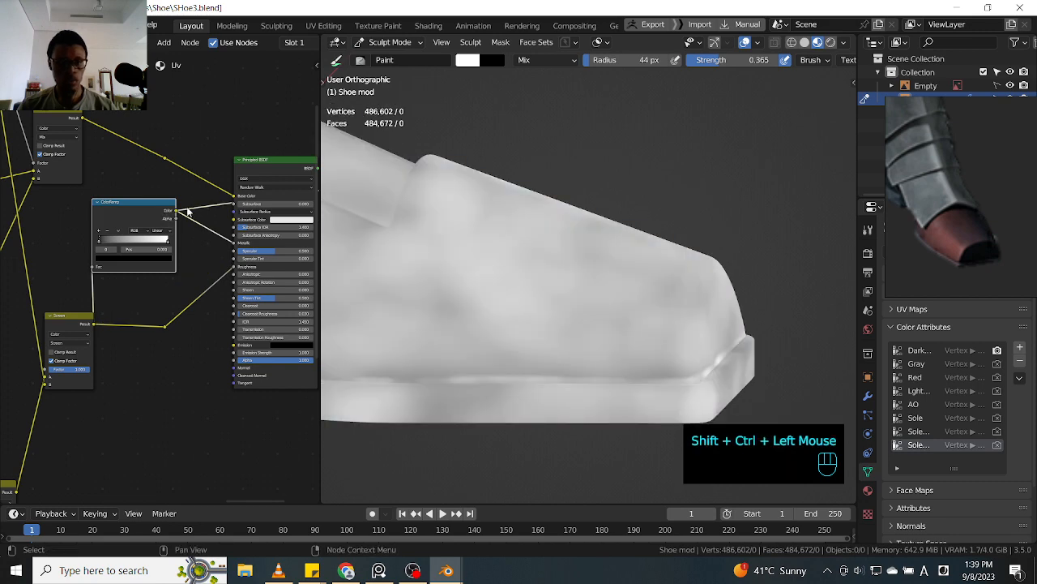
pyautogui.keyDown('ctrl'); pyautogui.moveTo(183, 301); pyautogui.dragTo(69, 222, button='middle'); pyautogui.keyUp('ctrl')
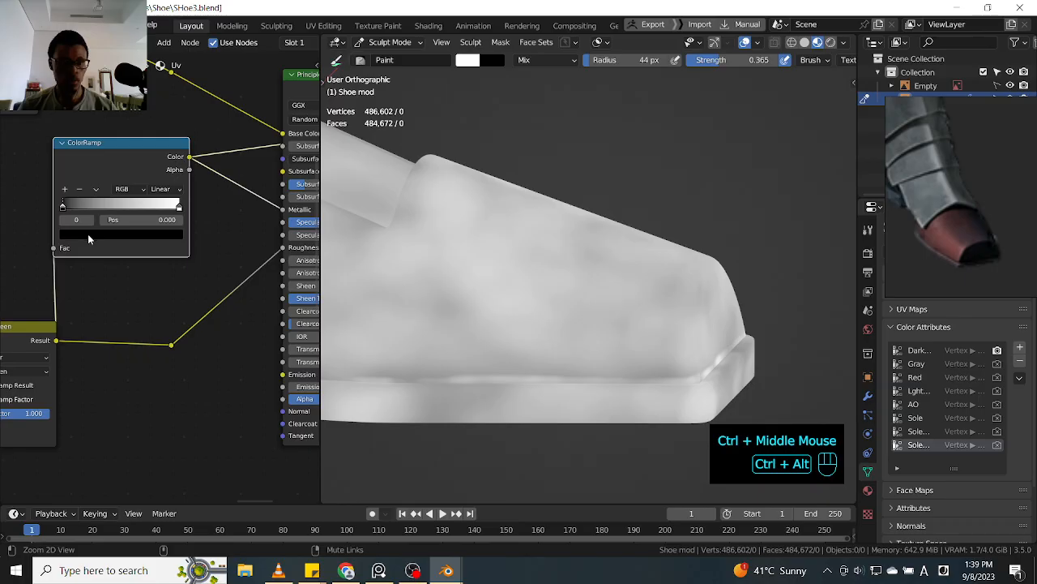
pyautogui.keyDown('ctrl'); pyautogui.moveTo(113, 232); pyautogui.dragTo(117, 242, button='middle'); pyautogui.keyUp('ctrl')
pyautogui.click(116, 235)
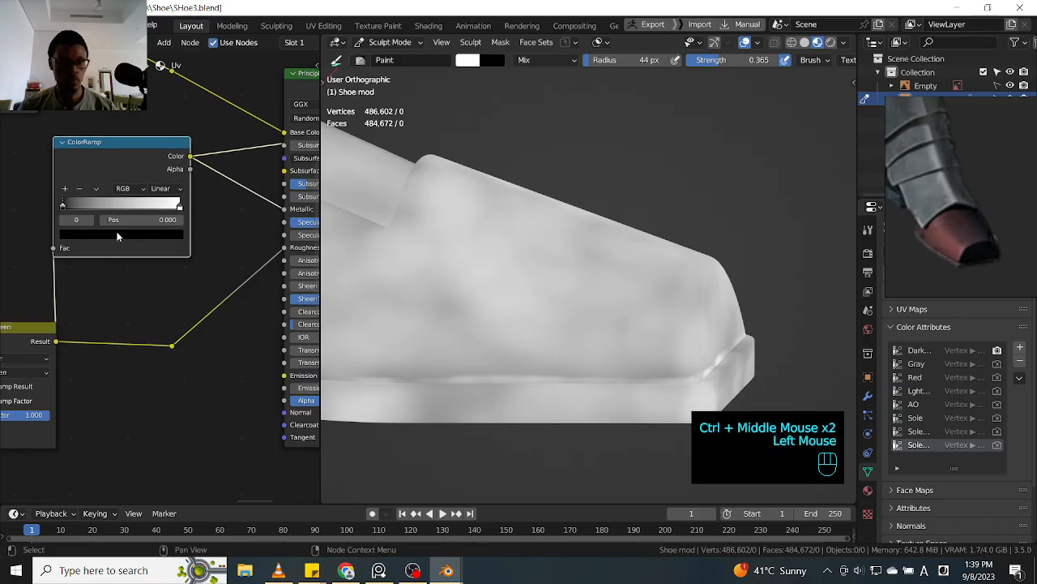
pyautogui.click(117, 235)
pyautogui.moveTo(154, 138); pyautogui.dragTo(155, 130)
pyautogui.click(210, 242)
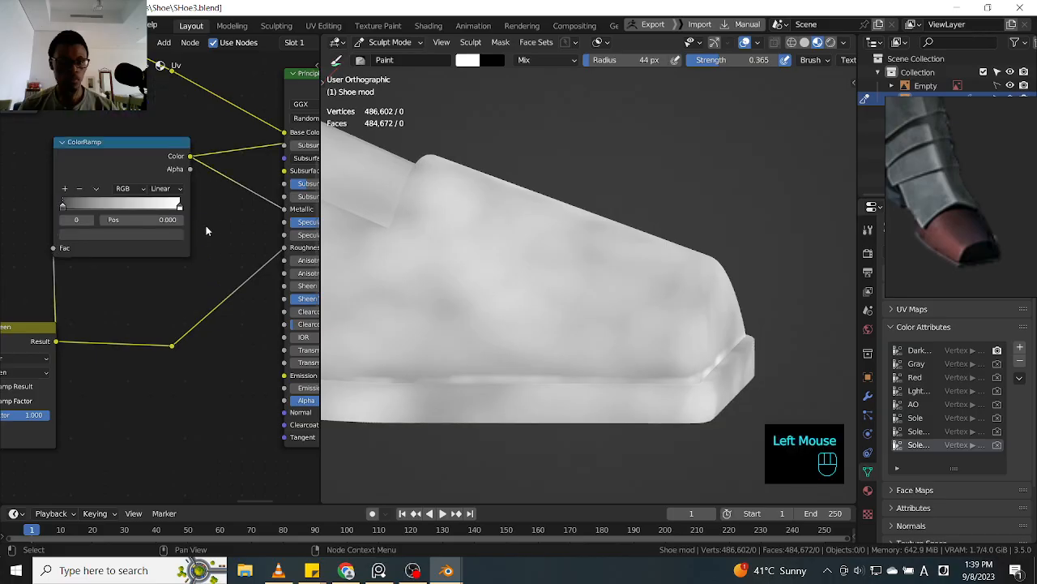
pyautogui.click(141, 235)
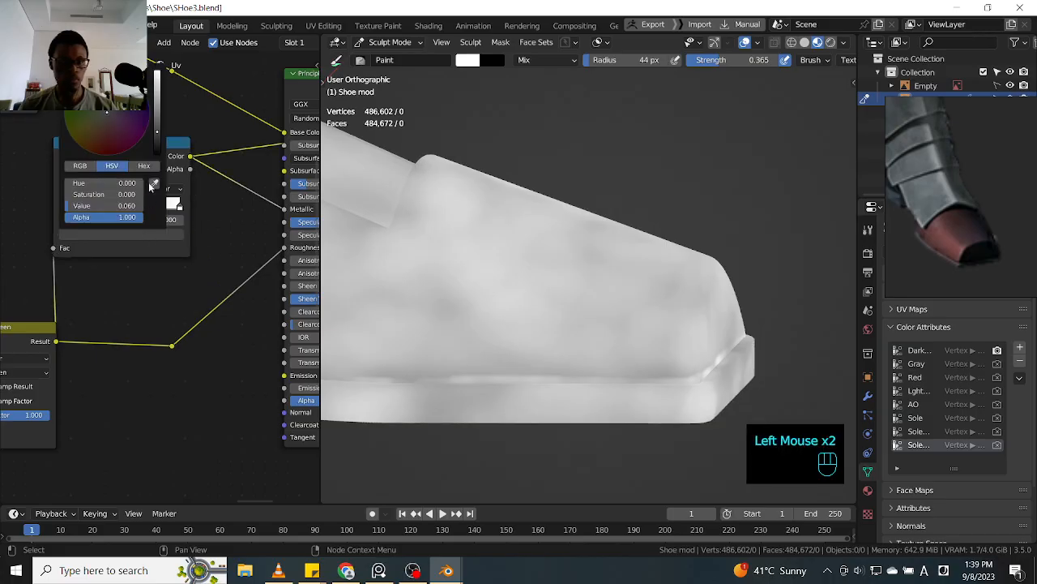
pyautogui.moveTo(156, 120)
pyautogui.mouseDown()
pyautogui.moveTo(160, 81)
pyautogui.moveTo(163, 119)
pyautogui.mouseUp()
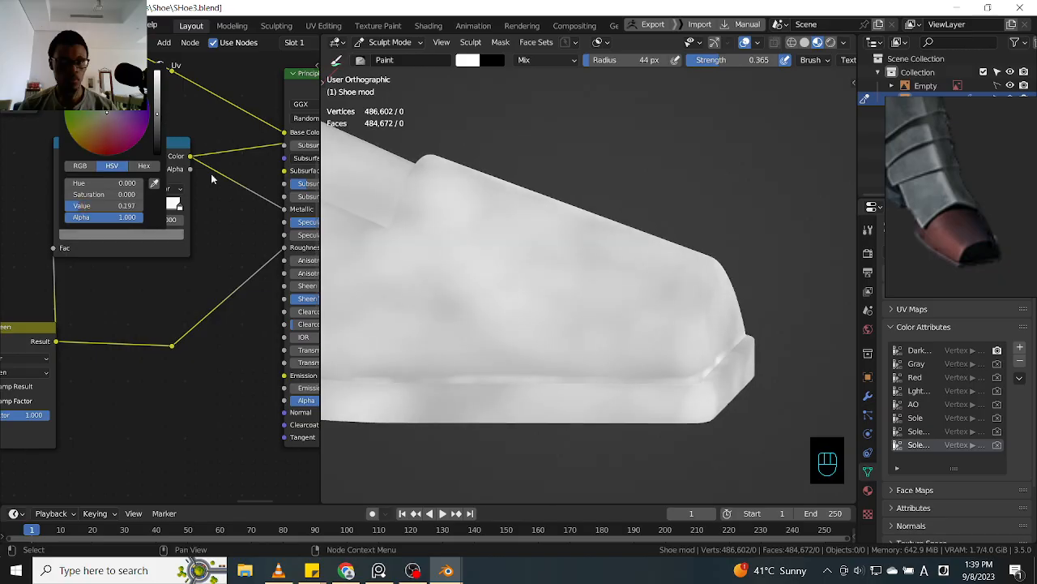
pyautogui.click(213, 238)
pyautogui.click(137, 211)
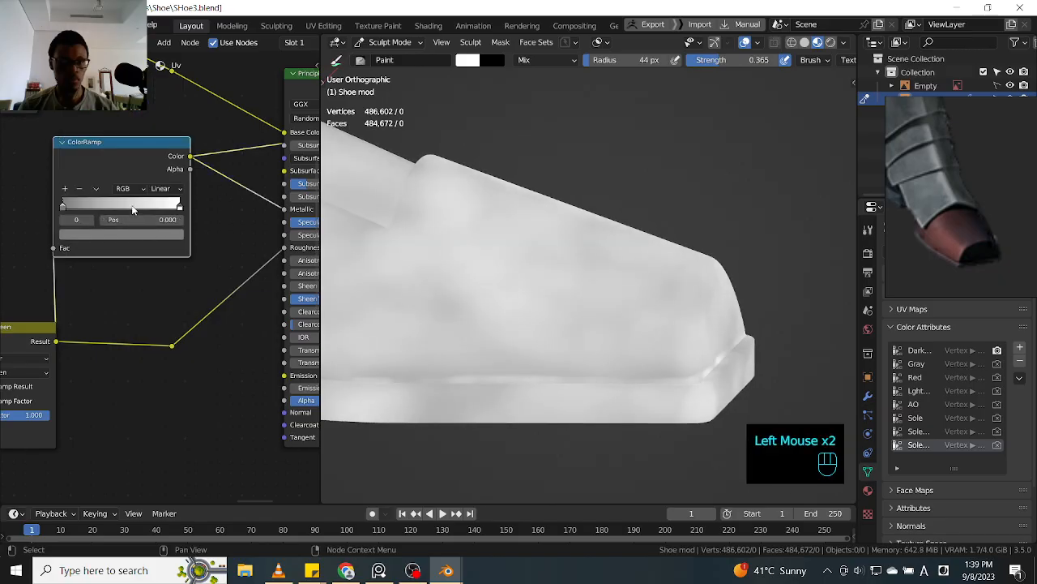
pyautogui.click(130, 234)
pyautogui.click(156, 103)
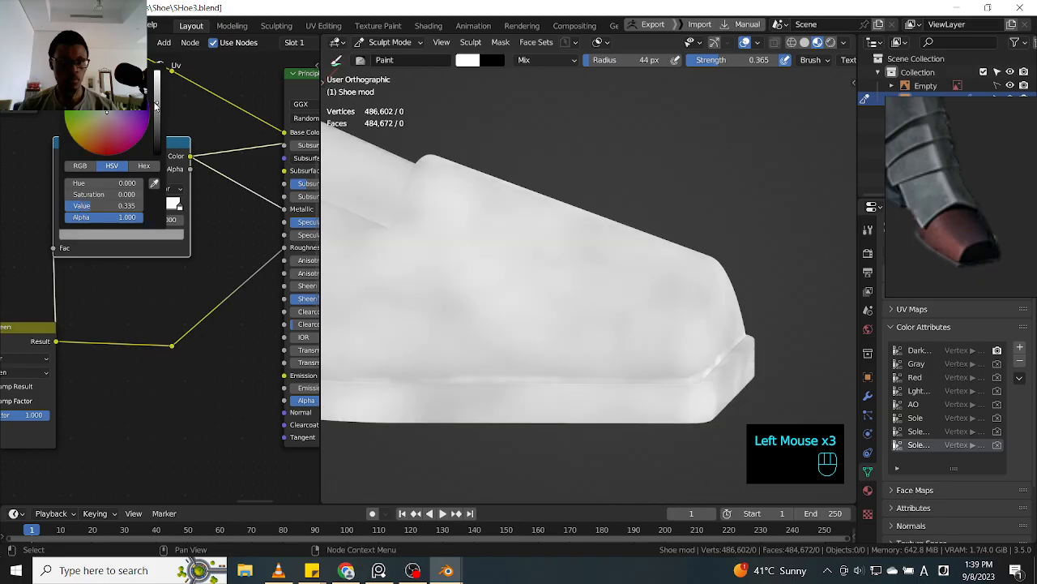
pyautogui.moveTo(156, 105); pyautogui.dragTo(154, 109)
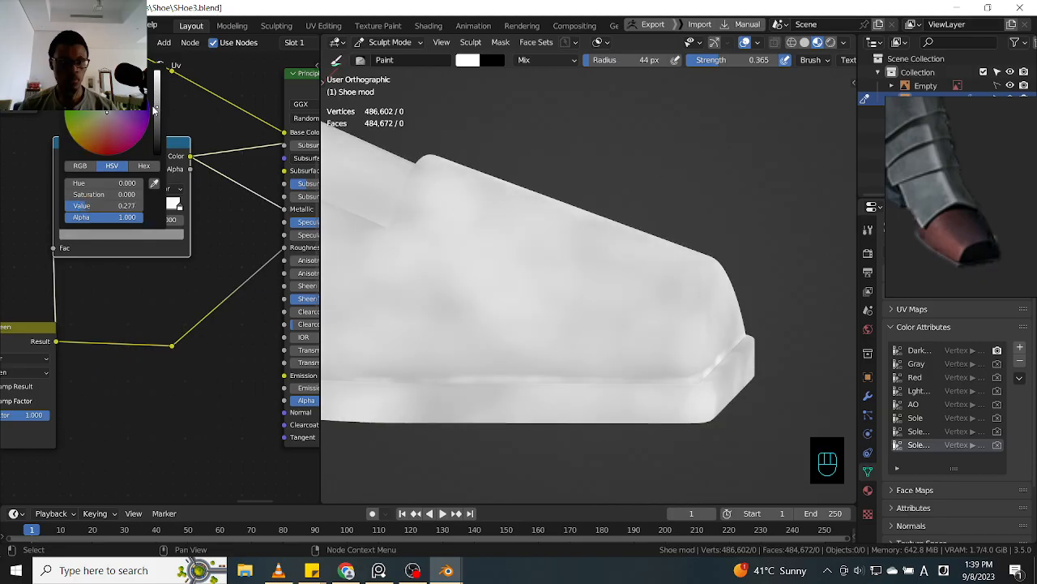
pyautogui.click(203, 217)
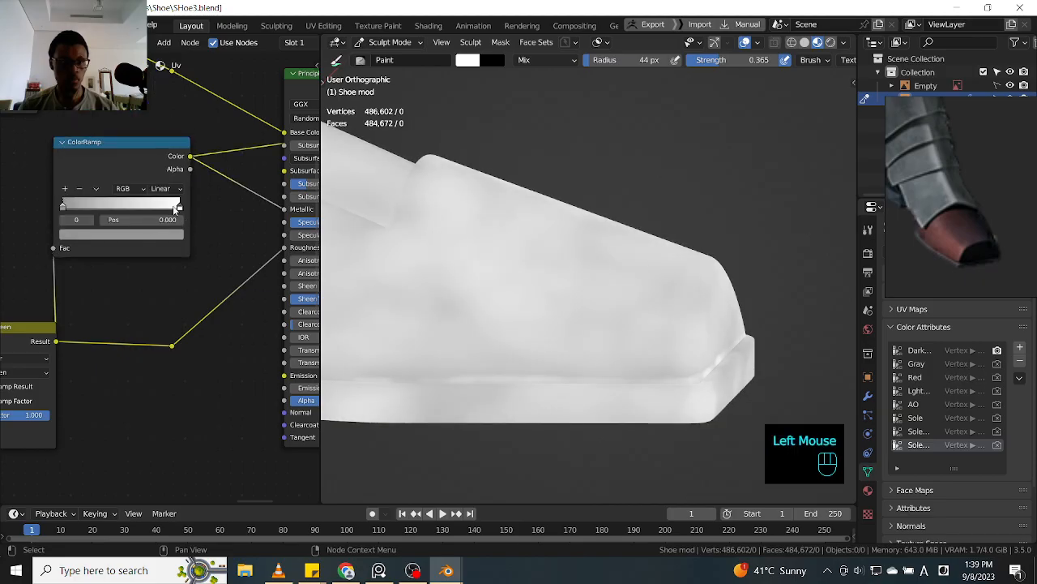
# - Fine-tune the brightness of the ColorRamp's white stop and preview the Principled BSDF on the shoe
pyautogui.click(179, 209)
pyautogui.click(174, 234)
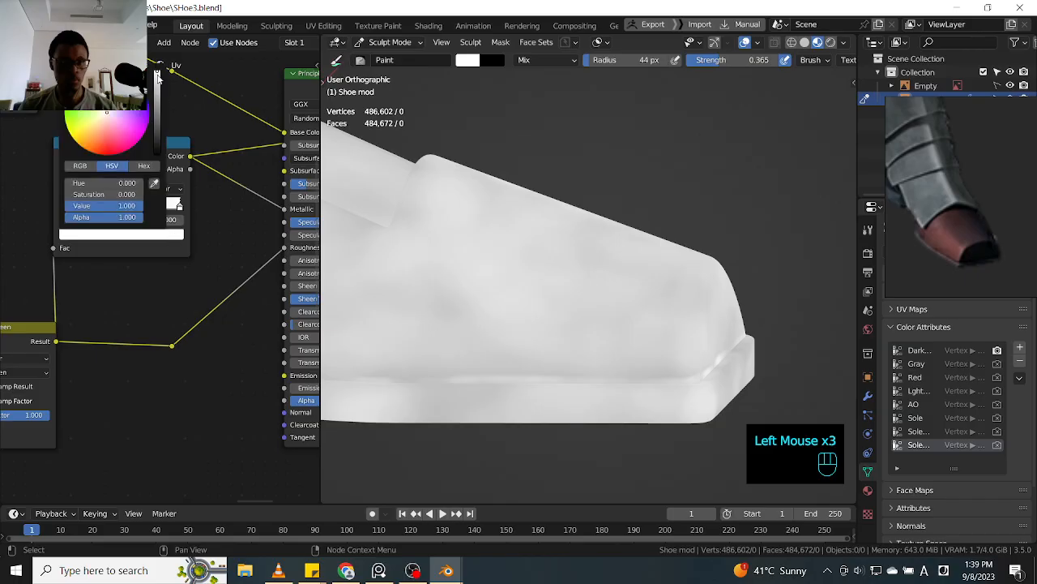
pyautogui.moveTo(158, 74); pyautogui.dragTo(158, 79)
pyautogui.keyDown('ctrl'); pyautogui.moveTo(695, 121); pyautogui.dragTo(670, 165, button='middle'); pyautogui.keyUp('ctrl')
pyautogui.keyDown('shift'); pyautogui.moveTo(201, 267); pyautogui.dragTo(104, 345, button='middle'); pyautogui.keyUp('shift')
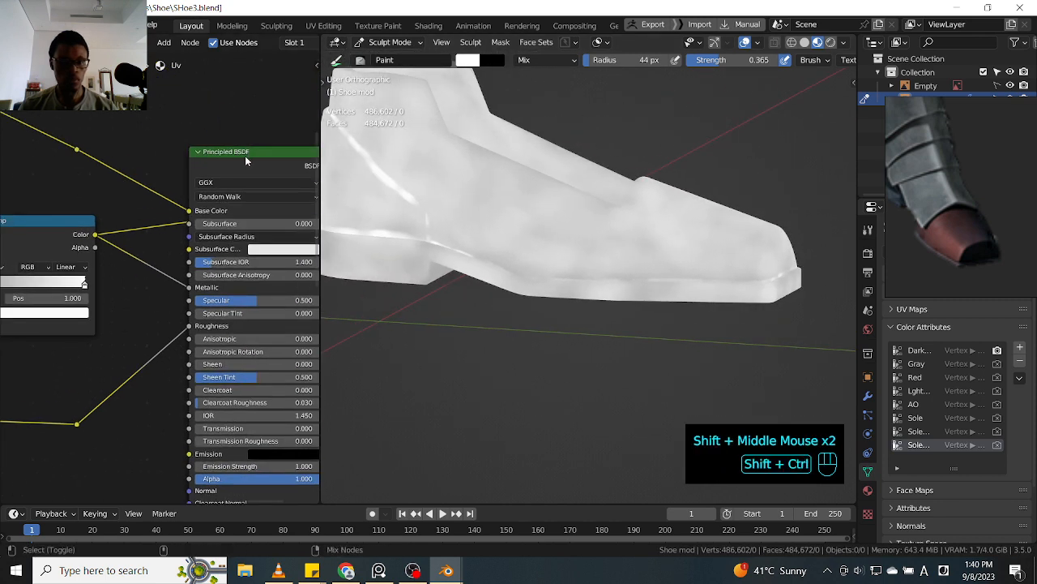
pyautogui.keyDown('ctrl'); pyautogui.keyDown('shift'); pyautogui.click(248, 154); pyautogui.keyUp('shift'); pyautogui.keyUp('ctrl')
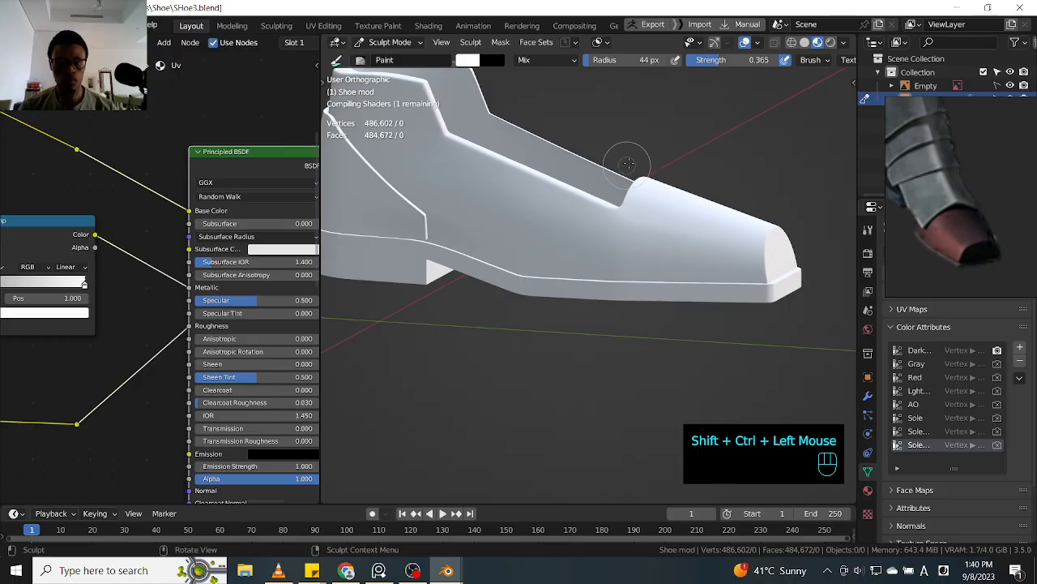
# - Examine the toe cap and the sole's edge up close under the full material
pyautogui.keyDown('ctrl'); pyautogui.moveTo(641, 153); pyautogui.dragTo(762, 89, button='middle'); pyautogui.keyUp('ctrl')
pyautogui.moveTo(741, 167); pyautogui.dragTo(791, 158, button='middle')
pyautogui.keyDown('shift'); pyautogui.moveTo(700, 189); pyautogui.dragTo(725, 180, button='middle'); pyautogui.keyUp('shift')
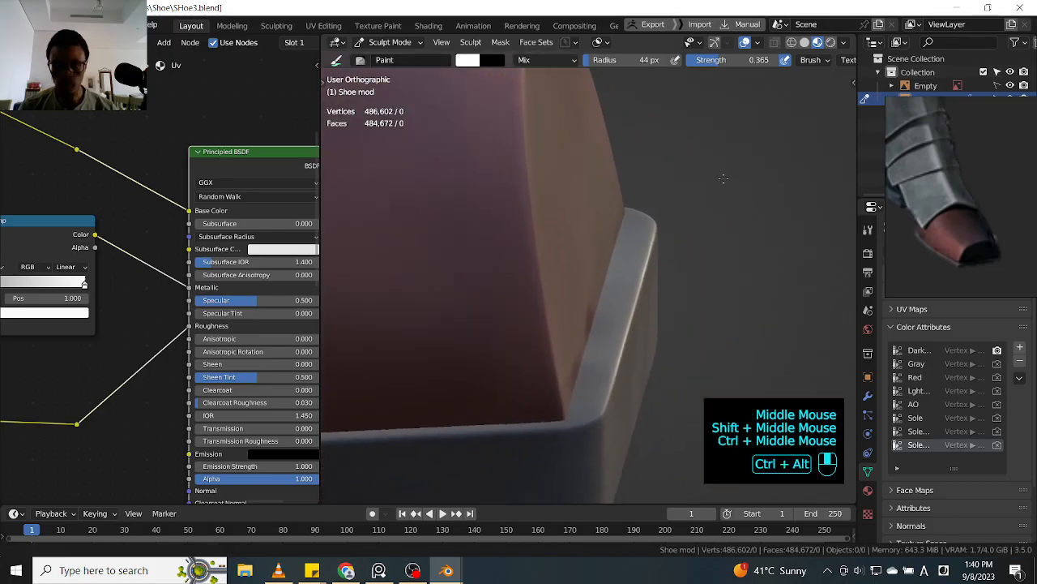
pyautogui.keyDown('ctrl'); pyautogui.moveTo(122, 327); pyautogui.dragTo(116, 325, button='middle'); pyautogui.keyUp('ctrl')
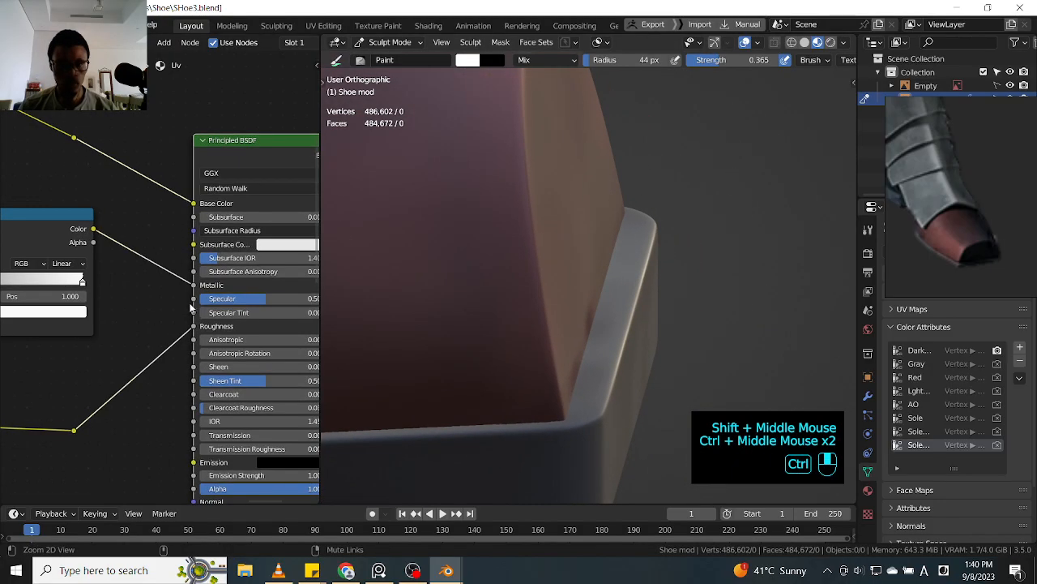
pyautogui.keyDown('ctrl'); pyautogui.moveTo(686, 223); pyautogui.dragTo(695, 255, button='middle'); pyautogui.keyUp('ctrl')
pyautogui.click(688, 197)
pyautogui.keyDown('shift'); pyautogui.moveTo(705, 154); pyautogui.dragTo(746, 209, button='middle'); pyautogui.keyUp('shift')
# - Preview the ColorRamp while testing its grey stop at 0.400 and back at the start, and move its white stop to 0.560
pyautogui.moveTo(160, 304); pyautogui.dragTo(262, 317, button='middle')
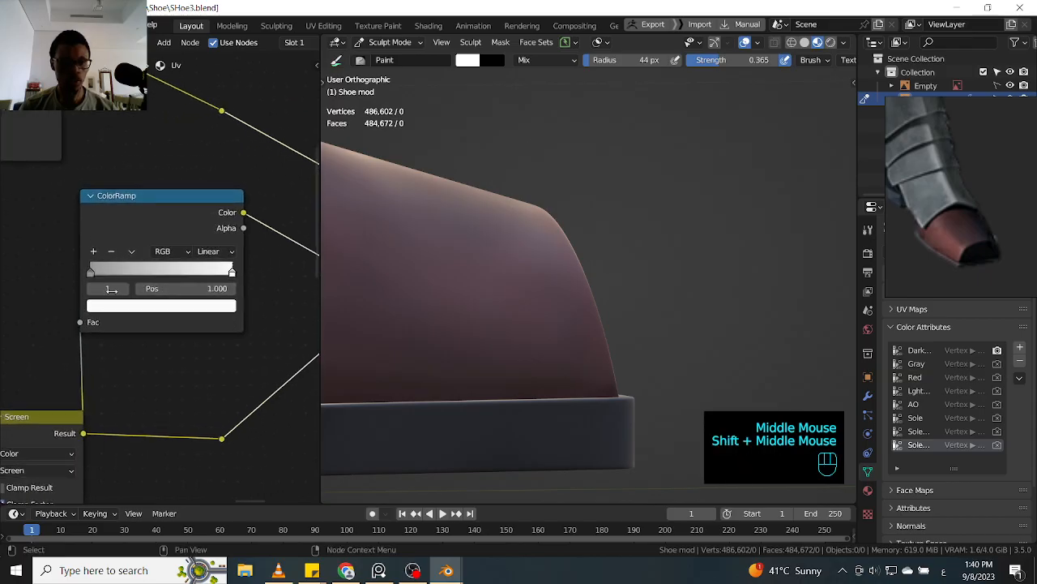
pyautogui.moveTo(93, 275); pyautogui.dragTo(165, 288)
pyautogui.keyDown('ctrl'); pyautogui.keyDown('shift'); pyautogui.click(185, 207); pyautogui.keyUp('shift'); pyautogui.keyUp('ctrl')
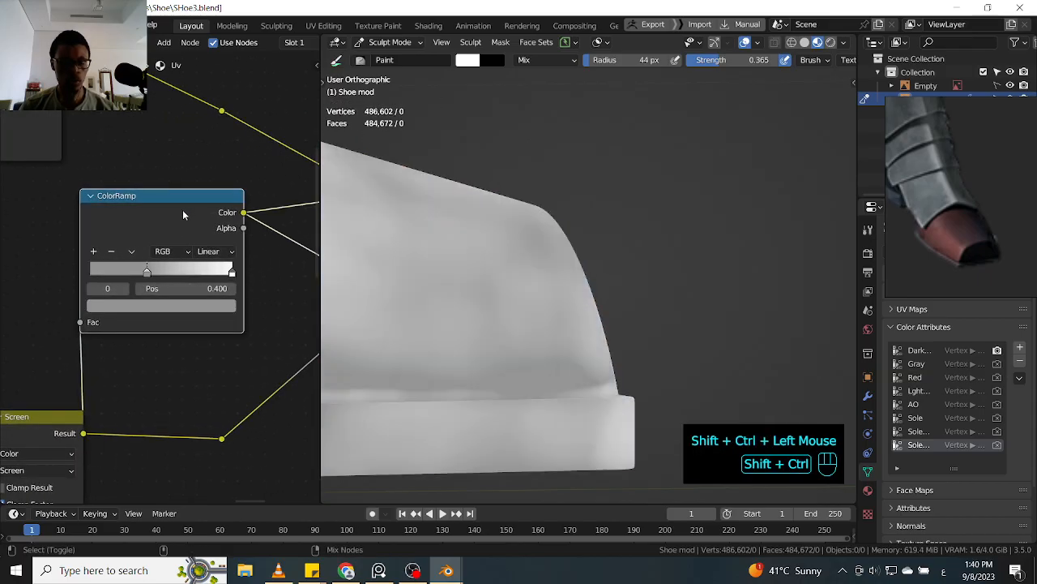
pyautogui.keyDown('ctrl'); pyautogui.moveTo(608, 158); pyautogui.dragTo(649, 220, button='middle'); pyautogui.keyUp('ctrl')
pyautogui.moveTo(147, 269); pyautogui.dragTo(75, 267)
pyautogui.moveTo(231, 274); pyautogui.dragTo(165, 260)
pyautogui.keyDown('ctrl'); pyautogui.moveTo(620, 166); pyautogui.dragTo(570, 185, button='middle'); pyautogui.keyUp('ctrl')
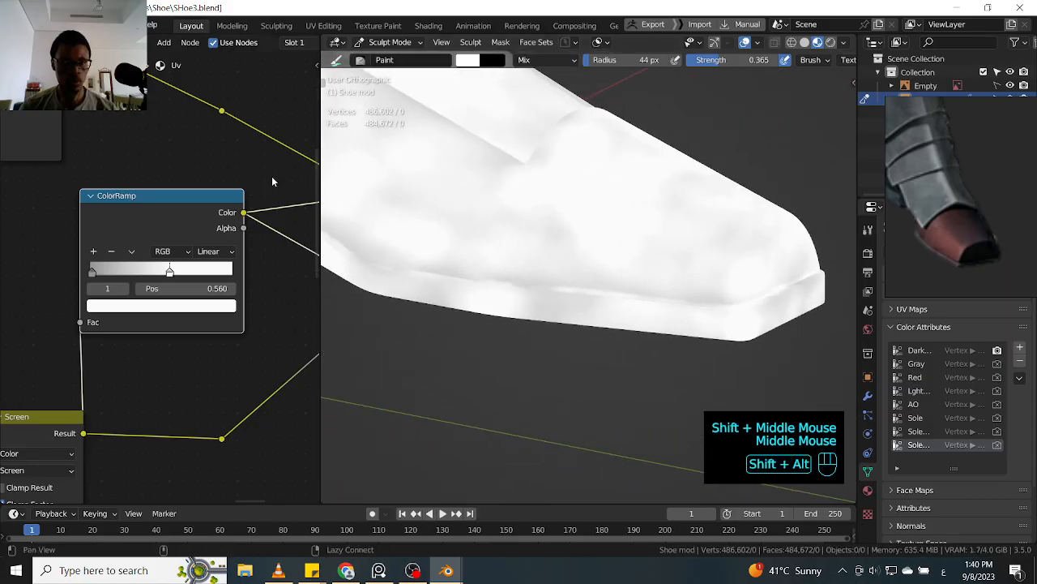
# - Preview the Principled BSDF again and return the ColorRamp's white stop to position 1.000
pyautogui.keyDown('shift'); pyautogui.moveTo(272, 181); pyautogui.dragTo(150, 210, button='middle'); pyautogui.keyUp('shift')
pyautogui.keyDown('ctrl'); pyautogui.keyDown('shift'); pyautogui.click(256, 153); pyautogui.keyUp('shift'); pyautogui.keyUp('ctrl')
pyautogui.moveTo(480, 163); pyautogui.dragTo(547, 220, button='middle')
pyautogui.keyDown('shift'); pyautogui.moveTo(162, 275); pyautogui.dragTo(245, 268, button='middle'); pyautogui.keyUp('shift')
pyautogui.moveTo(121, 298); pyautogui.dragTo(203, 288)
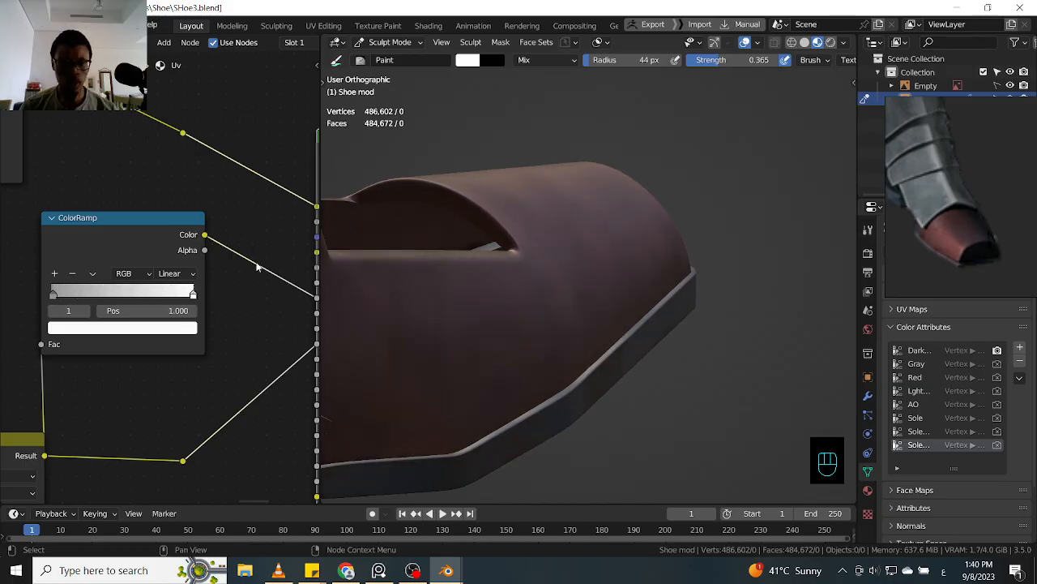
# - Examine the metallic effect around the shoe's seam and upper from several angles
pyautogui.keyDown('alt'); pyautogui.moveTo(672, 158); pyautogui.dragTo(690, 194, button='middle'); pyautogui.keyUp('alt')
pyautogui.keyDown('ctrl'); pyautogui.moveTo(691, 195); pyautogui.dragTo(686, 157, button='middle'); pyautogui.keyUp('ctrl')
pyautogui.keyDown('ctrl'); pyautogui.moveTo(645, 210); pyautogui.dragTo(567, 223, button='middle'); pyautogui.keyUp('ctrl')
pyautogui.keyDown('shift'); pyautogui.moveTo(483, 209); pyautogui.dragTo(568, 130, button='middle'); pyautogui.keyUp('shift')
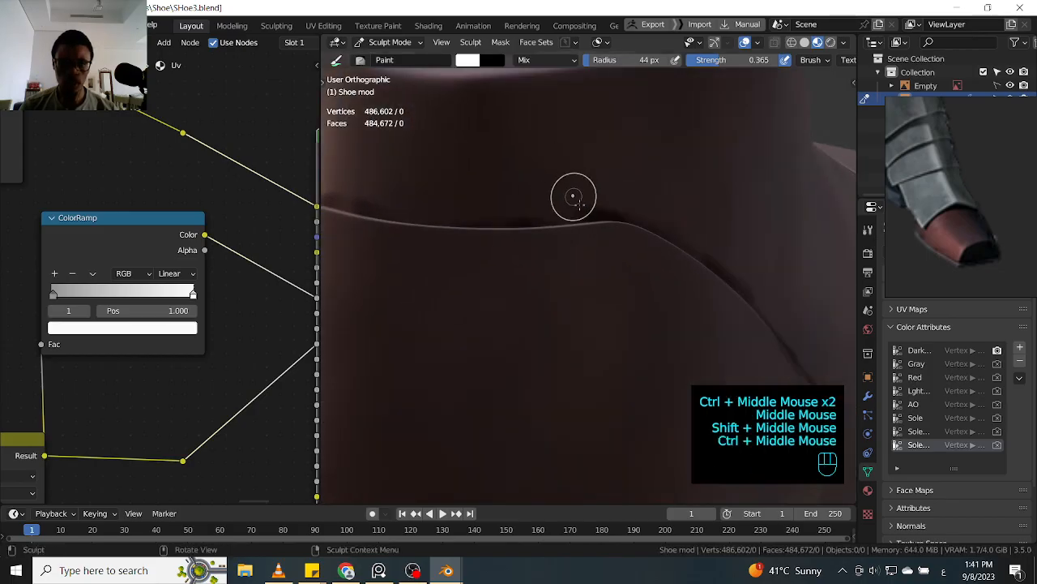
pyautogui.keyDown('ctrl'); pyautogui.moveTo(268, 290); pyautogui.dragTo(221, 368, button='middle'); pyautogui.keyUp('ctrl')
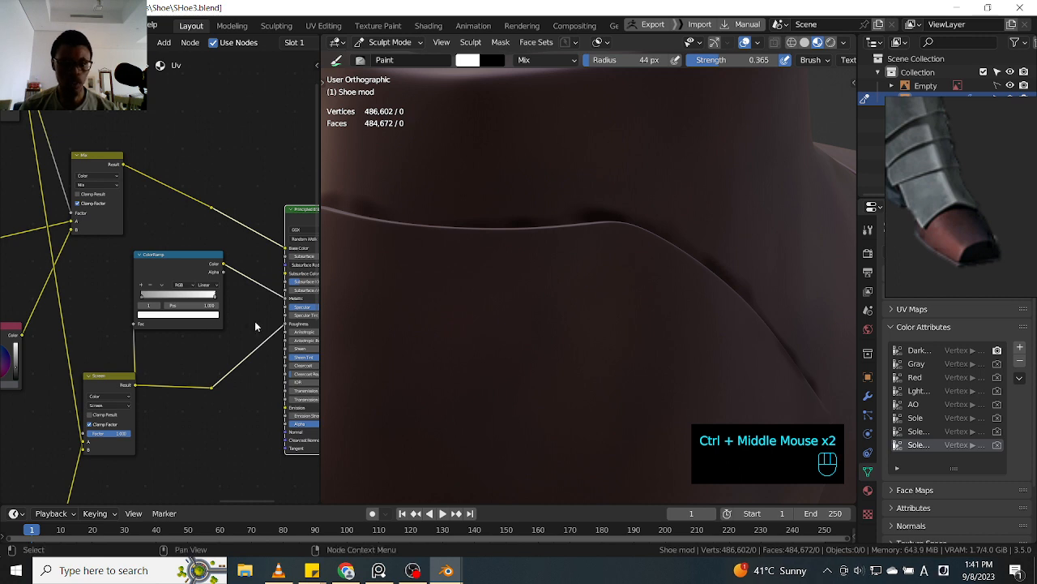
pyautogui.keyDown('alt'); pyautogui.moveTo(414, 221); pyautogui.dragTo(437, 188, button='middle'); pyautogui.keyUp('alt')
# - Move the ColorRamp's white stop to about 0.55, preview the ramp, and bring the grey stop inward to about 0.32
pyautogui.moveTo(214, 294); pyautogui.dragTo(169, 297)
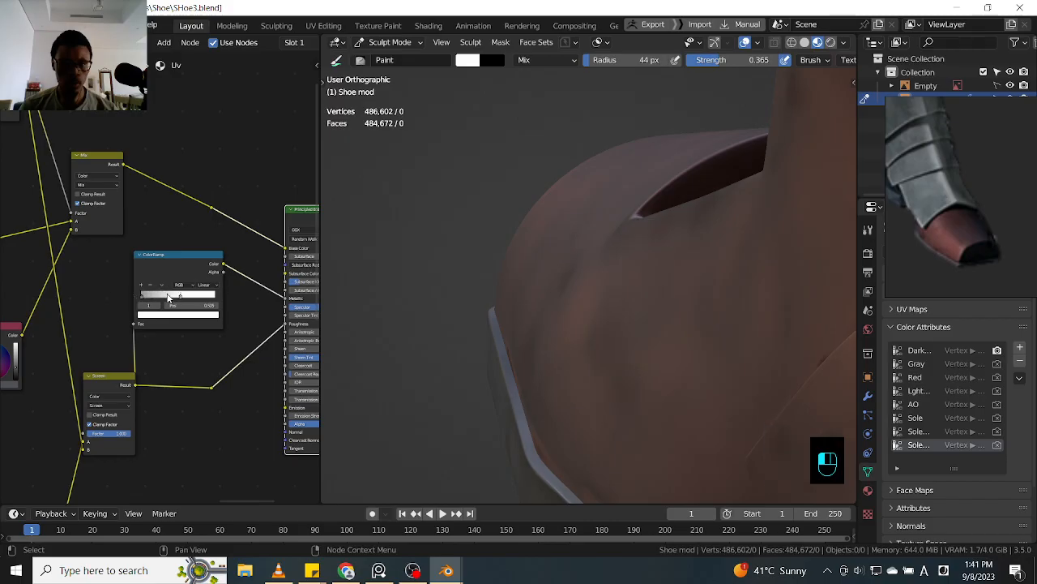
pyautogui.keyDown('ctrl'); pyautogui.keyDown('shift'); pyautogui.click(196, 259); pyautogui.keyUp('shift'); pyautogui.keyUp('ctrl')
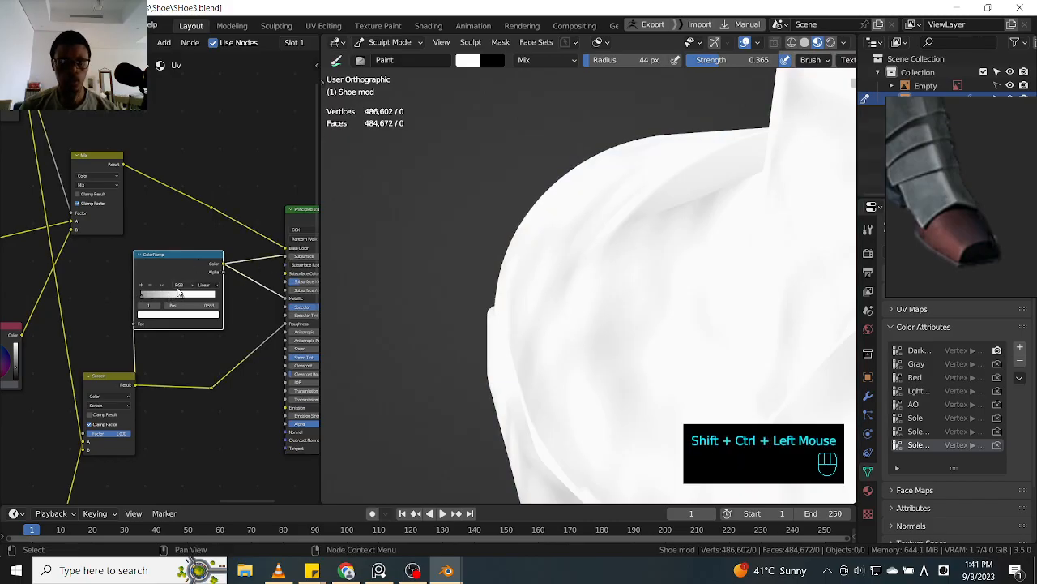
pyautogui.moveTo(149, 297); pyautogui.dragTo(170, 298)
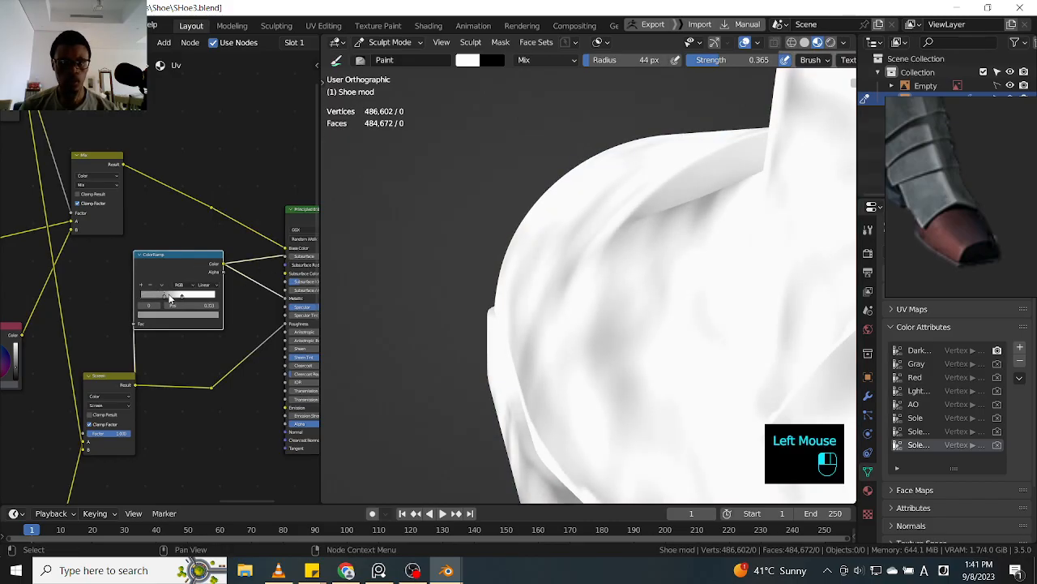
# - Preview the Principled BSDF on the heel and set the ColorRamp's grey stop to position 0.447
pyautogui.keyDown('shift'); pyautogui.moveTo(246, 297); pyautogui.dragTo(212, 295, button='middle'); pyautogui.keyUp('shift')
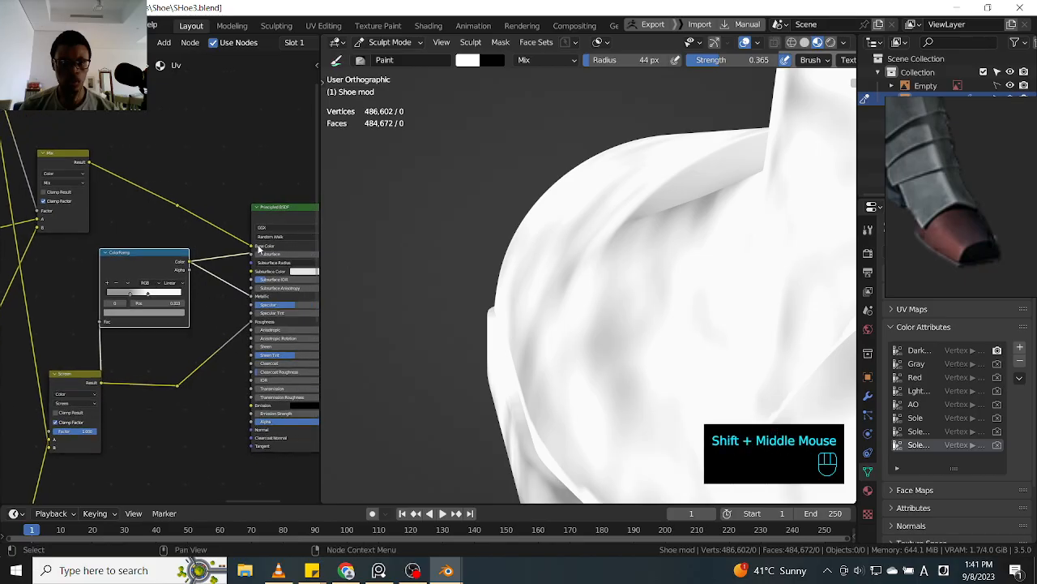
pyautogui.keyDown('ctrl'); pyautogui.keyDown('shift'); pyautogui.click(282, 217); pyautogui.keyUp('shift'); pyautogui.keyUp('ctrl')
pyautogui.moveTo(492, 194); pyautogui.dragTo(417, 204, button='middle')
pyautogui.moveTo(444, 213)
pyautogui.keyDown('alt'); pyautogui.mouseDown(button='middle')
pyautogui.moveTo(429, 225)
pyautogui.moveTo(392, 207)
pyautogui.moveTo(402, 187)
pyautogui.moveTo(354, 220)
pyautogui.mouseUp(button='middle'); pyautogui.keyUp('alt')
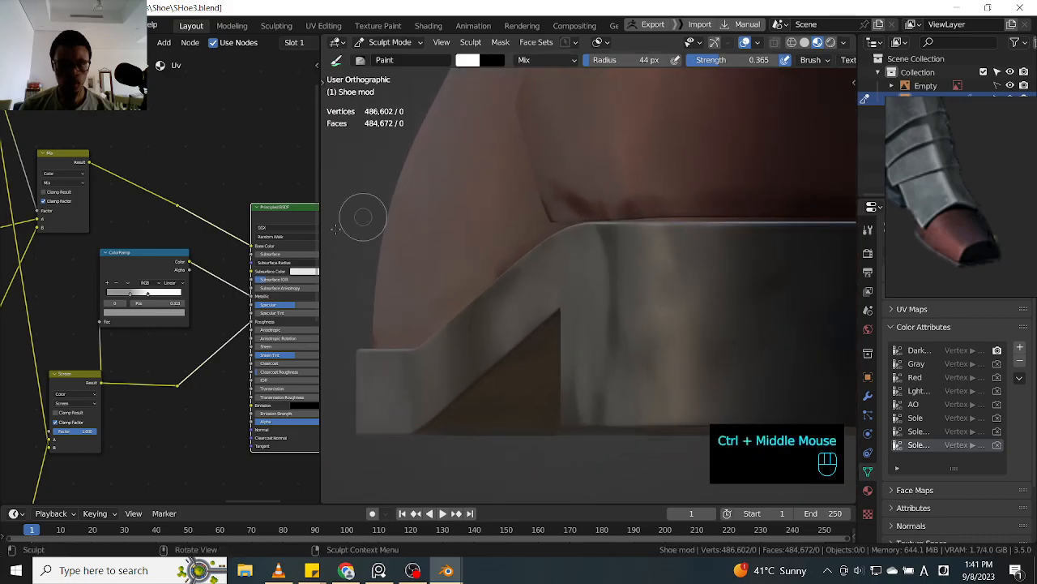
pyautogui.moveTo(129, 290); pyautogui.dragTo(102, 290)
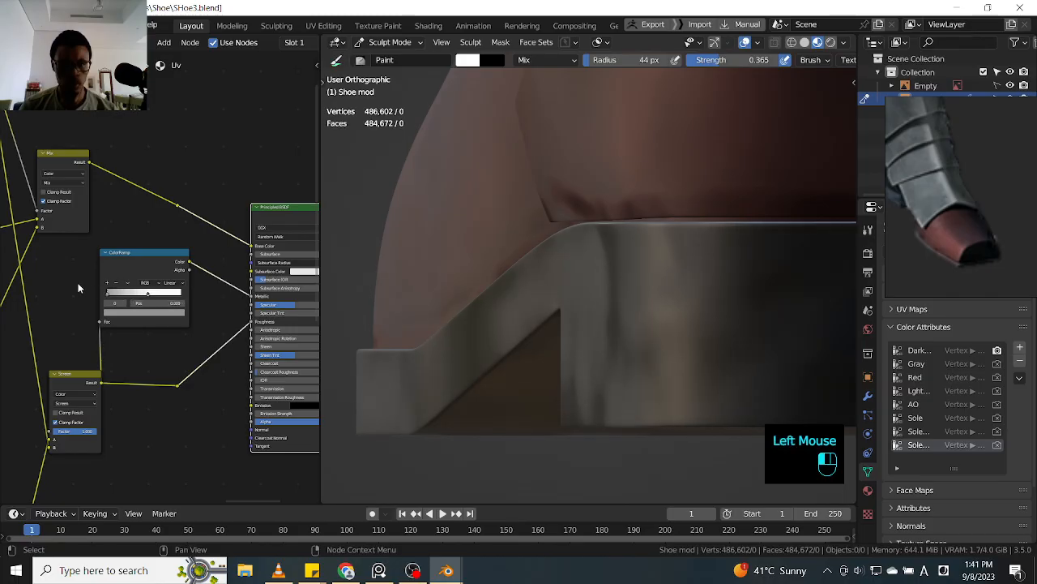
pyautogui.click(116, 283)
pyautogui.click(118, 283)
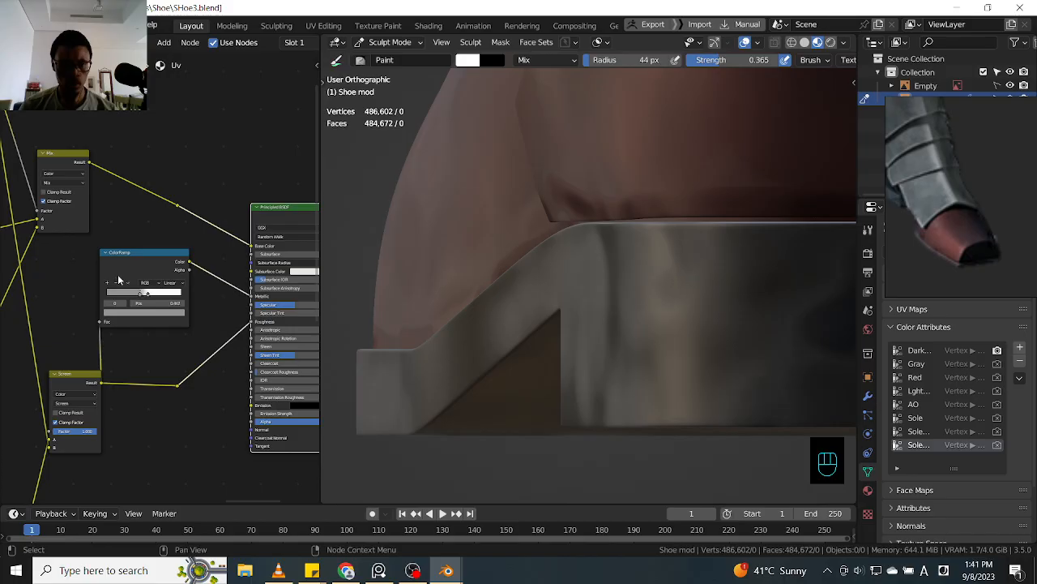
# - Preview the ColorRamp on the shoe and change its interpolation to Ease
pyautogui.keyDown('ctrl'); pyautogui.keyDown('shift'); pyautogui.click(158, 257); pyautogui.keyUp('shift'); pyautogui.keyUp('ctrl')
pyautogui.moveTo(488, 225); pyautogui.dragTo(465, 235, button='middle')
pyautogui.keyDown('ctrl'); pyautogui.moveTo(168, 301); pyautogui.dragTo(167, 279, button='middle'); pyautogui.keyUp('ctrl')
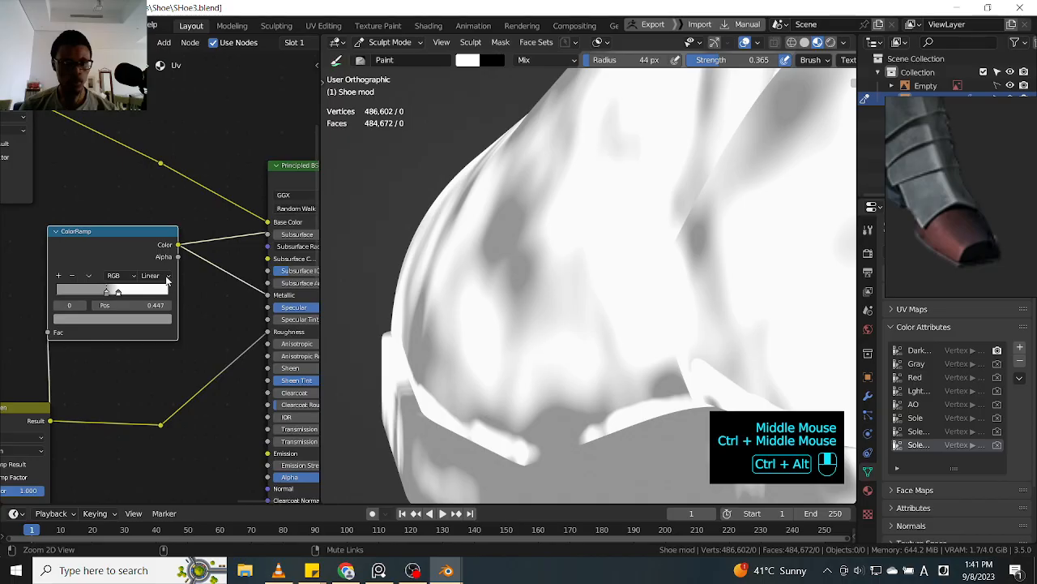
pyautogui.click(167, 277)
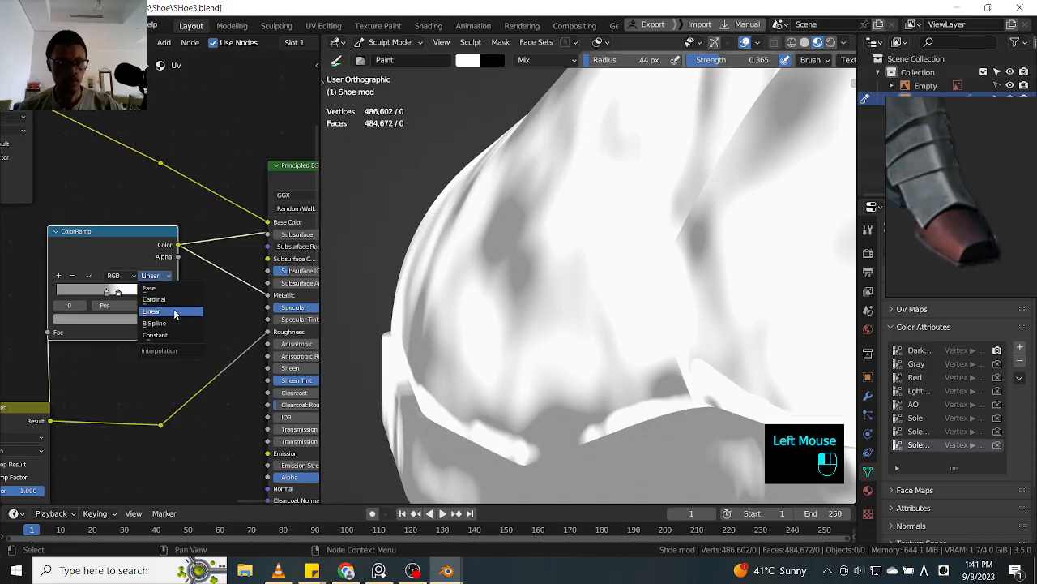
pyautogui.click(175, 289)
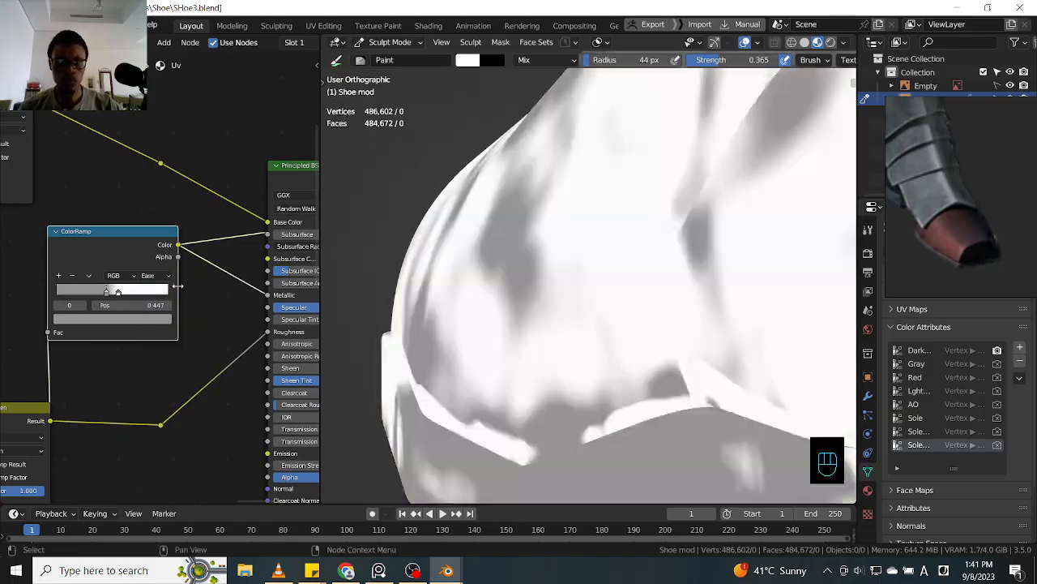
# - Move the ColorRamp's grey stop to position 0 and the white stop to position 0.545
pyautogui.moveTo(104, 292); pyautogui.dragTo(52, 288)
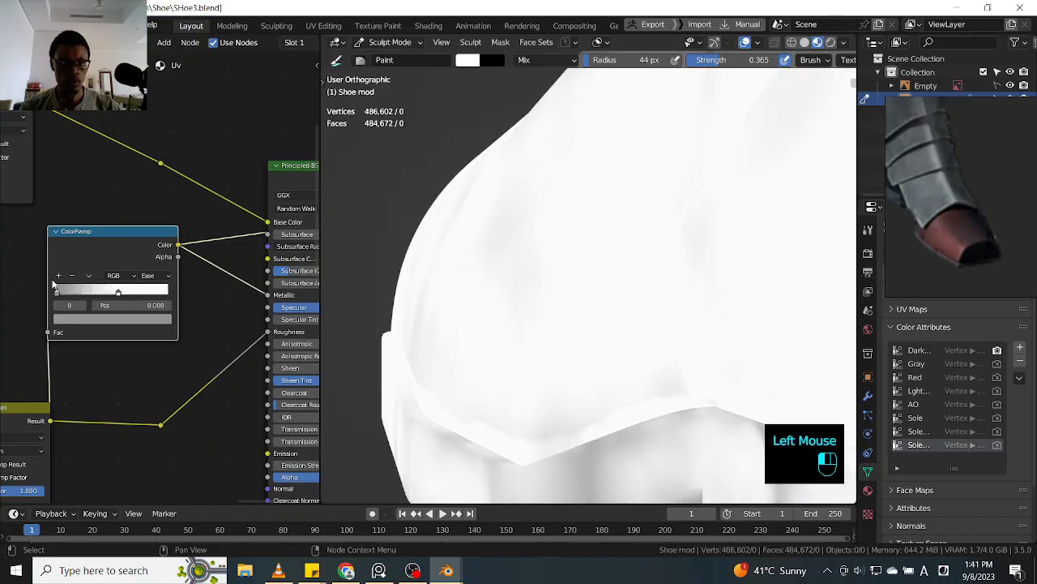
pyautogui.doubleClick(116, 294)
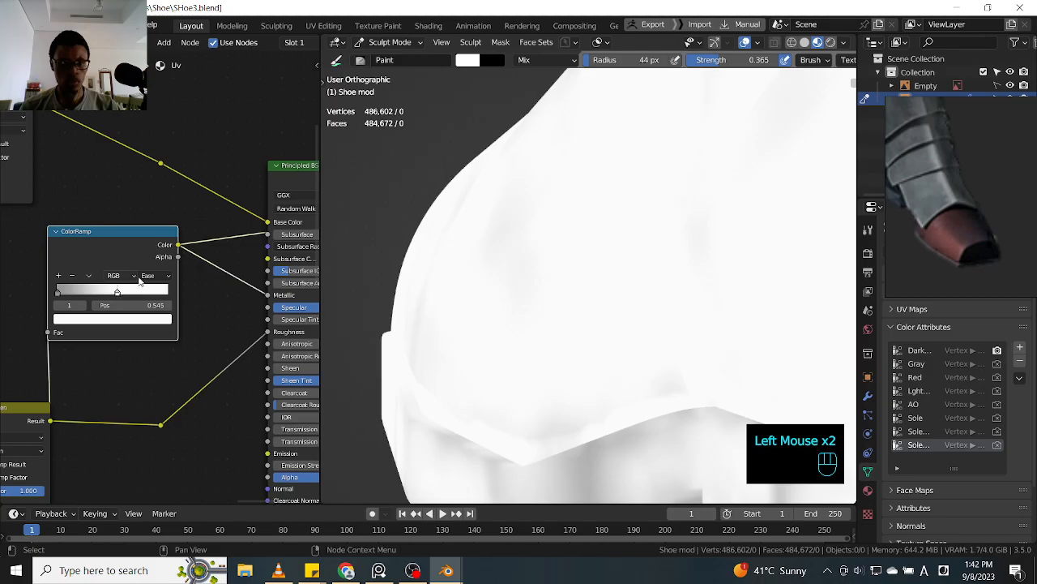
pyautogui.moveTo(481, 192)
pyautogui.keyDown('ctrl'); pyautogui.mouseDown(button='middle')
pyautogui.moveTo(461, 243)
pyautogui.moveTo(491, 234)
pyautogui.moveTo(549, 249)
pyautogui.moveTo(792, 211)
pyautogui.moveTo(764, 213)
pyautogui.moveTo(732, 146)
pyautogui.moveTo(716, 186)
pyautogui.moveTo(562, 208)
pyautogui.moveTo(640, 212)
pyautogui.moveTo(721, 192)
pyautogui.moveTo(567, 210)
pyautogui.moveTo(558, 222)
pyautogui.moveTo(538, 181)
pyautogui.moveTo(602, 232)
pyautogui.moveTo(651, 232)
pyautogui.moveTo(632, 217)
pyautogui.mouseUp(button='middle'); pyautogui.keyUp('ctrl')
pyautogui.keyDown('ctrl'); pyautogui.moveTo(632, 217); pyautogui.dragTo(616, 192, button='middle'); pyautogui.keyUp('ctrl')
# - Lighten the ColorRamp's grey stop to a value of 0.722
pyautogui.keyDown('ctrl'); pyautogui.moveTo(84, 377); pyautogui.dragTo(48, 288, button='middle'); pyautogui.keyUp('ctrl')
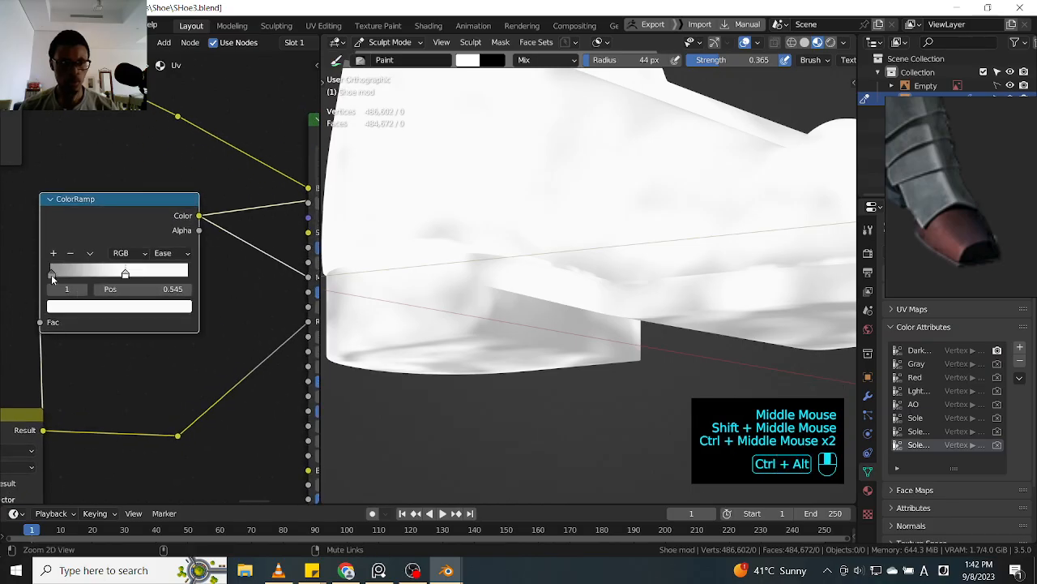
pyautogui.keyDown('ctrl'); pyautogui.moveTo(51, 273); pyautogui.dragTo(51, 269, button='middle'); pyautogui.keyUp('ctrl')
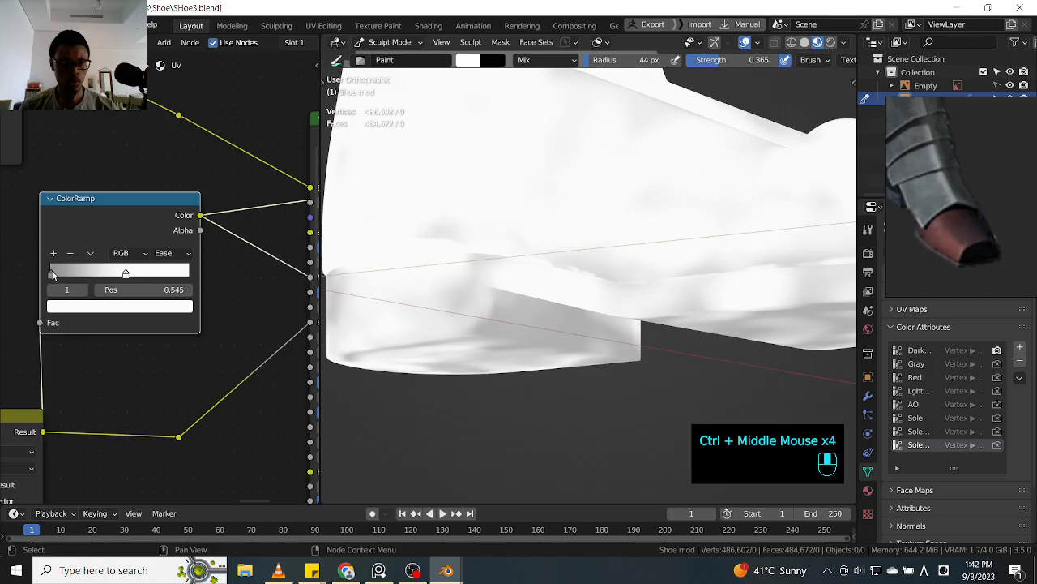
pyautogui.click(51, 272)
pyautogui.click(52, 272)
pyautogui.click(84, 308)
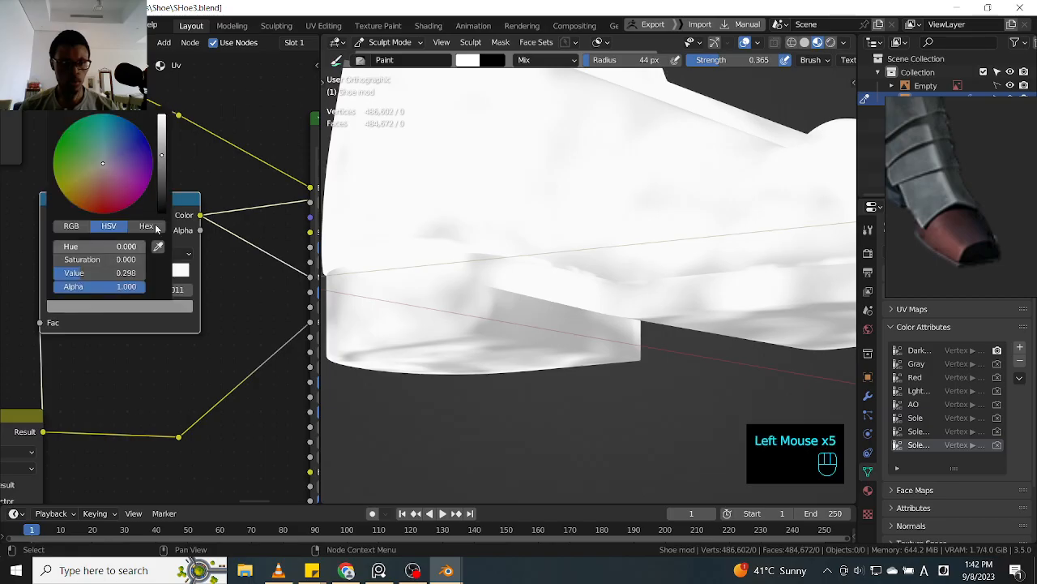
pyautogui.moveTo(161, 157); pyautogui.dragTo(161, 132)
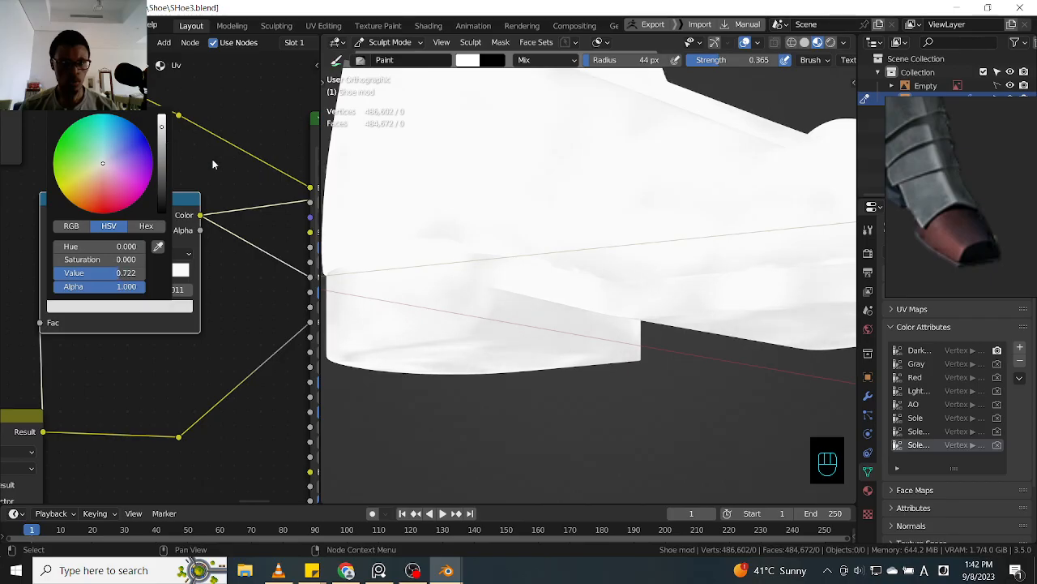
# - Set the ColorRamp's white stop to position 0.702 and preview the Principled BSDF around the heel
pyautogui.keyDown('shift'); pyautogui.moveTo(368, 124); pyautogui.dragTo(263, 218, button='middle'); pyautogui.keyUp('shift')
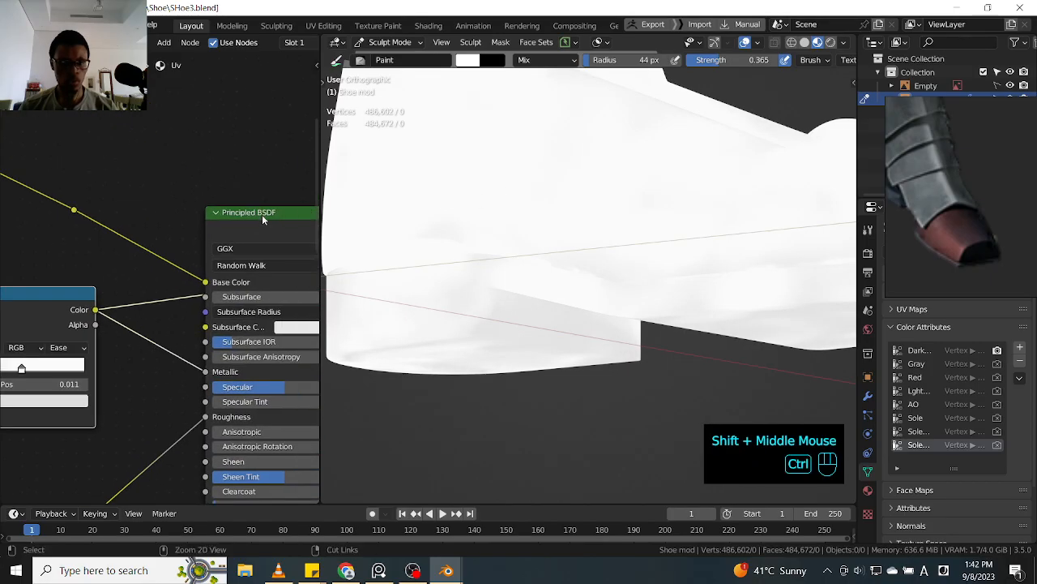
pyautogui.keyDown('shift'); pyautogui.moveTo(86, 369); pyautogui.dragTo(167, 321, button='middle'); pyautogui.keyUp('shift')
pyautogui.moveTo(110, 322)
pyautogui.mouseDown()
pyautogui.moveTo(147, 314)
pyautogui.moveTo(127, 312)
pyautogui.mouseUp()
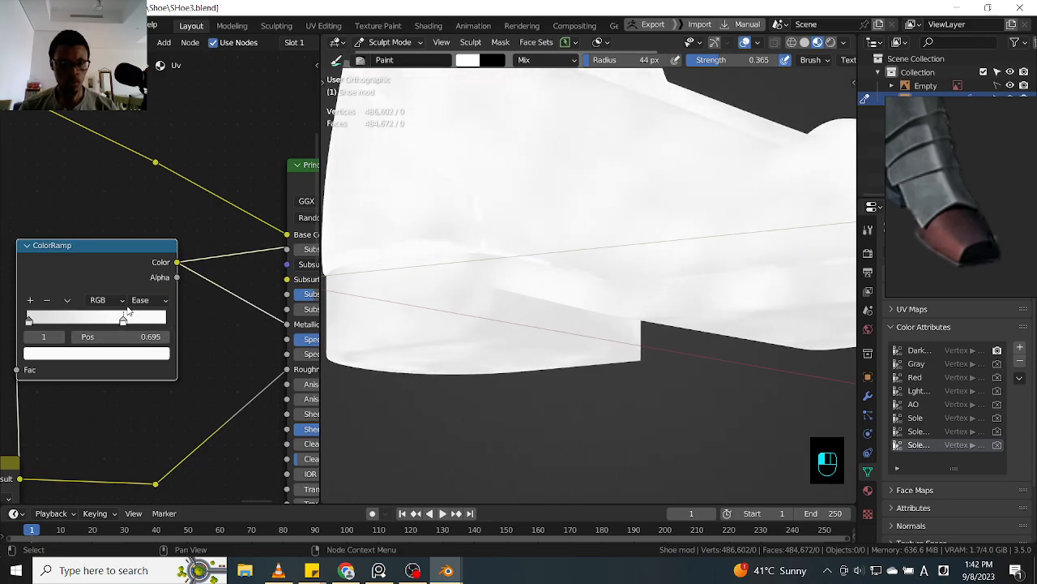
pyautogui.keyDown('shift'); pyautogui.moveTo(211, 288); pyautogui.dragTo(173, 294, button='middle'); pyautogui.keyUp('shift')
pyautogui.keyDown('ctrl'); pyautogui.keyDown('shift'); pyautogui.moveTo(234, 225); pyautogui.dragTo(236, 234, button='middle'); pyautogui.keyUp('shift'); pyautogui.keyUp('ctrl')
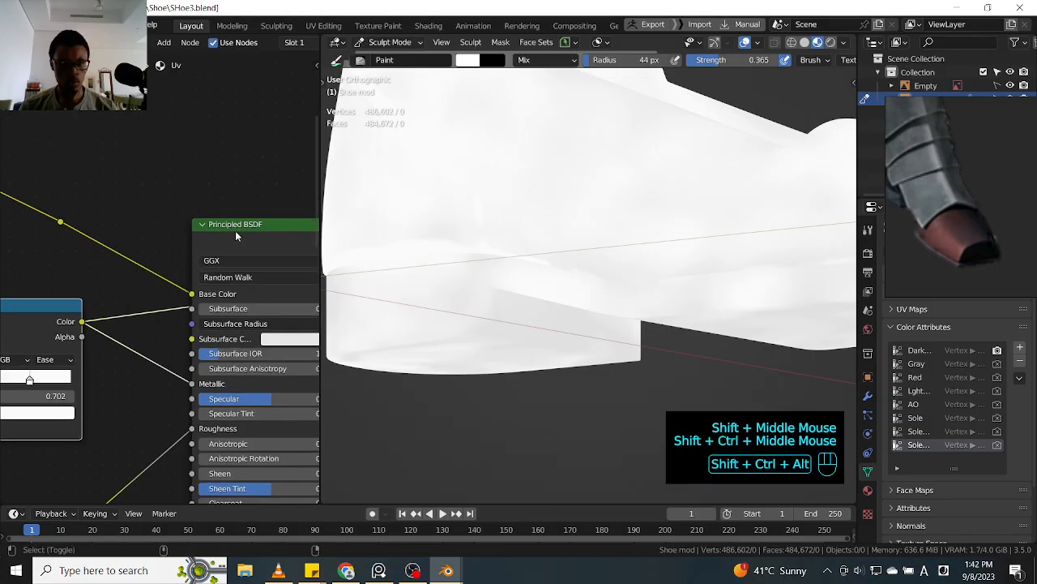
pyautogui.keyDown('ctrl'); pyautogui.keyDown('shift'); pyautogui.click(238, 235); pyautogui.keyUp('shift'); pyautogui.keyUp('ctrl')
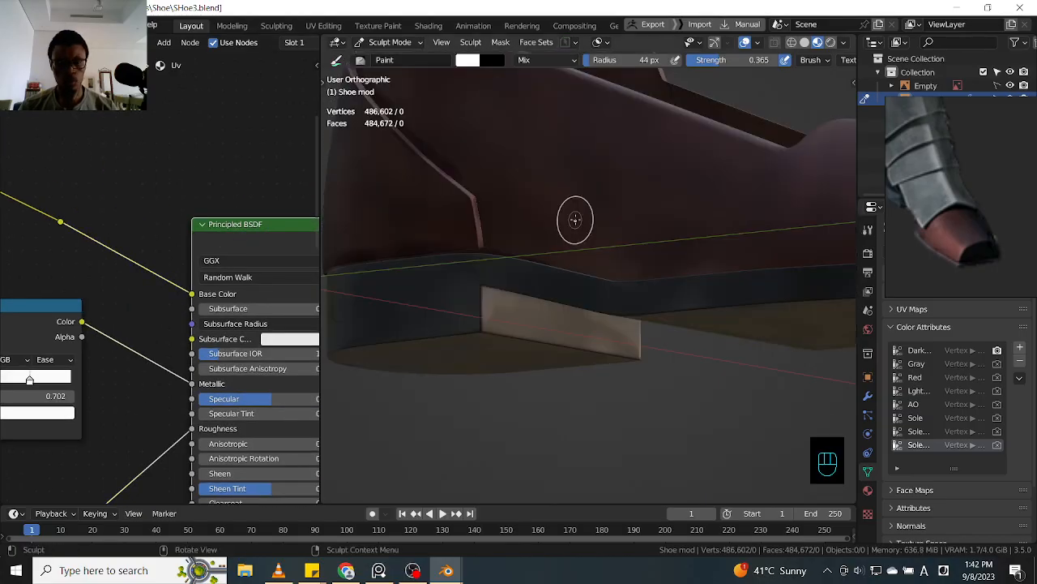
pyautogui.keyDown('alt'); pyautogui.moveTo(574, 215); pyautogui.dragTo(474, 232, button='middle'); pyautogui.keyUp('alt')
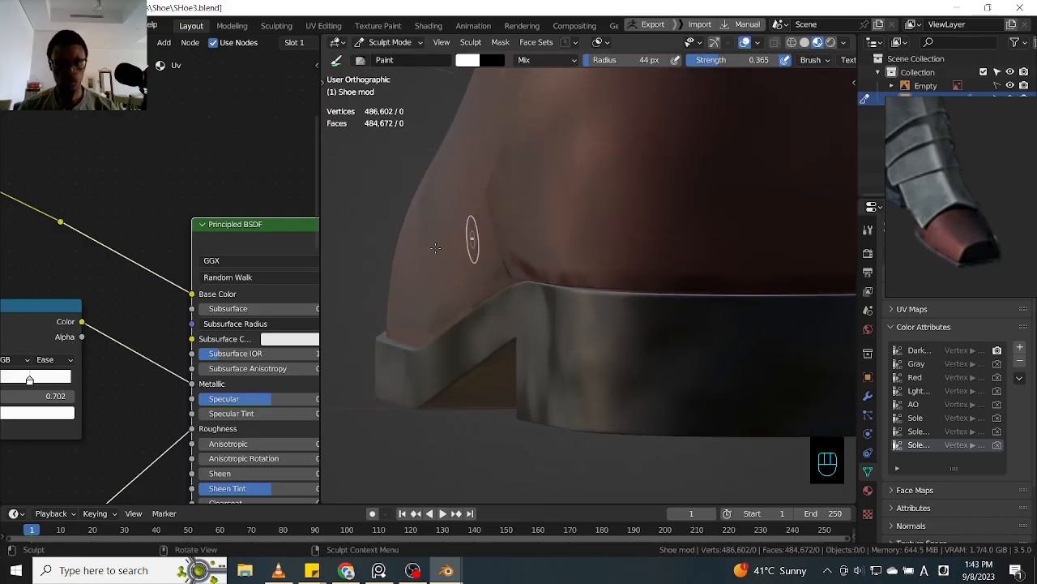
# - Preview the ColorRamp on the shoe and darken its white stop to a value of 0.850
pyautogui.keyDown('shift'); pyautogui.moveTo(67, 299); pyautogui.dragTo(136, 281, button='middle'); pyautogui.keyUp('shift')
pyautogui.keyDown('ctrl'); pyautogui.keyDown('shift'); pyautogui.click(104, 303); pyautogui.keyUp('shift'); pyautogui.keyUp('ctrl')
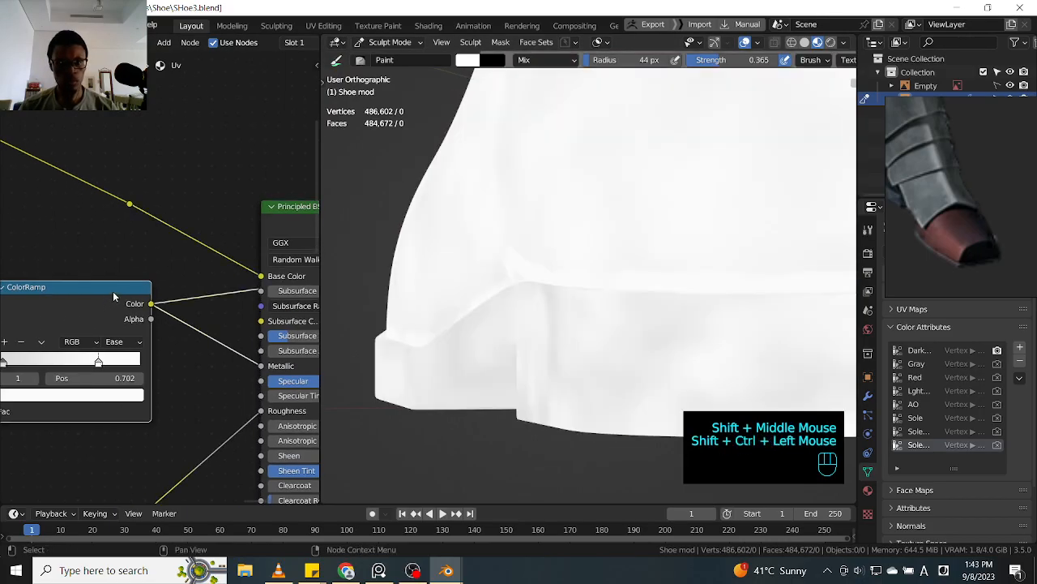
pyautogui.keyDown('shift'); pyautogui.moveTo(175, 253); pyautogui.dragTo(256, 236, button='middle'); pyautogui.keyUp('shift')
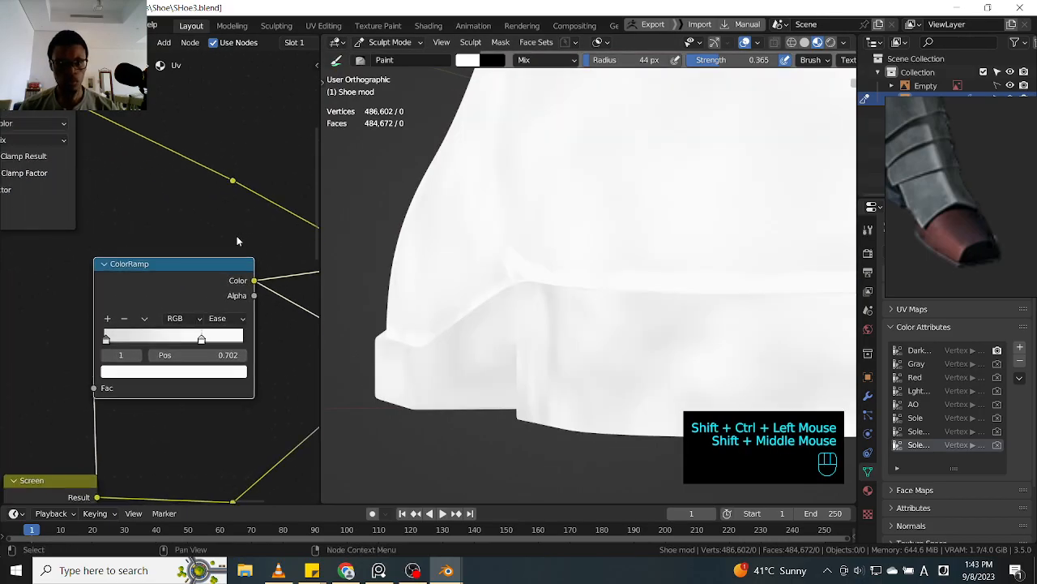
pyautogui.click(225, 374)
pyautogui.moveTo(216, 186); pyautogui.dragTo(215, 187)
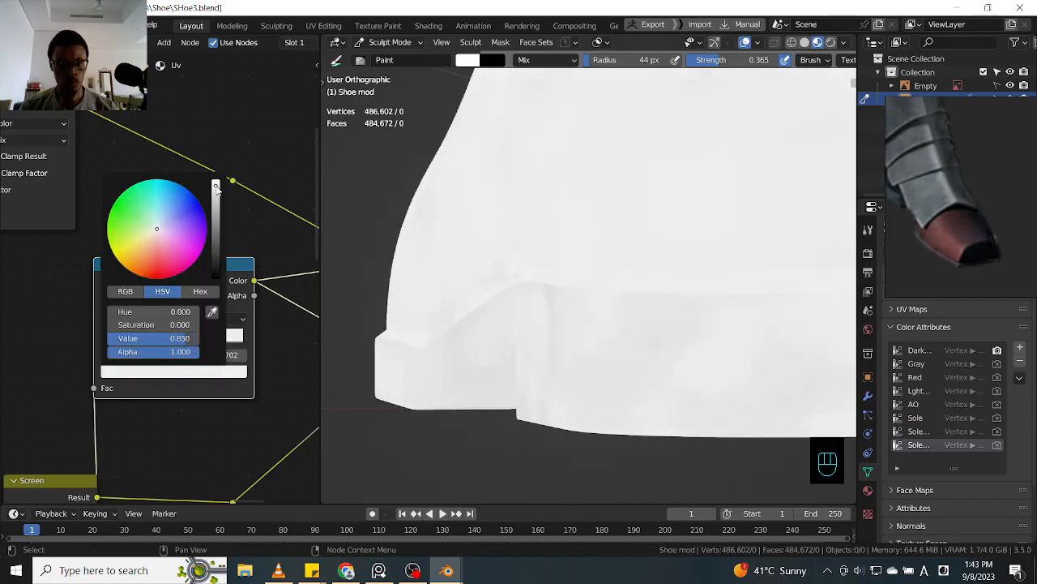
# - Check the ColorRamp output on the front of the shoe and switch the preview back to the Principled BSDF
pyautogui.keyDown('ctrl'); pyautogui.keyDown('alt'); pyautogui.moveTo(371, 211); pyautogui.dragTo(503, 126, button='middle'); pyautogui.keyUp('alt'); pyautogui.keyUp('ctrl')
pyautogui.keyDown('shift'); pyautogui.moveTo(502, 126); pyautogui.dragTo(434, 144, button='middle'); pyautogui.keyUp('shift')
pyautogui.keyDown('ctrl'); pyautogui.moveTo(433, 144); pyautogui.dragTo(438, 165, button='middle'); pyautogui.keyUp('ctrl')
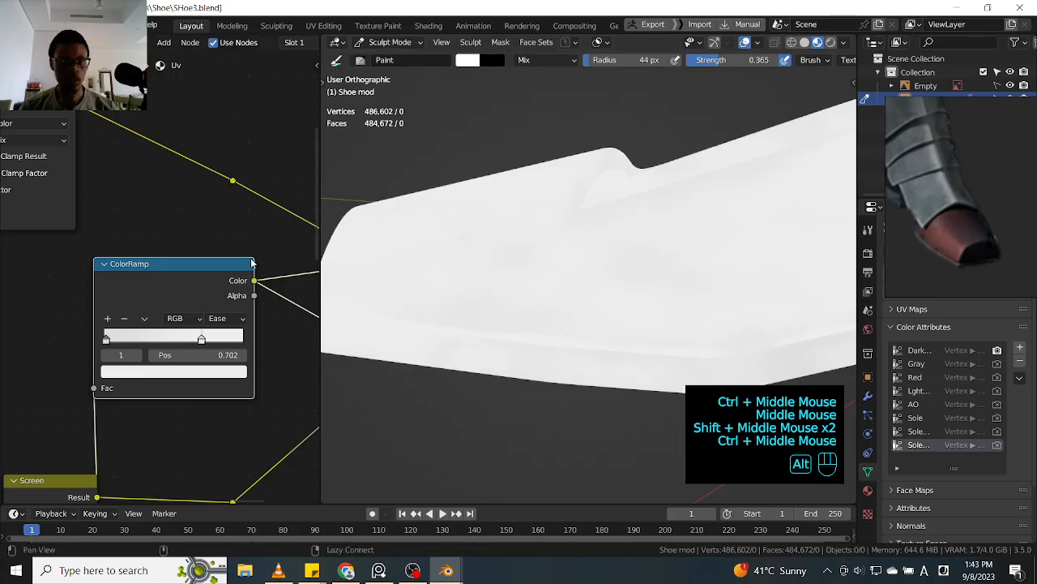
pyautogui.keyDown('shift'); pyautogui.moveTo(252, 262); pyautogui.dragTo(108, 294, button='middle'); pyautogui.keyUp('shift')
pyautogui.keyDown('shift'); pyautogui.moveTo(279, 237); pyautogui.dragTo(192, 285, button='middle'); pyautogui.keyUp('shift')
pyautogui.keyDown('ctrl'); pyautogui.keyDown('shift'); pyautogui.click(214, 278); pyautogui.keyUp('shift'); pyautogui.keyUp('ctrl')
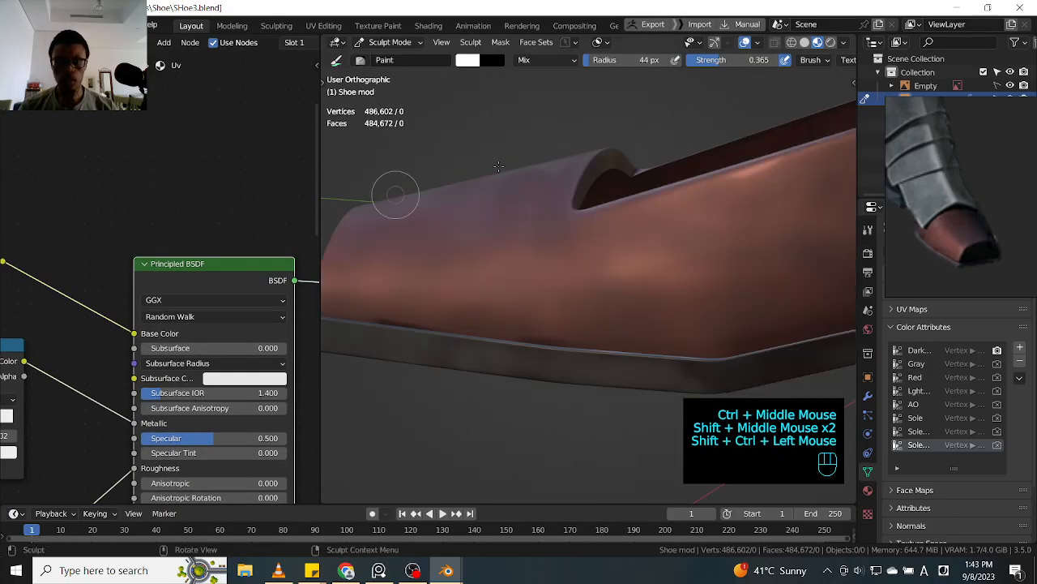
# - Examine the shaded shoe as a whole, from the toe cap to the upper and heel
pyautogui.keyDown('ctrl'); pyautogui.moveTo(597, 158); pyautogui.dragTo(730, 213, button='middle'); pyautogui.keyUp('ctrl')
pyautogui.moveTo(584, 212)
pyautogui.mouseDown(button='middle')
pyautogui.moveTo(706, 203)
pyautogui.moveTo(608, 260)
pyautogui.moveTo(527, 223)
pyautogui.moveTo(431, 199)
pyautogui.moveTo(446, 222)
pyautogui.moveTo(500, 238)
pyautogui.moveTo(518, 194)
pyautogui.moveTo(502, 194)
pyautogui.moveTo(593, 219)
pyautogui.moveTo(507, 187)
pyautogui.moveTo(550, 211)
pyautogui.moveTo(581, 209)
pyautogui.mouseUp(button='middle')
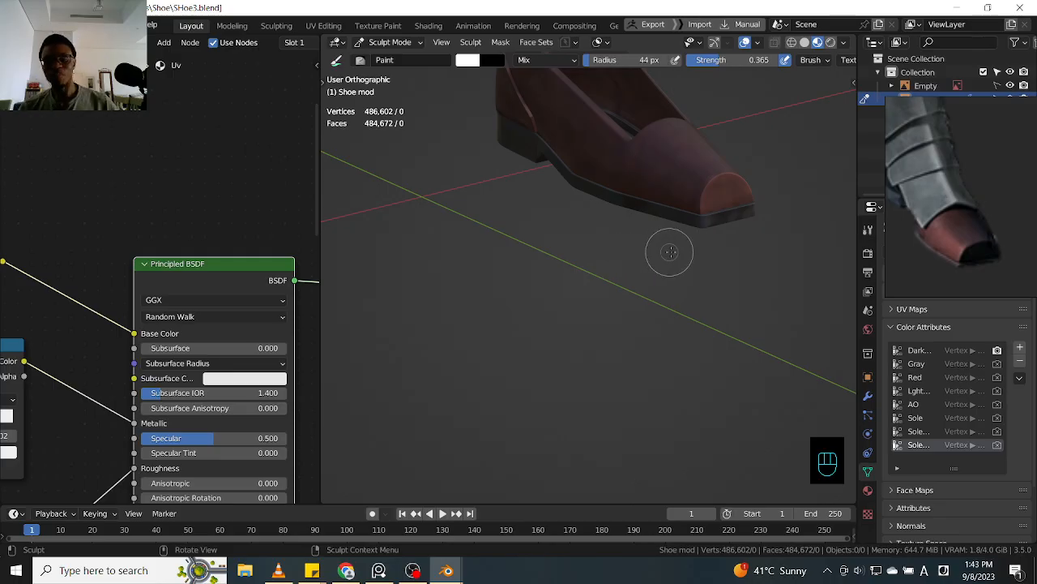
pyautogui.keyDown('ctrl'); pyautogui.moveTo(750, 255); pyautogui.dragTo(794, 230, button='middle'); pyautogui.keyUp('ctrl')
pyautogui.keyDown('alt'); pyautogui.moveTo(794, 229); pyautogui.dragTo(810, 272); pyautogui.keyUp('alt')
pyautogui.keyDown('ctrl'); pyautogui.moveTo(785, 245); pyautogui.dragTo(742, 275, button='middle'); pyautogui.keyUp('ctrl')
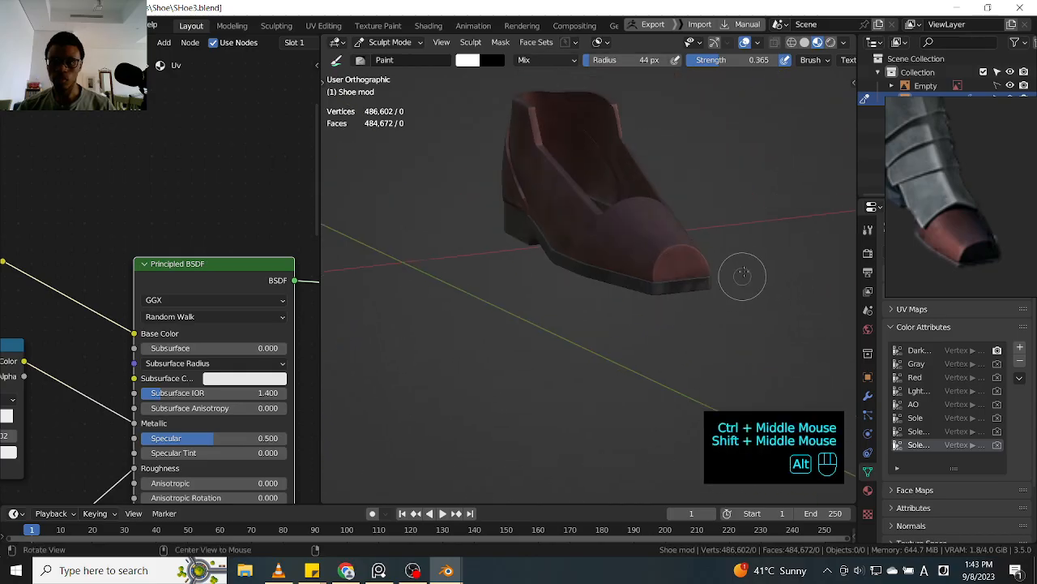
pyautogui.keyDown('ctrl'); pyautogui.moveTo(733, 211); pyautogui.dragTo(674, 208, button='middle'); pyautogui.keyUp('ctrl')
pyautogui.keyDown('alt'); pyautogui.moveTo(675, 209); pyautogui.dragTo(762, 209); pyautogui.keyUp('alt')
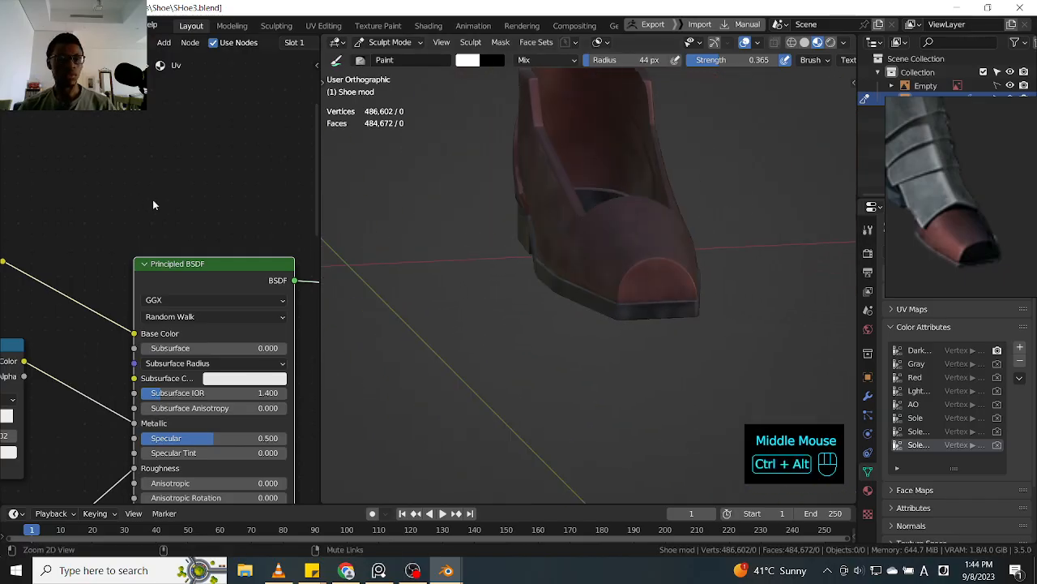
# - Widen the node editor and rename the shoe's material to Shoes
pyautogui.keyDown('ctrl'); pyautogui.keyDown('alt'); pyautogui.moveTo(161, 203); pyautogui.dragTo(160, 297); pyautogui.keyUp('alt'); pyautogui.keyUp('ctrl')
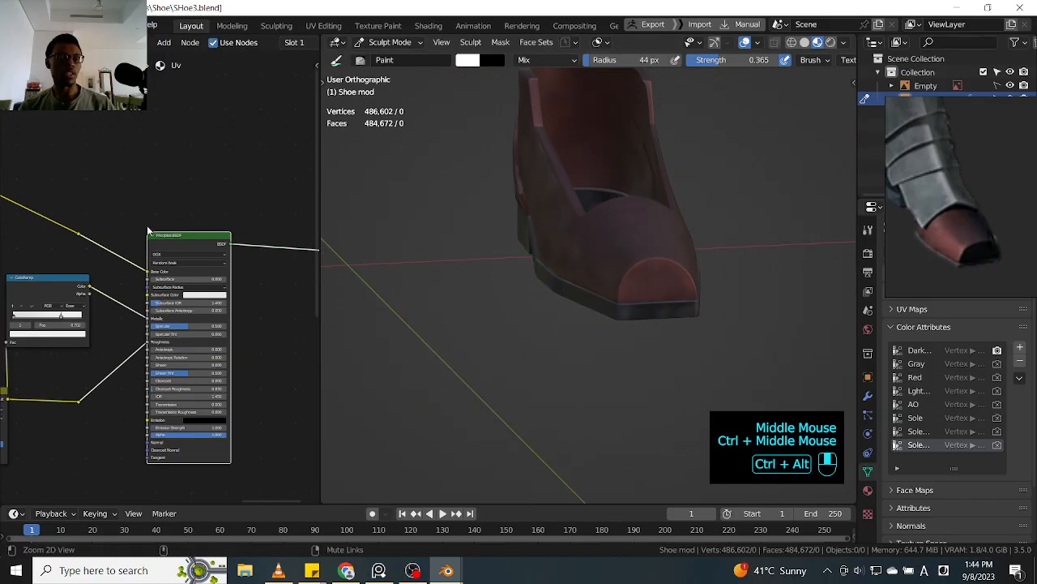
pyautogui.keyDown('ctrl'); pyautogui.keyDown('alt'); pyautogui.moveTo(340, 125); pyautogui.dragTo(496, 146); pyautogui.keyUp('alt'); pyautogui.keyUp('ctrl')
pyautogui.click(316, 142)
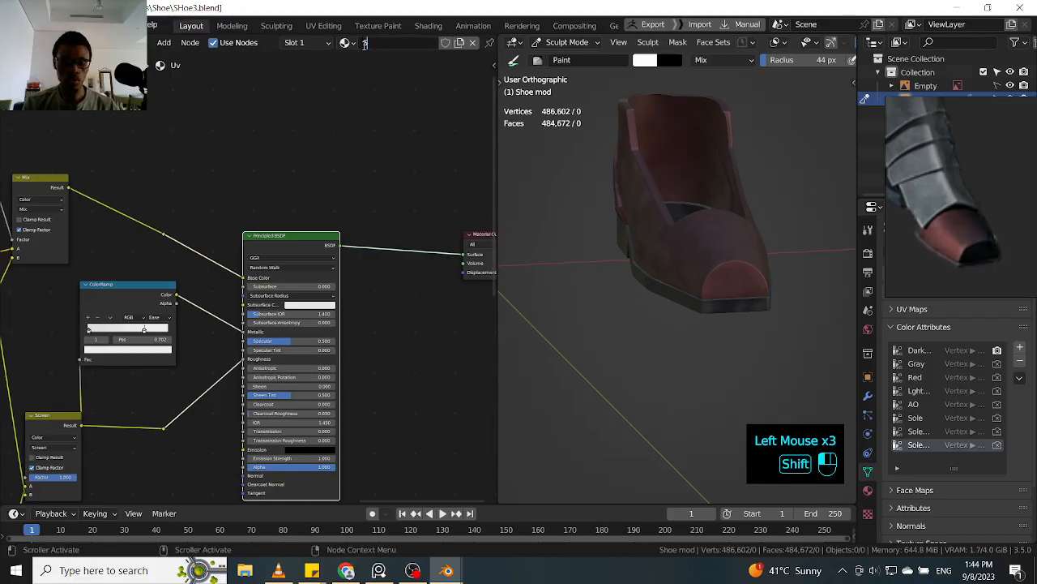
pyautogui.write('s')
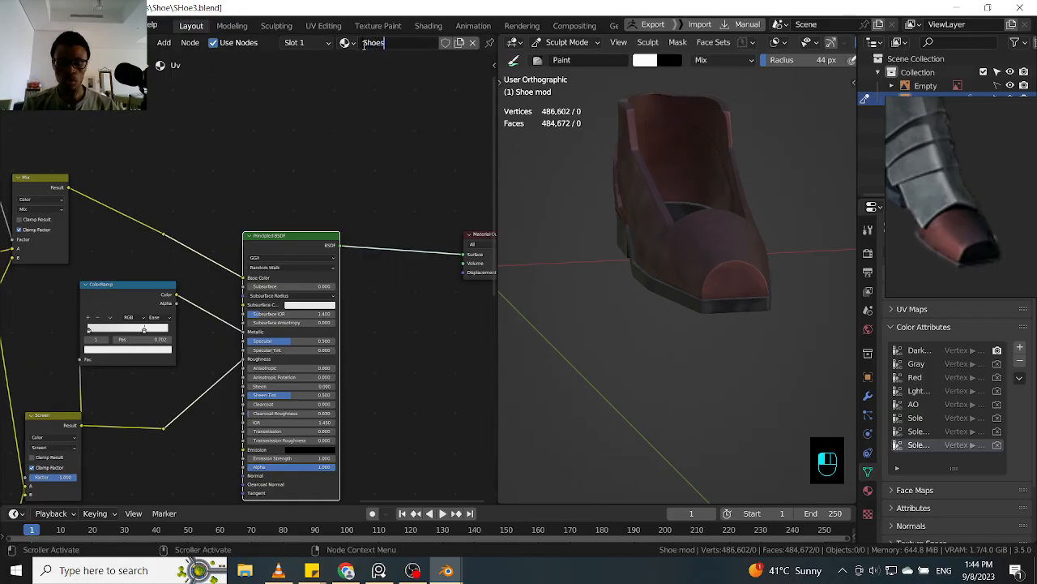
pyautogui.press('Return')
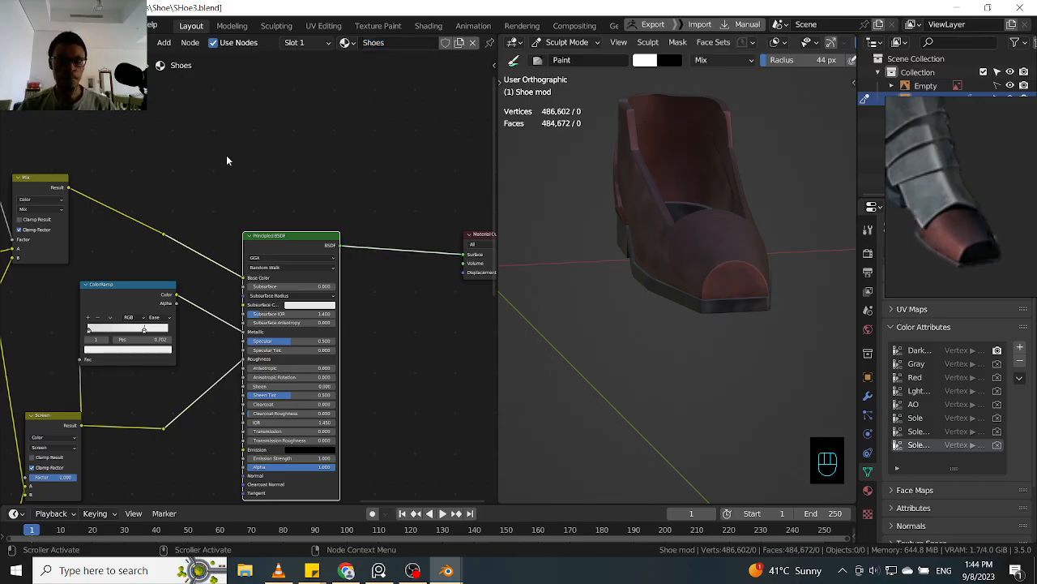
# - Review the material's node network from the Principled BSDF back to the first Attribute node
pyautogui.keyDown('ctrl'); pyautogui.moveTo(248, 159); pyautogui.dragTo(228, 219, button='middle'); pyautogui.keyUp('ctrl')
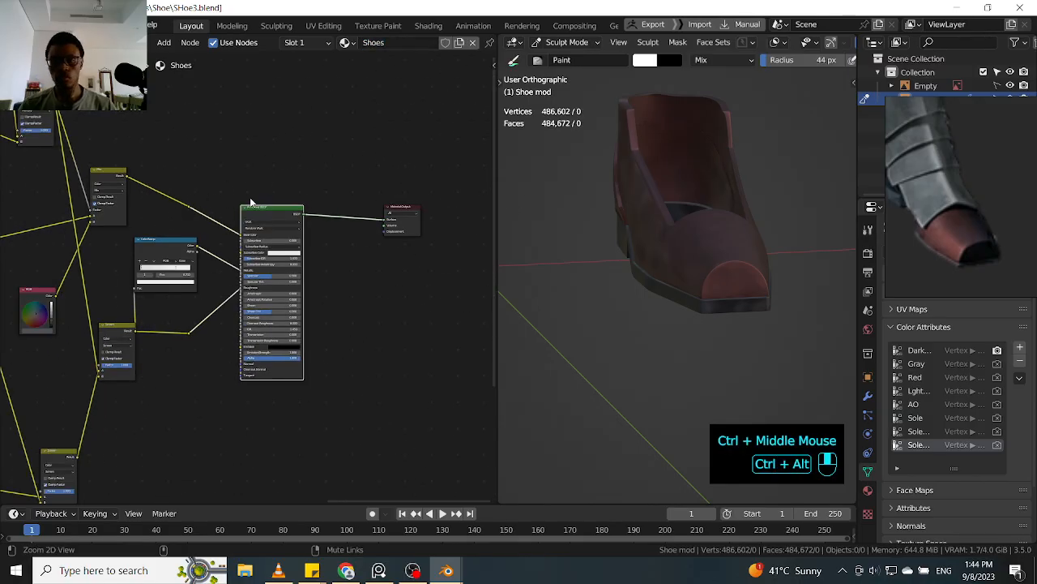
pyautogui.keyDown('ctrl'); pyautogui.moveTo(193, 207); pyautogui.dragTo(324, 223, button='middle'); pyautogui.keyUp('ctrl')
pyautogui.click(229, 214)
pyautogui.keyDown('shift'); pyautogui.moveTo(223, 227); pyautogui.dragTo(248, 281, button='middle'); pyautogui.keyUp('shift')
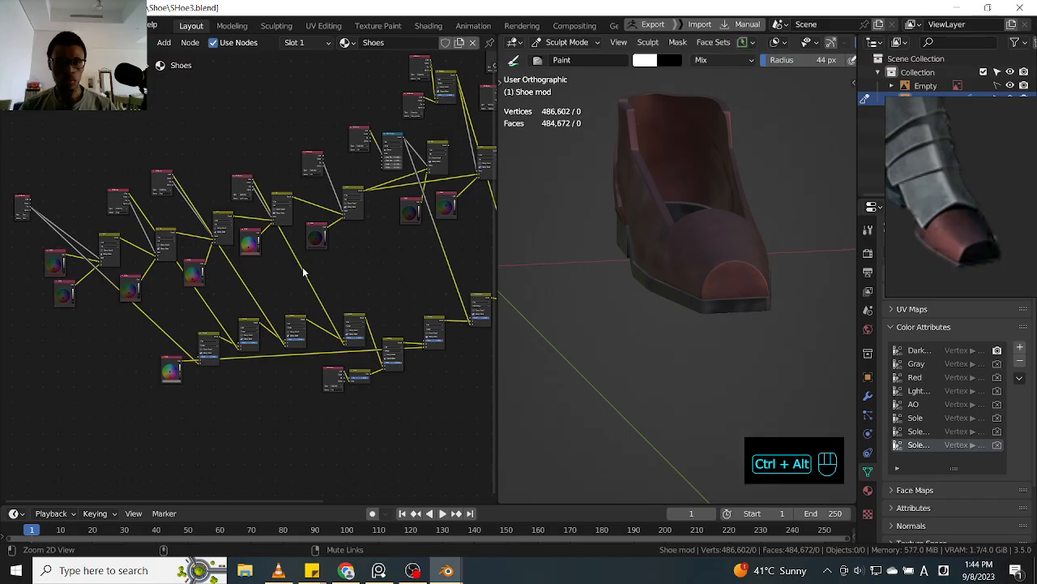
pyautogui.press('super+space')
pyautogui.click(84, 317)
pyautogui.keyDown('ctrl'); pyautogui.moveTo(83, 318); pyautogui.dragTo(120, 258, button='middle'); pyautogui.keyUp('ctrl')
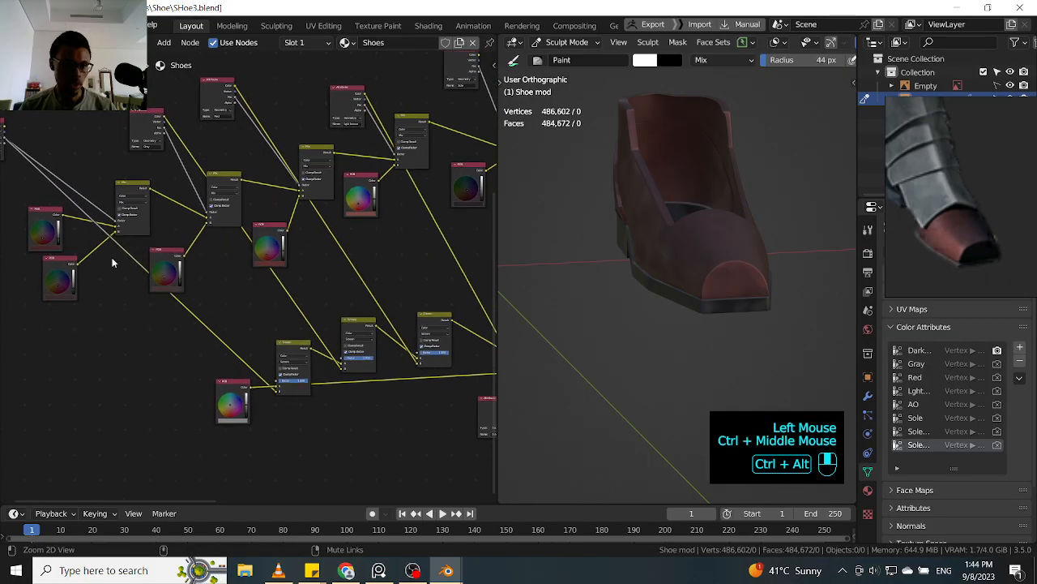
pyautogui.press('super+space')
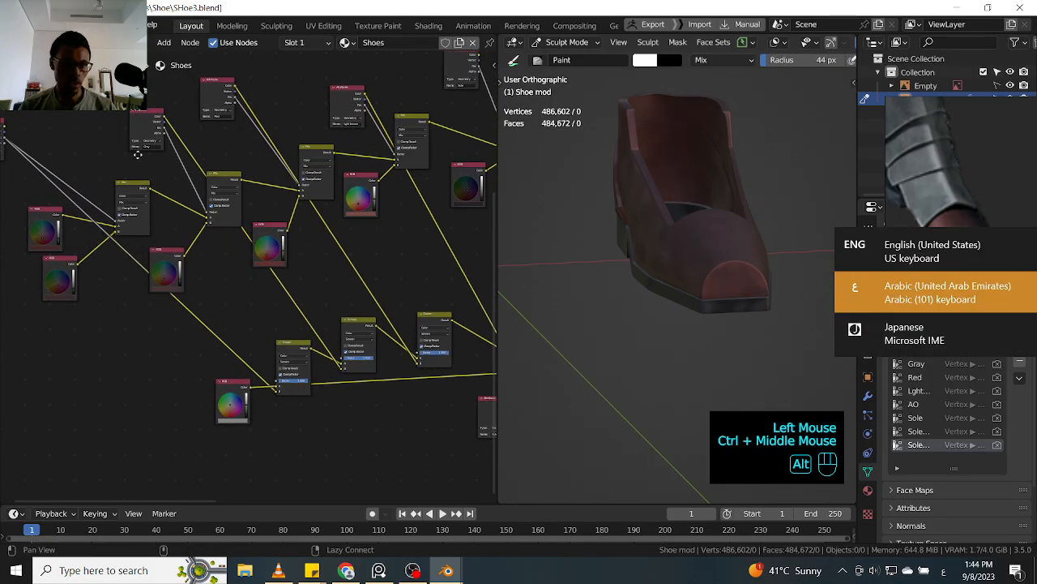
pyautogui.moveTo(75, 176); pyautogui.dragTo(152, 153, button='middle')
pyautogui.moveTo(256, 134); pyautogui.dragTo(237, 136, button='middle')
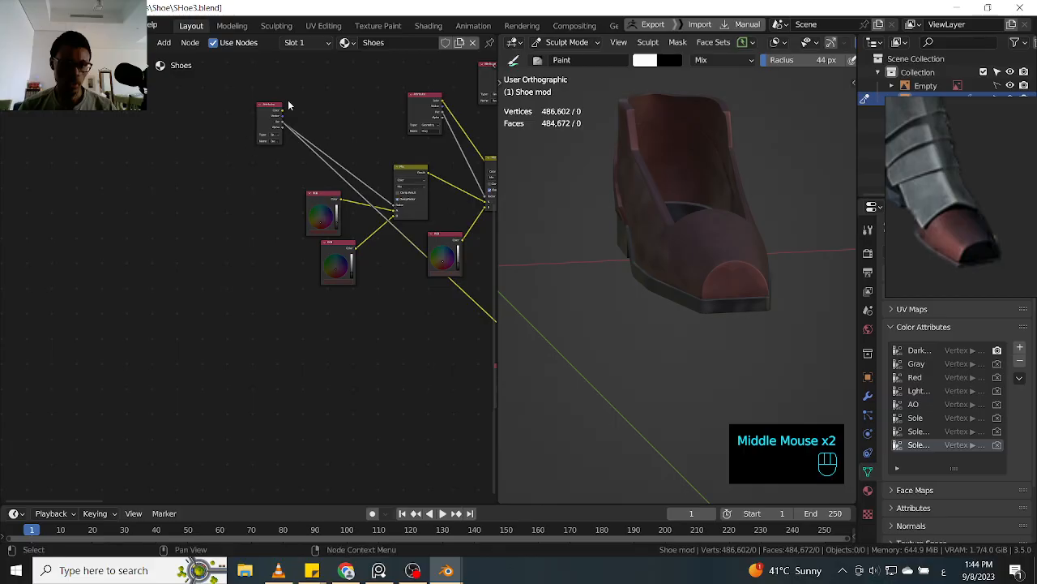
pyautogui.keyDown('shift'); pyautogui.middleClick(258, 99); pyautogui.keyUp('shift')
pyautogui.keyDown('shift'); pyautogui.moveTo(211, 97); pyautogui.dragTo(214, 108, button='middle'); pyautogui.keyUp('shift')
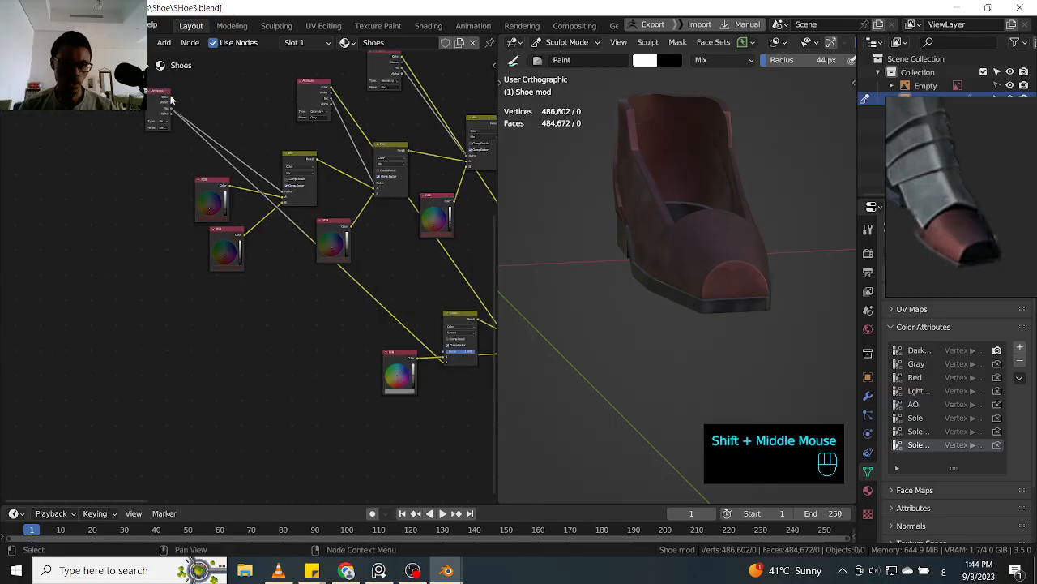
# - Trace the link from the first Attribute node to the B input of the first Screen node
pyautogui.click(171, 99)
pyautogui.moveTo(217, 111); pyautogui.dragTo(258, 146)
pyautogui.click(173, 97)
pyautogui.click(171, 99)
pyautogui.moveTo(316, 254); pyautogui.dragTo(316, 254)
pyautogui.moveTo(171, 99); pyautogui.dragTo(274, 190)
pyautogui.click(149, 104)
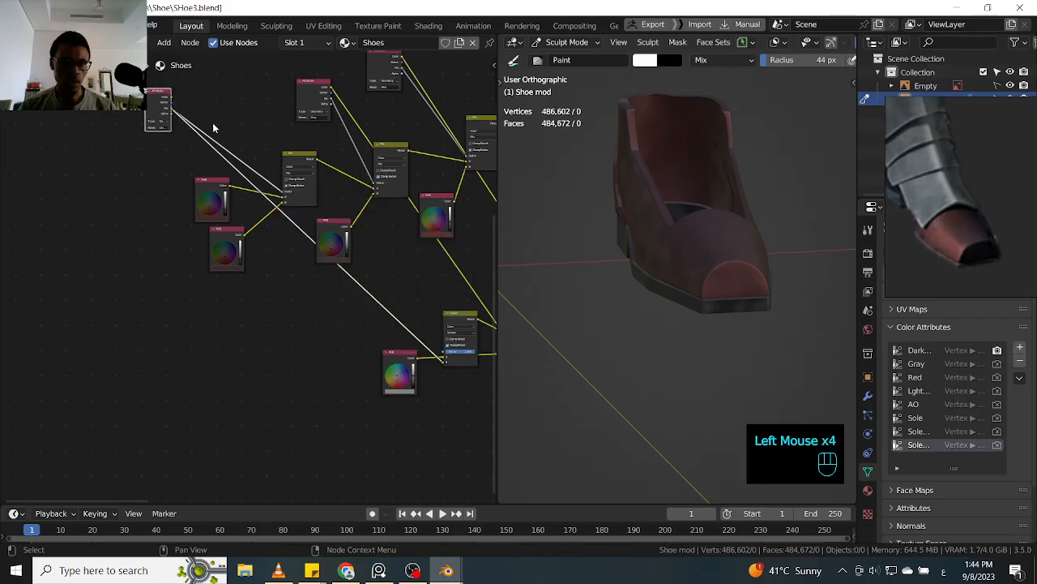
pyautogui.click(444, 363)
pyautogui.click(442, 367)
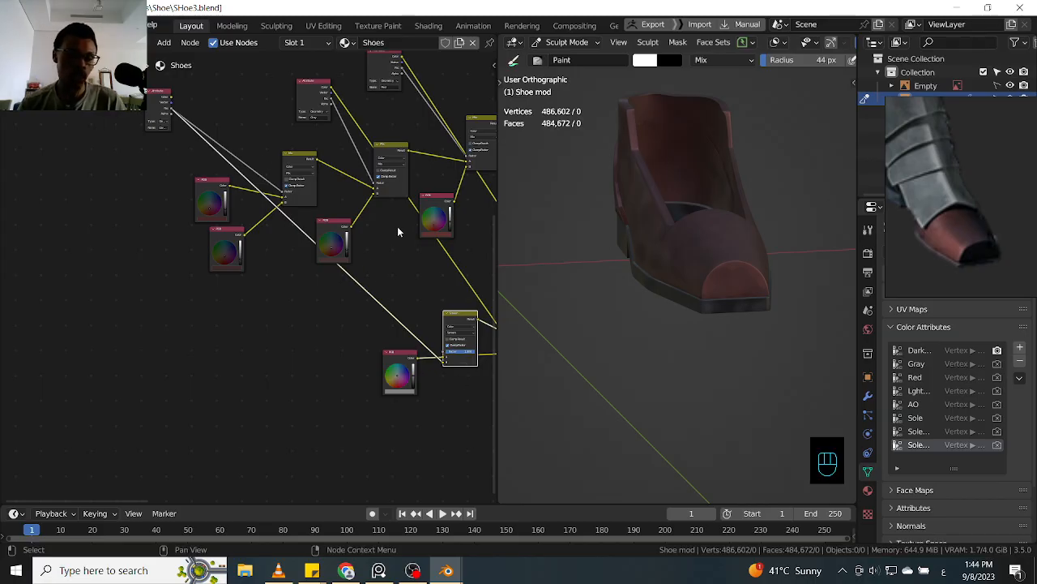
pyautogui.click(438, 374)
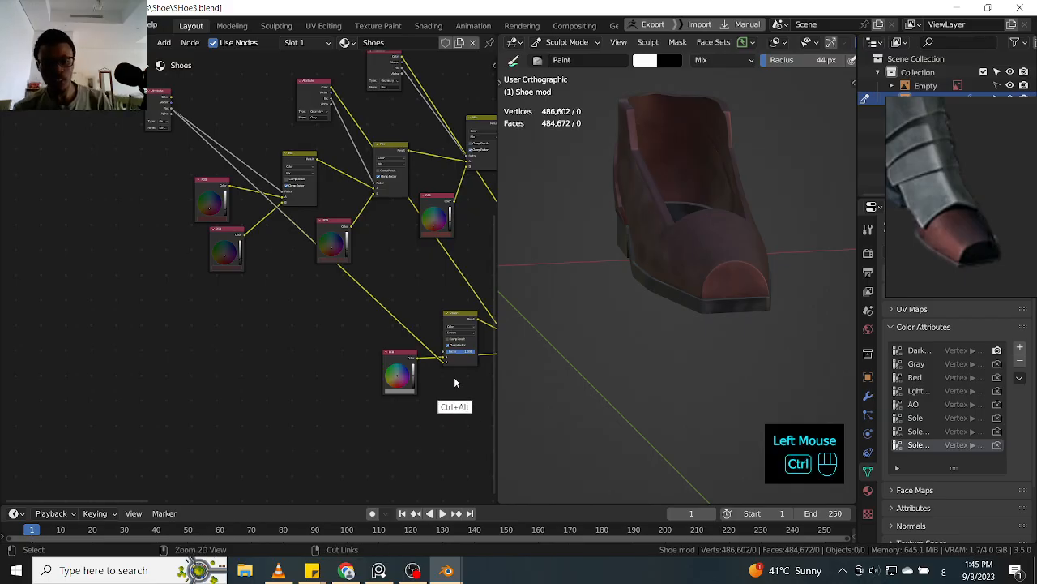
pyautogui.keyDown('ctrl'); pyautogui.keyDown('alt'); pyautogui.moveTo(457, 355); pyautogui.dragTo(465, 322); pyautogui.keyUp('alt'); pyautogui.keyUp('ctrl')
pyautogui.keyDown('ctrl'); pyautogui.moveTo(465, 322); pyautogui.dragTo(450, 357, button='middle'); pyautogui.keyUp('ctrl')
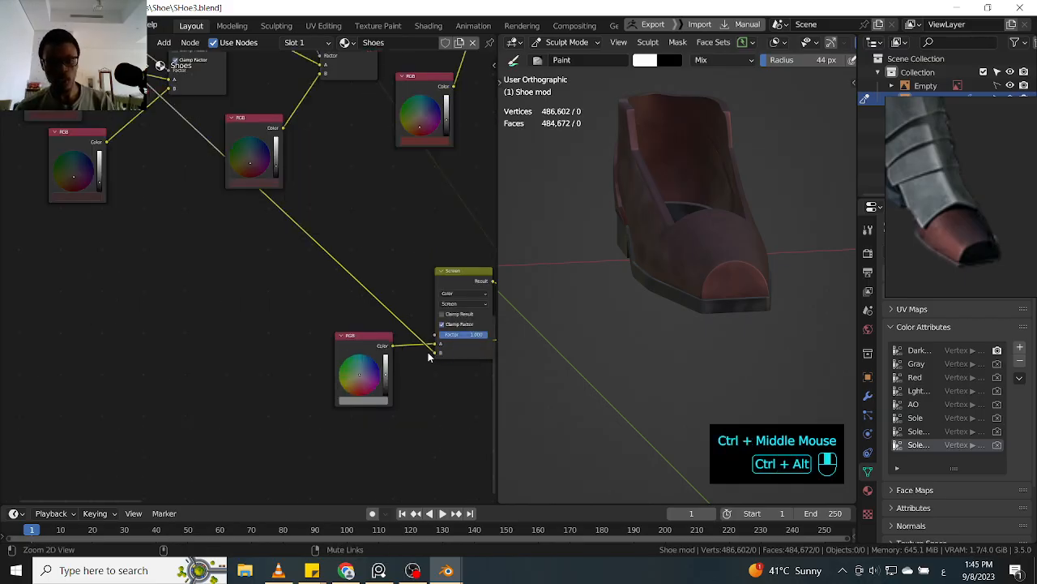
pyautogui.click(432, 359)
pyautogui.click(425, 359)
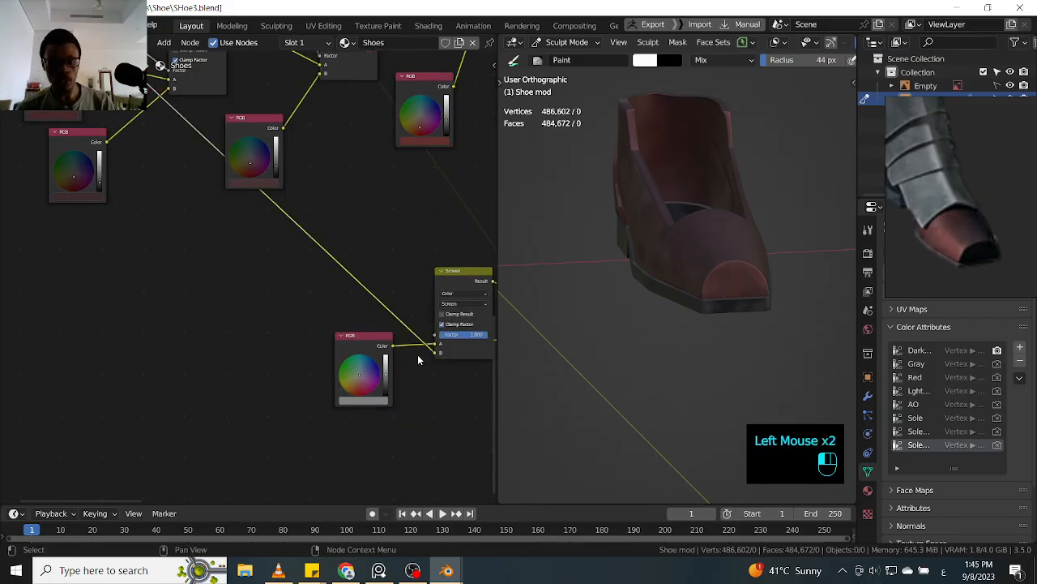
pyautogui.click(437, 358)
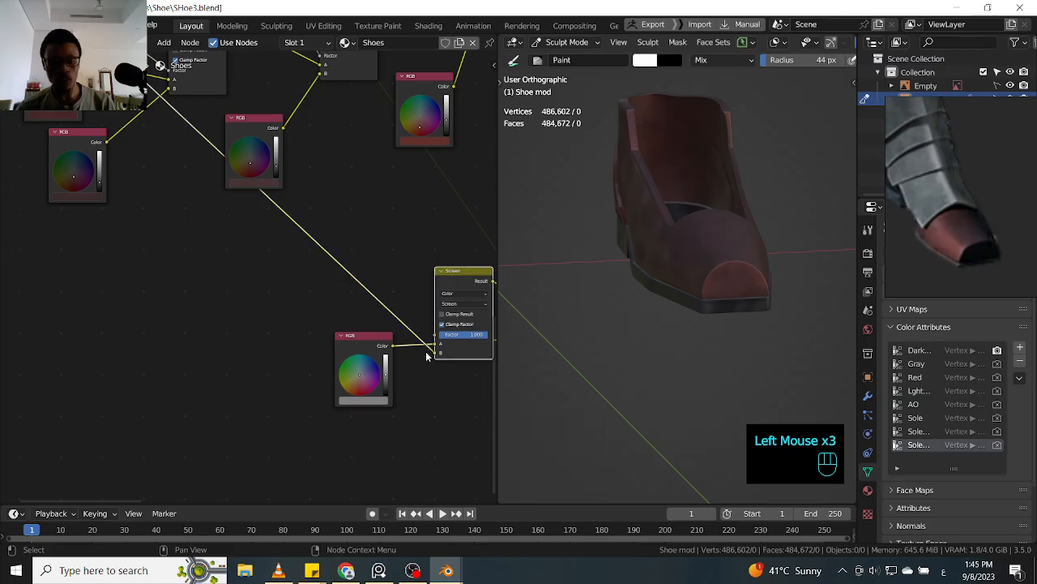
# - Examine the A and B inputs of the first Screen node and the links that enter them
pyautogui.click(439, 340)
pyautogui.click(433, 355)
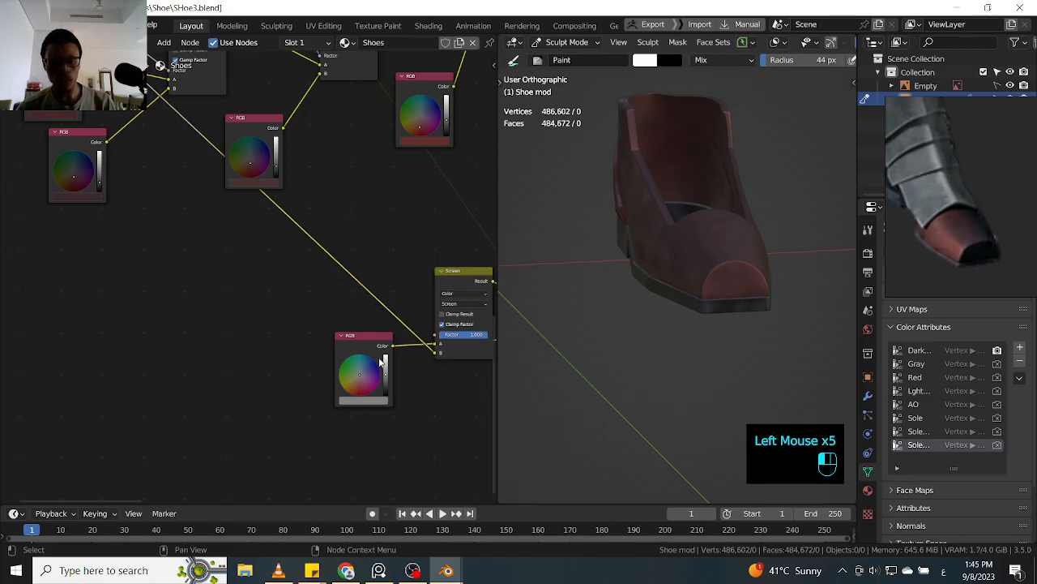
pyautogui.click(409, 256)
pyautogui.click(412, 239)
pyautogui.click(412, 239)
pyautogui.click(432, 355)
pyautogui.click(434, 354)
pyautogui.click(411, 275)
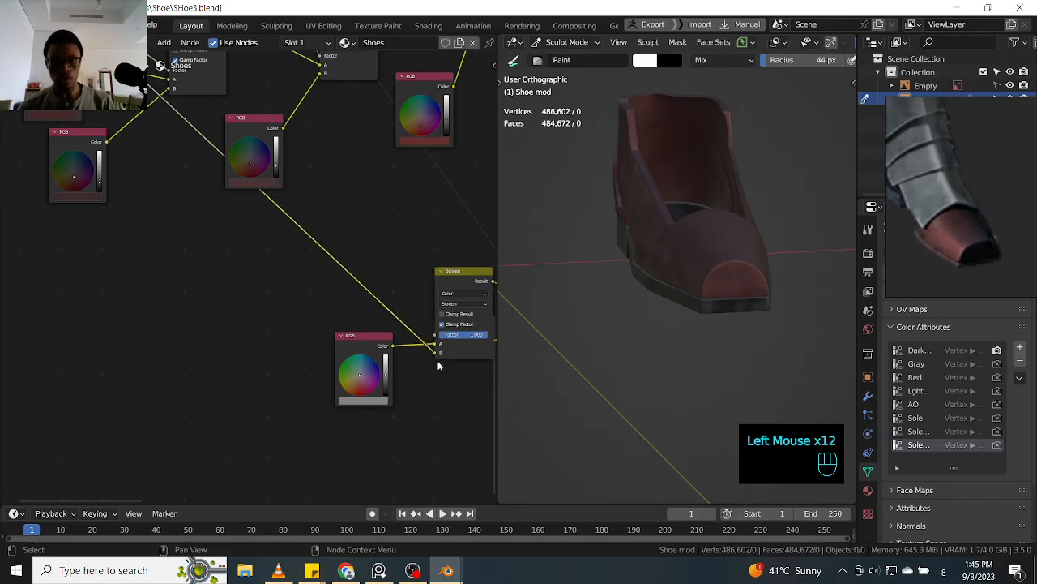
pyautogui.click(435, 358)
pyautogui.click(422, 257)
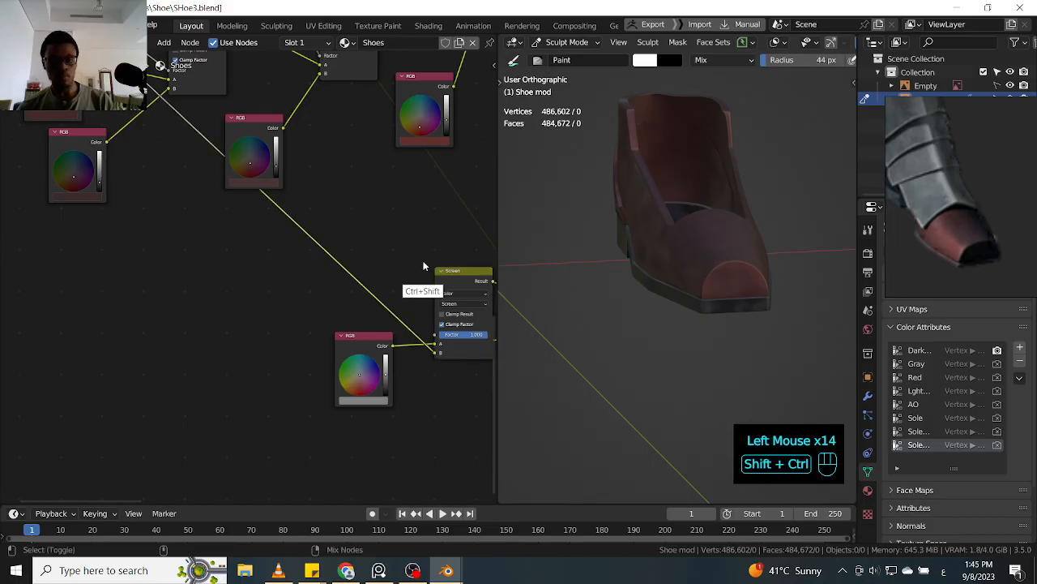
# - Save the scene as a new incremental version named SHoe4.blend
pyautogui.hotkey('ctrl', 'shift', 's')
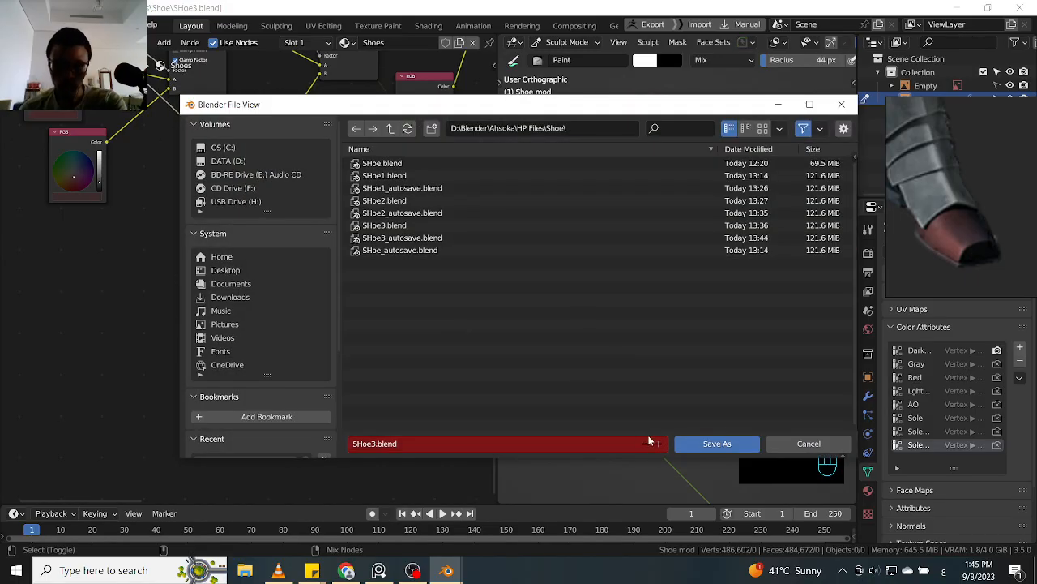
pyautogui.click(659, 443)
pyautogui.click(717, 443)
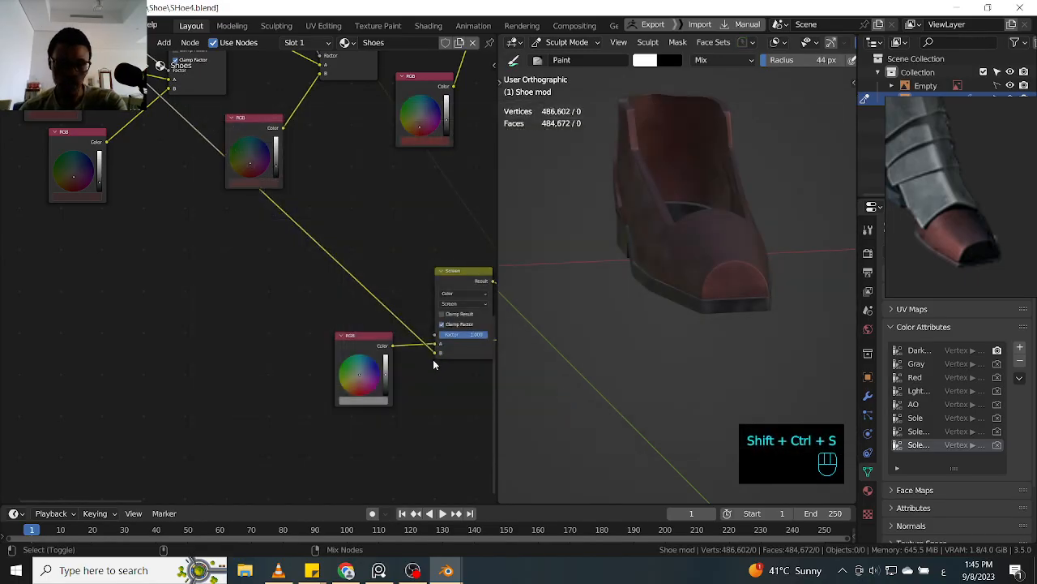
# - Detach the link from the first Screen node's B input and reconnect the Dark Brown Attribute node's Color output to it
pyautogui.click(434, 353)
pyautogui.moveTo(434, 354); pyautogui.dragTo(343, 280)
pyautogui.keyDown('shift'); pyautogui.moveTo(209, 215); pyautogui.dragTo(112, 175, button='middle'); pyautogui.keyUp('shift')
pyautogui.keyDown('shift'); pyautogui.middleClick(111, 174); pyautogui.keyUp('shift')
pyautogui.click(134, 196)
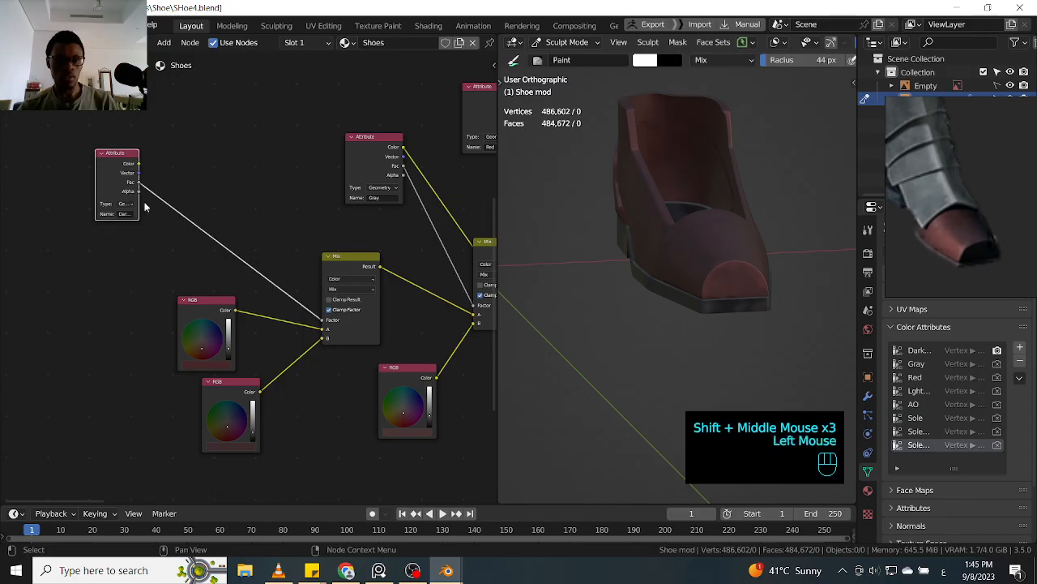
pyautogui.keyDown('shift'); pyautogui.moveTo(268, 406); pyautogui.dragTo(159, 256, button='middle'); pyautogui.keyUp('shift')
pyautogui.keyDown('shift'); pyautogui.moveTo(218, 340); pyautogui.dragTo(135, 237, button='middle'); pyautogui.keyUp('shift')
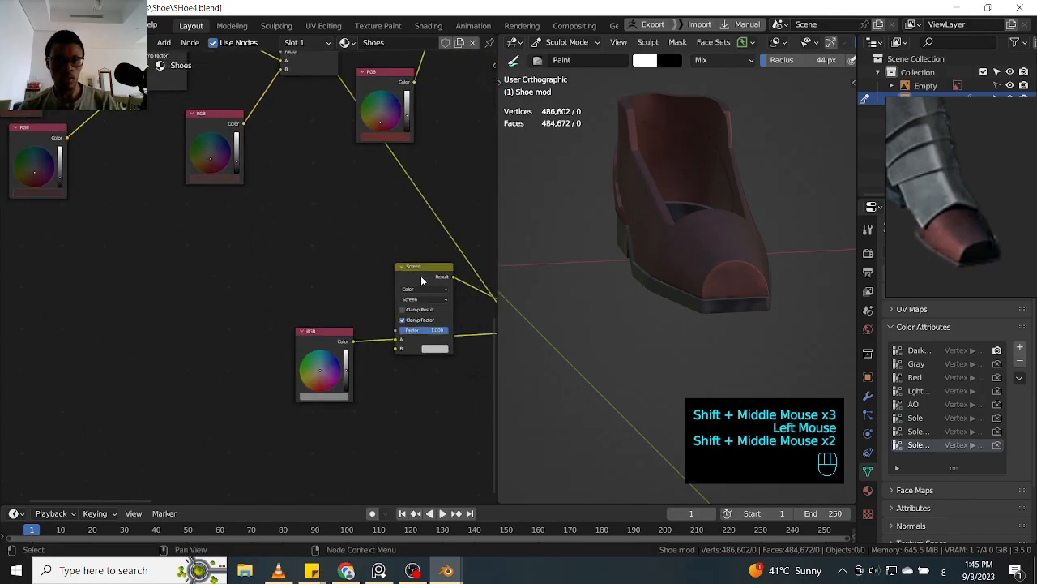
pyautogui.keyDown('shift'); pyautogui.click(422, 276); pyautogui.keyUp('shift')
pyautogui.press('f')
# - Review the material's node network from the first Attribute node across the Mix and Screen chains
pyautogui.keyDown('shift'); pyautogui.moveTo(192, 252); pyautogui.dragTo(317, 435, button='middle'); pyautogui.keyUp('shift')
pyautogui.keyDown('shift'); pyautogui.moveTo(211, 296); pyautogui.dragTo(280, 384, button='middle'); pyautogui.keyUp('shift')
pyautogui.keyDown('shift'); pyautogui.moveTo(248, 339); pyautogui.dragTo(121, 162, button='middle'); pyautogui.keyUp('shift')
pyautogui.moveTo(449, 332)
pyautogui.keyDown('shift'); pyautogui.mouseDown(button='middle')
pyautogui.moveTo(342, 263)
pyautogui.moveTo(317, 330)
pyautogui.mouseUp(button='middle'); pyautogui.keyUp('shift')
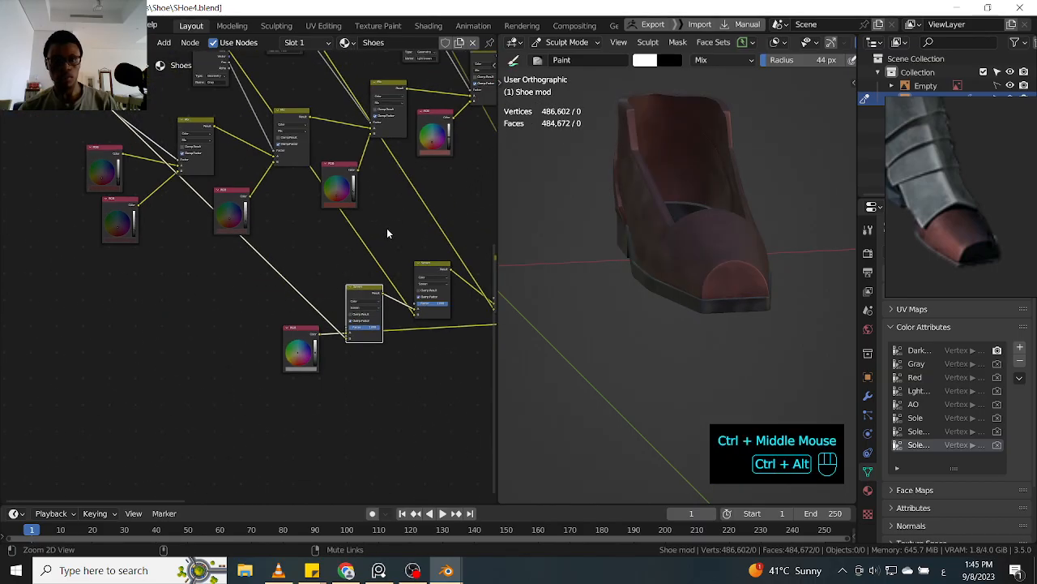
pyautogui.keyDown('ctrl'); pyautogui.middleClick(438, 210); pyautogui.keyUp('ctrl')
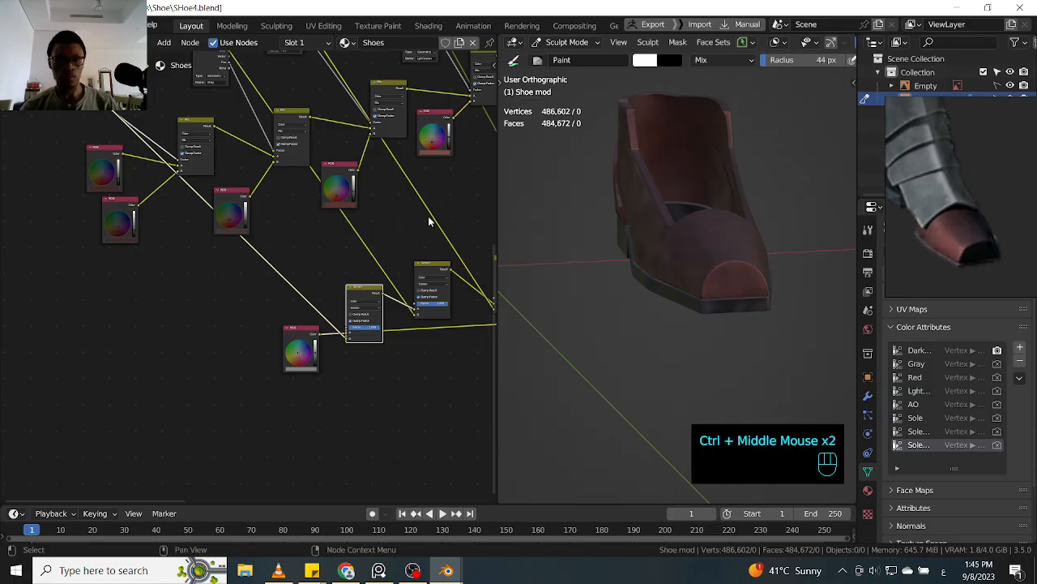
pyautogui.press('alt')
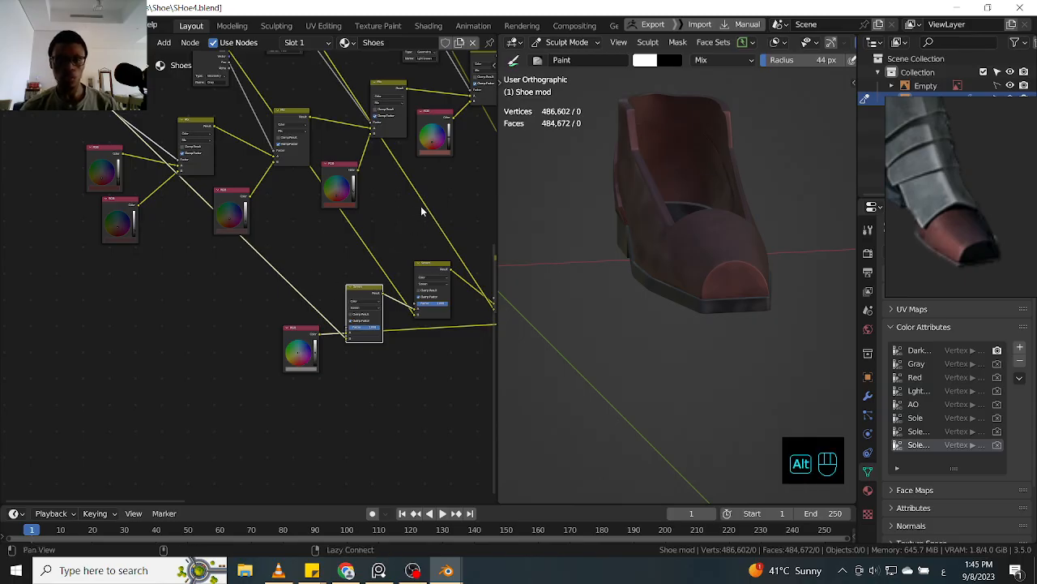
pyautogui.keyDown('shift'); pyautogui.moveTo(424, 209); pyautogui.dragTo(237, 274, button='middle'); pyautogui.keyUp('shift')
pyautogui.keyDown('shift'); pyautogui.moveTo(343, 236); pyautogui.dragTo(169, 446, button='middle'); pyautogui.keyUp('shift')
pyautogui.keyDown('shift'); pyautogui.moveTo(365, 229); pyautogui.dragTo(220, 162, button='middle'); pyautogui.keyUp('shift')
pyautogui.keyDown('shift'); pyautogui.moveTo(390, 302); pyautogui.dragTo(255, 359, button='middle'); pyautogui.keyUp('shift')
# - Add an Image Texture node to the Shoes material and place it in the empty space above the network
pyautogui.click(225, 403)
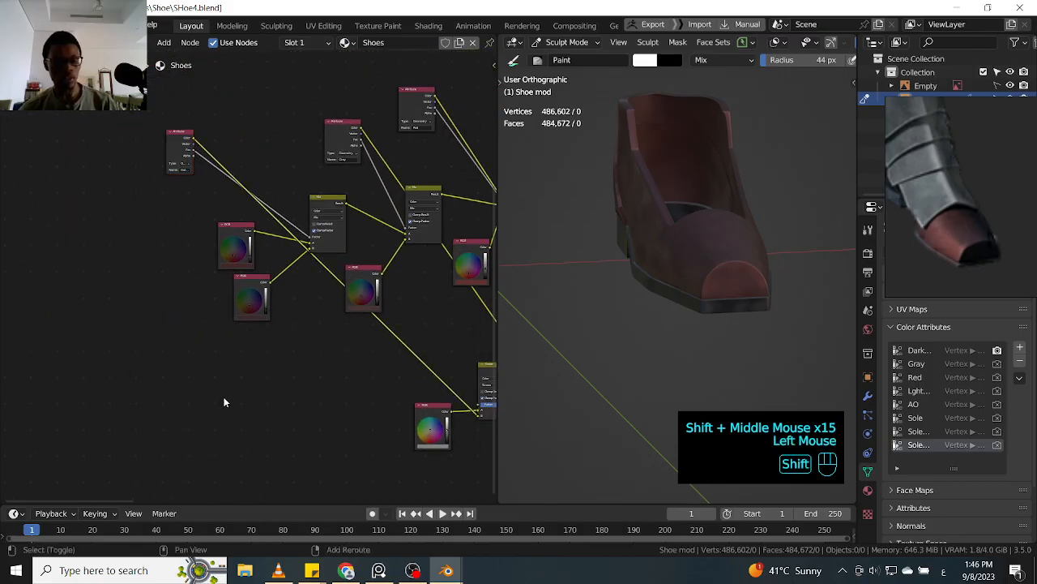
pyautogui.hotkey('shift', 'a')
pyautogui.click(225, 398)
pyautogui.write('هةشلث')
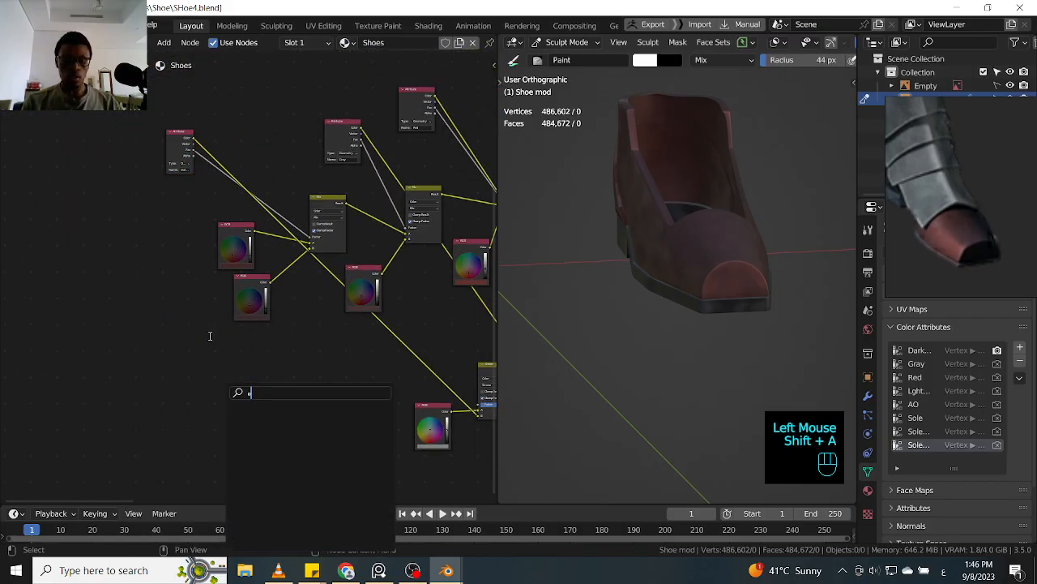
pyautogui.press('BackSpace')
pyautogui.press('BackSpace')
pyautogui.press('BackSpace')
pyautogui.press('BackSpace')
pyautogui.press('BackSpace')
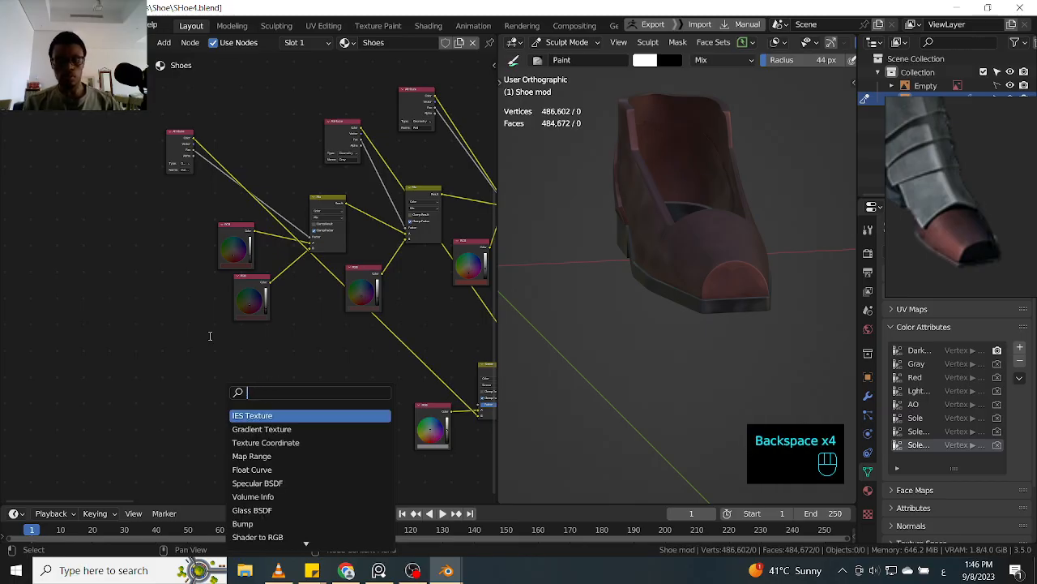
pyautogui.hotkey('shift', 'alt')
pyautogui.write('Imgag')
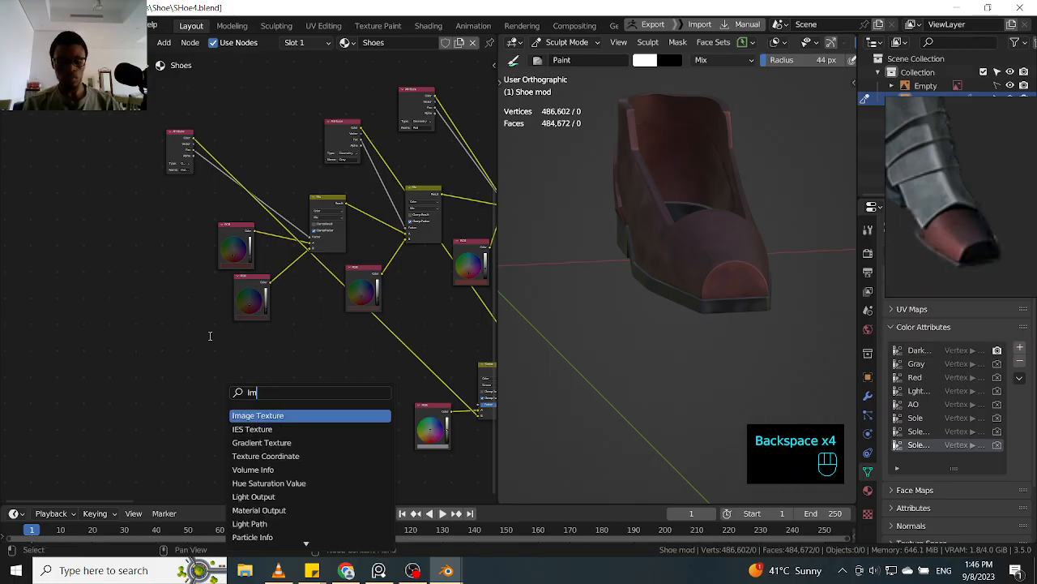
pyautogui.press('BackSpace')
pyautogui.press('BackSpace')
pyautogui.press('BackSpace')
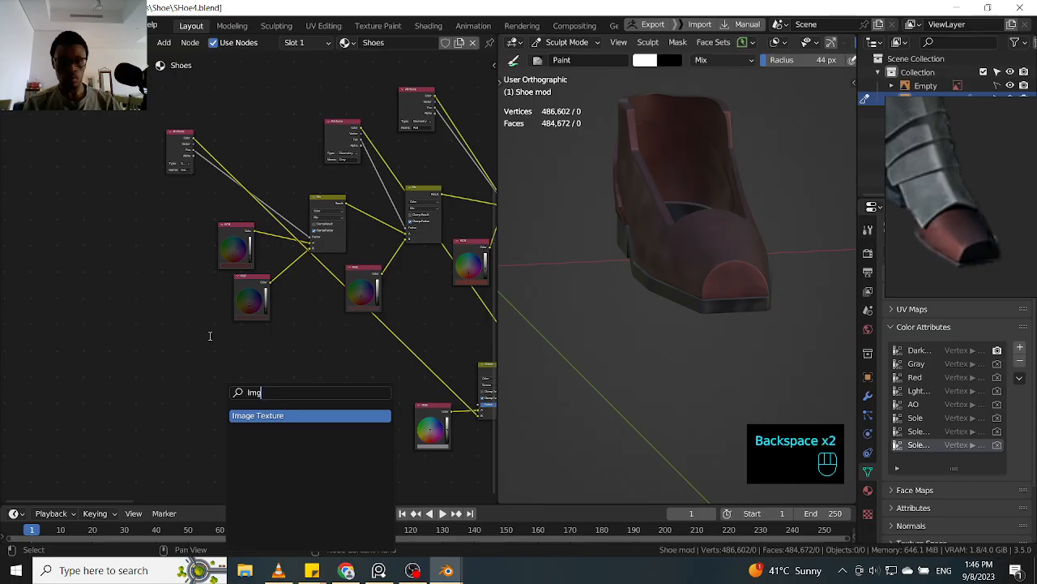
pyautogui.press('Return')
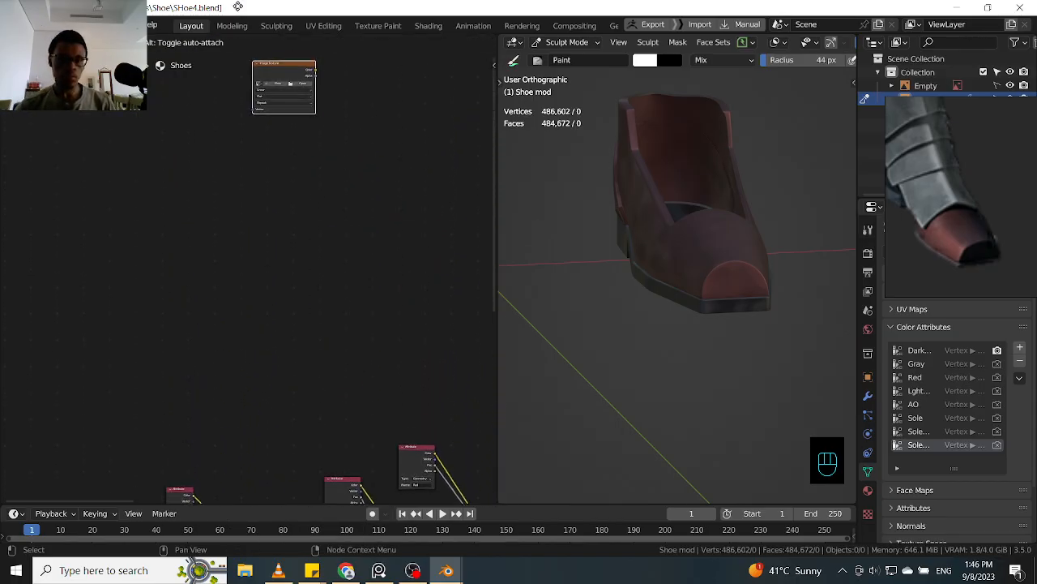
pyautogui.click(243, 345)
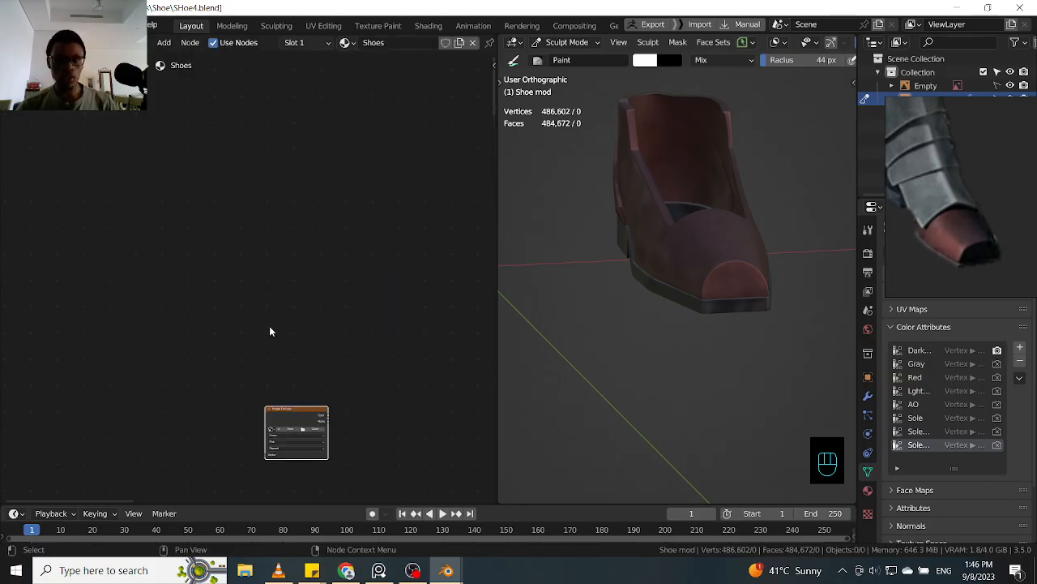
# - Move the new Image Texture node down to just above the first Attribute node at the start of the network
pyautogui.keyDown('ctrl'); pyautogui.moveTo(298, 302); pyautogui.dragTo(286, 394, button='middle'); pyautogui.keyUp('ctrl')
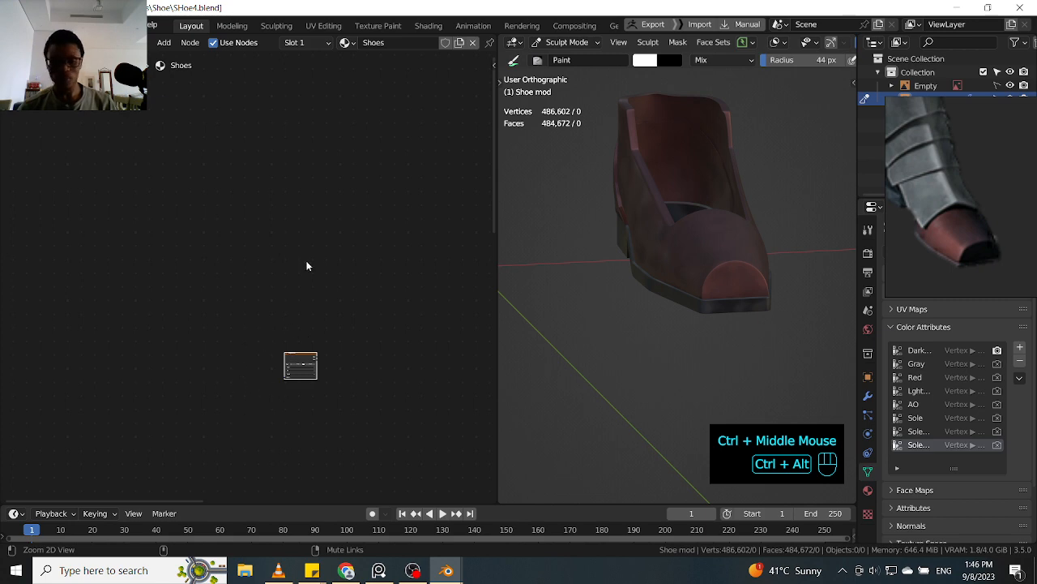
pyautogui.keyDown('ctrl'); pyautogui.moveTo(249, 385); pyautogui.dragTo(246, 428, button='middle'); pyautogui.keyUp('ctrl')
pyautogui.hotkey('alt', 'shift')
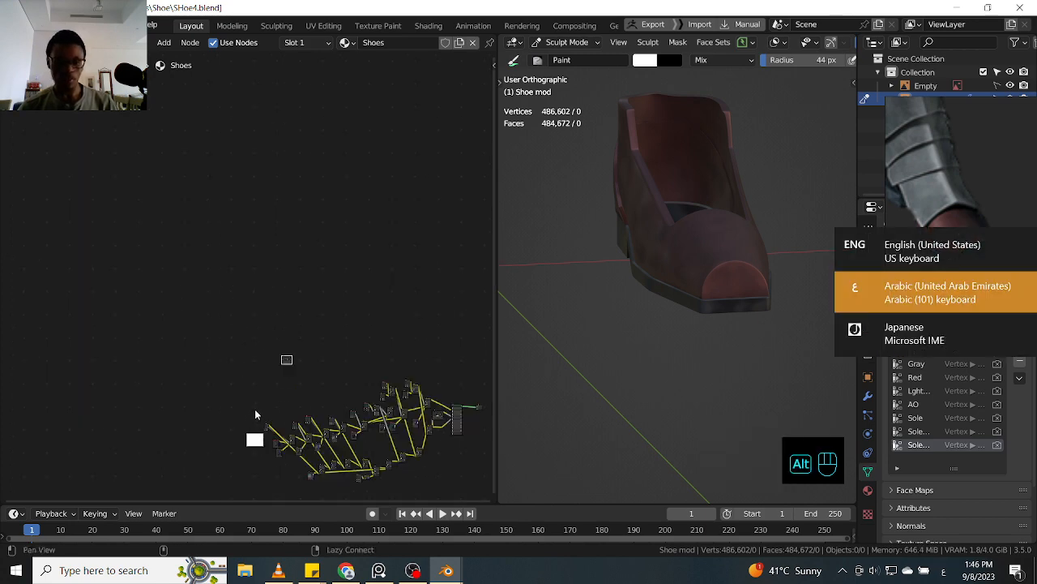
pyautogui.press('g')
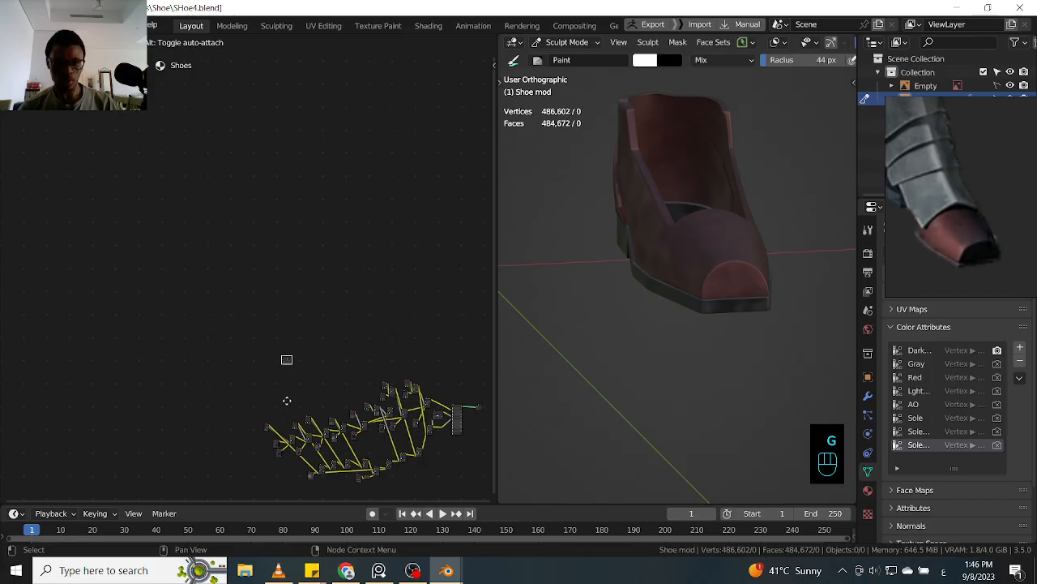
pyautogui.click(295, 379)
pyautogui.press('g')
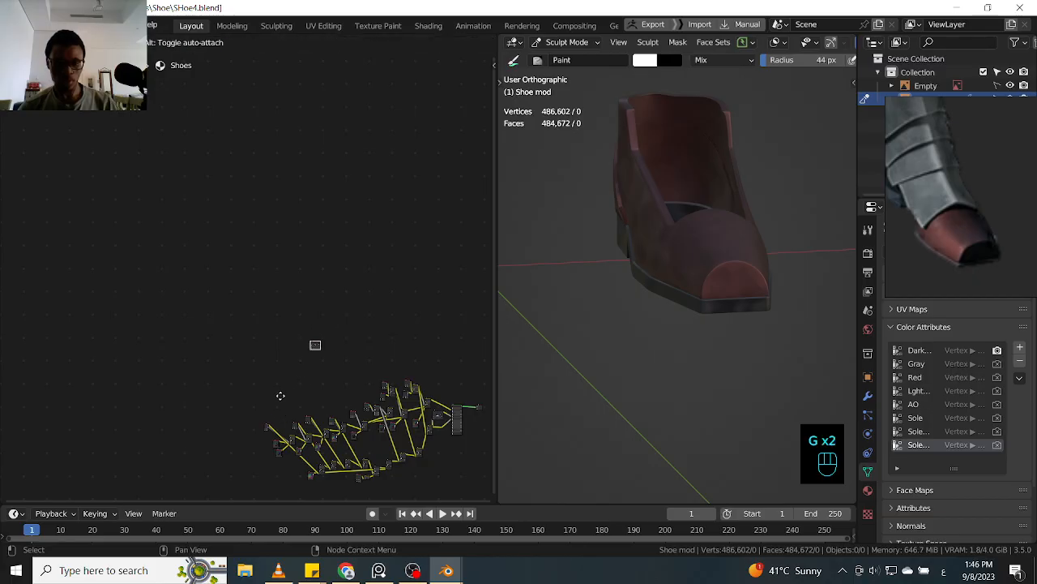
pyautogui.click(247, 463)
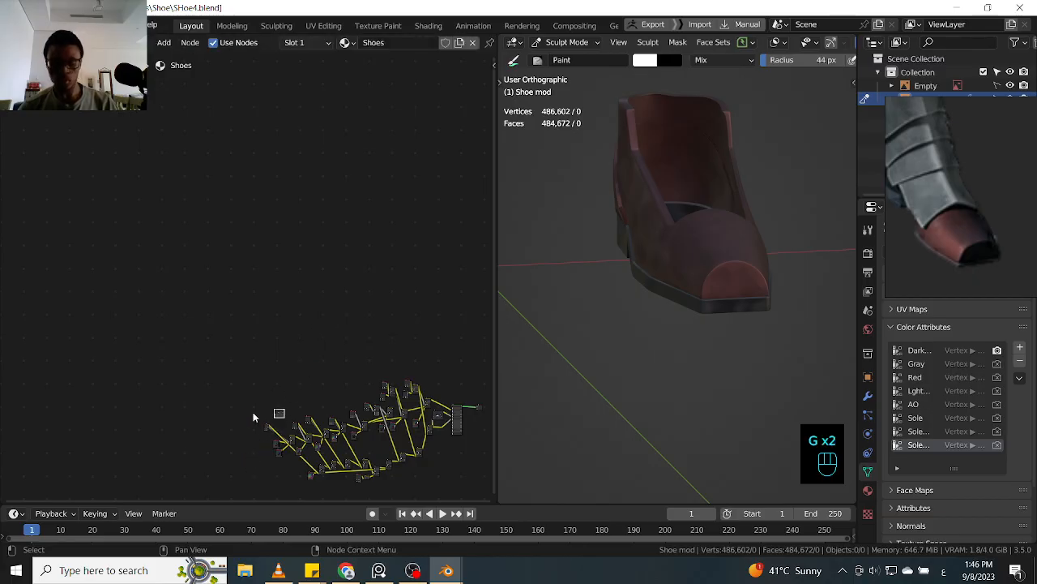
# - Examine the Image Texture node's place in the network and compare the first Attribute node with the mesh's color attributes
pyautogui.press('Home')
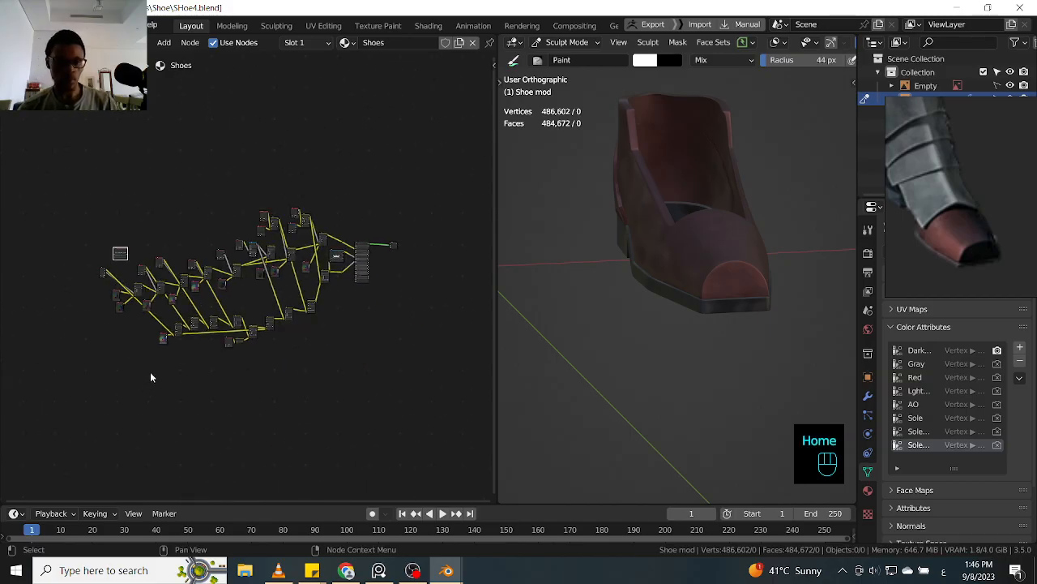
pyautogui.click(117, 259)
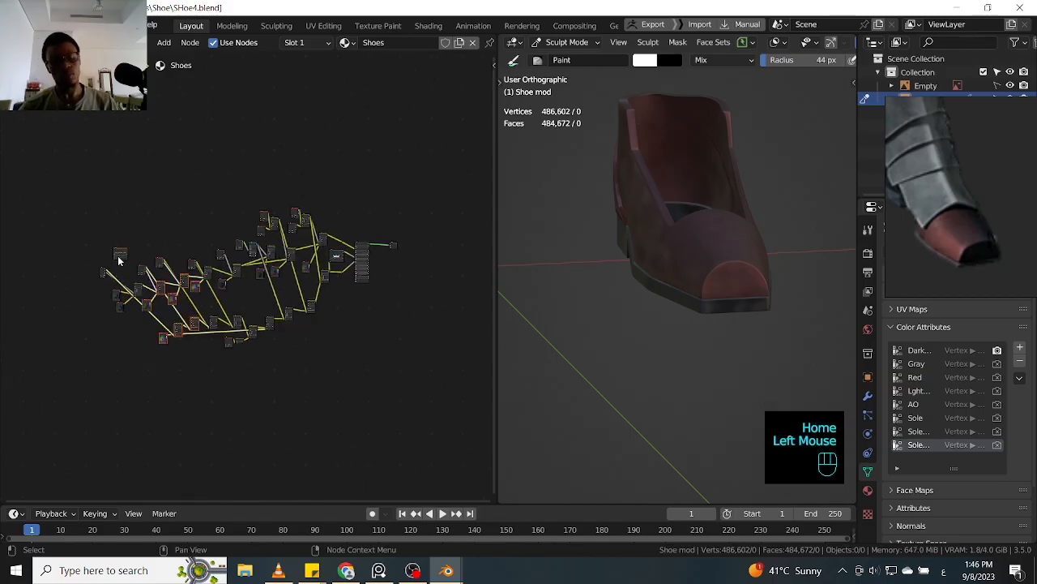
pyautogui.click(94, 349)
pyautogui.keyDown('ctrl'); pyautogui.moveTo(95, 349); pyautogui.dragTo(159, 204, button='middle'); pyautogui.keyUp('ctrl')
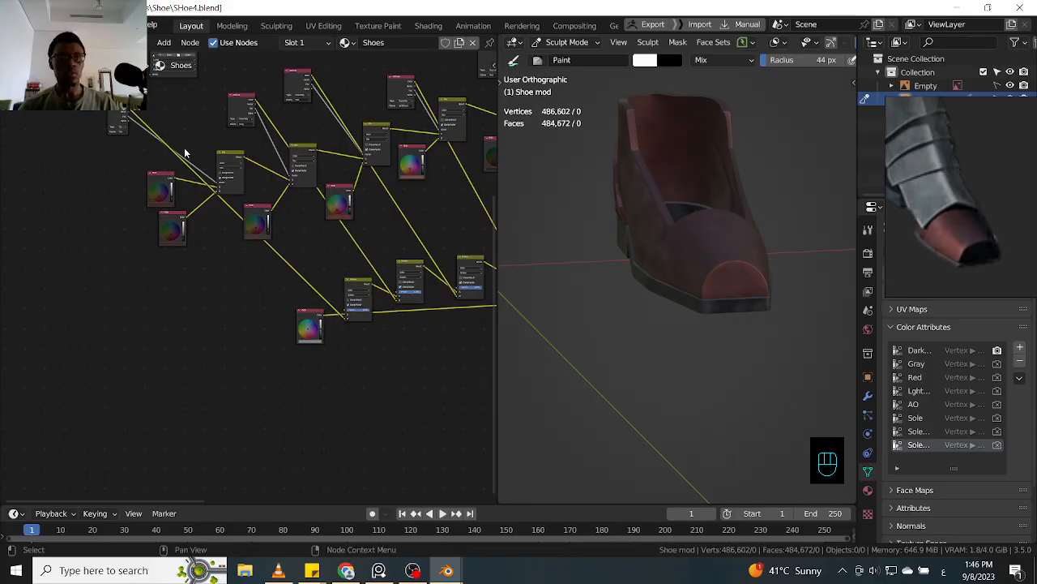
pyautogui.keyDown('shift'); pyautogui.moveTo(194, 143); pyautogui.dragTo(138, 227, button='middle'); pyautogui.keyUp('shift')
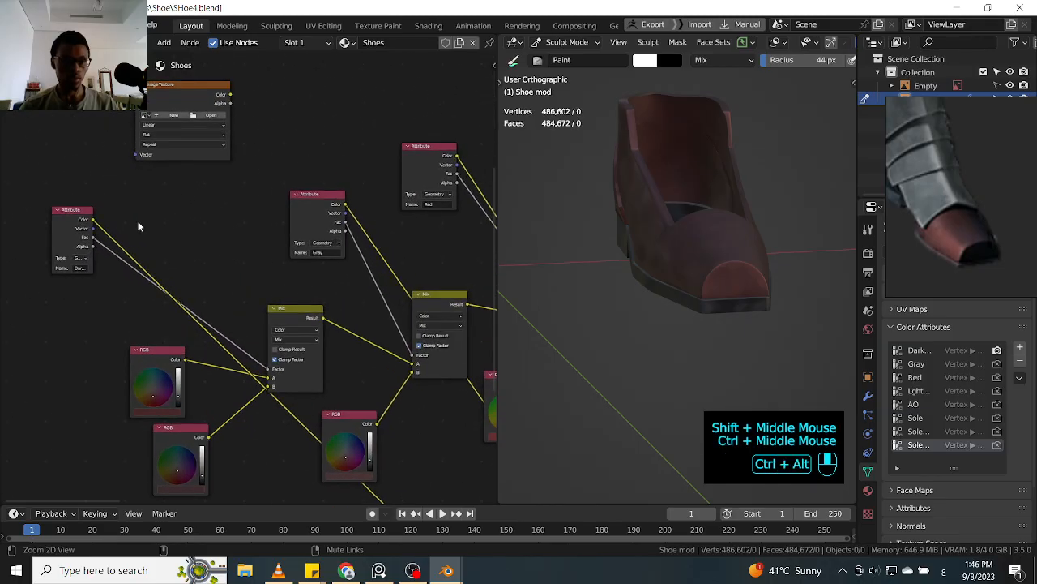
pyautogui.keyDown('ctrl'); pyautogui.click(81, 228); pyautogui.keyUp('ctrl')
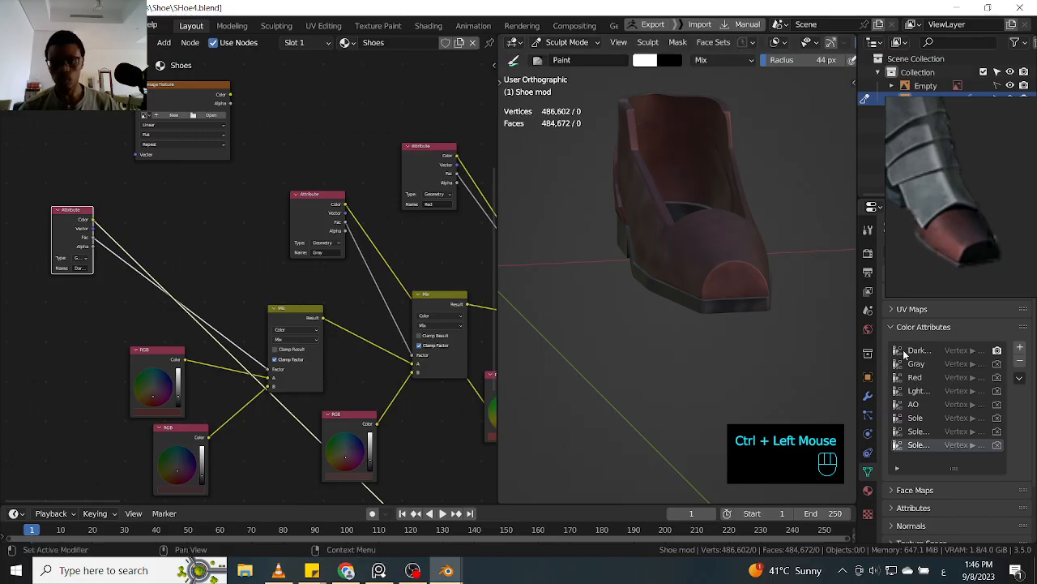
pyautogui.keyDown('shift'); pyautogui.moveTo(250, 148); pyautogui.dragTo(292, 187, button='middle'); pyautogui.keyUp('shift')
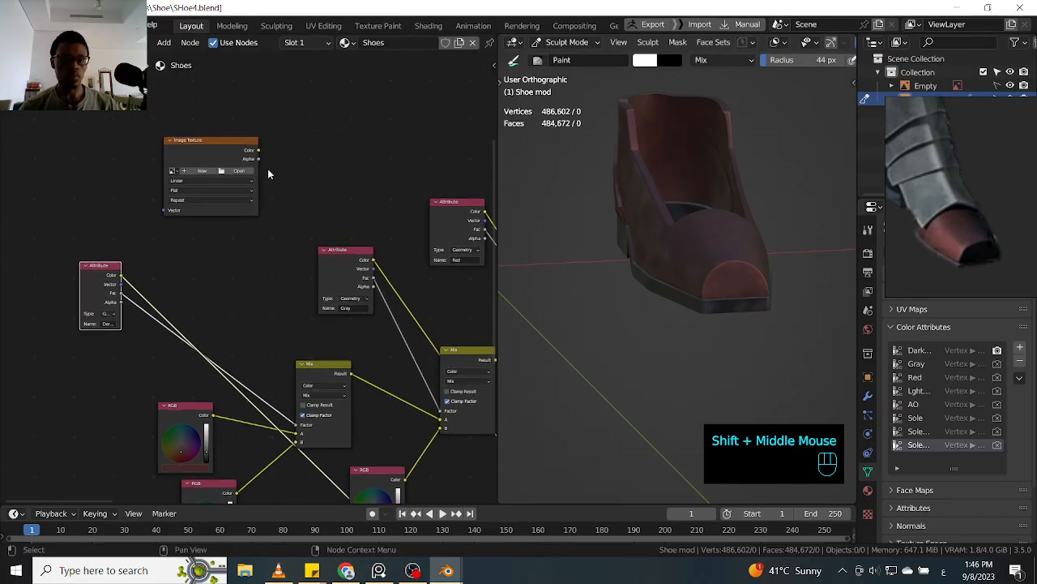
# - Split off a new area above the node editor and turn it into a UV Editor
pyautogui.click(18, 131)
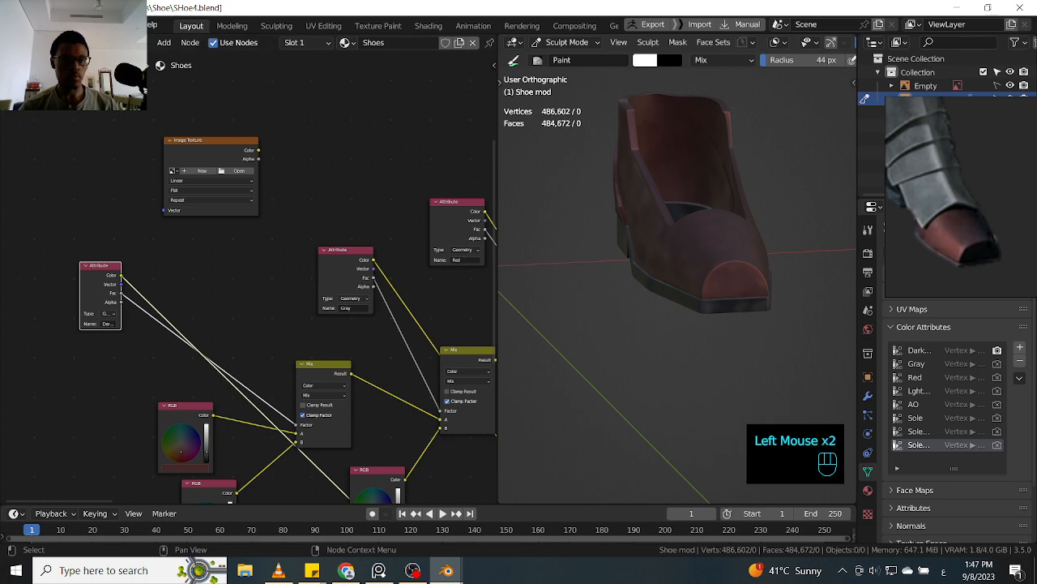
pyautogui.moveTo(4, 36); pyautogui.dragTo(7, 168)
pyautogui.click(15, 42)
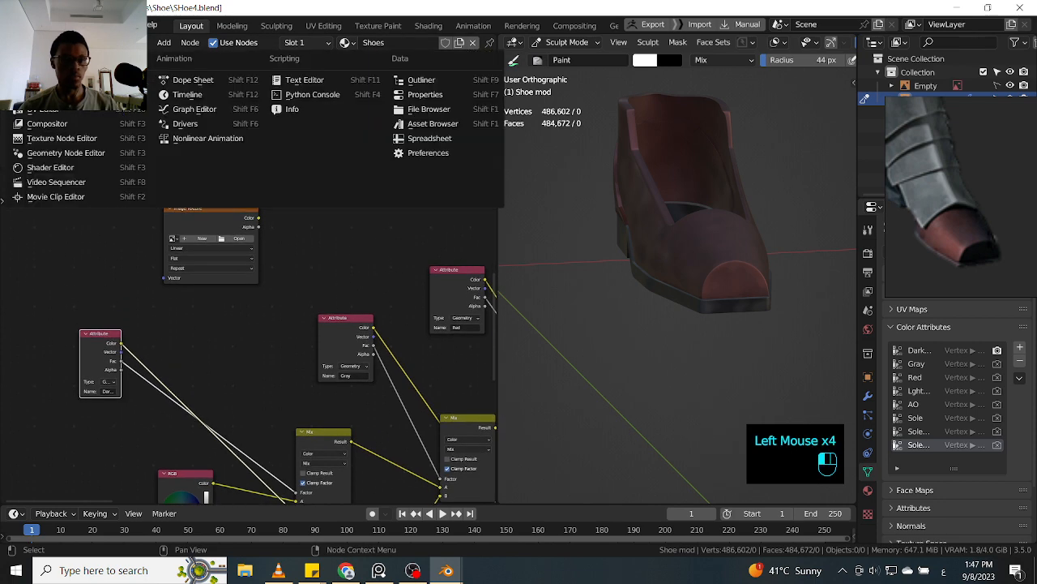
pyautogui.click(50, 110)
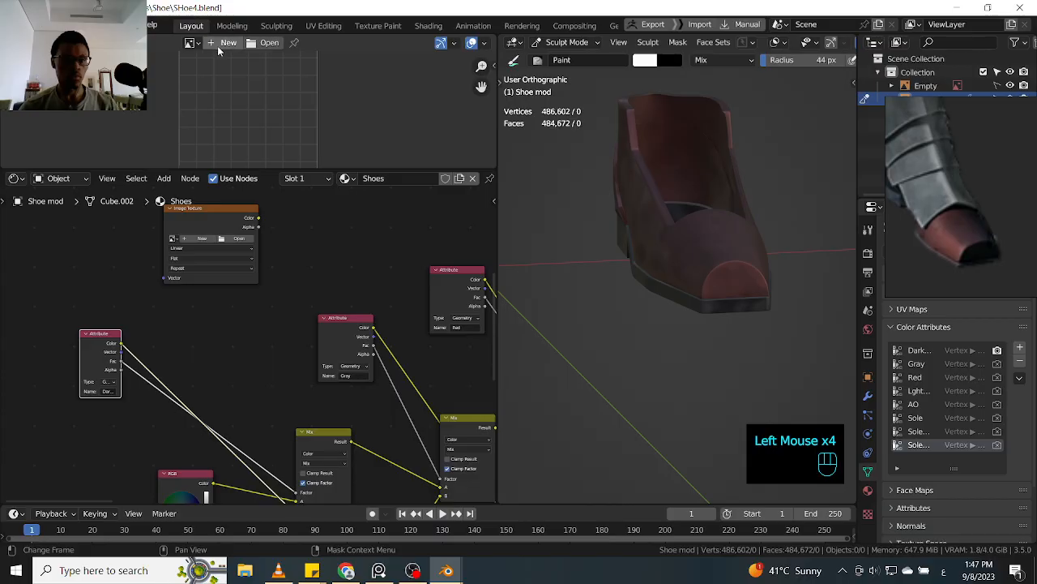
pyautogui.click(190, 42)
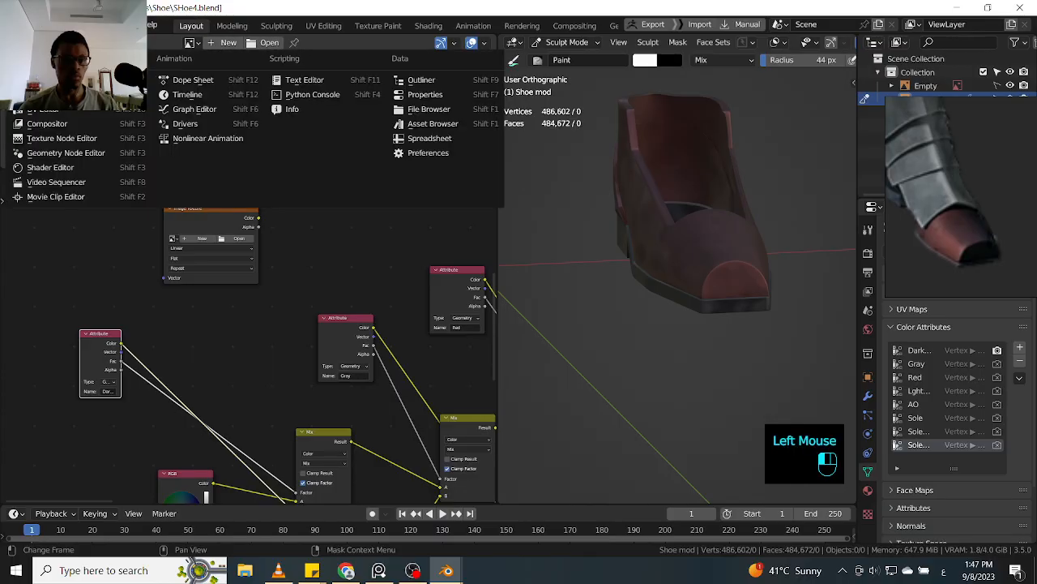
pyautogui.click(50, 112)
pyautogui.click(226, 43)
pyautogui.click(254, 70)
pyautogui.click(351, 84)
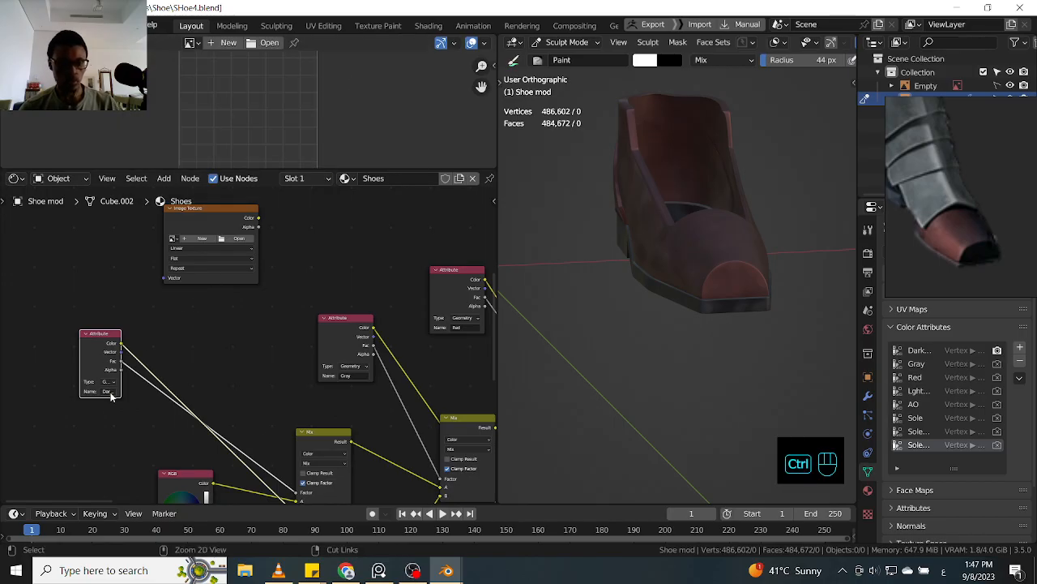
# - Copy the first Attribute node's name, start a new image in the UV Editor and set its width and height to 4096 px
pyautogui.hotkey('ctrl', 'c')
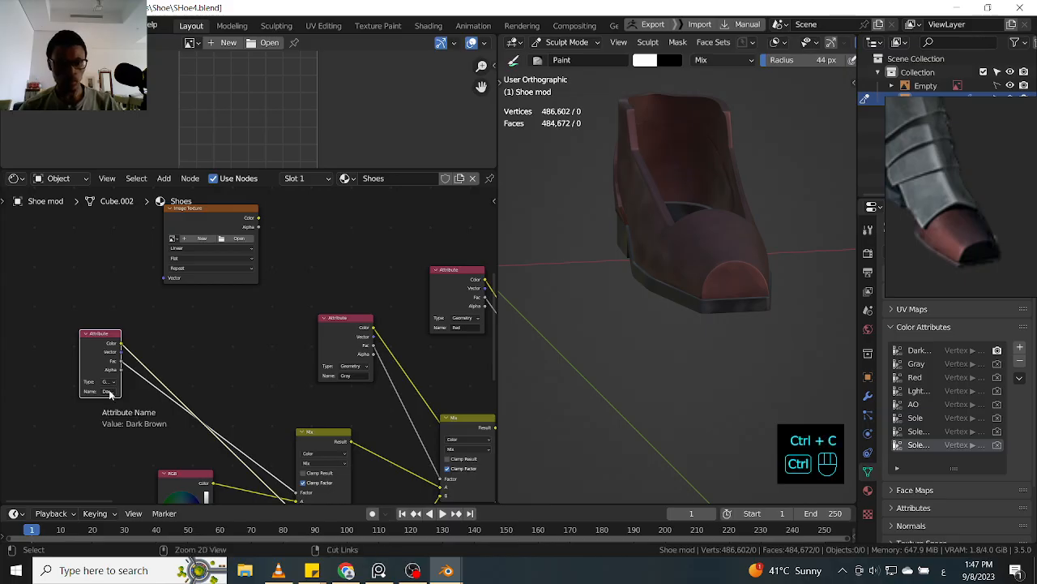
pyautogui.hotkey('ctrl', 'c')
pyautogui.click(231, 44)
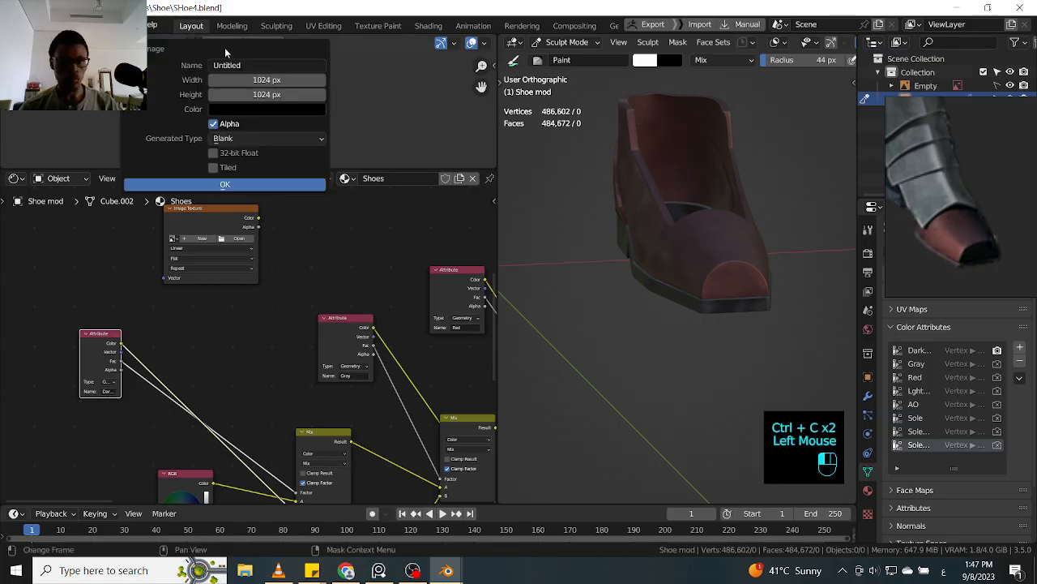
pyautogui.click(268, 81)
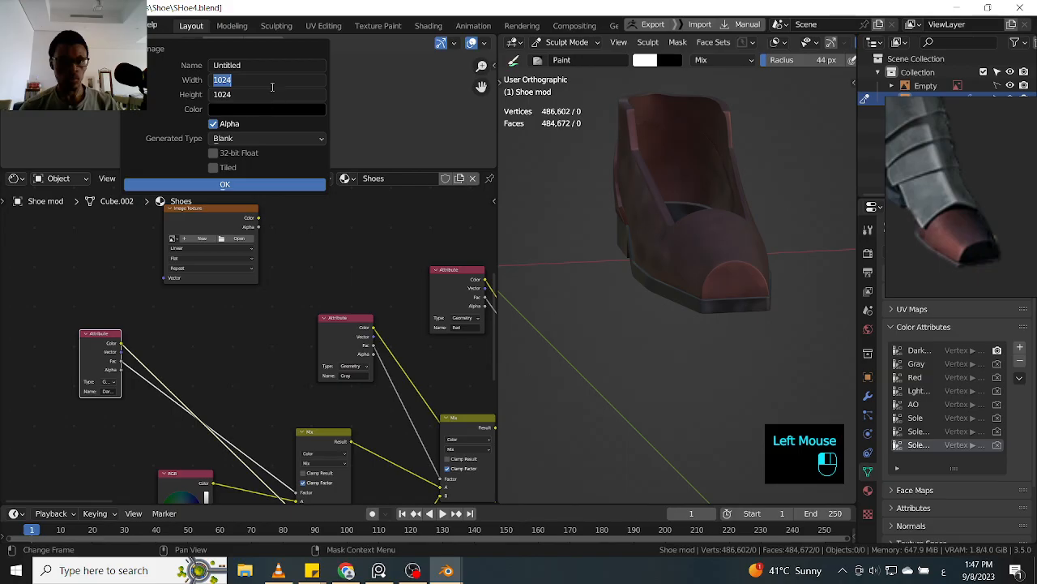
pyautogui.write('*')
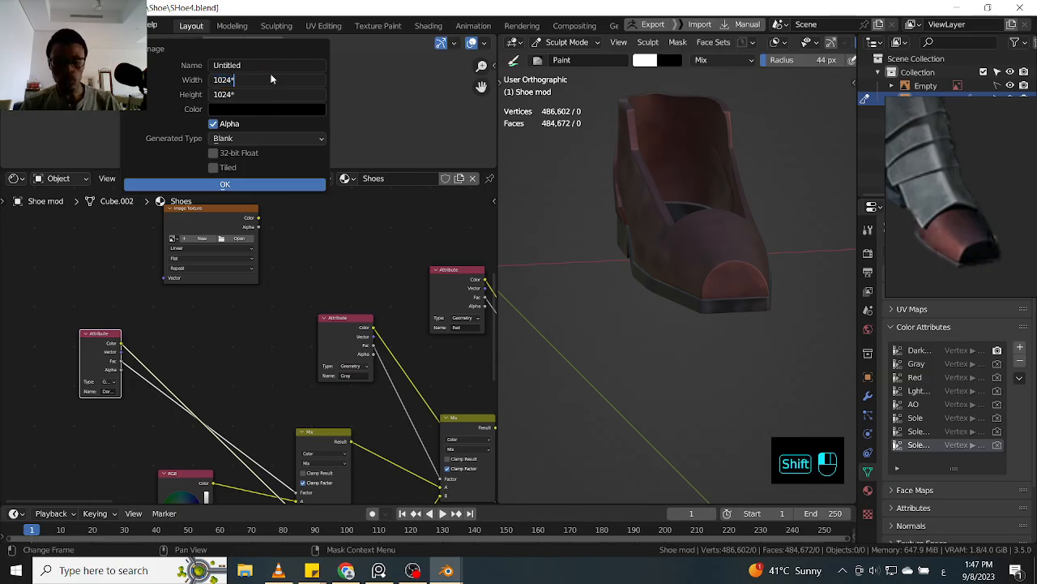
pyautogui.write('4')
pyautogui.press('Return')
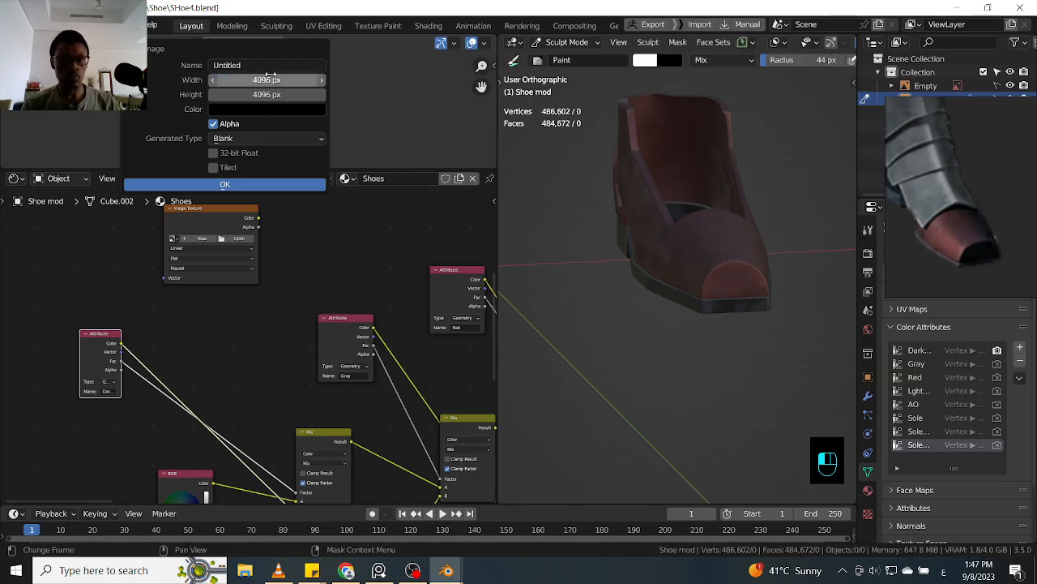
# - Name the new image "Shoe Dark Brown" and create it
pyautogui.click(277, 65)
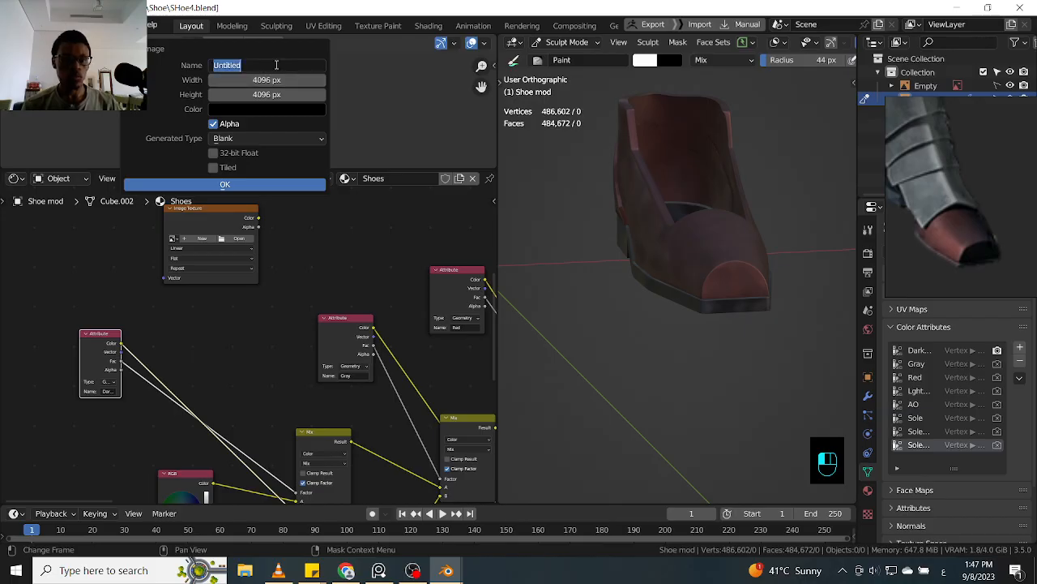
pyautogui.write('Le')
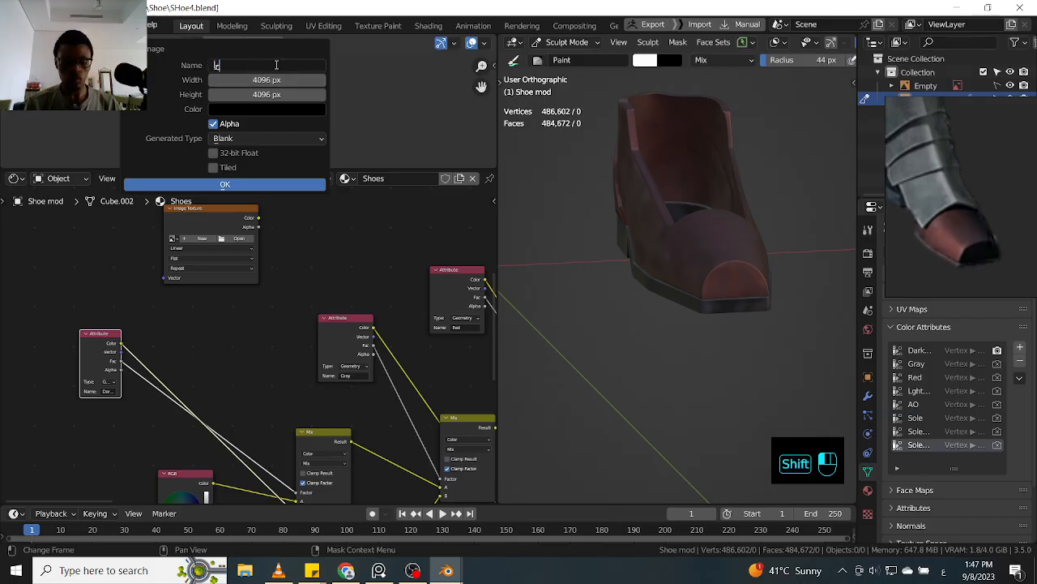
pyautogui.press('BackSpace')
pyautogui.press('BackSpace')
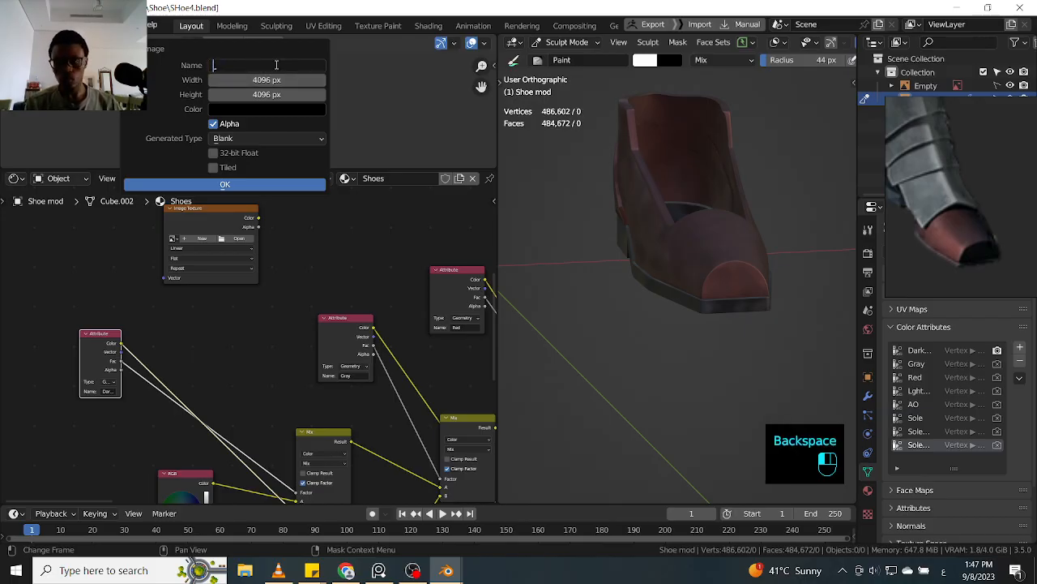
pyautogui.hotkey('alt', 'shift')
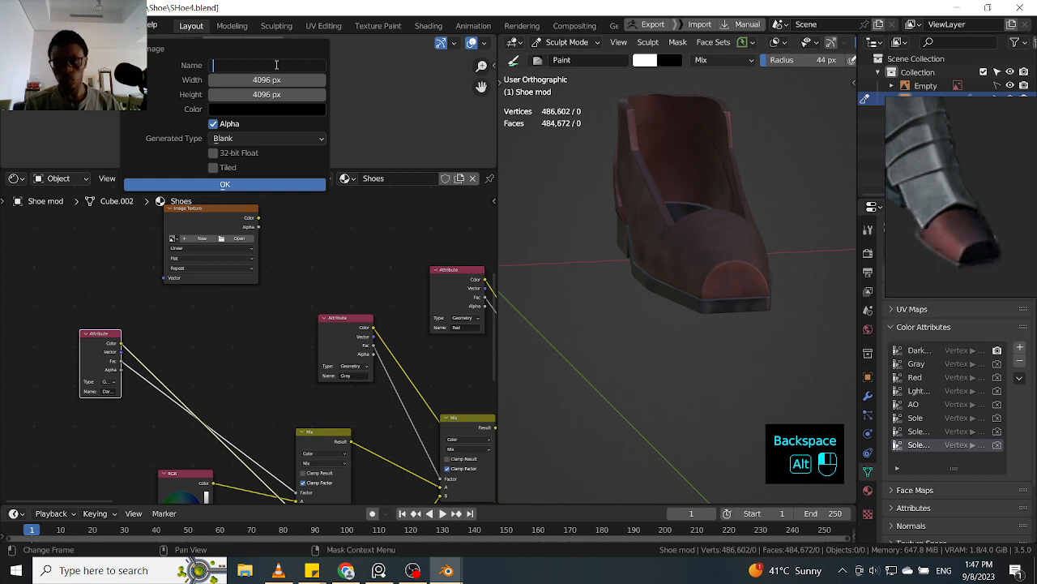
pyautogui.write('Shoe Dark Brown')
pyautogui.press('Return')
pyautogui.press('Return')
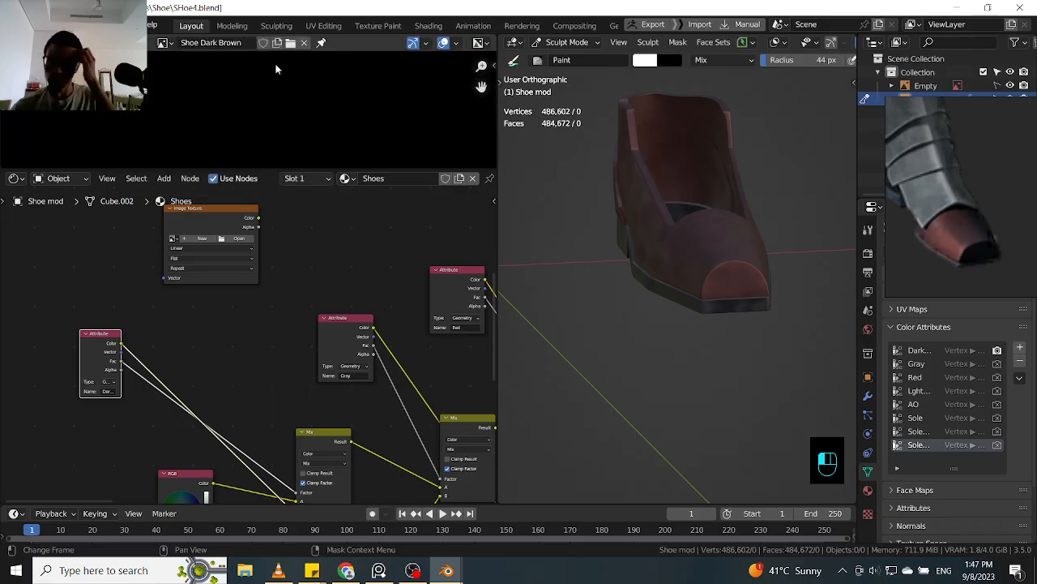
# - Assign the Shoe Dark Brown image to the Image Texture node and preview the Dark Brown Attribute node's color on the shoe
pyautogui.click(174, 239)
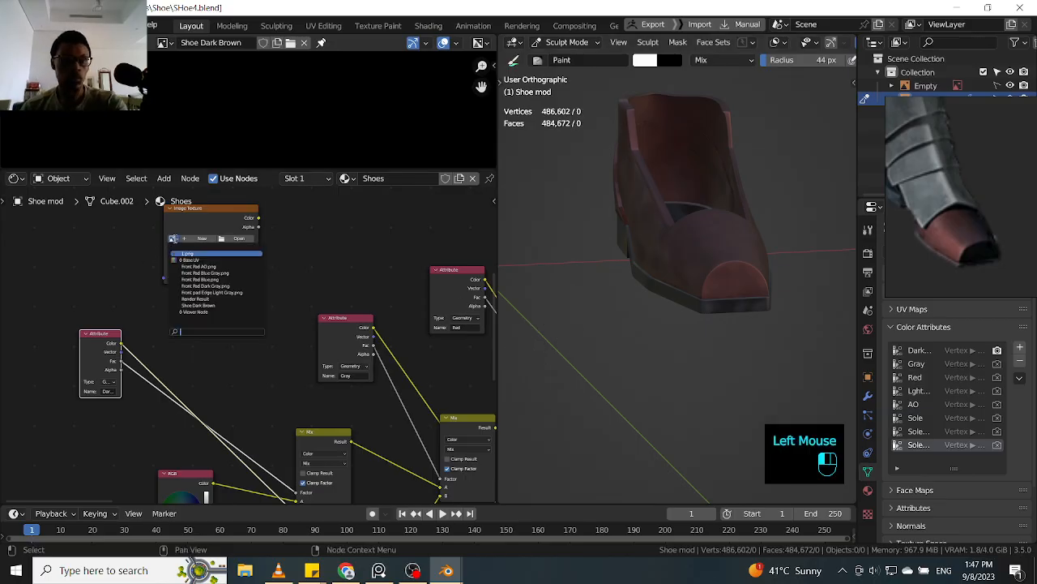
pyautogui.click(216, 306)
pyautogui.click(108, 347)
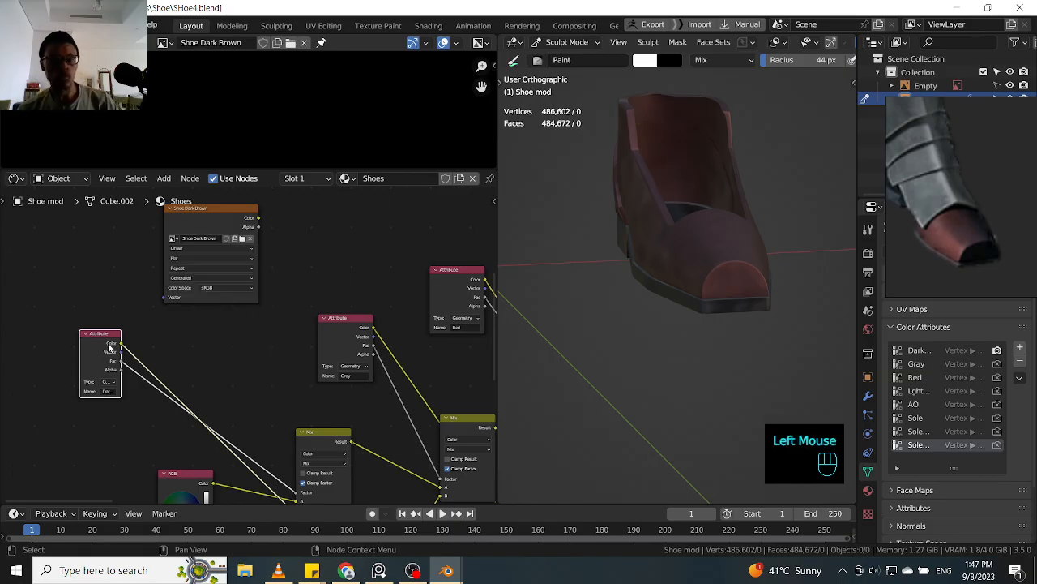
pyautogui.keyDown('ctrl'); pyautogui.keyDown('shift'); pyautogui.click(104, 349); pyautogui.keyUp('shift'); pyautogui.keyUp('ctrl')
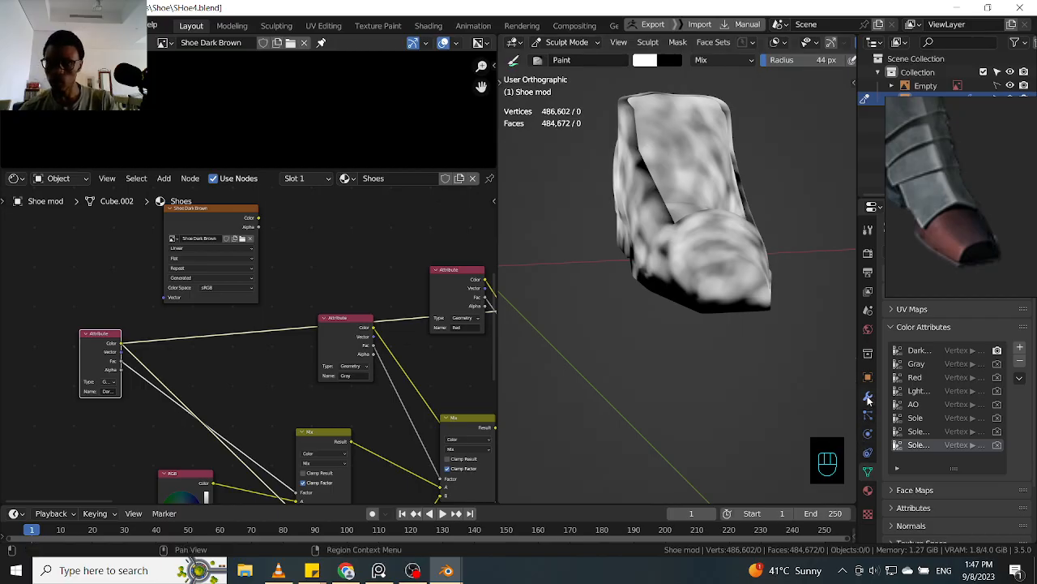
# - Make Dark Brown the active color attribute, bring up the render settings and leave Sculpt Mode for Object Mode with nothing selected
pyautogui.click(910, 352)
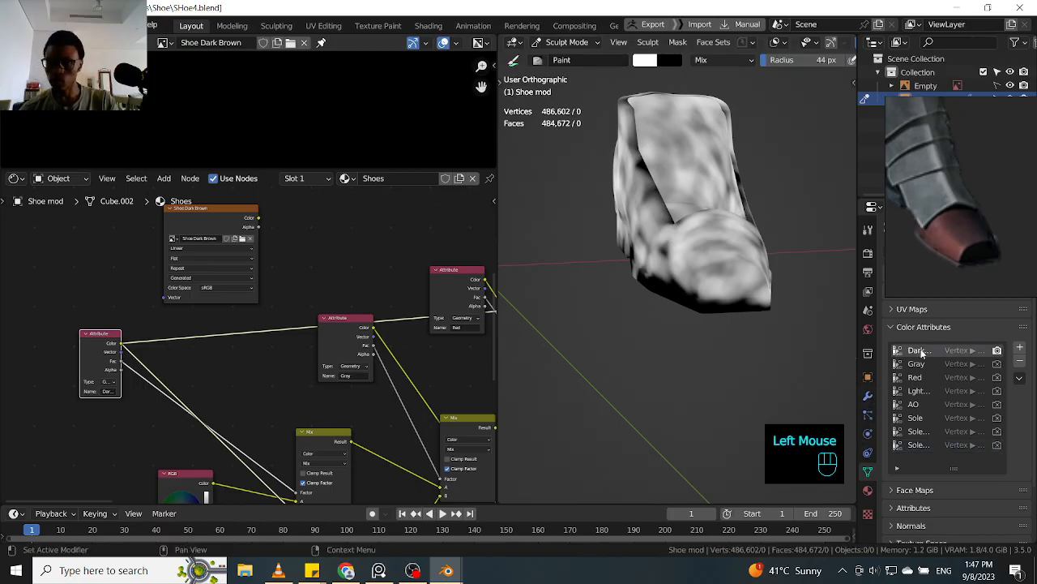
pyautogui.click(868, 230)
pyautogui.click(935, 235)
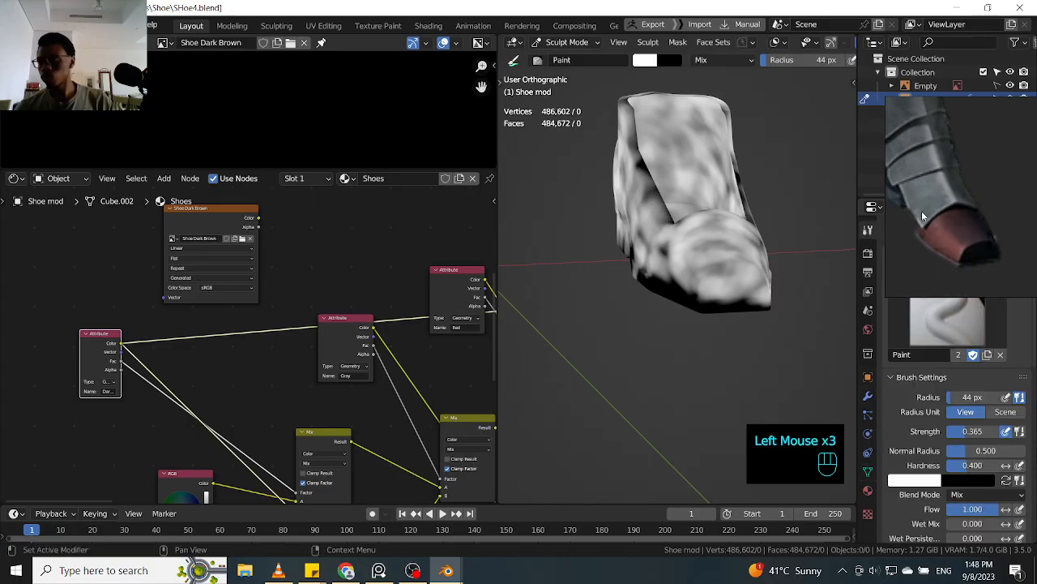
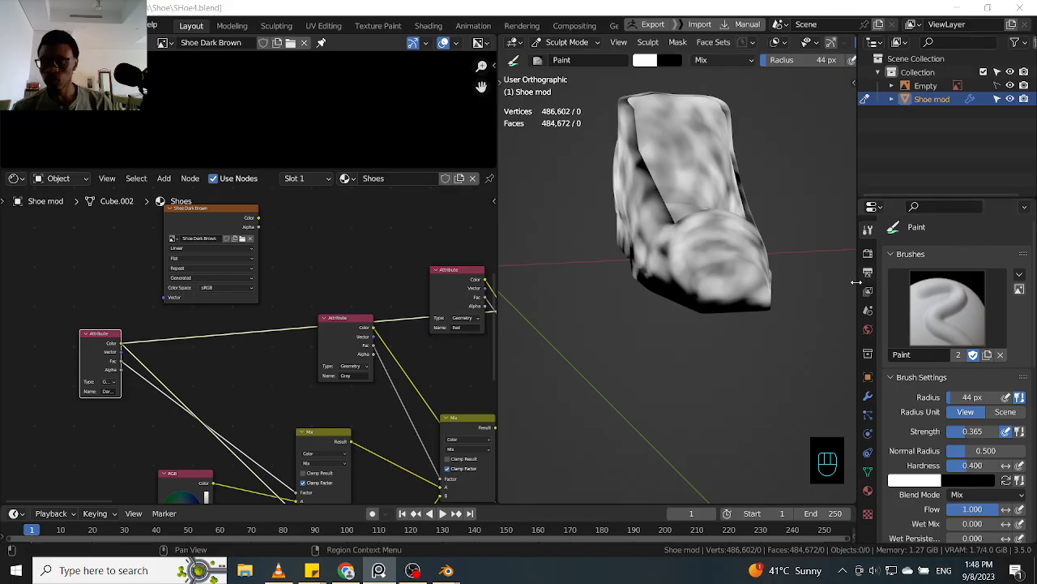
pyautogui.click(868, 253)
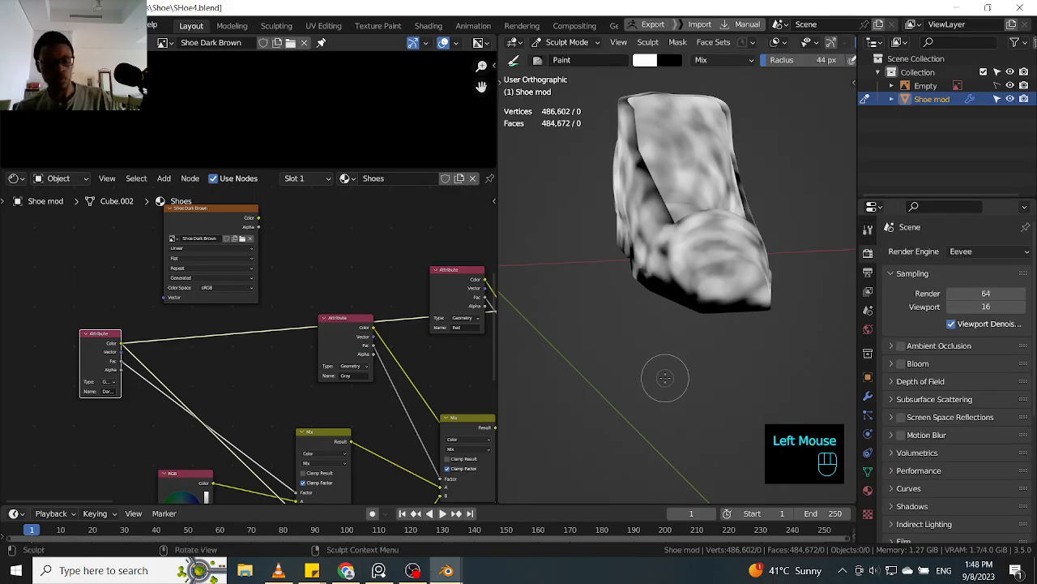
pyautogui.press('Tab')
pyautogui.click(586, 330)
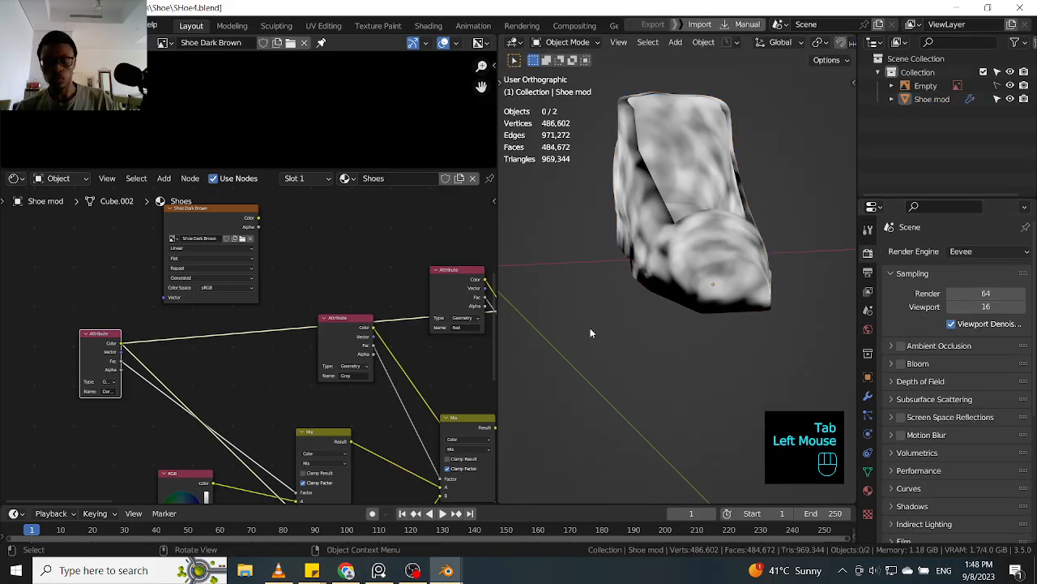
pyautogui.click(967, 257)
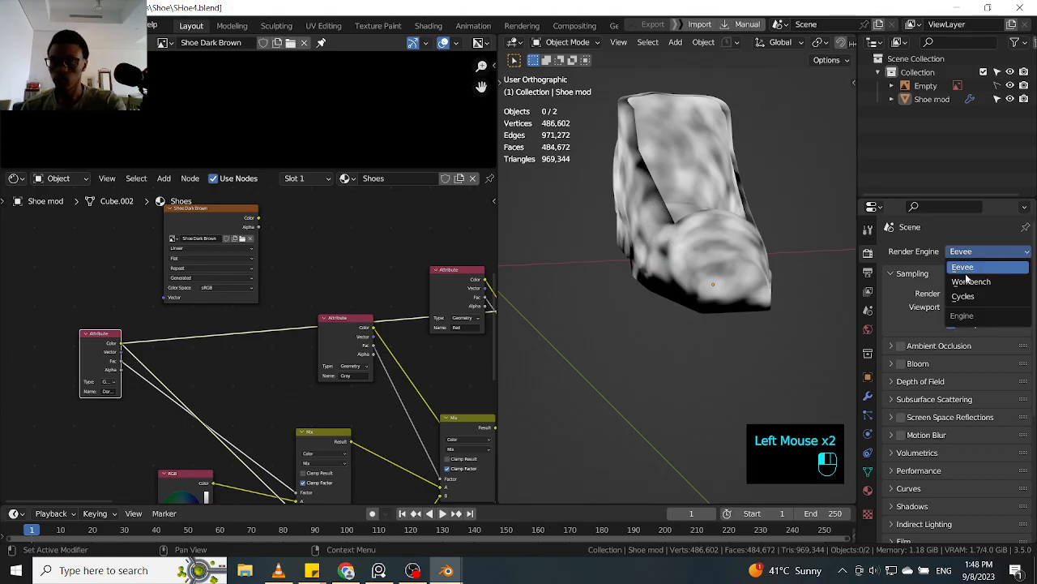
pyautogui.click(904, 300)
pyautogui.scroll(-2, 904, 300)
pyautogui.scroll(-5, 906, 303)
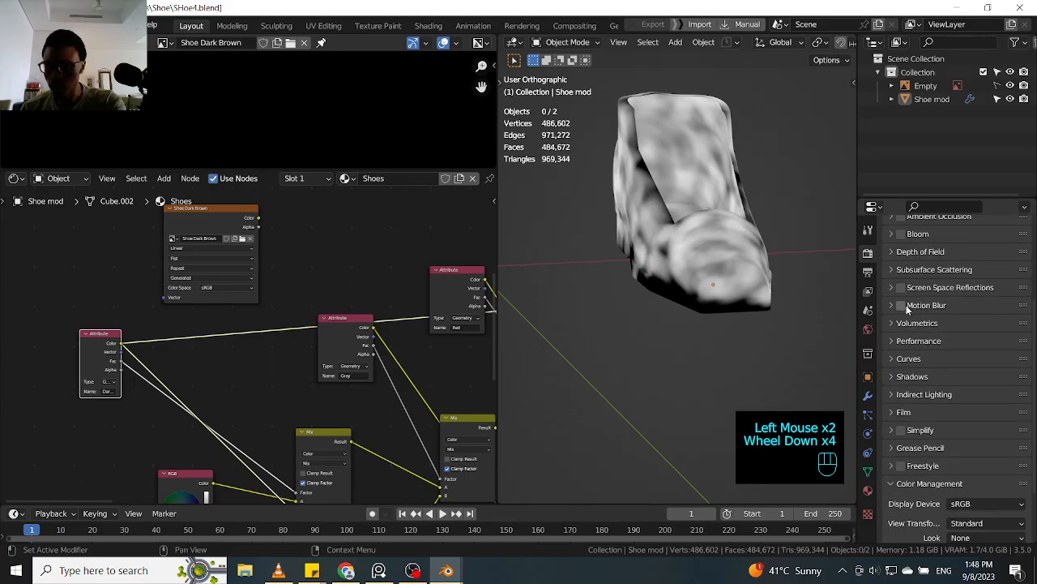
pyautogui.scroll(-1, 910, 310)
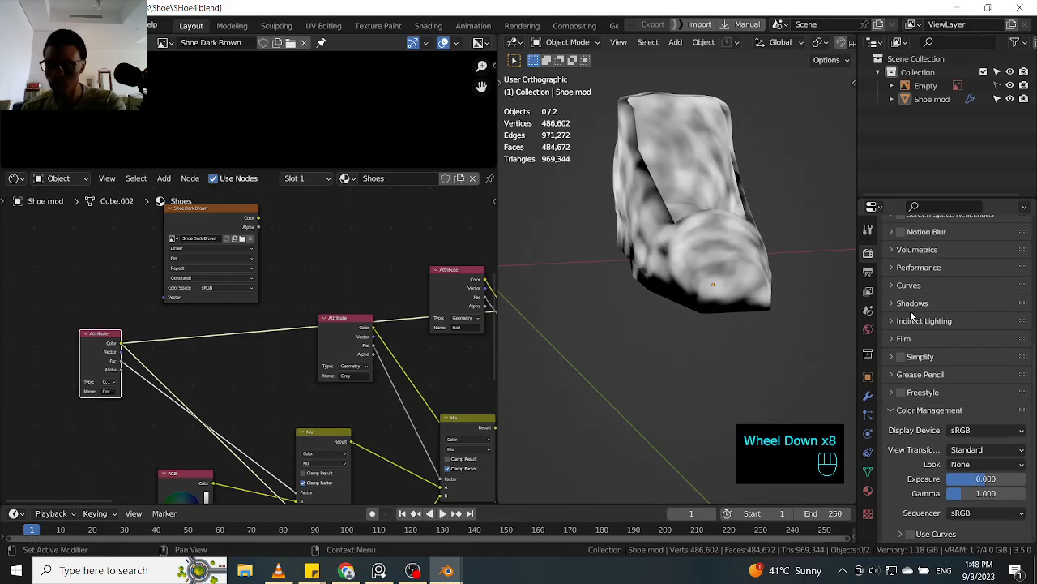
pyautogui.scroll(6, 936, 322)
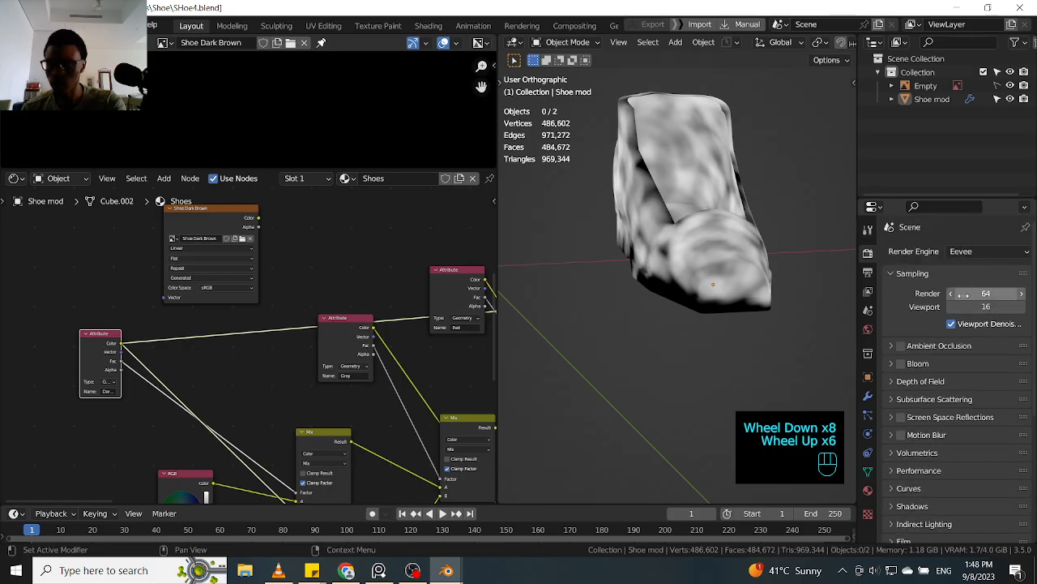
# - Set the render engine to Cycles and its device to GPU Compute
pyautogui.click(969, 253)
pyautogui.click(978, 296)
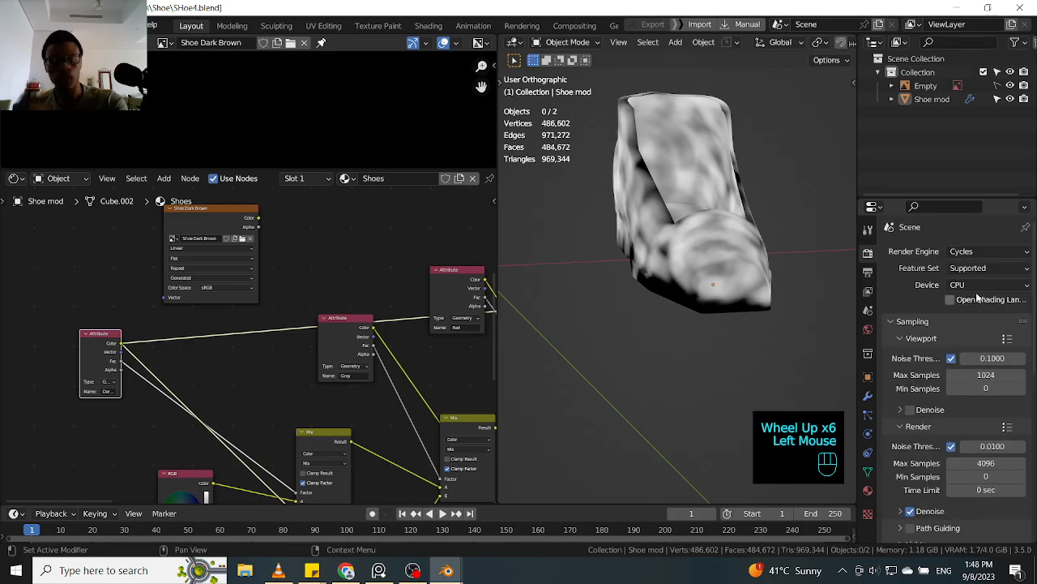
pyautogui.click(981, 285)
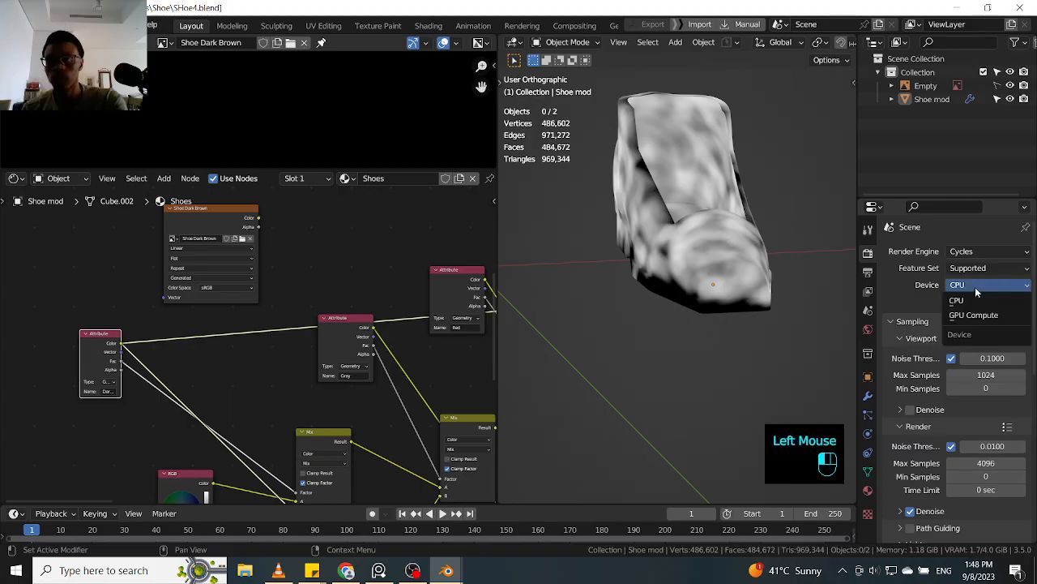
pyautogui.click(969, 319)
# - Set the maximum render samples to 256 and turn off render denoising
pyautogui.scroll(-2, 911, 312)
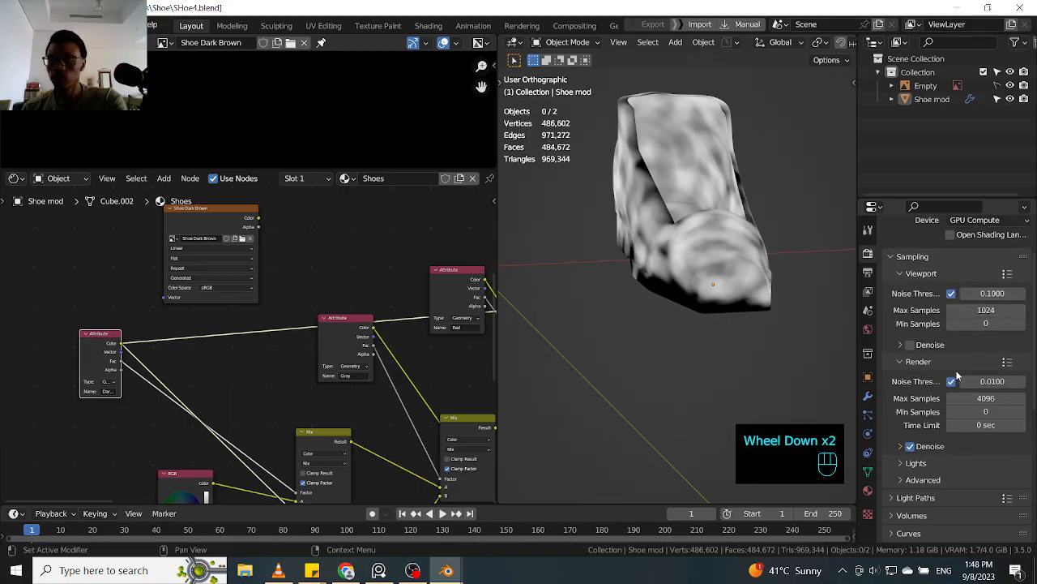
pyautogui.scroll(-1, 914, 394)
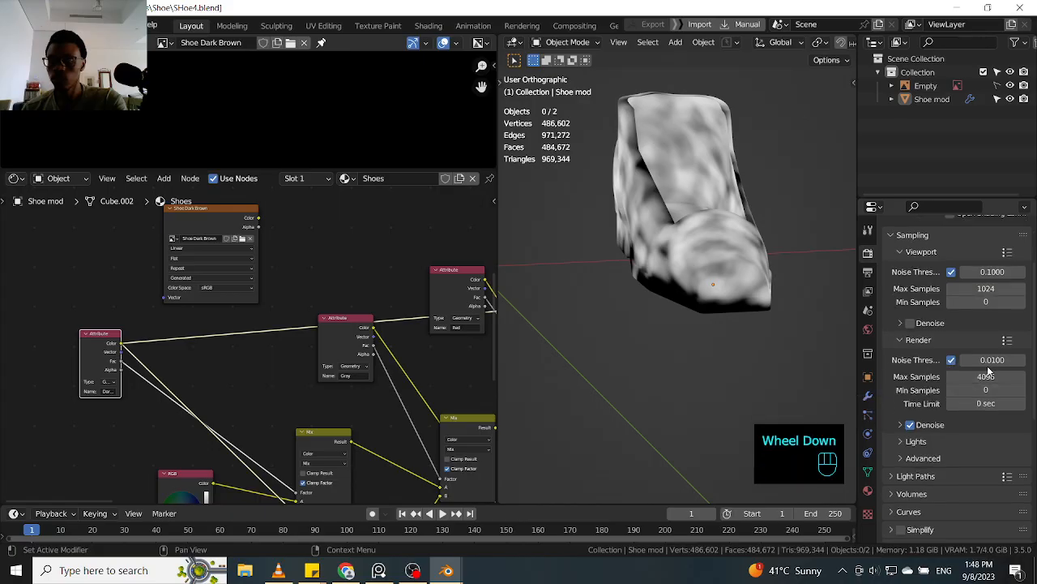
pyautogui.click(989, 375)
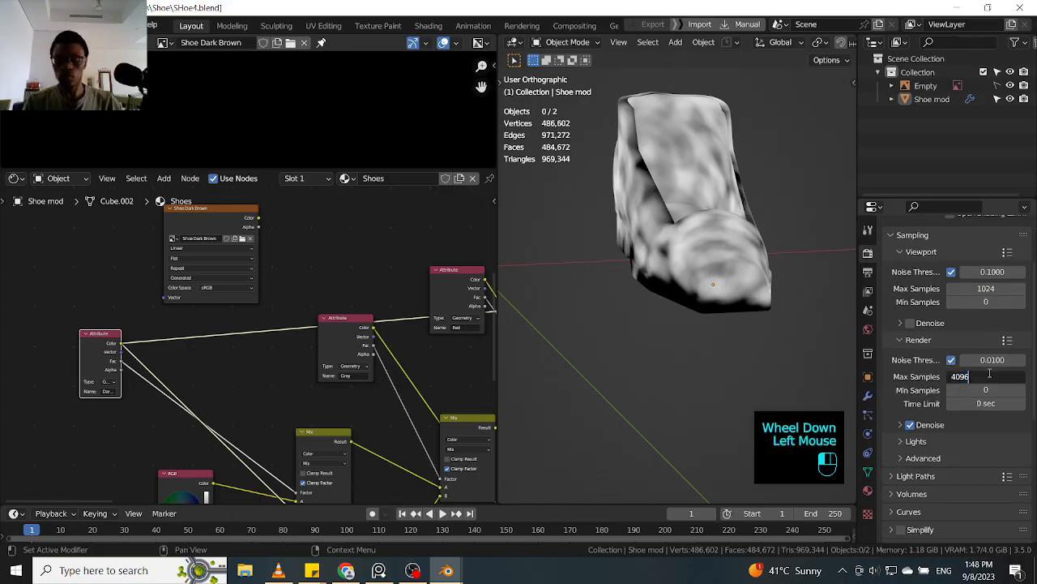
pyautogui.write('512')
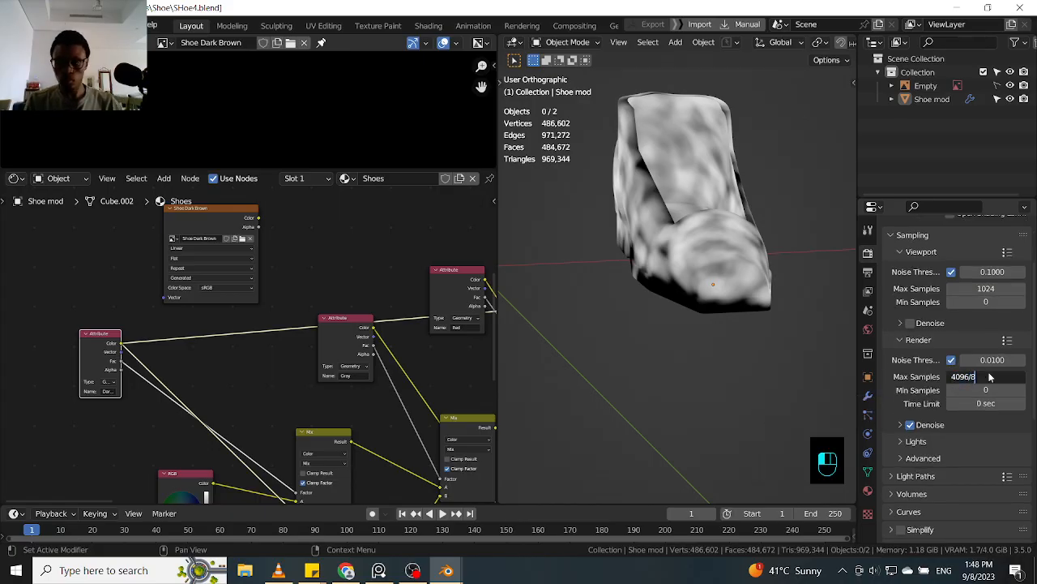
pyautogui.press('Return')
pyautogui.click(988, 375)
pyautogui.write('/2')
pyautogui.press('Return')
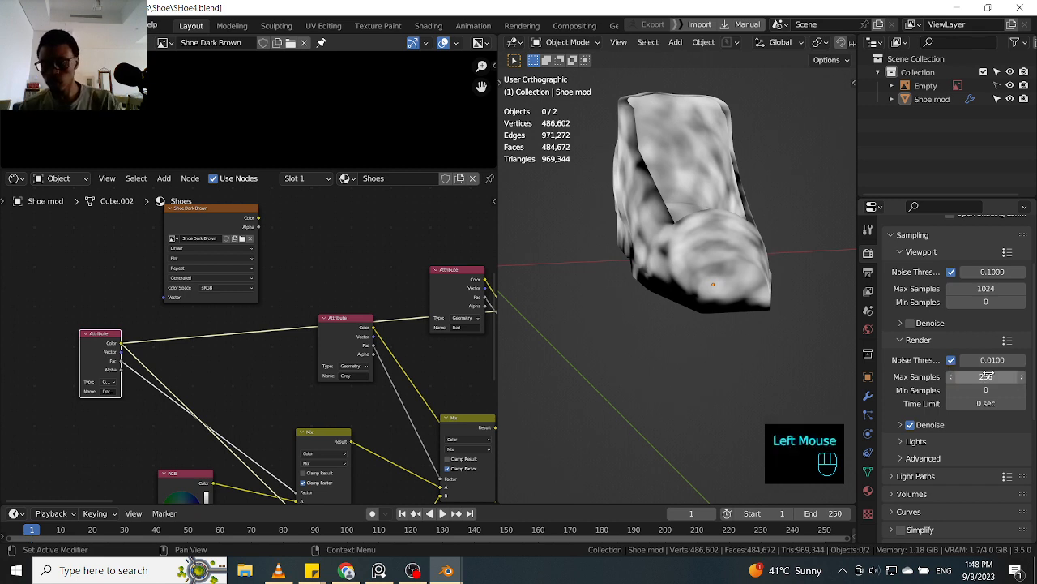
pyautogui.click(910, 424)
# - Collapse the color management settings, expand the bake settings and set the bake type to Emit
pyautogui.scroll(-7, 892, 429)
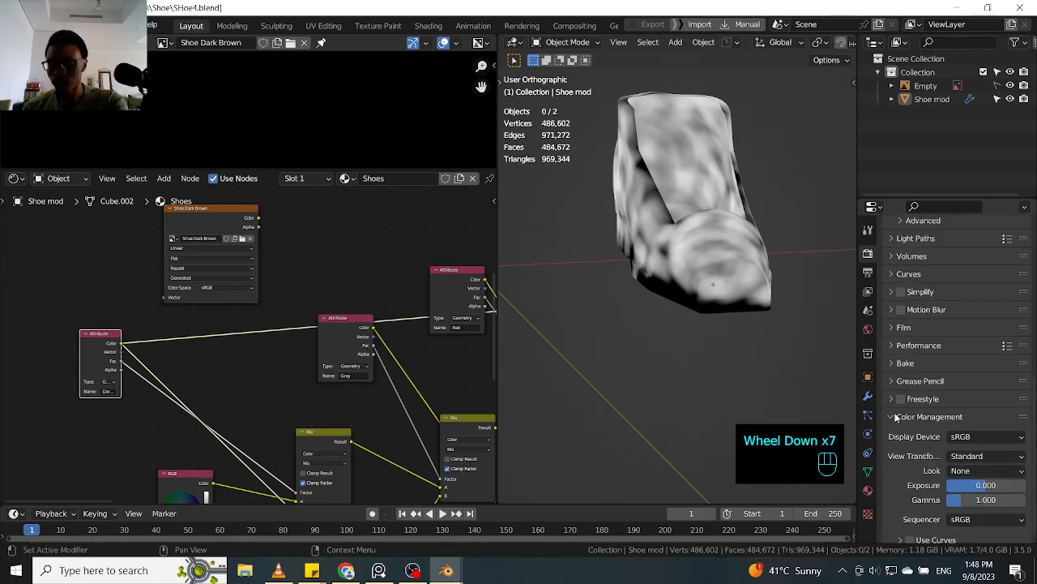
pyautogui.scroll(-1, 895, 437)
pyautogui.click(894, 417)
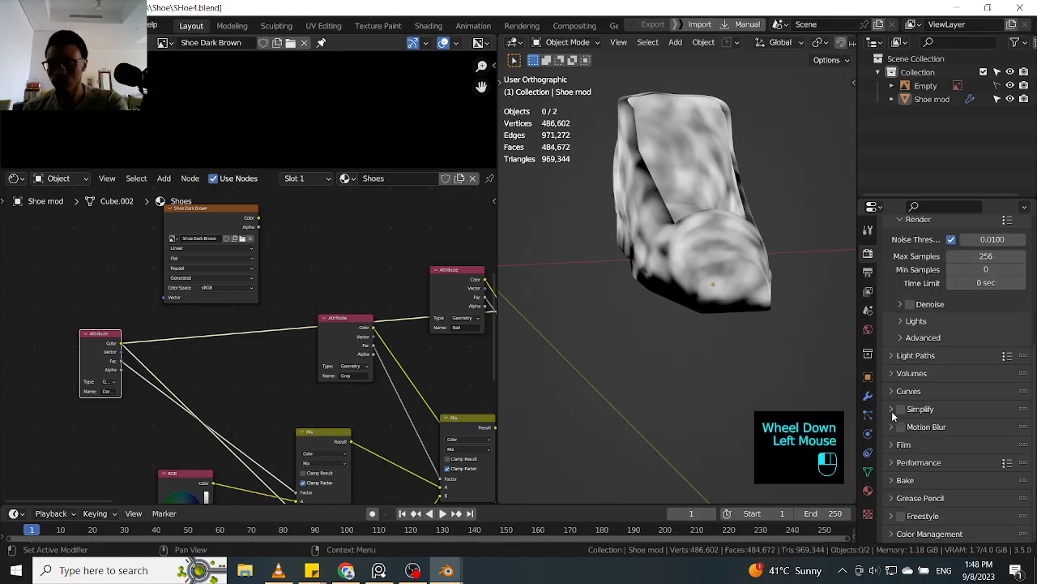
pyautogui.click(893, 479)
pyautogui.scroll(-2, 897, 473)
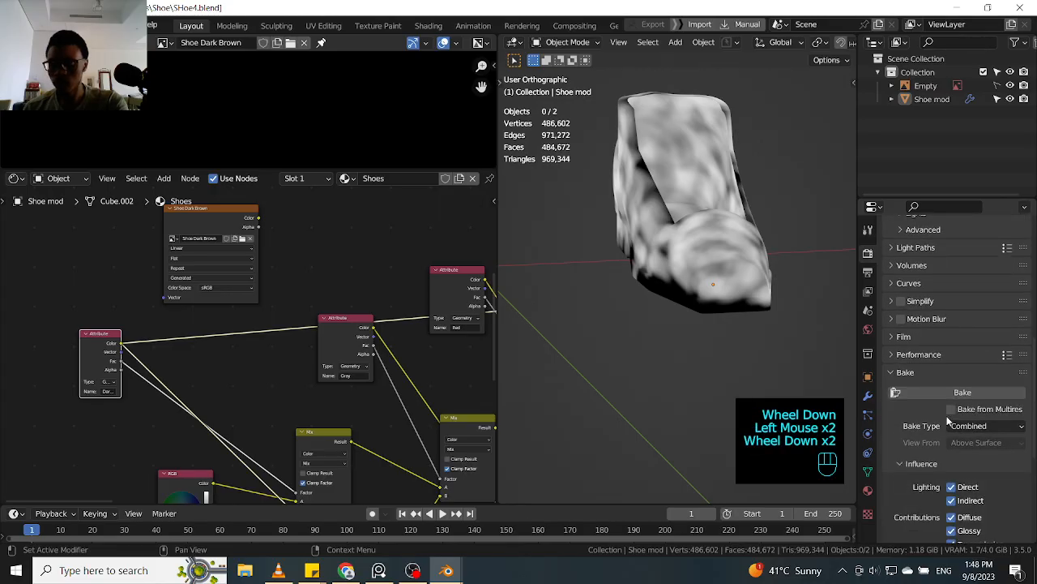
pyautogui.click(960, 426)
pyautogui.click(953, 308)
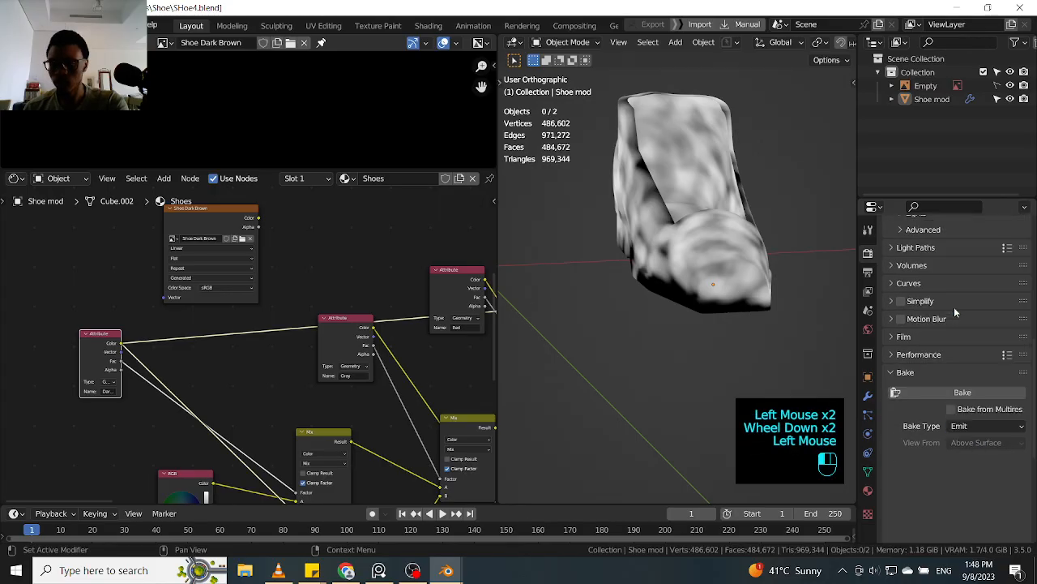
# - Check the bake output settings and select the Shoe Dark Brown image node as the bake target
pyautogui.click(908, 481)
pyautogui.scroll(-2, 918, 462)
pyautogui.scroll(2, 918, 462)
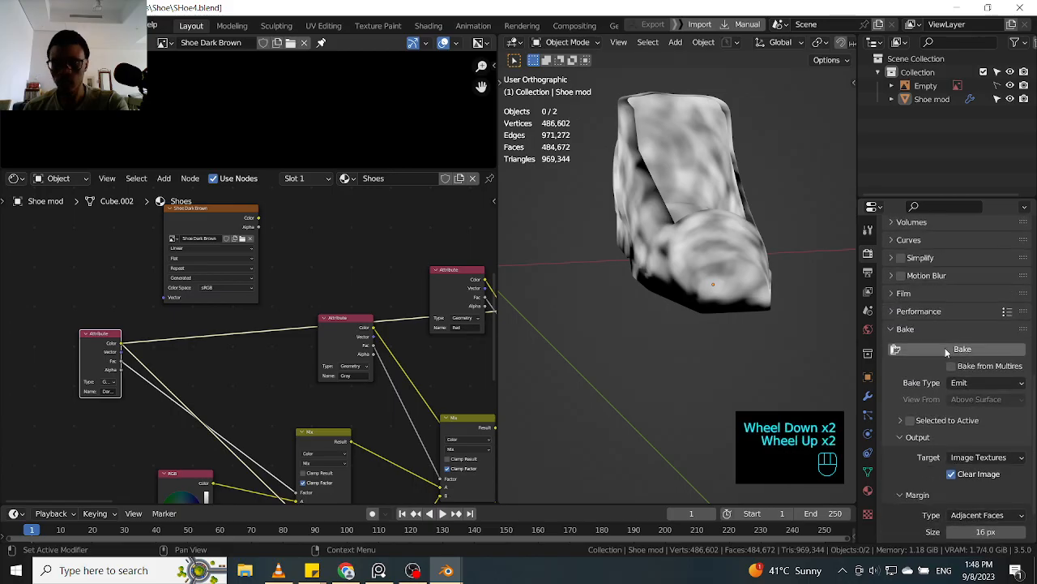
pyautogui.click(228, 224)
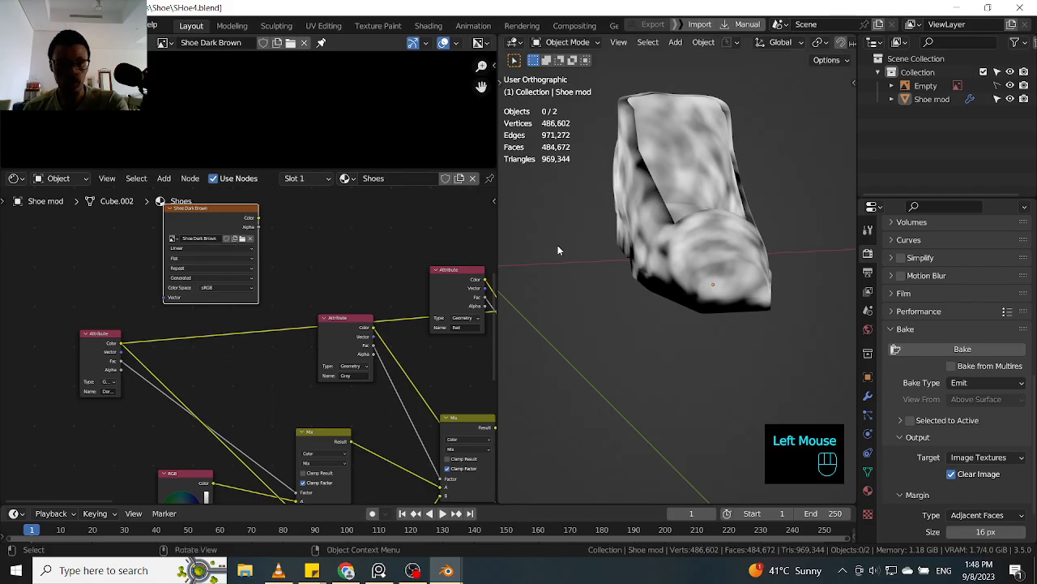
# - Select the shoe object and bake its Dark Brown attribute to the Shoe Dark Brown image
pyautogui.click(734, 280)
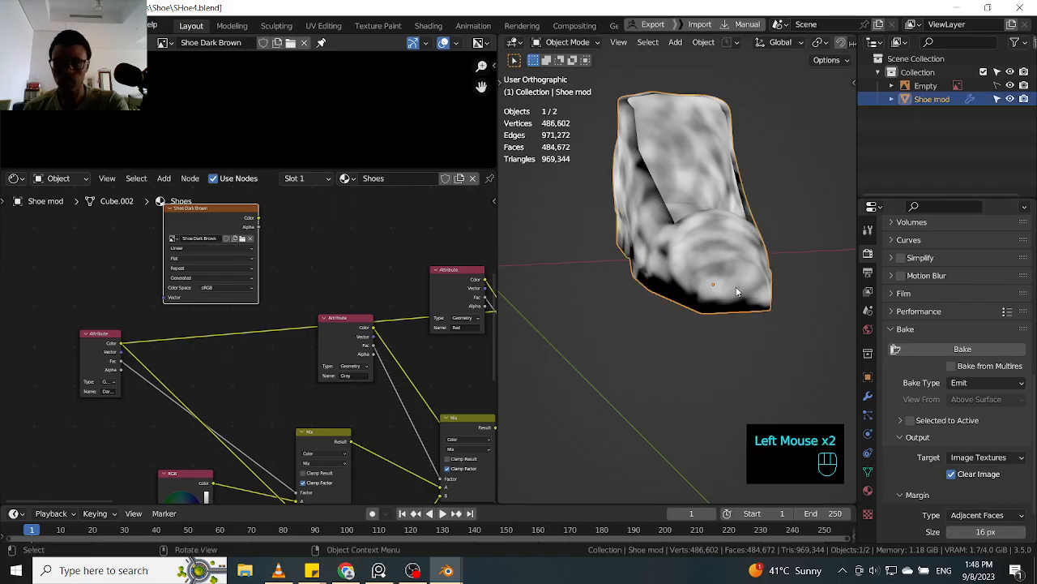
pyautogui.click(944, 350)
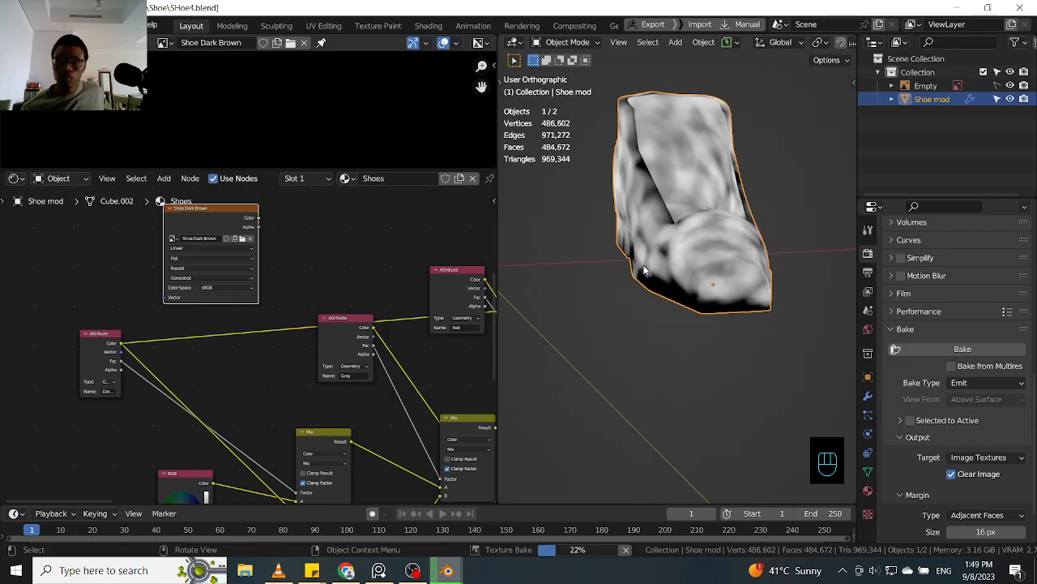
pyautogui.scroll(4, 932, 362)
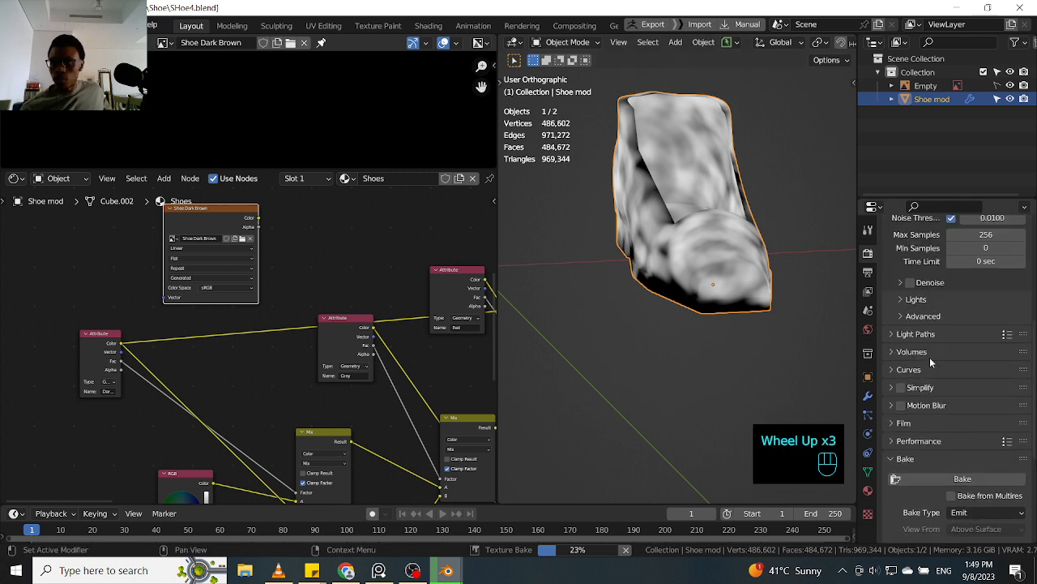
pyautogui.scroll(2, 929, 357)
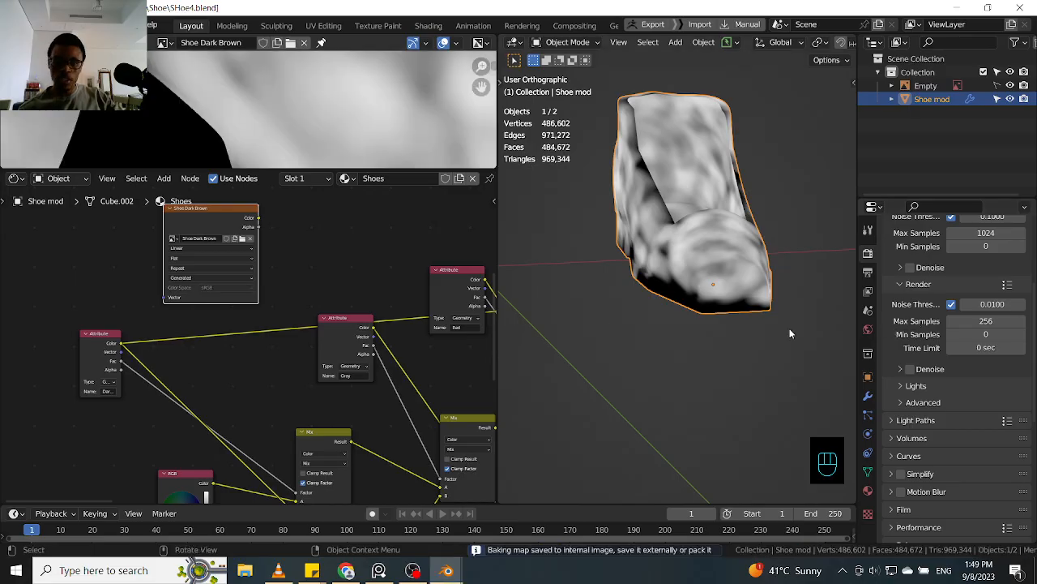
pyautogui.scroll(-6, 255, 112)
pyautogui.moveTo(259, 114); pyautogui.dragTo(254, 112, button='middle')
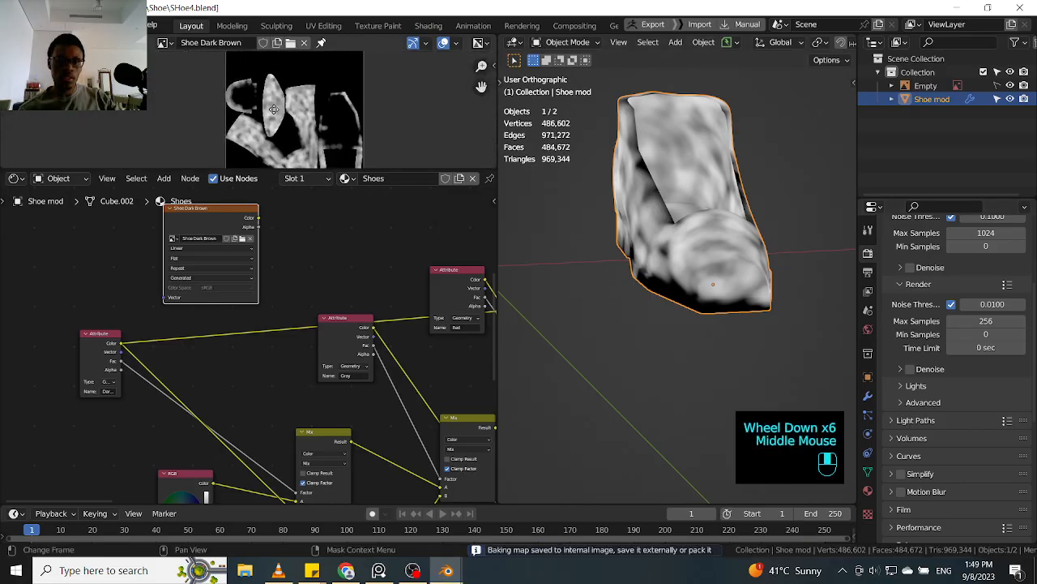
# - Save the baked image as Shoe Dark Brown.png in D:\Blender\Ahsoka\Textures
pyautogui.click(77, 42)
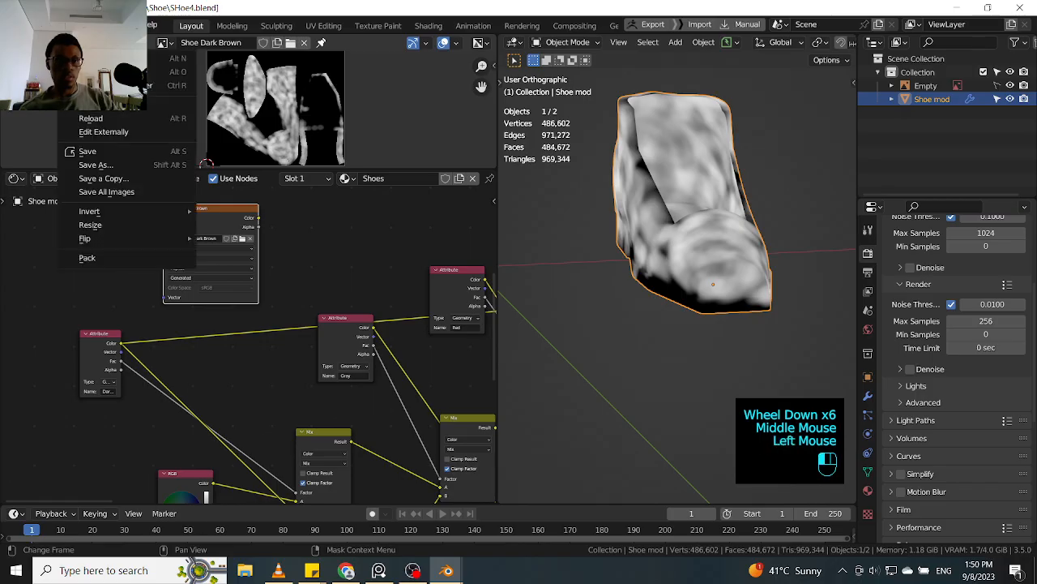
pyautogui.click(94, 165)
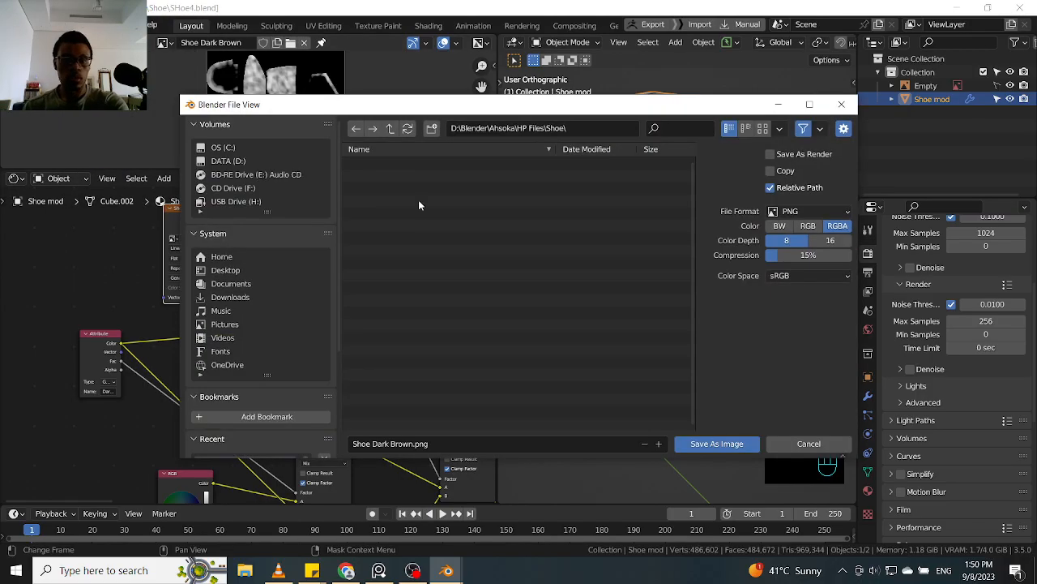
pyautogui.click(235, 162)
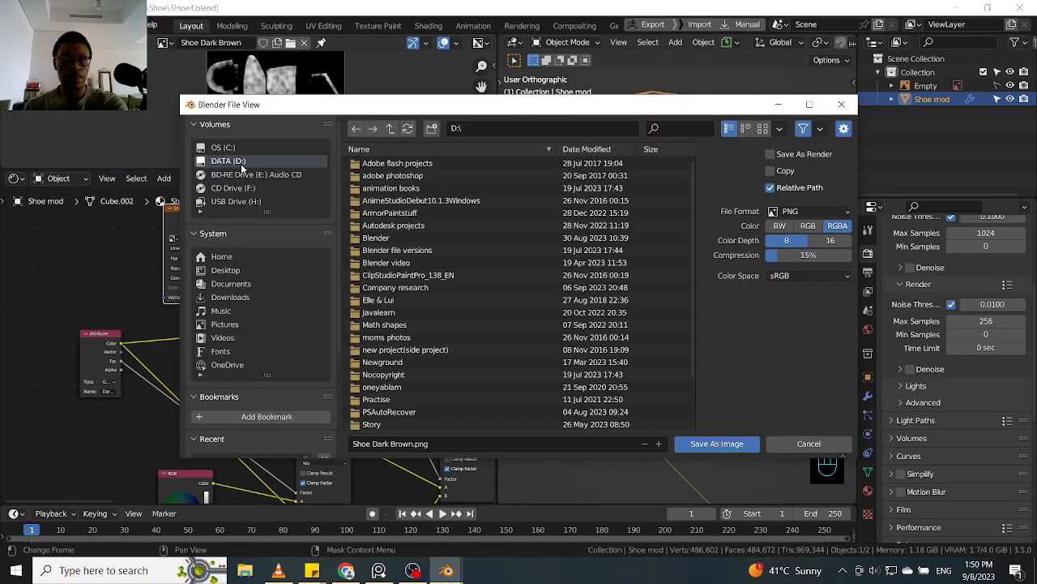
pyautogui.doubleClick(377, 238)
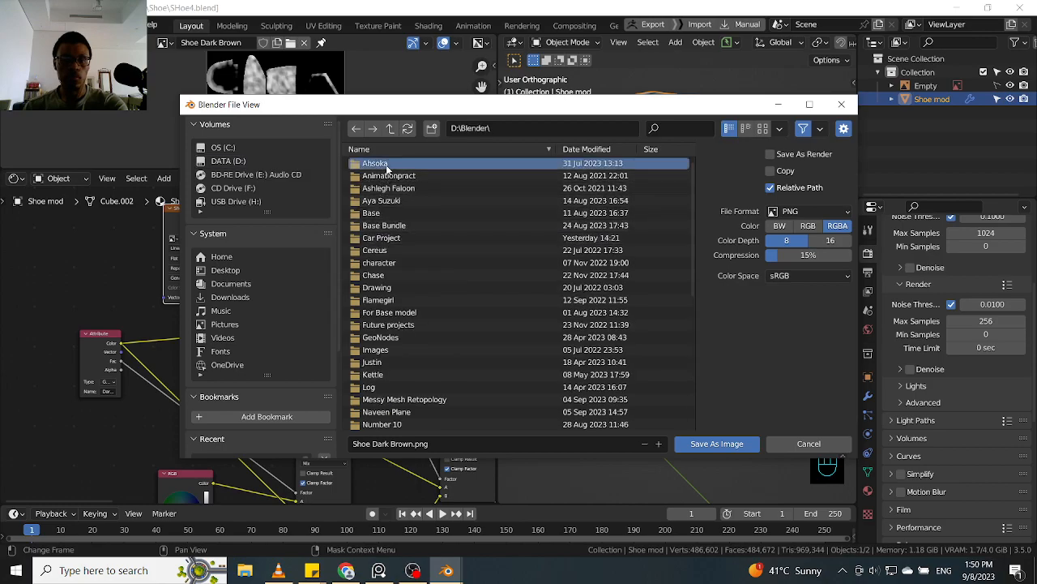
pyautogui.doubleClick(378, 164)
pyautogui.doubleClick(389, 201)
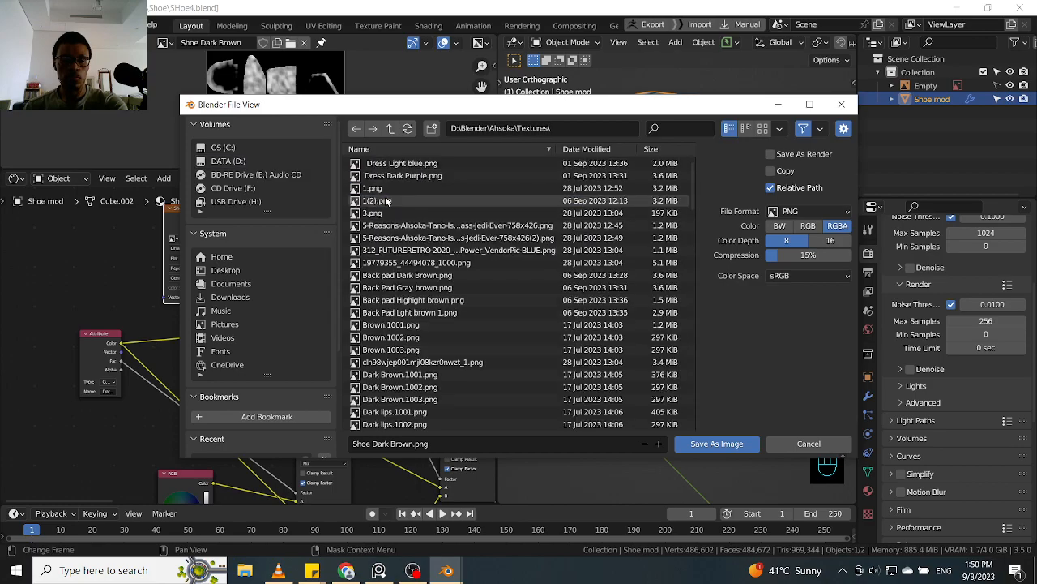
pyautogui.click(716, 444)
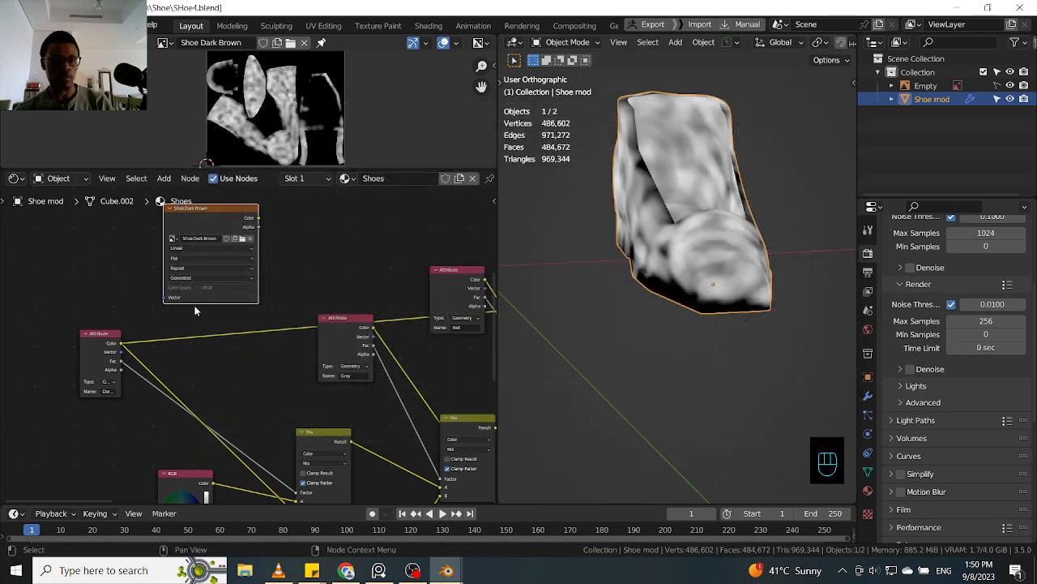
# - Copy the Gray attribute's name, unlink the image shown in the image editor and create a blank 4096 px image named Shoes Gray
pyautogui.doubleClick(363, 375)
pyautogui.hotkey('ctrl', 'c')
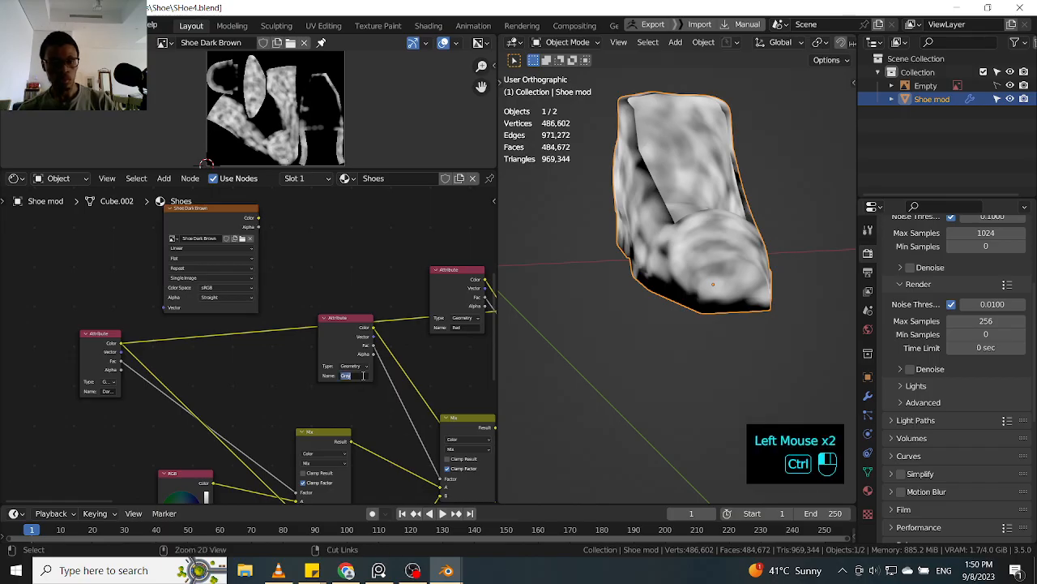
pyautogui.click(345, 284)
pyautogui.click(301, 42)
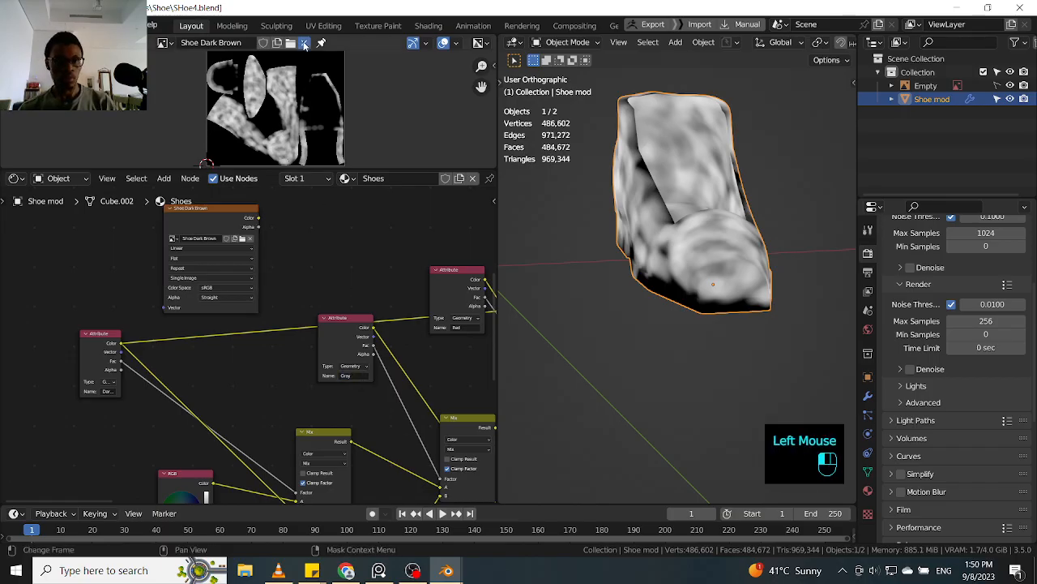
pyautogui.click(230, 42)
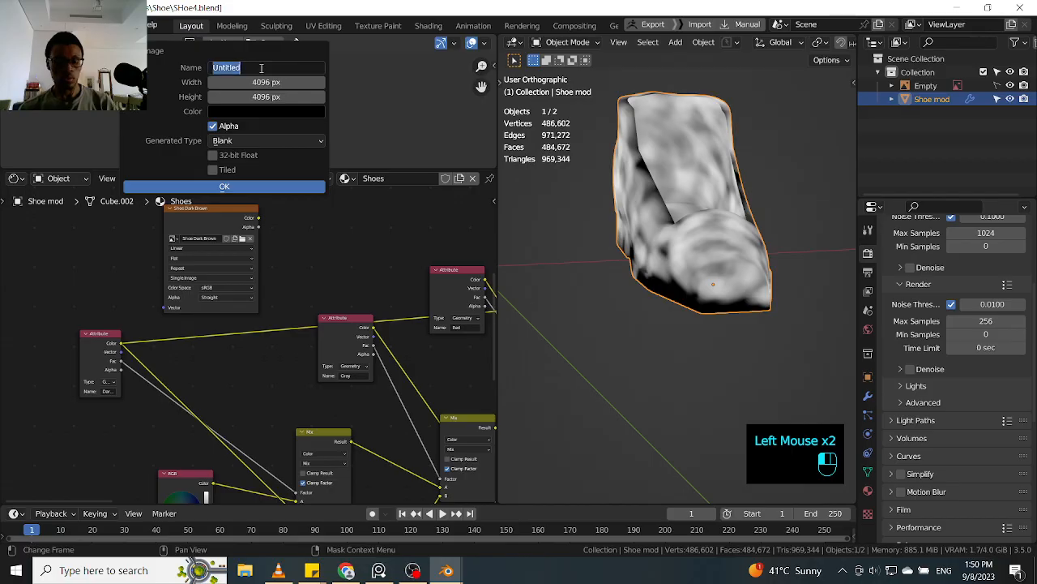
pyautogui.write('Shoes')
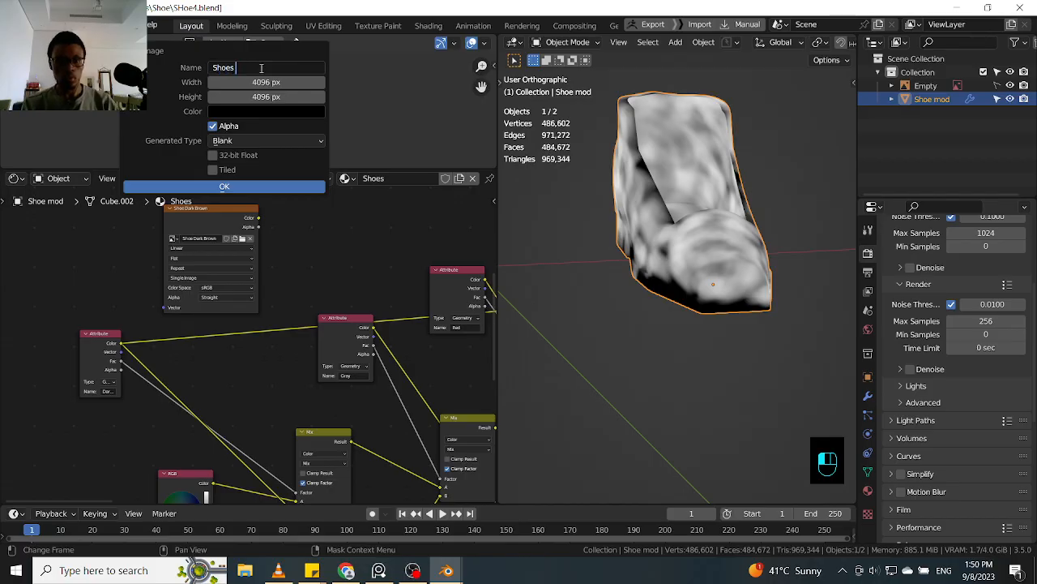
pyautogui.hotkey('ctrl', 'v')
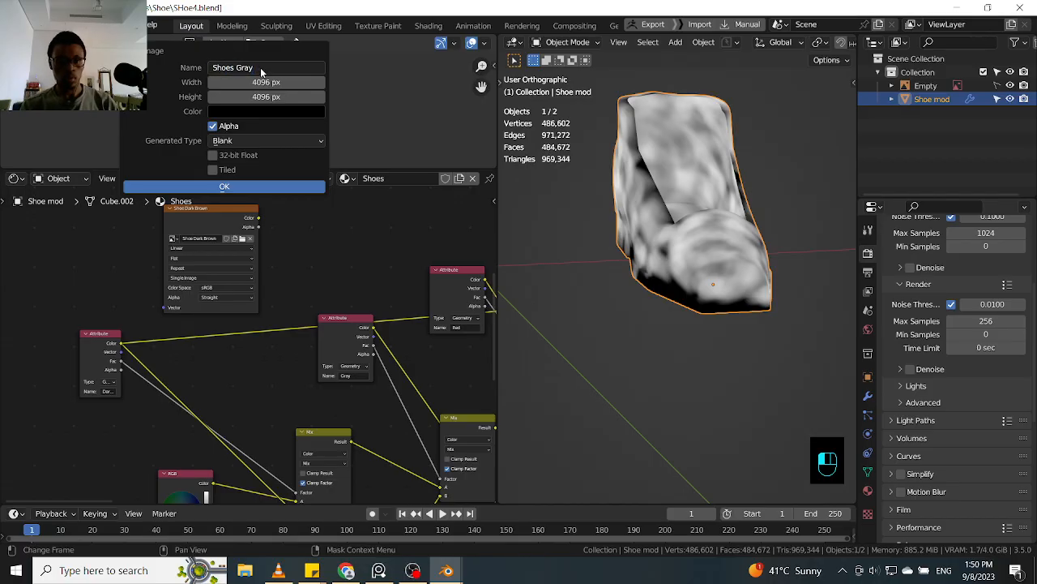
pyautogui.press('Return')
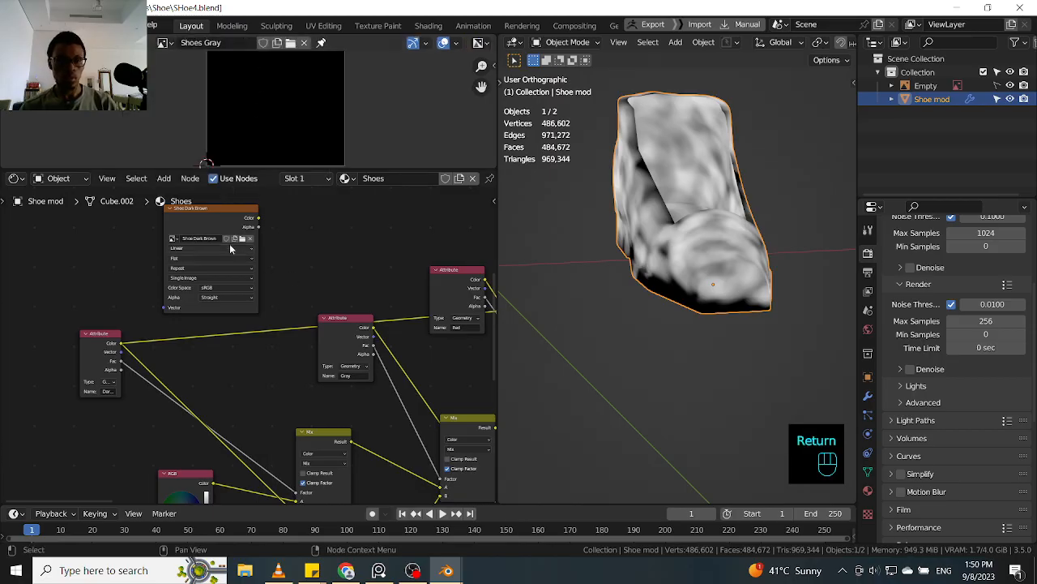
# - Assign the Shoes Gray image to the image texture node and bake the previewed Gray attribute into it
pyautogui.click(173, 238)
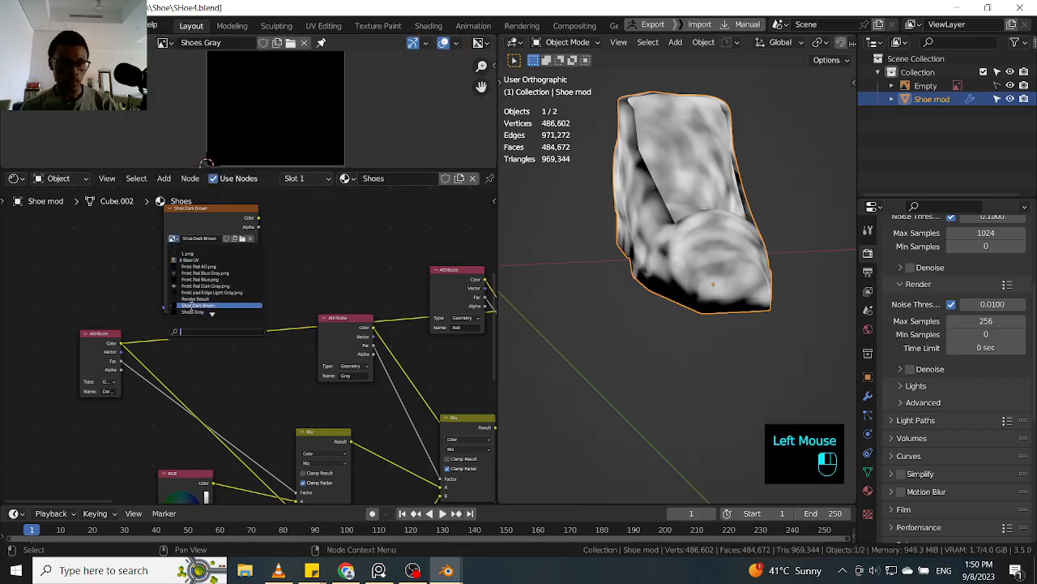
pyautogui.click(190, 311)
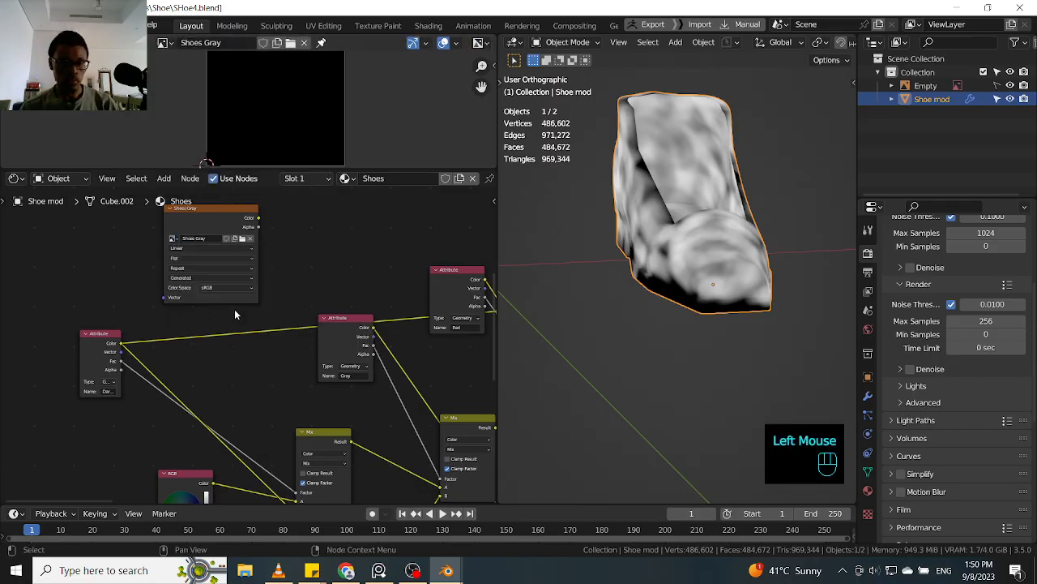
pyautogui.keyDown('ctrl'); pyautogui.keyDown('shift'); pyautogui.click(340, 321); pyautogui.keyUp('shift'); pyautogui.keyUp('ctrl')
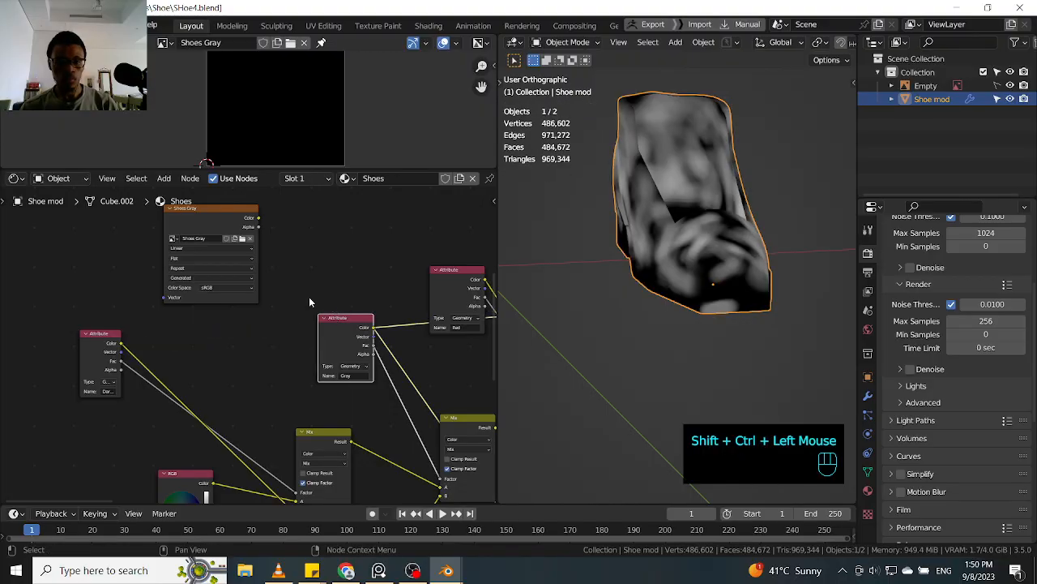
pyautogui.click(227, 246)
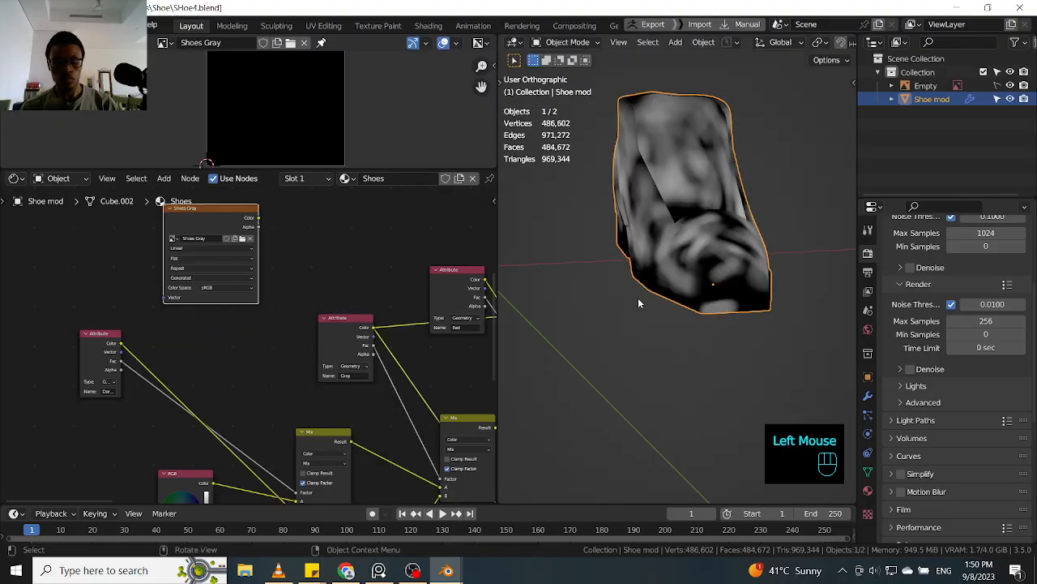
pyautogui.press('q')
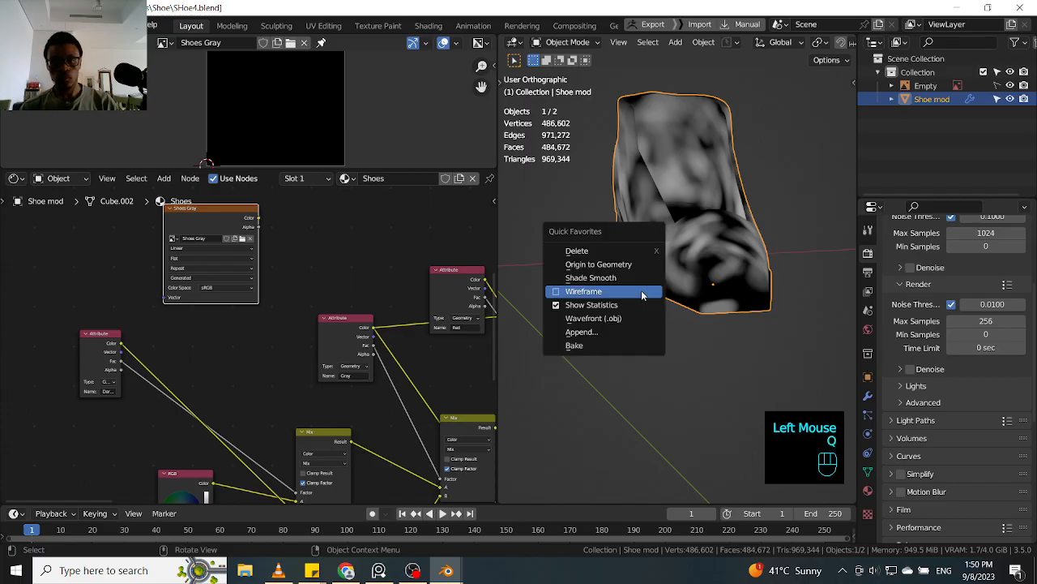
pyautogui.click(609, 345)
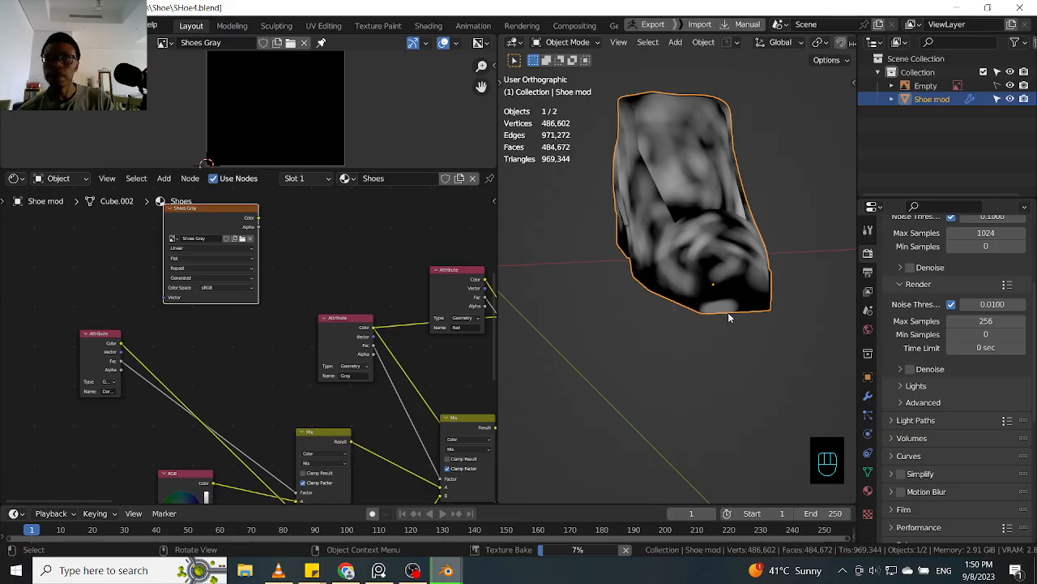
# - Show the shoe mesh's color attributes and widen the properties editor so the attribute names are readable
pyautogui.click(867, 396)
pyautogui.click(868, 471)
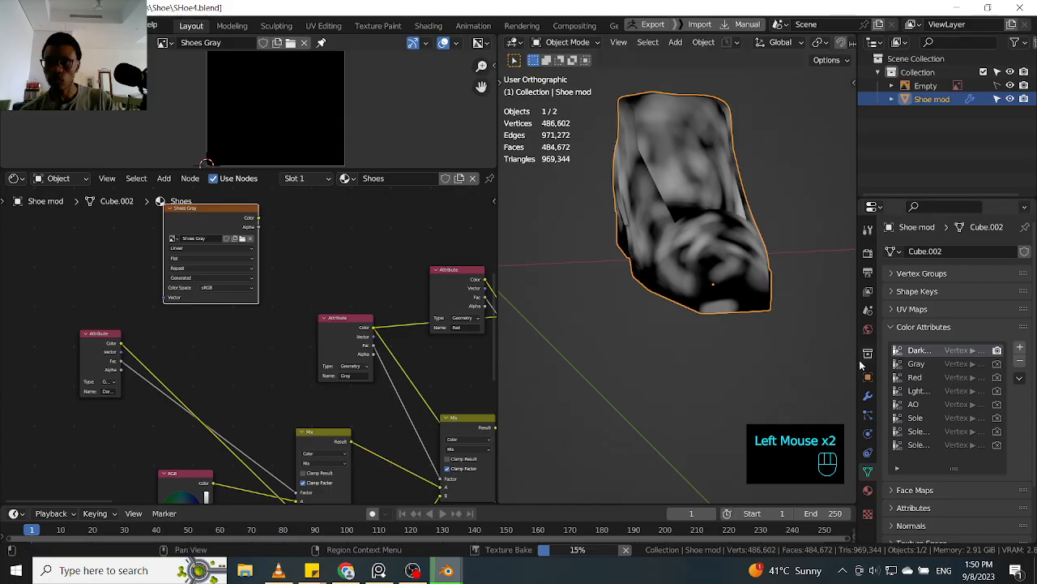
pyautogui.moveTo(857, 359); pyautogui.dragTo(819, 364)
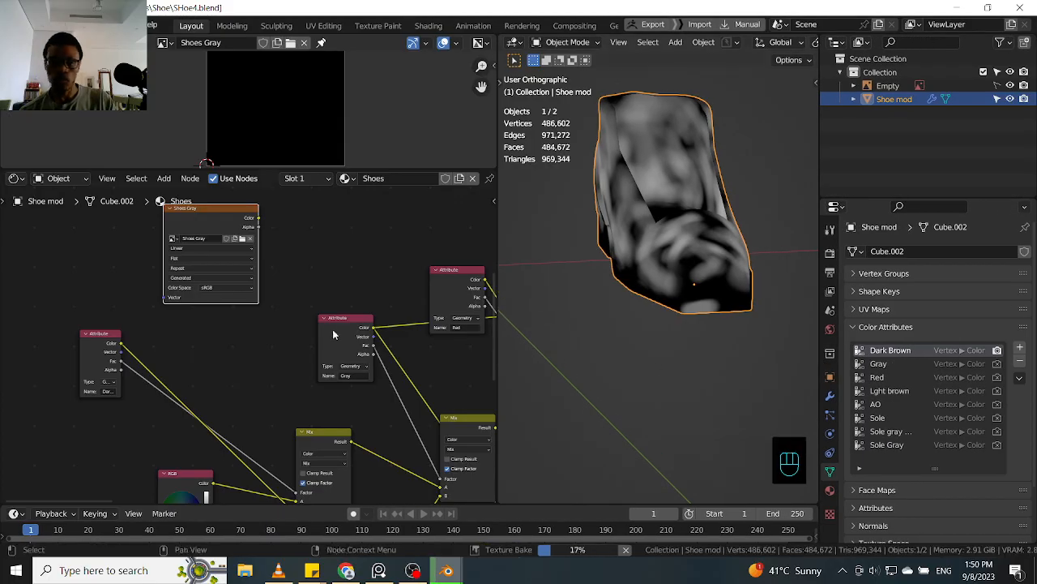
# - Copy the attribute name Red from its Attribute node
pyautogui.click(465, 328)
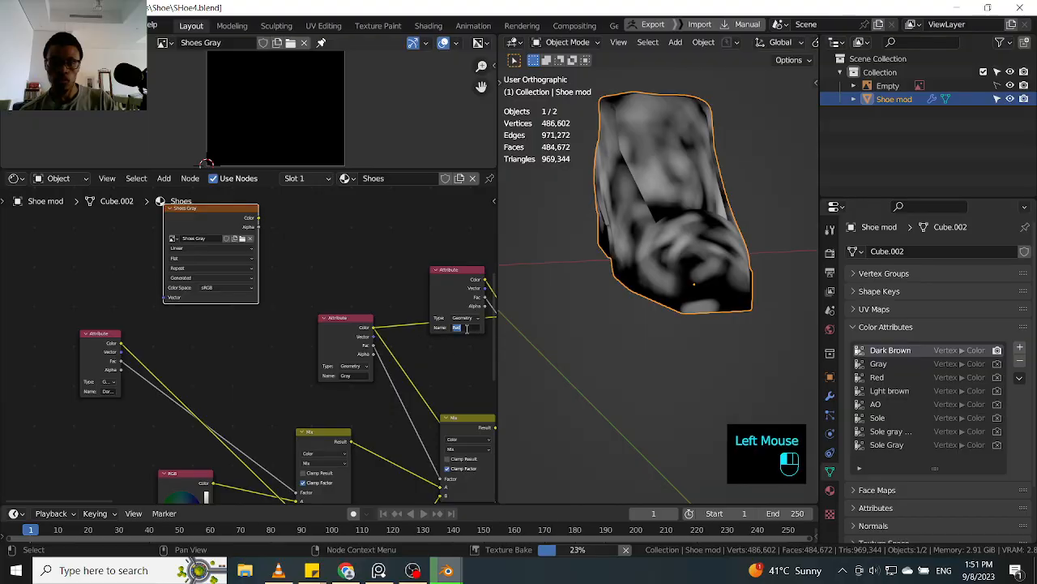
pyautogui.hotkey('ctrl', 'c')
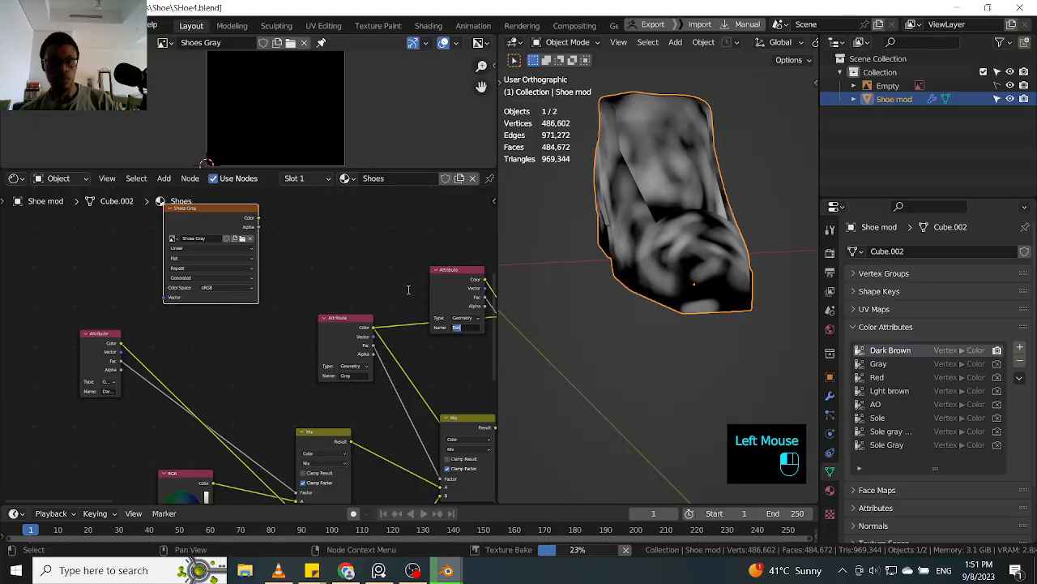
pyautogui.click(392, 274)
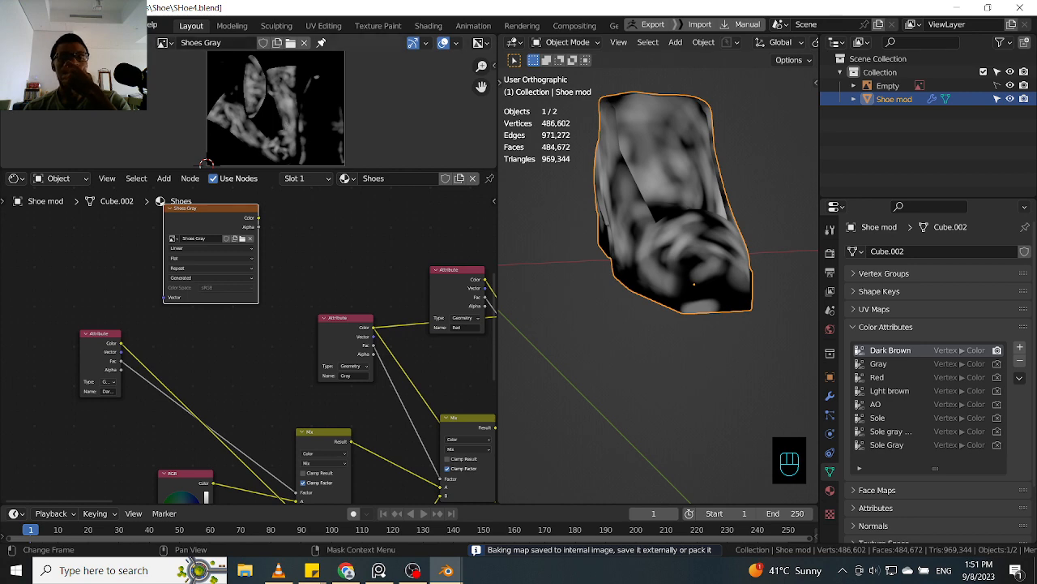
# - Save the baked gray map as Shoes Gray.png in D:\Blender\Ahsoka\Textures
pyautogui.click(130, 42)
pyautogui.click(127, 166)
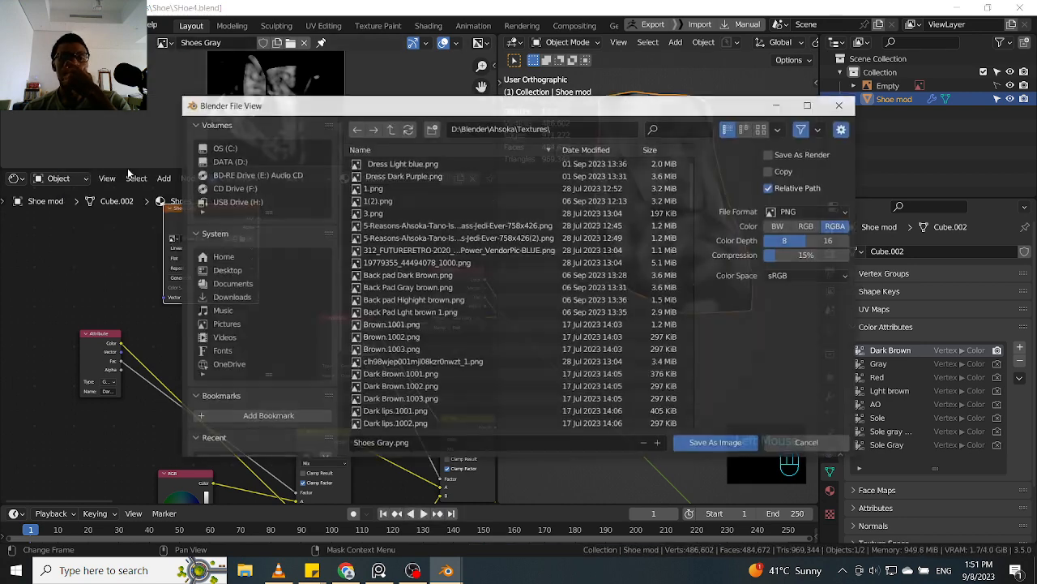
pyautogui.click(707, 443)
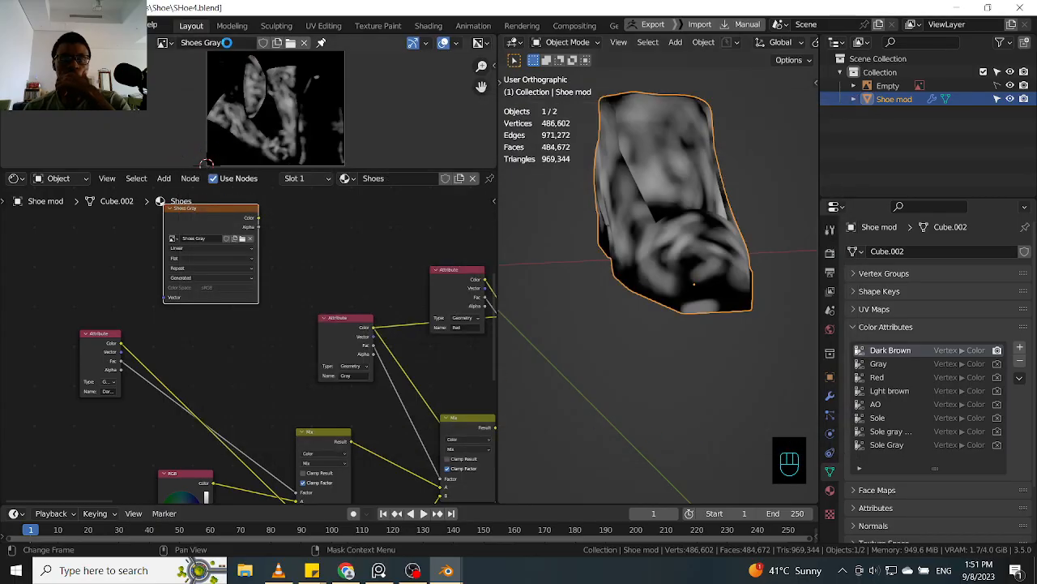
# - Unlink the gray image from the image editor and create a blank 4096 px image named Shoes Red
pyautogui.click(303, 43)
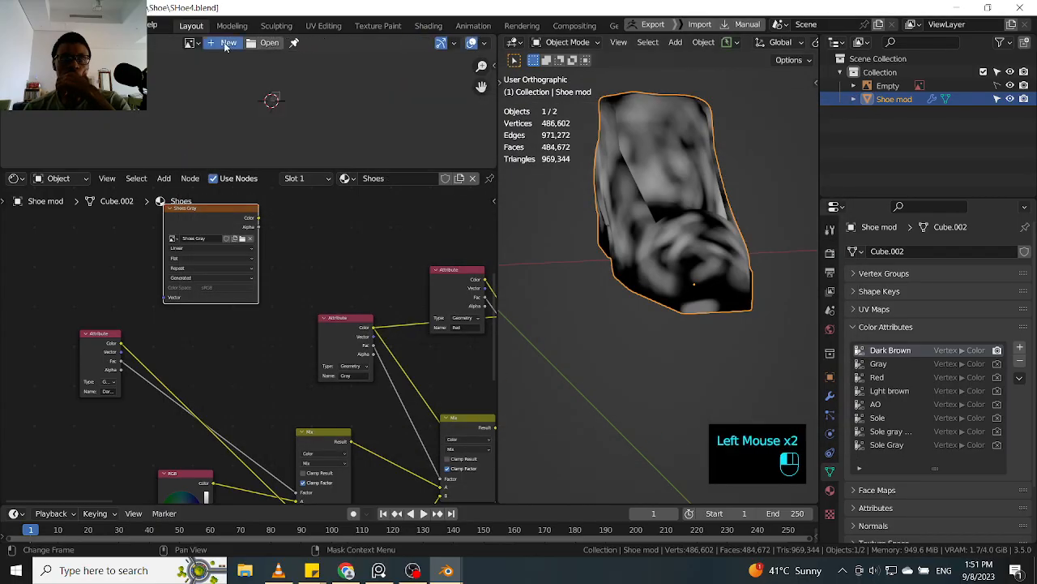
pyautogui.click(227, 43)
pyautogui.write('Sho')
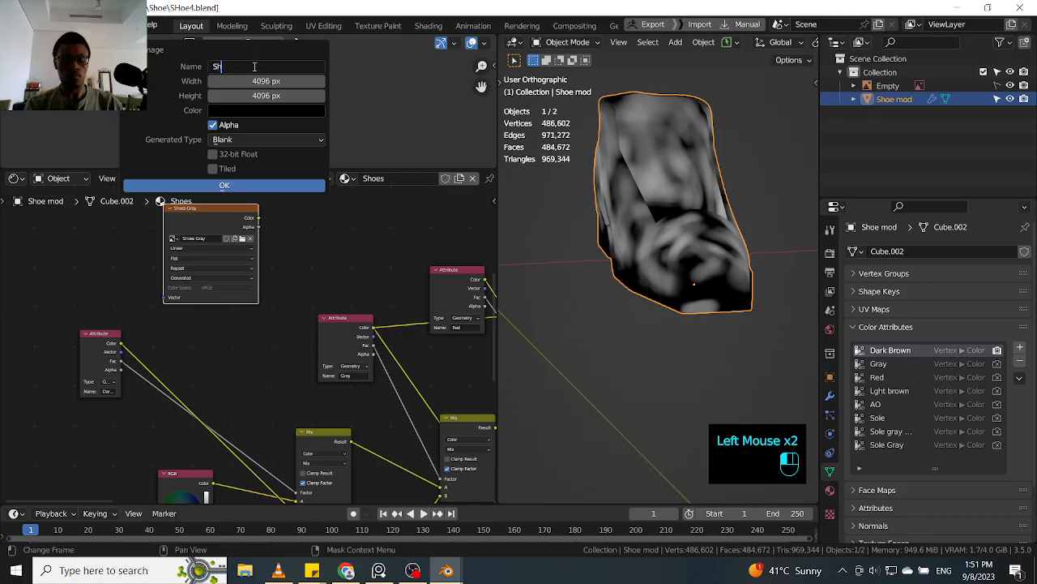
pyautogui.write('es Red')
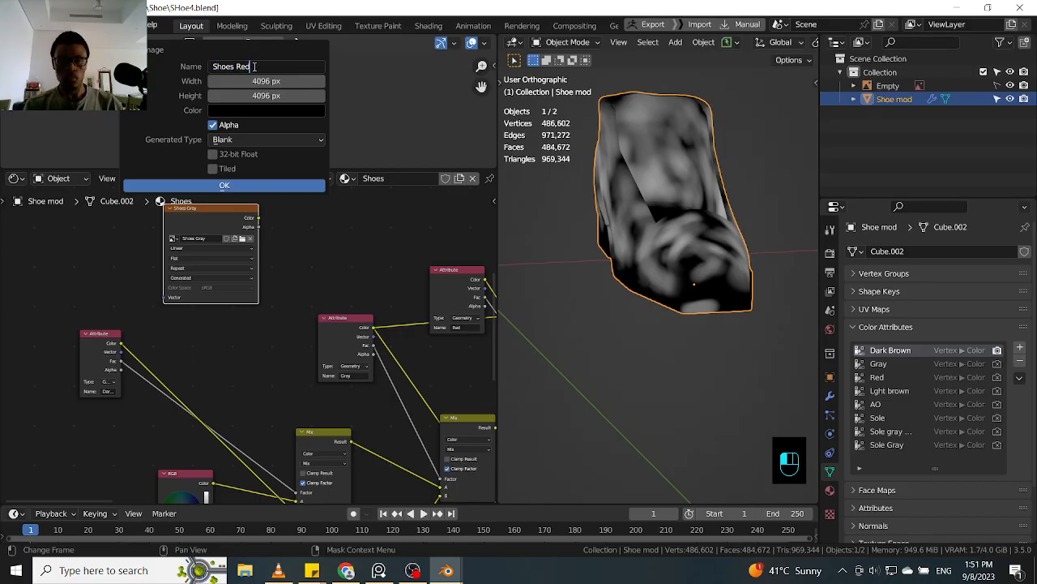
pyautogui.press('Return')
pyautogui.press('Return')
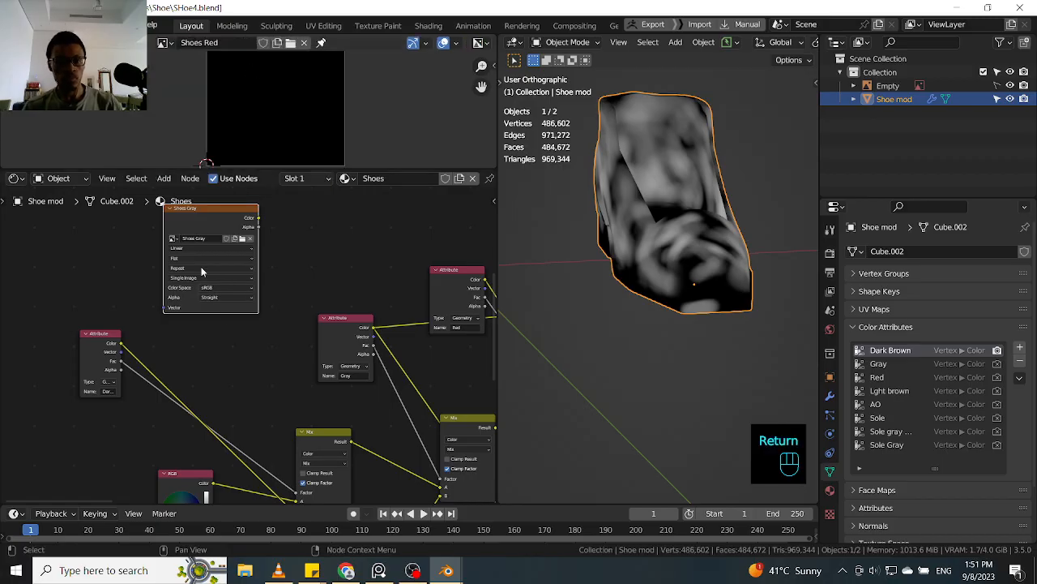
# - Assign the Shoes Red image to the image texture node in the shoe material
pyautogui.click(172, 238)
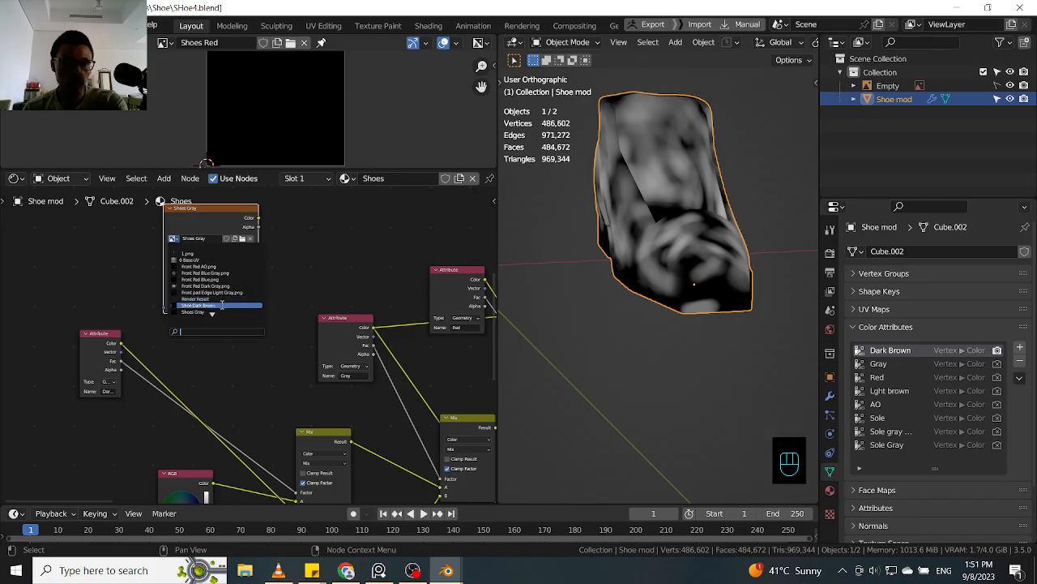
pyautogui.scroll(-2, 222, 303)
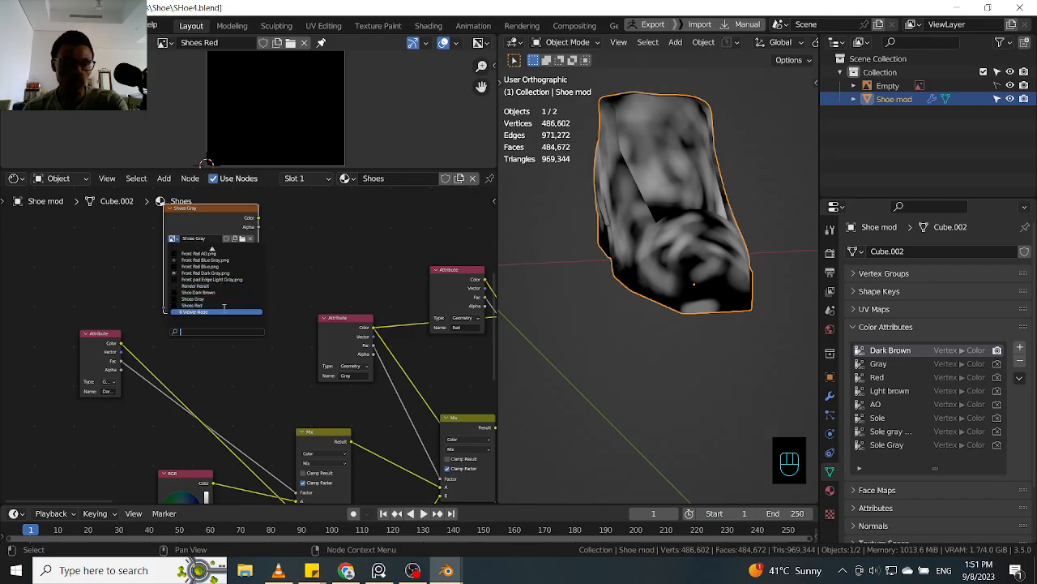
pyautogui.click(222, 305)
# - Preview the Red Attribute node on the shoe and bake it to the Shoes Red image
pyautogui.click(362, 328)
pyautogui.moveTo(362, 328); pyautogui.dragTo(236, 324, button='middle')
pyautogui.click(308, 286)
pyautogui.keyDown('ctrl'); pyautogui.keyDown('shift'); pyautogui.click(310, 287); pyautogui.keyUp('shift'); pyautogui.keyUp('ctrl')
pyautogui.moveTo(310, 287); pyautogui.dragTo(310, 327, button='middle')
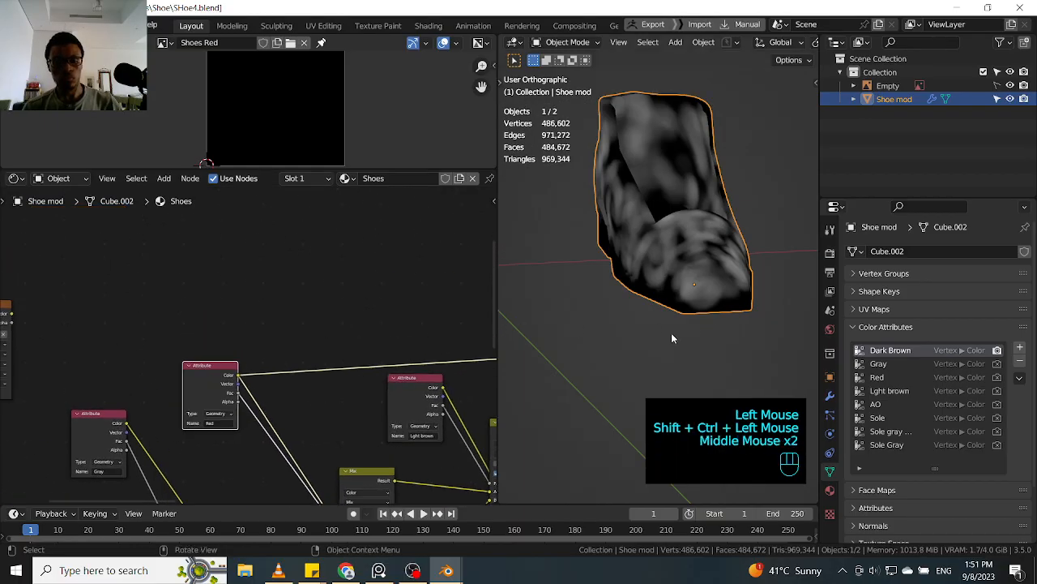
pyautogui.press('q')
pyautogui.click(672, 334)
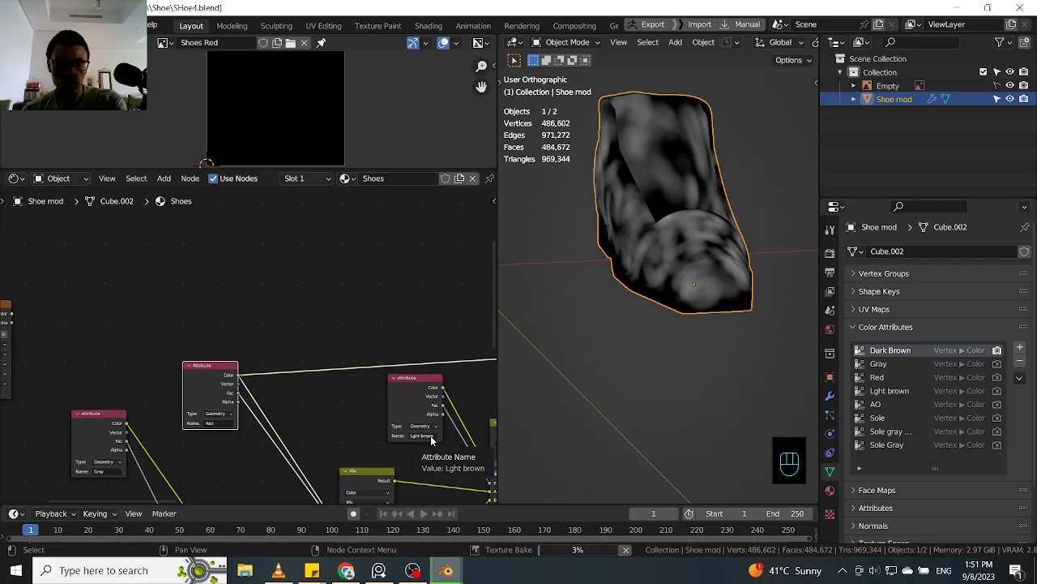
# - Copy the attribute name Lght brown from its Attribute node
pyautogui.click(428, 436)
pyautogui.hotkey('ctrl', 'c')
pyautogui.click(383, 332)
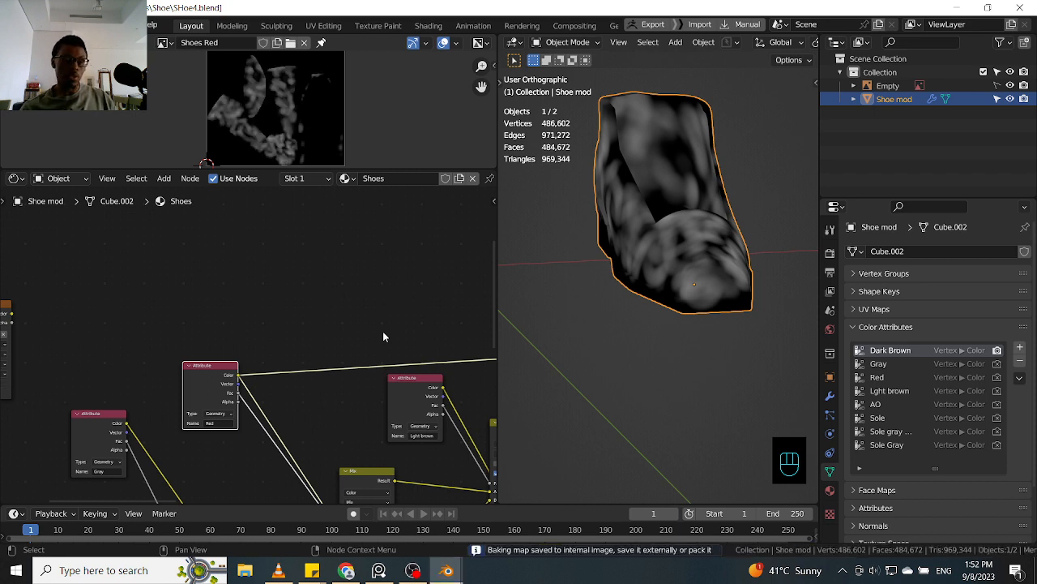
# - Save the baked red map as Shoes Red.png in D:\Blender\Ahsoka\Textures
pyautogui.click(130, 42)
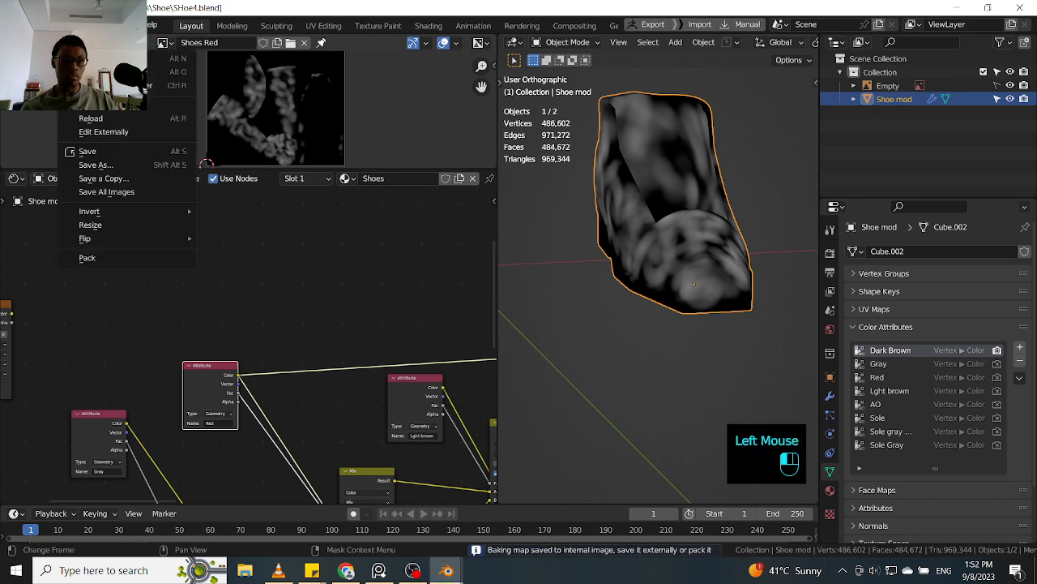
pyautogui.click(124, 165)
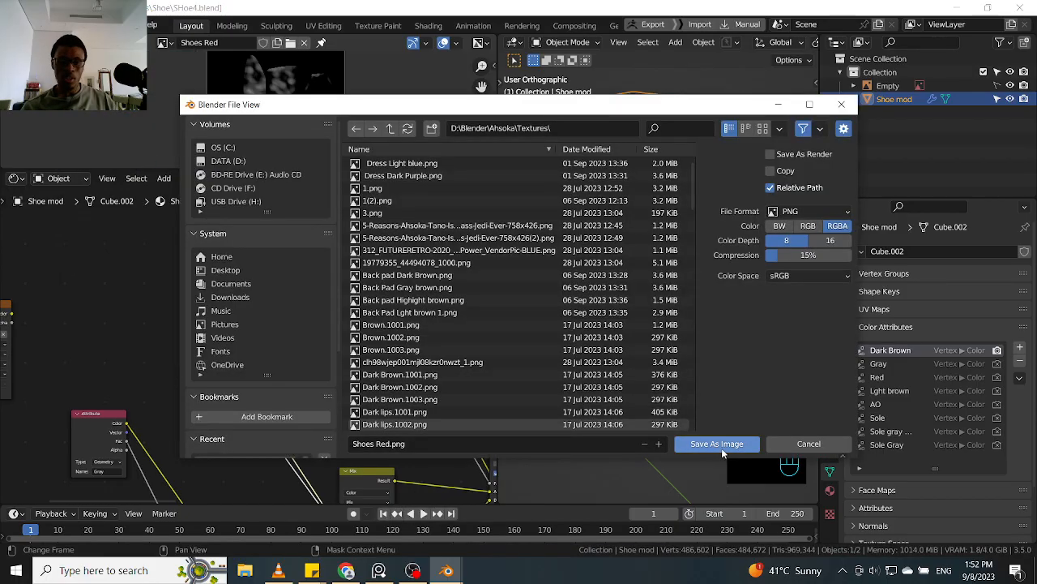
pyautogui.click(717, 444)
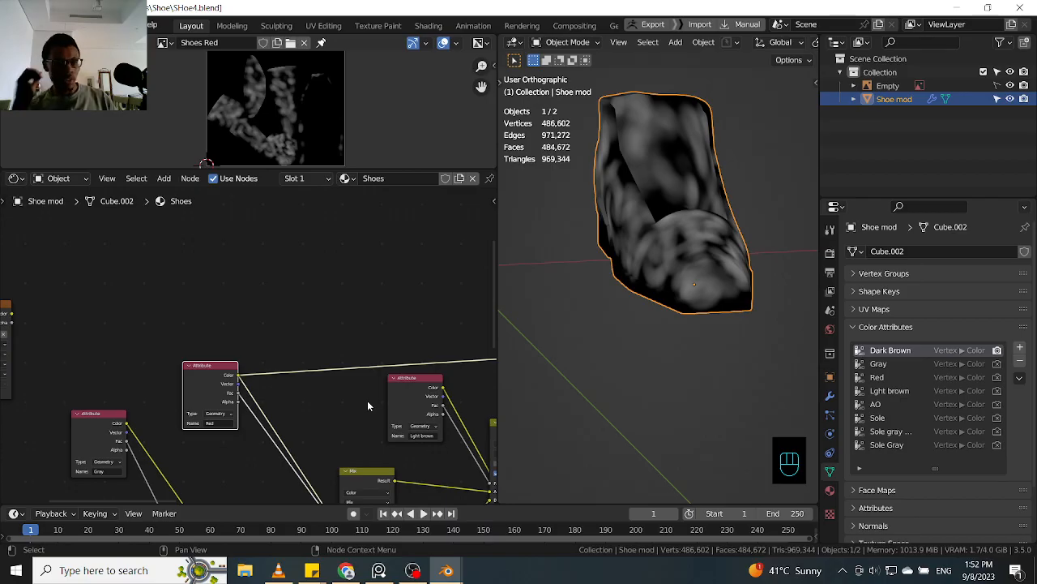
# - Unlink the red image from the image editor and create a blank 4096 px image named Shoes Lght brown
pyautogui.click(304, 44)
pyautogui.click(227, 43)
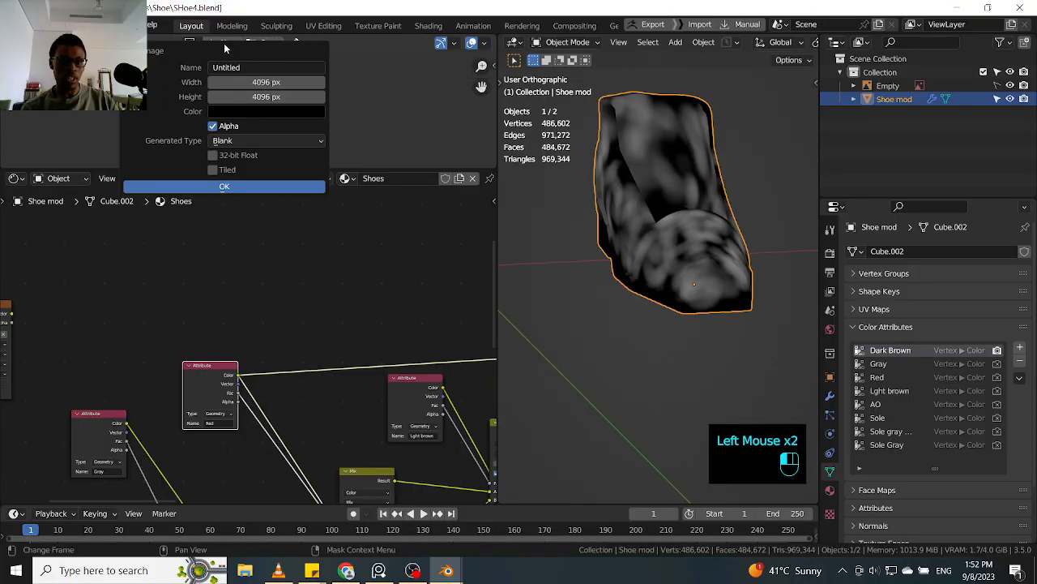
pyautogui.click(254, 67)
pyautogui.write('Shoes')
pyautogui.hotkey('ctrl', 'v')
pyautogui.press('Return')
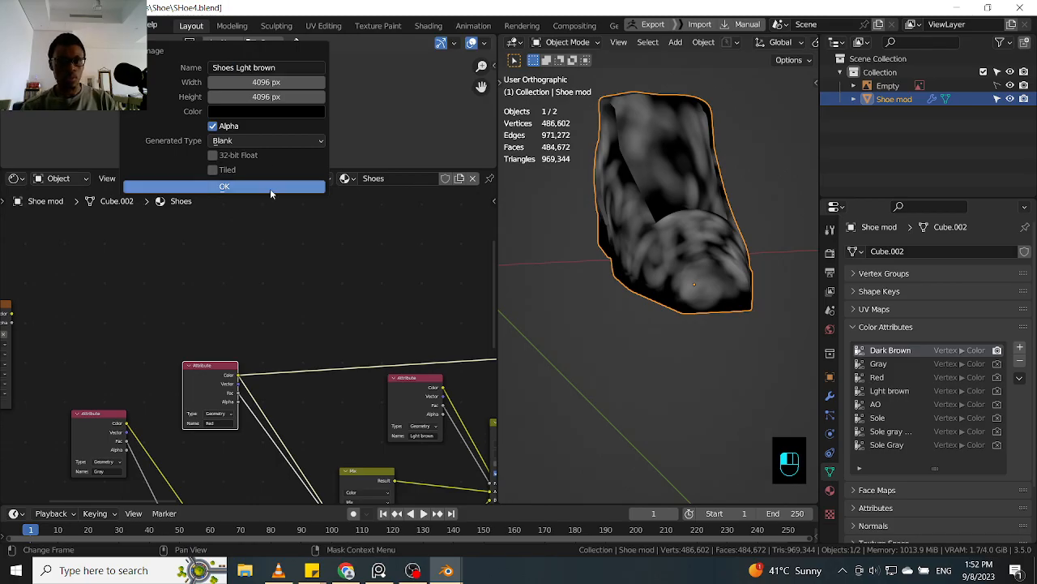
pyautogui.click(270, 188)
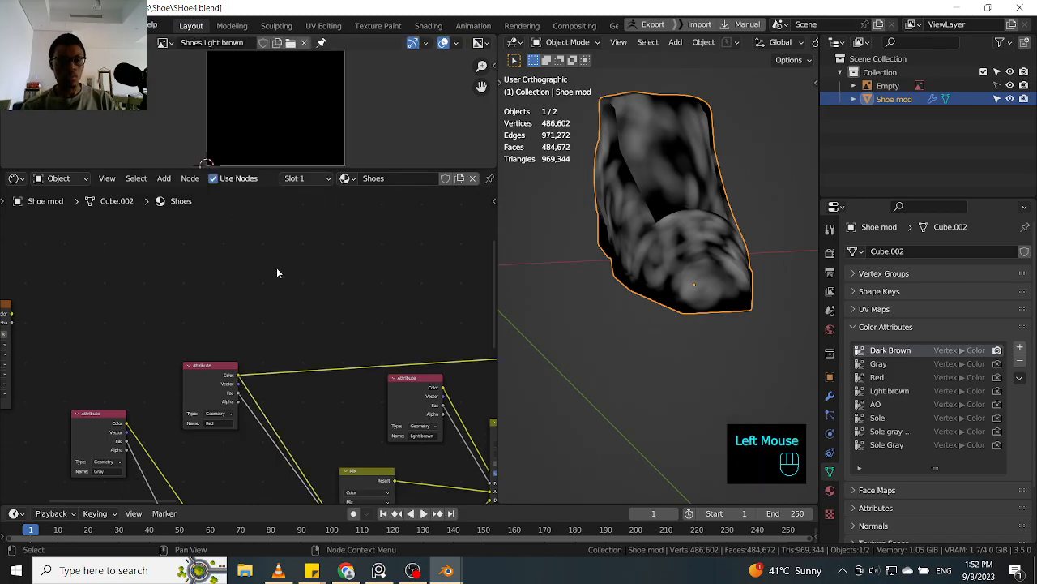
# - Preview the Lght brown Attribute node on the shoe and bake it with the current image texture node
pyautogui.click(405, 395)
pyautogui.keyDown('ctrl'); pyautogui.keyDown('shift'); pyautogui.click(405, 395); pyautogui.keyUp('shift'); pyautogui.keyUp('ctrl')
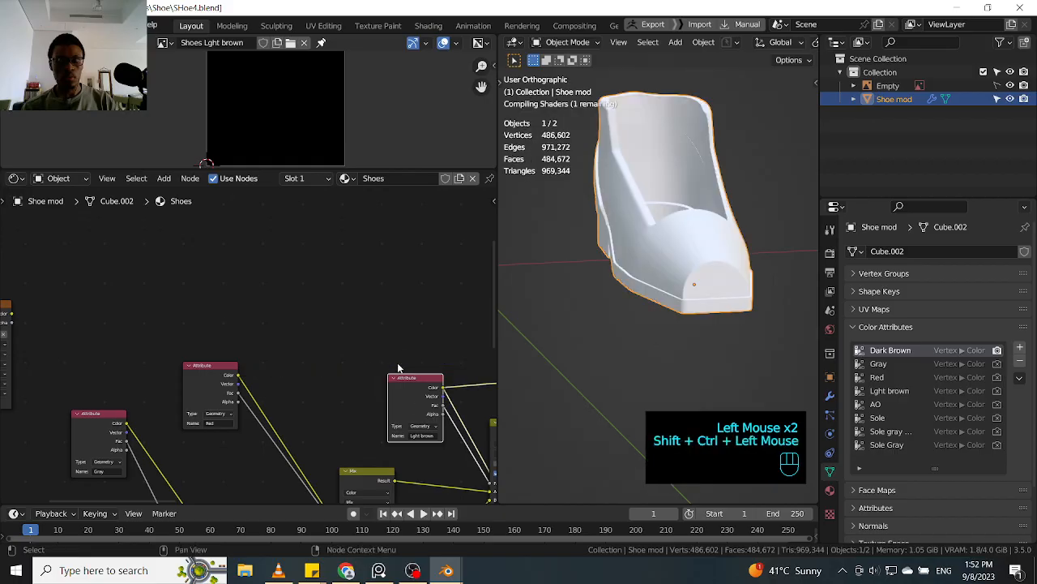
pyautogui.press('q')
pyautogui.click(611, 360)
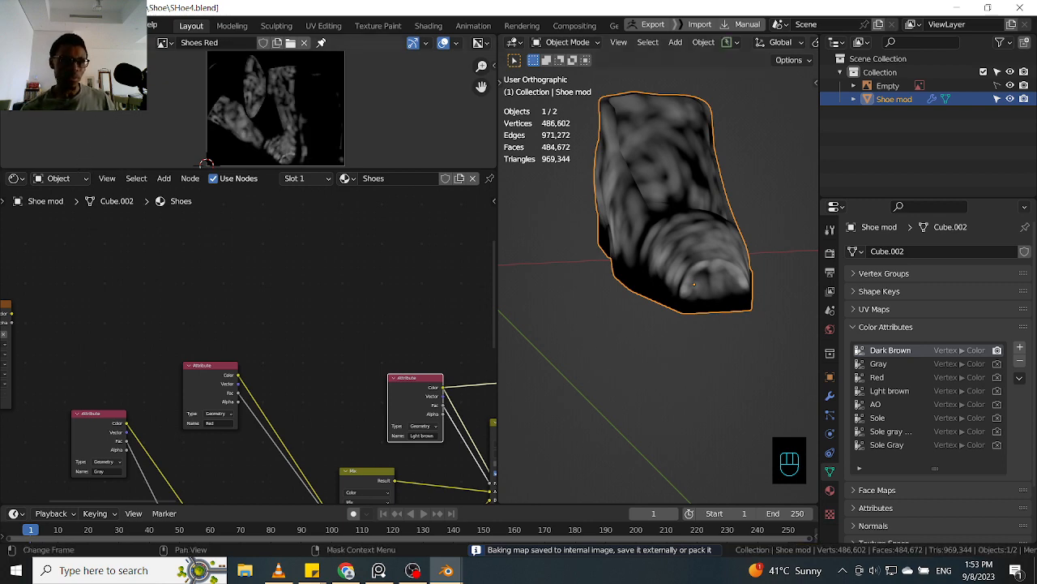
# - Save the light brown bake over the existing Shoes Red.png in D:\Blender\Ahsoka\Textures
pyautogui.click(75, 42)
pyautogui.click(118, 167)
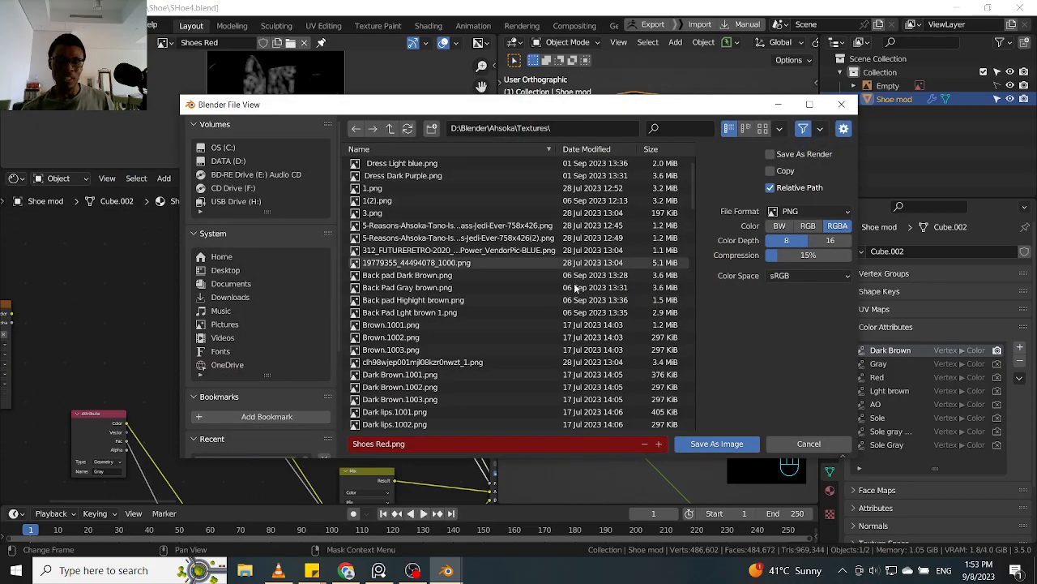
pyautogui.click(702, 447)
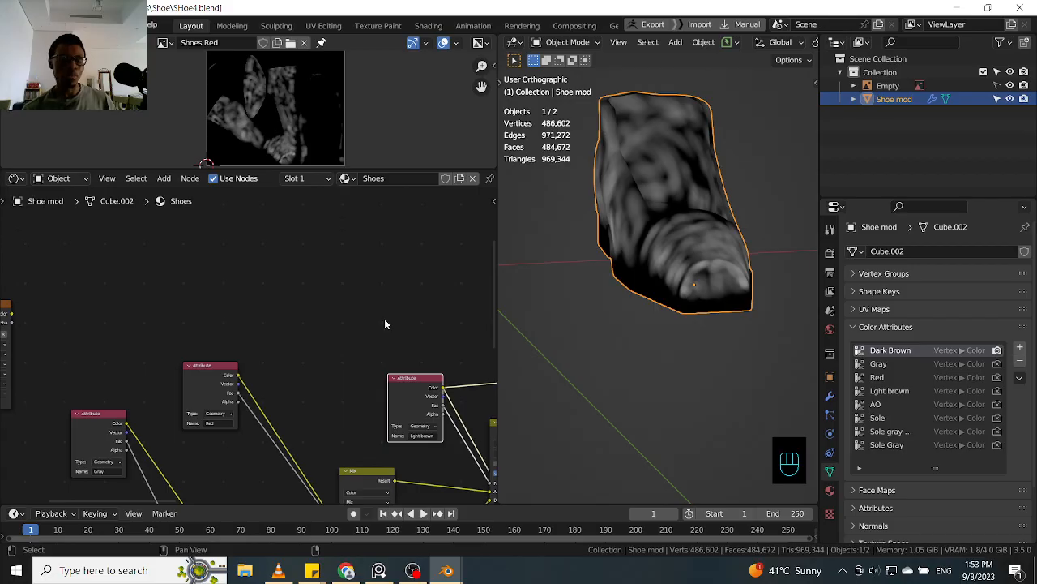
# - Copy the attribute name Sole from its Attribute node
pyautogui.moveTo(416, 332); pyautogui.dragTo(199, 329, button='middle')
pyautogui.moveTo(401, 336); pyautogui.dragTo(395, 321)
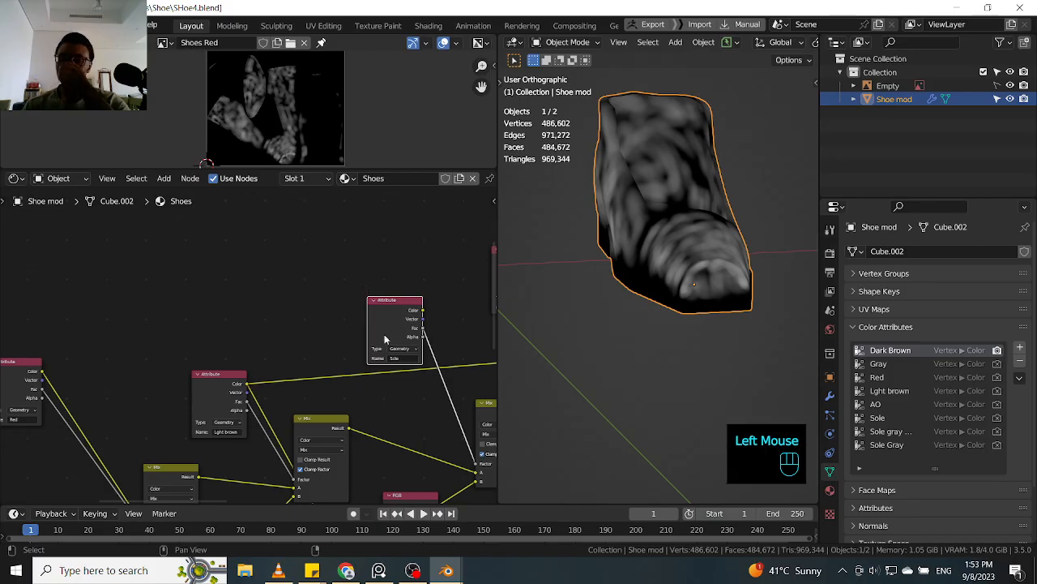
pyautogui.click(399, 358)
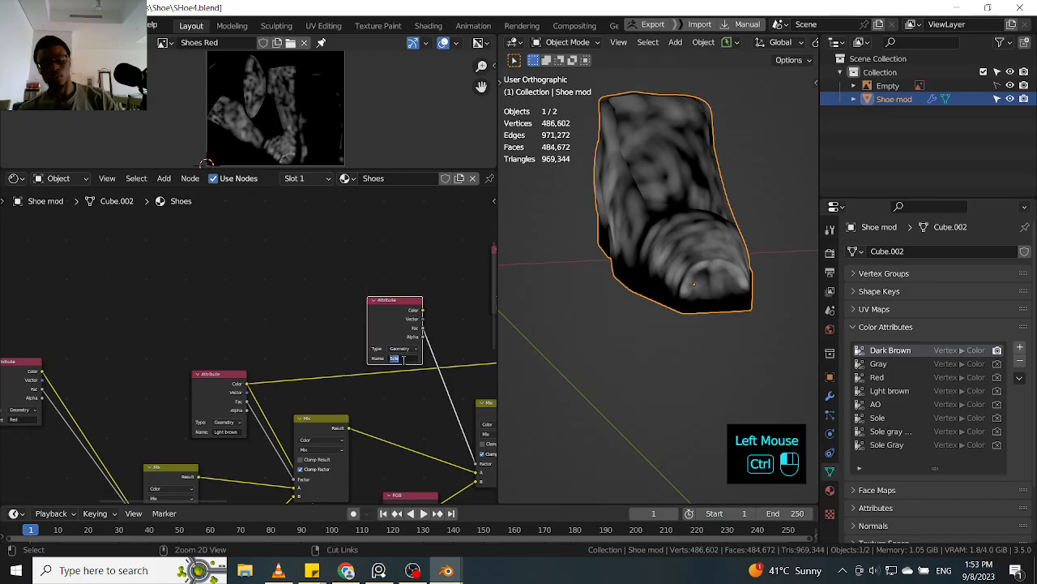
pyautogui.click(339, 278)
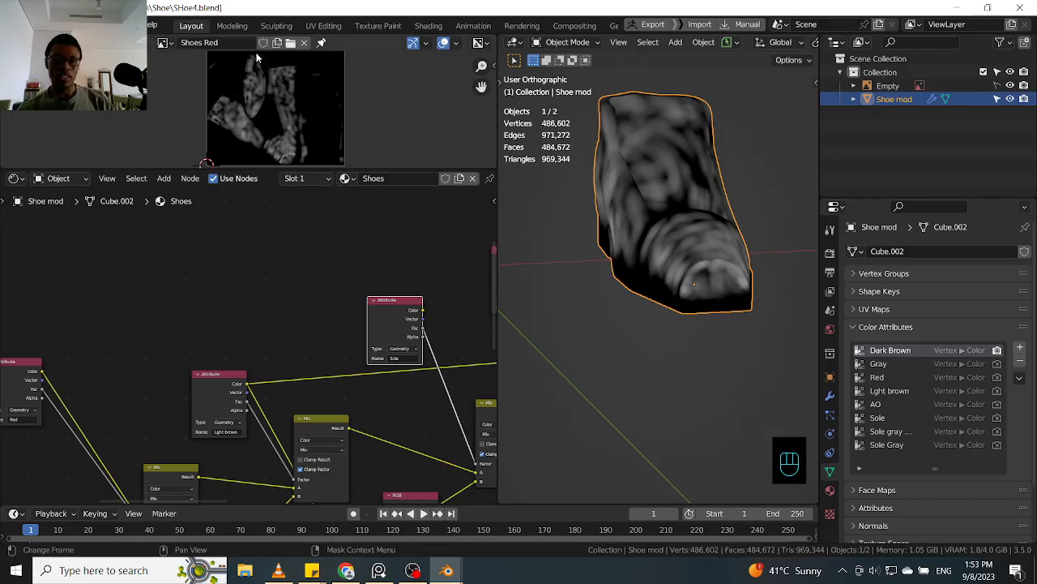
# - Unlink the current image from the image editor and create a blank 4096 px image named Shoes Sole
pyautogui.click(304, 42)
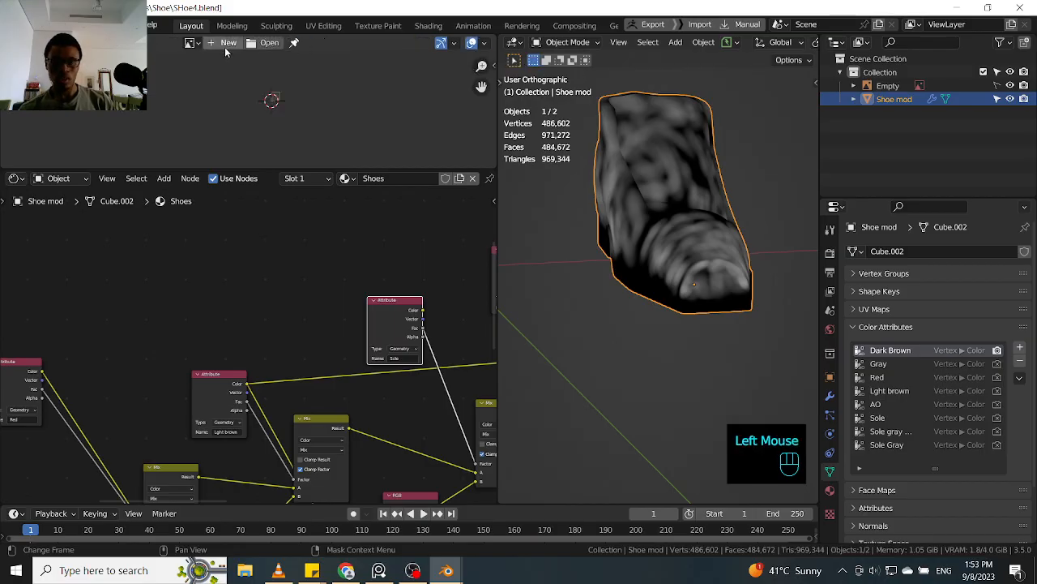
pyautogui.click(224, 44)
pyautogui.click(239, 68)
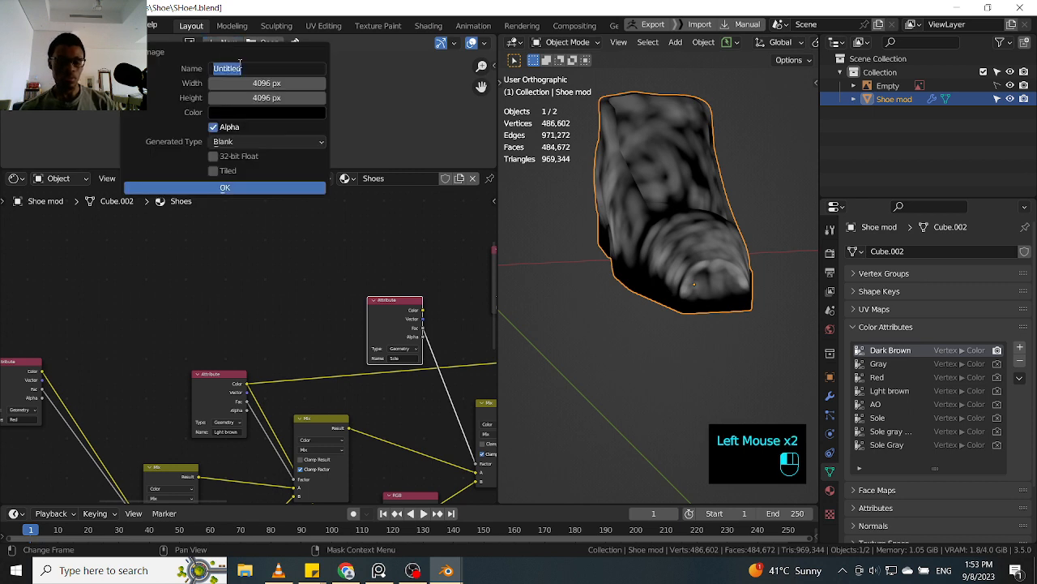
pyautogui.write('Sjoe')
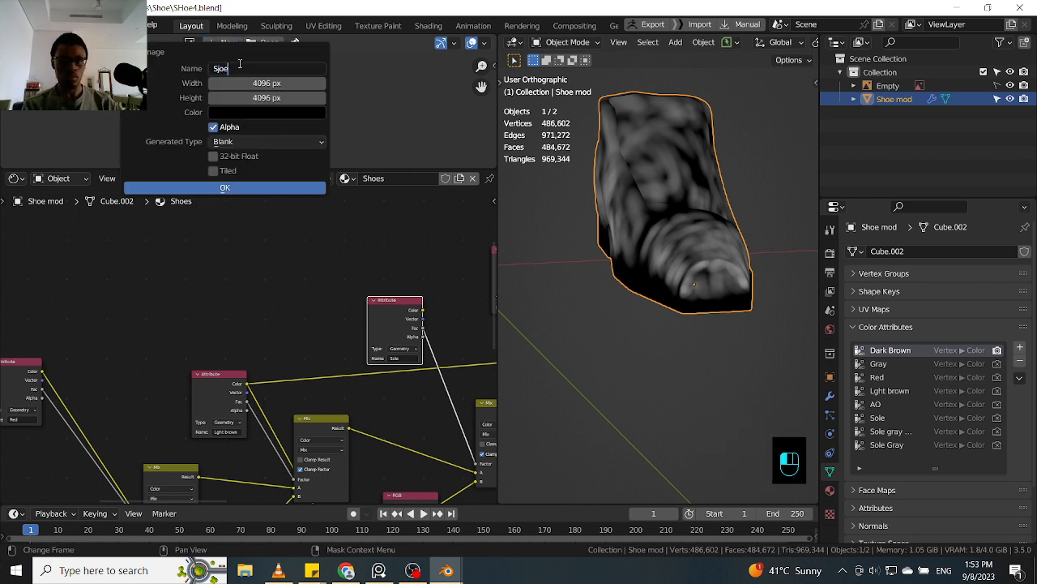
pyautogui.press('BackSpace')
pyautogui.press('BackSpace')
pyautogui.press('BackSpace')
pyautogui.write('hoes')
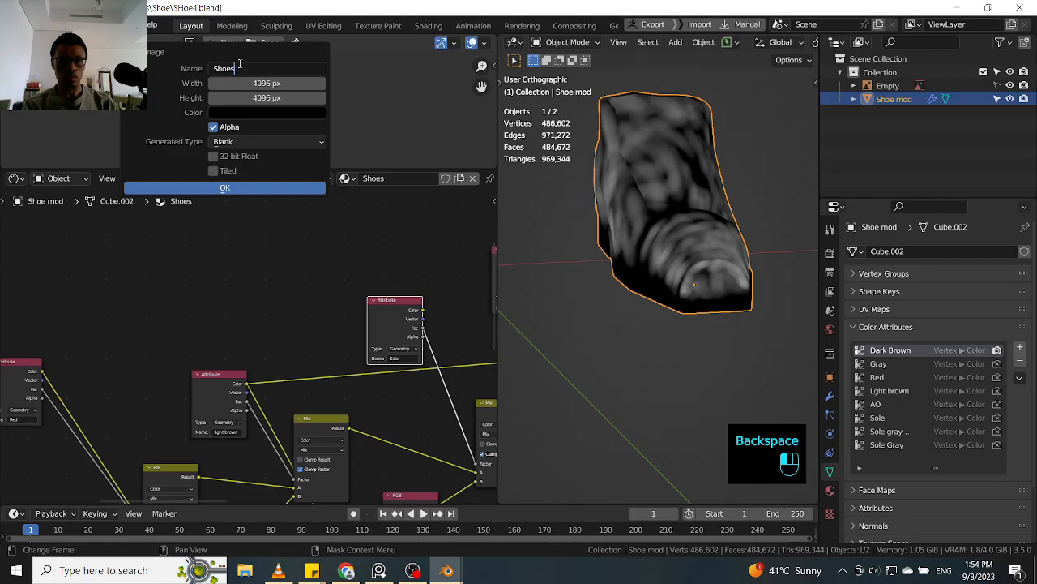
pyautogui.write(' Sole')
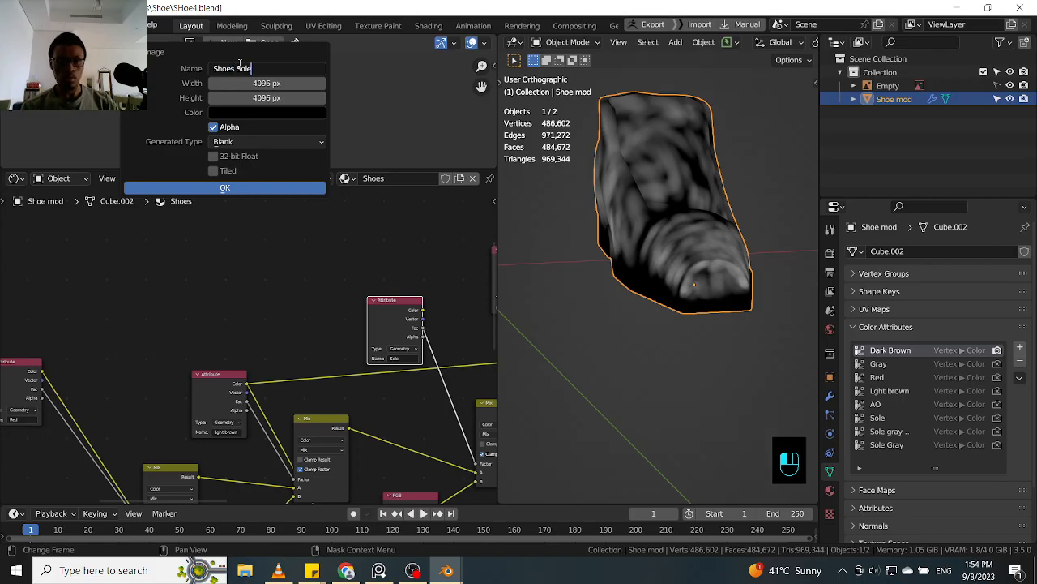
pyautogui.click(268, 188)
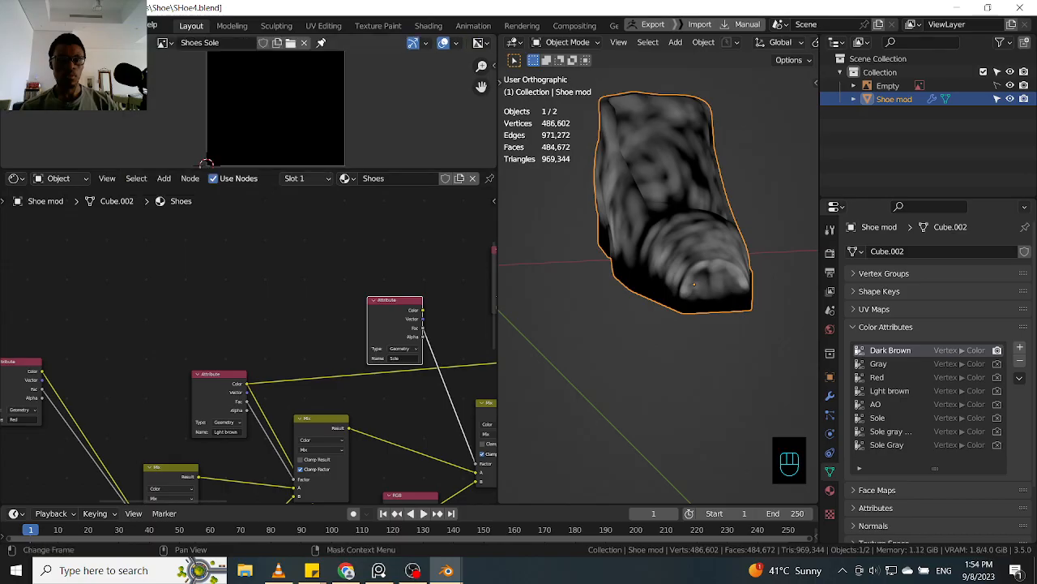
# - Preview the Sole Attribute node on the shoe and bake it with the current image texture node
pyautogui.click(389, 327)
pyautogui.keyDown('ctrl'); pyautogui.keyDown('shift'); pyautogui.click(389, 327); pyautogui.keyUp('shift'); pyautogui.keyUp('ctrl')
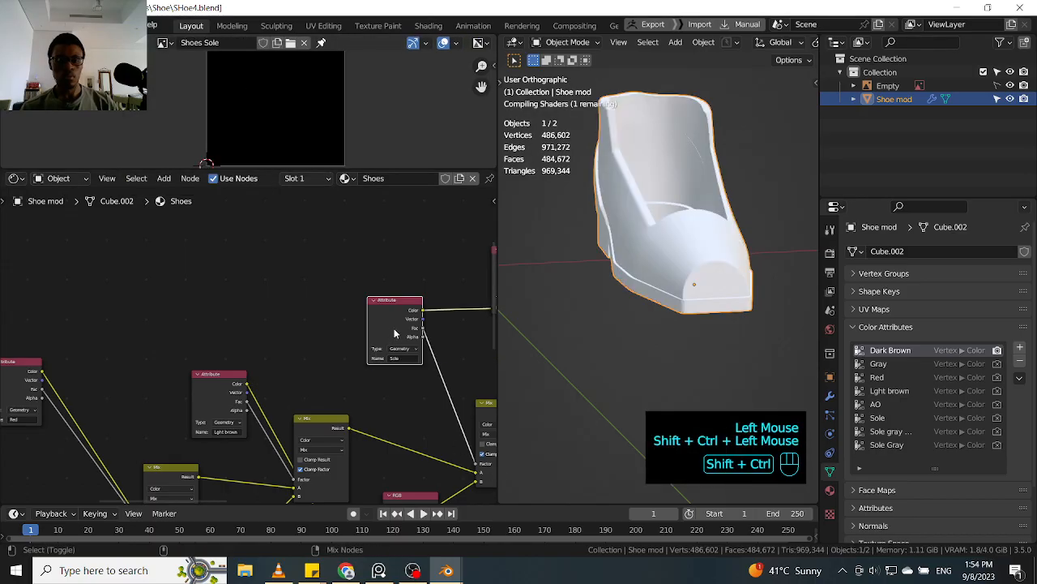
pyautogui.press('q')
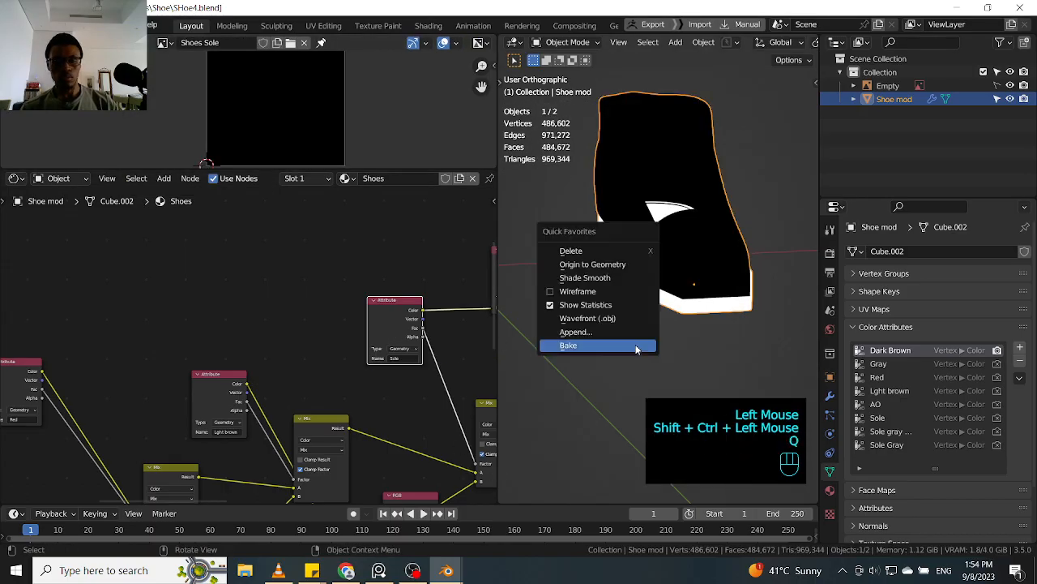
pyautogui.click(635, 345)
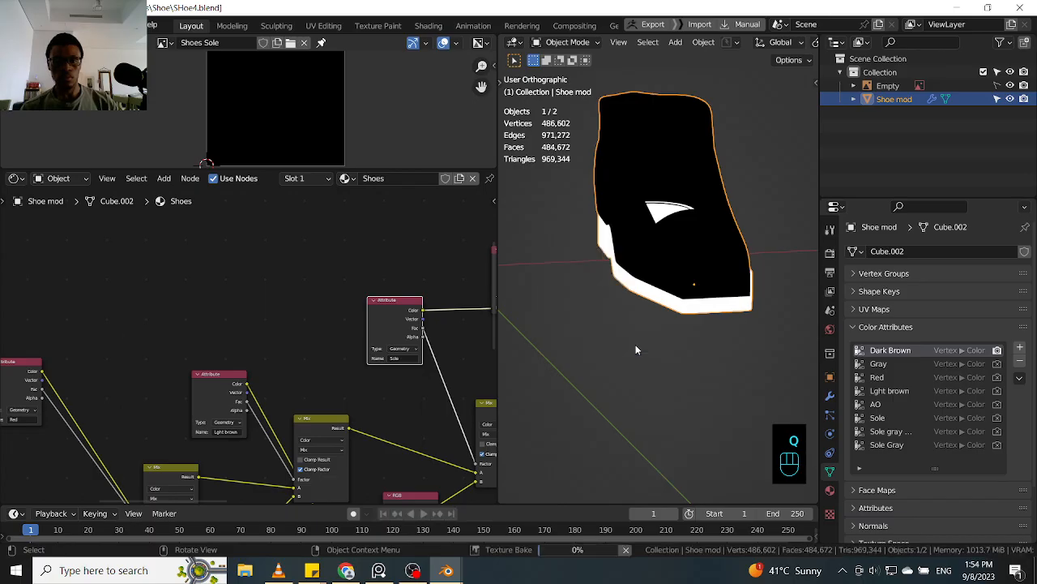
# - Copy the attribute name AO from its Attribute node
pyautogui.moveTo(397, 362); pyautogui.dragTo(248, 387, button='middle')
pyautogui.click(380, 332)
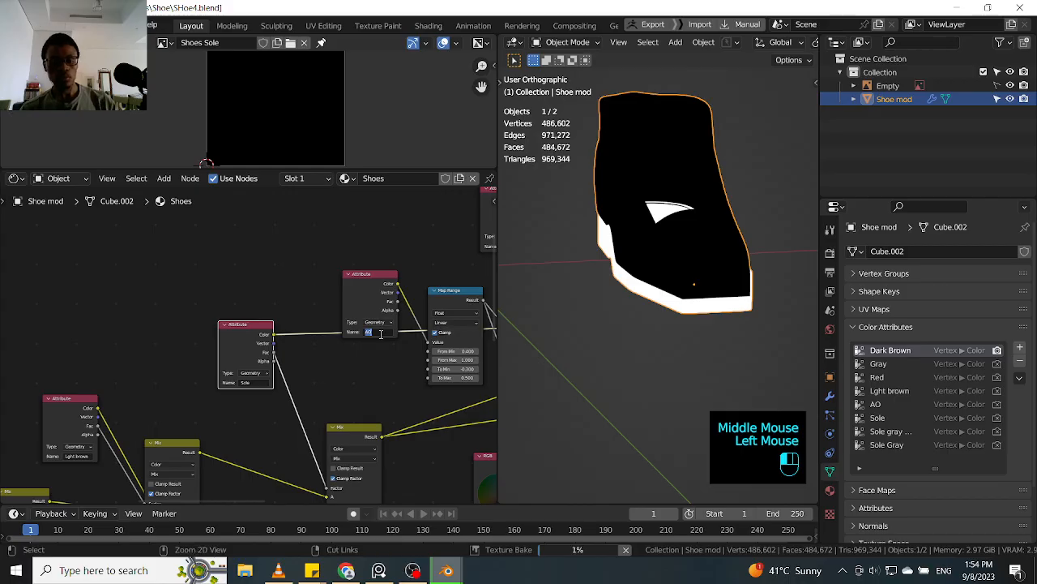
pyautogui.click(389, 237)
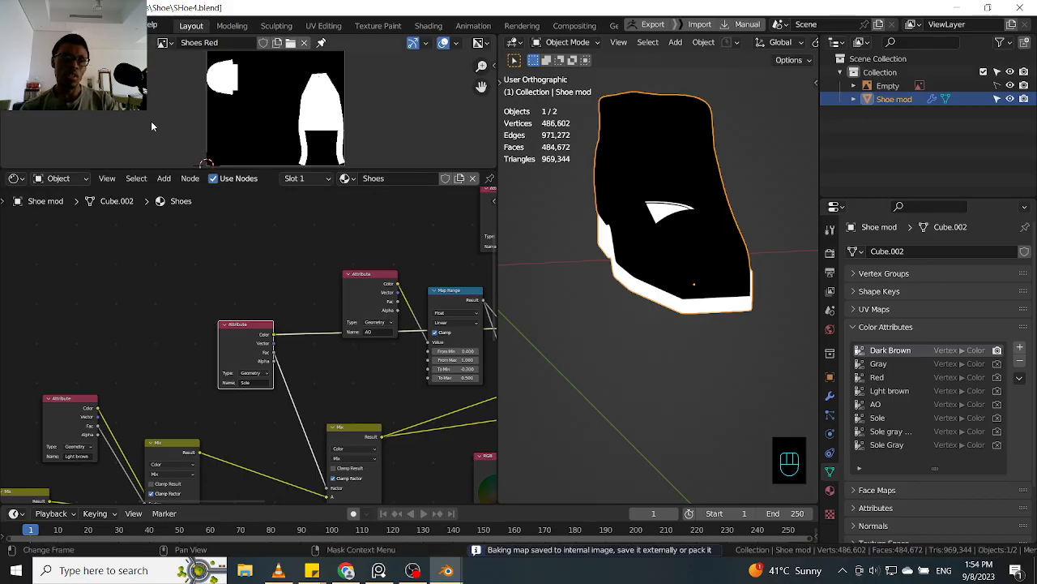
pyautogui.click(134, 42)
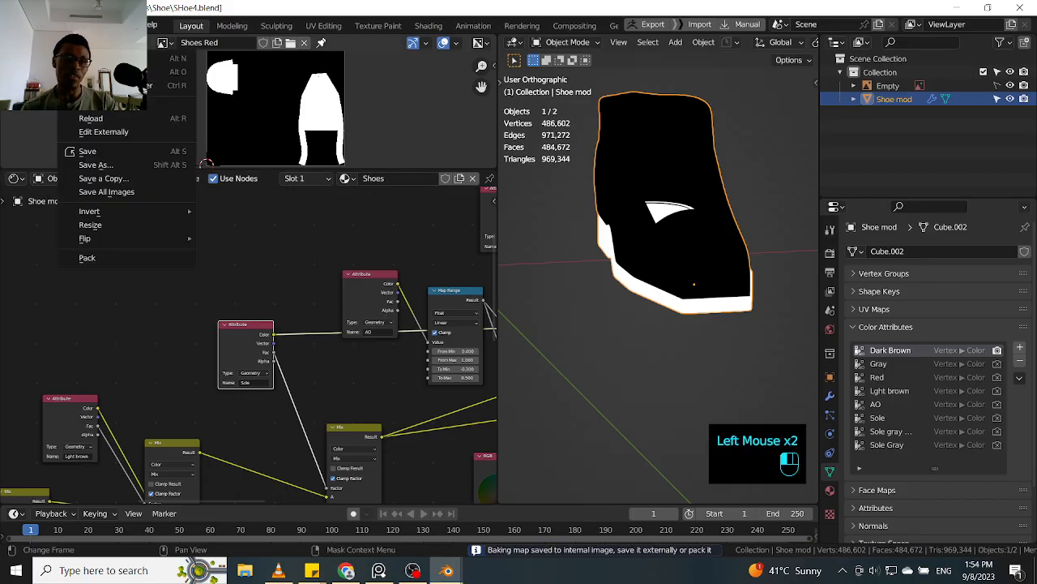
pyautogui.click(135, 166)
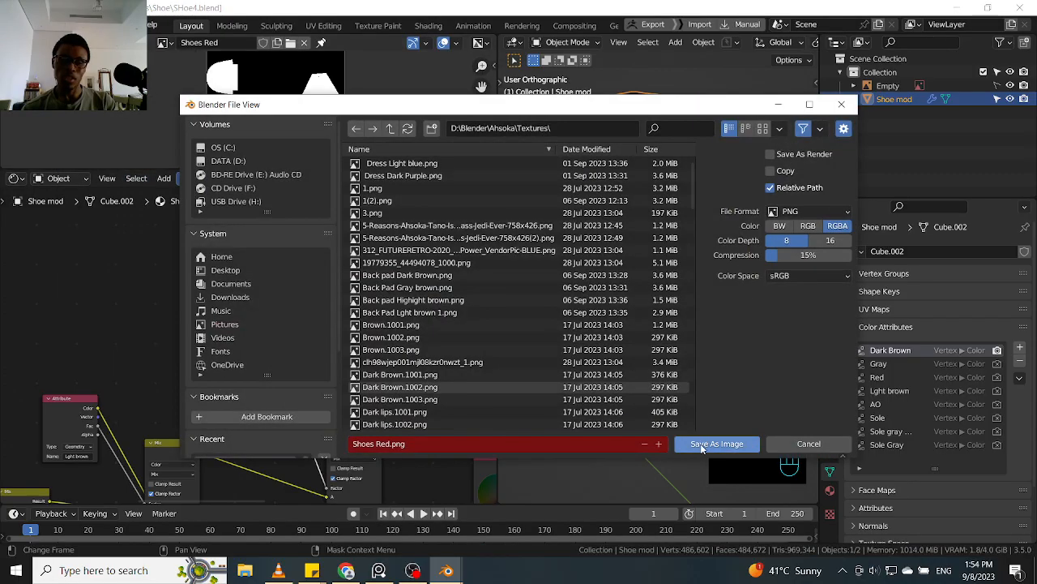
pyautogui.click(808, 443)
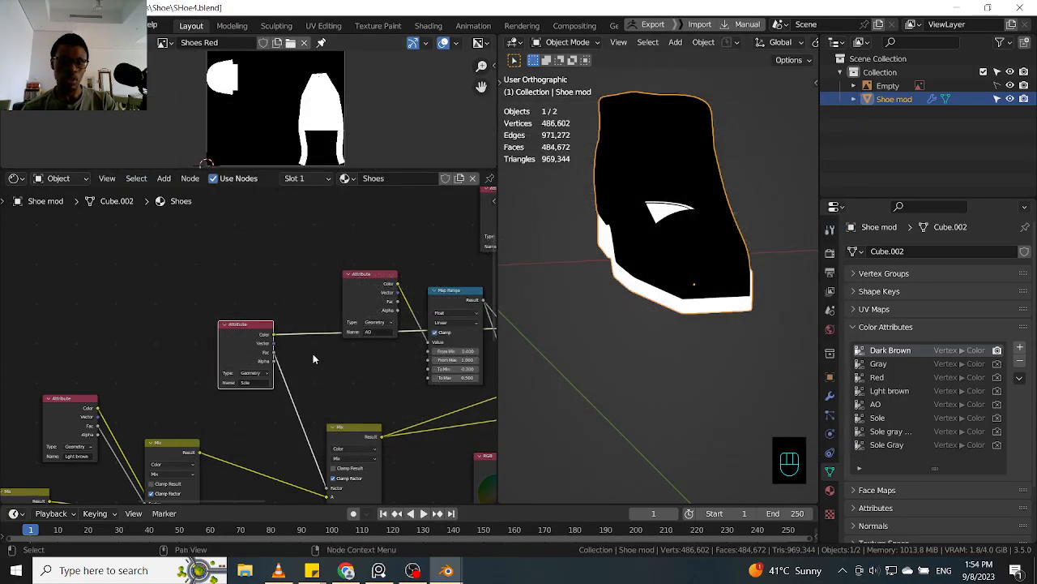
# - Move the Shoes Red image texture node closer to the Red Attribute node
pyautogui.moveTo(241, 337); pyautogui.dragTo(326, 316, button='middle')
pyautogui.moveTo(145, 325); pyautogui.dragTo(251, 319, button='middle')
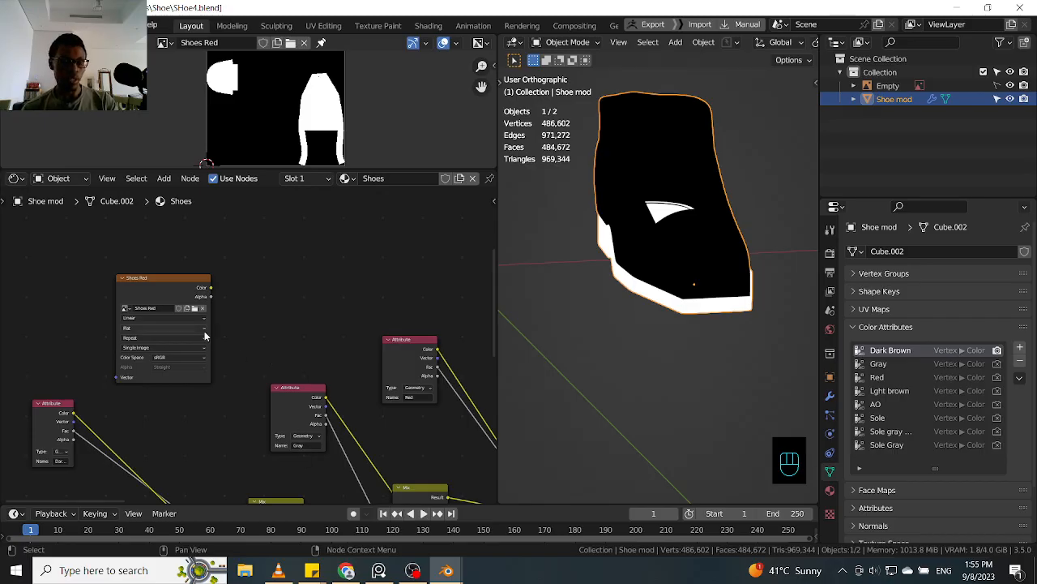
pyautogui.moveTo(174, 286); pyautogui.dragTo(313, 257)
pyautogui.moveTo(330, 347); pyautogui.dragTo(111, 358, button='middle')
pyautogui.moveTo(433, 328); pyautogui.dragTo(327, 318, button='middle')
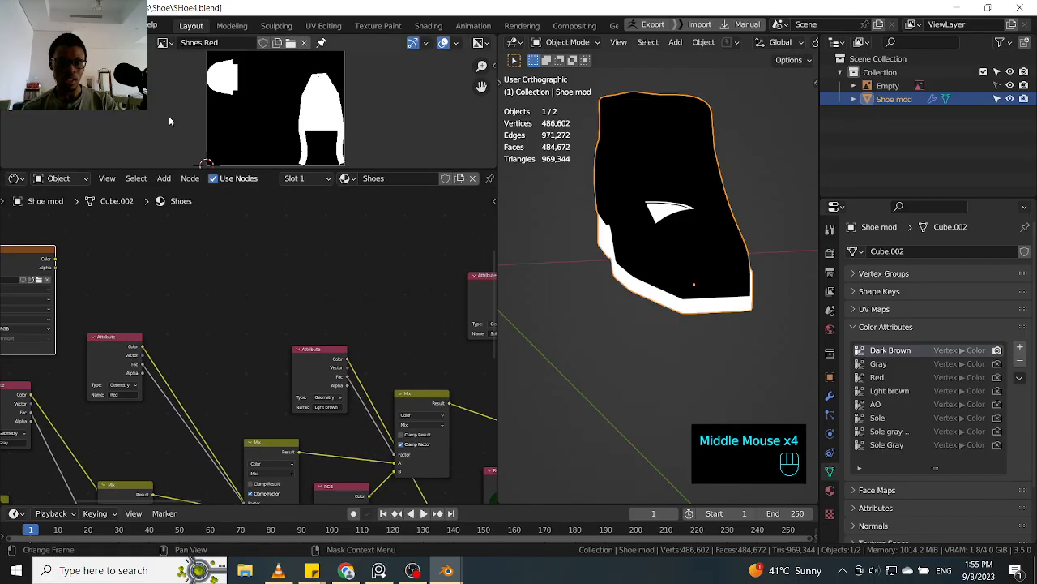
# - Start saving the Shoes Red image under a file name and filter the Textures folder for "Shoe"
pyautogui.click(77, 42)
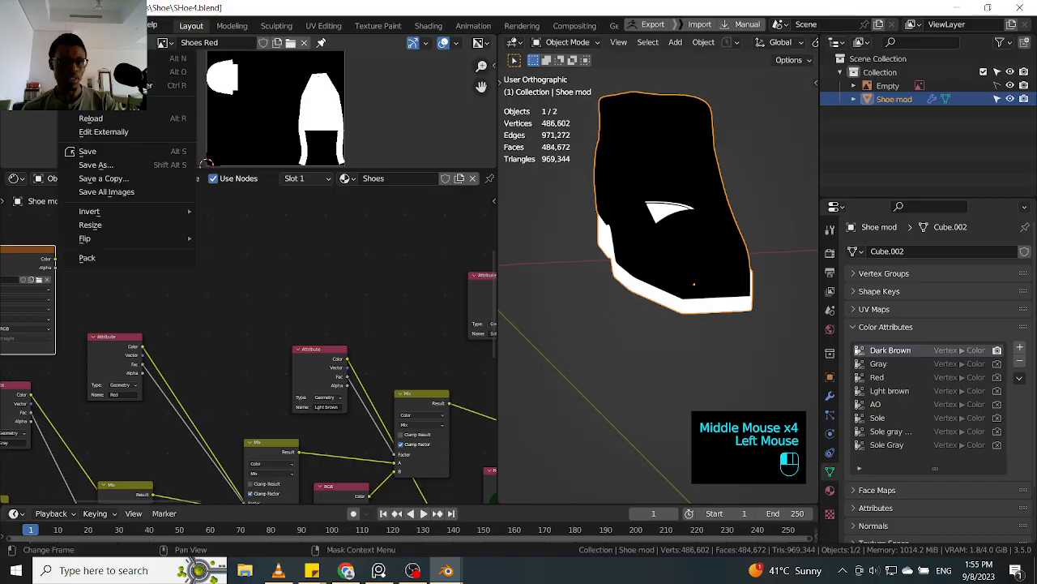
pyautogui.click(115, 166)
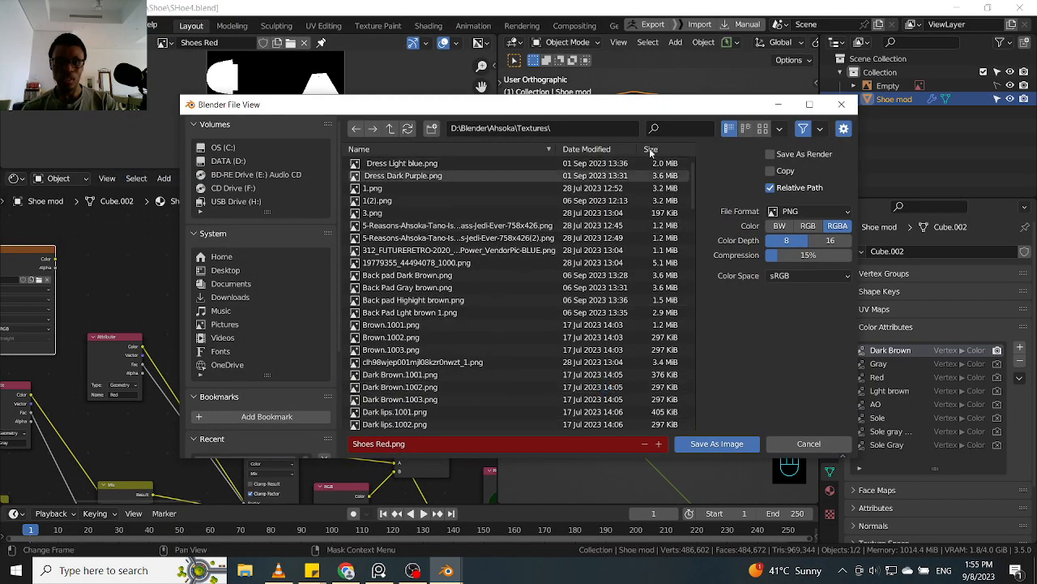
pyautogui.click(670, 129)
pyautogui.write('S')
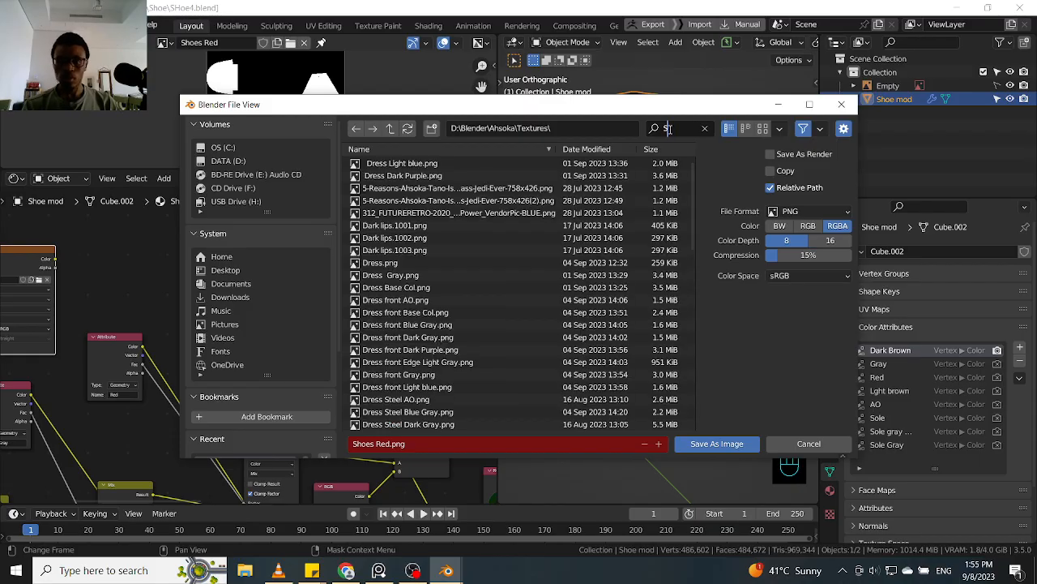
pyautogui.write('hoe')
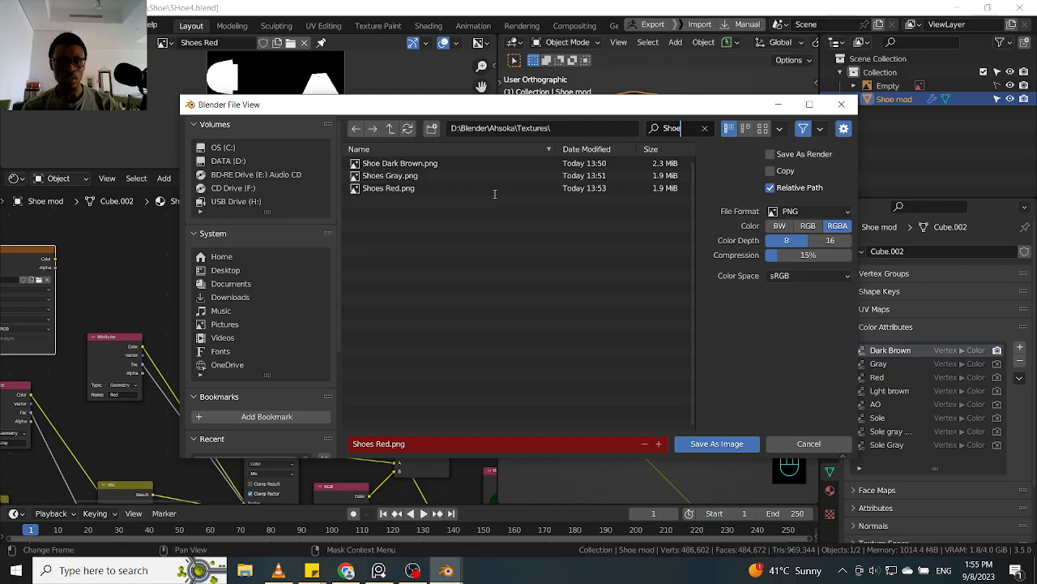
# - Look at the DATA (D:) drive in File Explorer, close it, and cancel saving the Shoes Red image
pyautogui.click(245, 572)
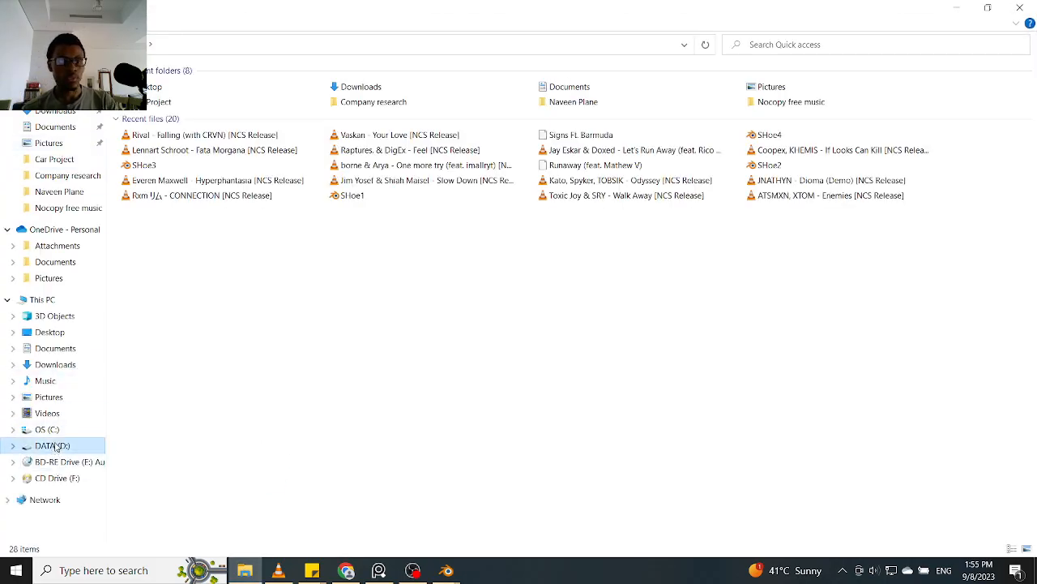
pyautogui.click(54, 445)
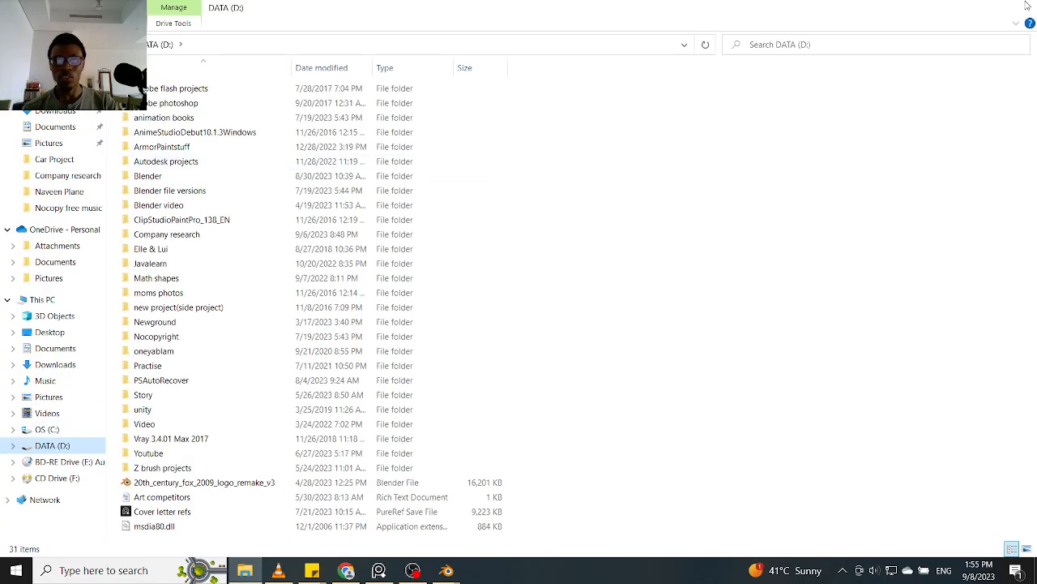
pyautogui.click(1019, 6)
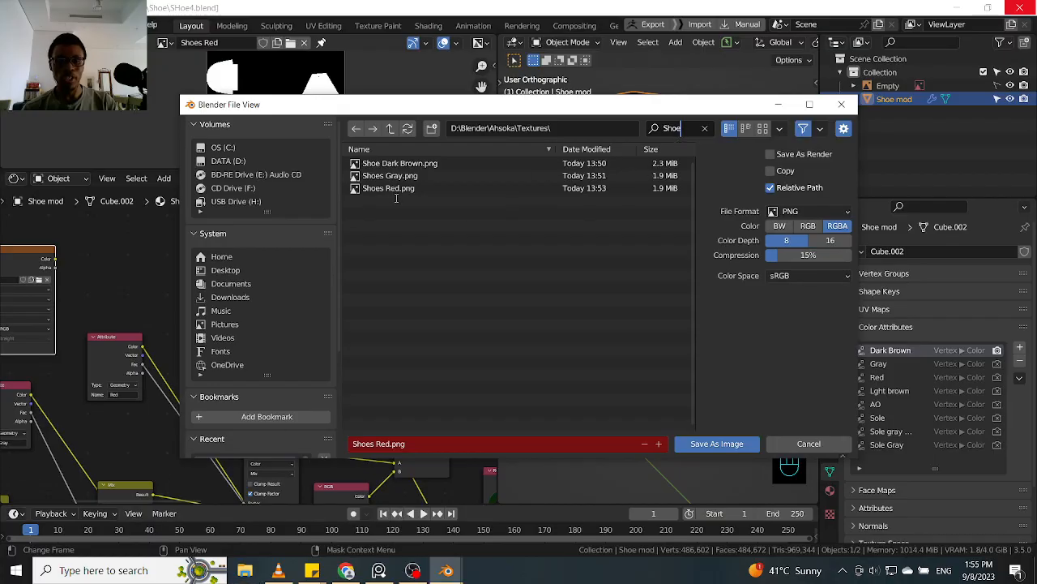
pyautogui.click(842, 104)
# - Preview the Red Attribute node on the shoe and bake it to the Shoes Red image
pyautogui.moveTo(255, 319); pyautogui.dragTo(301, 320, button='middle')
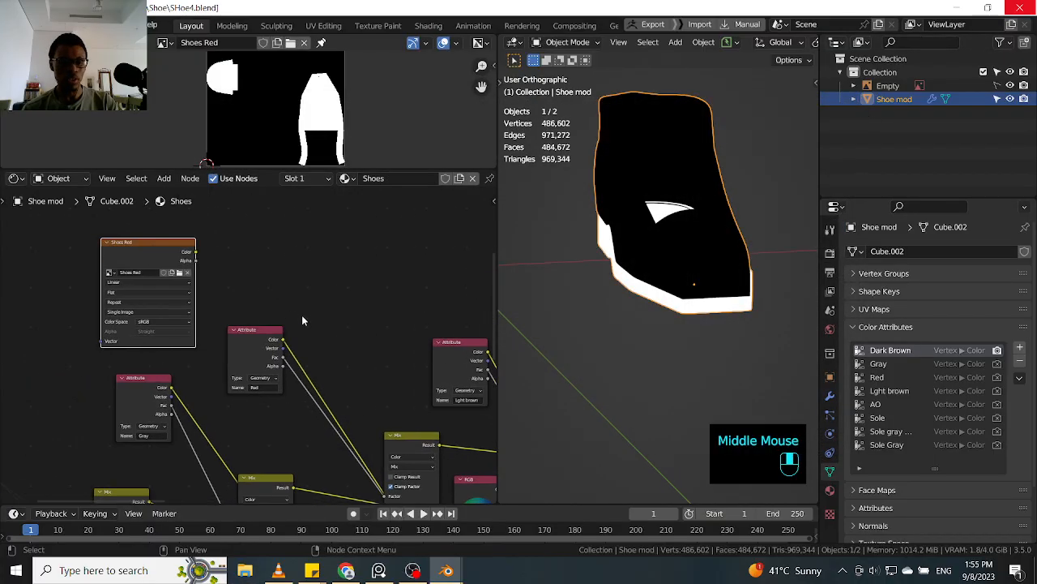
pyautogui.moveTo(383, 369); pyautogui.dragTo(305, 349, button='middle')
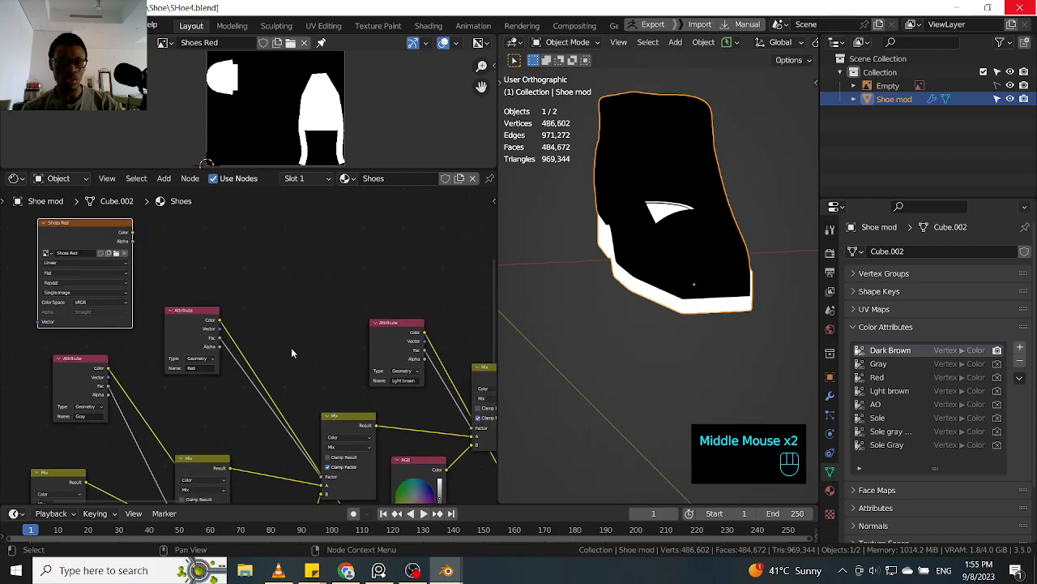
pyautogui.click(211, 324)
pyautogui.keyDown('ctrl'); pyautogui.keyDown('shift'); pyautogui.click(211, 324); pyautogui.keyUp('shift'); pyautogui.keyUp('ctrl')
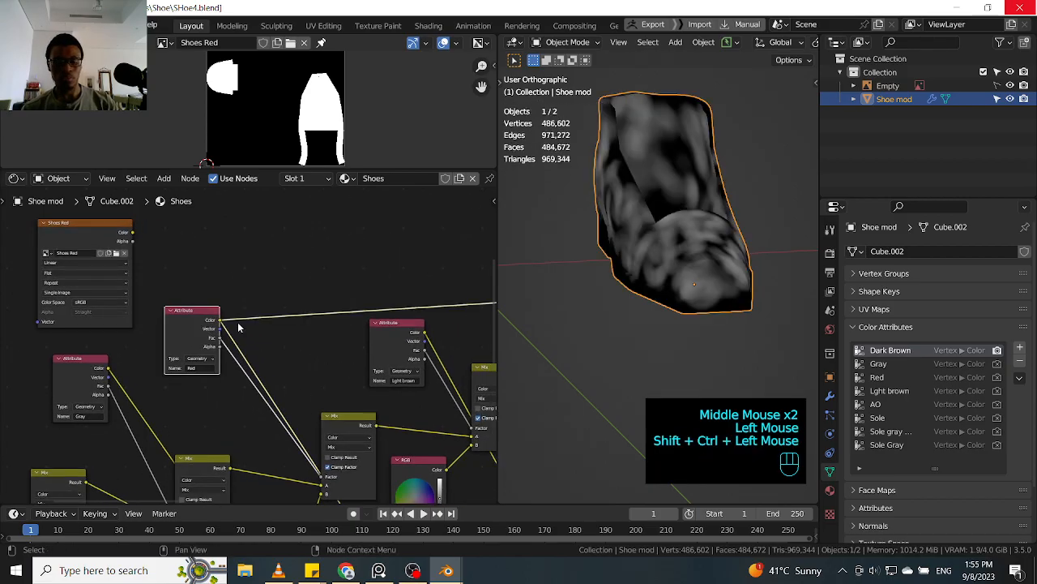
pyautogui.press('q')
pyautogui.click(537, 297)
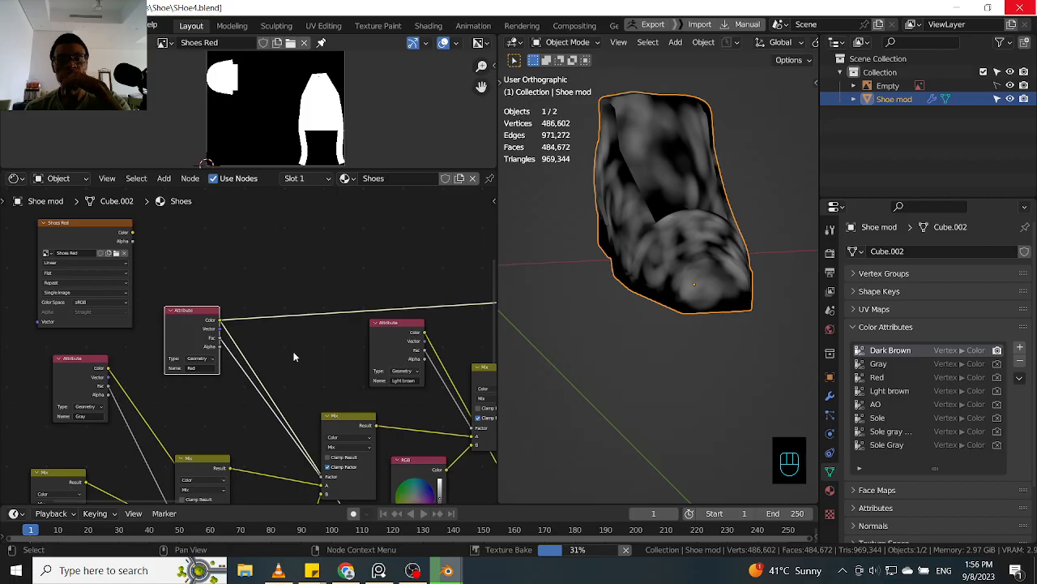
# - Move the Shoes Red image texture node above the Red Attribute node and save the baked image as Shoes Red.png
pyautogui.moveTo(108, 232); pyautogui.dragTo(269, 220)
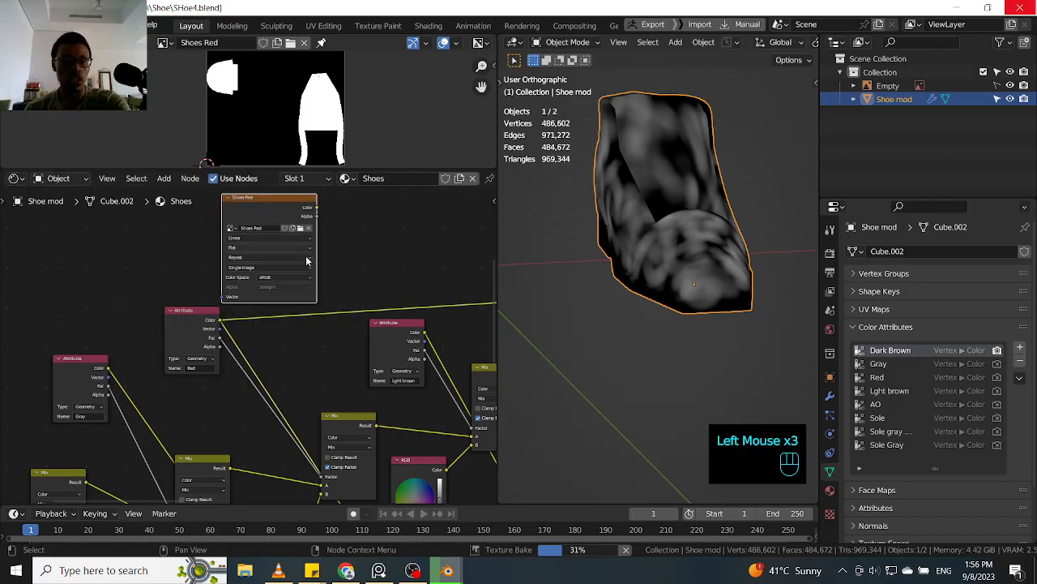
pyautogui.moveTo(311, 356)
pyautogui.mouseDown(button='middle')
pyautogui.moveTo(298, 367)
pyautogui.moveTo(365, 337)
pyautogui.moveTo(343, 371)
pyautogui.moveTo(326, 361)
pyautogui.mouseUp(button='middle')
pyautogui.click(77, 42)
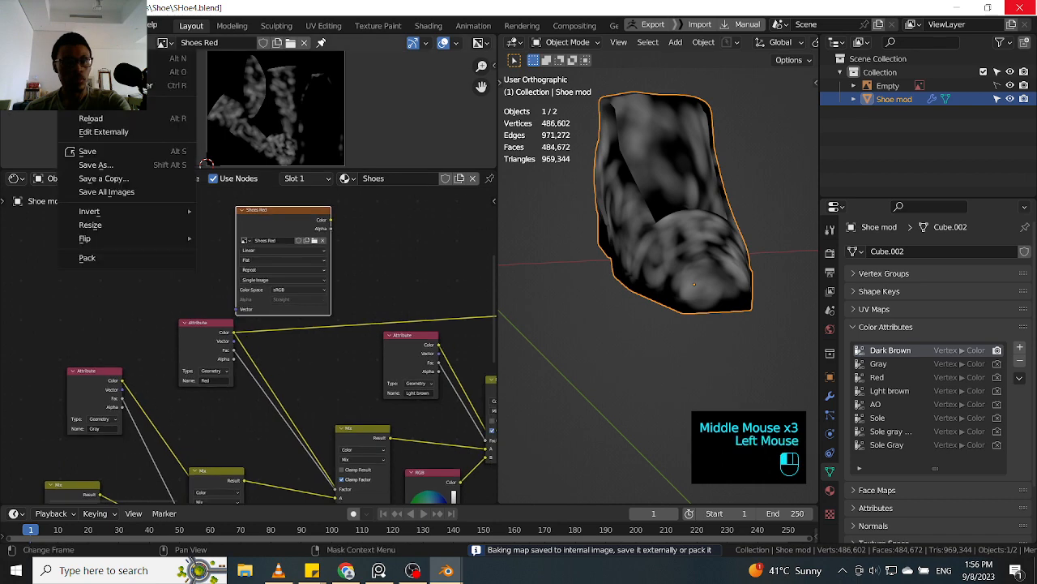
pyautogui.click(114, 167)
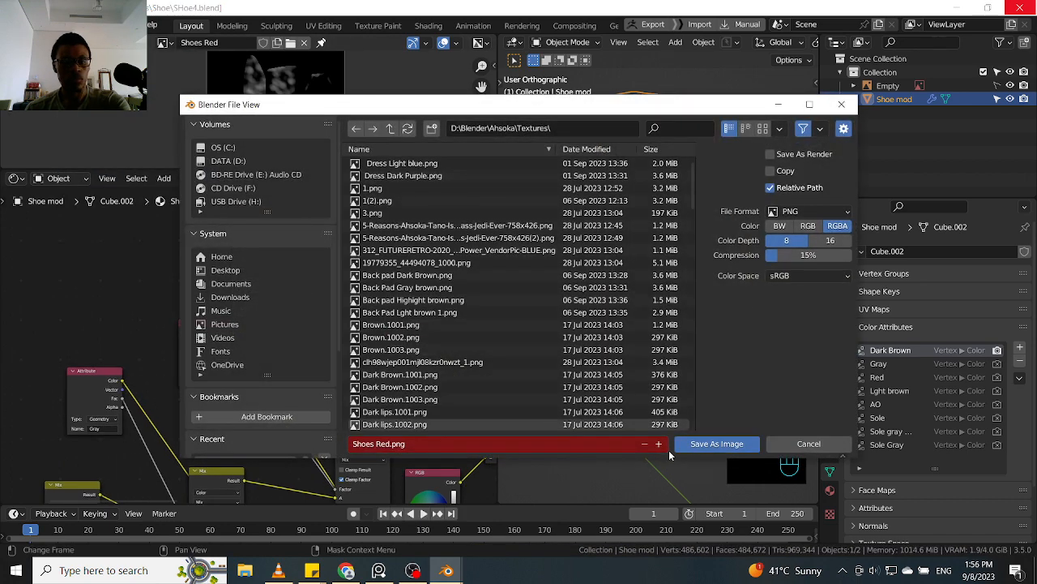
pyautogui.click(695, 449)
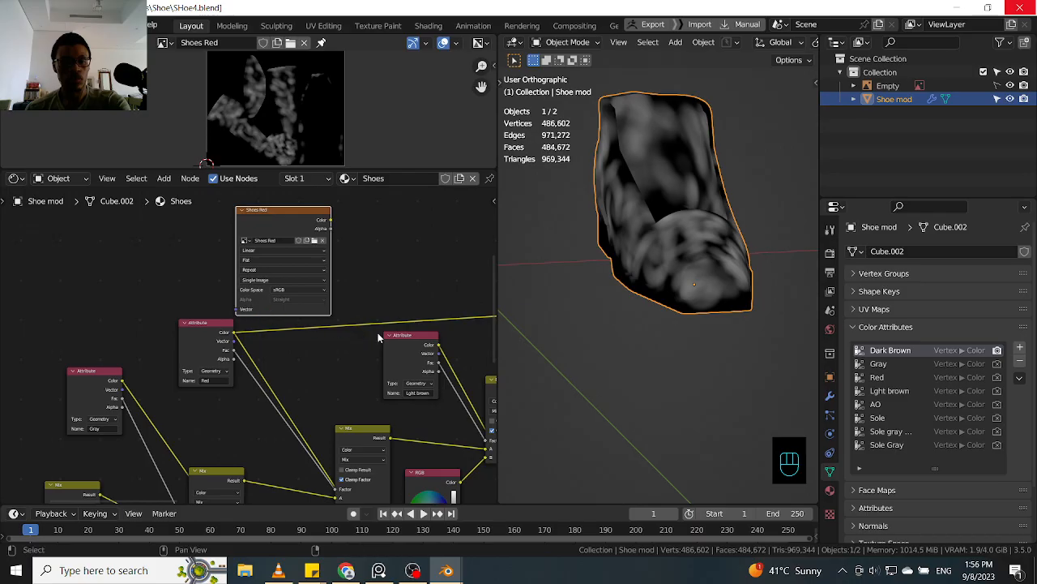
# - Assign the Shoes Lght brown image to the image texture node and show it in the image editor
pyautogui.click(246, 241)
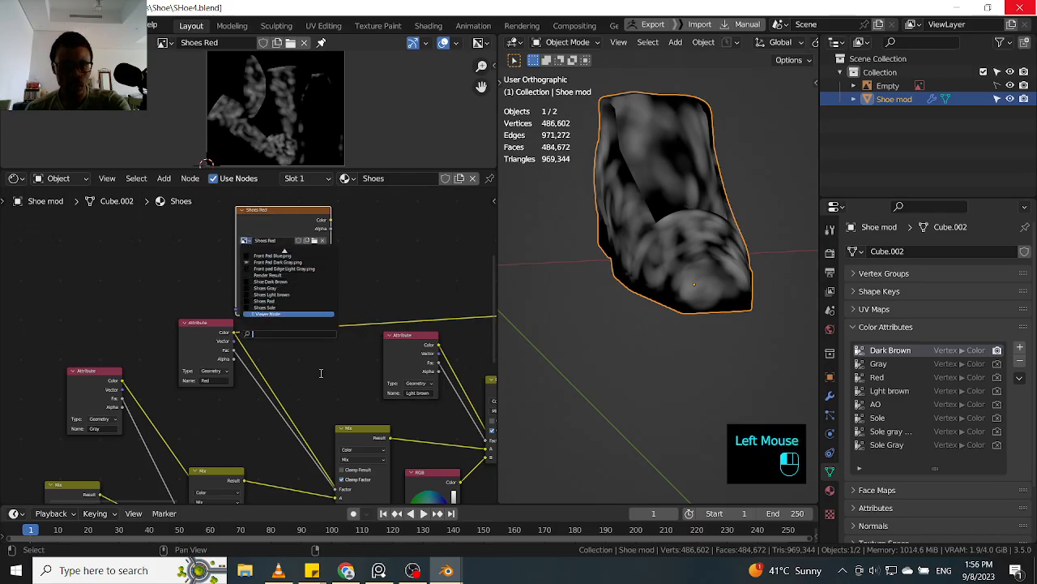
pyautogui.click(300, 295)
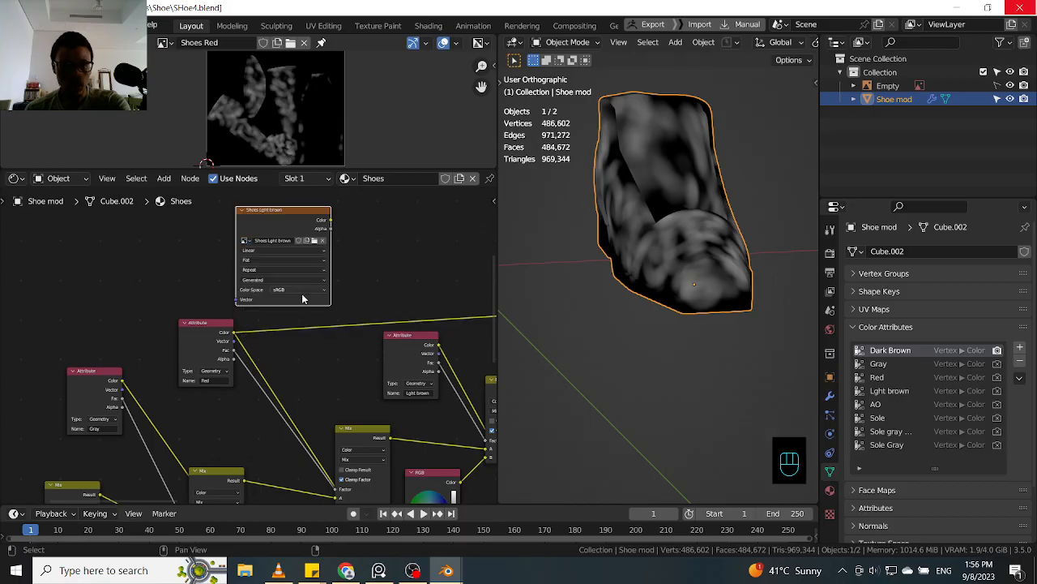
pyautogui.click(163, 42)
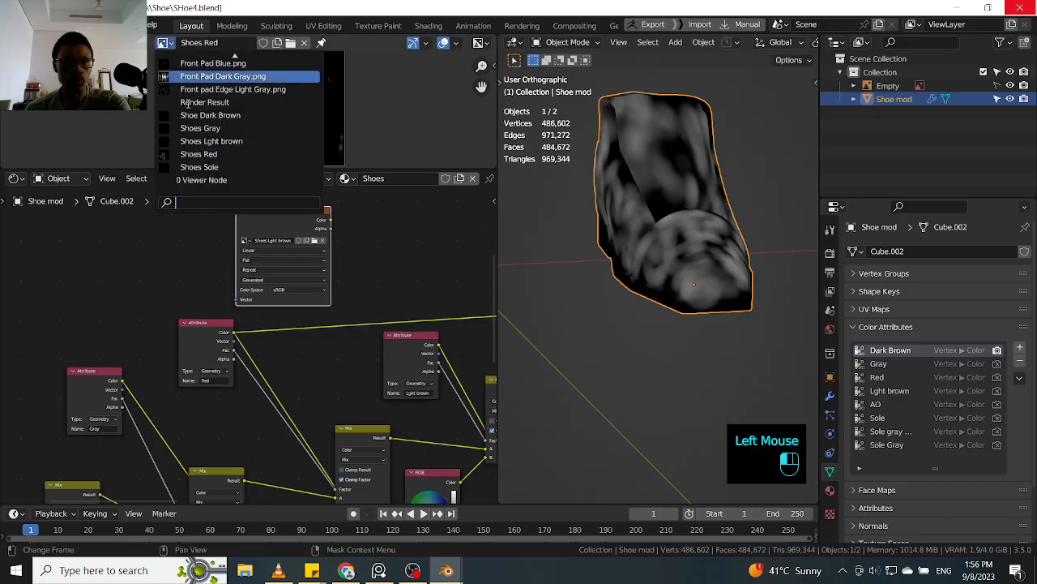
pyautogui.click(227, 141)
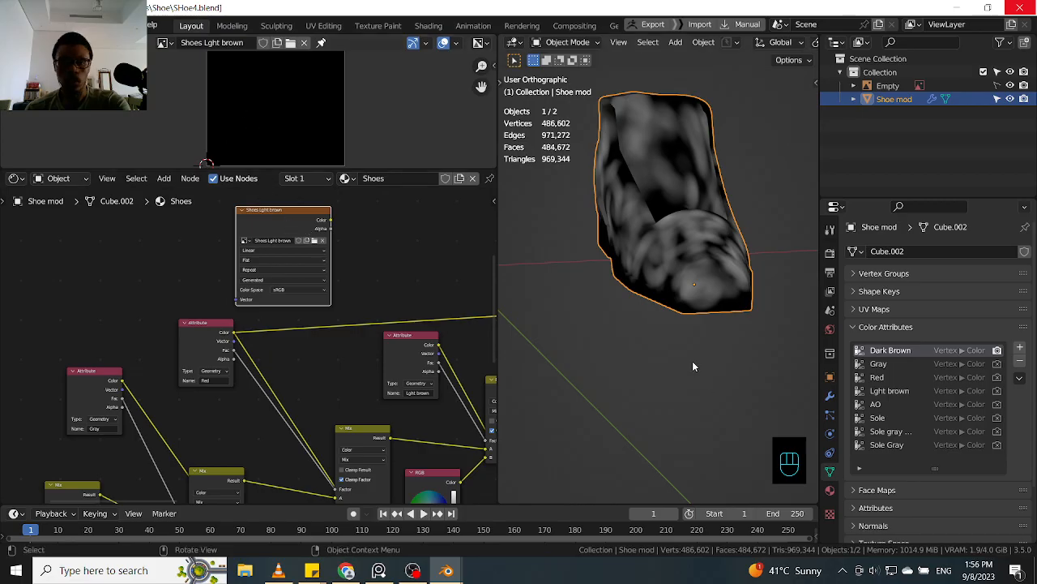
# - Shift the Red Attribute node slightly down, preview the Lght brown Attribute node on the shoe and bake it to the Shoes Lght brown image
pyautogui.moveTo(360, 347); pyautogui.dragTo(313, 355, button='middle')
pyautogui.moveTo(175, 356); pyautogui.dragTo(173, 382)
pyautogui.moveTo(115, 307); pyautogui.dragTo(208, 328, button='middle')
pyautogui.moveTo(440, 329); pyautogui.dragTo(355, 352, button='middle')
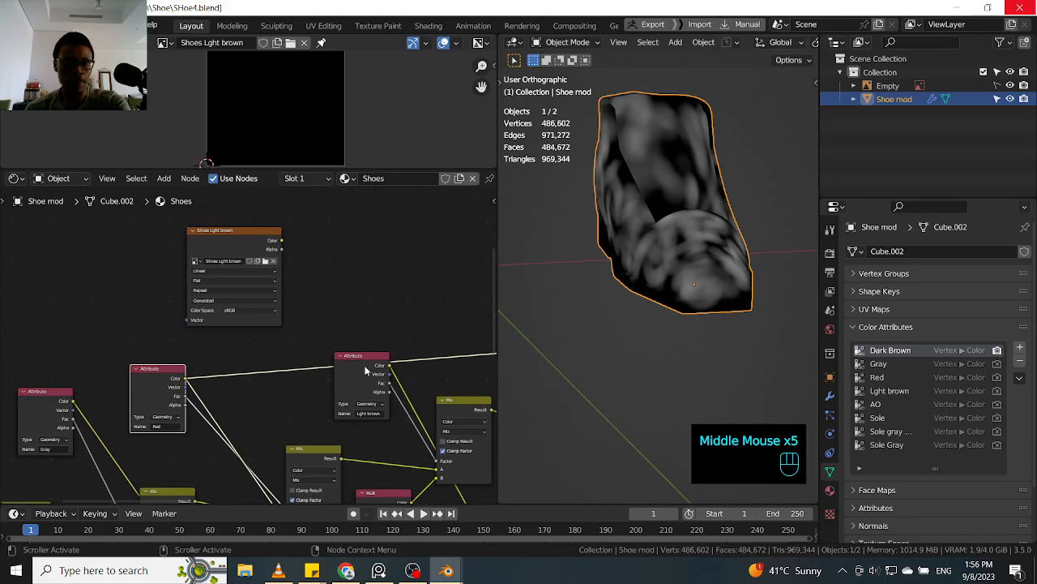
pyautogui.click(366, 371)
pyautogui.keyDown('ctrl'); pyautogui.keyDown('shift'); pyautogui.click(366, 370); pyautogui.keyUp('shift'); pyautogui.keyUp('ctrl')
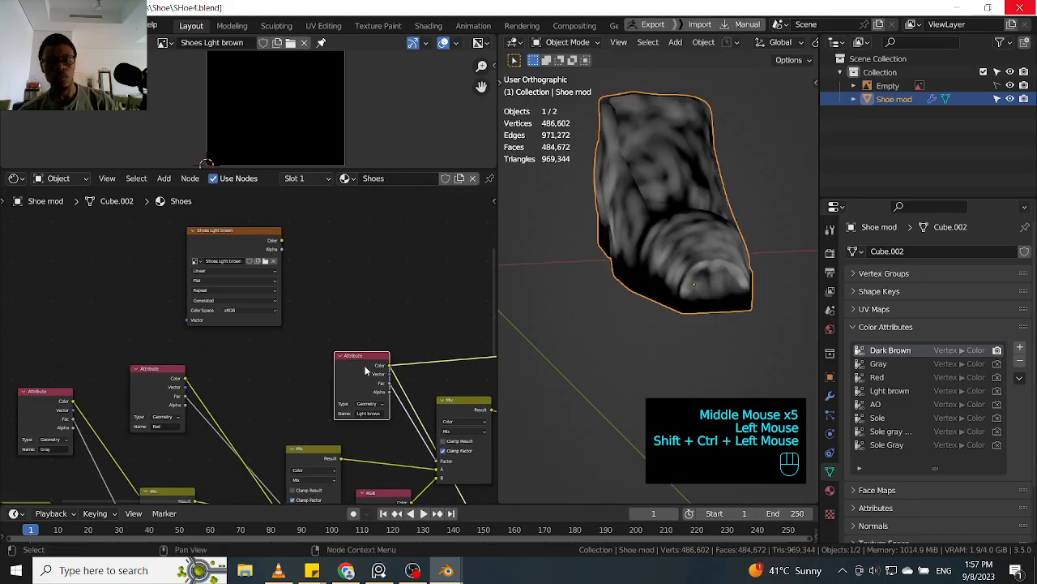
pyautogui.press('q')
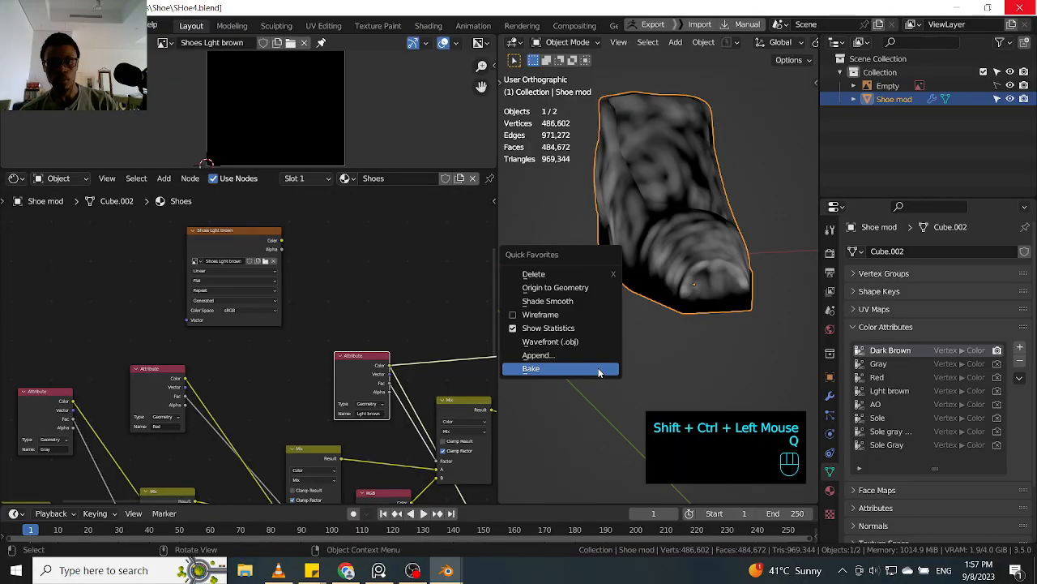
pyautogui.click(599, 368)
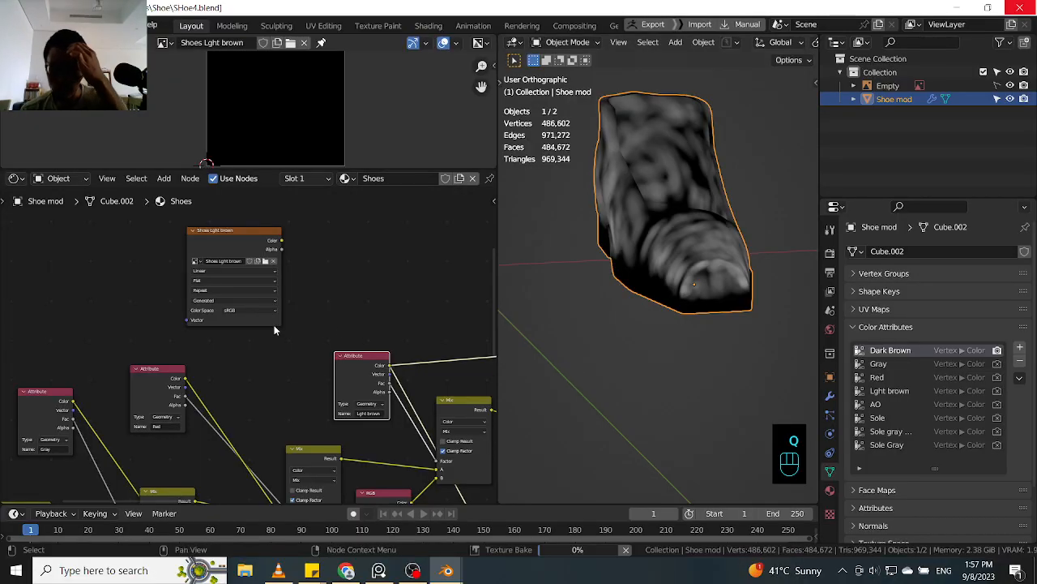
pyautogui.moveTo(271, 328); pyautogui.dragTo(169, 332, button='middle')
pyautogui.moveTo(305, 335); pyautogui.dragTo(272, 358, button='middle')
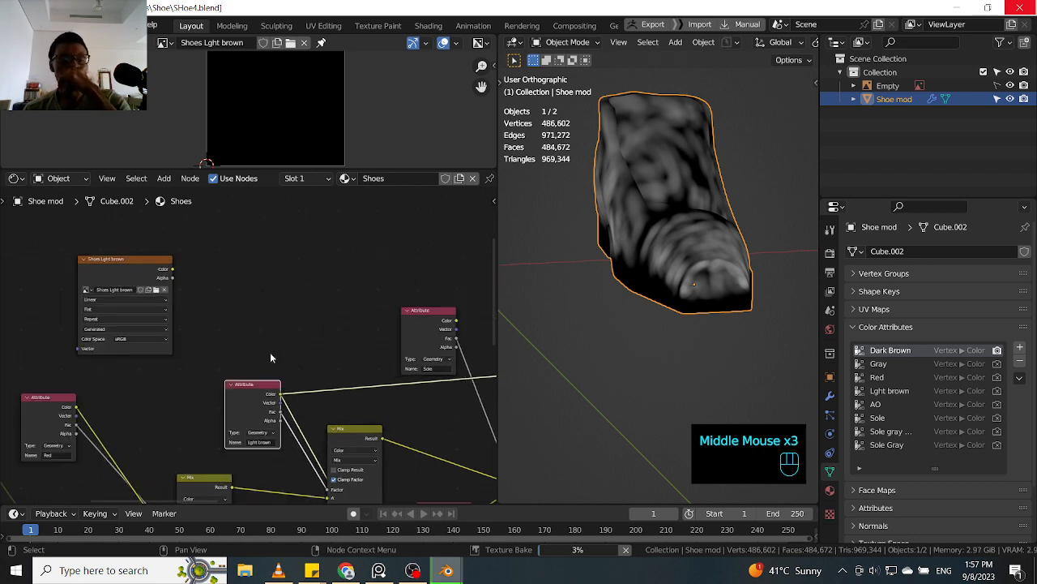
pyautogui.moveTo(175, 358); pyautogui.dragTo(208, 360, button='middle')
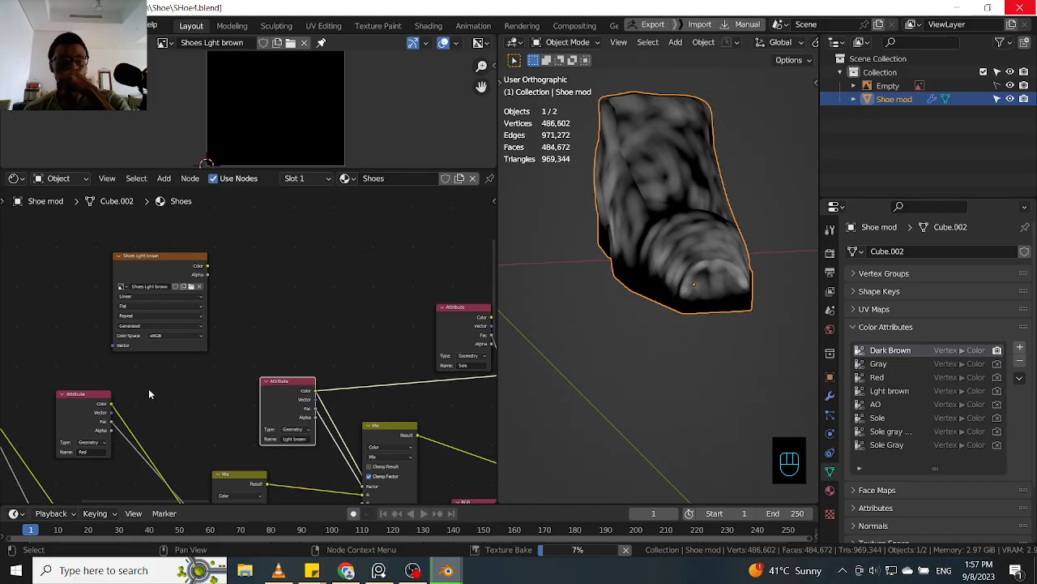
# - Browse to the Ahsoka folder inside Blender on DATA (D:) in File Explorer, and return to Blender
pyautogui.click(247, 571)
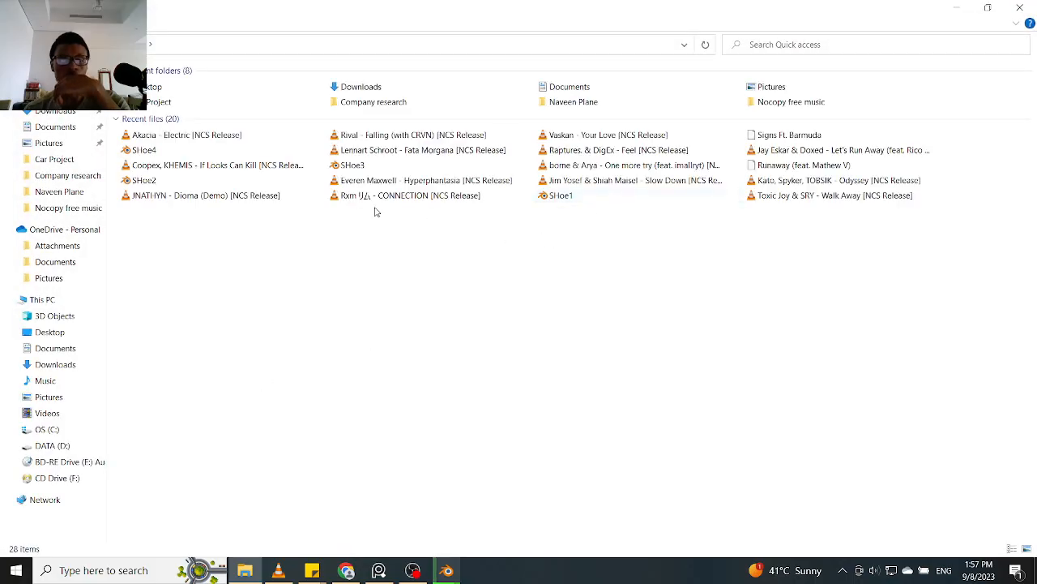
pyautogui.click(77, 446)
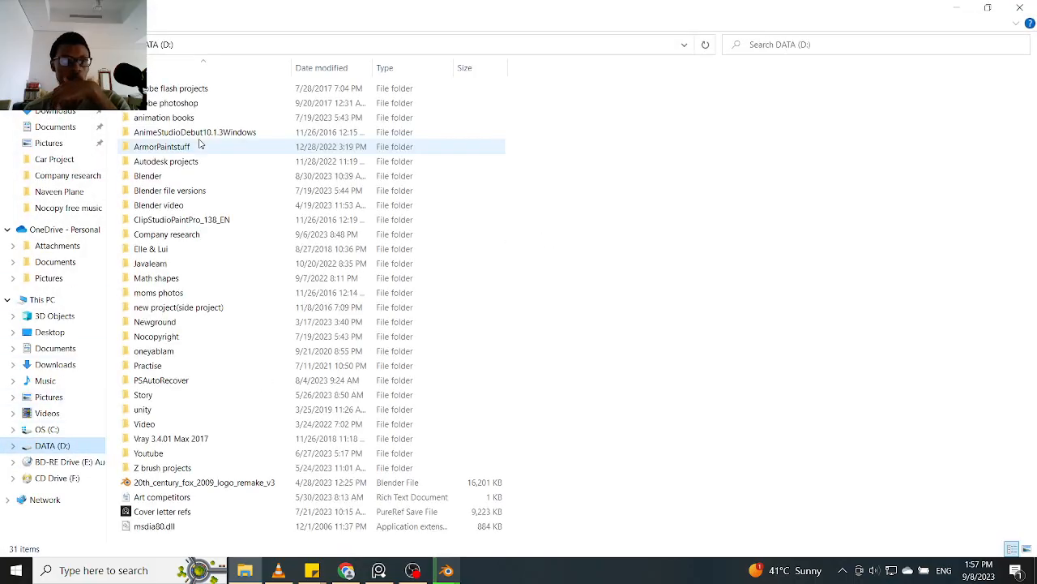
pyautogui.doubleClick(200, 176)
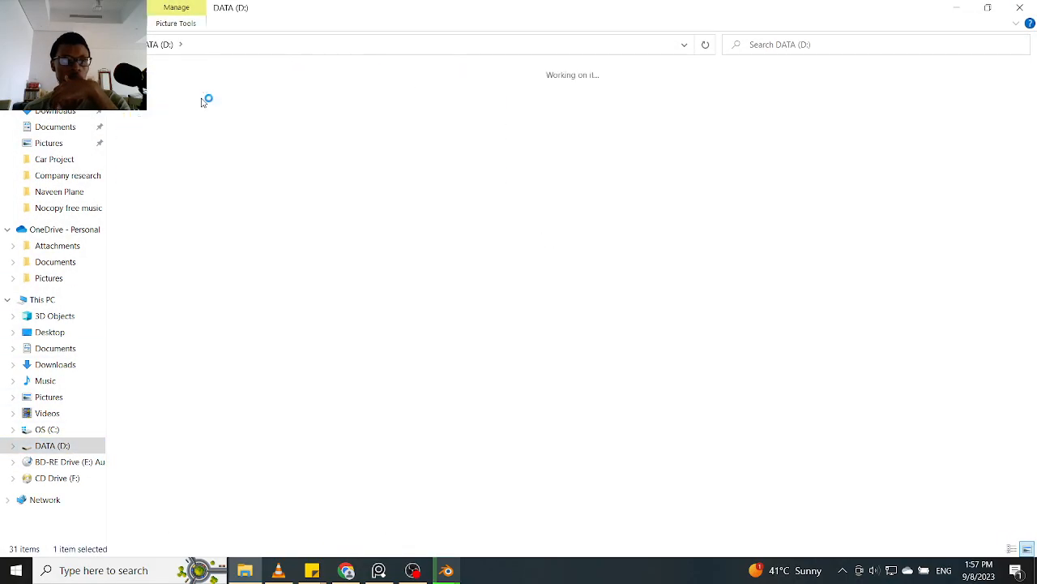
pyautogui.doubleClick(180, 121)
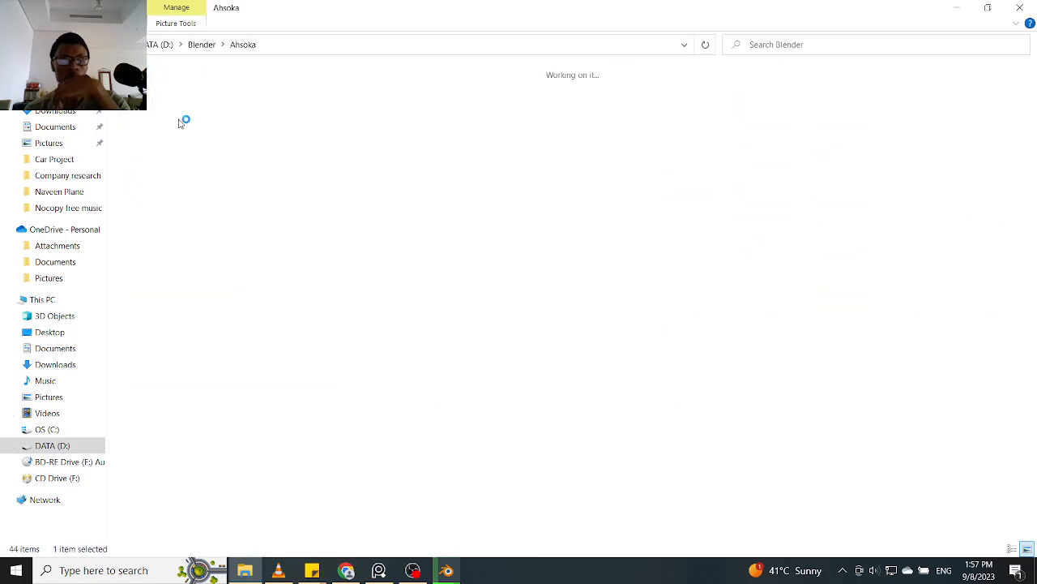
pyautogui.click(447, 569)
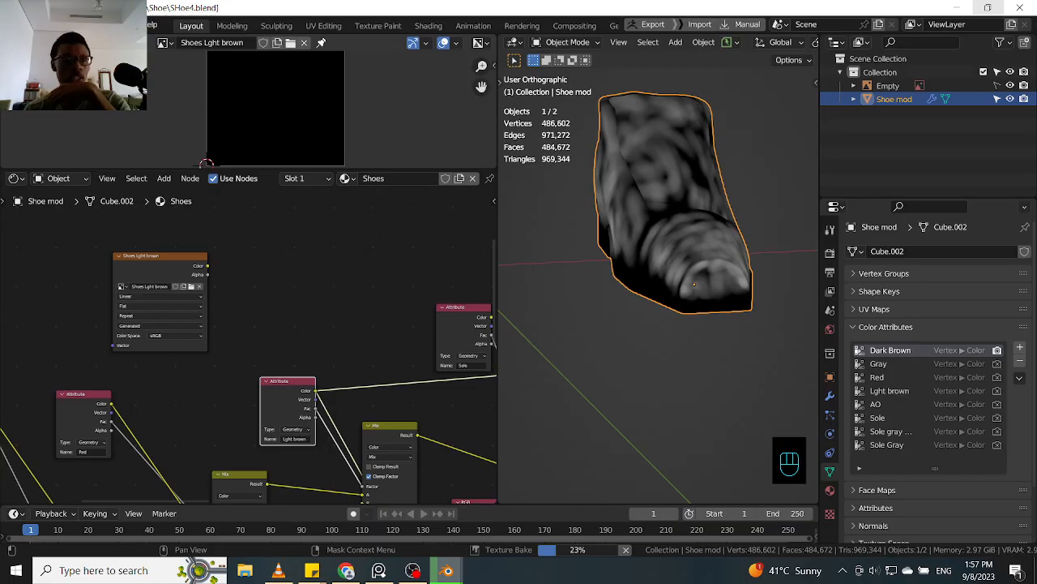
# - Check the saved shoe textures as thumbnails by filtering the Textures folder for "shoe" in the image save browser, and cancel the save
pyautogui.click(77, 42)
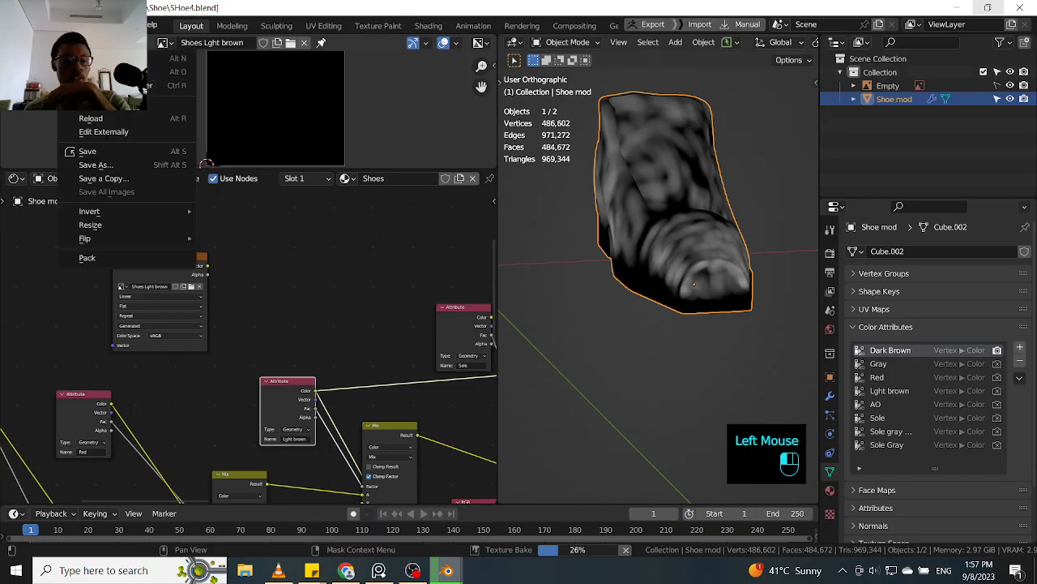
pyautogui.click(125, 166)
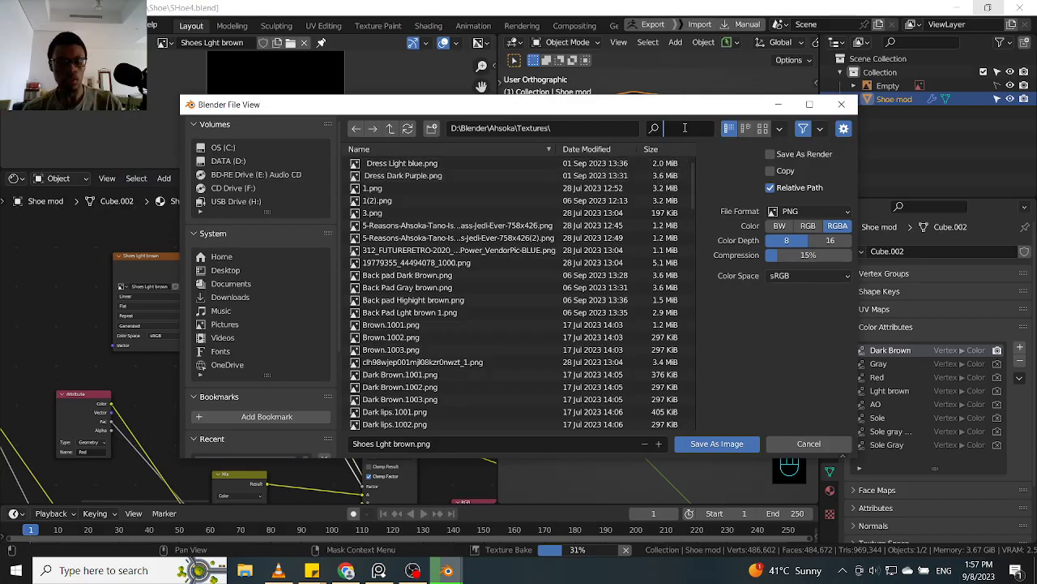
pyautogui.write('shoe')
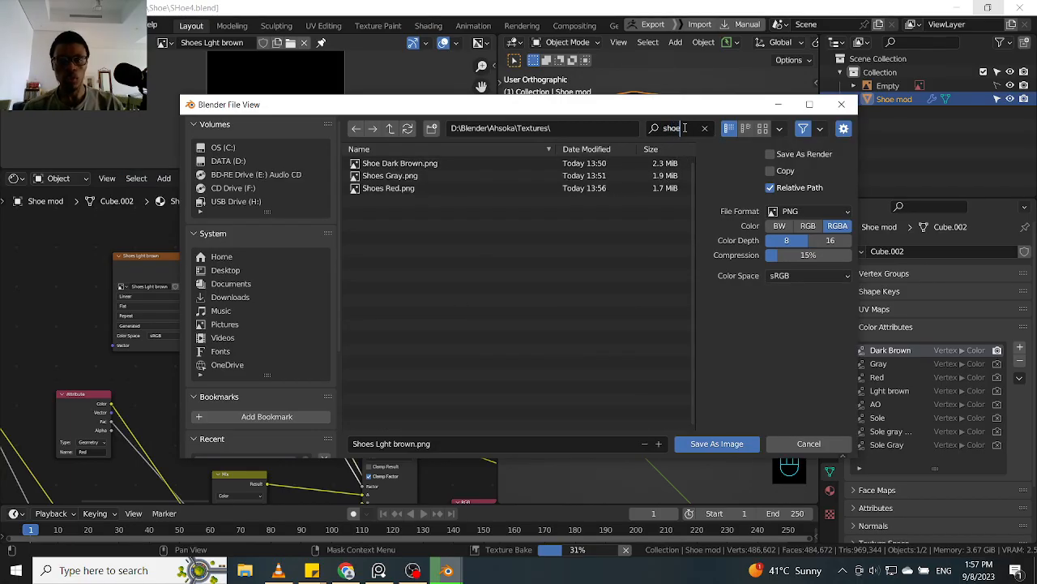
pyautogui.click(763, 128)
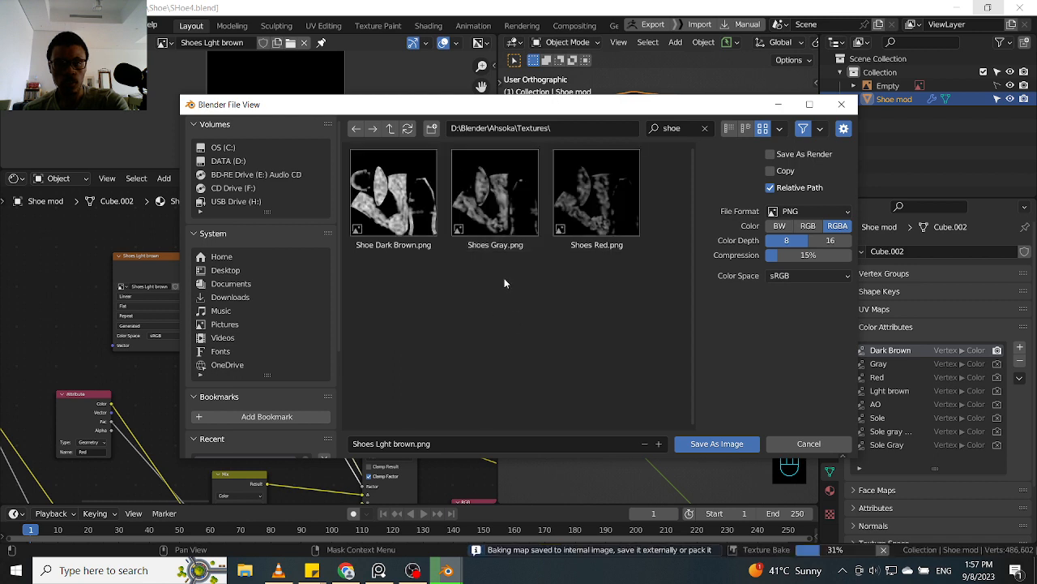
pyautogui.click(841, 104)
pyautogui.moveTo(236, 346); pyautogui.dragTo(271, 353, button='middle')
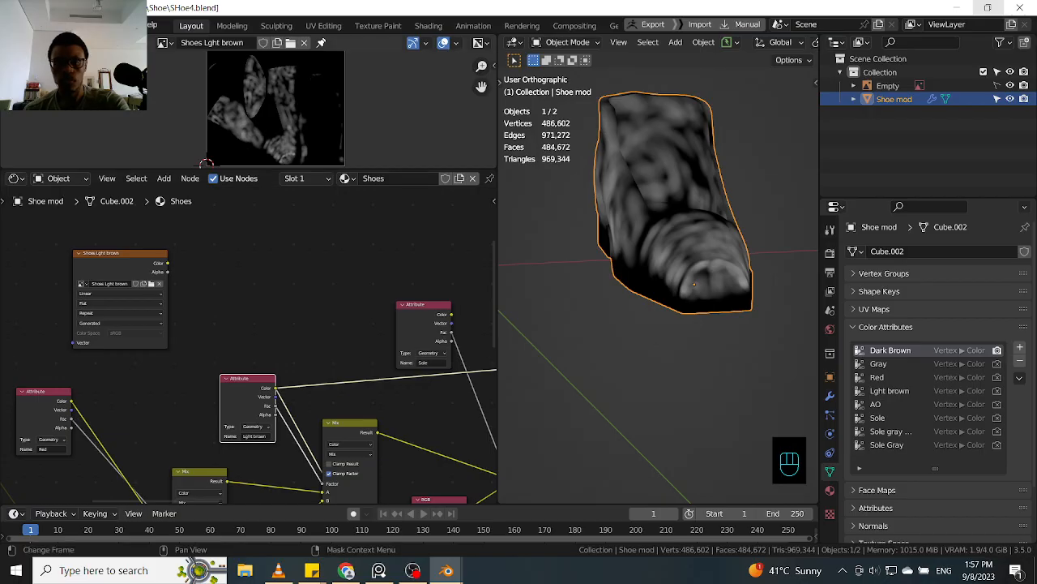
# - Save the baked Shoes Lght brown image as Shoes Lght brown.png in the Ahsoka Textures folder
pyautogui.click(77, 42)
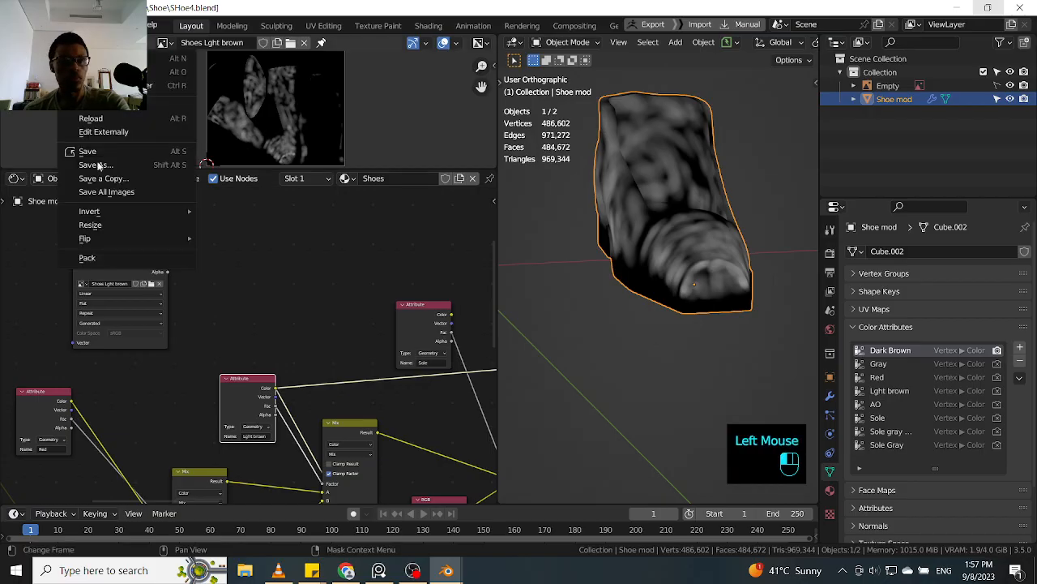
pyautogui.click(101, 165)
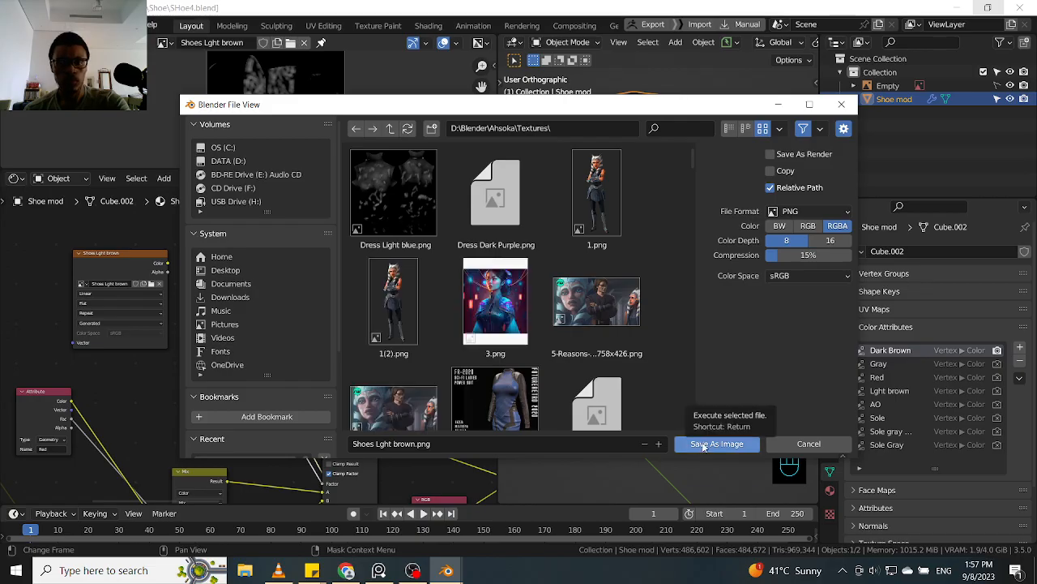
pyautogui.scroll(-2, 612, 364)
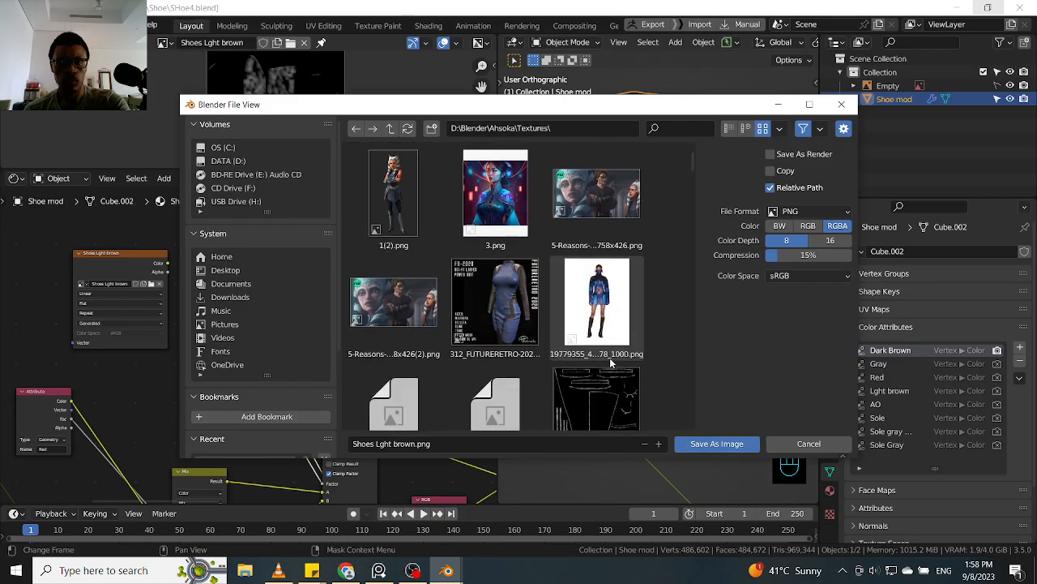
pyautogui.scroll(-4, 706, 421)
pyautogui.click(706, 441)
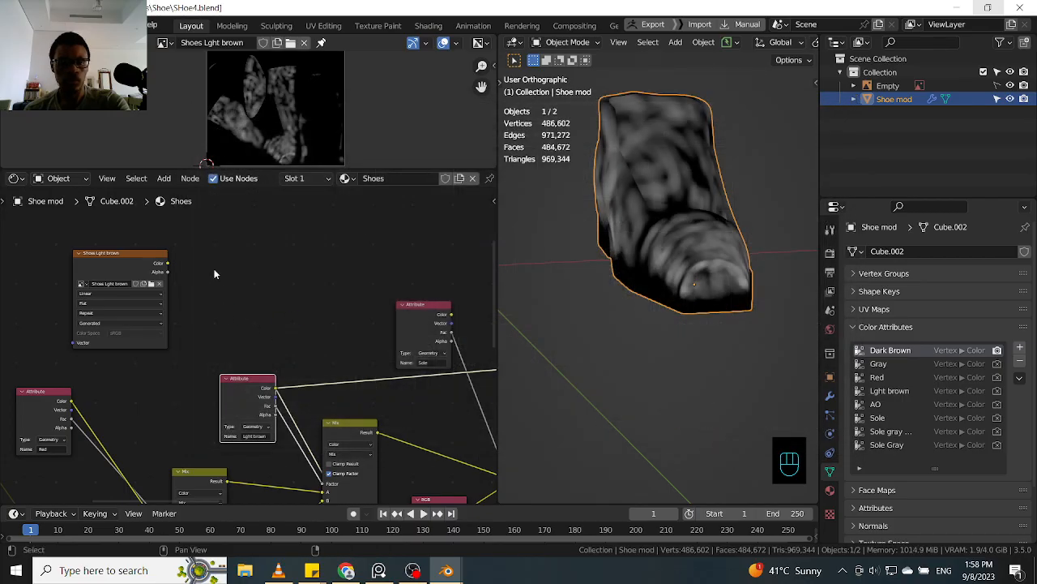
# - Move the image texture node closer to the Sole Attribute node and assign the Shoes Sole image to it
pyautogui.click(142, 266)
pyautogui.moveTo(141, 265); pyautogui.dragTo(305, 254)
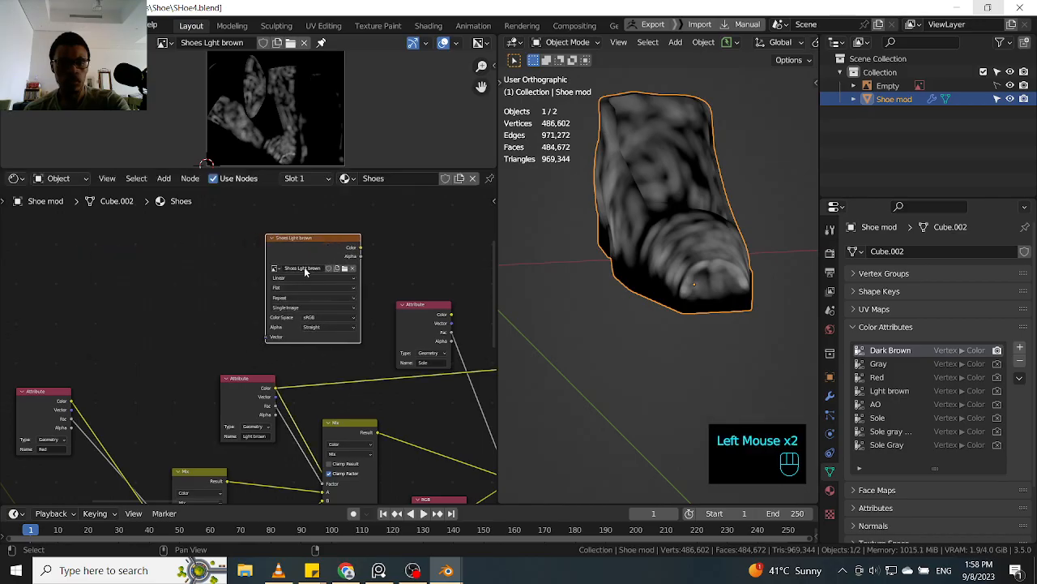
pyautogui.click(276, 267)
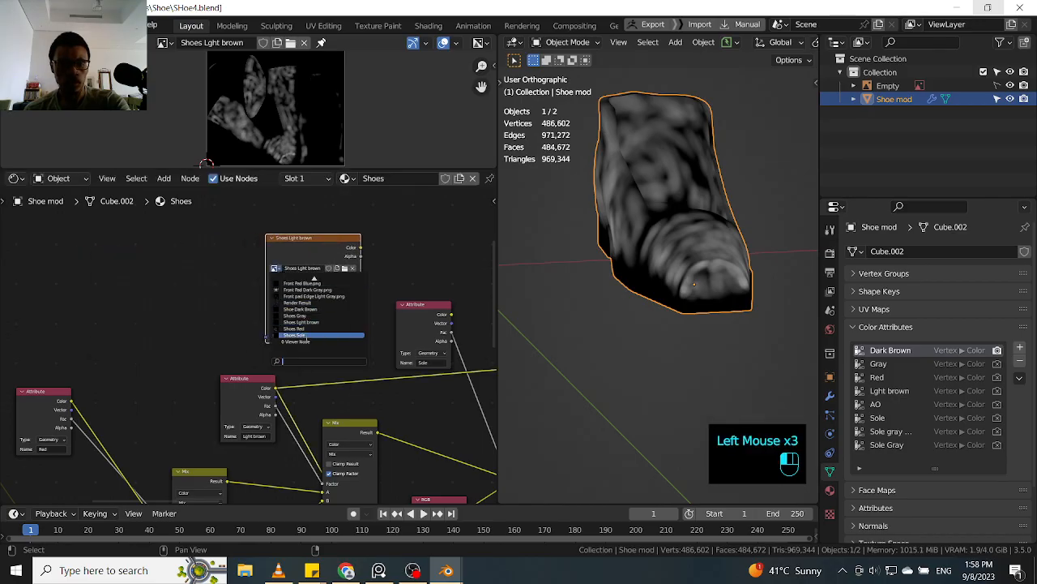
pyautogui.click(305, 335)
# - Preview the Sole Attribute node on the shoe and bake it to the Shoes Sole image
pyautogui.moveTo(405, 260); pyautogui.dragTo(333, 268, button='middle')
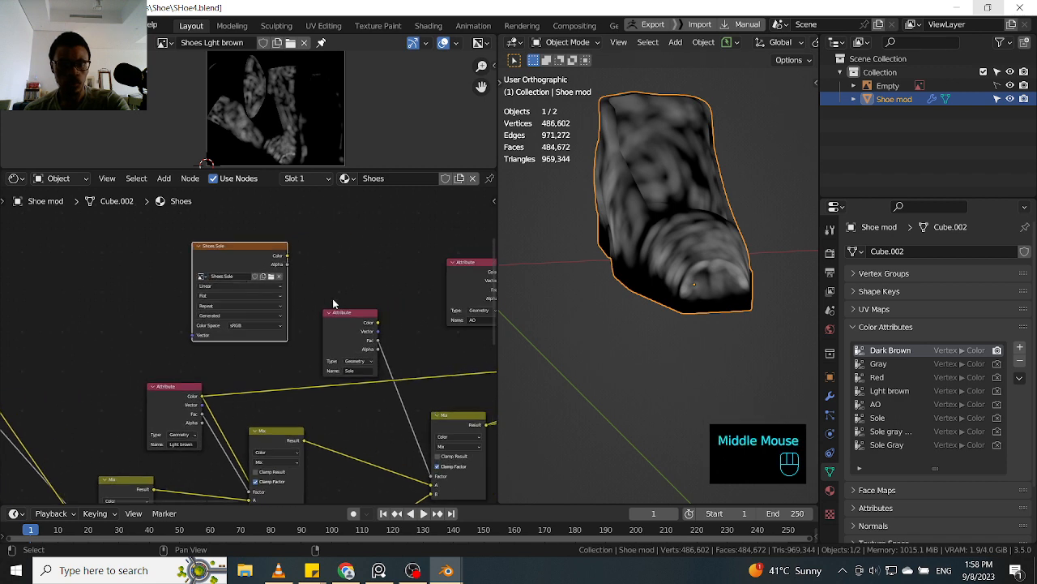
pyautogui.scroll(1, 351, 329)
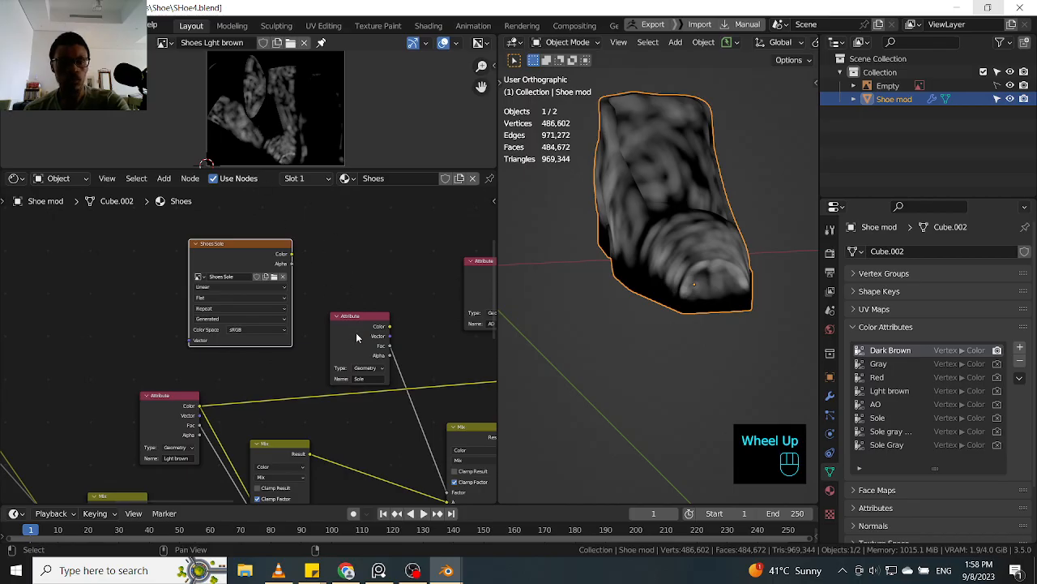
pyautogui.scroll(2, 380, 348)
pyautogui.click(370, 340)
pyautogui.click(370, 339)
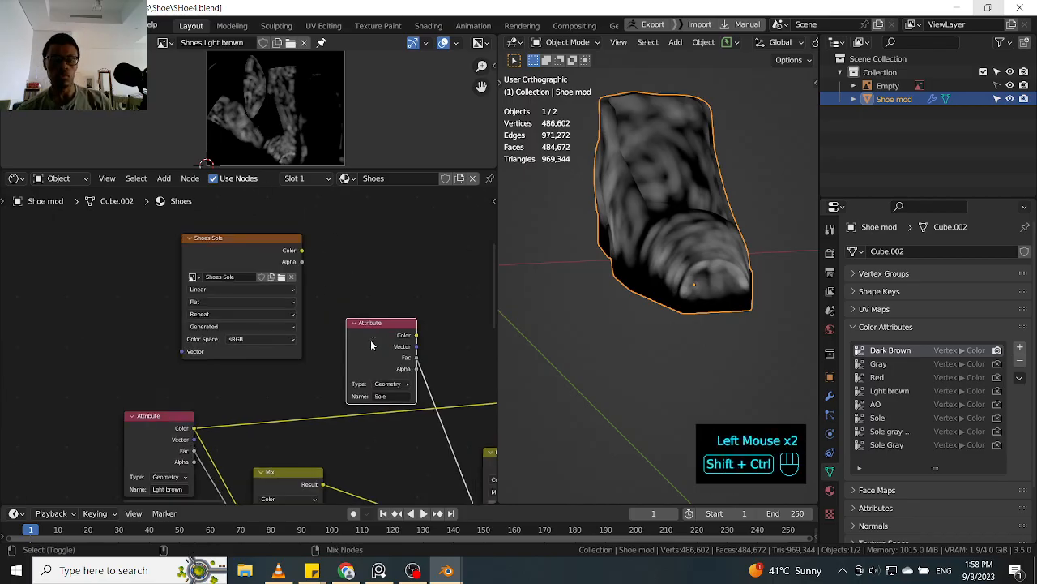
pyautogui.keyDown('ctrl'); pyautogui.keyDown('shift'); pyautogui.click(371, 340); pyautogui.keyUp('shift'); pyautogui.keyUp('ctrl')
pyautogui.moveTo(398, 297); pyautogui.dragTo(334, 307, button='middle')
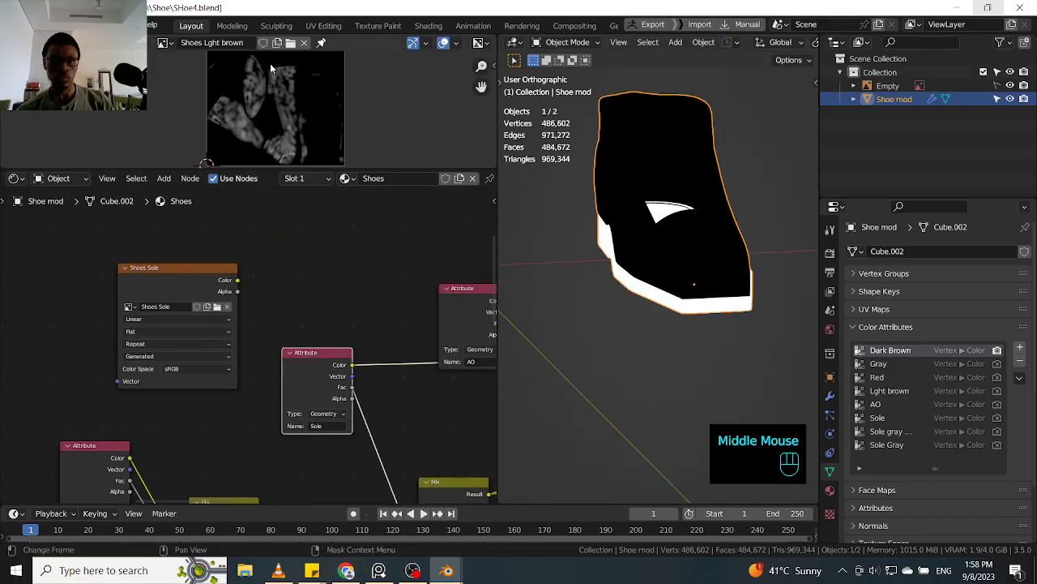
pyautogui.click(168, 47)
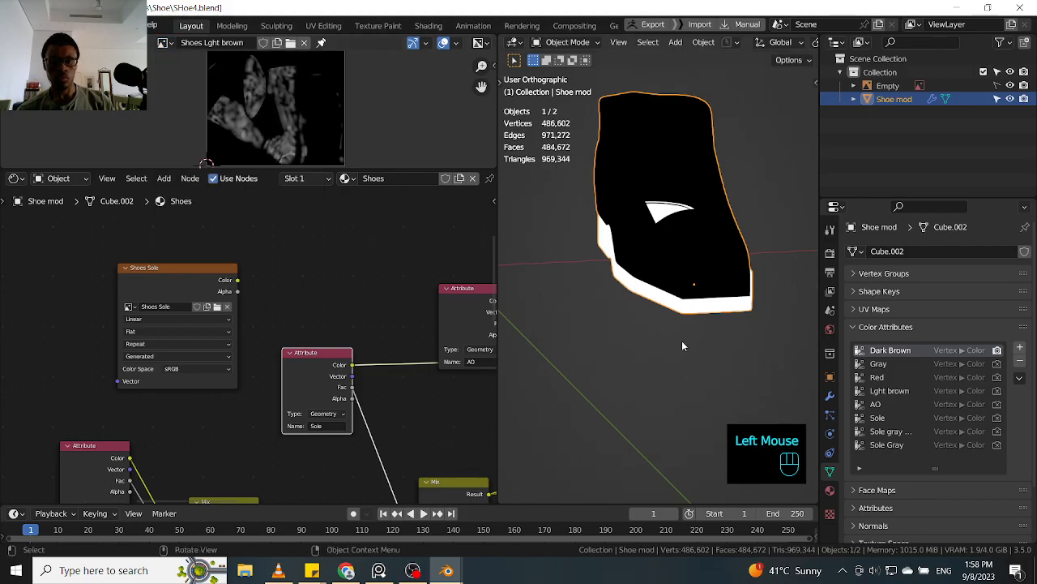
pyautogui.press('q')
pyautogui.click(639, 335)
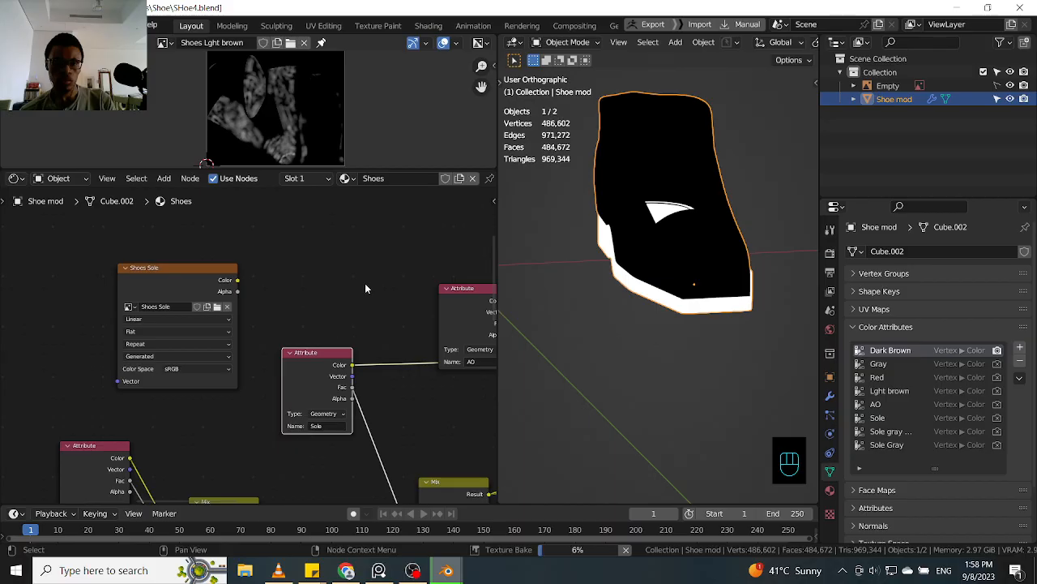
# - Move the image texture node above the Sole Attribute node and save the baked image as Shoes Sole.png in the Textures folder
pyautogui.click(181, 280)
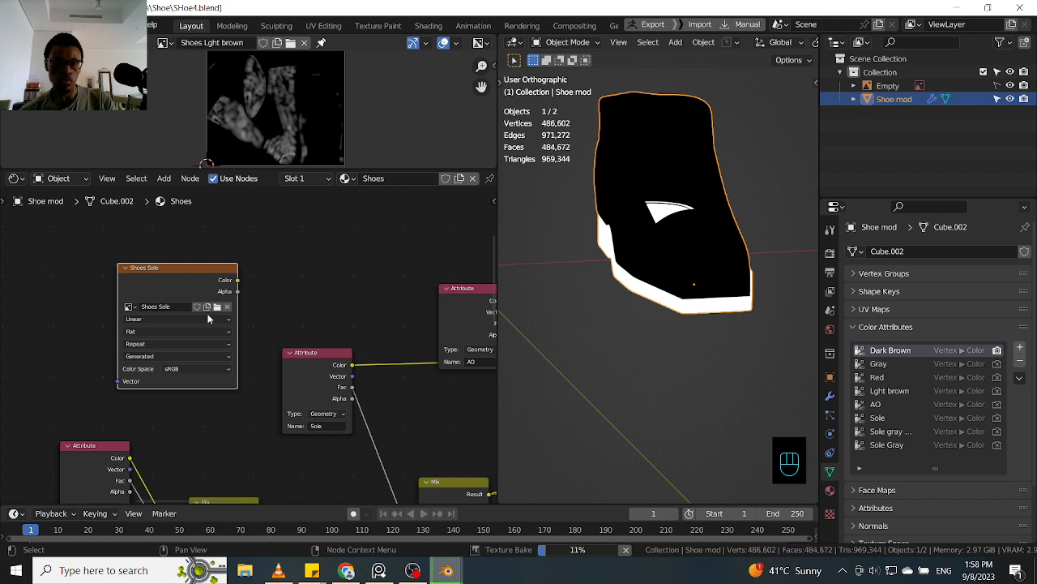
pyautogui.moveTo(202, 279); pyautogui.dragTo(310, 226)
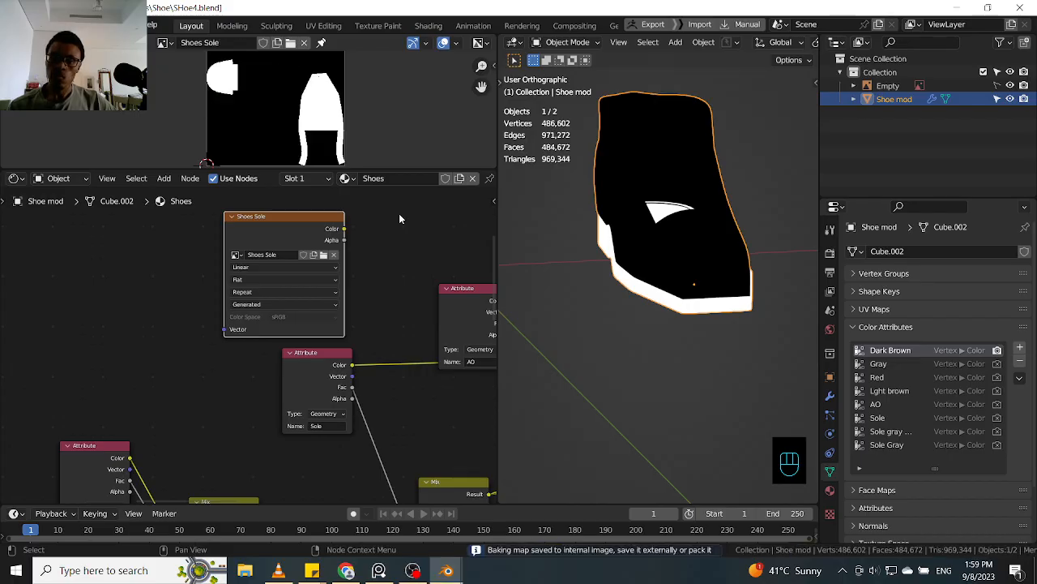
pyautogui.click(85, 42)
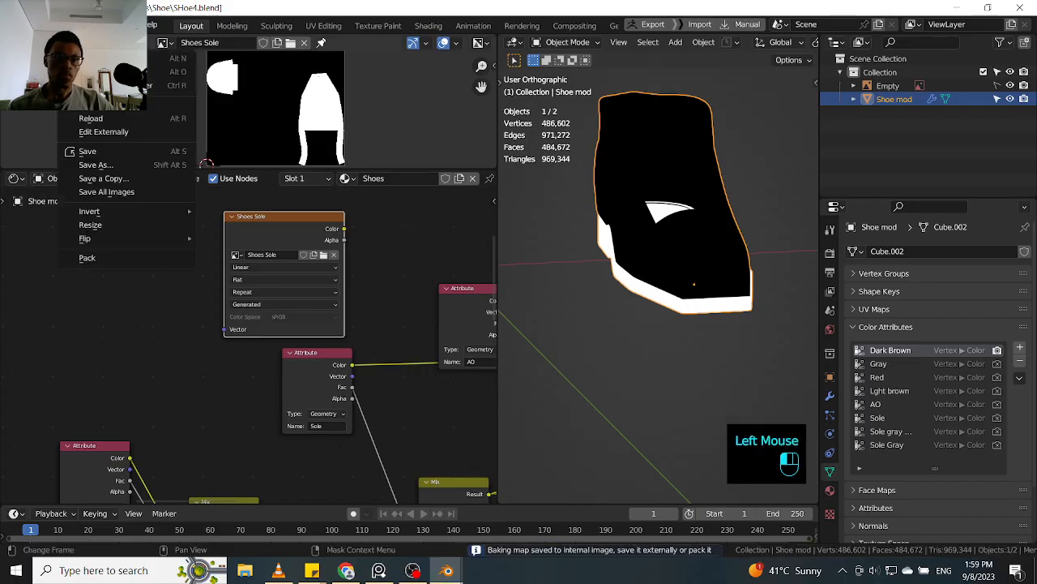
pyautogui.click(118, 169)
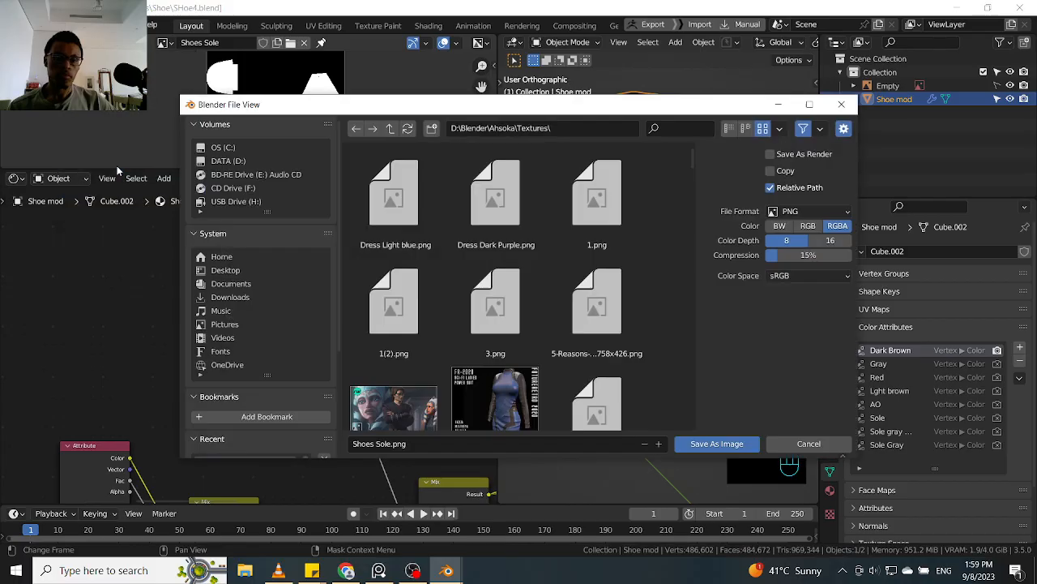
pyautogui.click(718, 443)
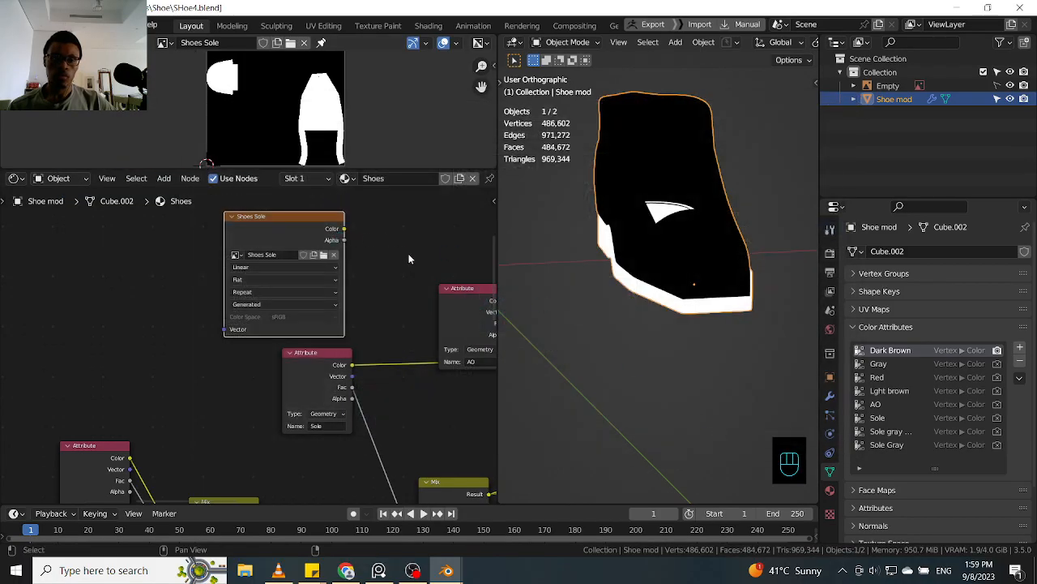
# - Move the Shoes Sole image texture node next to the Sole gray Blue Attribute node
pyautogui.moveTo(416, 257); pyautogui.dragTo(251, 294, button='middle')
pyautogui.moveTo(152, 255); pyautogui.dragTo(280, 202)
pyautogui.moveTo(264, 217); pyautogui.dragTo(188, 332, button='middle')
pyautogui.moveTo(188, 332); pyautogui.dragTo(265, 279)
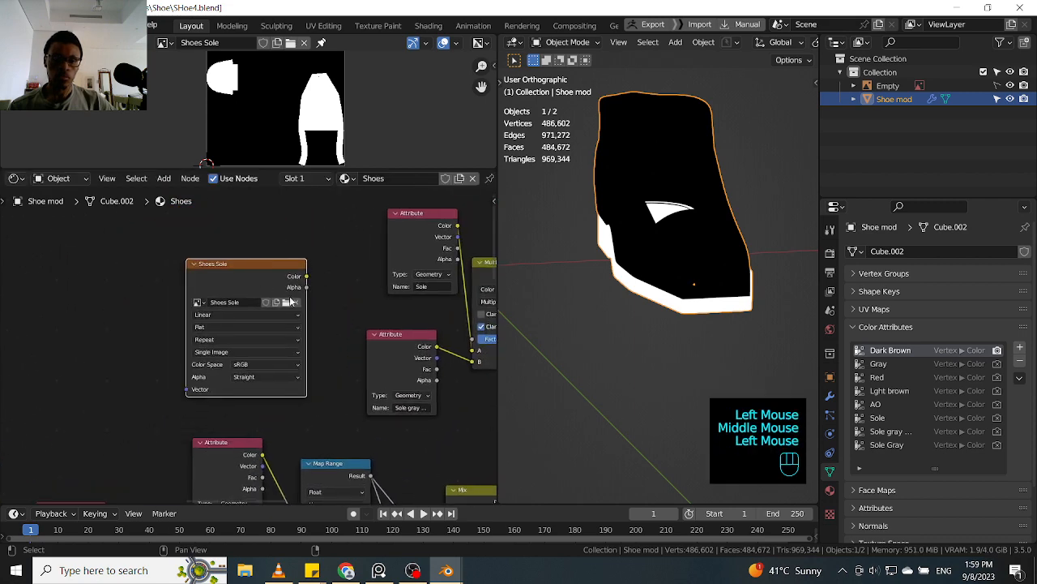
pyautogui.moveTo(265, 284); pyautogui.dragTo(219, 270, button='middle')
# - Create a new blank 4096 × 4096 px image named Shoes Sole gray Blue, reusing the attribute name copied from its node
pyautogui.click(367, 396)
pyautogui.click(369, 395)
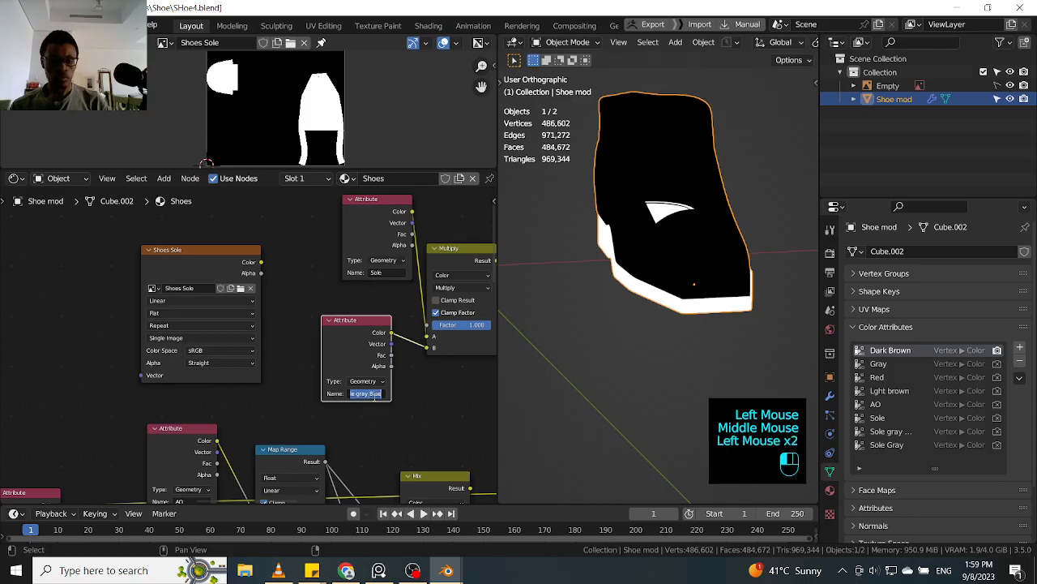
pyautogui.hotkey('ctrl', 'c')
pyautogui.click(309, 282)
pyautogui.click(303, 43)
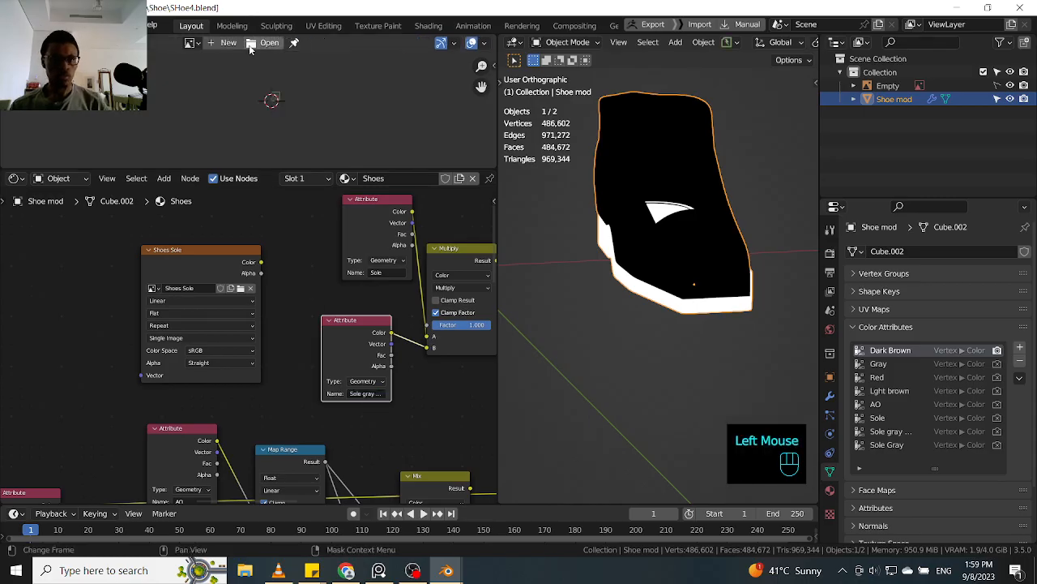
pyautogui.click(218, 43)
pyautogui.doubleClick(266, 69)
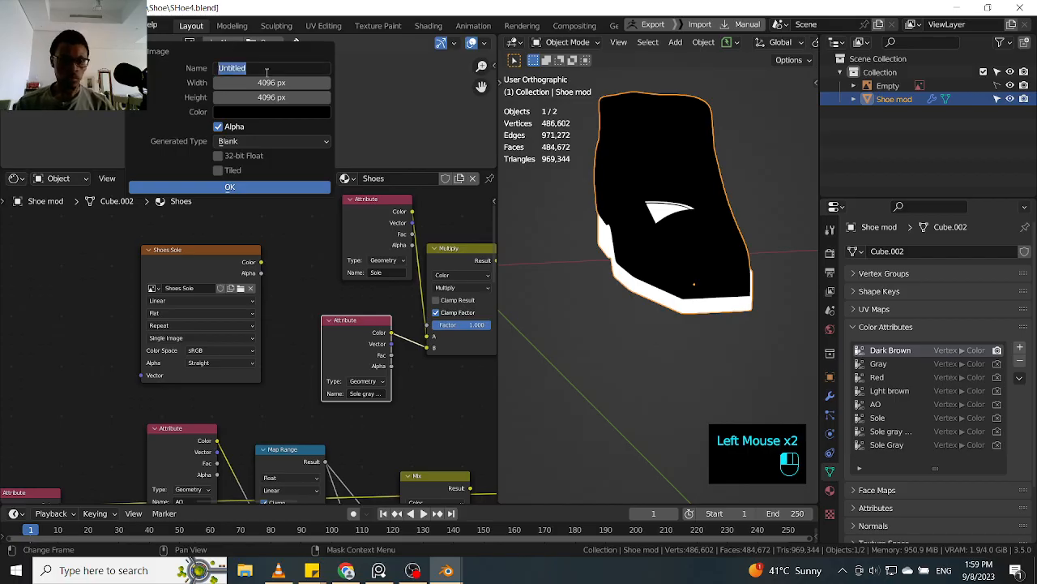
pyautogui.write('Shoes')
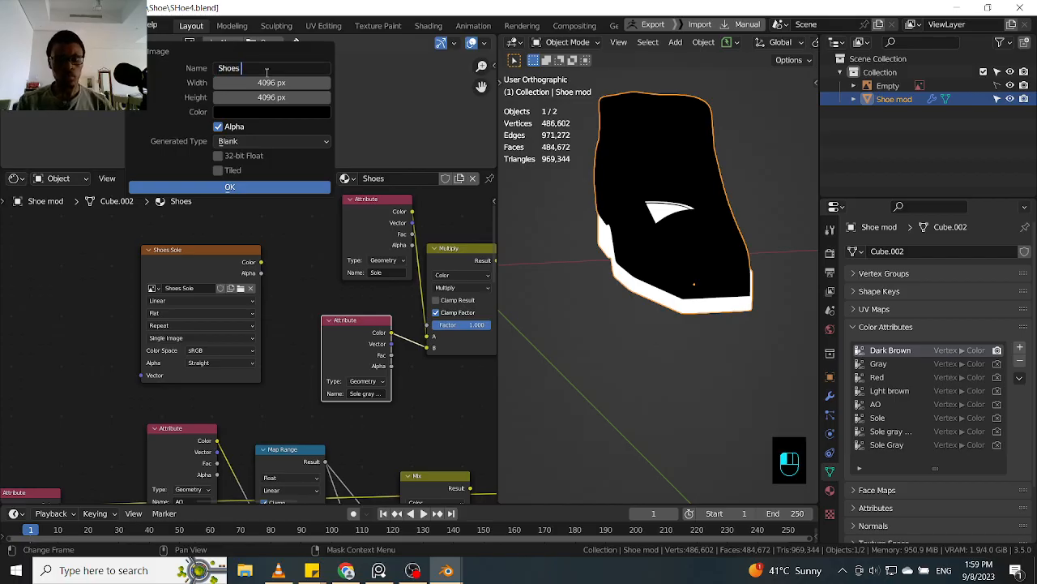
pyautogui.hotkey('ctrl', 'v')
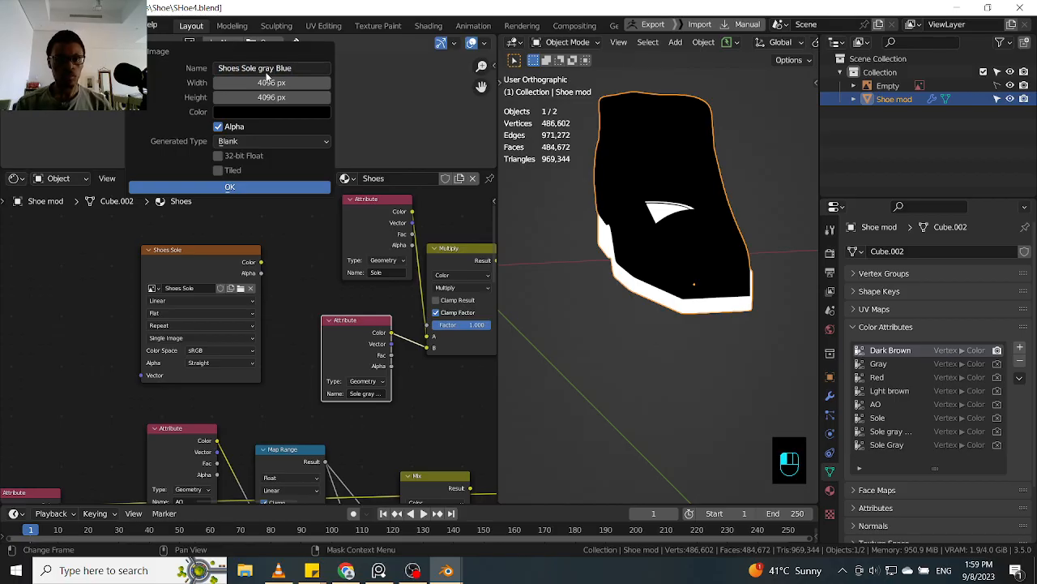
pyautogui.press('Return')
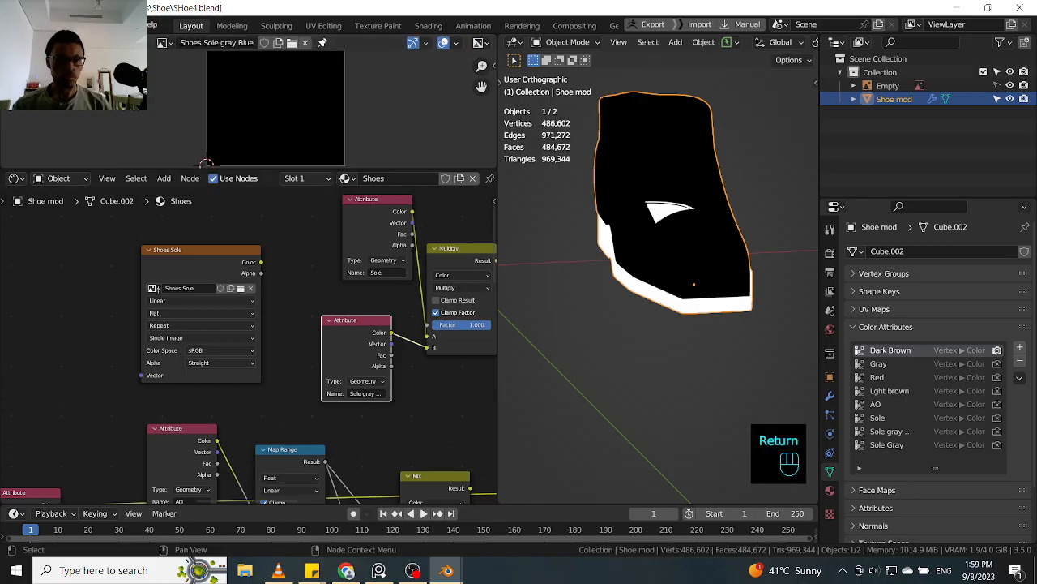
# - Assign the Shoes Sole gray Blue image to the image texture node and start baking to it
pyautogui.click(152, 288)
pyautogui.click(205, 378)
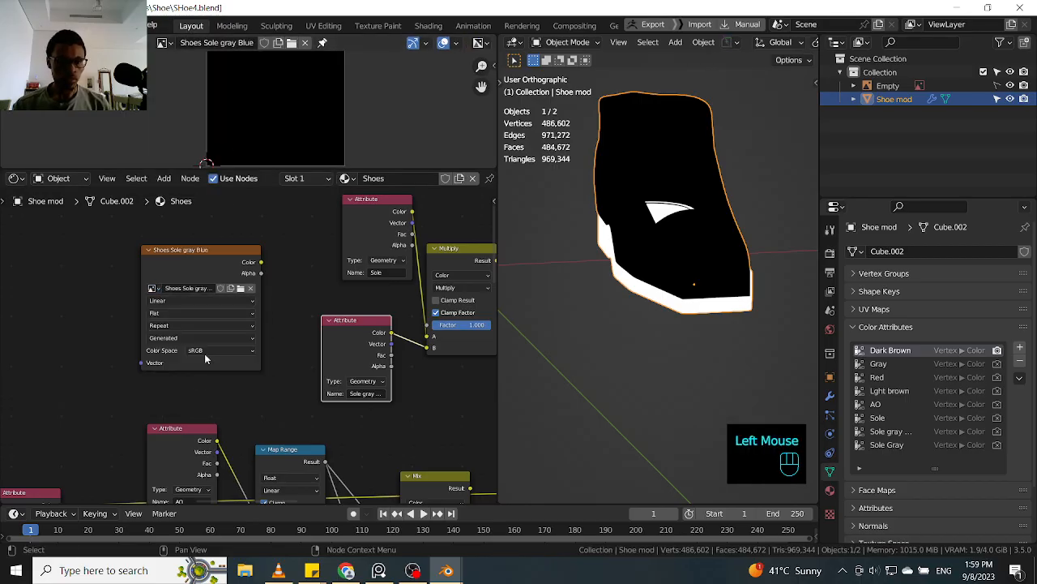
pyautogui.doubleClick(237, 264)
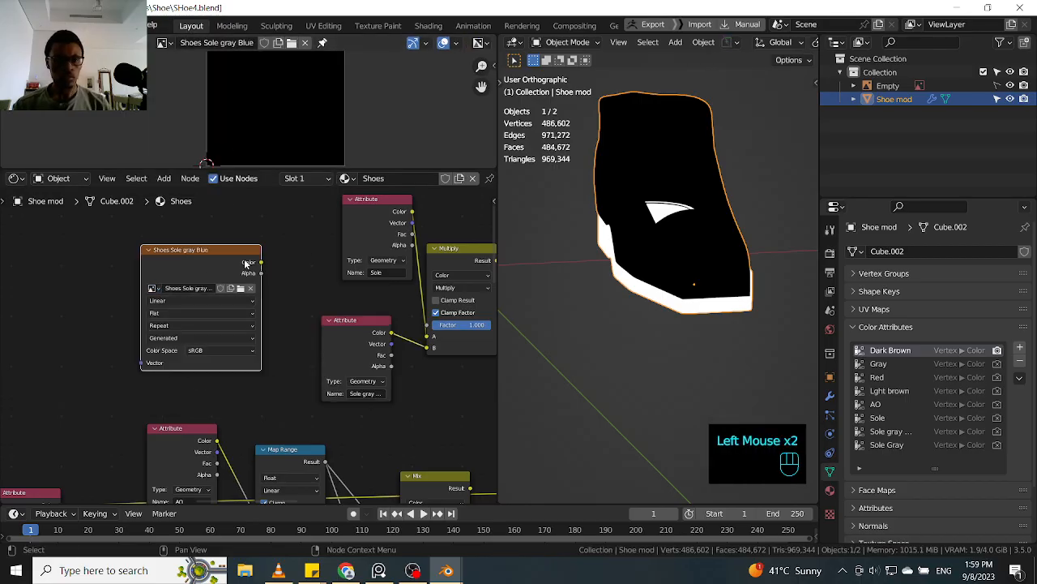
pyautogui.press('q')
pyautogui.click(639, 304)
# - Check the saved shoe textures by filtering the Textures folder for "Shoe" in the image save browser, and cancel the save
pyautogui.click(121, 43)
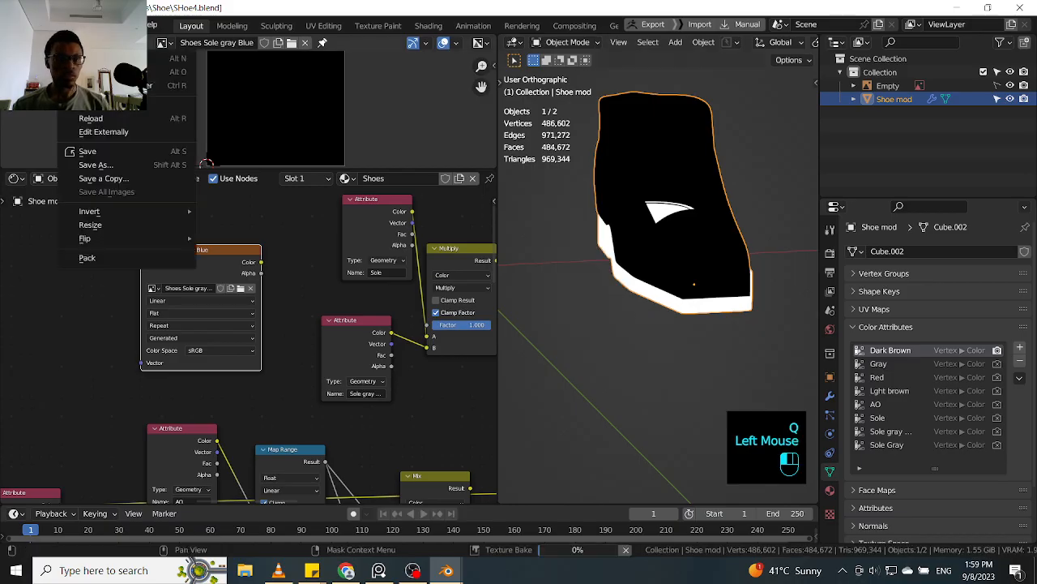
pyautogui.click(115, 163)
pyautogui.click(681, 127)
pyautogui.write('Shoe')
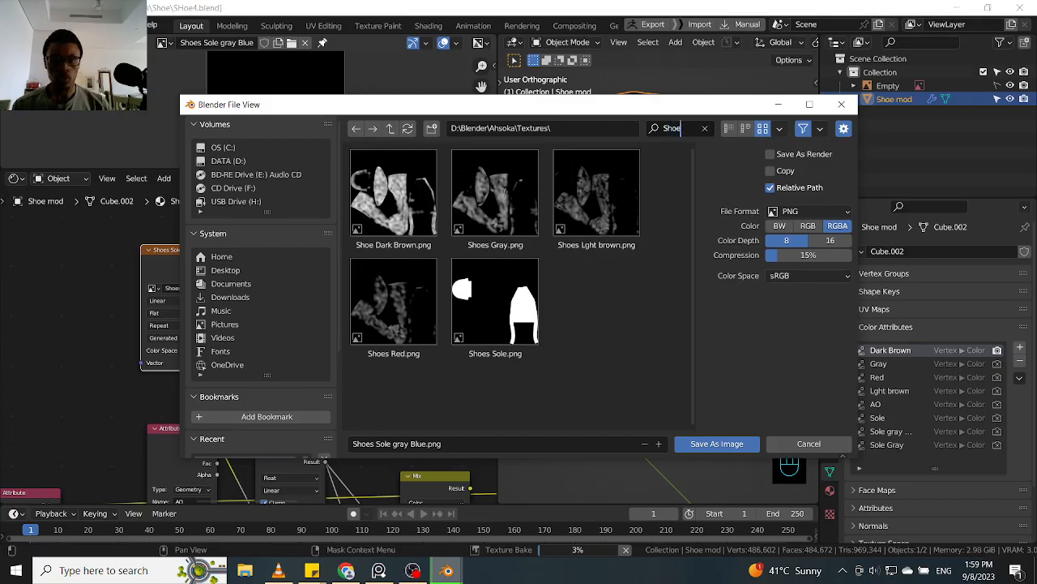
pyautogui.click(842, 105)
# - Compare the shoe material's Attribute nodes with the list of available images to check which attributes have an image
pyautogui.moveTo(251, 383); pyautogui.dragTo(298, 296, button='middle')
pyautogui.moveTo(261, 357); pyautogui.dragTo(350, 261, button='middle')
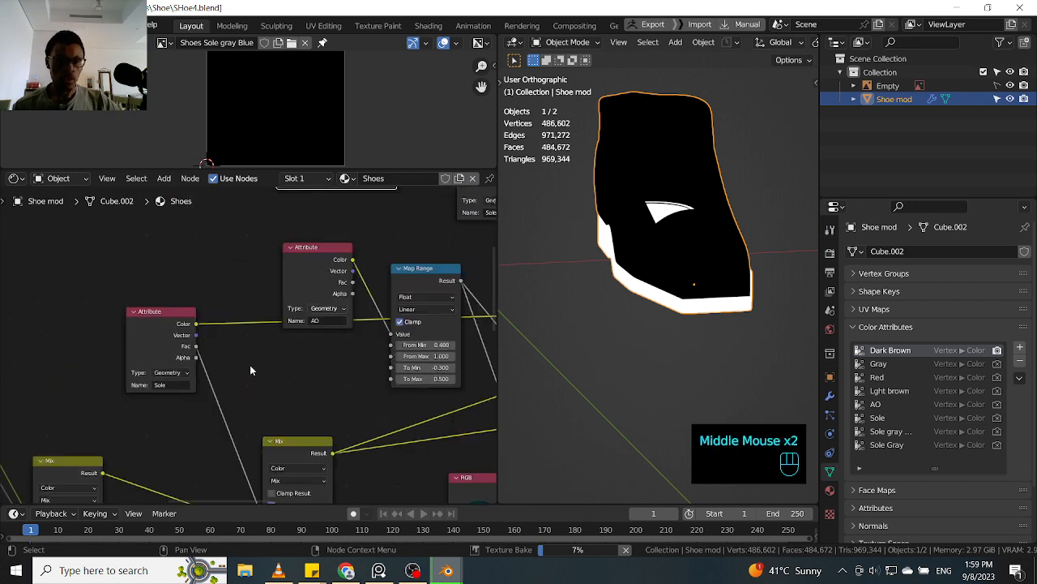
pyautogui.moveTo(234, 382); pyautogui.dragTo(289, 359, button='middle')
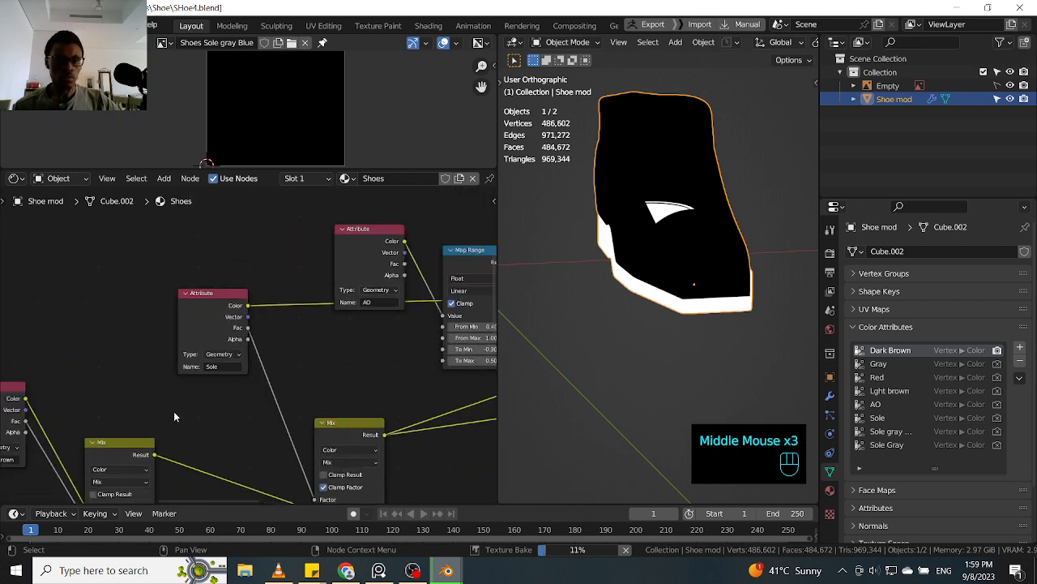
pyautogui.moveTo(173, 411); pyautogui.dragTo(185, 343, button='middle')
pyautogui.moveTo(223, 384); pyautogui.dragTo(338, 298, button='middle')
pyautogui.moveTo(235, 305); pyautogui.dragTo(164, 376, button='middle')
pyautogui.moveTo(394, 375); pyautogui.dragTo(260, 406, button='middle')
pyautogui.moveTo(346, 365); pyautogui.dragTo(271, 373, button='middle')
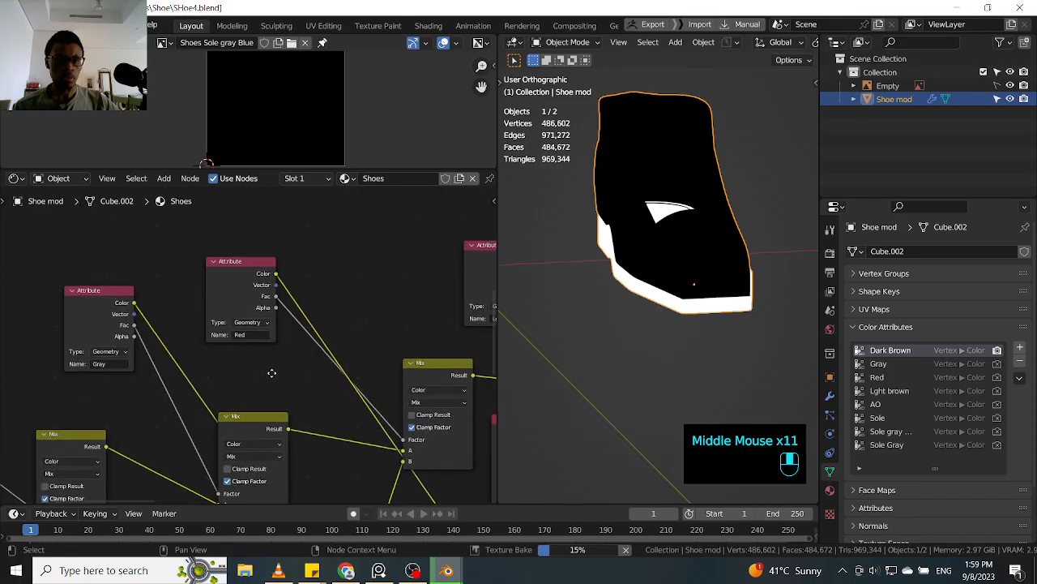
pyautogui.moveTo(336, 332); pyautogui.dragTo(292, 356, button='middle')
pyautogui.moveTo(341, 328); pyautogui.dragTo(148, 379, button='middle')
pyautogui.moveTo(254, 302); pyautogui.dragTo(183, 325, button='middle')
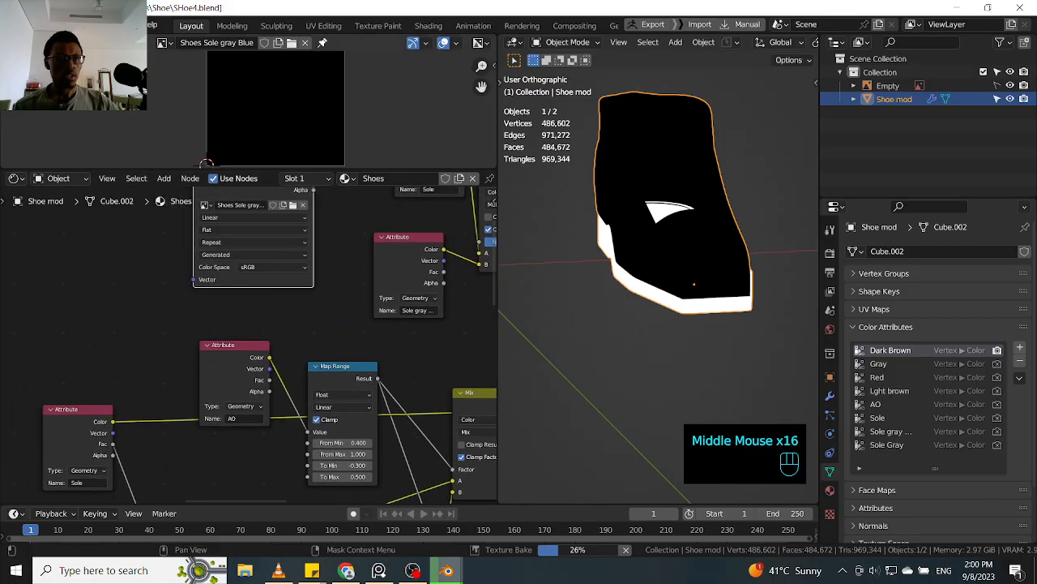
pyautogui.click(166, 44)
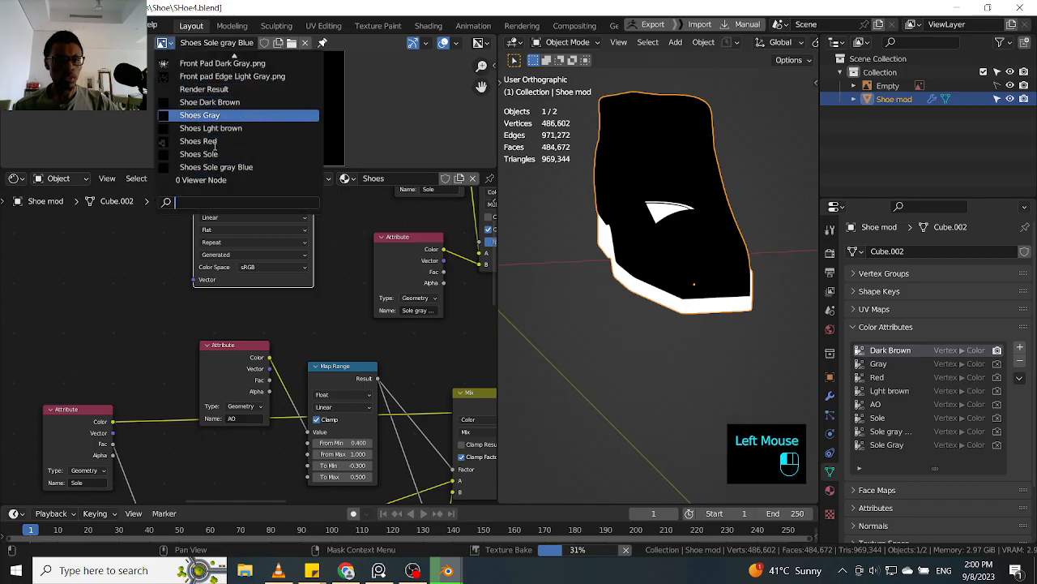
pyautogui.scroll(5, 215, 138)
pyautogui.scroll(-5, 215, 144)
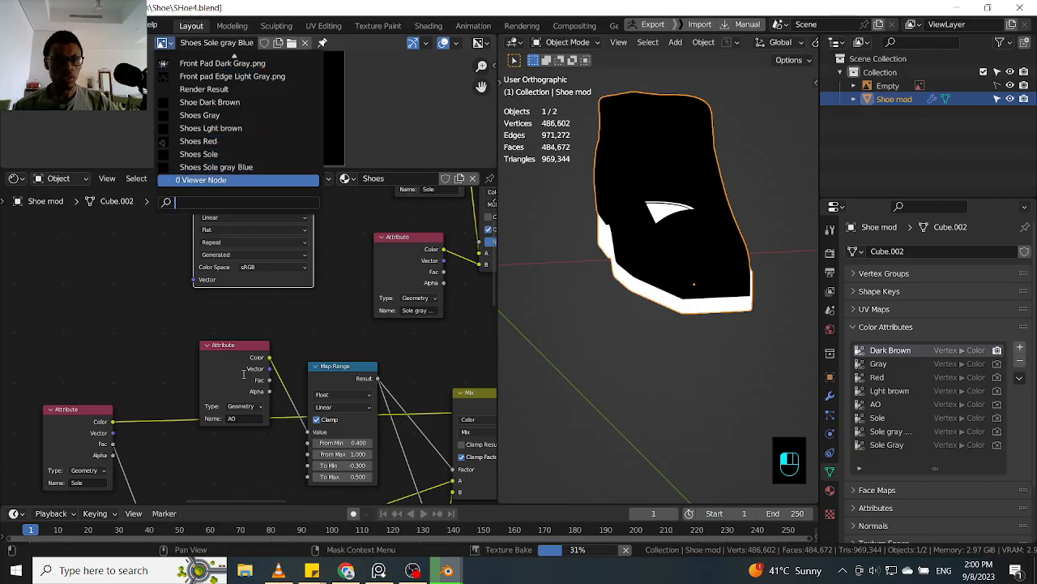
pyautogui.click(310, 338)
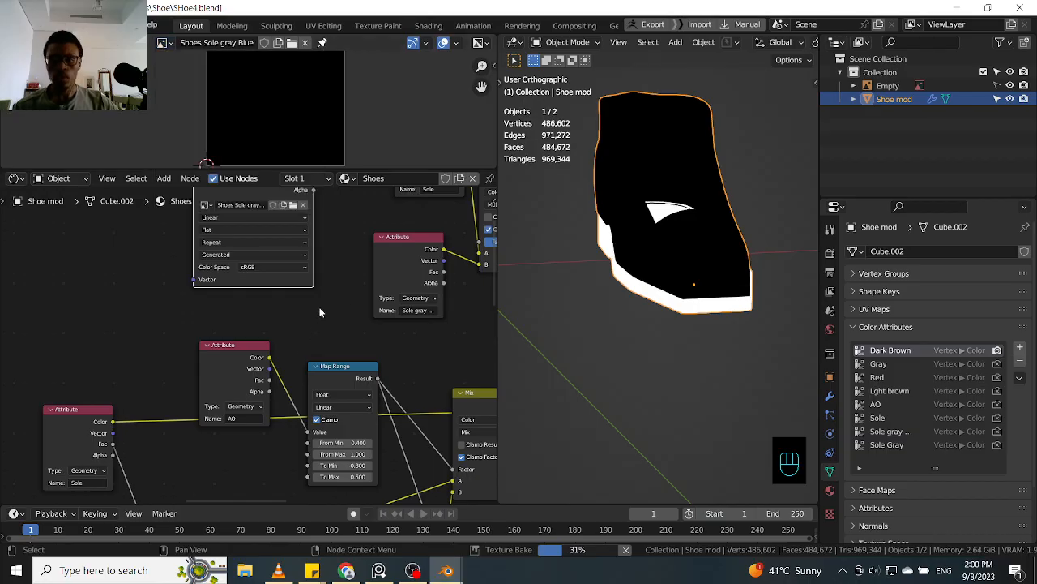
# - Preview the Sole gray Blue attribute on the shoe, start baking it to the Shoes Sole gray Blue image, and nudge its Attribute node
pyautogui.moveTo(319, 308); pyautogui.dragTo(321, 320, button='middle')
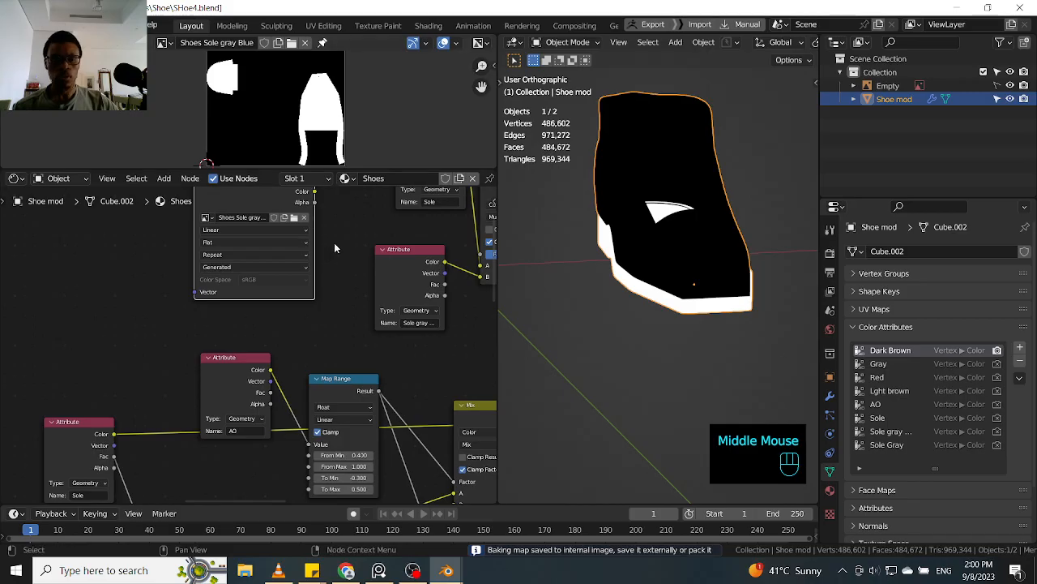
pyautogui.moveTo(347, 313); pyautogui.dragTo(236, 340, button='middle')
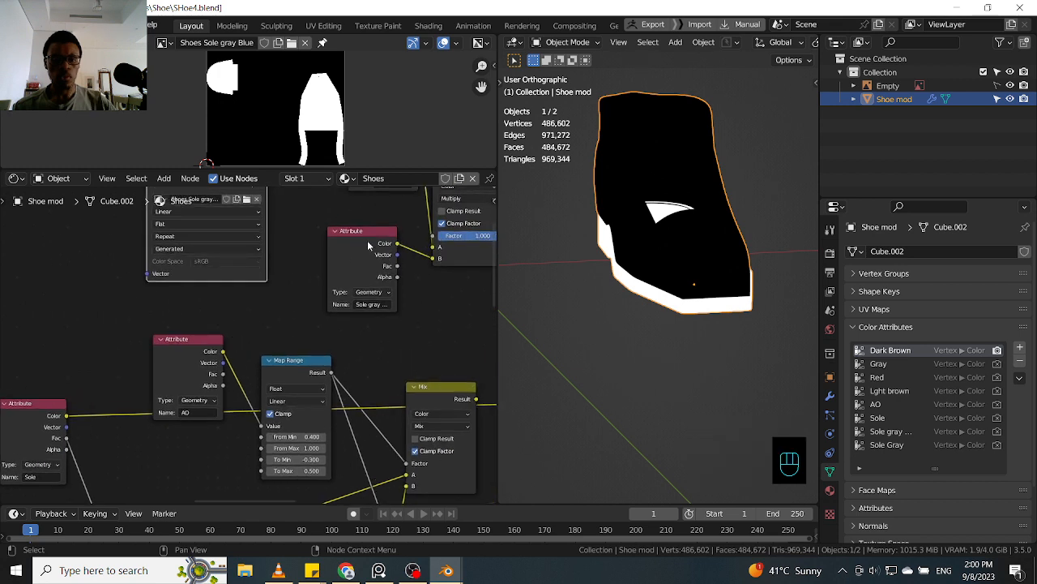
pyautogui.keyDown('ctrl'); pyautogui.keyDown('shift'); pyautogui.click(367, 240); pyautogui.keyUp('shift'); pyautogui.keyUp('ctrl')
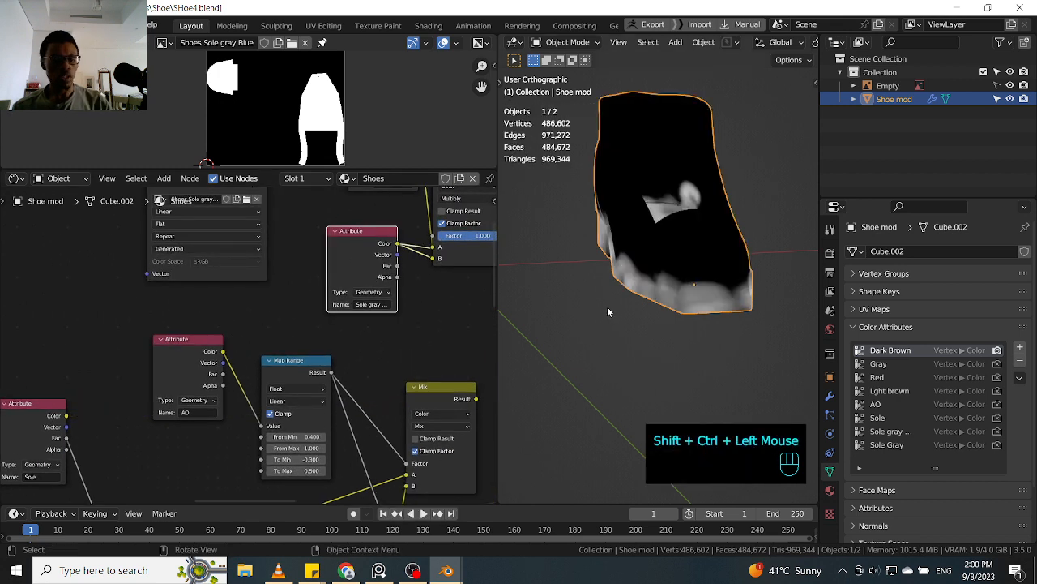
pyautogui.press('q')
pyautogui.click(585, 307)
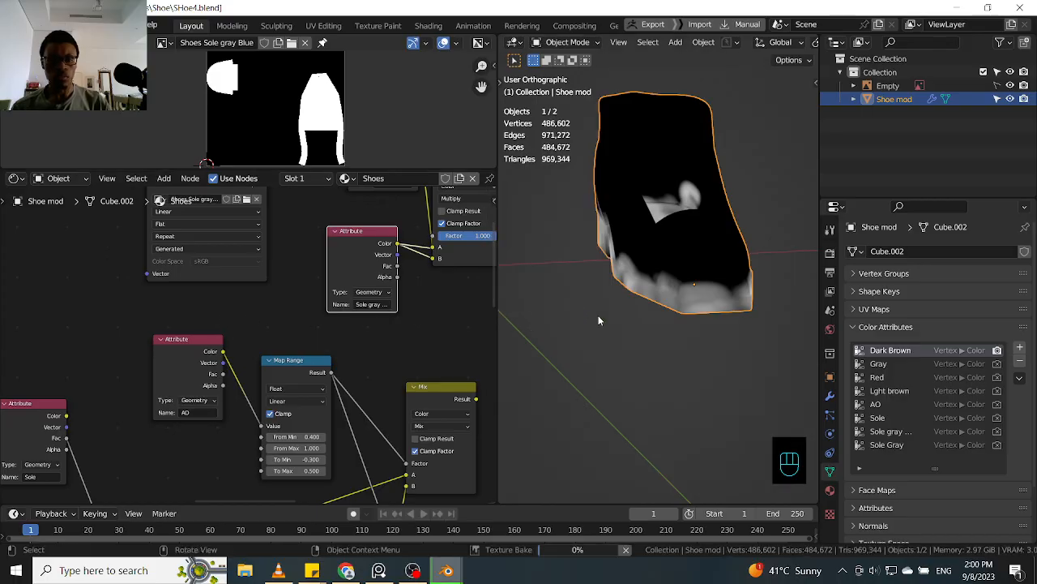
pyautogui.moveTo(423, 319); pyautogui.dragTo(387, 337, button='middle')
pyautogui.moveTo(346, 276); pyautogui.dragTo(334, 300)
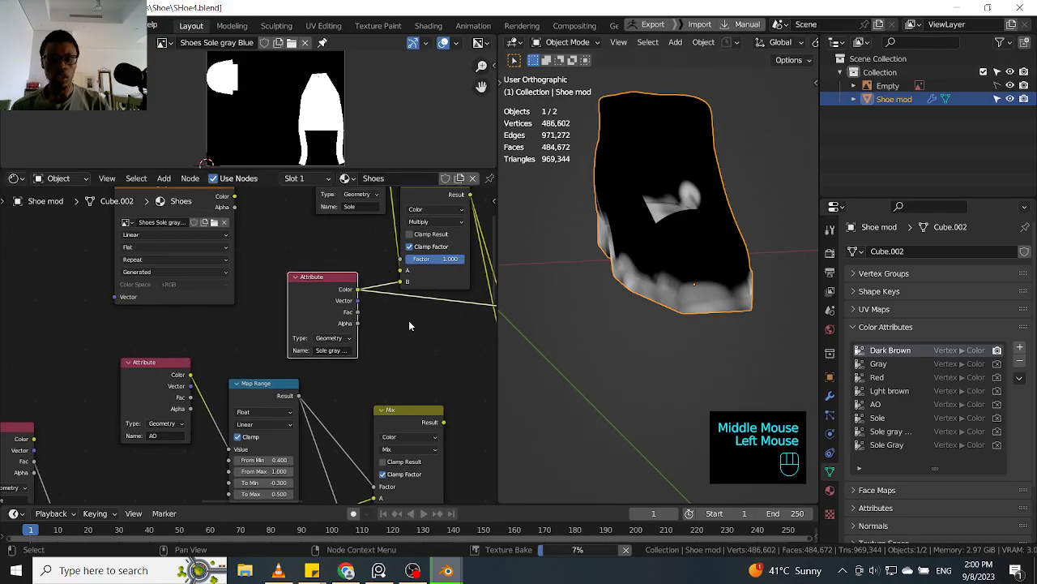
# - Examine the sole's Attribute, Multiply and Mix nodes in the Shoes material while the Sole gray Blue bake runs
pyautogui.moveTo(422, 328); pyautogui.dragTo(185, 300, button='middle')
pyautogui.moveTo(406, 300); pyautogui.dragTo(243, 296, button='middle')
pyautogui.moveTo(405, 299); pyautogui.dragTo(381, 300, button='middle')
pyautogui.click(384, 323)
pyautogui.moveTo(251, 292); pyautogui.dragTo(386, 280, button='middle')
pyautogui.moveTo(65, 291); pyautogui.dragTo(252, 311, button='middle')
pyautogui.moveTo(167, 262); pyautogui.dragTo(268, 297, button='middle')
pyautogui.moveTo(215, 288); pyautogui.dragTo(230, 292)
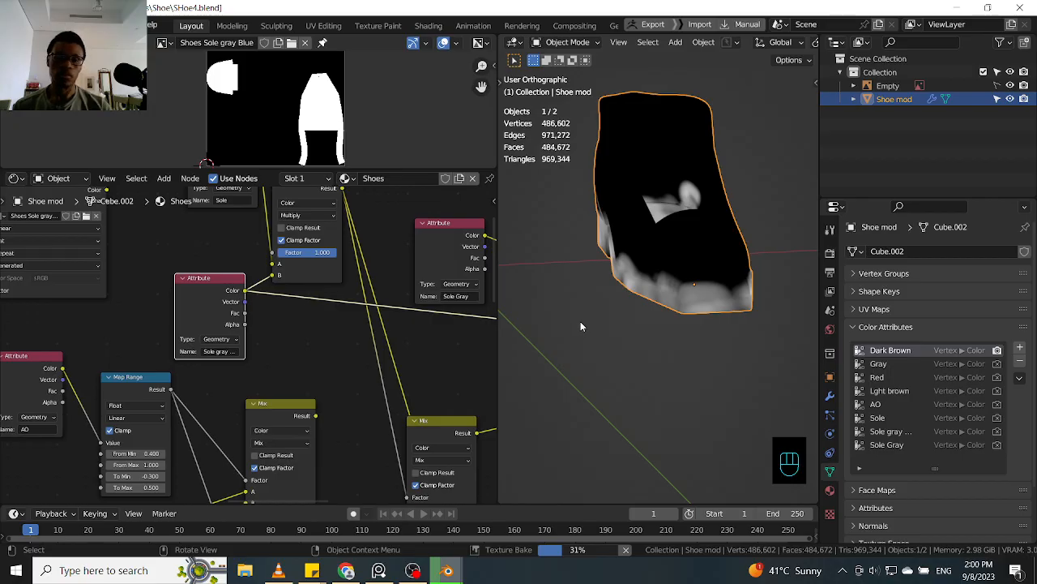
pyautogui.moveTo(269, 318); pyautogui.dragTo(390, 339, button='middle')
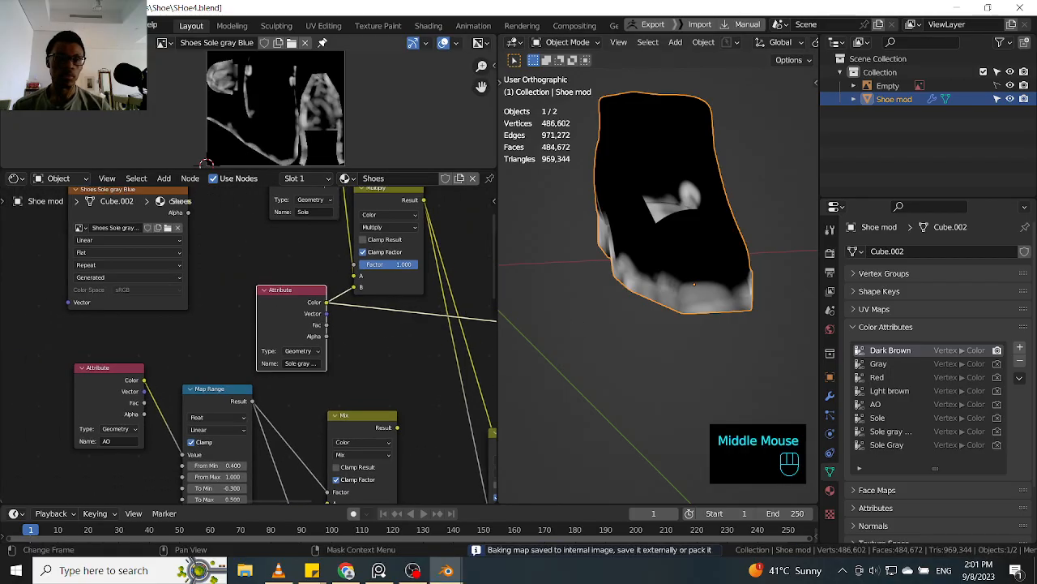
# - Save the baked Shoes Sole gray Blue image as an external file
pyautogui.click(75, 42)
pyautogui.click(112, 170)
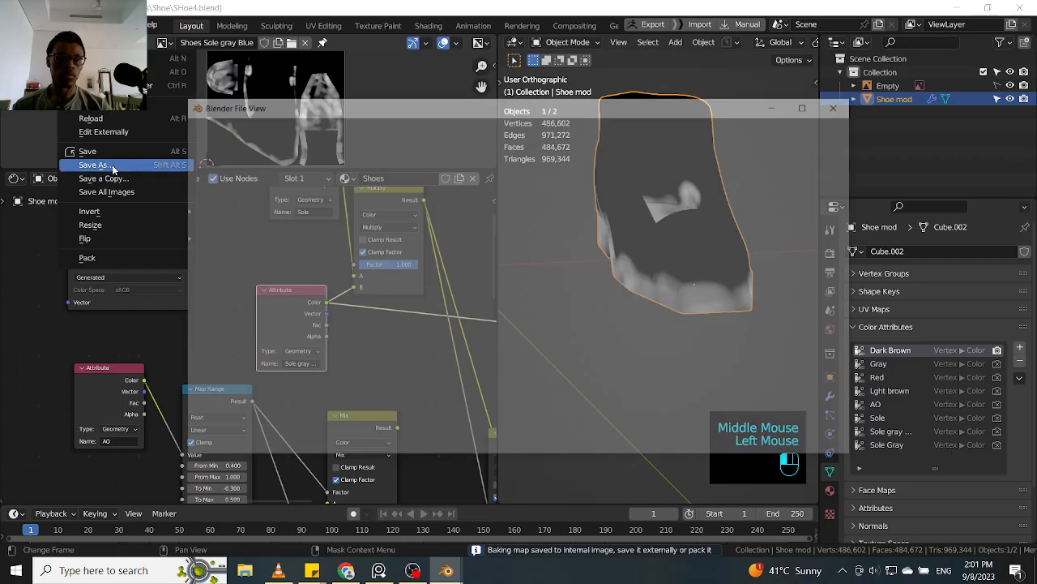
pyautogui.click(716, 443)
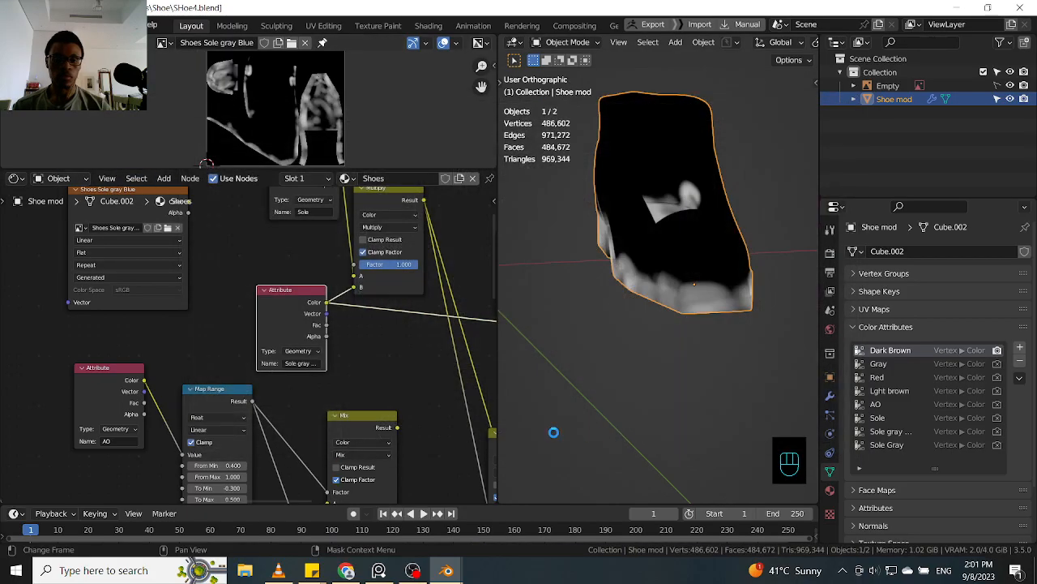
# - Unlink the saved image from the image editor and create a new blank 4096 × 4096 px image named Shoes AO
pyautogui.moveTo(278, 367)
pyautogui.mouseDown(button='middle')
pyautogui.moveTo(254, 362)
pyautogui.moveTo(268, 362)
pyautogui.mouseUp(button='middle')
pyautogui.click(305, 42)
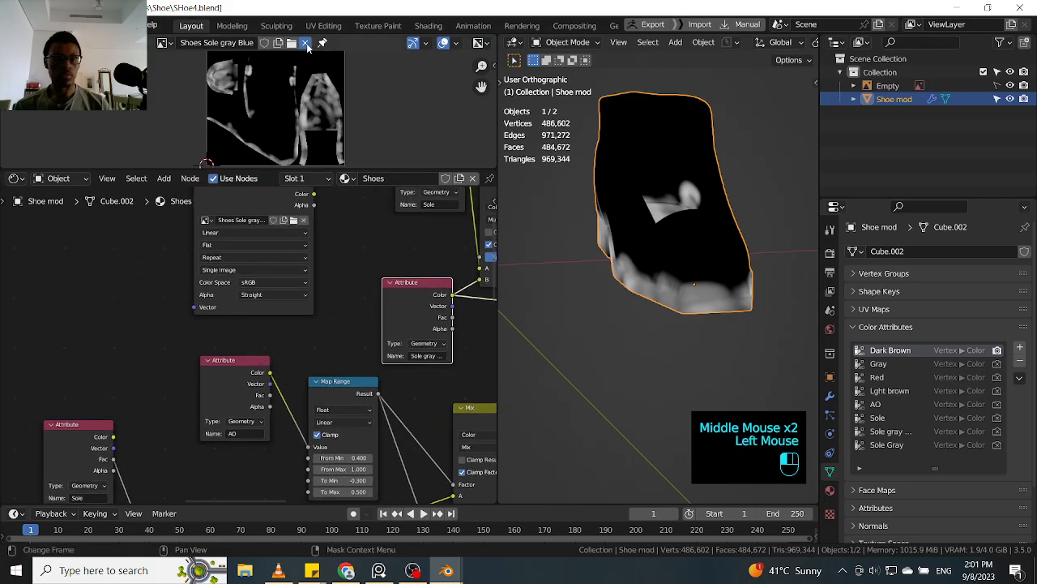
pyautogui.click(221, 44)
pyautogui.click(235, 68)
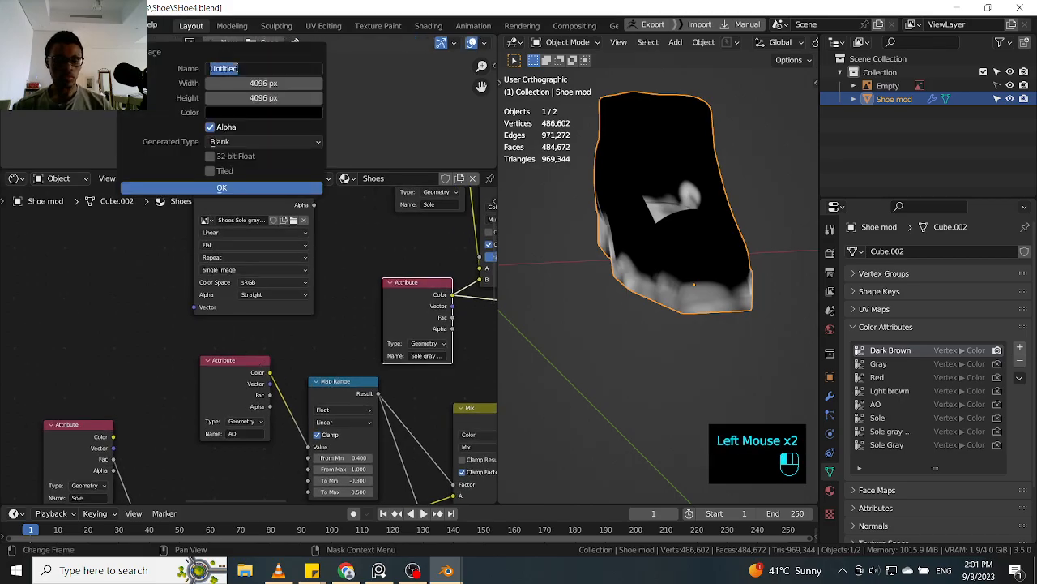
pyautogui.write('Sho')
pyautogui.press('BackSpace')
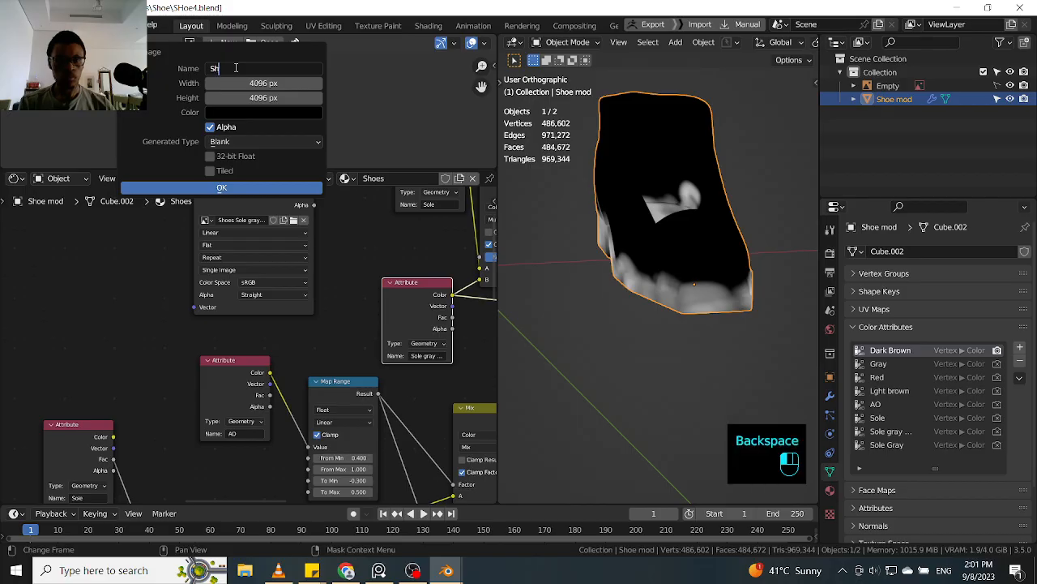
pyautogui.write('oes AO')
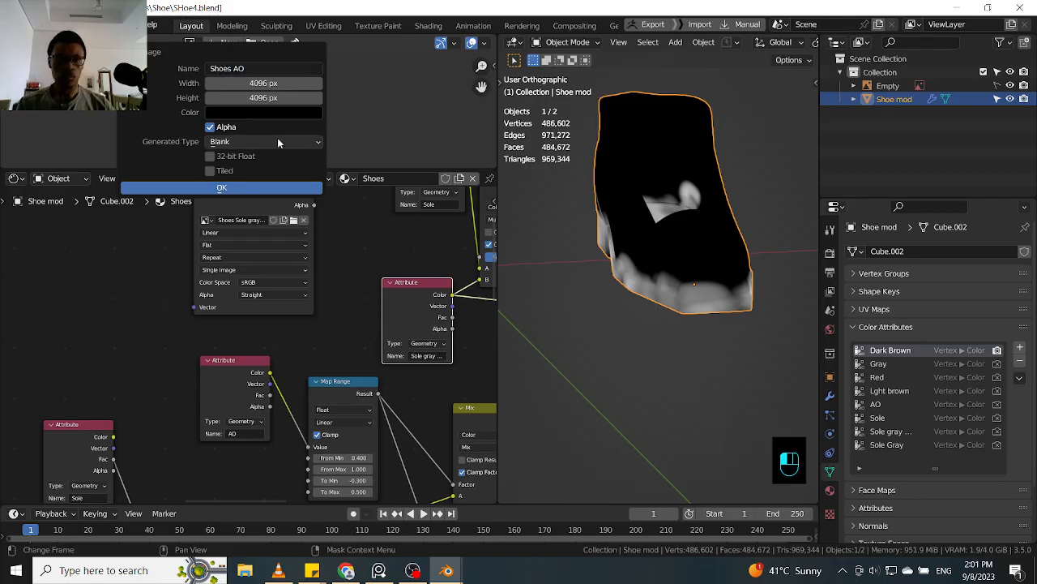
pyautogui.press('Return')
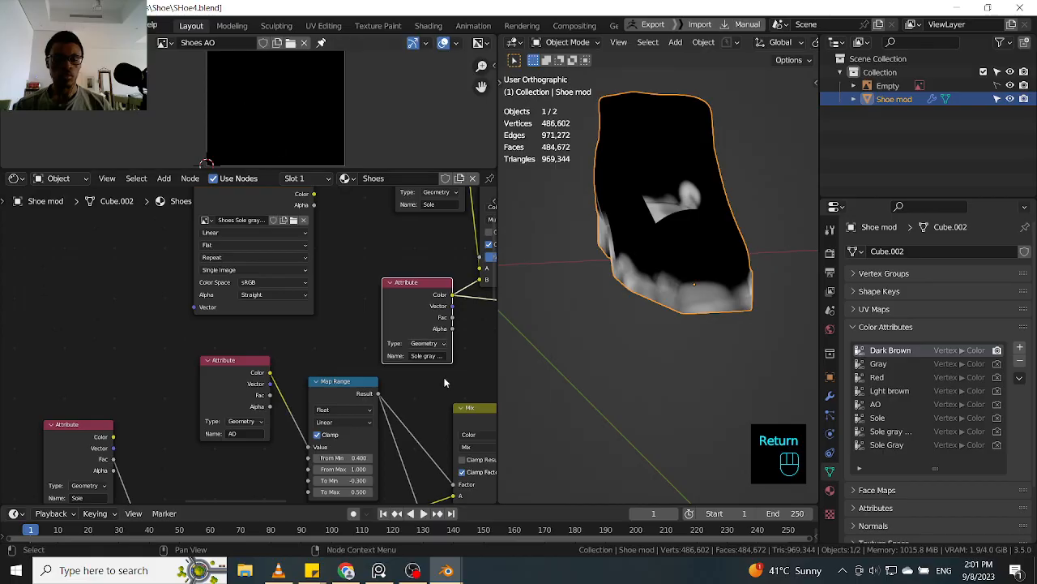
# - Preview the AO attribute on the shoe, assign the Shoes AO image to the image texture node, and start baking to it
pyautogui.keyDown('ctrl'); pyautogui.keyDown('shift'); pyautogui.click(242, 372); pyautogui.keyUp('shift'); pyautogui.keyUp('ctrl')
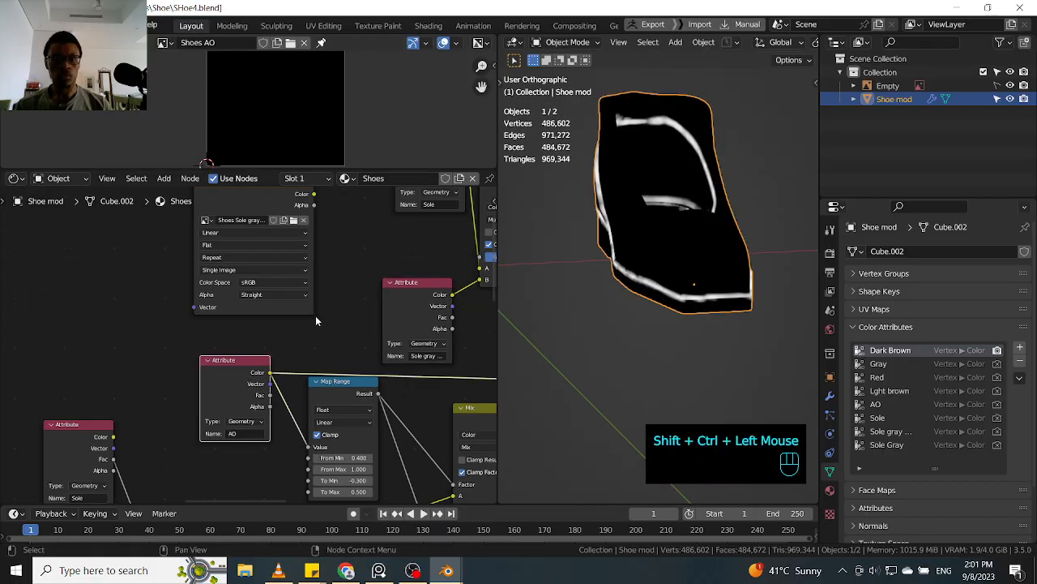
pyautogui.moveTo(349, 263); pyautogui.dragTo(303, 322, button='middle')
pyautogui.click(163, 278)
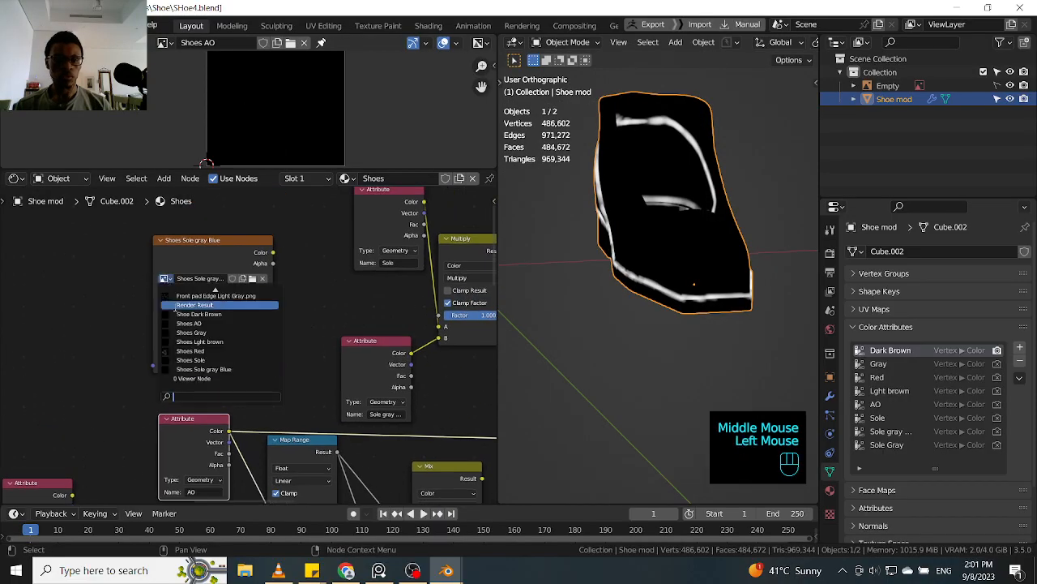
pyautogui.click(221, 323)
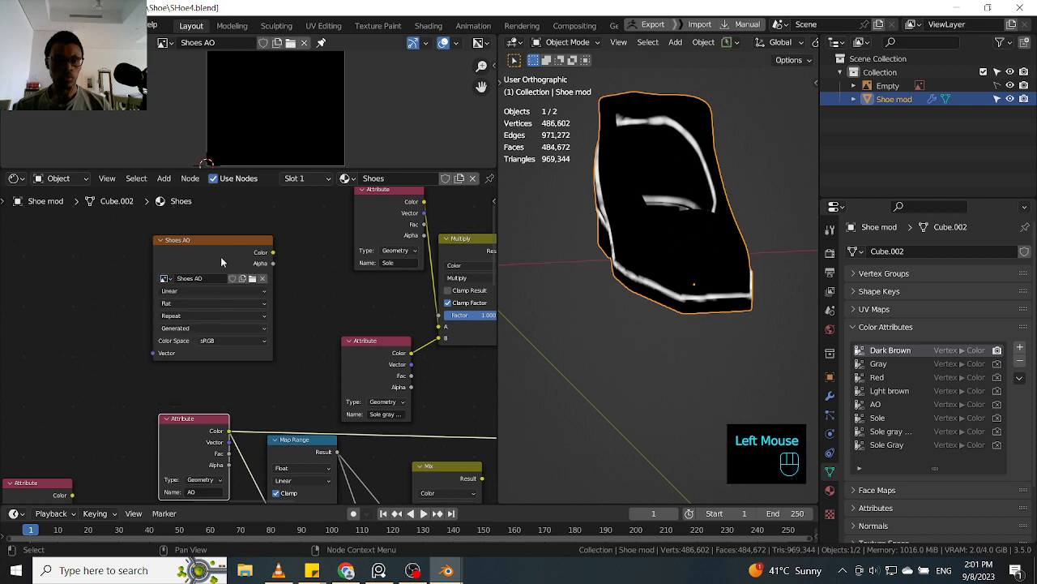
pyautogui.press('q')
pyautogui.click(649, 301)
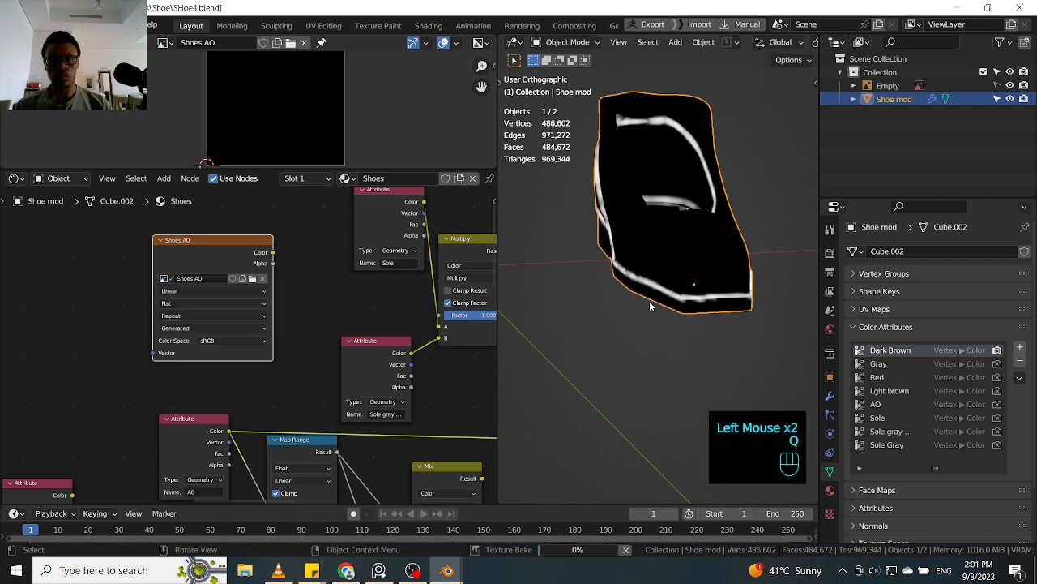
# - Move the Shoes AO image texture node above the two sole Attribute groups and copy the name Sole Gray from its Attribute node
pyautogui.moveTo(266, 370); pyautogui.dragTo(241, 387, button='middle')
pyautogui.moveTo(132, 300); pyautogui.dragTo(361, 275)
pyautogui.moveTo(421, 316); pyautogui.dragTo(208, 242, button='middle')
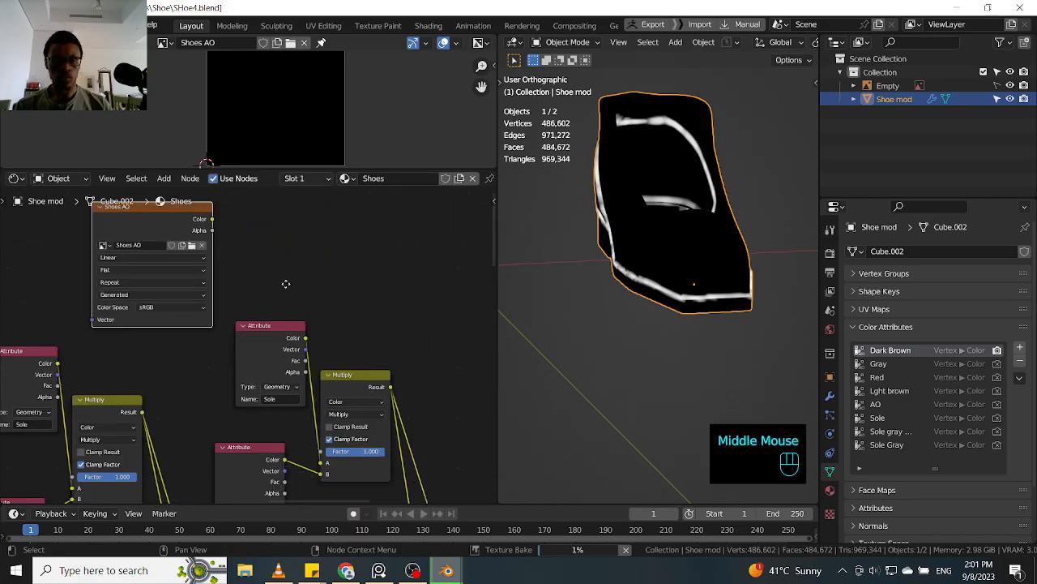
pyautogui.moveTo(327, 253); pyautogui.dragTo(336, 248, button='middle')
pyautogui.moveTo(417, 319); pyautogui.dragTo(211, 370, button='middle')
pyautogui.moveTo(262, 427); pyautogui.dragTo(394, 309, button='middle')
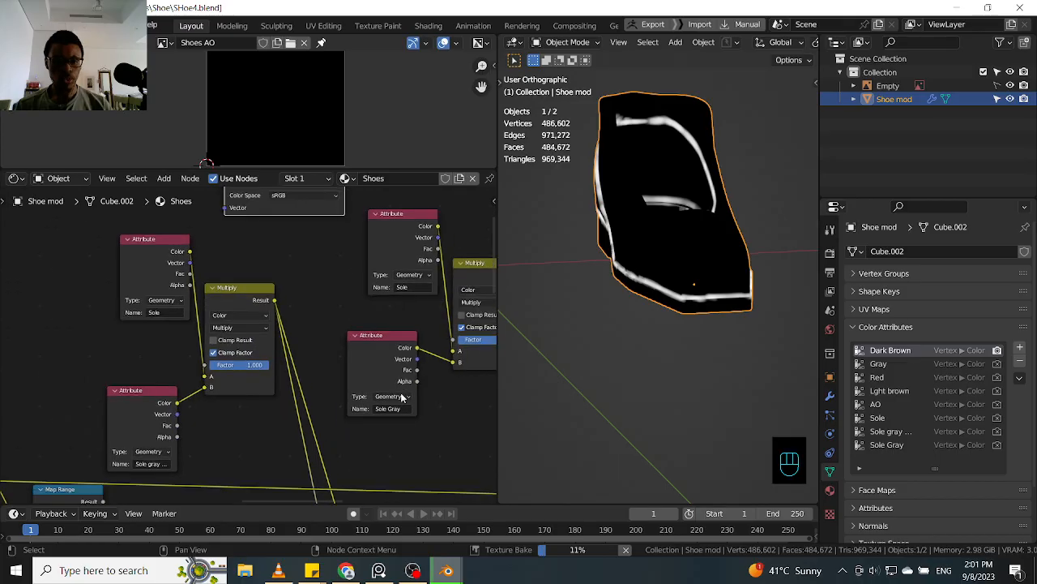
pyautogui.click(398, 409)
pyautogui.hotkey('ctrl', 'c')
pyautogui.moveTo(324, 313); pyautogui.dragTo(306, 392, button='middle')
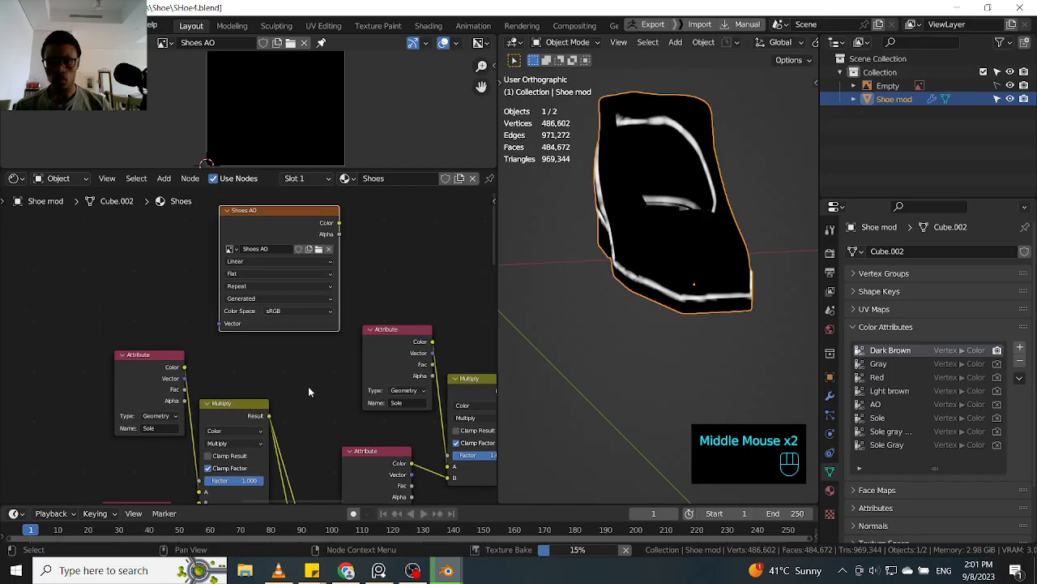
pyautogui.moveTo(253, 346); pyautogui.dragTo(288, 362, button='middle')
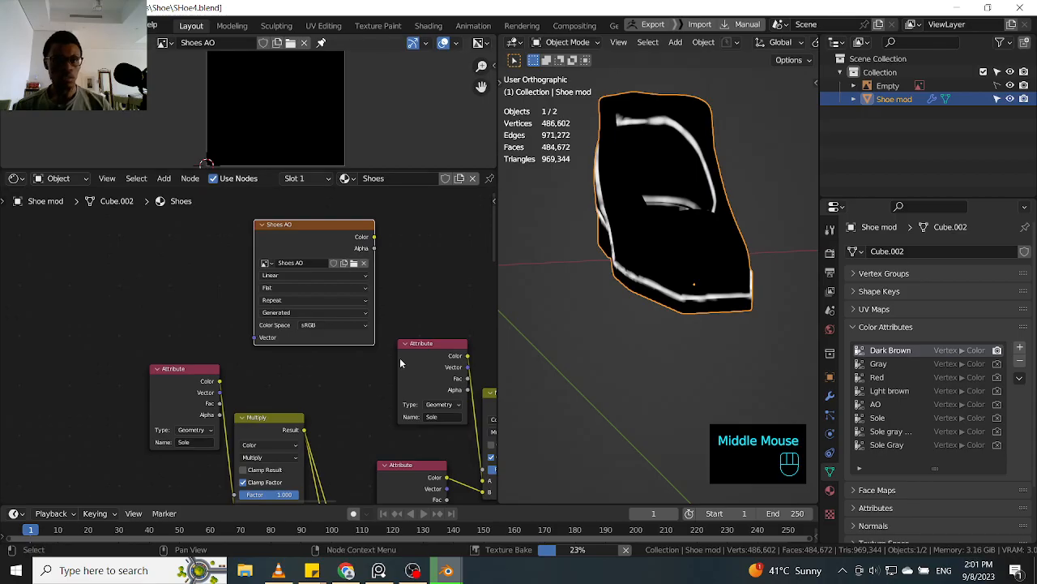
pyautogui.moveTo(171, 405); pyautogui.dragTo(214, 349, button='middle')
pyautogui.moveTo(183, 419); pyautogui.dragTo(110, 388, button='middle')
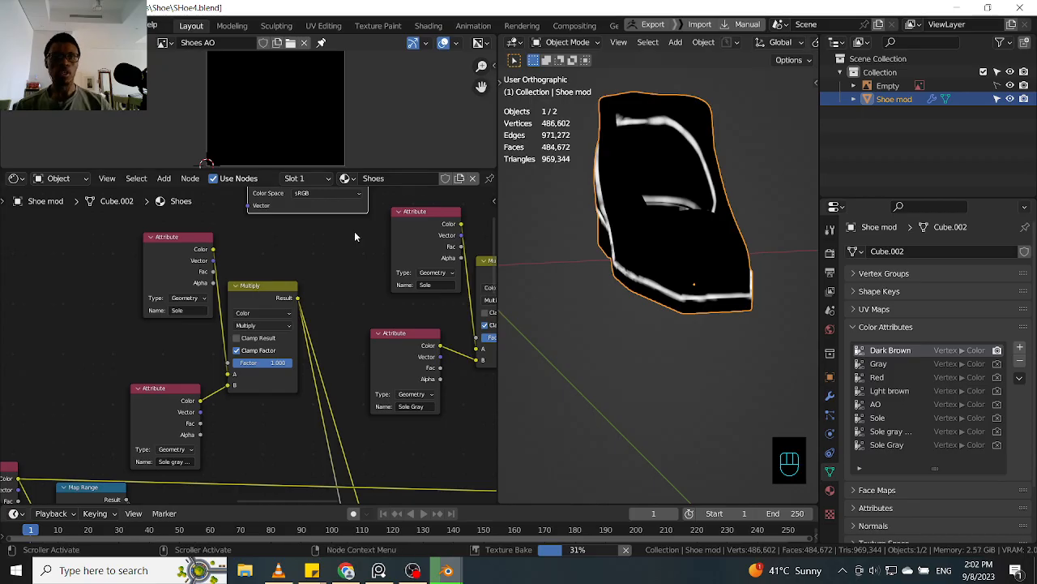
pyautogui.scroll(-1, 260, 98)
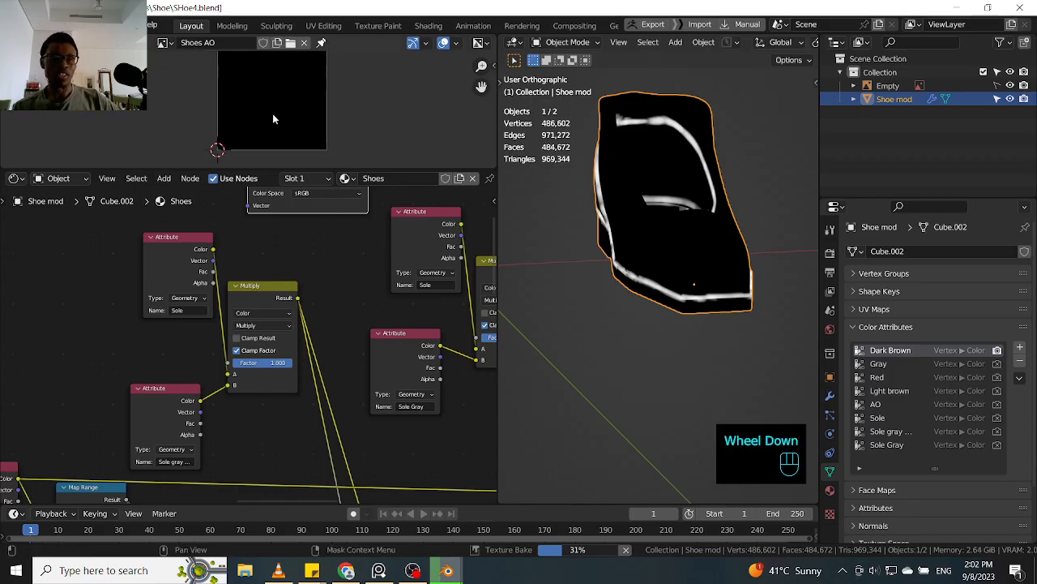
# - Save the baked Shoes AO image as Shoes AO.png in the Textures folder
pyautogui.click(78, 42)
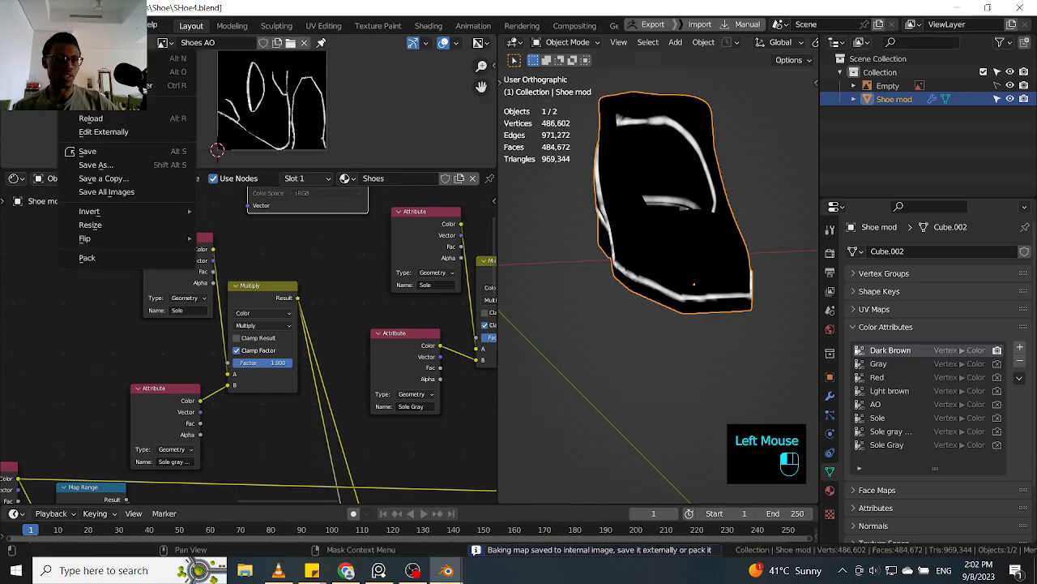
pyautogui.click(133, 168)
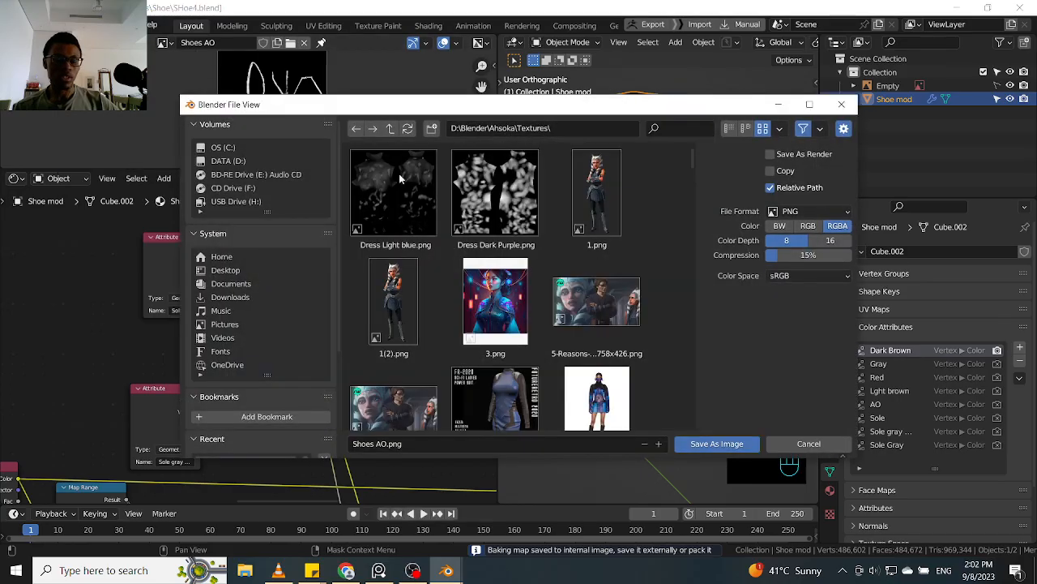
pyautogui.click(702, 448)
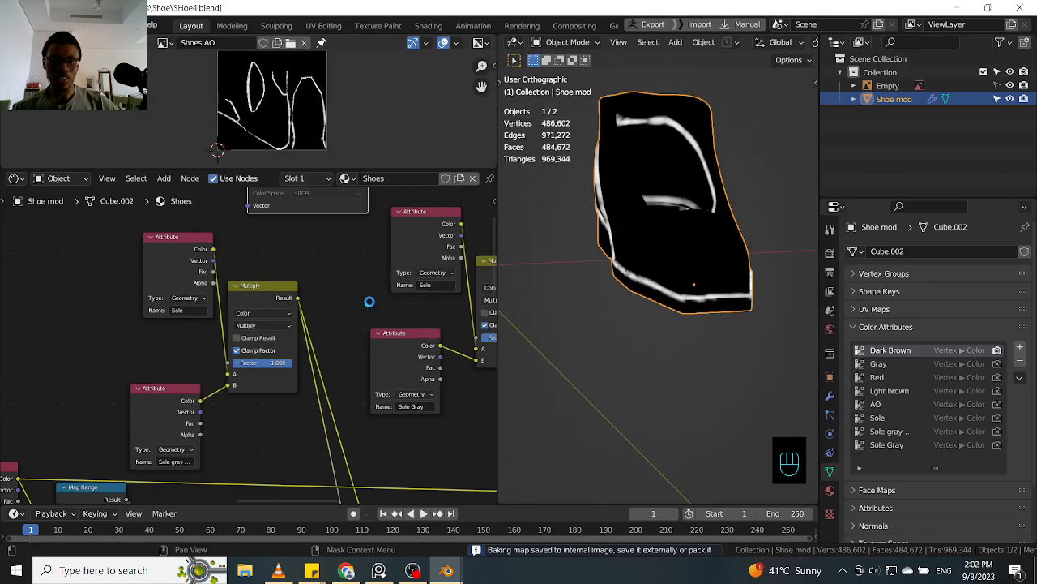
# - Preview the Sole Gray attribute on the shoe and make the Shoes AO image texture node active
pyautogui.moveTo(301, 353); pyautogui.dragTo(334, 349, button='middle')
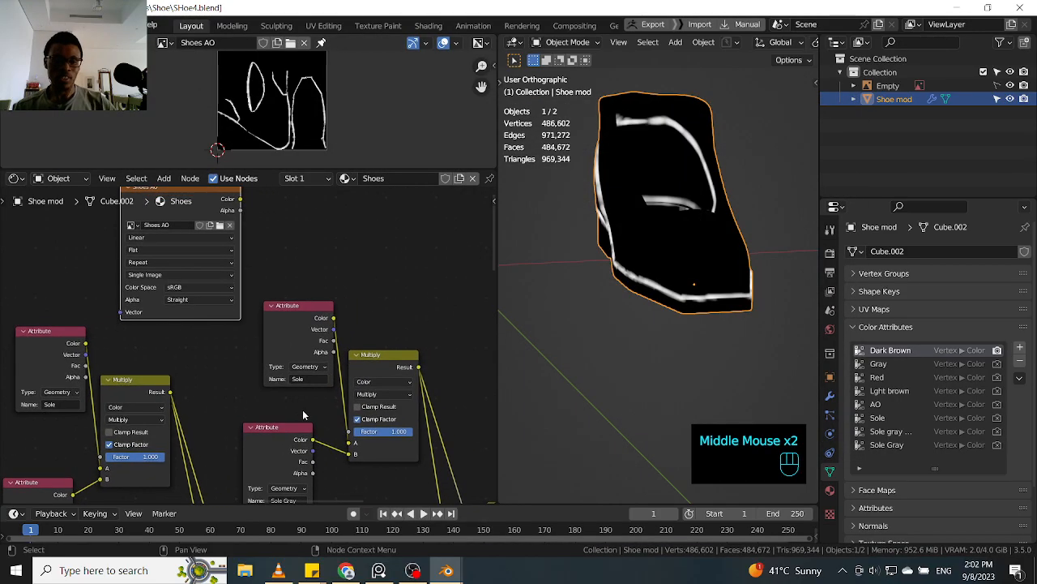
pyautogui.keyDown('ctrl'); pyautogui.keyDown('shift'); pyautogui.click(297, 434); pyautogui.keyUp('shift'); pyautogui.keyUp('ctrl')
pyautogui.moveTo(188, 191); pyautogui.dragTo(223, 273, button='middle')
pyautogui.click(217, 281)
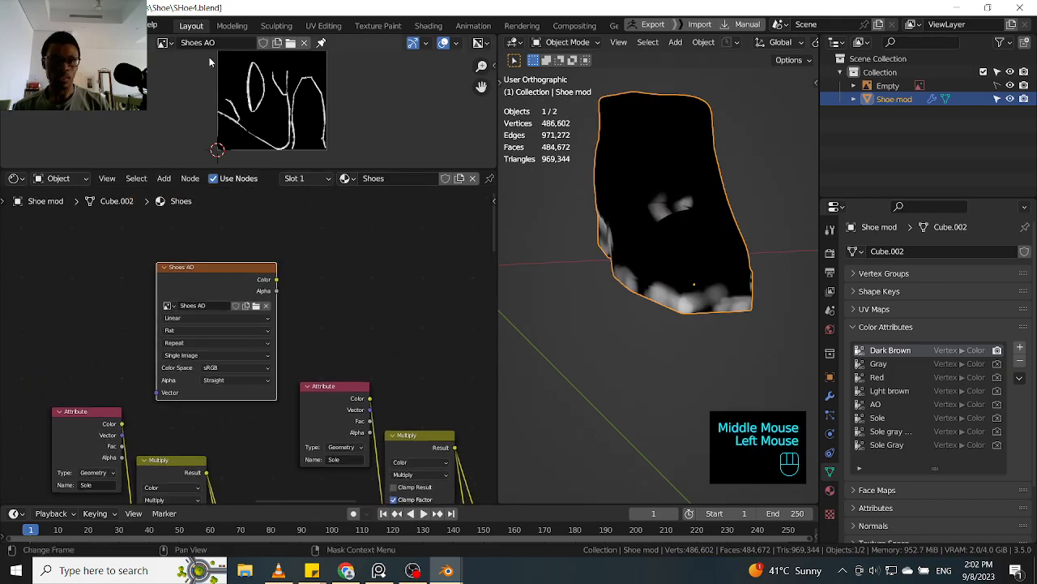
# - Create a new blank 4096 × 4096 px image named Shoes Sole Gray, reusing the copied attribute name
pyautogui.click(304, 43)
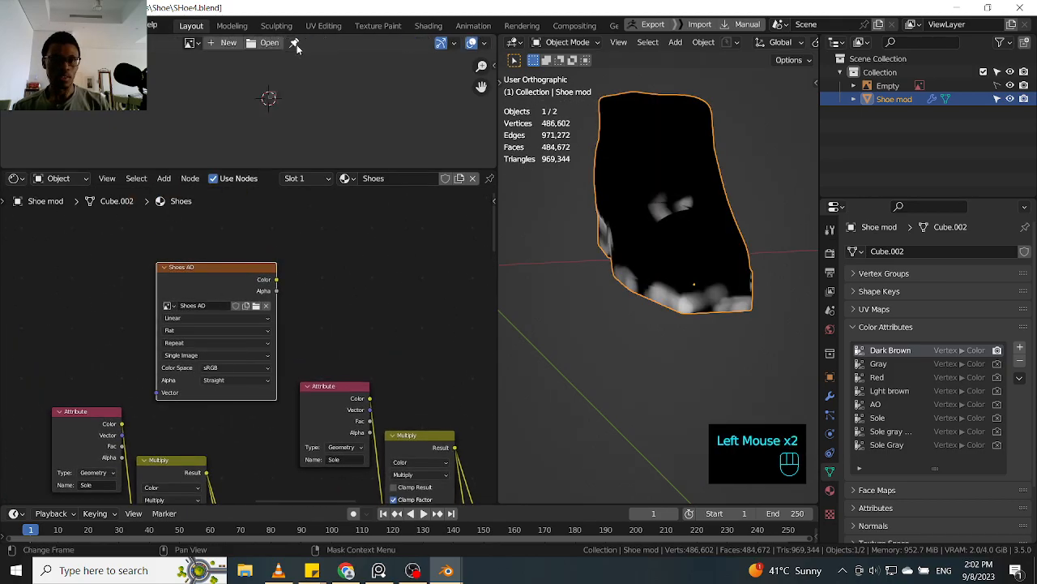
pyautogui.click(225, 43)
pyautogui.write('Sh')
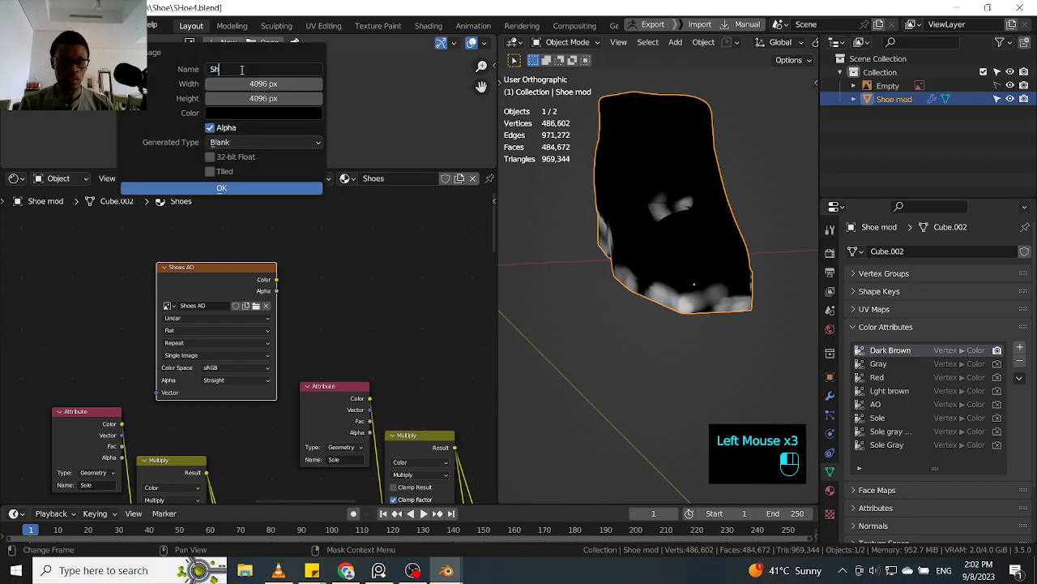
pyautogui.write('oes')
pyautogui.hotkey('ctrl', 'v')
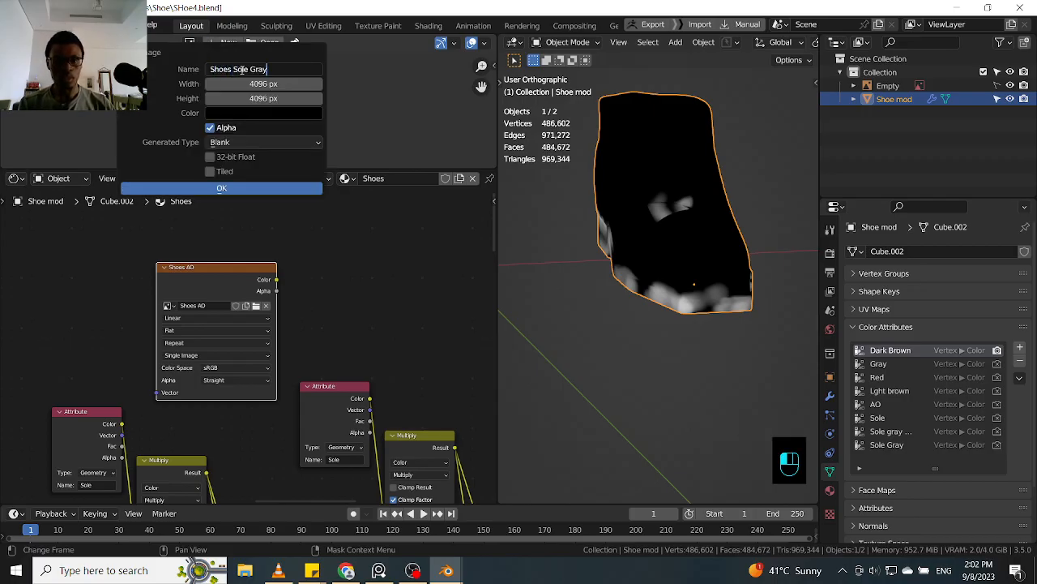
pyautogui.press('Return')
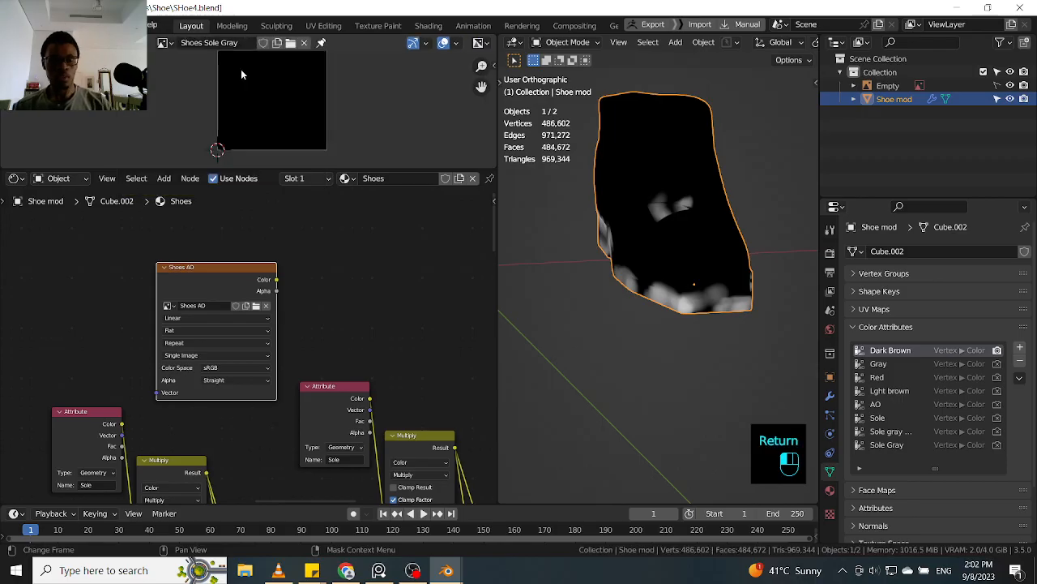
# - Find the Shoes Sole Gray image in the image texture node's list of available images
pyautogui.click(255, 300)
pyautogui.click(168, 305)
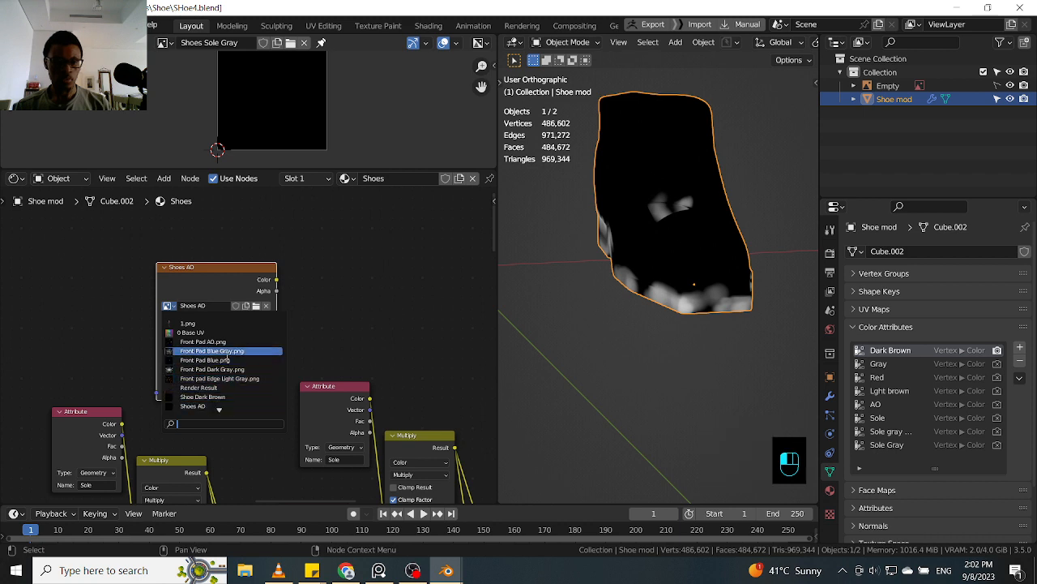
pyautogui.scroll(-3, 216, 396)
pyautogui.scroll(-5, 217, 395)
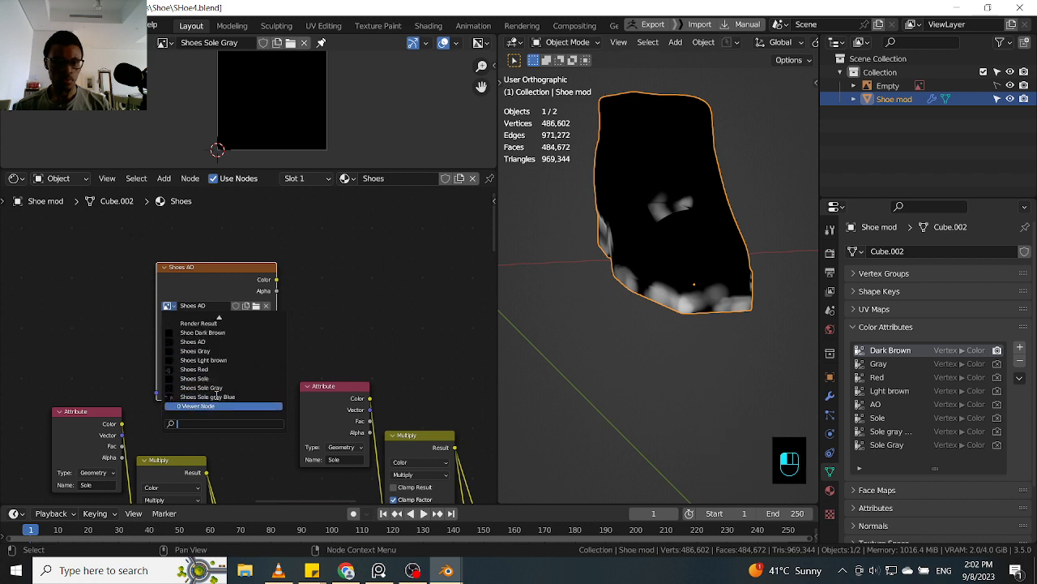
# - Assign the Shoes Sole Gray image to the image texture node and bake to it
pyautogui.click(234, 391)
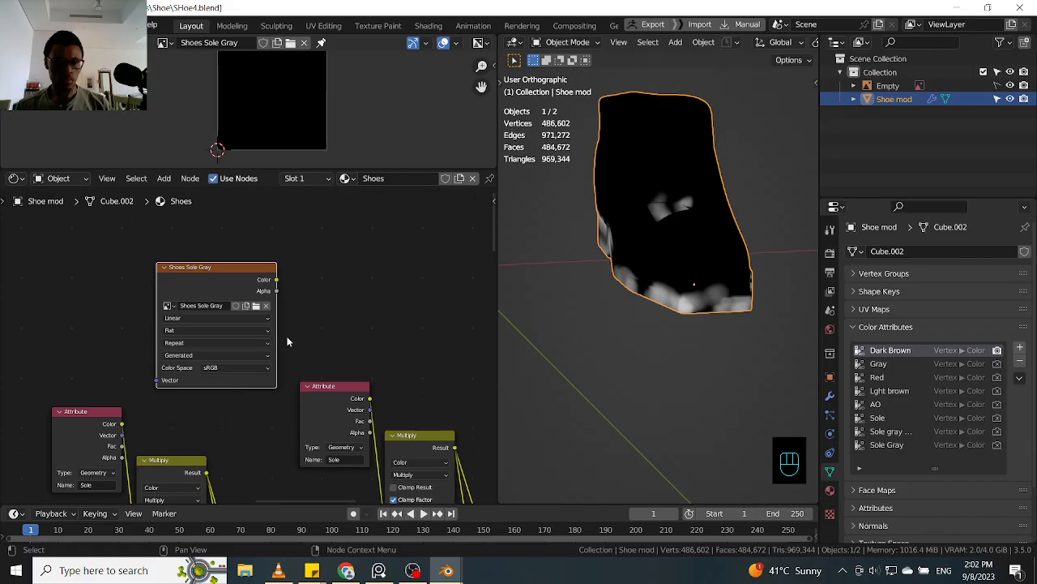
pyautogui.moveTo(351, 346); pyautogui.dragTo(306, 322, button='middle')
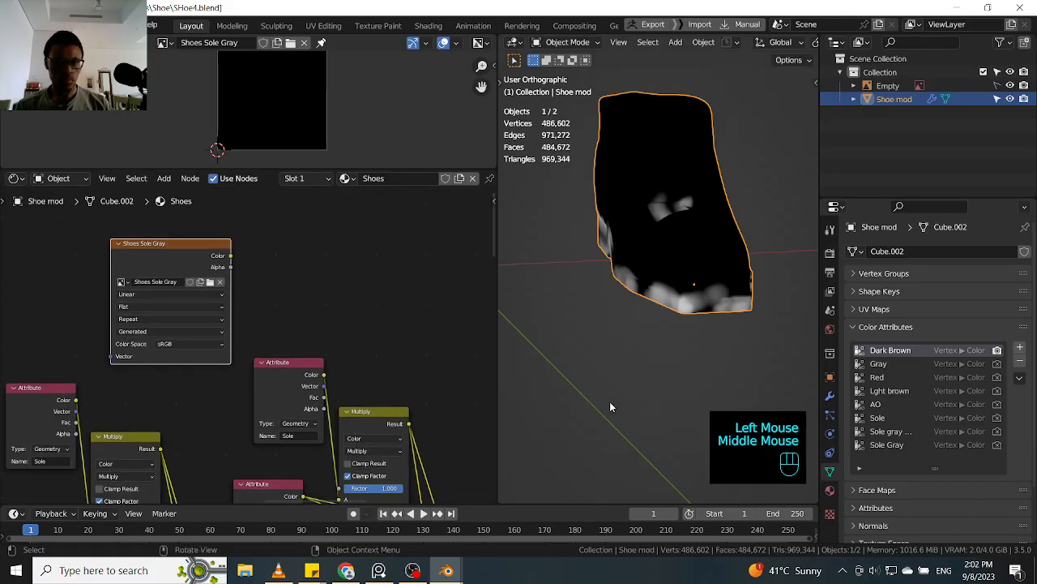
pyautogui.press('q')
pyautogui.click(621, 371)
pyautogui.moveTo(418, 366); pyautogui.dragTo(426, 297, button='middle')
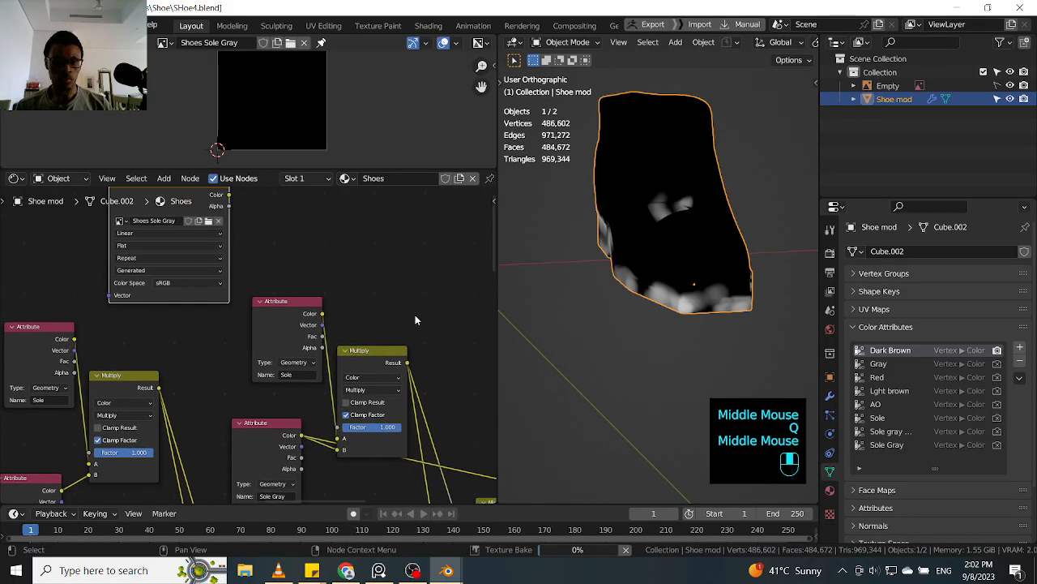
pyautogui.moveTo(292, 397); pyautogui.dragTo(295, 358, button='middle')
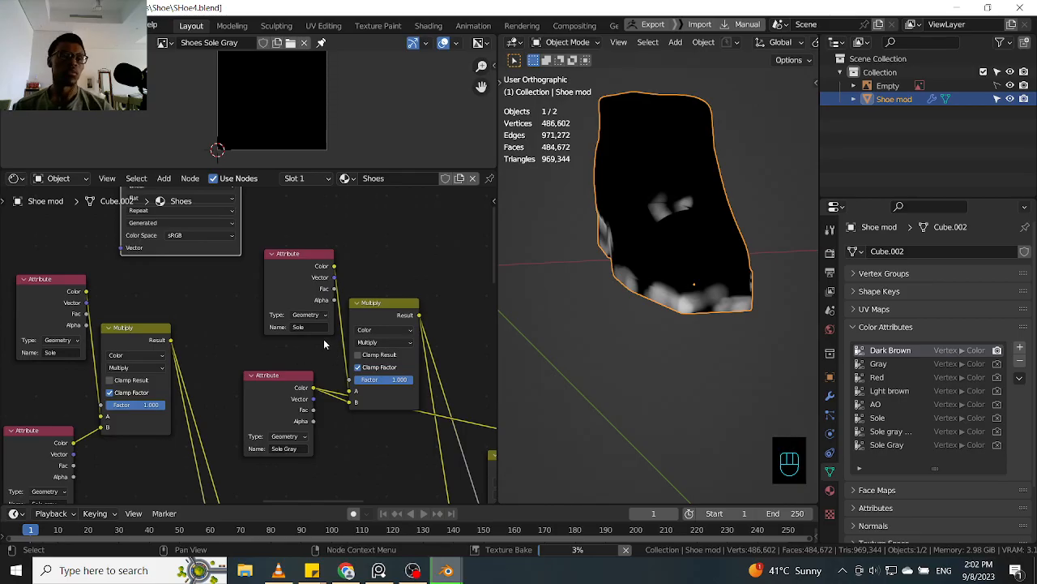
pyautogui.moveTo(209, 322); pyautogui.dragTo(252, 364, button='middle')
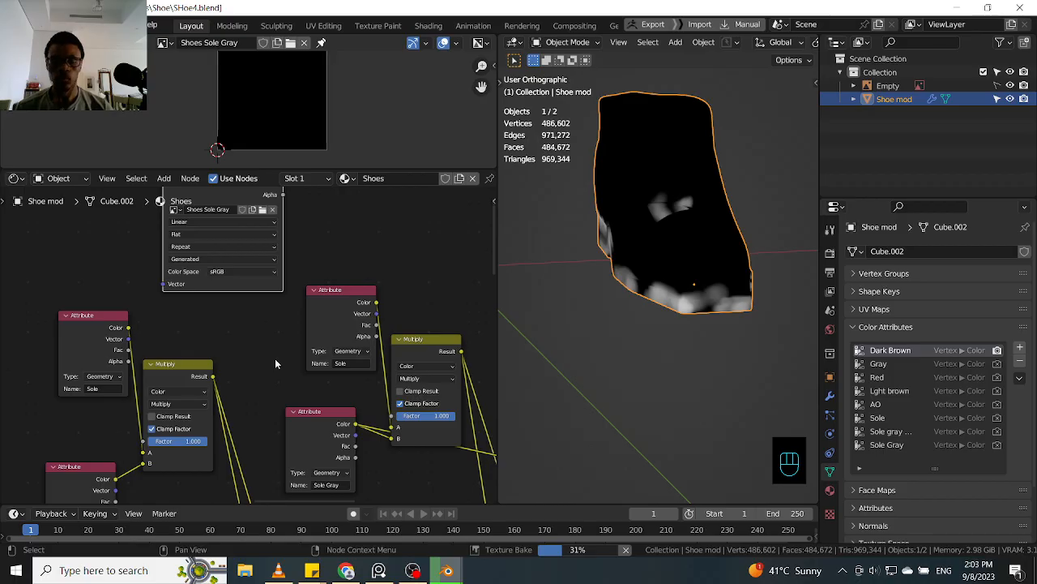
pyautogui.moveTo(274, 354); pyautogui.dragTo(267, 437, button='middle')
pyautogui.moveTo(197, 272)
pyautogui.mouseDown()
pyautogui.moveTo(217, 258)
pyautogui.moveTo(200, 254)
pyautogui.mouseUp()
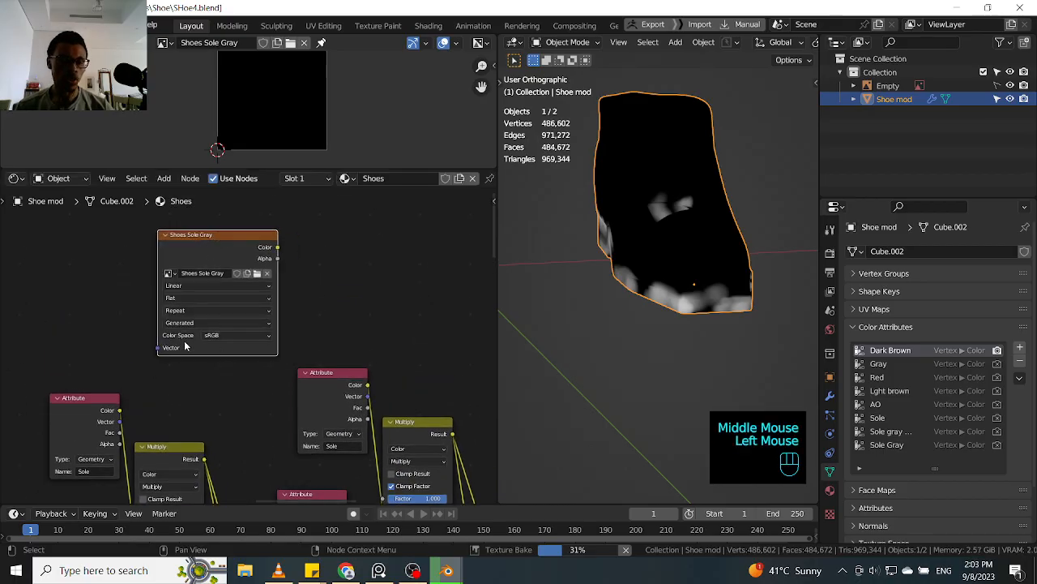
pyautogui.click(270, 337)
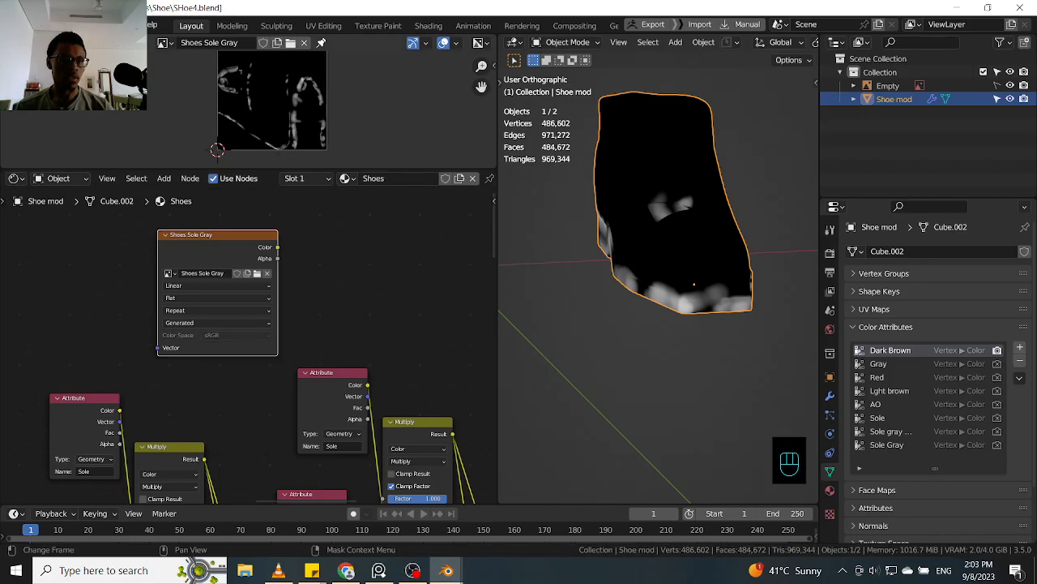
# - Save the baked image as Shoes Sole Gray.png in the Ahsoka Textures folder
pyautogui.click(77, 42)
pyautogui.click(108, 165)
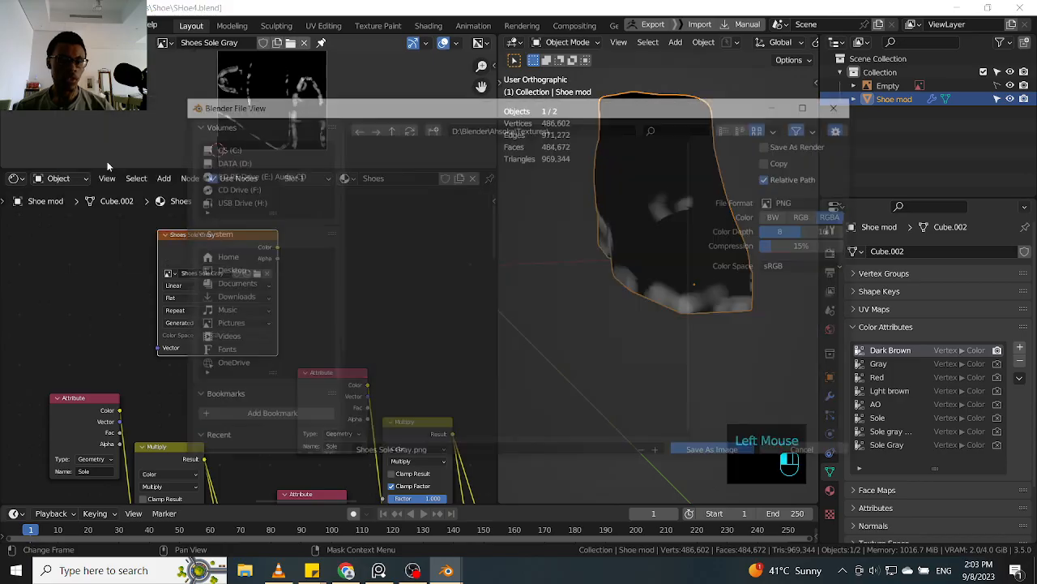
pyautogui.click(697, 444)
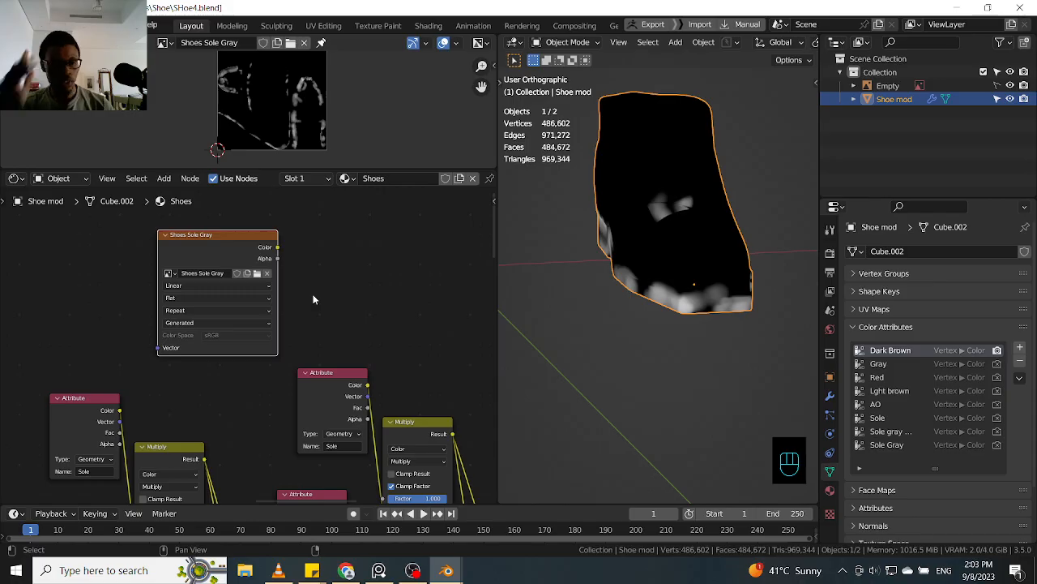
pyautogui.click(361, 304)
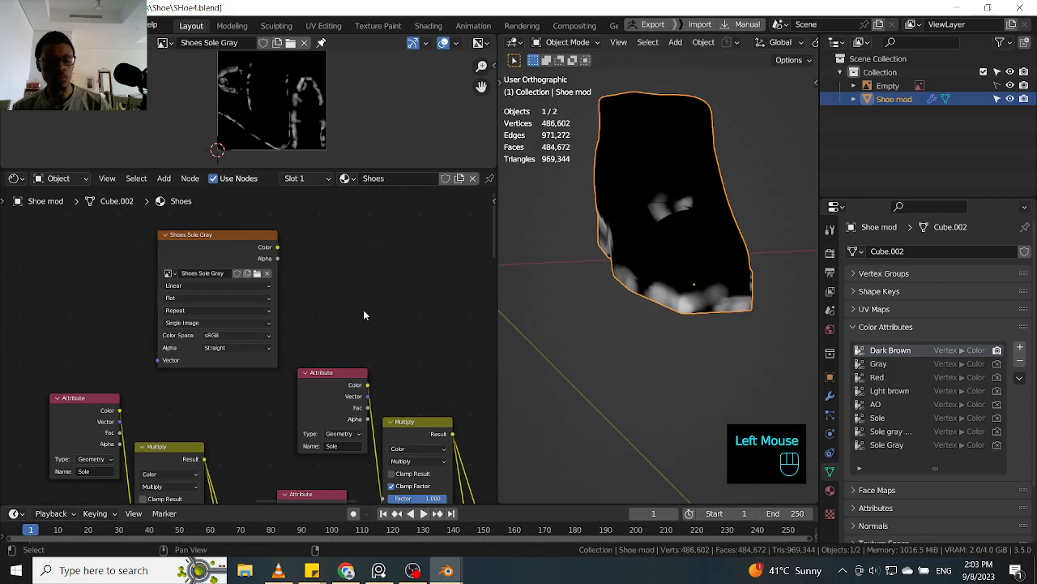
# - Save the project under the incremented file name SHoe5.blend in the Shoe folder
pyautogui.hotkey('ctrl', 'shift', 's')
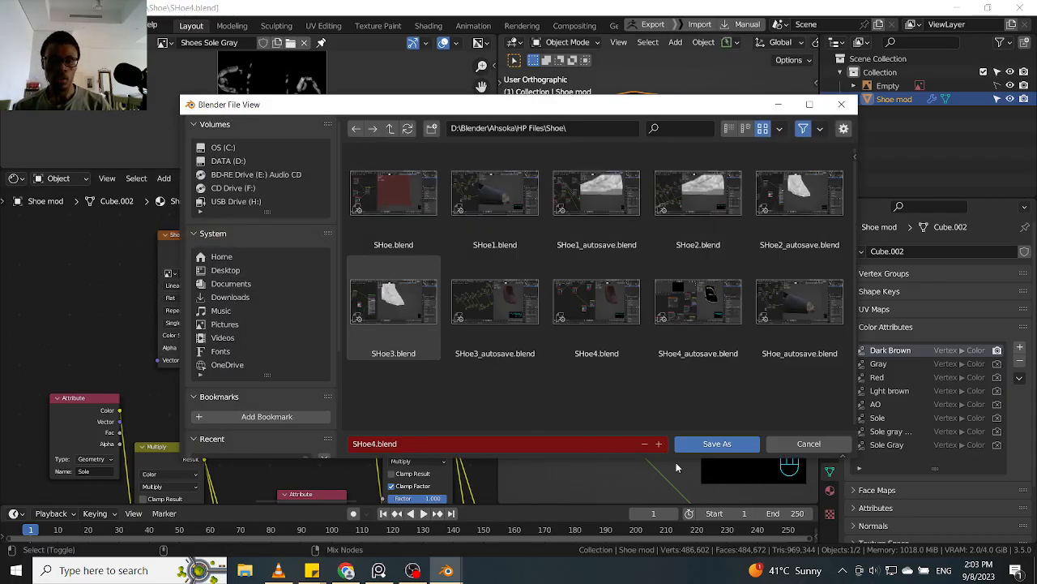
pyautogui.click(659, 450)
pyautogui.click(717, 443)
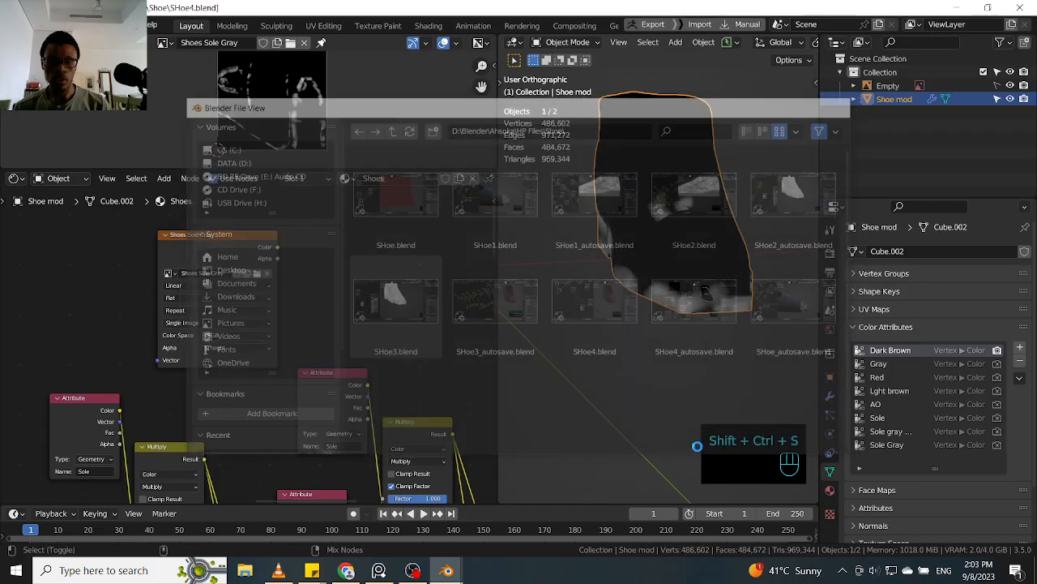
pyautogui.click(308, 282)
pyautogui.moveTo(314, 340); pyautogui.dragTo(351, 313, button='middle')
pyautogui.moveTo(181, 222); pyautogui.dragTo(252, 286, button='middle')
pyautogui.click(251, 285)
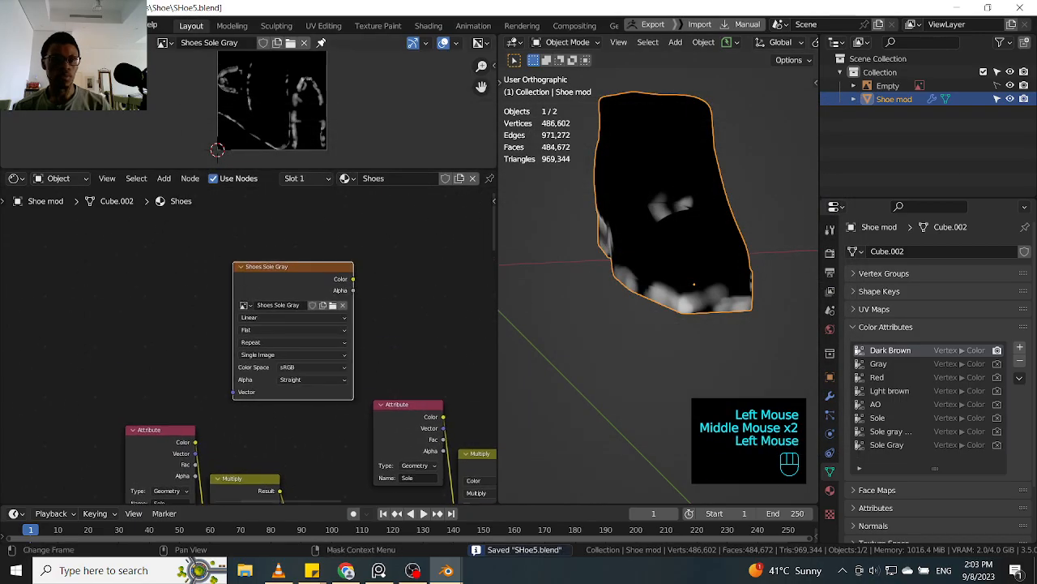
# - Open the recent project file Ahsoka126.blend
pyautogui.click(17, 25)
pyautogui.moveTo(65, 67)
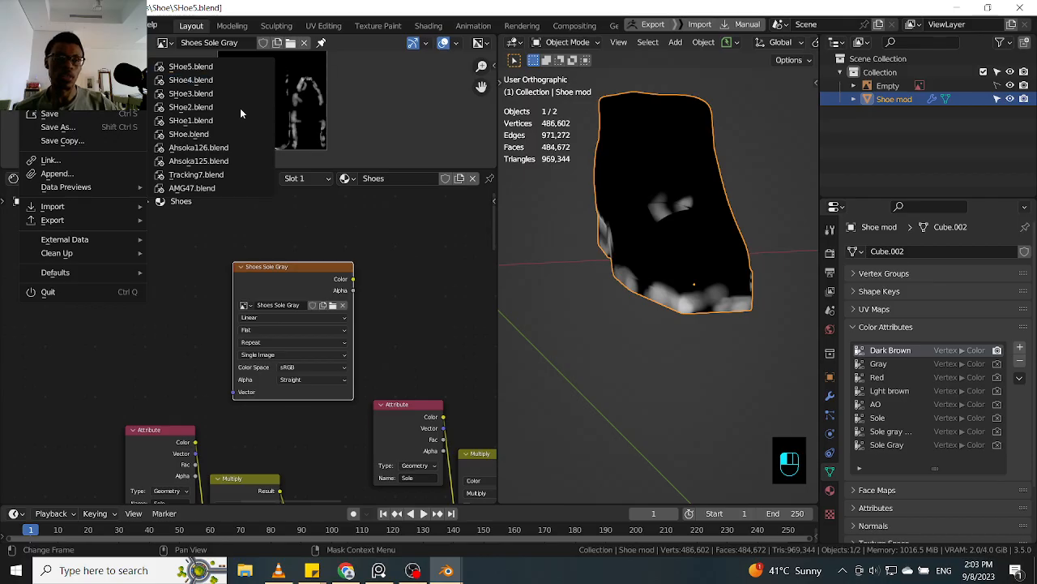
pyautogui.click(256, 149)
pyautogui.click(489, 309)
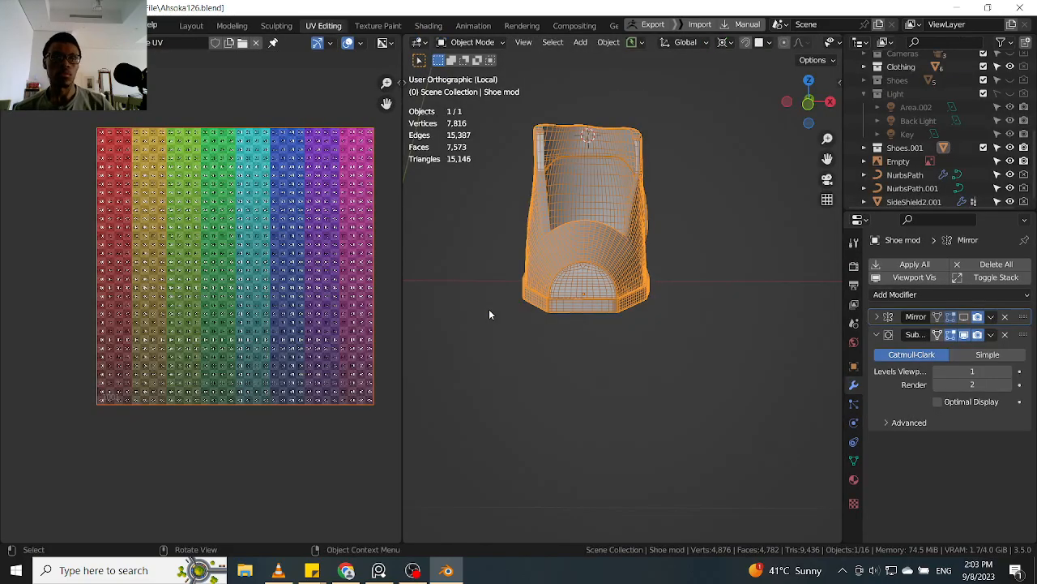
# - Hide the Shoes.001 collection and show the Shoes collection, making Shoes base the active object with nothing left selected
pyautogui.moveTo(635, 306); pyautogui.dragTo(602, 298, button='middle')
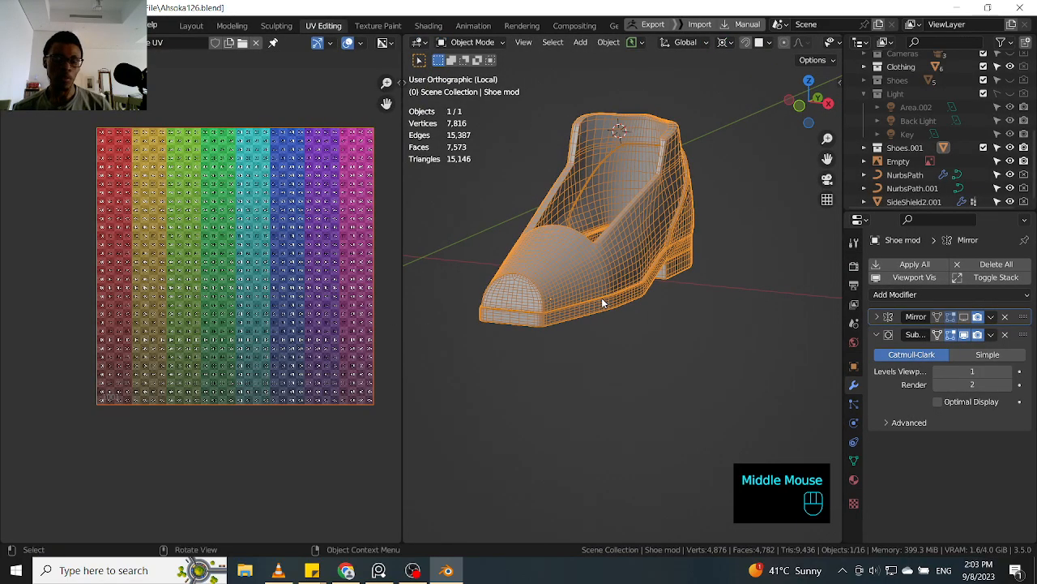
pyautogui.click(1009, 148)
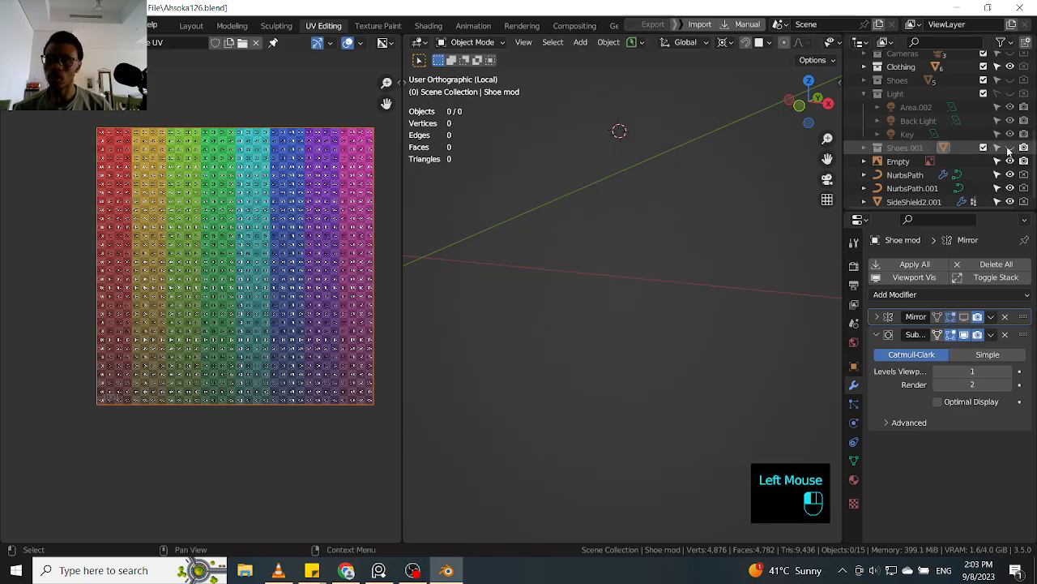
pyautogui.click(1010, 81)
pyautogui.click(616, 274)
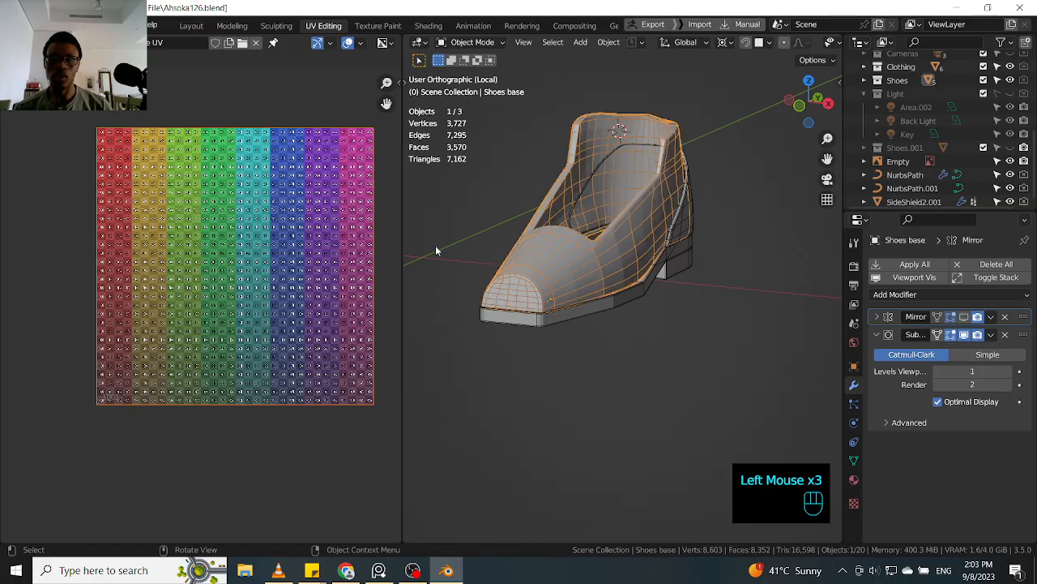
pyautogui.moveTo(600, 243); pyautogui.dragTo(684, 274, button='middle')
pyautogui.click(570, 331)
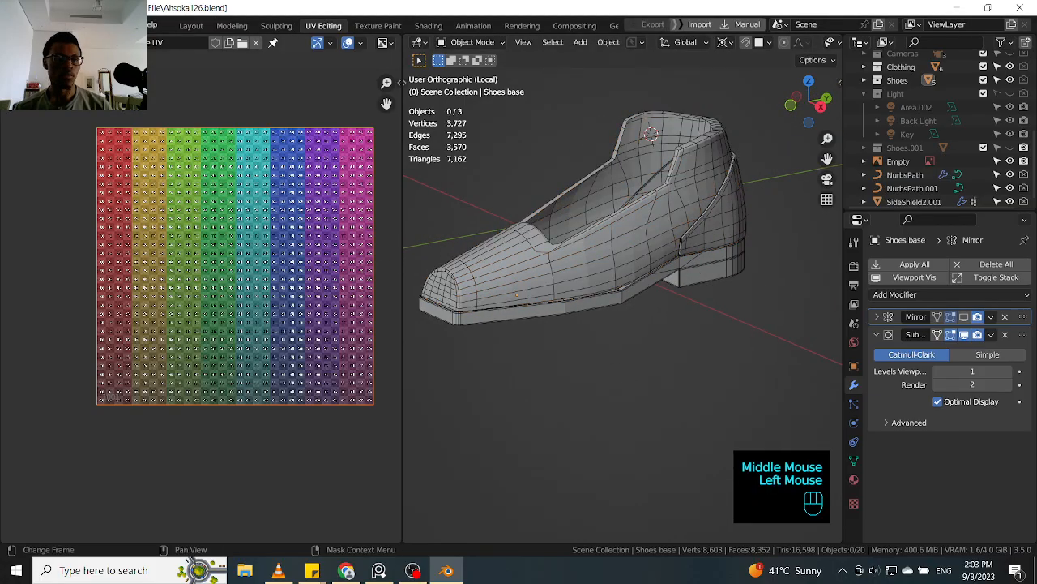
# - Change the UV editor area to the Shader Editor to show the Uv material's nodes
pyautogui.click(16, 42)
pyautogui.click(61, 174)
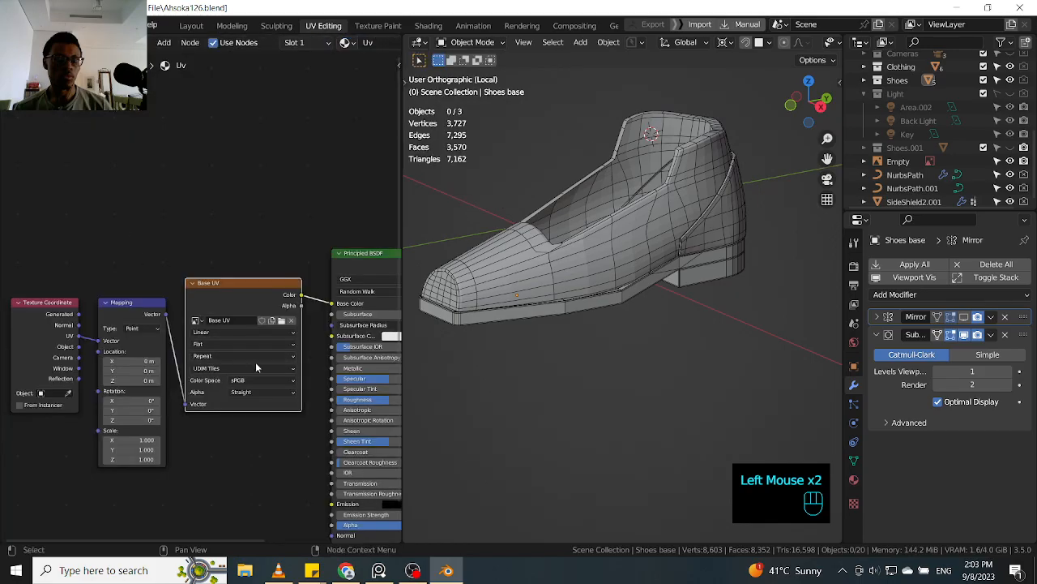
pyautogui.moveTo(235, 361); pyautogui.dragTo(170, 275, button='middle')
pyautogui.moveTo(187, 324); pyautogui.dragTo(273, 320, button='middle')
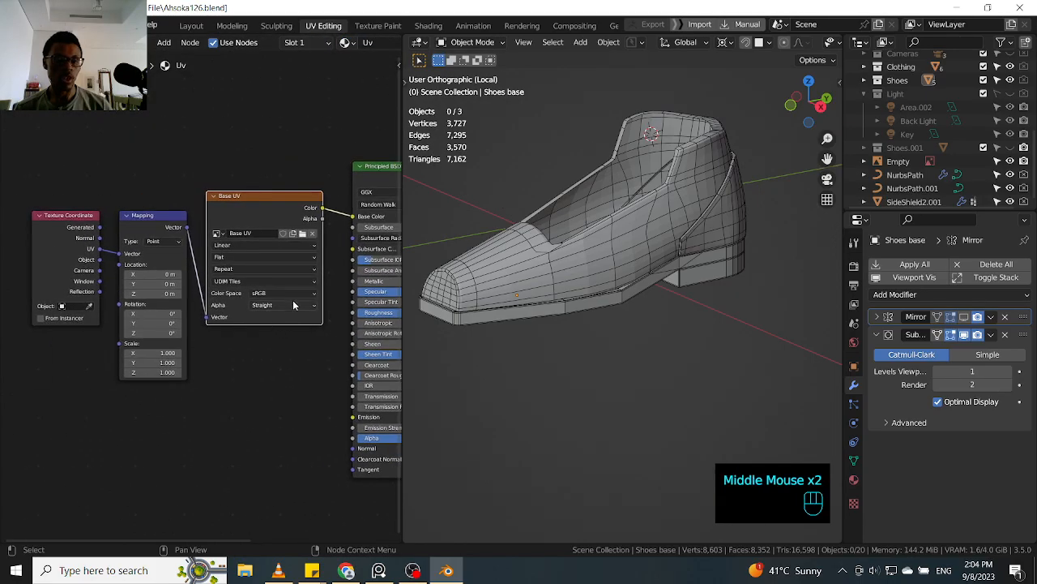
pyautogui.click(295, 294)
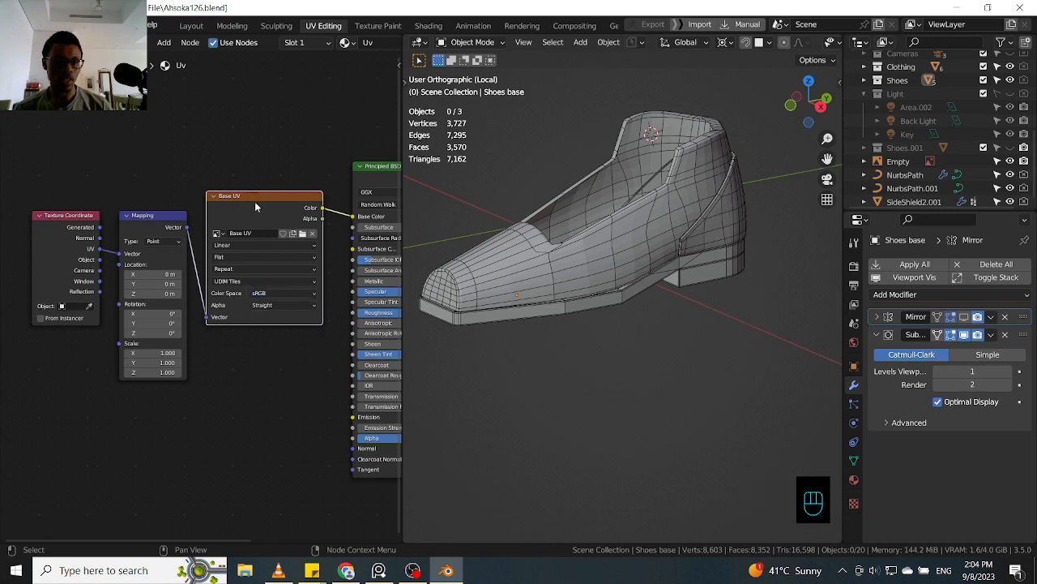
pyautogui.click(254, 204)
pyautogui.click(297, 293)
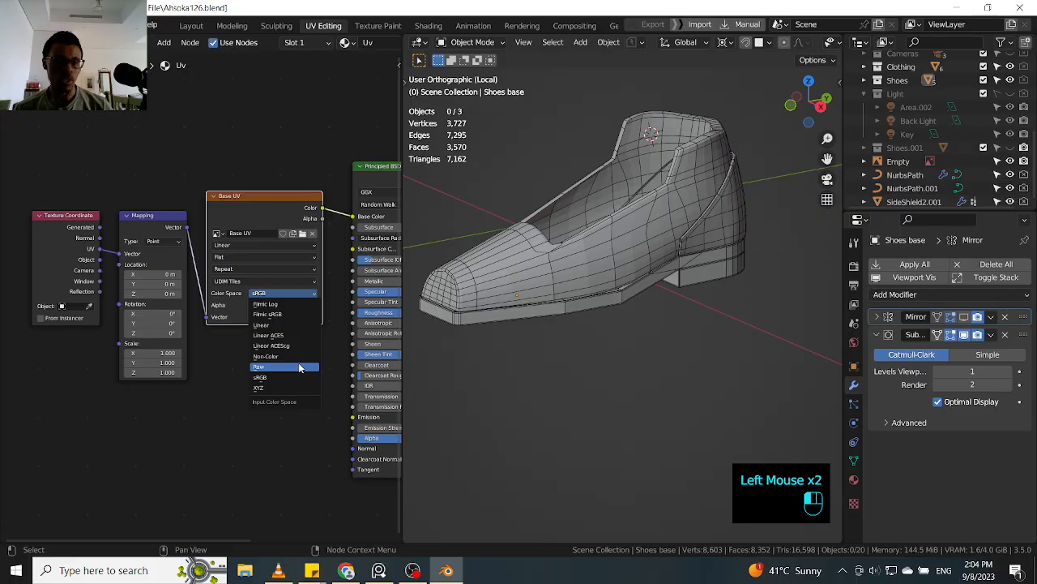
pyautogui.moveTo(193, 205); pyautogui.dragTo(275, 233, button='middle')
# - Try deleting the Texture Coordinate and Mapping nodes from the Uv material, and undo the deletion
pyautogui.moveTo(110, 184); pyautogui.dragTo(252, 307)
pyautogui.press('x')
pyautogui.moveTo(252, 305); pyautogui.dragTo(105, 202, button='middle')
pyautogui.click(204, 207)
pyautogui.moveTo(288, 221); pyautogui.dragTo(296, 219)
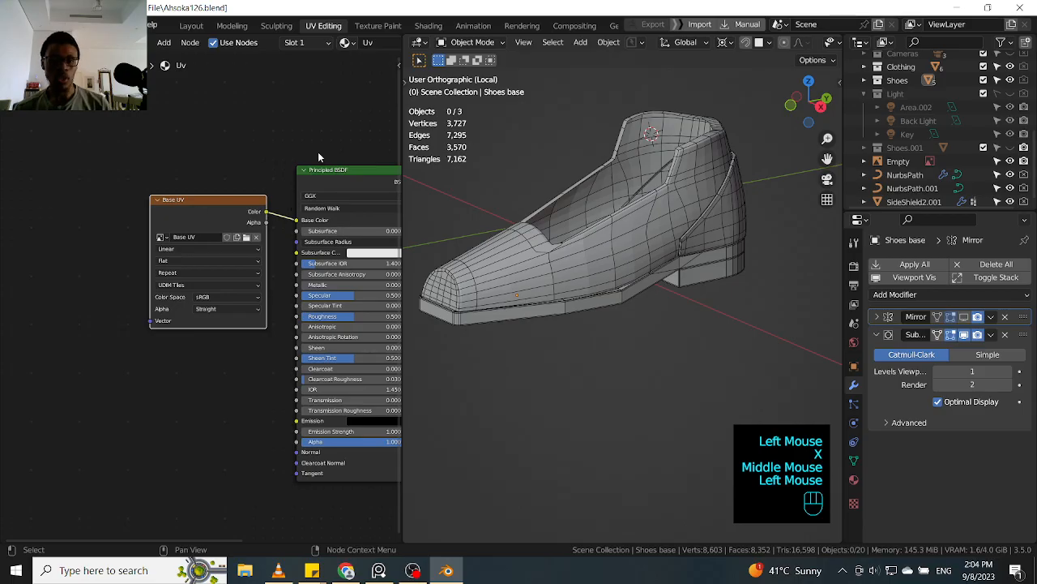
pyautogui.scroll(-1, 295, 146)
pyautogui.moveTo(293, 148); pyautogui.dragTo(174, 165, button='middle')
pyautogui.hotkey('ctrl', 'z')
pyautogui.hotkey('ctrl', 'z')
pyautogui.hotkey('ctrl', 'z')
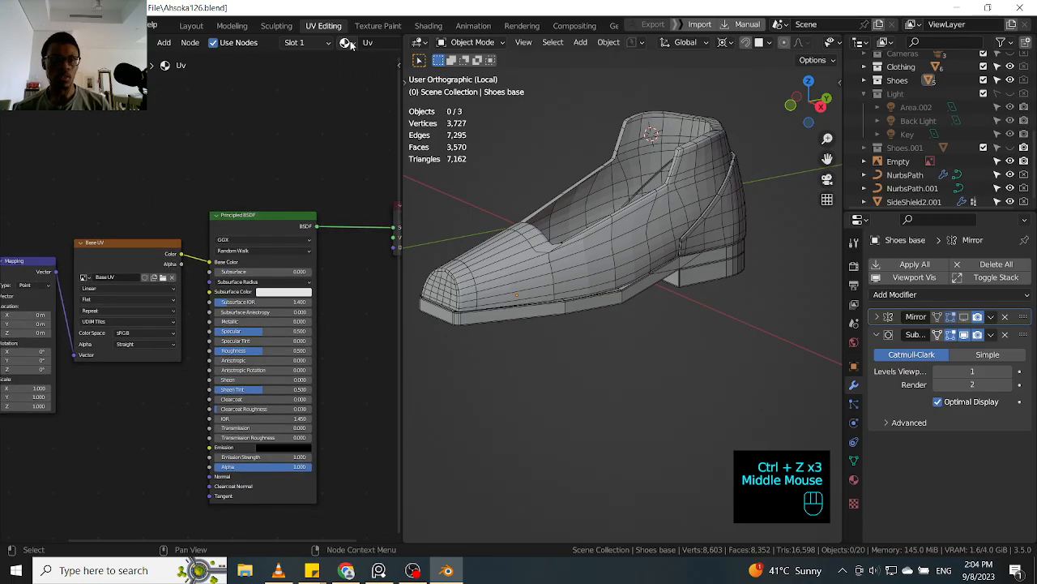
# - Start an Append and browse to D:\Blender\Ahsoka\HP Files\Shoe with the files displayed as a vertical list
pyautogui.click(33, 8)
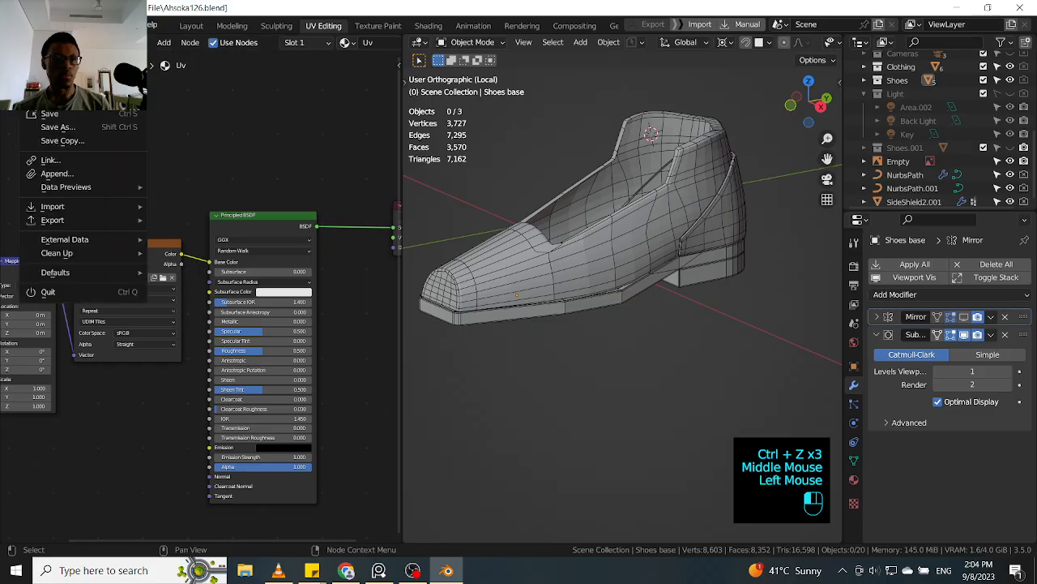
pyautogui.click(80, 175)
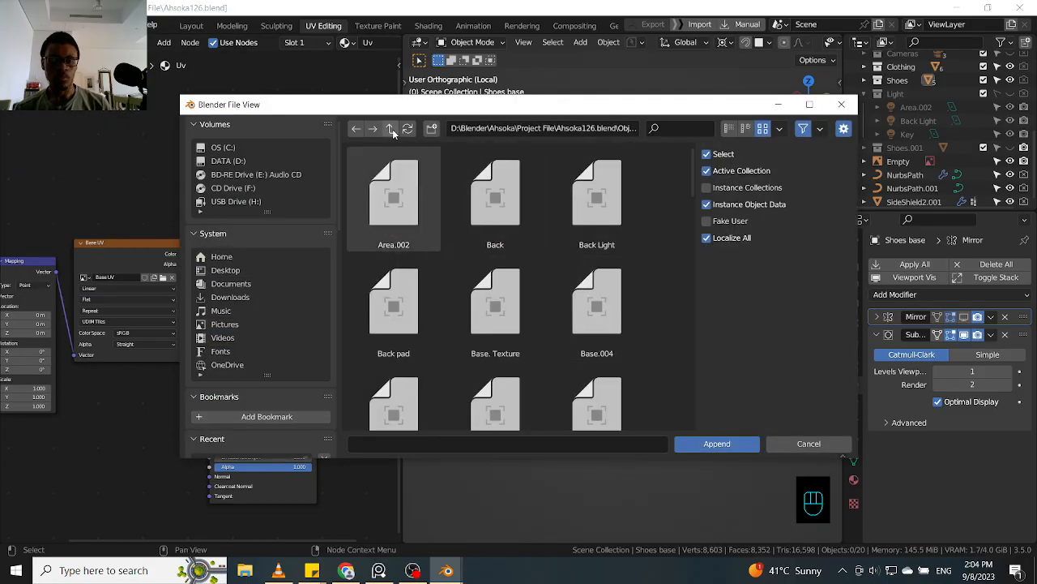
pyautogui.click(228, 161)
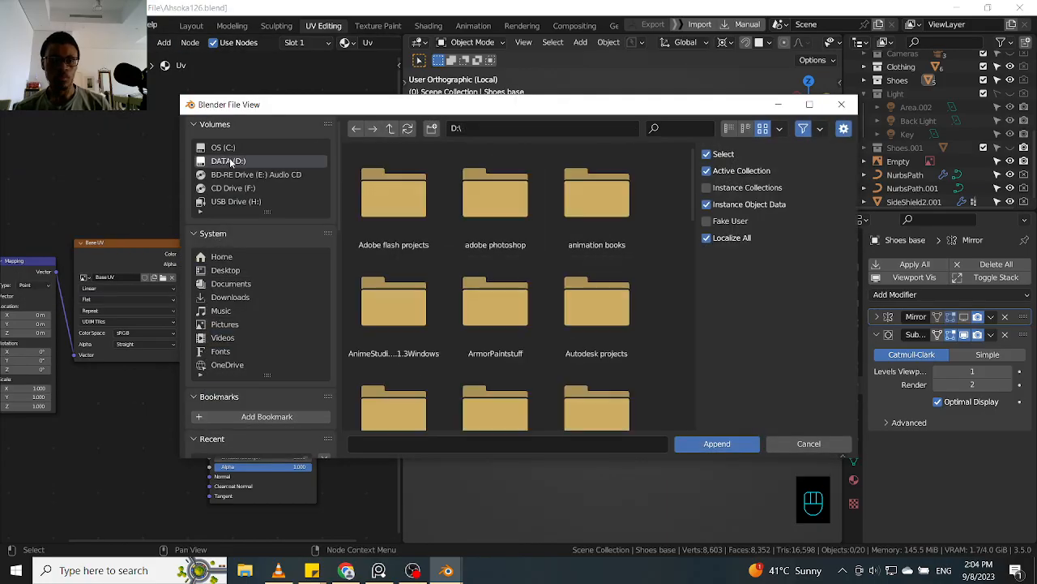
pyautogui.click(729, 129)
pyautogui.doubleClick(424, 235)
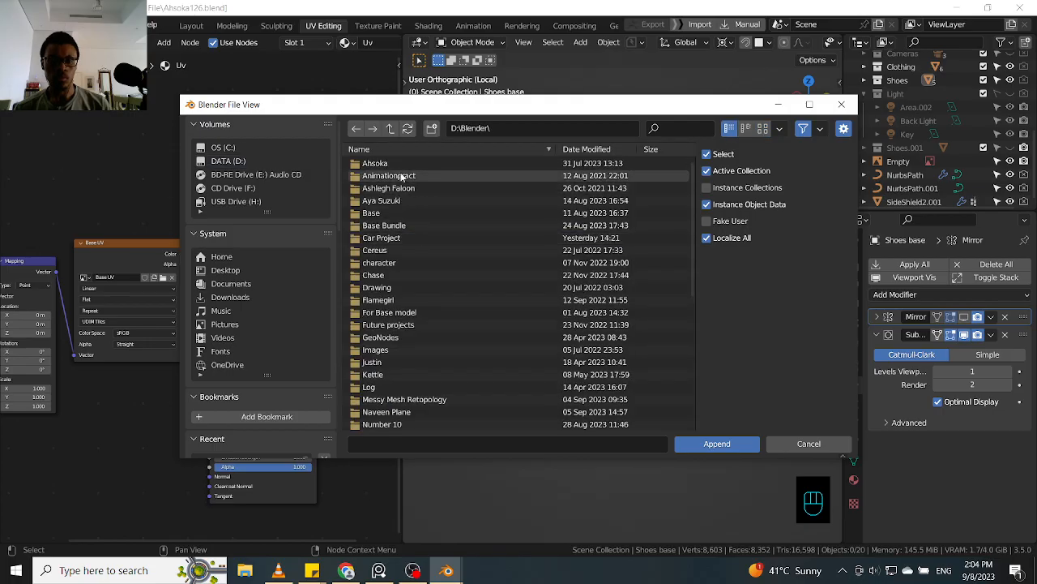
pyautogui.doubleClick(400, 164)
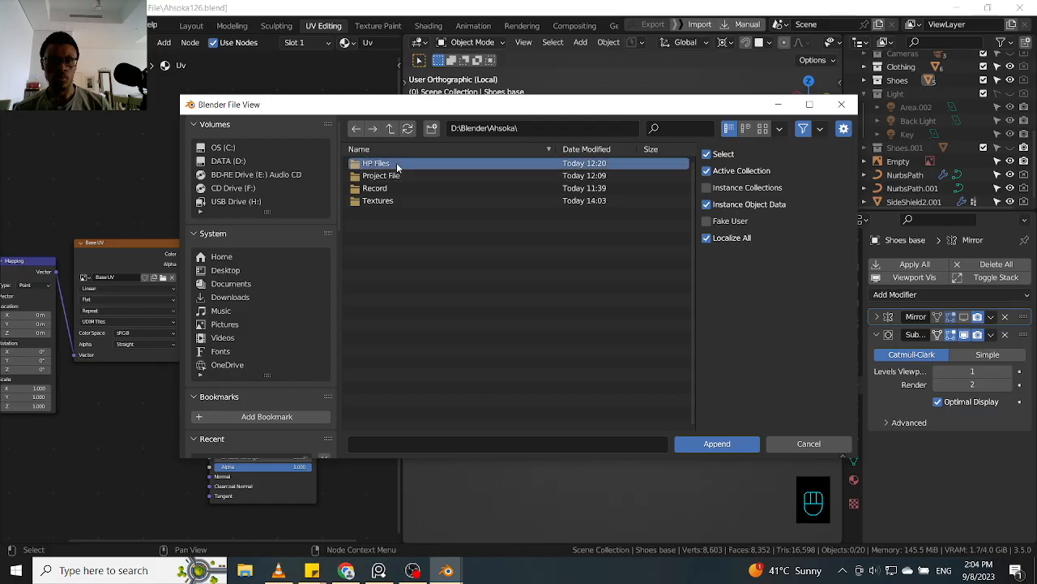
pyautogui.doubleClick(397, 163)
pyautogui.doubleClick(416, 273)
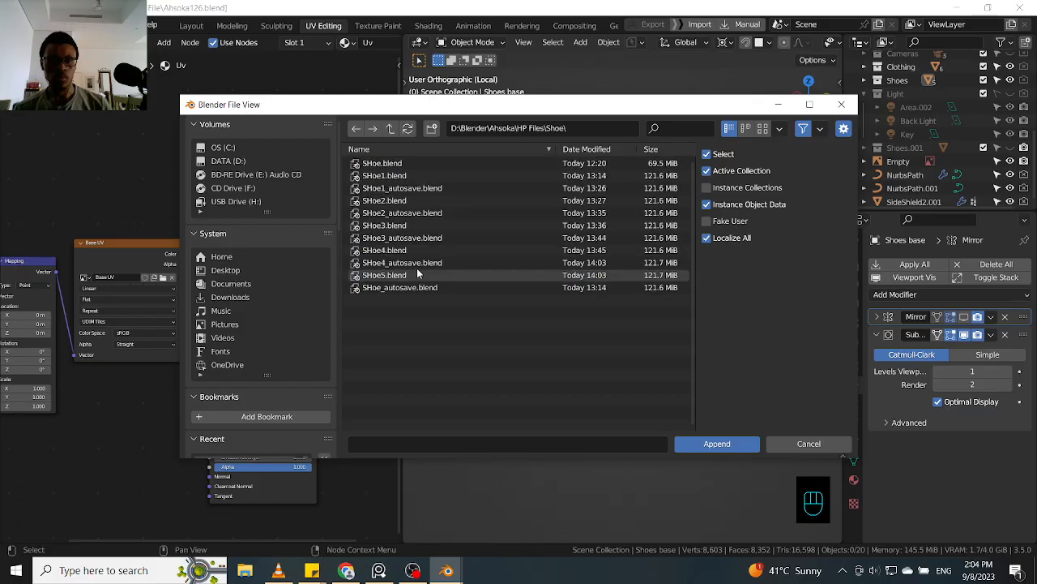
# - Append the Shoes material from SHoe5.blend into the project
pyautogui.doubleClick(421, 275)
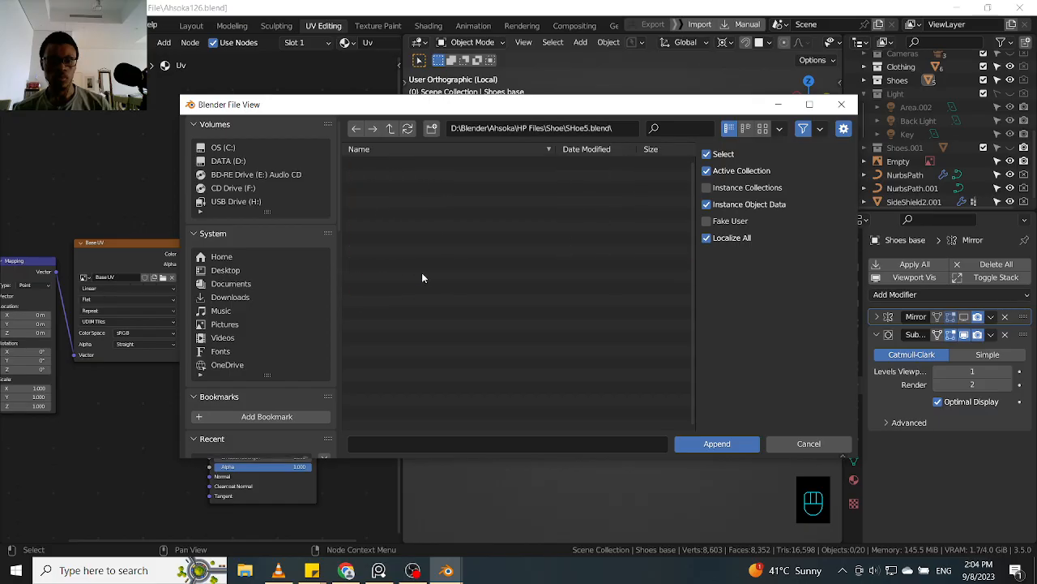
pyautogui.doubleClick(414, 213)
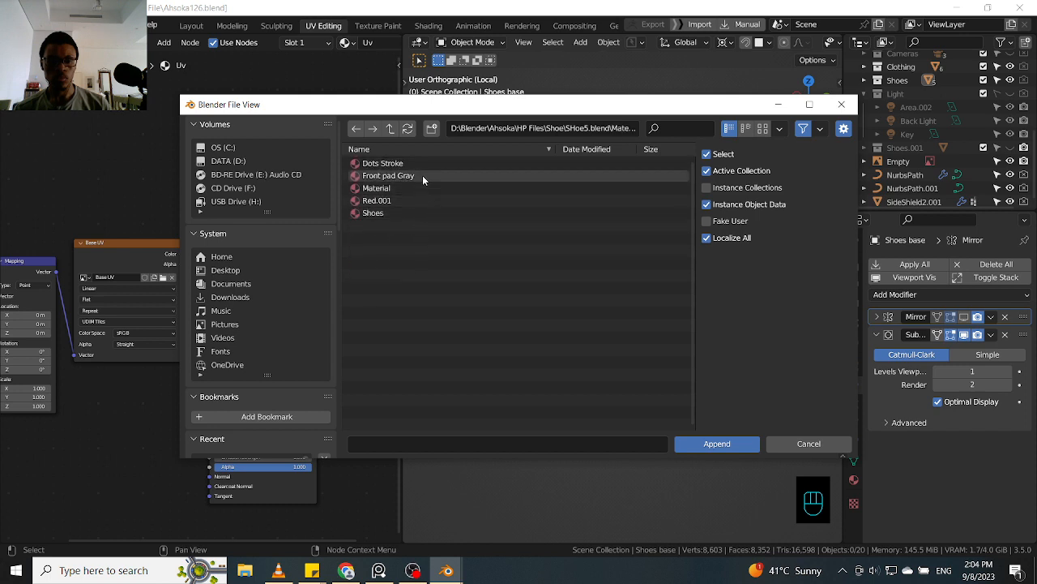
pyautogui.doubleClick(407, 213)
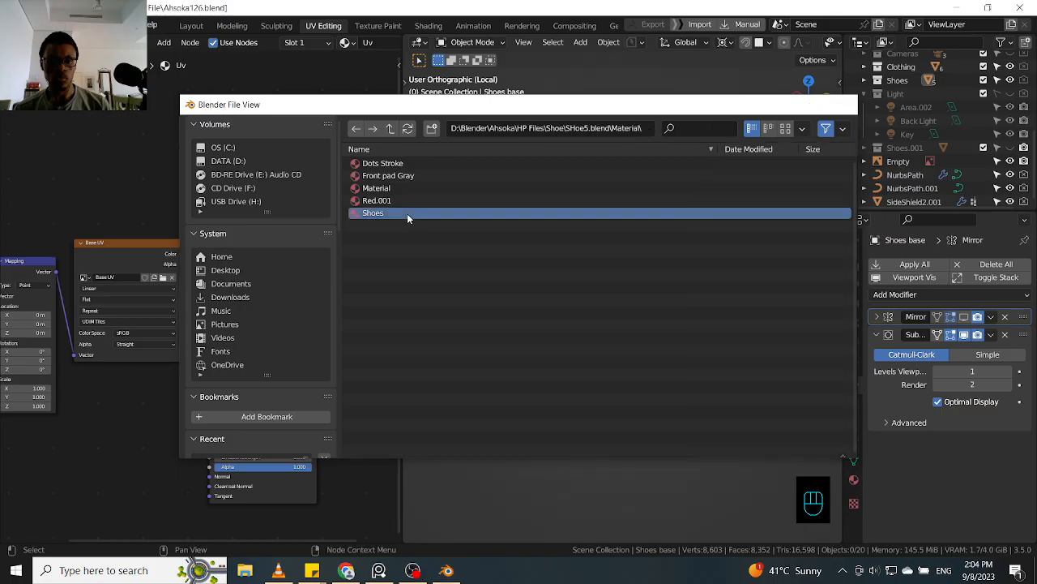
pyautogui.moveTo(156, 161); pyautogui.dragTo(210, 161, button='middle')
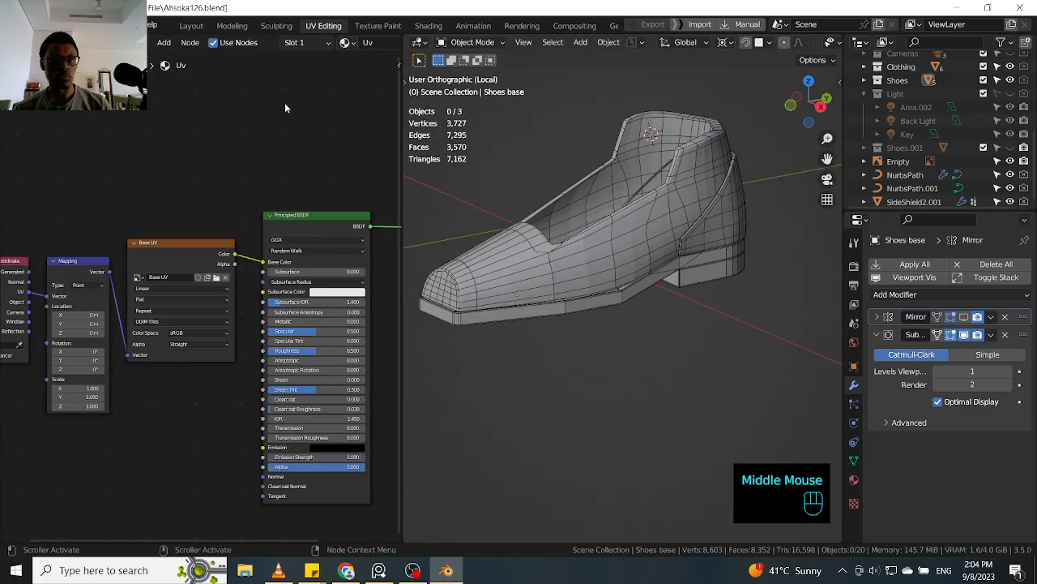
# - Assign the appended Shoes material to the Shoes base object in place of Uv and inspect its upper nodes
pyautogui.click(345, 42)
pyautogui.click(375, 154)
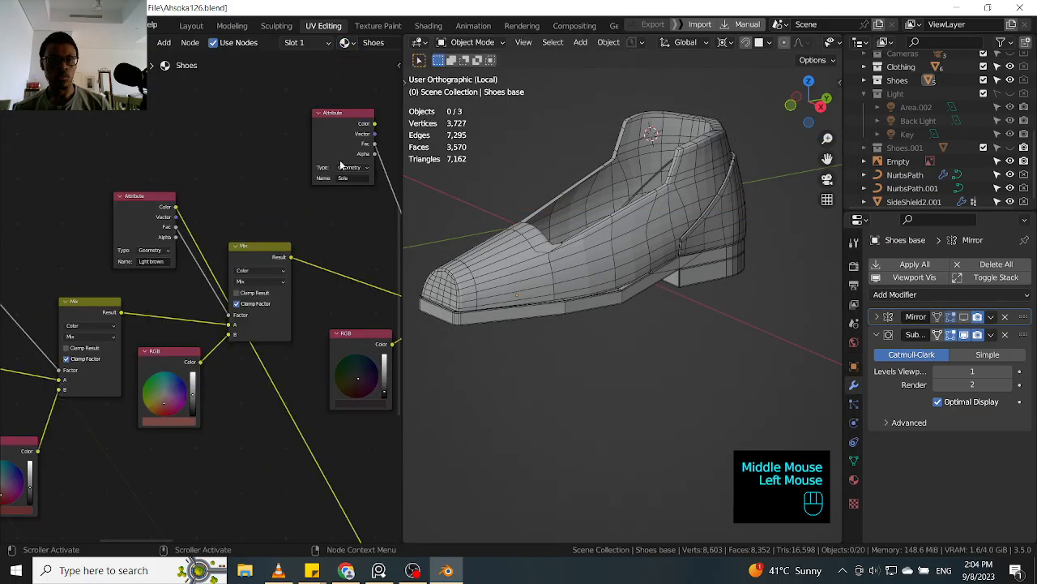
pyautogui.moveTo(214, 192); pyautogui.dragTo(264, 215, button='middle')
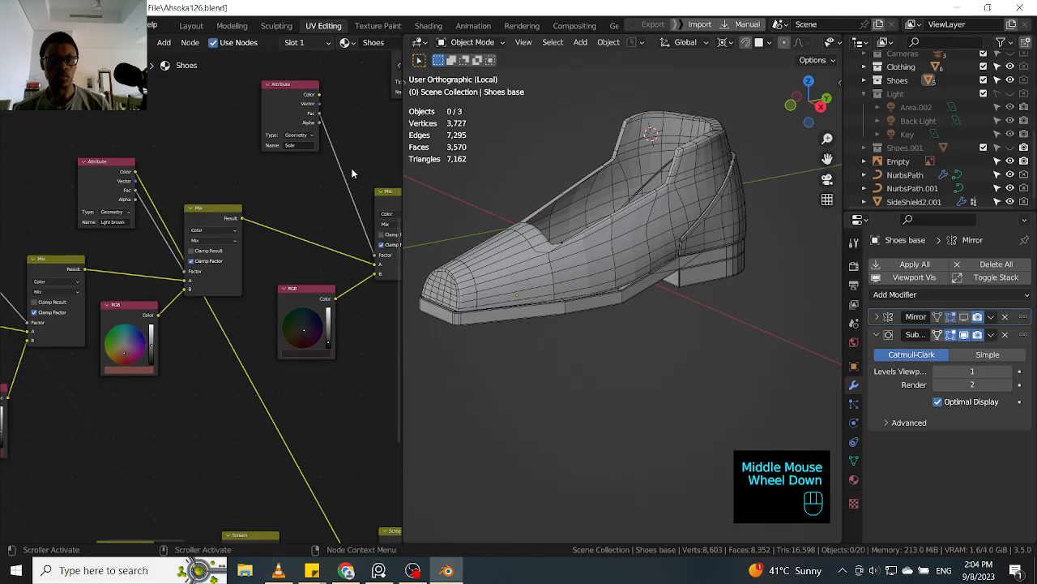
pyautogui.keyDown('ctrl'); pyautogui.moveTo(354, 182); pyautogui.dragTo(230, 256, button='middle'); pyautogui.keyUp('ctrl')
pyautogui.moveTo(332, 163); pyautogui.dragTo(186, 261, button='middle')
pyautogui.moveTo(242, 190); pyautogui.dragTo(167, 301, button='middle')
pyautogui.moveTo(320, 168); pyautogui.dragTo(248, 218, button='middle')
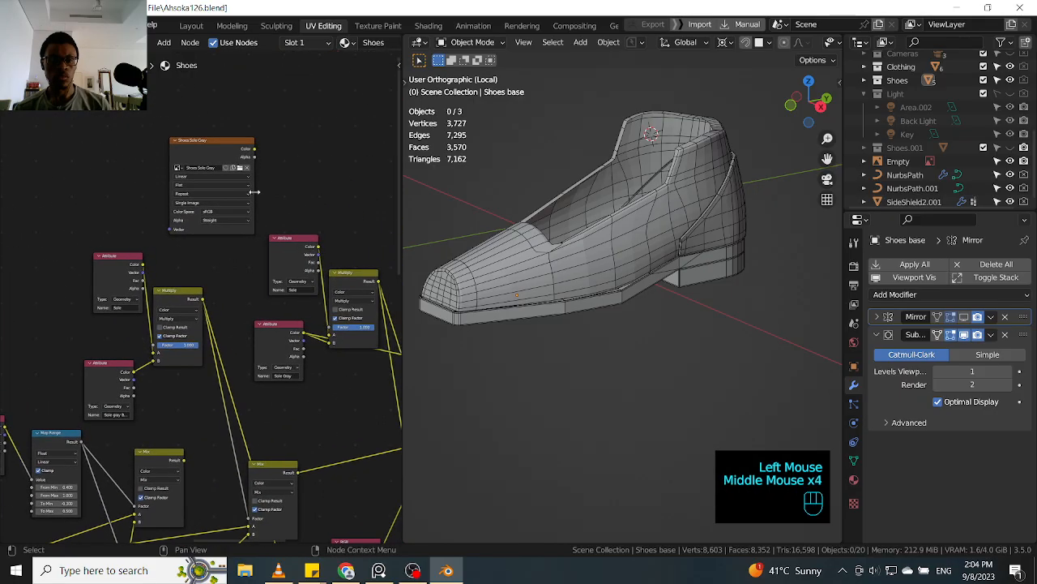
pyautogui.moveTo(298, 180); pyautogui.dragTo(240, 225, button='middle')
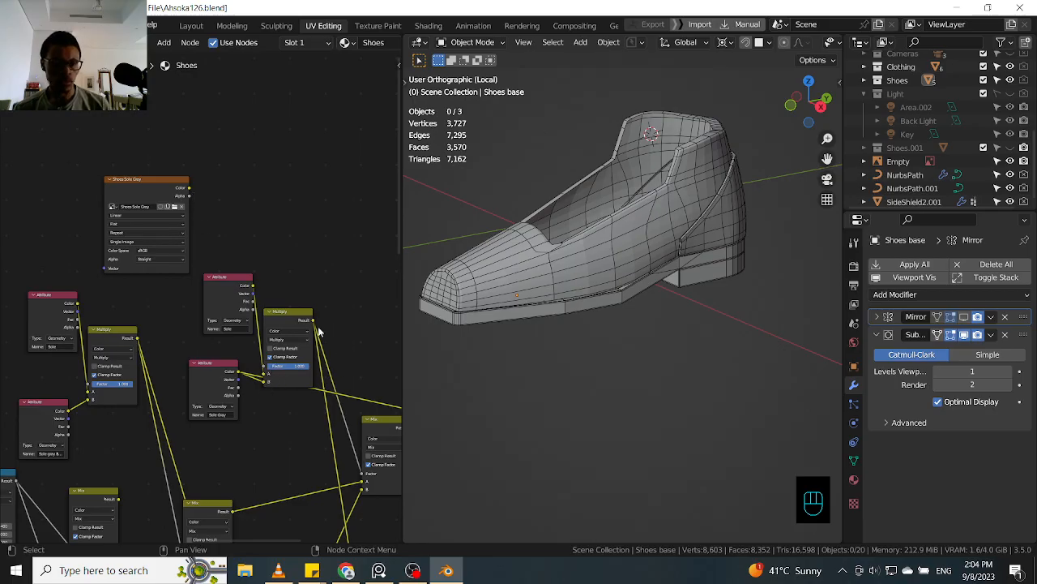
# - Move the Multiply node fed by the Sole Gray attribute up and switch the viewport shading to Material Preview
pyautogui.moveTo(292, 320); pyautogui.dragTo(317, 263)
pyautogui.moveTo(346, 330); pyautogui.dragTo(289, 292, button='middle')
pyautogui.press('z')
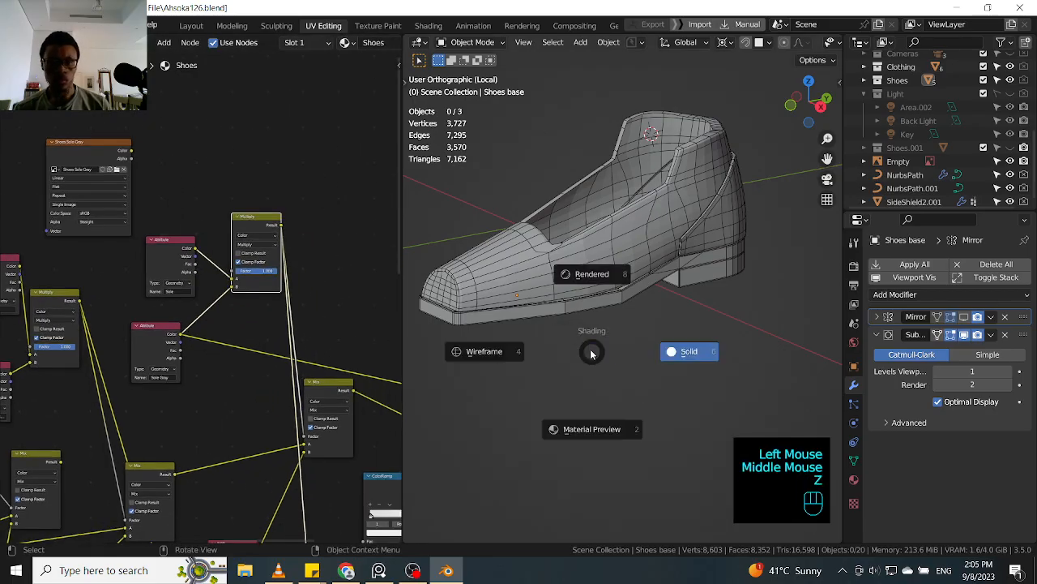
pyautogui.click(595, 417)
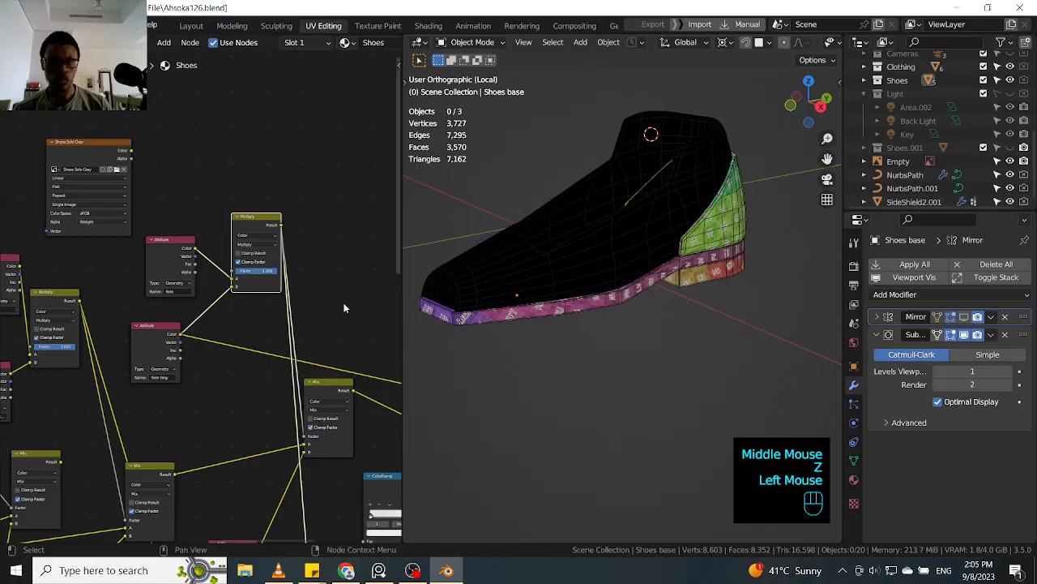
# - Preview the Shoes material's full Principled BSDF shader on the model instead of the single attribute
pyautogui.moveTo(248, 247); pyautogui.dragTo(195, 281, button='middle')
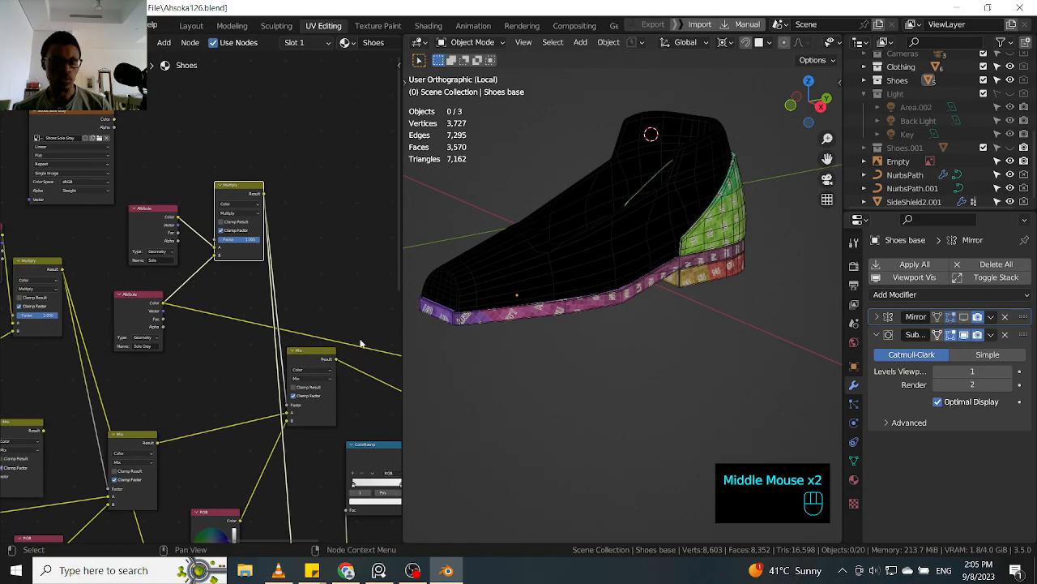
pyautogui.moveTo(356, 349); pyautogui.dragTo(184, 276, button='middle')
pyautogui.keyDown('ctrl'); pyautogui.keyDown('shift'); pyautogui.click(271, 326); pyautogui.keyUp('shift'); pyautogui.keyUp('ctrl')
pyautogui.moveTo(272, 326)
pyautogui.mouseDown(button='middle')
pyautogui.moveTo(173, 240)
pyautogui.moveTo(286, 281)
pyautogui.moveTo(215, 270)
pyautogui.moveTo(276, 280)
pyautogui.mouseUp(button='middle')
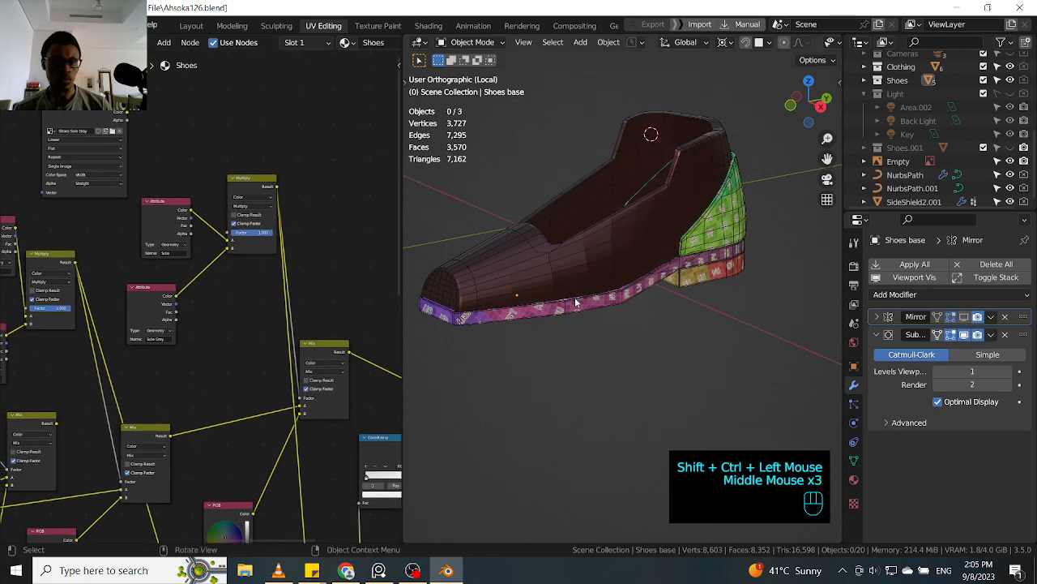
# - Join the heel, sole and shoe base objects into one object with the shoe base active
pyautogui.moveTo(571, 290); pyautogui.dragTo(591, 270, button='middle')
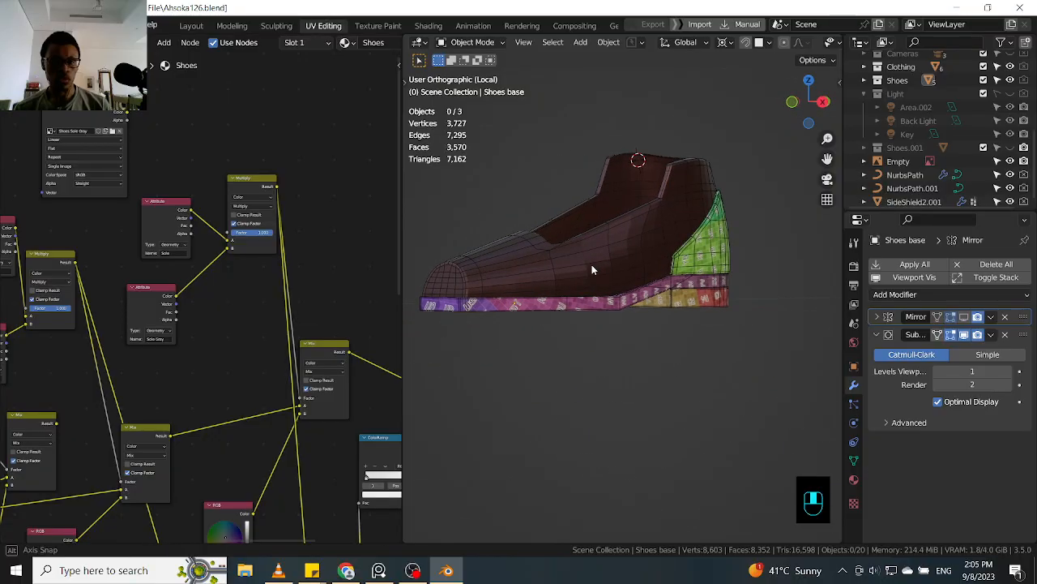
pyautogui.click(689, 285)
pyautogui.keyDown('shift'); pyautogui.click(687, 265); pyautogui.keyUp('shift')
pyautogui.keyDown('shift'); pyautogui.click(643, 255); pyautogui.keyUp('shift')
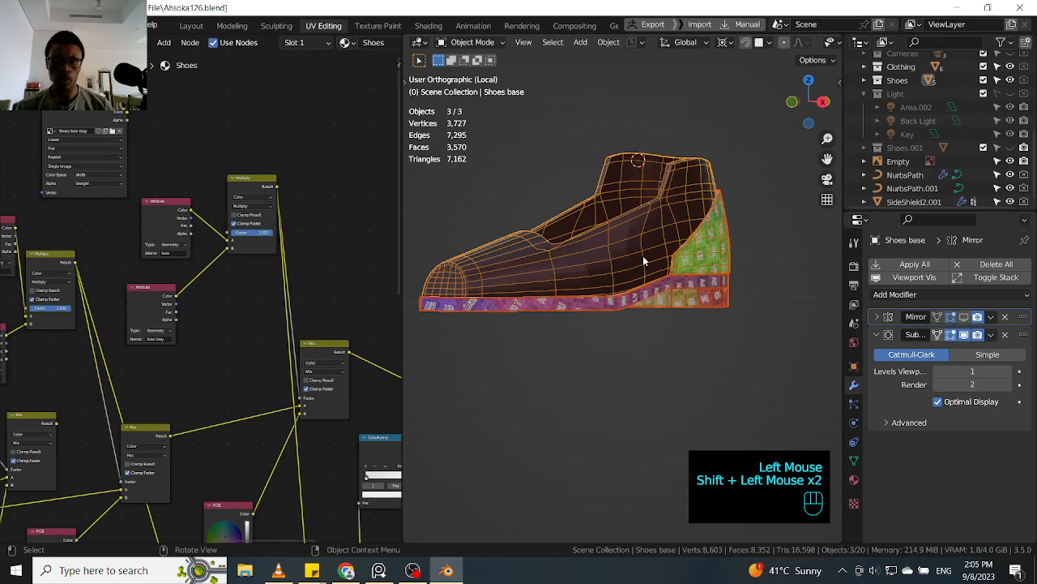
pyautogui.hotkey('ctrl', 'j')
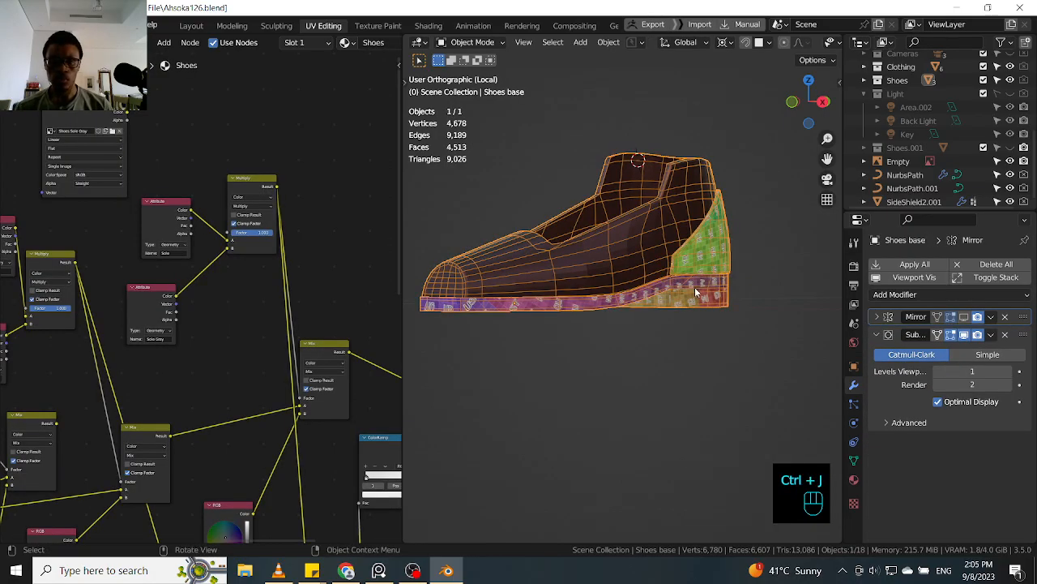
# - Try to apply the Shoes material to the whole joined shoe by choosing it again for the active slot
pyautogui.moveTo(342, 241); pyautogui.dragTo(303, 250, button='middle')
pyautogui.click(734, 309)
pyautogui.click(692, 289)
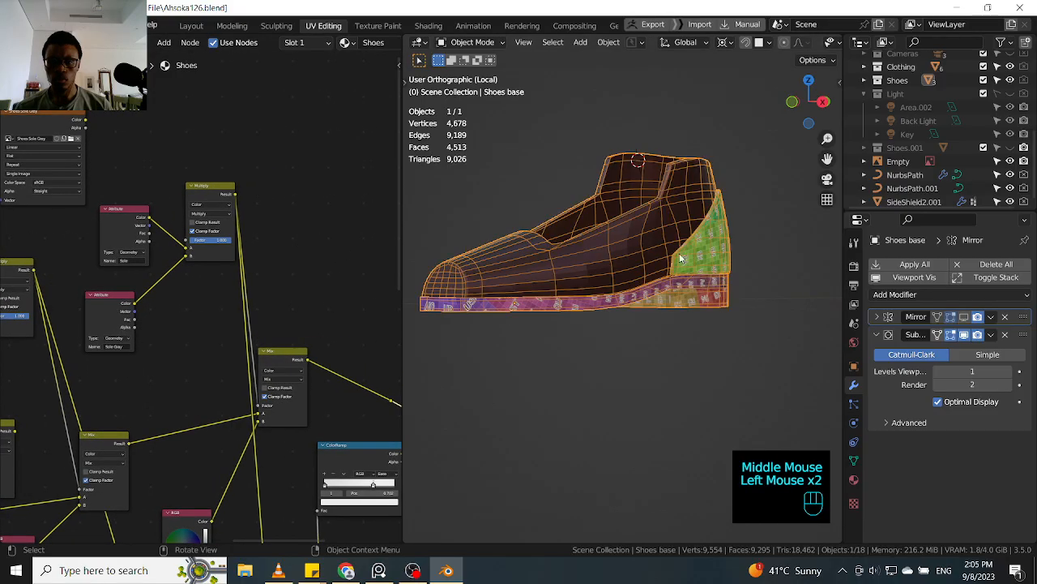
pyautogui.click(353, 129)
pyautogui.click(348, 42)
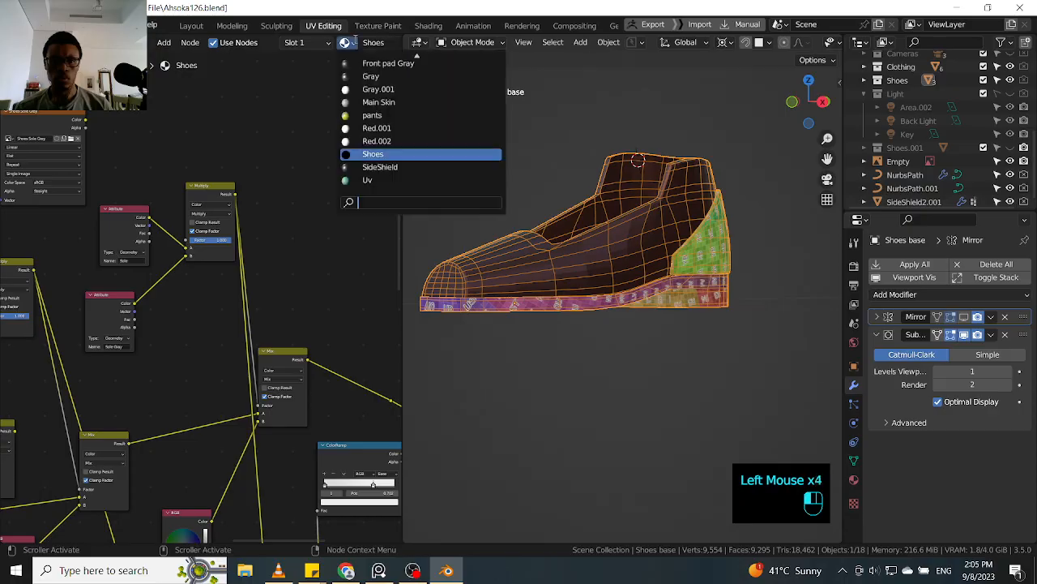
pyautogui.click(356, 153)
pyautogui.click(641, 391)
pyautogui.click(687, 288)
pyautogui.moveTo(685, 287); pyautogui.dragTo(779, 292, button='middle')
# - Try to remove the Uv slot in the joined shoe's material properties while in Edit Mode, and return to Object Mode
pyautogui.press('Tab')
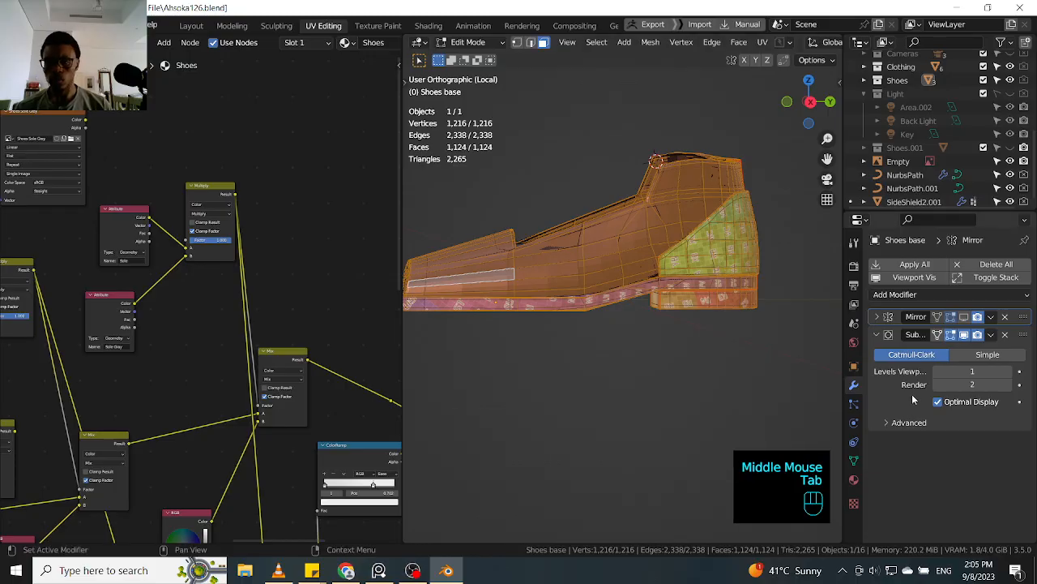
pyautogui.click(855, 481)
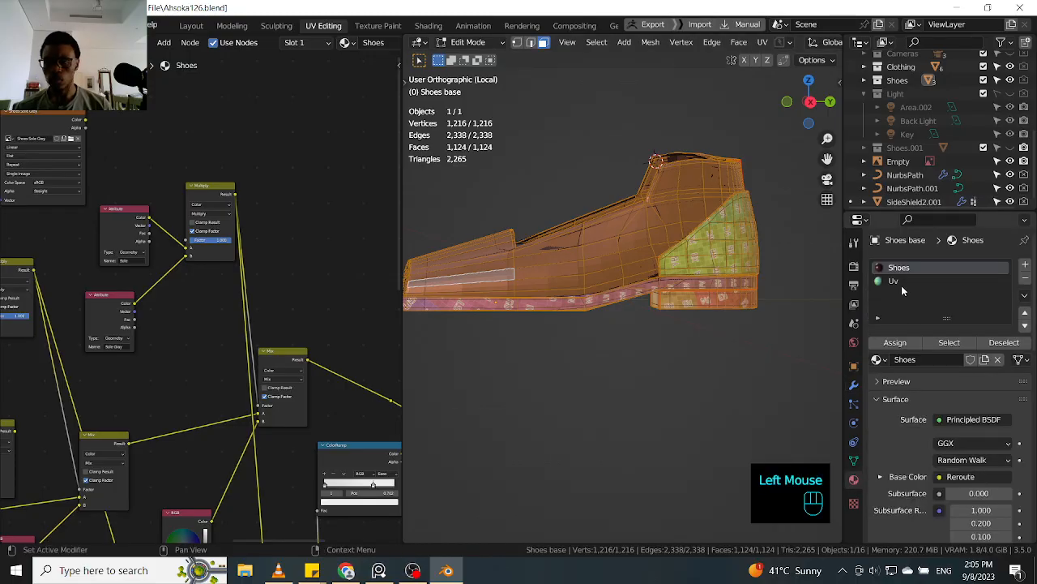
pyautogui.click(901, 283)
pyautogui.click(1025, 278)
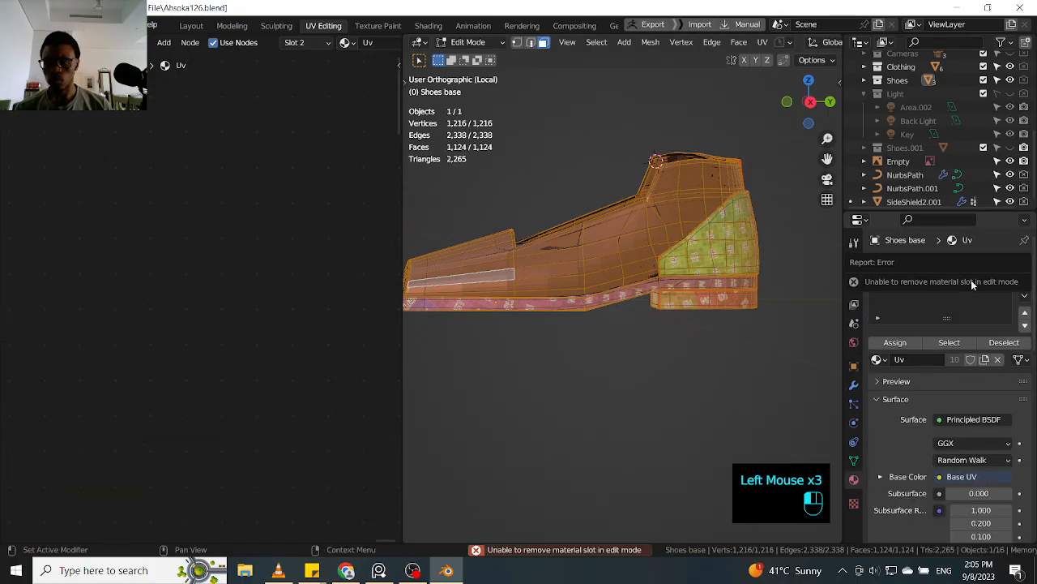
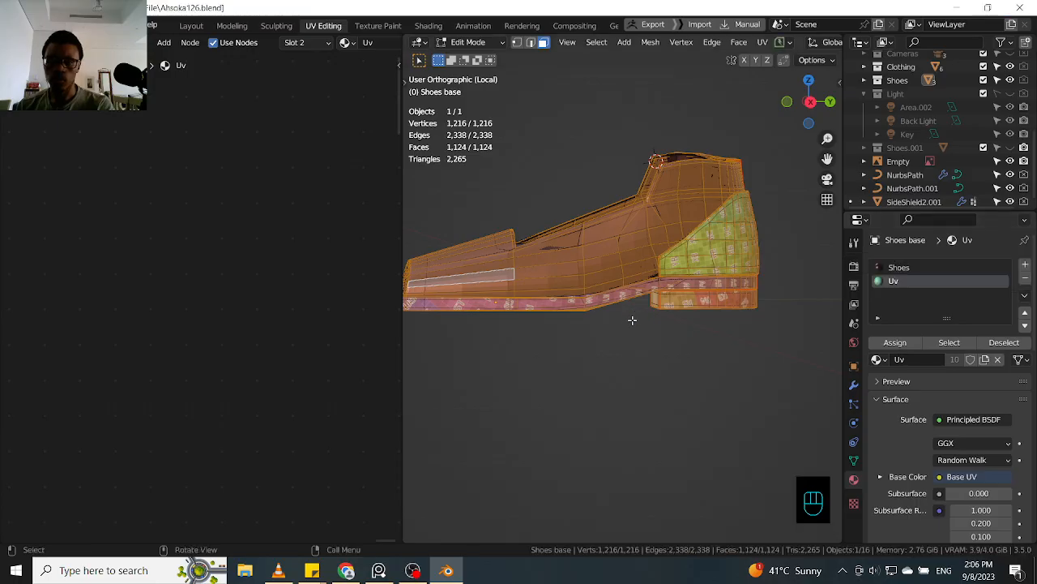
pyautogui.press('Tab')
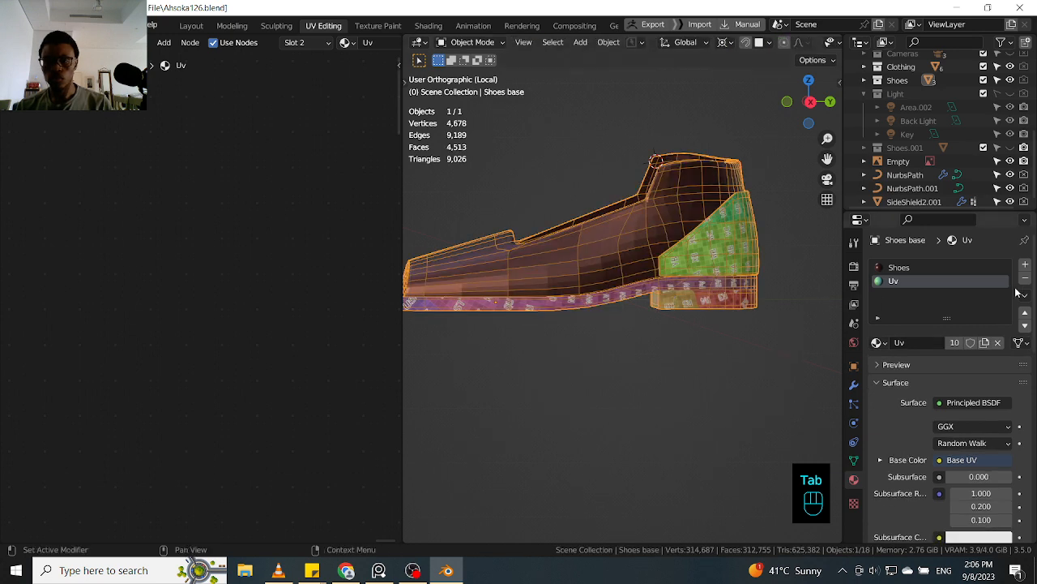
# - Assign the Shoes material to all faces of the joined shoe and remove its Uv material slot
pyautogui.click(896, 268)
pyautogui.press('Tab')
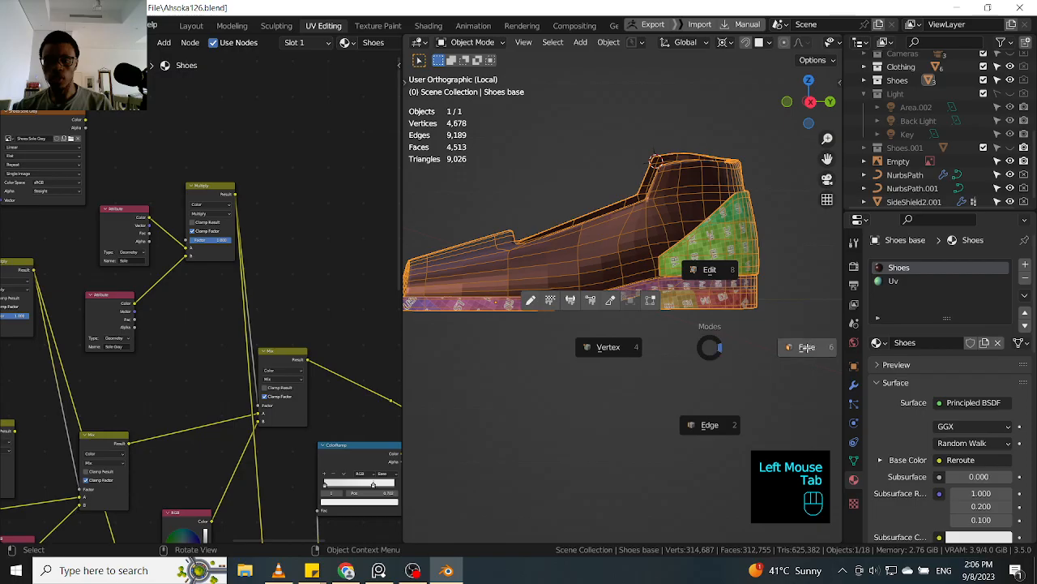
pyautogui.click(806, 347)
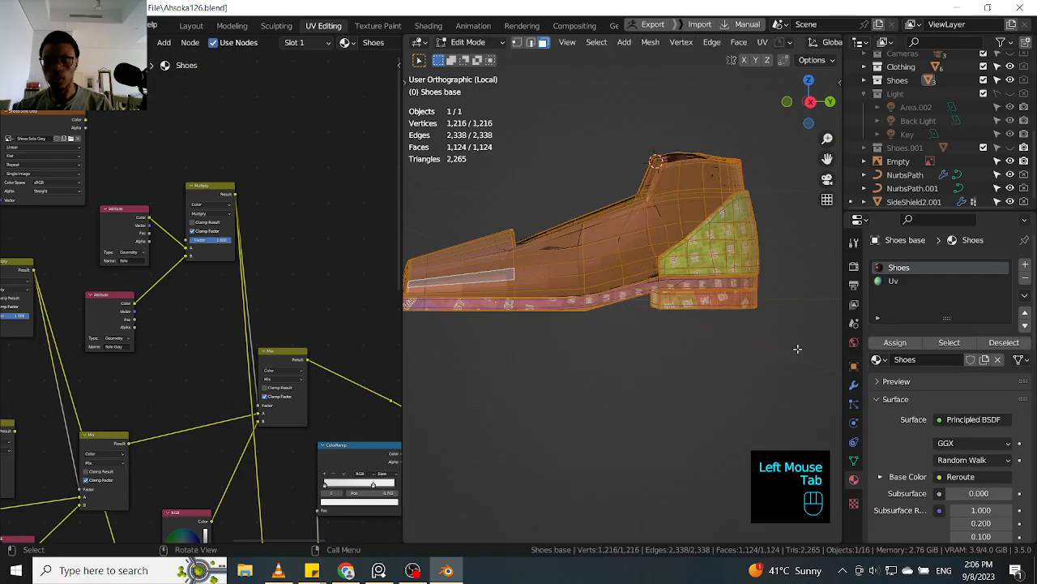
pyautogui.click(893, 343)
pyautogui.press('Tab')
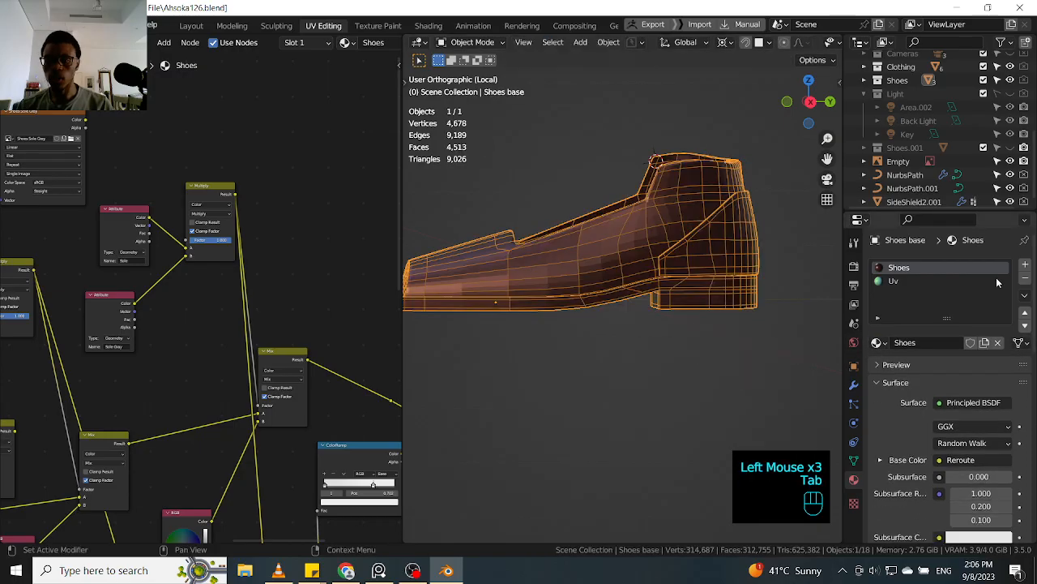
pyautogui.click(978, 283)
pyautogui.click(1025, 277)
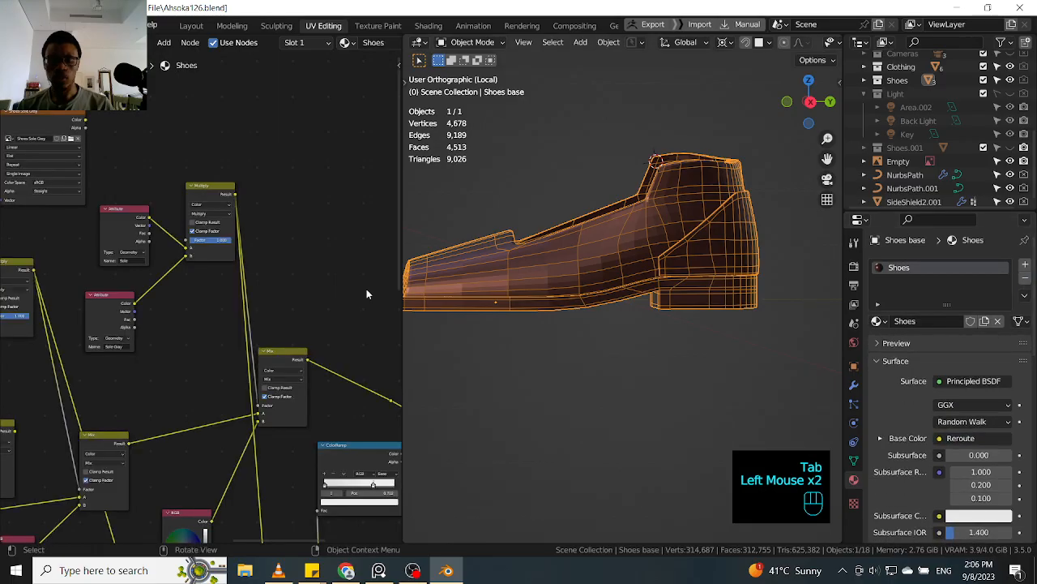
# - Replace the Sole Gray Attribute node with the Shoes Sole Gray image's color, connected through a reroute into the Multiply node
pyautogui.middleClick(144, 295)
pyautogui.moveTo(144, 296); pyautogui.dragTo(233, 336, button='middle')
pyautogui.keyDown('shift'); pyautogui.moveTo(227, 298); pyautogui.dragTo(267, 337, button='right'); pyautogui.keyUp('shift')
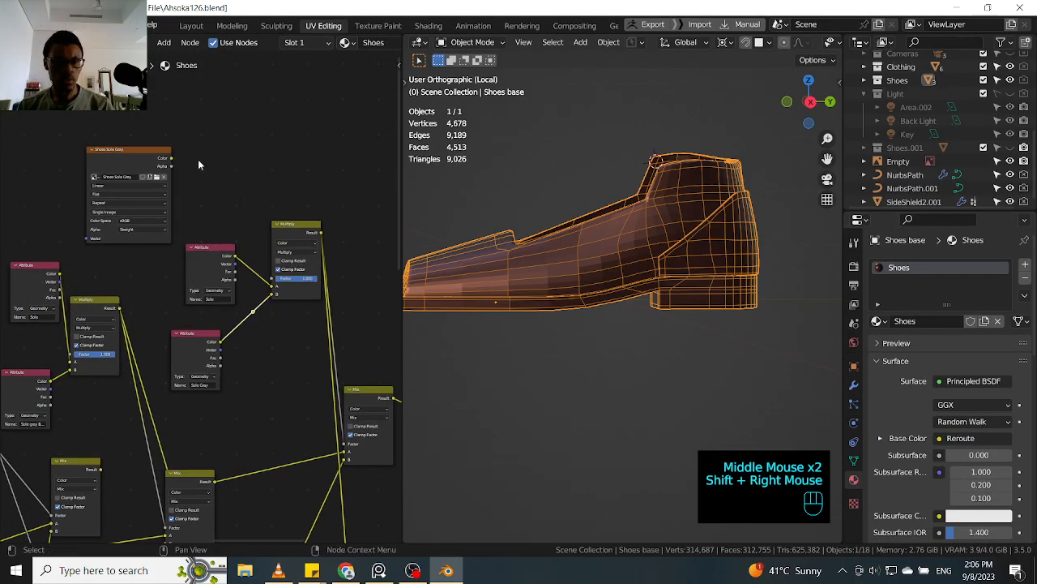
pyautogui.moveTo(167, 165); pyautogui.dragTo(241, 285)
pyautogui.moveTo(171, 160)
pyautogui.mouseDown()
pyautogui.moveTo(256, 292)
pyautogui.moveTo(253, 312)
pyautogui.mouseUp()
pyautogui.click(200, 345)
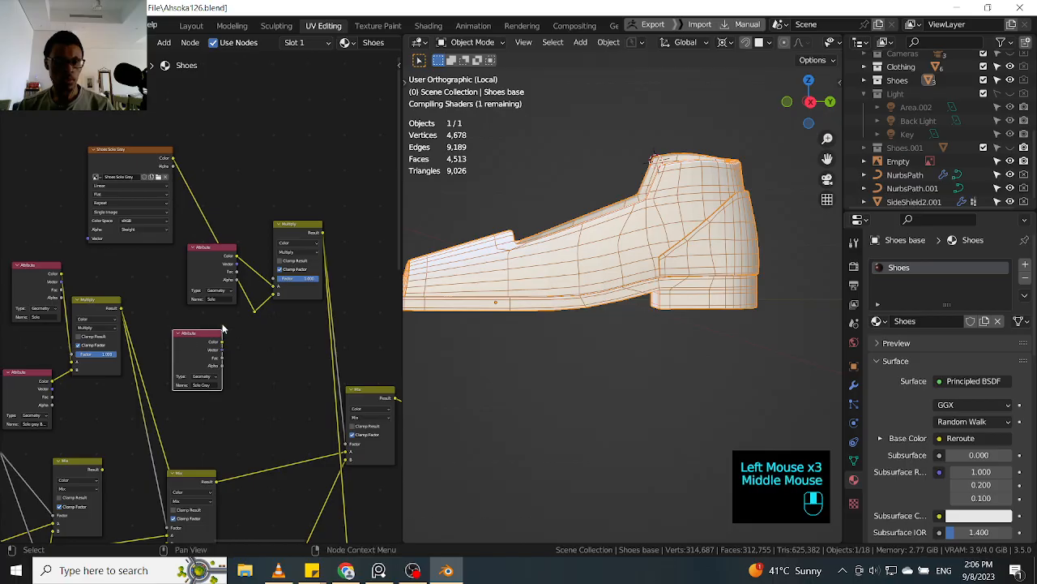
pyautogui.moveTo(115, 302); pyautogui.dragTo(224, 325, button='middle')
pyautogui.hotkey('ctrl', 'x')
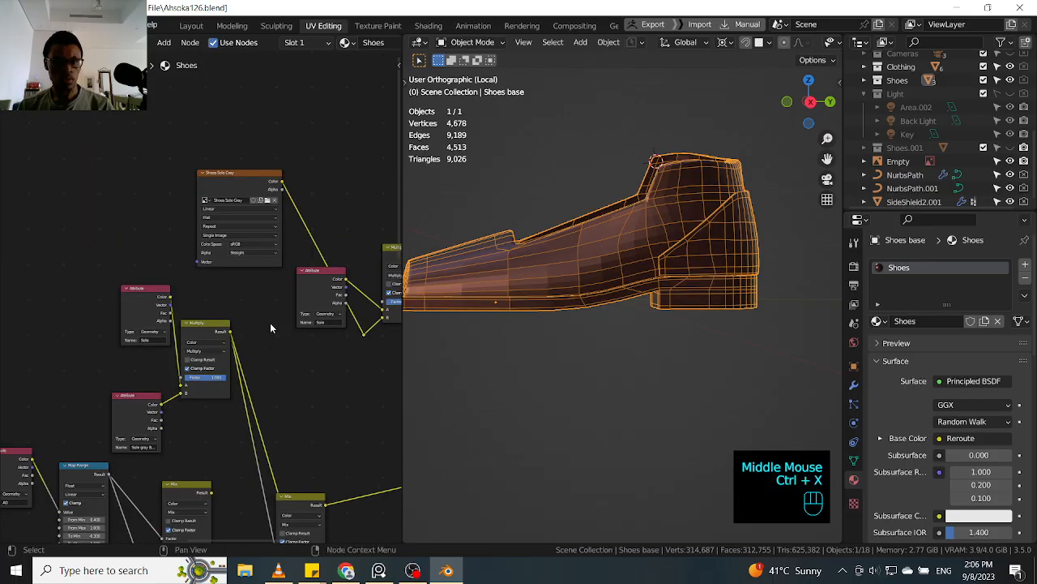
# - Duplicate the Shoes Sole Gray image texture node and place the copy beside the sole gray blue Attribute nodes
pyautogui.click(227, 174)
pyautogui.keyDown('shift'); pyautogui.moveTo(235, 306); pyautogui.dragTo(278, 299, button='middle'); pyautogui.keyUp('shift')
pyautogui.hotkey('shift', 'd')
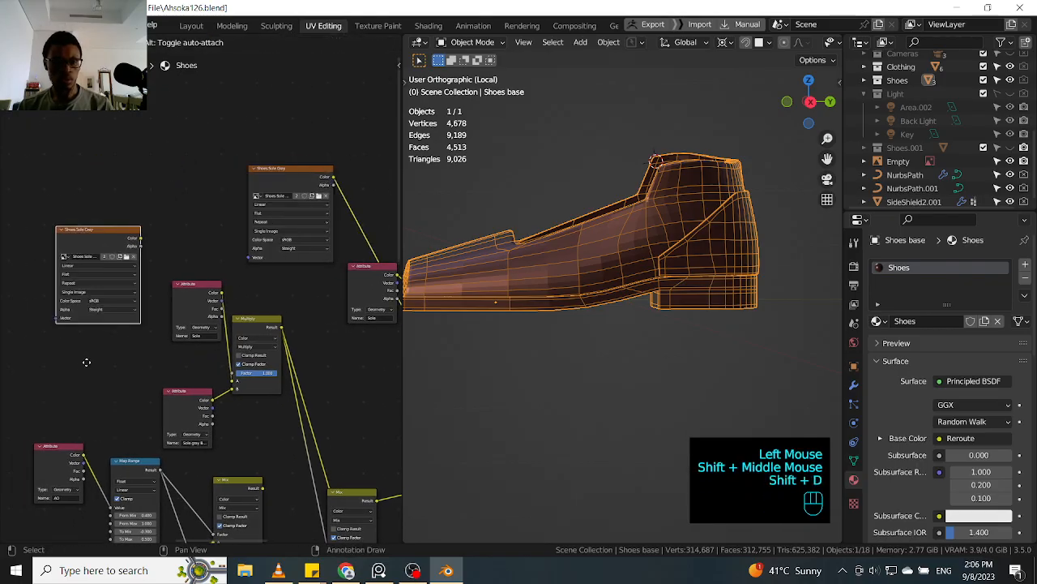
pyautogui.click(86, 366)
pyautogui.moveTo(130, 342); pyautogui.dragTo(199, 329, button='middle')
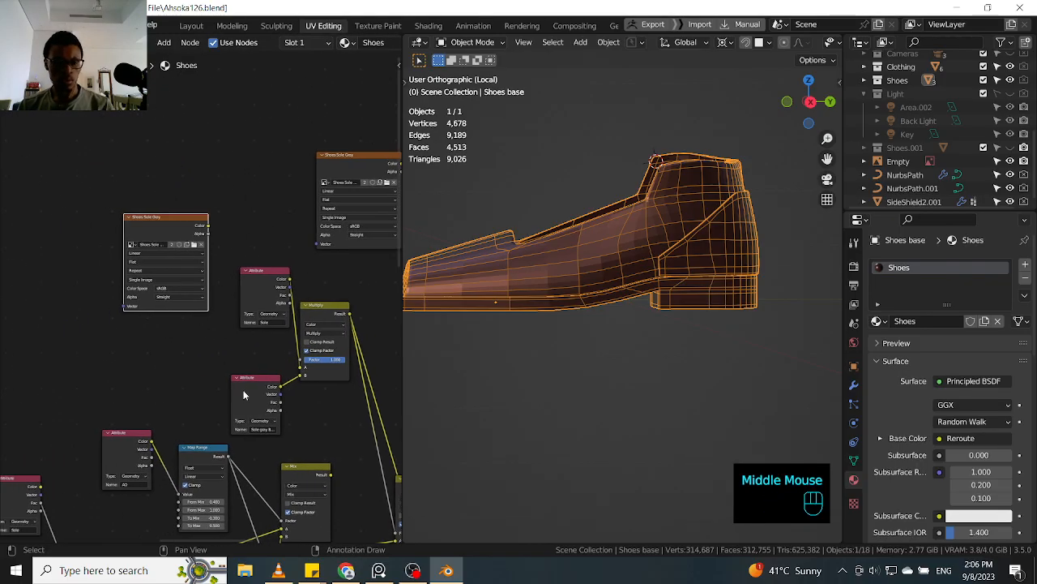
pyautogui.moveTo(185, 227); pyautogui.dragTo(173, 272)
# - Load Shoes Sole gray Blue.png into the duplicated image node, filtering the Textures folder by "Shoe"
pyautogui.click(184, 292)
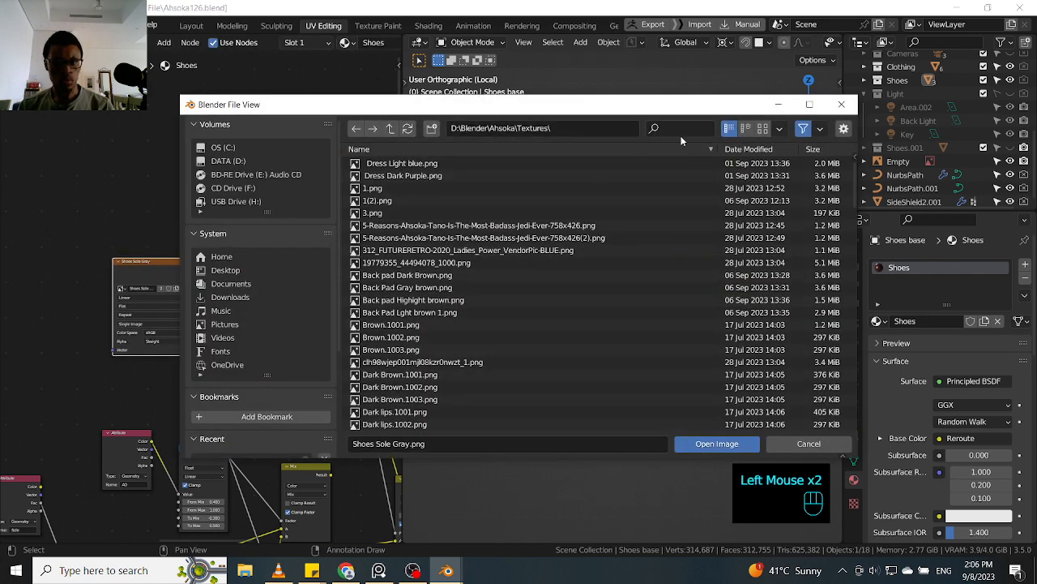
pyautogui.write('Shoe')
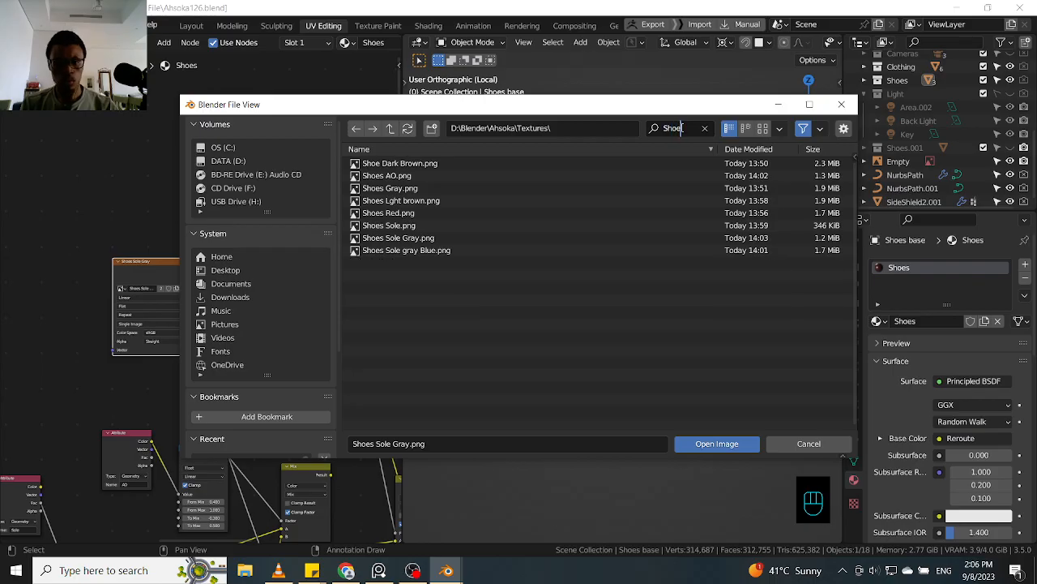
pyautogui.moveTo(683, 128); pyautogui.dragTo(661, 128)
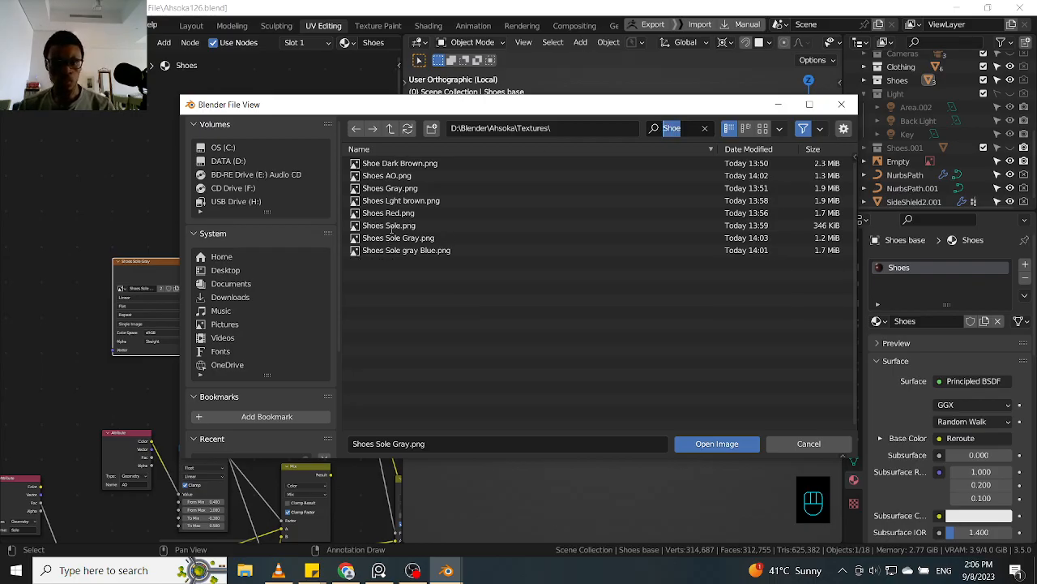
pyautogui.moveTo(442, 108); pyautogui.dragTo(594, 105)
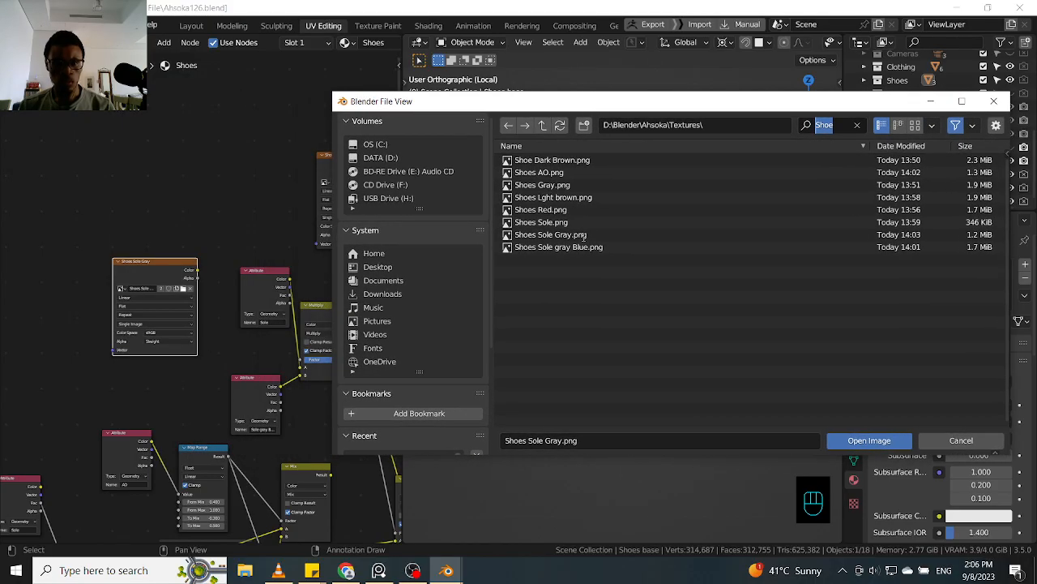
pyautogui.doubleClick(582, 250)
# - Connect the Shoes Sole gray Blue image's color to the Multiply node's B input and delete the replaced Attribute node
pyautogui.moveTo(191, 266); pyautogui.dragTo(301, 370)
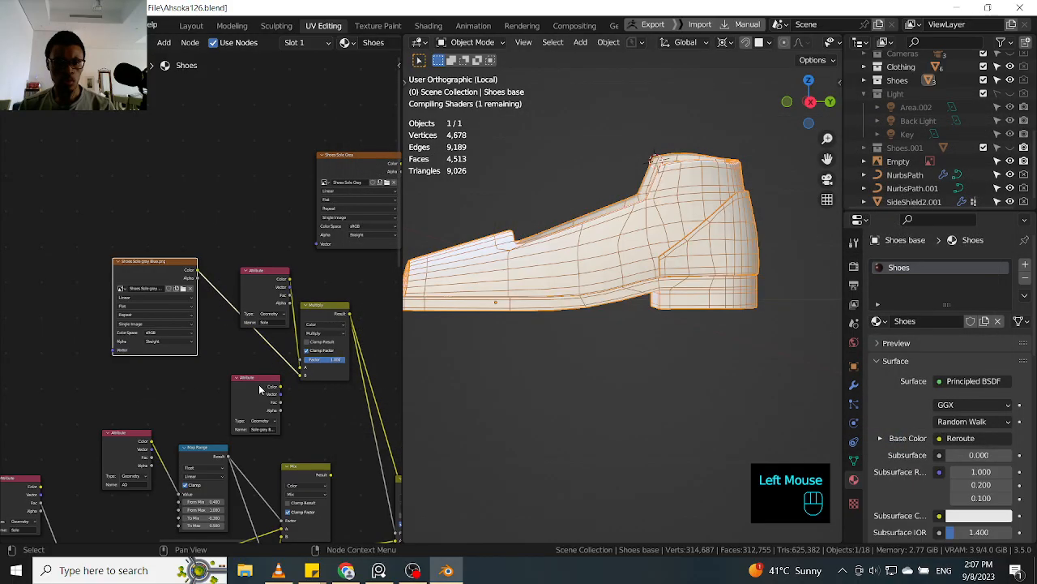
pyautogui.click(258, 384)
pyautogui.hotkey('ctrl', 'x')
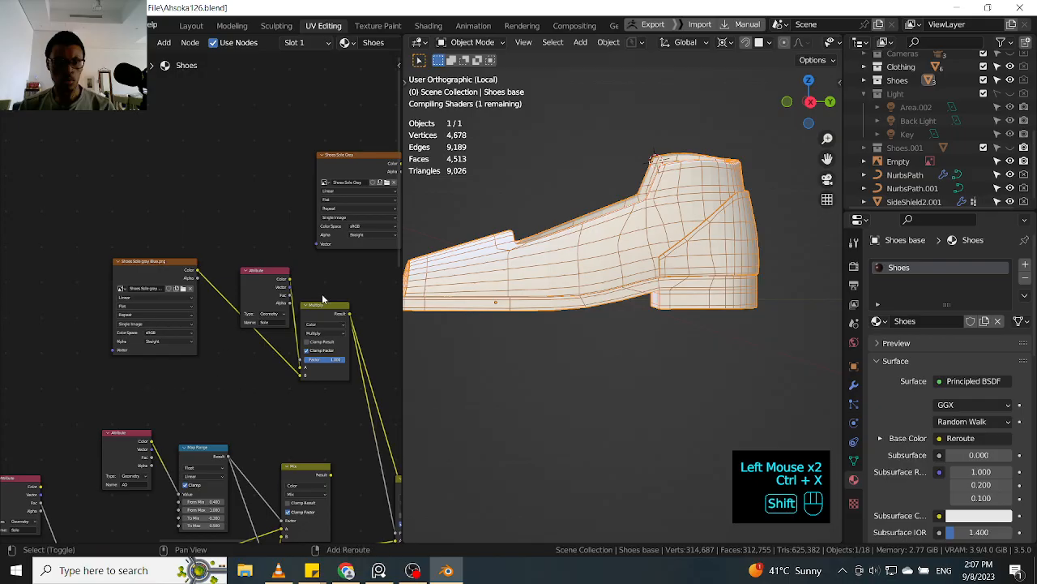
# - Apply smooth shading to the Shoes base object
pyautogui.keyDown('shift'); pyautogui.moveTo(218, 348); pyautogui.dragTo(219, 352, button='middle'); pyautogui.keyUp('shift')
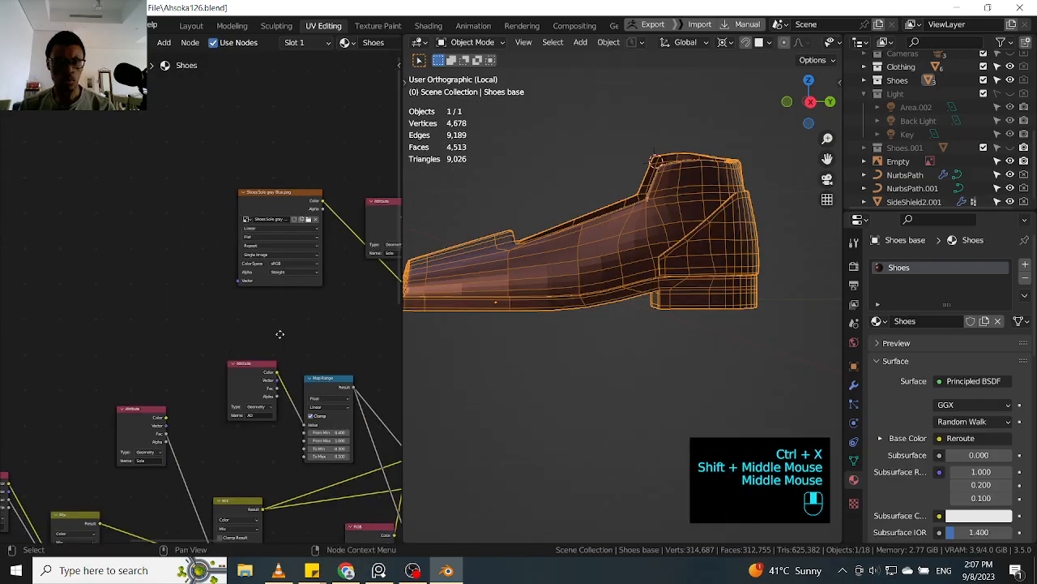
pyautogui.keyDown('shift'); pyautogui.moveTo(280, 339); pyautogui.dragTo(243, 328, button='middle'); pyautogui.keyUp('shift')
pyautogui.click(854, 388)
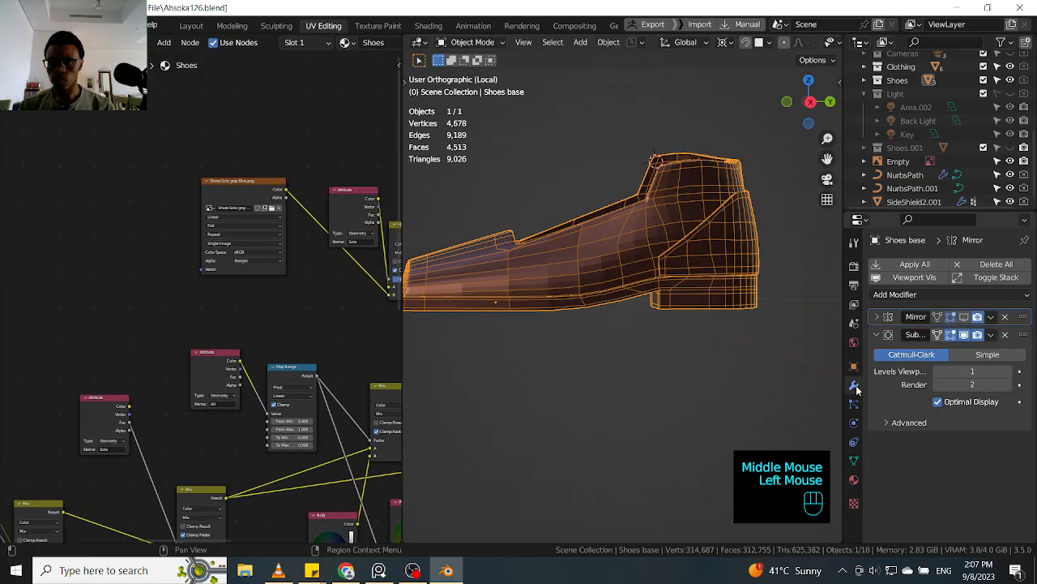
pyautogui.click(887, 317)
pyautogui.click(888, 317)
pyautogui.rightClick(574, 269)
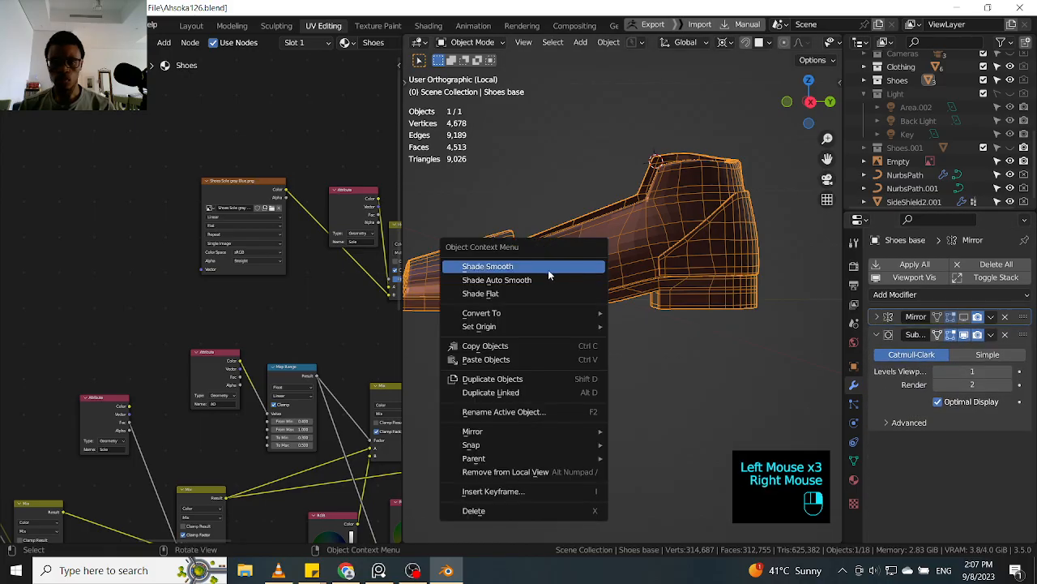
pyautogui.click(556, 269)
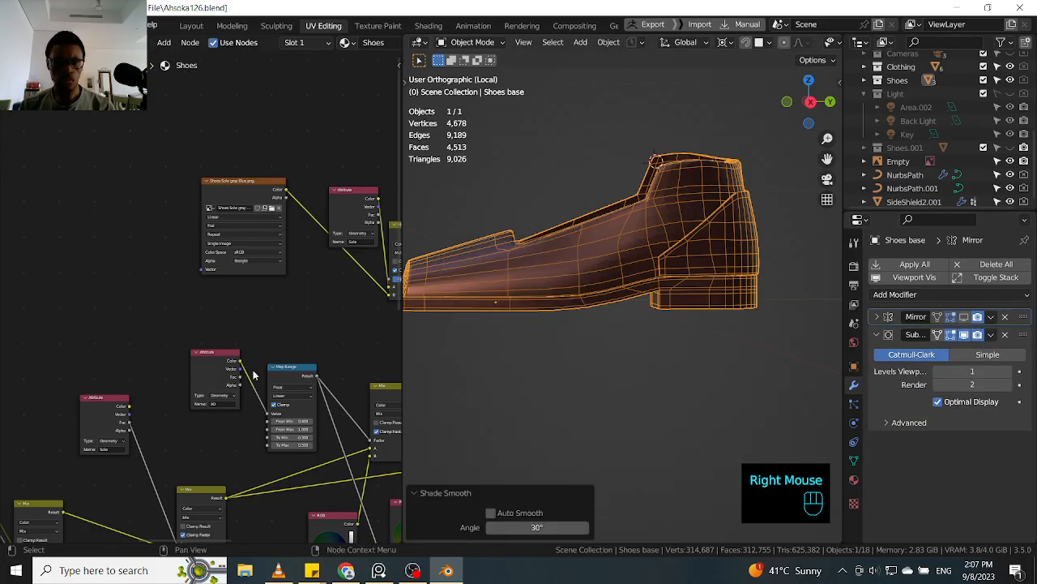
# - Duplicate the Shoes Sole gray Blue image node and load Shoes AO.png into the copy, filtering the Textures folder by "Shoe"
pyautogui.click(248, 182)
pyautogui.click(270, 202)
pyautogui.hotkey('shift', 'd')
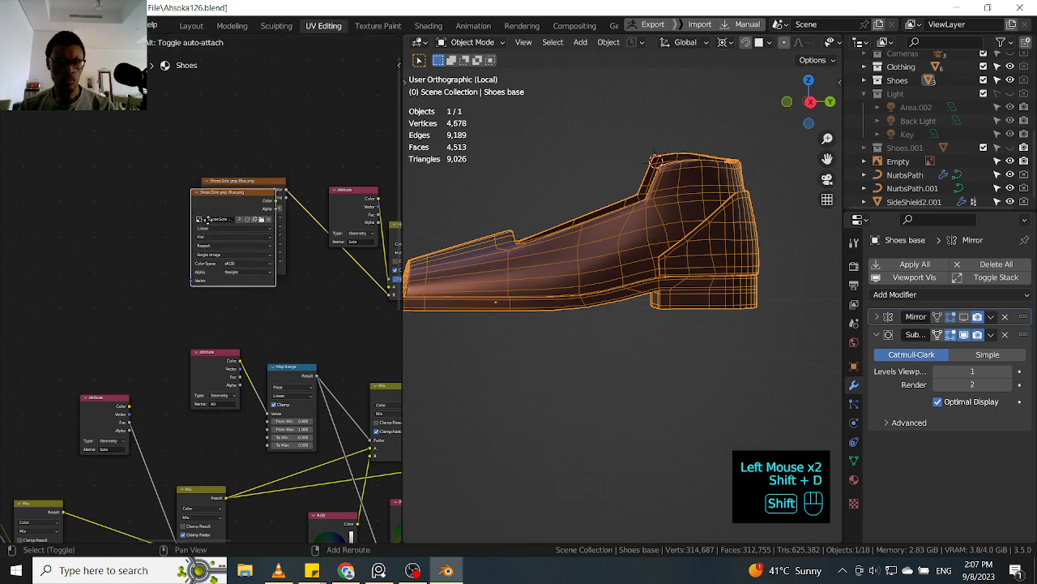
pyautogui.click(127, 303)
pyautogui.click(138, 298)
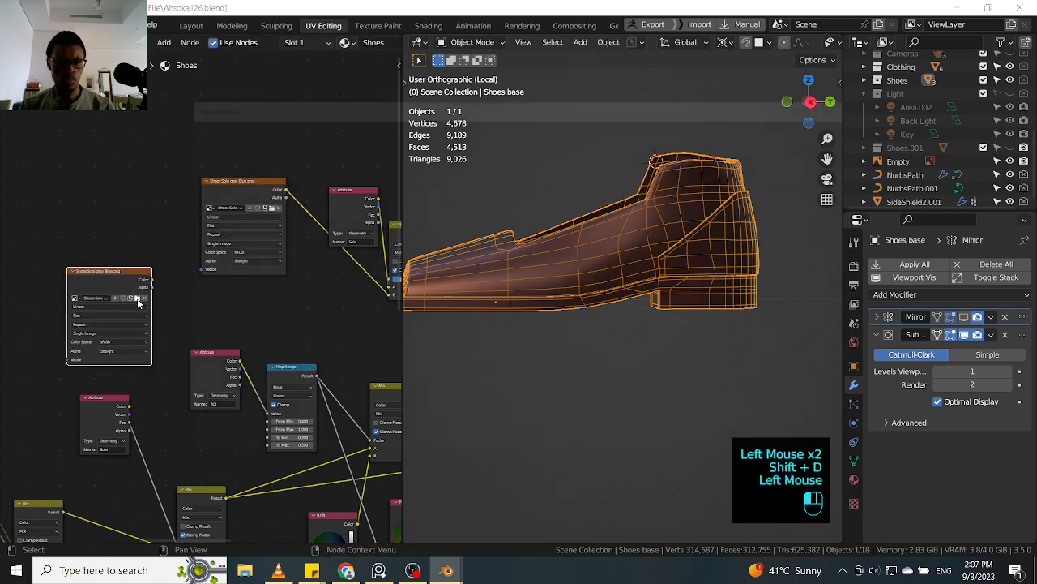
pyautogui.click(683, 129)
pyautogui.write('Shoe')
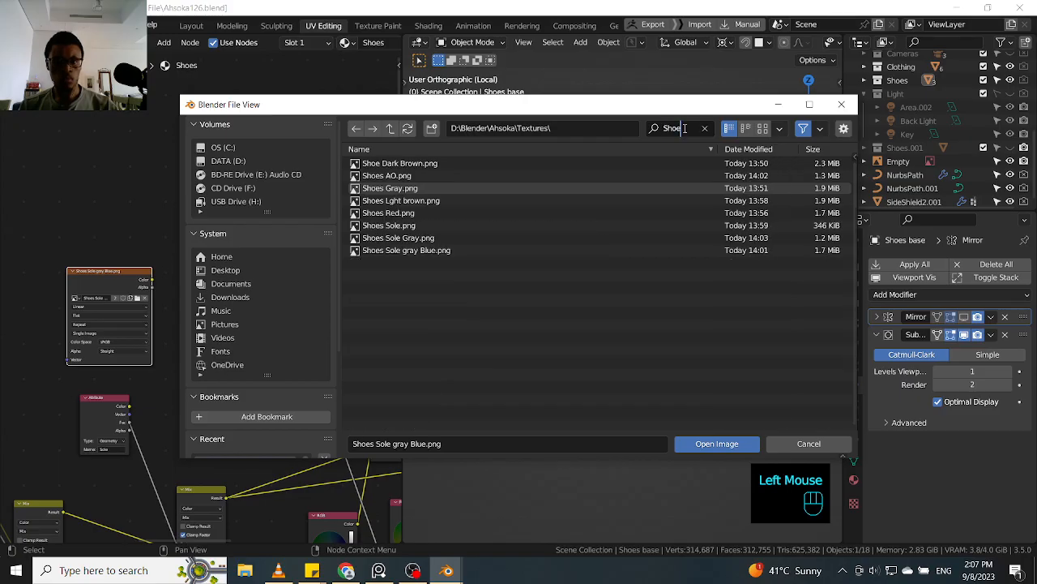
pyautogui.doubleClick(446, 175)
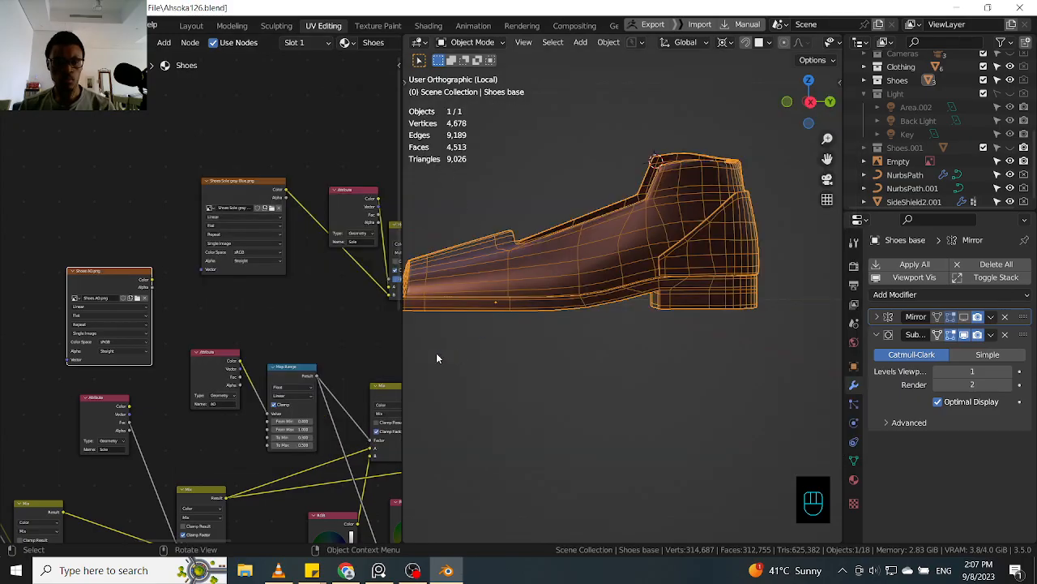
# - Connect the Shoes AO image's color to the Map Range node's Value input and delete the replaced AO Attribute node
pyautogui.moveTo(151, 281); pyautogui.dragTo(269, 414)
pyautogui.moveTo(171, 339); pyautogui.dragTo(290, 317, button='middle')
pyautogui.click(348, 356)
pyautogui.hotkey('ctrl', 'x')
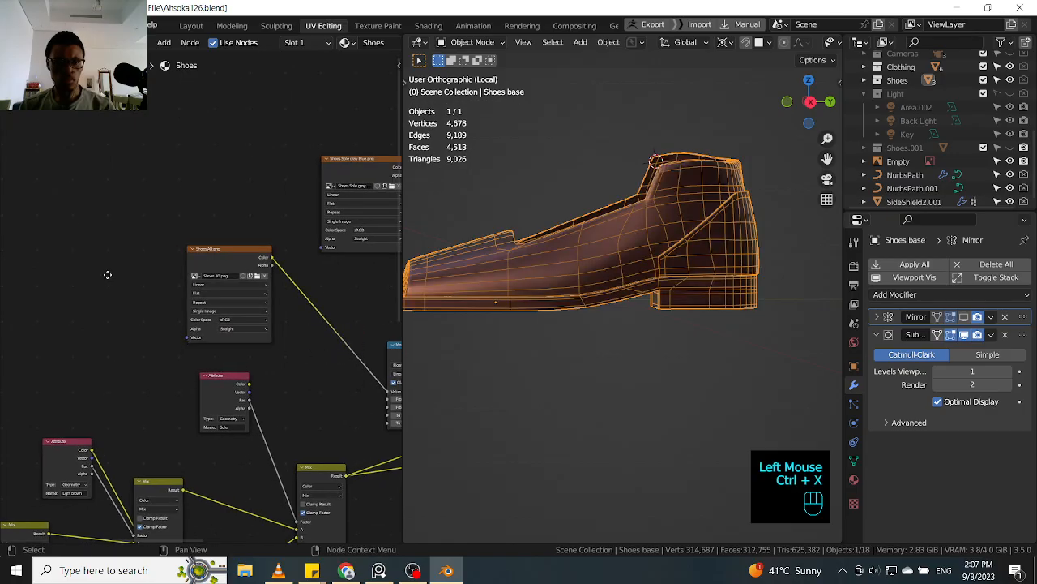
# - Duplicate the Shoes AO image node and load Shoes Sole.png into the copy, filtering the Textures folder by "Shoe"
pyautogui.click(207, 263)
pyautogui.hotkey('shift', 'd')
pyautogui.moveTo(156, 350); pyautogui.dragTo(185, 319, button='middle')
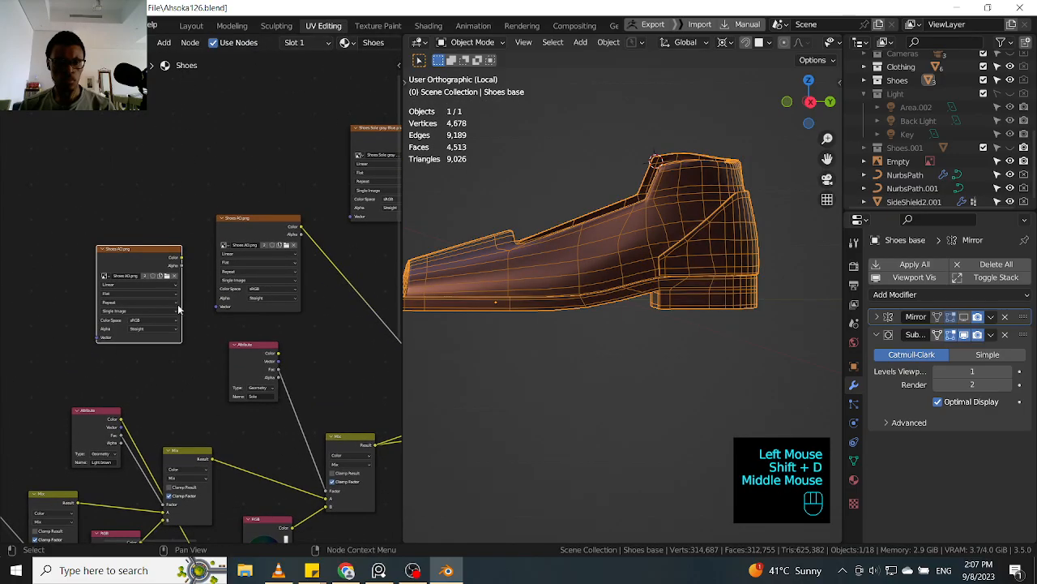
pyautogui.click(166, 277)
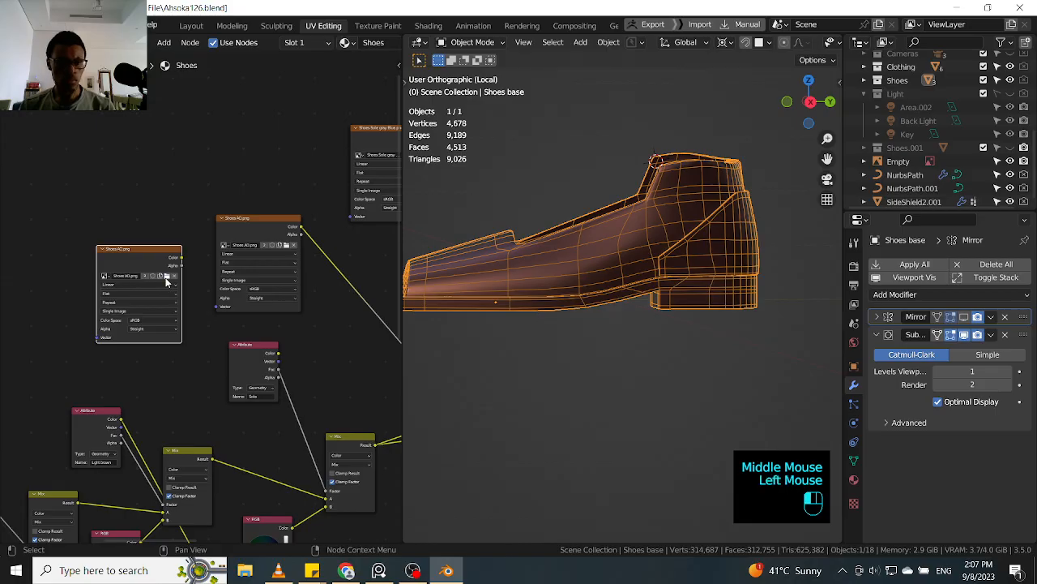
pyautogui.click(674, 127)
pyautogui.write('Shoe')
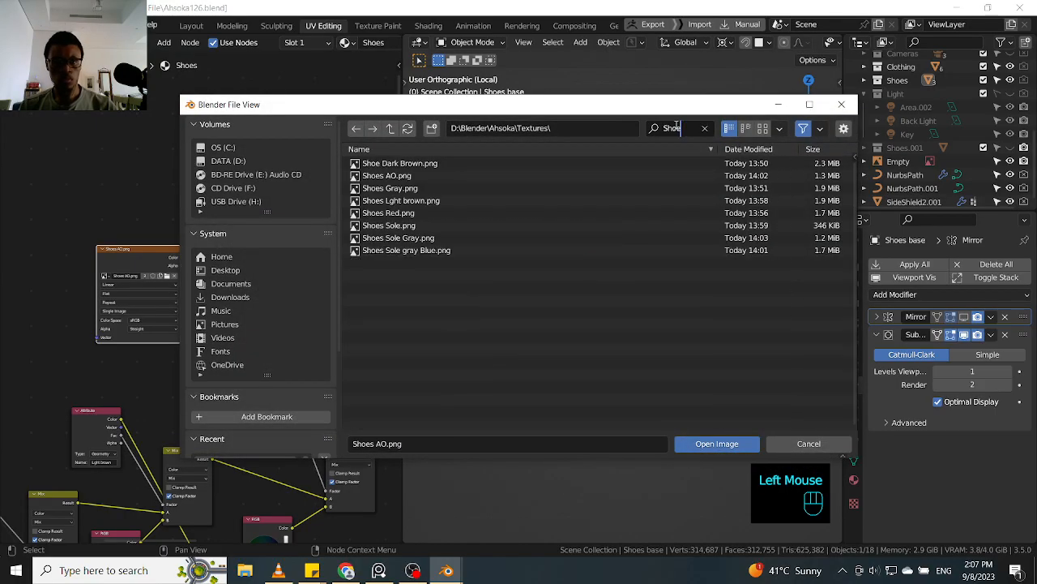
pyautogui.doubleClick(436, 225)
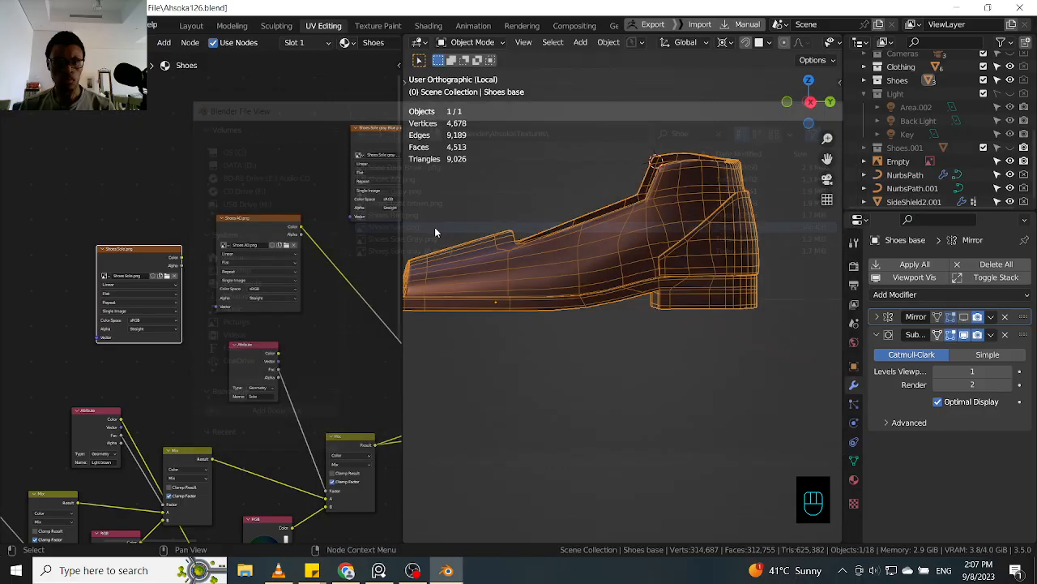
# - Connect the Shoes Sole image's color to the Mix node's Factor input and delete the replaced Sole Attribute node
pyautogui.moveTo(184, 262)
pyautogui.mouseDown()
pyautogui.moveTo(217, 297)
pyautogui.moveTo(327, 498)
pyautogui.mouseUp()
pyautogui.doubleClick(263, 369)
pyautogui.hotkey('ctrl', 'x')
# - Duplicate the Shoes Sole image node twice and place the copies above the Light brown and Red Attribute nodes
pyautogui.moveTo(128, 274); pyautogui.dragTo(242, 241, button='middle')
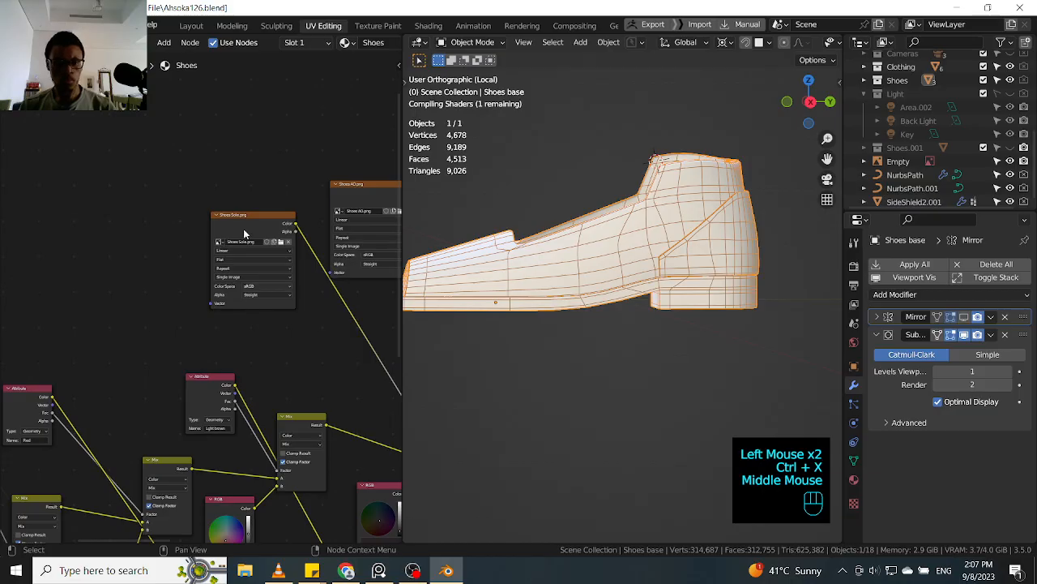
pyautogui.click(244, 233)
pyautogui.hotkey('shift', 'd')
pyautogui.click(123, 277)
pyautogui.moveTo(165, 310); pyautogui.dragTo(247, 279, button='middle')
pyautogui.click(222, 240)
pyautogui.hotkey('shift', 'd')
pyautogui.click(92, 243)
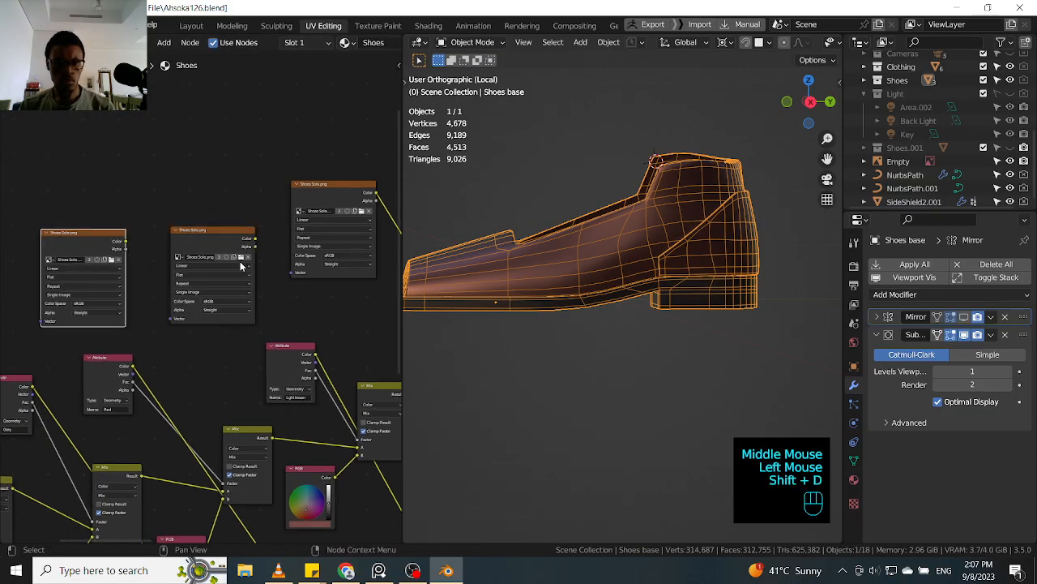
# - Load Shoes Lght brown.png into the image node copy nearest the Light brown Attribute node, filtering the Textures folder by "Shoe"
pyautogui.click(240, 258)
pyautogui.moveTo(381, 113); pyautogui.dragTo(520, 85)
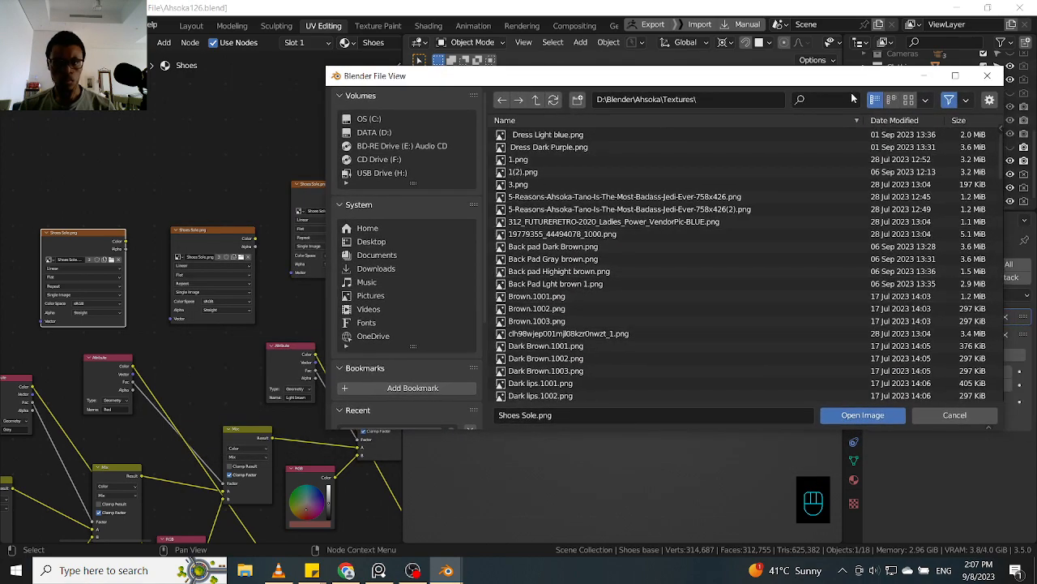
pyautogui.write('Shoe')
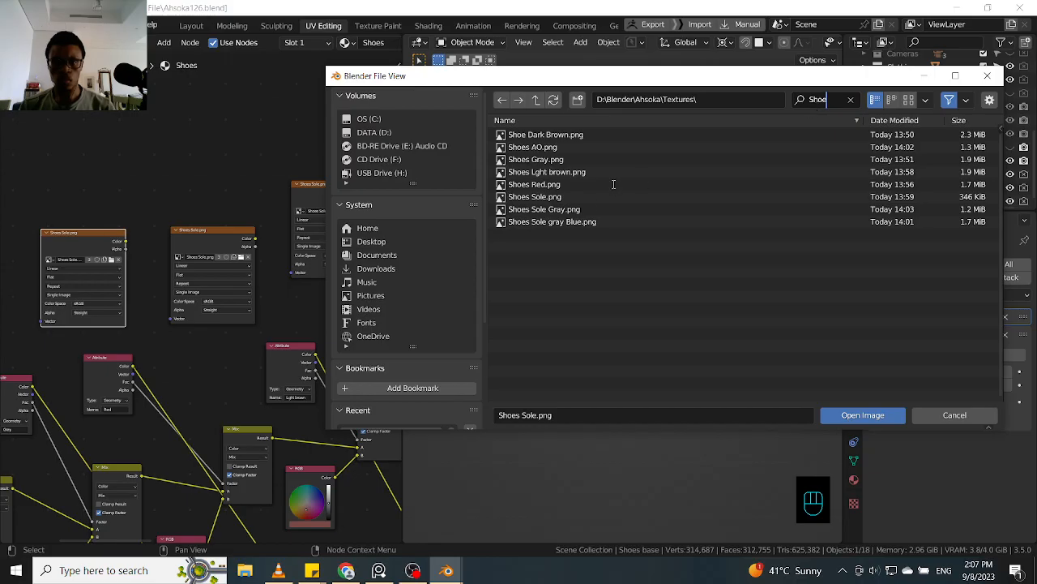
pyautogui.doubleClick(590, 171)
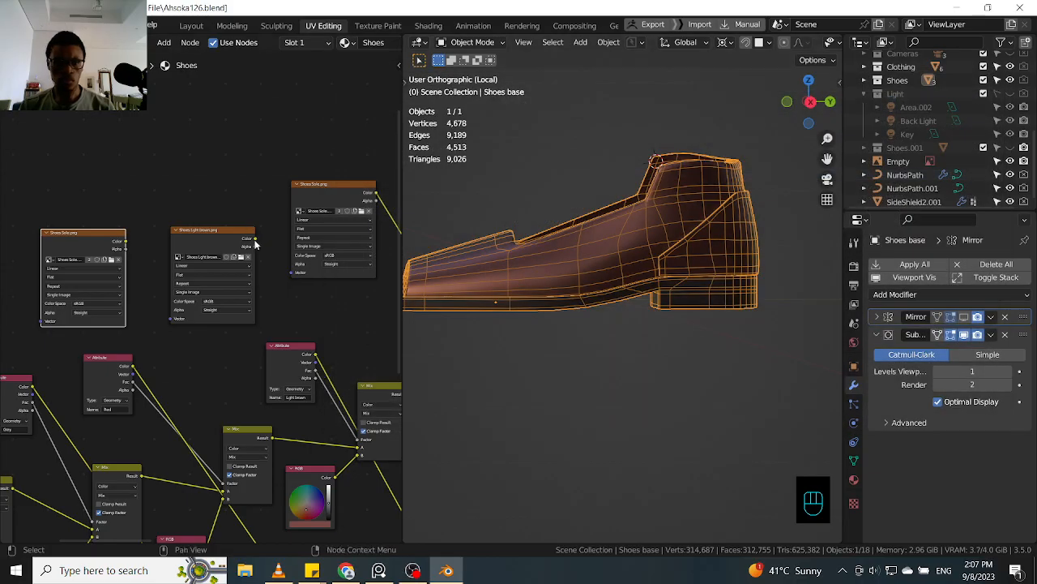
# - Reroute the Light brown Attribute node's links, connect the Shoes Lght brown image's color to both reroutes, and delete the Attribute node
pyautogui.moveTo(255, 241); pyautogui.dragTo(347, 324)
pyautogui.click(302, 331)
pyautogui.moveTo(348, 366); pyautogui.dragTo(307, 289, button='middle')
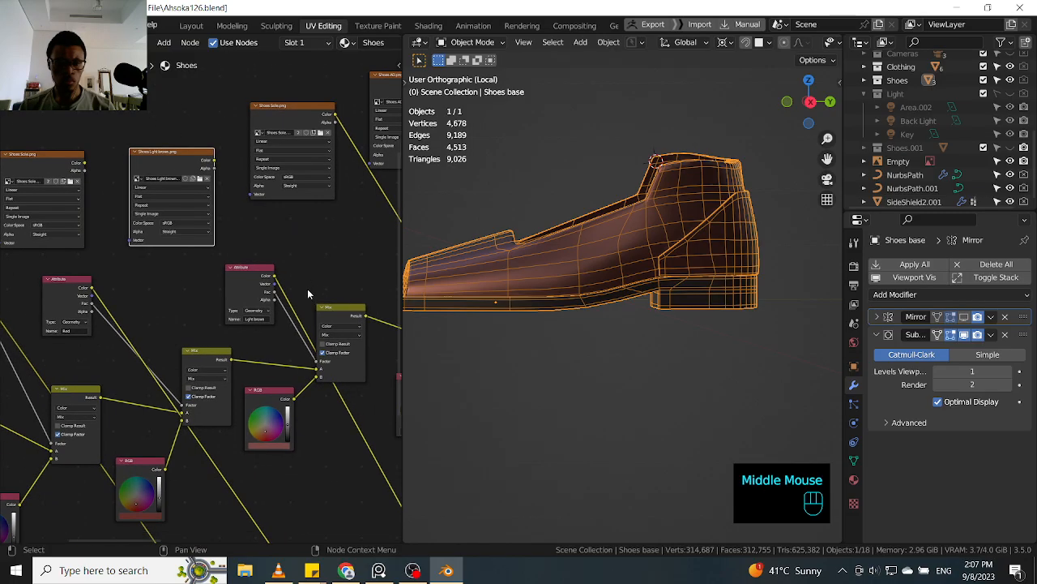
pyautogui.keyDown('shift'); pyautogui.moveTo(307, 289); pyautogui.dragTo(291, 346, button='right'); pyautogui.keyUp('shift')
pyautogui.moveTo(215, 160); pyautogui.dragTo(301, 328)
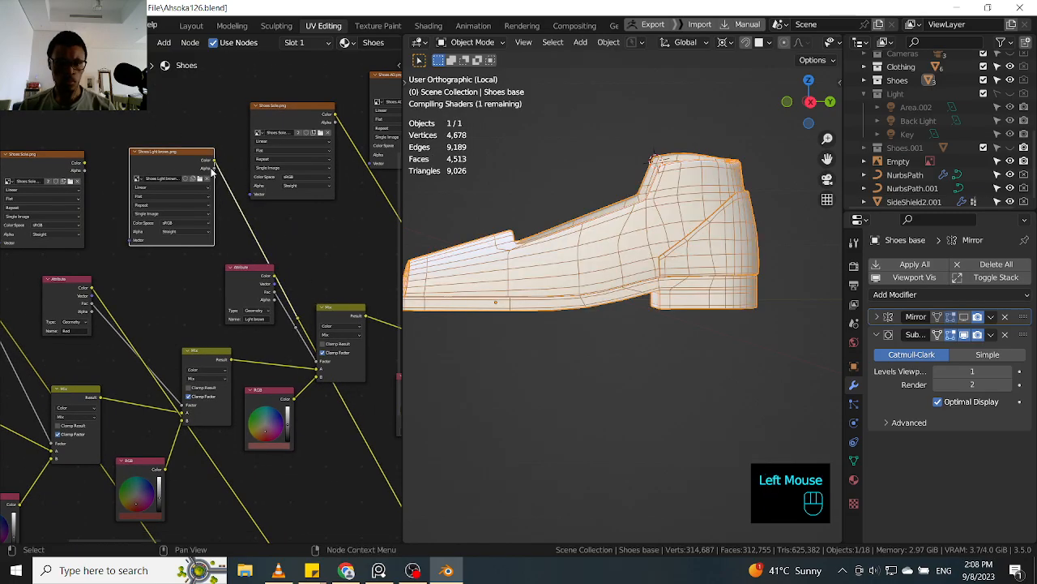
pyautogui.moveTo(215, 162); pyautogui.dragTo(297, 331)
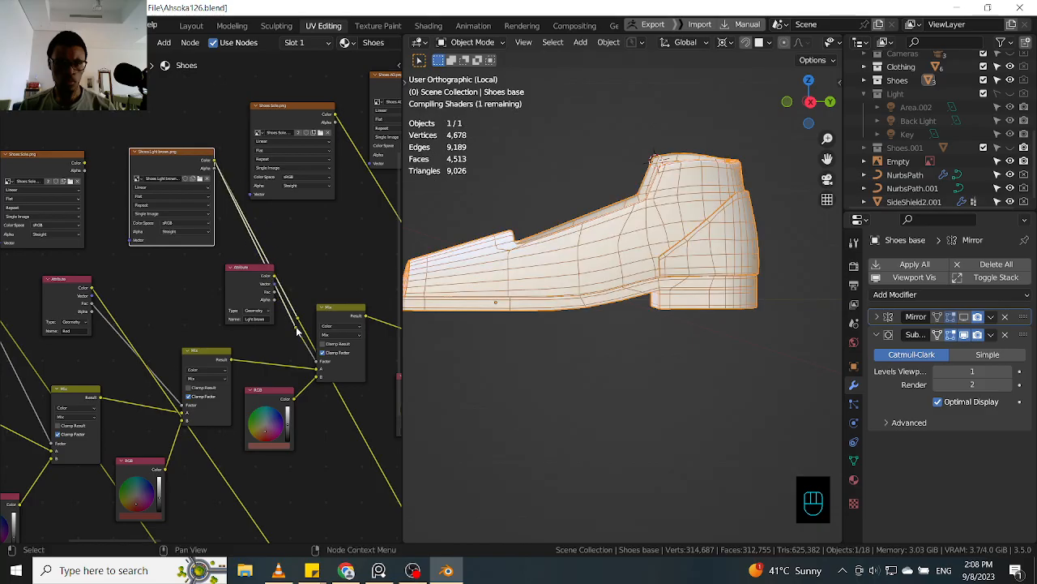
pyautogui.click(246, 291)
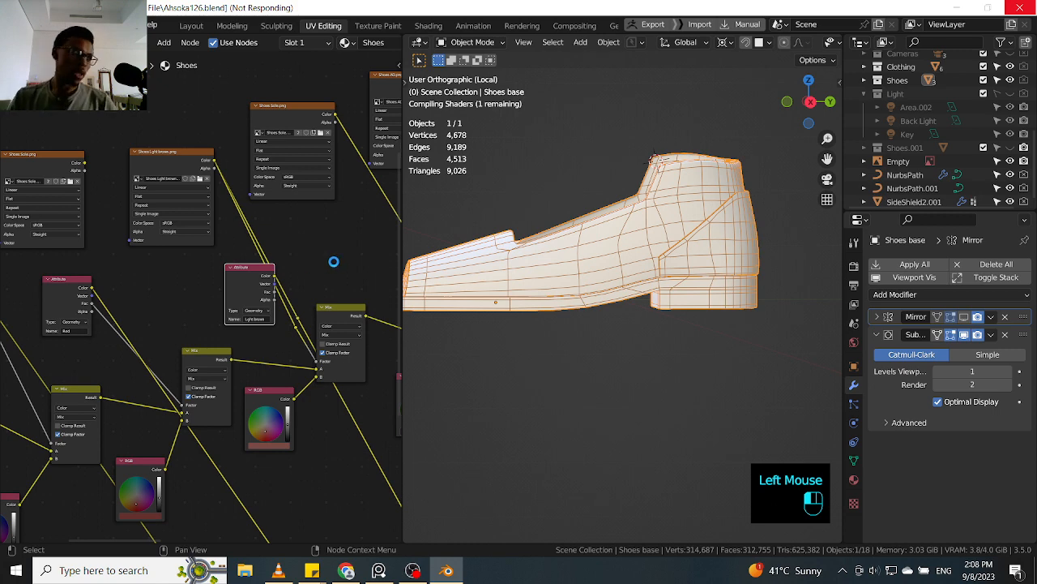
pyautogui.hotkey('ctrl', 'x')
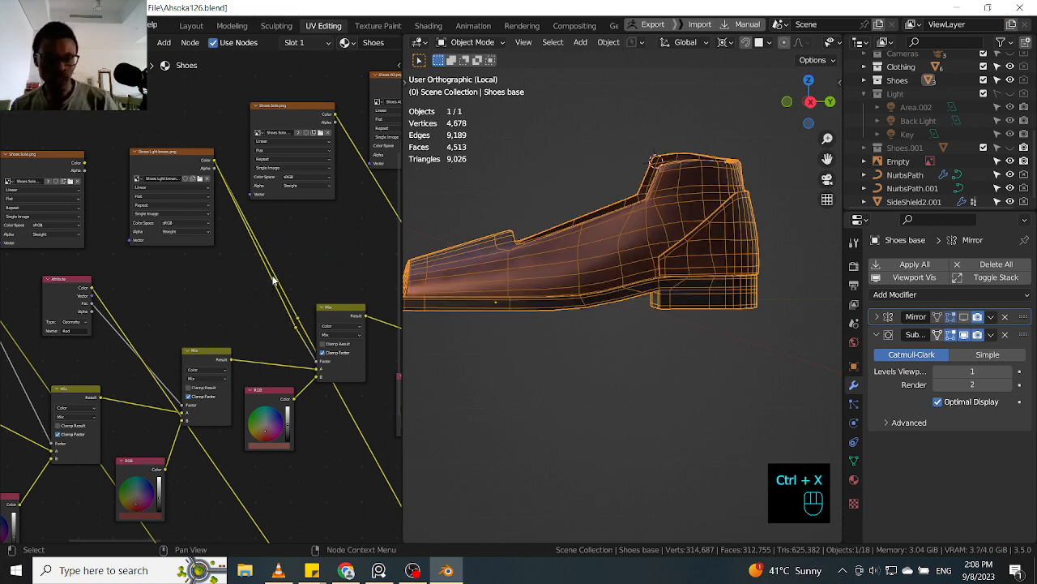
# - Dissolve the reroute on the image link leading into the Multiply node
pyautogui.moveTo(329, 250); pyautogui.dragTo(122, 243, button='middle')
pyautogui.moveTo(341, 227); pyautogui.dragTo(118, 244, button='middle')
pyautogui.moveTo(561, 184); pyautogui.dragTo(435, 234, button='middle')
pyautogui.moveTo(260, 209); pyautogui.dragTo(285, 201, button='middle')
pyautogui.moveTo(279, 213); pyautogui.dragTo(297, 196)
pyautogui.hotkey('ctrl', 'x')
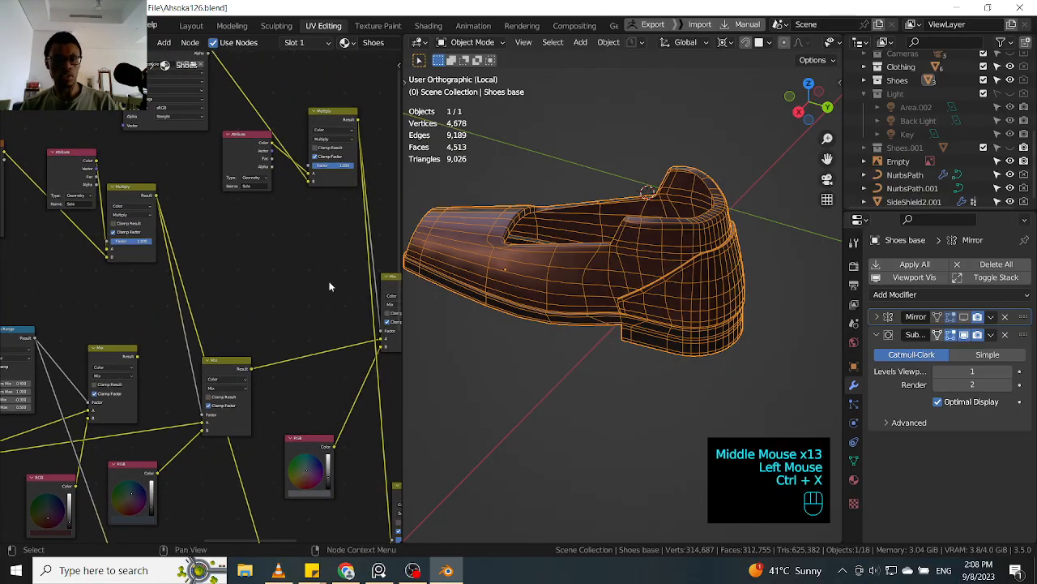
# - Replace the two reroutes on the Shoes Lght brown image's links with one shared reroute and reposition it before the Mix node
pyautogui.moveTo(197, 289); pyautogui.dragTo(273, 297, button='middle')
pyautogui.moveTo(322, 237); pyautogui.dragTo(120, 251, button='middle')
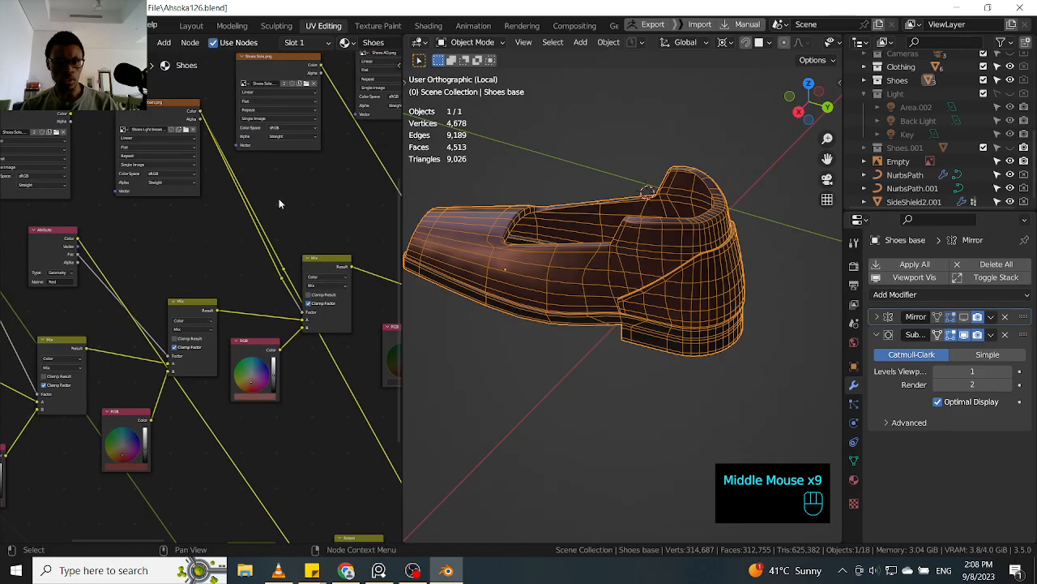
pyautogui.moveTo(263, 296); pyautogui.dragTo(298, 244)
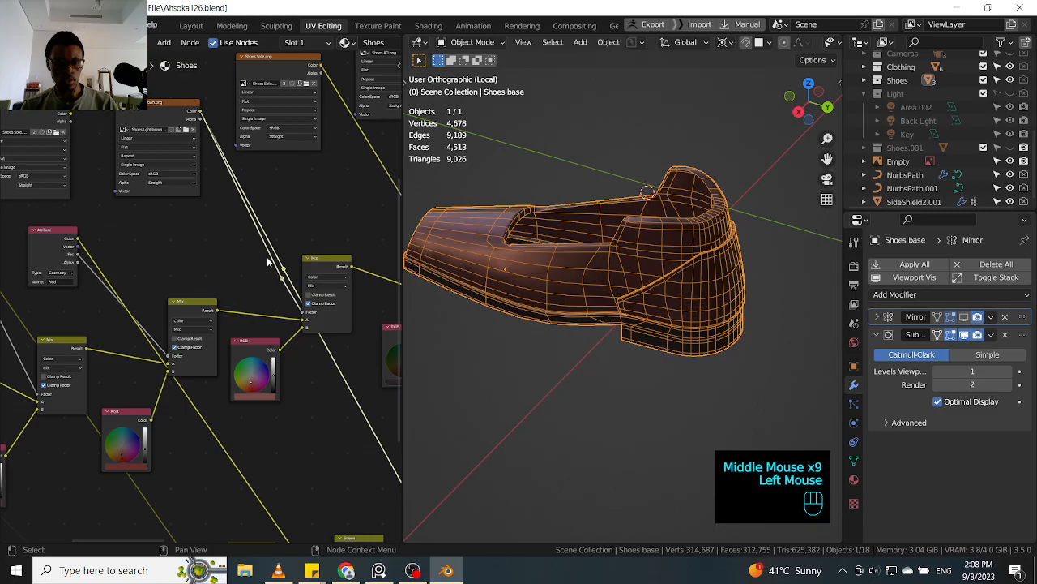
pyautogui.hotkey('ctrl', 'x')
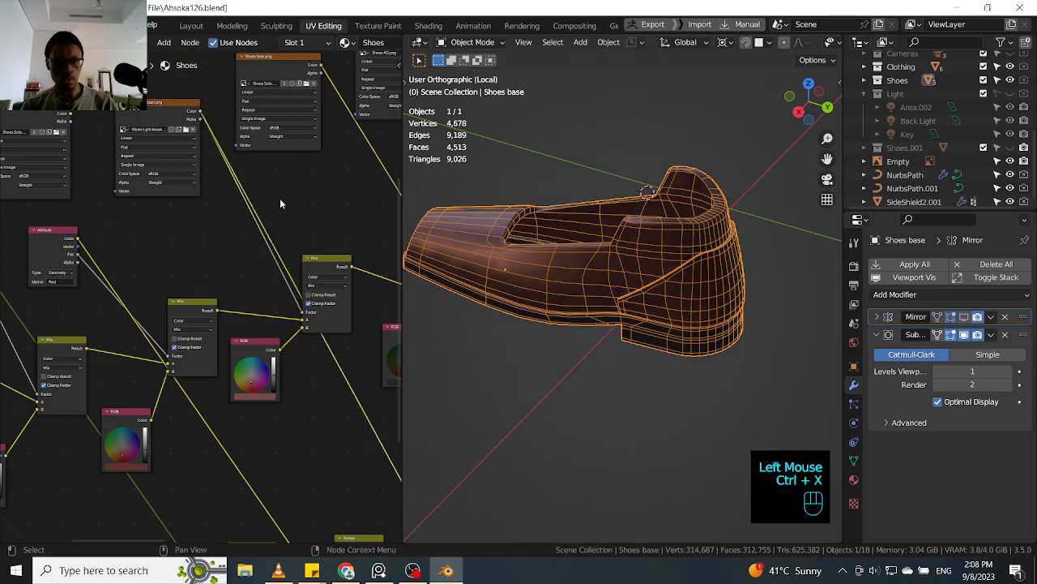
pyautogui.keyDown('shift'); pyautogui.moveTo(279, 203); pyautogui.dragTo(241, 277, button='right'); pyautogui.keyUp('shift')
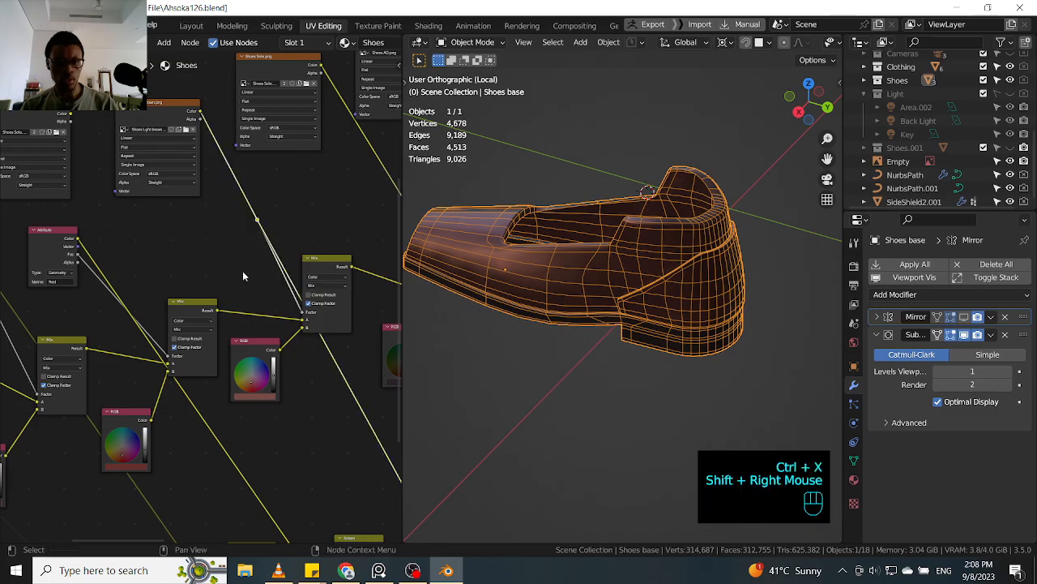
pyautogui.press('g')
# - Duplicate the remaining Shoes Sole image node and place the copy above the Gray Attribute node
pyautogui.moveTo(304, 259); pyautogui.dragTo(252, 173, button='middle')
pyautogui.click(141, 168)
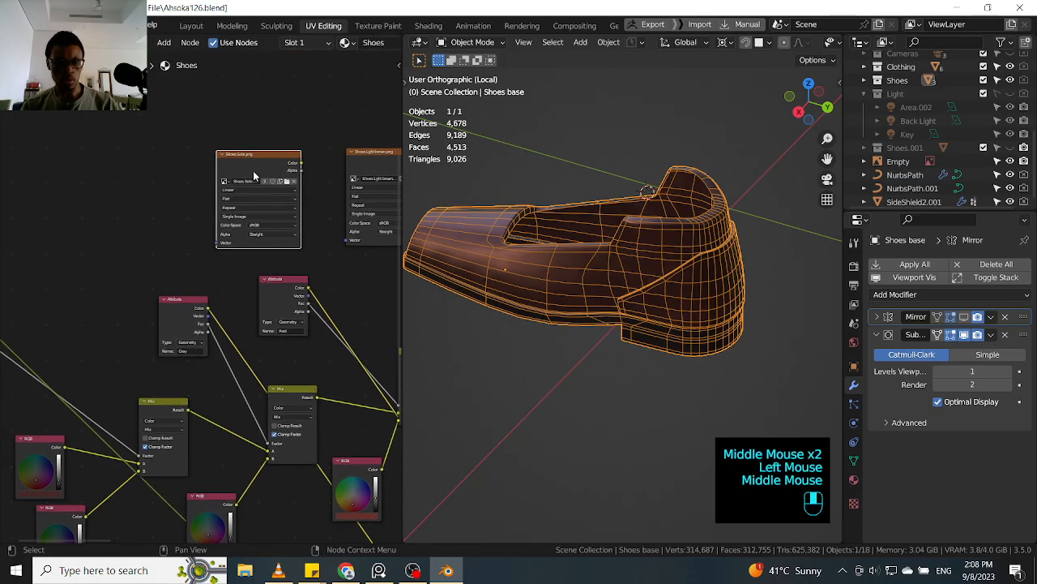
pyautogui.hotkey('shift', 'd')
pyautogui.click(109, 213)
# - Add reroutes to the Red Attribute node's two outgoing links and move them apart in front of the Mix node
pyautogui.moveTo(284, 246); pyautogui.dragTo(151, 219, button='middle')
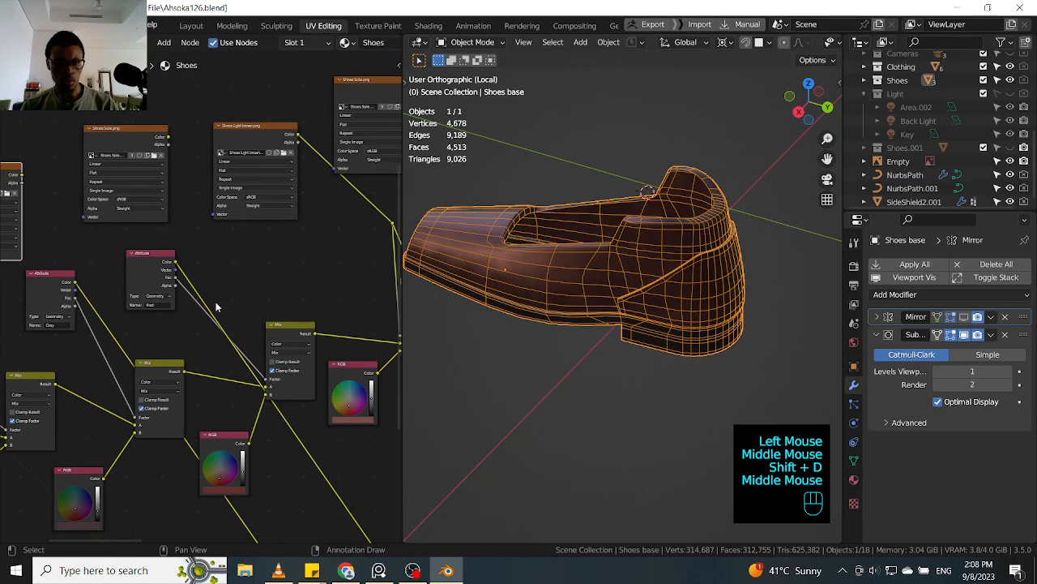
pyautogui.moveTo(231, 321)
pyautogui.keyDown('shift'); pyautogui.mouseDown(button='right')
pyautogui.moveTo(225, 340)
pyautogui.moveTo(227, 301)
pyautogui.mouseUp(button='right'); pyautogui.keyUp('shift')
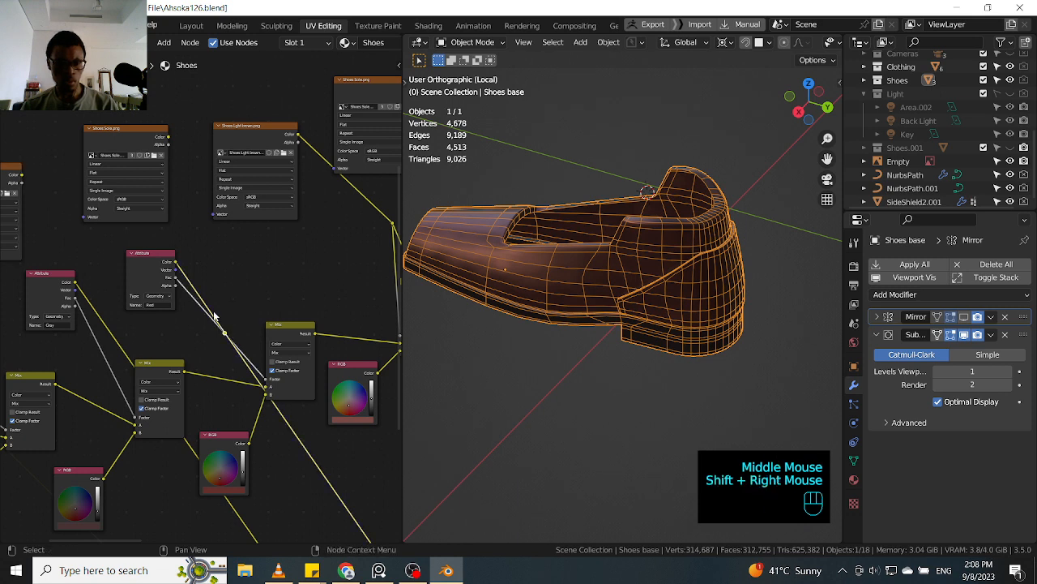
pyautogui.press('g')
pyautogui.click(215, 329)
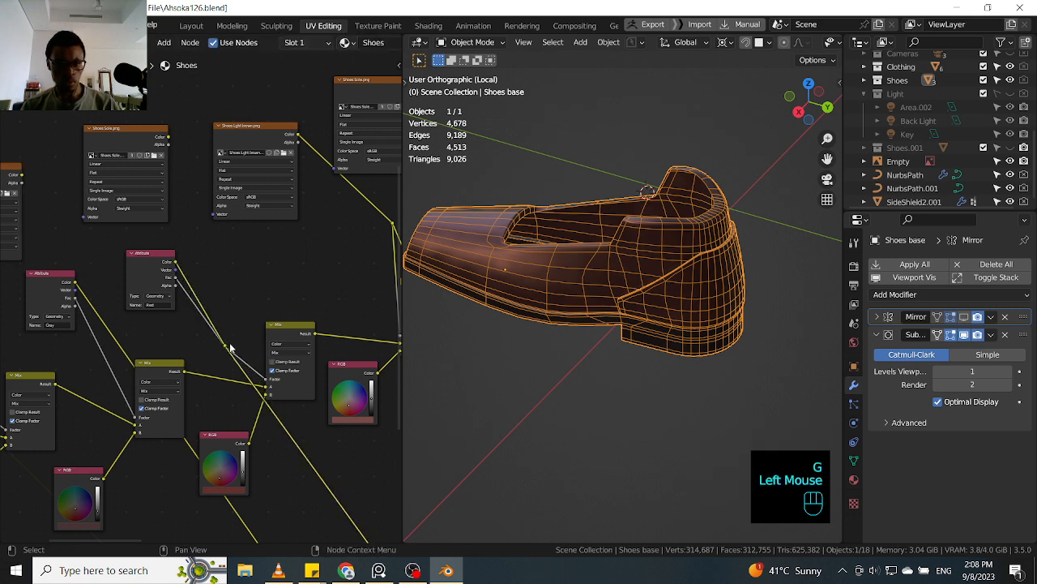
pyautogui.press('g')
pyautogui.click(228, 345)
pyautogui.press('g')
pyautogui.click(225, 346)
pyautogui.press('g')
pyautogui.click(236, 331)
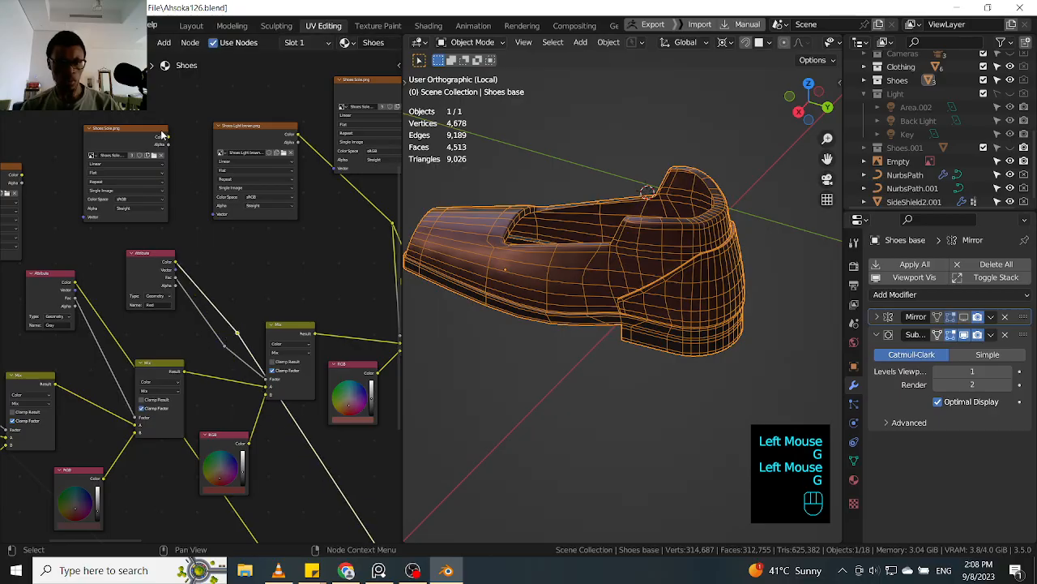
# - Link the Color output of the Shoes Sole copy above the Red Attribute node to both reroutes before the Mix node
pyautogui.moveTo(168, 136); pyautogui.dragTo(237, 332)
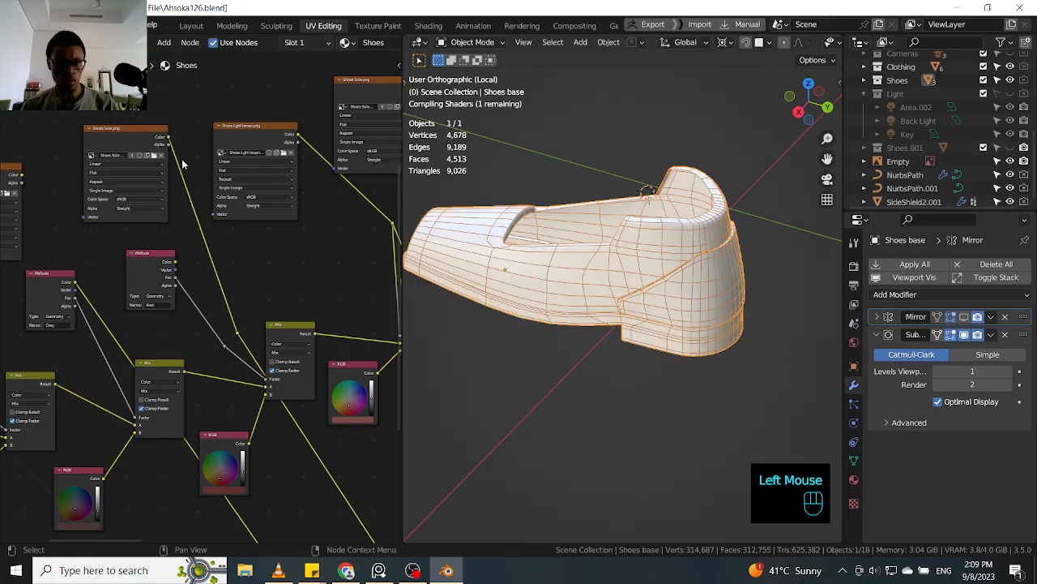
pyautogui.moveTo(169, 143); pyautogui.dragTo(227, 351)
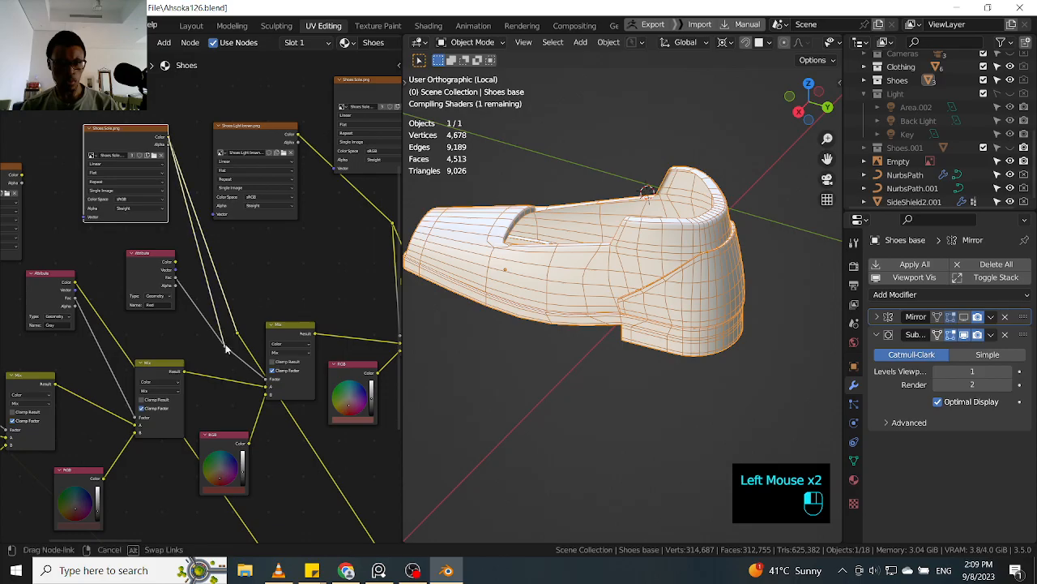
pyautogui.click(225, 347)
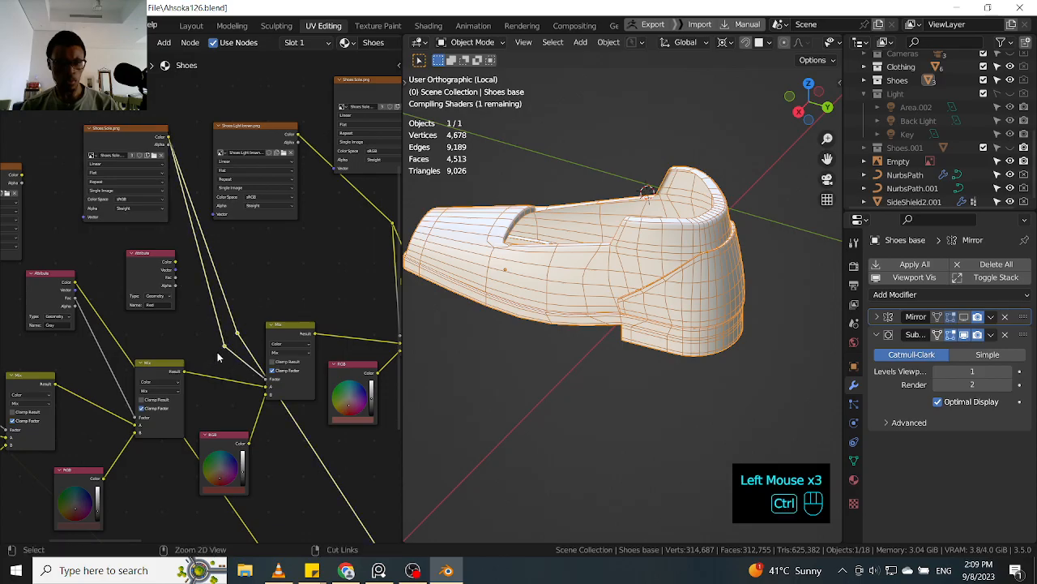
# - Replace the two reroutes with one shared reroute before the Mix node and delete the disconnected Red Attribute node
pyautogui.hotkey('ctrl', 'x')
pyautogui.keyDown('shift'); pyautogui.moveTo(214, 310); pyautogui.dragTo(226, 310, button='right'); pyautogui.keyUp('shift')
pyautogui.press('g')
pyautogui.moveTo(204, 298); pyautogui.dragTo(259, 275, button='middle')
pyautogui.click(260, 275)
pyautogui.hotkey('ctrl', 'x')
# - Load Shoes Red.png from the Textures folder into the Shoes Sole copy that now feeds the shared reroute
pyautogui.moveTo(285, 175); pyautogui.dragTo(232, 215, button='middle')
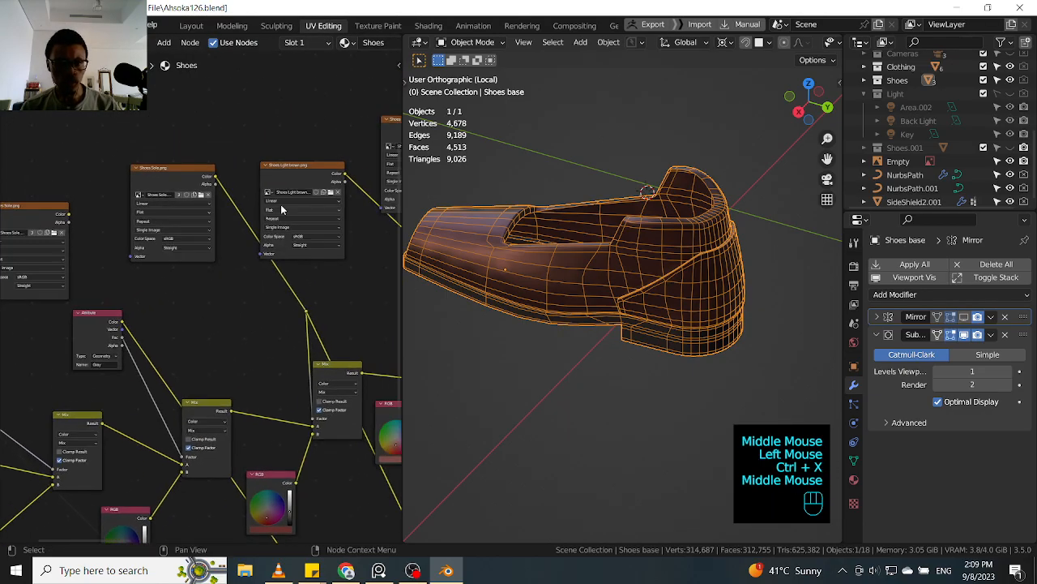
pyautogui.click(200, 197)
pyautogui.click(689, 126)
pyautogui.write('Shoe')
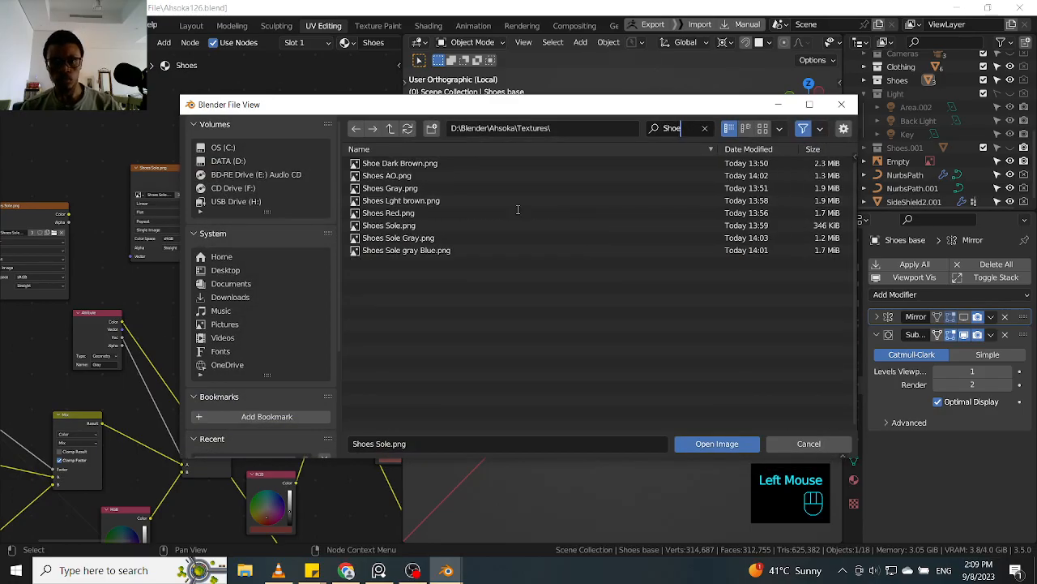
pyautogui.doubleClick(428, 212)
# - Duplicate the Shoes Sole image node above the Gray Attribute node and set the copy beside it, toward the start of the node chain
pyautogui.moveTo(116, 296); pyautogui.dragTo(227, 296, button='middle')
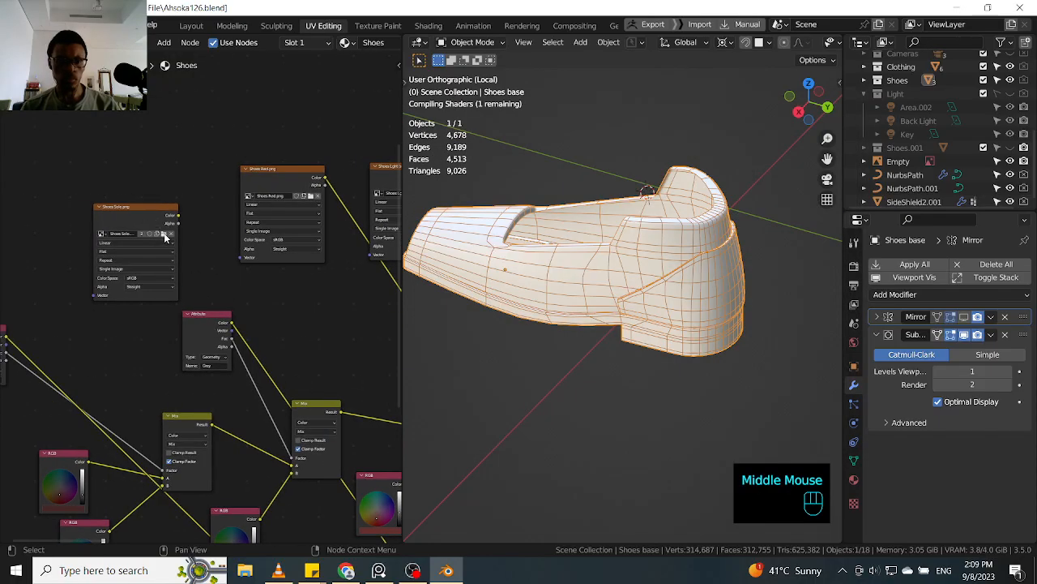
pyautogui.click(140, 207)
pyautogui.moveTo(140, 208); pyautogui.dragTo(215, 211, button='middle')
pyautogui.hotkey('shift', 'd')
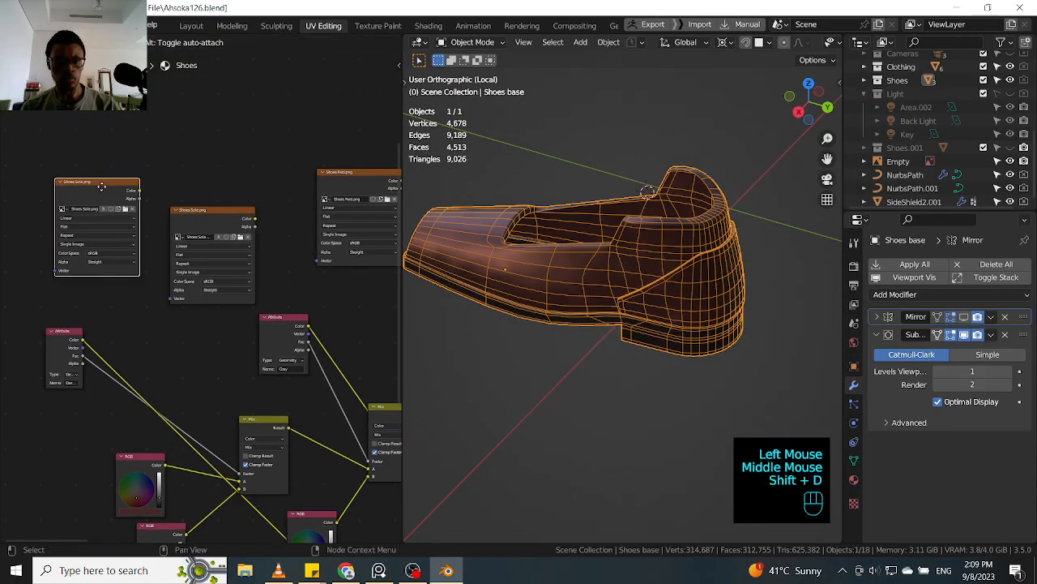
# - Load Shoes Gray.png from the Textures folder into the original Shoes Sole image node near the Gray Attribute node
pyautogui.click(238, 238)
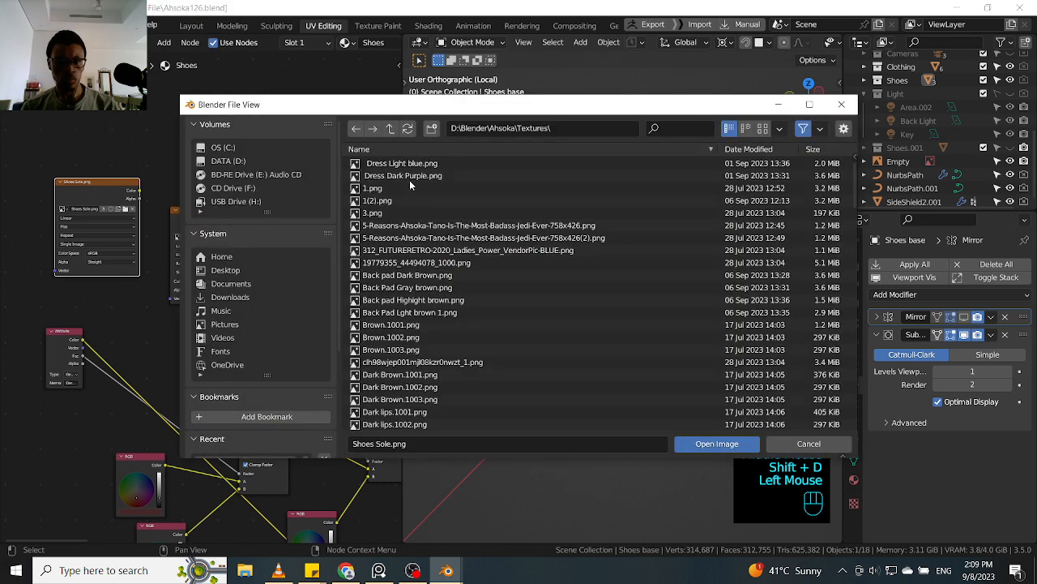
pyautogui.click(702, 126)
pyautogui.write('Shoe')
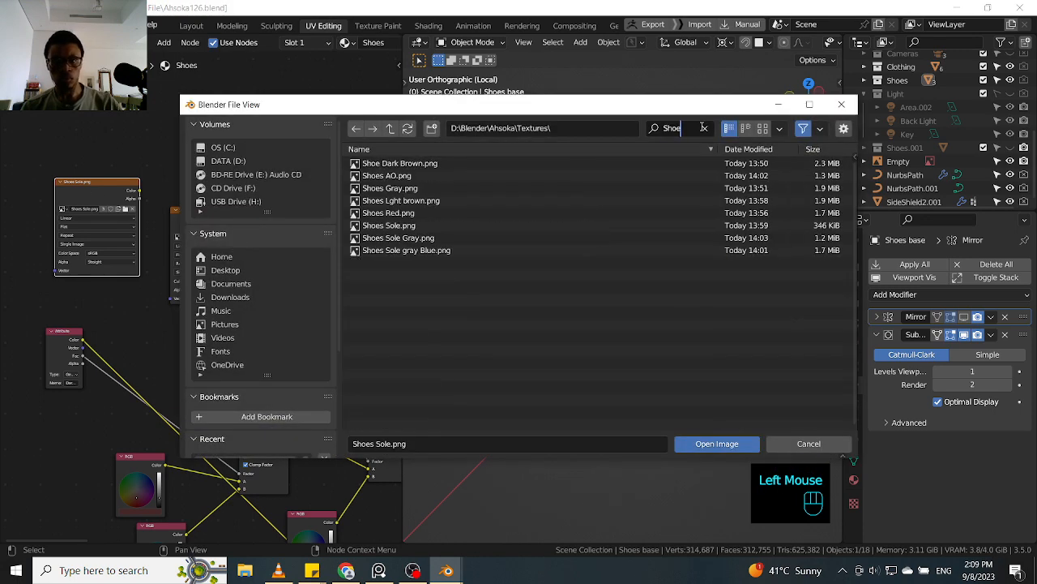
pyautogui.doubleClick(431, 200)
# - Add reroutes to the Gray Attribute node's outgoing links and feed both from the Shoes Gray image's Color output
pyautogui.moveTo(122, 175); pyautogui.dragTo(146, 199, button='middle')
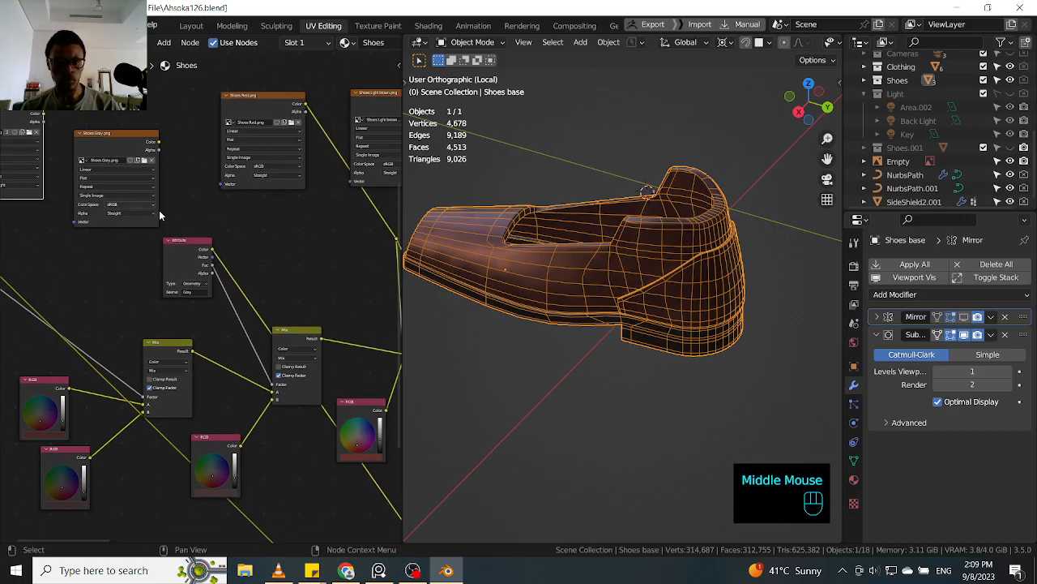
pyautogui.keyDown('shift'); pyautogui.moveTo(254, 284); pyautogui.dragTo(242, 325, button='right'); pyautogui.keyUp('shift')
pyautogui.moveTo(159, 143)
pyautogui.mouseDown()
pyautogui.moveTo(242, 258)
pyautogui.moveTo(248, 300)
pyautogui.mouseUp()
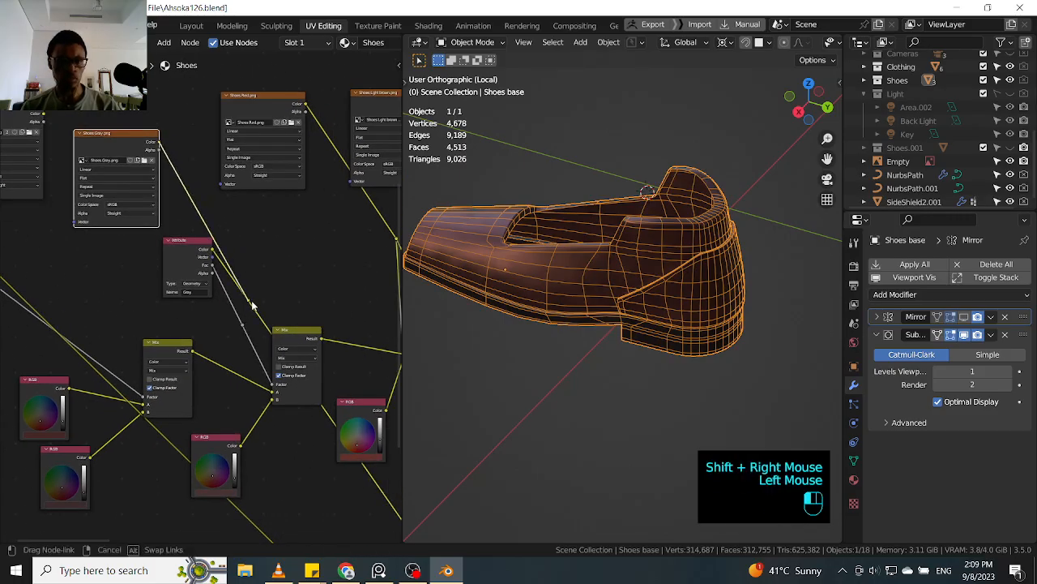
pyautogui.click(158, 138)
pyautogui.moveTo(160, 149); pyautogui.dragTo(242, 326)
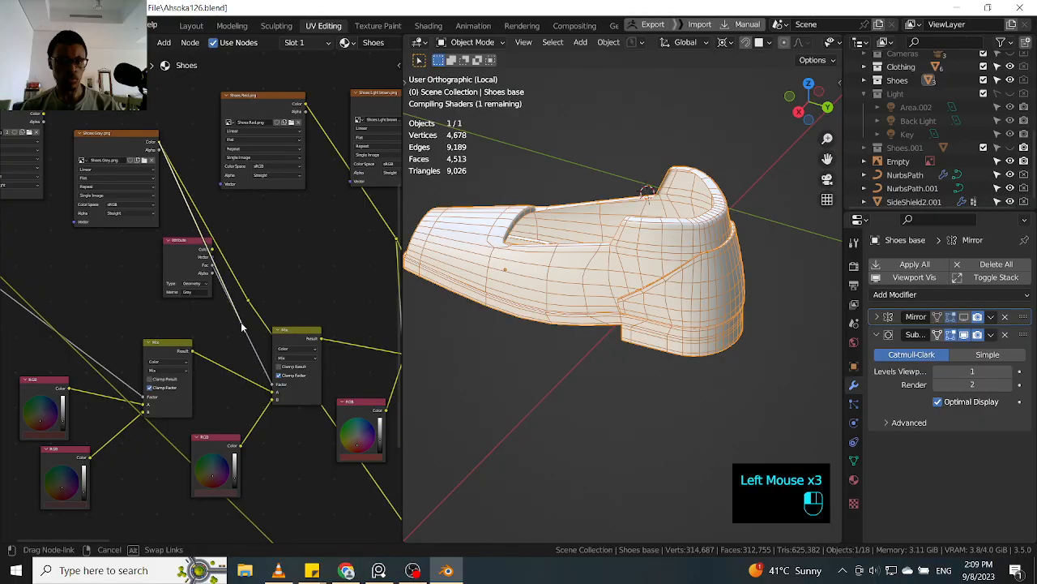
# - Delete the Gray Attribute node and replace the two Shoes Gray reroutes with one shared reroute before the Mix node
pyautogui.click(185, 252)
pyautogui.hotkey('ctrl', 'x')
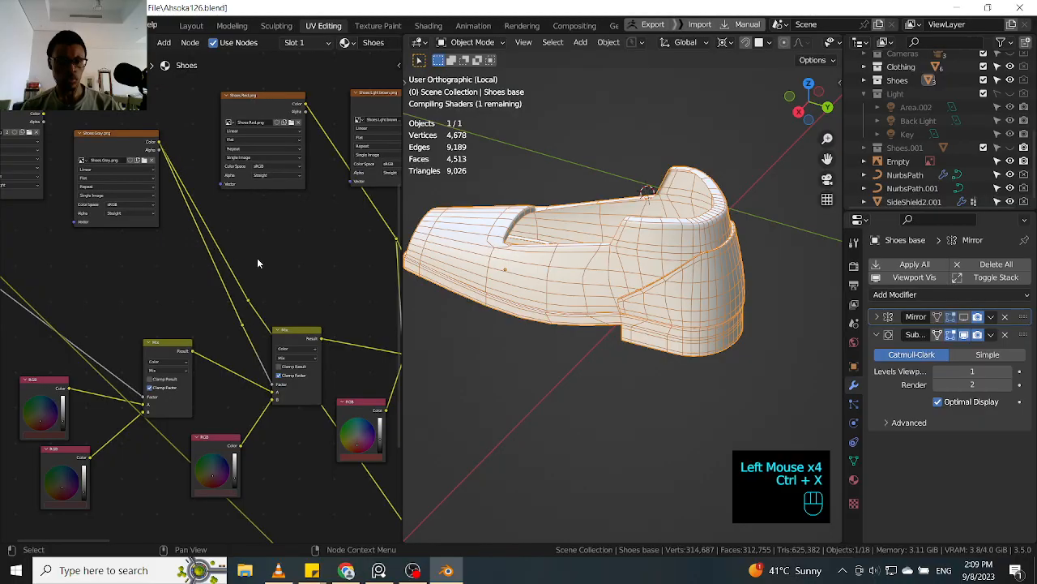
pyautogui.moveTo(226, 340); pyautogui.dragTo(265, 292)
pyautogui.hotkey('ctrl', 'x')
pyautogui.keyDown('shift'); pyautogui.moveTo(252, 263); pyautogui.dragTo(226, 316, button='right'); pyautogui.keyUp('shift')
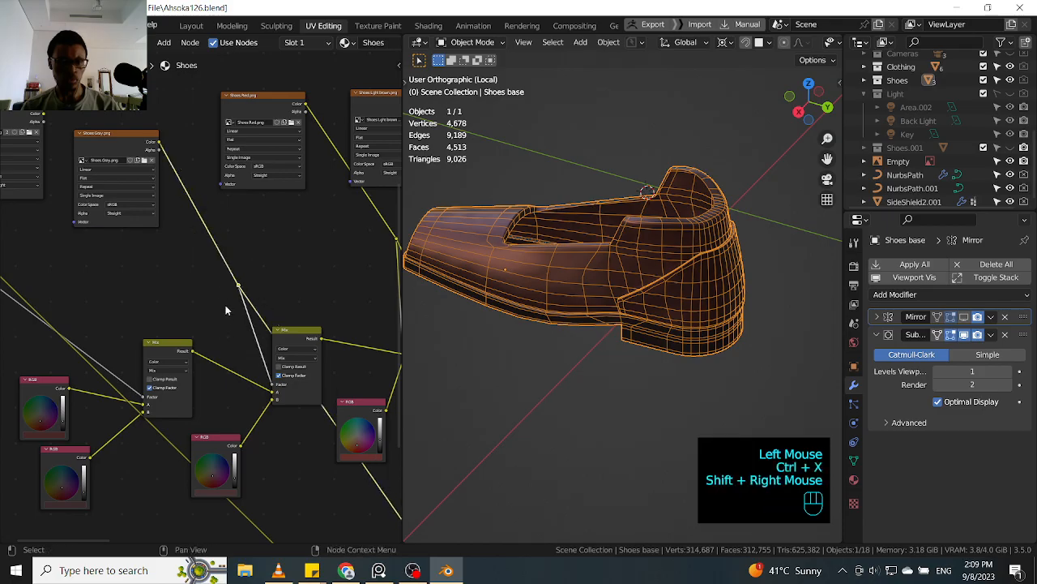
pyautogui.press('g')
# - Move the remaining Shoes Sole image copy next to the Attribute node that feeds the first Mix node
pyautogui.moveTo(20, 134); pyautogui.dragTo(133, 146, button='middle')
pyautogui.moveTo(133, 146); pyautogui.dragTo(56, 200)
pyautogui.moveTo(55, 200); pyautogui.dragTo(115, 157, button='middle')
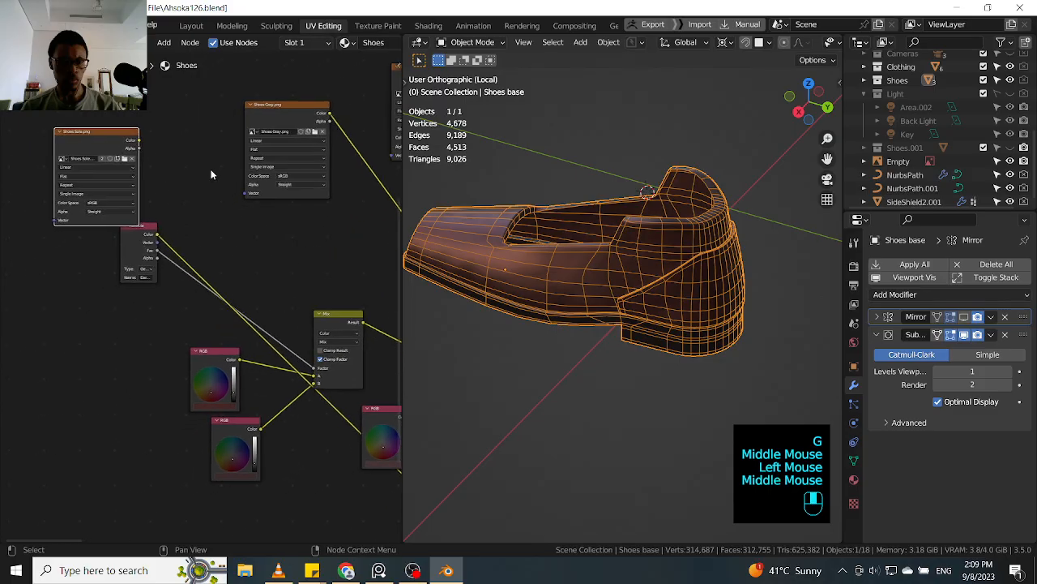
# - Add reroutes to the two outgoing links of the first Mix node's Attribute node and move them apart
pyautogui.keyDown('shift'); pyautogui.moveTo(221, 284); pyautogui.dragTo(198, 310, button='right'); pyautogui.keyUp('shift')
pyautogui.click(217, 289)
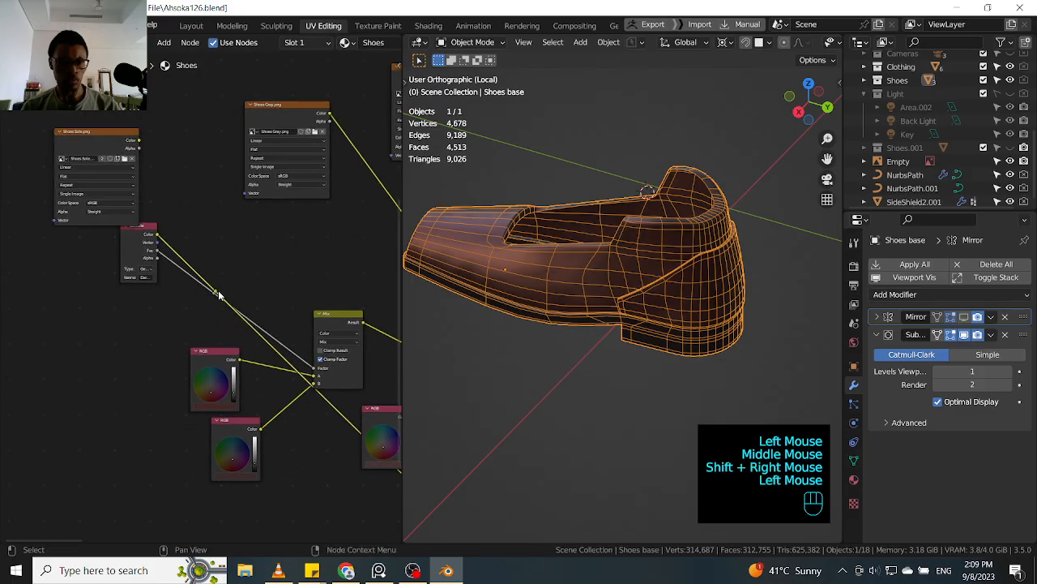
pyautogui.click(219, 291)
pyautogui.press('g')
pyautogui.click(222, 290)
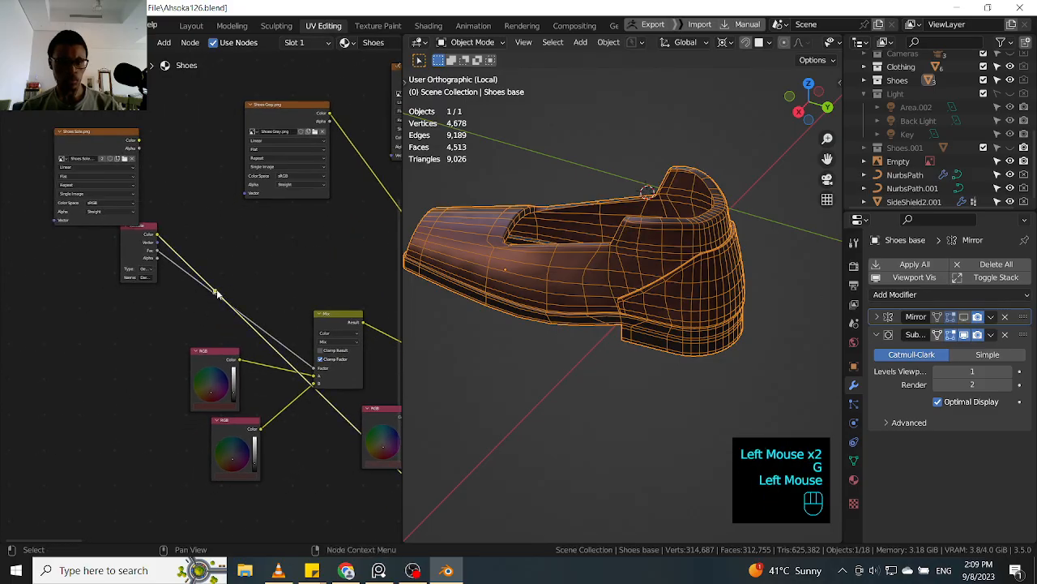
pyautogui.press('g')
# - Link the Shoes Sole image's Color output to both reroutes and delete the Attribute node they came from
pyautogui.moveTo(135, 136)
pyautogui.mouseDown()
pyautogui.moveTo(191, 212)
pyautogui.moveTo(112, 137)
pyautogui.moveTo(228, 270)
pyautogui.mouseUp()
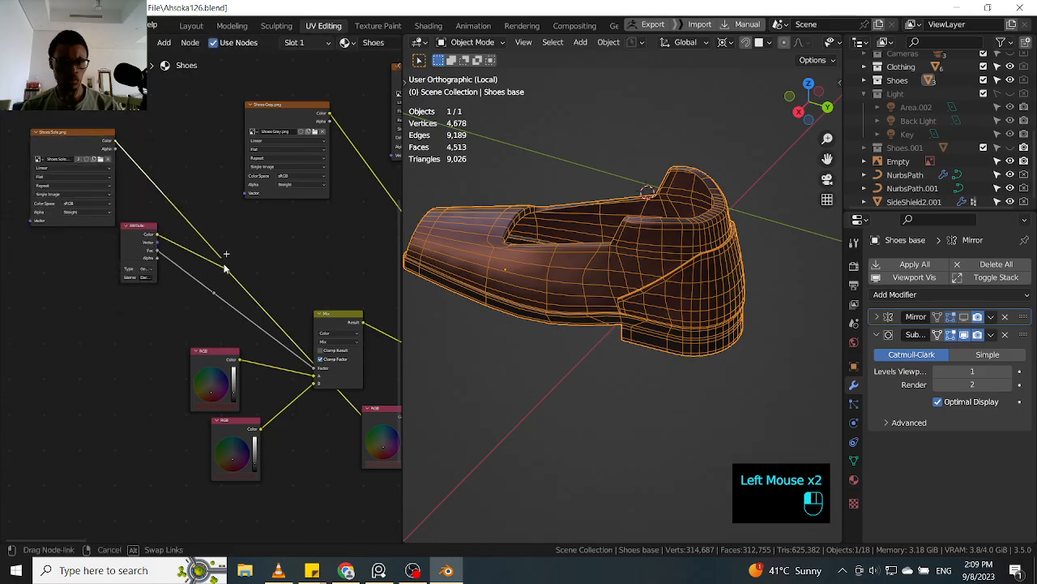
pyautogui.moveTo(115, 143); pyautogui.dragTo(214, 290)
pyautogui.moveTo(147, 260); pyautogui.dragTo(146, 259)
pyautogui.click(146, 259)
pyautogui.hotkey('ctrl', 'x')
# - Replace the two Shoes Sole reroutes with one shared reroute and position it just above the first Mix node
pyautogui.keyDown('shift'); pyautogui.click(213, 291); pyautogui.keyUp('shift')
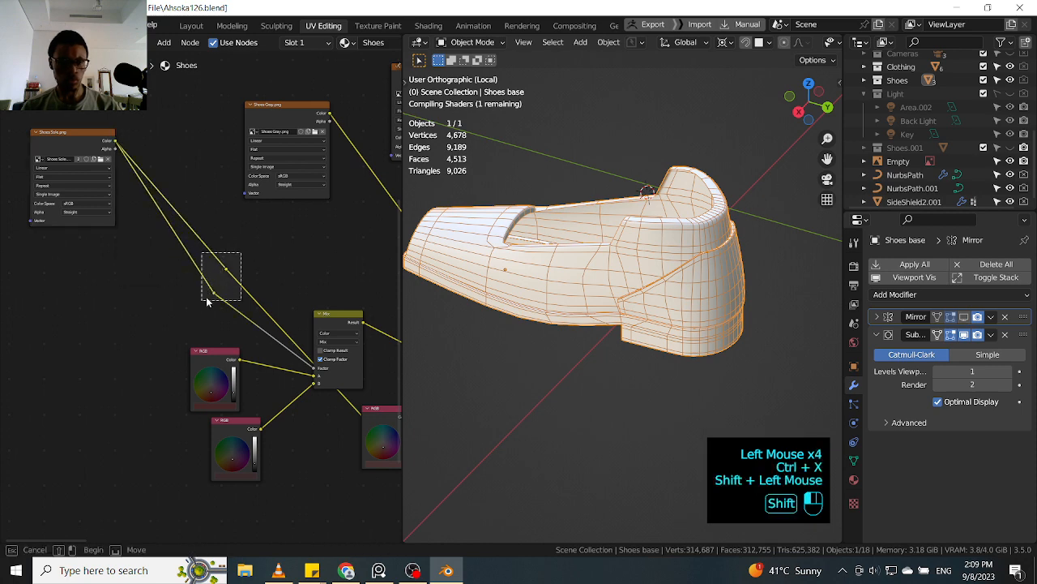
pyautogui.hotkey('ctrl', 'x')
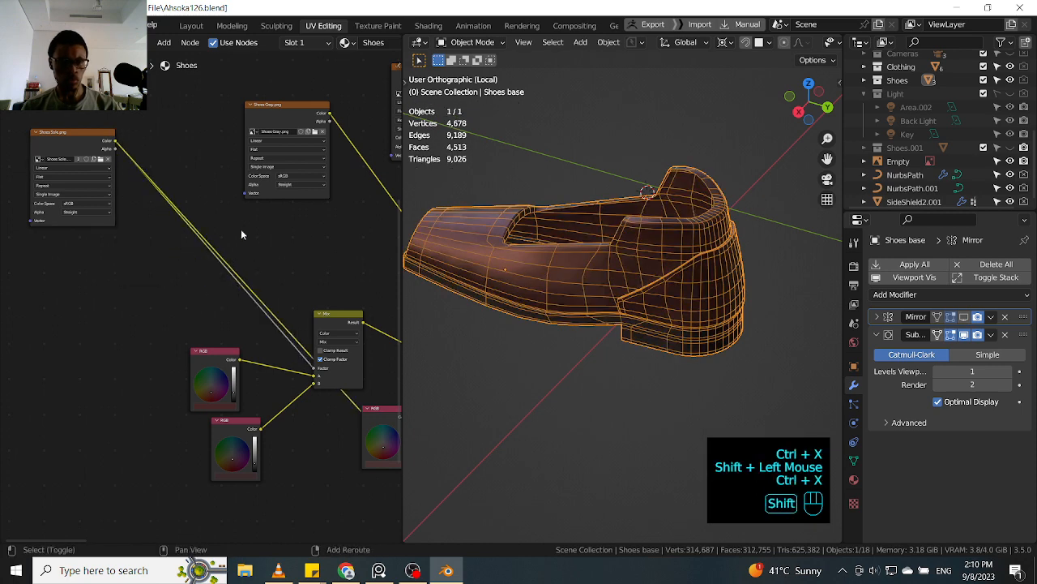
pyautogui.keyDown('shift'); pyautogui.moveTo(241, 228); pyautogui.dragTo(222, 294, button='right'); pyautogui.keyUp('shift')
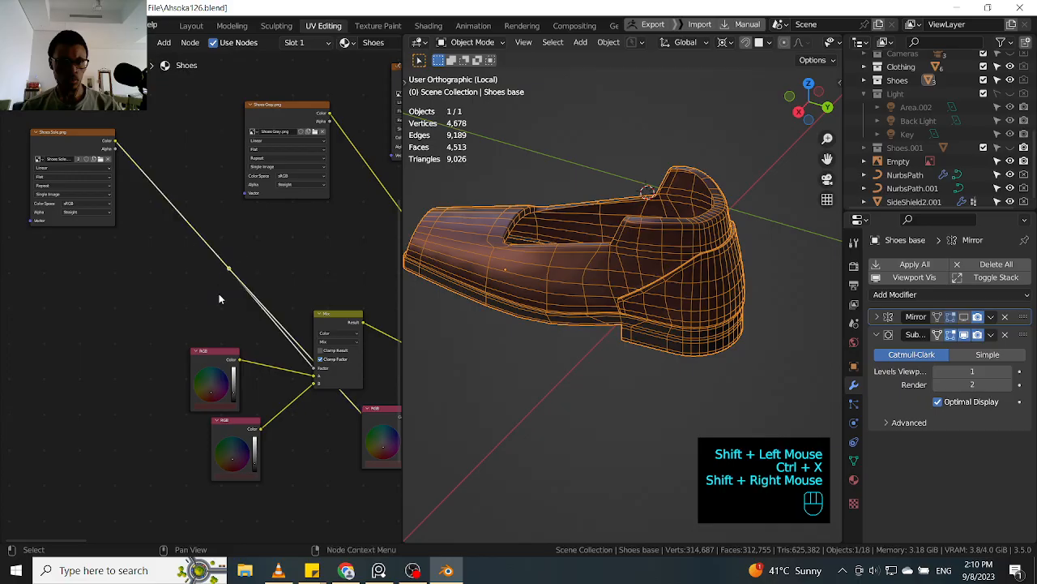
pyautogui.press('g')
pyautogui.click(327, 254)
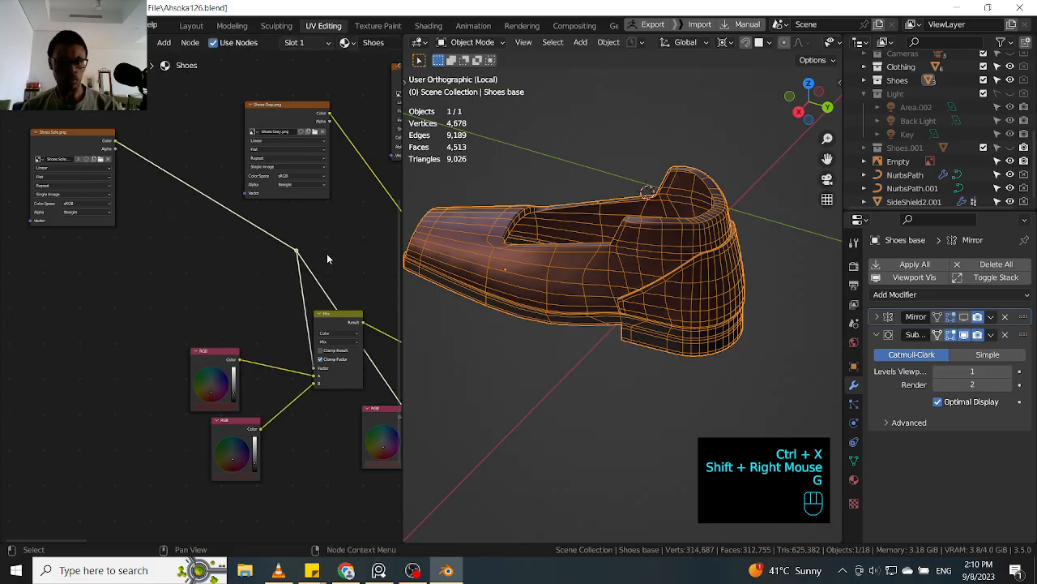
# - Turn off the wireframe overlay in the 3D viewport
pyautogui.moveTo(597, 319)
pyautogui.mouseDown(button='middle')
pyautogui.moveTo(733, 311)
pyautogui.moveTo(702, 326)
pyautogui.moveTo(621, 300)
pyautogui.moveTo(660, 303)
pyautogui.moveTo(597, 321)
pyautogui.mouseUp(button='middle')
pyautogui.scroll(3, 621, 301)
pyautogui.scroll(-2, 595, 319)
pyautogui.press('q')
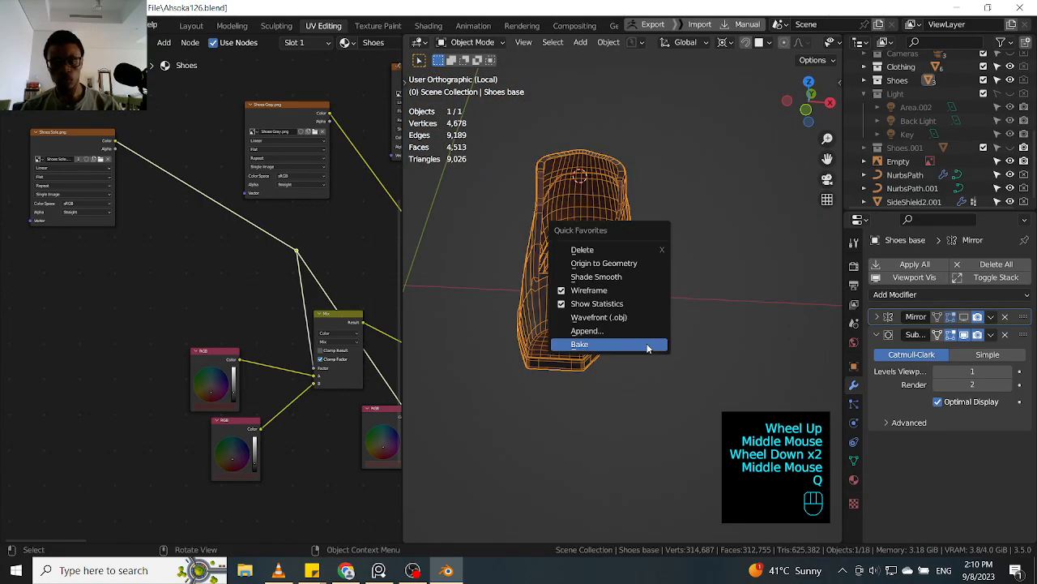
pyautogui.click(579, 290)
# - Examine the shoe's toe cap and sole edge up close to check the image-masked colors
pyautogui.moveTo(619, 312); pyautogui.dragTo(586, 295, button='middle')
pyautogui.scroll(2, 531, 323)
pyautogui.scroll(-2, 531, 324)
pyautogui.scroll(2, 546, 308)
pyautogui.scroll(-2, 587, 295)
pyautogui.scroll(1, 702, 349)
pyautogui.keyDown('shift'); pyautogui.moveTo(702, 349); pyautogui.dragTo(671, 338, button='middle'); pyautogui.keyUp('shift')
pyautogui.scroll(5, 656, 343)
pyautogui.scroll(-3, 683, 343)
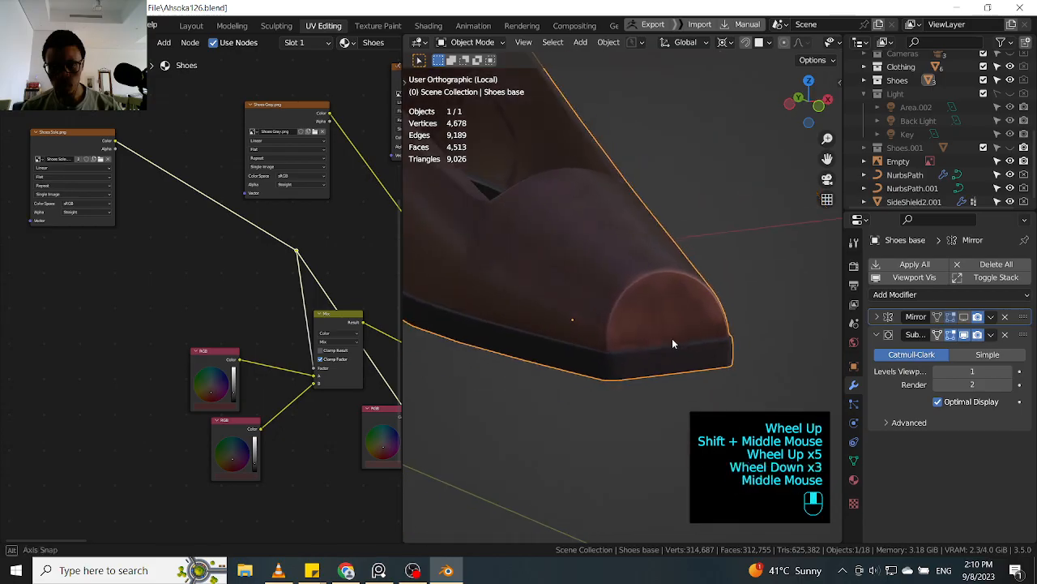
pyautogui.scroll(2, 681, 357)
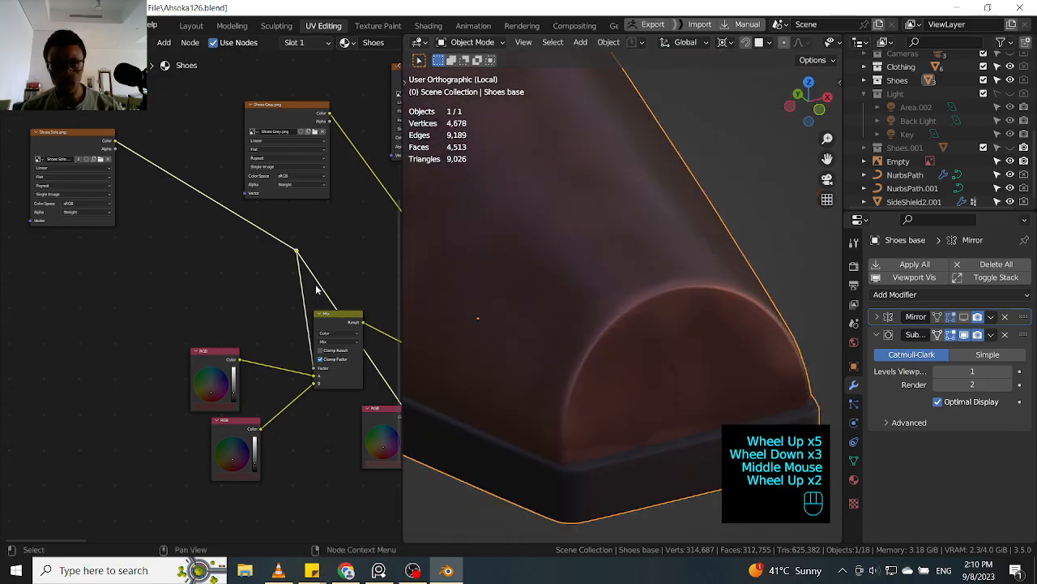
pyautogui.scroll(-1, 268, 276)
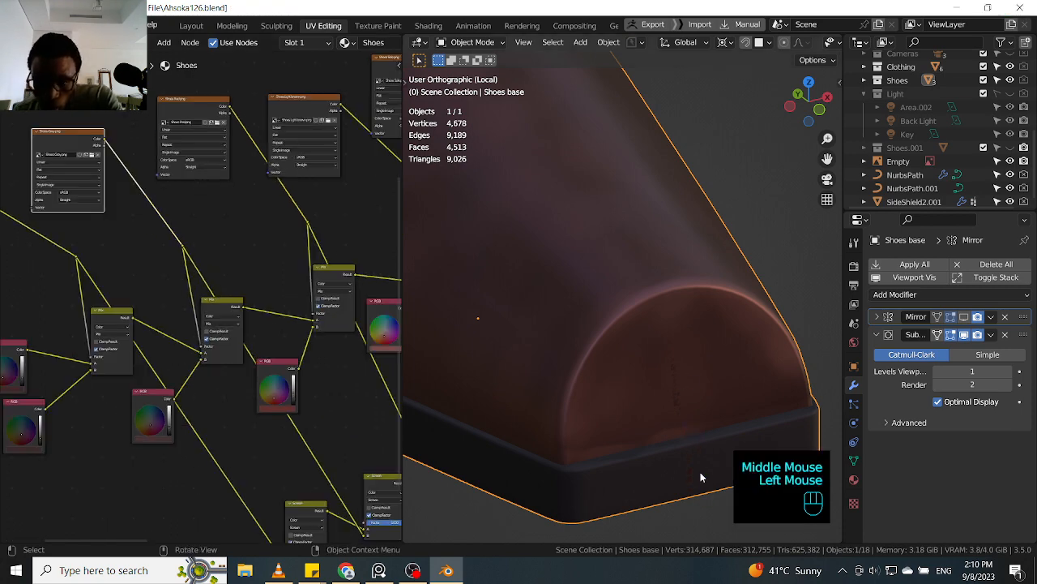
# - Reposition the Sole Attribute node beside the Shoes Sole gray Blue image, above its Multiply node
pyautogui.moveTo(271, 286); pyautogui.dragTo(200, 295, button='middle')
pyautogui.moveTo(276, 216); pyautogui.dragTo(269, 190)
pyautogui.moveTo(310, 201); pyautogui.dragTo(217, 234, button='middle')
pyautogui.moveTo(118, 247); pyautogui.dragTo(223, 251, button='middle')
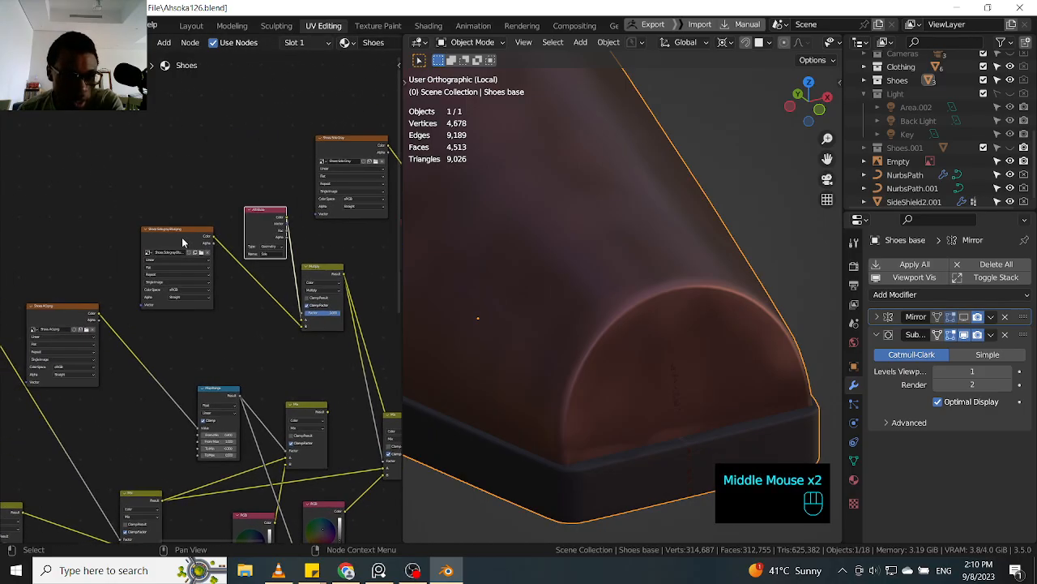
# - Duplicate the Shoes Sole image node beside Shoes AO and place the copy above the Sole Attribute node
pyautogui.moveTo(142, 334); pyautogui.dragTo(236, 325, button='middle')
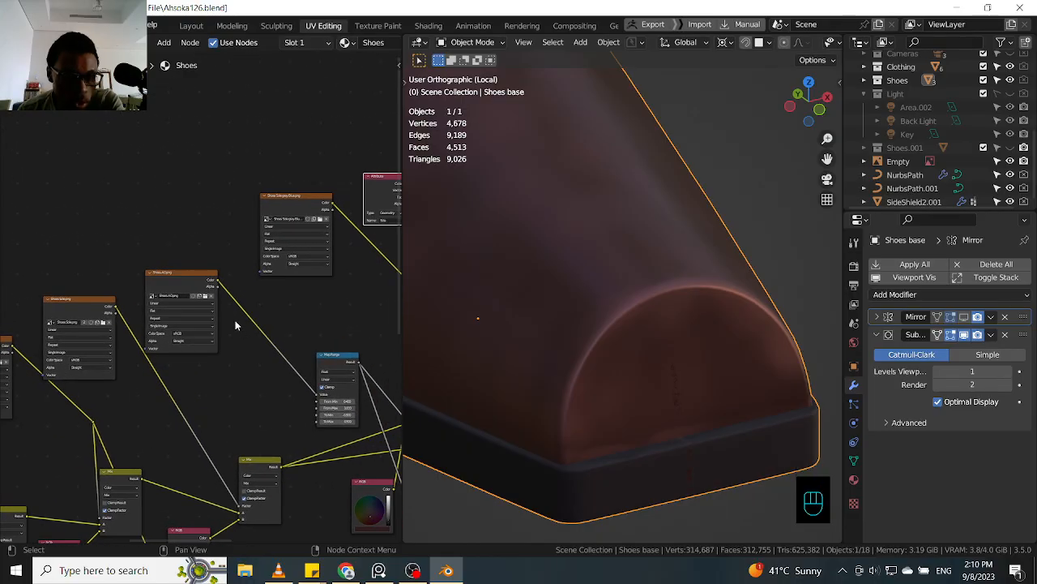
pyautogui.click(89, 315)
pyautogui.keyDown('ctrl'); pyautogui.moveTo(273, 354); pyautogui.dragTo(232, 337, button='middle'); pyautogui.keyUp('ctrl')
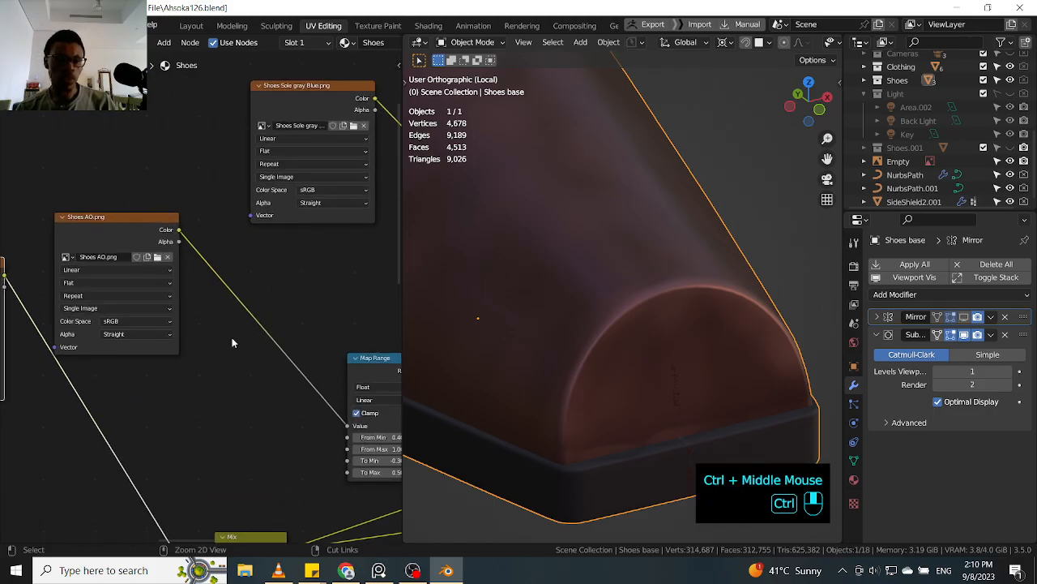
pyautogui.click(201, 369)
pyautogui.moveTo(201, 369); pyautogui.dragTo(252, 357, button='middle')
pyautogui.moveTo(116, 394); pyautogui.dragTo(294, 397, button='middle')
pyautogui.click(225, 243)
pyautogui.moveTo(224, 243); pyautogui.dragTo(172, 313, button='middle')
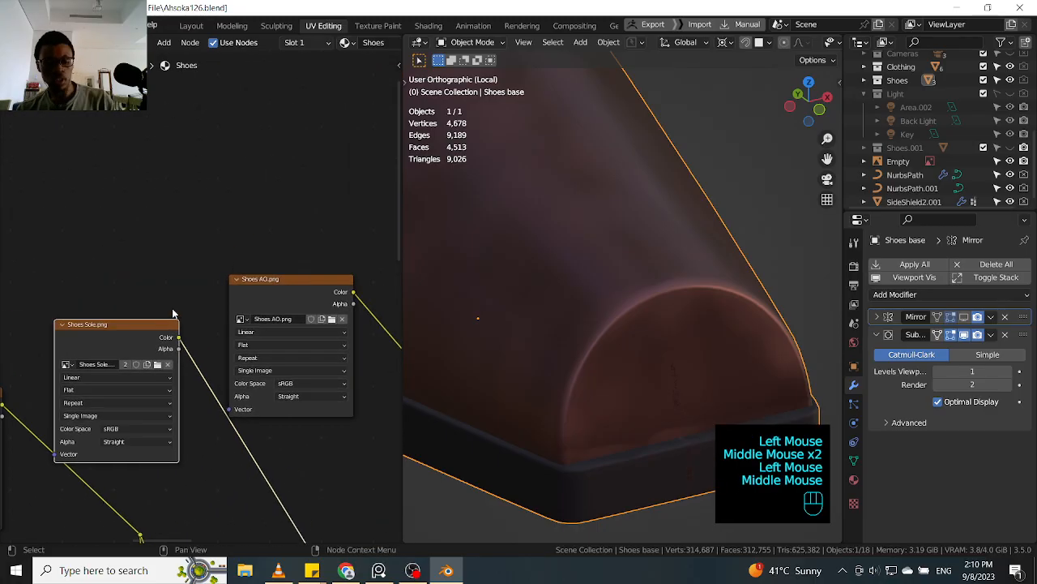
pyautogui.hotkey('shift', 'd')
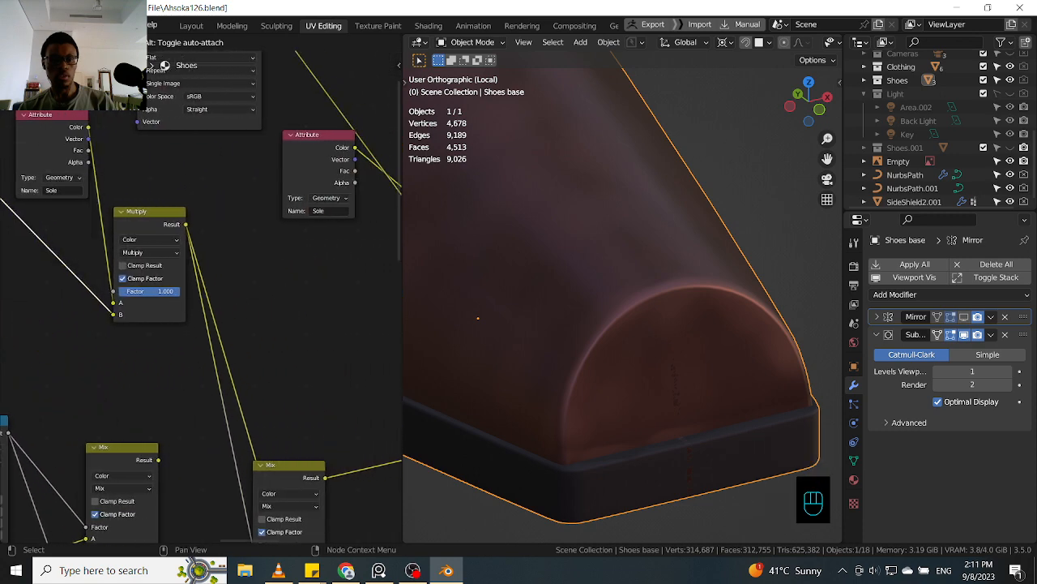
pyautogui.click(189, 119)
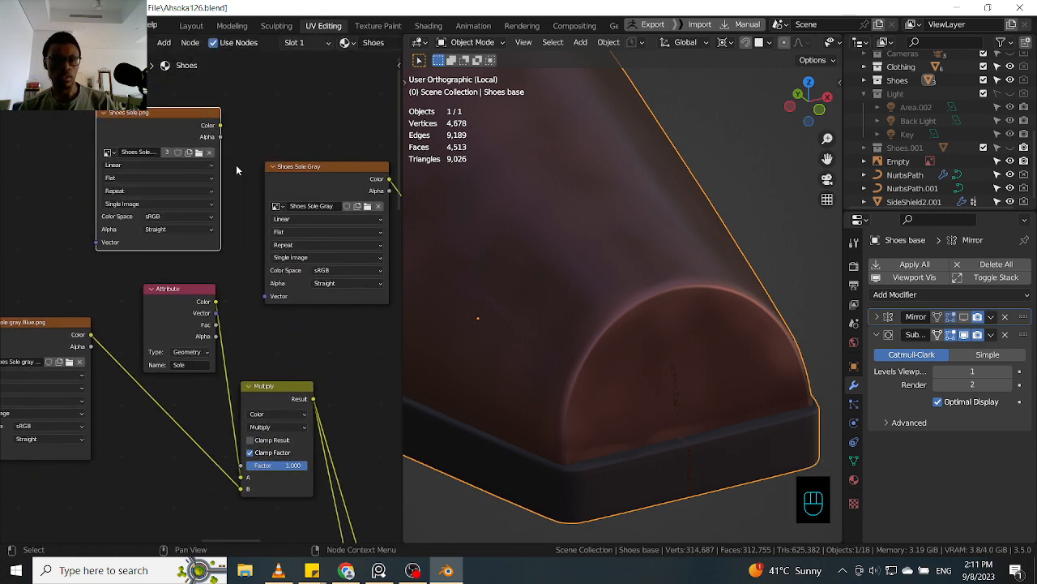
# - Link the Shoes Sole copy's Color output to input A of the Shoes Sole gray Blue Multiply node and delete its Sole Attribute node
pyautogui.moveTo(220, 127); pyautogui.dragTo(245, 486)
pyautogui.moveTo(195, 310); pyautogui.dragTo(68, 324, button='middle')
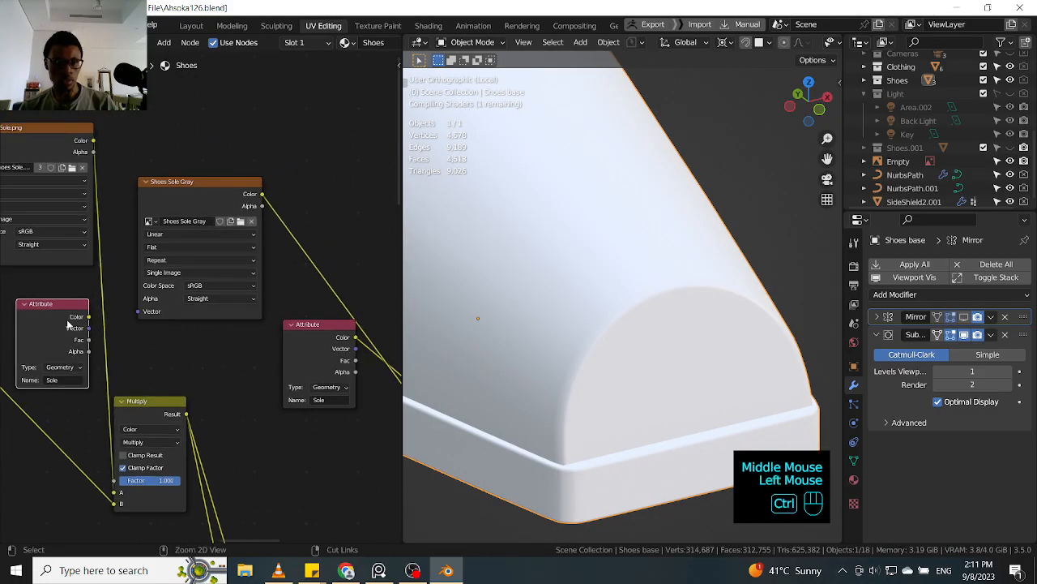
pyautogui.hotkey('ctrl', 'x')
# - Link the same Shoes Sole Color output to input A of the Multiply node fed by the Shoes Sole Gray image
pyautogui.click(92, 142)
pyautogui.moveTo(95, 143)
pyautogui.mouseDown()
pyautogui.moveTo(393, 283)
pyautogui.moveTo(283, 394)
pyautogui.moveTo(224, 341)
pyautogui.moveTo(226, 299)
pyautogui.mouseUp()
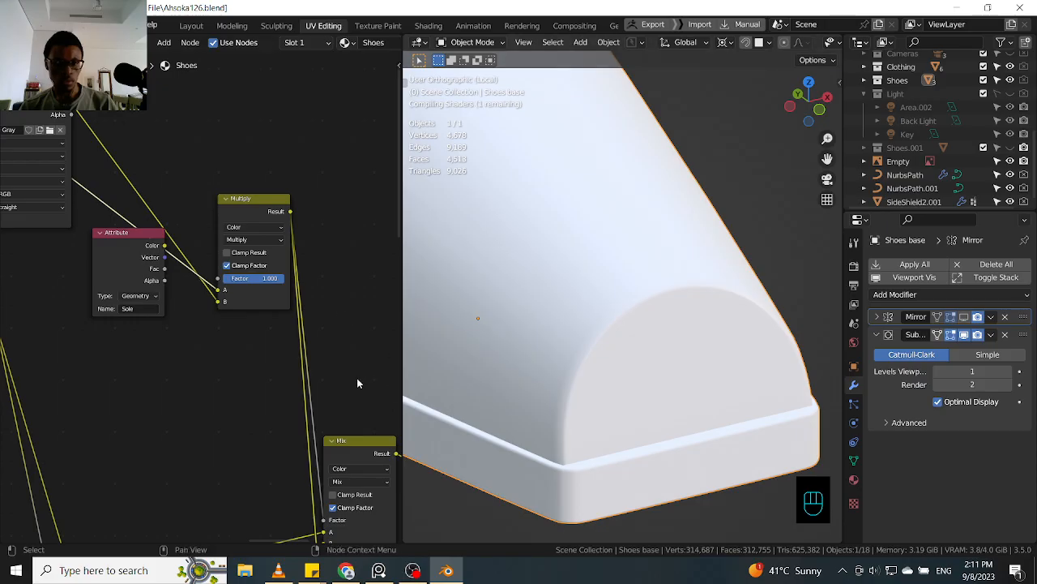
pyautogui.moveTo(317, 383); pyautogui.dragTo(219, 251, button='middle')
pyautogui.moveTo(234, 271); pyautogui.dragTo(331, 303, button='middle')
pyautogui.moveTo(105, 209); pyautogui.dragTo(310, 293, button='middle')
pyautogui.moveTo(56, 267); pyautogui.dragTo(222, 321, button='middle')
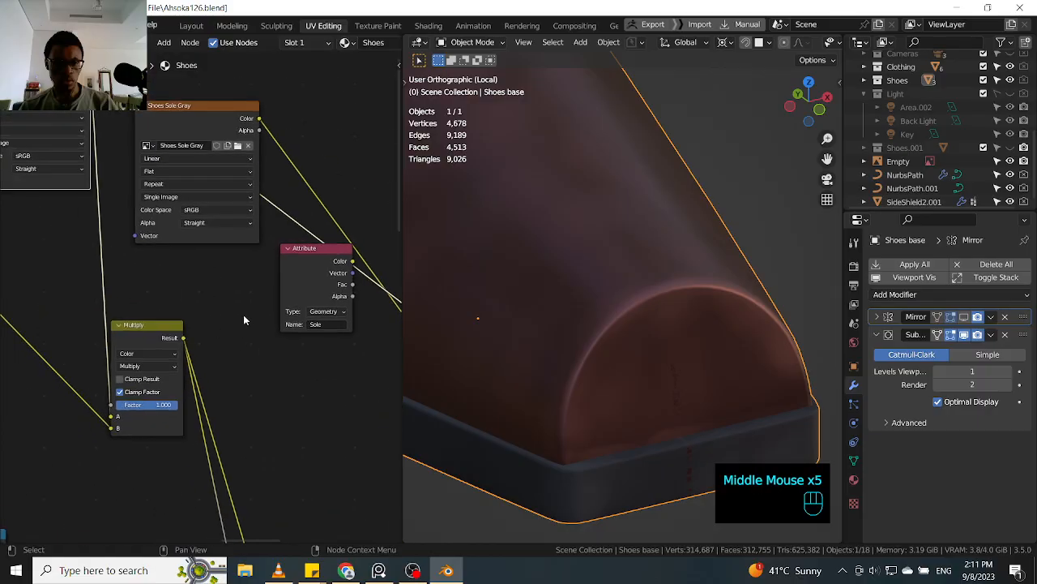
# - Delete the leftover Sole Attribute node beside the Shoes Sole Gray image node
pyautogui.click(316, 287)
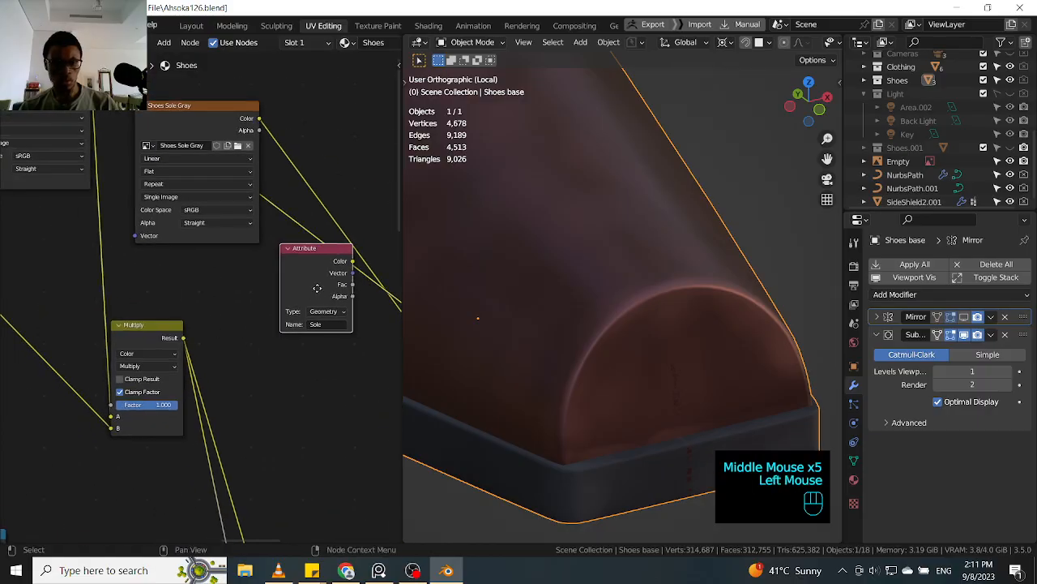
pyautogui.press('g')
pyautogui.click(287, 346)
pyautogui.hotkey('ctrl', 'x')
# - Duplicate the Shoes Sole image node and place the copy below the Sole Attribute node that feeds the Invert node
pyautogui.moveTo(173, 309); pyautogui.dragTo(374, 373, button='middle')
pyautogui.moveTo(218, 322); pyautogui.dragTo(230, 326, button='middle')
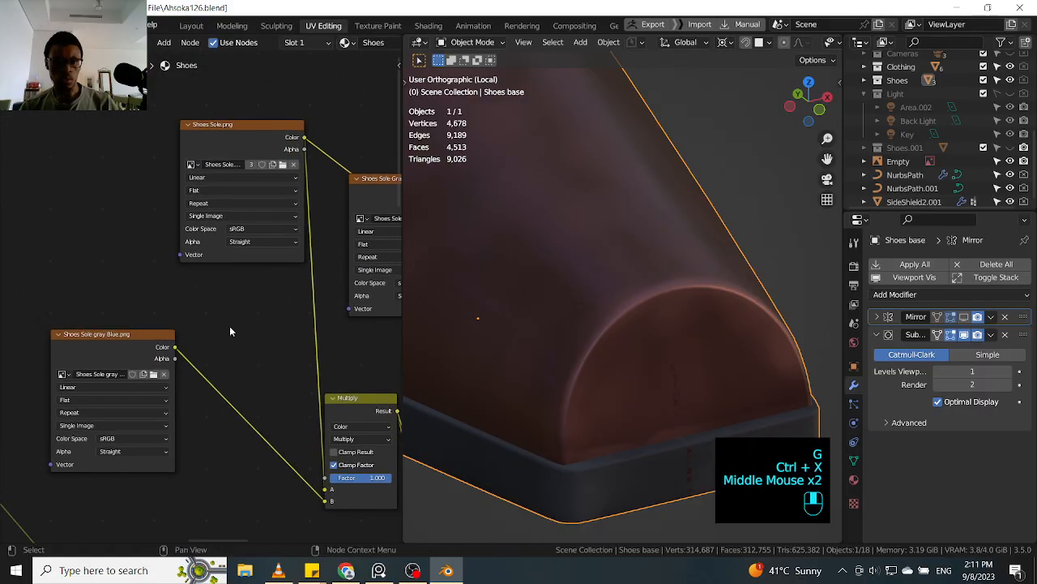
pyautogui.click(235, 148)
pyautogui.hotkey('shift', 'd')
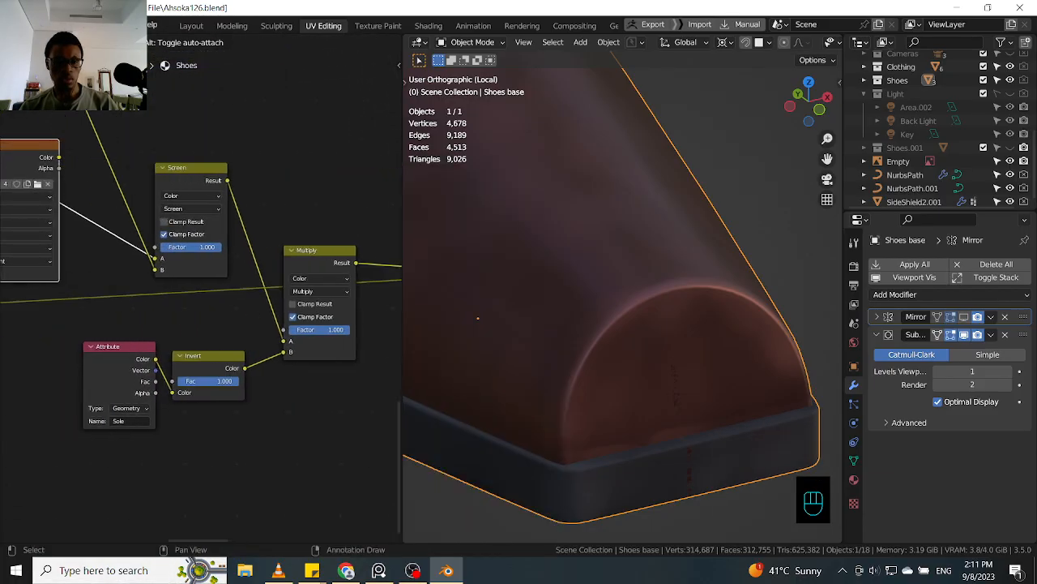
pyautogui.click(193, 461)
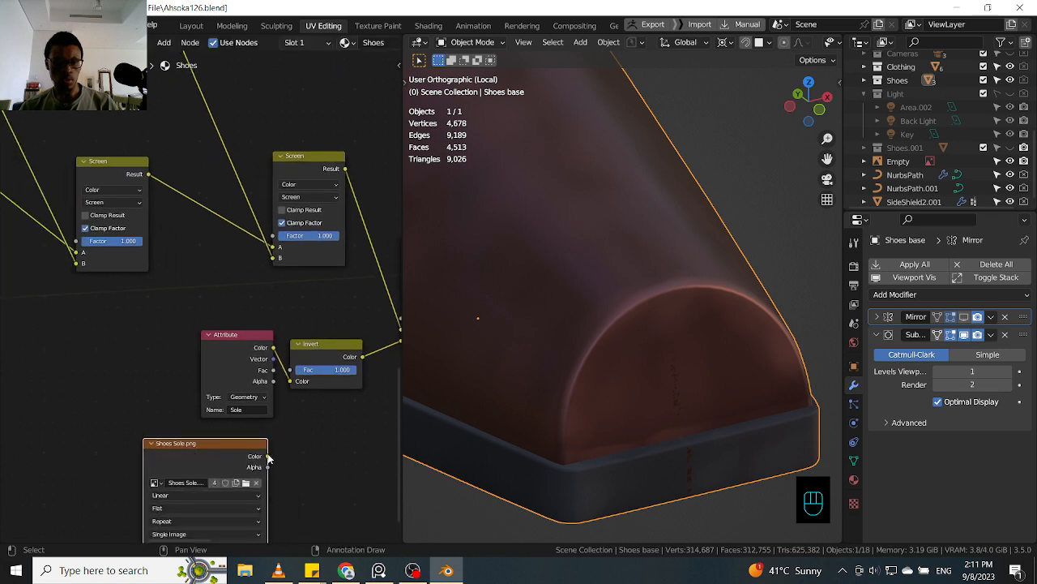
# - Link the Shoes Sole copy's Color output to the Invert node's Color input and delete the Sole Attribute node there
pyautogui.moveTo(267, 458); pyautogui.dragTo(290, 382)
pyautogui.click(245, 374)
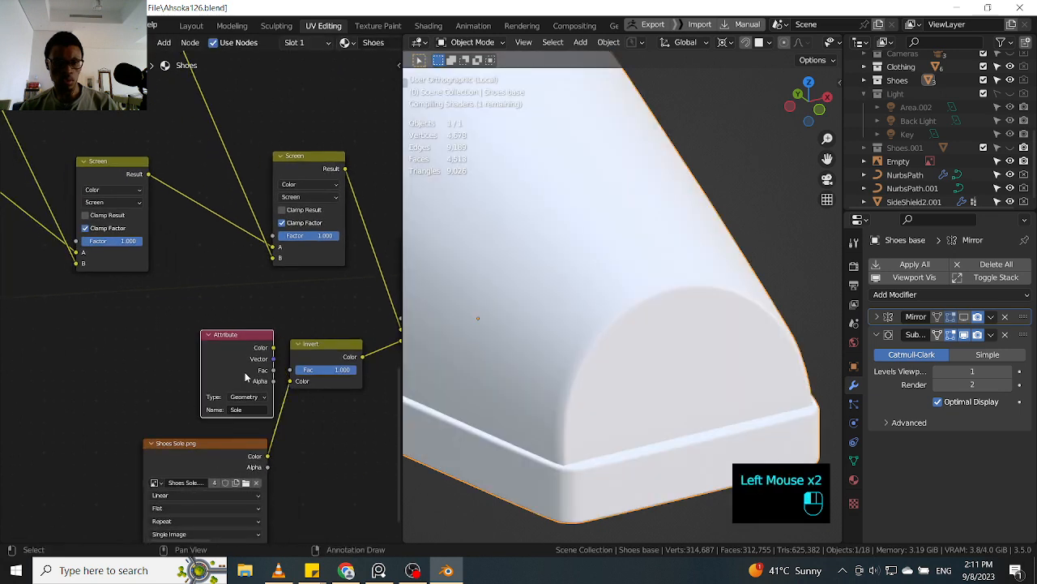
pyautogui.hotkey('ctrl', 'x')
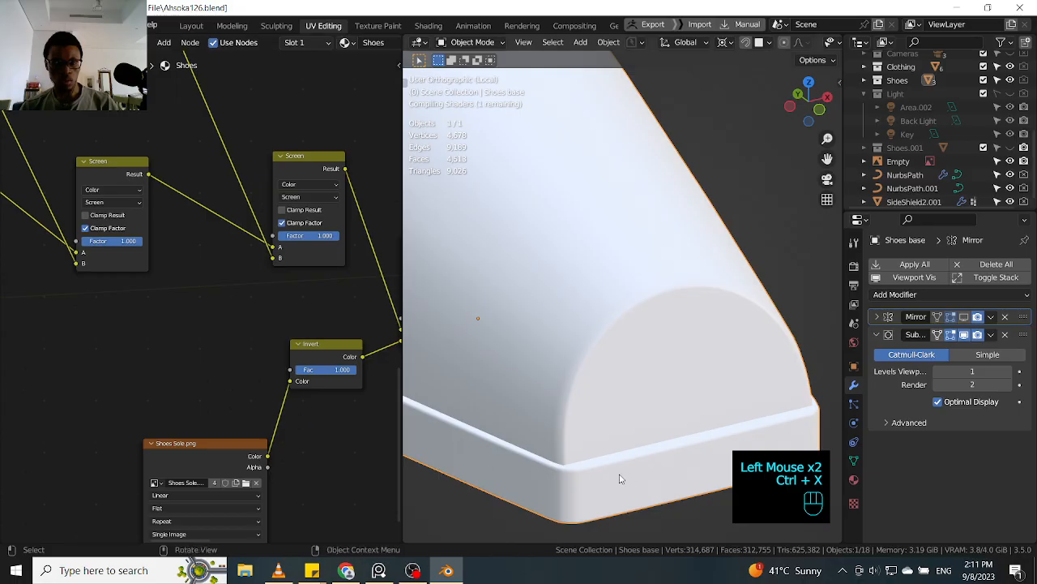
# - Examine the shoe's toe cap and sole edge up close for texture flaws along the seam
pyautogui.scroll(-2, 649, 431)
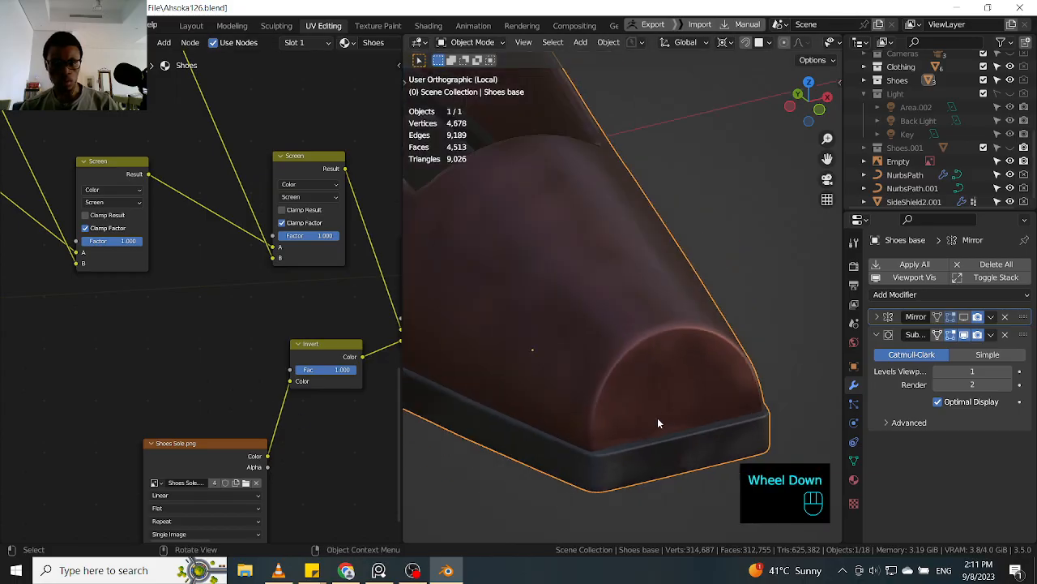
pyautogui.scroll(2, 676, 410)
pyautogui.moveTo(679, 412); pyautogui.dragTo(691, 440, button='middle')
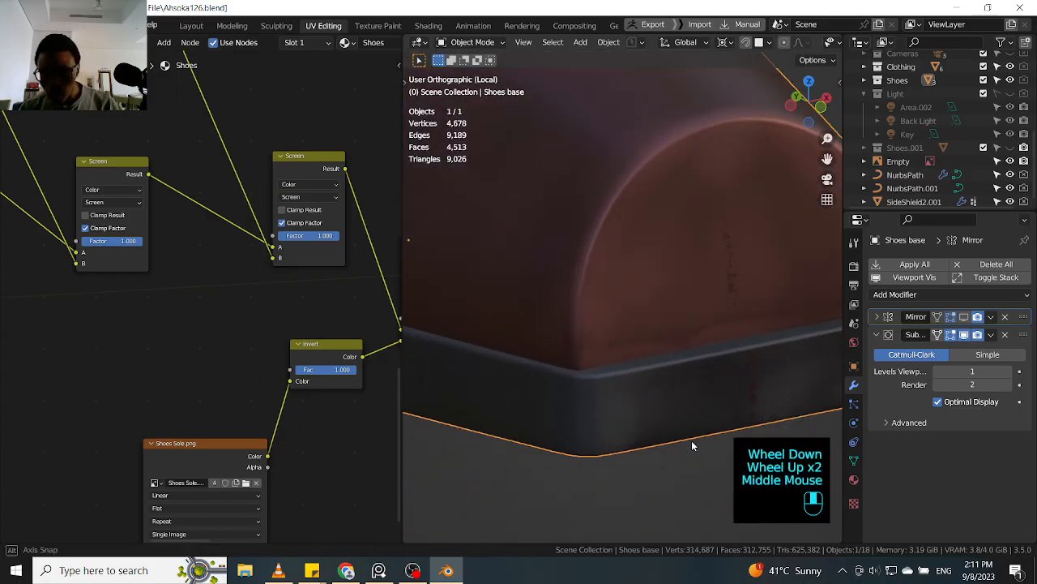
pyautogui.scroll(-1, 685, 409)
pyautogui.scroll(2, 705, 403)
pyautogui.keyDown('shift'); pyautogui.moveTo(735, 400); pyautogui.dragTo(681, 419, button='middle'); pyautogui.keyUp('shift')
pyautogui.scroll(2, 678, 423)
pyautogui.scroll(-1, 677, 423)
pyautogui.scroll(-1, 676, 420)
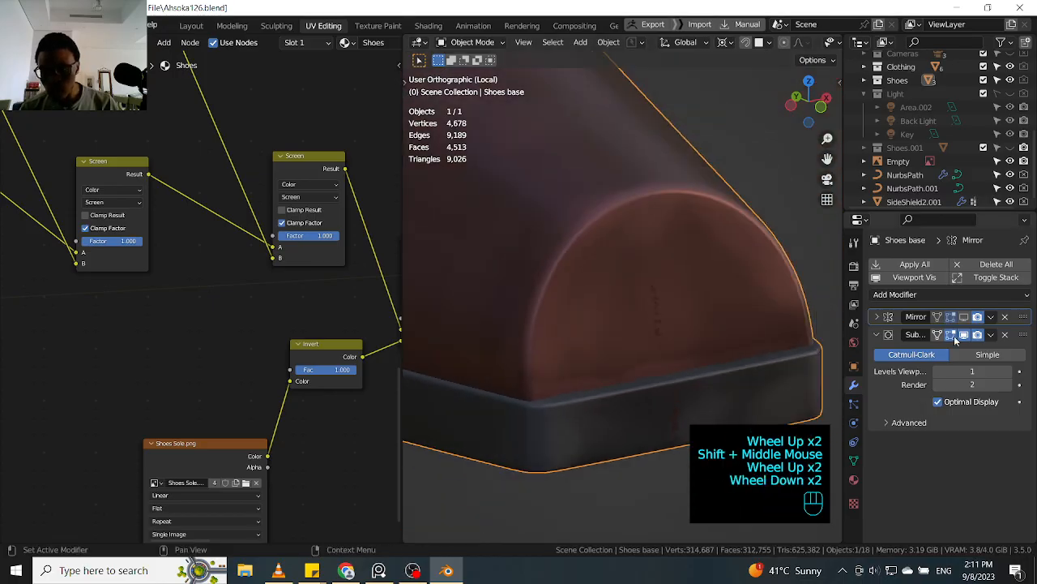
# - Raise the Subdivision modifier's viewport level to 2 and inspect the toe seam
pyautogui.click(1008, 371)
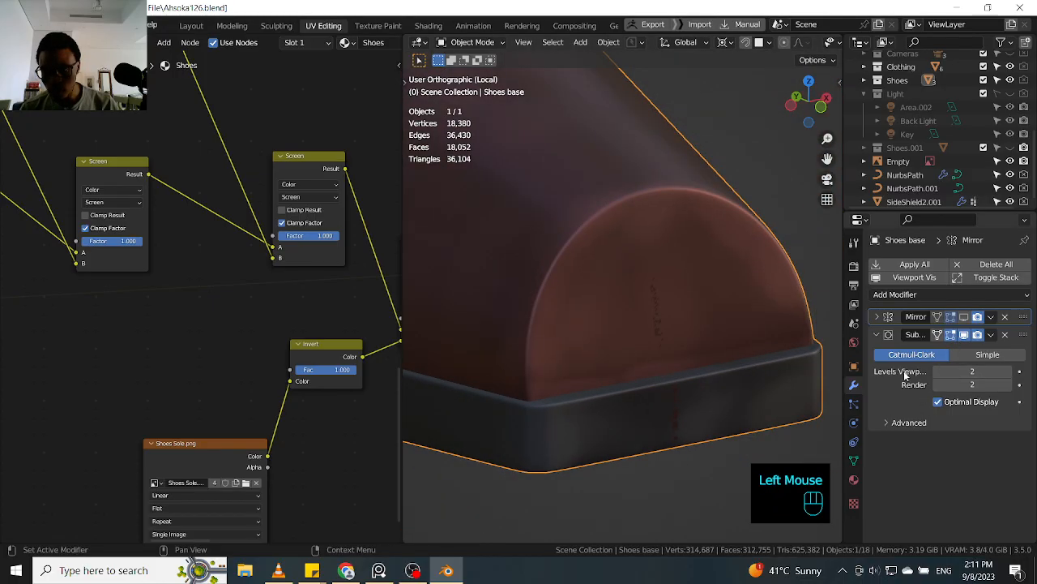
pyautogui.scroll(-1, 707, 347)
pyautogui.moveTo(689, 365); pyautogui.dragTo(559, 338, button='middle')
pyautogui.scroll(2, 528, 341)
# - Move the Shoes Sole Gray image node up, farther away from its Multiply node
pyautogui.moveTo(198, 372); pyautogui.dragTo(208, 124, button='middle')
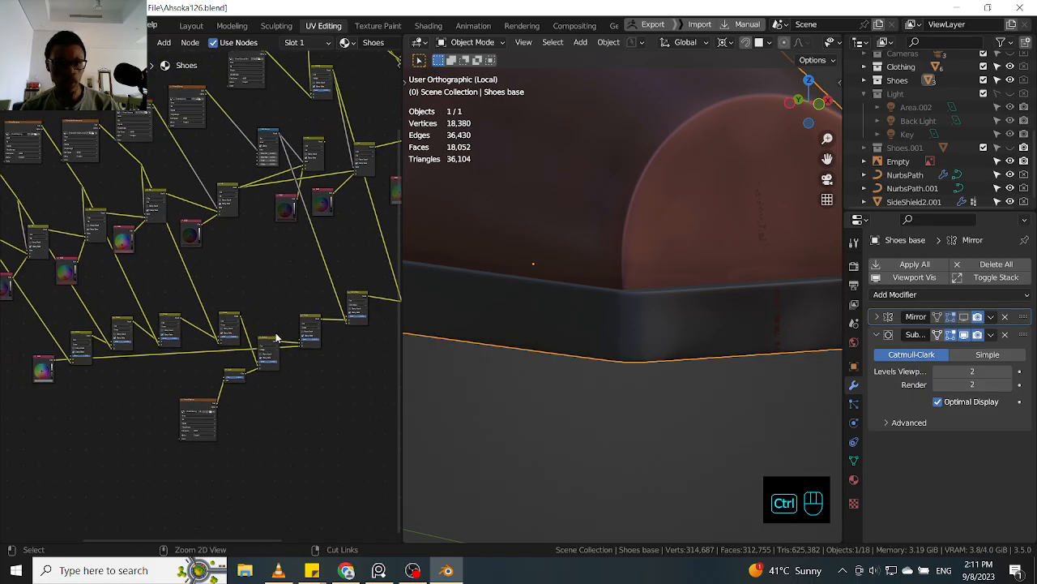
pyautogui.keyDown('ctrl'); pyautogui.moveTo(297, 311); pyautogui.dragTo(217, 75, button='middle'); pyautogui.keyUp('ctrl')
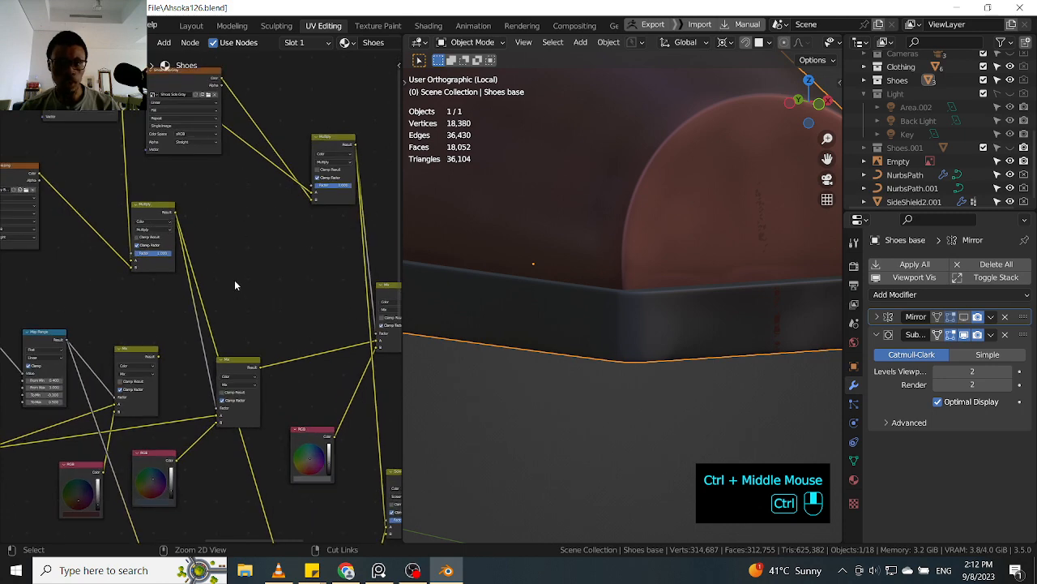
pyautogui.moveTo(238, 276); pyautogui.dragTo(214, 278, button='middle')
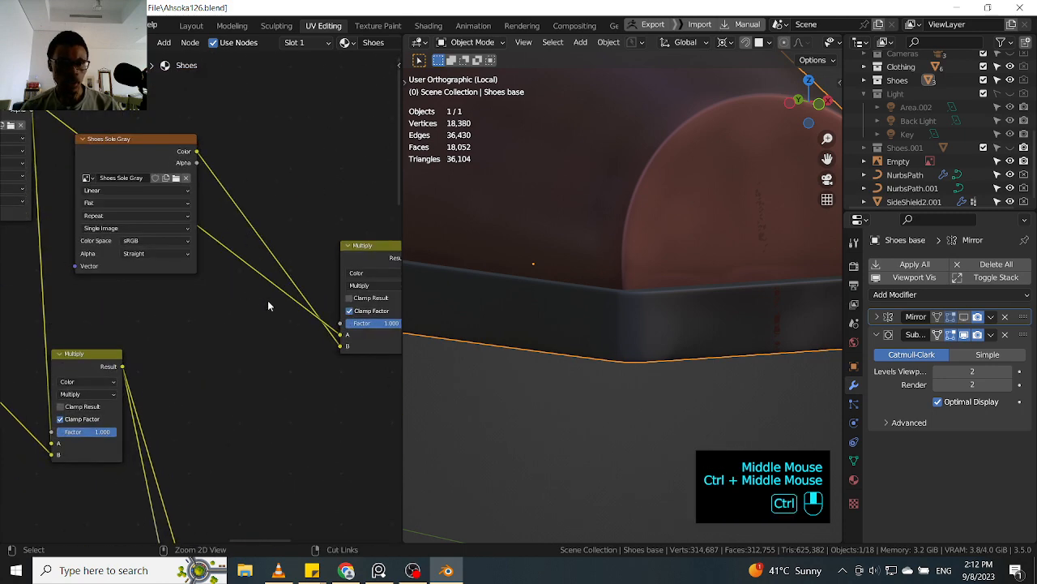
pyautogui.click(235, 219)
pyautogui.moveTo(236, 220); pyautogui.dragTo(287, 252, button='middle')
pyautogui.click(219, 173)
pyautogui.moveTo(217, 184); pyautogui.dragTo(277, 68)
# - Reposition the Shoes Sole and Shoes Sole gray Blue image nodes to space them out around their Multiply node
pyautogui.moveTo(208, 219); pyautogui.dragTo(315, 243, button='middle')
pyautogui.moveTo(172, 156); pyautogui.dragTo(189, 197)
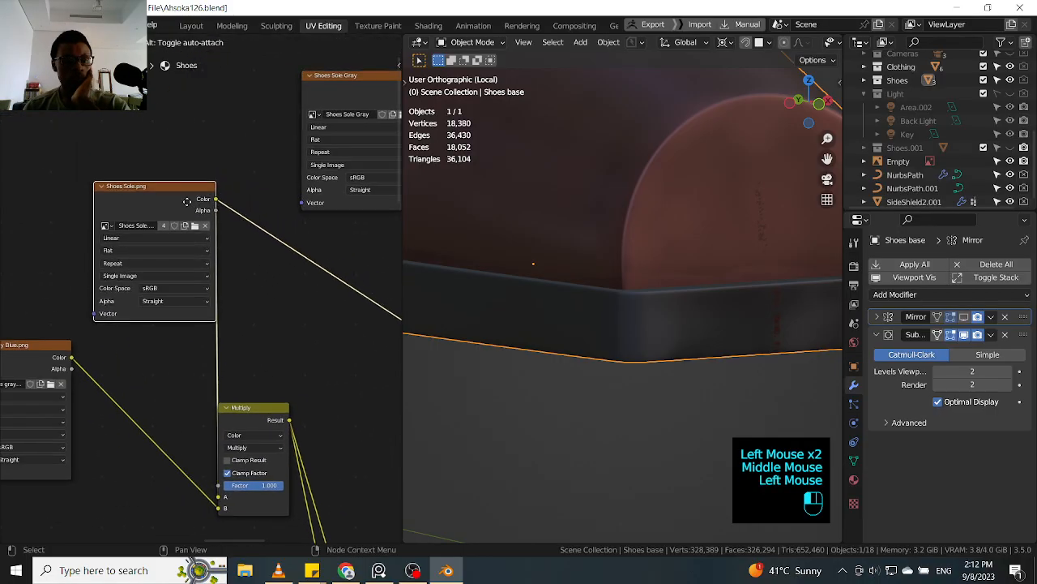
pyautogui.moveTo(258, 303); pyautogui.dragTo(294, 304, button='middle')
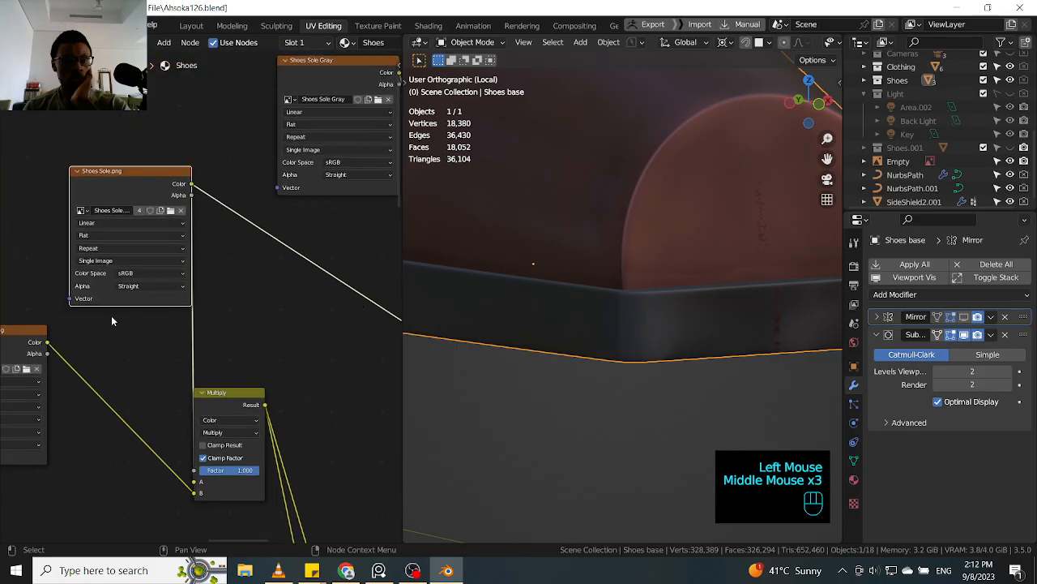
pyautogui.moveTo(32, 355); pyautogui.dragTo(235, 331, button='middle')
pyautogui.moveTo(213, 324); pyautogui.dragTo(241, 375)
# - Preview the Shoes Sole Gray image on the shoe and inspect the mask around the toe
pyautogui.moveTo(139, 349); pyautogui.dragTo(158, 129, button='middle')
pyautogui.moveTo(346, 162); pyautogui.dragTo(202, 267, button='middle')
pyautogui.moveTo(312, 209); pyautogui.dragTo(219, 274, button='middle')
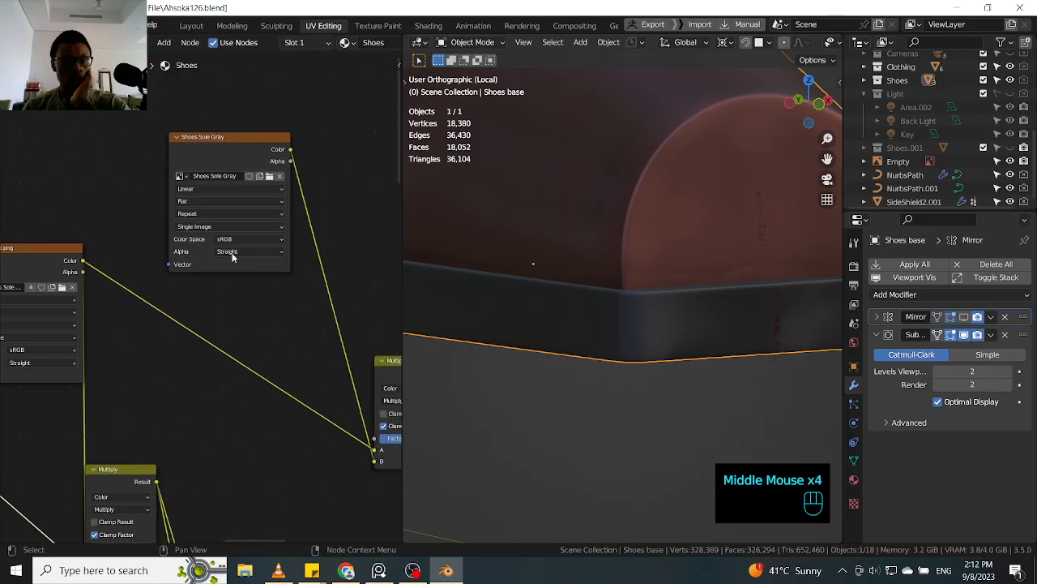
pyautogui.click(252, 153)
pyautogui.keyDown('ctrl'); pyautogui.keyDown('shift'); pyautogui.click(252, 152); pyautogui.keyUp('shift'); pyautogui.keyUp('ctrl')
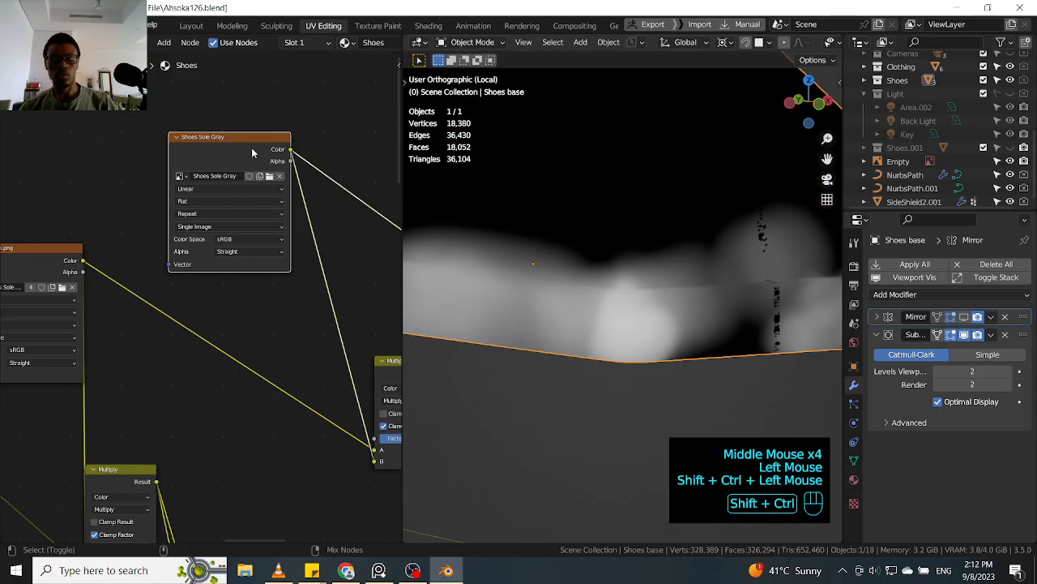
pyautogui.scroll(-2, 595, 247)
pyautogui.moveTo(710, 278); pyautogui.dragTo(722, 291, button='middle')
pyautogui.moveTo(246, 329); pyautogui.dragTo(285, 310, button='middle')
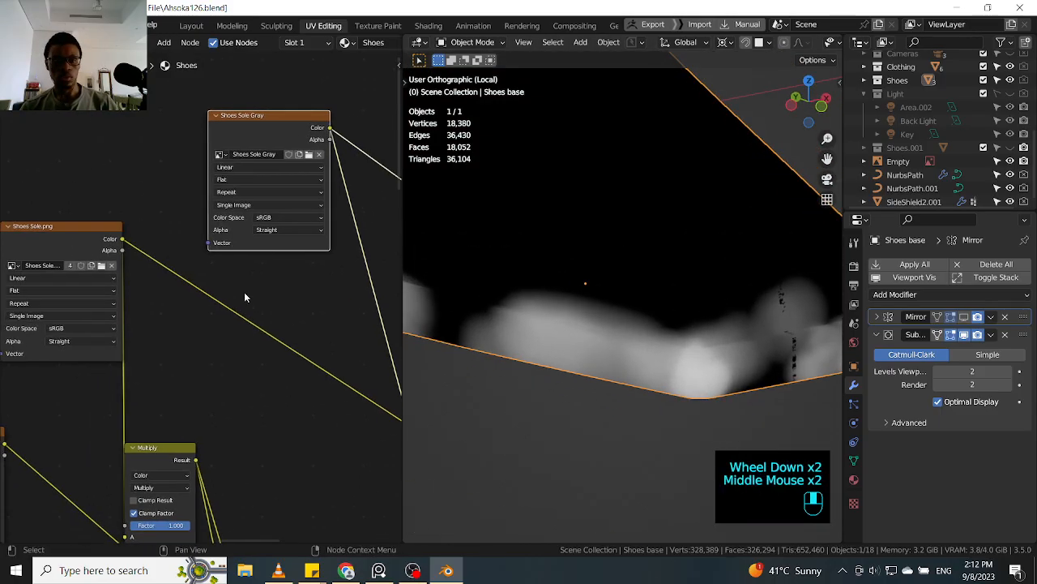
# - Preview the Shoes Sole image on the shoe and examine the sole mask closely along the toe seam
pyautogui.keyDown('ctrl'); pyautogui.keyDown('shift'); pyautogui.click(79, 240); pyautogui.keyUp('shift'); pyautogui.keyUp('ctrl')
pyautogui.keyDown('shift'); pyautogui.moveTo(773, 350); pyautogui.dragTo(722, 345, button='middle'); pyautogui.keyUp('shift')
pyautogui.scroll(3, 758, 352)
pyautogui.scroll(1, 719, 347)
pyautogui.scroll(-2, 720, 347)
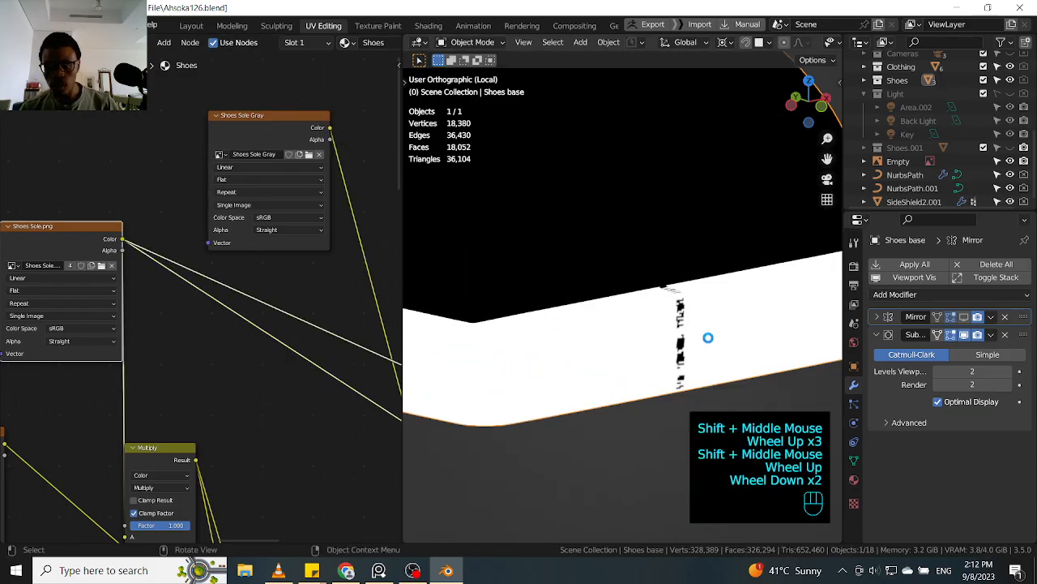
pyautogui.scroll(-1, 678, 328)
pyautogui.moveTo(679, 327); pyautogui.dragTo(595, 281, button='middle')
pyautogui.scroll(-2, 696, 300)
pyautogui.scroll(2, 621, 273)
pyautogui.scroll(4, 574, 232)
pyautogui.scroll(-2, 567, 208)
pyautogui.scroll(2, 649, 219)
pyautogui.scroll(2, 648, 219)
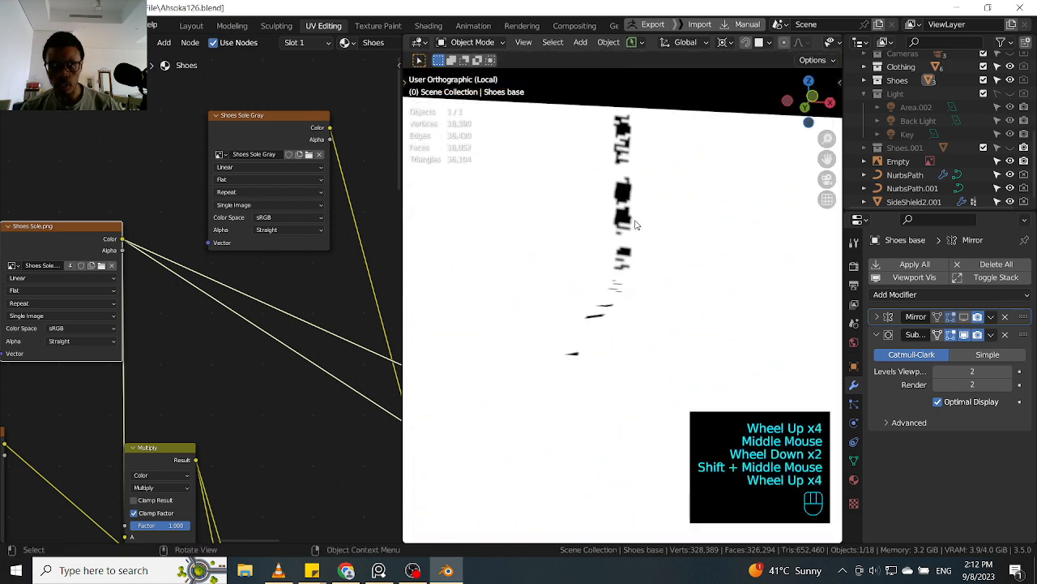
pyautogui.scroll(-2, 635, 224)
pyautogui.moveTo(636, 225)
pyautogui.mouseDown(button='middle')
pyautogui.moveTo(632, 277)
pyautogui.moveTo(621, 235)
pyautogui.mouseUp(button='middle')
pyautogui.scroll(-2, 631, 278)
pyautogui.scroll(7, 621, 235)
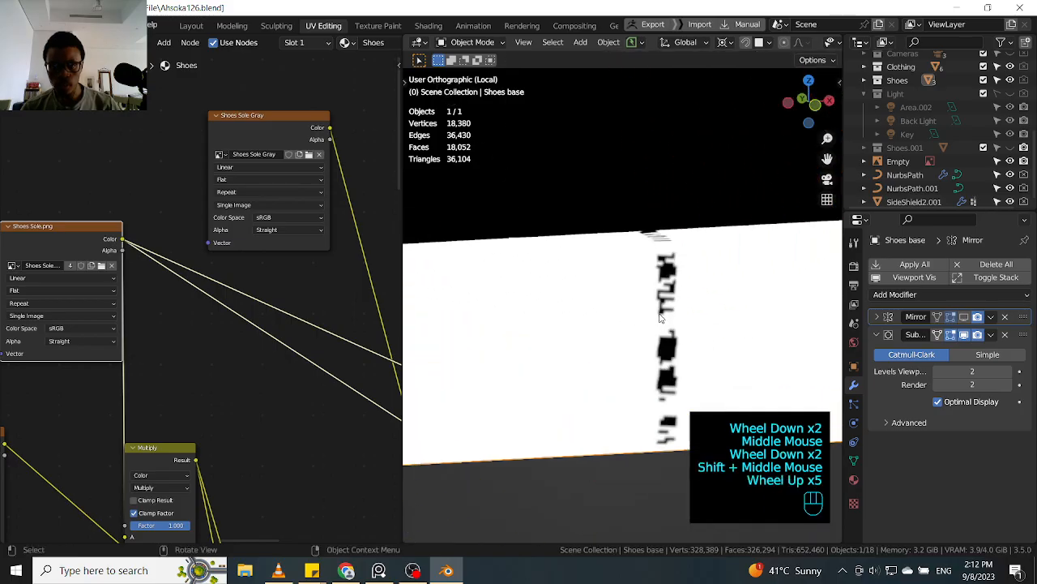
pyautogui.scroll(-2, 661, 316)
# - Preview the Shoes Sole gray Blue image on the shoe and inspect the mask along the toe seam
pyautogui.moveTo(171, 303); pyautogui.dragTo(287, 313, button='middle')
pyautogui.moveTo(133, 432); pyautogui.dragTo(287, 324, button='middle')
pyautogui.keyDown('ctrl'); pyautogui.keyDown('shift'); pyautogui.click(206, 342); pyautogui.keyUp('shift'); pyautogui.keyUp('ctrl')
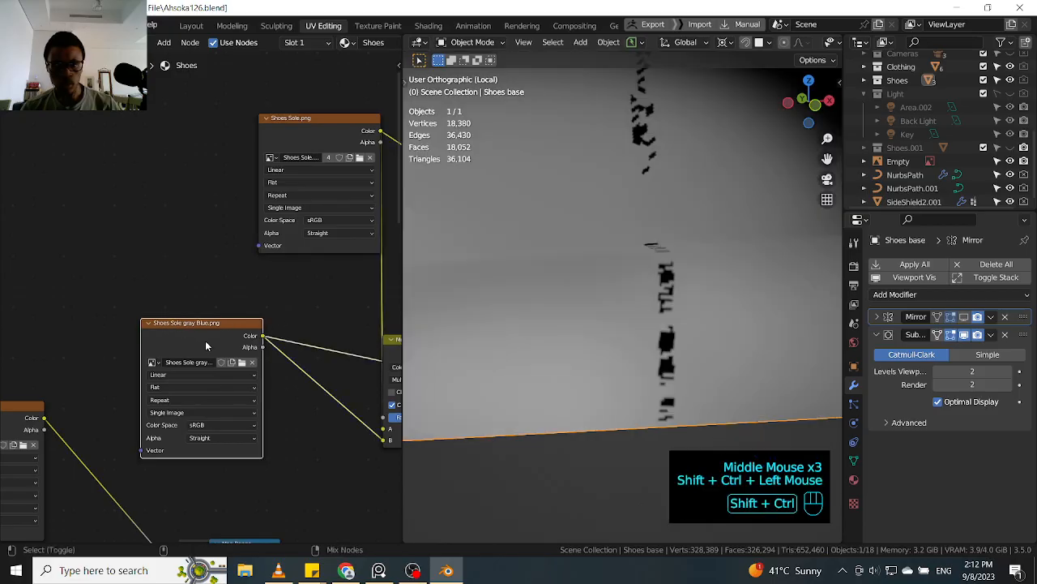
pyautogui.scroll(-2, 665, 289)
pyautogui.moveTo(666, 290)
pyautogui.mouseDown(button='middle')
pyautogui.moveTo(718, 298)
pyautogui.moveTo(677, 282)
pyautogui.mouseUp(button='middle')
pyautogui.scroll(1, 730, 311)
pyautogui.scroll(2, 656, 274)
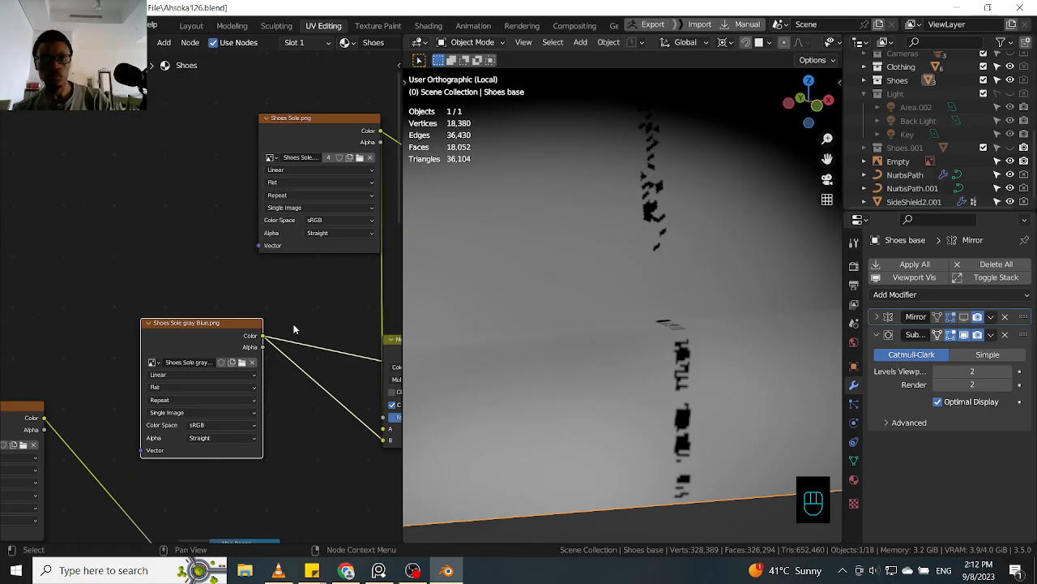
pyautogui.scroll(-1, 294, 329)
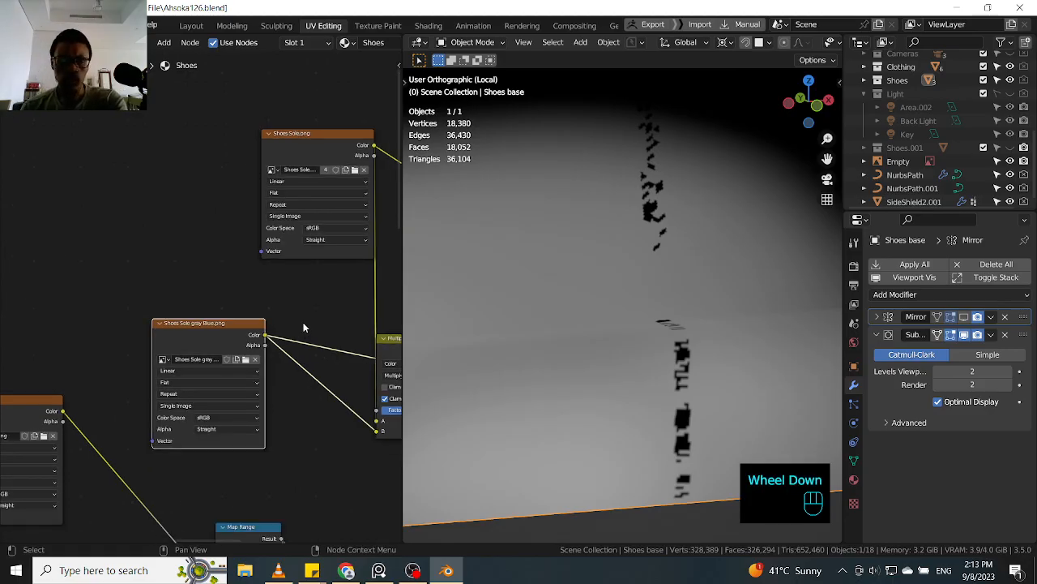
# - Preview the Shoes Sole Gray image on the shoe again and shift its node slightly farther from the Shoes Sole image
pyautogui.scroll(-1, 304, 327)
pyautogui.click(303, 328)
pyautogui.moveTo(328, 317); pyautogui.dragTo(220, 384, button='middle')
pyautogui.click(283, 196)
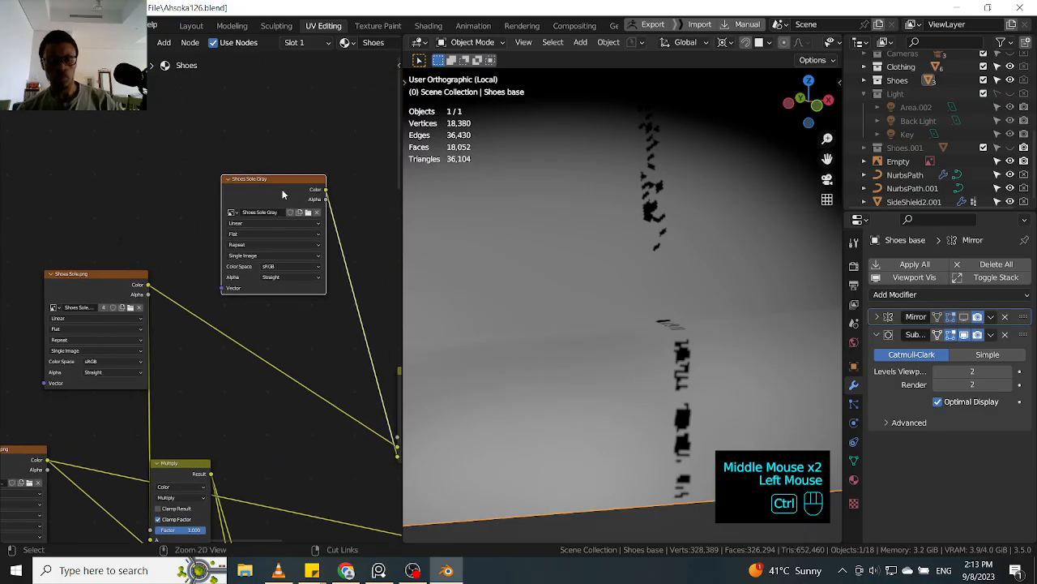
pyautogui.keyDown('ctrl'); pyautogui.keyDown('shift'); pyautogui.click(283, 195); pyautogui.keyUp('shift'); pyautogui.keyUp('ctrl')
pyautogui.moveTo(309, 200); pyautogui.dragTo(144, 227, button='middle')
pyautogui.moveTo(76, 202); pyautogui.dragTo(209, 259, button='middle')
pyautogui.moveTo(231, 238); pyautogui.dragTo(269, 228)
# - Examine the Shoes Sole Gray mask along the toe seam and sole from several angles and distances
pyautogui.scroll(-3, 655, 375)
pyautogui.moveTo(655, 376); pyautogui.dragTo(721, 345, button='middle')
pyautogui.scroll(6, 691, 382)
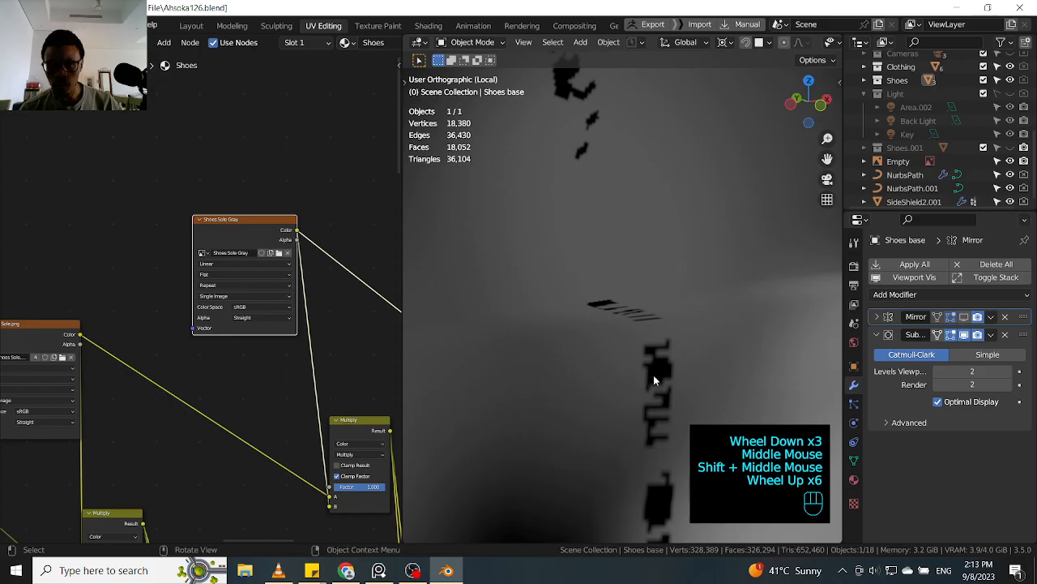
pyautogui.scroll(-4, 655, 375)
pyautogui.moveTo(655, 375); pyautogui.dragTo(646, 325, button='middle')
pyautogui.scroll(-2, 659, 373)
pyautogui.scroll(-1, 590, 297)
pyautogui.moveTo(590, 298); pyautogui.dragTo(601, 315, button='middle')
pyautogui.scroll(4, 559, 328)
pyautogui.scroll(-2, 568, 324)
pyautogui.scroll(4, 601, 315)
pyautogui.moveTo(175, 368); pyautogui.dragTo(221, 330, button='middle')
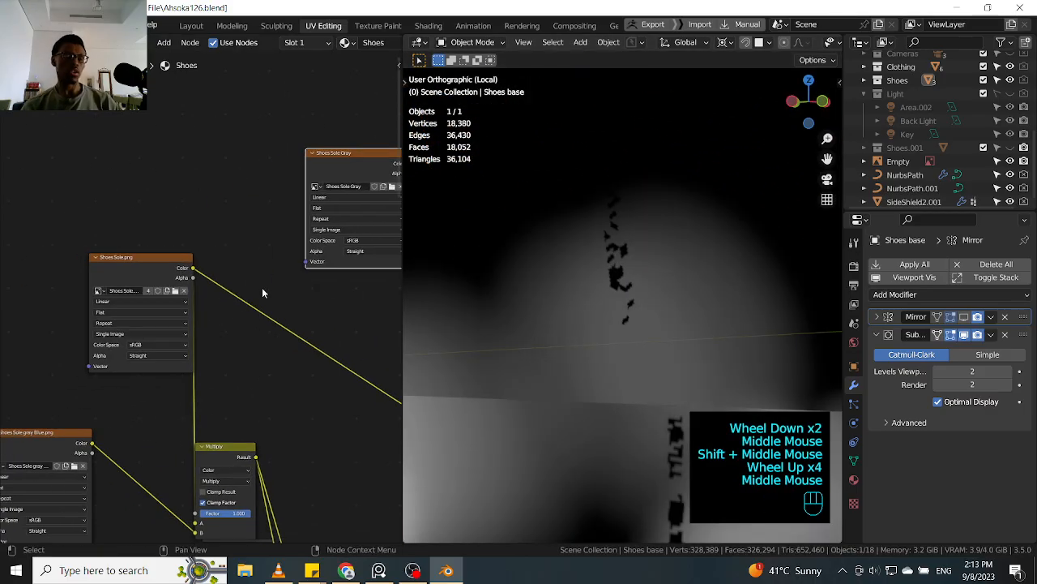
pyautogui.scroll(-1, 261, 292)
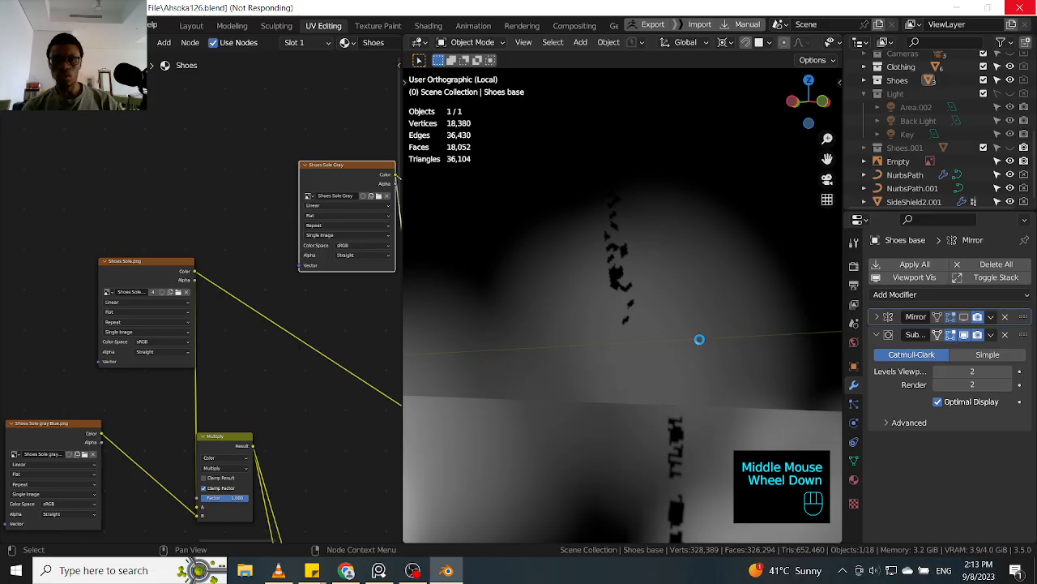
pyautogui.scroll(-5, 675, 342)
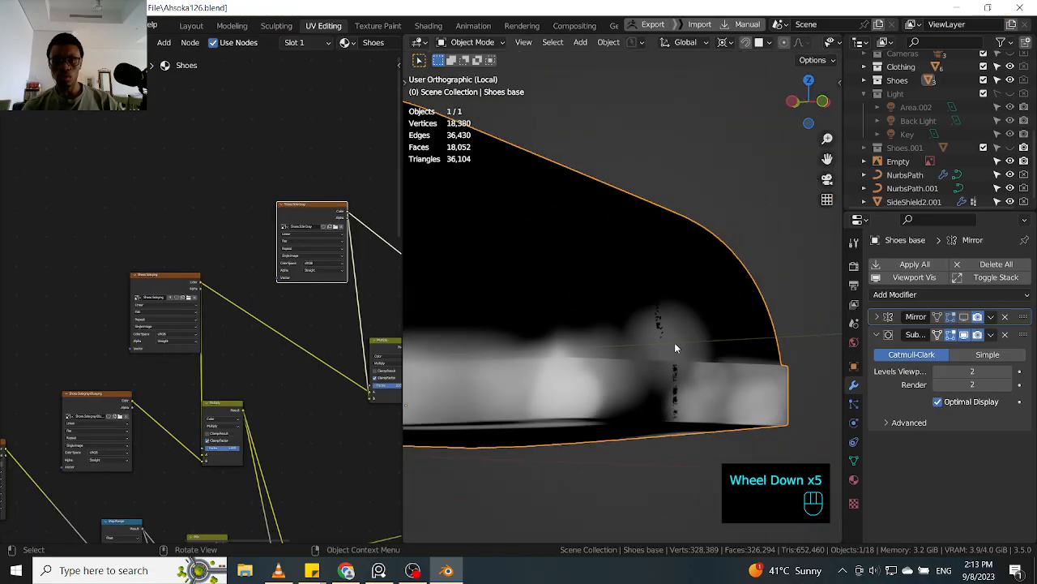
pyautogui.scroll(1, 674, 342)
pyautogui.scroll(-2, 673, 343)
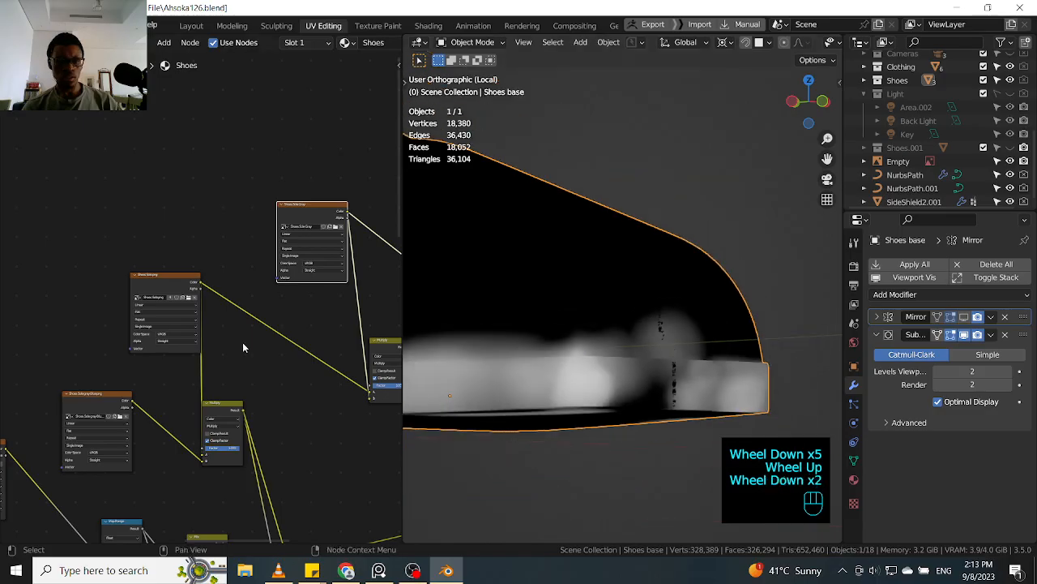
pyautogui.scroll(-3, 258, 375)
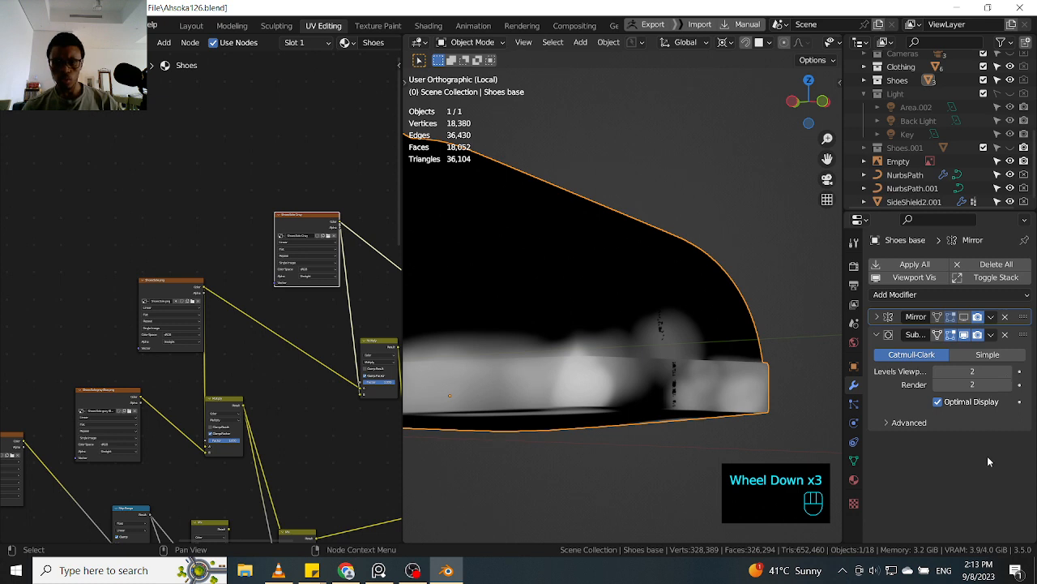
# - Try viewport subdivision levels 3 and 4 on the shoe, and return the level to 1
pyautogui.click(1010, 372)
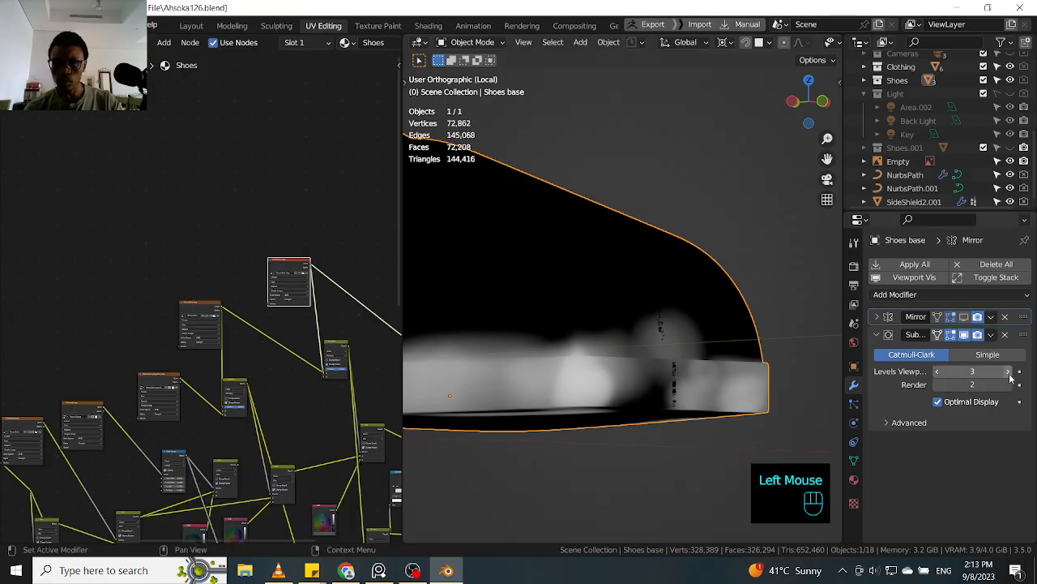
pyautogui.click(1010, 373)
pyautogui.click(937, 372)
pyautogui.click(937, 372)
pyautogui.click(938, 372)
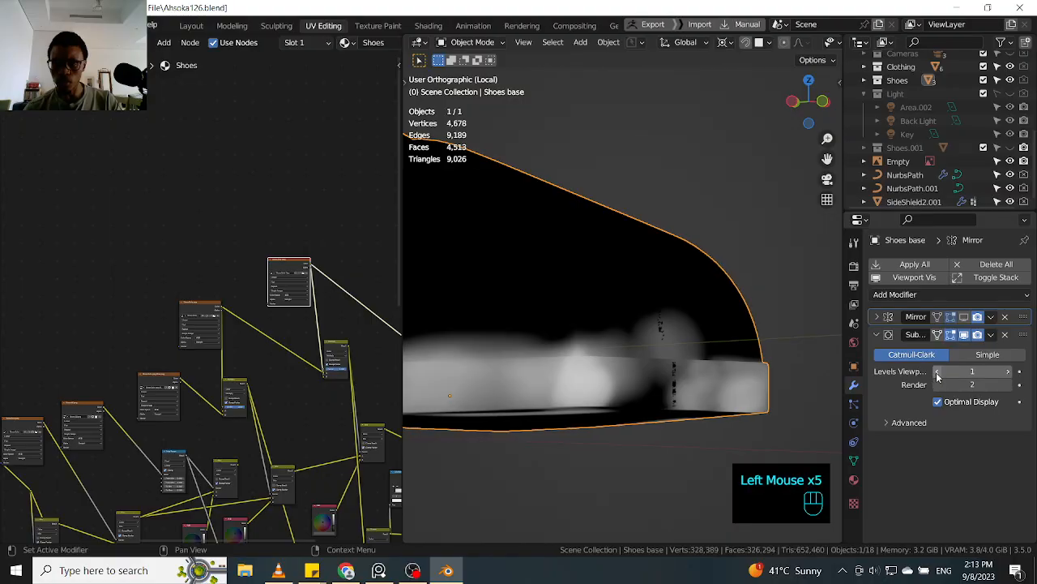
# - Expand the Subdivision modifier's Advanced settings and set UV Smooth to Keep Corners
pyautogui.click(878, 336)
pyautogui.click(878, 337)
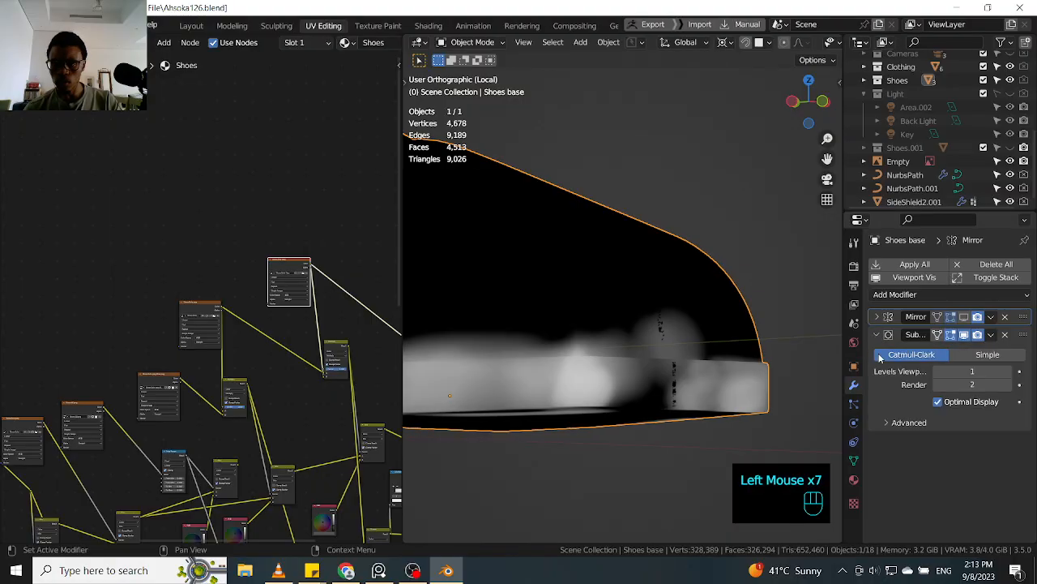
pyautogui.click(885, 423)
pyautogui.moveTo(968, 475); pyautogui.dragTo(940, 454)
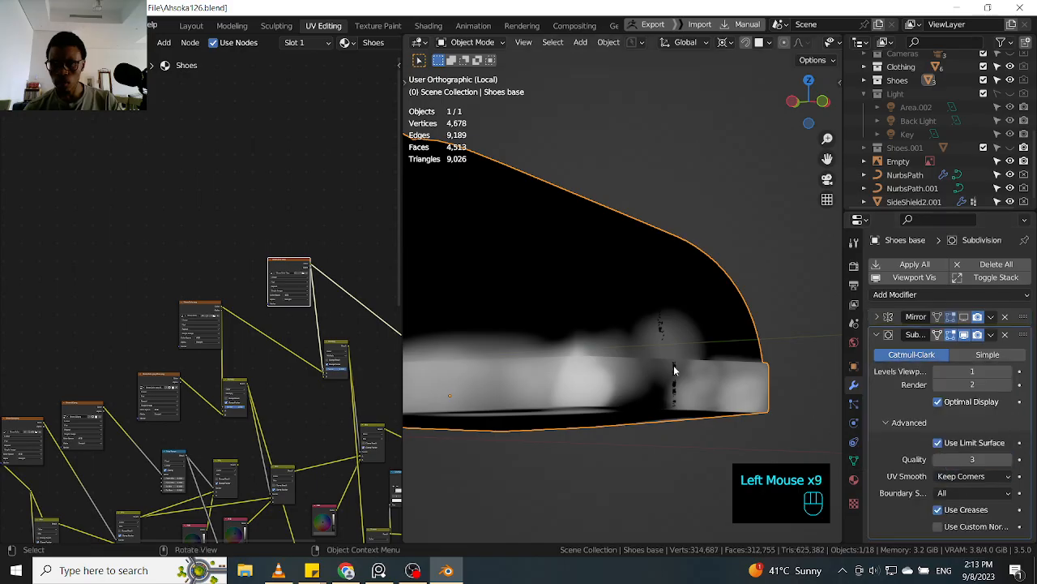
# - Preview the Shoes Sole image on the shoe and view the sole from below
pyautogui.moveTo(318, 304); pyautogui.dragTo(240, 282, button='middle')
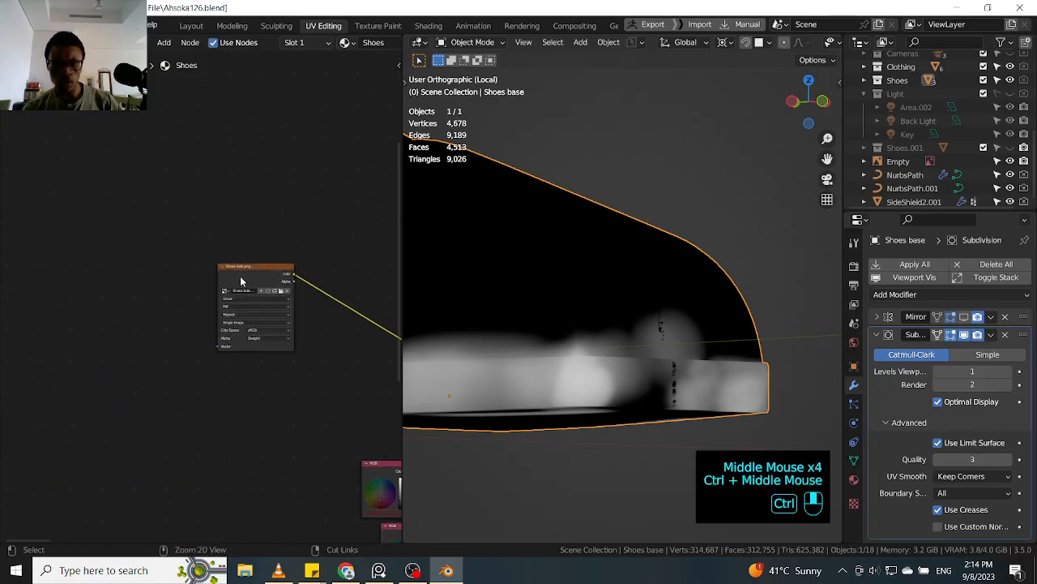
pyautogui.click(241, 281)
pyautogui.keyDown('ctrl'); pyautogui.keyDown('shift'); pyautogui.click(240, 281); pyautogui.keyUp('shift'); pyautogui.keyUp('ctrl')
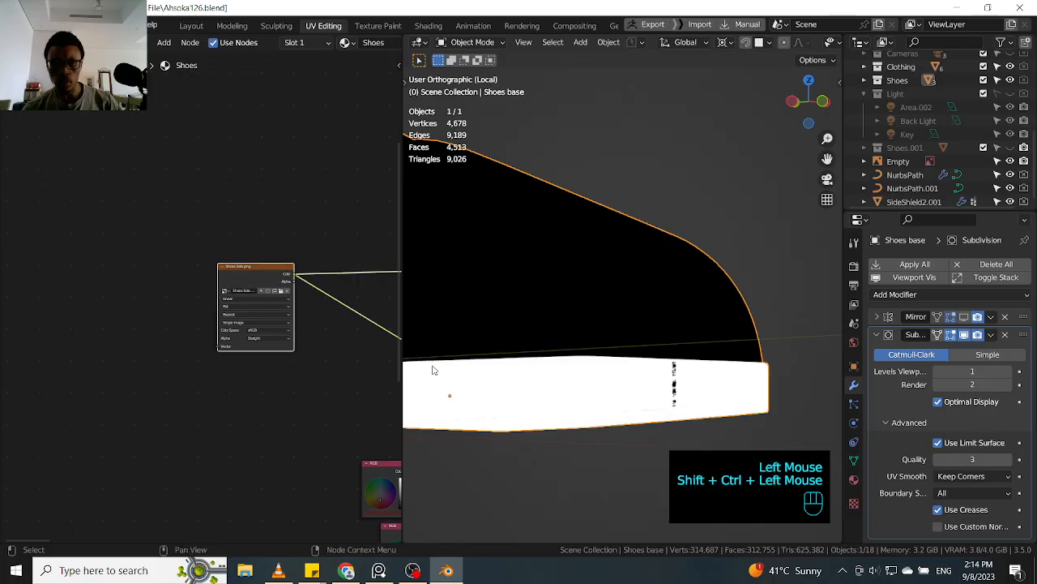
pyautogui.moveTo(565, 376); pyautogui.dragTo(591, 320, button='middle')
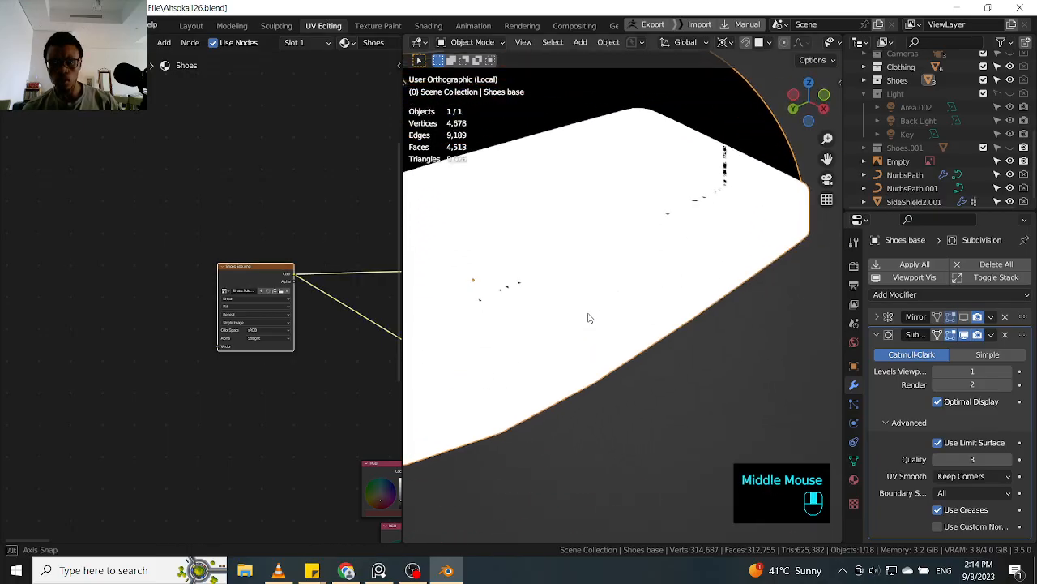
# - Preview the Shoes Gray image on the shoe, followed by the Shoes Red image
pyautogui.moveTo(328, 347); pyautogui.dragTo(174, 234, button='middle')
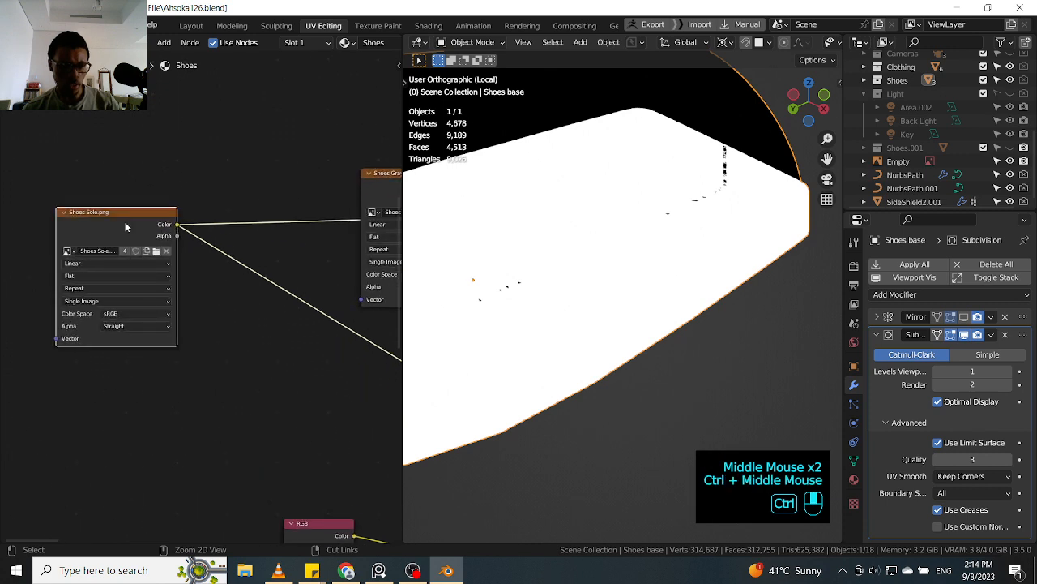
pyautogui.click(312, 272)
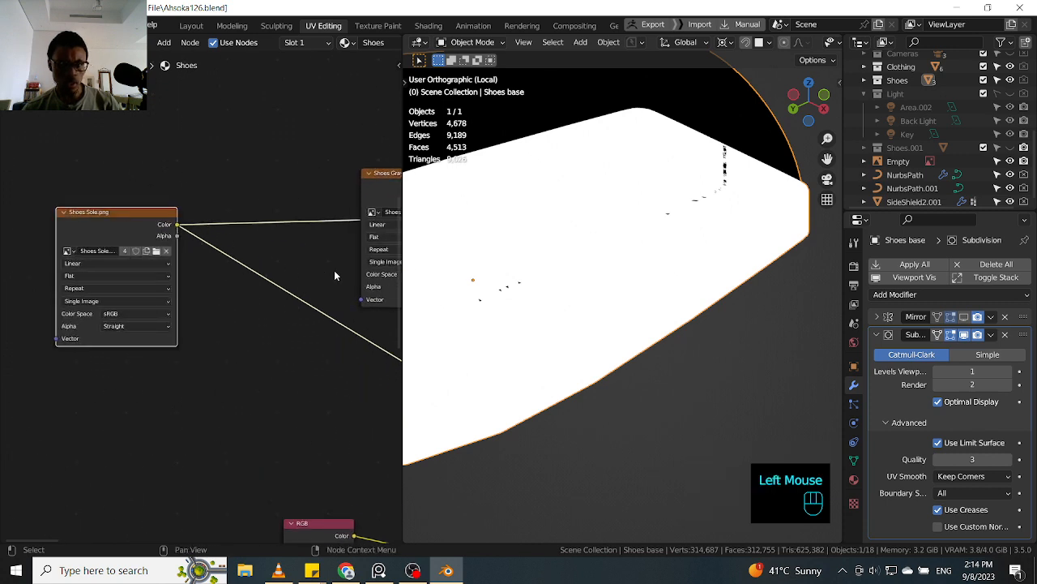
pyautogui.click(306, 281)
pyautogui.moveTo(306, 281); pyautogui.dragTo(172, 292, button='middle')
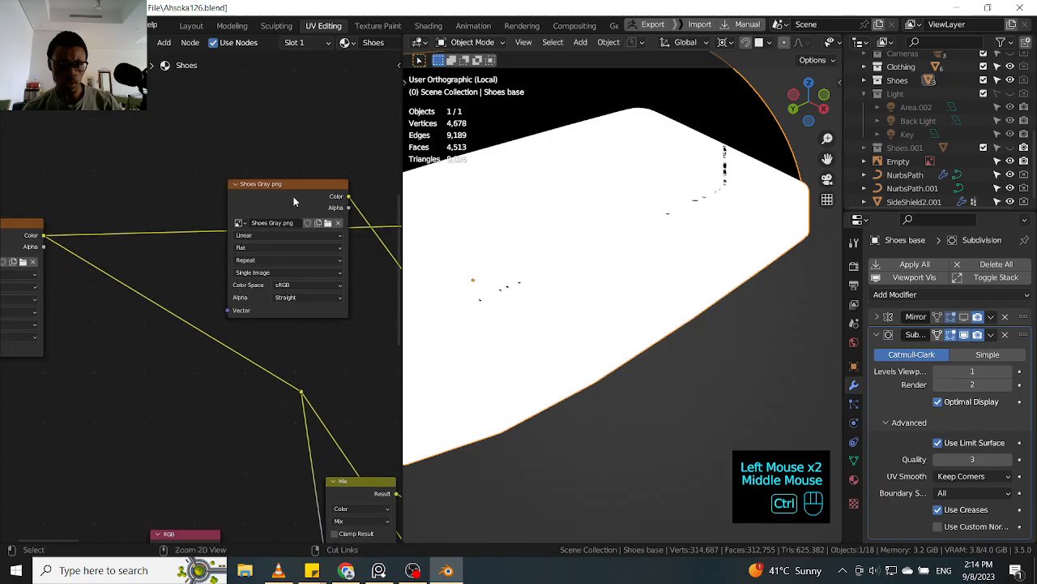
pyautogui.keyDown('ctrl'); pyautogui.keyDown('shift'); pyautogui.click(293, 196); pyautogui.keyUp('shift'); pyautogui.keyUp('ctrl')
pyautogui.moveTo(336, 220); pyautogui.dragTo(167, 235, button='middle')
pyautogui.moveTo(248, 250); pyautogui.dragTo(197, 271, button='middle')
pyautogui.keyDown('ctrl'); pyautogui.keyDown('shift'); pyautogui.click(261, 174); pyautogui.keyUp('shift'); pyautogui.keyUp('ctrl')
pyautogui.moveTo(261, 174); pyautogui.dragTo(115, 243, button='middle')
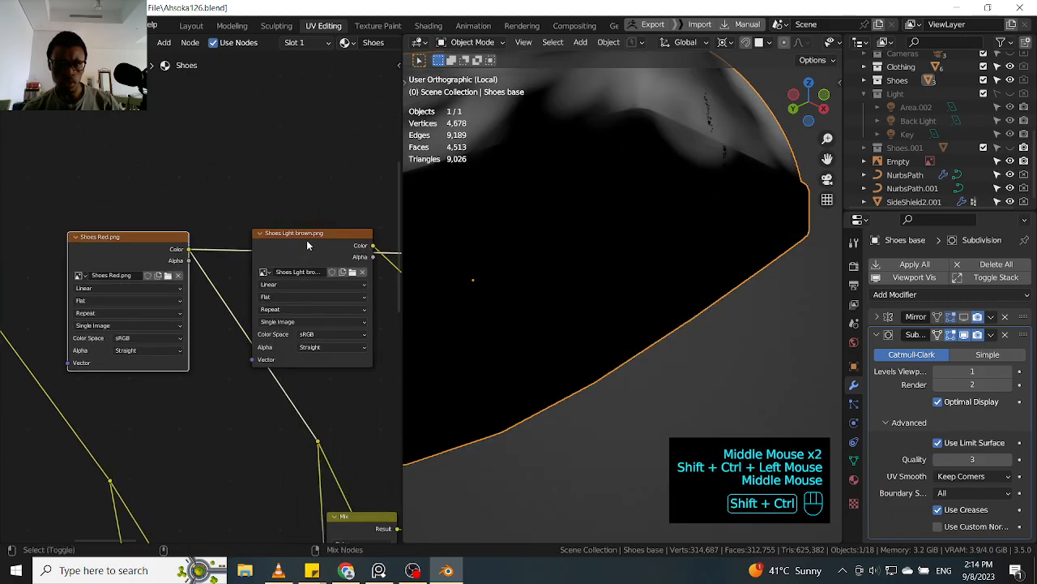
# - Preview the Shoes Lght brown image on the shoe and check the toe seam
pyautogui.keyDown('ctrl'); pyautogui.keyDown('shift'); pyautogui.click(313, 240); pyautogui.keyUp('shift'); pyautogui.keyUp('ctrl')
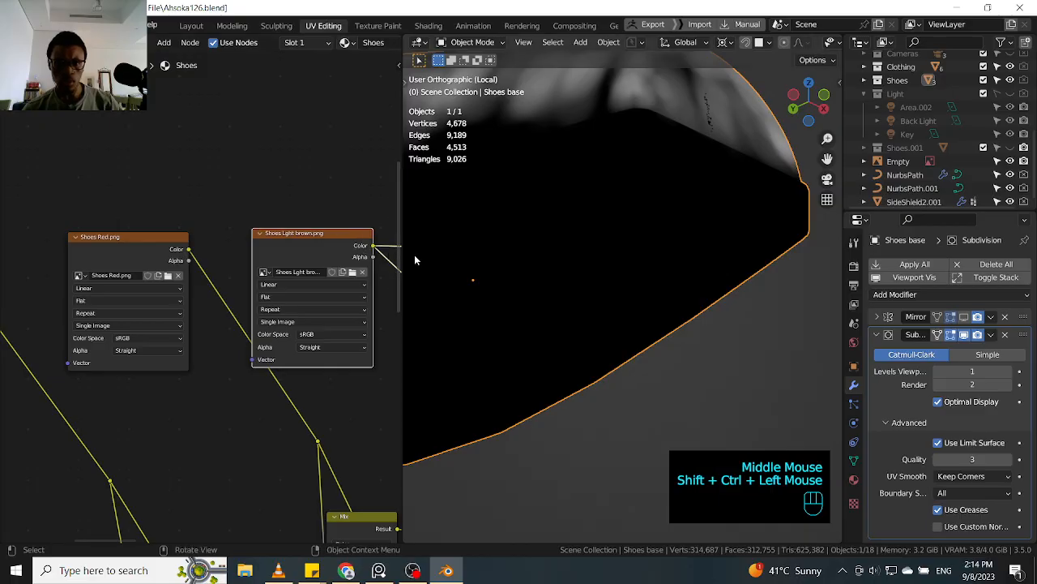
pyautogui.moveTo(415, 253); pyautogui.dragTo(808, 261, button='middle')
pyautogui.scroll(-1, 624, 319)
pyautogui.moveTo(624, 319); pyautogui.dragTo(687, 325, button='middle')
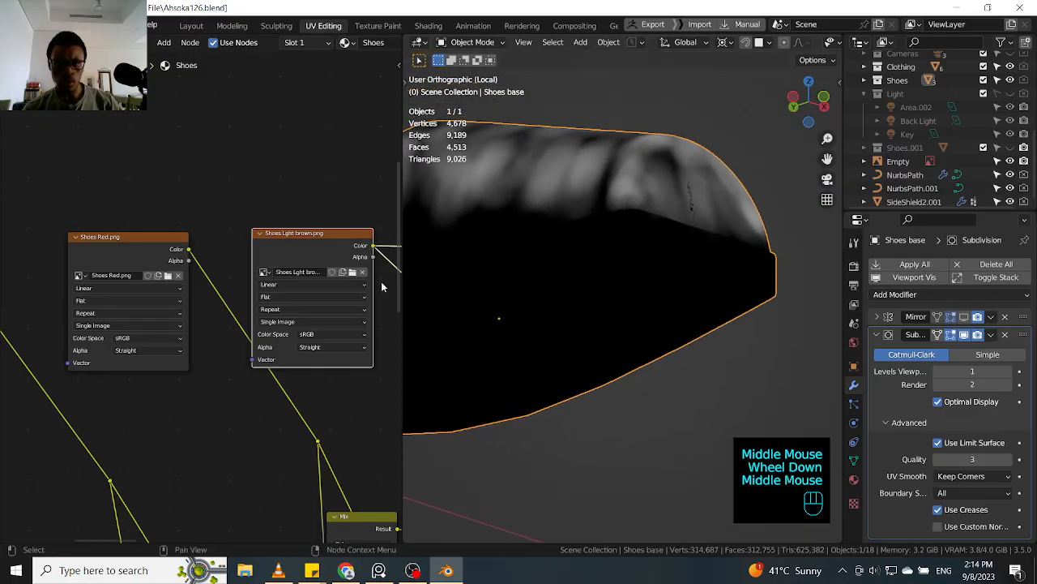
# - Preview the Shoes AO image on the shoe and examine the seam near the toe up close
pyautogui.moveTo(377, 279); pyautogui.dragTo(263, 279, button='middle')
pyautogui.moveTo(366, 209); pyautogui.dragTo(227, 254, button='middle')
pyautogui.keyDown('ctrl'); pyautogui.keyDown('shift'); pyautogui.click(320, 230); pyautogui.keyUp('shift'); pyautogui.keyUp('ctrl')
pyautogui.keyDown('ctrl'); pyautogui.keyDown('shift'); pyautogui.click(298, 228); pyautogui.keyUp('shift'); pyautogui.keyUp('ctrl')
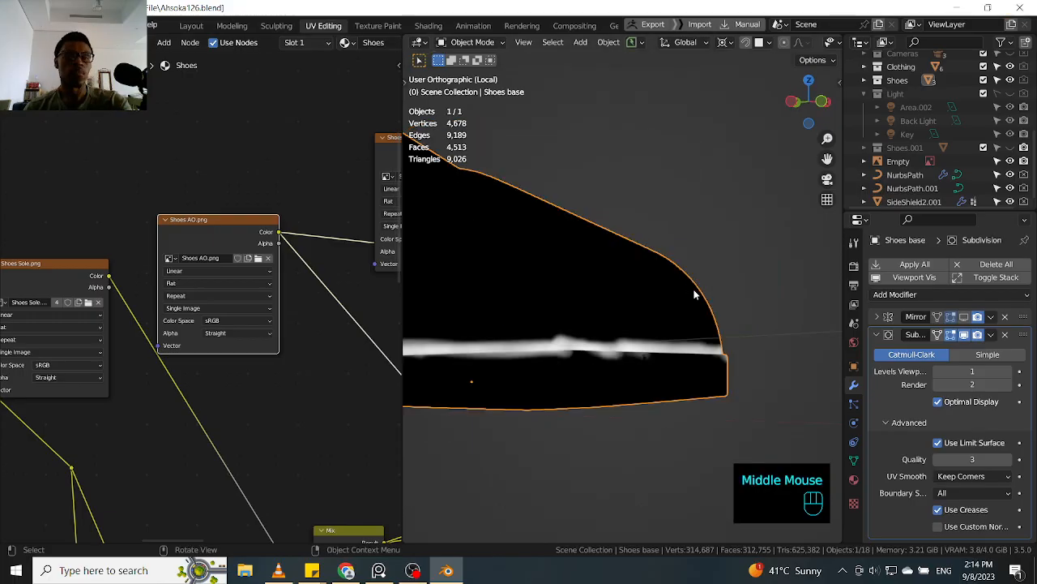
pyautogui.scroll(6, 644, 370)
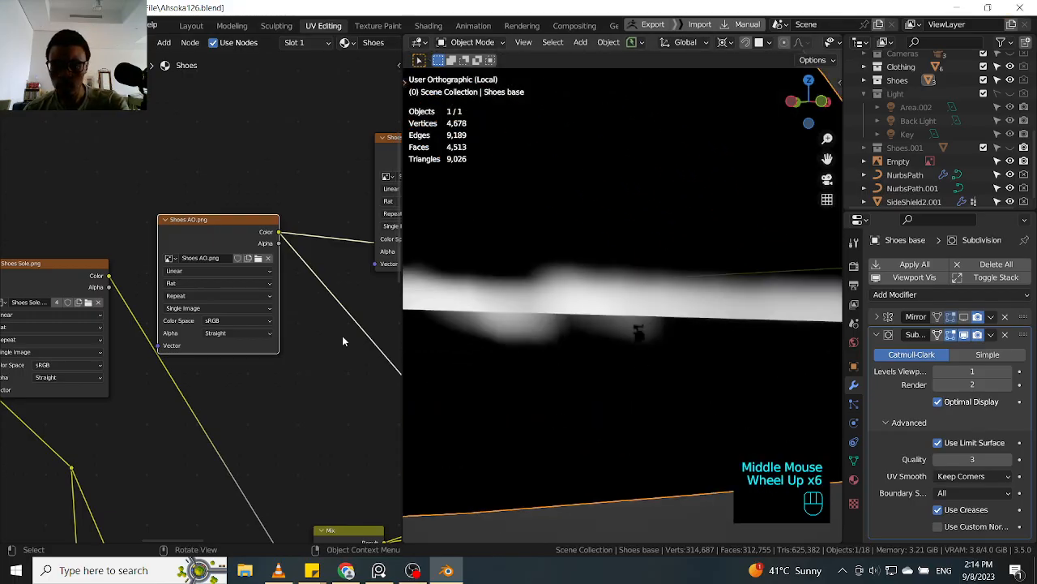
# - Preview the Shoes Sole gray Blue image and the second Shoes Sole image at the toe seam
pyautogui.moveTo(336, 341); pyautogui.dragTo(279, 276, button='middle')
pyautogui.keyDown('ctrl'); pyautogui.keyDown('shift'); pyautogui.click(302, 212); pyautogui.keyUp('shift'); pyautogui.keyUp('ctrl')
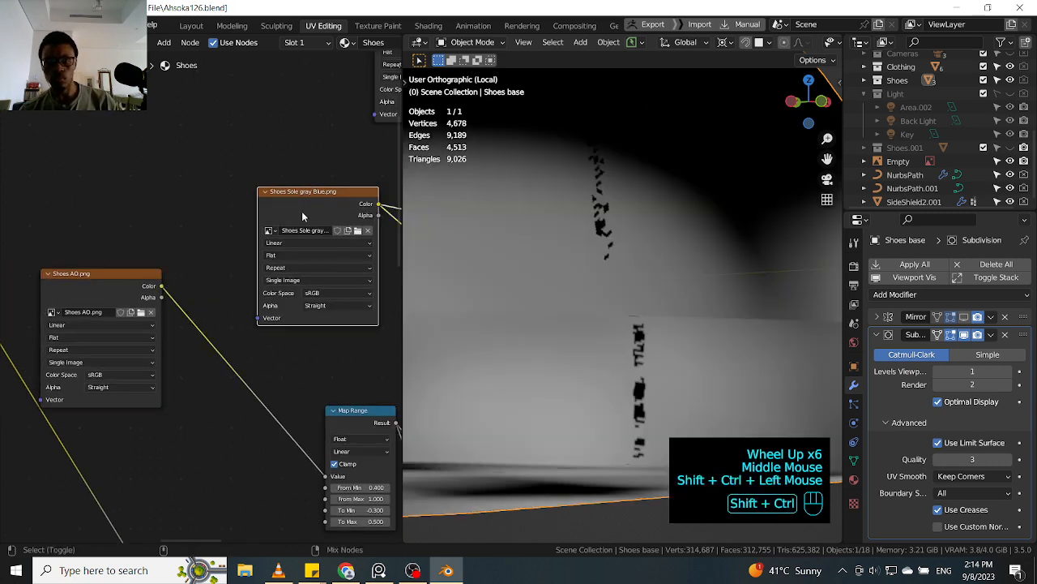
pyautogui.moveTo(348, 246); pyautogui.dragTo(149, 328, button='middle')
pyautogui.moveTo(223, 145); pyautogui.dragTo(189, 214, button='middle')
pyautogui.keyDown('ctrl'); pyautogui.keyDown('shift'); pyautogui.click(203, 158); pyautogui.keyUp('shift'); pyautogui.keyUp('ctrl')
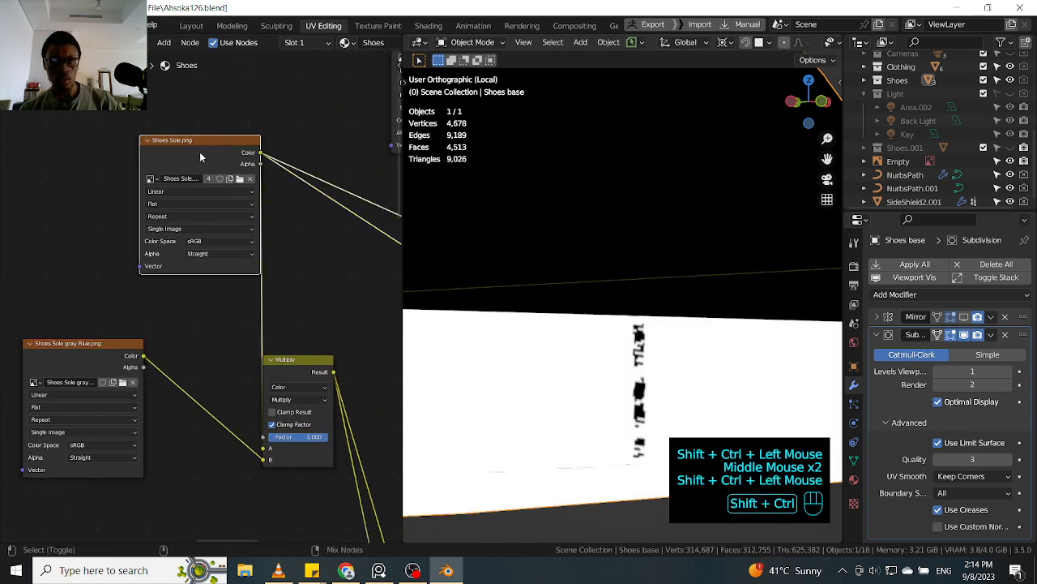
# - Preview the Shoes Sole Gray image on the shoe and view the toe from above
pyautogui.moveTo(289, 238); pyautogui.dragTo(212, 274, button='middle')
pyautogui.moveTo(273, 280); pyautogui.dragTo(195, 315, button='middle')
pyautogui.keyDown('ctrl'); pyautogui.keyDown('shift'); pyautogui.click(243, 123); pyautogui.keyUp('shift'); pyautogui.keyUp('ctrl')
pyautogui.moveTo(243, 124); pyautogui.dragTo(48, 144, button='middle')
pyautogui.moveTo(237, 308); pyautogui.dragTo(214, 449, button='middle')
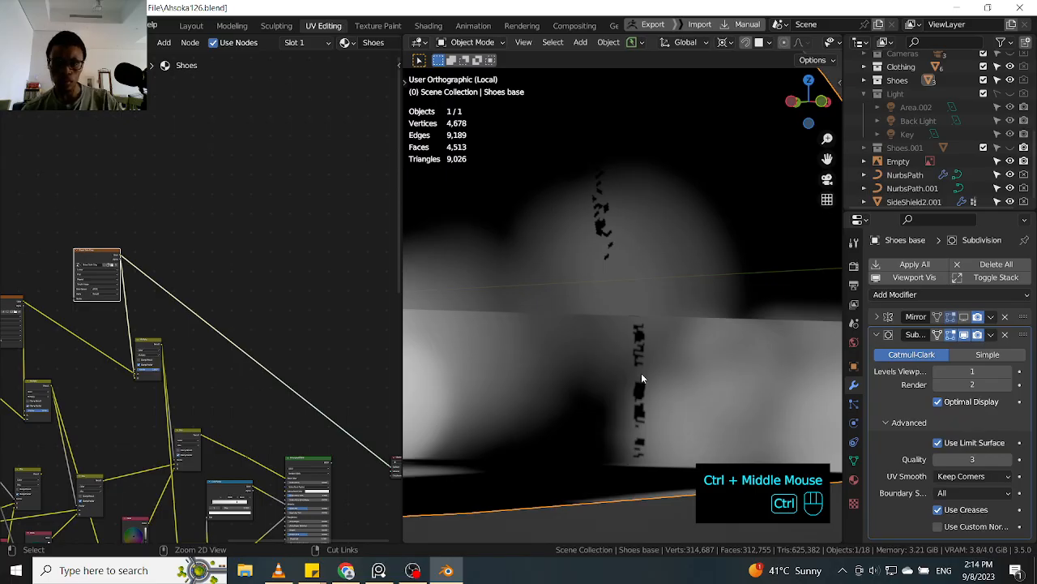
pyautogui.scroll(-5, 641, 373)
pyautogui.moveTo(648, 370); pyautogui.dragTo(658, 402, button='middle')
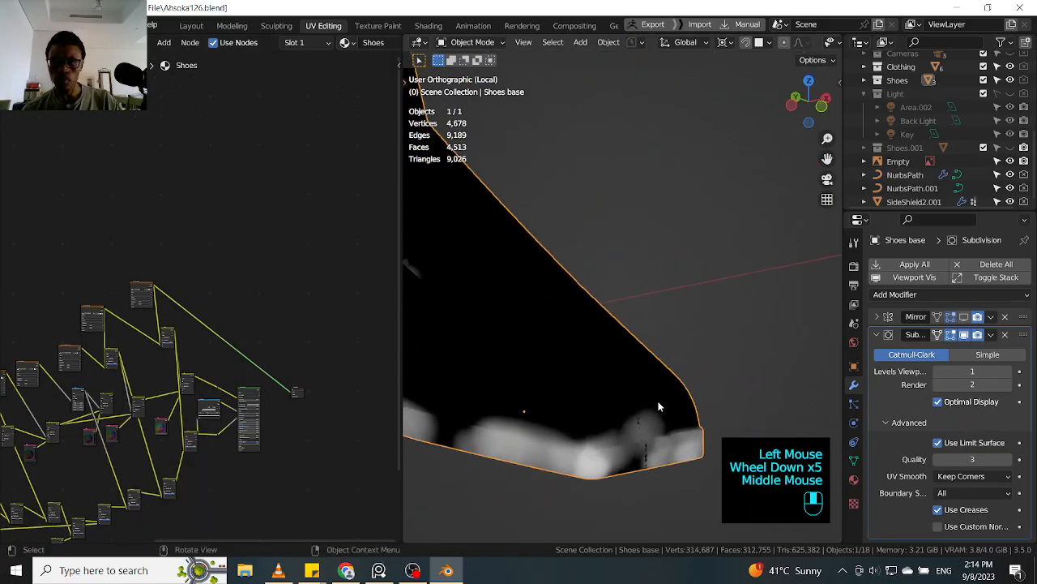
# - Try the Mirror modifier's viewport display, switch it back off, and check the toe seam
pyautogui.click(977, 316)
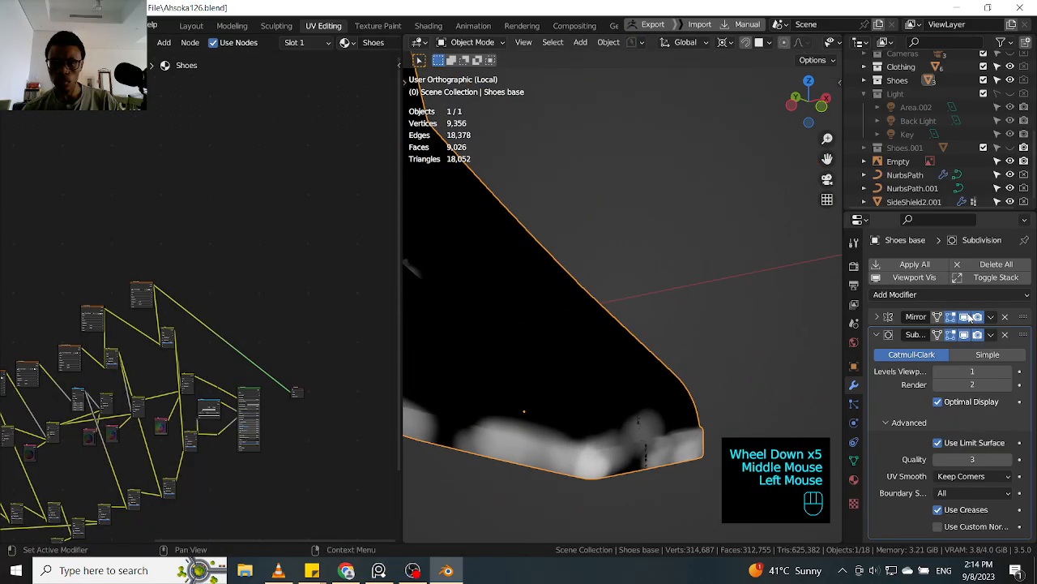
pyautogui.click(970, 317)
pyautogui.moveTo(639, 474); pyautogui.dragTo(585, 418, button='middle')
pyautogui.scroll(6, 606, 403)
pyautogui.scroll(-3, 573, 418)
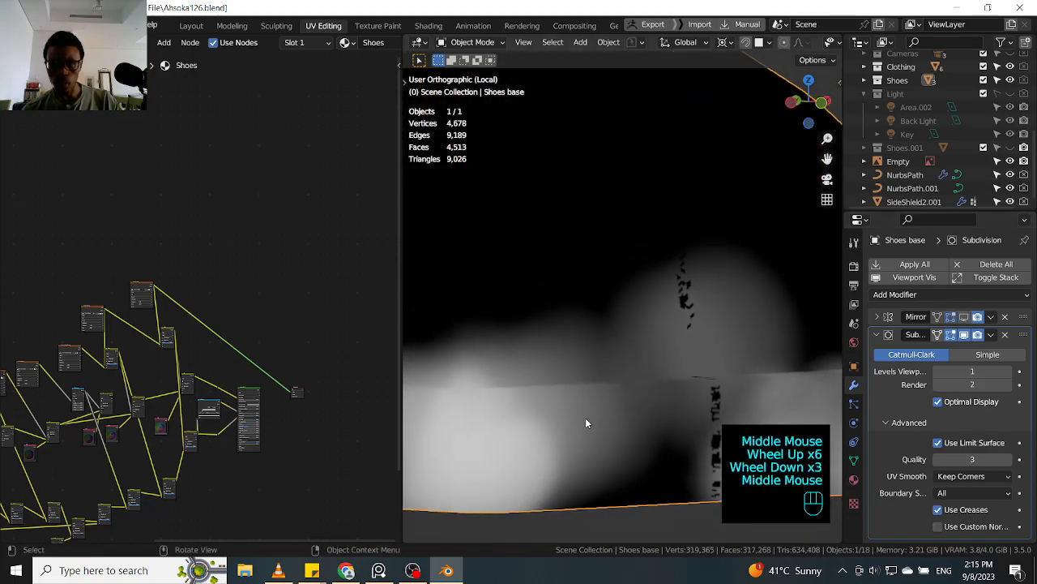
pyautogui.scroll(-2, 582, 401)
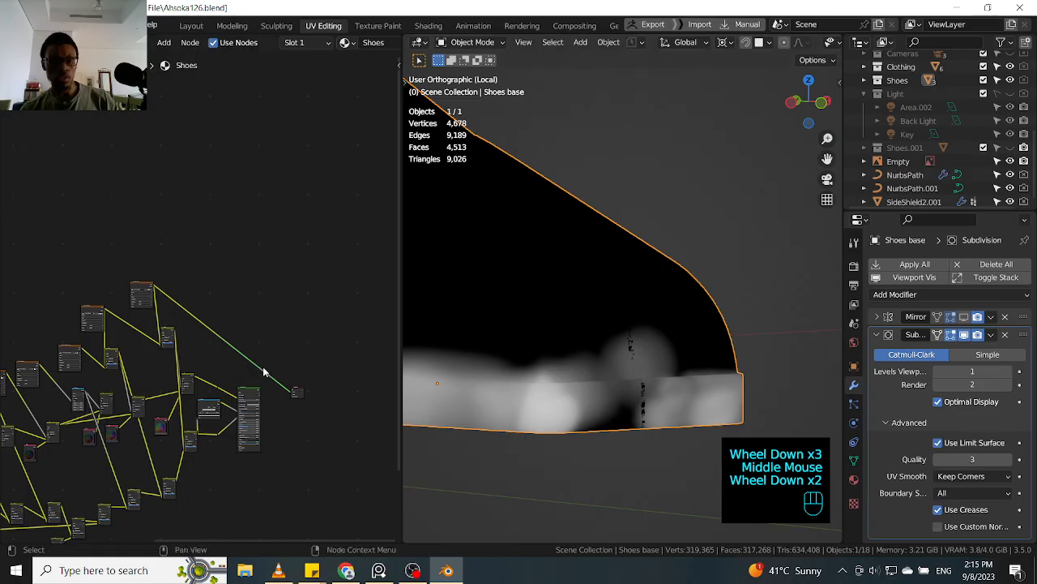
# - Switch the preview back to the full Shoes shader and collapse the Subdivision modifier's settings
pyautogui.keyDown('ctrl'); pyautogui.keyDown('shift'); pyautogui.click(252, 395); pyautogui.keyUp('shift'); pyautogui.keyUp('ctrl')
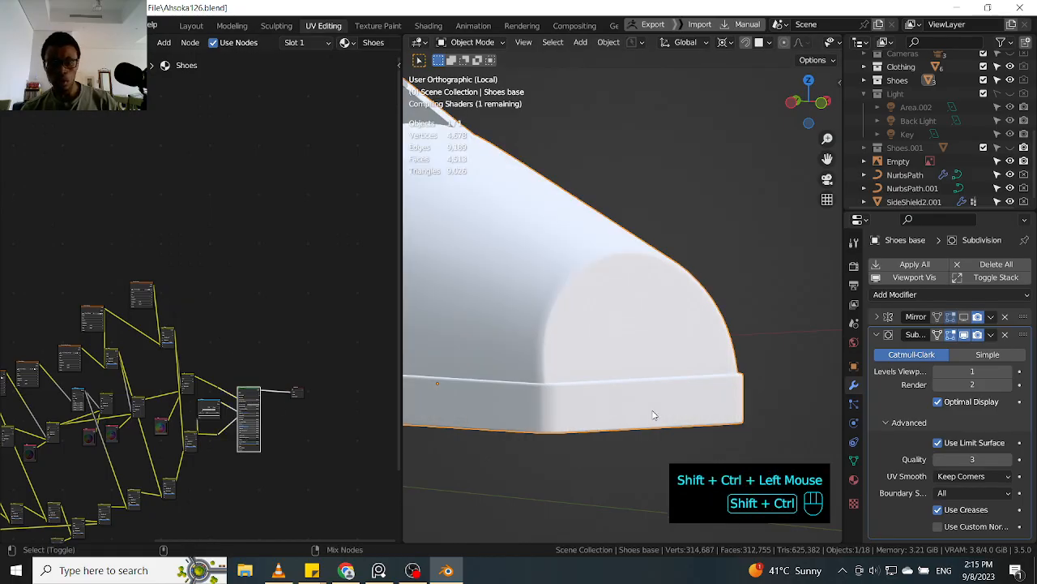
pyautogui.scroll(4, 652, 406)
pyautogui.keyDown('shift'); pyautogui.moveTo(663, 422); pyautogui.dragTo(624, 413, button='middle'); pyautogui.keyUp('shift')
pyautogui.scroll(-1, 662, 403)
pyautogui.scroll(-4, 656, 421)
pyautogui.keyDown('shift'); pyautogui.moveTo(624, 413); pyautogui.dragTo(703, 381, button='middle'); pyautogui.keyUp('shift')
pyautogui.scroll(1, 683, 366)
pyautogui.click(885, 337)
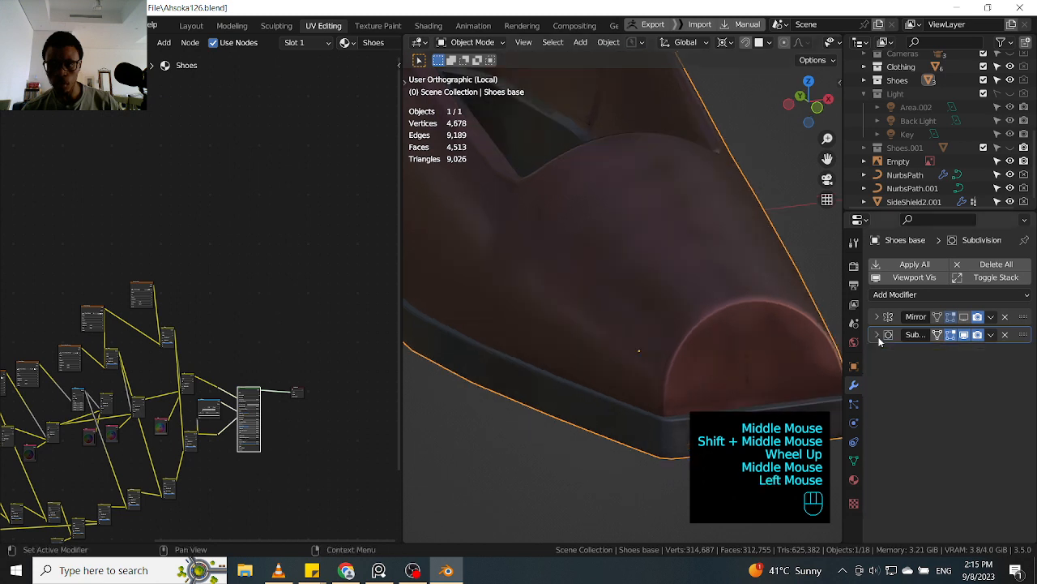
# - Examine the fully shaded shoe around the toe and from the front
pyautogui.scroll(1, 591, 367)
pyautogui.keyDown('shift'); pyautogui.moveTo(723, 345); pyautogui.dragTo(600, 369, button='middle'); pyautogui.keyUp('shift')
pyautogui.scroll(-1, 592, 367)
pyautogui.scroll(-2, 530, 363)
pyautogui.moveTo(600, 369); pyautogui.dragTo(621, 364, button='middle')
pyautogui.scroll(2, 586, 343)
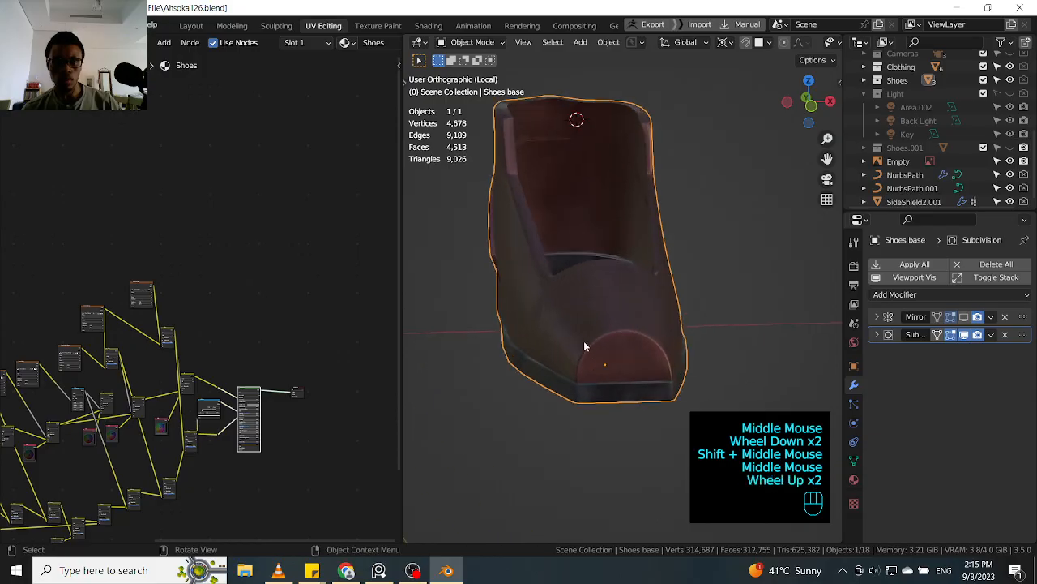
pyautogui.scroll(-2, 755, 299)
pyautogui.scroll(-1, 755, 299)
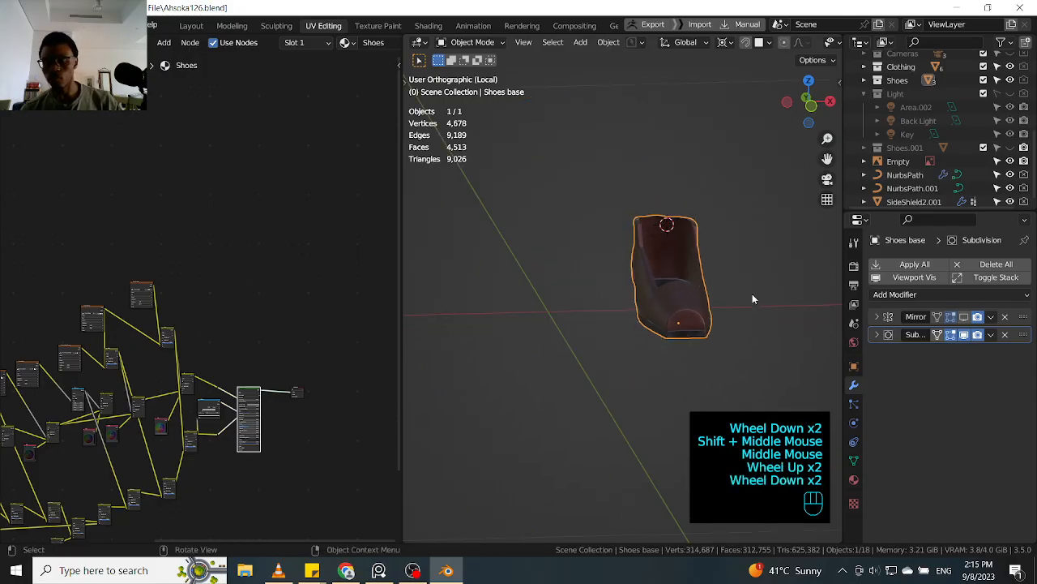
# - Exit local view and examine the shoes together with the leg armor
pyautogui.press('KP_Divide')
pyautogui.moveTo(640, 372); pyautogui.dragTo(509, 412, button='middle')
pyautogui.scroll(3, 636, 274)
pyautogui.scroll(-1, 616, 317)
pyautogui.moveTo(616, 317); pyautogui.dragTo(648, 269, button='middle')
pyautogui.moveTo(603, 317); pyautogui.dragTo(762, 314, button='middle')
pyautogui.moveTo(568, 324); pyautogui.dragTo(602, 278, button='middle')
pyautogui.scroll(-2, 646, 340)
# - Select the front pad and the shoe base in turn and examine their shading around the toe and shin
pyautogui.click(595, 253)
pyautogui.scroll(2, 602, 277)
pyautogui.keyDown('shift'); pyautogui.scroll(1, 644, 337); pyautogui.keyUp('shift')
pyautogui.keyDown('shift'); pyautogui.moveTo(644, 338); pyautogui.dragTo(660, 261, button='middle'); pyautogui.keyUp('shift')
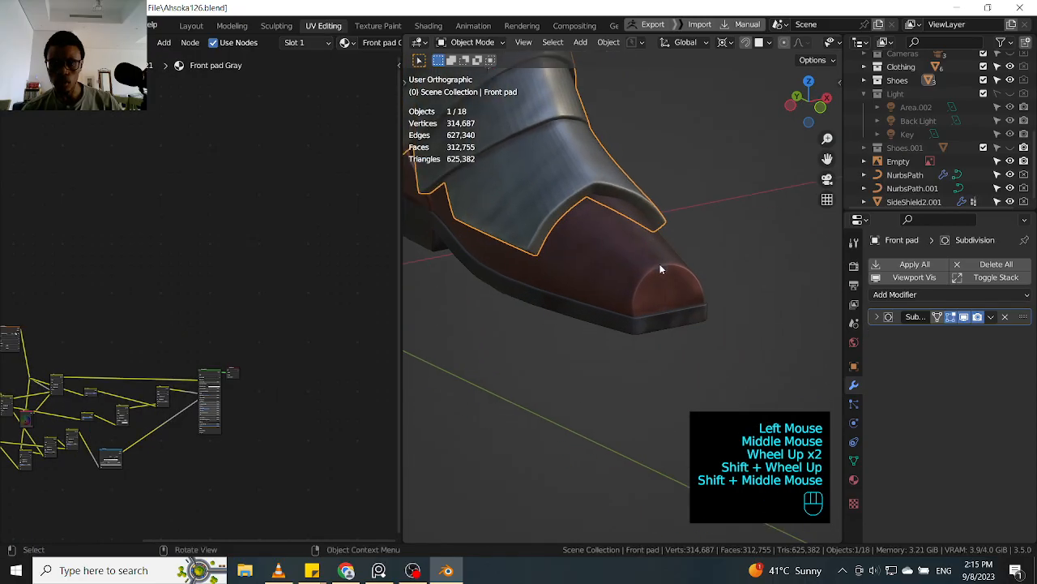
pyautogui.scroll(2, 690, 319)
pyautogui.click(718, 301)
pyautogui.scroll(-3, 717, 278)
pyautogui.moveTo(716, 279); pyautogui.dragTo(460, 266, button='middle')
pyautogui.scroll(-1, 666, 330)
pyautogui.keyDown('shift'); pyautogui.moveTo(567, 187); pyautogui.dragTo(684, 337, button='middle'); pyautogui.keyUp('shift')
pyautogui.scroll(2, 694, 331)
pyautogui.scroll(-1, 745, 319)
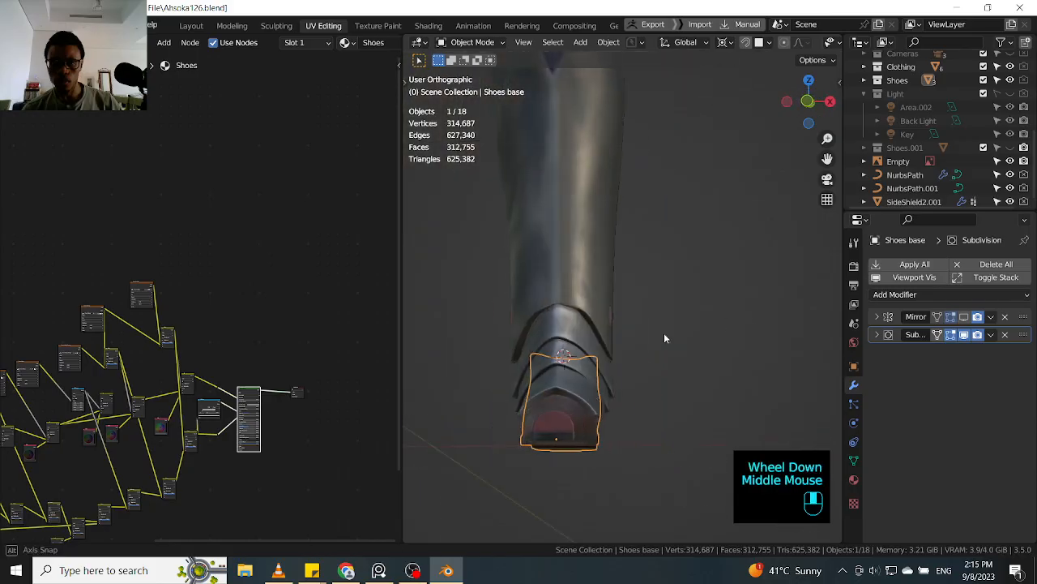
# - Select the back pad and examine its fit on both lower legs from the side and front
pyautogui.scroll(4, 685, 337)
pyautogui.click(613, 301)
pyautogui.scroll(-1, 610, 309)
pyautogui.moveTo(610, 309); pyautogui.dragTo(724, 293, button='middle')
pyautogui.scroll(-2, 659, 308)
pyautogui.scroll(1, 567, 331)
pyautogui.click(578, 355)
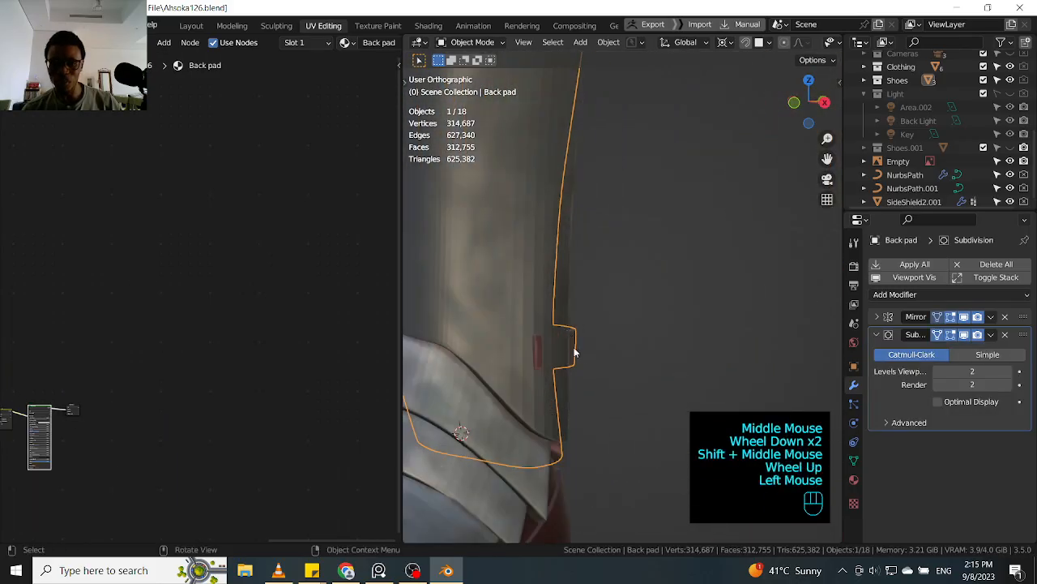
pyautogui.scroll(-4, 578, 355)
pyautogui.moveTo(578, 355); pyautogui.dragTo(527, 342, button='middle')
pyautogui.scroll(2, 600, 344)
pyautogui.keyDown('shift'); pyautogui.moveTo(439, 339); pyautogui.dragTo(621, 324, button='middle'); pyautogui.keyUp('shift')
pyautogui.scroll(2, 621, 324)
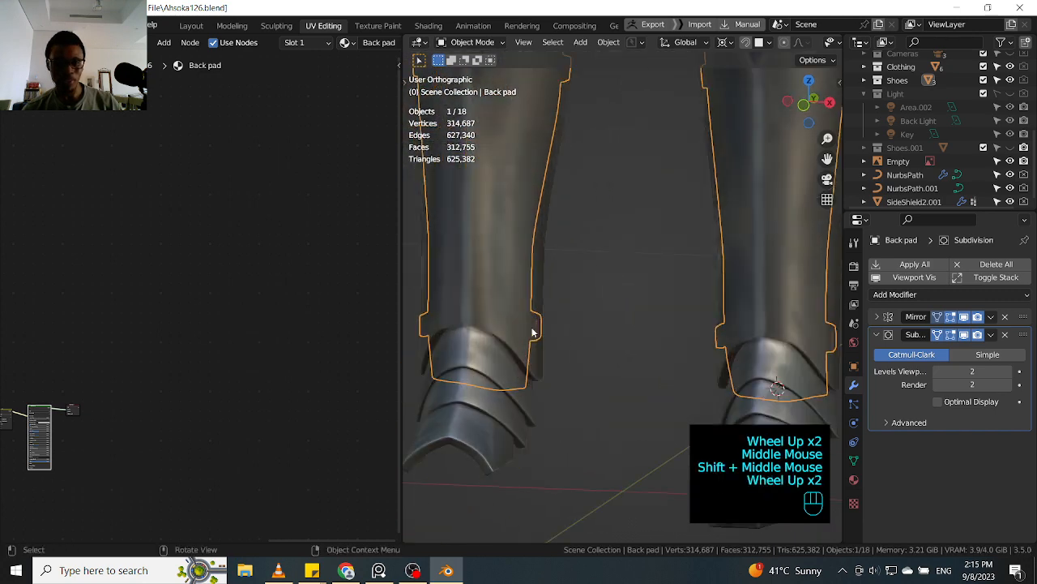
# - Deselect everything and save the project as a new version named Ahsoka127.blend
pyautogui.click(622, 324)
pyautogui.scroll(-2, 621, 325)
pyautogui.moveTo(168, 351); pyautogui.dragTo(319, 234, button='middle')
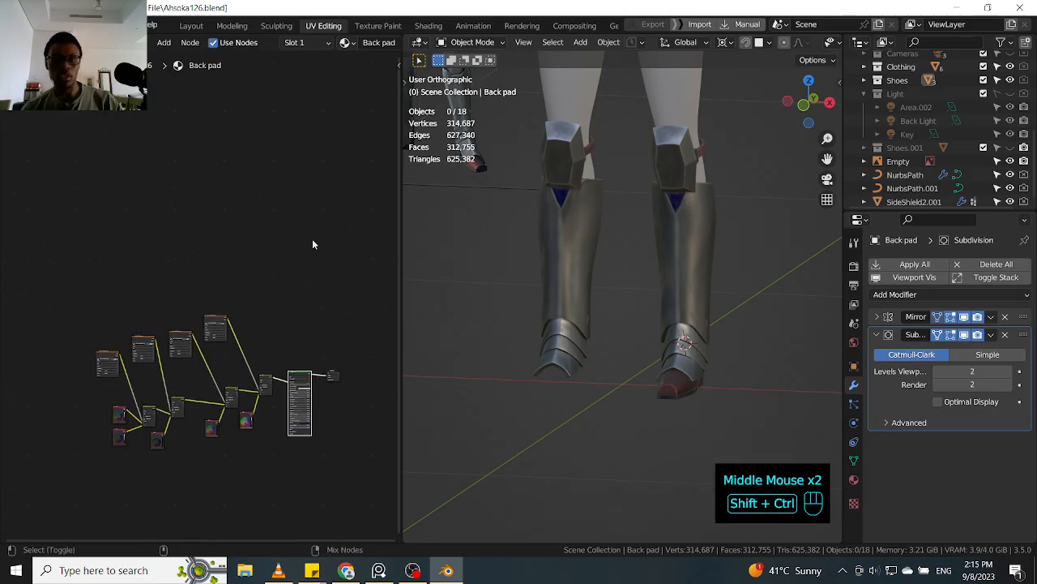
pyautogui.hotkey('ctrl', 'shift', 's')
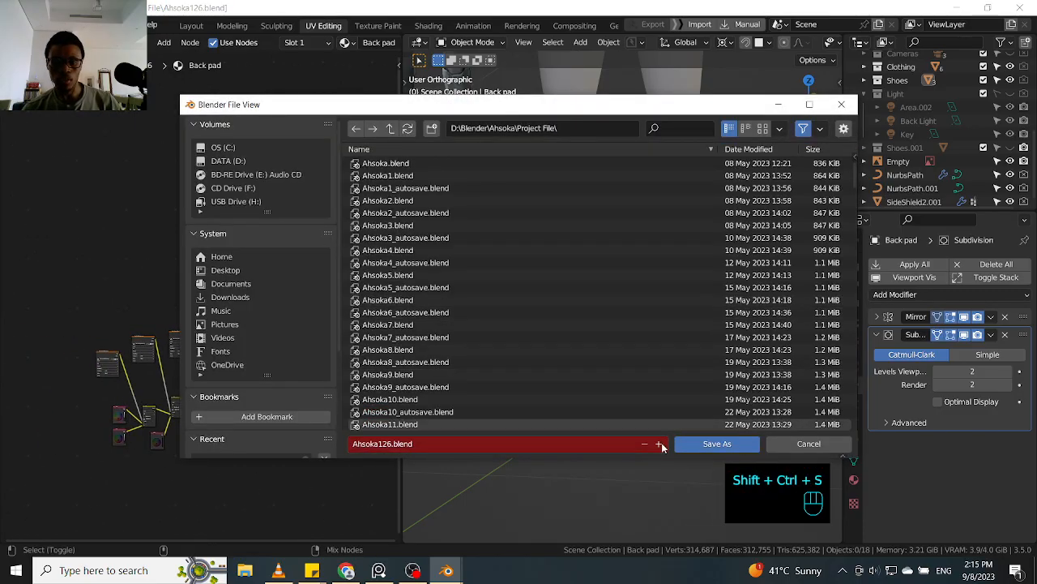
pyautogui.click(685, 446)
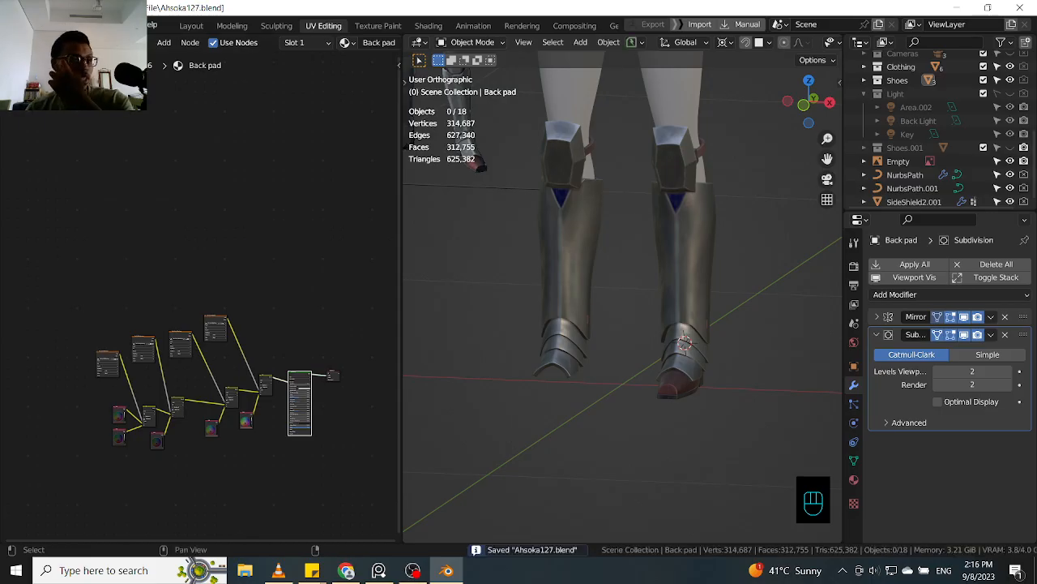
# - Open the SHoe5.blend file
pyautogui.click(37, 25)
pyautogui.moveTo(81, 66)
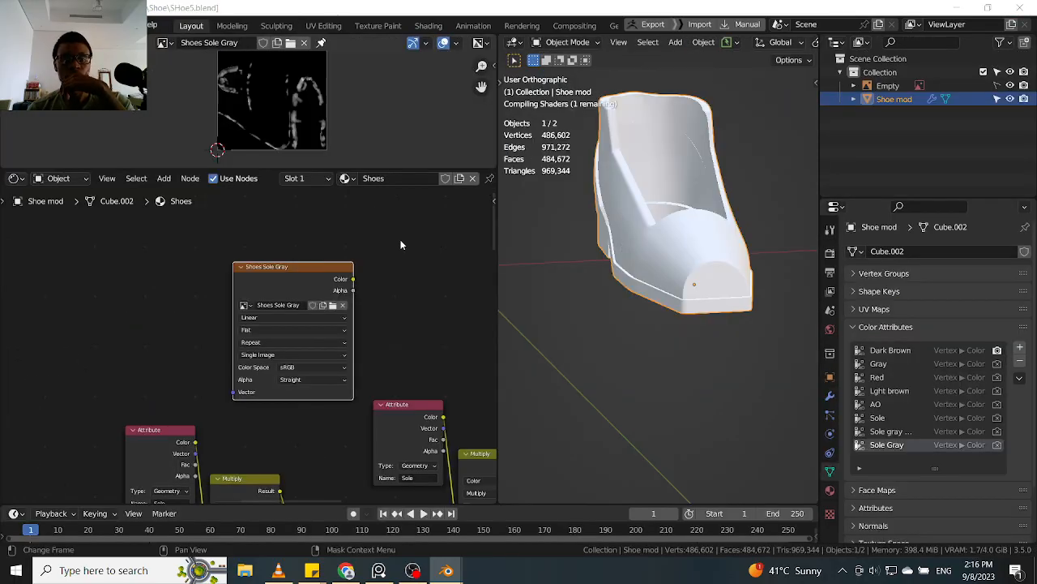
# - Examine the baked Shoes Sole Gray image around the toe seam in the image editor
pyautogui.scroll(4, 302, 116)
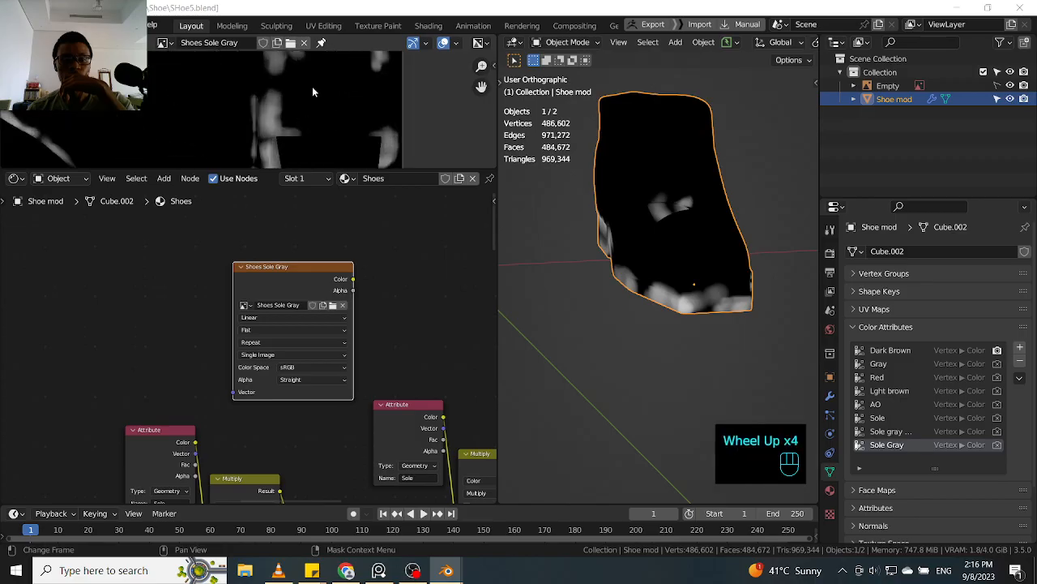
pyautogui.moveTo(312, 87); pyautogui.dragTo(315, 5, button='middle')
pyautogui.moveTo(319, 68); pyautogui.dragTo(318, 97, button='middle')
pyautogui.scroll(3, 318, 101)
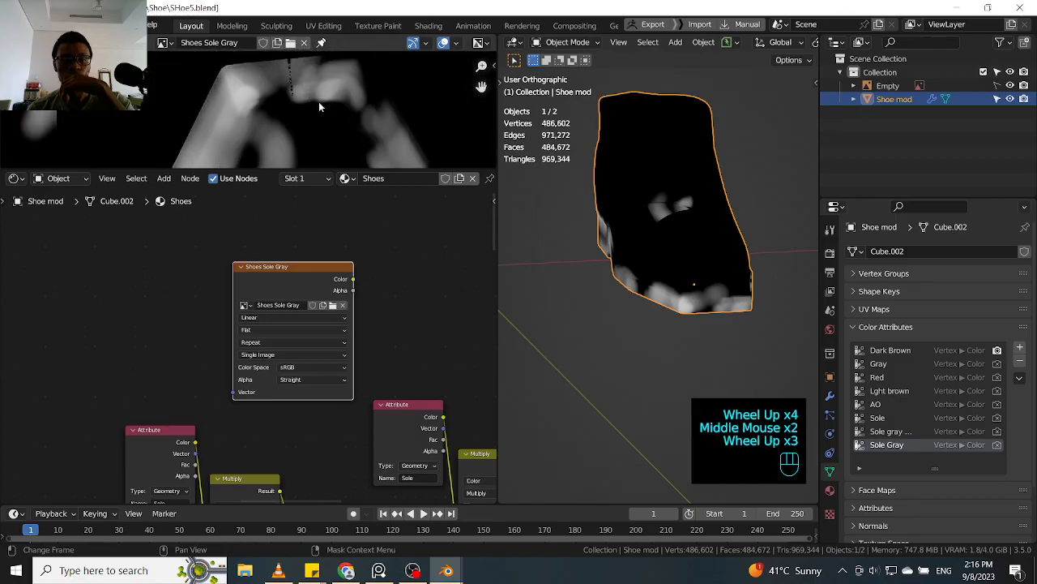
pyautogui.scroll(-3, 293, 89)
pyautogui.scroll(-2, 295, 93)
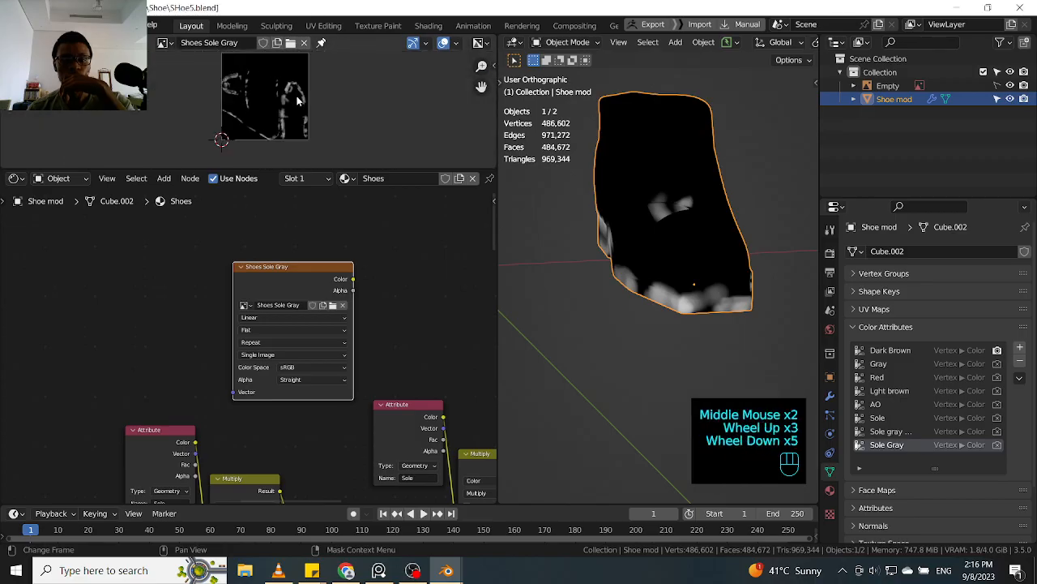
# - Compare the Sole Gray mask on the shoe model's toe with the same area of the baked image
pyautogui.middleClick(719, 300)
pyautogui.scroll(3, 719, 307)
pyautogui.click(714, 303)
pyautogui.scroll(-1, 712, 300)
pyautogui.moveTo(712, 306); pyautogui.dragTo(730, 300, button='middle')
pyautogui.scroll(2, 285, 81)
pyautogui.moveTo(286, 81); pyautogui.dragTo(305, 107, button='middle')
pyautogui.scroll(2, 279, 123)
pyautogui.scroll(2, 294, 121)
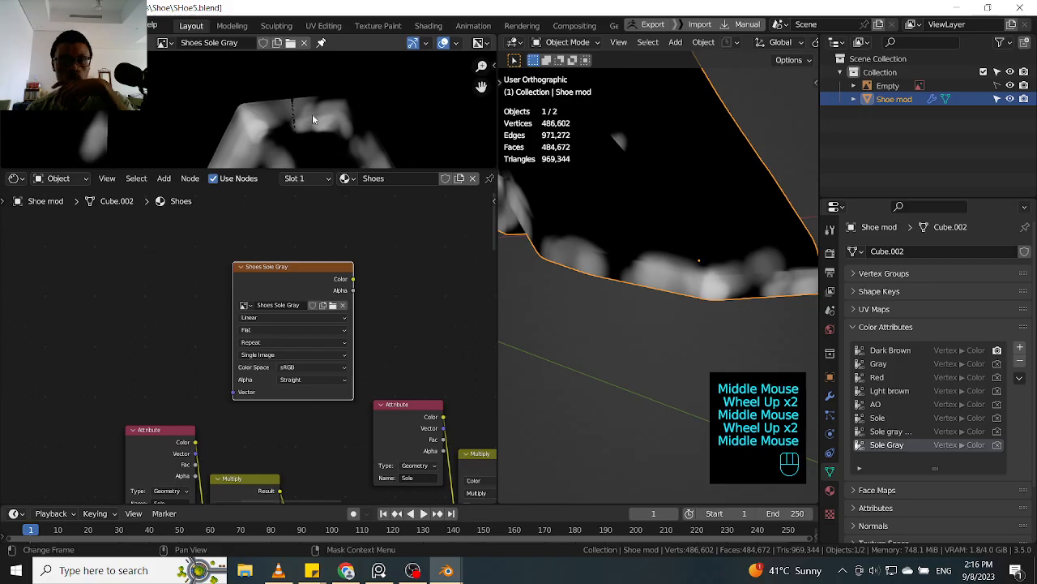
pyautogui.scroll(-2, 711, 278)
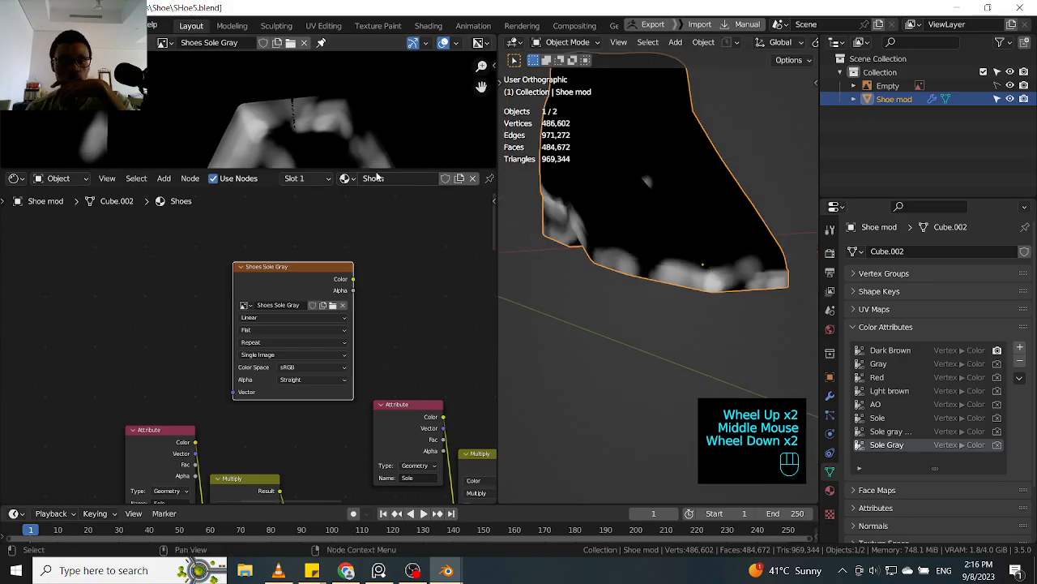
# - Enlarge the image editor and inspect the toe seam in the baked Shoes Sole Gray image
pyautogui.moveTo(378, 174); pyautogui.dragTo(382, 309)
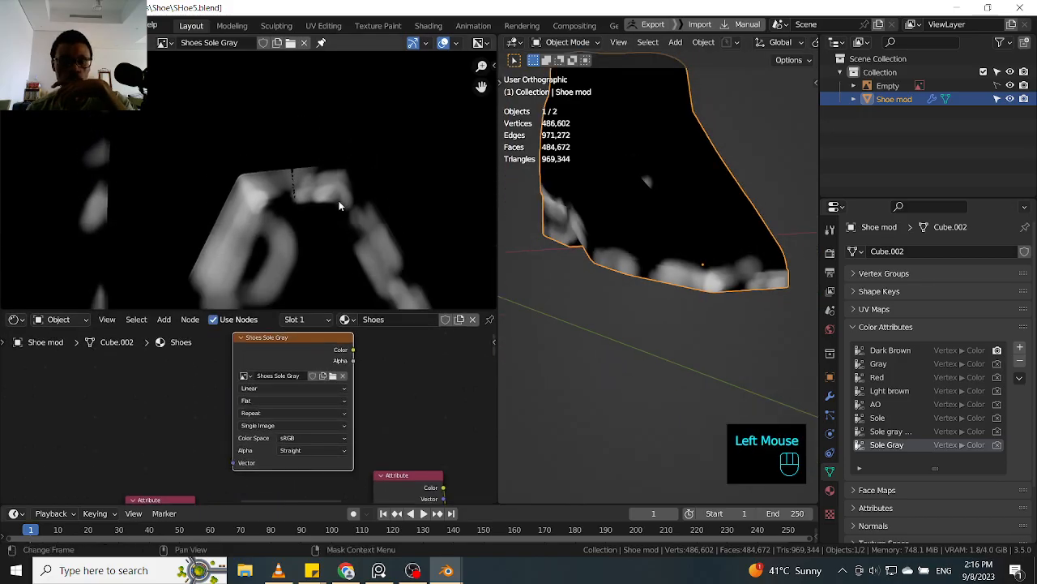
pyautogui.scroll(2, 301, 180)
pyautogui.scroll(-3, 301, 182)
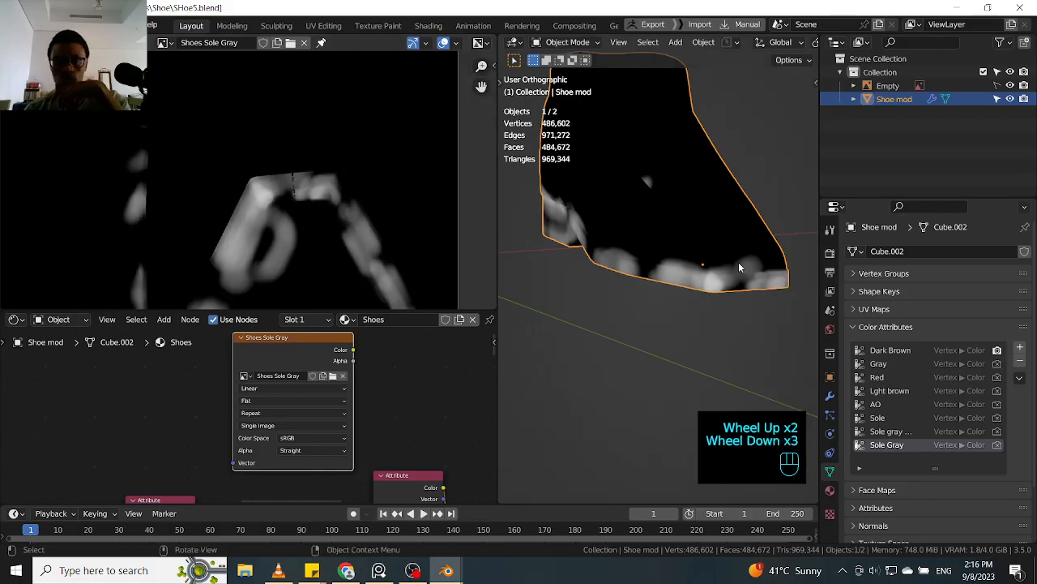
# - Enter Edit Mode on the shoe model with face selection and check the sole edge at the toe
pyautogui.scroll(-2, 739, 261)
pyautogui.press('Tab')
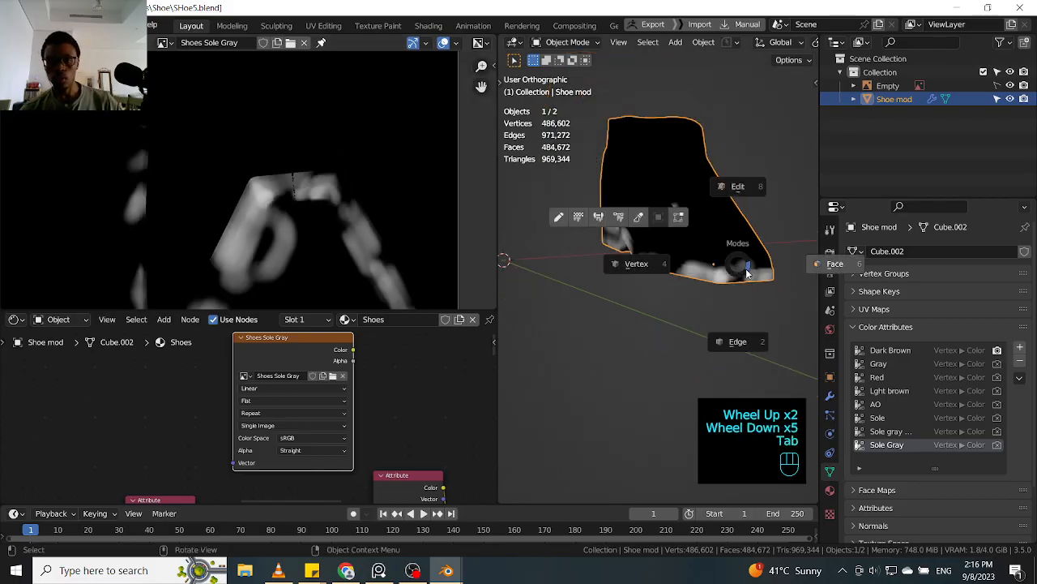
pyautogui.click(819, 265)
pyautogui.scroll(2, 744, 277)
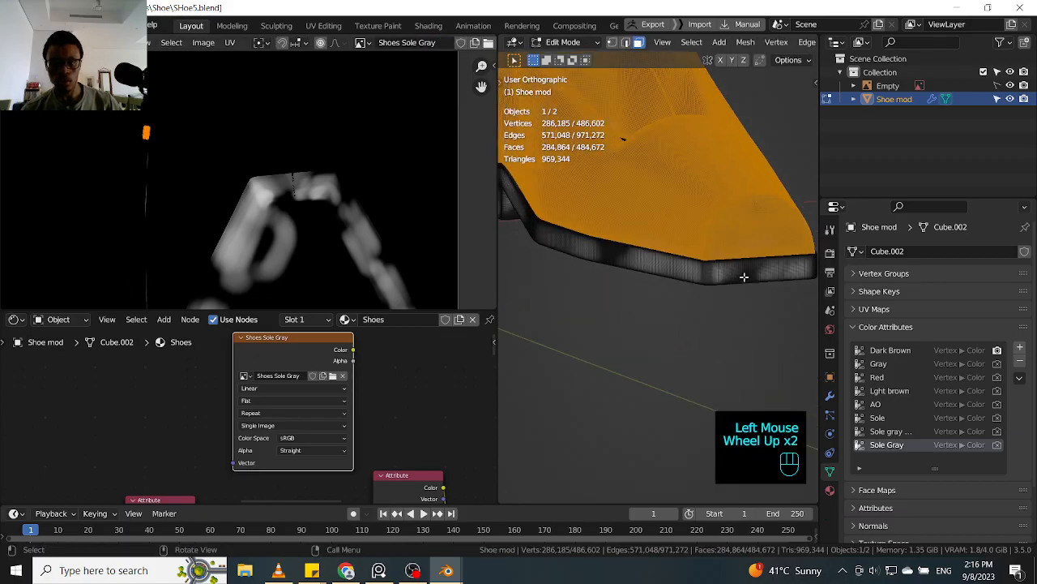
pyautogui.press(';')
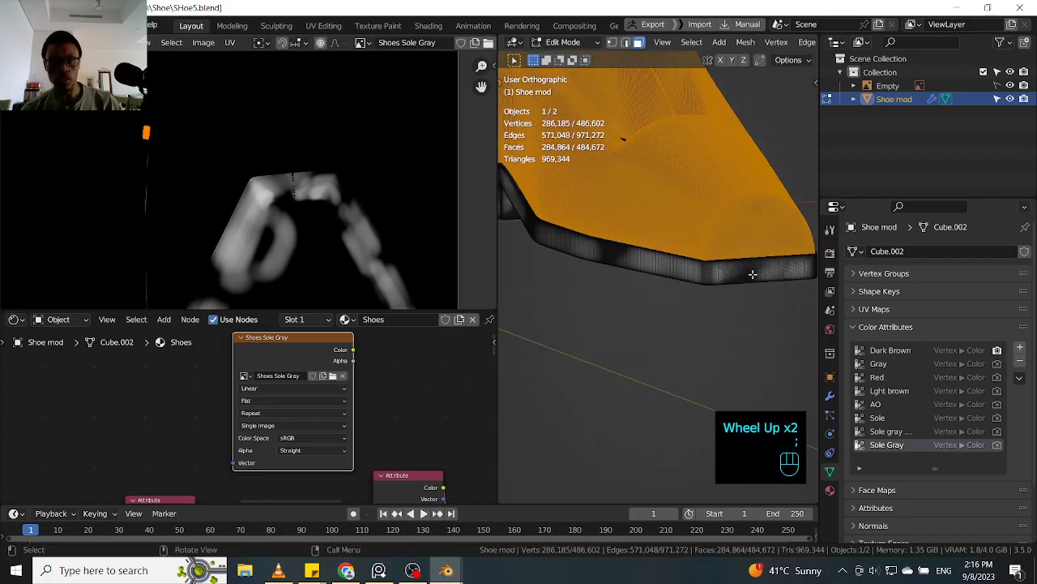
pyautogui.scroll(-2, 753, 275)
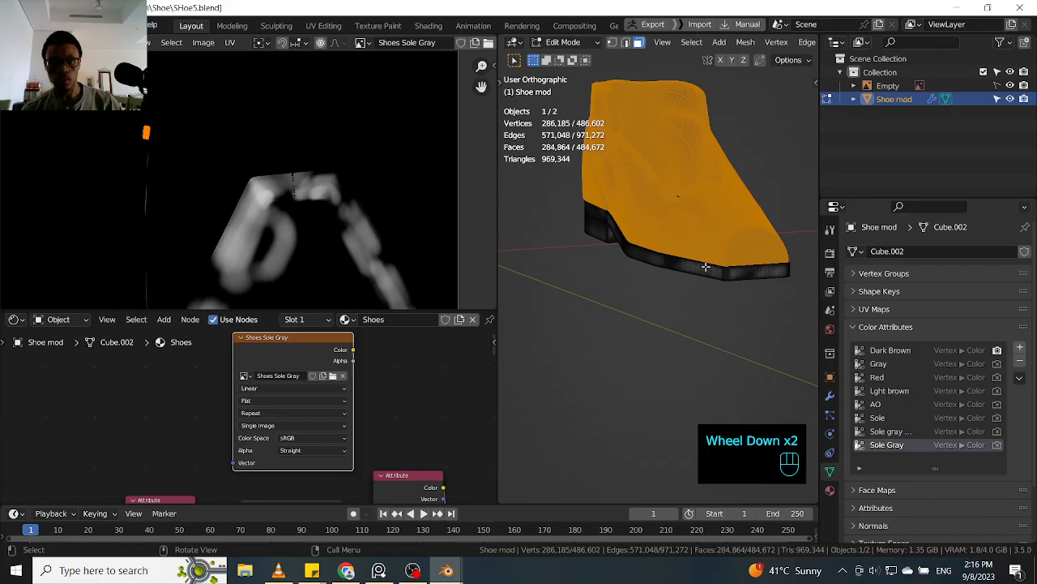
# - Select the linked faces of the sole's side band and view their UVs against the whole baked image
pyautogui.click(367, 45)
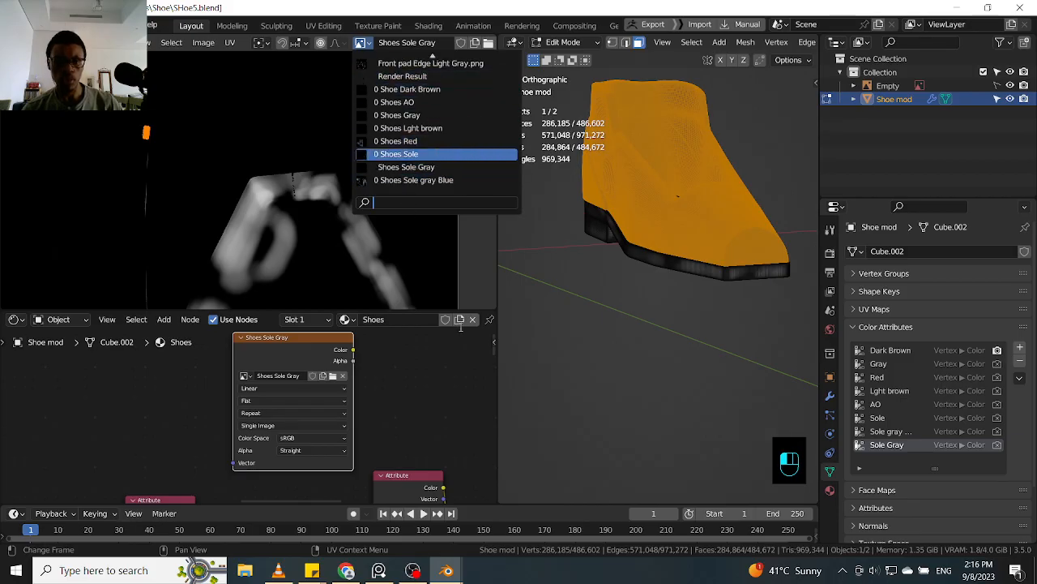
pyautogui.click(729, 278)
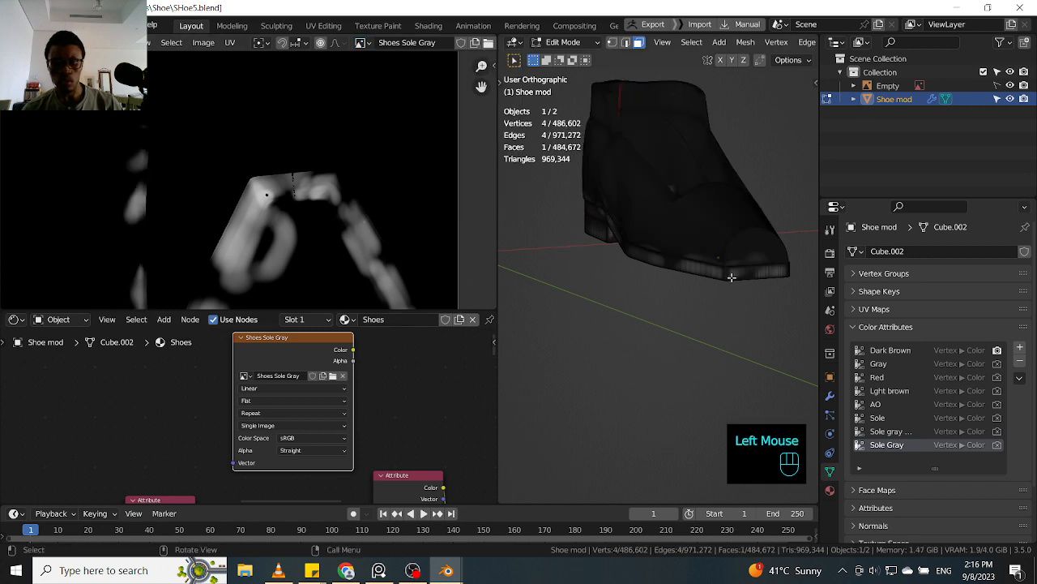
pyautogui.press('l')
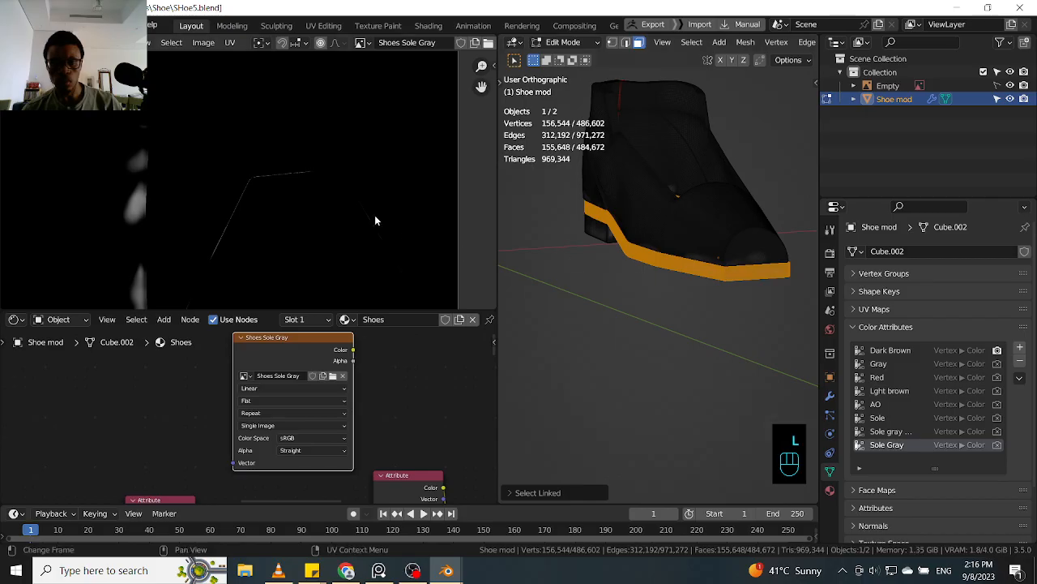
pyautogui.scroll(-5, 397, 162)
pyautogui.moveTo(401, 127); pyautogui.dragTo(369, 91, button='middle')
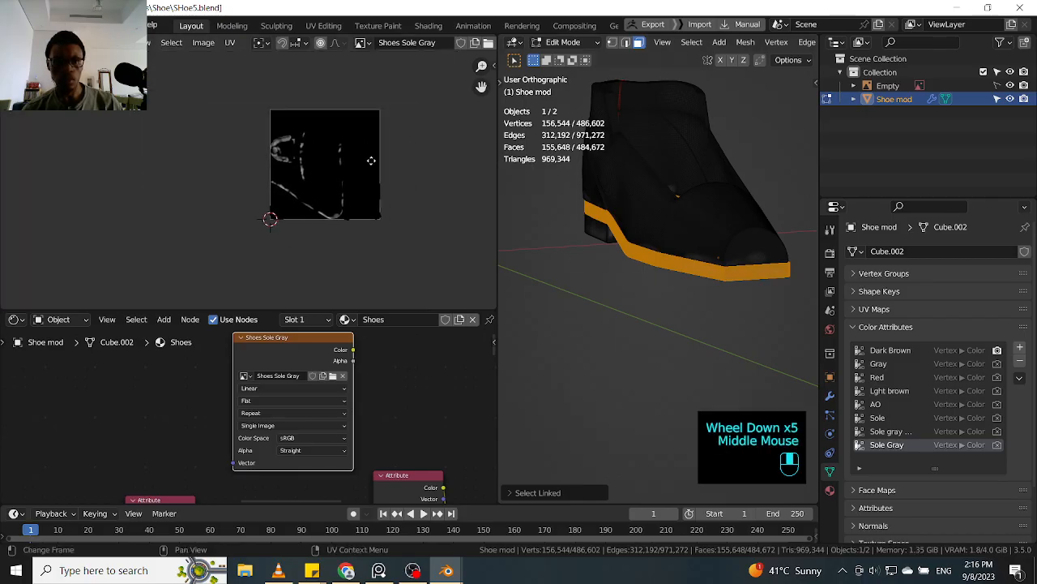
pyautogui.scroll(1, 368, 91)
pyautogui.moveTo(455, 65); pyautogui.dragTo(441, 53, button='middle')
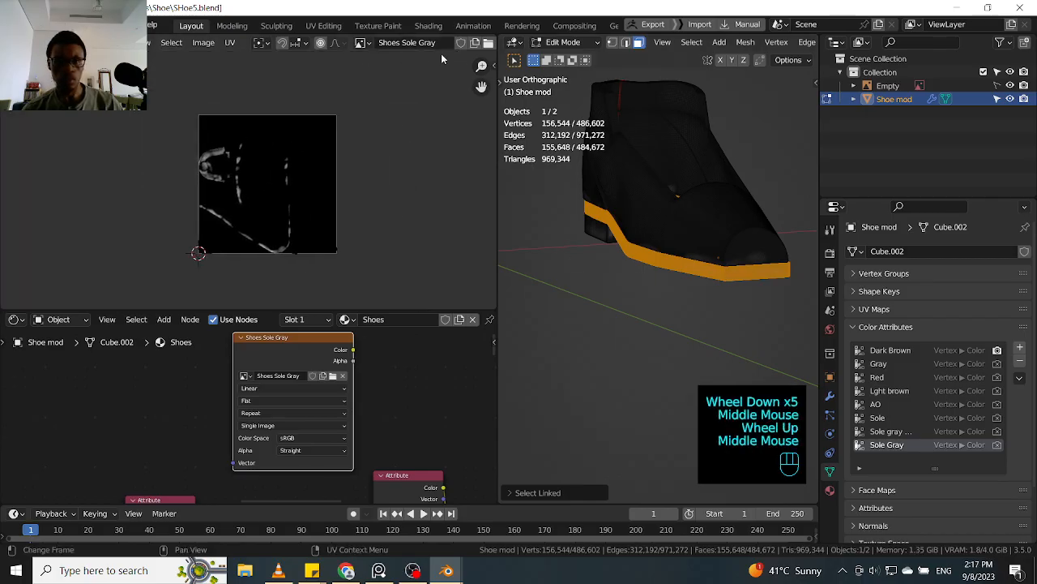
# - Switch to vertex selection and add all remaining linked parts of the shoe to the selection
pyautogui.press('Tab')
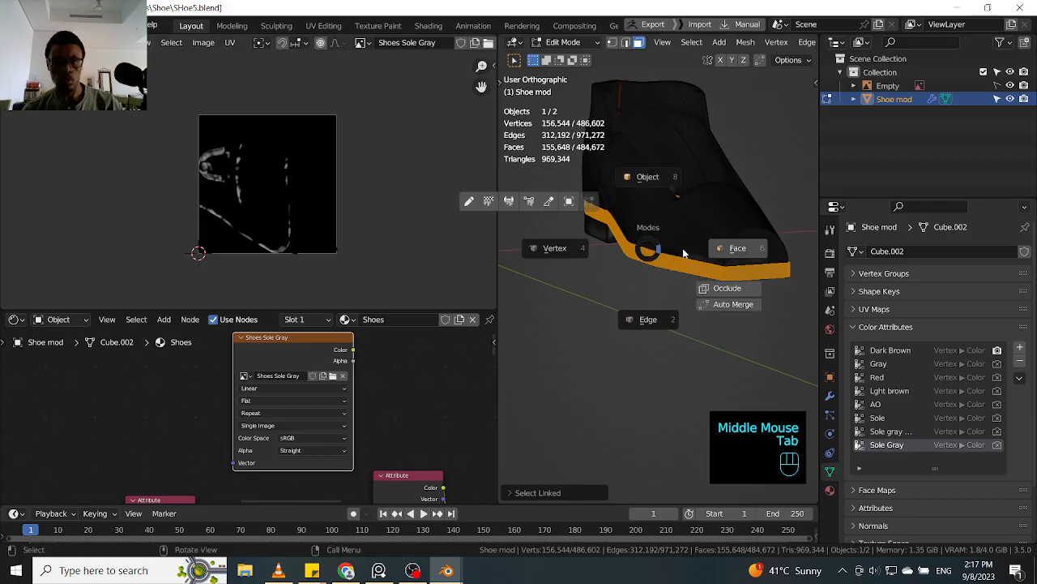
pyautogui.click(565, 251)
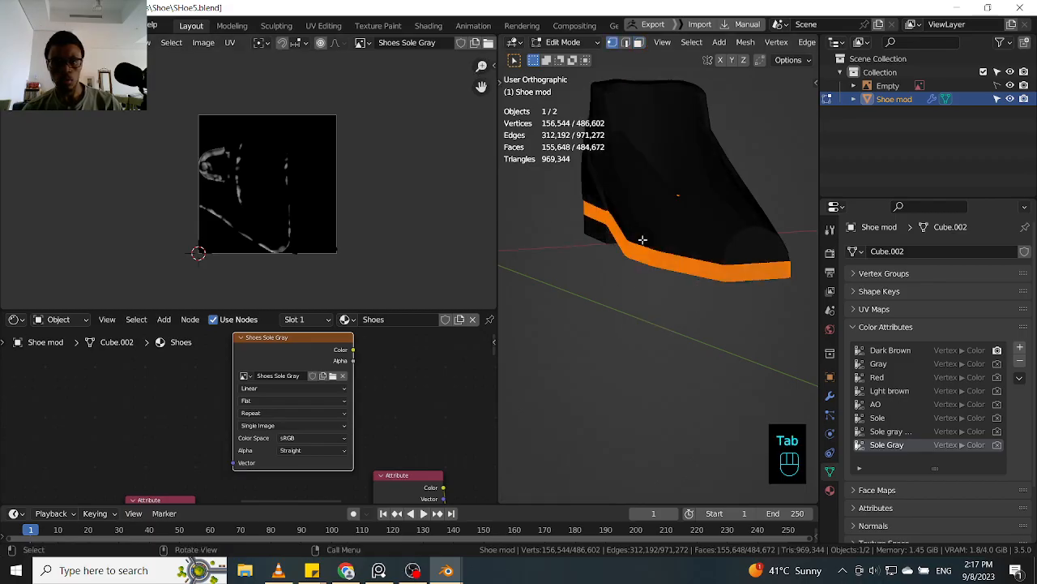
pyautogui.press('l')
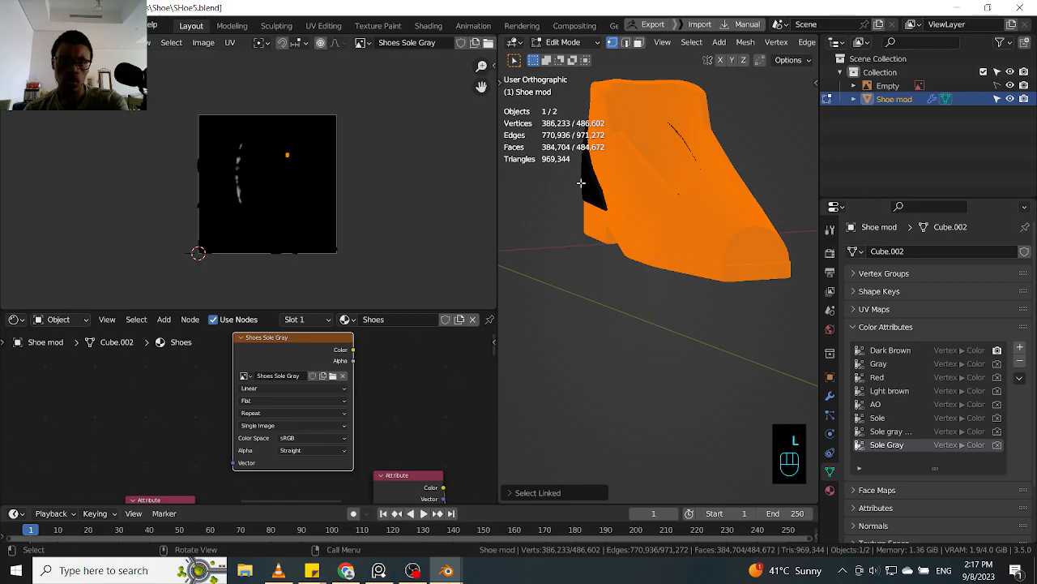
pyautogui.press('l')
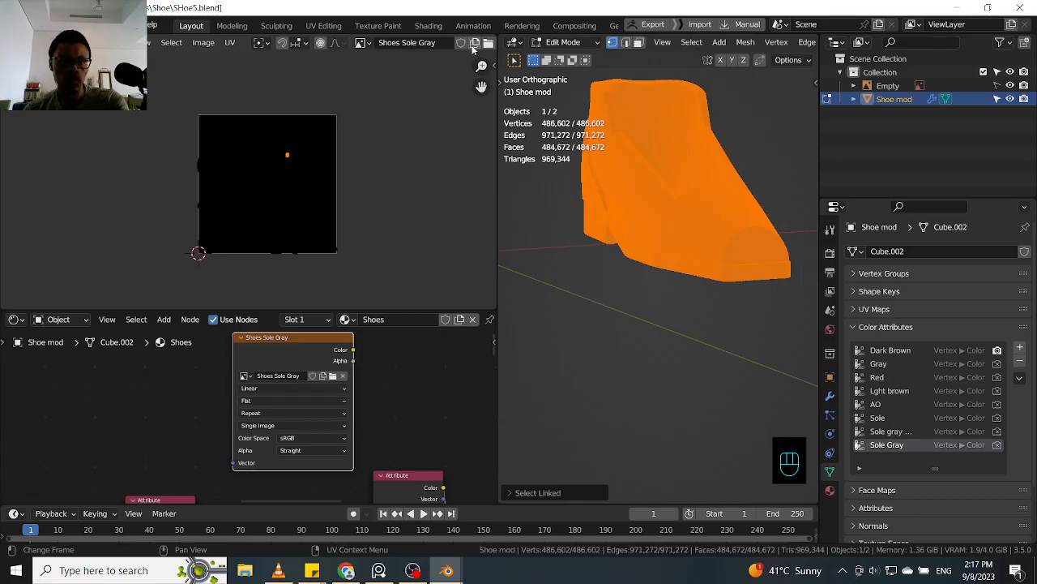
# - Widen the image editor and unlink the Shoes Sole Gray image from it
pyautogui.moveTo(482, 105)
pyautogui.mouseDown(button='middle')
pyautogui.moveTo(410, 170)
pyautogui.moveTo(478, 91)
pyautogui.mouseUp(button='middle')
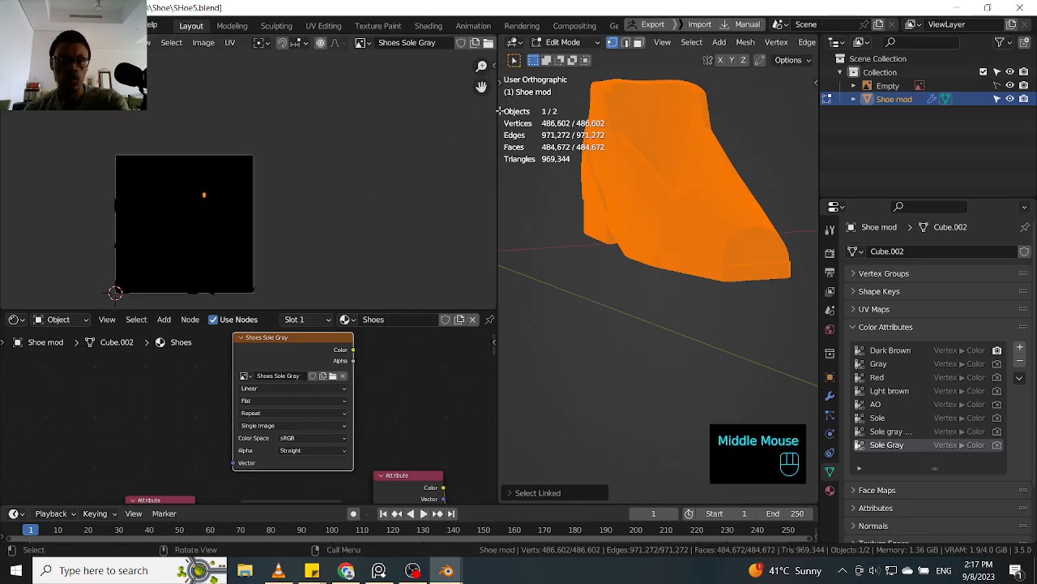
pyautogui.moveTo(500, 111); pyautogui.dragTo(578, 111)
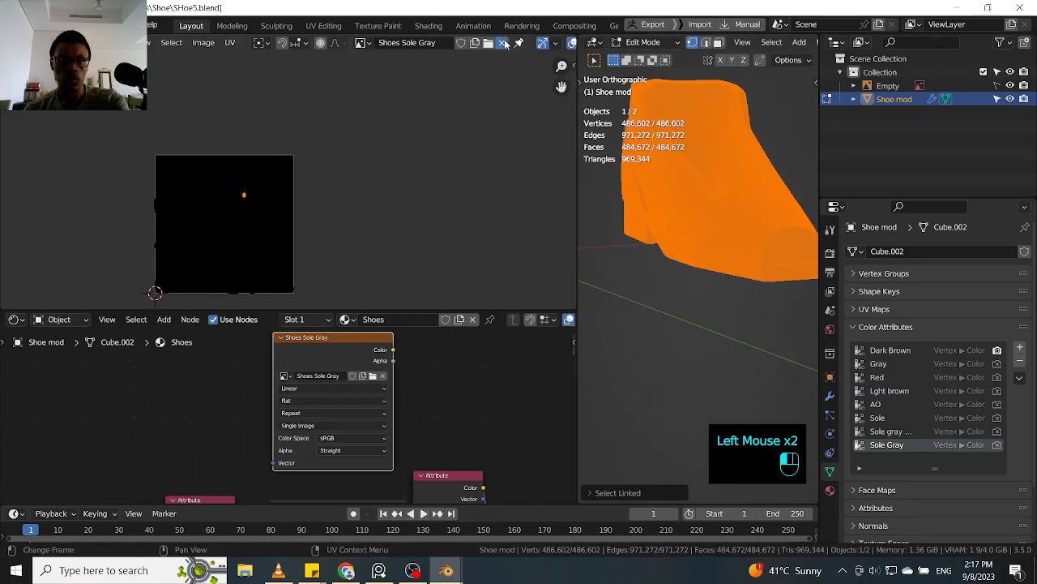
pyautogui.click(503, 43)
pyautogui.click(367, 44)
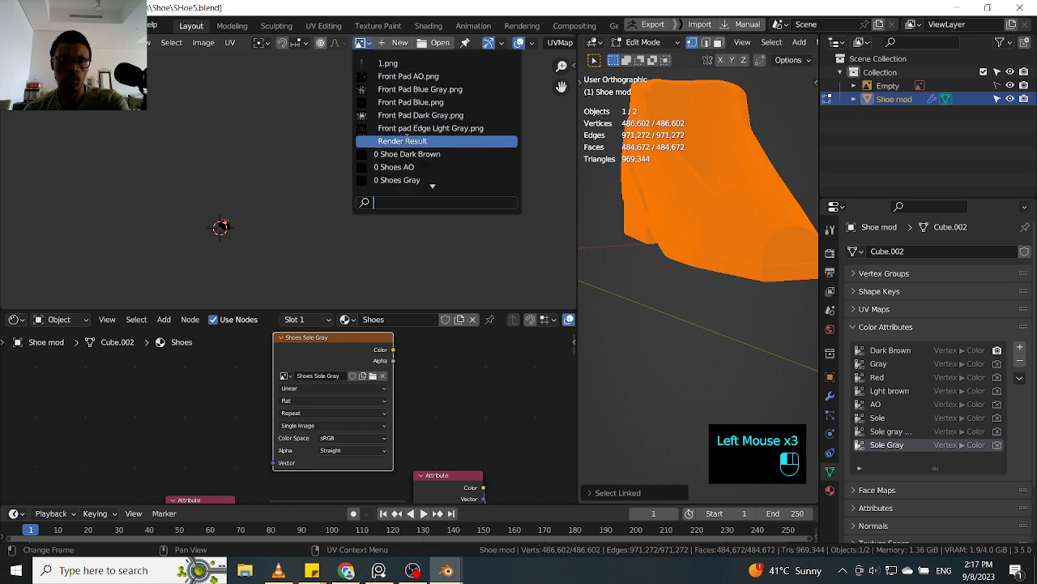
pyautogui.scroll(-8, 407, 140)
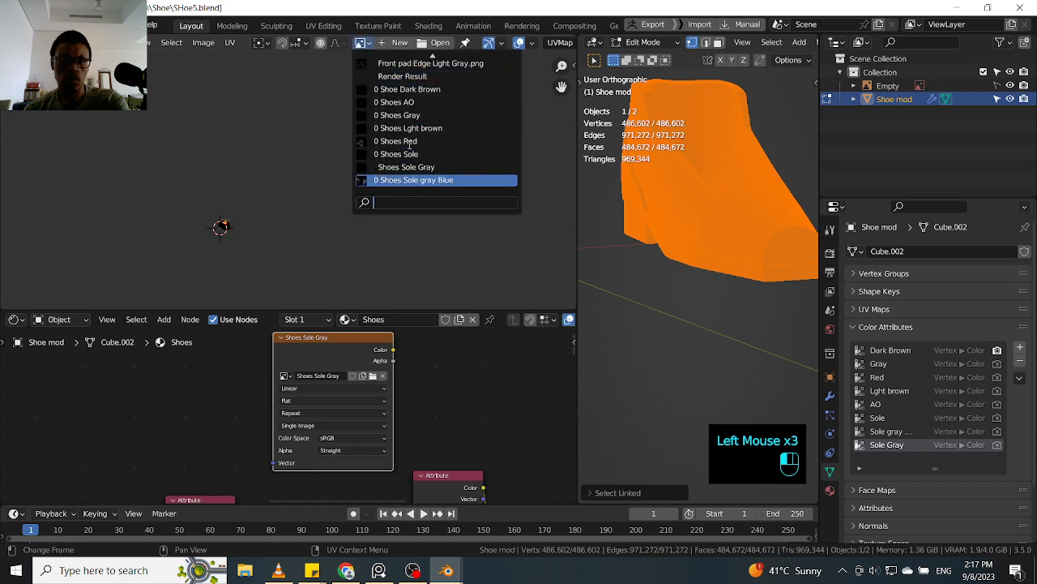
pyautogui.scroll(14, 413, 162)
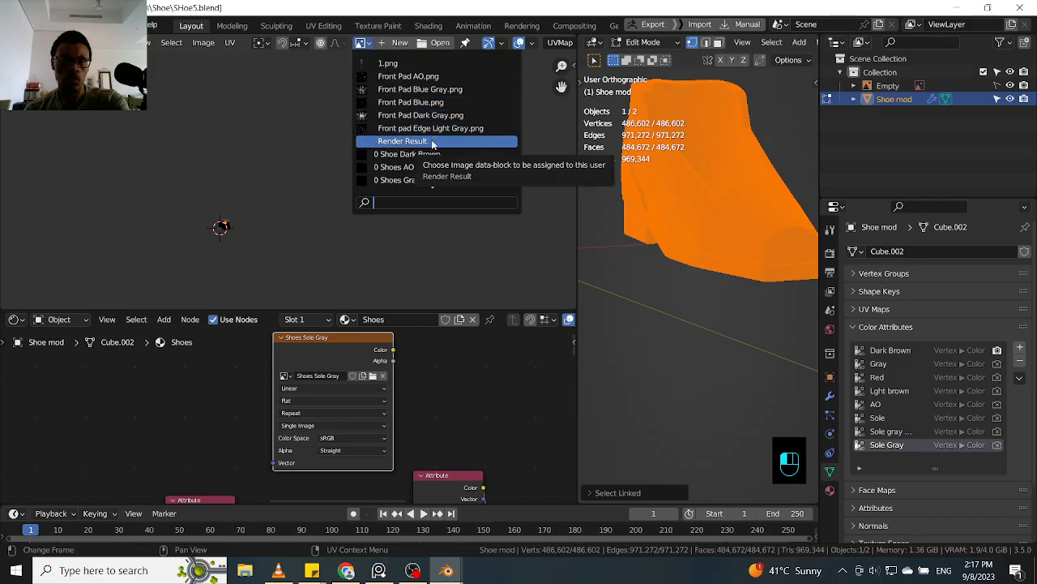
pyautogui.click(433, 140)
pyautogui.scroll(4, 238, 242)
pyautogui.moveTo(238, 242); pyautogui.dragTo(231, 183, button='middle')
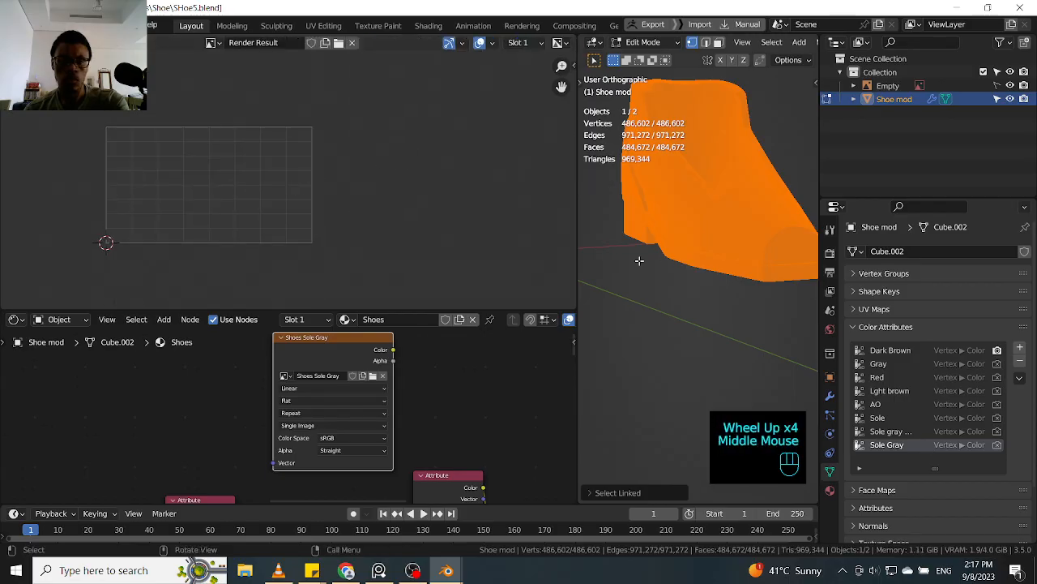
pyautogui.click(16, 42)
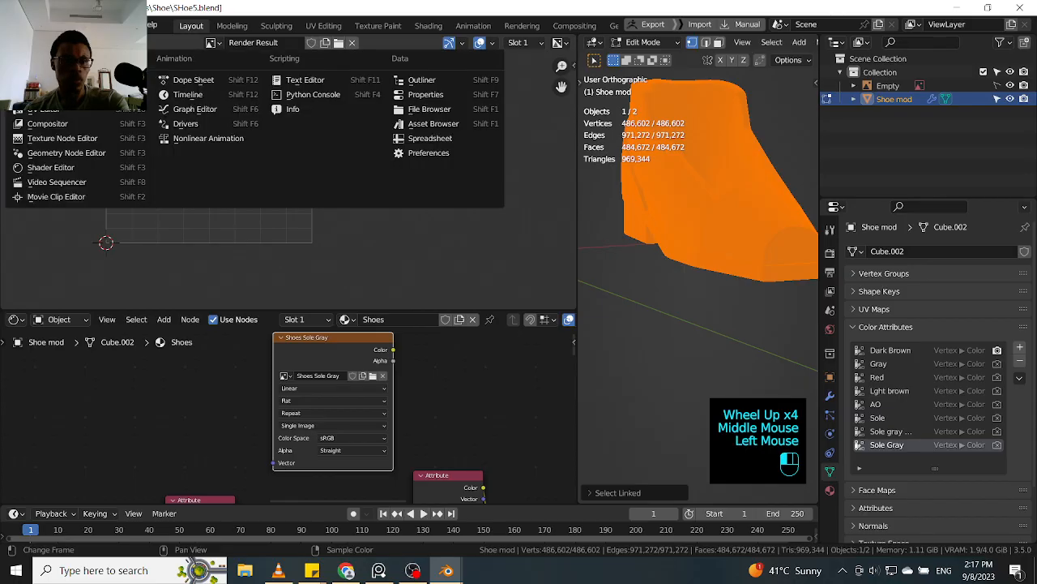
pyautogui.click(60, 115)
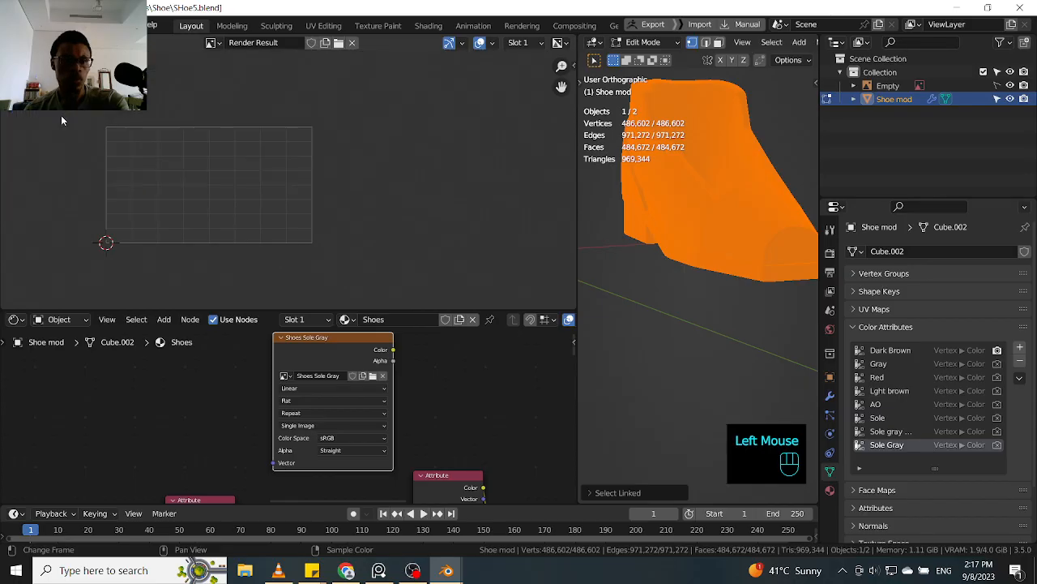
pyautogui.click(355, 44)
# - Examine the shoe's full UV layout and compare the toe island with the front of the model
pyautogui.scroll(4, 208, 201)
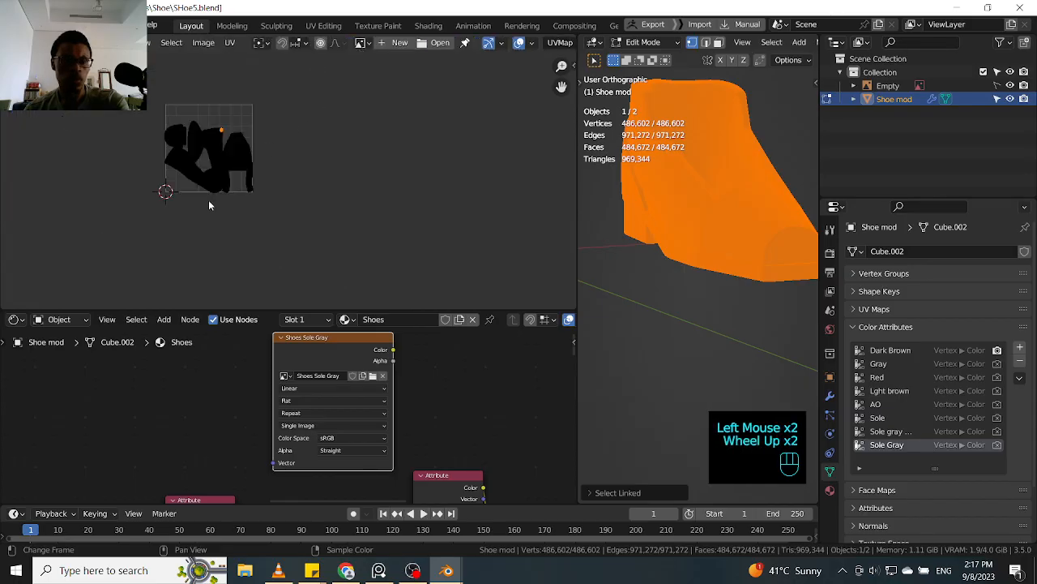
pyautogui.moveTo(244, 143); pyautogui.dragTo(260, 194, button='middle')
pyautogui.moveTo(251, 114); pyautogui.dragTo(246, 138, button='middle')
pyautogui.scroll(2, 291, 136)
pyautogui.scroll(-2, 299, 163)
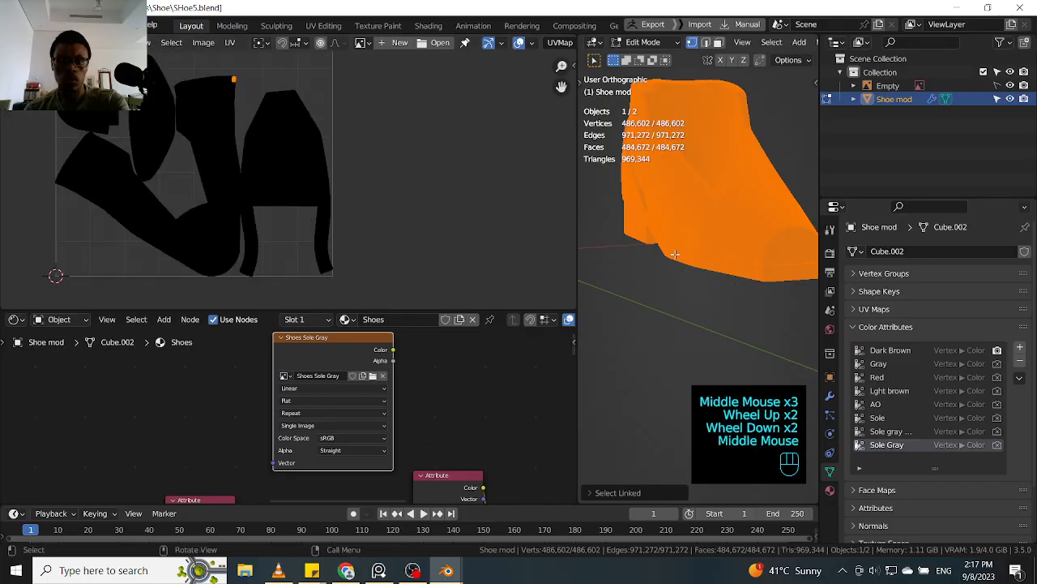
pyautogui.moveTo(701, 271); pyautogui.dragTo(769, 340, button='middle')
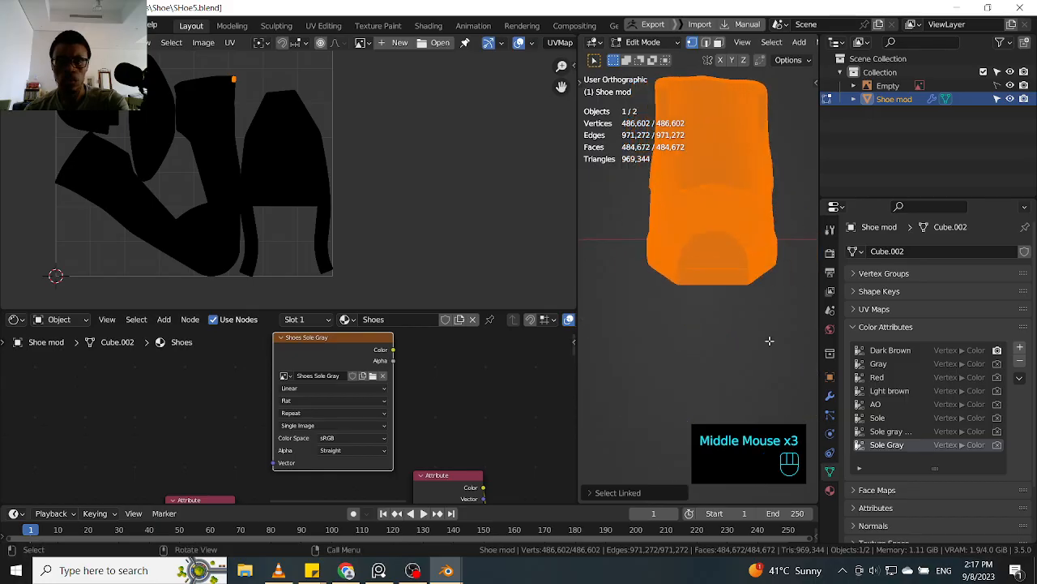
pyautogui.scroll(4, 271, 118)
pyautogui.scroll(-2, 271, 119)
pyautogui.moveTo(272, 118); pyautogui.dragTo(285, 203, button='middle')
pyautogui.moveTo(280, 146); pyautogui.dragTo(284, 203, button='middle')
pyautogui.moveTo(282, 170); pyautogui.dragTo(288, 235, button='middle')
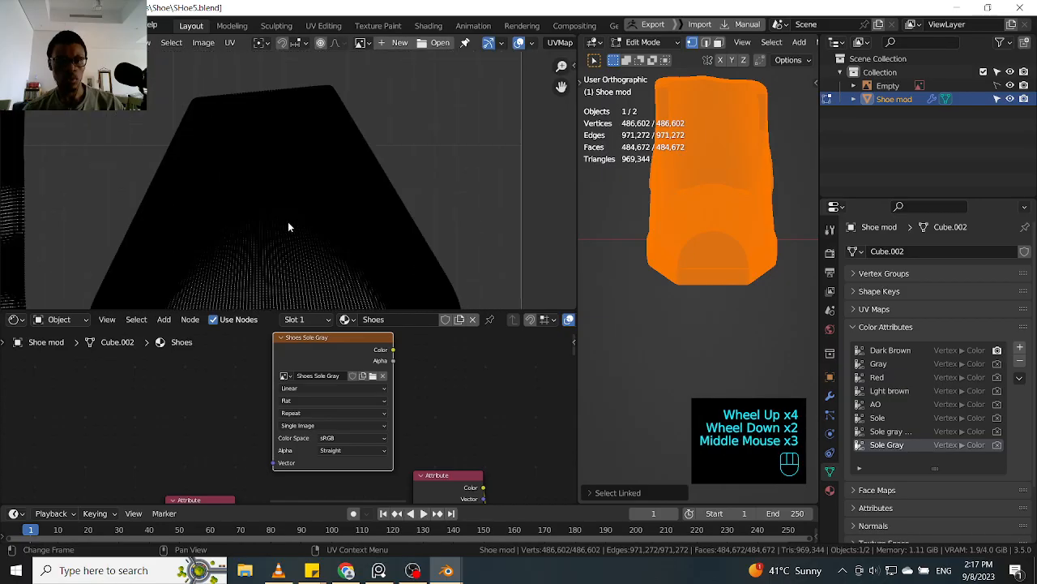
# - Examine the UV vertices and outer edge of the toe island up close for seam problems
pyautogui.scroll(2, 259, 148)
pyautogui.moveTo(260, 148); pyautogui.dragTo(339, 195, button='middle')
pyautogui.scroll(2, 256, 191)
pyautogui.scroll(-1, 255, 191)
pyautogui.scroll(1, 202, 136)
pyautogui.scroll(-2, 217, 142)
pyautogui.scroll(2, 339, 196)
pyautogui.scroll(-1, 341, 196)
pyautogui.scroll(2, 354, 228)
pyautogui.scroll(1, 328, 215)
pyautogui.scroll(-6, 328, 215)
pyautogui.moveTo(328, 214); pyautogui.dragTo(350, 176, button='middle')
pyautogui.scroll(-1, 368, 165)
pyautogui.scroll(2, 237, 95)
pyautogui.scroll(1, 237, 95)
pyautogui.moveTo(238, 95); pyautogui.dragTo(288, 146, button='middle')
pyautogui.scroll(1, 223, 160)
pyautogui.scroll(2, 277, 170)
pyautogui.scroll(-2, 277, 171)
pyautogui.scroll(-2, 281, 174)
pyautogui.scroll(-2, 288, 180)
pyautogui.moveTo(812, 265); pyautogui.dragTo(774, 237, button='middle')
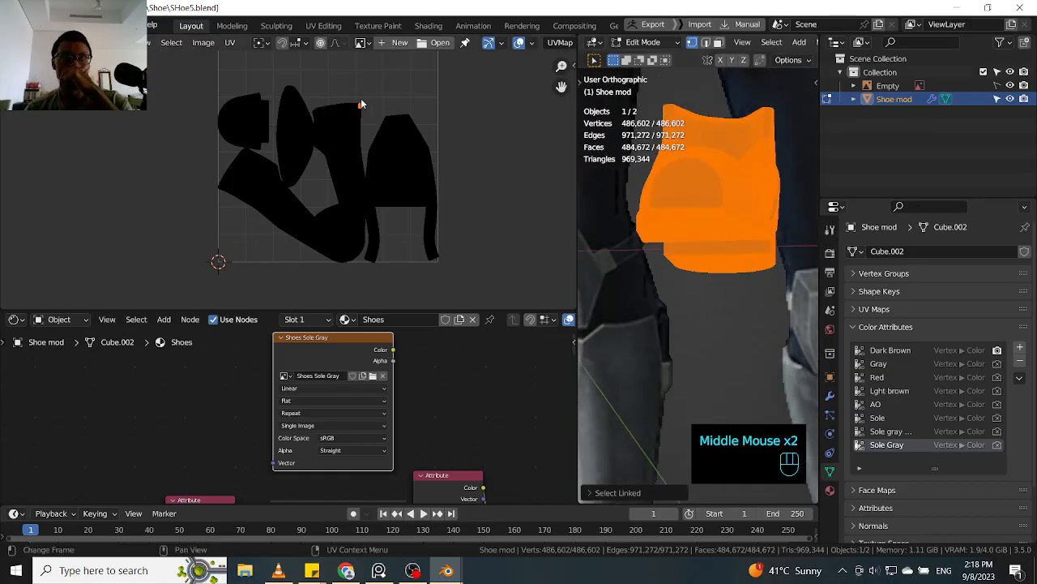
# - Deselect all of the shoe's geometry and review its UV islands alongside the model
pyautogui.click(401, 114)
pyautogui.doubleClick(400, 114)
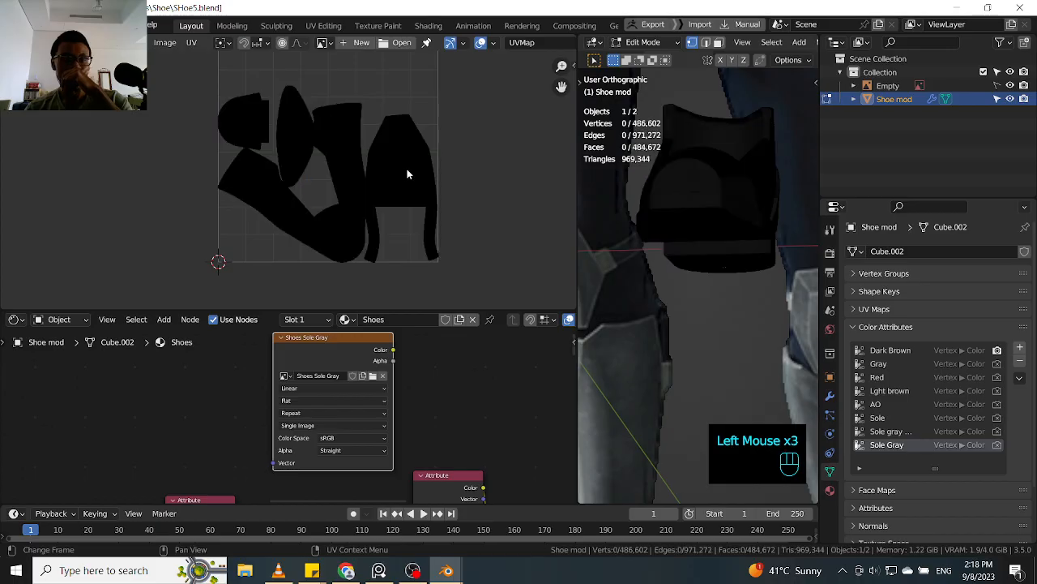
pyautogui.scroll(2, 424, 174)
pyautogui.moveTo(424, 173); pyautogui.dragTo(429, 185, button='middle')
pyautogui.moveTo(729, 303); pyautogui.dragTo(711, 333, button='middle')
pyautogui.scroll(-1, 736, 241)
# - Try the wireframe overlay on the shoe model
pyautogui.press('q')
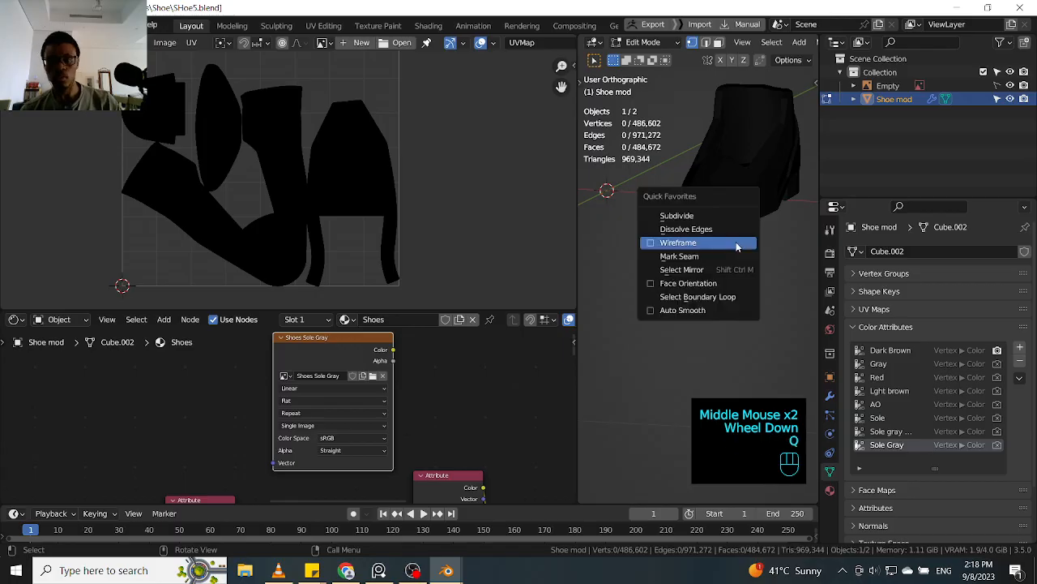
pyautogui.click(695, 243)
pyautogui.press('q')
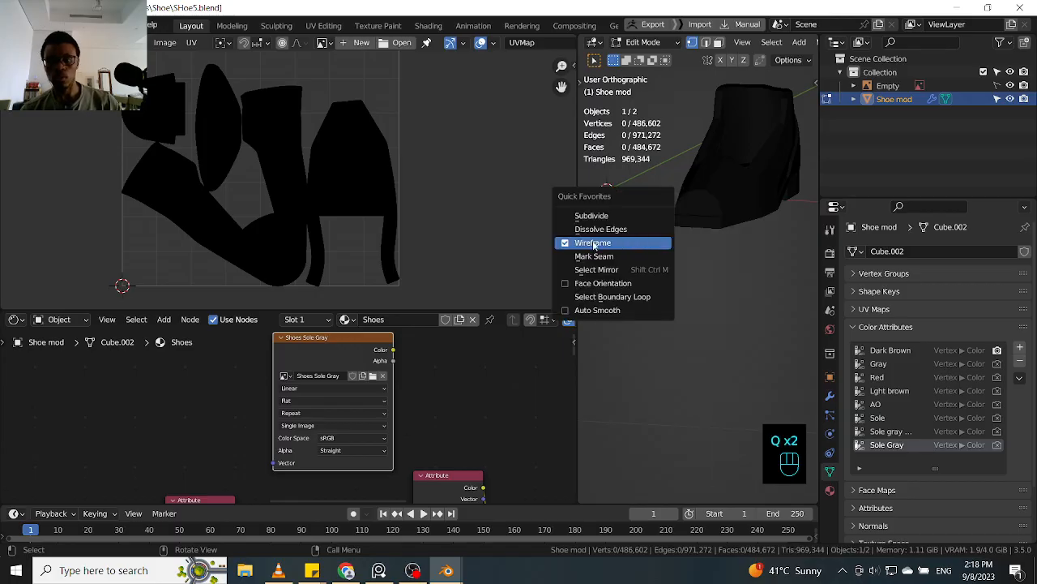
# - Examine the mesh around the shoe's toe and sole from the front
pyautogui.keyDown('shift'); pyautogui.moveTo(718, 219); pyautogui.dragTo(753, 248, button='middle'); pyautogui.keyUp('shift')
pyautogui.scroll(2, 712, 241)
pyautogui.scroll(1, 712, 234)
pyautogui.scroll(1, 697, 243)
pyautogui.scroll(2, 721, 244)
pyautogui.scroll(1, 719, 247)
pyautogui.scroll(-2, 720, 245)
pyautogui.scroll(-2, 704, 272)
pyautogui.scroll(-2, 704, 273)
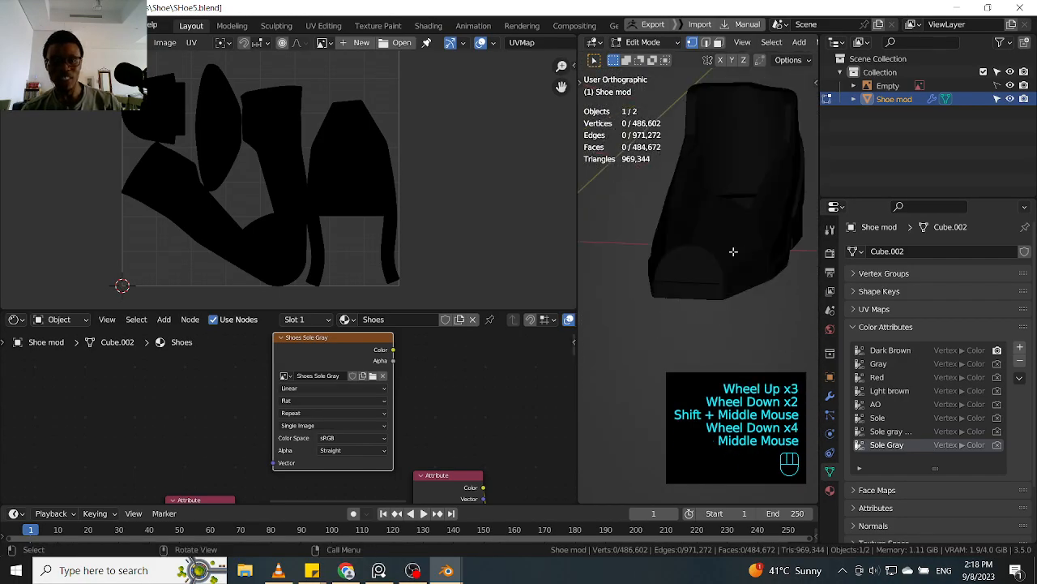
# - Return the shoe model to Object Mode and choose the UV Editor for the empty image area
pyautogui.press('Tab')
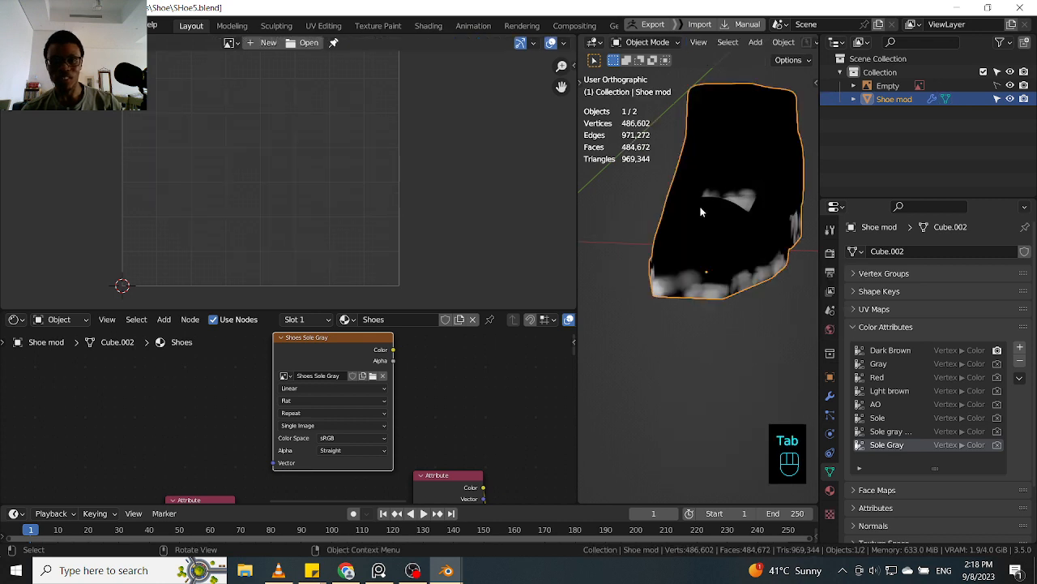
pyautogui.click(231, 42)
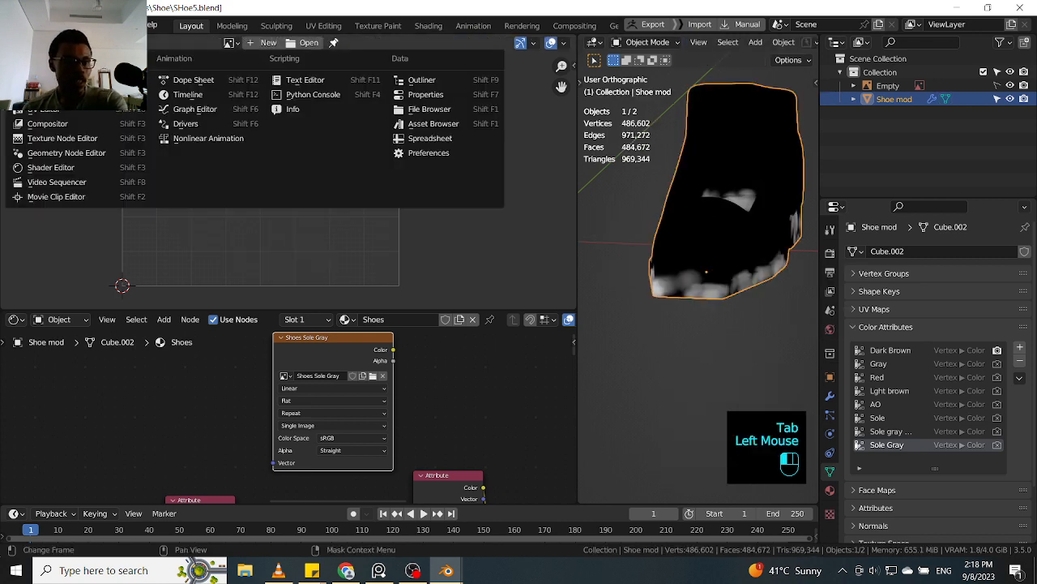
pyautogui.click(67, 111)
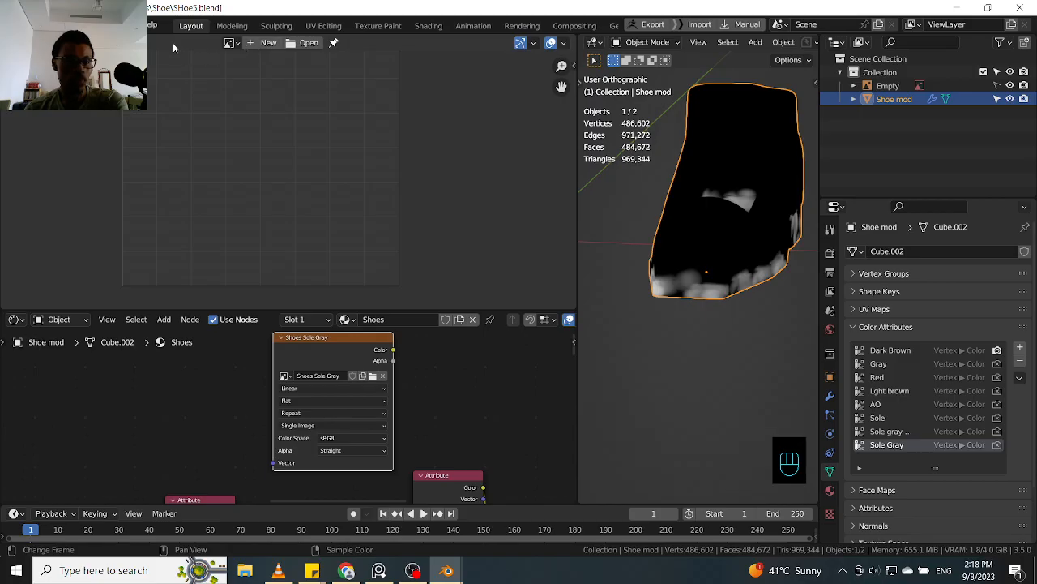
# - Try Mask mode in the empty image editor area
pyautogui.click(60, 42)
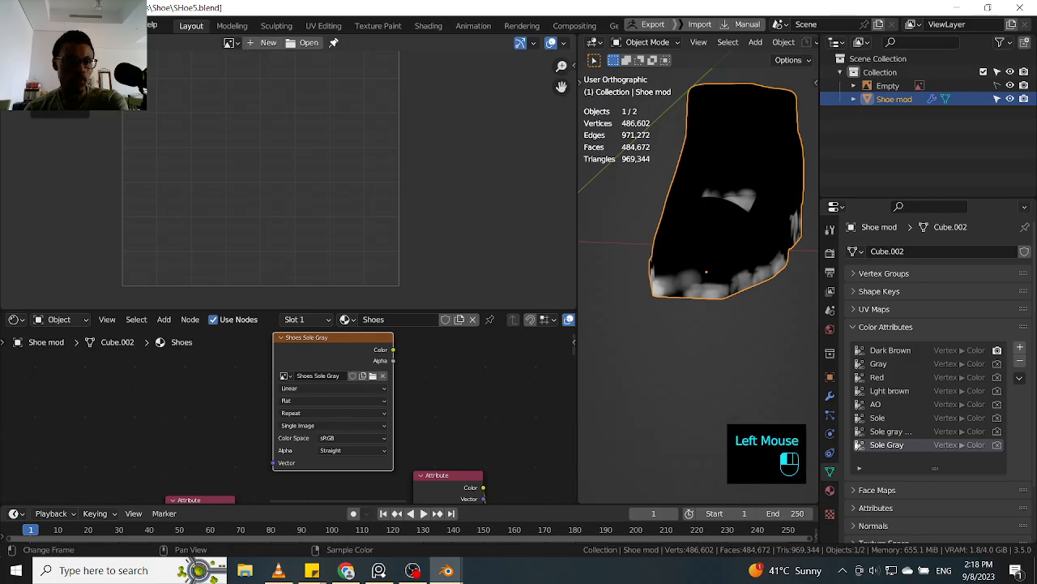
pyautogui.click(17, 42)
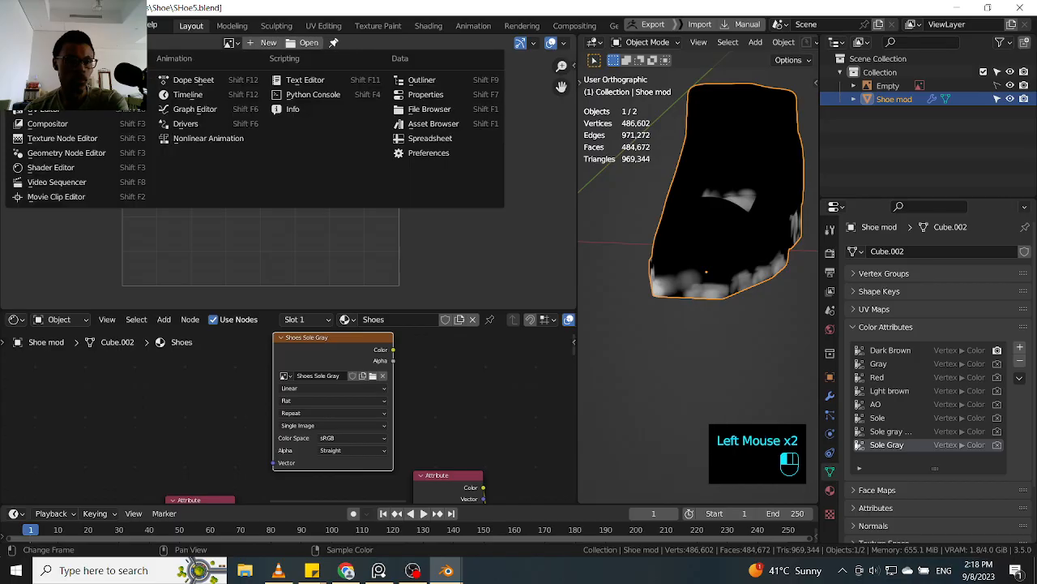
pyautogui.click(59, 110)
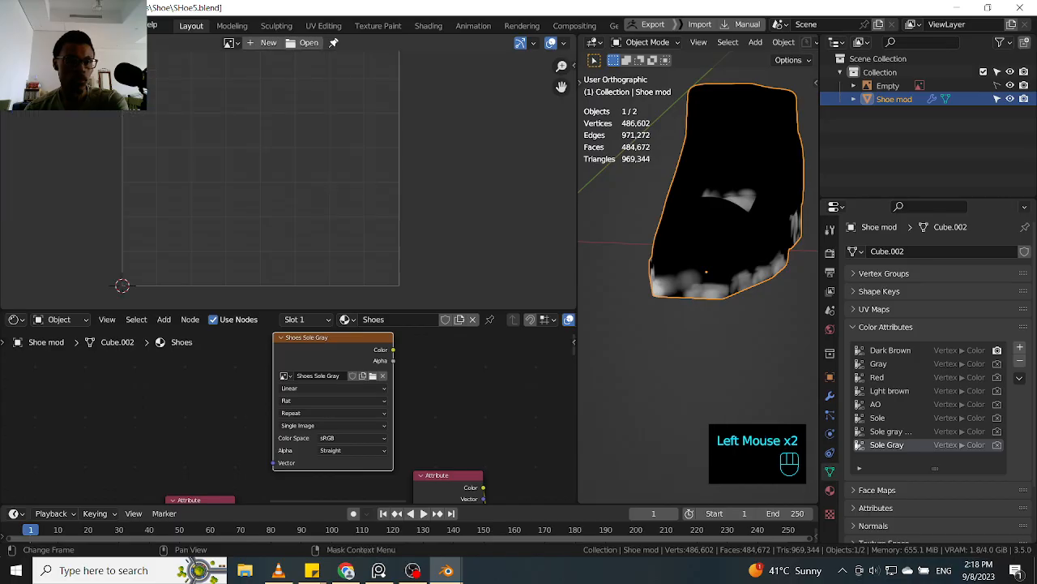
pyautogui.click(17, 42)
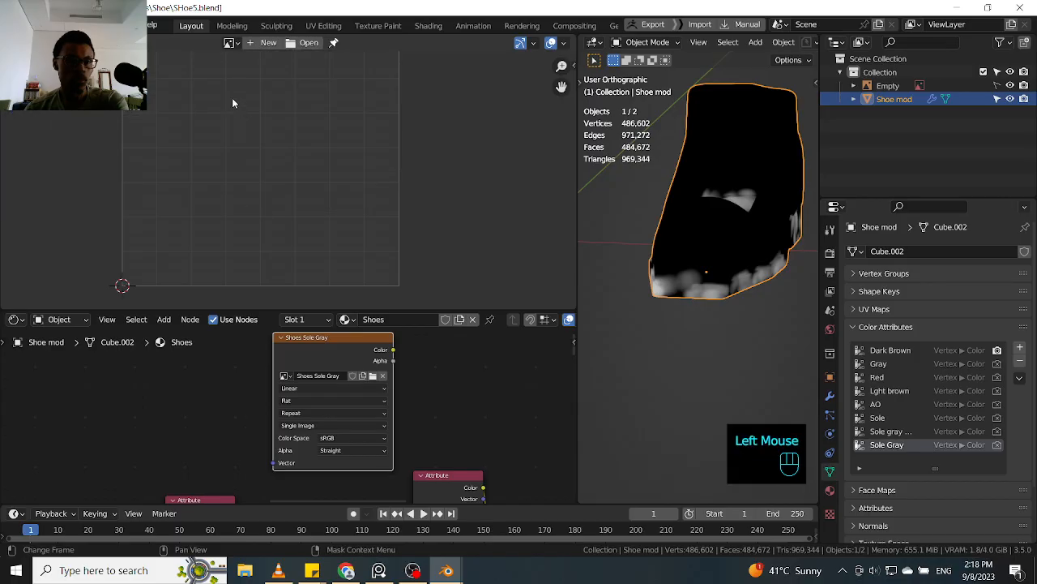
pyautogui.click(47, 42)
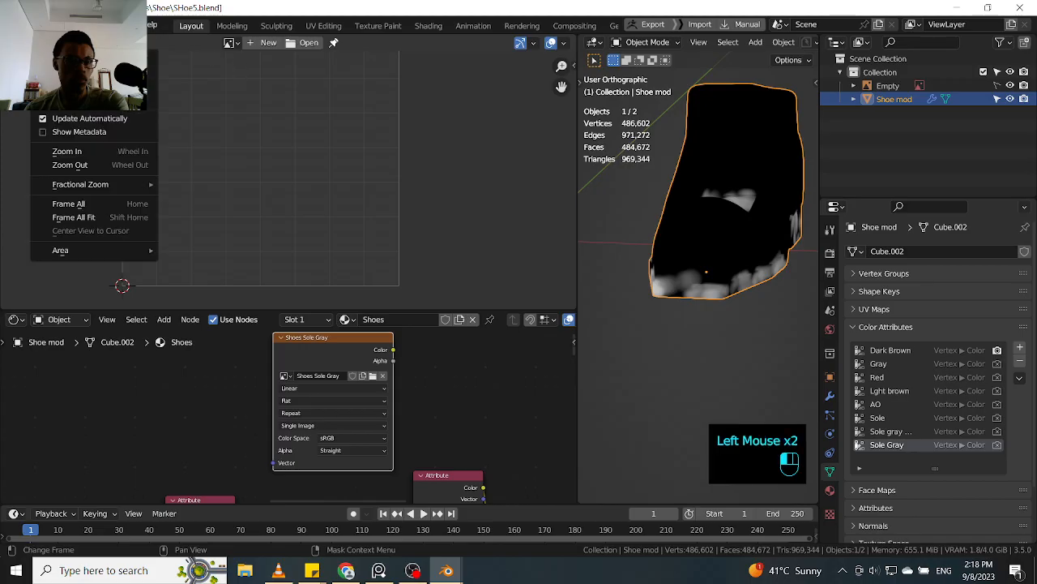
pyautogui.click(748, 238)
pyautogui.scroll(-2, 343, 157)
pyautogui.moveTo(343, 158); pyautogui.dragTo(311, 181, button='middle')
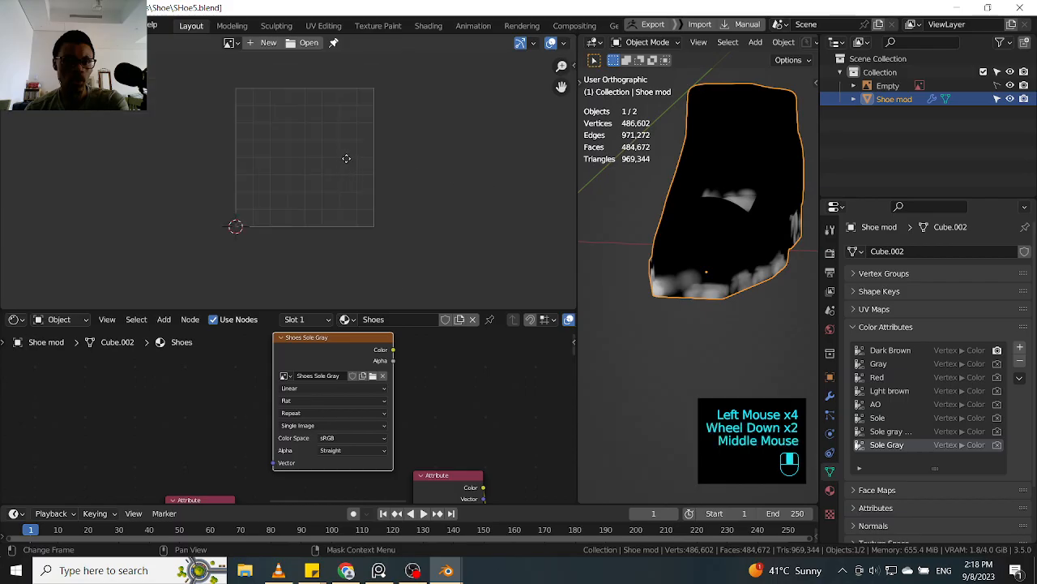
pyautogui.scroll(1, 146, 114)
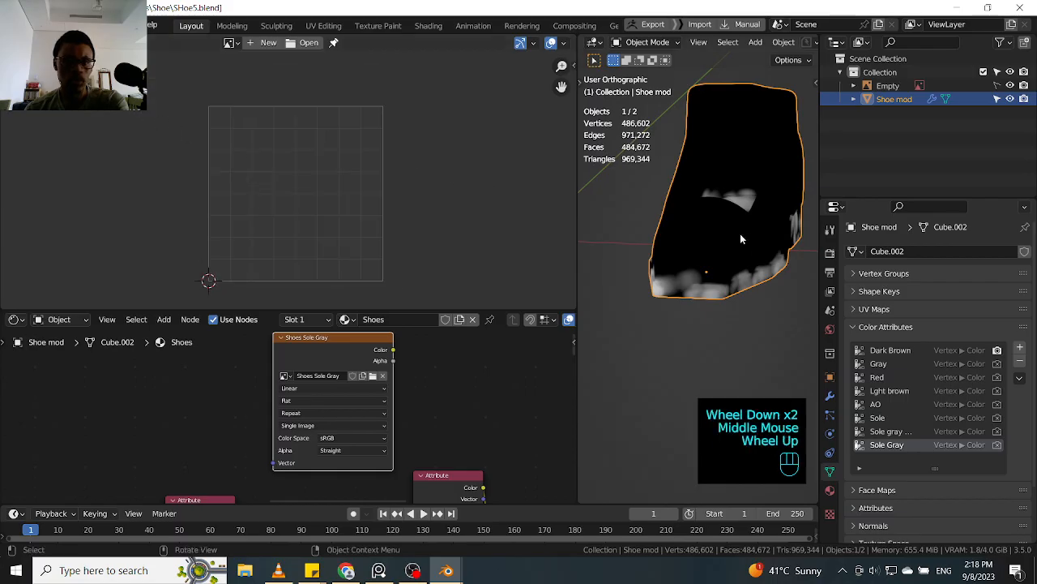
pyautogui.moveTo(224, 114); pyautogui.dragTo(145, 89, button='middle')
pyautogui.click(231, 42)
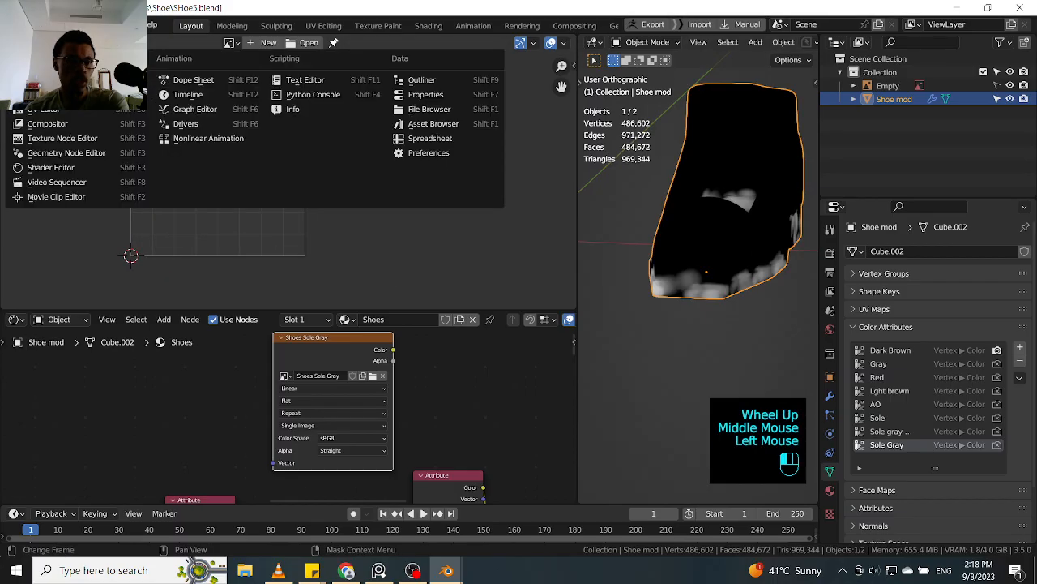
pyautogui.click(231, 42)
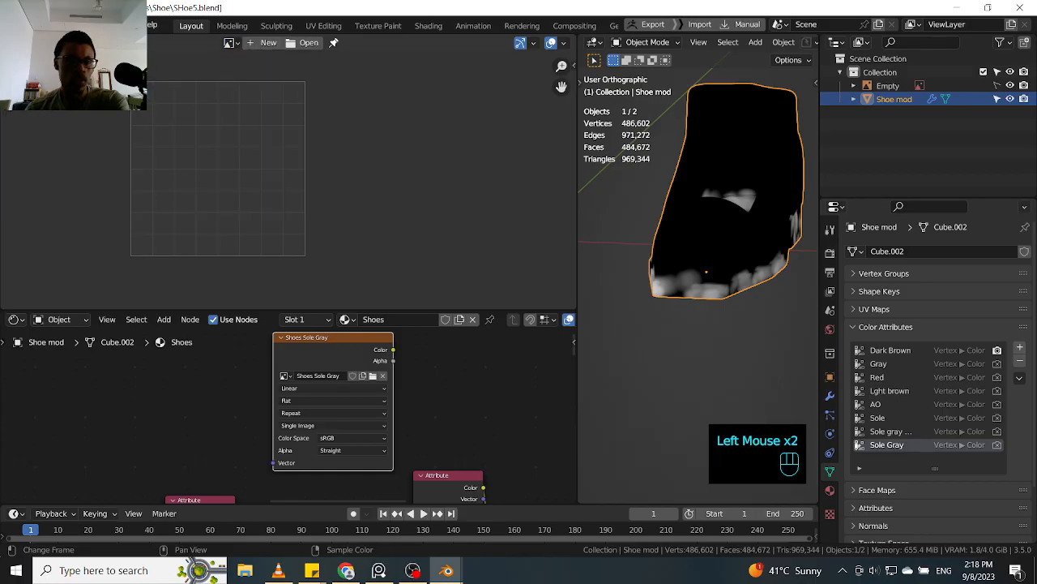
pyautogui.click(94, 42)
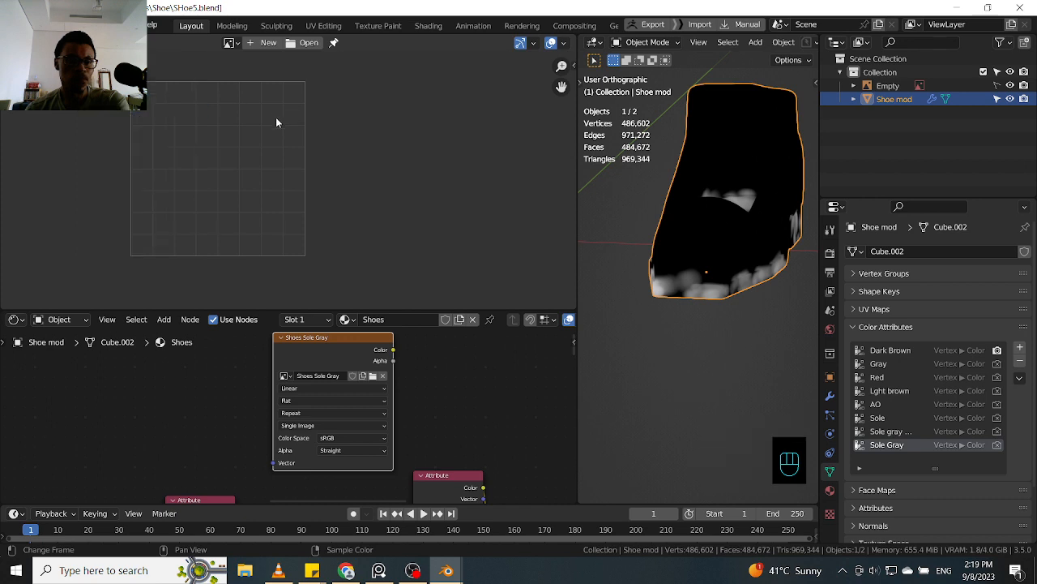
# - Try loading the Render Result into the image area, and unlink it again
pyautogui.moveTo(681, 243); pyautogui.dragTo(767, 254, button='middle')
pyautogui.scroll(5, 780, 253)
pyautogui.moveTo(254, 152); pyautogui.dragTo(227, 171, button='middle')
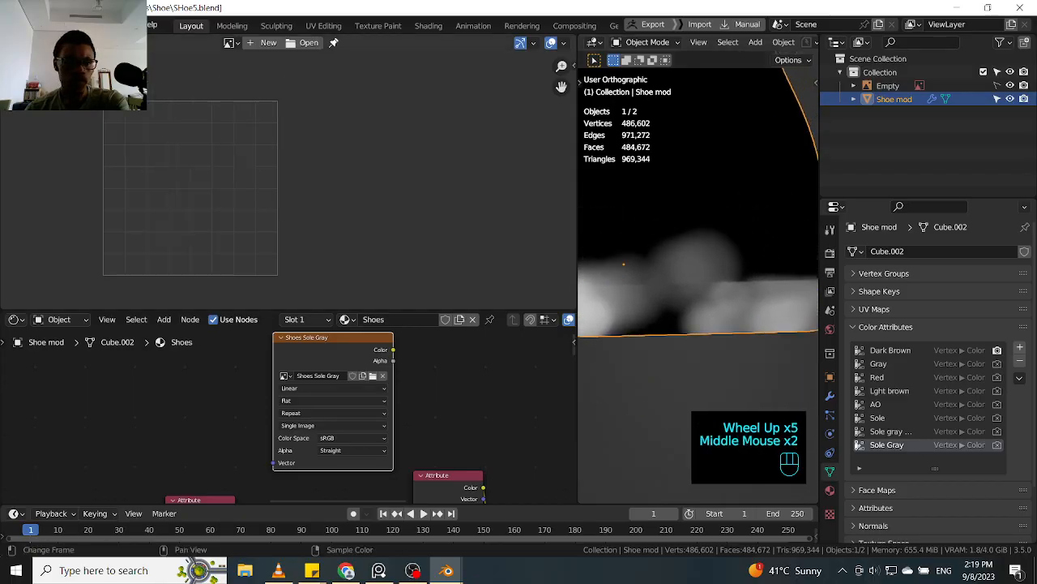
pyautogui.click(94, 43)
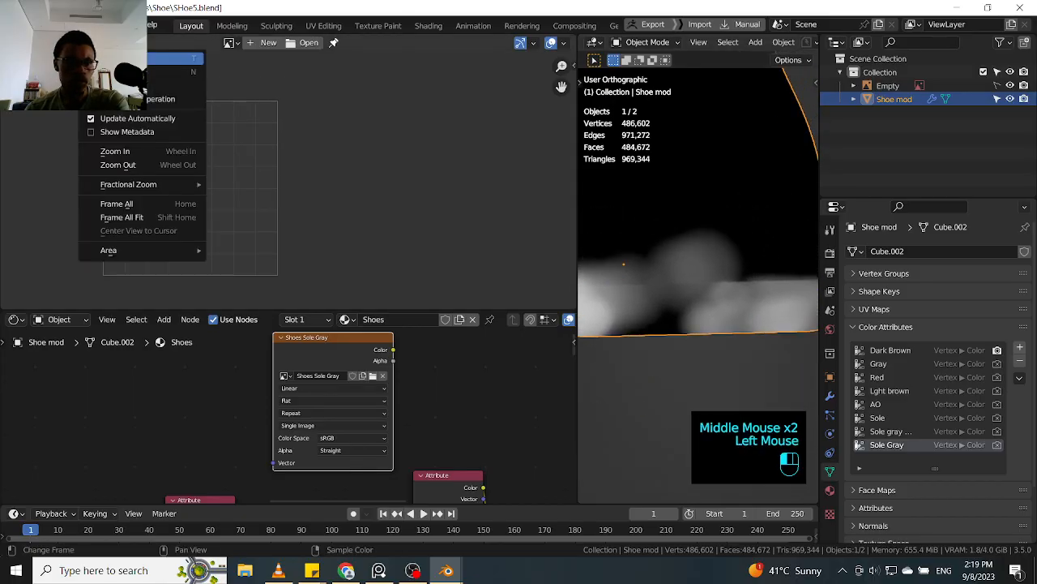
pyautogui.click(238, 44)
pyautogui.scroll(-2, 278, 143)
pyautogui.click(275, 118)
pyautogui.scroll(-3, 273, 114)
pyautogui.scroll(-2, 275, 129)
pyautogui.moveTo(275, 130); pyautogui.dragTo(268, 134, button='middle')
pyautogui.scroll(2, 267, 134)
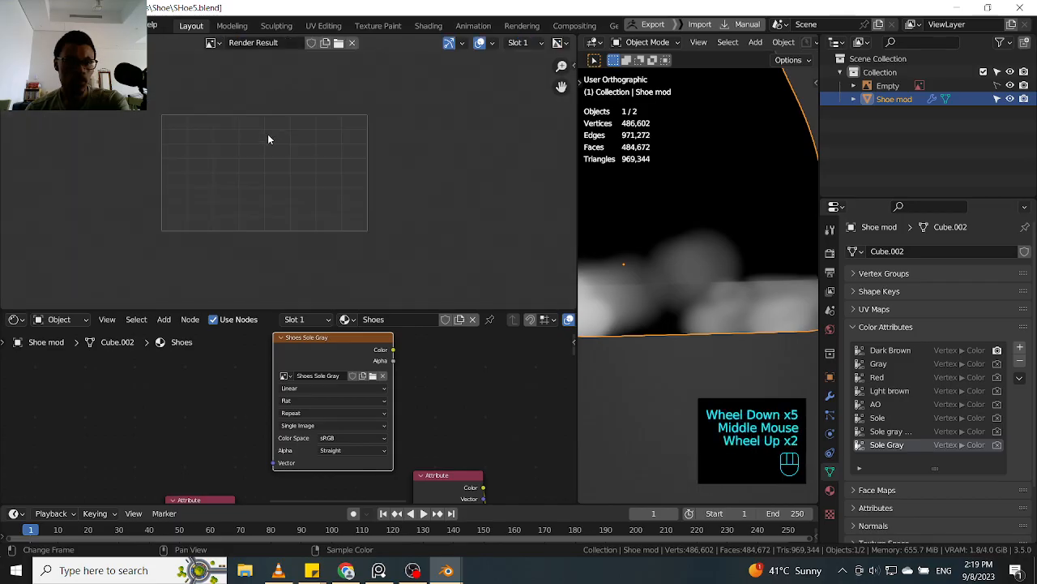
pyautogui.click(351, 45)
# - Create a new blank image of 4096 by 4096 px, keeping the name Untitled
pyautogui.click(266, 43)
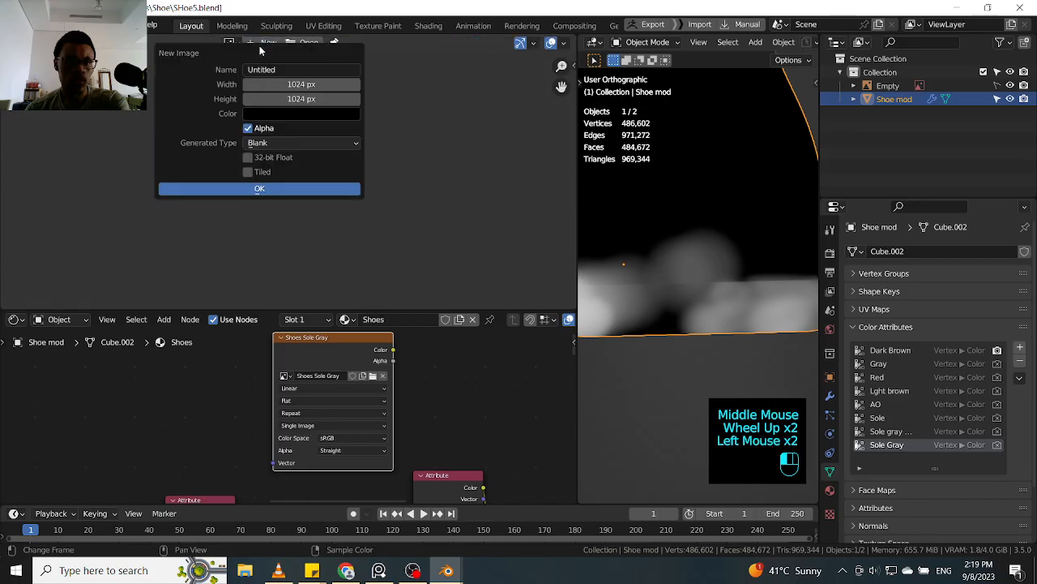
pyautogui.moveTo(310, 84); pyautogui.dragTo(313, 98)
pyautogui.click(314, 84)
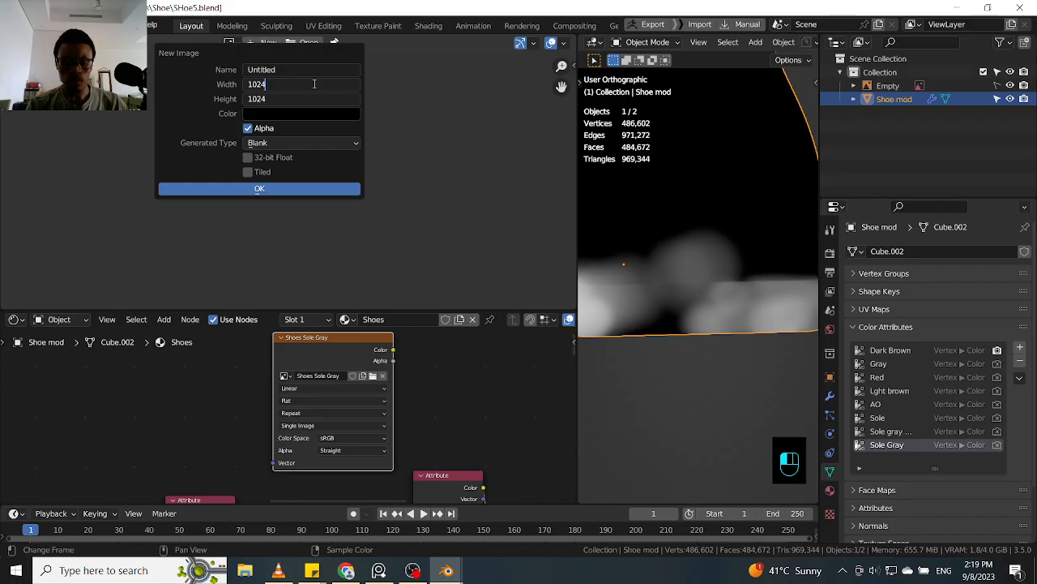
pyautogui.write('*4')
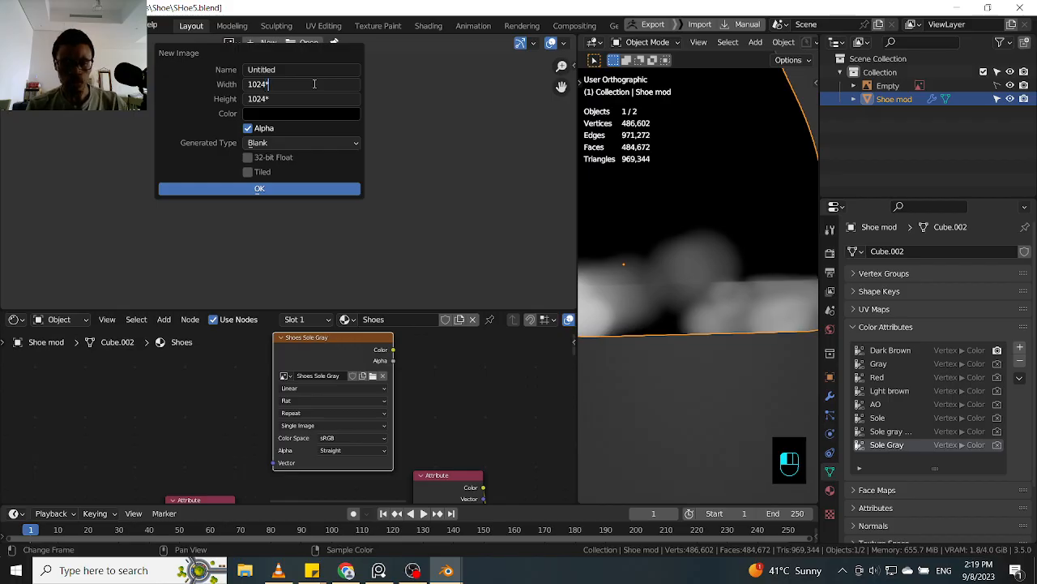
pyautogui.press('Return')
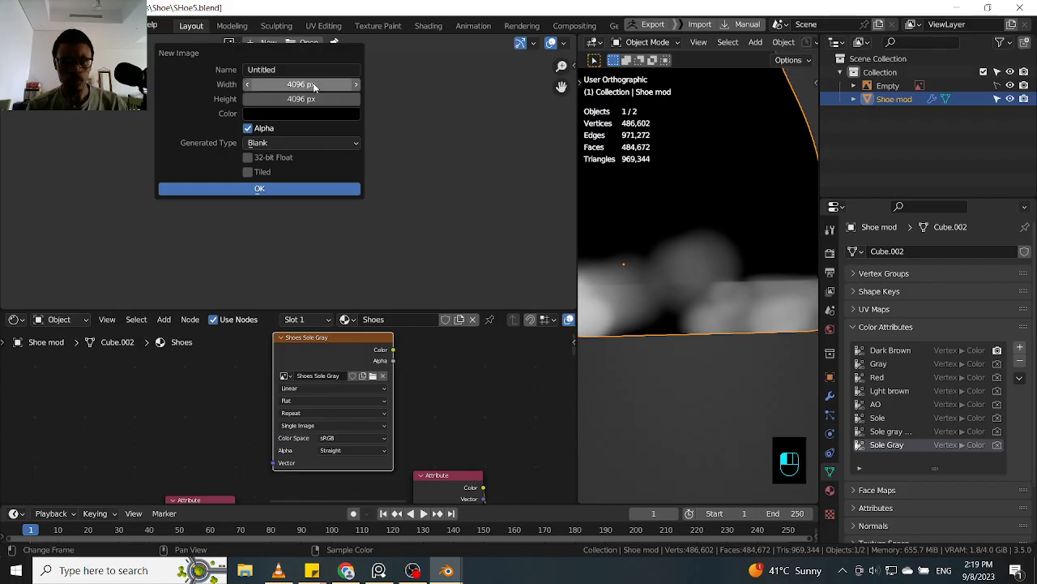
pyautogui.press('Return')
pyautogui.scroll(-5, 311, 89)
pyautogui.moveTo(307, 101); pyautogui.dragTo(284, 138, button='middle')
pyautogui.scroll(2, 290, 169)
pyautogui.scroll(-2, 289, 163)
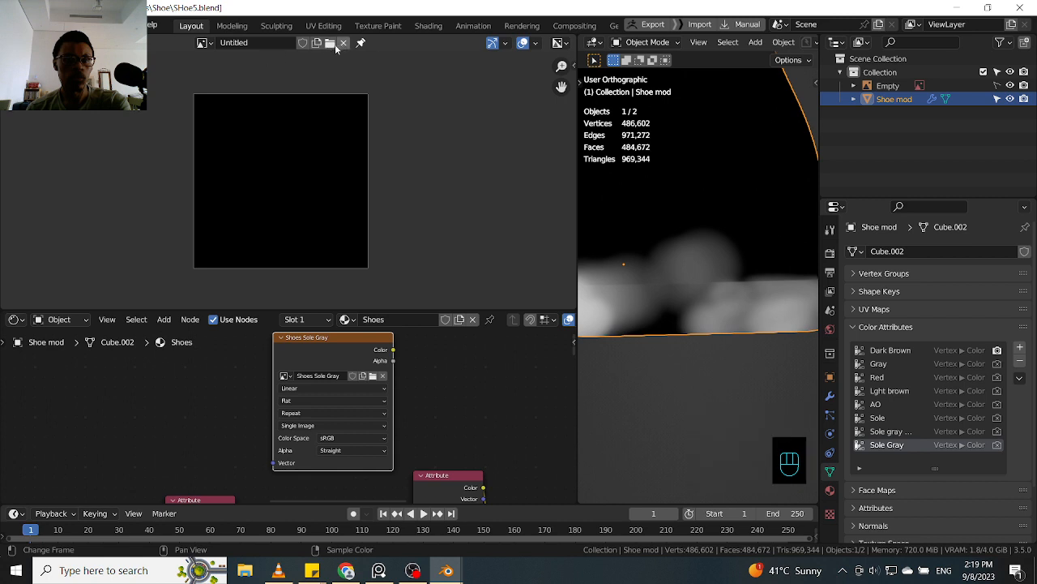
# - Set the Untitled image's generated color to a light gray with a value of 0.668
pyautogui.click(277, 45)
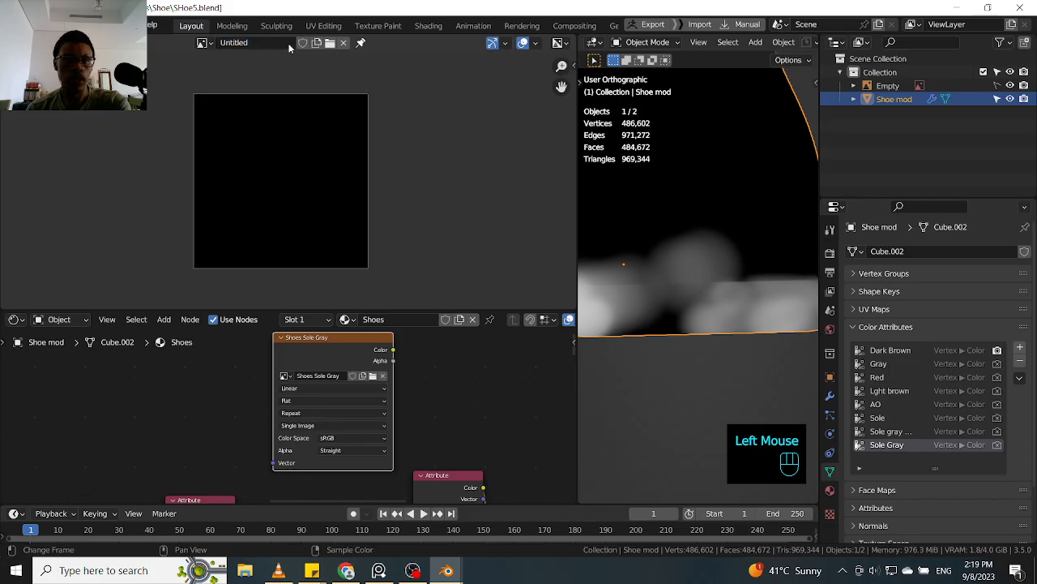
pyautogui.click(202, 42)
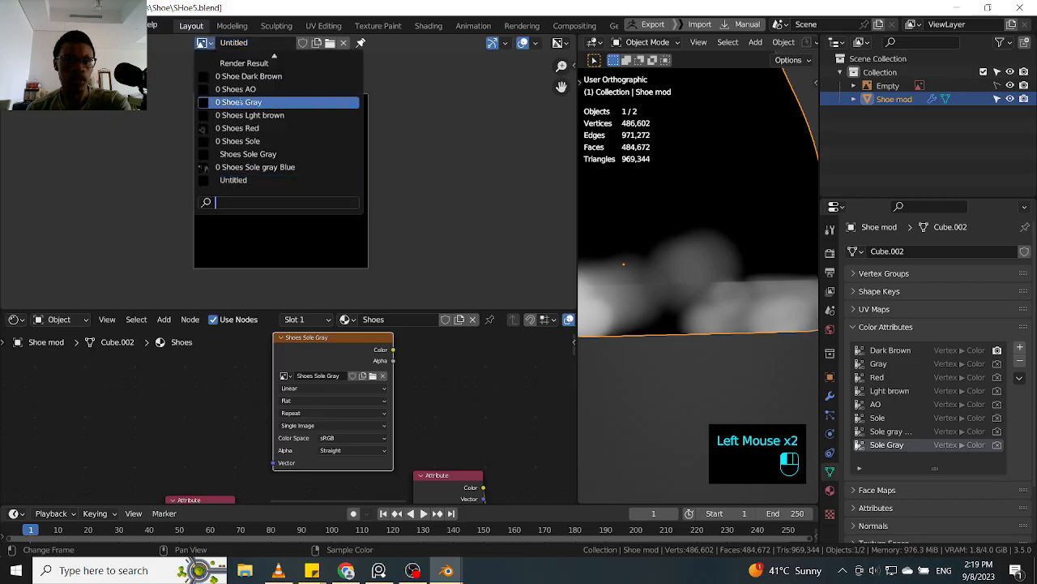
pyautogui.click(243, 180)
pyautogui.click(572, 68)
pyautogui.click(570, 97)
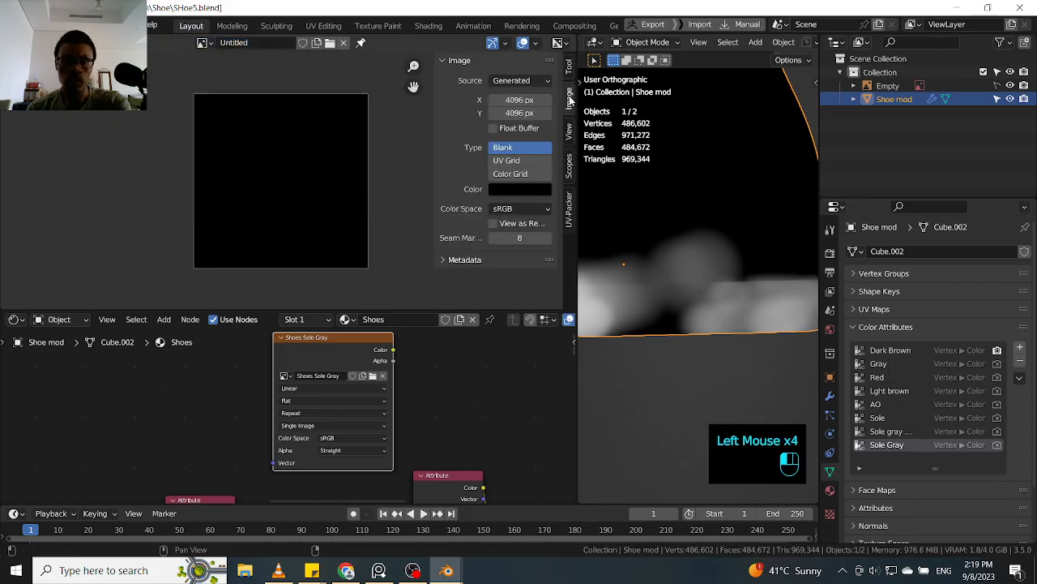
pyautogui.click(539, 193)
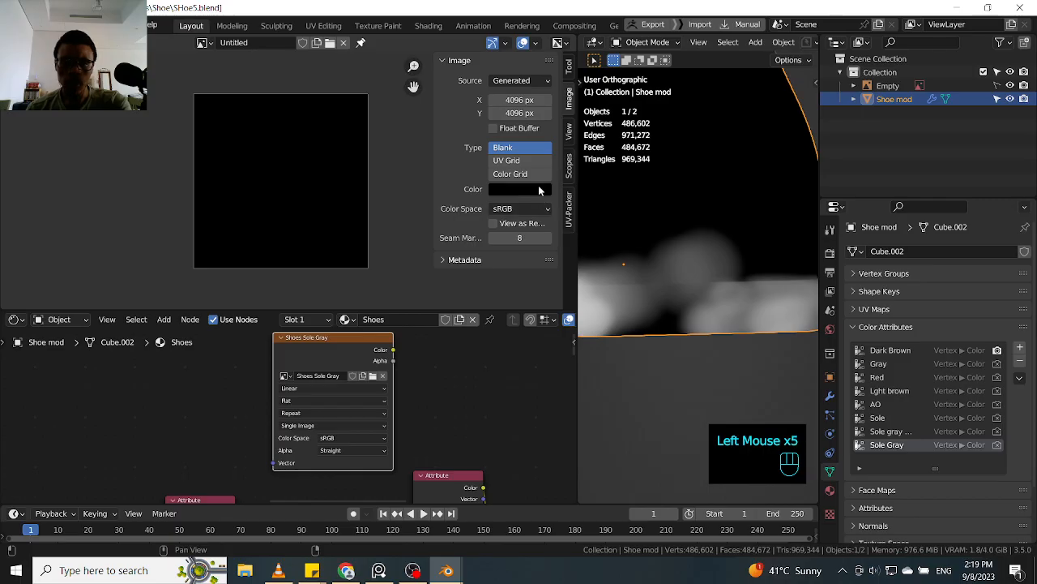
pyautogui.click(539, 193)
pyautogui.moveTo(604, 301); pyautogui.dragTo(604, 242)
pyautogui.click(606, 234)
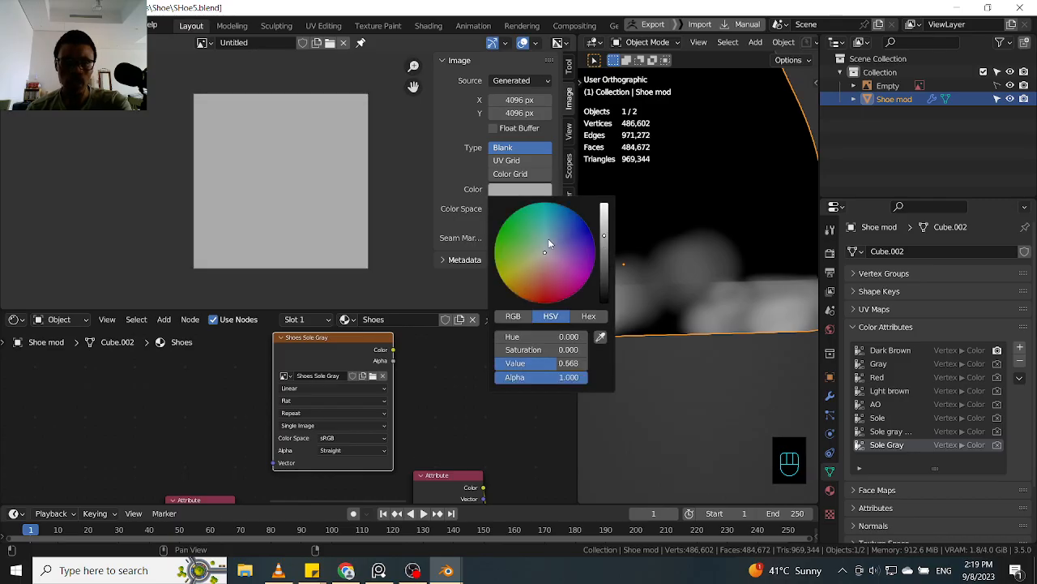
pyautogui.click(355, 222)
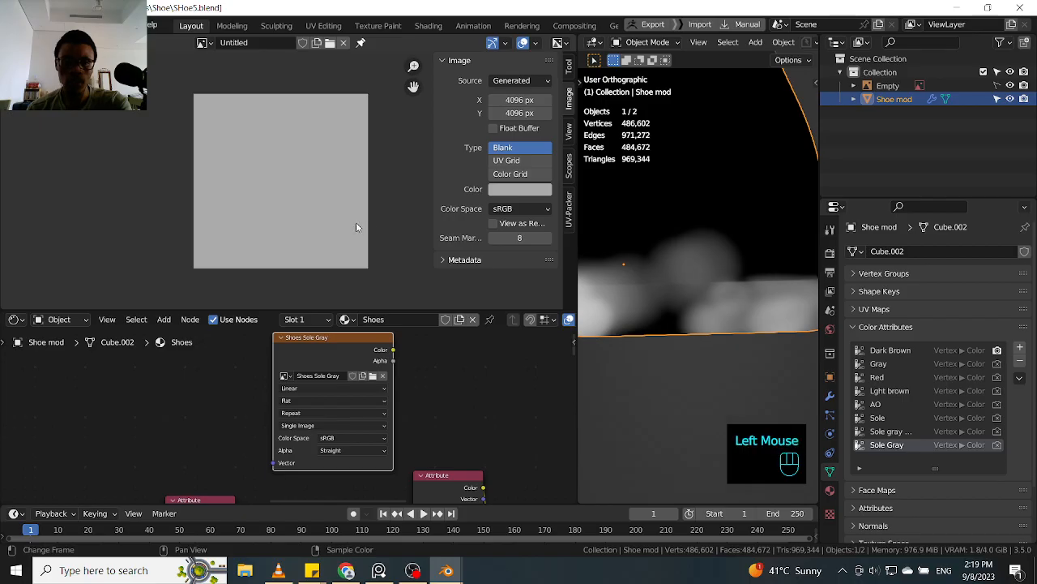
pyautogui.click(569, 132)
pyautogui.click(569, 158)
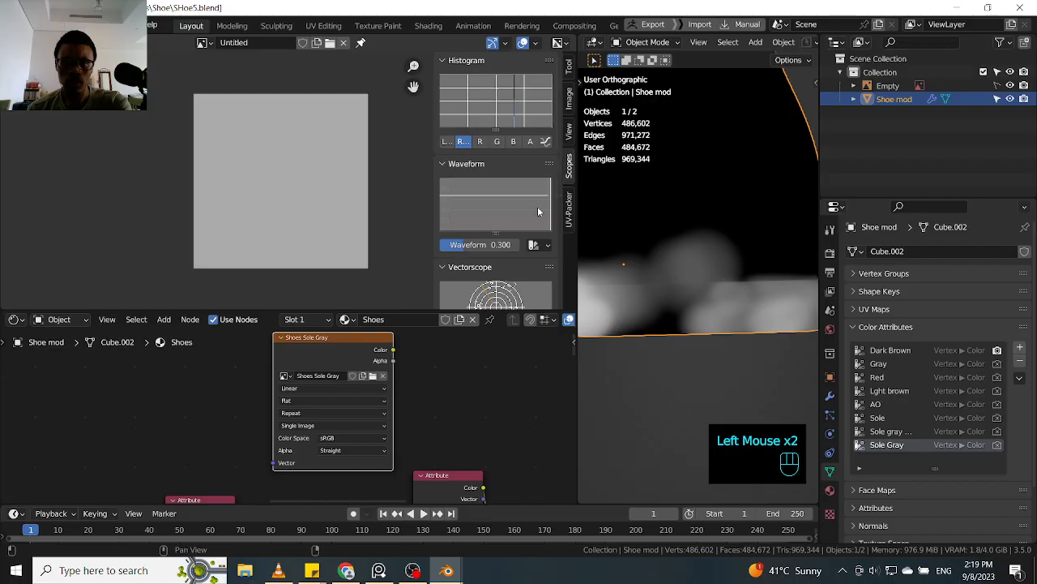
pyautogui.click(569, 201)
pyautogui.click(570, 166)
pyautogui.click(569, 131)
pyautogui.click(569, 99)
pyautogui.click(569, 73)
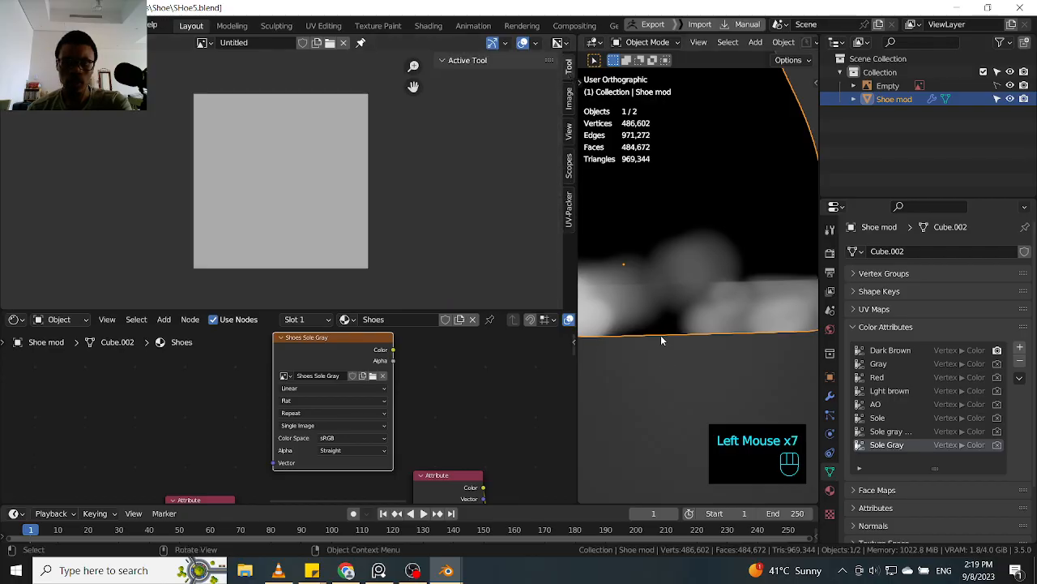
# - Enter Edit Mode on the shoe in vertex selection and select all geometry linked to the sole
pyautogui.scroll(-2, 670, 272)
pyautogui.middleClick(672, 281)
pyautogui.click(673, 279)
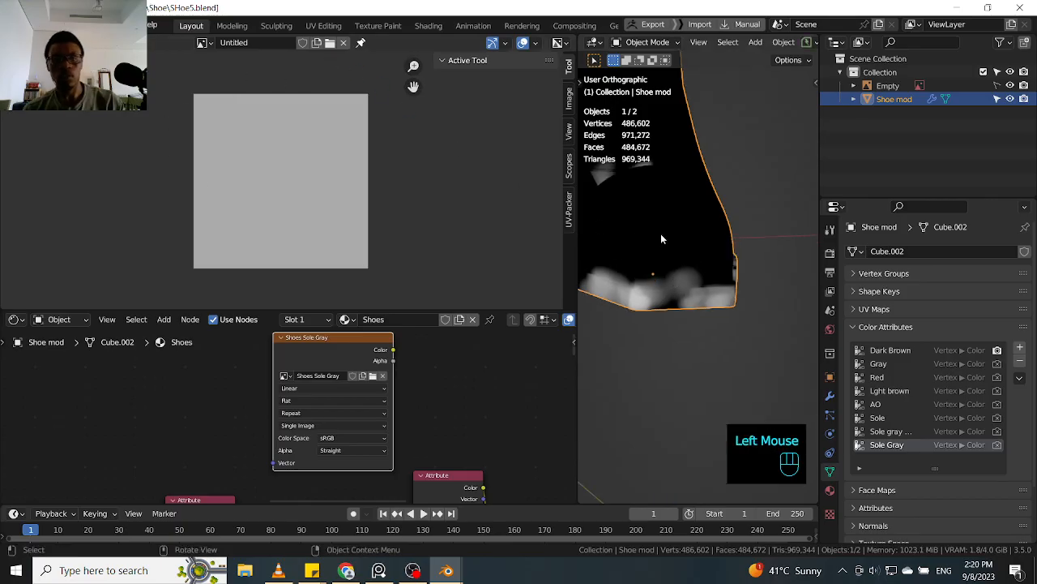
pyautogui.press('Tab')
pyautogui.click(747, 235)
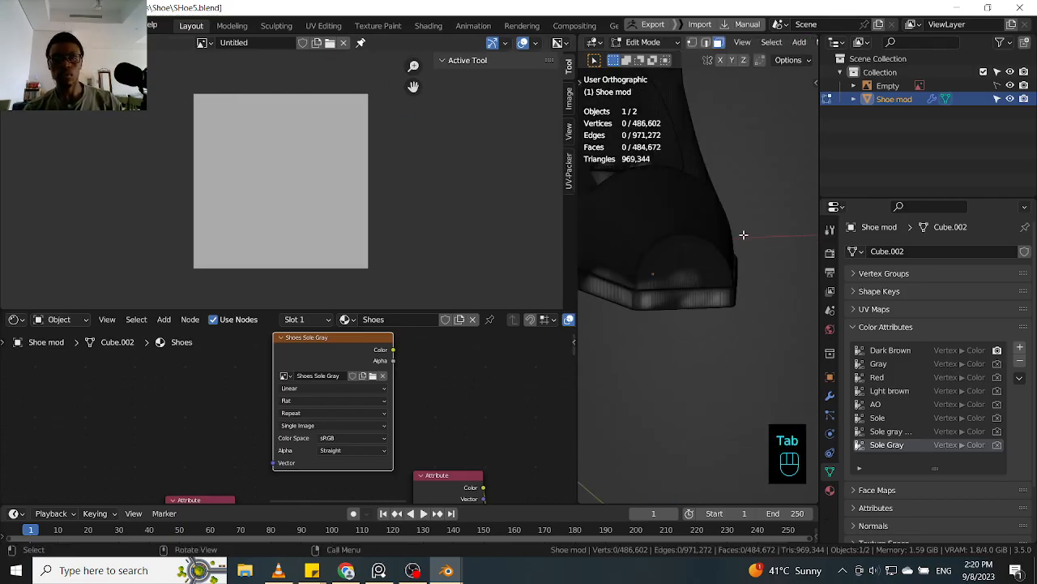
pyautogui.press('Tab')
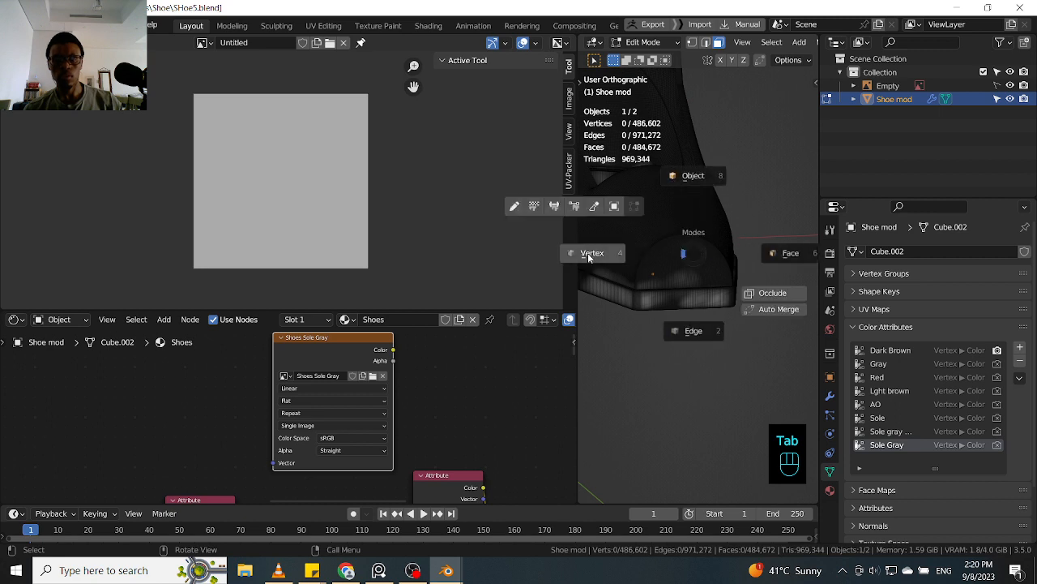
pyautogui.click(588, 253)
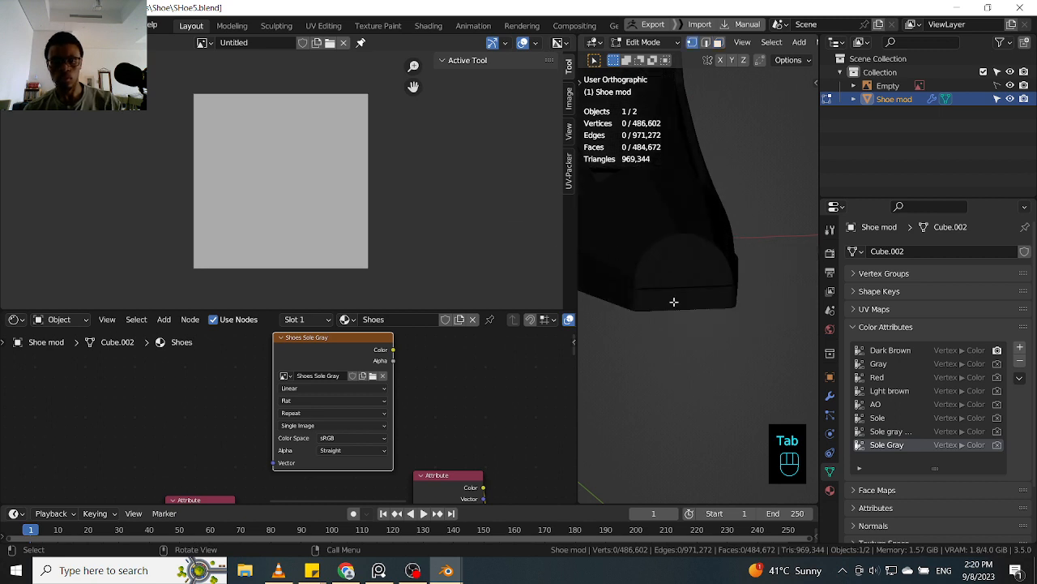
pyautogui.press('l')
# - Switch the image area to the UV Editor and show the selected sole's UV island over the gray Untitled image
pyautogui.scroll(5, 309, 215)
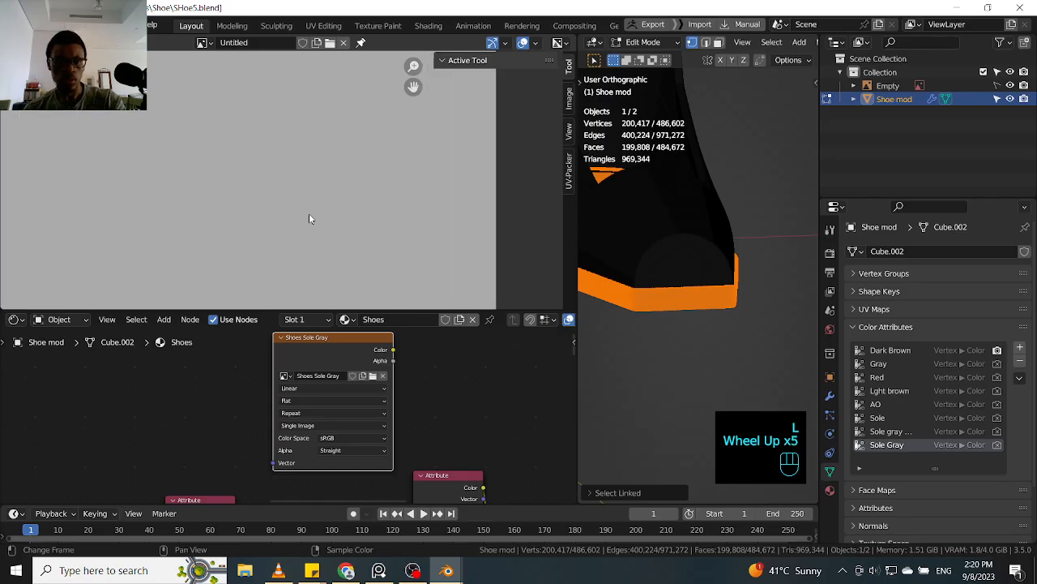
pyautogui.scroll(-2, 308, 215)
pyautogui.moveTo(309, 215); pyautogui.dragTo(265, 193, button='middle')
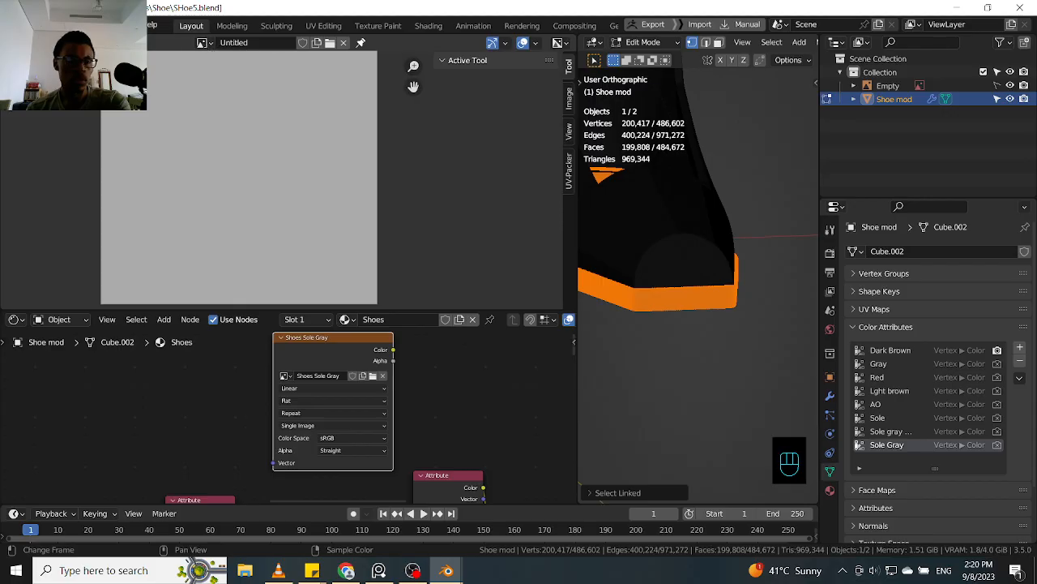
pyautogui.click(59, 42)
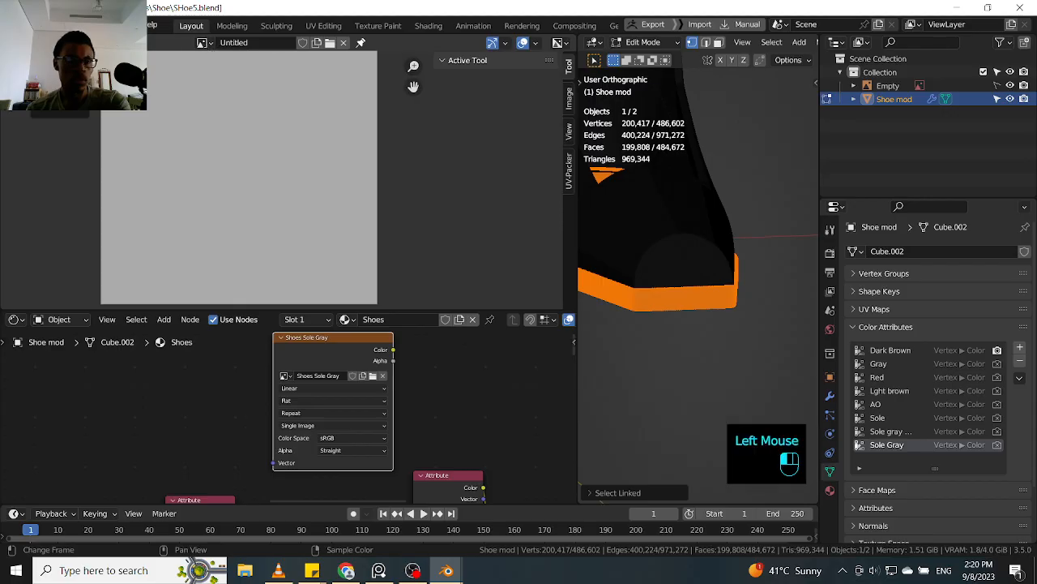
pyautogui.click(16, 42)
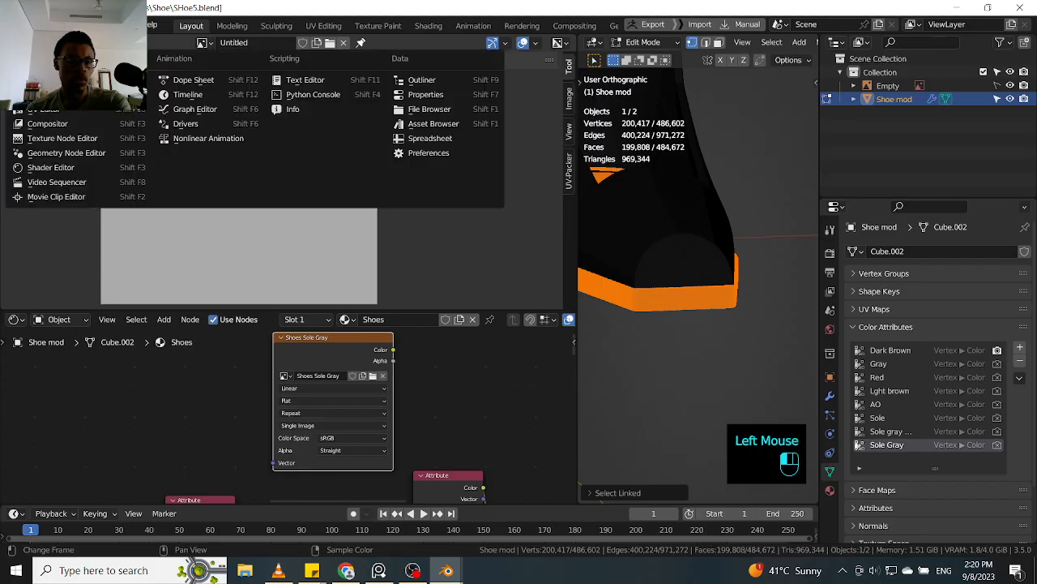
pyautogui.click(54, 109)
pyautogui.moveTo(272, 172); pyautogui.dragTo(236, 103, button='middle')
pyautogui.click(307, 200)
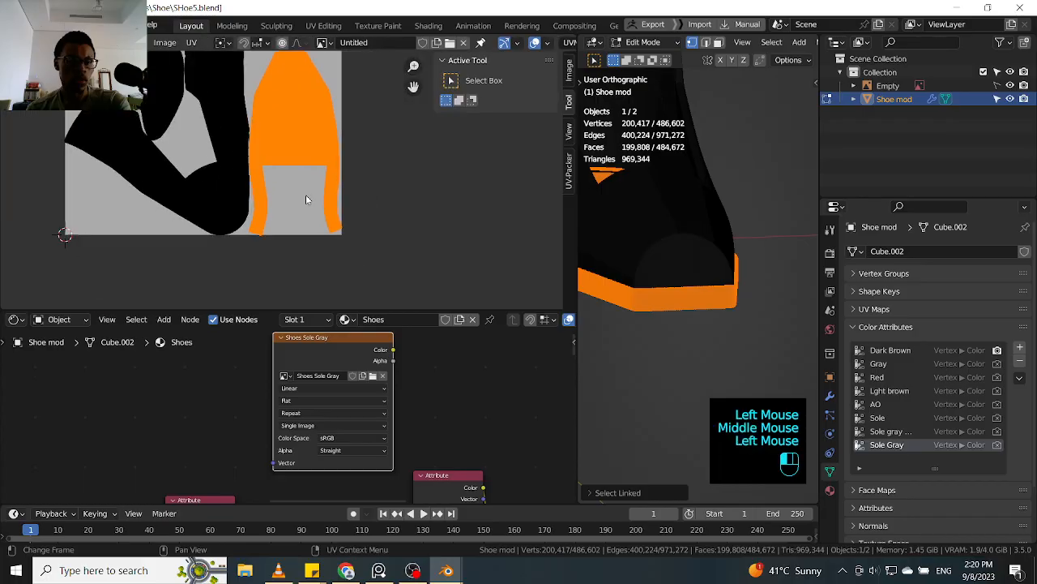
# - Deselect the sole geometry and examine the borders and spacing of the shoe's UV islands over the gray image
pyautogui.moveTo(287, 189); pyautogui.dragTo(306, 244, button='middle')
pyautogui.click(430, 203)
pyautogui.scroll(5, 378, 171)
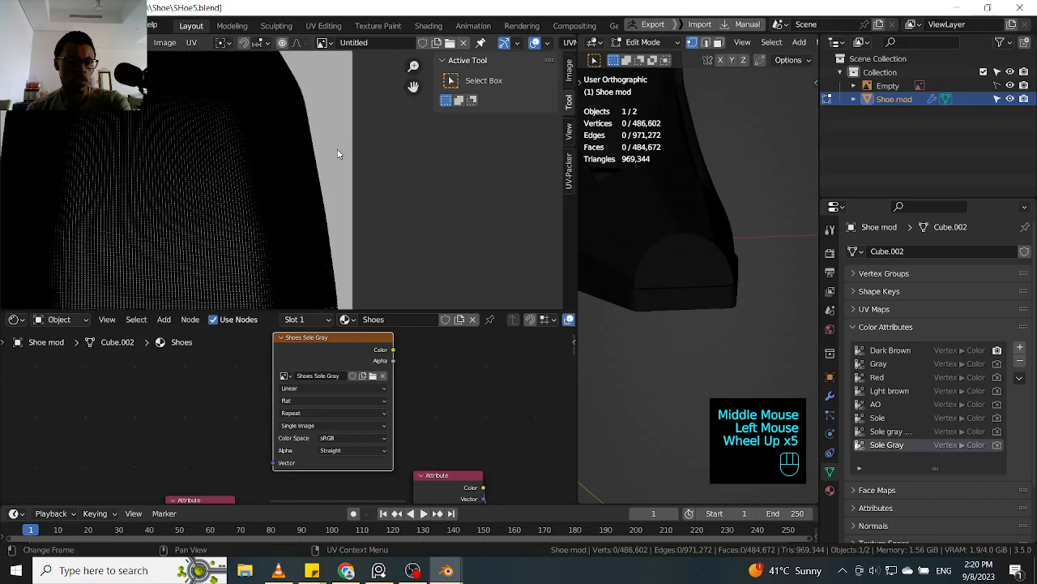
pyautogui.moveTo(340, 157); pyautogui.dragTo(357, 223, button='middle')
pyautogui.scroll(5, 271, 123)
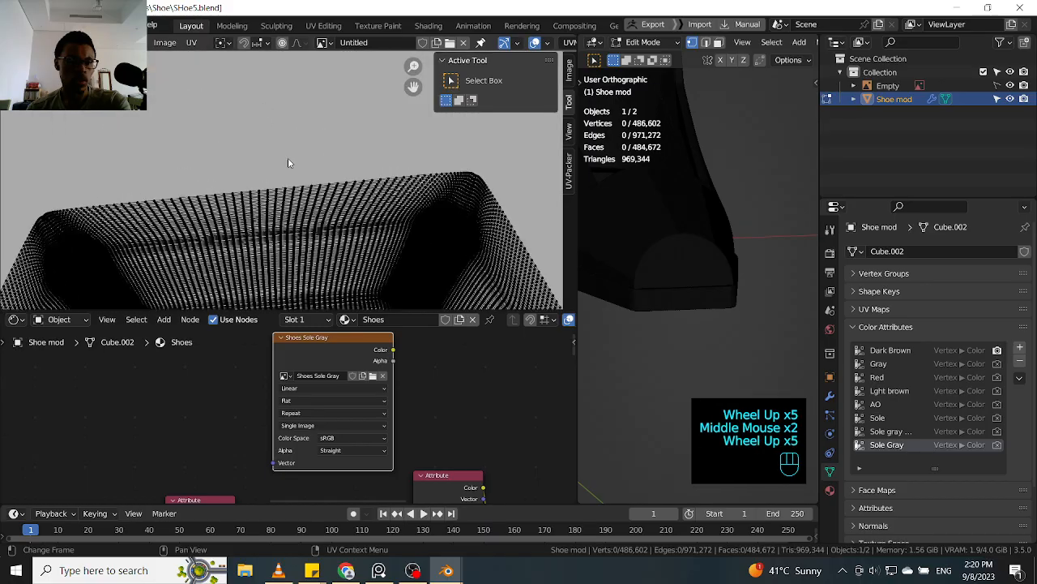
pyautogui.scroll(-5, 288, 163)
pyautogui.scroll(-3, 198, 187)
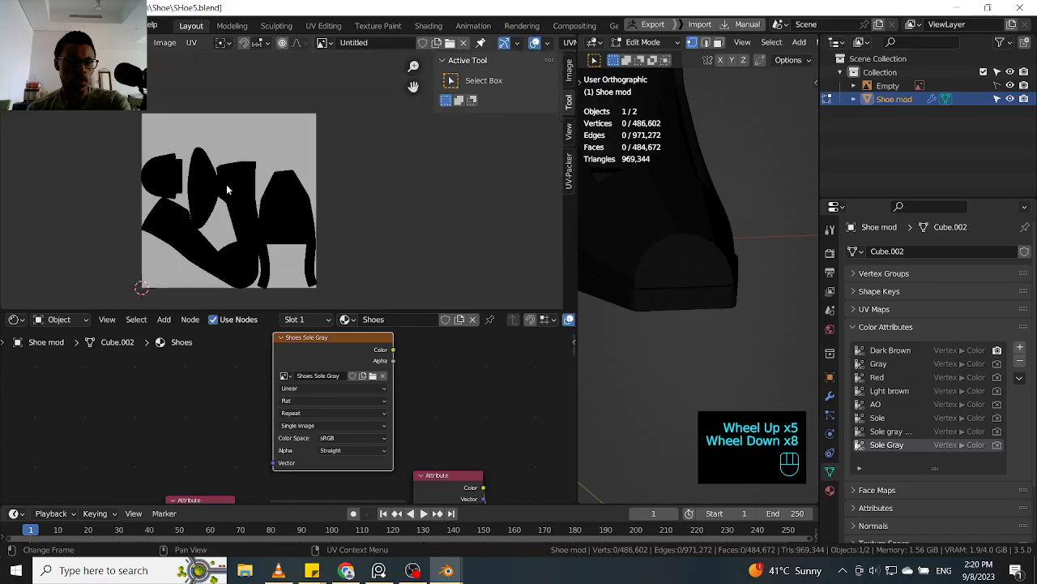
pyautogui.scroll(2, 165, 141)
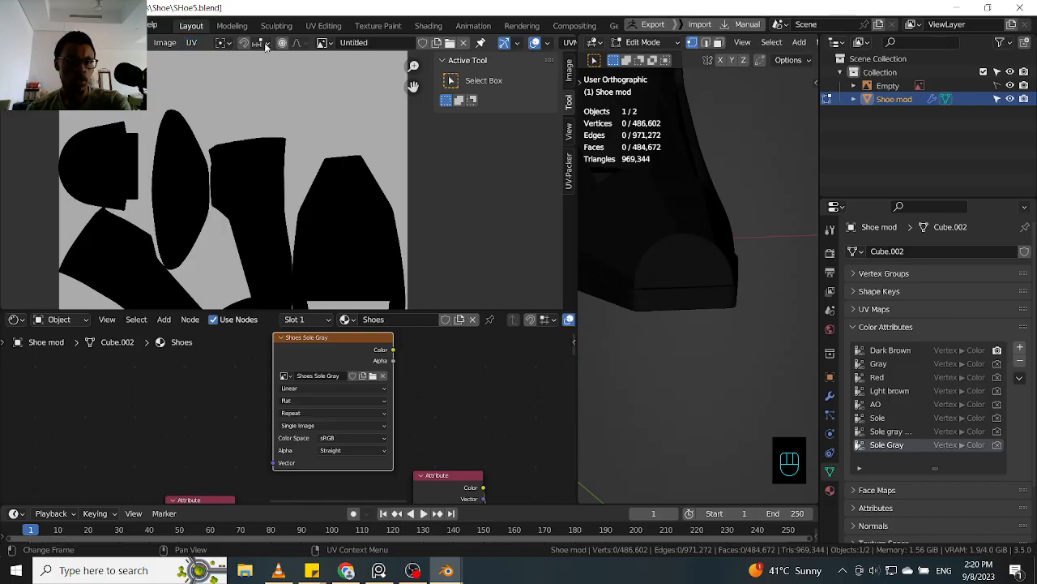
pyautogui.moveTo(356, 93); pyautogui.dragTo(271, 13, button='middle')
pyautogui.scroll(-3, 466, 159)
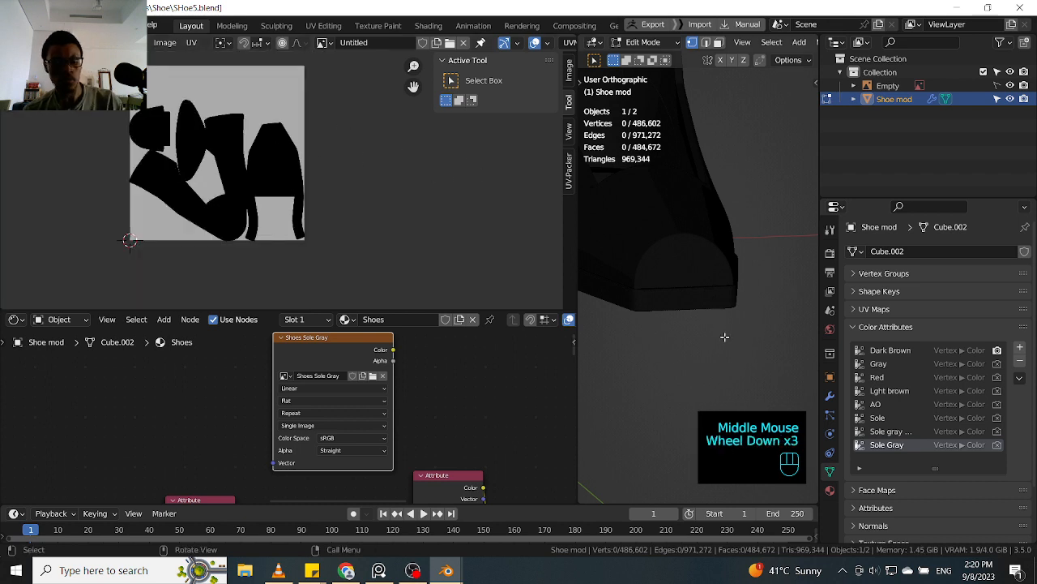
# - Return the shoe to Object Mode
pyautogui.press('Tab')
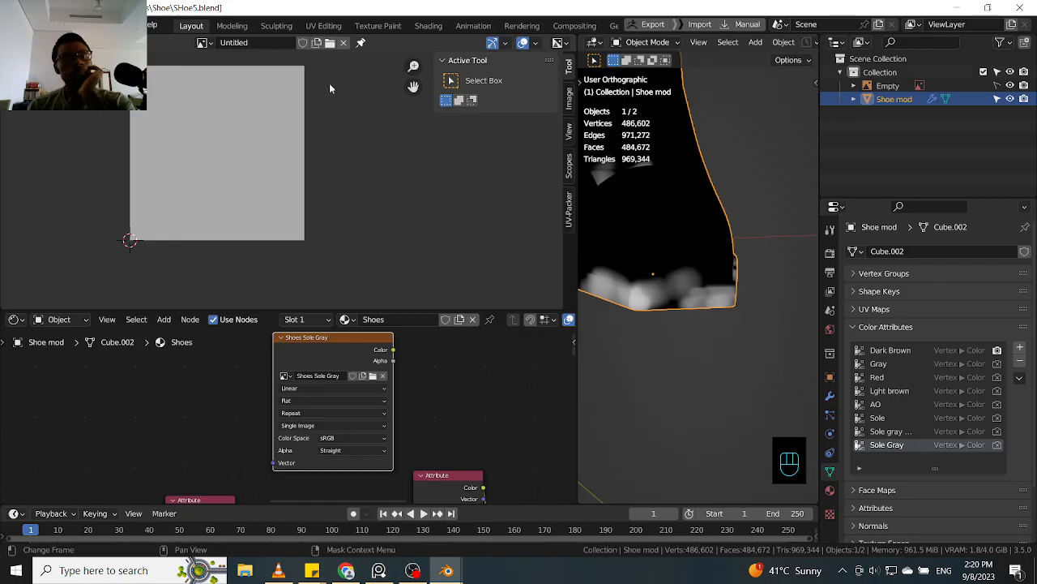
pyautogui.click(565, 46)
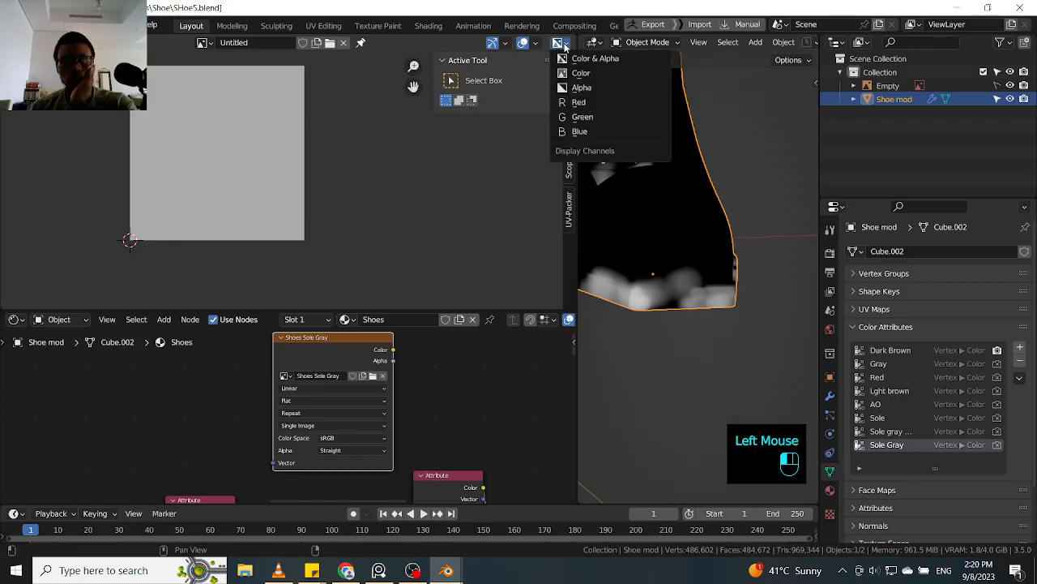
pyautogui.click(364, 251)
pyautogui.click(47, 42)
pyautogui.click(46, 42)
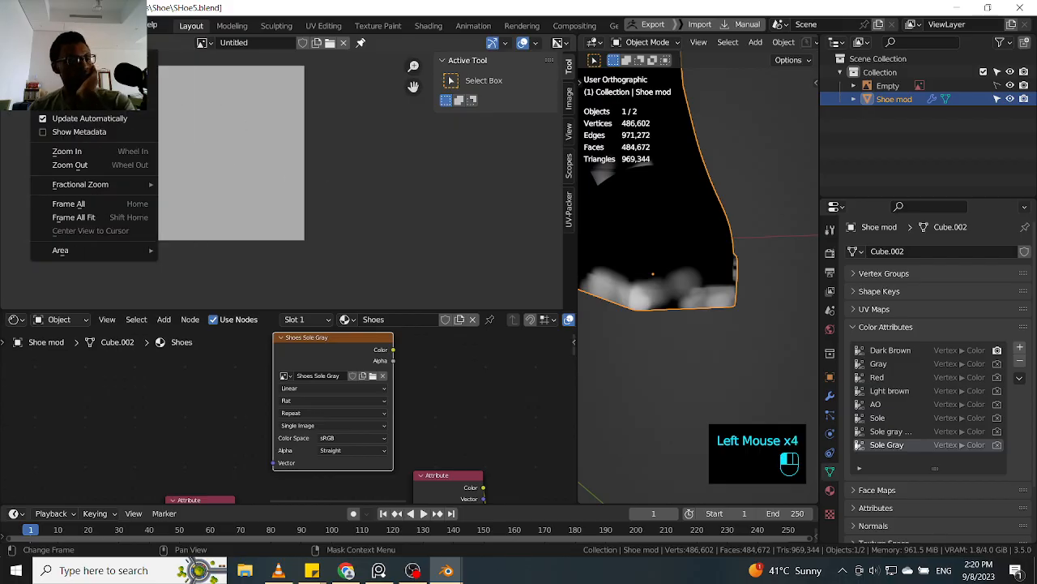
pyautogui.moveTo(73, 42)
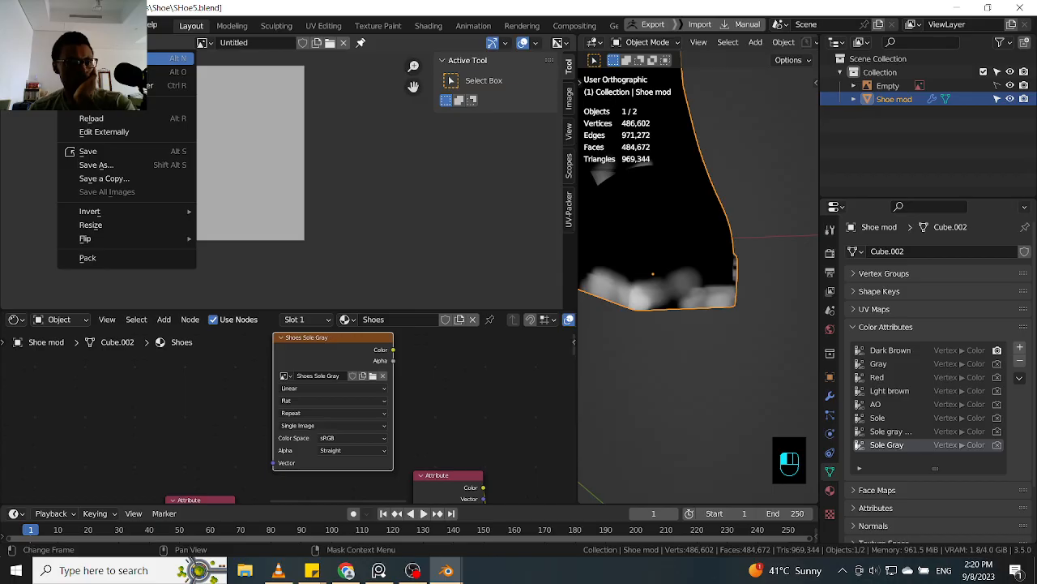
pyautogui.click(98, 58)
# - Switch the image area to the Image Editor and try its Paint and View modes on the Untitled image
pyautogui.click(17, 42)
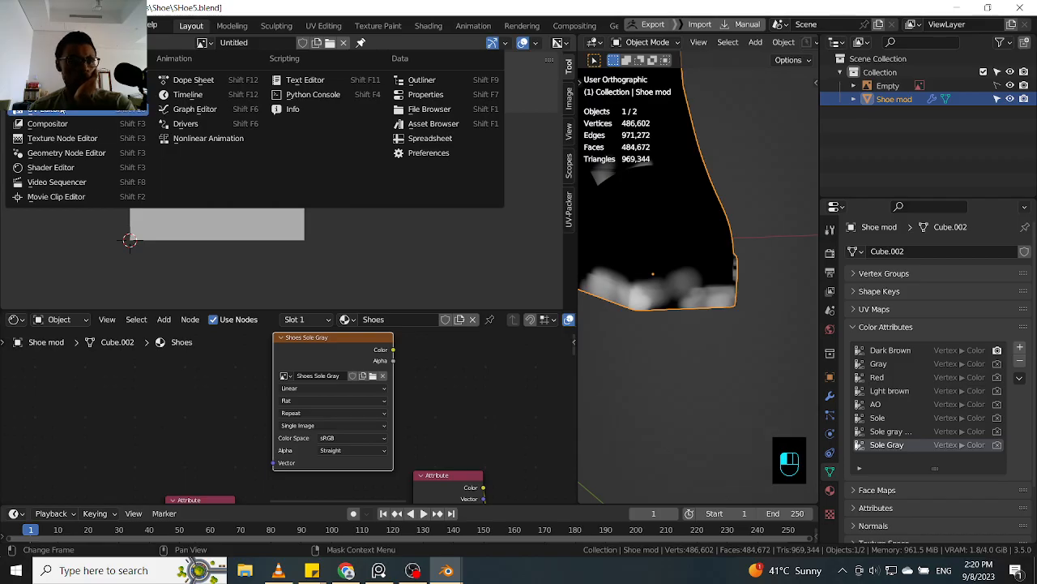
pyautogui.click(50, 94)
pyautogui.click(60, 42)
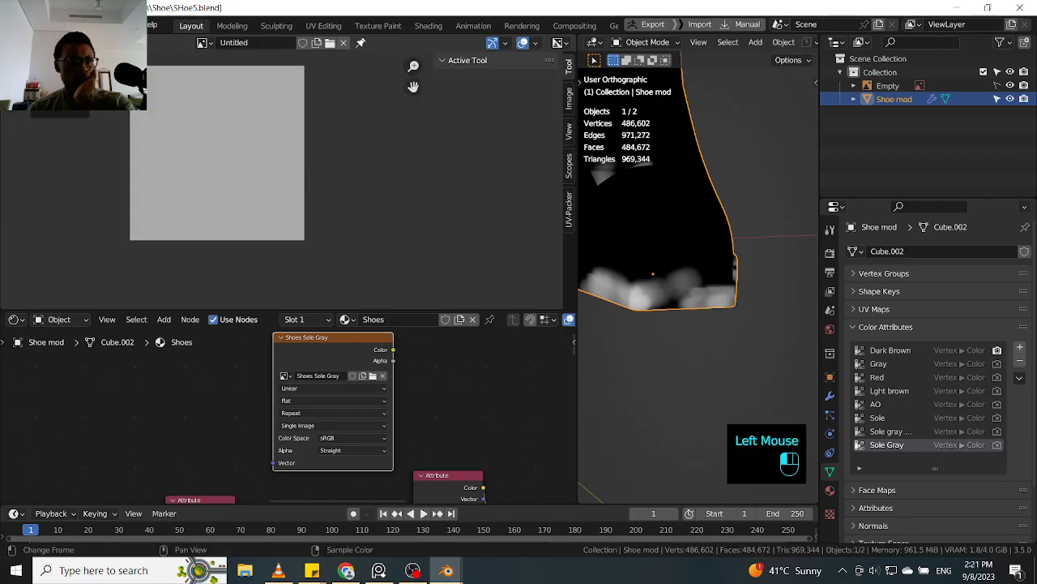
pyautogui.click(60, 91)
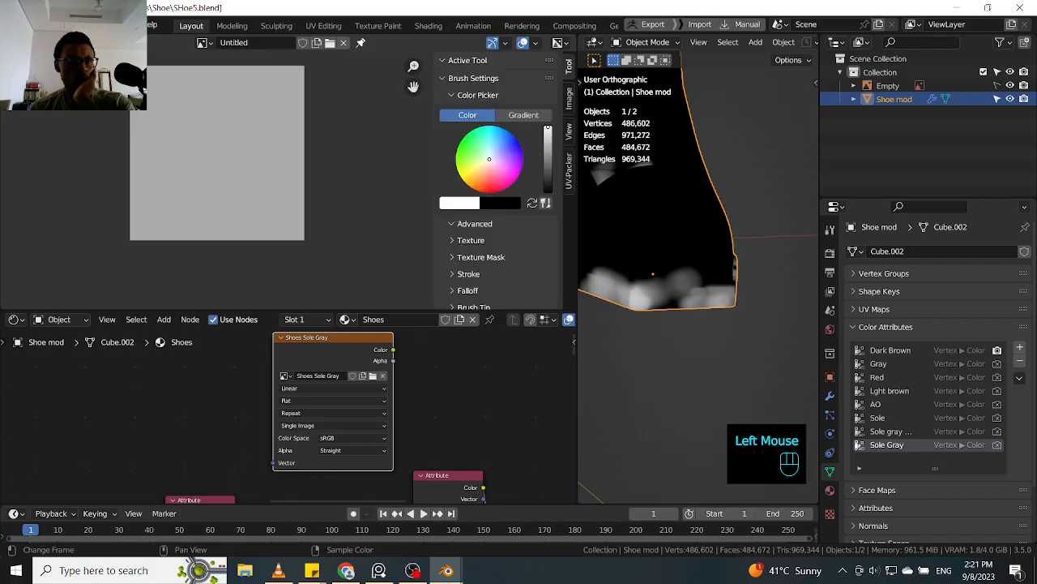
pyautogui.click(60, 42)
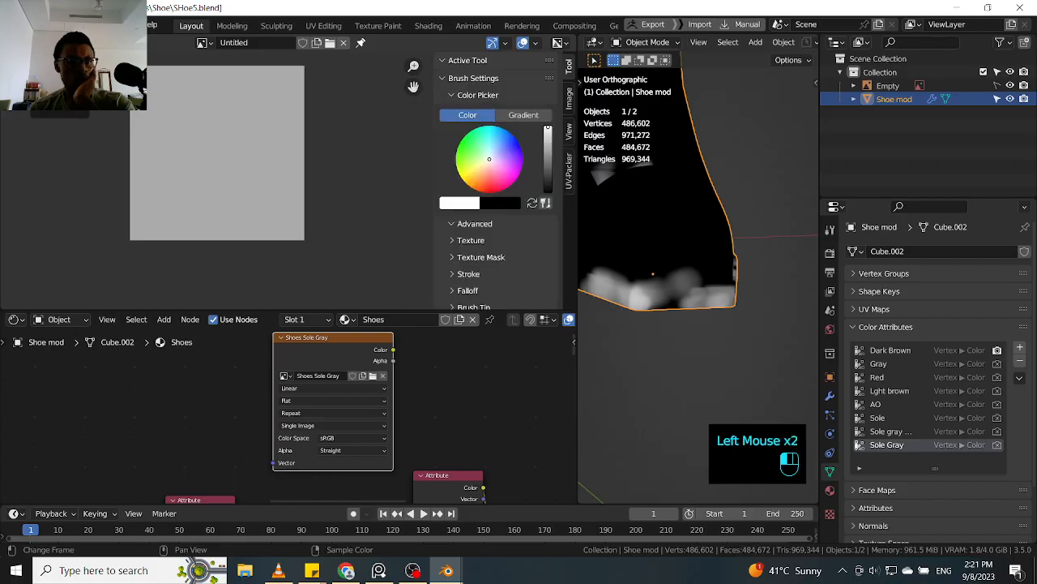
pyautogui.click(60, 104)
pyautogui.click(60, 42)
pyautogui.click(60, 73)
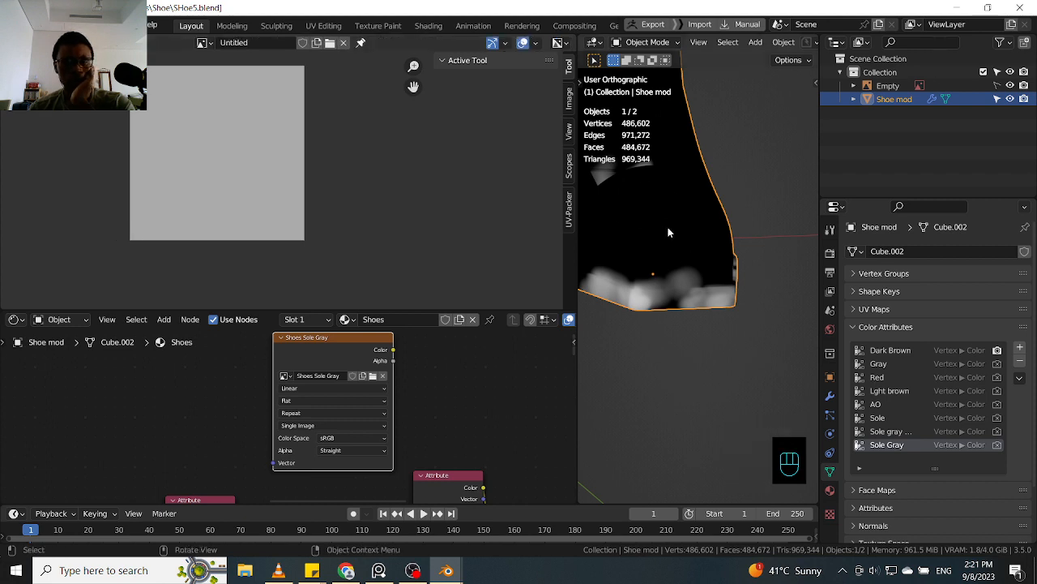
# - Try the Image Editor's Paint mode again and switch the area back to the UV Editor
pyautogui.moveTo(661, 225); pyautogui.dragTo(717, 237, button='middle')
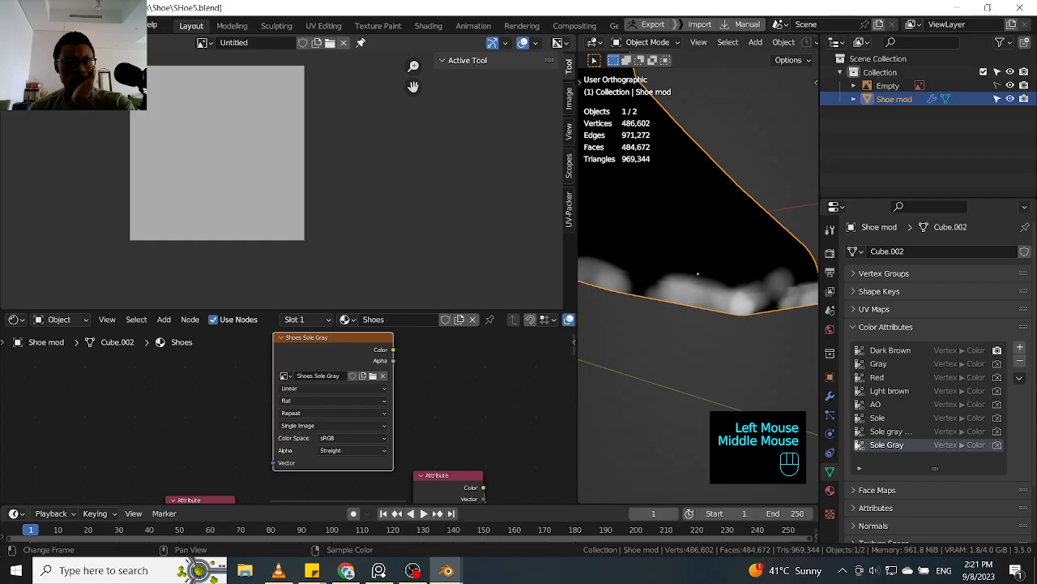
pyautogui.click(120, 42)
pyautogui.moveTo(93, 42)
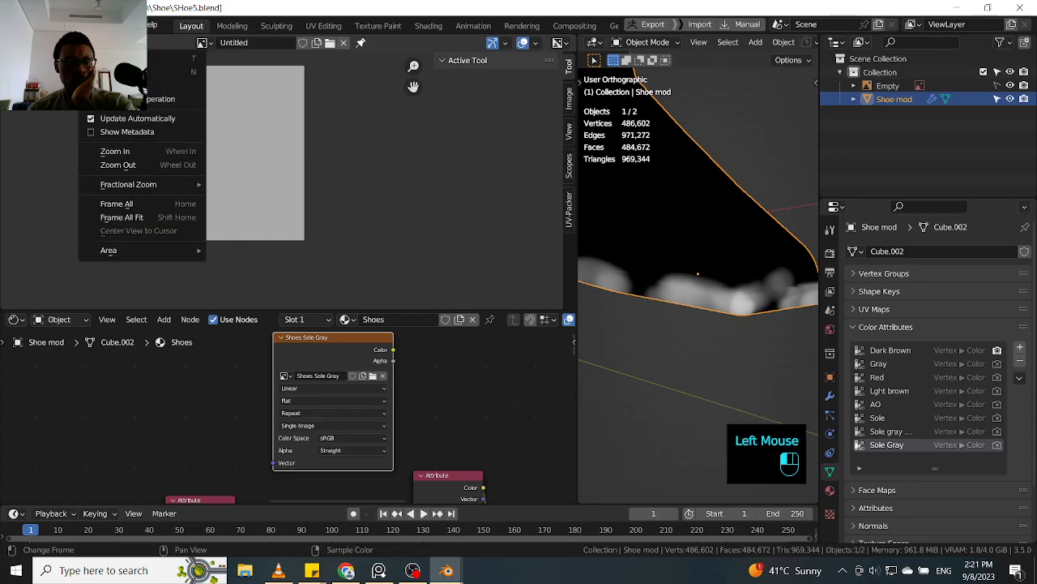
pyautogui.moveTo(57, 42)
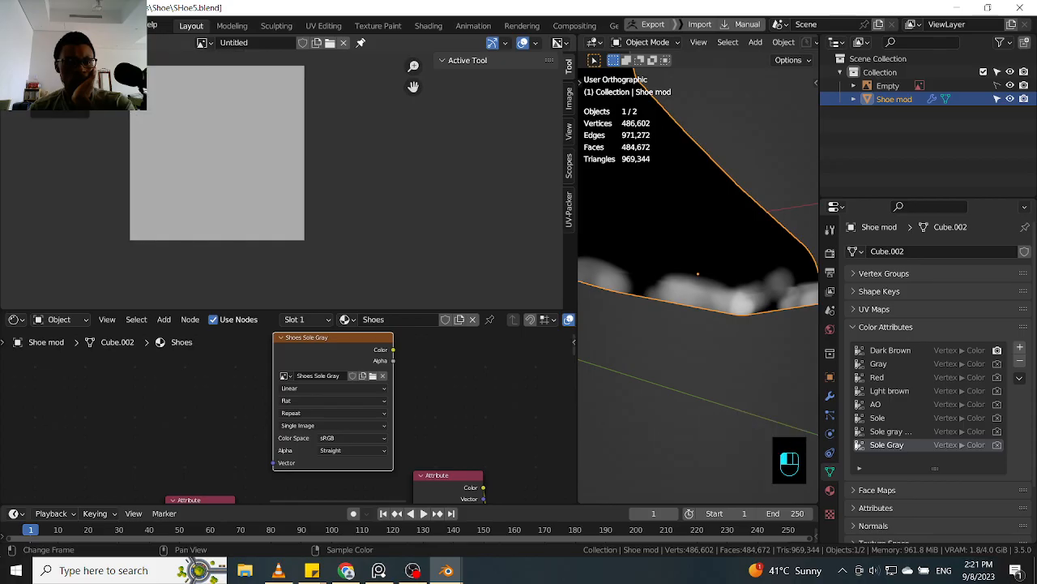
pyautogui.click(57, 86)
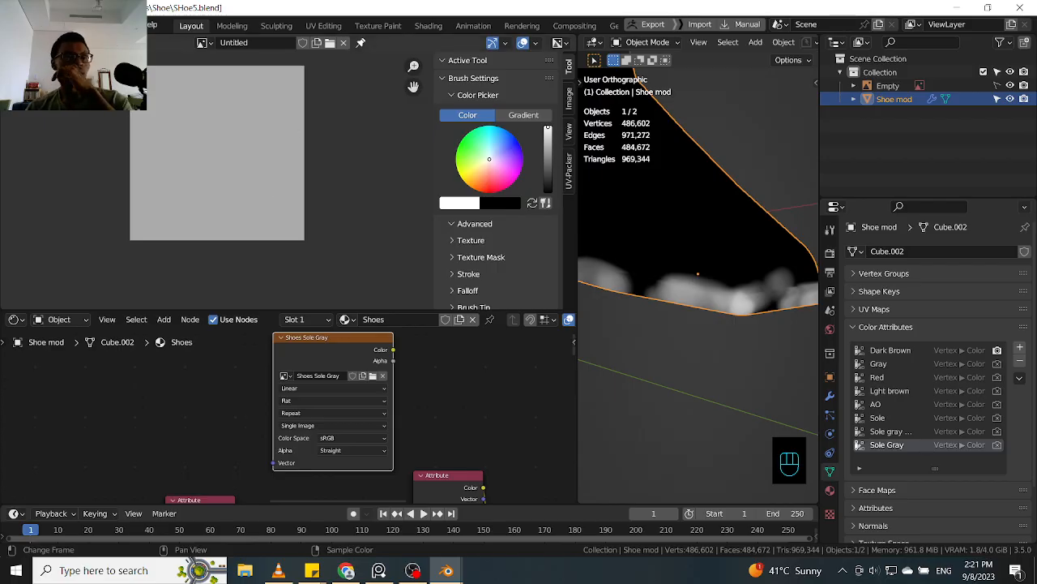
pyautogui.click(18, 42)
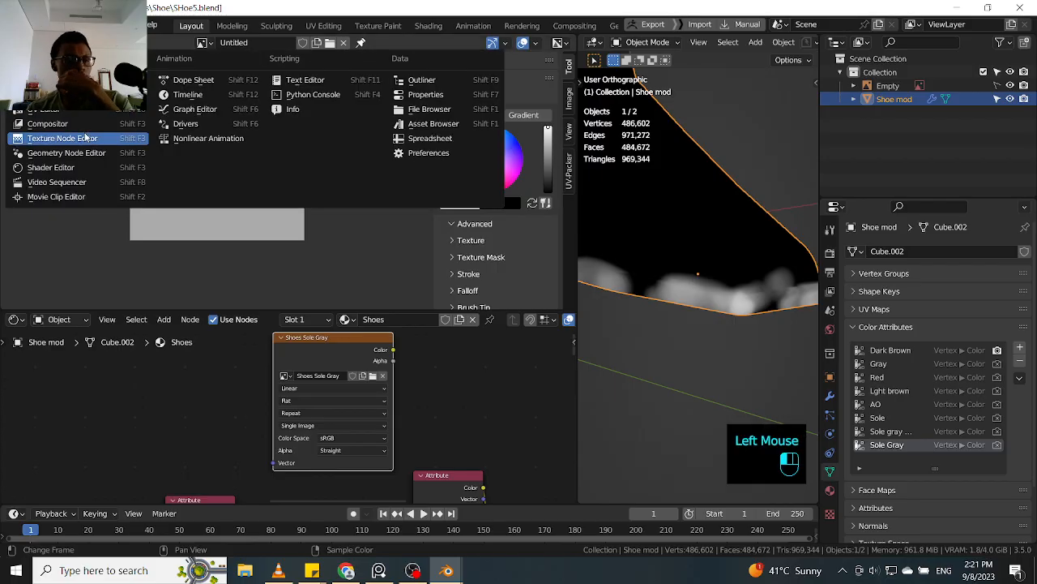
pyautogui.click(83, 114)
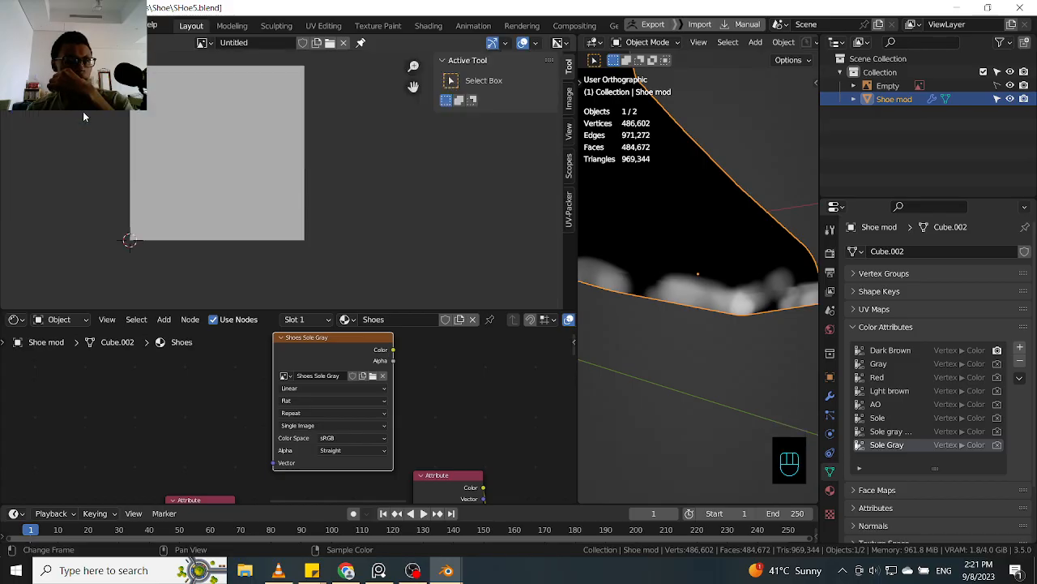
# - Inspect the sole mask around the toe and show the shoe's modifier stack
pyautogui.moveTo(734, 242); pyautogui.dragTo(755, 298, button='middle')
pyautogui.scroll(4, 756, 300)
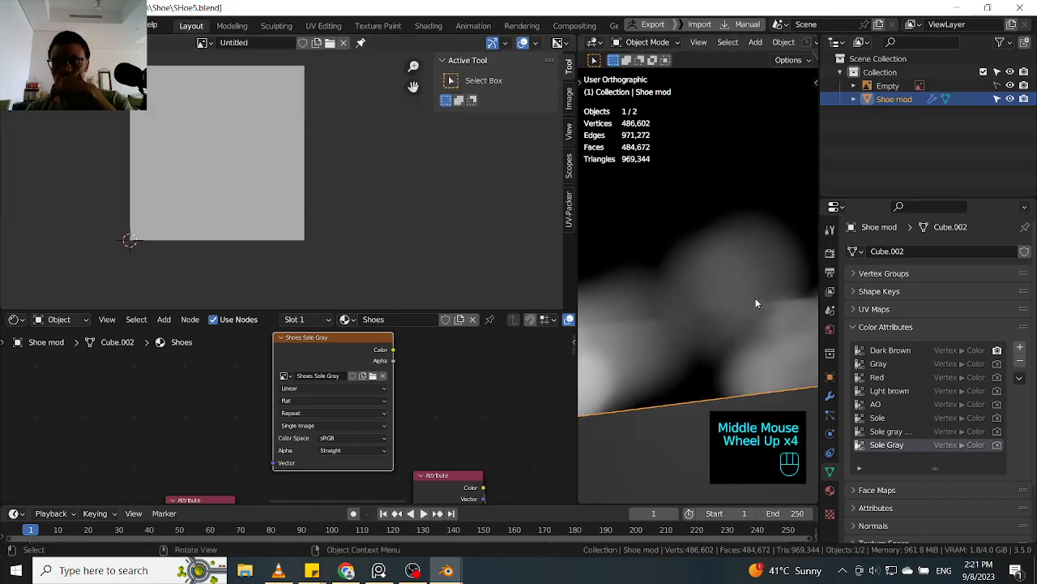
pyautogui.click(835, 400)
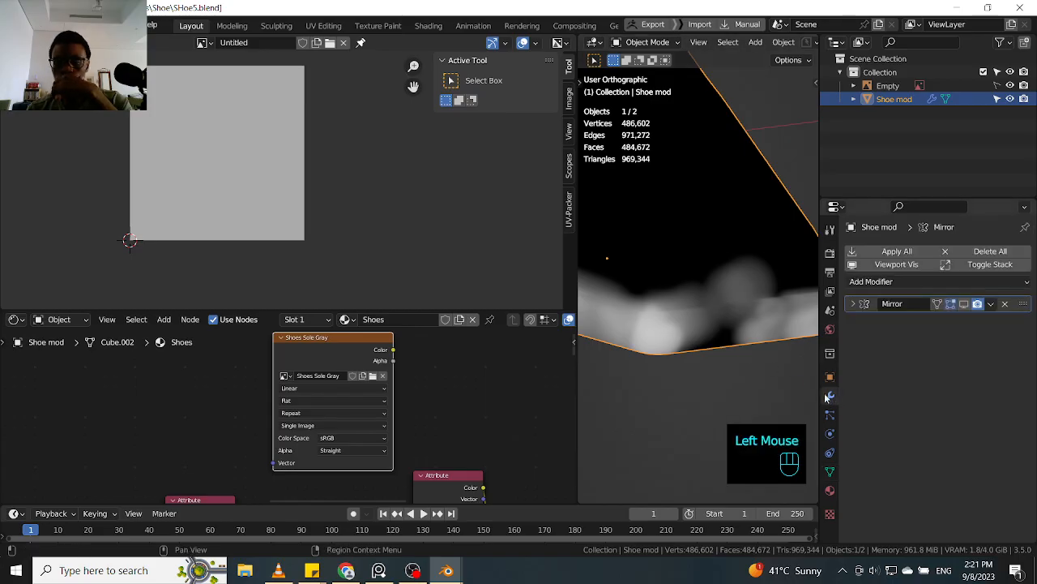
pyautogui.scroll(-3, 724, 336)
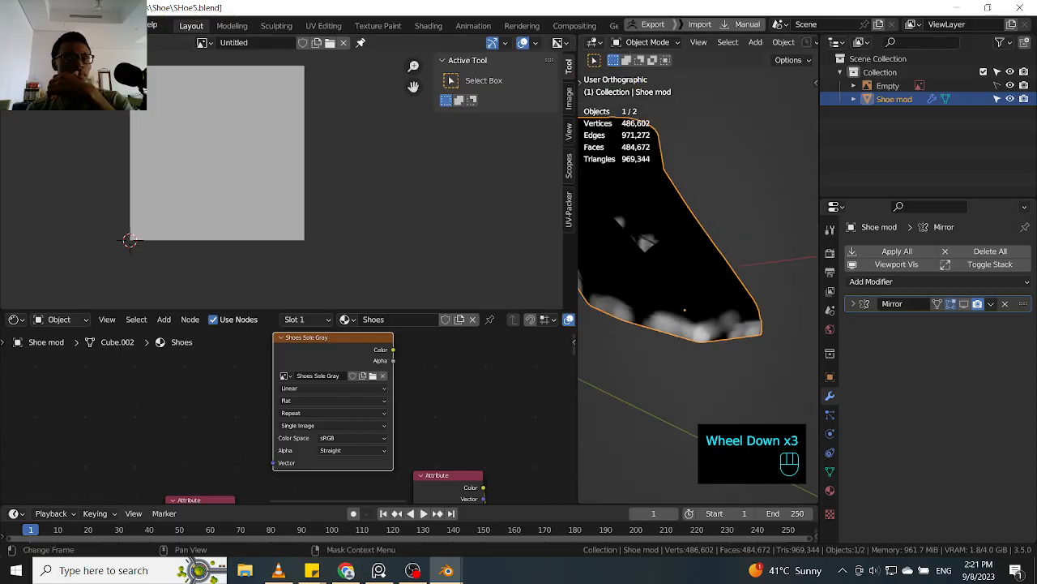
pyautogui.click(202, 42)
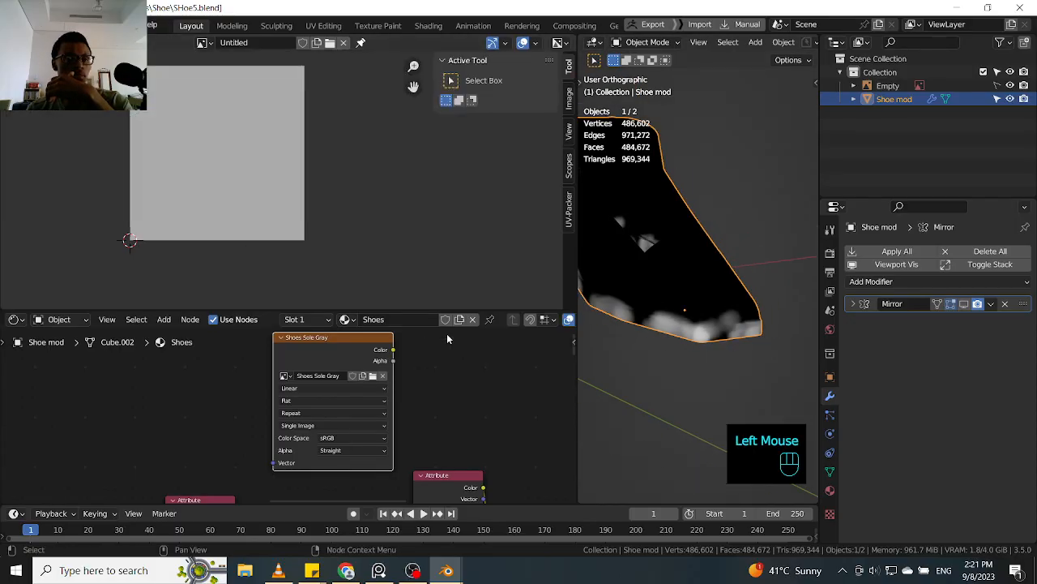
# - Preview the Shoes Sole Gray image texture's color on the shoe and examine it along the toe seam
pyautogui.scroll(4, 740, 331)
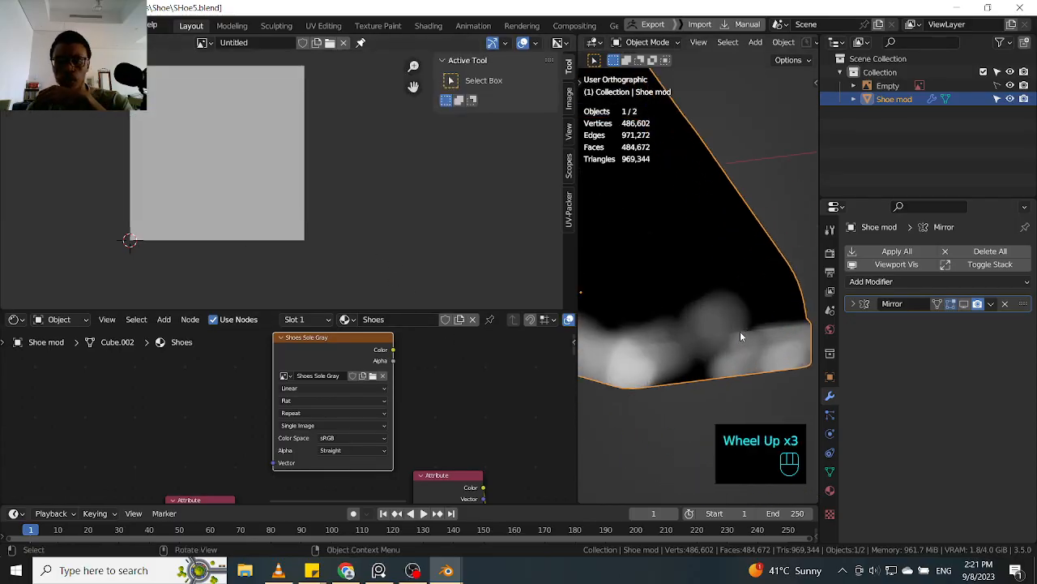
pyautogui.middleClick(735, 328)
pyautogui.click(355, 361)
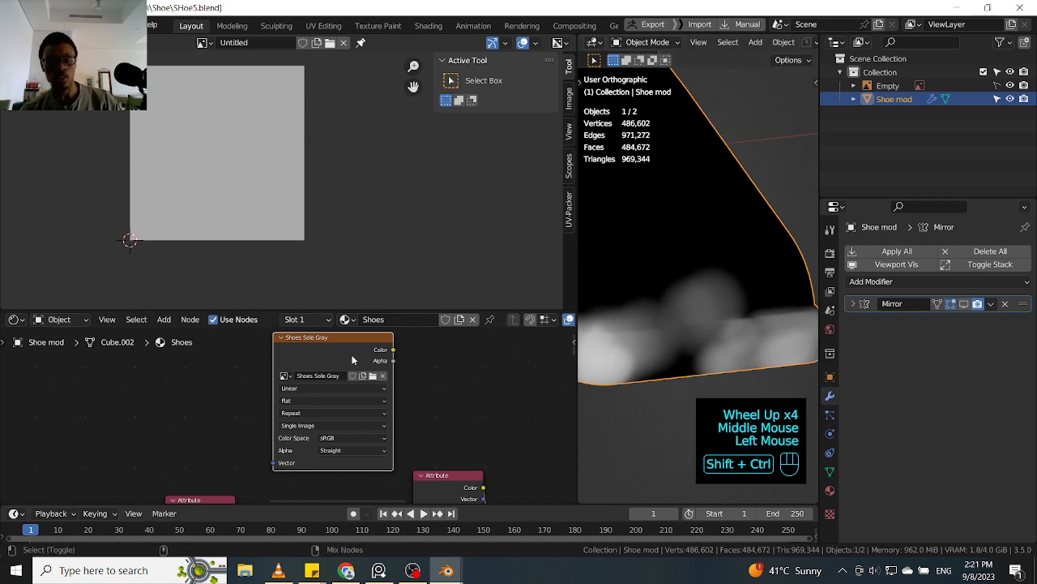
pyautogui.keyDown('ctrl'); pyautogui.keyDown('shift'); pyautogui.click(352, 354); pyautogui.keyUp('shift'); pyautogui.keyUp('ctrl')
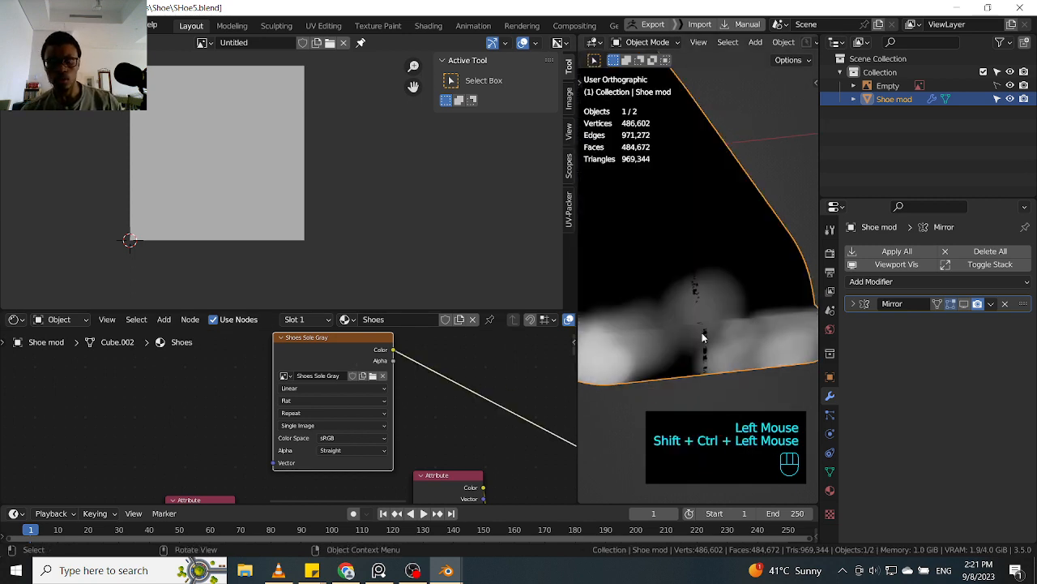
pyautogui.scroll(3, 705, 339)
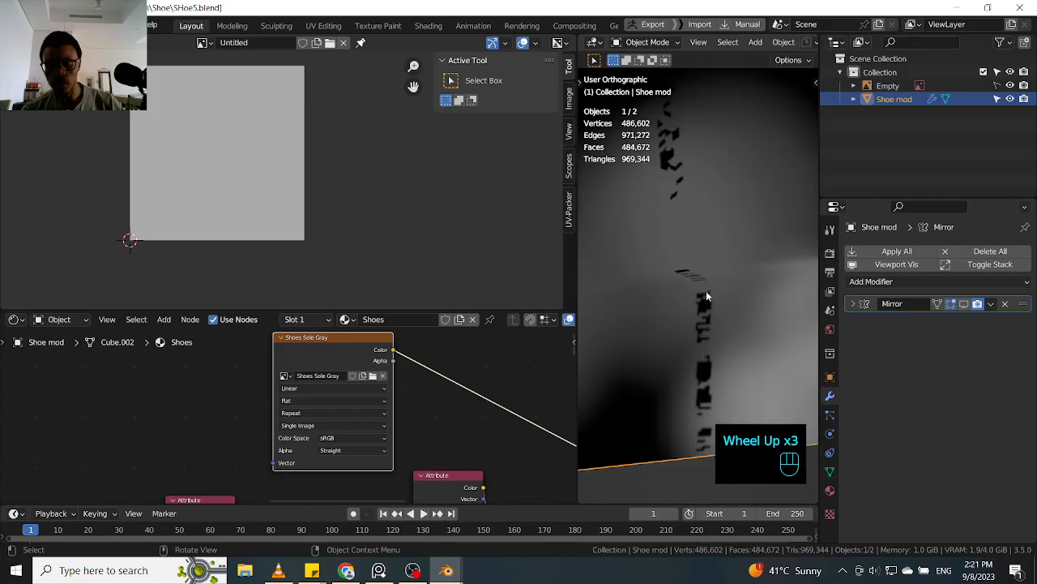
pyautogui.scroll(4, 710, 293)
pyautogui.scroll(-4, 708, 306)
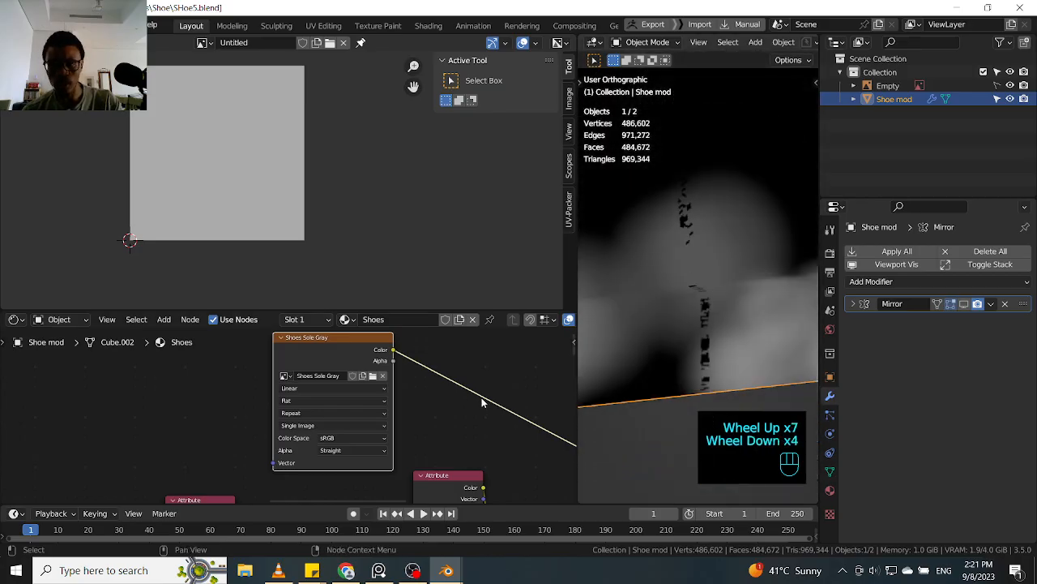
pyautogui.scroll(-1, 498, 395)
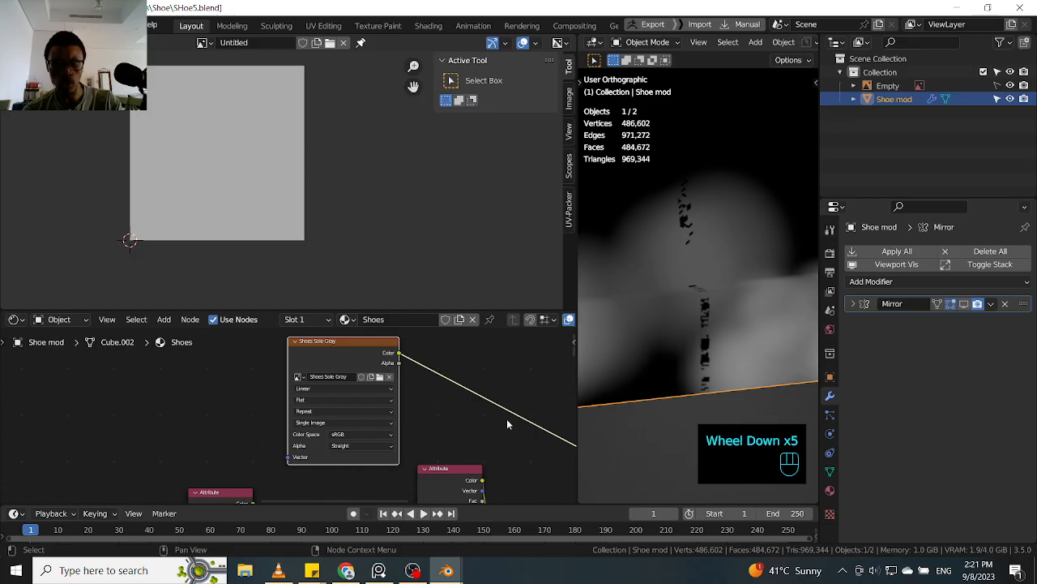
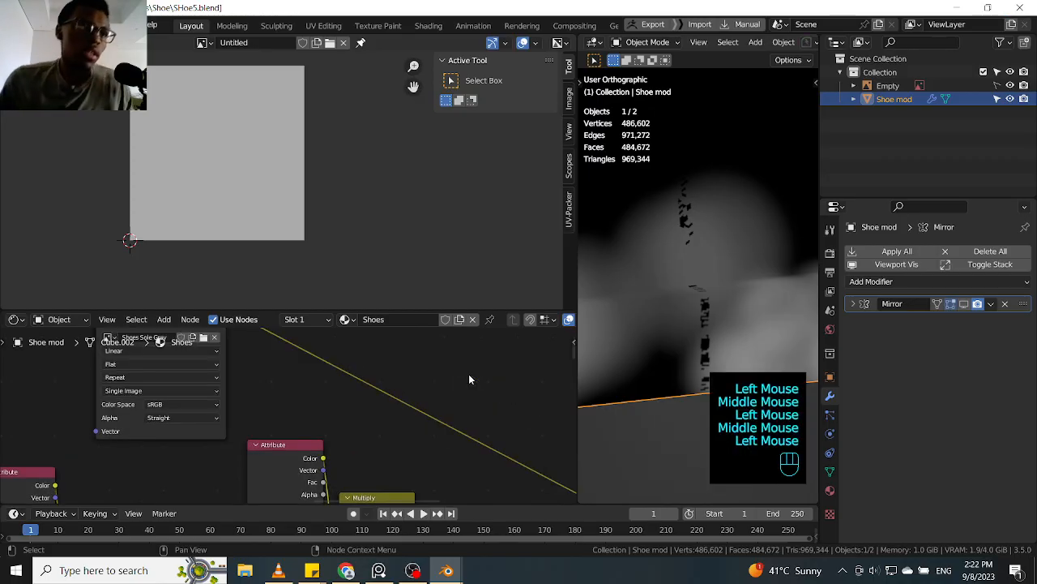
# - Select the Sole Gray attribute node in the Shoes material
pyautogui.moveTo(450, 415); pyautogui.dragTo(505, 345, button='middle')
pyautogui.moveTo(378, 410); pyautogui.dragTo(383, 481, button='middle')
pyautogui.moveTo(375, 457); pyautogui.dragTo(315, 333, button='middle')
pyautogui.moveTo(316, 476); pyautogui.dragTo(316, 418, button='middle')
pyautogui.click(314, 419)
# - Examine the baked texture at the toe seam and on the underside of the sole
pyautogui.scroll(-4, 635, 395)
pyautogui.moveTo(689, 340); pyautogui.dragTo(704, 175, button='middle')
pyautogui.scroll(1, 700, 159)
pyautogui.scroll(3, 719, 182)
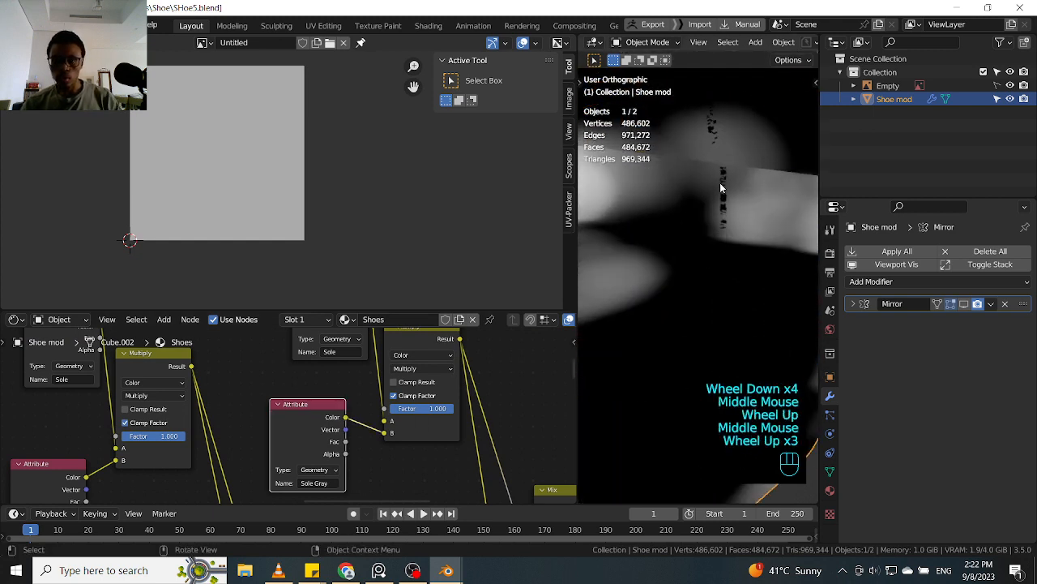
pyautogui.scroll(-5, 664, 225)
pyautogui.moveTo(665, 226); pyautogui.dragTo(758, 202, button='middle')
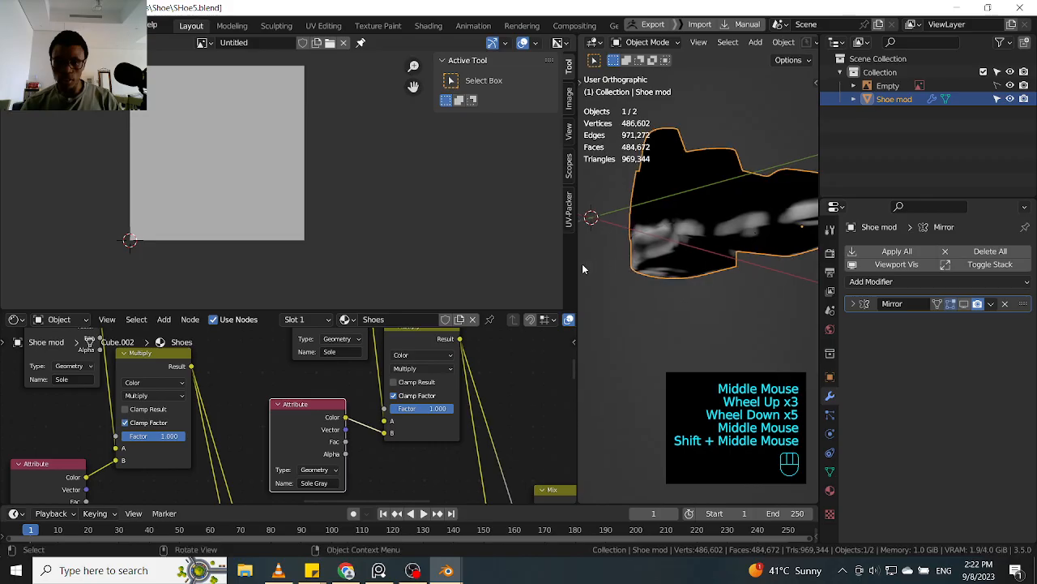
# - Widen the 3D viewport and inspect the baked gray texture's seam closely where the toe meets the sole's side and underside
pyautogui.moveTo(574, 270); pyautogui.dragTo(416, 270)
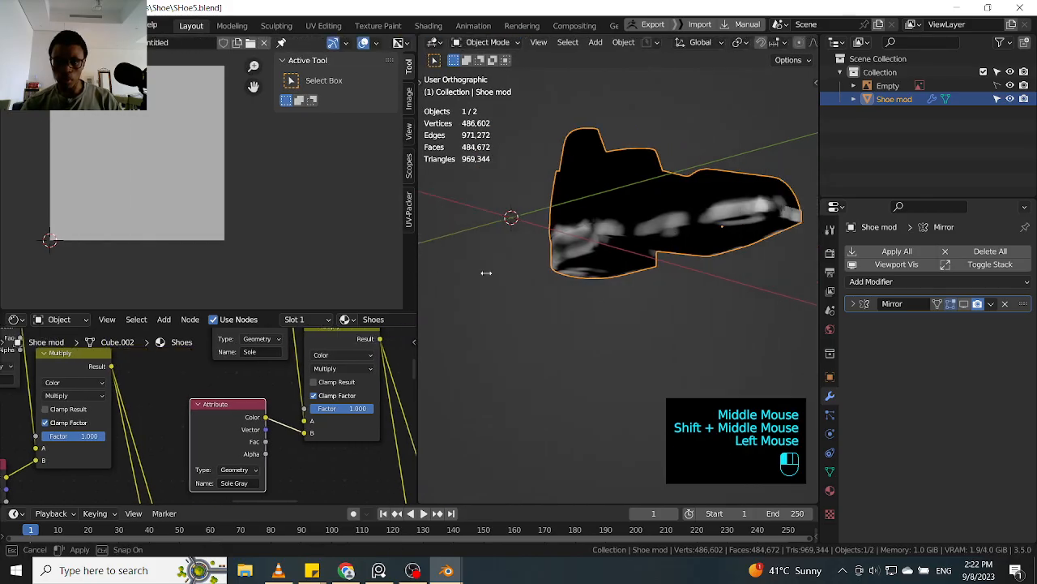
pyautogui.moveTo(454, 267); pyautogui.dragTo(603, 258, button='middle')
pyautogui.scroll(2, 528, 202)
pyautogui.moveTo(528, 208); pyautogui.dragTo(542, 247, button='middle')
pyautogui.moveTo(542, 248); pyautogui.dragTo(556, 278, button='middle')
pyautogui.scroll(-1, 554, 286)
pyautogui.scroll(1, 556, 278)
pyautogui.scroll(3, 580, 204)
pyautogui.scroll(-1, 573, 228)
pyautogui.moveTo(572, 228); pyautogui.dragTo(607, 259, button='middle')
pyautogui.scroll(1, 616, 267)
pyautogui.moveTo(662, 289); pyautogui.dragTo(625, 225, button='middle')
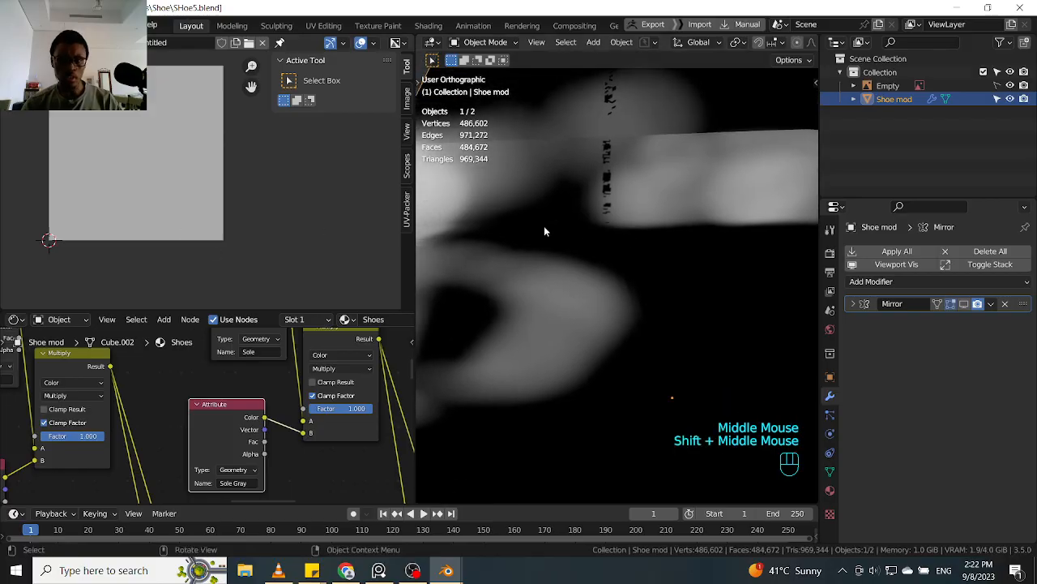
# - Enter vertex Edit Mode on the Shoe mod object with the toe seam in view
pyautogui.scroll(-2, 610, 217)
pyautogui.scroll(-2, 610, 217)
pyautogui.moveTo(610, 216); pyautogui.dragTo(614, 243, button='middle')
pyautogui.scroll(2, 619, 307)
pyautogui.scroll(-2, 619, 307)
pyautogui.moveTo(619, 307); pyautogui.dragTo(640, 291, button='middle')
pyautogui.keyDown('shift'); pyautogui.moveTo(640, 292); pyautogui.dragTo(676, 273, button='middle'); pyautogui.keyUp('shift')
pyautogui.scroll(2, 655, 303)
pyautogui.press('Tab')
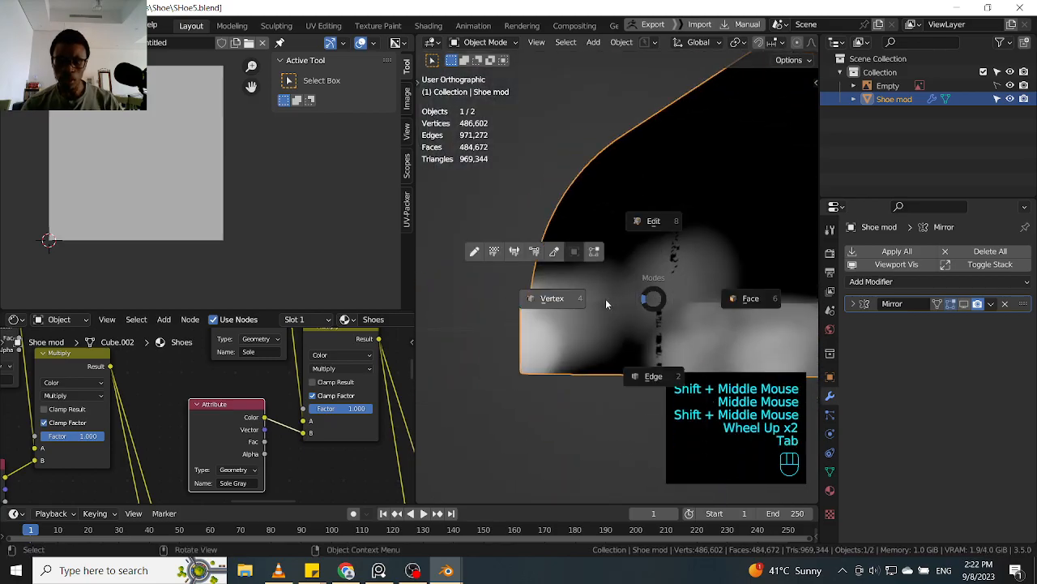
pyautogui.click(552, 300)
# - Select all sole geometry linked to a vertex beside the dark seam artifact on the sole's edge
pyautogui.scroll(1, 610, 332)
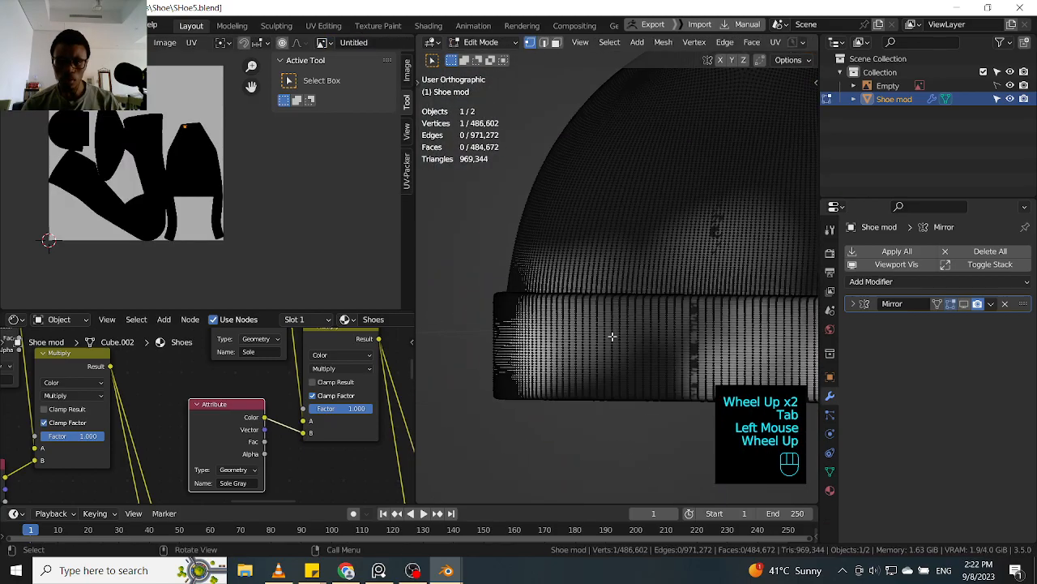
pyautogui.scroll(4, 518, 317)
pyautogui.keyDown('shift'); pyautogui.moveTo(716, 337); pyautogui.dragTo(527, 340, button='middle'); pyautogui.keyUp('shift')
pyautogui.click(531, 339)
pyautogui.scroll(-1, 528, 339)
pyautogui.middleClick(529, 339)
pyautogui.scroll(2, 526, 357)
pyautogui.scroll(-1, 527, 340)
pyautogui.scroll(-1, 528, 340)
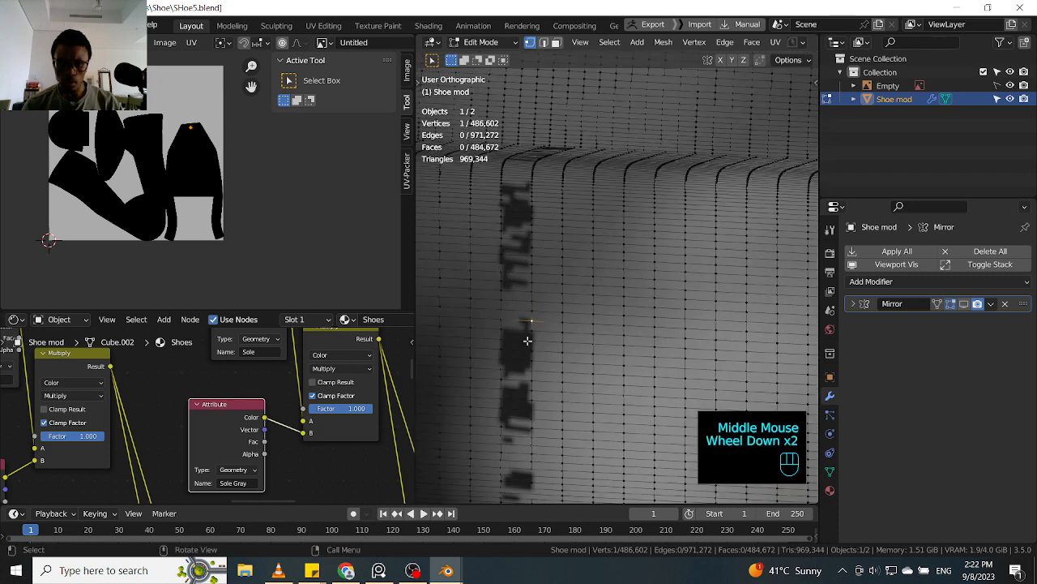
pyautogui.press('l')
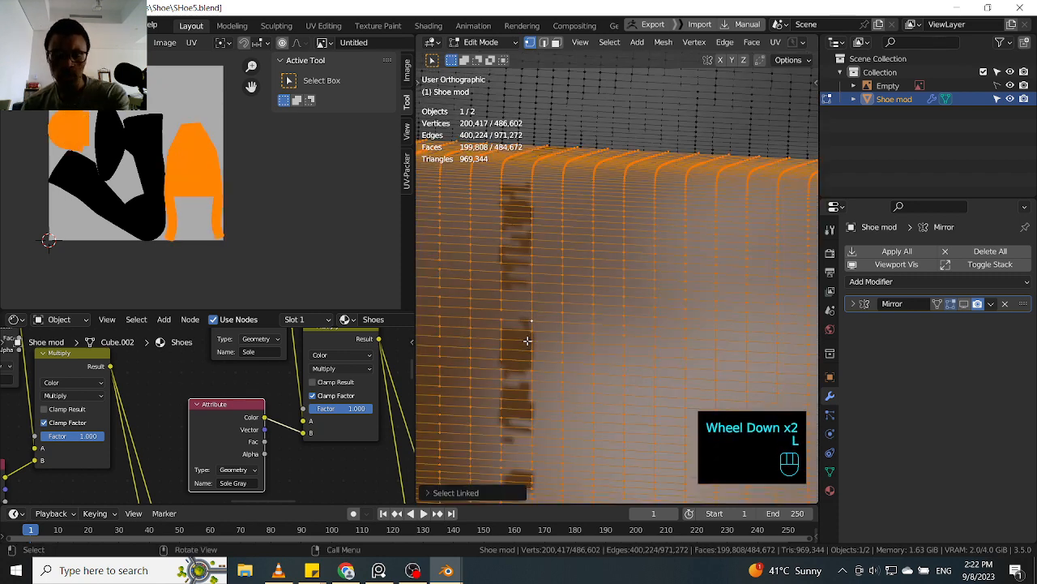
# - Display the Shoes material's properties and return the shoe to Object Mode
pyautogui.click(830, 489)
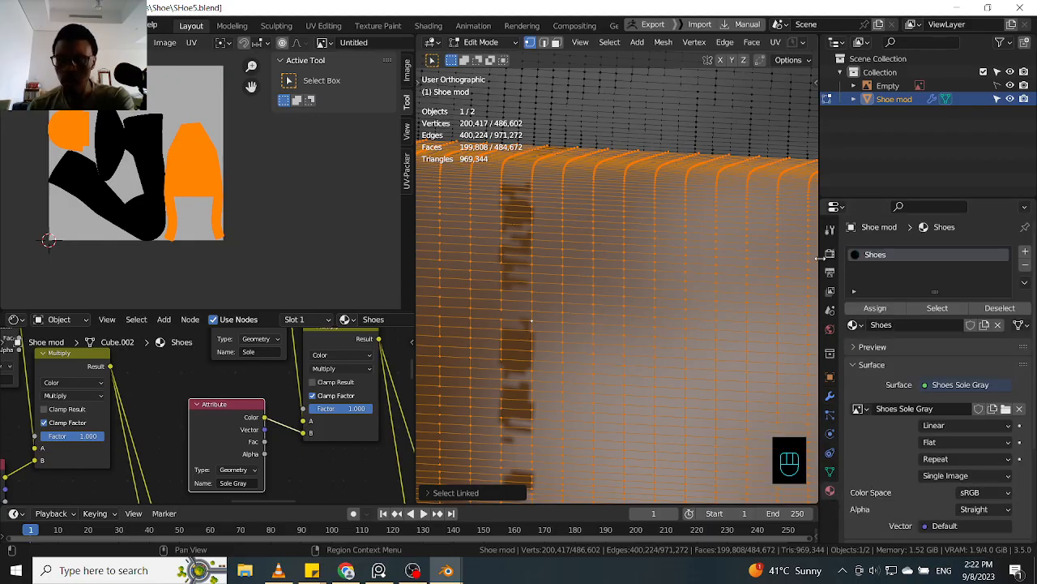
pyautogui.moveTo(573, 315); pyautogui.dragTo(639, 281, button='middle')
pyautogui.scroll(-2, 587, 324)
pyautogui.scroll(-1, 587, 265)
pyautogui.scroll(-4, 586, 265)
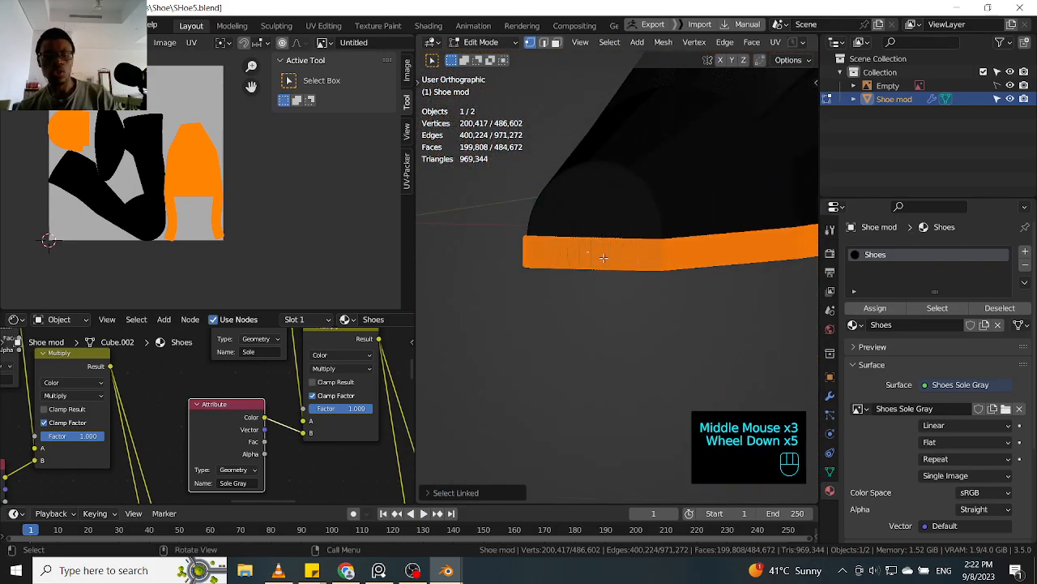
pyautogui.press('Tab')
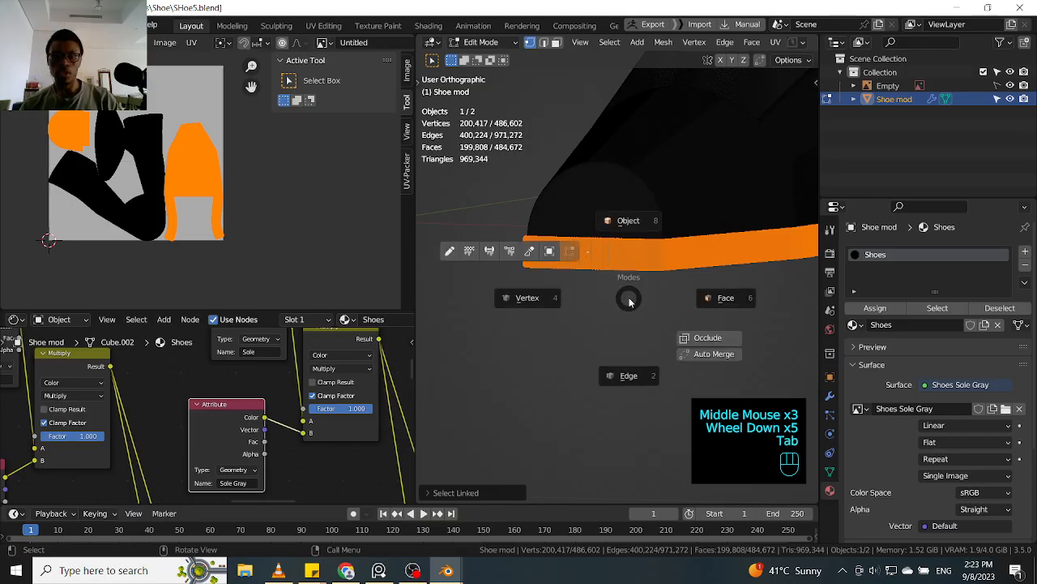
pyautogui.click(629, 217)
# - Show the shoe in Solid shading and enlarge the 3D viewport on both sides
pyautogui.press('z')
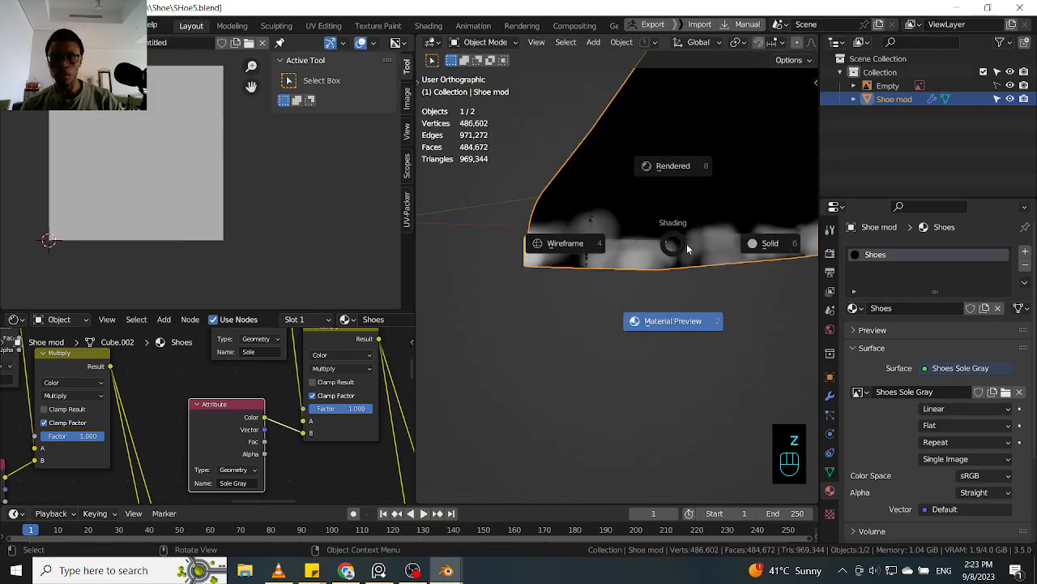
pyautogui.click(765, 243)
pyautogui.keyDown('shift'); pyautogui.moveTo(639, 227); pyautogui.dragTo(632, 281, button='middle'); pyautogui.keyUp('shift')
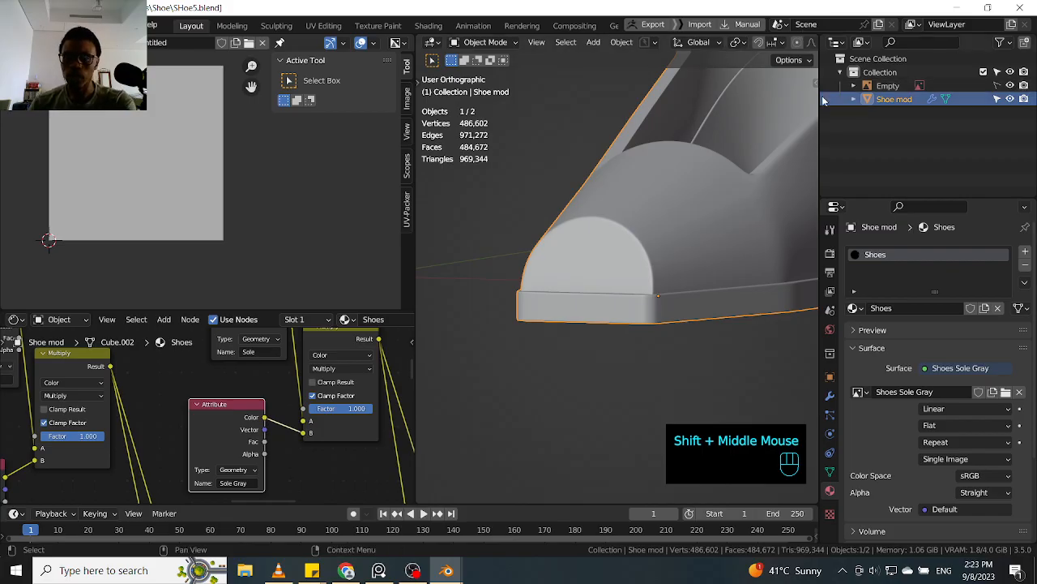
pyautogui.moveTo(818, 83); pyautogui.dragTo(941, 86)
pyautogui.moveTo(412, 163); pyautogui.dragTo(268, 162)
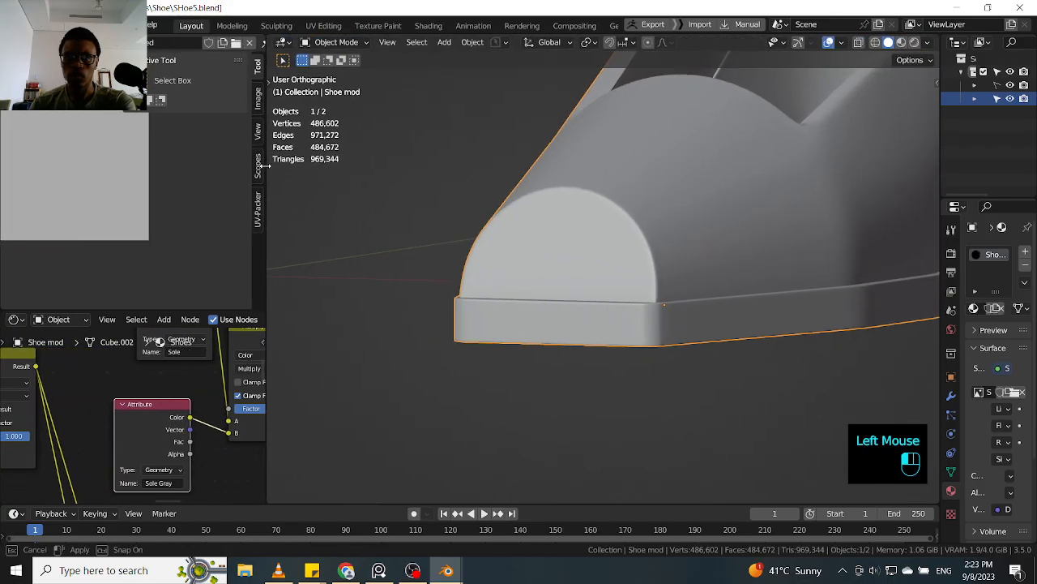
# - Check the shoe's normals around the toe and sole with the Face Orientation overlay, and turn the overlay off again
pyautogui.click(841, 42)
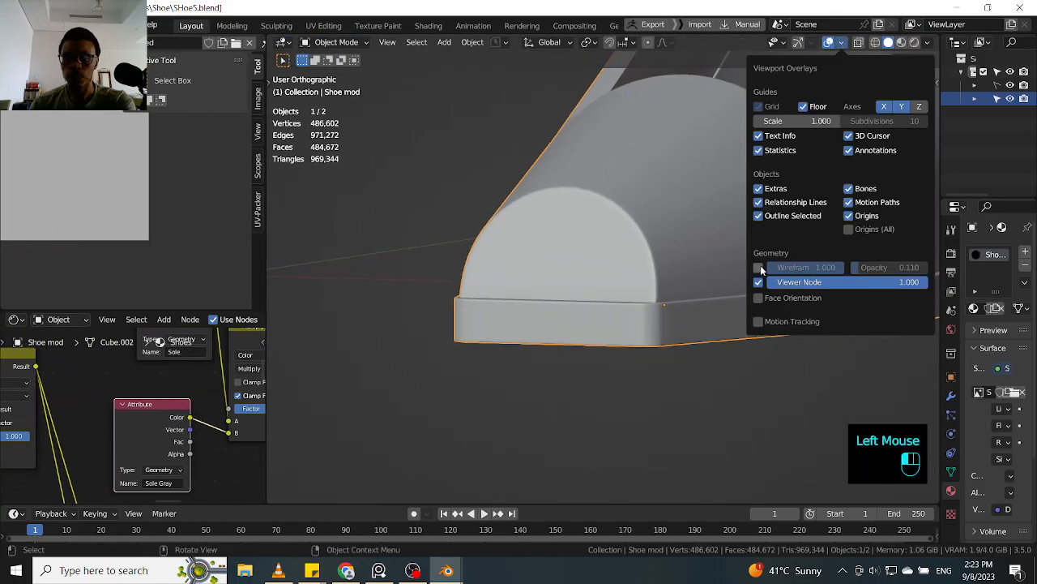
pyautogui.click(761, 298)
pyautogui.scroll(-2, 578, 253)
pyautogui.moveTo(579, 253); pyautogui.dragTo(688, 232, button='middle')
pyautogui.scroll(-2, 592, 250)
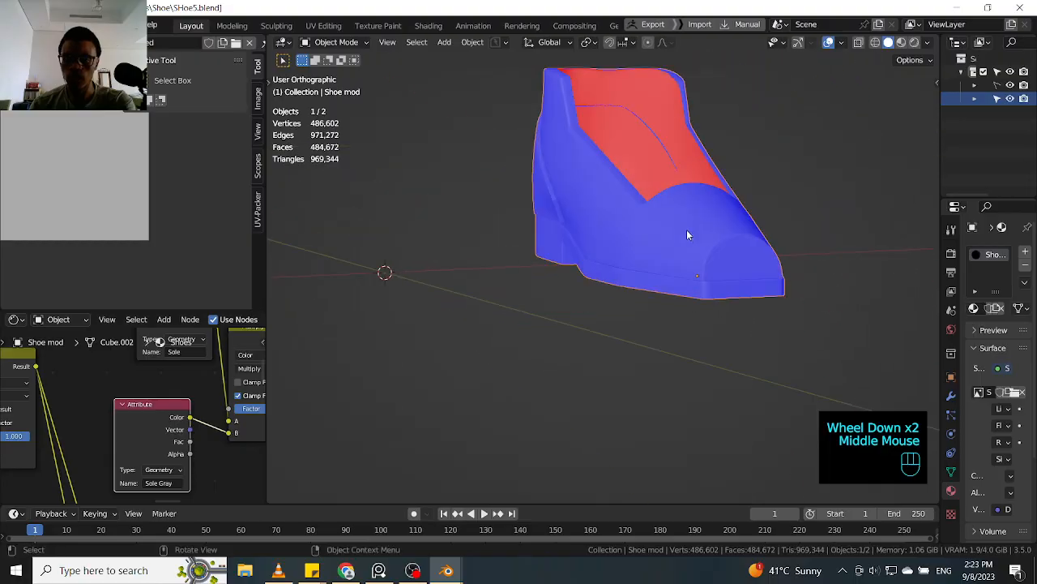
pyautogui.scroll(2, 787, 273)
pyautogui.moveTo(787, 273); pyautogui.dragTo(598, 261, button='middle')
pyautogui.scroll(2, 502, 245)
pyautogui.moveTo(503, 245); pyautogui.dragTo(519, 243, button='middle')
pyautogui.scroll(2, 519, 243)
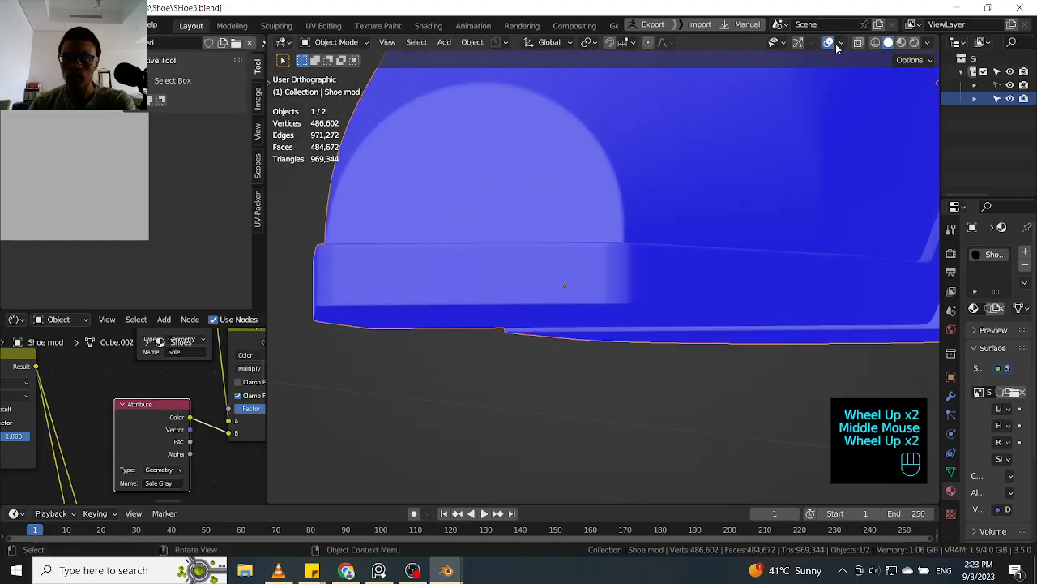
pyautogui.click(843, 42)
pyautogui.click(767, 299)
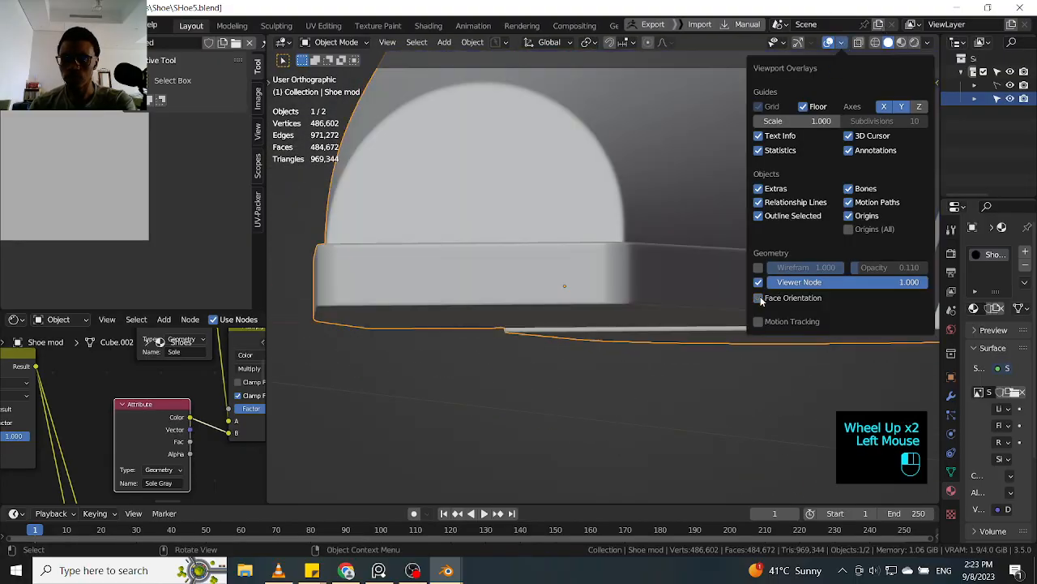
# - Bring the shoe back into vertex Edit Mode and show it in Material Preview shading at the toe
pyautogui.moveTo(502, 281); pyautogui.dragTo(594, 283, button='middle')
pyautogui.scroll(-2, 510, 278)
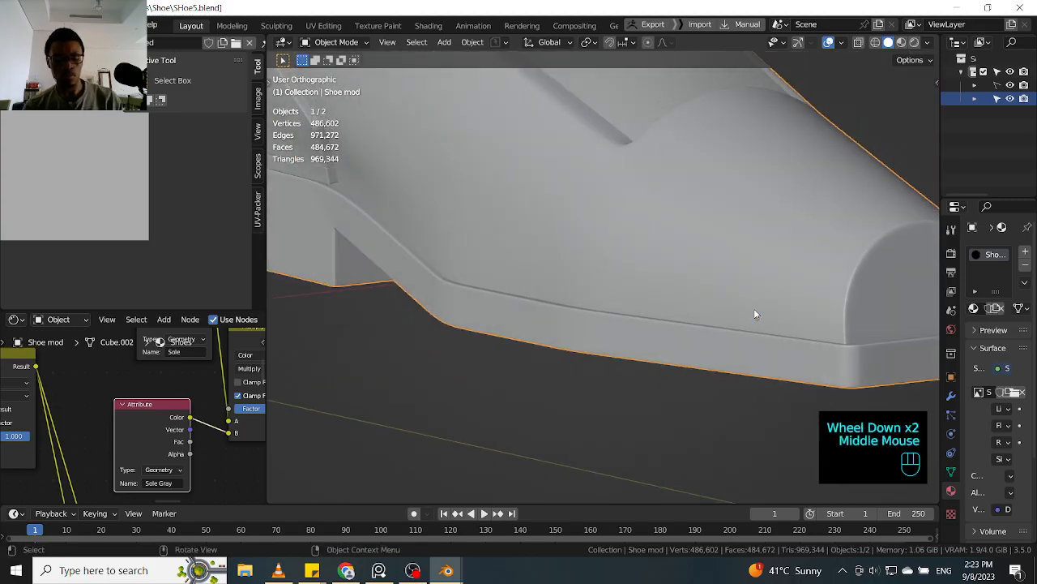
pyautogui.keyDown('shift'); pyautogui.moveTo(753, 309); pyautogui.dragTo(652, 301, button='middle'); pyautogui.keyUp('shift')
pyautogui.scroll(1, 652, 301)
pyautogui.press('Tab')
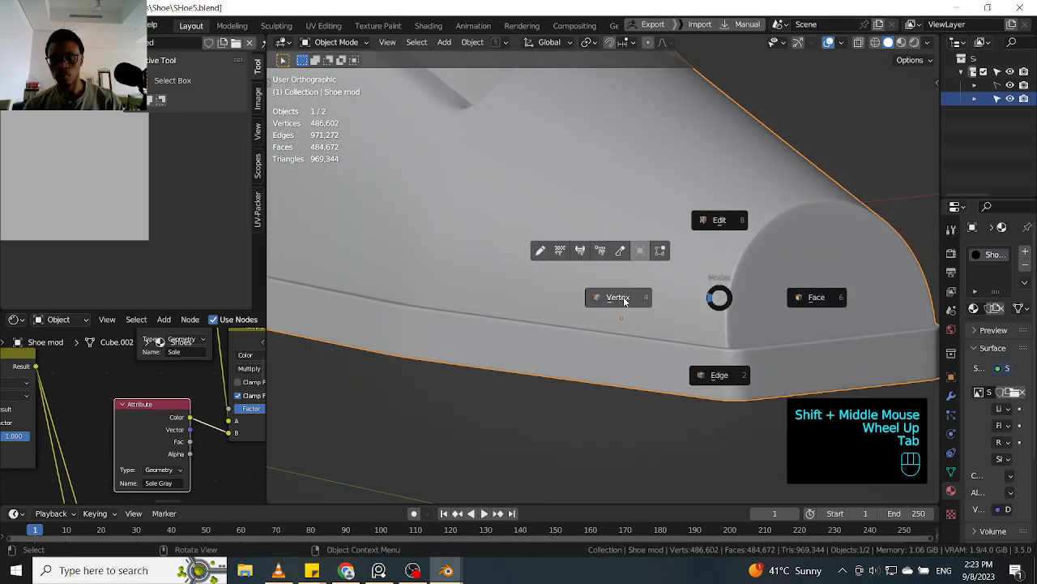
pyautogui.click(622, 301)
pyautogui.keyDown('shift'); pyautogui.moveTo(738, 310); pyautogui.dragTo(559, 276, button='middle'); pyautogui.keyUp('shift')
pyautogui.scroll(2, 559, 276)
pyautogui.moveTo(689, 298)
pyautogui.mouseDown(button='middle')
pyautogui.moveTo(700, 297)
pyautogui.moveTo(689, 296)
pyautogui.mouseUp(button='middle')
pyautogui.press('z')
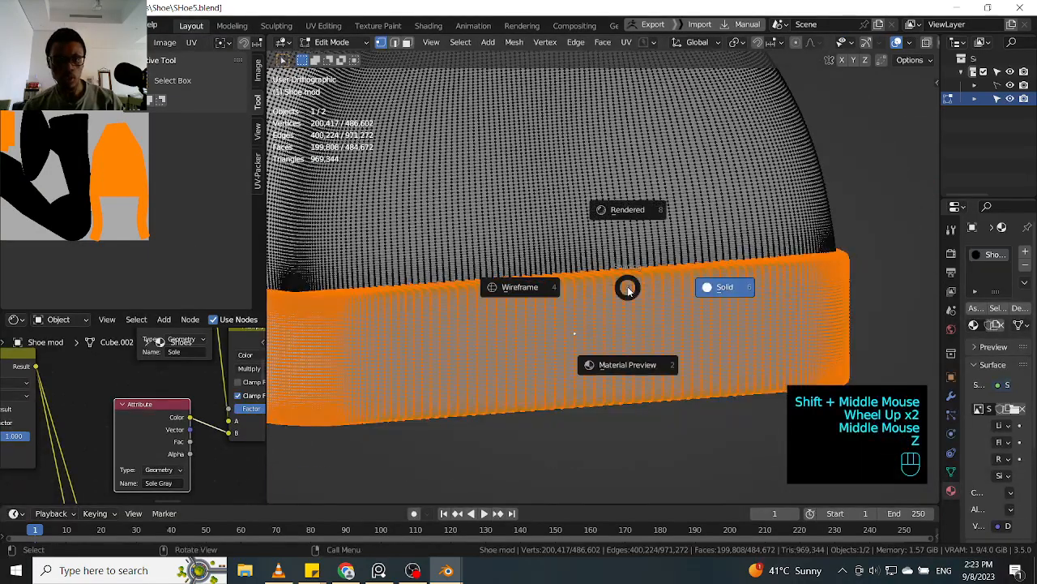
pyautogui.click(654, 362)
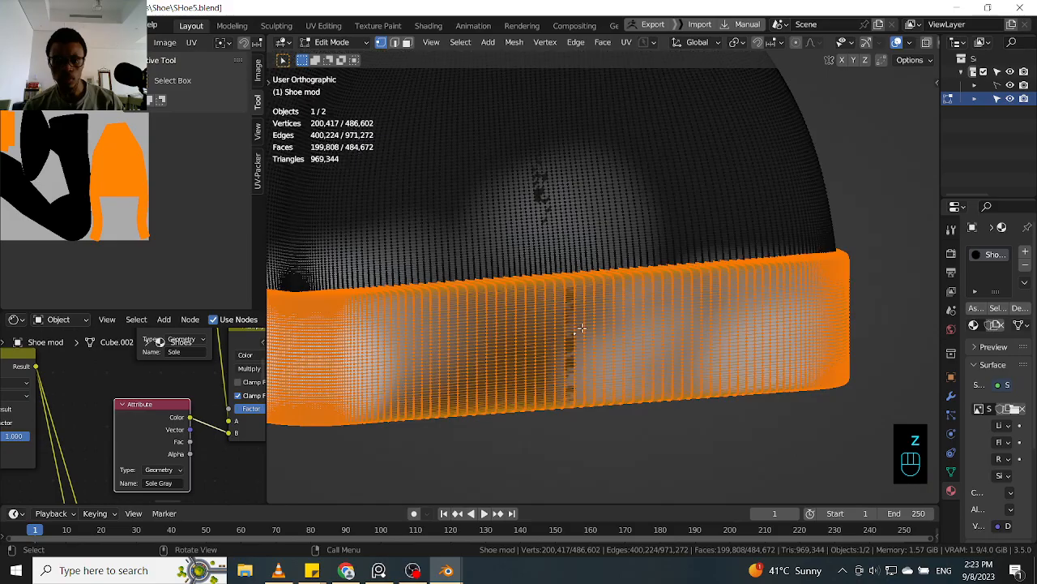
# - Examine the dark artifacts against the mesh wireframe on the toe above the sole's edge
pyautogui.scroll(-2, 581, 328)
pyautogui.keyDown('shift'); pyautogui.moveTo(551, 235); pyautogui.dragTo(560, 243, button='middle'); pyautogui.keyUp('shift')
pyautogui.moveTo(559, 243); pyautogui.dragTo(612, 276, button='middle')
pyautogui.scroll(2, 612, 275)
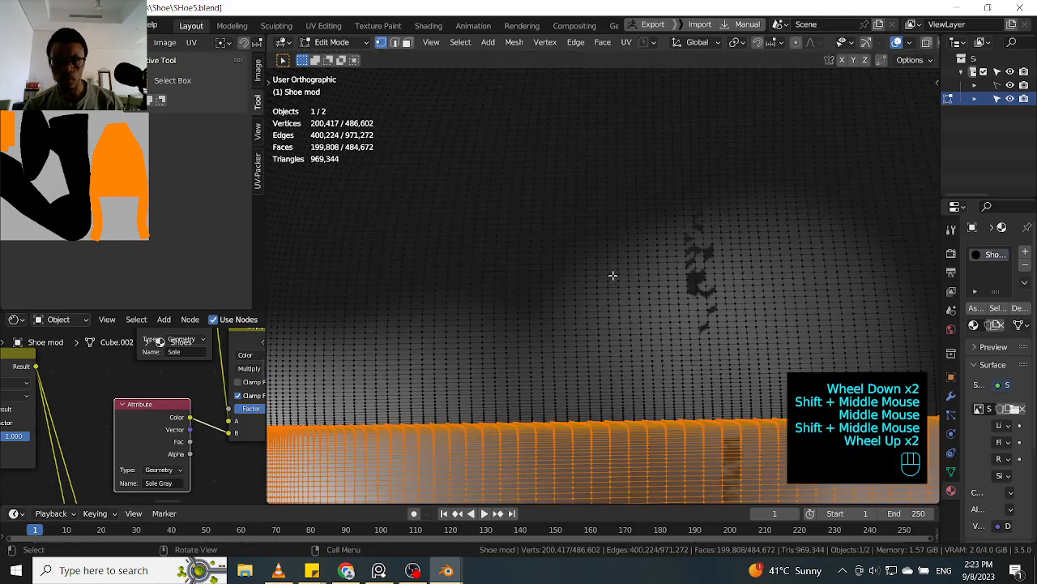
pyautogui.scroll(2, 613, 276)
pyautogui.keyDown('shift'); pyautogui.moveTo(727, 270); pyautogui.dragTo(648, 284, button='middle'); pyautogui.keyUp('shift')
pyautogui.scroll(2, 648, 284)
pyautogui.scroll(-4, 646, 289)
pyautogui.scroll(3, 625, 244)
pyautogui.scroll(1, 624, 244)
pyautogui.scroll(-2, 616, 289)
# - Preview the Sole Gray attribute node's color on the shoe's toe
pyautogui.middleClick(102, 373)
pyautogui.moveTo(103, 373); pyautogui.dragTo(159, 382, button='middle')
pyautogui.keyDown('ctrl'); pyautogui.keyDown('shift'); pyautogui.click(167, 403); pyautogui.keyUp('shift'); pyautogui.keyUp('ctrl')
pyautogui.middleClick(160, 382)
# - Preview the Shoes Sole Gray image texture's color on the toe for comparison with the attribute
pyautogui.moveTo(97, 356); pyautogui.dragTo(143, 428, button='middle')
pyautogui.moveTo(143, 379); pyautogui.dragTo(185, 392, button='middle')
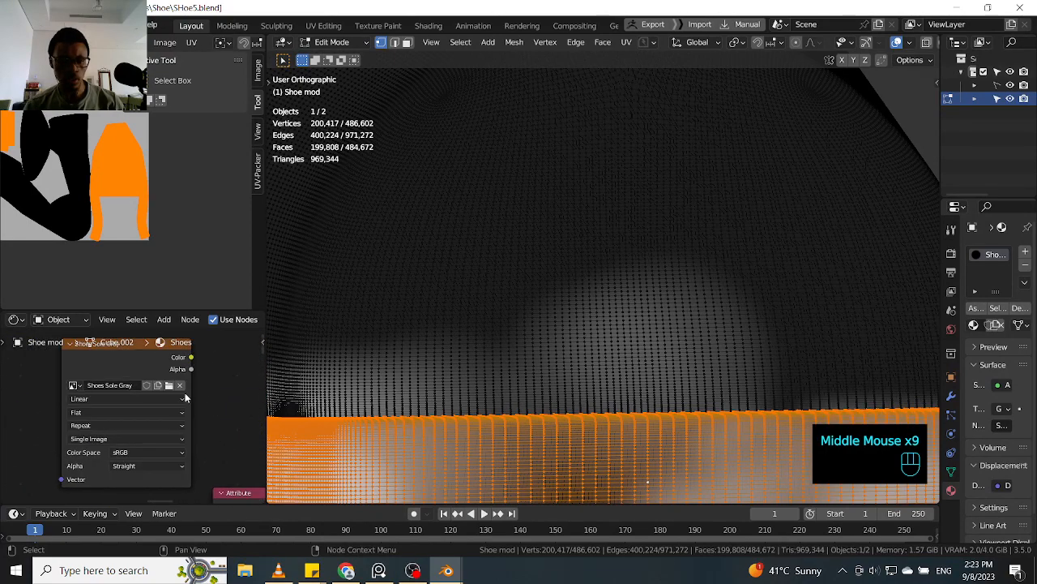
pyautogui.click(174, 453)
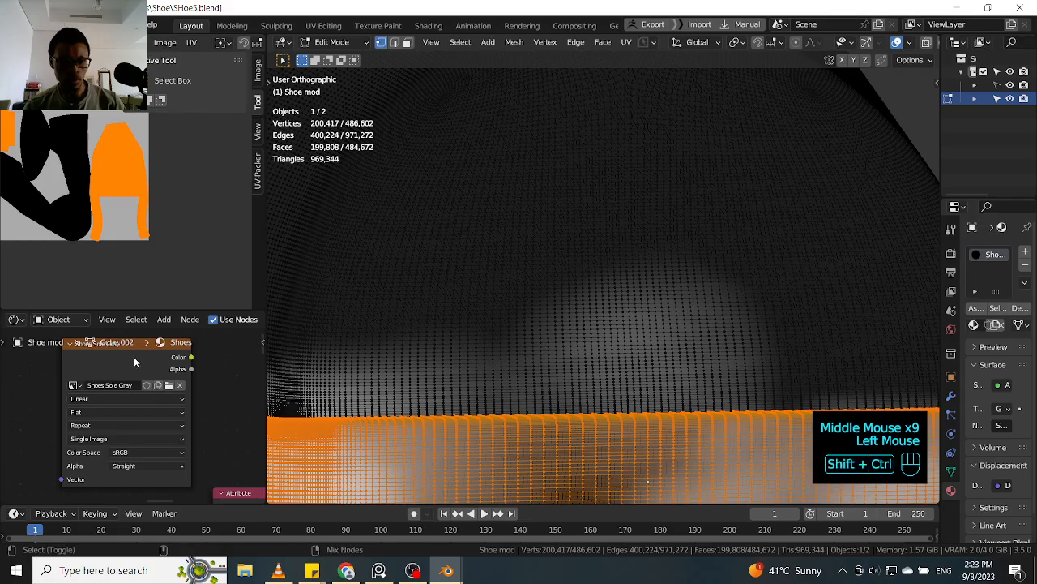
pyautogui.keyDown('ctrl'); pyautogui.keyDown('shift'); pyautogui.click(134, 357); pyautogui.keyUp('shift'); pyautogui.keyUp('ctrl')
pyautogui.moveTo(203, 422); pyautogui.dragTo(189, 458, button='middle')
# - Try the Linear color space on the Shoes Sole Gray image texture
pyautogui.click(169, 458)
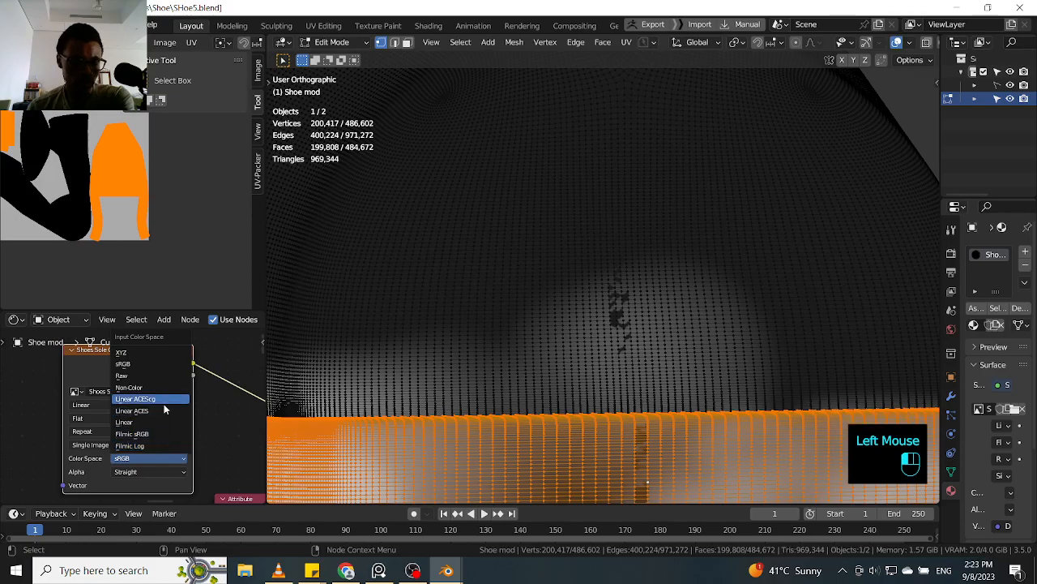
pyautogui.click(166, 458)
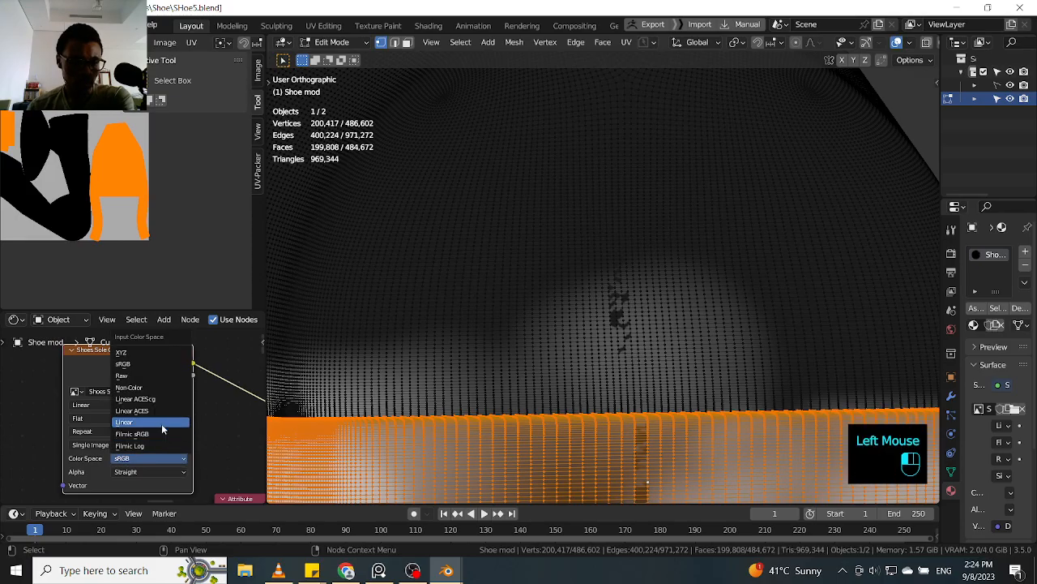
pyautogui.click(161, 421)
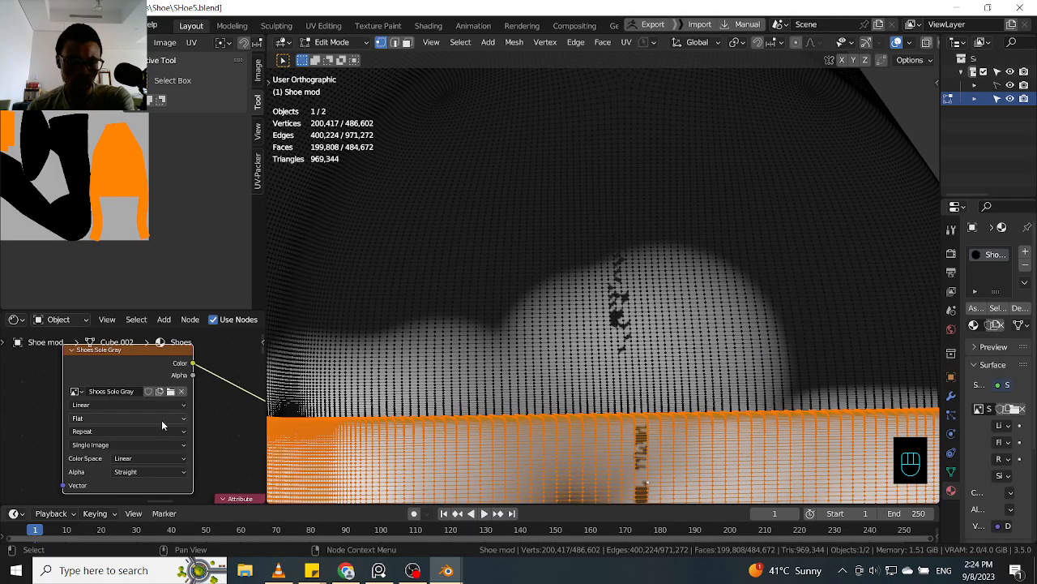
# - Restore the Shoes Sole Gray image texture's color space to sRGB
pyautogui.click(169, 458)
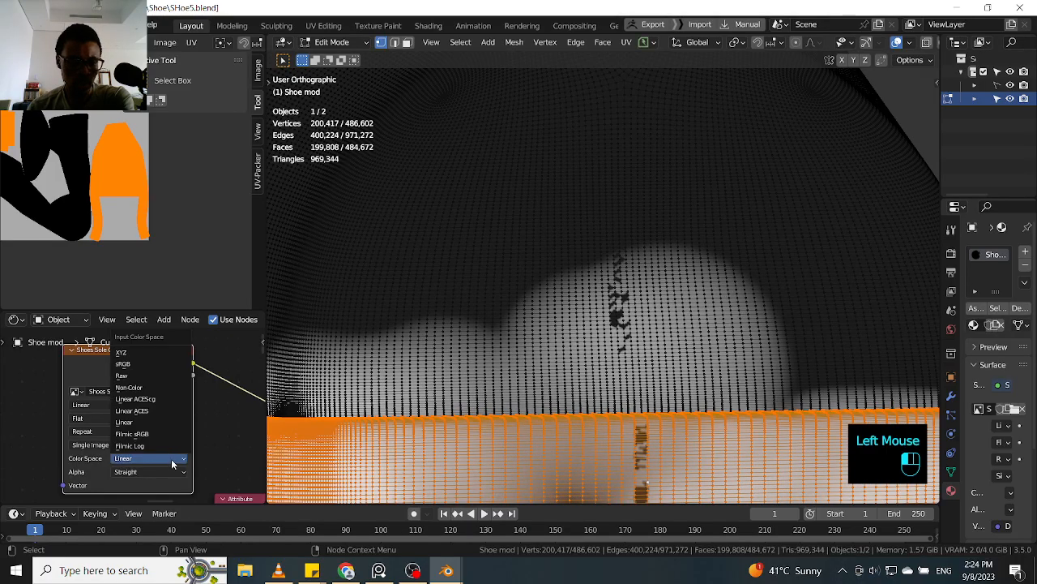
pyautogui.click(171, 458)
pyautogui.click(181, 472)
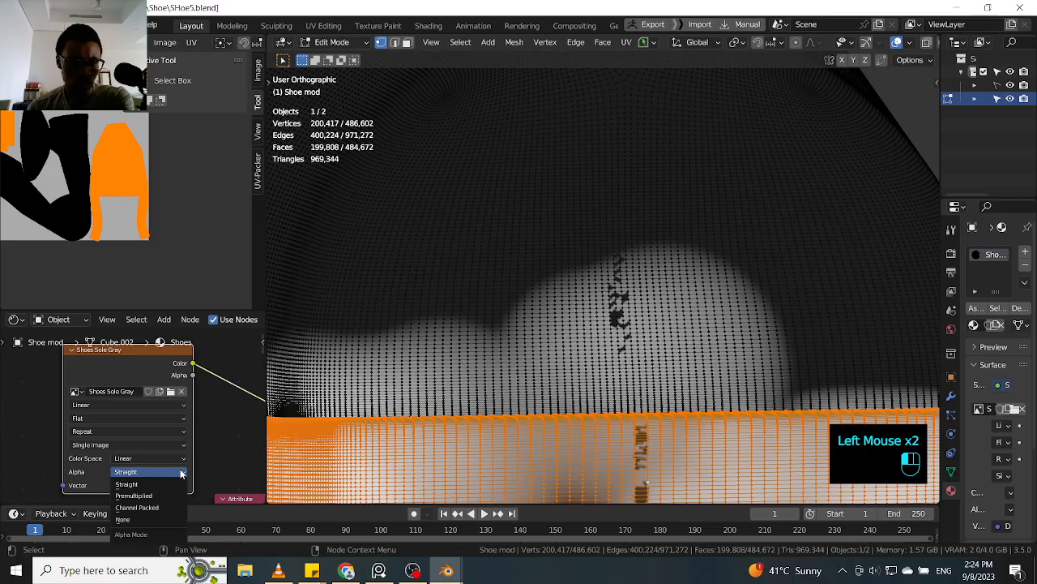
pyautogui.click(174, 459)
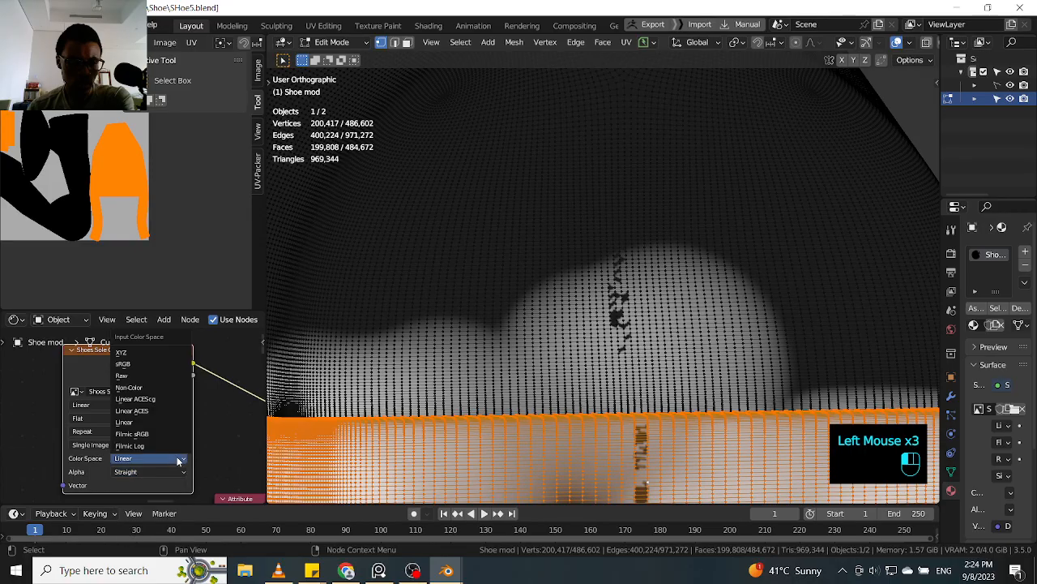
pyautogui.click(155, 364)
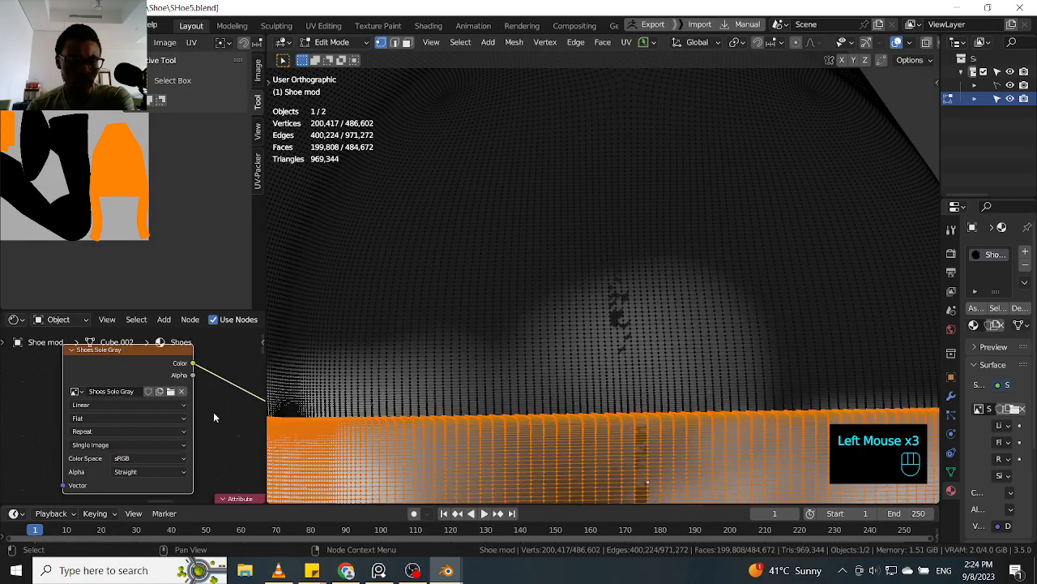
# - Select the Shoes Sole Gray texture node and display the Untitled image's settings in the UV editor
pyautogui.moveTo(239, 418); pyautogui.dragTo(233, 394, button='middle')
pyautogui.moveTo(229, 435); pyautogui.dragTo(96, 439, button='middle')
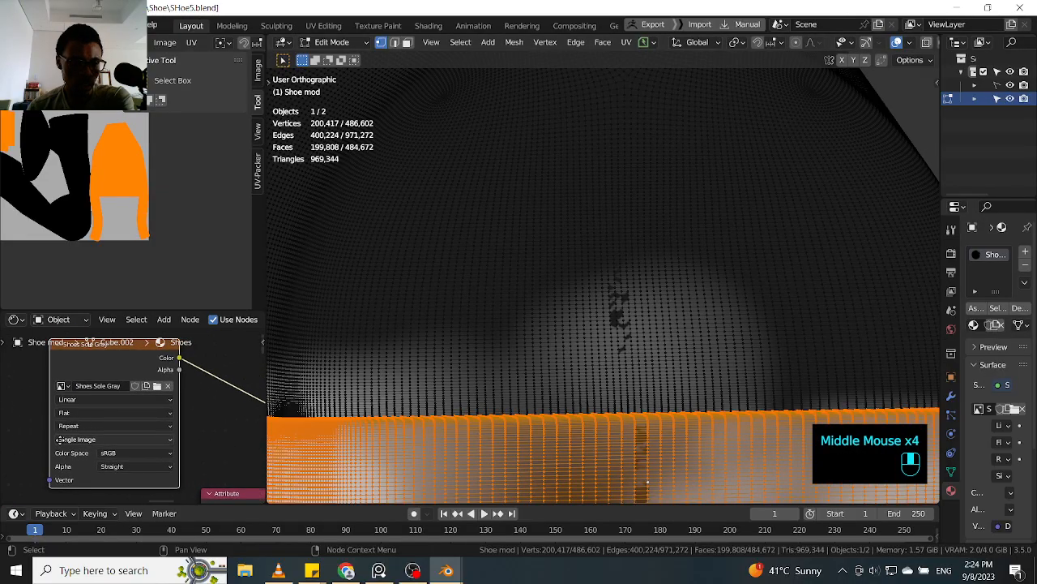
pyautogui.moveTo(43, 400); pyautogui.dragTo(52, 431, button='middle')
pyautogui.click(102, 397)
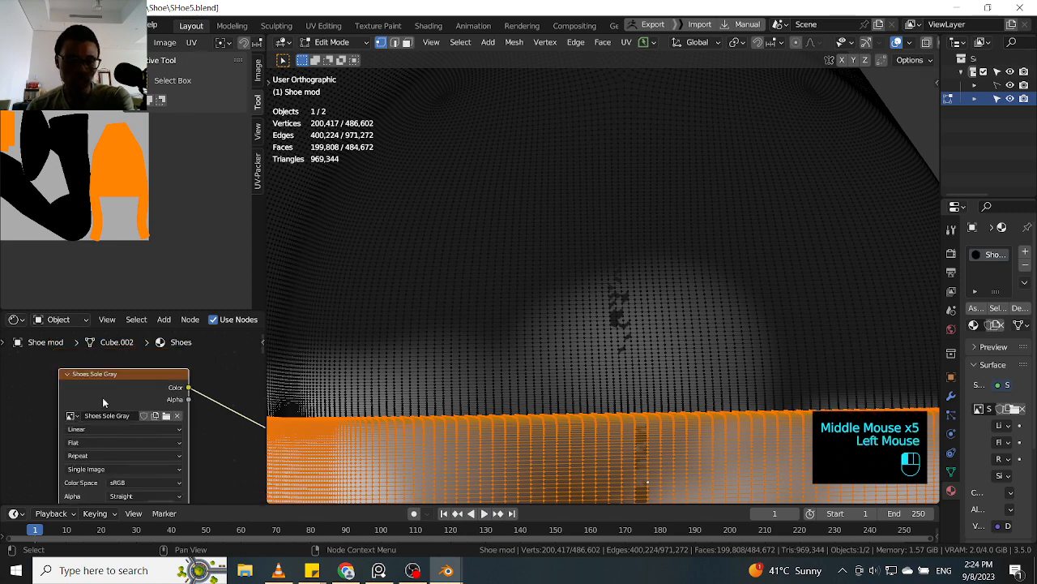
pyautogui.scroll(-3, 549, 385)
pyautogui.moveTo(551, 398); pyautogui.dragTo(567, 394, button='middle')
pyautogui.scroll(2, 565, 326)
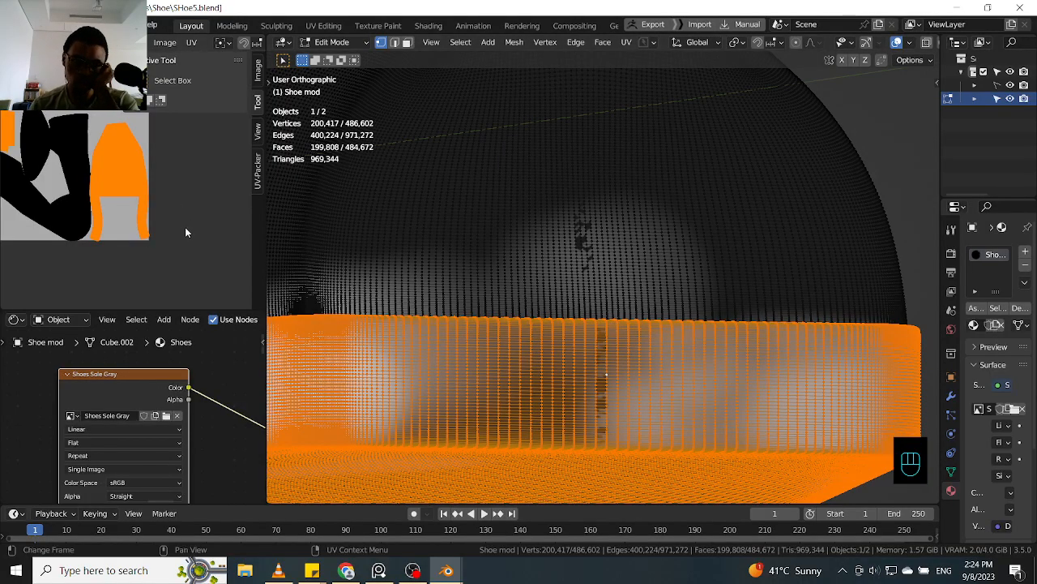
pyautogui.click(260, 133)
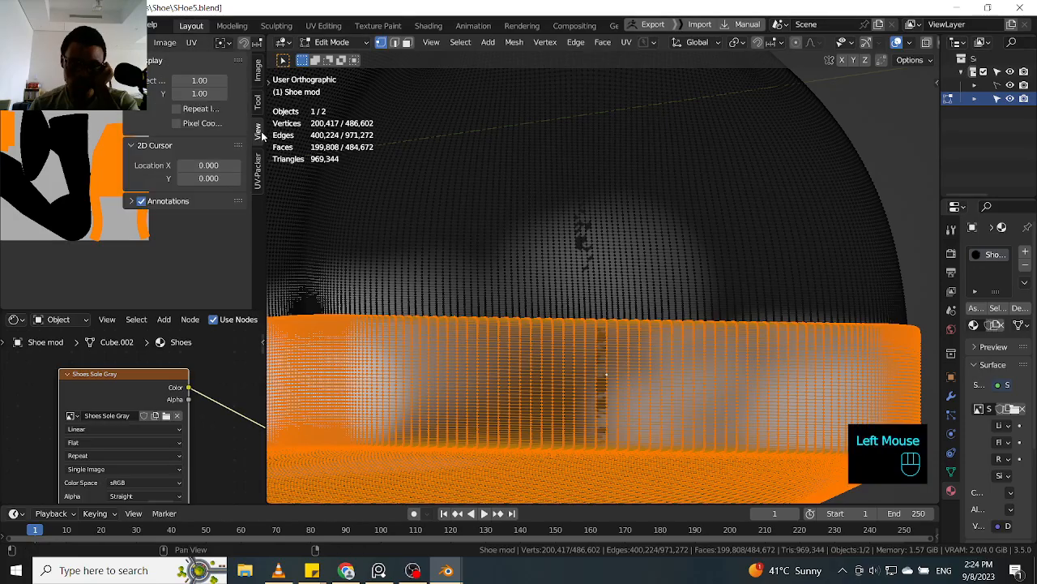
pyautogui.click(256, 73)
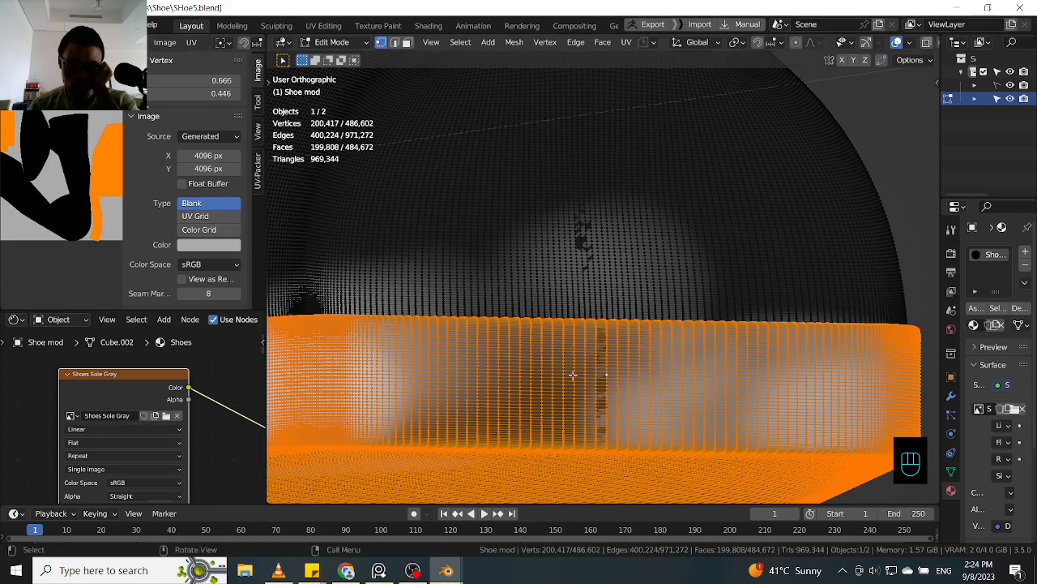
# - Inspect the dark artifact patches on the toe above the sole's edge up close
pyautogui.scroll(-2, 599, 351)
pyautogui.moveTo(599, 351); pyautogui.dragTo(390, 358, button='middle')
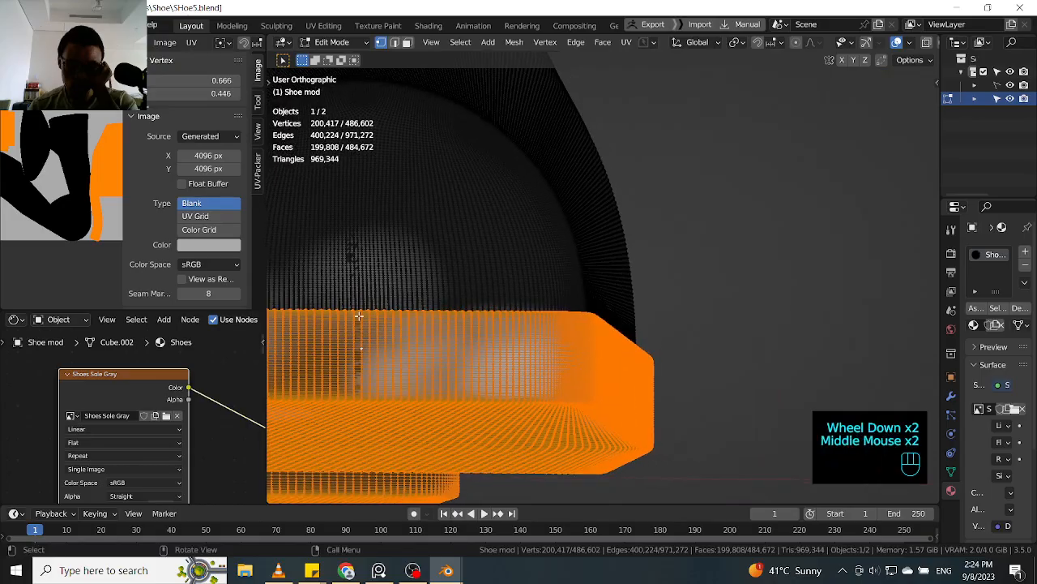
pyautogui.scroll(4, 390, 357)
pyautogui.scroll(4, 405, 269)
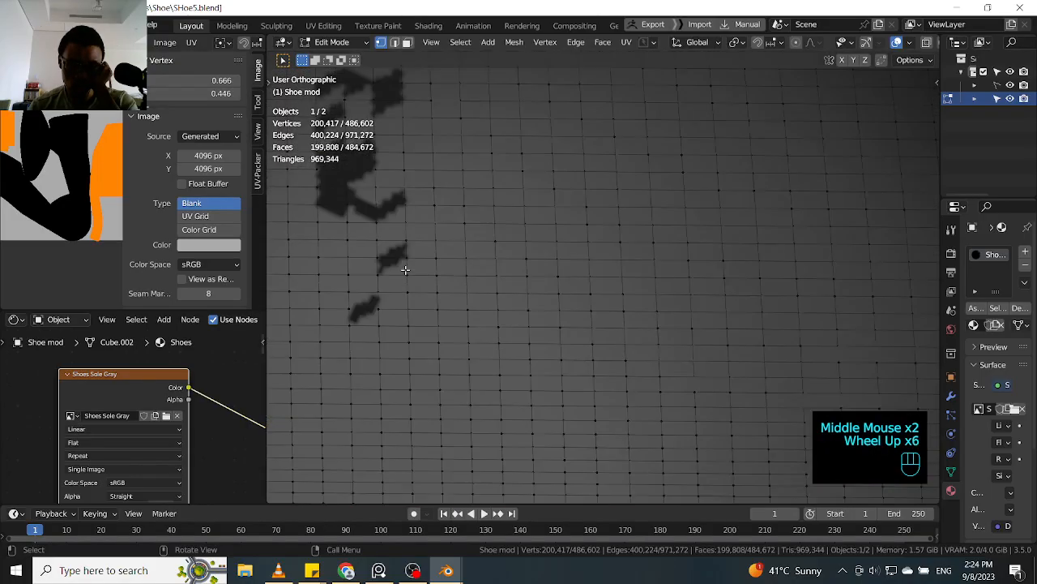
# - Compare the toe's dark patches with the mesh grid and collapse the UV editor's settings sidebar
pyautogui.scroll(1, 397, 252)
pyautogui.scroll(-6, 398, 252)
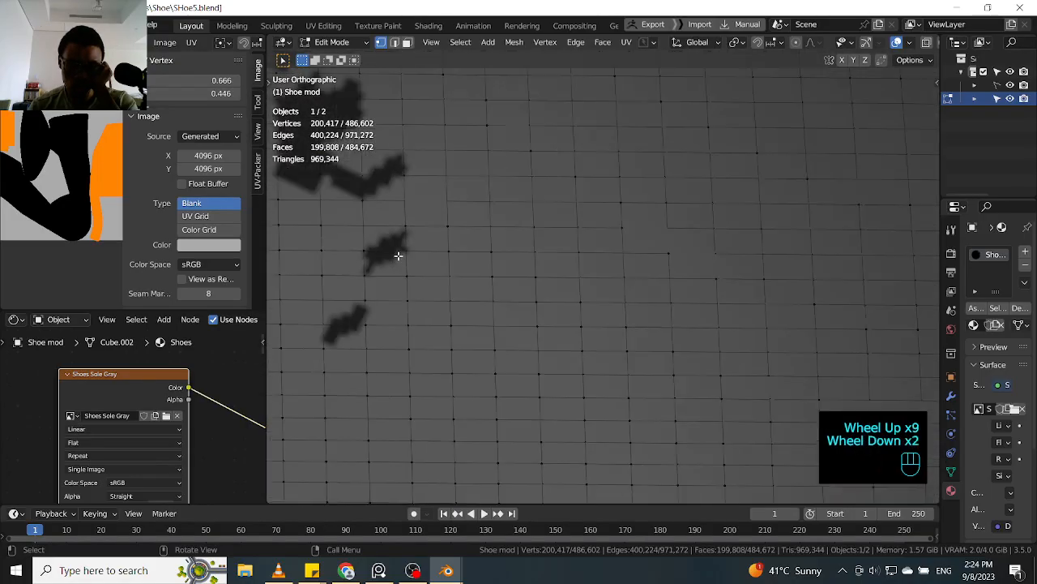
pyautogui.moveTo(398, 257); pyautogui.dragTo(539, 367, button='middle')
pyautogui.scroll(6, 448, 274)
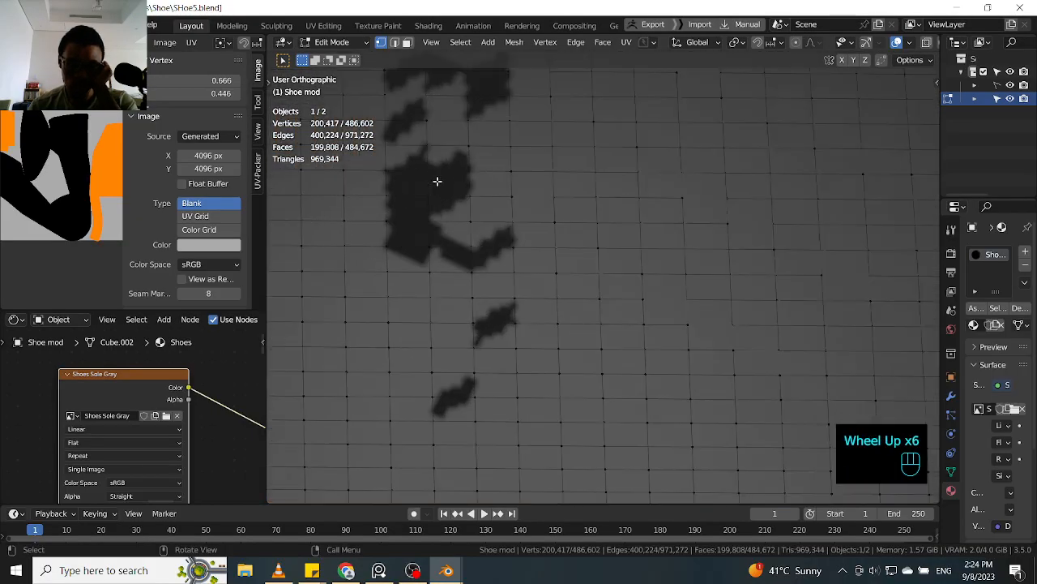
pyautogui.scroll(-2, 444, 204)
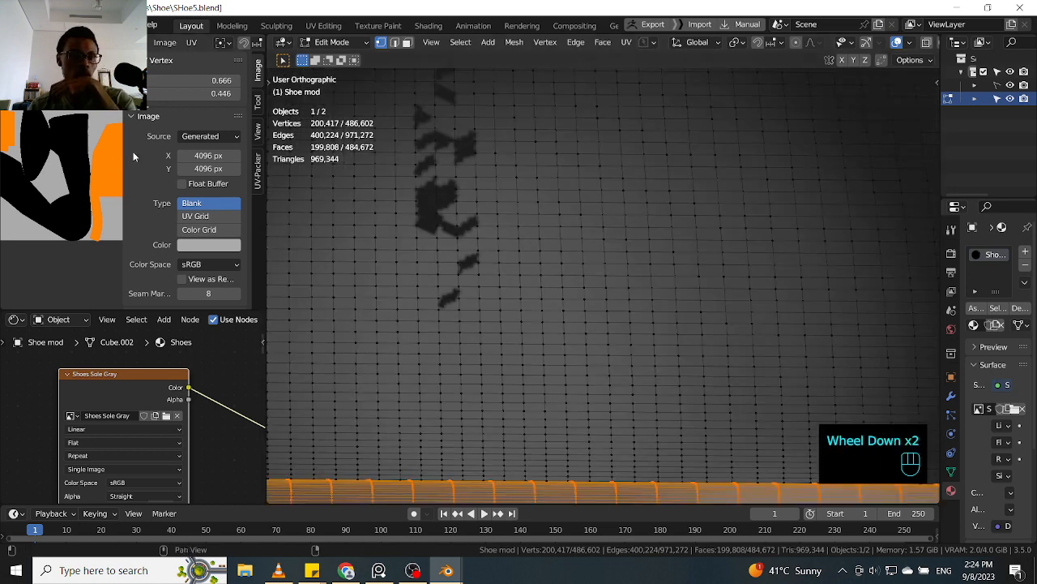
pyautogui.moveTo(124, 155); pyautogui.dragTo(324, 159)
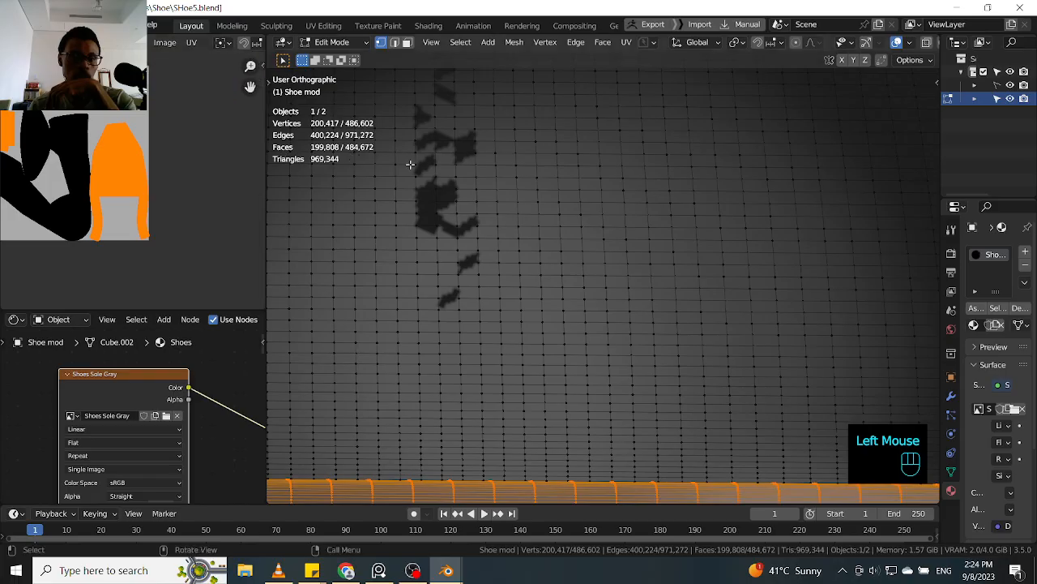
# - Examine the selected sole and toe UV islands in the UV editor for overlaps or distortion in their mesh grid
pyautogui.scroll(-2, 454, 239)
pyautogui.scroll(-3, 454, 239)
pyautogui.moveTo(454, 241); pyautogui.dragTo(475, 289, button='middle')
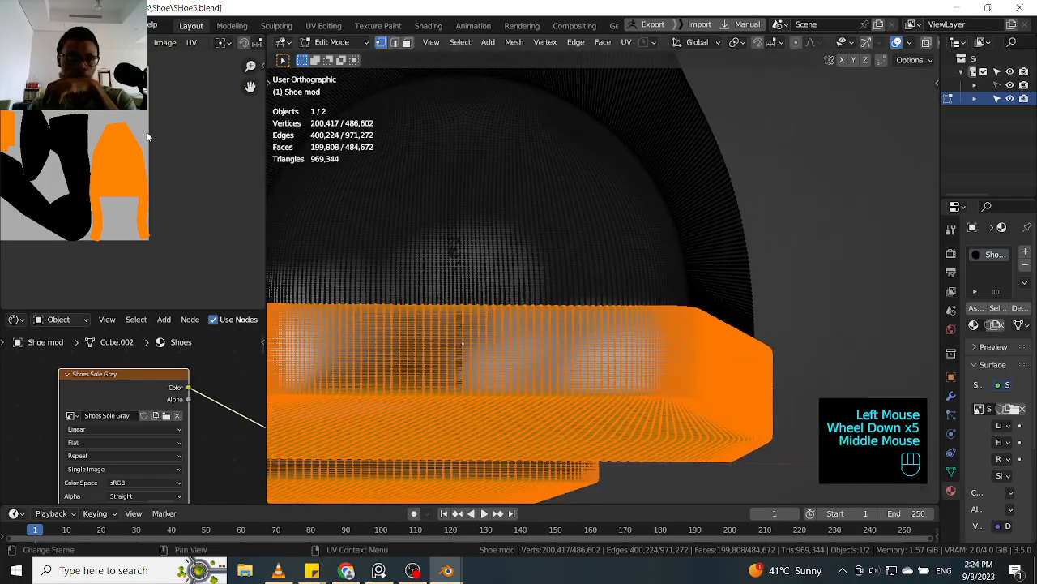
pyautogui.scroll(2, 80, 125)
pyautogui.scroll(2, 79, 125)
pyautogui.moveTo(79, 125); pyautogui.dragTo(140, 237, button='middle')
pyautogui.scroll(2, 139, 153)
pyautogui.scroll(5, 156, 201)
pyautogui.scroll(-2, 155, 201)
pyautogui.scroll(1, 170, 170)
pyautogui.scroll(-1, 170, 170)
pyautogui.scroll(-2, 139, 237)
pyautogui.moveTo(139, 113); pyautogui.dragTo(154, 156, button='middle')
pyautogui.scroll(-2, 149, 208)
pyautogui.scroll(1, 141, 203)
pyautogui.scroll(-4, 136, 208)
pyautogui.scroll(2, 143, 158)
pyautogui.scroll(2, 142, 158)
pyautogui.scroll(3, 155, 155)
pyautogui.scroll(-2, 160, 162)
pyautogui.scroll(7, 160, 162)
pyautogui.moveTo(153, 167); pyautogui.dragTo(127, 172, button='middle')
pyautogui.scroll(-2, 131, 180)
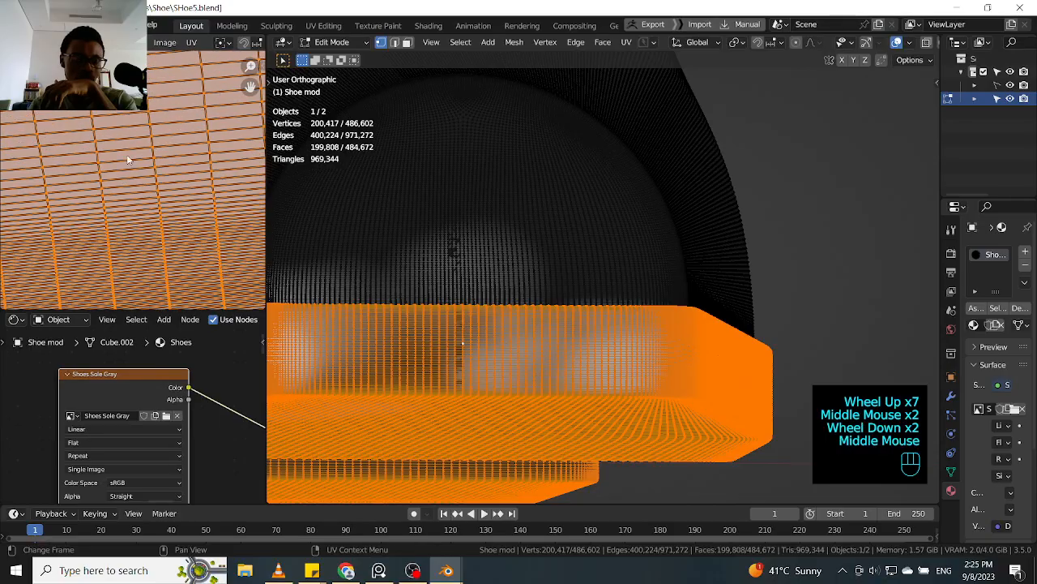
pyautogui.scroll(-3, 127, 172)
pyautogui.scroll(-1, 127, 167)
# - Select the four corner vertices of one face at the lower edge of the toe's largest dark patch
pyautogui.scroll(6, 432, 242)
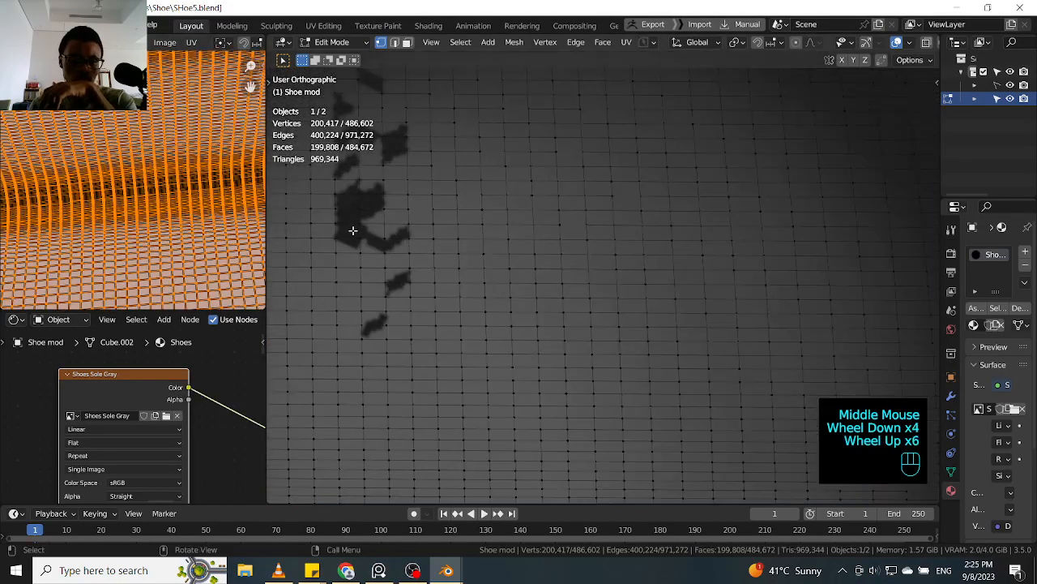
pyautogui.scroll(2, 349, 231)
pyautogui.click(333, 233)
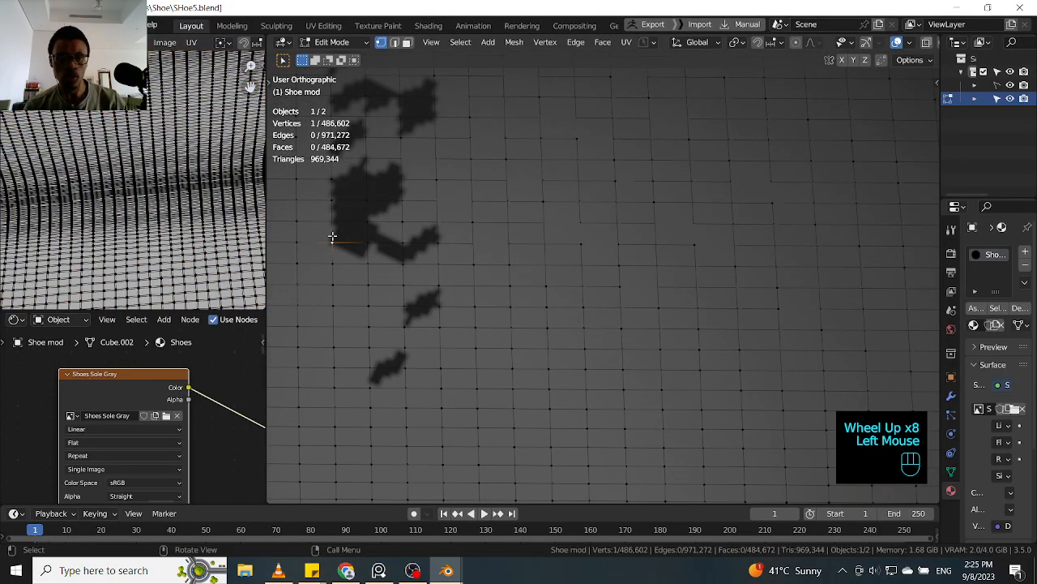
pyautogui.keyDown('shift'); pyautogui.click(333, 224); pyautogui.keyUp('shift')
pyautogui.keyDown('shift'); pyautogui.click(362, 223); pyautogui.keyUp('shift')
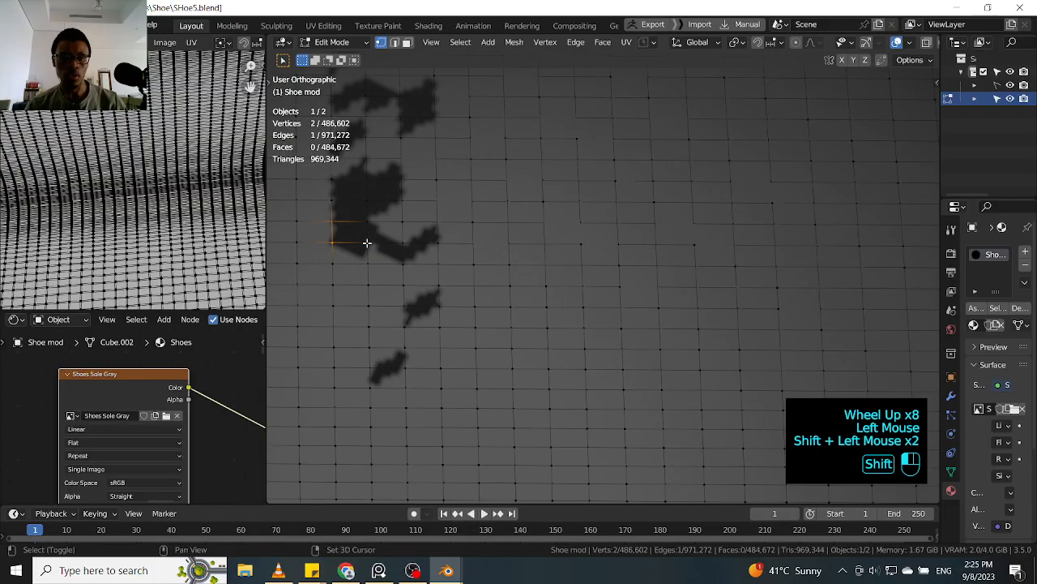
pyautogui.keyDown('shift'); pyautogui.click(367, 243); pyautogui.keyUp('shift')
# - Locate the selected toe face in the UV layout and examine the UV grid surrounding it
pyautogui.scroll(-3, 125, 210)
pyautogui.scroll(-7, 129, 212)
pyautogui.moveTo(134, 288); pyautogui.dragTo(135, 252, button='middle')
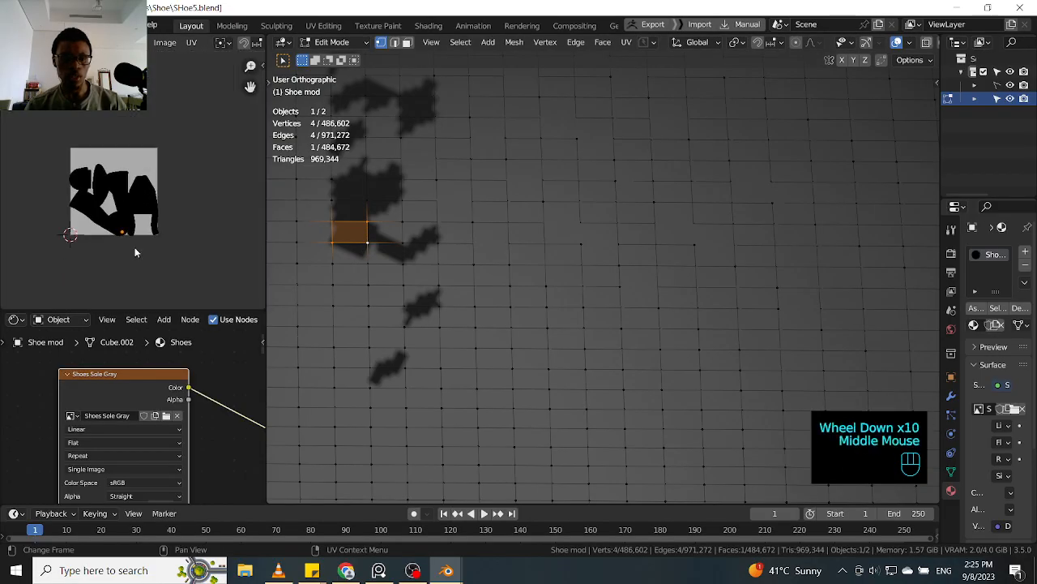
pyautogui.scroll(12, 92, 227)
pyautogui.scroll(3, 173, 146)
pyautogui.moveTo(173, 146); pyautogui.dragTo(151, 243, button='middle')
pyautogui.scroll(2, 160, 194)
pyautogui.scroll(-2, 154, 189)
pyautogui.scroll(-2, 154, 190)
pyautogui.scroll(-2, 146, 164)
pyautogui.scroll(6, 145, 165)
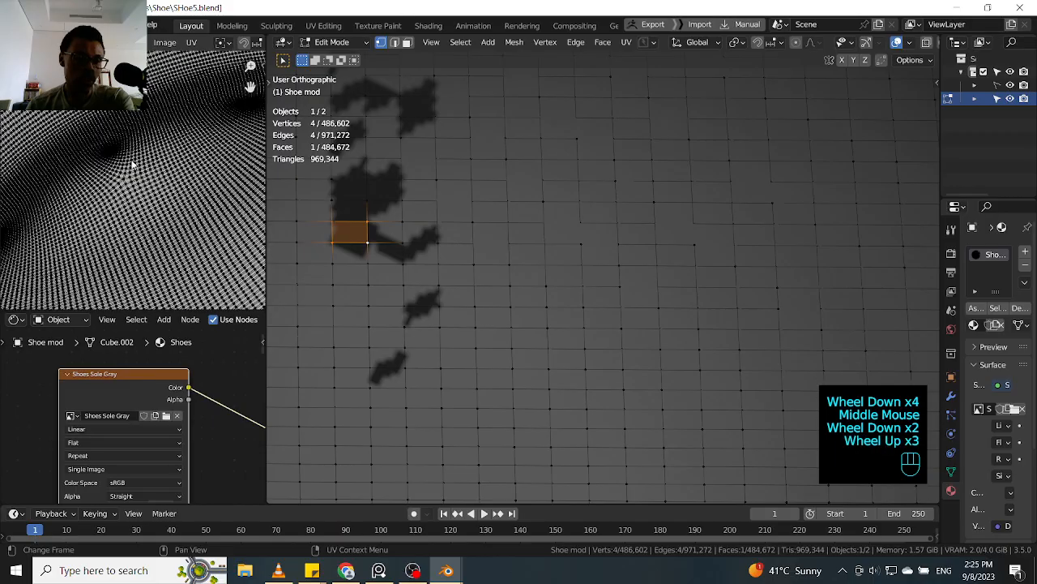
pyautogui.scroll(-2, 106, 159)
pyautogui.moveTo(106, 160); pyautogui.dragTo(141, 128, button='middle')
pyautogui.scroll(3, 154, 204)
pyautogui.scroll(2, 162, 210)
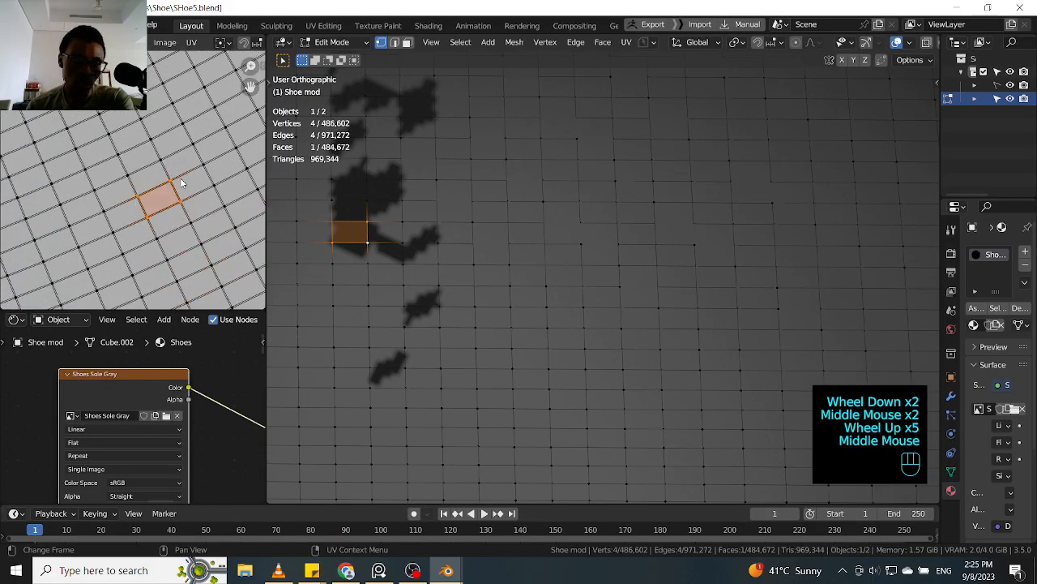
pyautogui.scroll(-5, 171, 185)
pyautogui.moveTo(193, 198); pyautogui.dragTo(154, 197, button='middle')
pyautogui.scroll(6, 152, 196)
pyautogui.scroll(-8, 159, 213)
pyautogui.scroll(1, 160, 177)
pyautogui.scroll(-4, 449, 255)
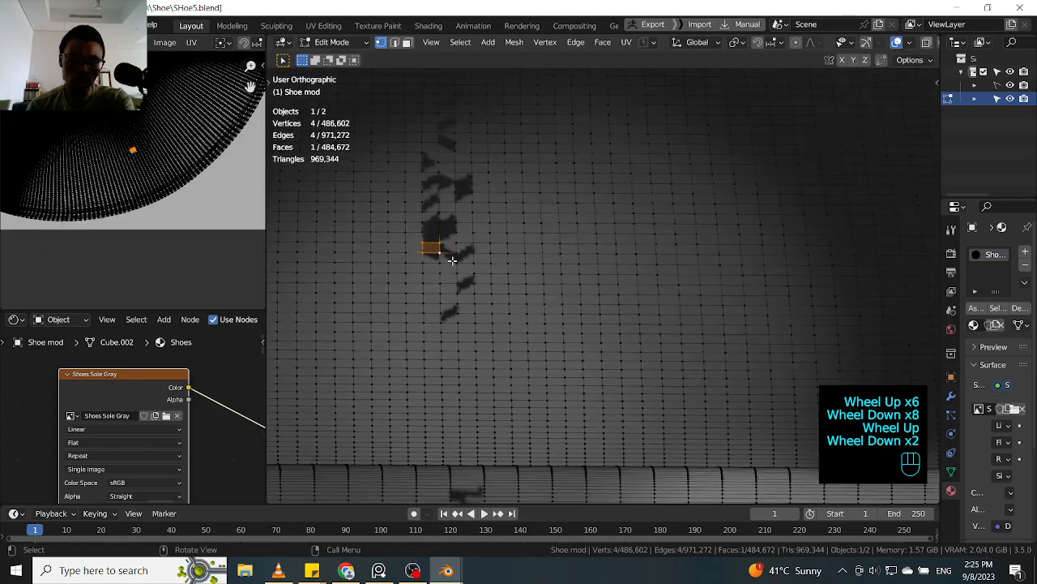
# - Select the block of faces over the dark patch on the toe's sole rim and examine their UVs in the layout
pyautogui.scroll(4, 470, 360)
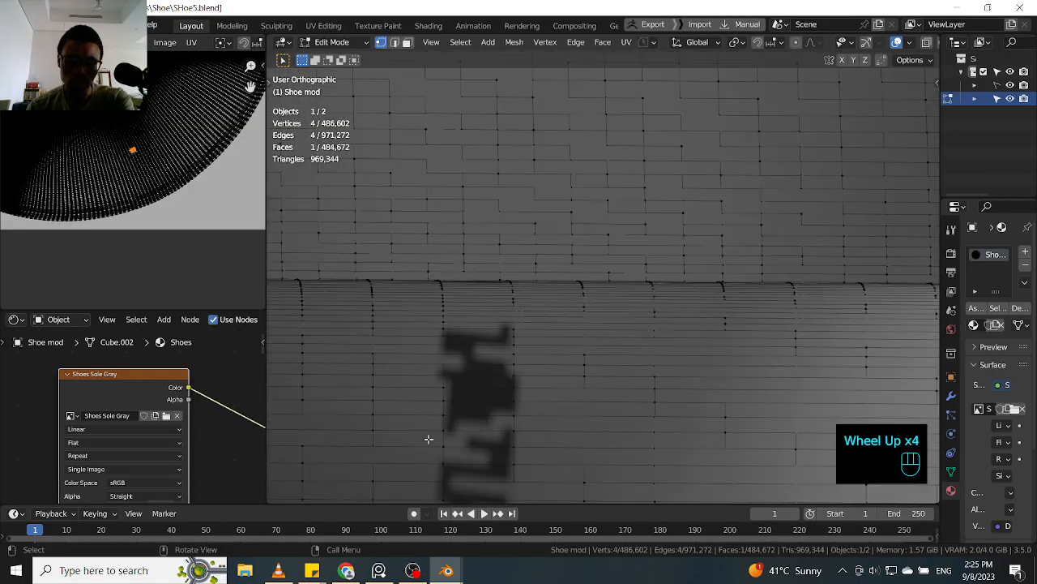
pyautogui.moveTo(418, 437); pyautogui.dragTo(512, 368)
pyautogui.scroll(-6, 120, 168)
pyautogui.moveTo(122, 172); pyautogui.dragTo(147, 219, button='middle')
pyautogui.scroll(6, 147, 219)
pyautogui.scroll(5, 147, 219)
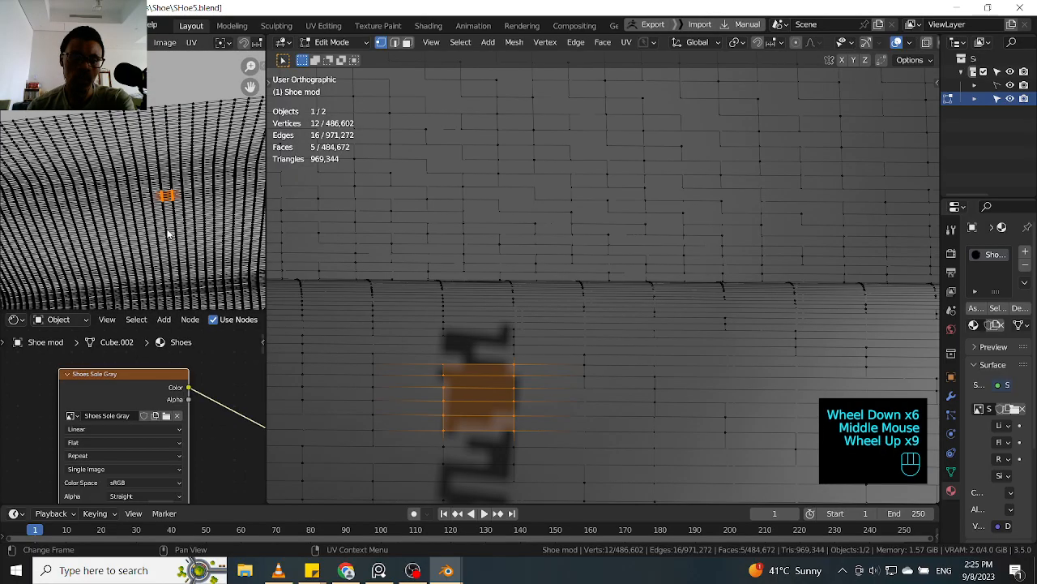
pyautogui.scroll(1, 127, 180)
pyautogui.moveTo(127, 180); pyautogui.dragTo(150, 196, button='middle')
pyautogui.scroll(3, 150, 196)
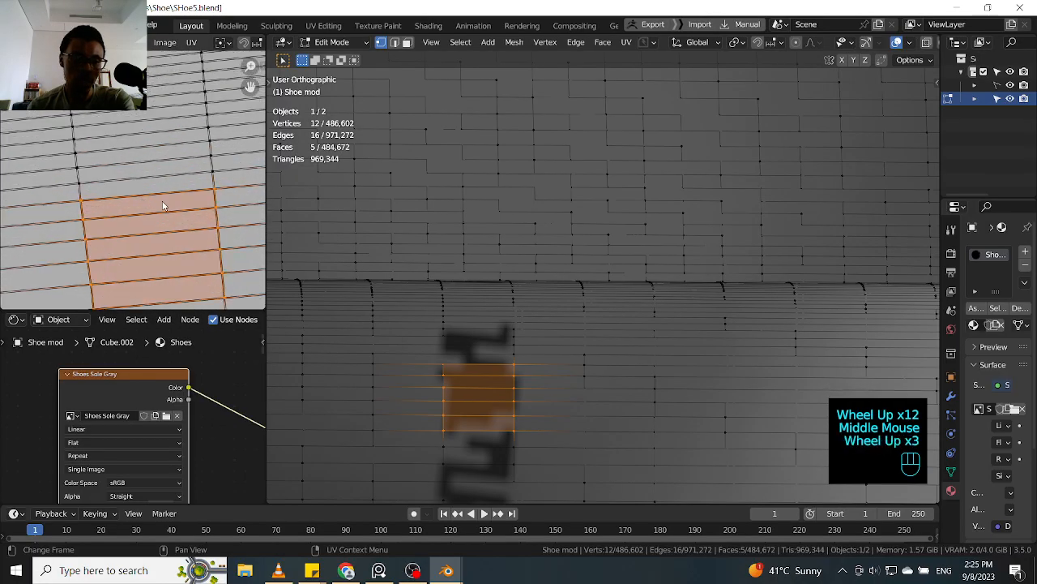
pyautogui.scroll(1, 170, 201)
pyautogui.scroll(-9, 171, 197)
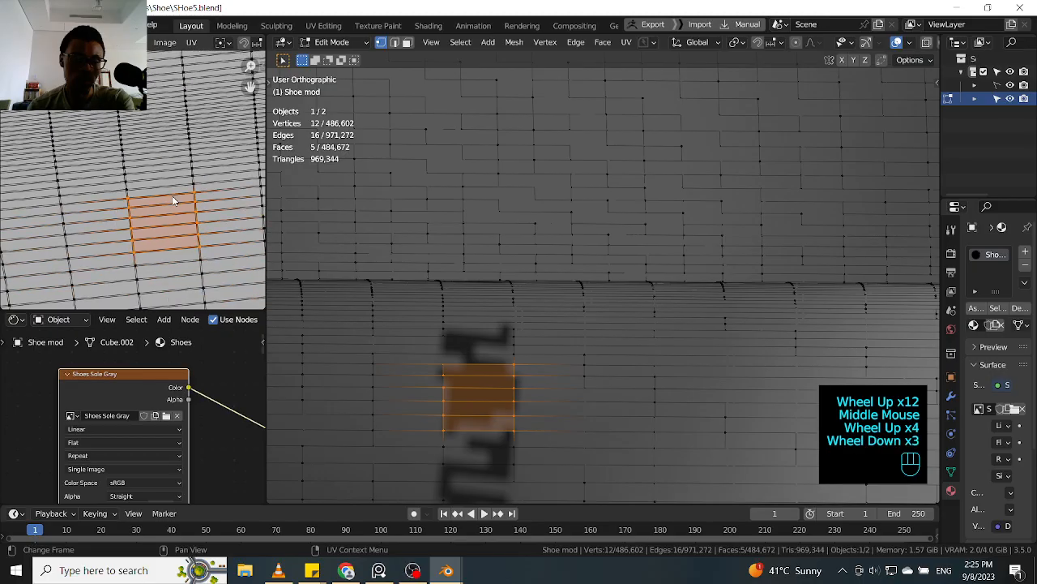
pyautogui.scroll(-7, 172, 199)
pyautogui.moveTo(172, 199); pyautogui.dragTo(188, 180, button='middle')
pyautogui.click(14, 42)
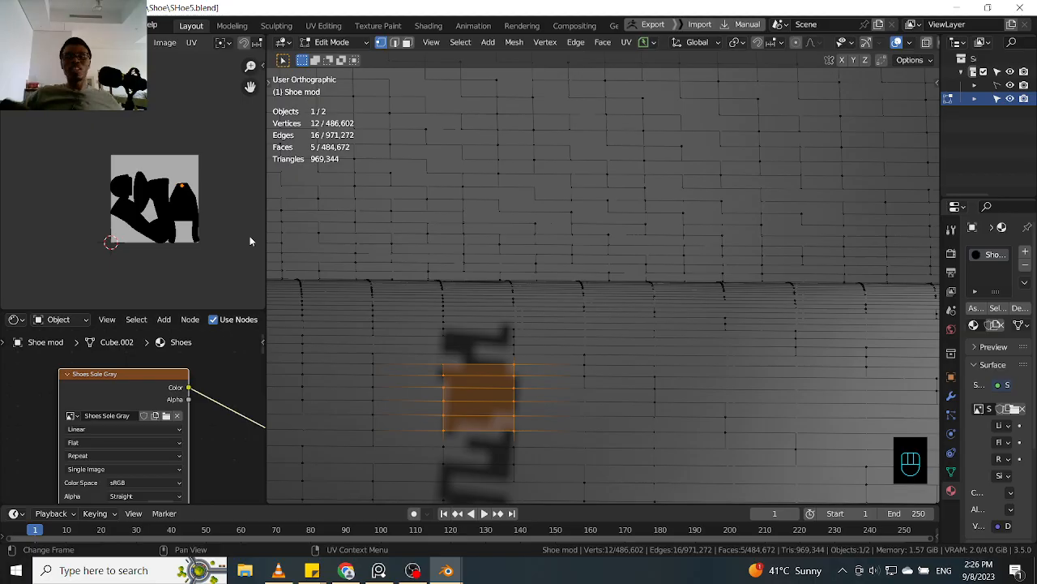
# - Clear the face selection, return the shoe to Object Mode and deselect all objects
pyautogui.scroll(-4, 641, 305)
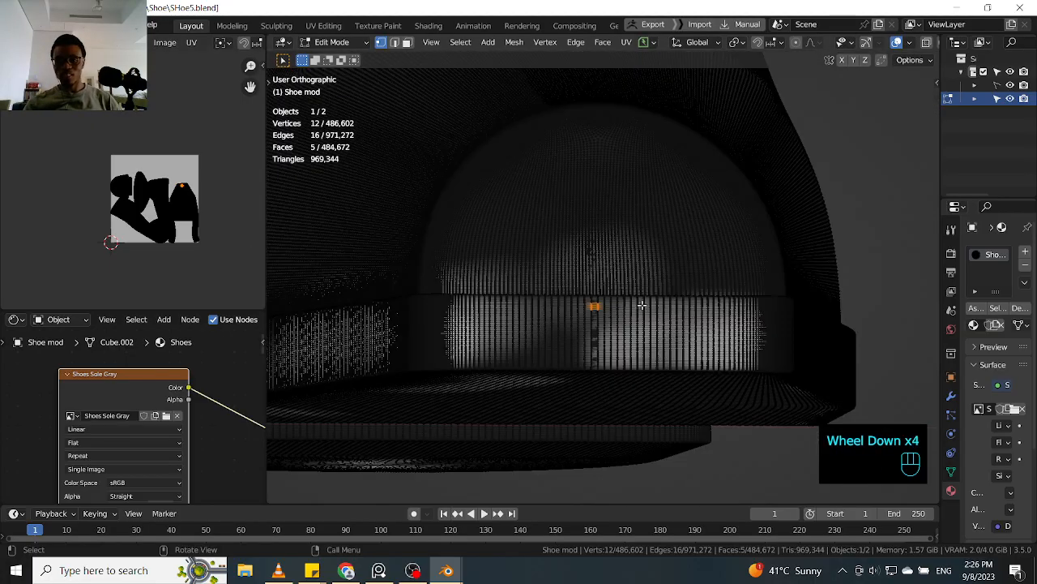
pyautogui.scroll(-2, 611, 335)
pyautogui.moveTo(611, 335); pyautogui.dragTo(492, 340, button='middle')
pyautogui.click(492, 342)
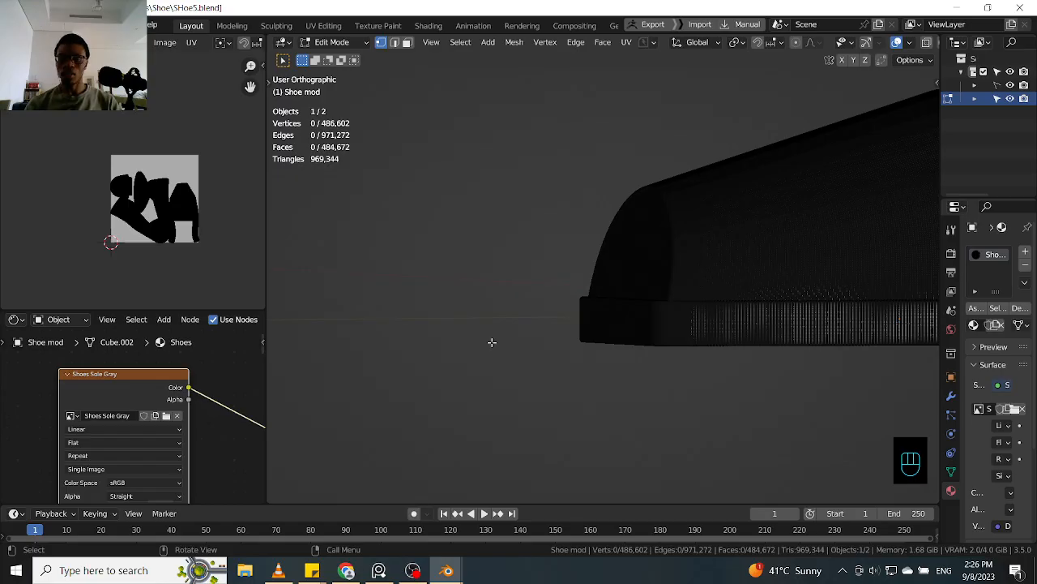
pyautogui.scroll(-2, 579, 329)
pyautogui.moveTo(579, 329); pyautogui.dragTo(706, 324, button='middle')
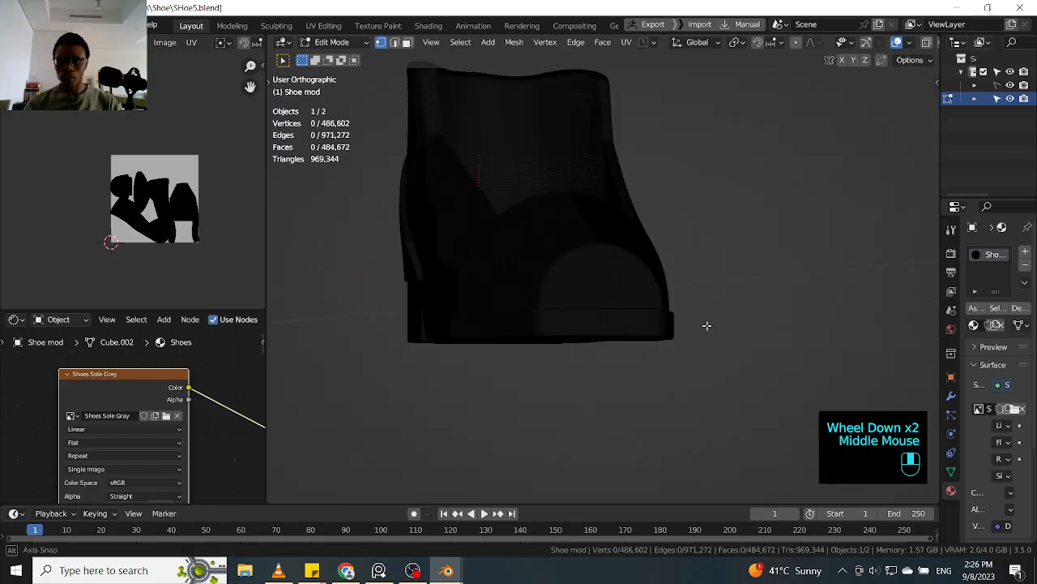
pyautogui.scroll(5, 560, 319)
pyautogui.moveTo(620, 312); pyautogui.dragTo(511, 320, button='middle')
pyautogui.scroll(-3, 664, 308)
pyautogui.scroll(-2, 664, 308)
pyautogui.scroll(-2, 574, 243)
pyautogui.click(479, 261)
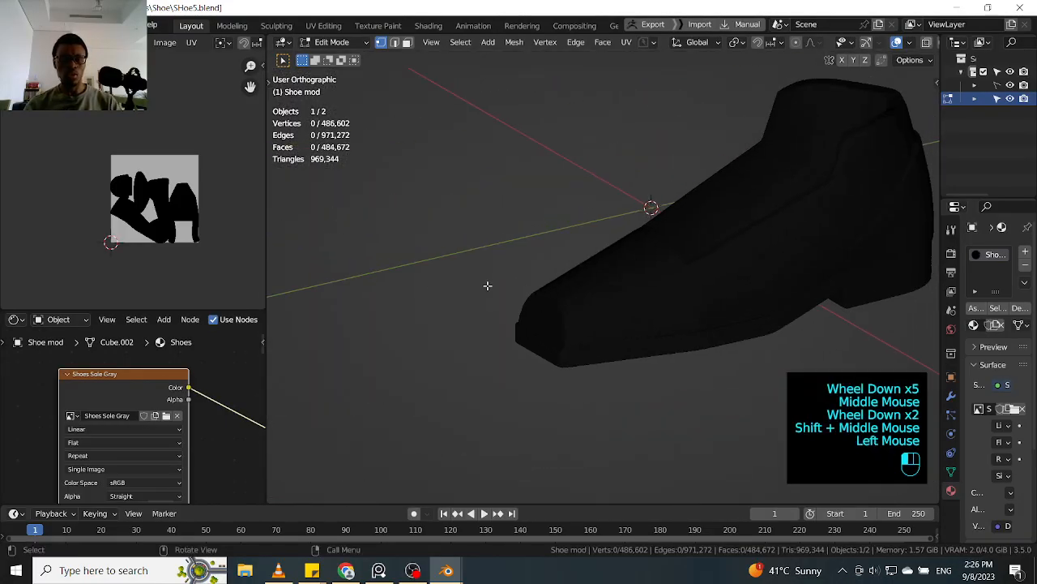
pyautogui.press('Tab')
pyautogui.click(499, 276)
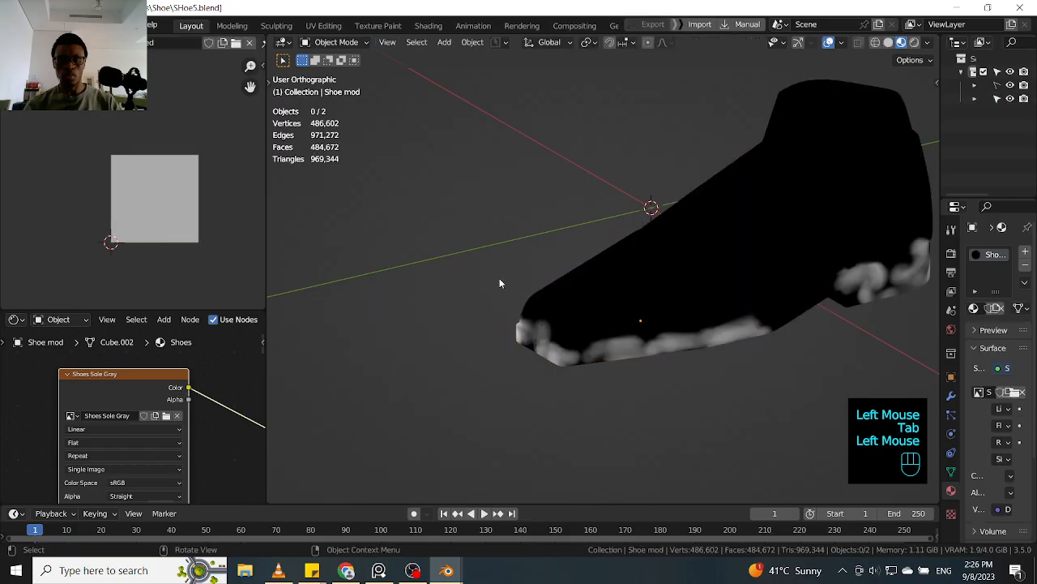
# - Examine the black artifacts along the seam of the toe cap and sole rim in Object Mode
pyautogui.scroll(4, 514, 301)
pyautogui.keyDown('shift'); pyautogui.moveTo(478, 363); pyautogui.dragTo(540, 347, button='middle'); pyautogui.keyUp('shift')
pyautogui.scroll(3, 540, 347)
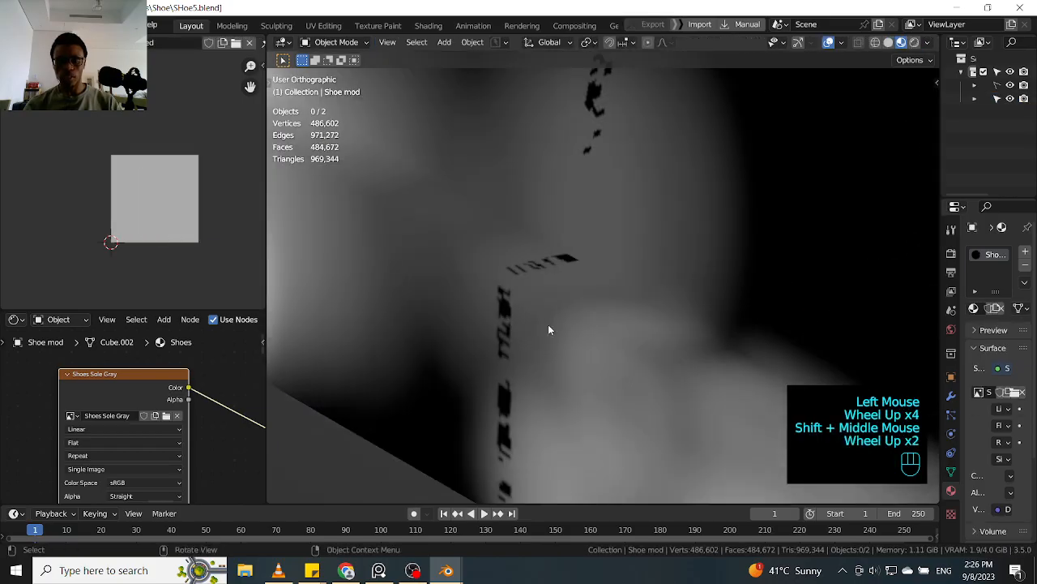
pyautogui.scroll(2, 490, 328)
pyautogui.scroll(-2, 490, 327)
pyautogui.scroll(-2, 489, 327)
pyautogui.keyDown('shift'); pyautogui.moveTo(565, 241); pyautogui.dragTo(535, 252, button='middle'); pyautogui.keyUp('shift')
pyautogui.scroll(2, 535, 252)
pyautogui.scroll(-6, 526, 234)
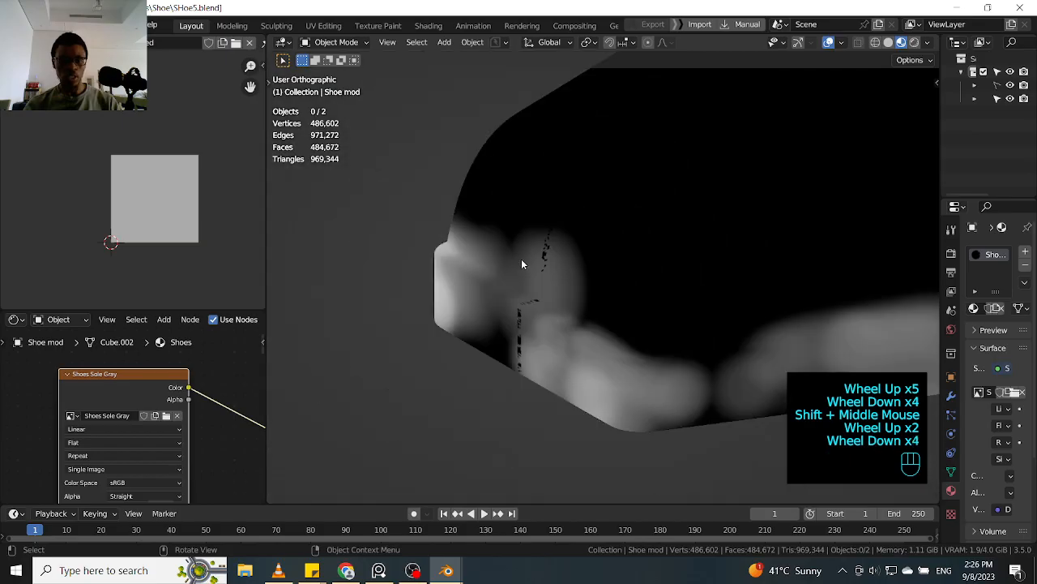
pyautogui.scroll(4, 537, 280)
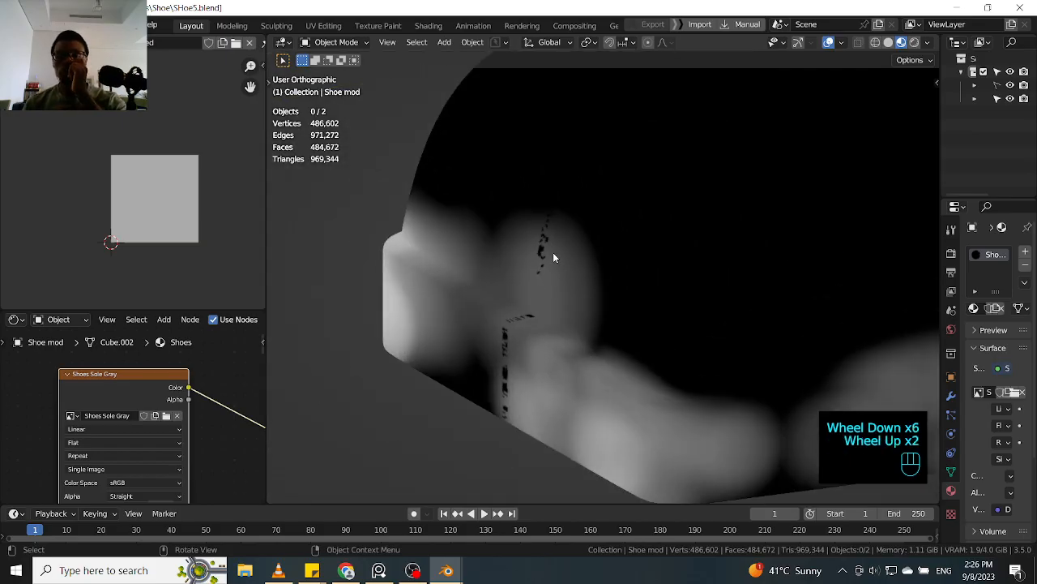
pyautogui.scroll(-3, 551, 256)
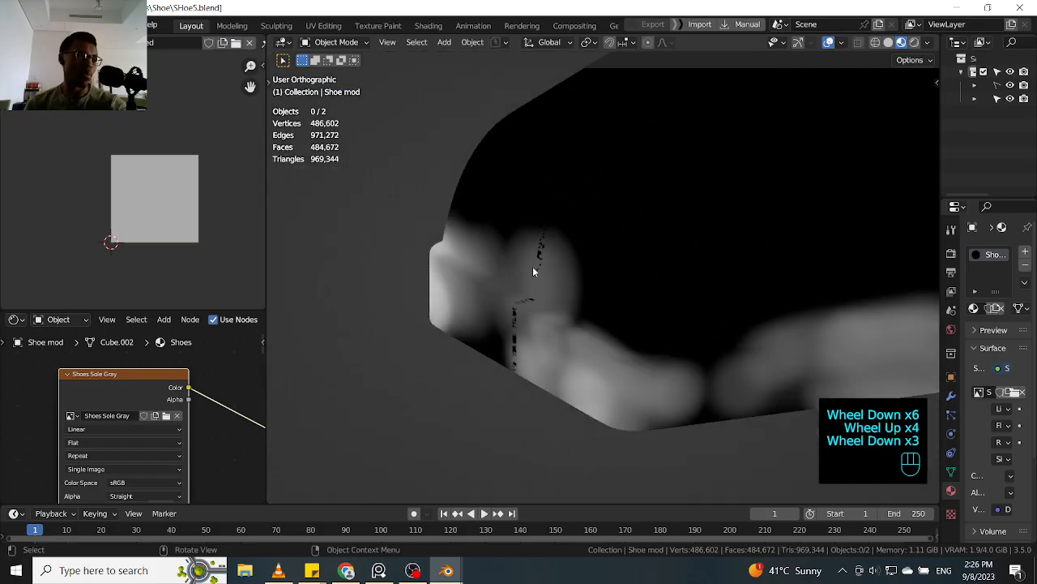
pyautogui.scroll(6, 543, 251)
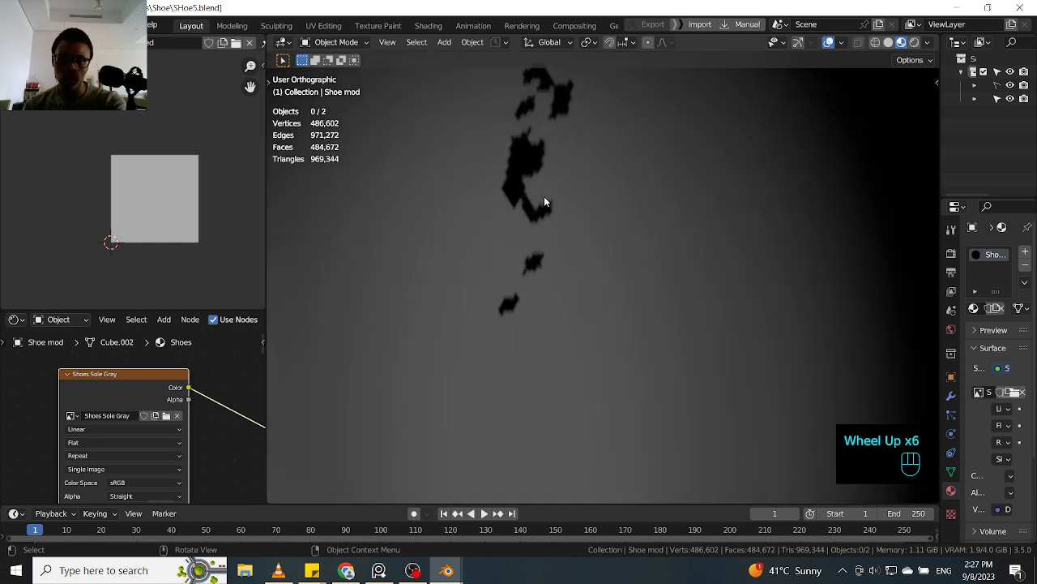
pyautogui.scroll(-5, 535, 211)
pyautogui.moveTo(722, 305); pyautogui.dragTo(703, 310, button='middle')
pyautogui.moveTo(494, 208); pyautogui.dragTo(537, 209, button='middle')
# - Start saving the shoe project as a separate file
pyautogui.click(34, 25)
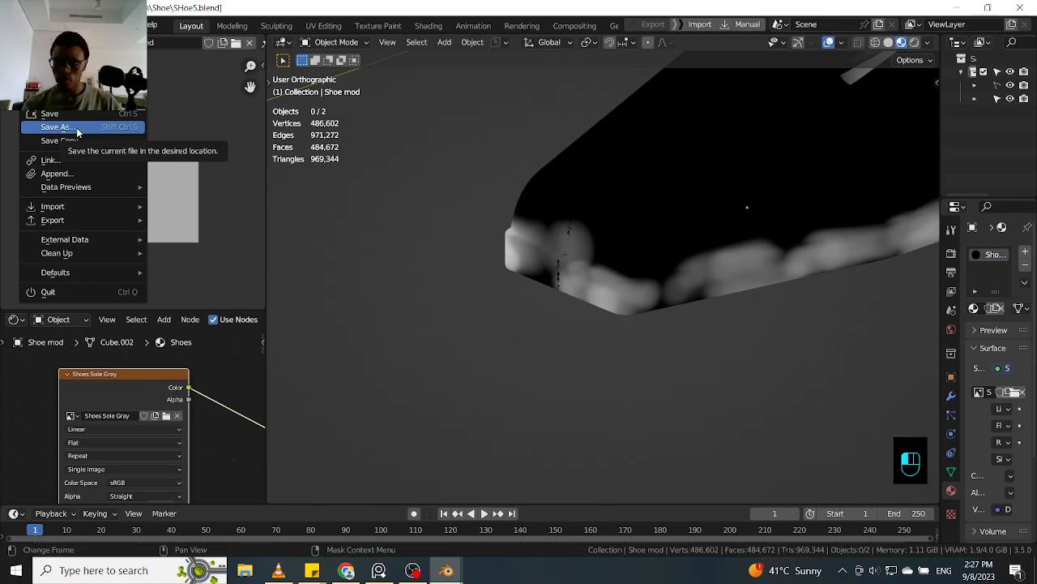
pyautogui.press('alt')
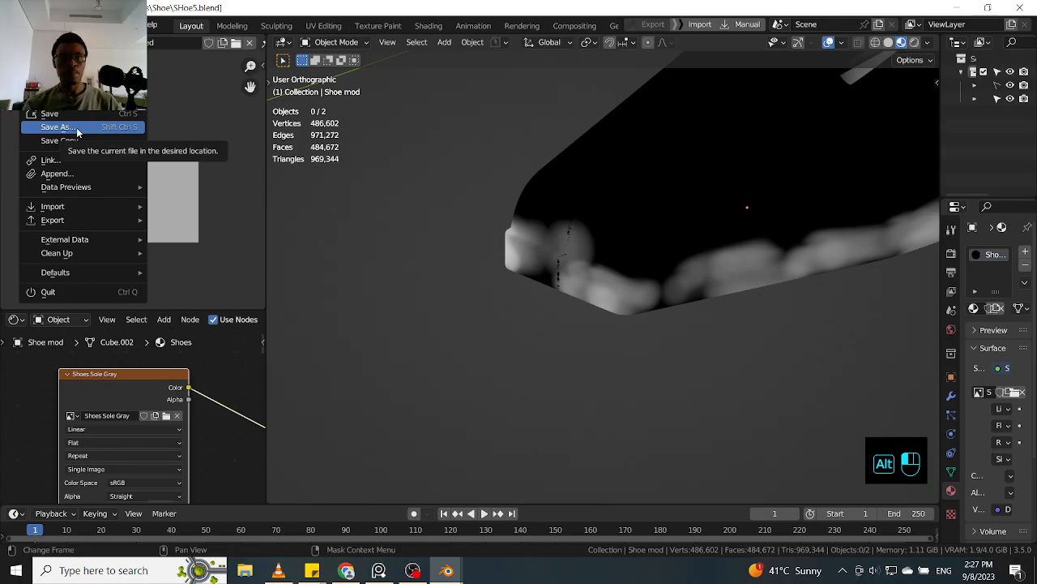
pyautogui.press('alt')
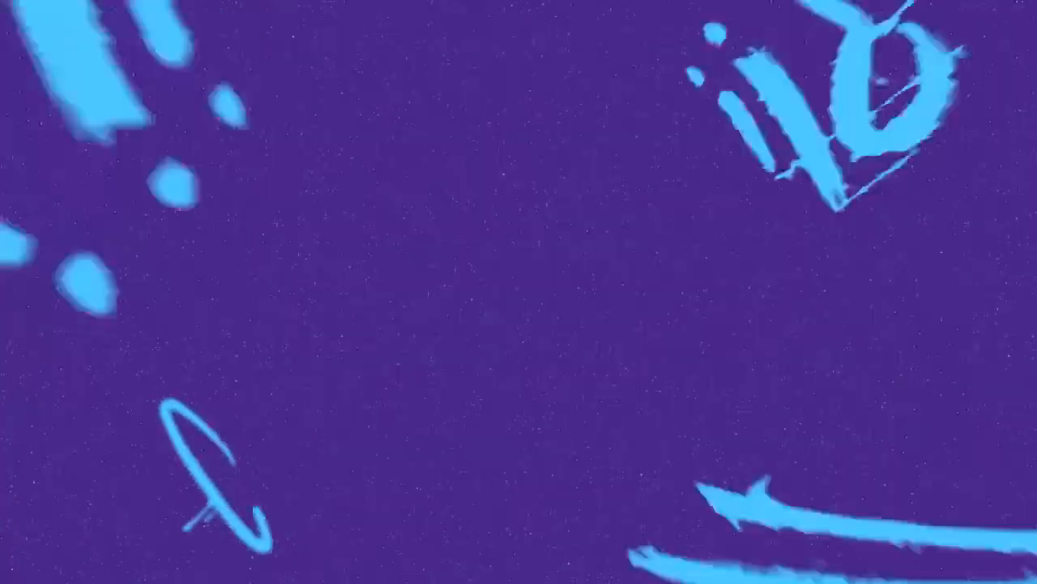